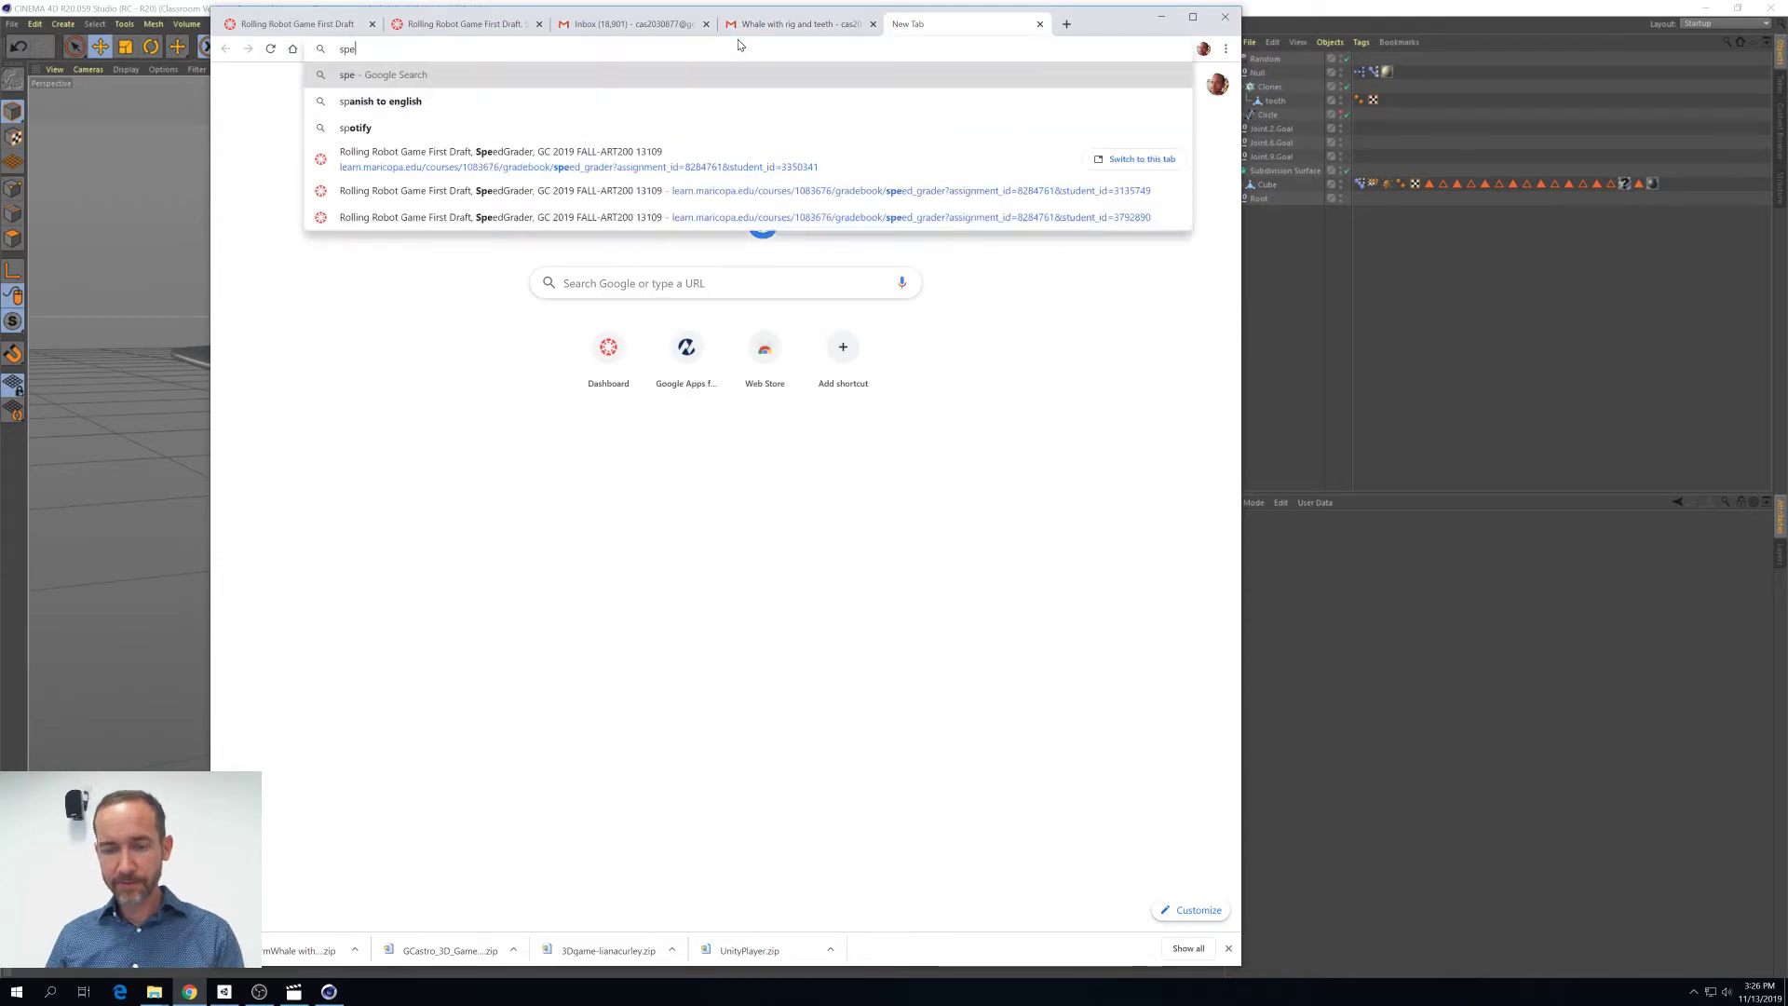
# Search Google for sperm whale images and widen the browser window for a fuller view of the results
pyautogui.write('whale')
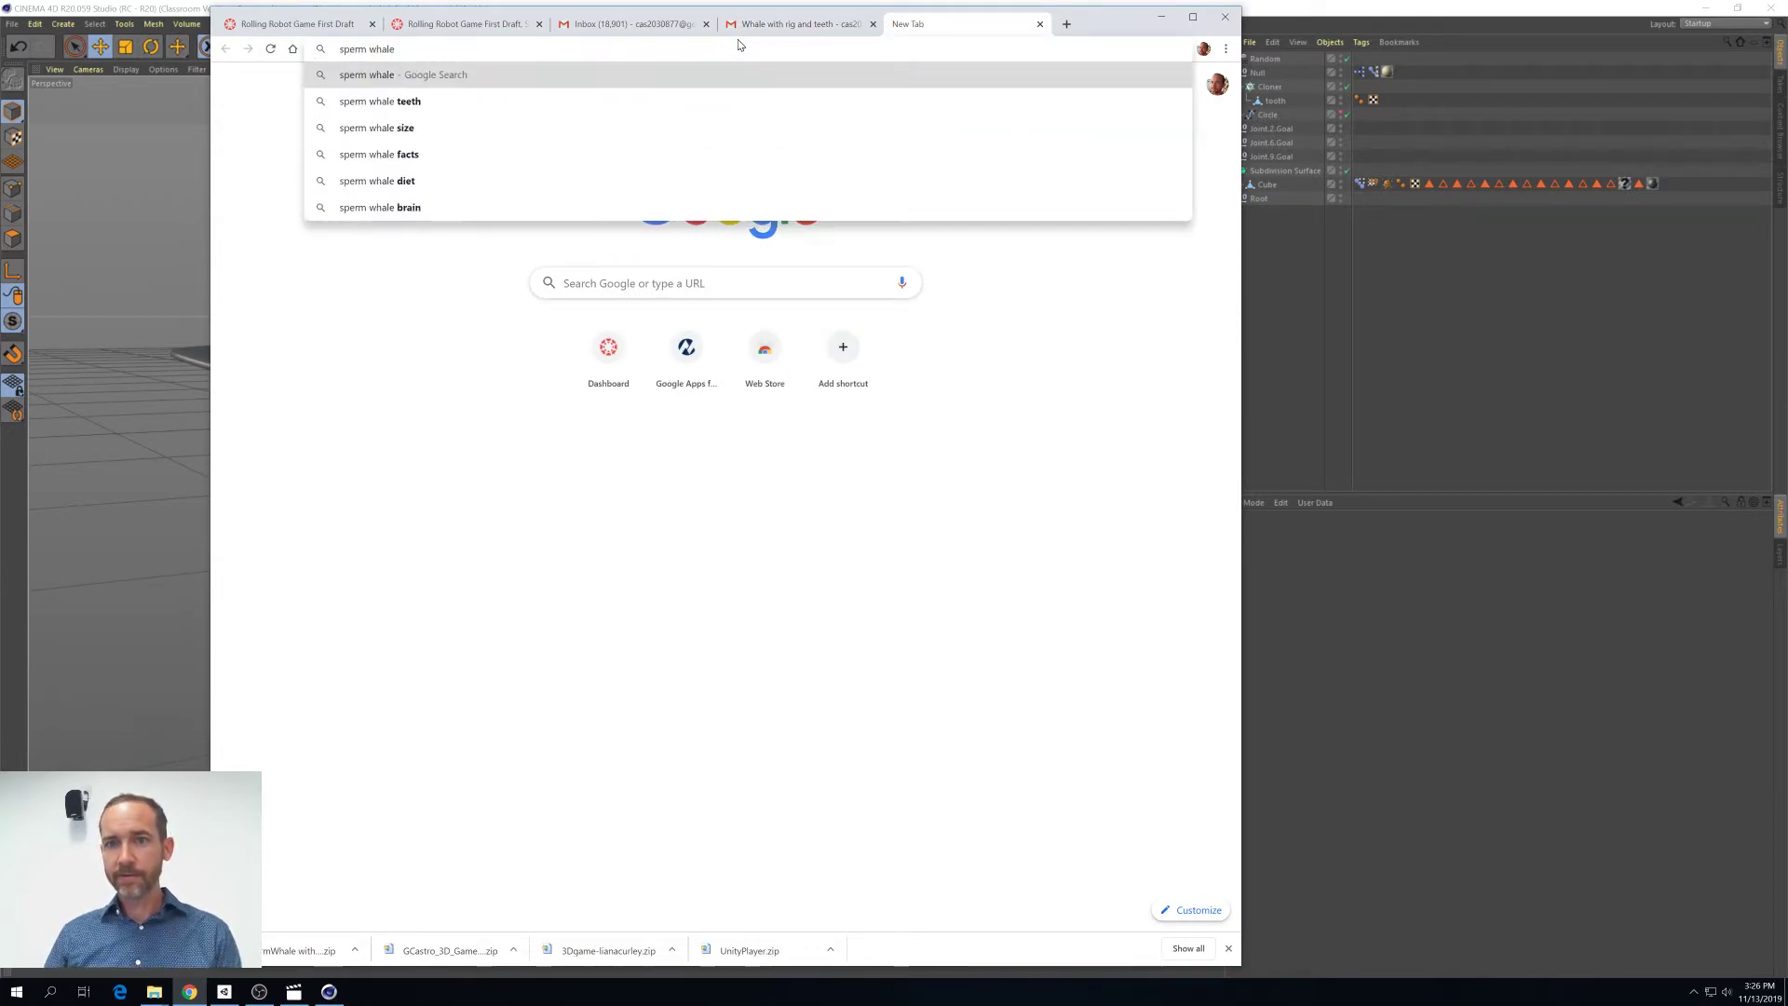
pyautogui.press('Return')
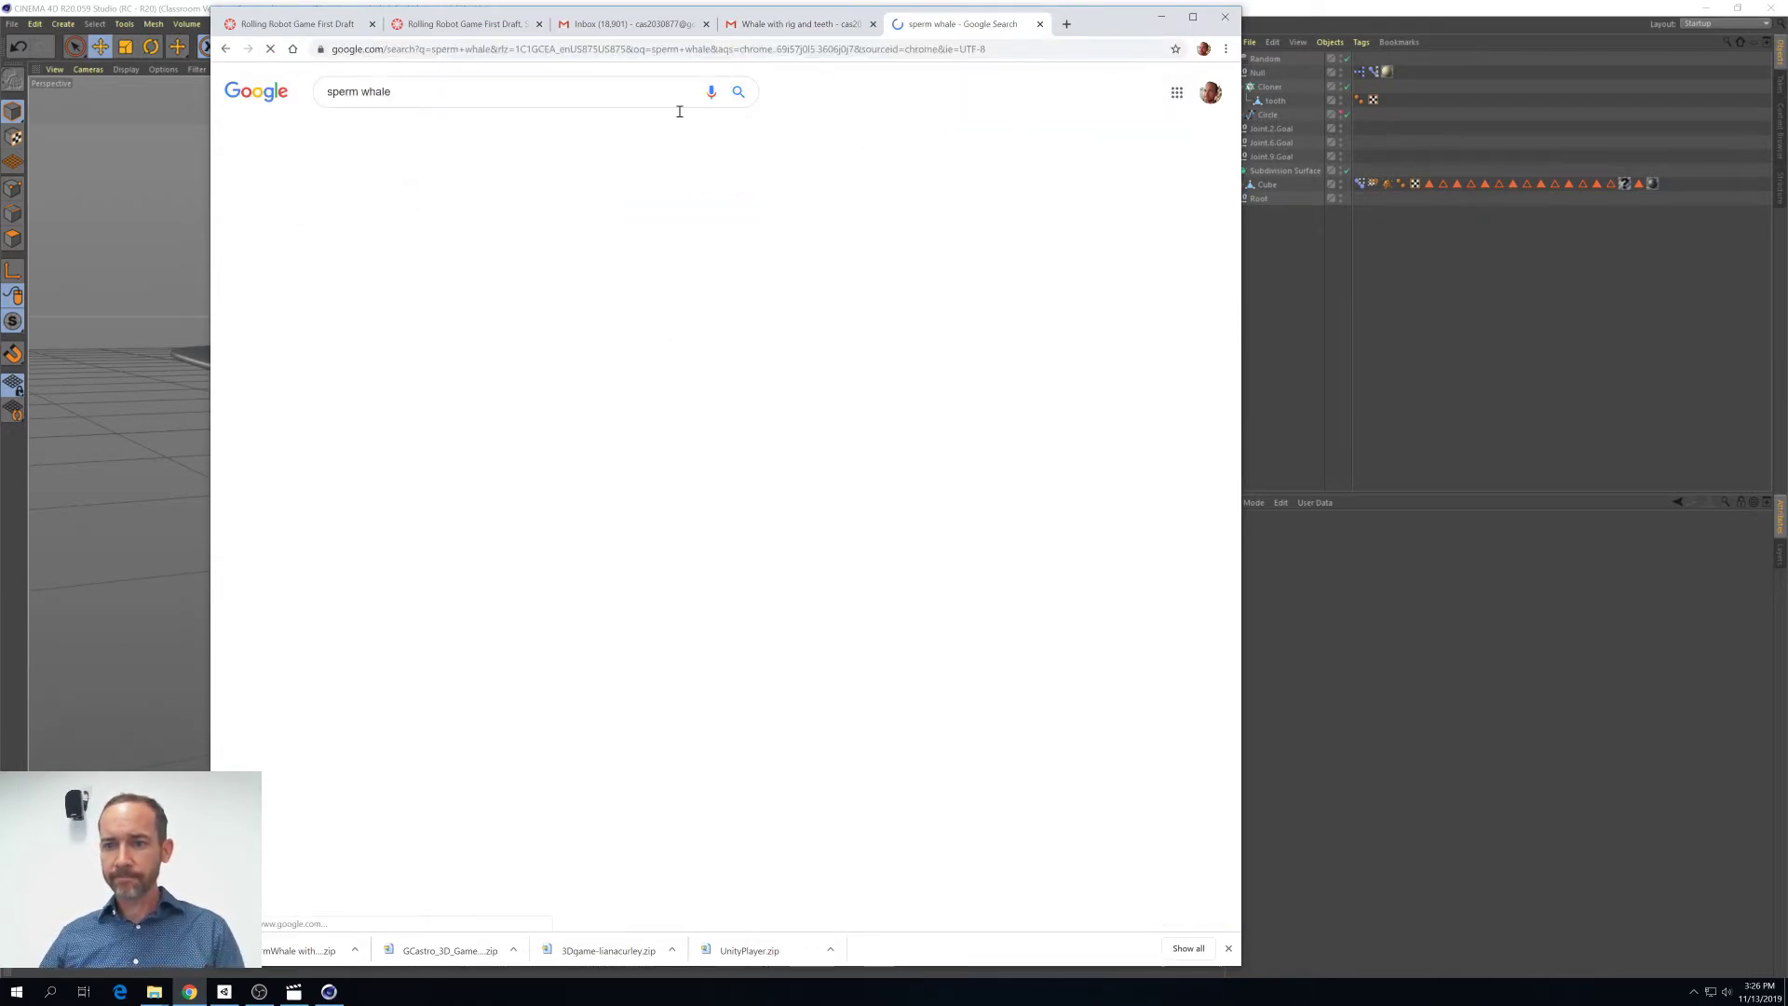
pyautogui.click(410, 133)
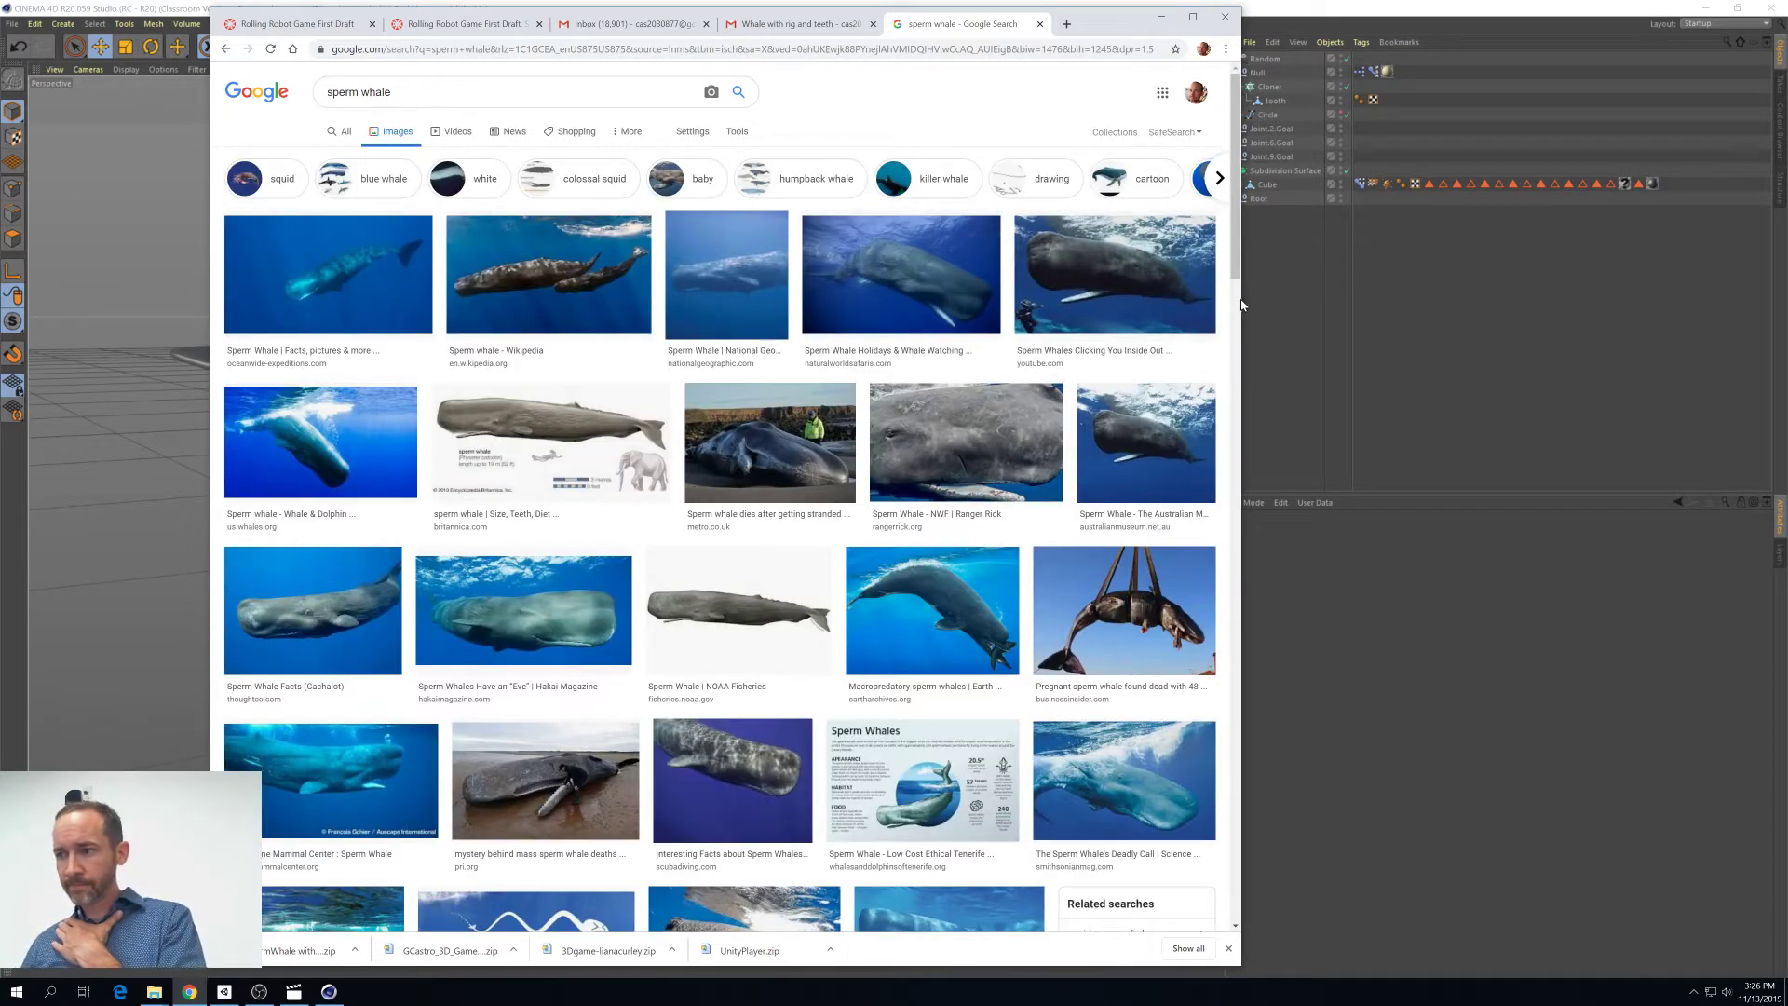
pyautogui.moveTo(1242, 299); pyautogui.dragTo(1612, 299)
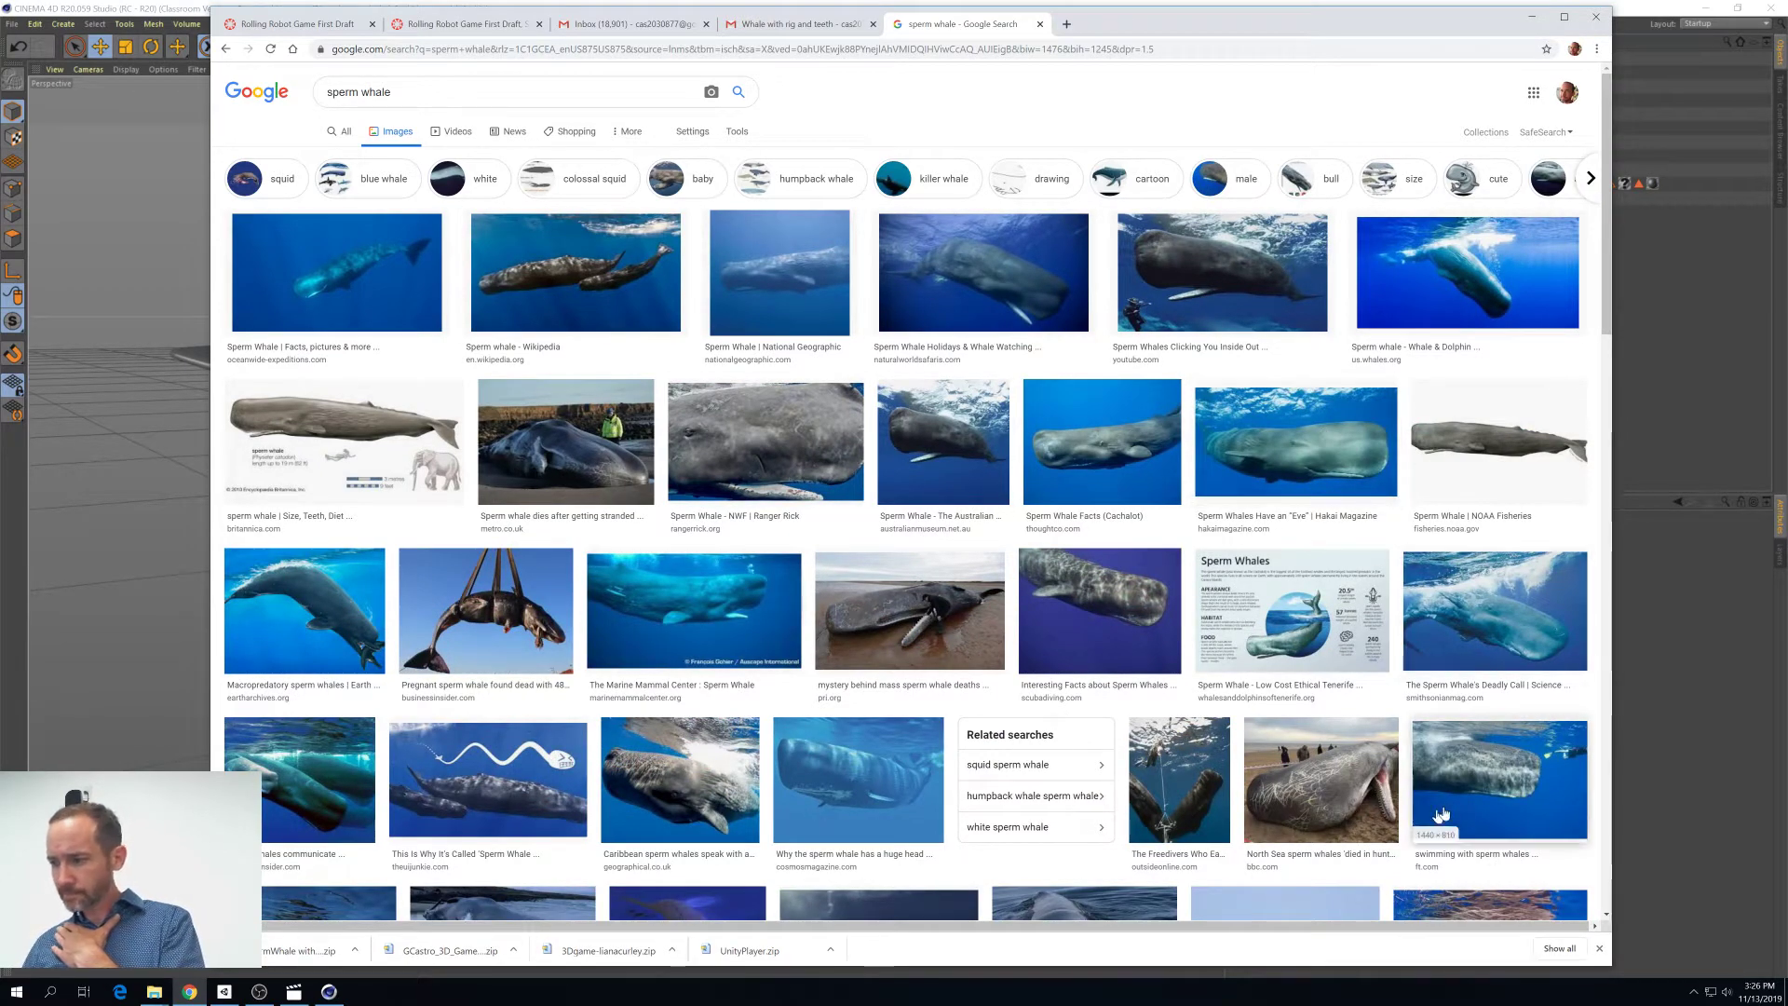
# Browse the sperm whale image results and open the National Geographic underwater photo at a larger size
pyautogui.scroll(-1, 1260, 692)
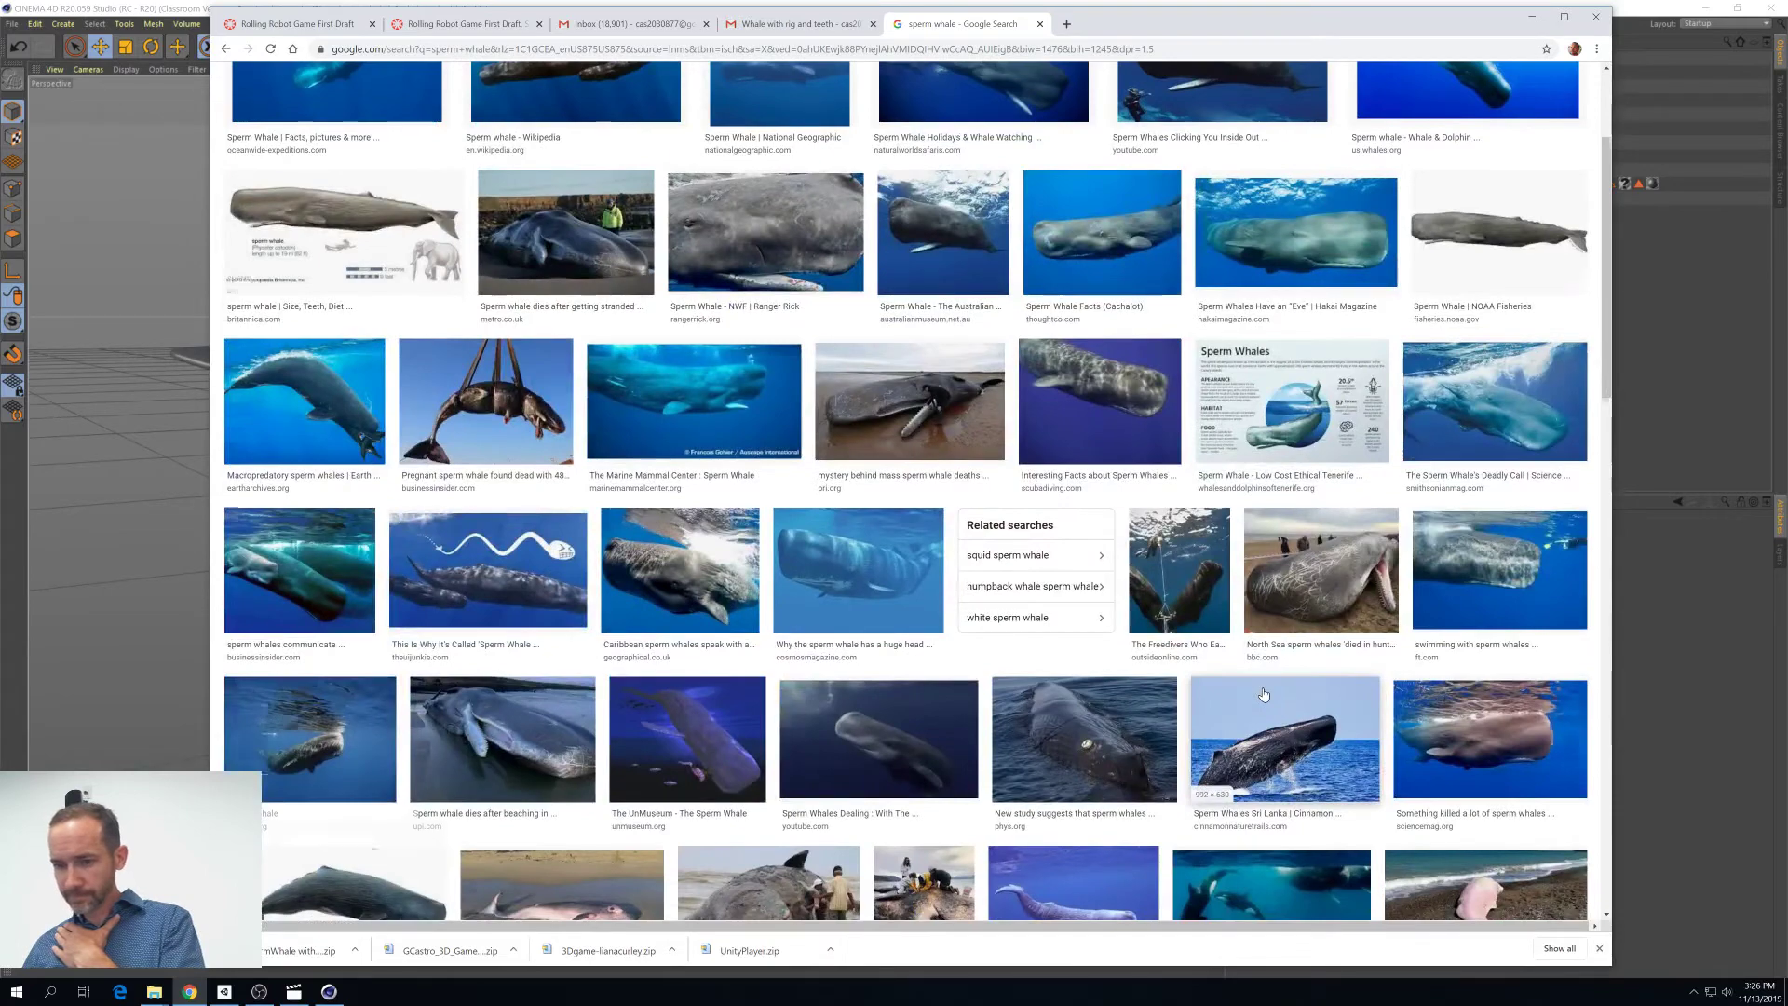
pyautogui.scroll(-1, 1262, 693)
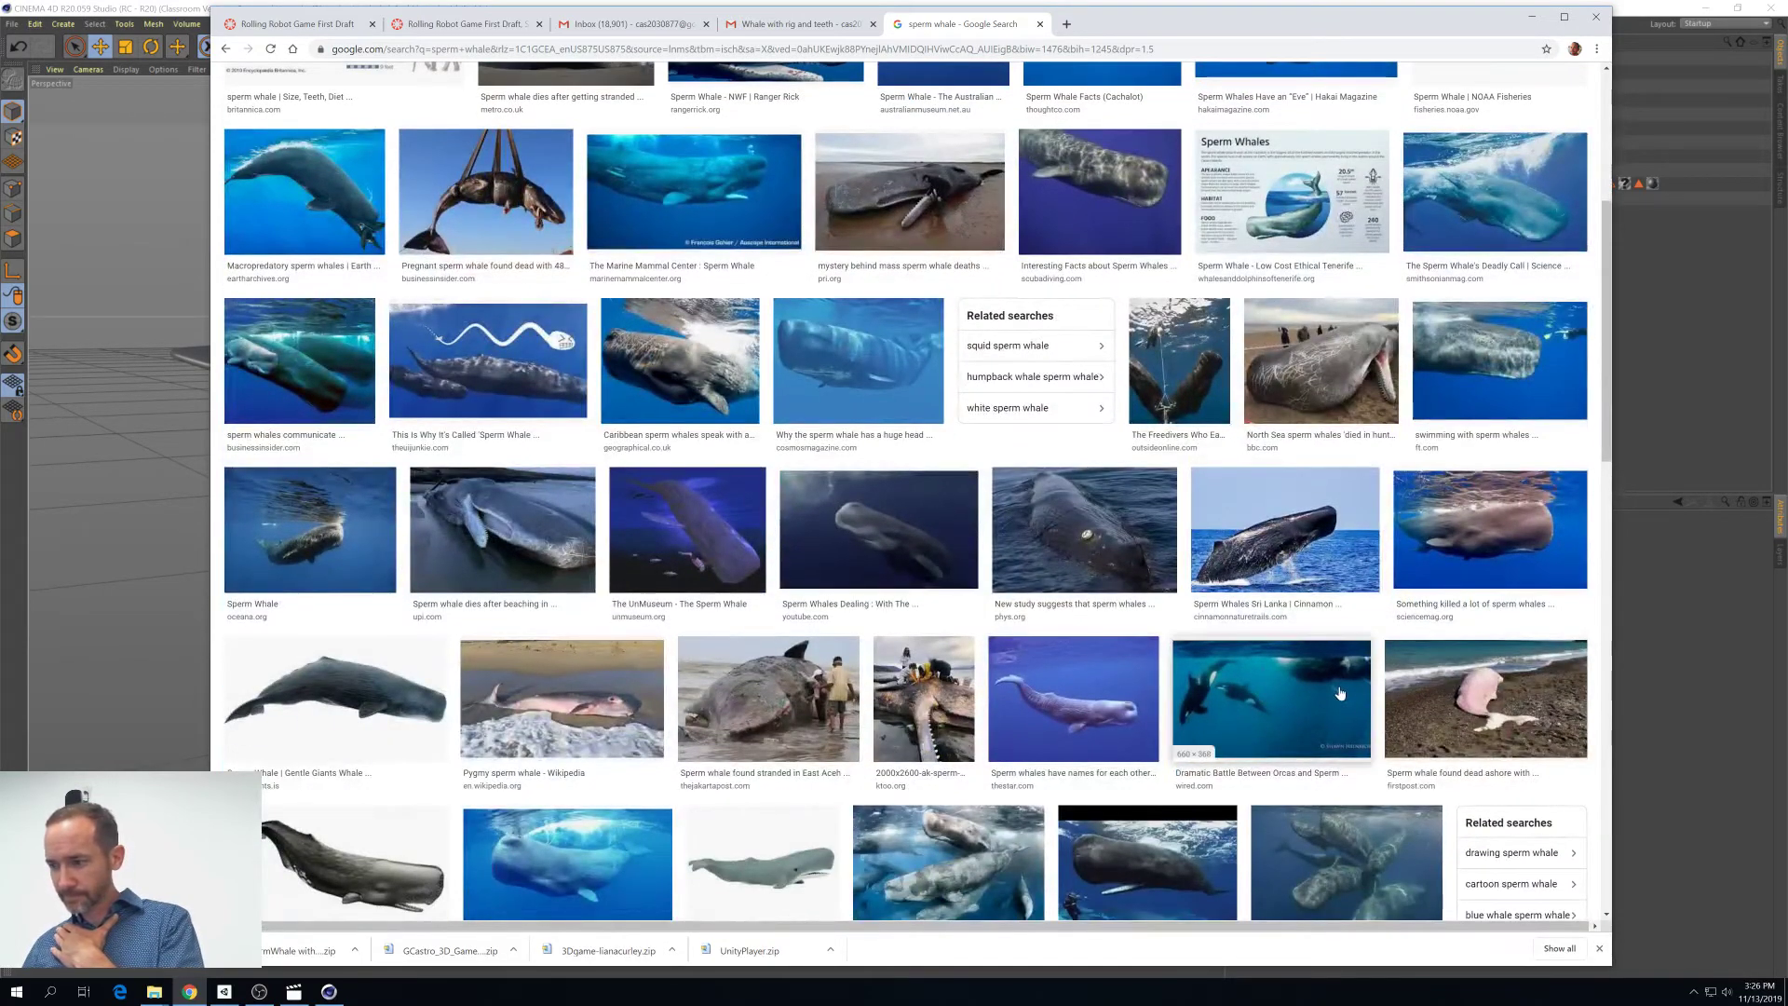
pyautogui.scroll(1, 927, 701)
pyautogui.scroll(1, 901, 684)
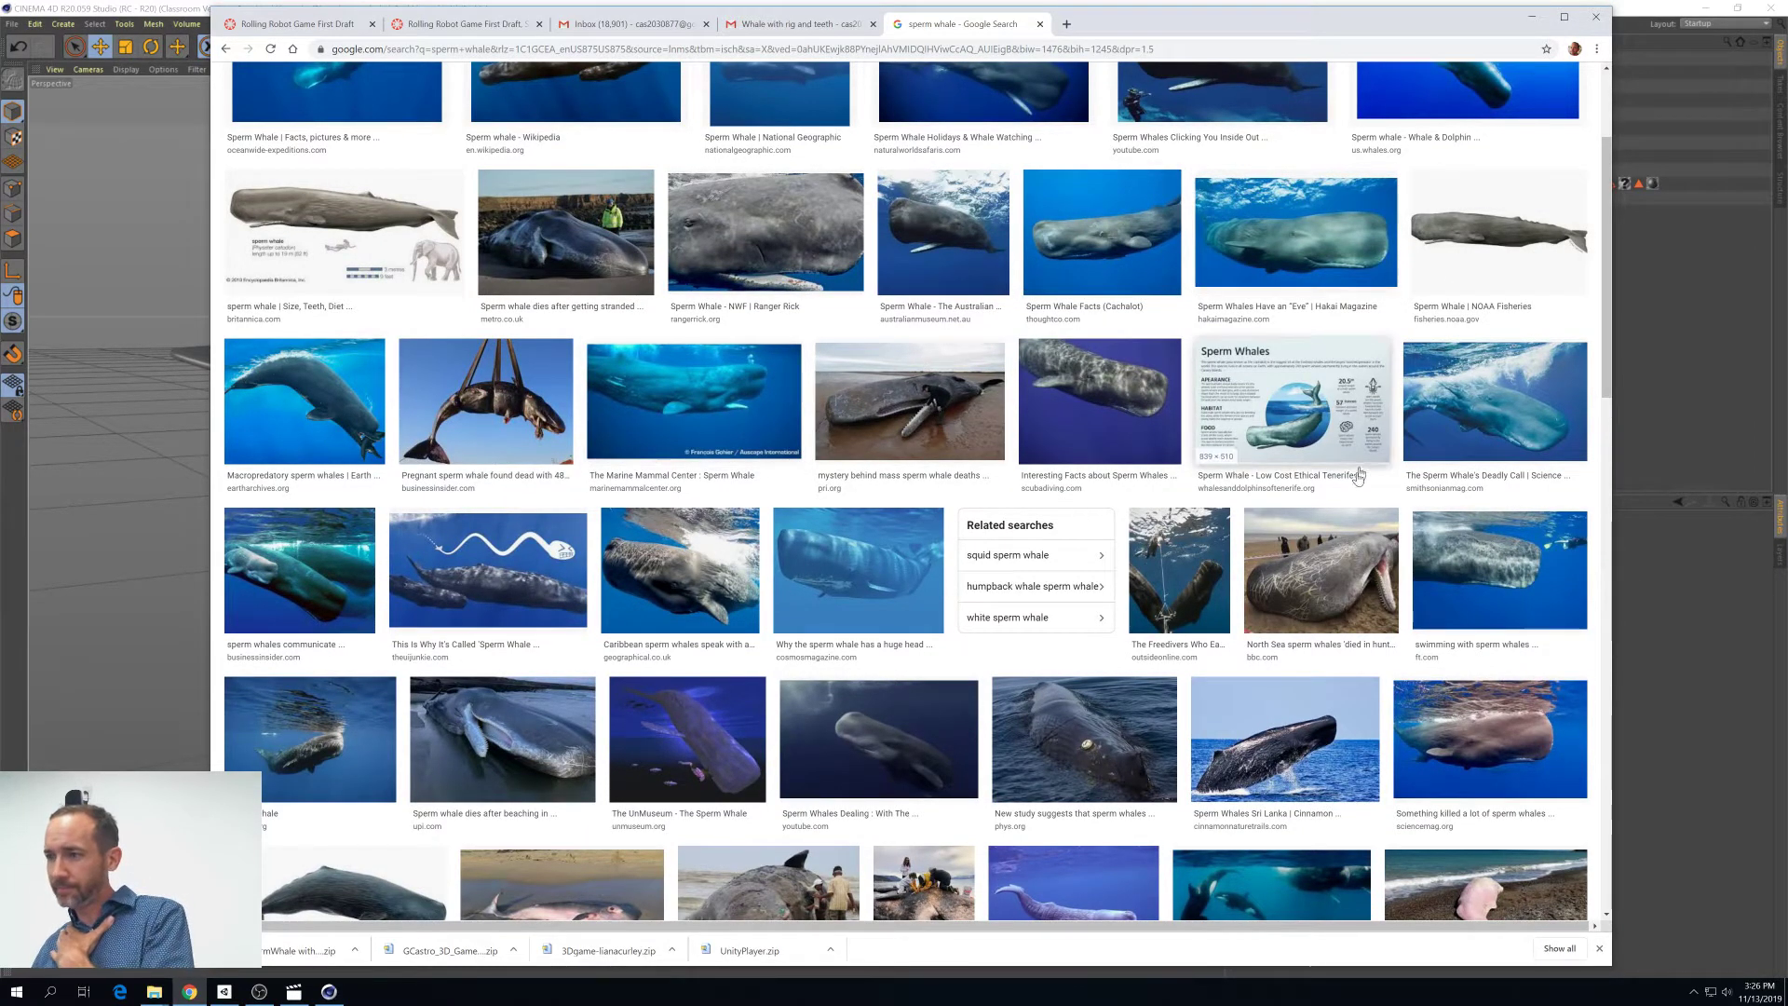
pyautogui.scroll(3, 1076, 518)
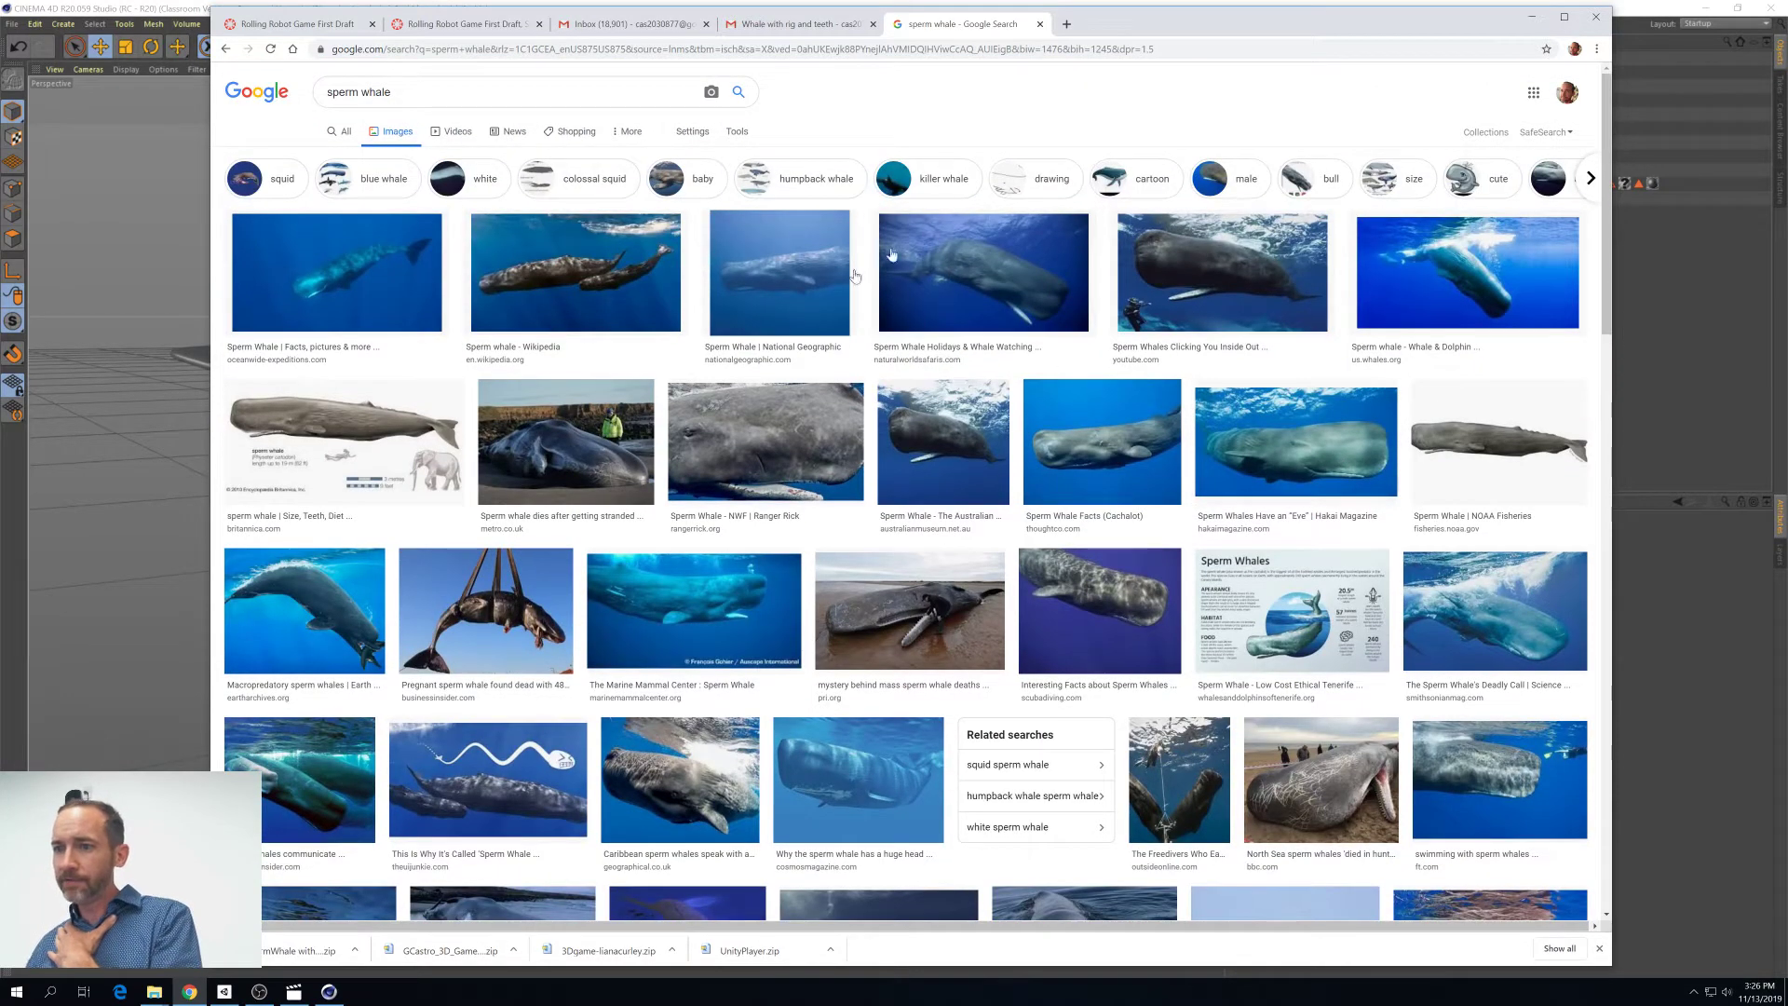
pyautogui.click(782, 275)
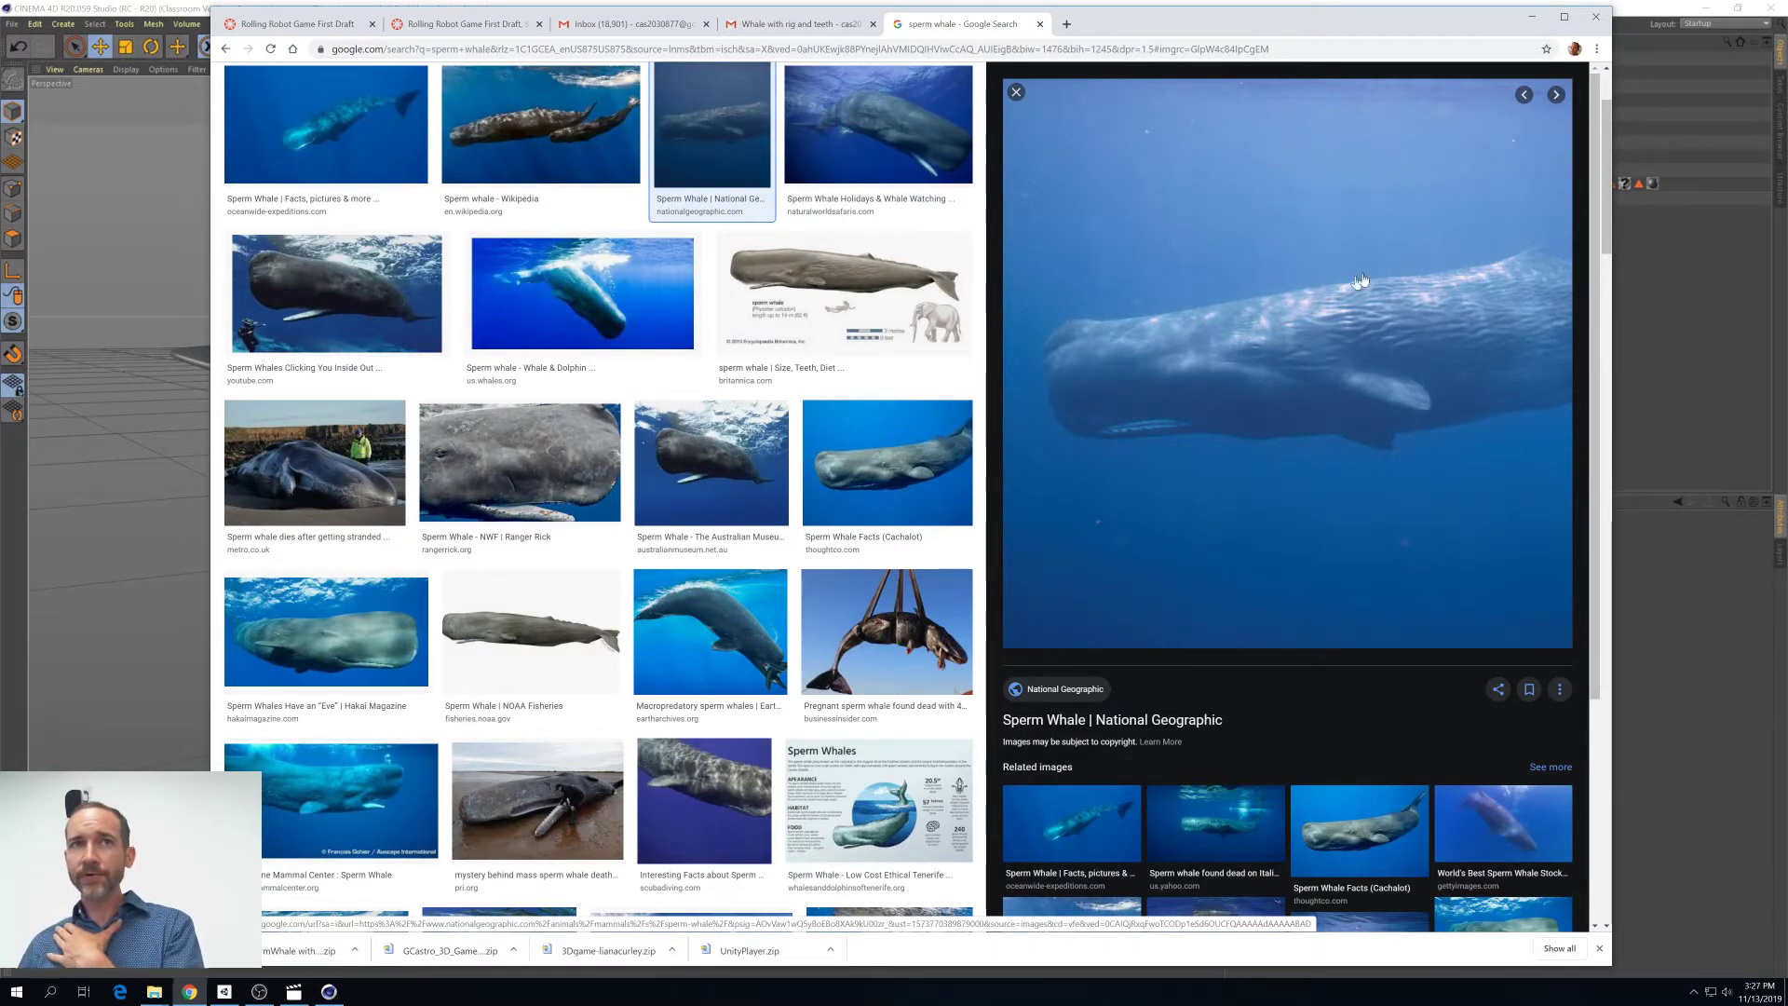
# Switch to Cinema 4D and add a plane above the whale, enlarged to about 2037 by 2830 cm and shifted to about Z 1067 cm
pyautogui.click(1535, 23)
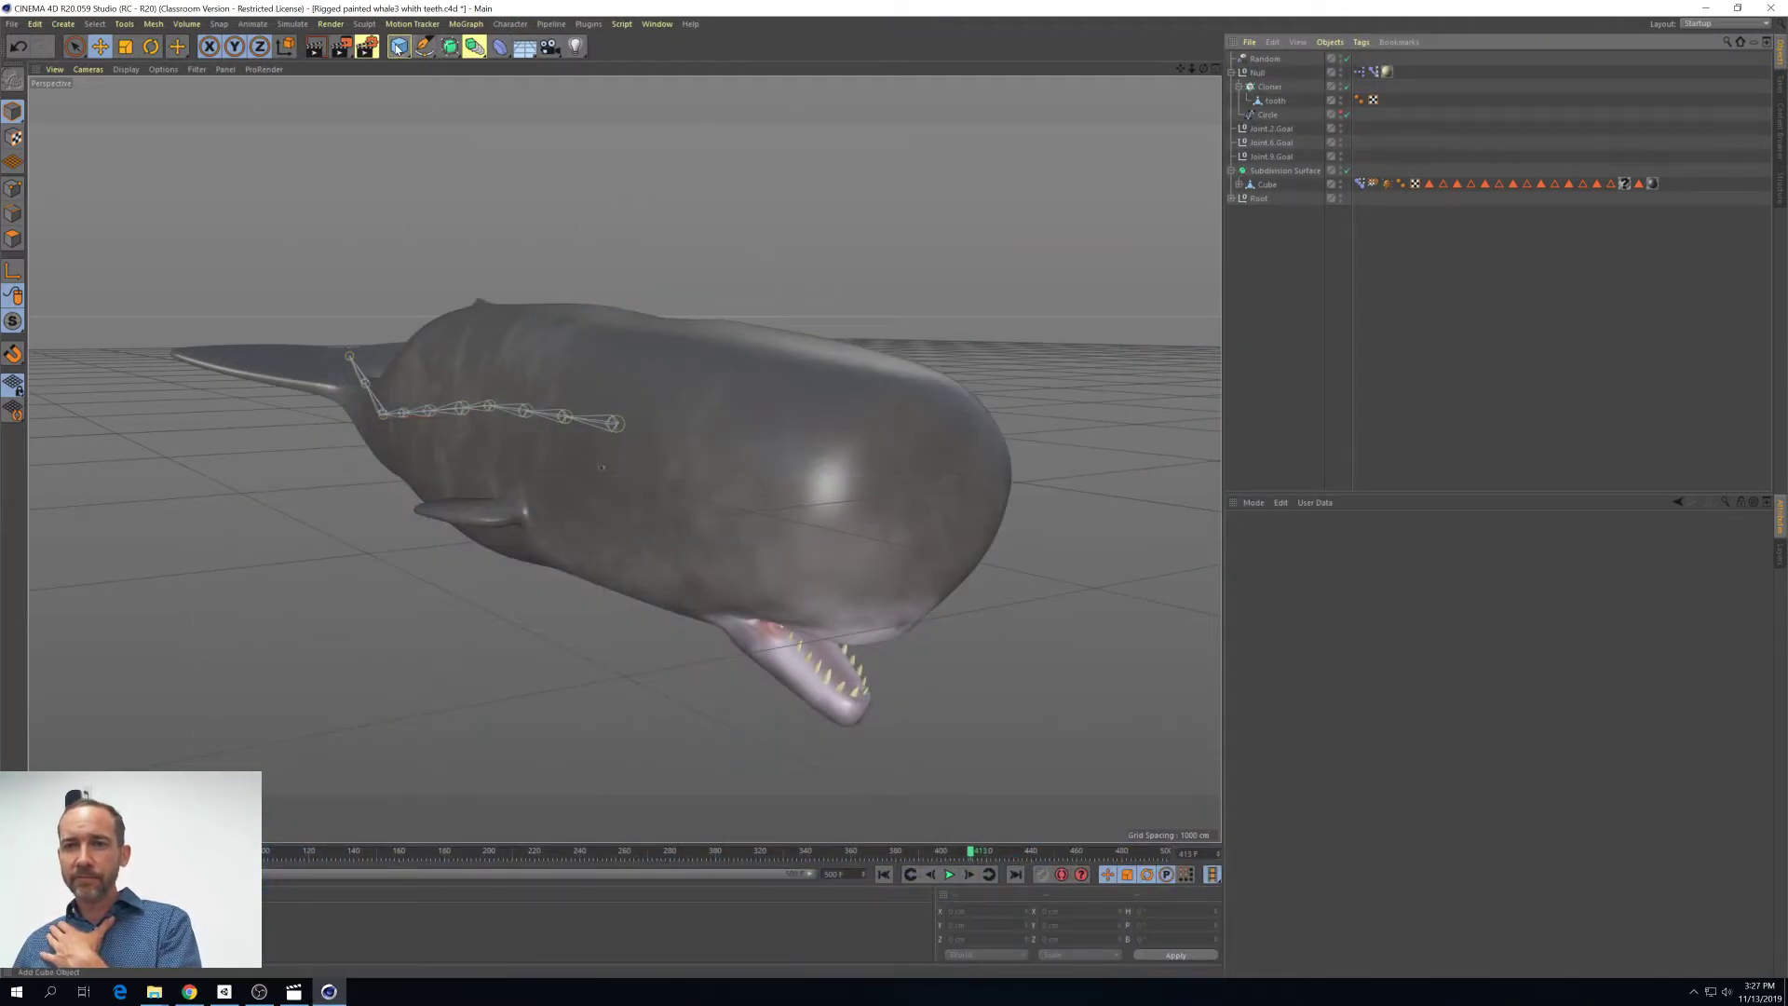
pyautogui.moveTo(400, 48); pyautogui.dragTo(519, 82)
pyautogui.moveTo(547, 312); pyautogui.dragTo(708, 270)
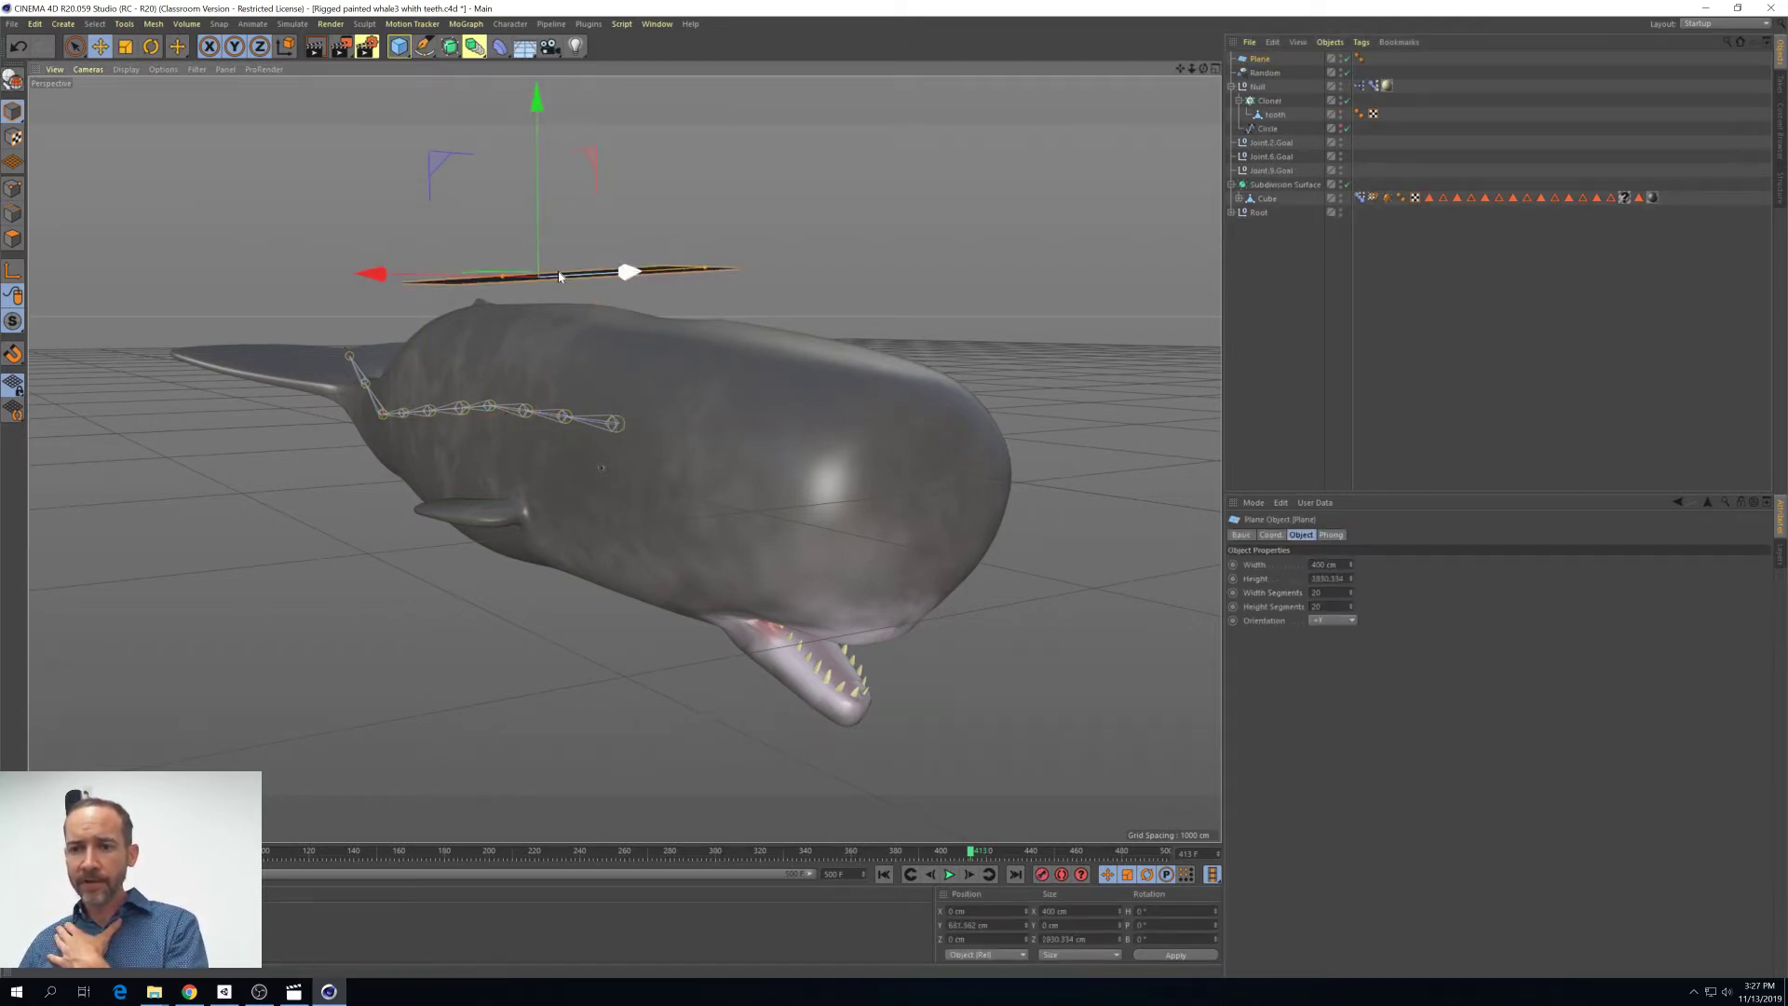
pyautogui.moveTo(504, 278); pyautogui.dragTo(337, 283)
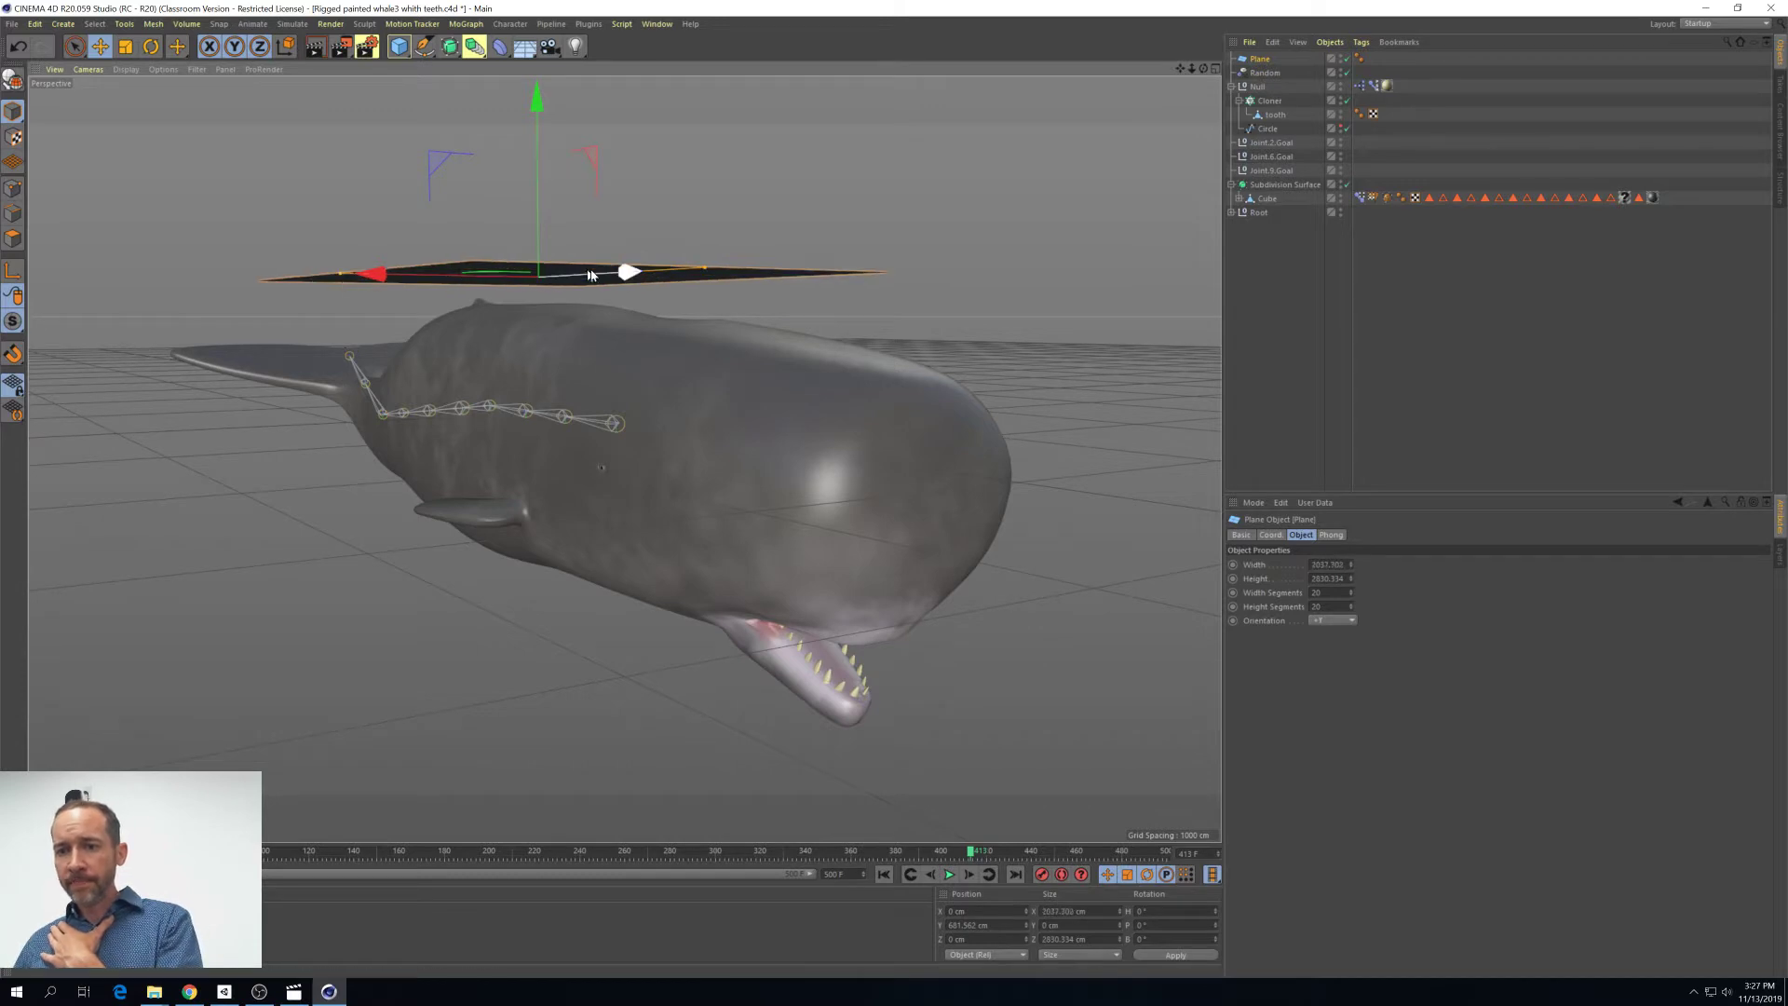
pyautogui.moveTo(629, 272); pyautogui.dragTo(899, 255)
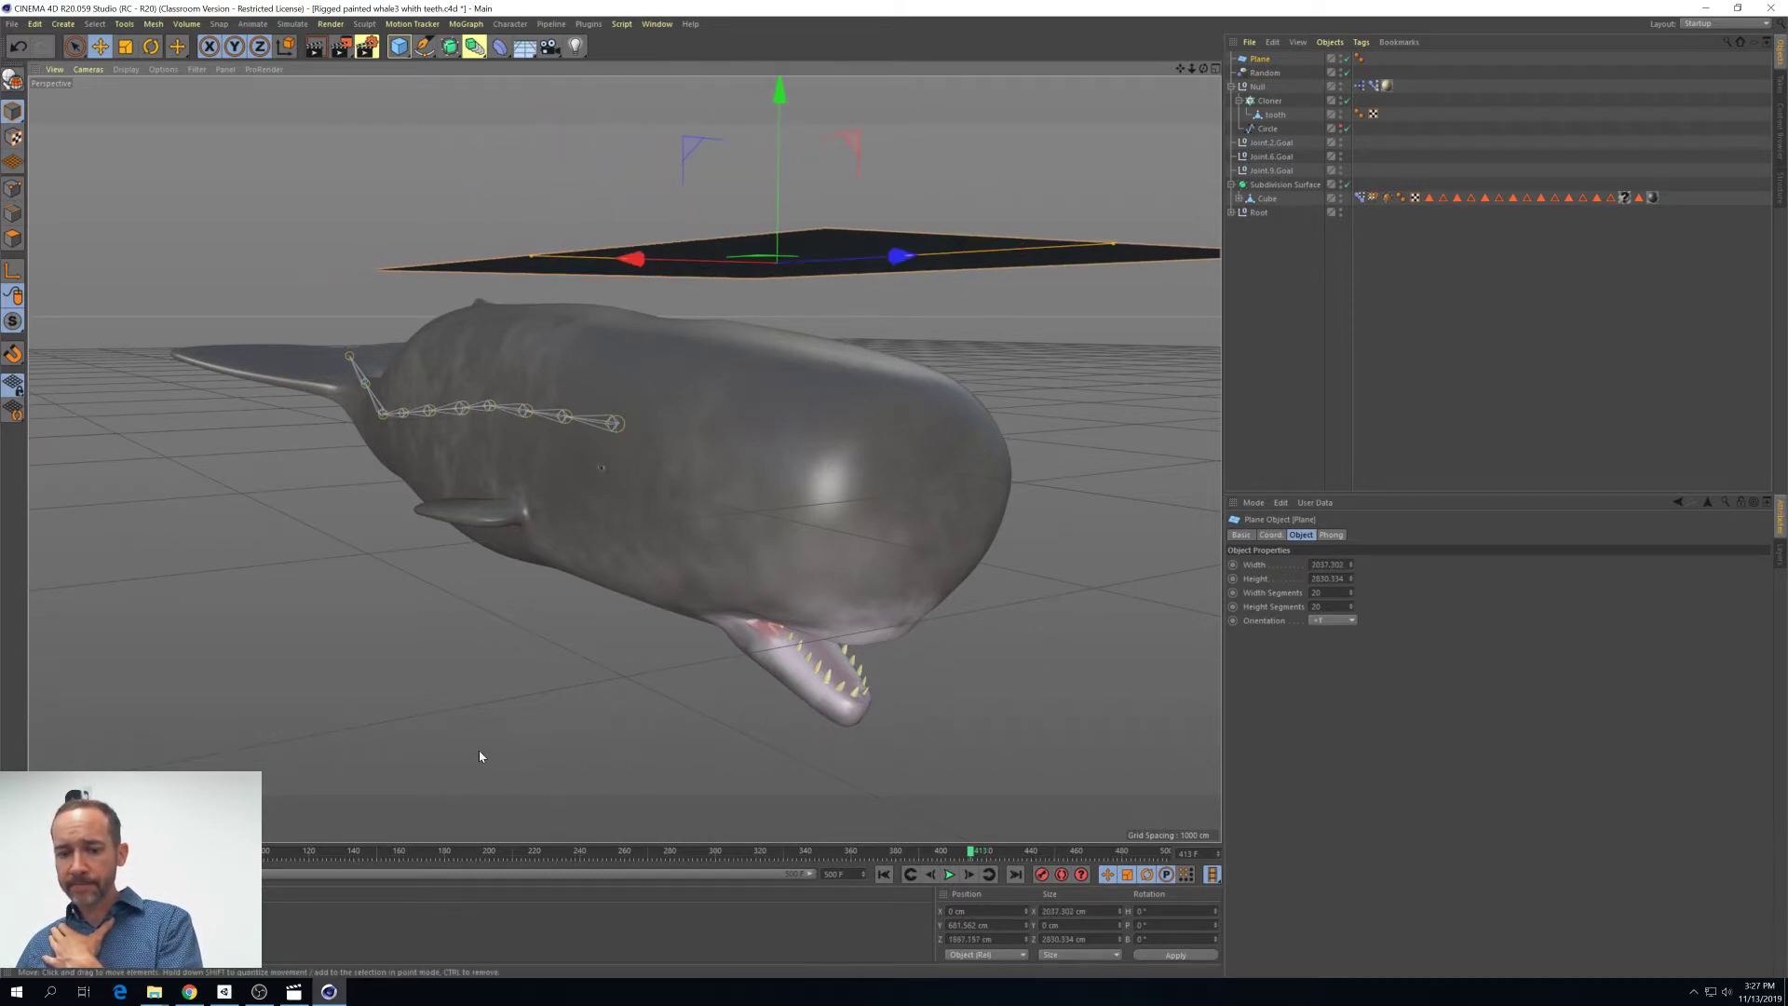
# Create a new material with Transparency enabled at 96% brightness and apply it to the plane above the whale
pyautogui.doubleClick(412, 927)
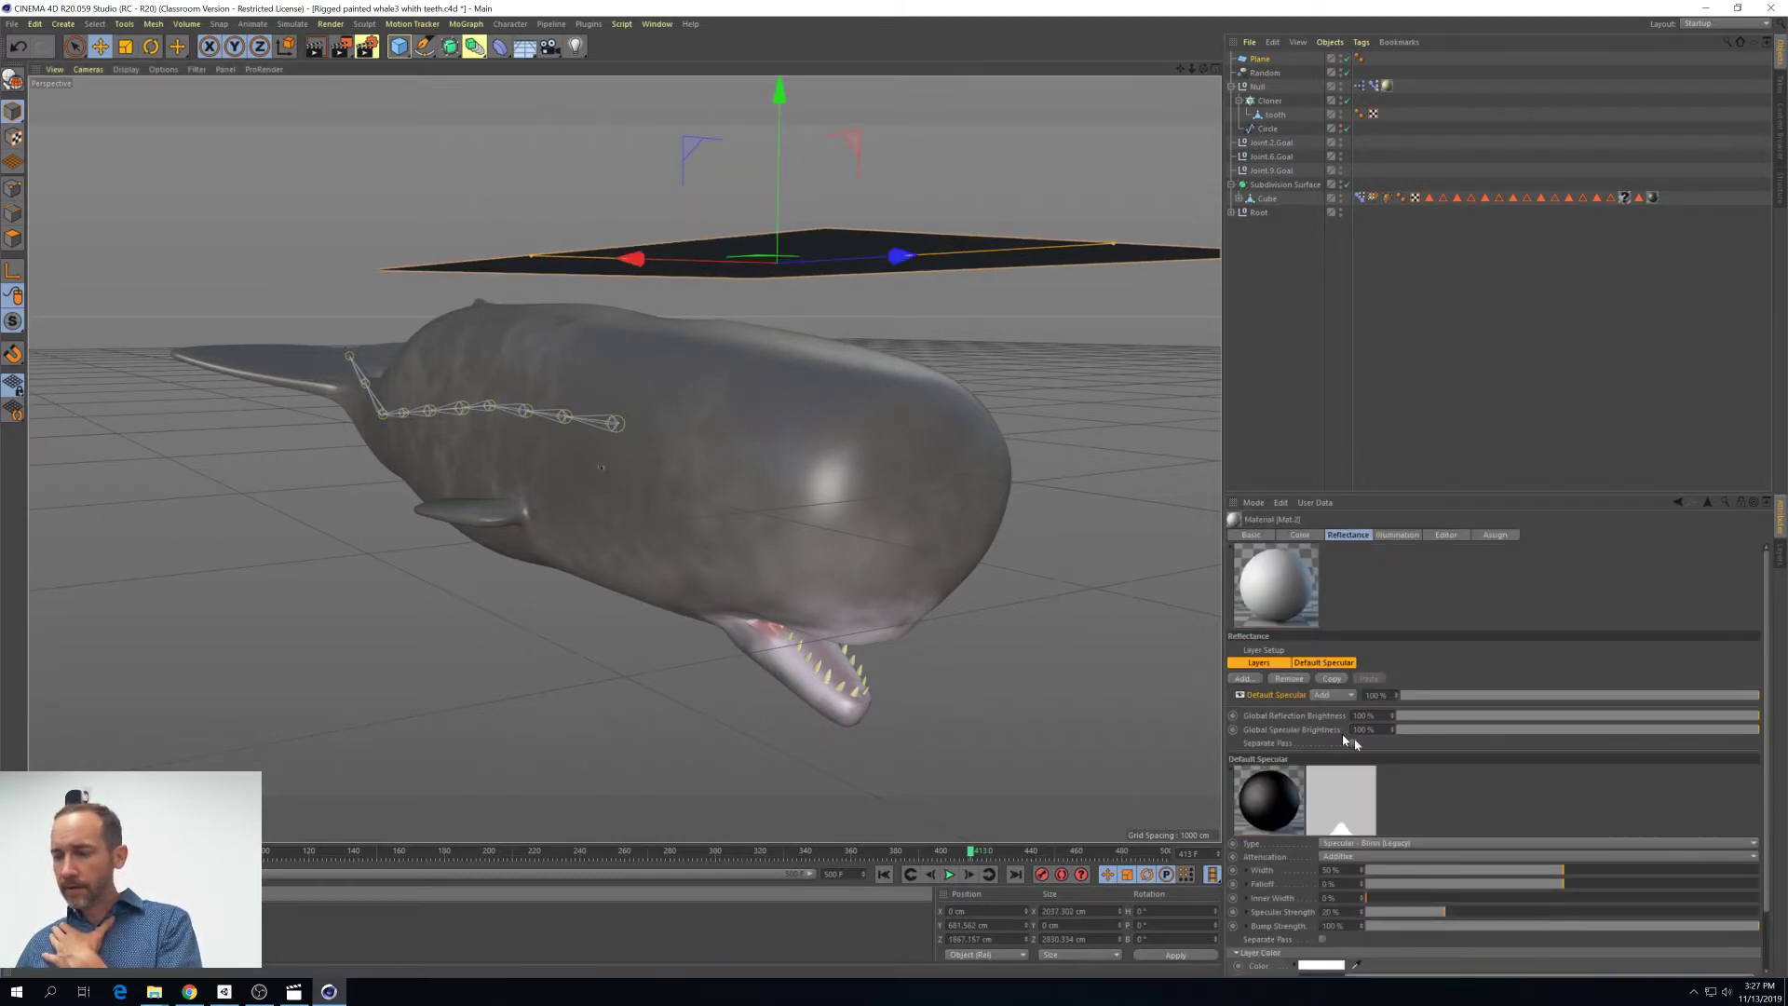
pyautogui.click(1250, 535)
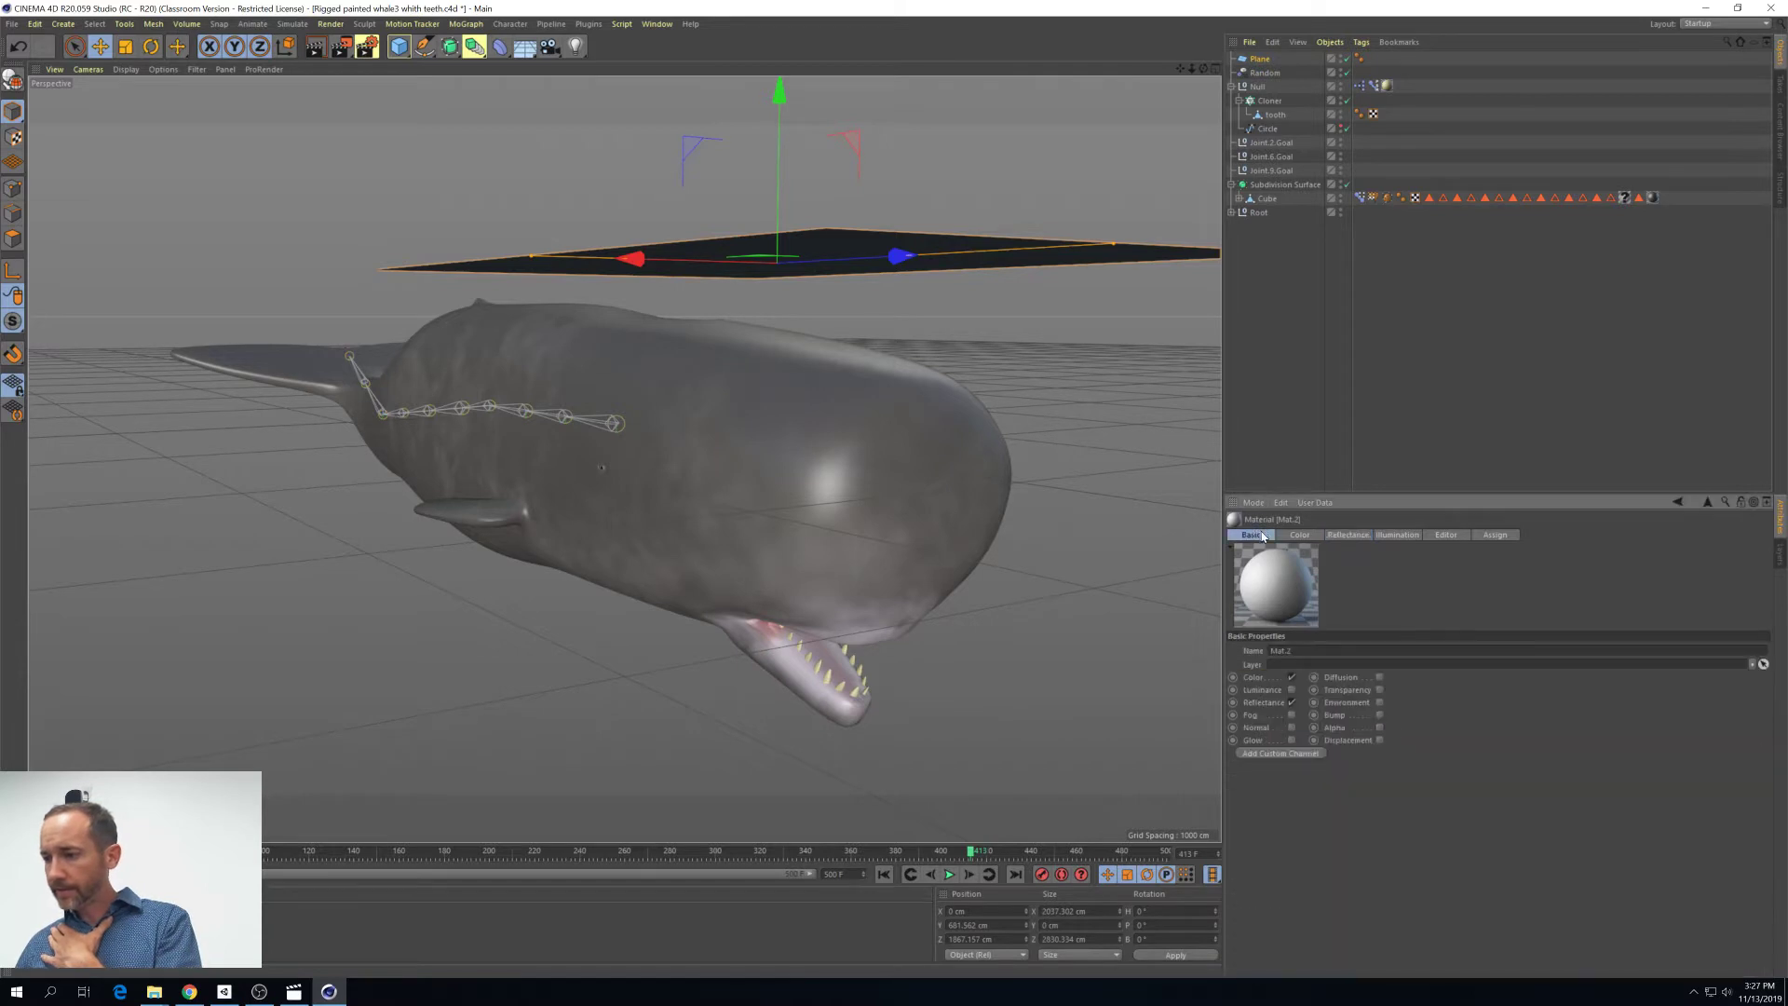
pyautogui.click(1379, 690)
pyautogui.click(1356, 534)
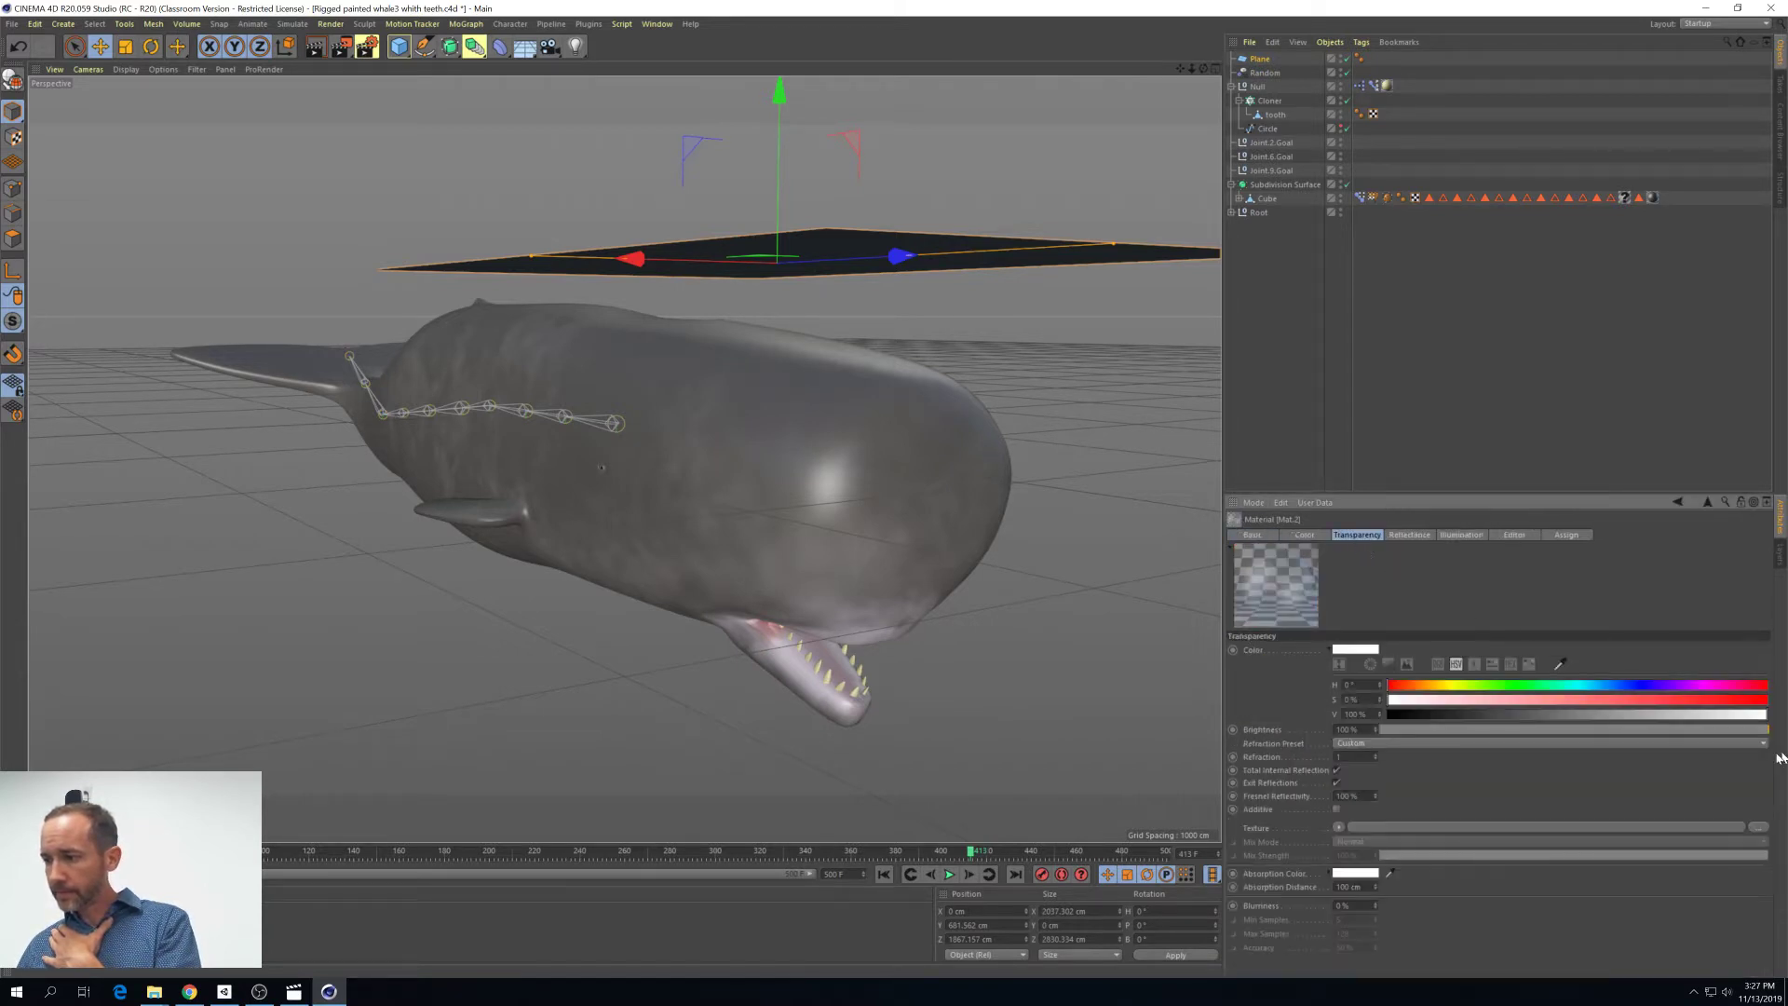
pyautogui.click(1759, 732)
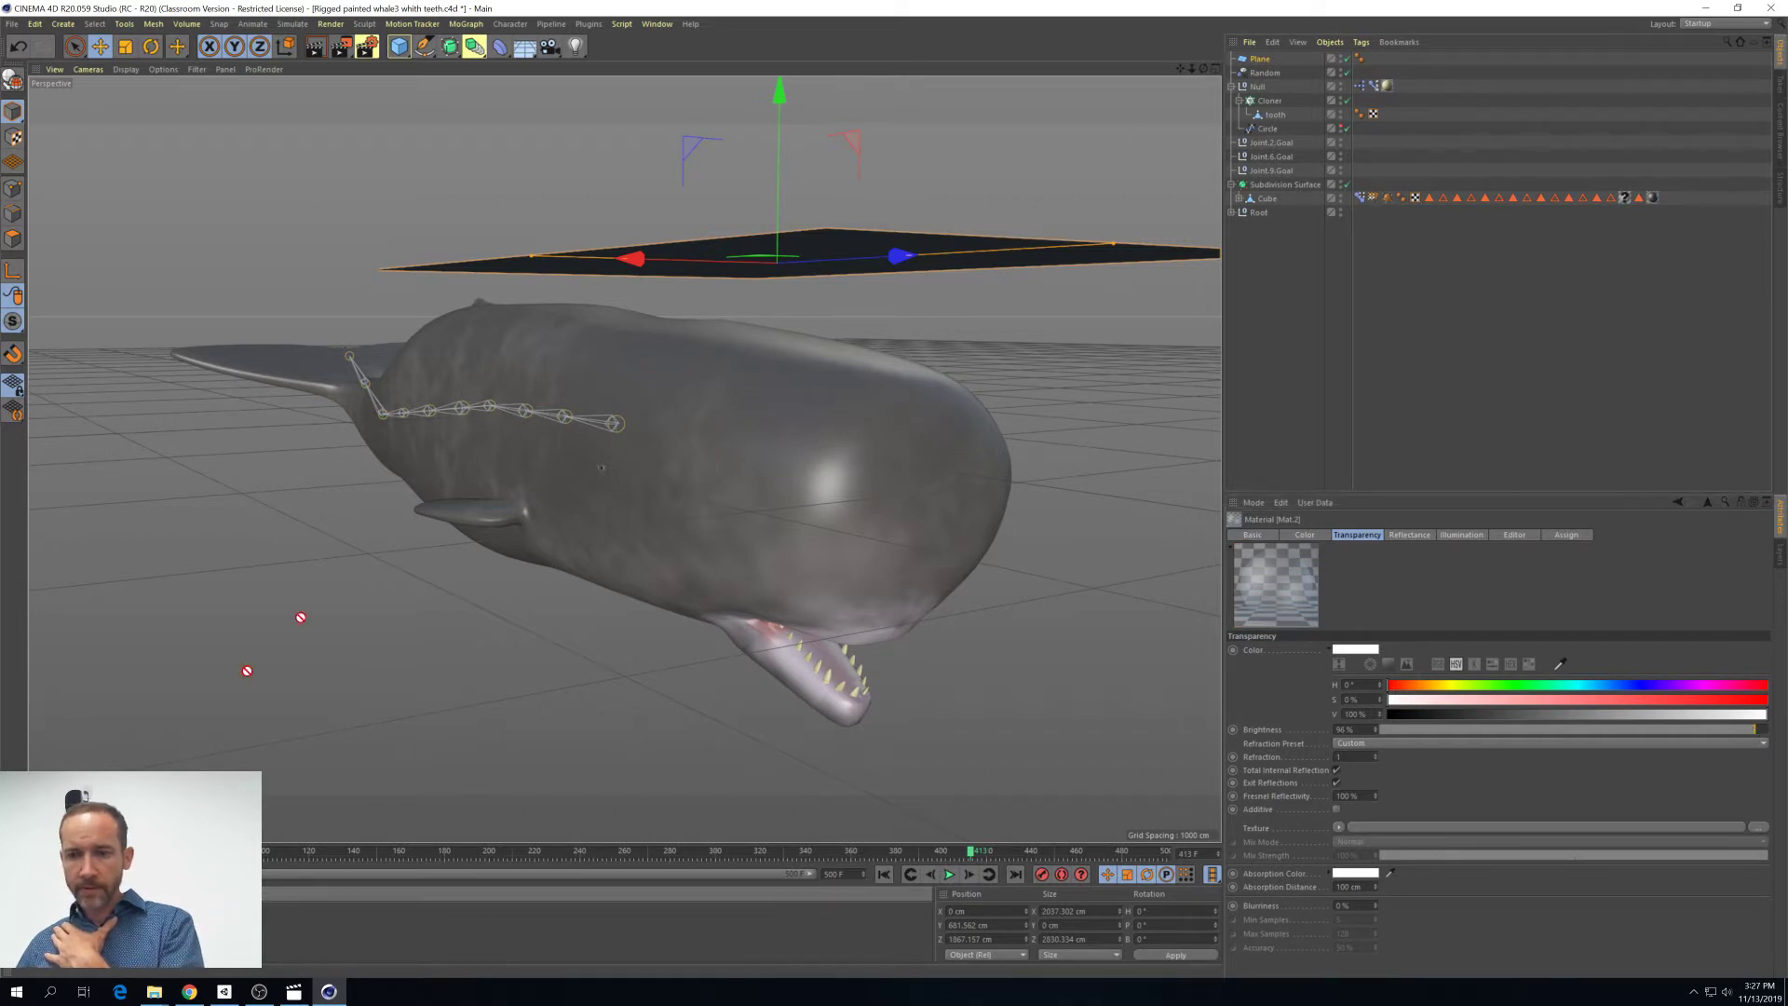
pyautogui.moveTo(754, 249); pyautogui.dragTo(756, 252)
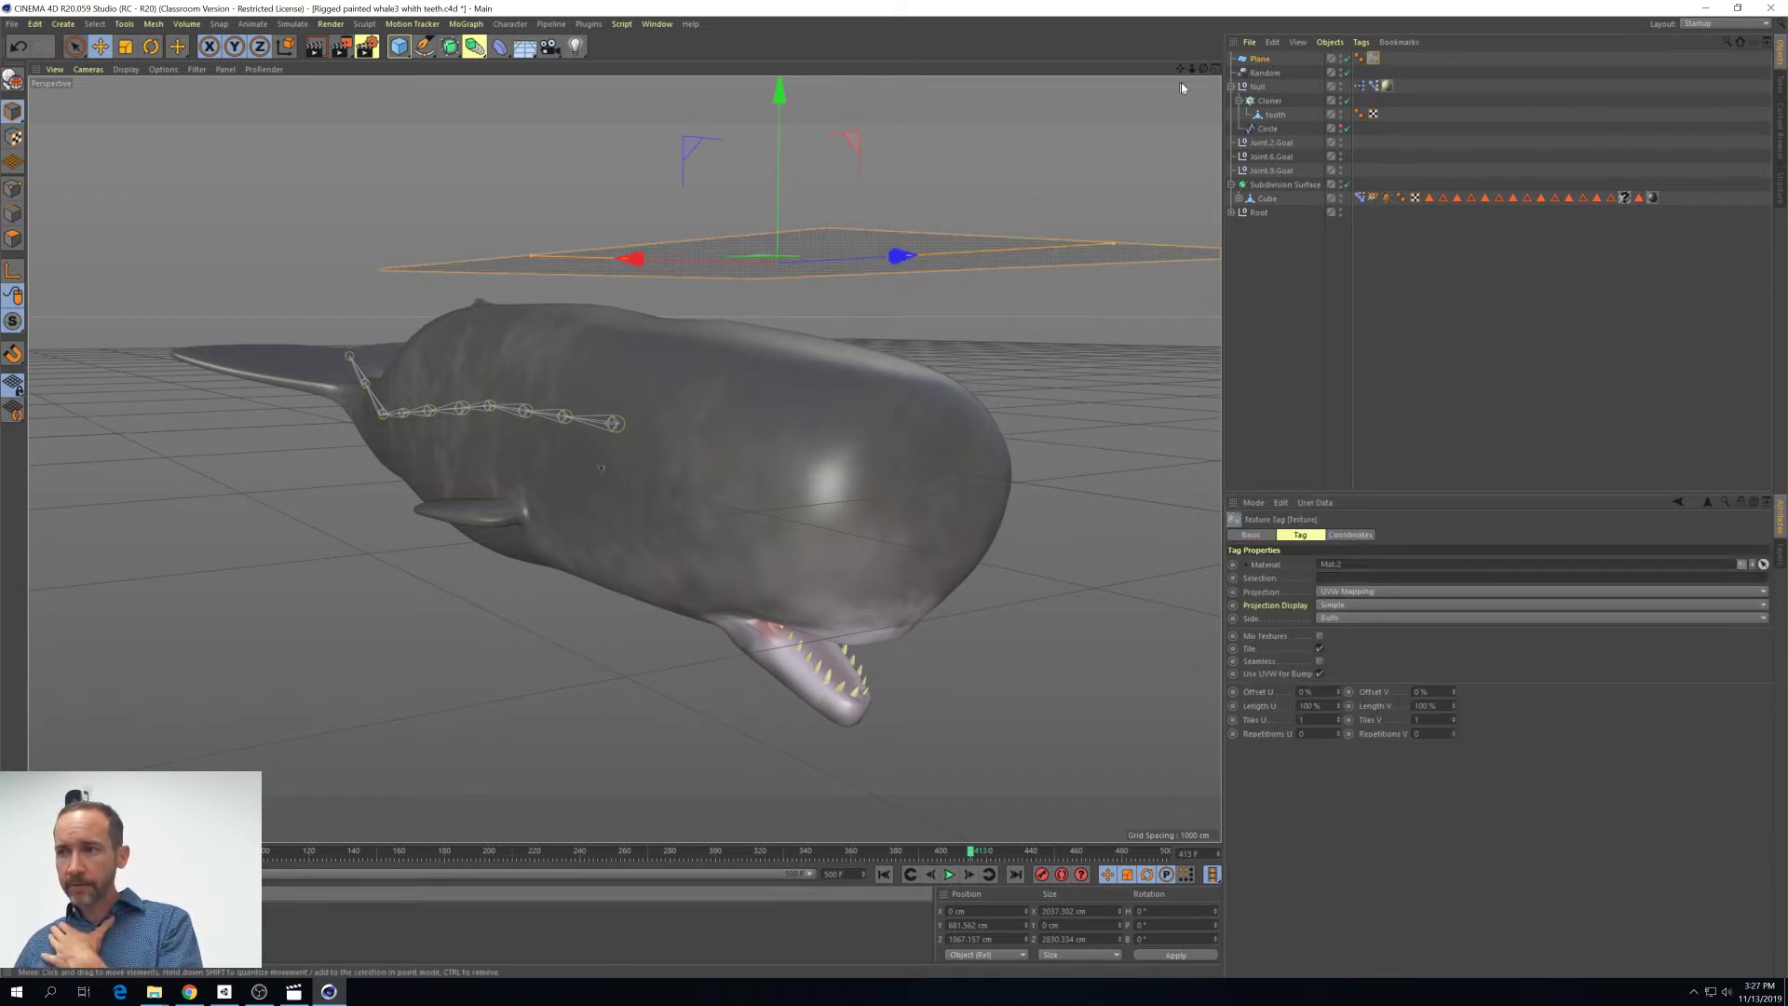
# Add a light and position it above the plane and whale at about Y 1300 cm and Z 1730 cm
pyautogui.moveTo(1204, 69); pyautogui.dragTo(1136, 102)
pyautogui.moveTo(398, 46); pyautogui.dragTo(491, 60)
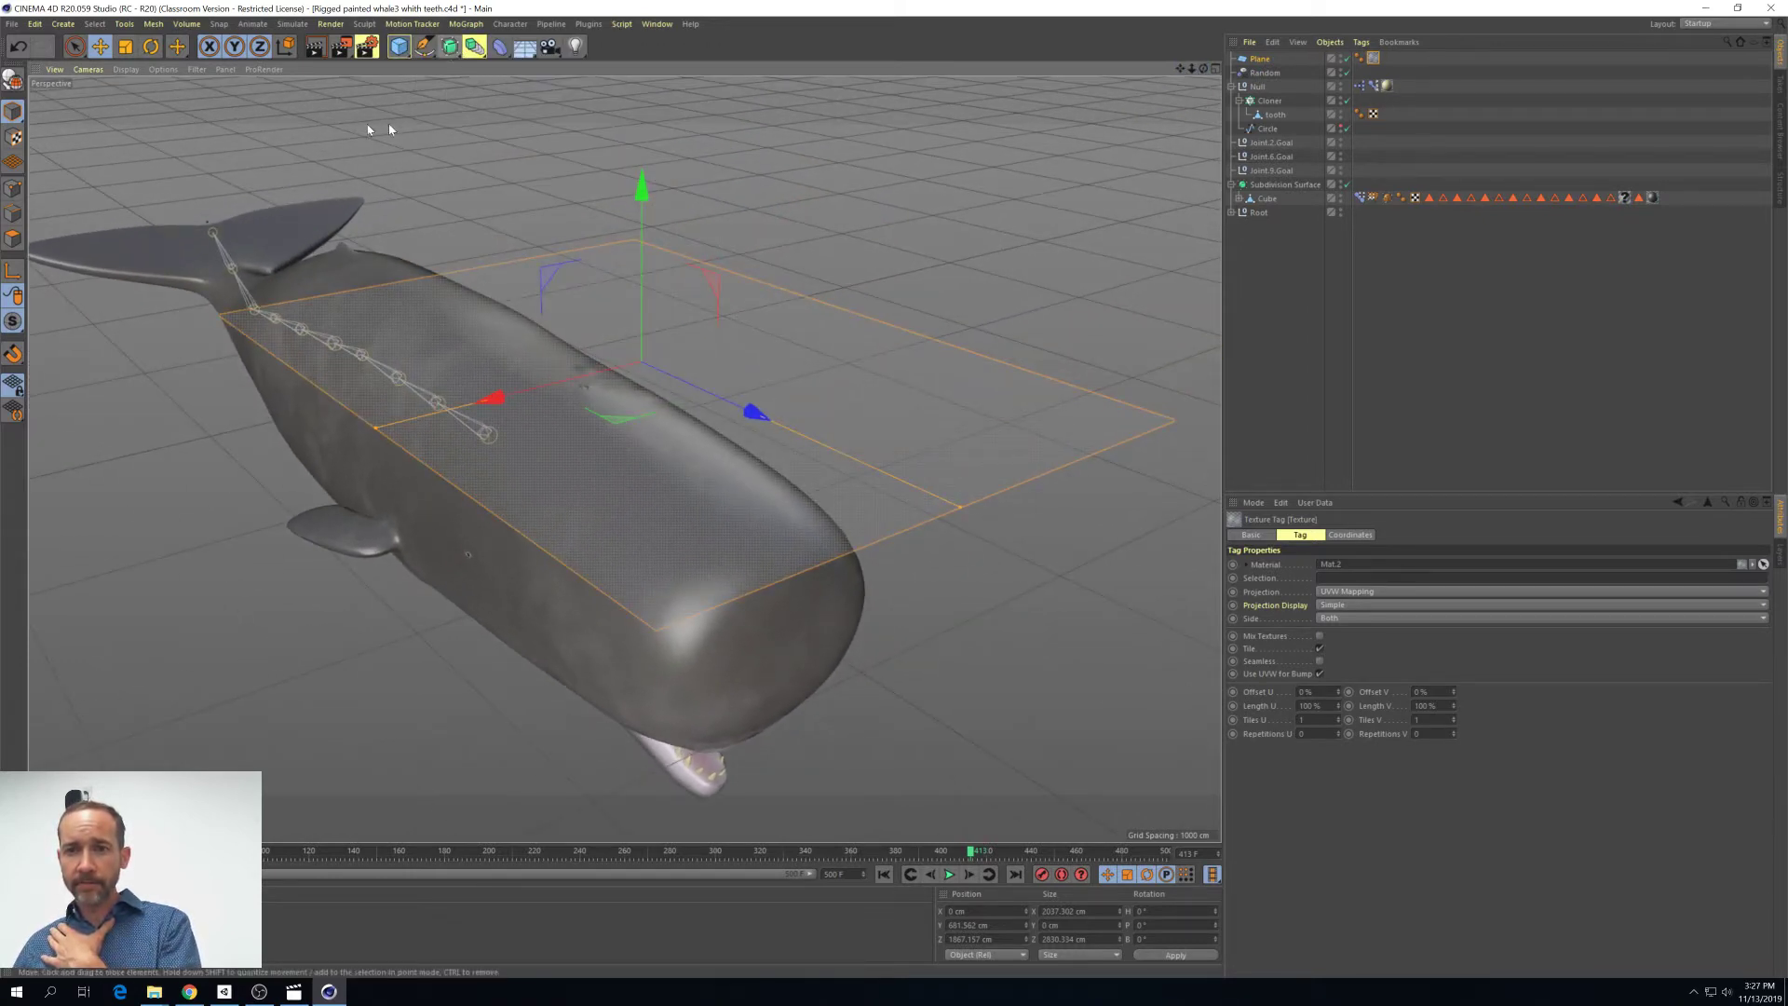
pyautogui.moveTo(578, 55); pyautogui.dragTo(630, 65)
pyautogui.moveTo(403, 258); pyautogui.dragTo(398, 33)
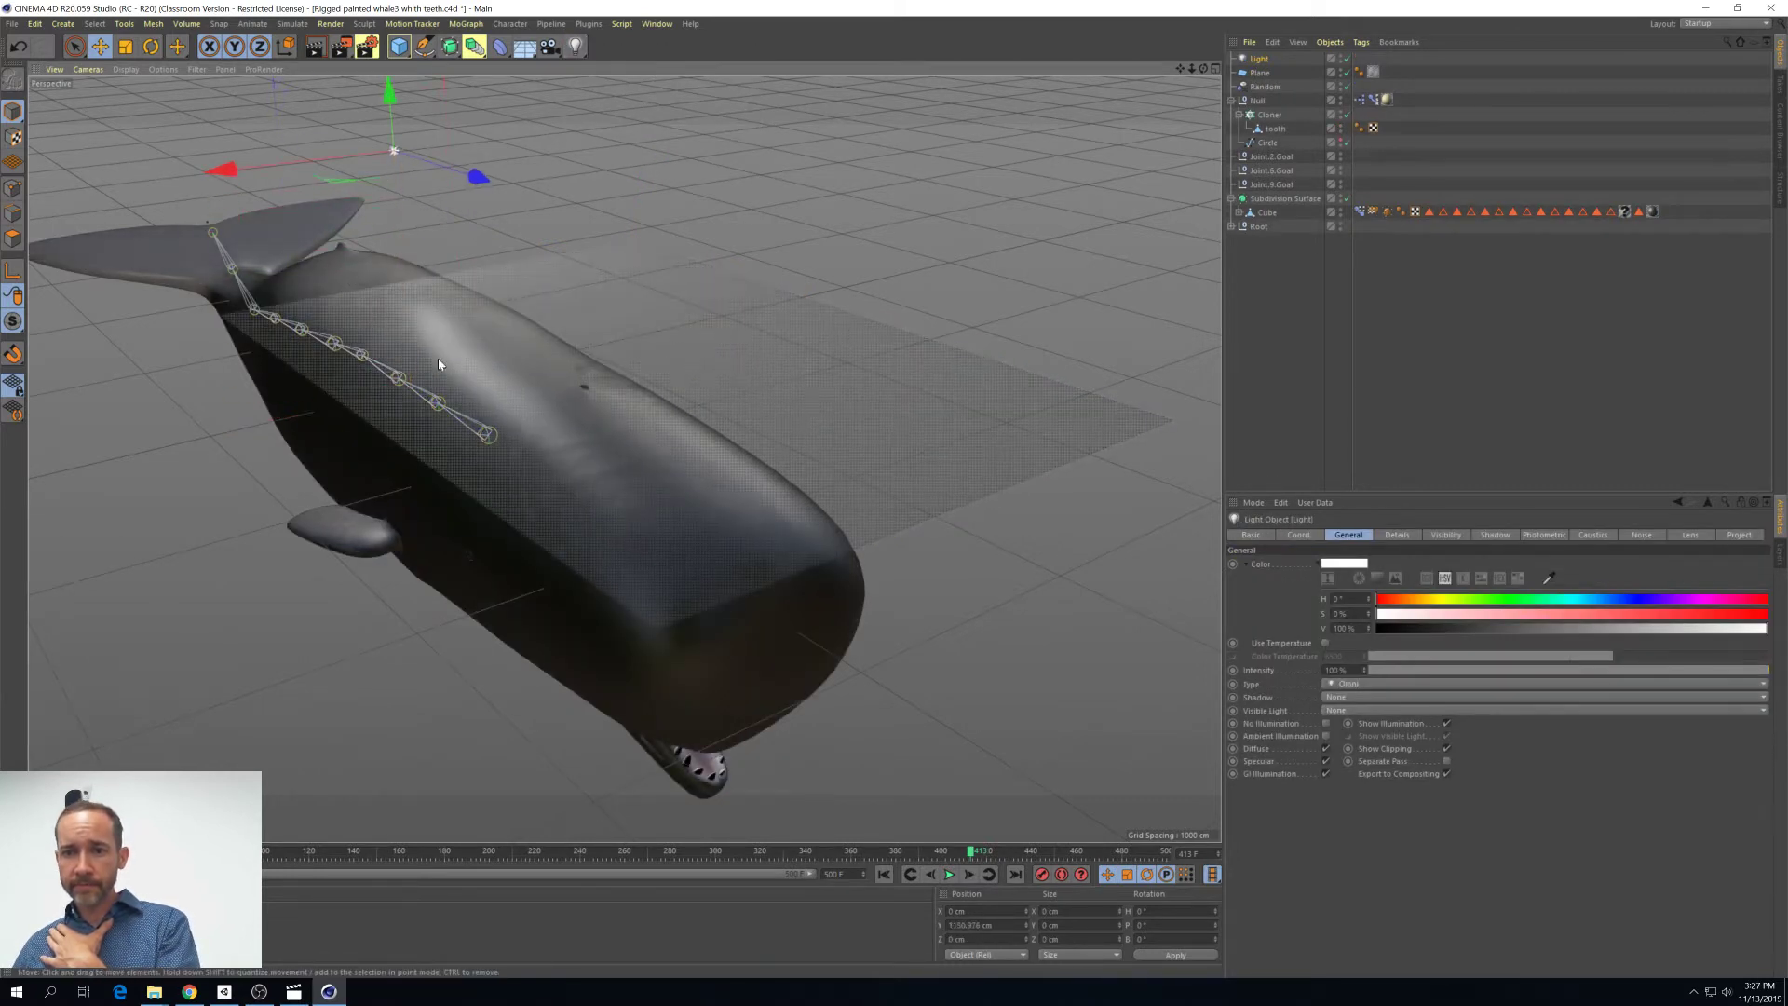
pyautogui.moveTo(481, 196); pyautogui.dragTo(717, 266)
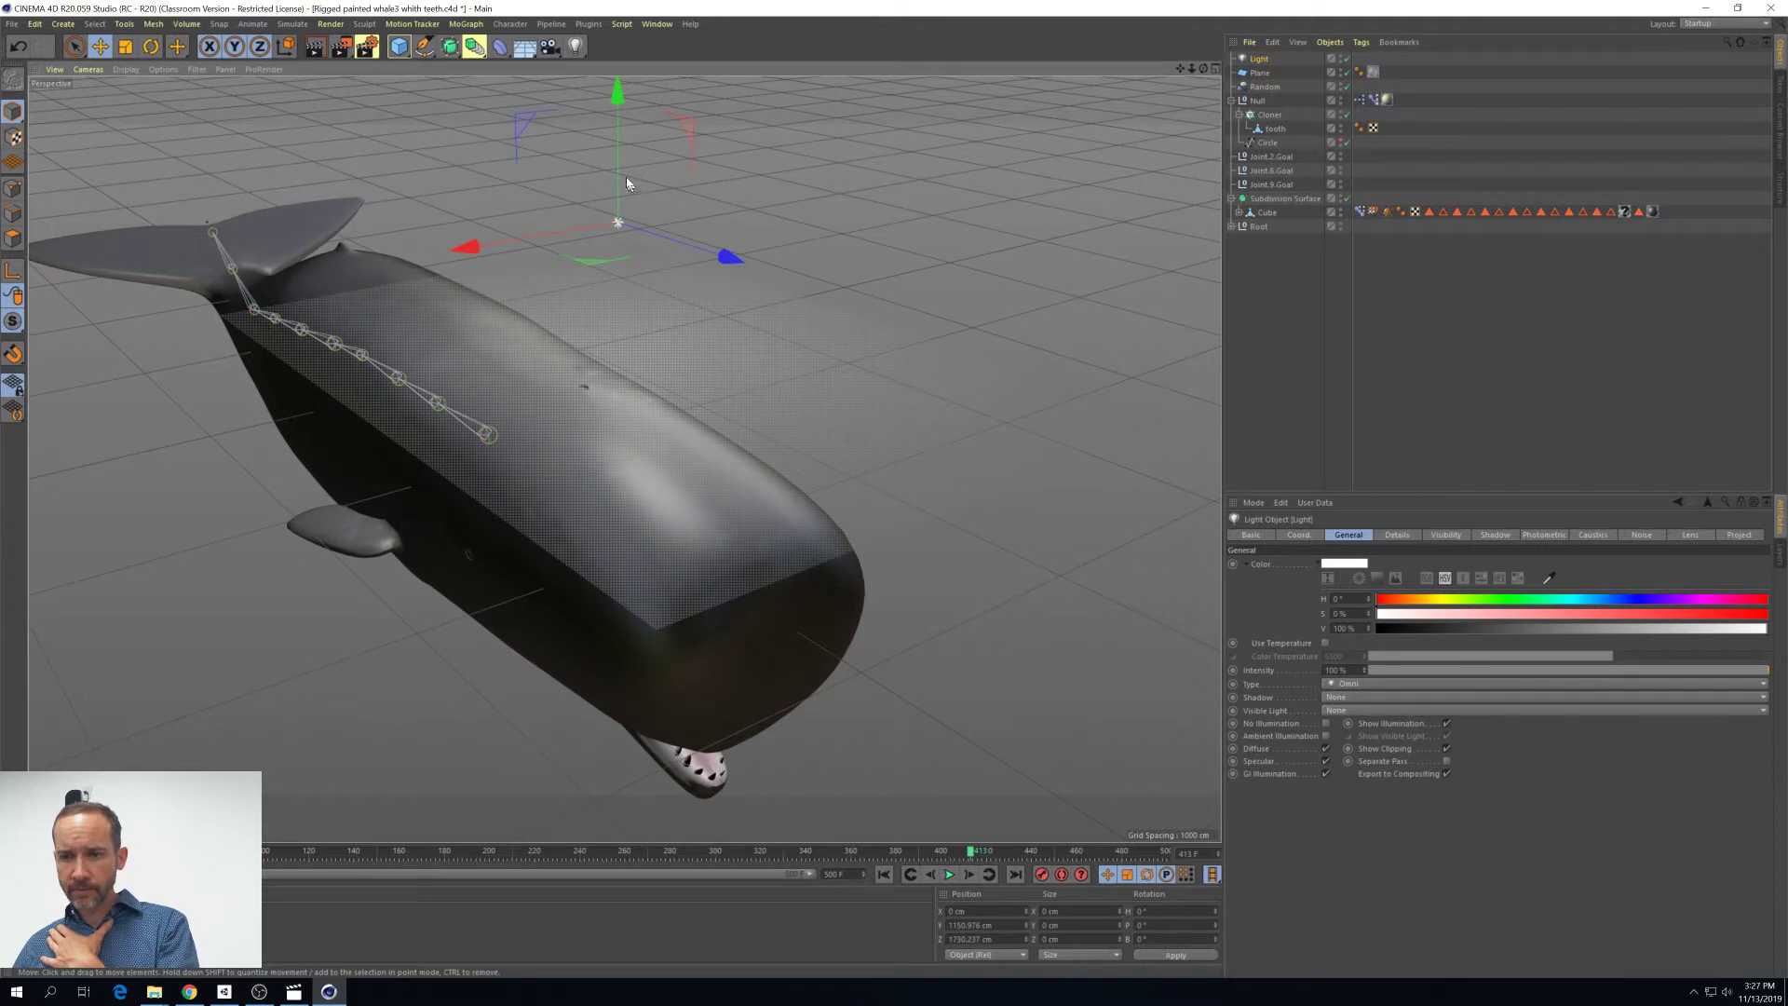
pyautogui.moveTo(619, 161); pyautogui.dragTo(618, 110)
# Turn on the interactive render region over the whale from a low viewpoint and extend its upper edge to cover the plane
pyautogui.moveTo(1203, 69); pyautogui.dragTo(1196, 1)
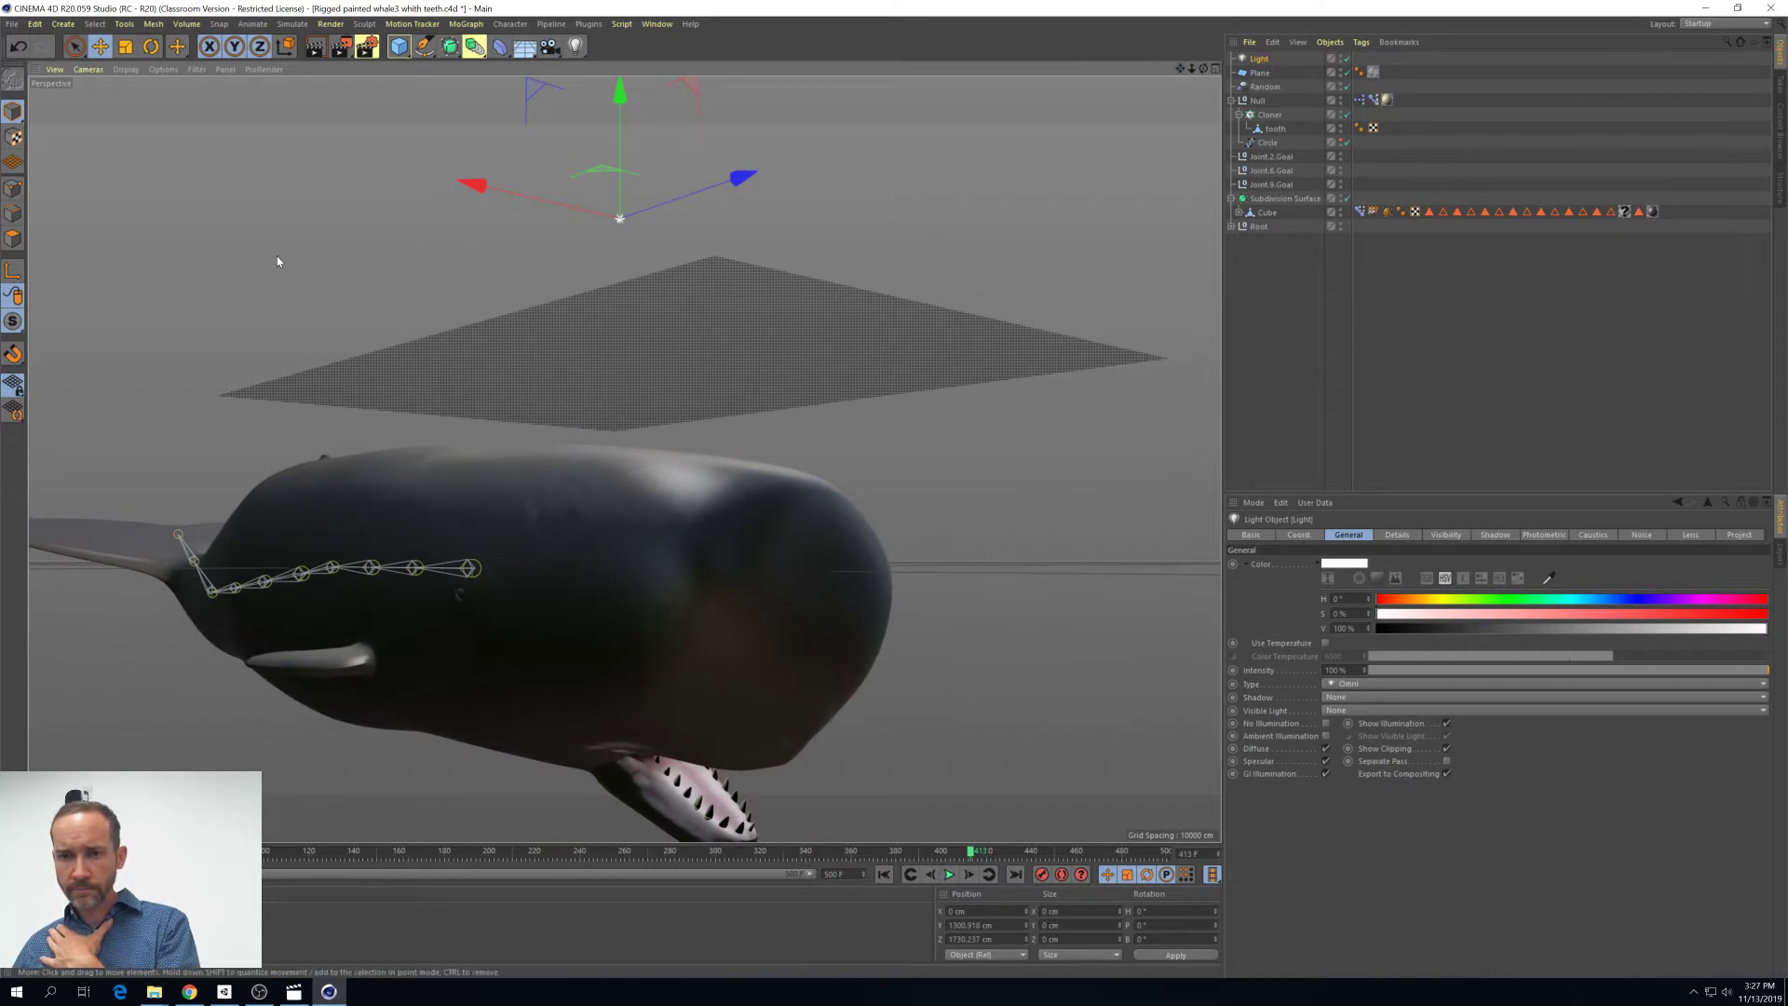
pyautogui.moveTo(368, 45); pyautogui.dragTo(392, 362)
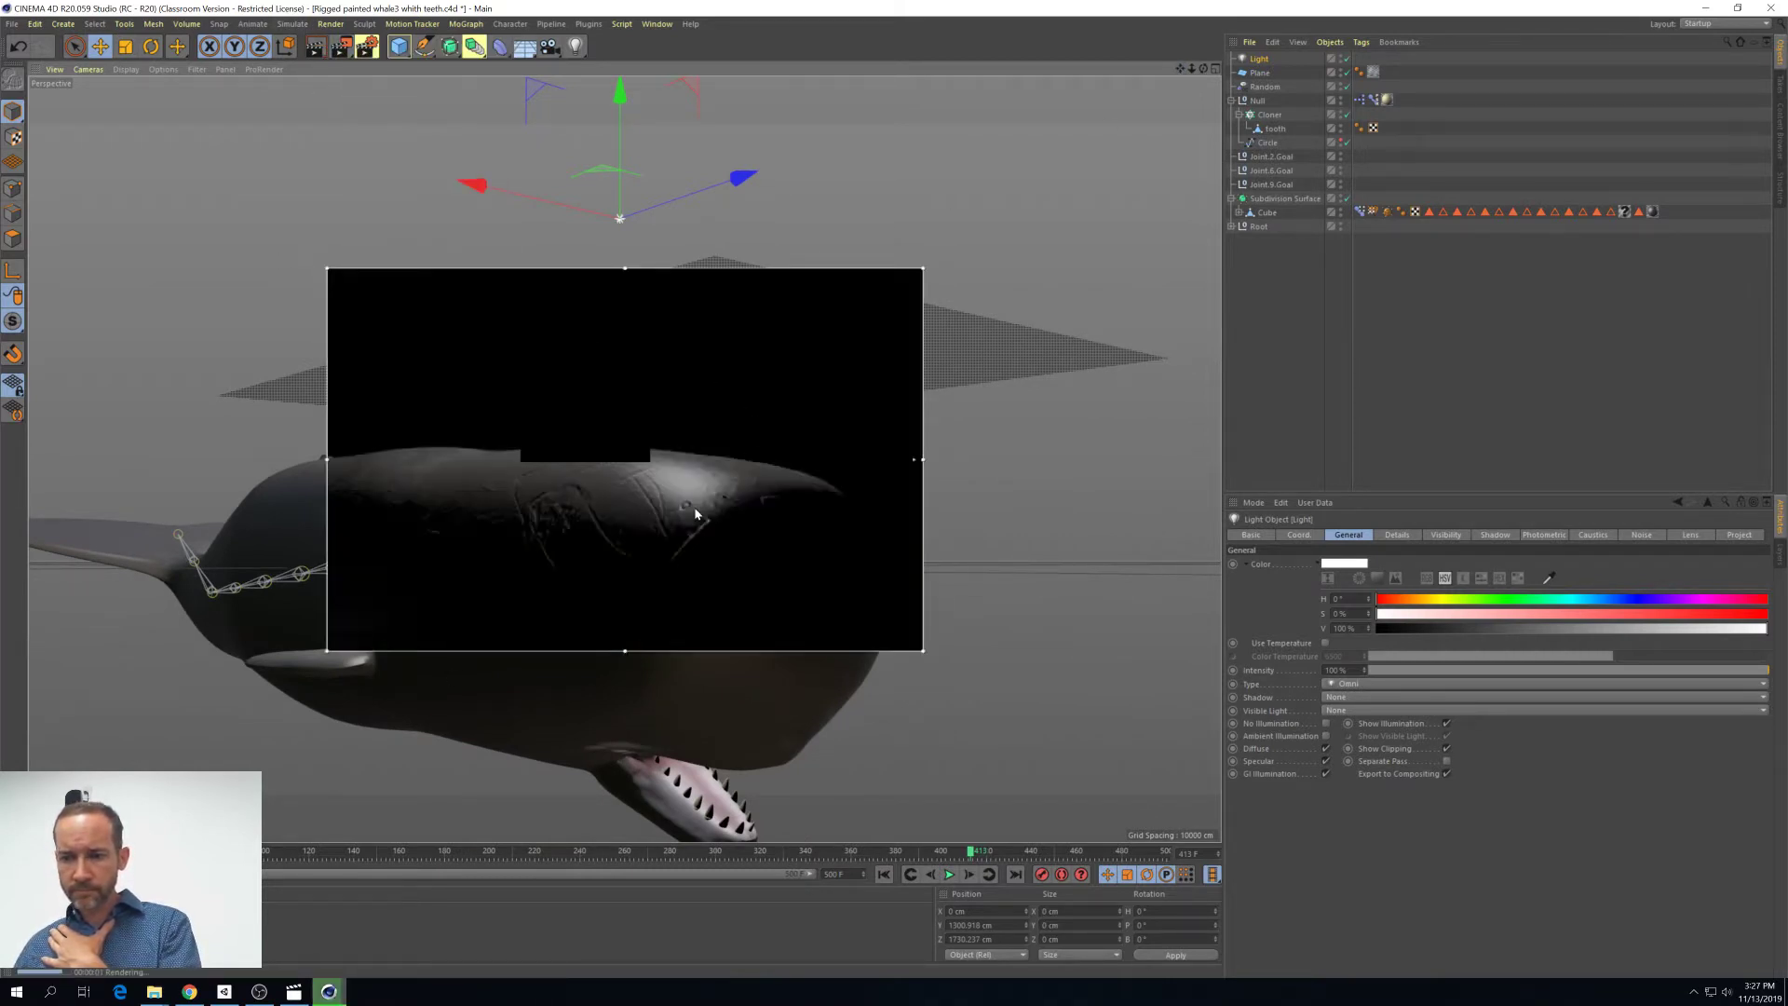
pyautogui.moveTo(624, 267); pyautogui.dragTo(624, 215)
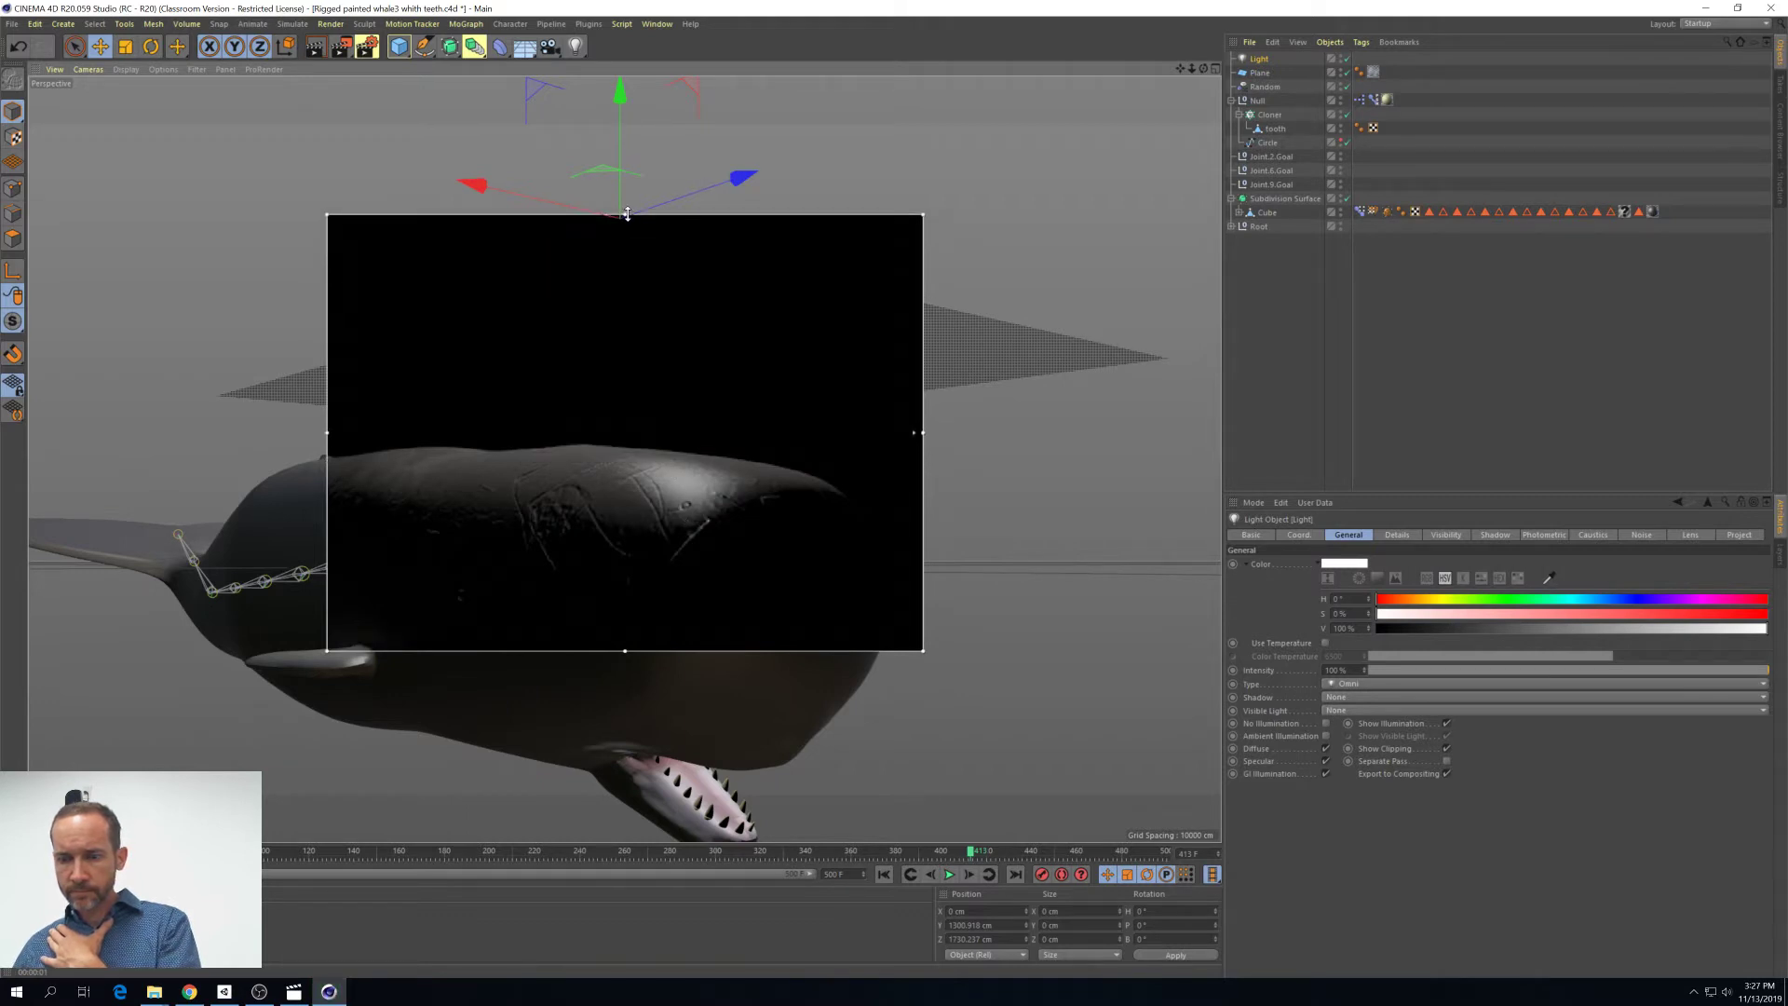
pyautogui.moveTo(1206, 74); pyautogui.dragTo(1324, 74)
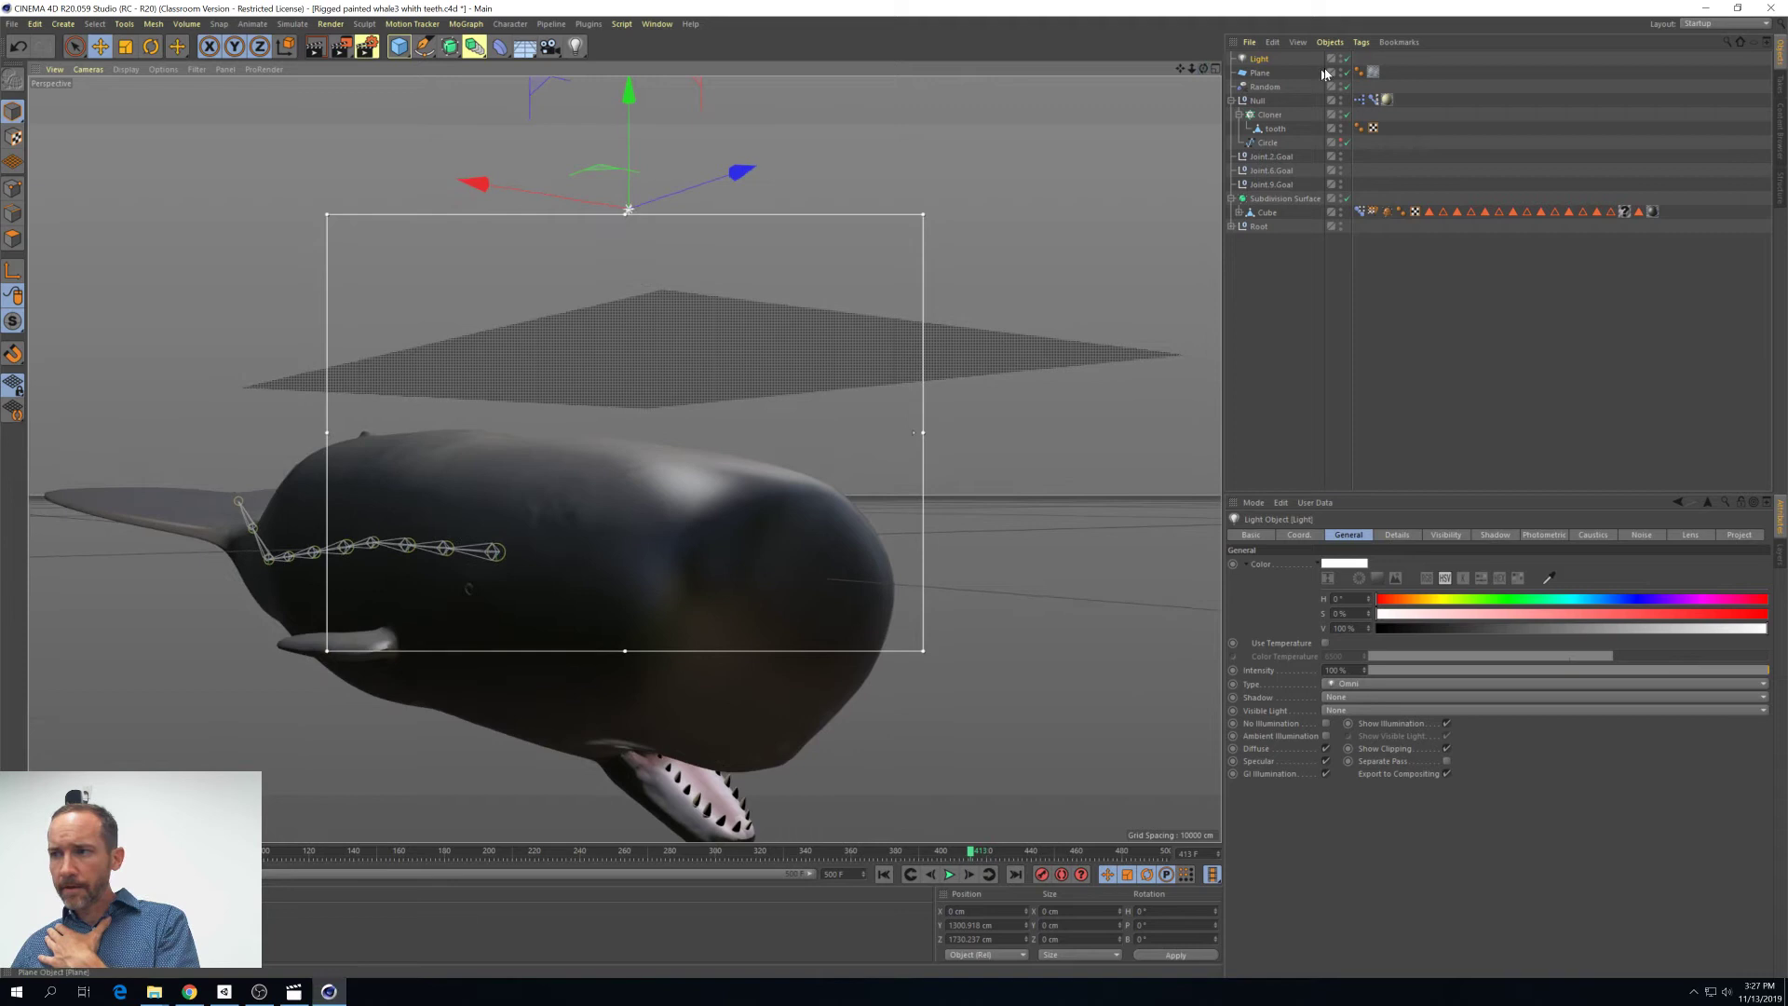
# Rename the plane to "water surface" and select the light
pyautogui.click(1263, 73)
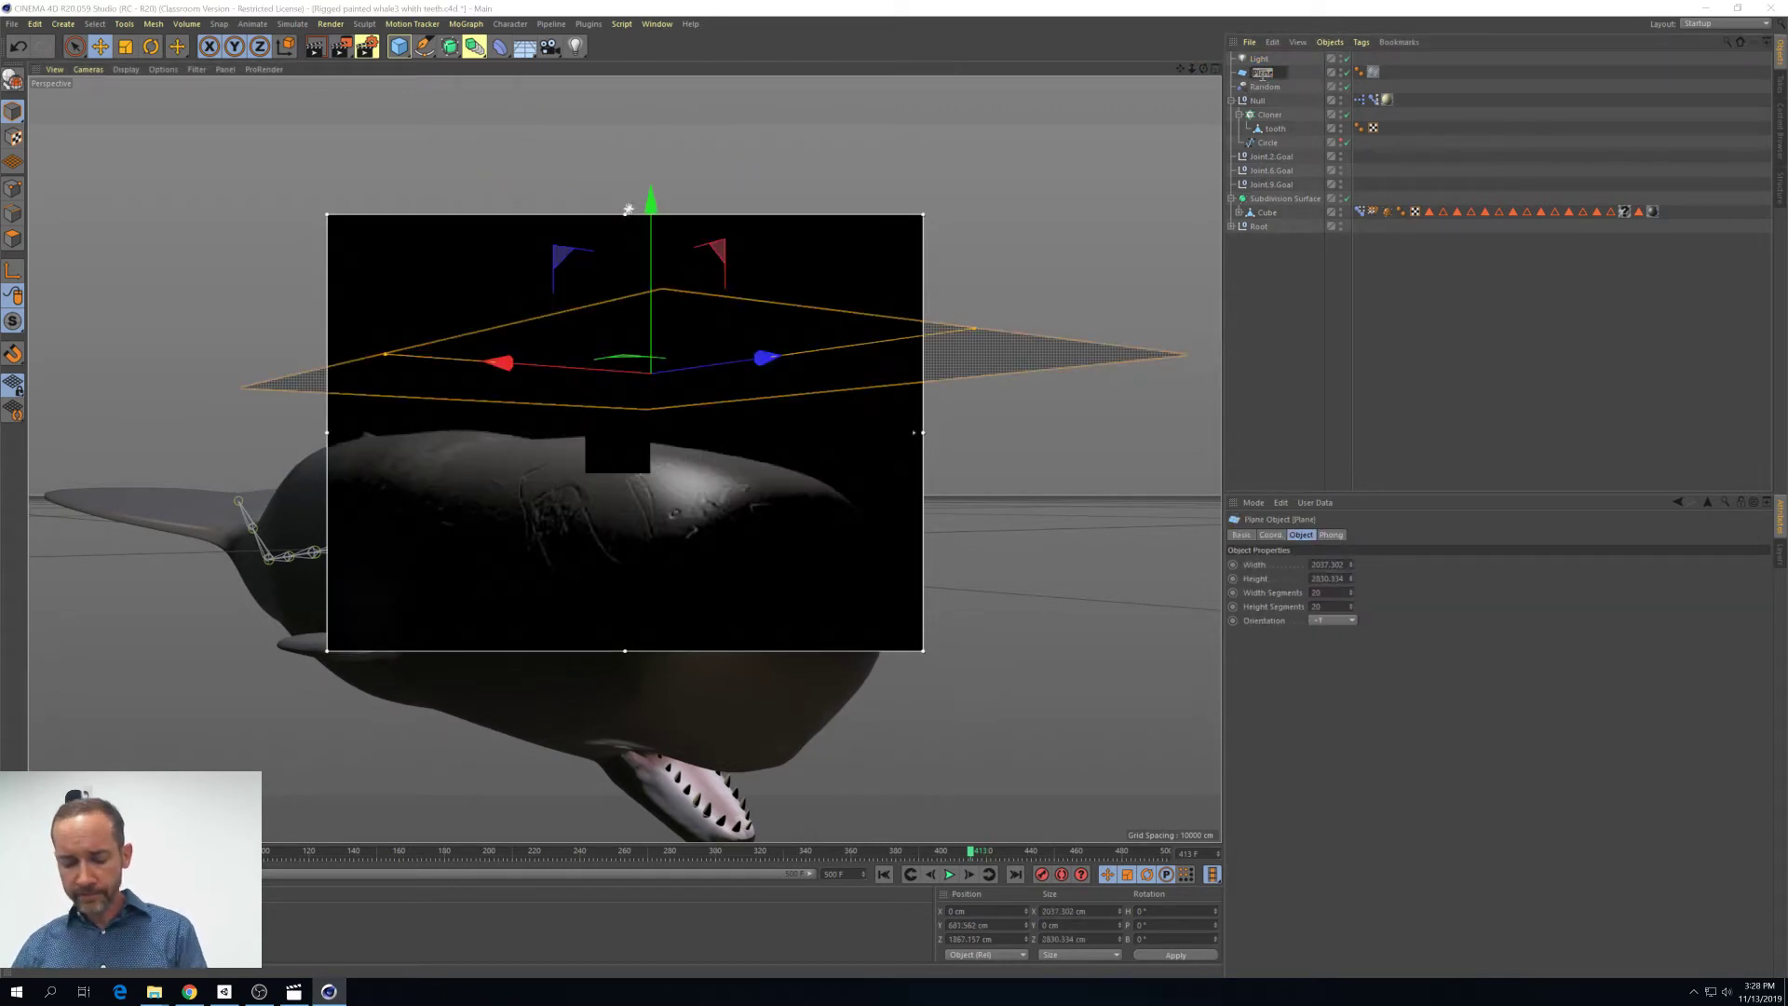
pyautogui.write('pl')
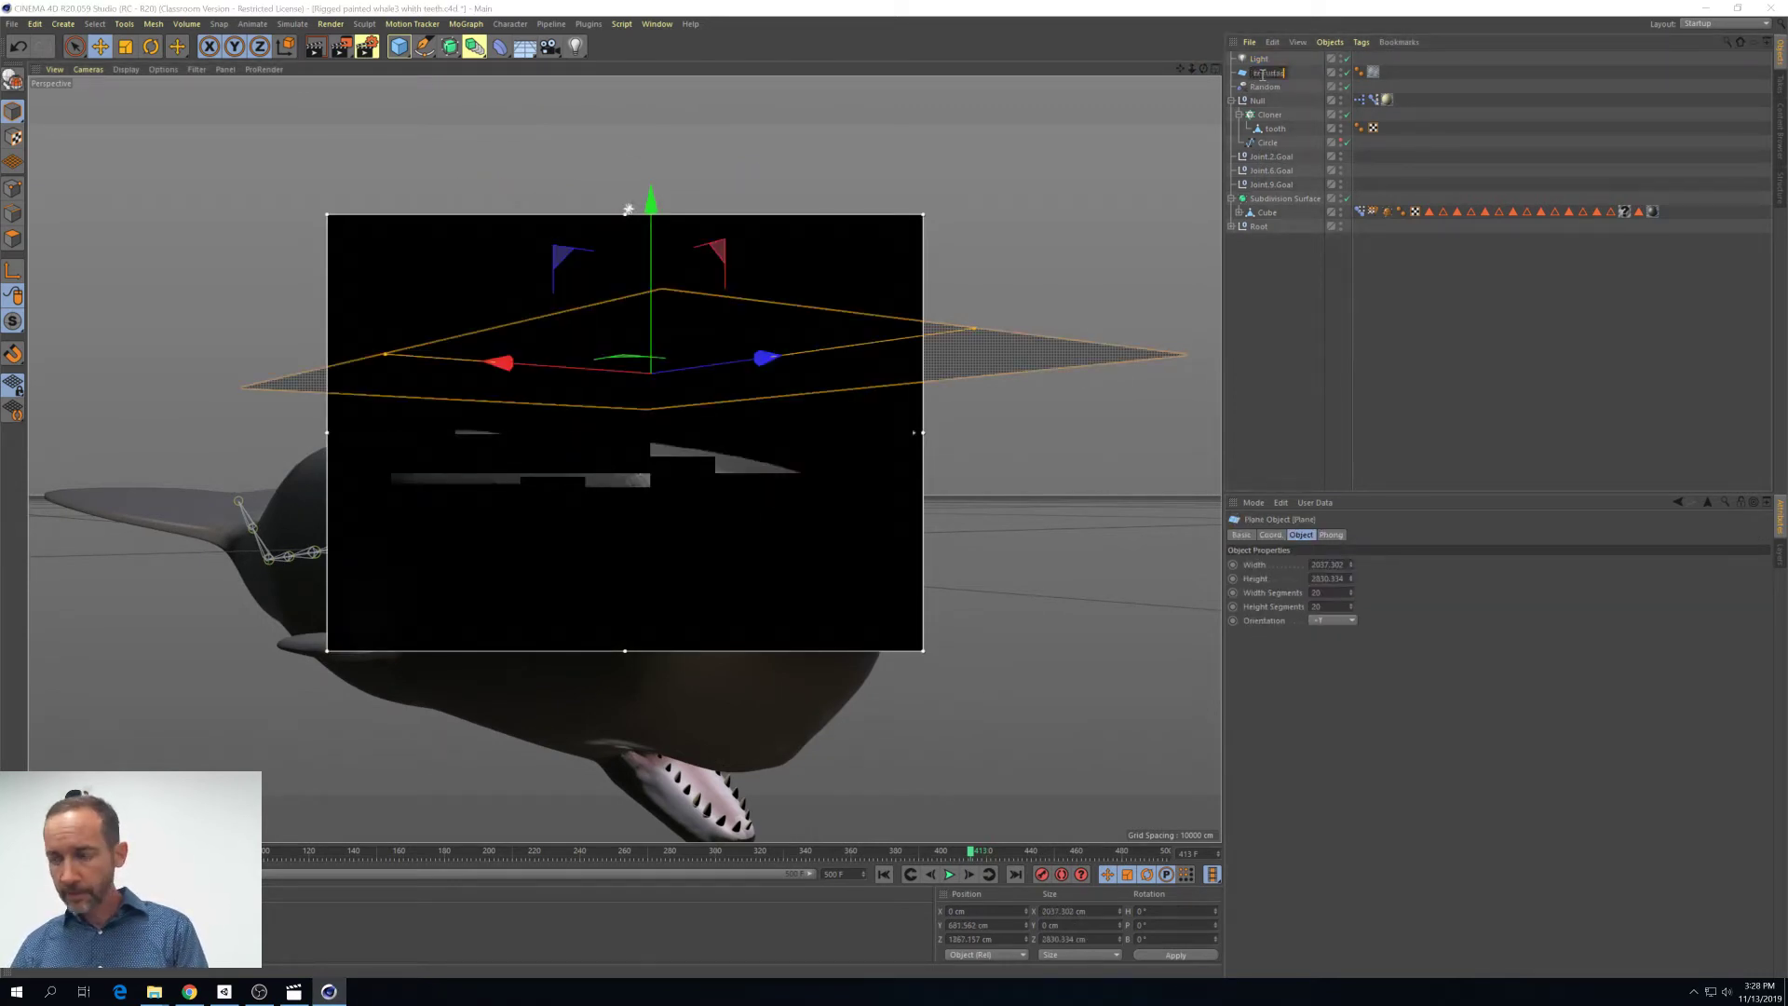
pyautogui.click(1256, 60)
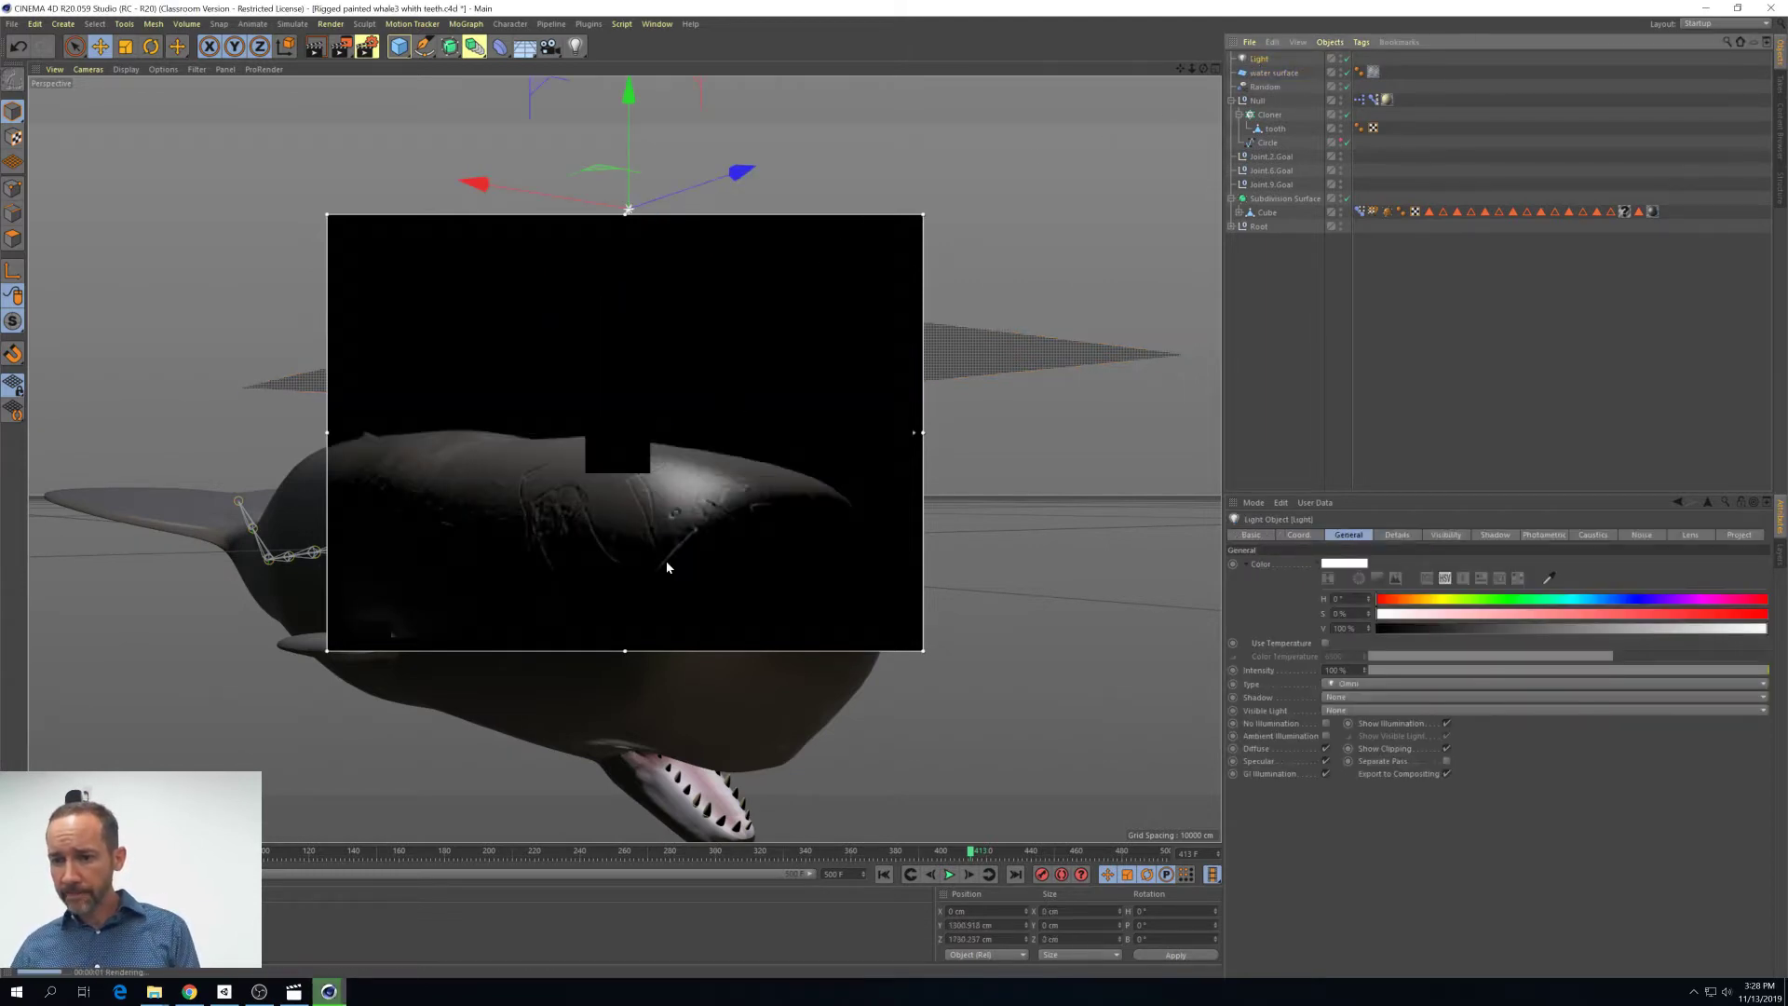
# Enable the Bump channel on the water surface's material and show its bump settings
pyautogui.click(1373, 73)
pyautogui.doubleClick(1373, 73)
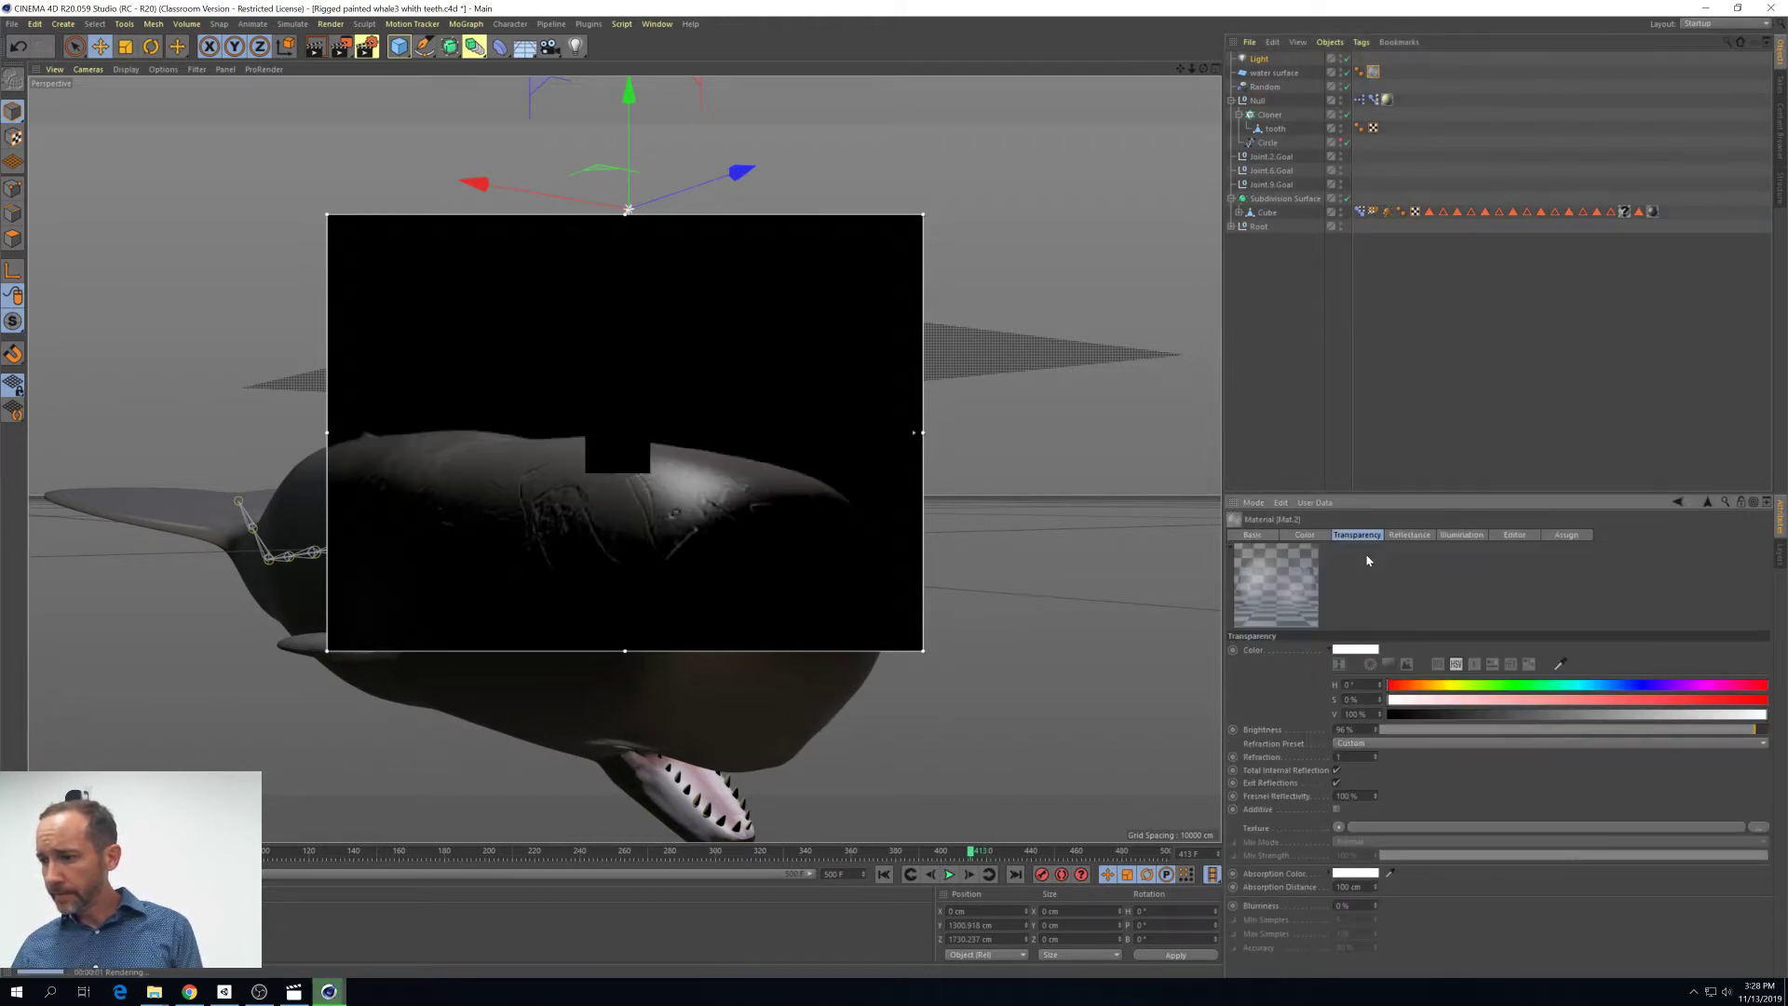
pyautogui.click(1274, 537)
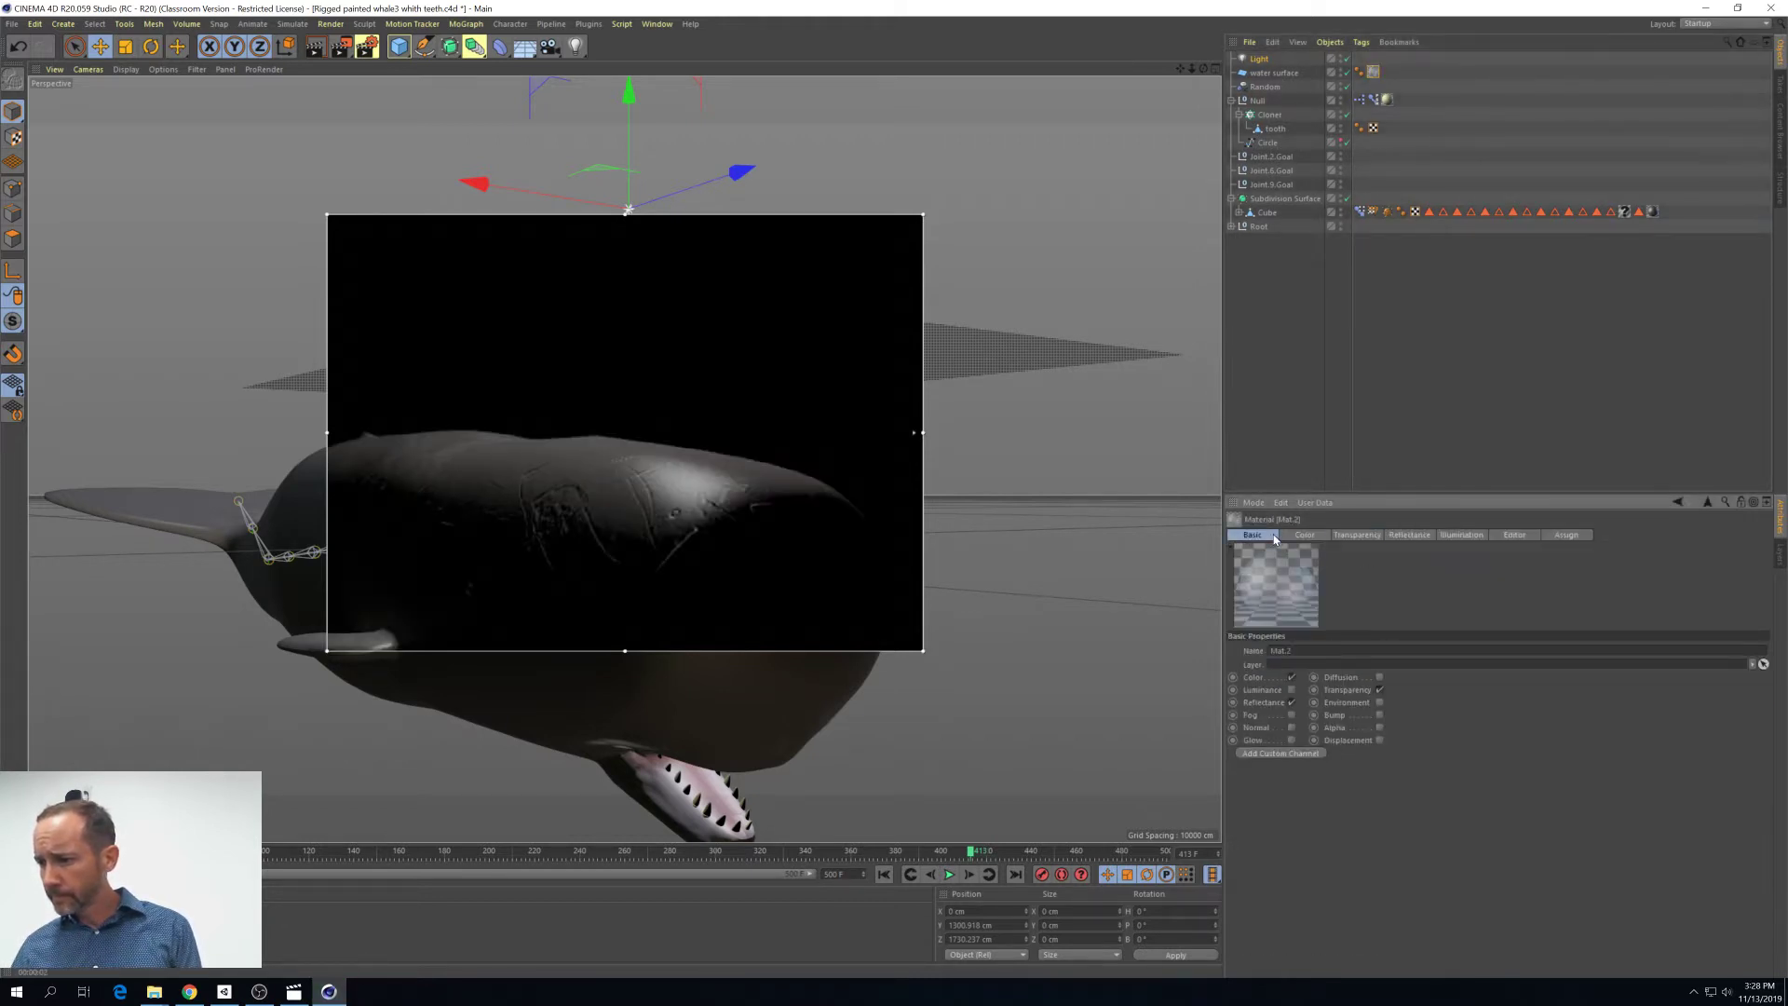
pyautogui.click(1380, 715)
pyautogui.click(1450, 537)
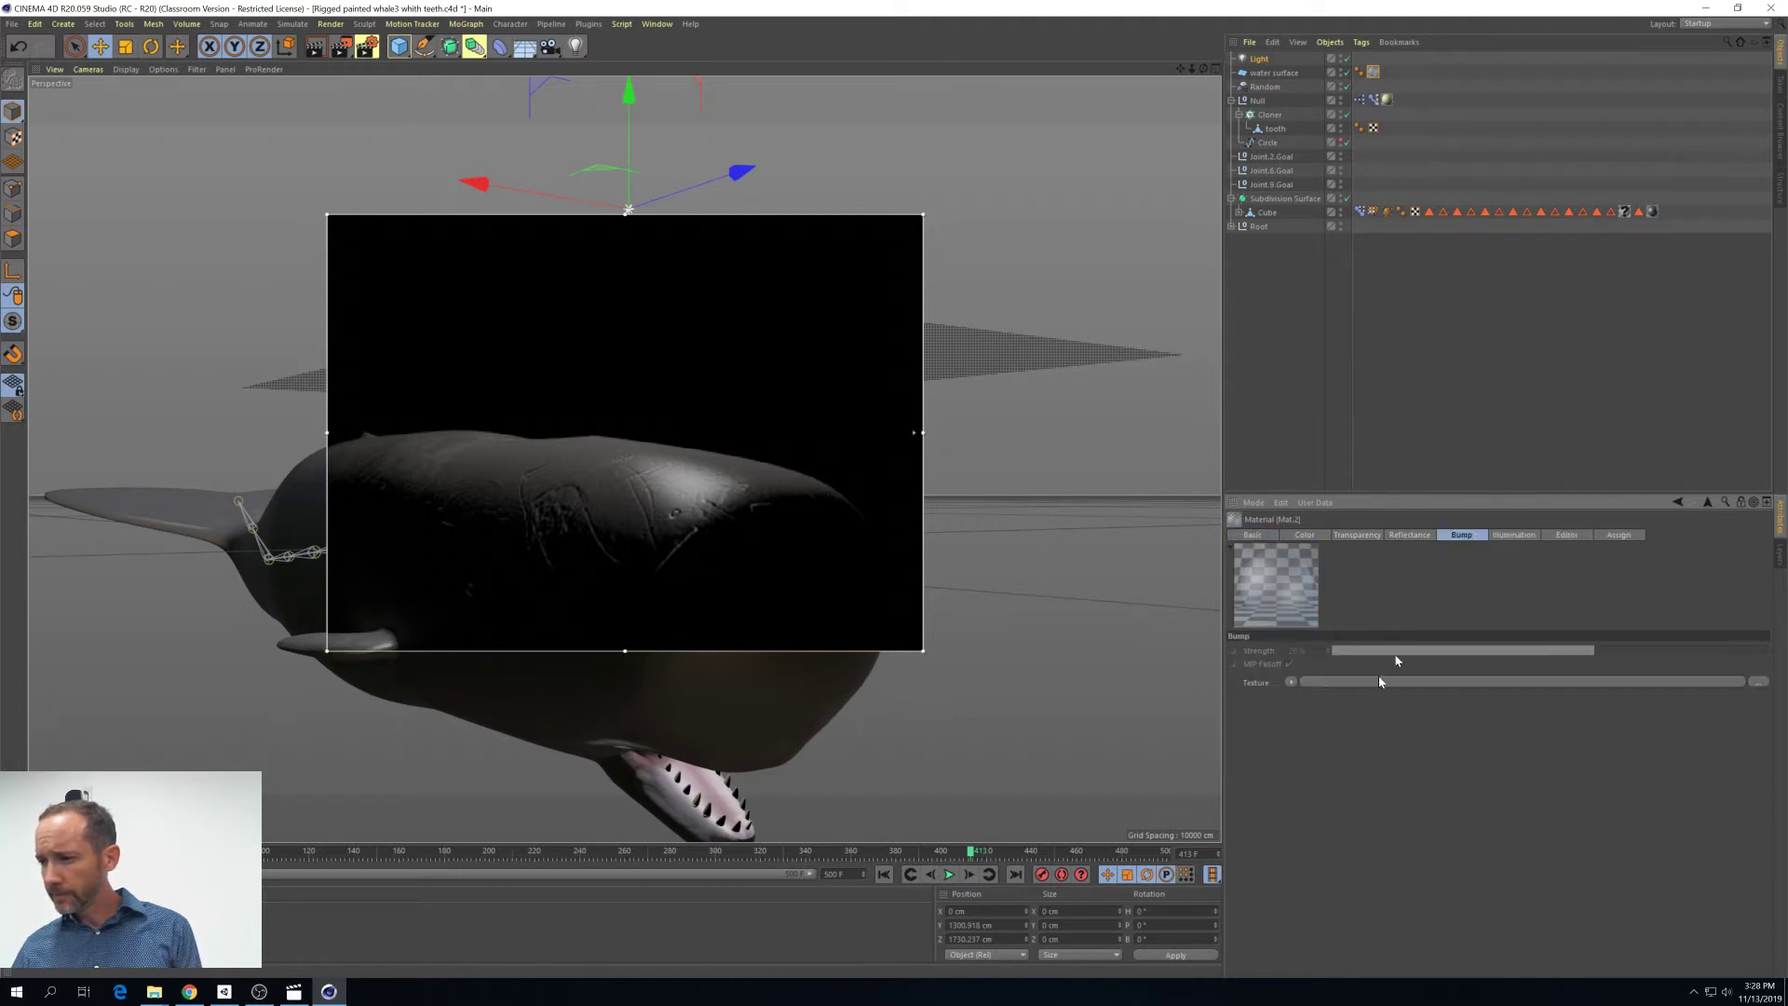
# Load Noise as the material's bump texture and raise the bump strength to 61%
pyautogui.click(1294, 682)
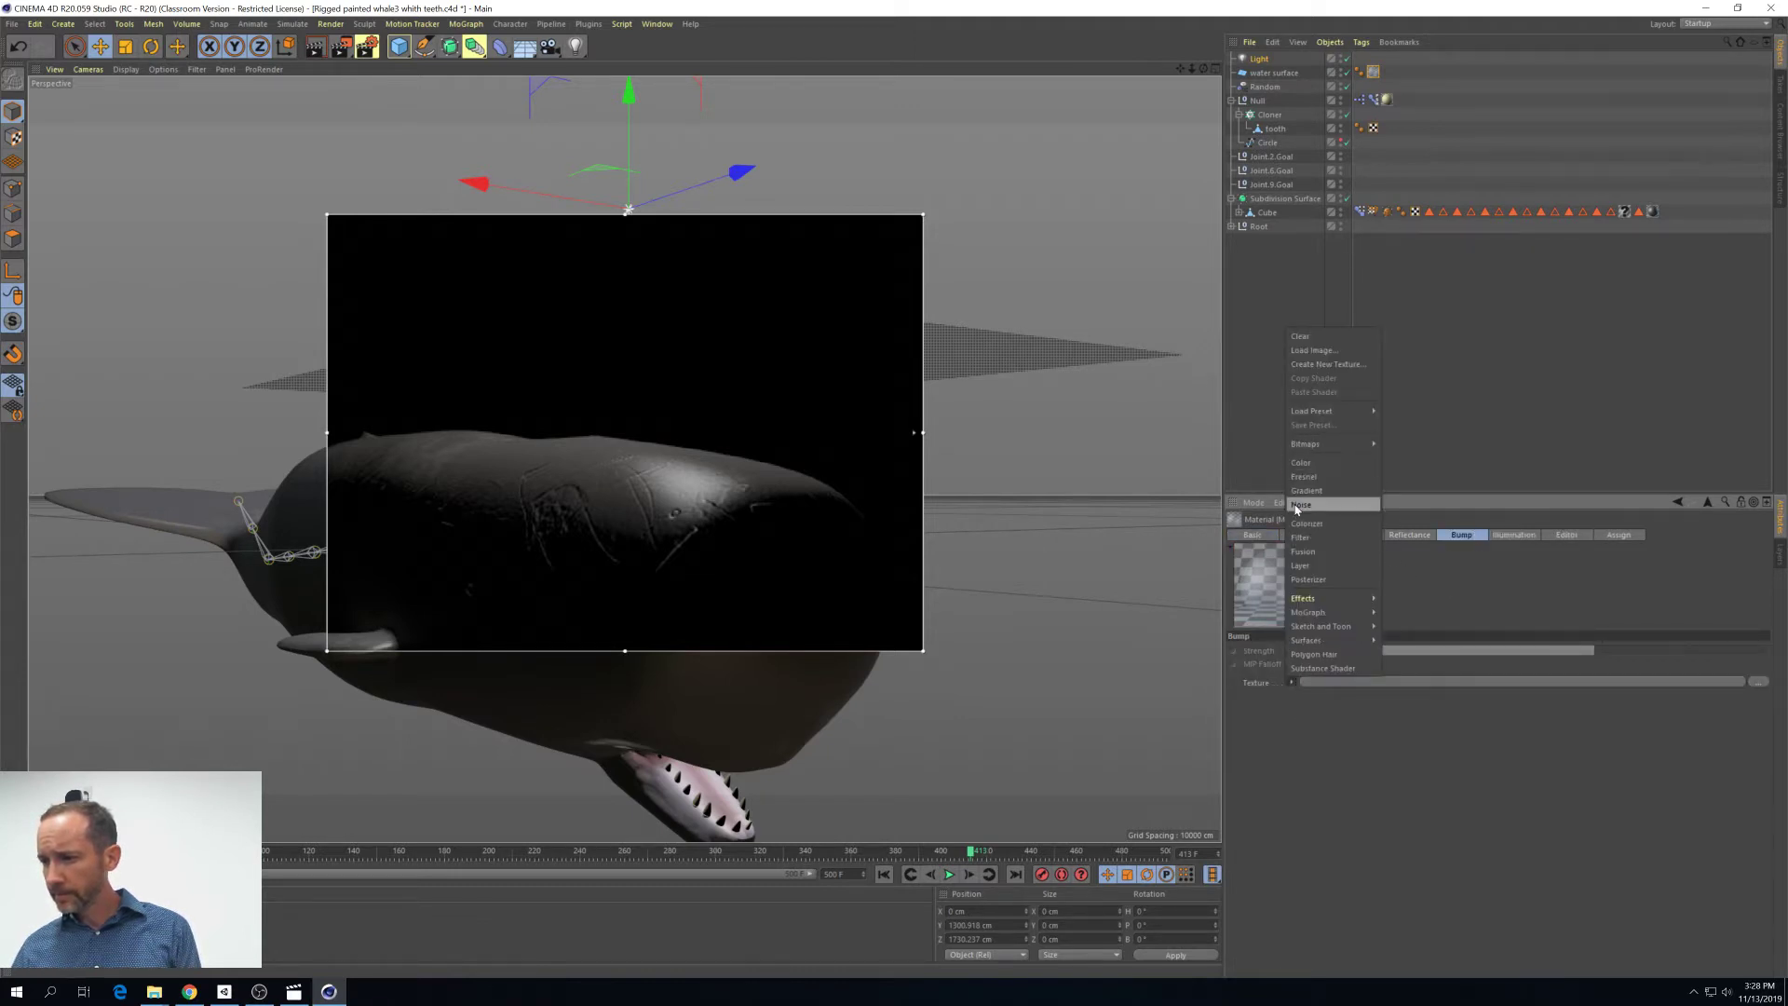
pyautogui.click(1296, 507)
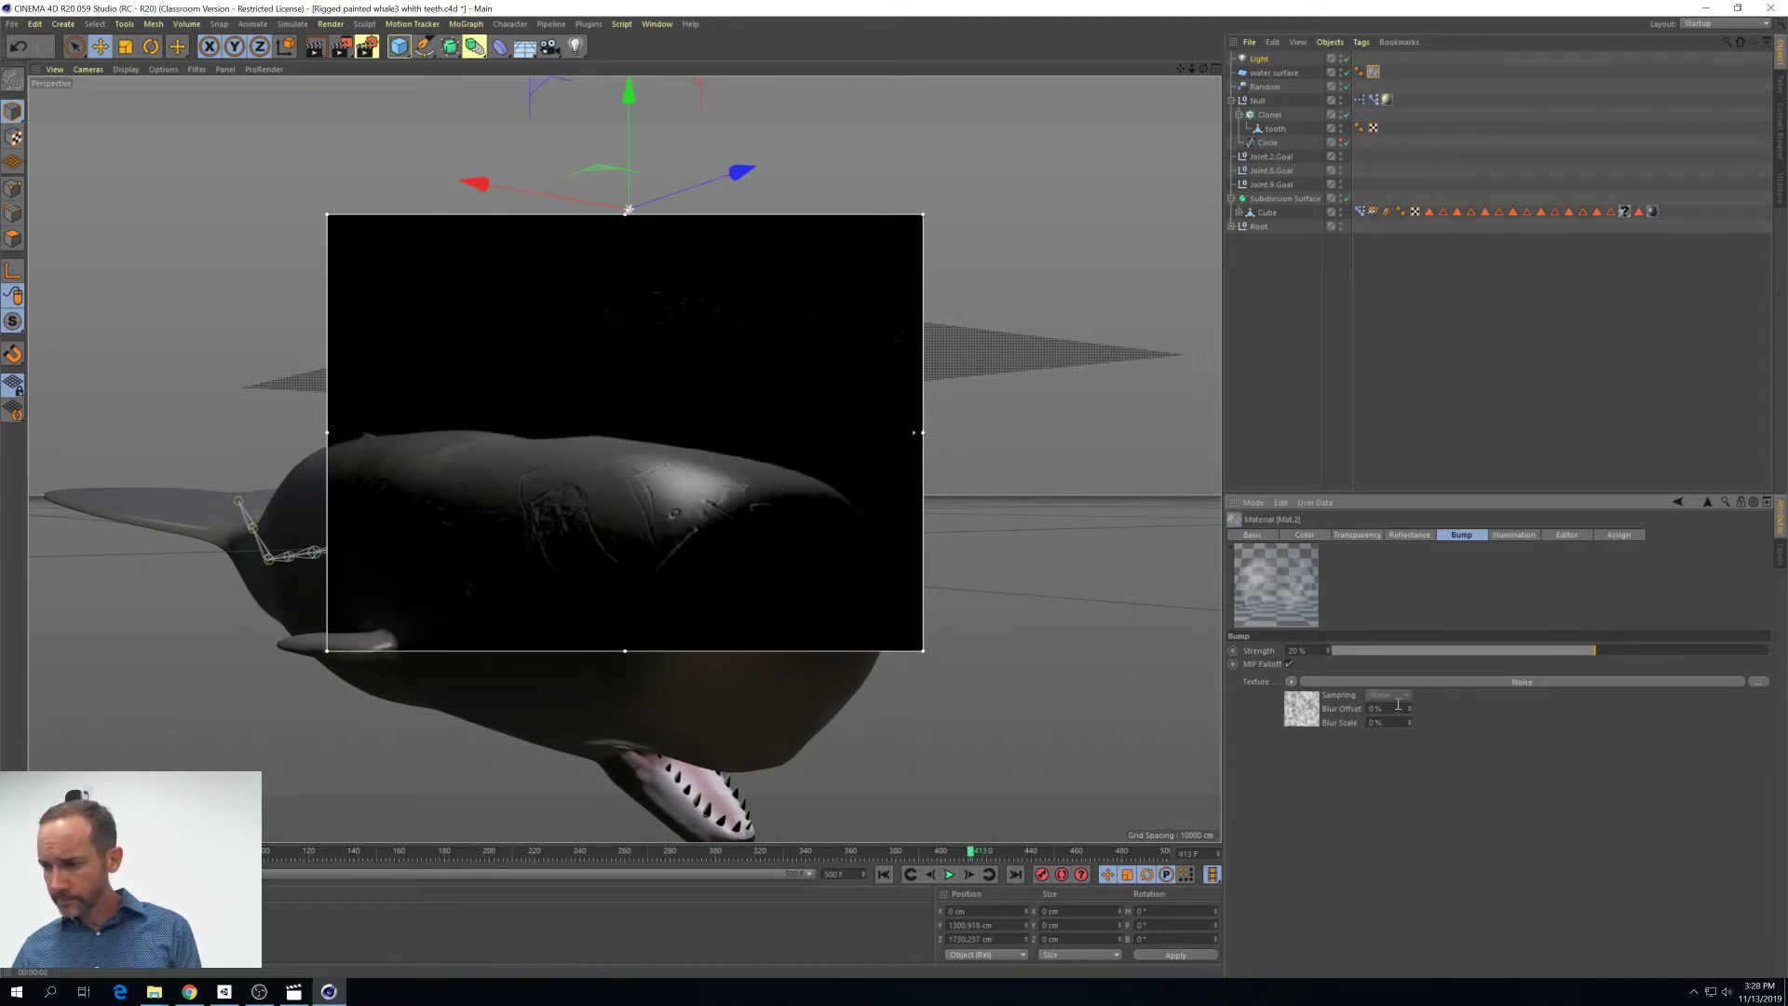
pyautogui.moveTo(1583, 650); pyautogui.dragTo(1685, 650)
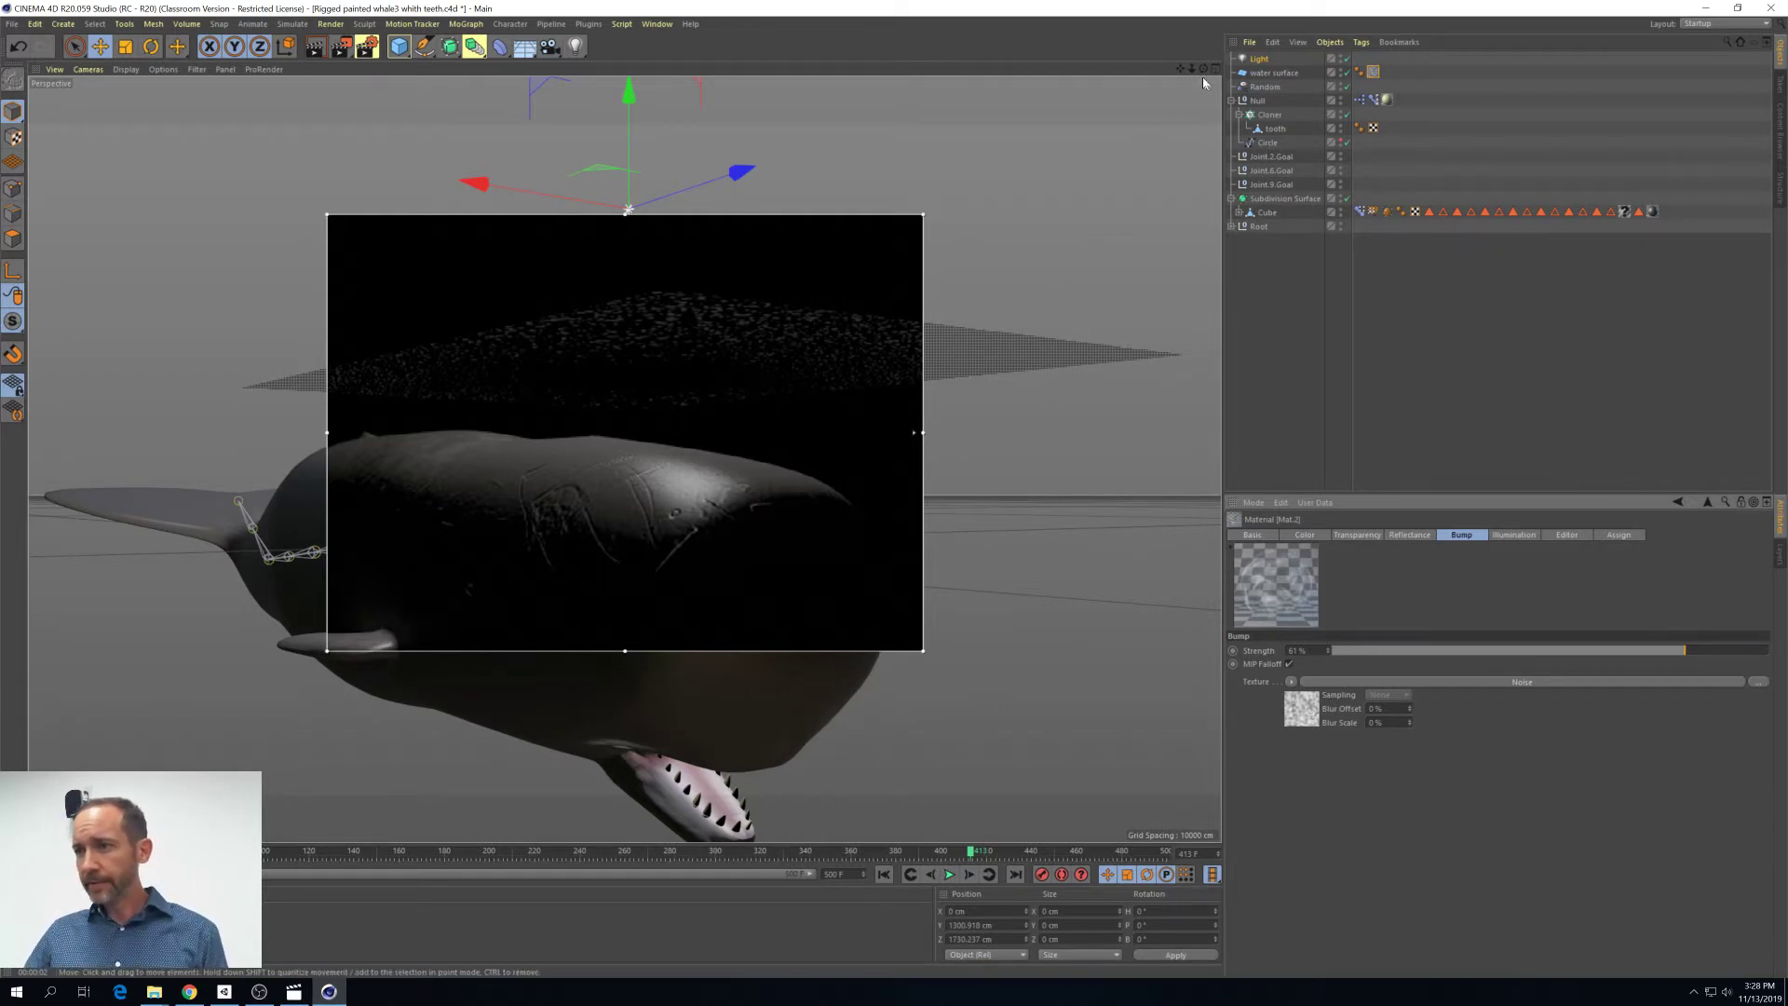
pyautogui.moveTo(1202, 69); pyautogui.dragTo(1199, 67)
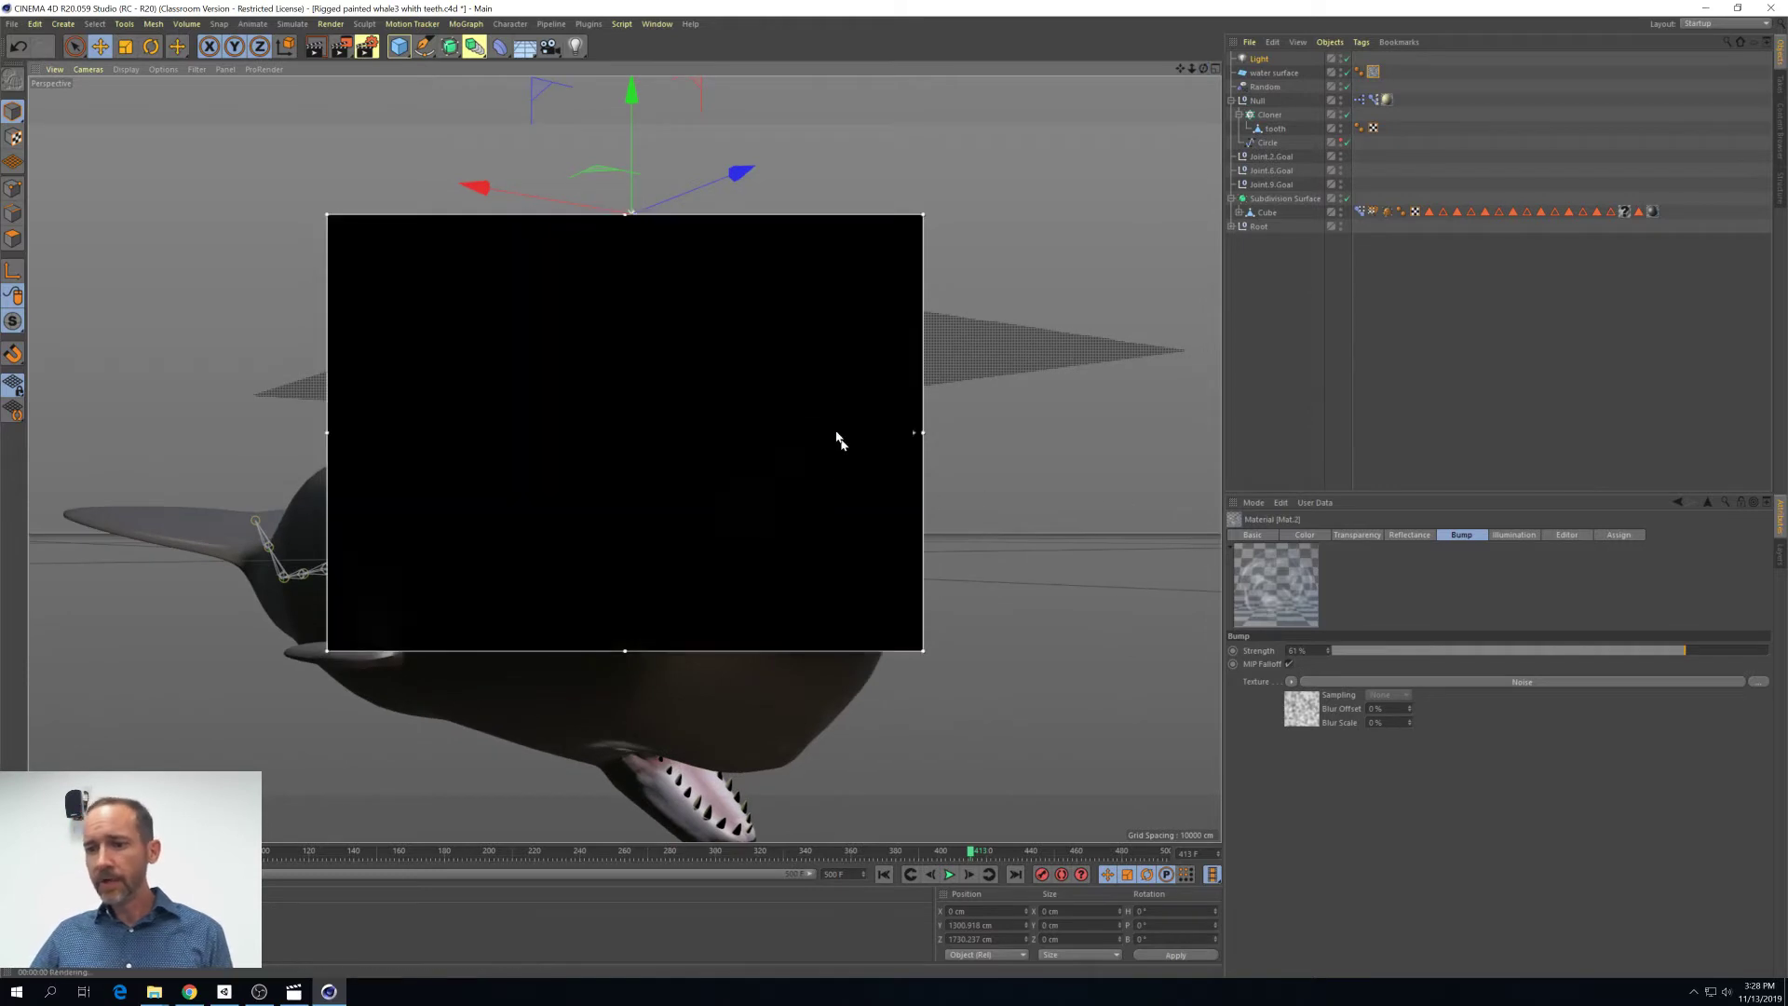
# Disable the Bump channel on the water surface's material, enable Displacement, and load Noise as the displacement texture
pyautogui.click(1254, 535)
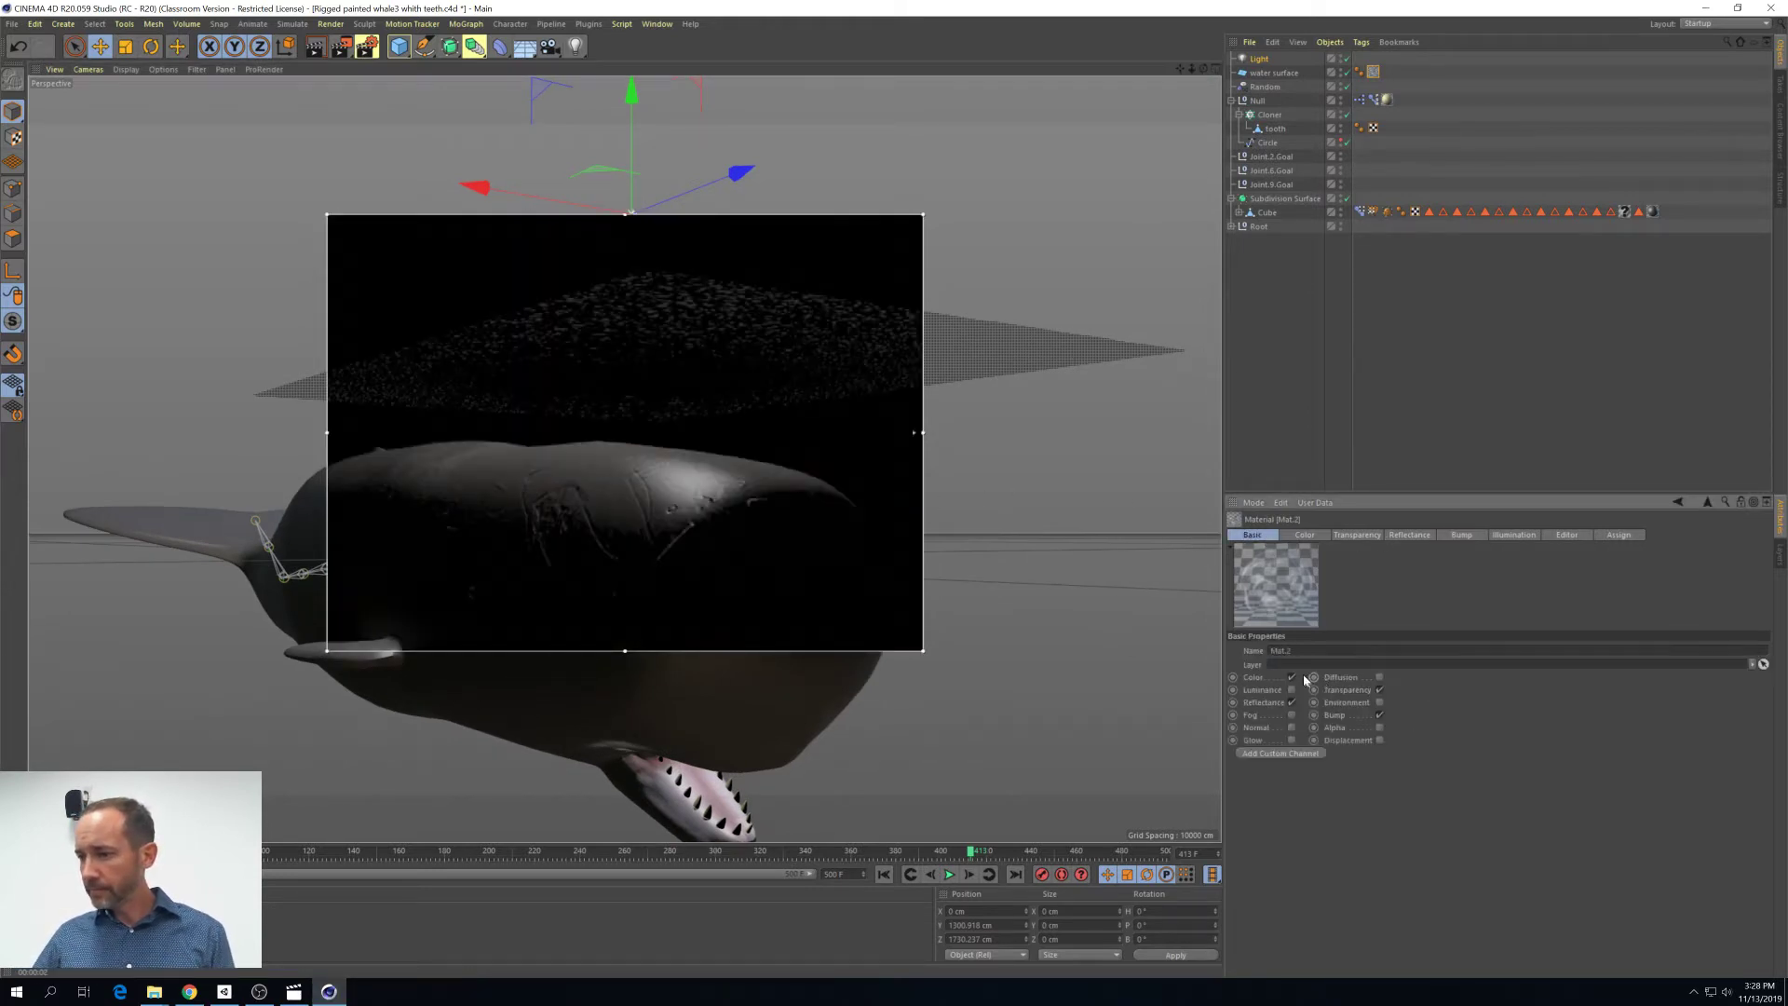
pyautogui.click(1380, 715)
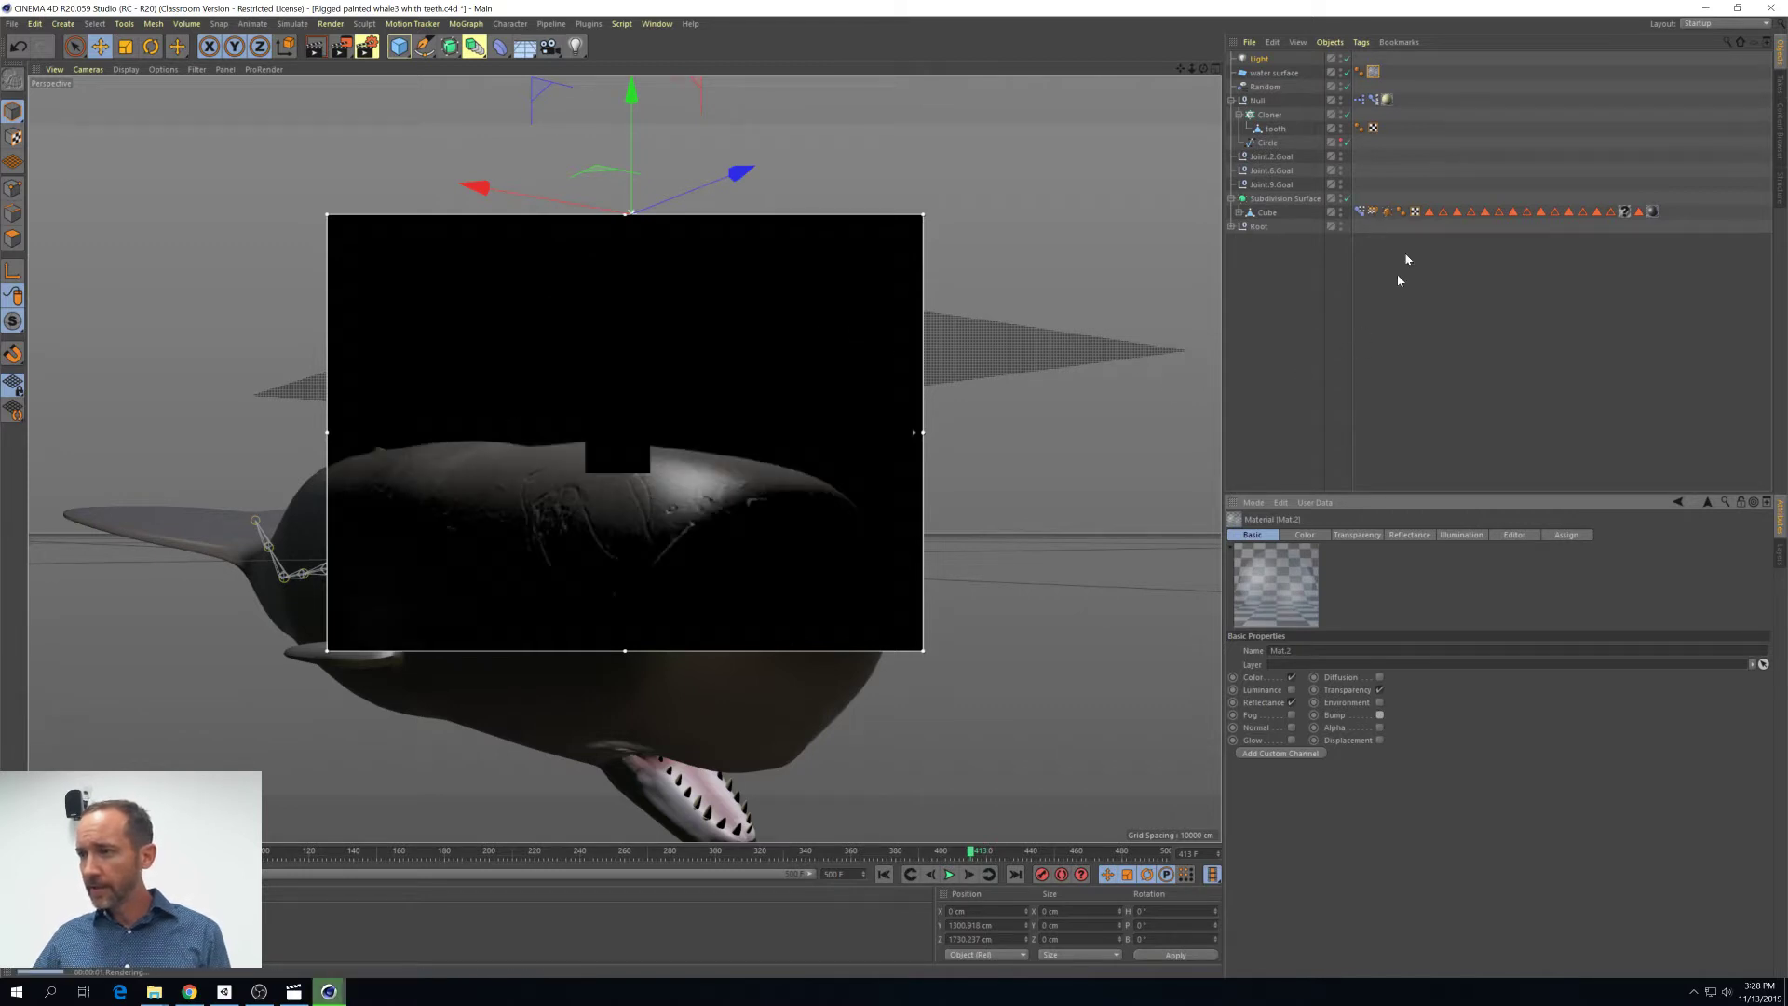
pyautogui.click(1380, 741)
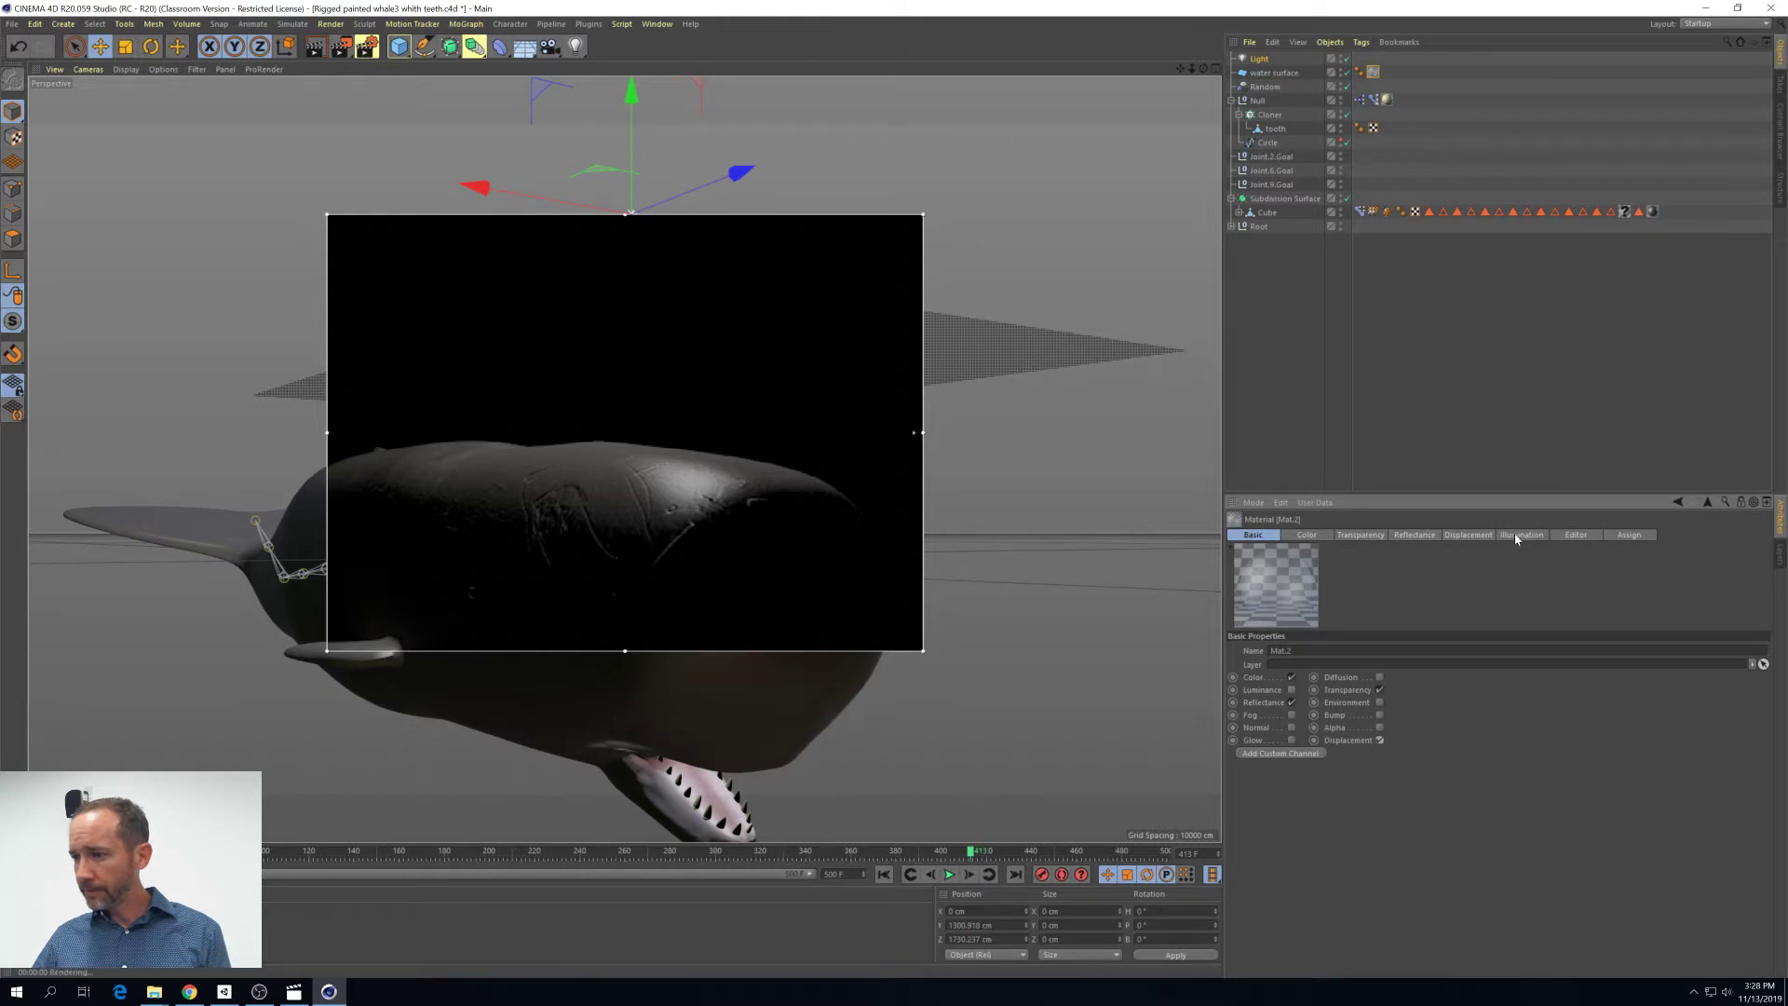
pyautogui.click(1468, 534)
pyautogui.click(1285, 696)
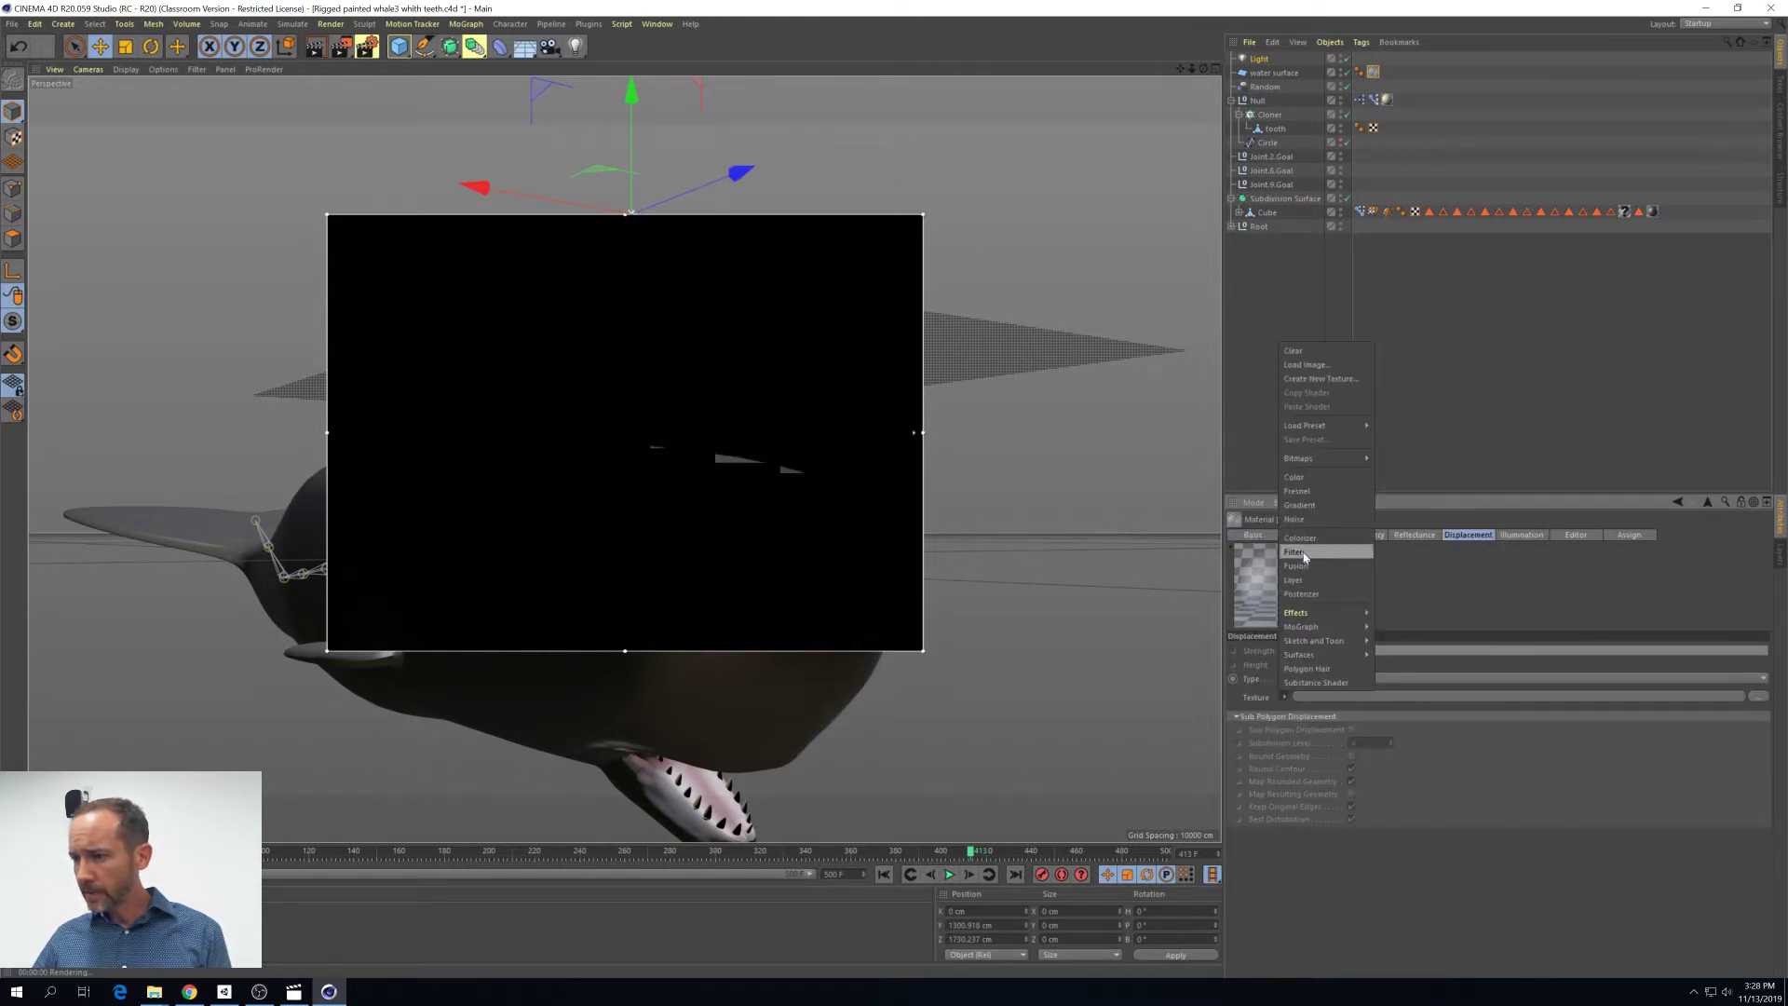
pyautogui.click(1294, 519)
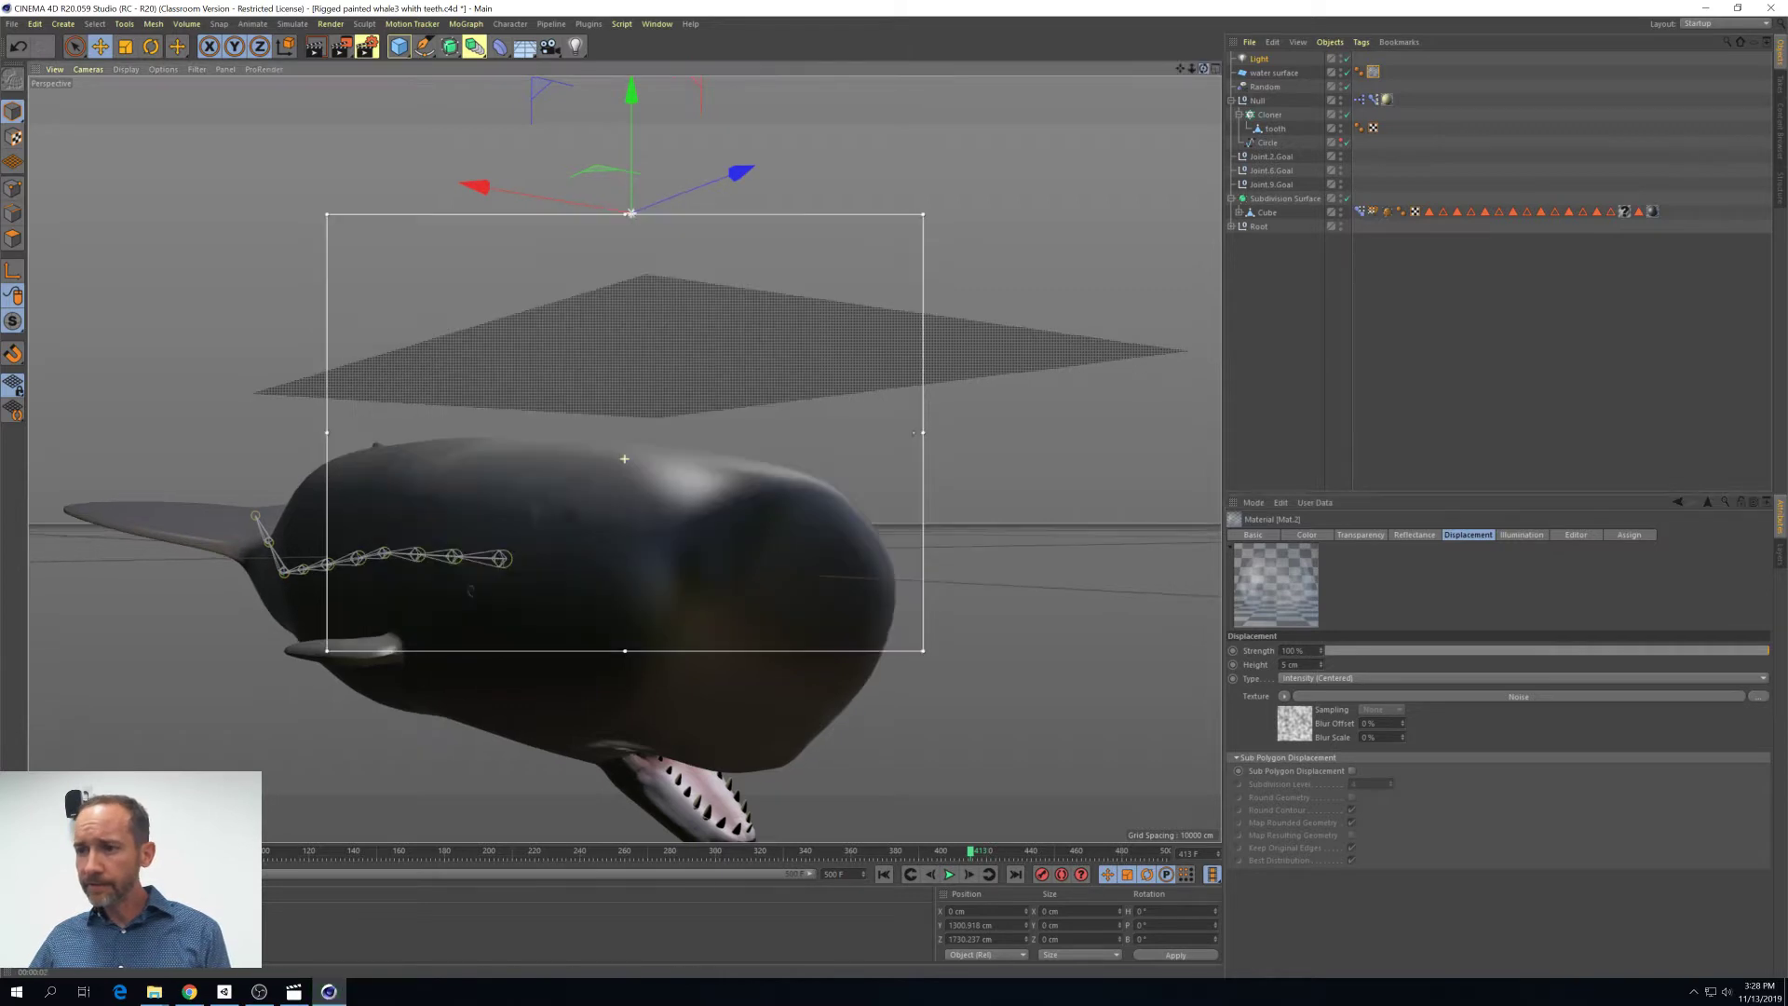
# Raise the water material's displacement height to about 87 cm while checking the surface from above
pyautogui.keyDown('alt'); pyautogui.moveTo(624, 458); pyautogui.dragTo(717, 446); pyautogui.keyUp('alt')
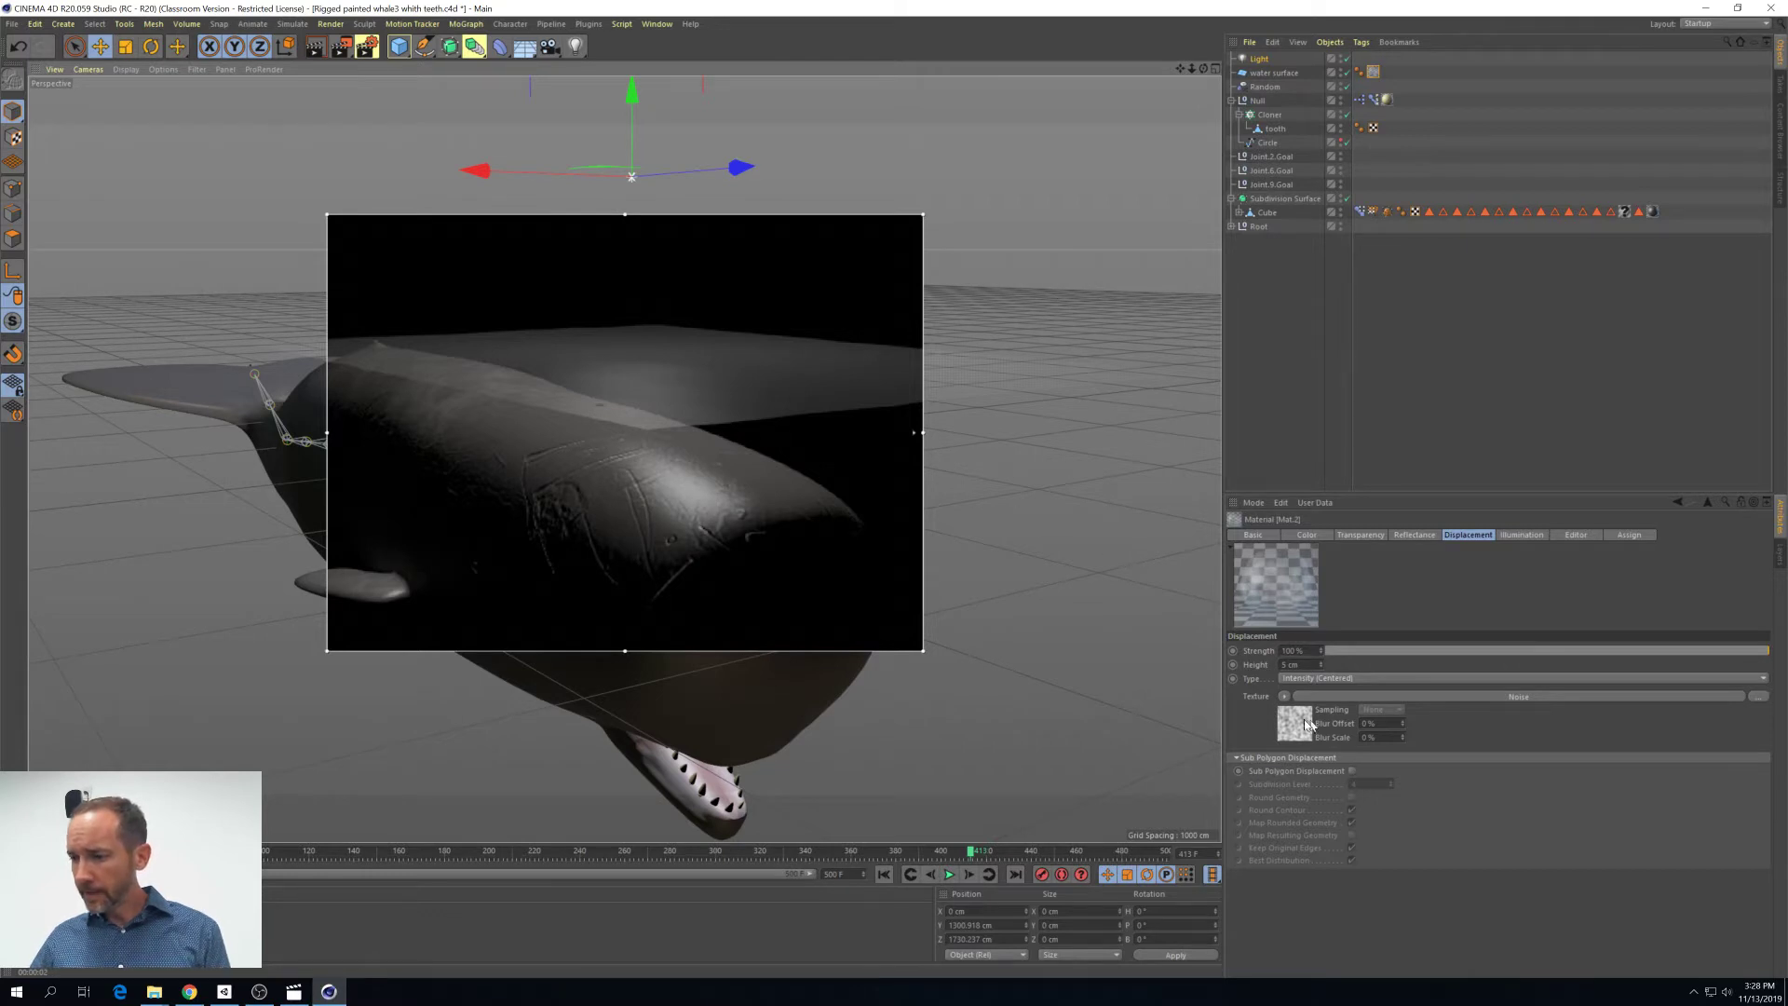
pyautogui.moveTo(1322, 666); pyautogui.dragTo(1322, 652)
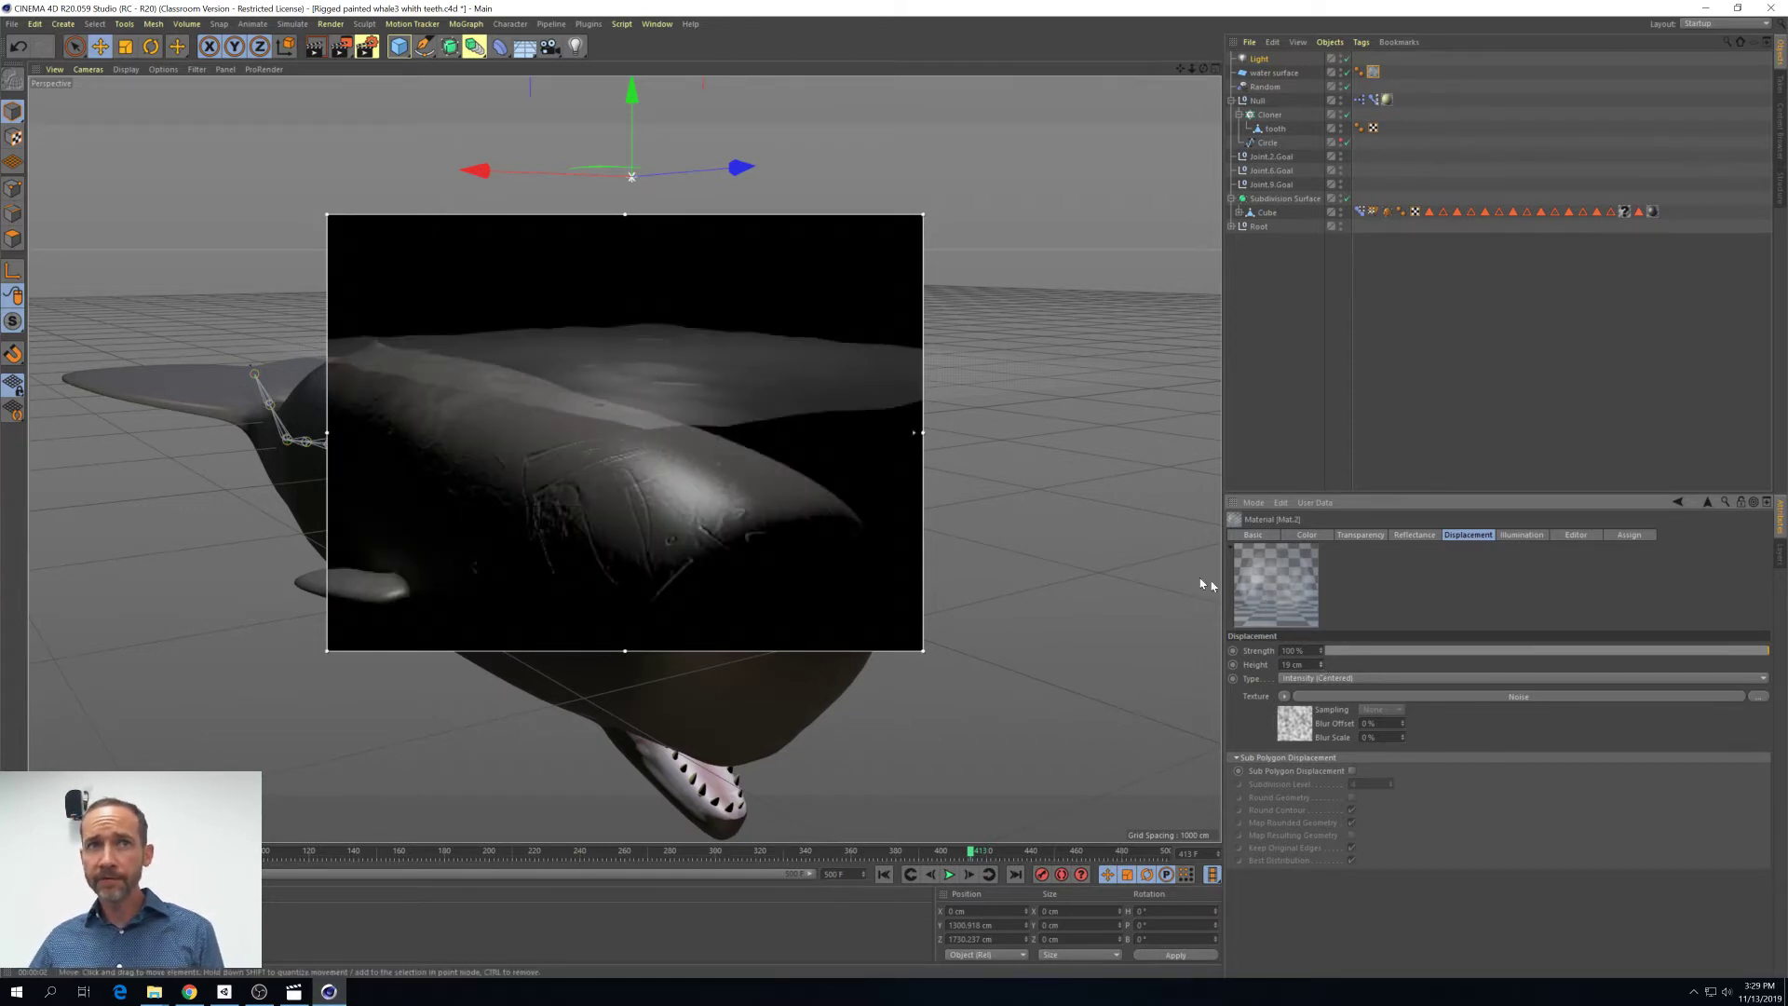
pyautogui.moveTo(1324, 666); pyautogui.dragTo(1324, 662)
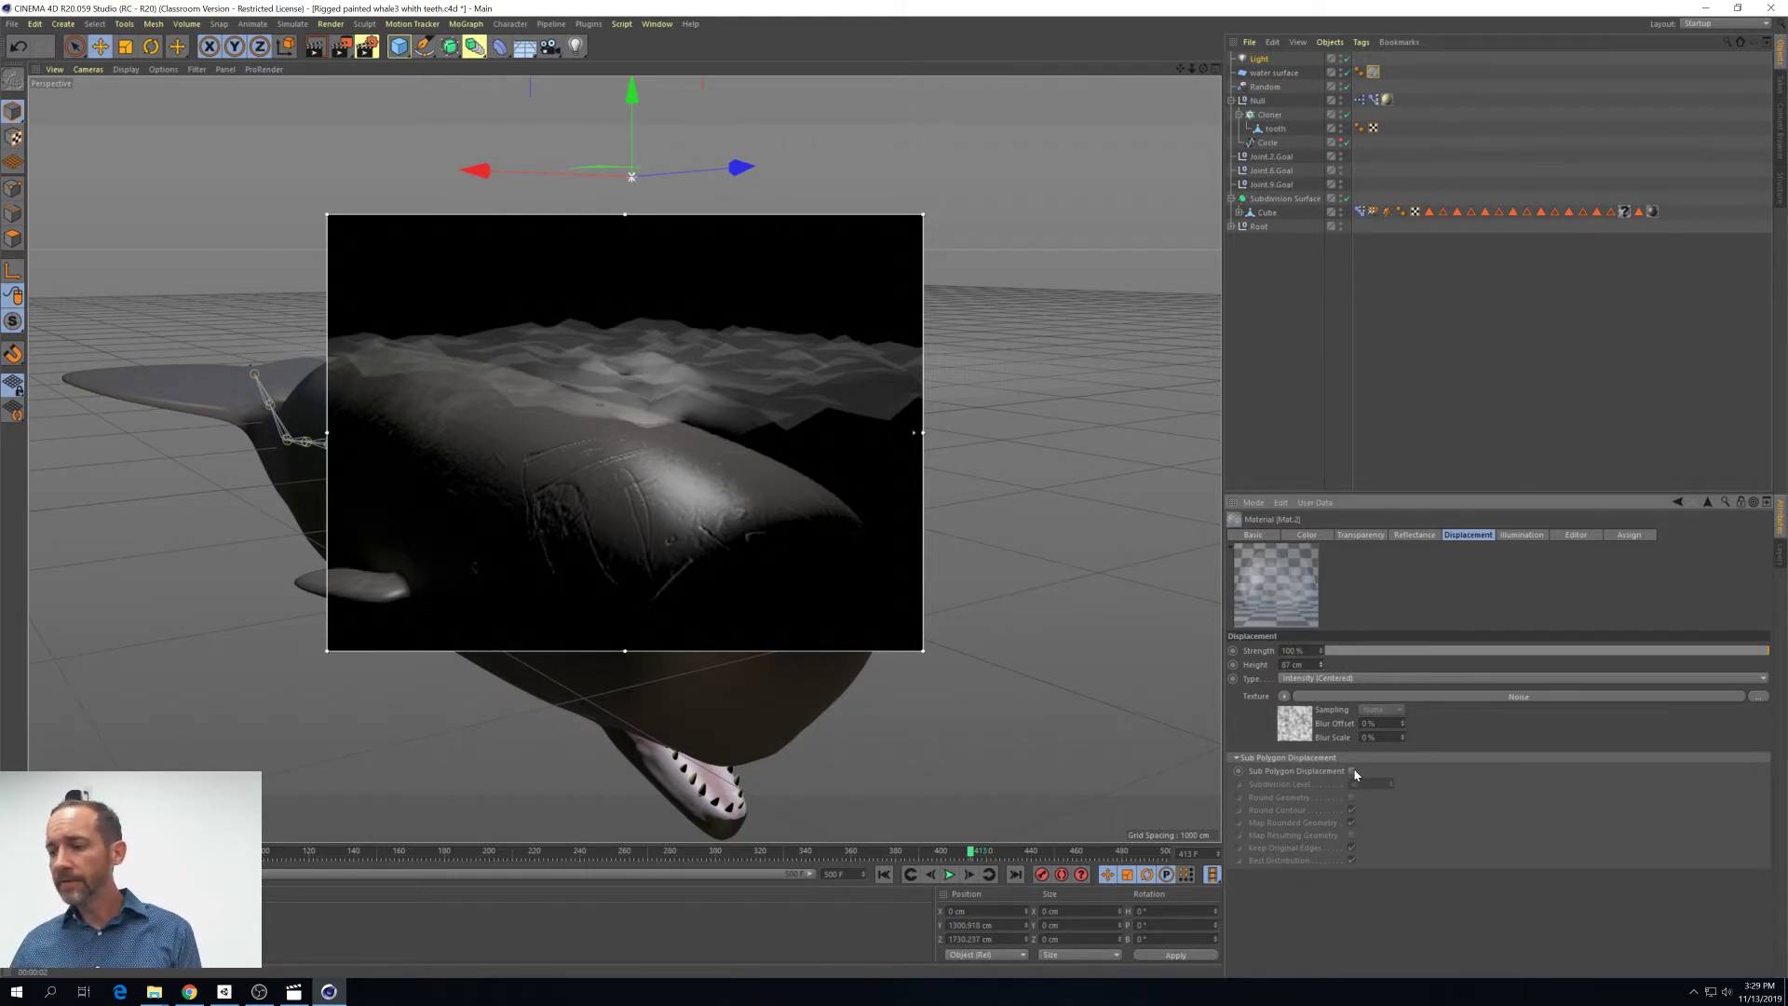
# Enable sub-polygon displacement on the water material with a subdivision level of 2
pyautogui.click(1352, 771)
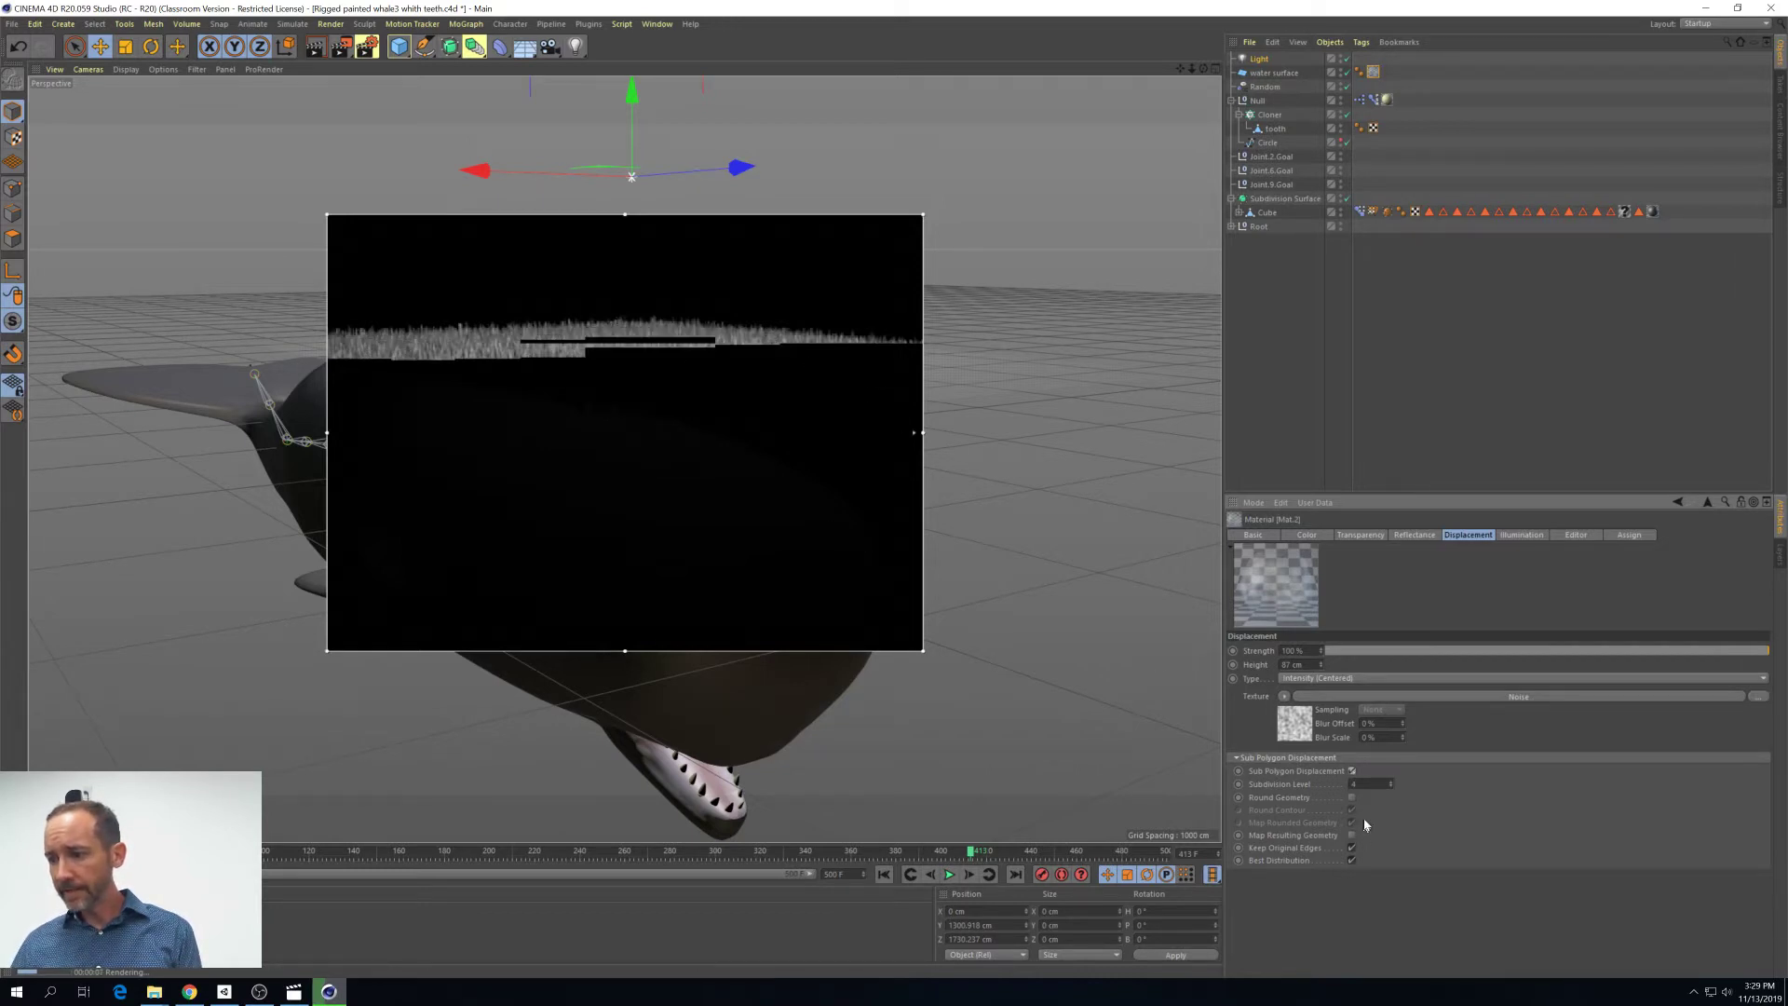
pyautogui.click(1362, 783)
pyautogui.write('100')
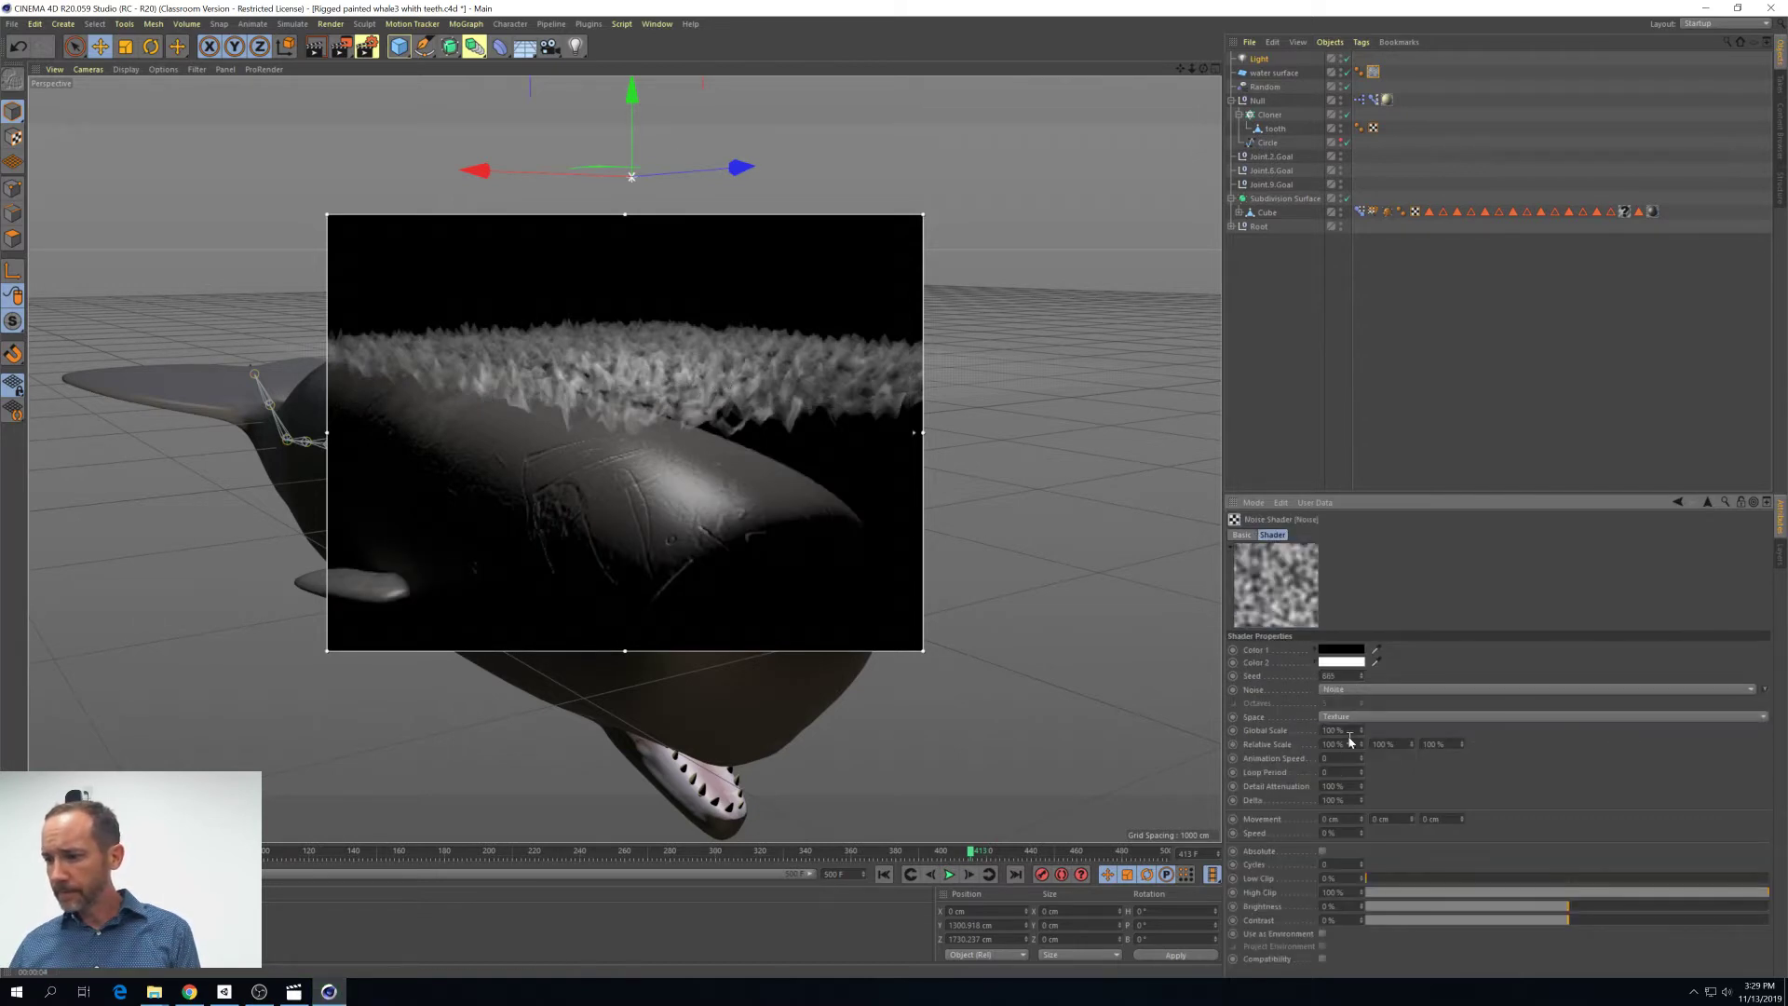
# Enlarge the displacement Noise shader's global scale, trying 900% and settling on 2000%
pyautogui.click(1342, 731)
pyautogui.write('900')
pyautogui.press('Return')
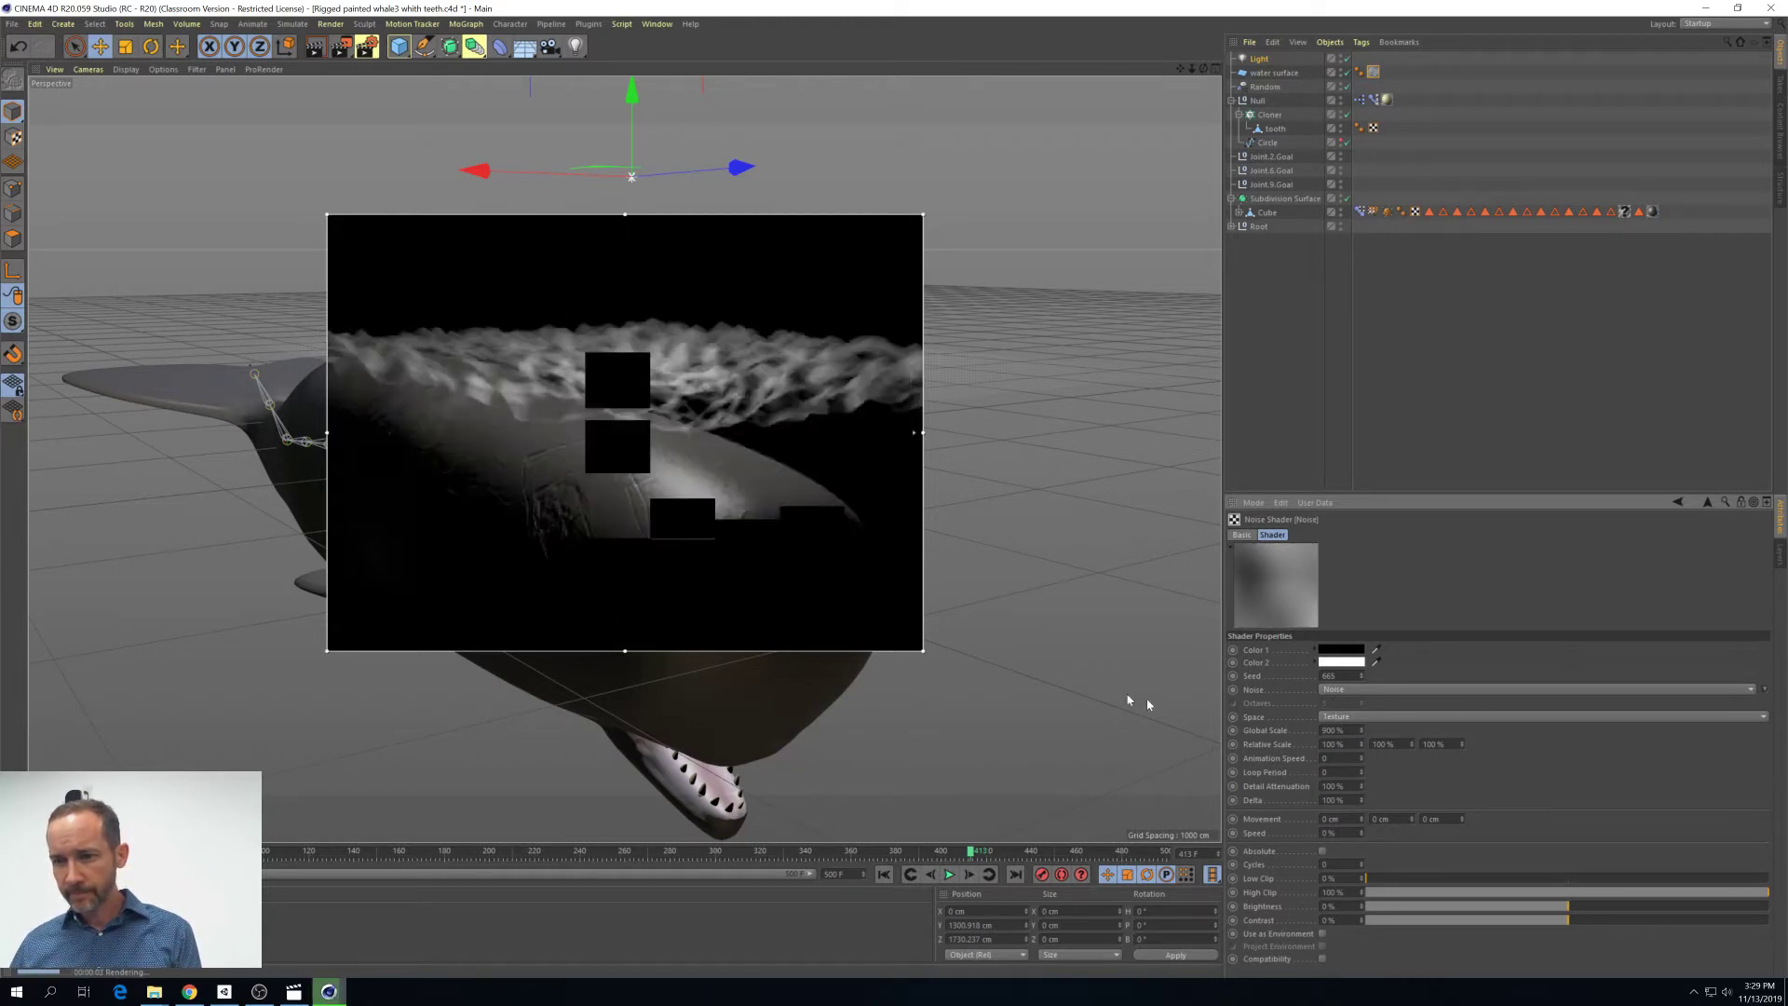
pyautogui.doubleClick(1337, 730)
pyautogui.write('2000')
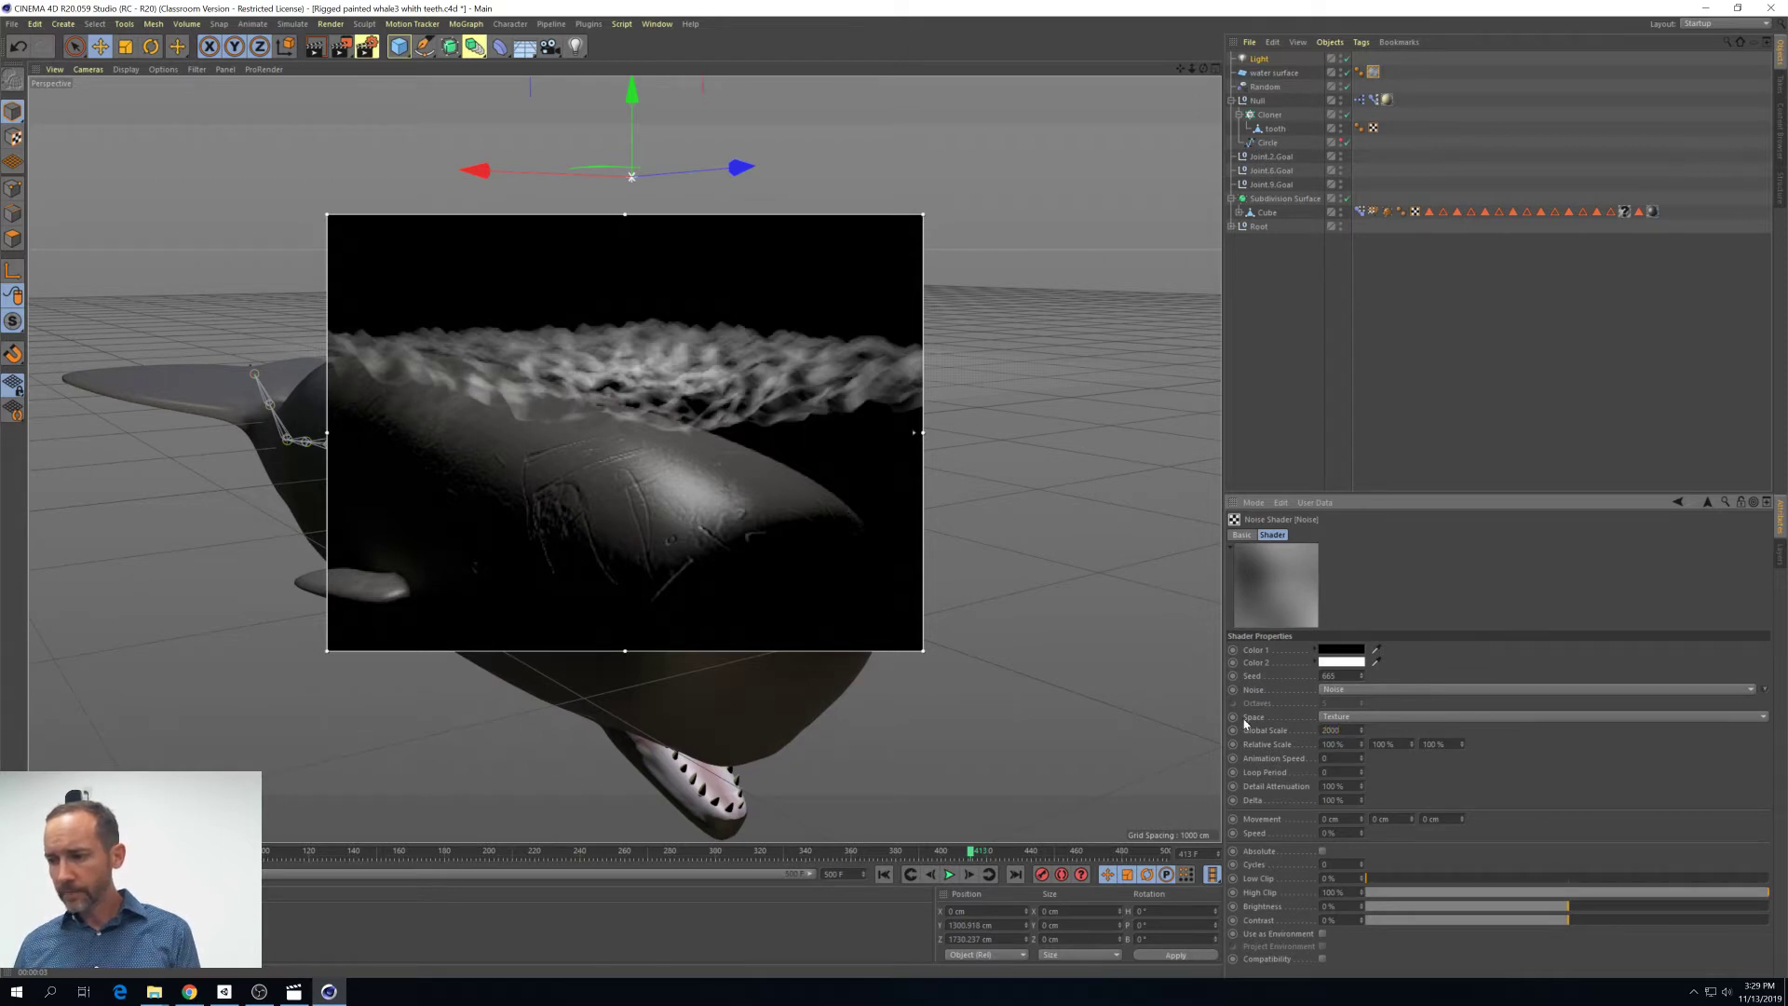
pyautogui.press('Return')
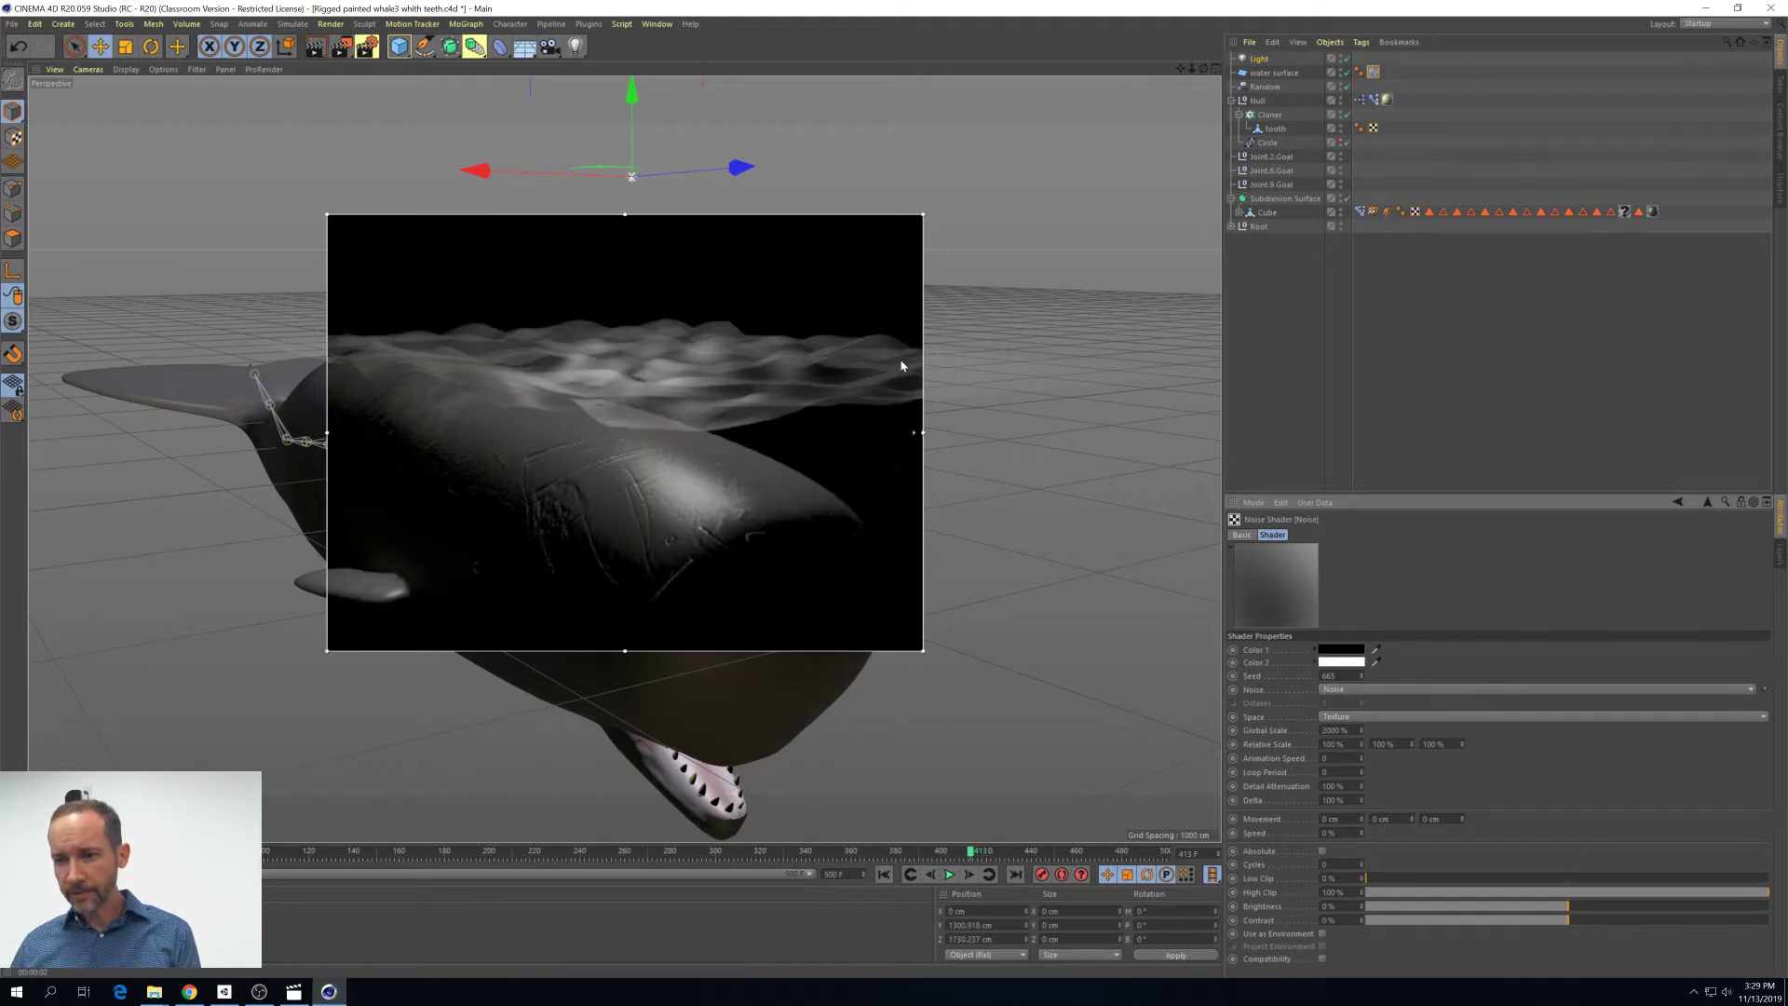
# View the water surface from below and set its material's transparency refraction to 1.06
pyautogui.moveTo(1204, 69); pyautogui.dragTo(1208, 91)
pyautogui.click(1375, 128)
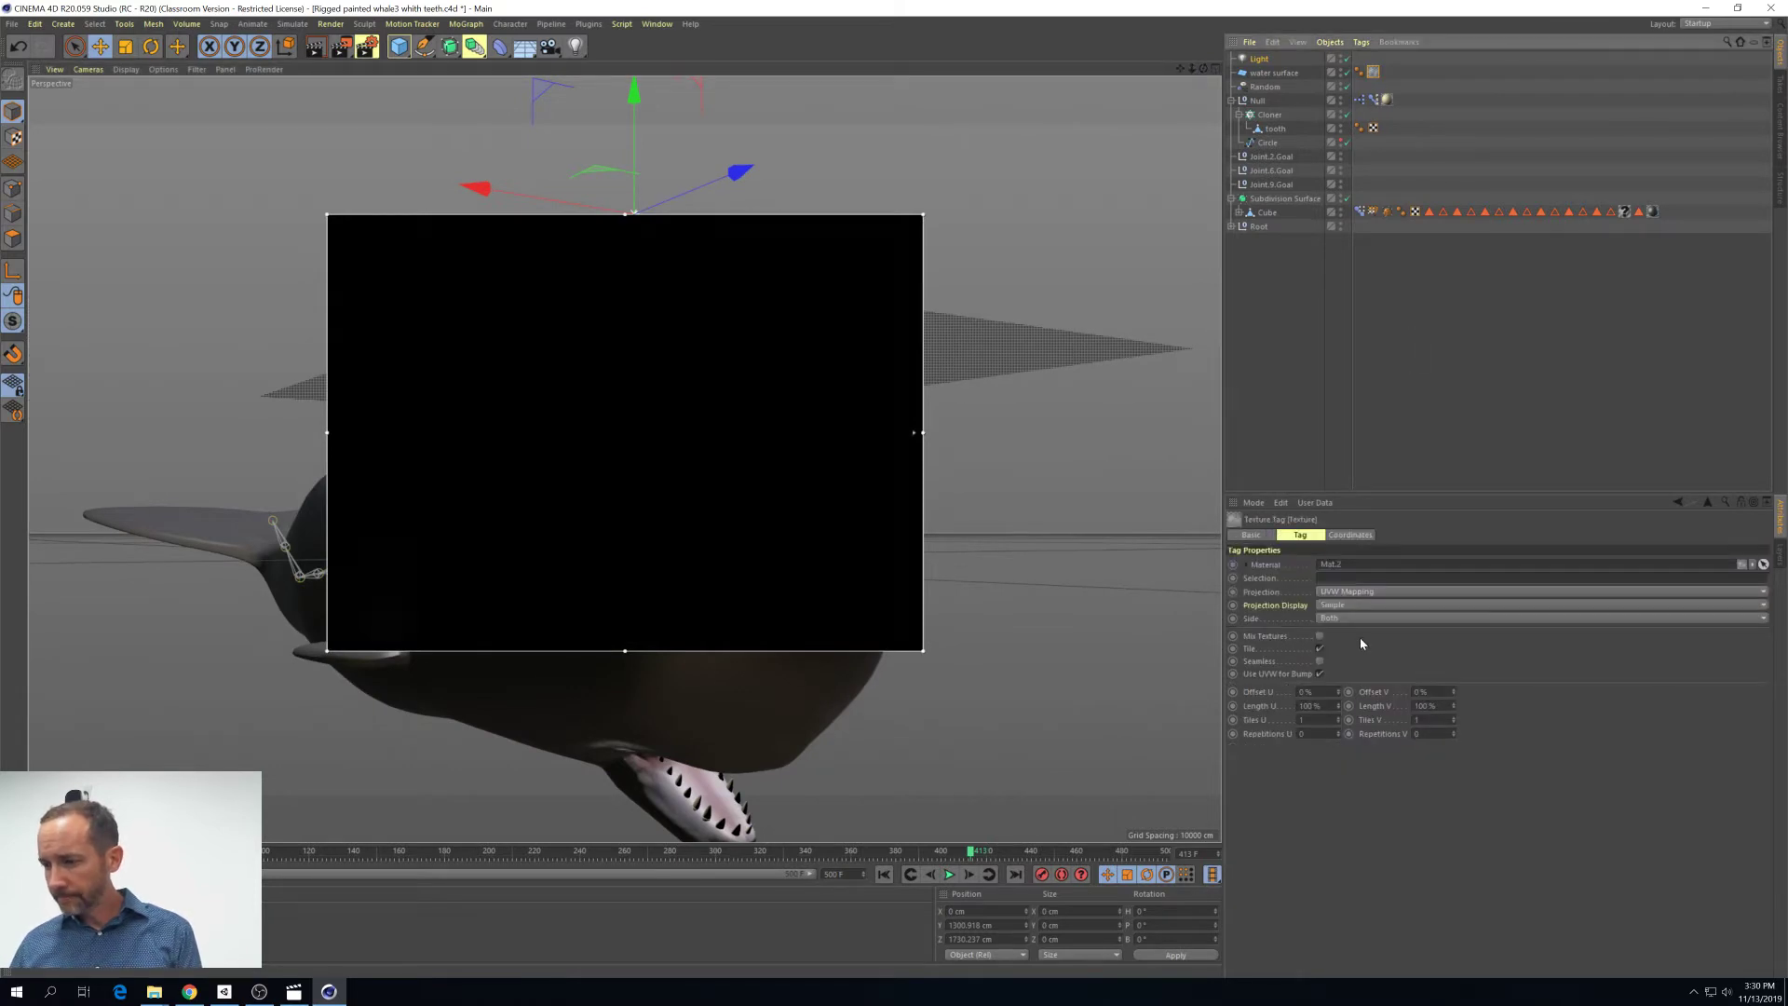
pyautogui.doubleClick(1373, 74)
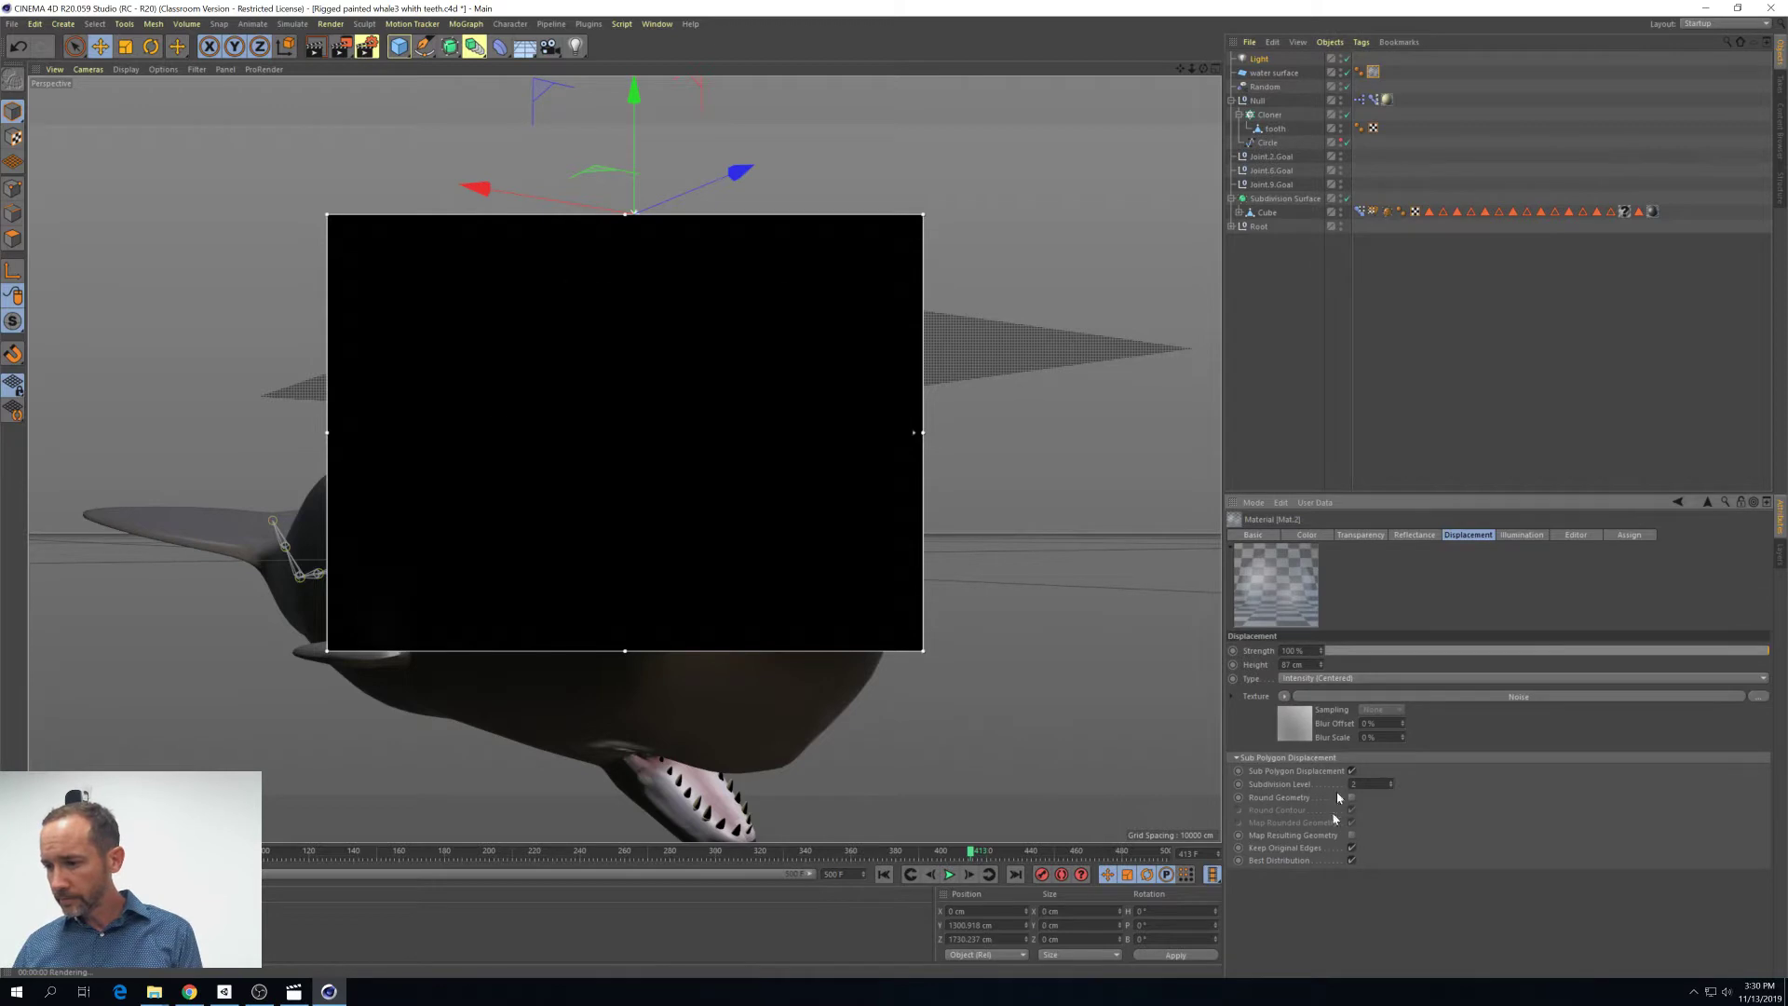
pyautogui.click(1355, 538)
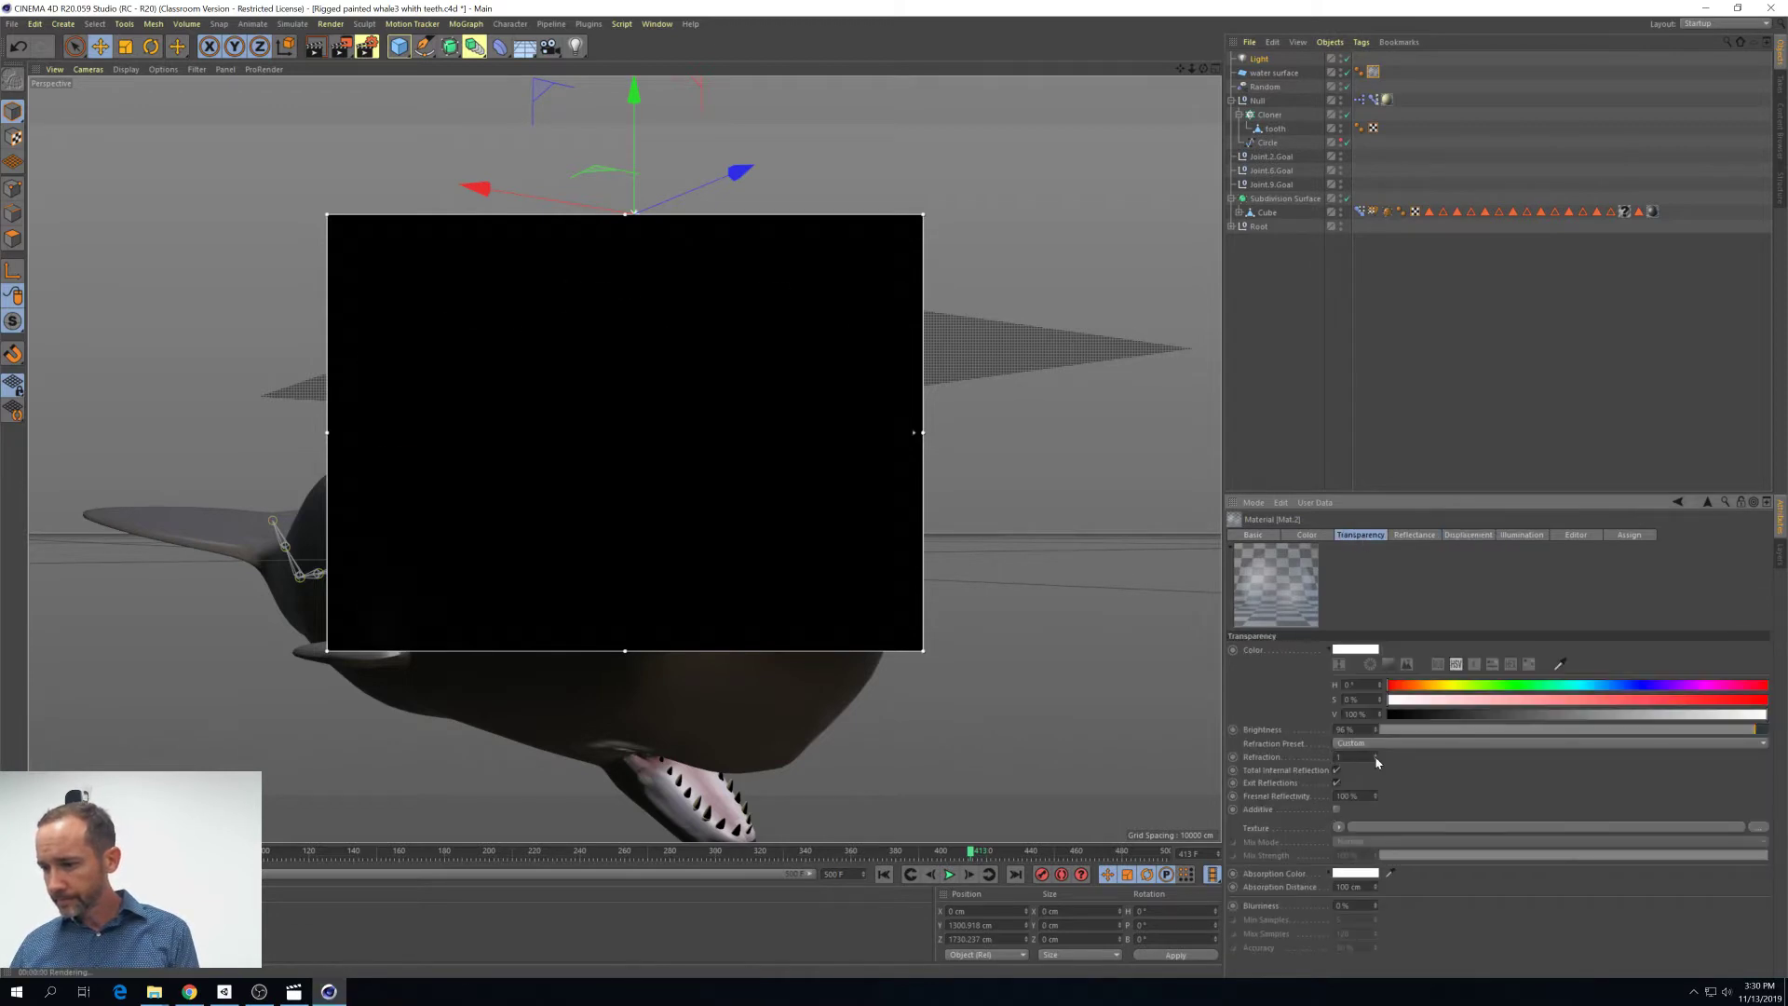
pyautogui.moveTo(1376, 759); pyautogui.dragTo(1376, 752)
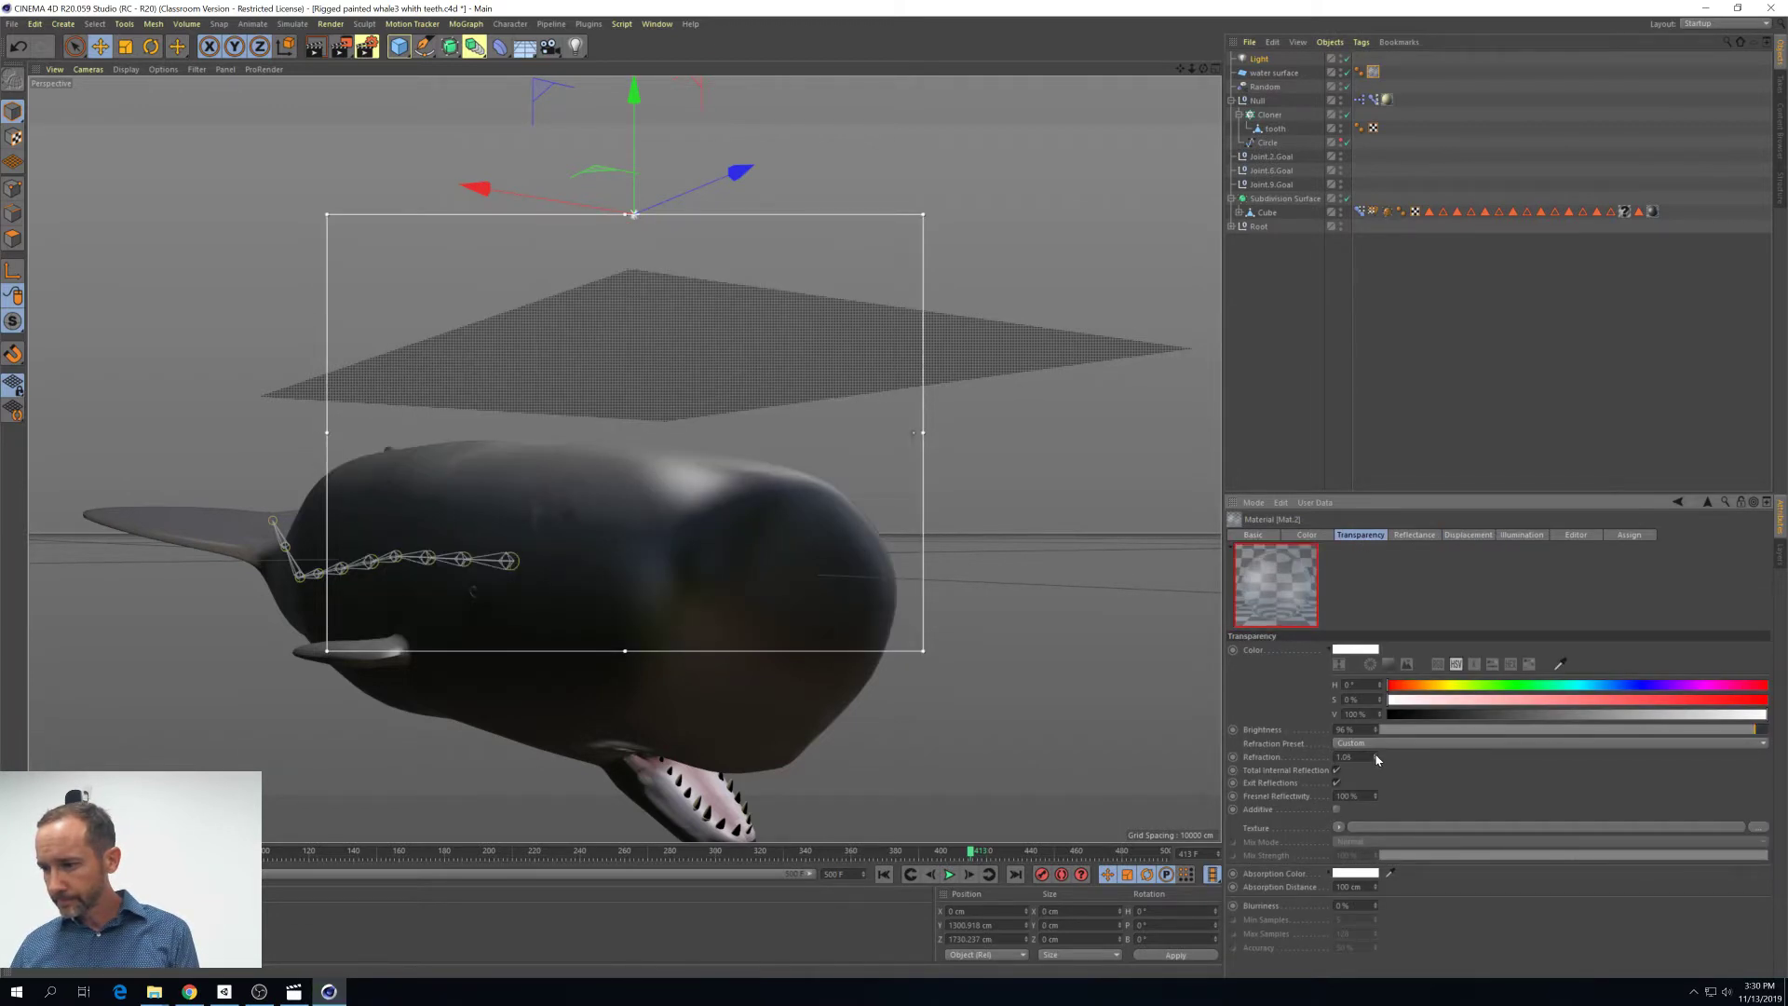
pyautogui.click(1376, 754)
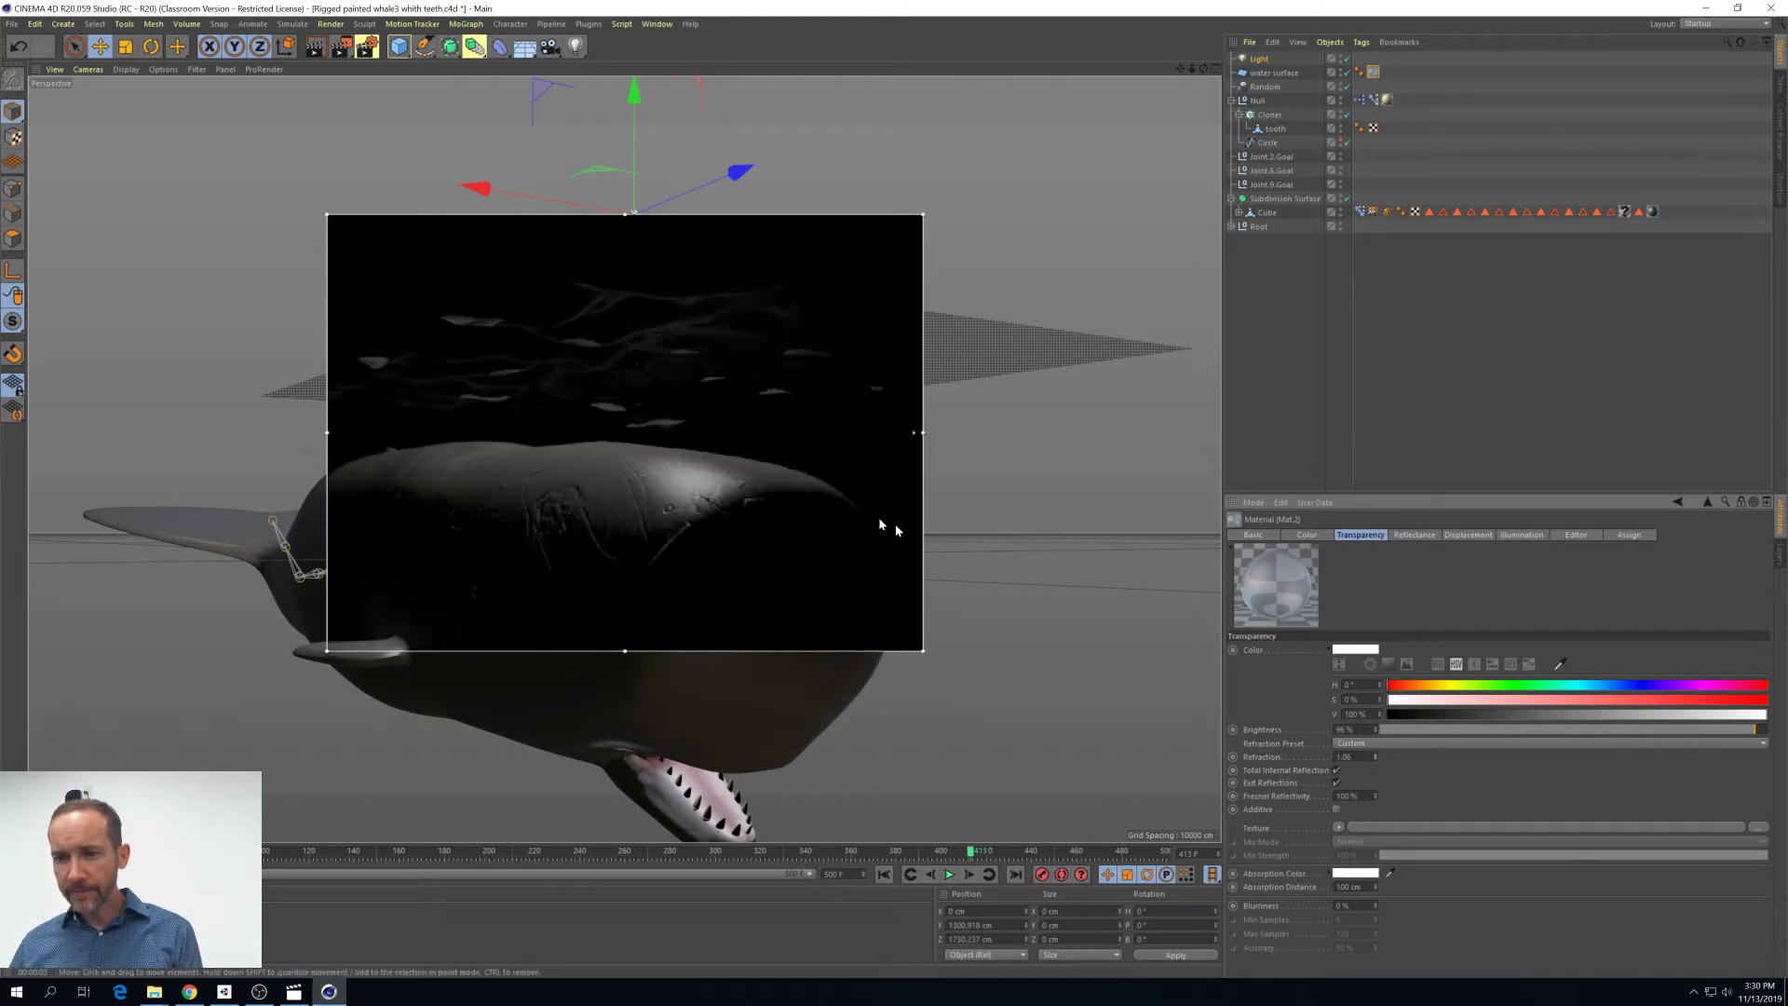
# Examine the rendered water from above and review the material's reflectance, transparency and color settings
pyautogui.moveTo(1204, 68)
pyautogui.mouseDown()
pyautogui.moveTo(1248, 112)
pyautogui.moveTo(1204, 73)
pyautogui.mouseUp()
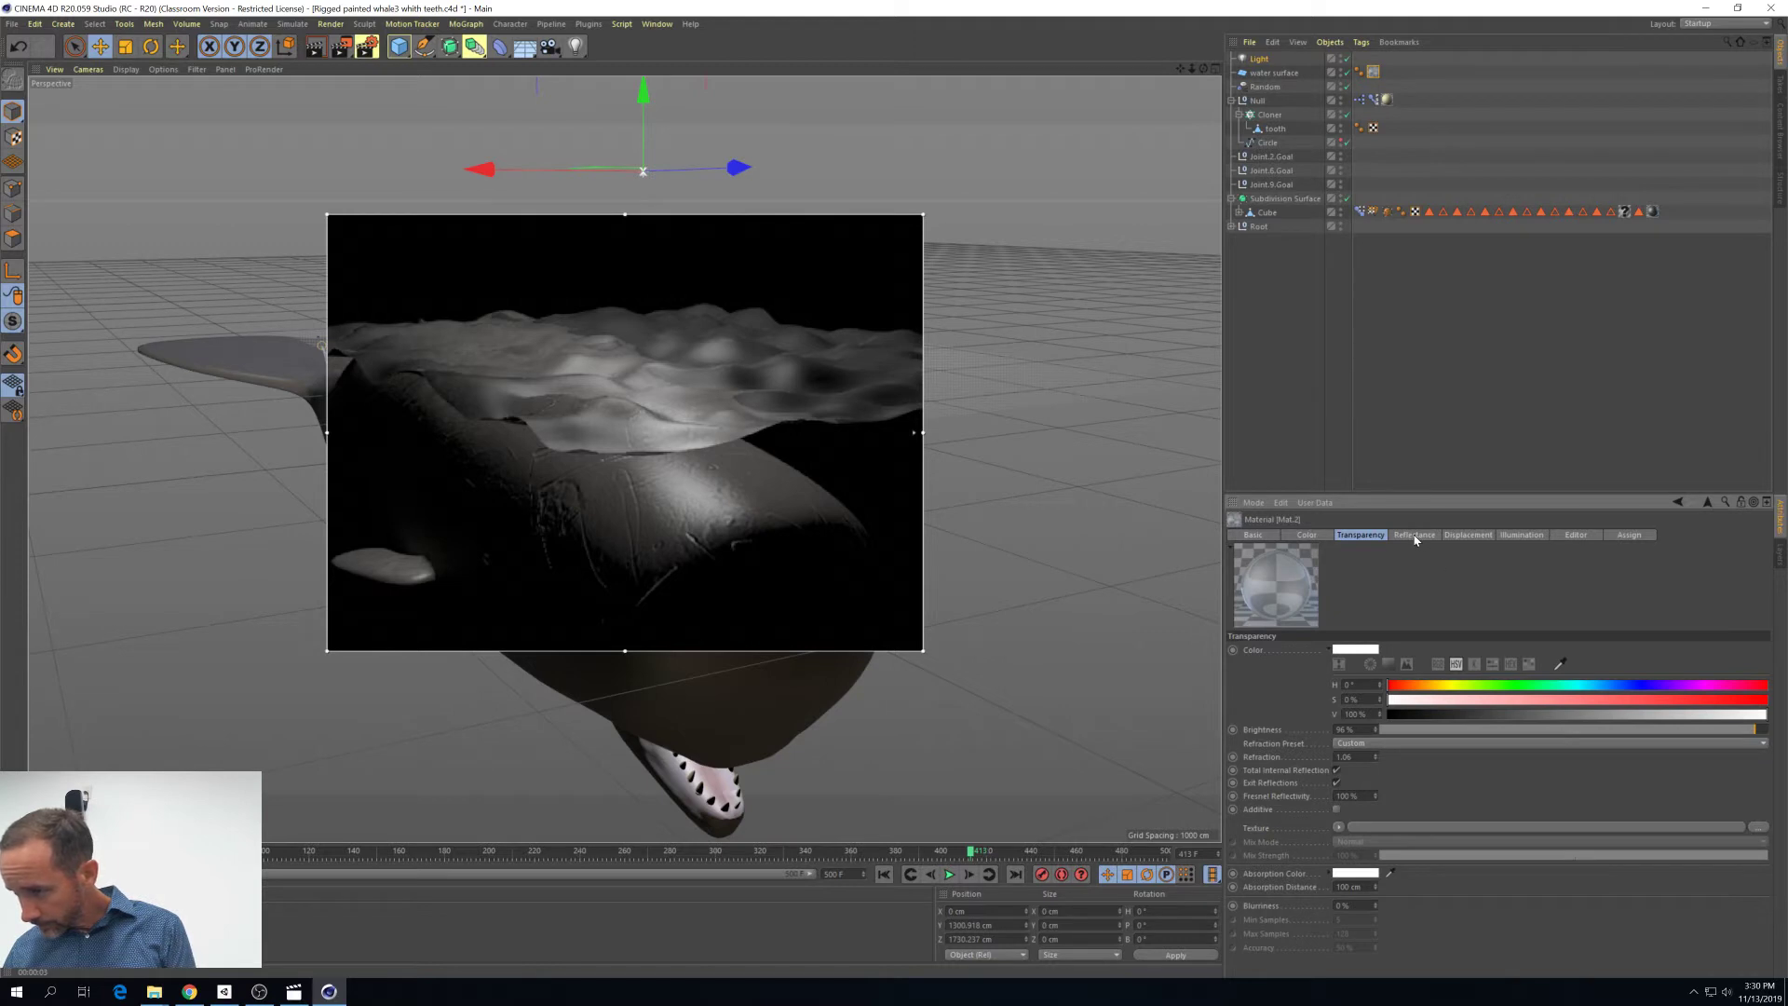
pyautogui.click(1414, 535)
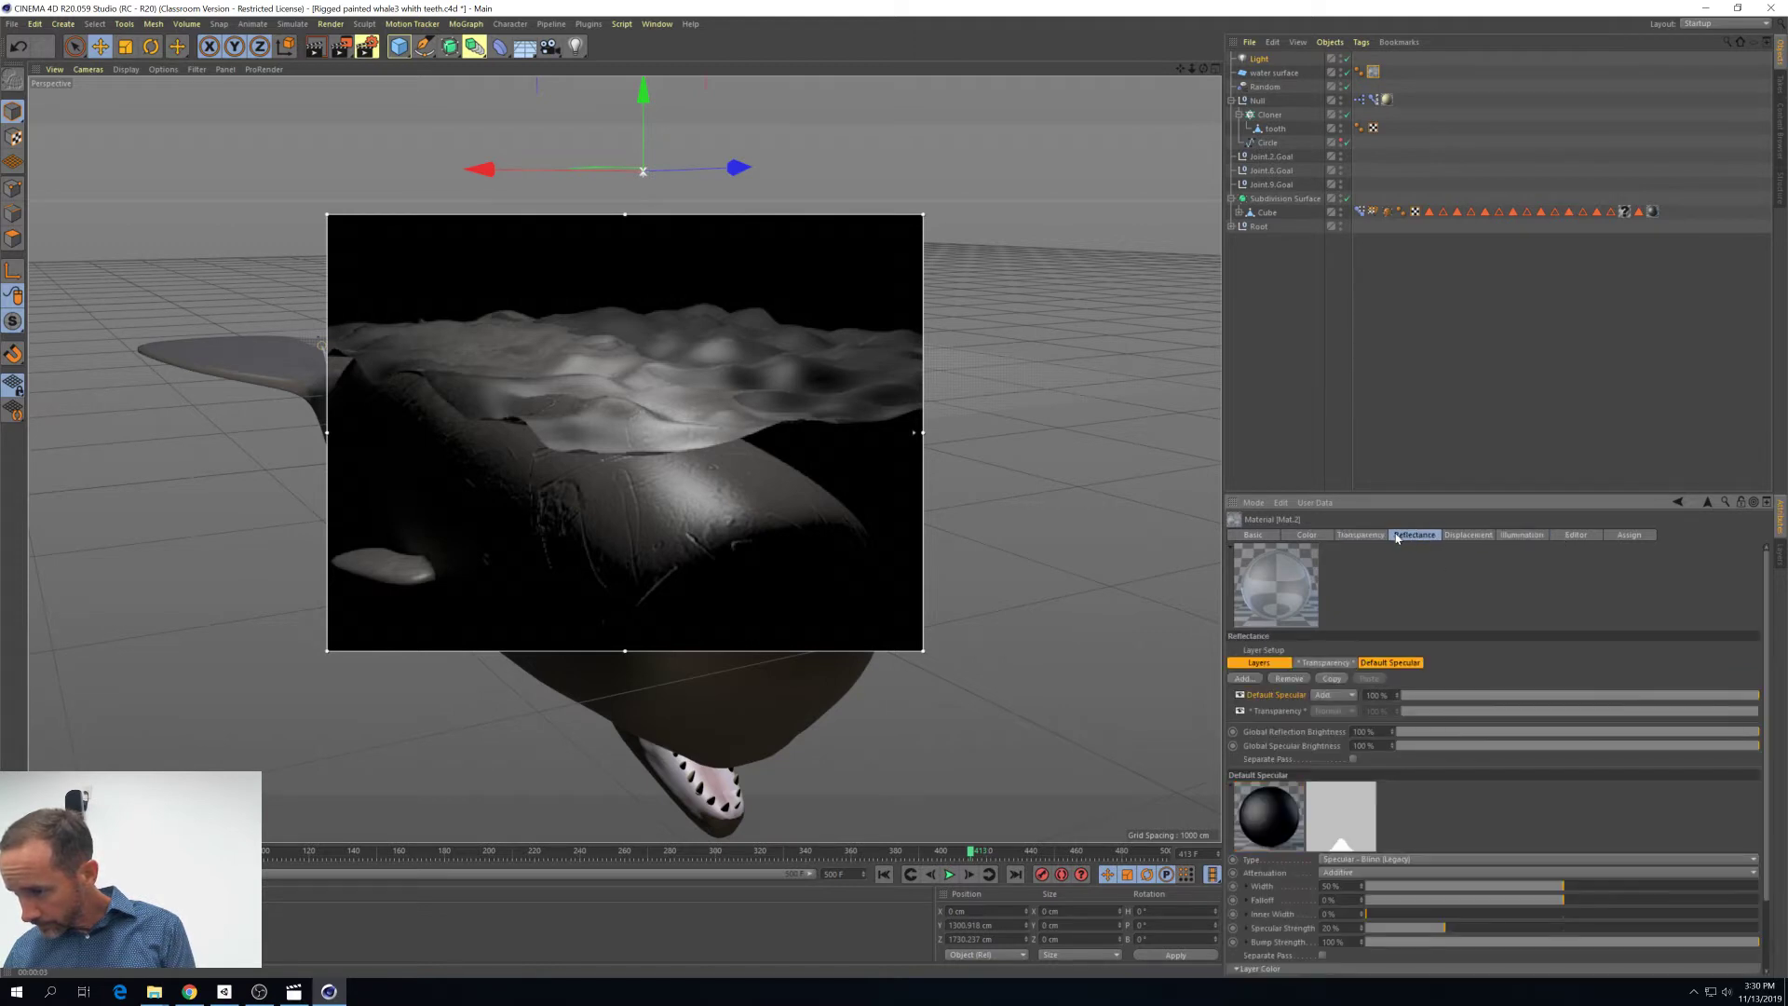
pyautogui.click(1366, 535)
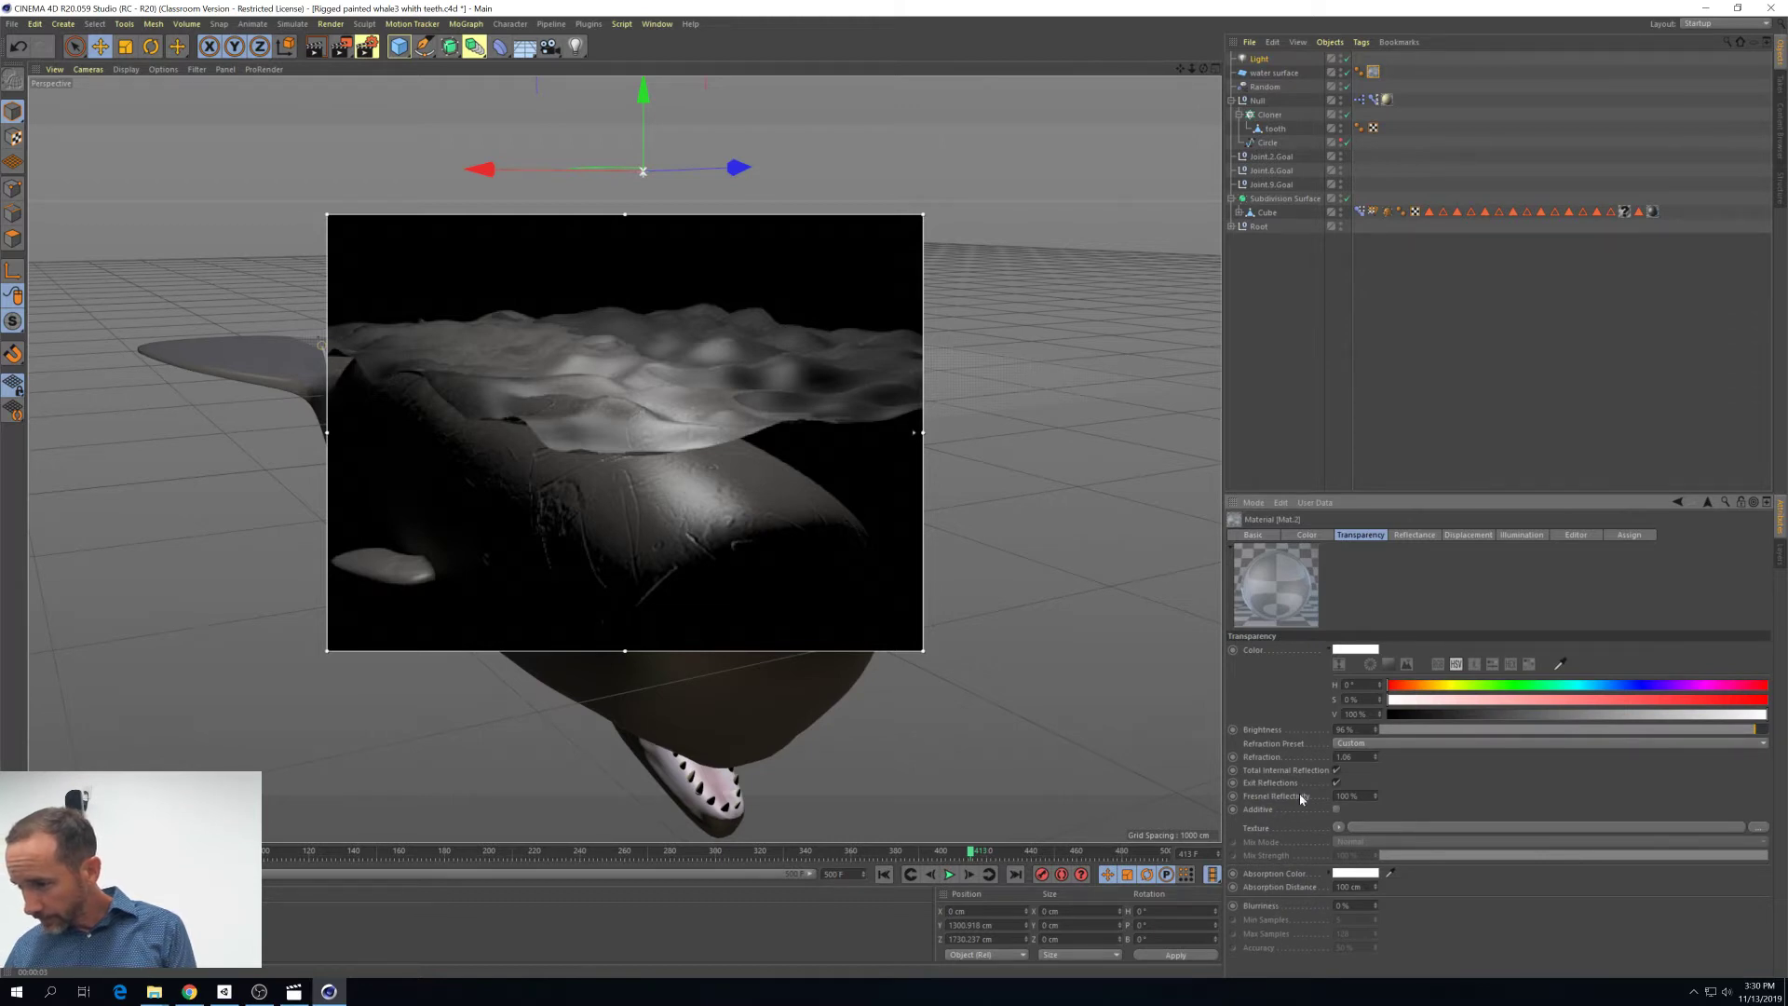
pyautogui.click(1309, 535)
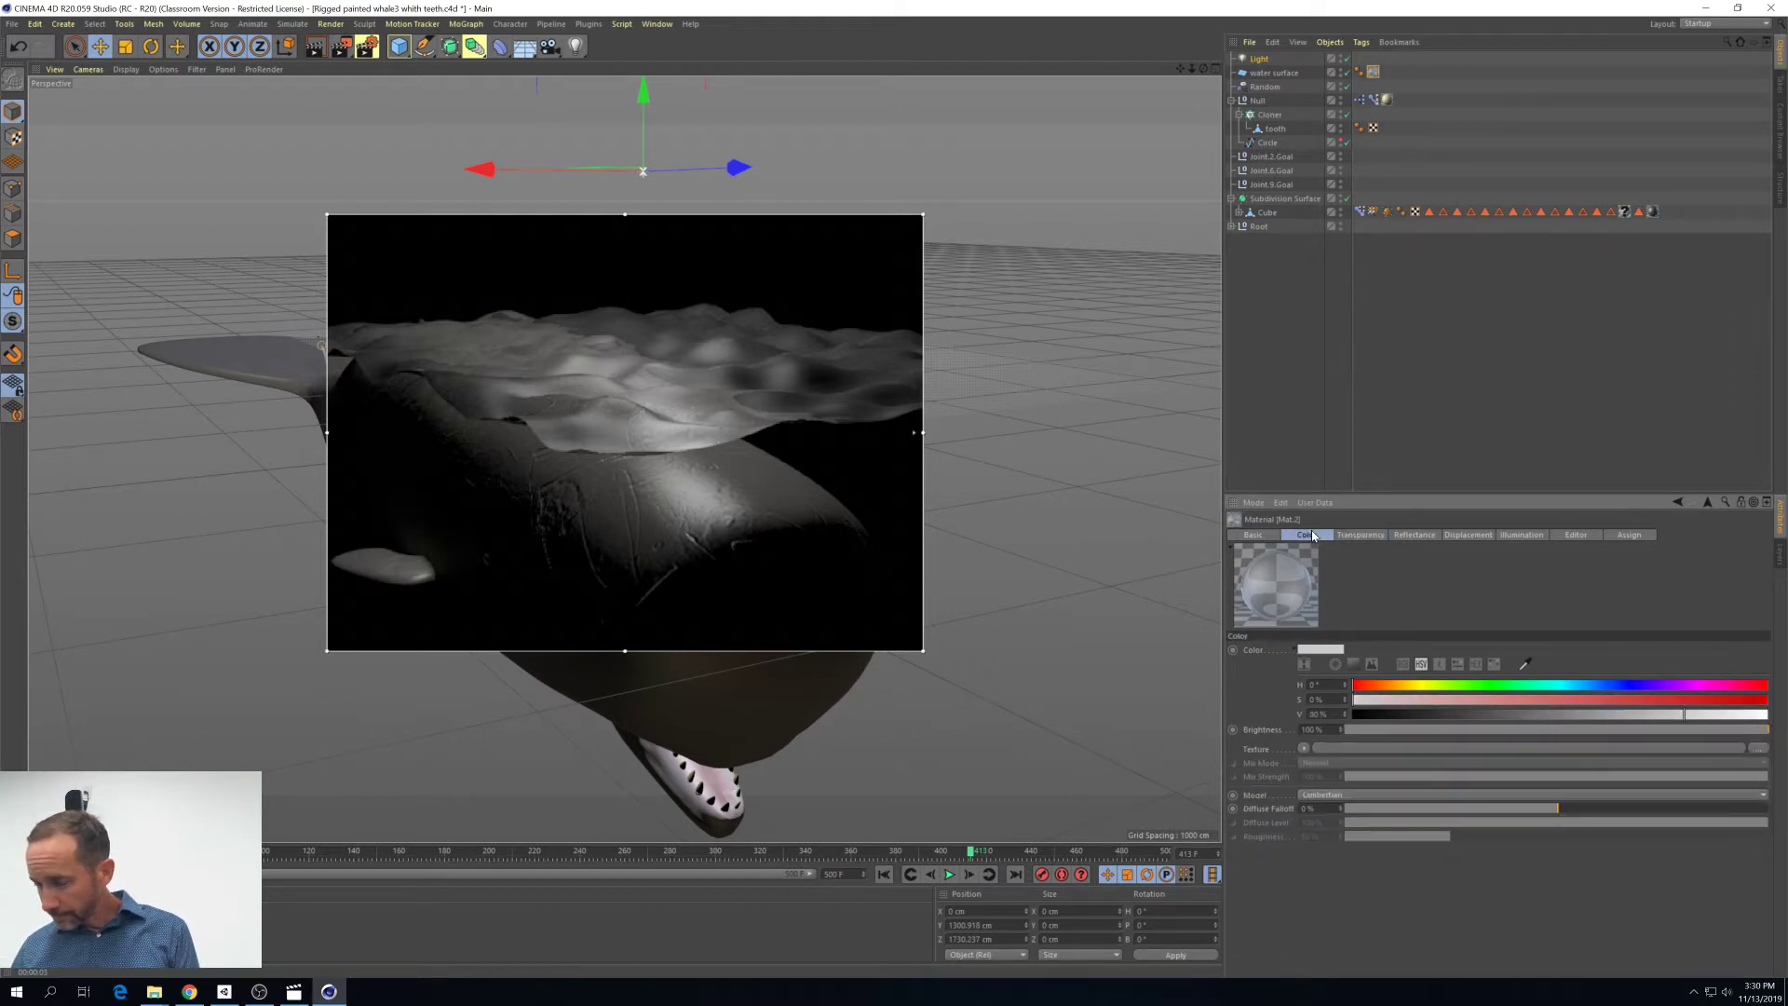
pyautogui.click(1392, 535)
pyautogui.click(1382, 534)
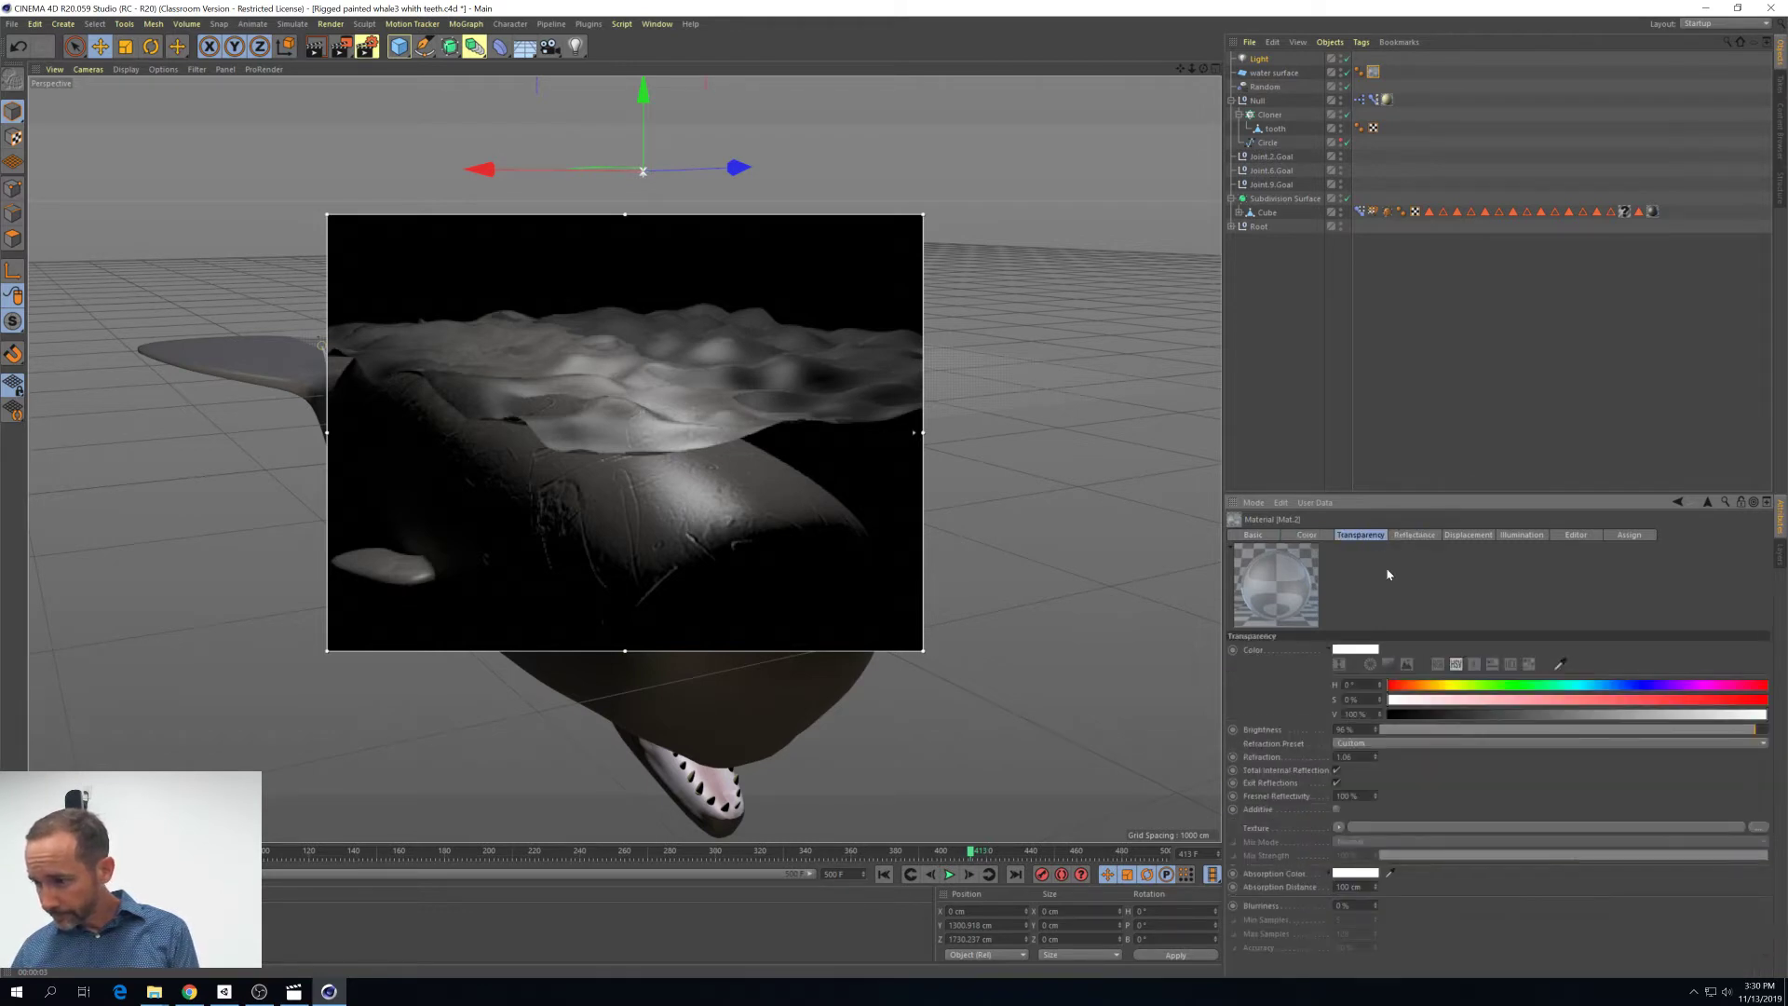
# Raise the light's intensity to about 111% and set its visible light to Volumetric
pyautogui.click(1259, 59)
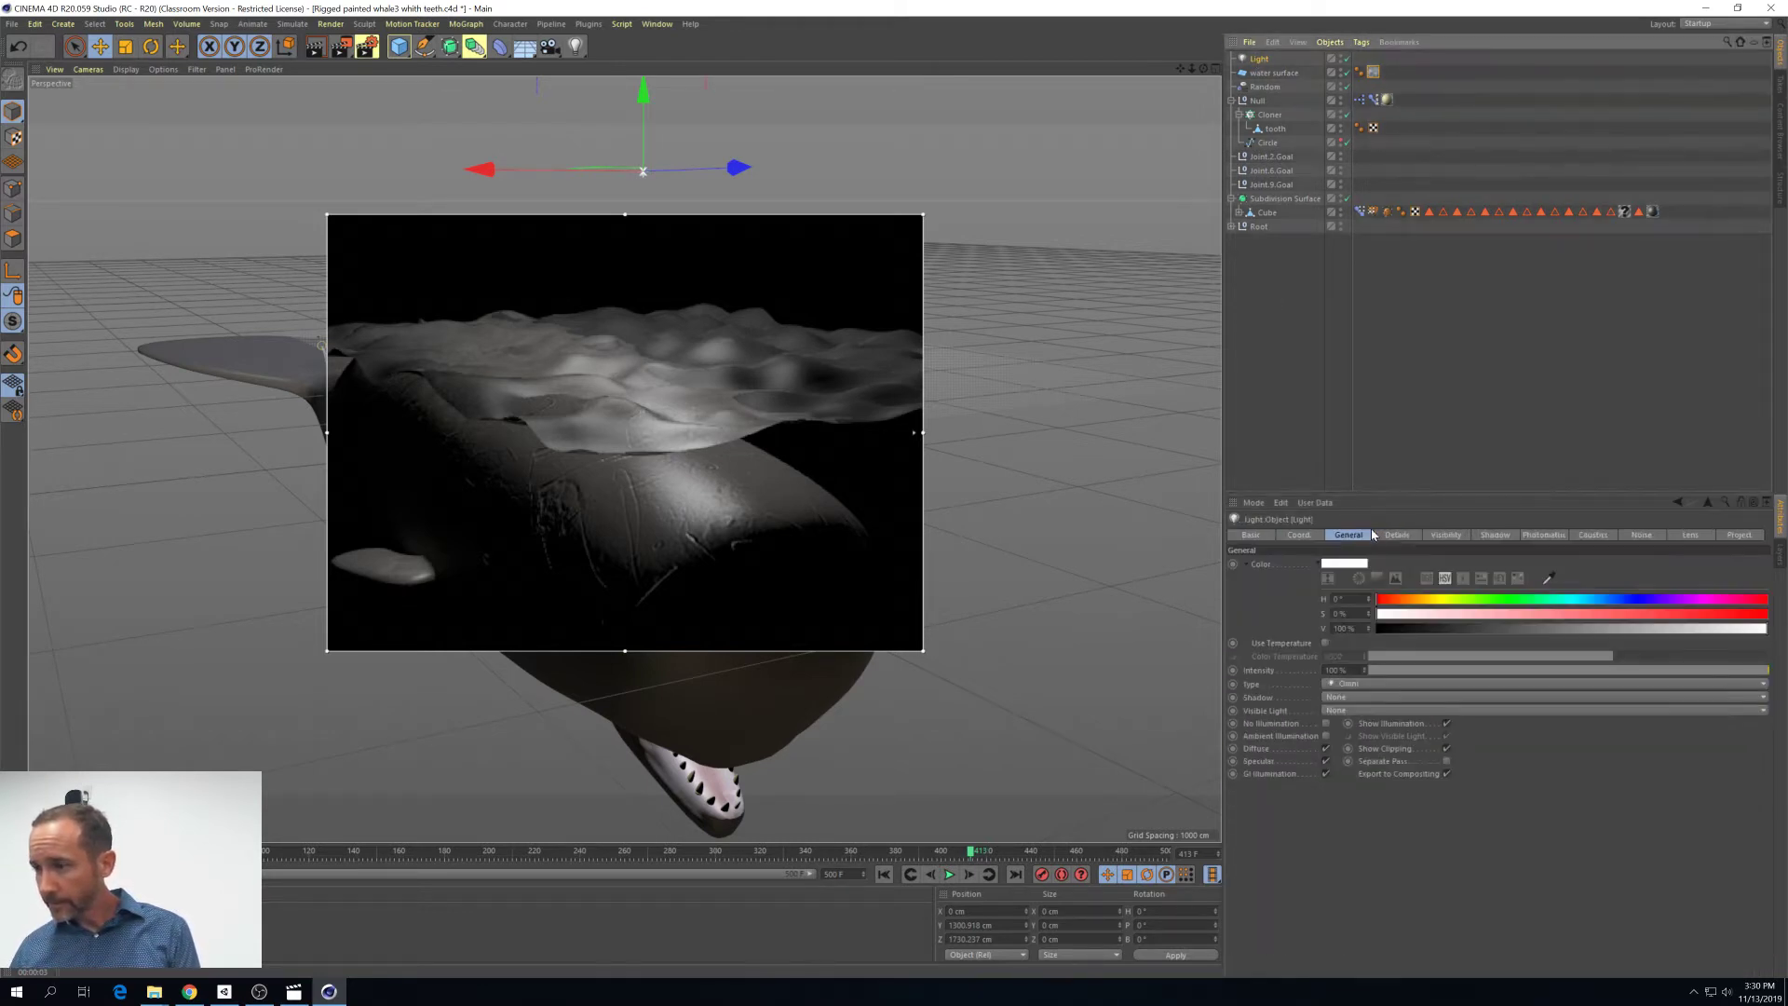
pyautogui.moveTo(1366, 675); pyautogui.dragTo(1366, 664)
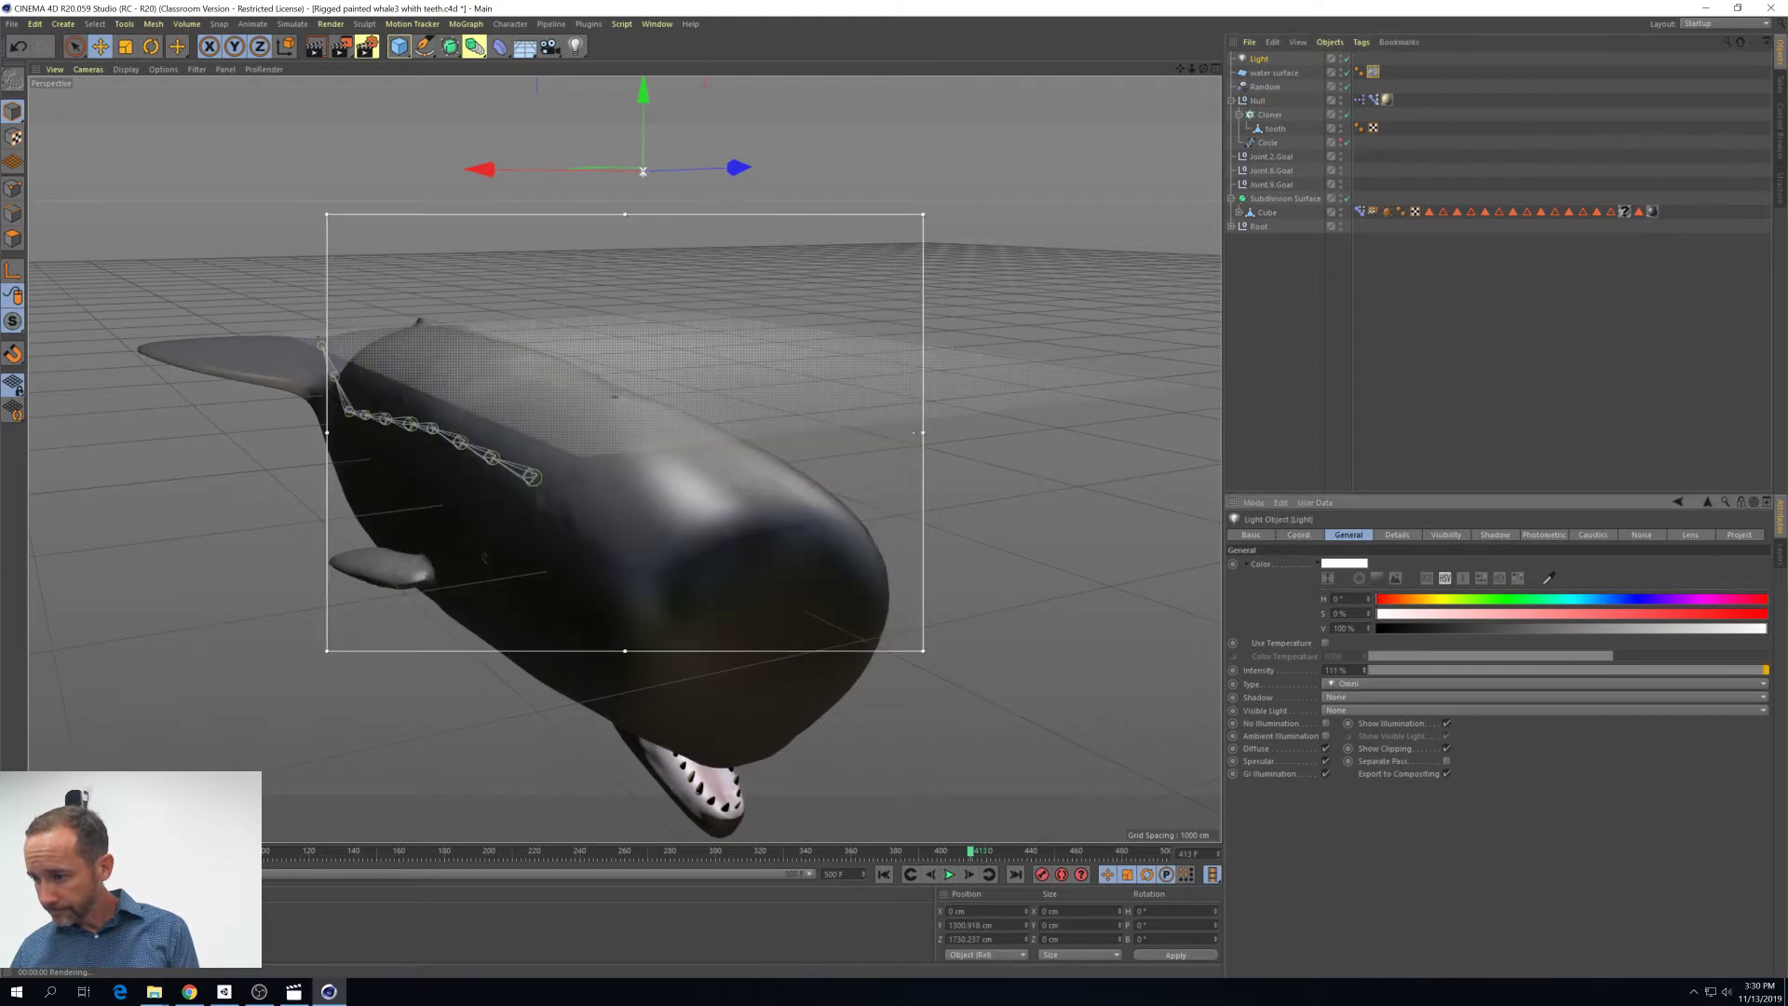
pyautogui.click(1336, 711)
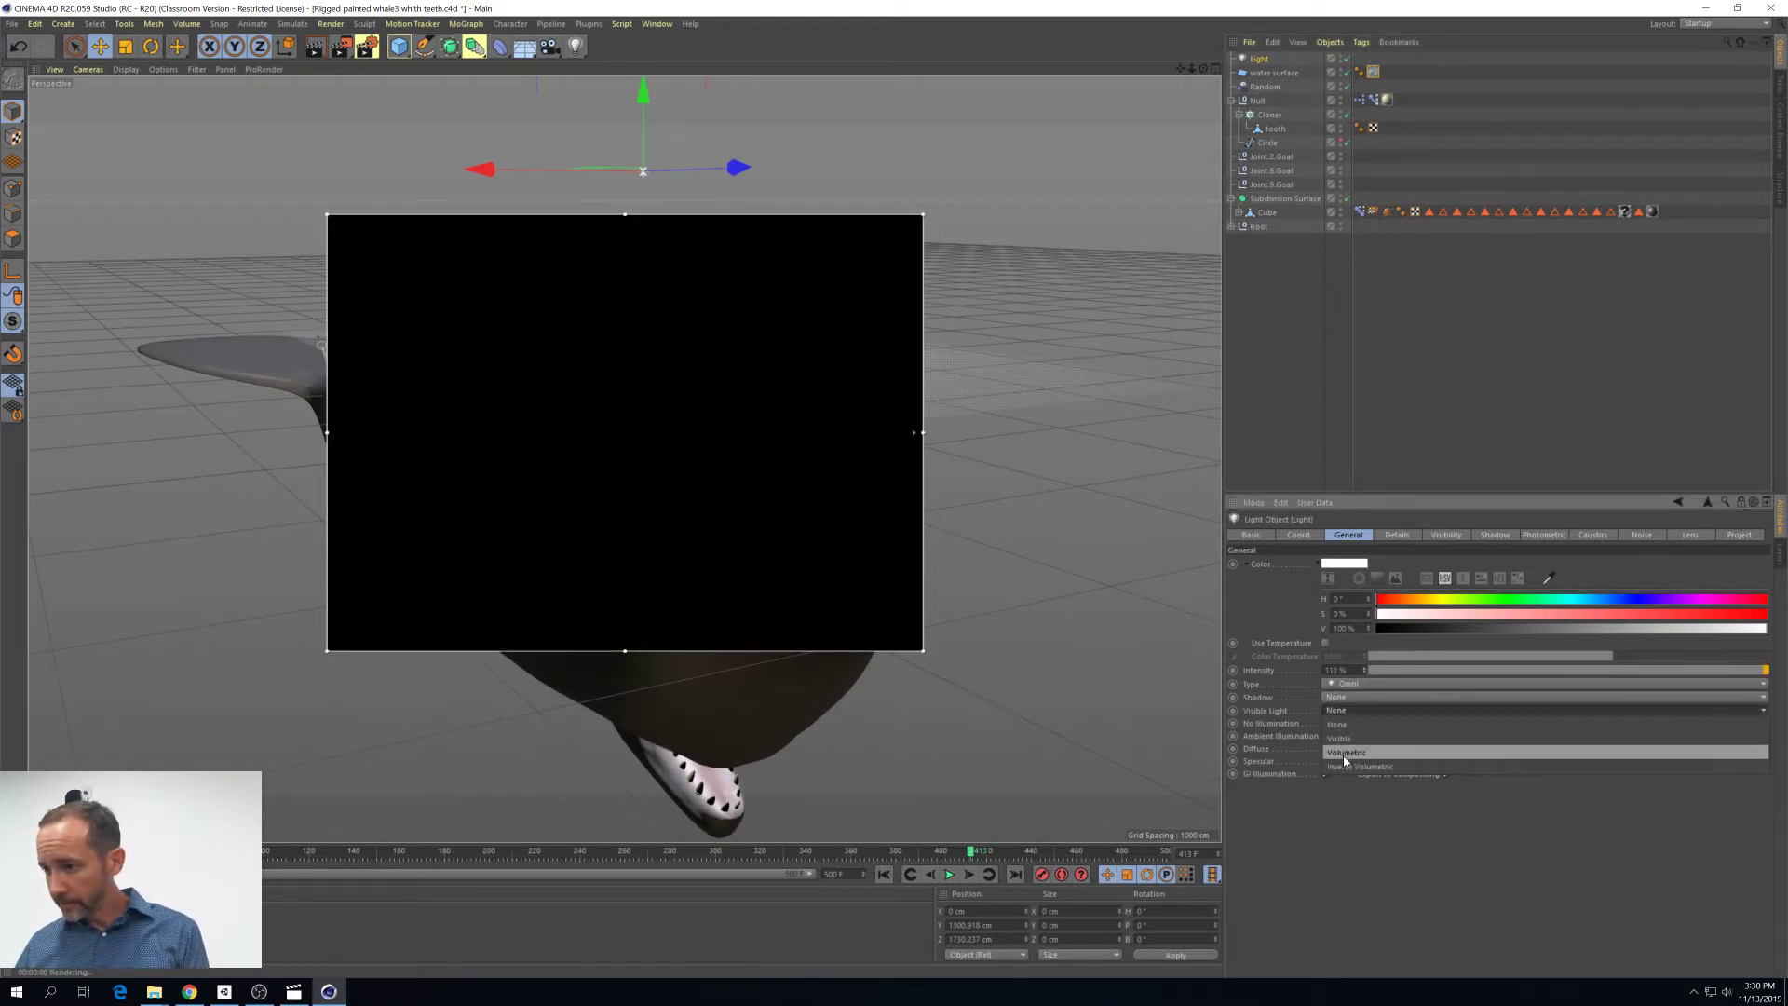
pyautogui.click(1344, 752)
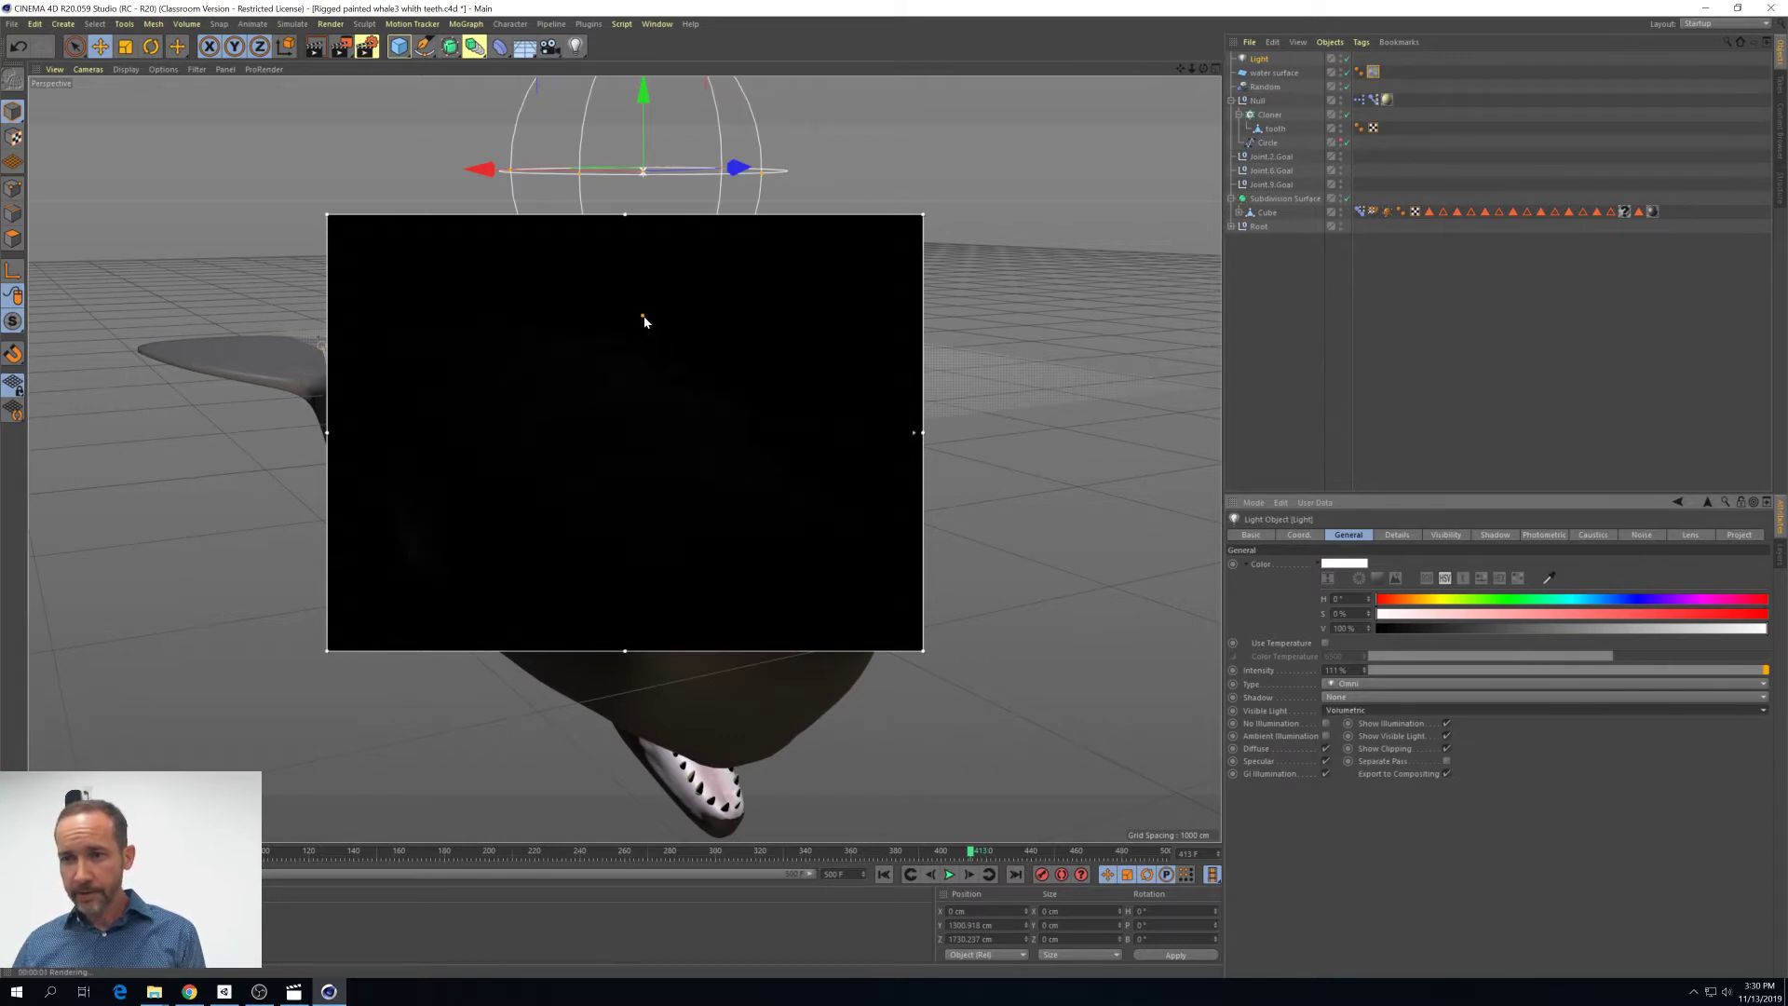
# Enlarge the light's volumetric radius down over the whale and extend the render region's upper edge to include the light
pyautogui.moveTo(643, 318); pyautogui.dragTo(702, 637)
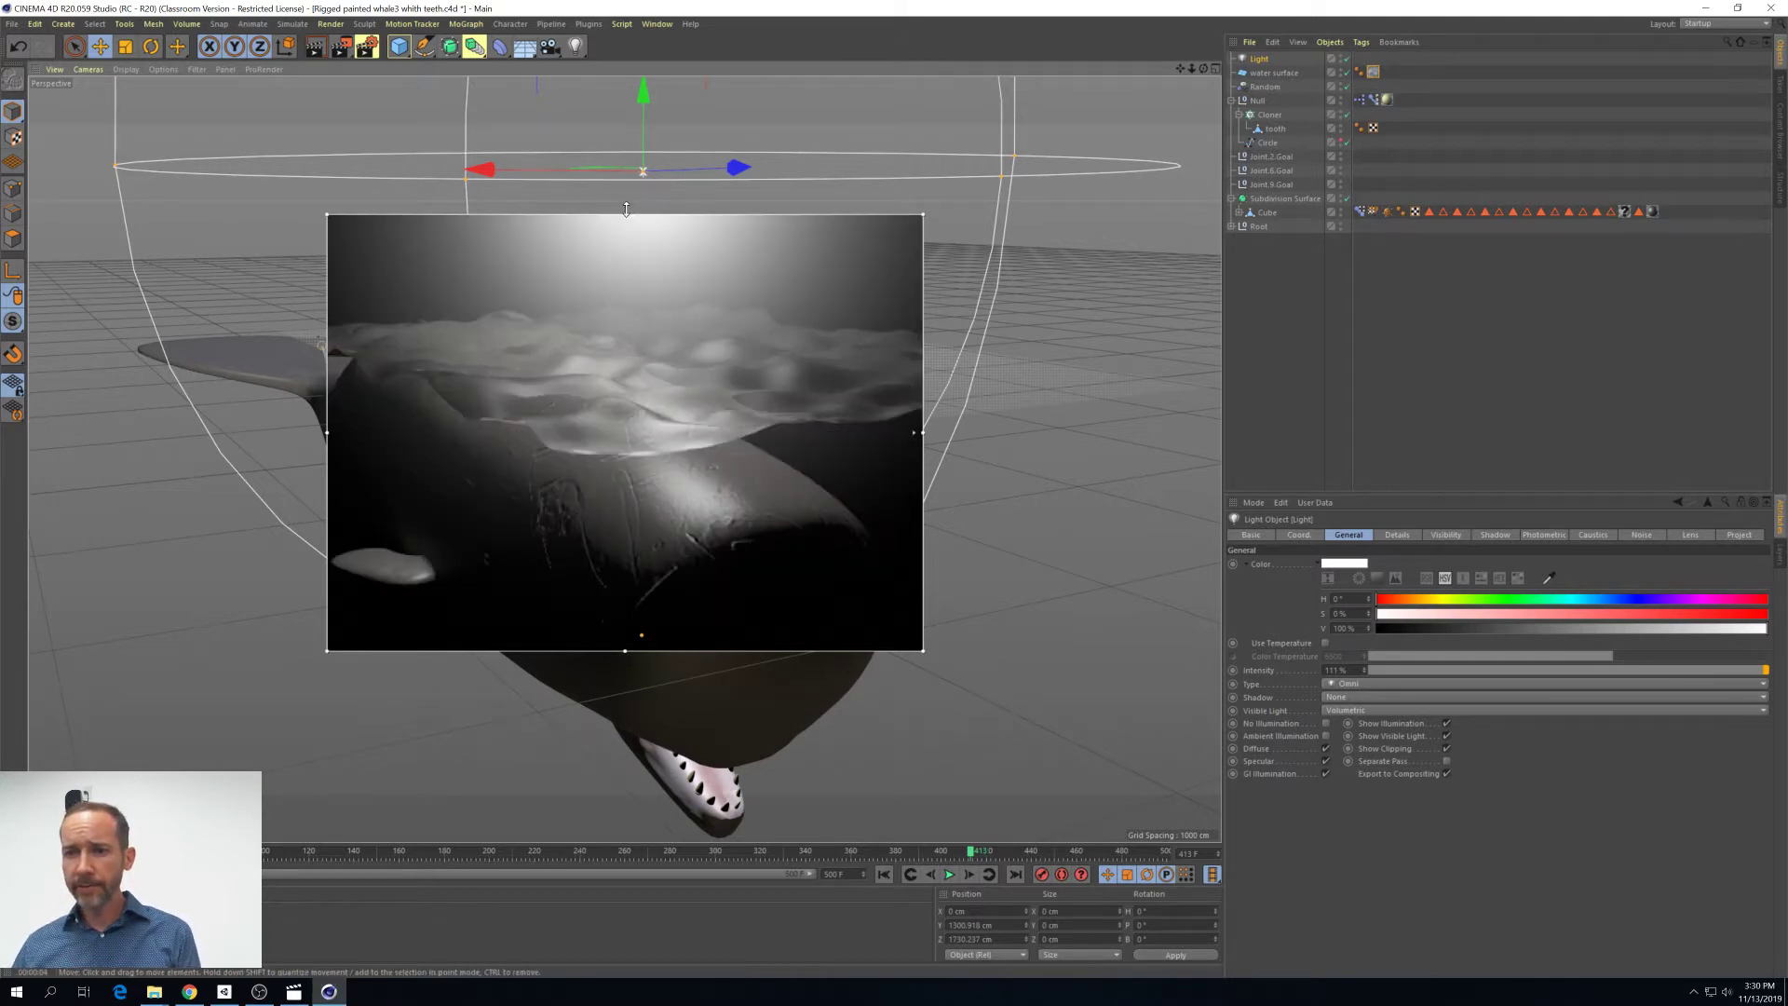
pyautogui.moveTo(625, 214); pyautogui.dragTo(626, 74)
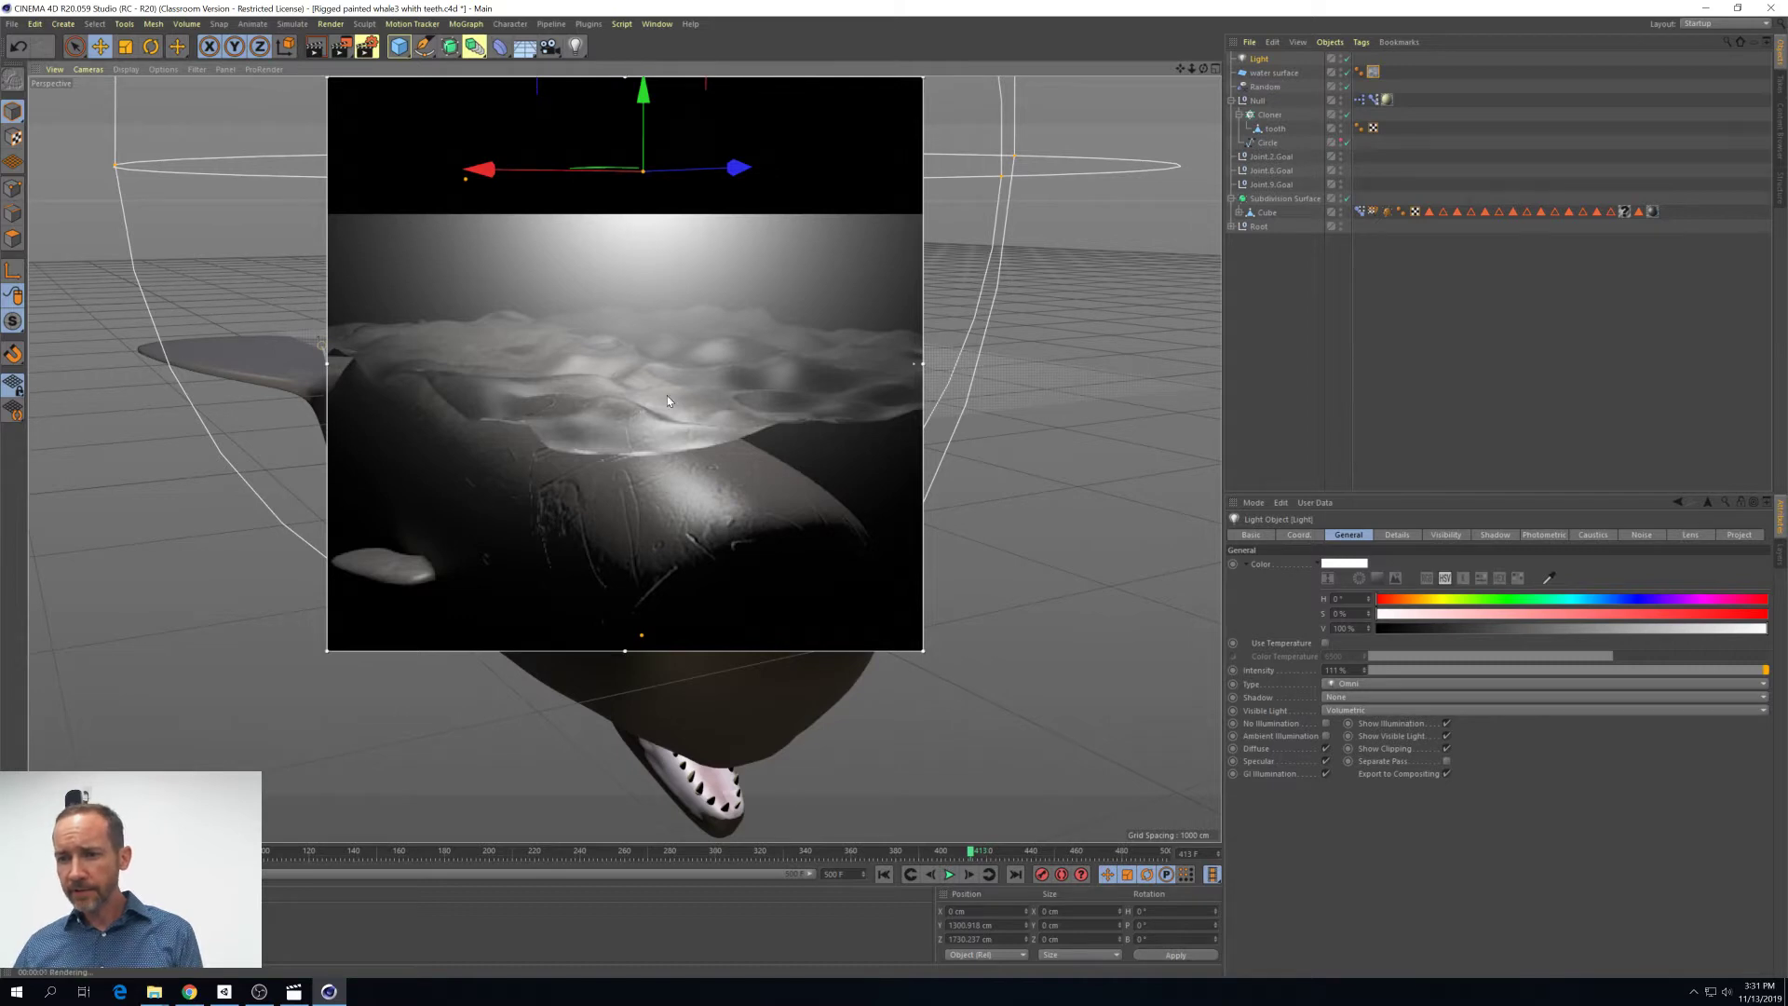
# View the scene from below the water and reduce the light's volumetric radius to reach about the whale's back
pyautogui.keyDown('alt'); pyautogui.moveTo(784, 349); pyautogui.dragTo(784, 410); pyautogui.keyUp('alt')
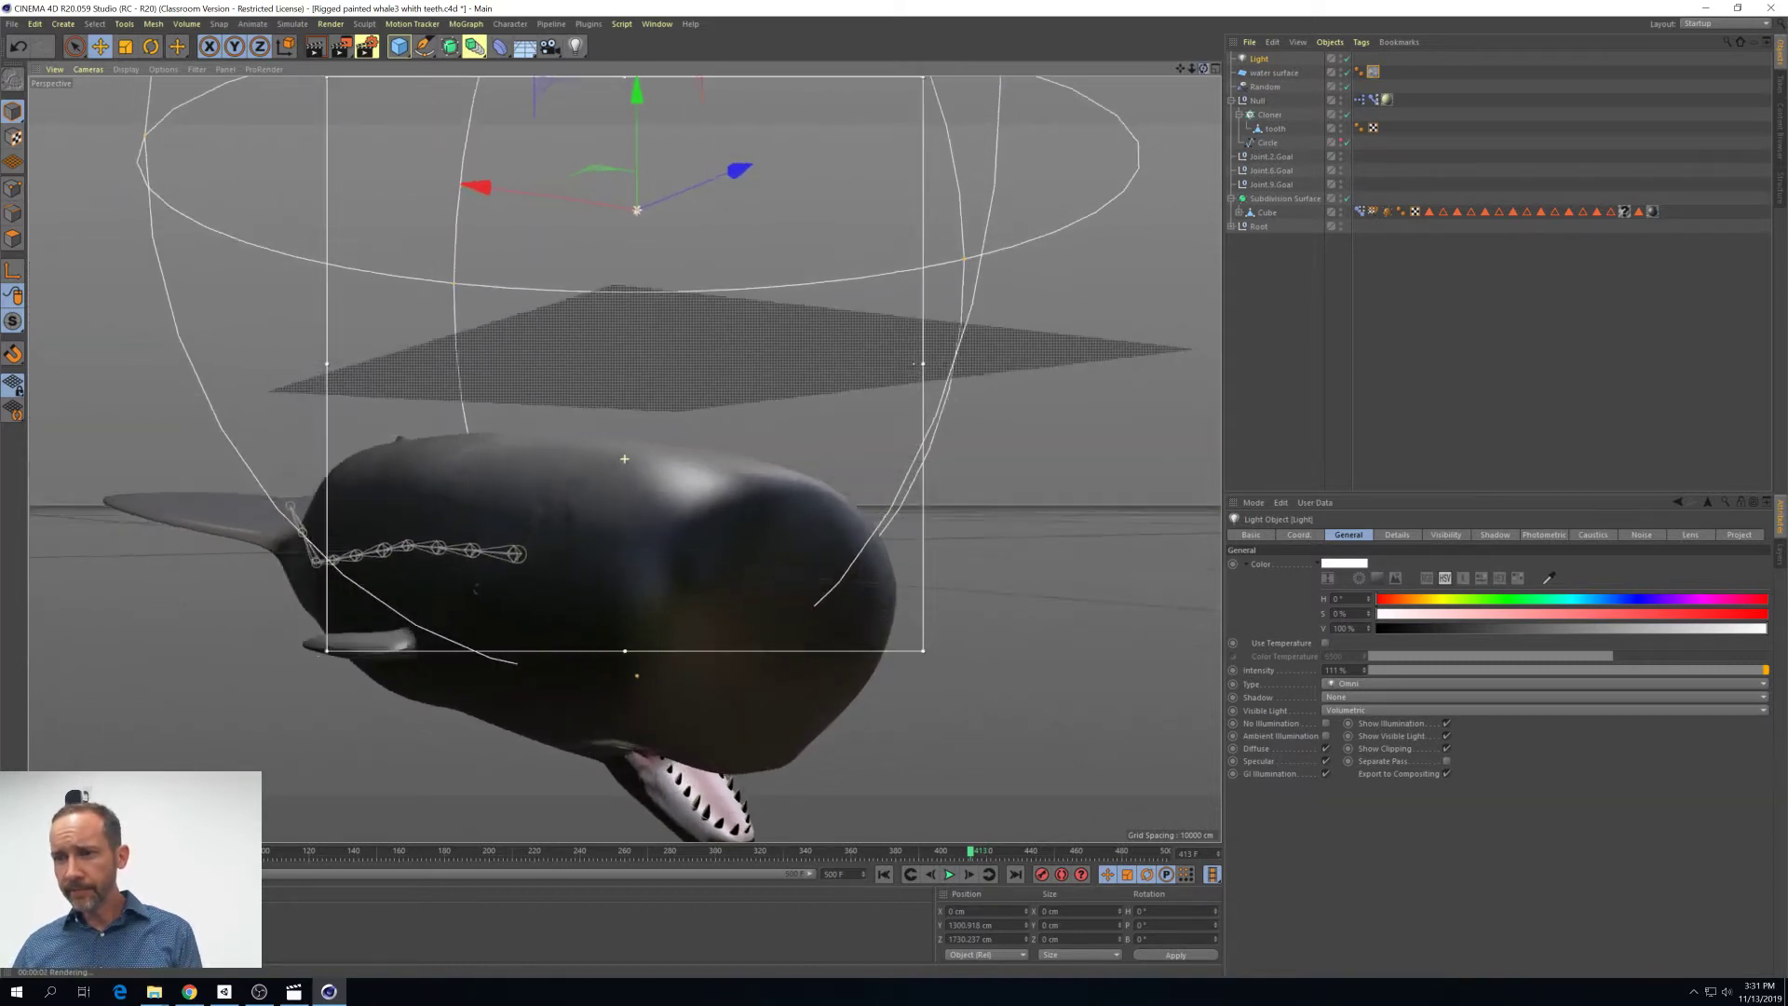
pyautogui.keyDown('alt'); pyautogui.moveTo(624, 459); pyautogui.dragTo(789, 206); pyautogui.keyUp('alt')
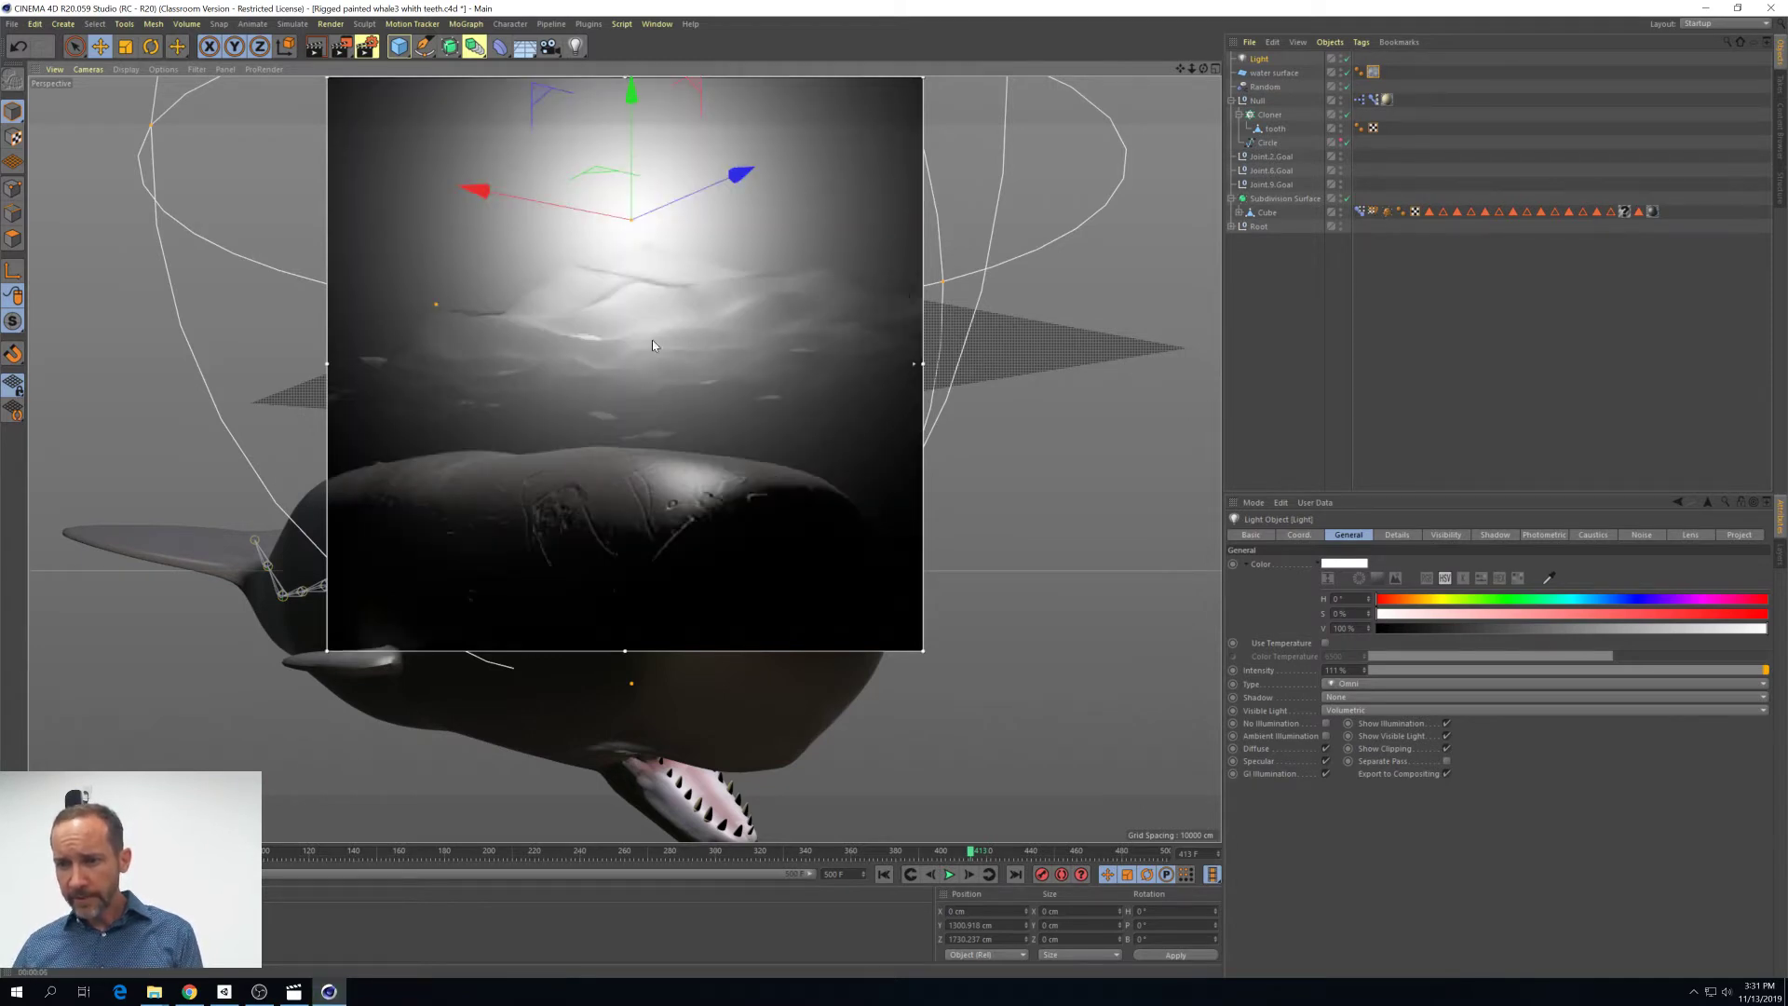
pyautogui.moveTo(436, 307); pyautogui.dragTo(555, 387)
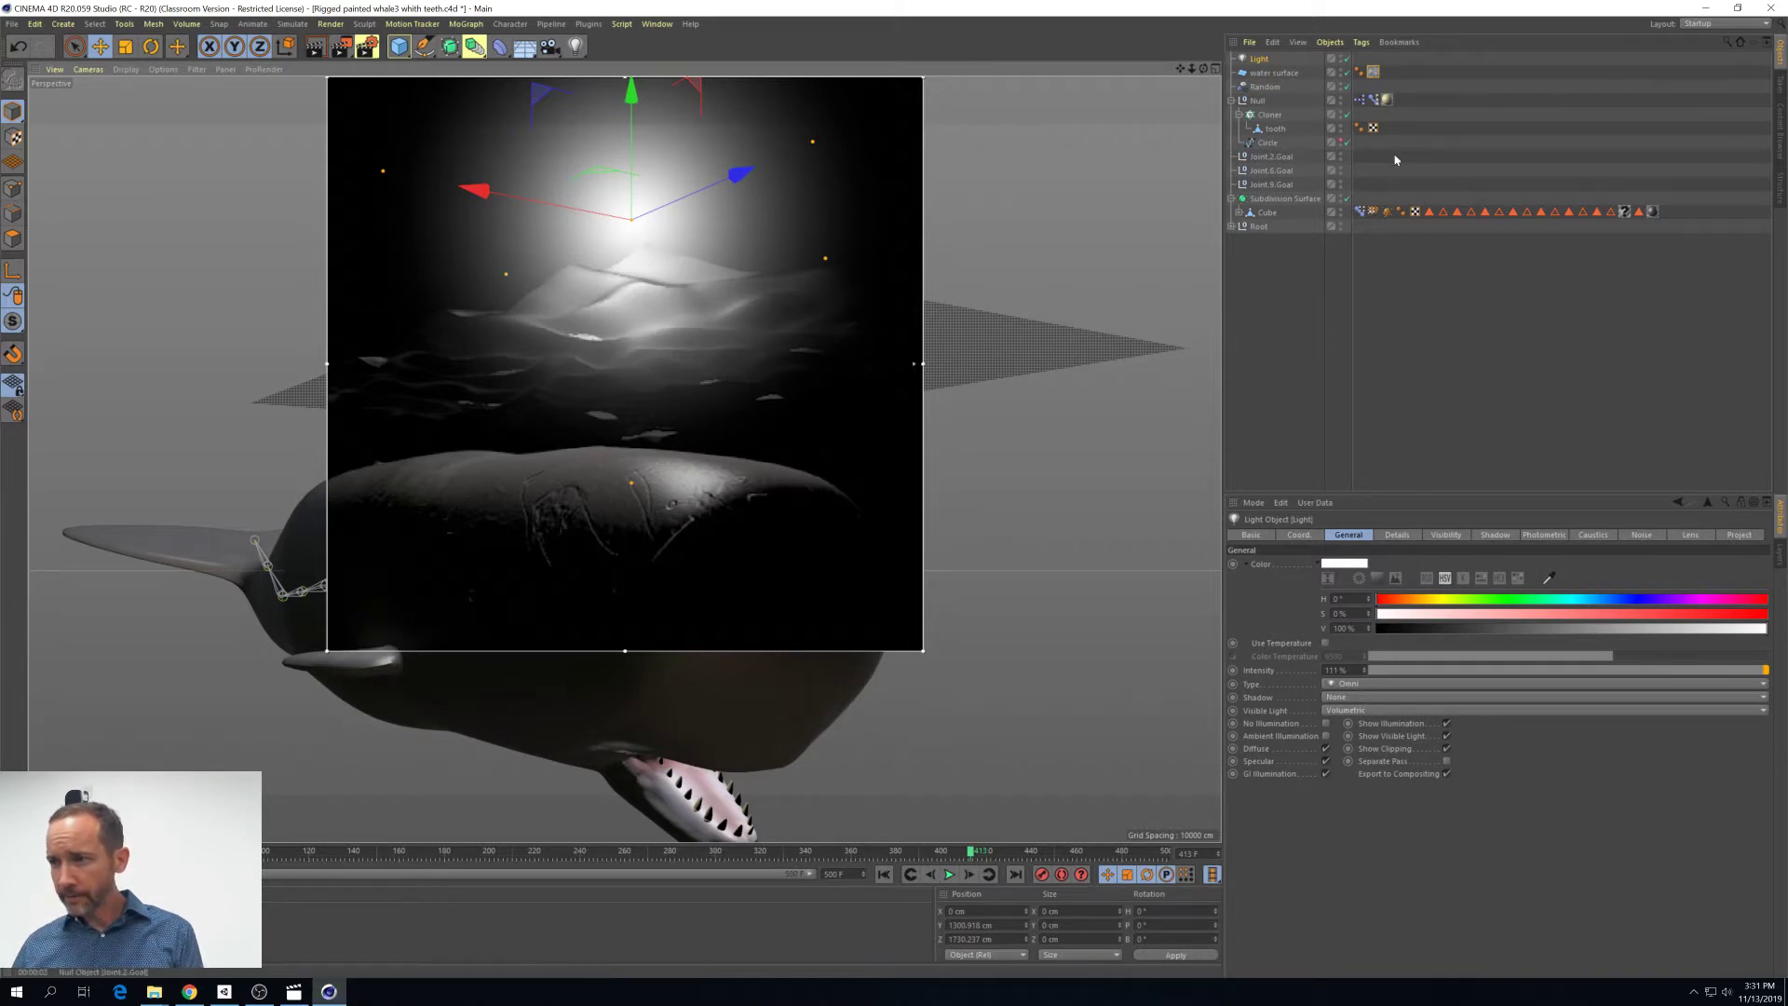
# Enlarge the water surface plane in both directions above the whale, making its height about 5116 cm
pyautogui.click(1273, 73)
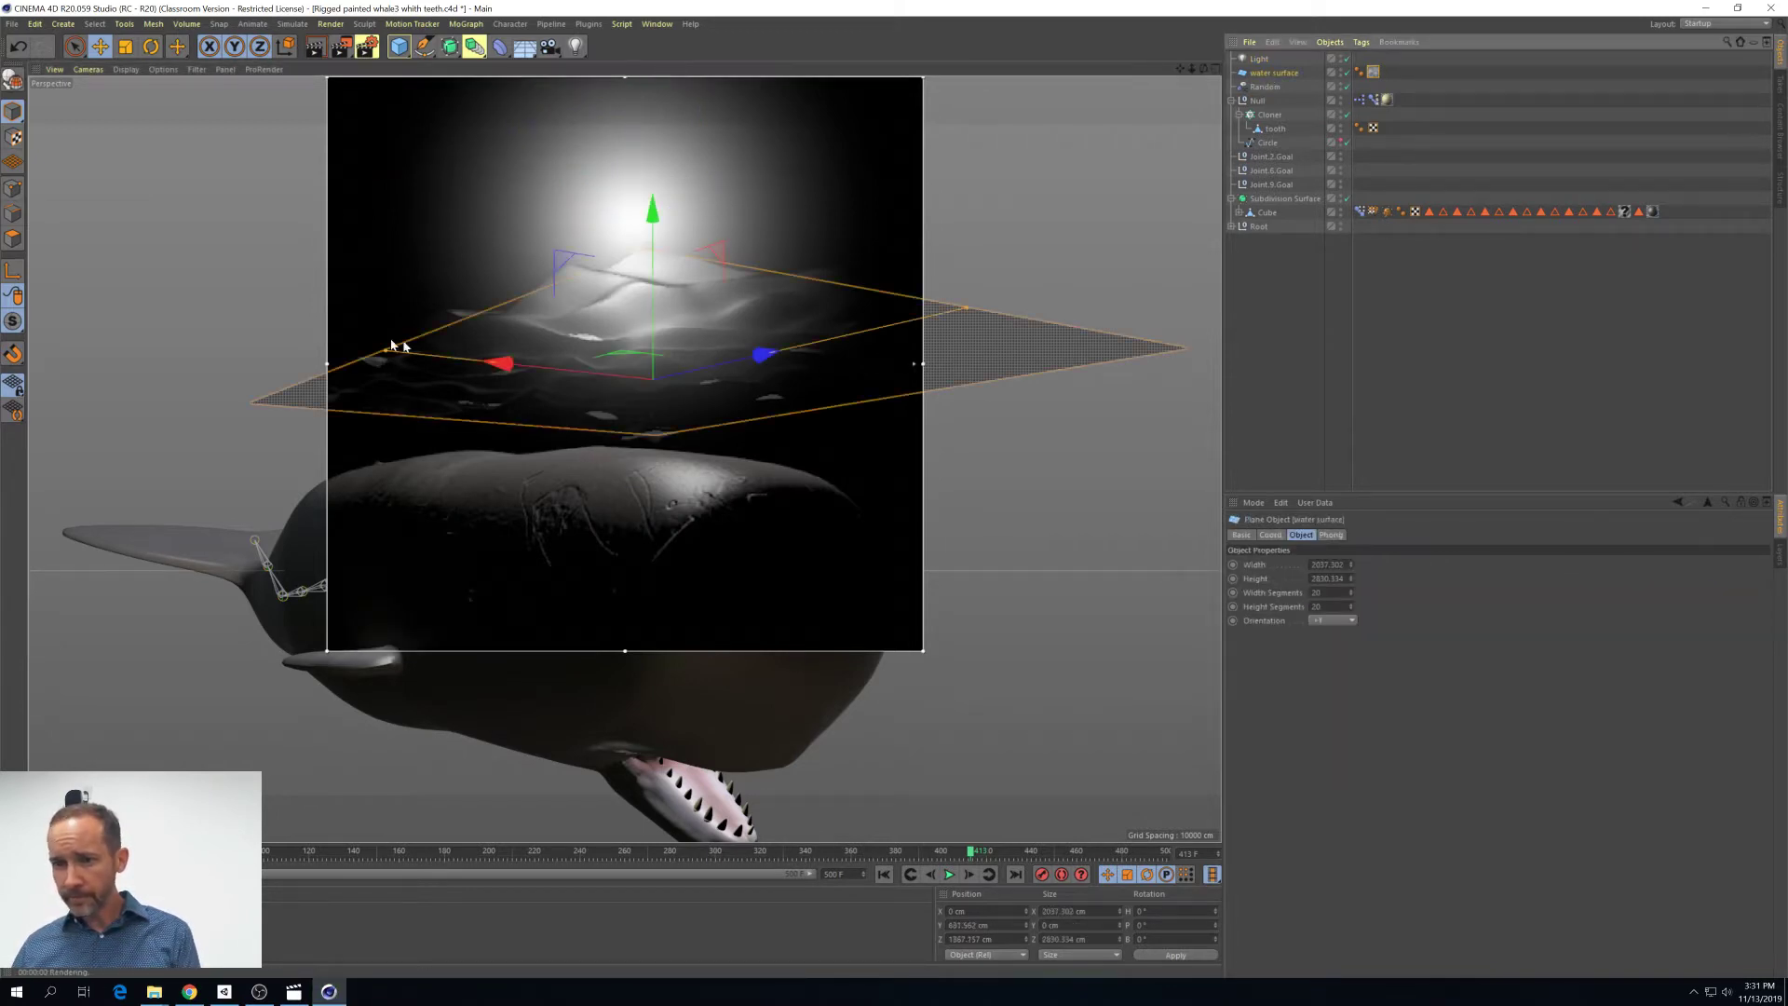
pyautogui.moveTo(387, 351); pyautogui.dragTo(135, 314)
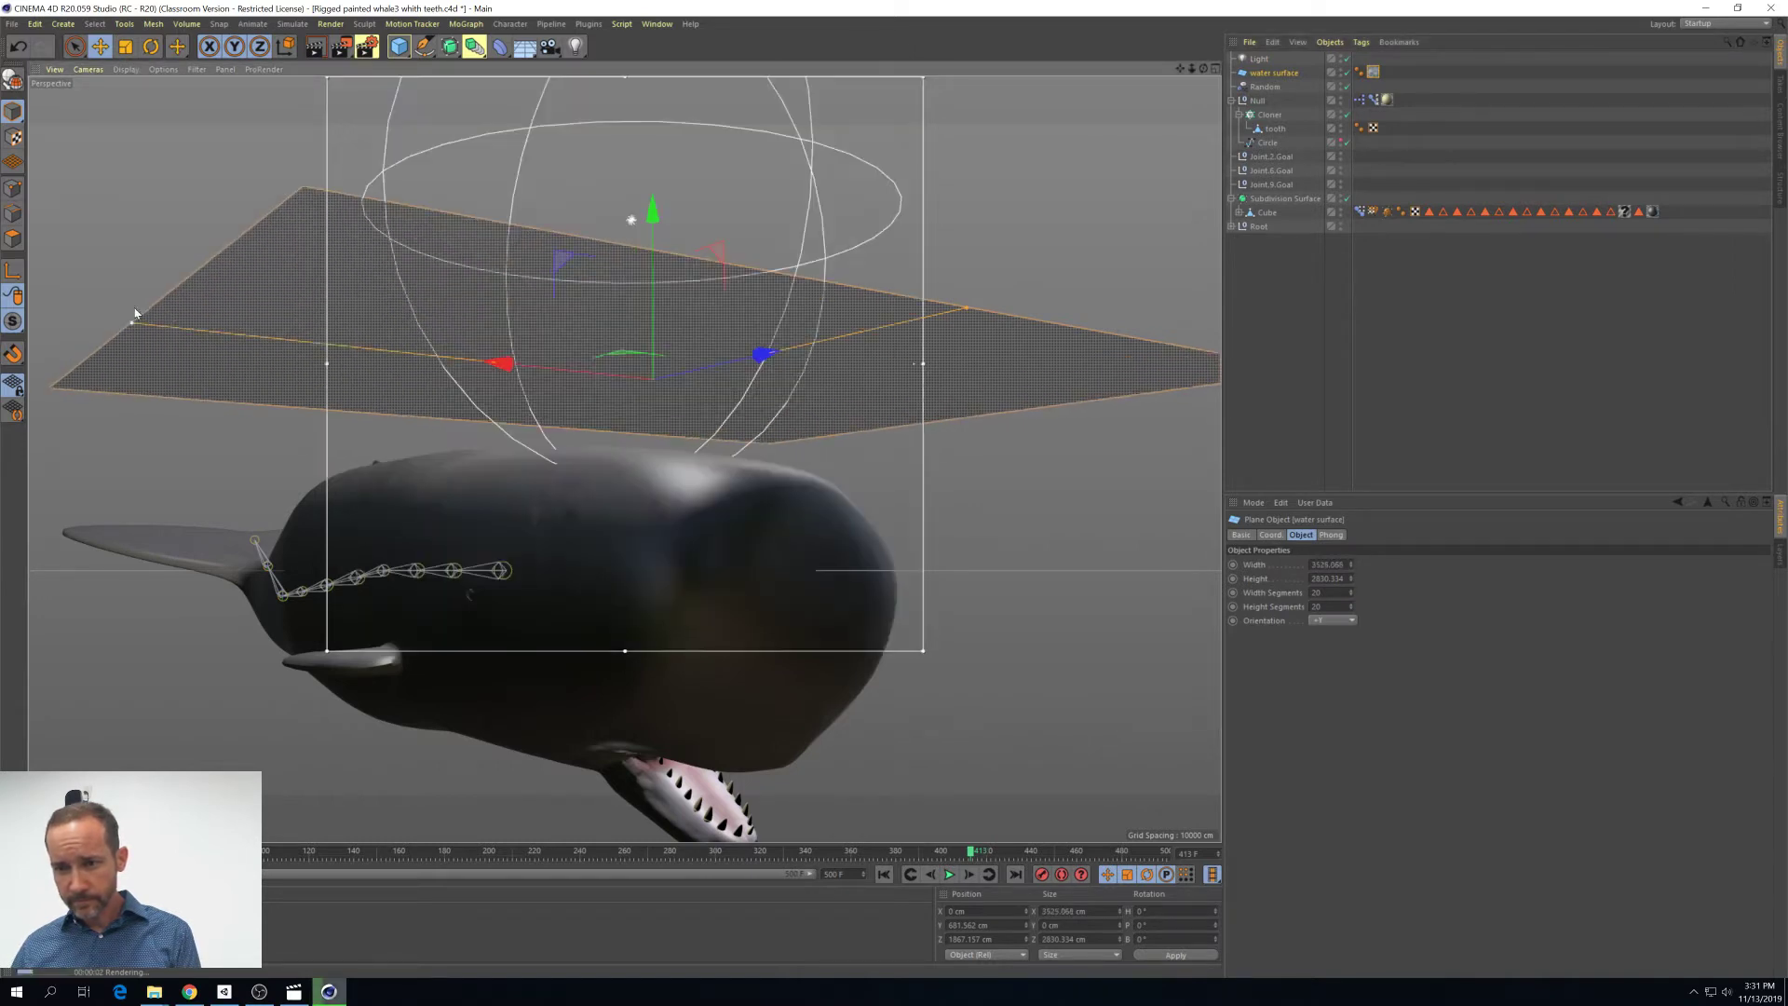
pyautogui.moveTo(969, 308); pyautogui.dragTo(1099, 252)
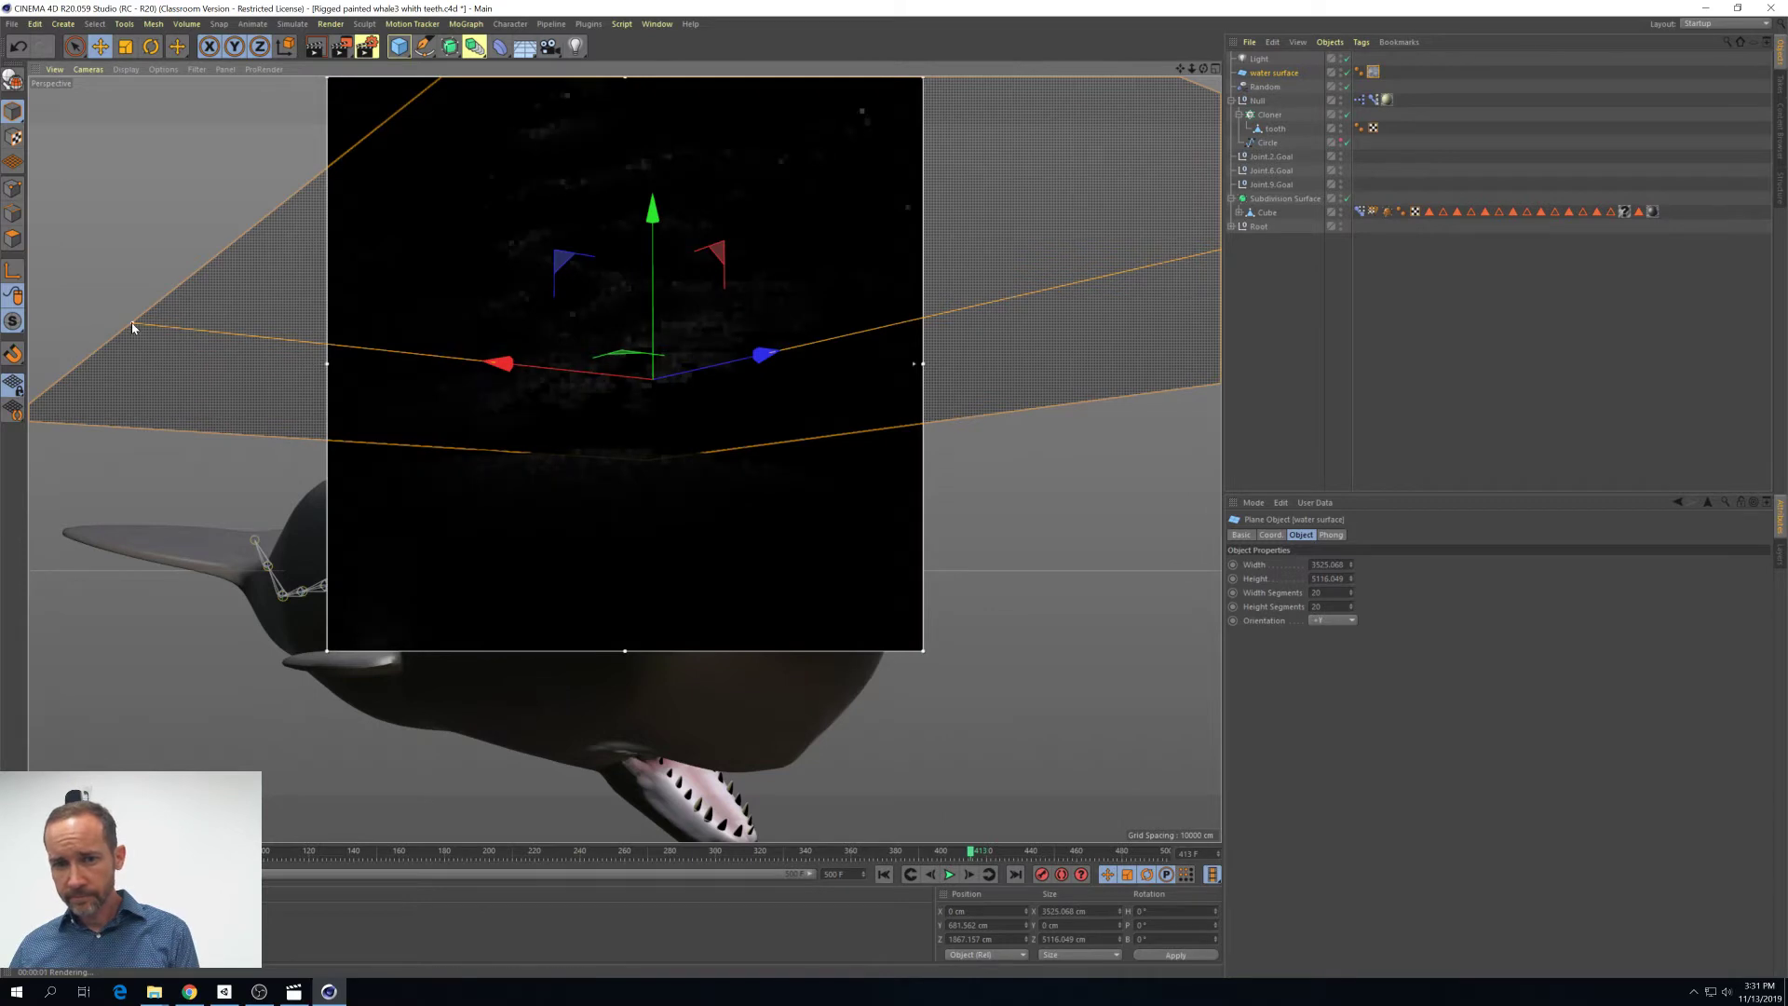
# Widen the water surface plane to about 4138 cm and add a Cloth Surface object to the scene
pyautogui.moveTo(132, 328); pyautogui.dragTo(56, 319)
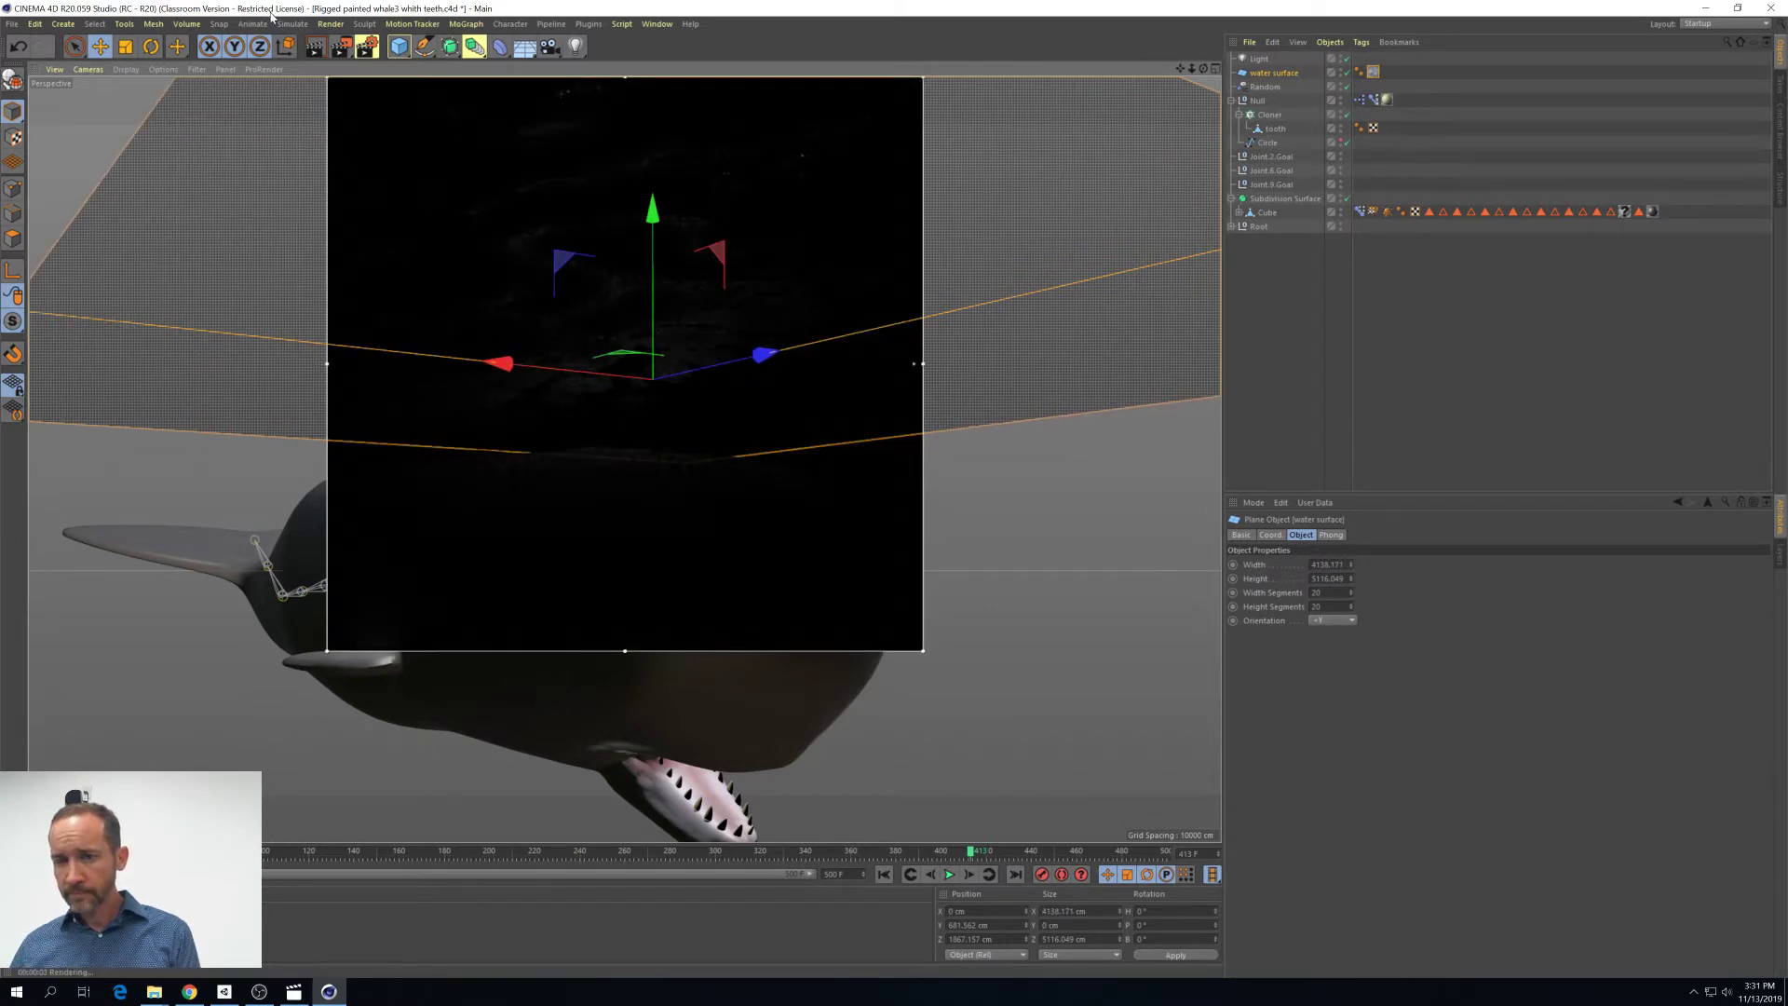
pyautogui.click(266, 26)
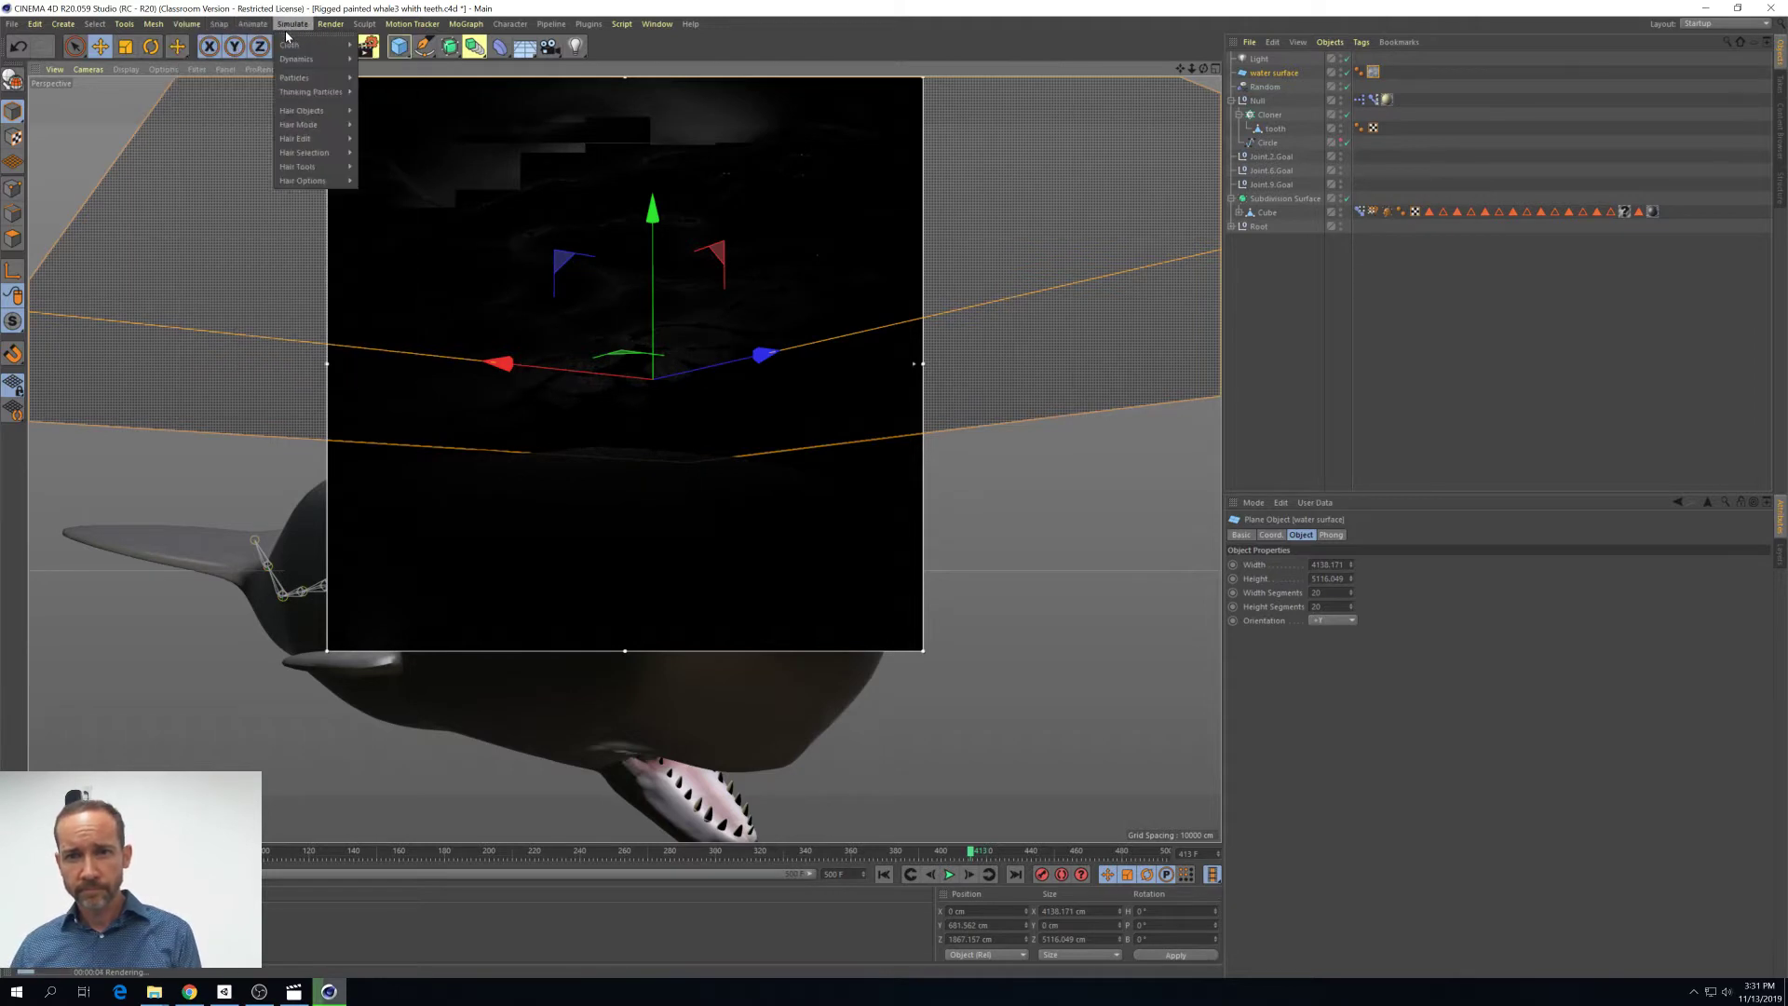
pyautogui.click(391, 60)
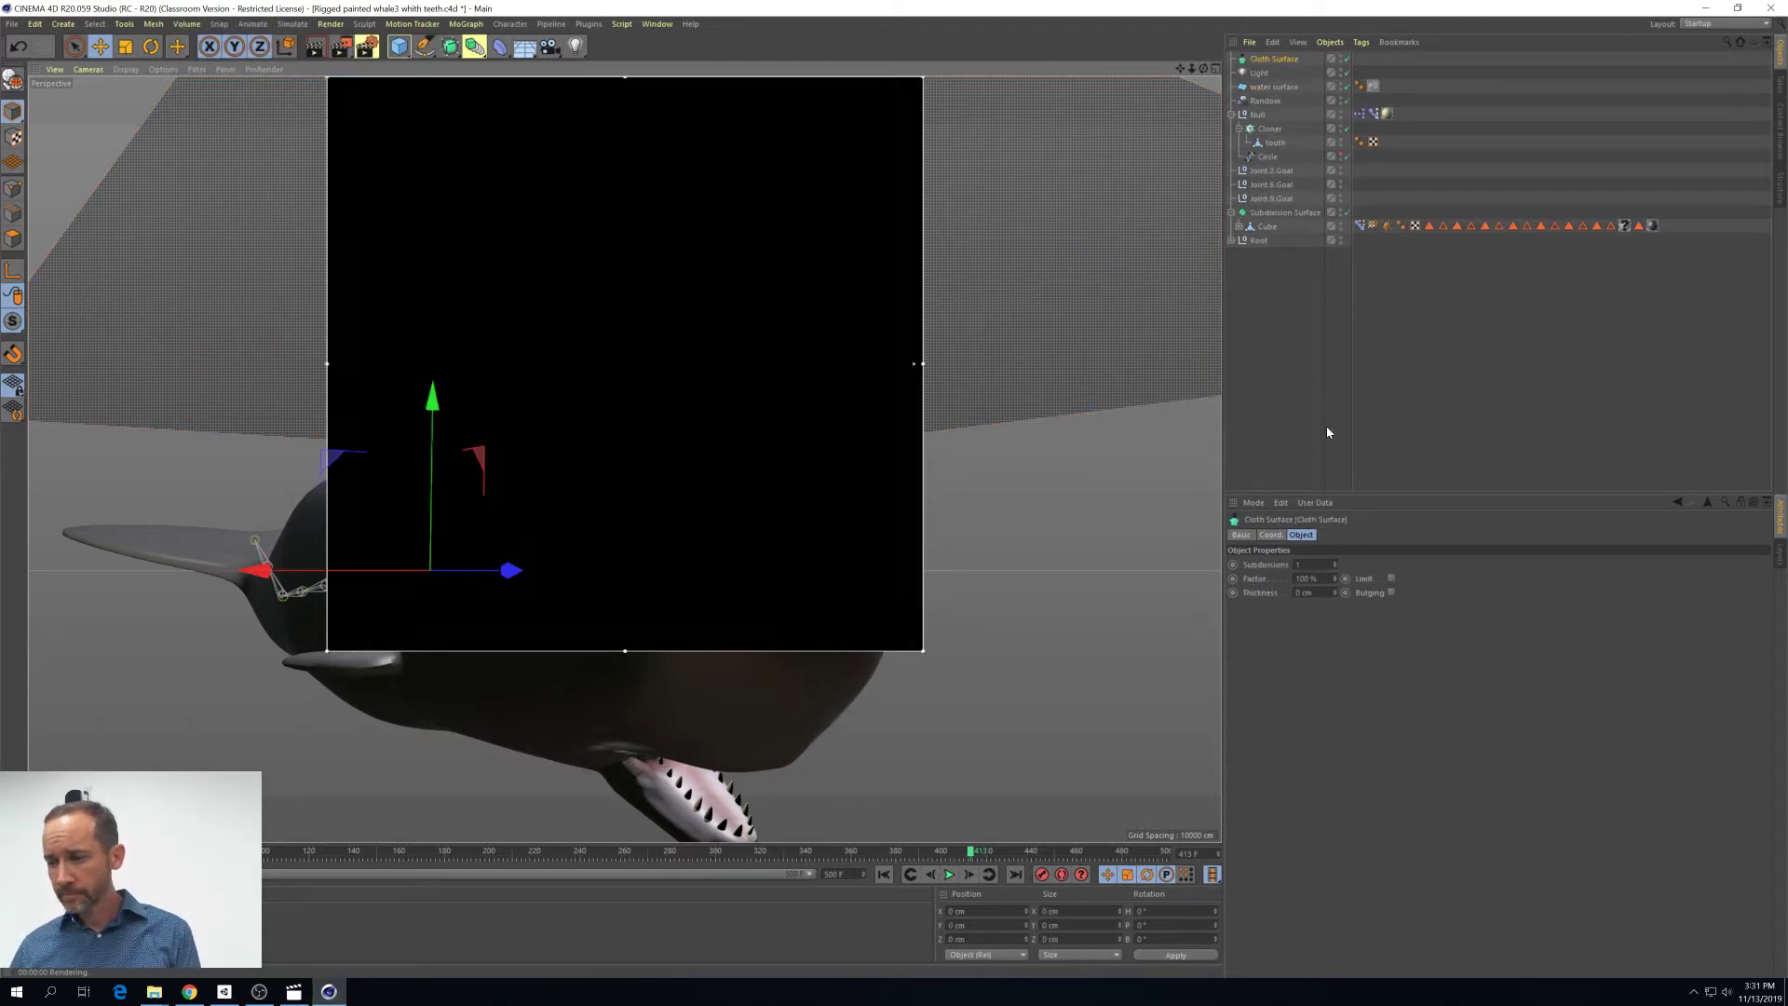
# Set the Cloth Surface's thickness to 1 cm and subdivisions to 0, and place the water surface plane with its material inside it
pyautogui.click(1335, 591)
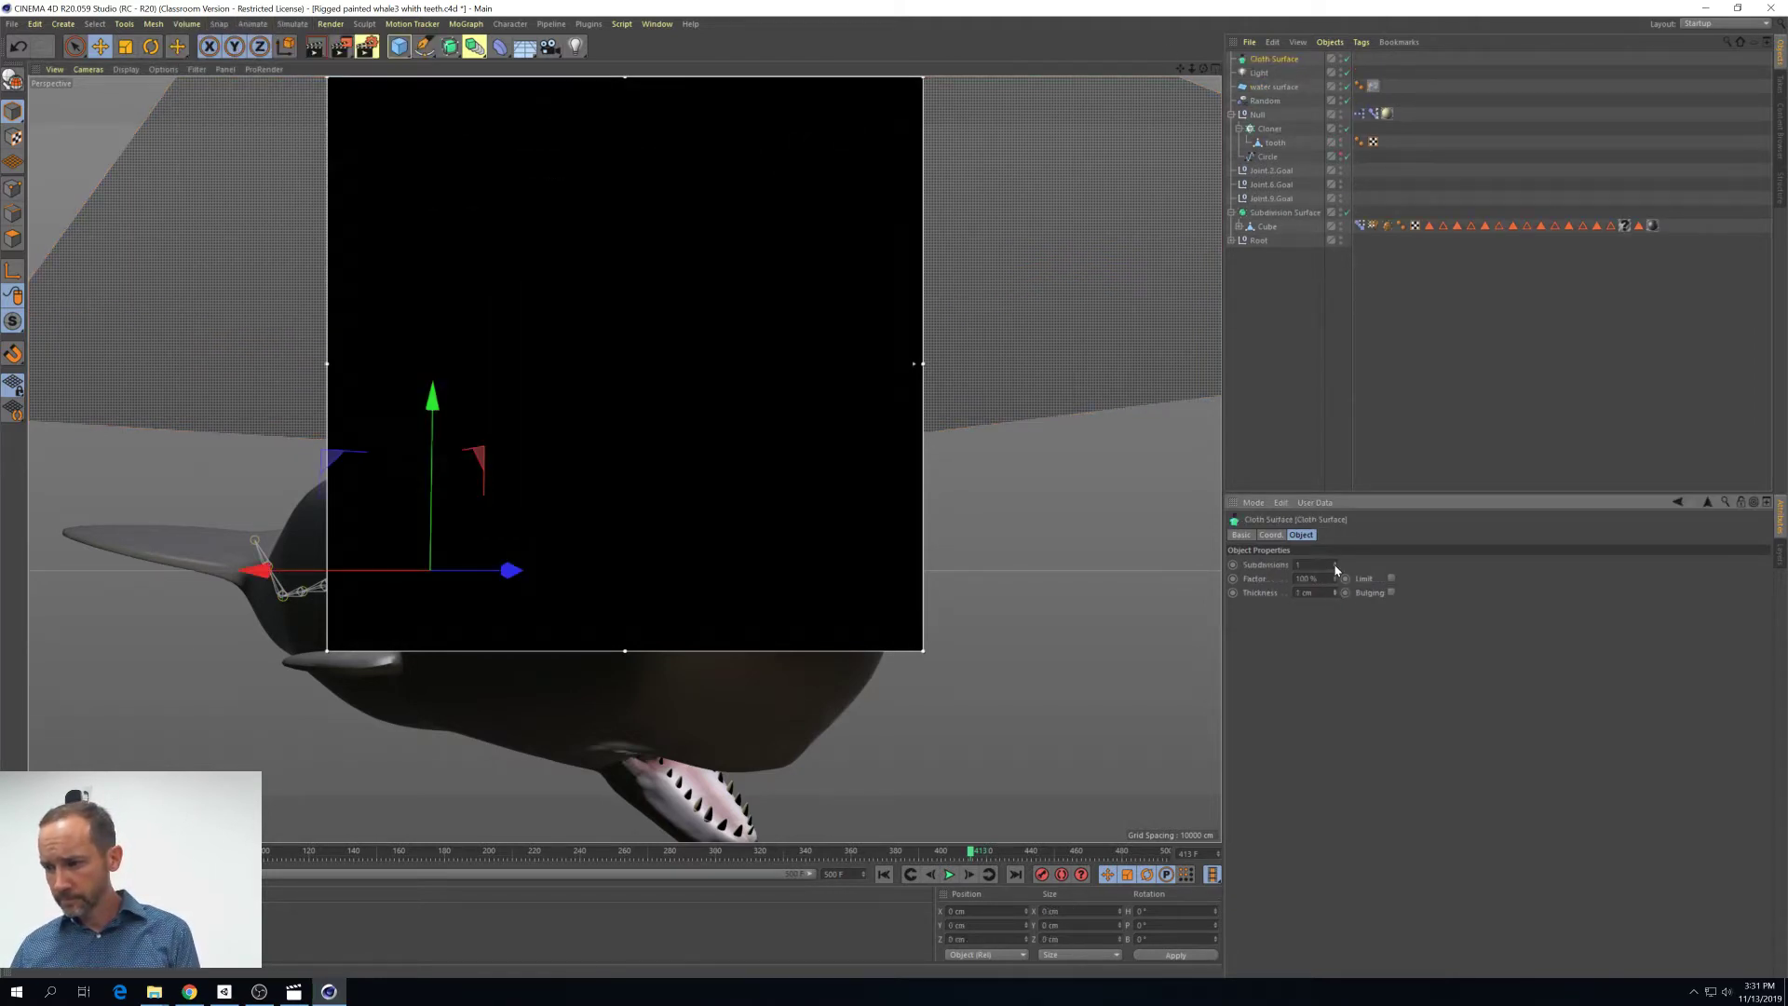
pyautogui.click(1304, 565)
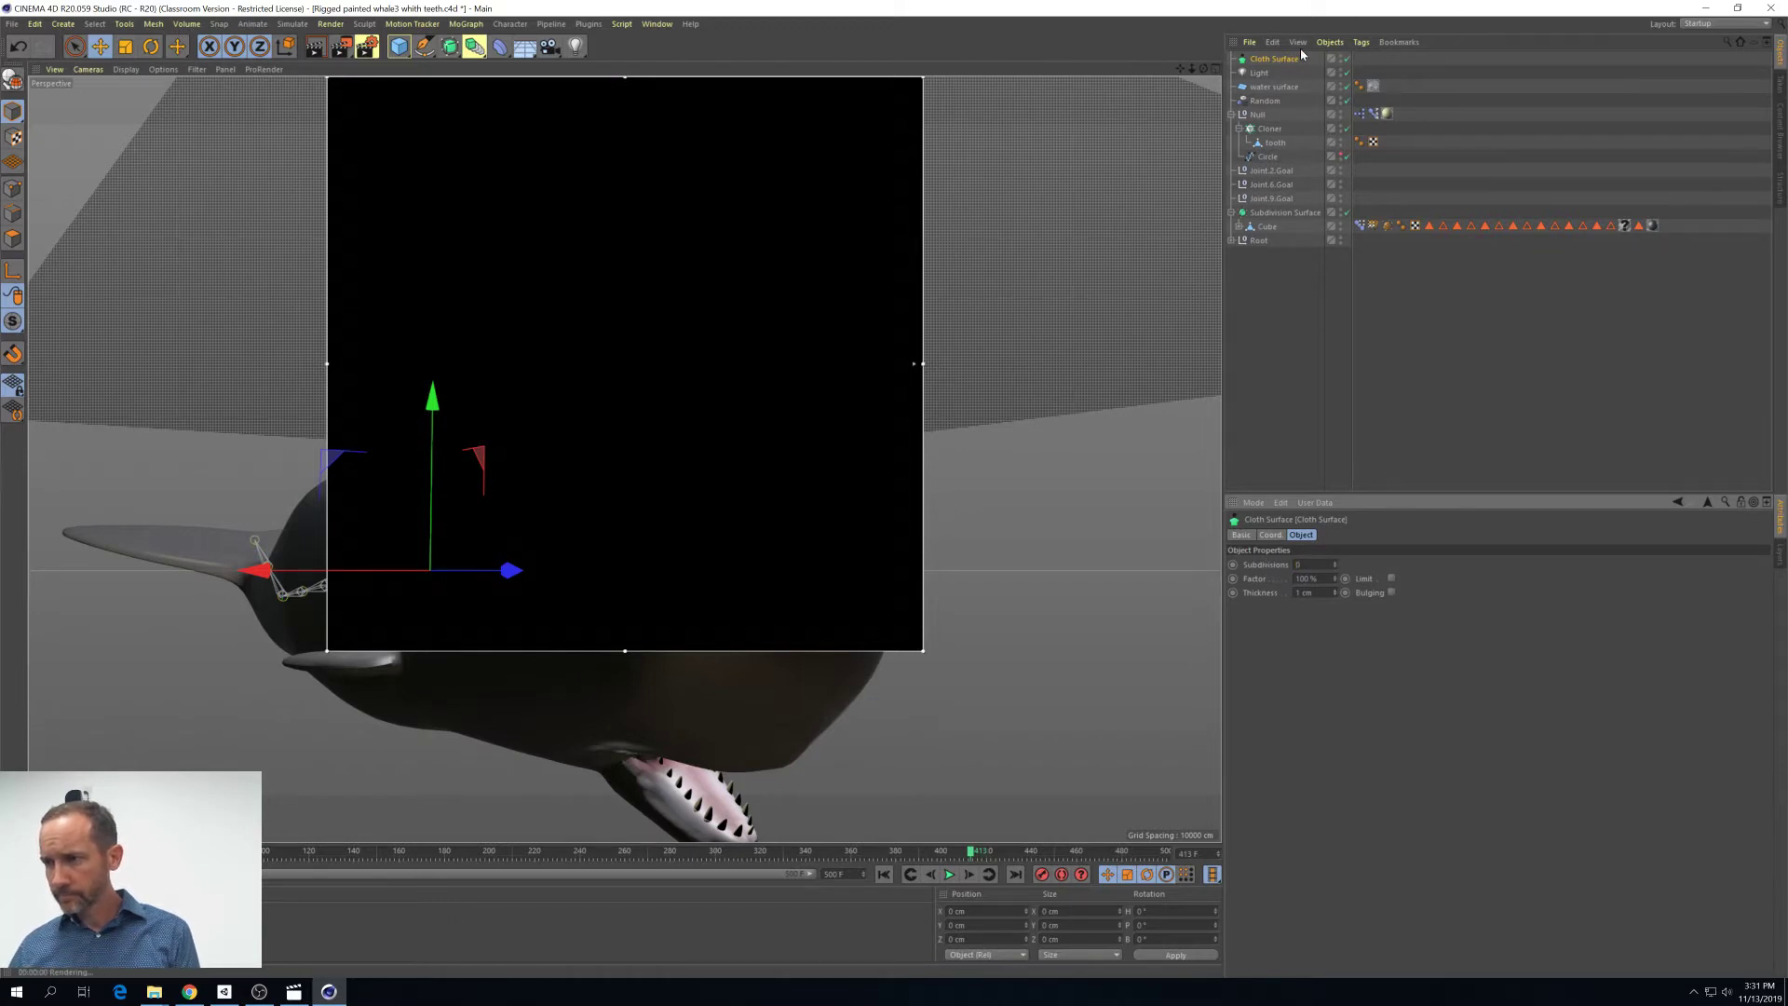
pyautogui.moveTo(1270, 87); pyautogui.dragTo(1360, 59)
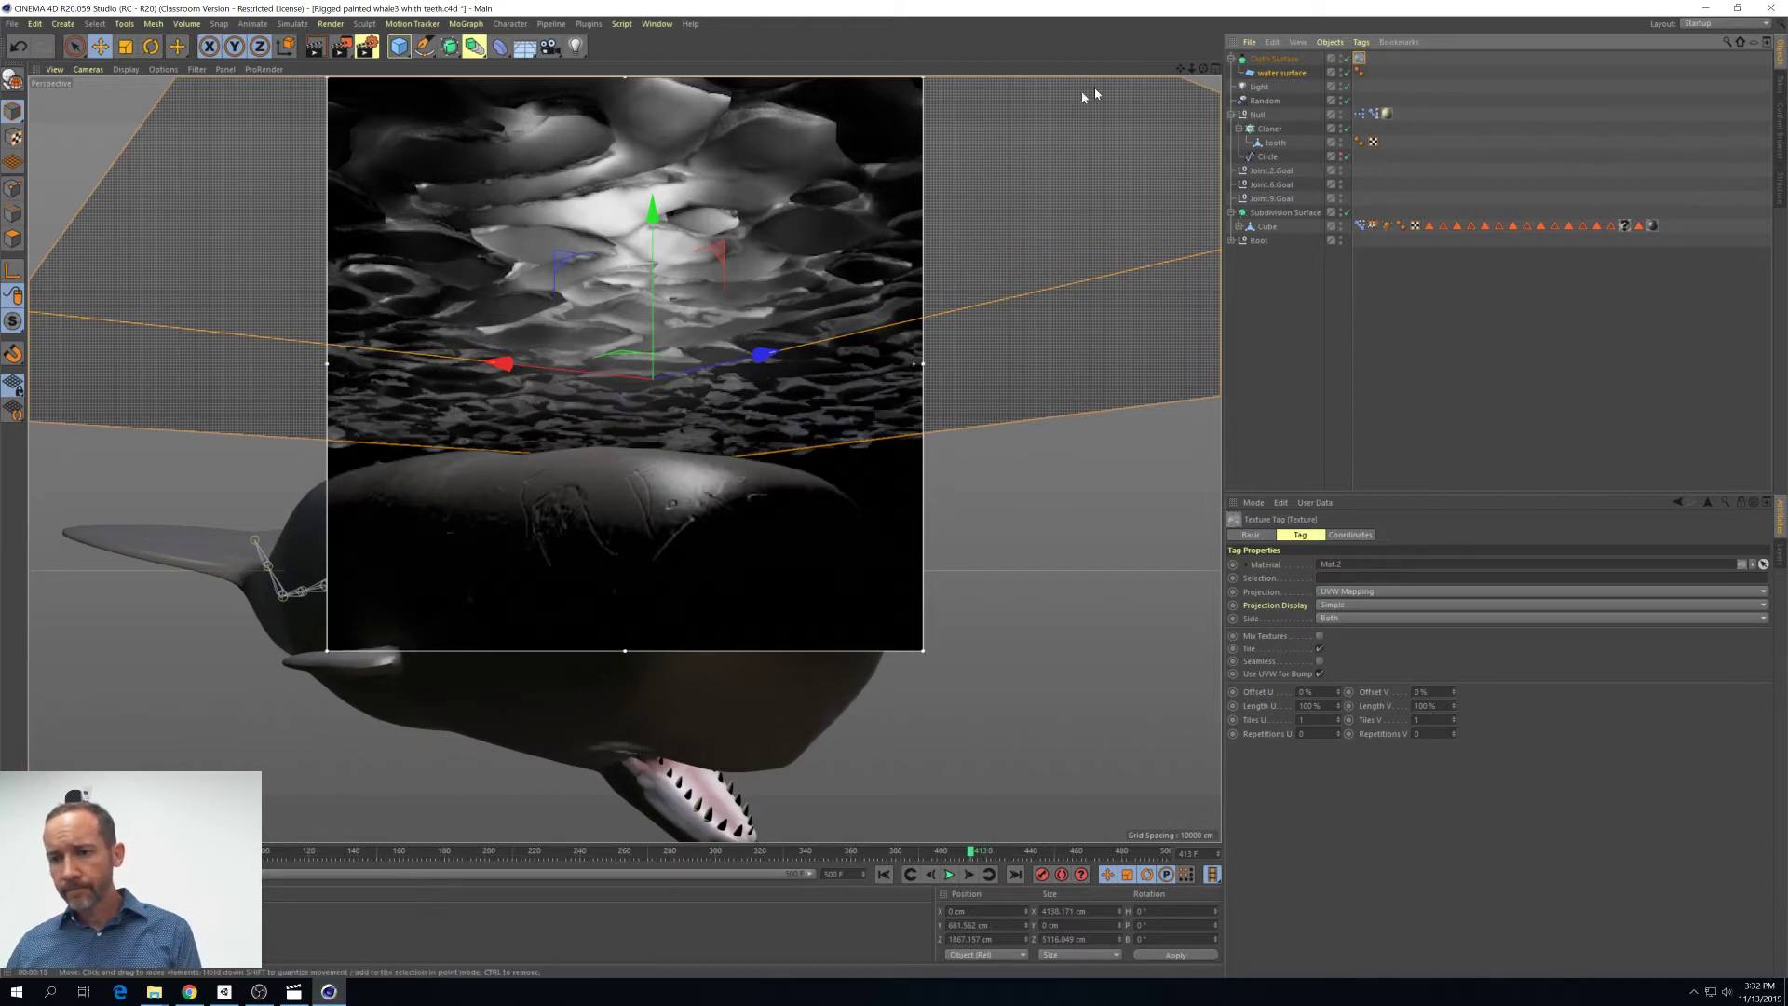
# Open the water material's transparency settings and its Help page, enlarging the Help window for reading
pyautogui.click(1204, 69)
pyautogui.moveTo(1204, 68)
pyautogui.mouseDown()
pyautogui.moveTo(1182, 75)
pyautogui.moveTo(1202, 71)
pyautogui.mouseUp()
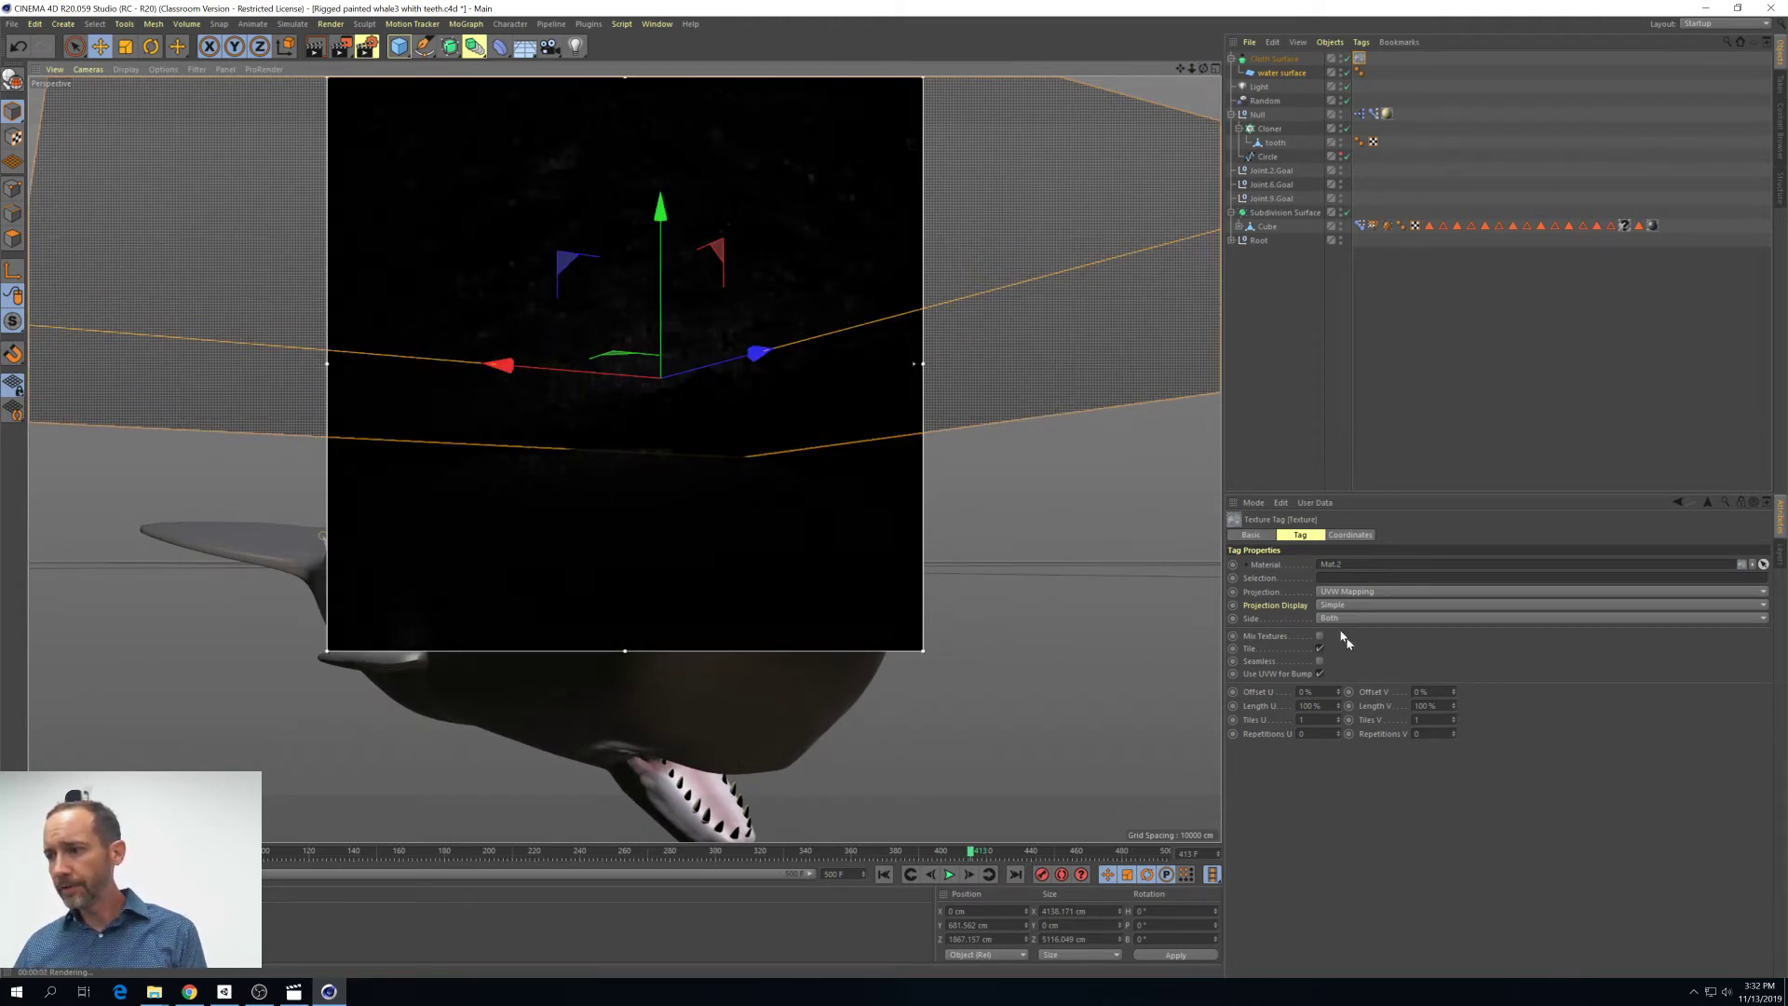
pyautogui.click(1360, 59)
pyautogui.click(1360, 59)
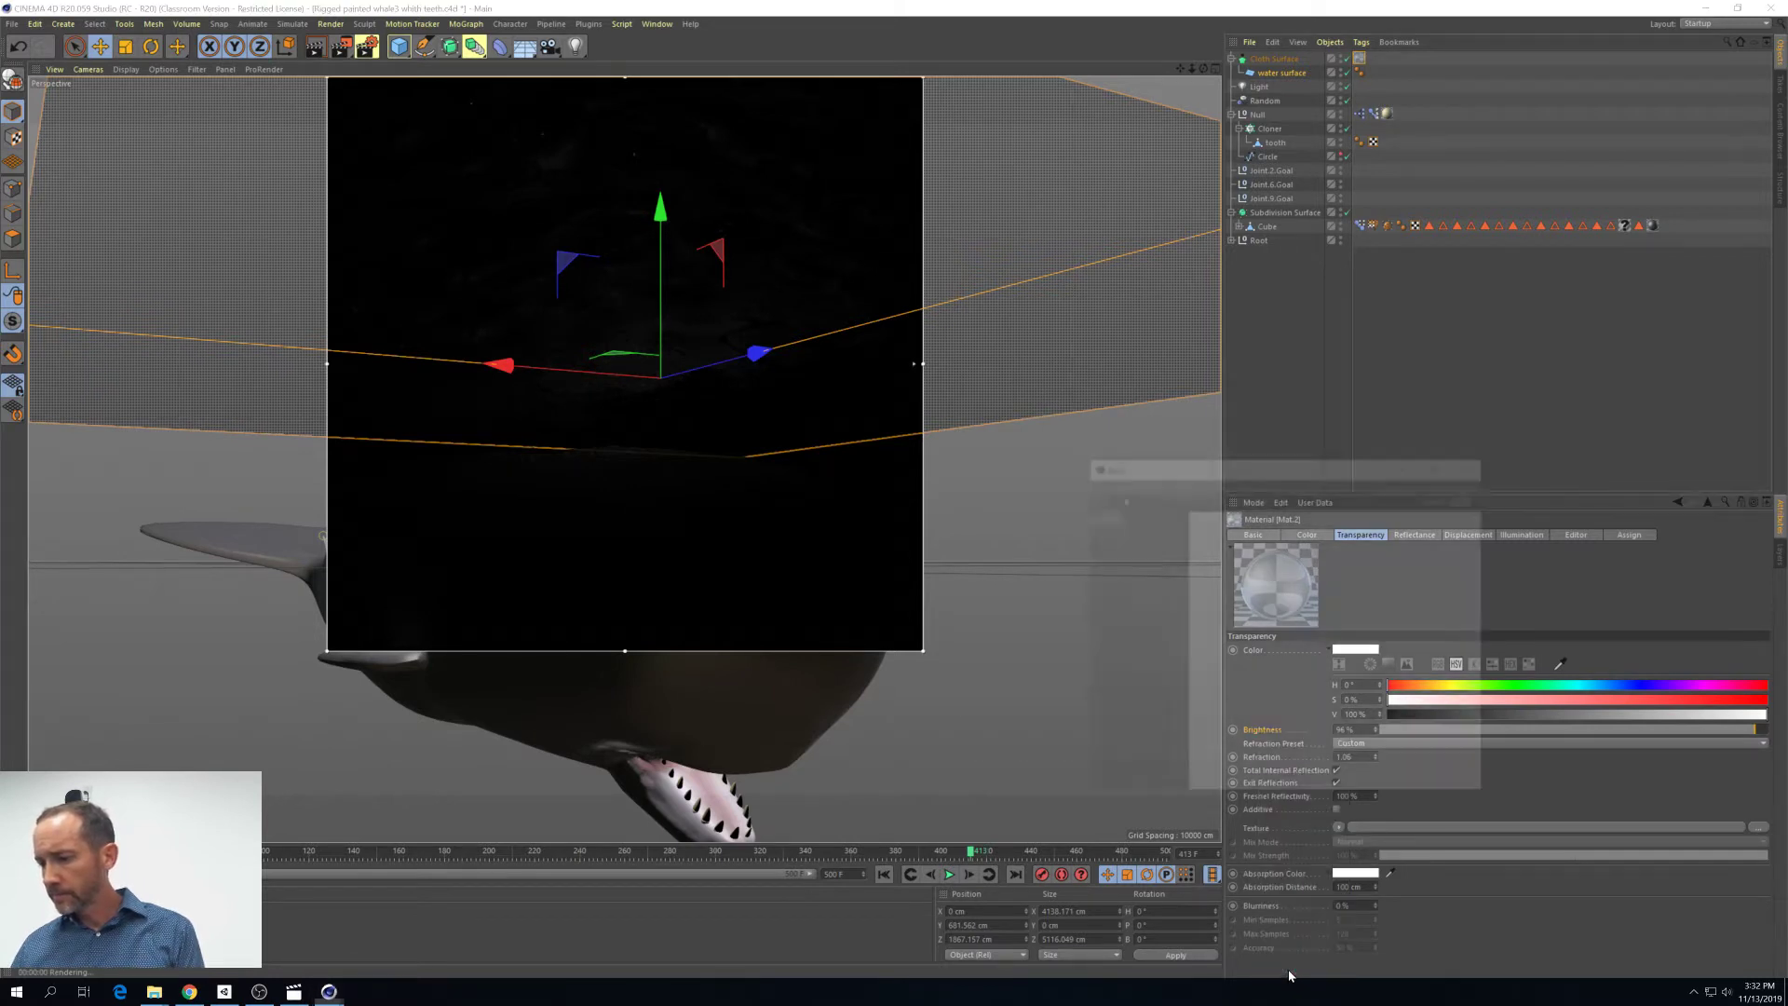
pyautogui.moveTo(1358, 486); pyautogui.dragTo(610, 136)
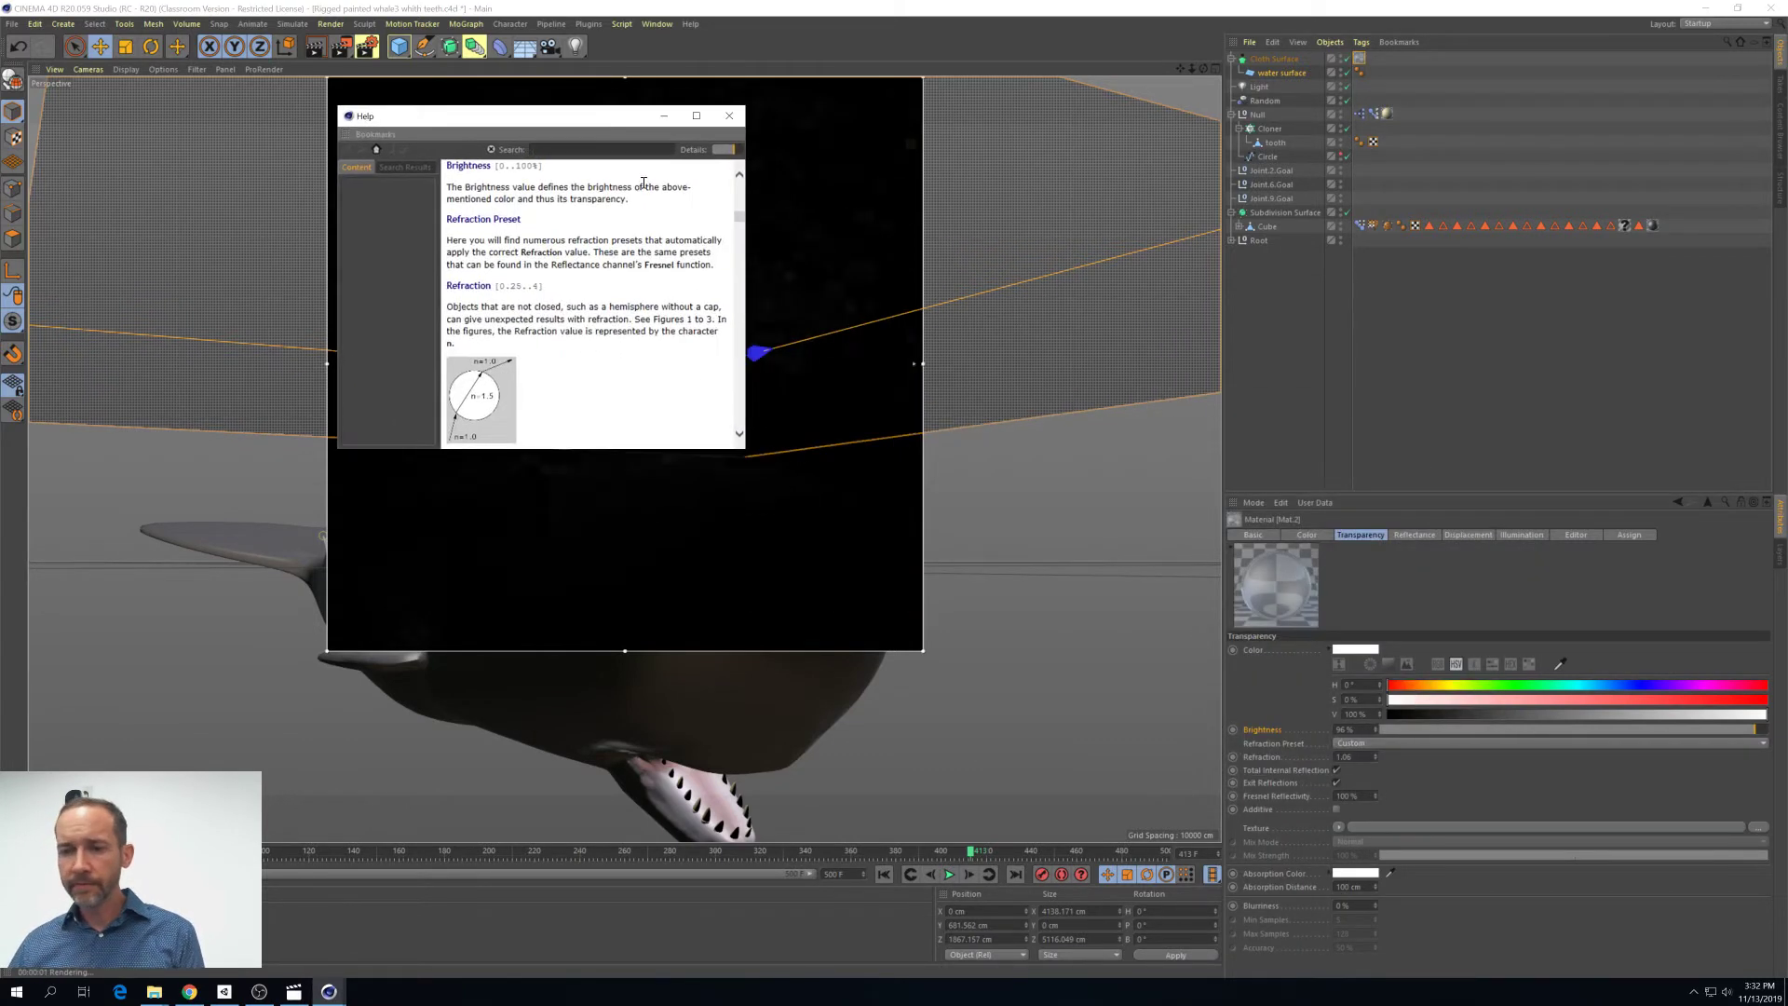
pyautogui.moveTo(745, 450); pyautogui.dragTo(1360, 793)
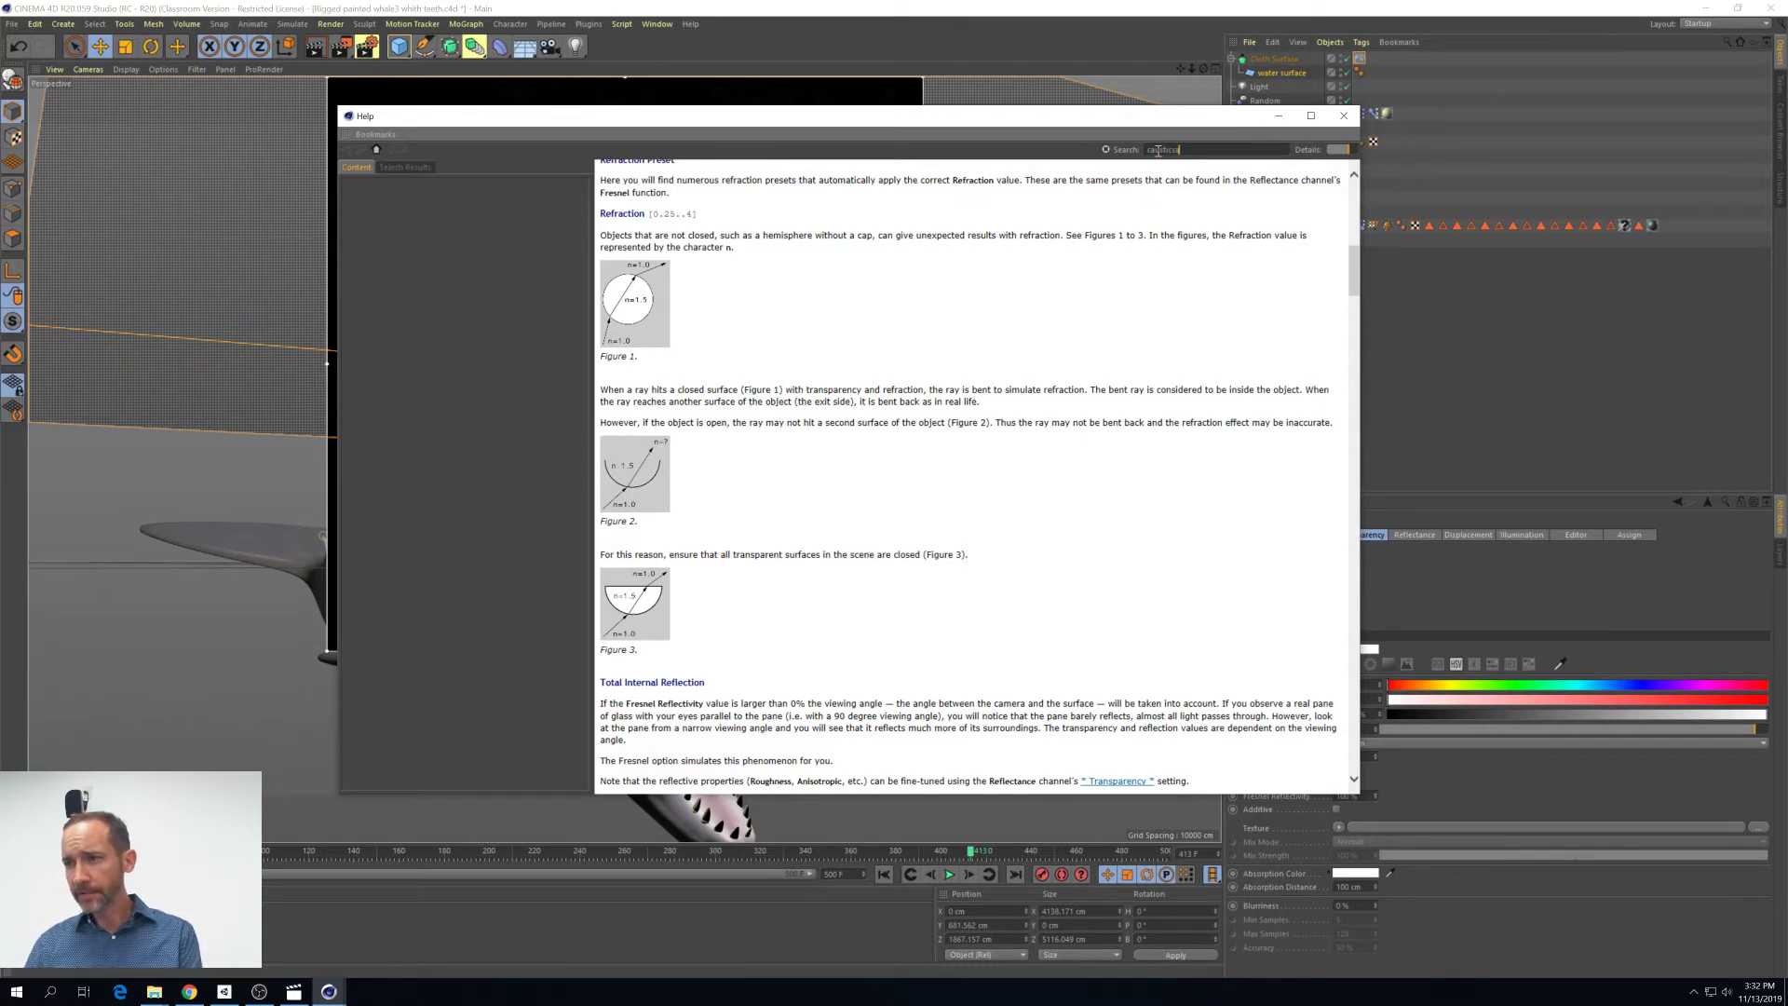
# Search the Help documentation for caustics and return to the scene
pyautogui.press('Return')
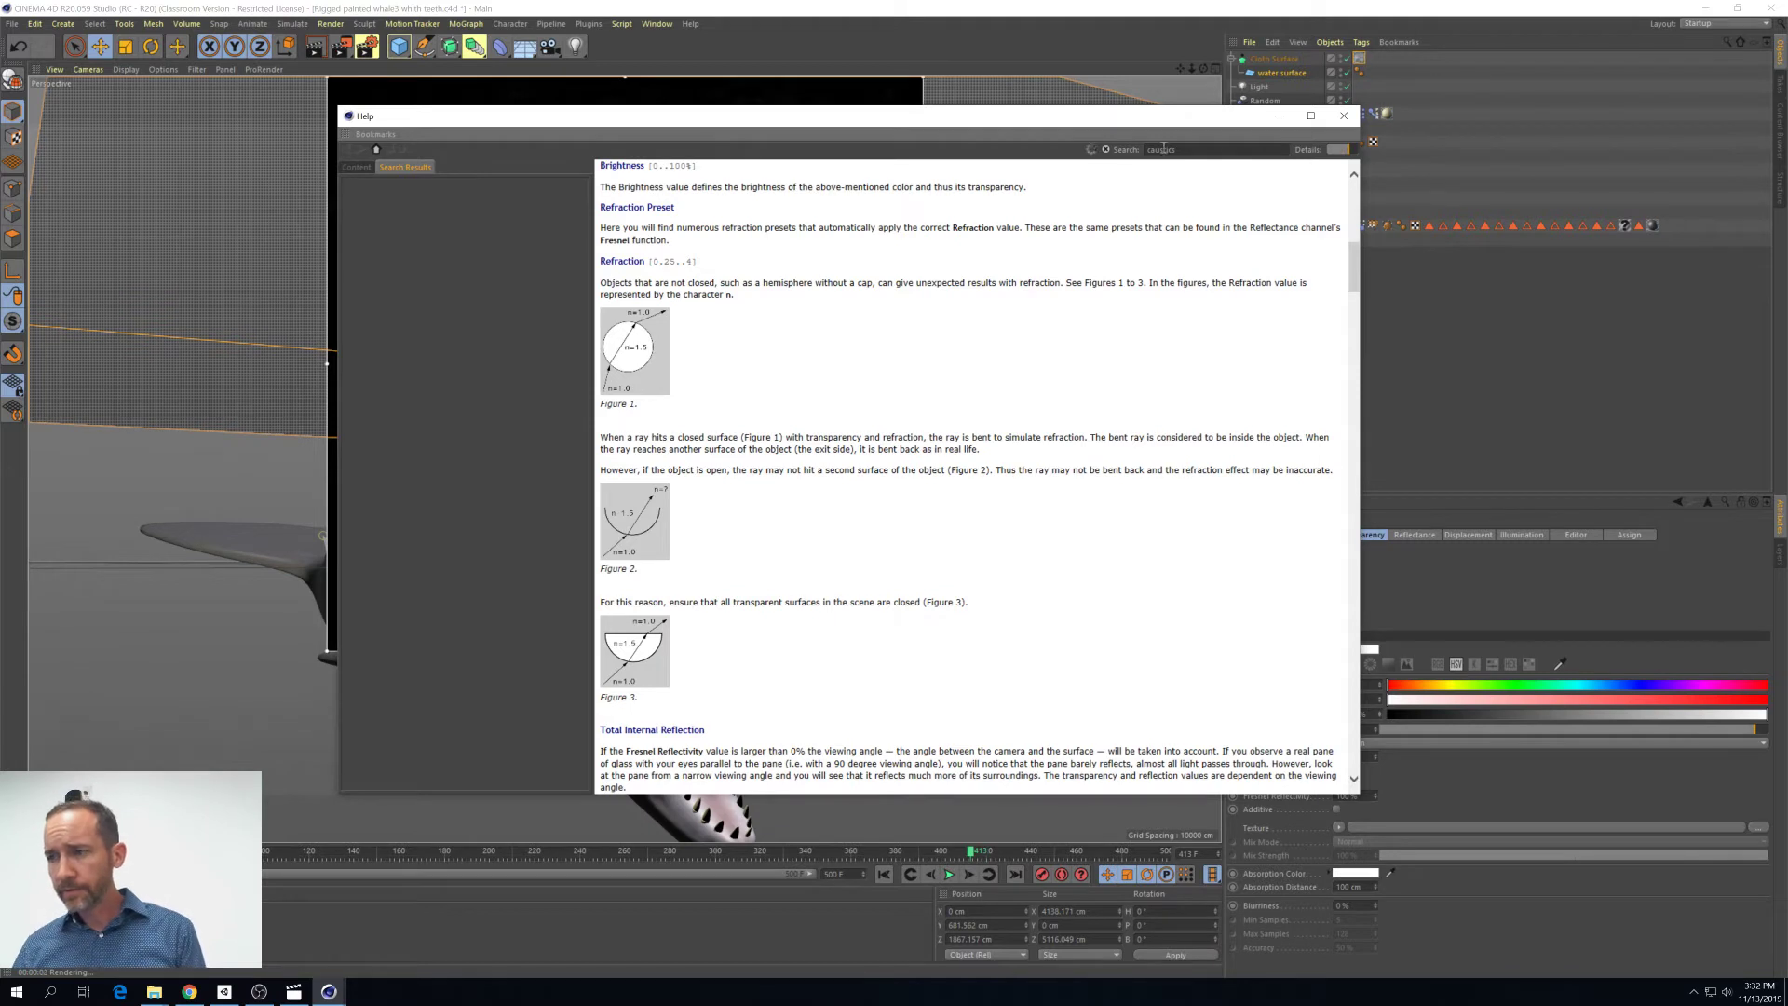
pyautogui.moveTo(1164, 122); pyautogui.dragTo(1196, 89)
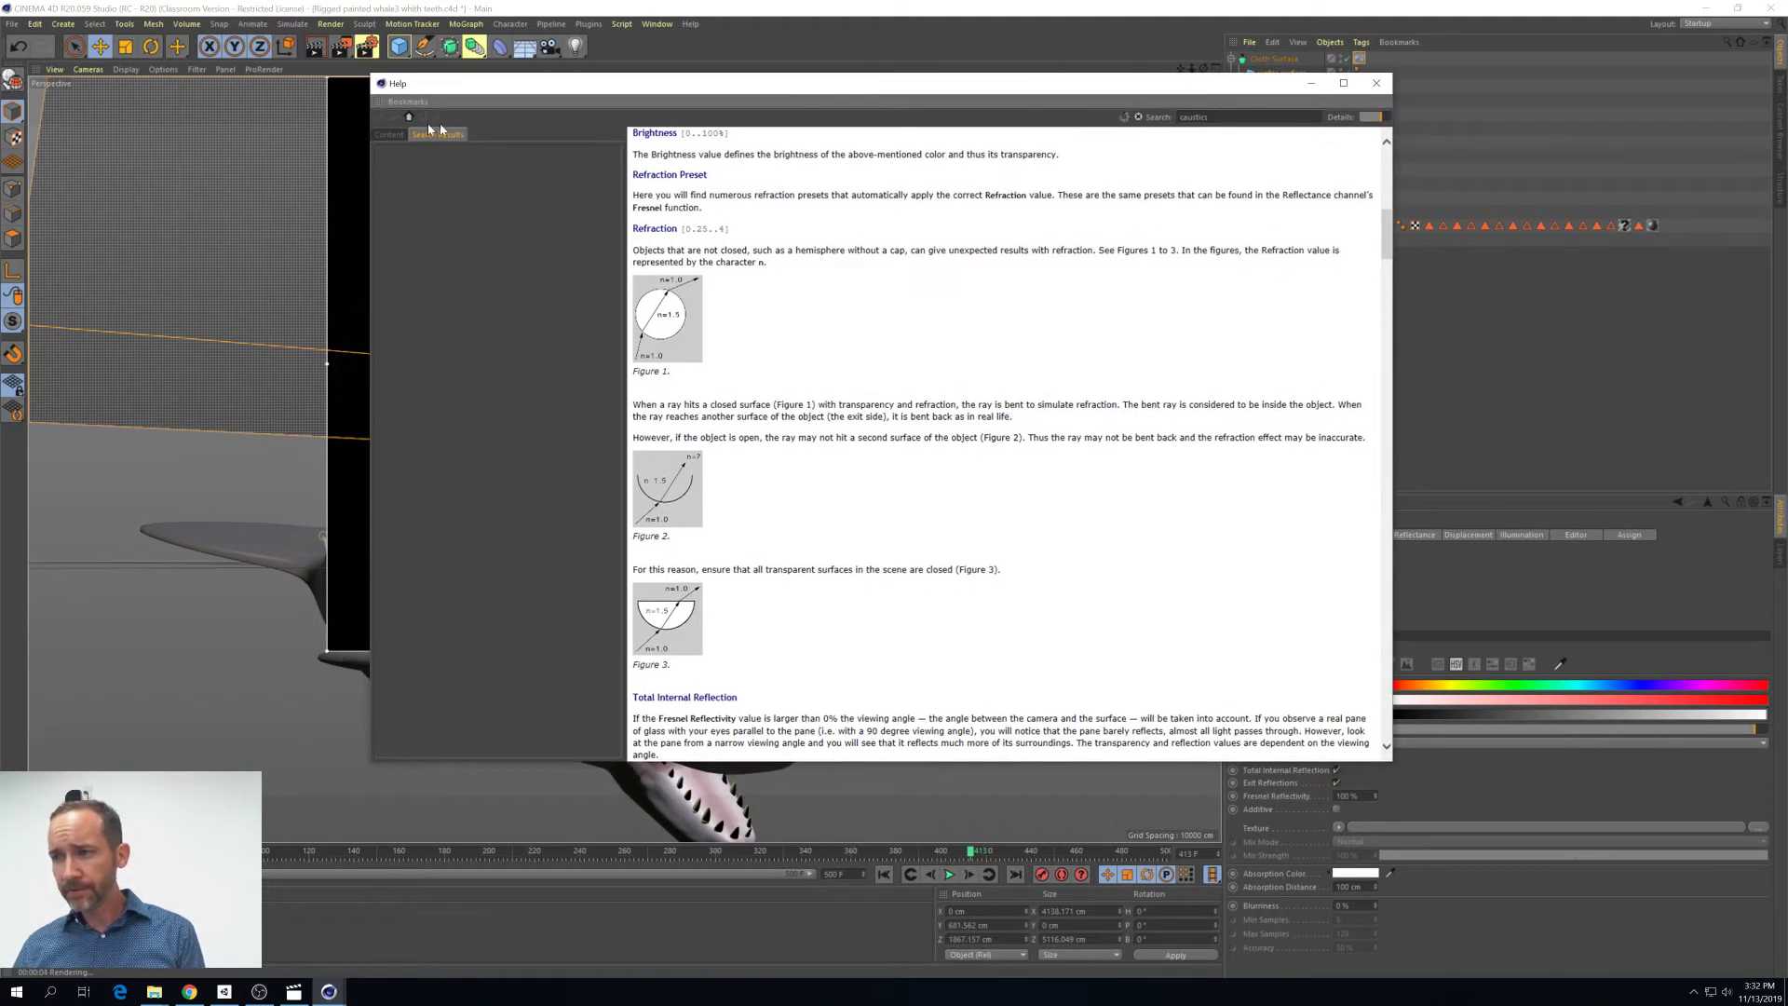
pyautogui.click(388, 135)
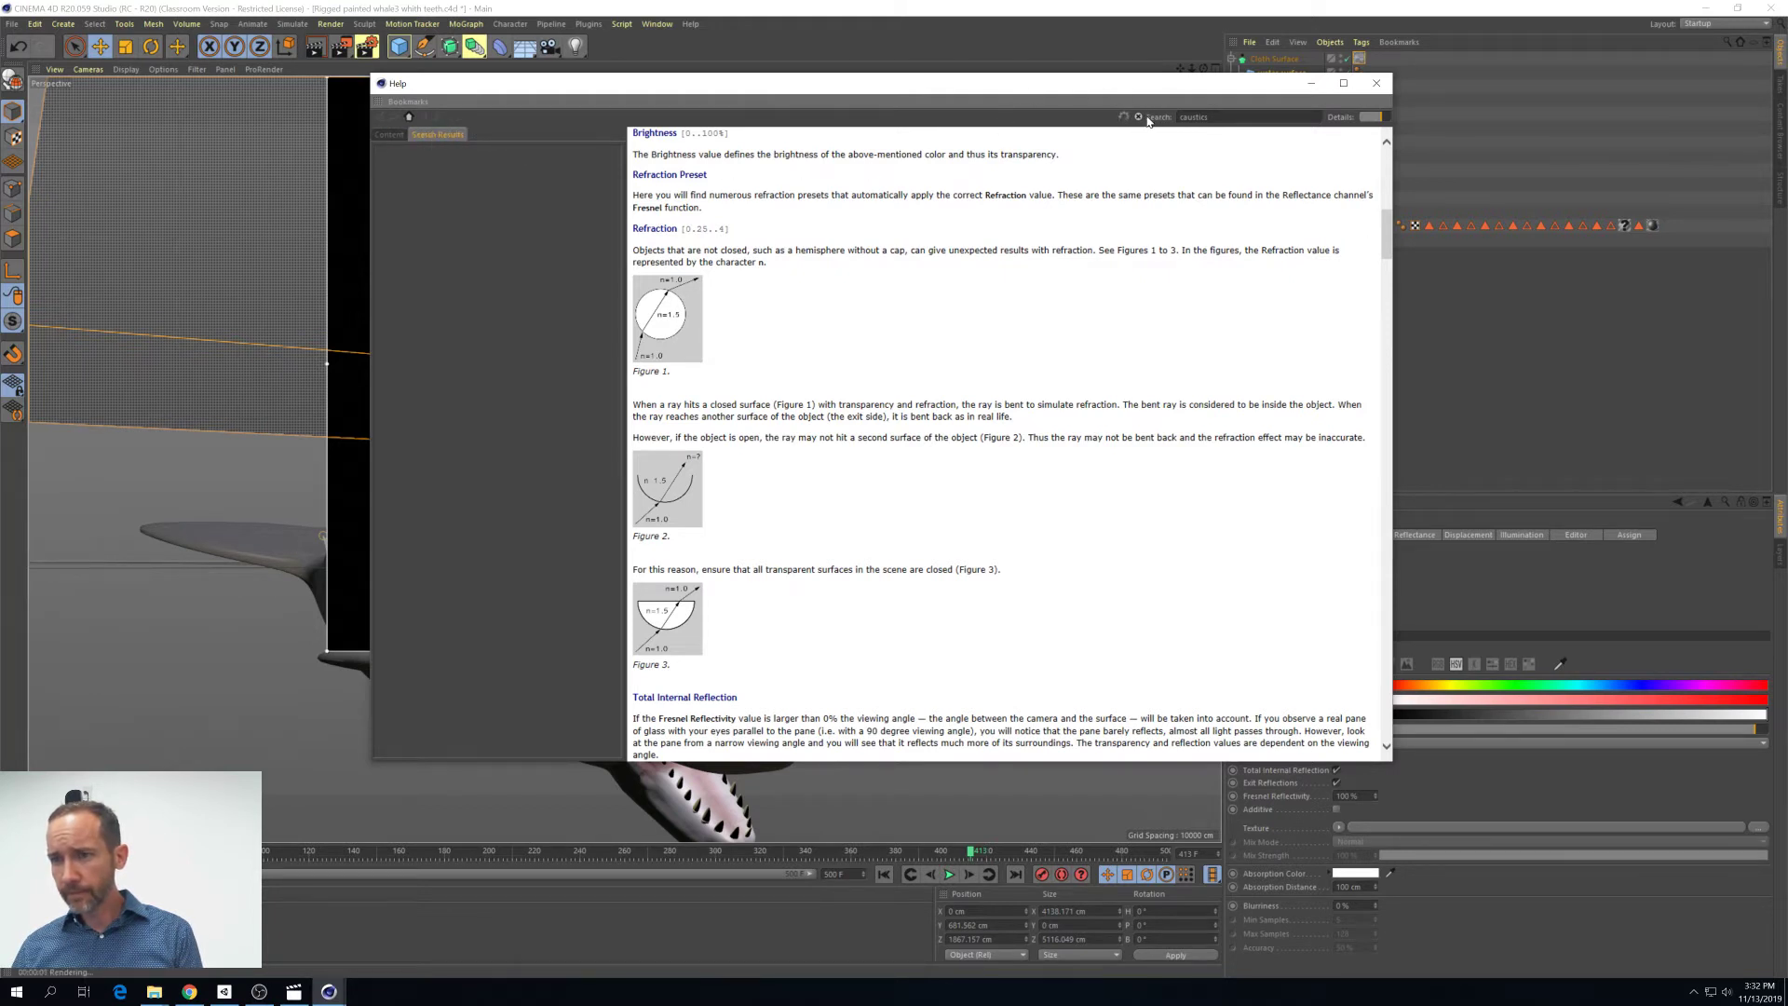
pyautogui.moveTo(1148, 122); pyautogui.dragTo(1254, 124)
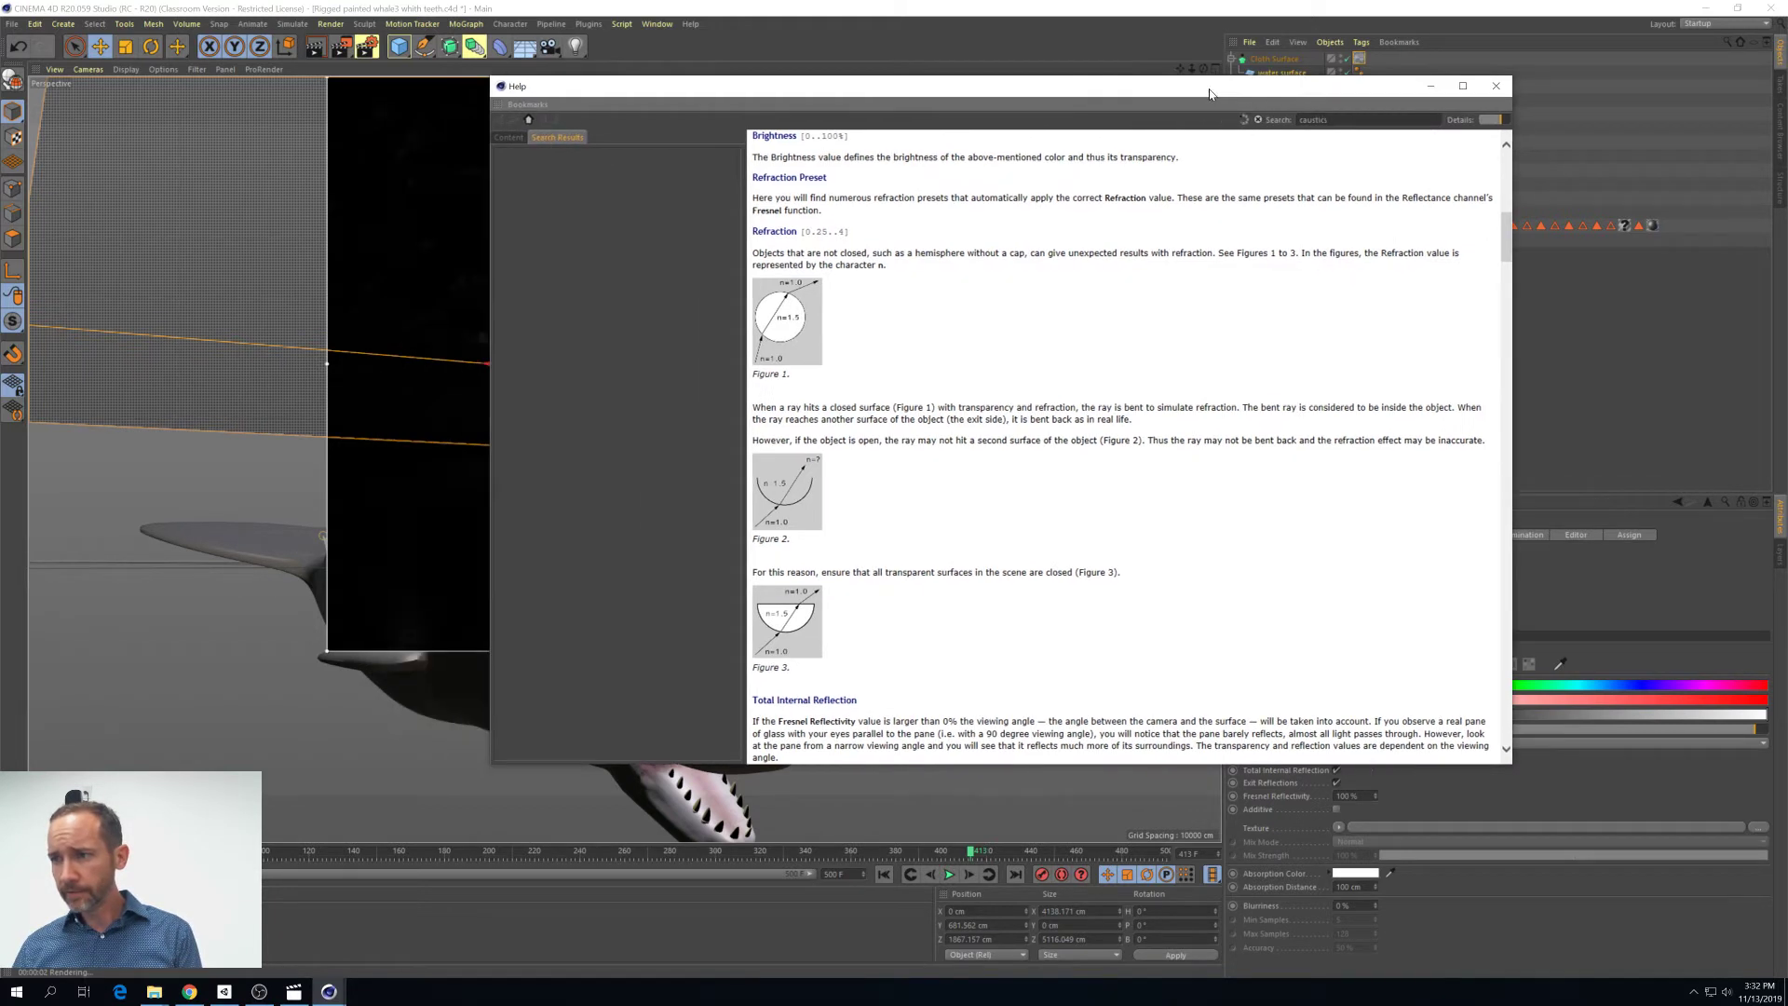
pyautogui.click(1256, 122)
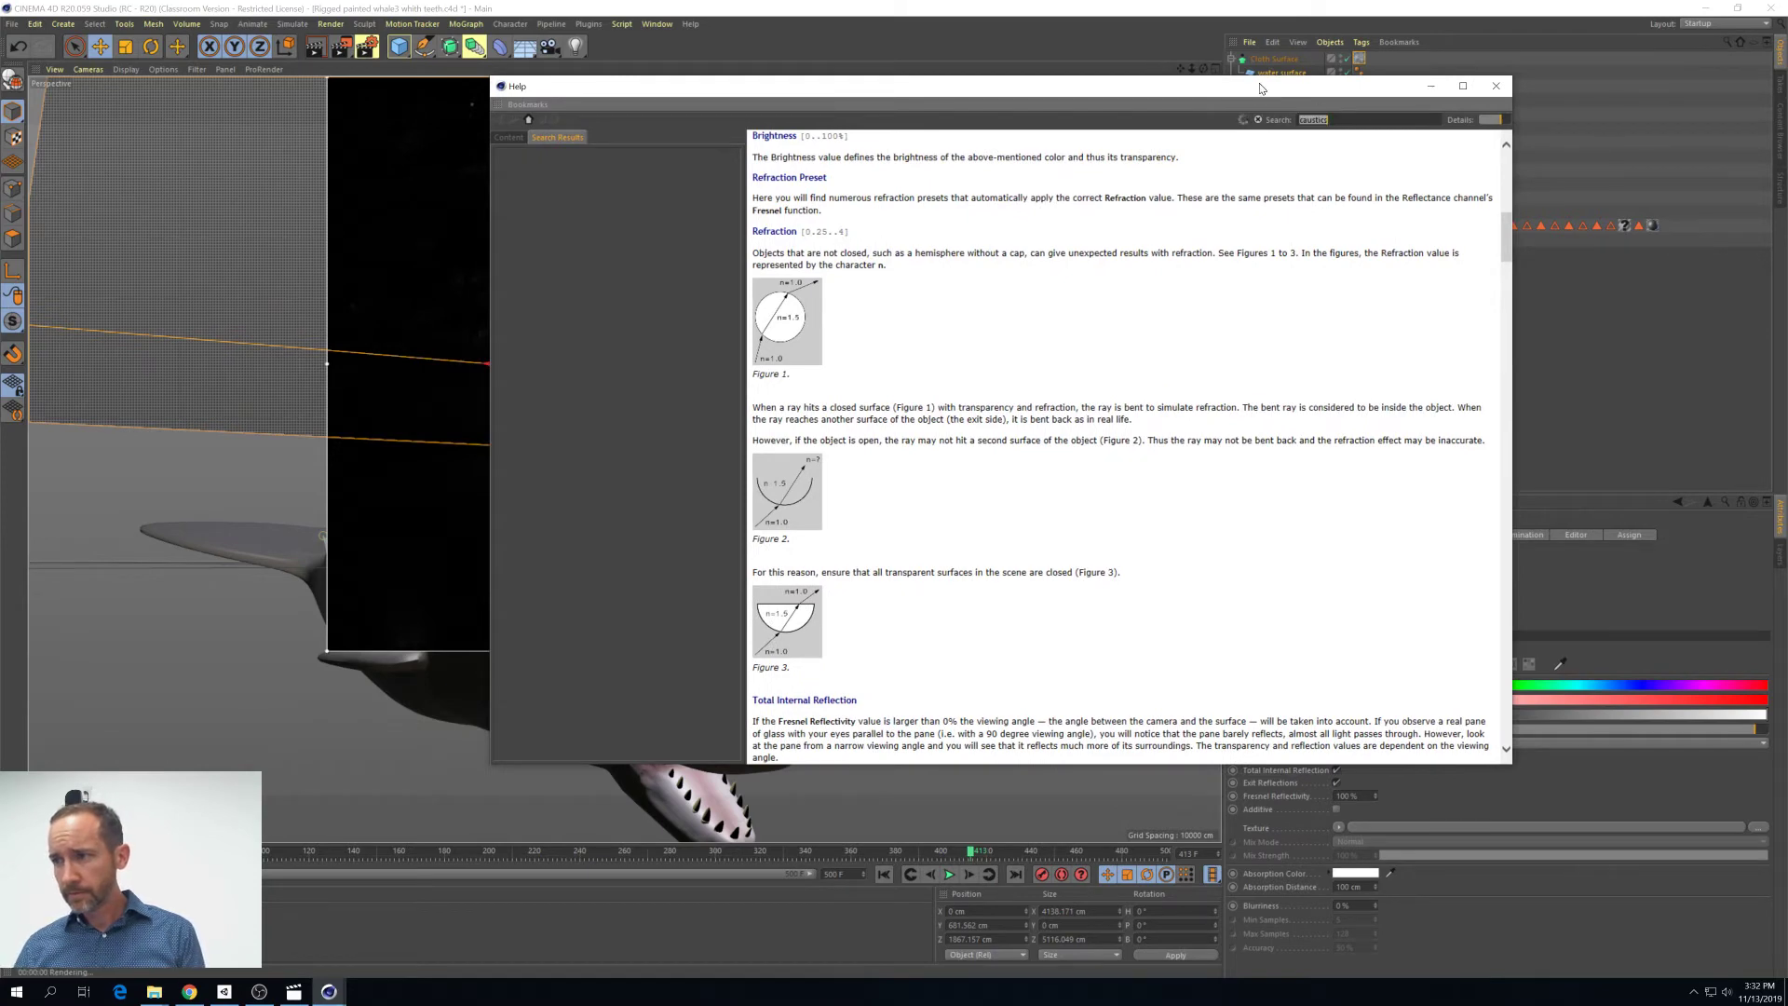
pyautogui.moveTo(1260, 88); pyautogui.dragTo(1280, 176)
pyautogui.click(1359, 158)
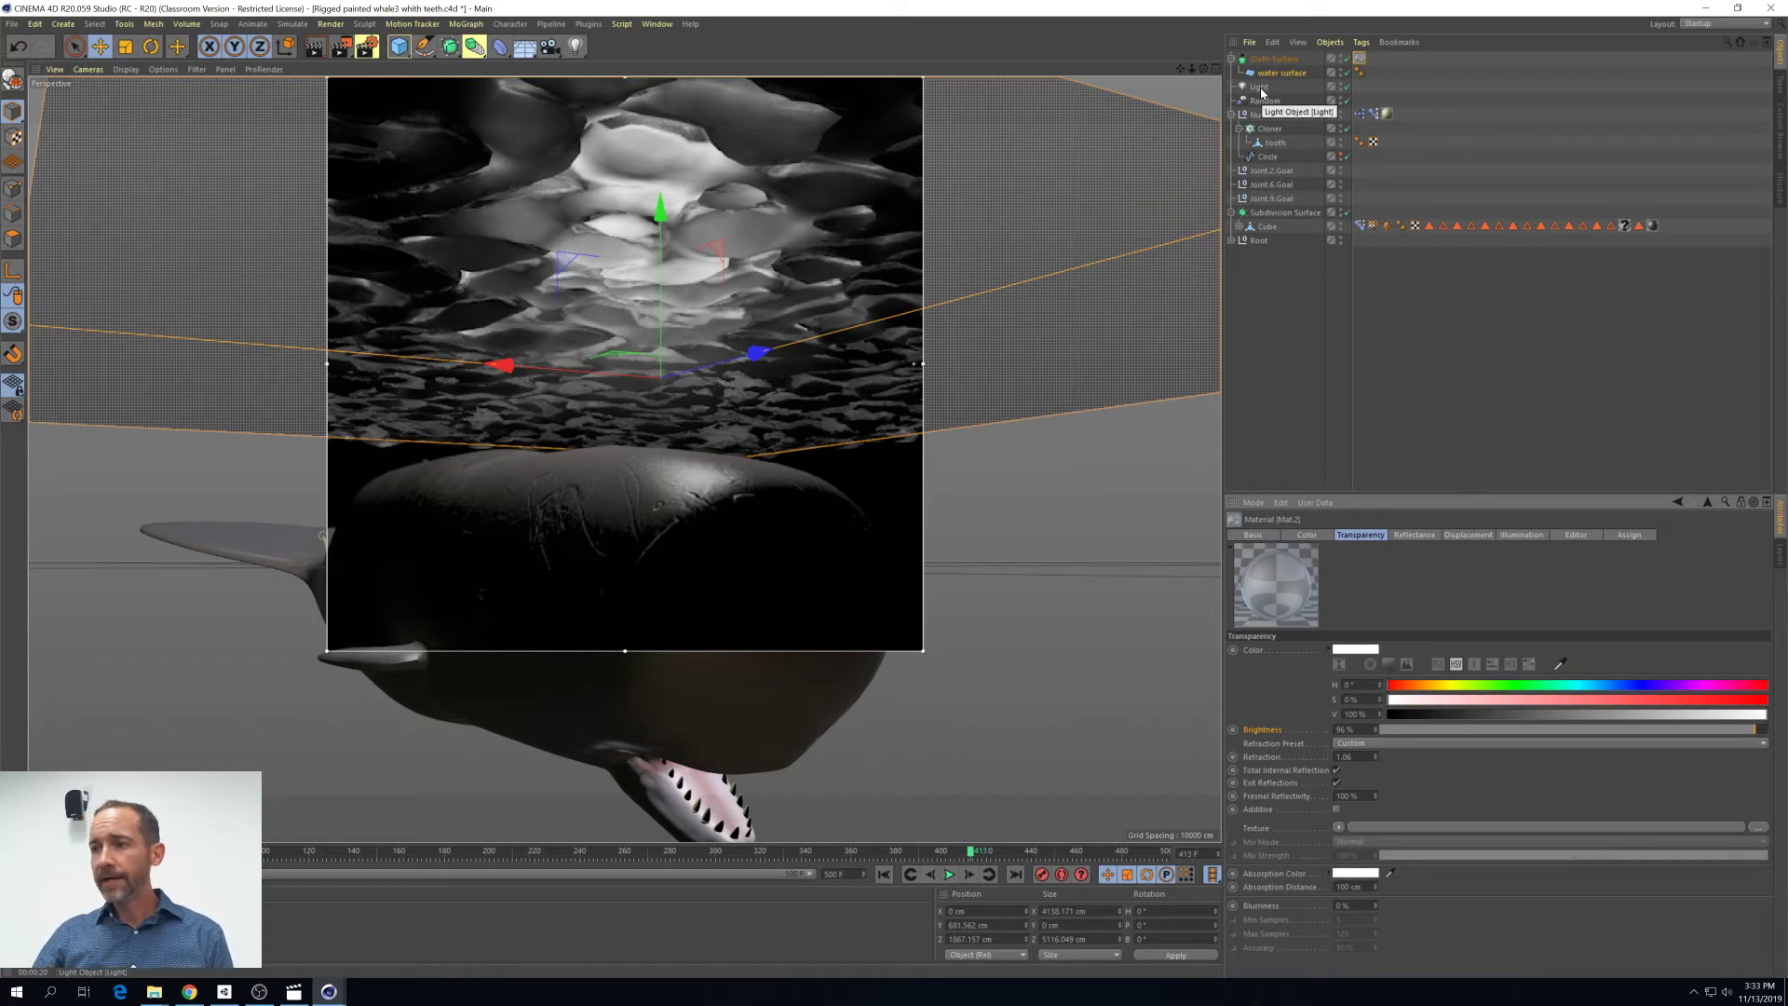
# Delete the Cloth Surface with its water plane and add a new plane raised above the whale
pyautogui.click(1276, 60)
pyautogui.press('Delete')
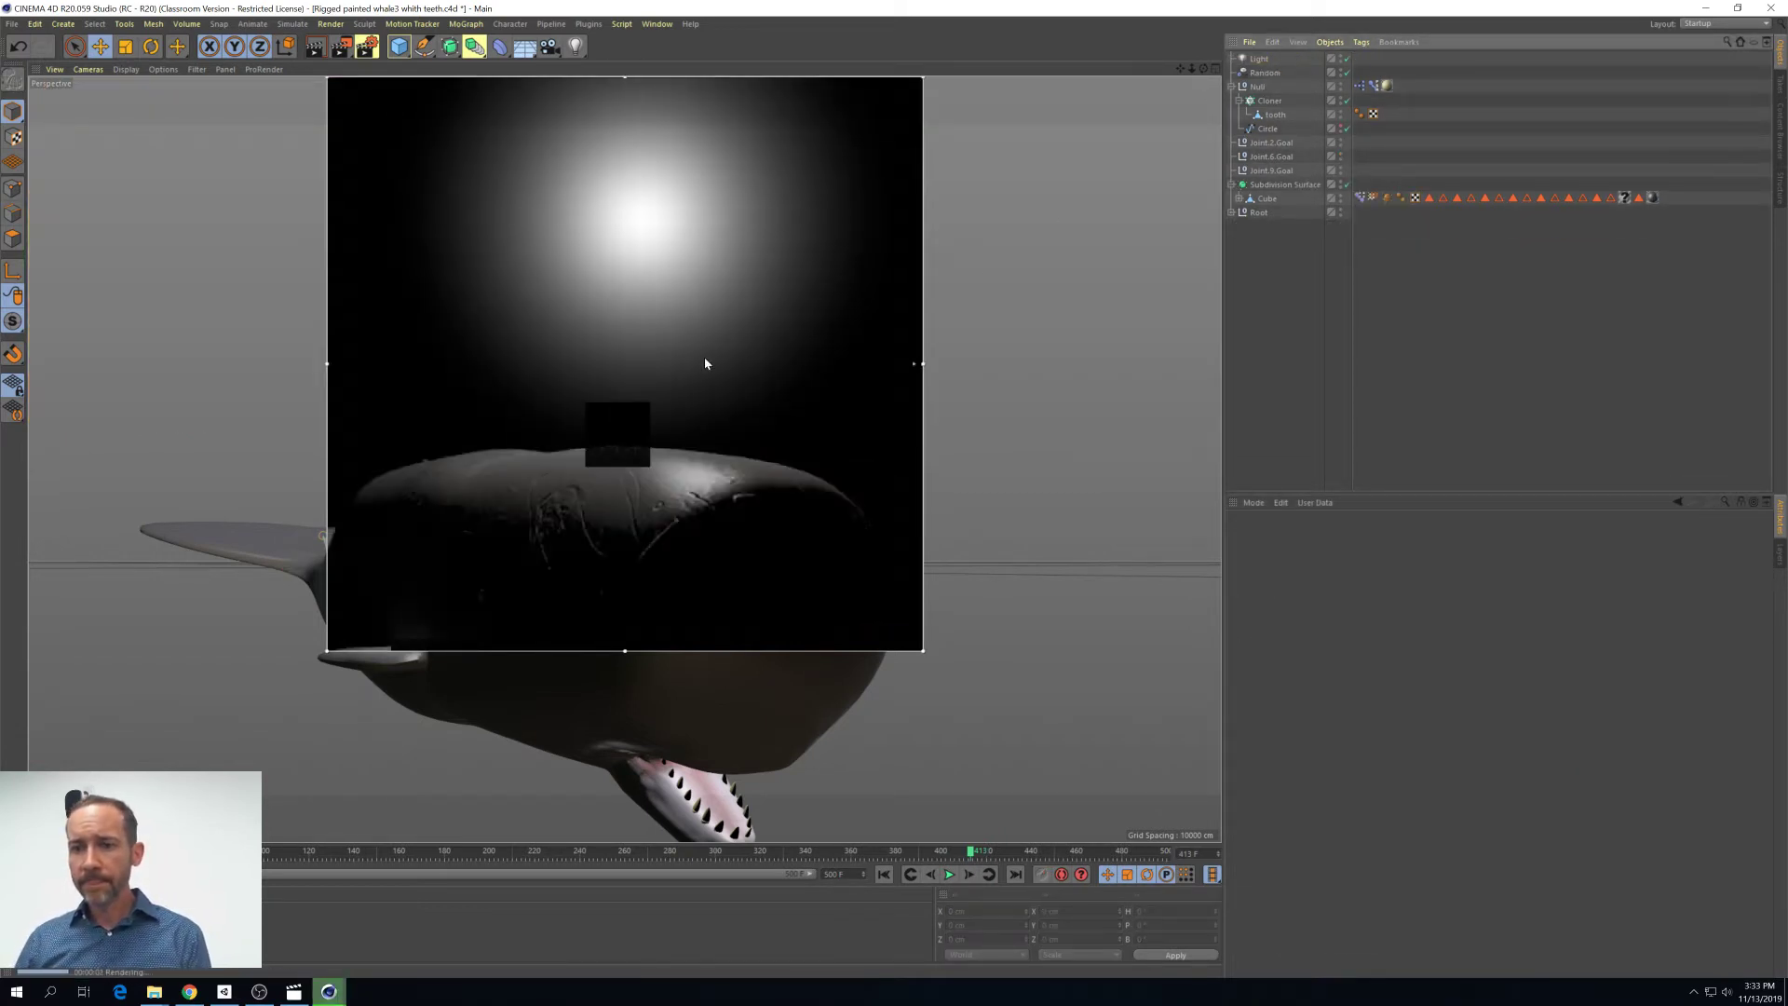
pyautogui.click(399, 46)
pyautogui.click(528, 90)
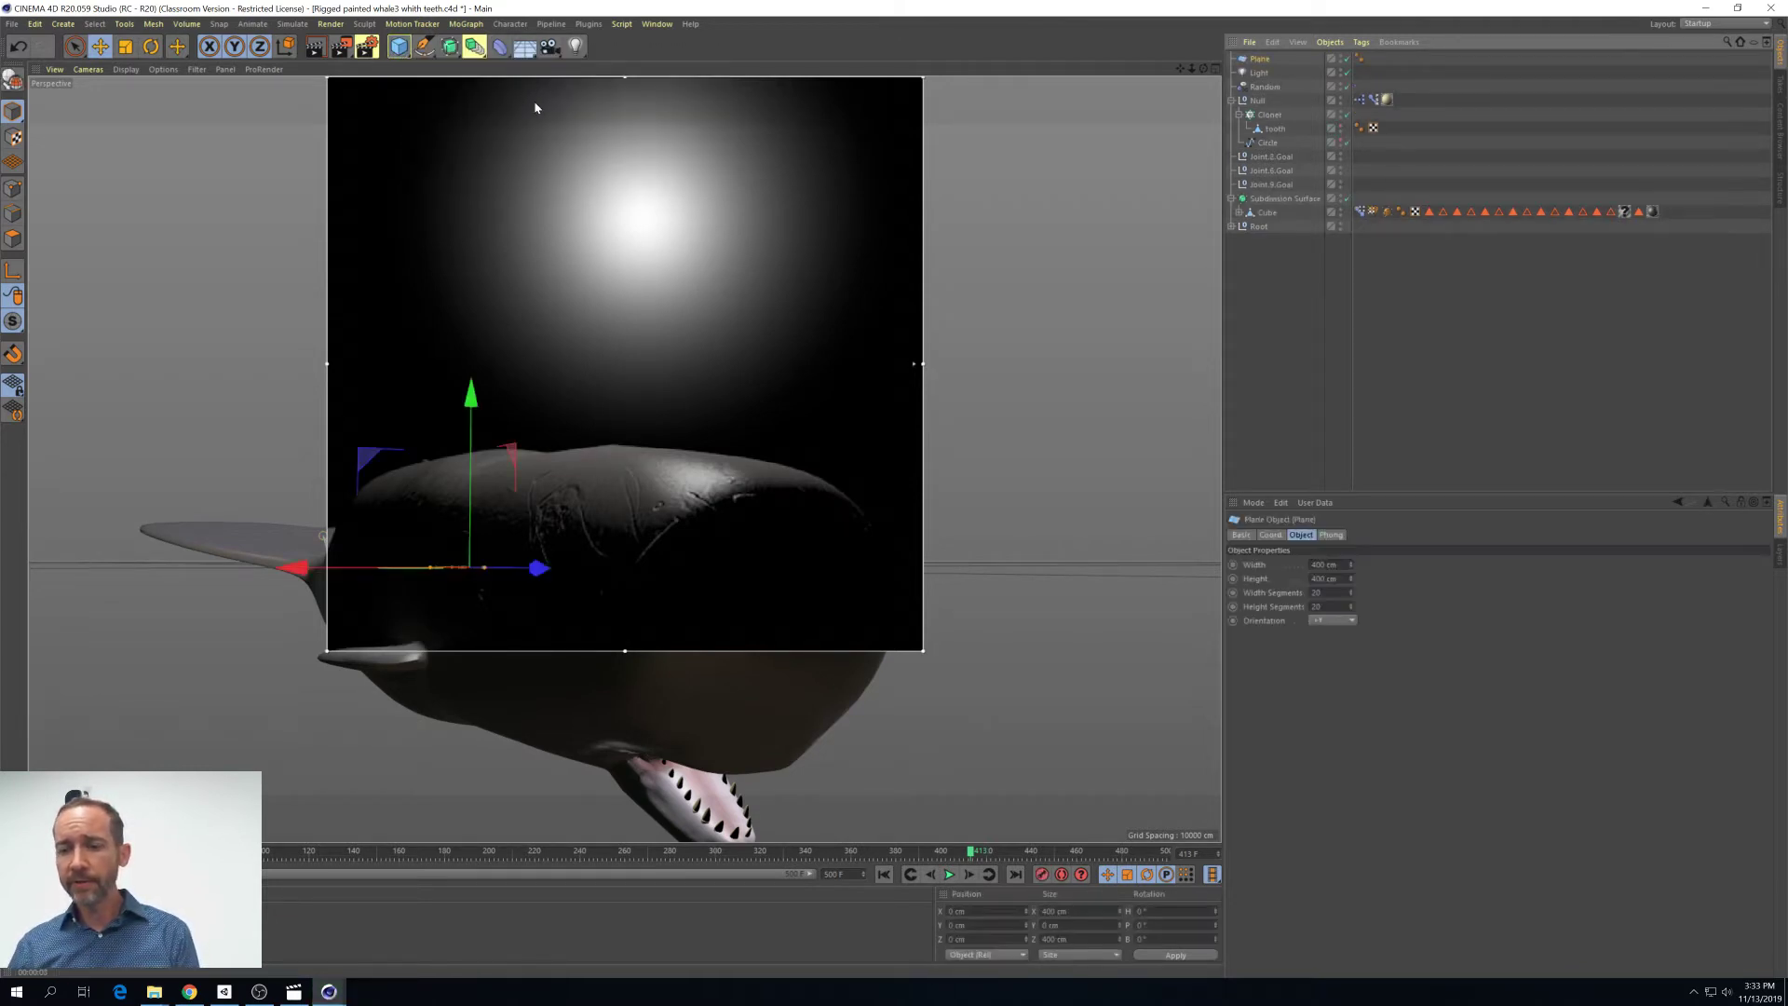
pyautogui.moveTo(466, 403); pyautogui.dragTo(496, 160)
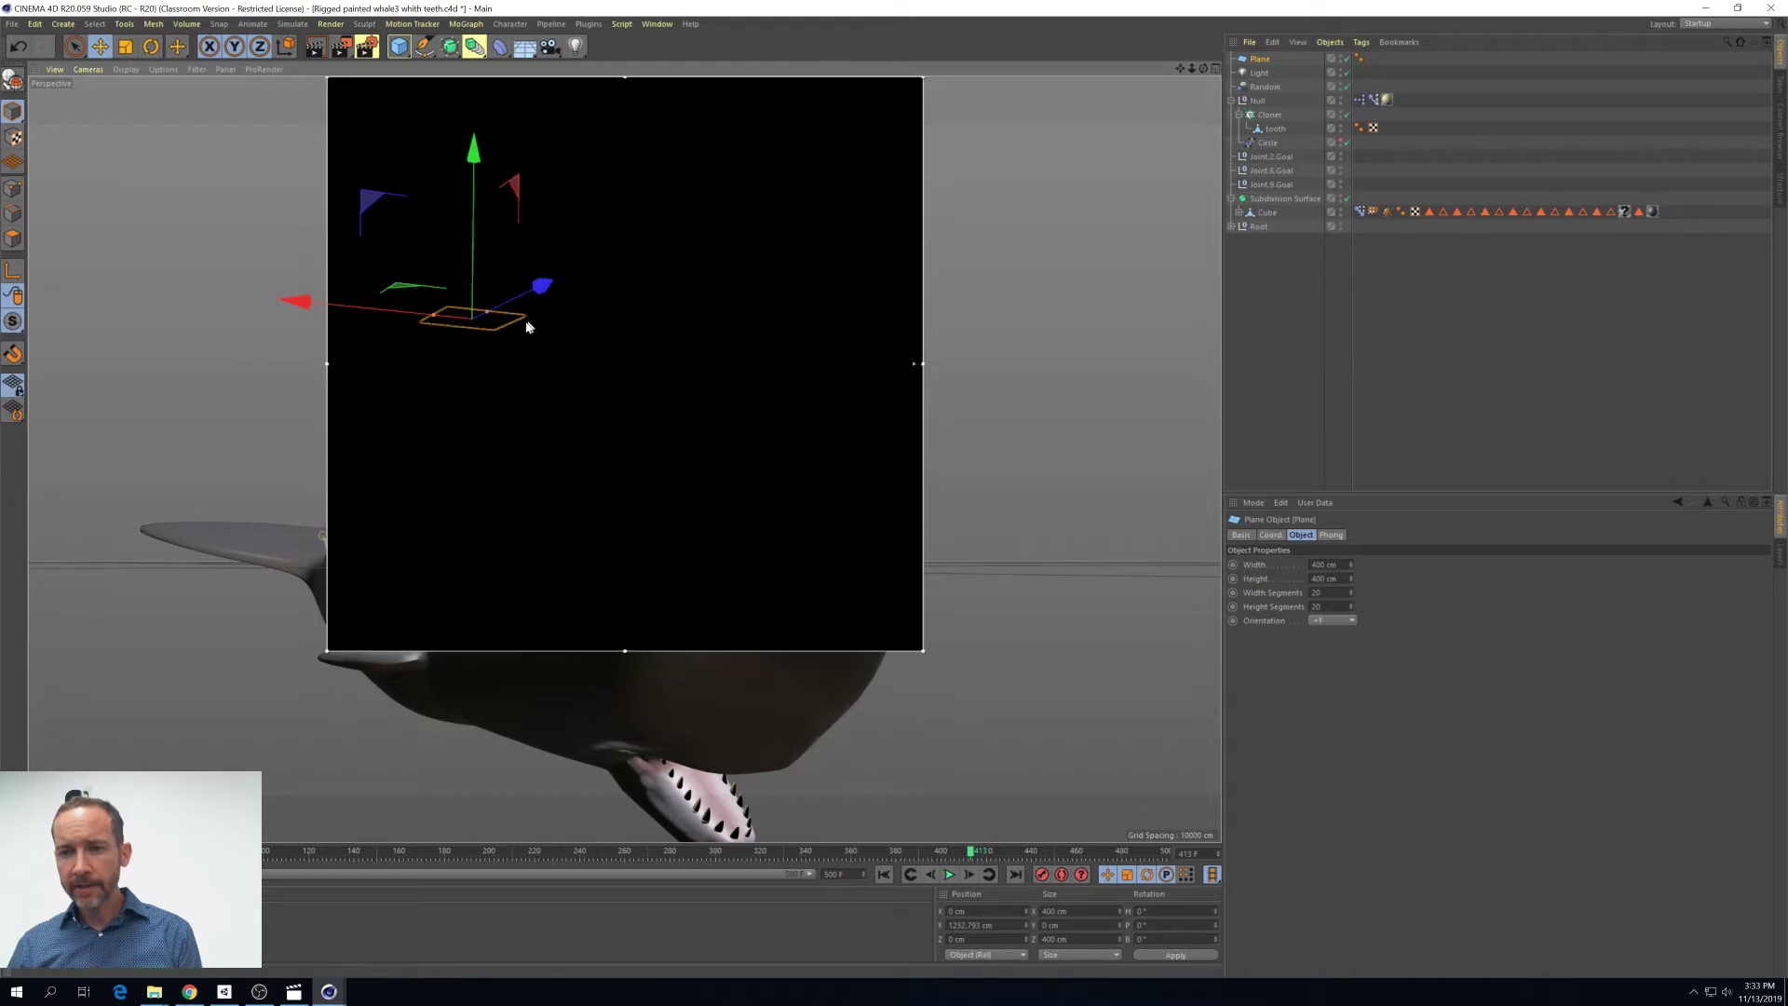
# Enlarge the new plane over the whale to about 4470 cm wide and 6630 cm high
pyautogui.moveTo(492, 315); pyautogui.dragTo(922, 107)
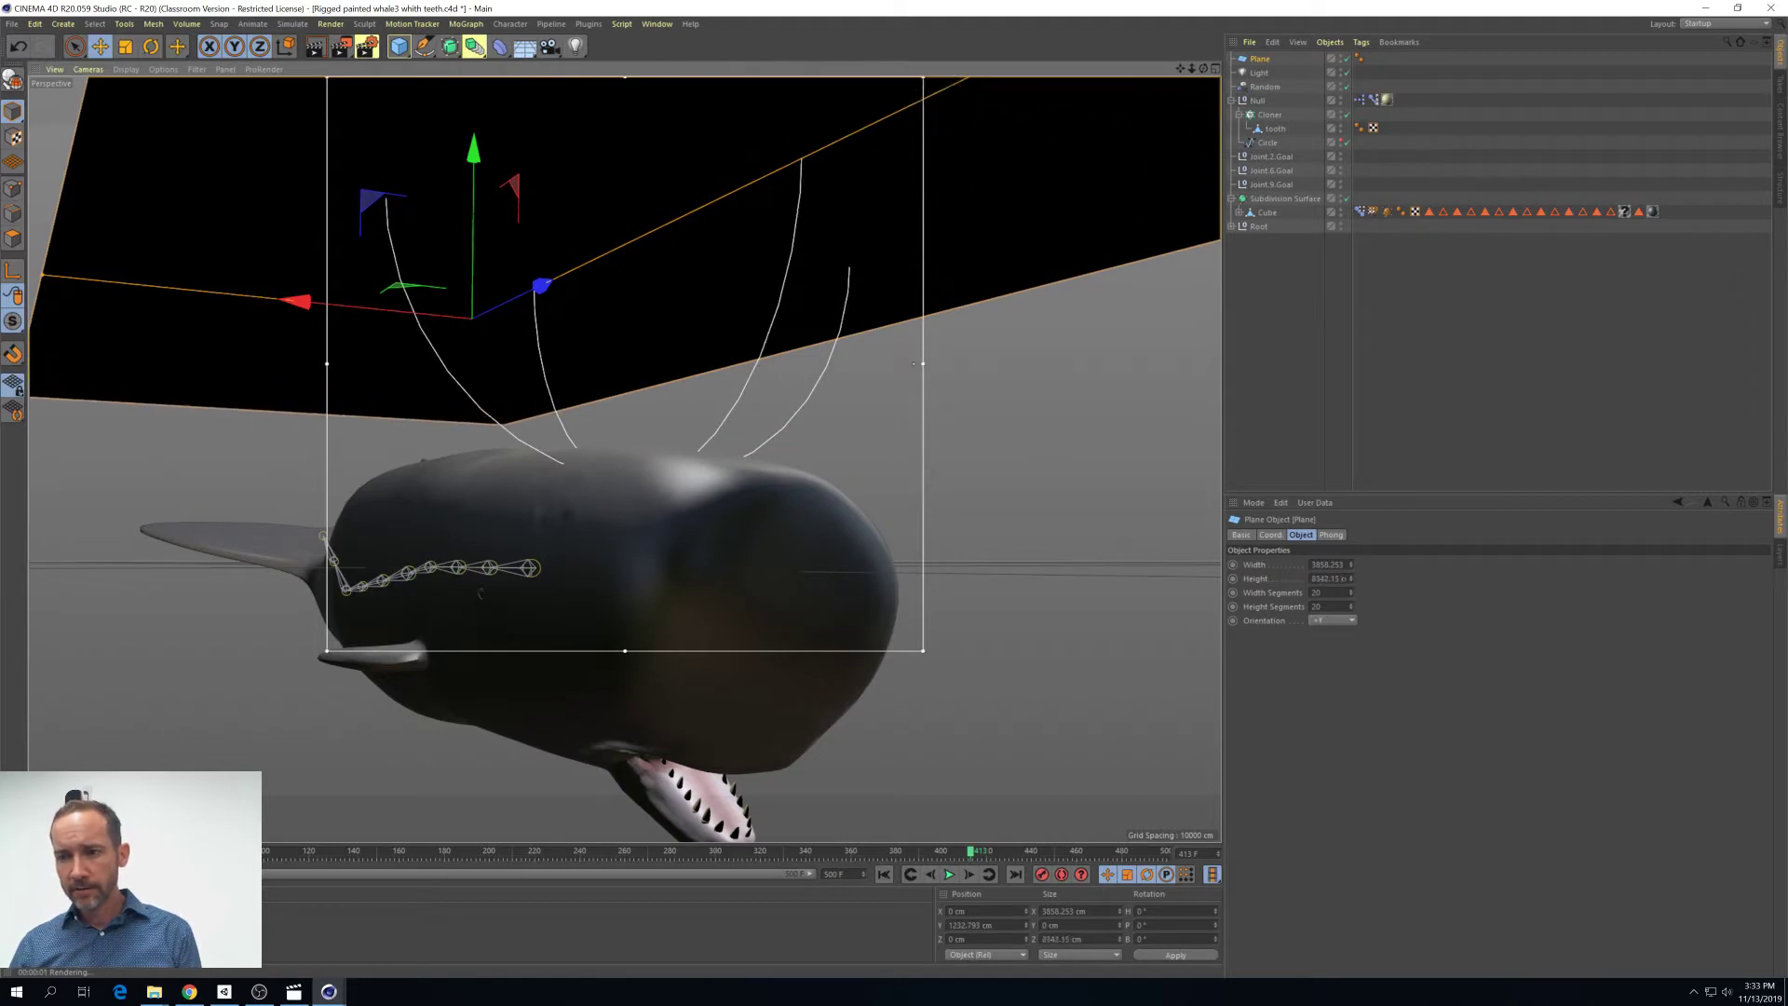
pyautogui.moveTo(914, 363); pyautogui.dragTo(586, 308)
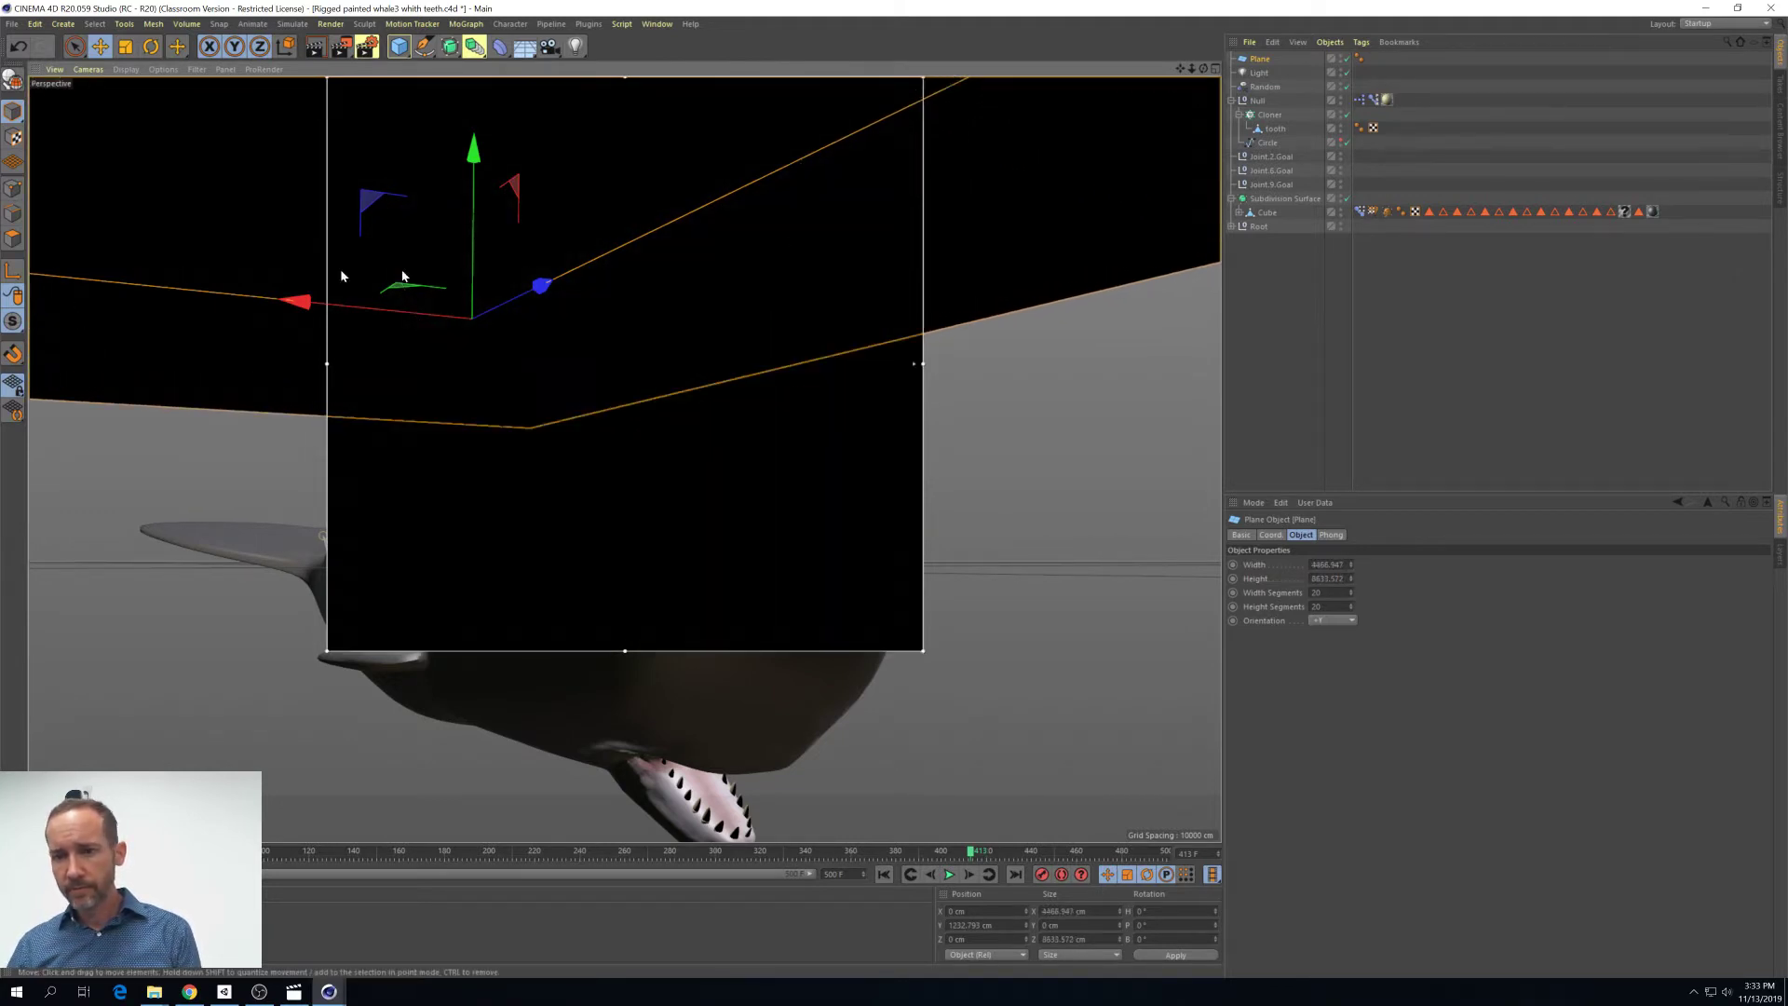
pyautogui.click(1291, 292)
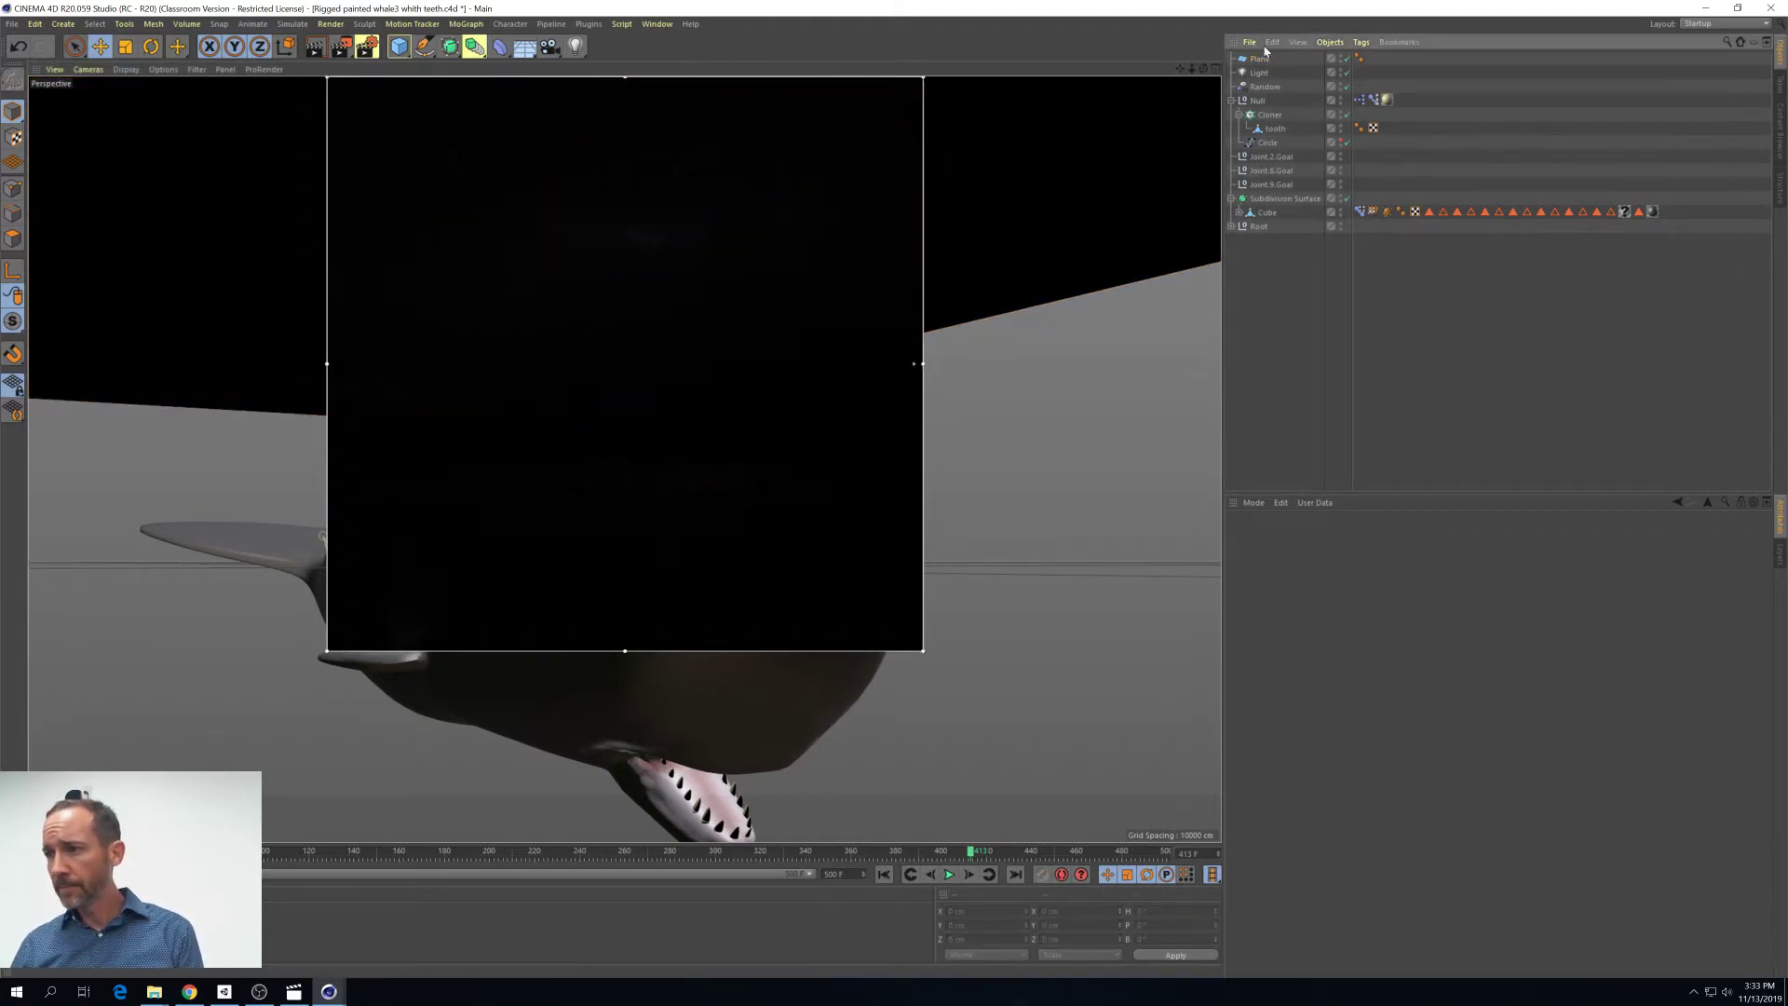
# Create a new material and apply it to the new plane above the whale
pyautogui.click(1261, 60)
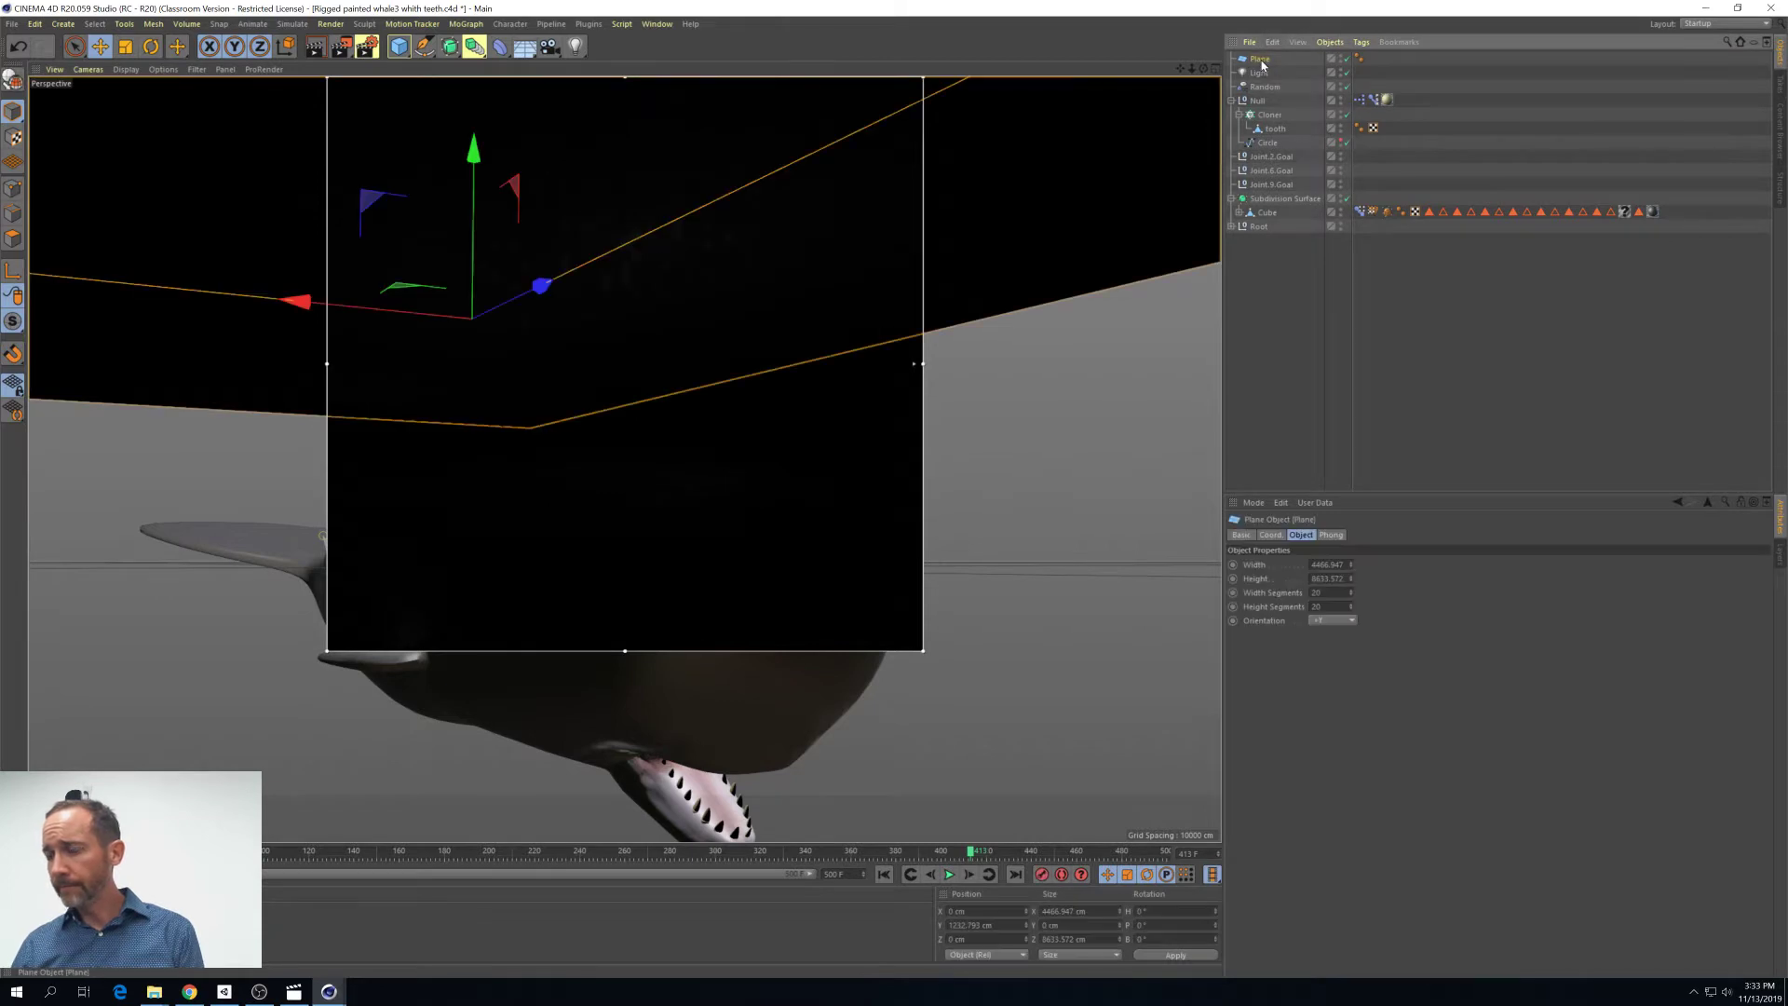
pyautogui.doubleClick(313, 935)
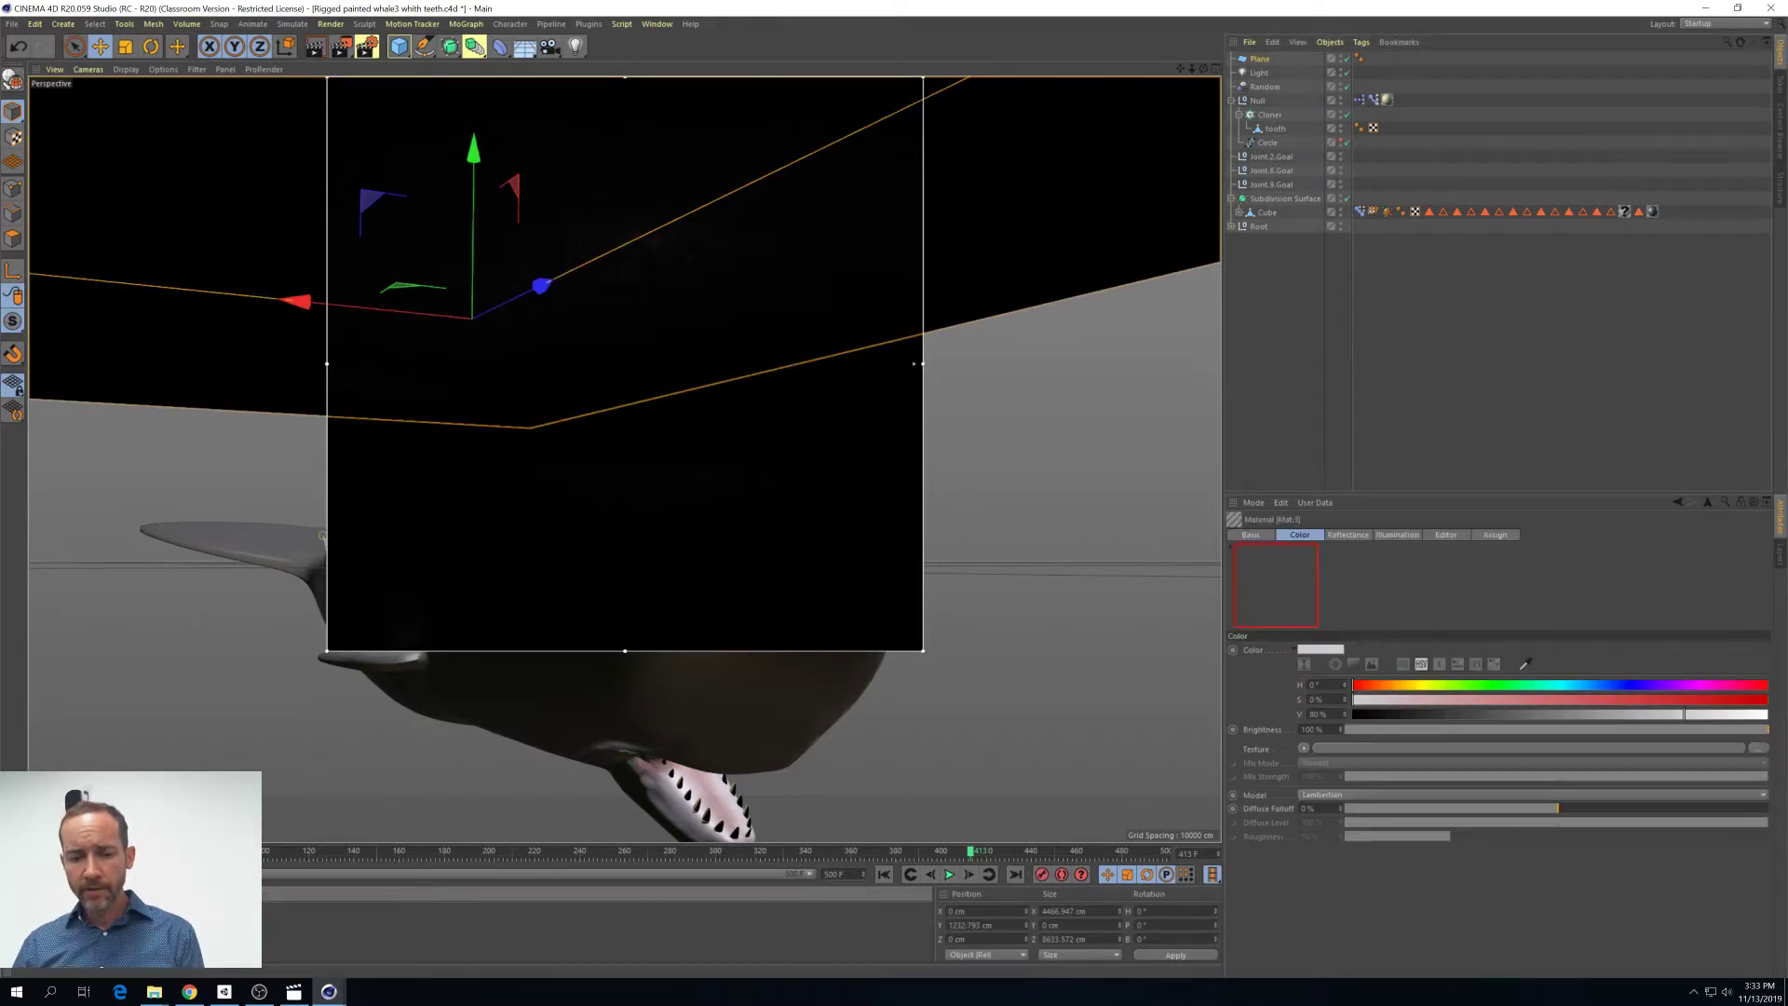
pyautogui.moveTo(397, 773); pyautogui.dragTo(1261, 61)
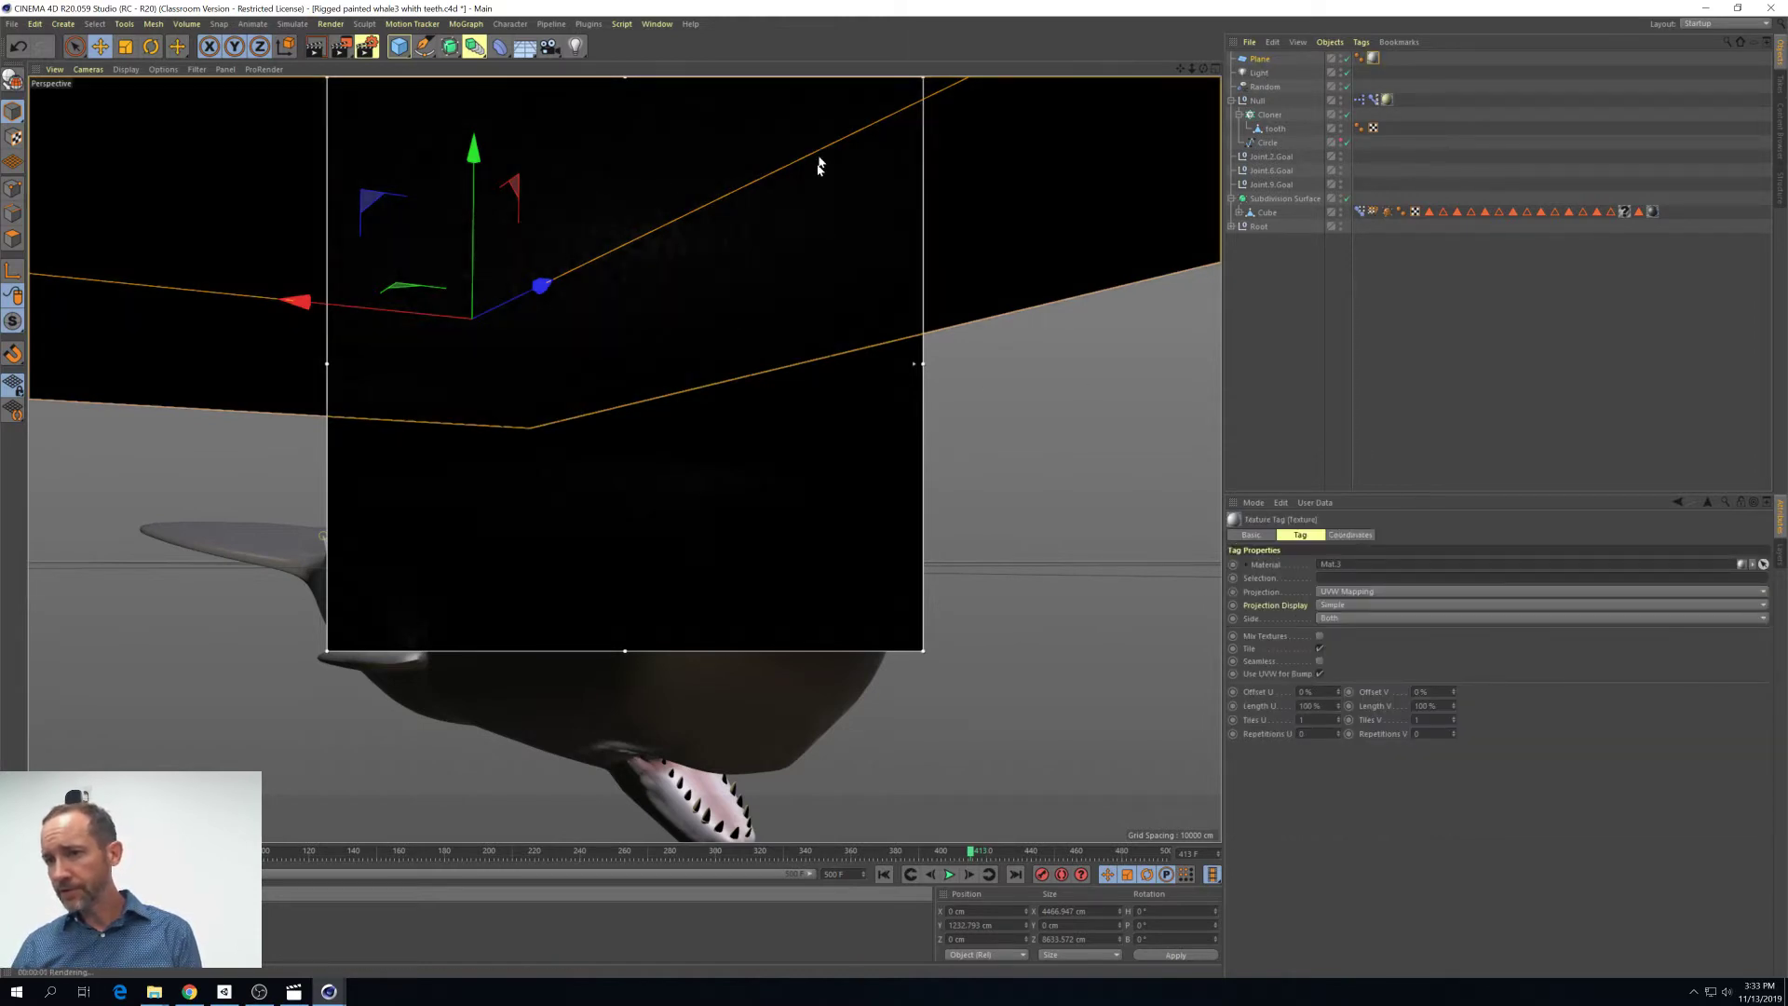
# Turn off the Reflectance channel and enable the Alpha channel in the plane's material
pyautogui.doubleClick(1373, 59)
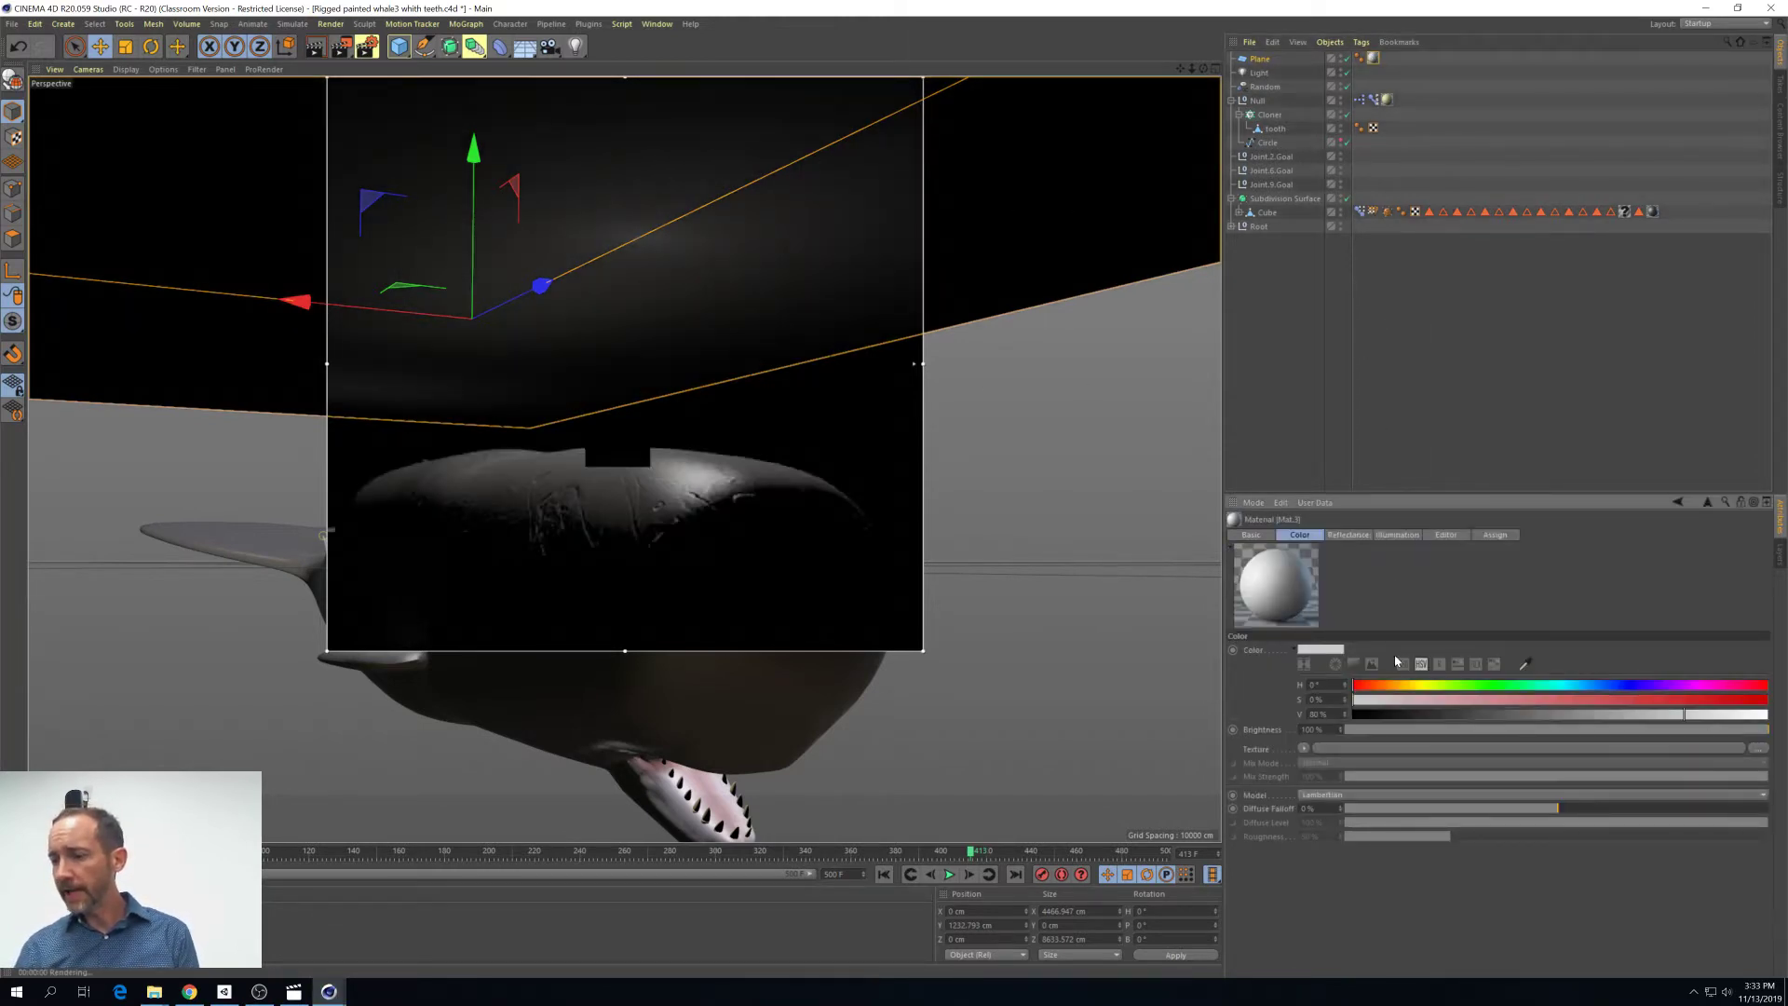
pyautogui.click(1250, 535)
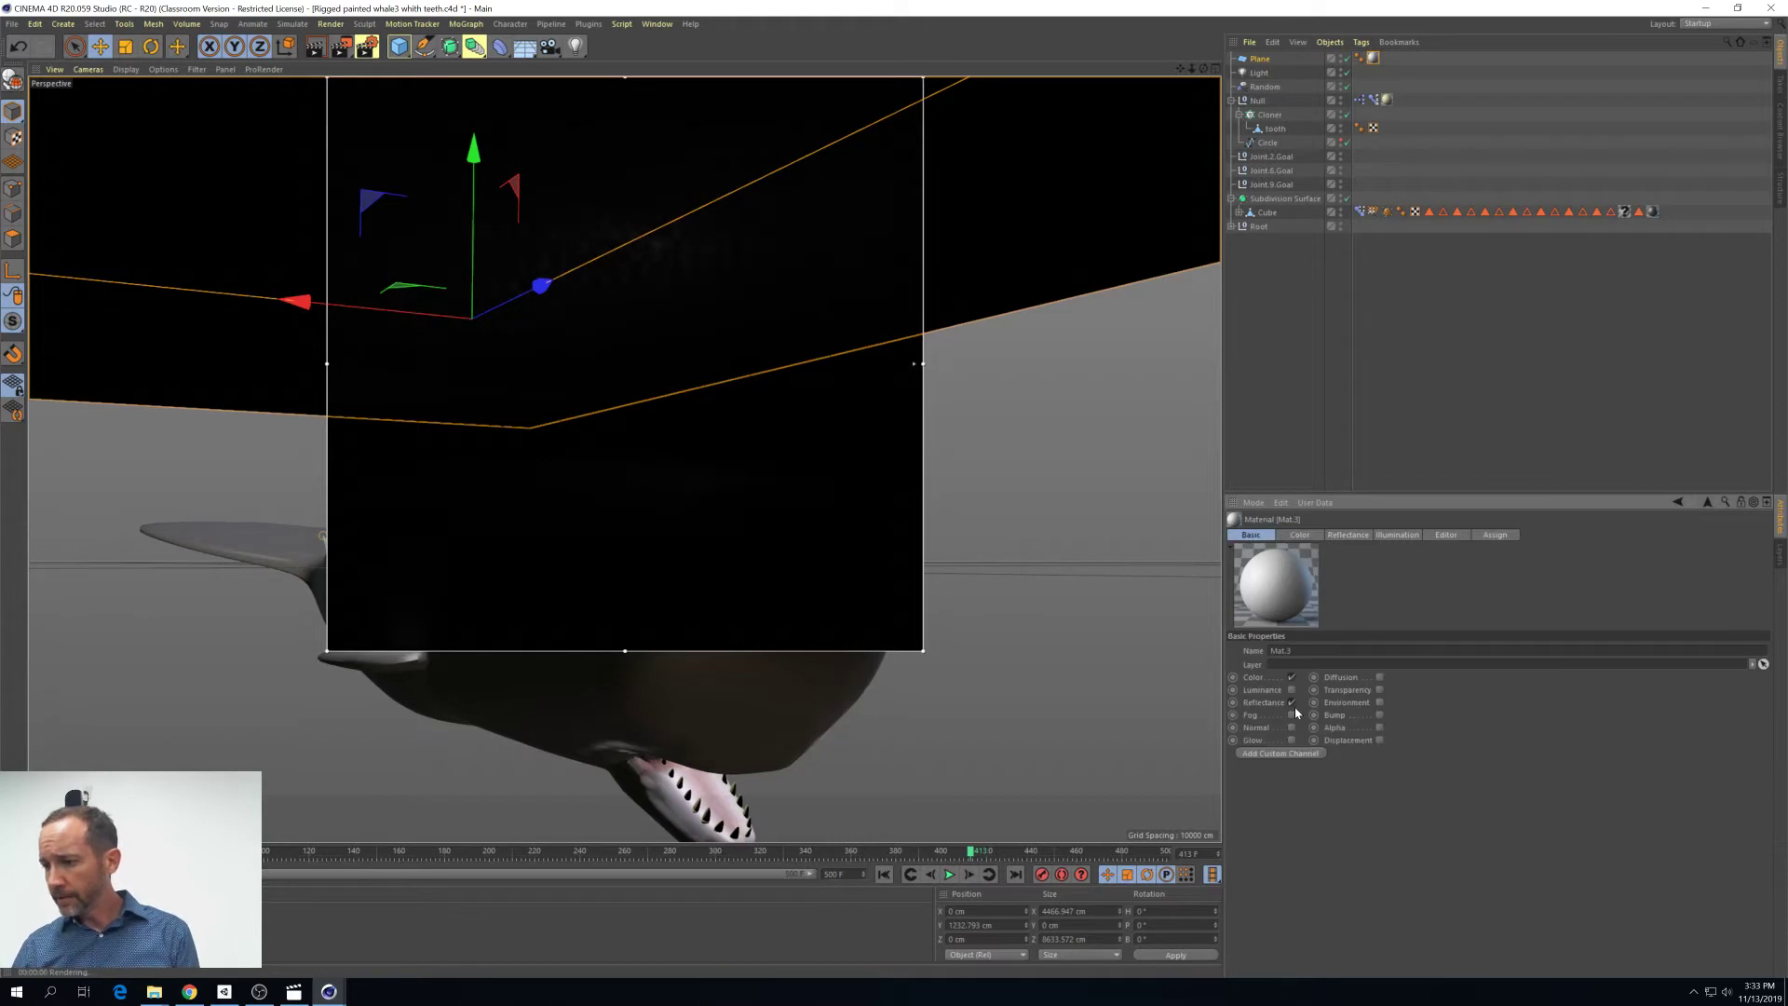
pyautogui.click(1292, 703)
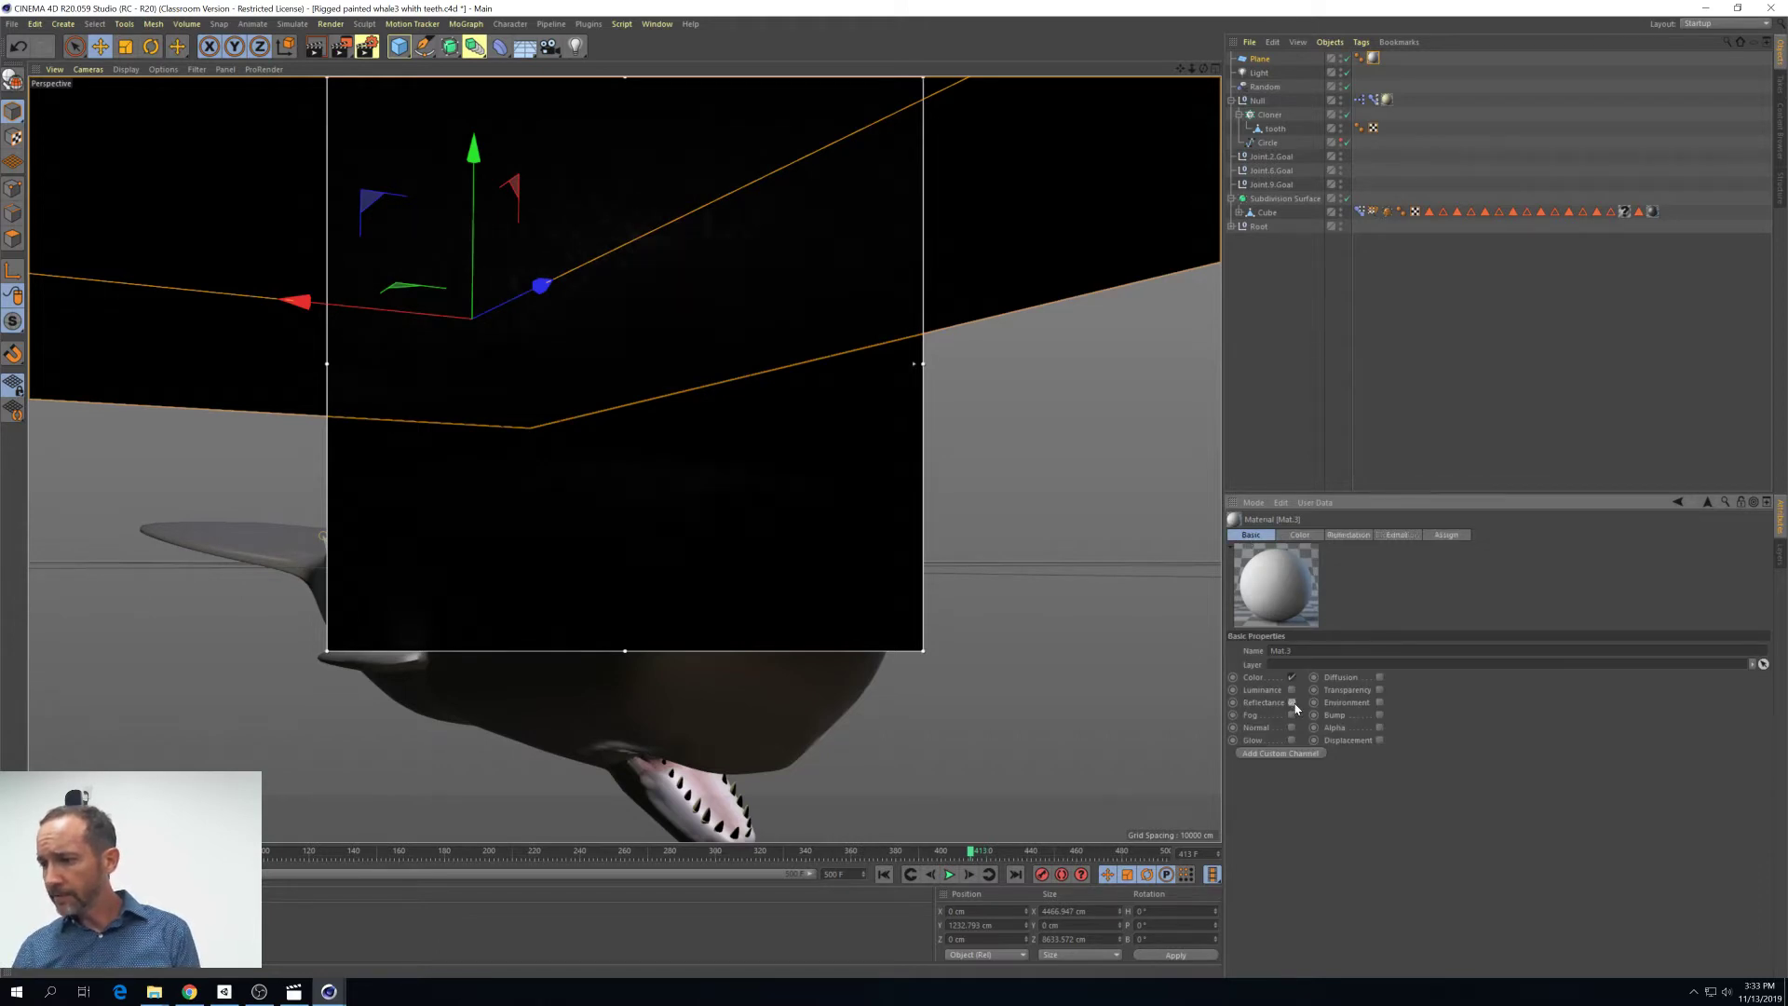
pyautogui.click(1379, 726)
# Load a Noise shader as the texture of the plane material's Alpha channel
pyautogui.click(1349, 536)
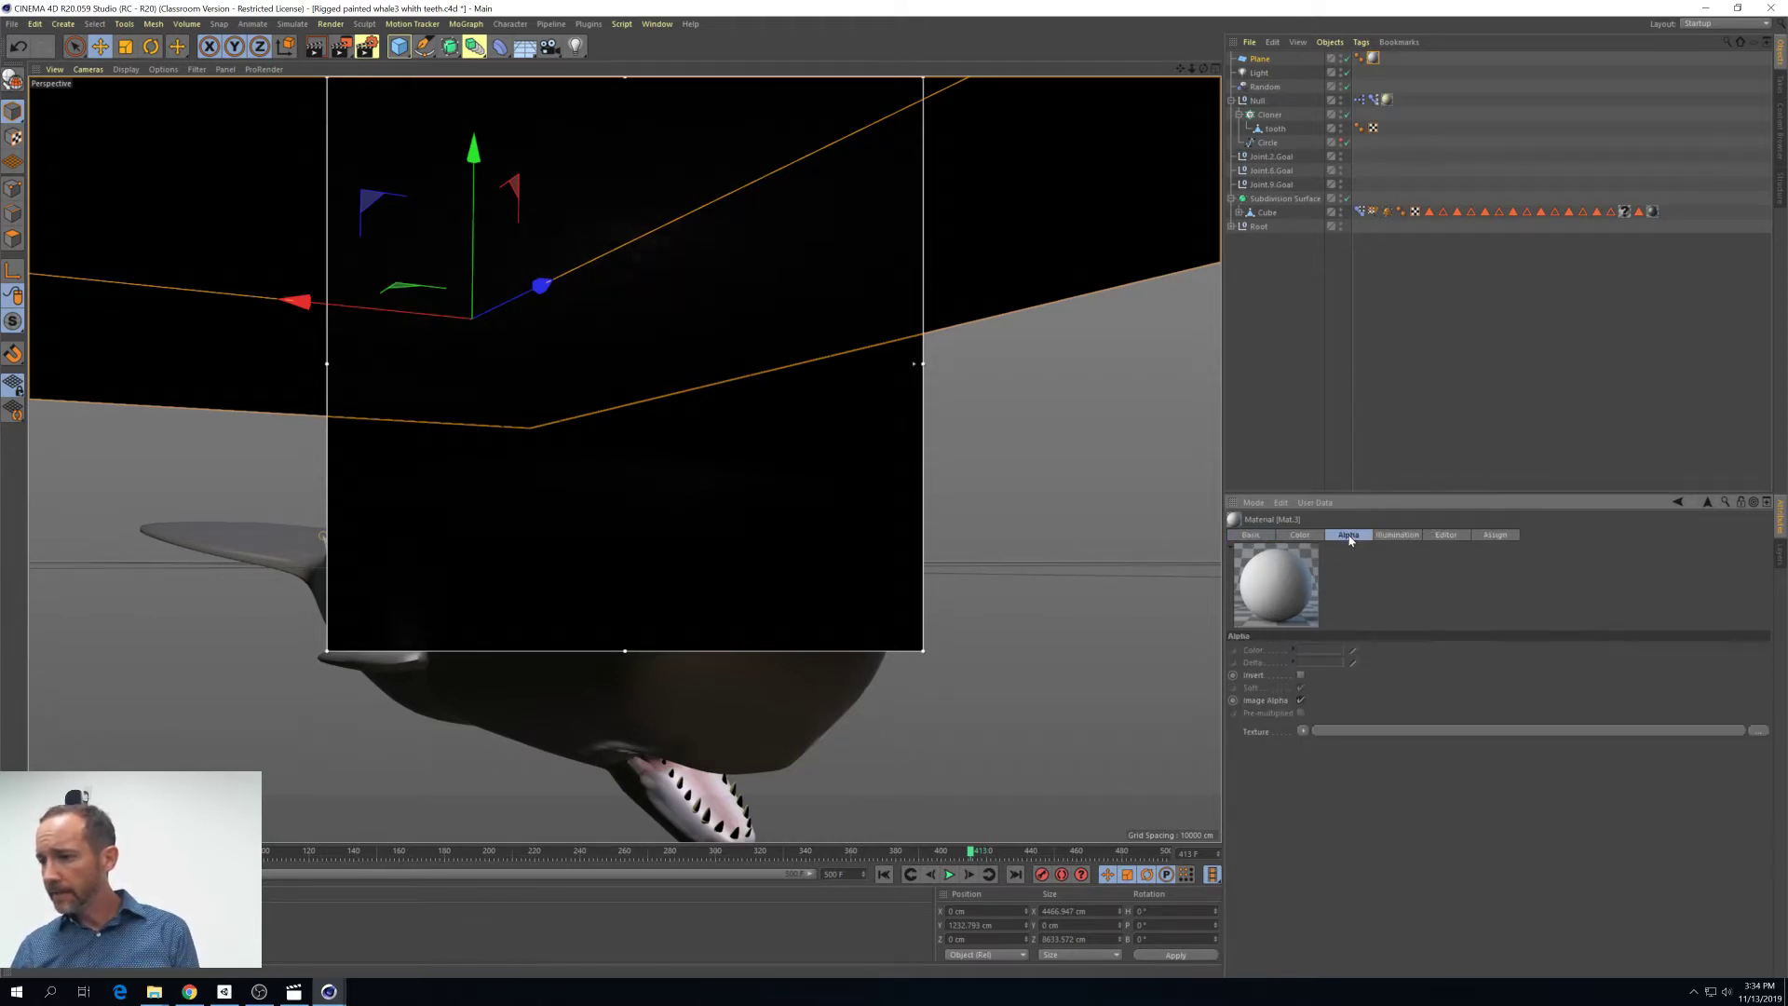
pyautogui.click(1303, 731)
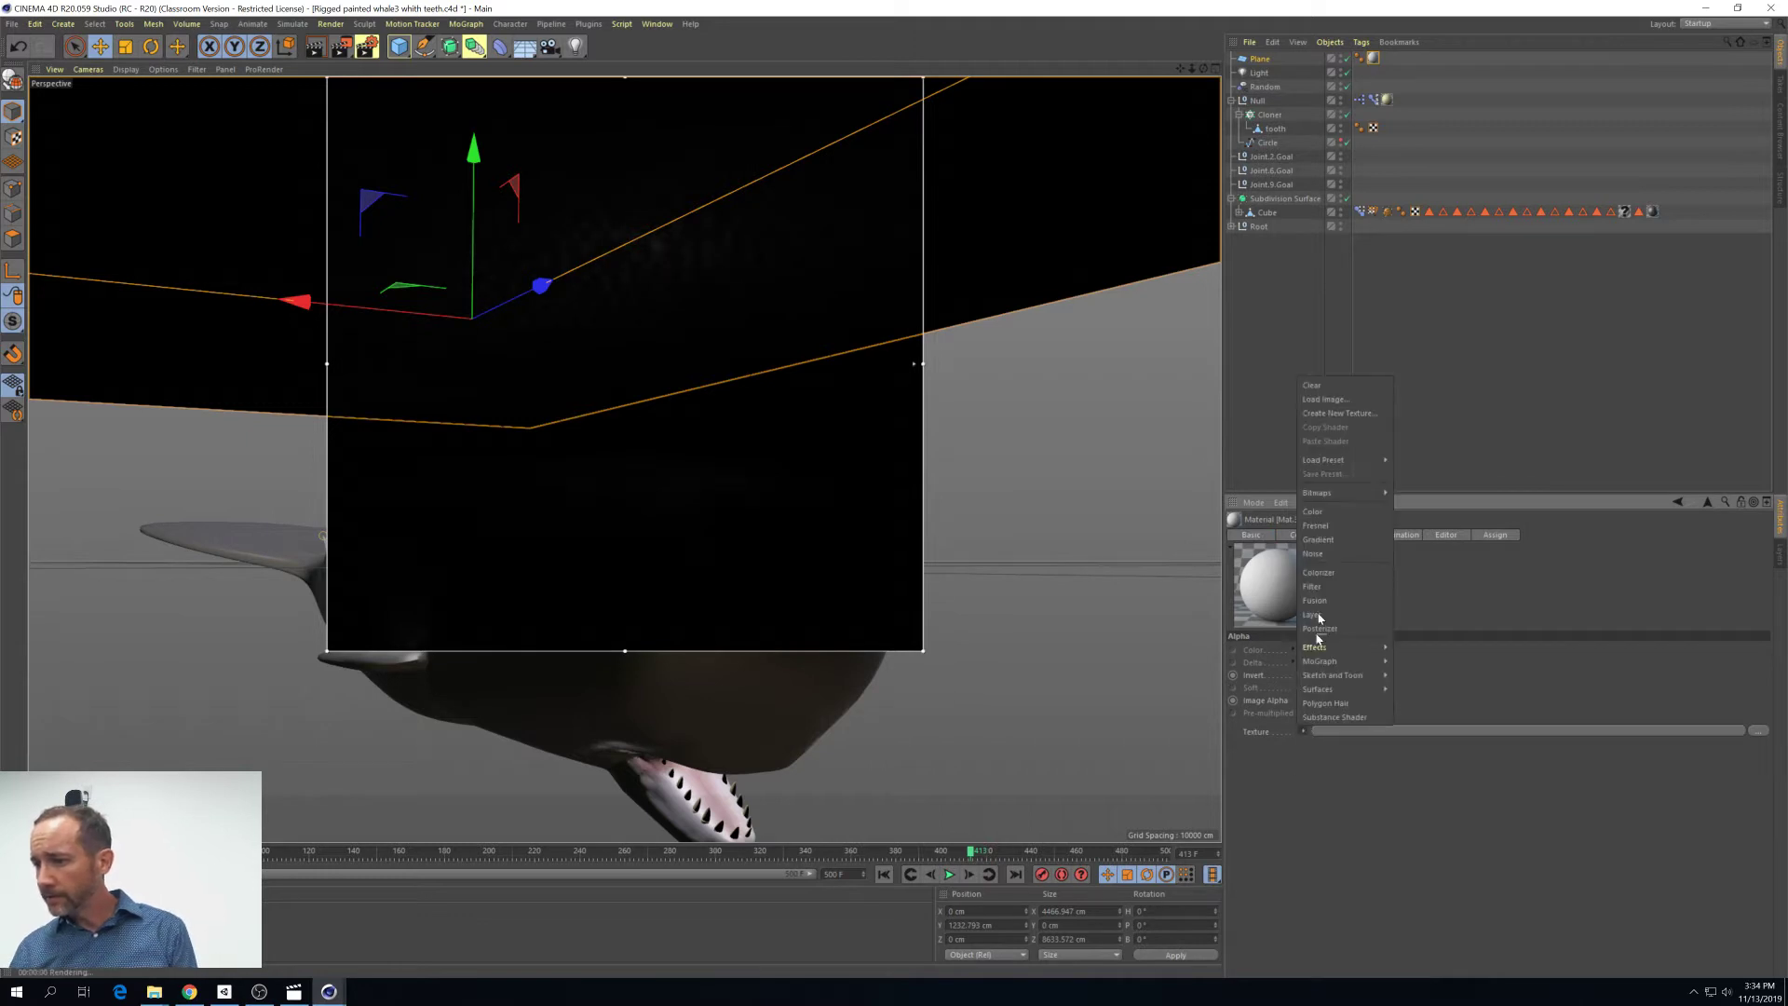
pyautogui.click(1313, 553)
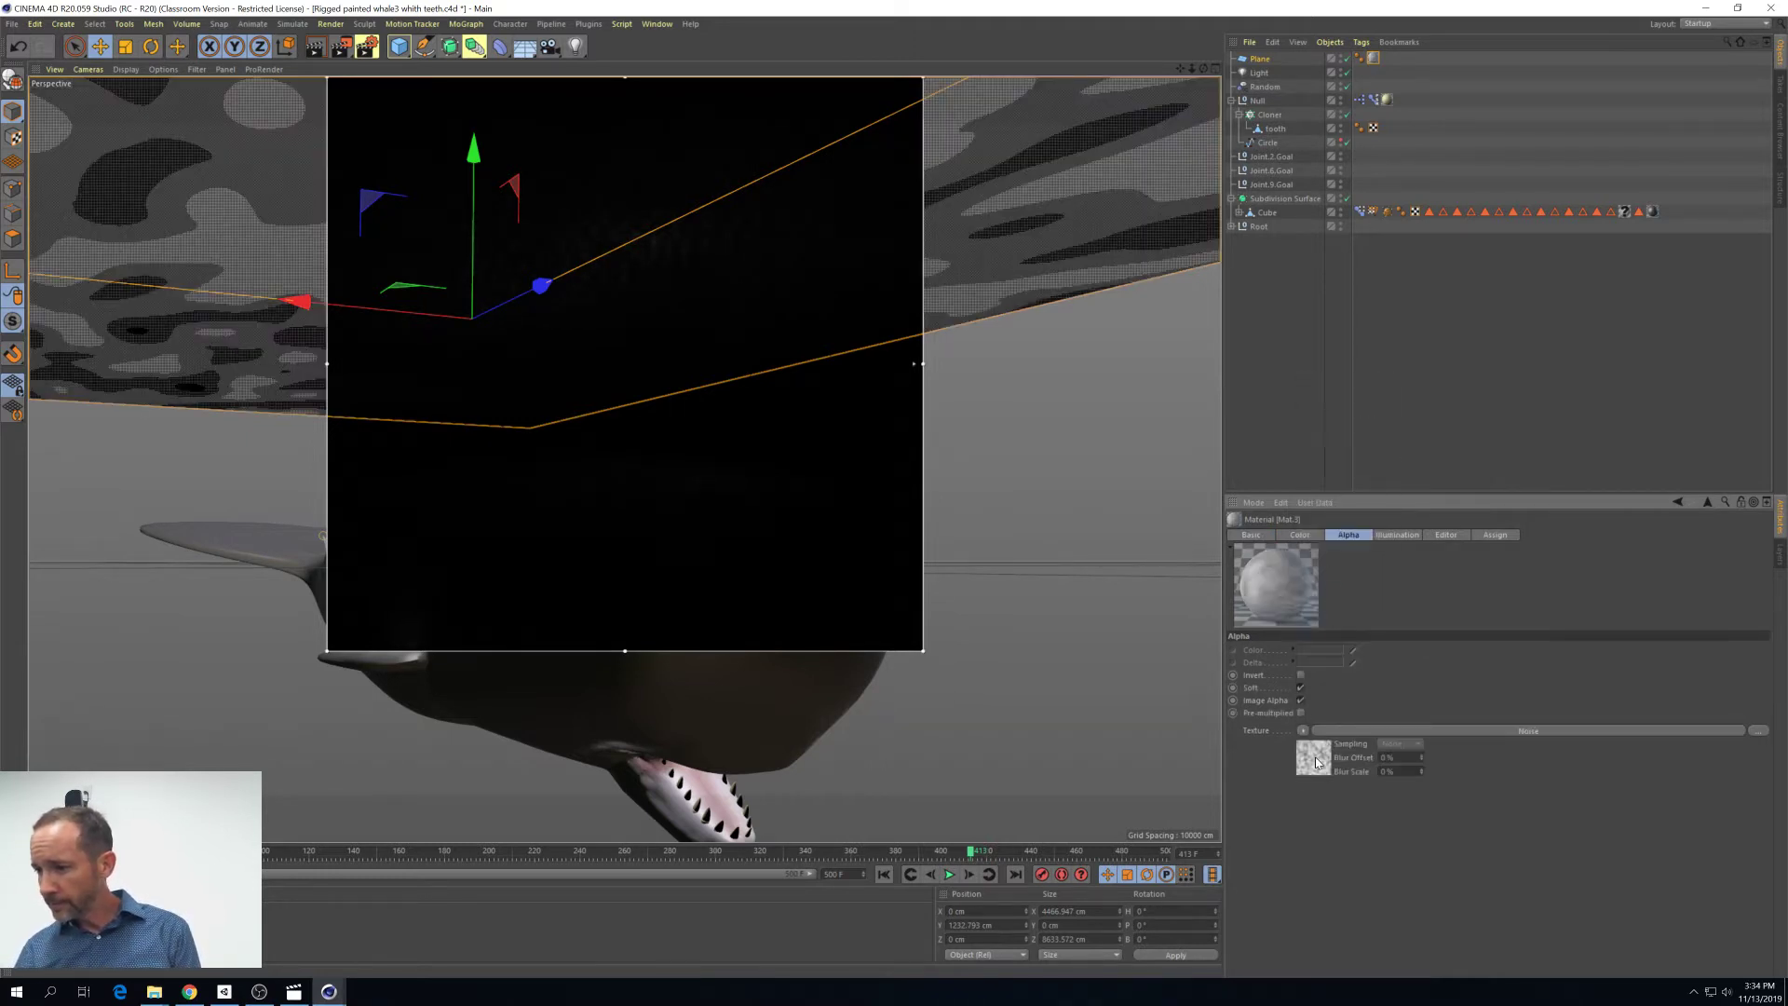
# Set the alpha noise's type to Sema and its global scale to 50%
pyautogui.click(1315, 759)
pyautogui.click(1747, 689)
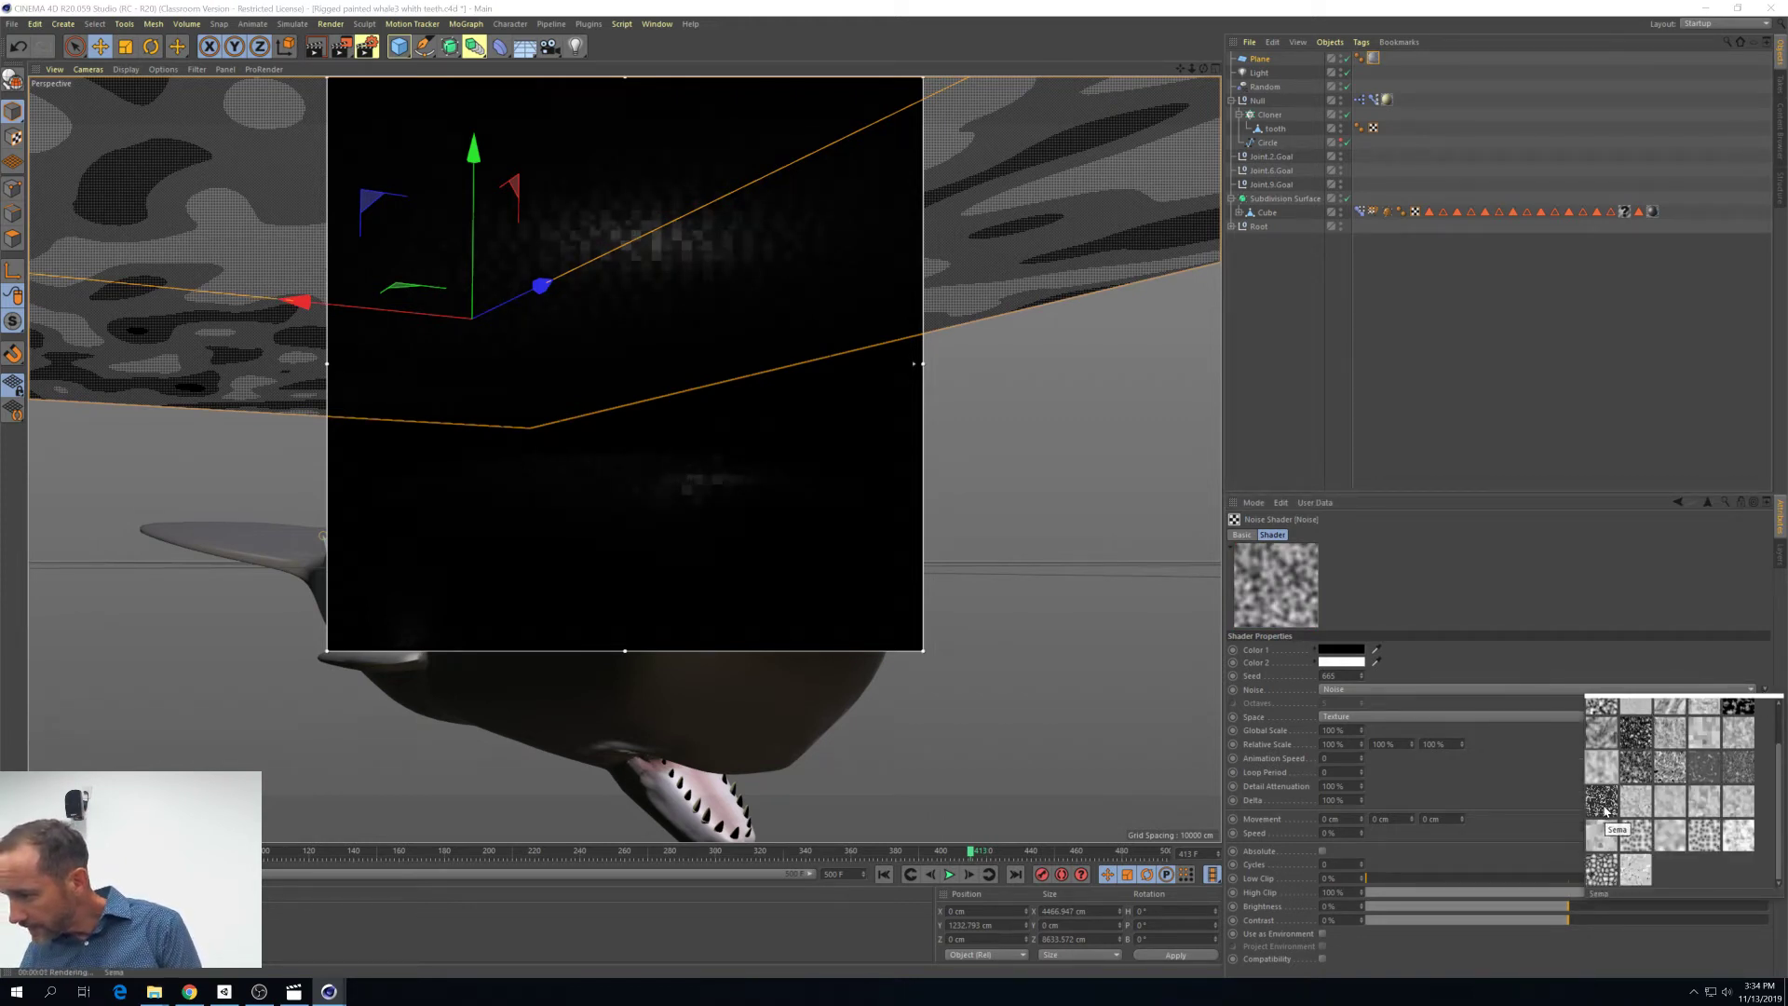
pyautogui.click(1603, 808)
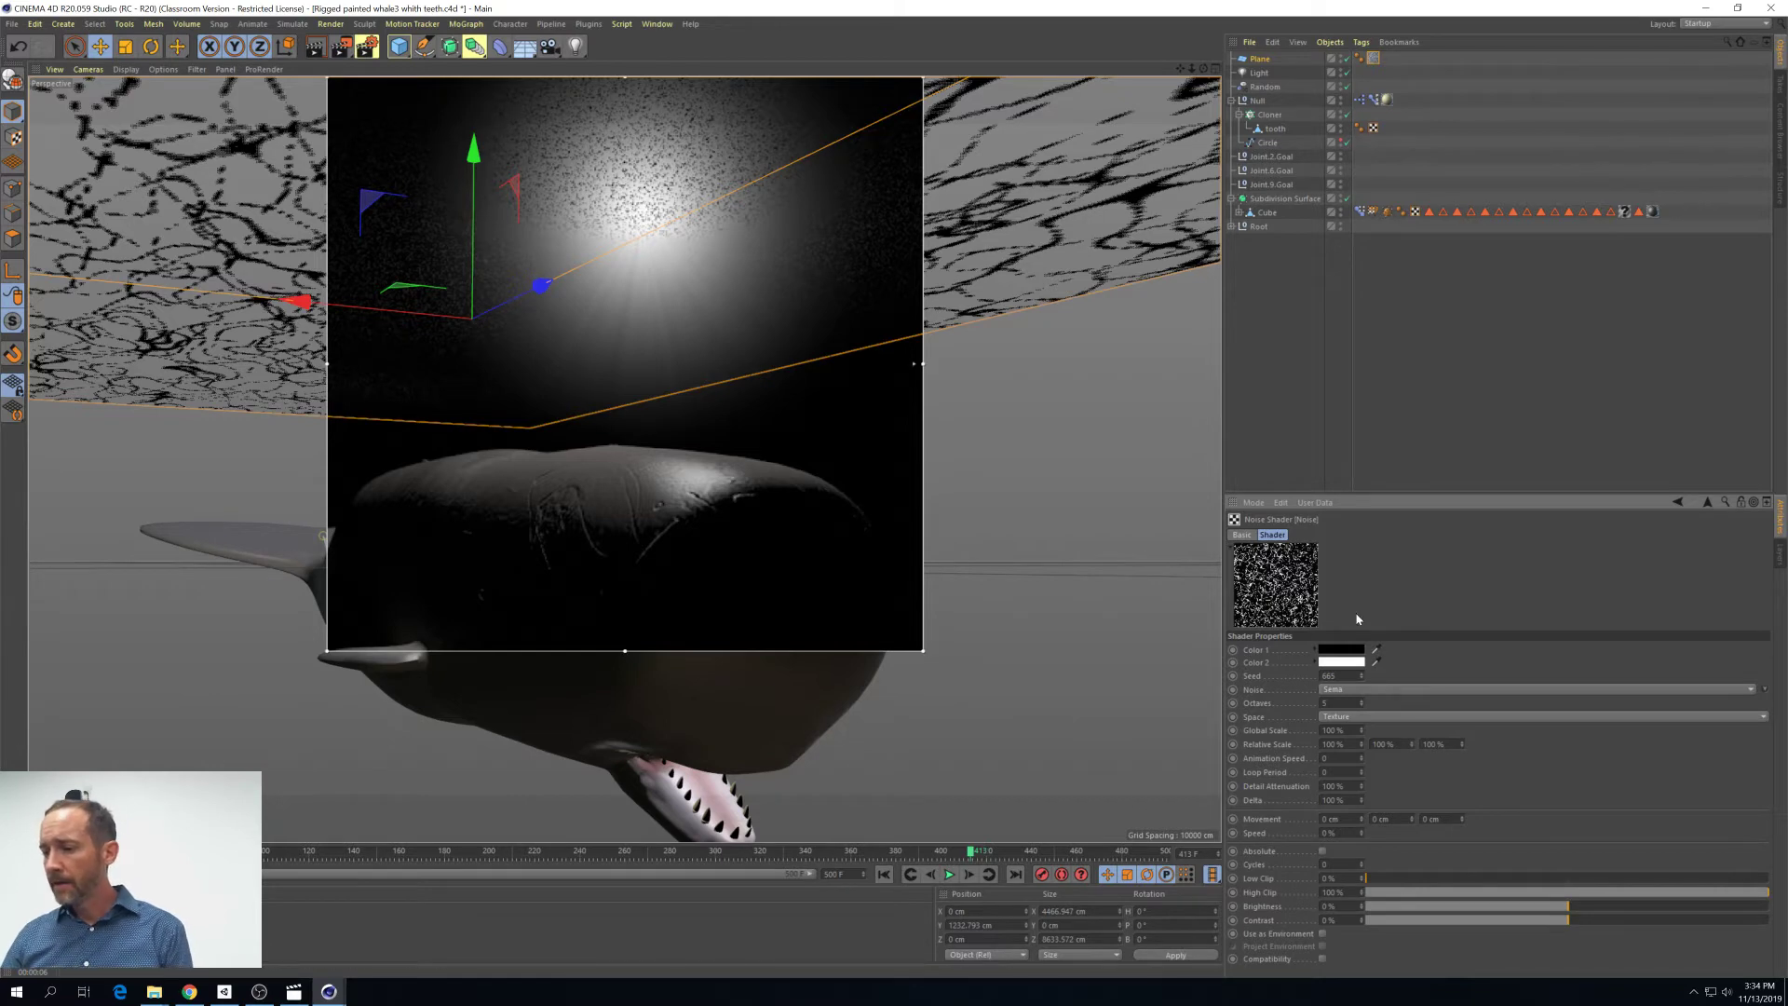
pyautogui.click(1344, 728)
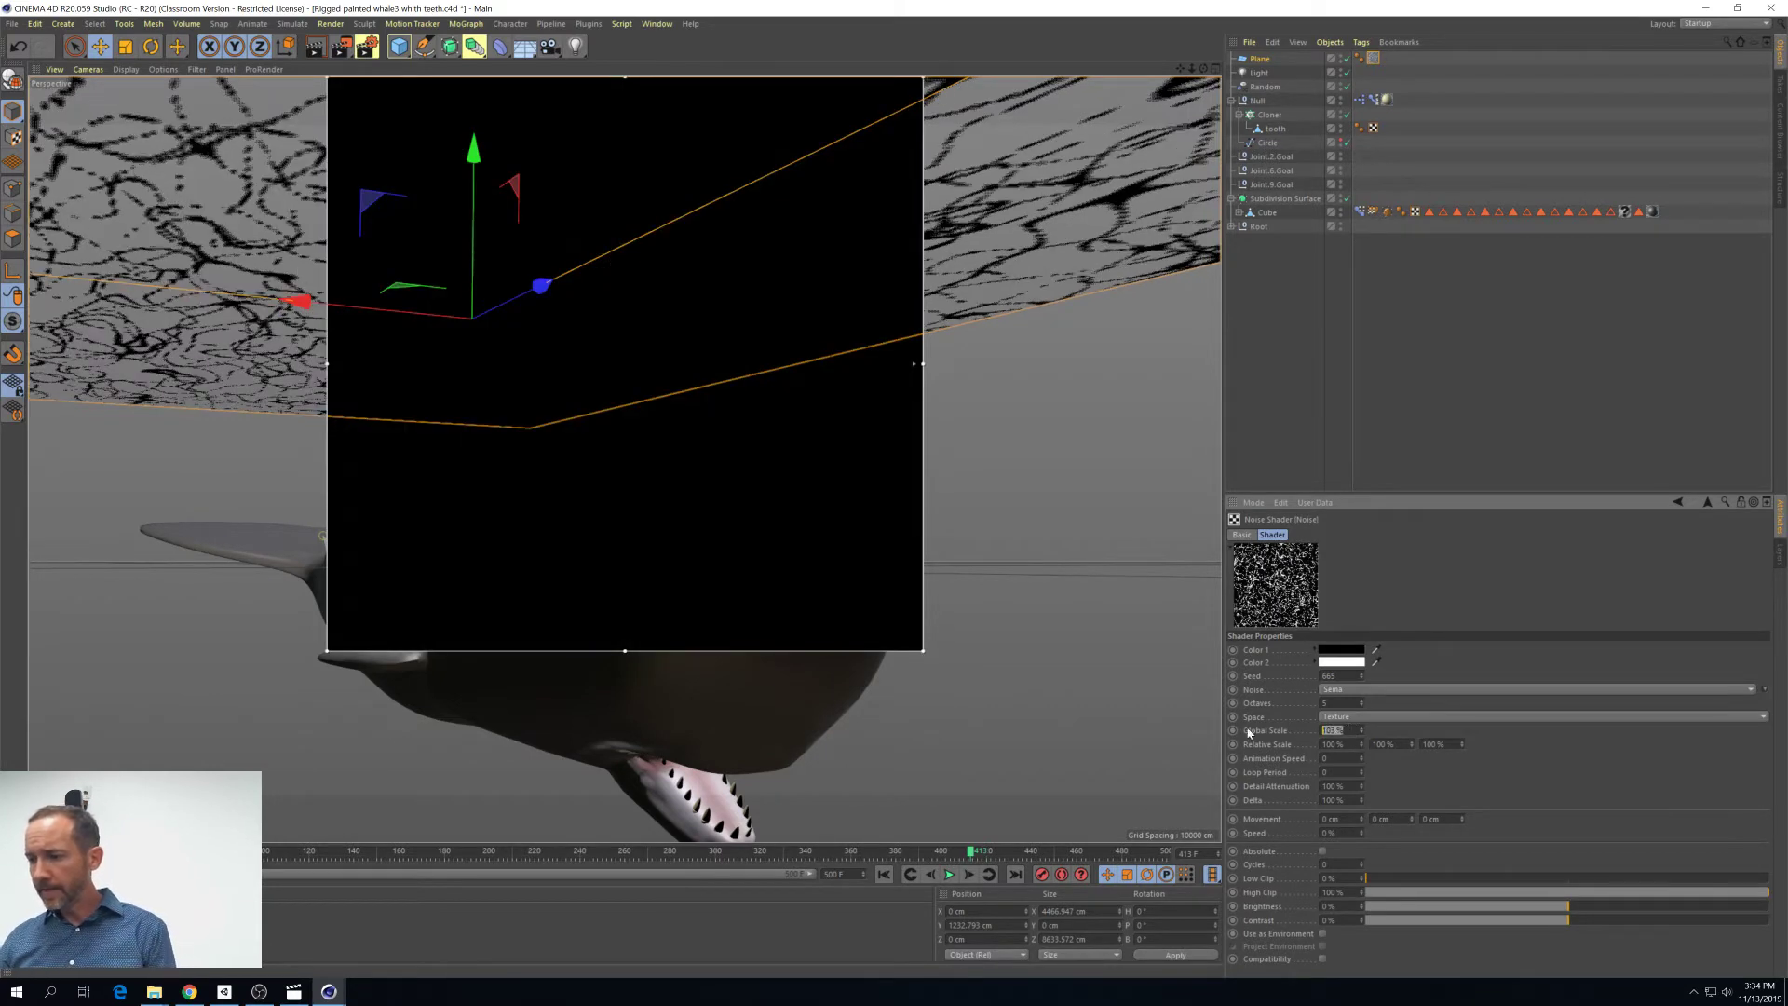
pyautogui.write('50')
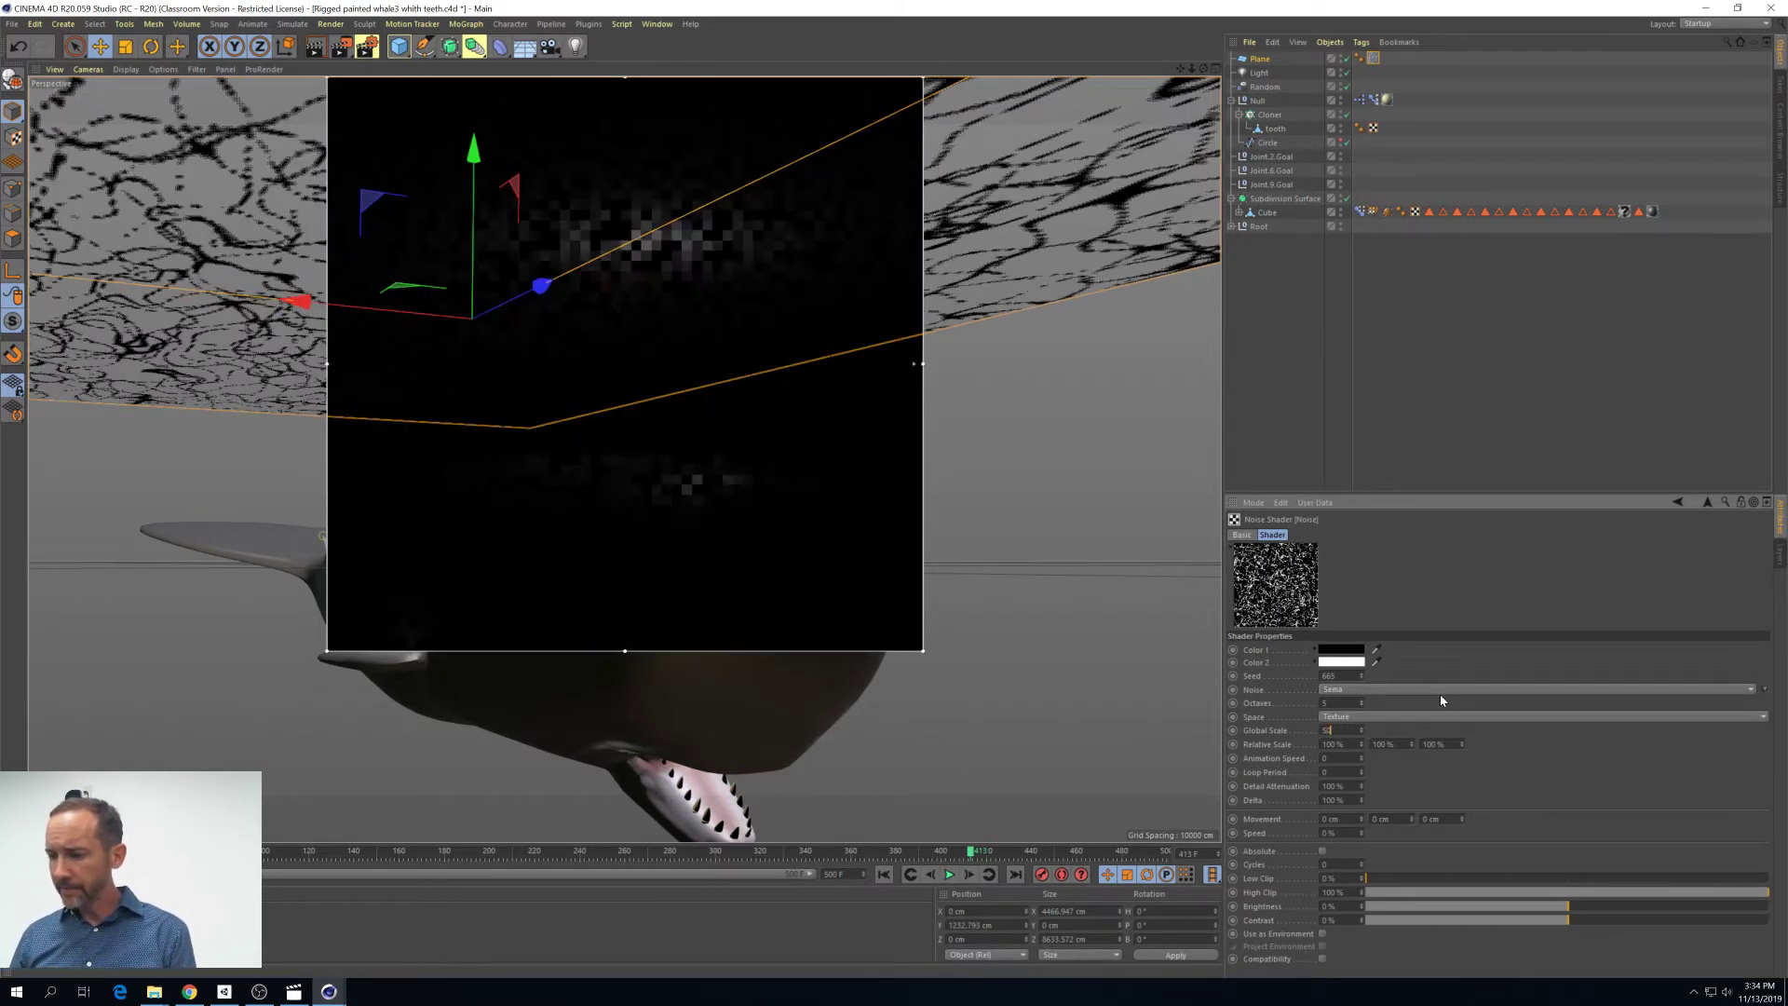
# Try the alpha noise's global scale at 5000% and at 1000%
pyautogui.write('00')
pyautogui.press('Return')
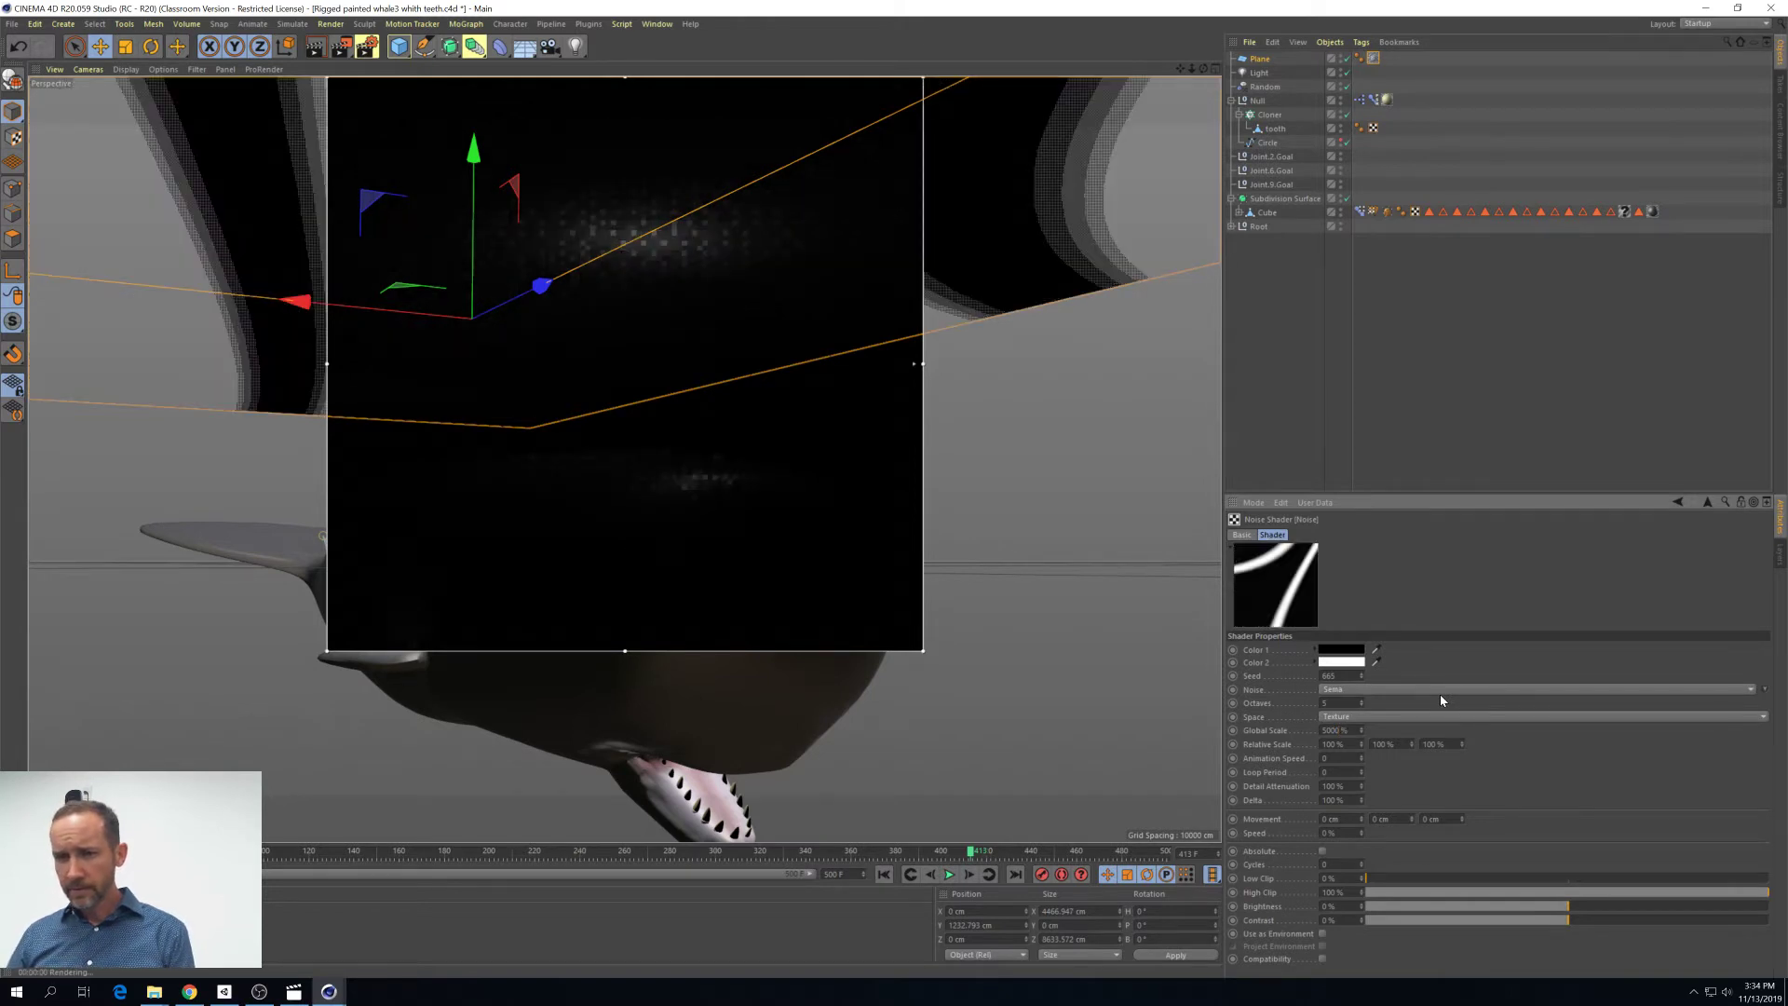
pyautogui.click(1342, 730)
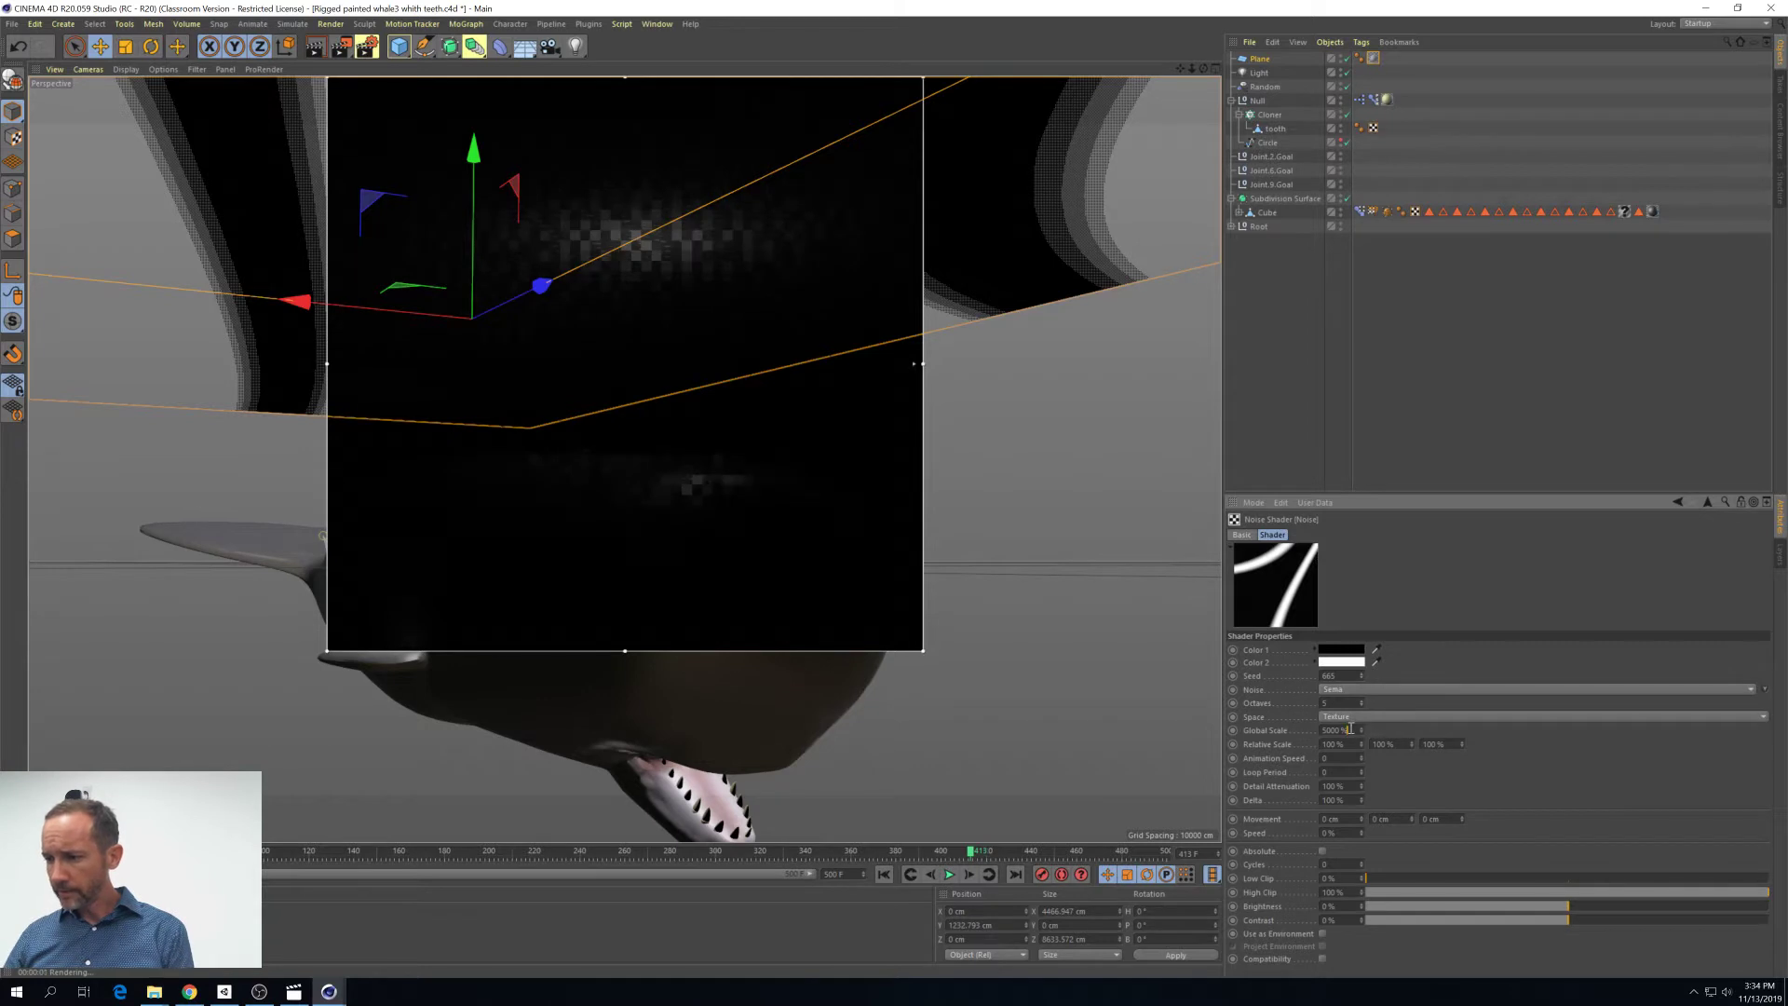
pyautogui.press('BackSpace')
pyautogui.press('BackSpace')
pyautogui.press('BackSpace')
pyautogui.press('BackSpace')
pyautogui.press('BackSpace')
pyautogui.press('BackSpace')
pyautogui.write('1000')
pyautogui.press('Return')
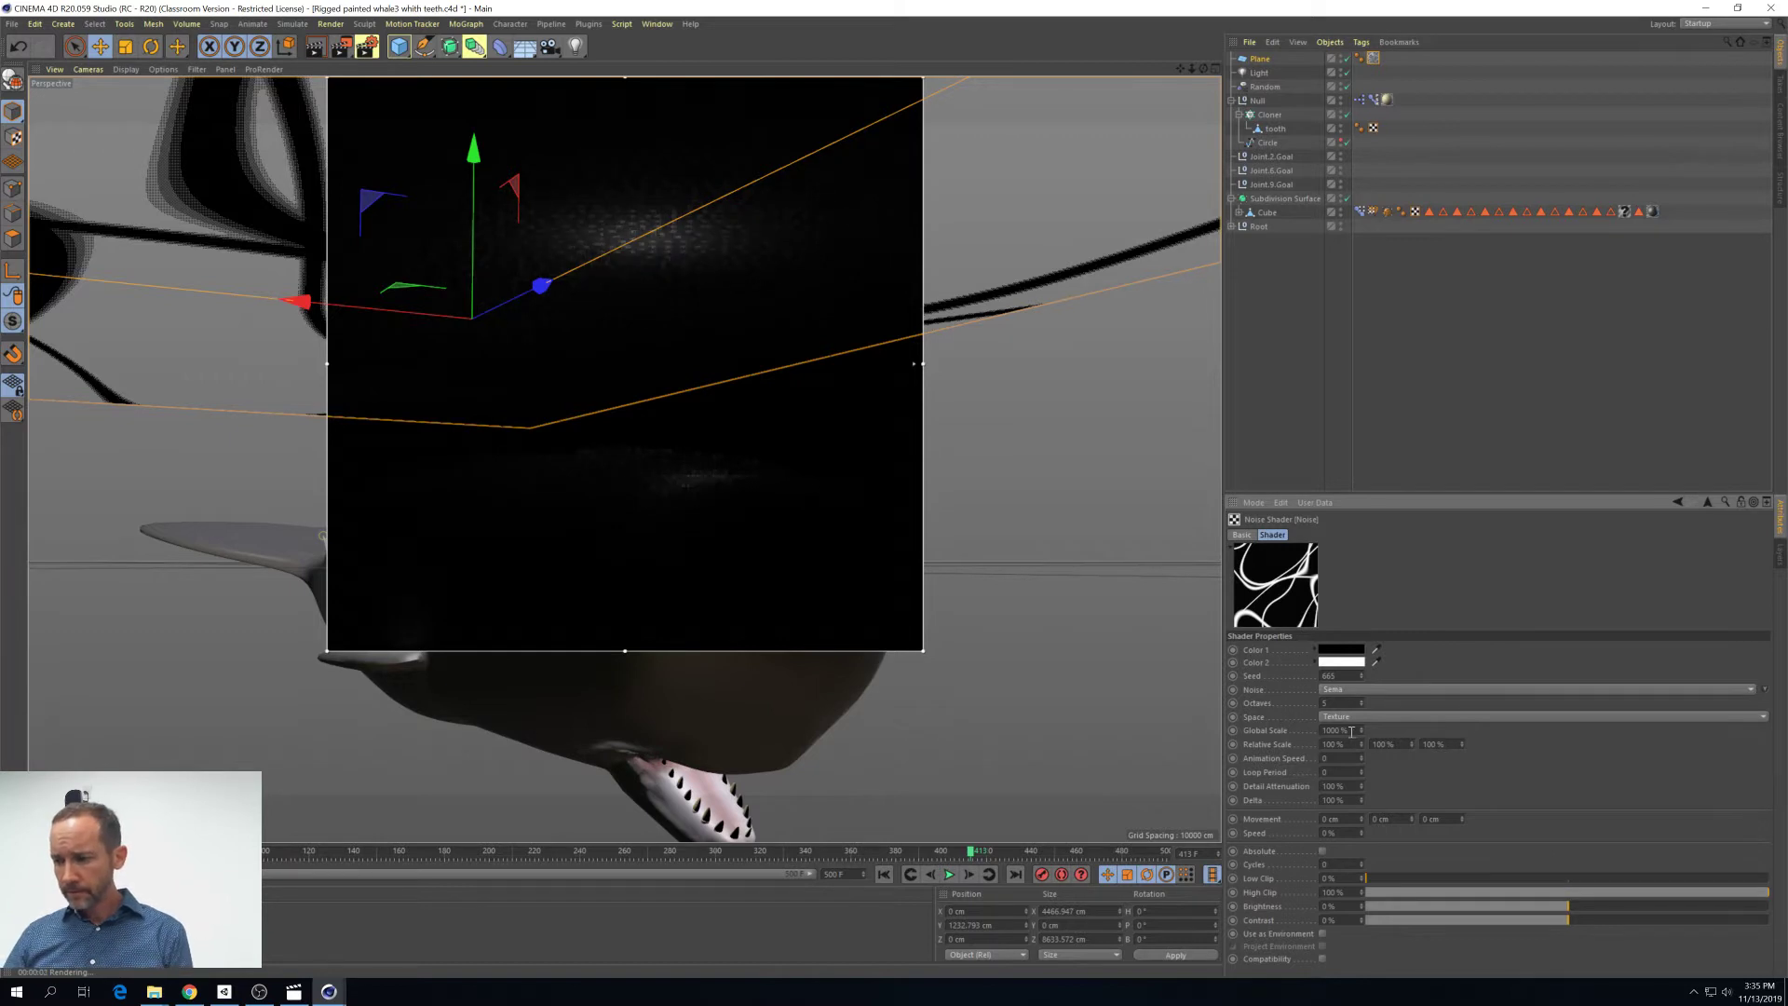
# Try a global scale of 500% for the plane's alpha noise
pyautogui.moveTo(1346, 730); pyautogui.dragTo(1315, 728)
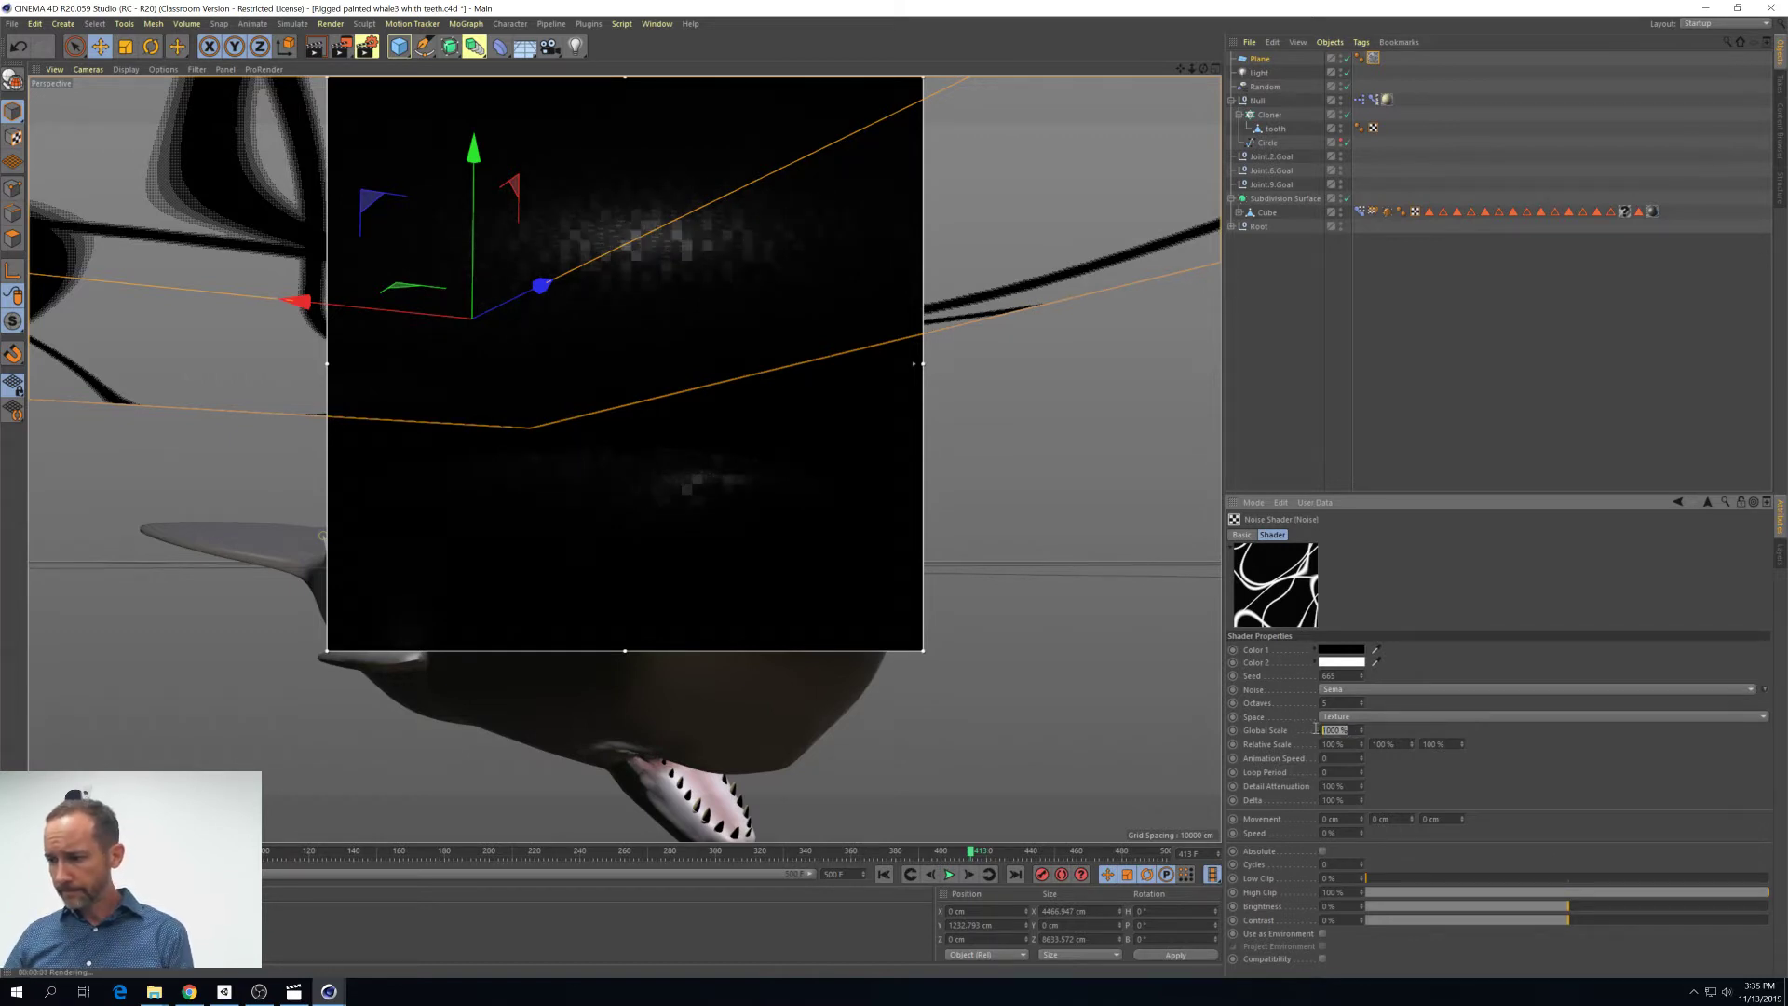
pyautogui.write('500')
pyautogui.press('Return')
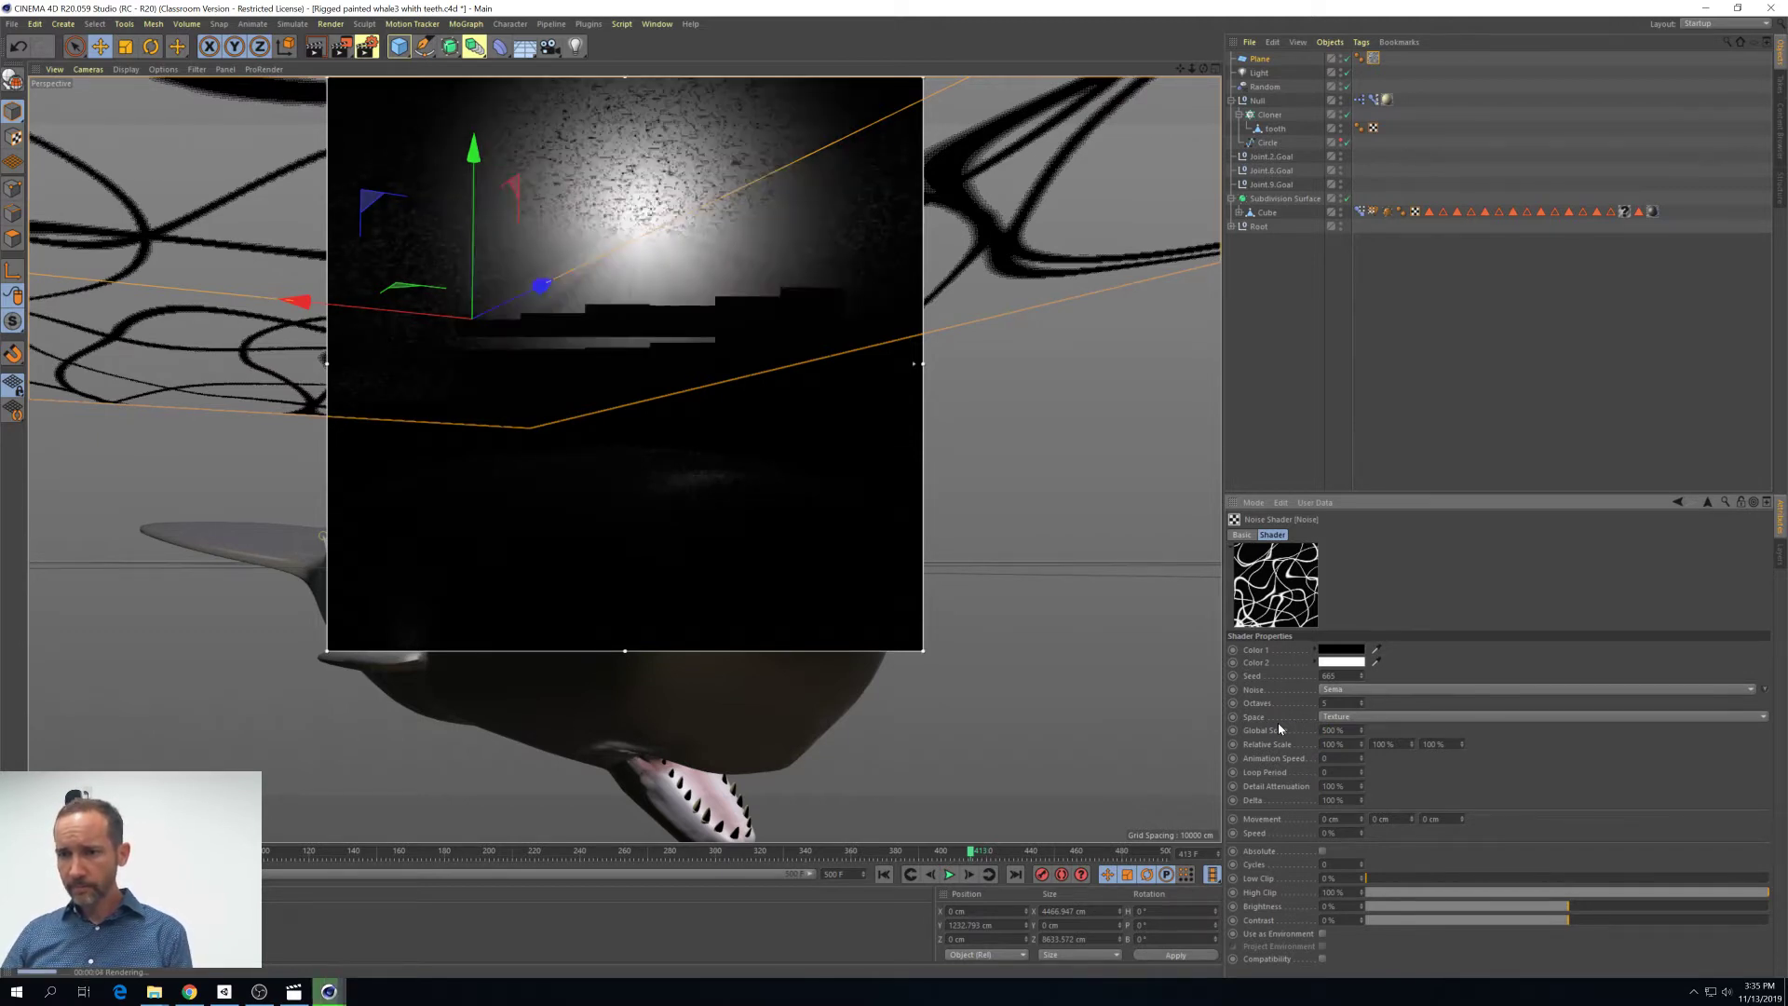
# Set the alpha noise's global scale to 2000%
pyautogui.doubleClick(1341, 730)
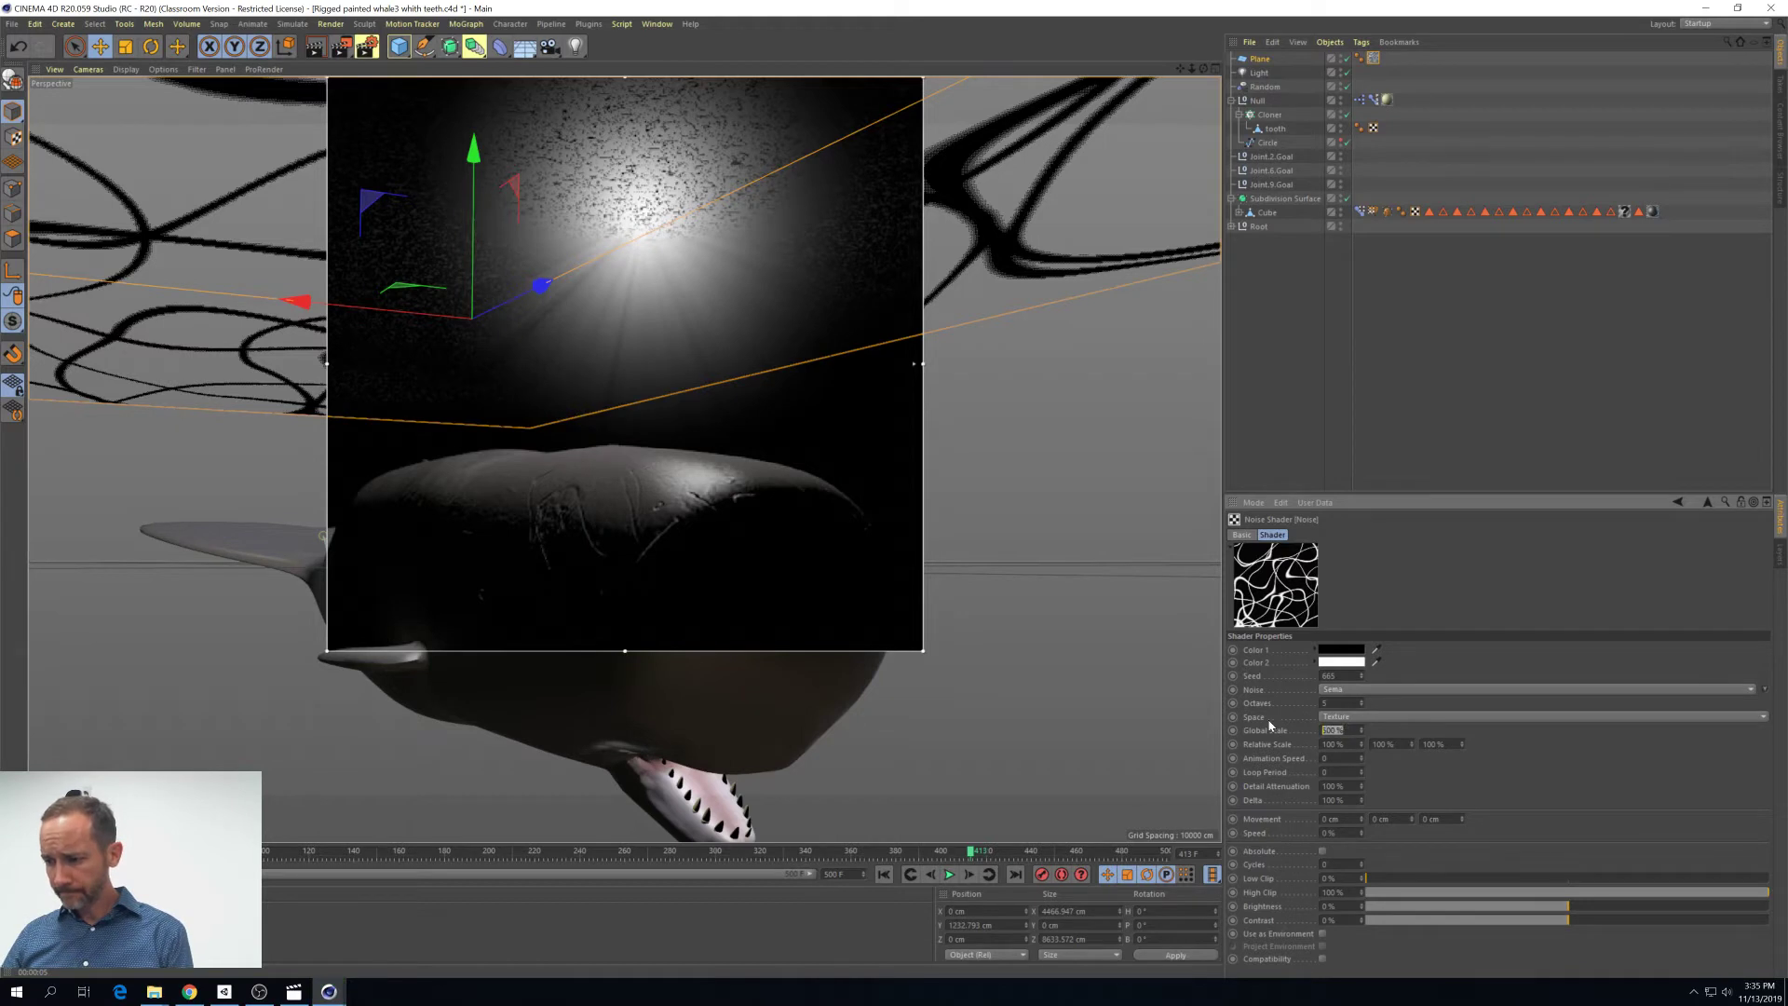
pyautogui.write('4000')
pyautogui.press('Return')
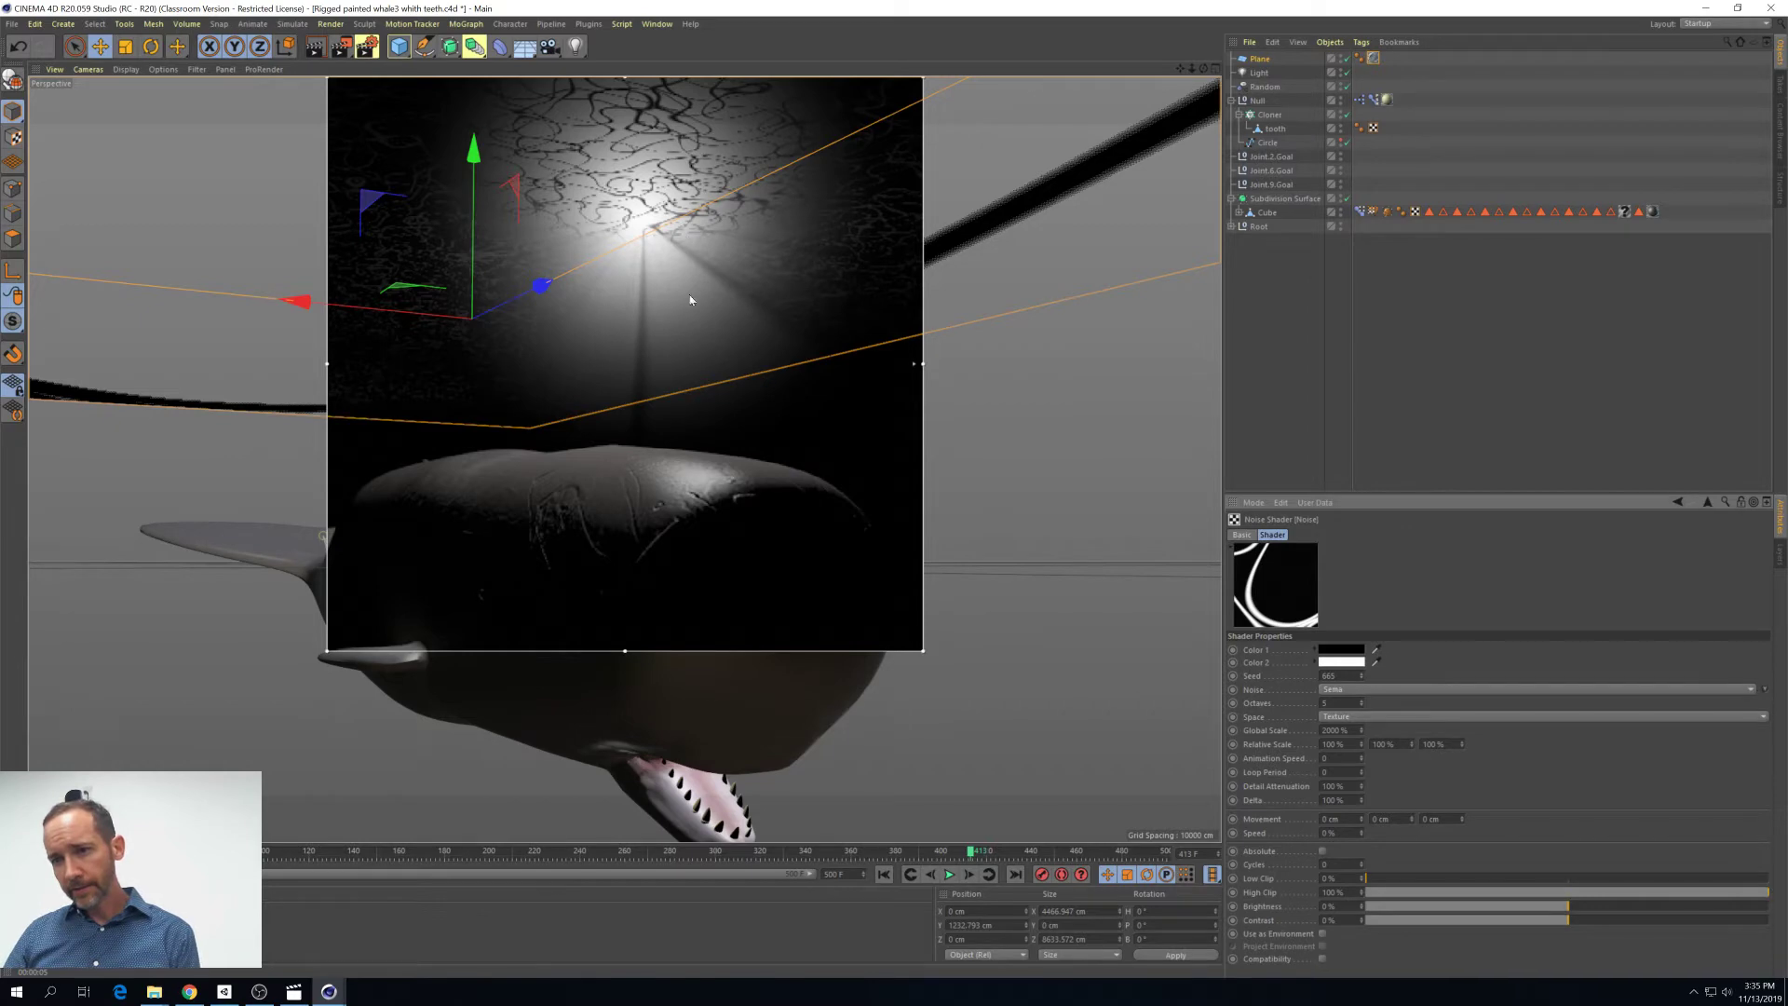
# Raise the omni light higher above the whale
pyautogui.keyDown('alt'); pyautogui.moveTo(690, 300); pyautogui.dragTo(566, 291); pyautogui.keyUp('alt')
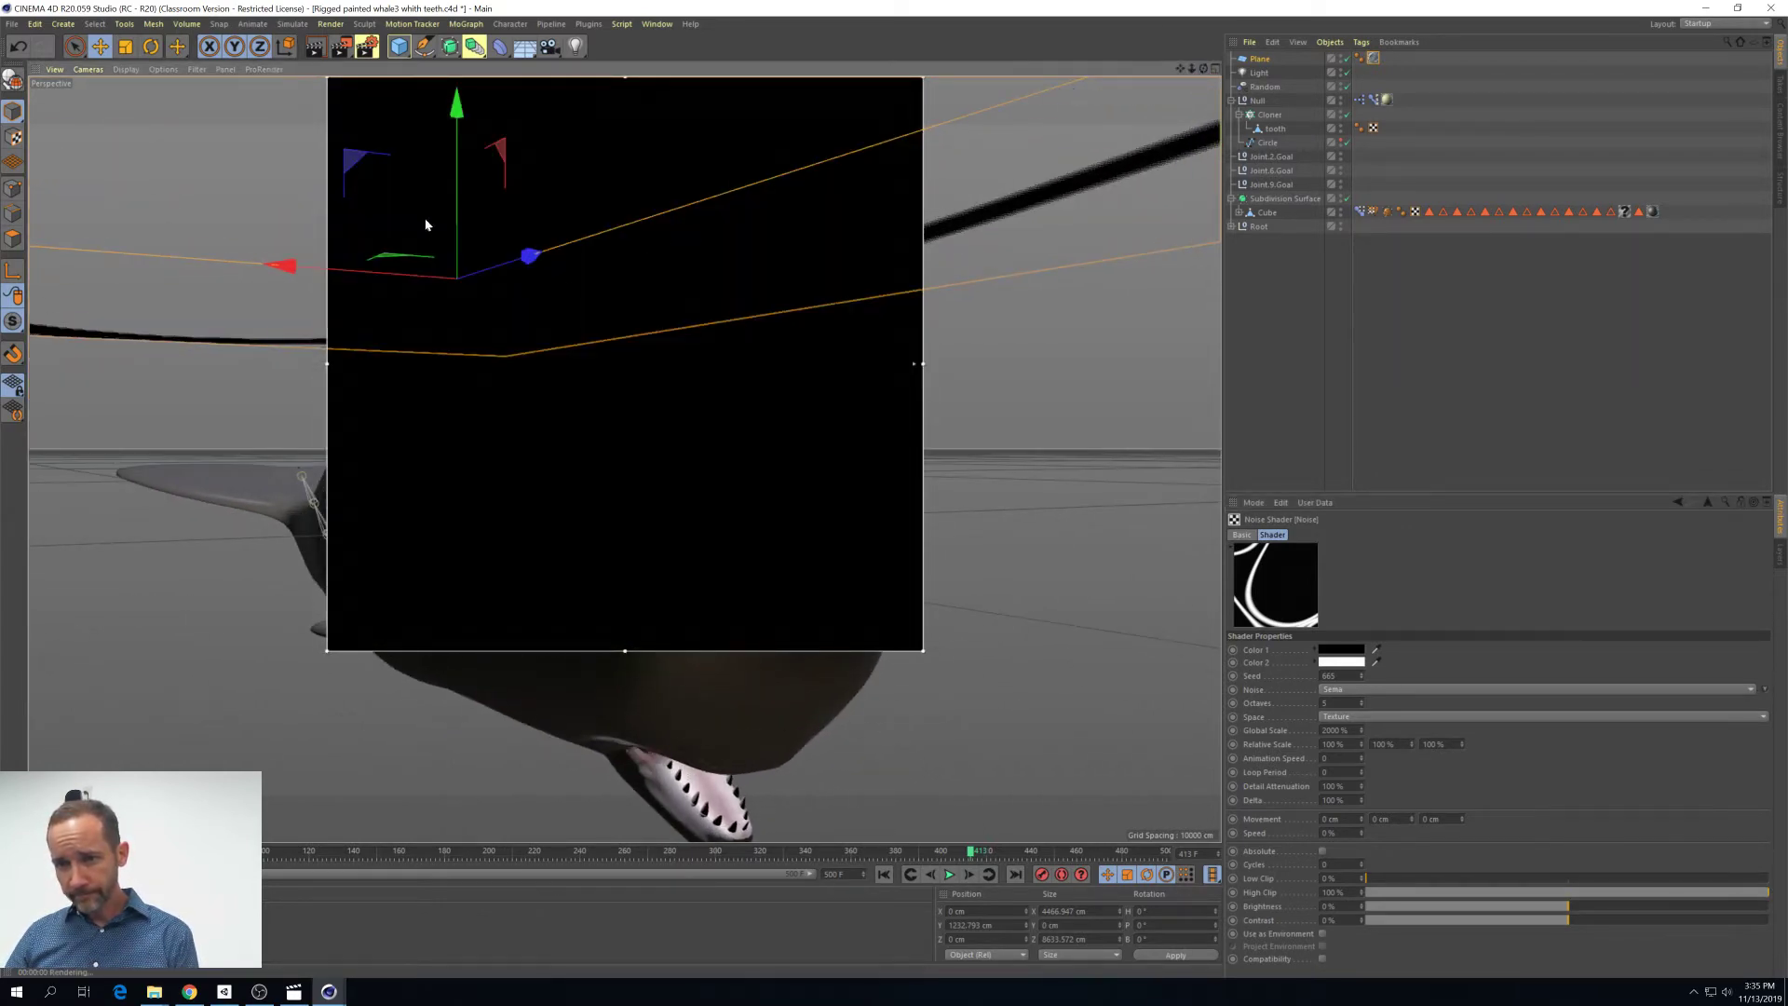
pyautogui.click(643, 197)
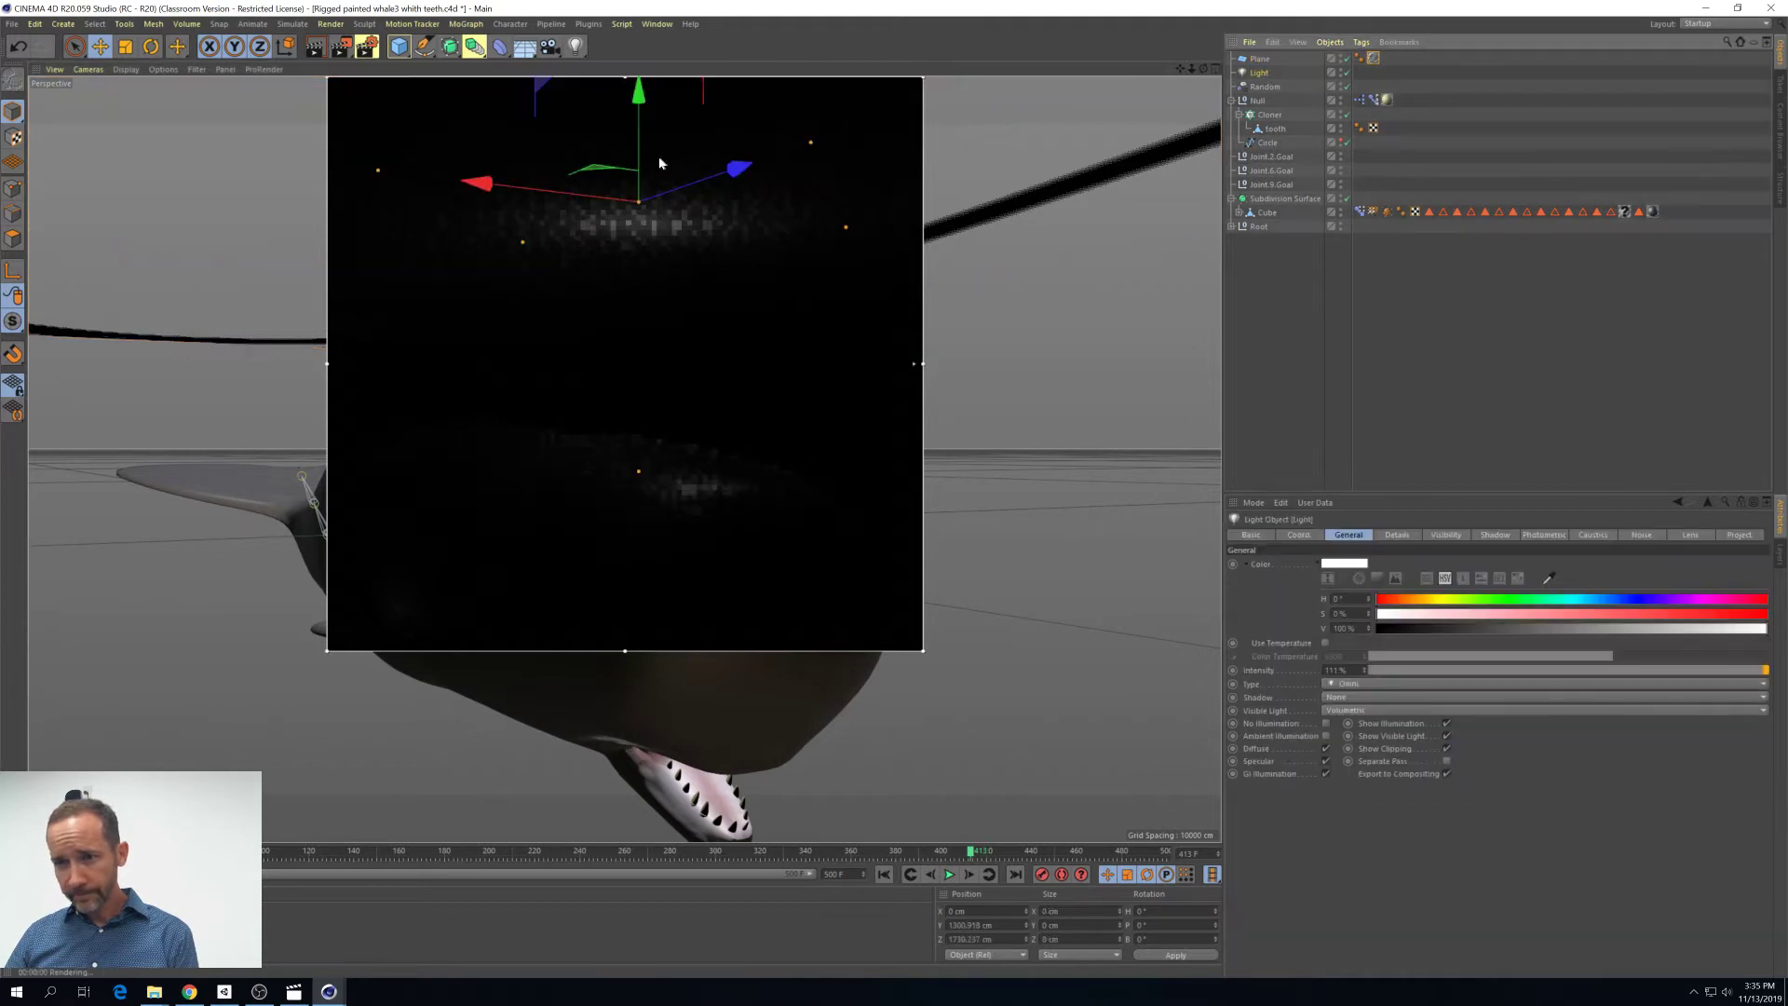
pyautogui.moveTo(640, 156); pyautogui.dragTo(635, 99)
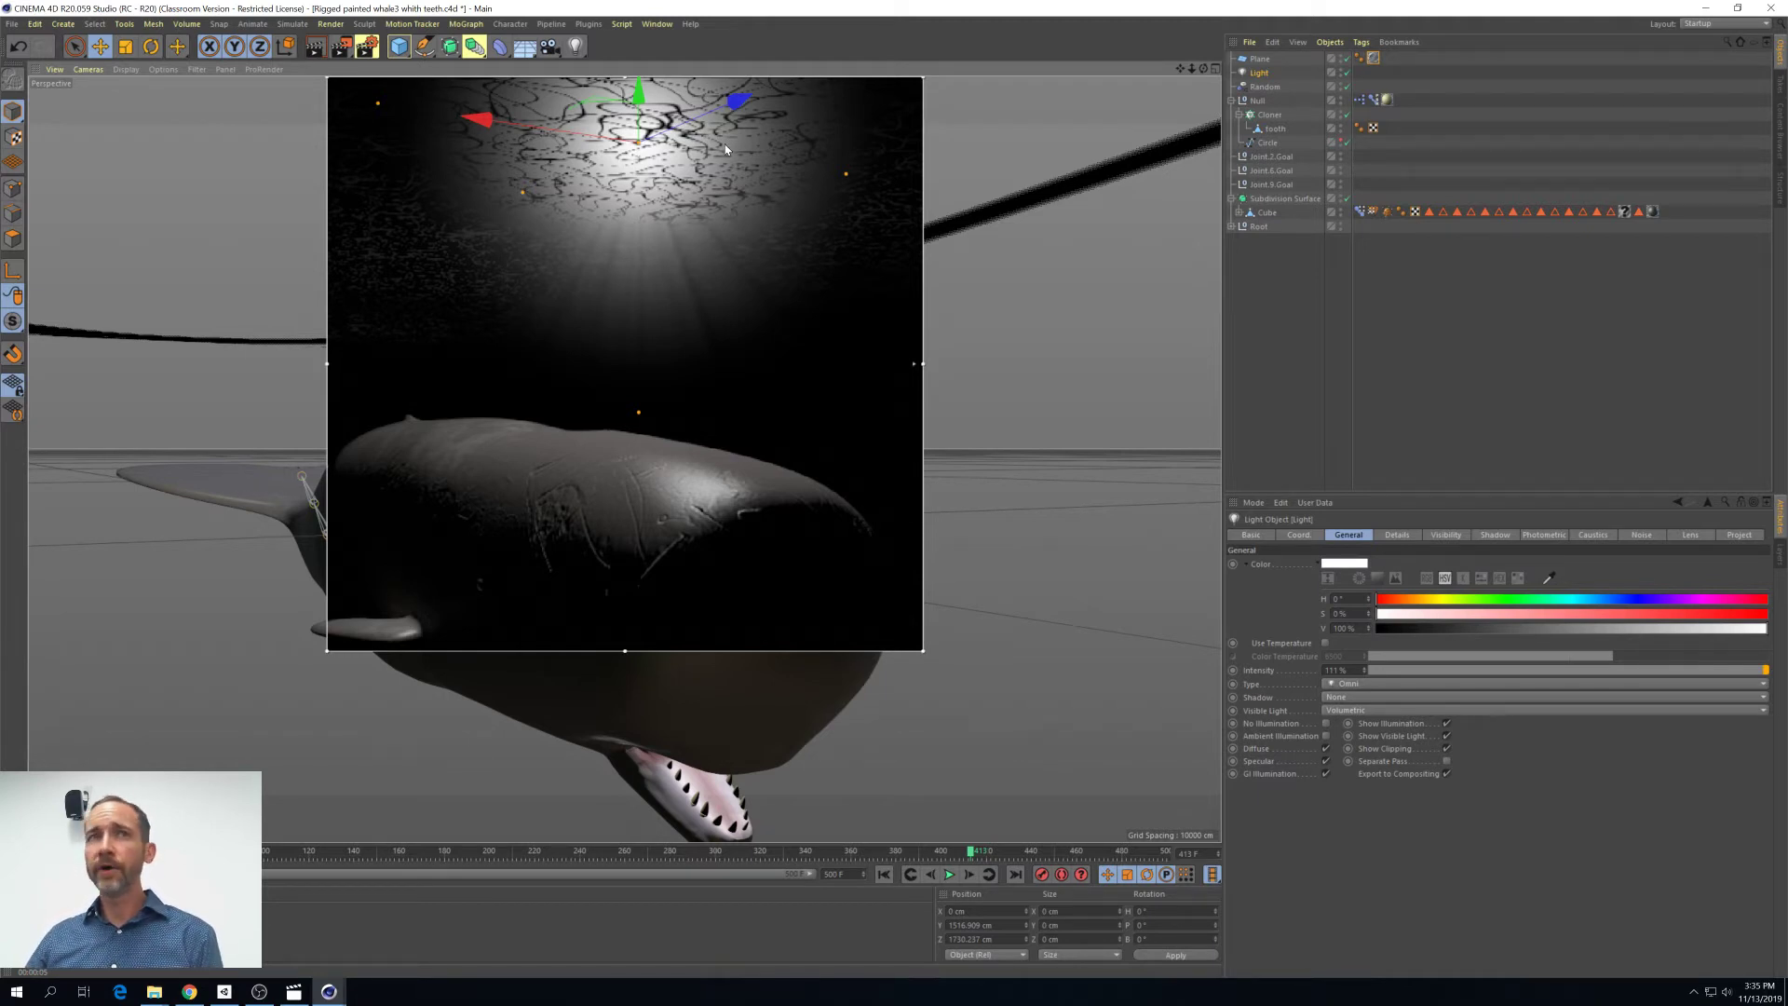
# Delete the omni light from the scene
pyautogui.click(1264, 72)
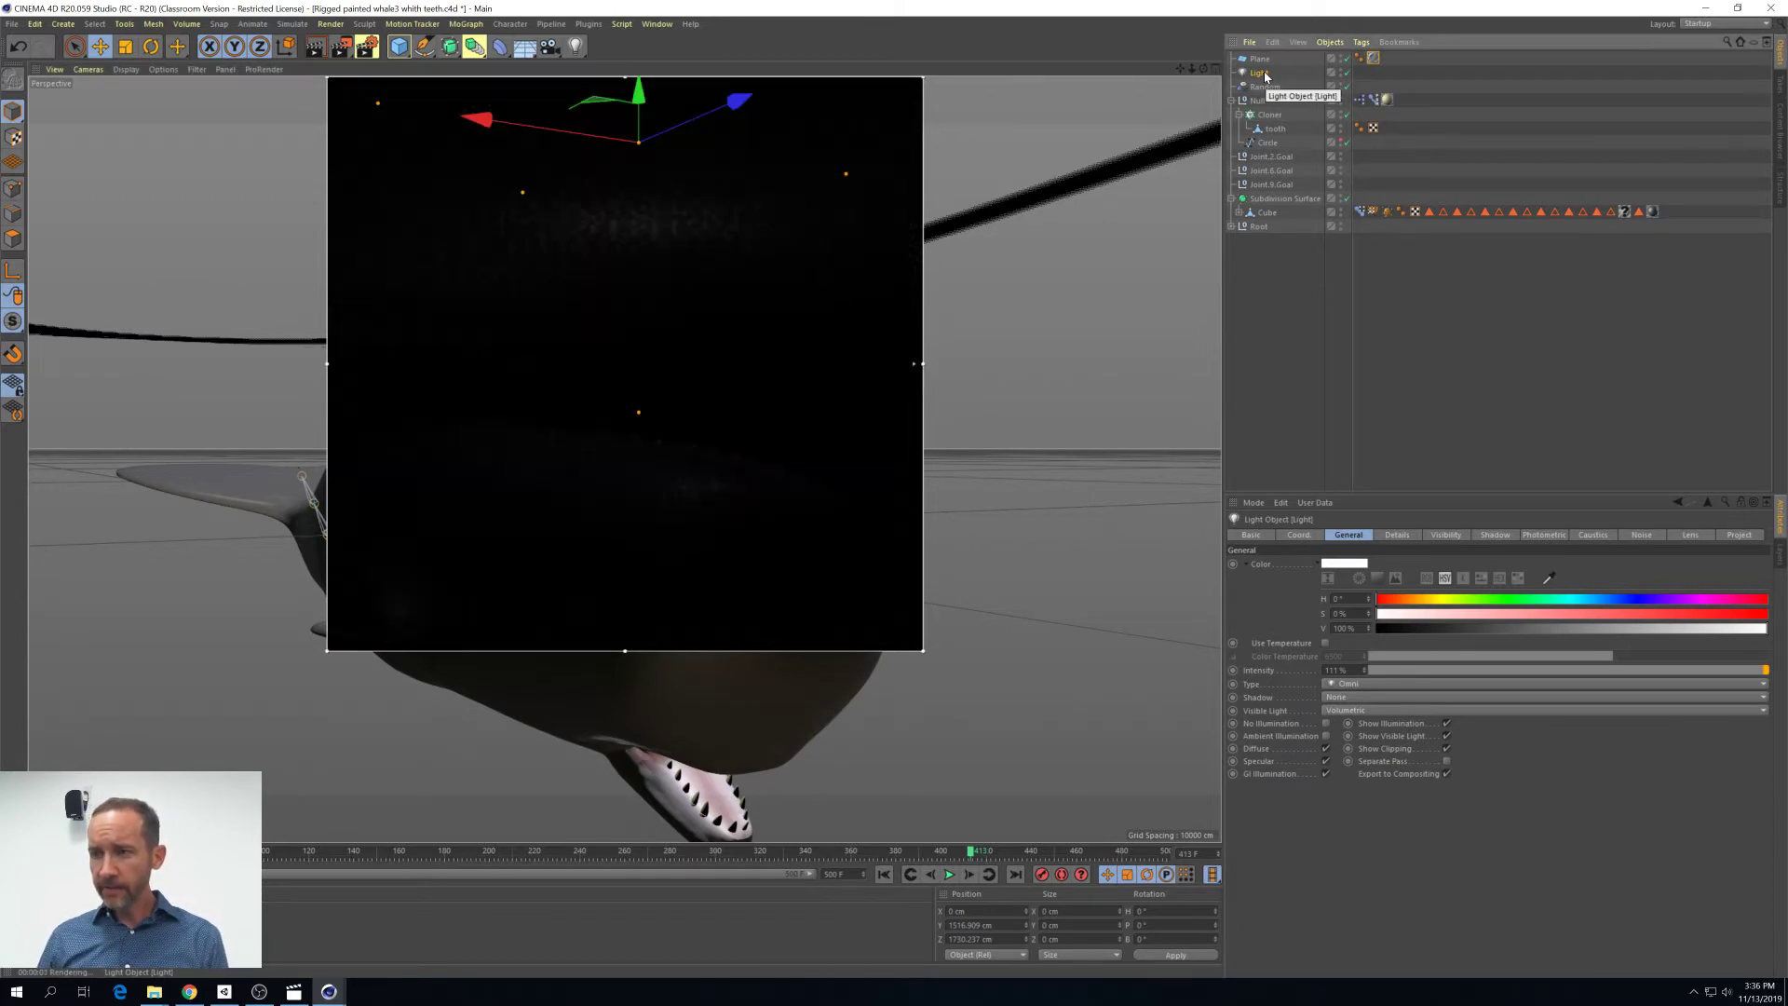
pyautogui.press('Delete')
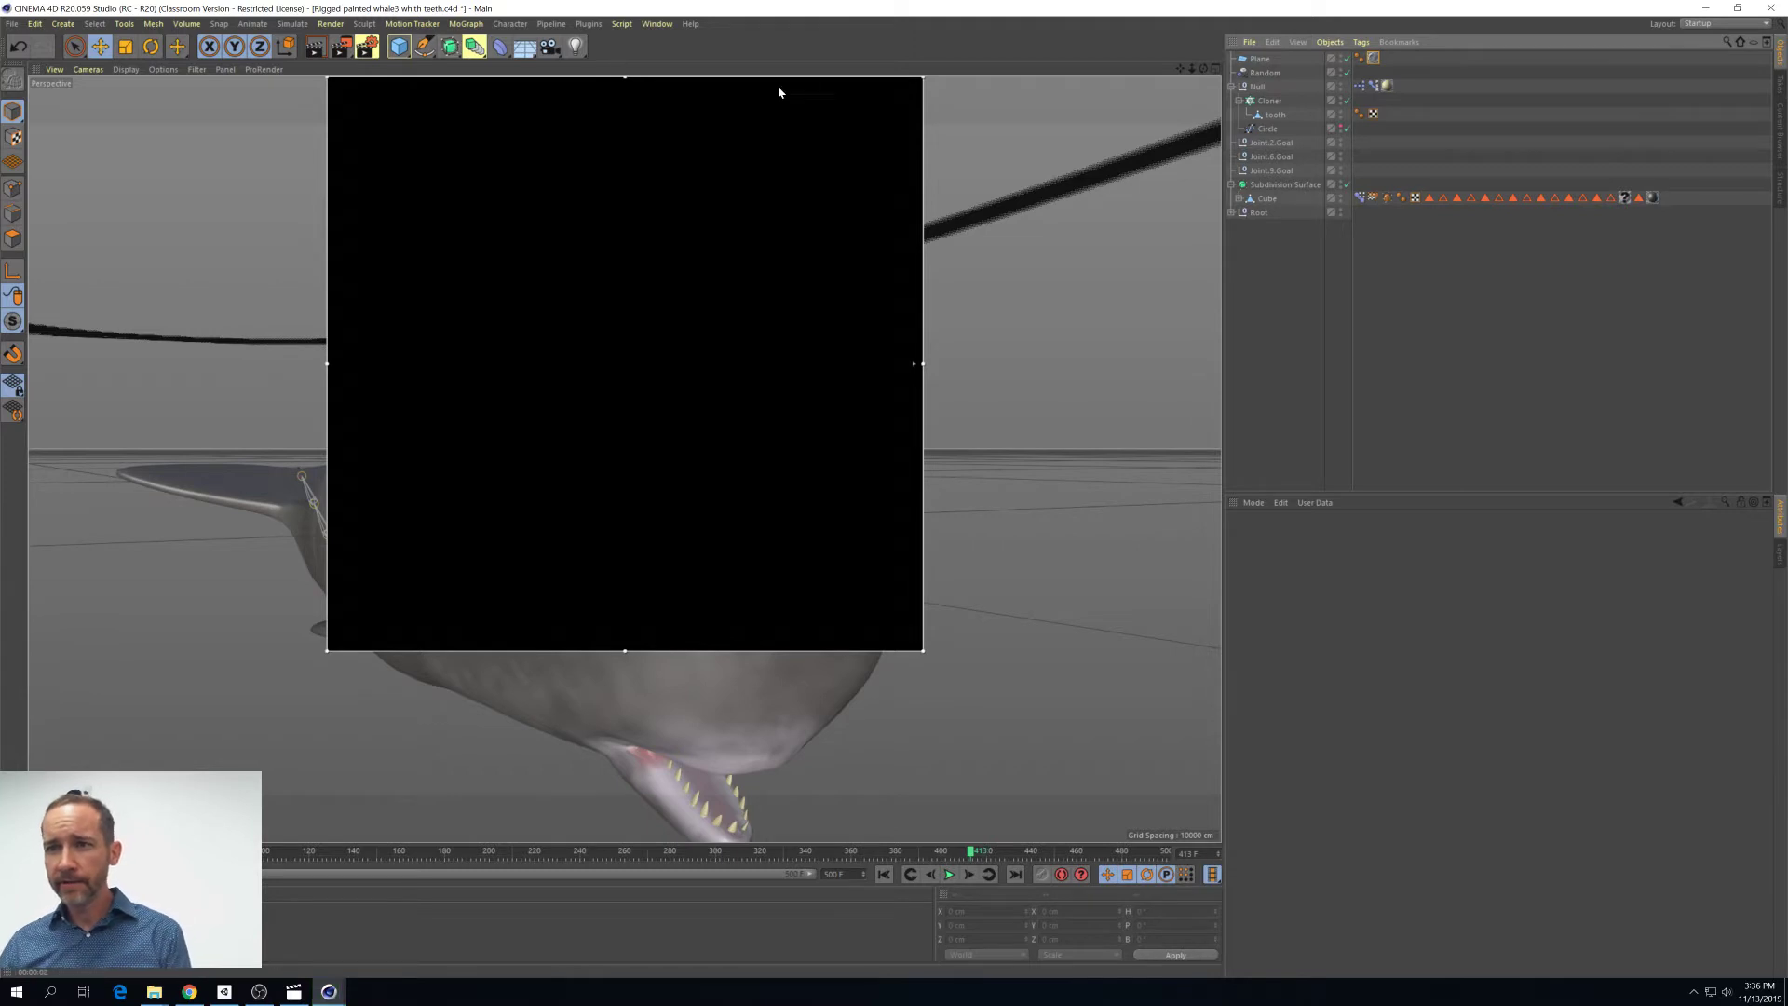
pyautogui.click(574, 47)
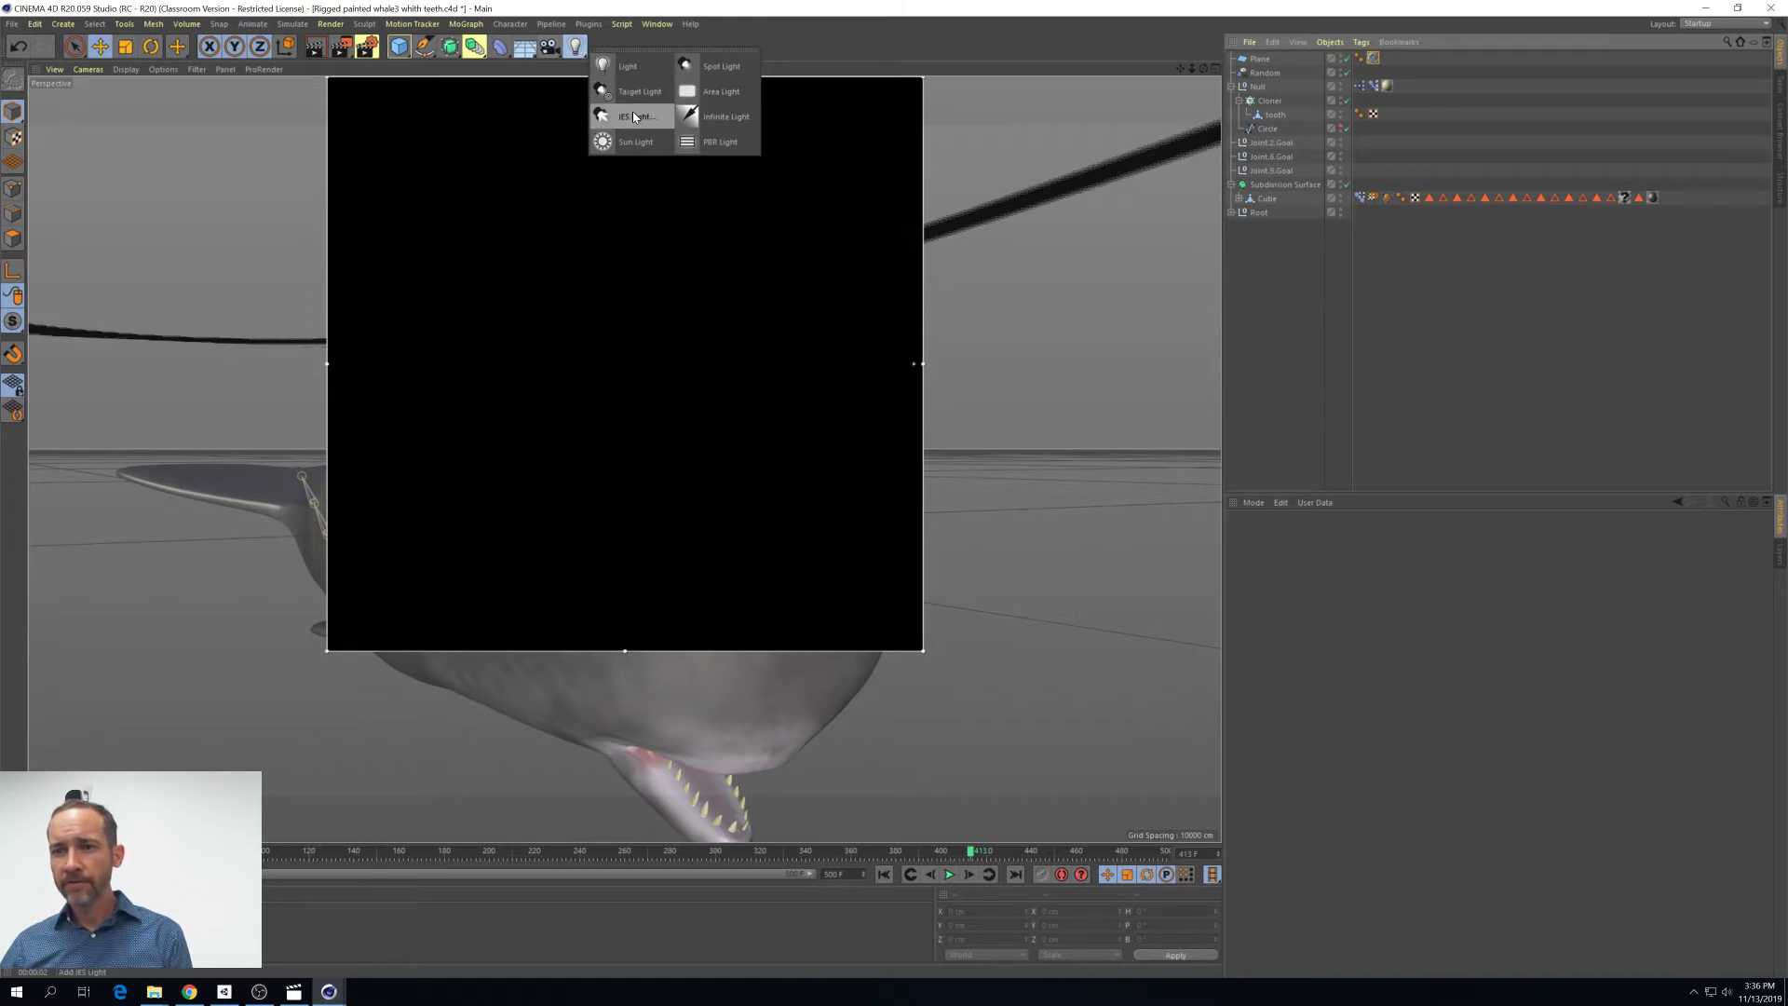
pyautogui.click(691, 69)
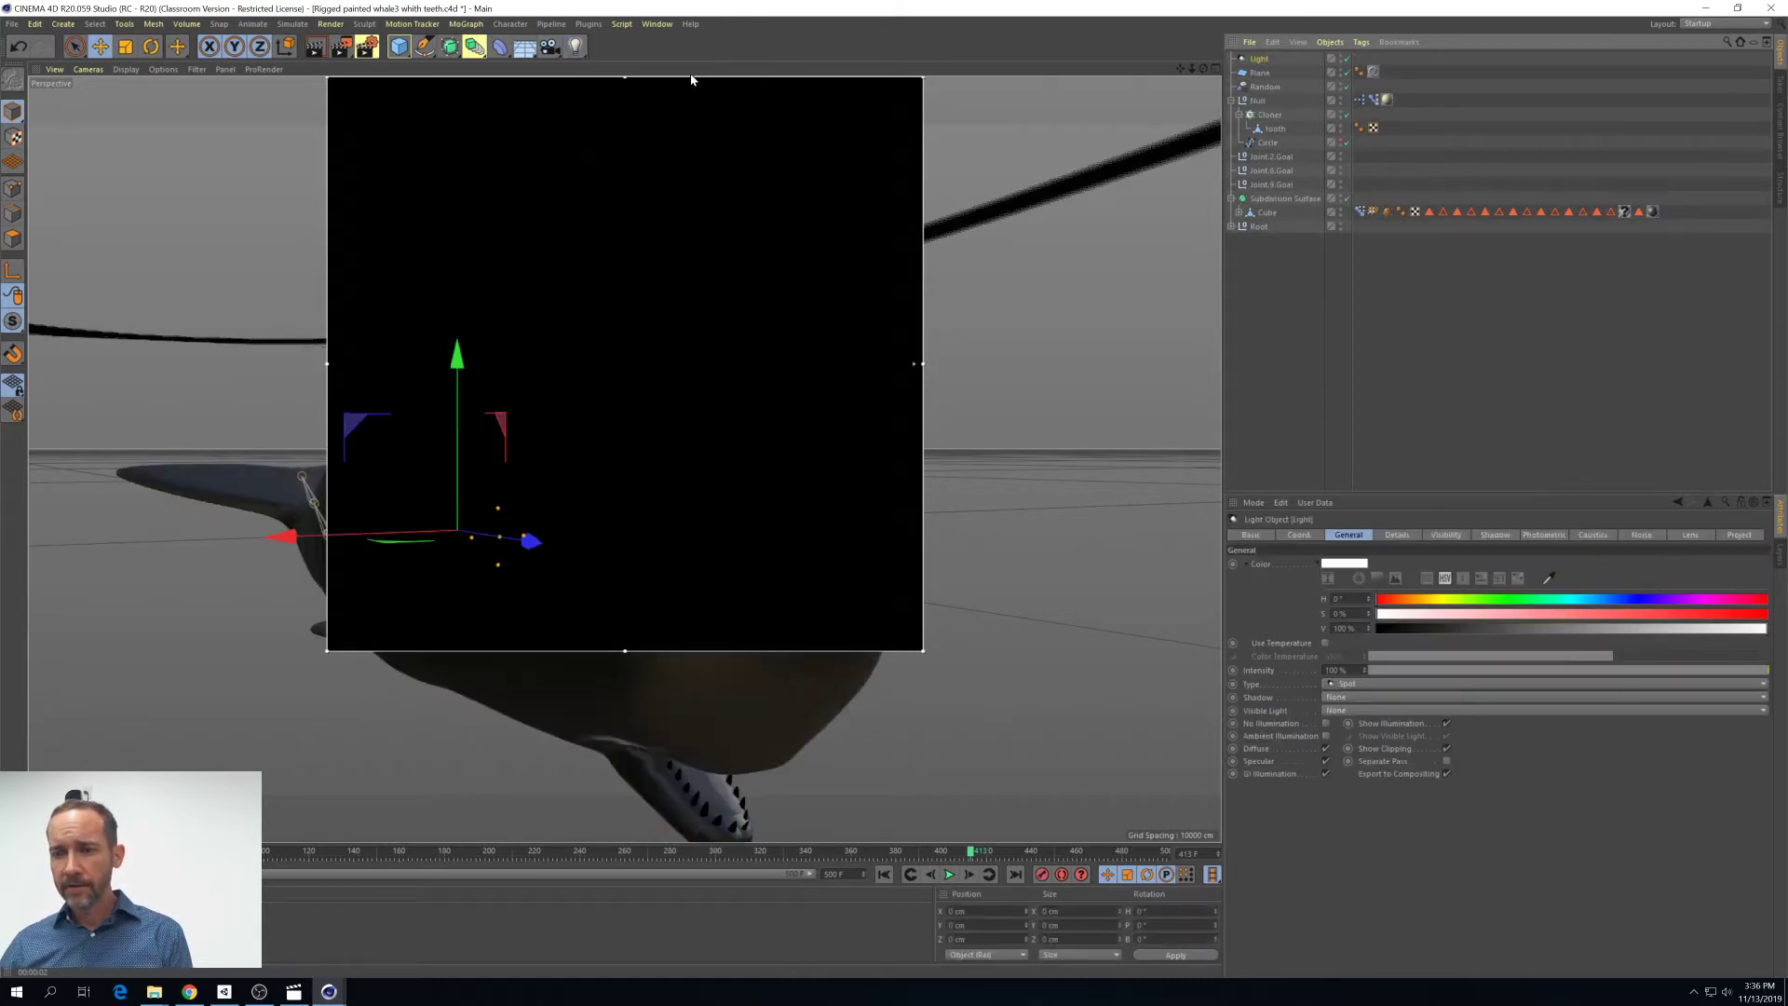
pyautogui.moveTo(460, 407); pyautogui.dragTo(466, 212)
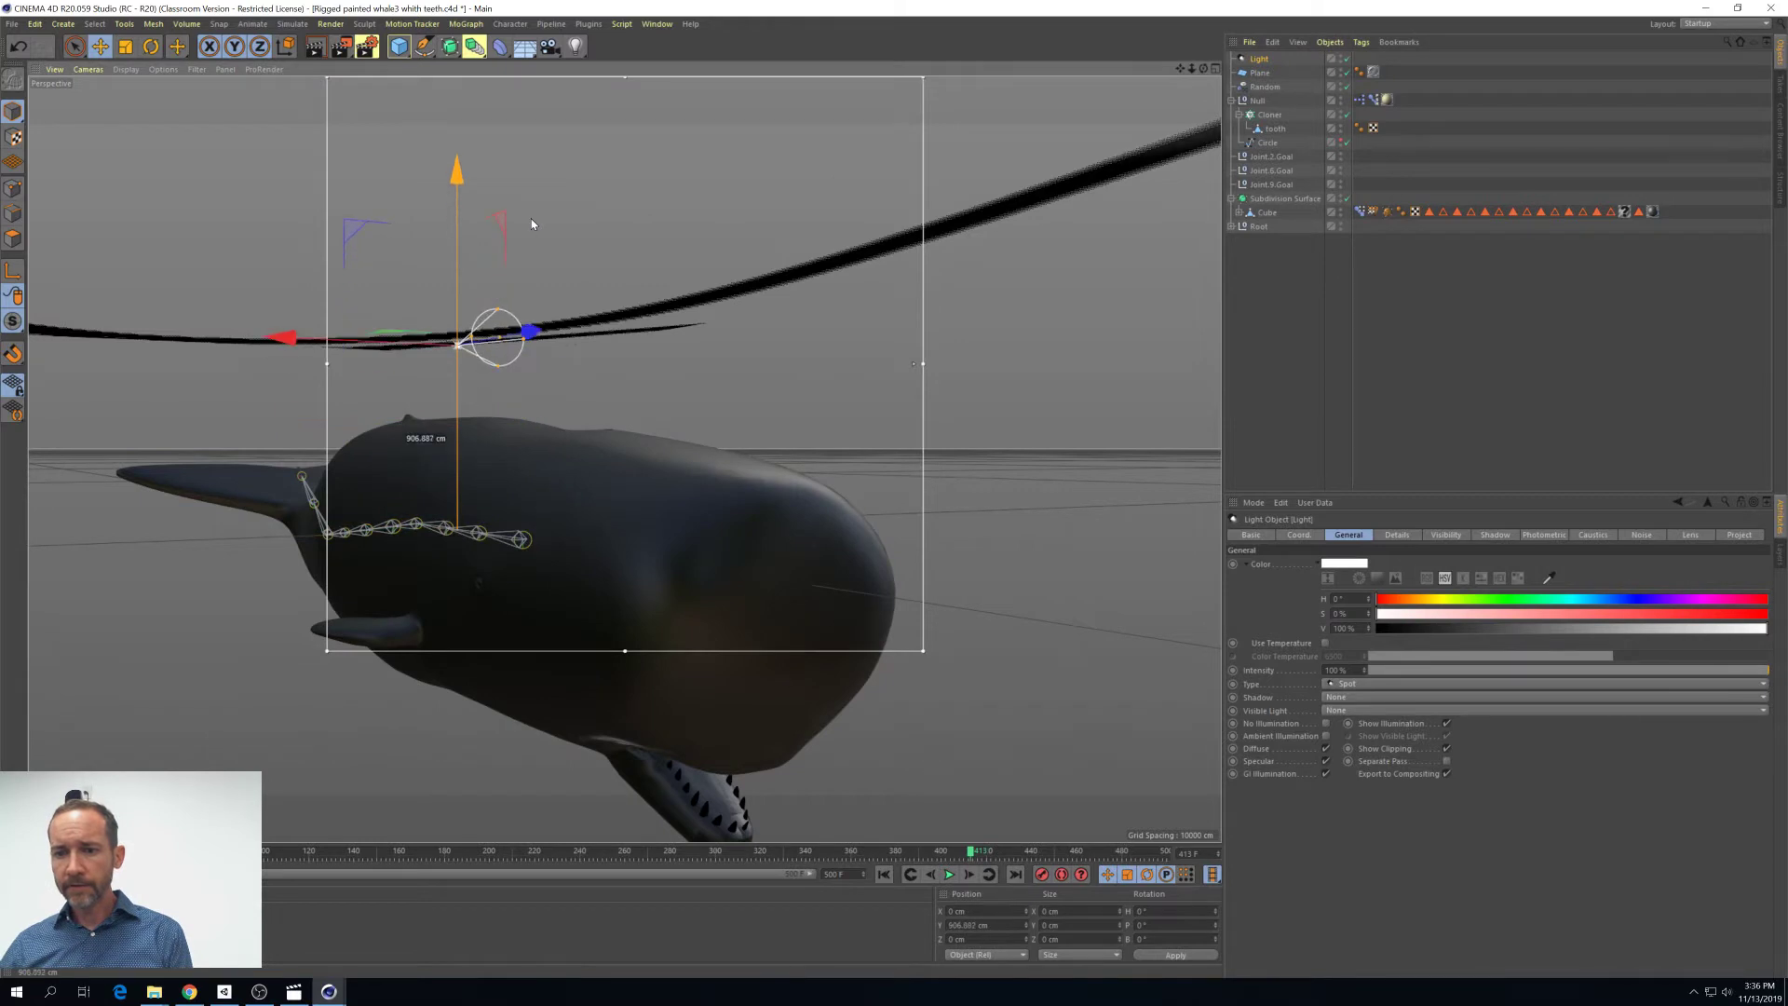
pyautogui.hotkey('ctrl', 'z')
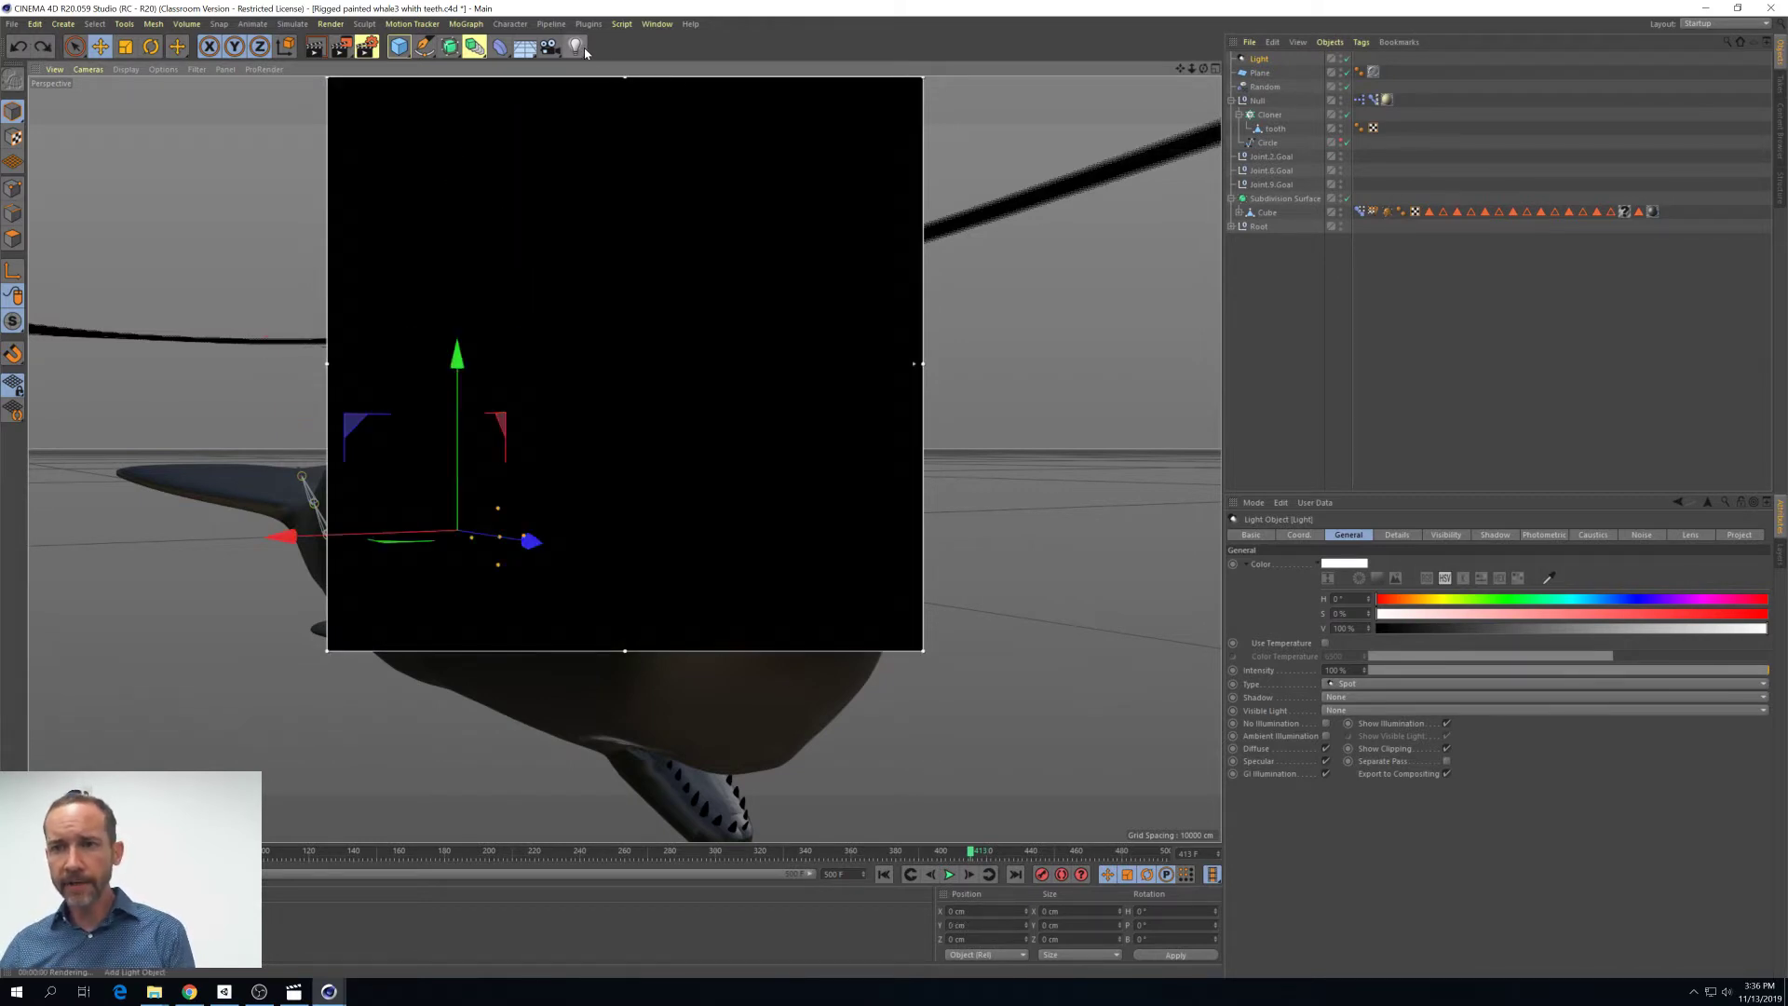
pyautogui.press('Delete')
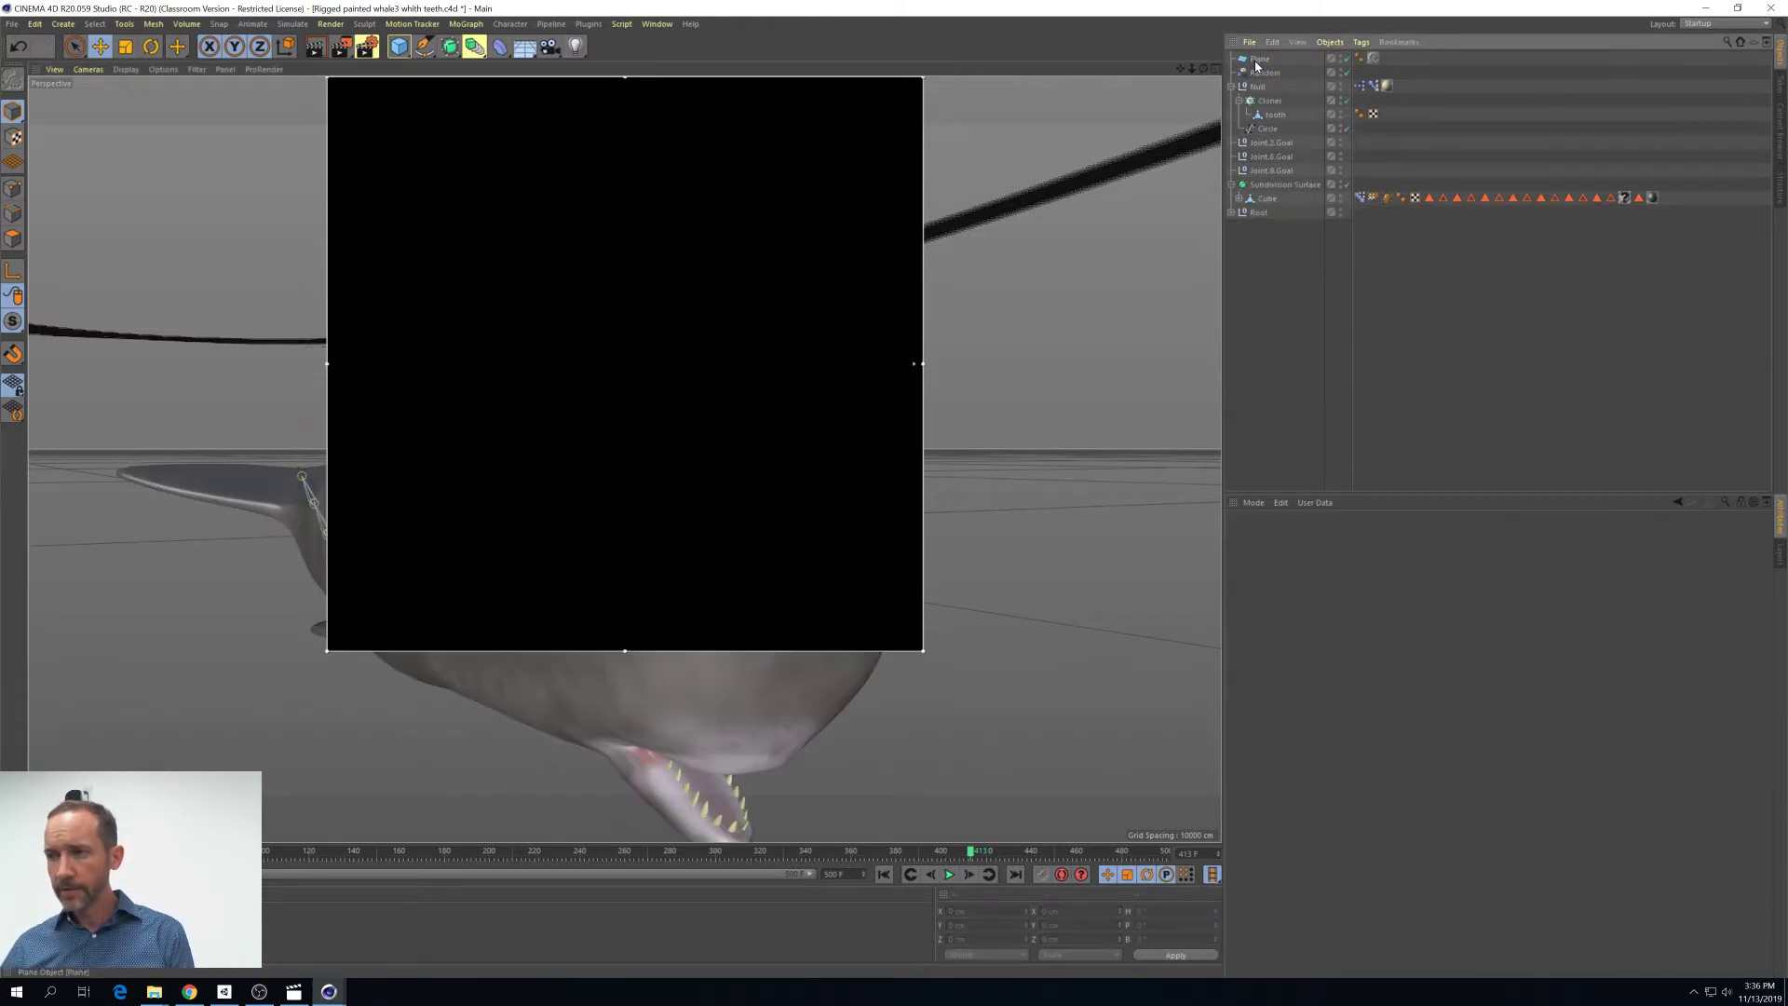
# Add a Target Light to the scene and move it up and away from the origin
pyautogui.click(550, 47)
pyautogui.click(575, 47)
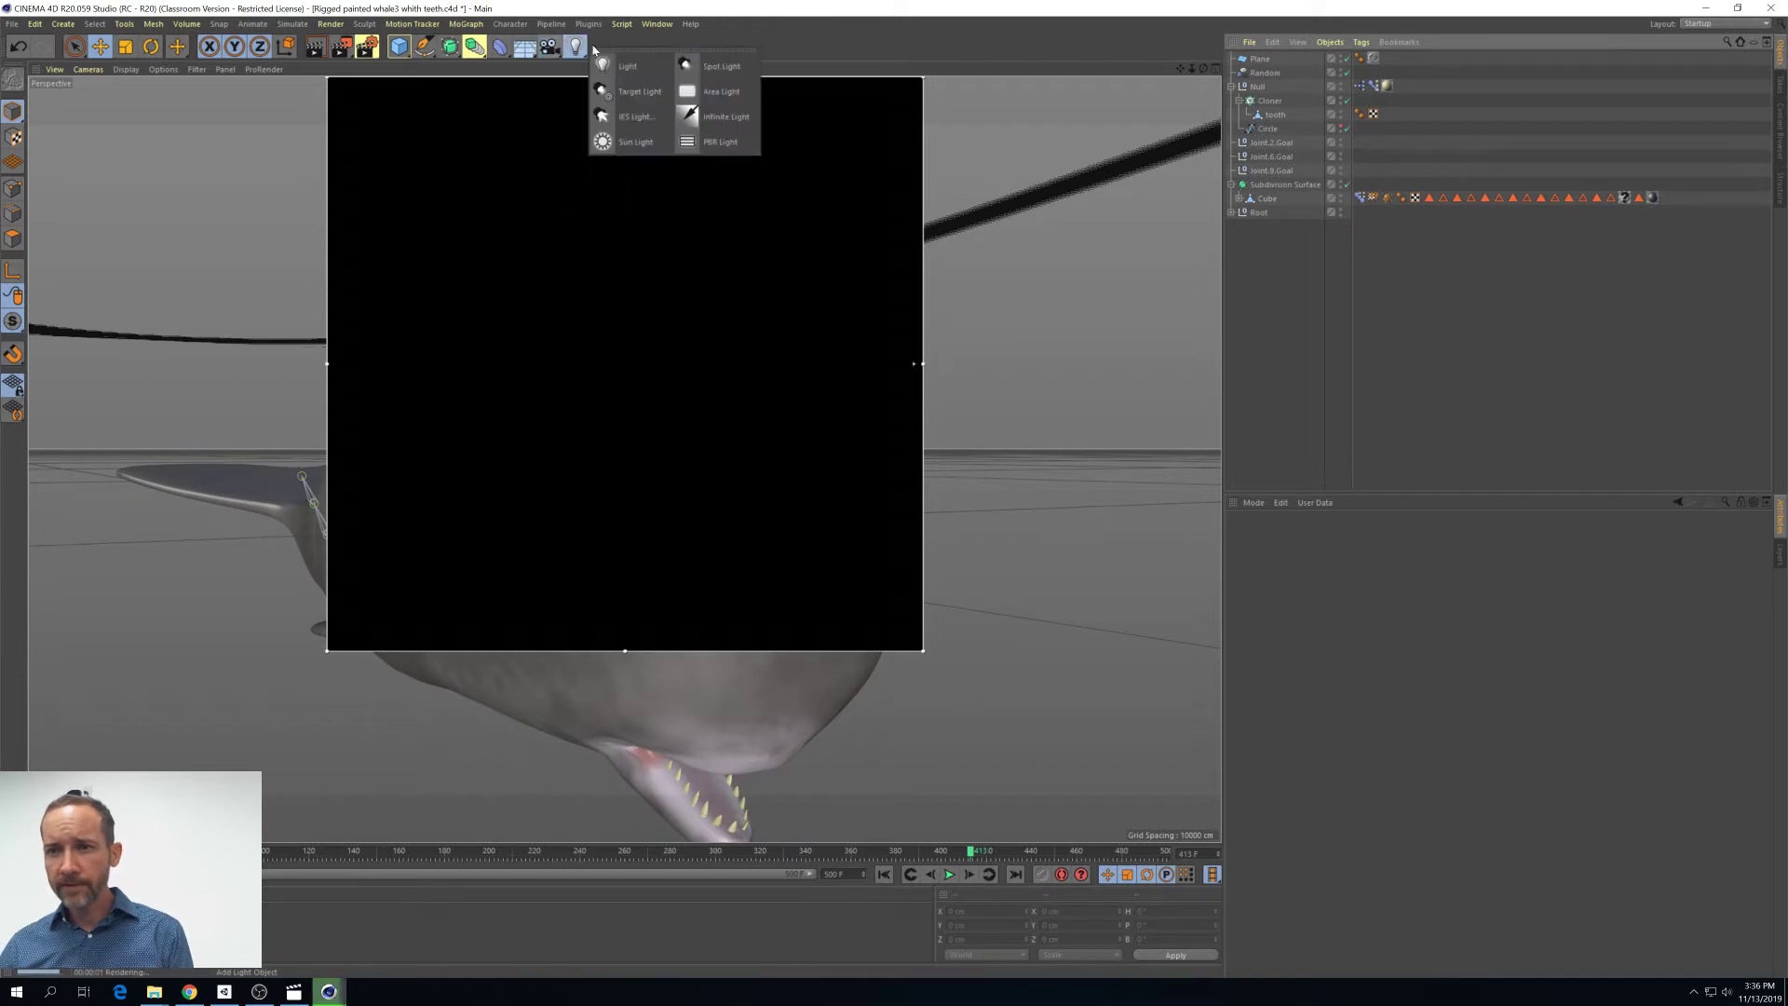
pyautogui.click(620, 91)
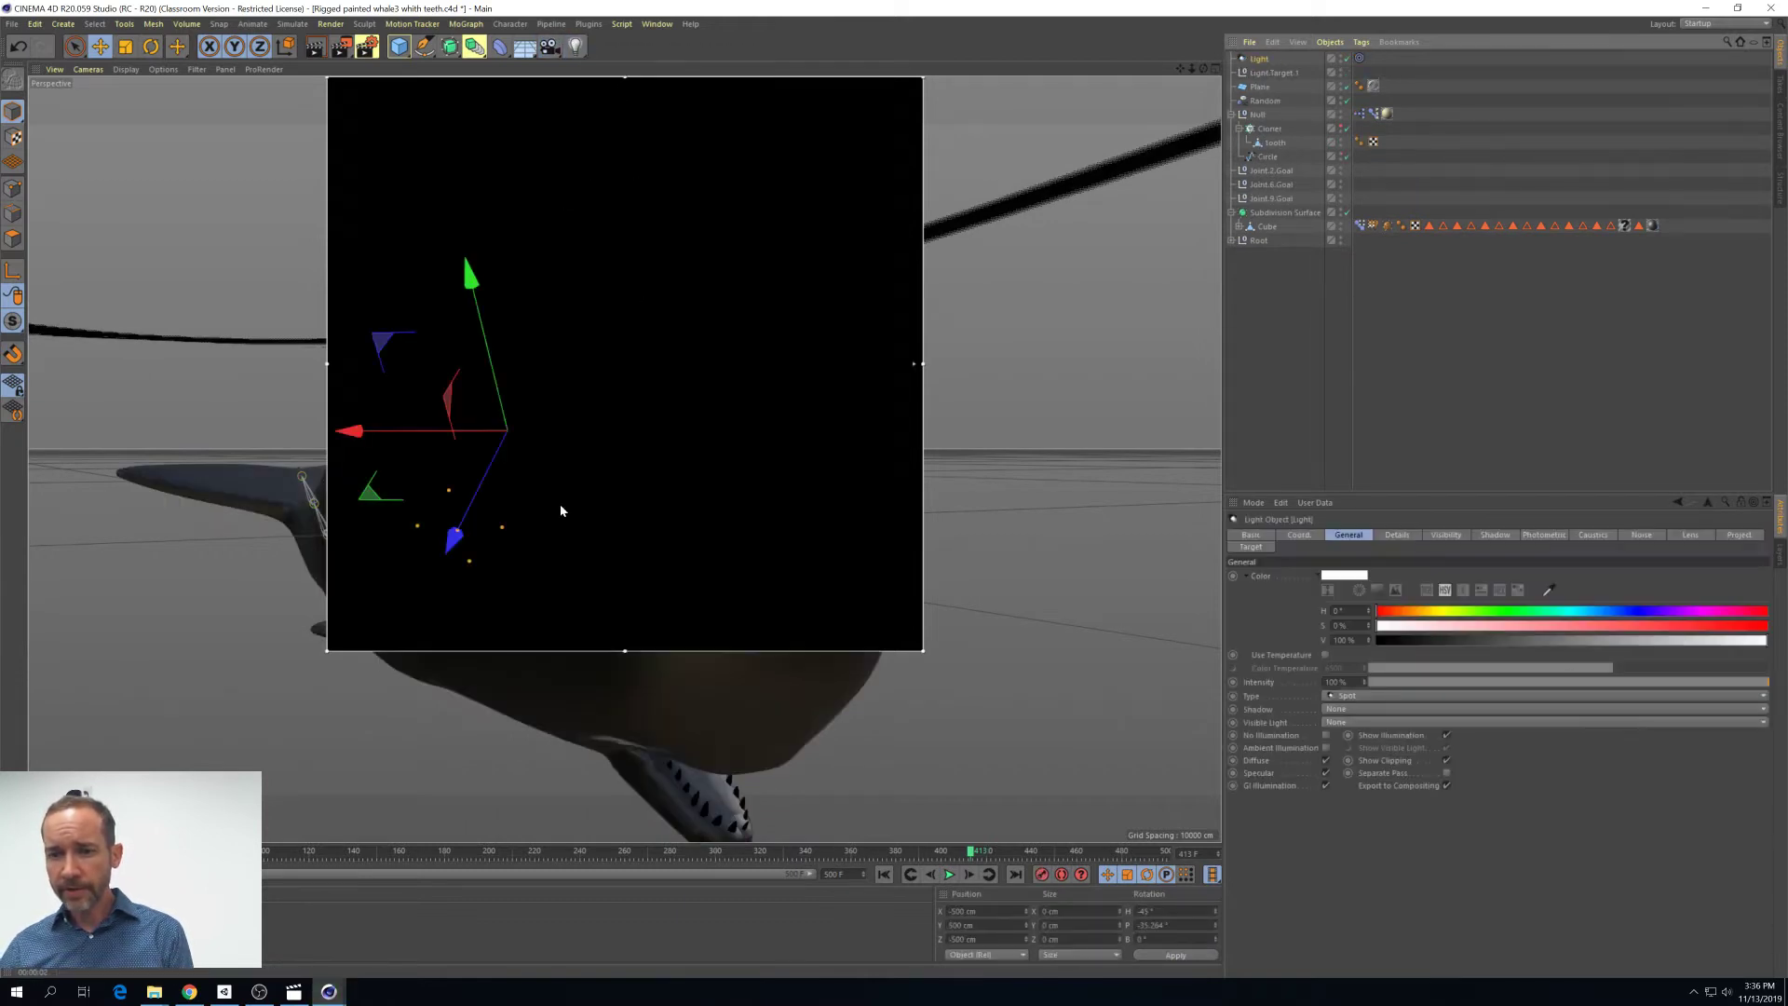
pyautogui.moveTo(471, 512); pyautogui.dragTo(574, 305)
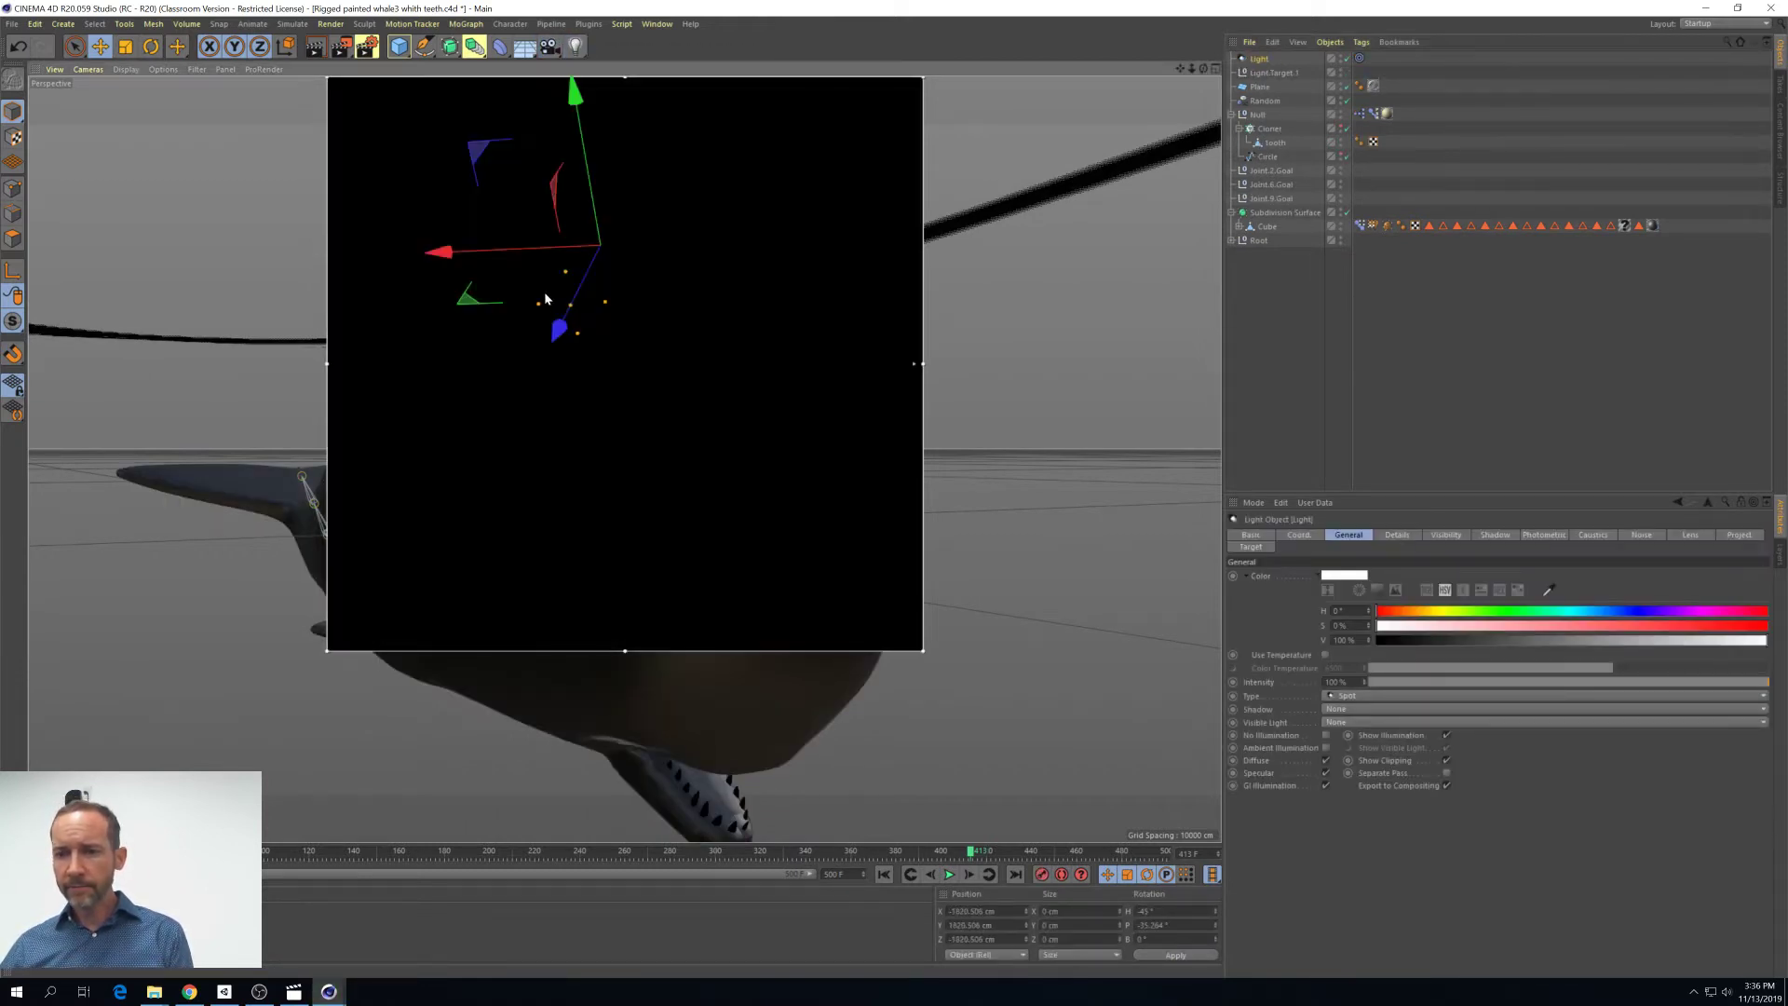
# Centre the target light over the whale's body in the orthographic views and raise it high above the plane
pyautogui.click(1215, 70)
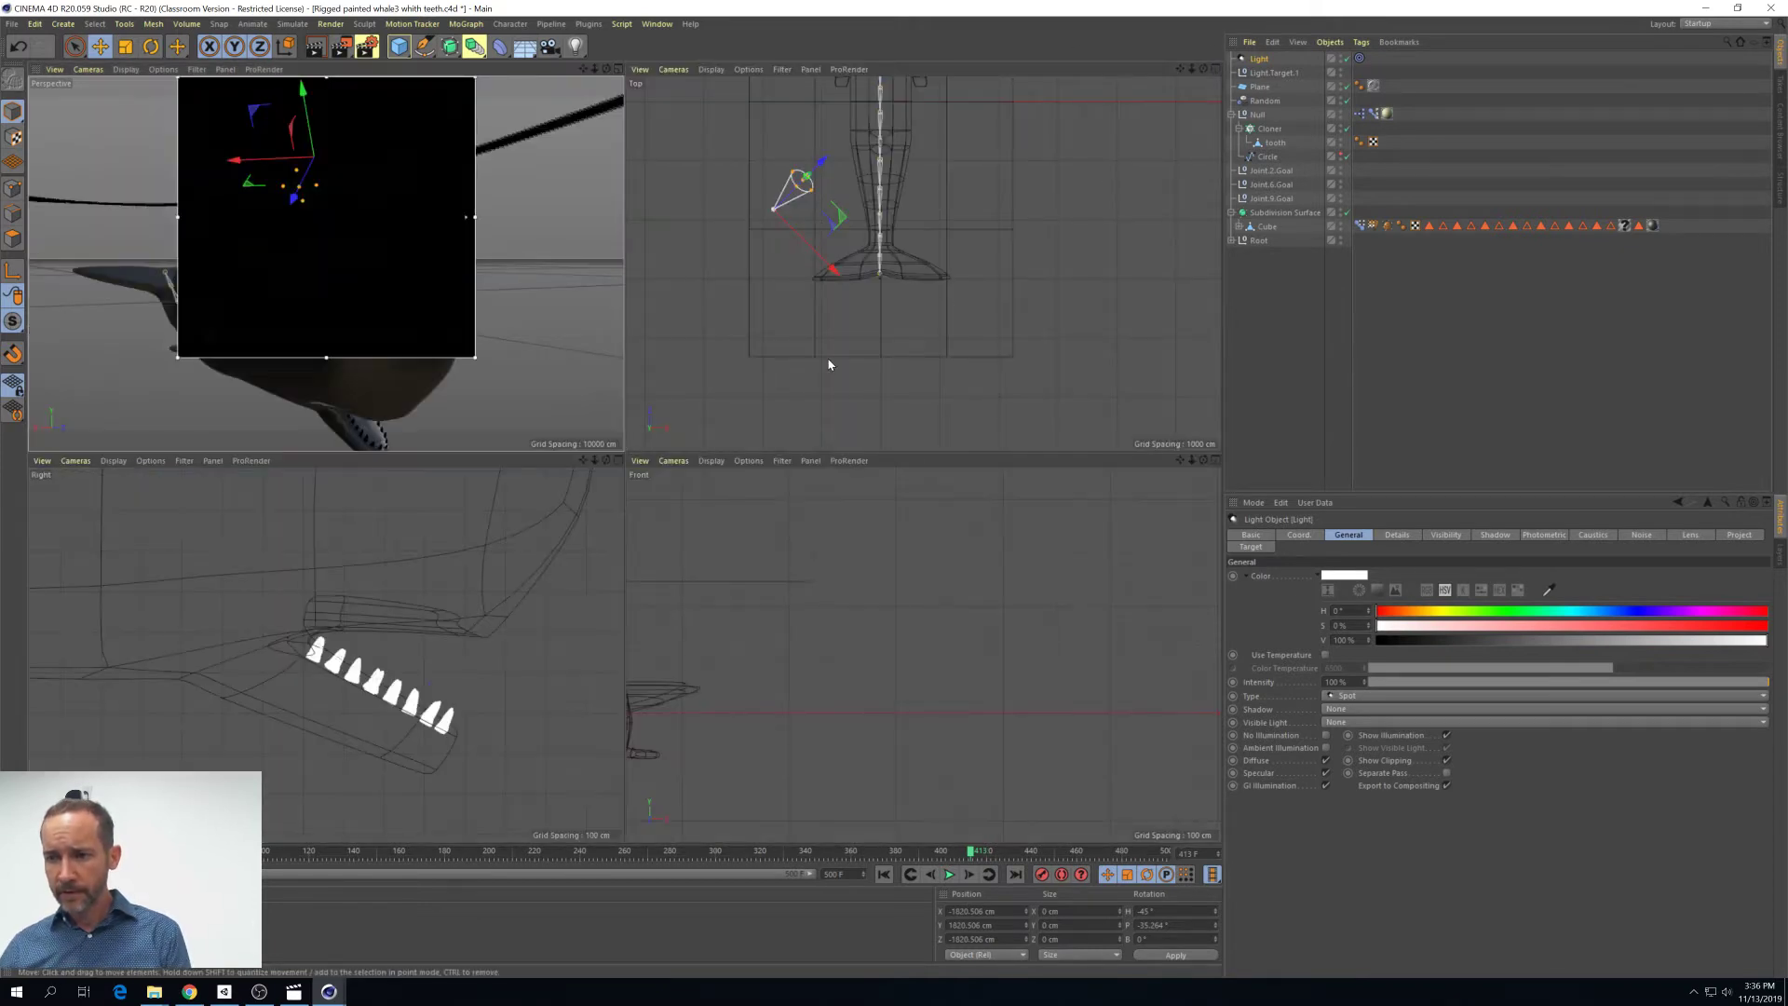
pyautogui.moveTo(827, 202); pyautogui.dragTo(741, 394)
pyautogui.scroll(-6, 372, 633)
pyautogui.moveTo(382, 629); pyautogui.dragTo(416, 543)
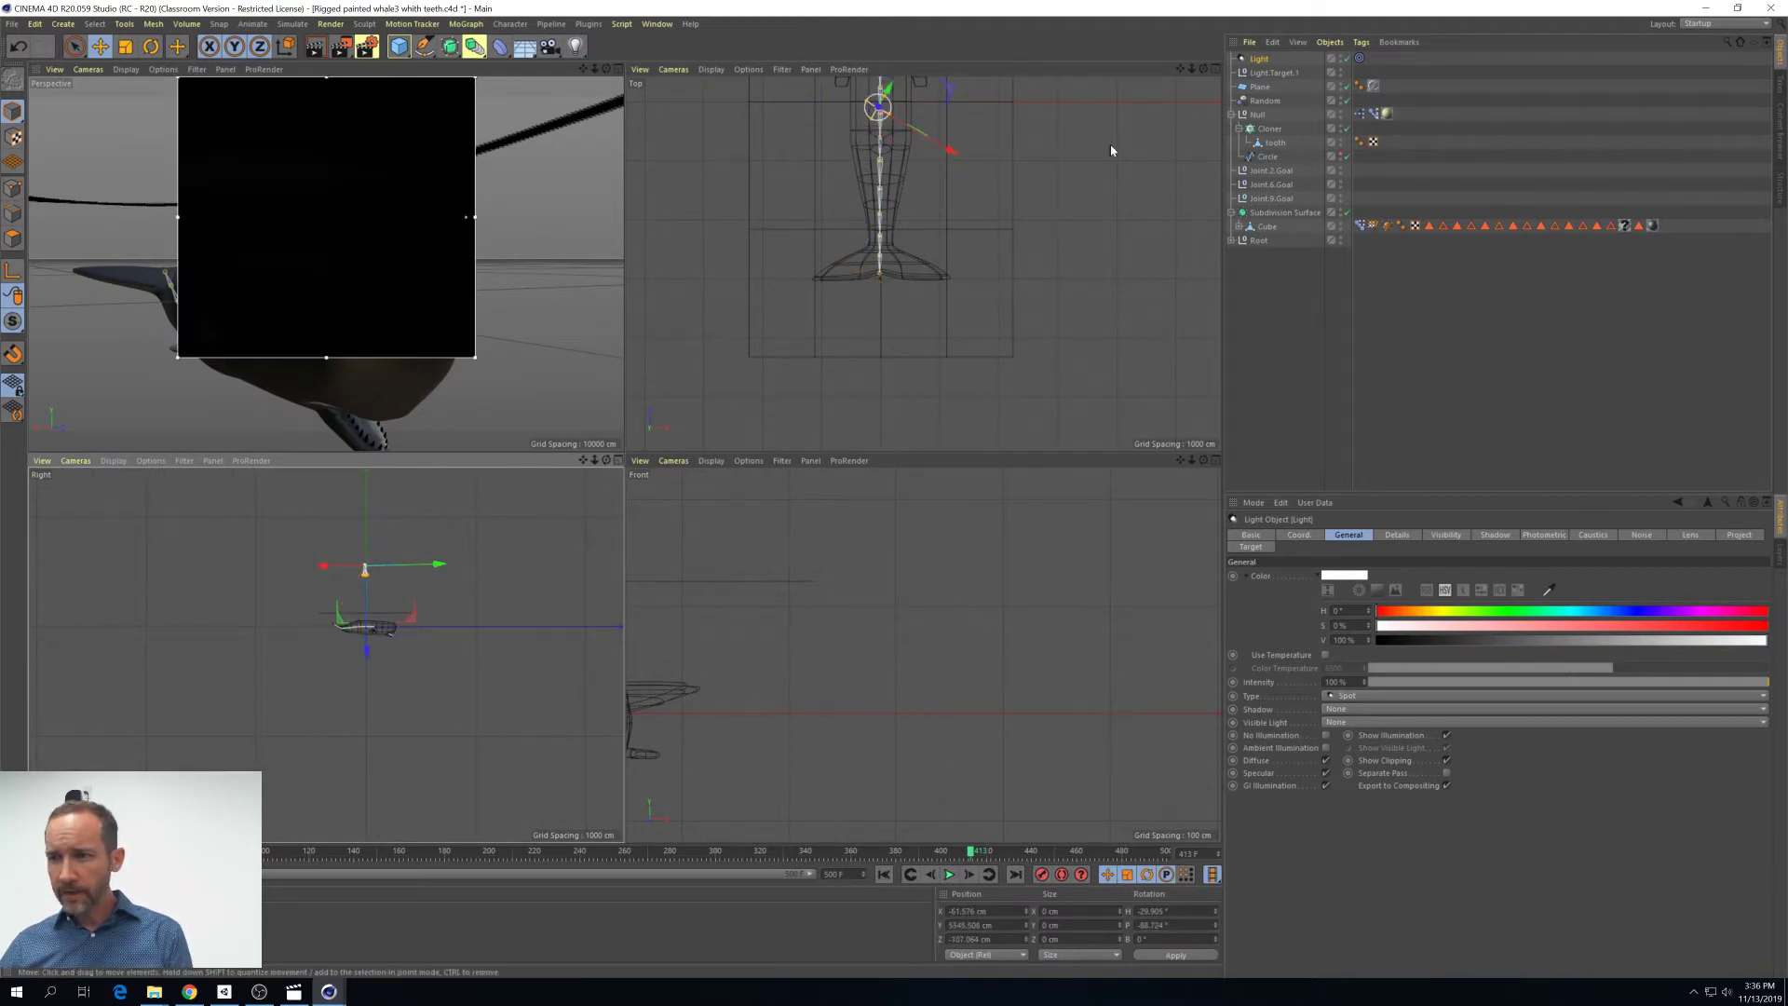
# Move the light's target null forward along the whale's length toward its head
pyautogui.click(1292, 77)
pyautogui.moveTo(455, 626); pyautogui.dragTo(444, 624)
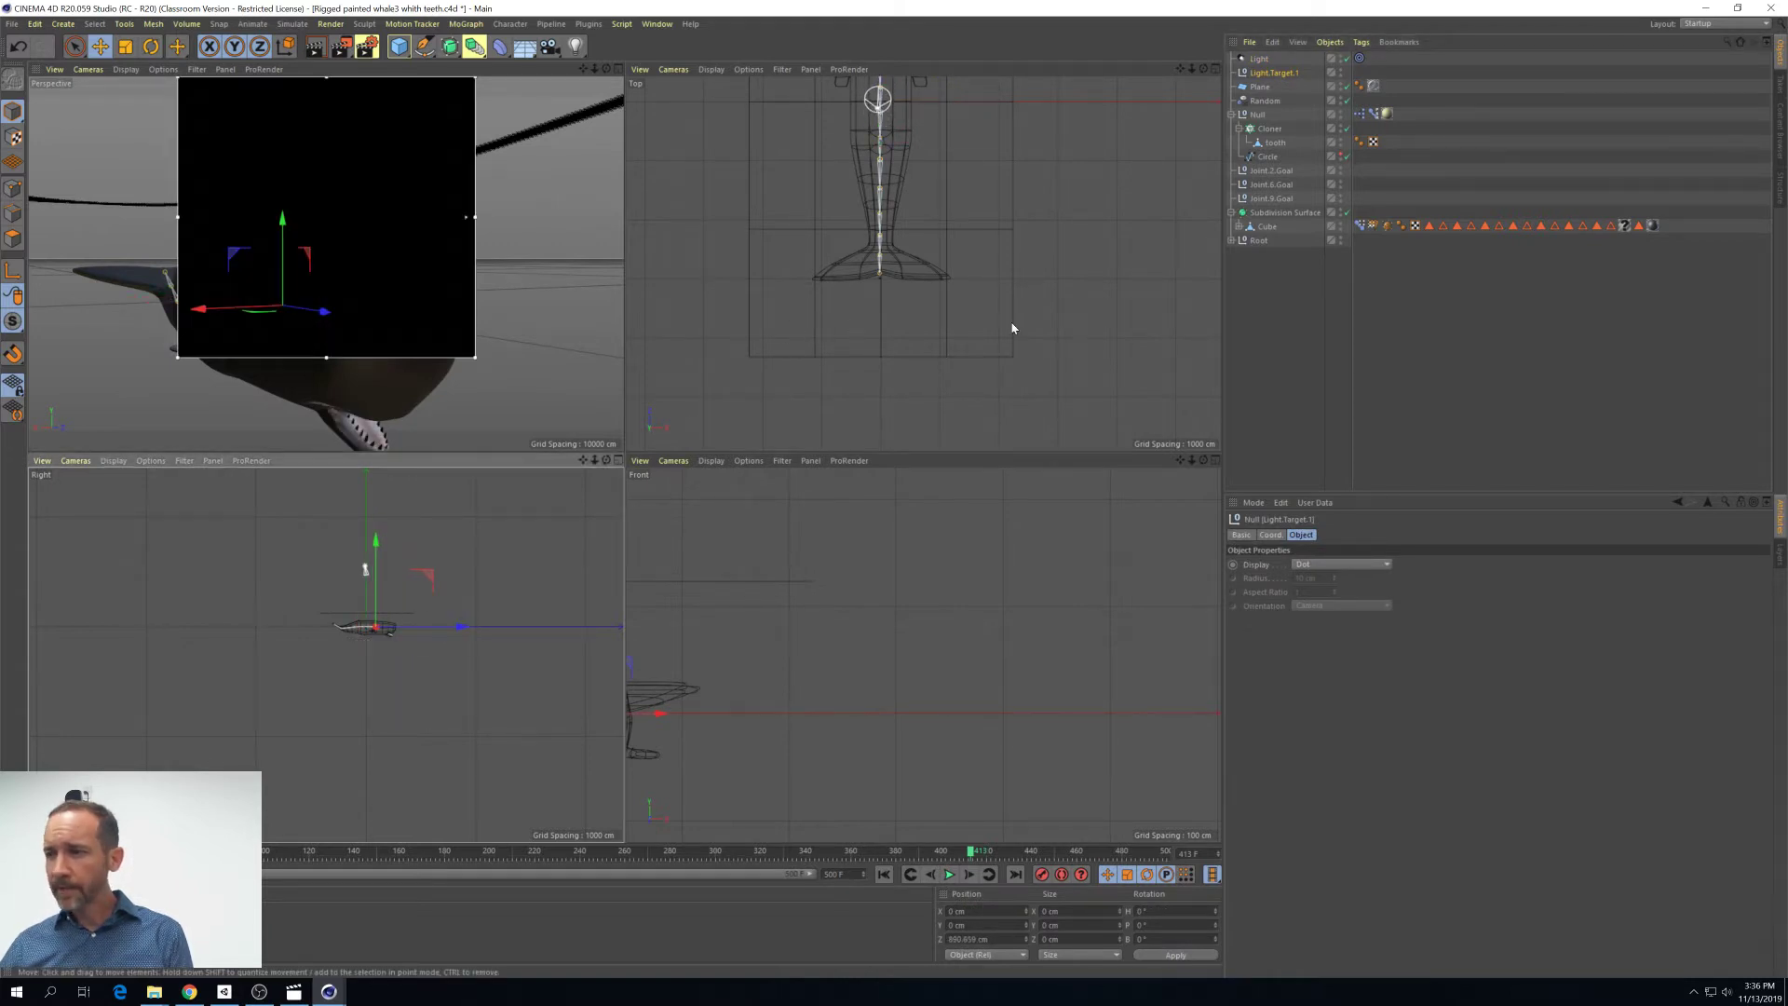
# Lower the target light along its beam axis so it sits closer above the plane and whale
pyautogui.click(1259, 60)
pyautogui.click(616, 70)
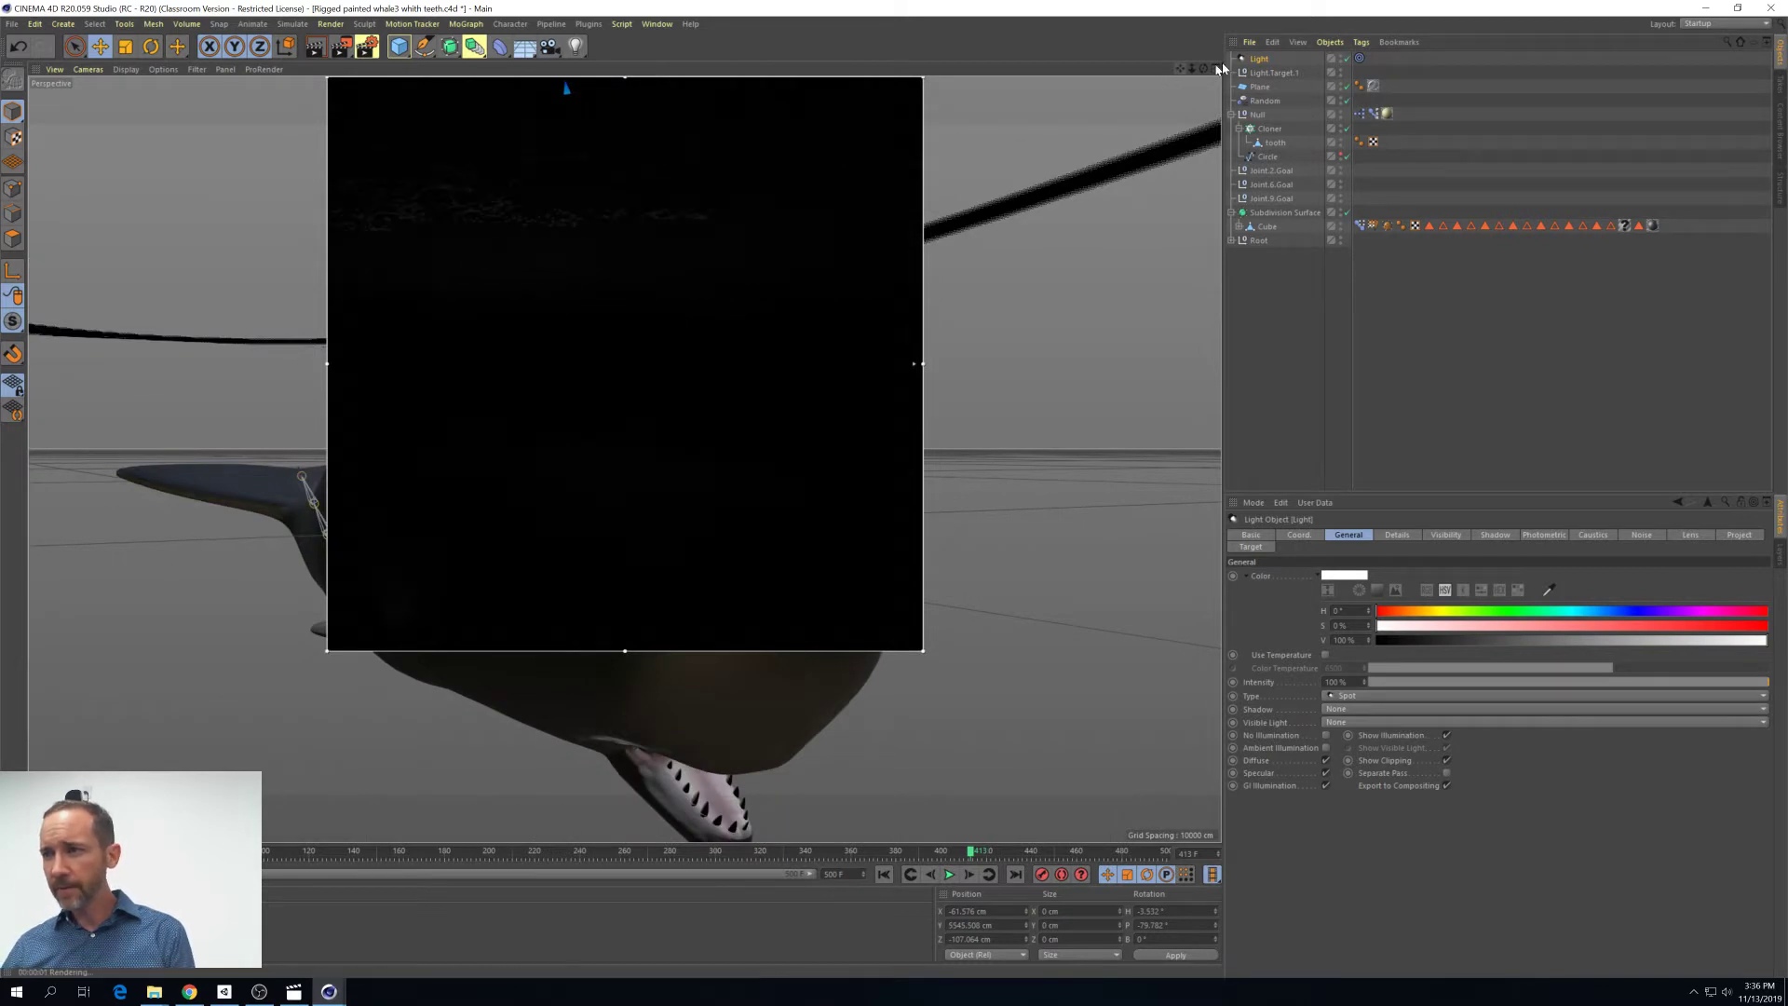
pyautogui.moveTo(1180, 69); pyautogui.dragTo(1180, 437)
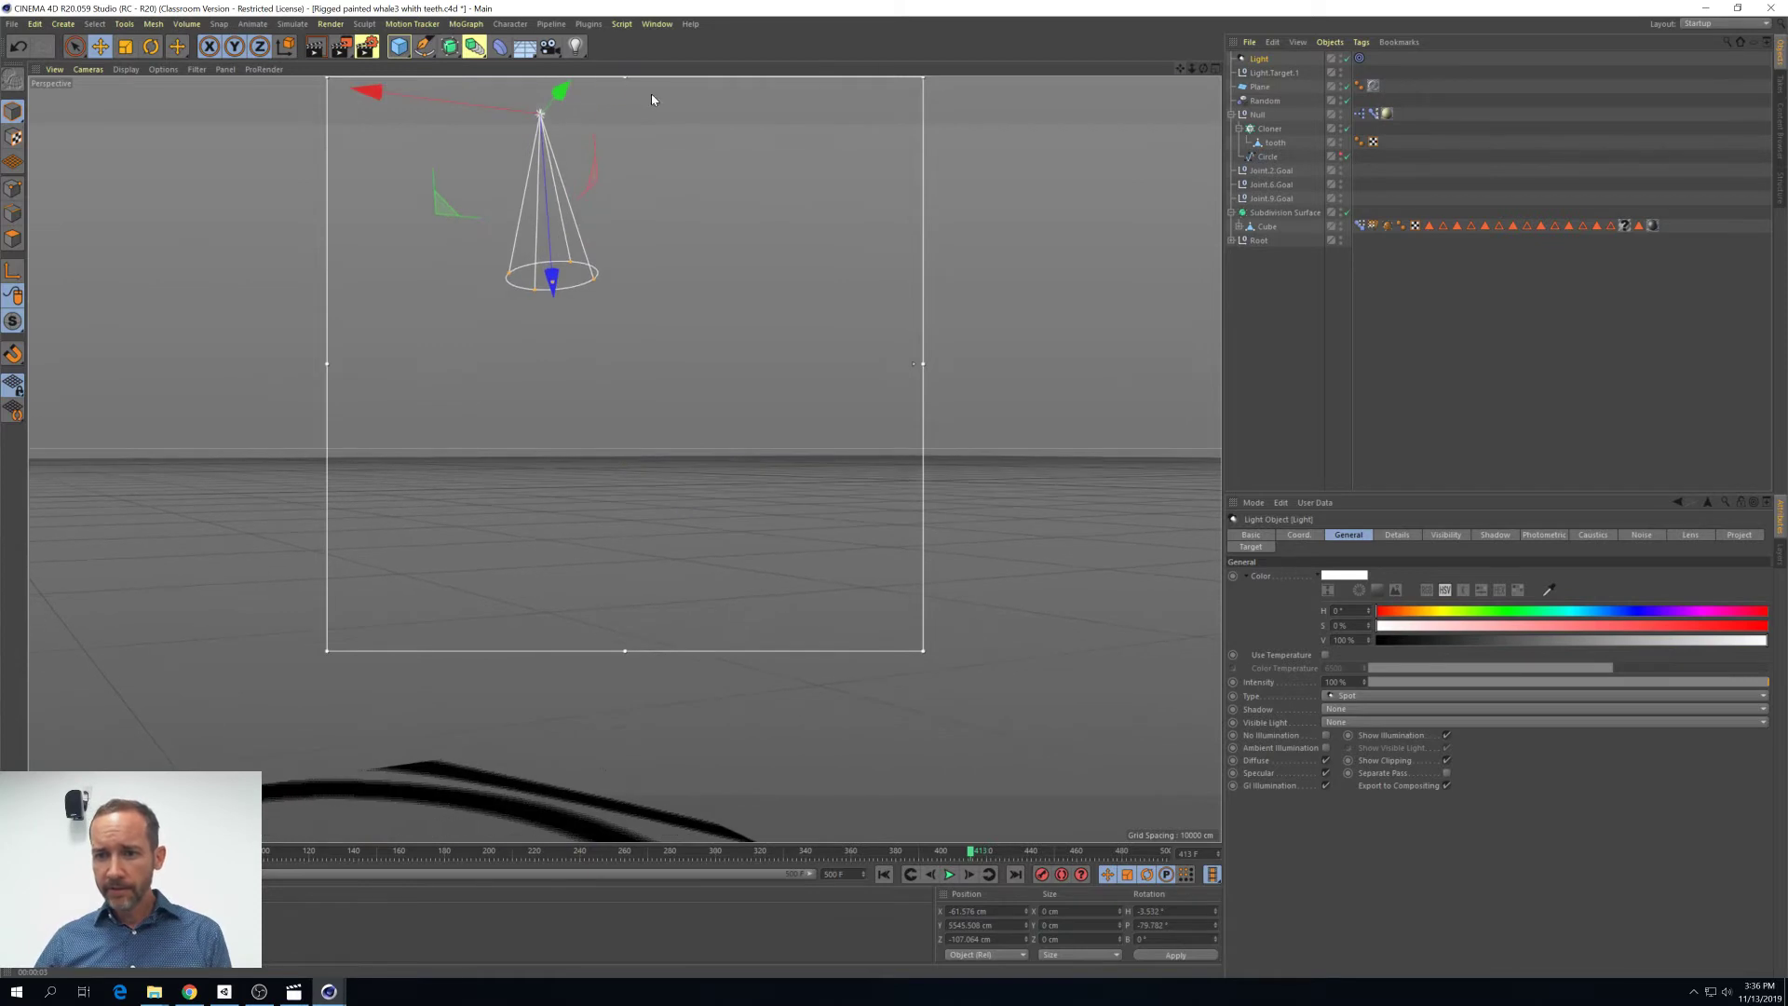
pyautogui.moveTo(548, 240); pyautogui.dragTo(564, 519)
pyautogui.moveTo(1180, 69); pyautogui.dragTo(1178, 5)
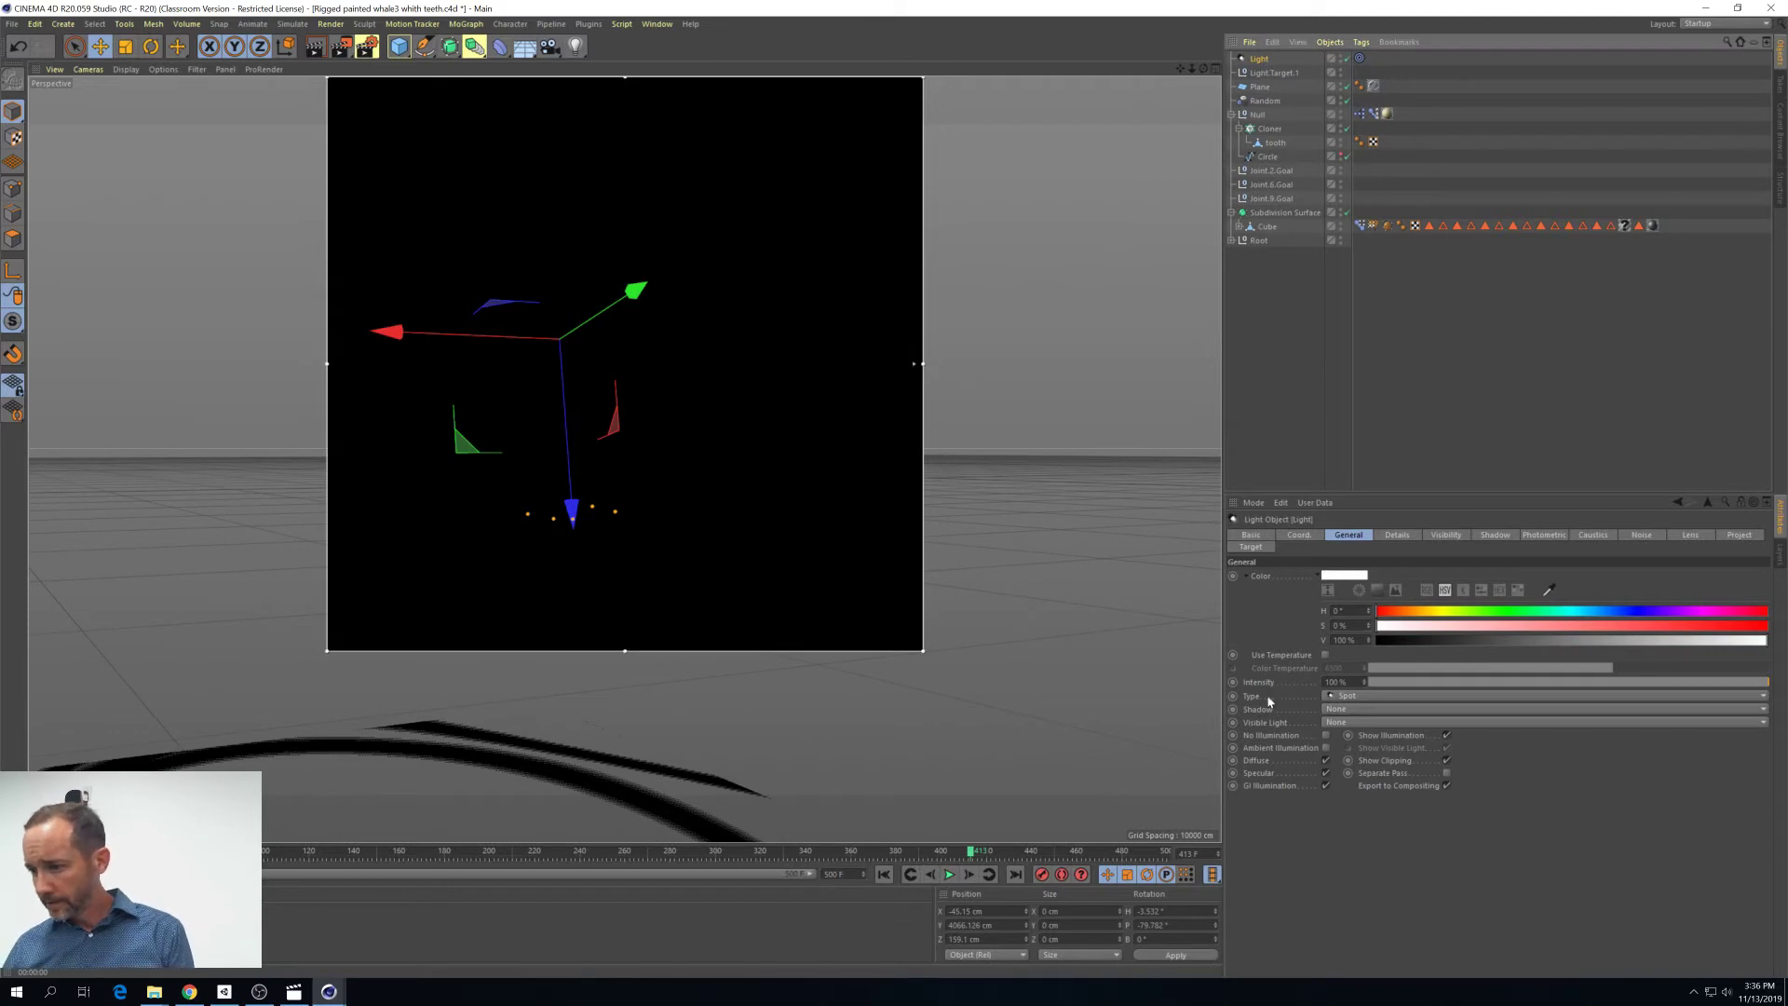
# Change the light's type to Parallel Spot and enlarge its beam in width and length to reach down through the whale
pyautogui.click(1348, 695)
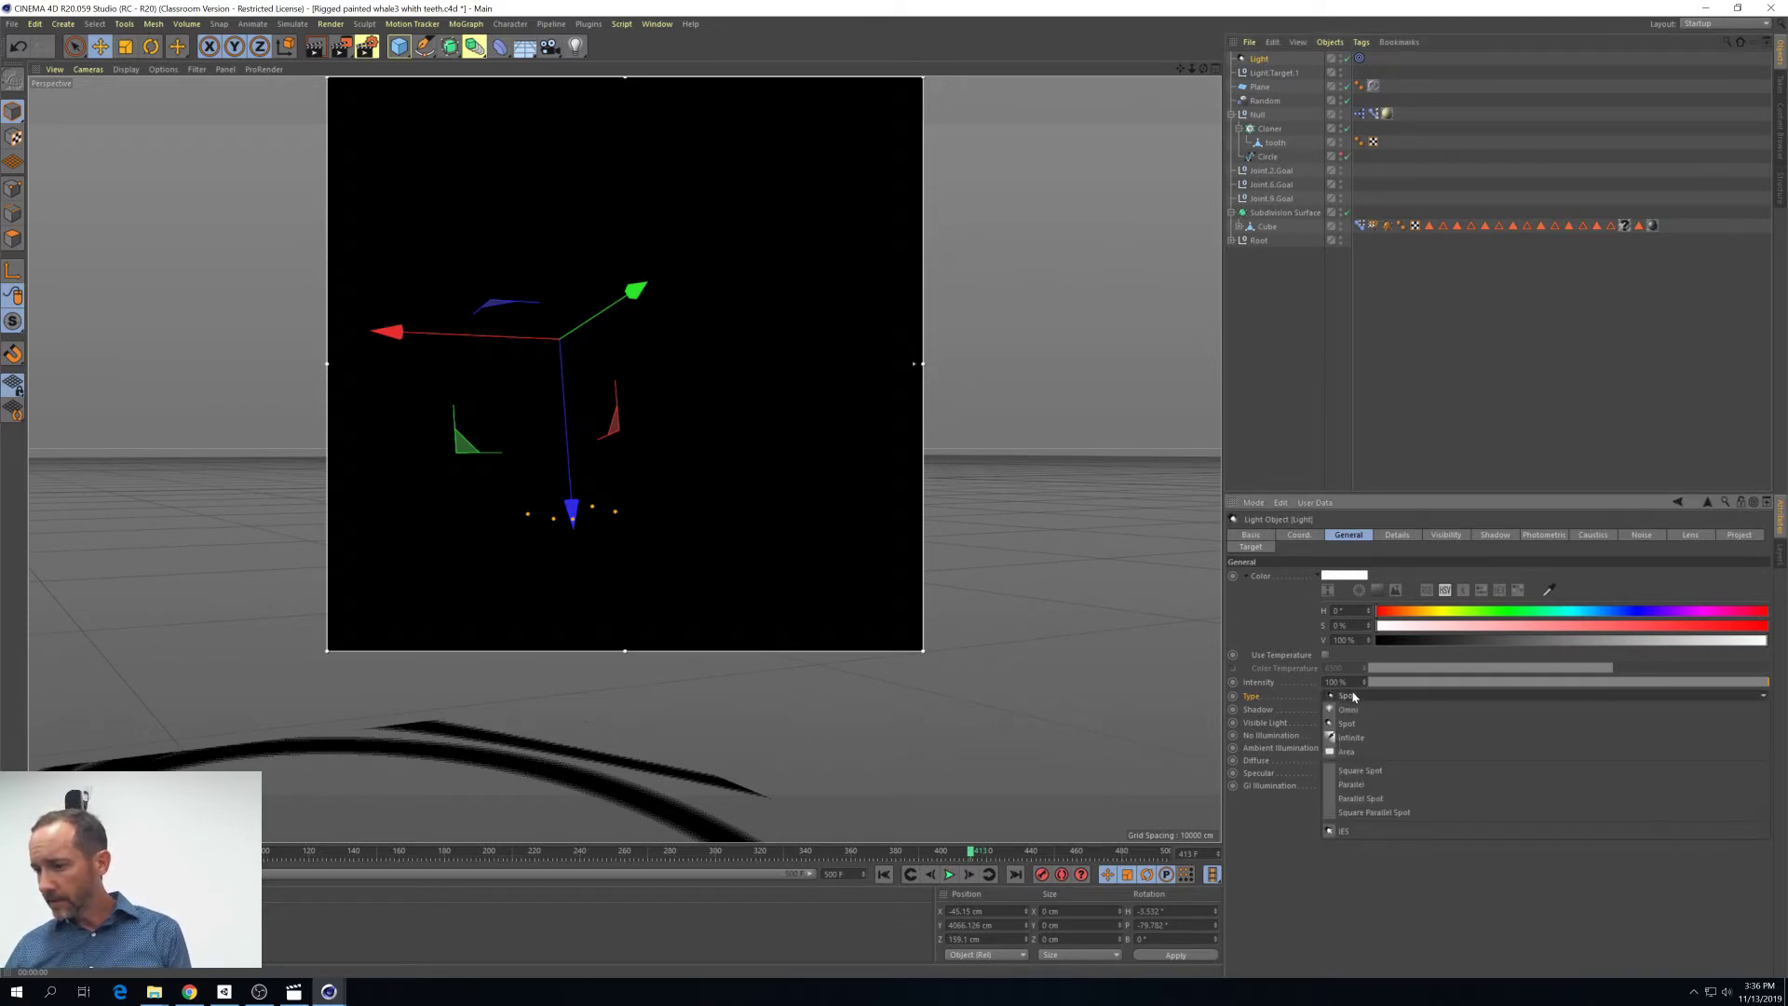
pyautogui.click(1362, 798)
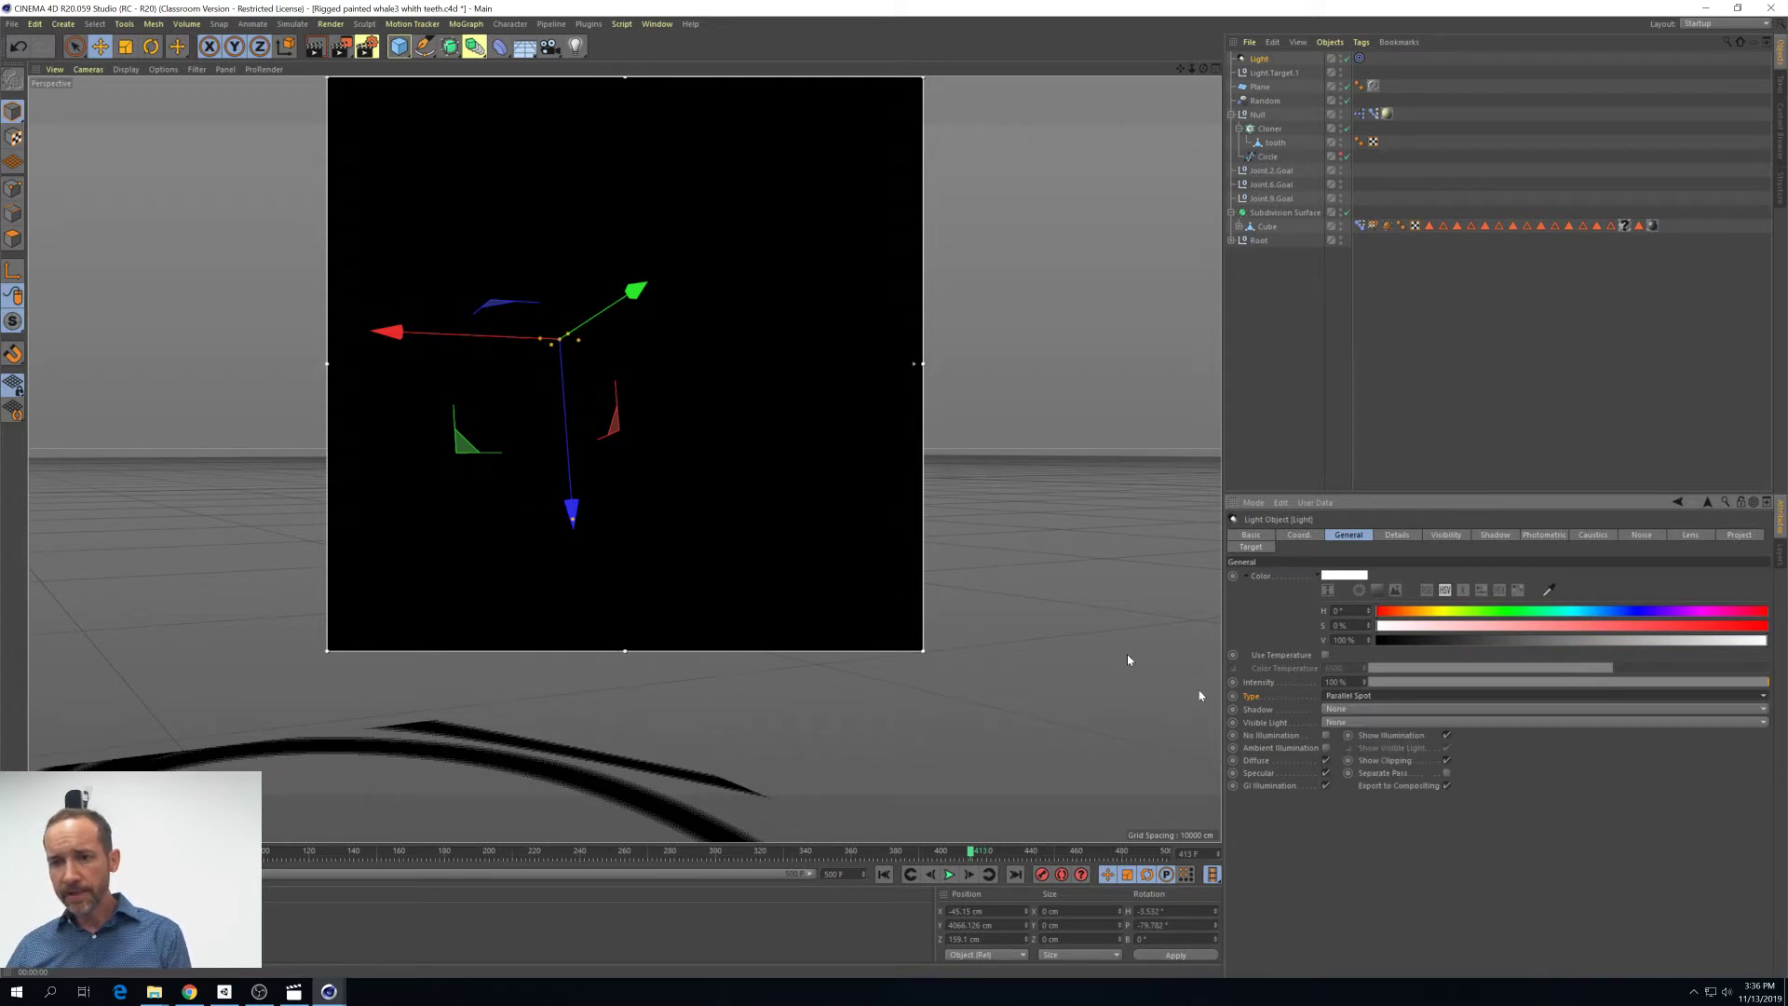
pyautogui.click(544, 343)
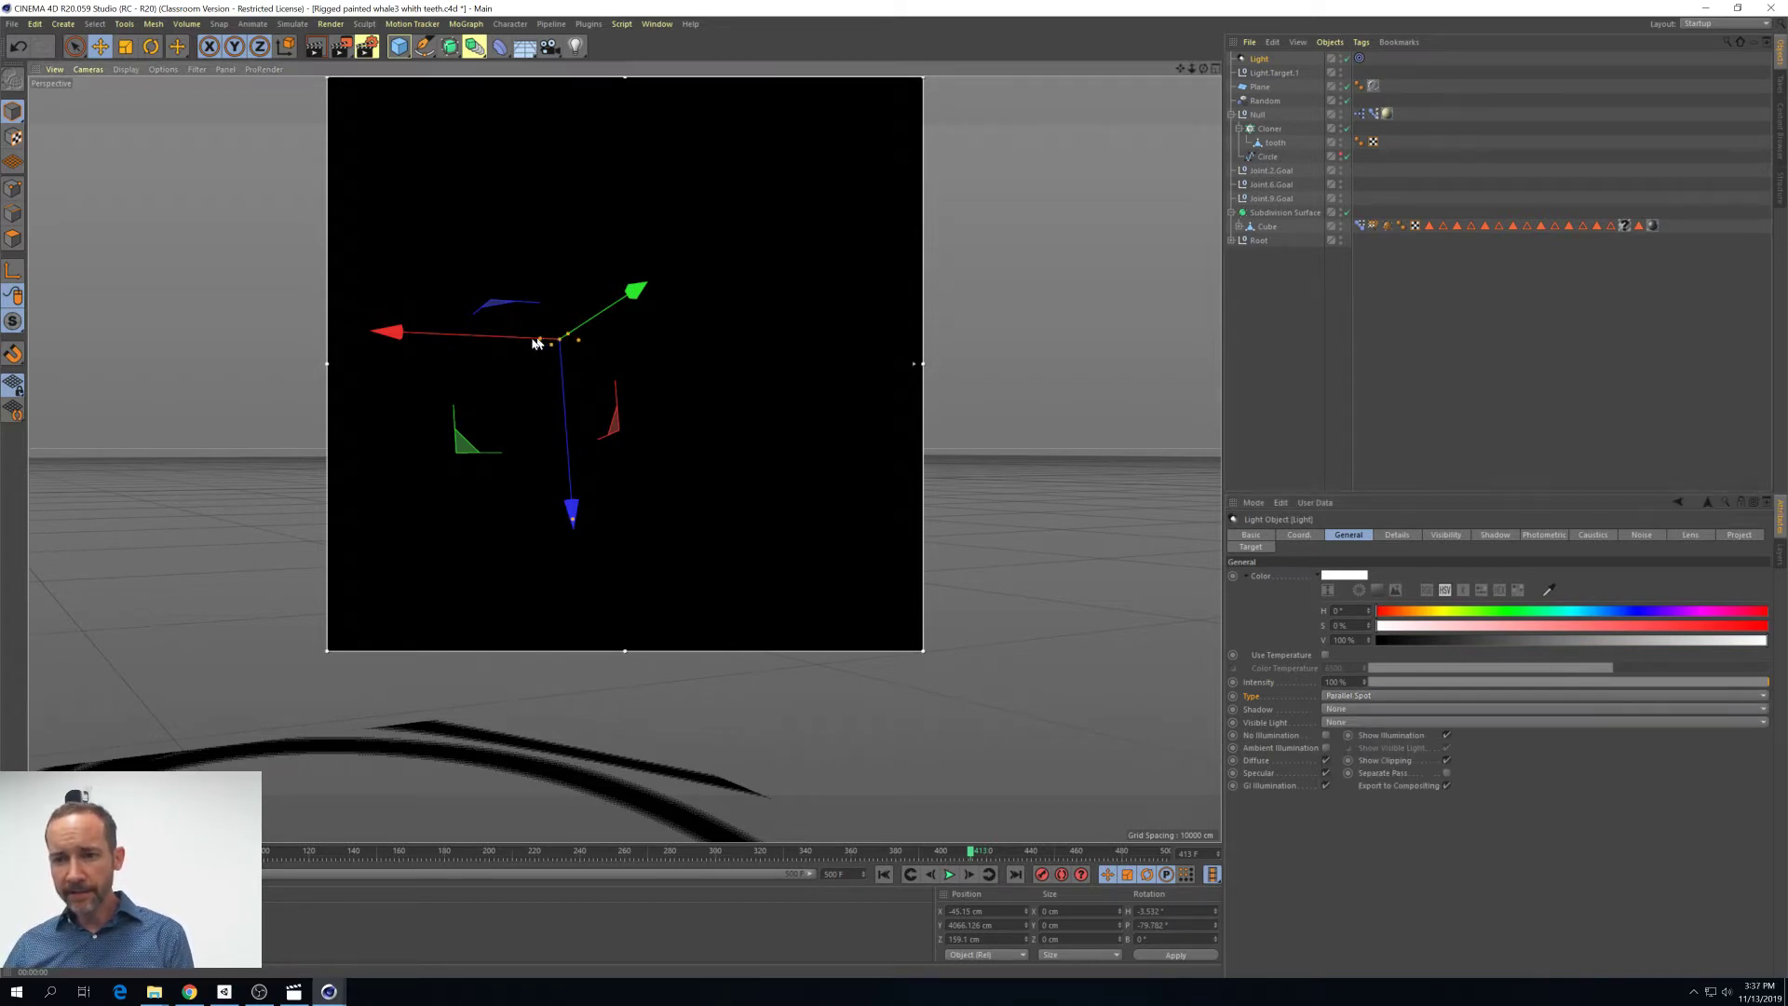
pyautogui.moveTo(491, 347); pyautogui.dragTo(260, 316)
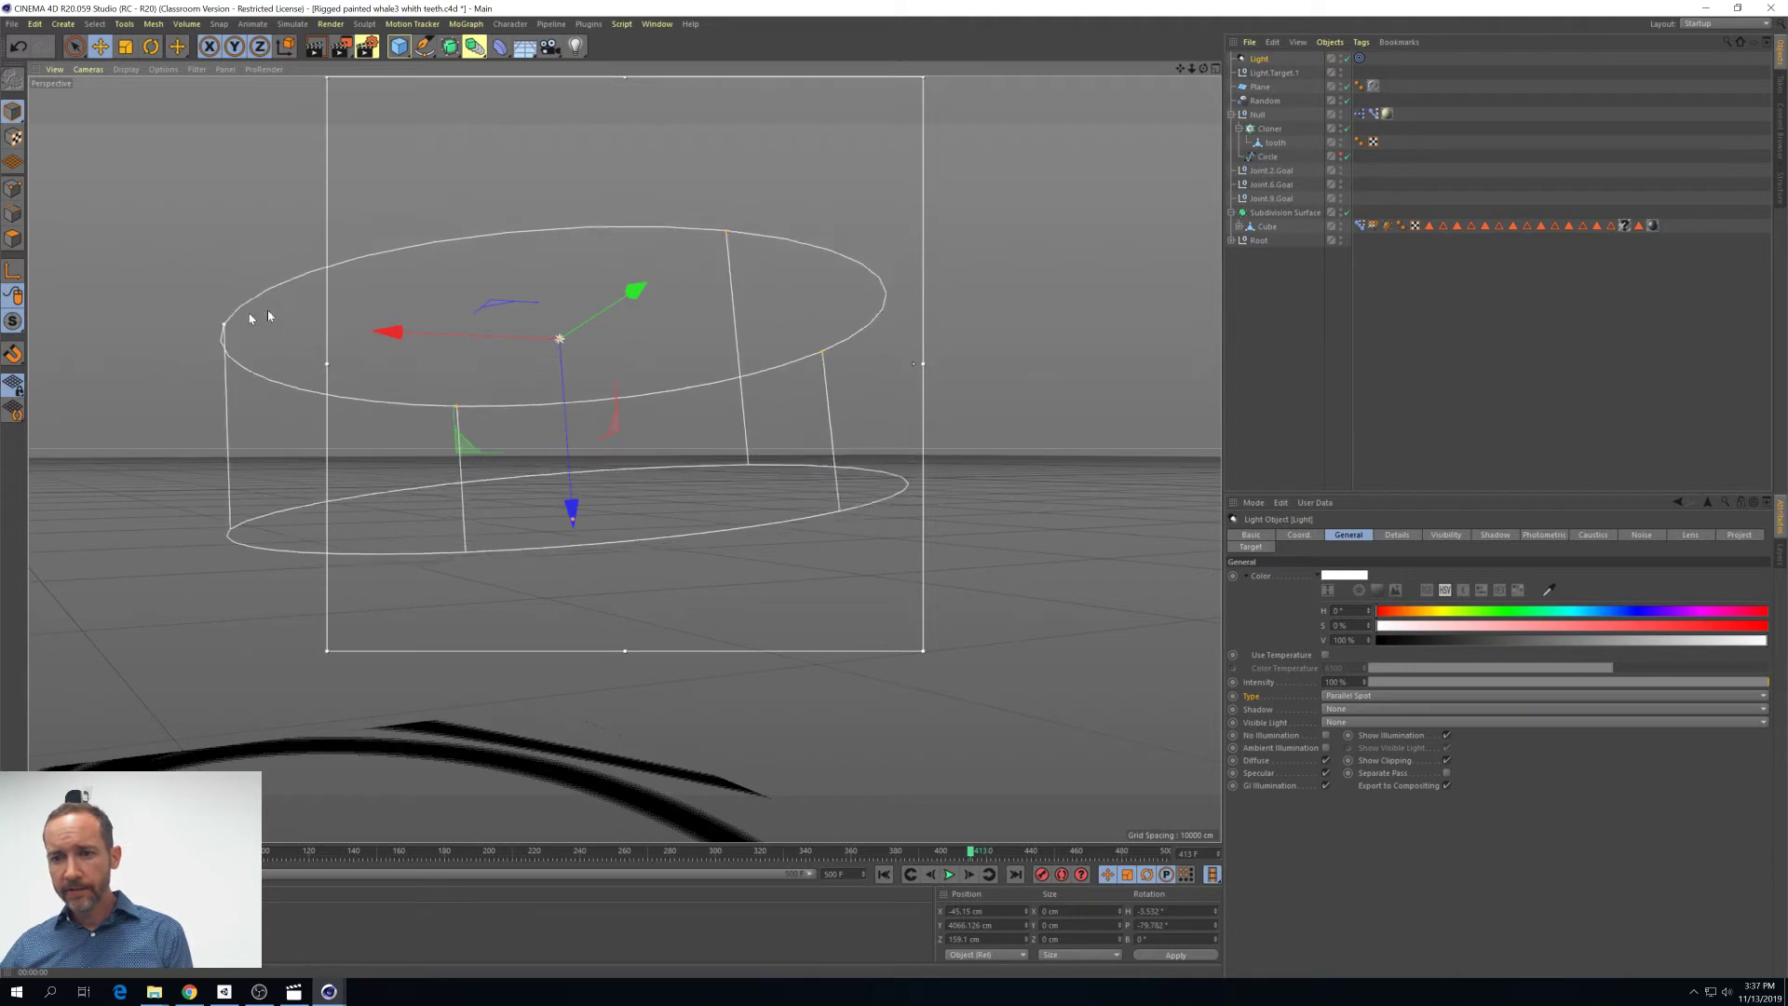
pyautogui.moveTo(572, 511); pyautogui.dragTo(617, 831)
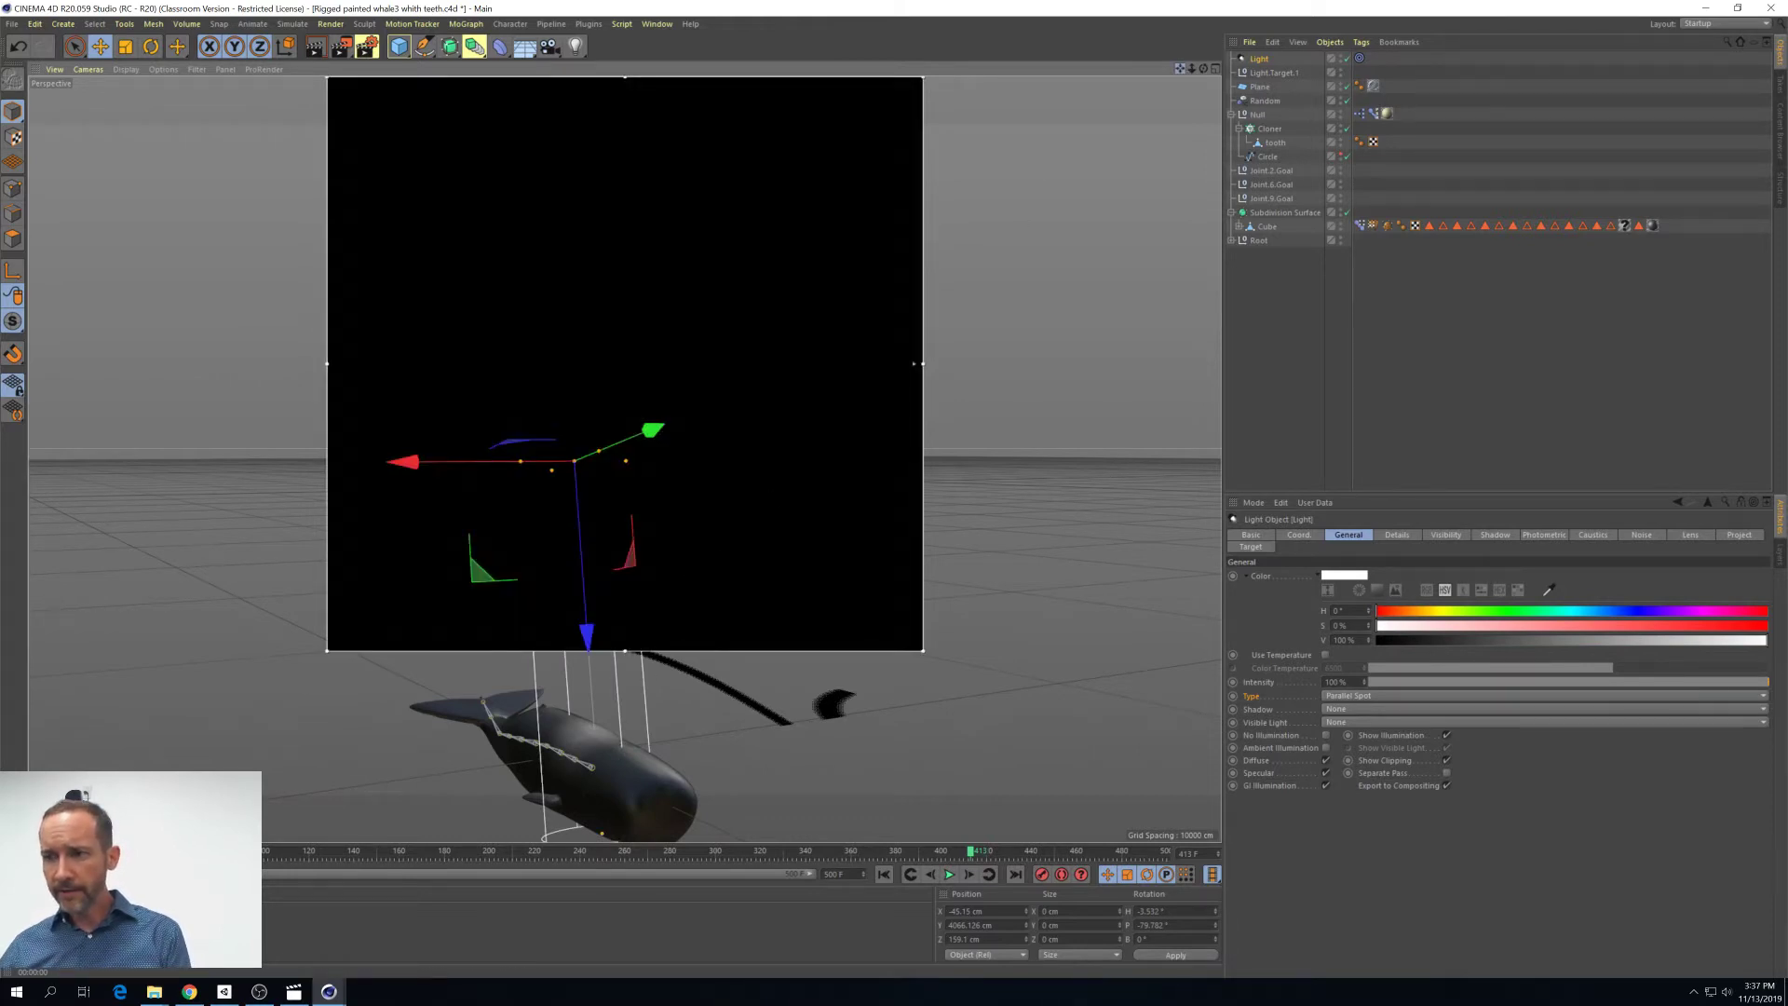
# Set the light's Visible Light option to Volumetric
pyautogui.moveTo(1180, 69); pyautogui.dragTo(1227, 37)
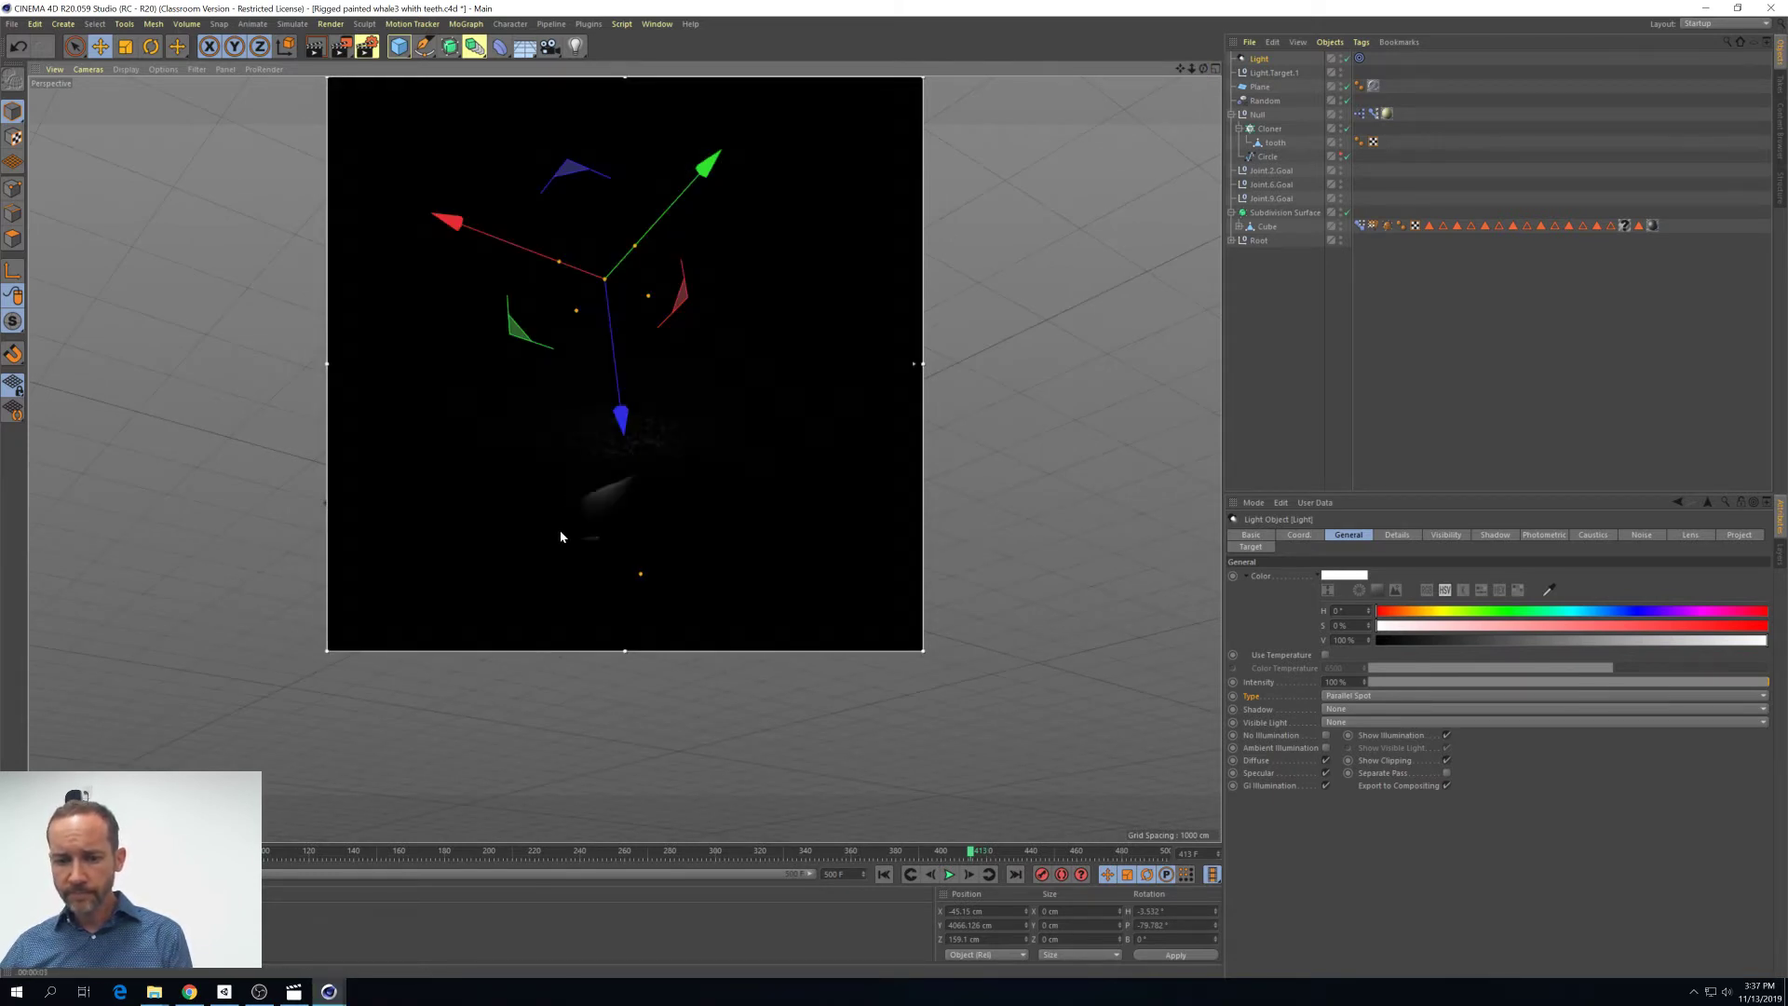
pyautogui.keyDown('alt'); pyautogui.moveTo(587, 456); pyautogui.dragTo(667, 466, button='right'); pyautogui.keyUp('alt')
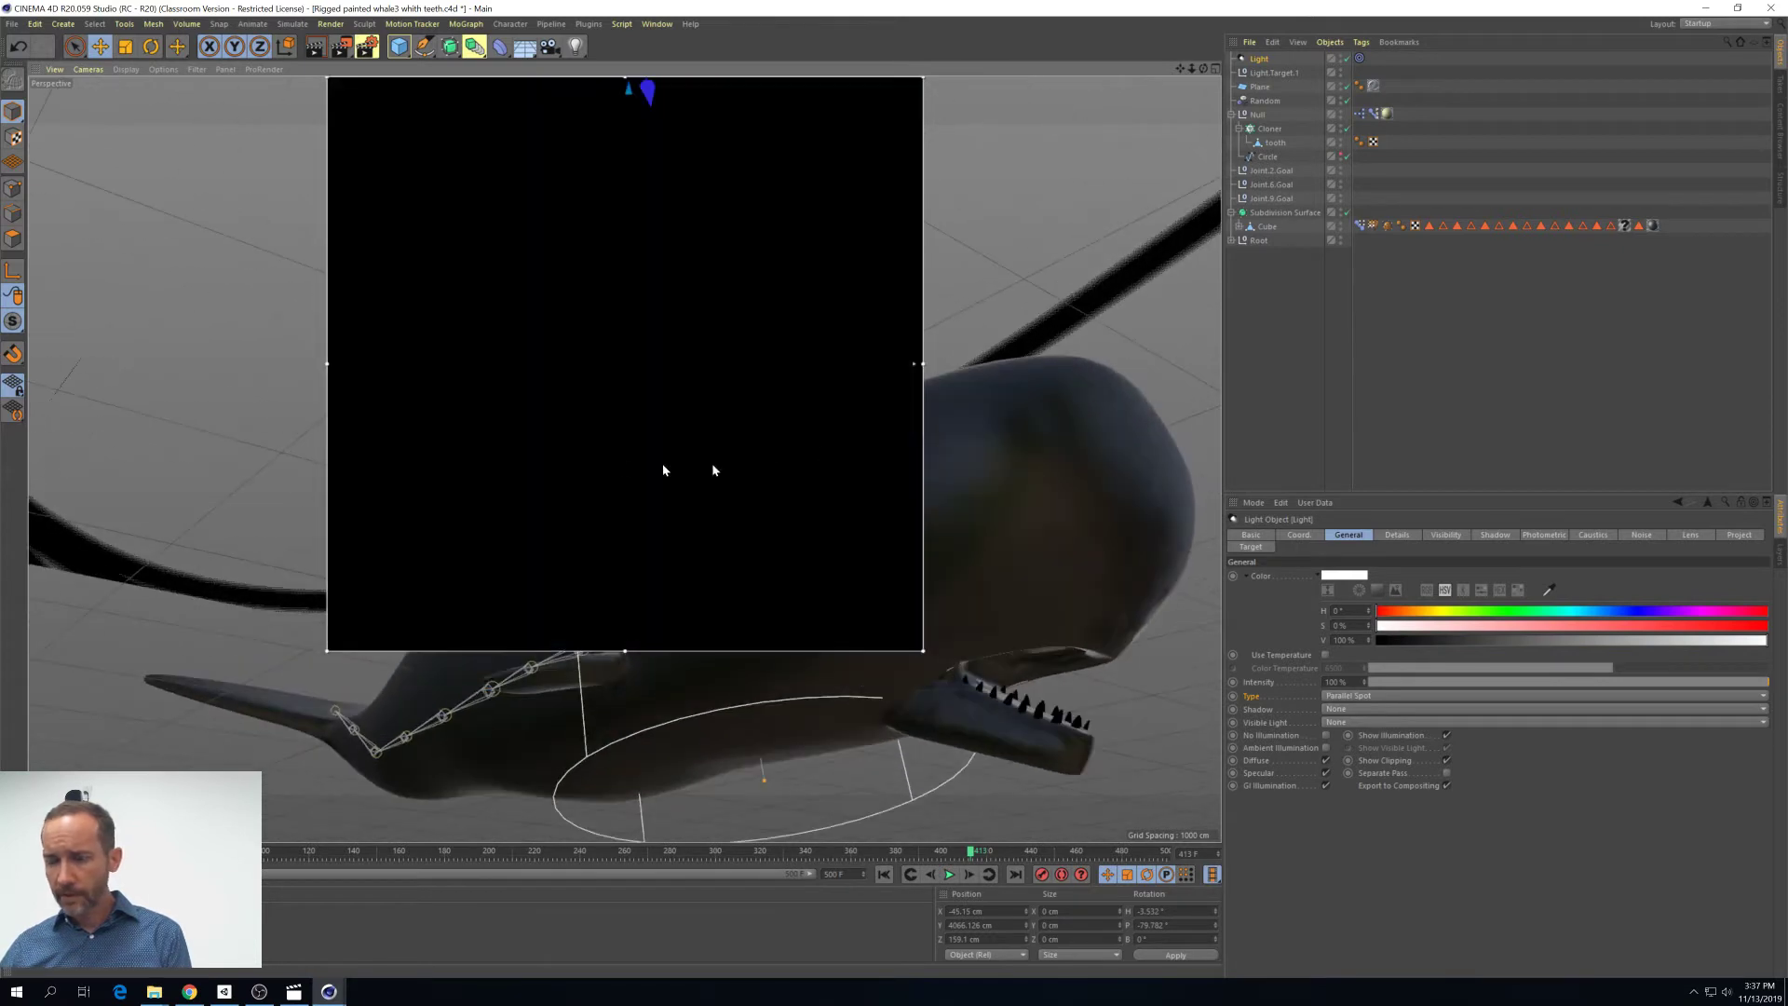
pyautogui.click(1339, 710)
pyautogui.click(1332, 722)
pyautogui.click(1346, 723)
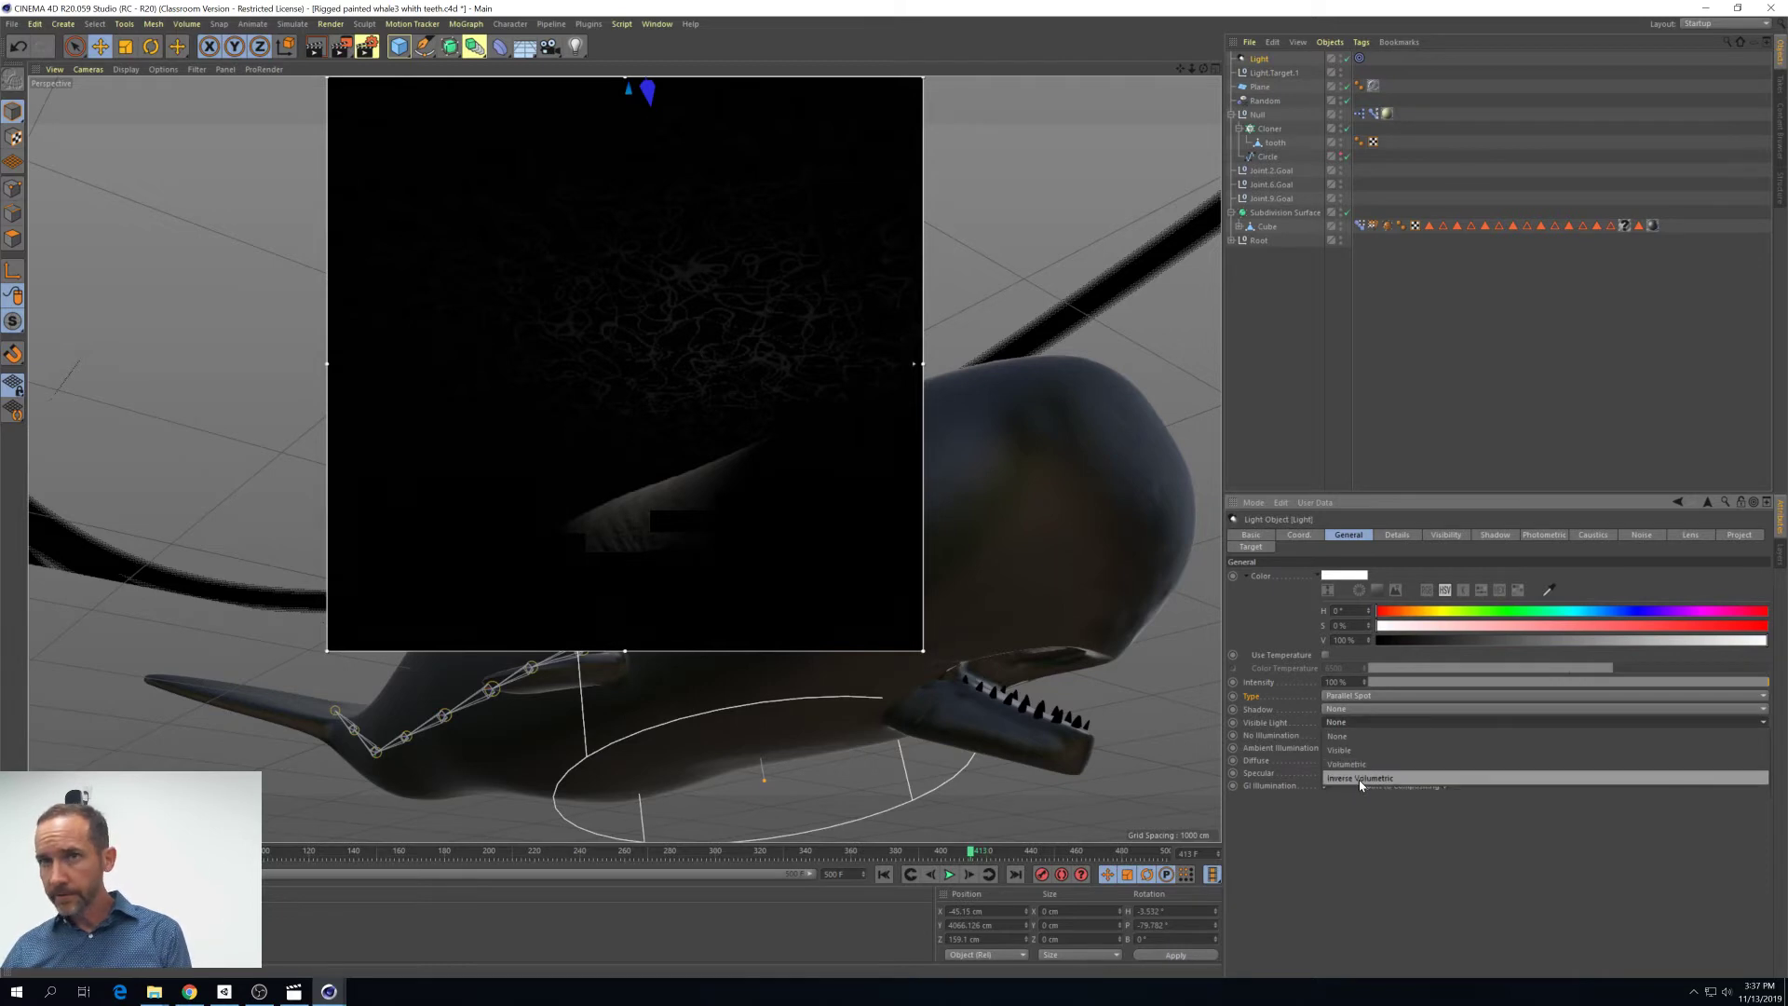
pyautogui.click(1360, 779)
pyautogui.click(1357, 727)
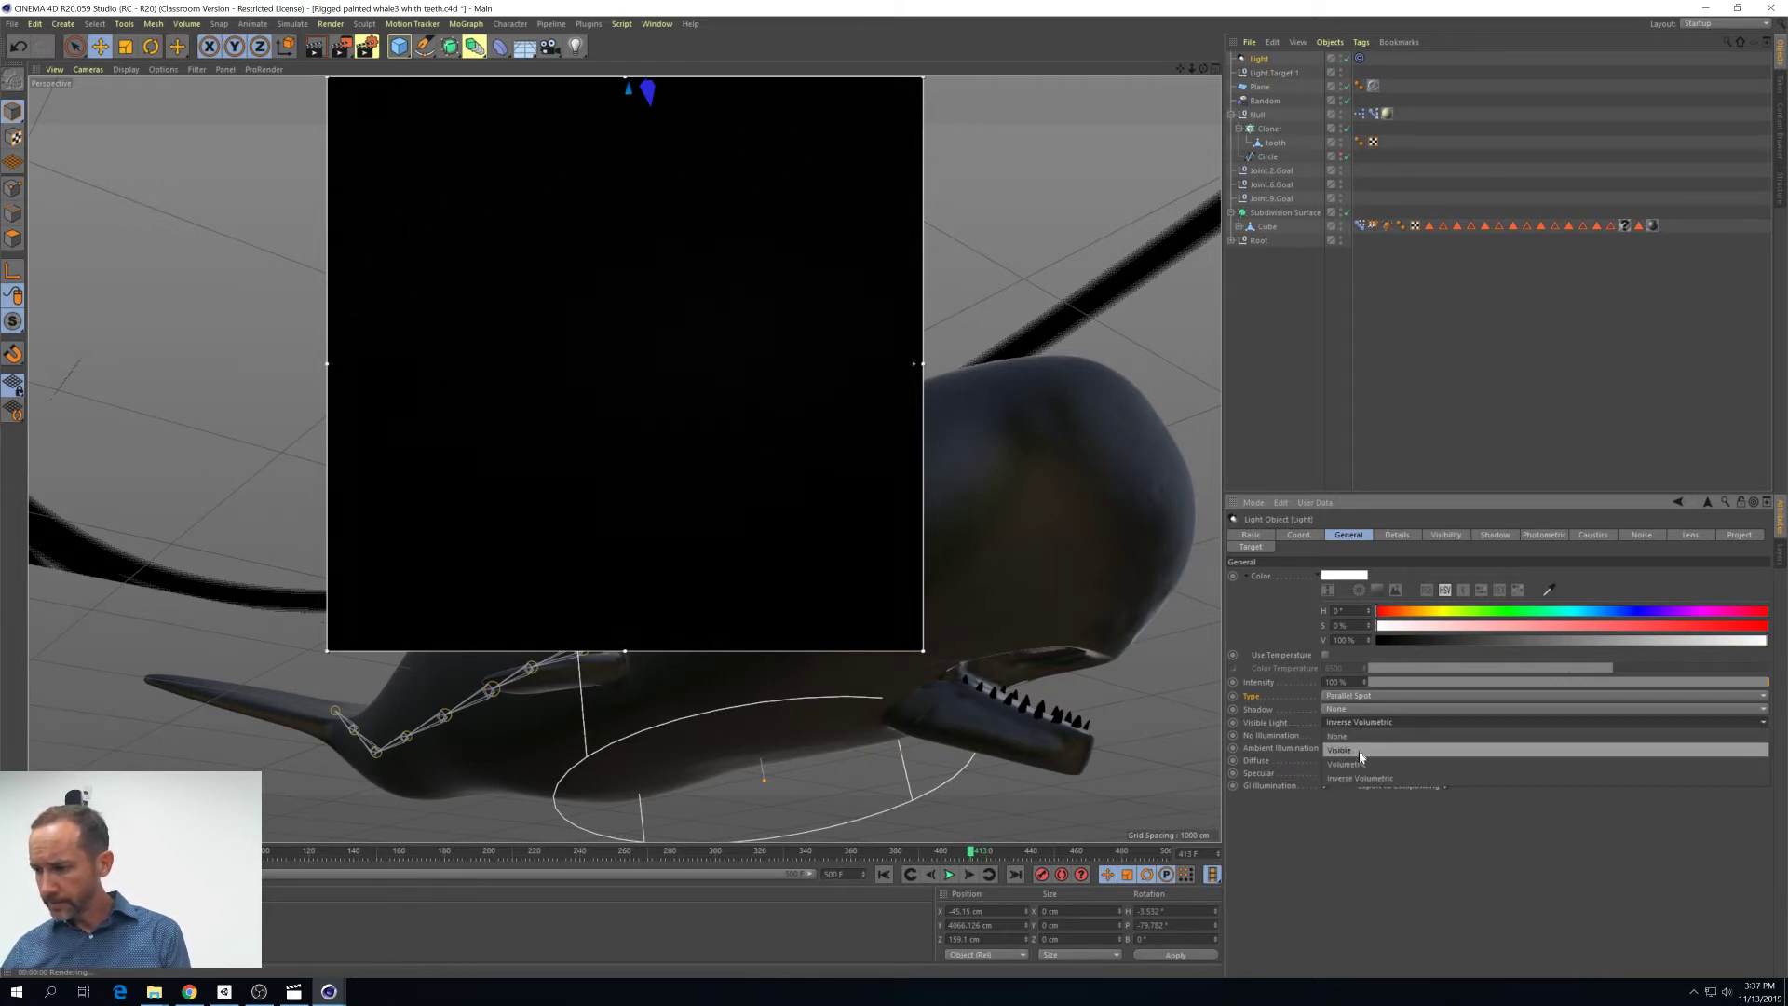
pyautogui.click(1360, 764)
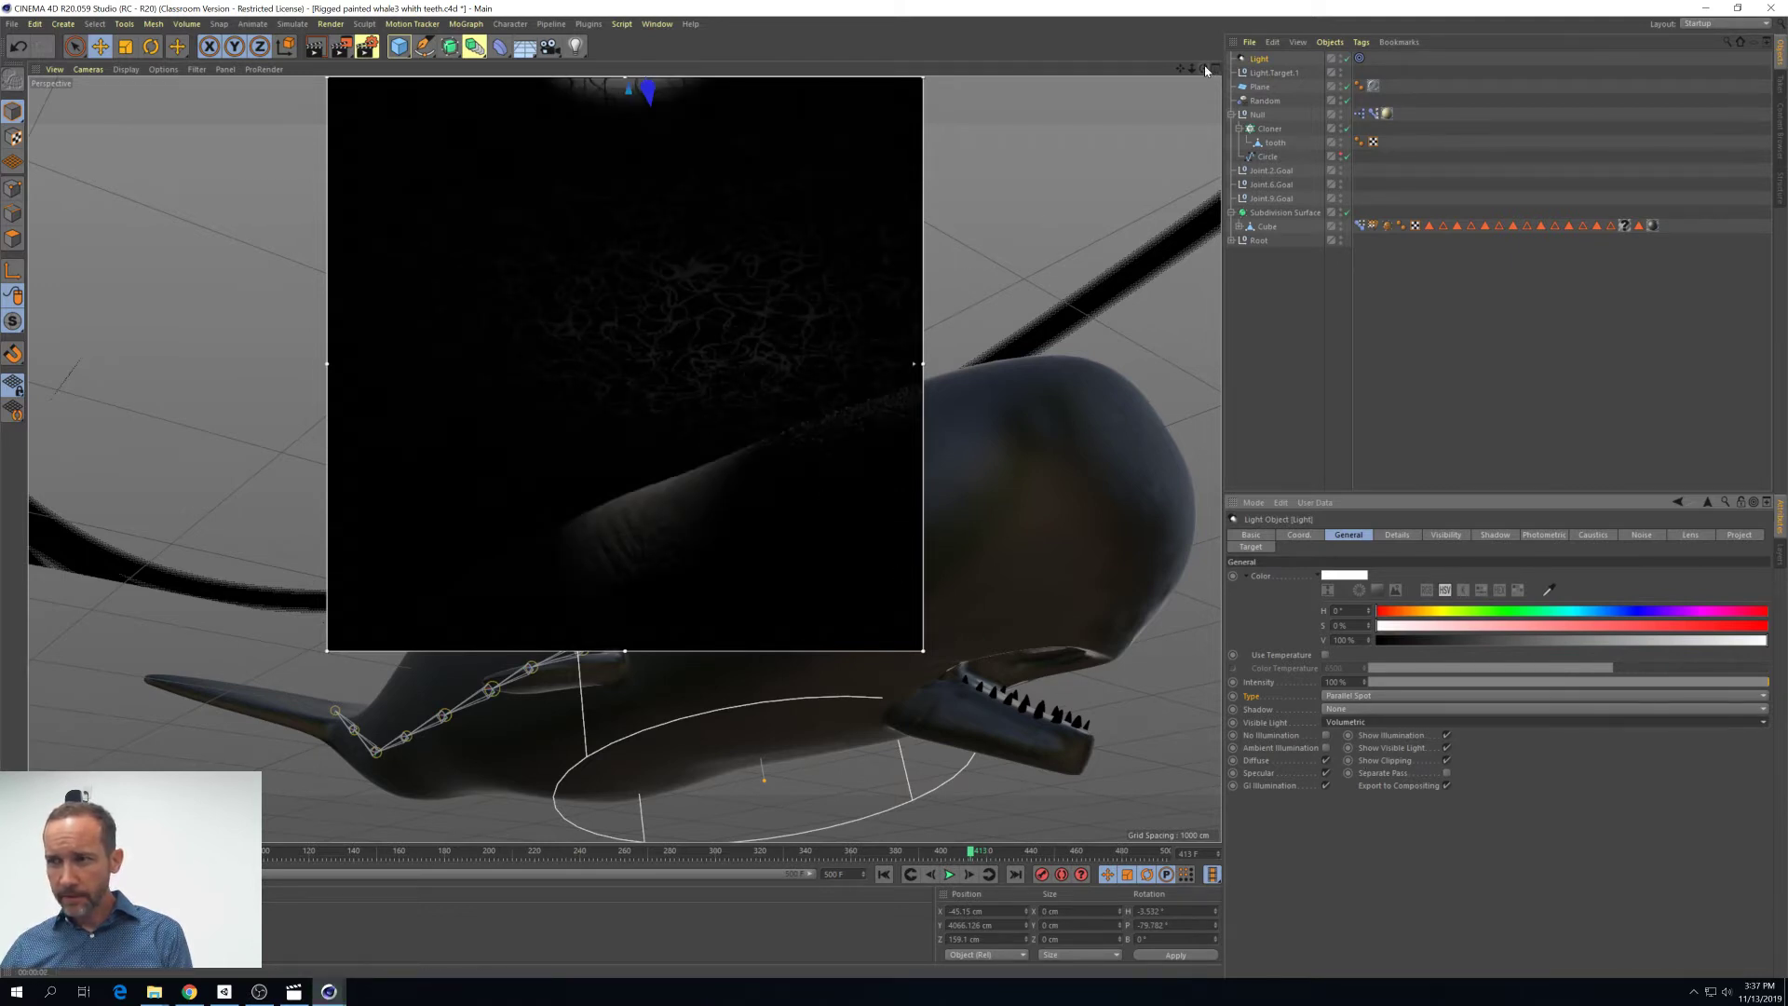
# Shorten the light's beam so it ends closer to the whale's underside and set its shadow to Shadow Maps (Soft)
pyautogui.moveTo(1204, 68); pyautogui.dragTo(1180, 71)
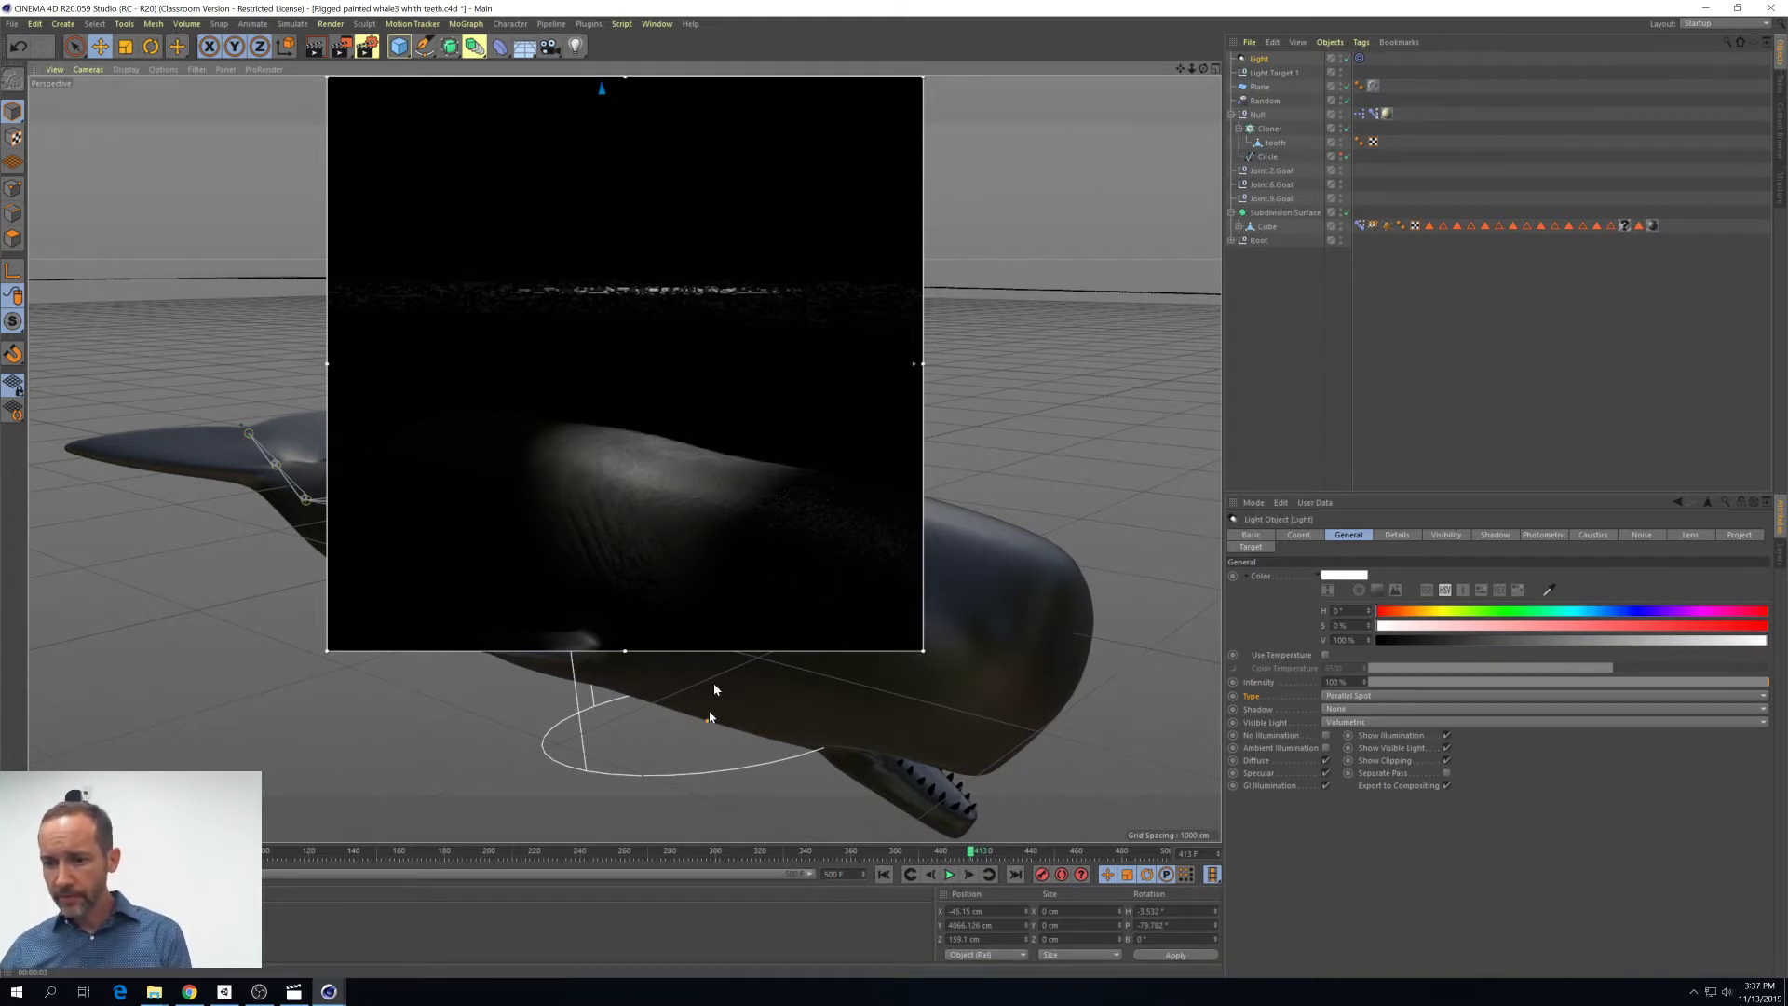
pyautogui.moveTo(709, 717); pyautogui.dragTo(691, 639)
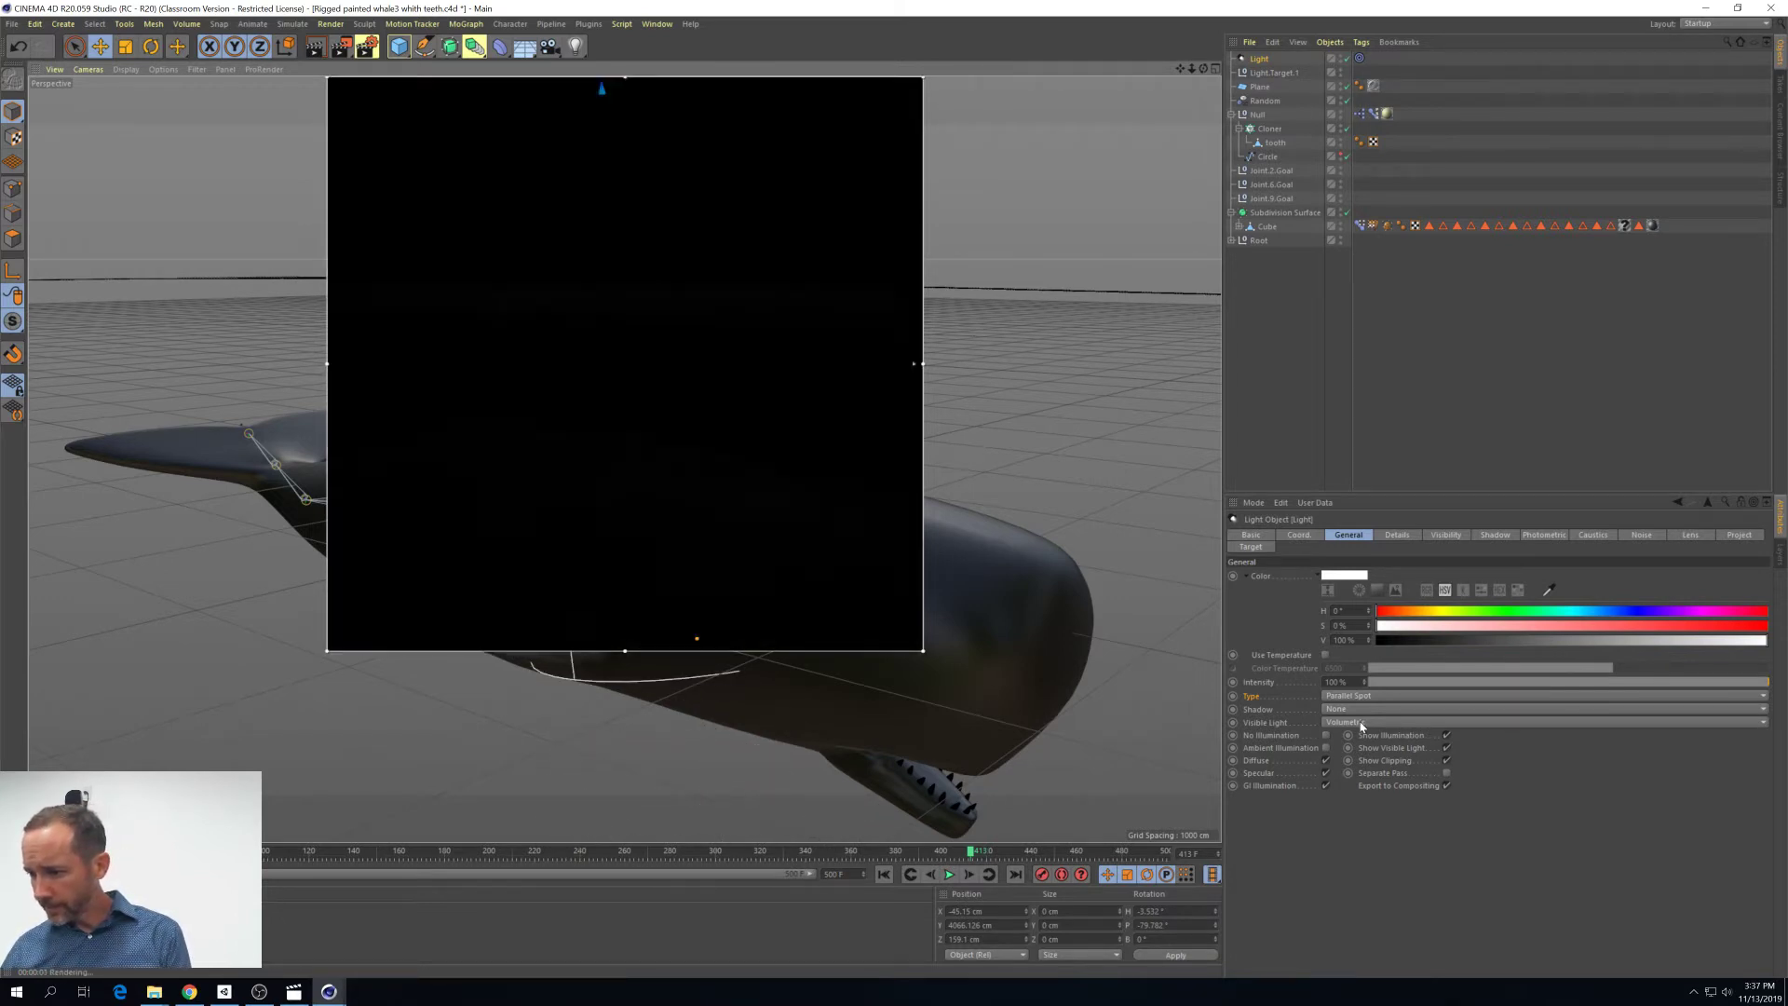
pyautogui.click(1352, 709)
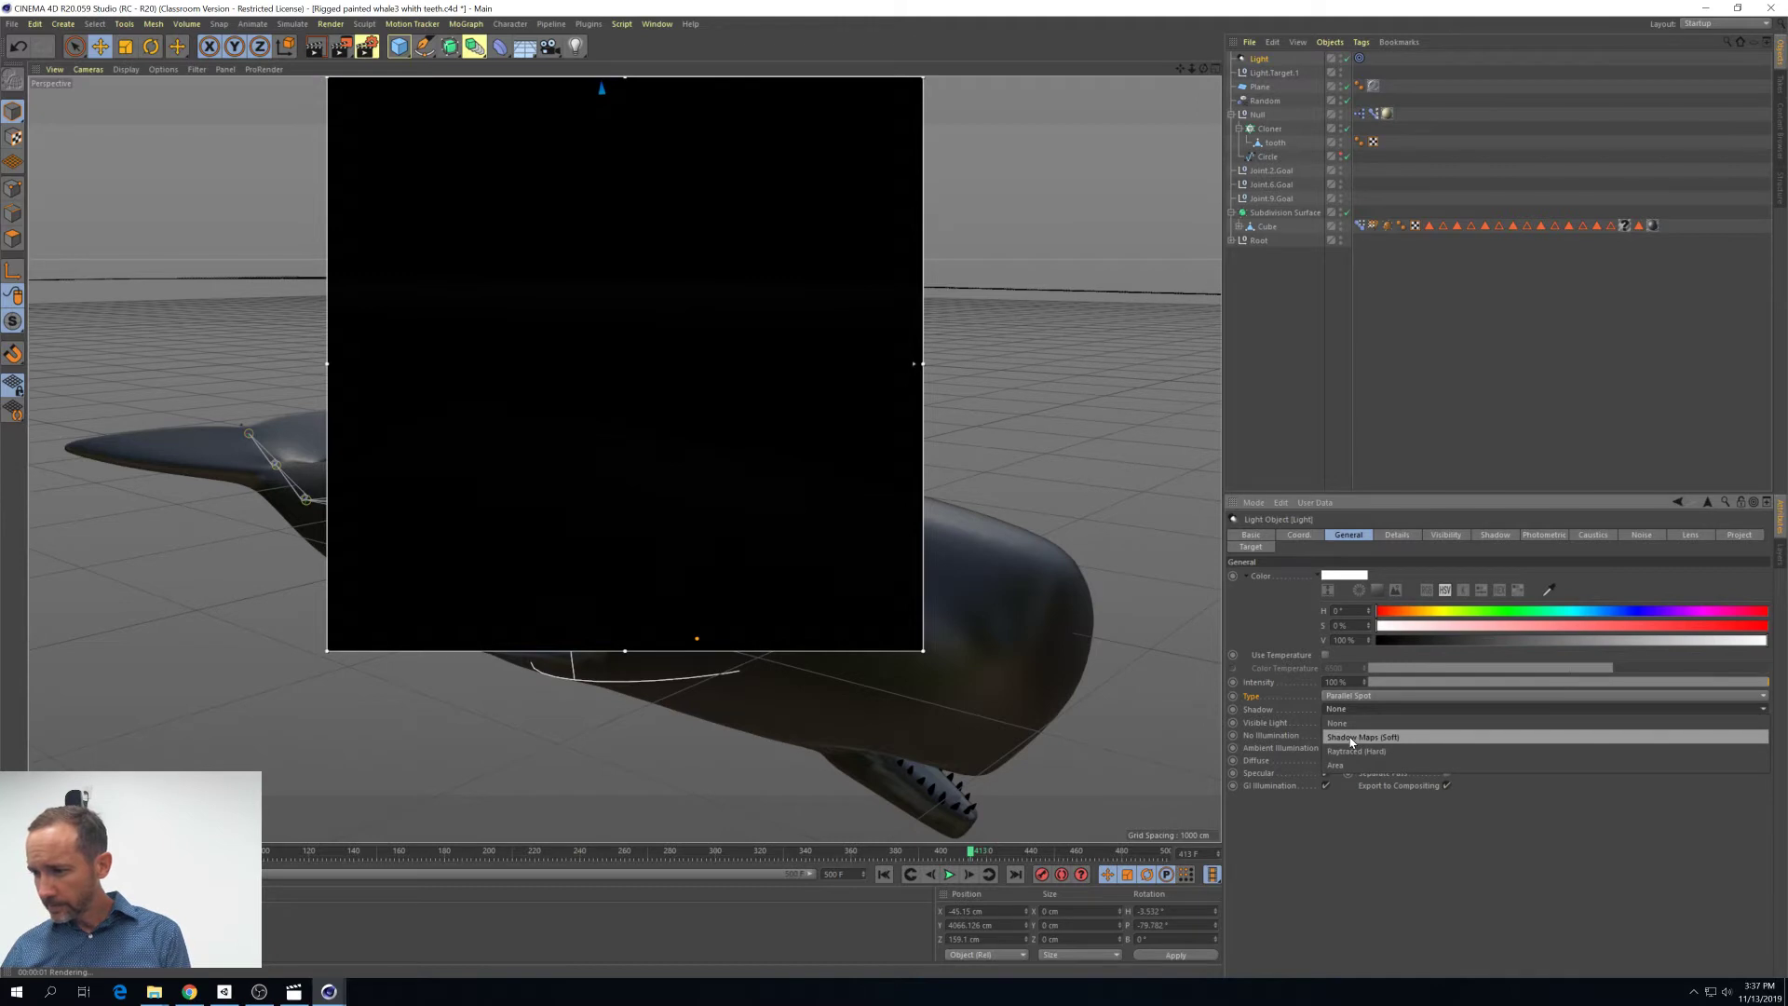
pyautogui.click(1351, 738)
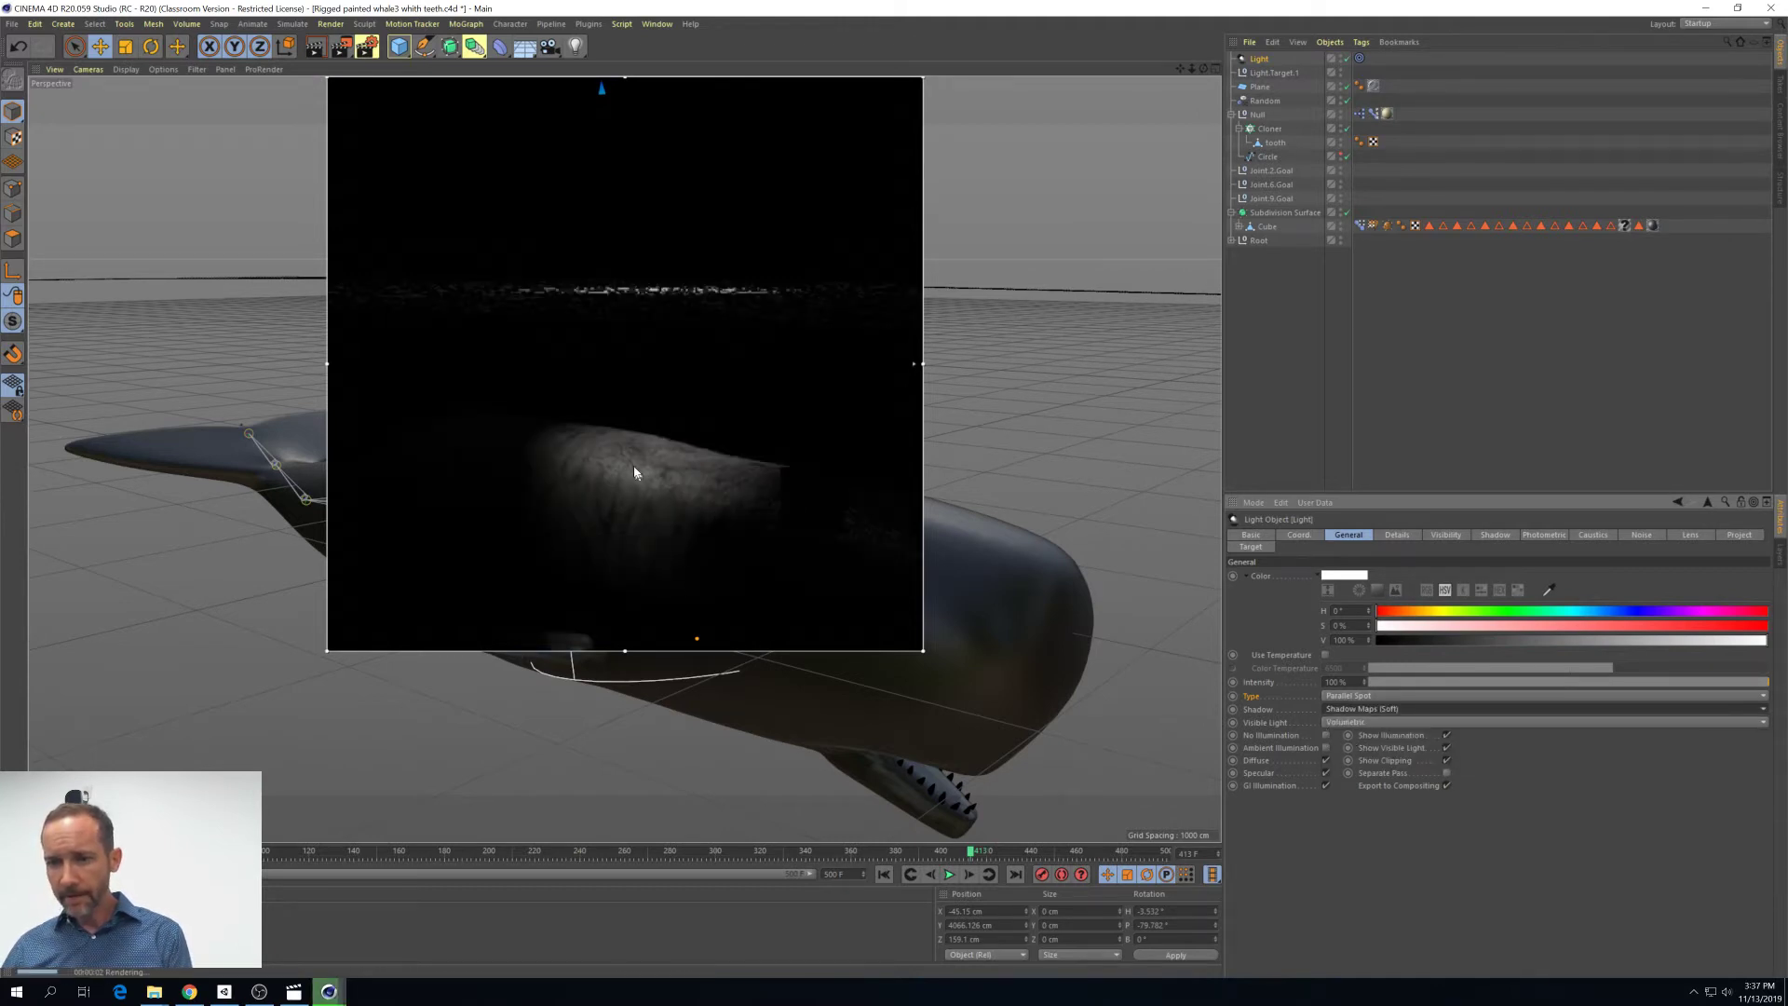
pyautogui.scroll(4, 615, 526)
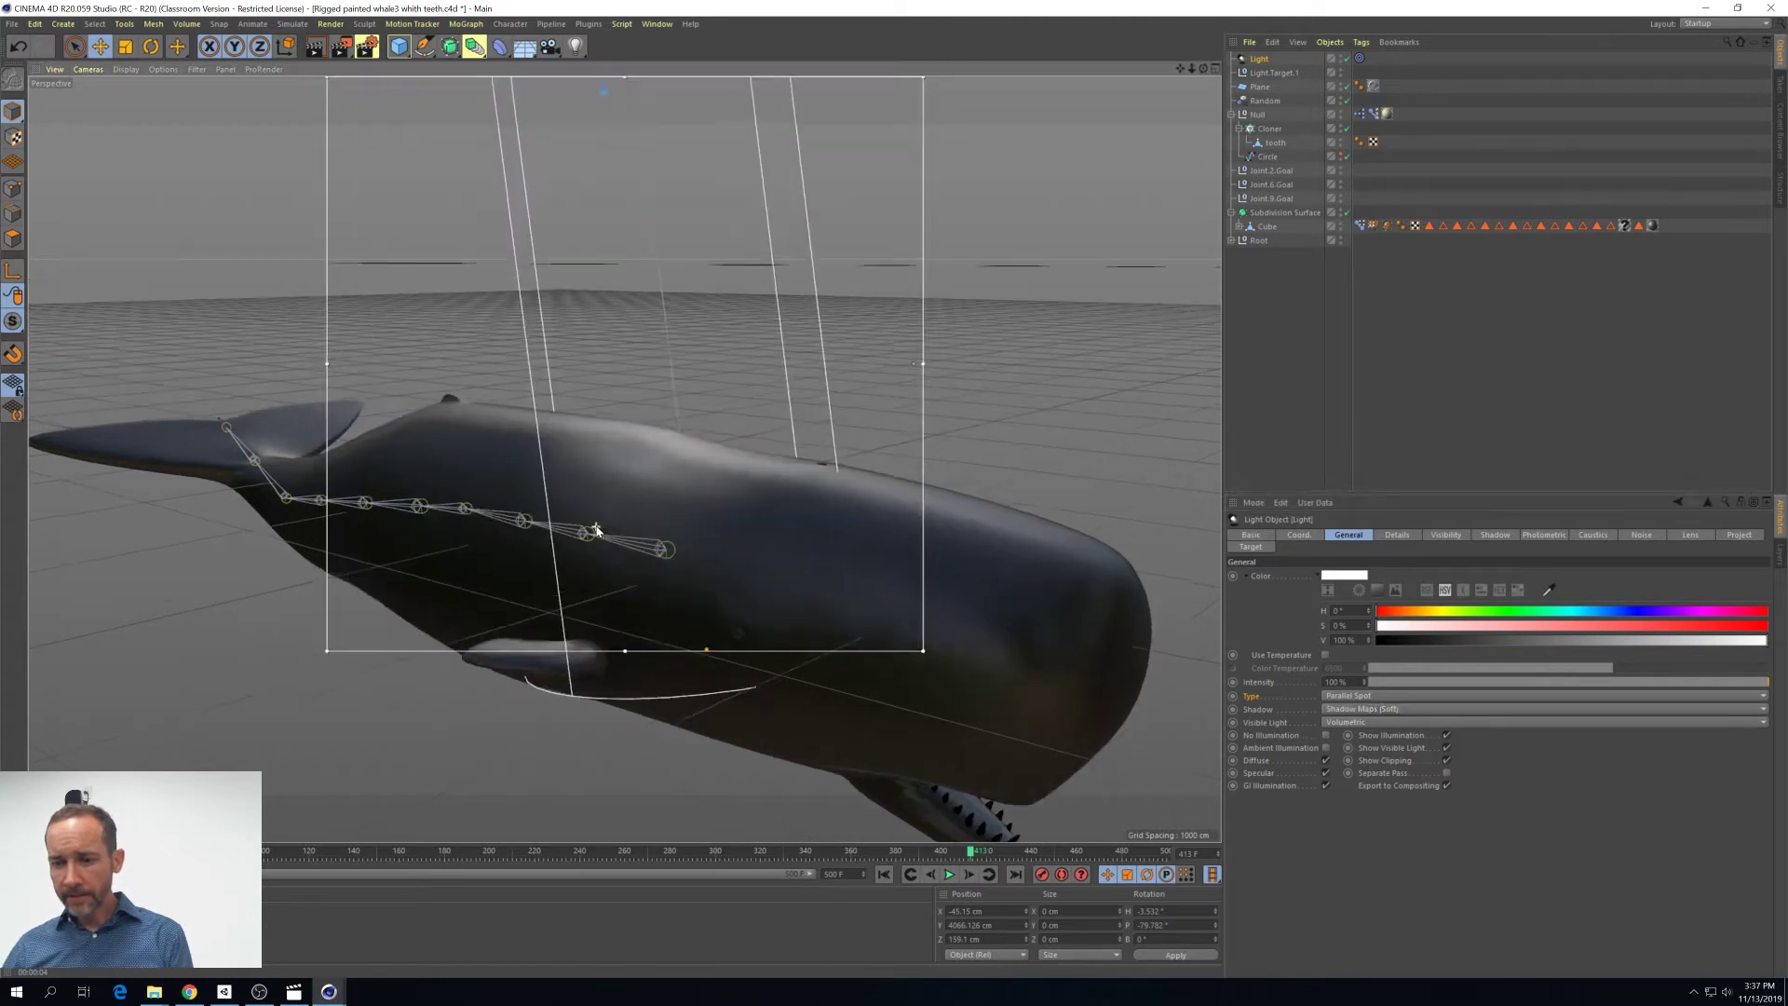
pyautogui.scroll(4, 597, 529)
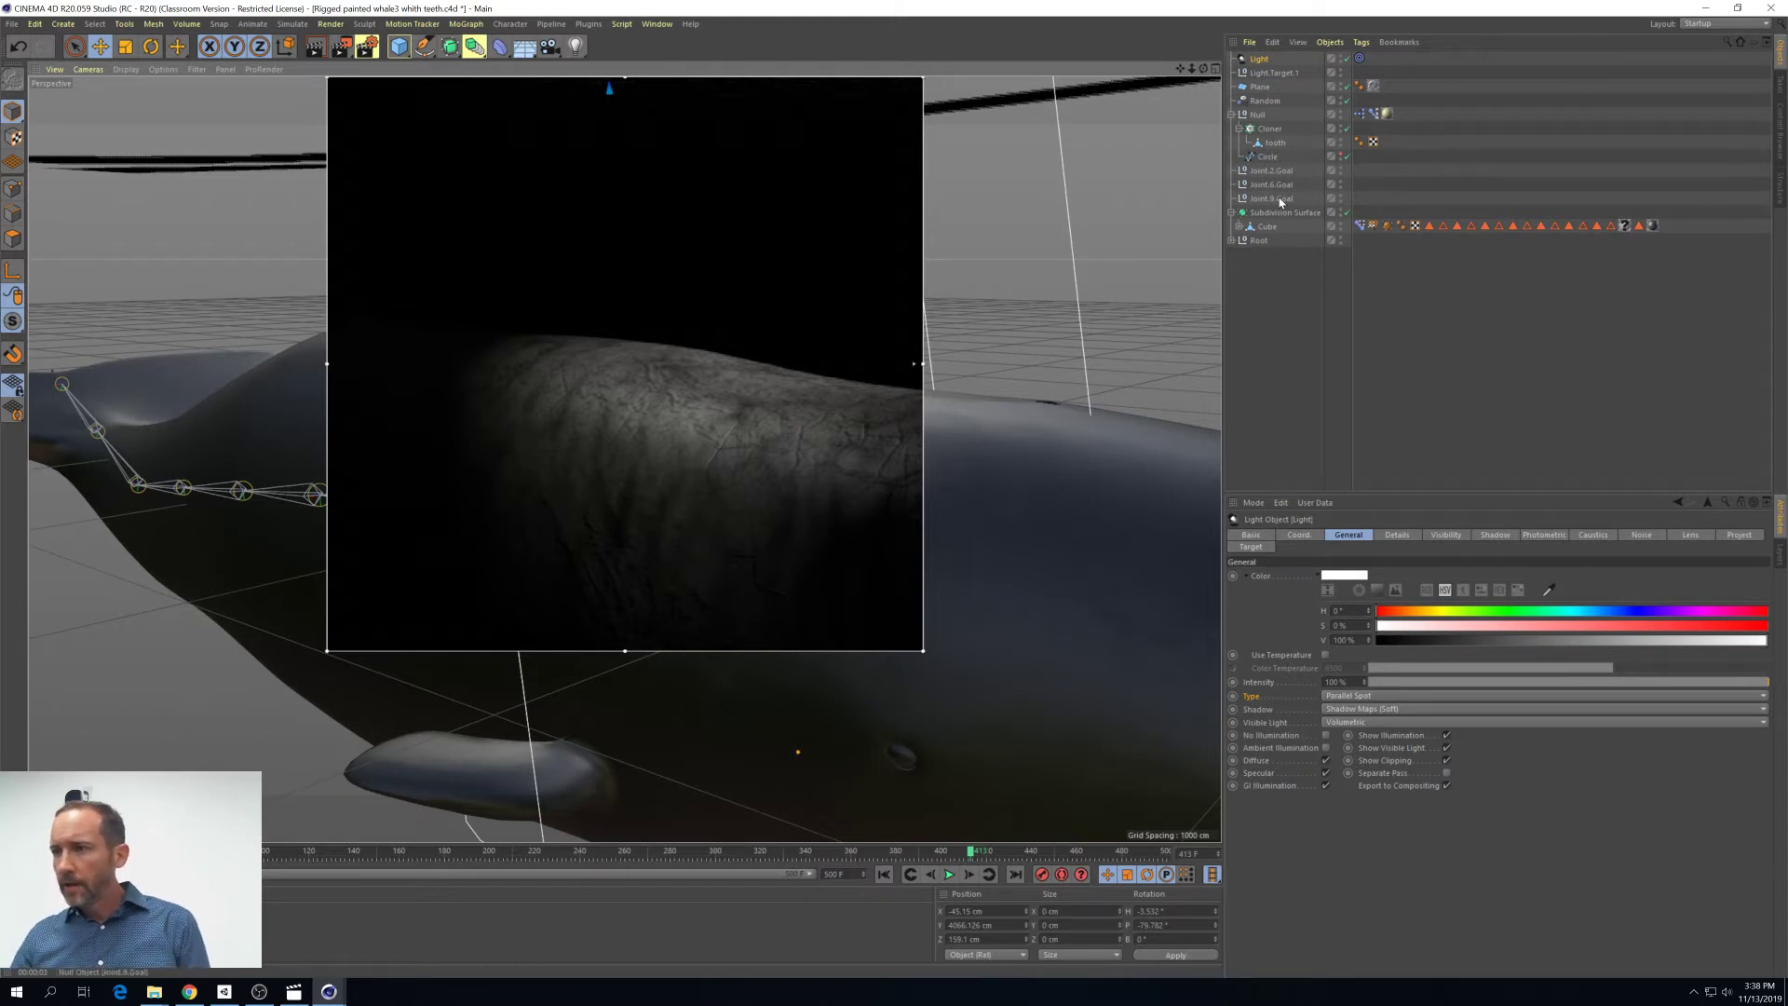
# Swap the colors of the noise shader in the plane material's alpha, making Color 1 white and Color 2 black
pyautogui.click(1373, 86)
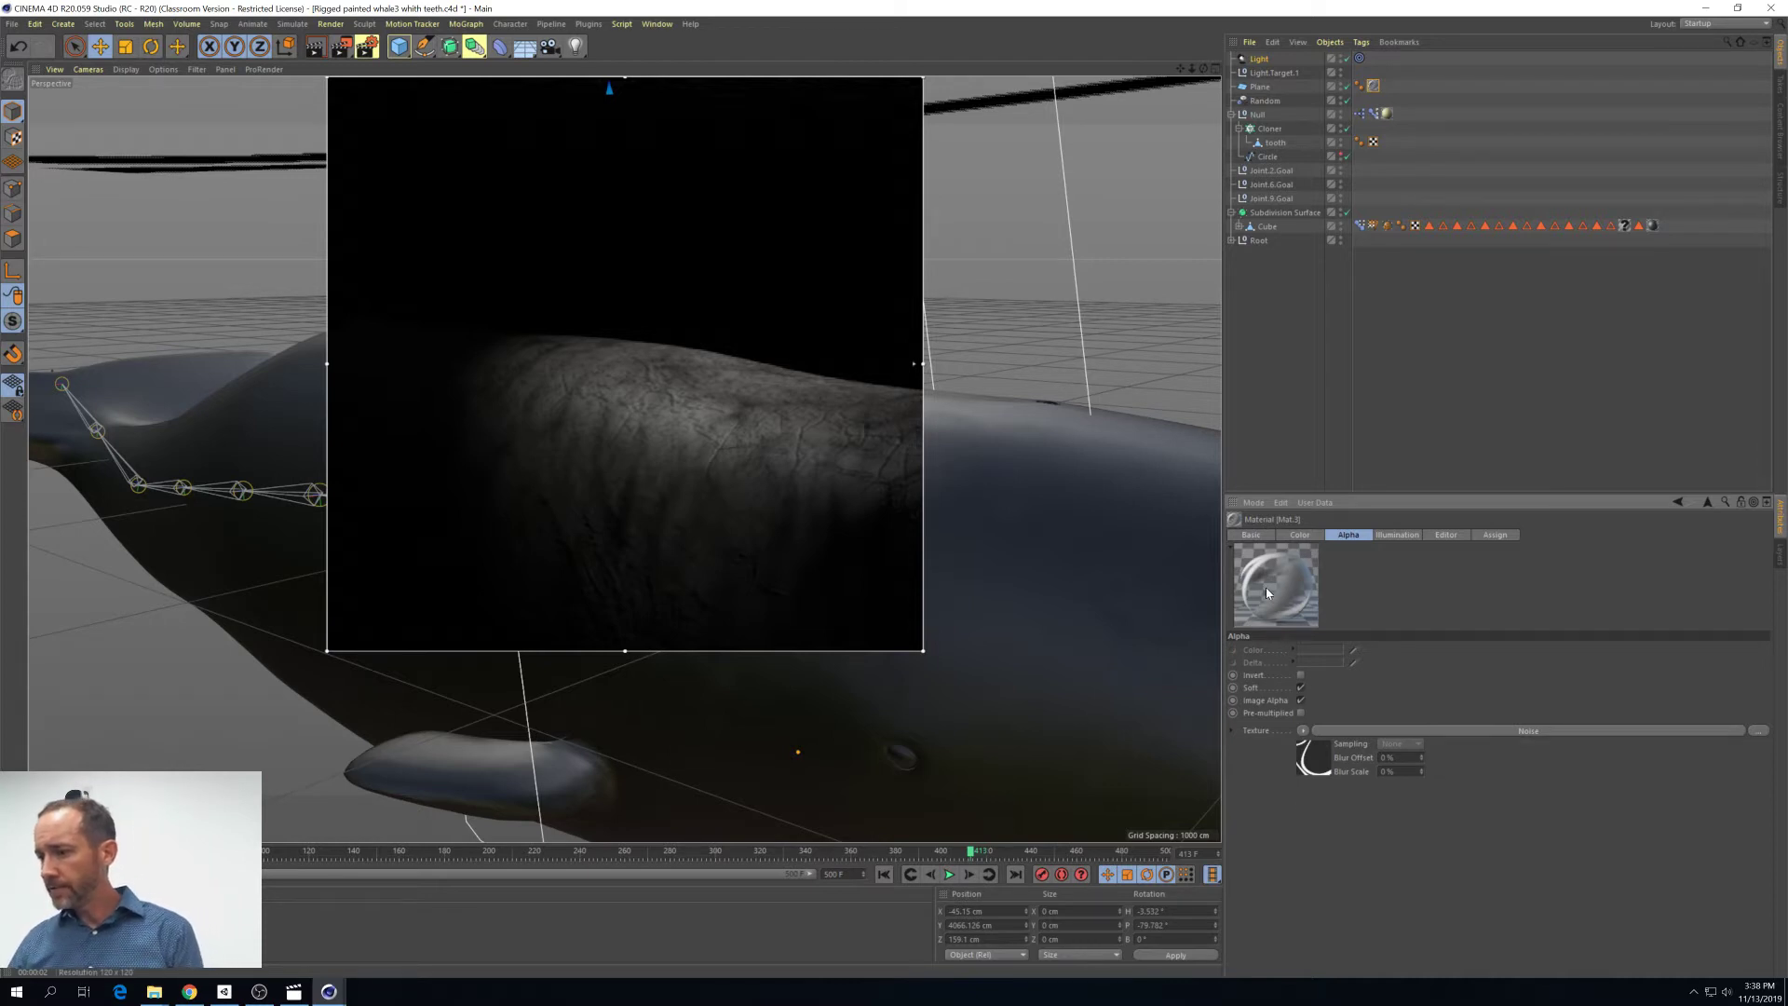
pyautogui.click(1314, 753)
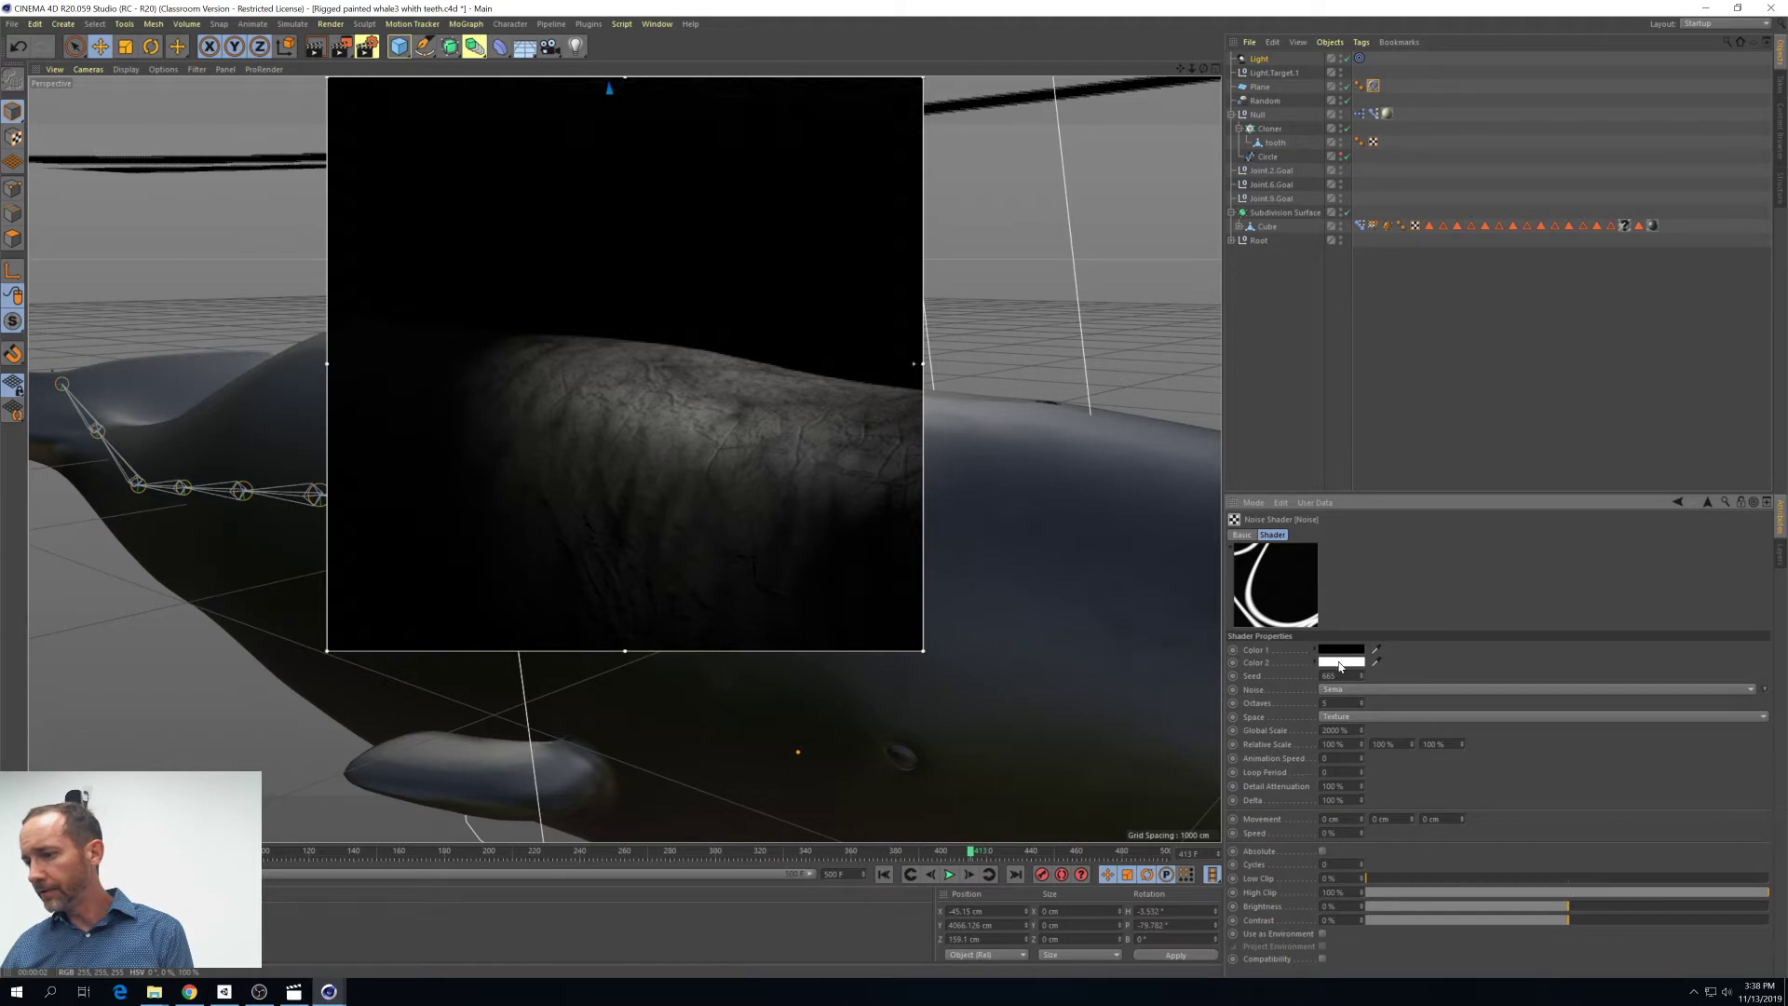
pyautogui.click(1341, 662)
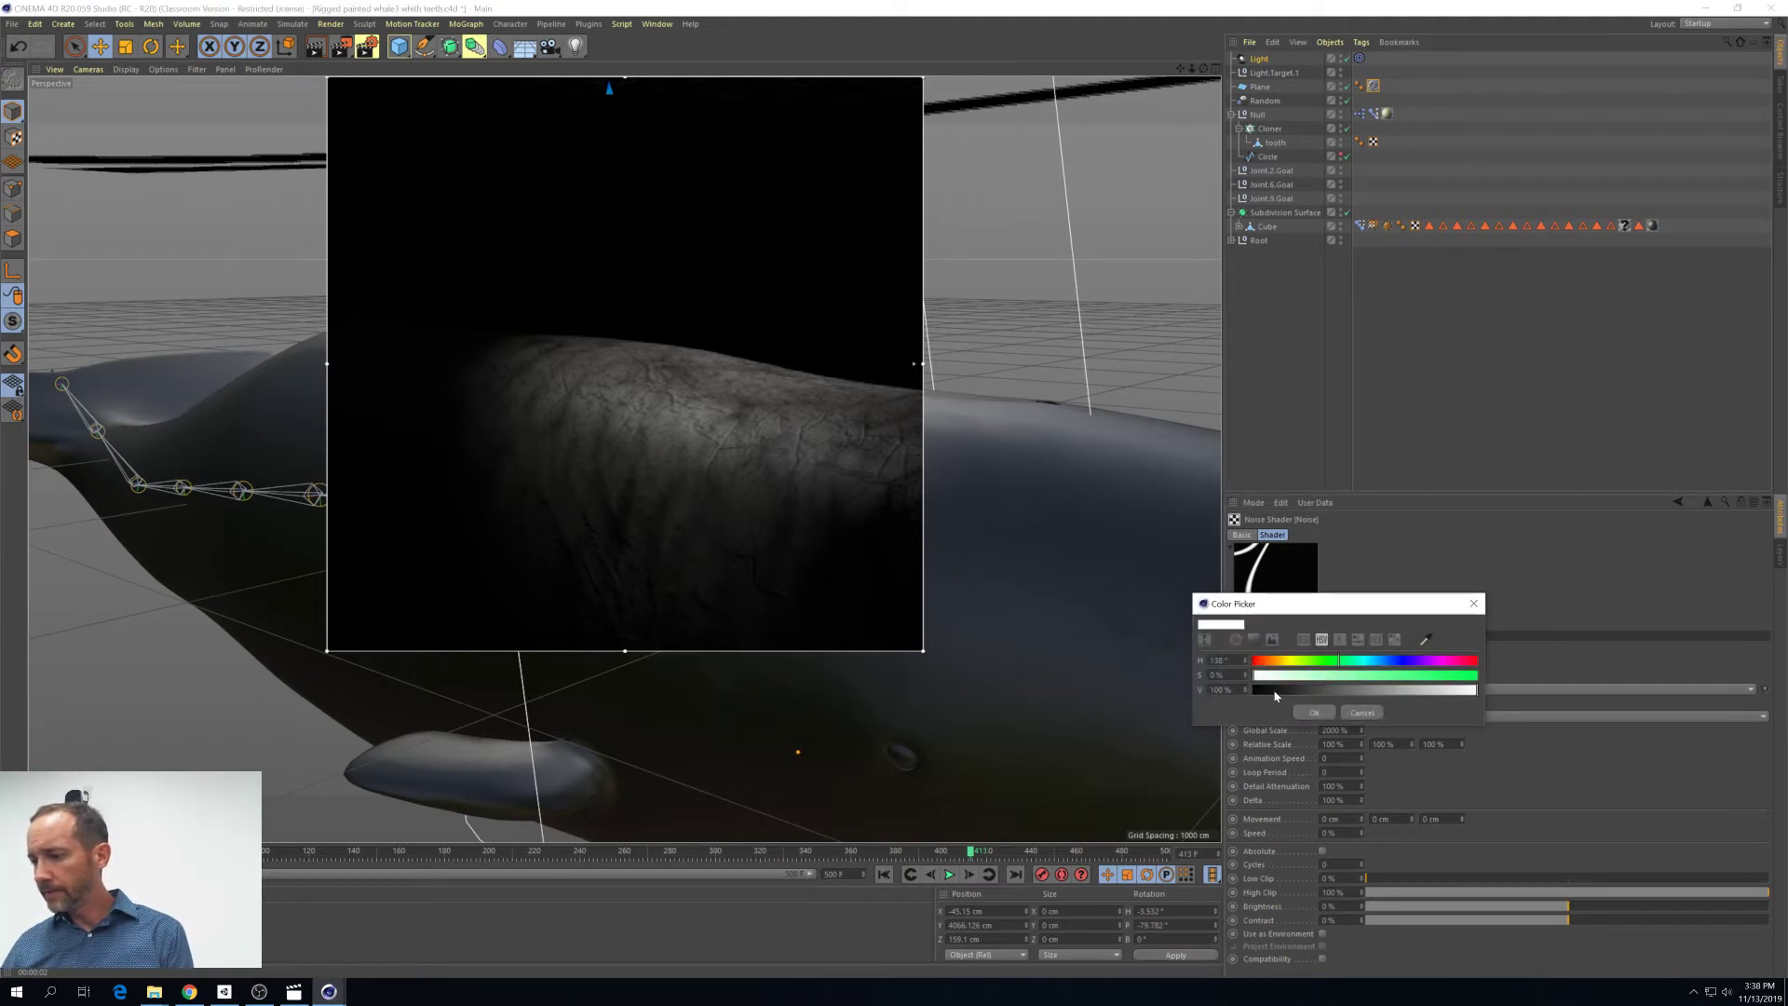
pyautogui.moveTo(1261, 689)
pyautogui.mouseDown()
pyautogui.moveTo(1525, 690)
pyautogui.moveTo(1248, 694)
pyautogui.mouseUp()
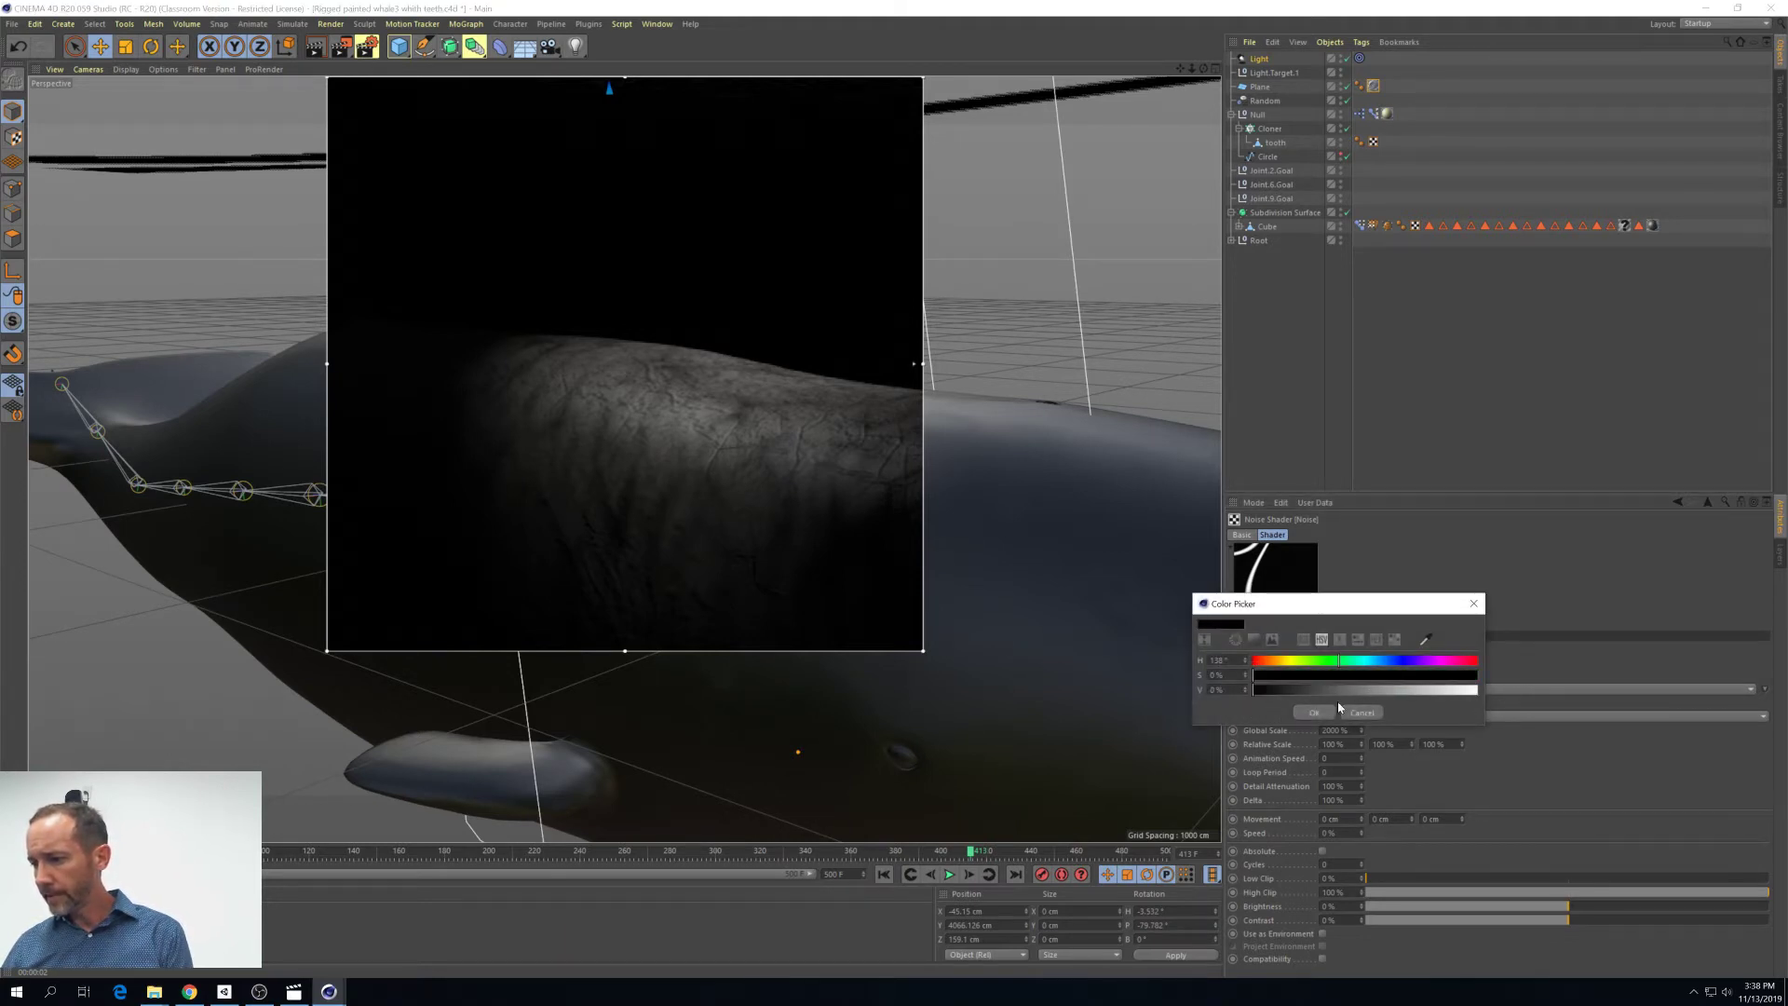
pyautogui.click(1317, 713)
pyautogui.click(1339, 662)
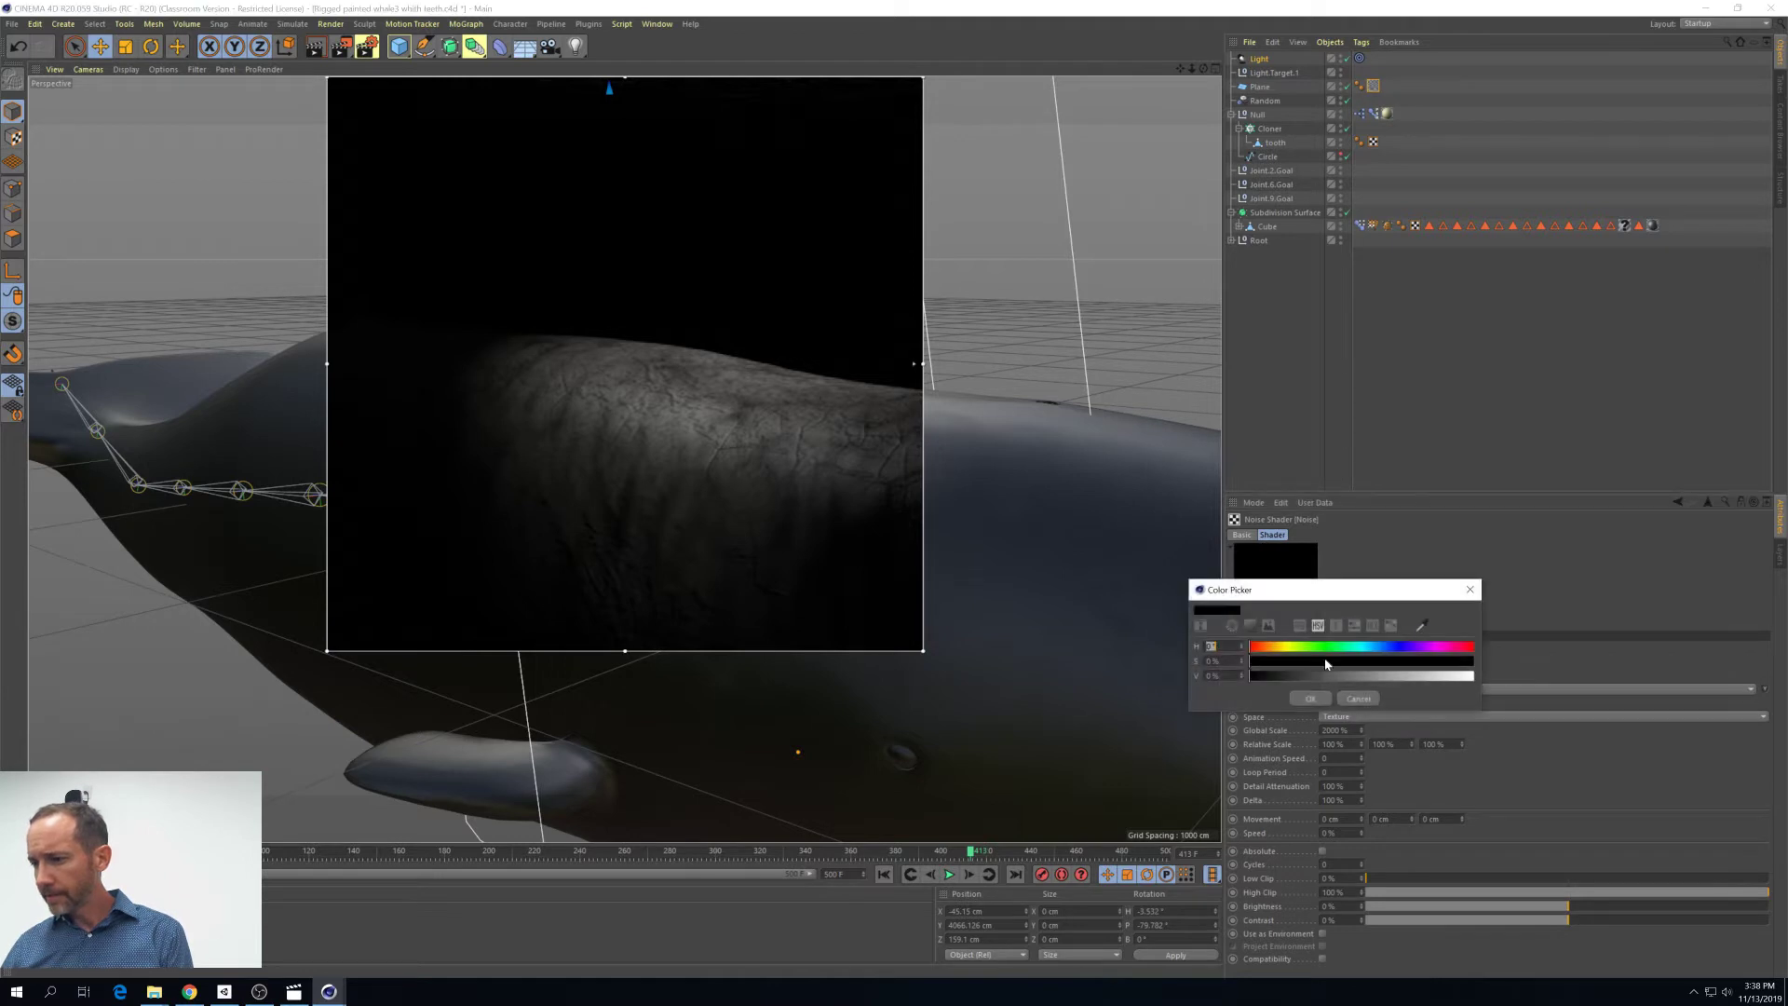
pyautogui.moveTo(1341, 679); pyautogui.dragTo(1471, 677)
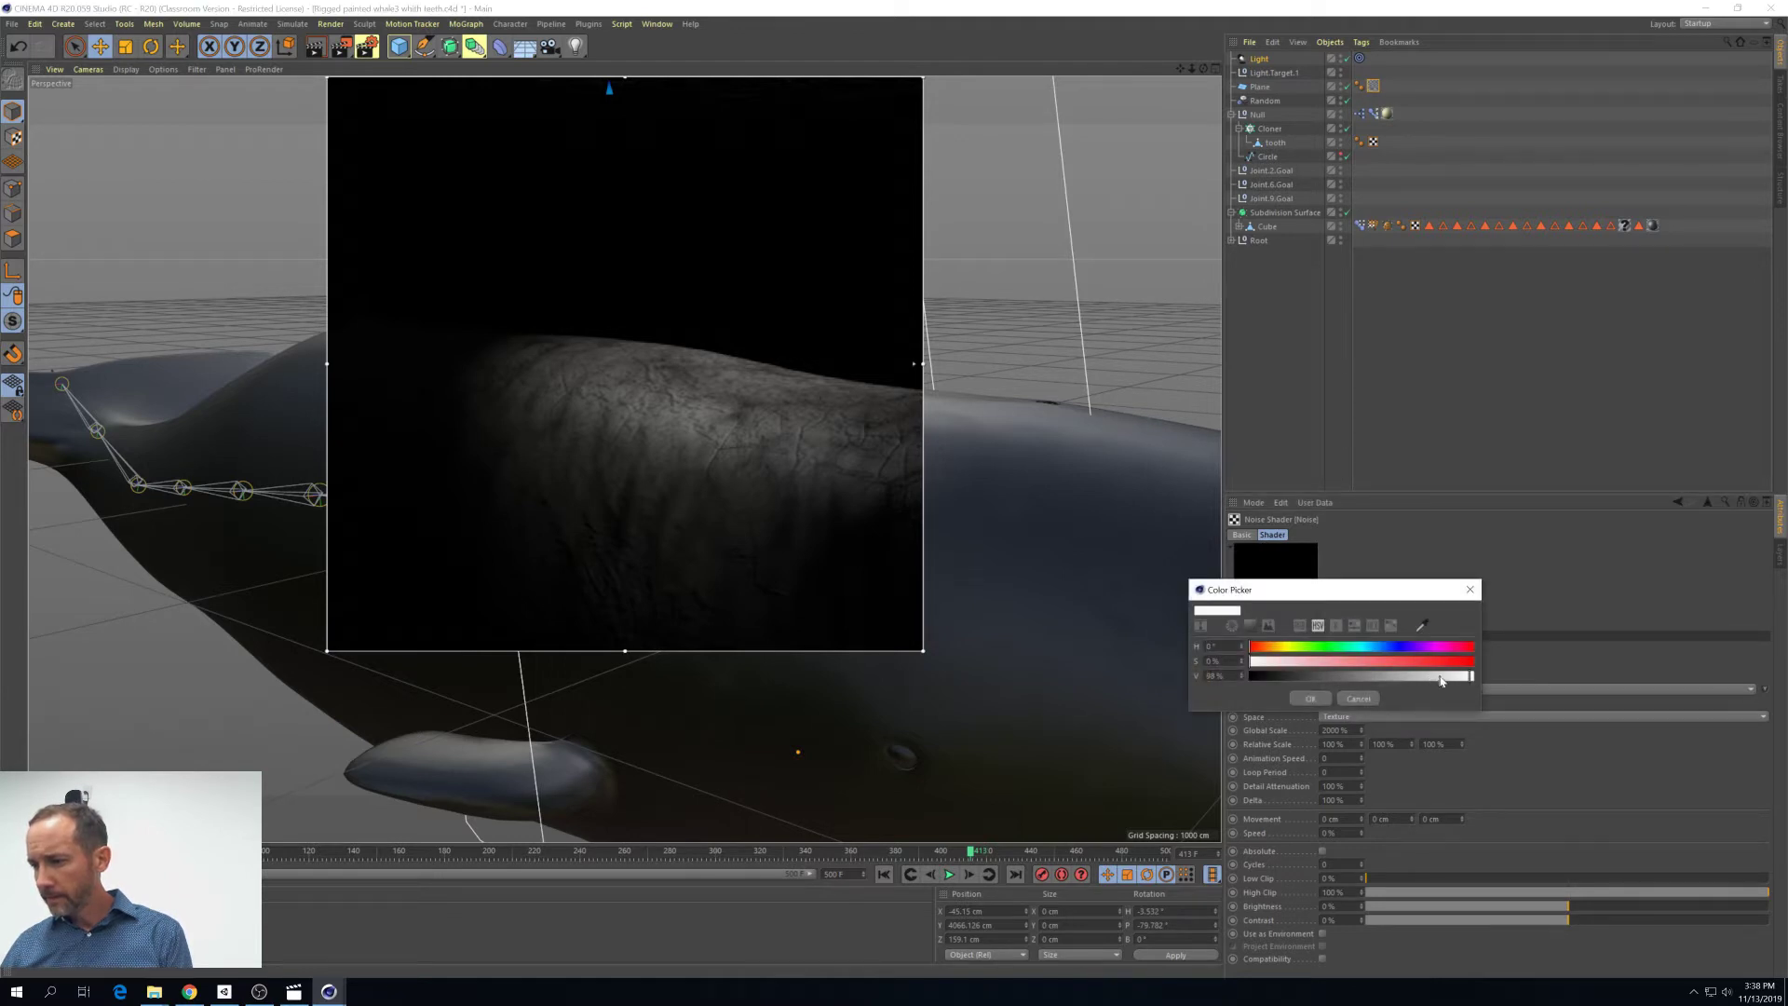
pyautogui.click(1322, 699)
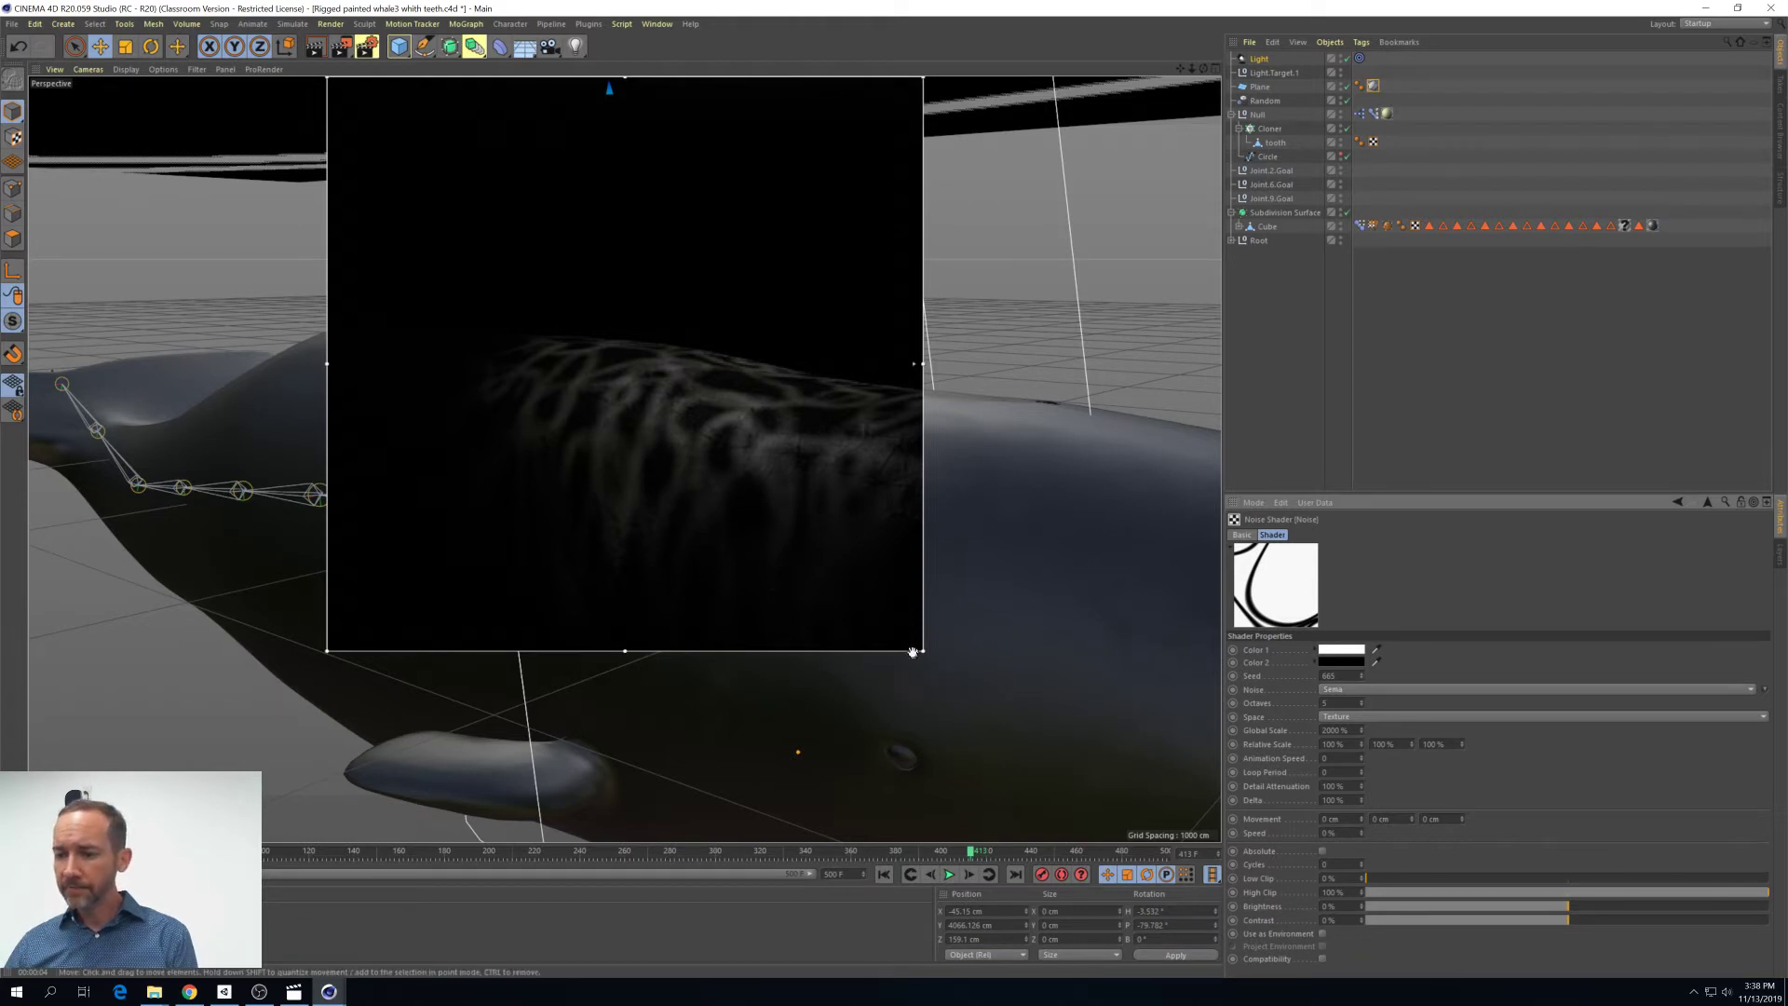
# Enlarge the interactive render region over the whale and set the light's shadow map resolution to 1000x1000
pyautogui.moveTo(923, 650); pyautogui.dragTo(1129, 811)
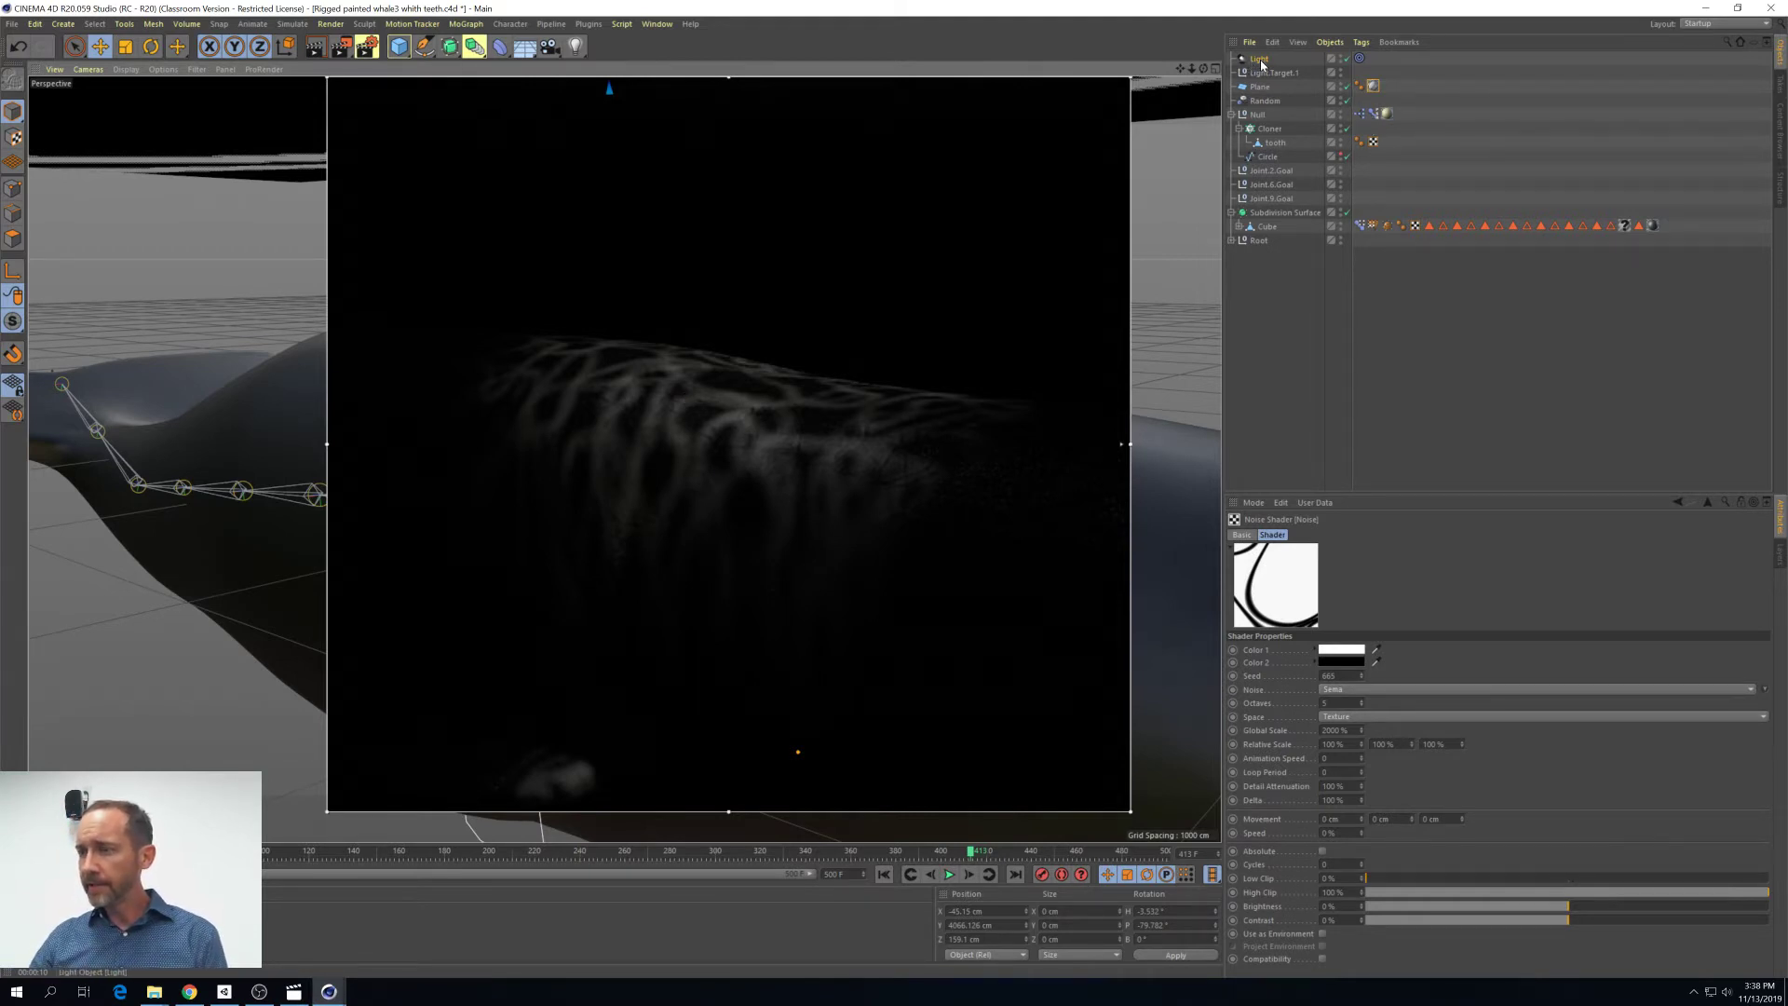
pyautogui.click(1316, 258)
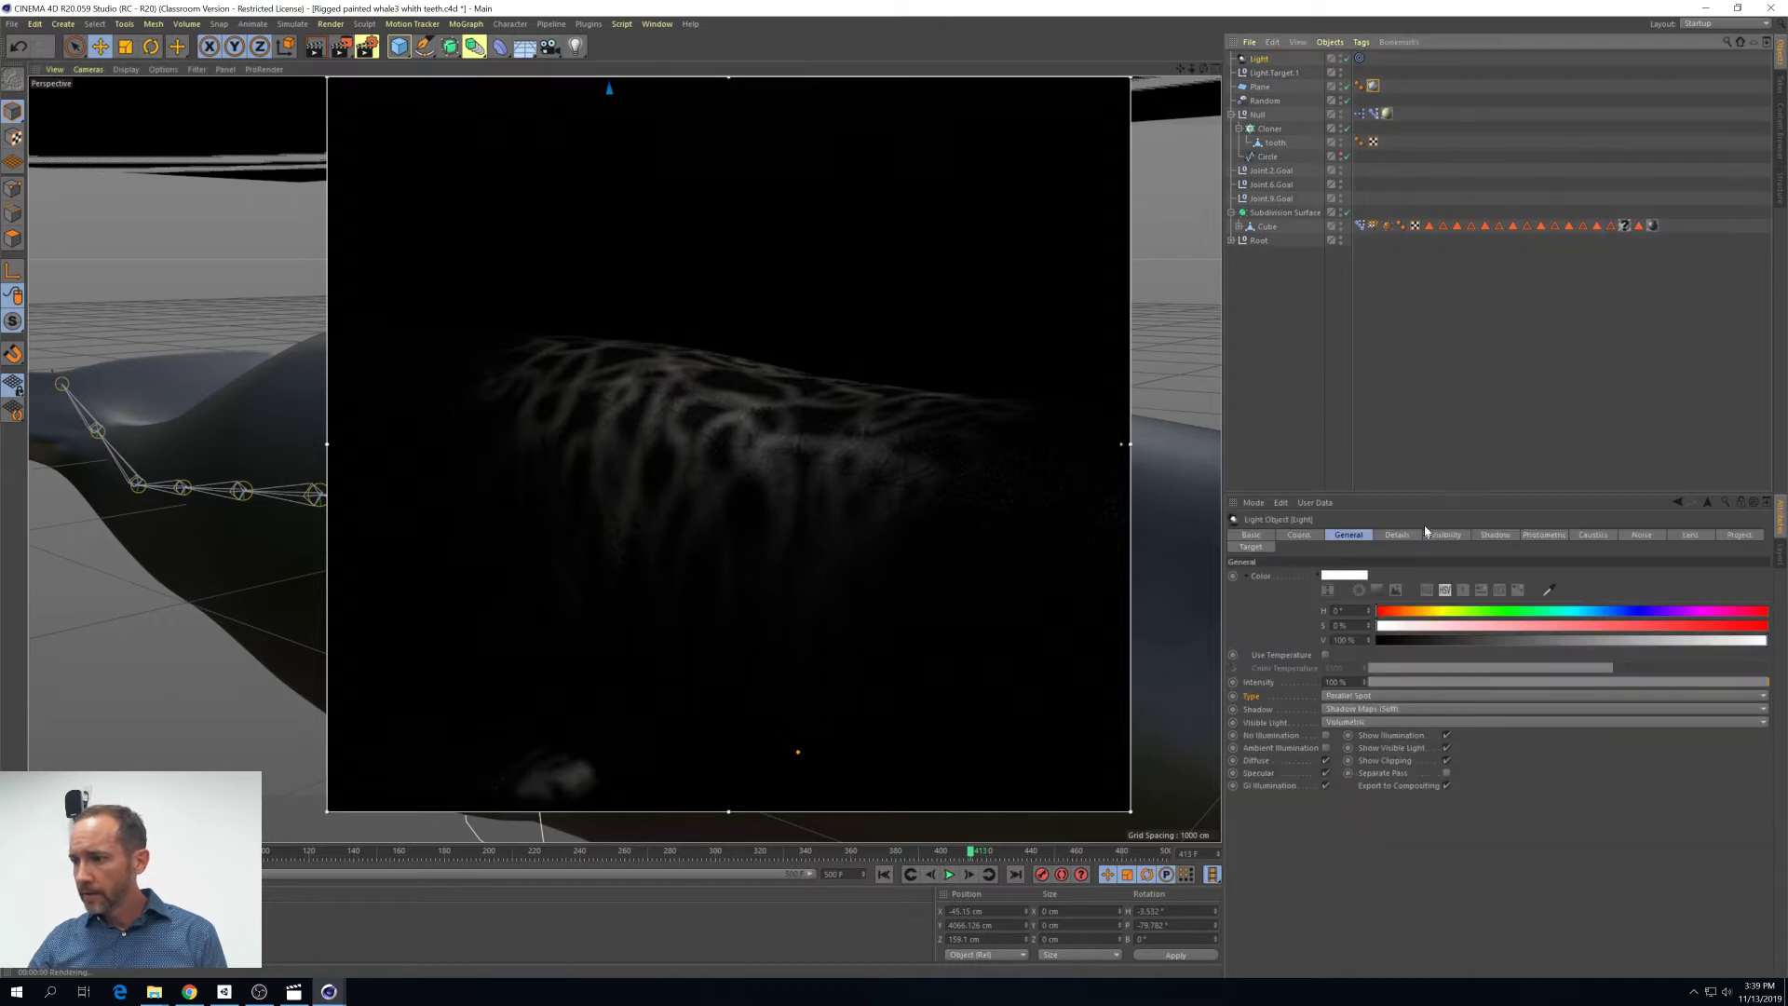
pyautogui.click(1493, 534)
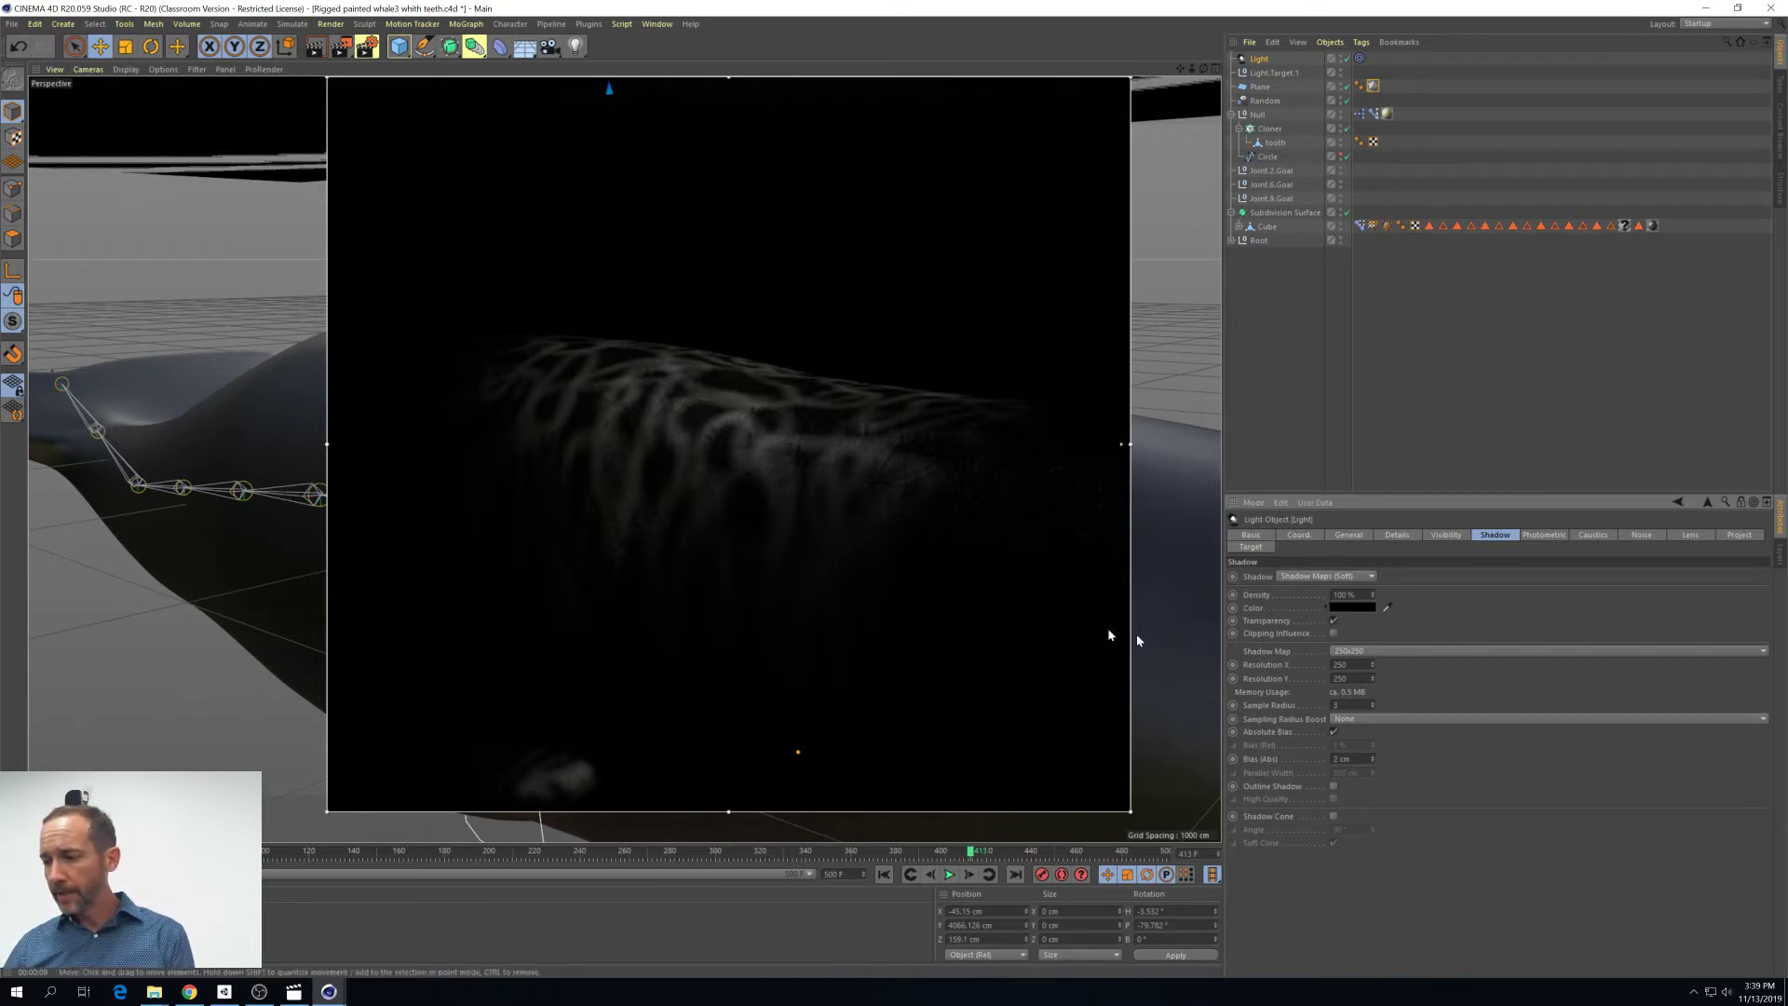
pyautogui.click(1369, 651)
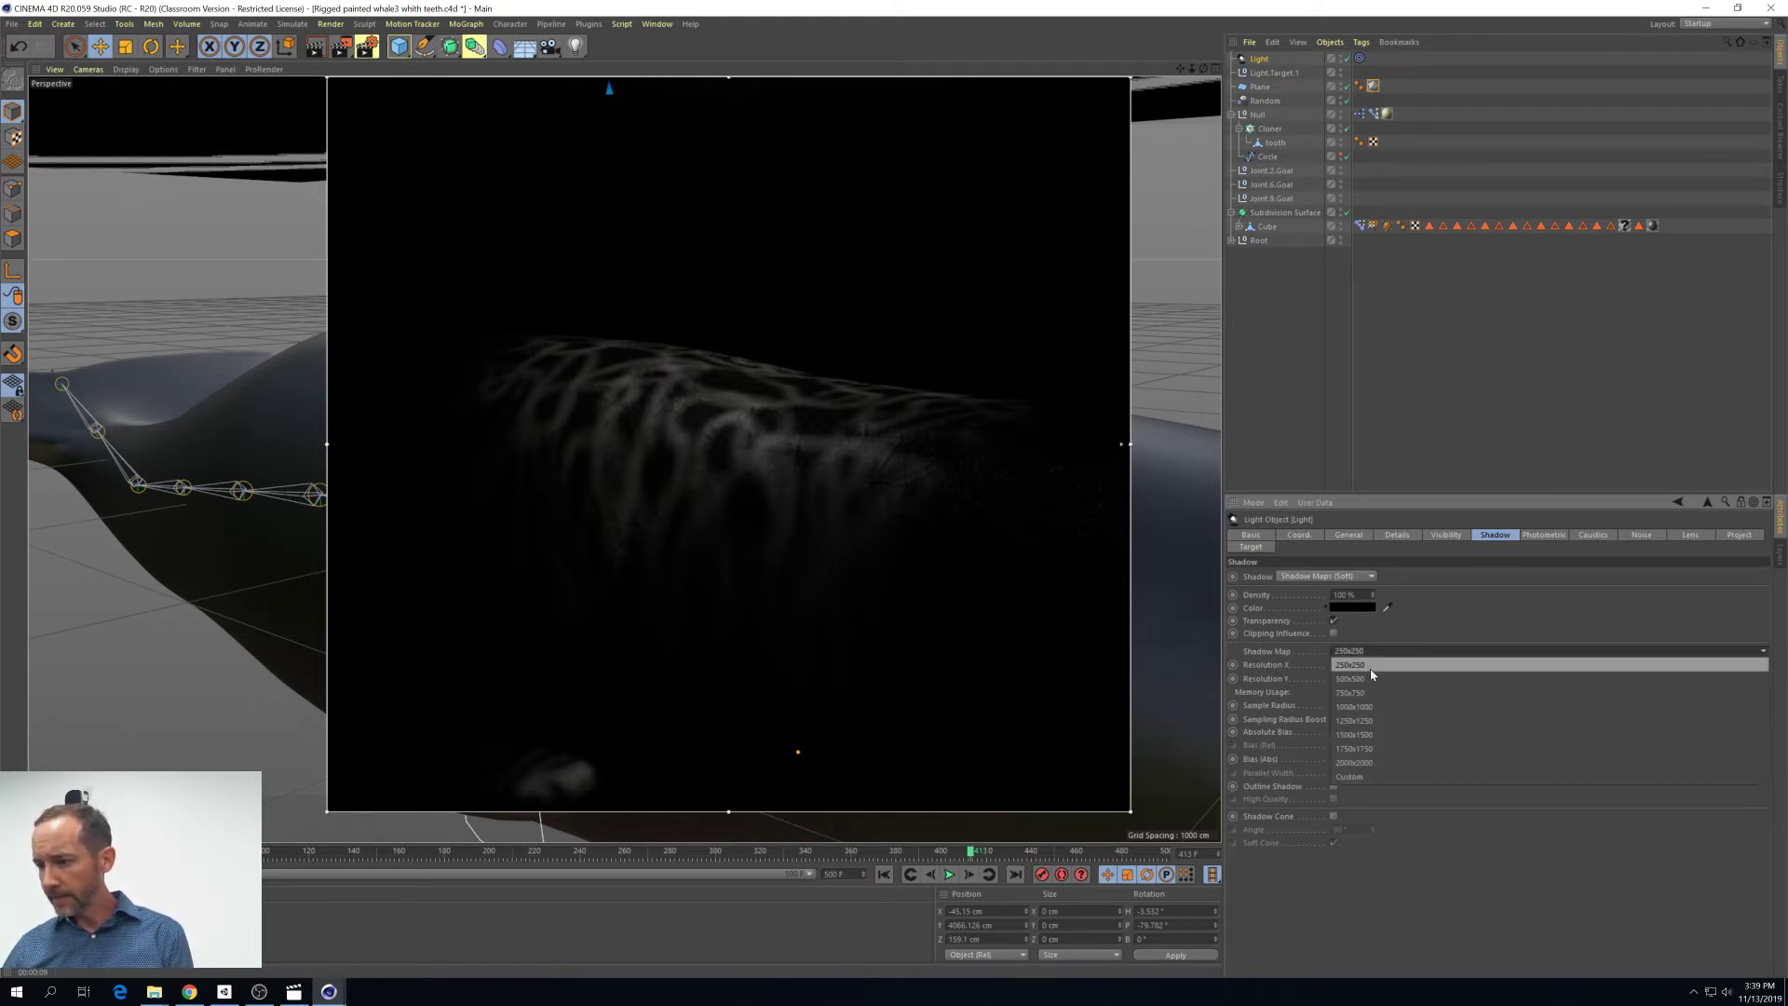
pyautogui.click(1373, 706)
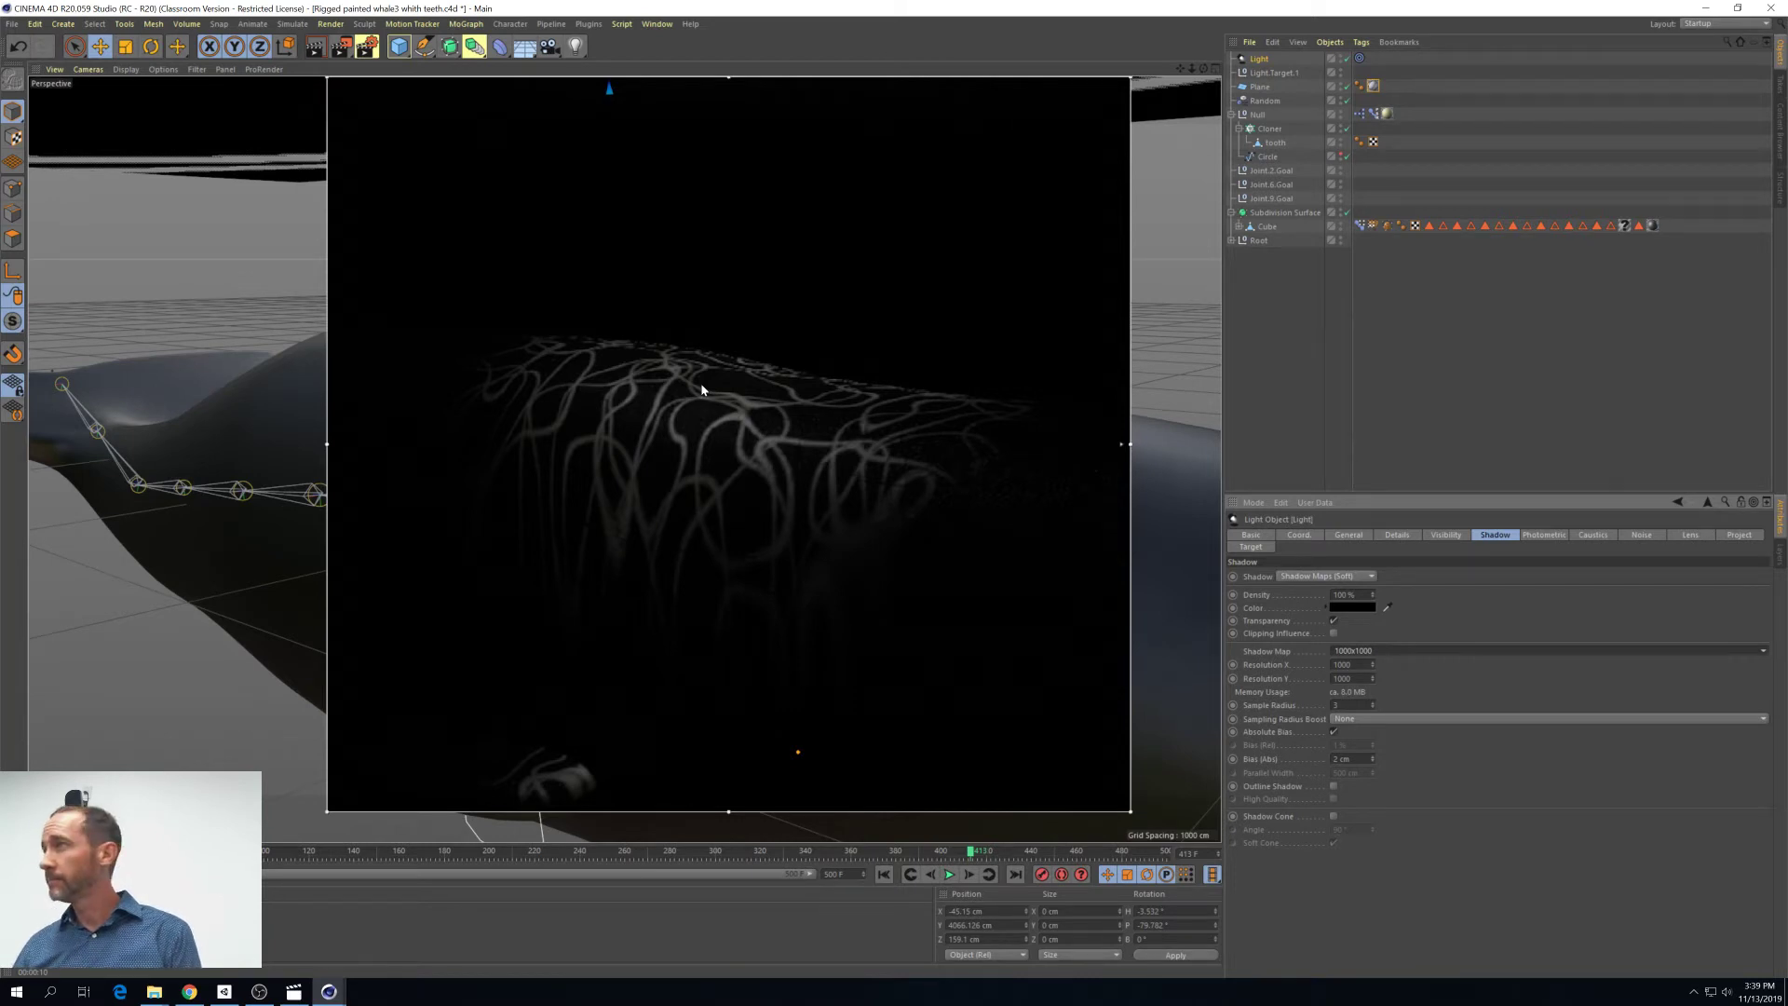
# Reduce the light's shadow map resolution to 500x500 and return to its general settings
pyautogui.click(1359, 650)
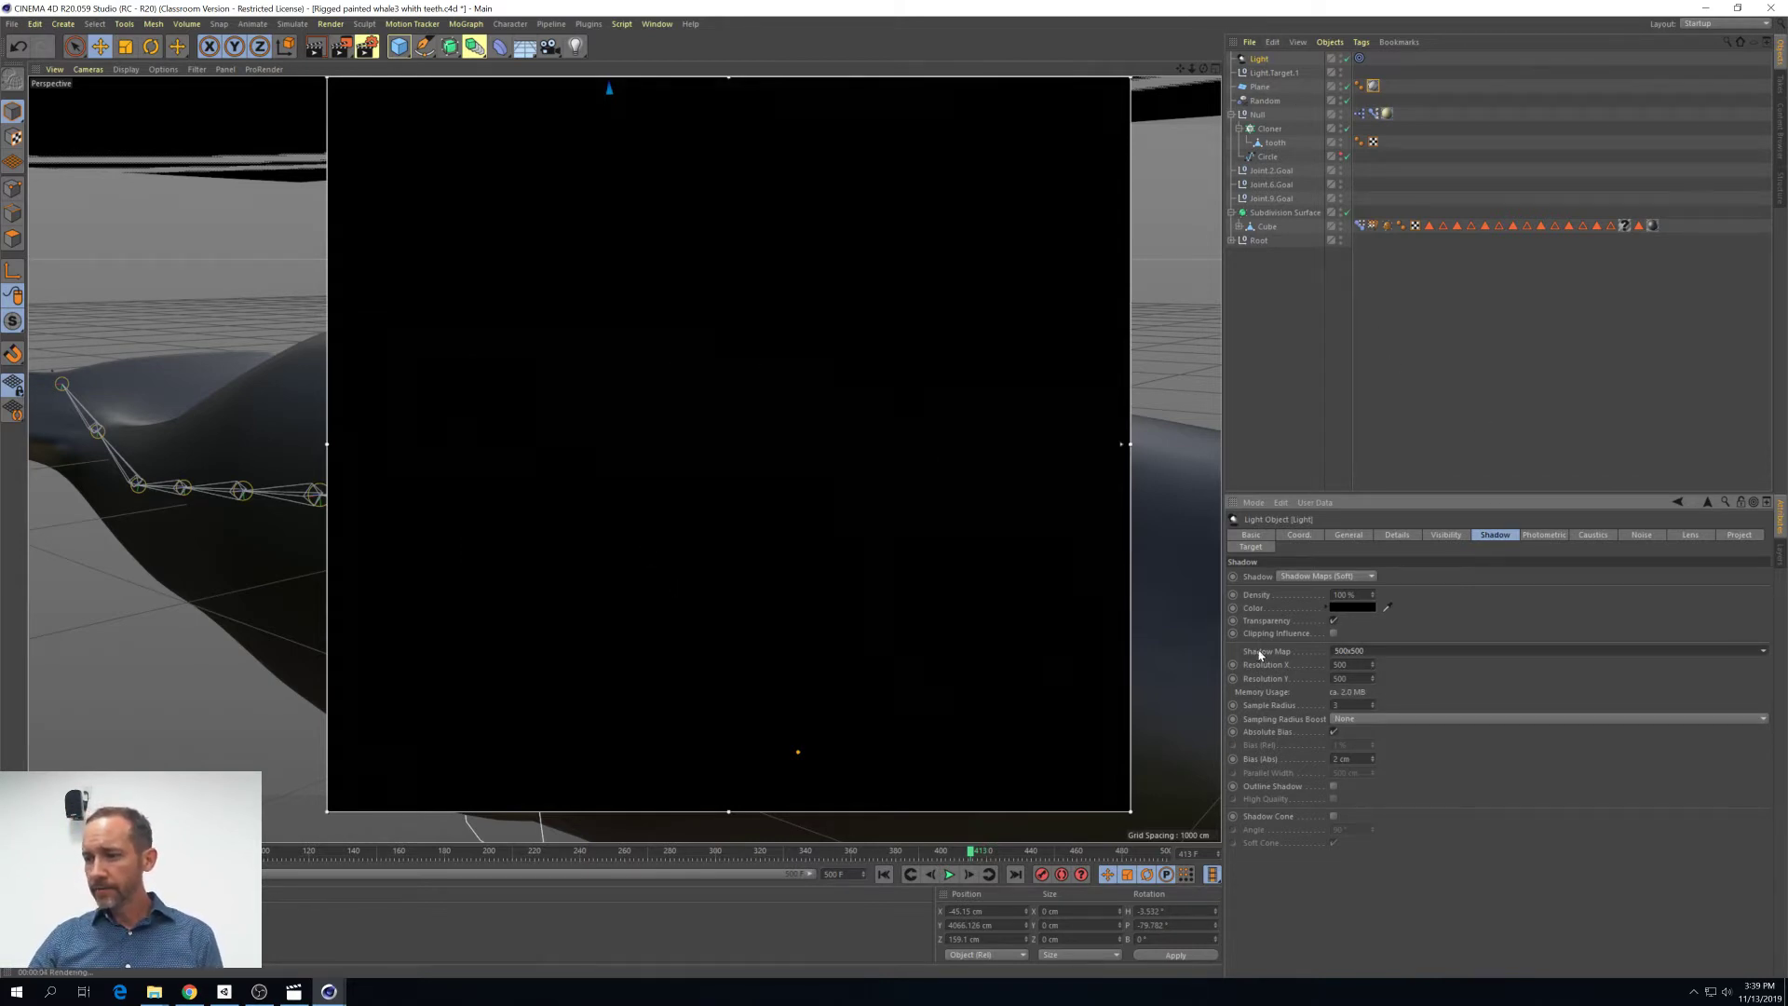
pyautogui.click(1303, 535)
pyautogui.click(1350, 535)
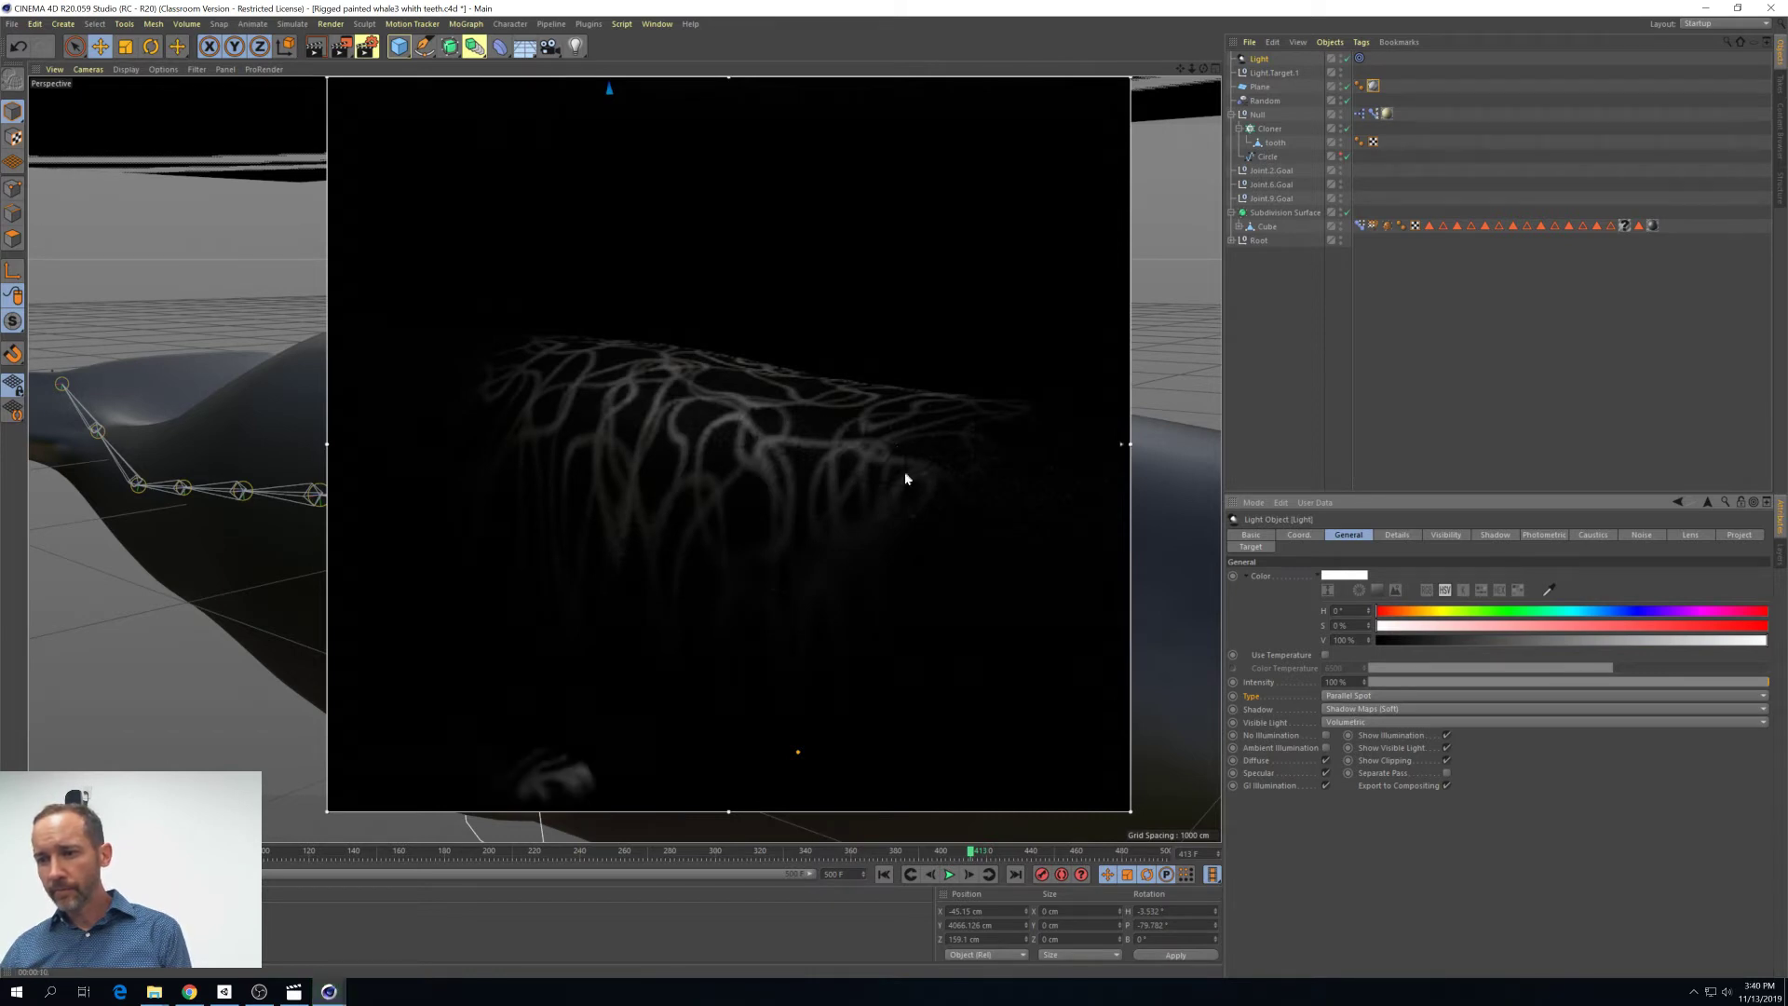
# Set the light's shadow map resolution to 250x250
pyautogui.click(1416, 536)
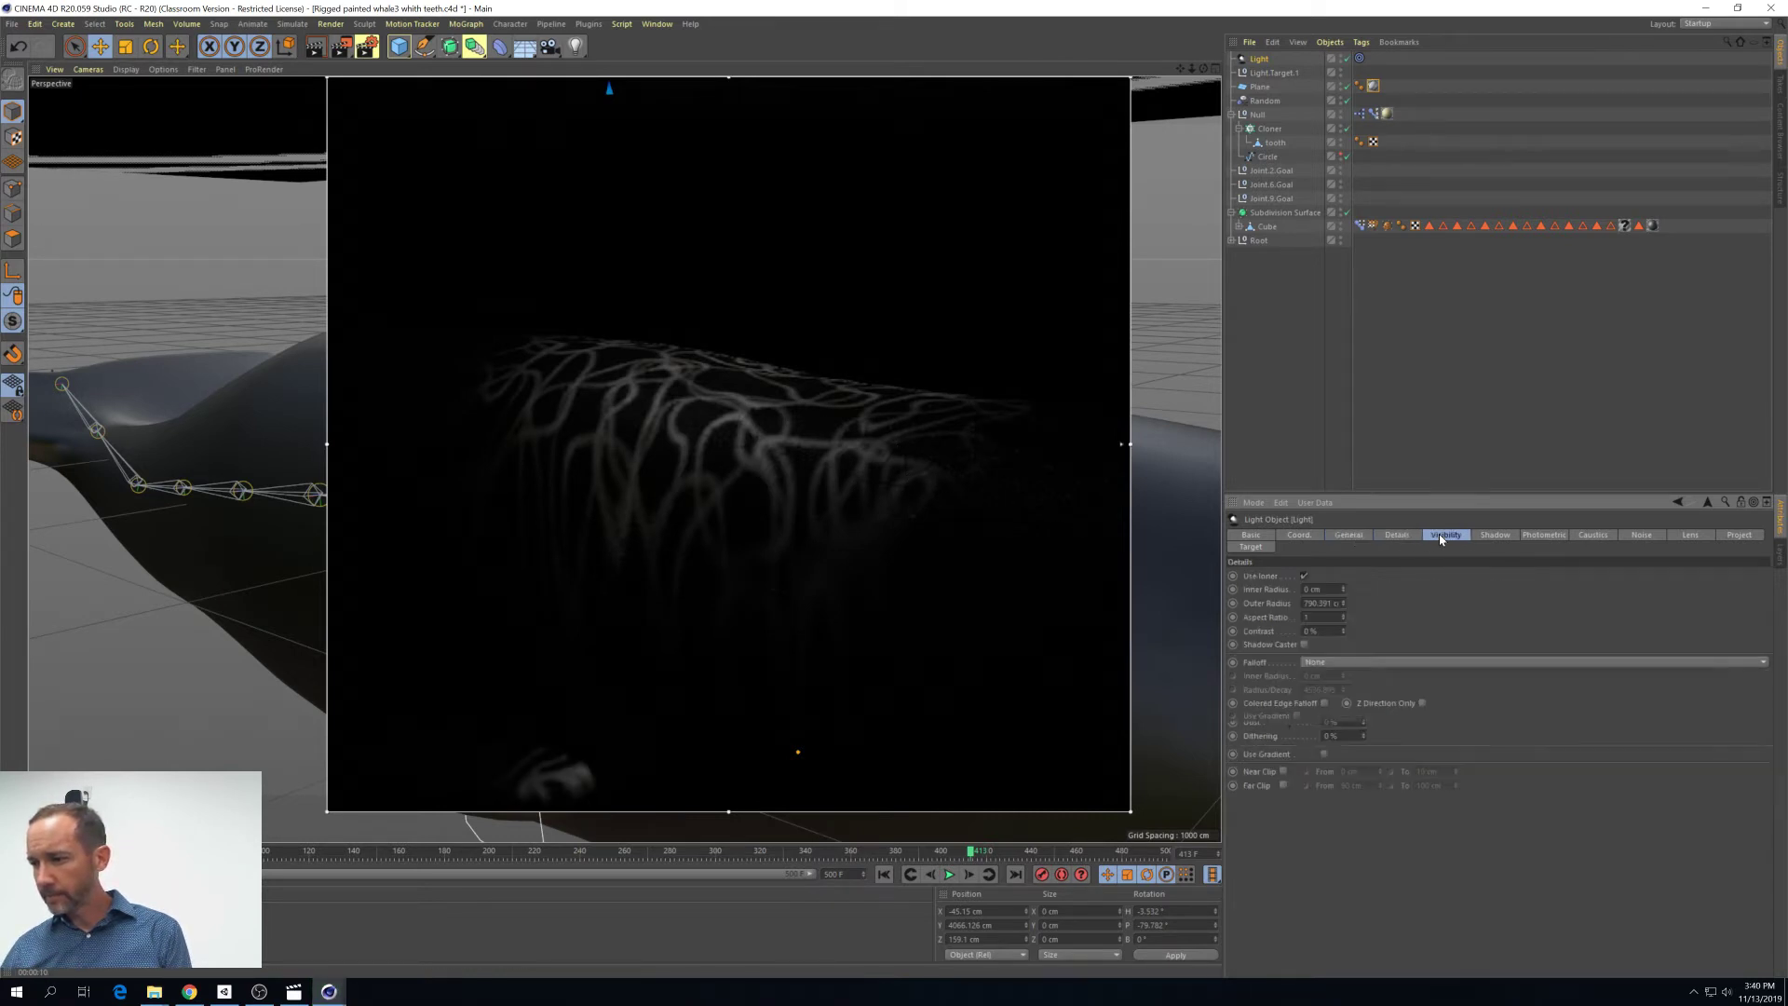
pyautogui.click(1494, 534)
pyautogui.click(1372, 651)
pyautogui.click(1369, 664)
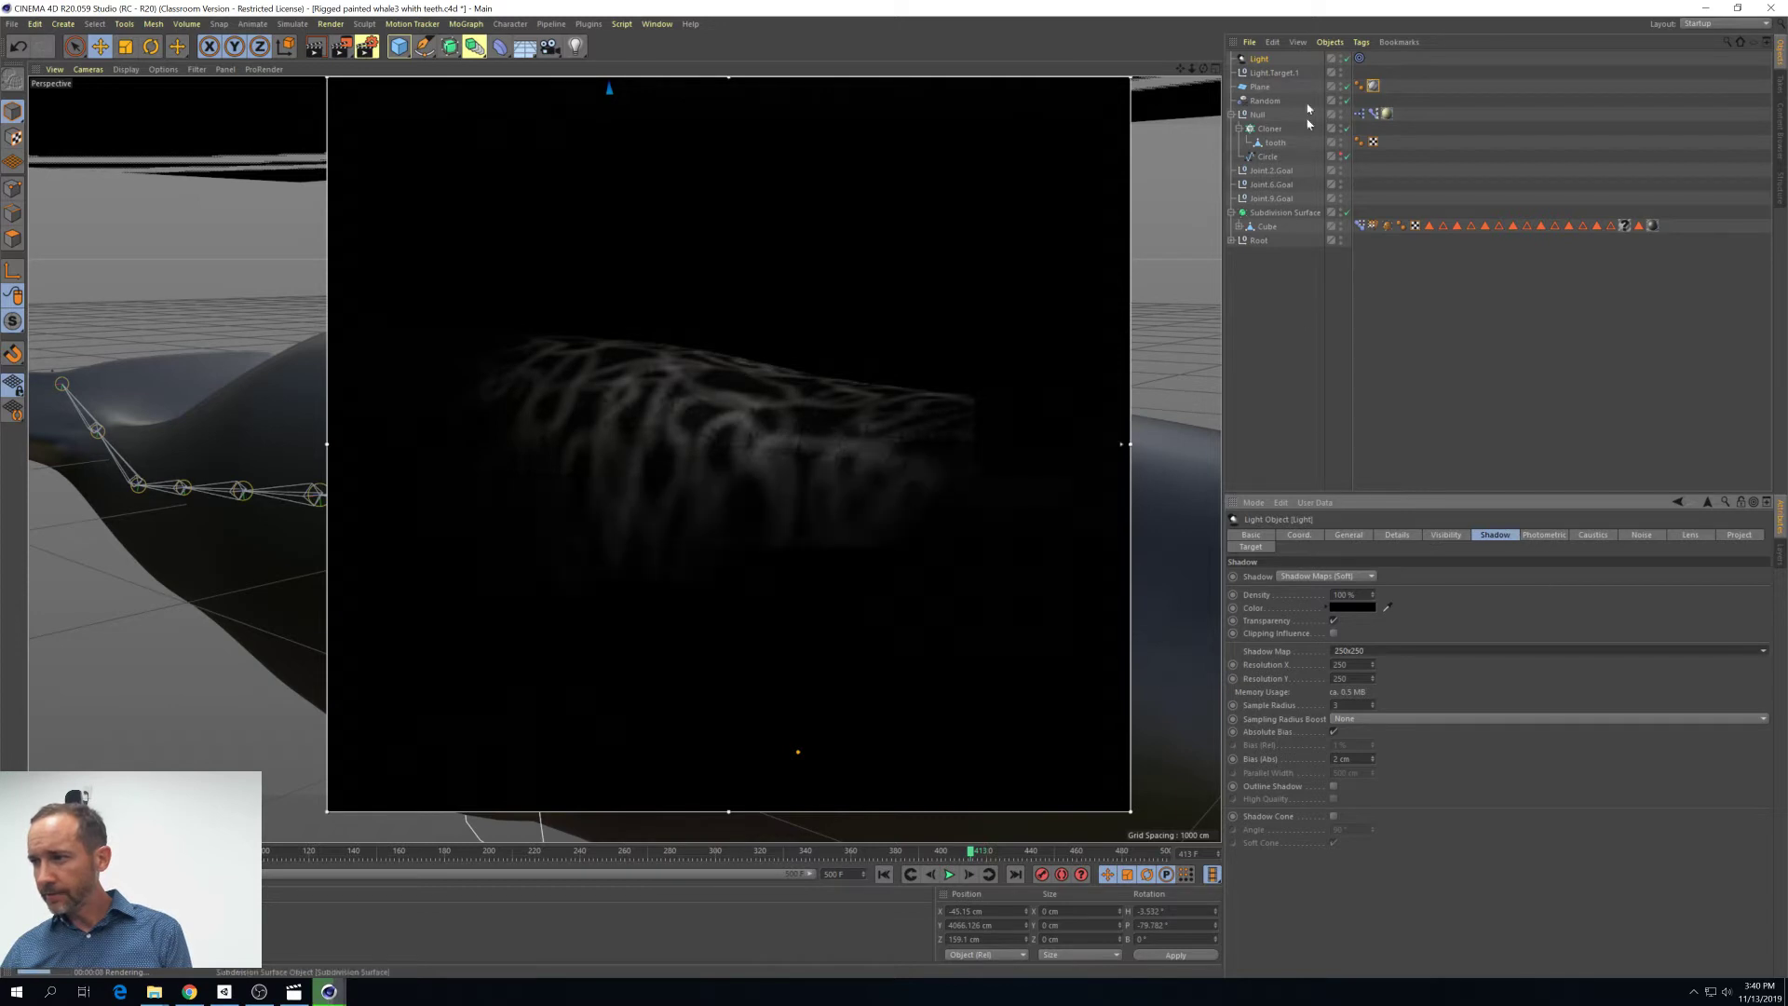
# Set the global scale of the noise in the plane material's alpha to 3000%
pyautogui.click(1372, 85)
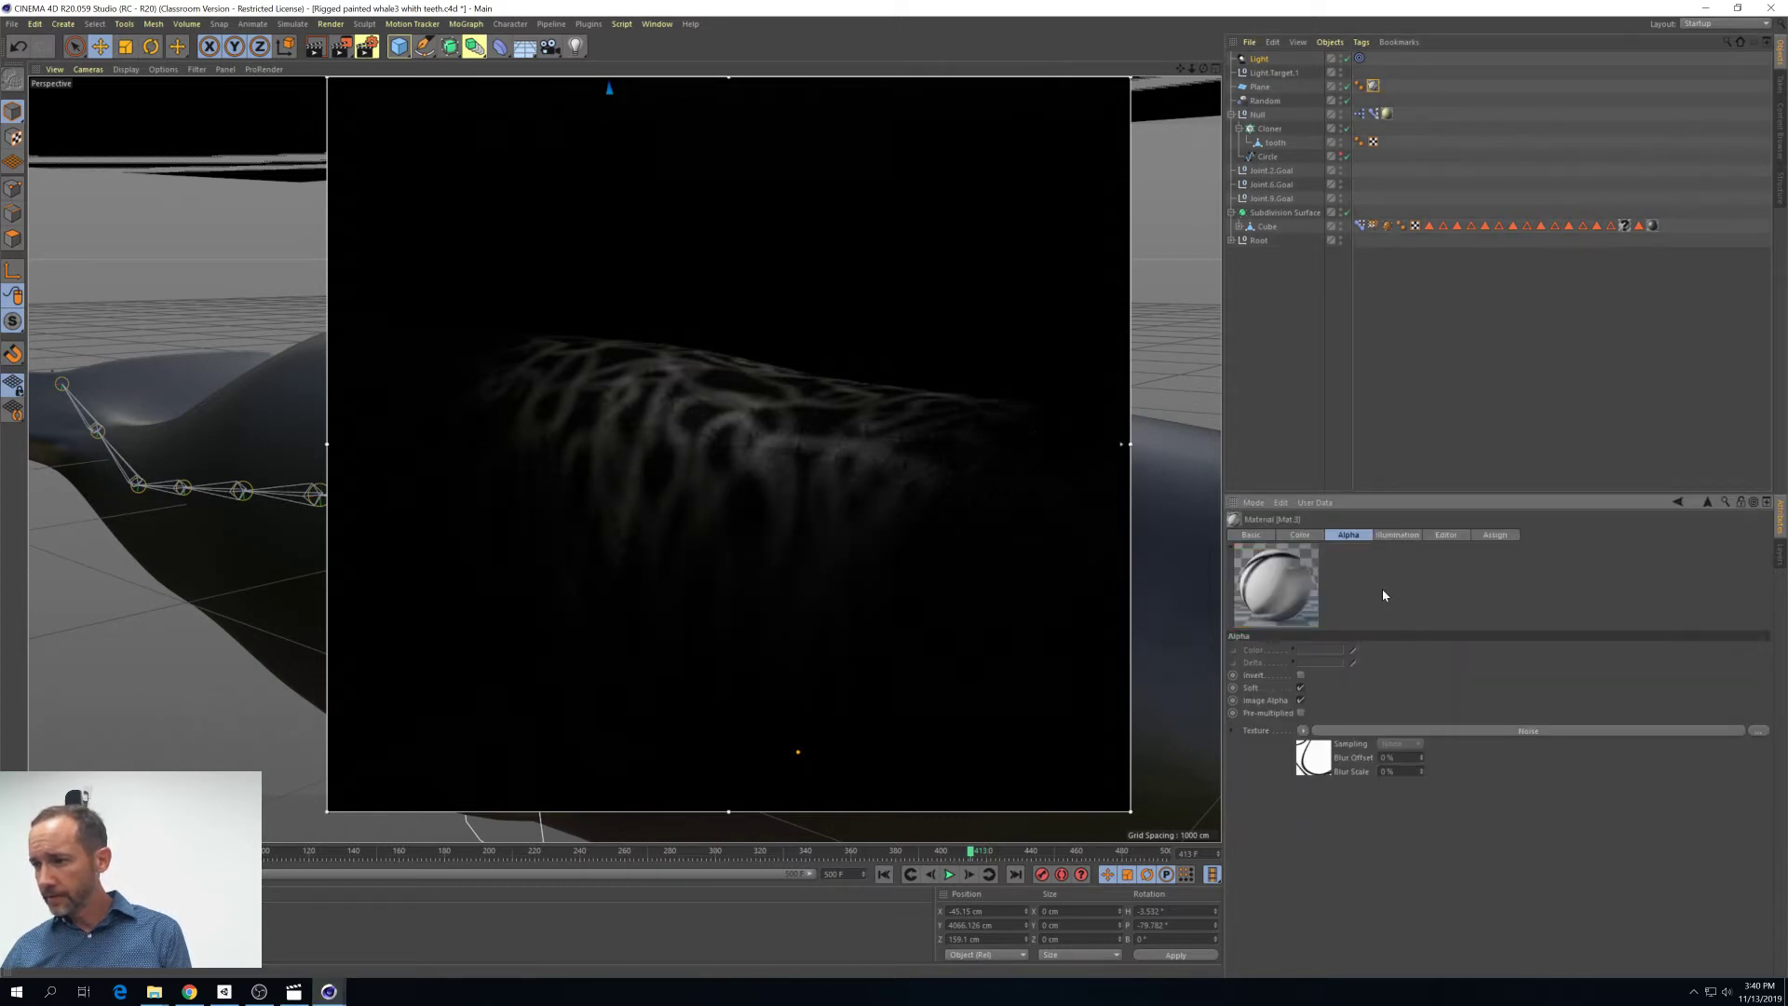
pyautogui.click(1329, 730)
pyautogui.doubleClick(1329, 729)
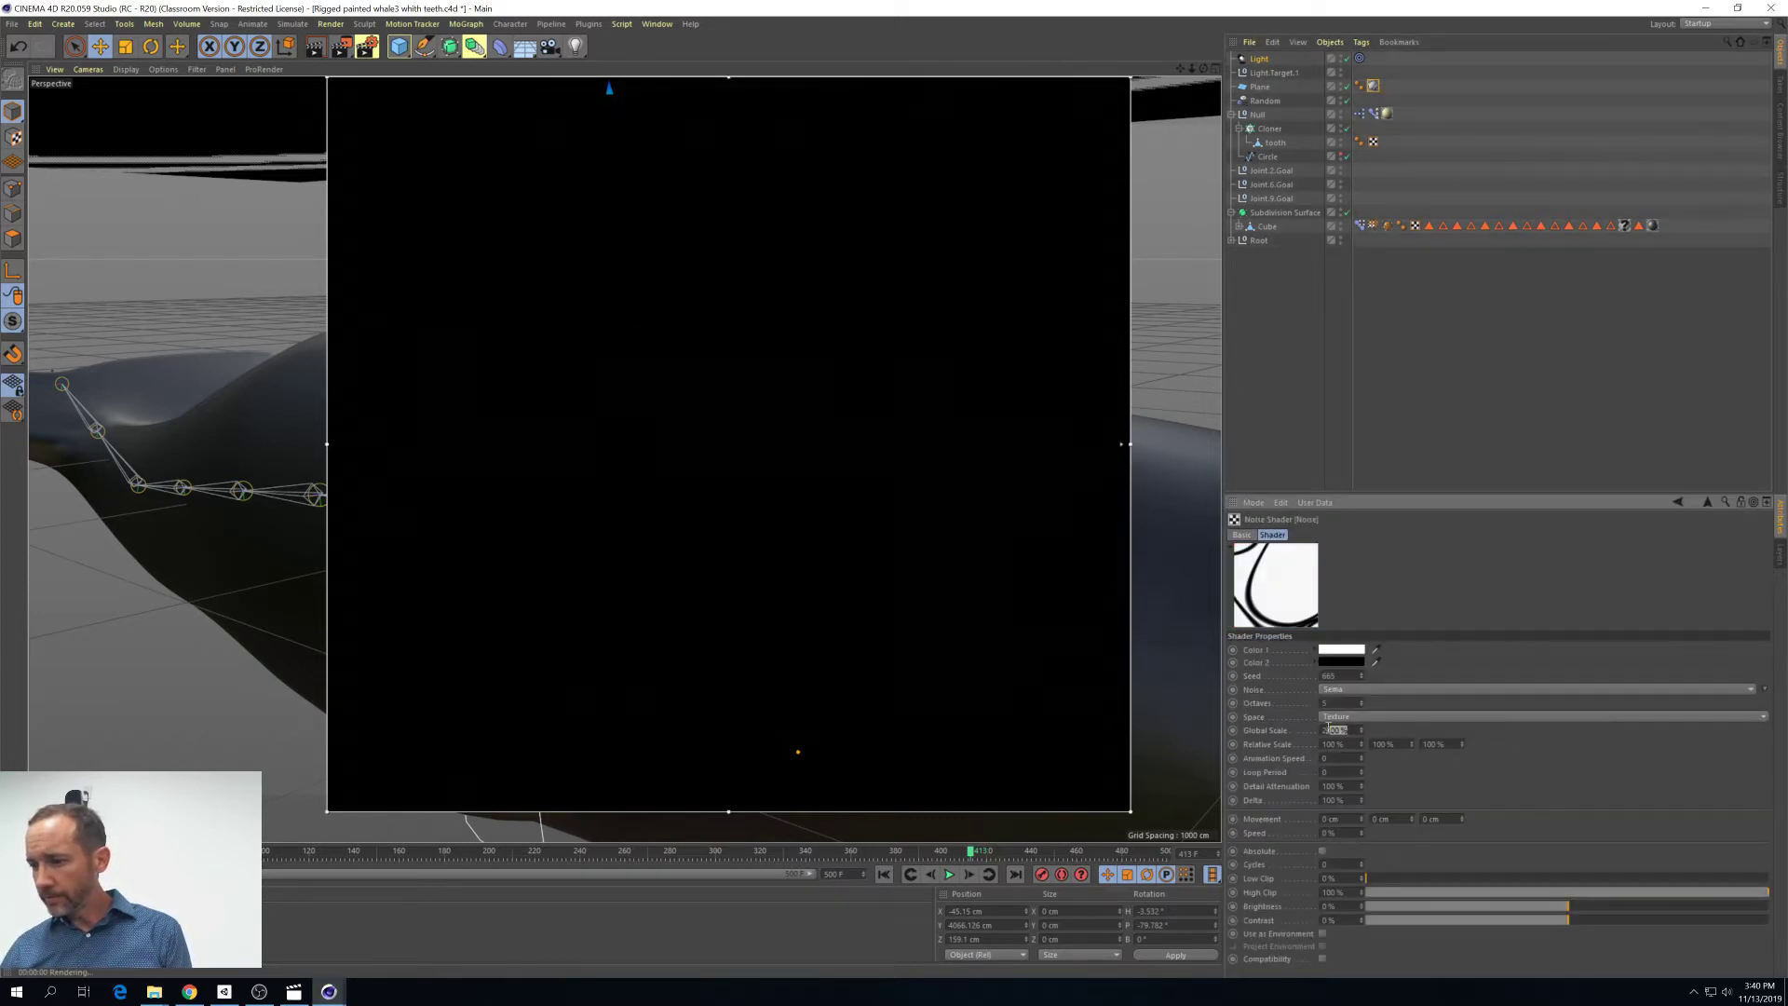
pyautogui.write('2000')
pyautogui.press('Return')
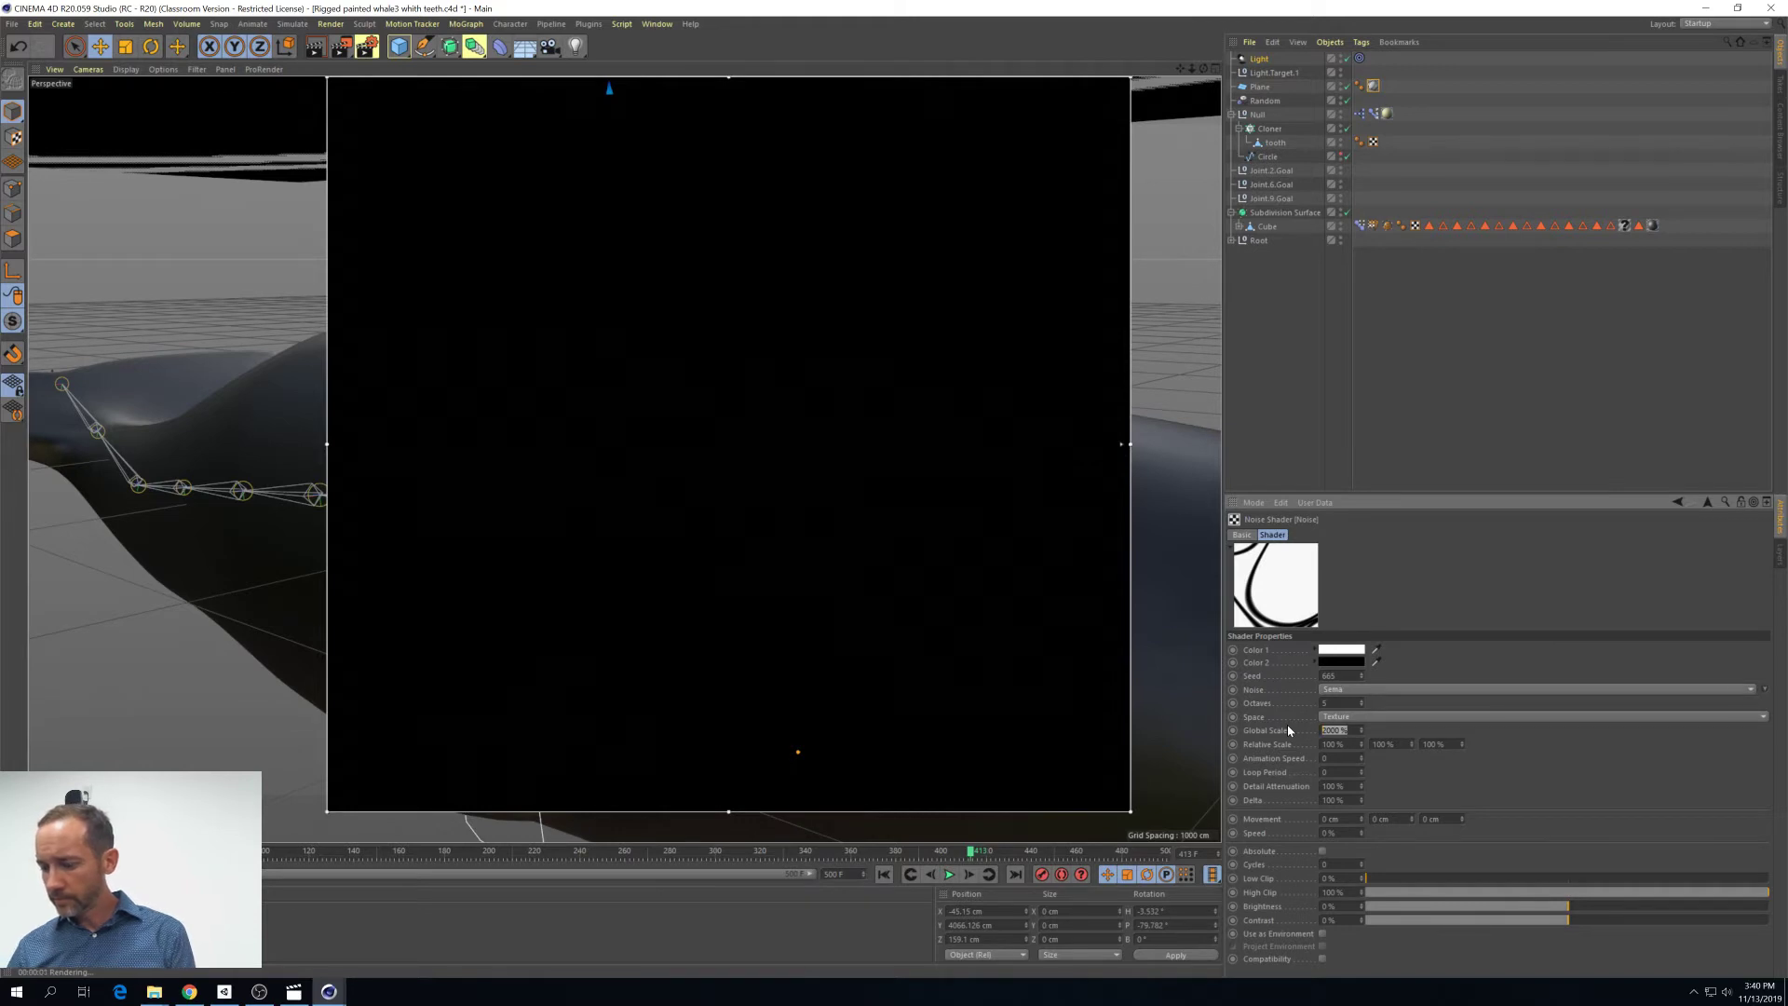
pyautogui.write('3000')
pyautogui.press('Return')
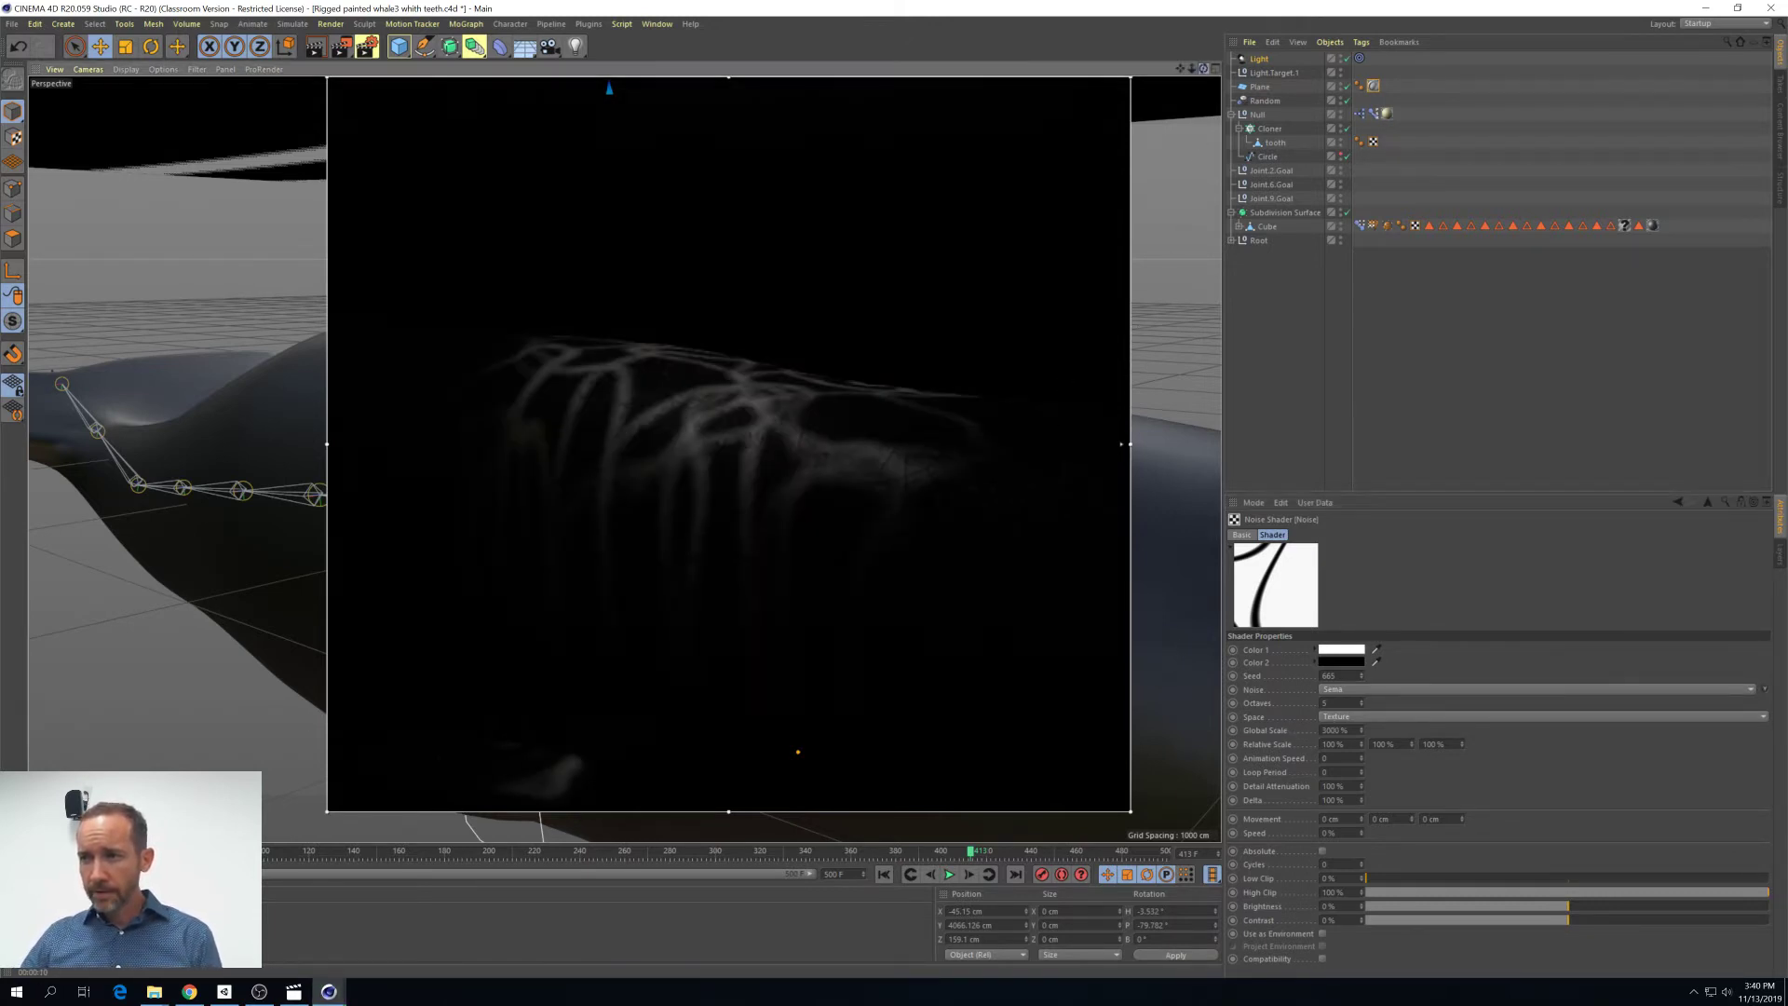
# Turn off the interactive render region and widen the parallel spot's beam until it surrounds the whole whale
pyautogui.scroll(6, 1206, 93)
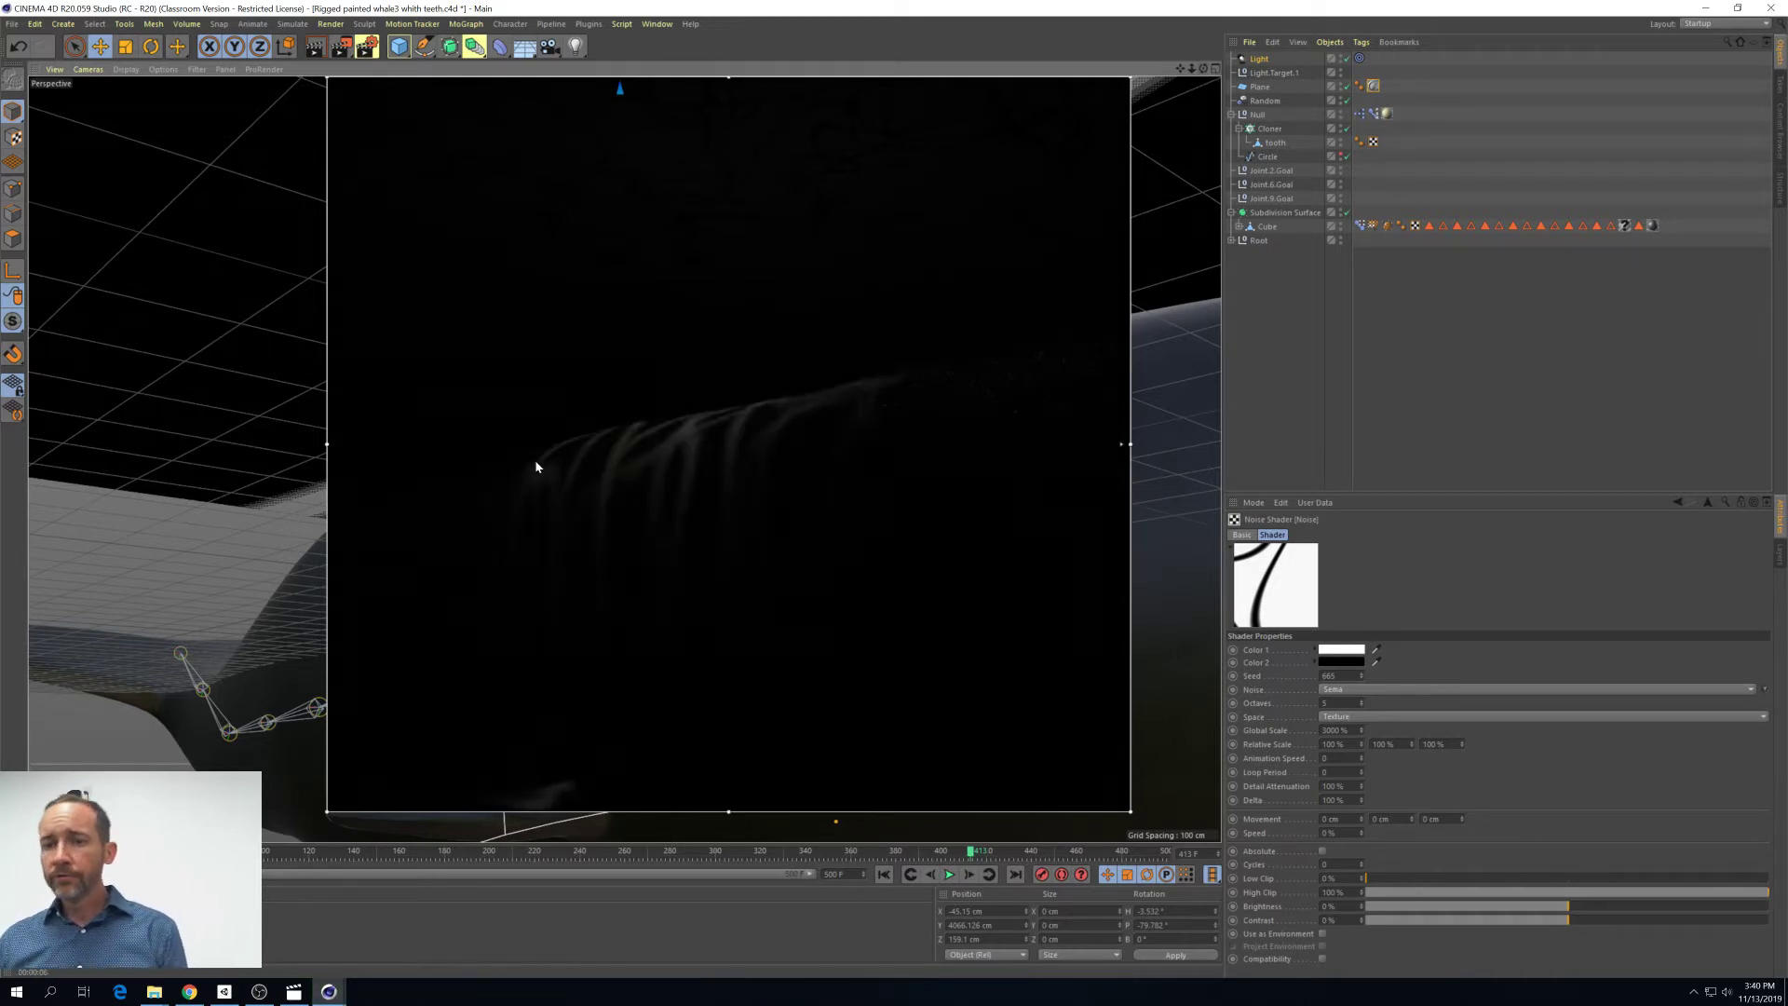
pyautogui.scroll(-10, 712, 452)
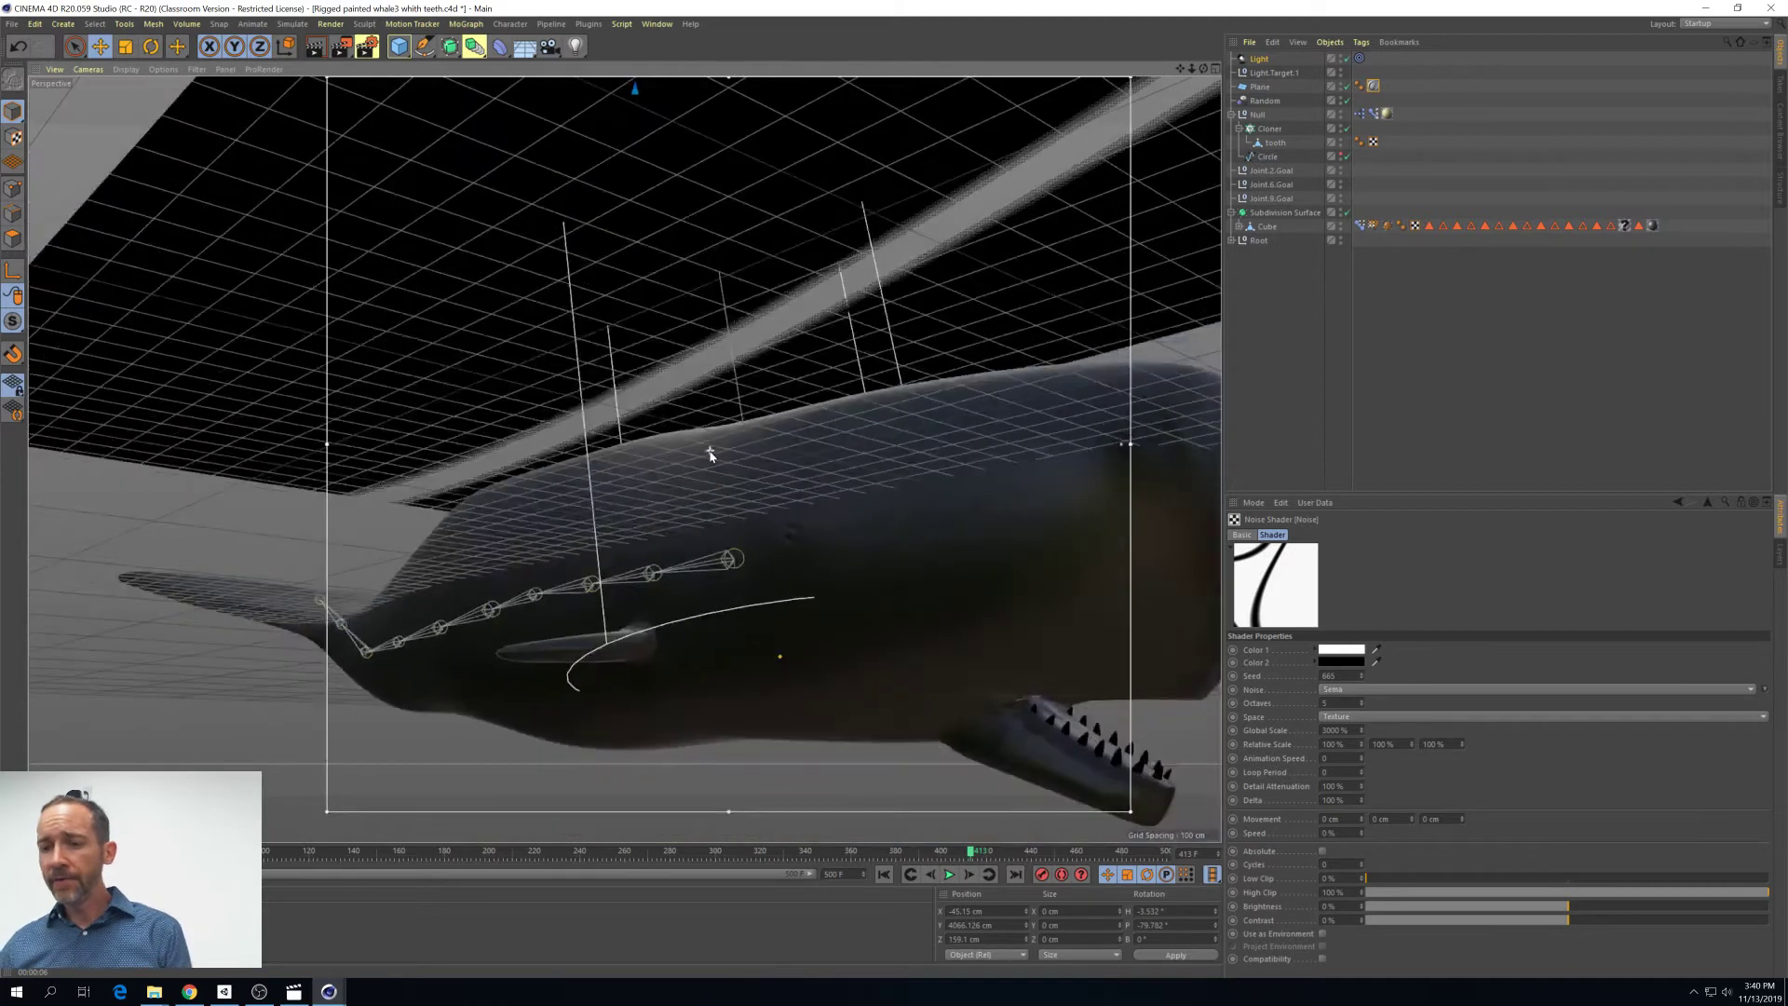
pyautogui.moveTo(1180, 69); pyautogui.dragTo(1166, 125)
pyautogui.moveTo(341, 46); pyautogui.dragTo(407, 367)
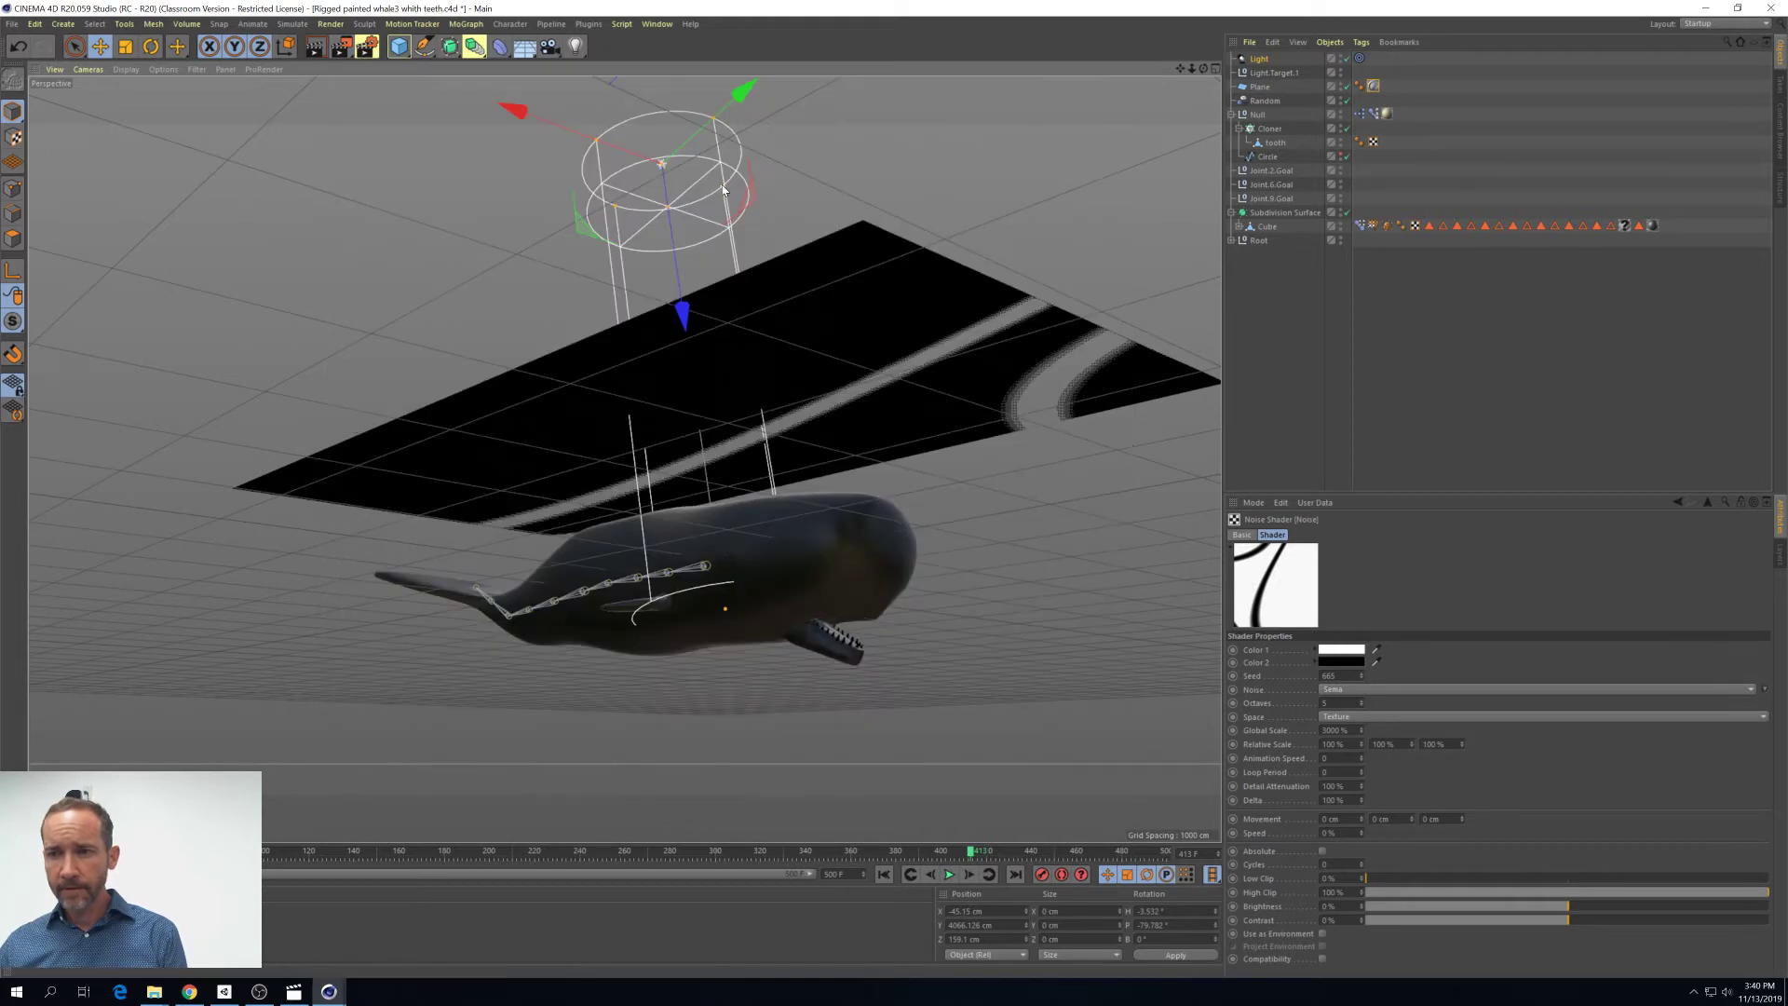
pyautogui.moveTo(713, 193); pyautogui.dragTo(958, 147)
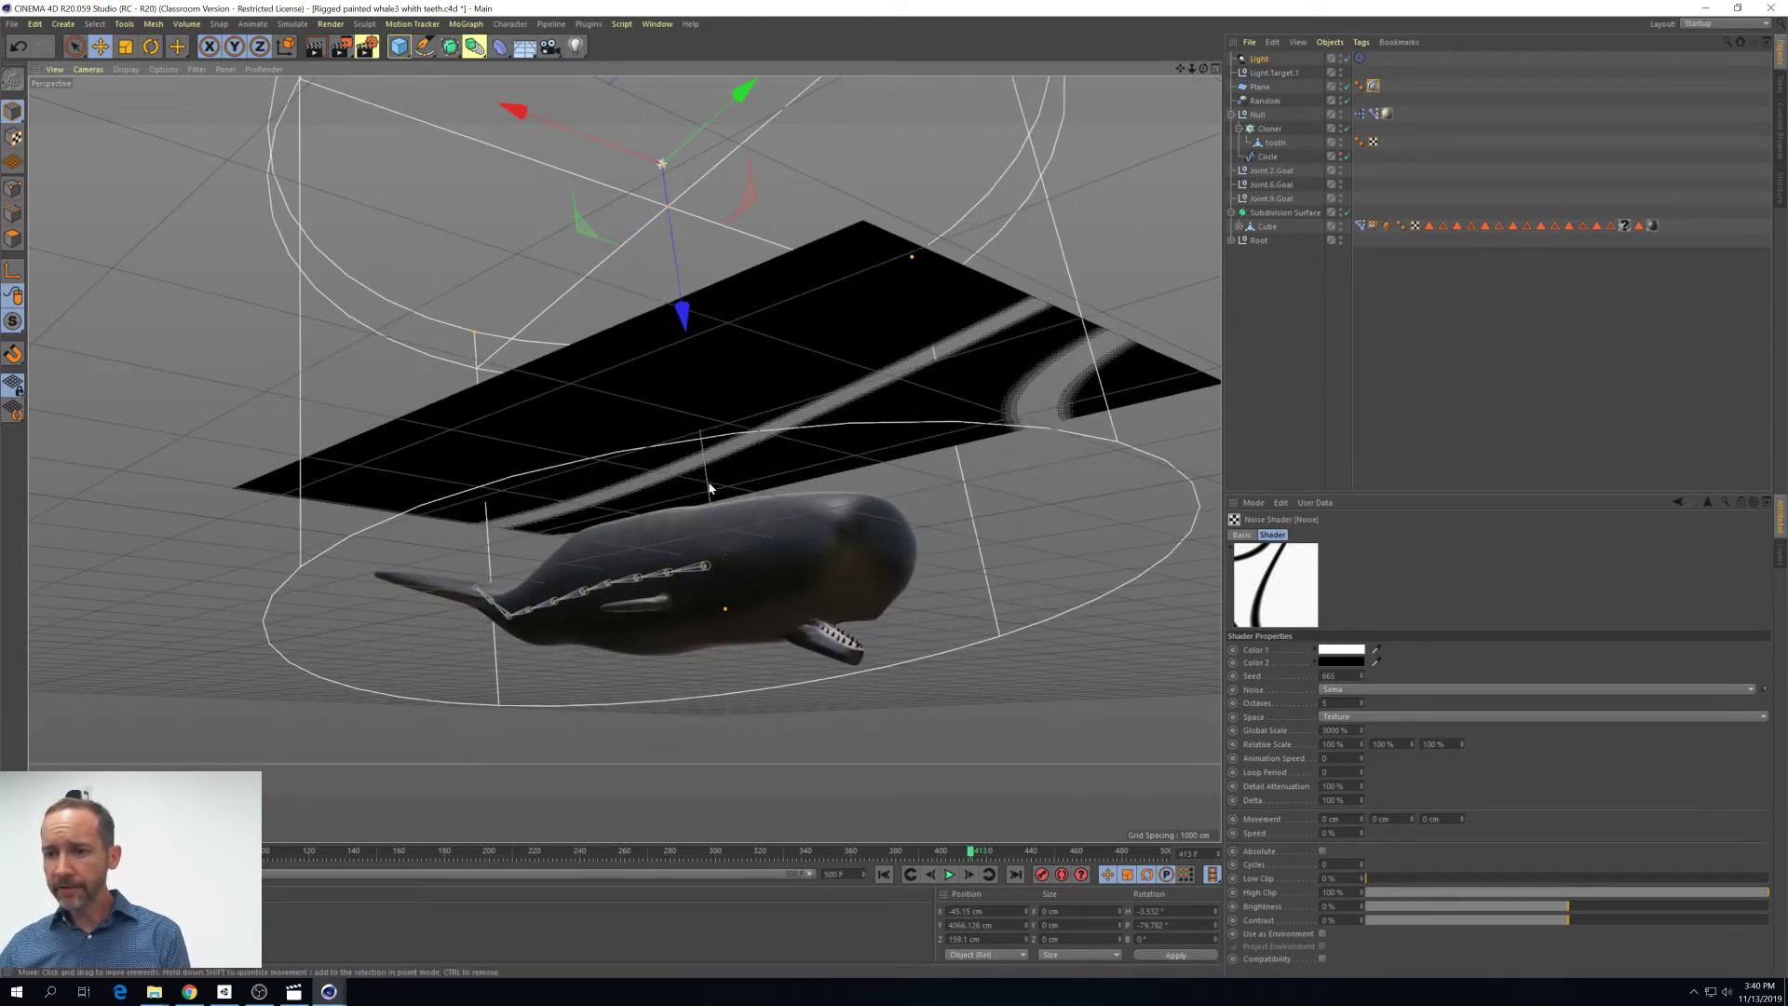
# Enlarge the plane above the whale to about 9506 cm wide and 11877 cm high
pyautogui.click(869, 283)
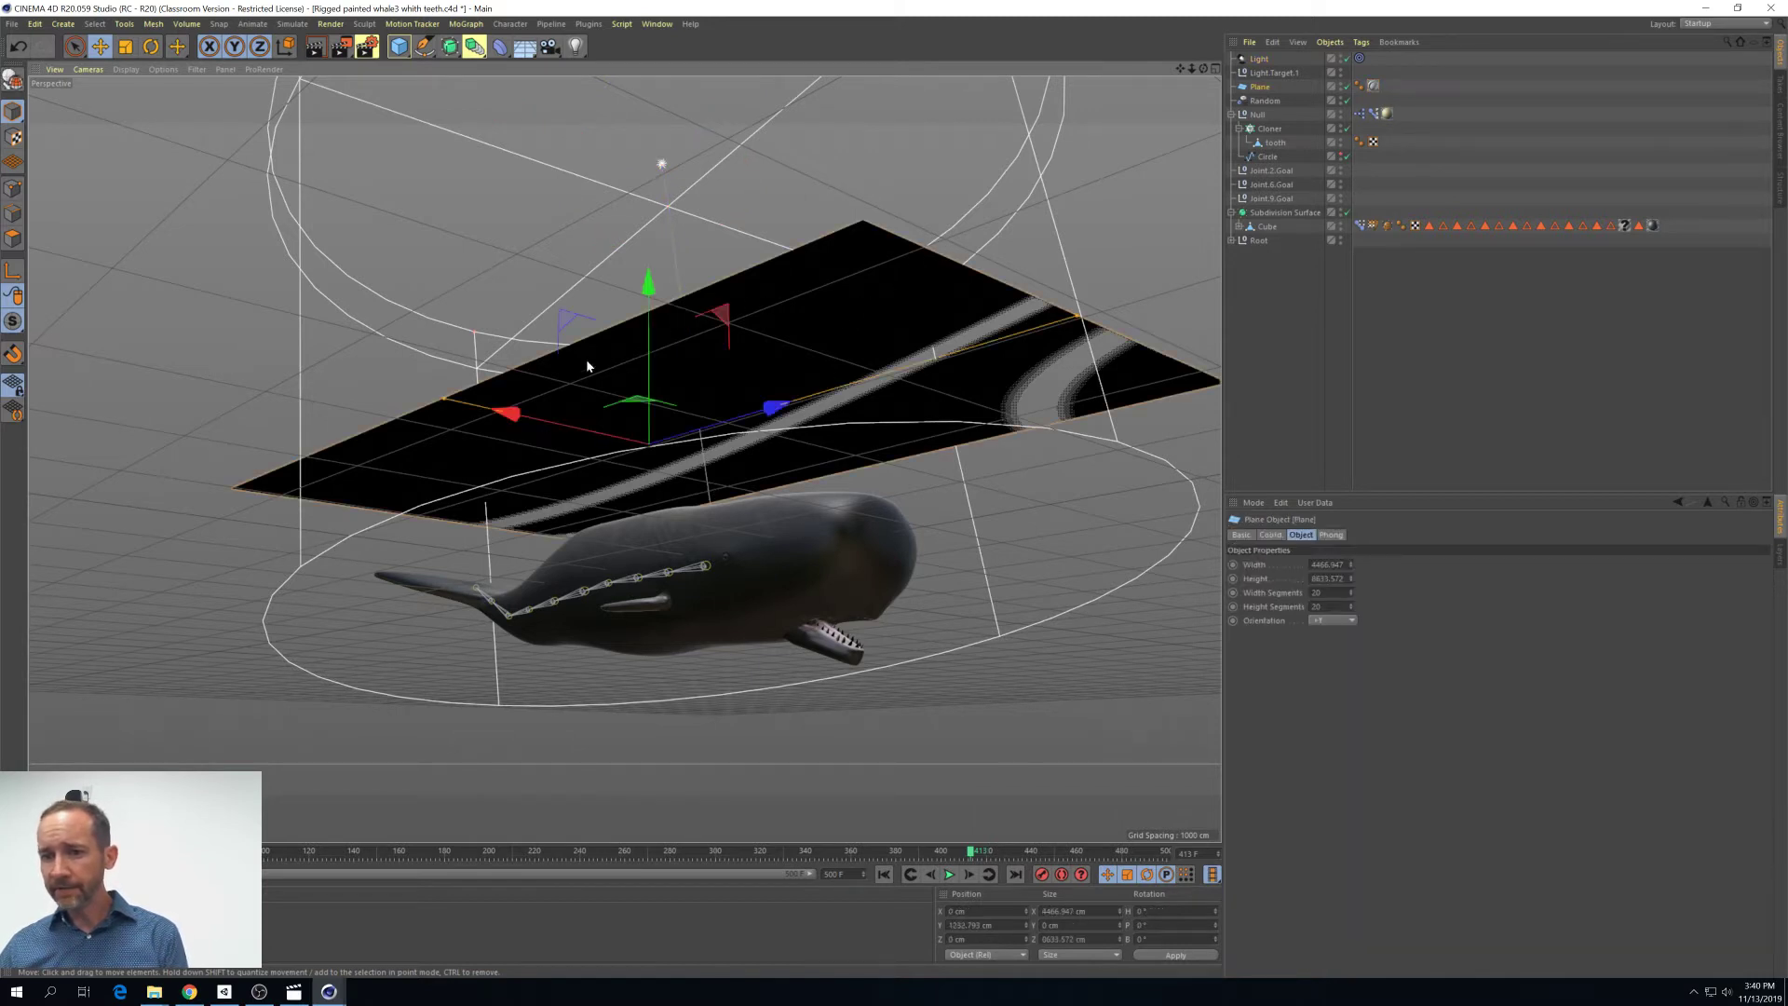
pyautogui.moveTo(435, 403); pyautogui.dragTo(127, 330)
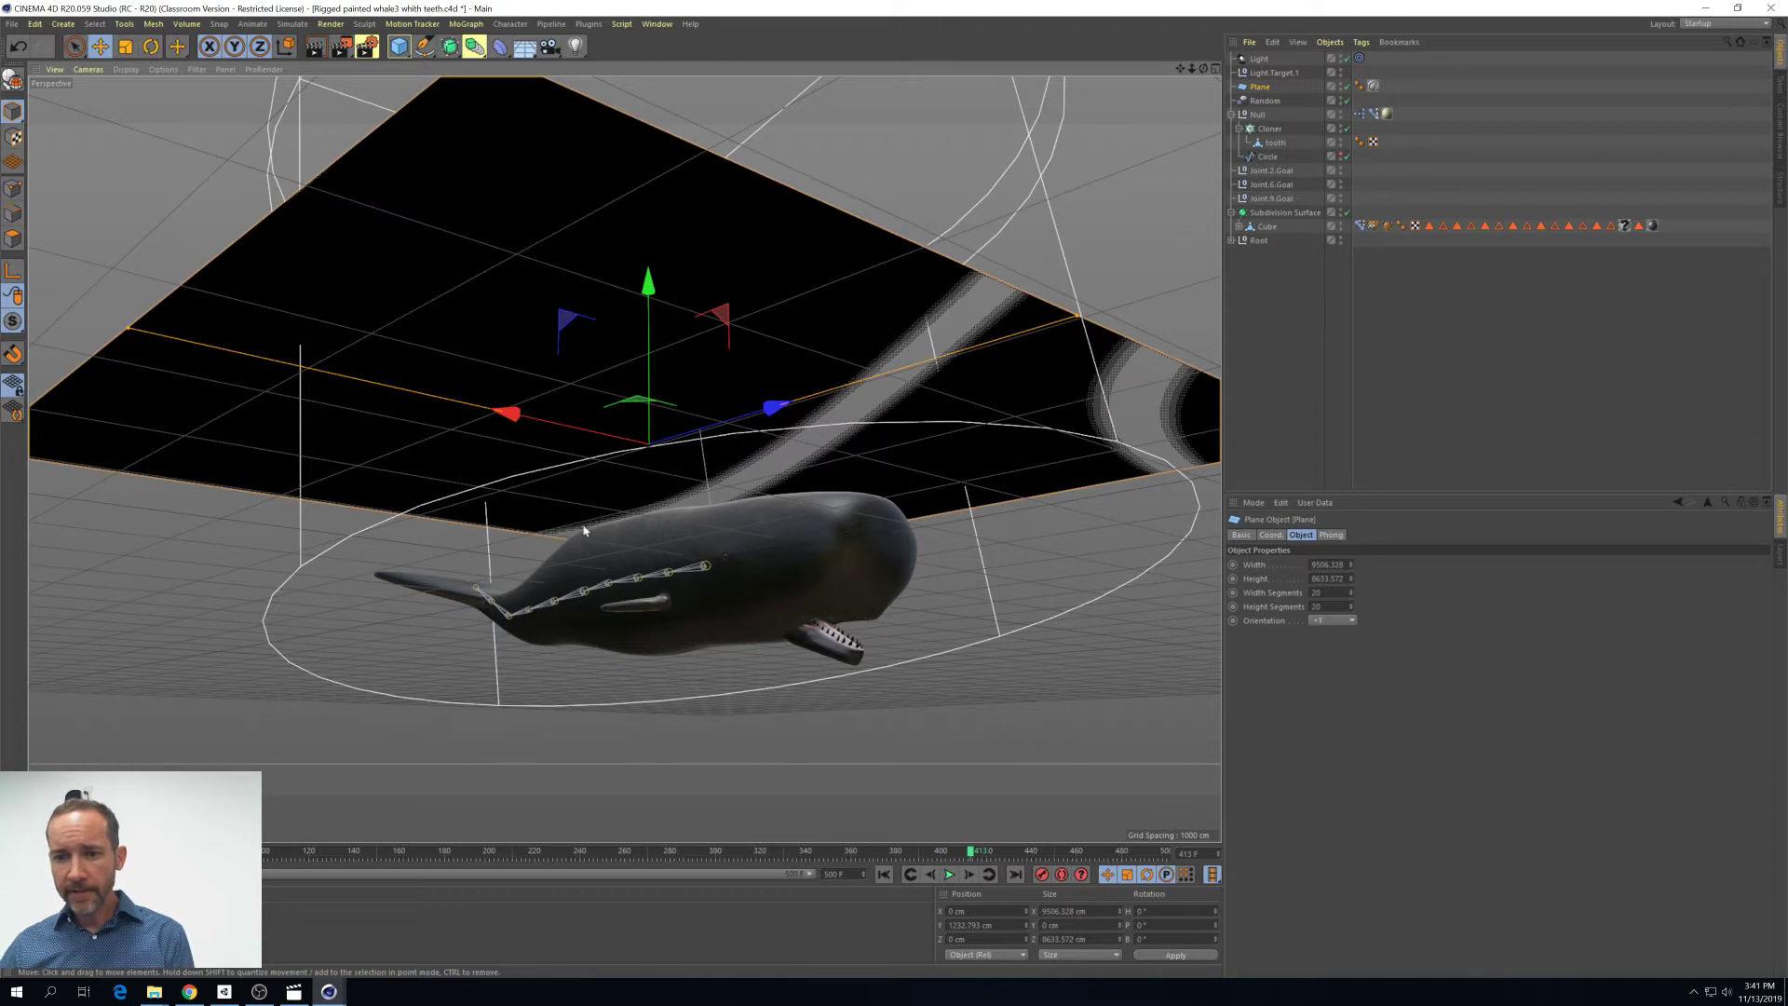
pyautogui.moveTo(1080, 316); pyautogui.dragTo(1108, 139)
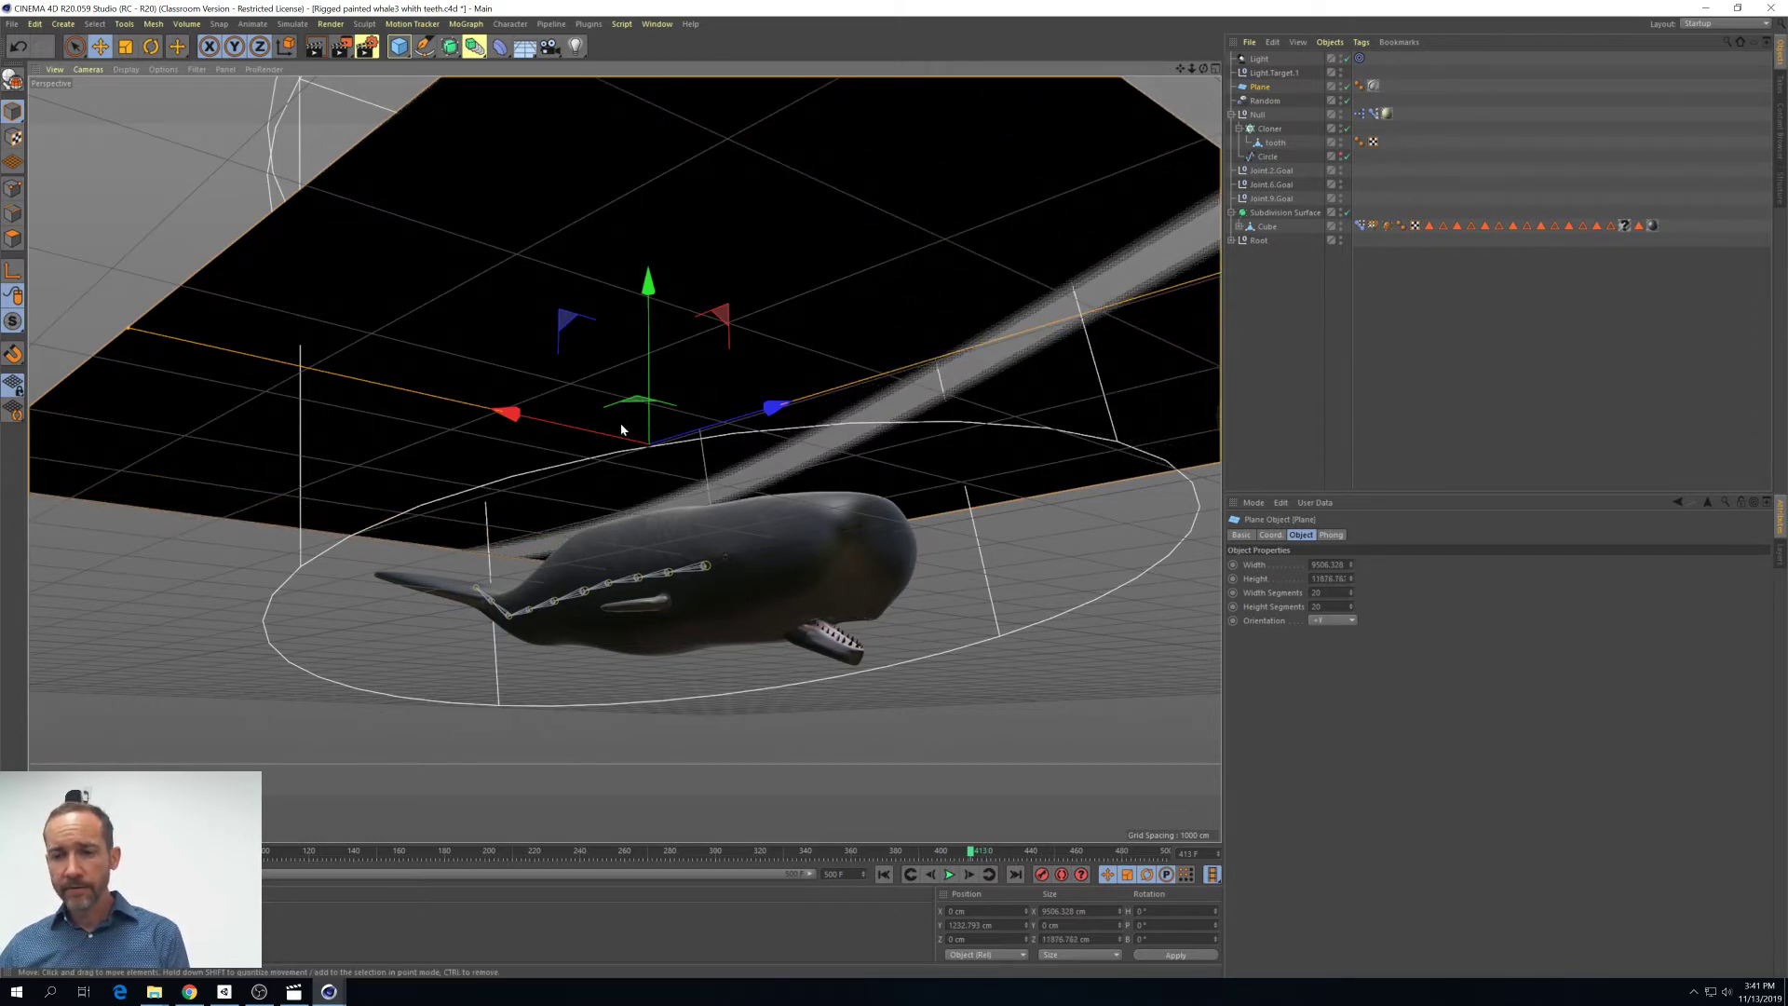
# Turn off Ambient Occlusion and Global Illumination in the render settings for a closer test render of the whale
pyautogui.scroll(5, 625, 459)
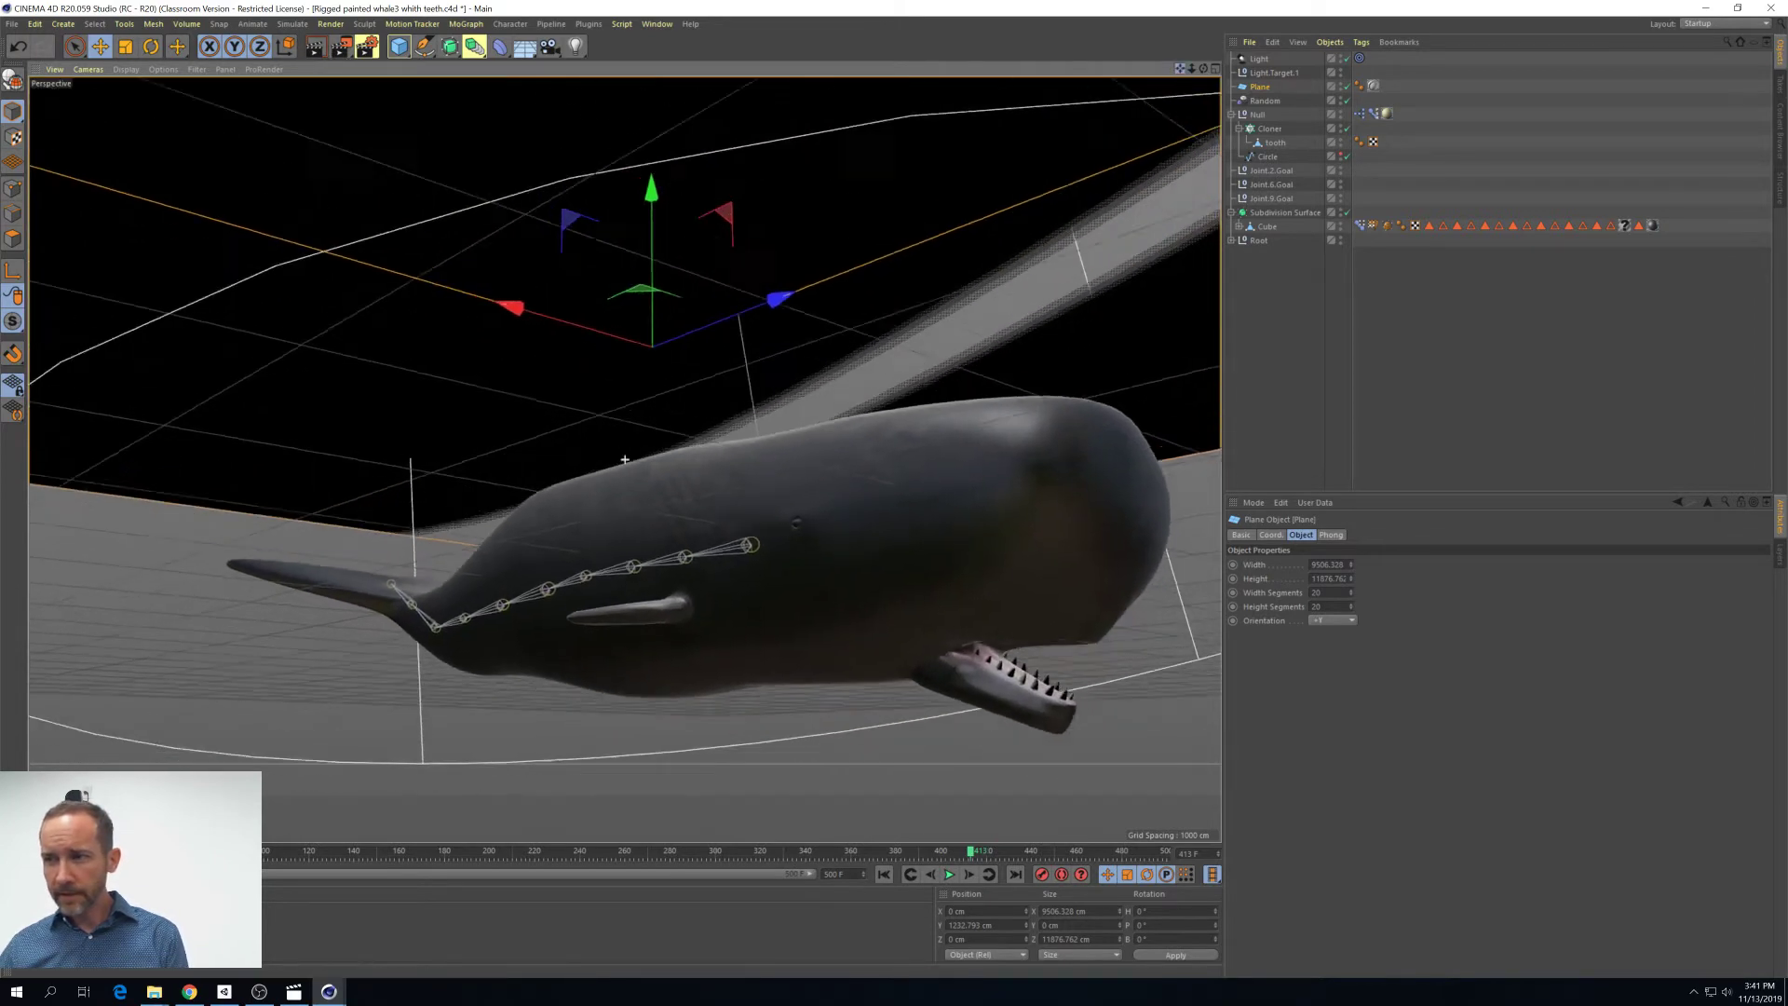
pyautogui.scroll(3, 625, 460)
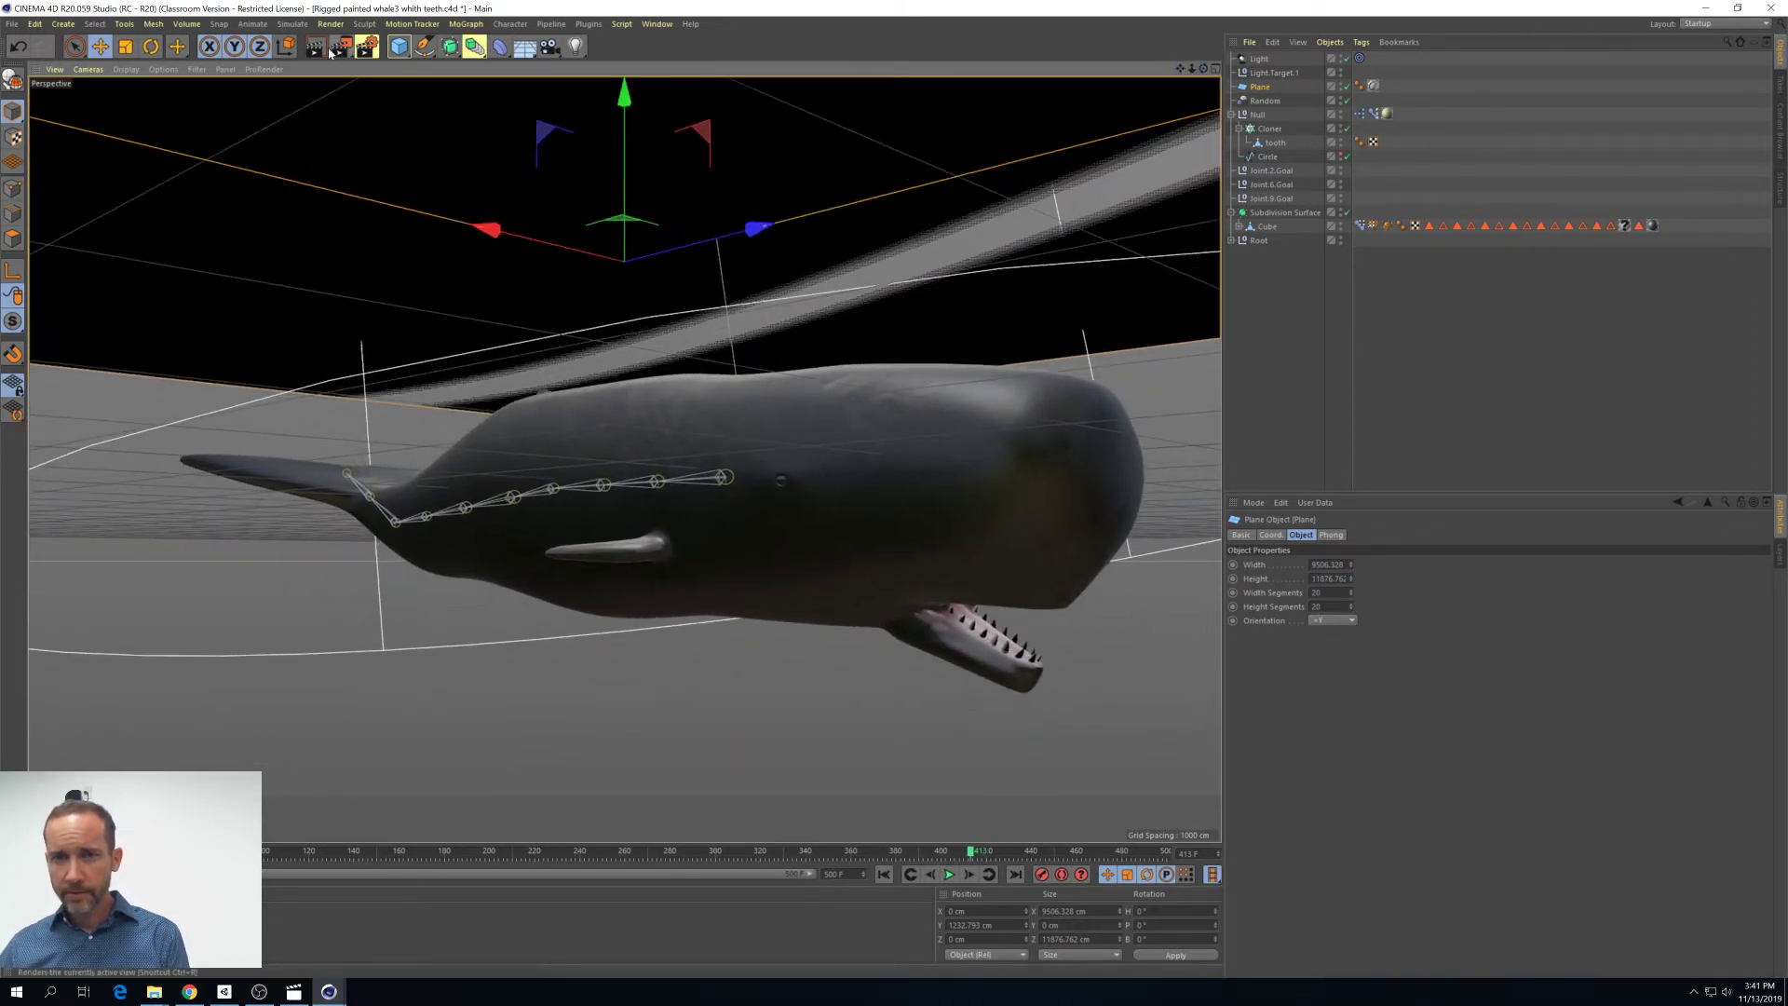
pyautogui.click(315, 46)
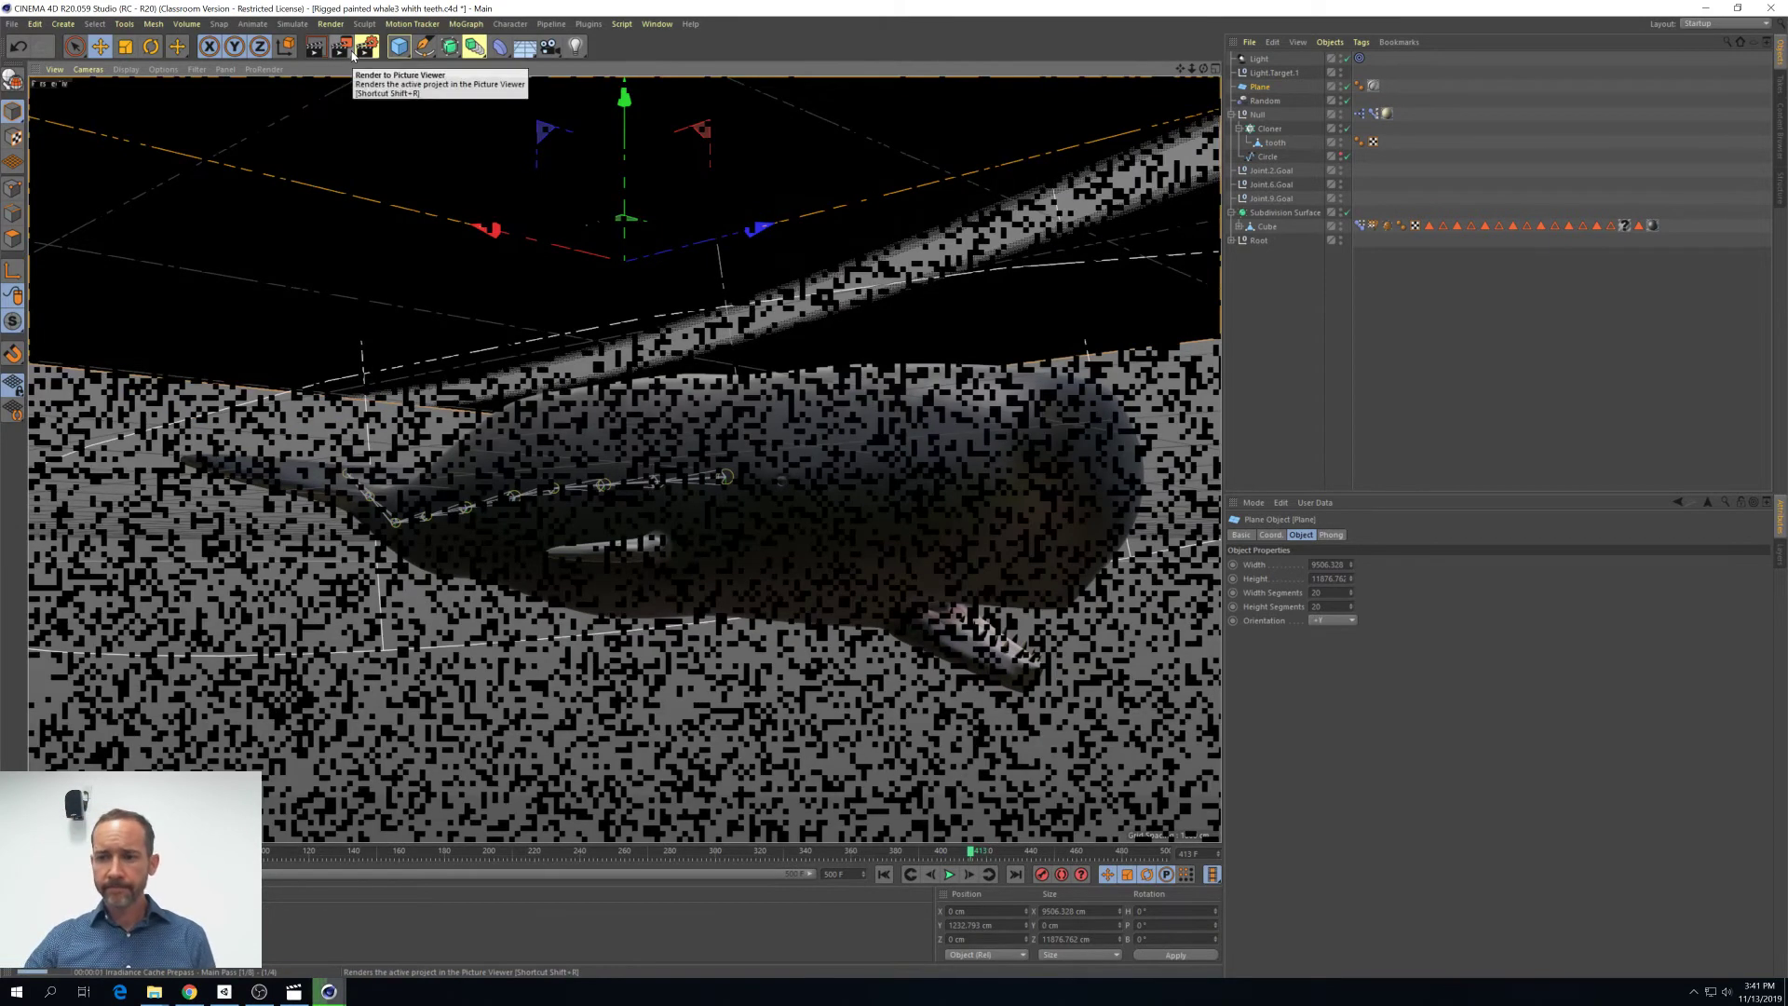
pyautogui.click(367, 46)
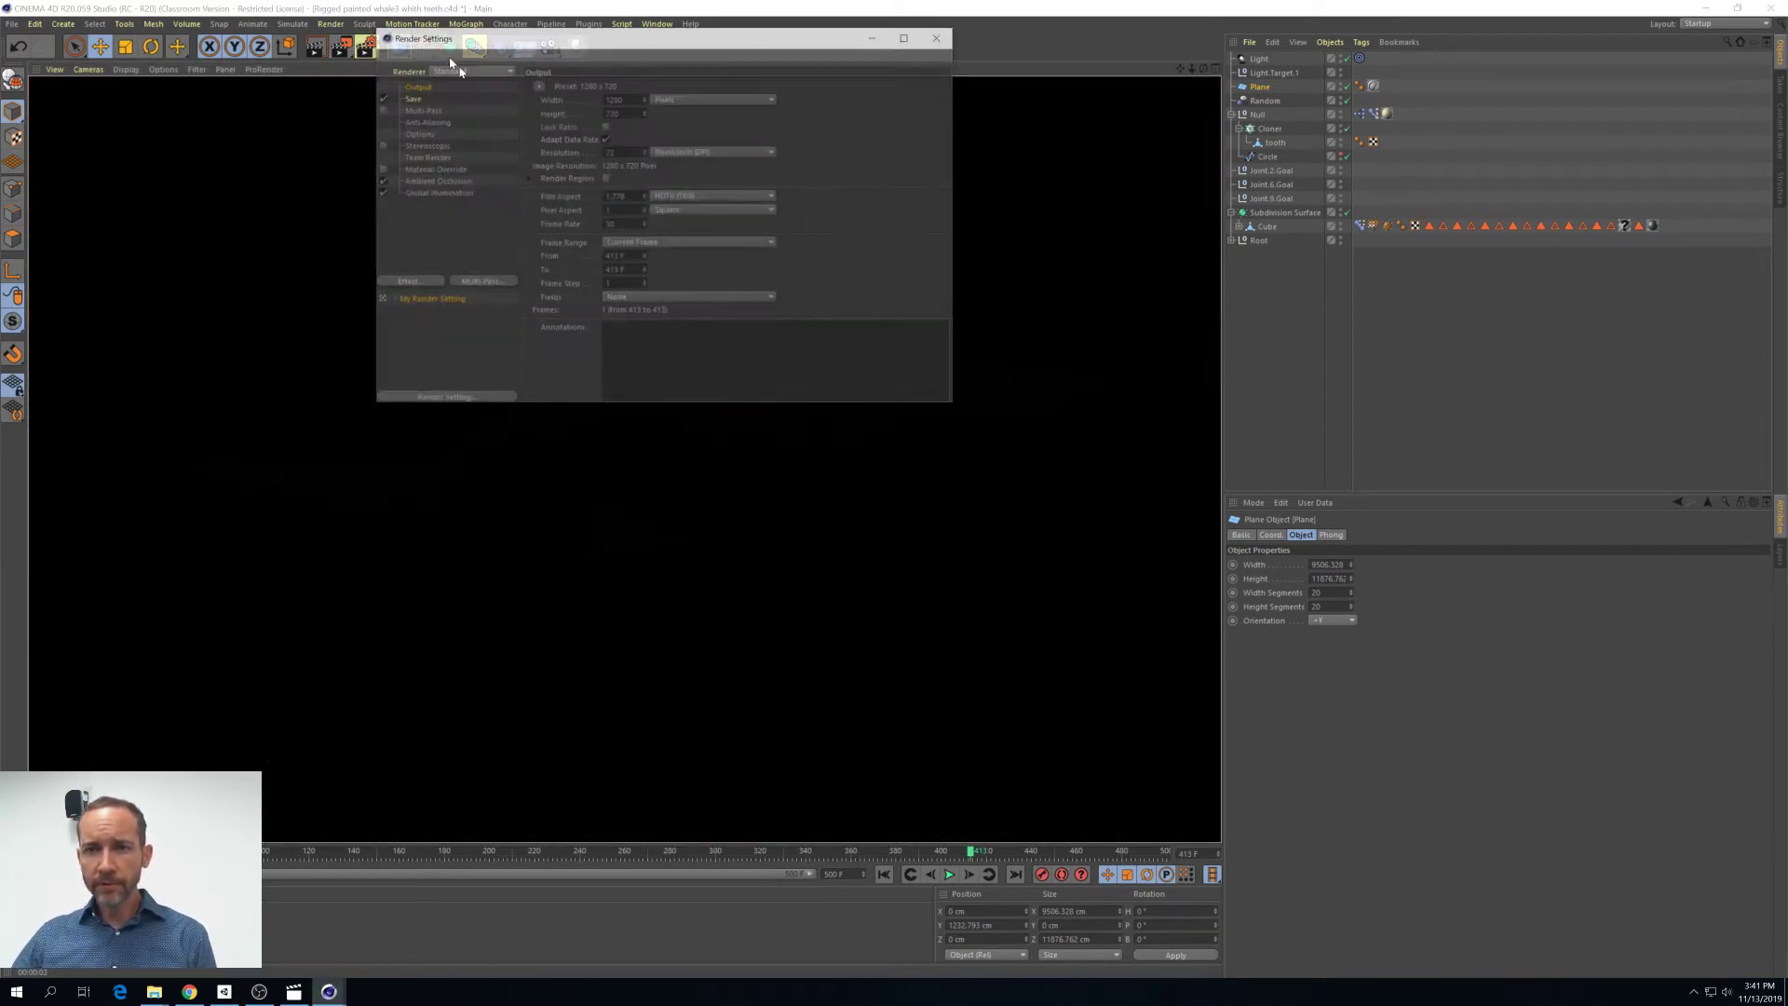
pyautogui.click(383, 193)
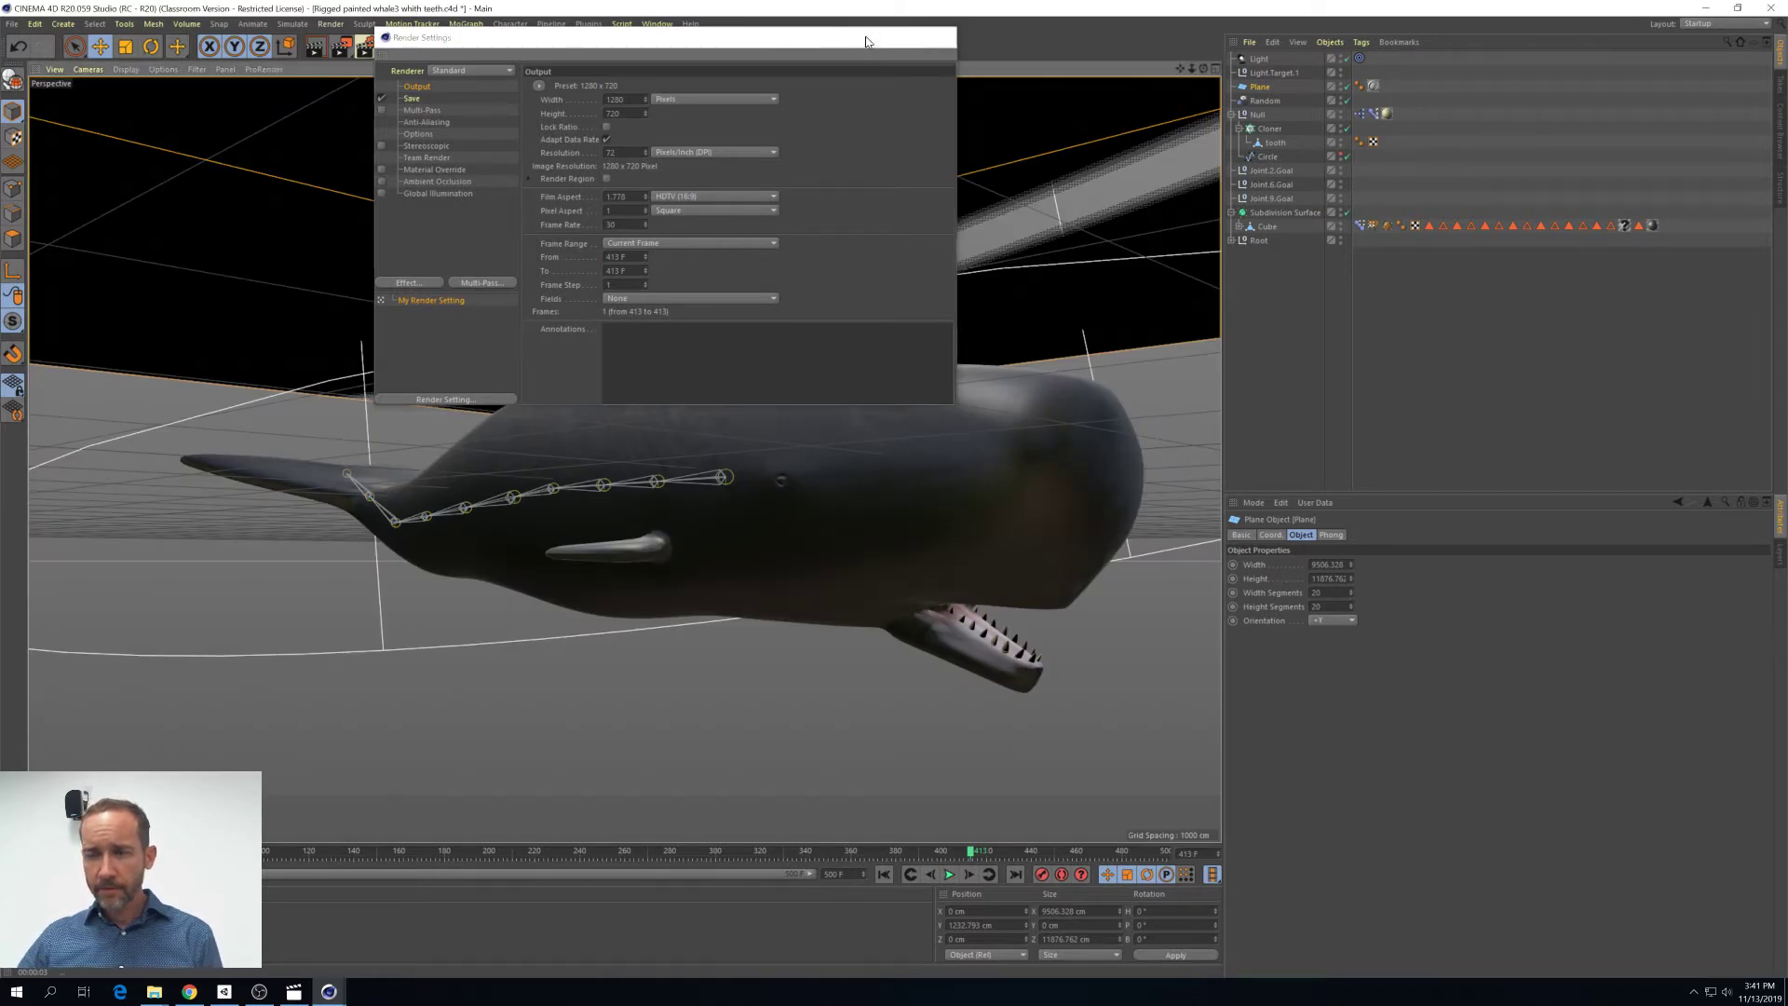
pyautogui.click(875, 37)
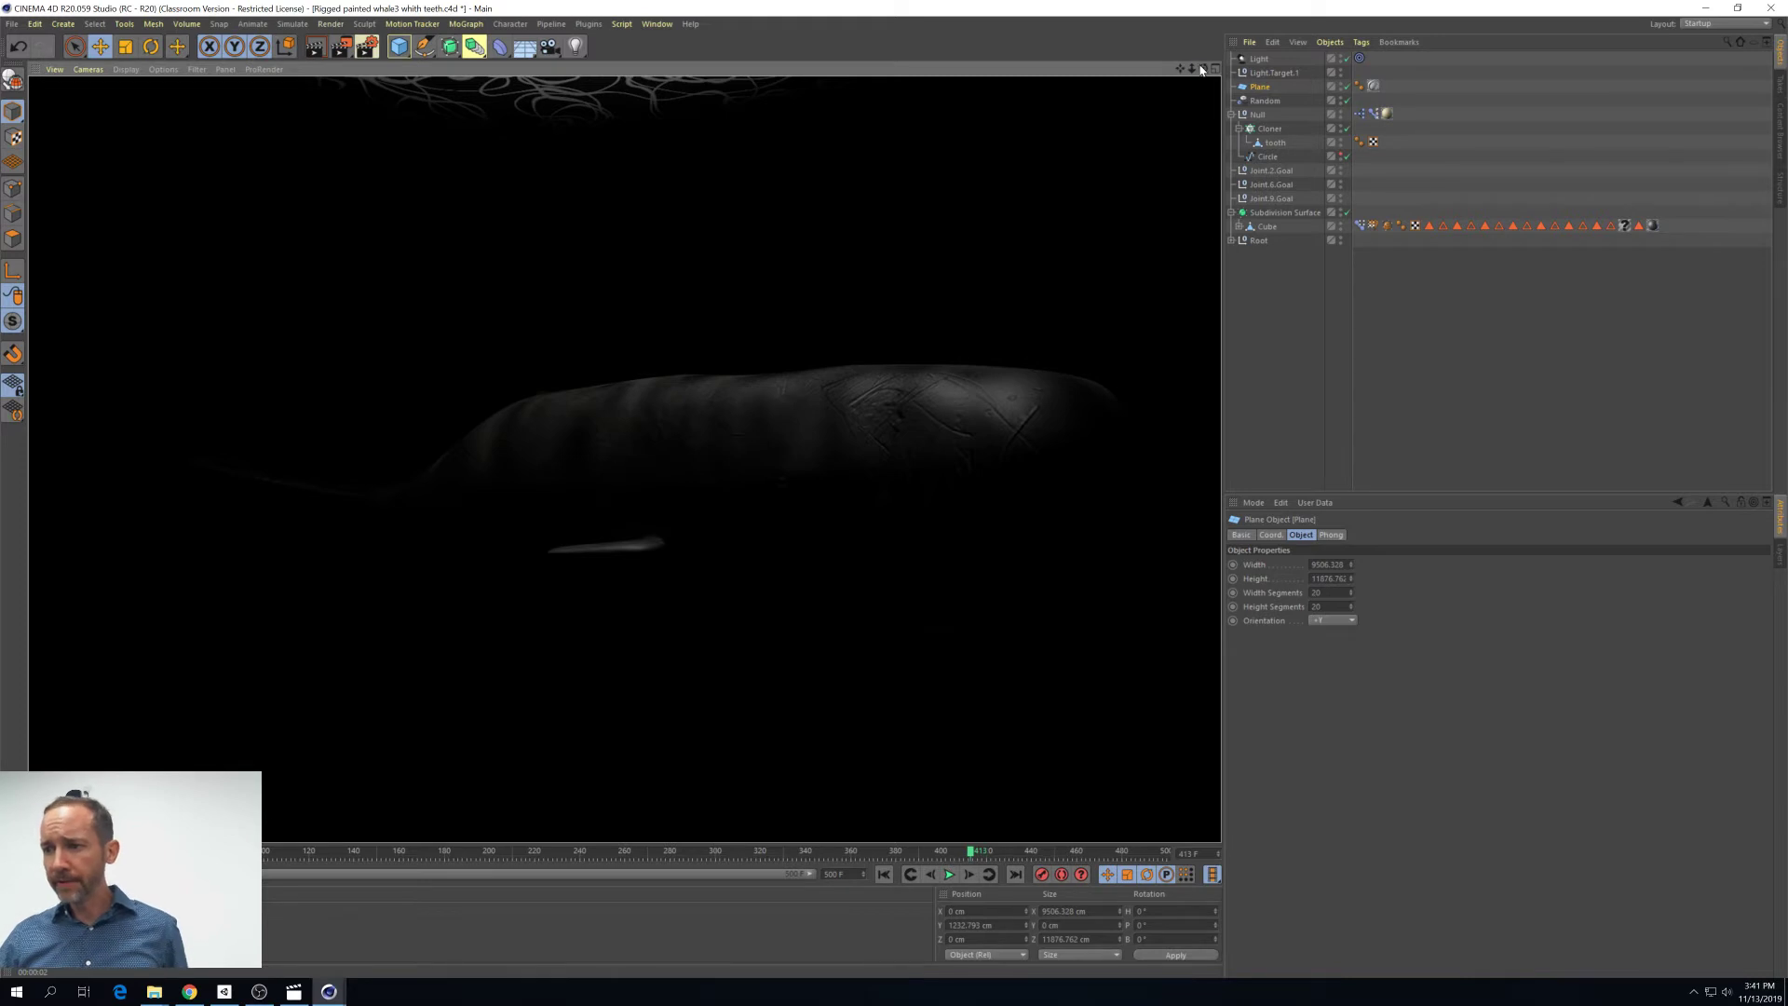
# Render the viewport from a lower angle on the whale to check the light from the plane
pyautogui.moveTo(1201, 70); pyautogui.dragTo(1188, 113)
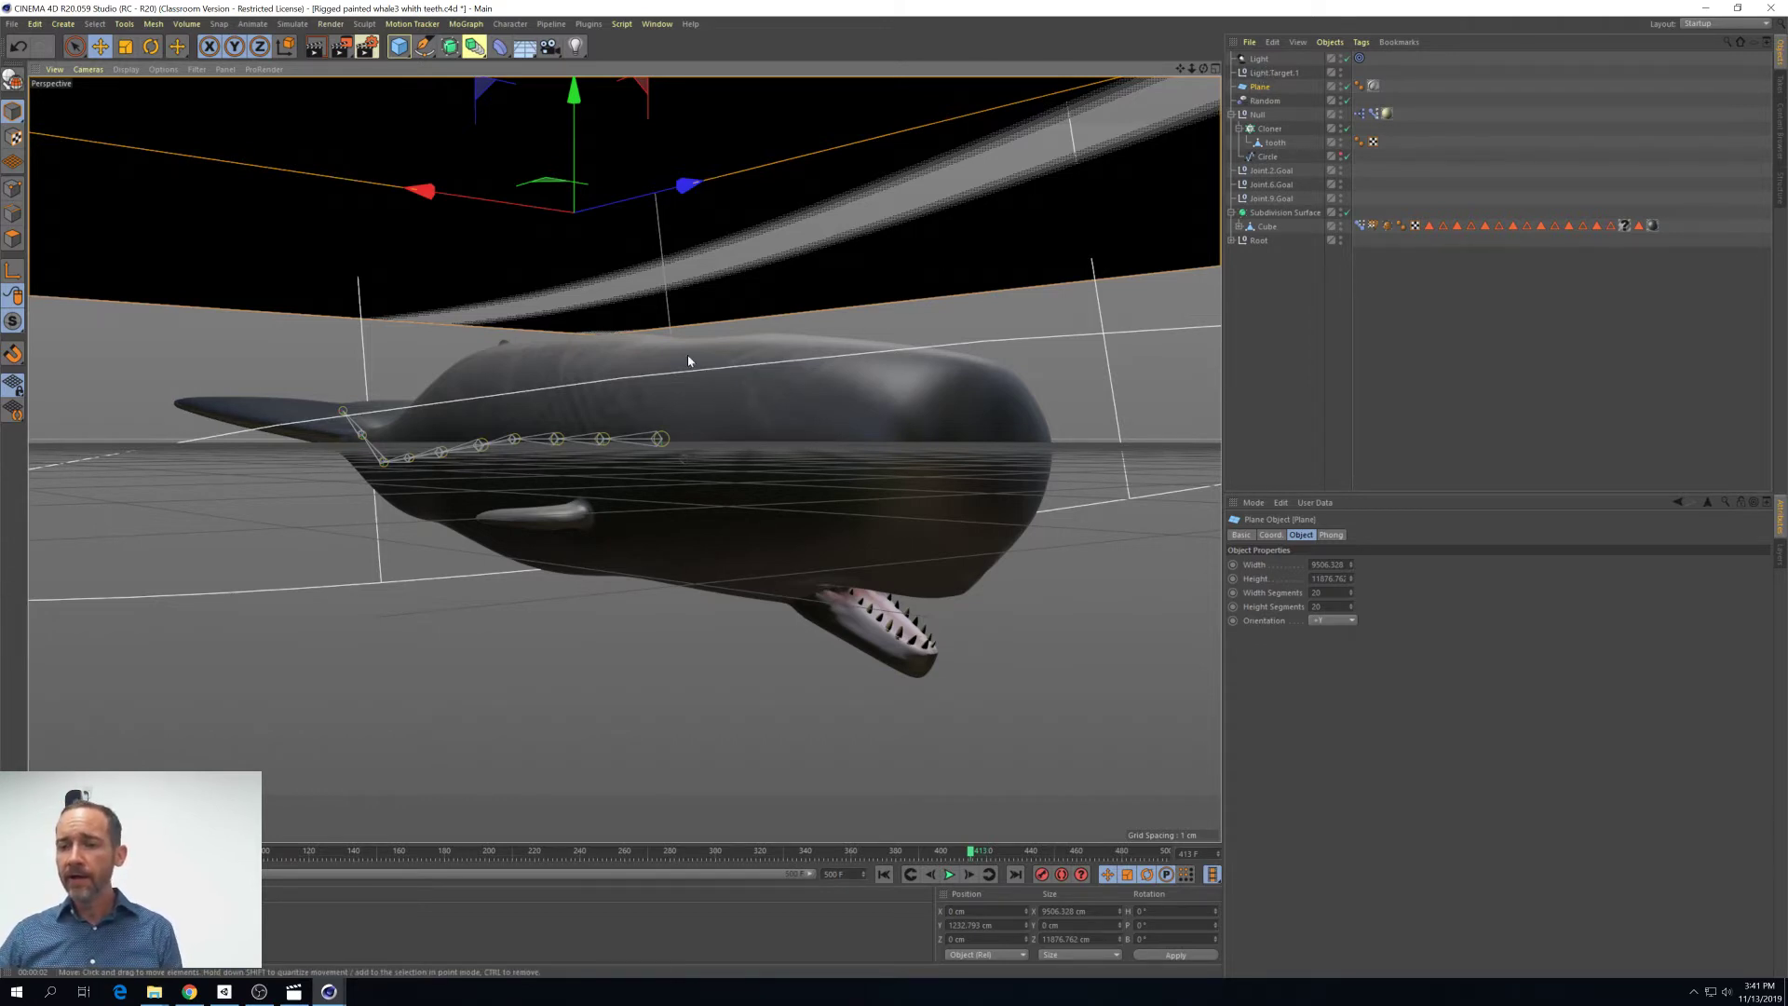
pyautogui.moveTo(1203, 68)
pyautogui.mouseDown()
pyautogui.moveTo(1183, 73)
pyautogui.moveTo(1203, 71)
pyautogui.mouseUp()
pyautogui.click(314, 46)
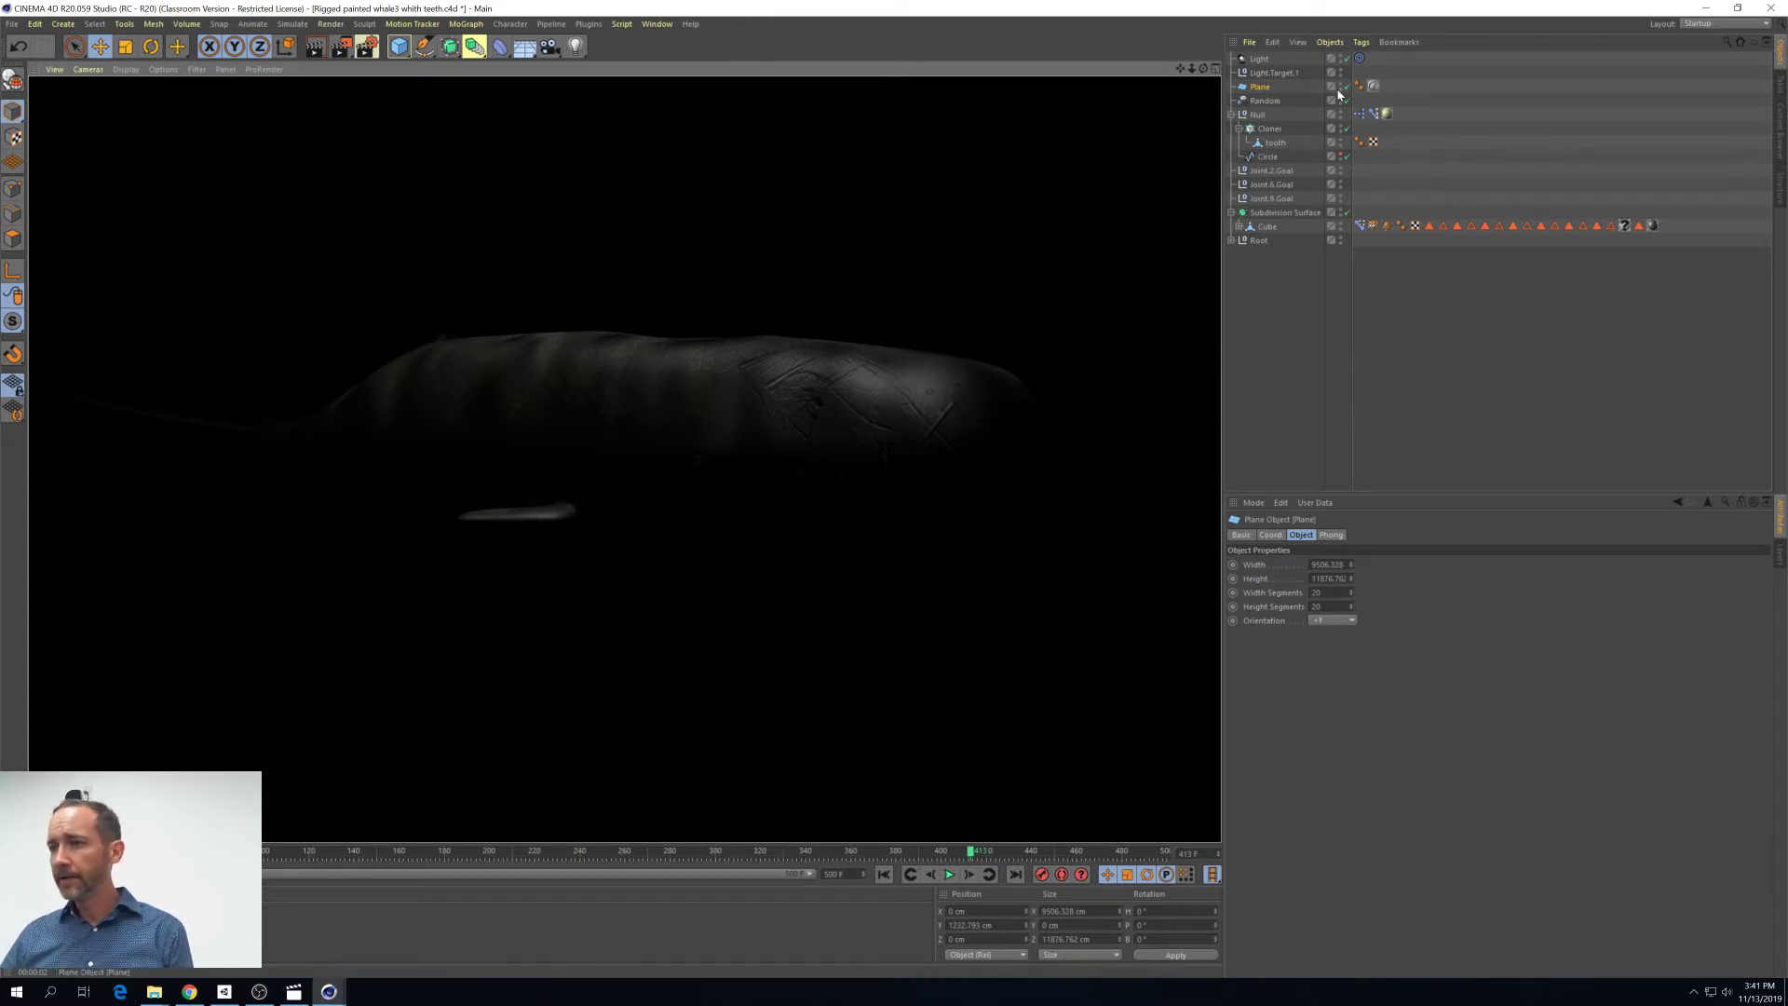
# Add a Compositing tag to the plane and disable Seen by Camera
pyautogui.click(1297, 279)
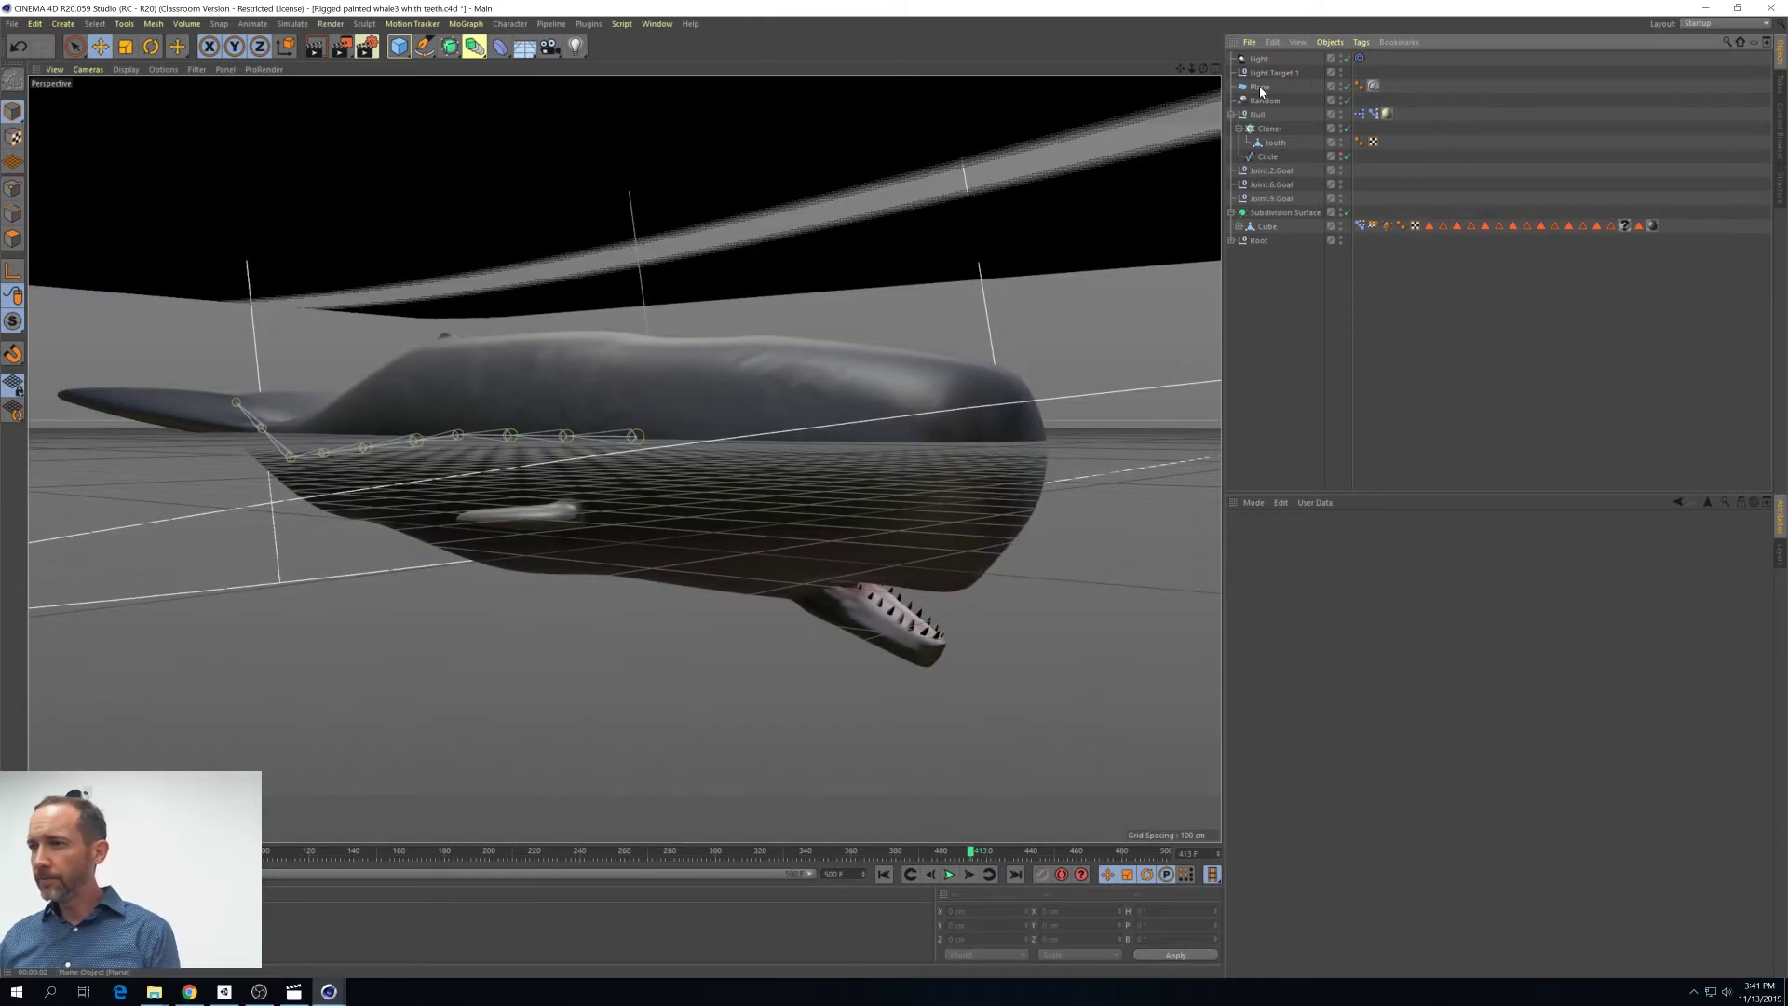
pyautogui.click(1261, 88)
pyautogui.rightClick(1261, 90)
pyautogui.moveTo(1378, 96)
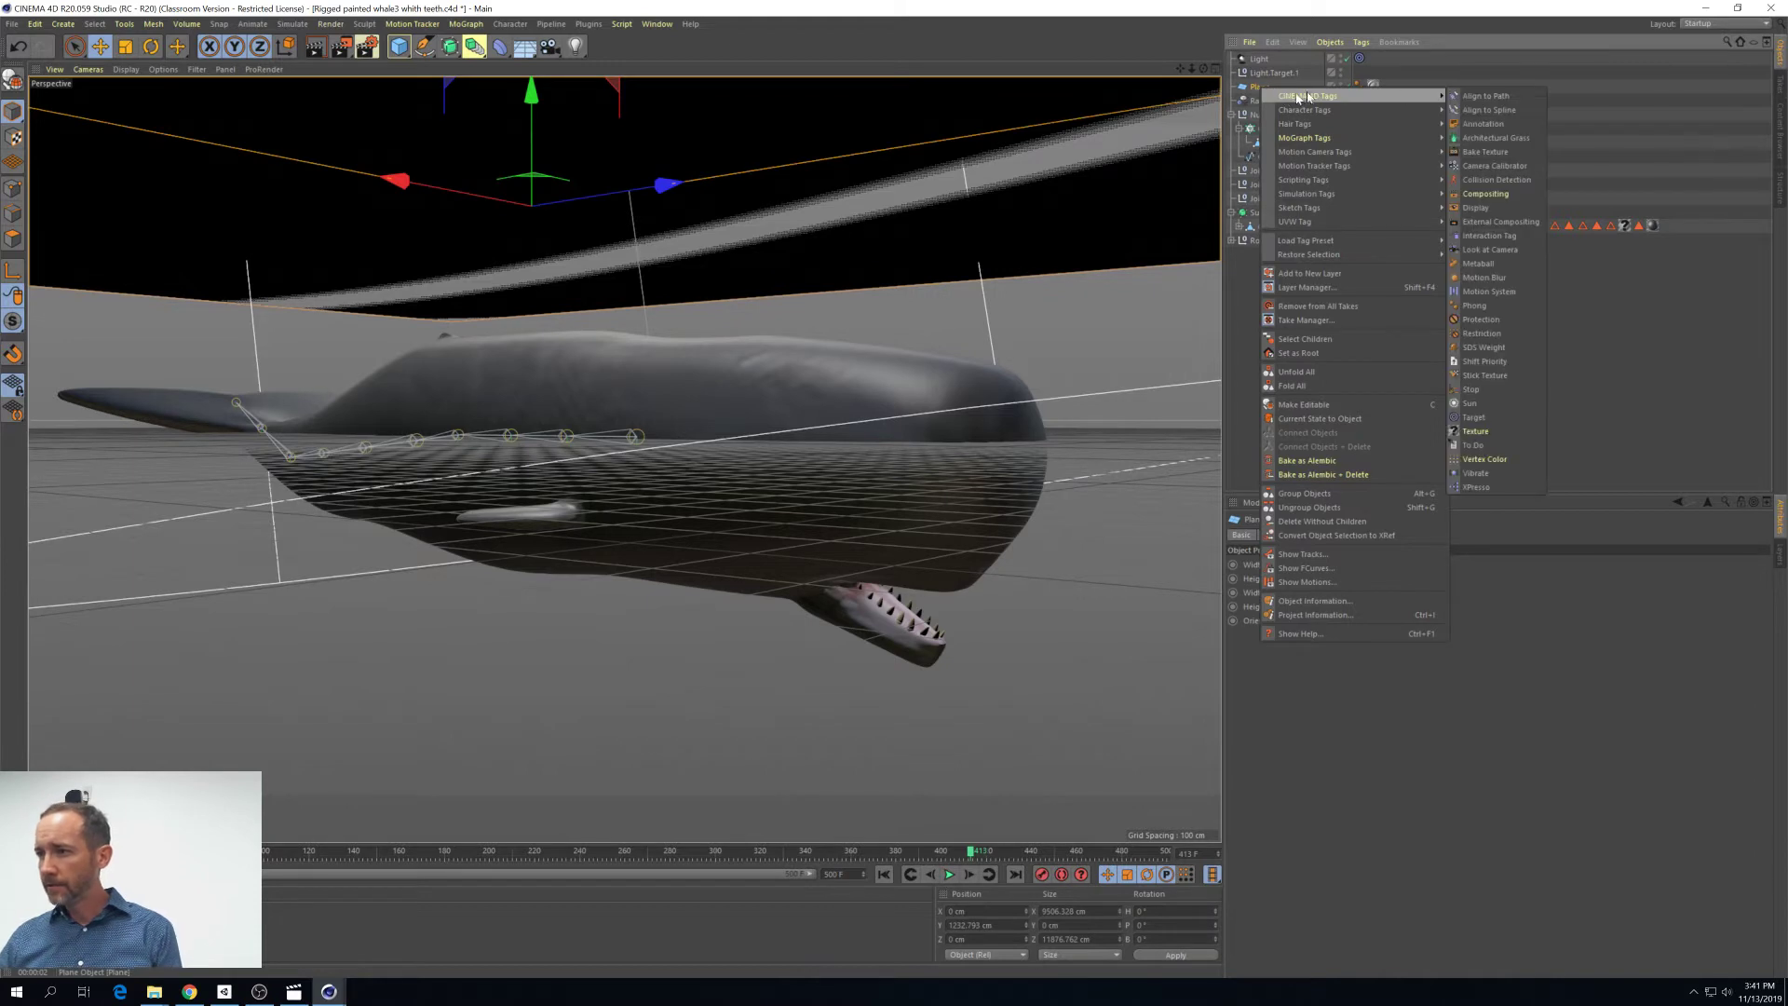
pyautogui.click(1534, 195)
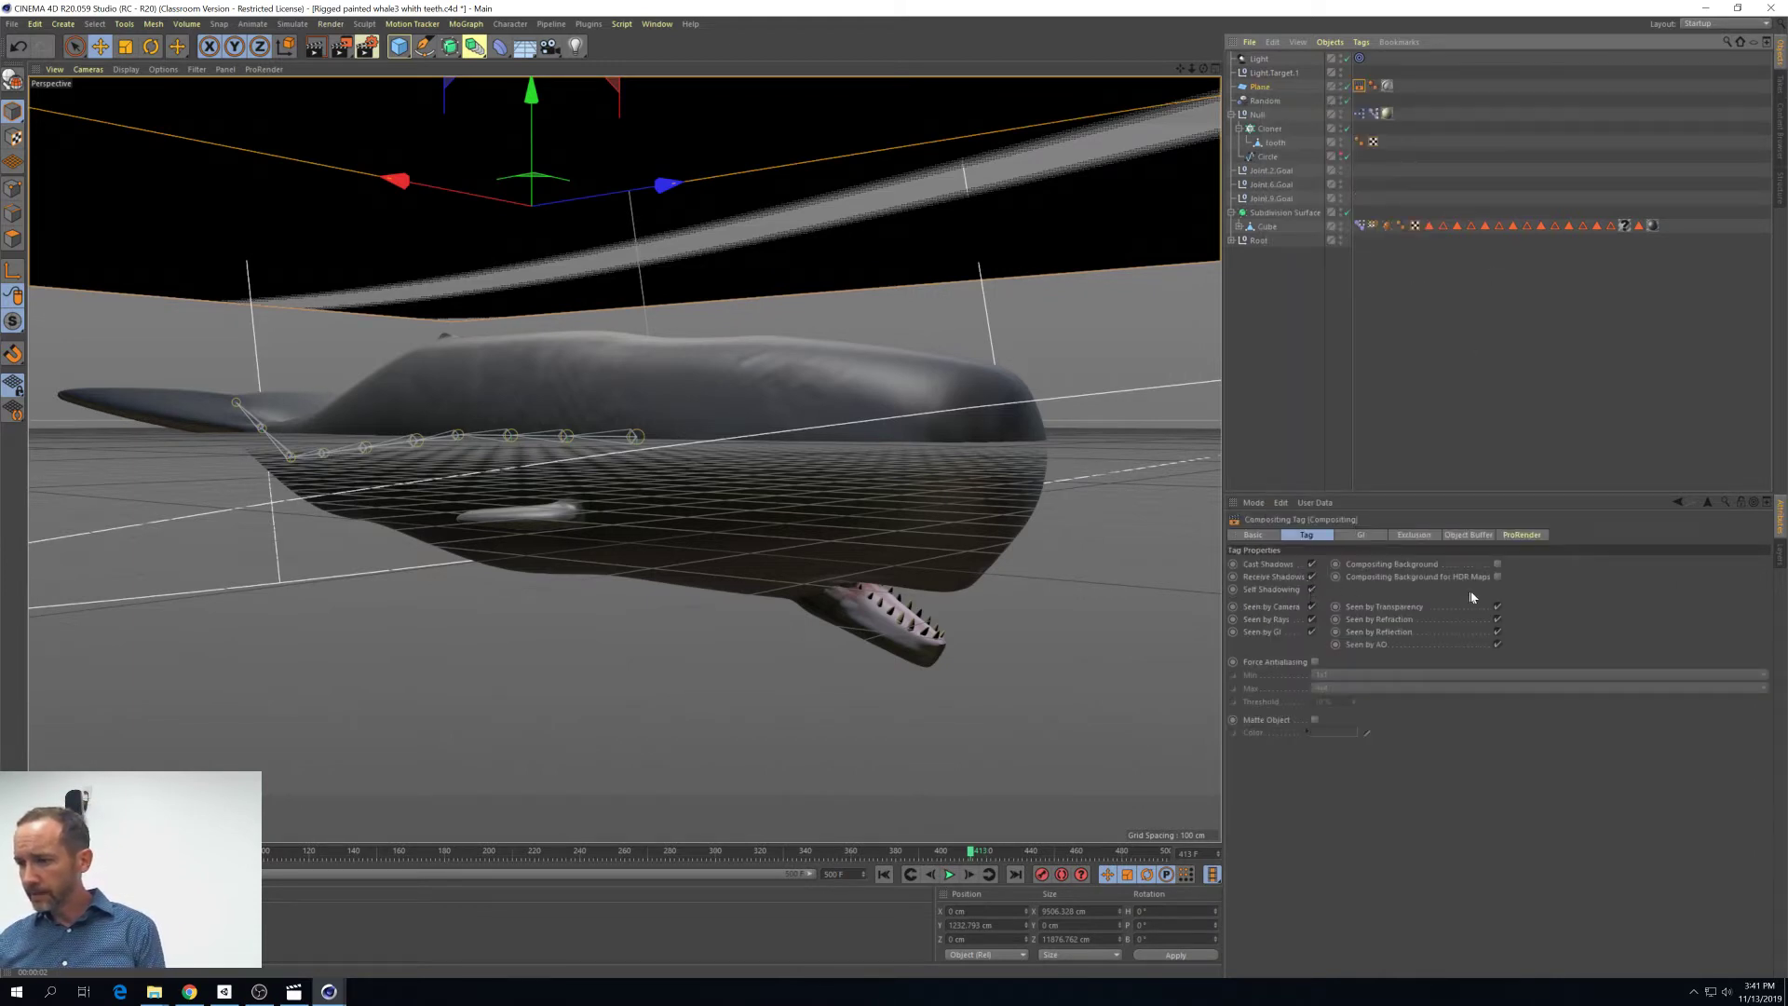
pyautogui.click(1313, 607)
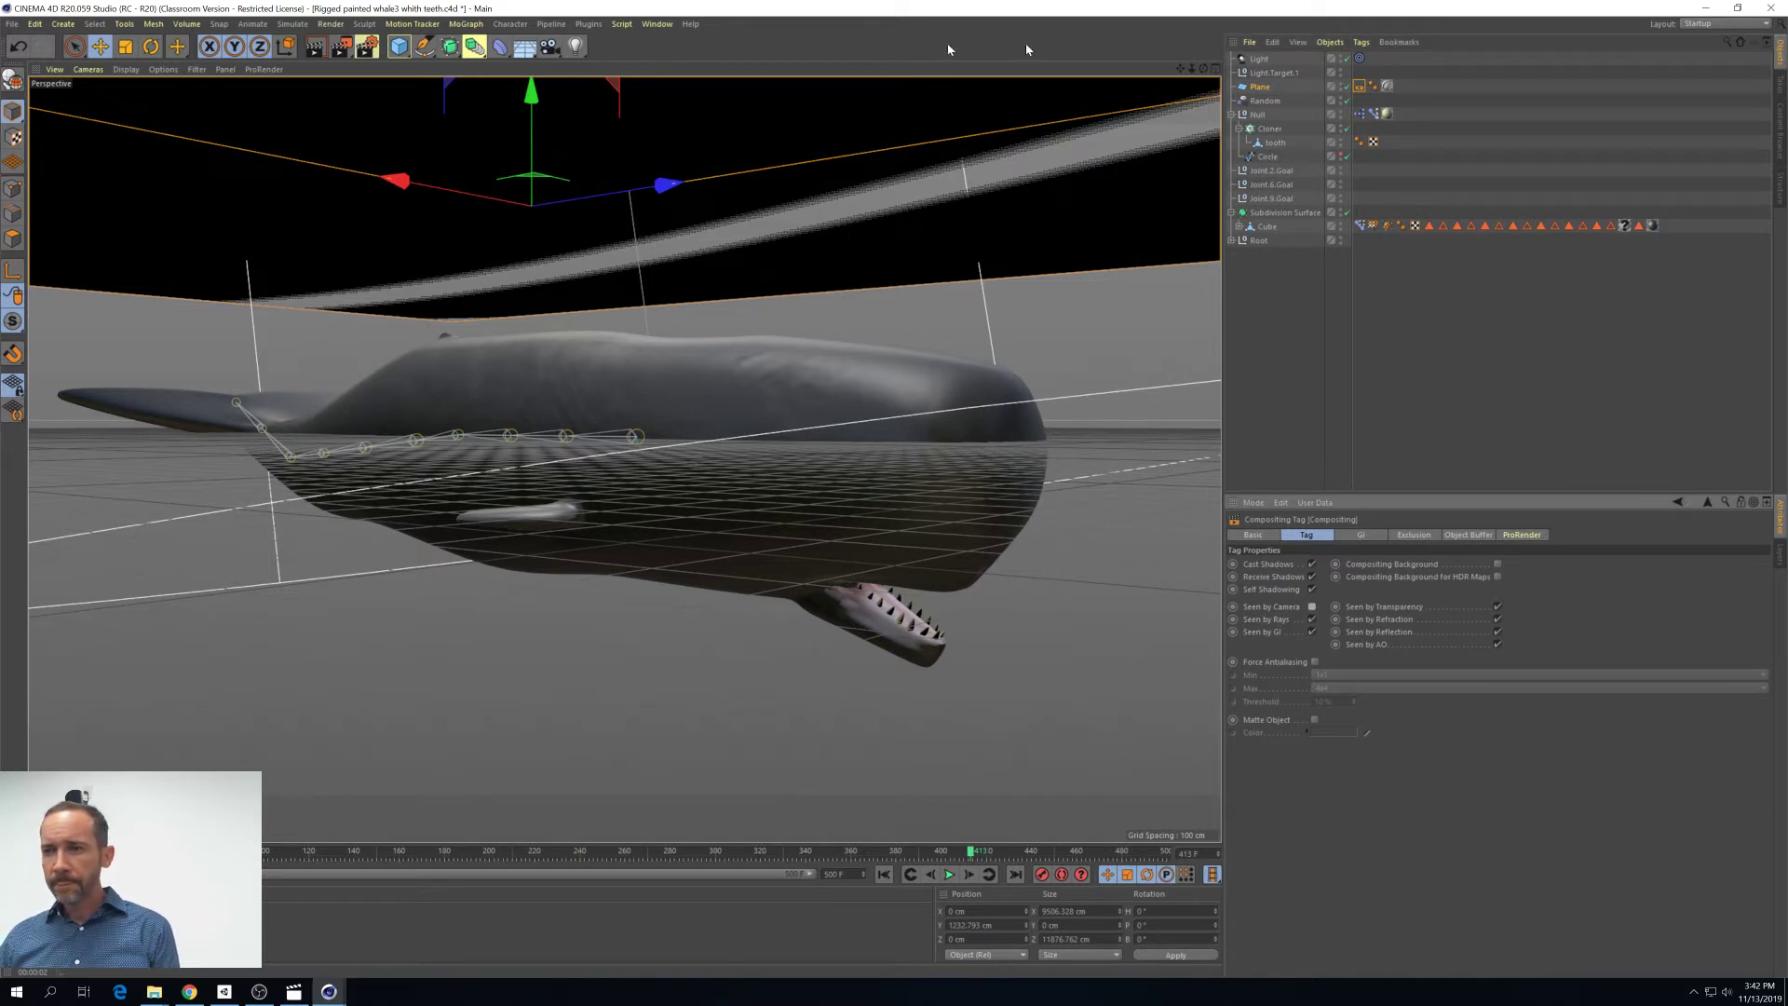
# Raise the parallel spot light's intensity to about 159% and render the view
pyautogui.click(1260, 58)
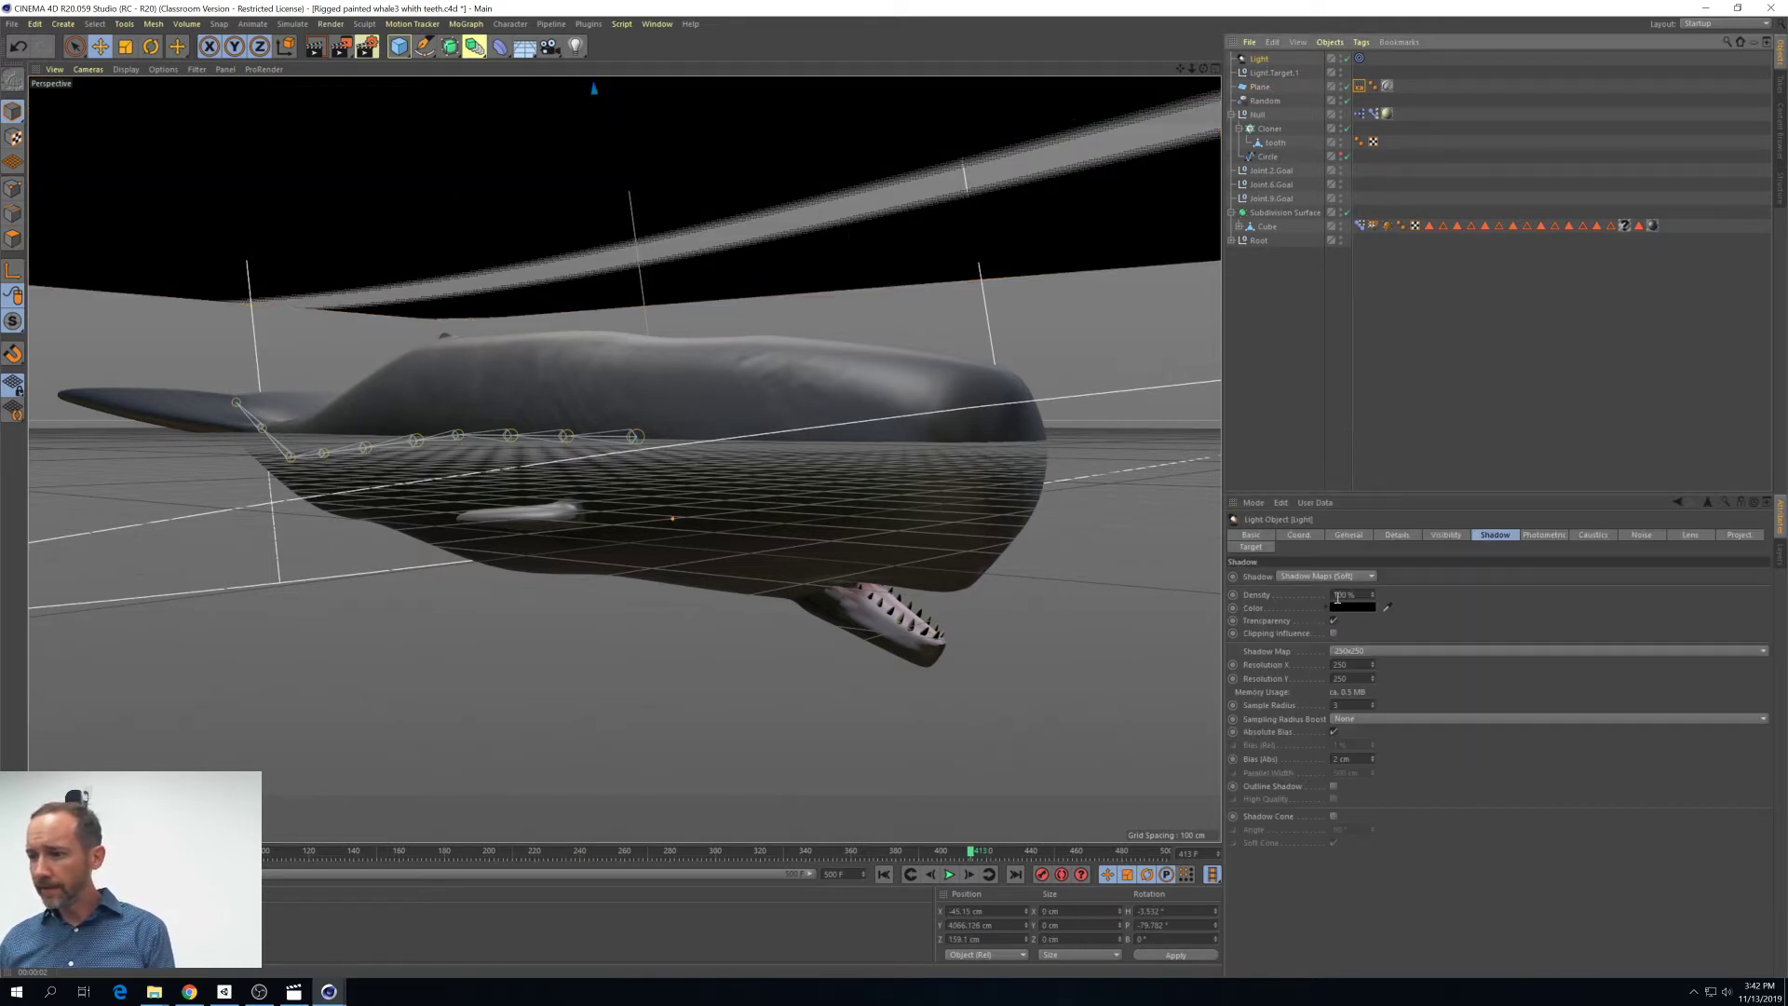
pyautogui.click(1350, 537)
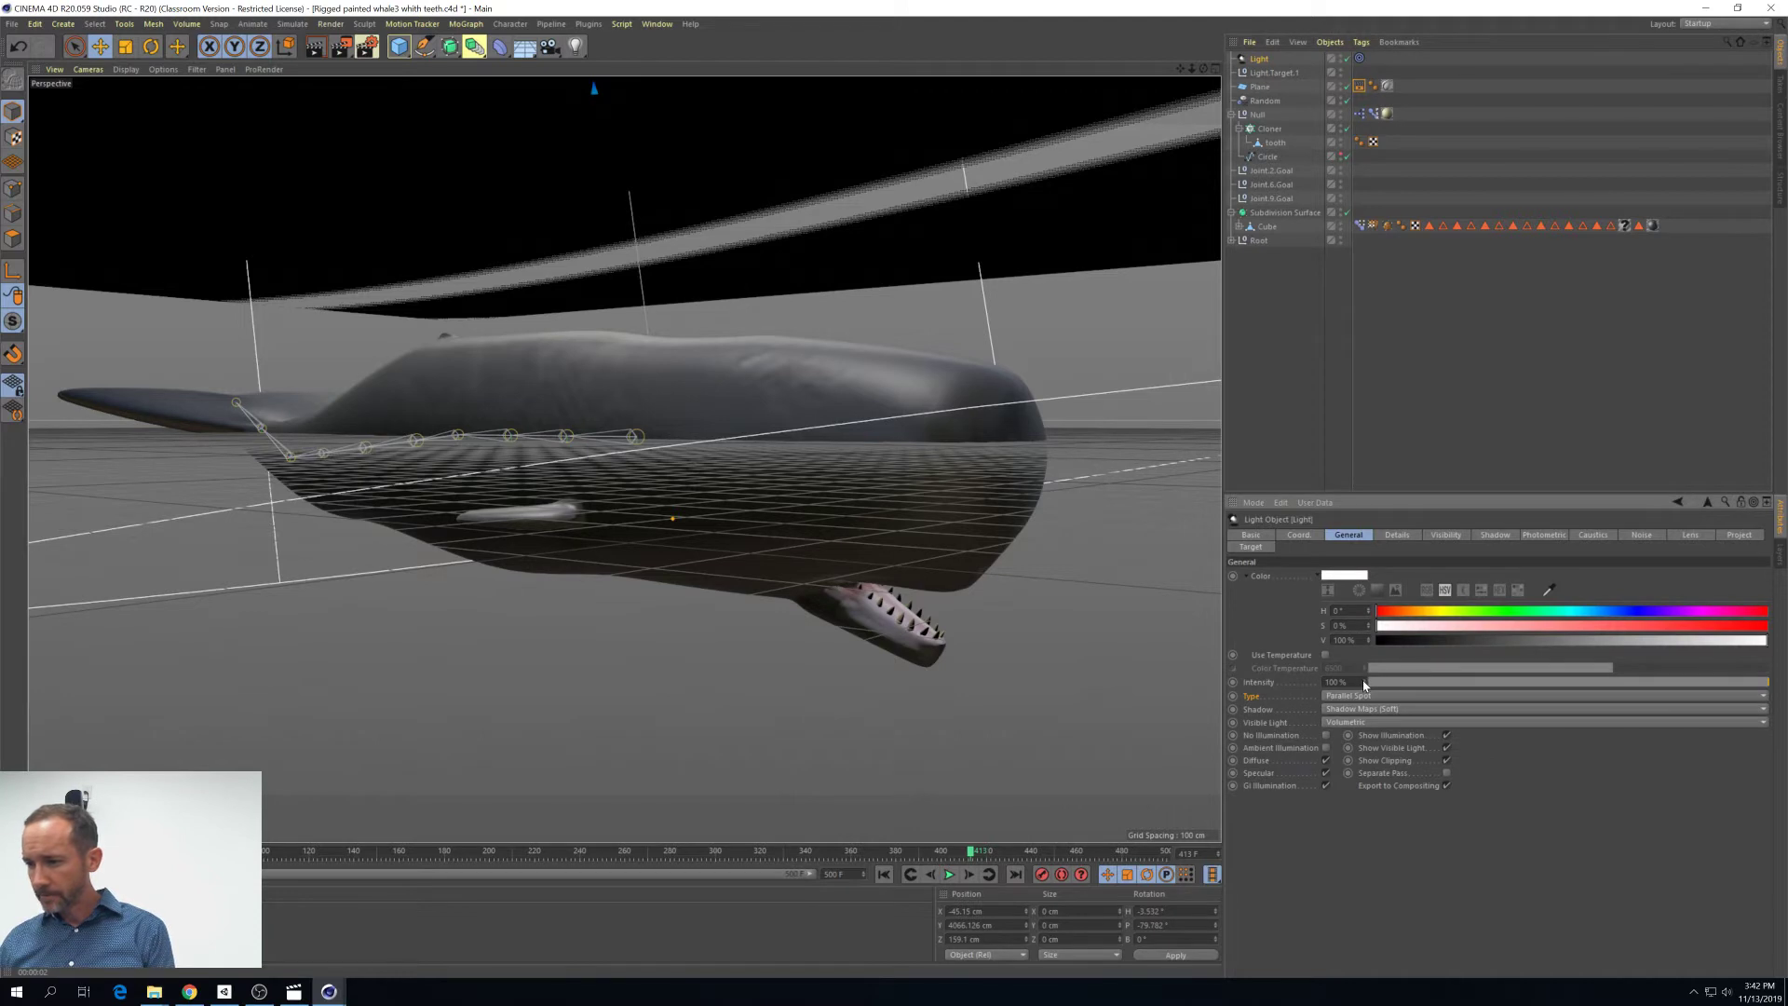
pyautogui.moveTo(1365, 682); pyautogui.dragTo(1365, 652)
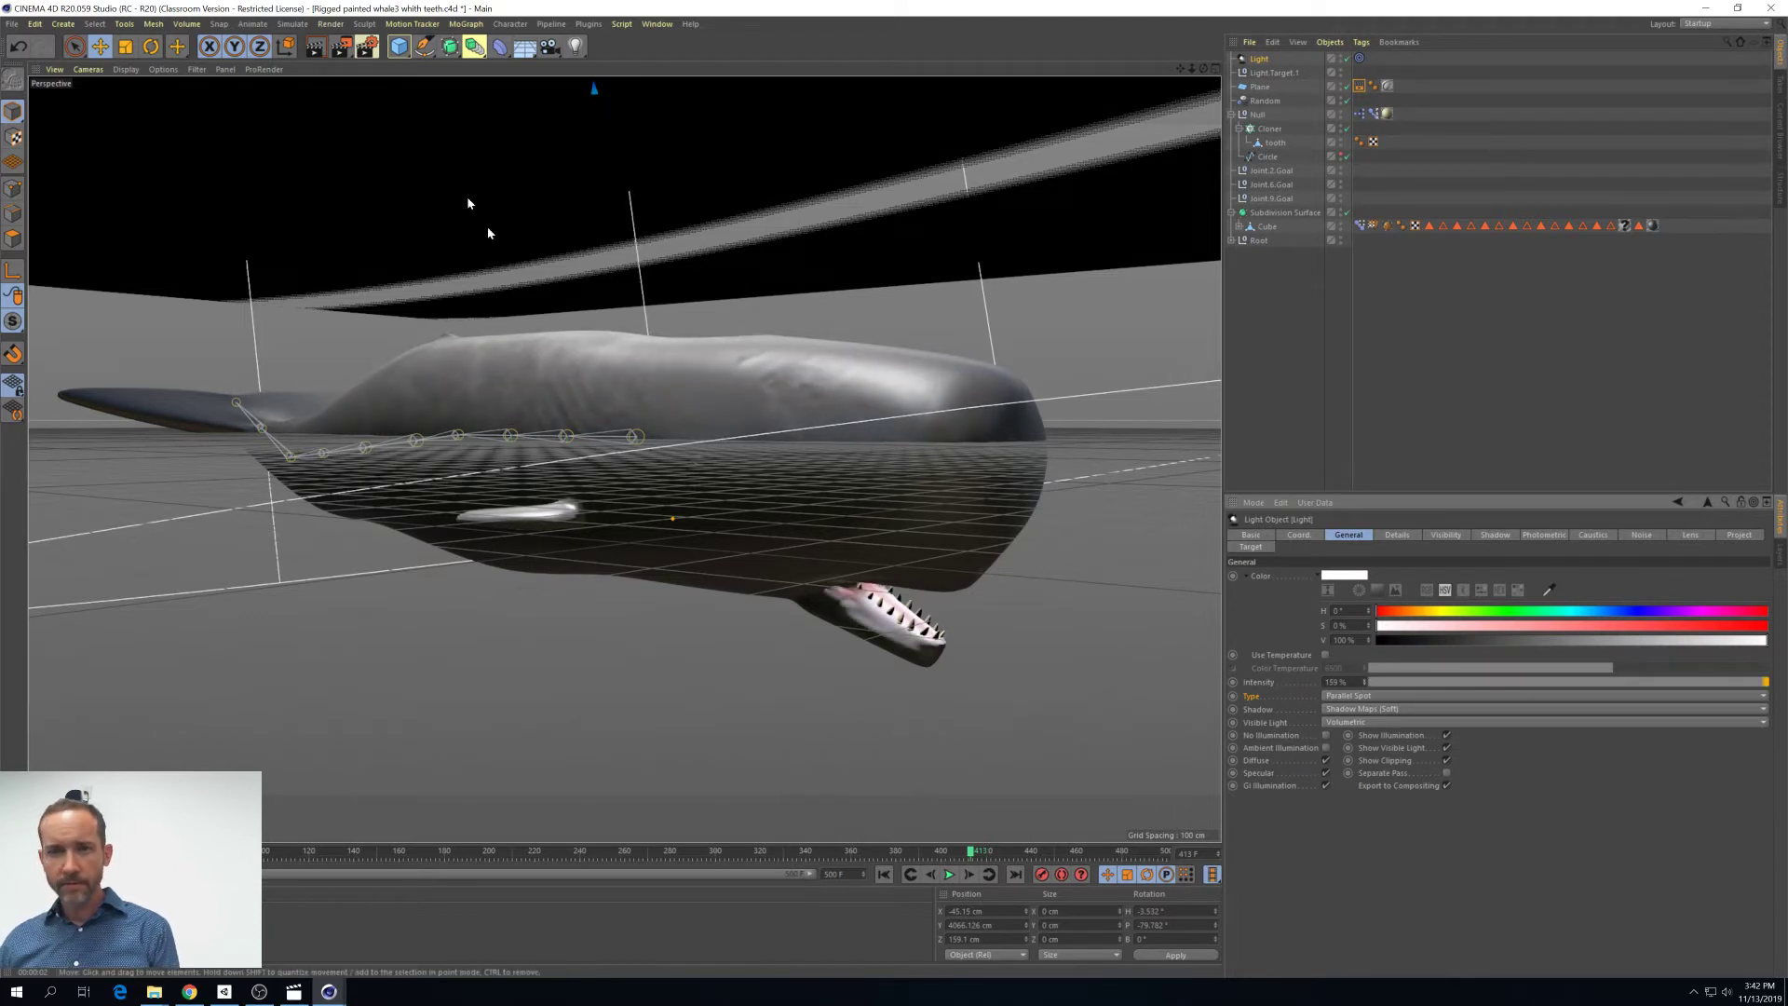
pyautogui.click(313, 49)
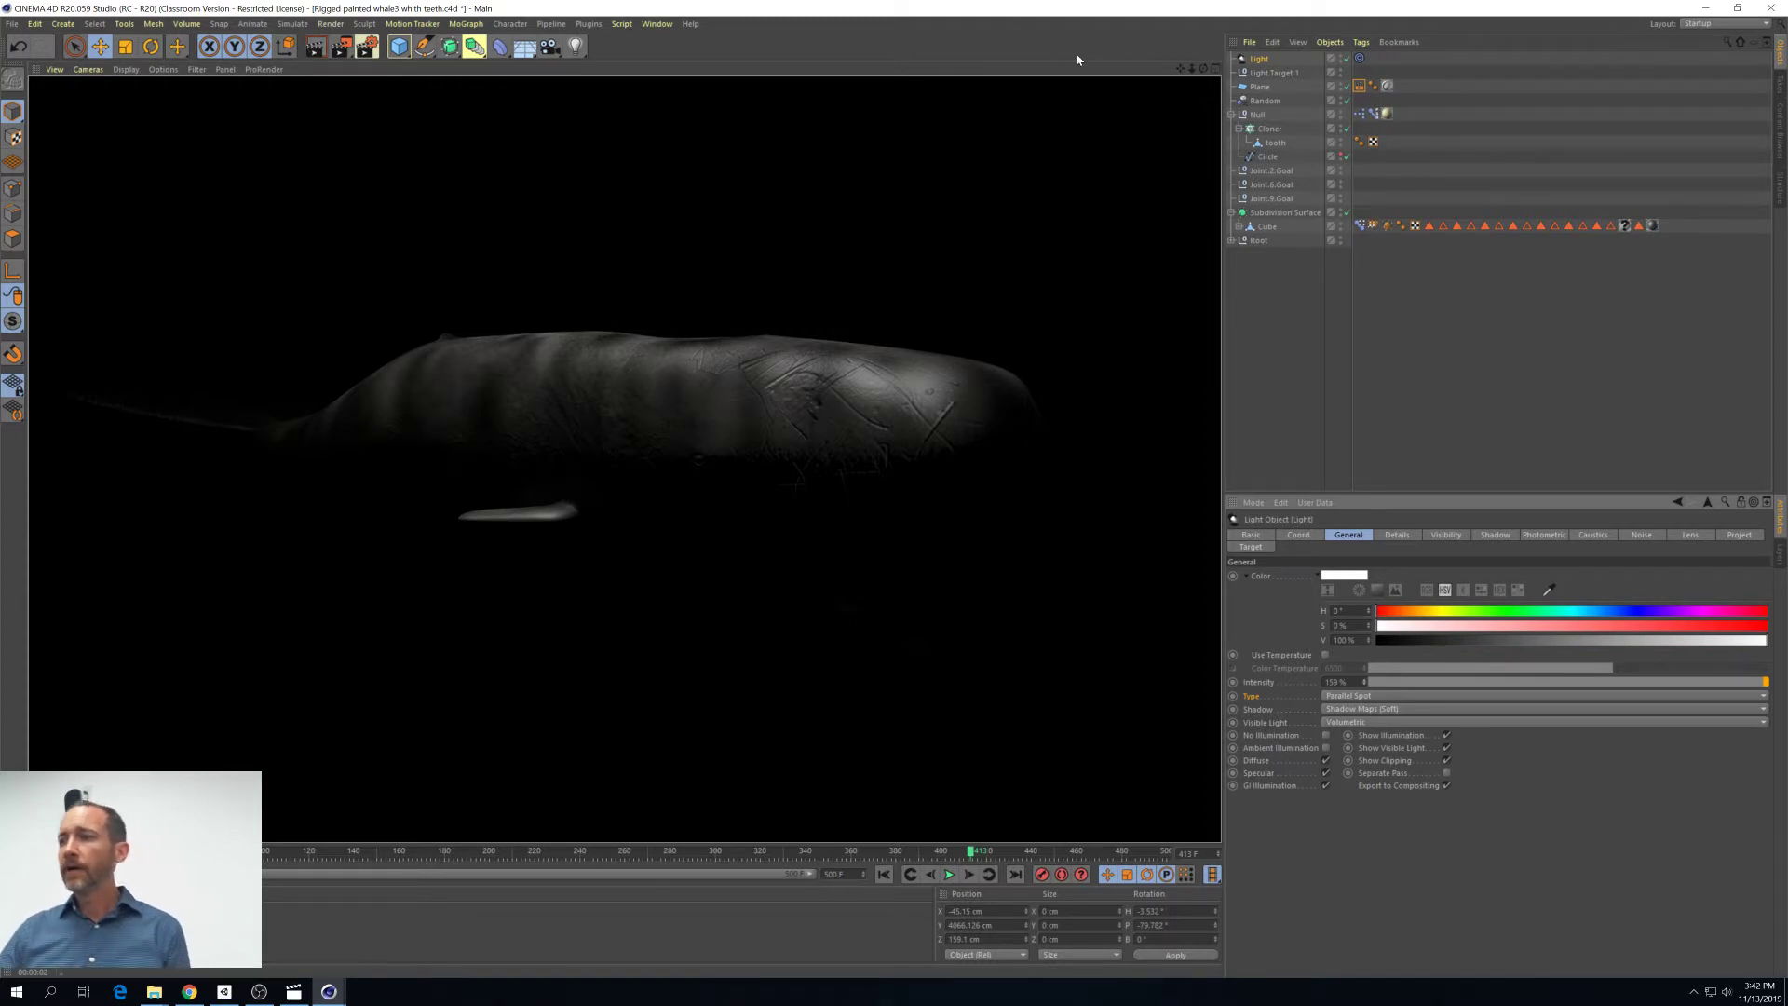
# Play the whale's swimming animation briefly and return to the first frame
pyautogui.click(950, 875)
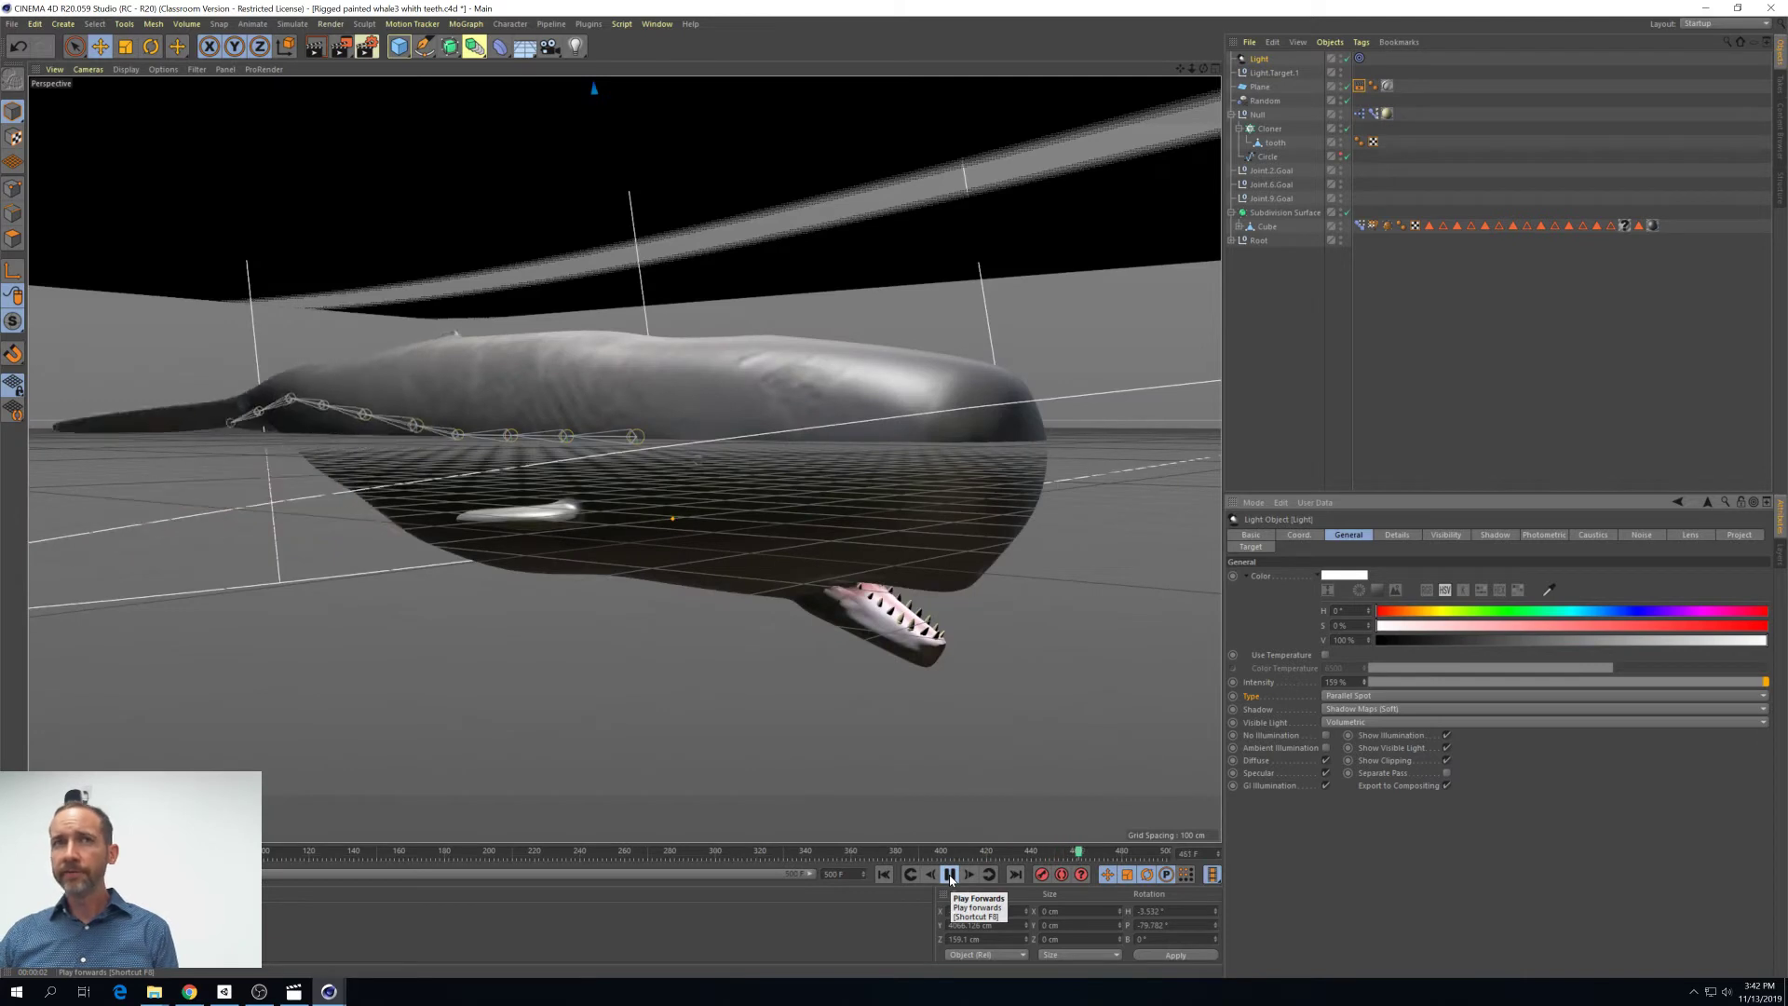
pyautogui.click(950, 875)
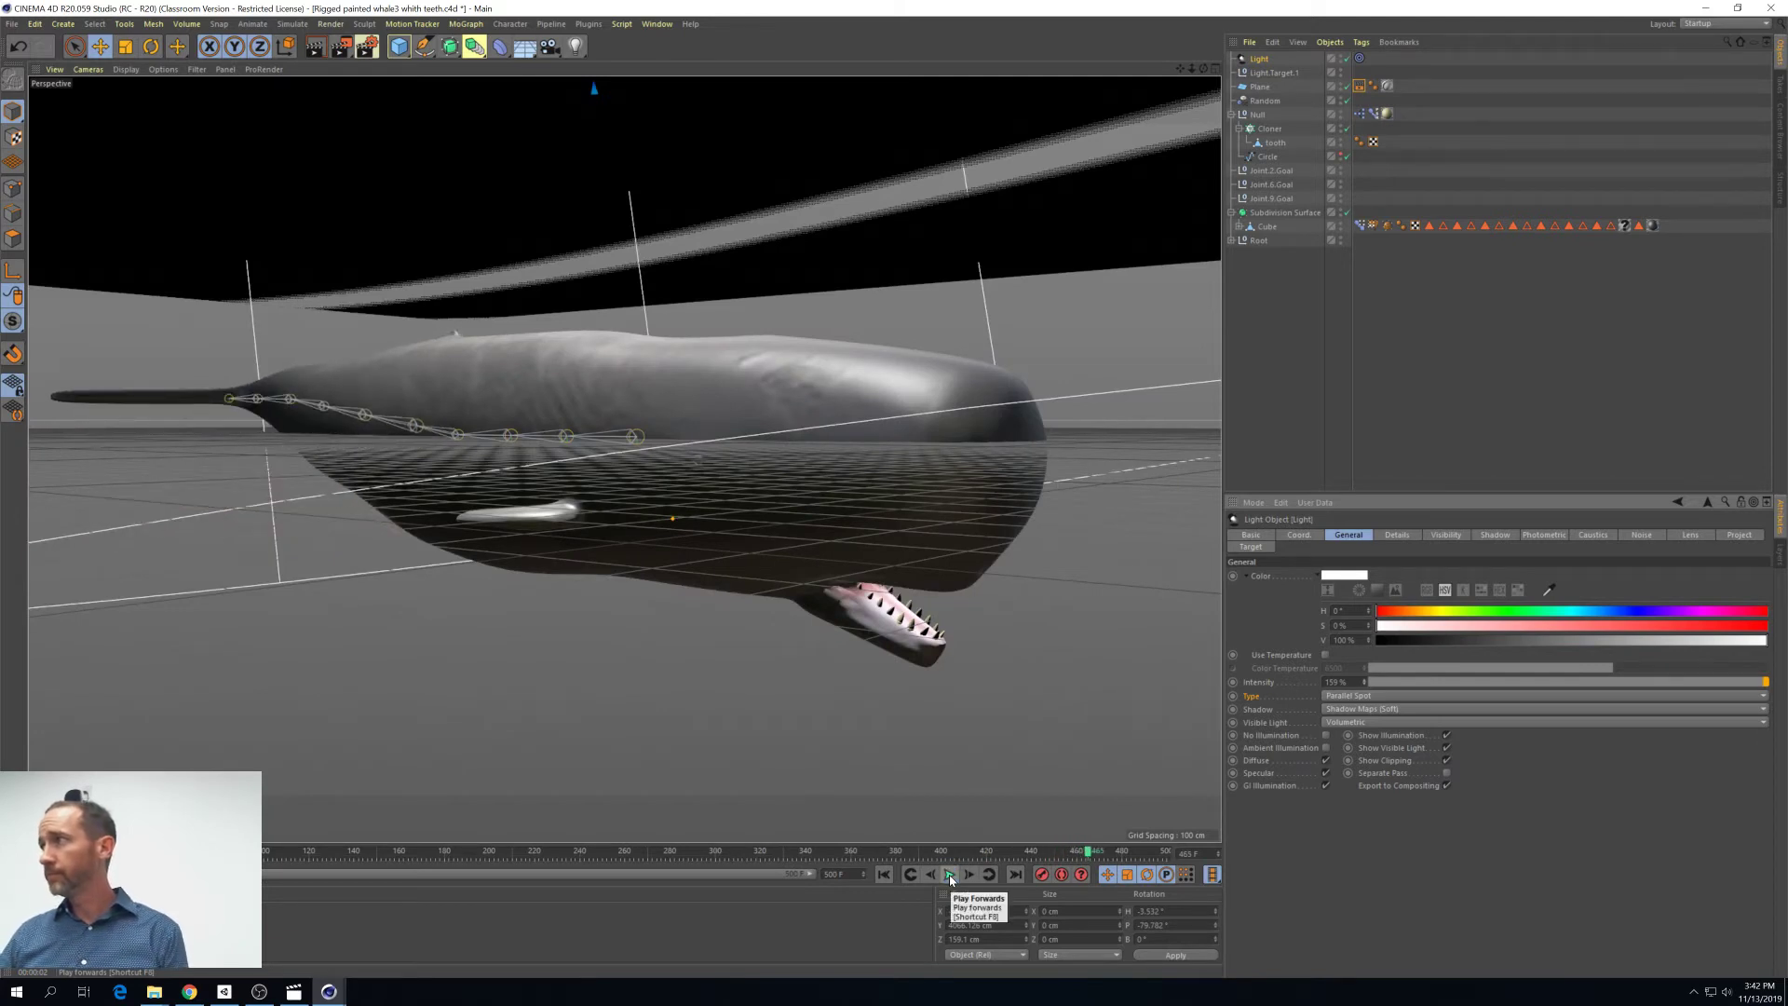
pyautogui.click(883, 875)
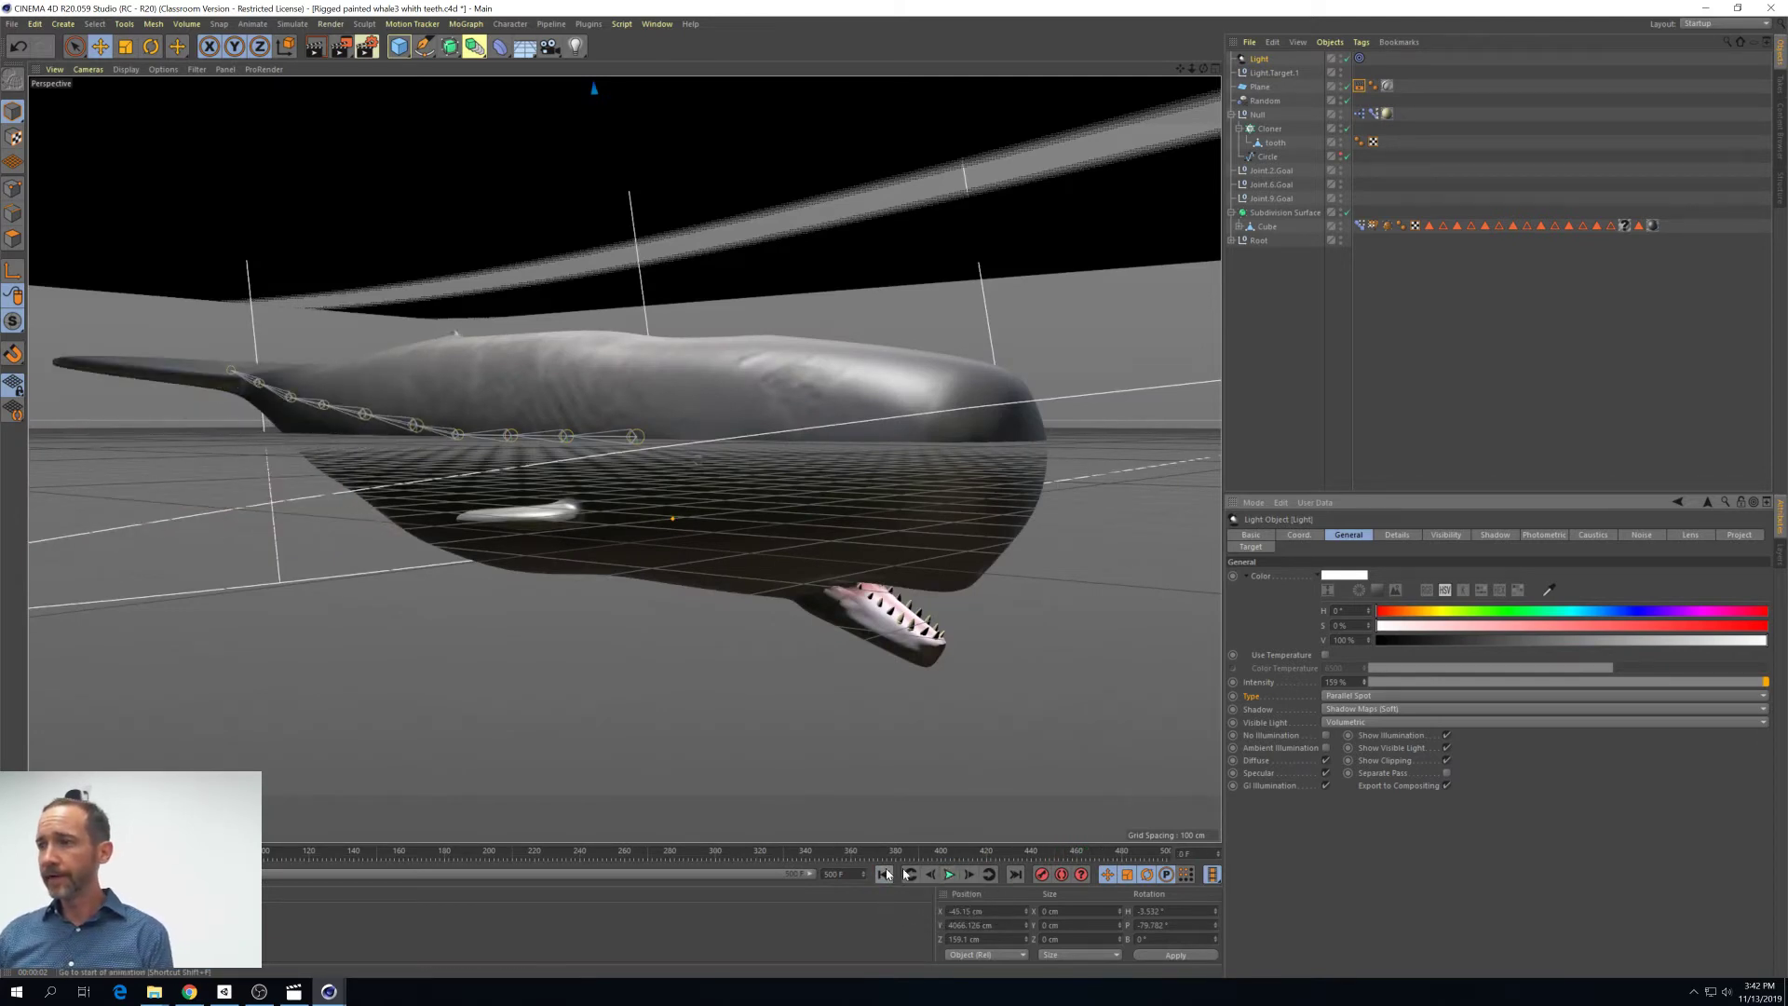
# Set the speed of the noise in the plane material's alpha to 1%
pyautogui.click(1389, 86)
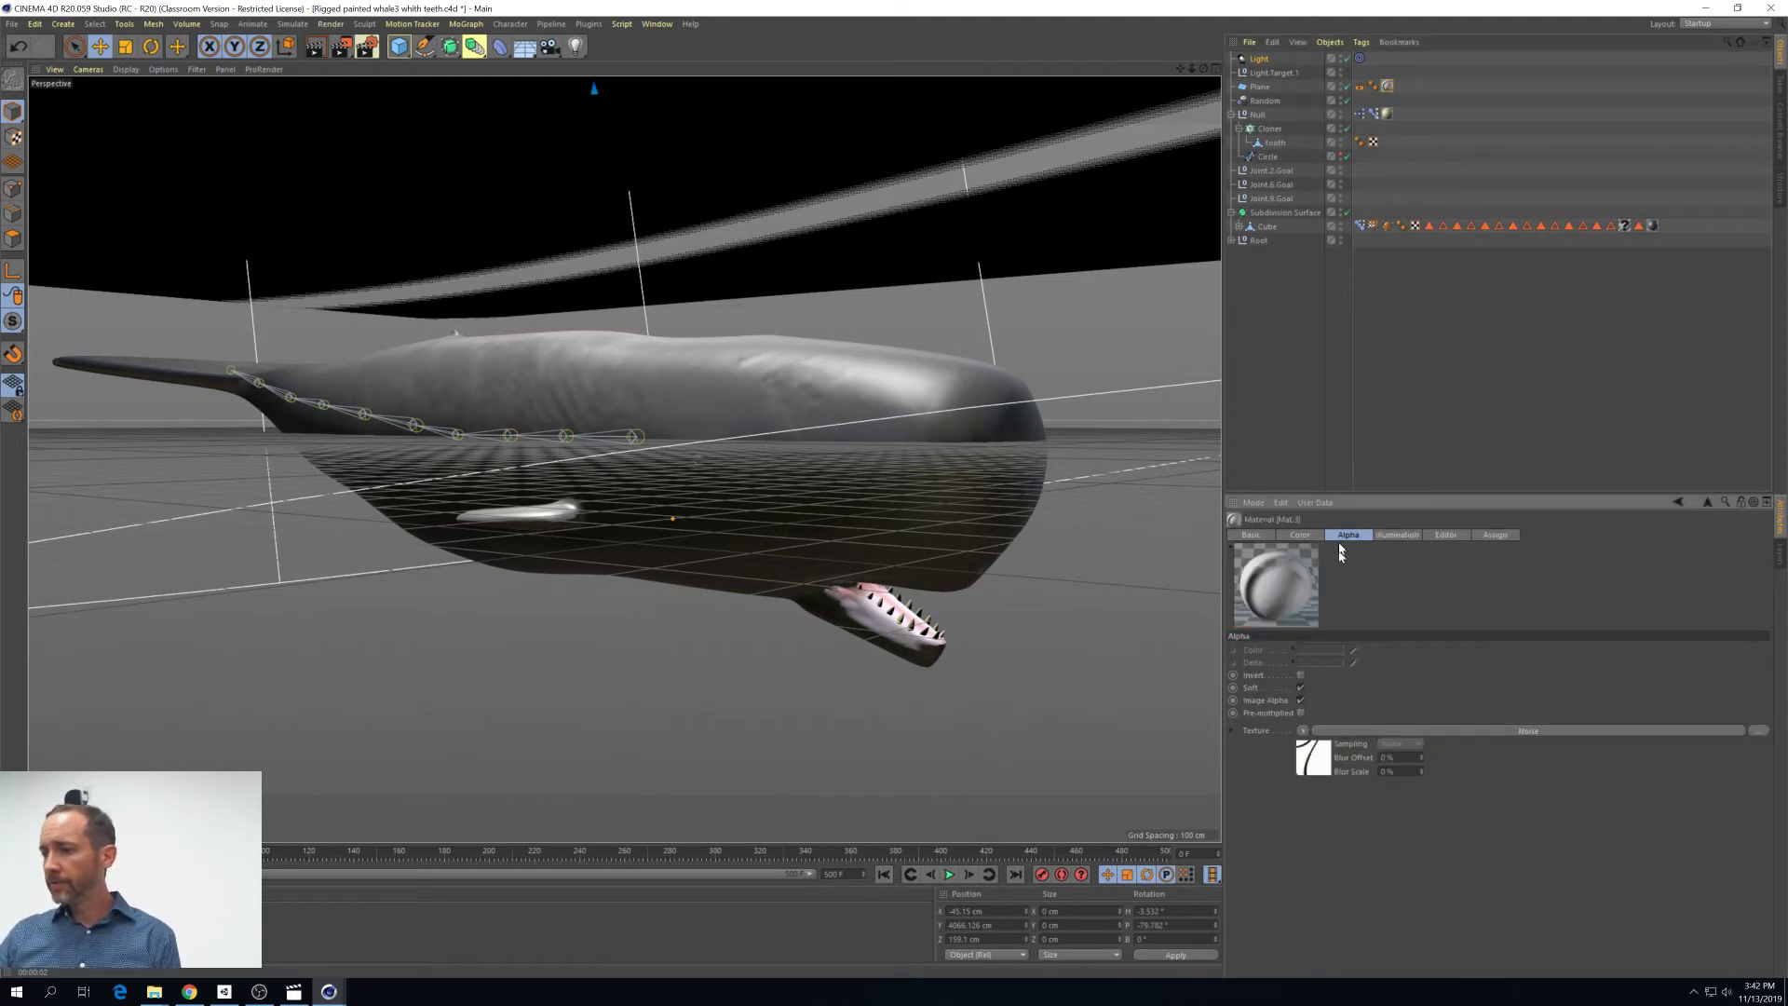
pyautogui.click(1313, 764)
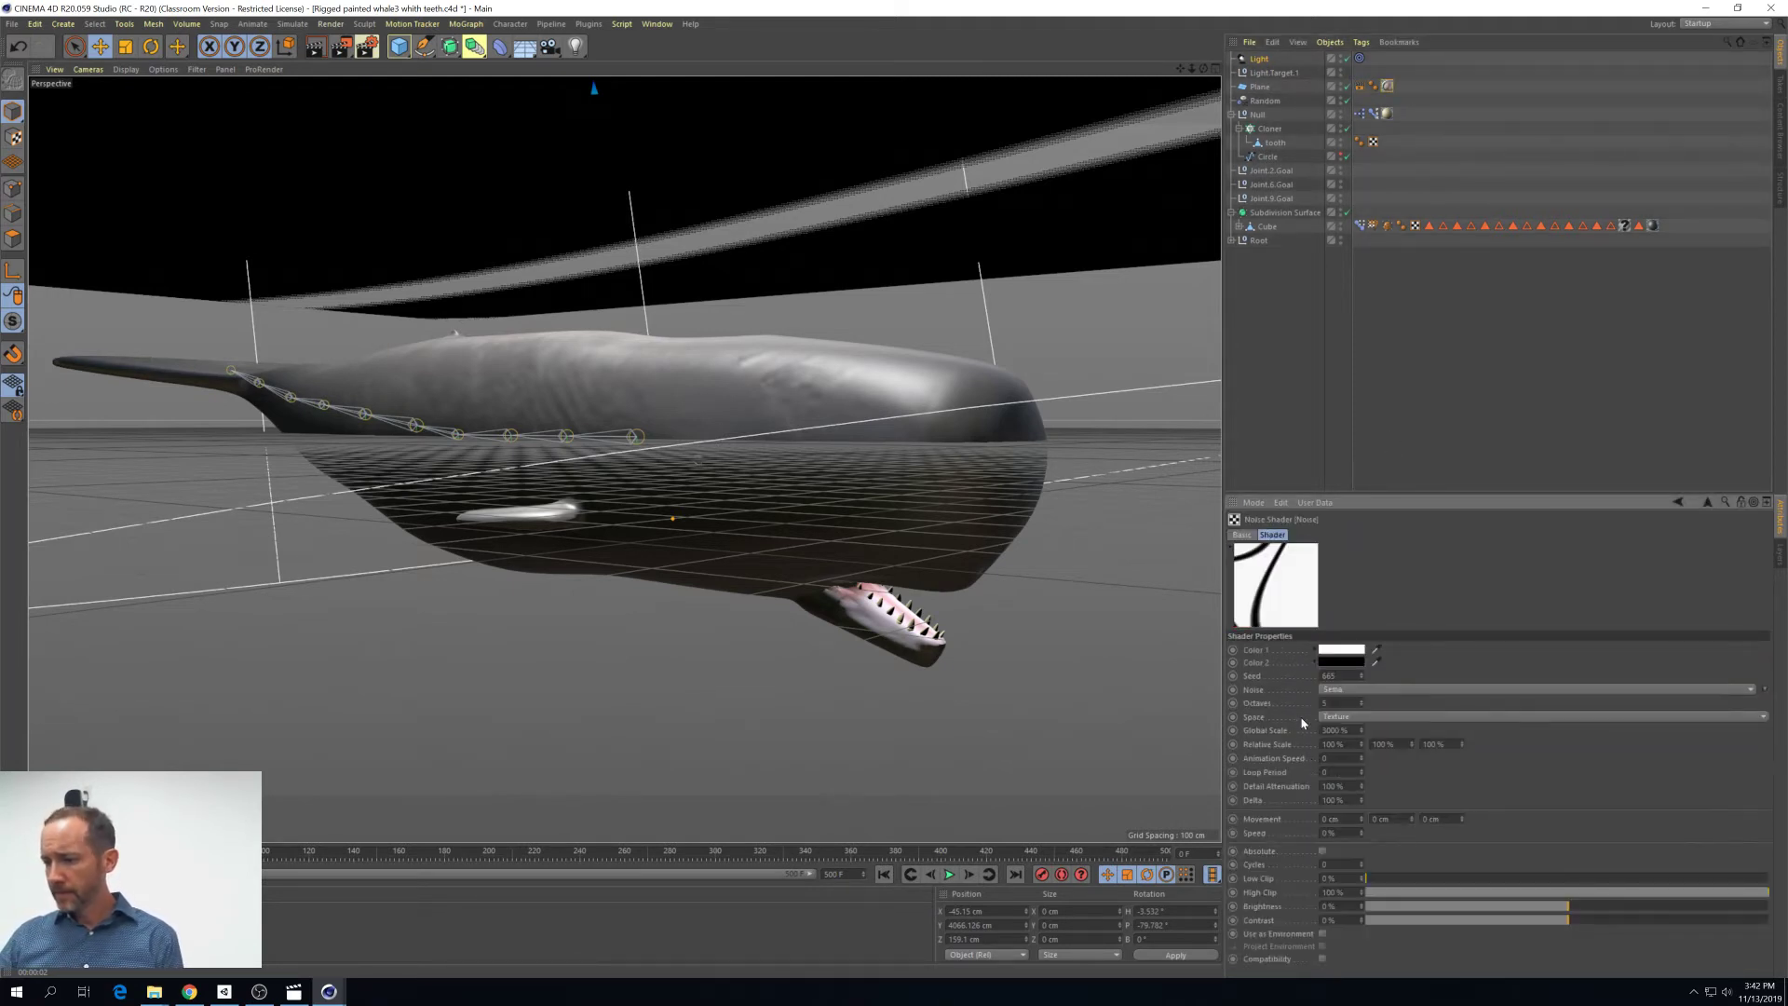
pyautogui.doubleClick(1341, 833)
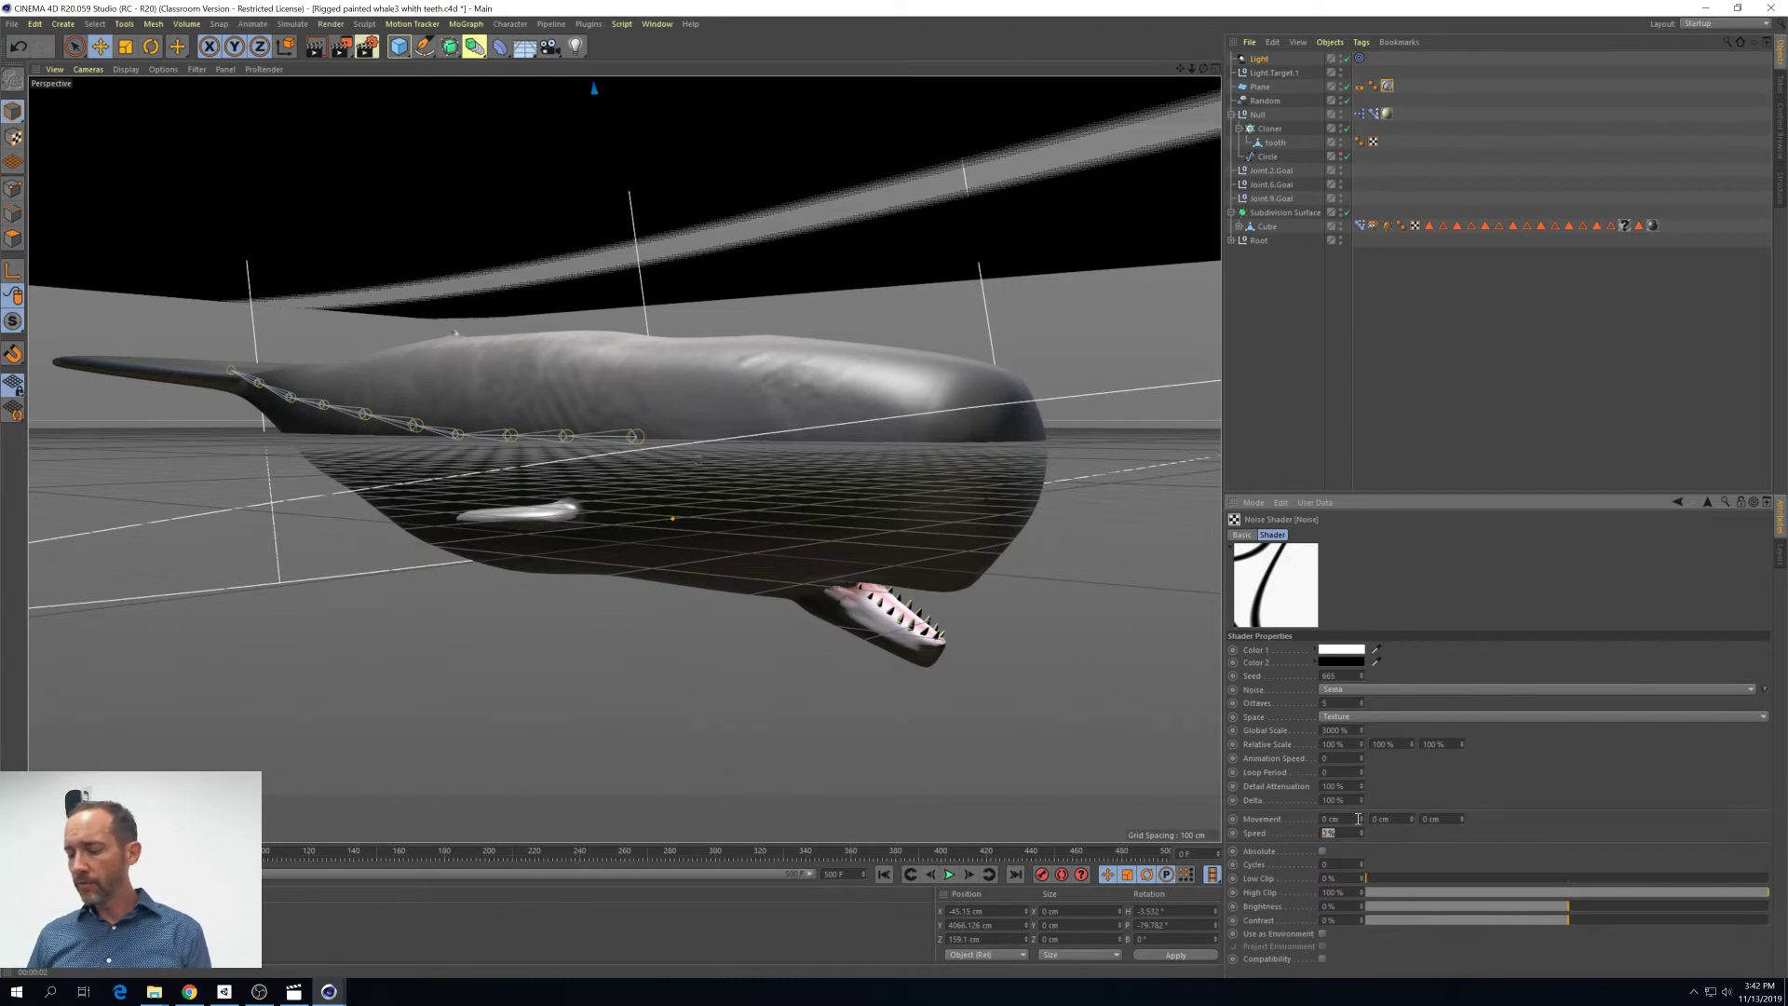
pyautogui.write('1')
pyautogui.press('Return')
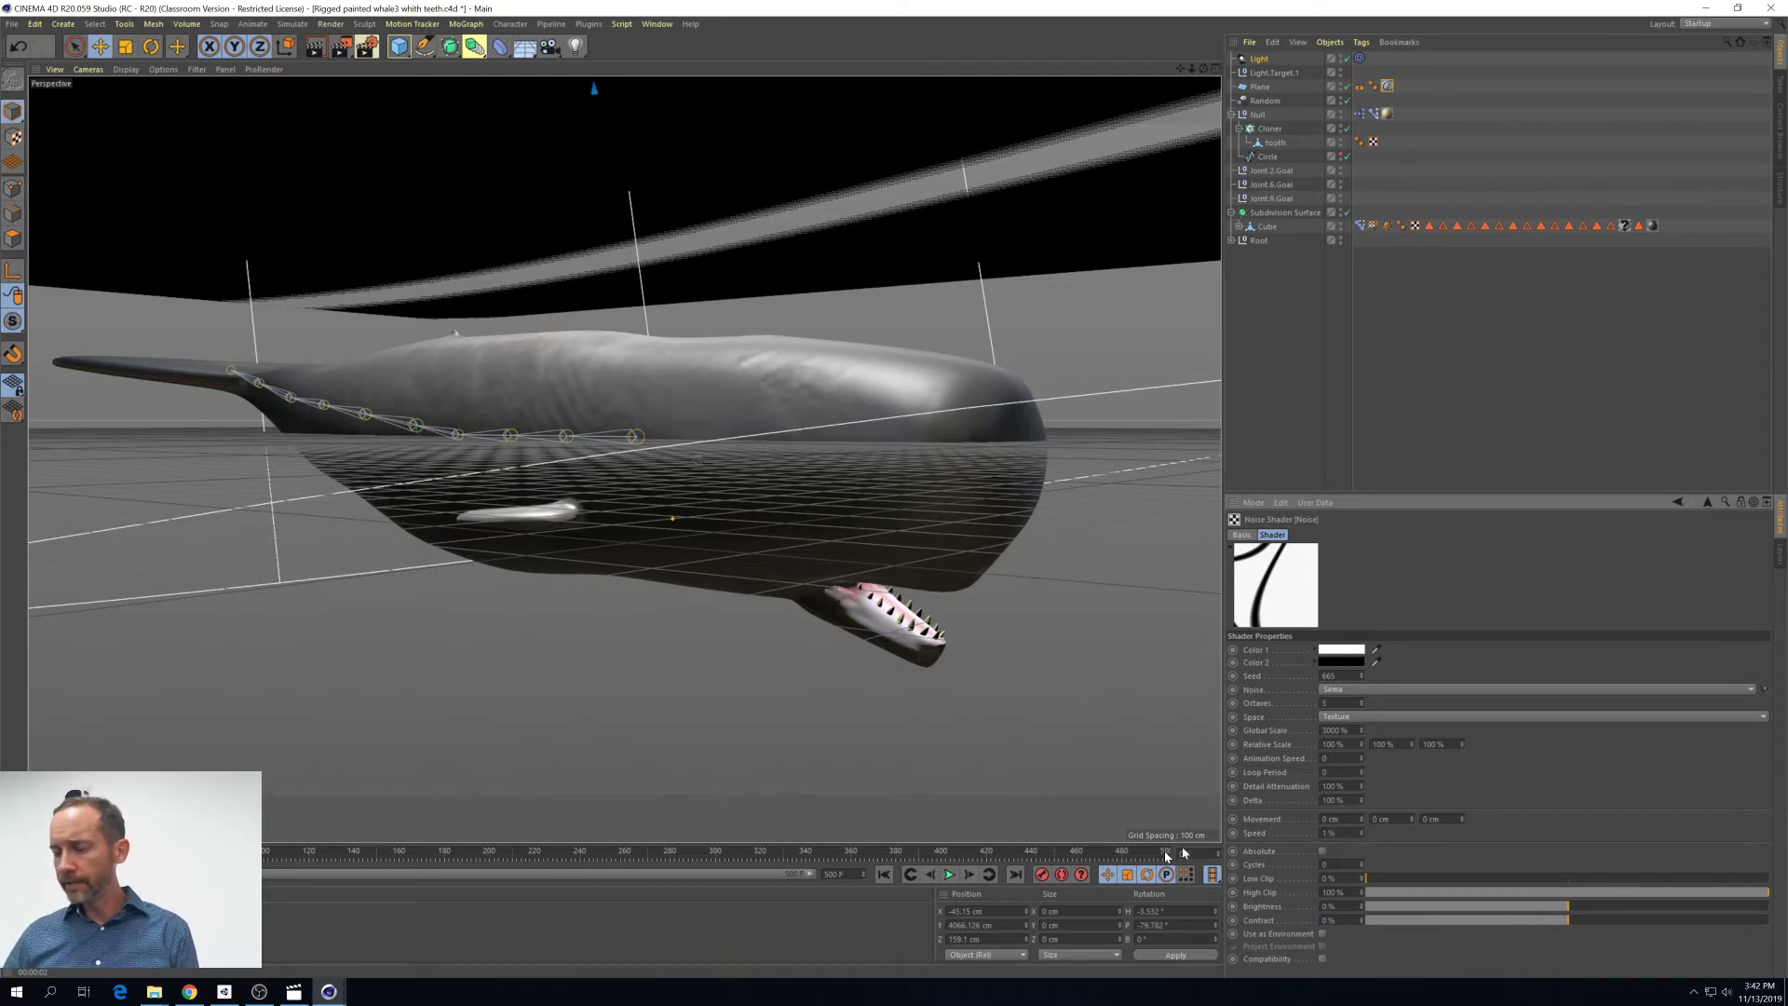
# Play the animation to frame 26 and turn on an interactive render region covering the whale's body
pyautogui.click(950, 875)
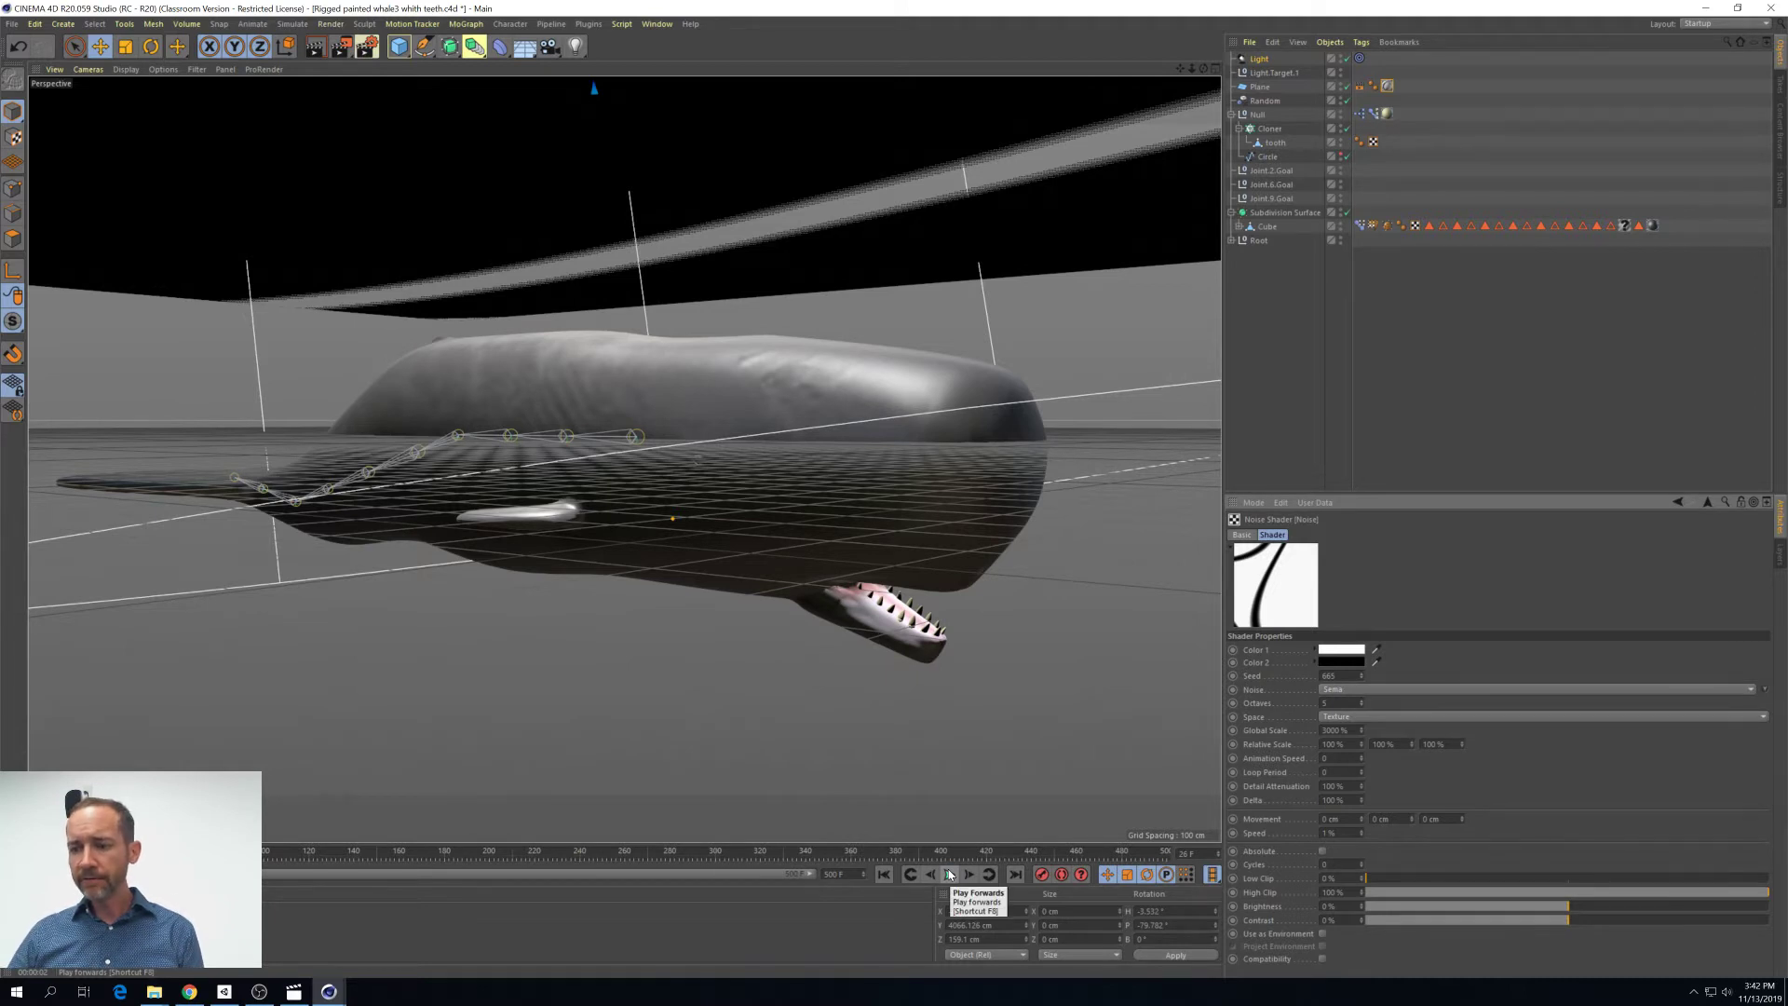
pyautogui.click(368, 46)
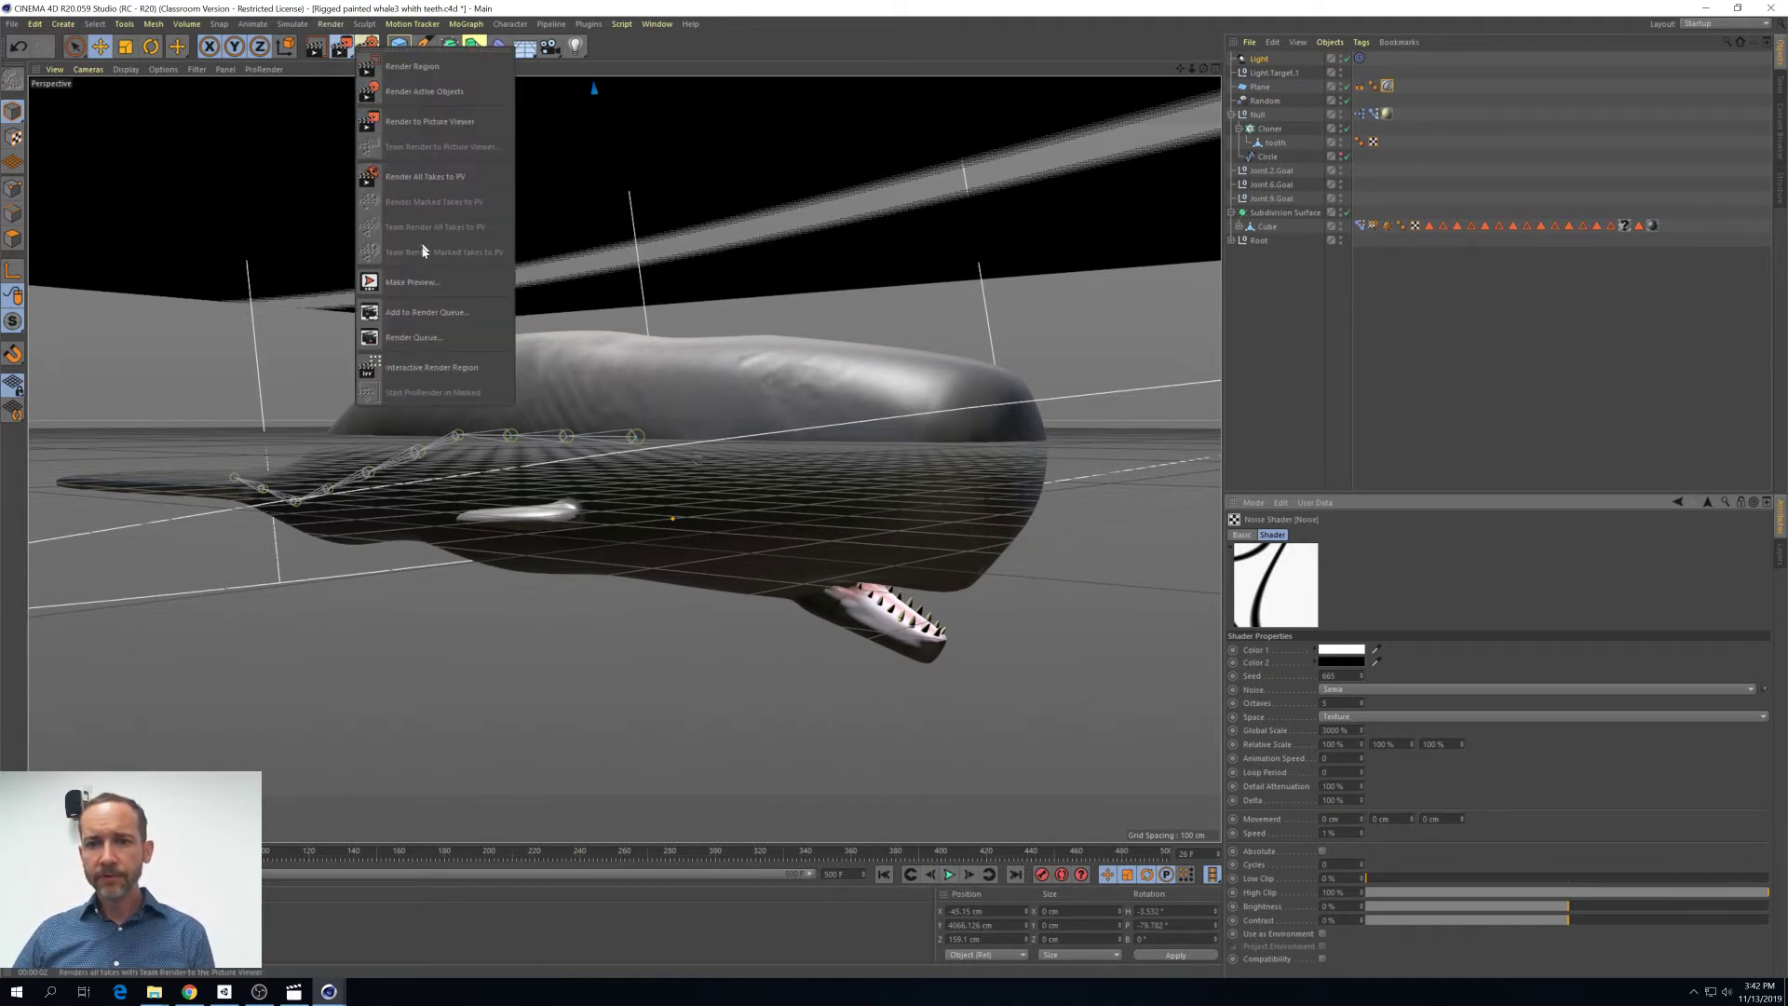
pyautogui.click(428, 367)
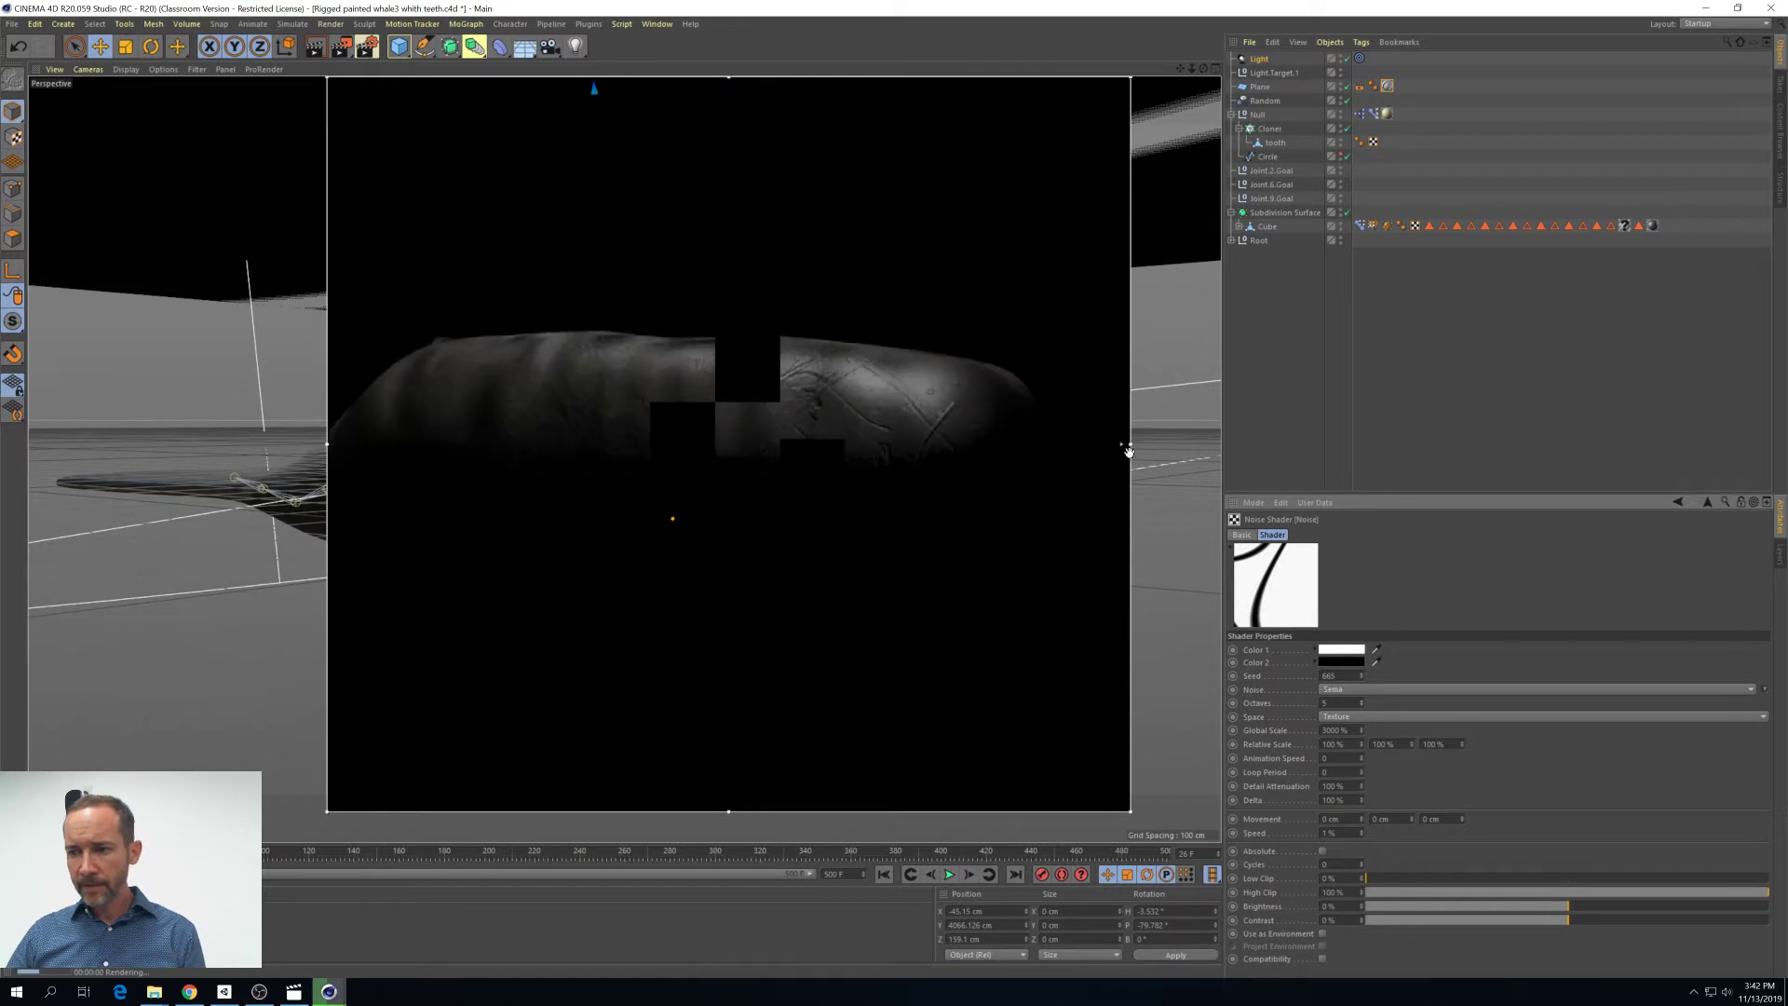
pyautogui.moveTo(1129, 451); pyautogui.dragTo(1060, 449)
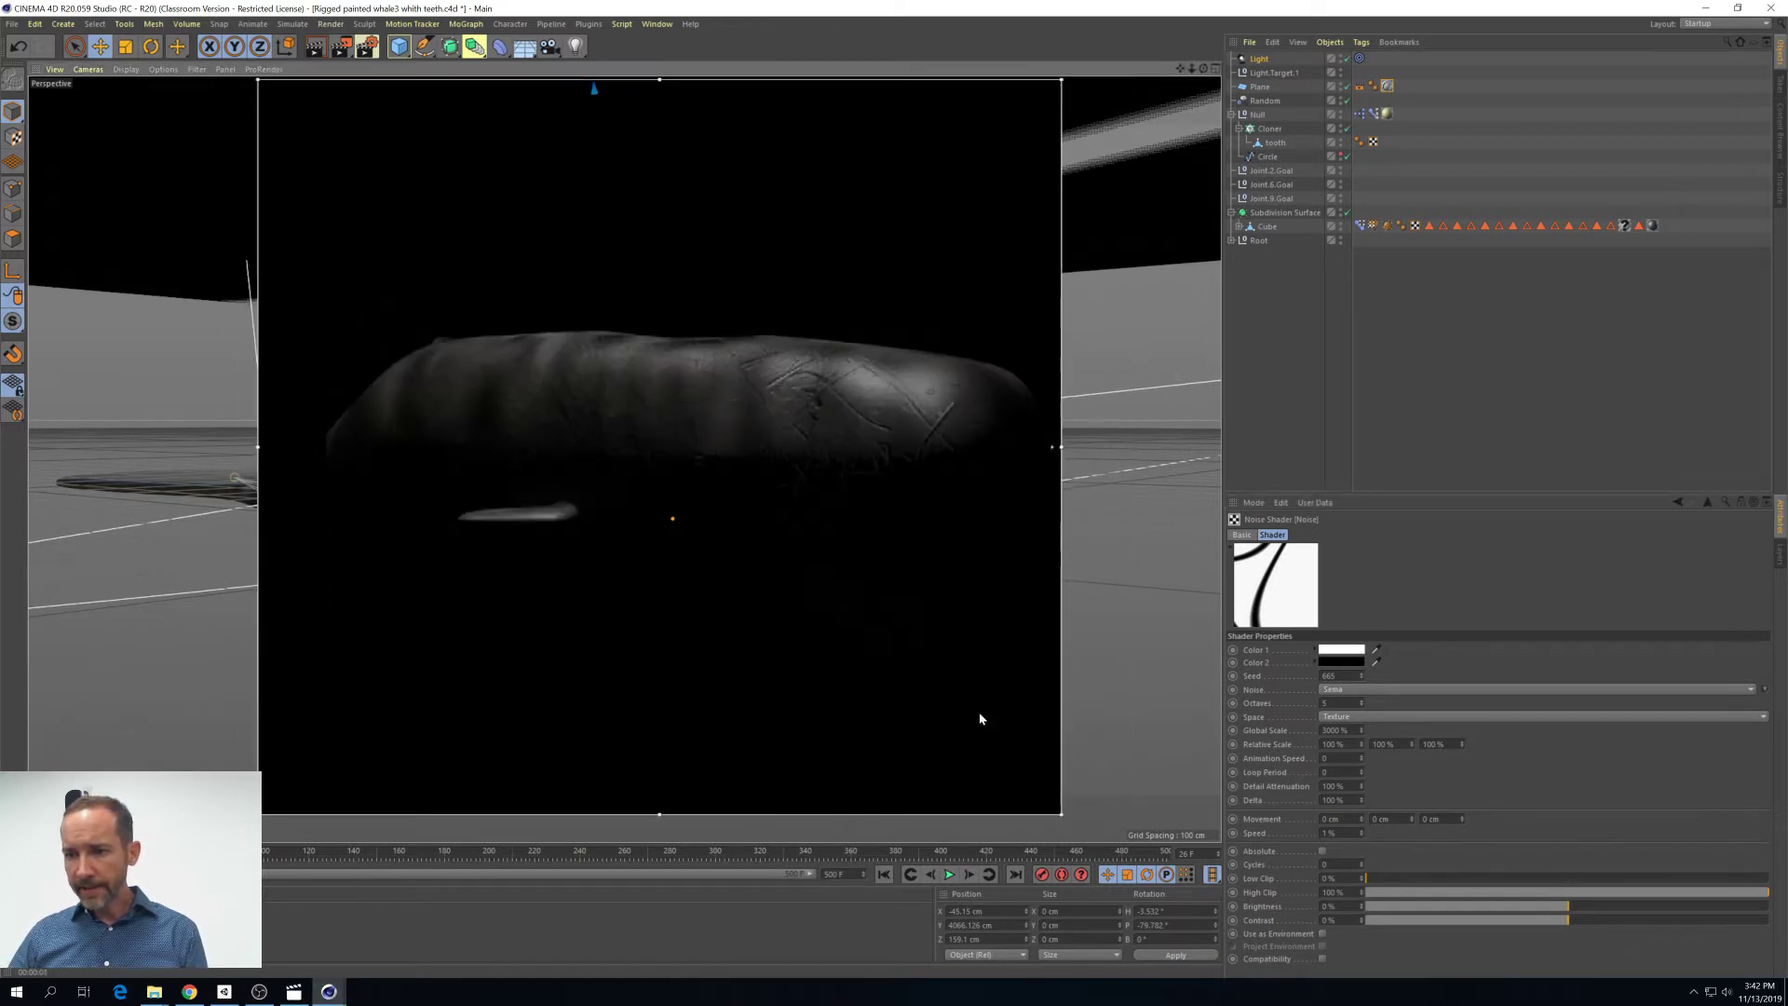
# Advance frame by frame from frame 26 to examine how the light pattern moves across the whale
pyautogui.click(968, 875)
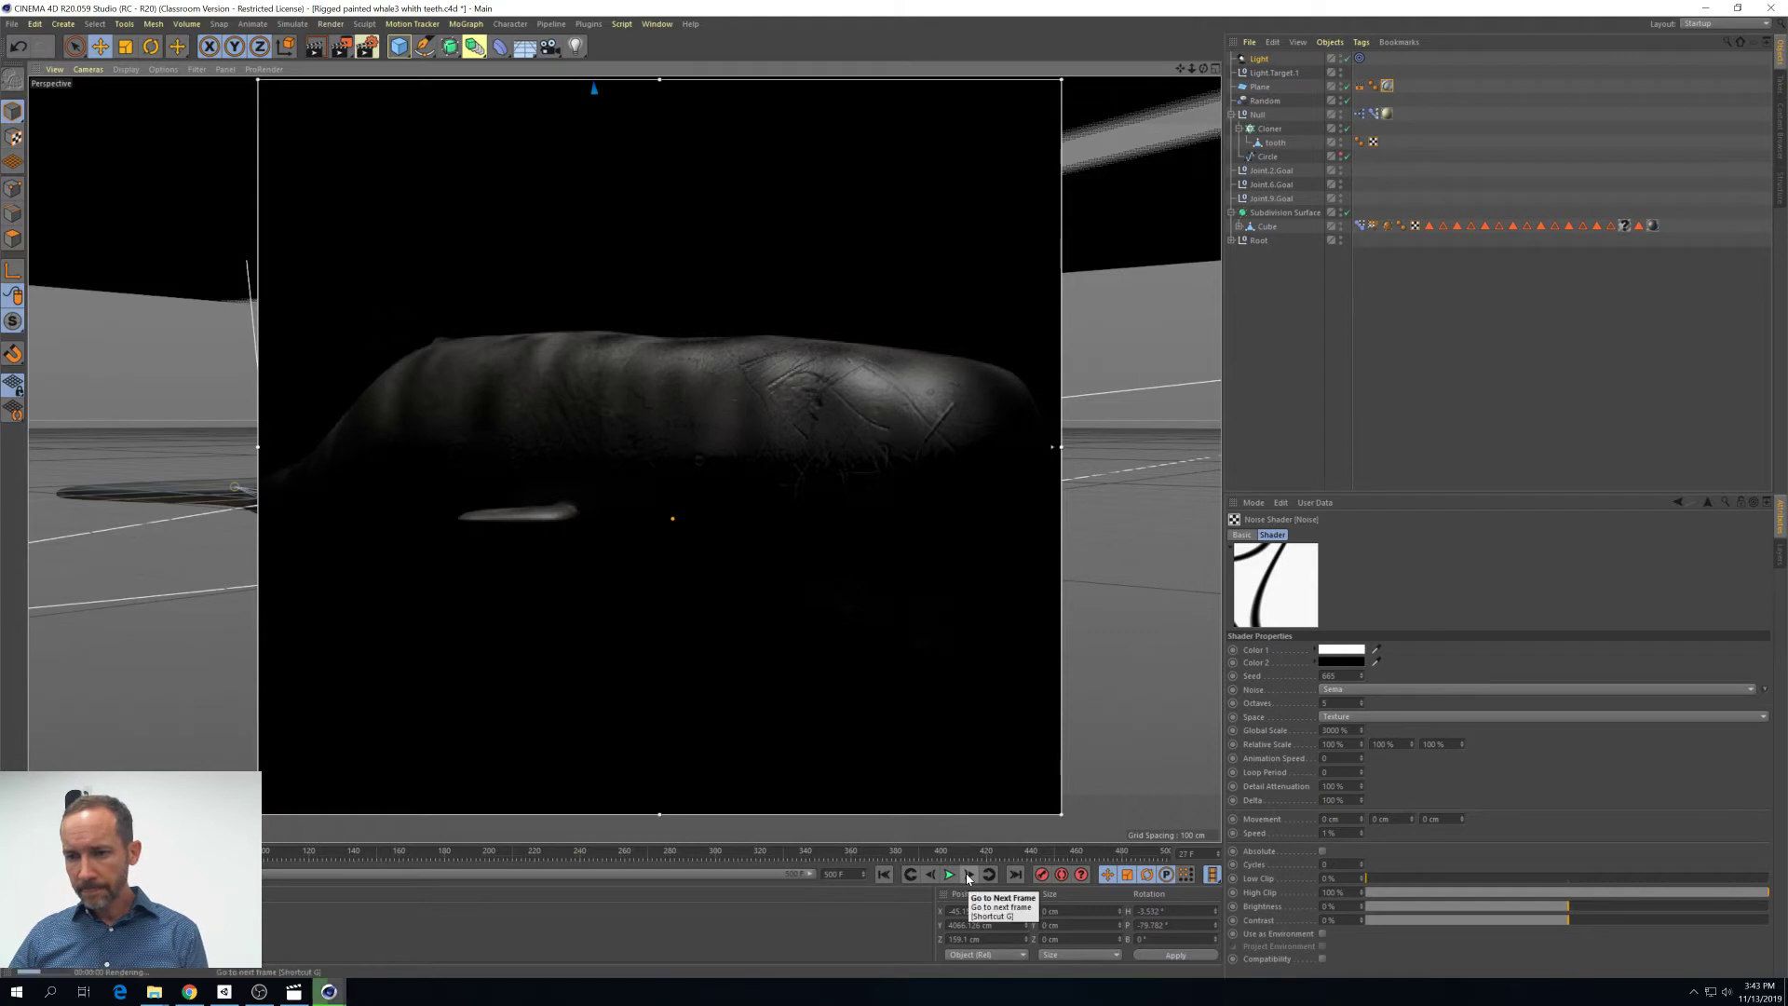
pyautogui.click(968, 875)
pyautogui.click(968, 878)
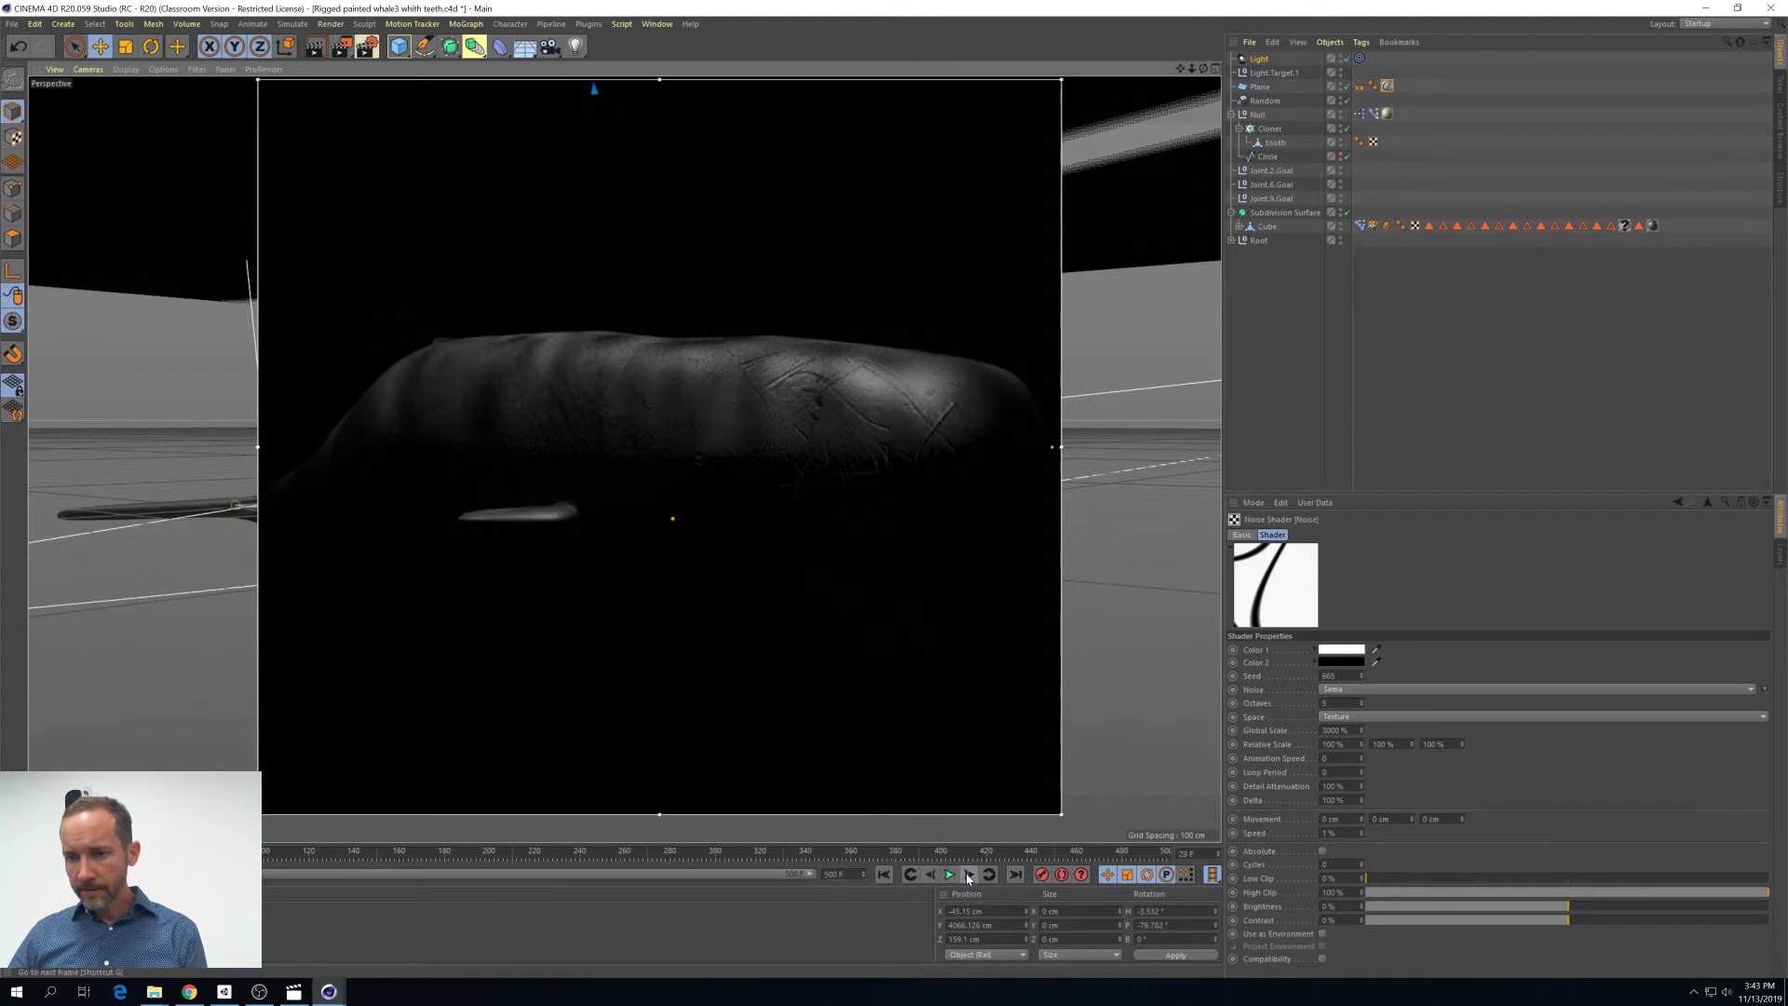
pyautogui.click(967, 878)
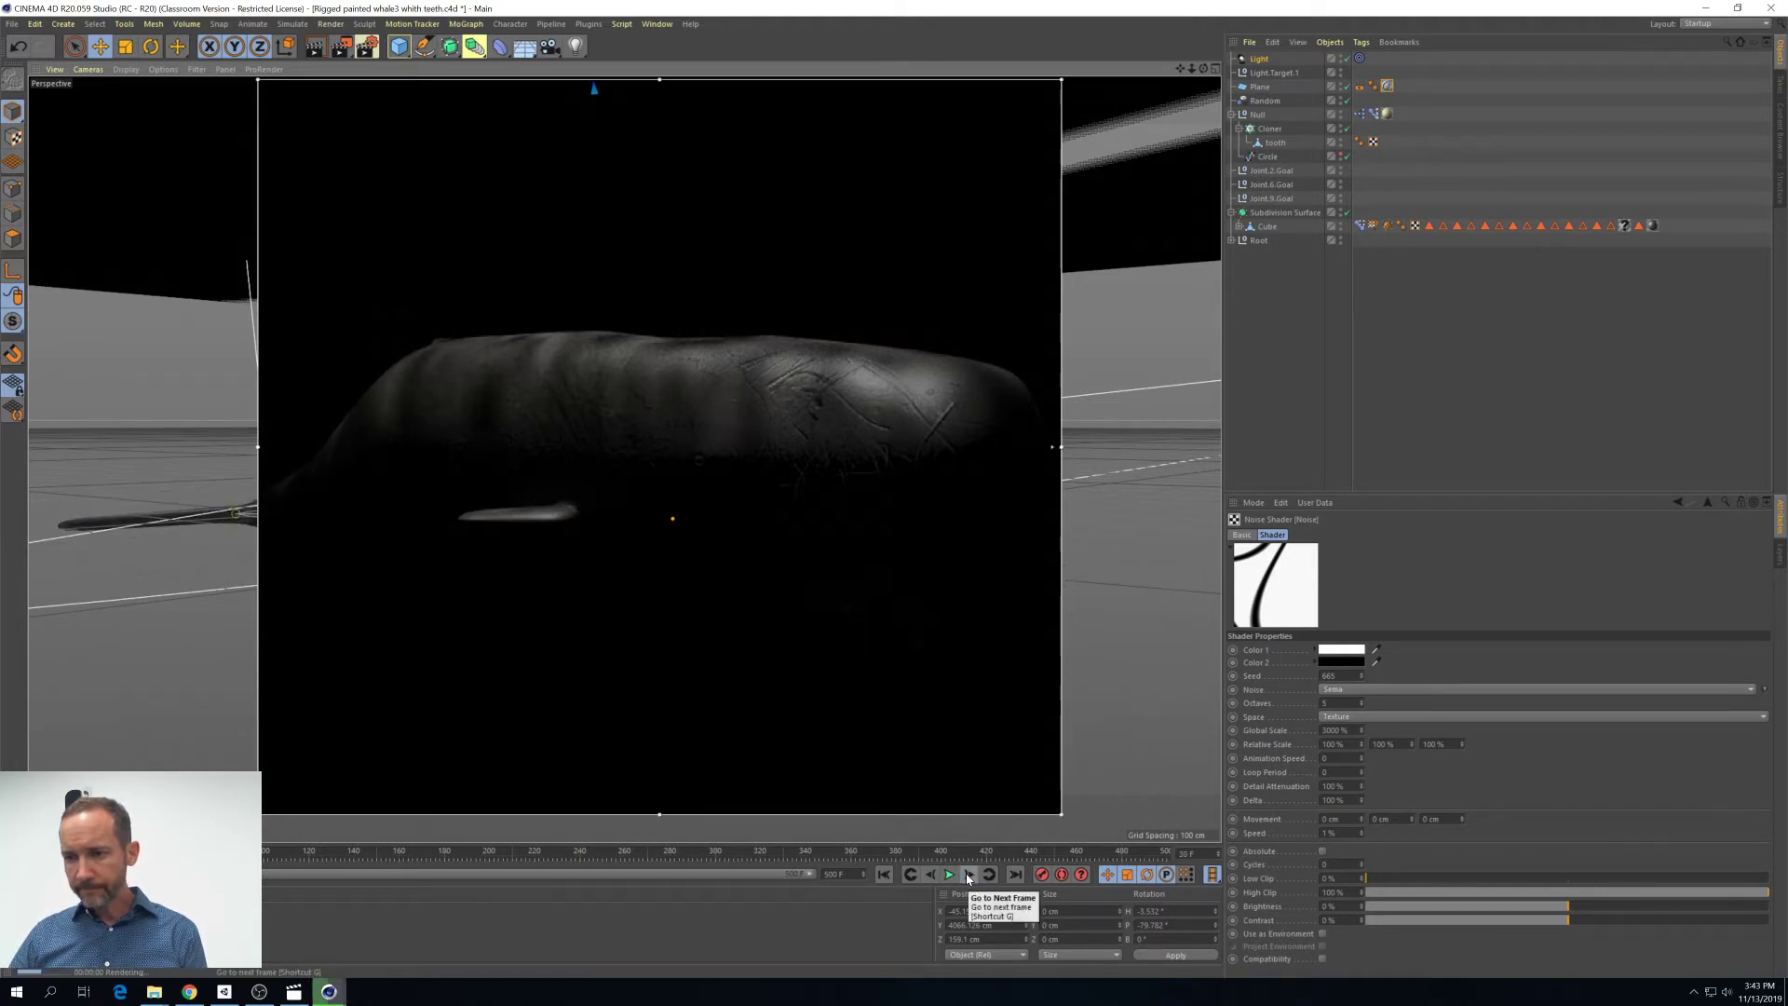
pyautogui.click(968, 879)
pyautogui.click(967, 878)
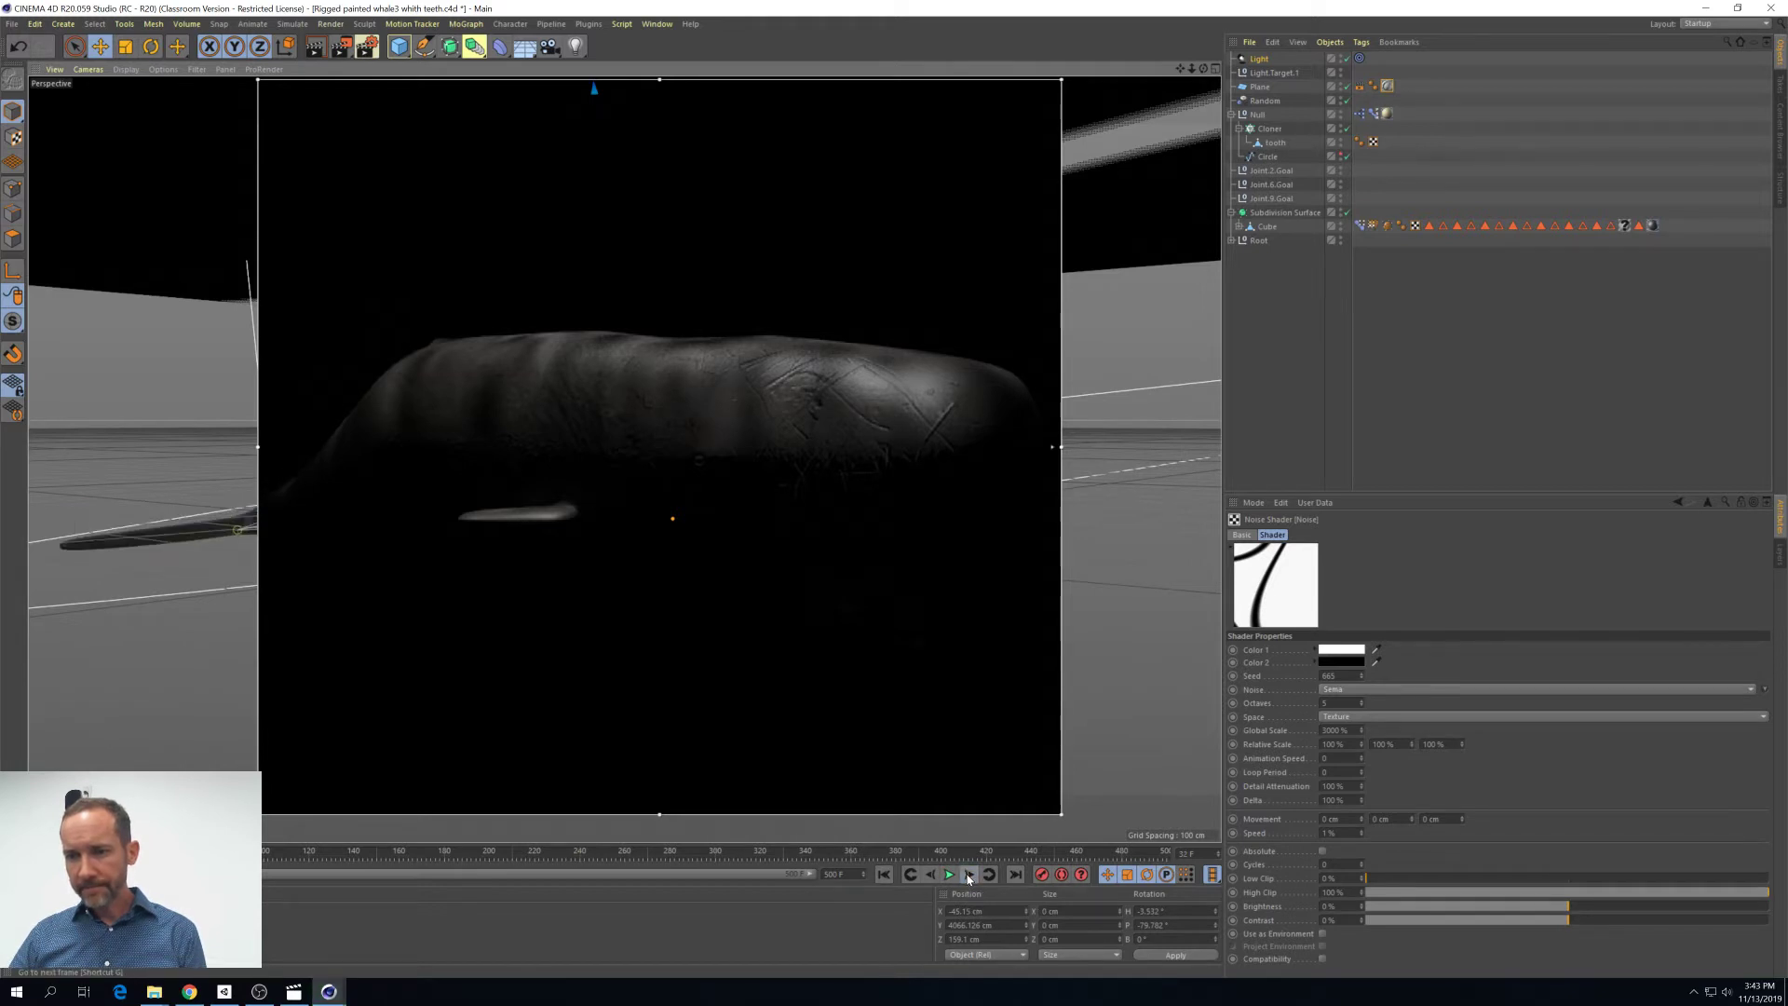
pyautogui.click(968, 878)
pyautogui.click(968, 879)
pyautogui.click(969, 878)
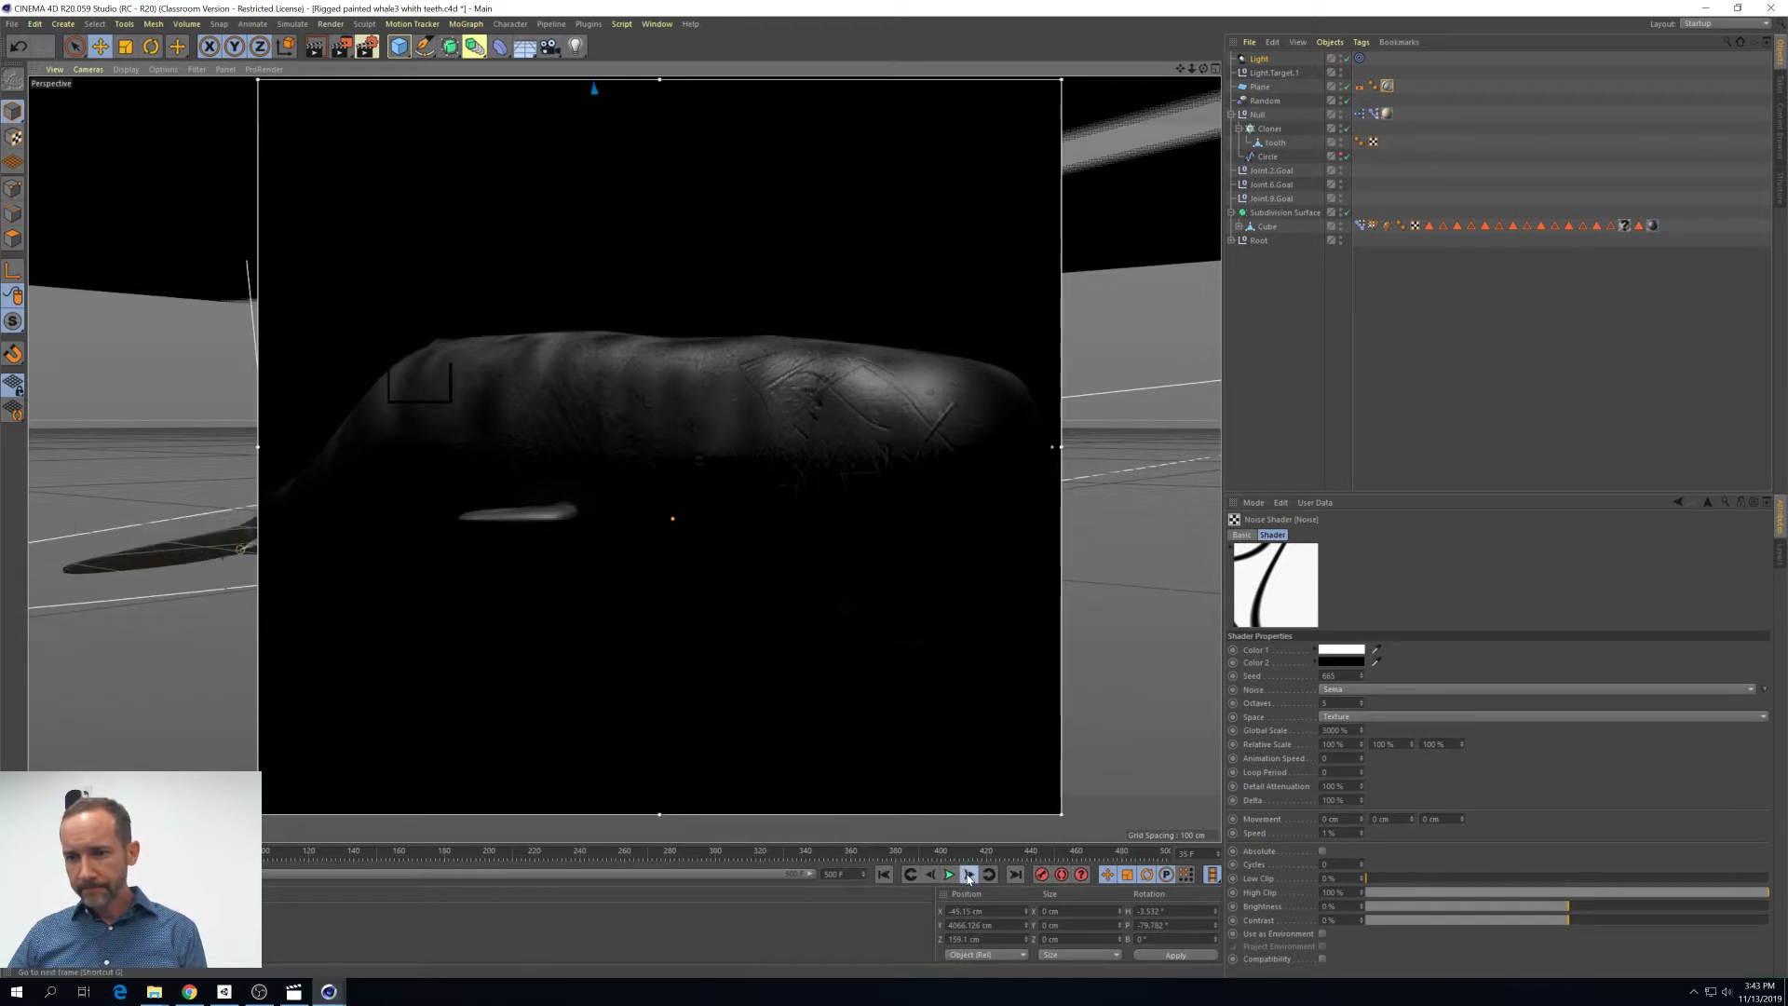
# Continue stepping forward one frame at a time to frame 44, comparing the light bands on the whale's back
pyautogui.click(968, 878)
pyautogui.click(968, 878)
pyautogui.click(968, 878)
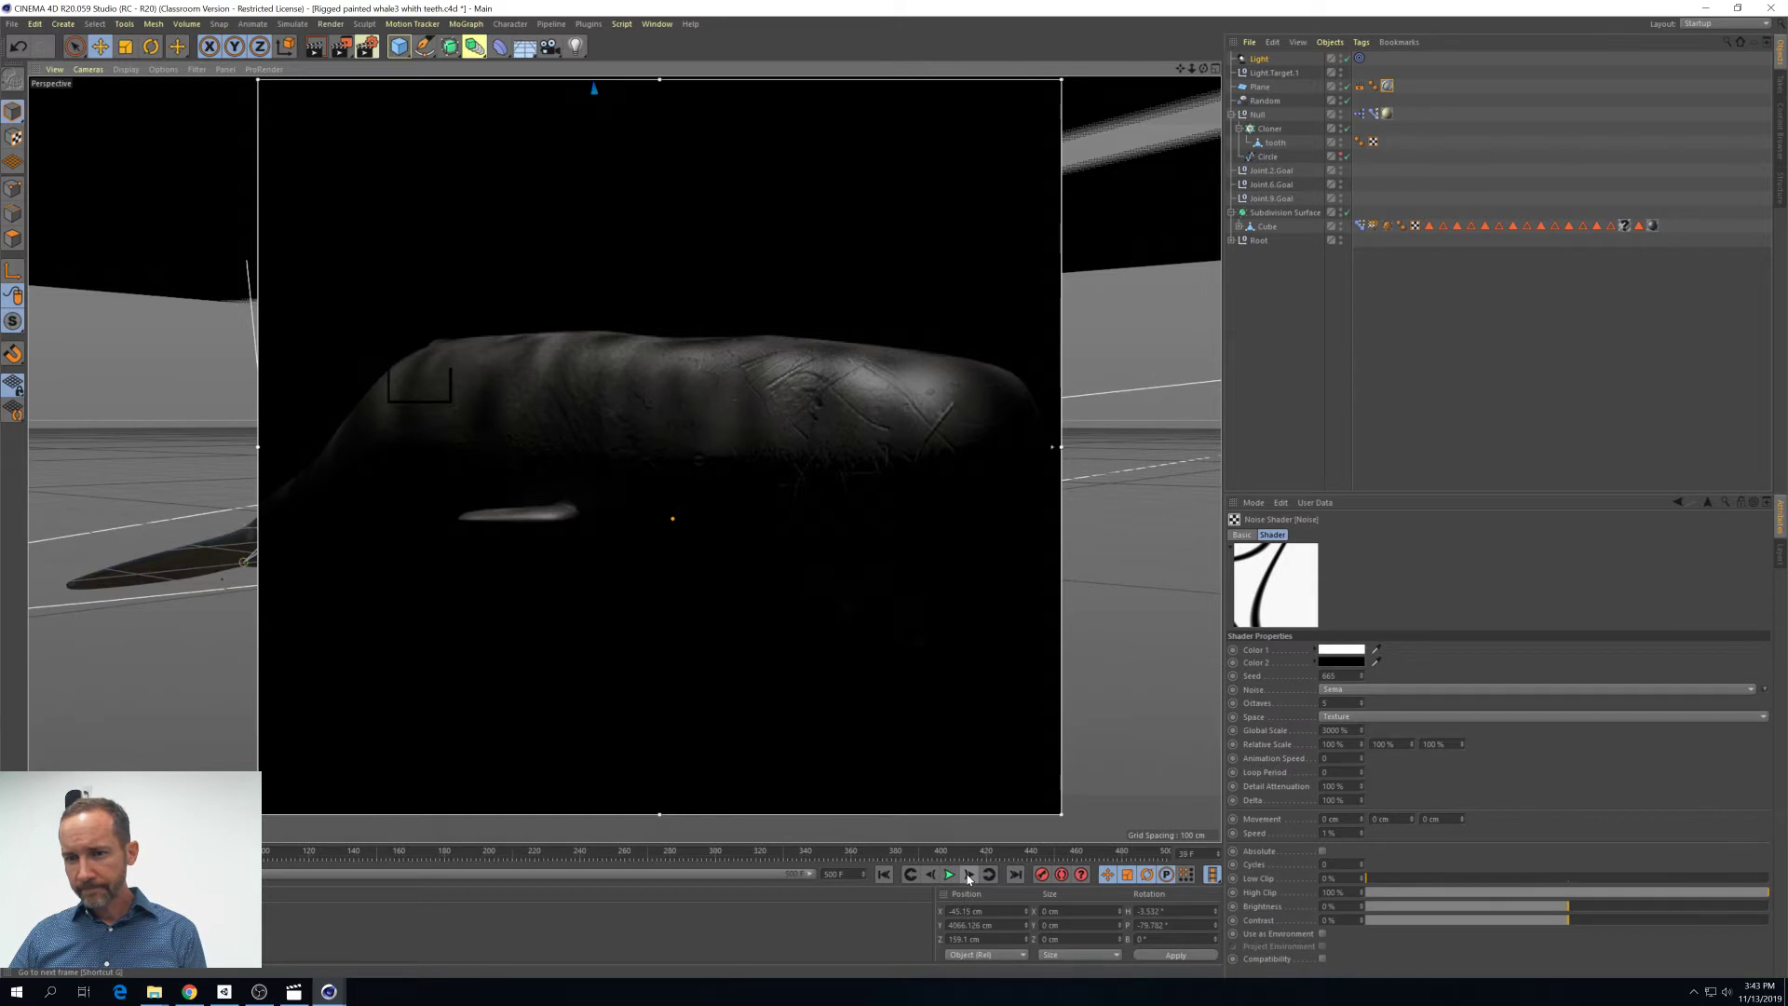
pyautogui.click(969, 879)
pyautogui.click(968, 878)
pyautogui.click(969, 878)
pyautogui.click(968, 878)
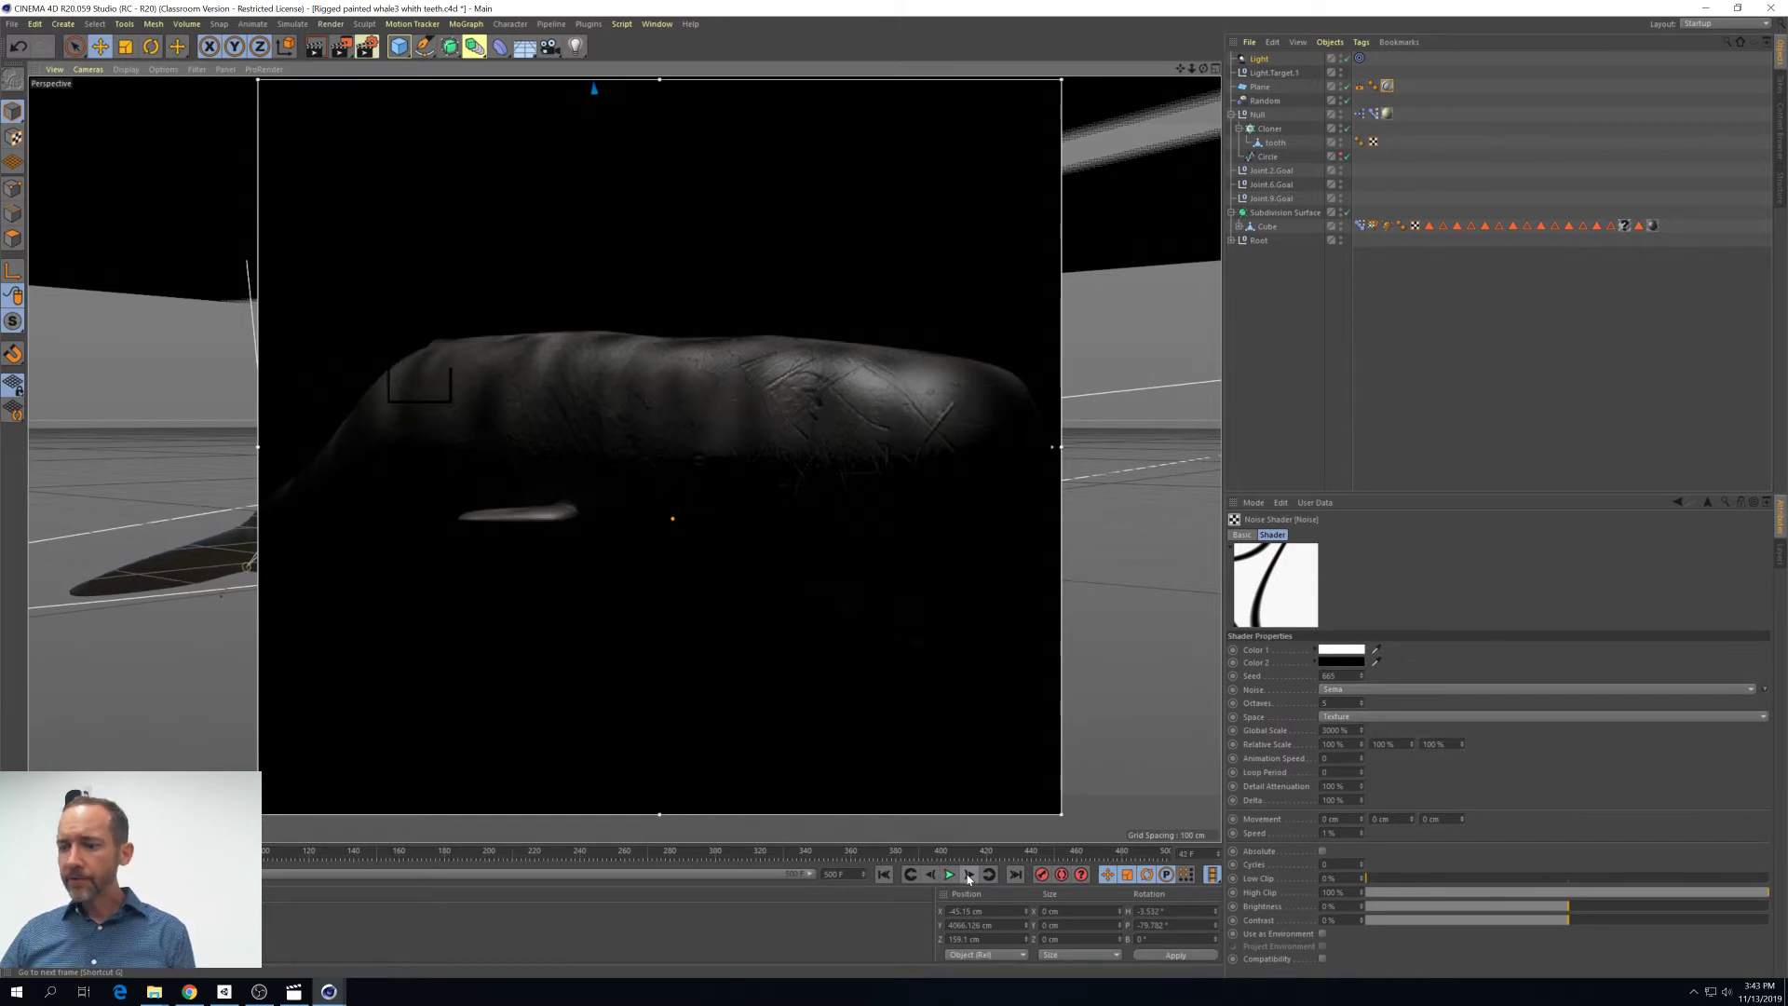
pyautogui.click(969, 879)
pyautogui.click(969, 878)
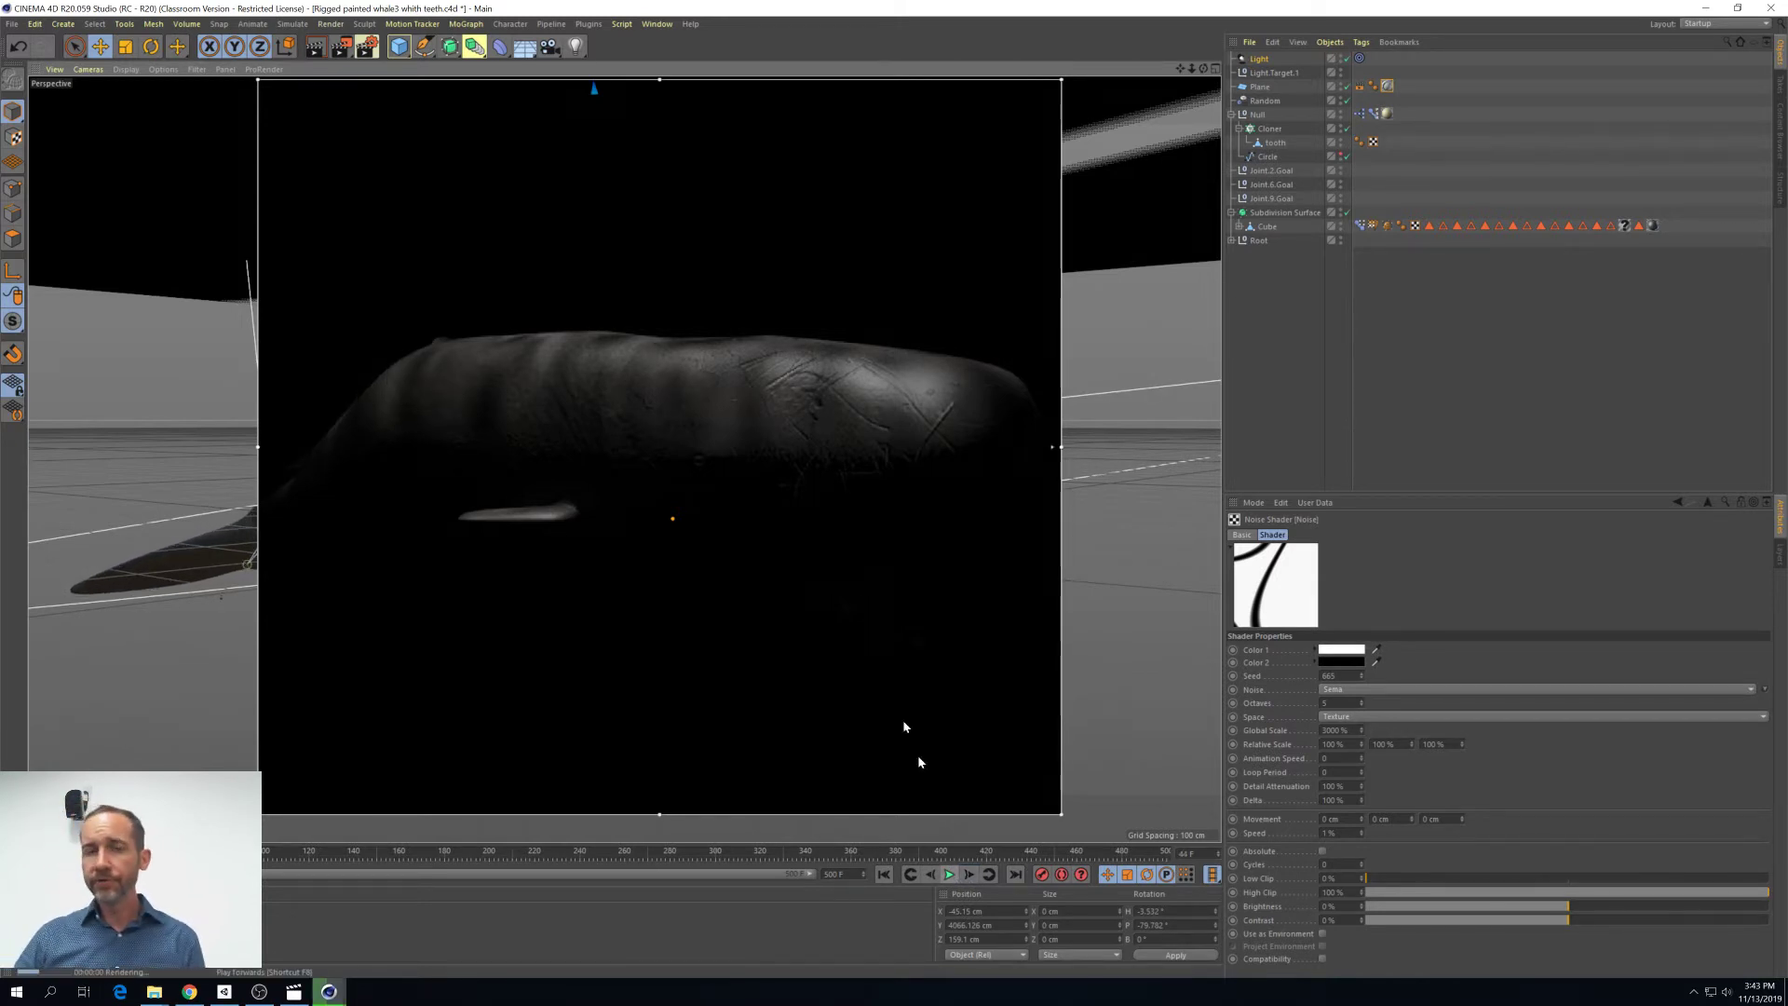
# Set the render output to 400 × 150 pixels with a frame range of All Frames
pyautogui.click(368, 47)
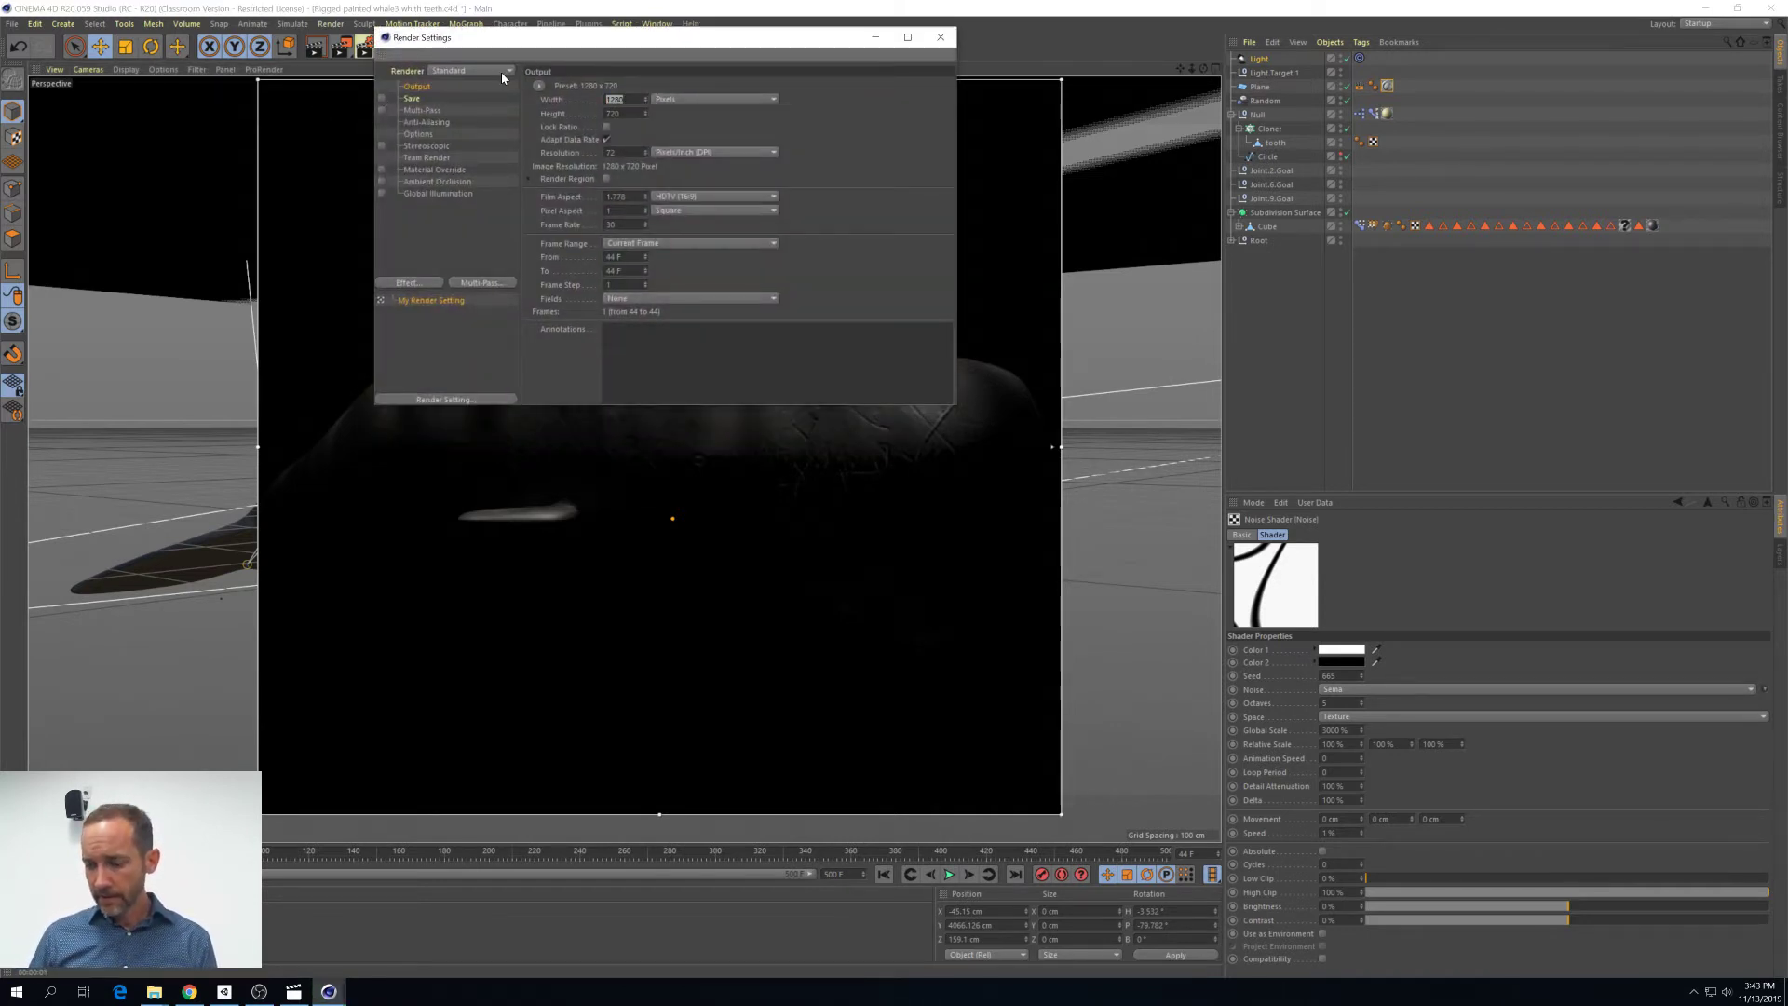
pyautogui.write('400')
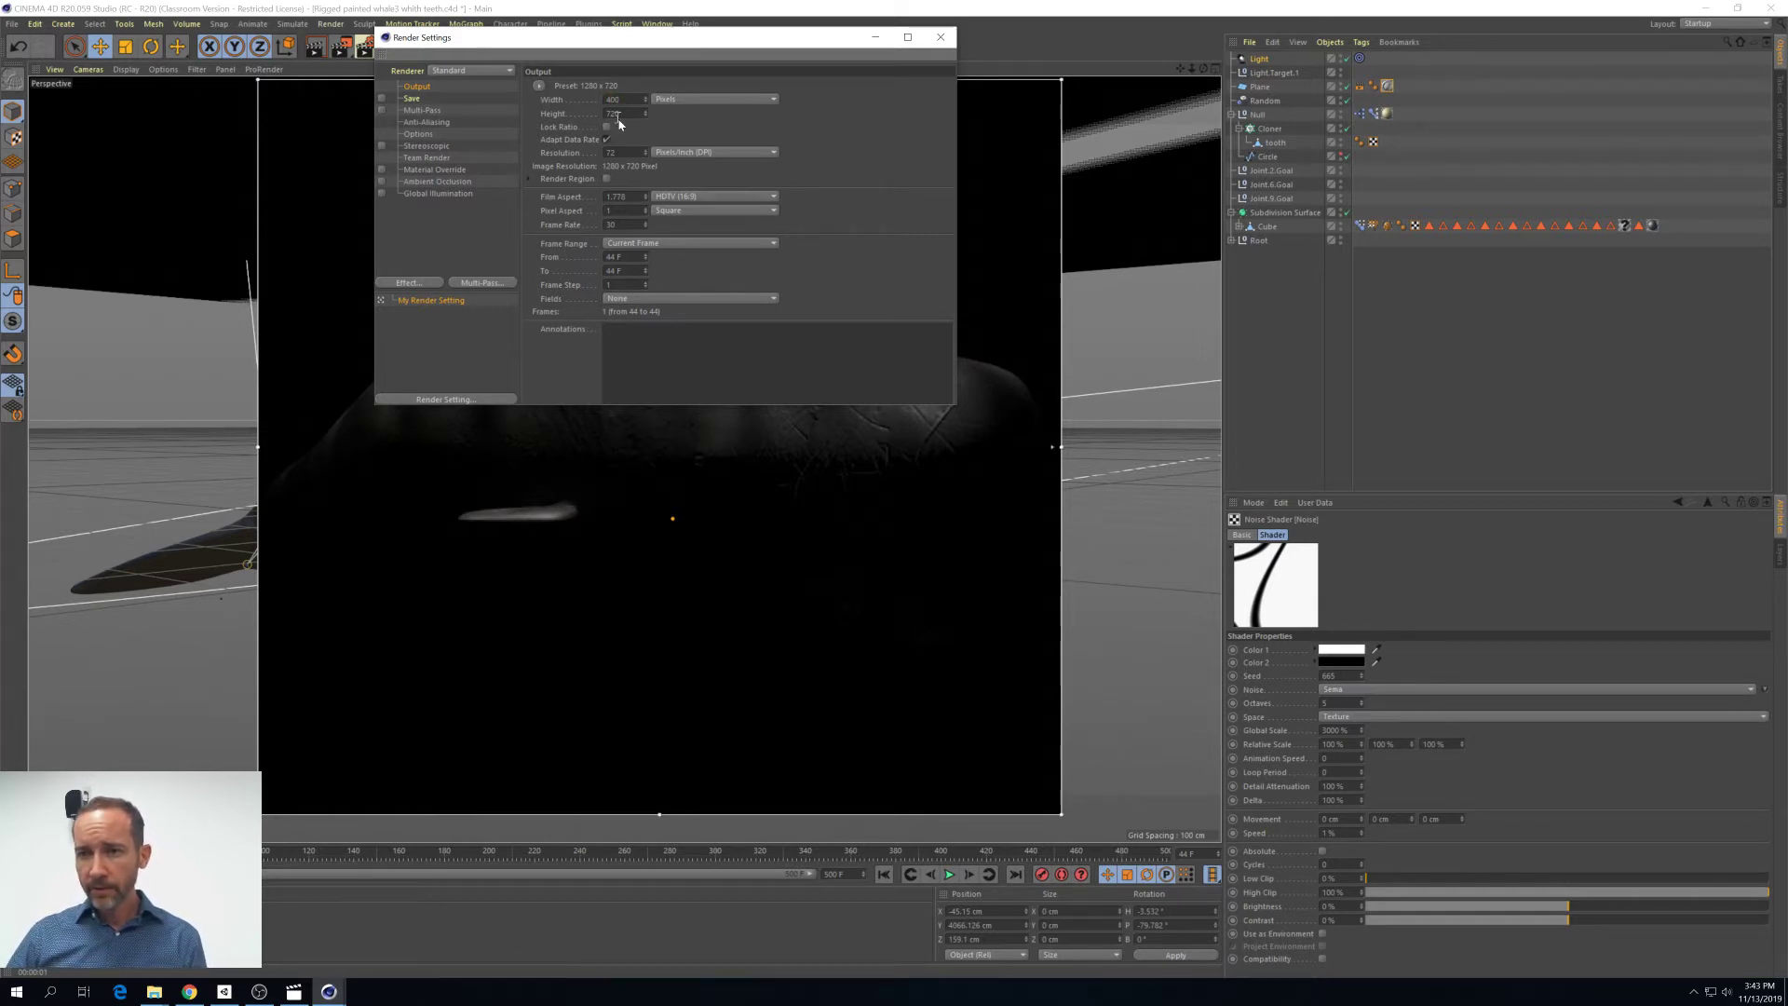
pyautogui.press('Tab')
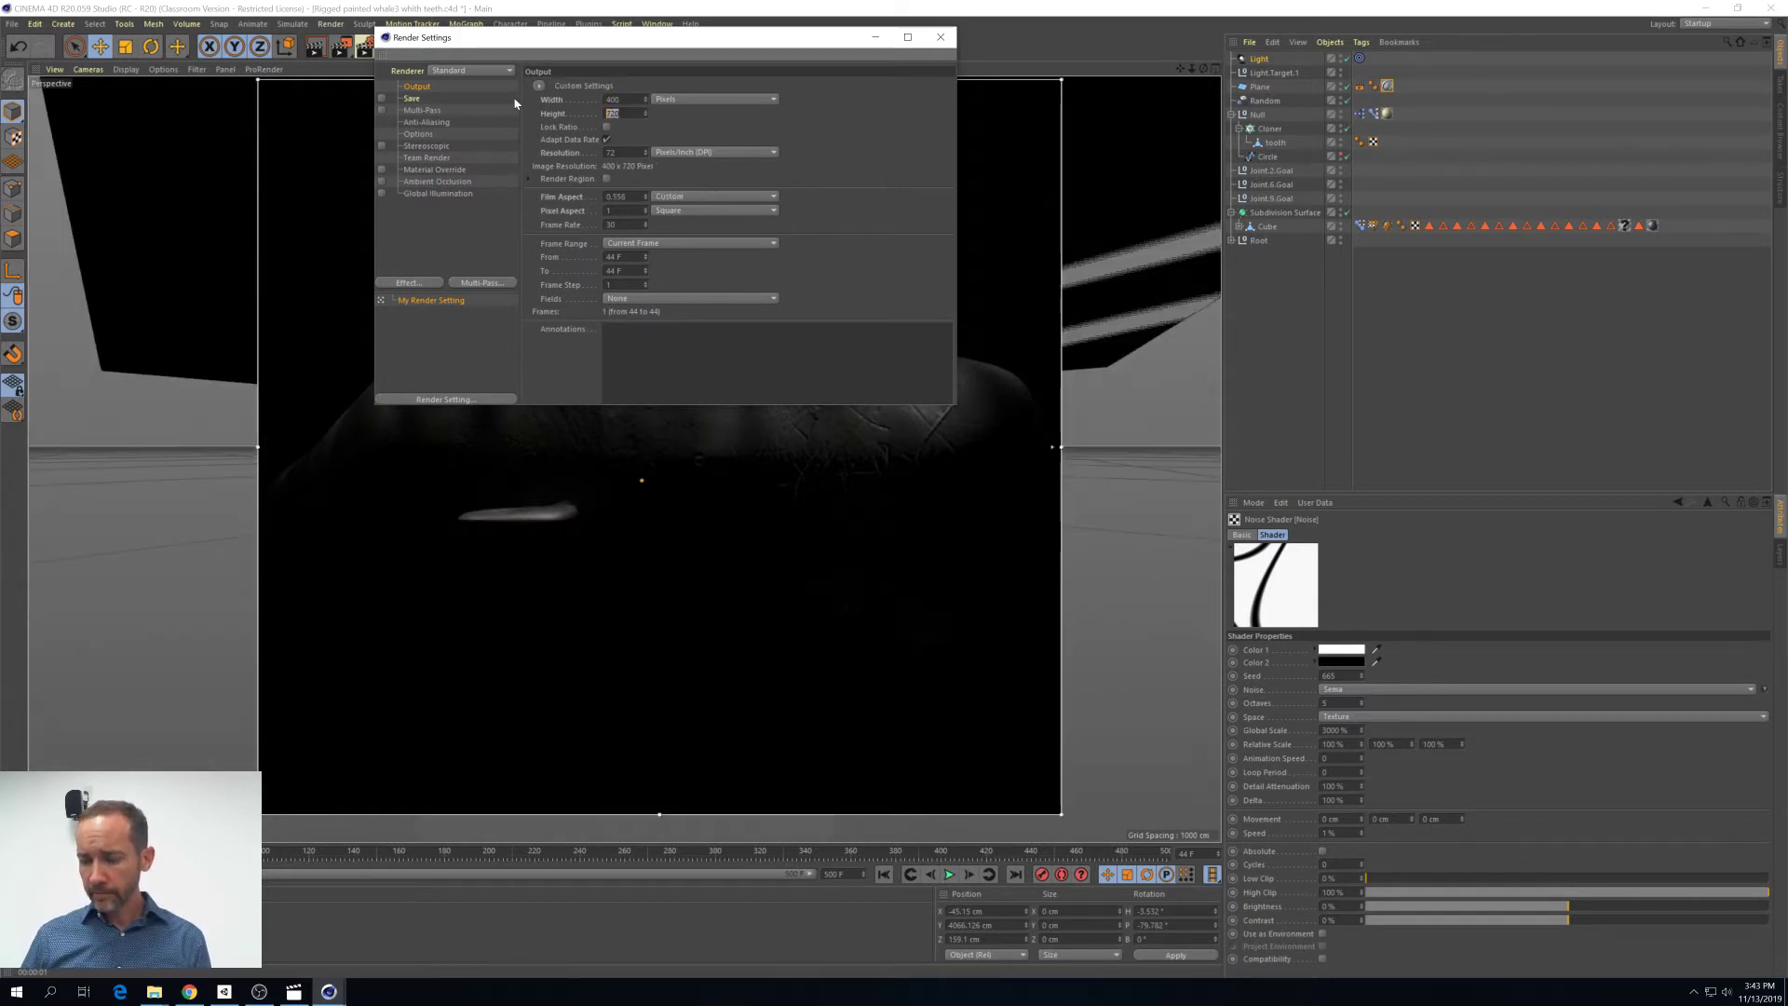
pyautogui.write('150')
pyautogui.press('Return')
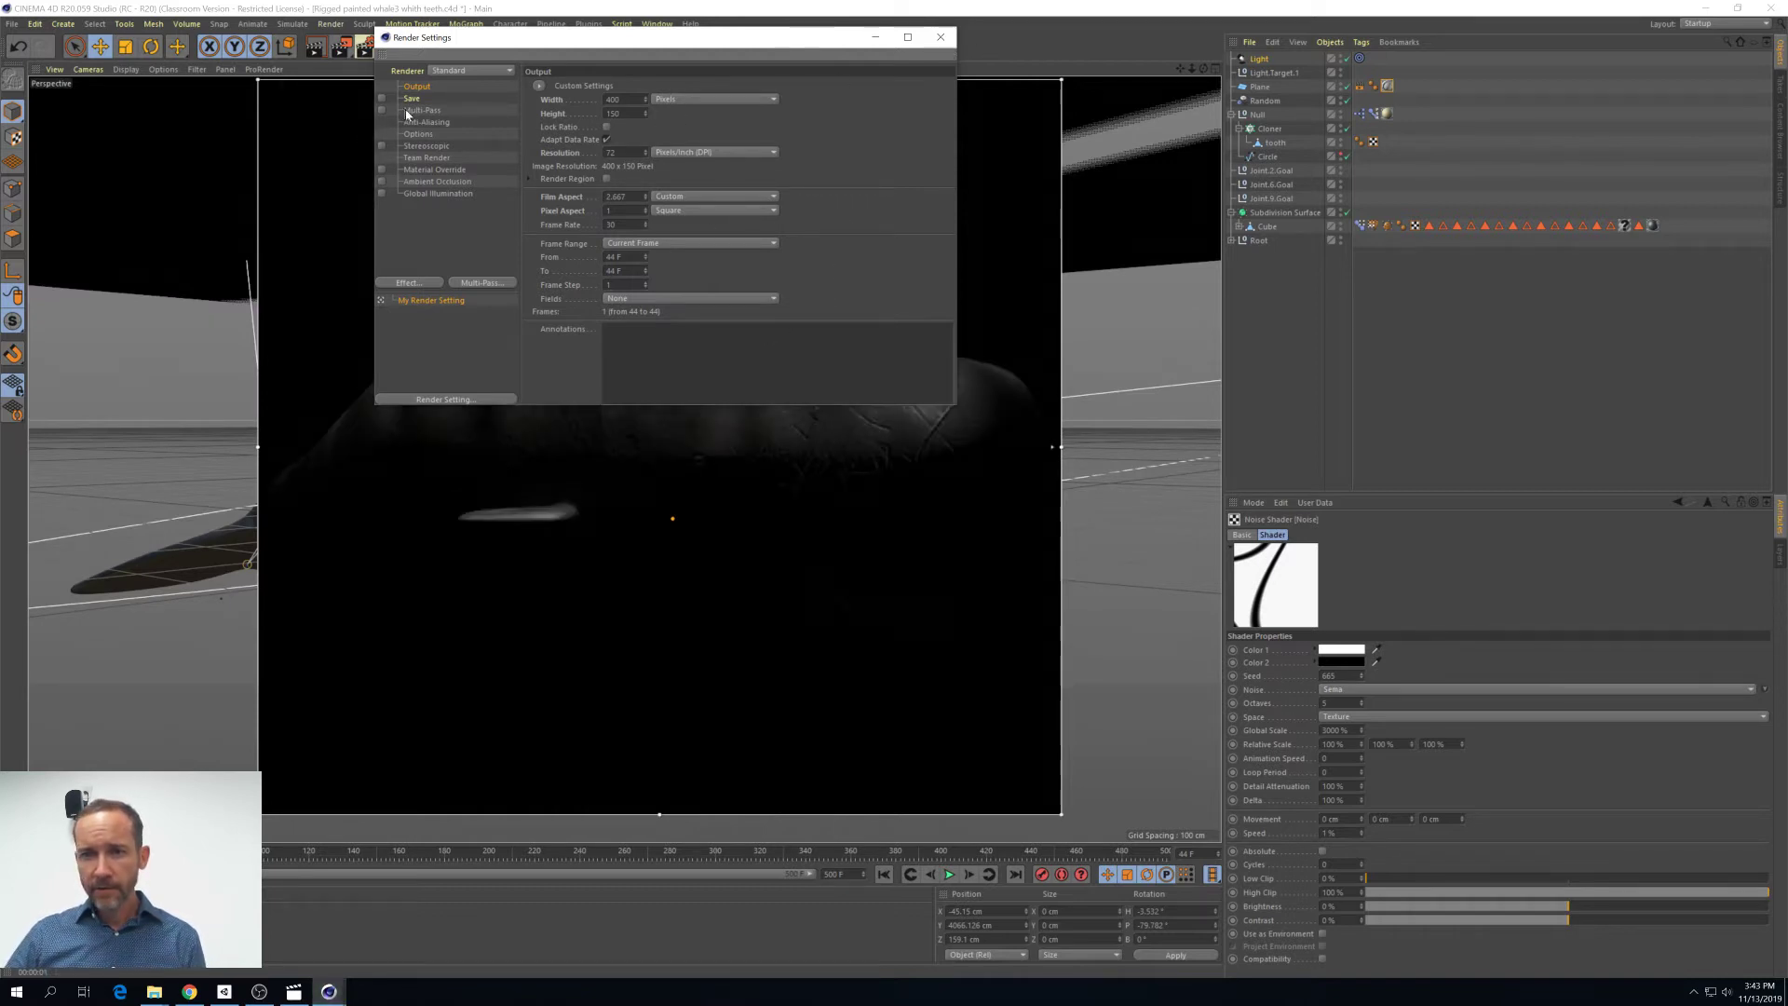
pyautogui.click(675, 244)
pyautogui.click(659, 279)
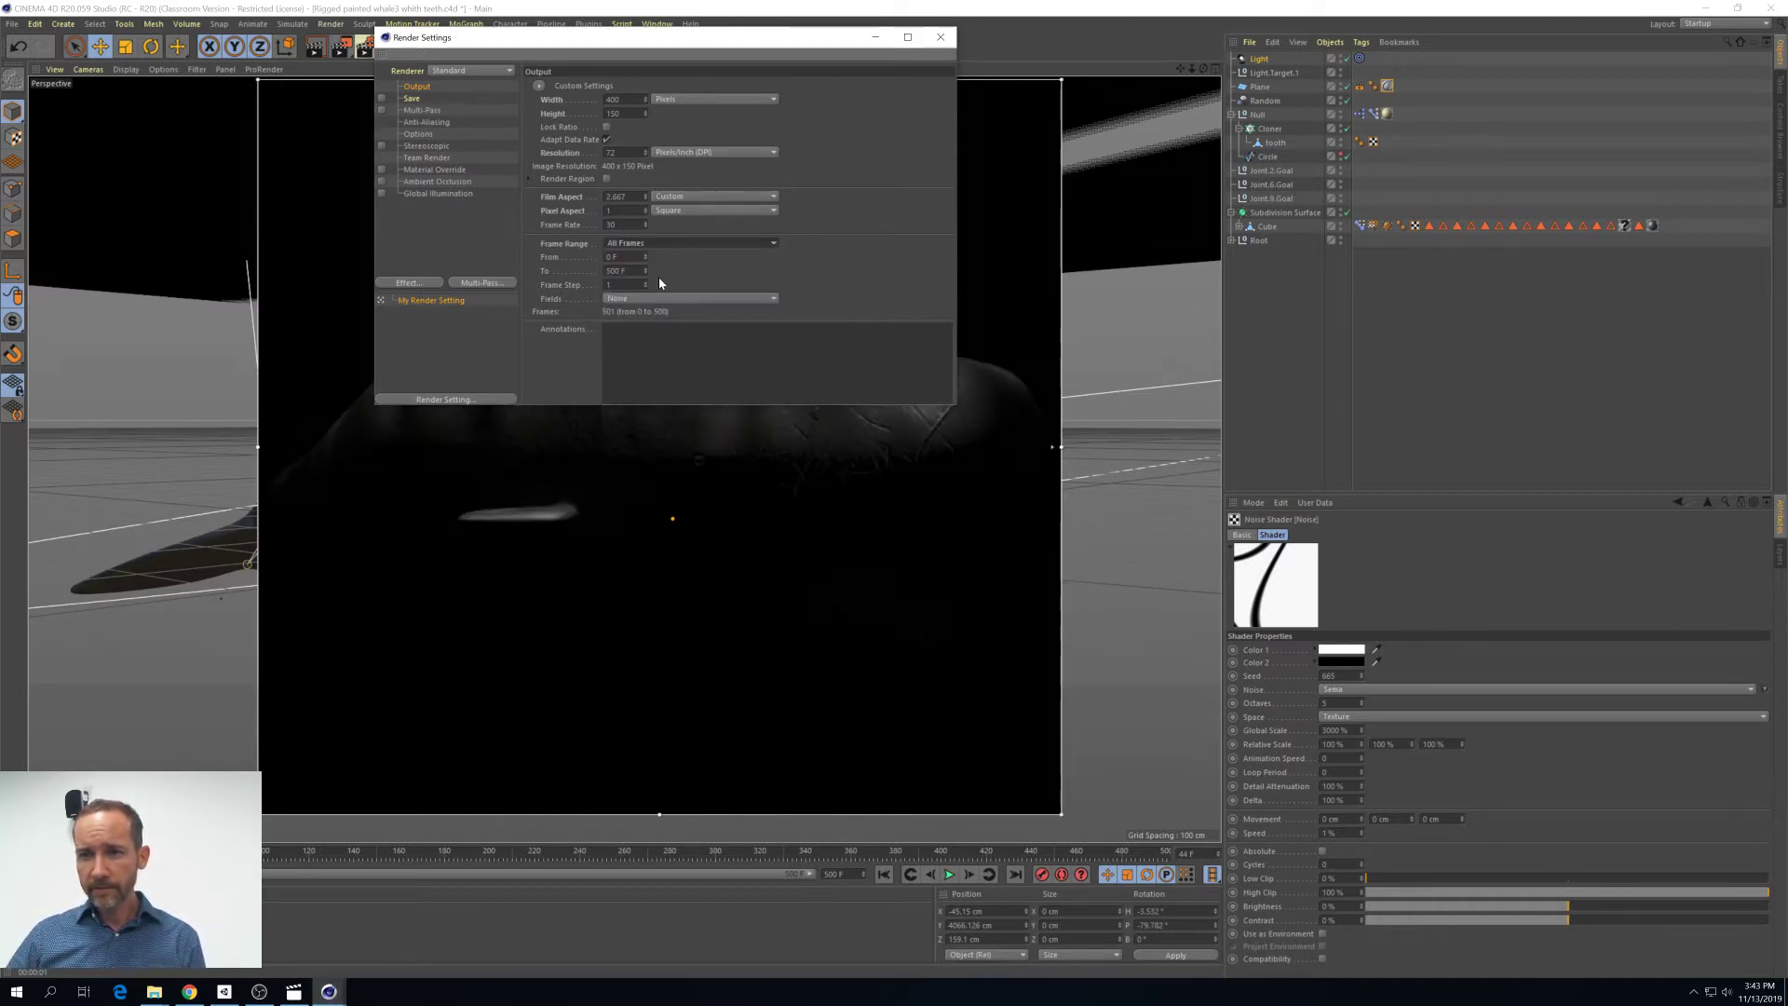
pyautogui.hotkey('shift', 'r')
pyautogui.click(941, 37)
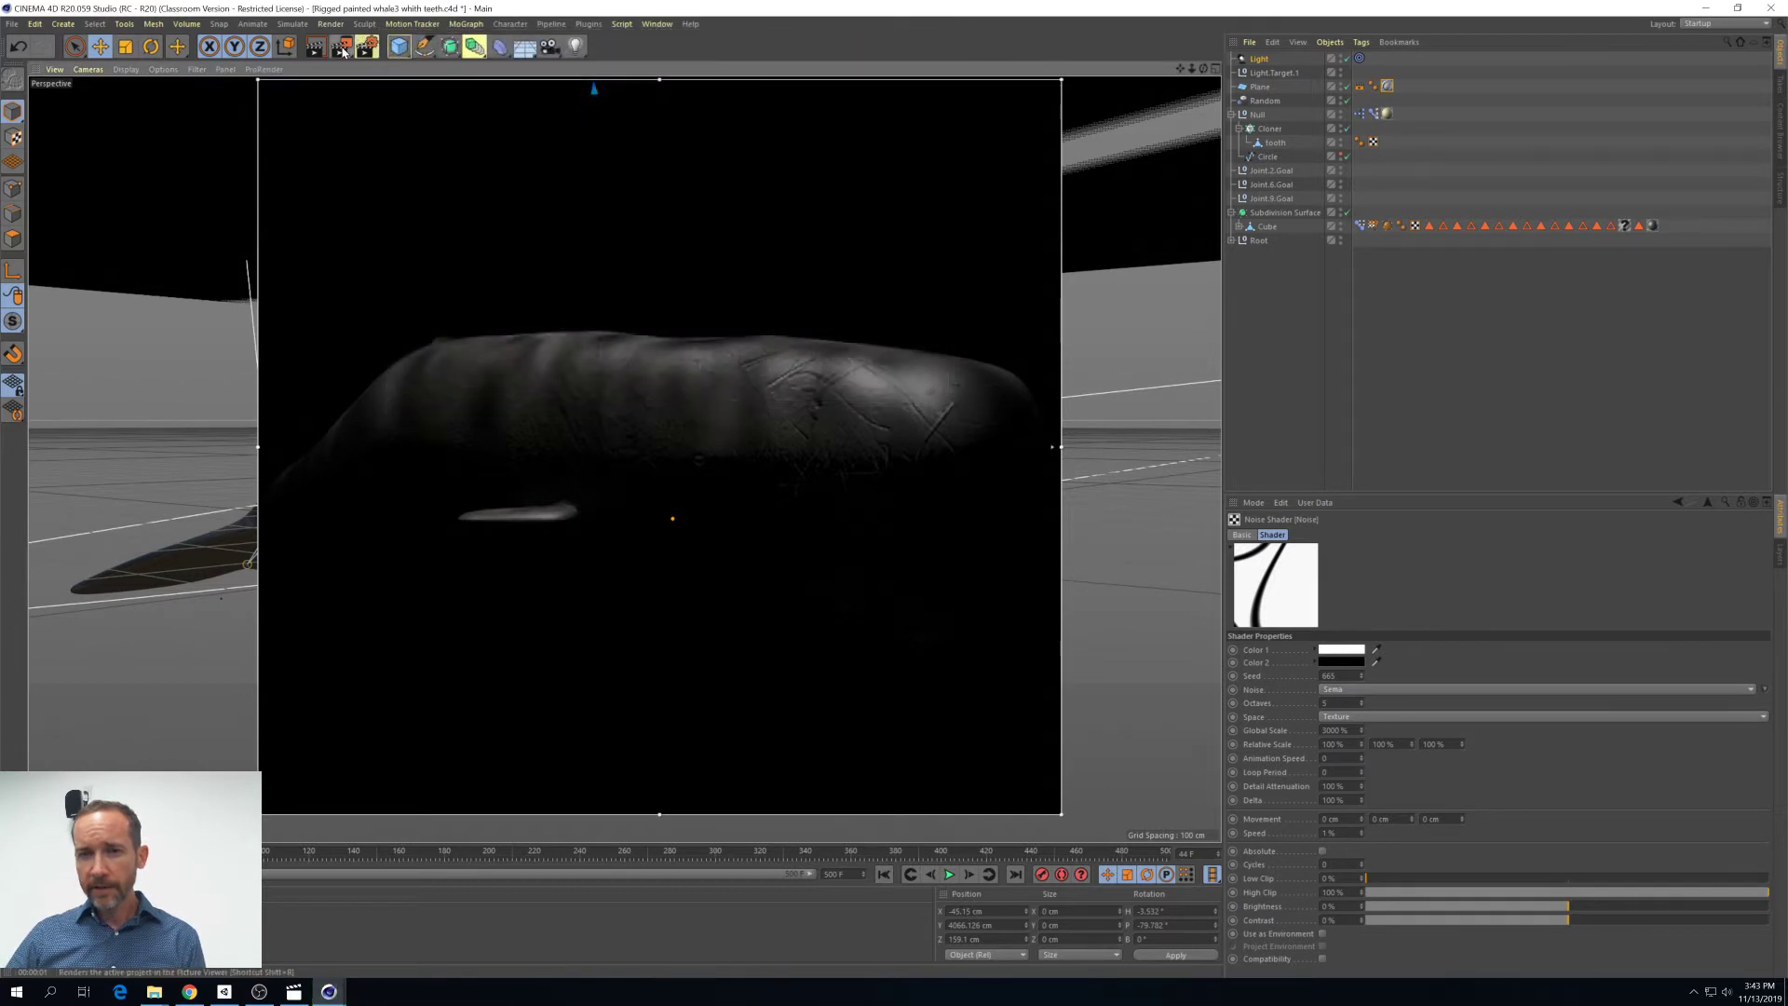
# Render the animation to the Picture Viewer without a save file and enlarge the preview to 200%
pyautogui.click(343, 48)
pyautogui.click(934, 546)
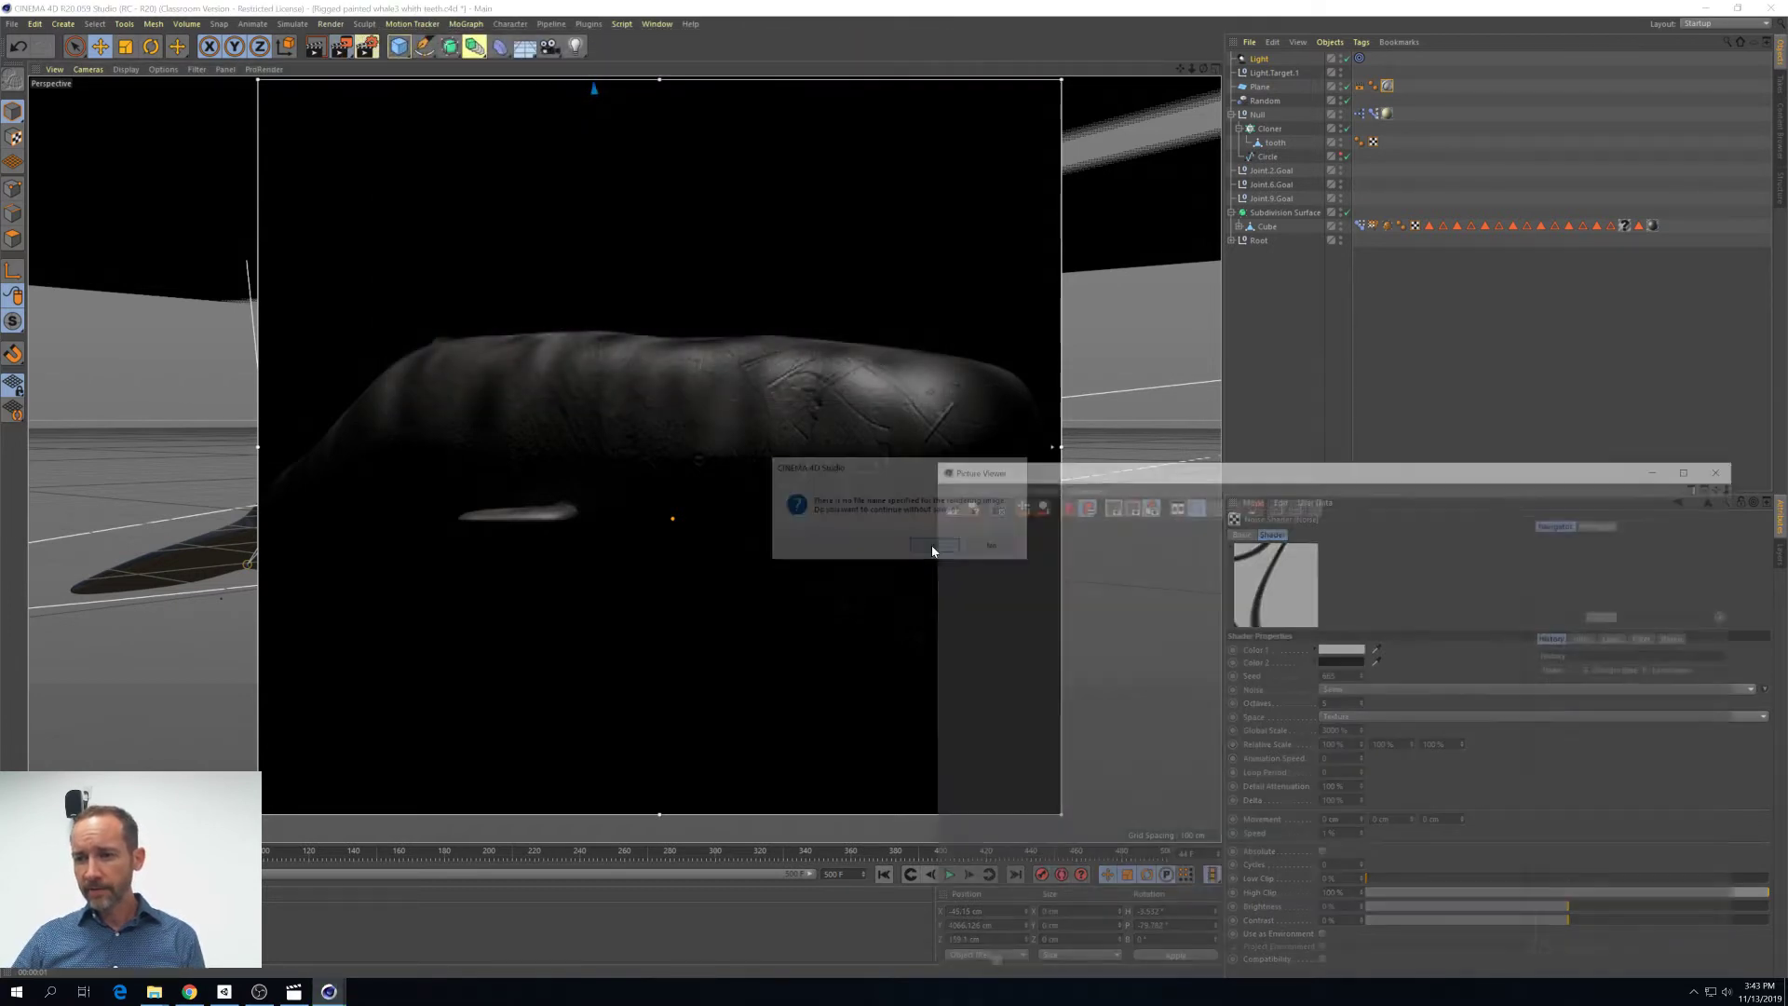
pyautogui.moveTo(1118, 471); pyautogui.dragTo(726, 171)
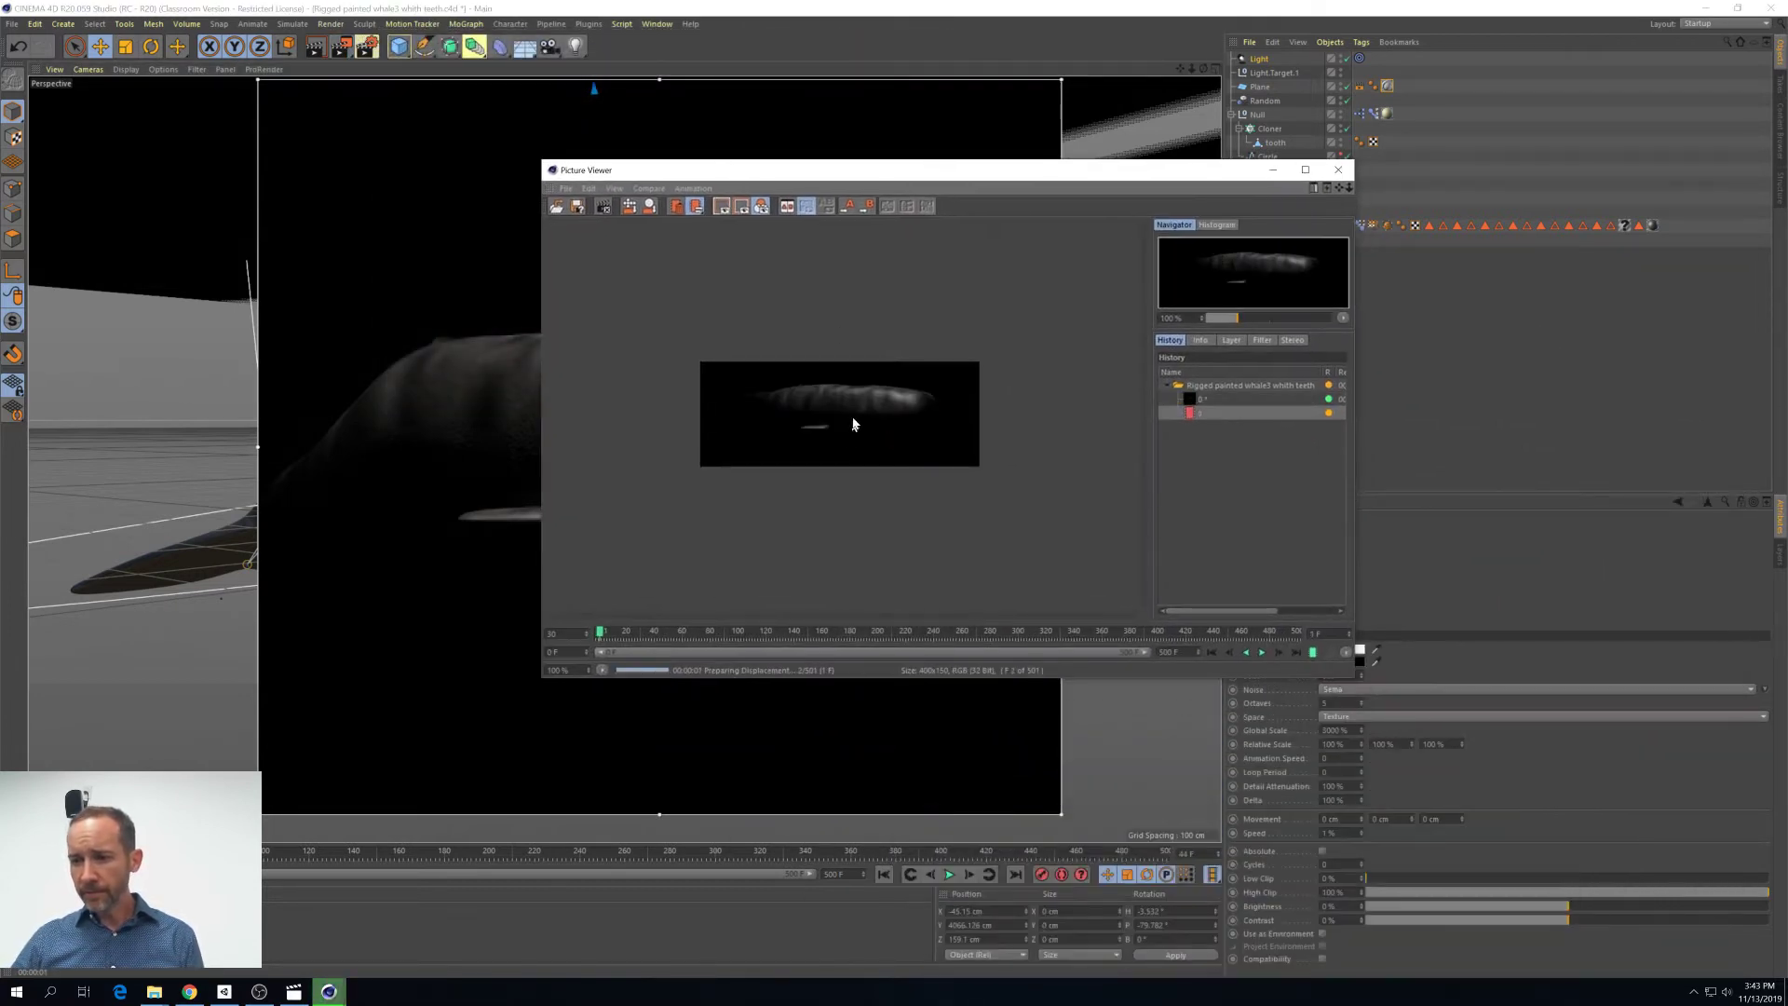
pyautogui.scroll(2, 862, 406)
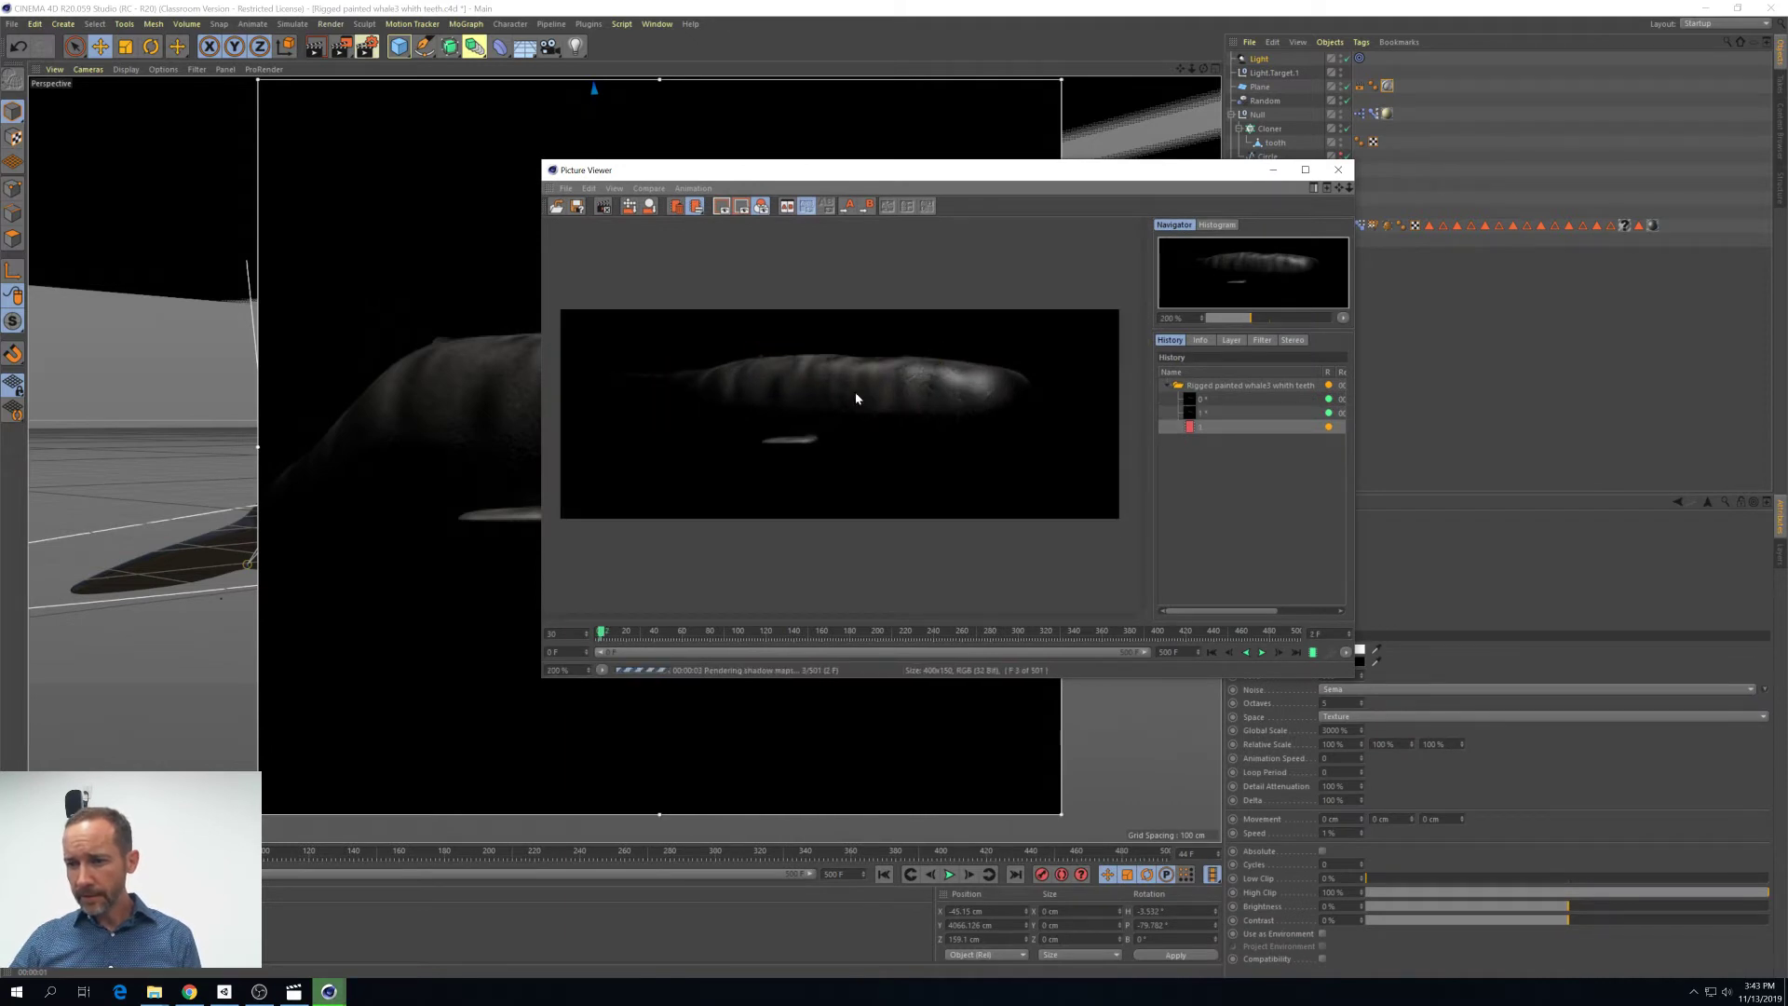
# Play back the rendered whale frames in the maximized Picture Viewer at 400%, and stop the render
pyautogui.click(1211, 652)
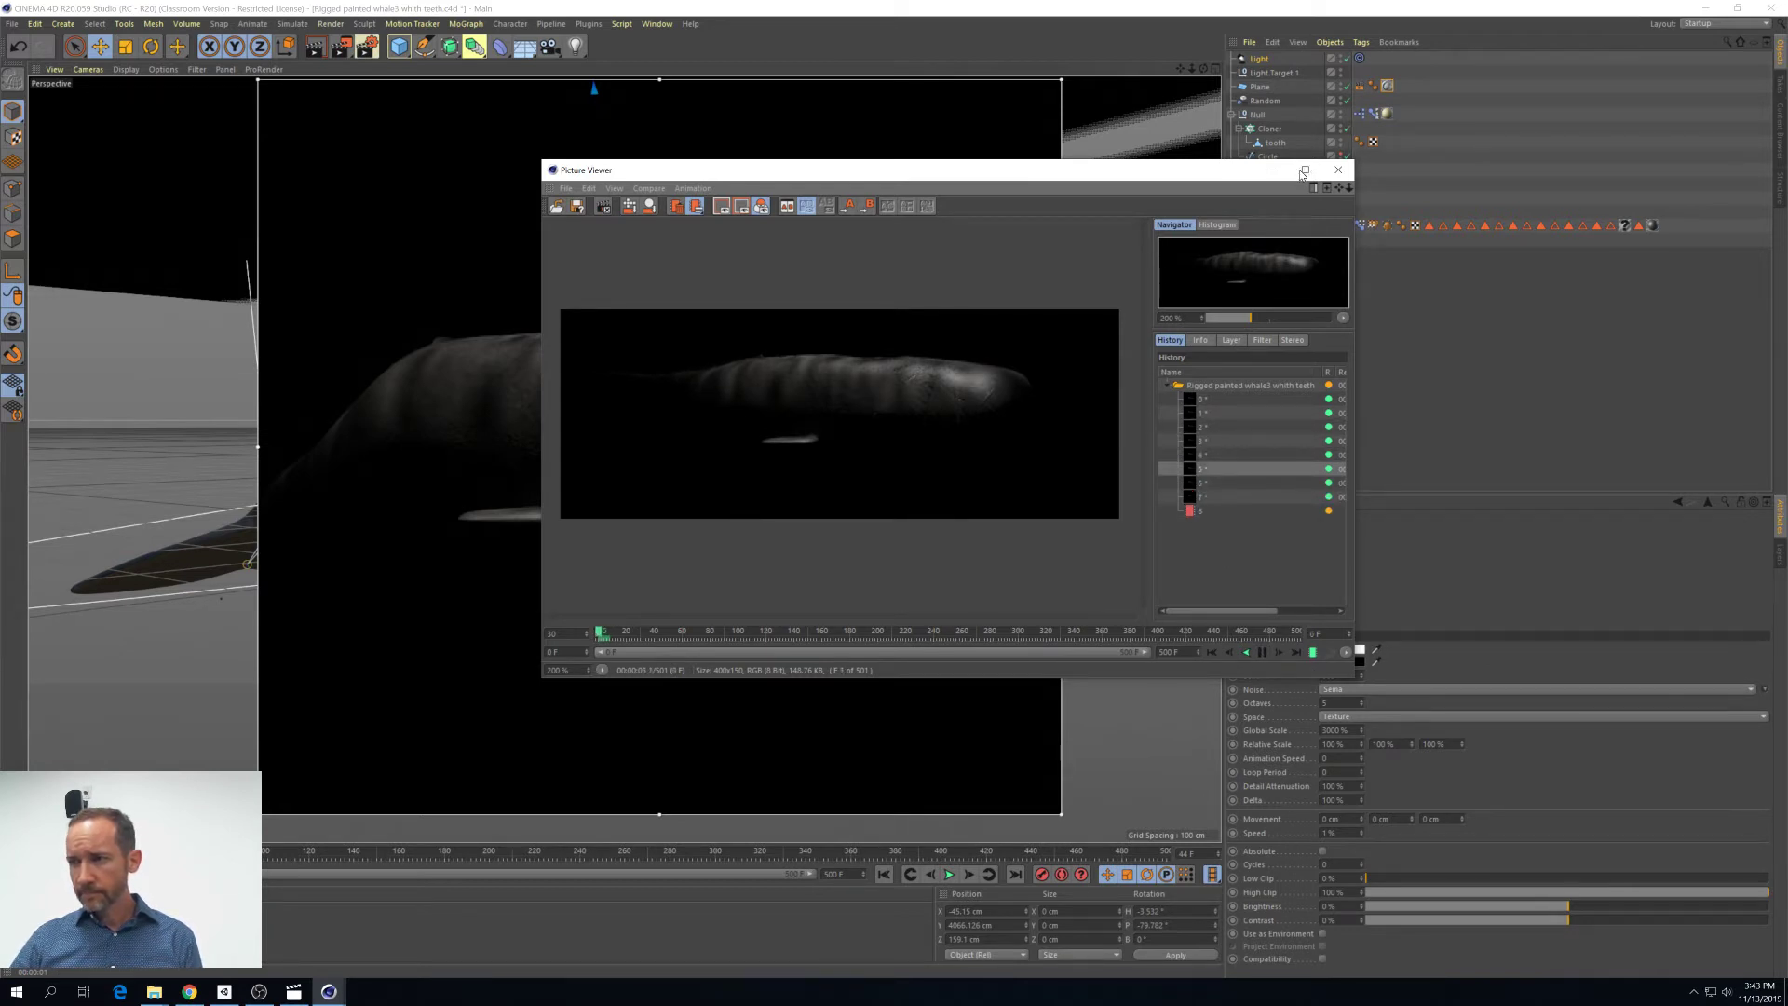
pyautogui.click(1304, 171)
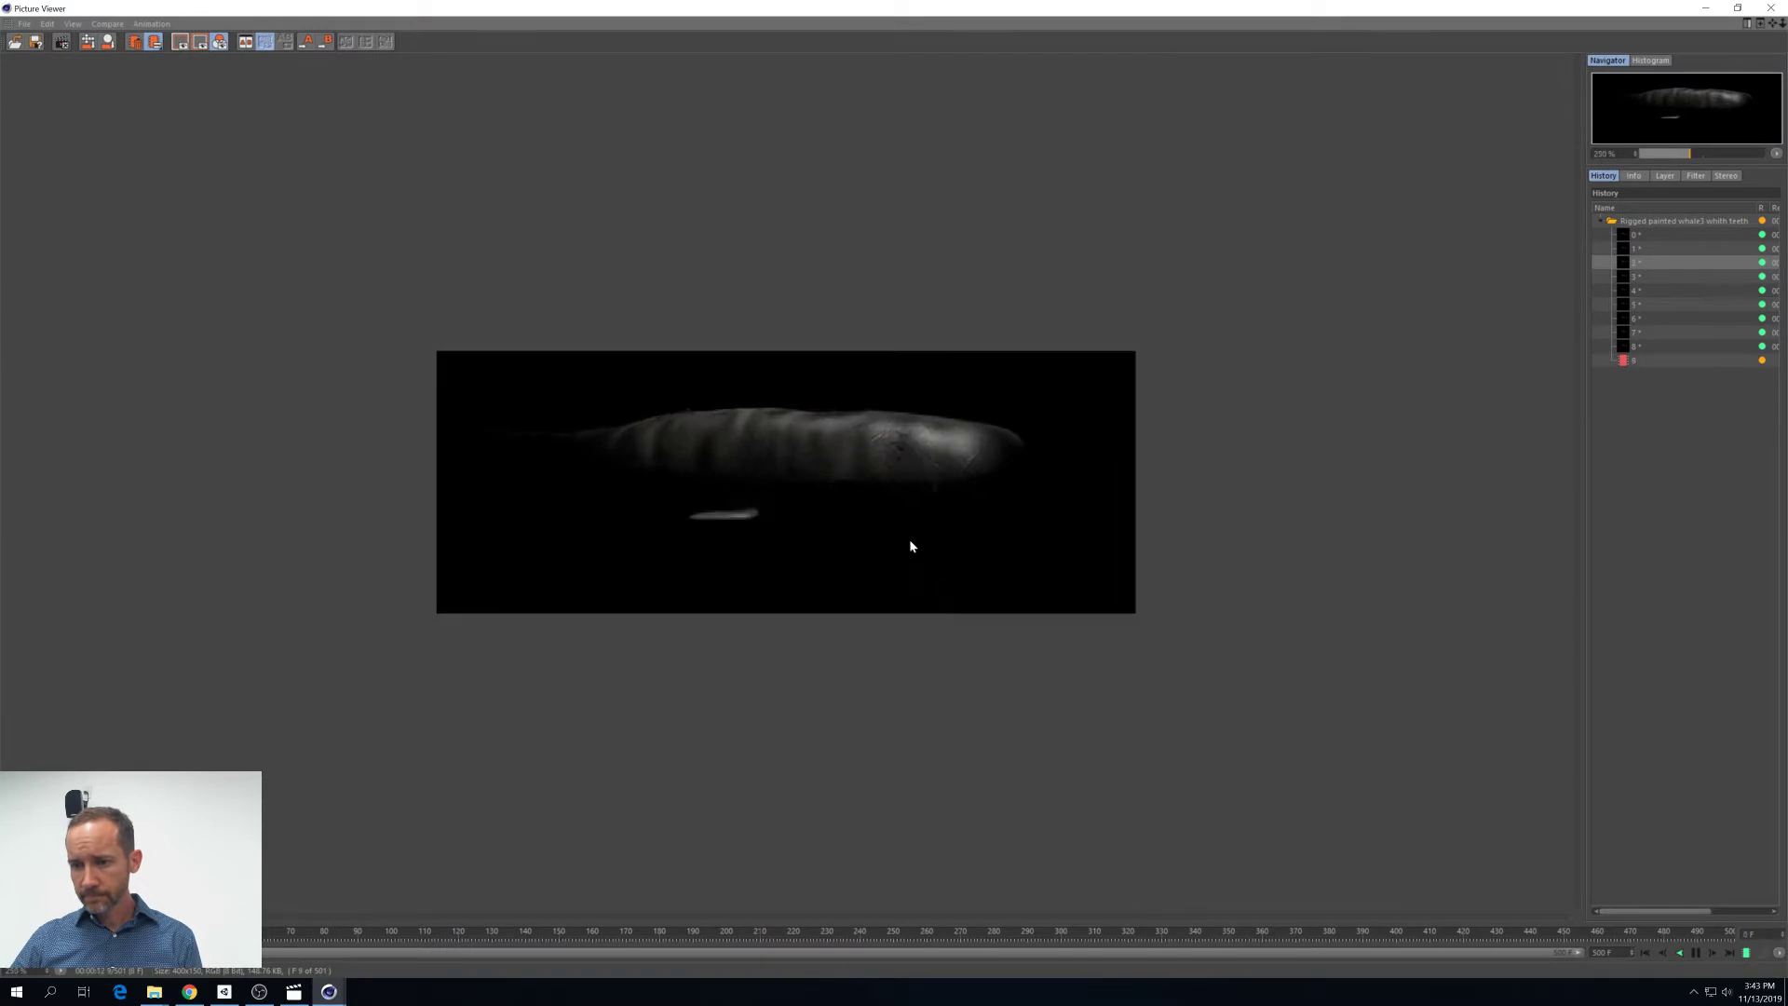
pyautogui.scroll(3, 909, 539)
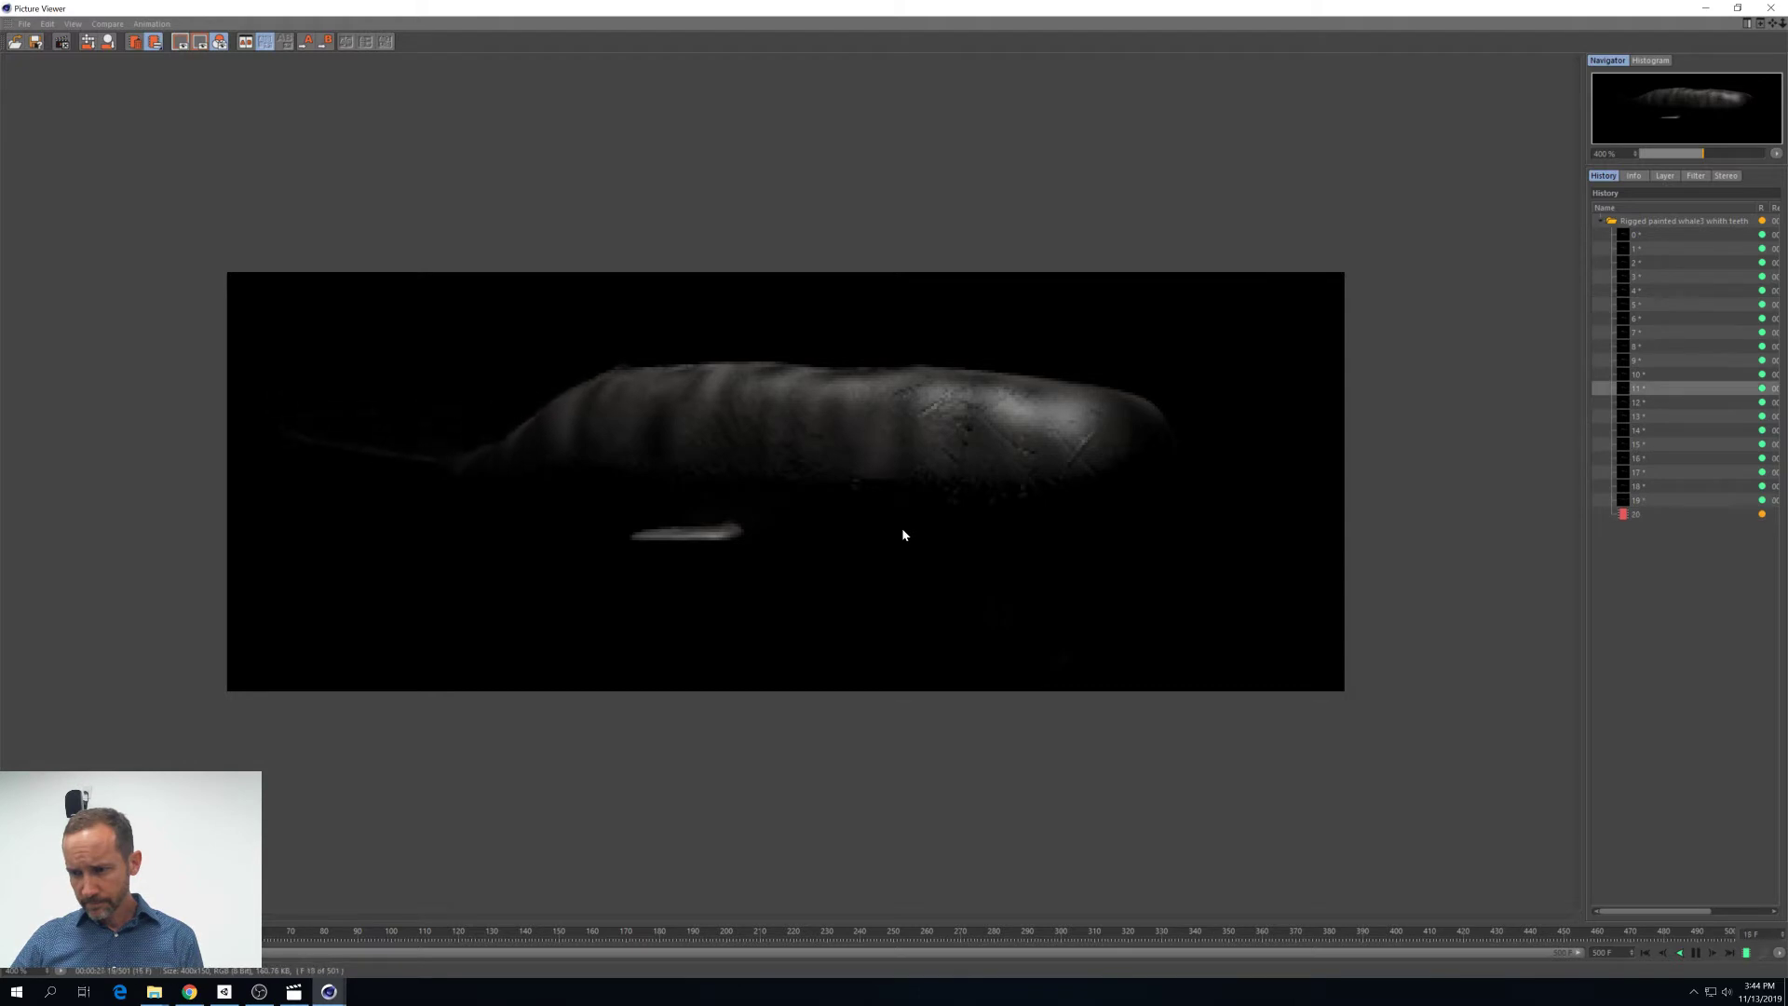
pyautogui.click(1780, 9)
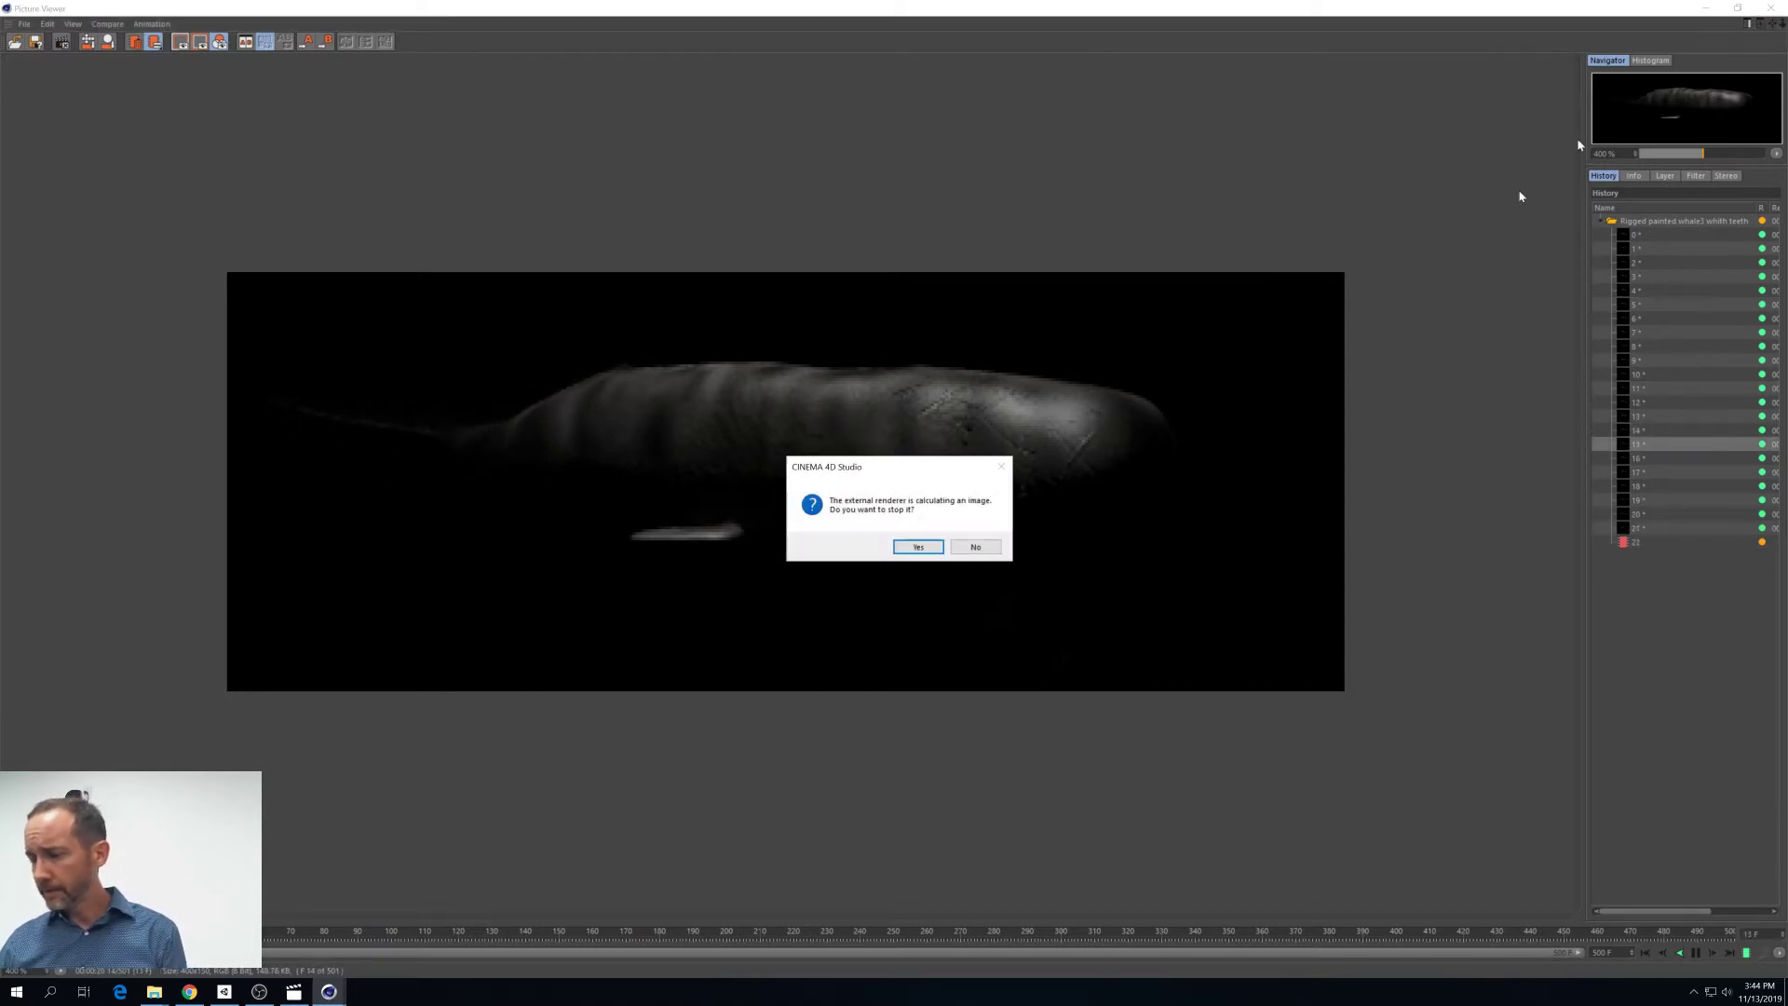
pyautogui.click(913, 546)
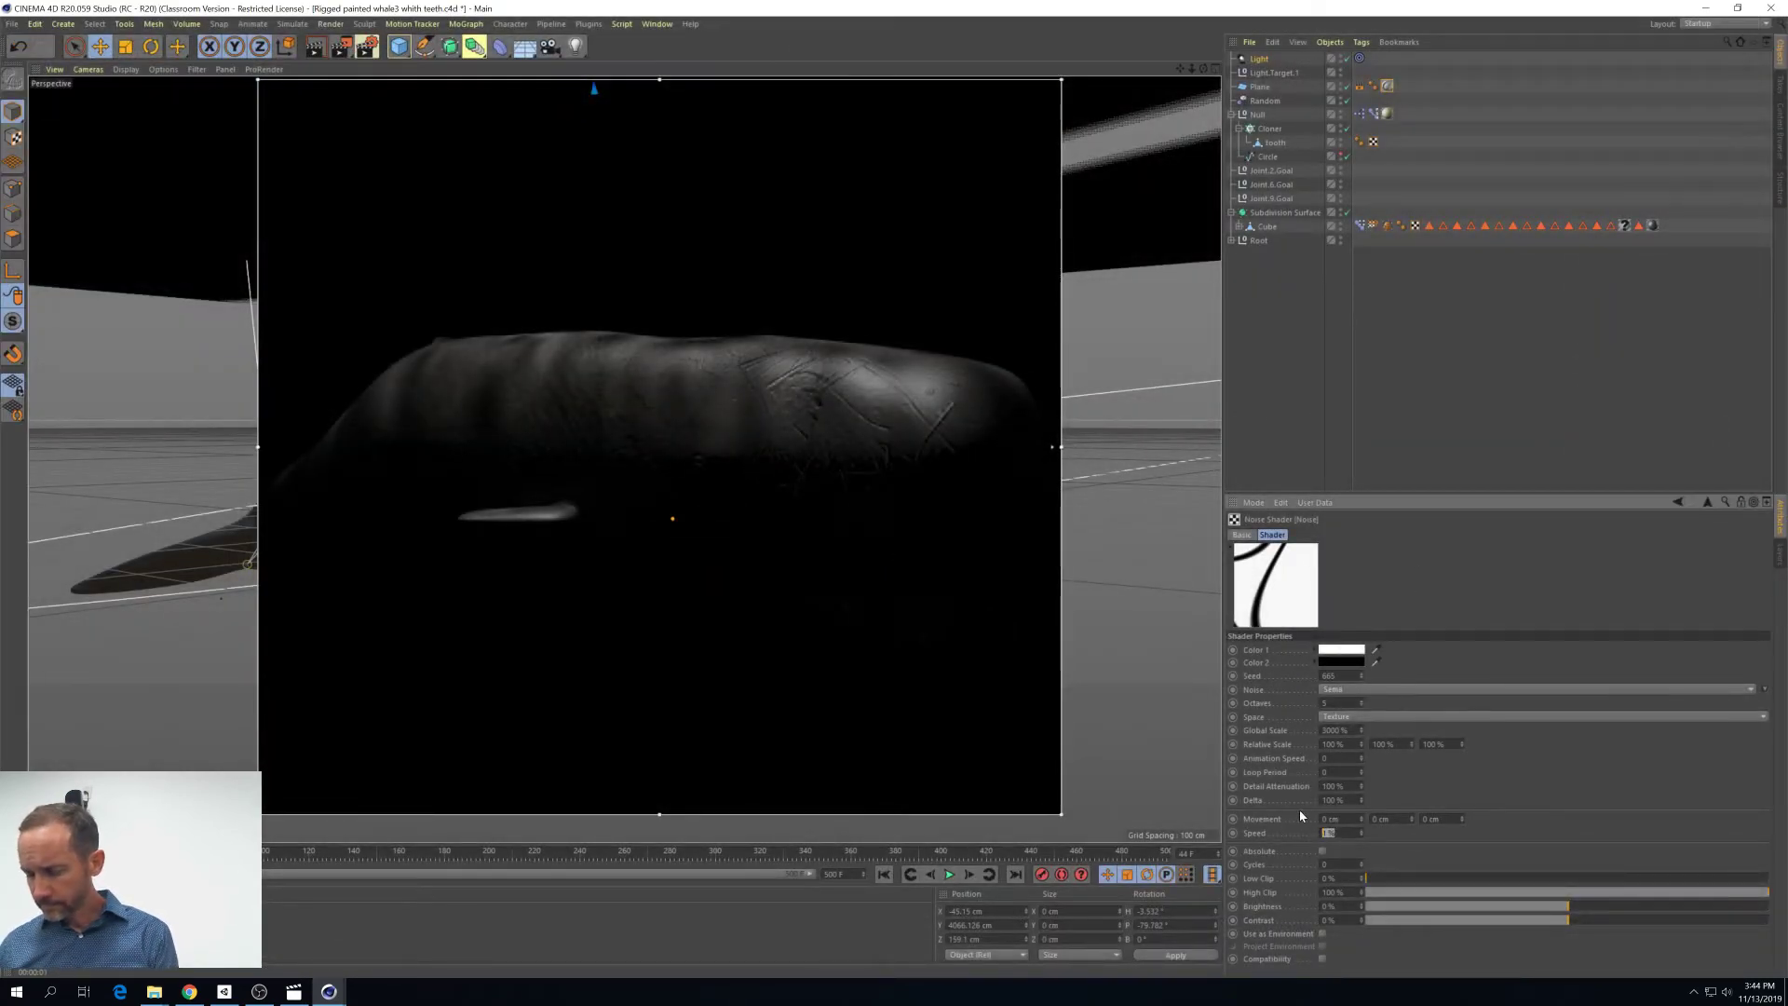
# Try a noise Speed of 10% and step forward to frame 48 to check the light movement
pyautogui.write('10')
pyautogui.press('Return')
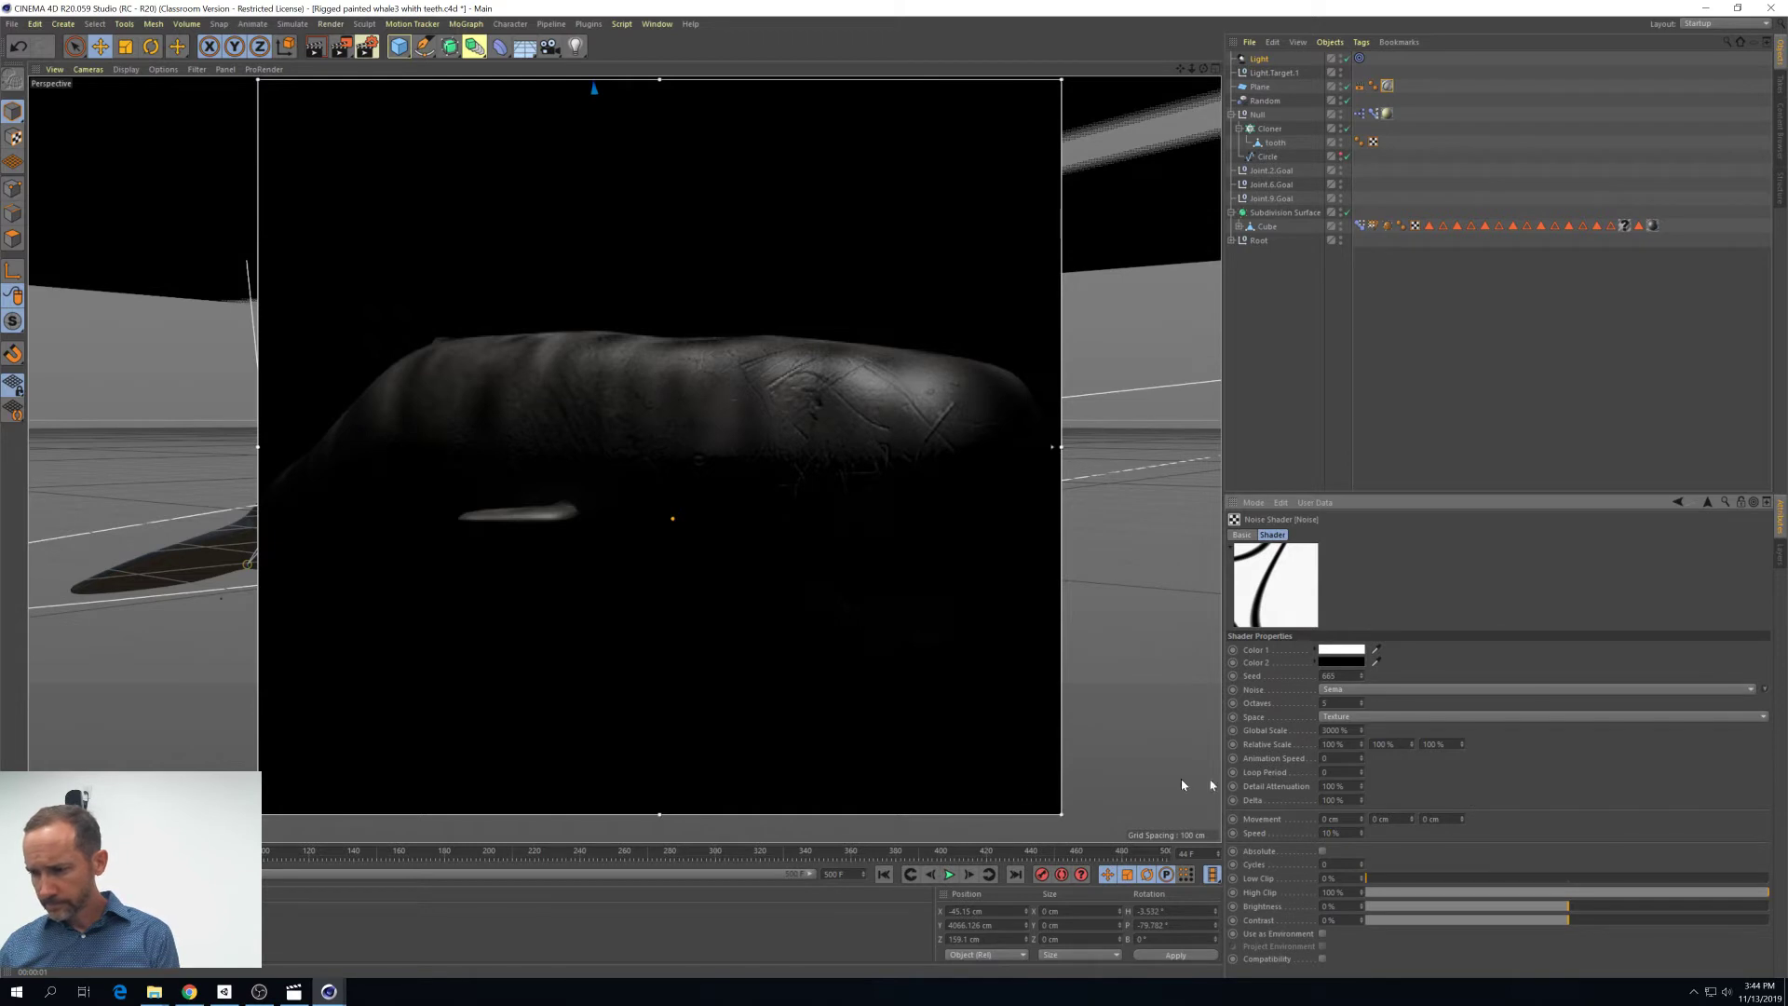
pyautogui.click(968, 876)
pyautogui.click(968, 875)
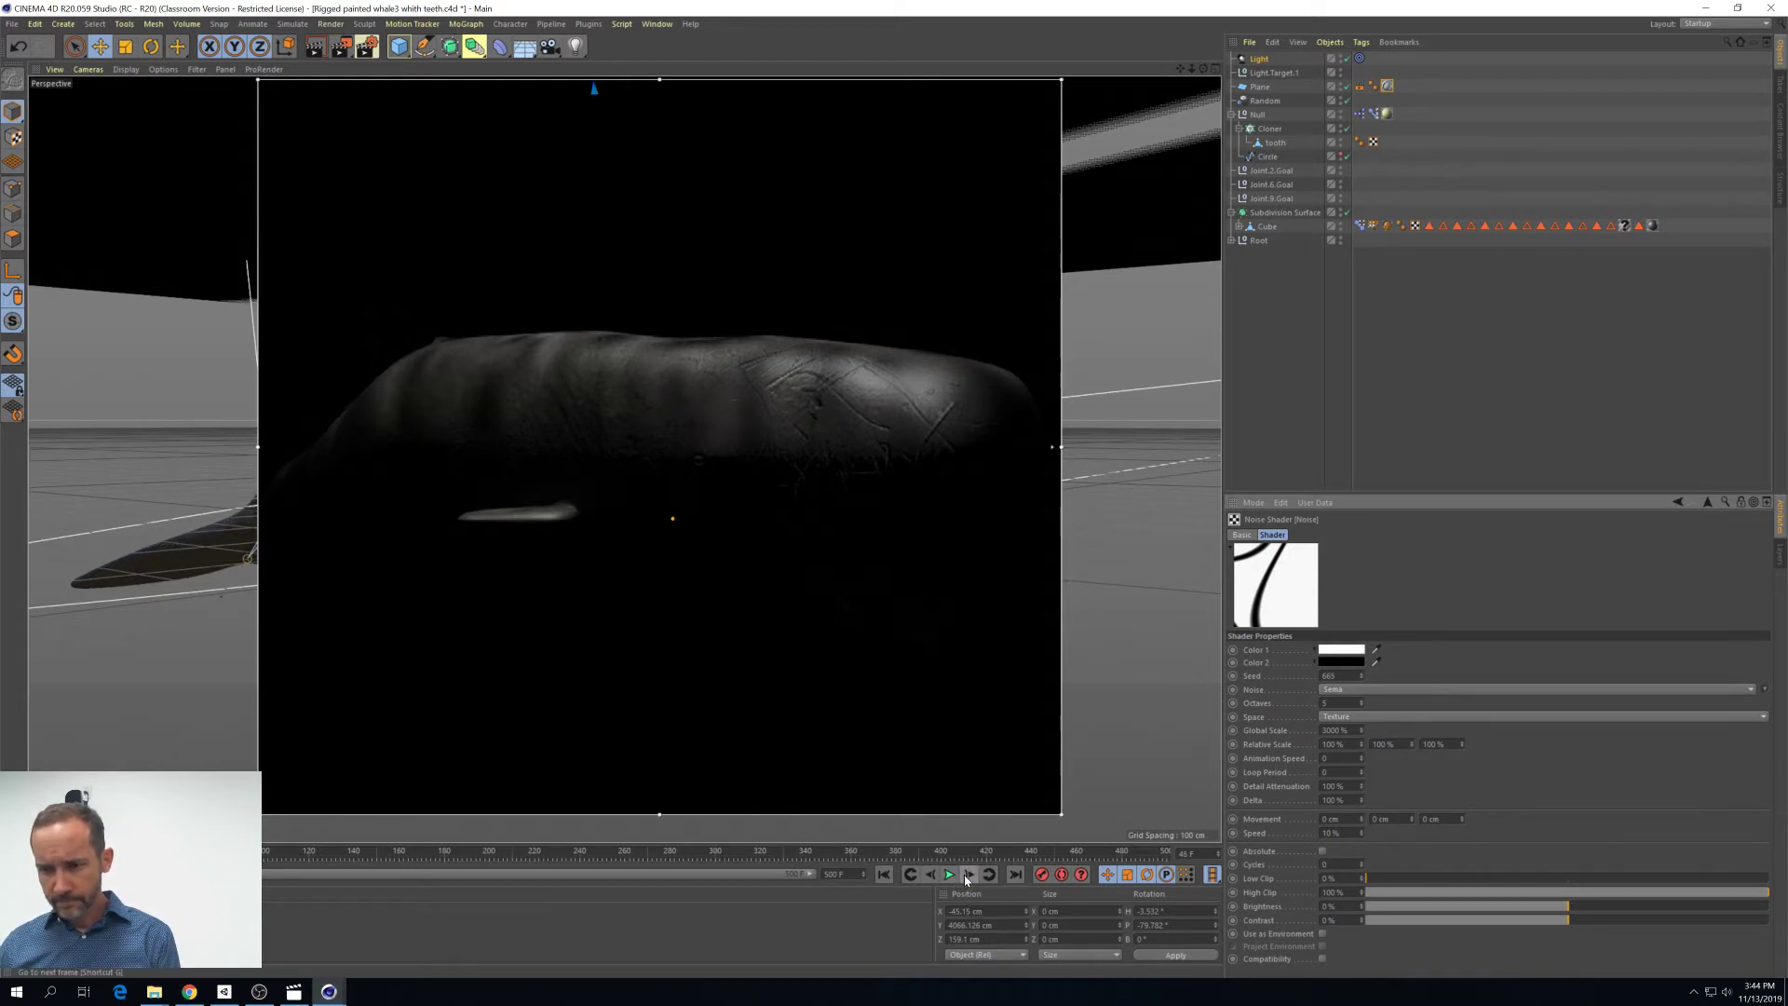
pyautogui.click(968, 875)
pyautogui.click(968, 876)
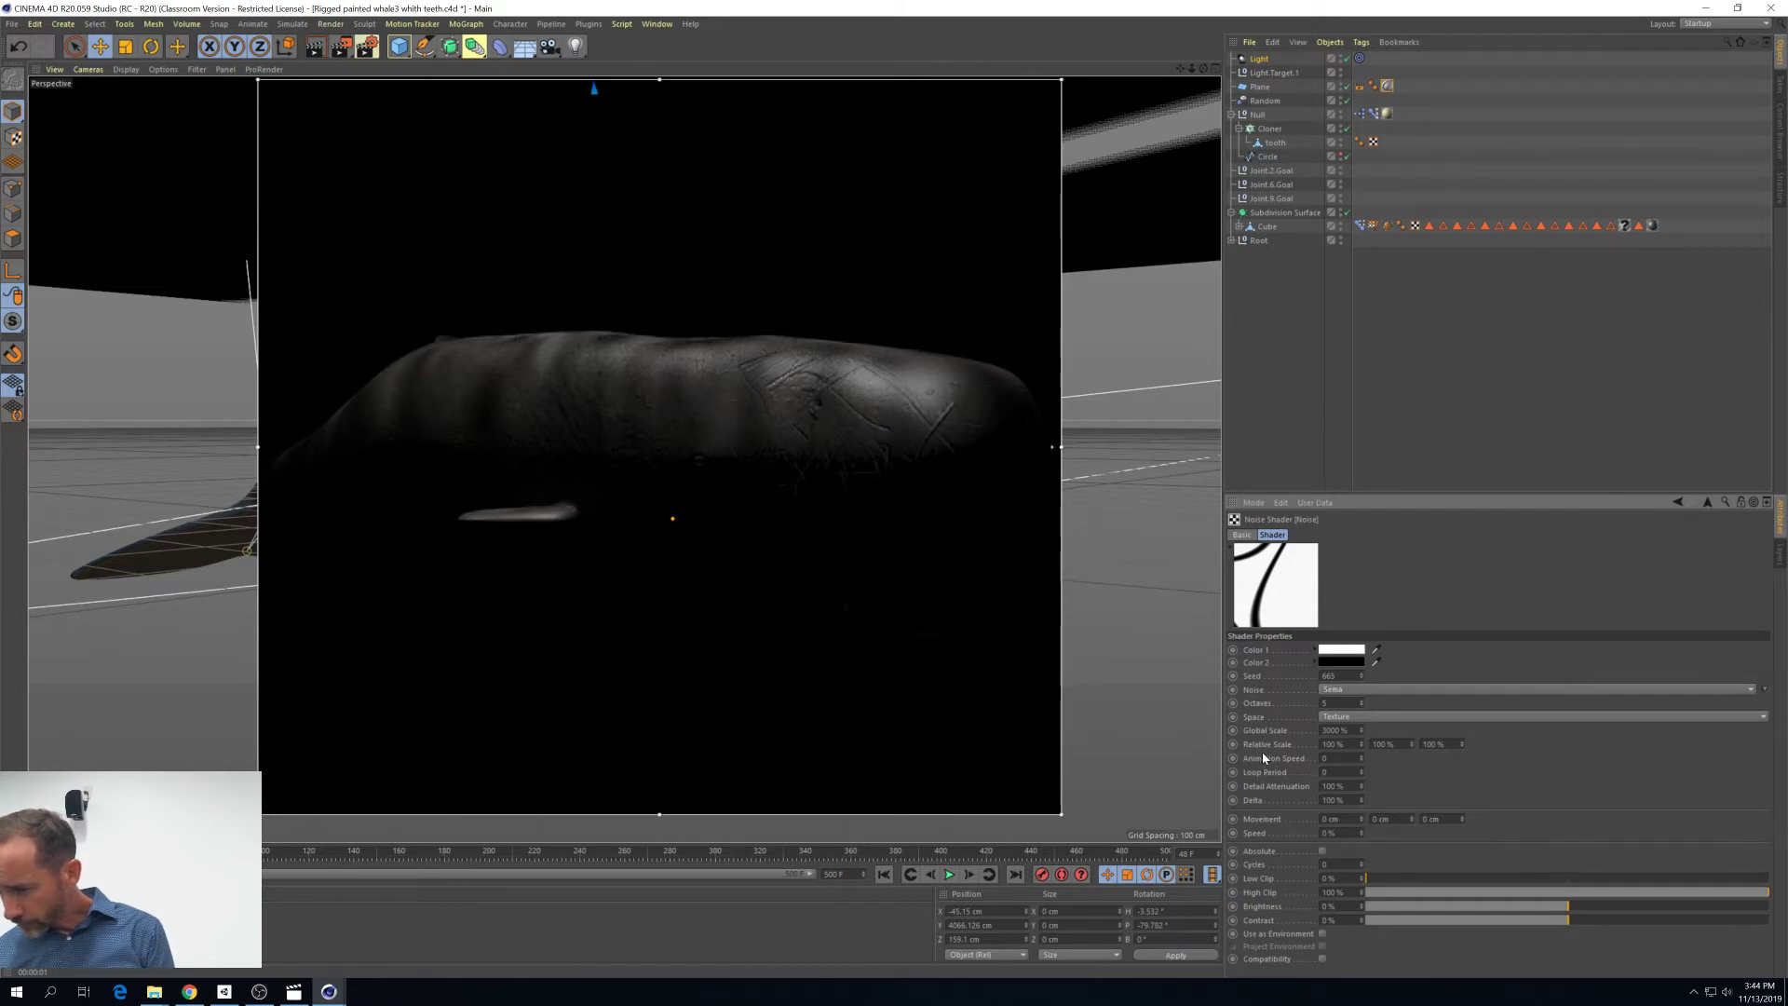
# Try a noise Animation Speed of 1 and step forward to frame 52 to check the light pattern
pyautogui.write('1')
pyautogui.press('Return')
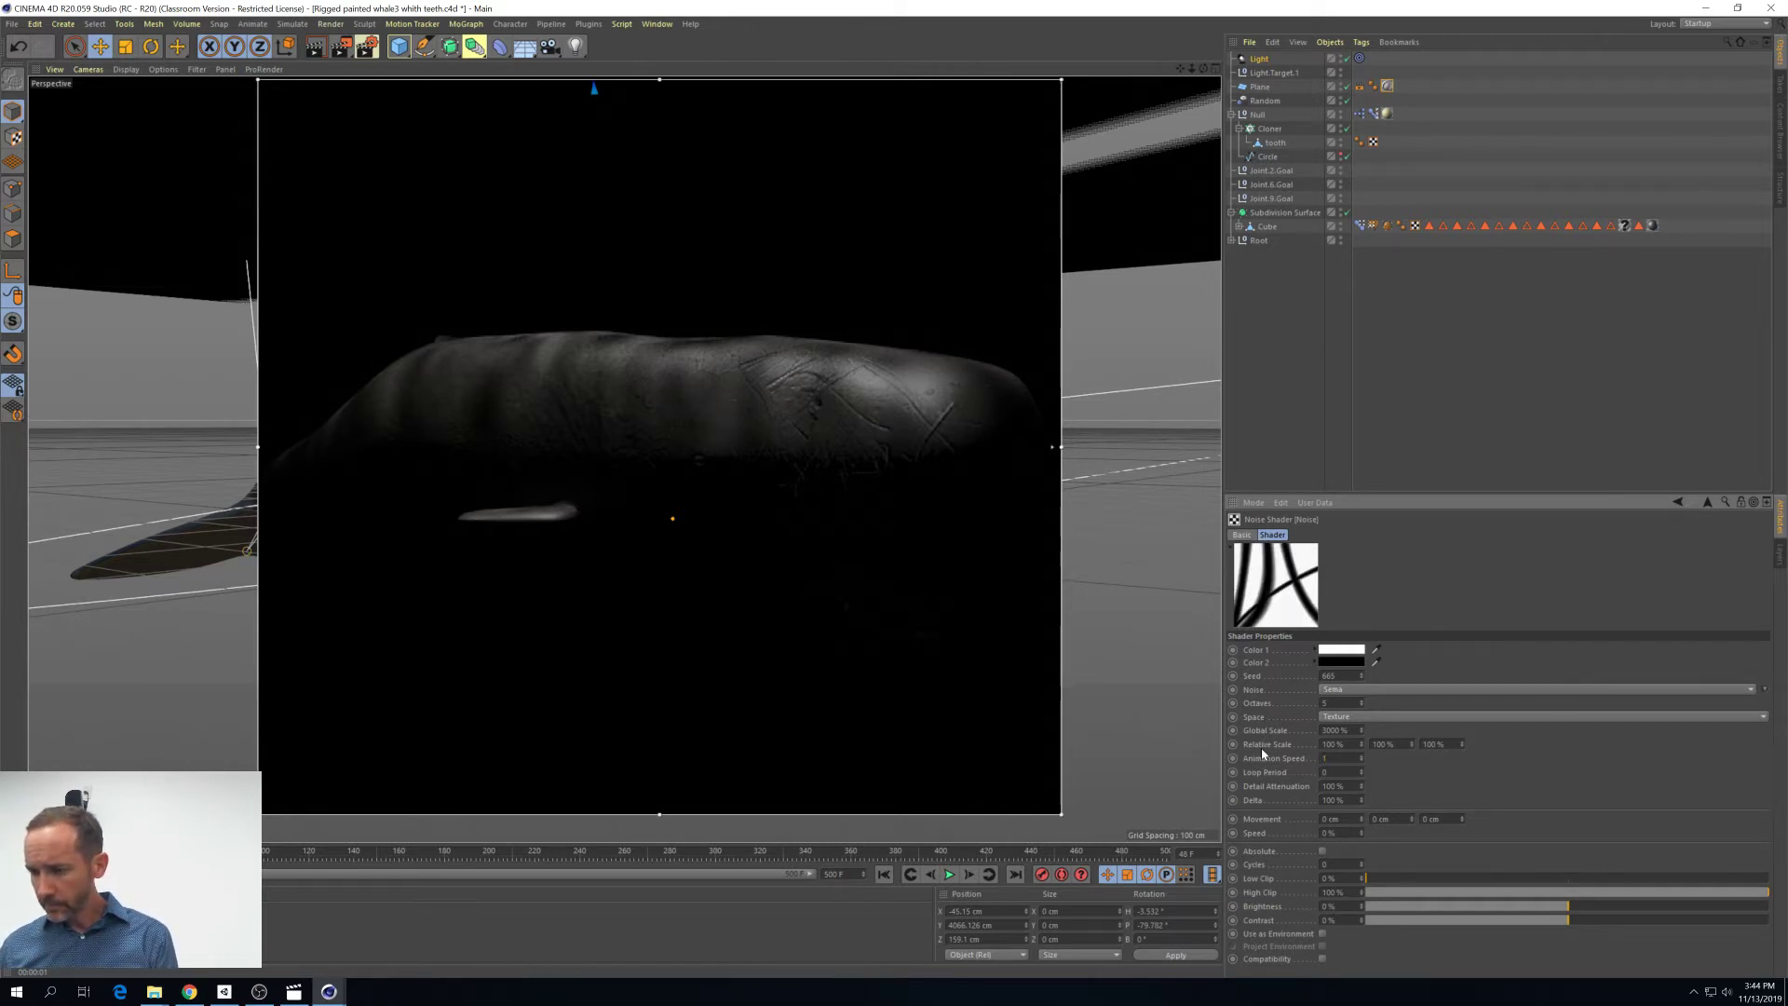
pyautogui.click(969, 876)
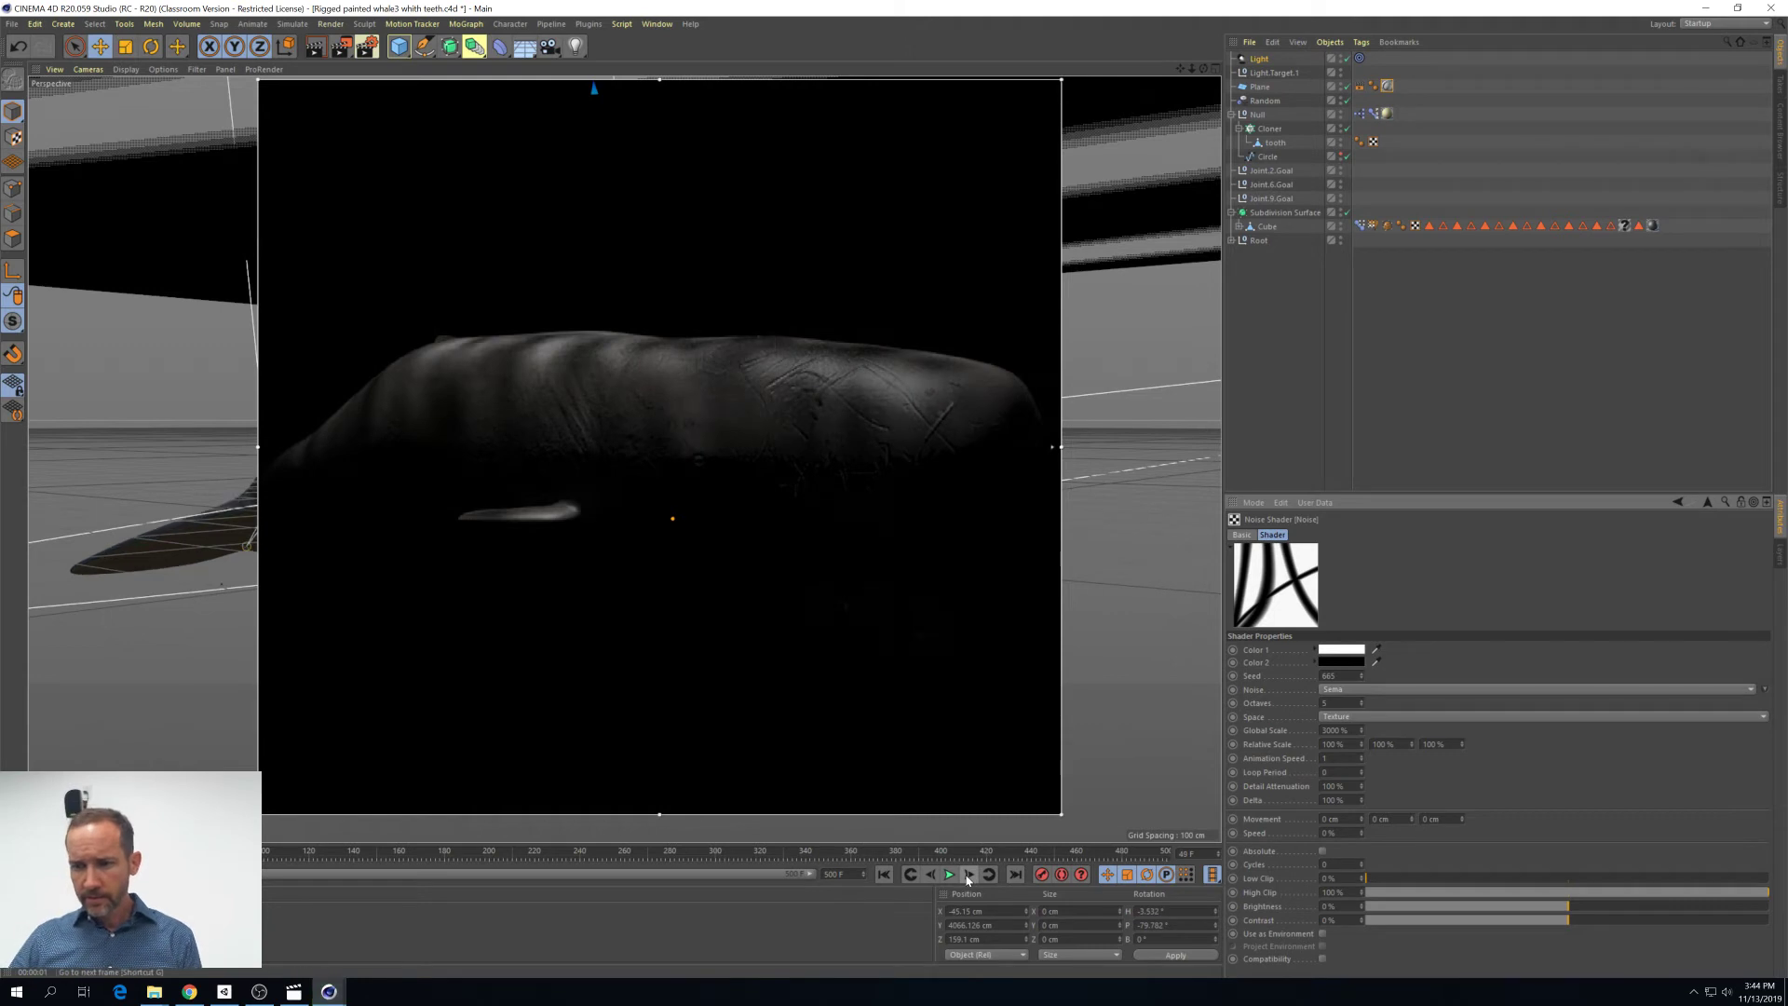
pyautogui.click(969, 875)
pyautogui.click(968, 876)
pyautogui.click(968, 875)
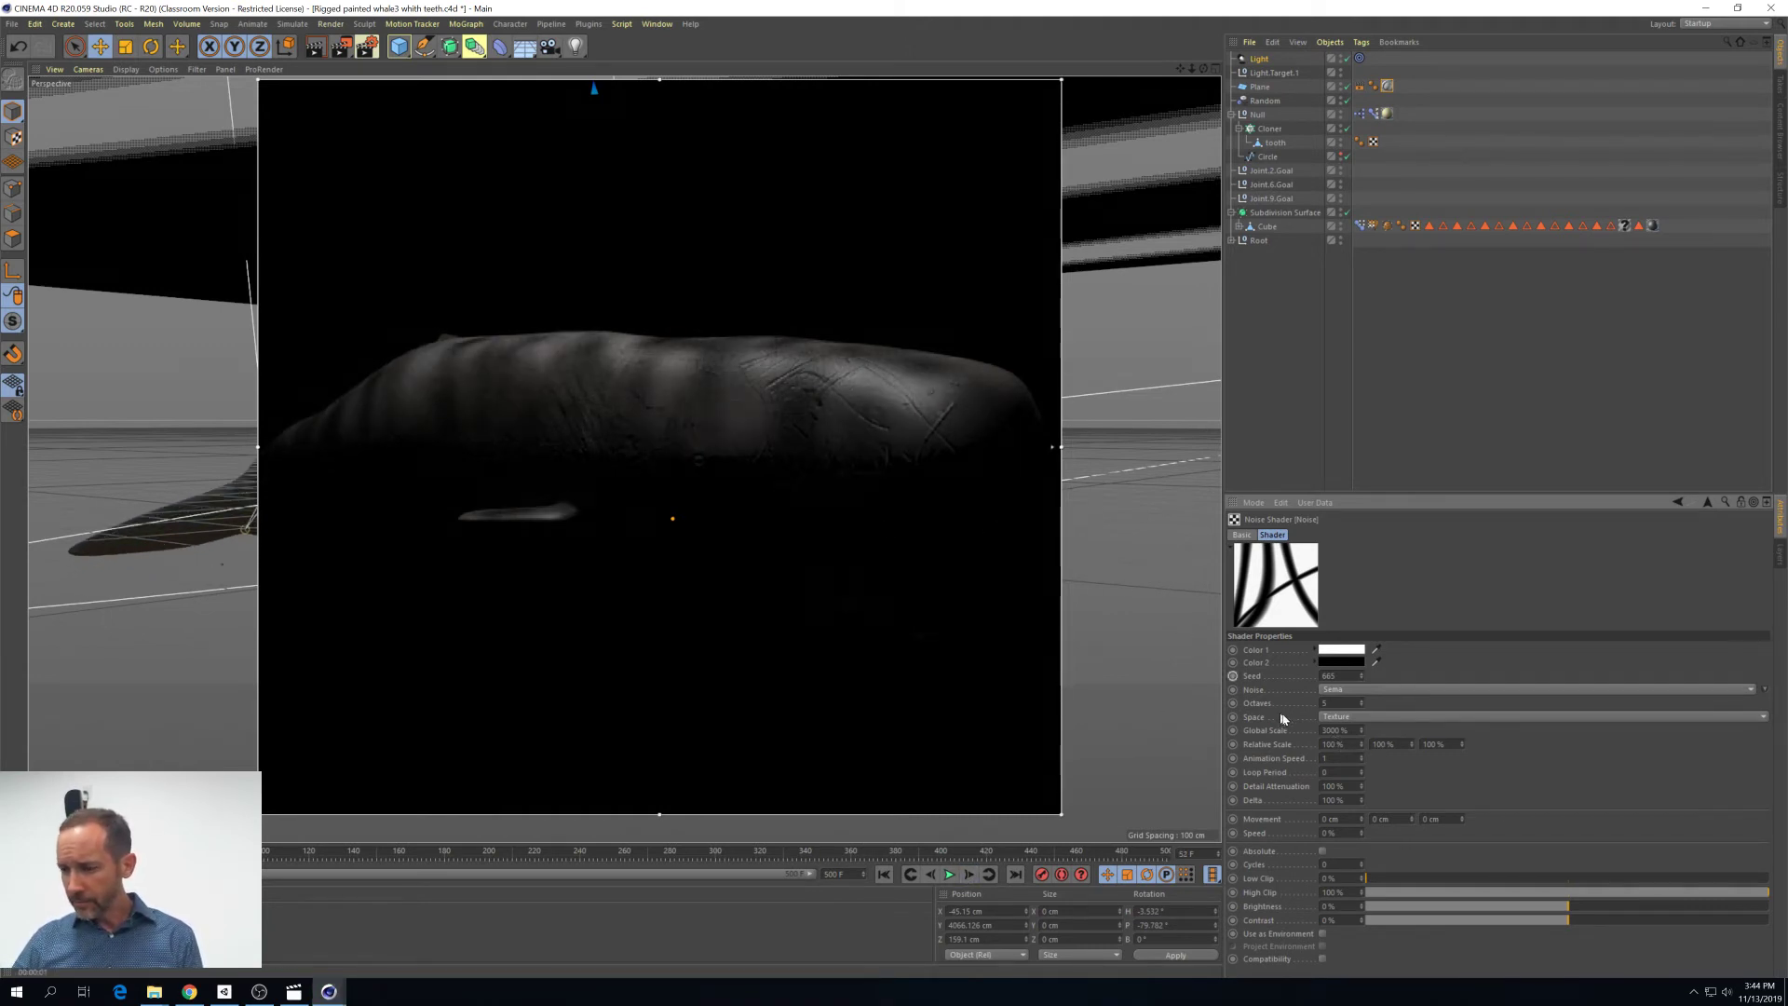
# Set the noise's Animation Speed to 0.1 and render all frames to the Picture Viewer without a save file
pyautogui.write('0.1')
pyautogui.press('Return')
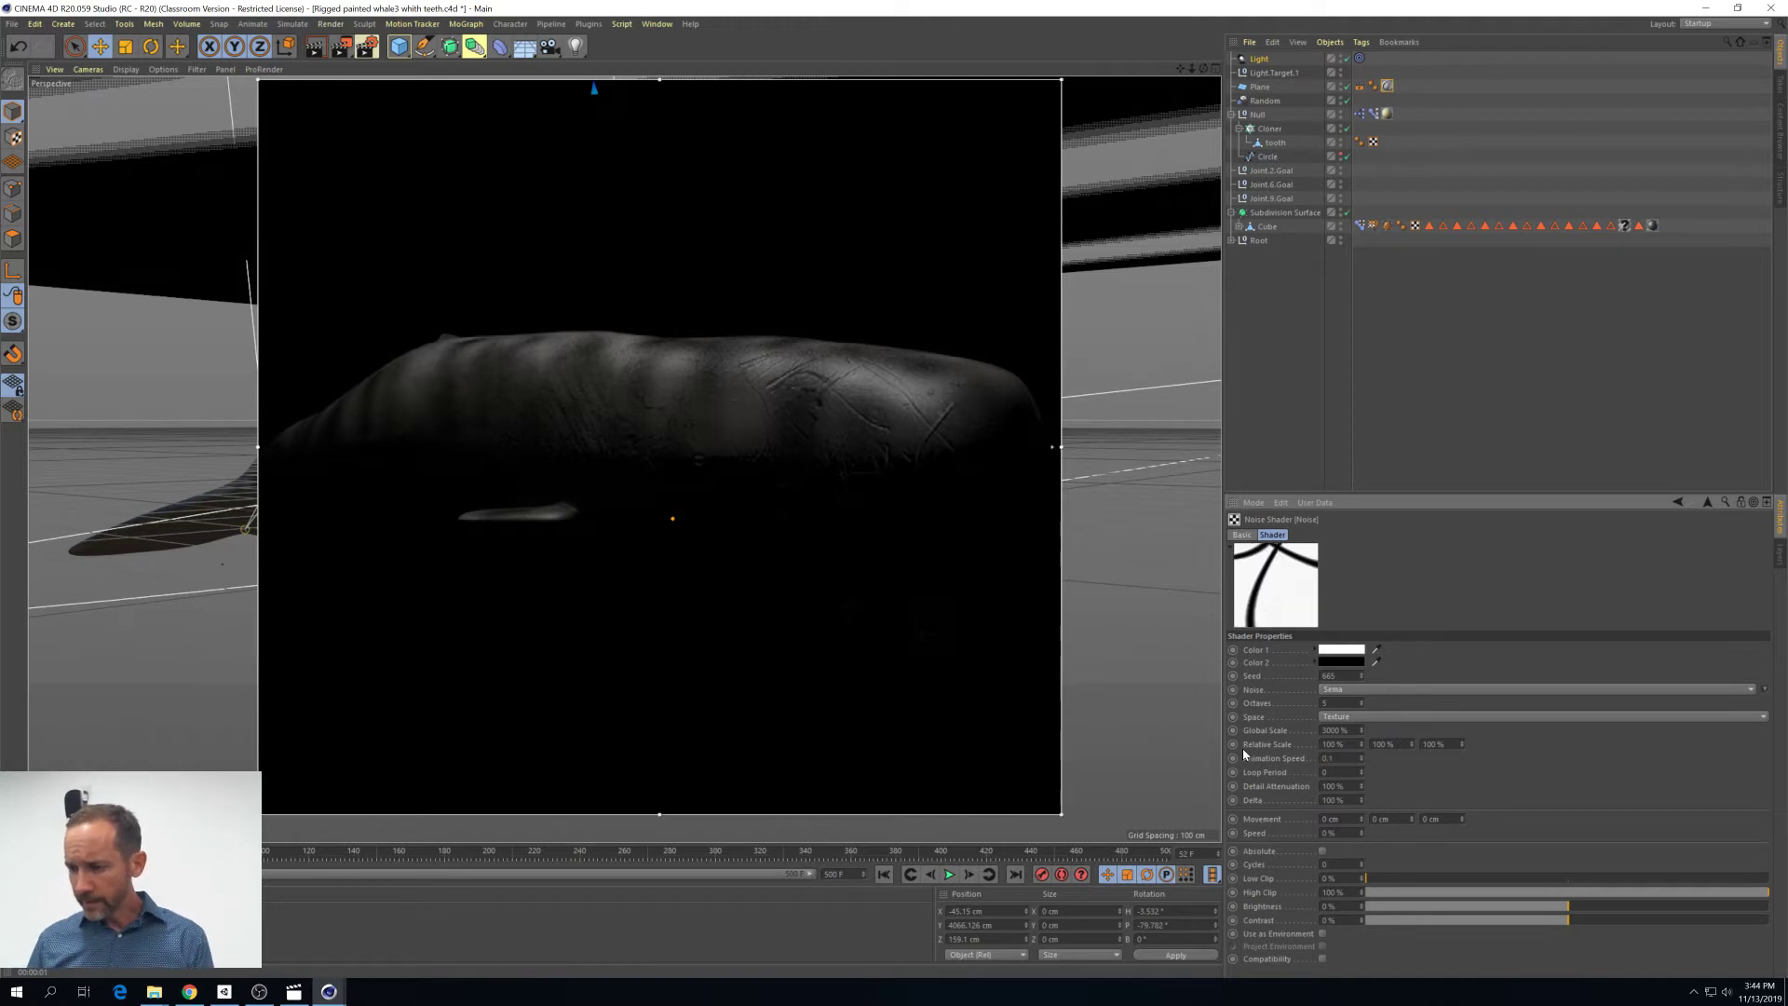
pyautogui.click(341, 47)
pyautogui.click(951, 553)
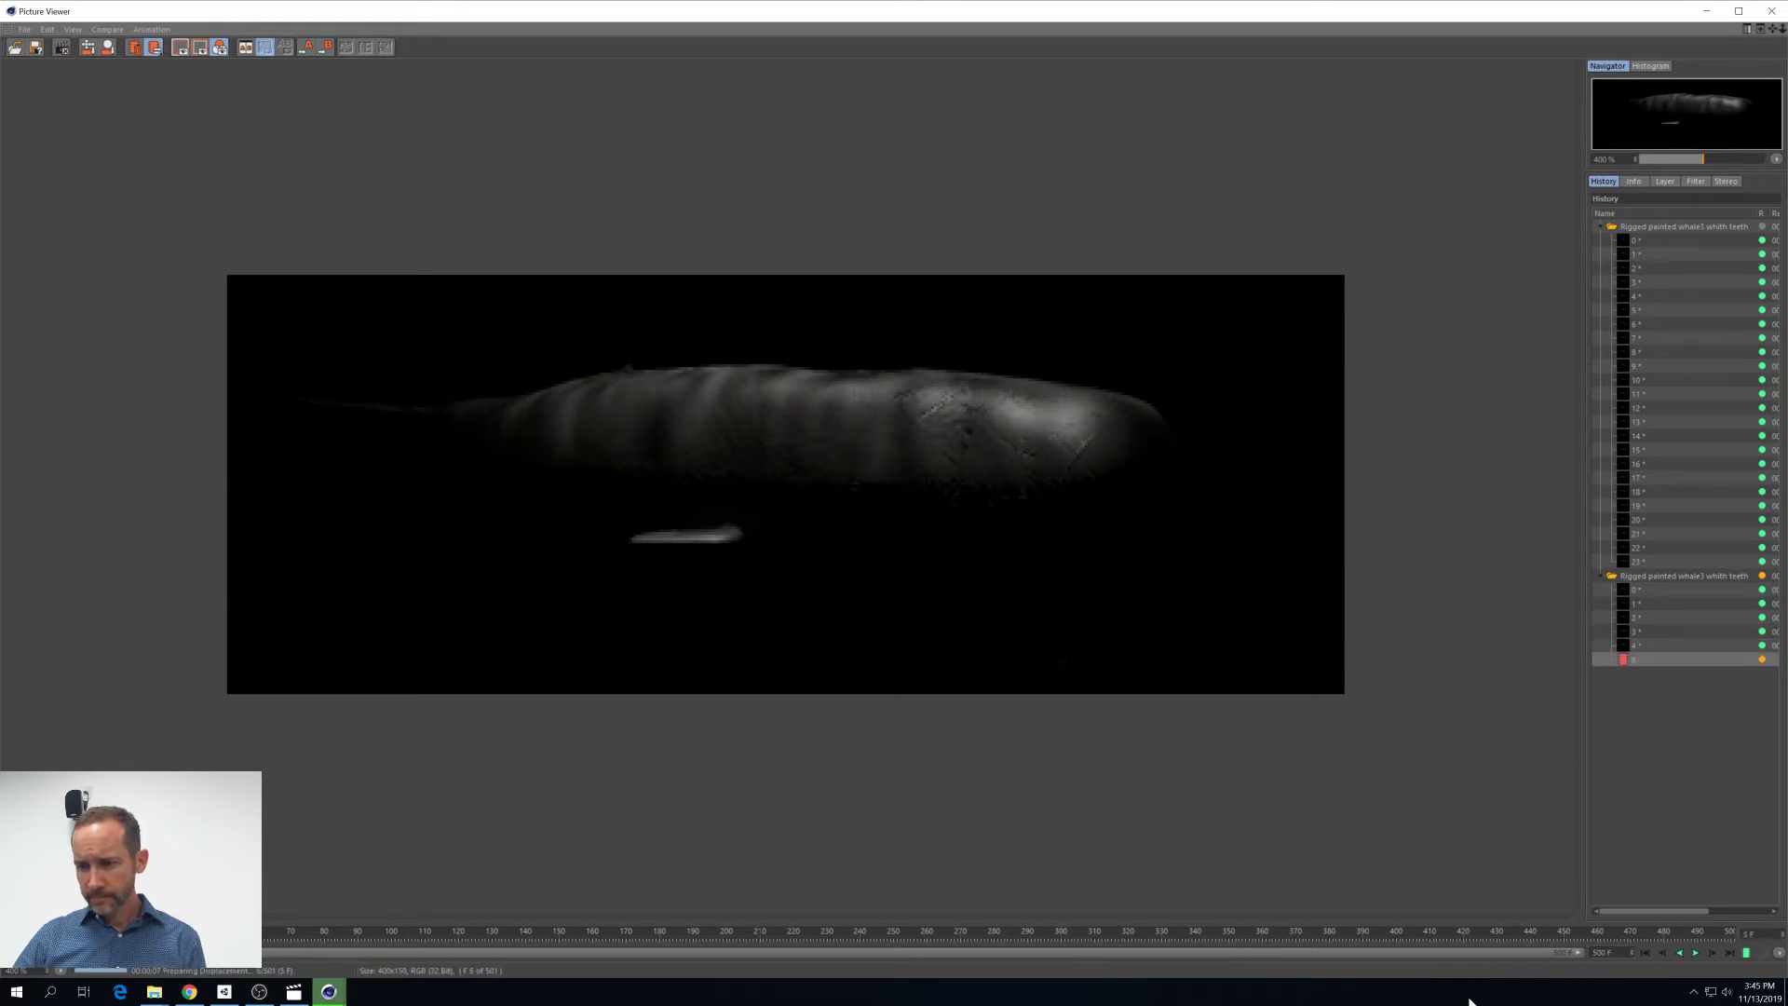
# Play back the newly rendered frames to examine the moving light rays, and return to the scene
pyautogui.click(1693, 954)
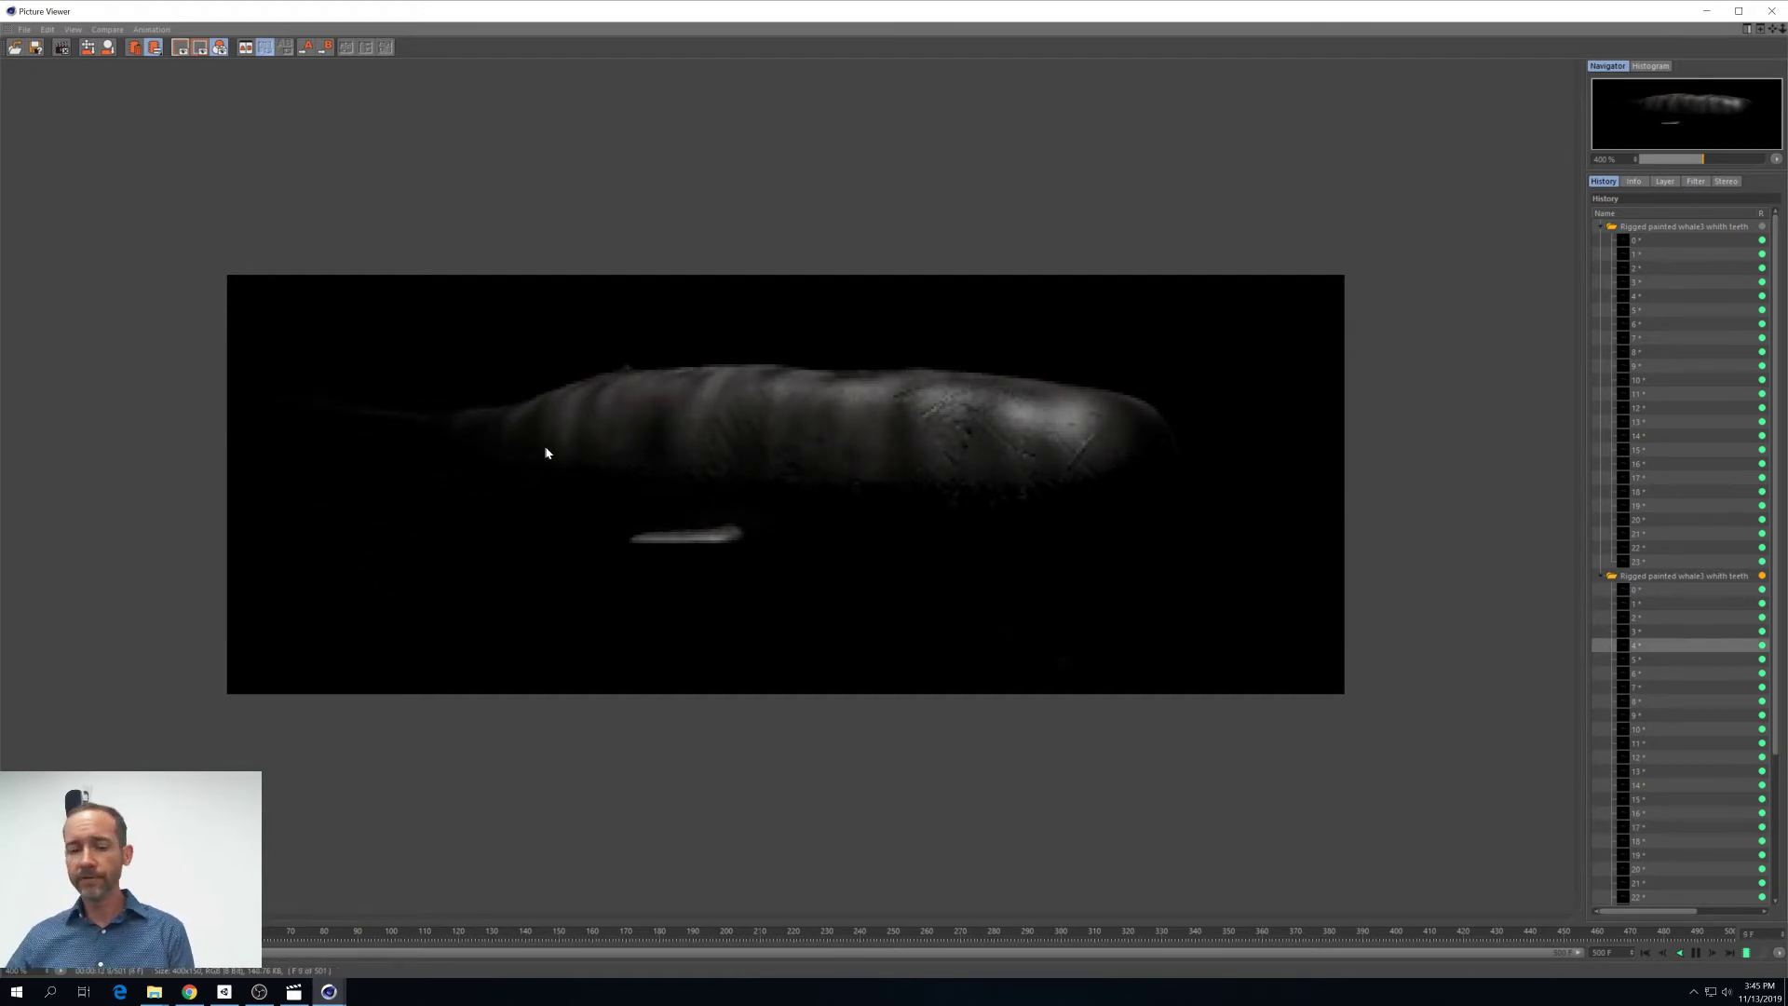
pyautogui.click(331, 992)
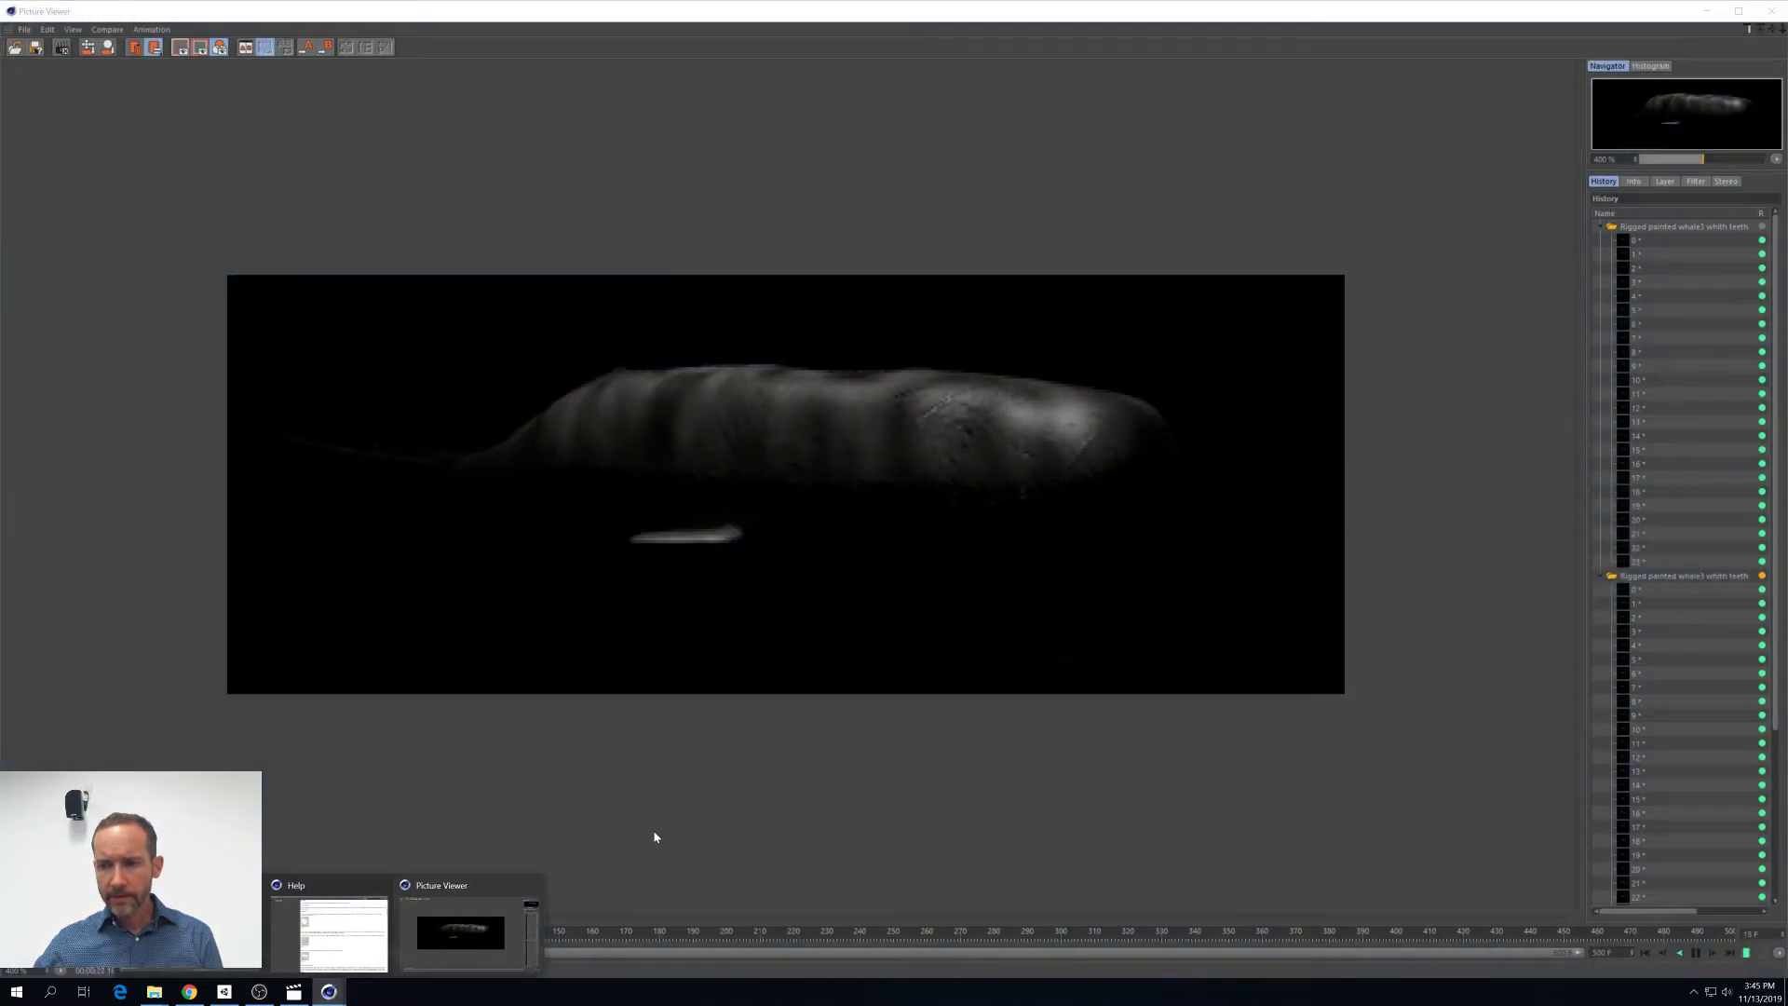
pyautogui.click(654, 835)
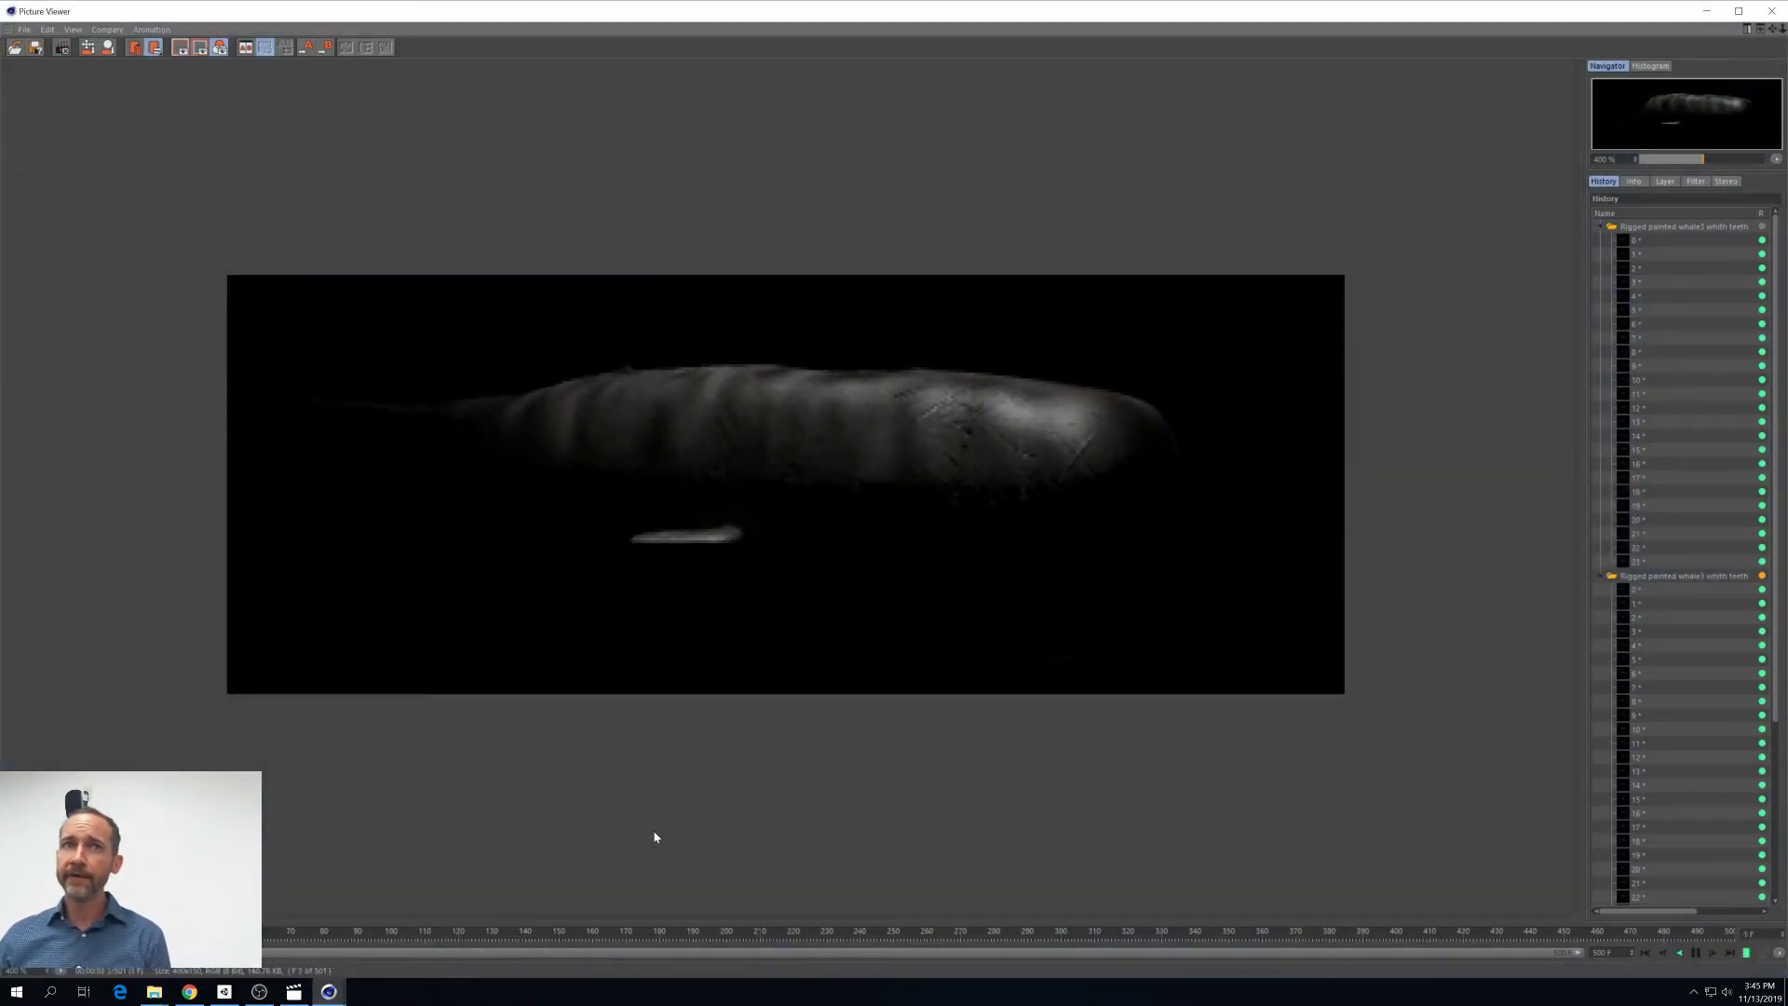
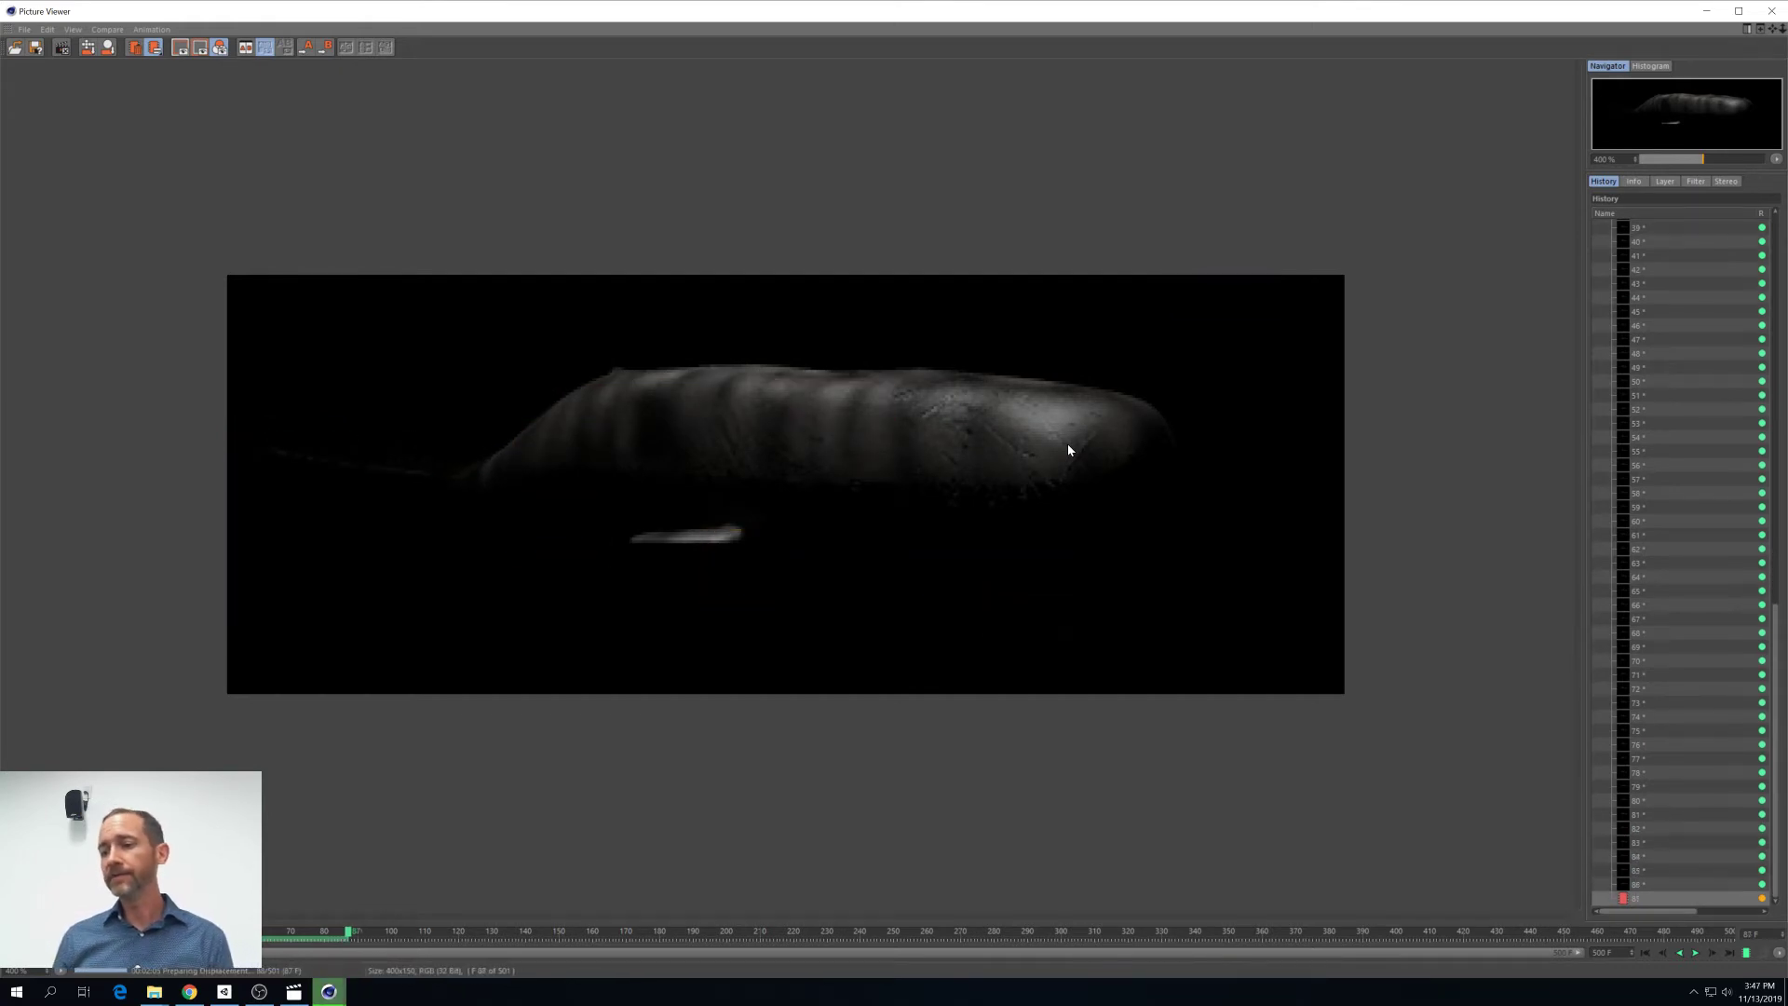
pyautogui.click(1699, 955)
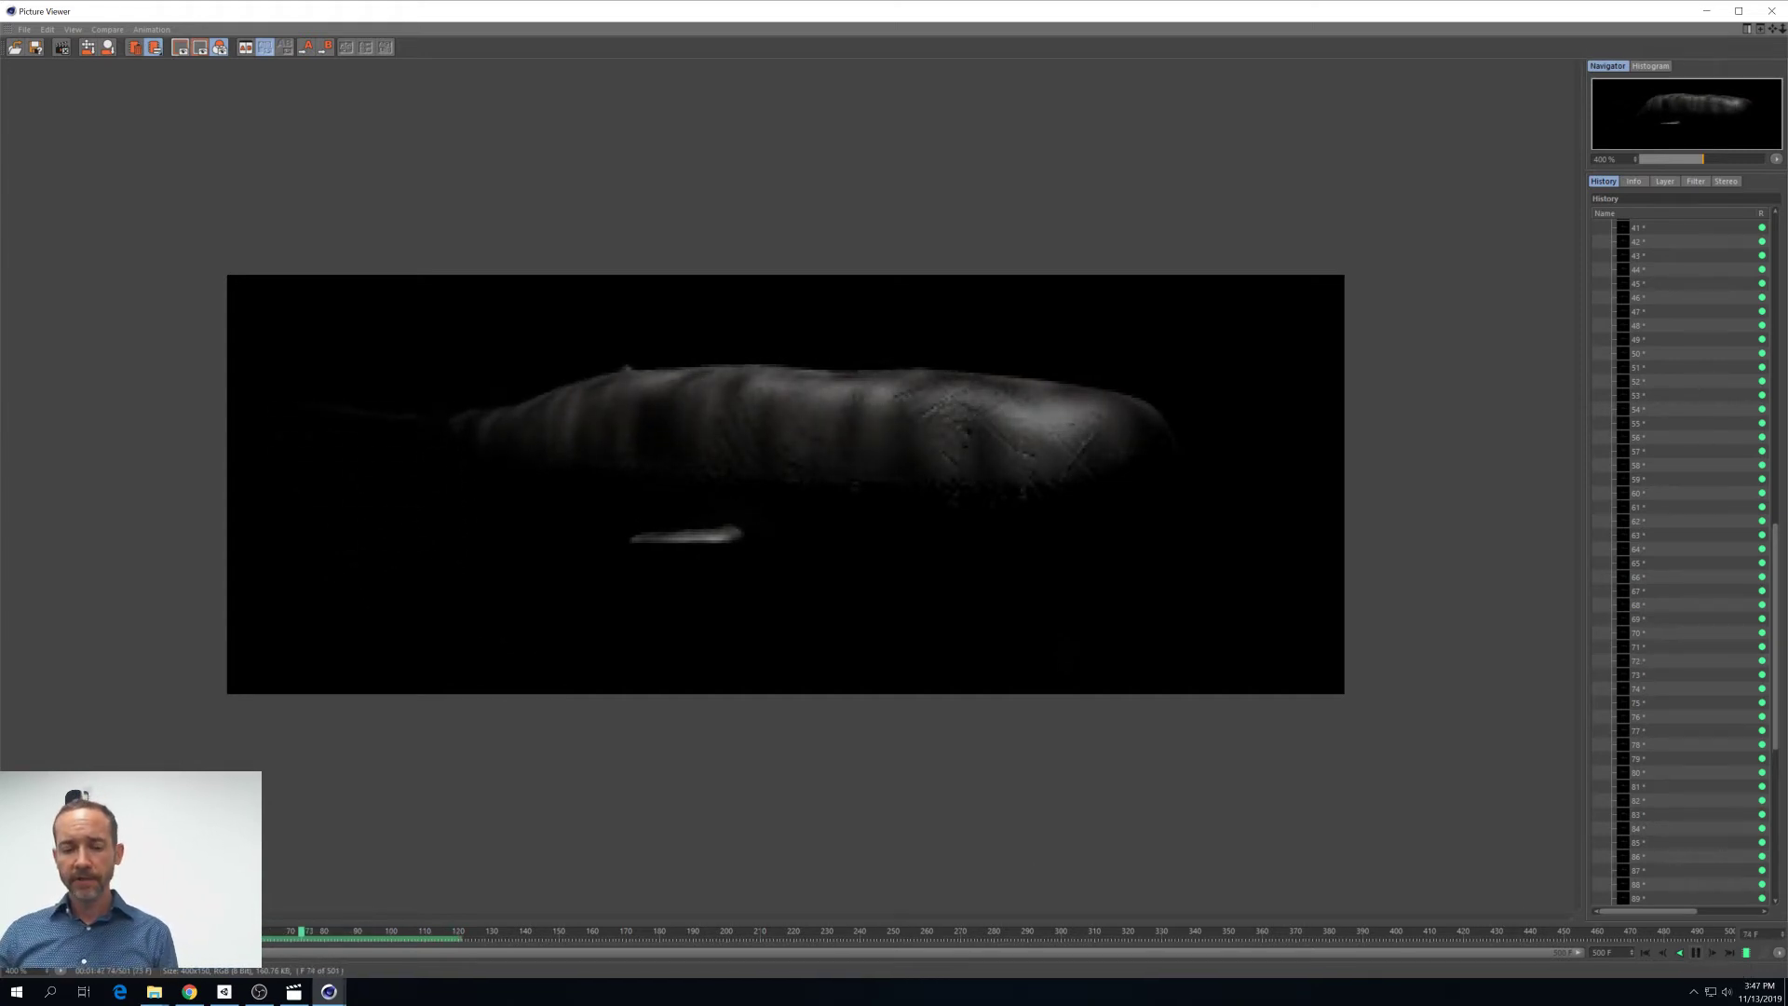
pyautogui.press('space')
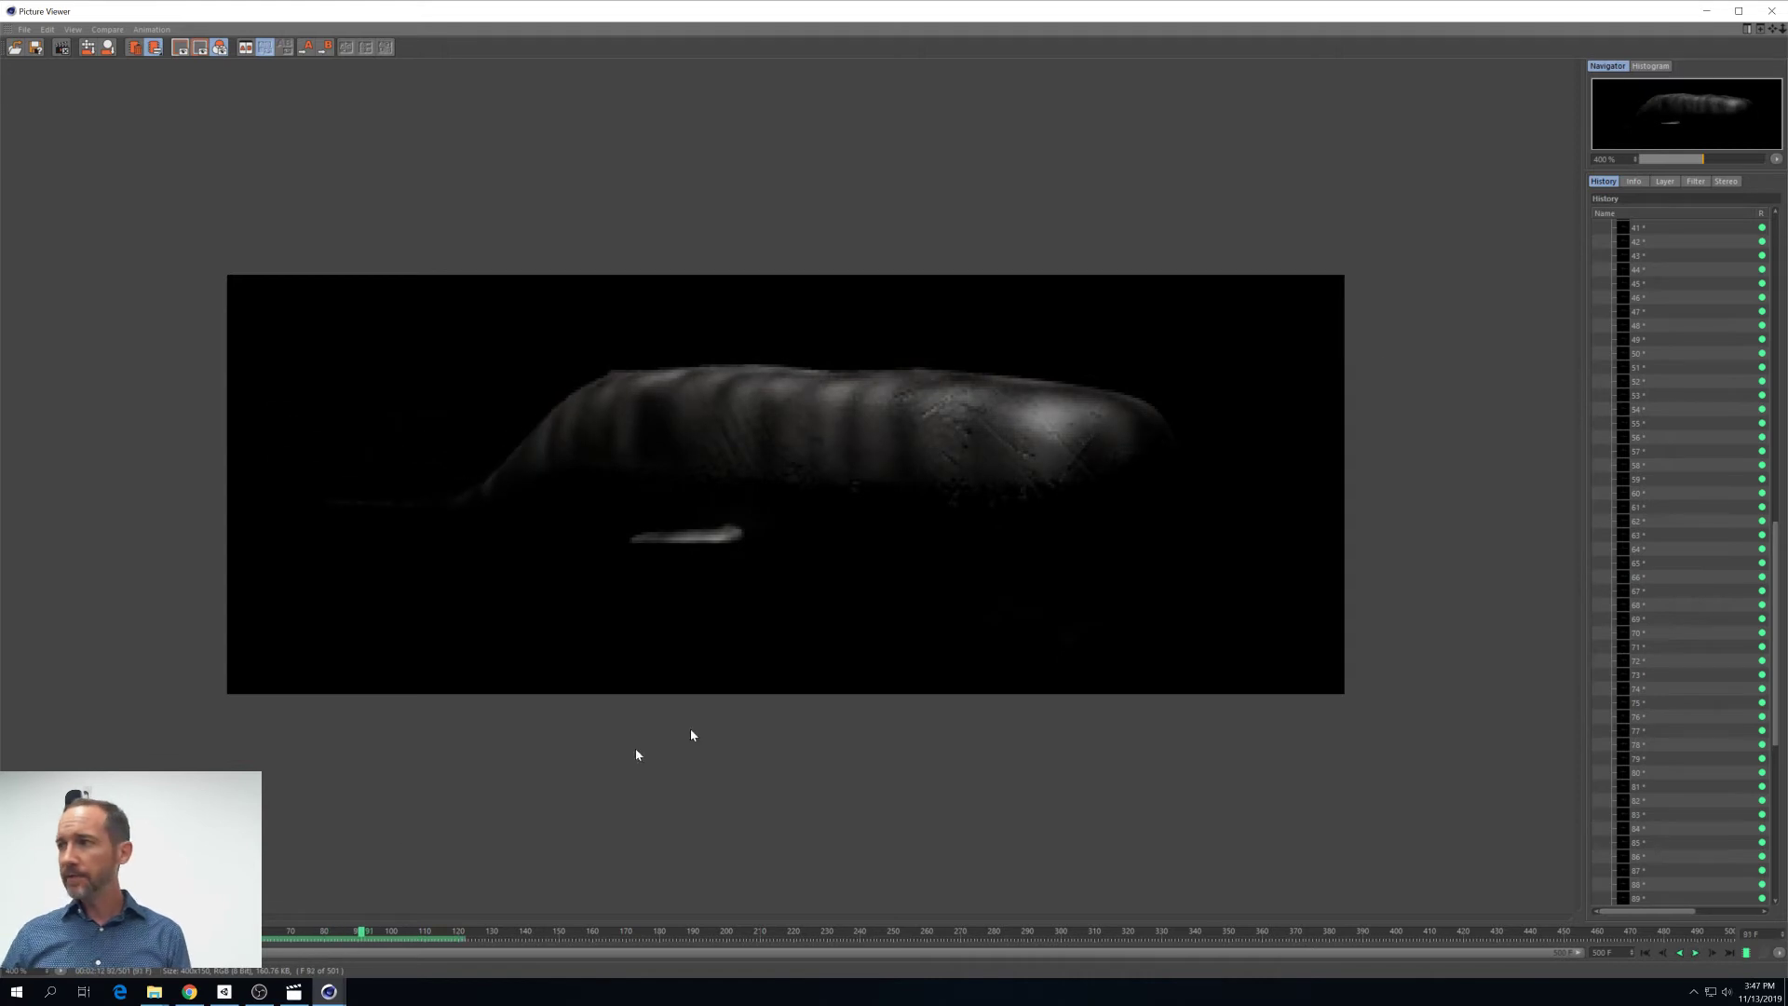
pyautogui.click(1706, 10)
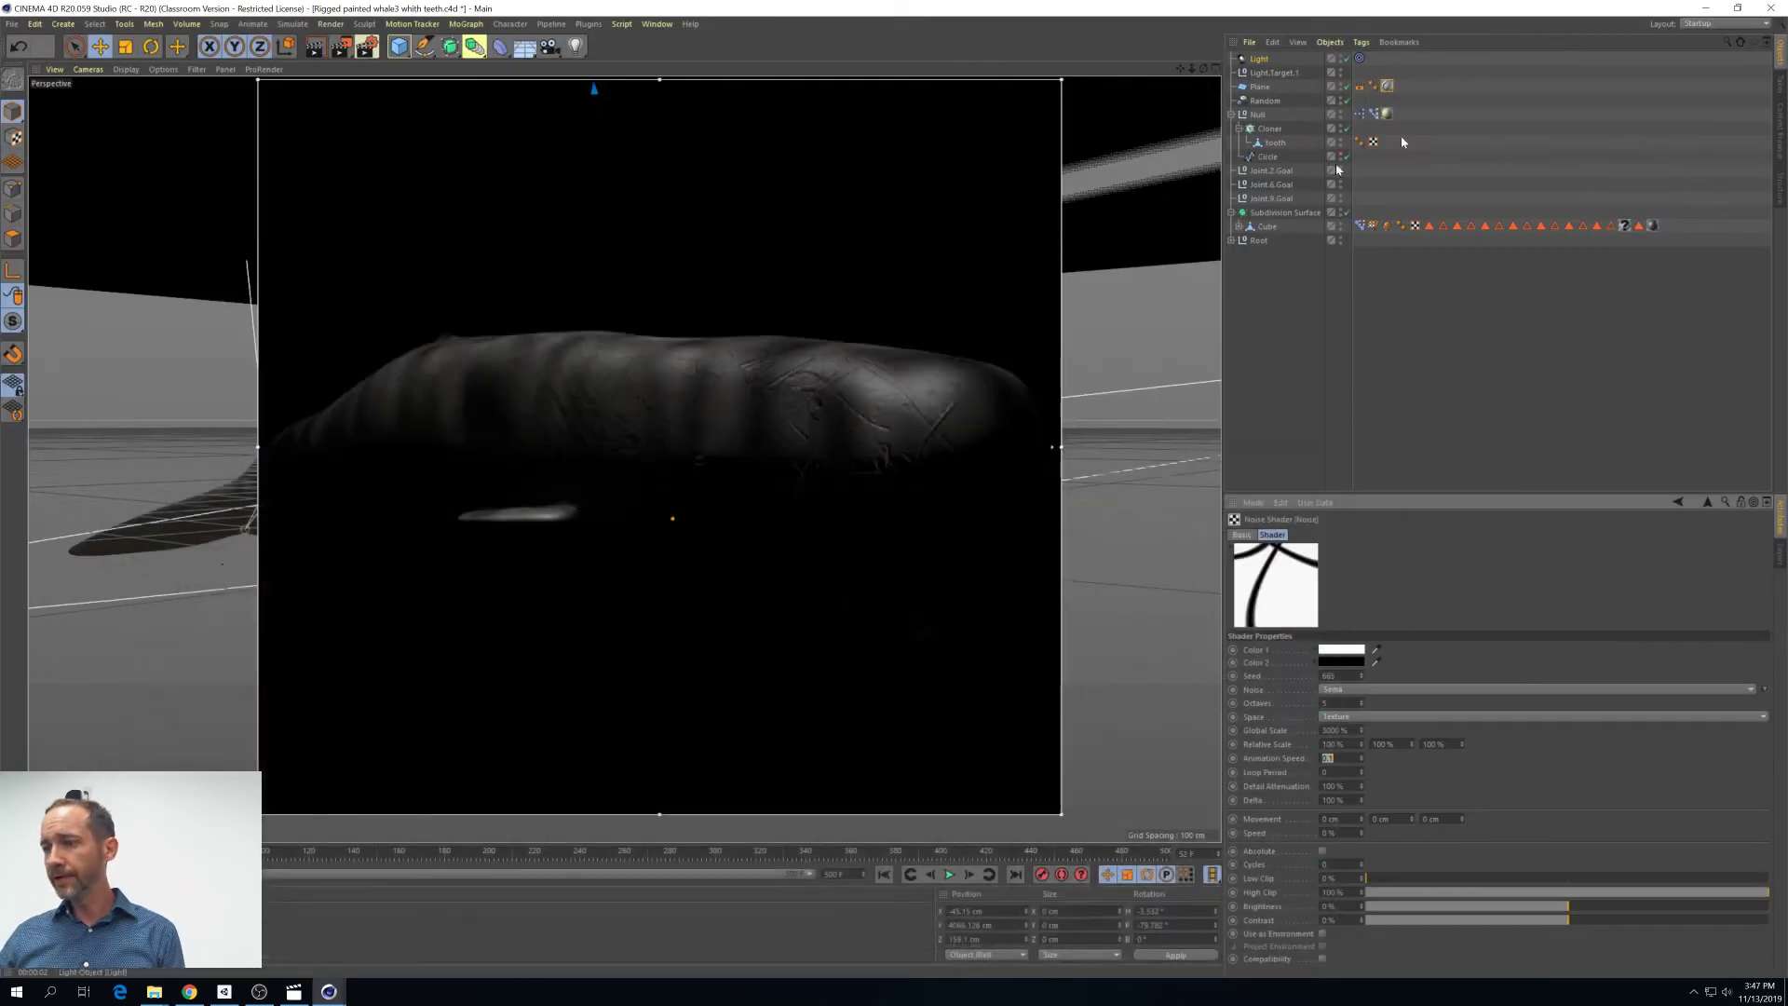
# Review the settings of the light, the plane above the whale and the plane's texture tag
pyautogui.click(1259, 61)
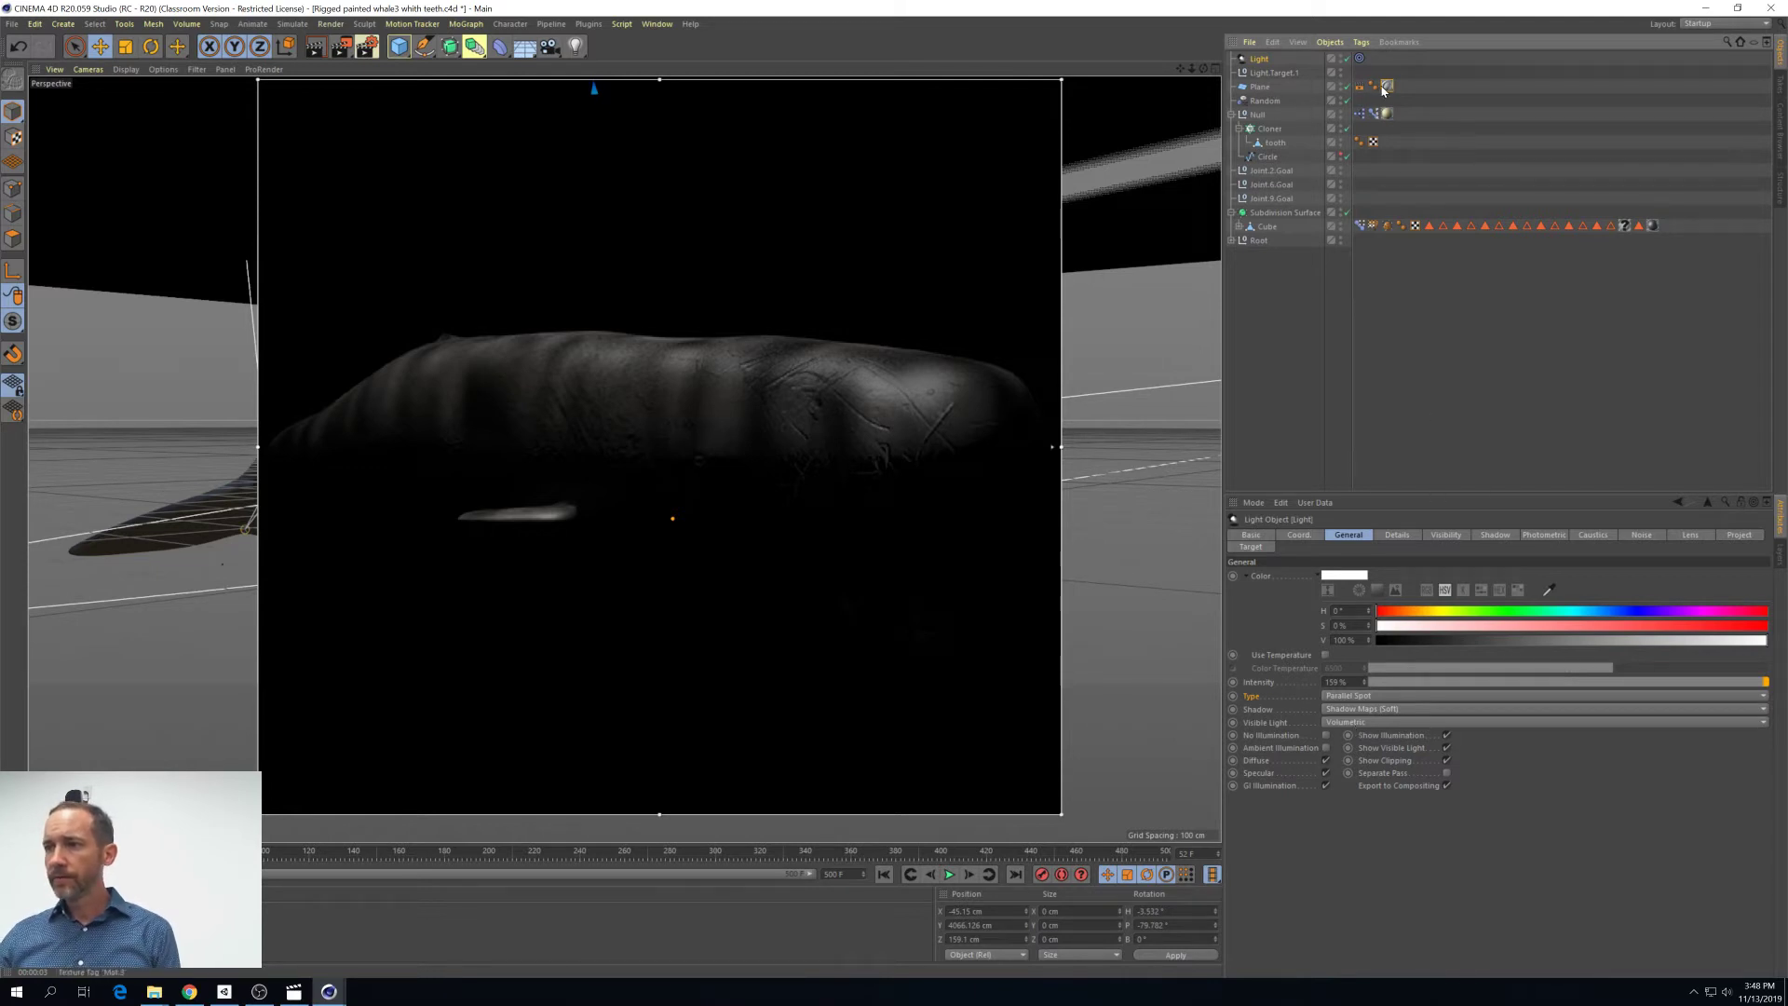
pyautogui.click(1257, 86)
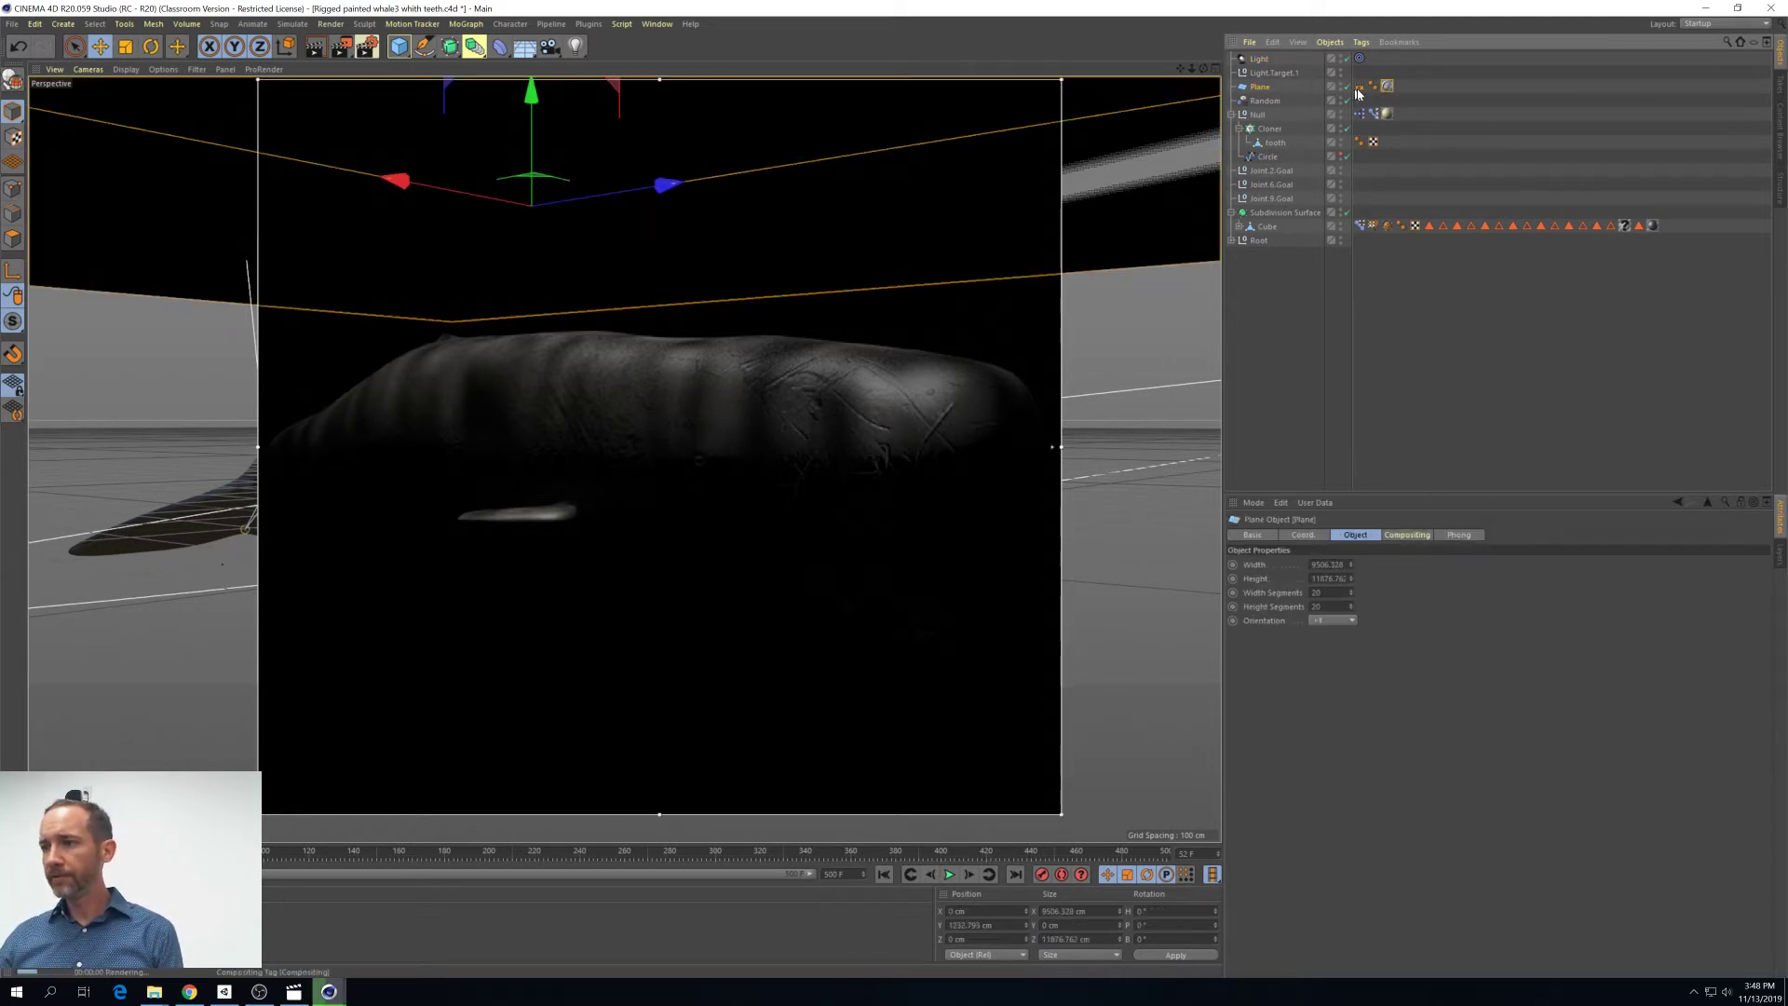
pyautogui.click(1390, 87)
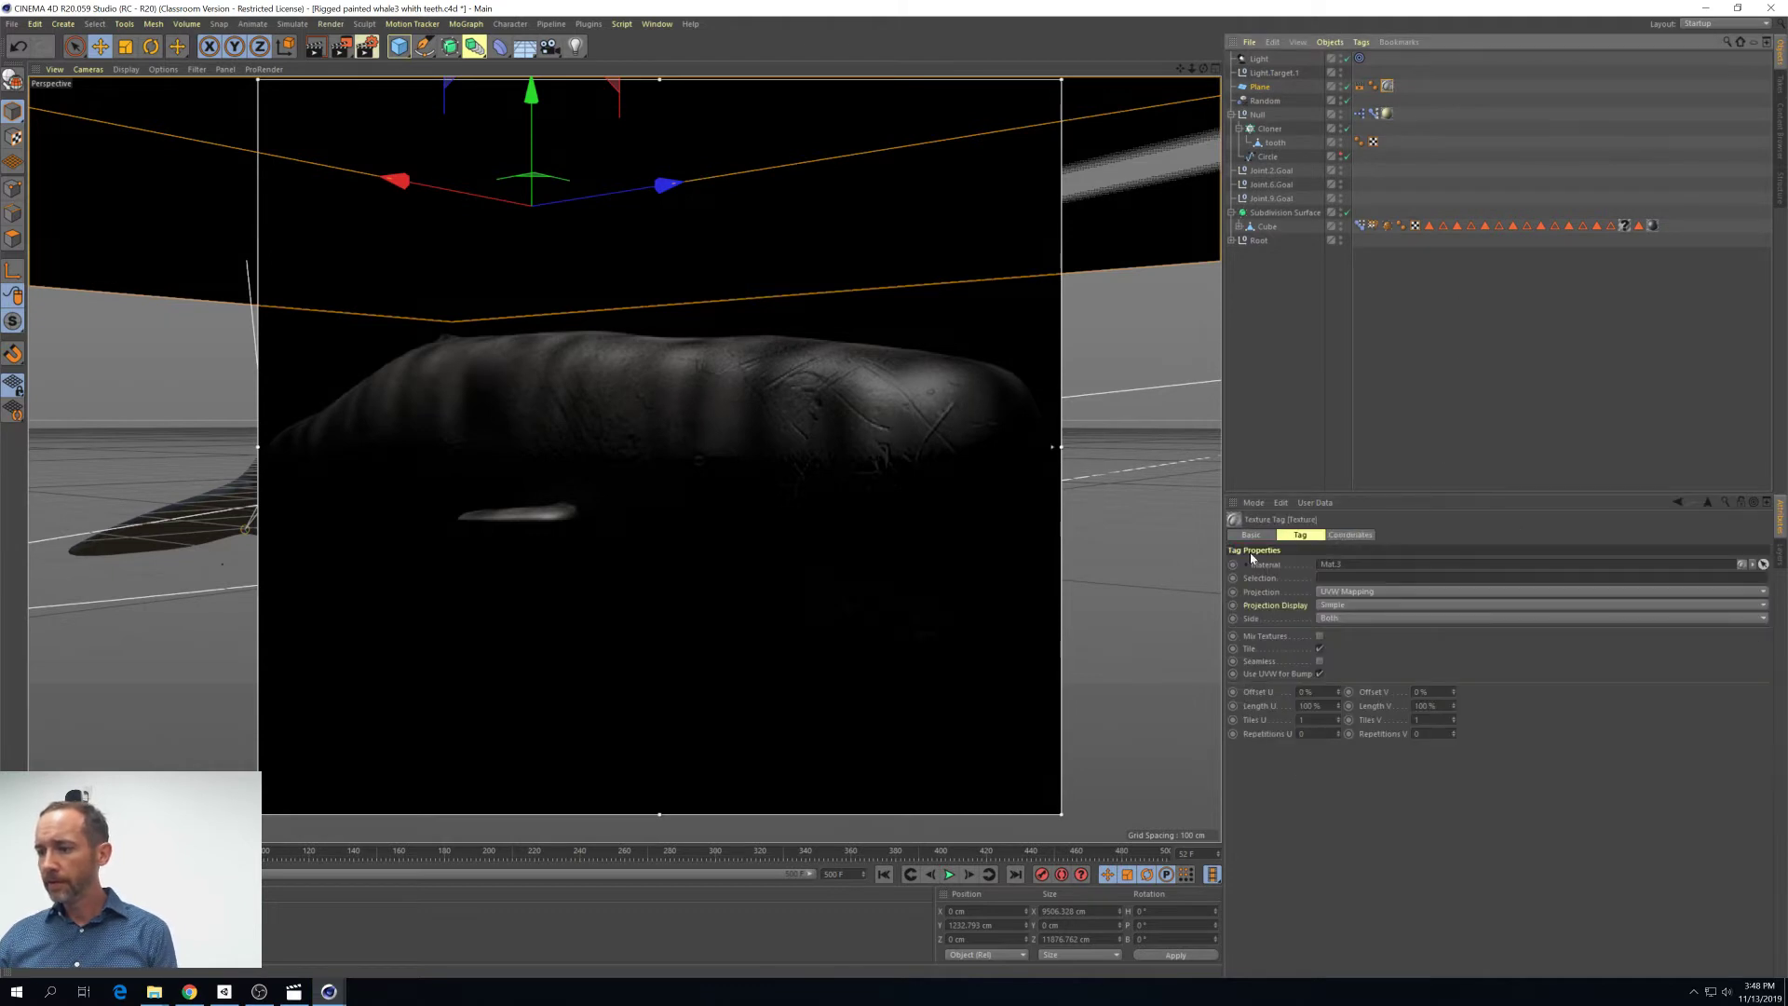
# Review the plane material's active channels, the plane's Compositing tag and the noise shader in the material's Alpha channel
pyautogui.doubleClick(1388, 86)
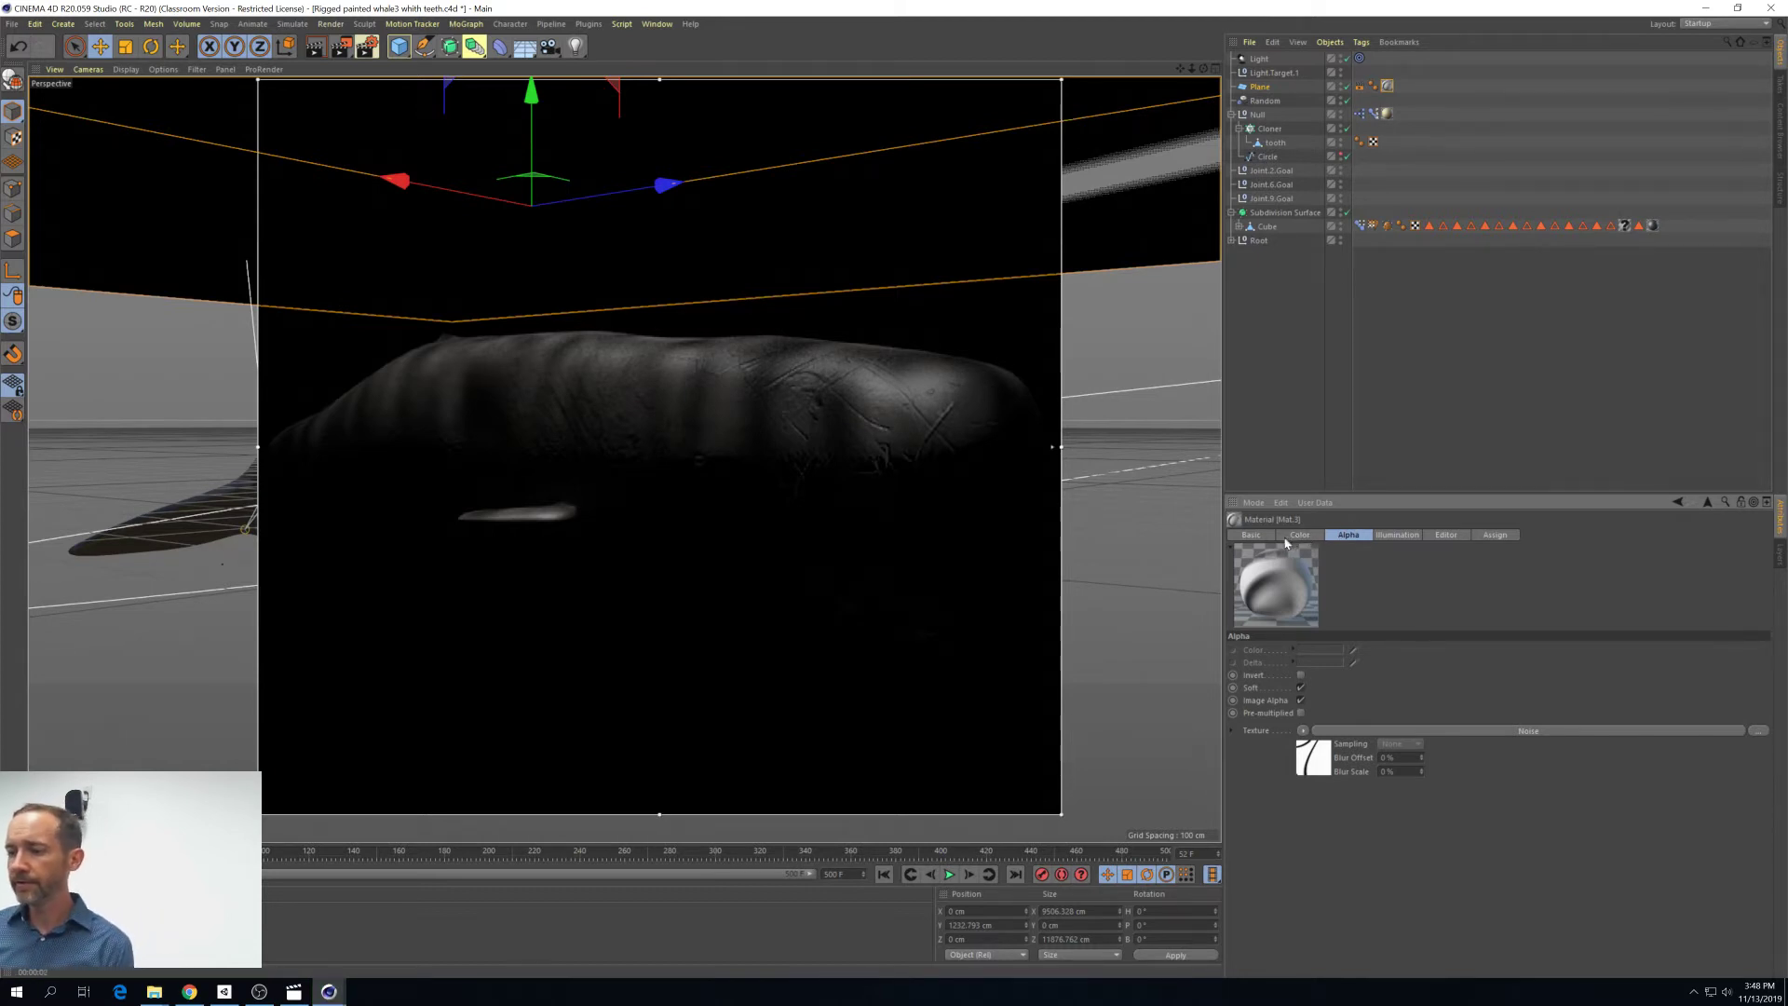
pyautogui.click(1253, 535)
pyautogui.click(1358, 85)
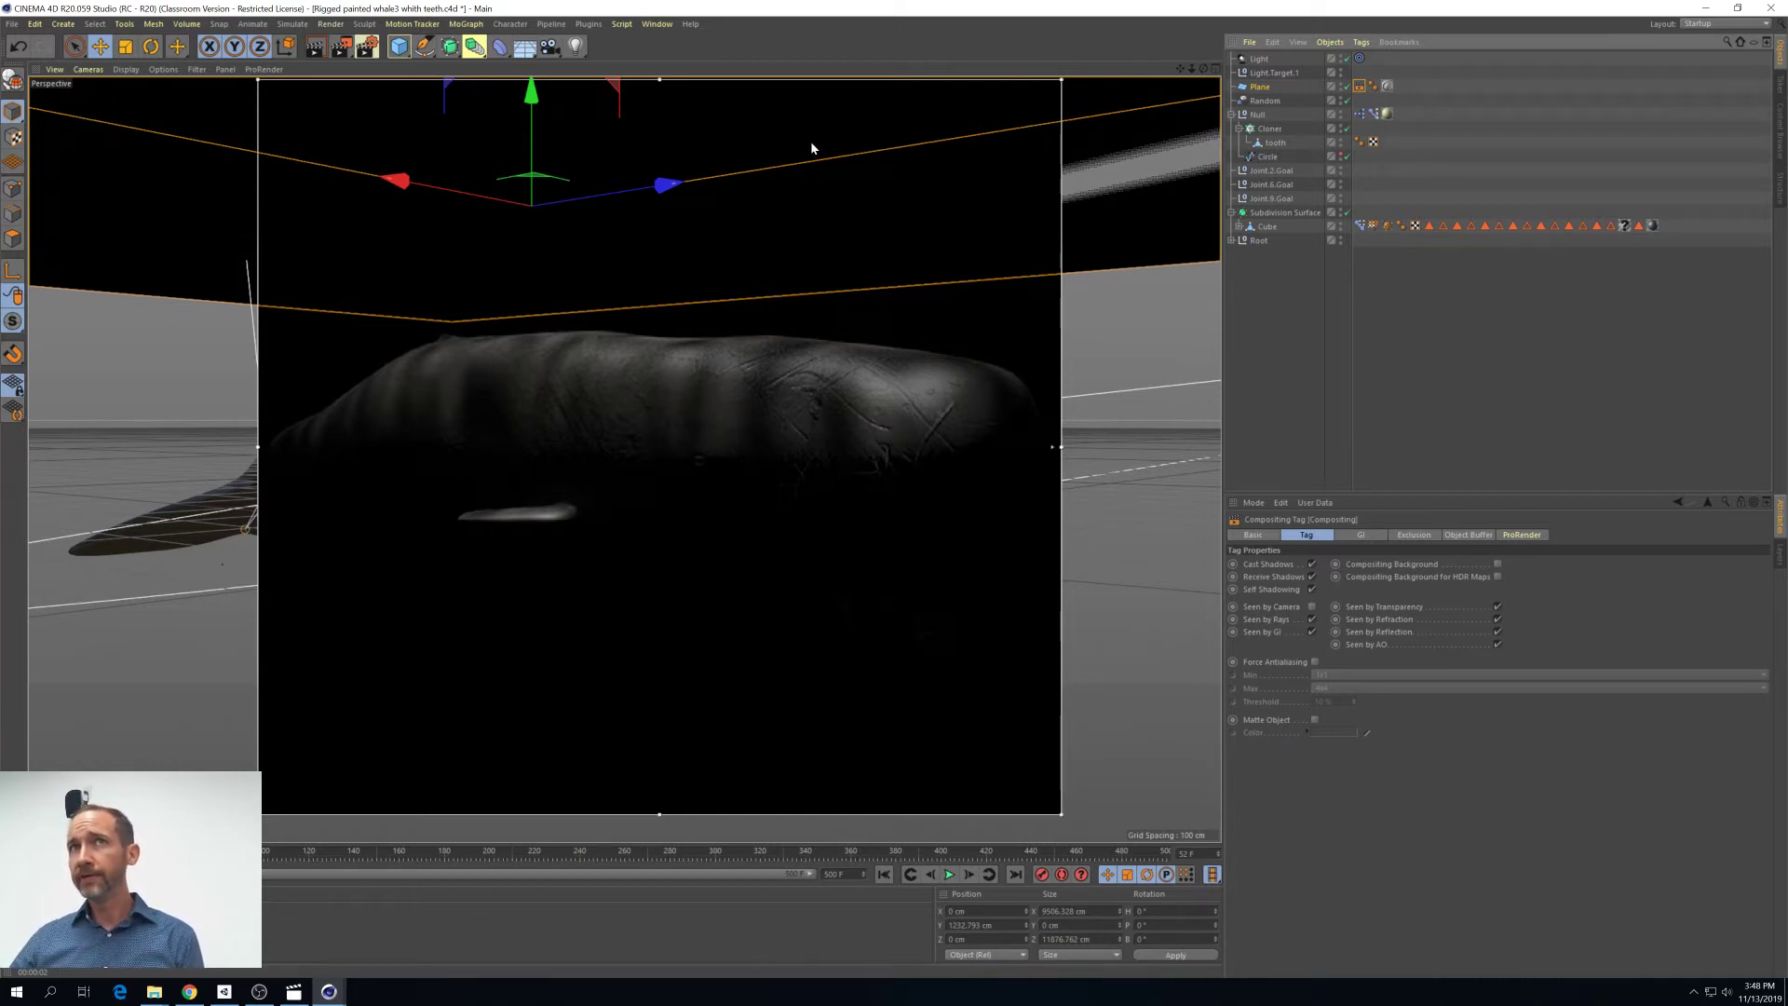
pyautogui.click(1388, 87)
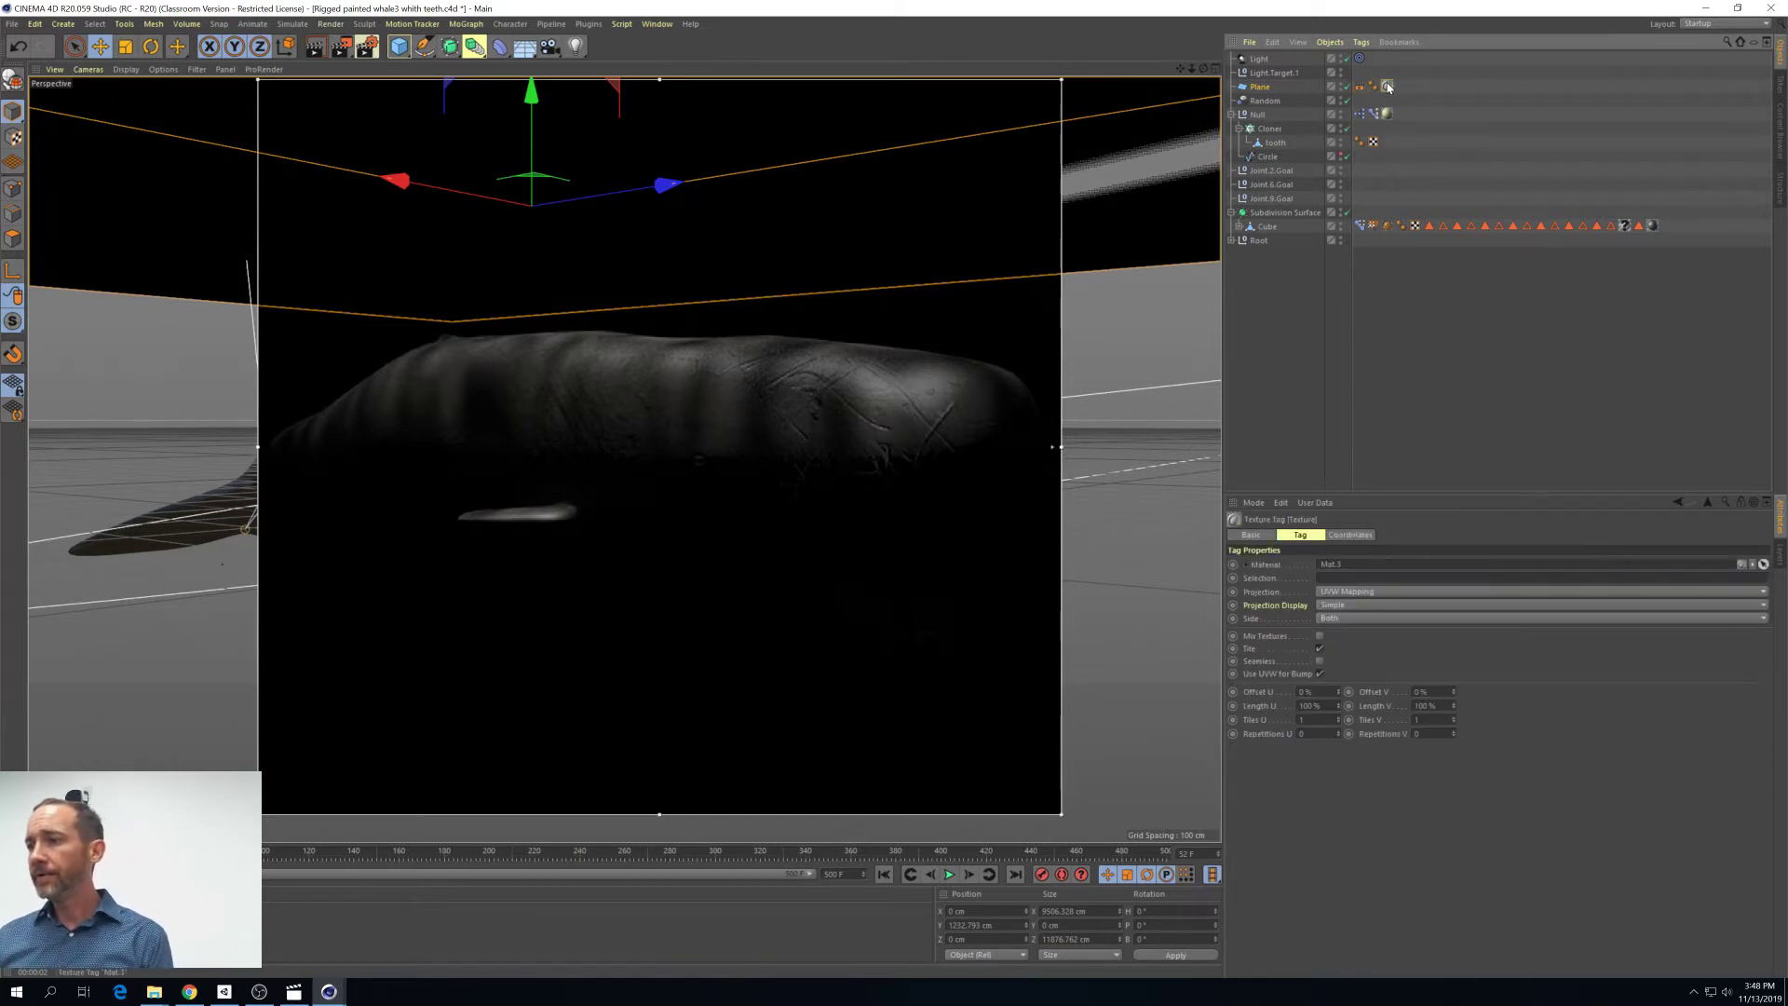
pyautogui.doubleClick(1388, 87)
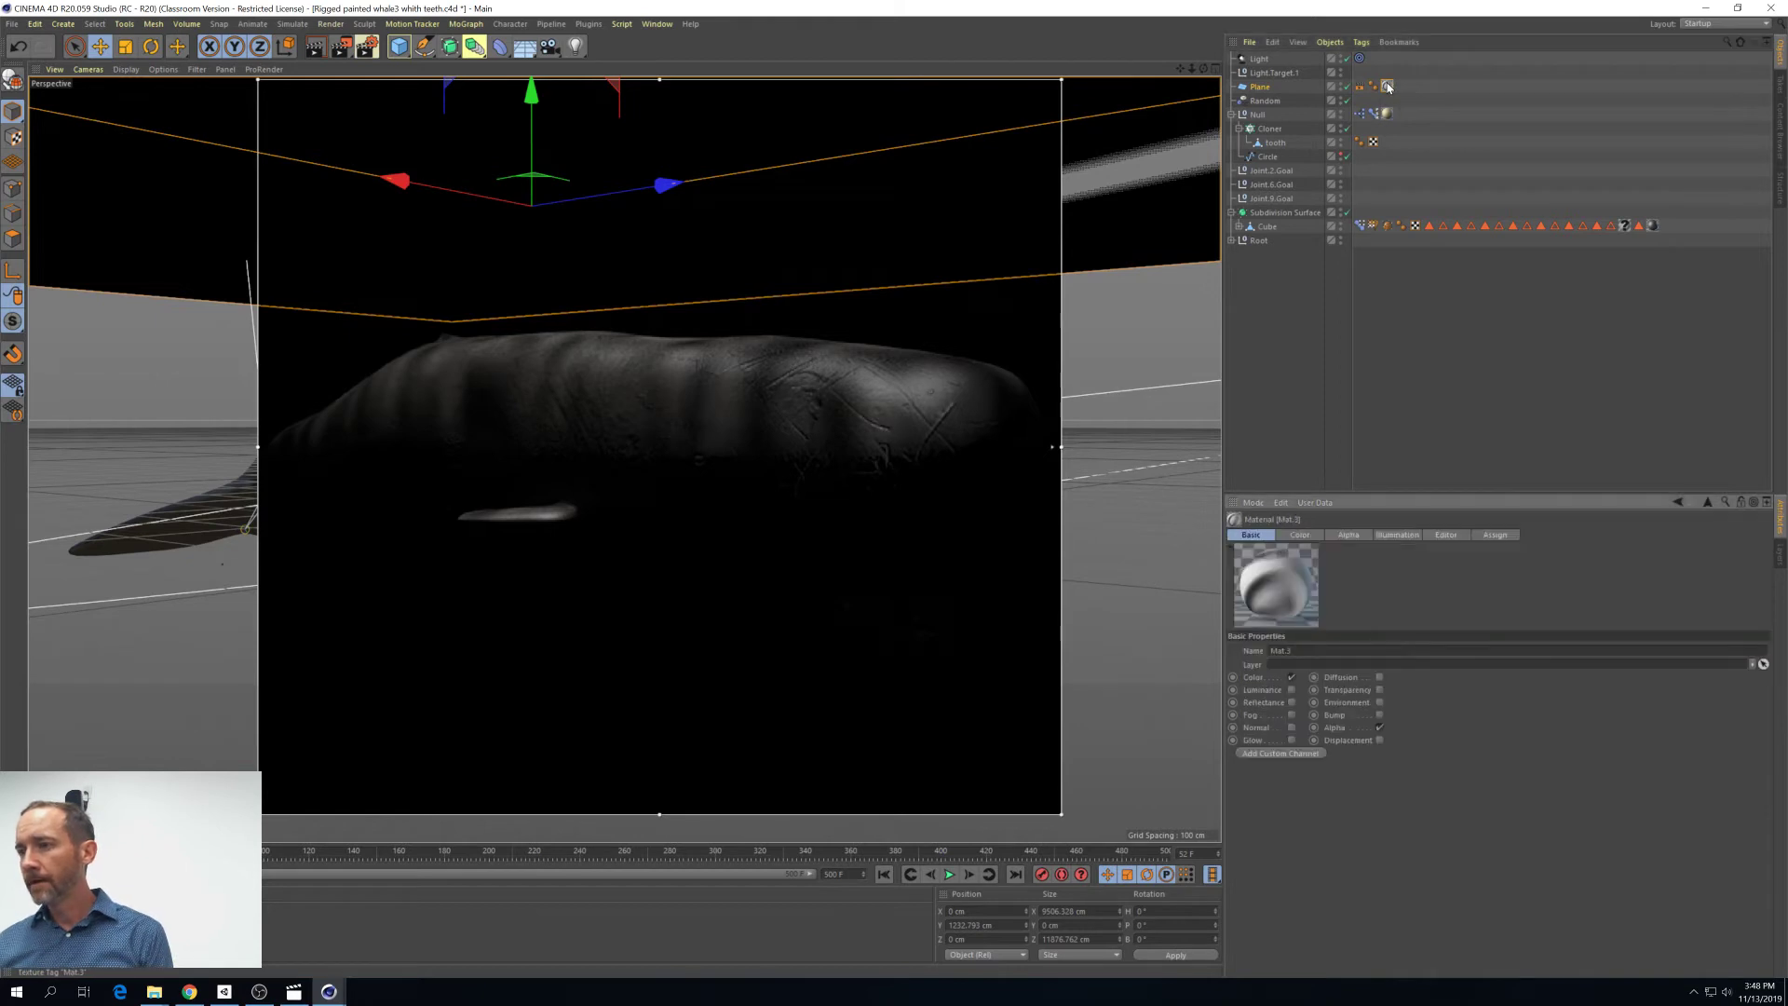
pyautogui.click(1353, 537)
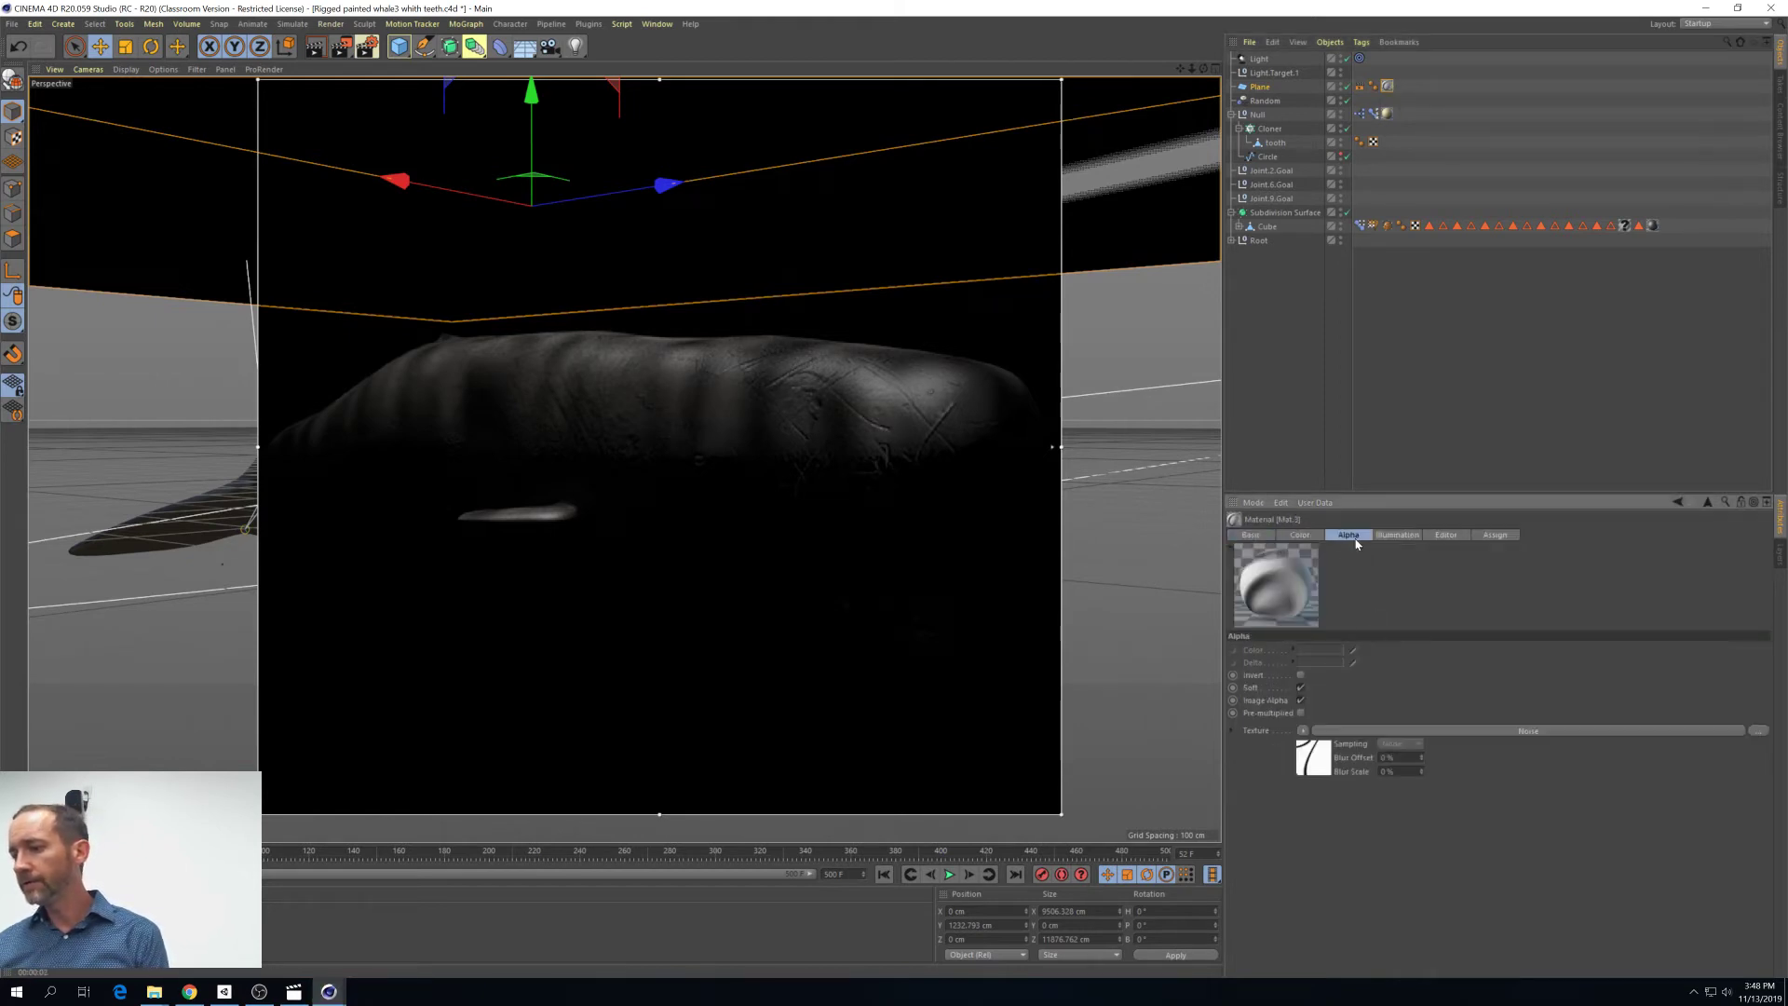
pyautogui.click(1314, 761)
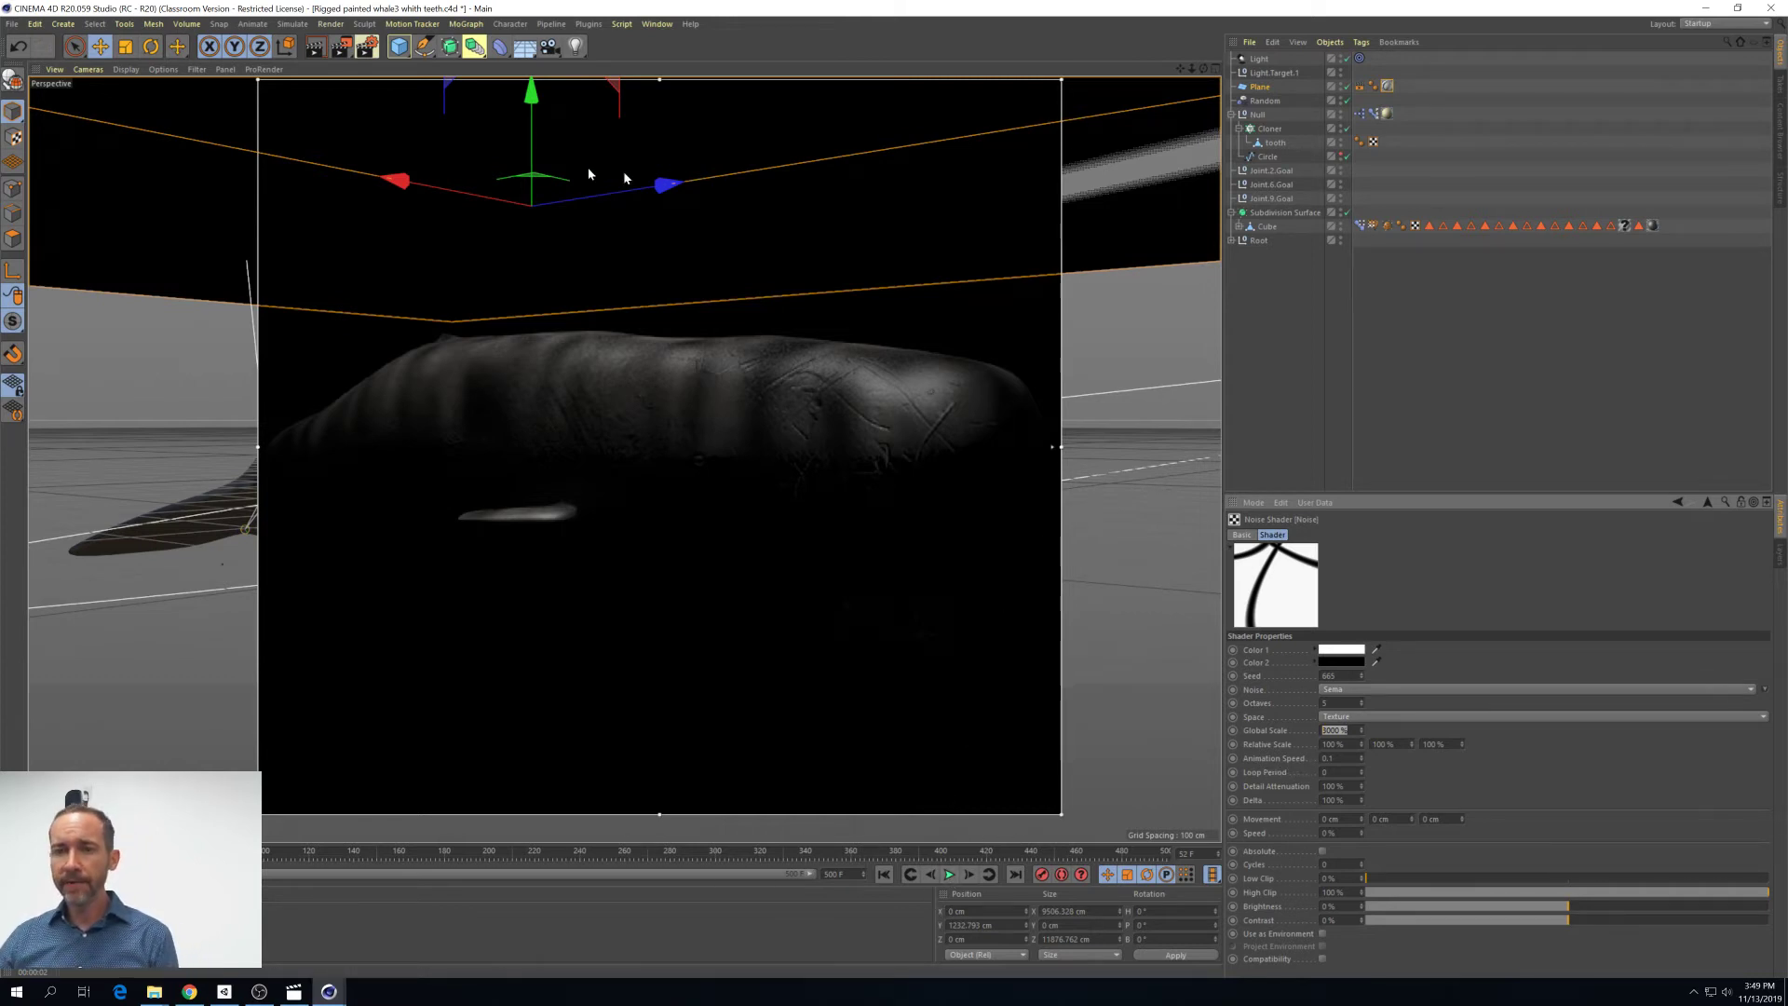
# Reopen the Picture Viewer, play back the latest render enlarged to examine the moving light pattern, and return to the scene
pyautogui.click(657, 24)
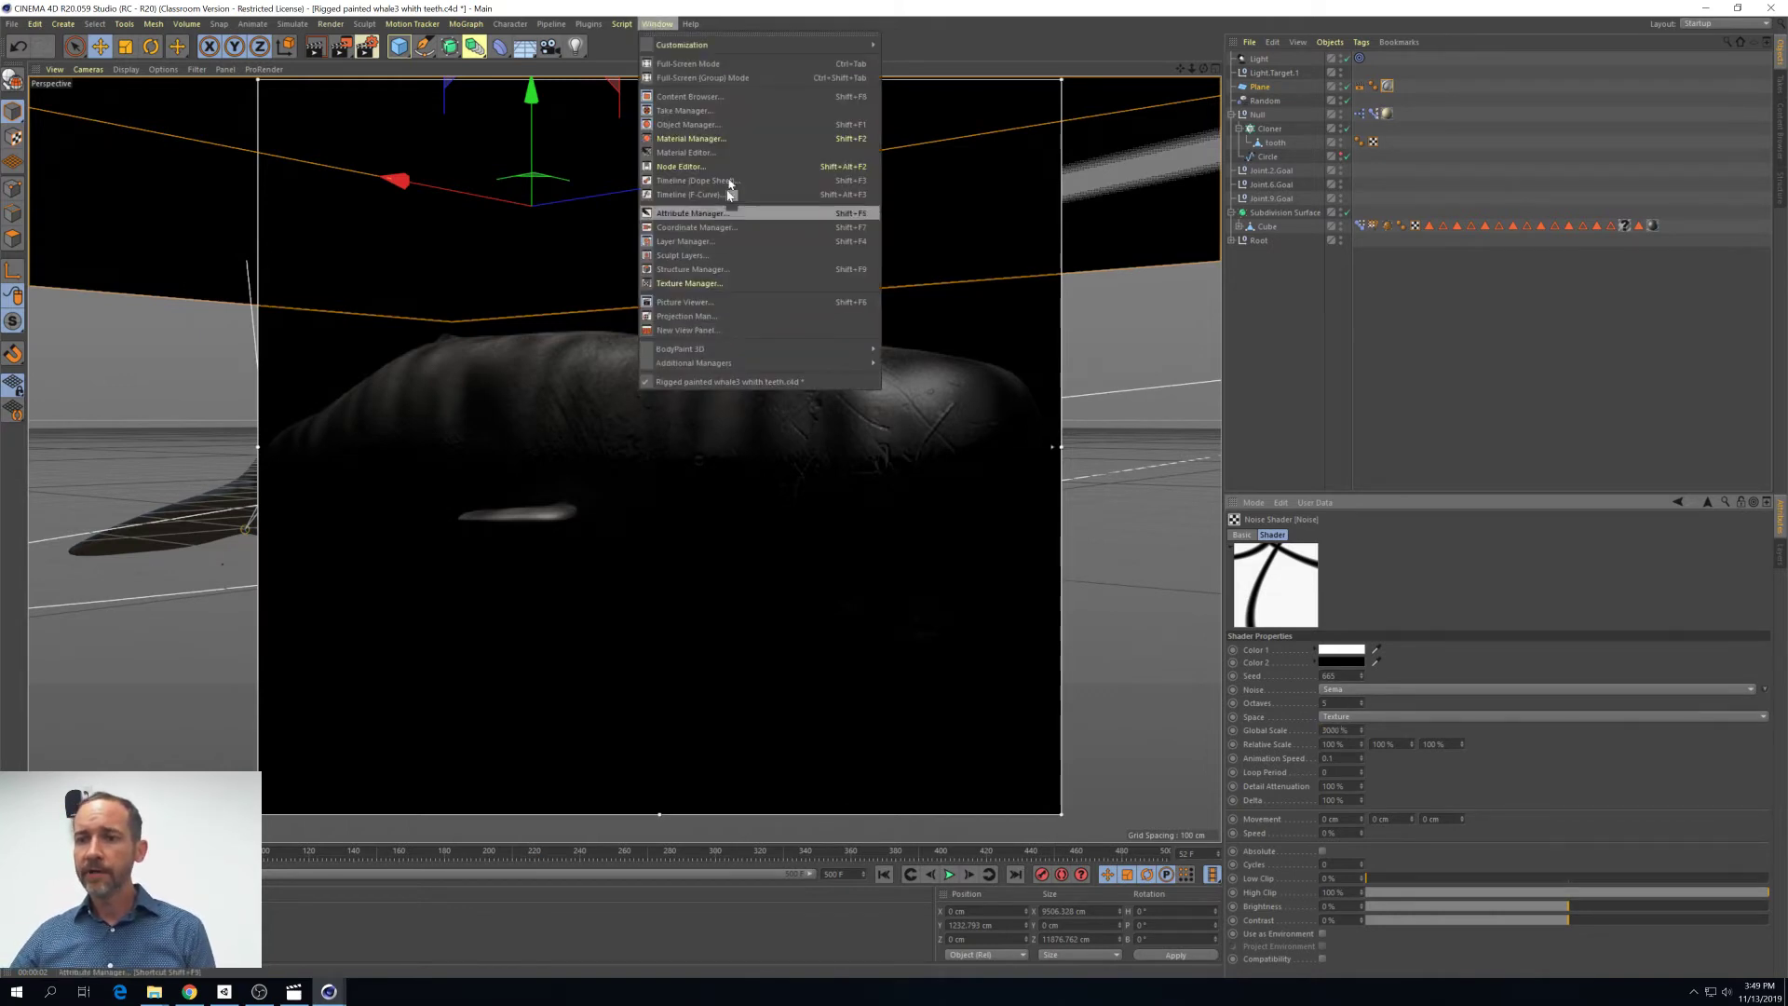
pyautogui.click(658, 24)
pyautogui.click(658, 23)
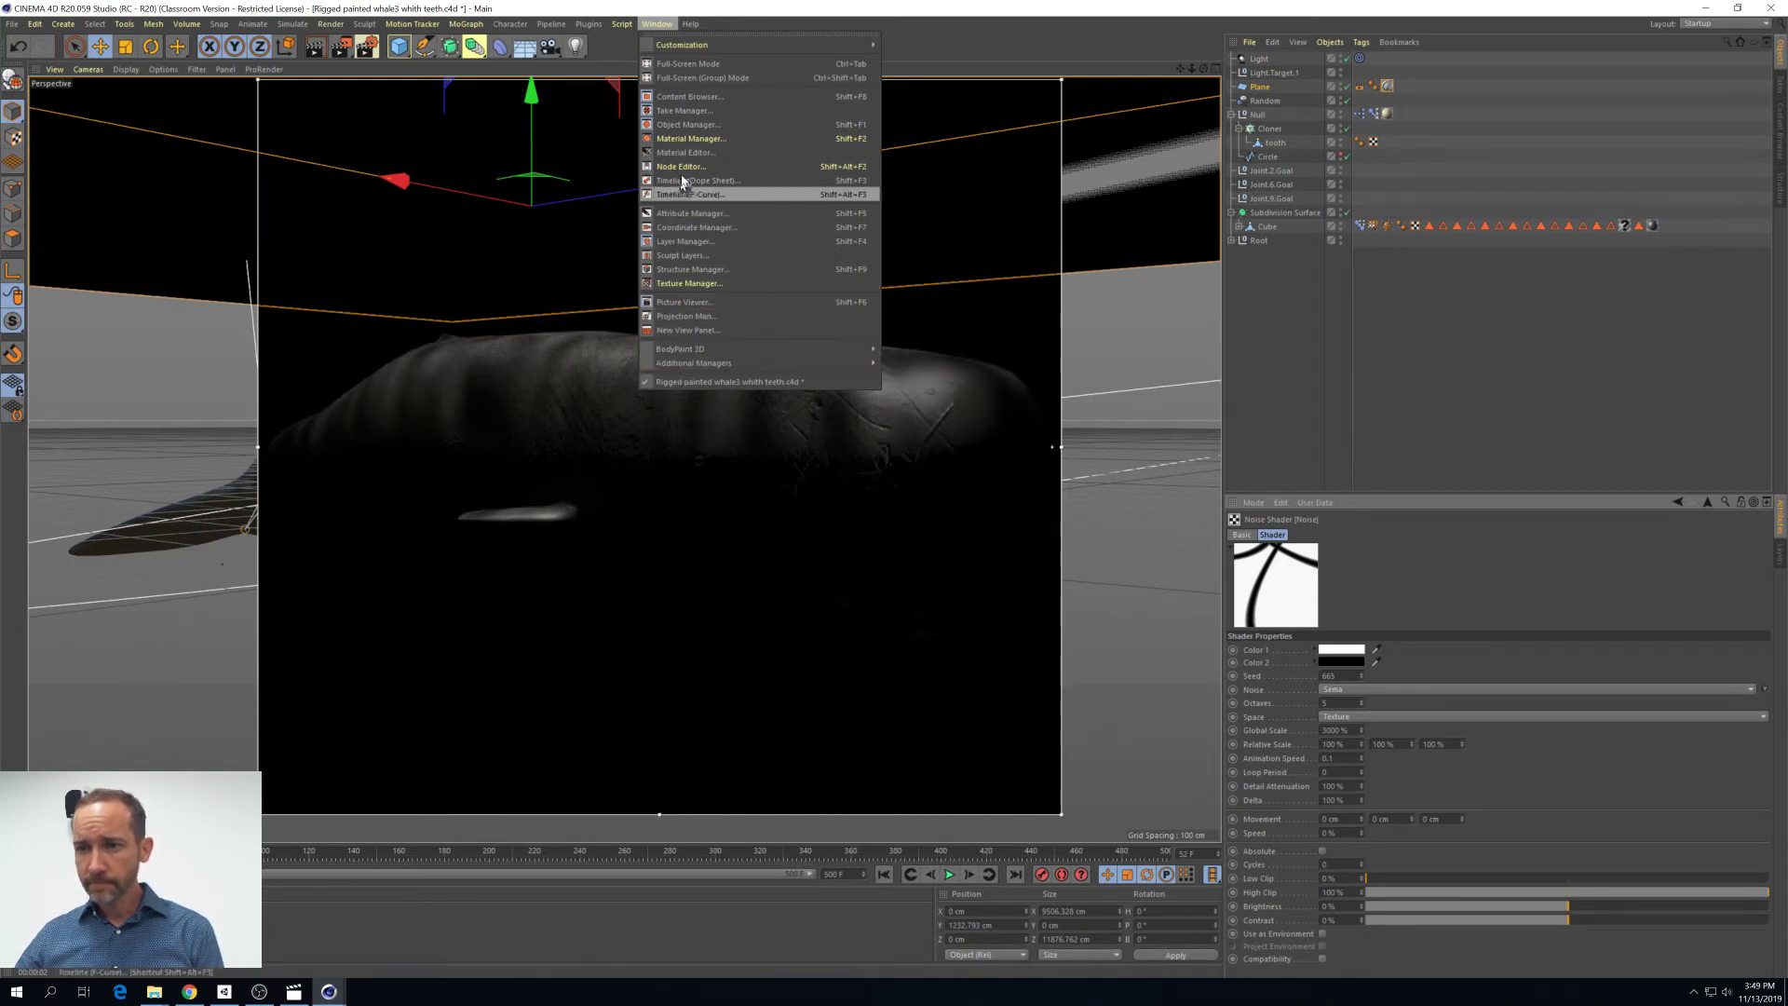
pyautogui.click(689, 302)
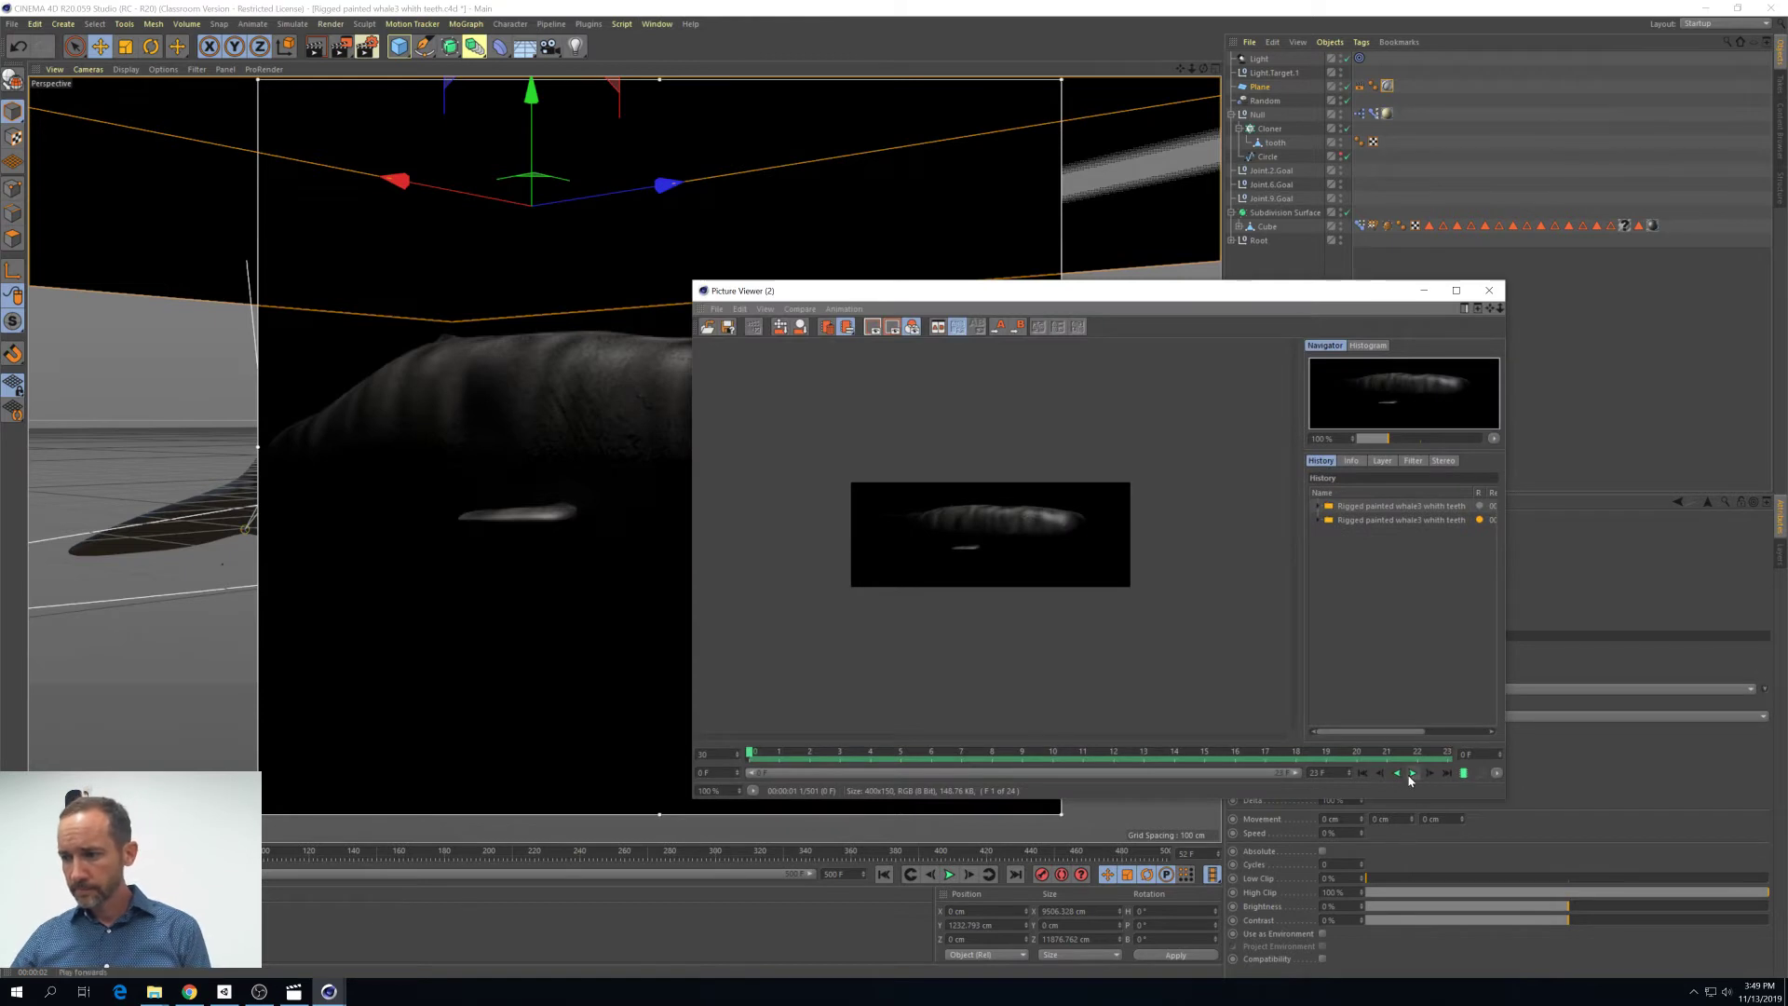
pyautogui.click(1412, 773)
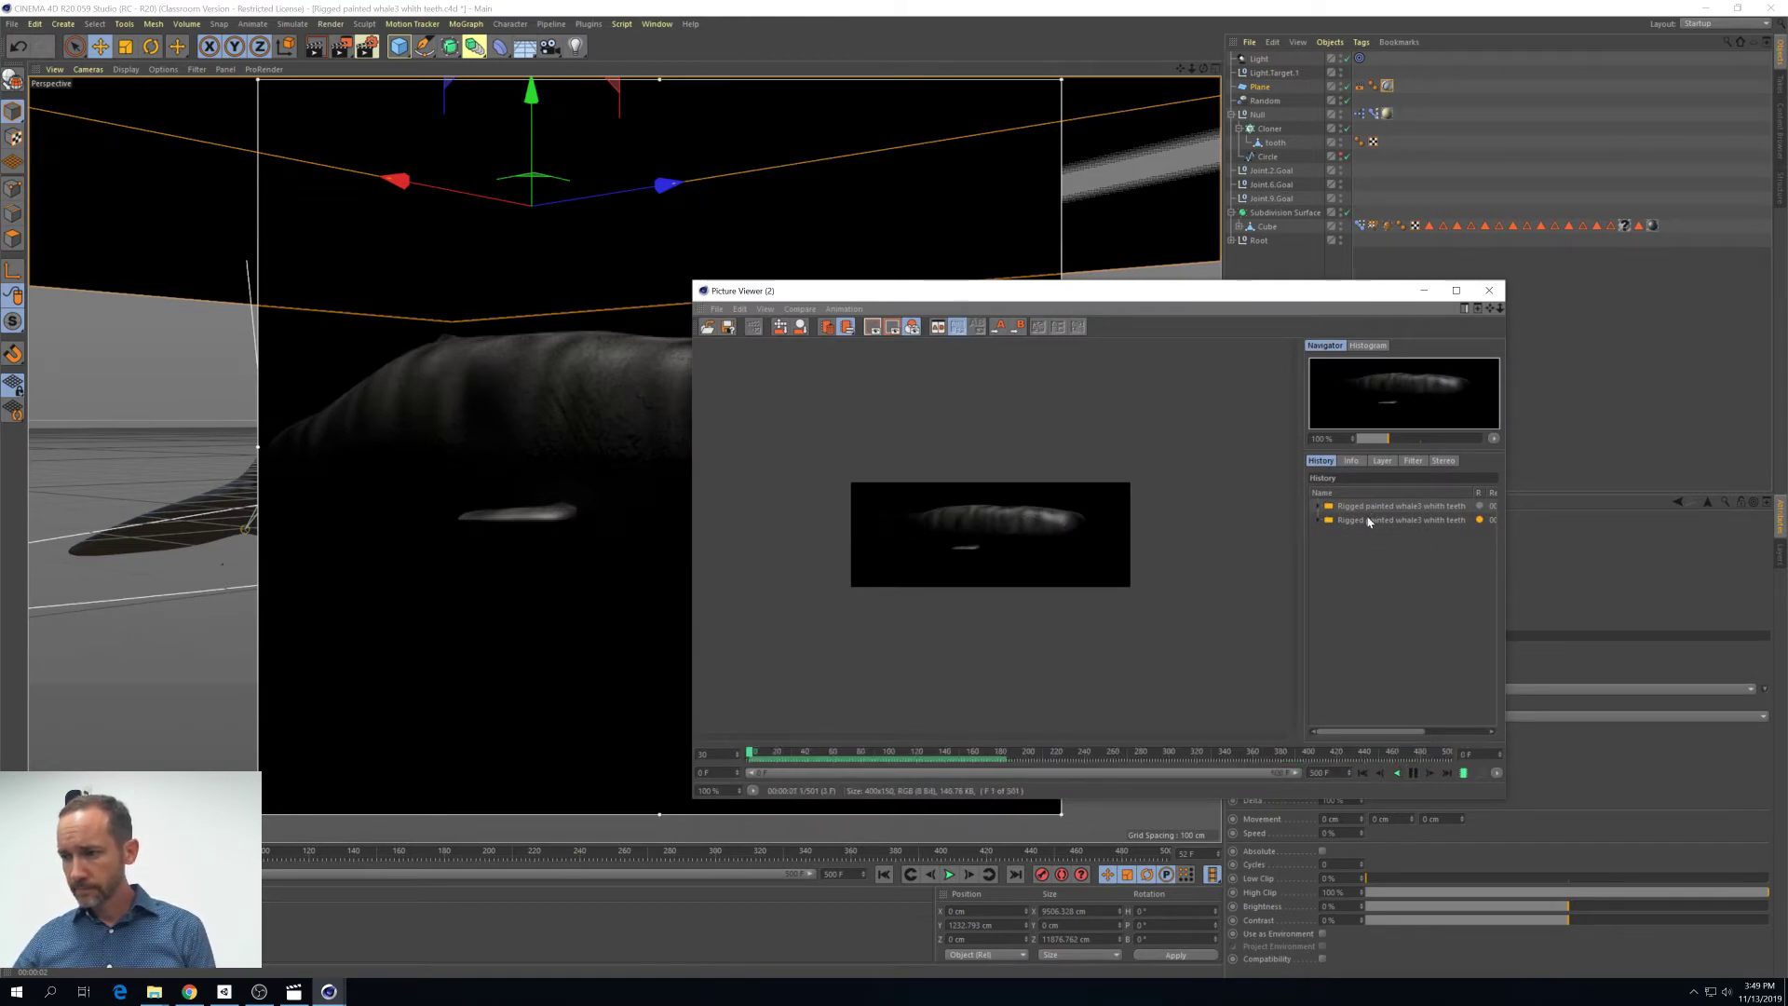
pyautogui.click(1456, 290)
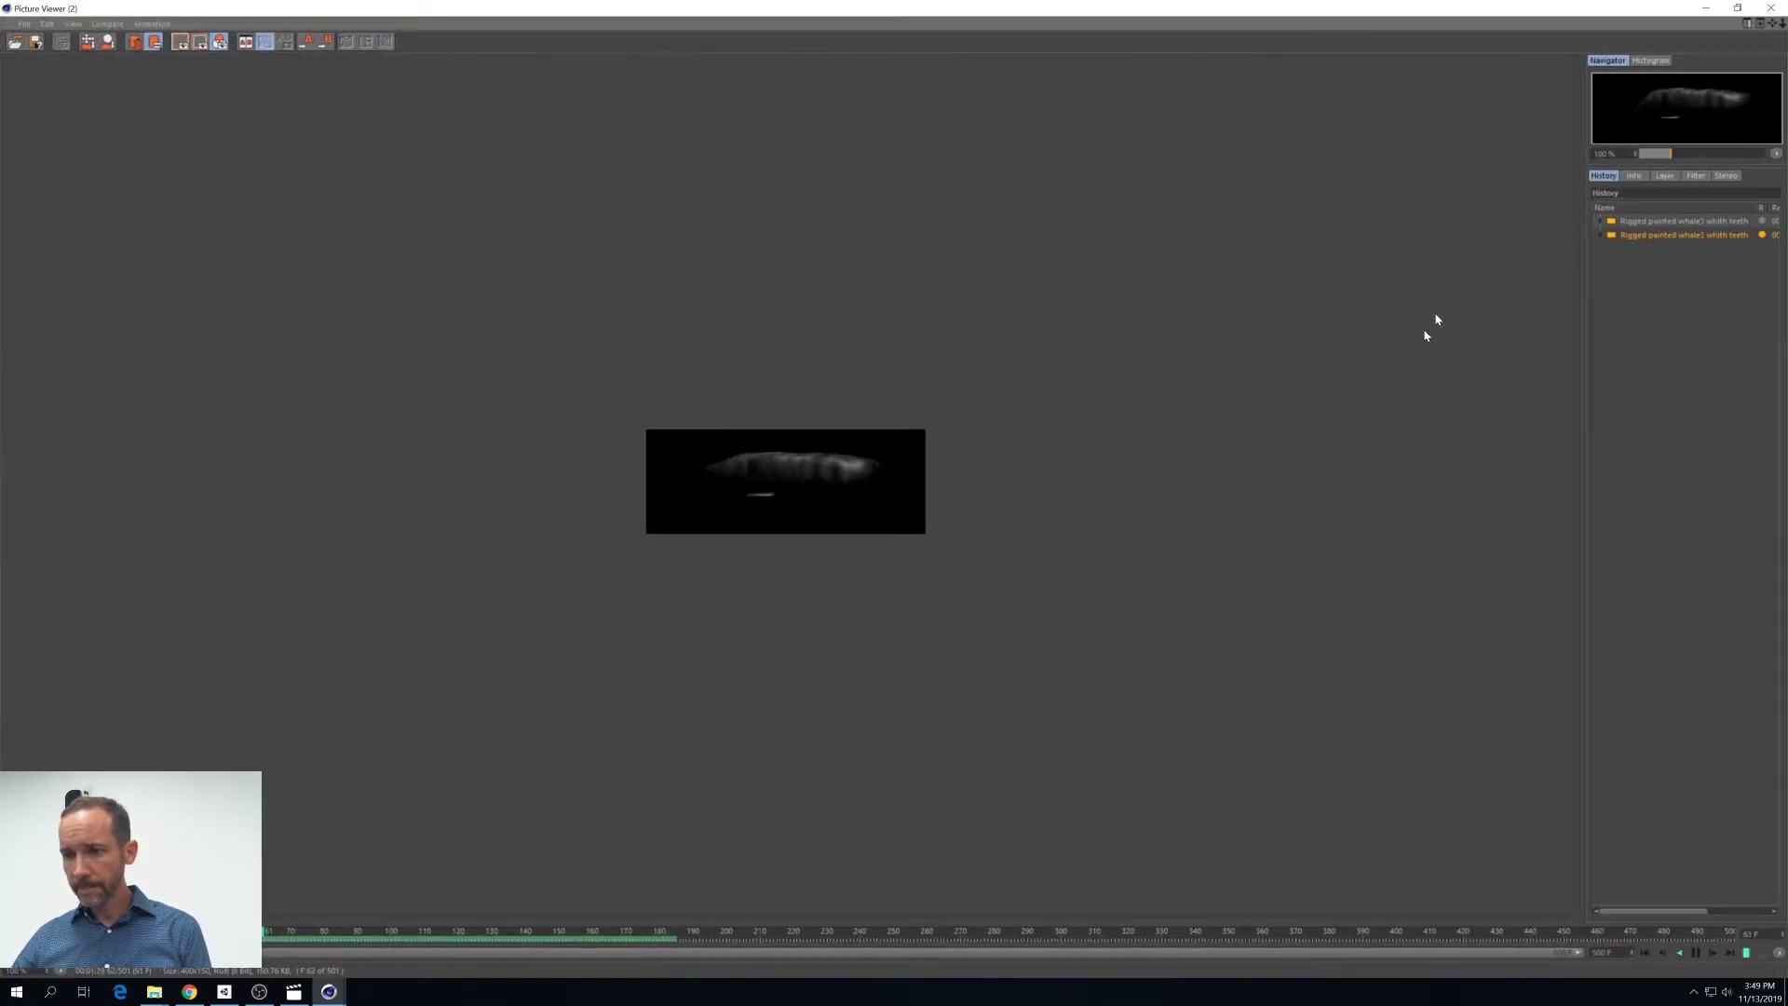
pyautogui.scroll(5, 764, 501)
pyautogui.scroll(3, 745, 500)
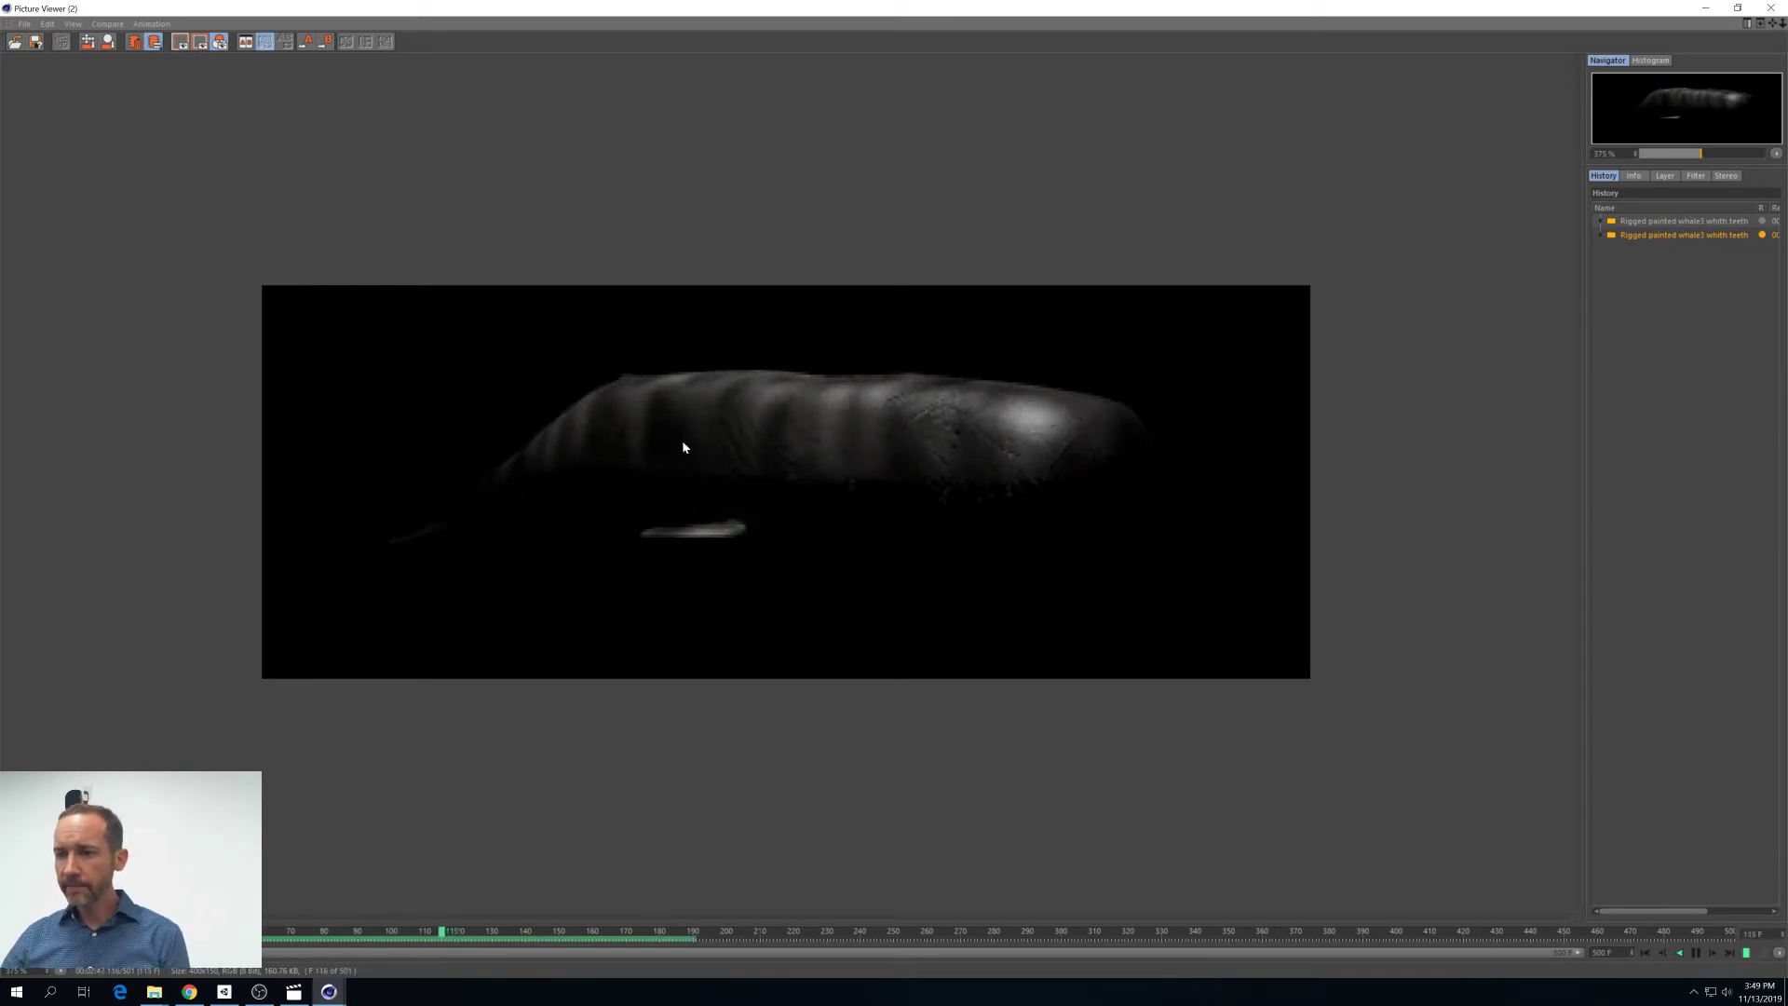
pyautogui.click(1712, 7)
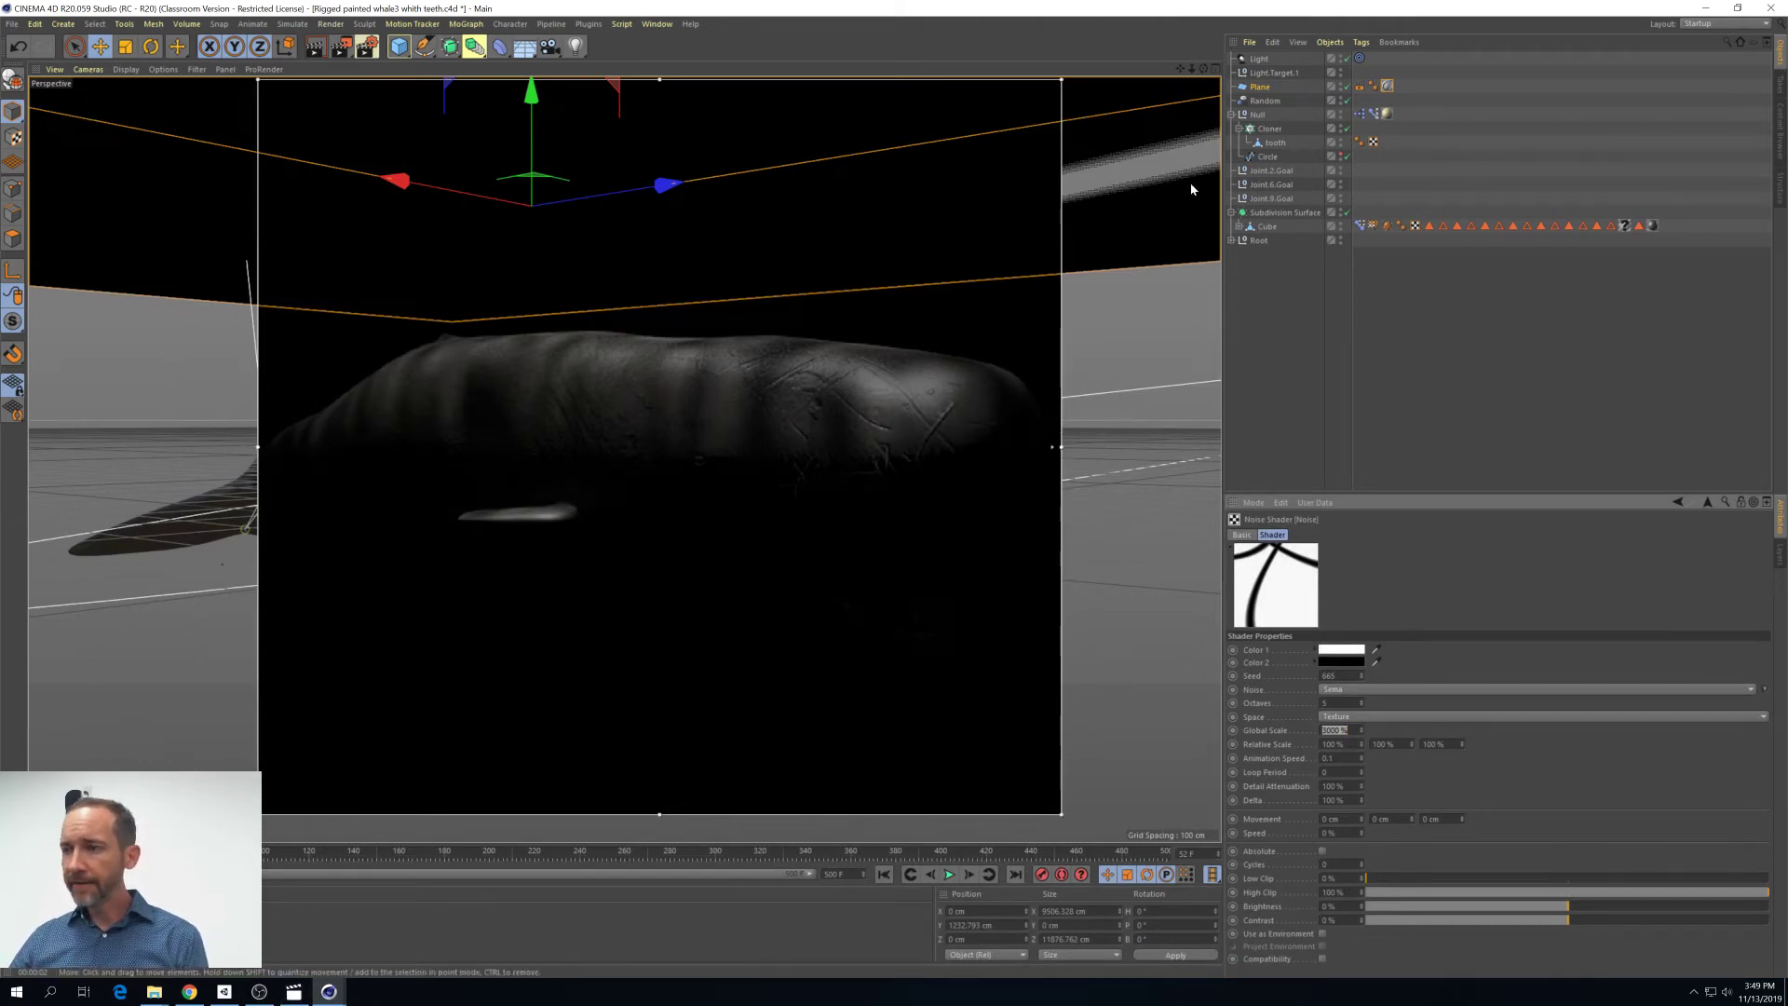
# Set the Visible Light option of the parallel spot above the whale to None
pyautogui.moveTo(1204, 70); pyautogui.dragTo(1163, 53)
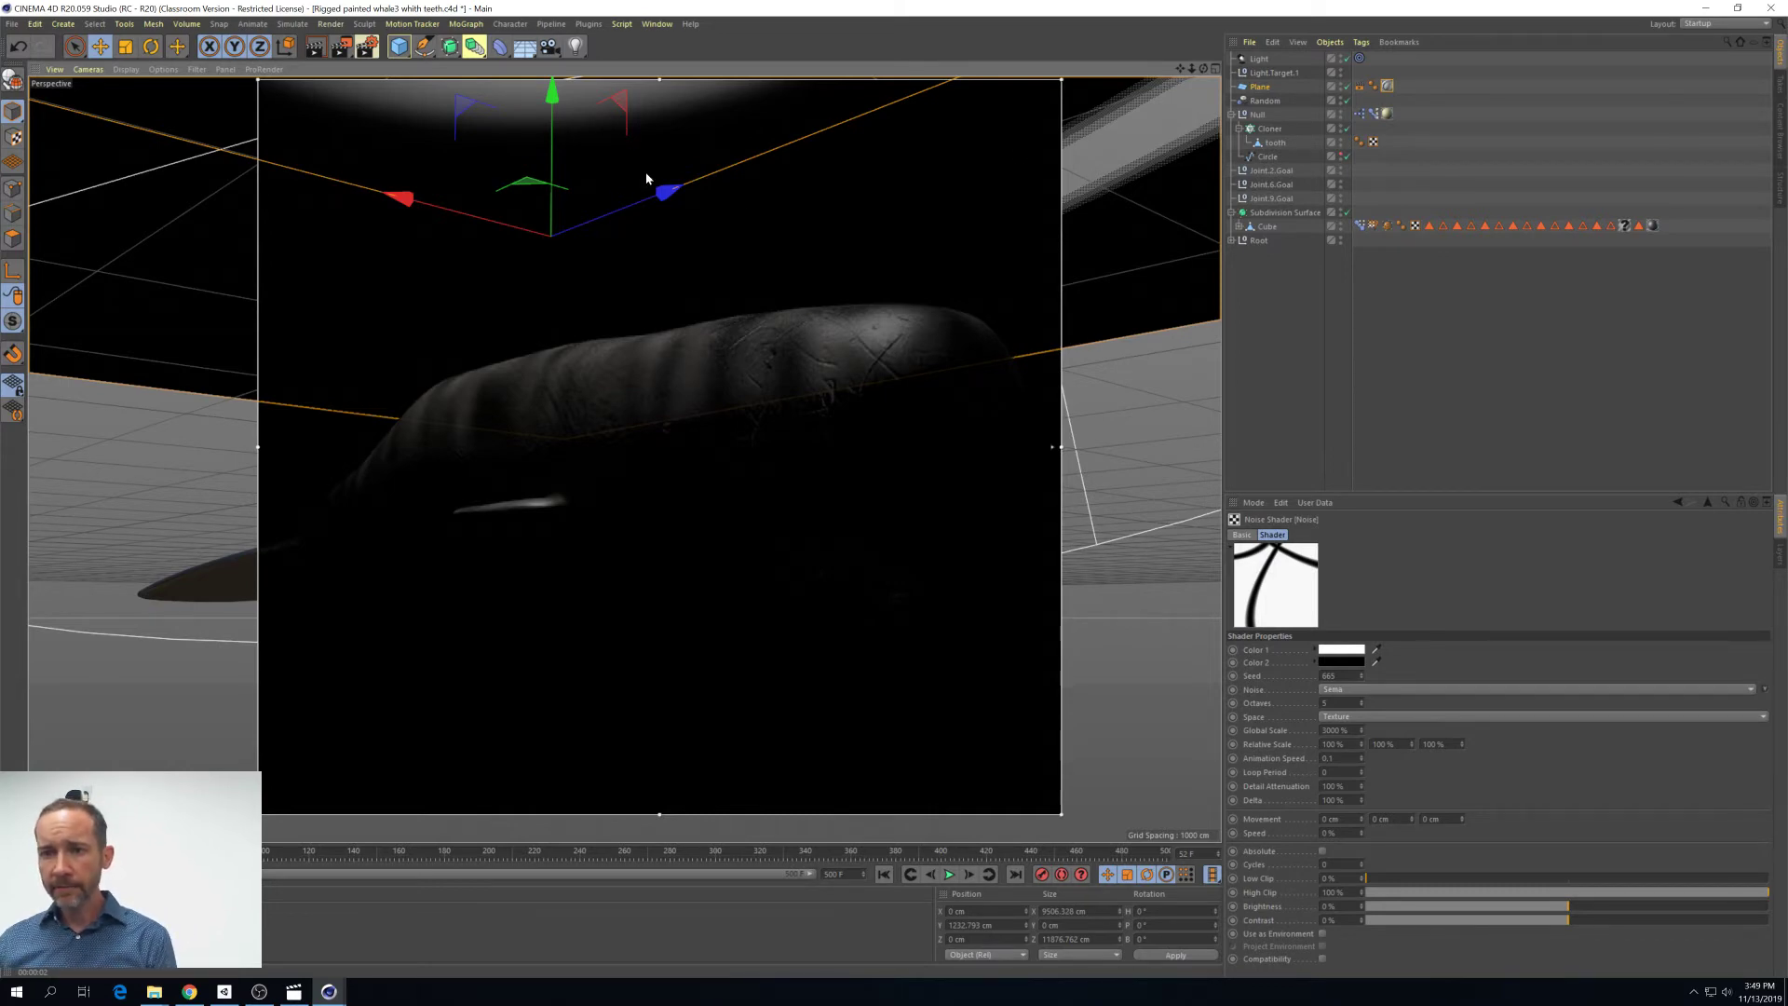
pyautogui.moveTo(1205, 71); pyautogui.dragTo(1194, 80)
pyautogui.click(1259, 59)
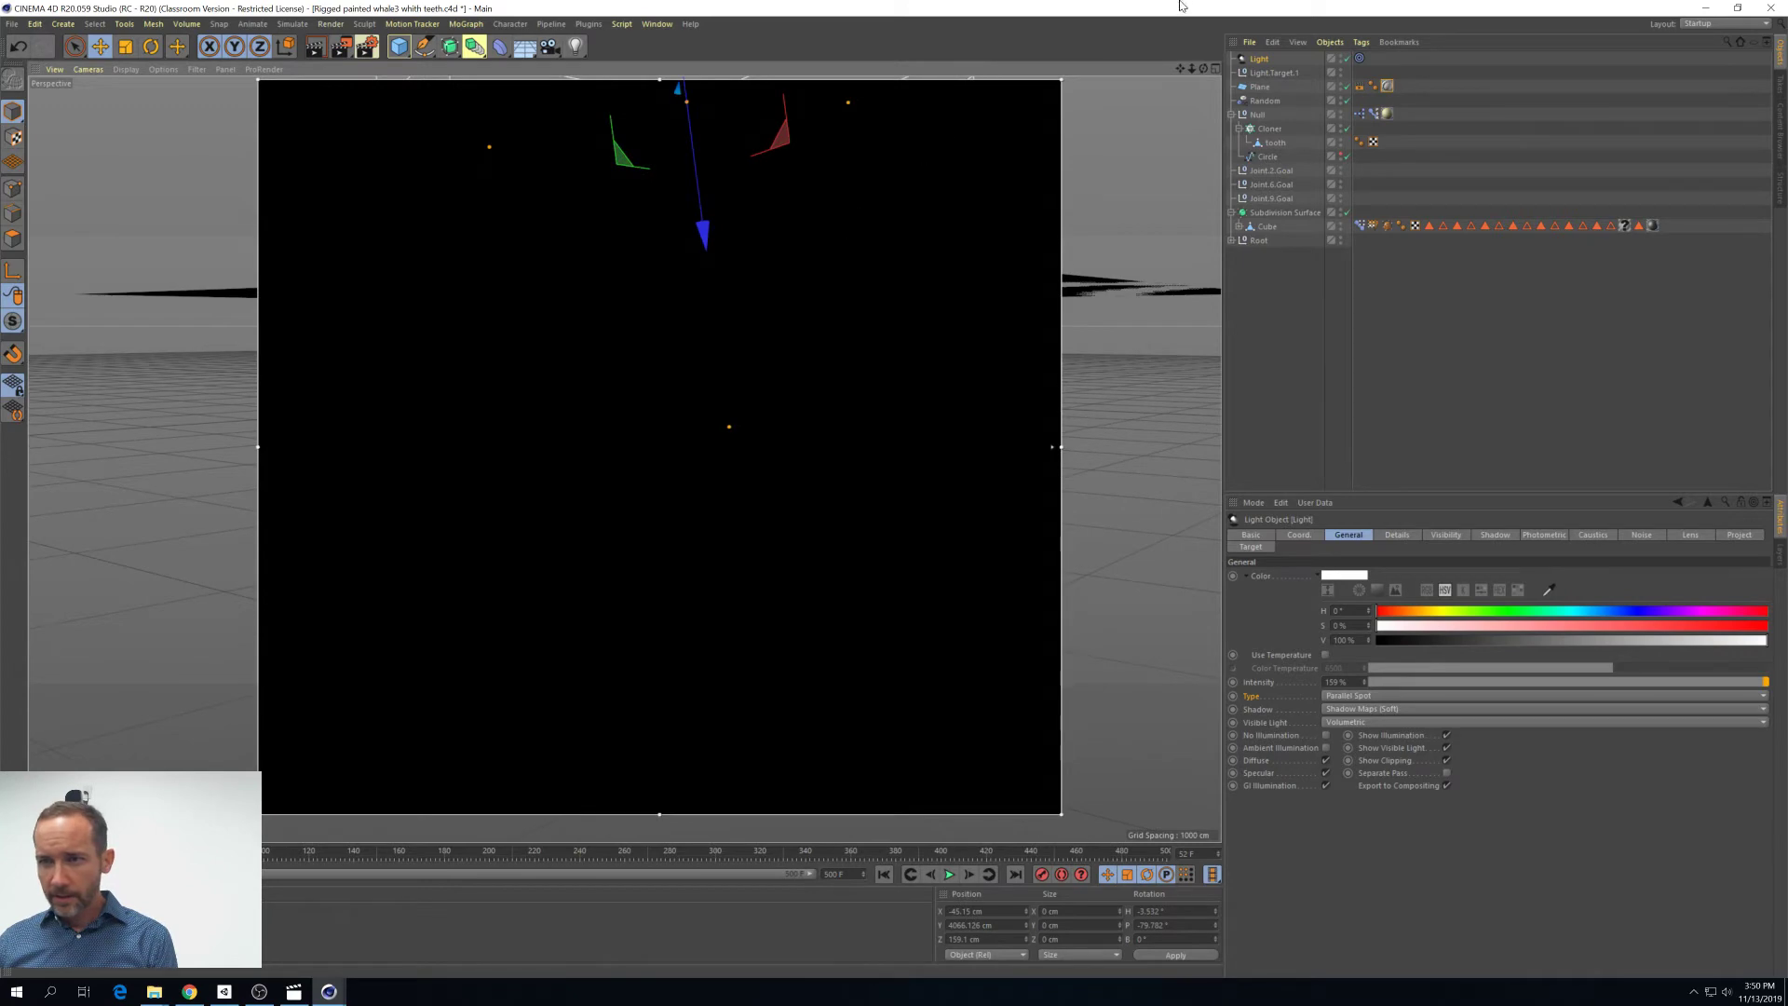
pyautogui.keyDown('alt'); pyautogui.moveTo(1042, 89); pyautogui.dragTo(1058, 173, button='middle'); pyautogui.keyUp('alt')
pyautogui.keyDown('alt'); pyautogui.moveTo(1039, 190); pyautogui.dragTo(663, 207); pyautogui.keyUp('alt')
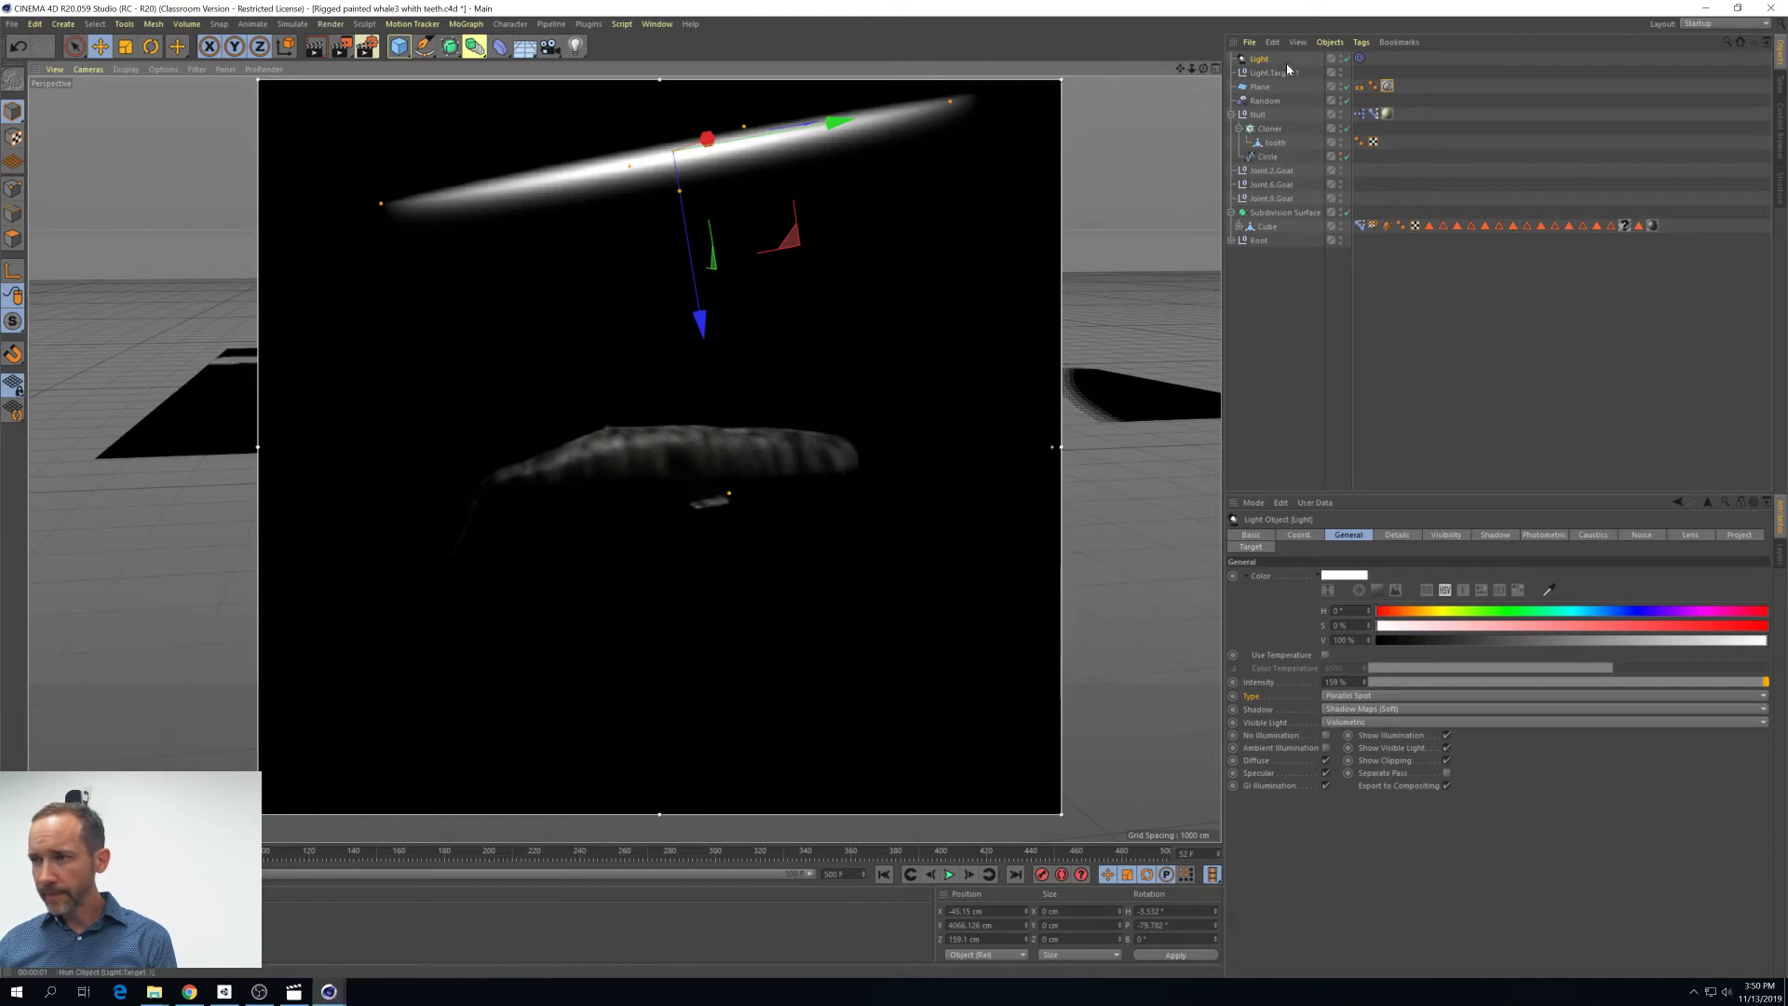
pyautogui.click(1355, 721)
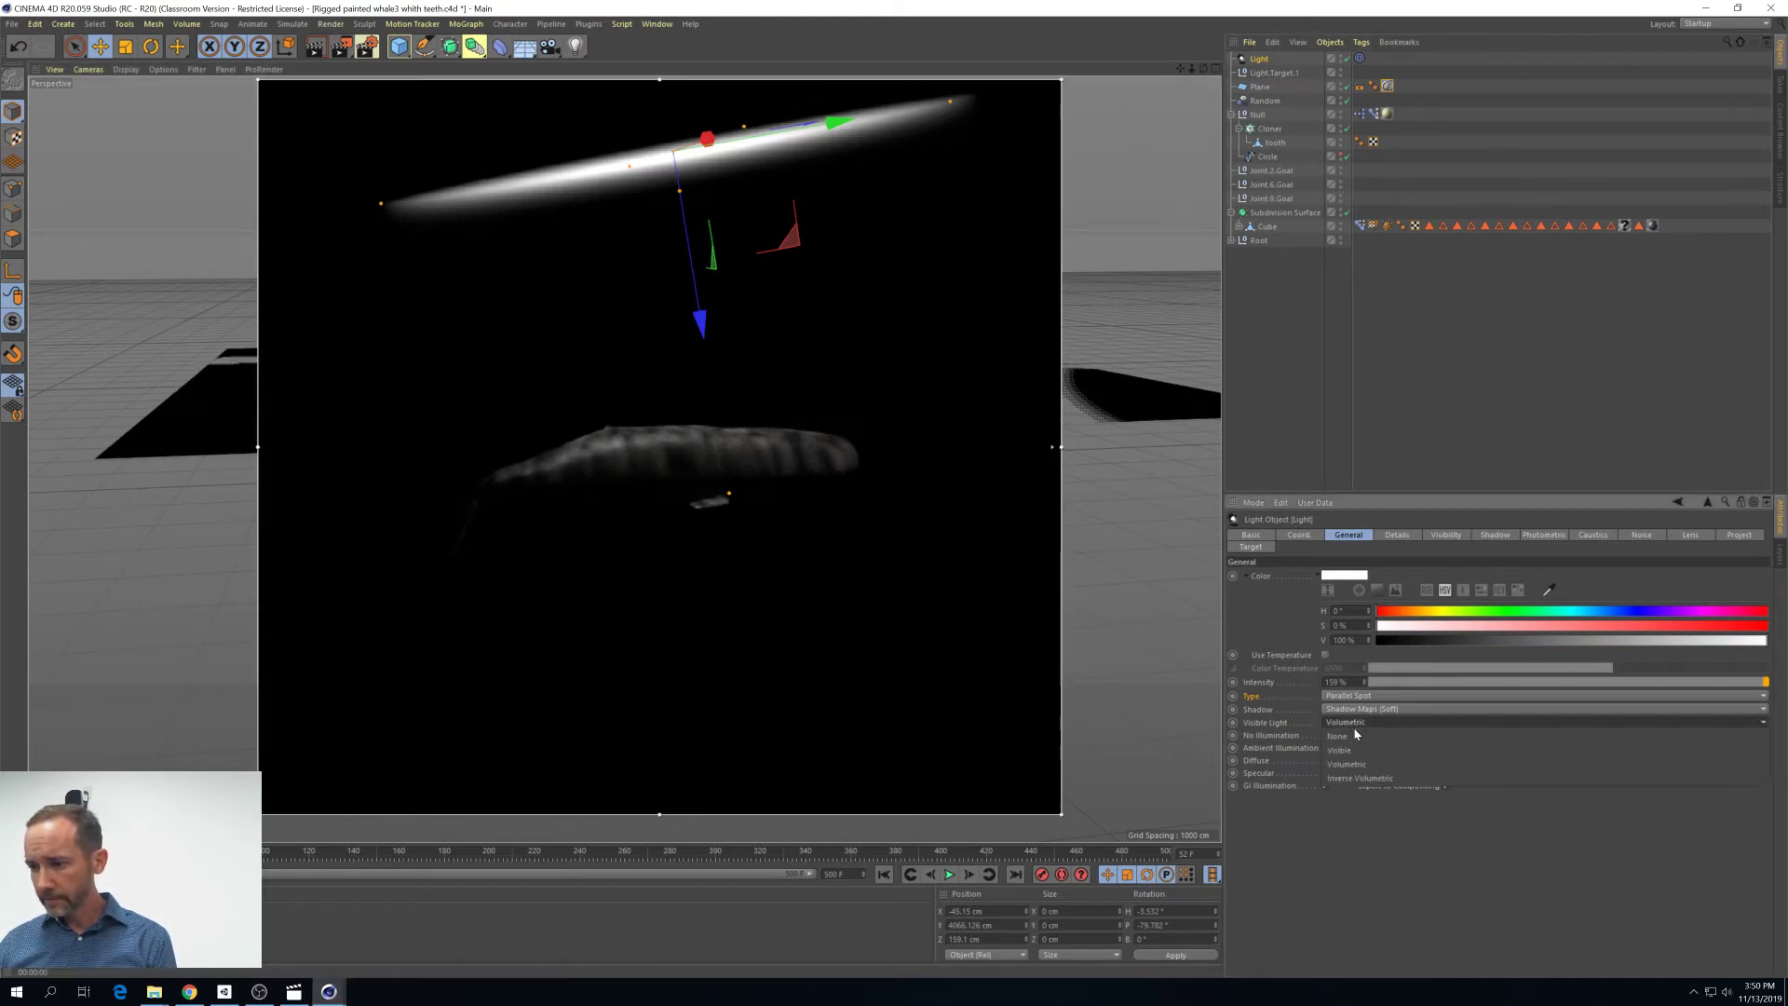
pyautogui.click(1354, 736)
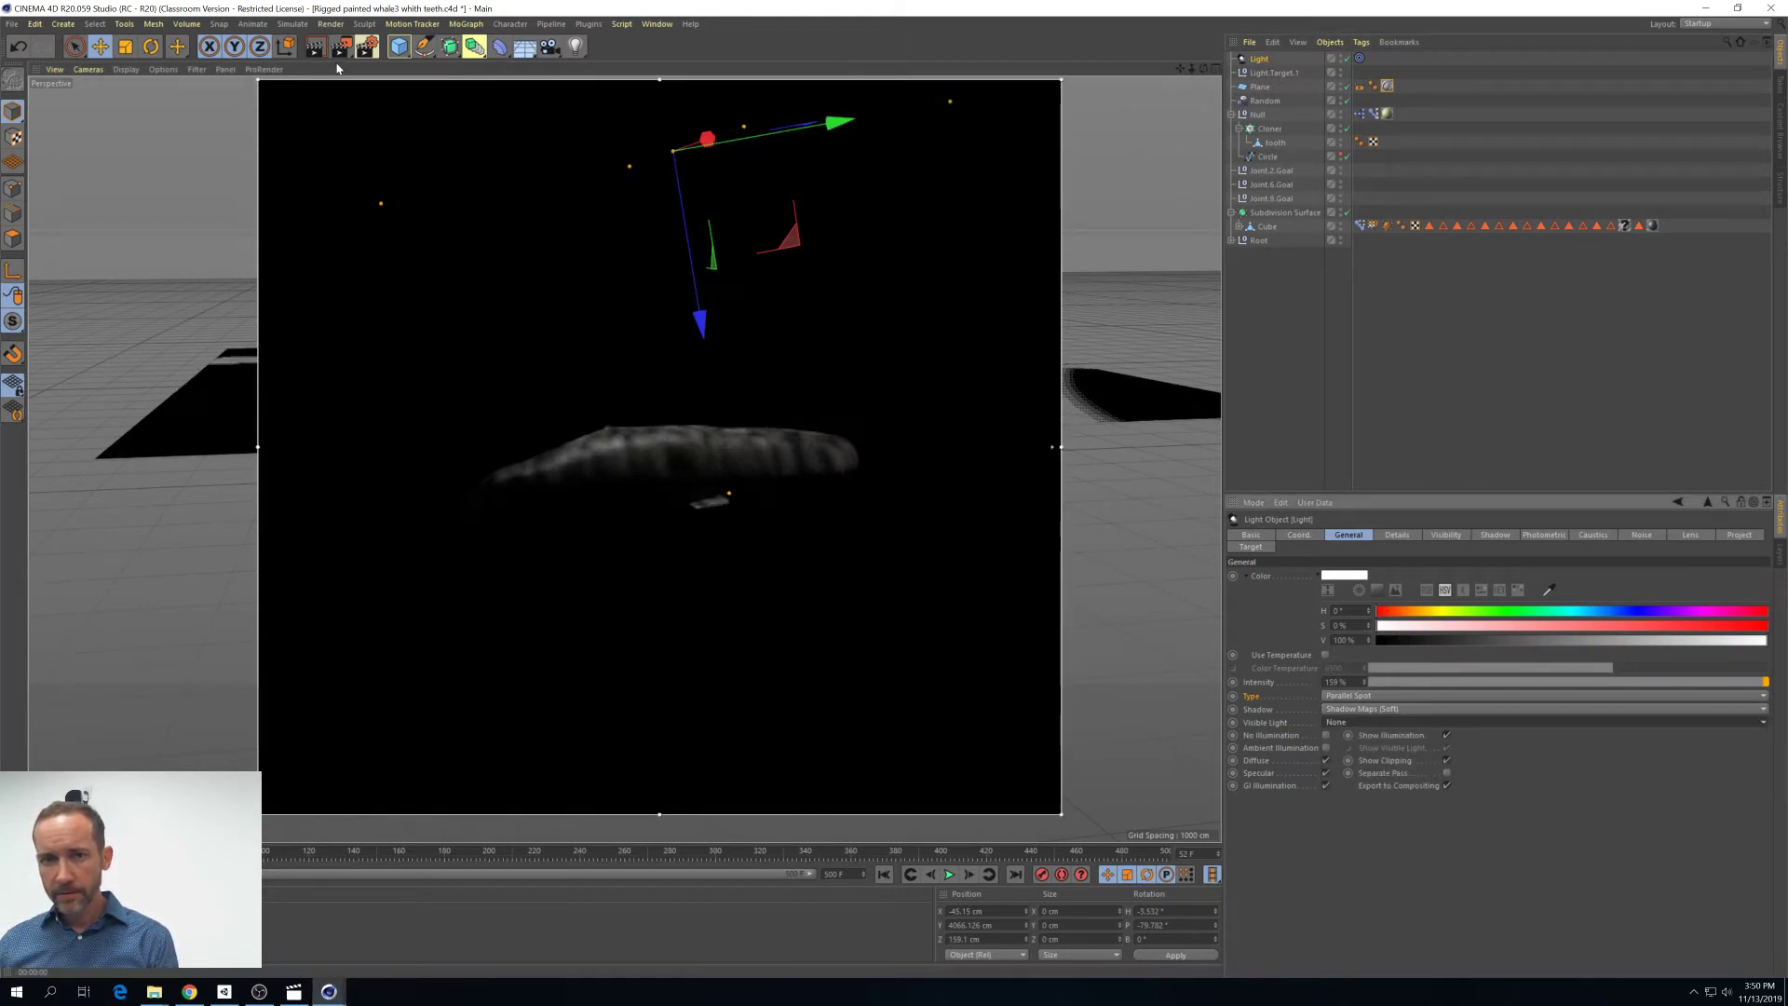
# Turn off the interactive render region and extend the parallel spot's range to well below the whale
pyautogui.moveTo(341, 45)
pyautogui.mouseDown()
pyautogui.moveTo(421, 402)
pyautogui.moveTo(421, 374)
pyautogui.mouseUp()
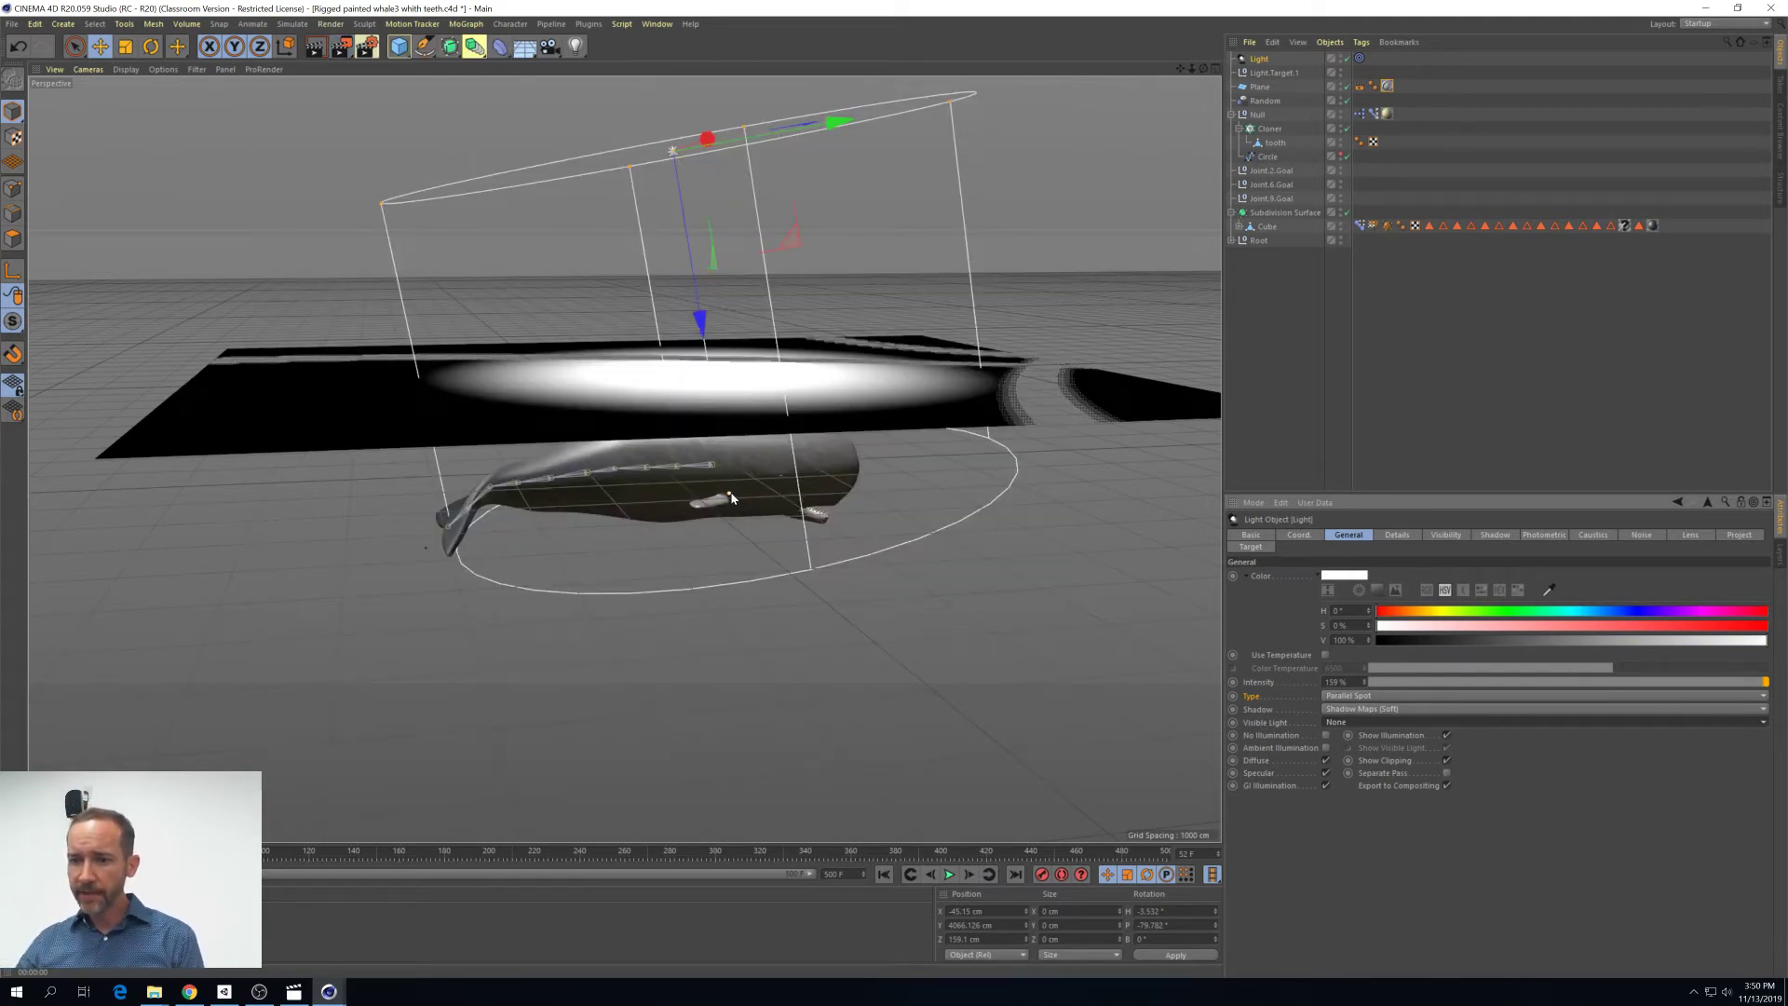
pyautogui.moveTo(731, 498); pyautogui.dragTo(708, 576)
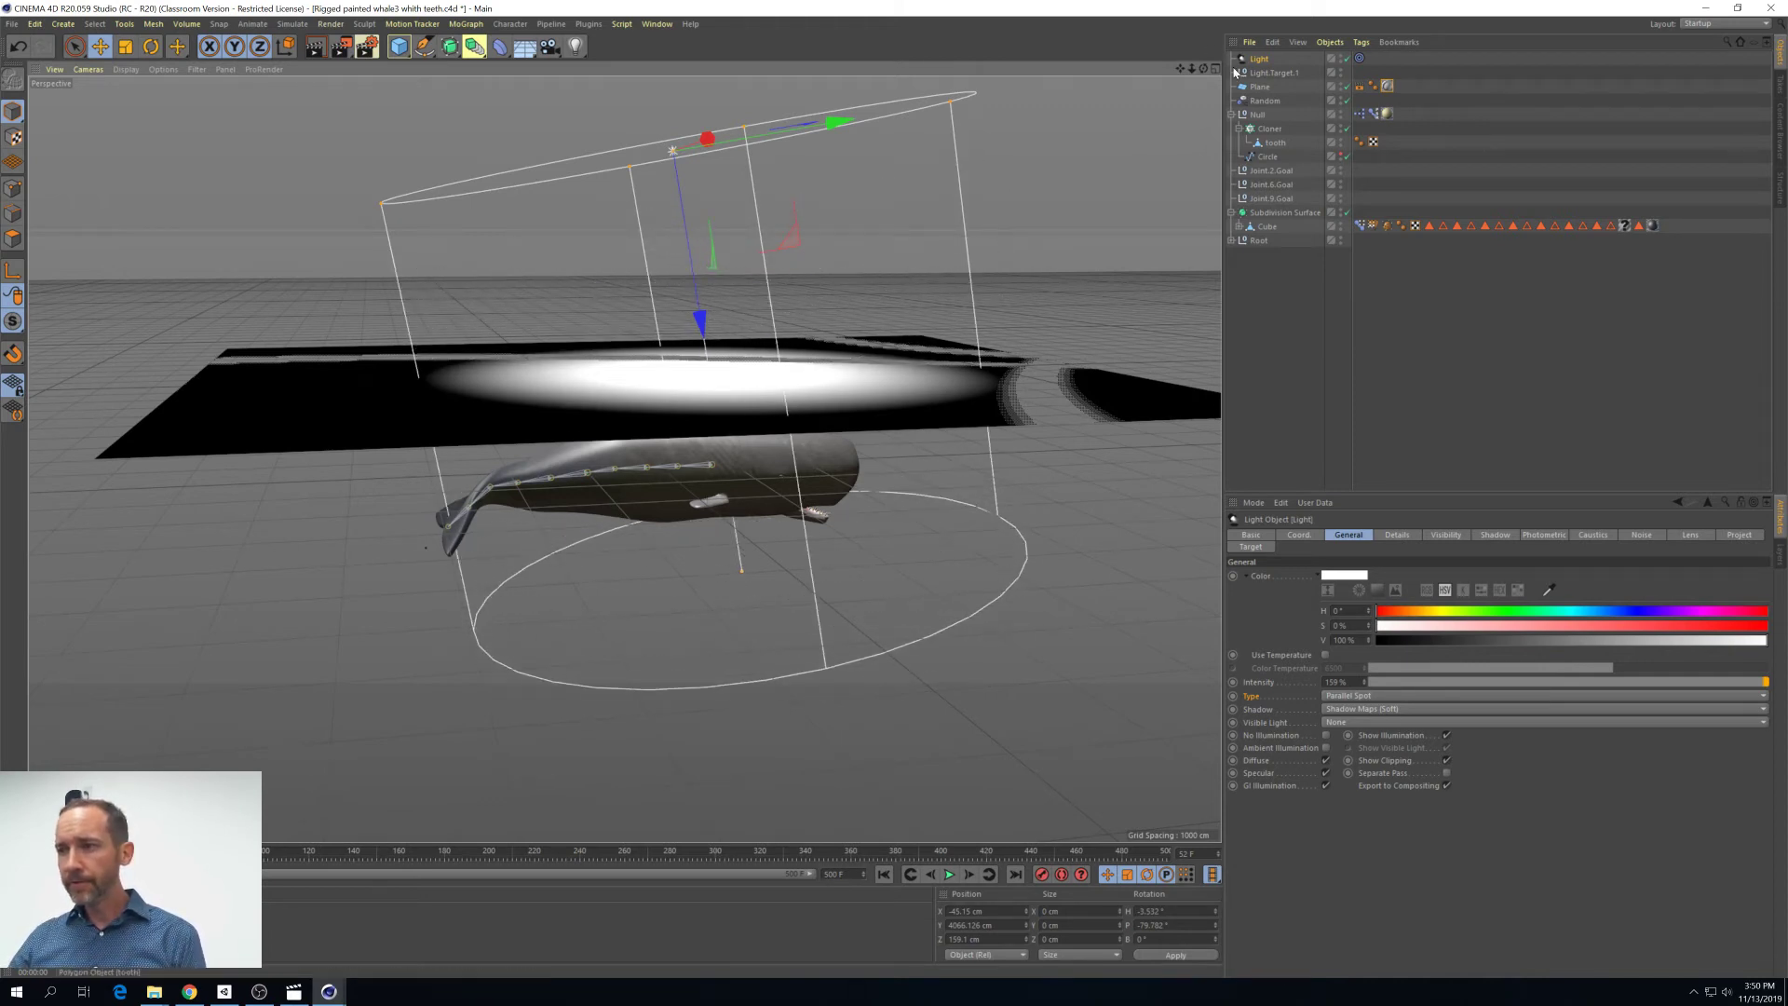
pyautogui.moveTo(1204, 68)
pyautogui.mouseDown()
pyautogui.moveTo(1197, 84)
pyautogui.moveTo(1222, 86)
pyautogui.moveTo(1211, 75)
pyautogui.mouseUp()
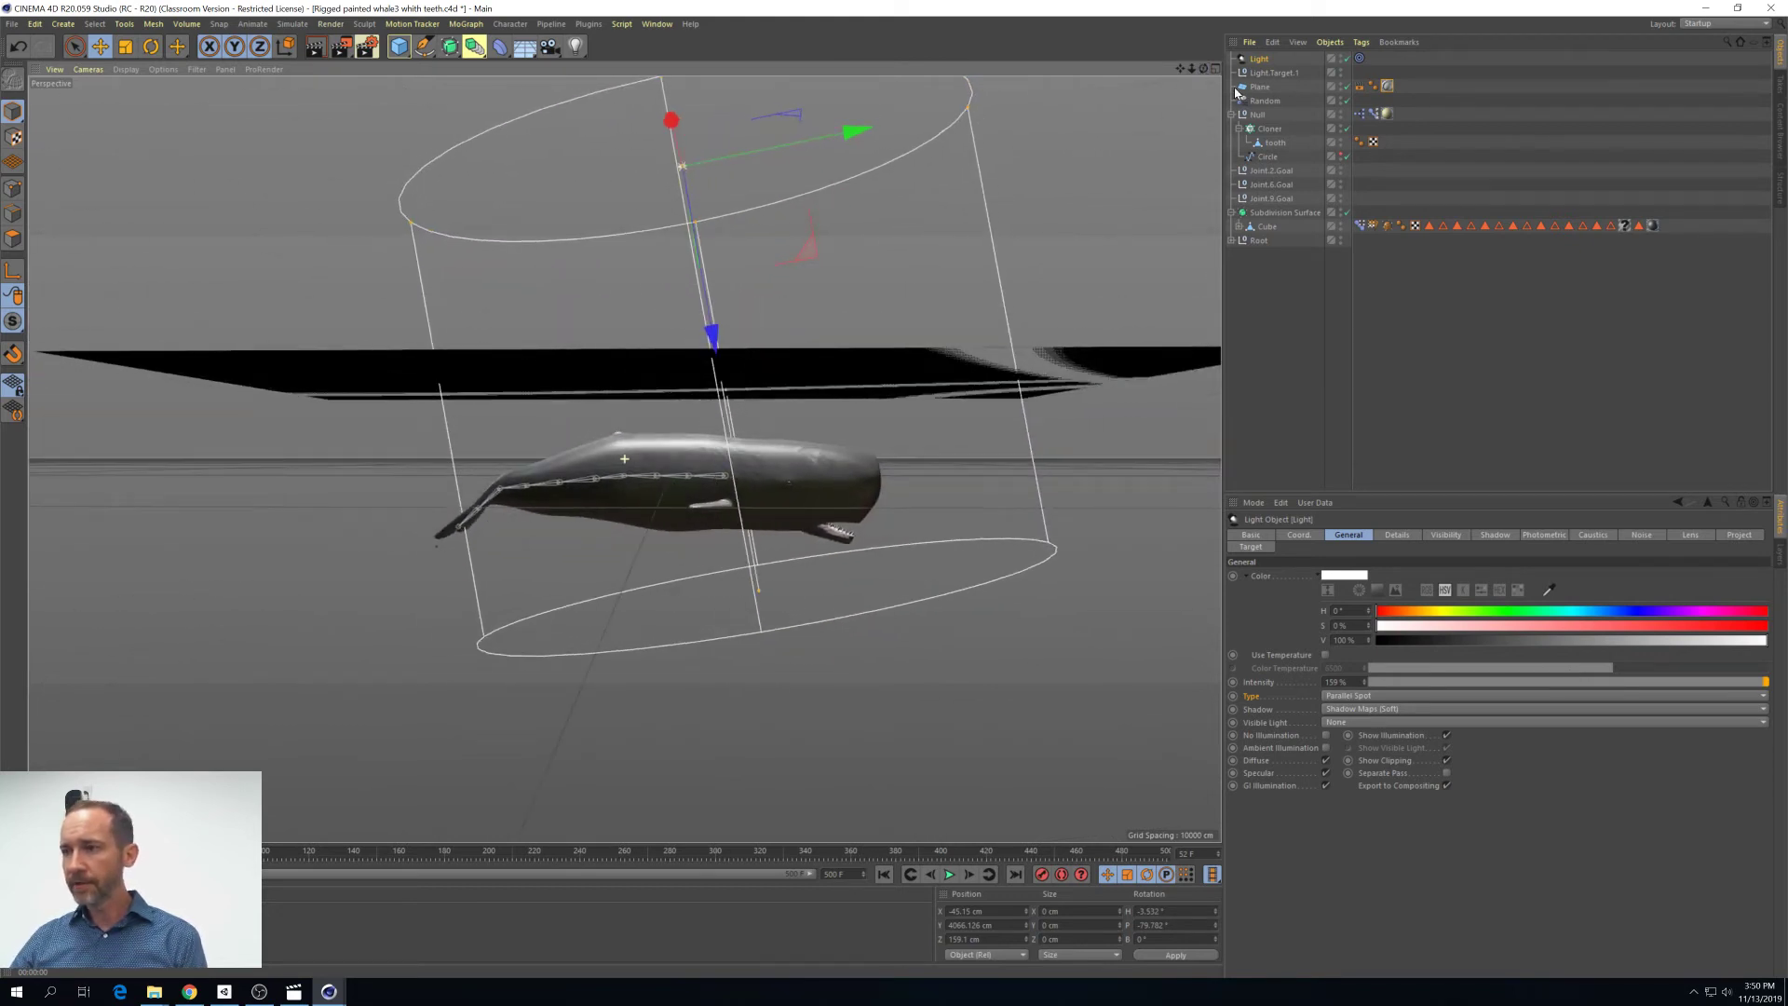
# Set the light's Visible Light to Volumetric and extend its visible outer distance down to the whale's underside
pyautogui.click(1361, 722)
pyautogui.click(1369, 770)
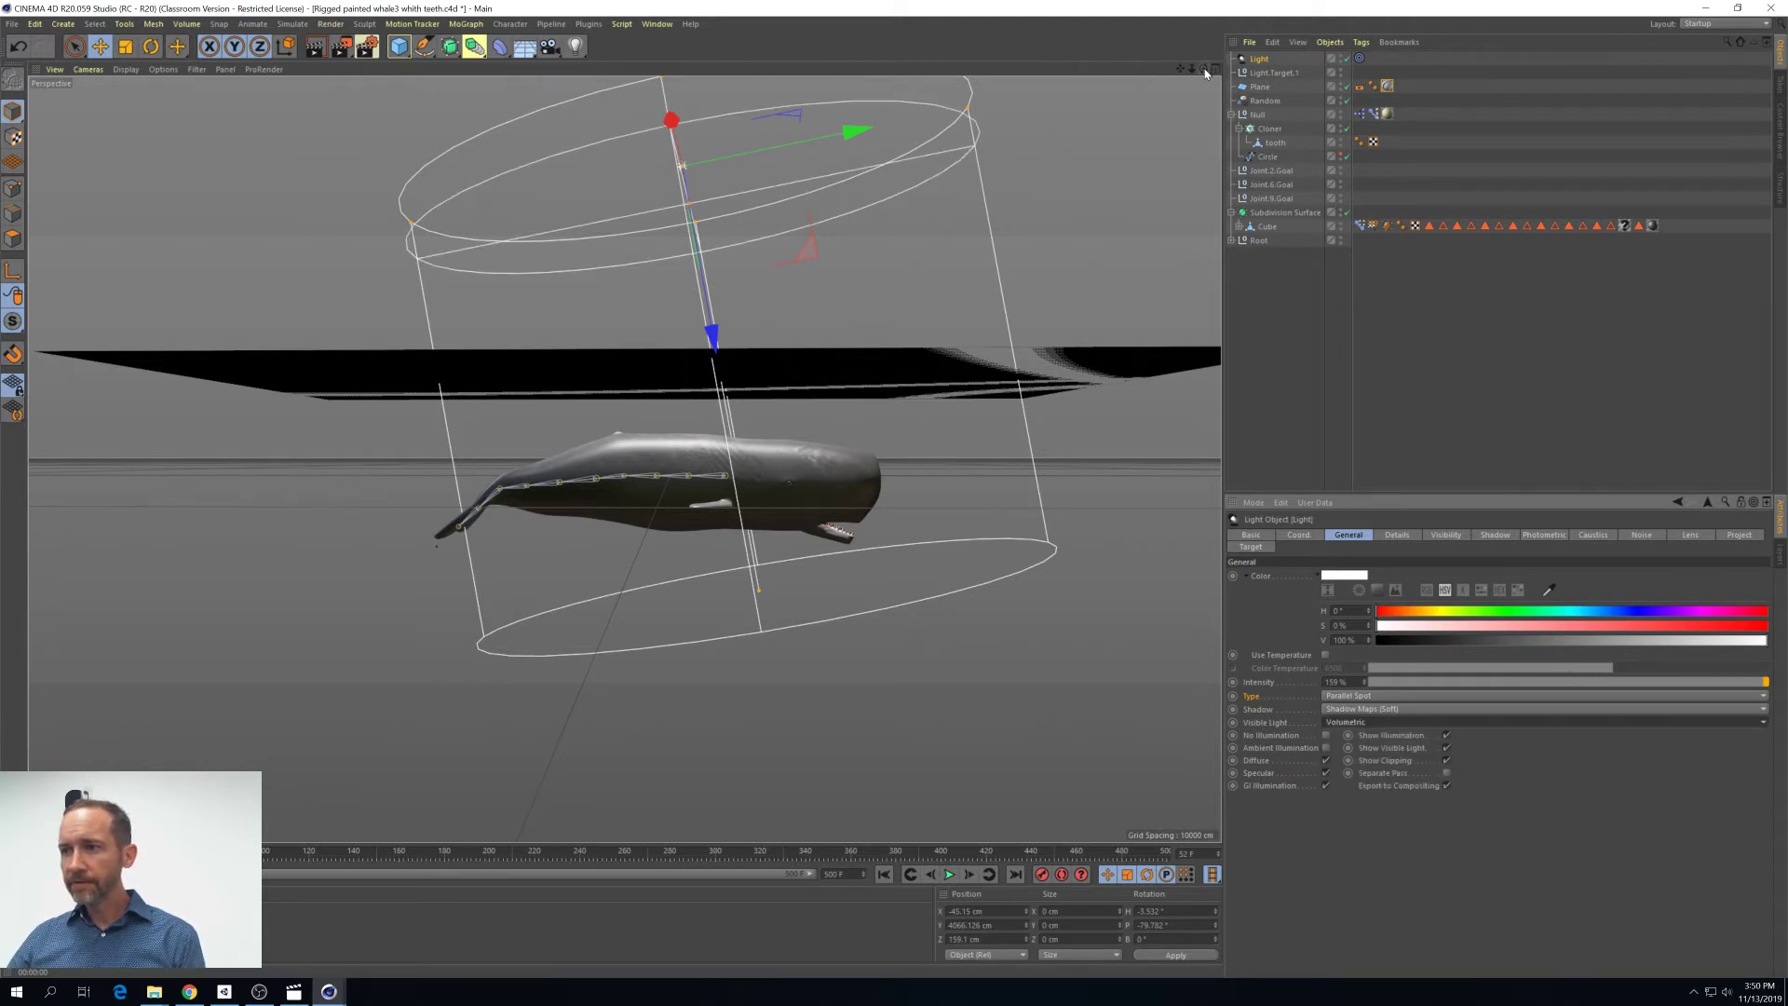
pyautogui.moveTo(1203, 69); pyautogui.dragTo(1247, 87)
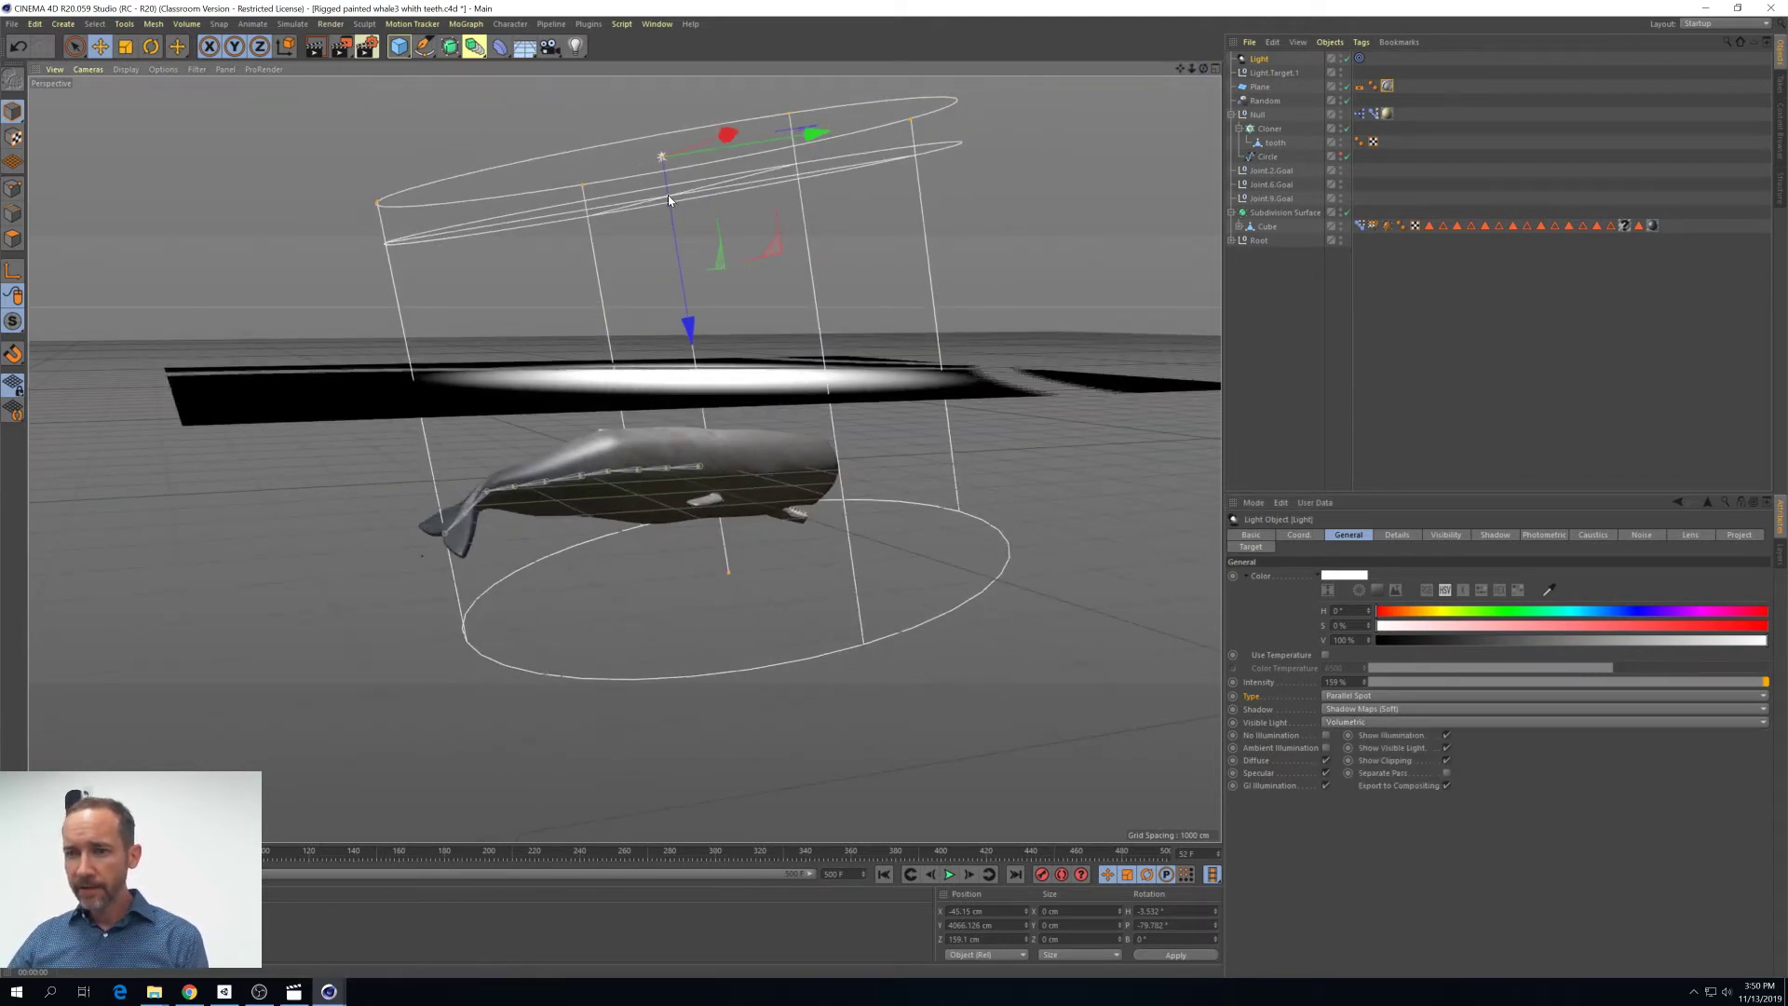
pyautogui.moveTo(668, 193); pyautogui.dragTo(671, 231)
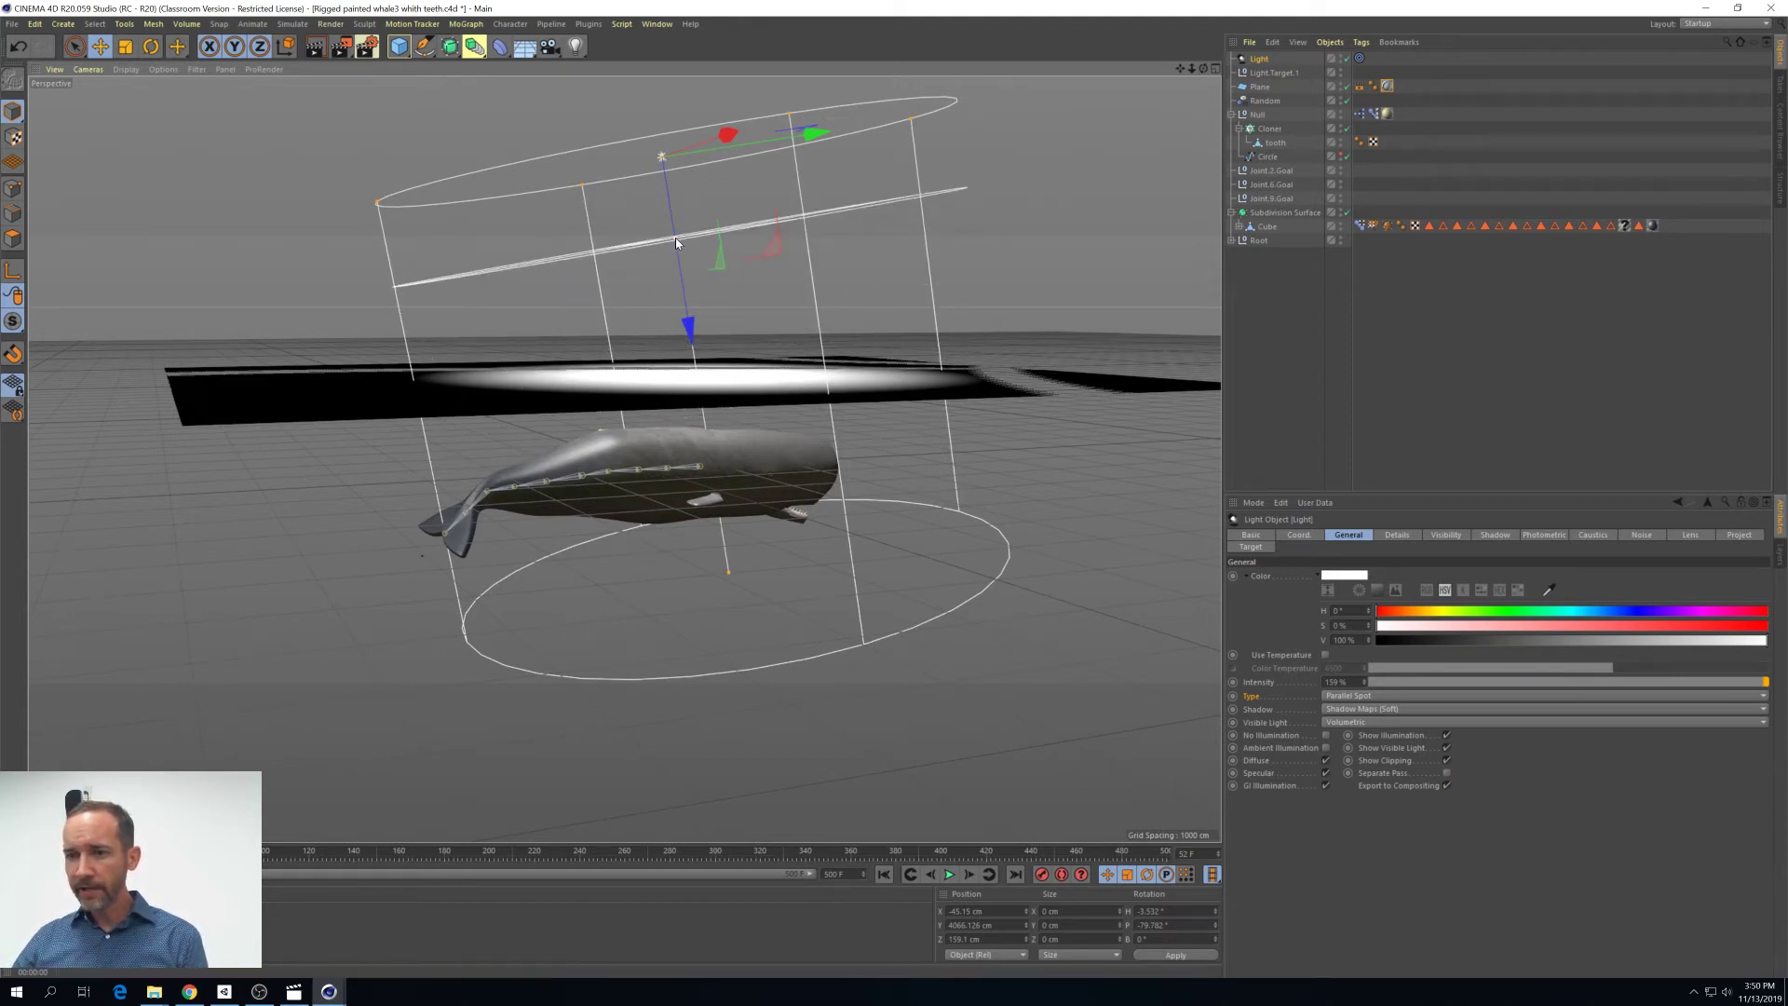
pyautogui.moveTo(674, 238); pyautogui.dragTo(734, 516)
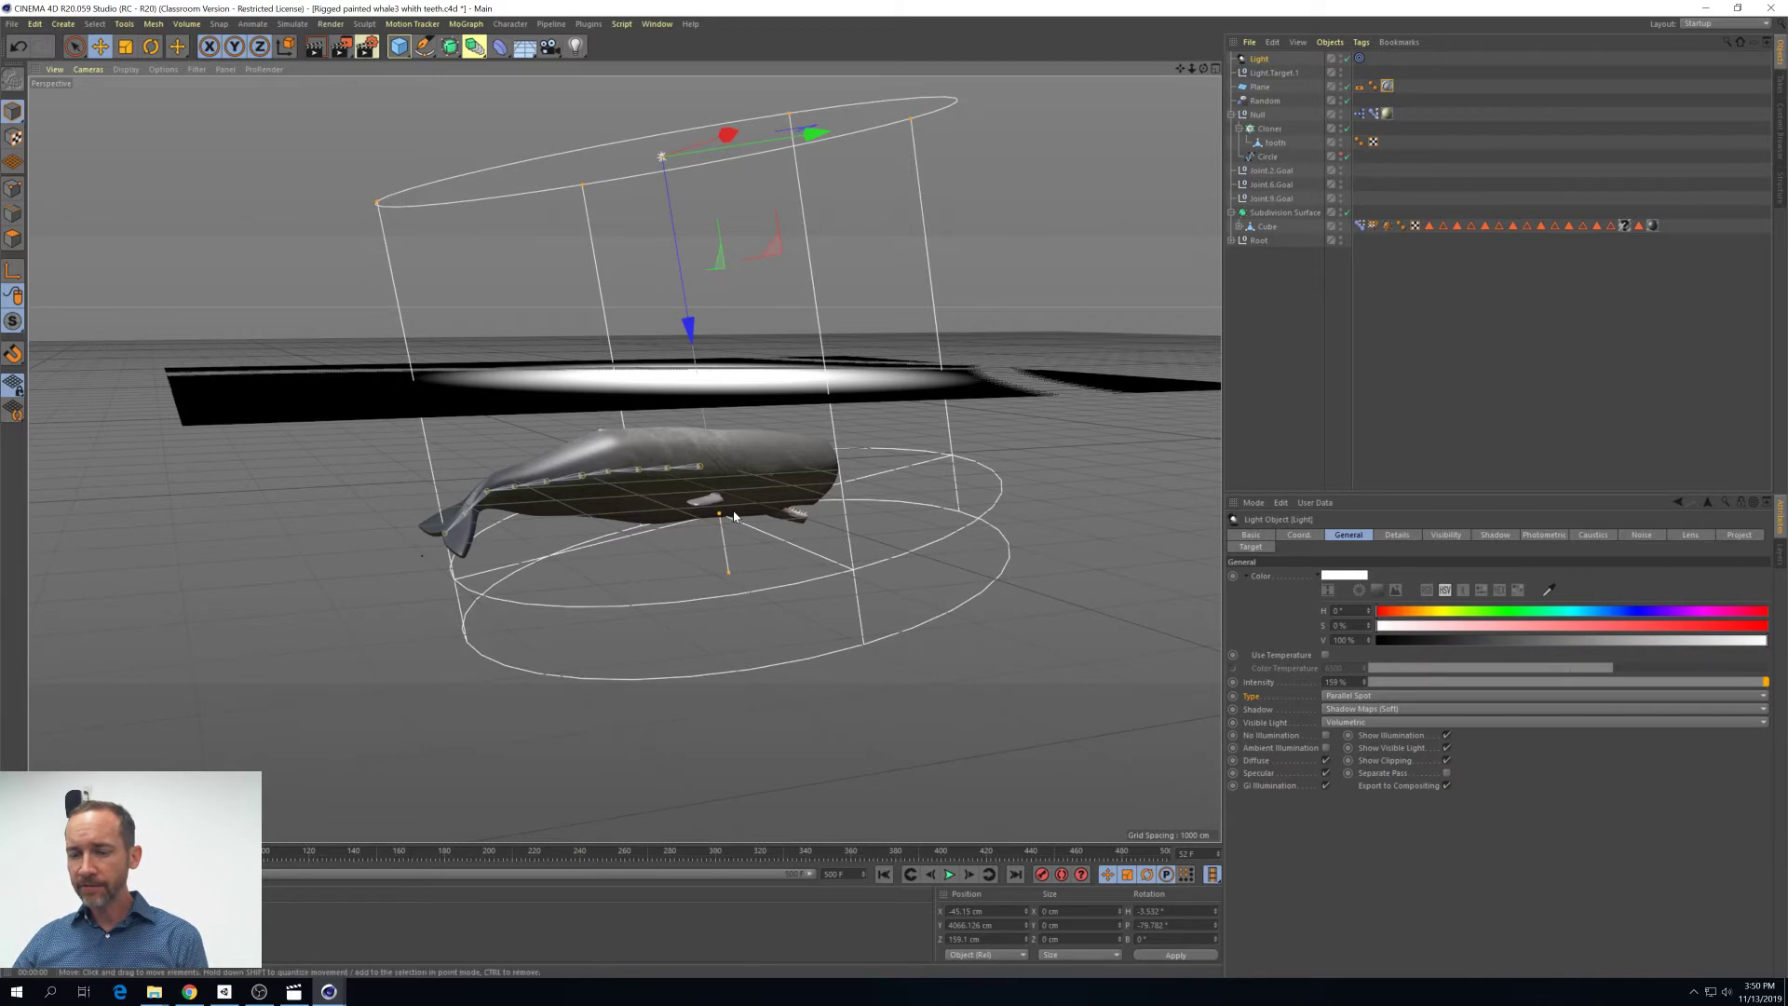
# Turn the interactive render region back on and check the volumetric light around the whale from a lower, closer angle
pyautogui.moveTo(1179, 68); pyautogui.dragTo(515, 324)
pyautogui.scroll(5, 515, 323)
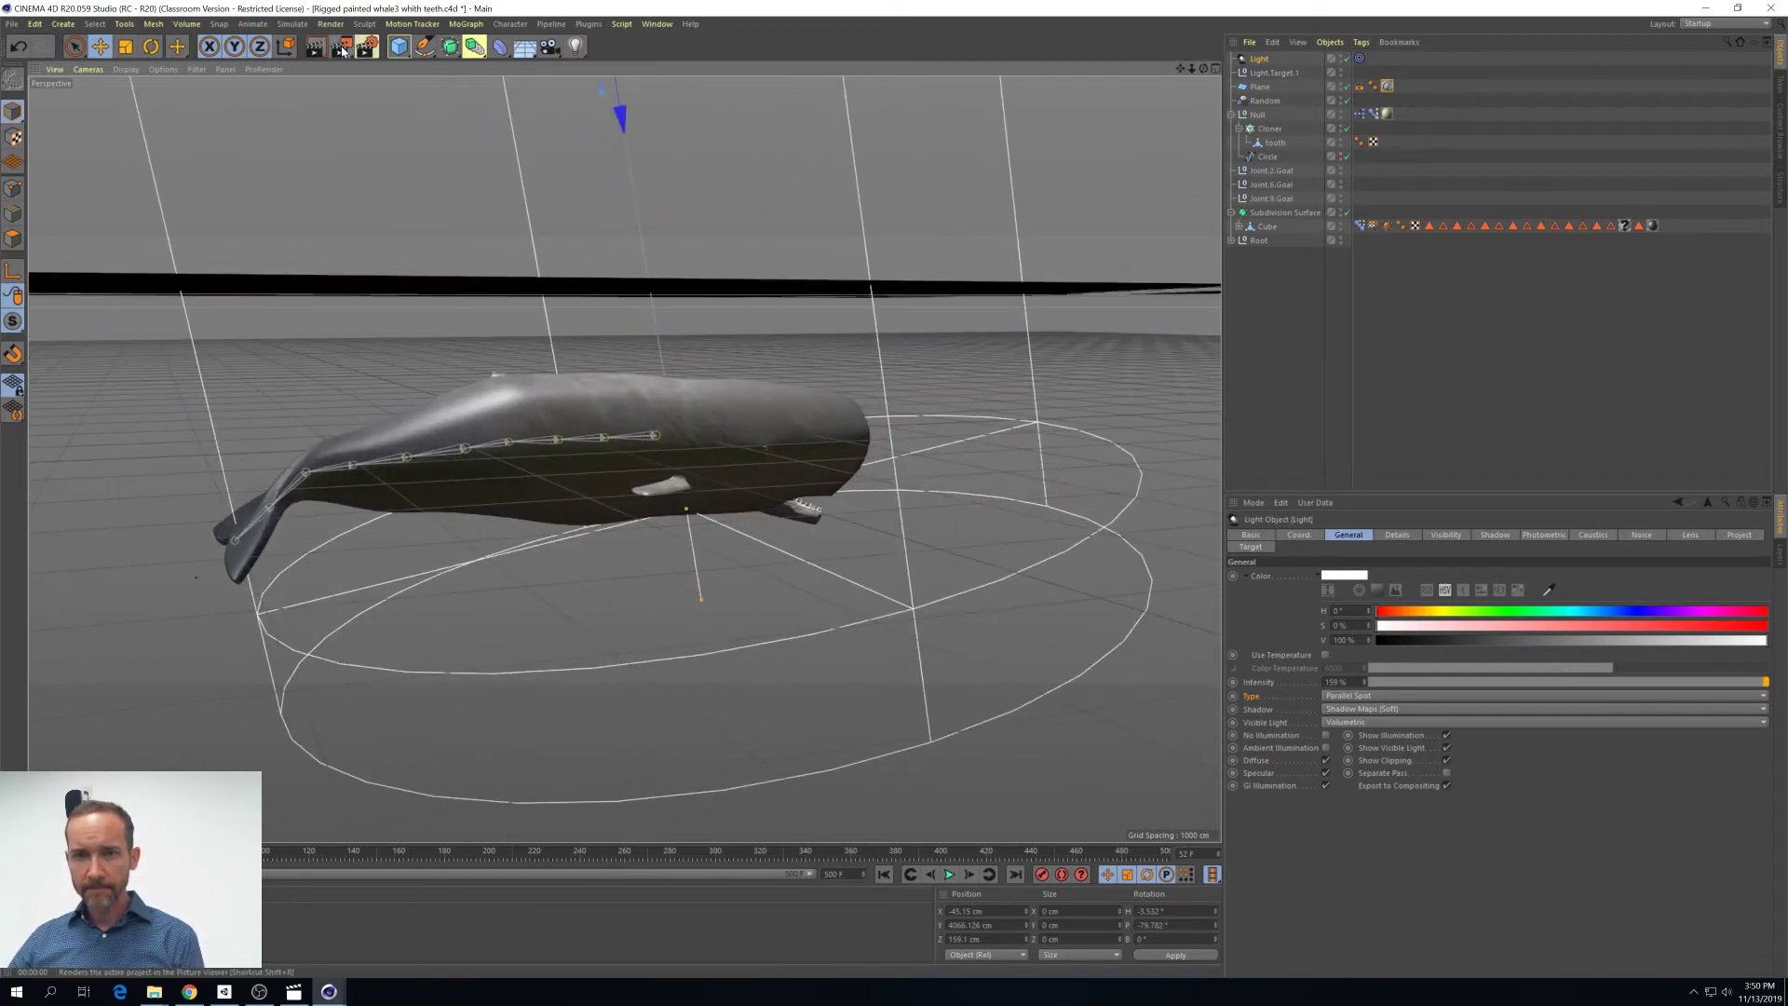
pyautogui.moveTo(341, 46); pyautogui.dragTo(408, 365)
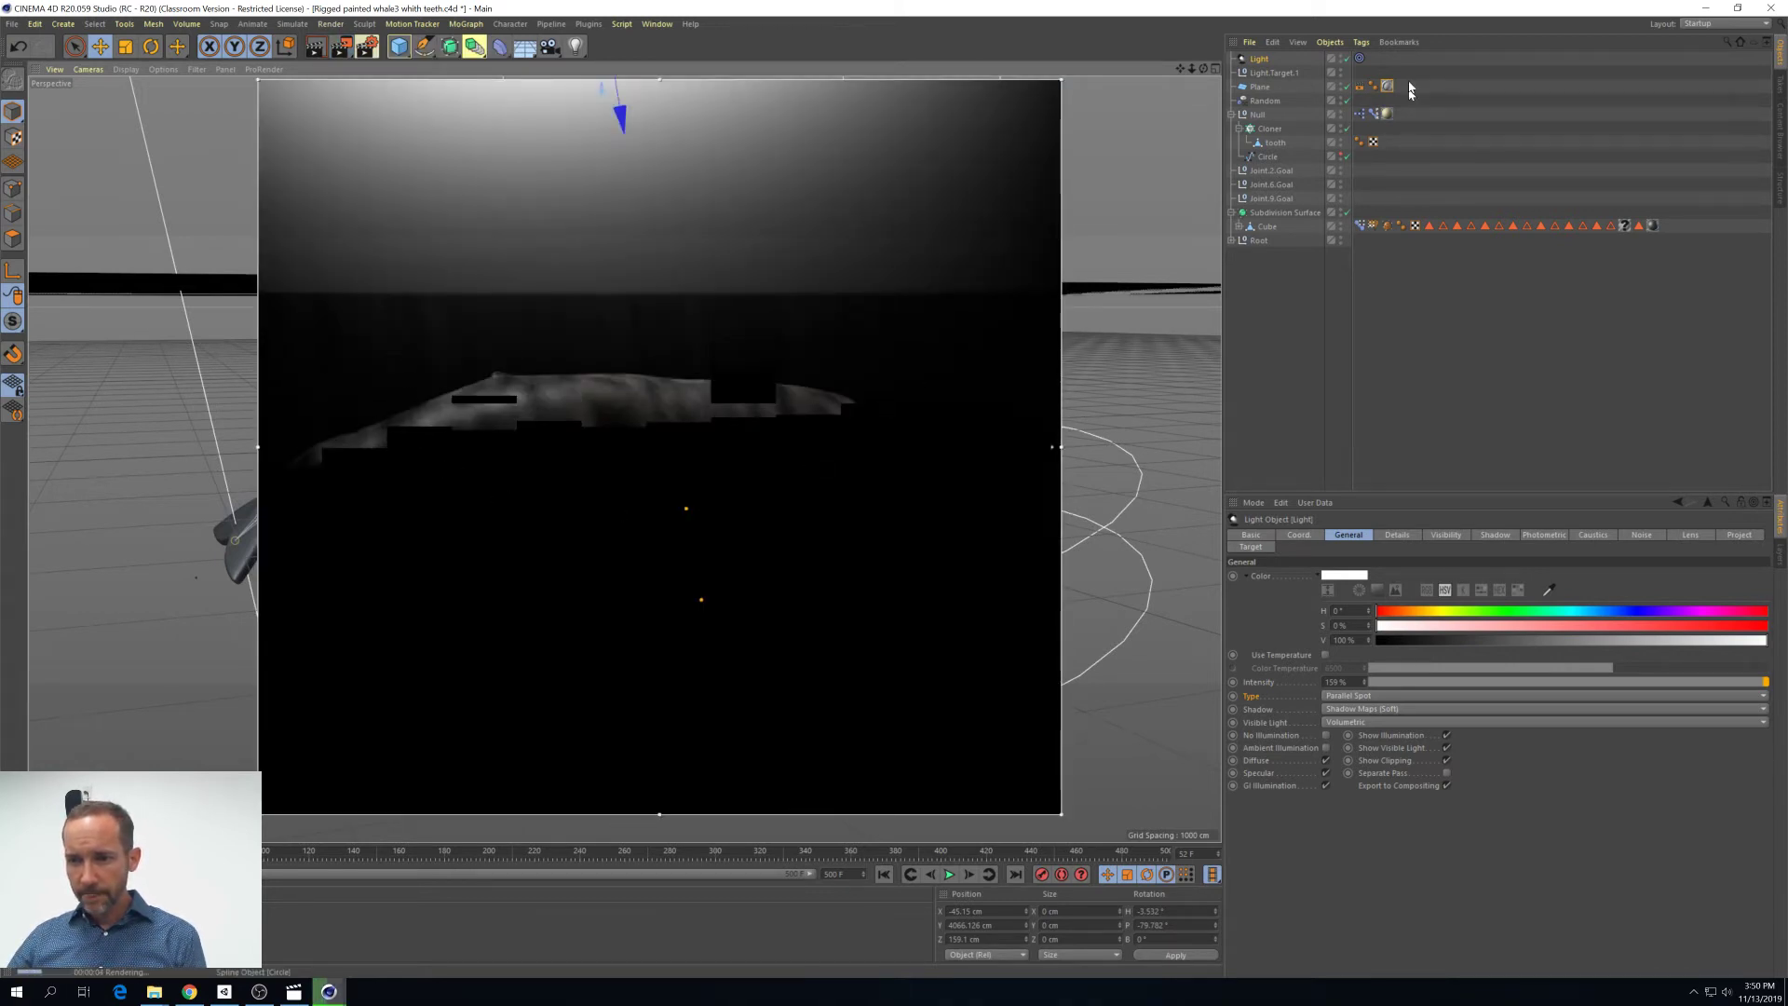
pyautogui.moveTo(1203, 68); pyautogui.dragTo(1099, 37)
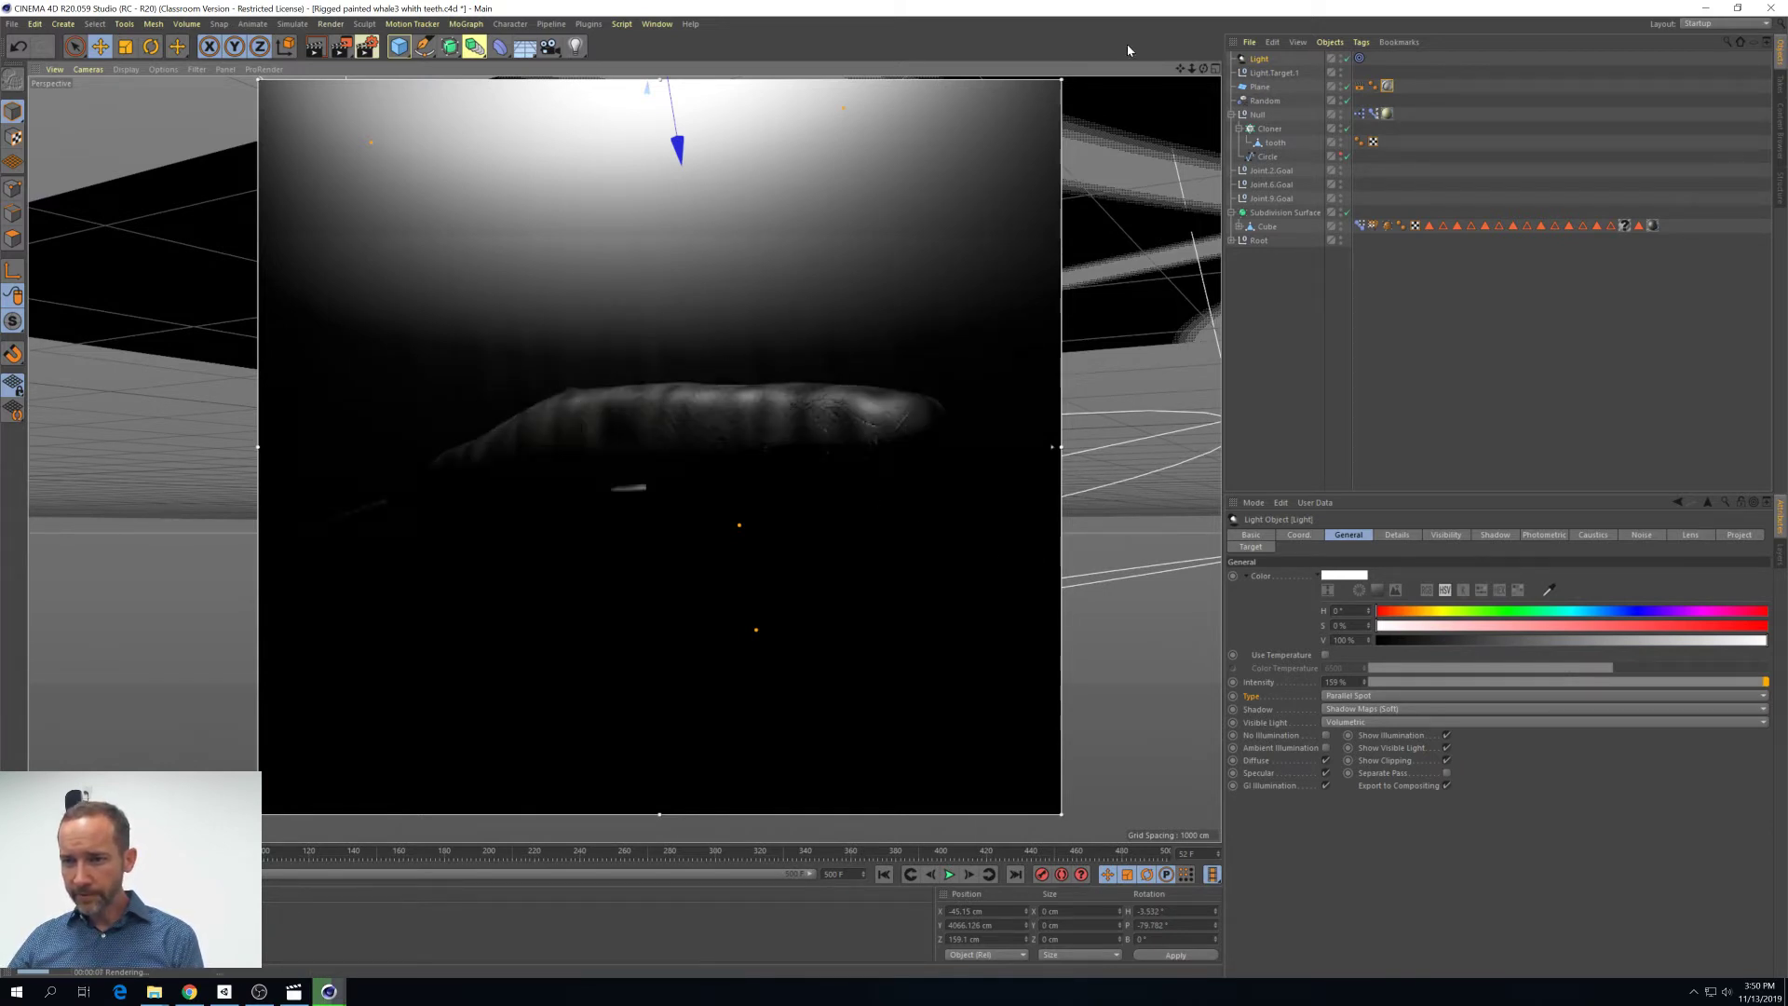
pyautogui.keyDown('alt'); pyautogui.moveTo(736, 522); pyautogui.dragTo(731, 508); pyautogui.keyUp('alt')
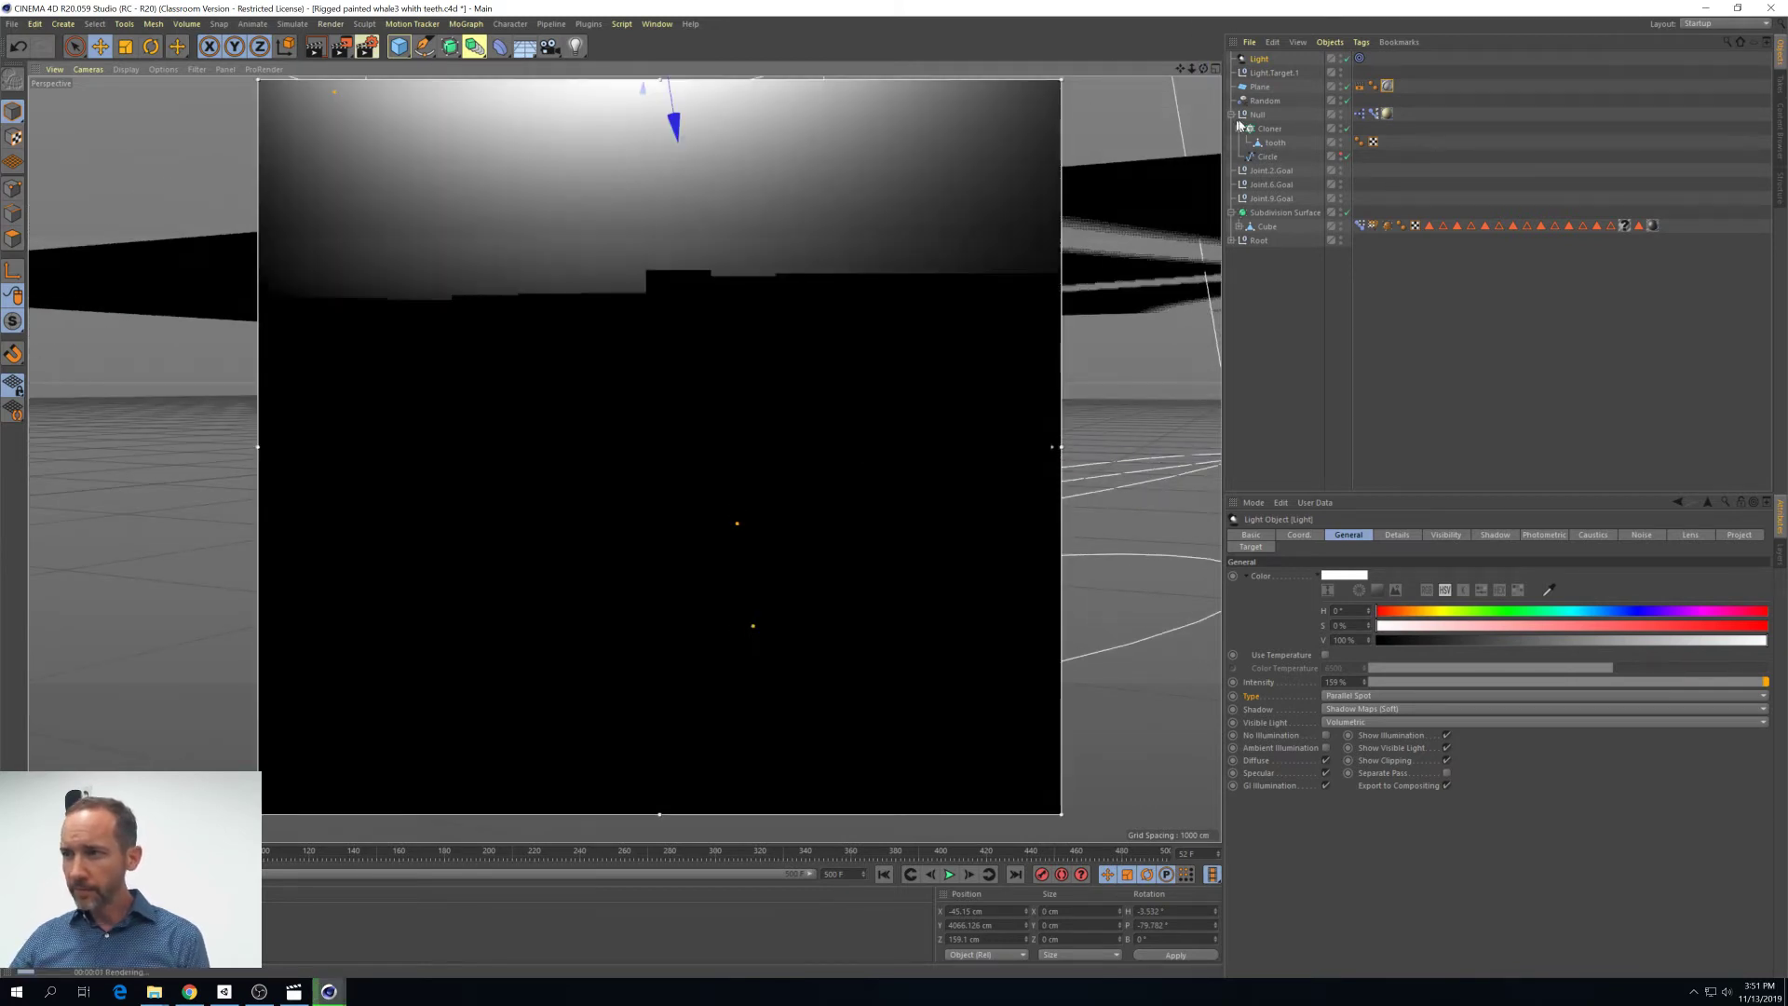
# Raise the plane above the whale to a Y position of about 1646 cm and check the rays up close
pyautogui.click(1045, 198)
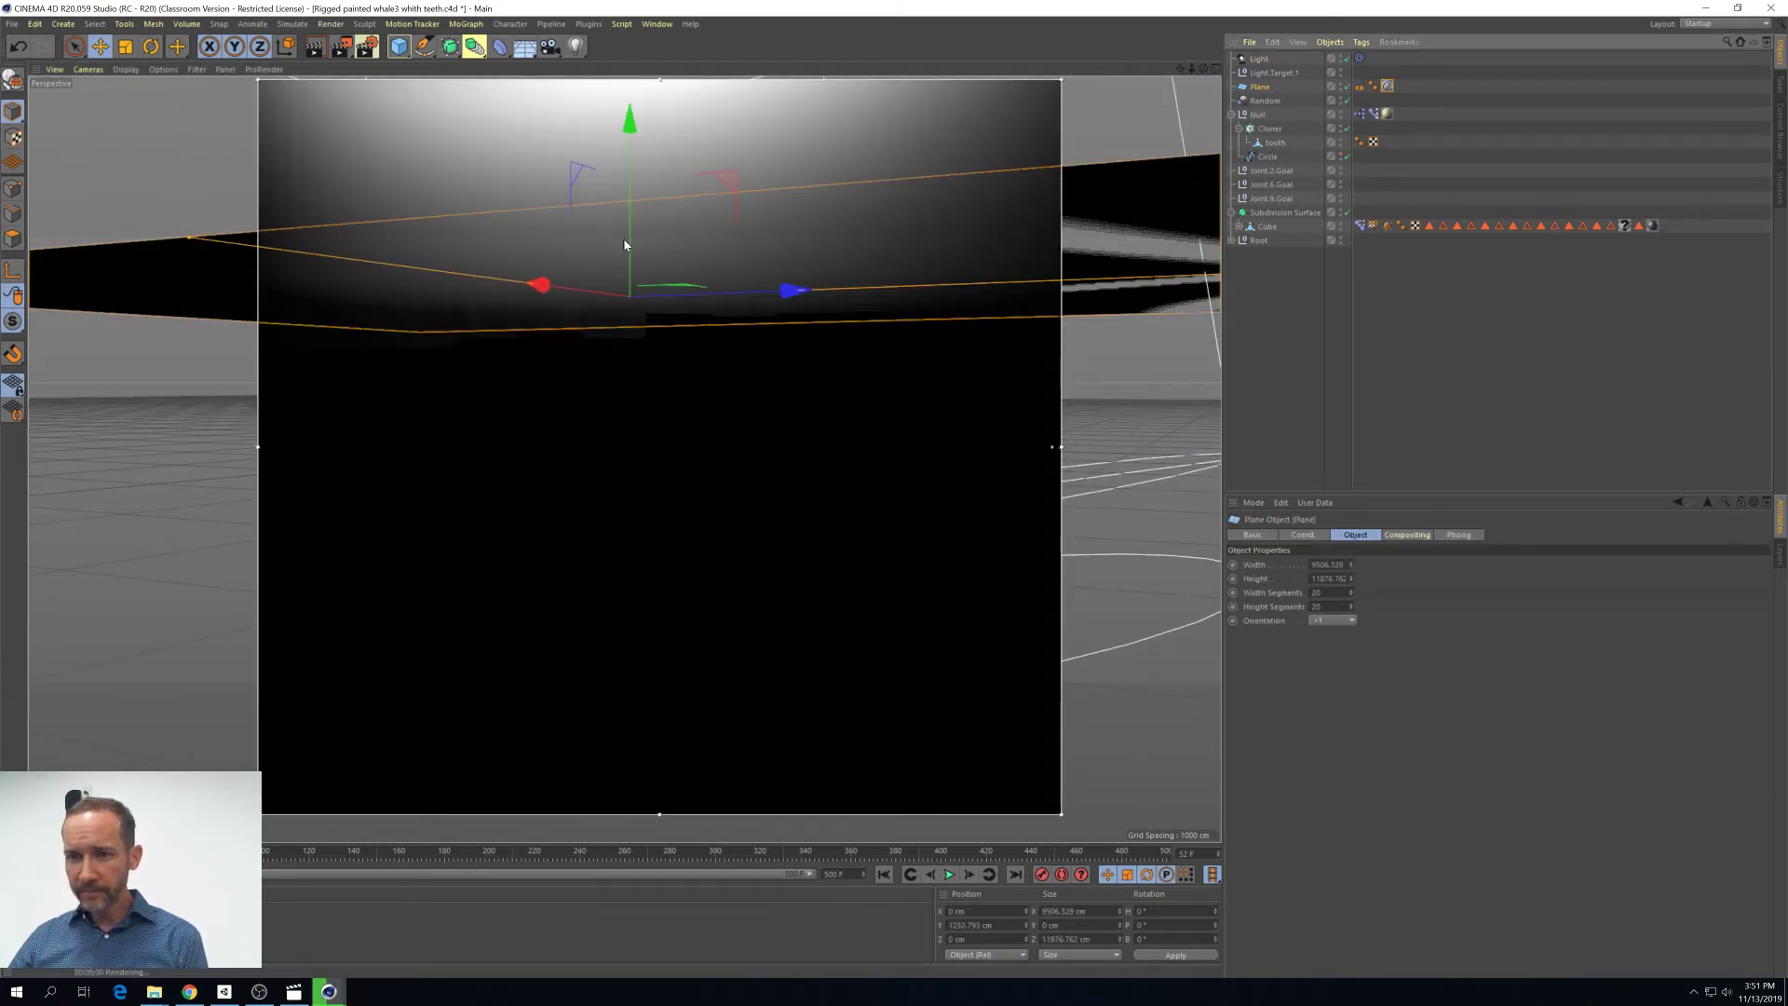
pyautogui.moveTo(630, 270); pyautogui.dragTo(633, 177)
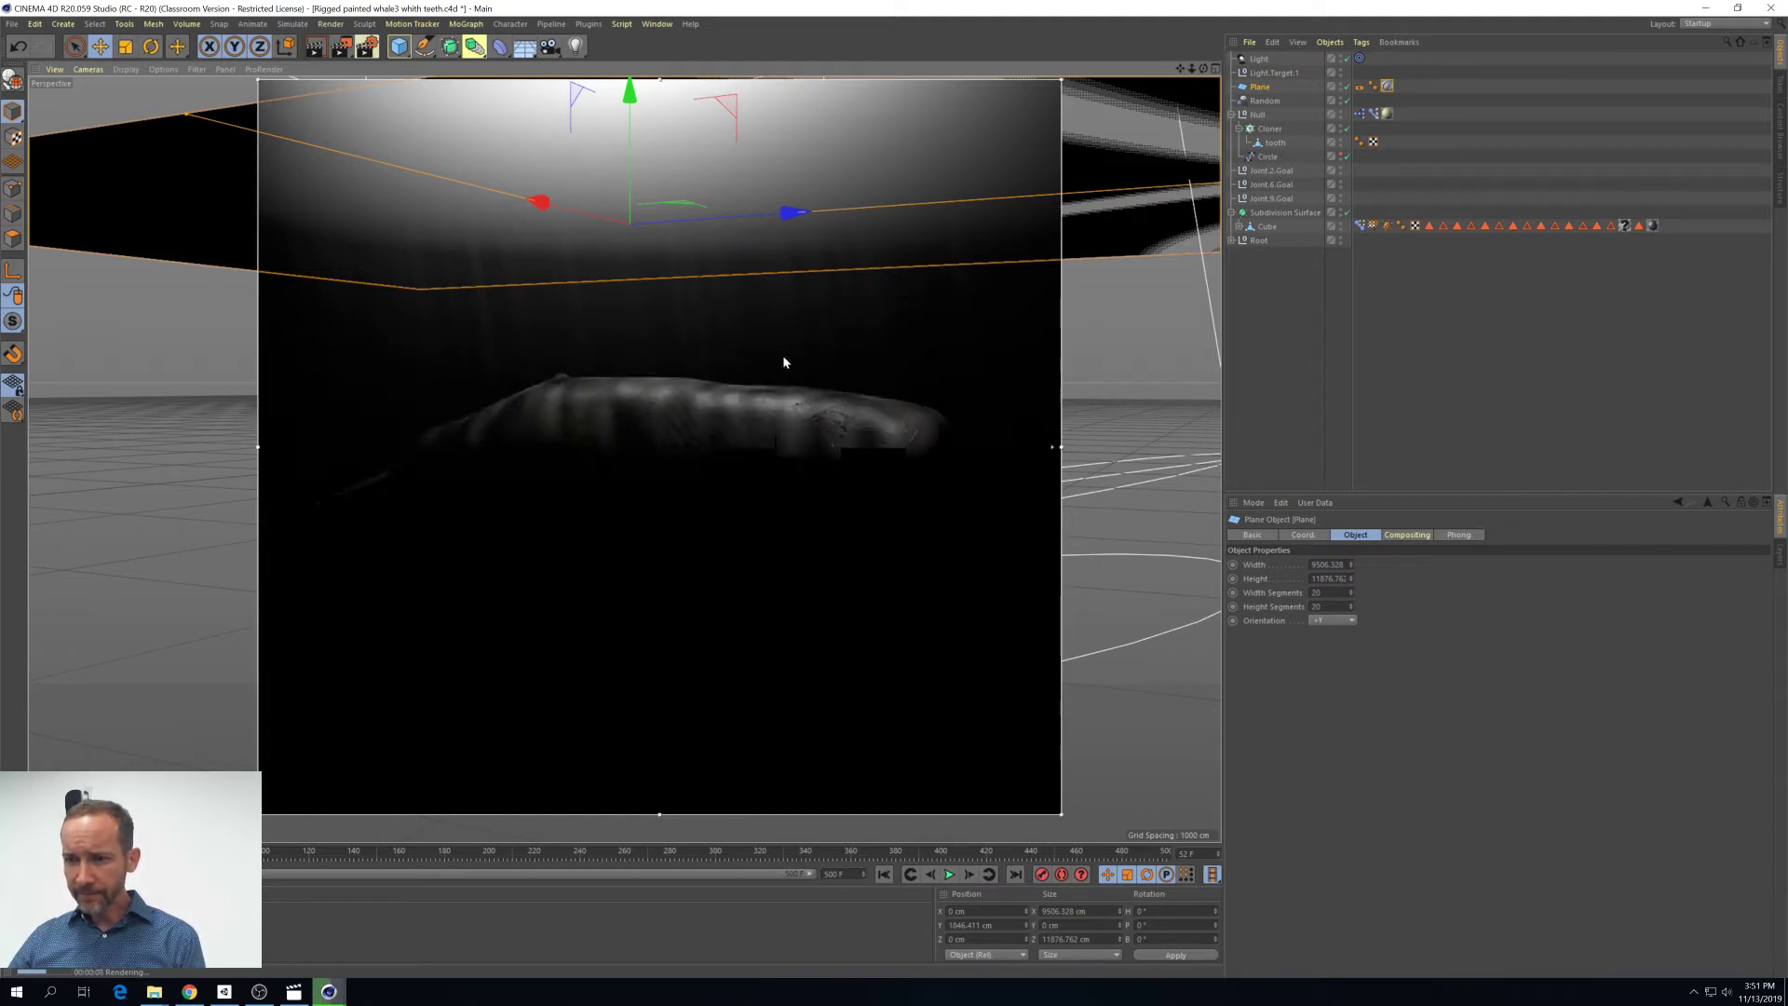
pyautogui.scroll(2, 775, 356)
pyautogui.scroll(4, 756, 364)
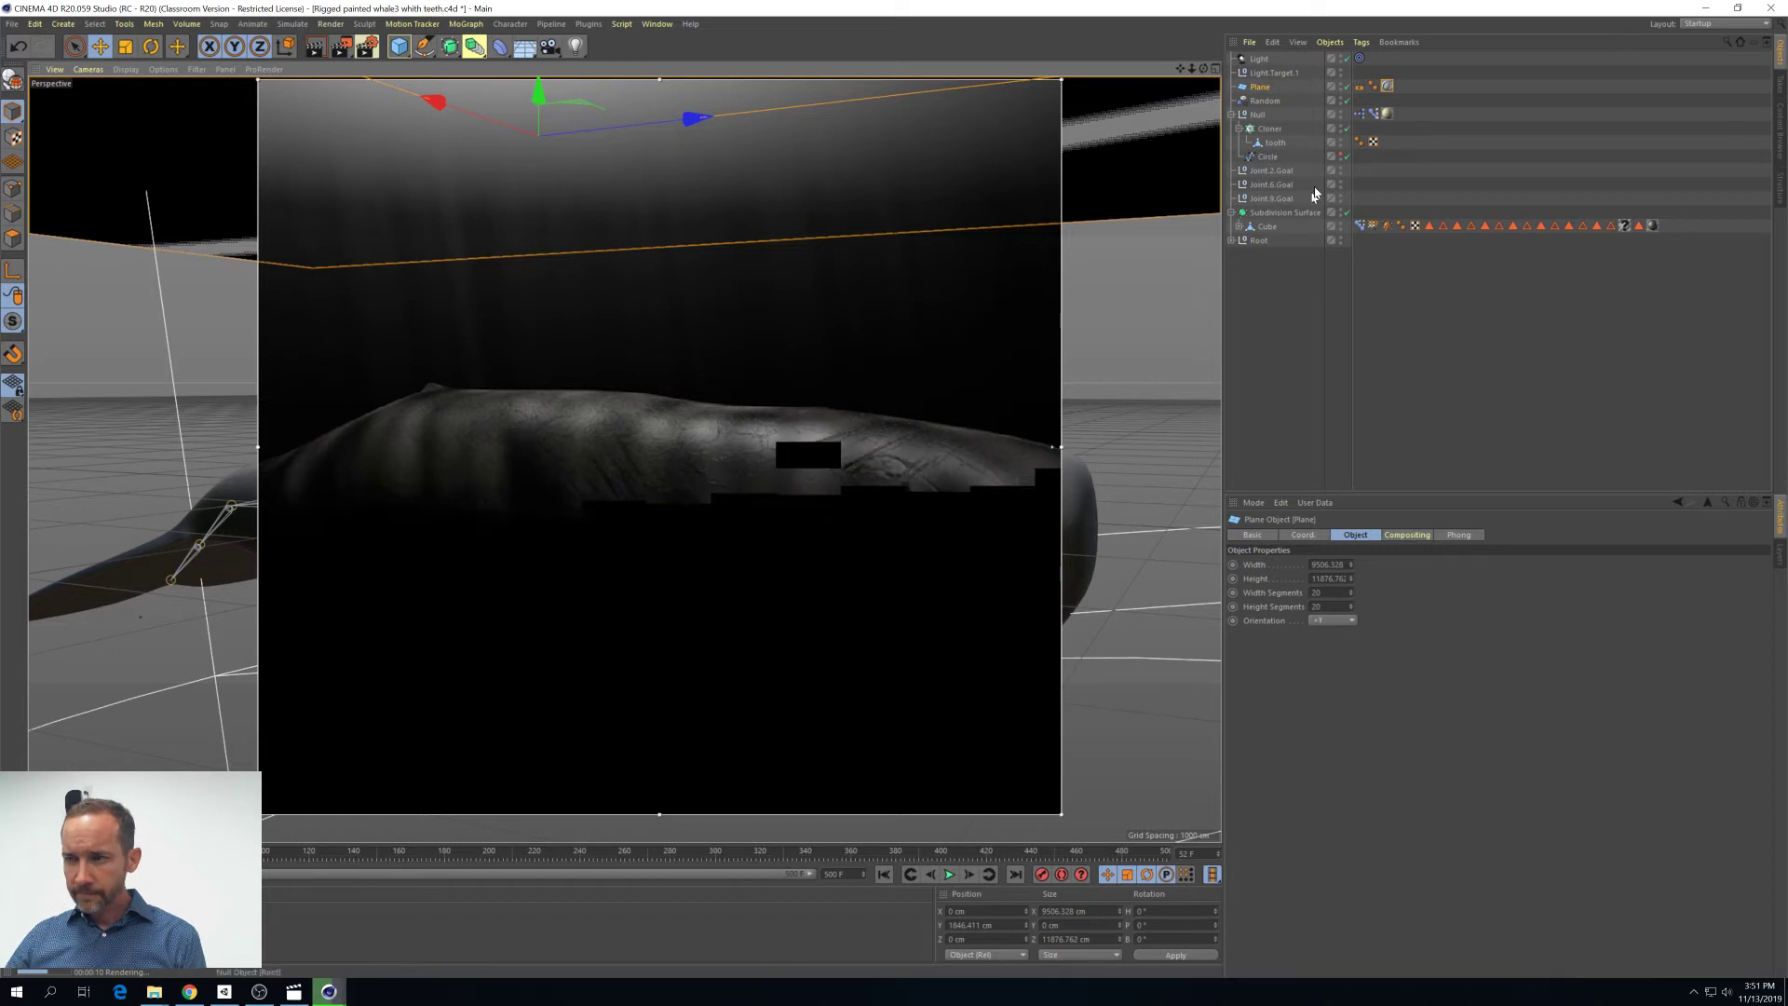
# Raise the light's Intensity to about 230 % and open its visibility settings
pyautogui.click(1268, 62)
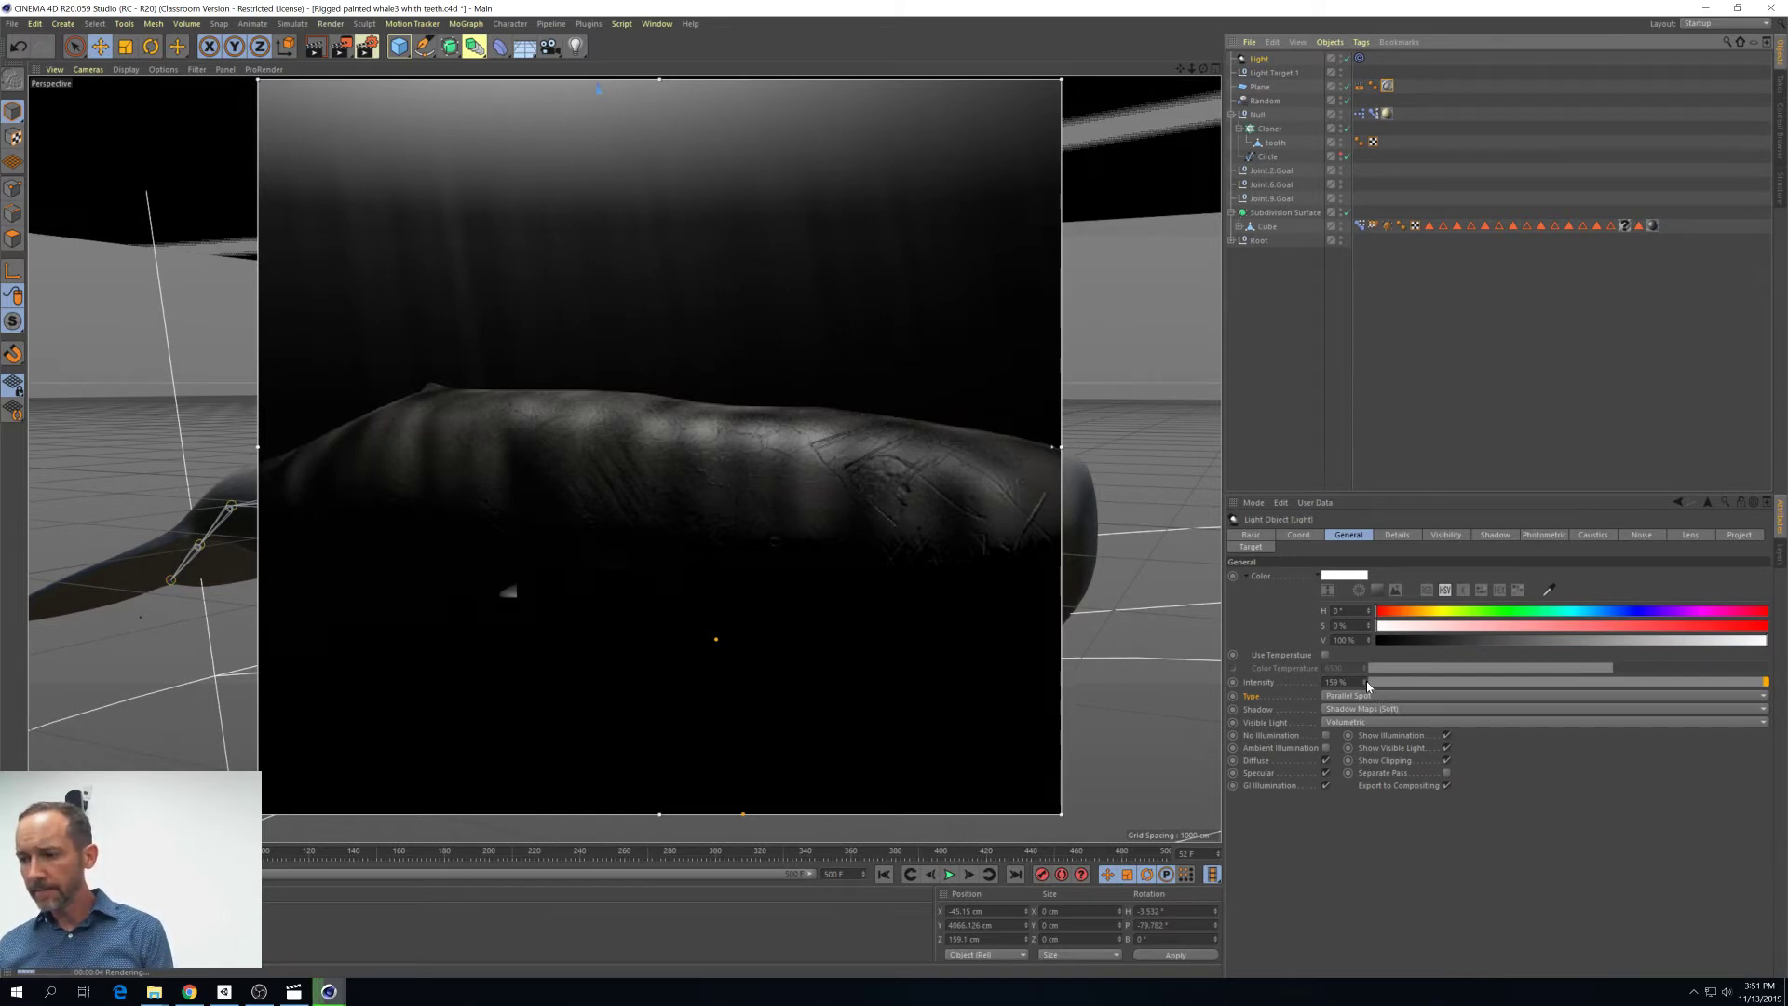
pyautogui.moveTo(1367, 686); pyautogui.dragTo(1365, 686)
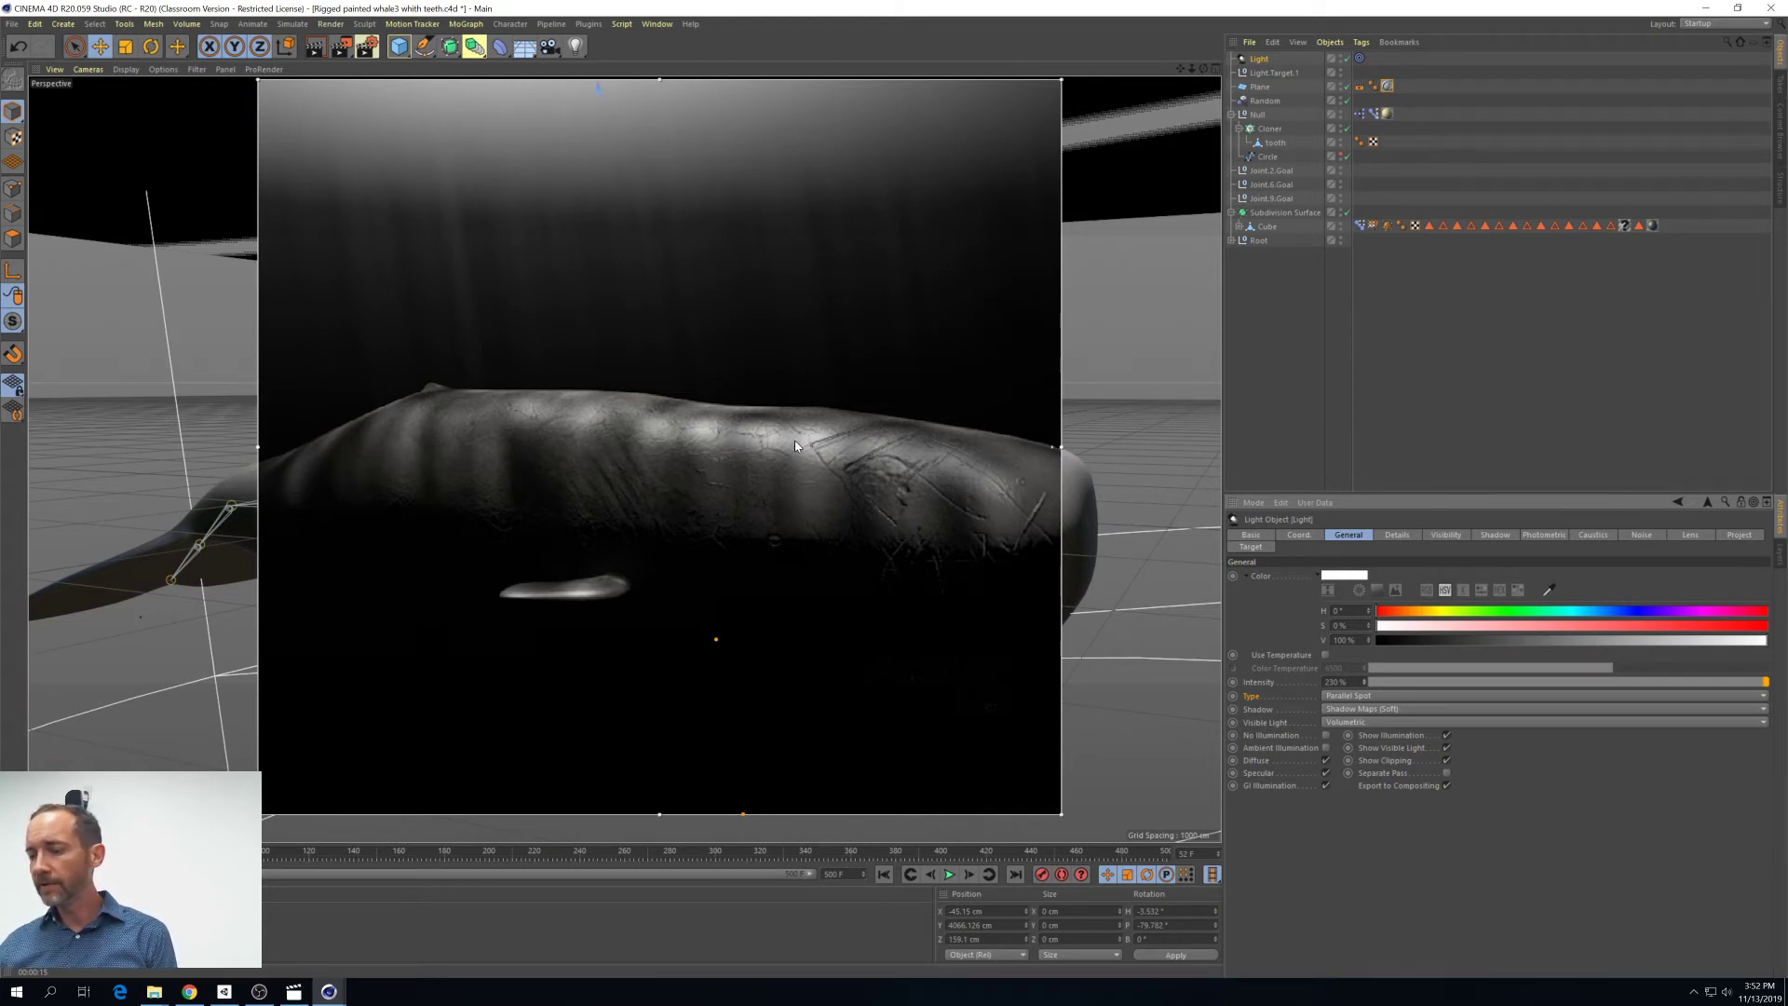
pyautogui.click(1446, 536)
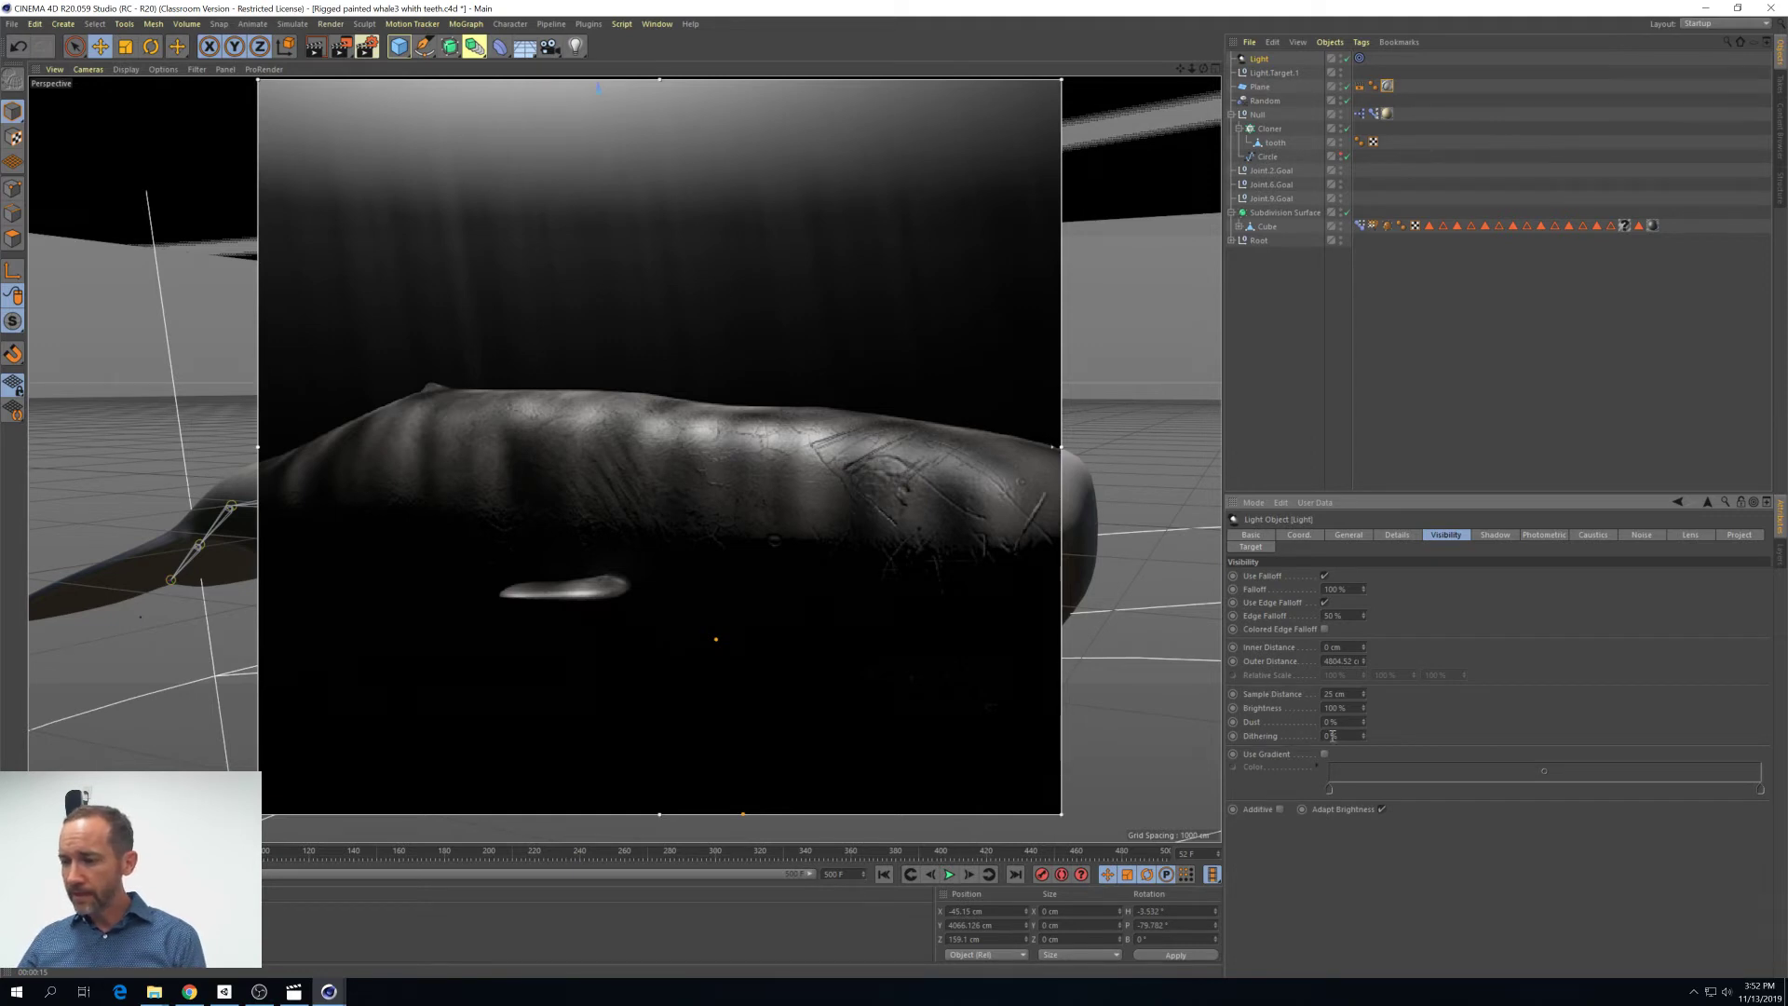
# Set the light's visible Brightness to 500 % and raise the light to a Y position of about 5402 cm
pyautogui.doubleClick(1337, 708)
pyautogui.write('1')
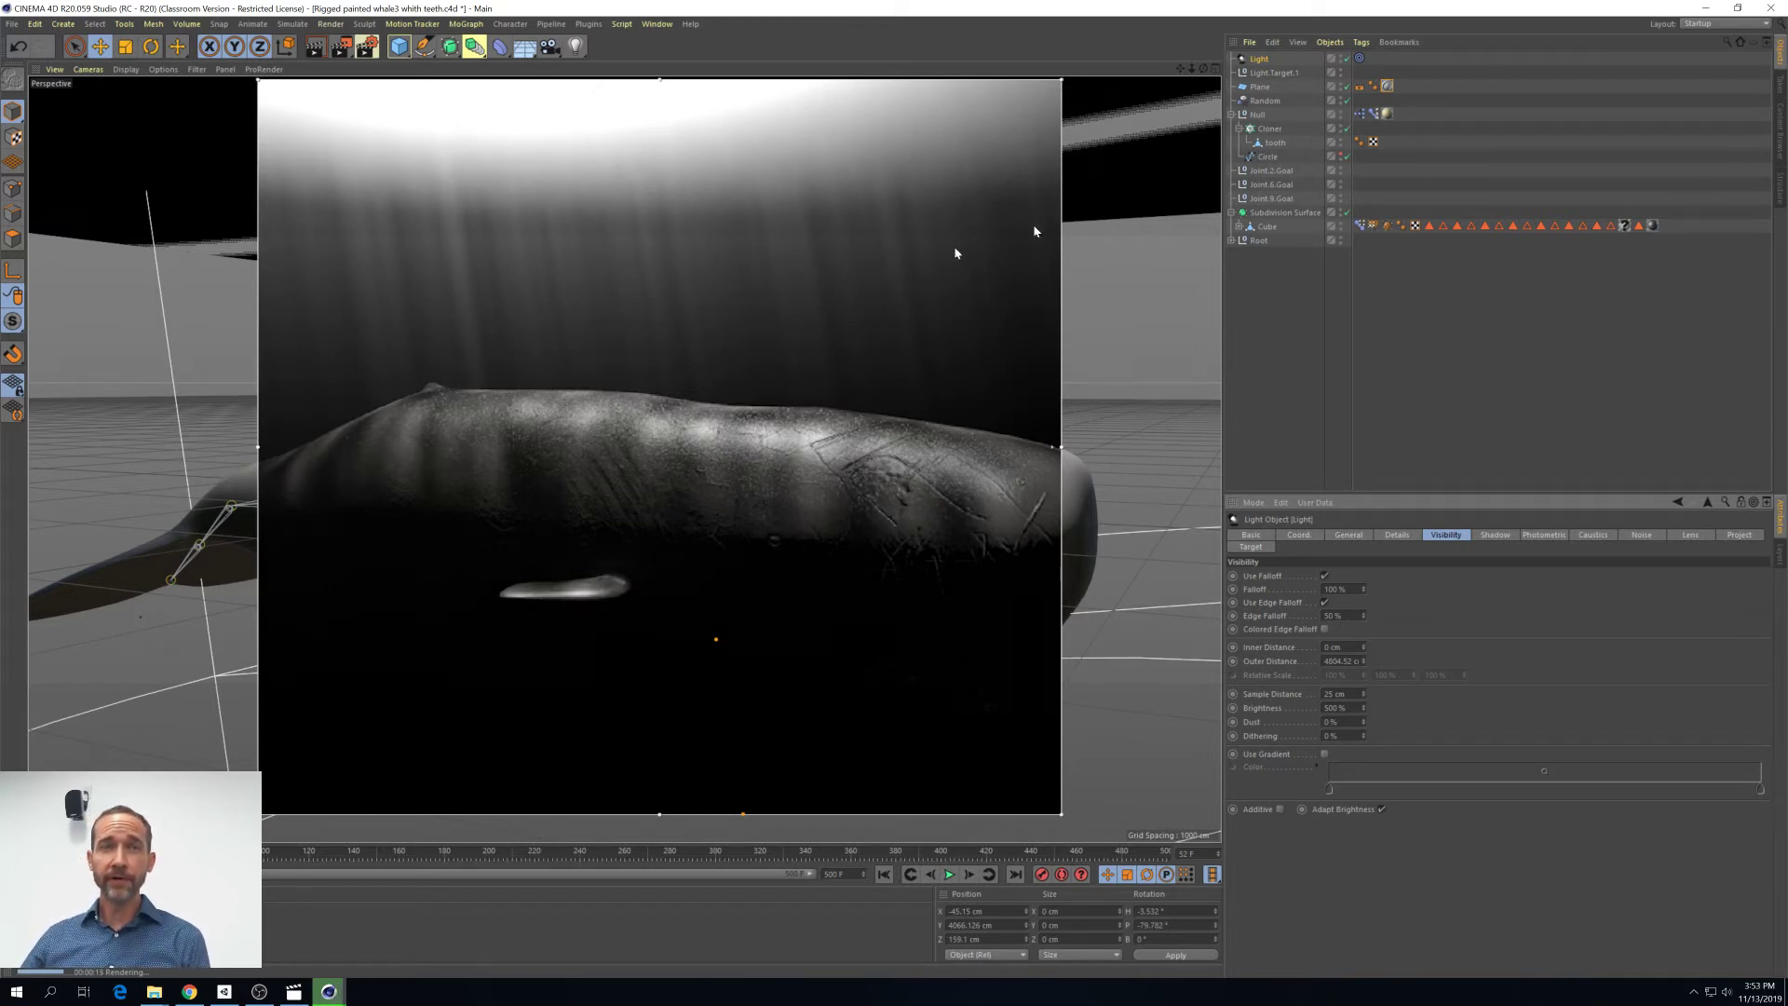
pyautogui.click(1265, 58)
pyautogui.scroll(-3, 712, 324)
pyautogui.scroll(-7, 711, 326)
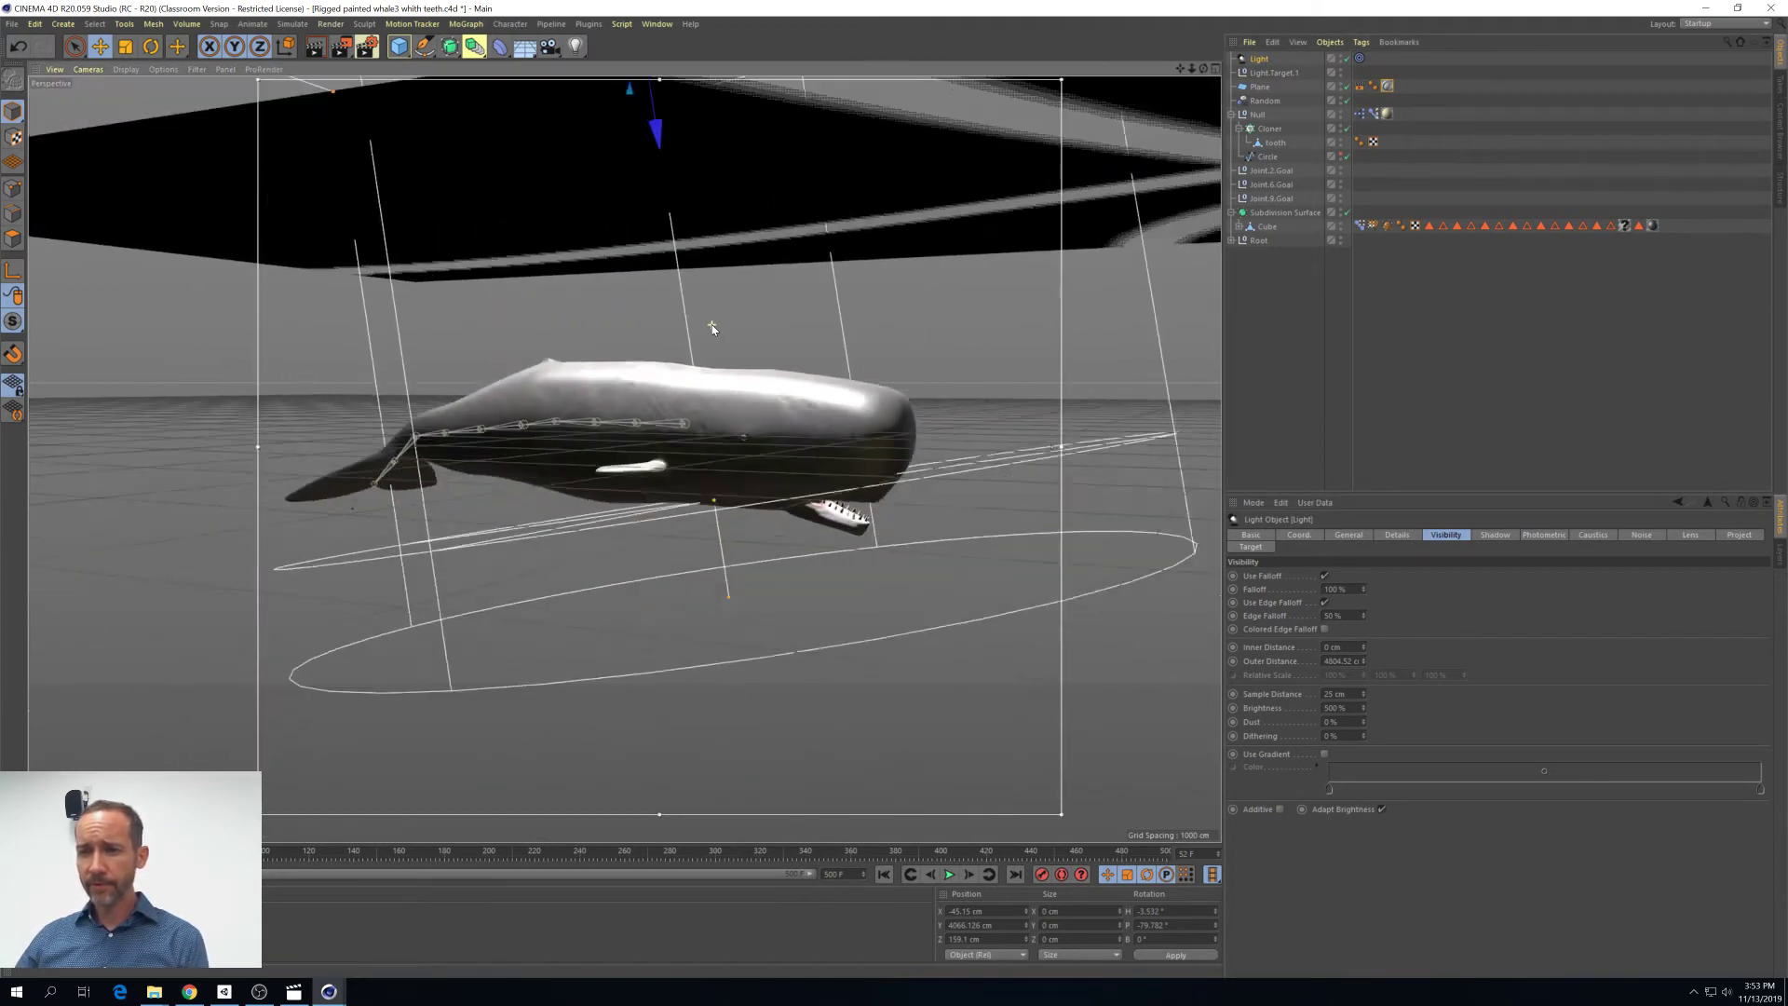
pyautogui.moveTo(684, 256); pyautogui.dragTo(672, 149)
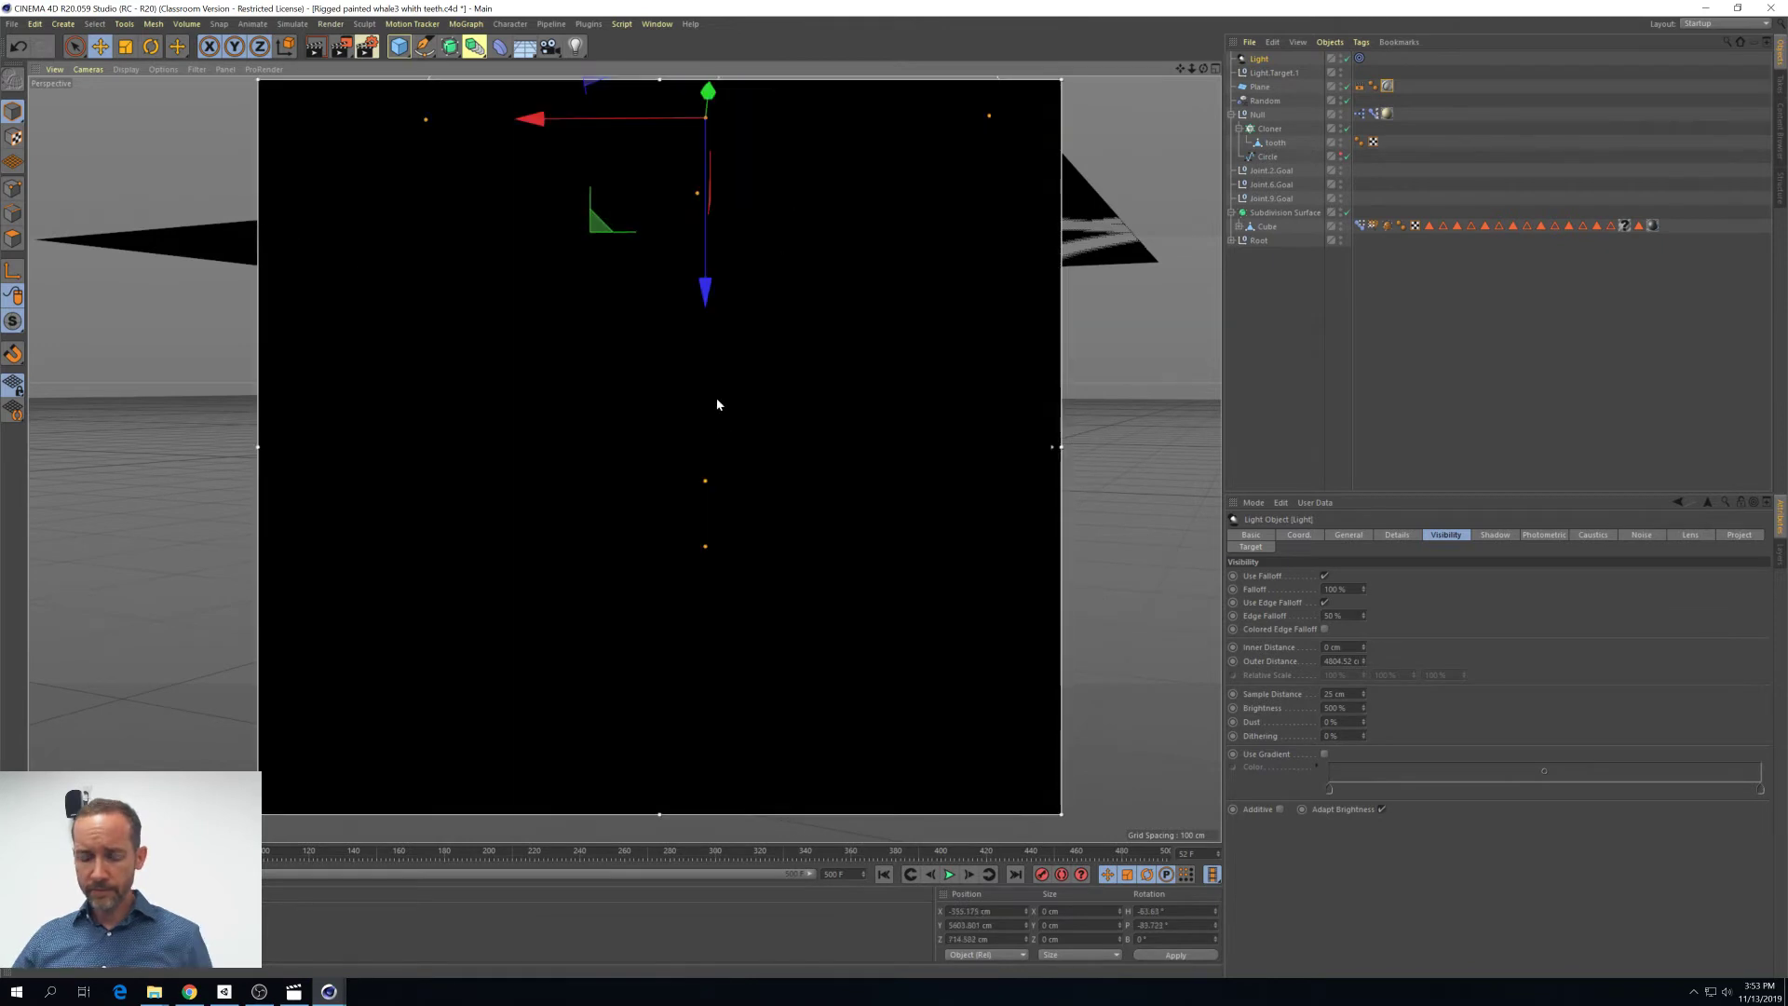
pyautogui.hotkey('ctrl', 'z')
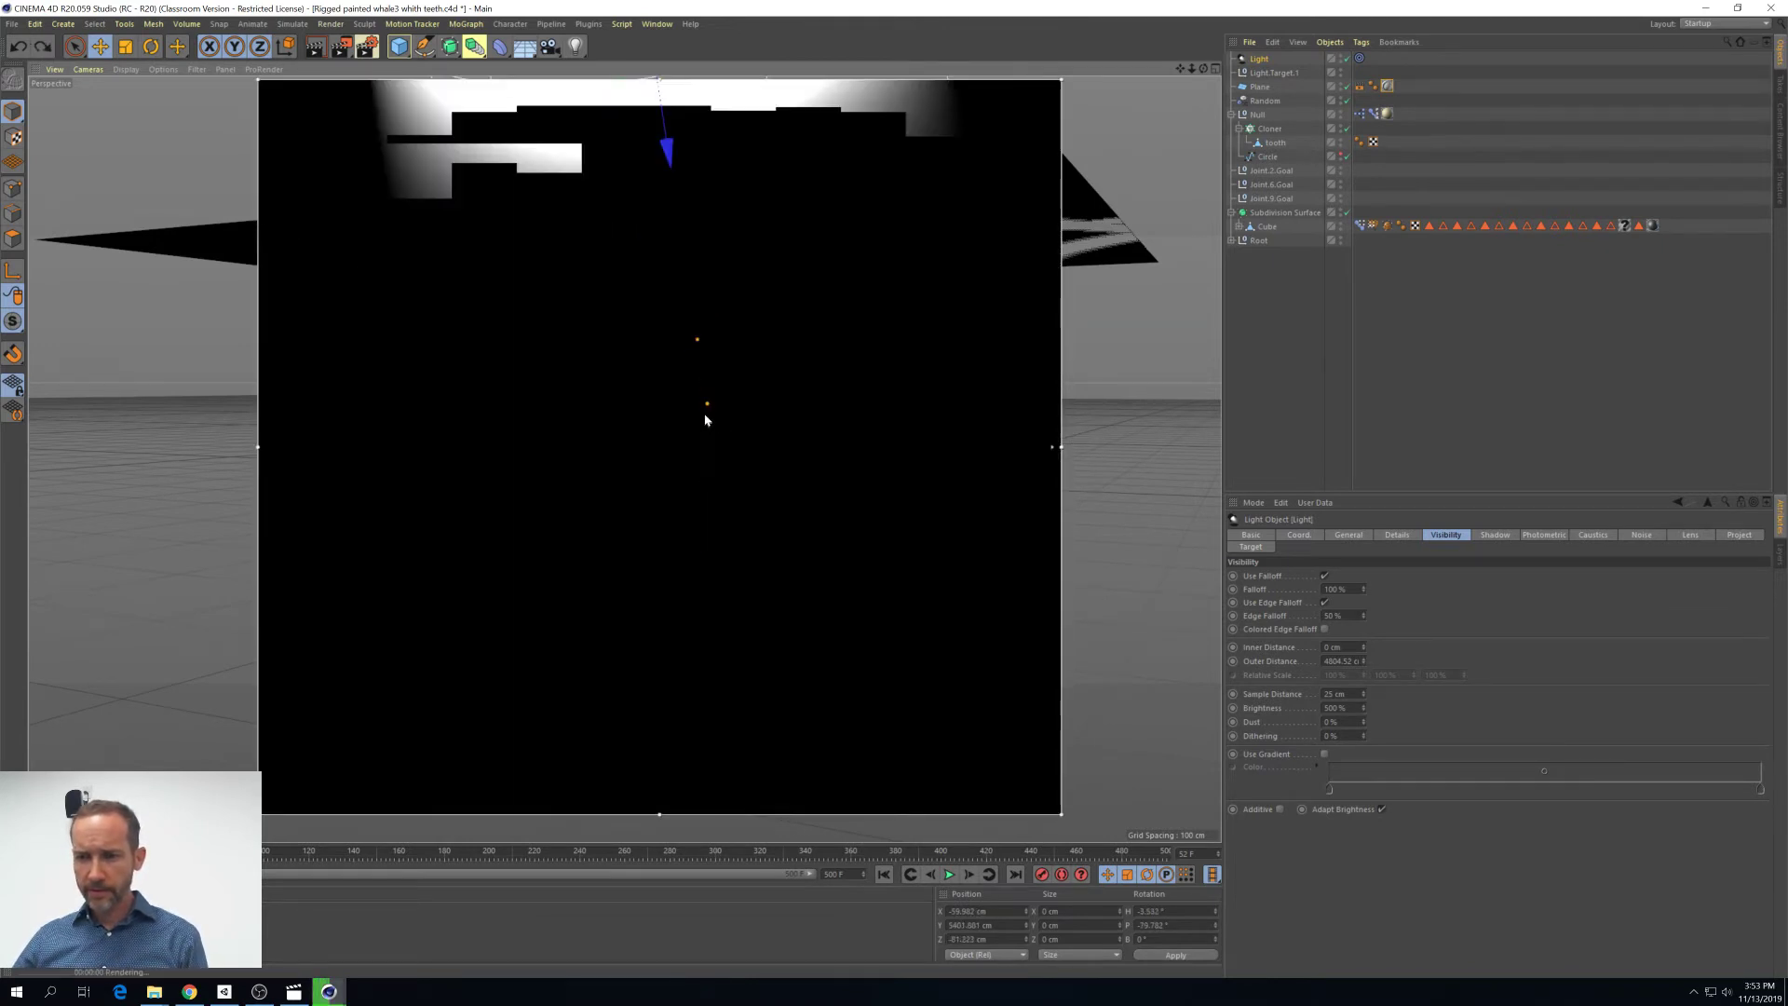
# Extend the light's visible Outer Distance to about 6746 cm so the volume reaches below the whale
pyautogui.moveTo(707, 404); pyautogui.dragTo(736, 589)
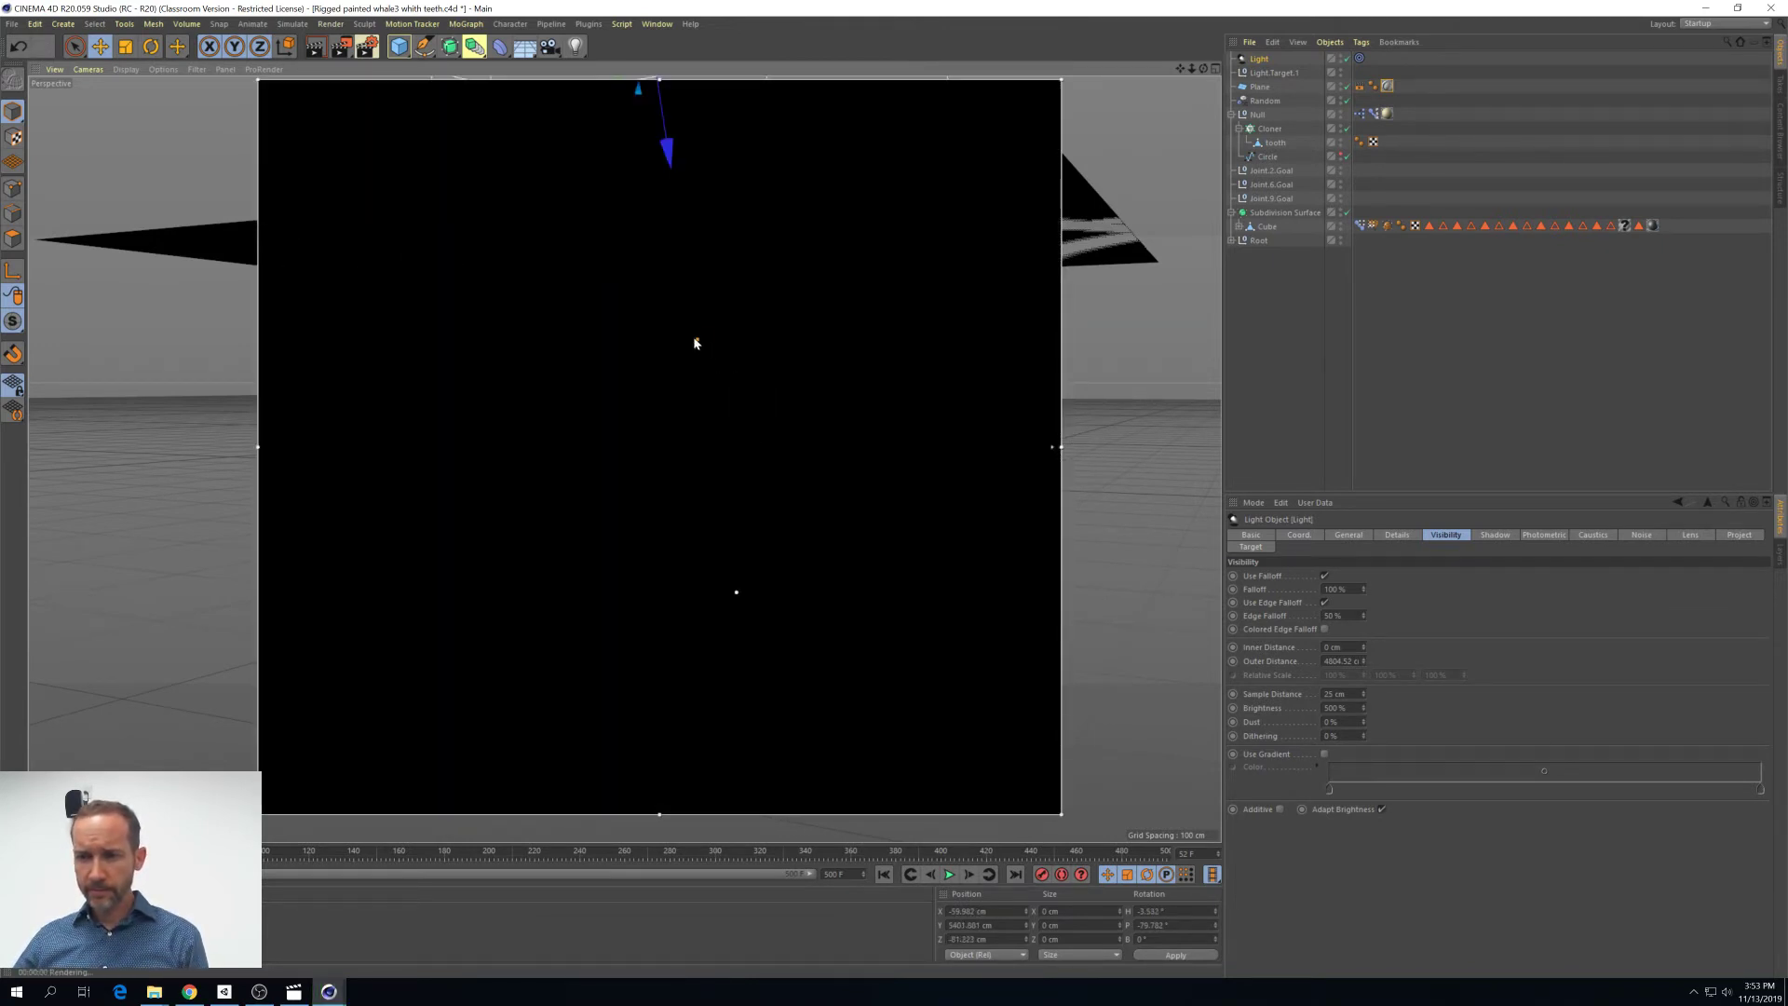
pyautogui.moveTo(694, 341); pyautogui.dragTo(723, 486)
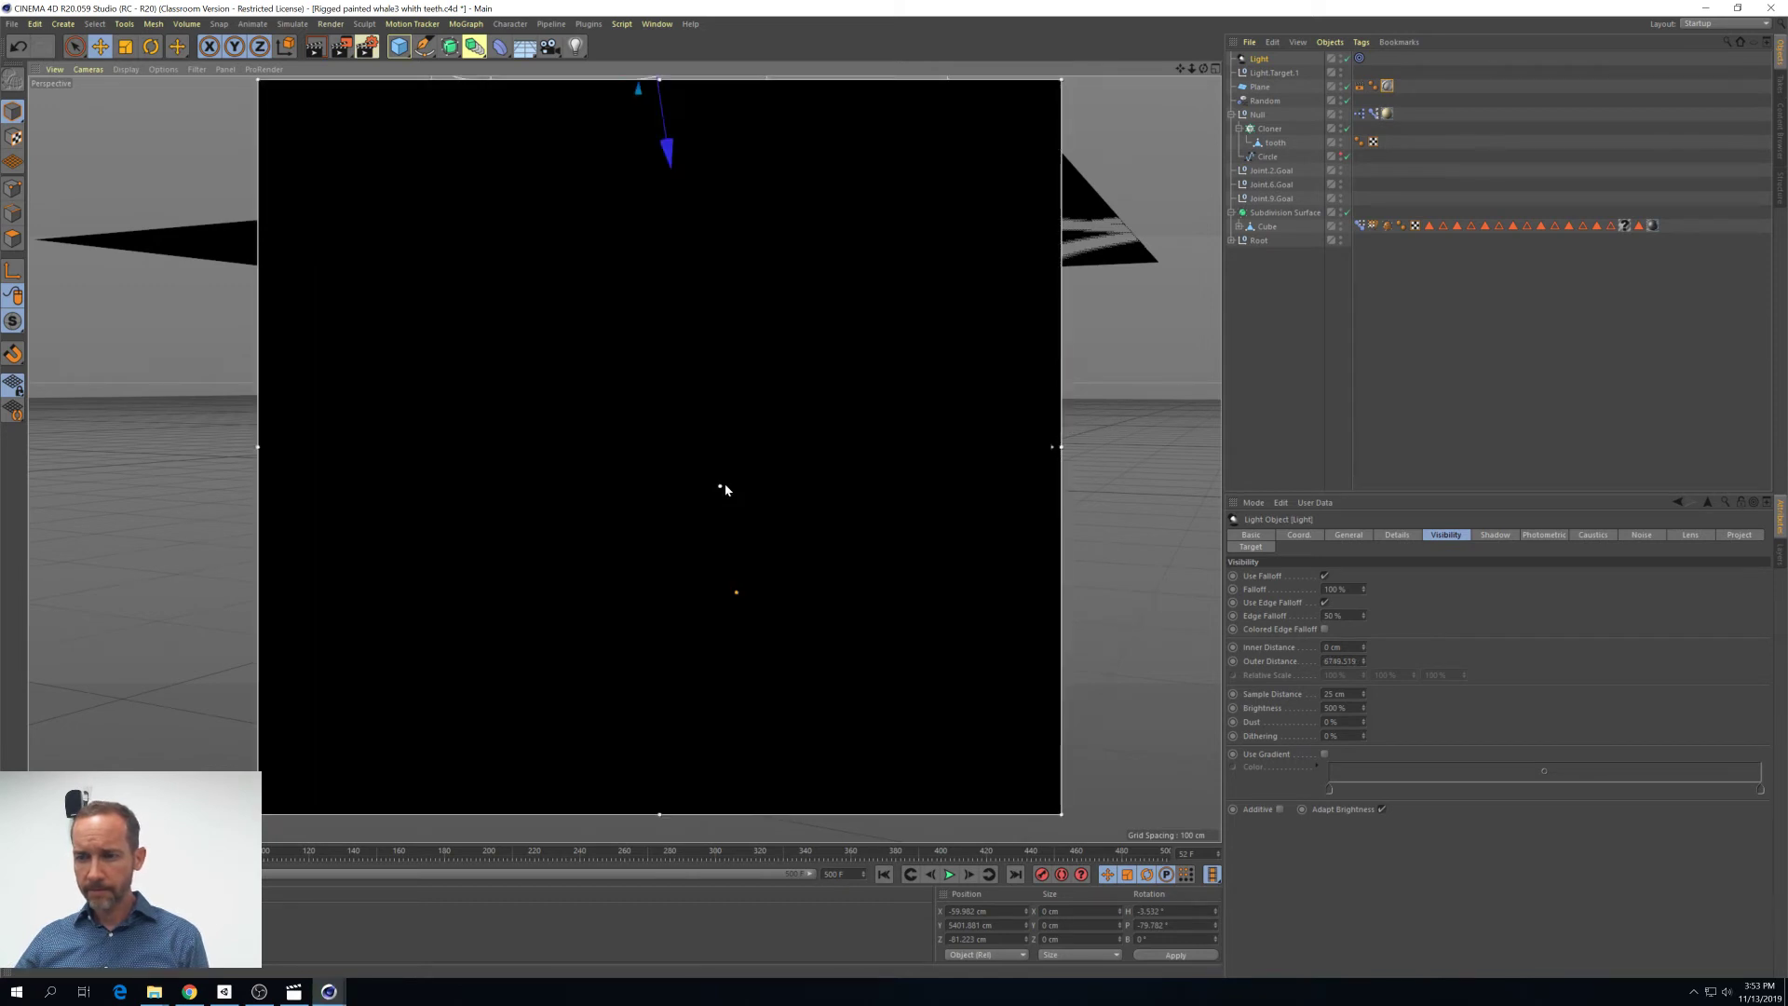
pyautogui.scroll(5, 740, 506)
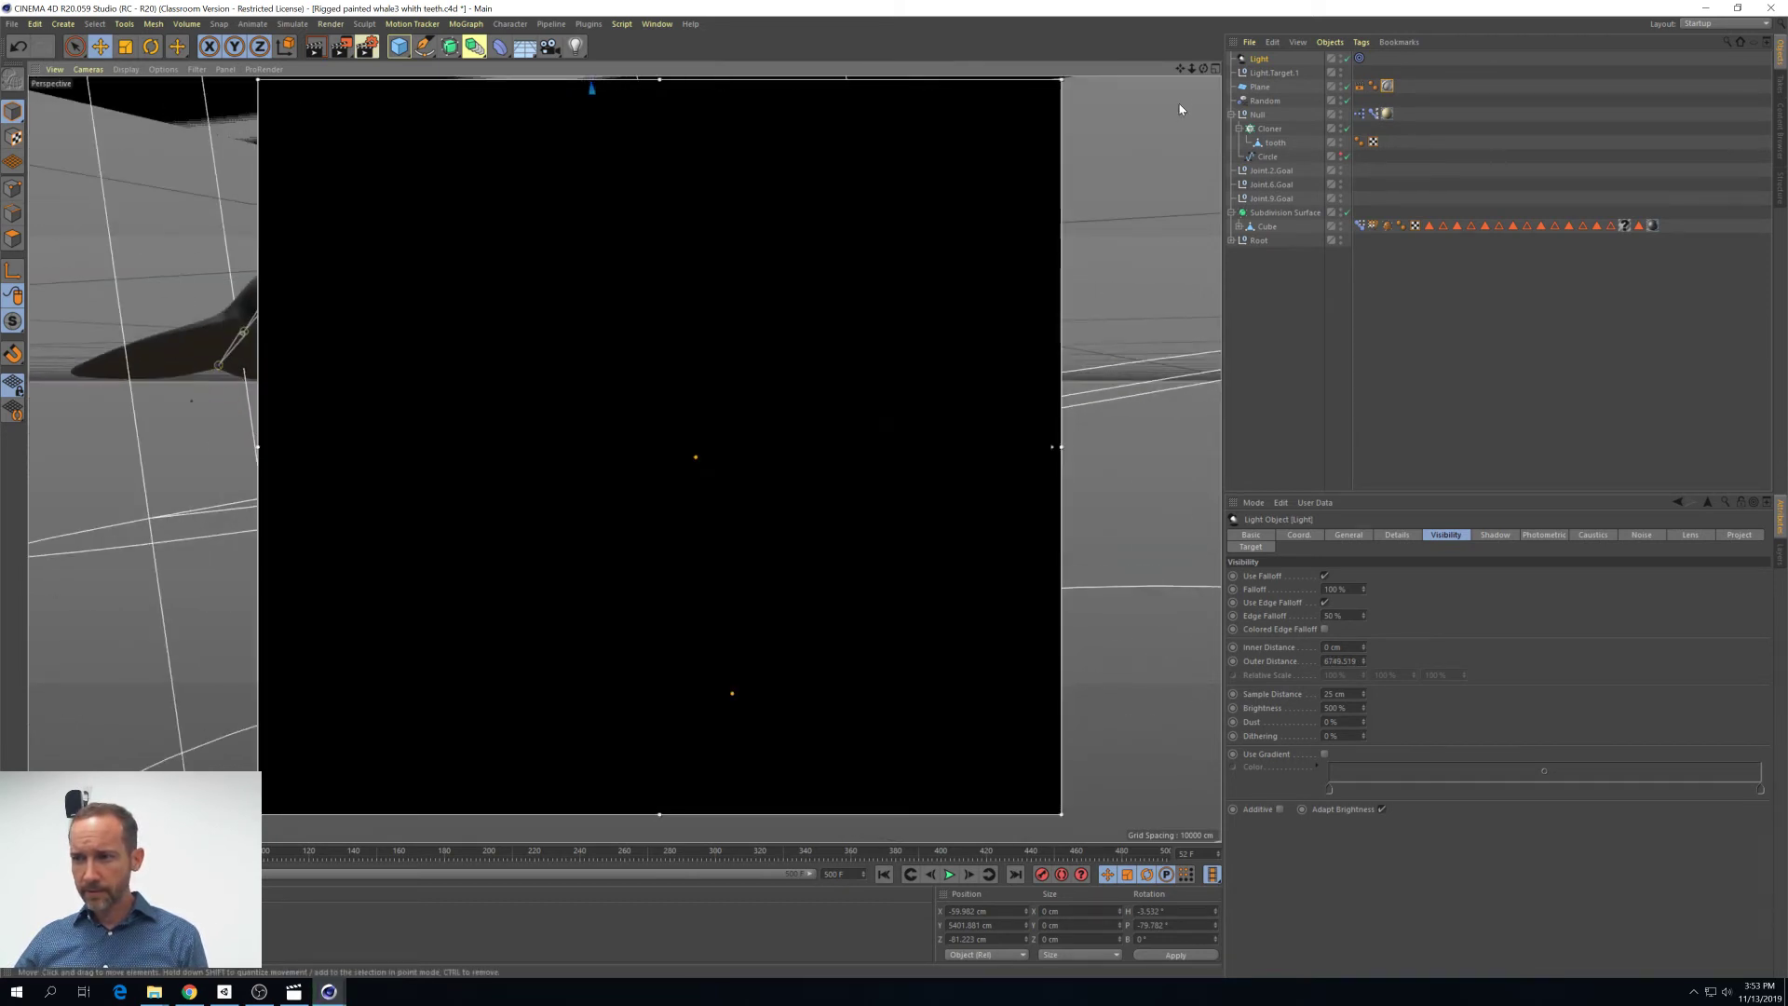
# Raise the plane to a Y position of about 2439 cm and frame the whale beneath it
pyautogui.click(1289, 86)
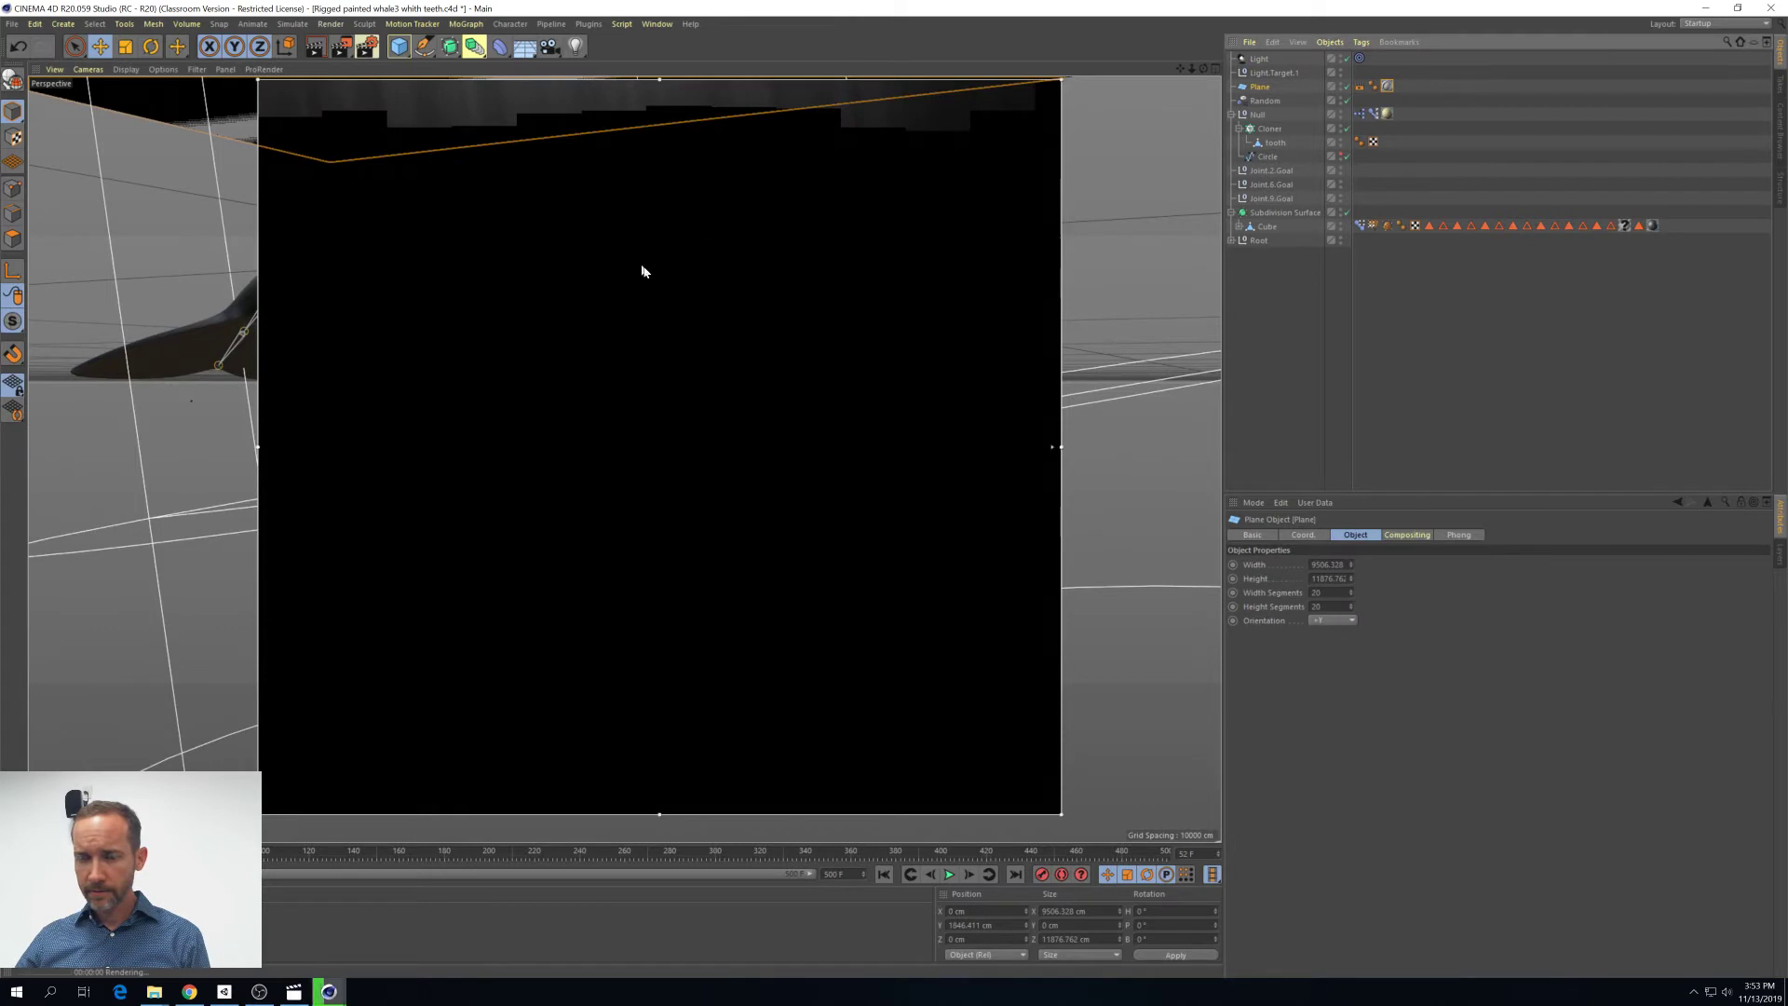
pyautogui.click(1302, 534)
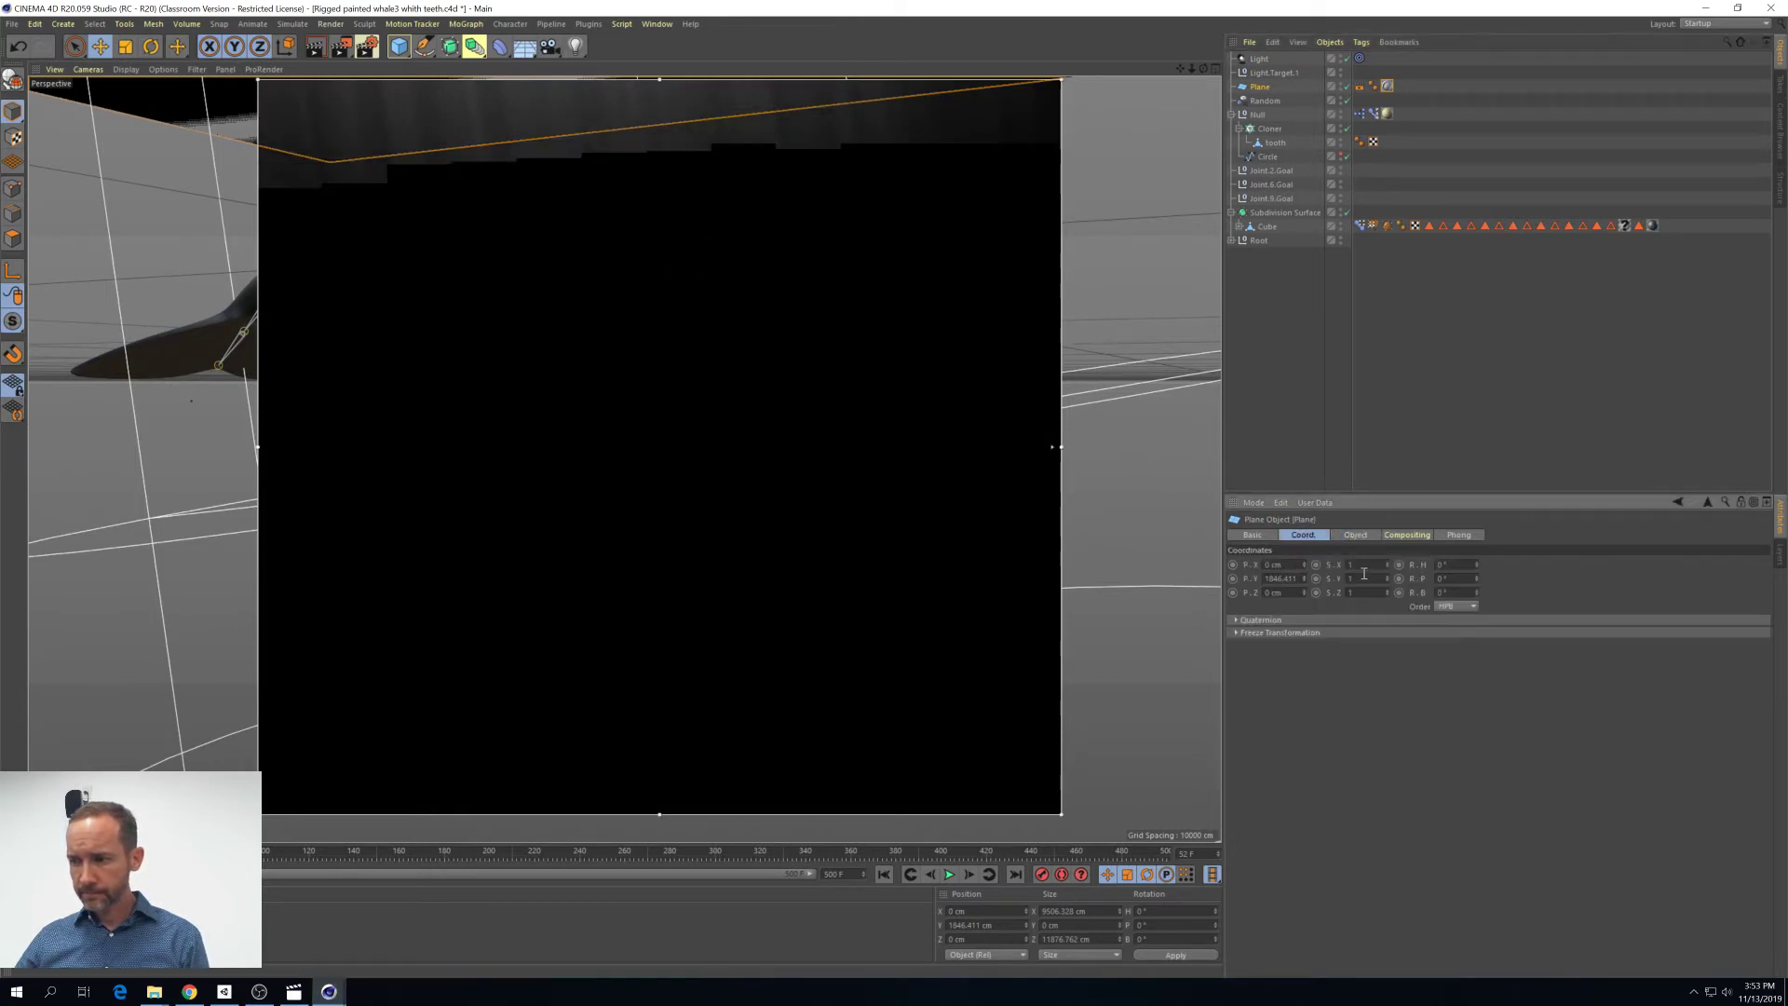
pyautogui.moveTo(1304, 580); pyautogui.dragTo(1237, 545)
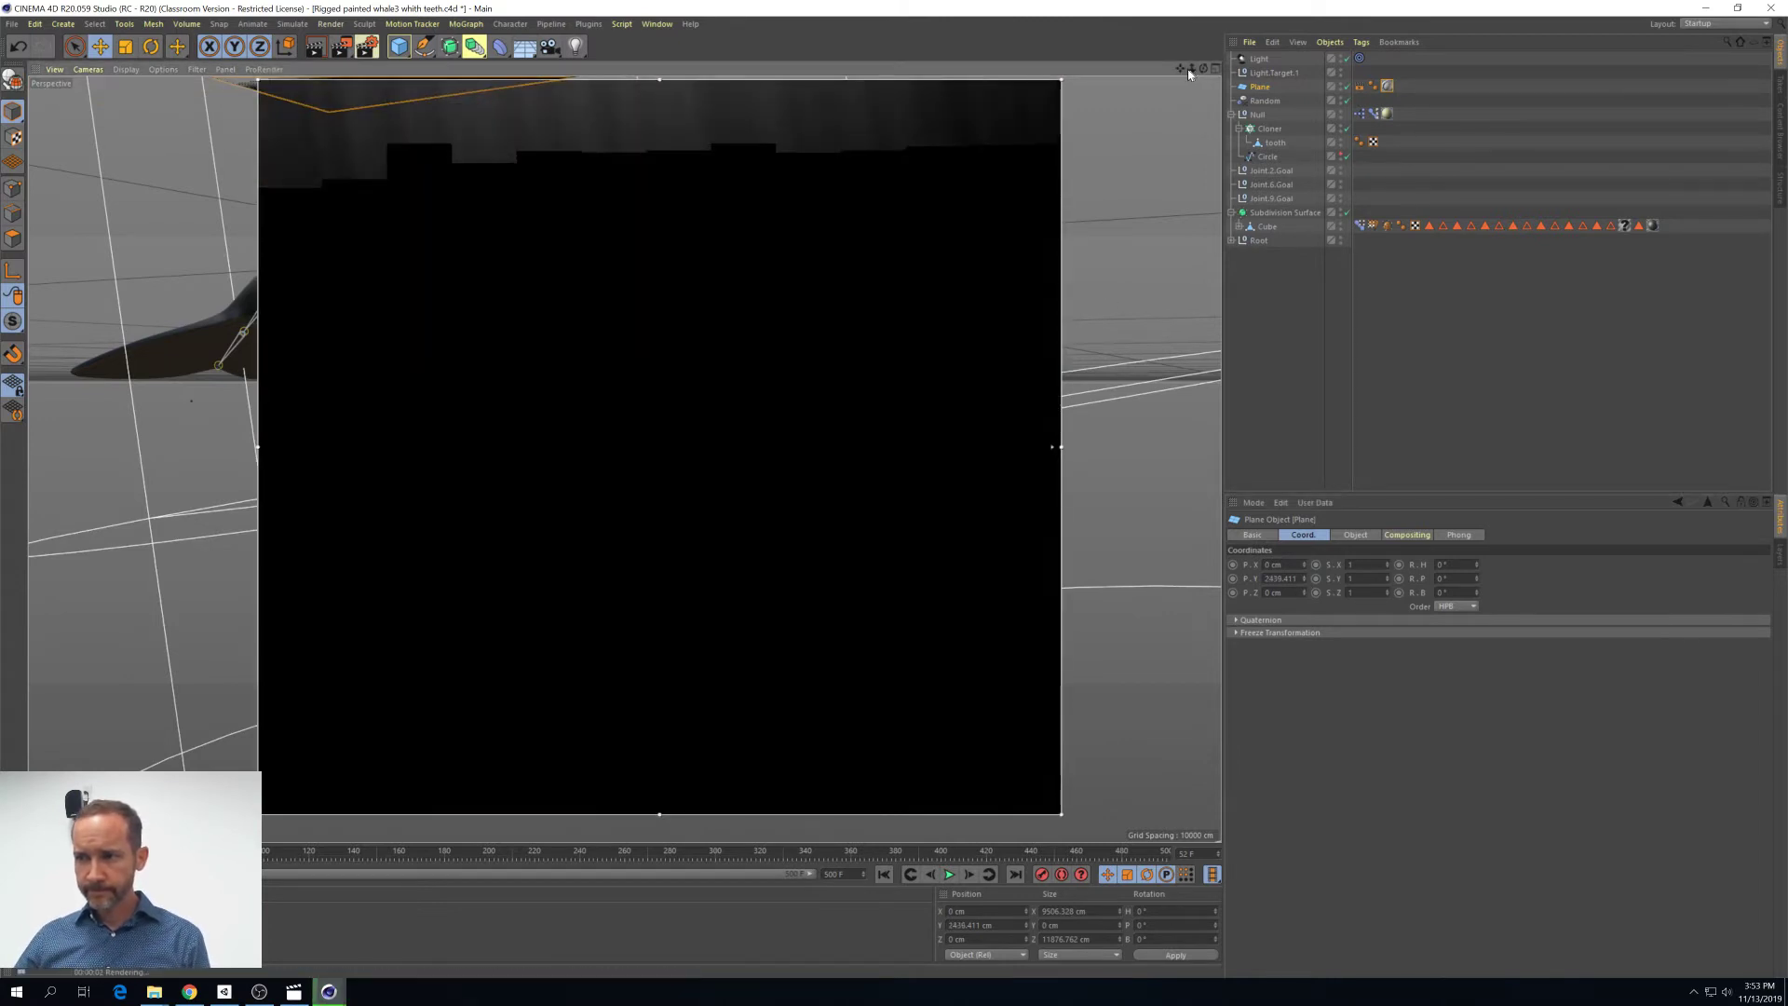
pyautogui.moveTo(1180, 68); pyautogui.dragTo(832, 61)
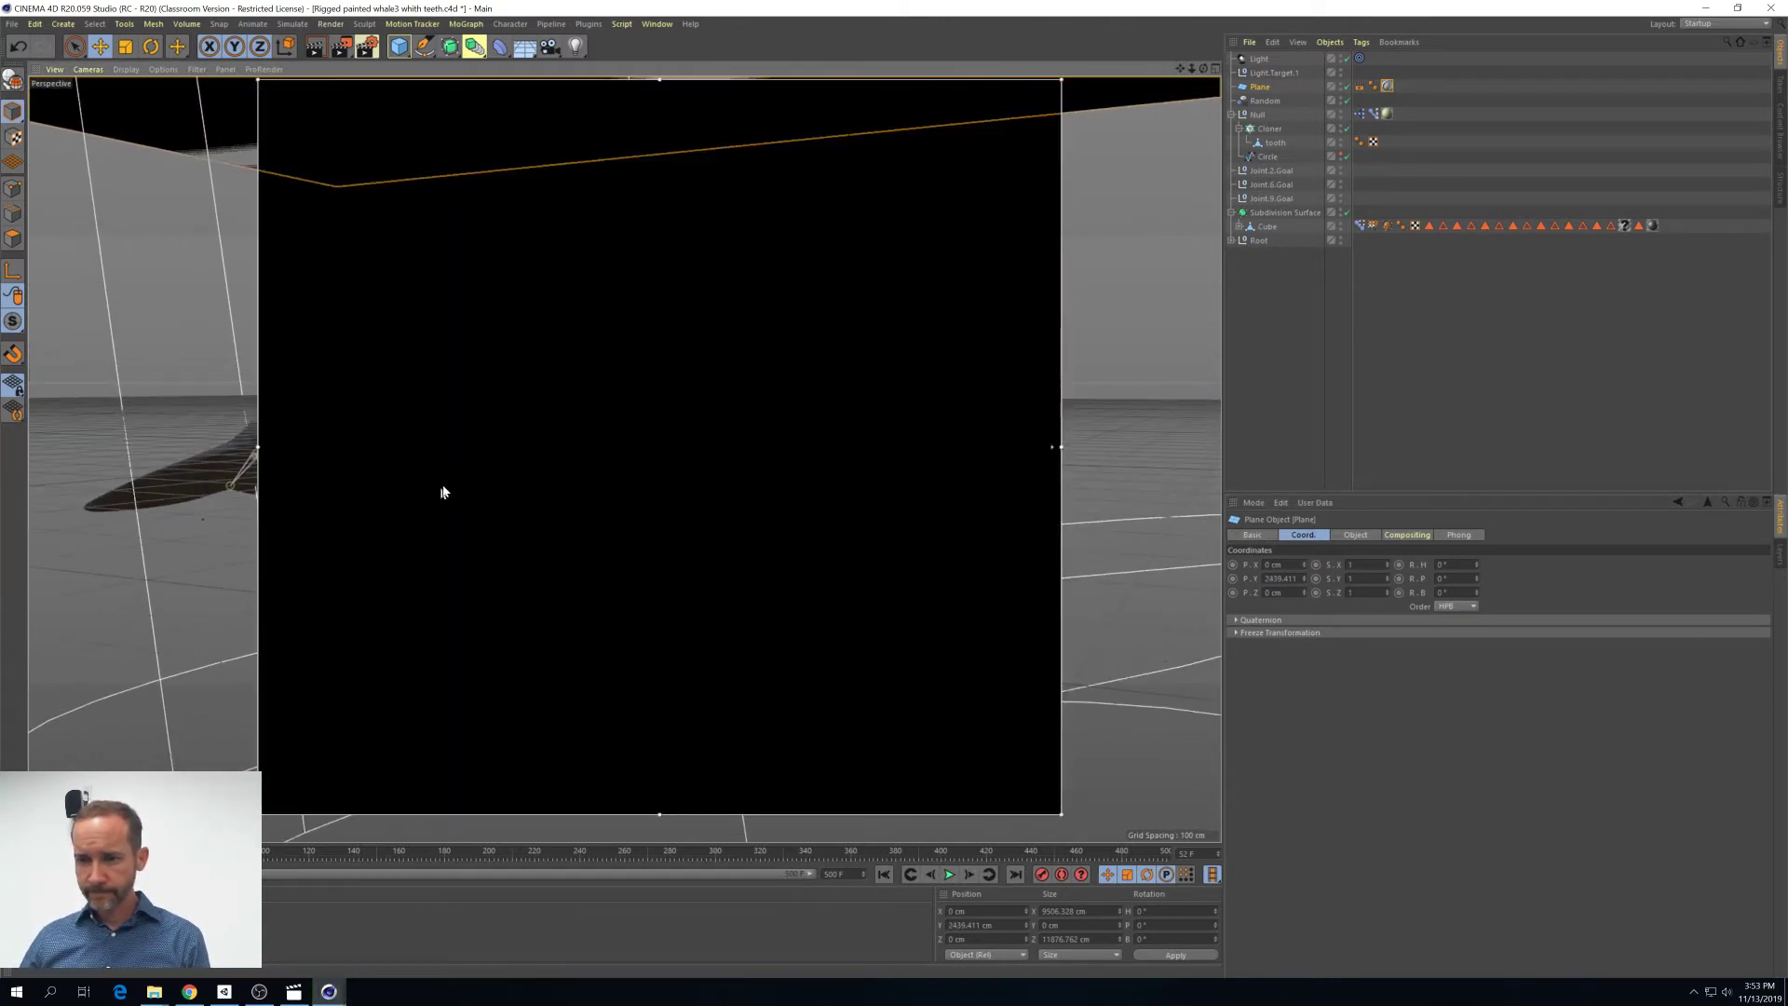
pyautogui.scroll(-5, 435, 443)
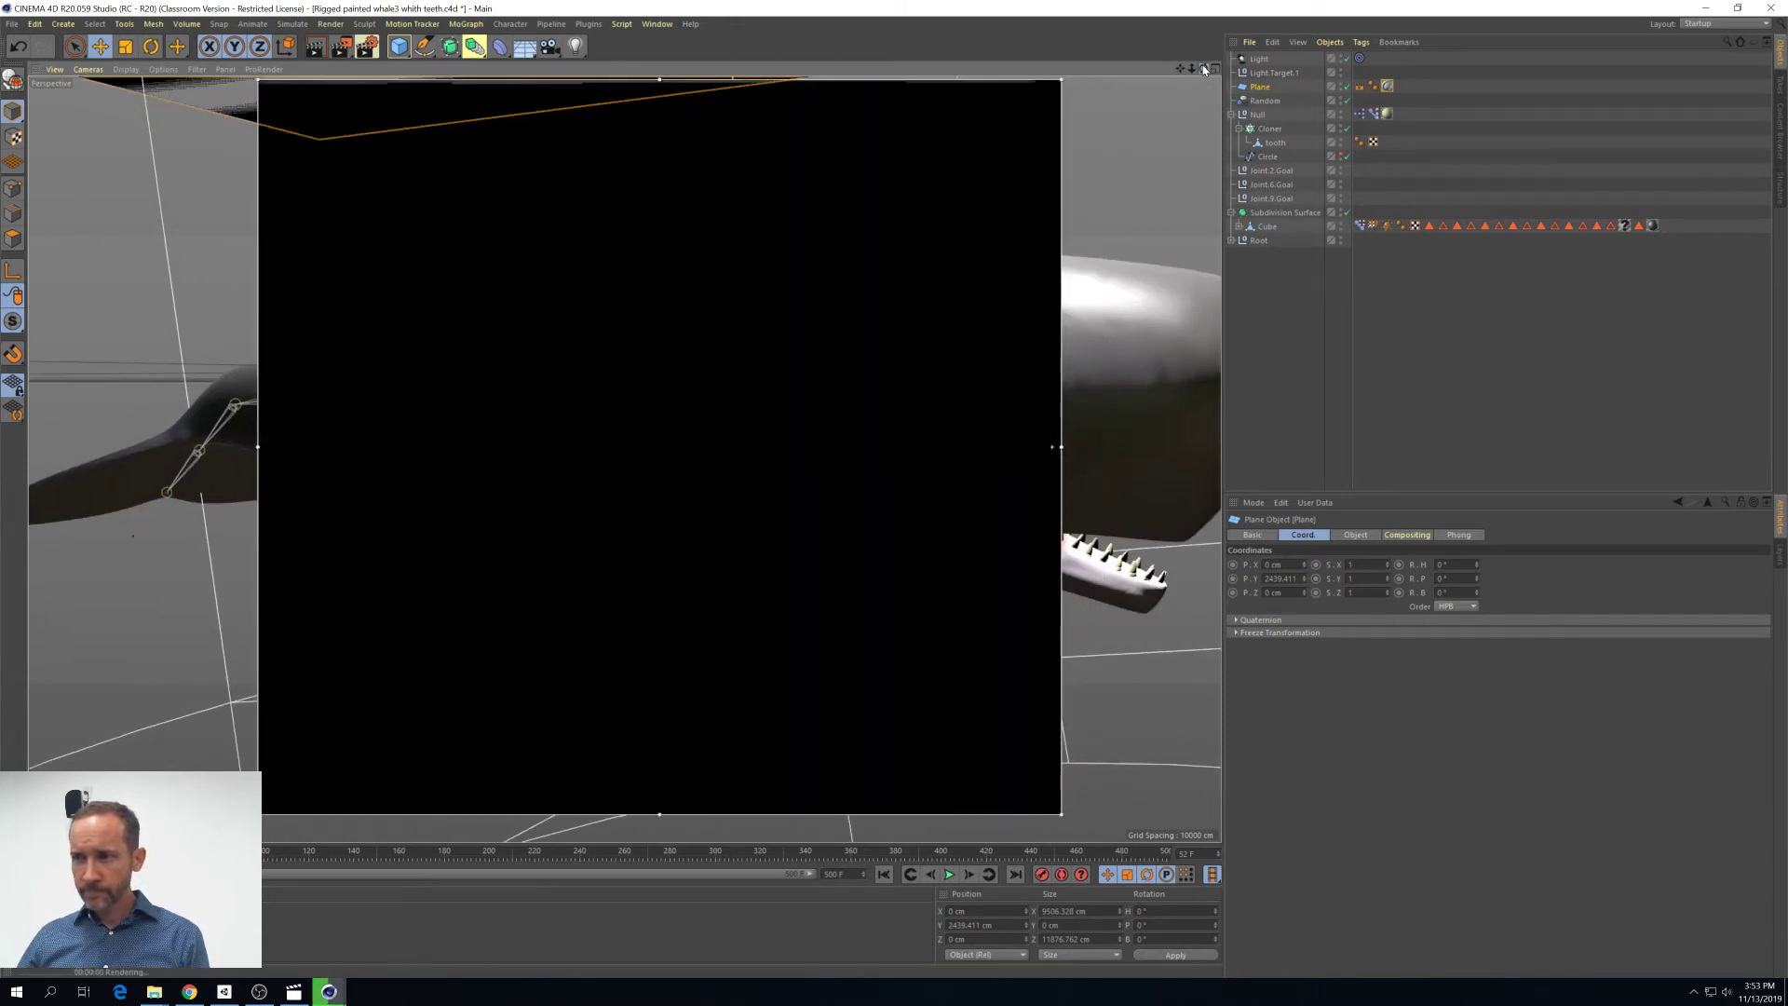
pyautogui.scroll(3, 625, 459)
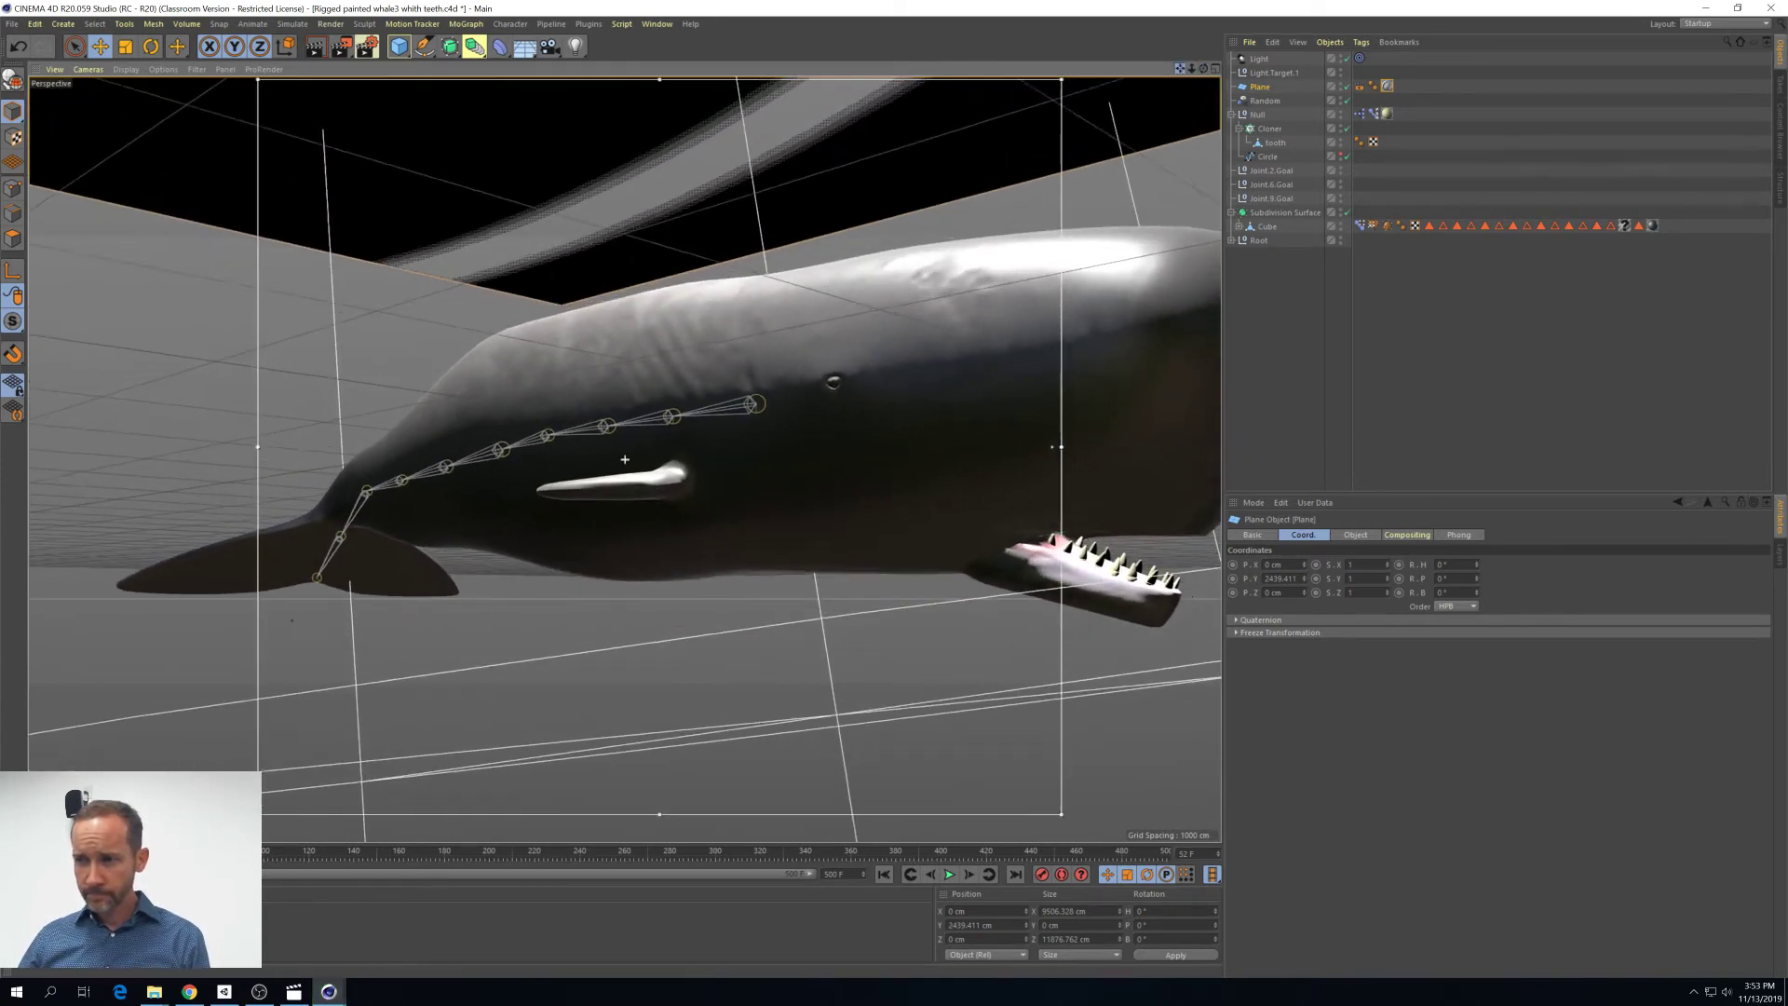
pyautogui.moveTo(1180, 68); pyautogui.dragTo(1171, 76)
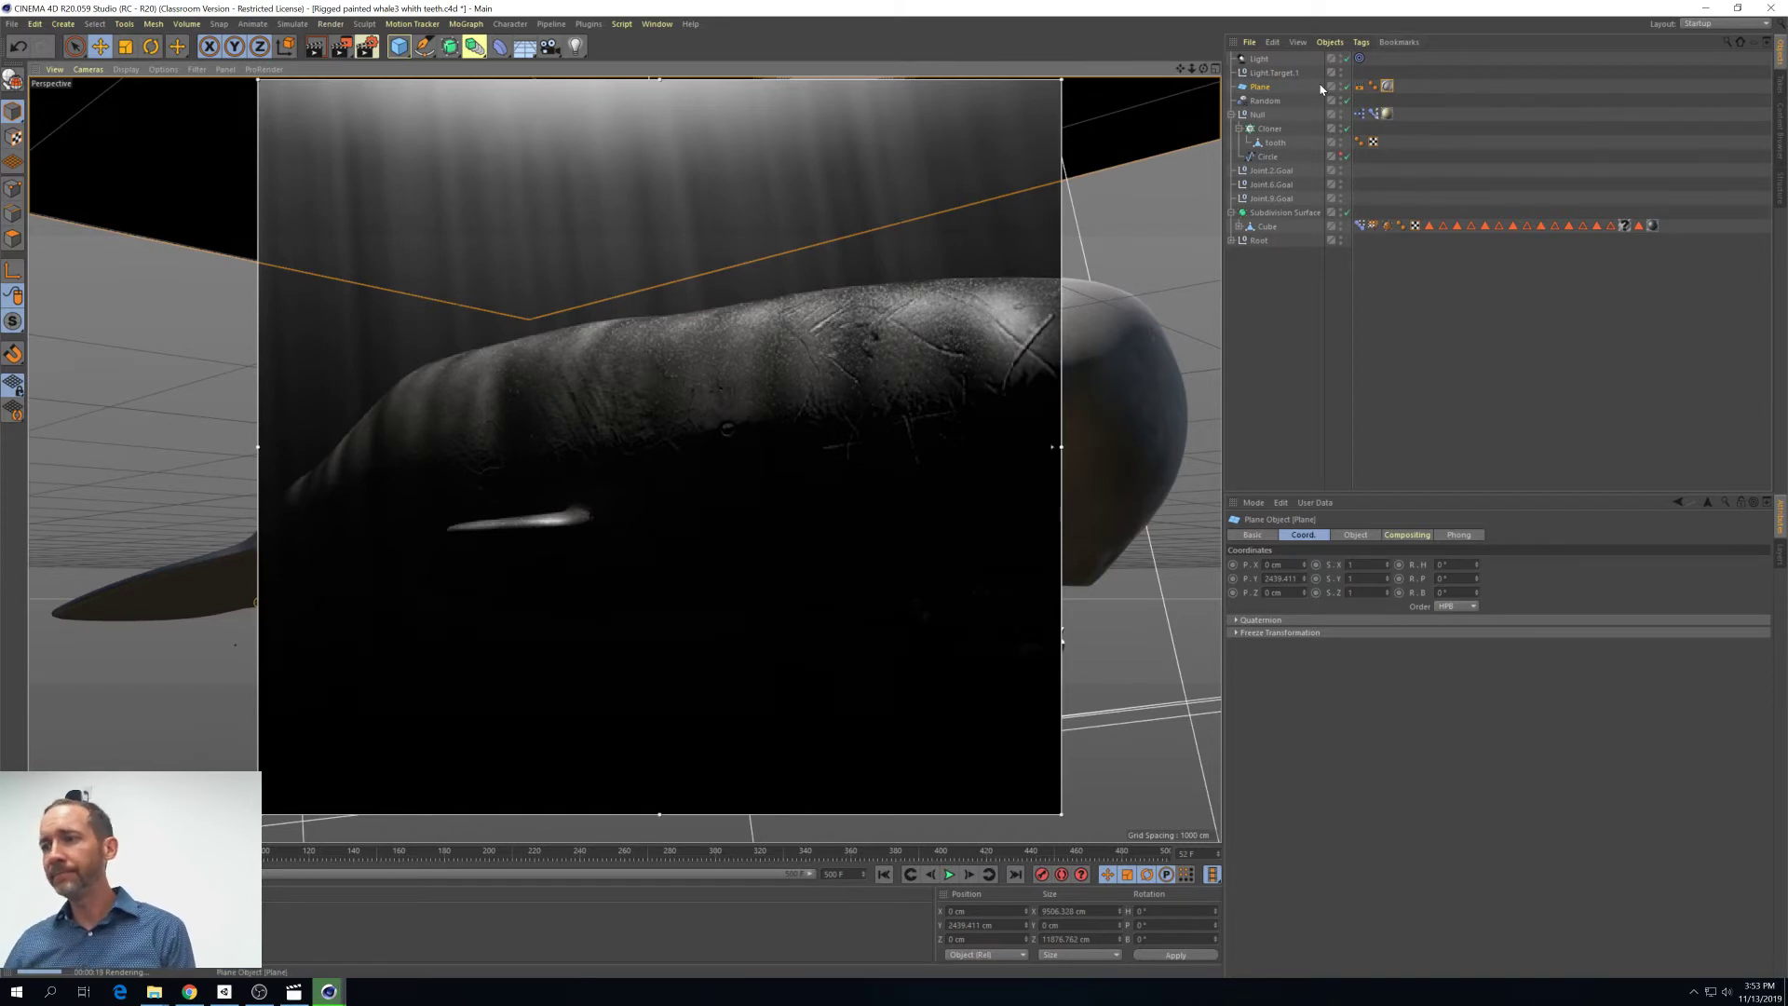
# Tint the light blue with a hue of 212° and a saturation of about 88 %
pyautogui.click(1260, 60)
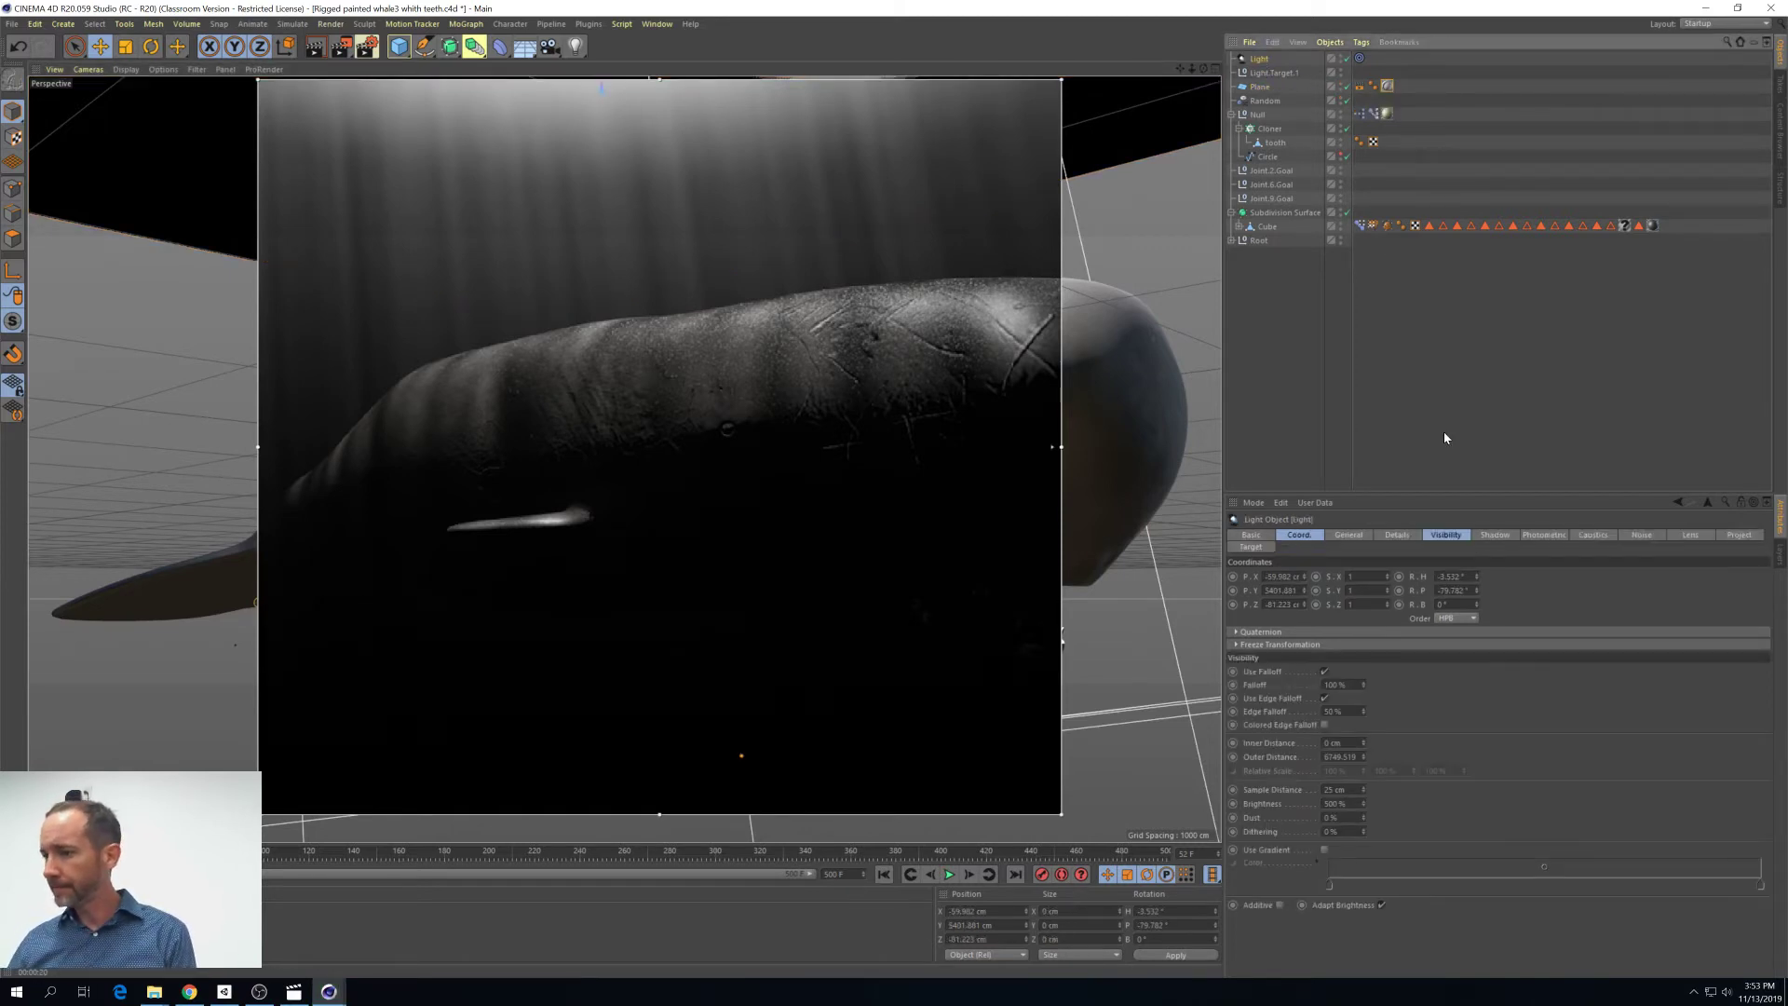
pyautogui.click(1392, 535)
pyautogui.click(1347, 536)
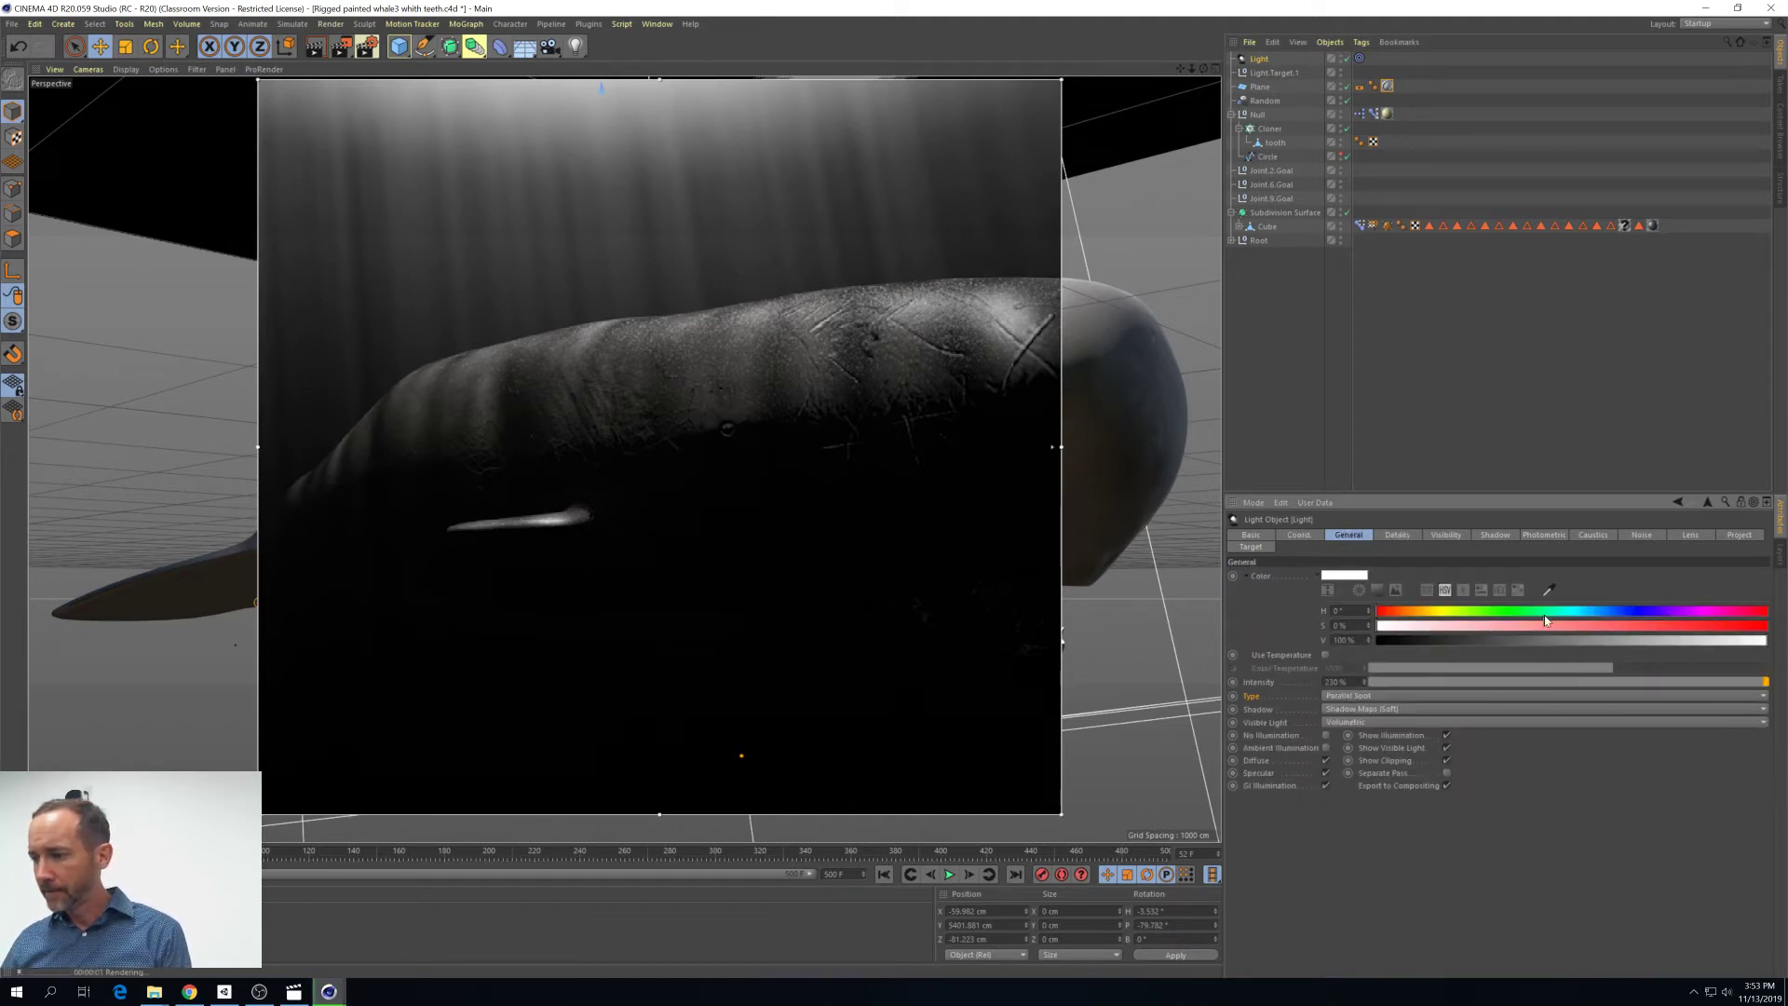
pyautogui.moveTo(1587, 611); pyautogui.dragTo(1606, 611)
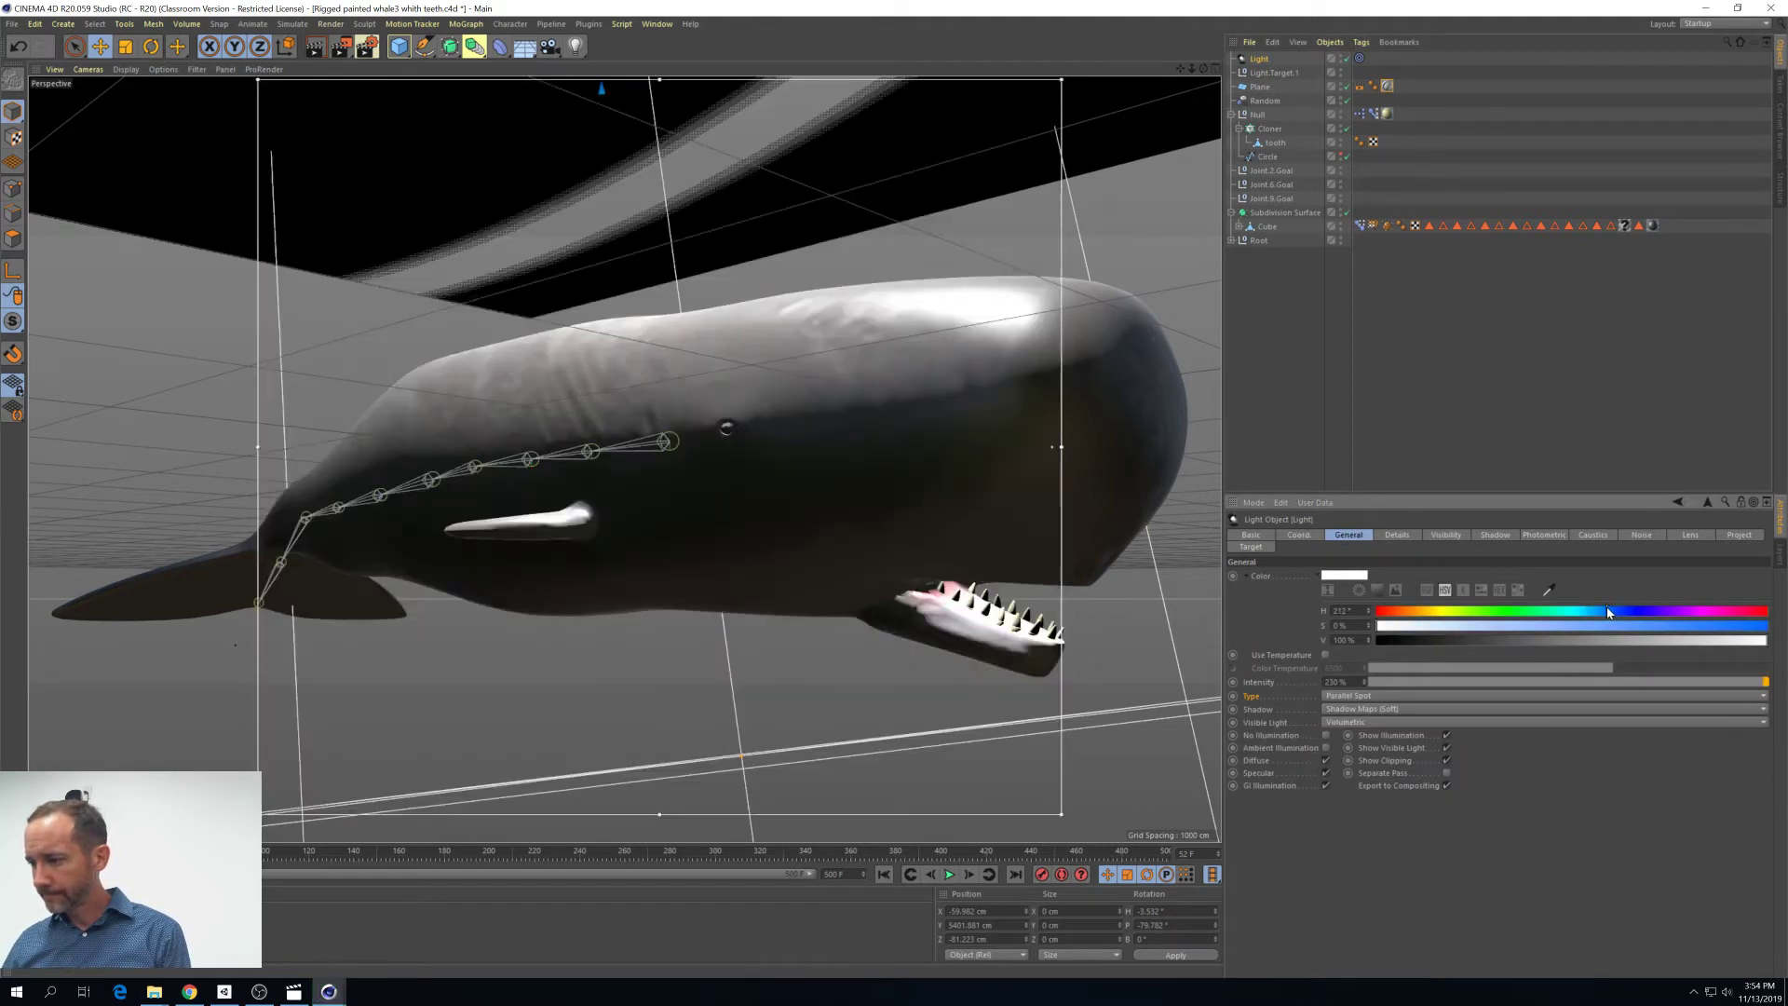
pyautogui.moveTo(1444, 626); pyautogui.dragTo(1721, 625)
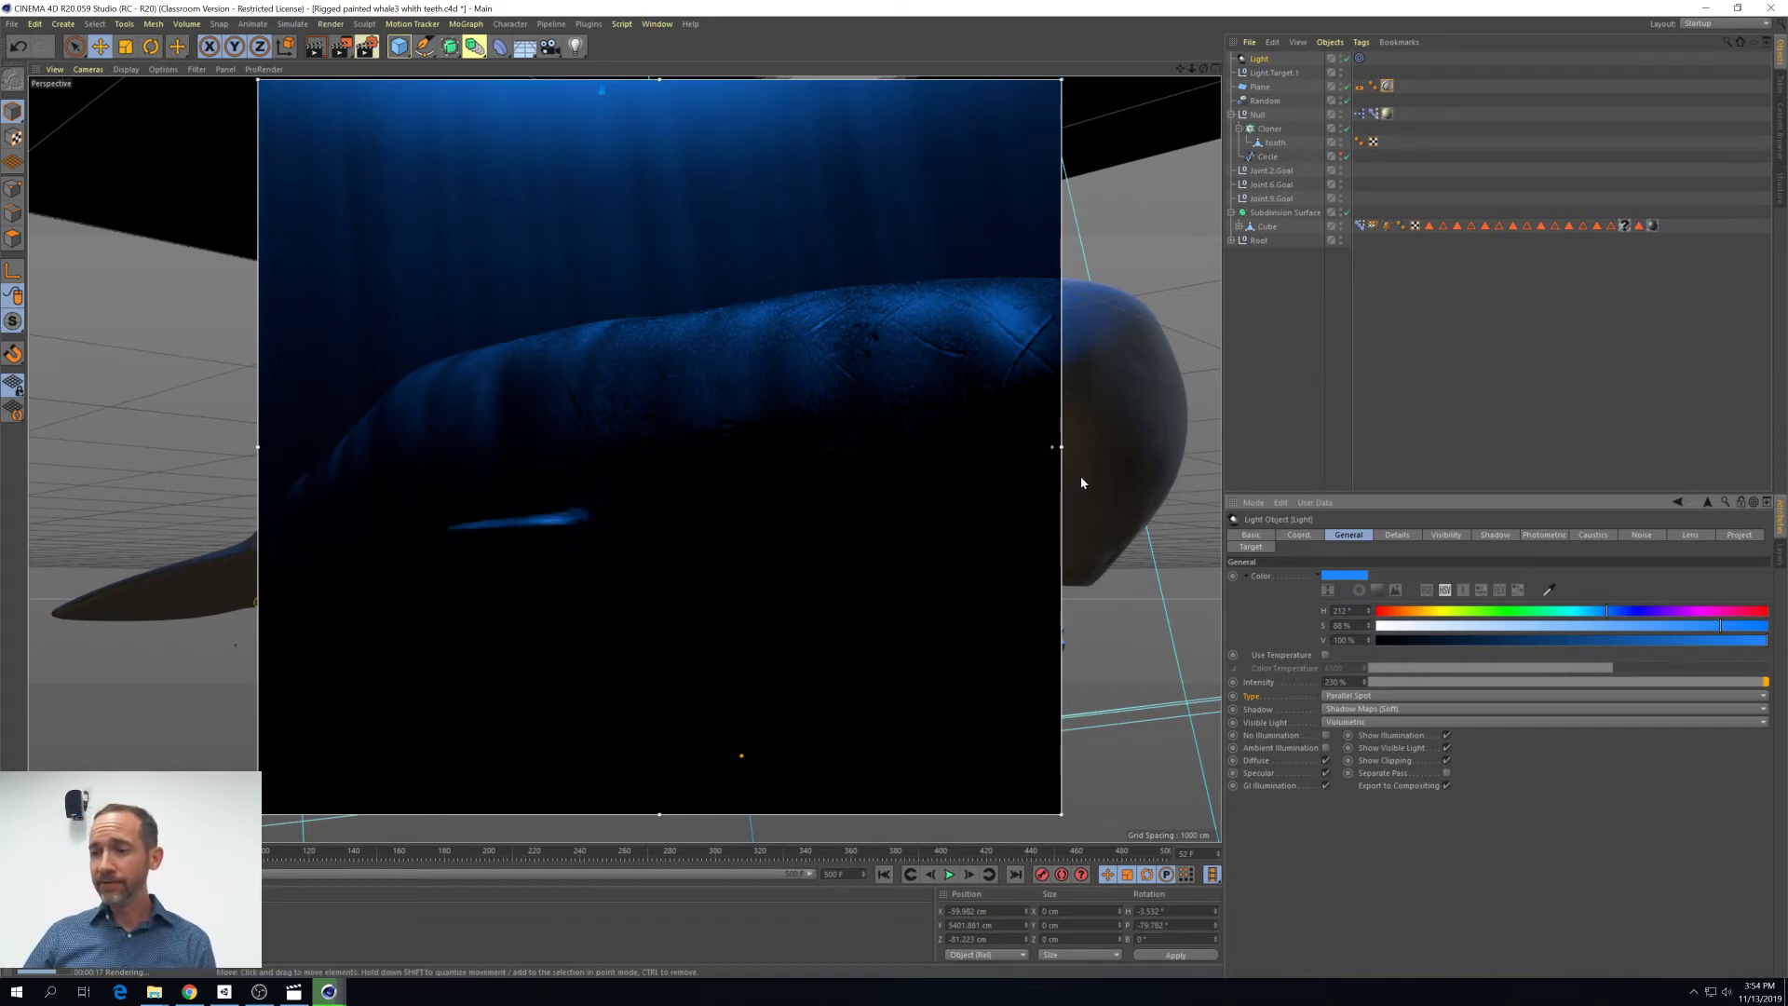
# Widen the interactive render region on both sides of the whale and lower the light color's saturation to 10 %
pyautogui.moveTo(1060, 447); pyautogui.dragTo(1198, 447)
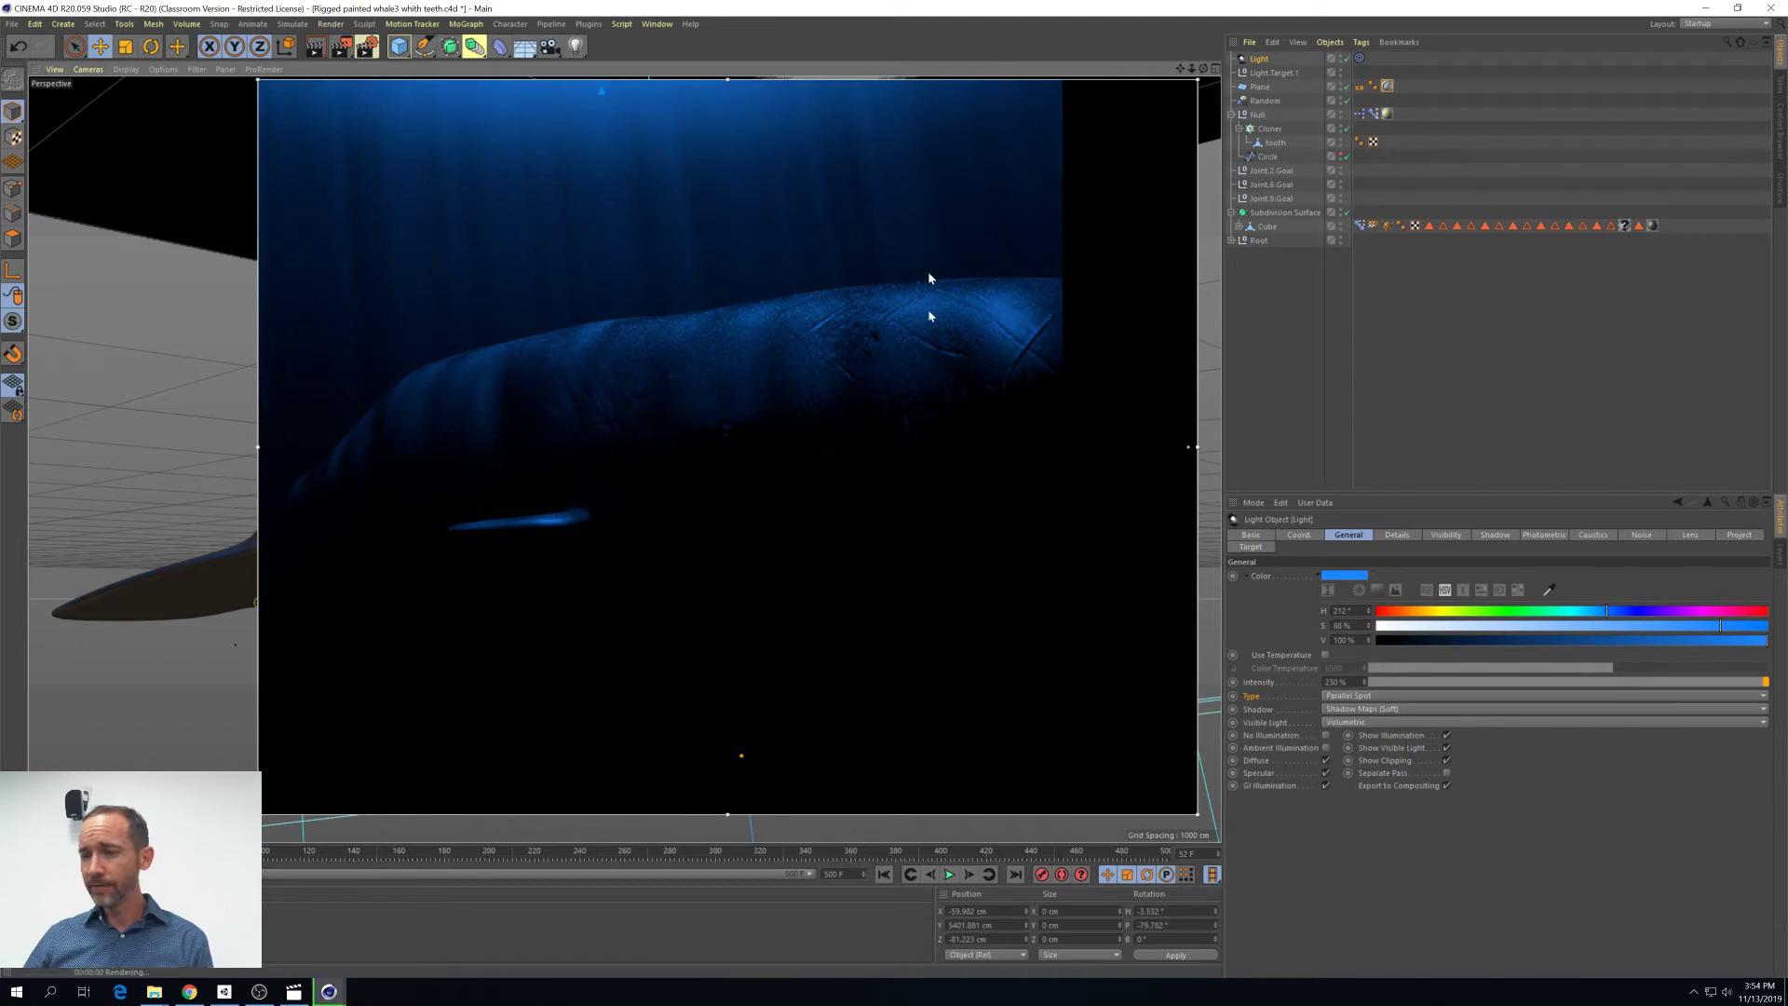
pyautogui.moveTo(1721, 626); pyautogui.dragTo(1415, 630)
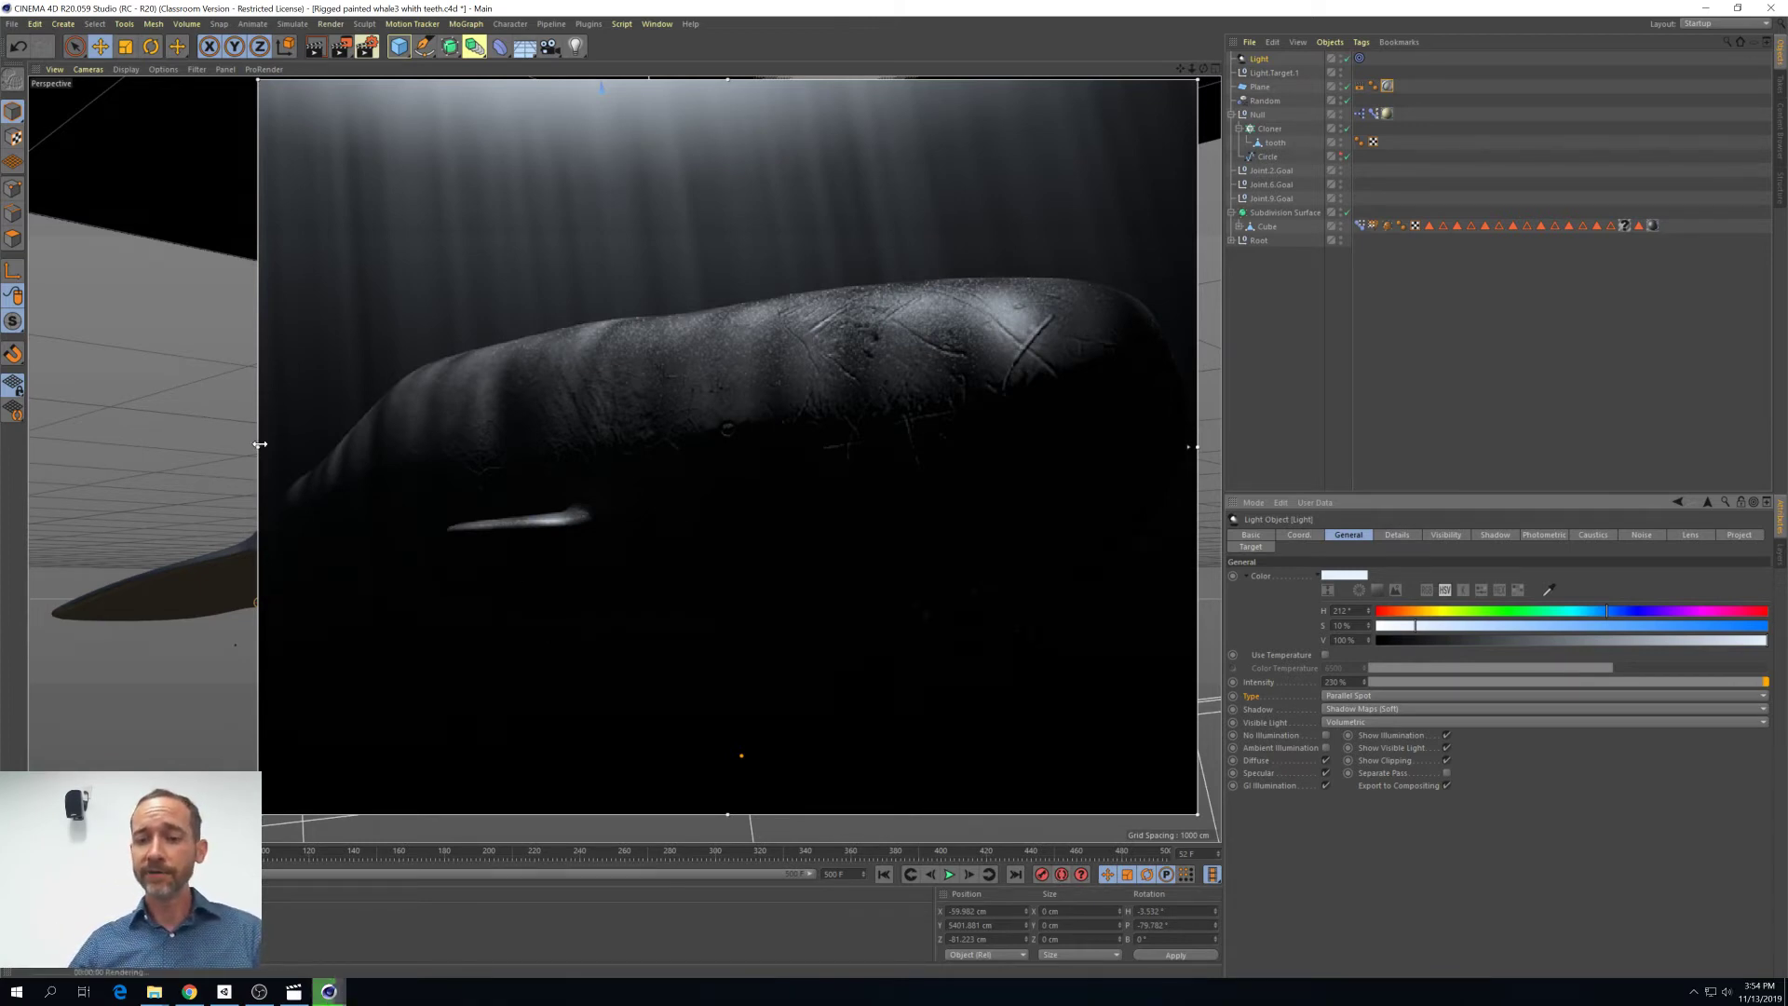
pyautogui.moveTo(259, 447); pyautogui.dragTo(126, 449)
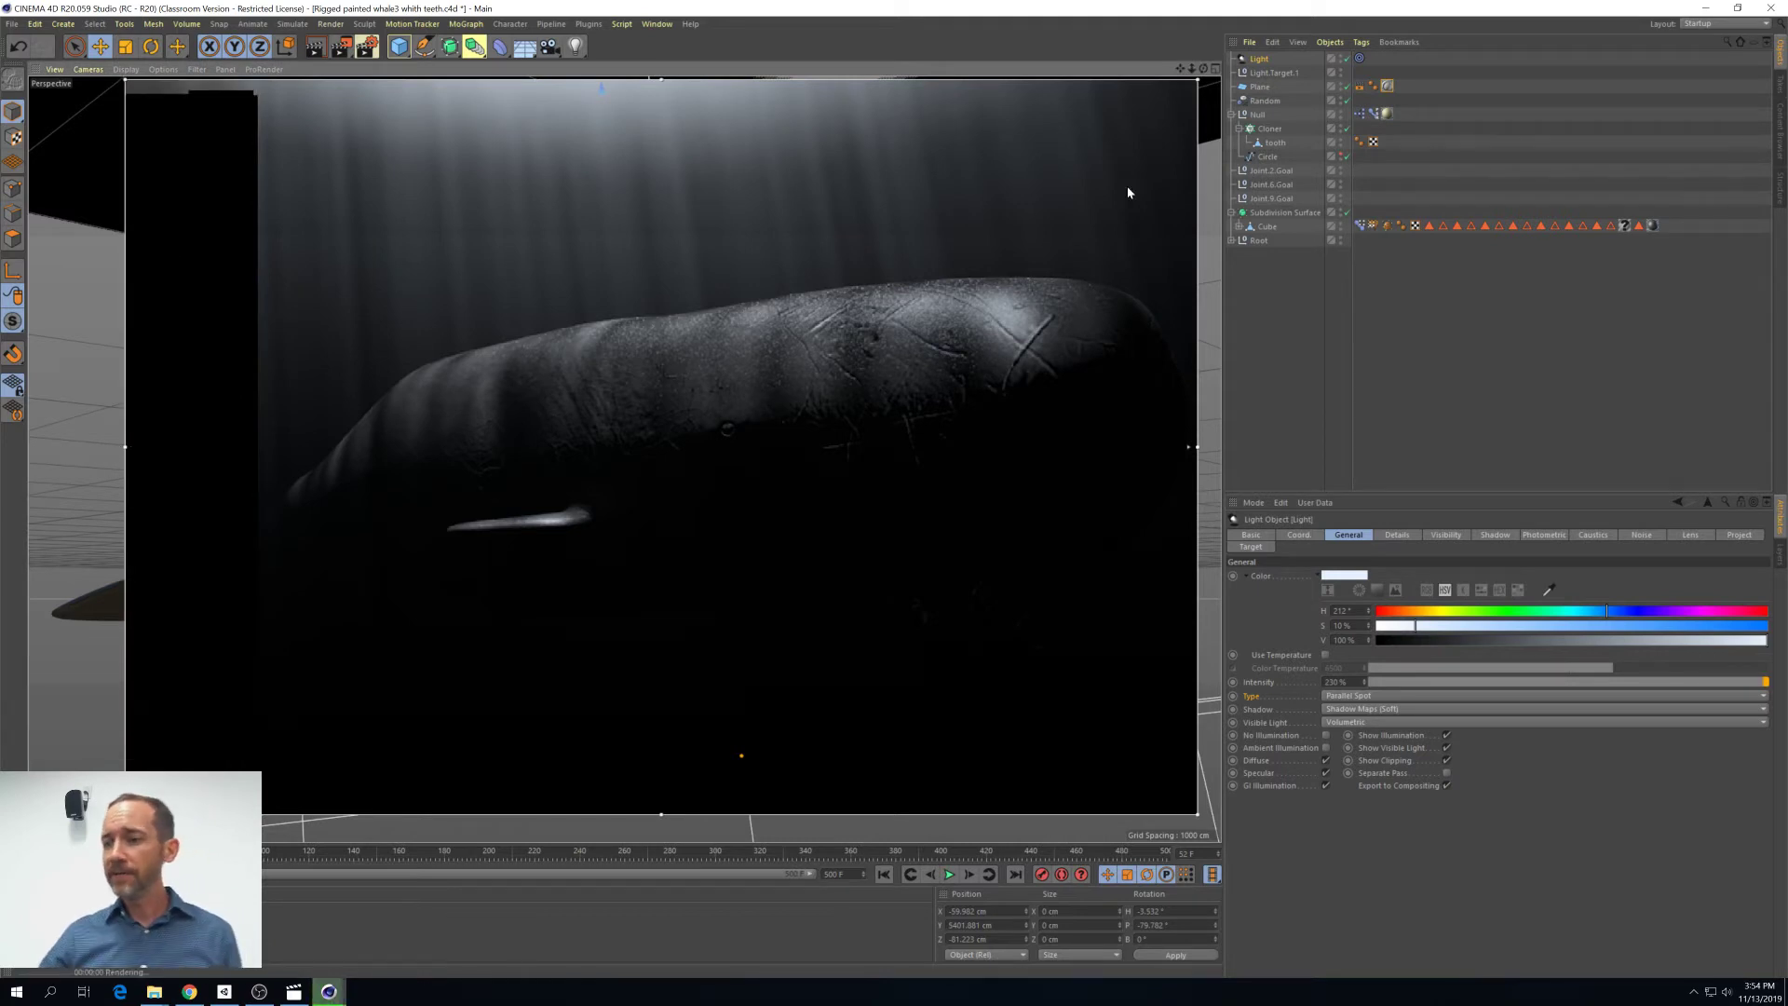
# Add a camera to look through and set its Focal Length to 24 mm
pyautogui.click(1300, 319)
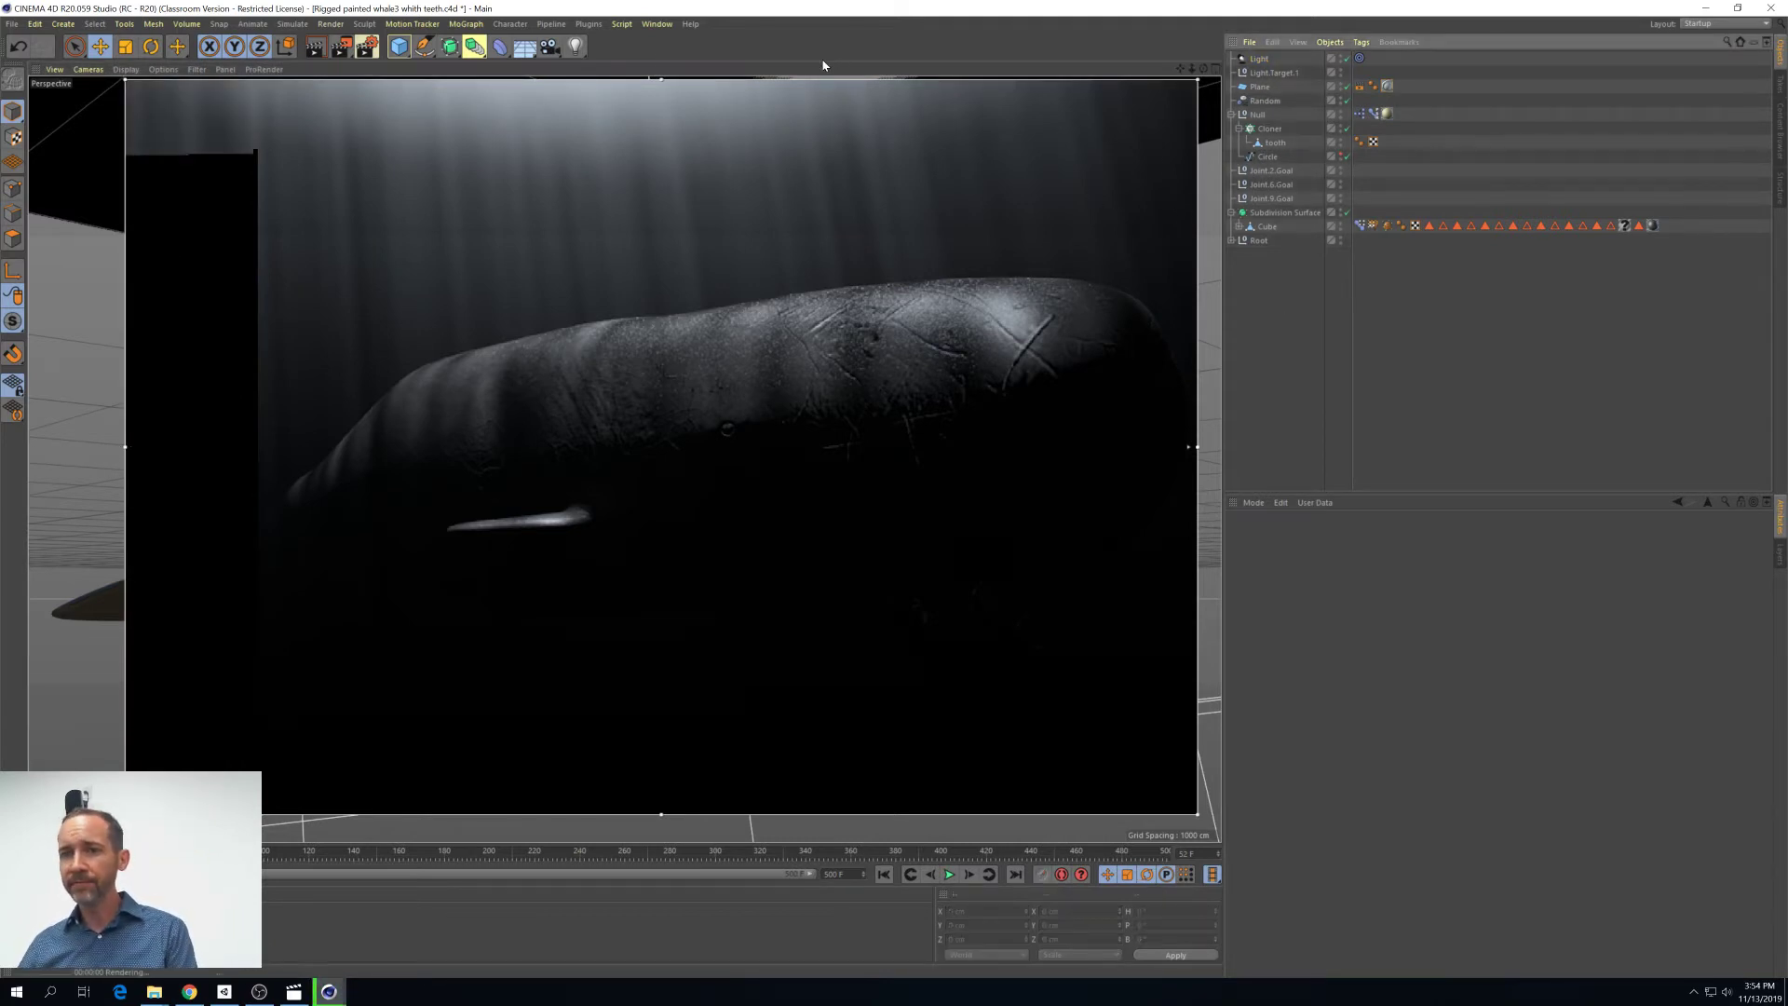
pyautogui.moveTo(549, 46); pyautogui.dragTo(627, 77)
pyautogui.click(627, 77)
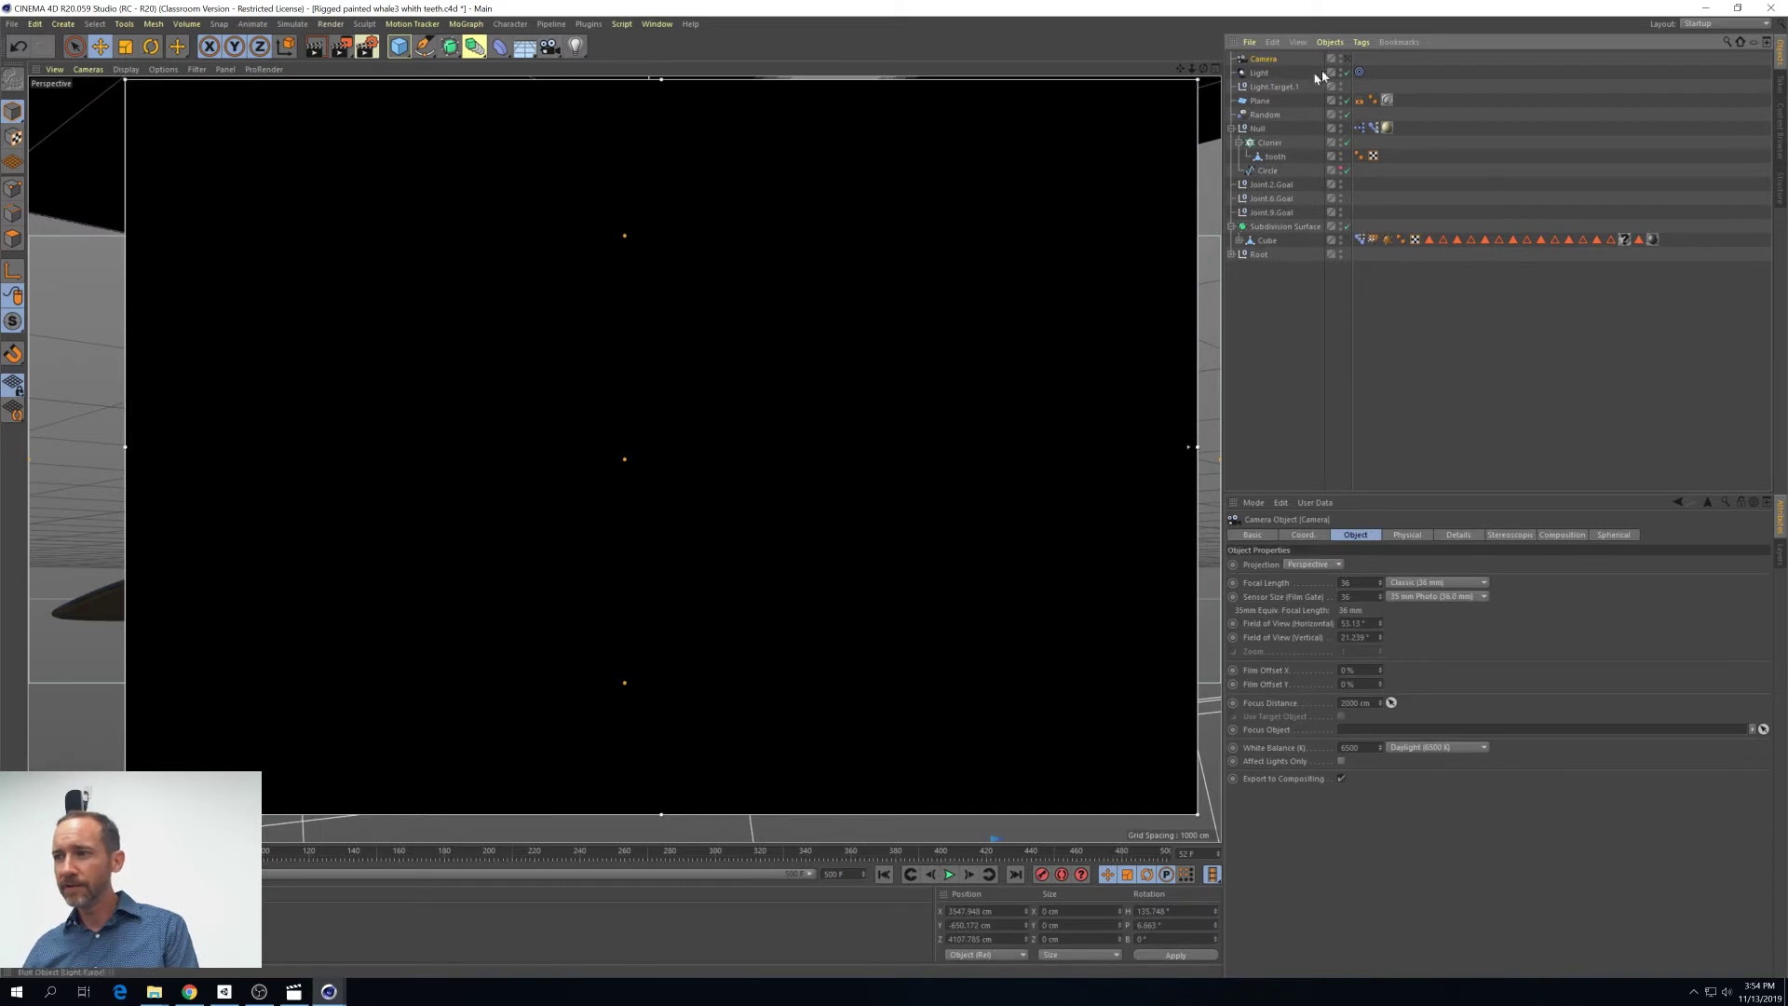
pyautogui.click(1352, 582)
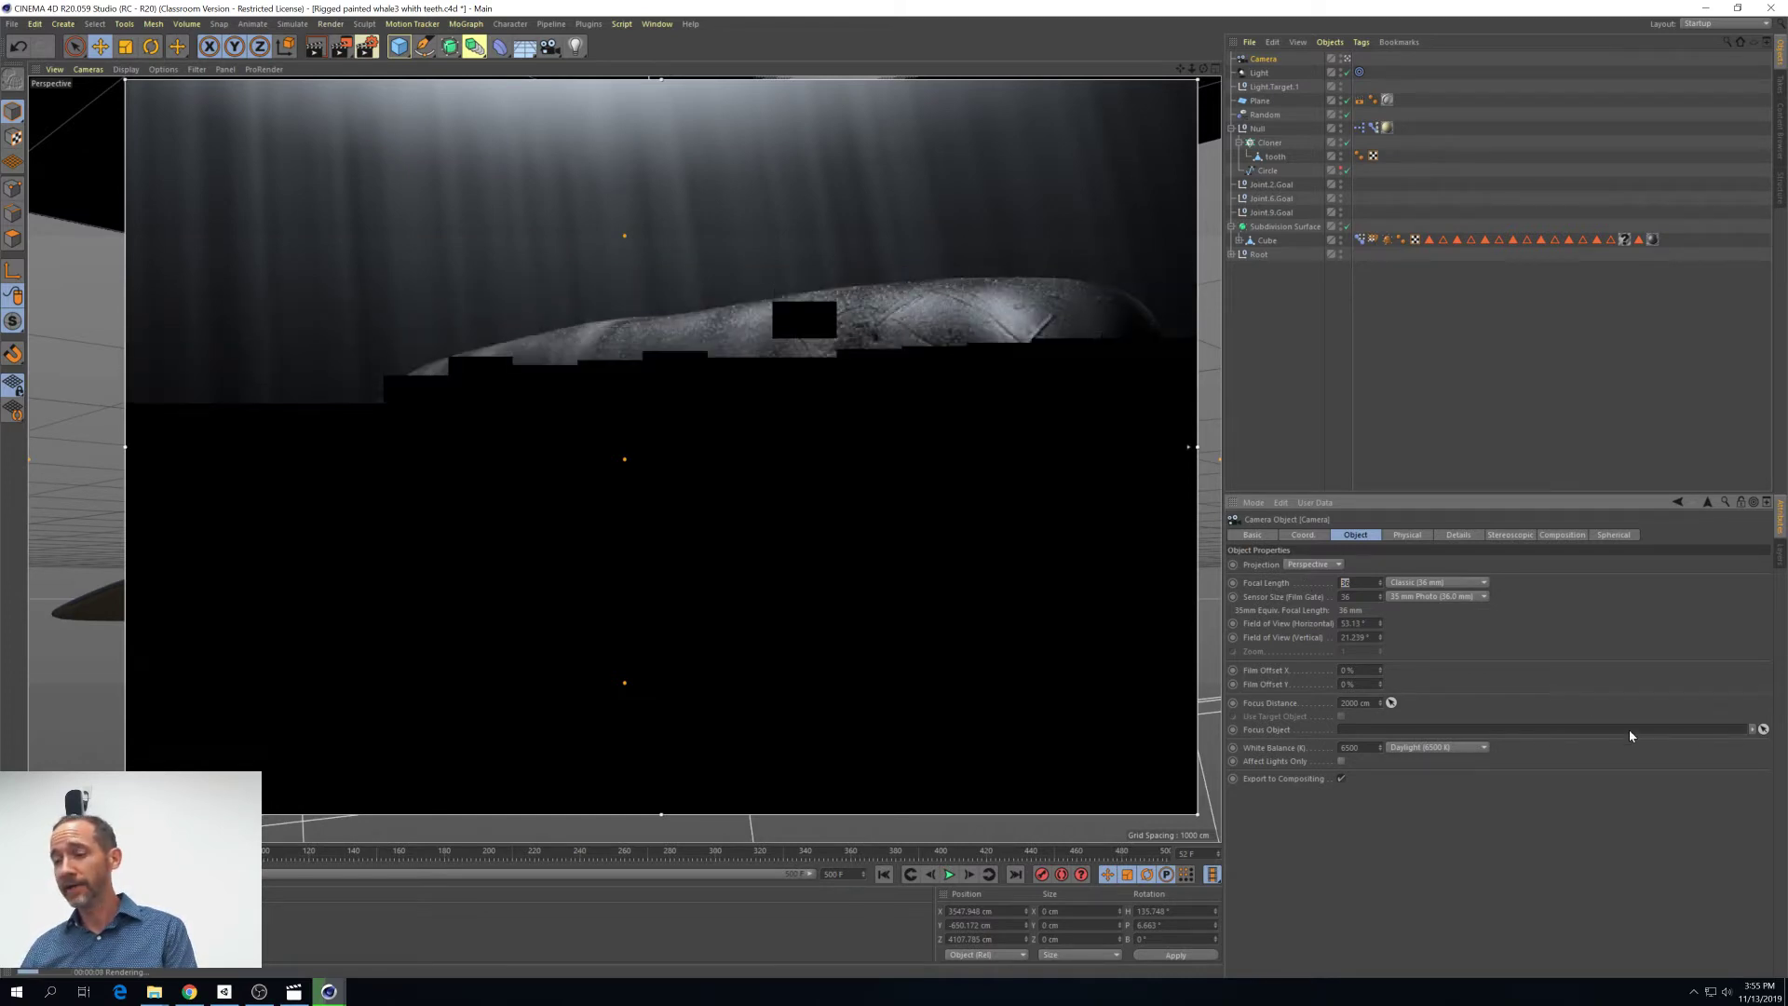
pyautogui.doubleClick(1351, 582)
pyautogui.write('24')
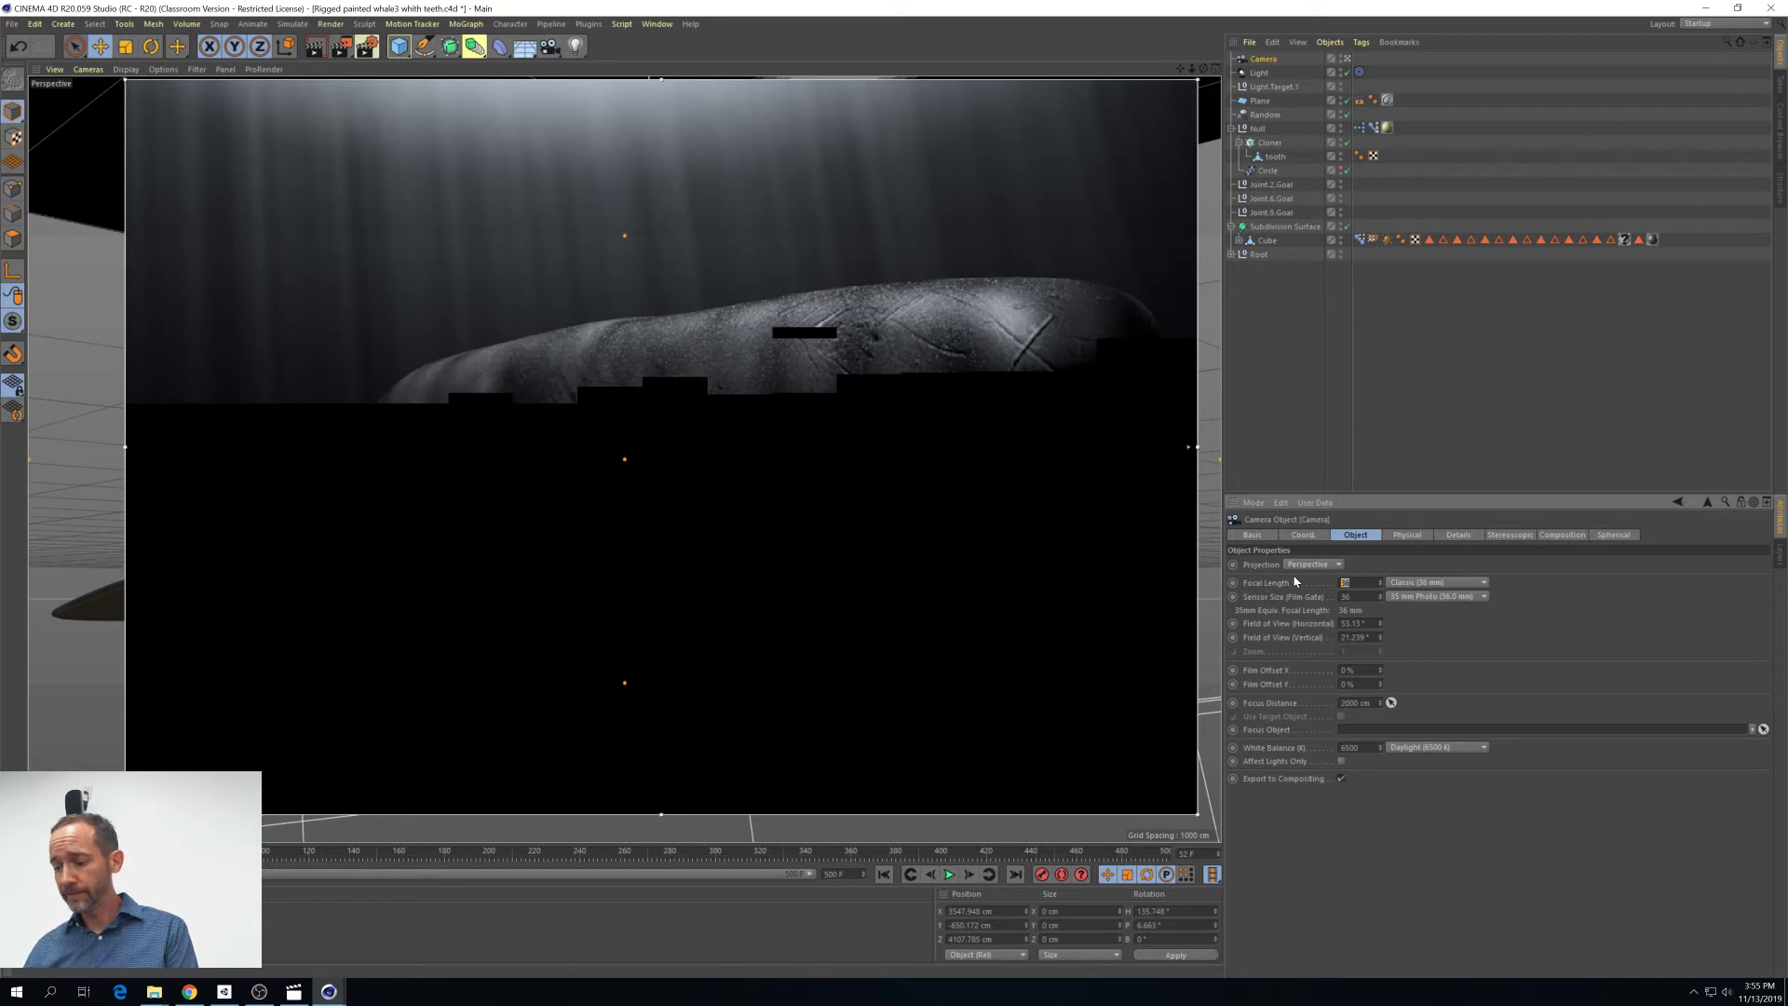
pyautogui.press('Return')
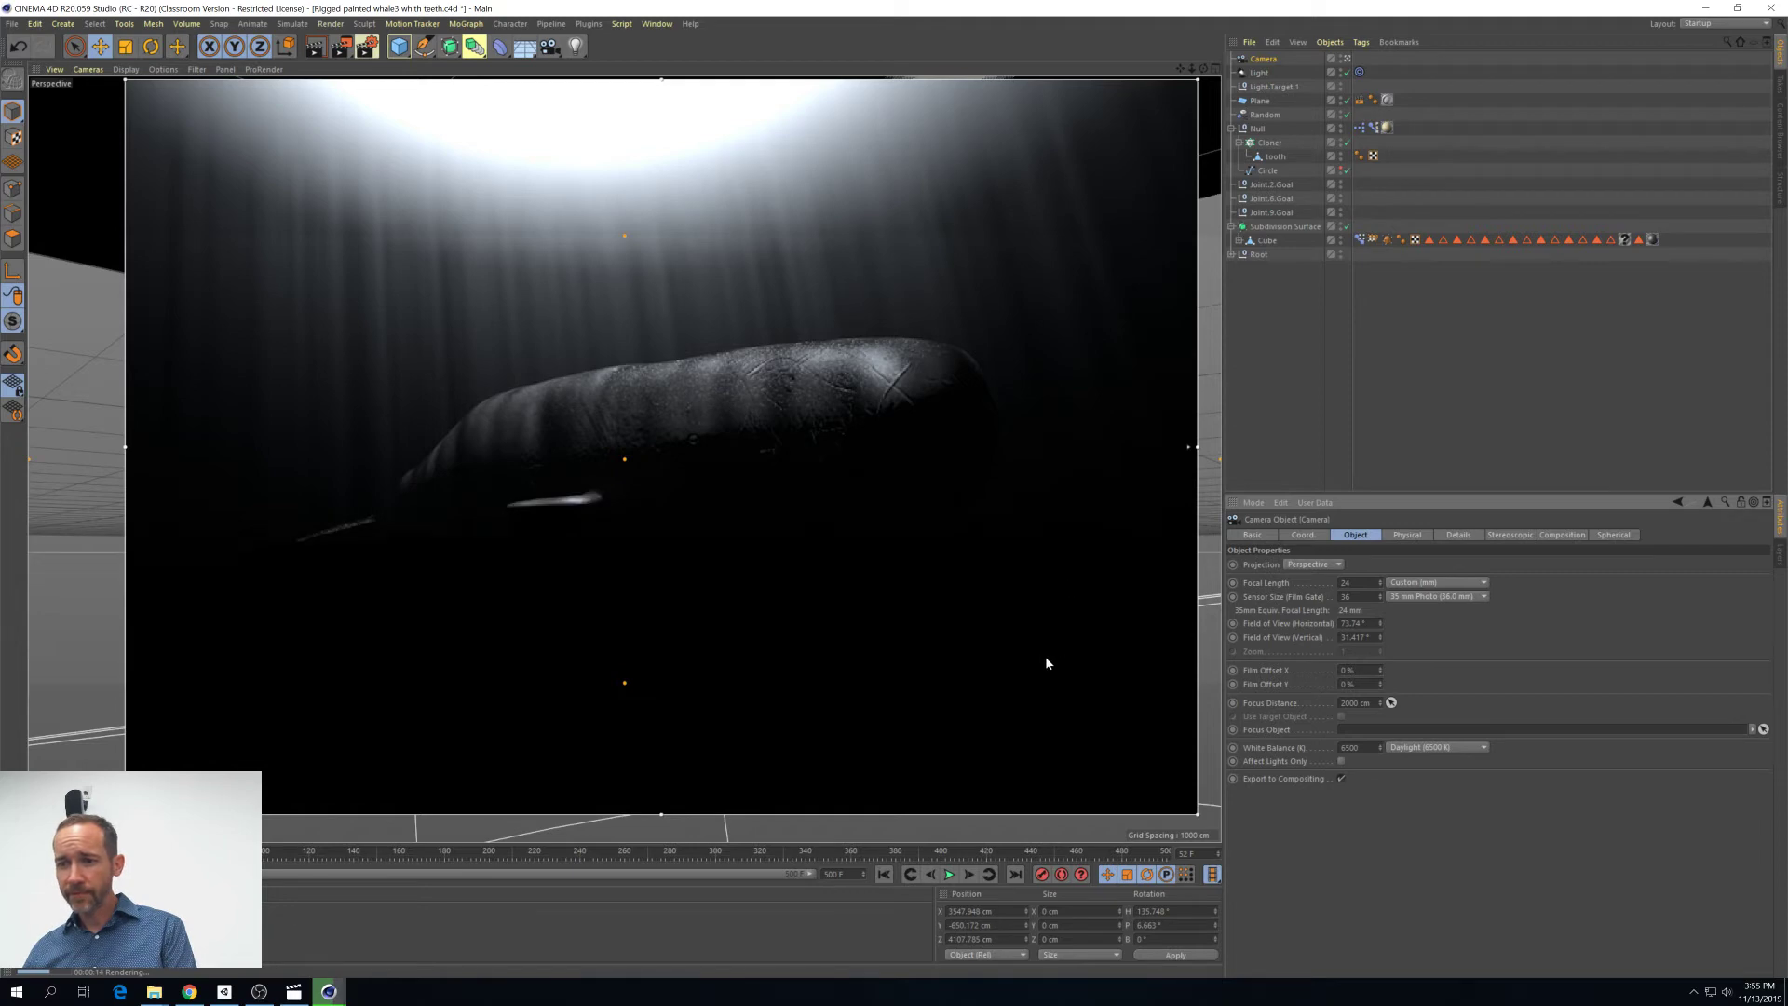
# Reposition the camera lower and closer to the whale, looking up at its head and the light rays
pyautogui.keyDown('alt'); pyautogui.moveTo(1045, 656); pyautogui.dragTo(890, 712); pyautogui.keyUp('alt')
pyautogui.scroll(5, 885, 711)
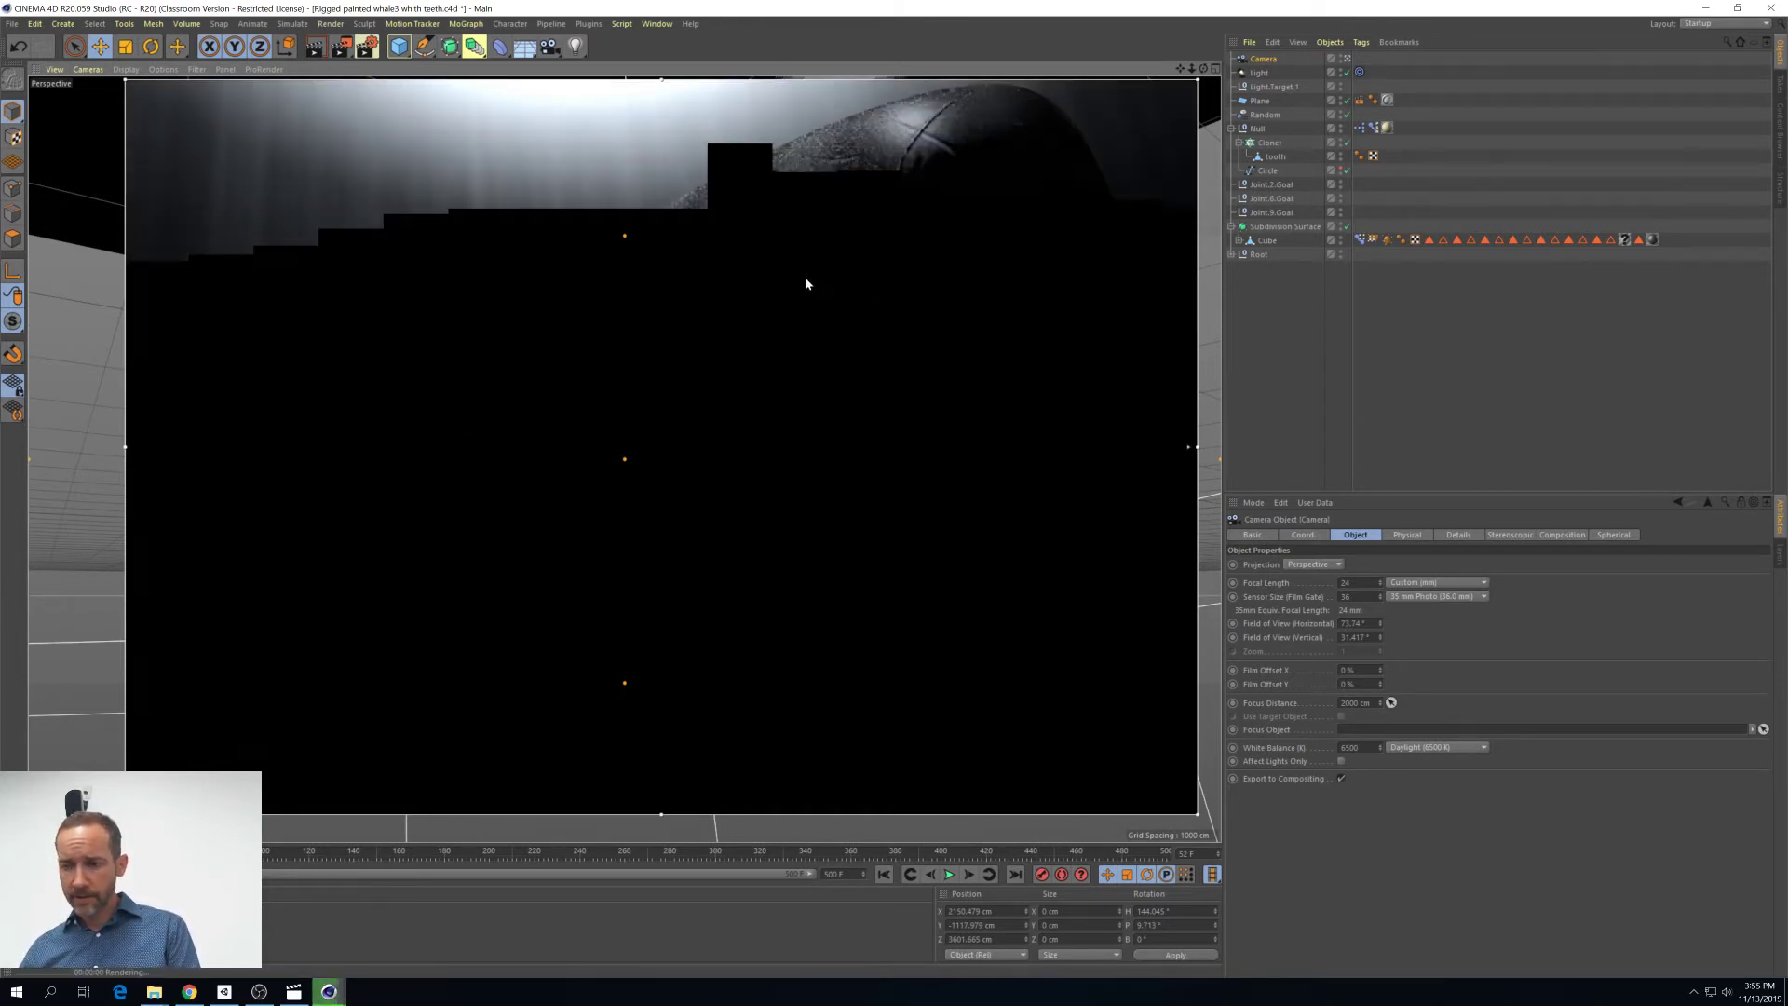
pyautogui.keyDown('alt'); pyautogui.moveTo(805, 276); pyautogui.dragTo(751, 373, button='middle'); pyautogui.keyUp('alt')
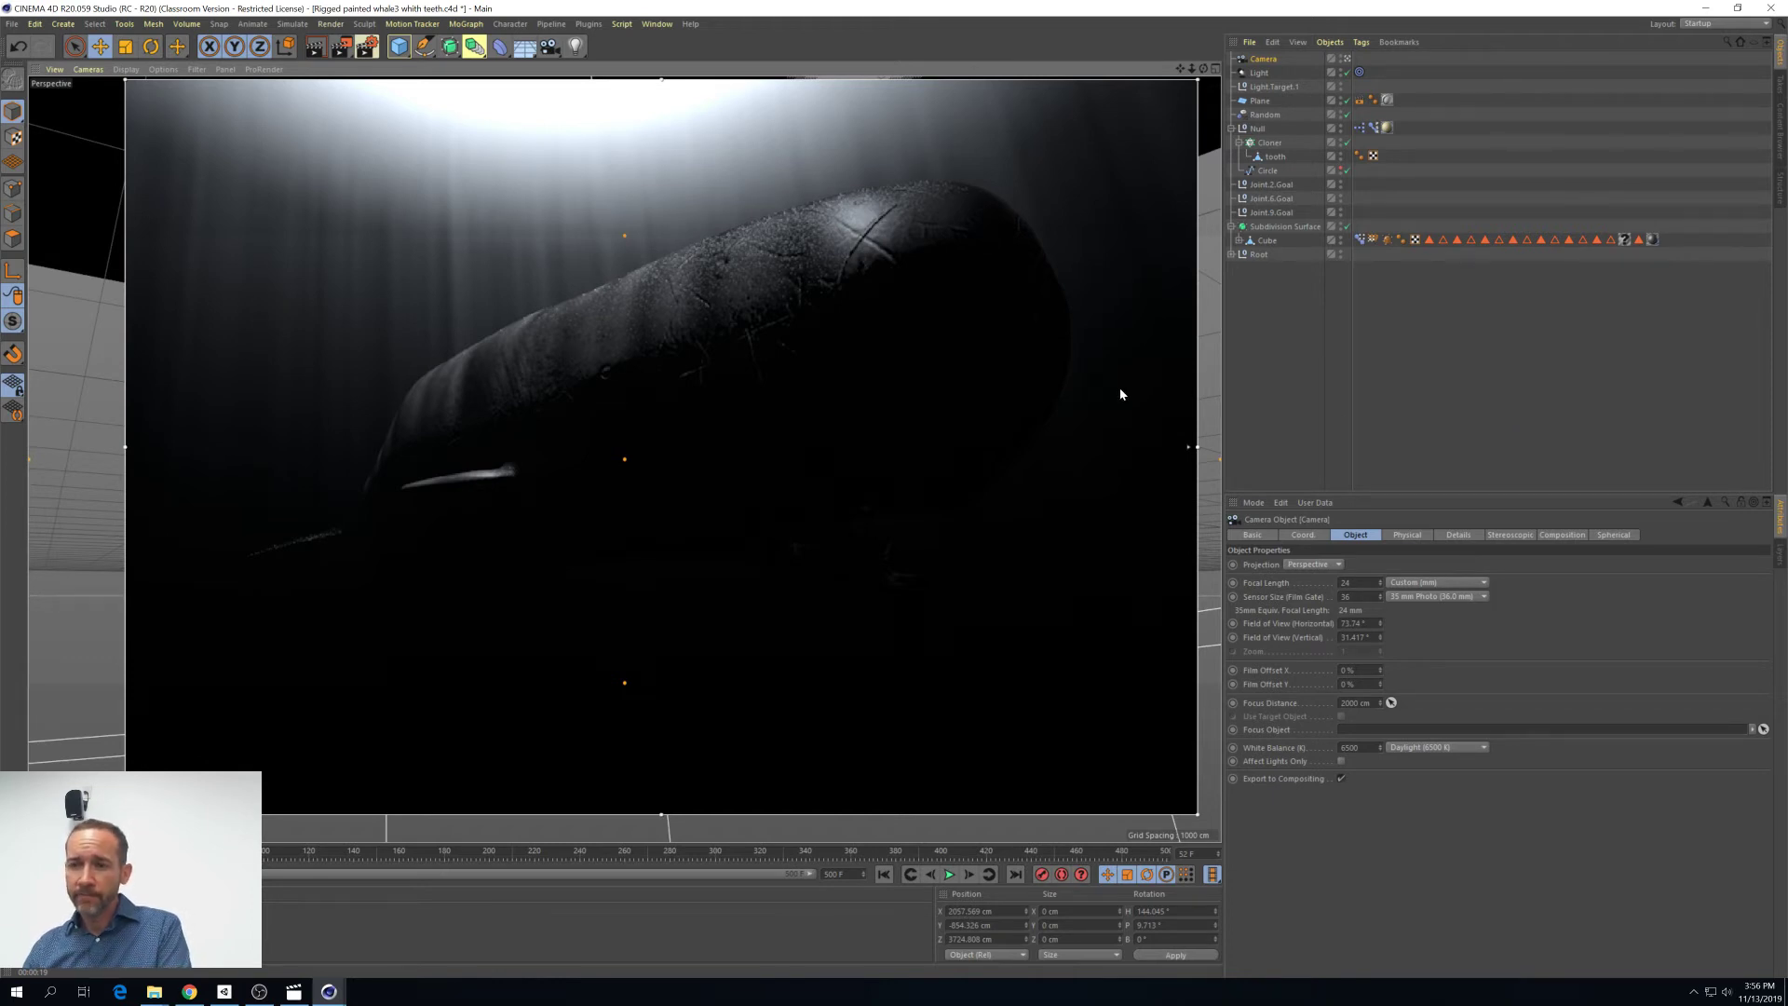
# Rename the volumetric light as "caustics light"
pyautogui.click(1263, 72)
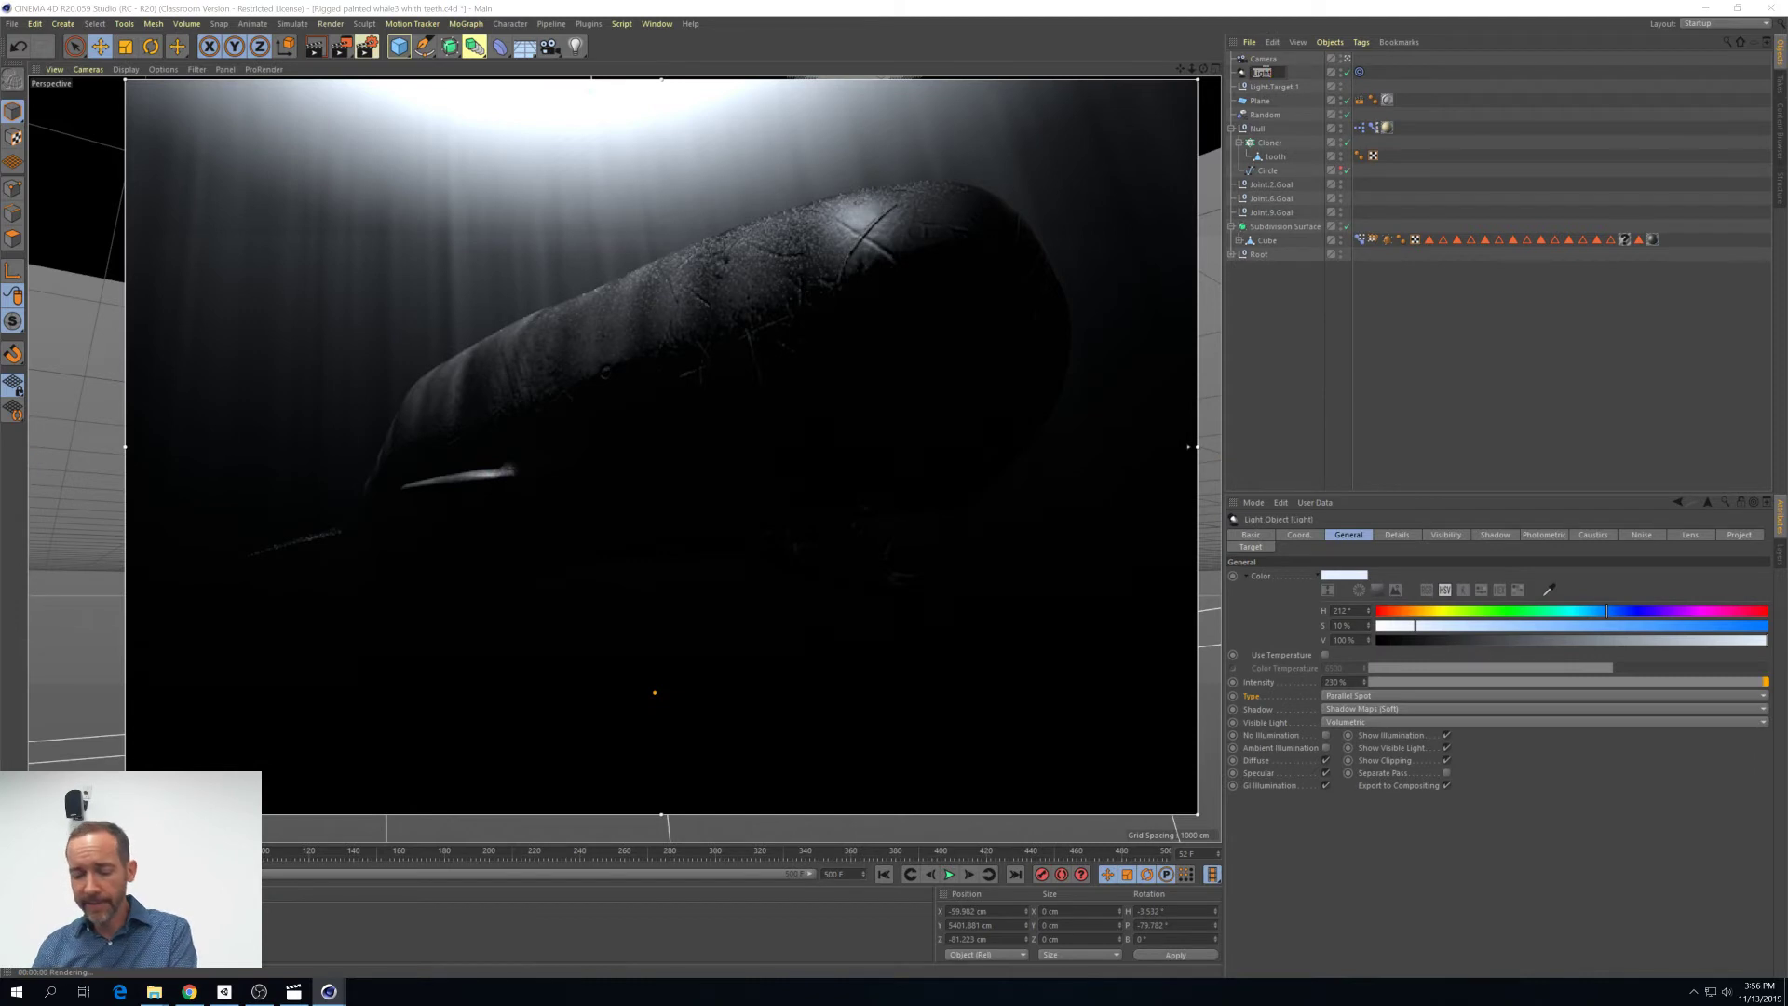
pyautogui.click(1265, 72)
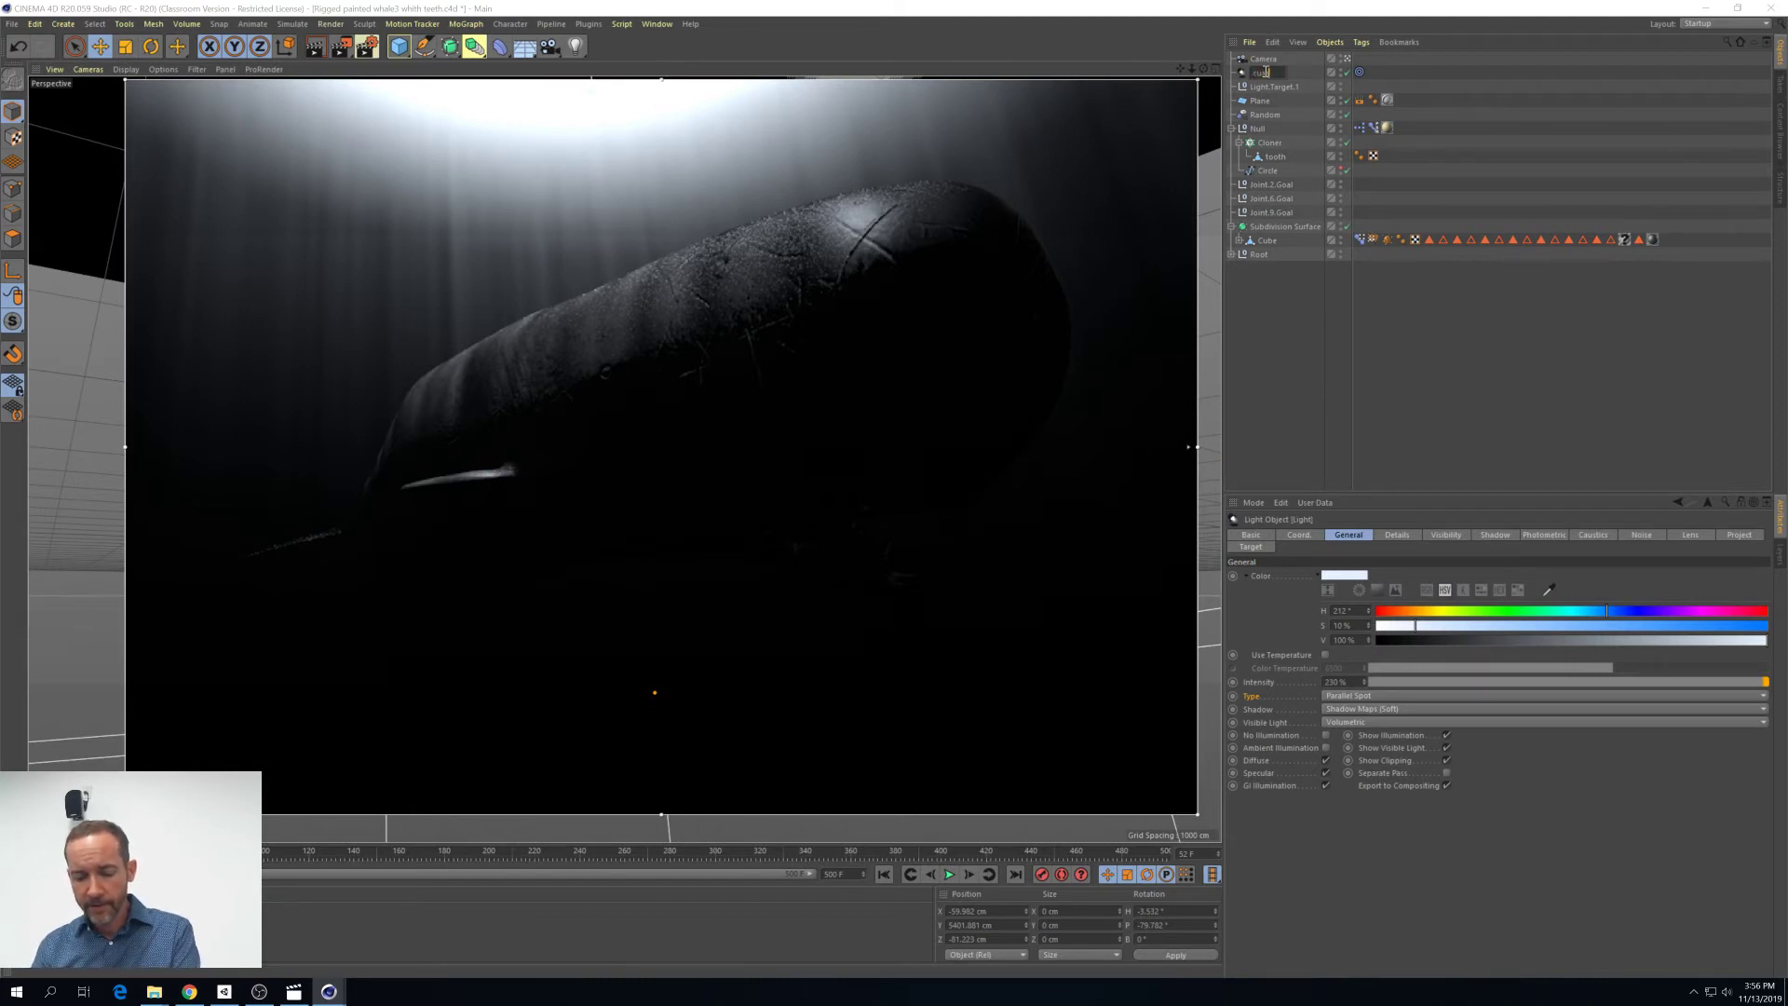
pyautogui.write('caustics l')
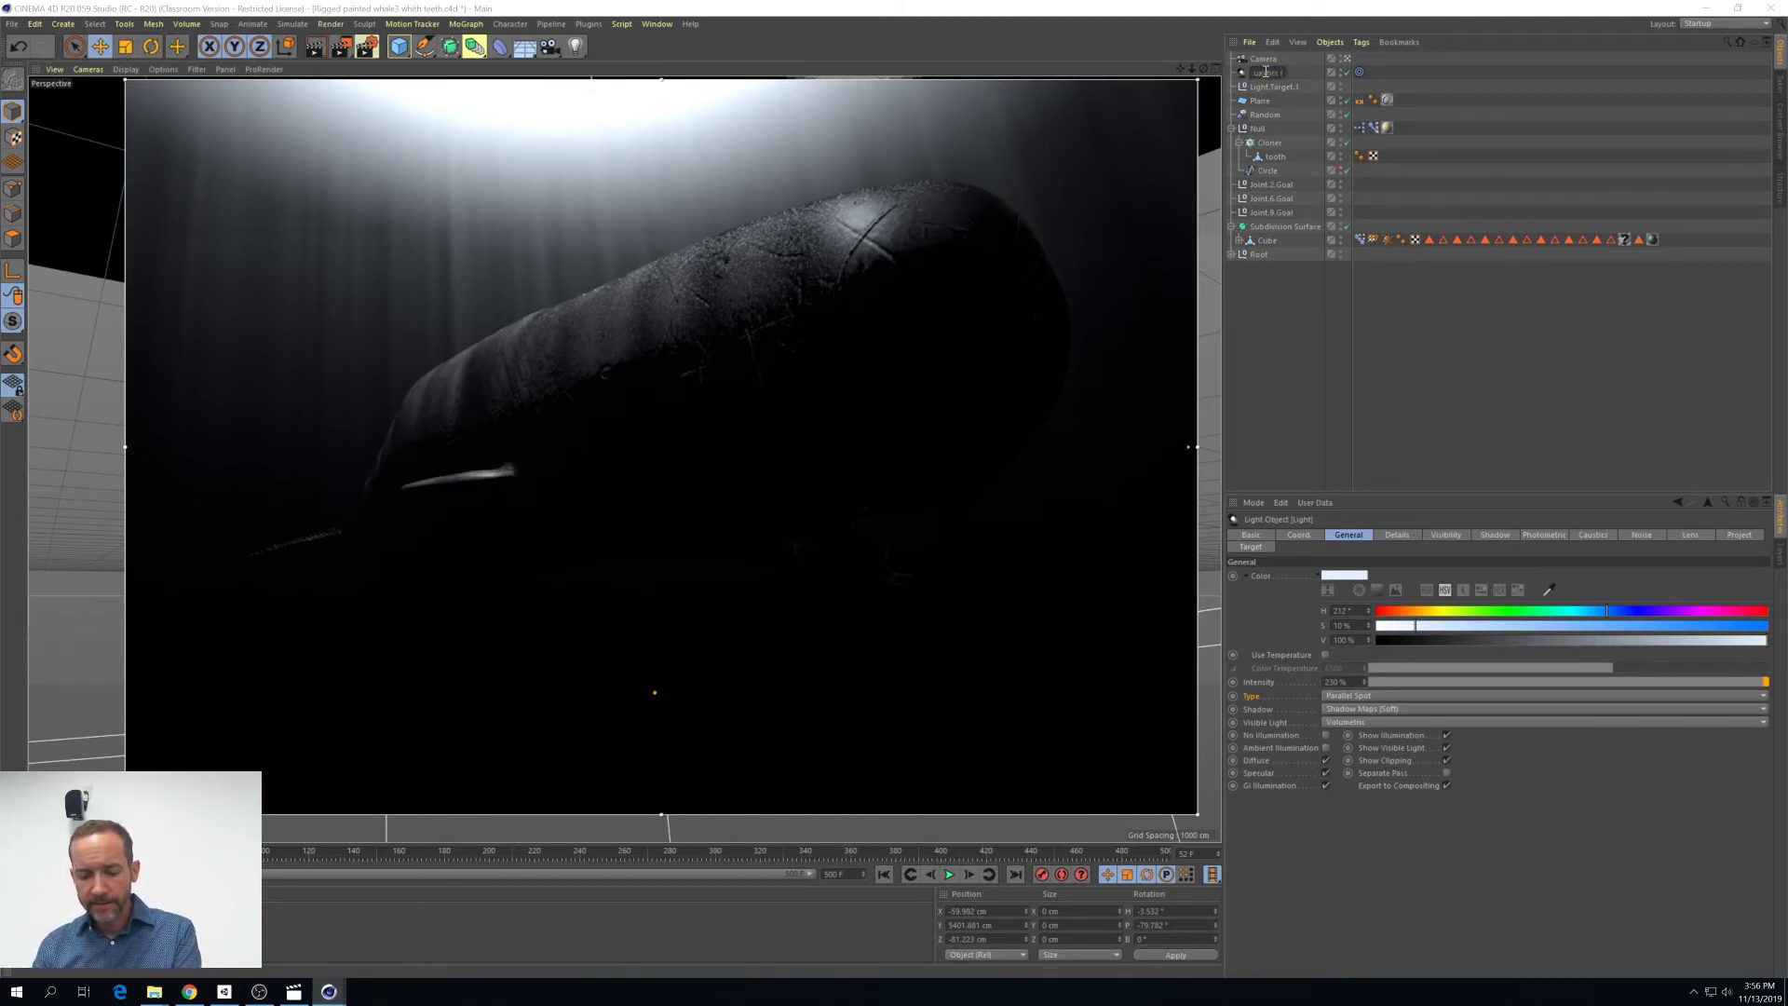
pyautogui.write('ight')
pyautogui.press('Return')
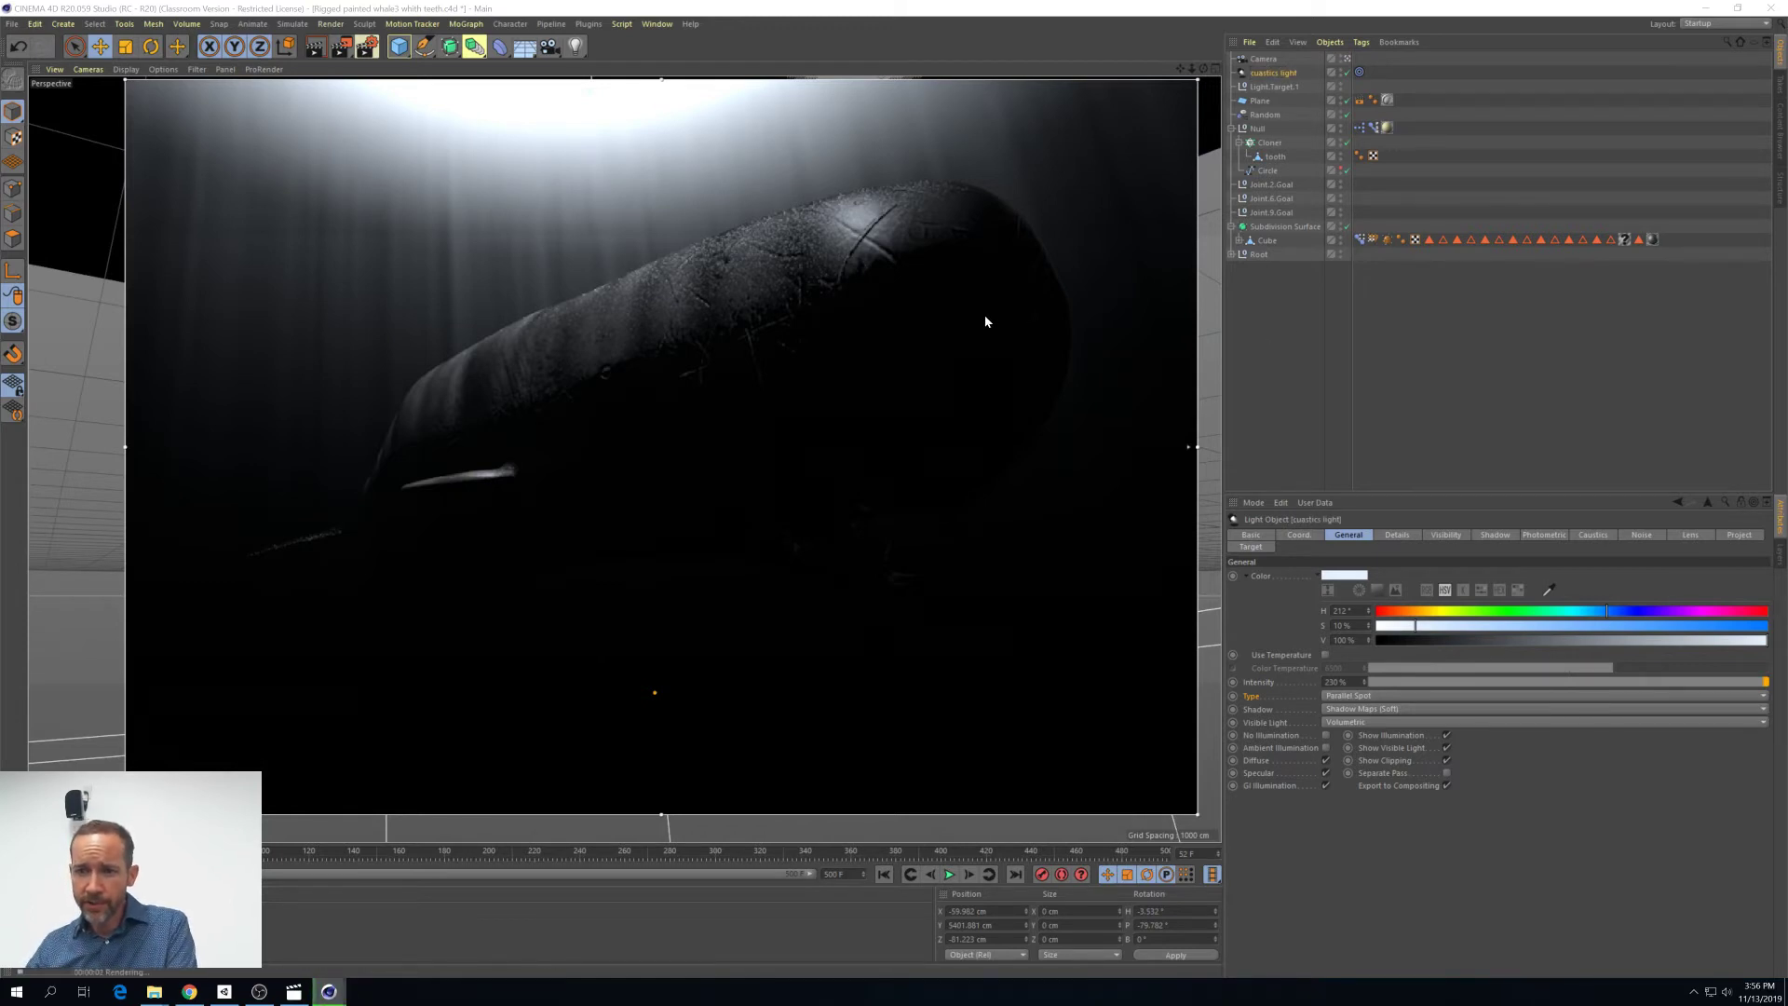
# Add an infinite light, rotate it to light the whale's side, and render the view interactively to check it
pyautogui.click(574, 55)
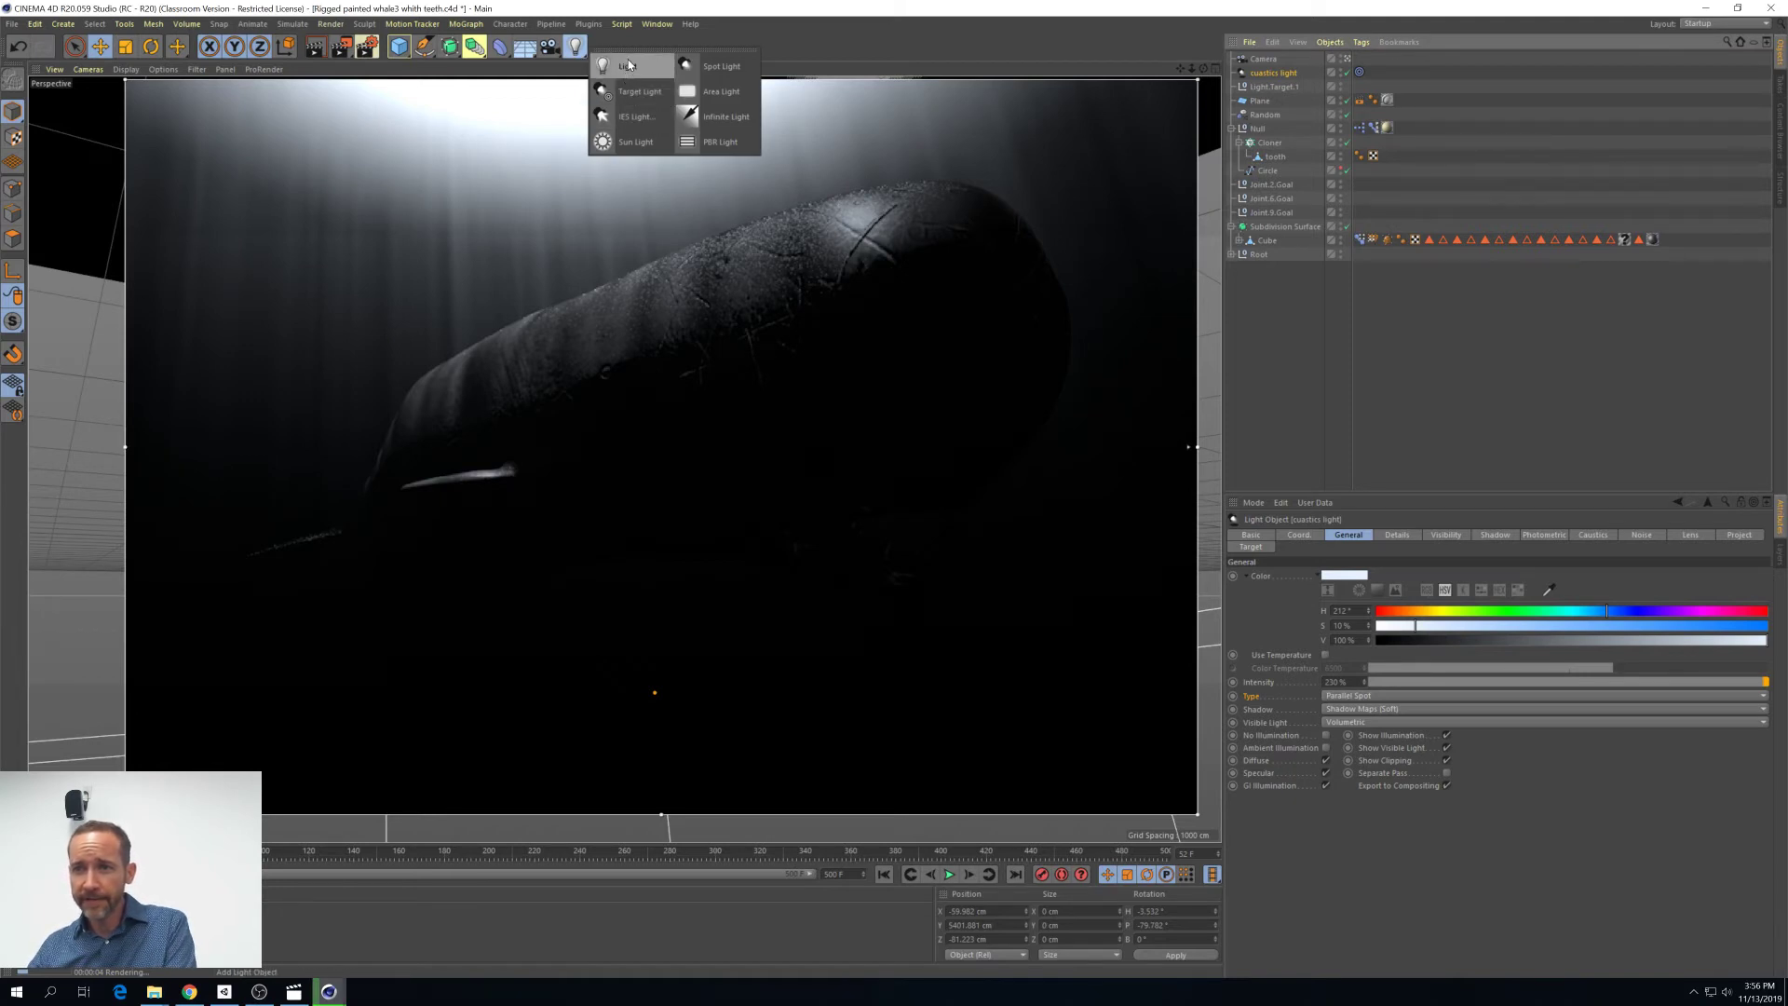
pyautogui.click(717, 119)
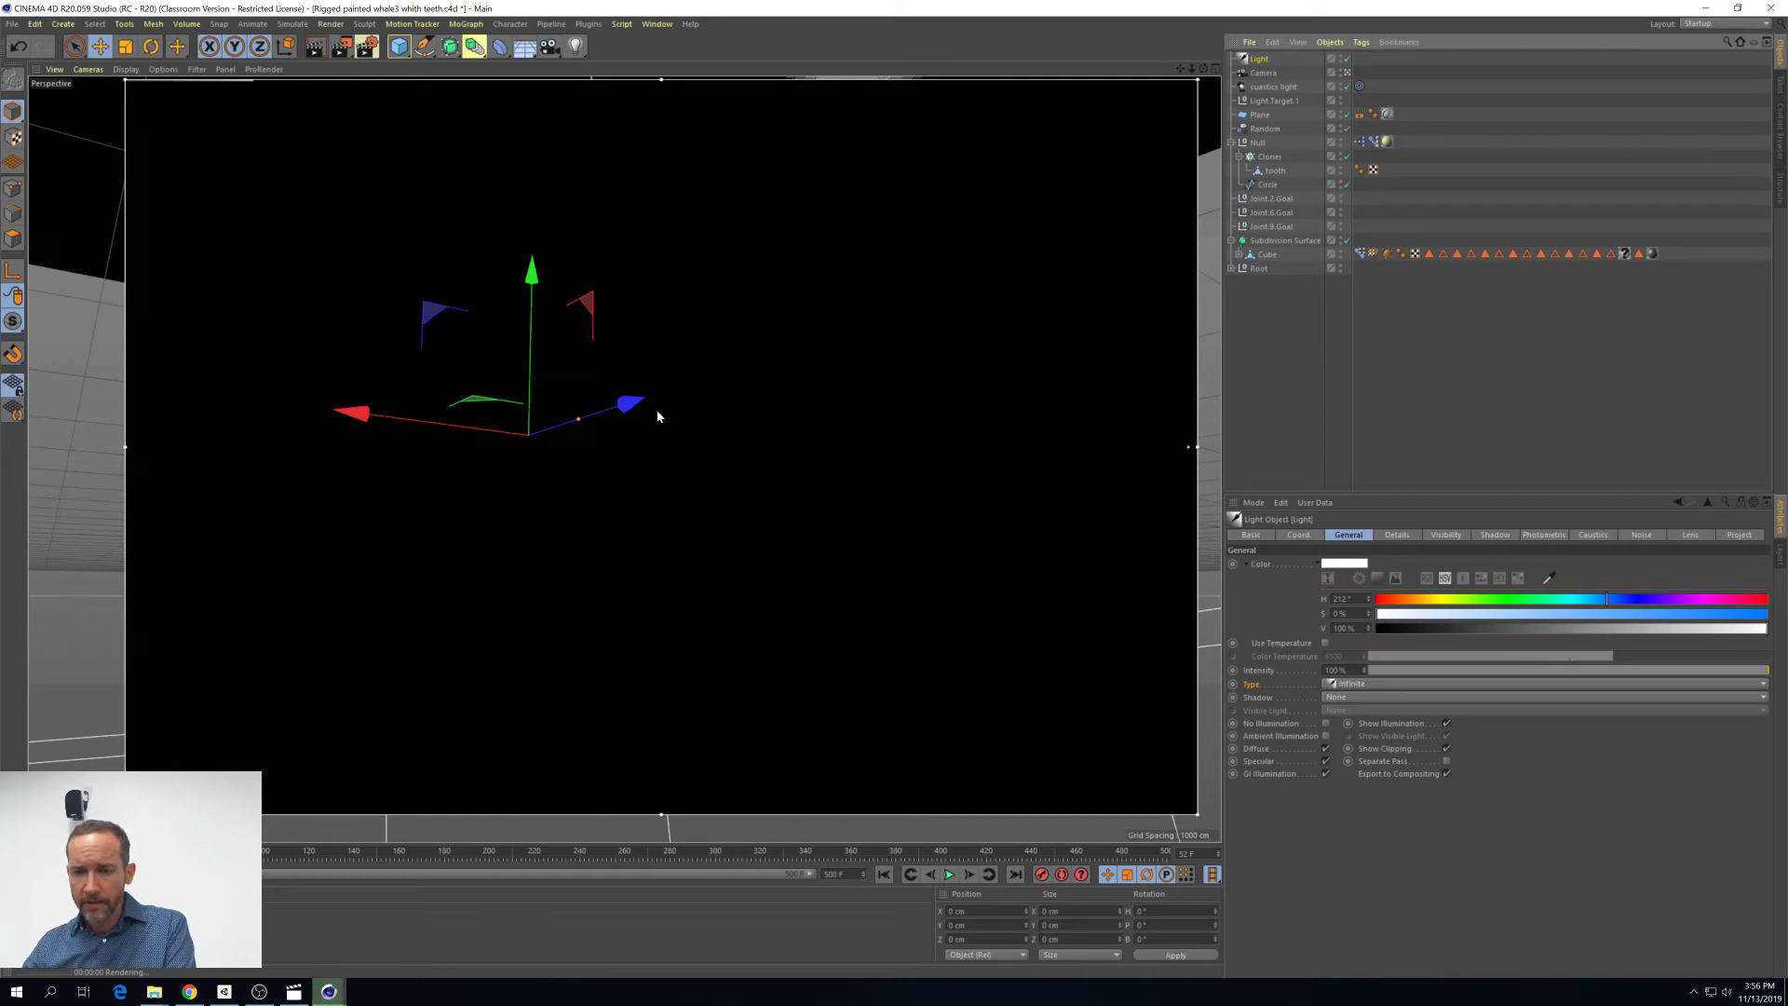
pyautogui.press('r')
pyautogui.moveTo(582, 370); pyautogui.dragTo(528, 378)
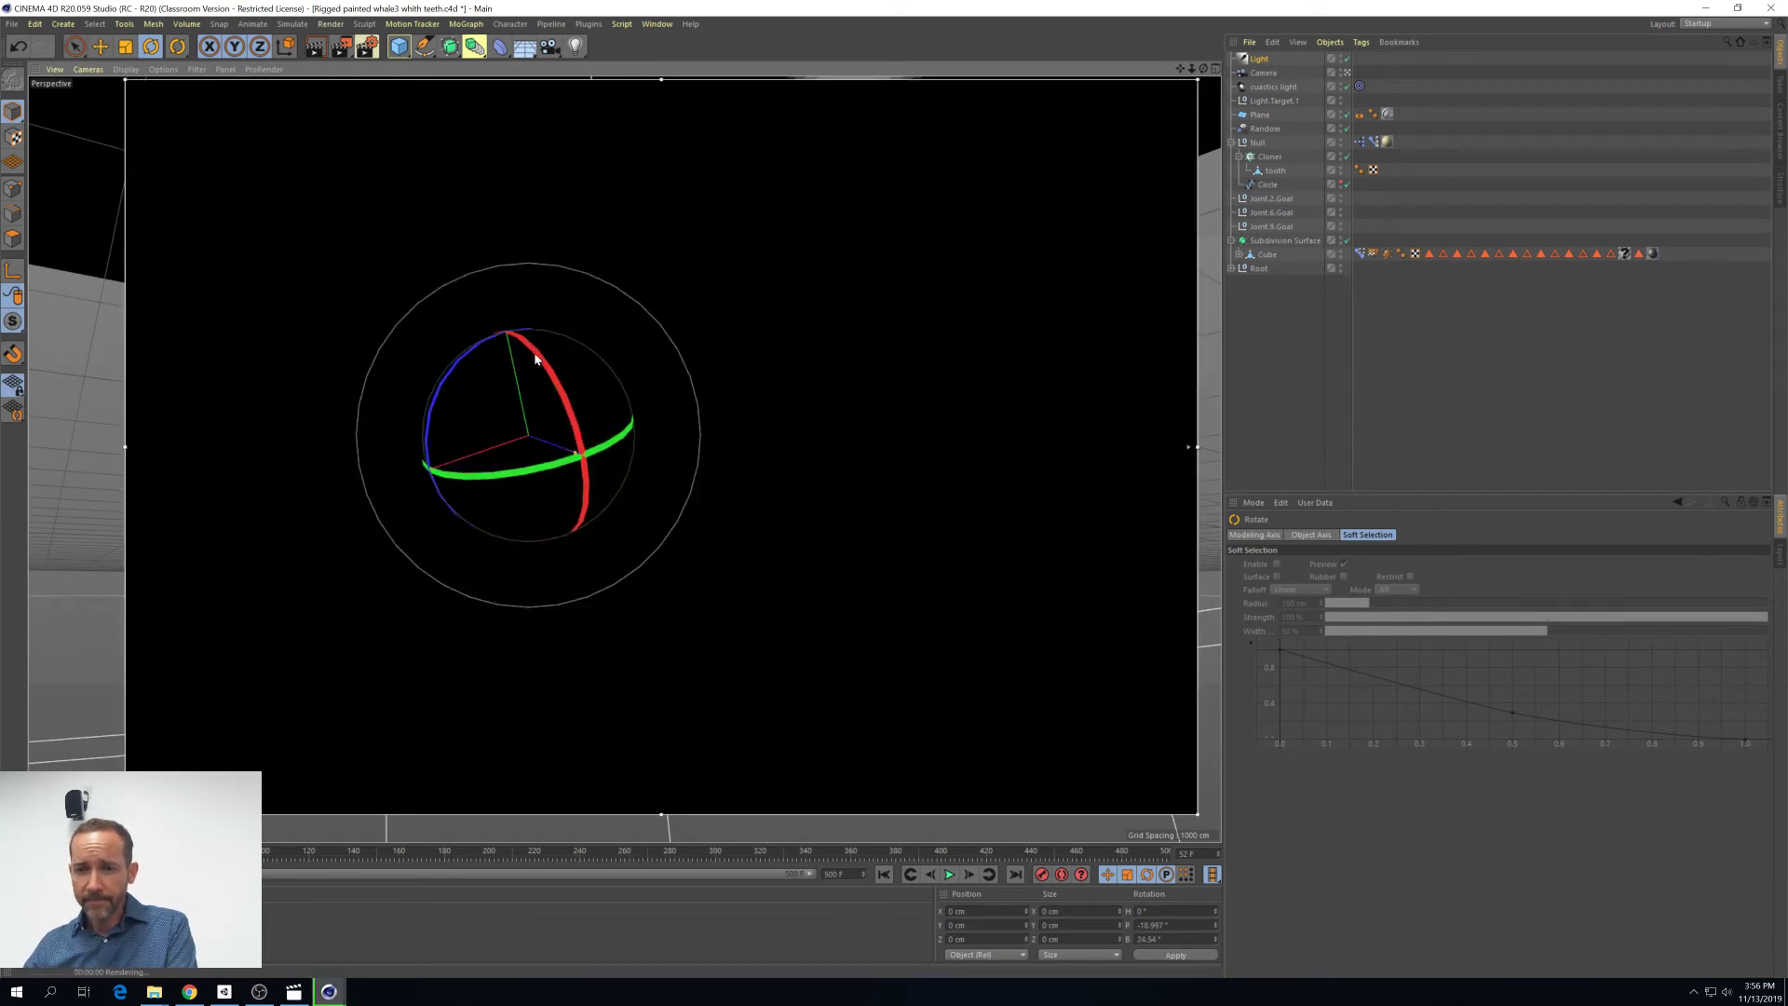
pyautogui.moveTo(538, 356); pyautogui.dragTo(1170, 522)
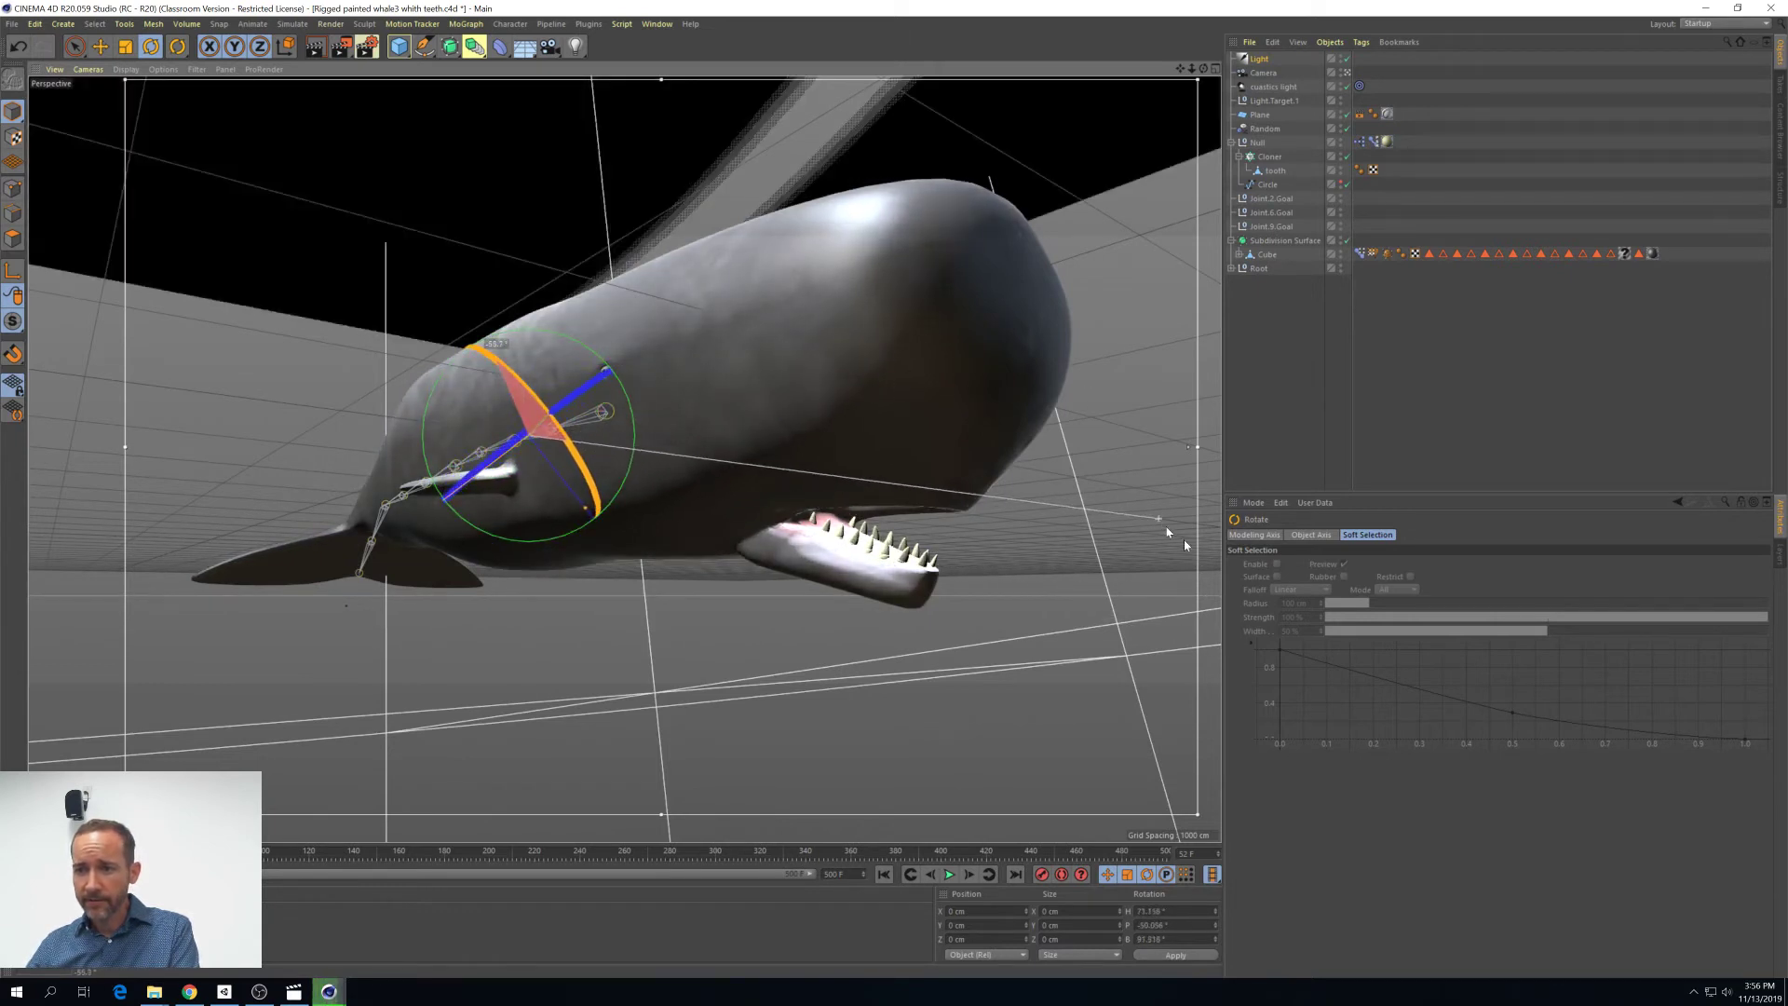
pyautogui.hotkey('ctrl', 'r')
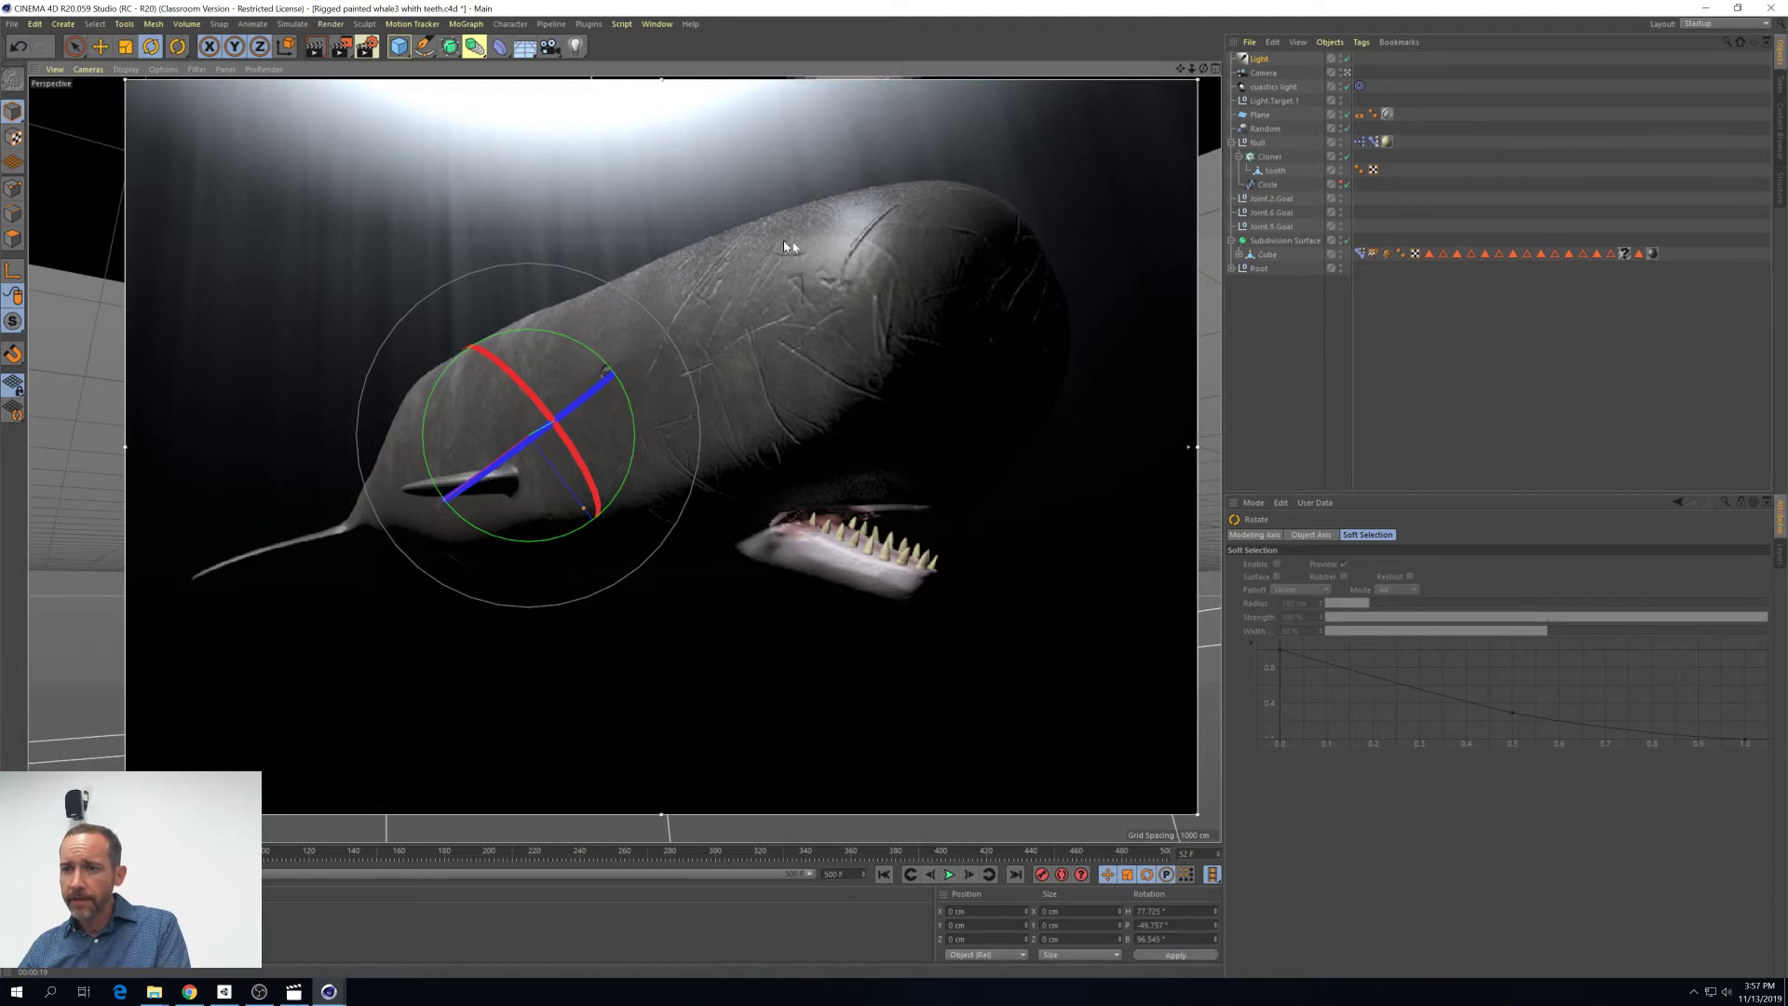
pyautogui.click(577, 48)
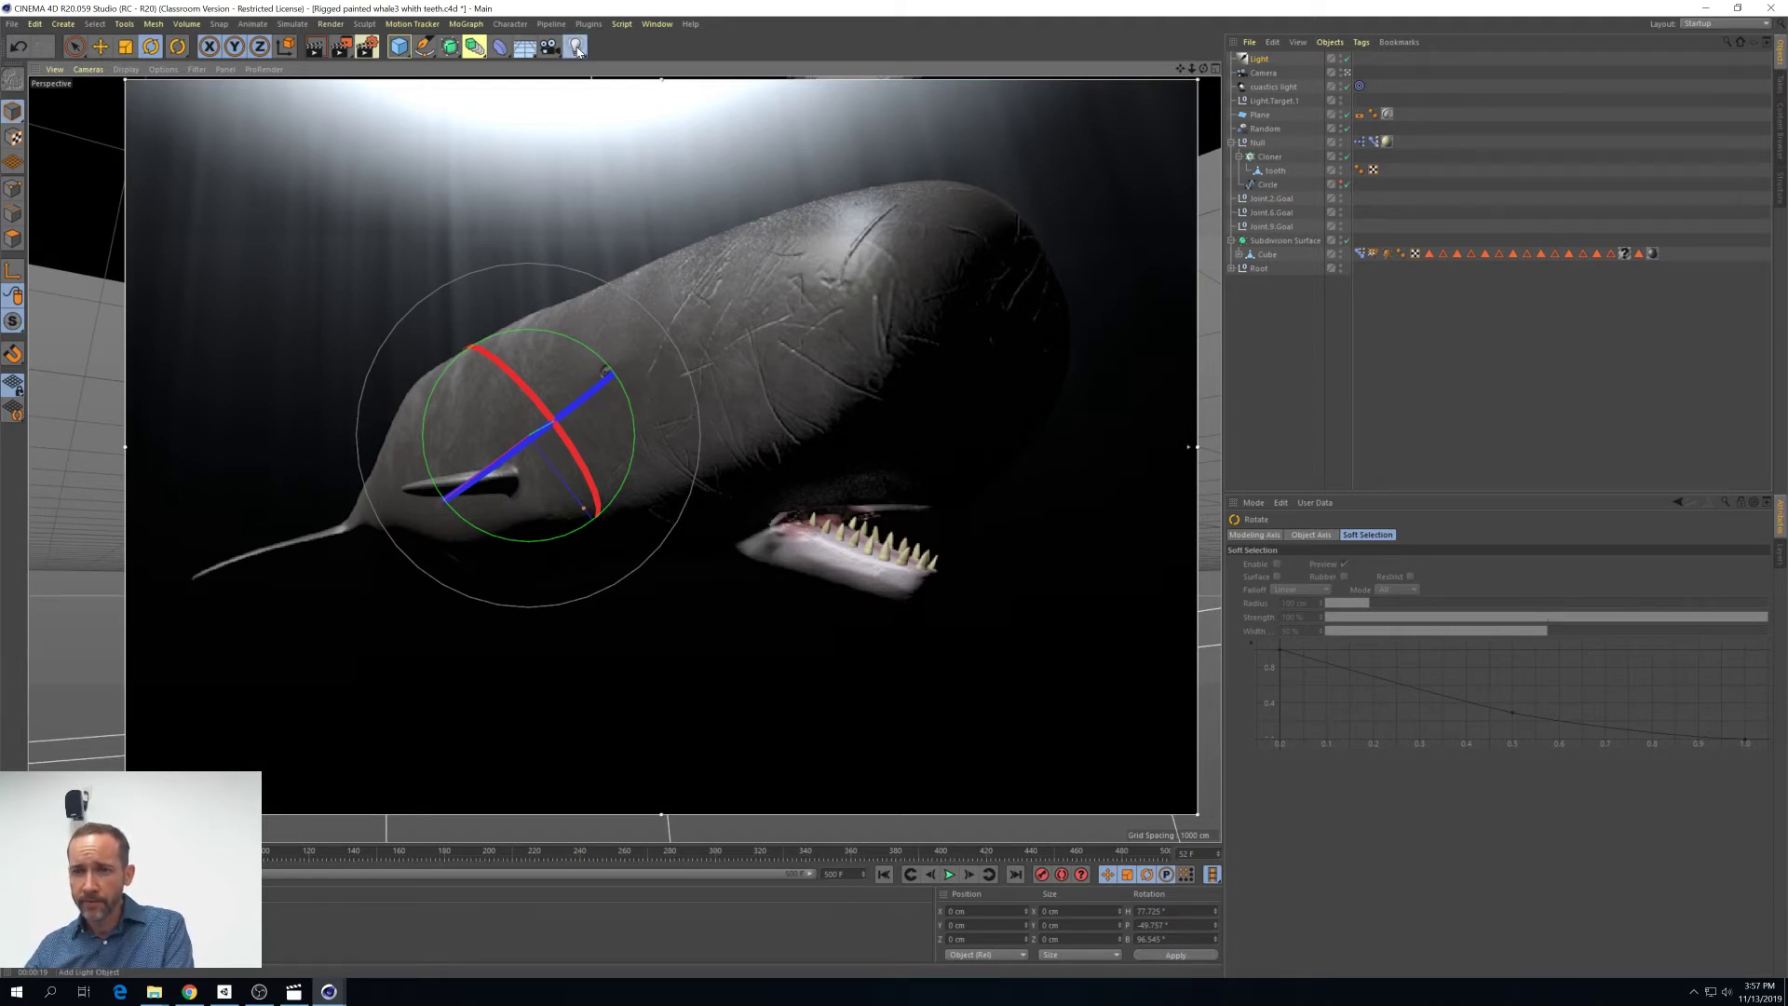
pyautogui.click(722, 101)
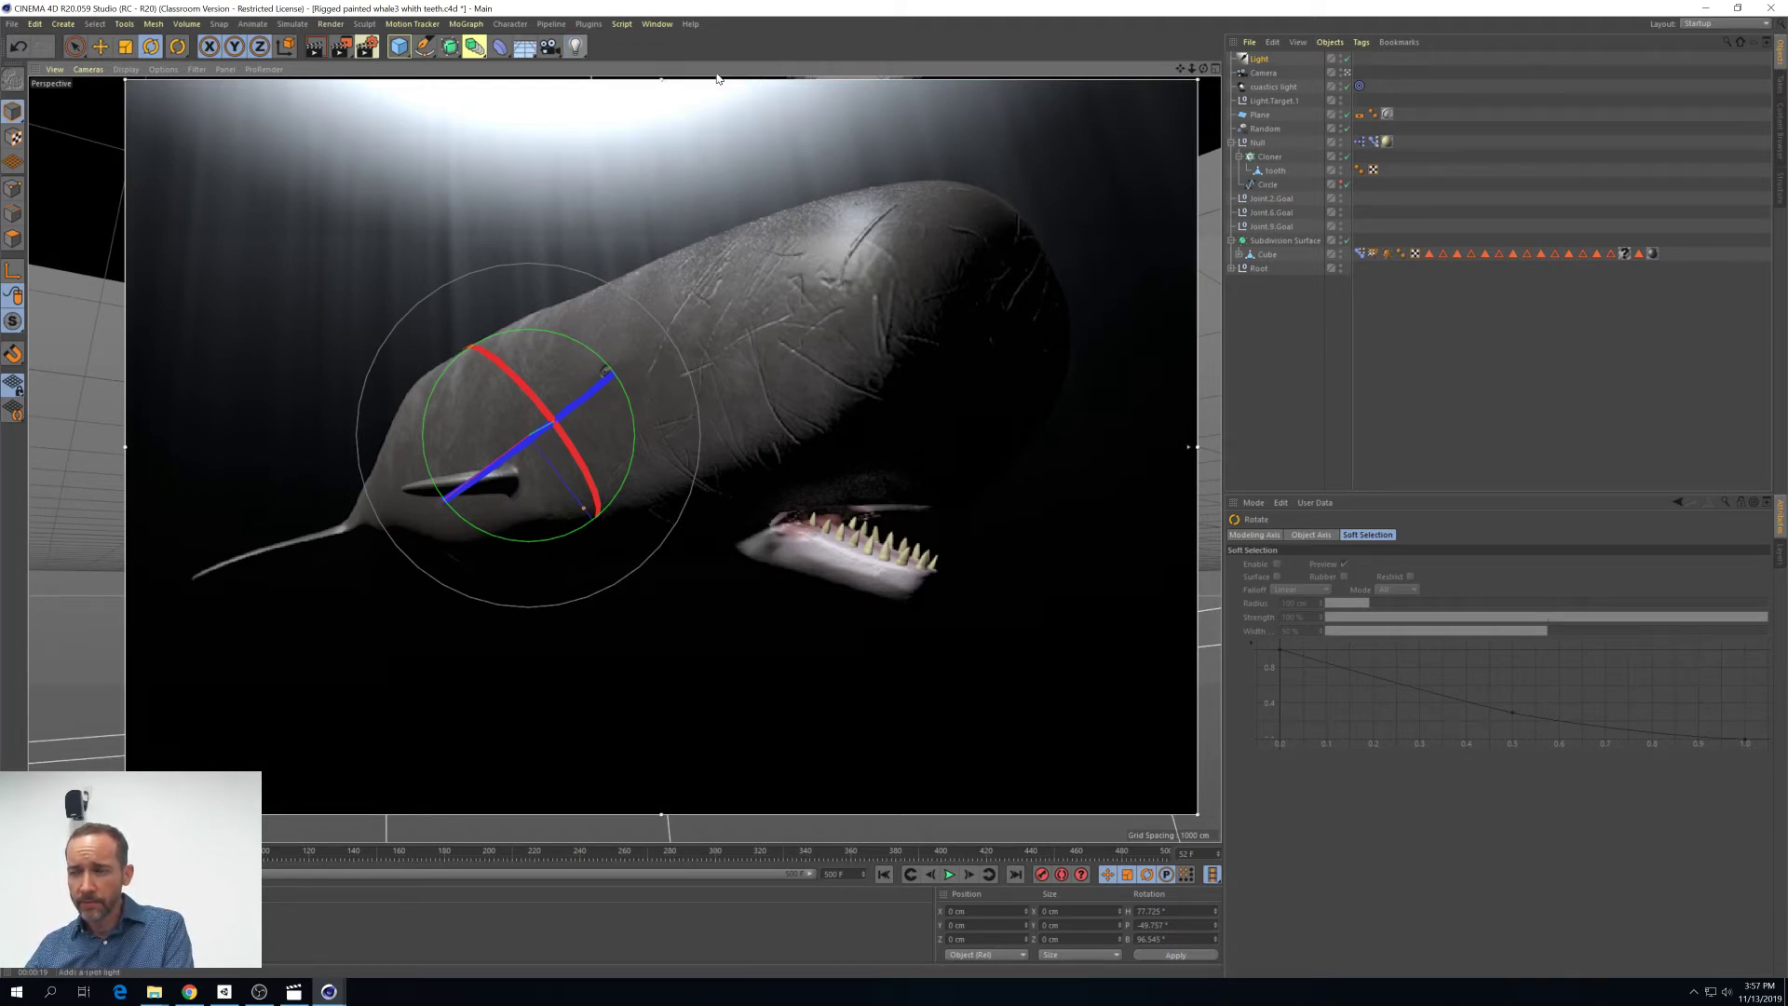
pyautogui.hotkey('ctrl', 'z')
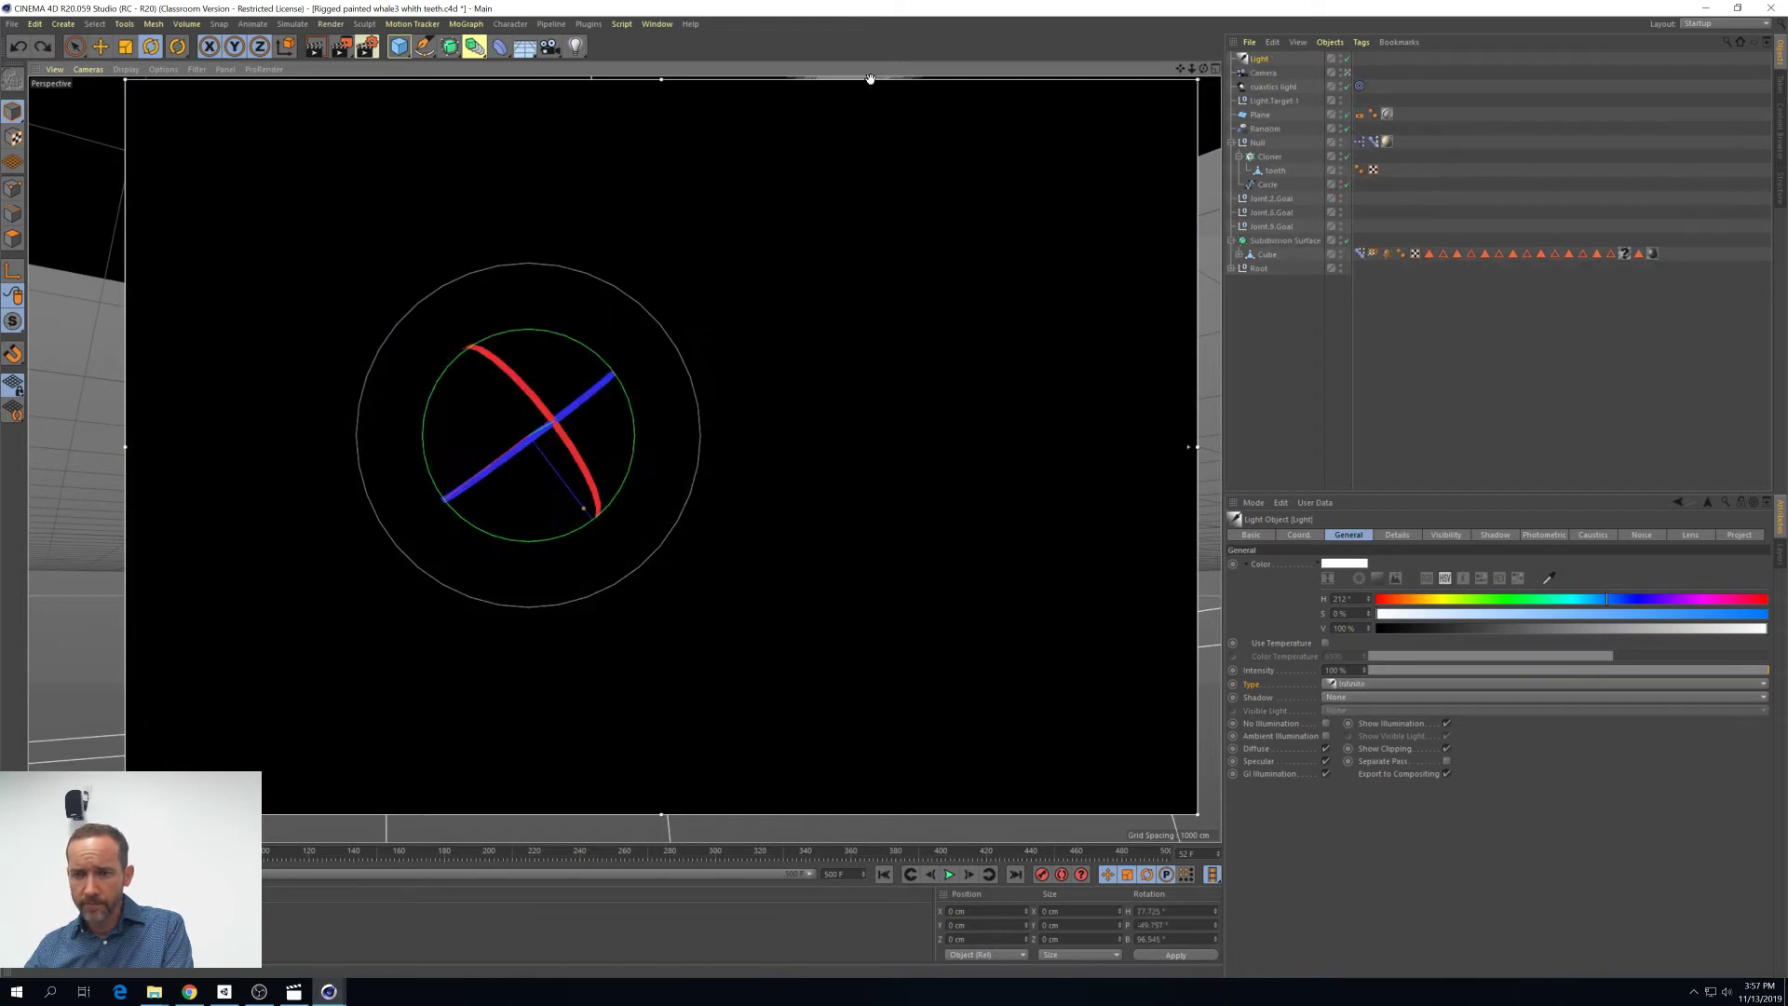
# Add a target light and move it well below the whale, to about Y -3091 cm
pyautogui.click(576, 47)
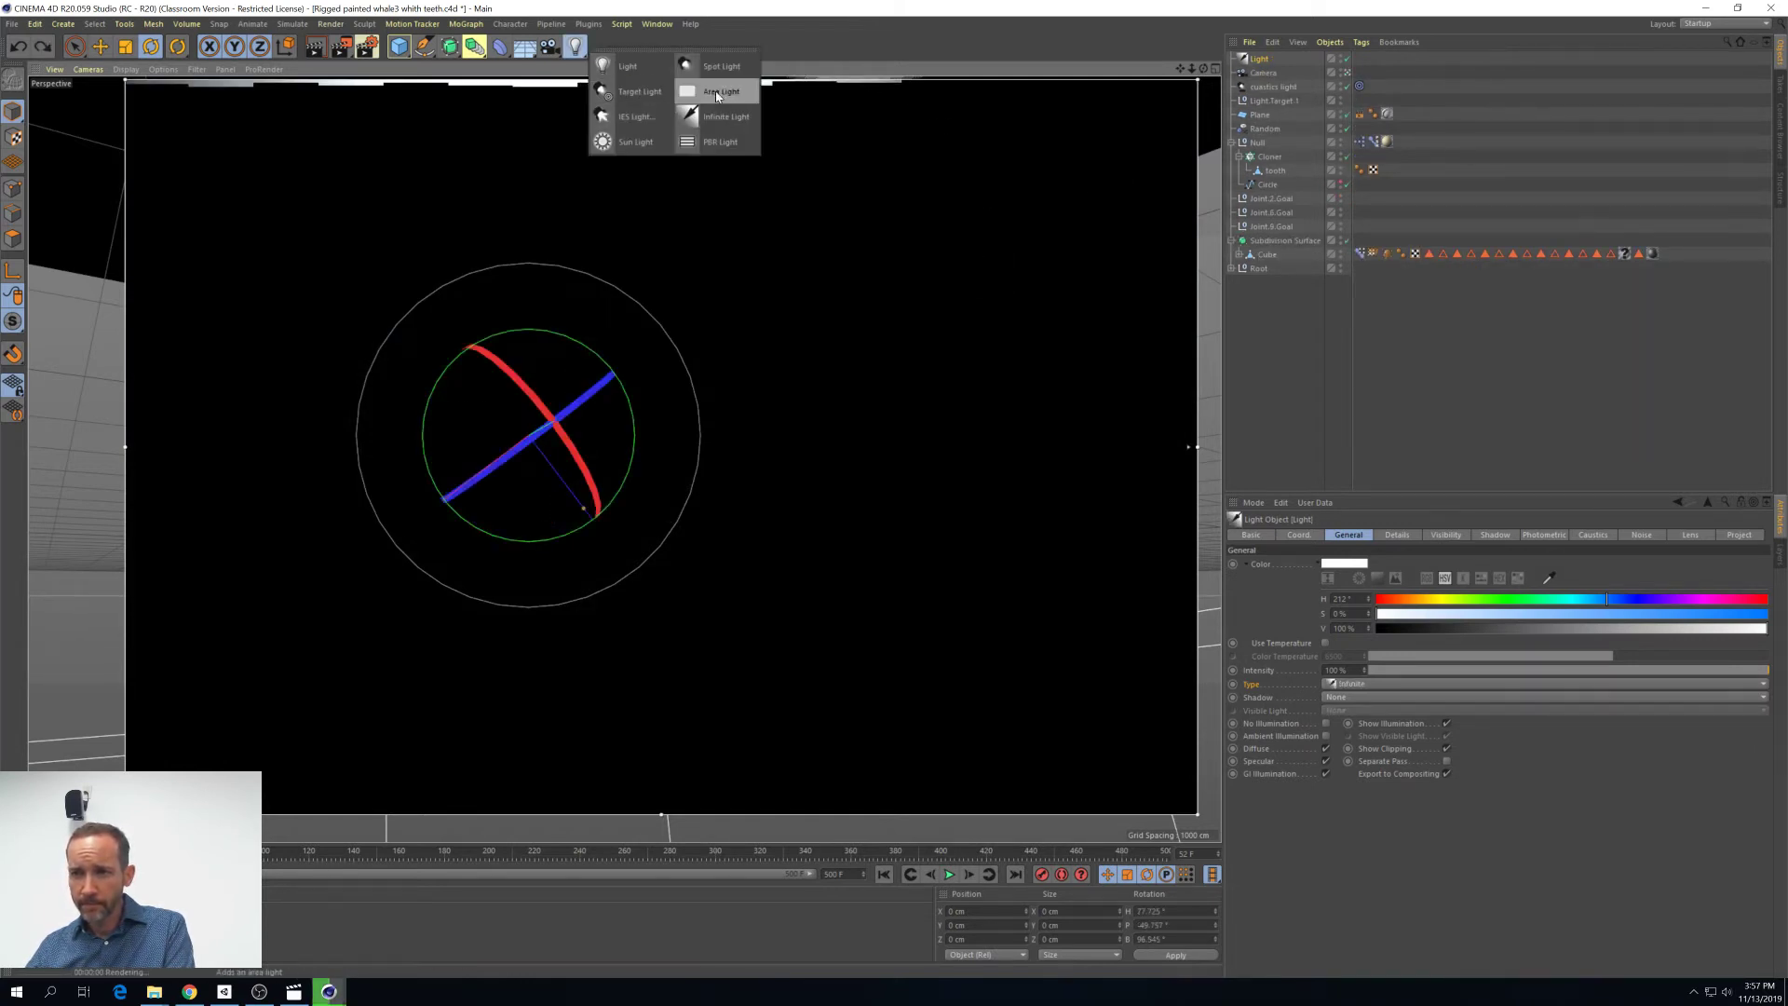
pyautogui.click(640, 91)
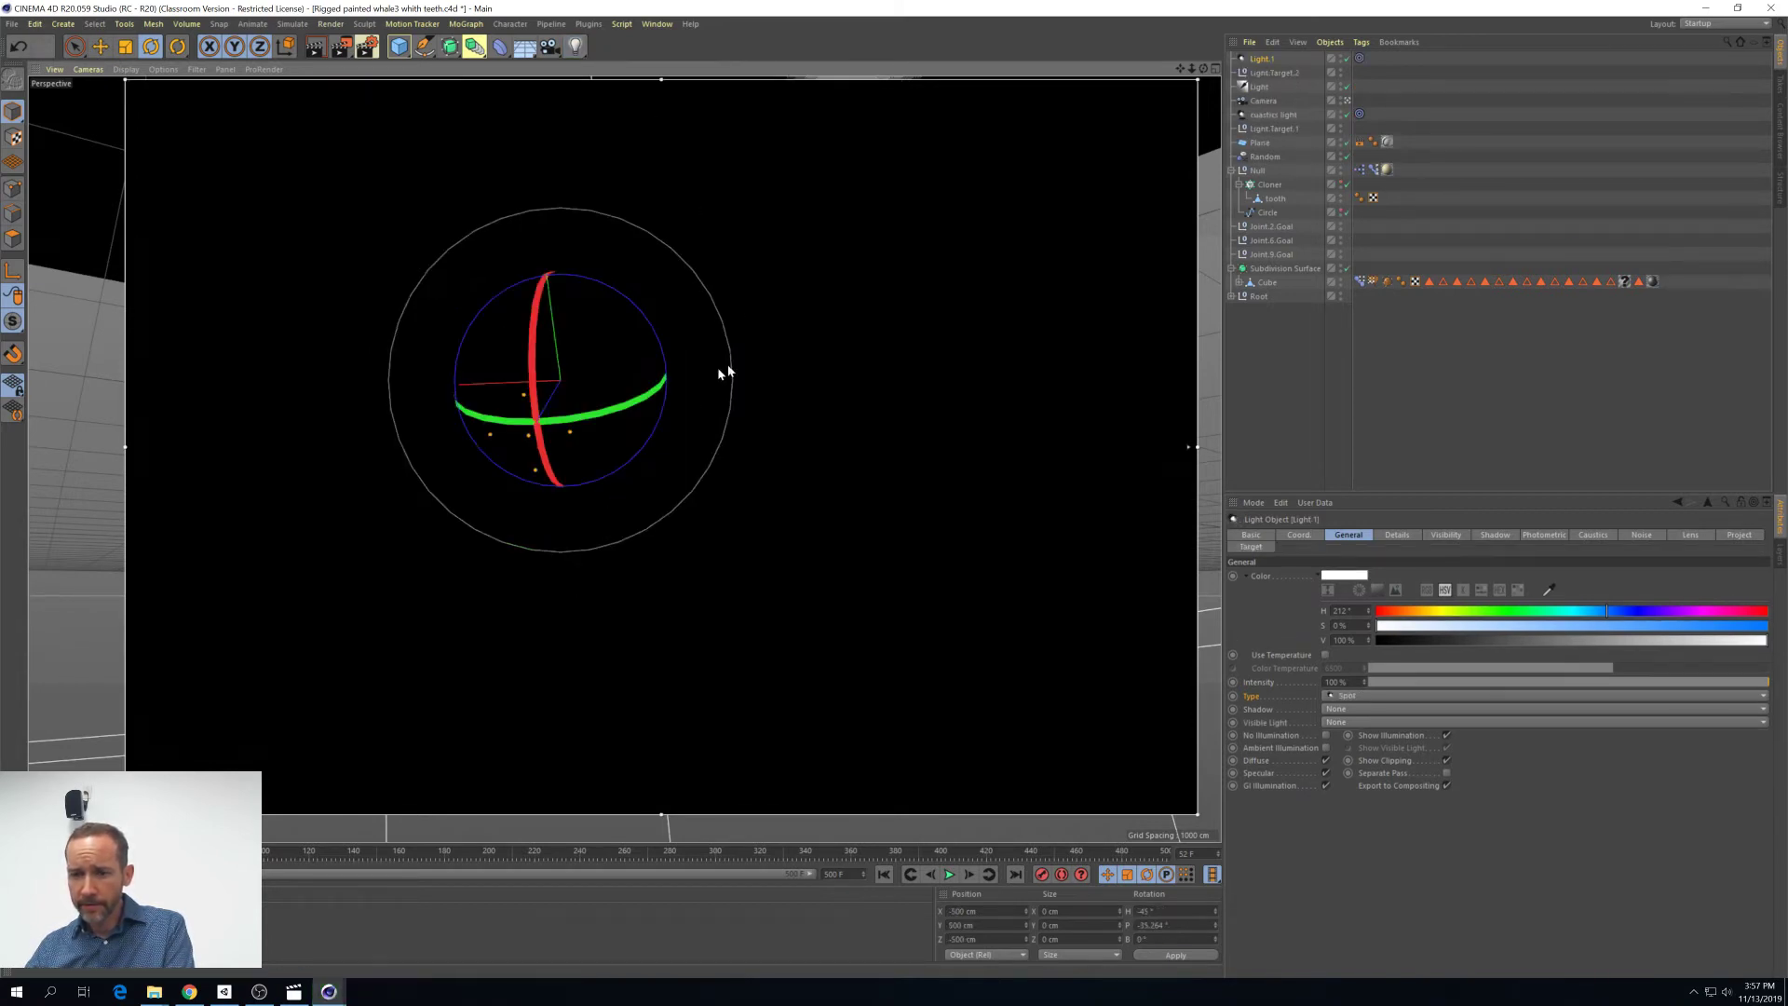
pyautogui.press('e')
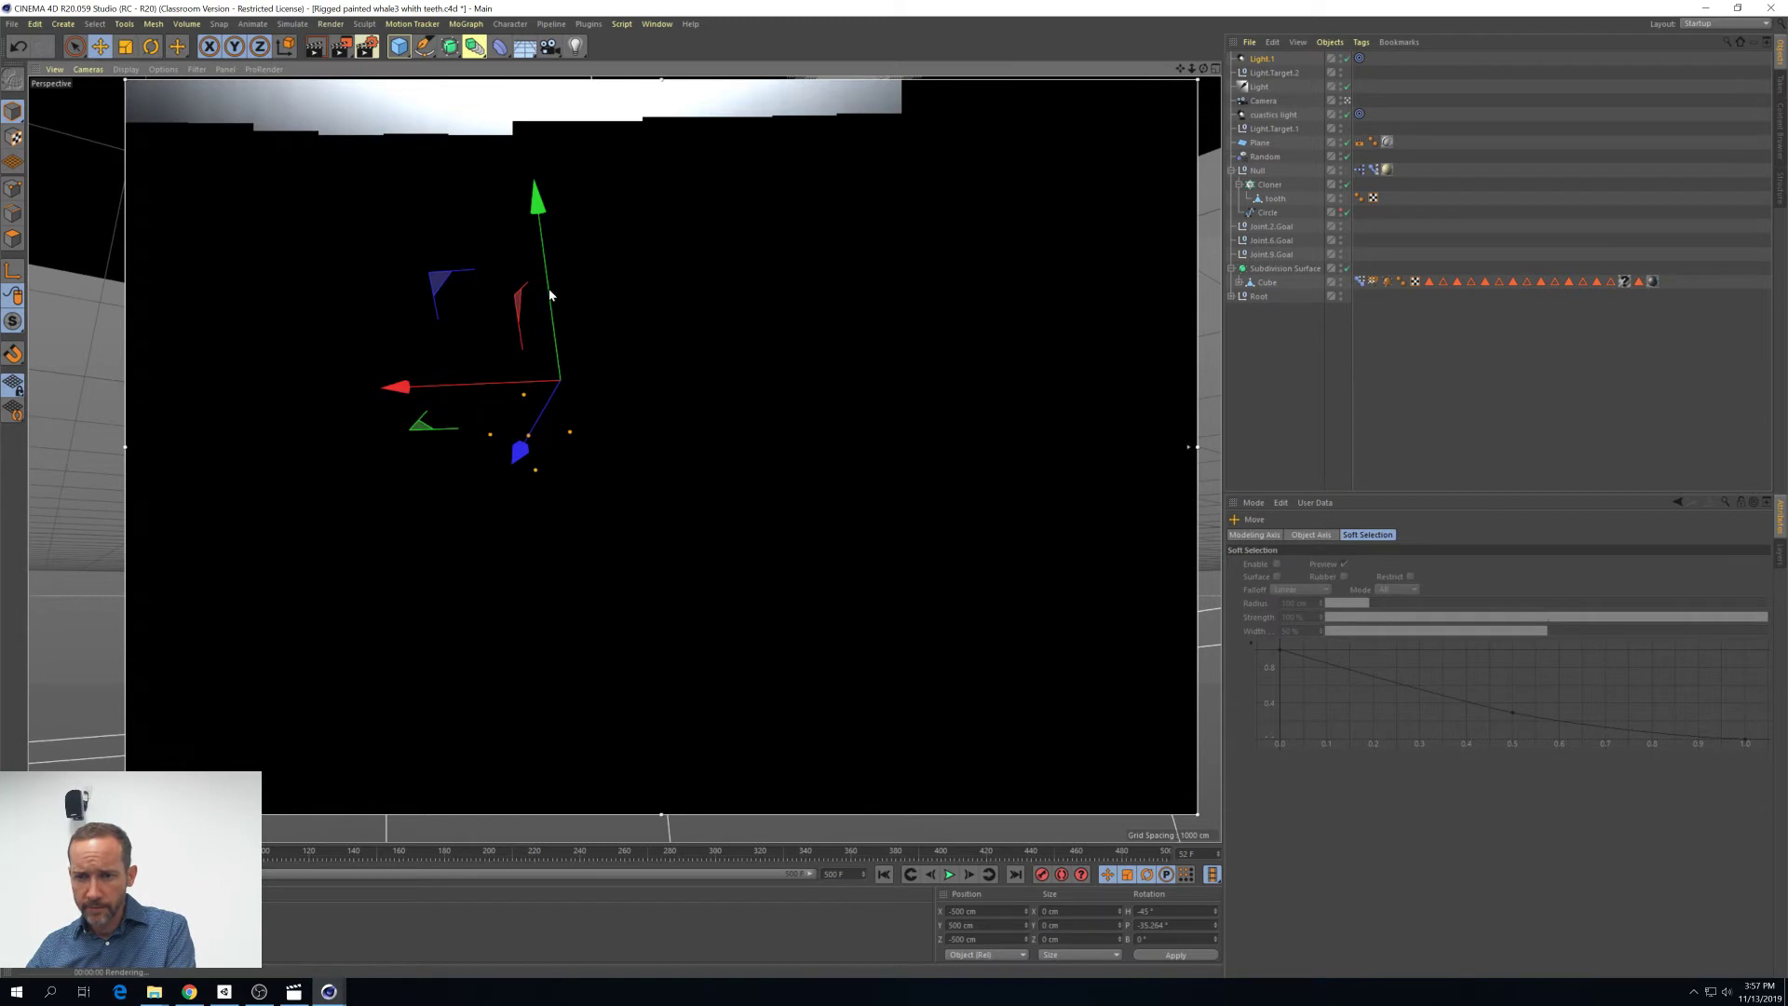
pyautogui.moveTo(550, 295)
pyautogui.mouseDown()
pyautogui.moveTo(686, 710)
pyautogui.moveTo(646, 797)
pyautogui.moveTo(758, 782)
pyautogui.moveTo(620, 781)
pyautogui.moveTo(652, 772)
pyautogui.mouseUp()
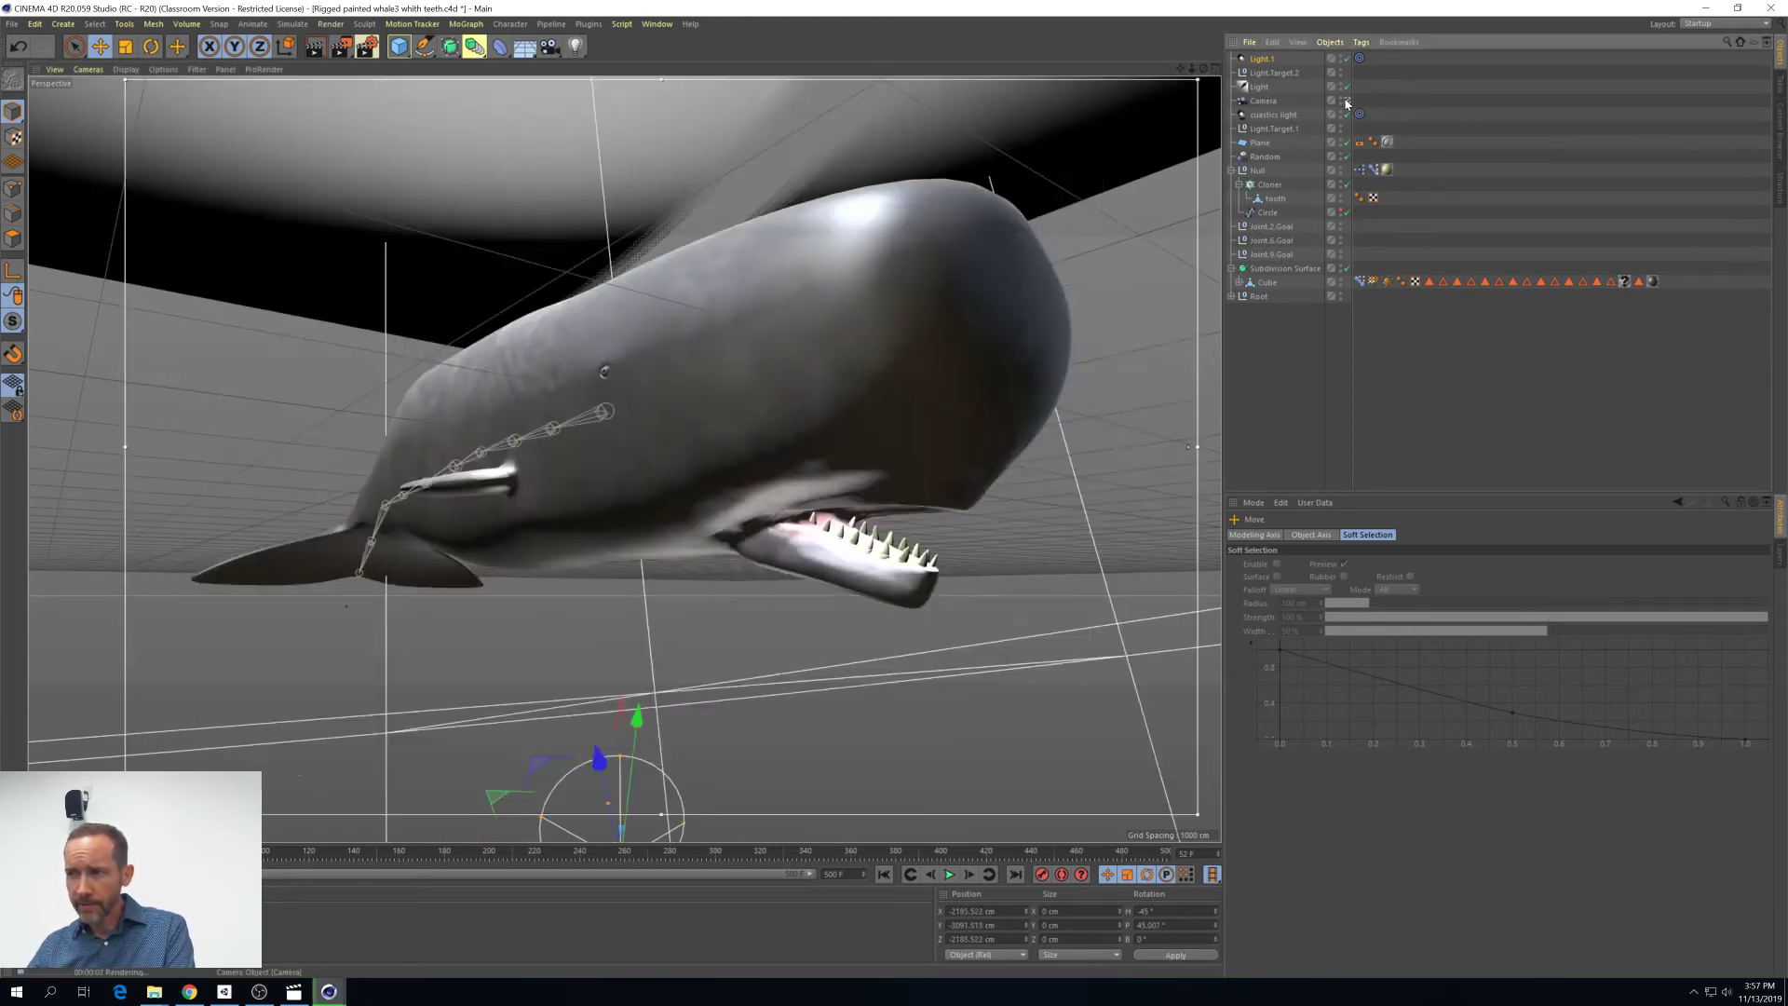
# Leave the camera view and move the new light's target forward along the whale, to about X 873 cm and Z 1299 cm
pyautogui.click(1347, 102)
pyautogui.scroll(-8, 601, 625)
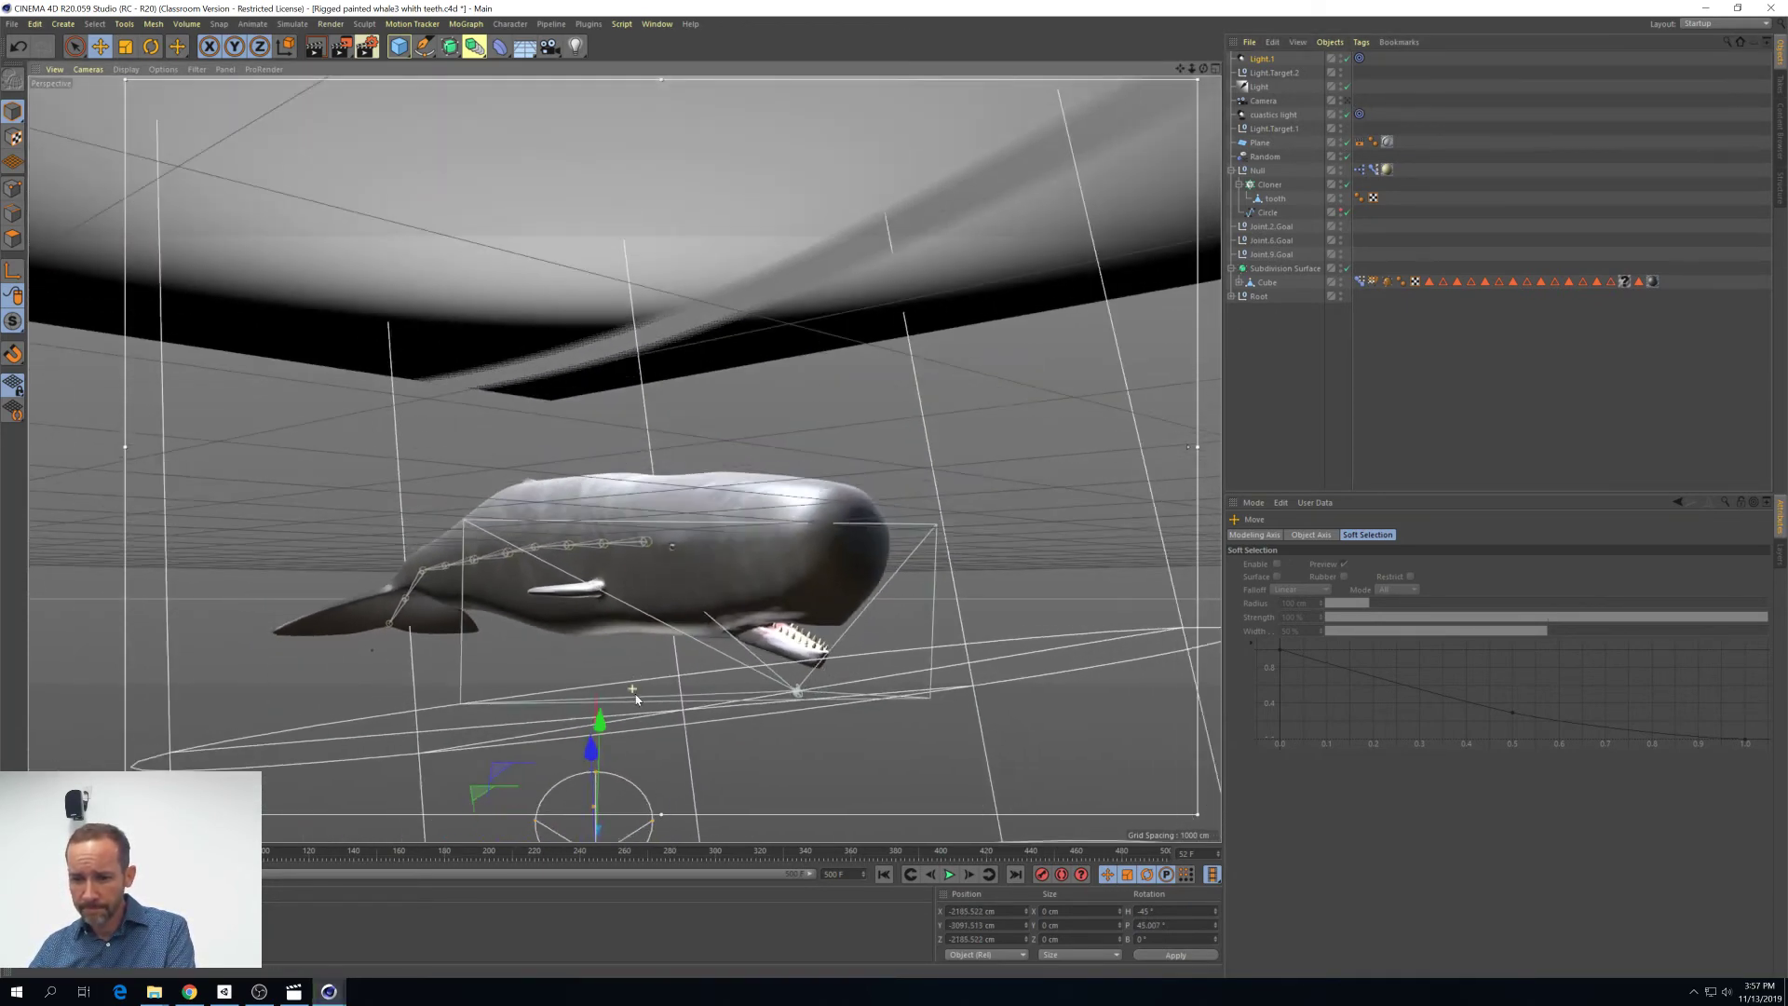
pyautogui.scroll(-4, 636, 698)
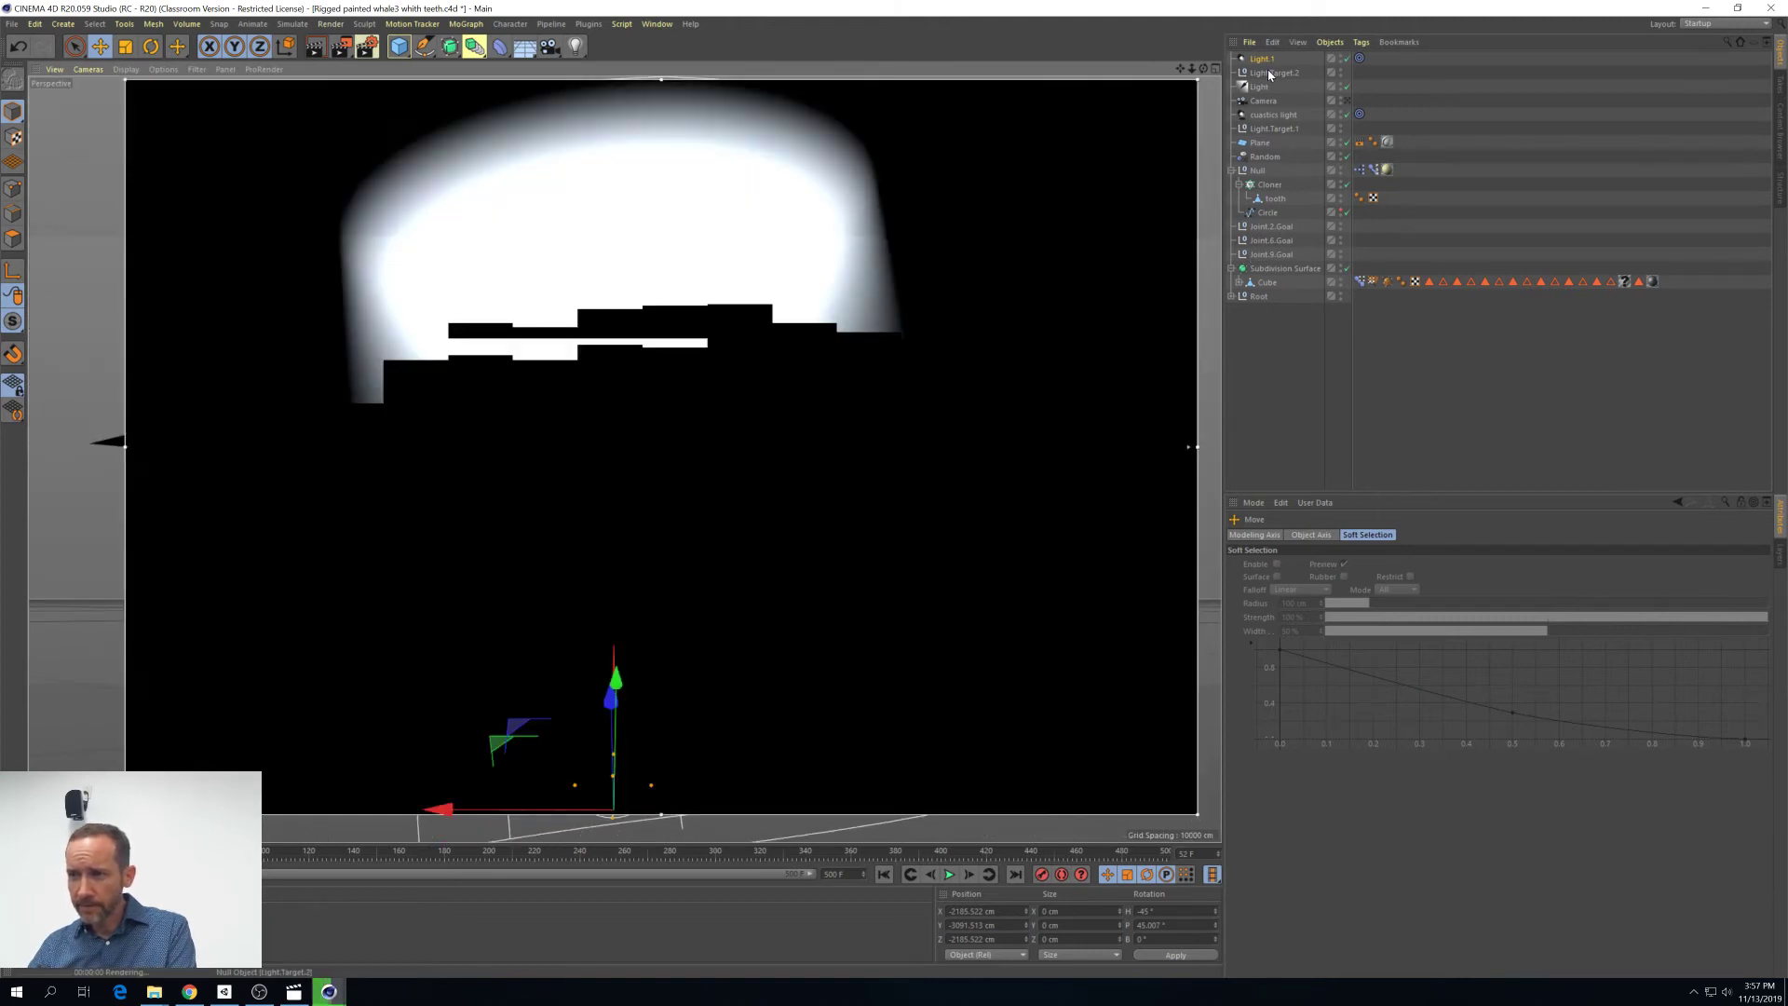
pyautogui.click(1274, 73)
pyautogui.moveTo(738, 619); pyautogui.dragTo(820, 618)
pyautogui.moveTo(597, 618); pyautogui.dragTo(626, 745)
# Reposition the new spot light below the front of the whale, at about X 1618, Y -2832, Z 2149 cm
pyautogui.scroll(-6, 625, 744)
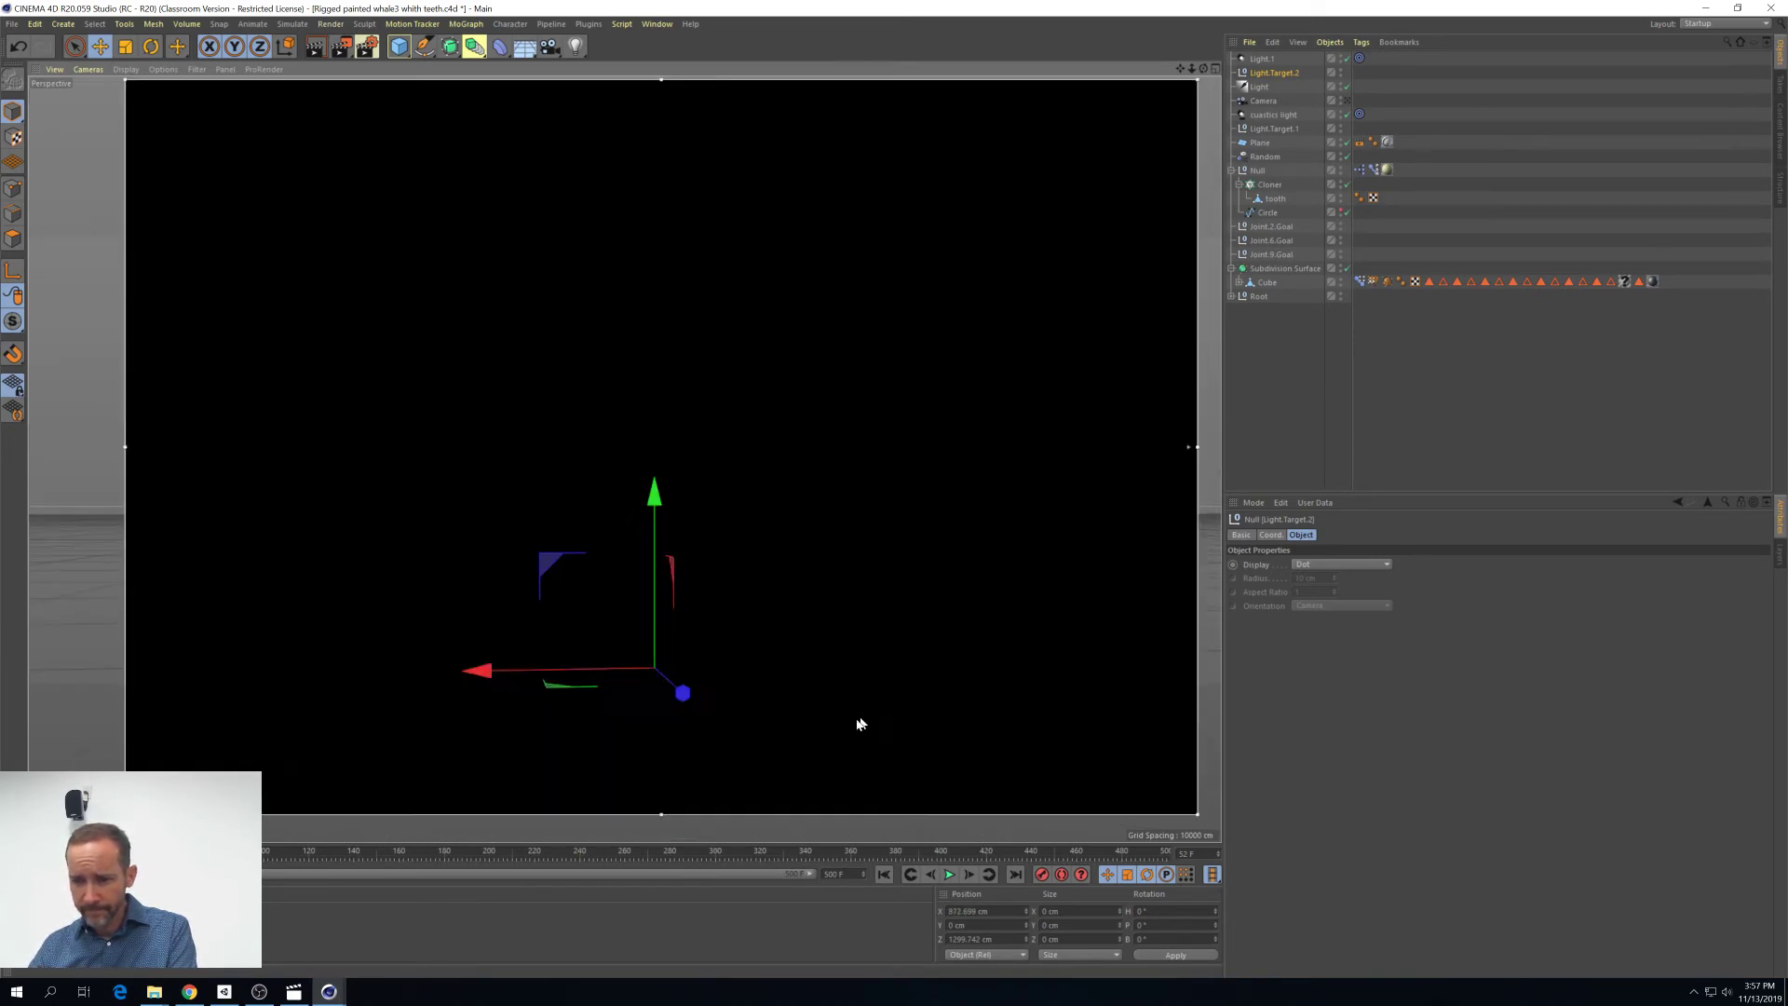
pyautogui.keyDown('alt'); pyautogui.moveTo(860, 724); pyautogui.dragTo(756, 733); pyautogui.keyUp('alt')
pyautogui.keyDown('alt'); pyautogui.moveTo(914, 727); pyautogui.dragTo(820, 705, button='middle'); pyautogui.keyUp('alt')
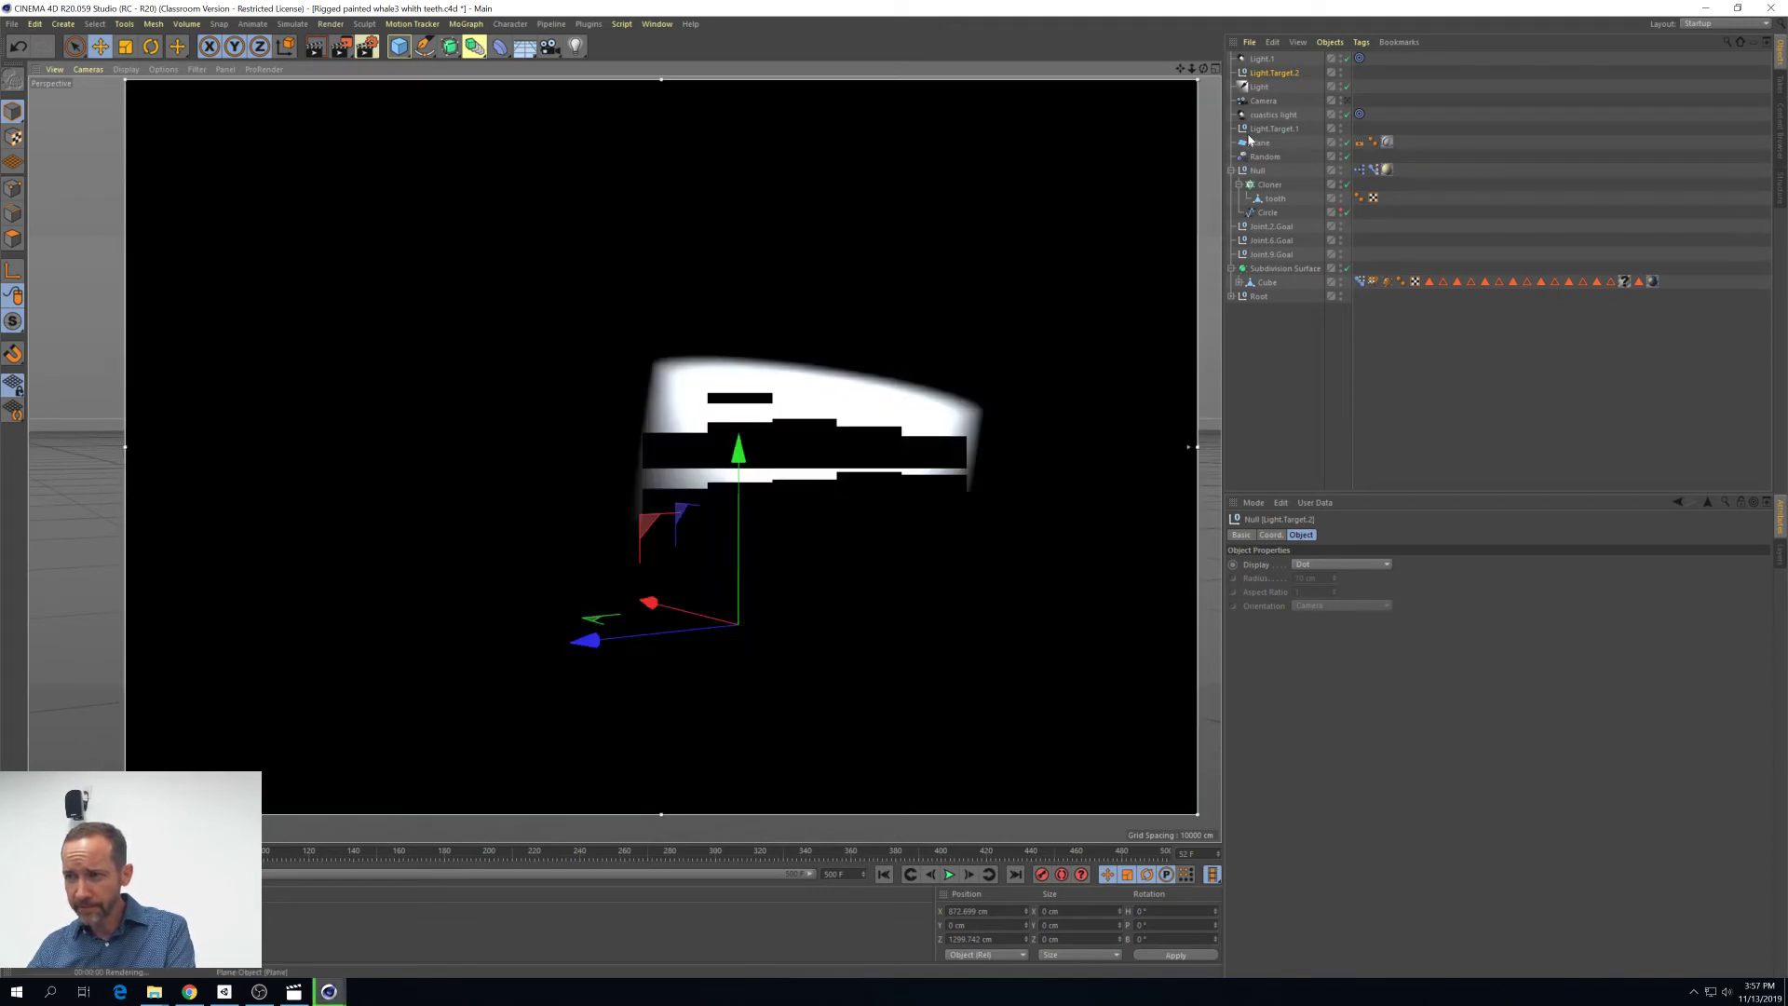
pyautogui.click(1264, 60)
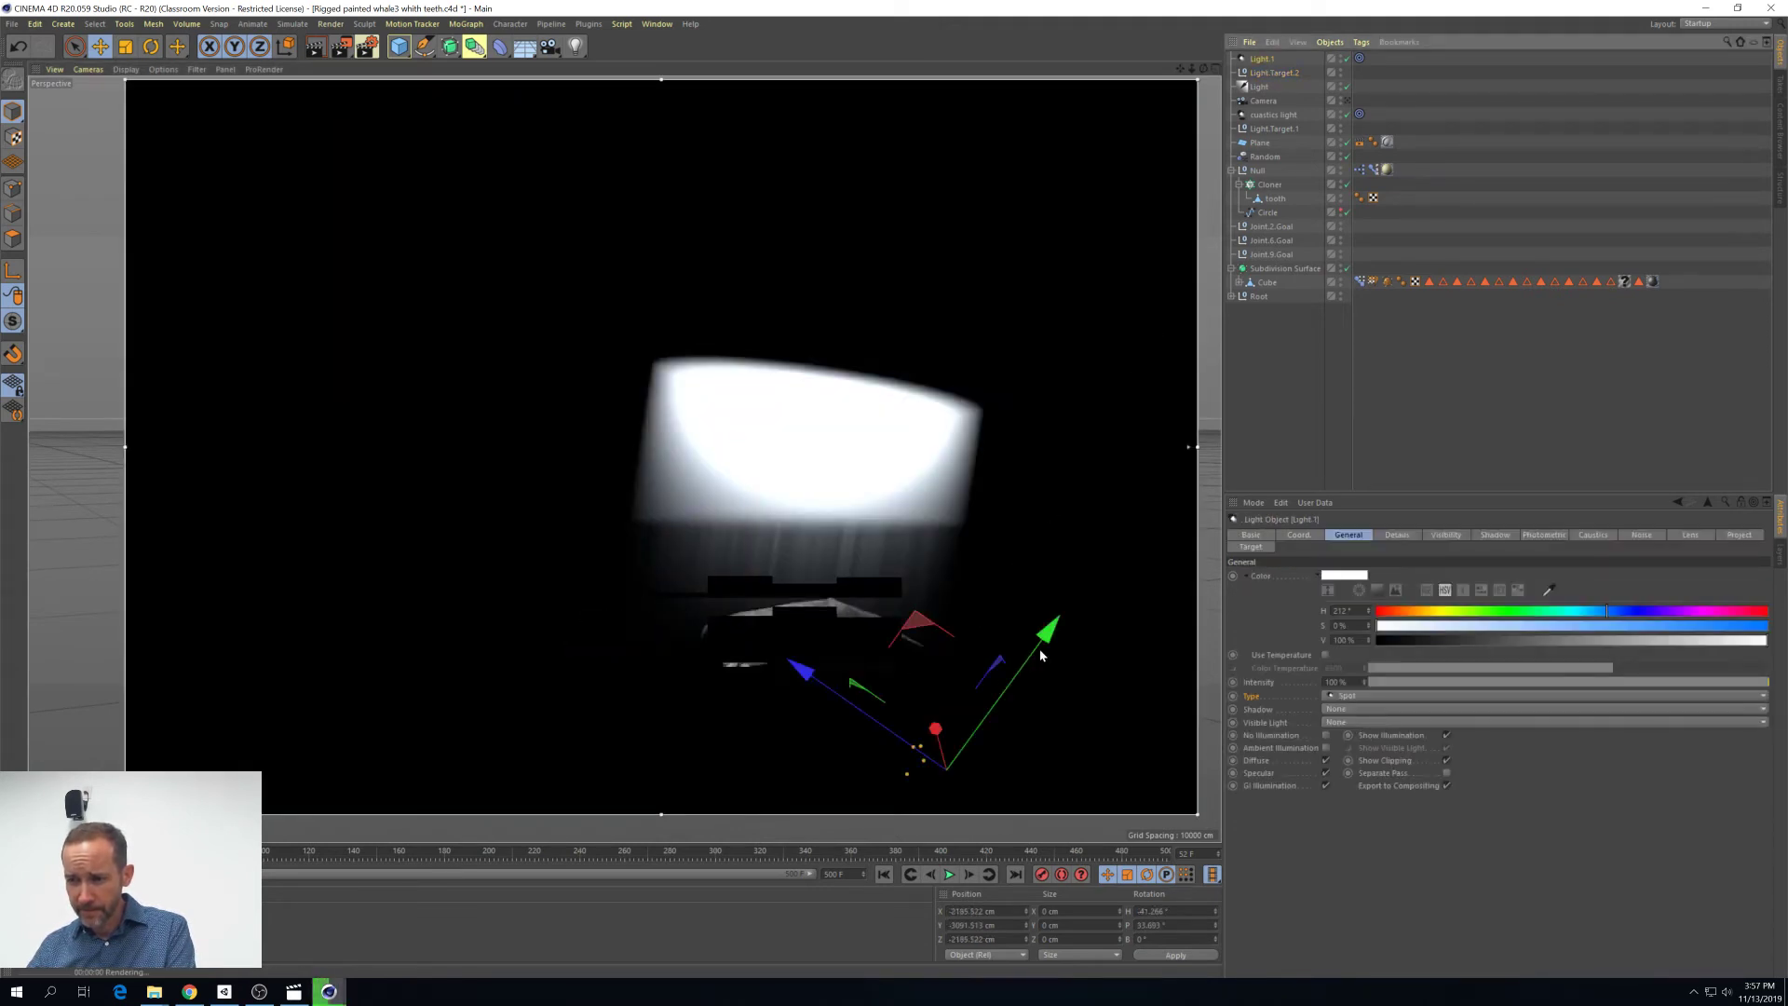
pyautogui.moveTo(1040, 648); pyautogui.dragTo(922, 756)
pyautogui.moveTo(921, 639); pyautogui.dragTo(647, 657)
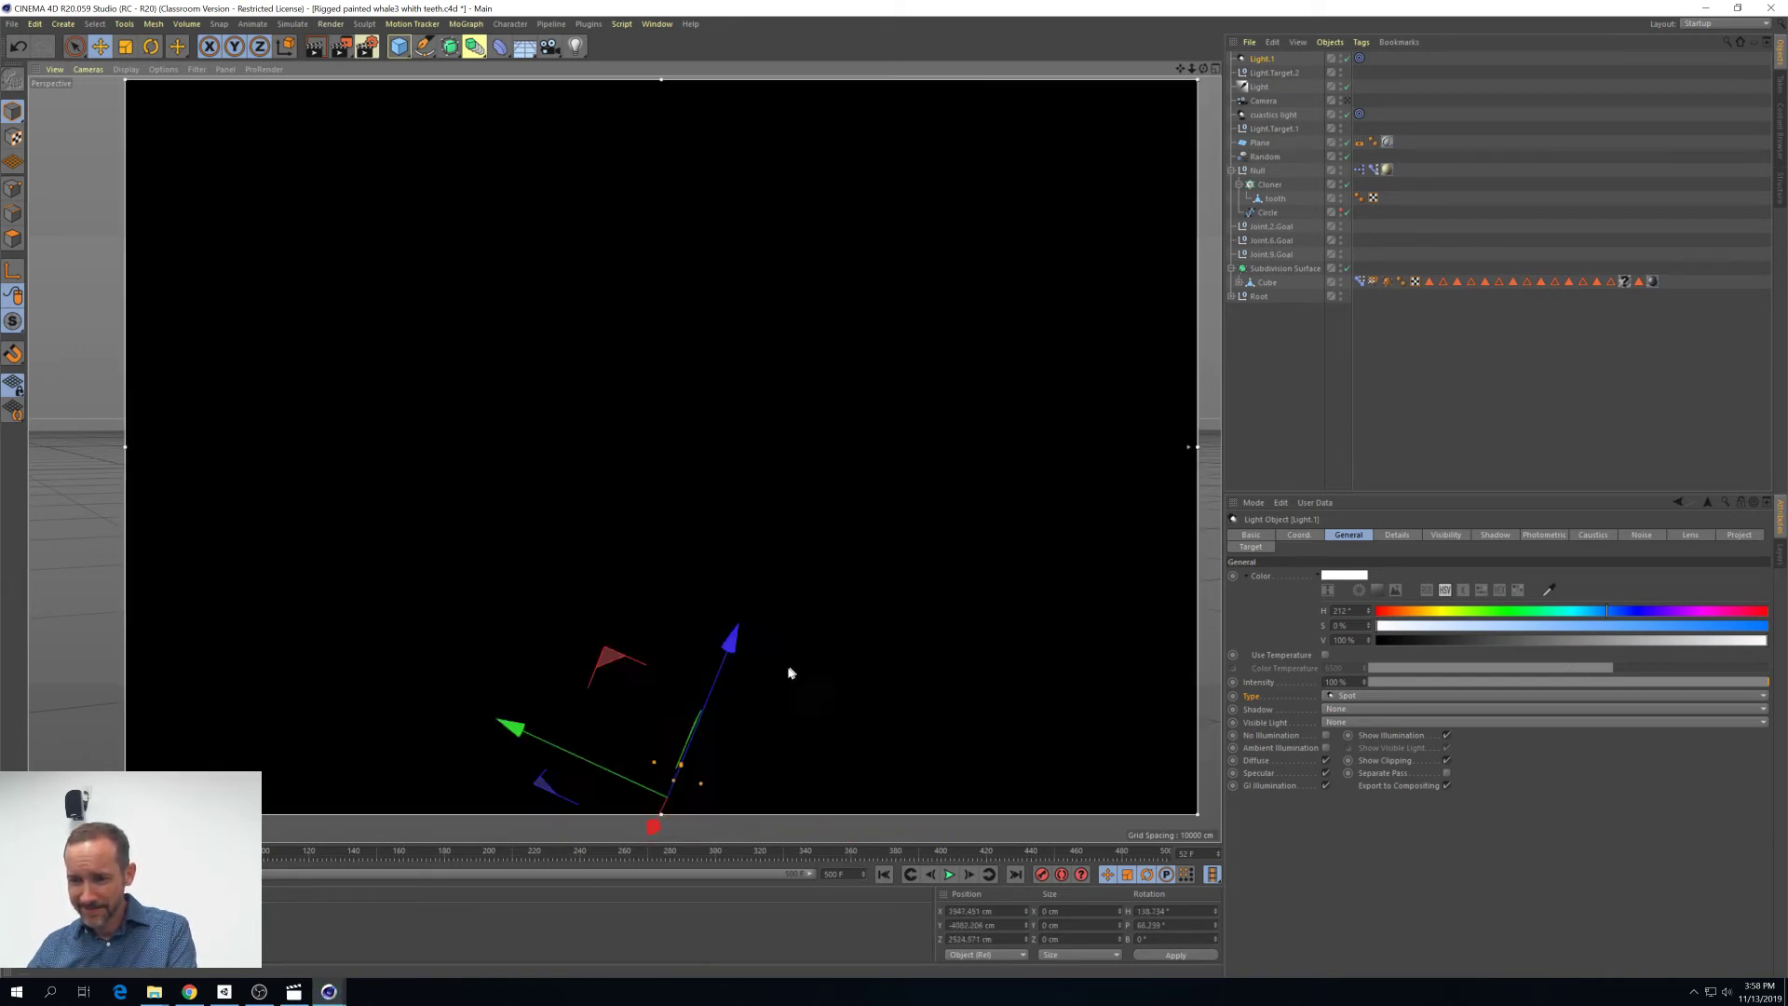
pyautogui.moveTo(791, 672); pyautogui.dragTo(926, 809)
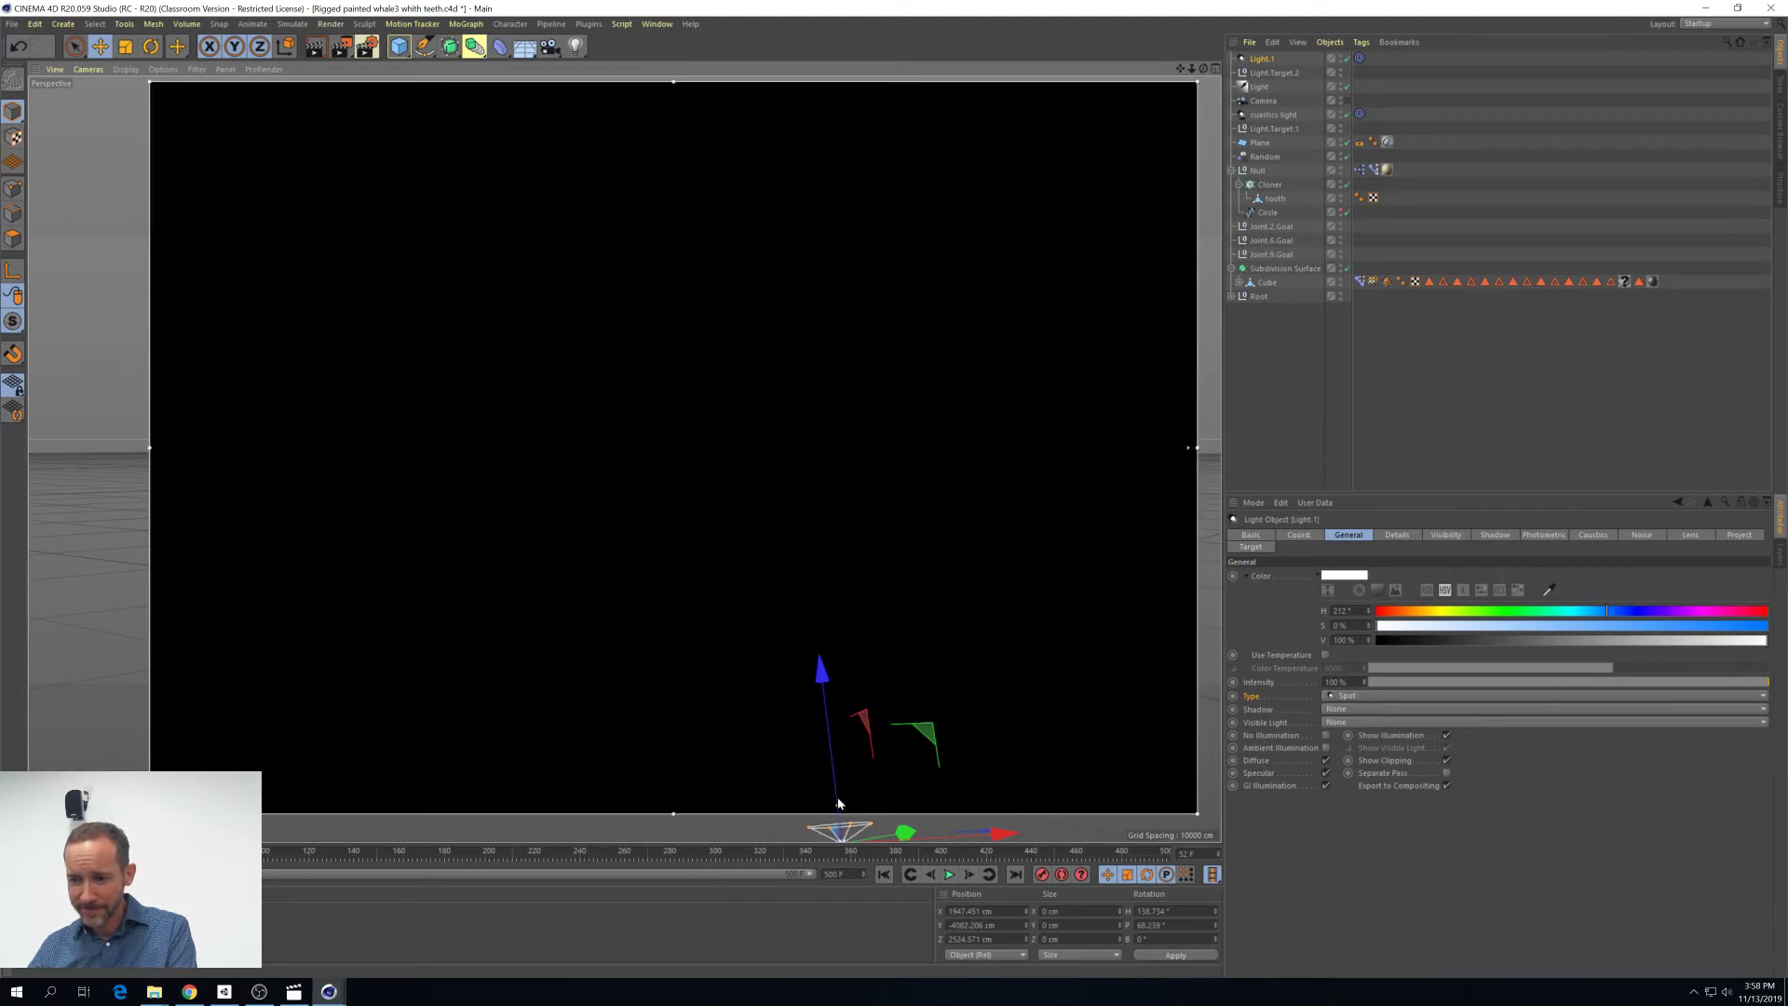
pyautogui.moveTo(838, 803); pyautogui.dragTo(829, 729)
# Rename the new target light as "bottom light"
pyautogui.doubleClick(1263, 59)
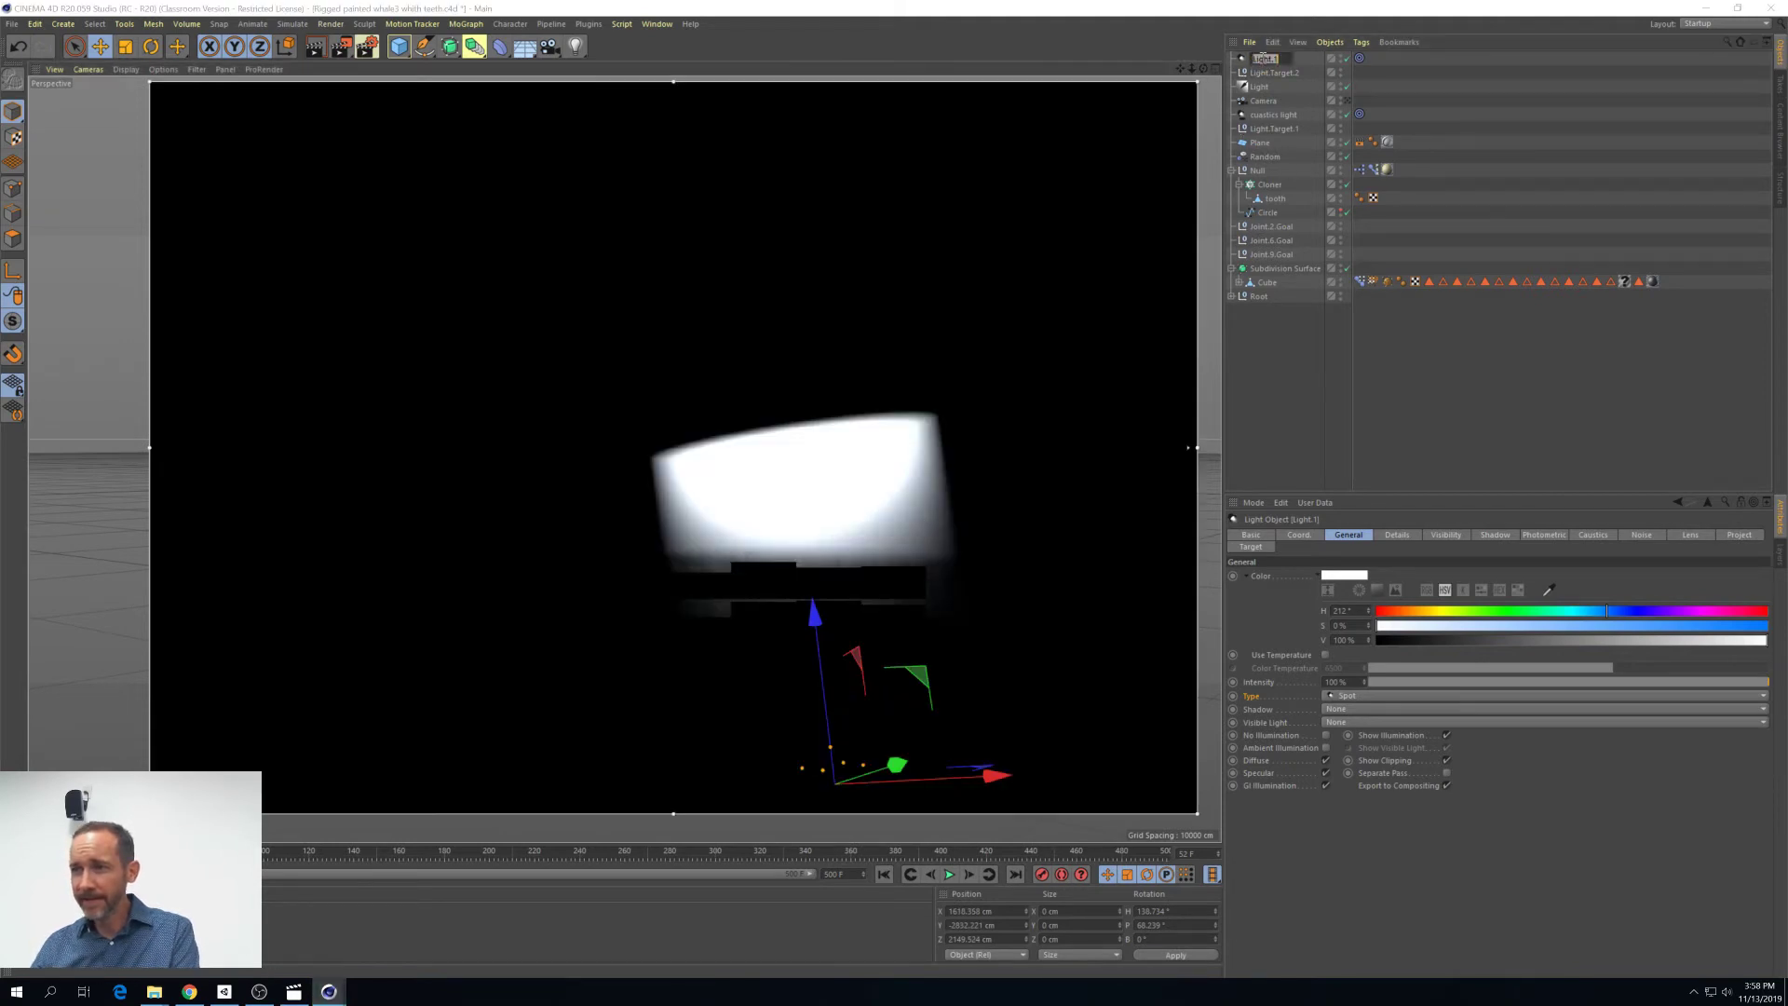
pyautogui.write('burn')
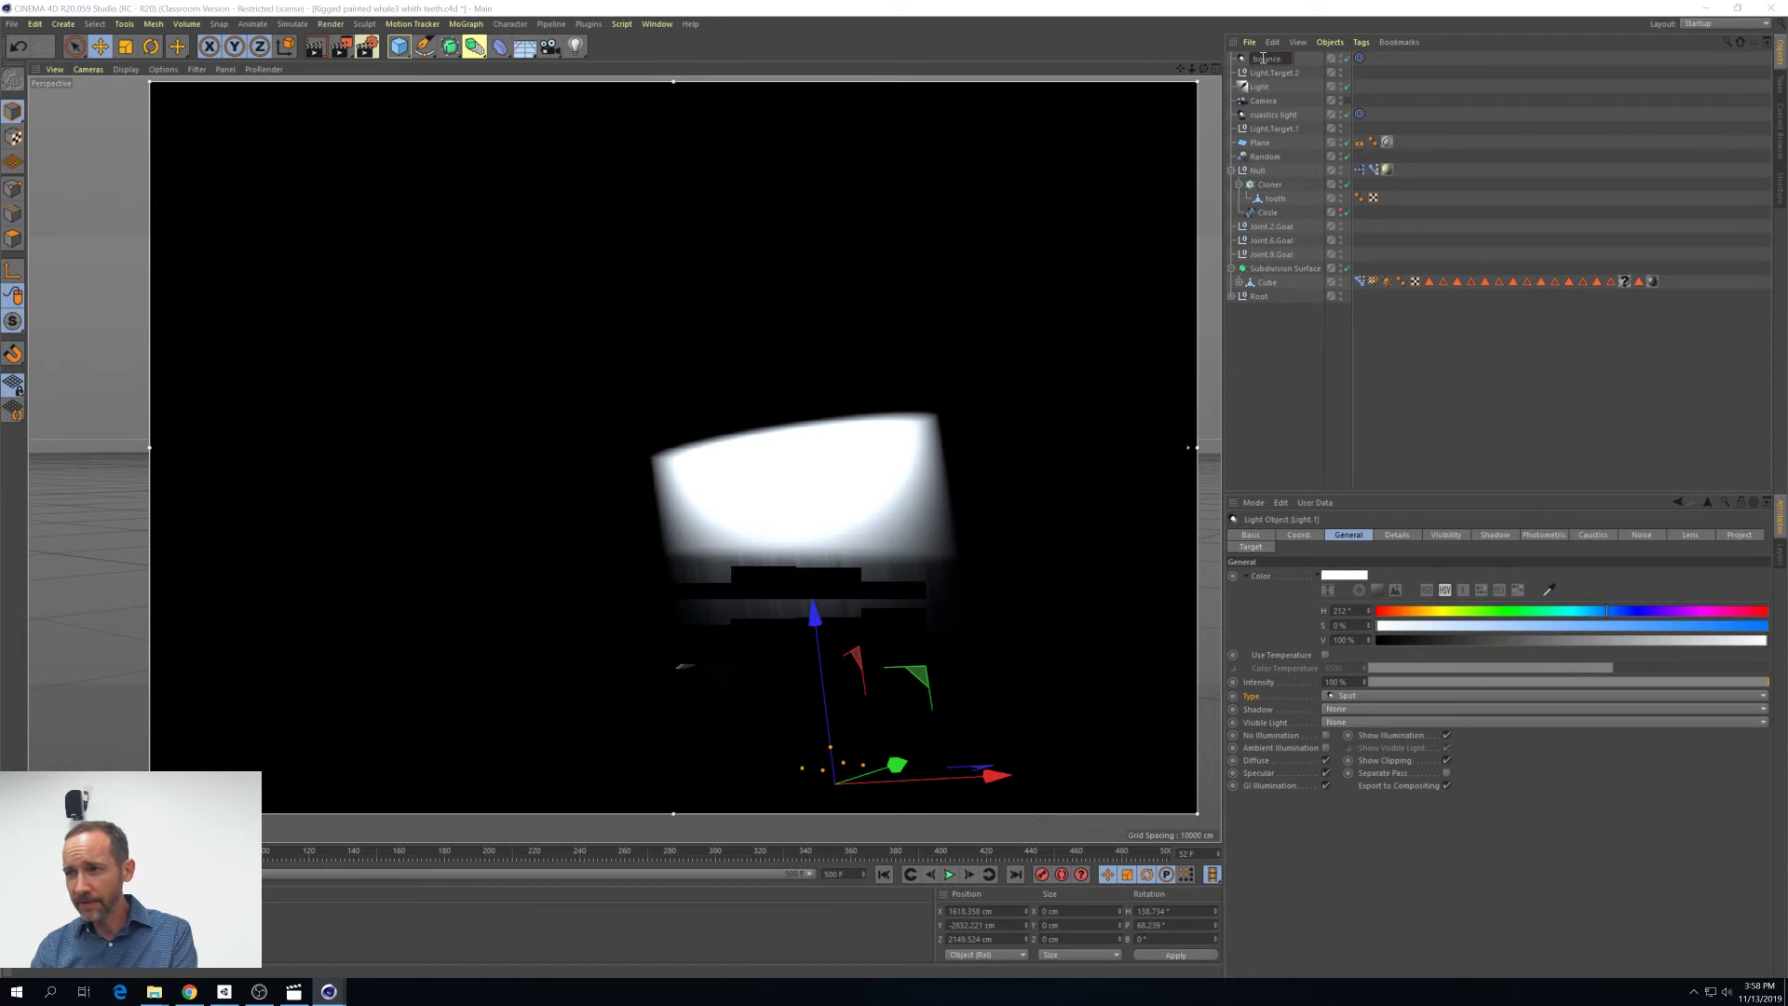
pyautogui.press('BackSpace')
pyautogui.press('BackSpace')
pyautogui.press('BackSpace')
pyautogui.press('BackSpace')
pyautogui.write('a')
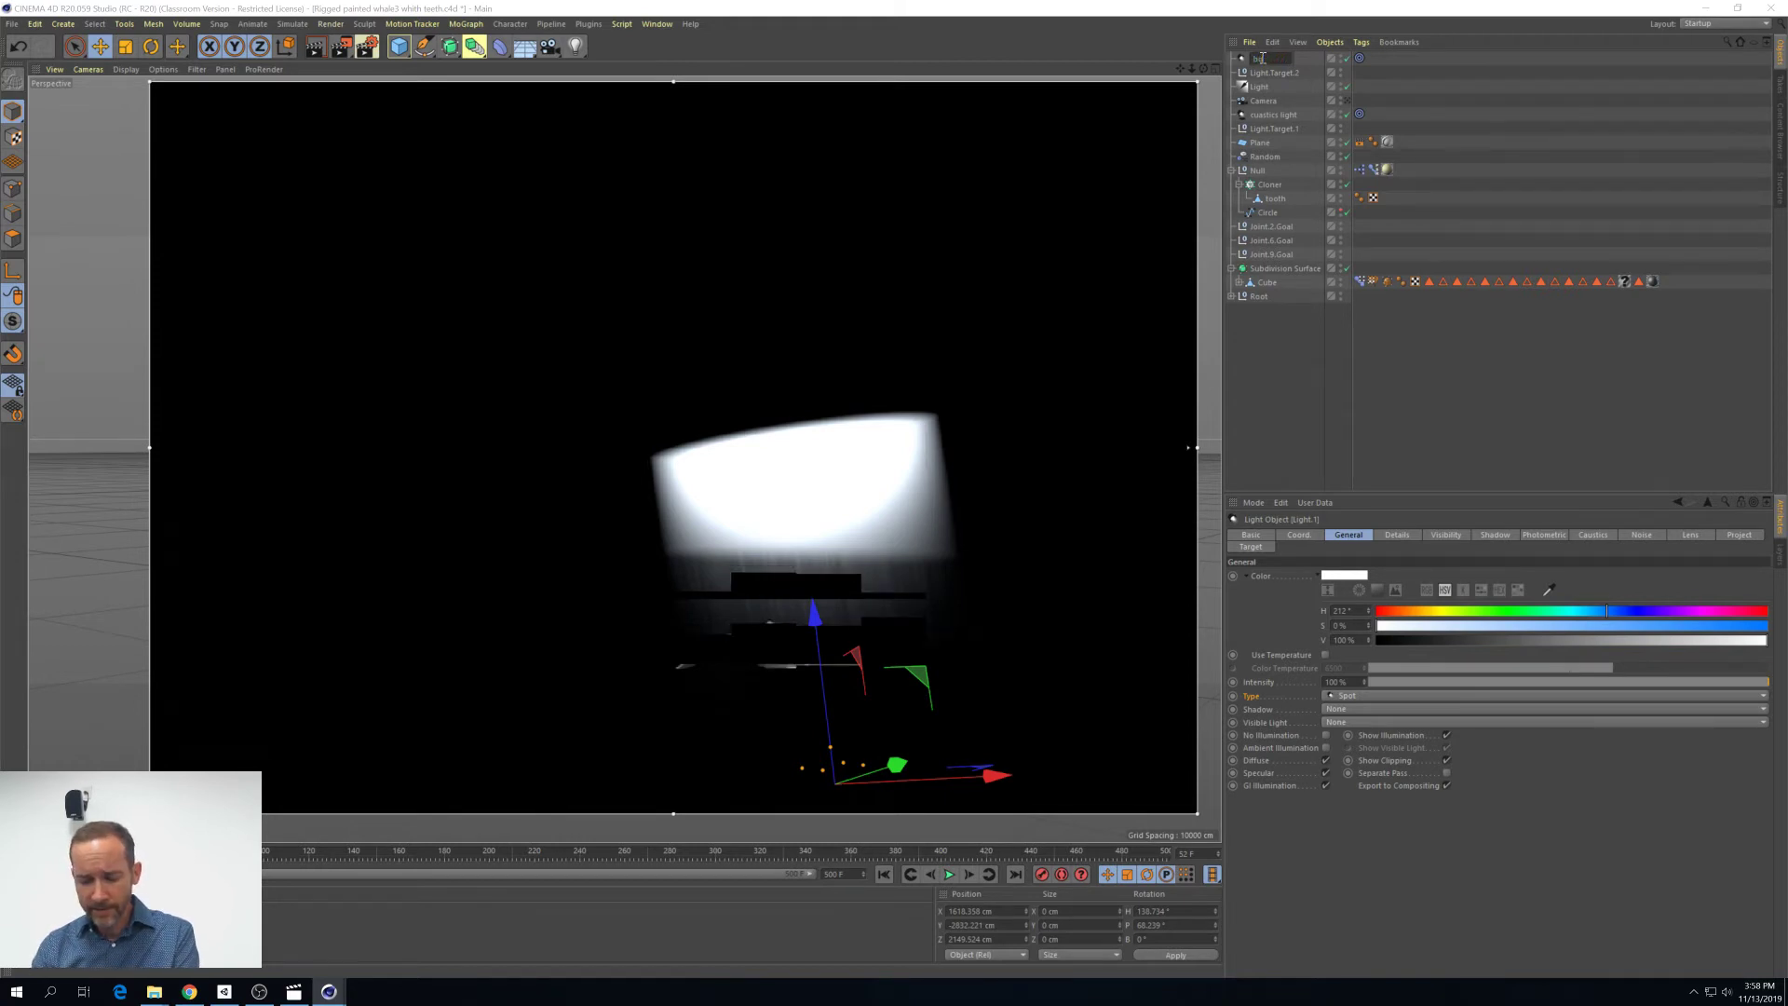
pyautogui.write('tom light')
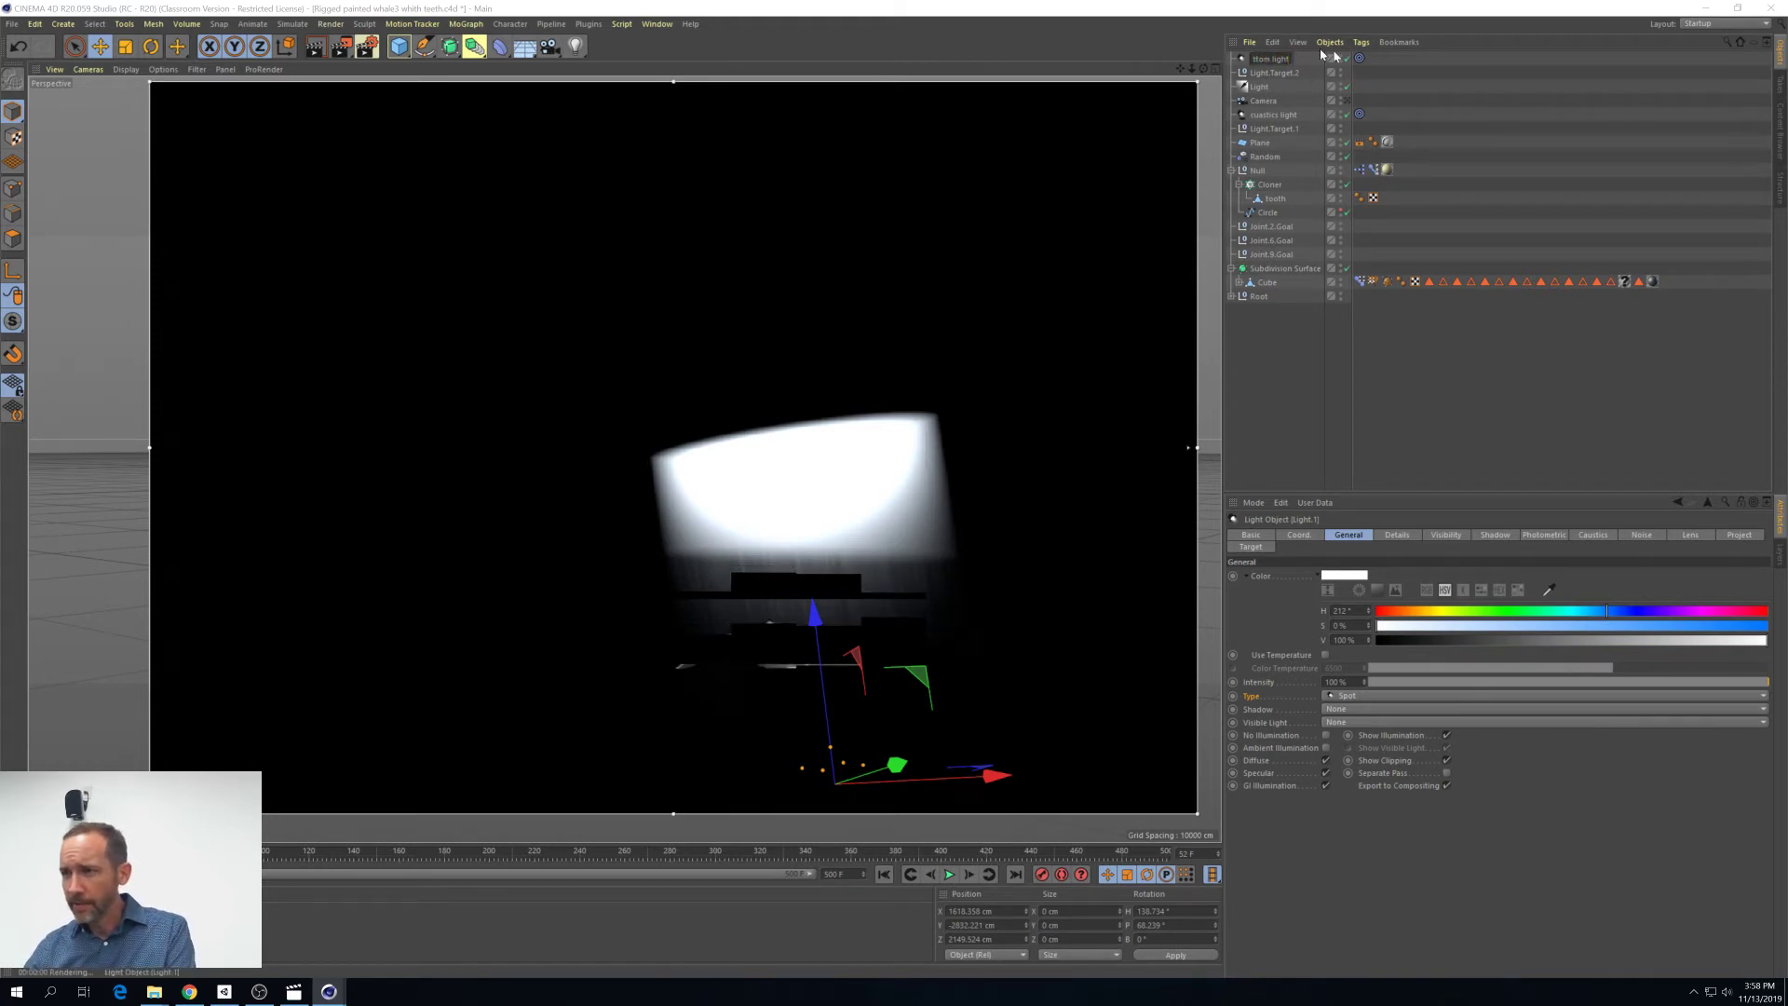
pyautogui.press('Return')
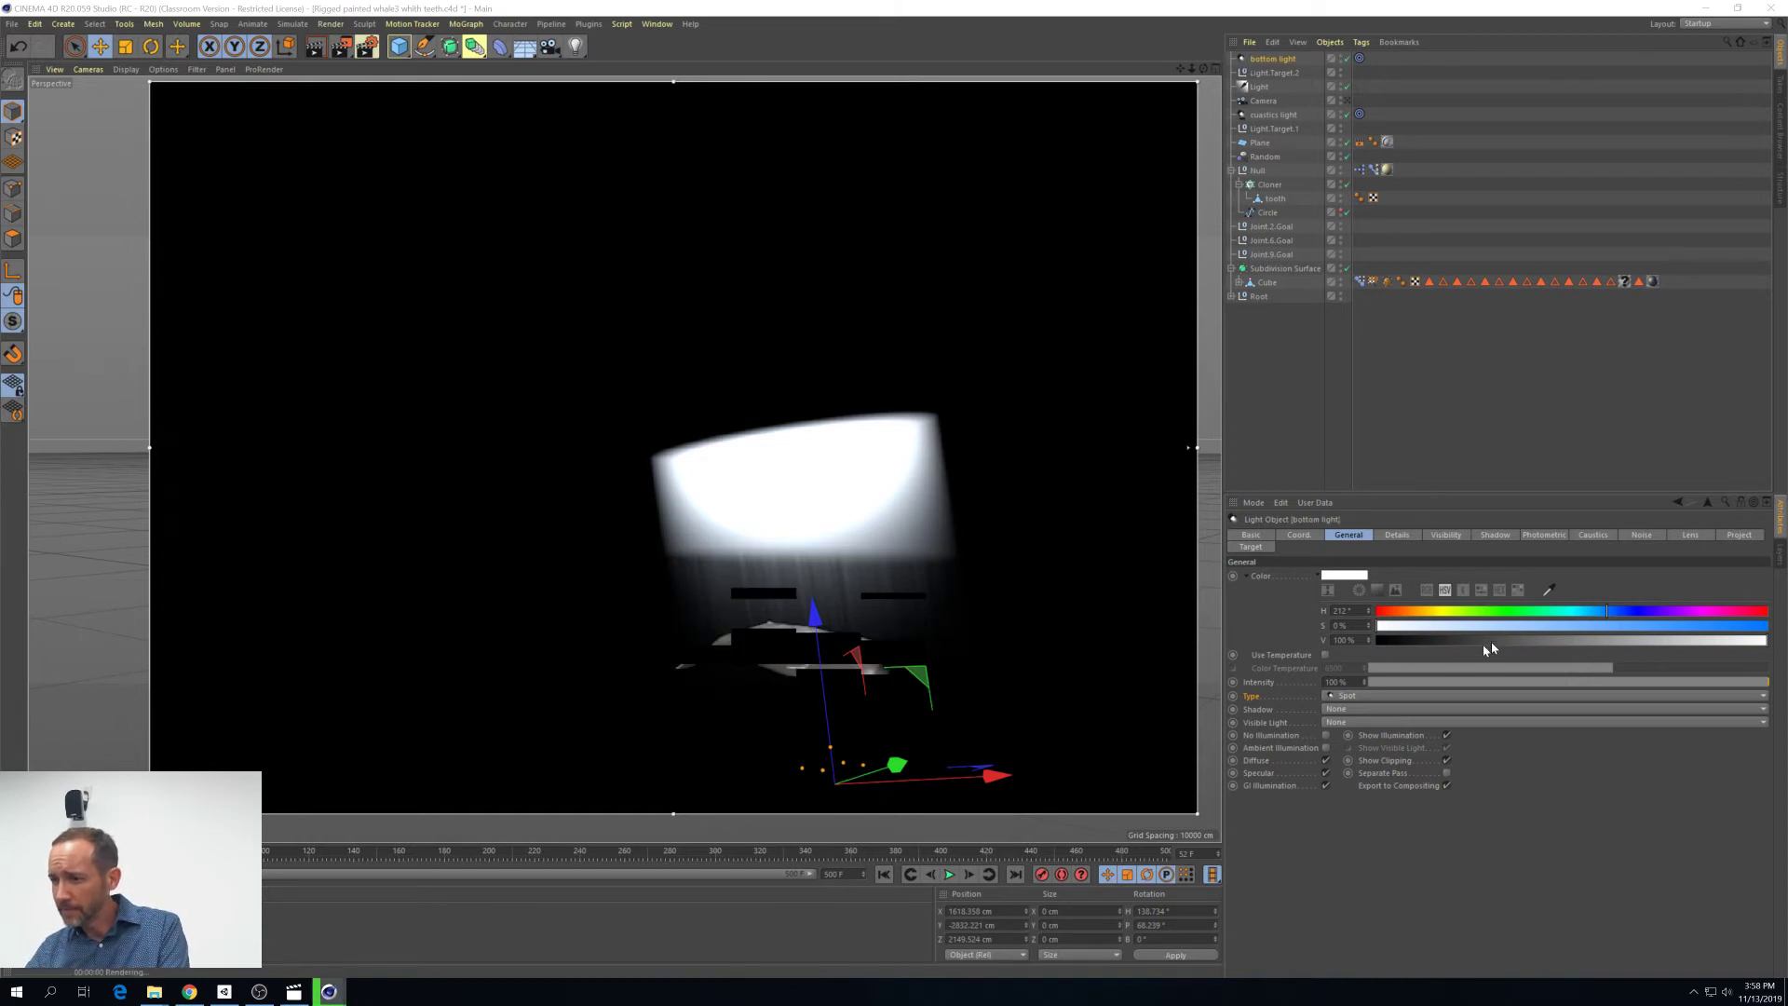
# Give the bottom light a pale cyan color with hue 180° and saturation 23 %, and set its intensity to 39 %
pyautogui.moveTo(1442, 634); pyautogui.dragTo(1417, 627)
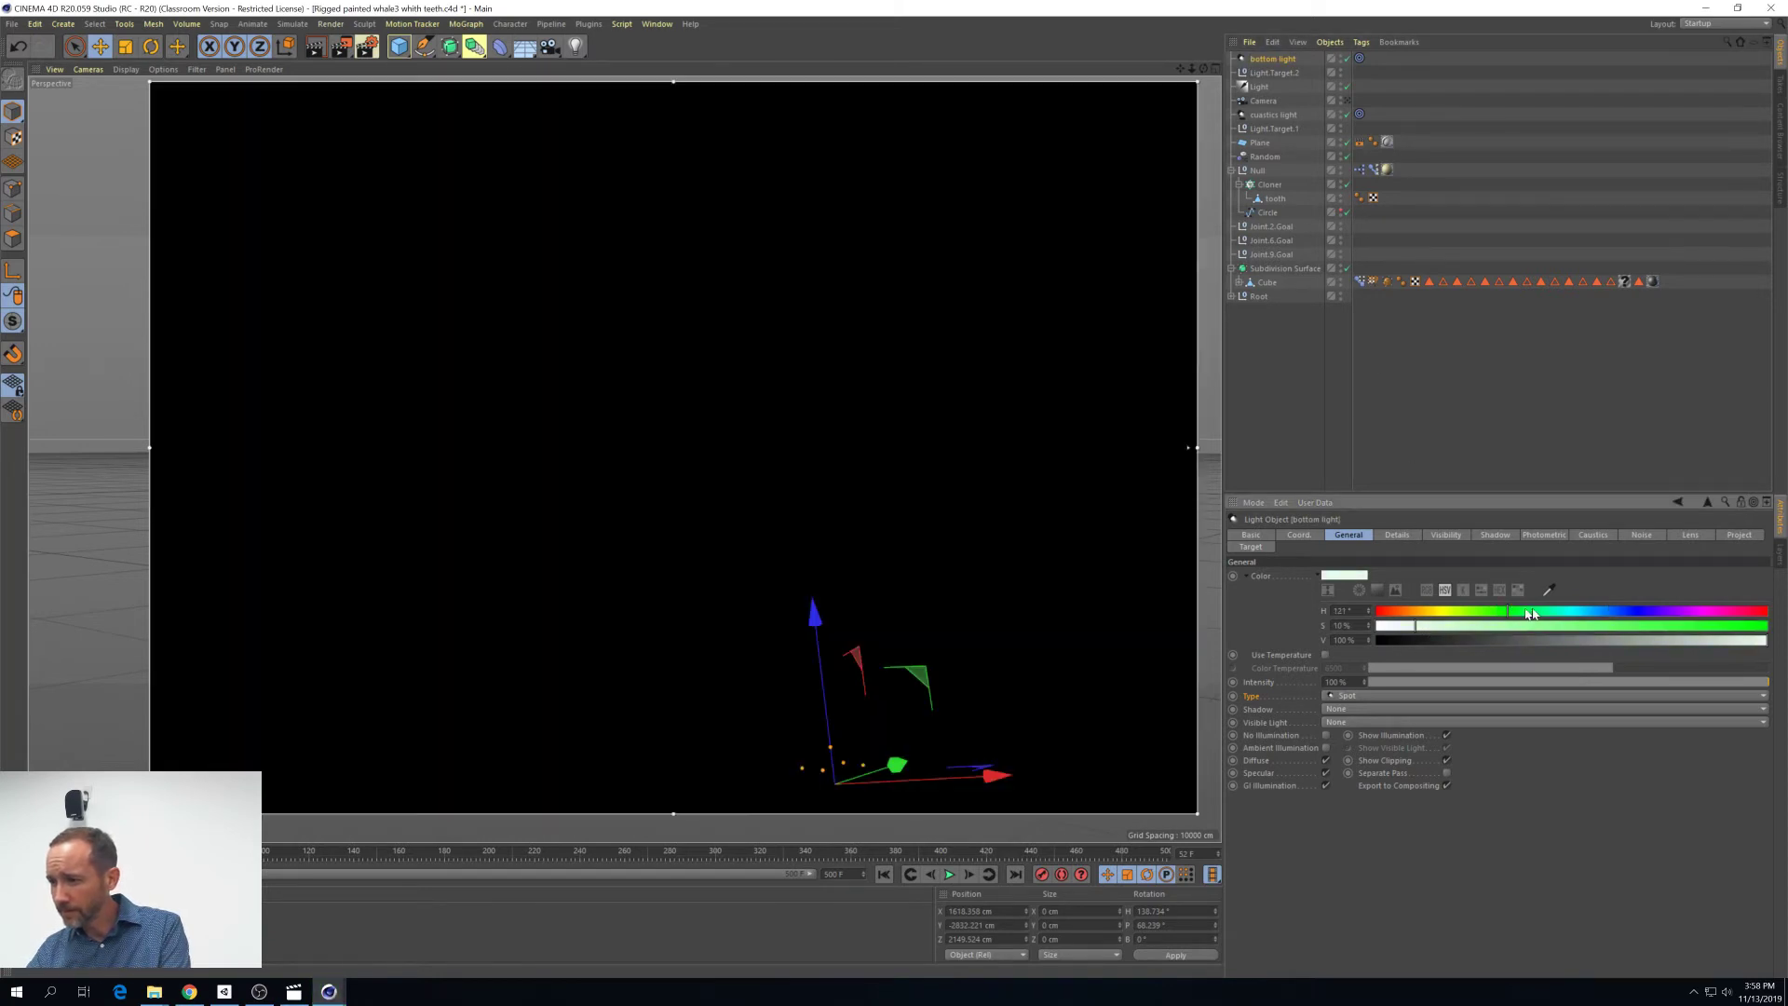
pyautogui.click(1604, 613)
pyautogui.moveTo(1603, 613); pyautogui.dragTo(1467, 626)
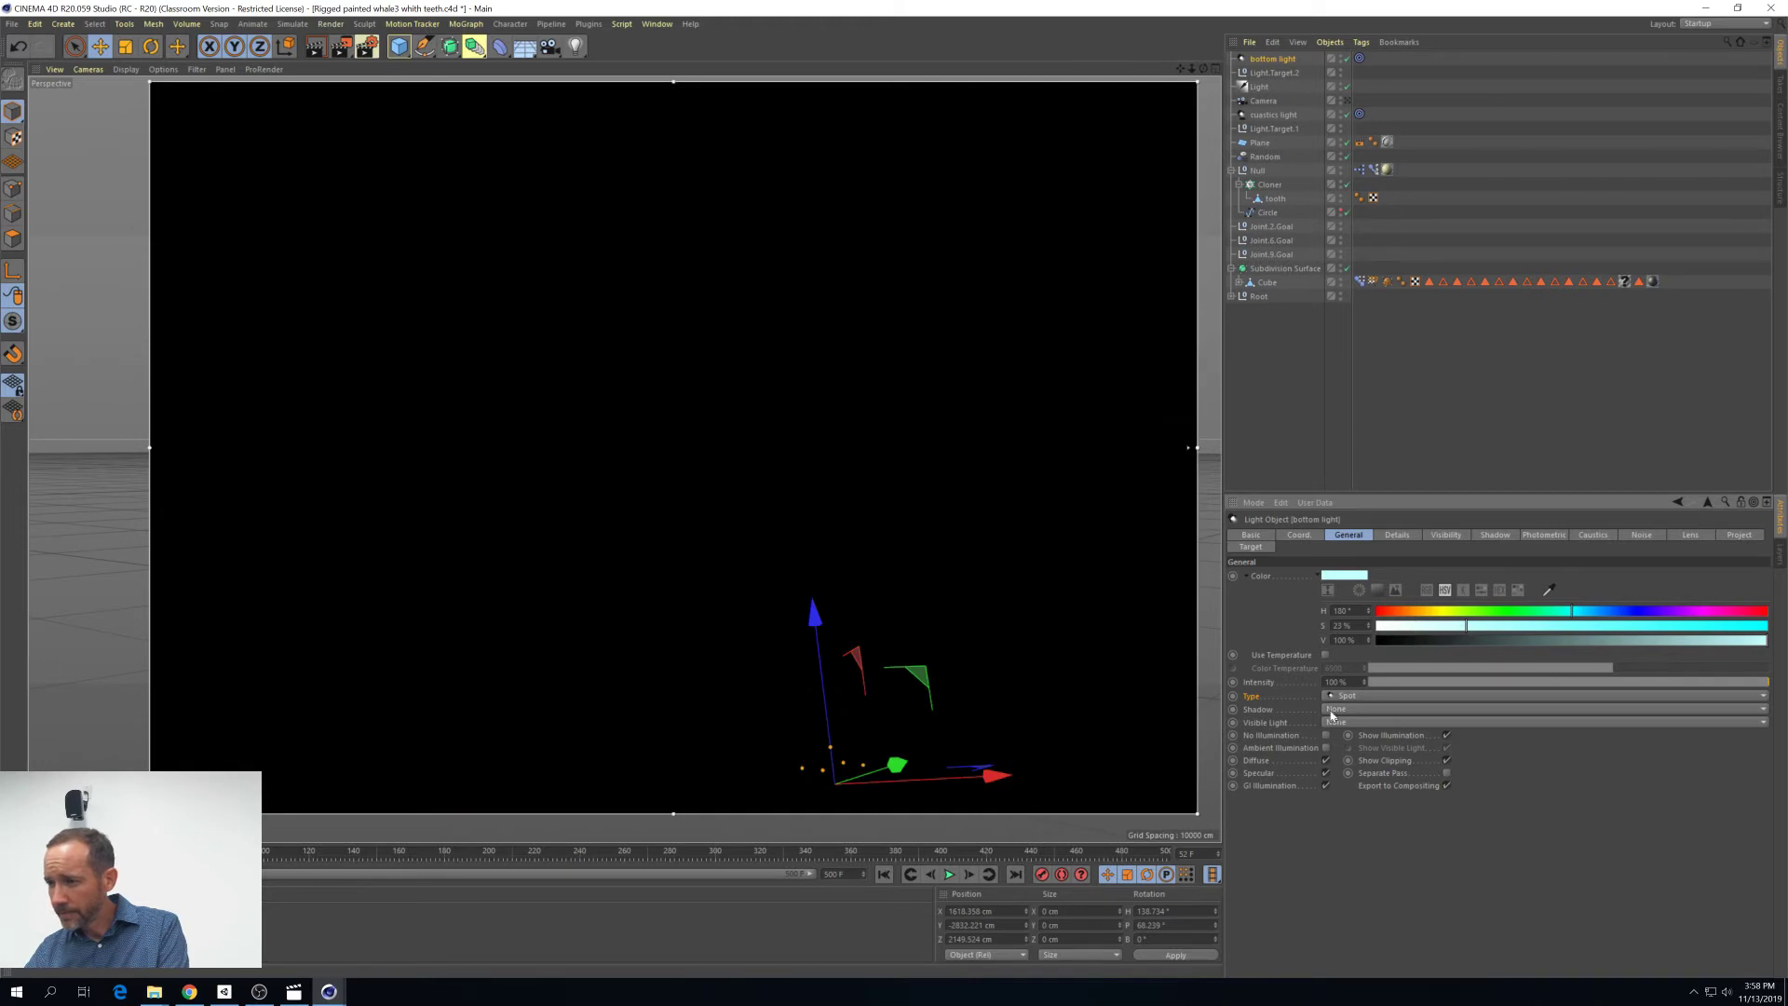
pyautogui.moveTo(1767, 682); pyautogui.dragTo(1600, 682)
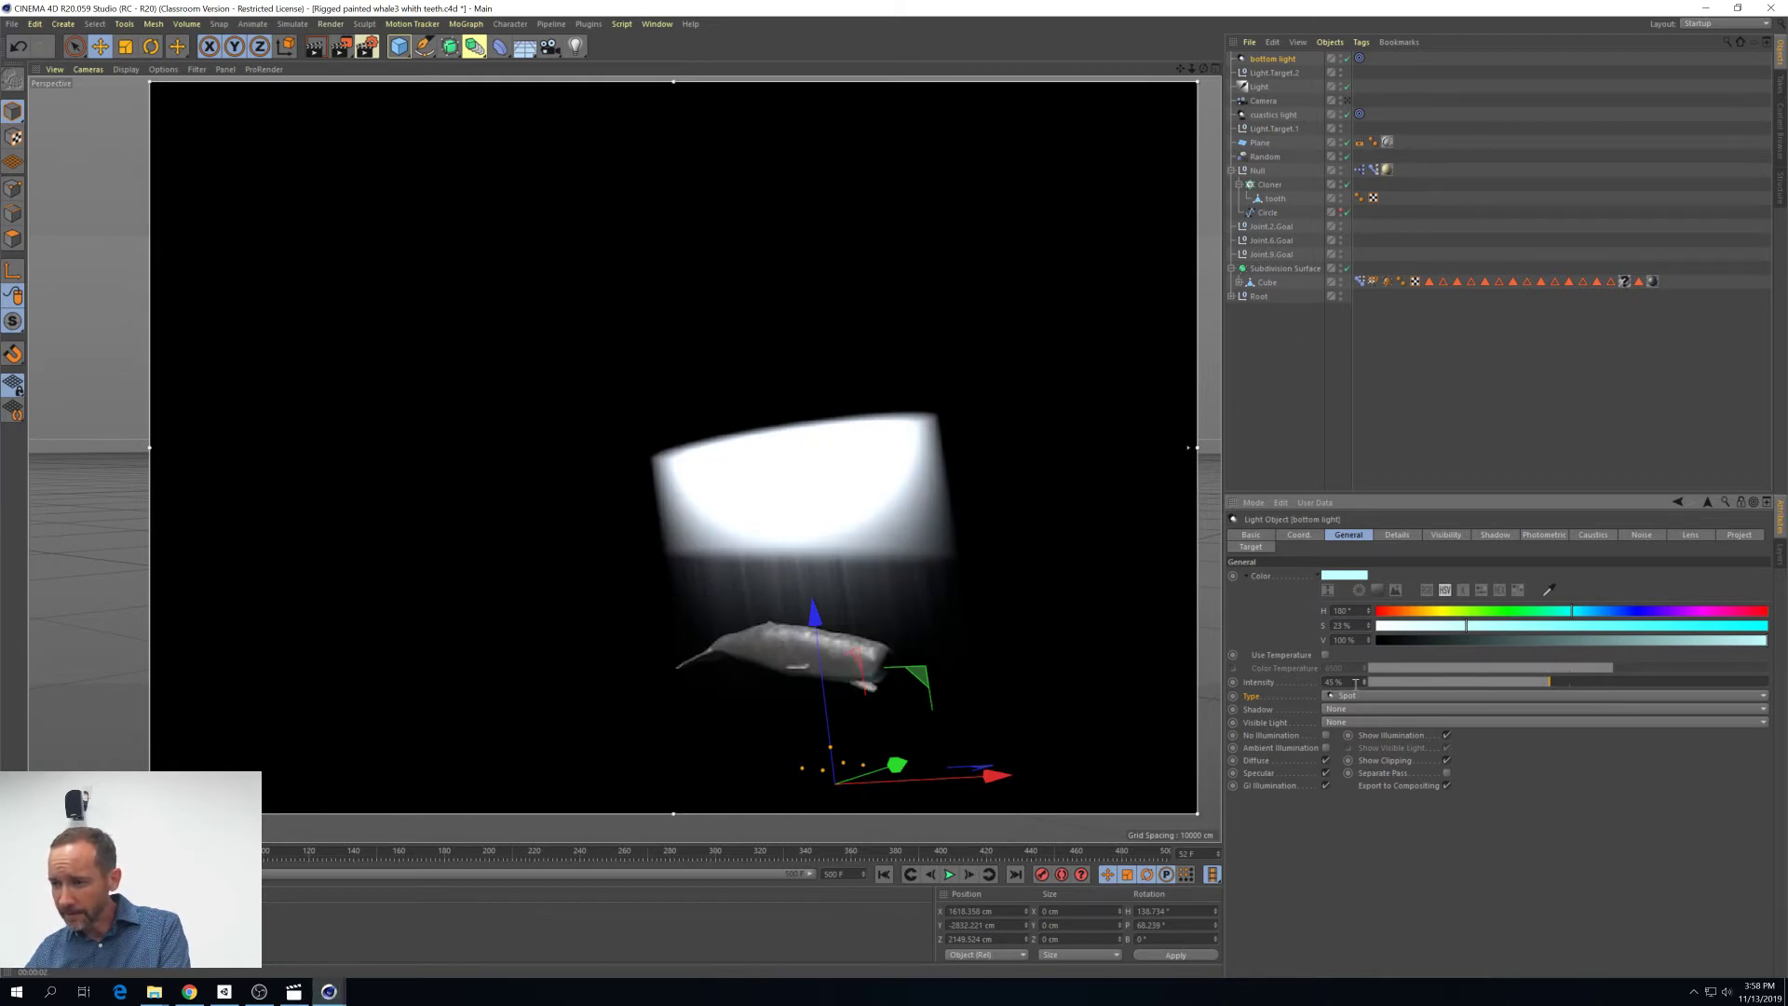
pyautogui.moveTo(1364, 685); pyautogui.dragTo(1351, 686)
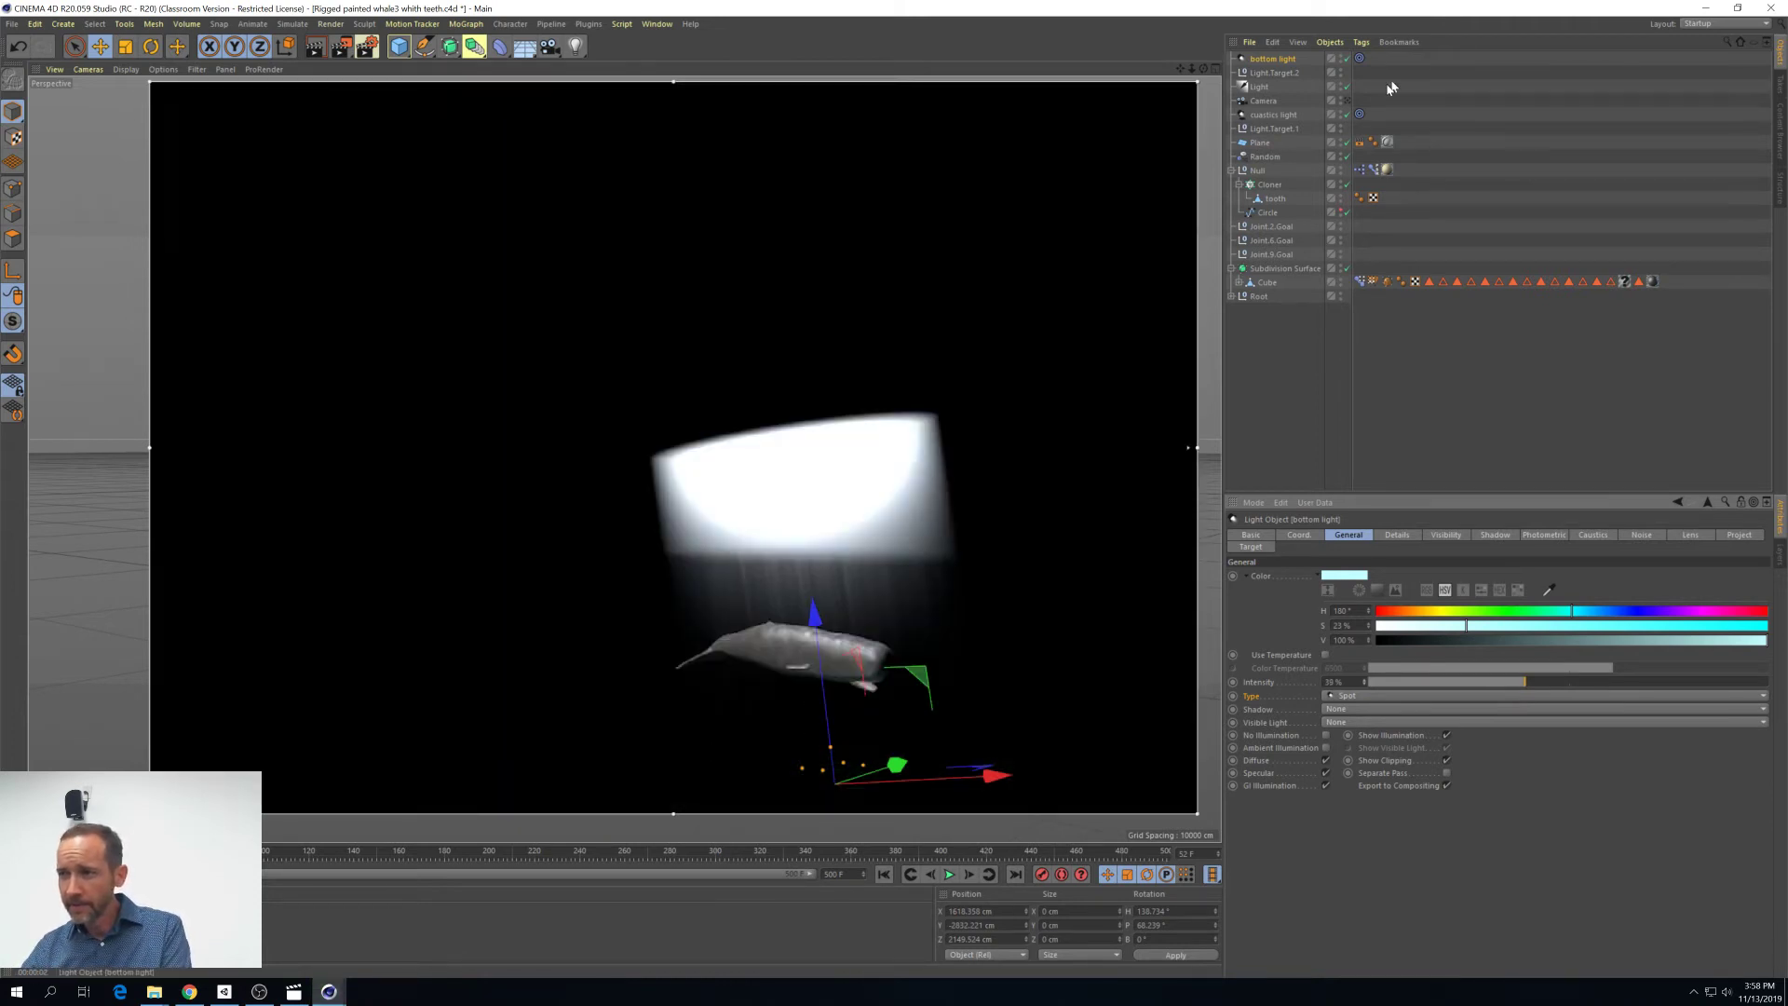
# Look through the camera again and lower the bottom light's saturation to 10 % and its intensity to 14 %
pyautogui.click(1347, 100)
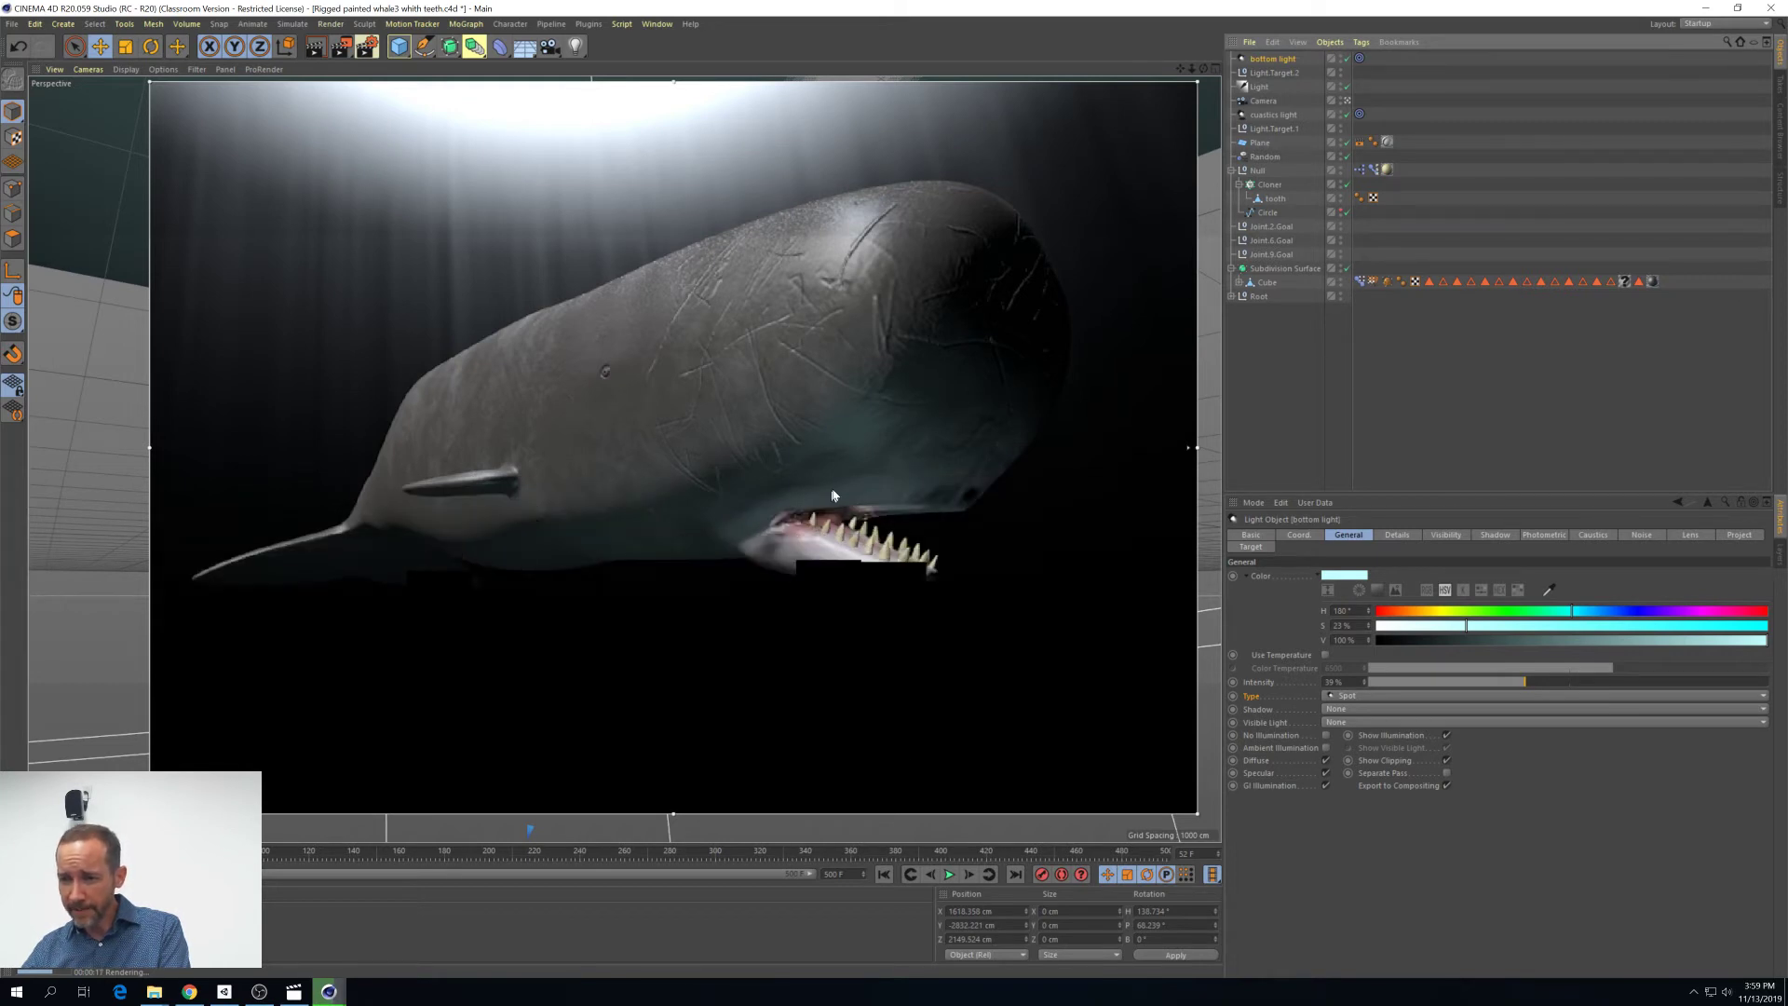
pyautogui.moveTo(1457, 624); pyautogui.dragTo(1430, 631)
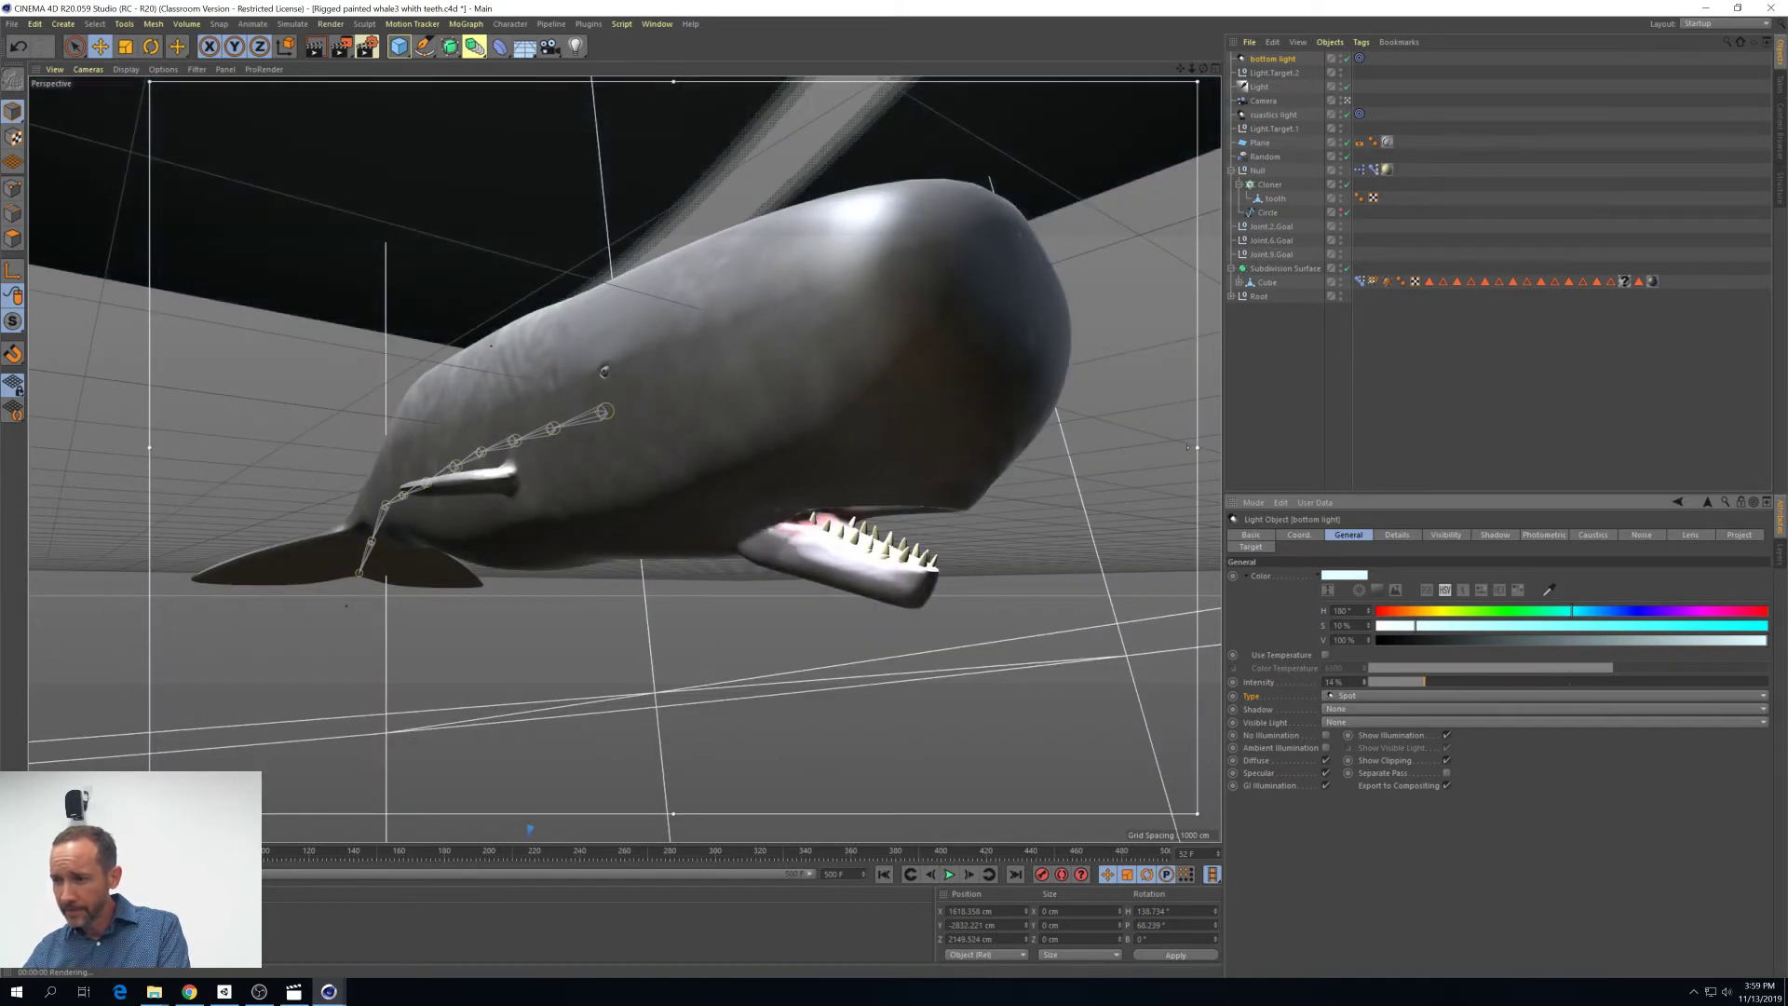
pyautogui.moveTo(1365, 686); pyautogui.dragTo(1366, 689)
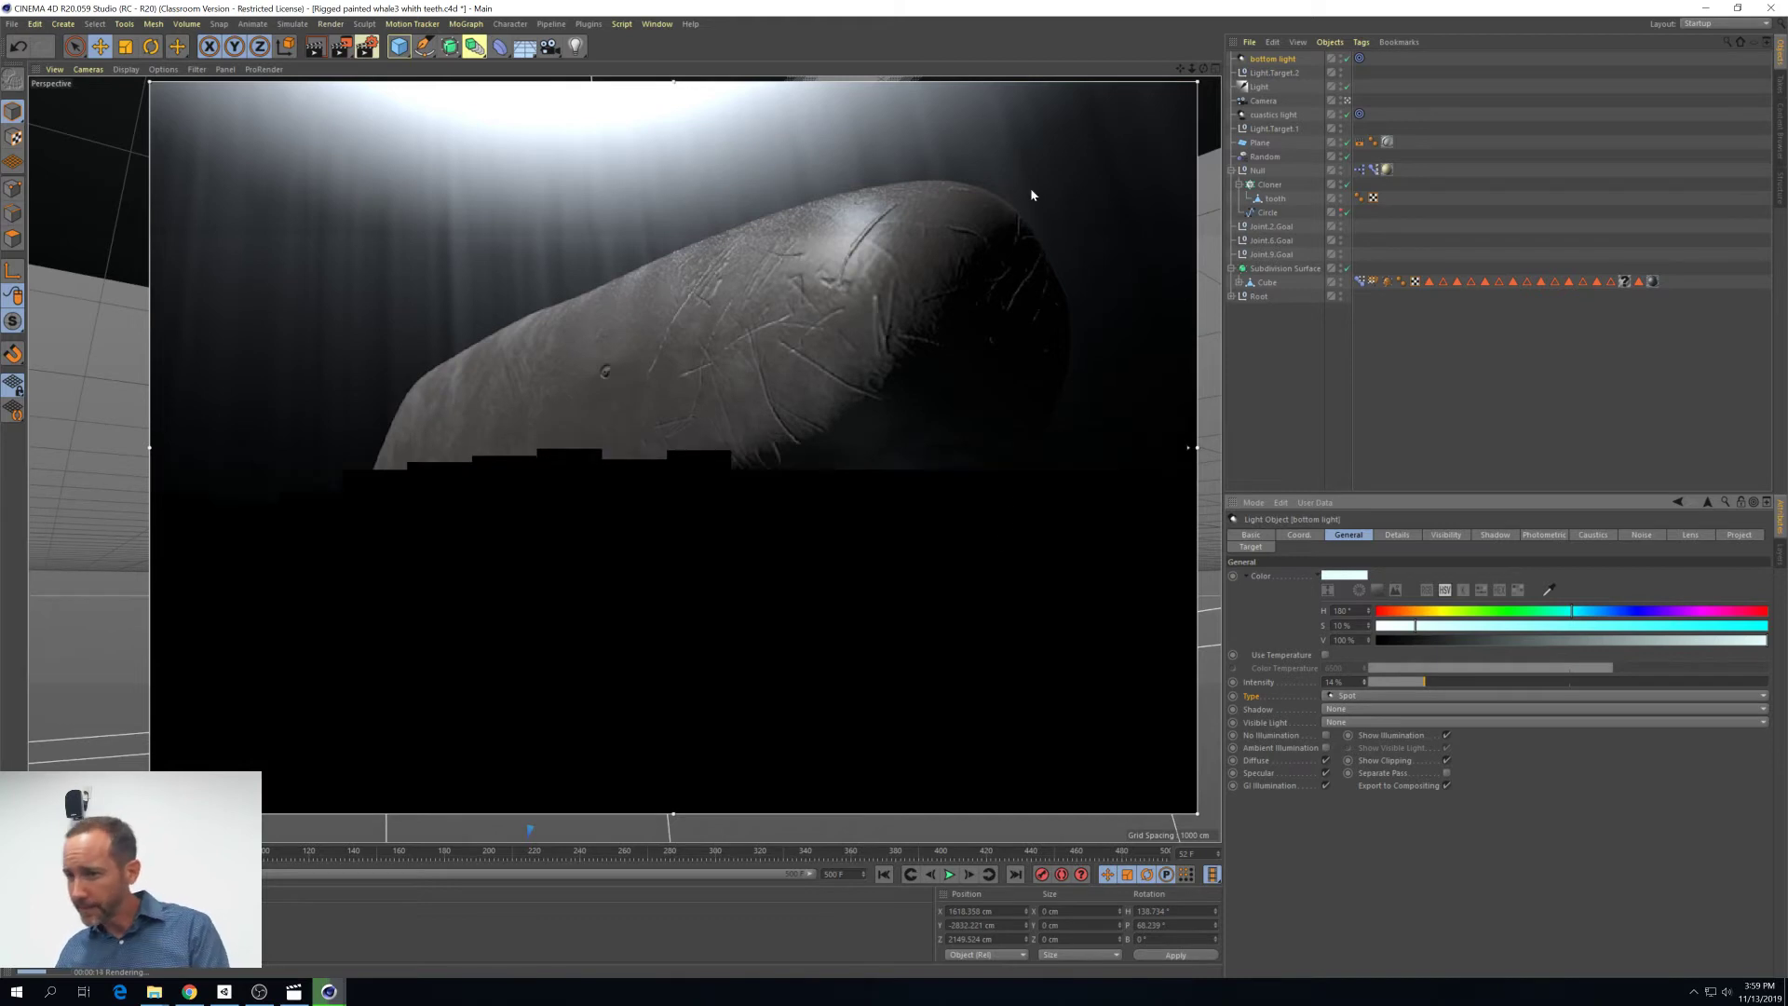
# Move the bottom light's target forward along the Z axis toward the whale's head
pyautogui.click(1280, 74)
pyautogui.moveTo(576, 272); pyautogui.dragTo(1017, 221)
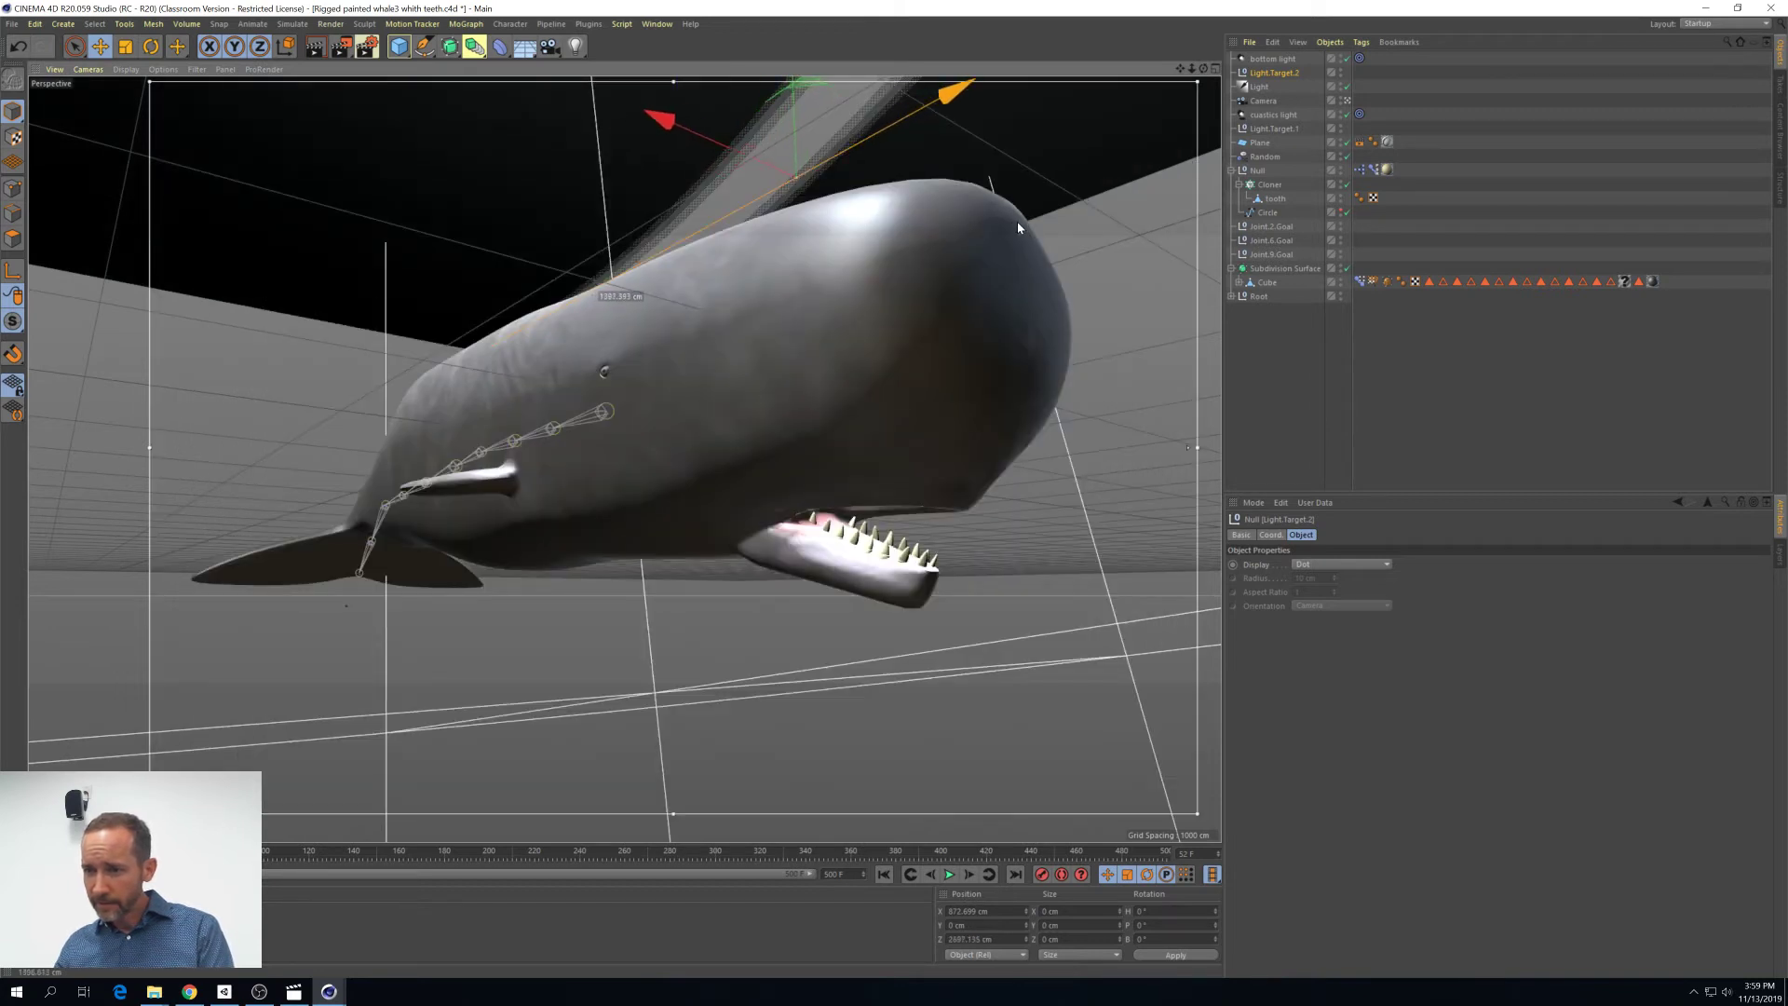
# Using the four-view layout, move the bottom light in front of the whale's head in the top view and set its intensity to 50 %
pyautogui.click(1269, 61)
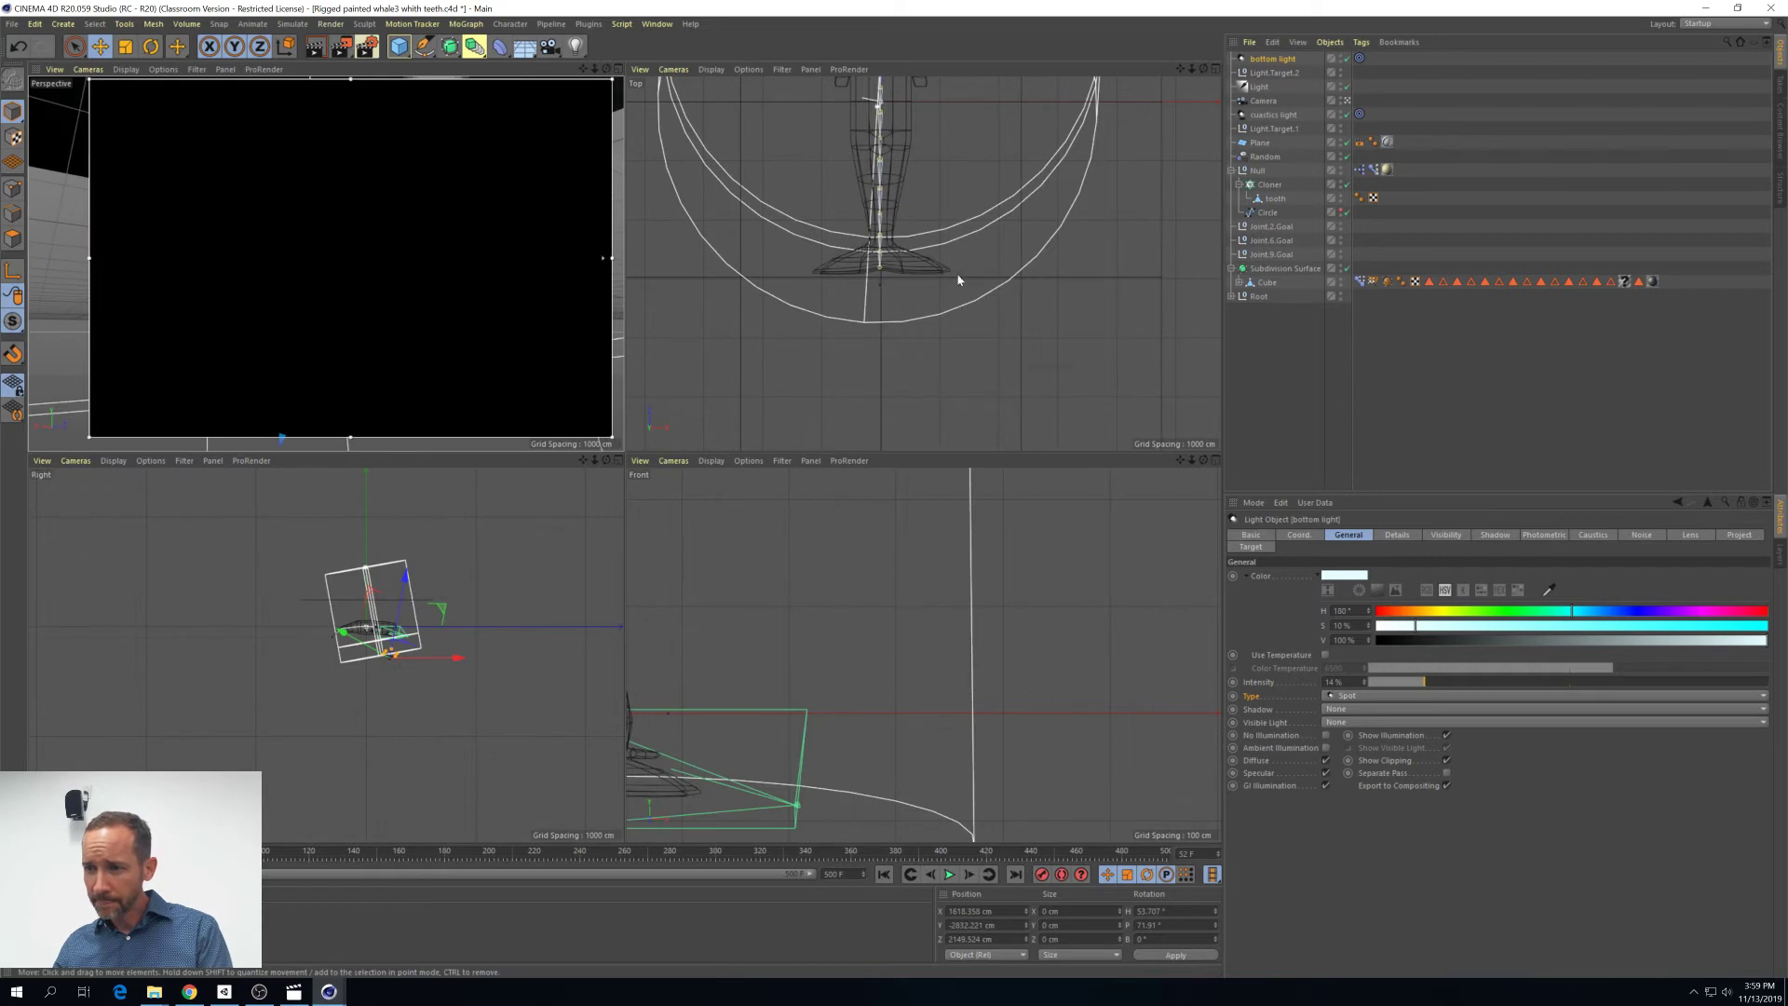
pyautogui.scroll(-5, 992, 113)
pyautogui.moveTo(992, 112)
pyautogui.mouseDown()
pyautogui.moveTo(1015, 124)
pyautogui.moveTo(999, 110)
pyautogui.mouseUp()
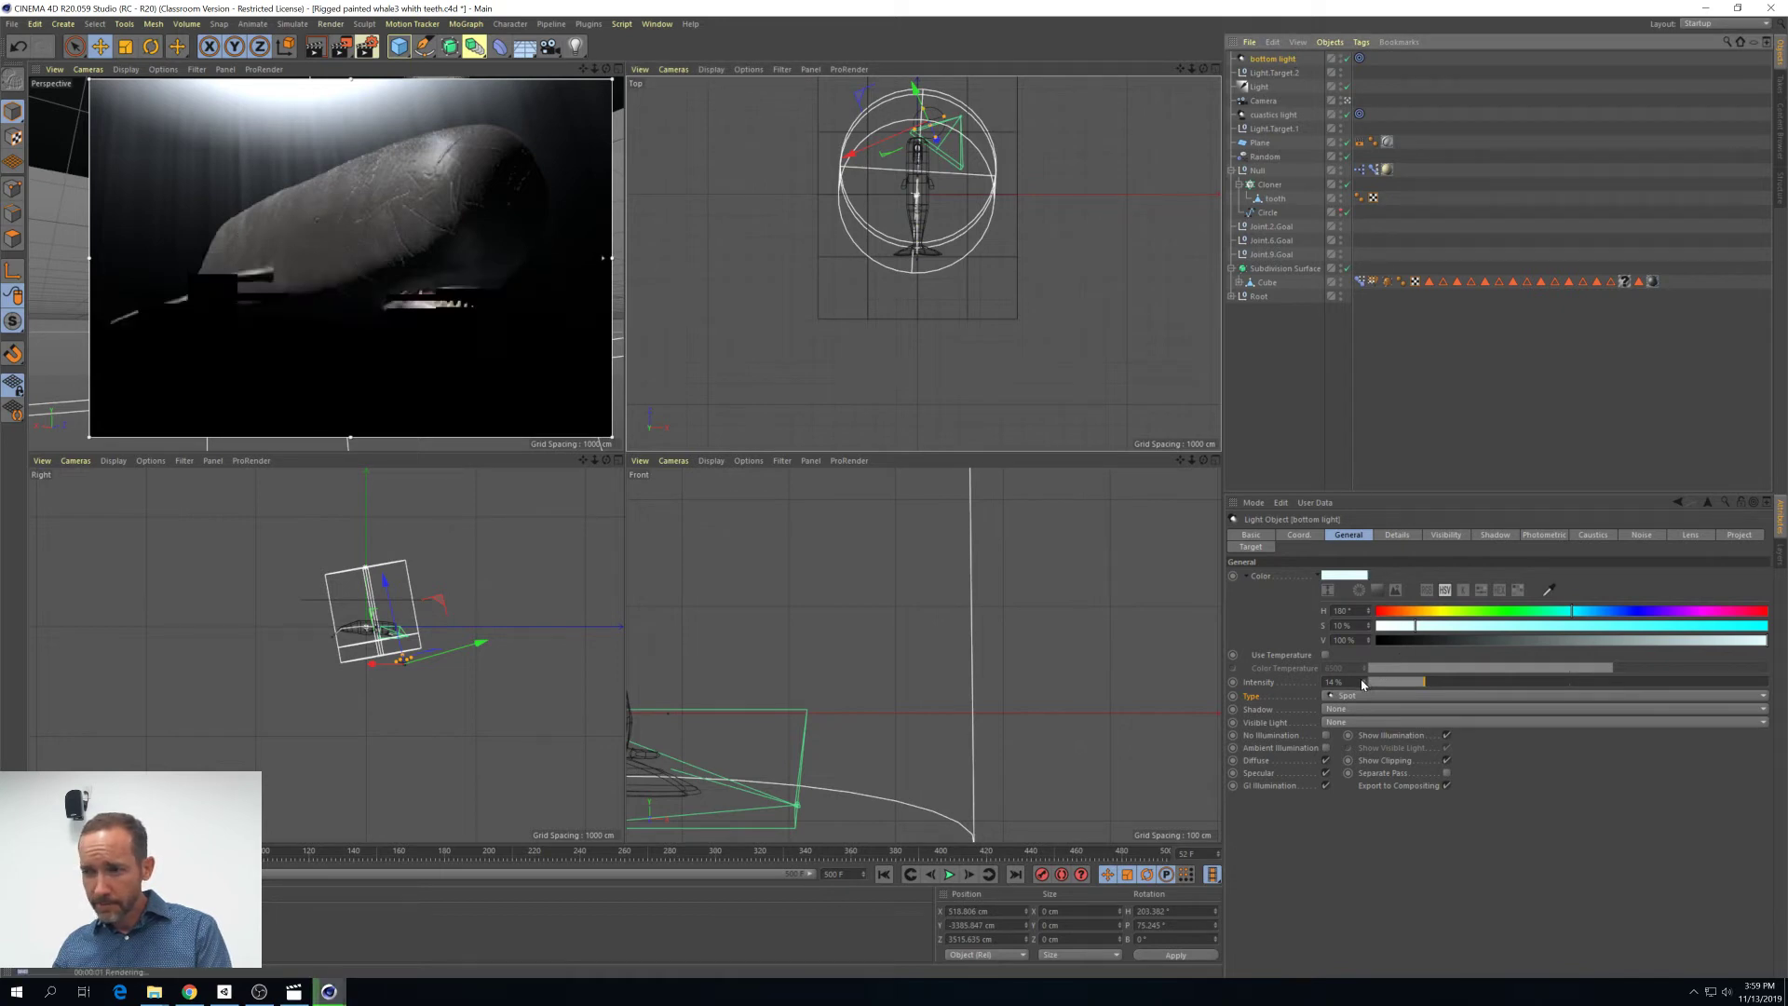
pyautogui.moveTo(1366, 683); pyautogui.dragTo(1570, 682)
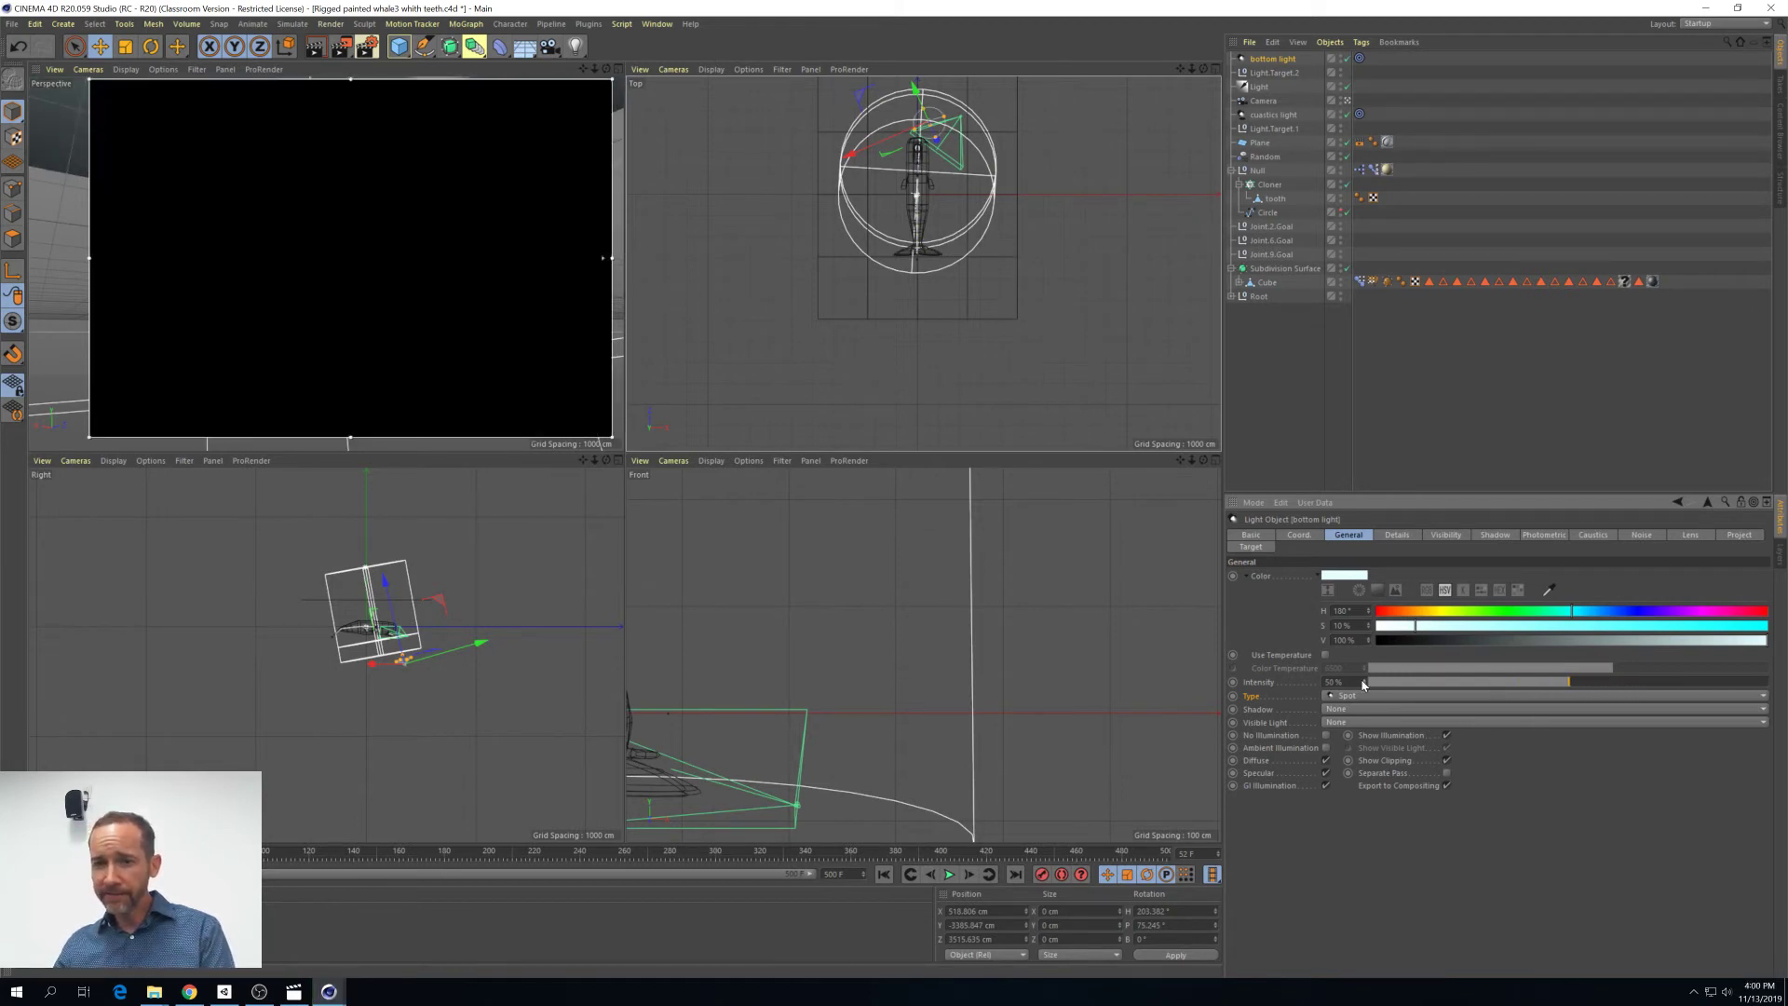
# Rename the infinite light as fill and move it to the first place in the object hierarchy, above the bottom light
pyautogui.click(1260, 87)
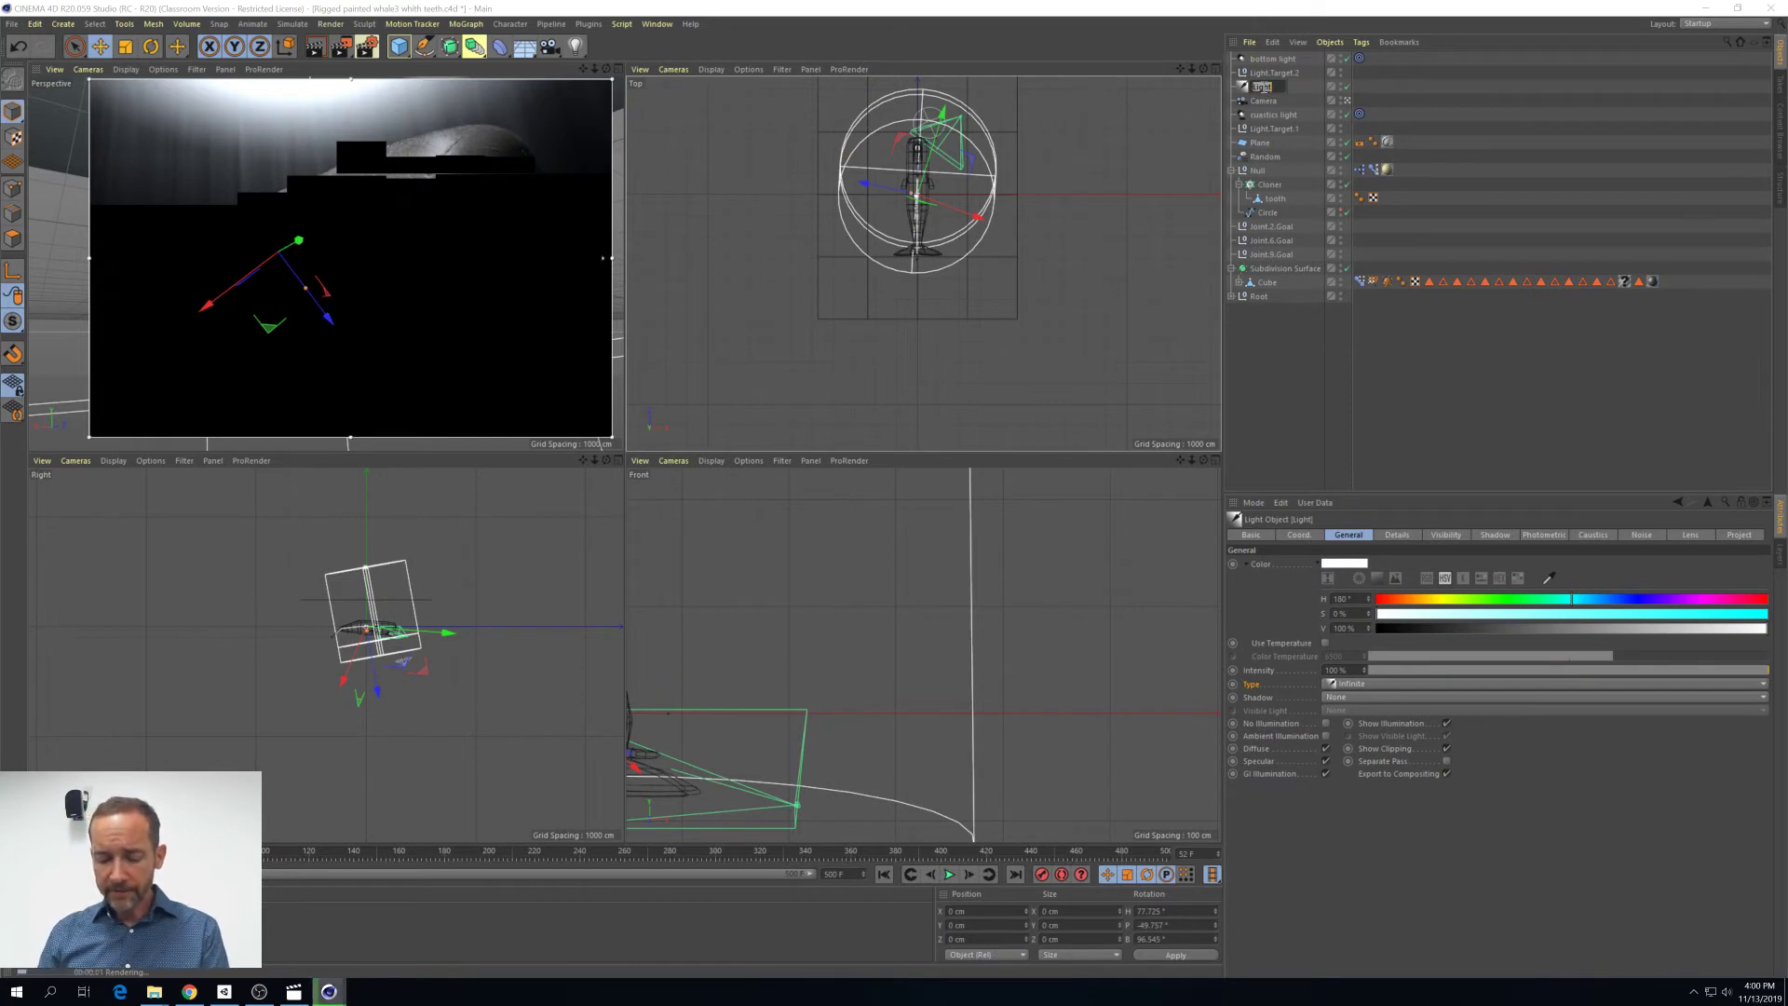
pyautogui.press('BackSpace')
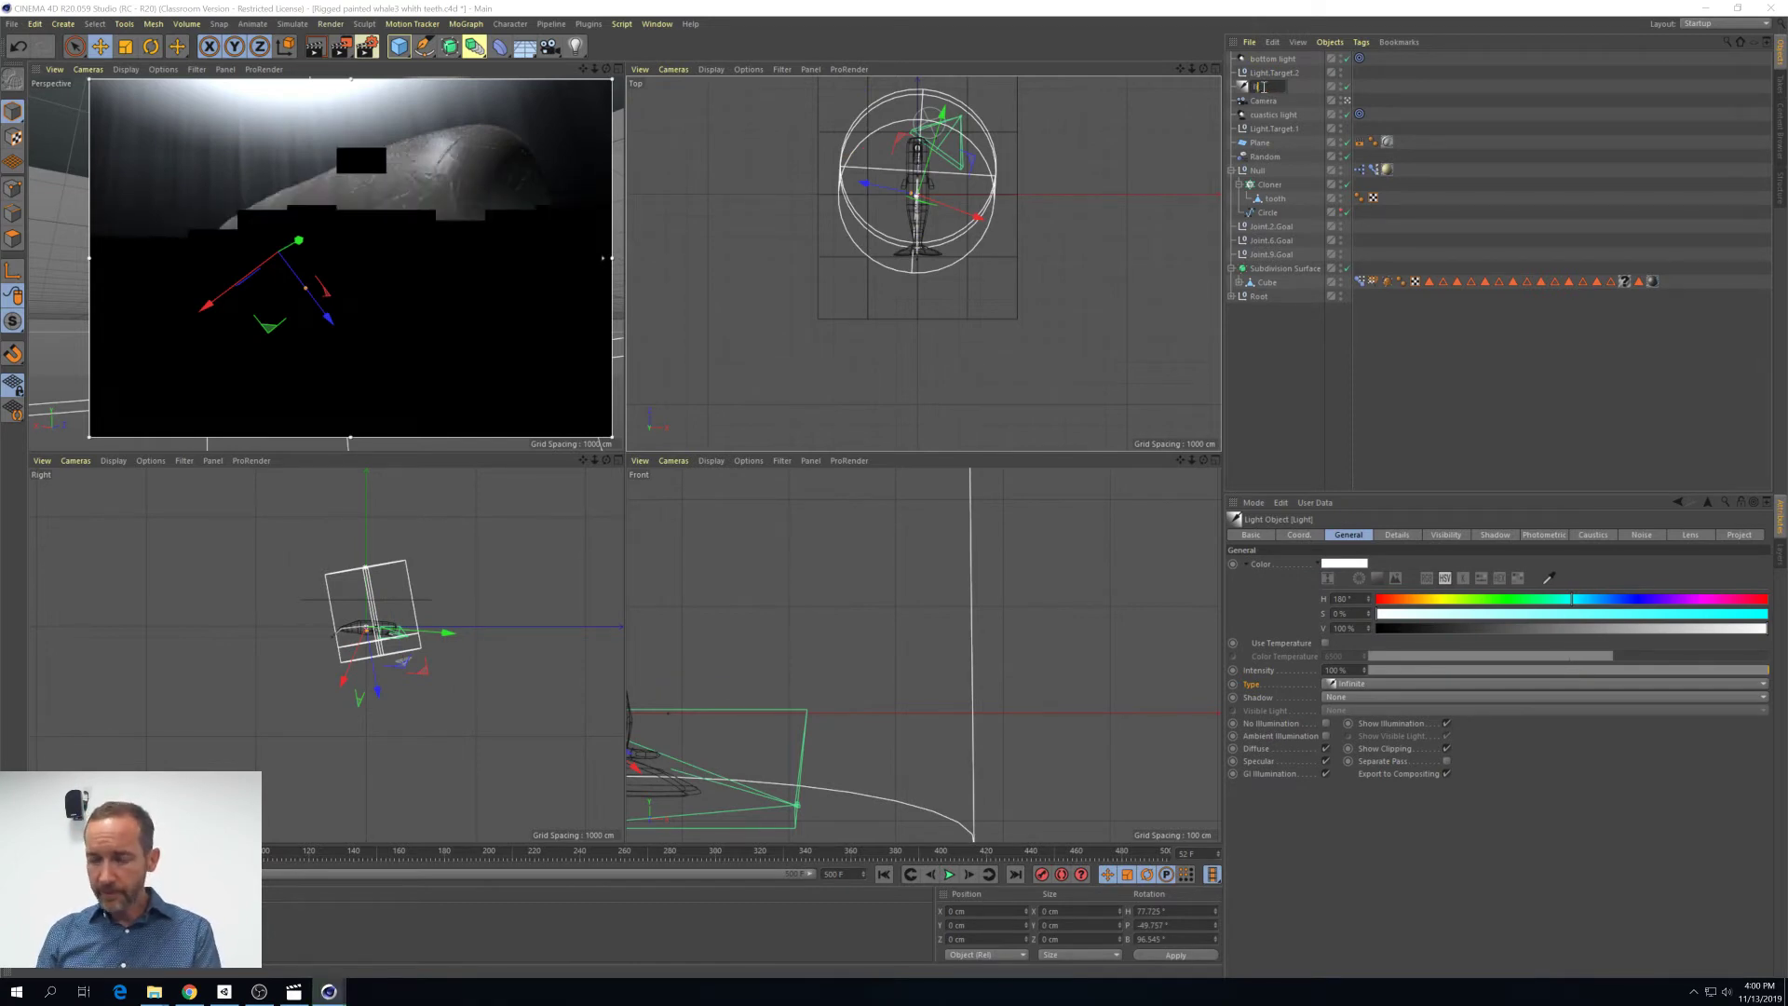
pyautogui.write('fill')
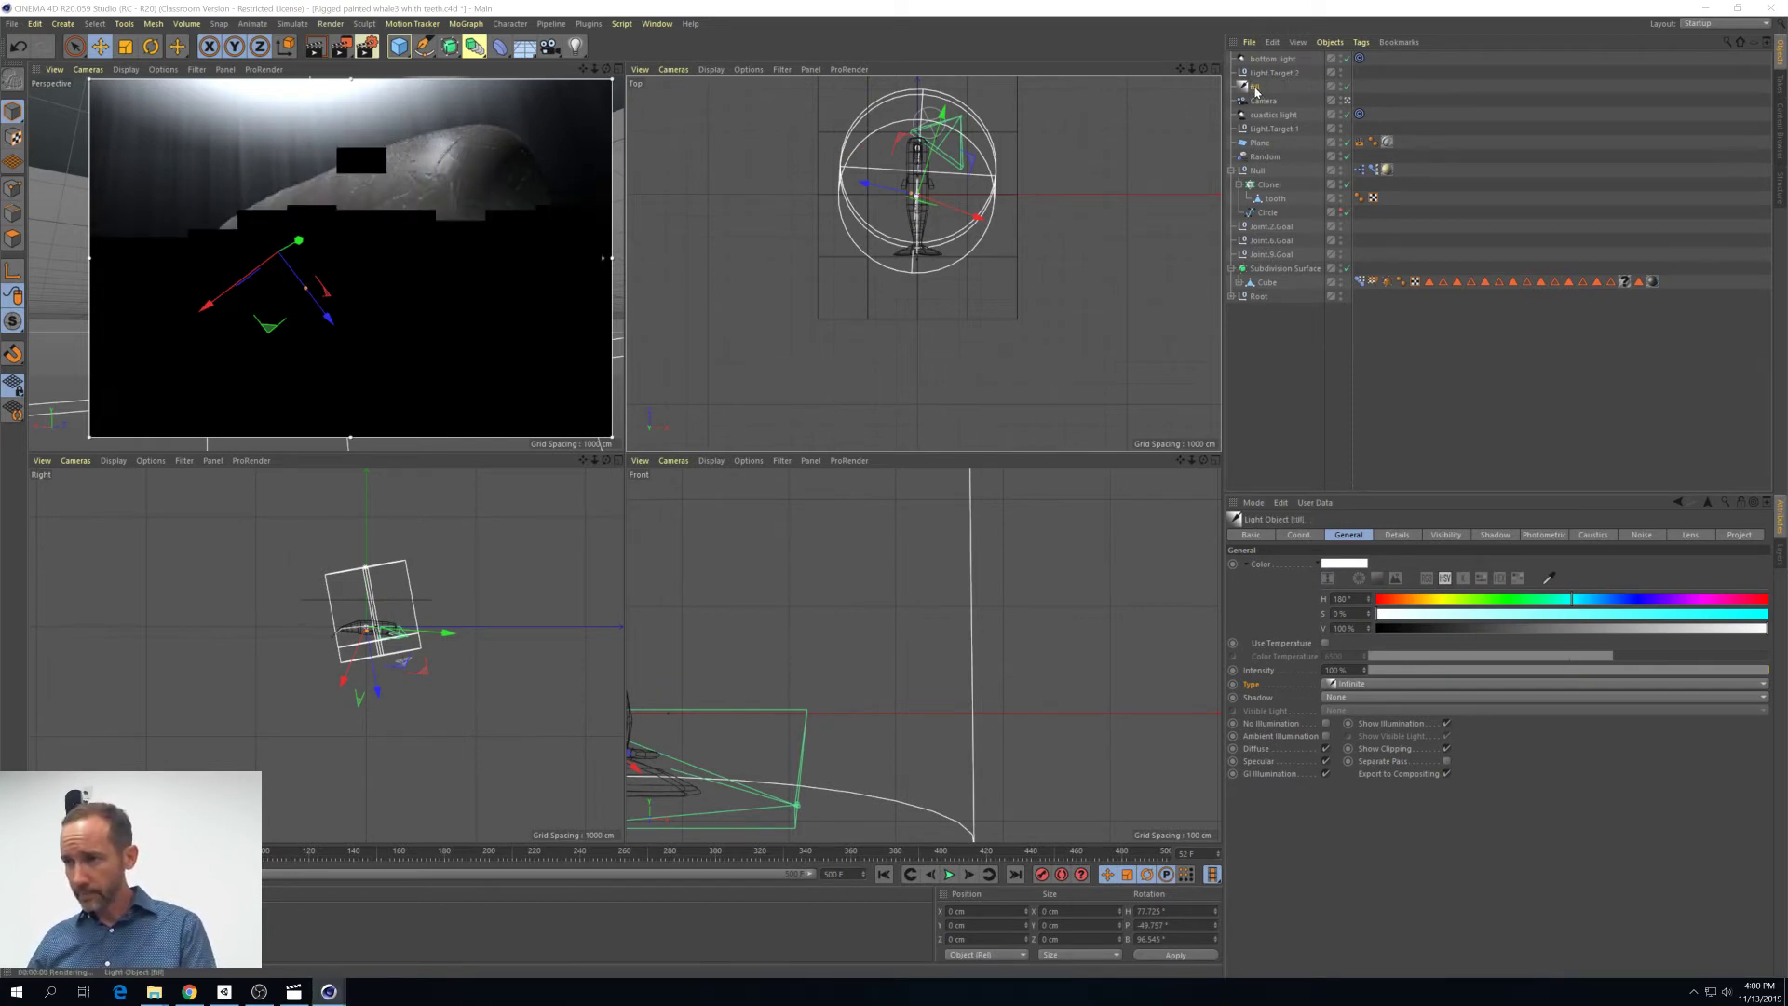
pyautogui.press('Return')
pyautogui.moveTo(1257, 65); pyautogui.dragTo(1259, 56)
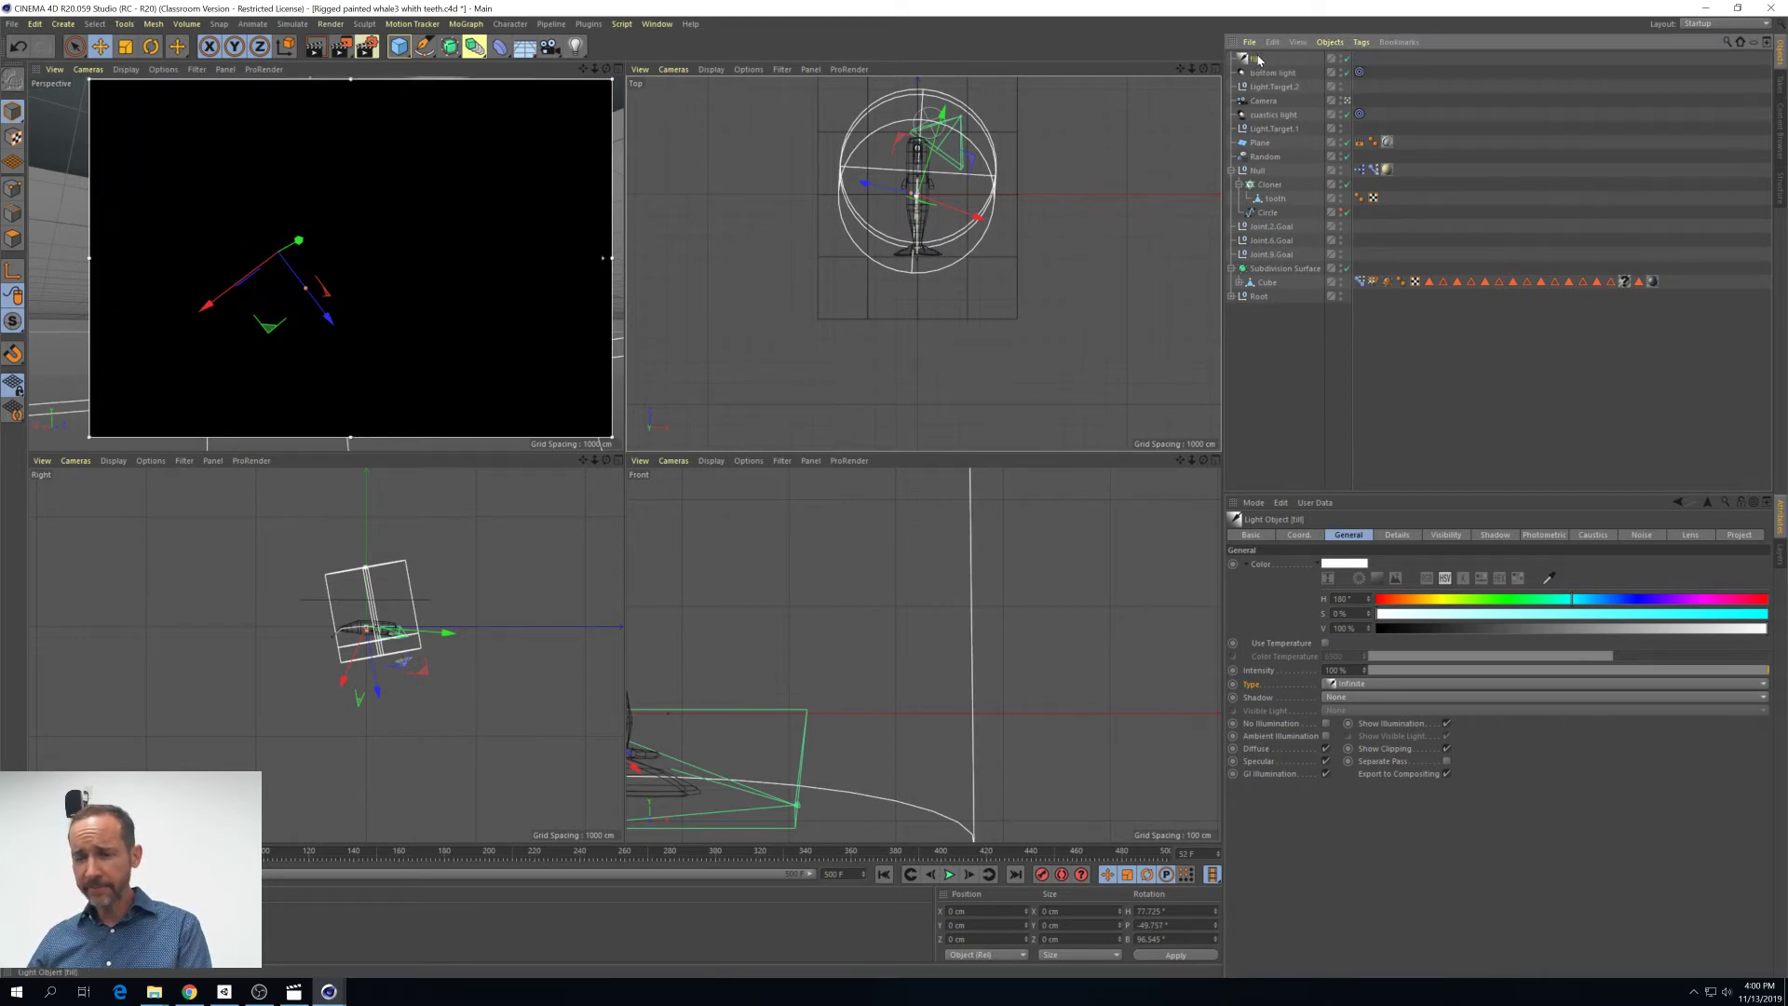
# Enlarge the perspective view to fill the viewport area and add an Environment object to the scene
pyautogui.click(617, 71)
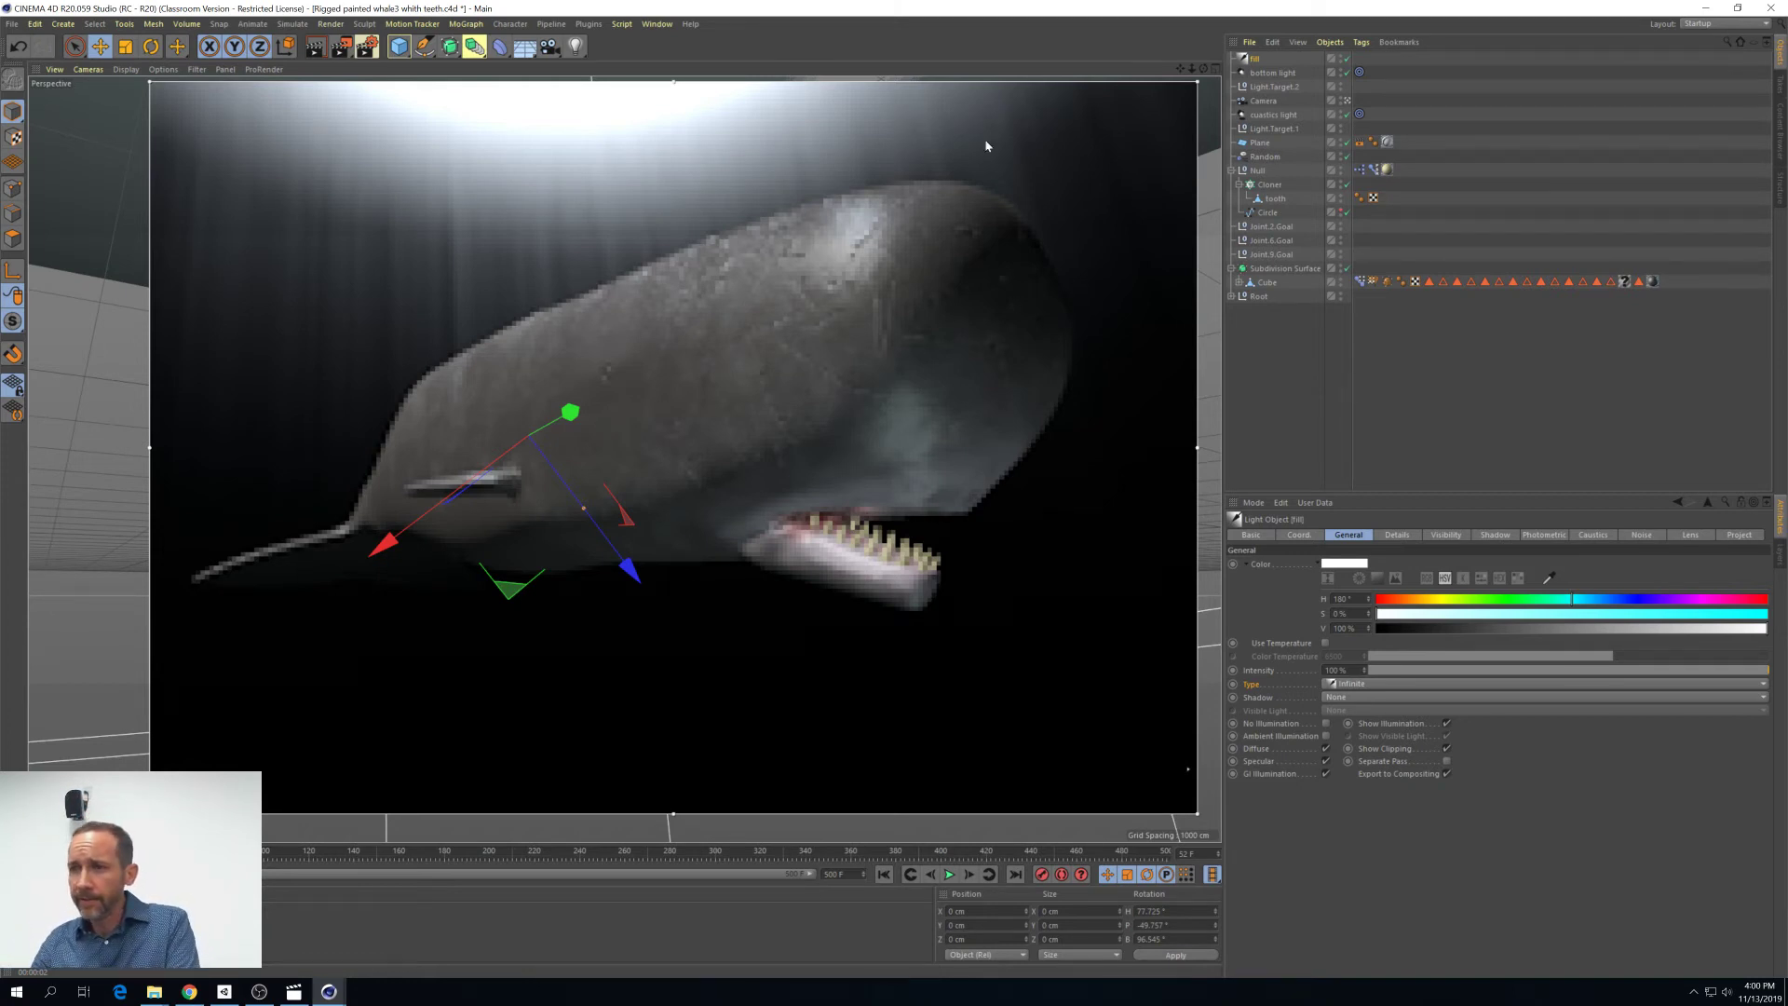
pyautogui.click(530, 52)
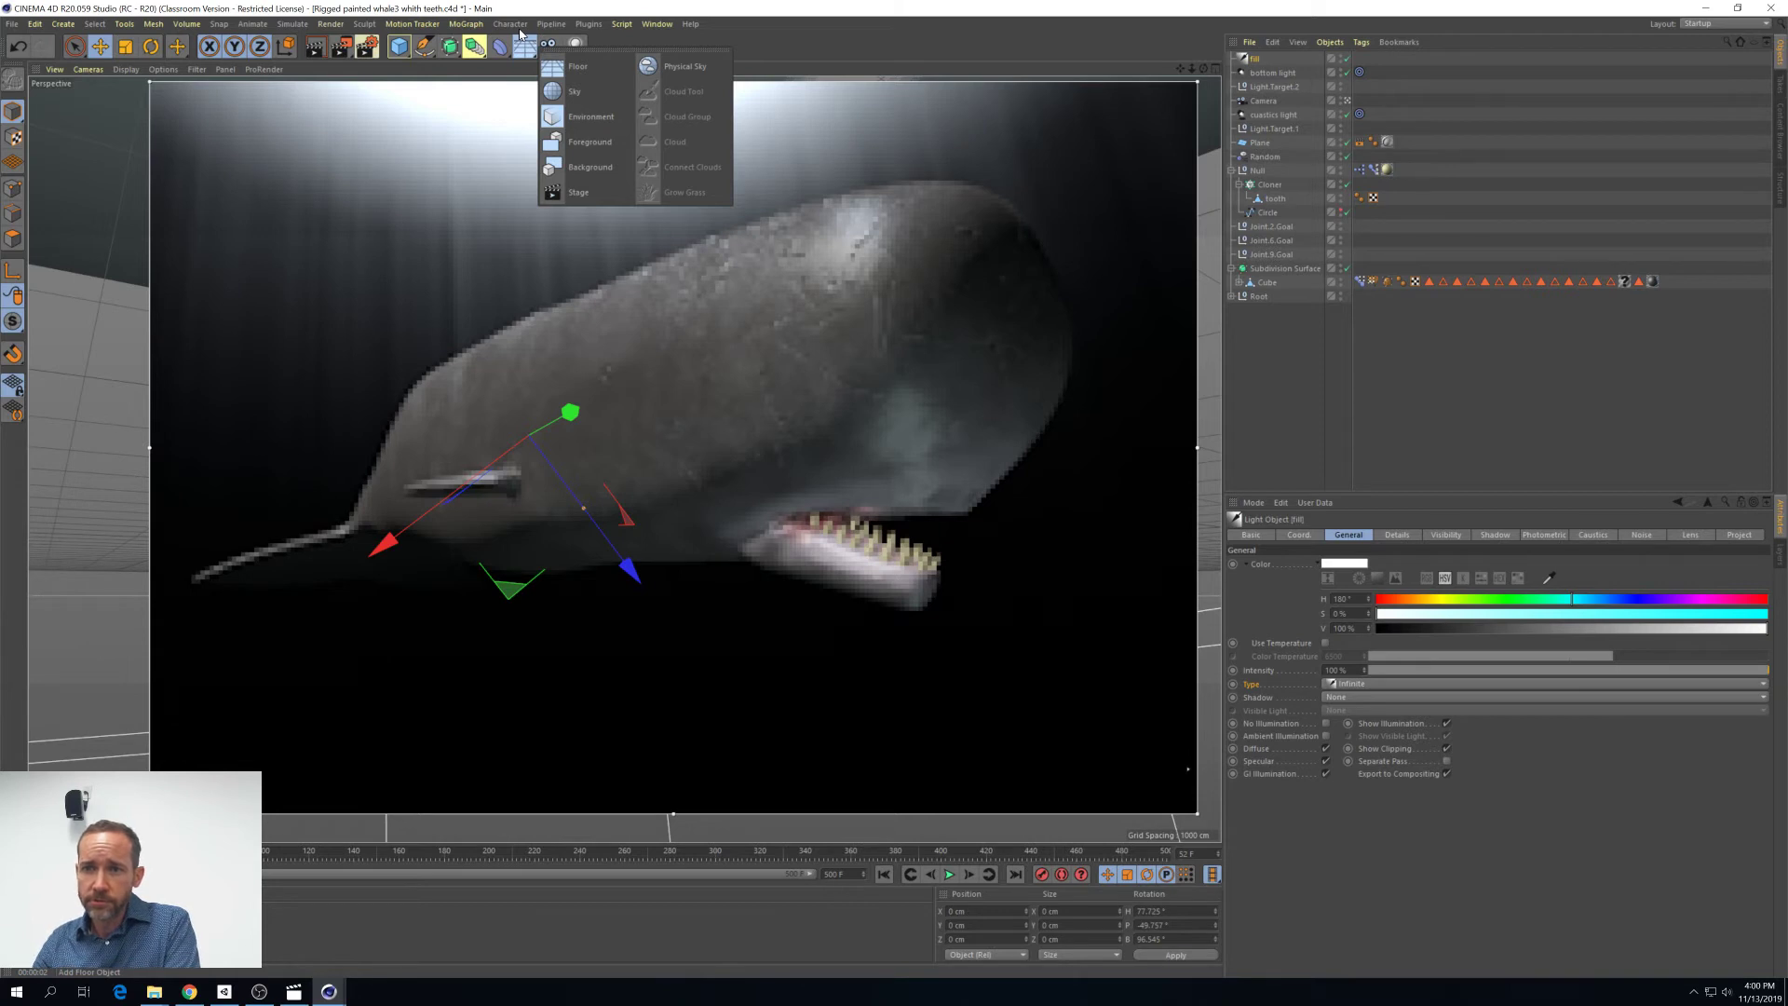
pyautogui.click(36, 24)
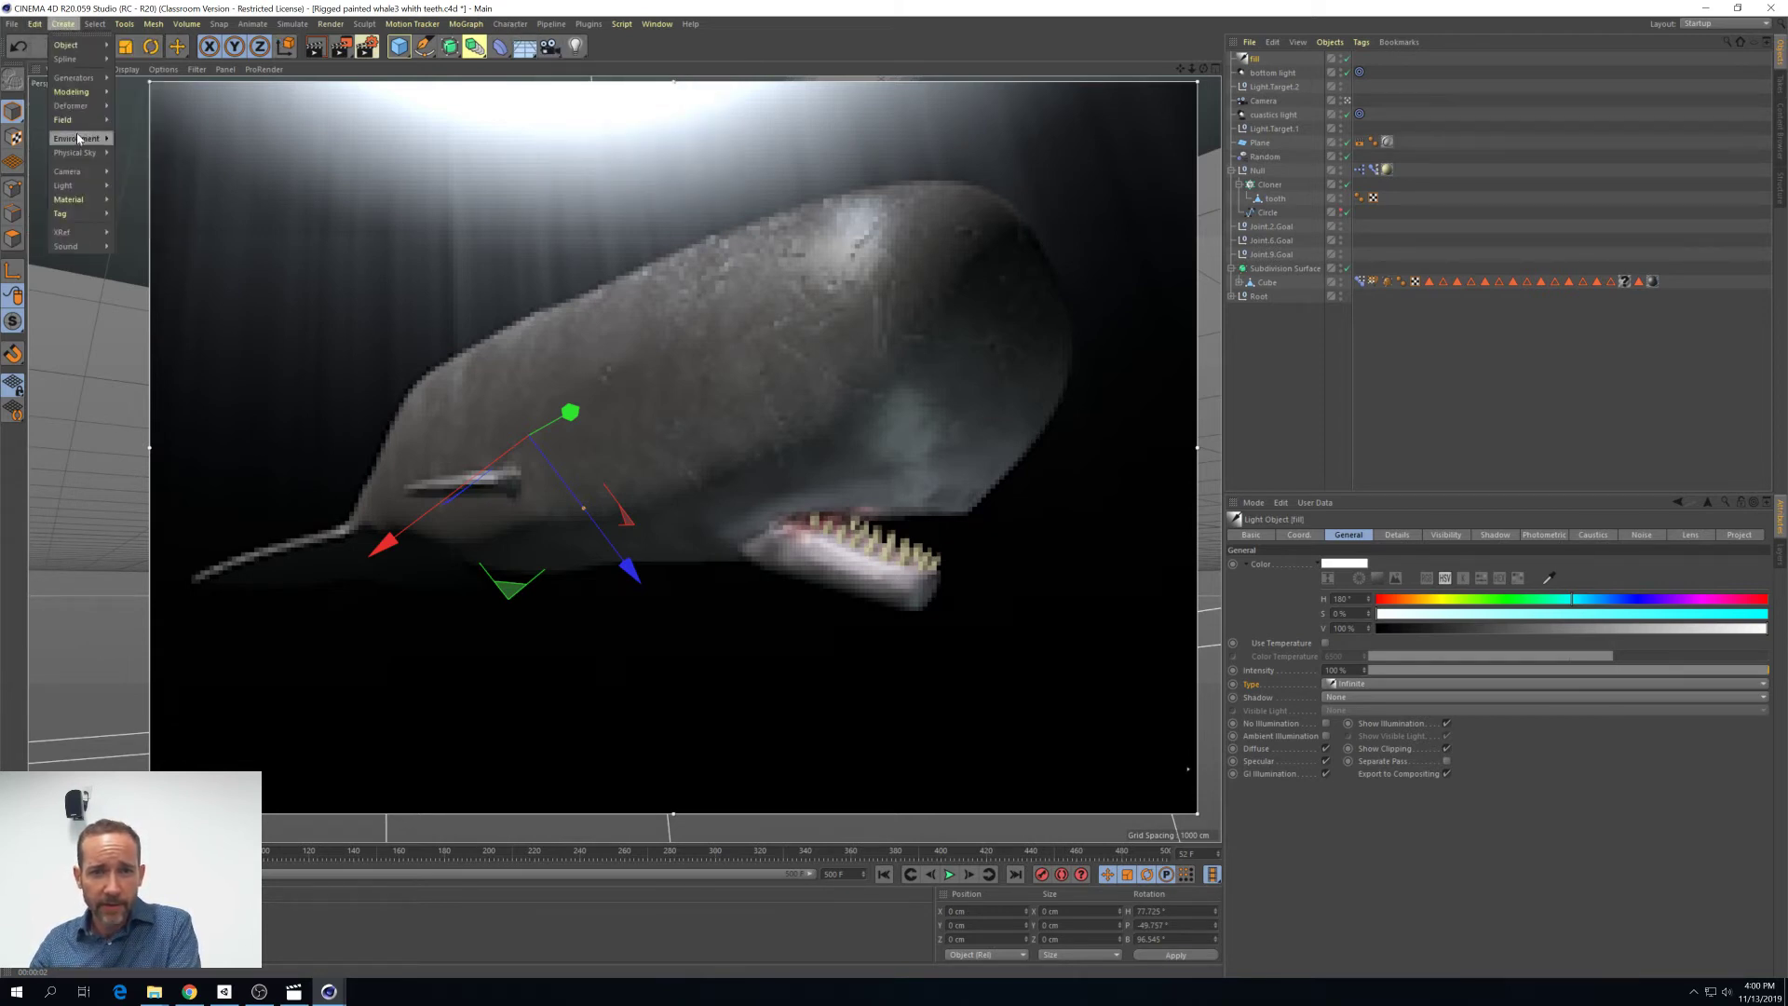
pyautogui.moveTo(78, 137)
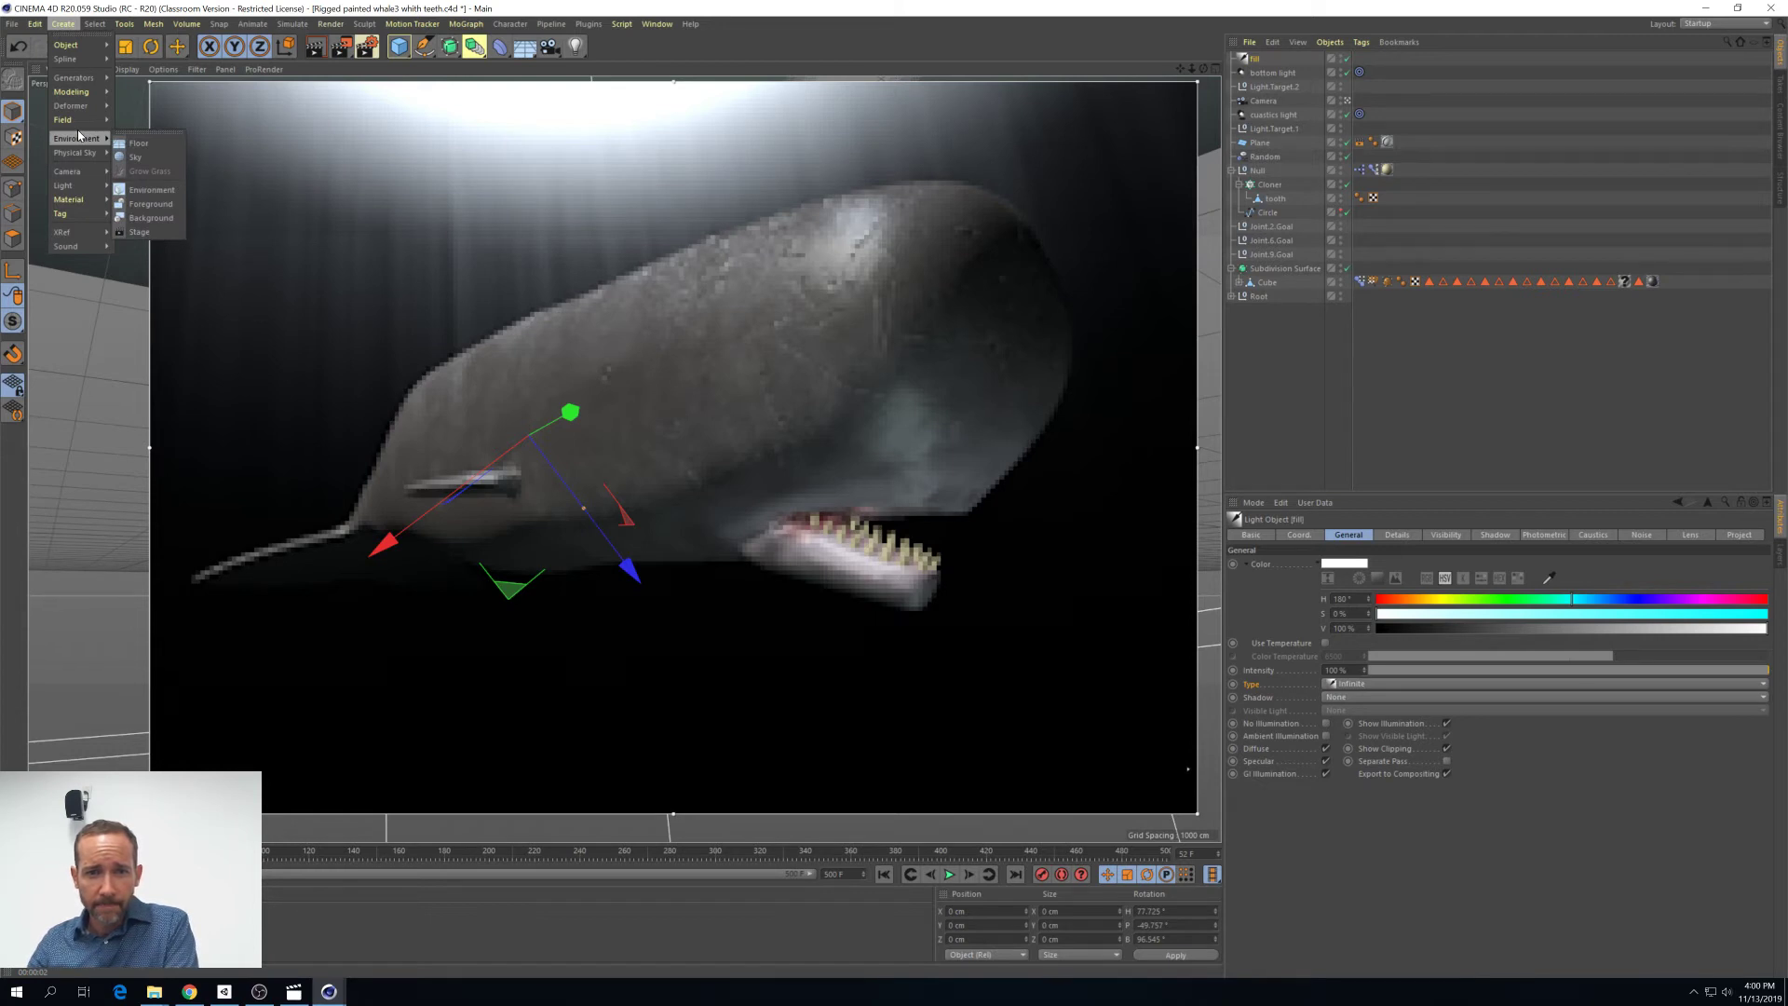
pyautogui.click(816, 38)
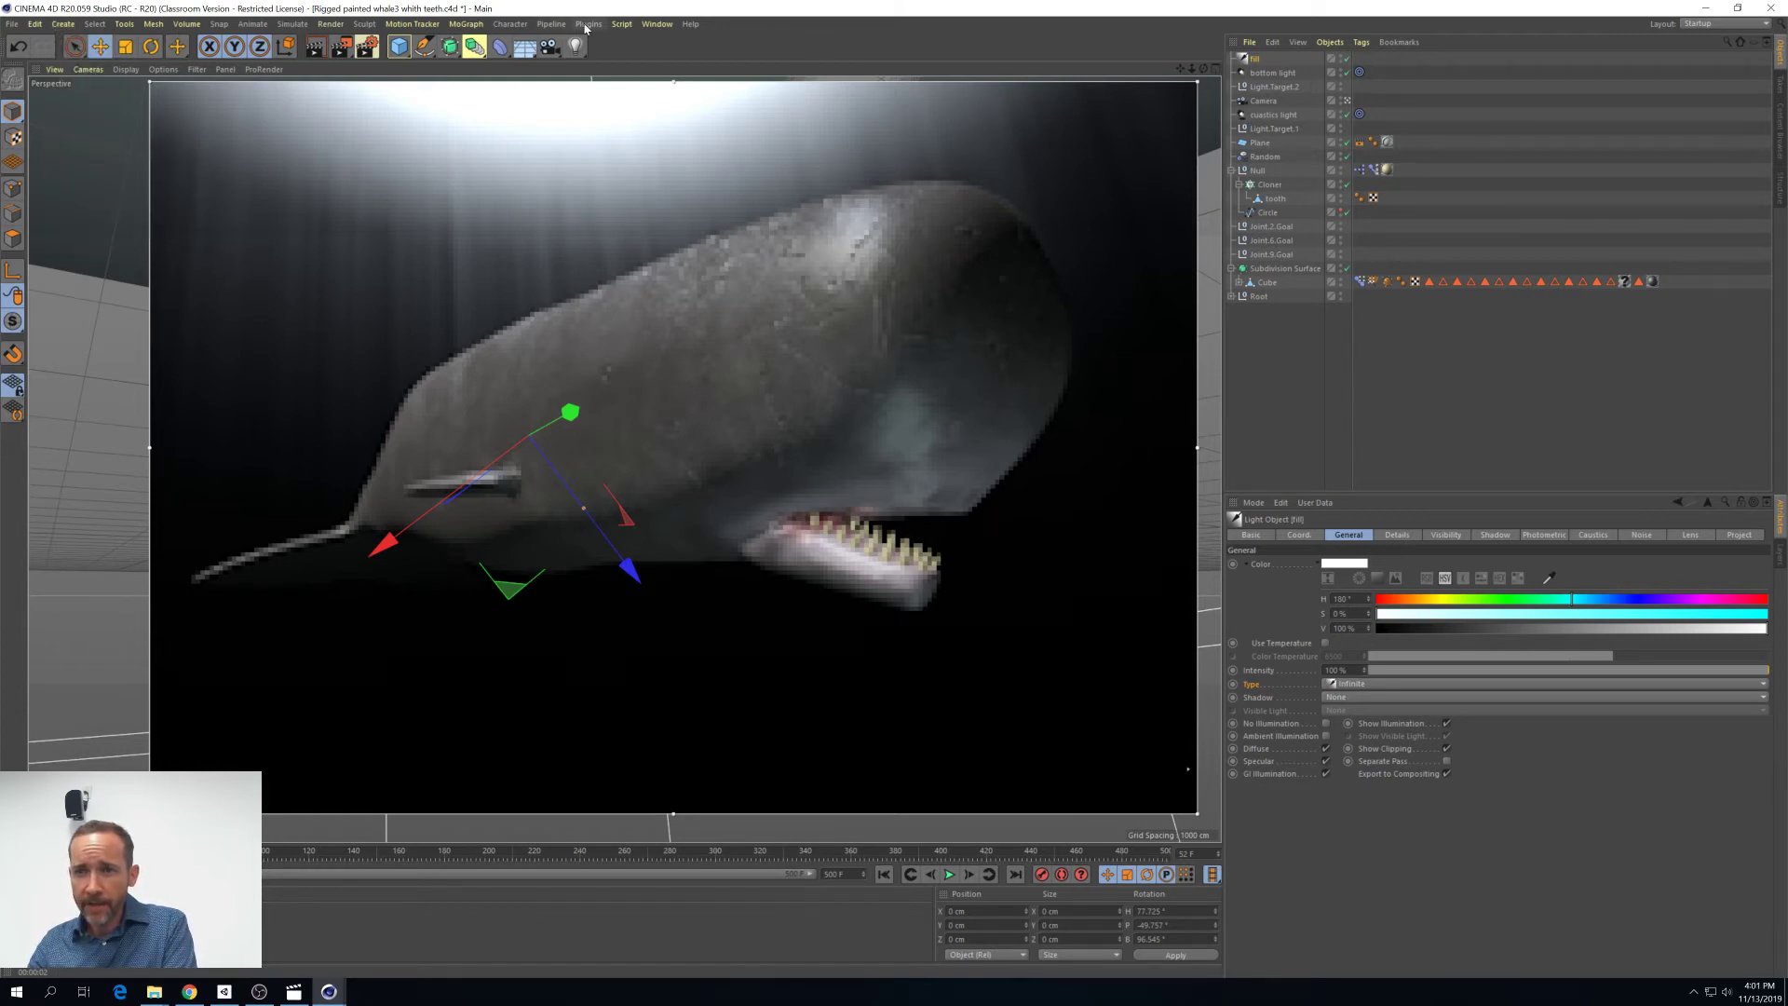
pyautogui.hotkey('shift', 'c')
pyautogui.write('envir')
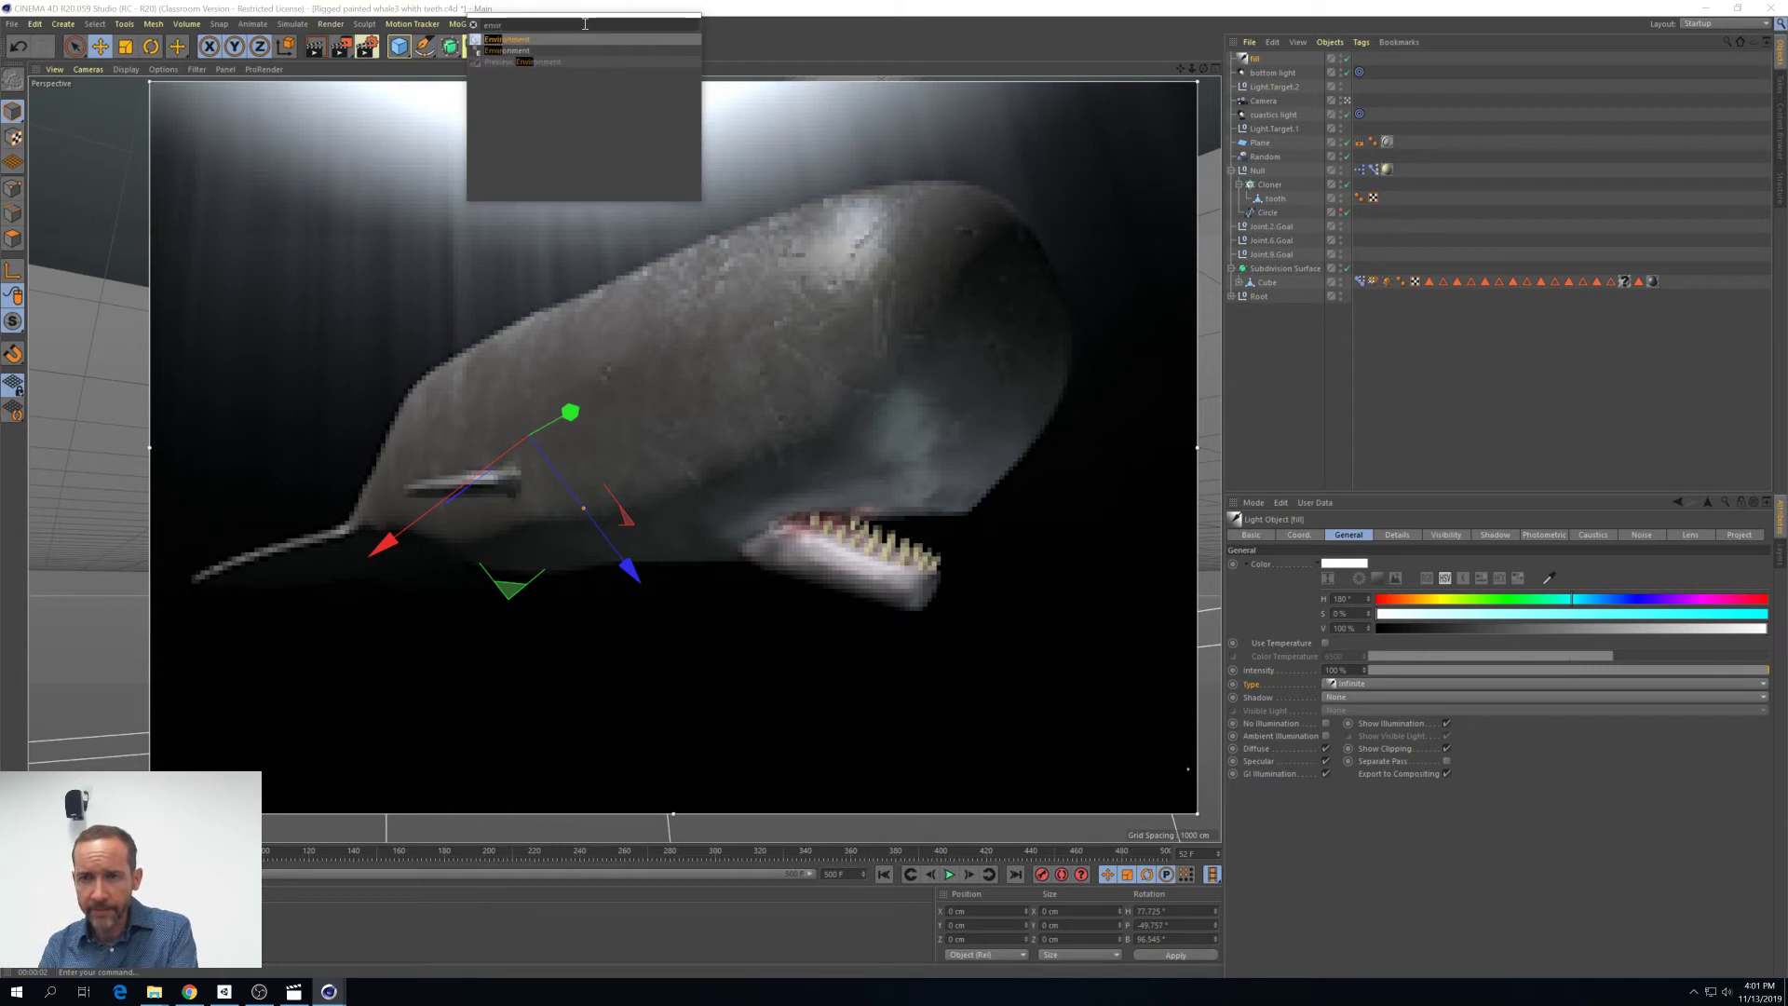
pyautogui.press('Return')
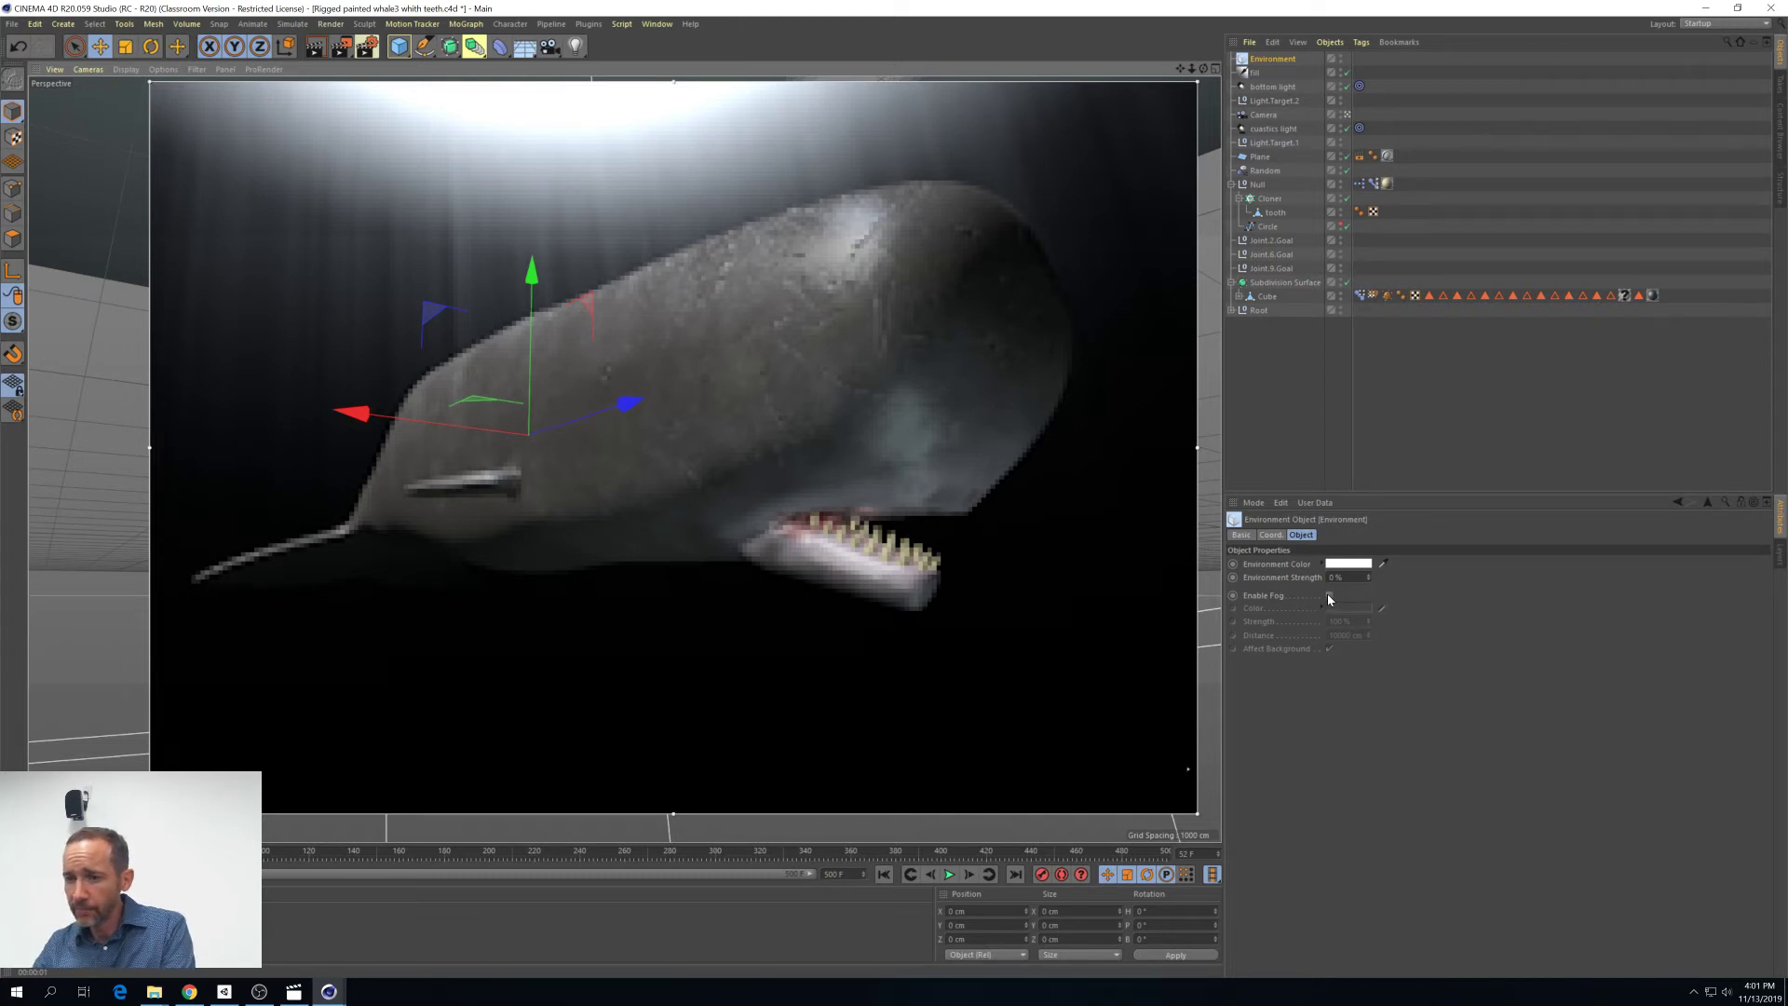
# Enable fog on the Environment object and consult the help page for its Distance setting
pyautogui.click(1329, 596)
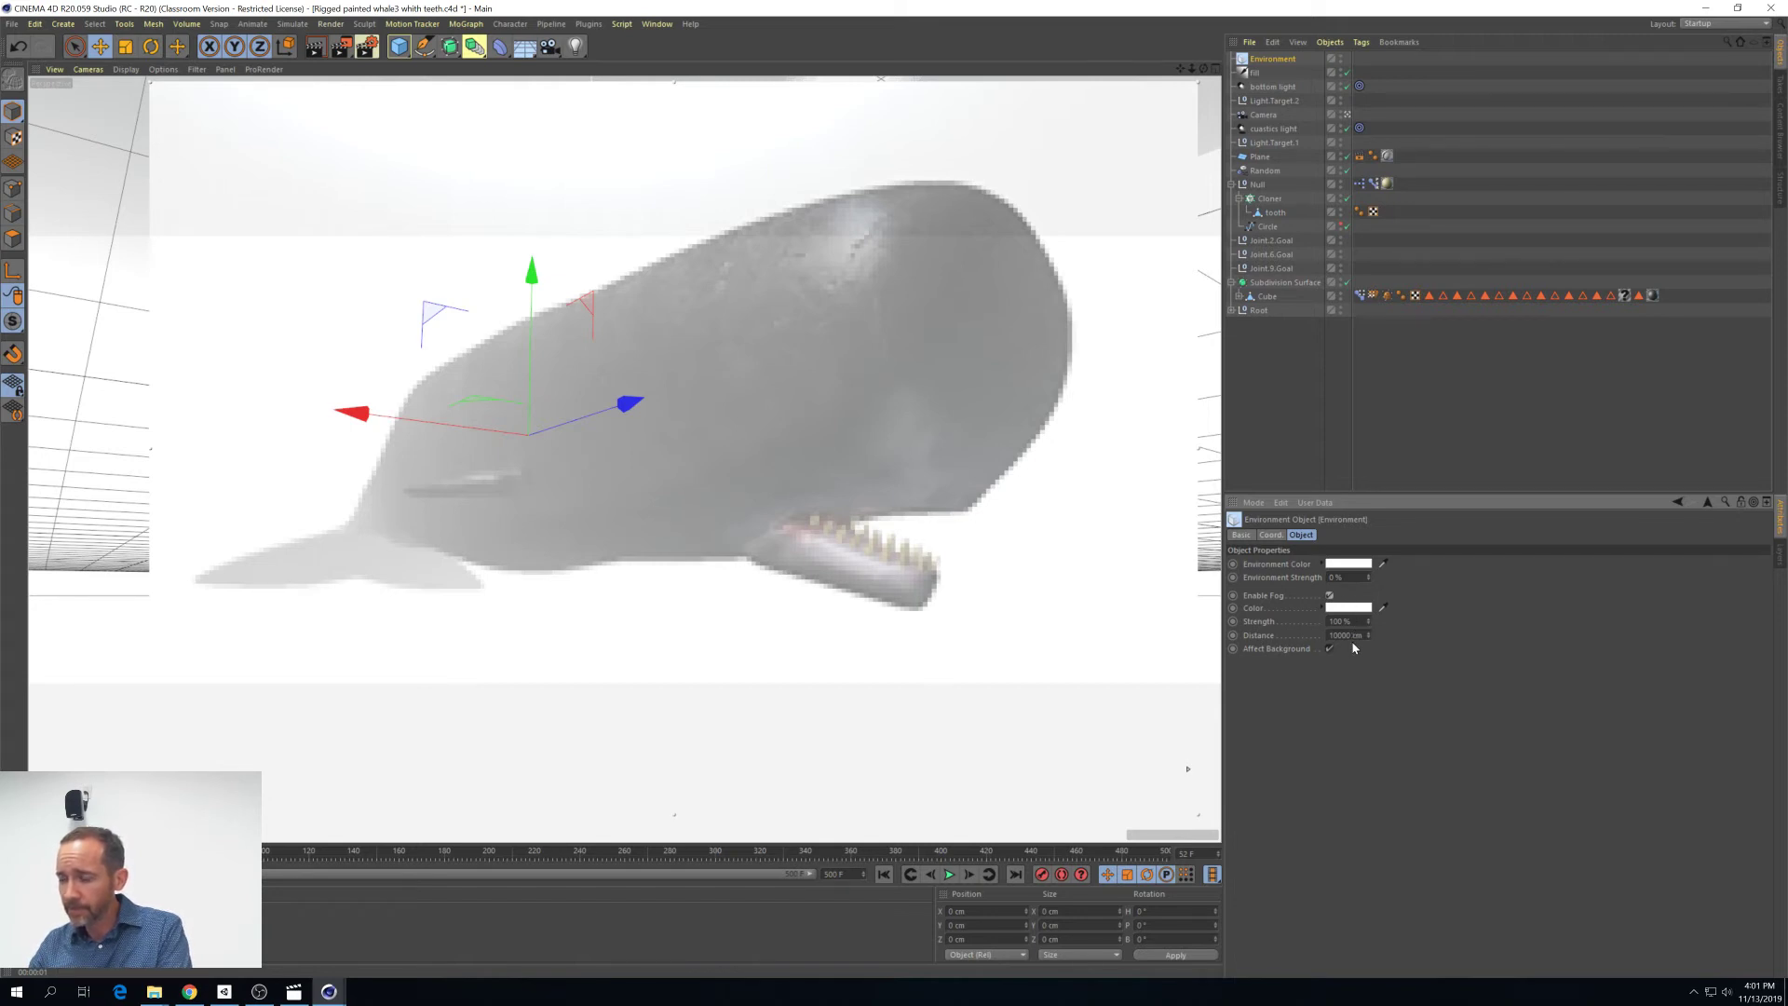
pyautogui.rightClick(1274, 637)
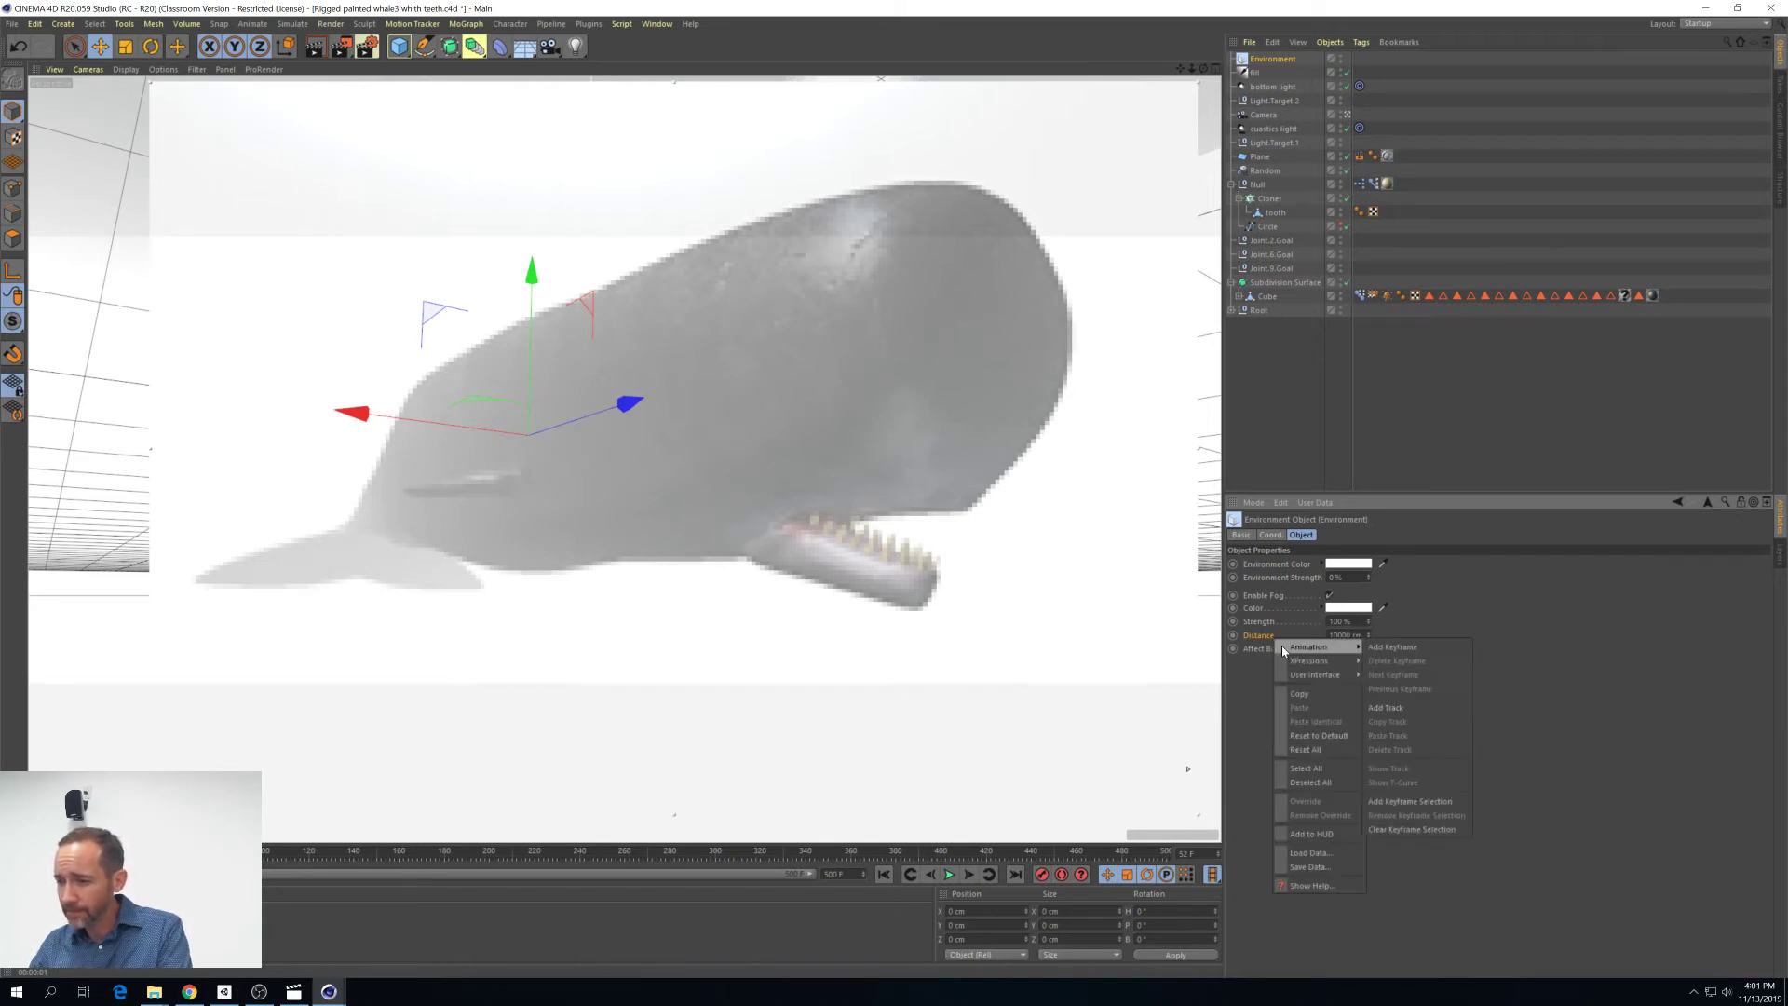
pyautogui.click(1299, 885)
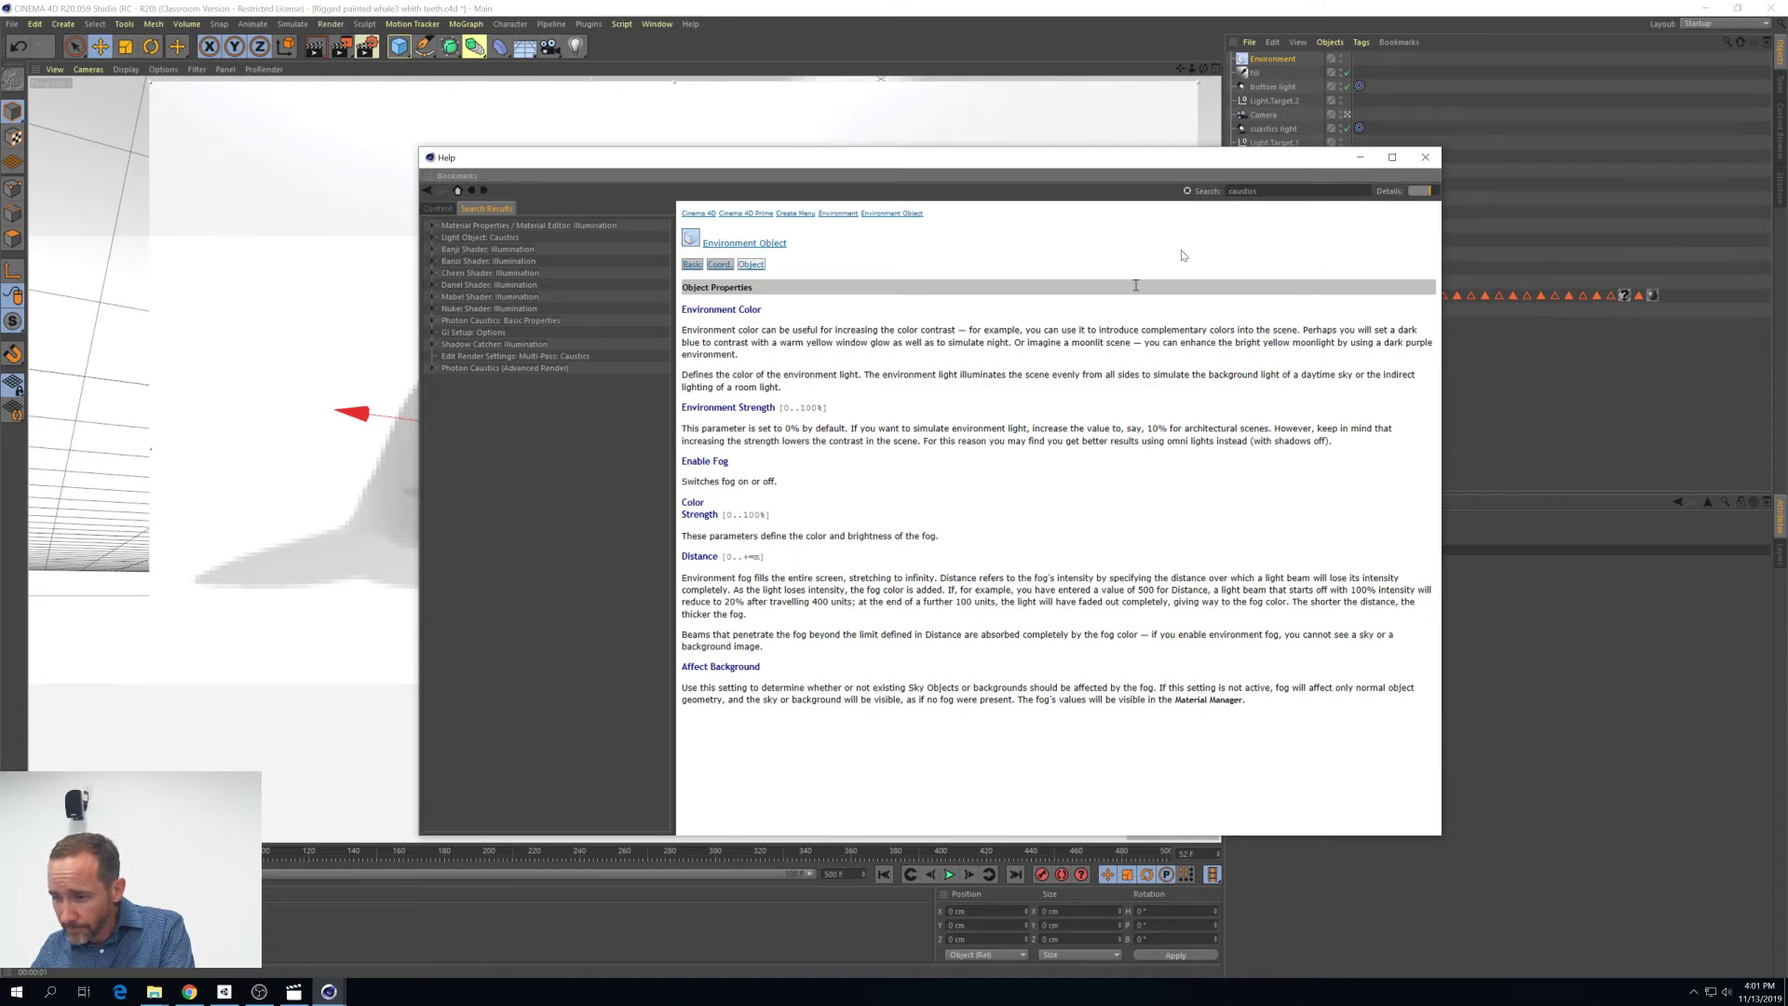
pyautogui.click(1362, 157)
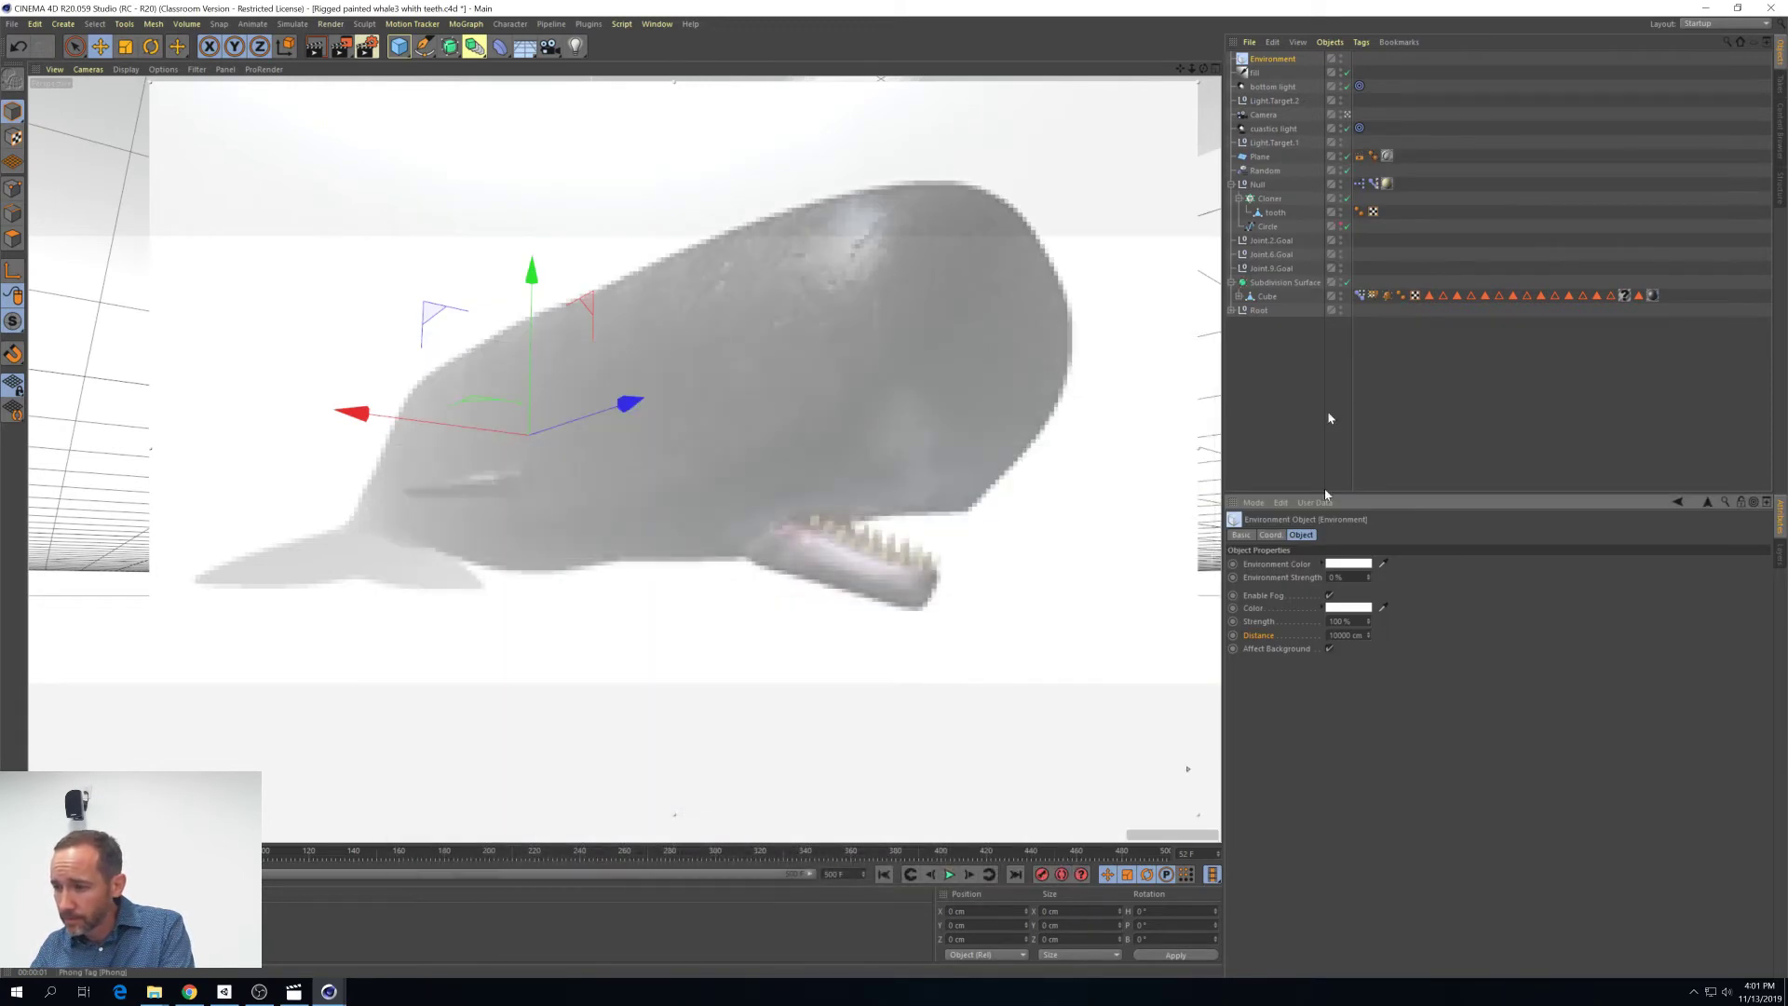
# Try fog distances of 10 cm and 500 cm on the Environment object
pyautogui.click(1364, 636)
pyautogui.write('10')
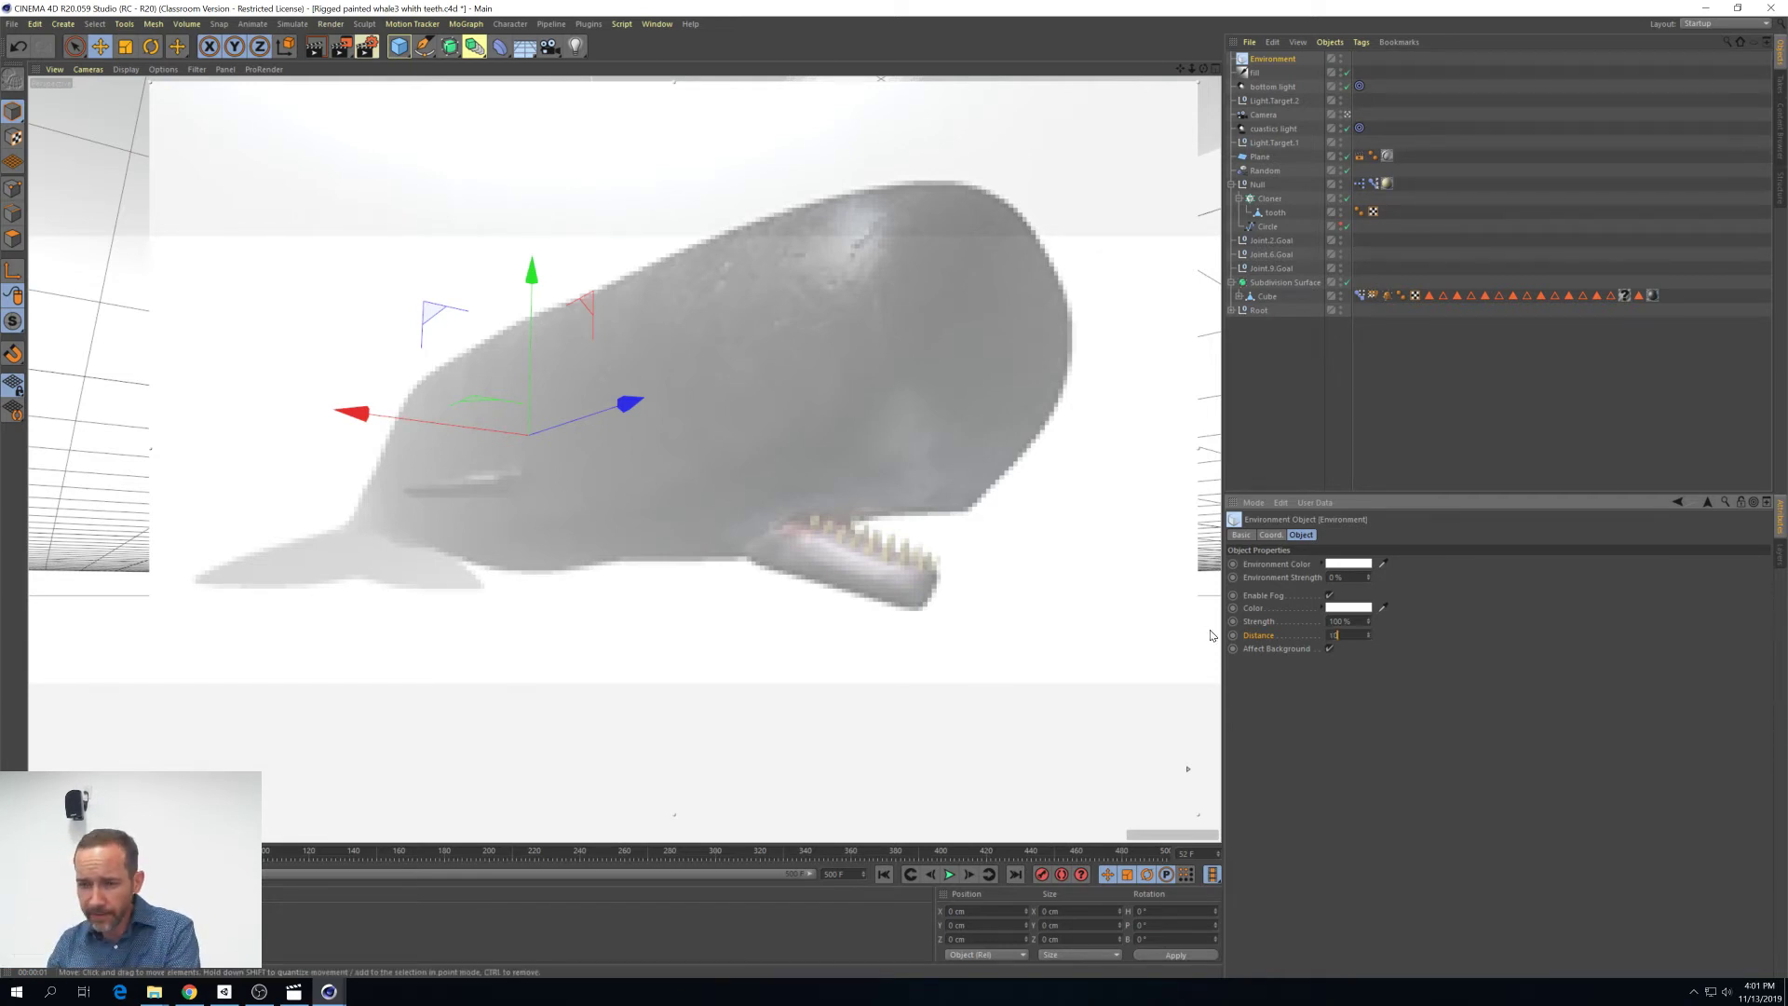
pyautogui.press('Return')
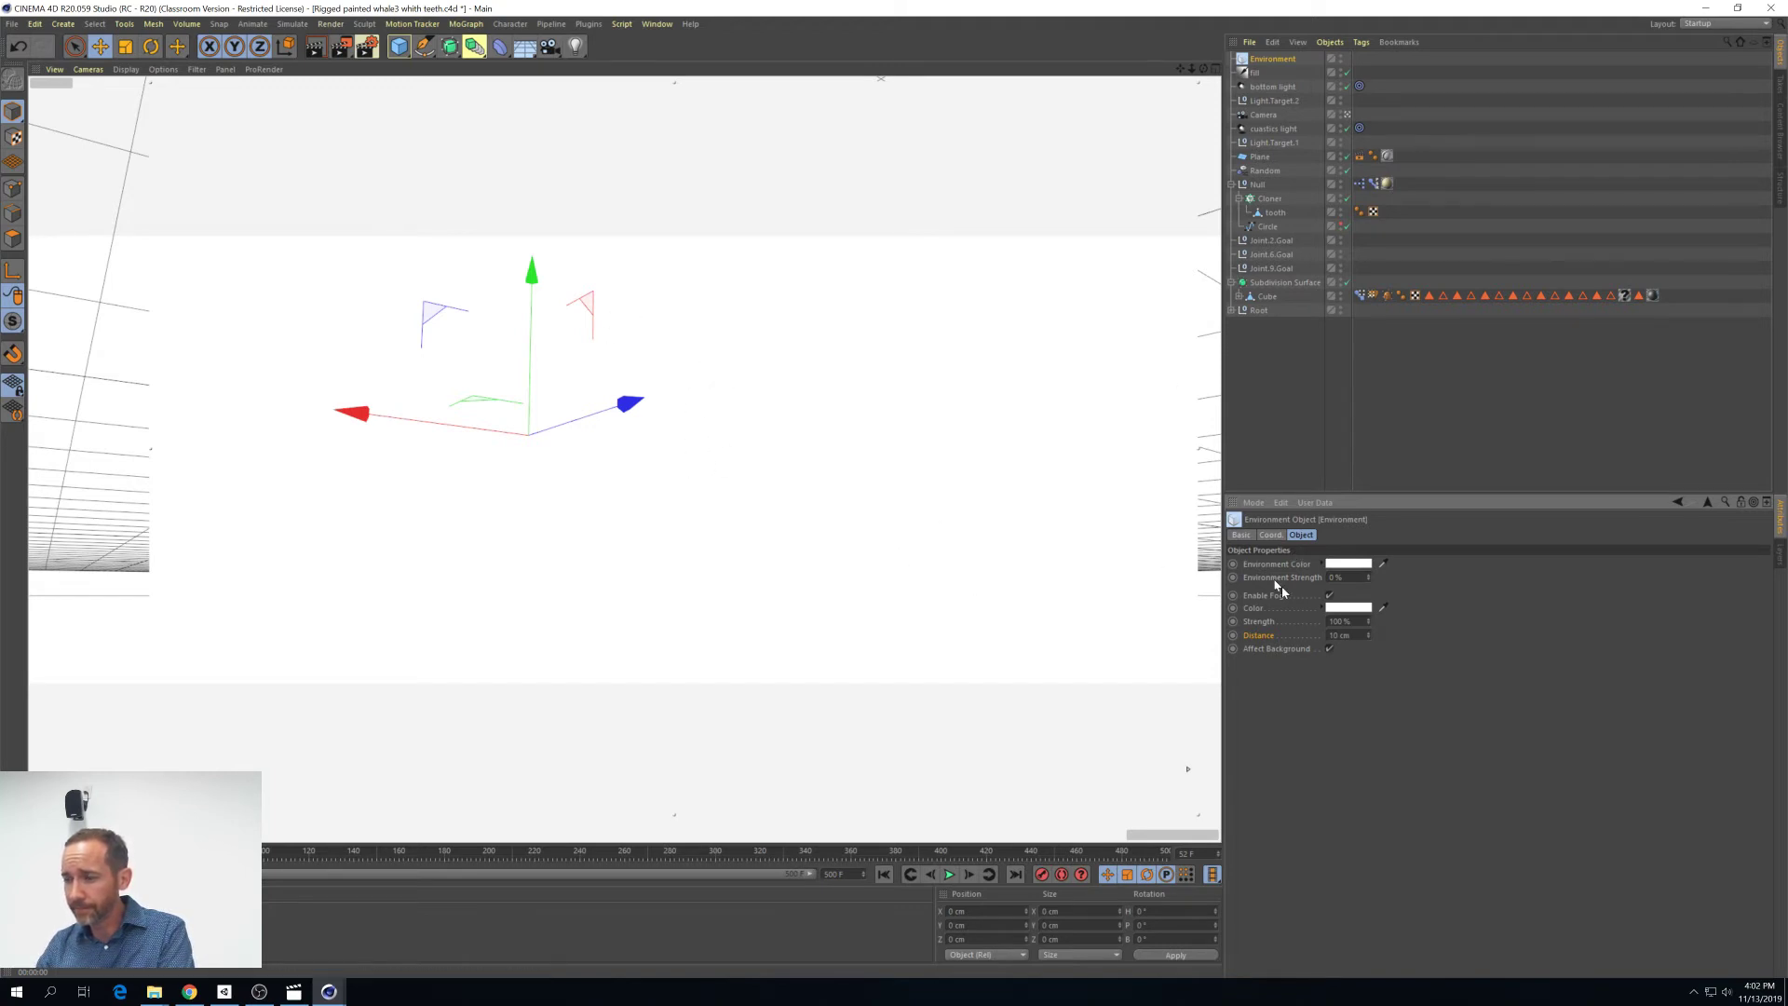
pyautogui.doubleClick(1336, 635)
pyautogui.write('500')
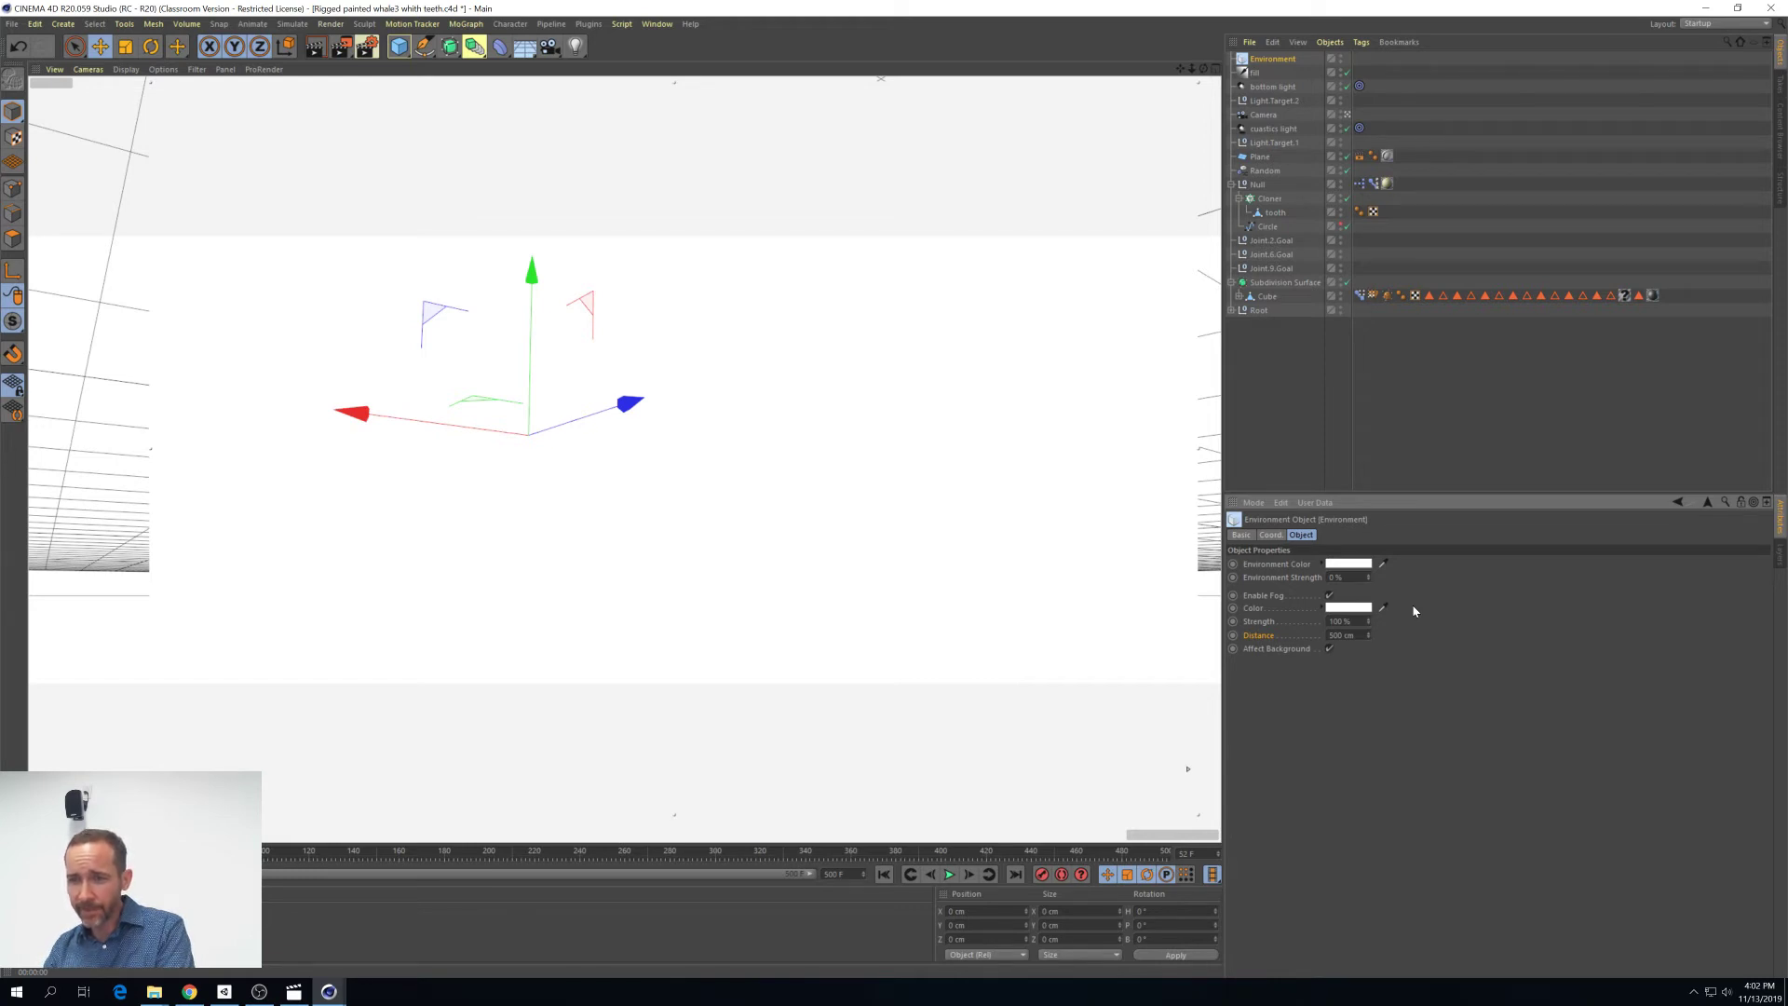
# Try larger fog distances of 2000 cm and 20000 cm on the Environment object
pyautogui.doubleClick(1343, 635)
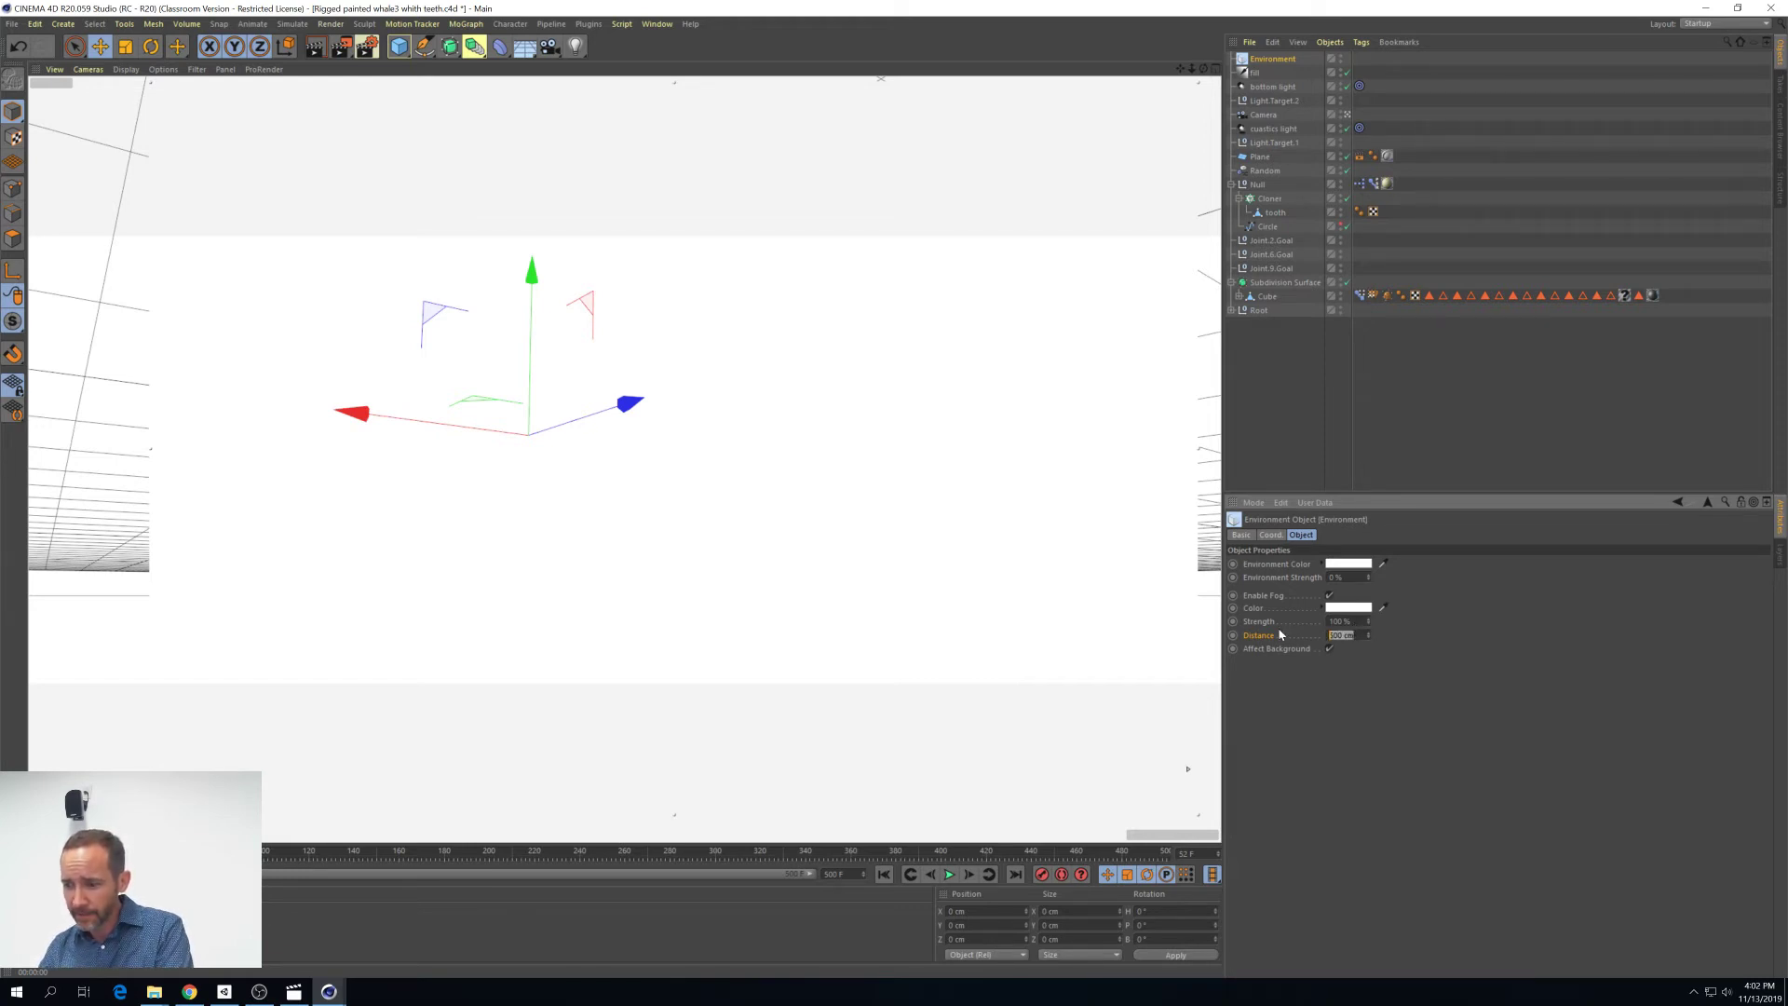
pyautogui.write('20')
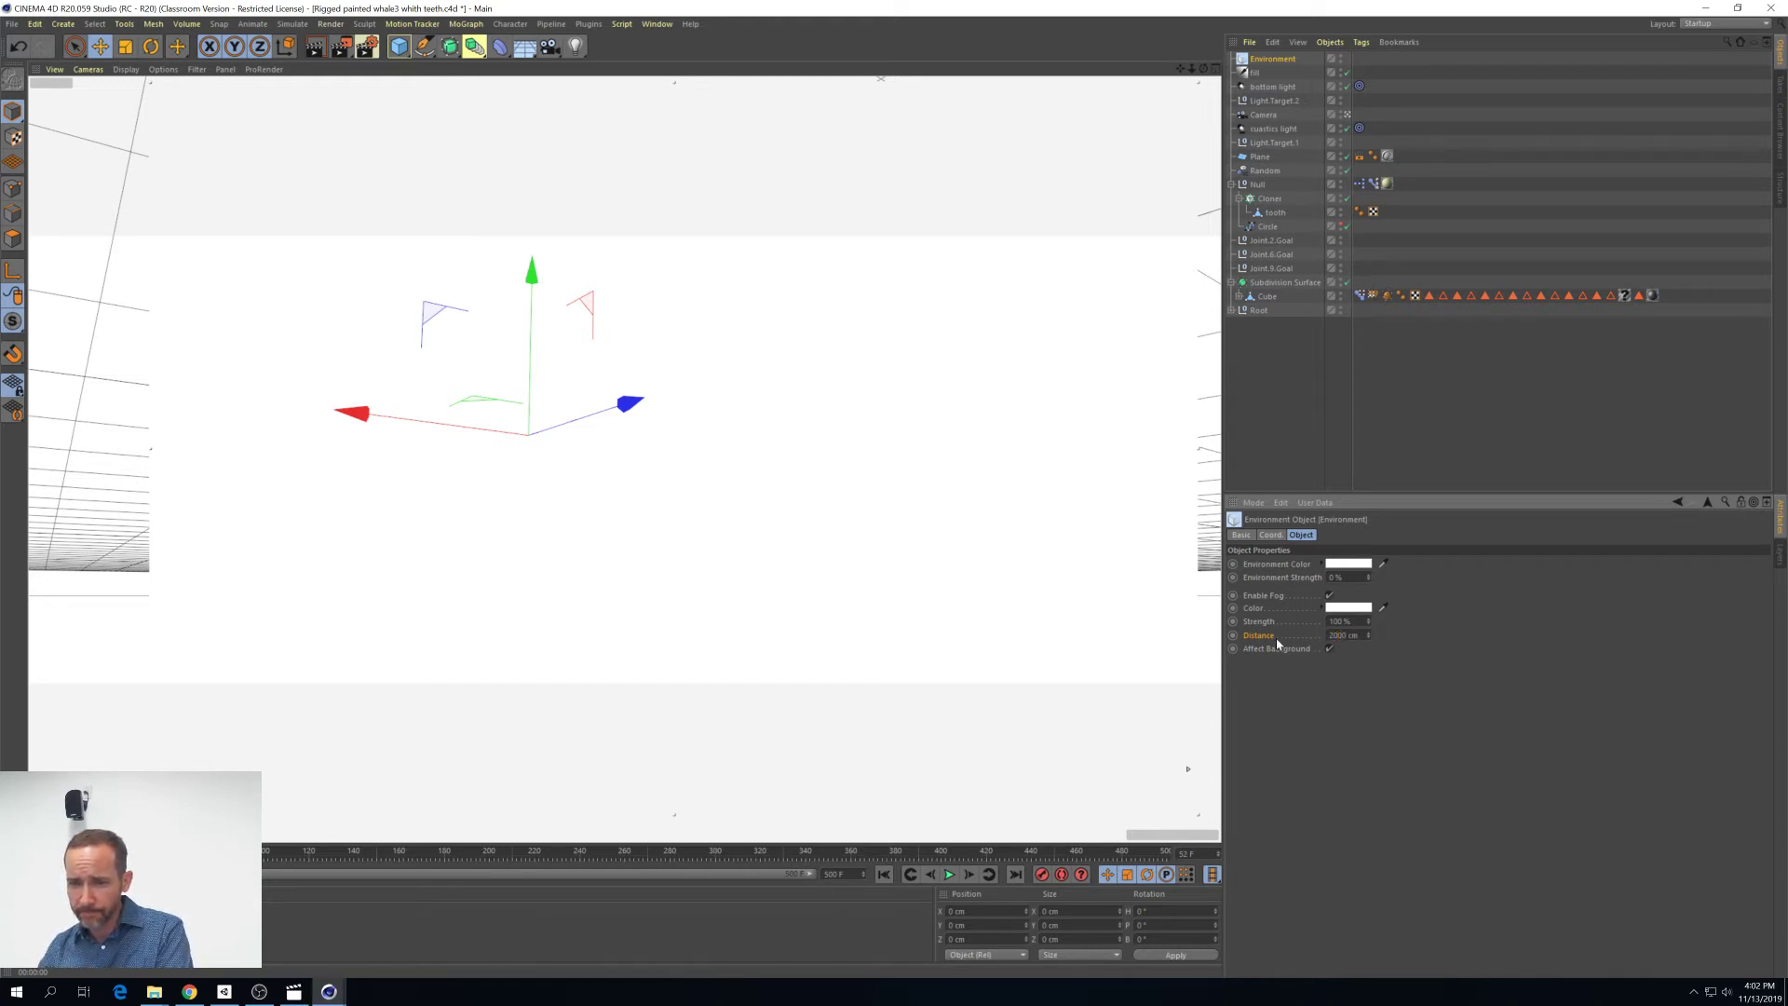
pyautogui.doubleClick(1362, 635)
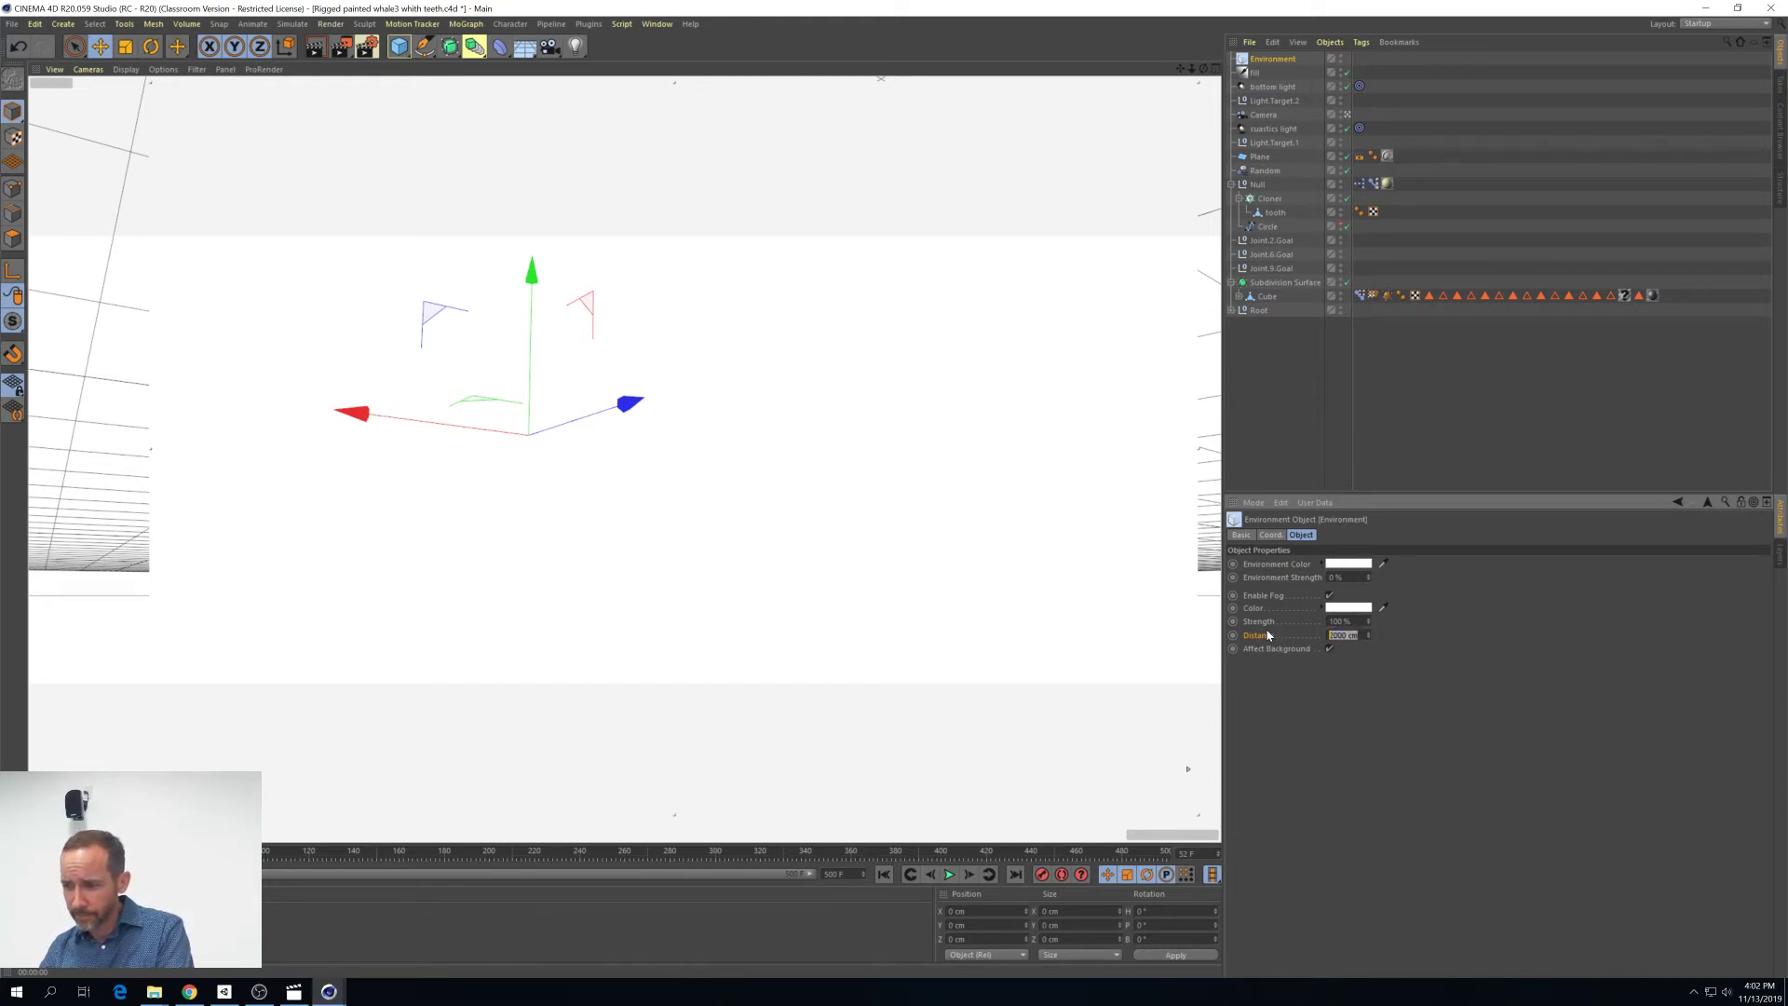
pyautogui.write('200')
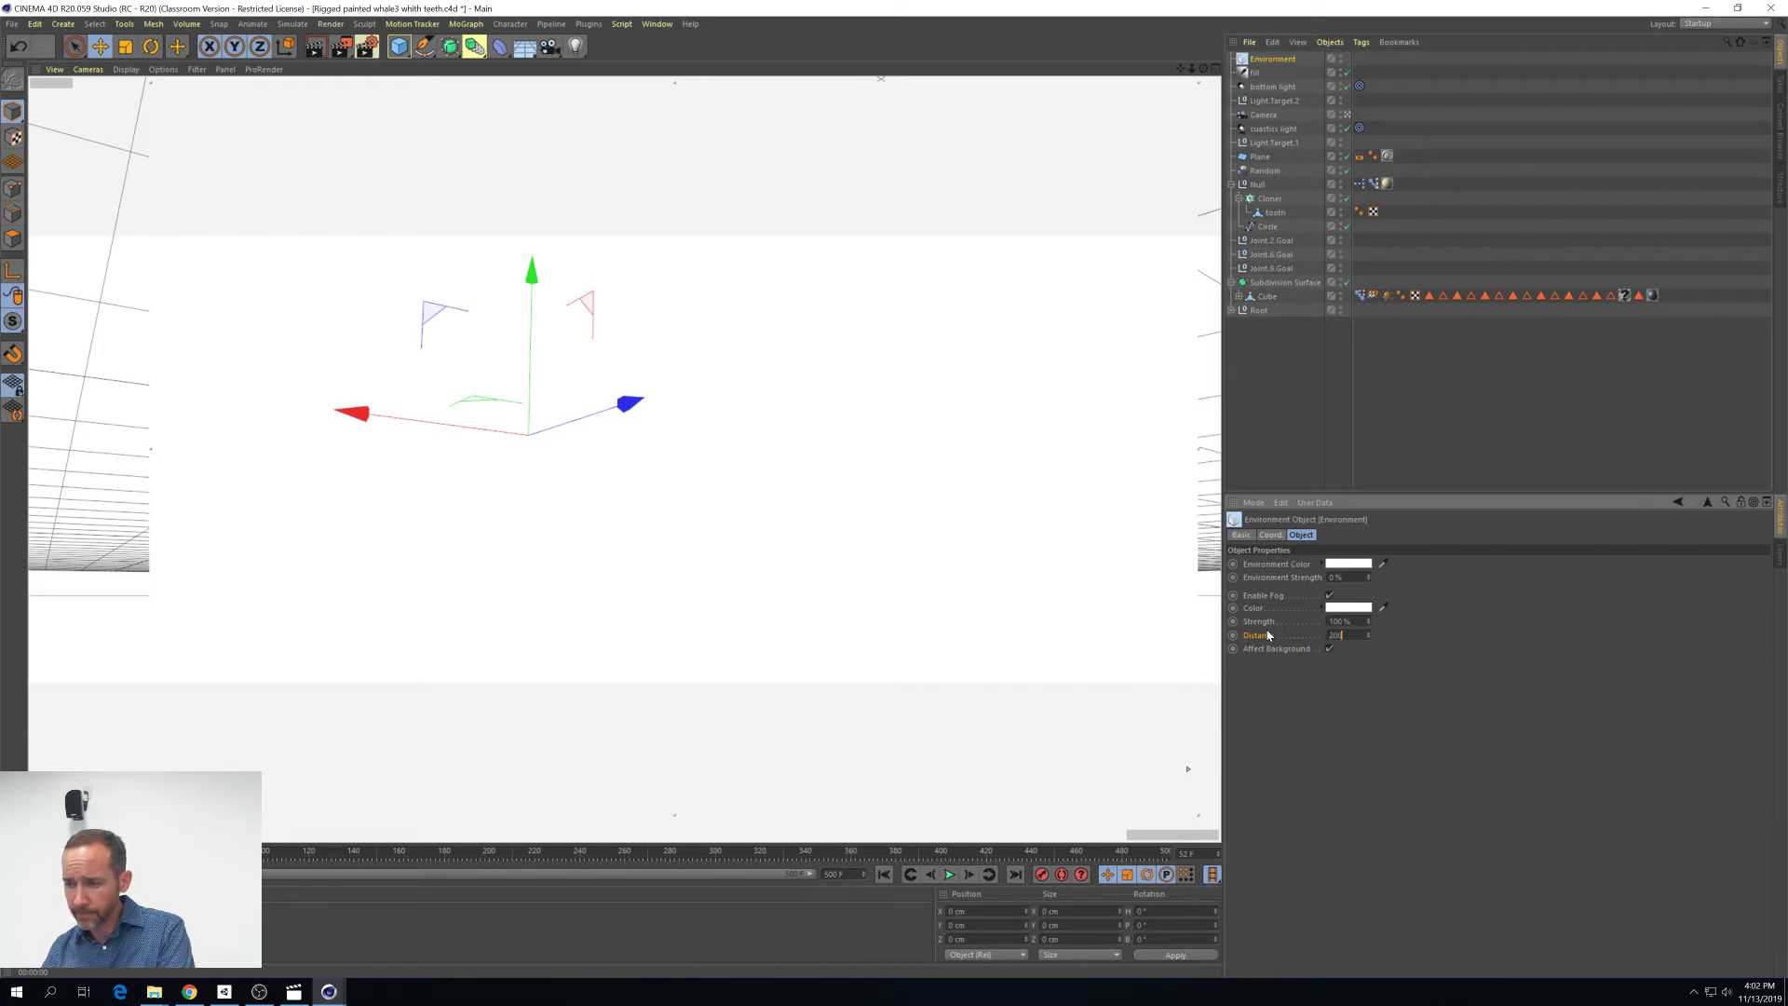
pyautogui.write('00')
pyautogui.press('Return')
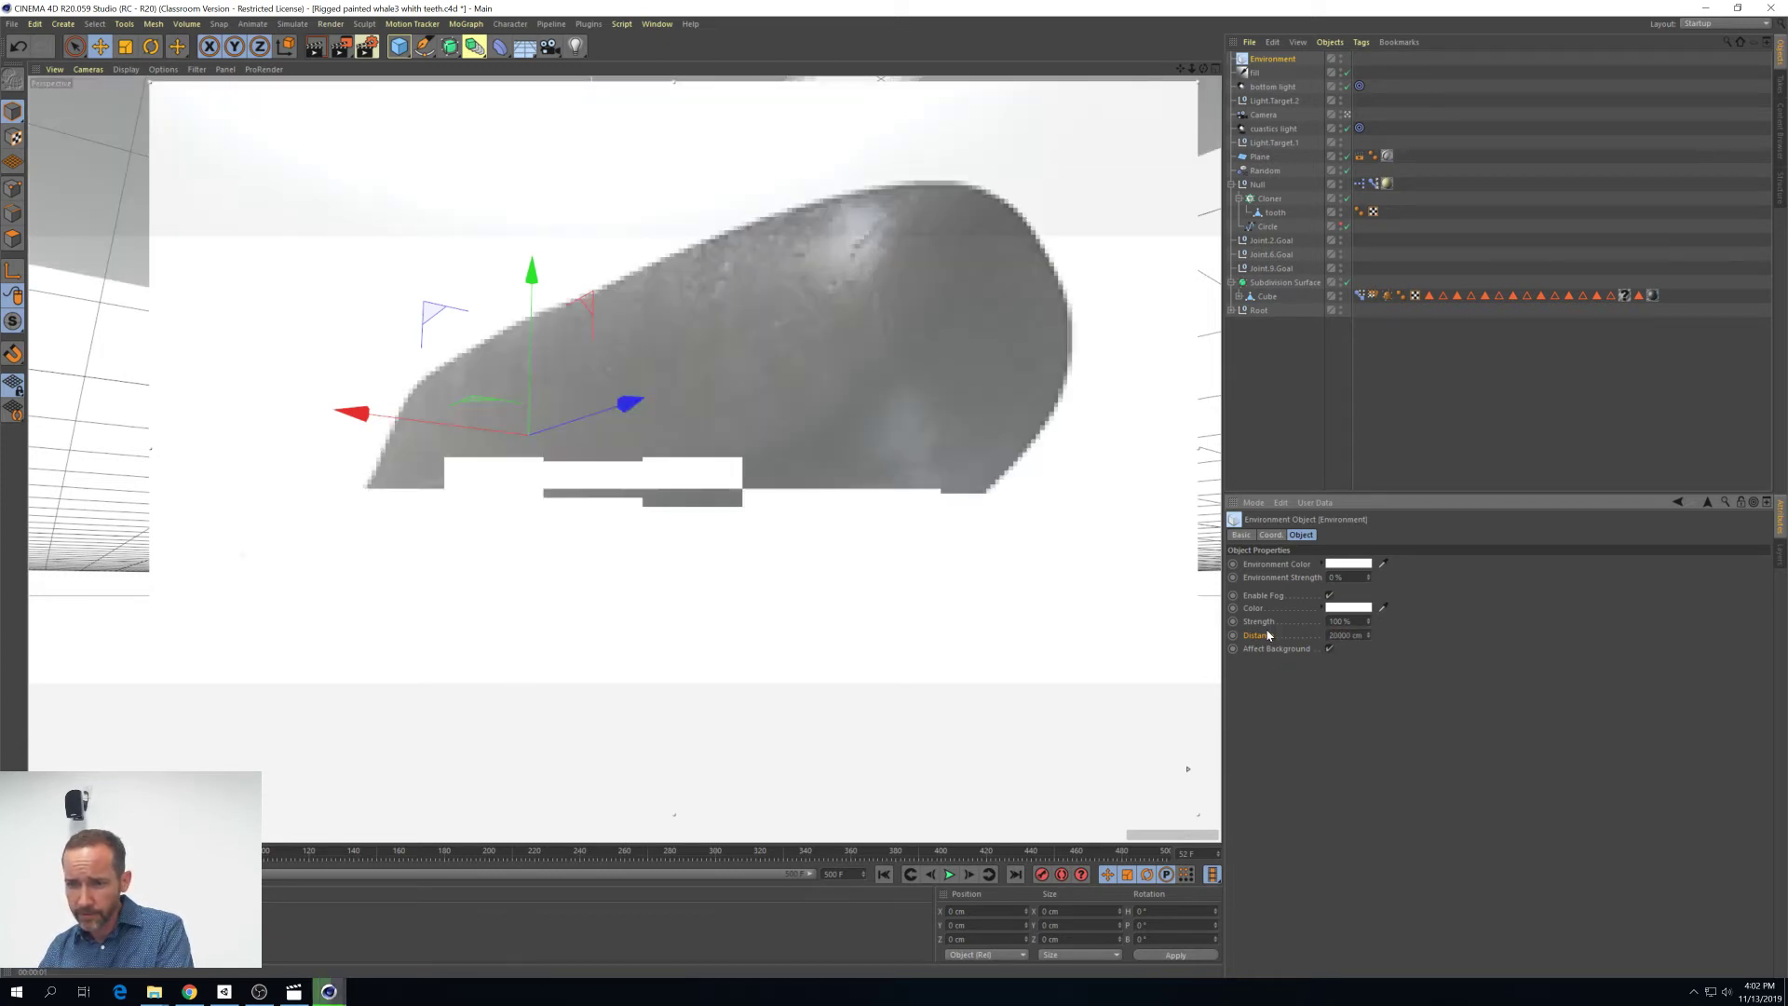
# Refine the Environment object's fog distance and set it to 9000 cm
pyautogui.moveTo(1363, 633); pyautogui.dragTo(1283, 637)
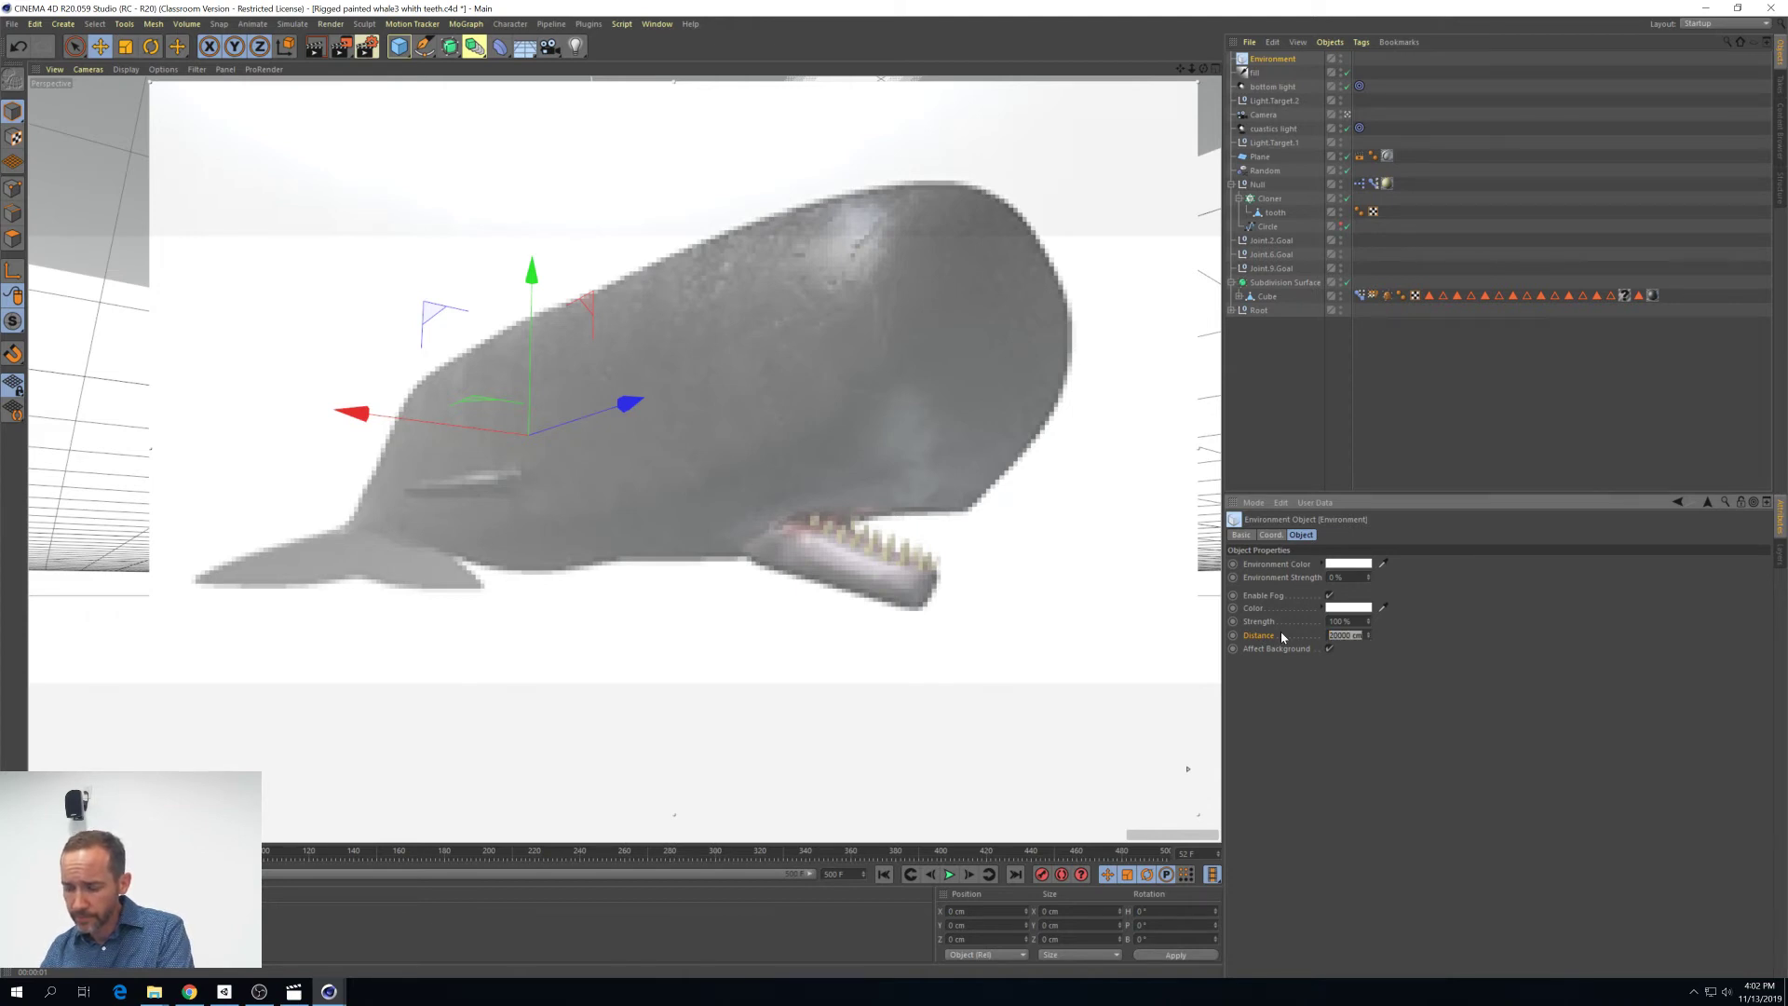
pyautogui.write('0000')
pyautogui.press('Return')
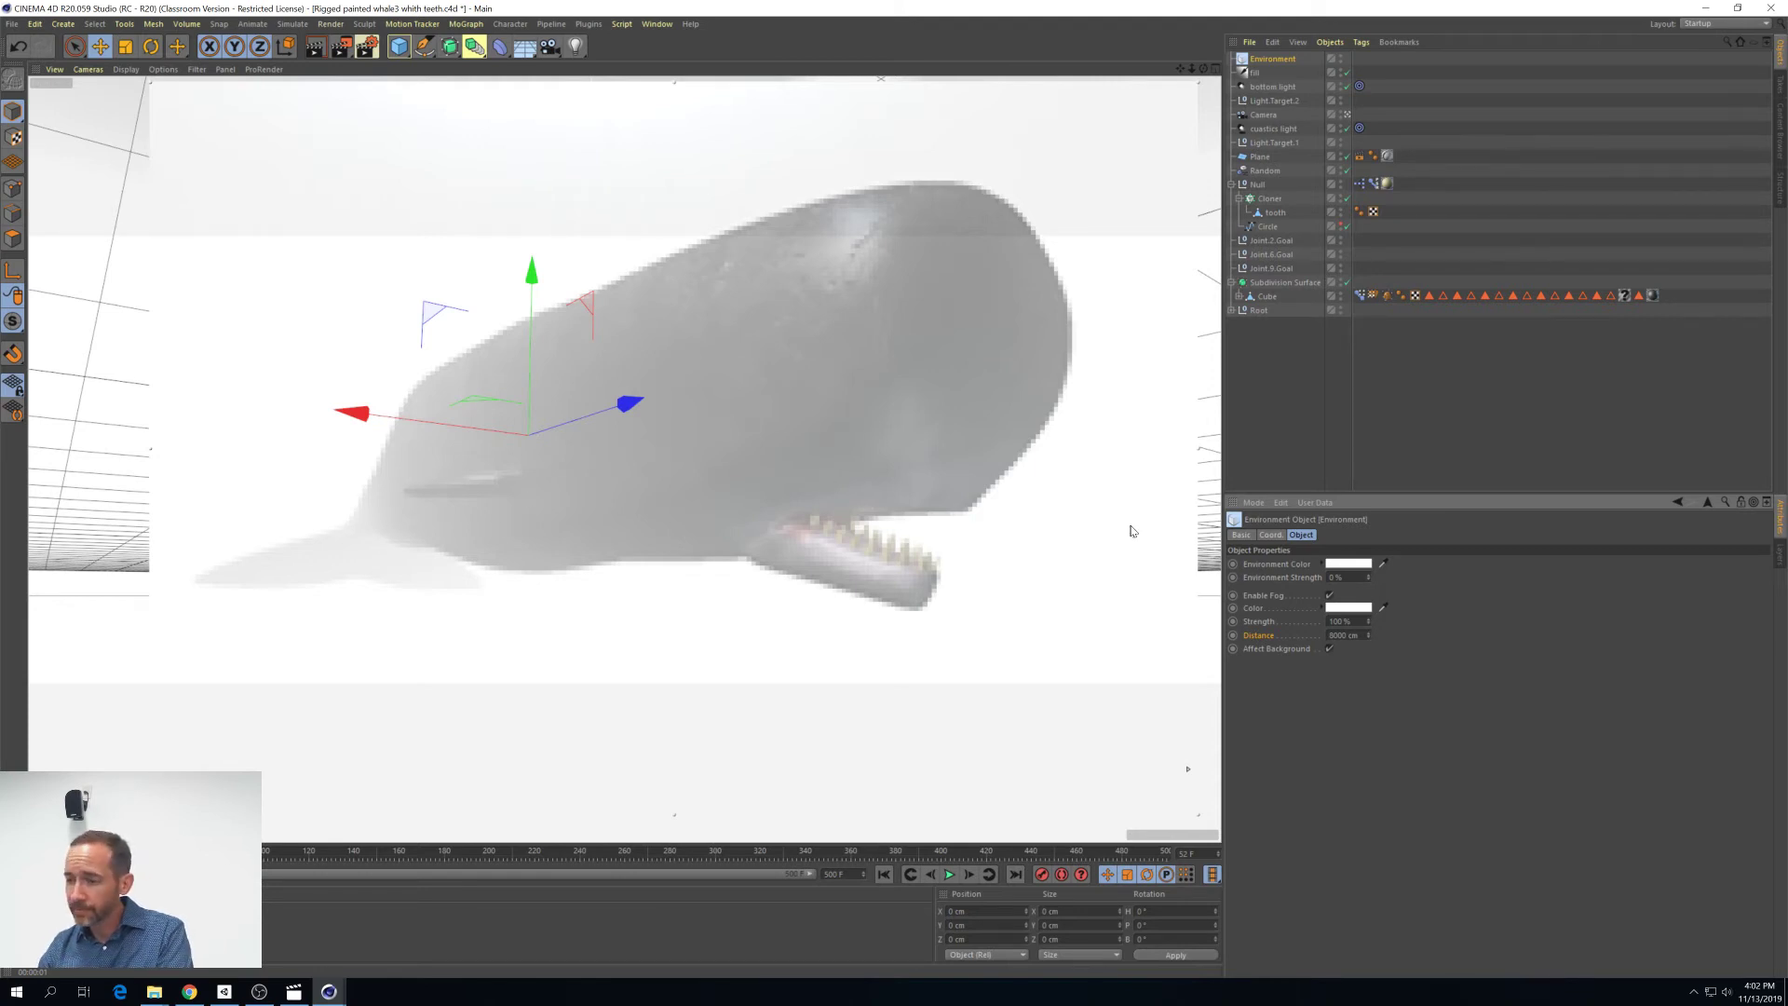
pyautogui.moveTo(1361, 638); pyautogui.dragTo(1286, 640)
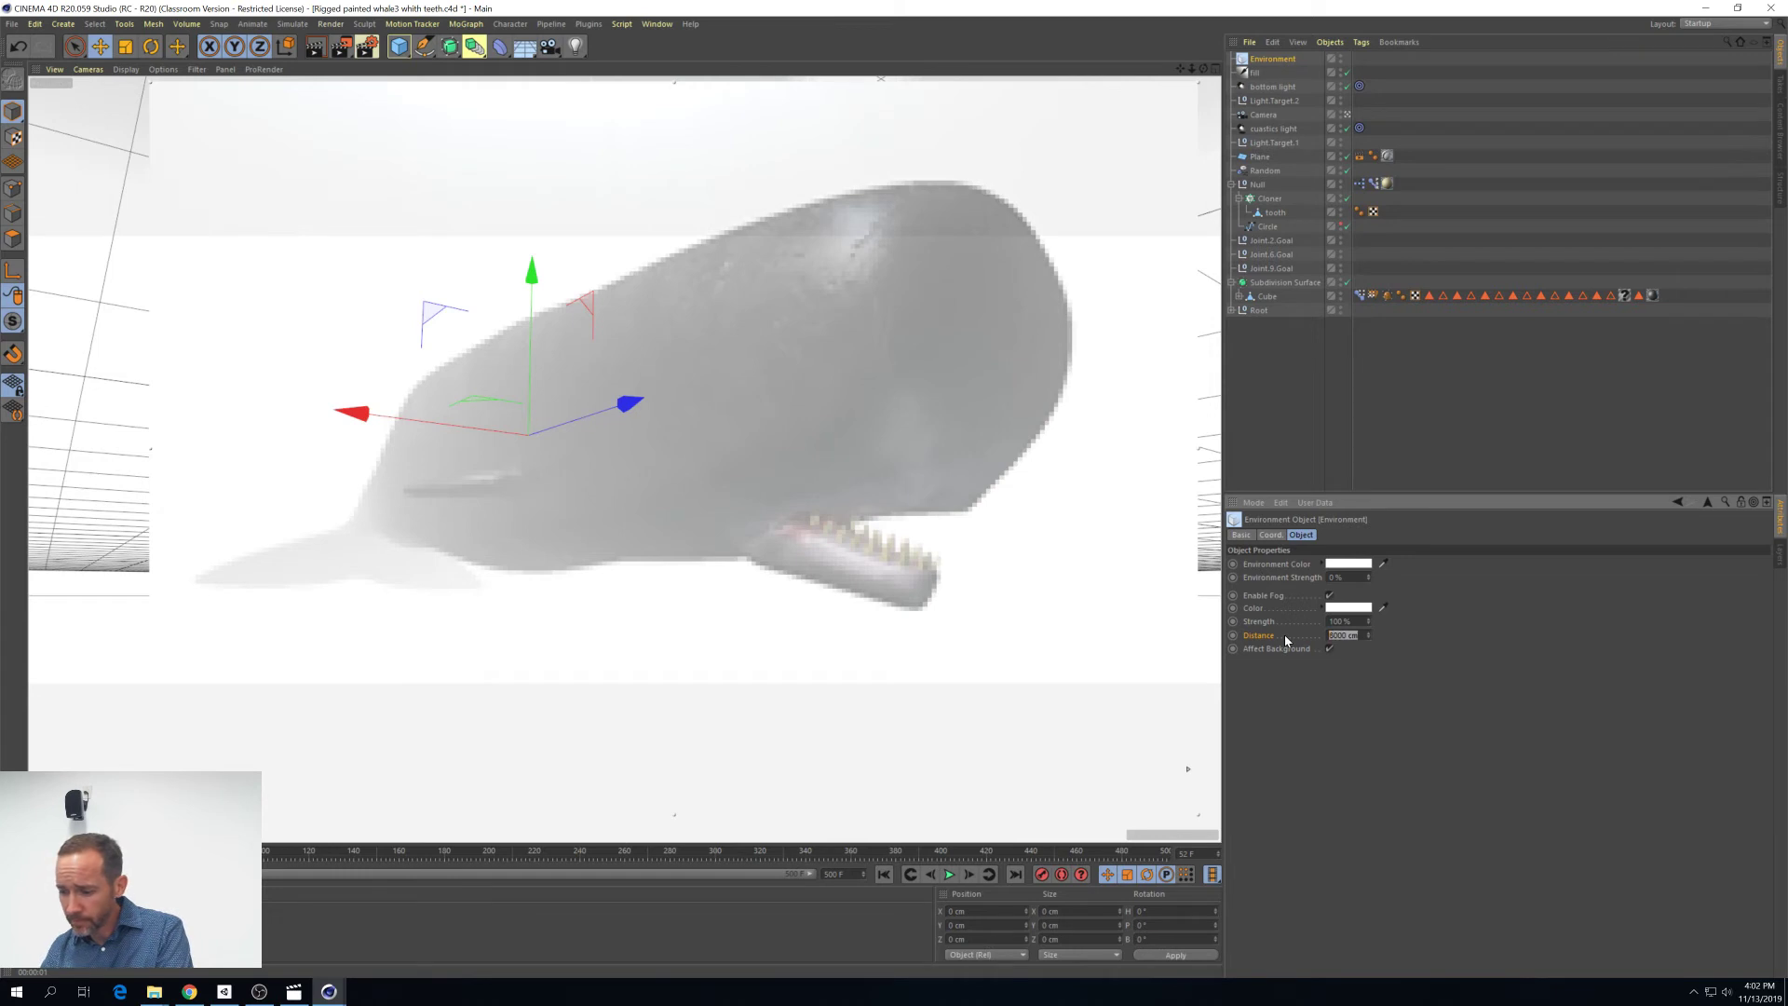
pyautogui.write('9000')
pyautogui.press('Return')
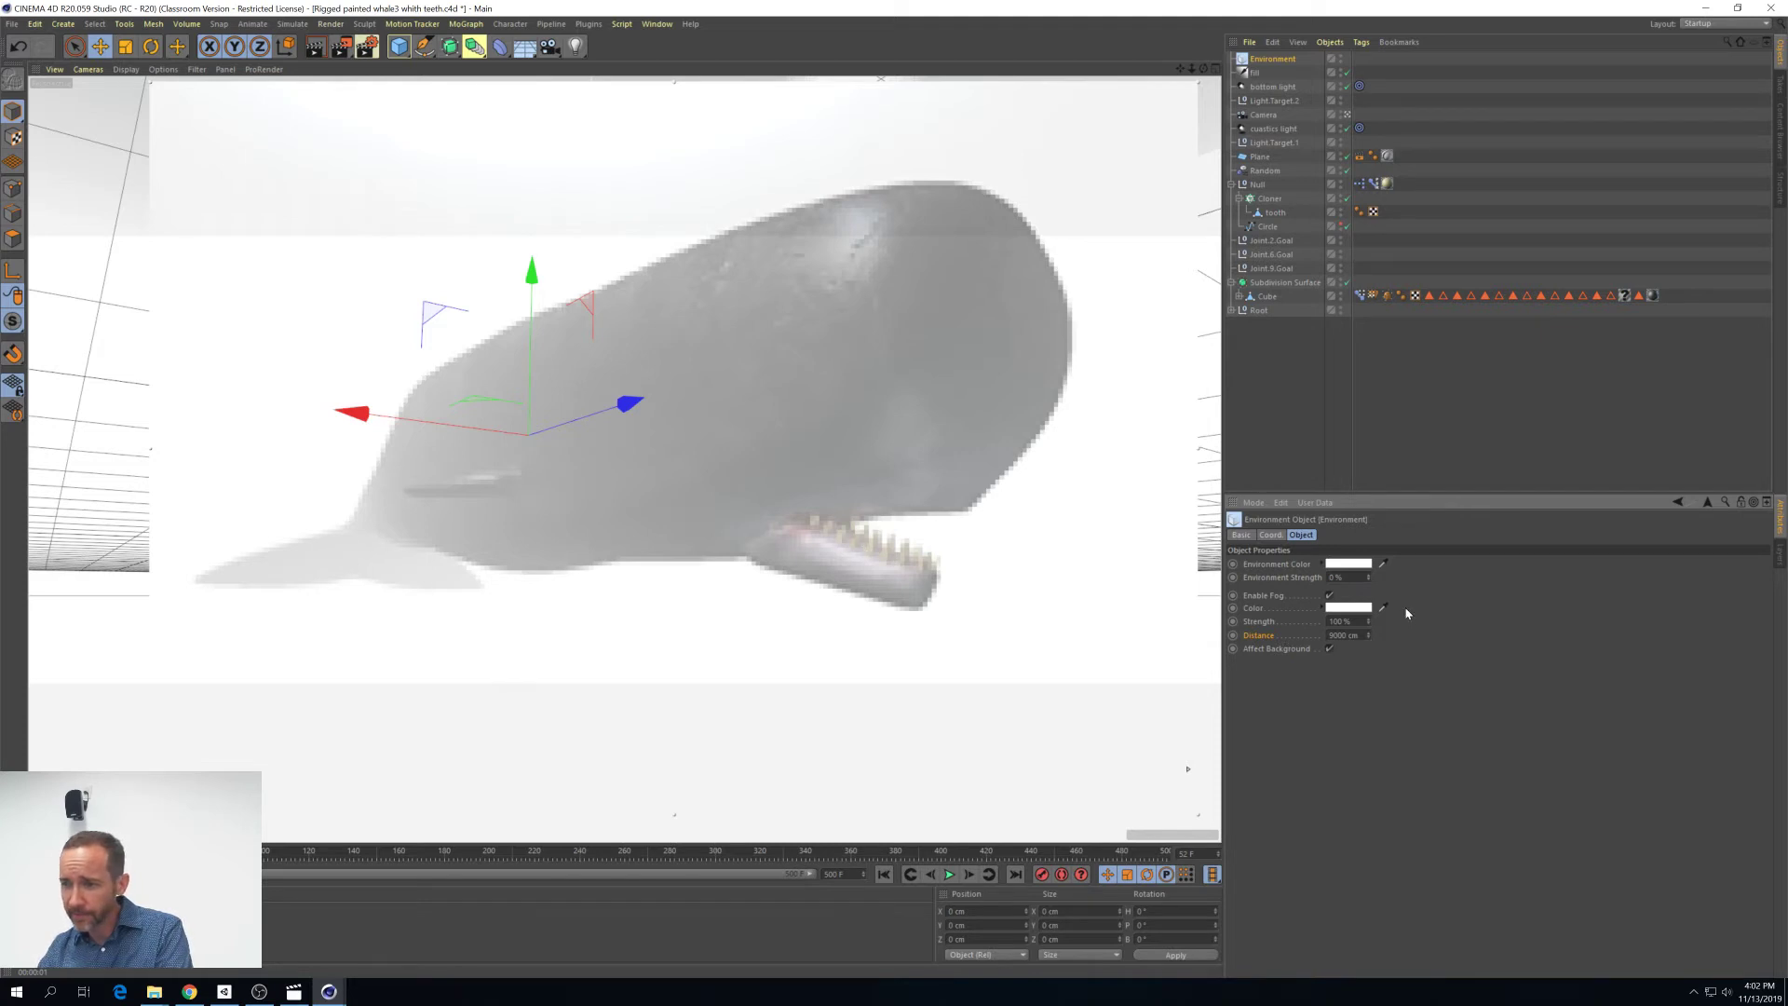
# Set the fog color to a light blue with hue 199° and about 25% saturation
pyautogui.click(1351, 612)
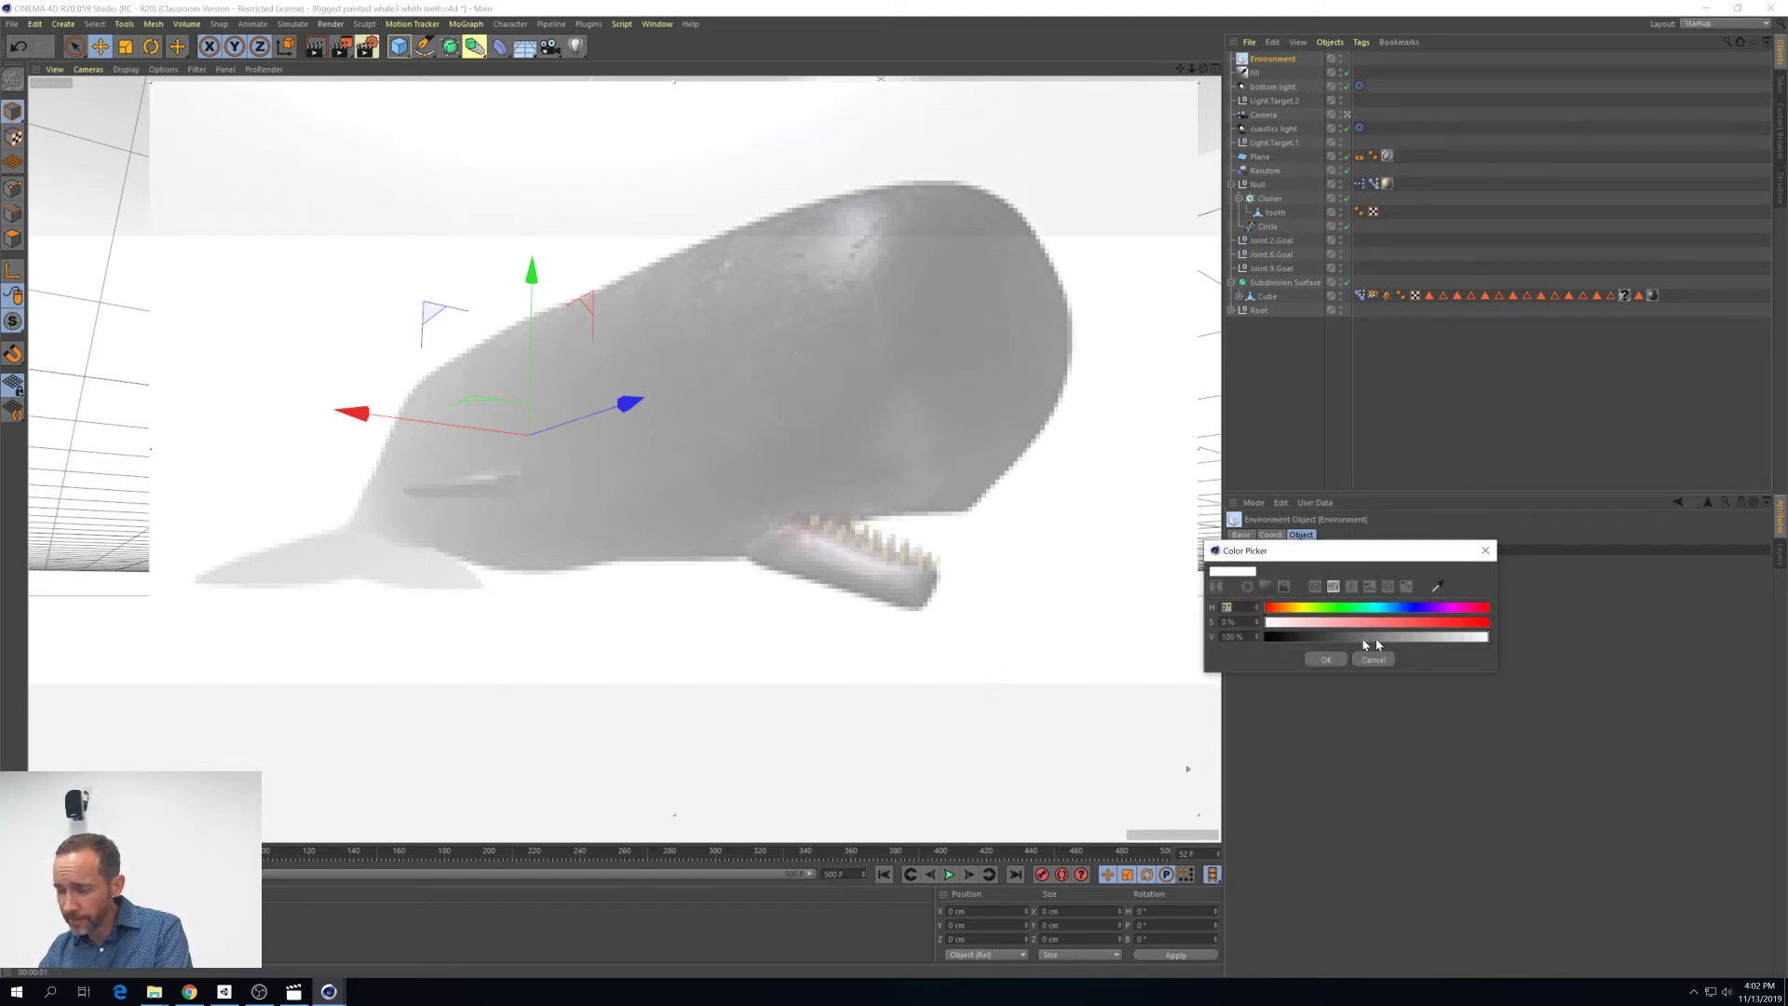
pyautogui.click(1305, 610)
pyautogui.moveTo(1305, 610); pyautogui.dragTo(1389, 610)
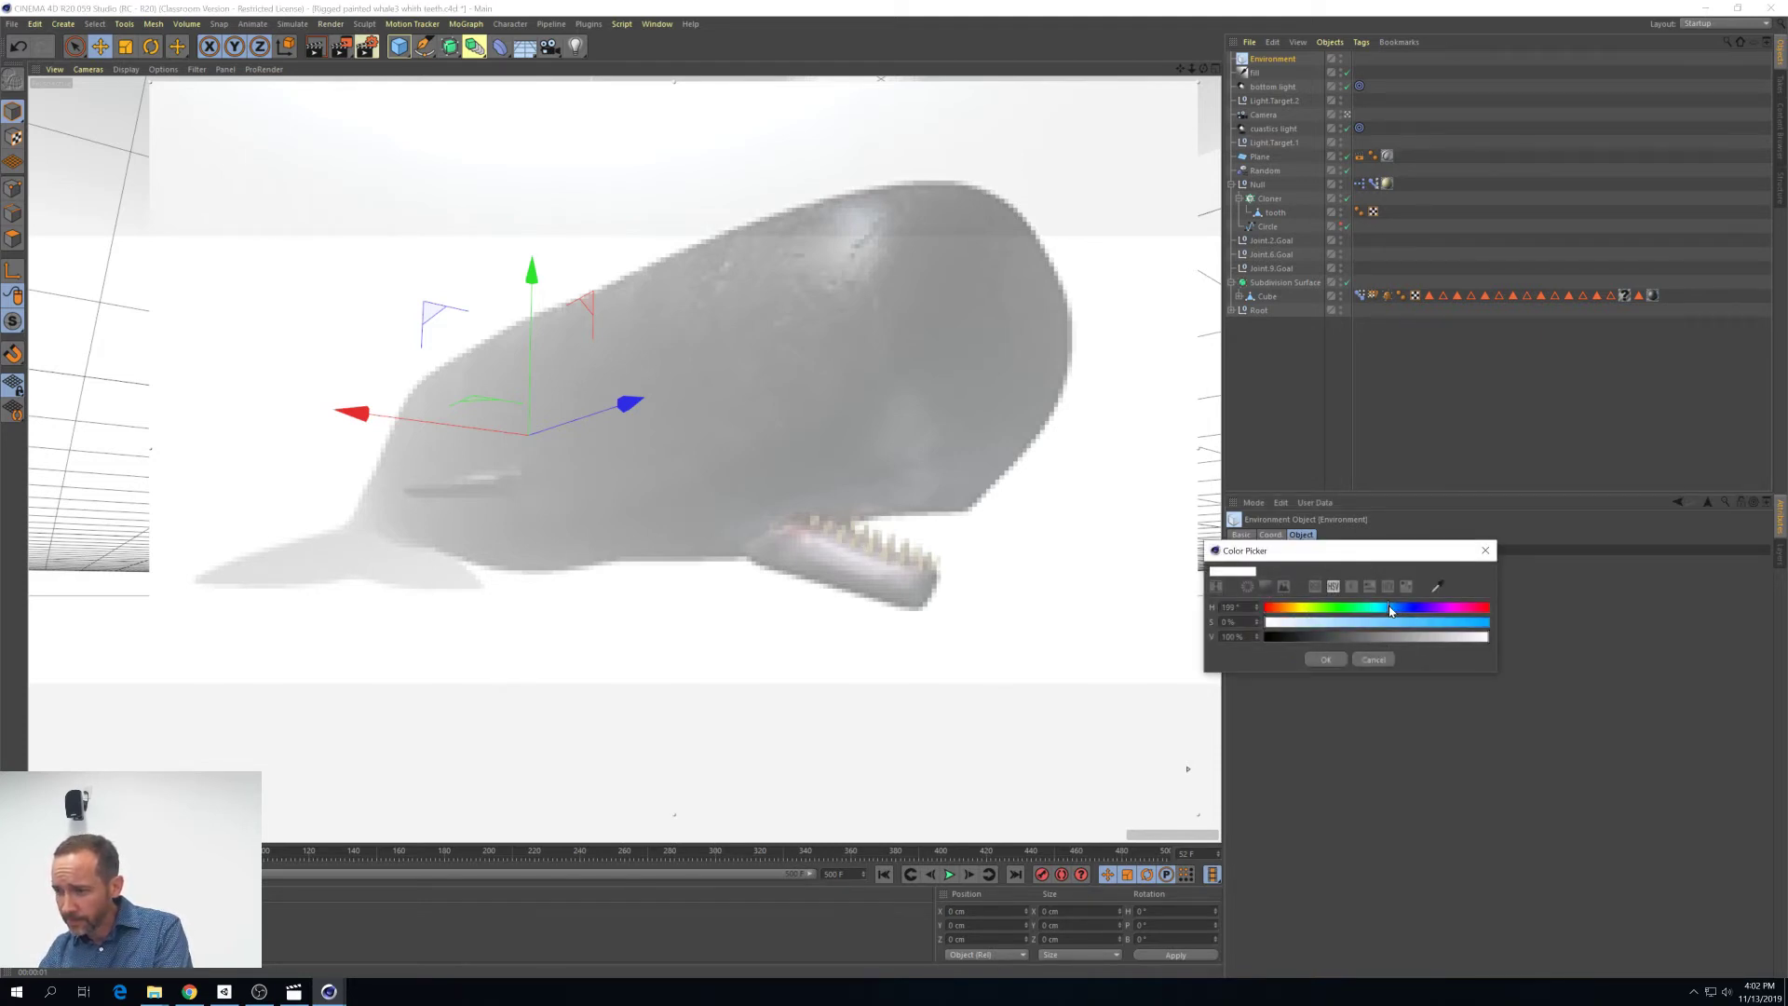
pyautogui.click(1320, 623)
pyautogui.click(1326, 659)
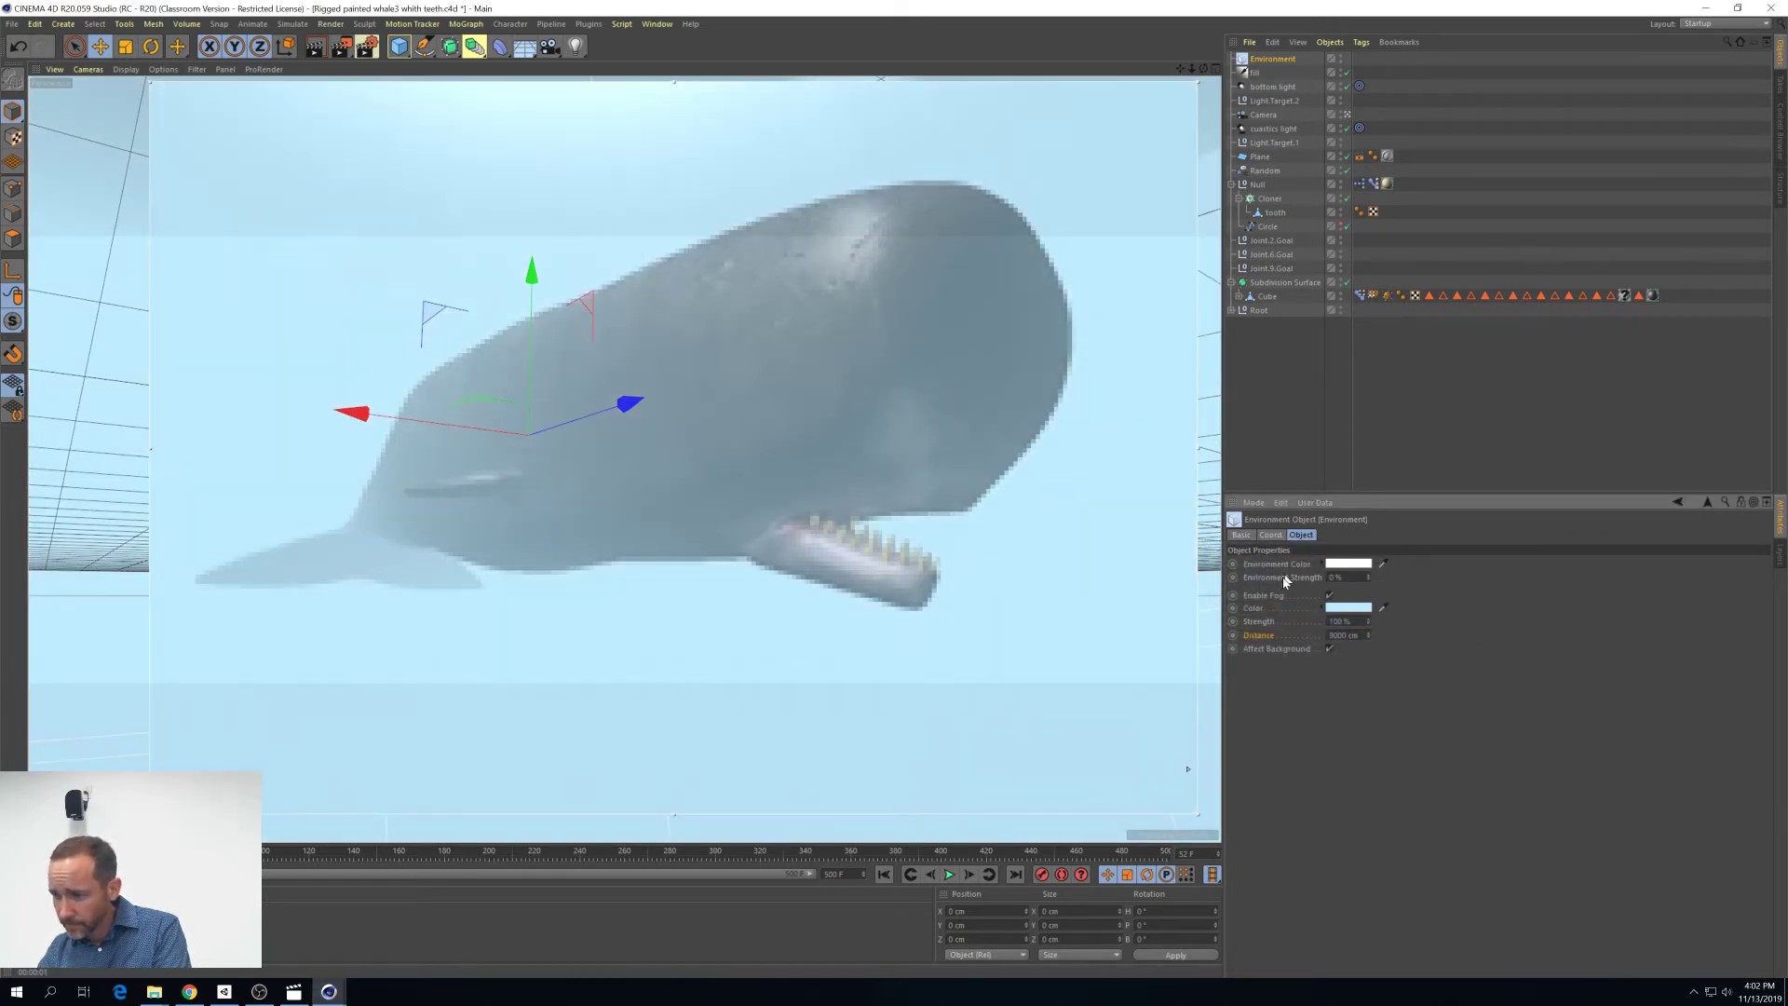
# Set the environment color to a fully saturated blue and raise the environment strength to 100%
pyautogui.click(1347, 564)
pyautogui.click(1382, 559)
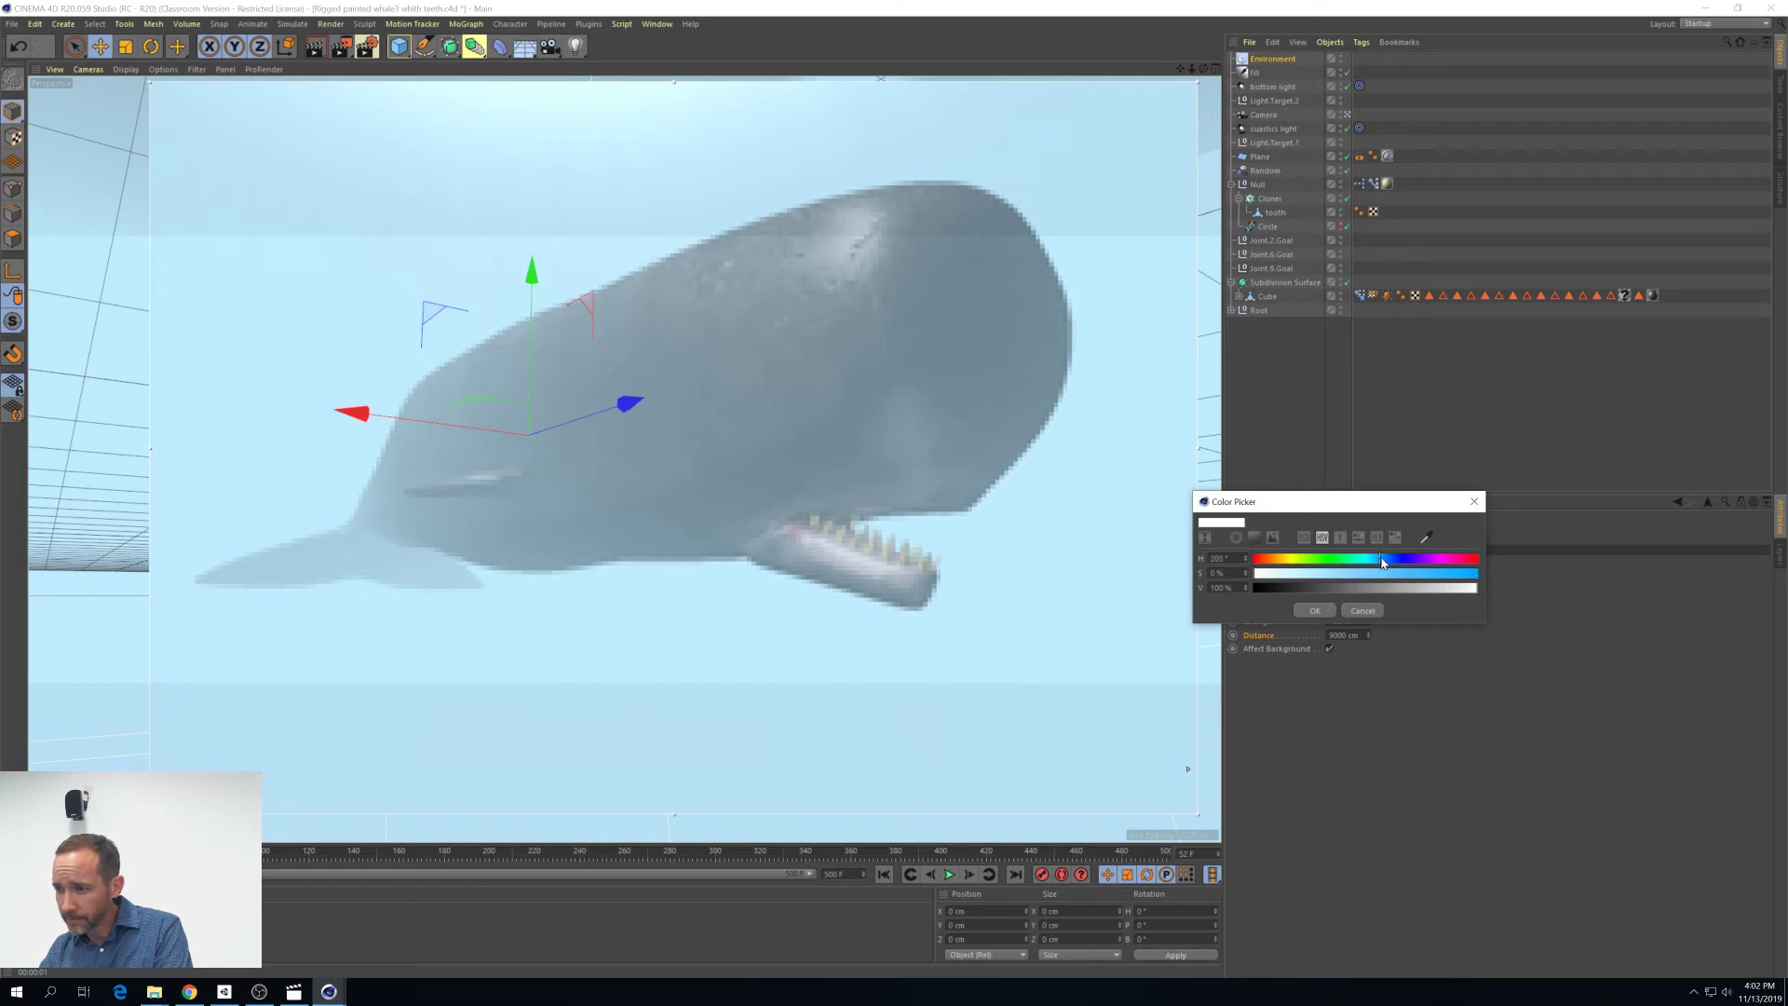
pyautogui.click(1476, 573)
pyautogui.click(1314, 610)
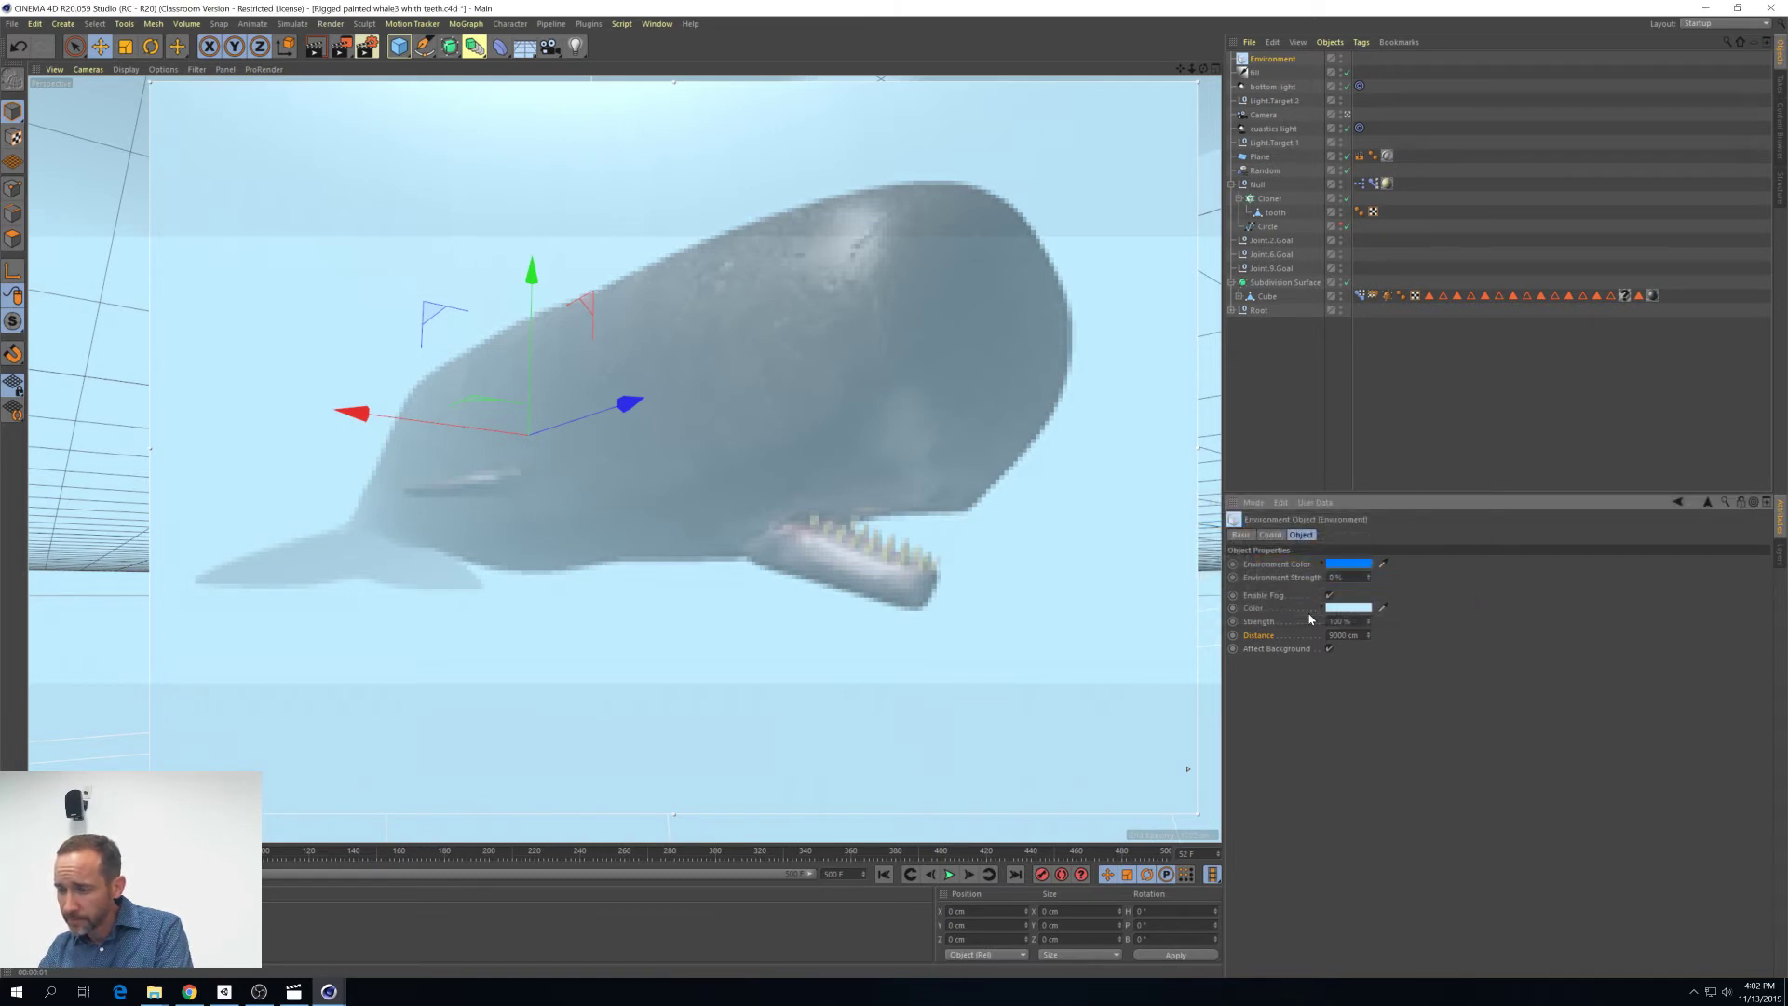
pyautogui.click(1369, 575)
pyautogui.moveTo(1369, 575); pyautogui.dragTo(1369, 559)
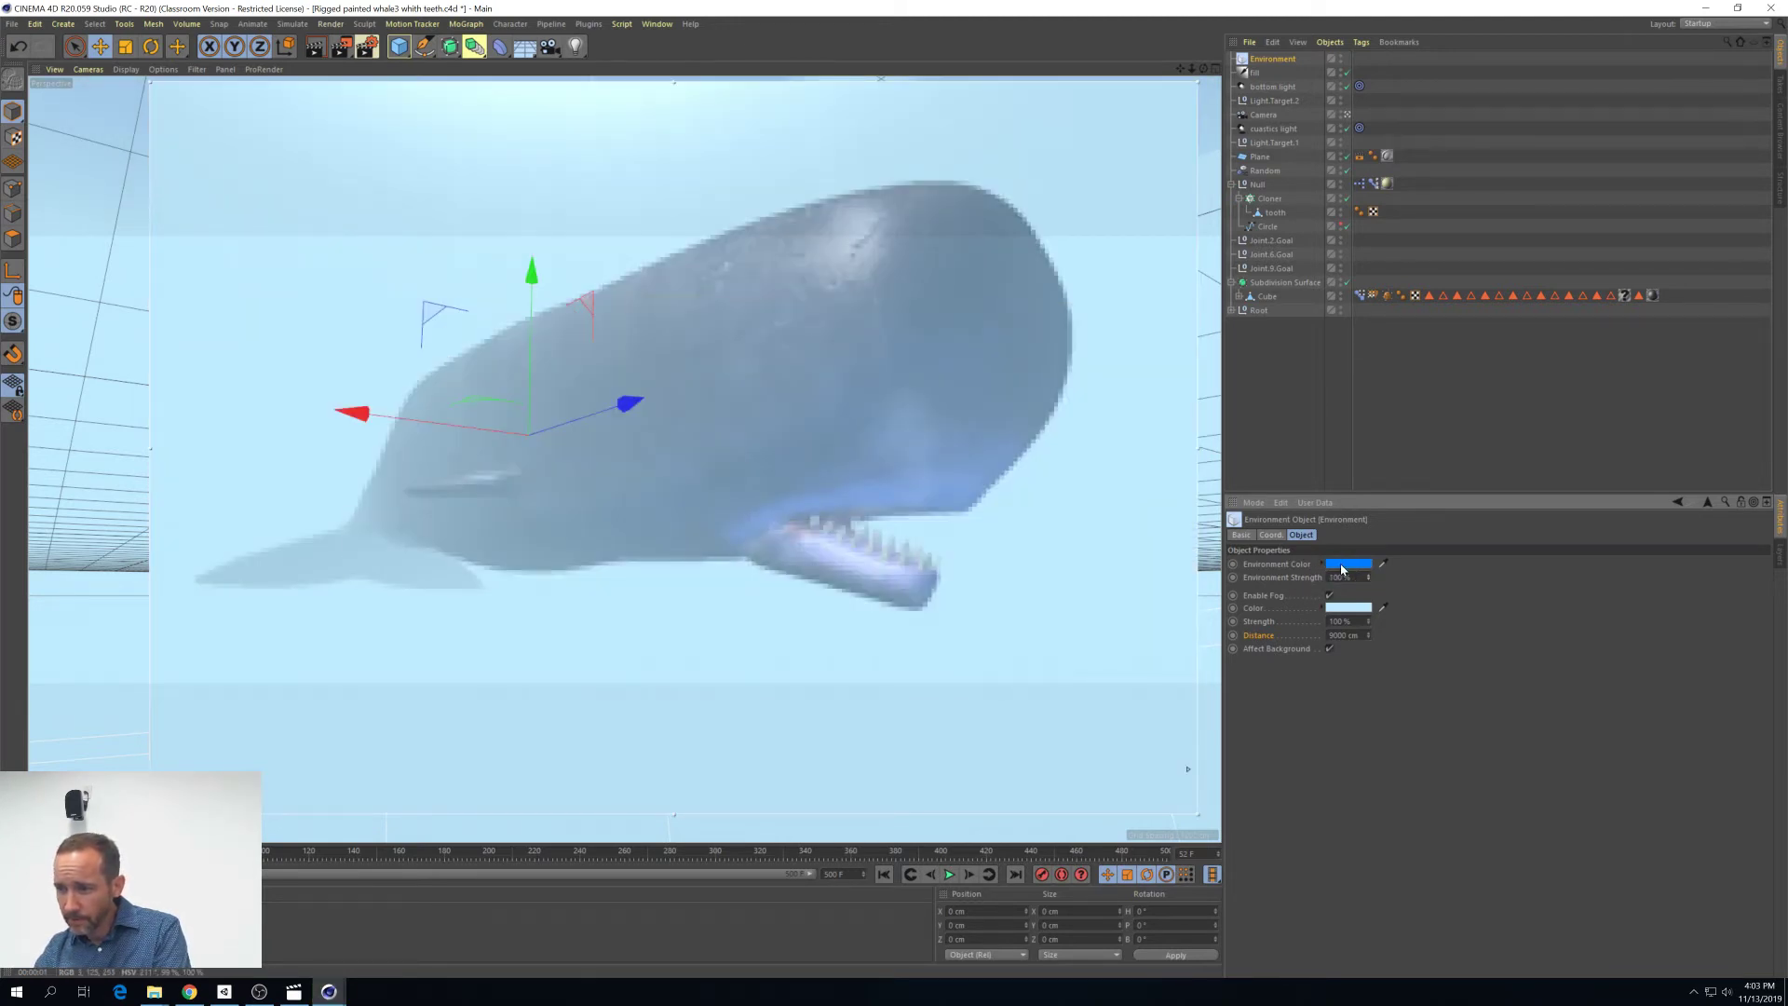
# Darken the environment color to navy blue and lower the fog color's brightness to about 25%
pyautogui.click(1342, 564)
pyautogui.moveTo(1351, 591); pyautogui.dragTo(1311, 593)
pyautogui.click(1317, 615)
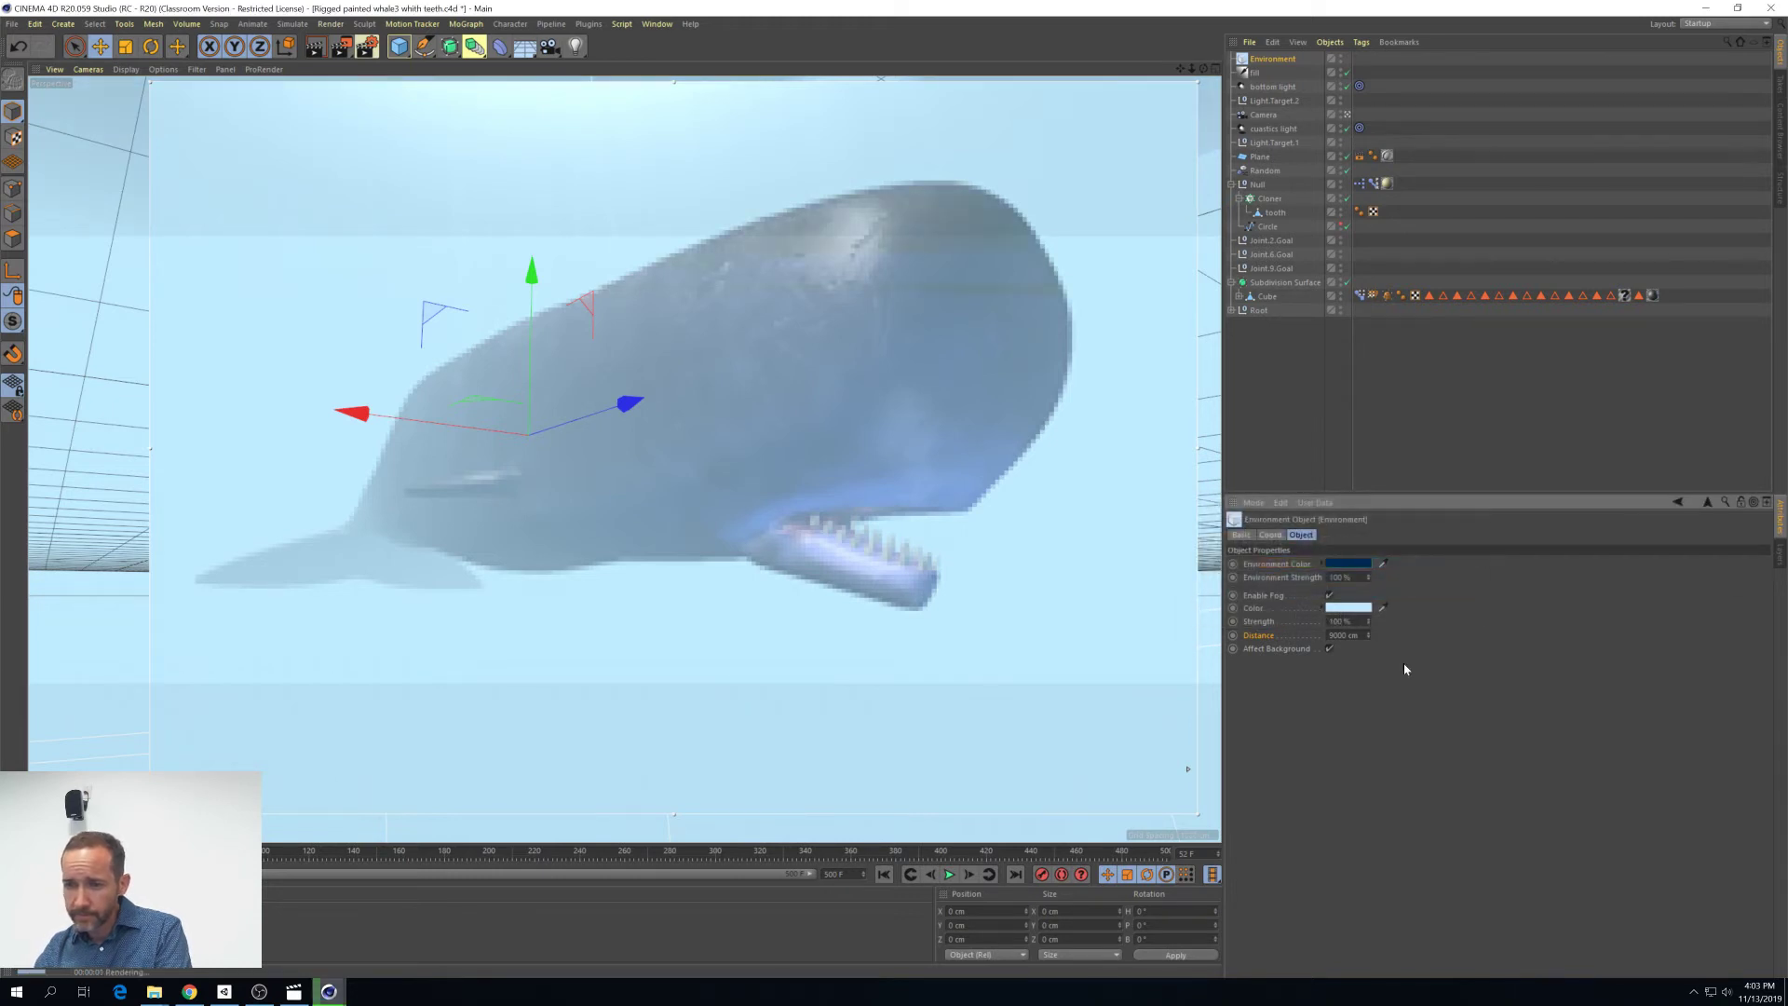
pyautogui.click(1342, 610)
pyautogui.click(1313, 637)
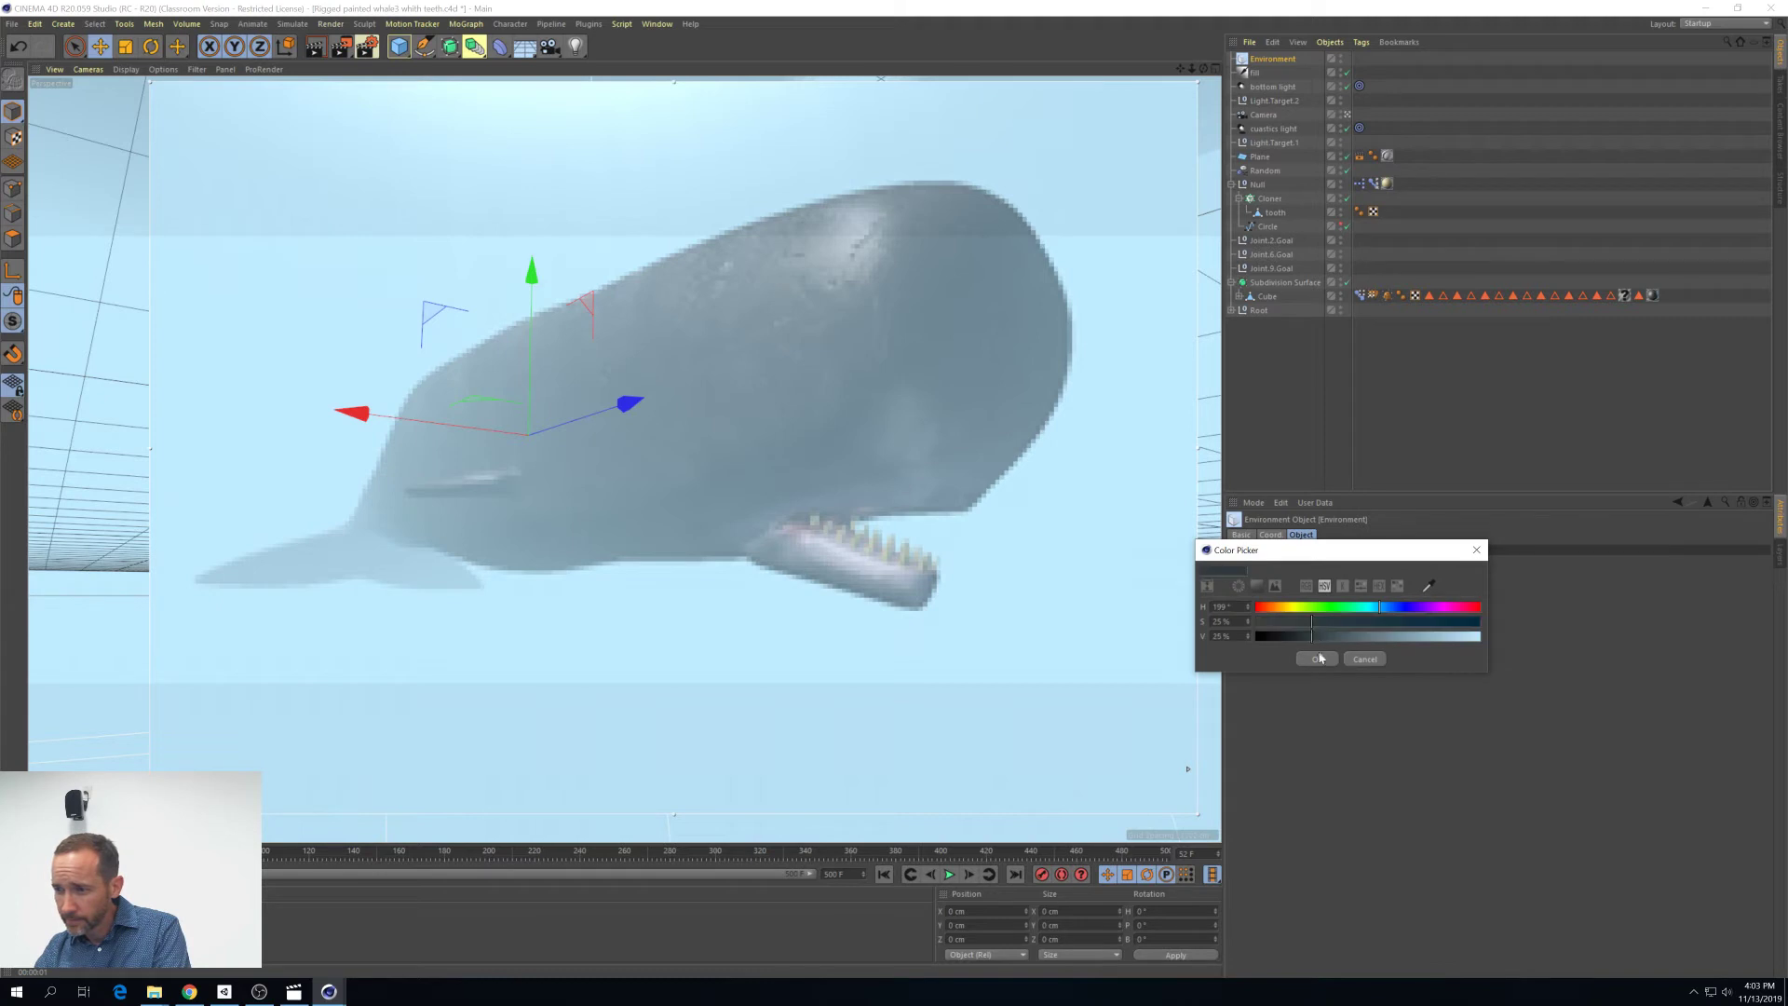
pyautogui.click(1317, 659)
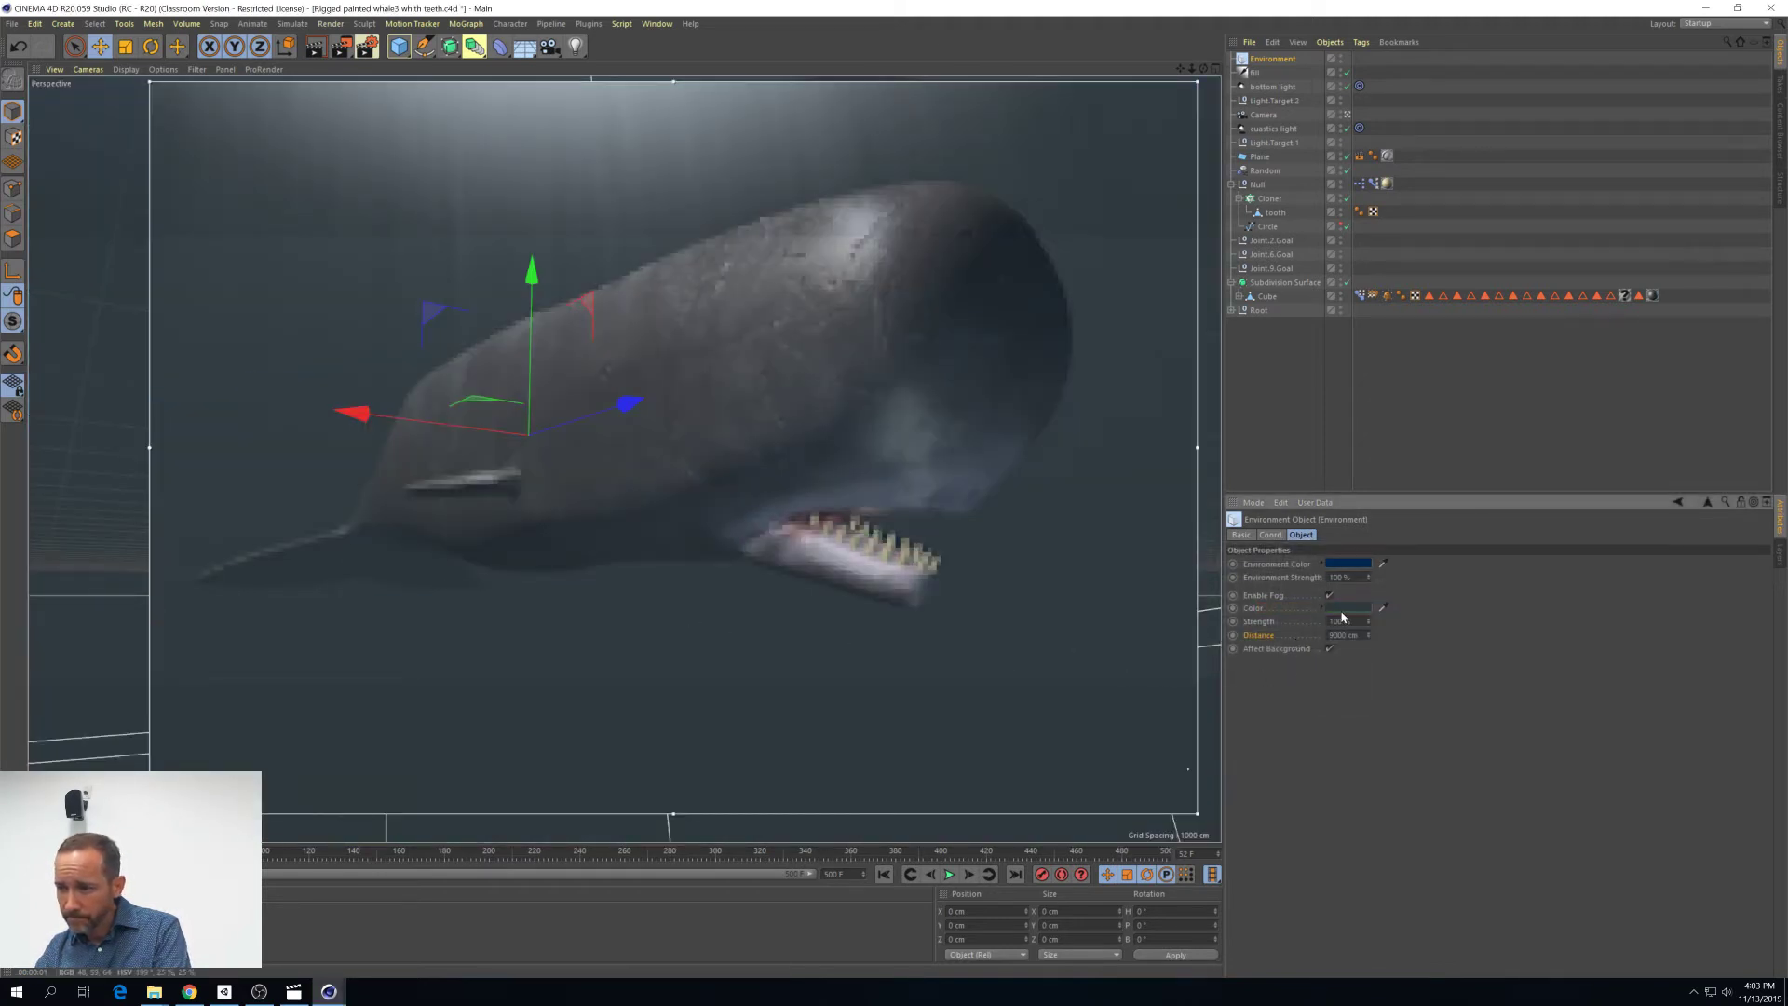
# Shift the environment color to a medium teal with hue 190° and 99% saturation
pyautogui.click(1337, 563)
pyautogui.moveTo(1397, 560); pyautogui.dragTo(1385, 560)
pyautogui.click(1395, 591)
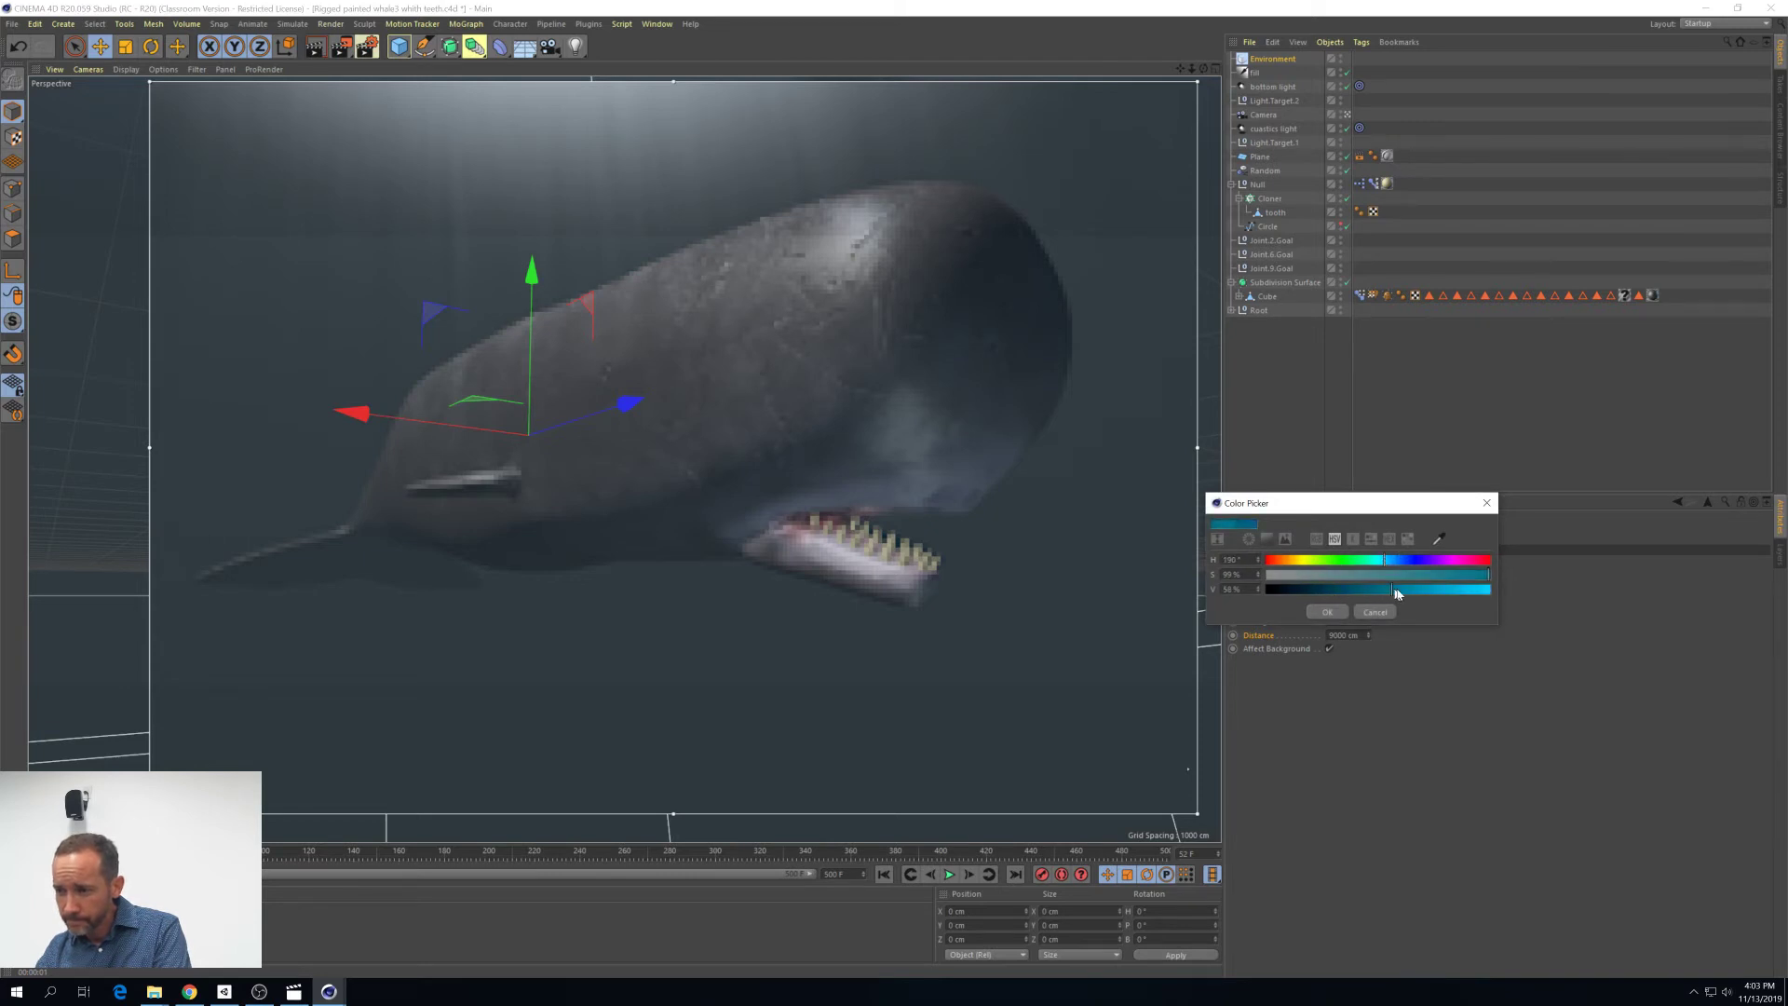
pyautogui.click(1327, 612)
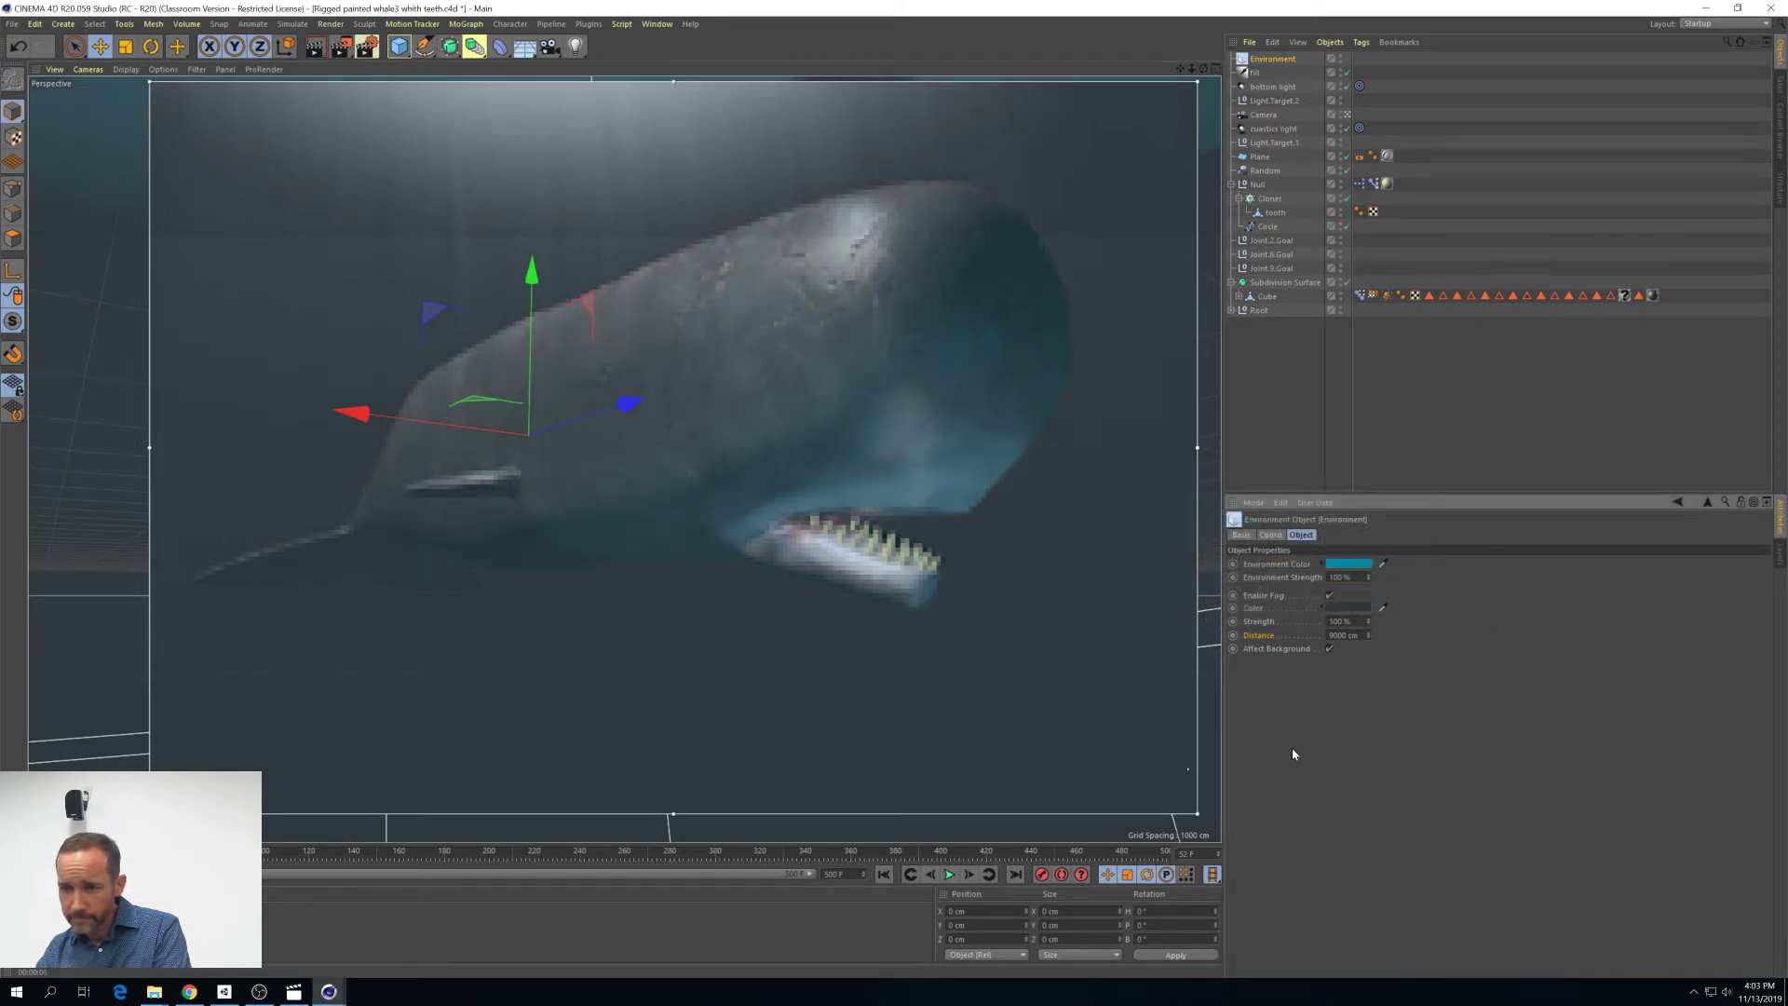
# Soften the environment color to a pale cyan with about 15% saturation and about 86% brightness
pyautogui.click(1339, 564)
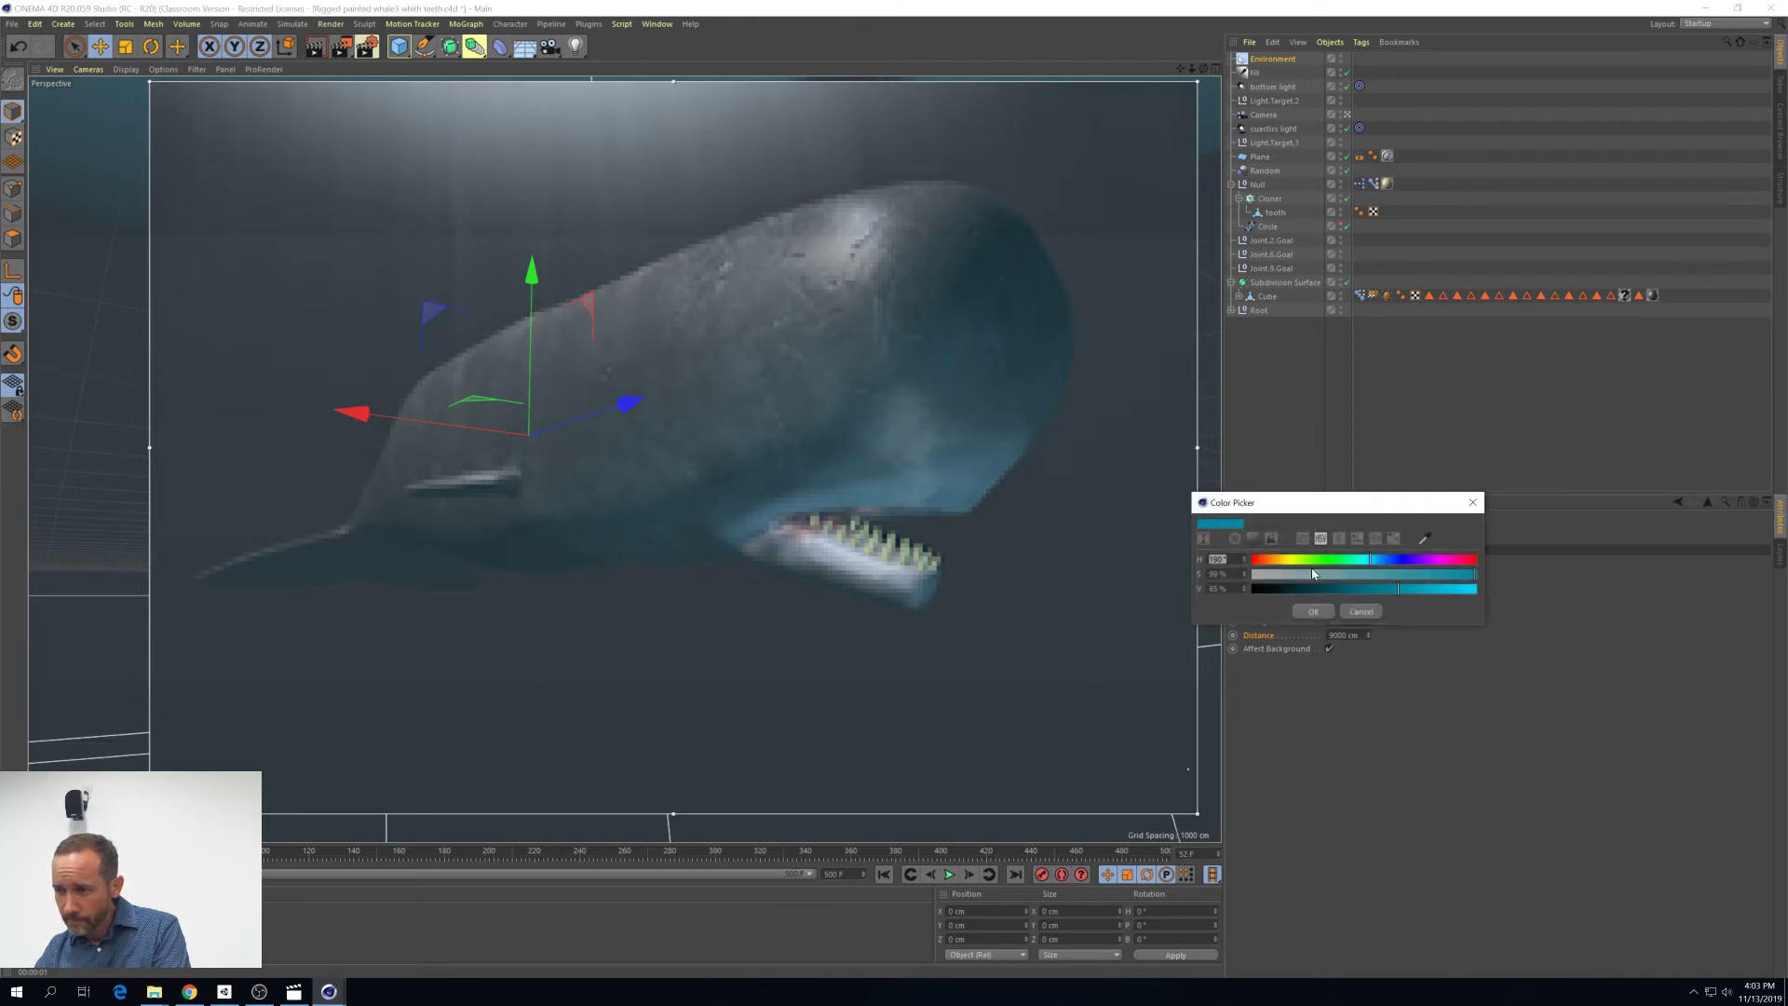
pyautogui.moveTo(1337, 573); pyautogui.dragTo(1442, 590)
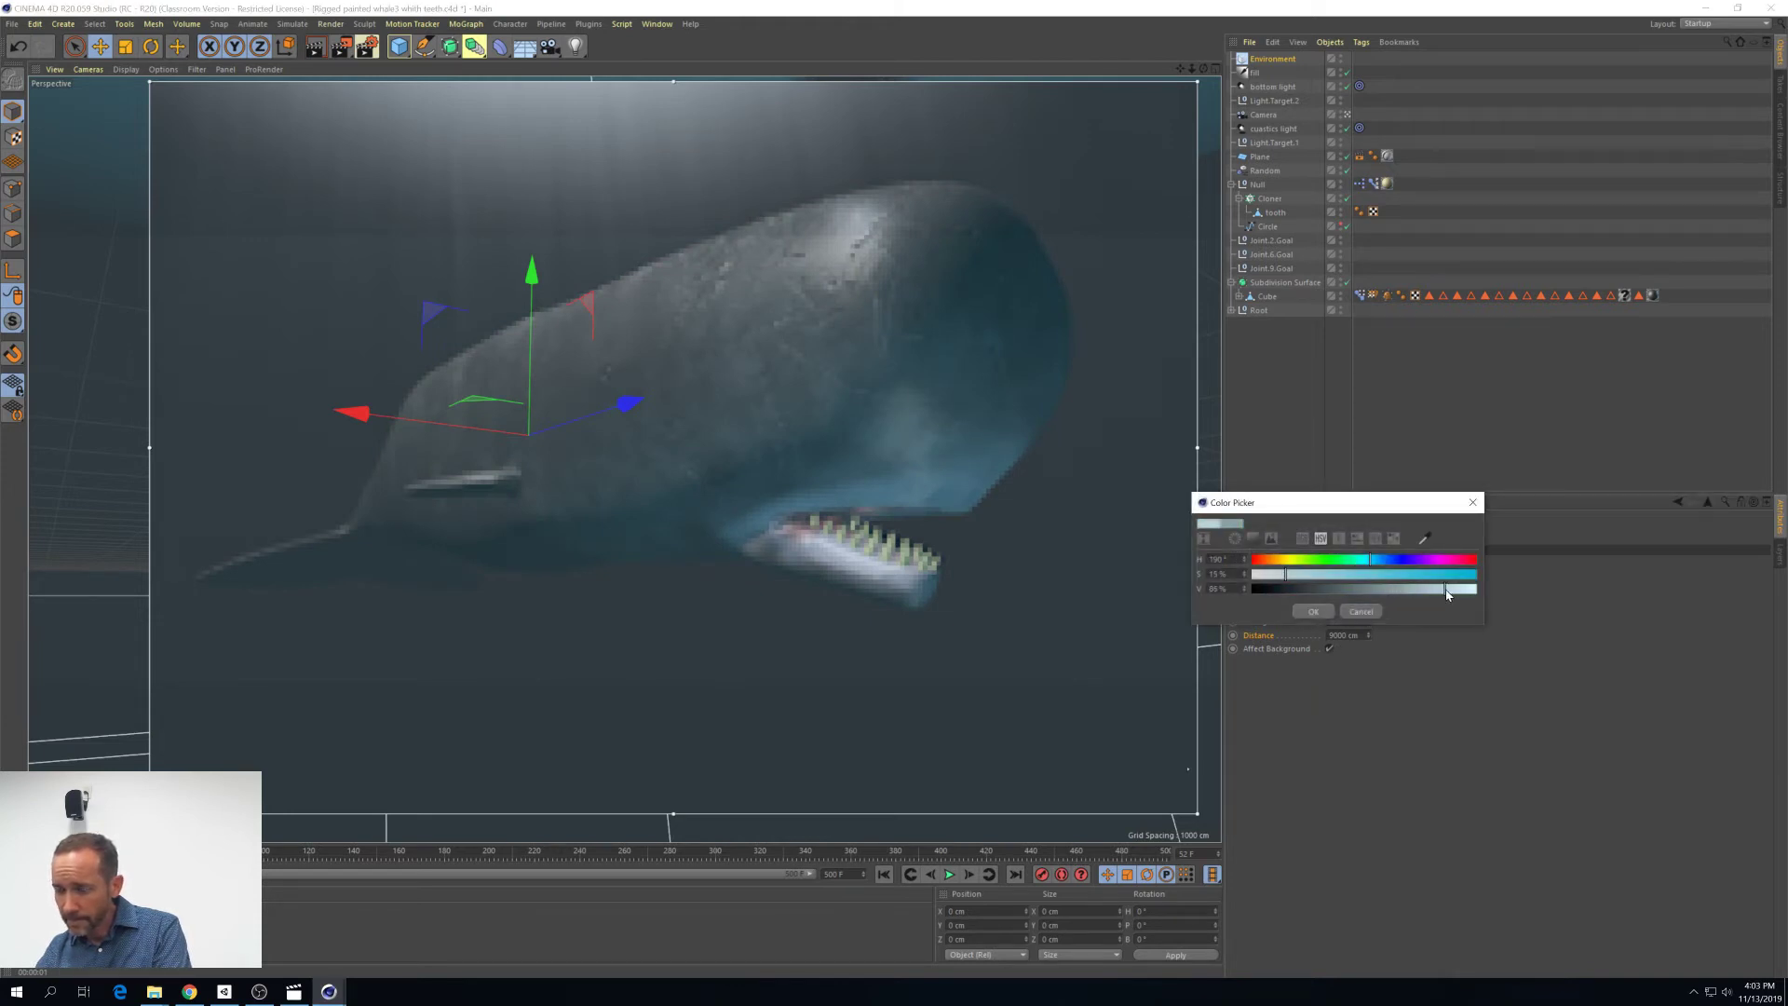
pyautogui.click(1313, 611)
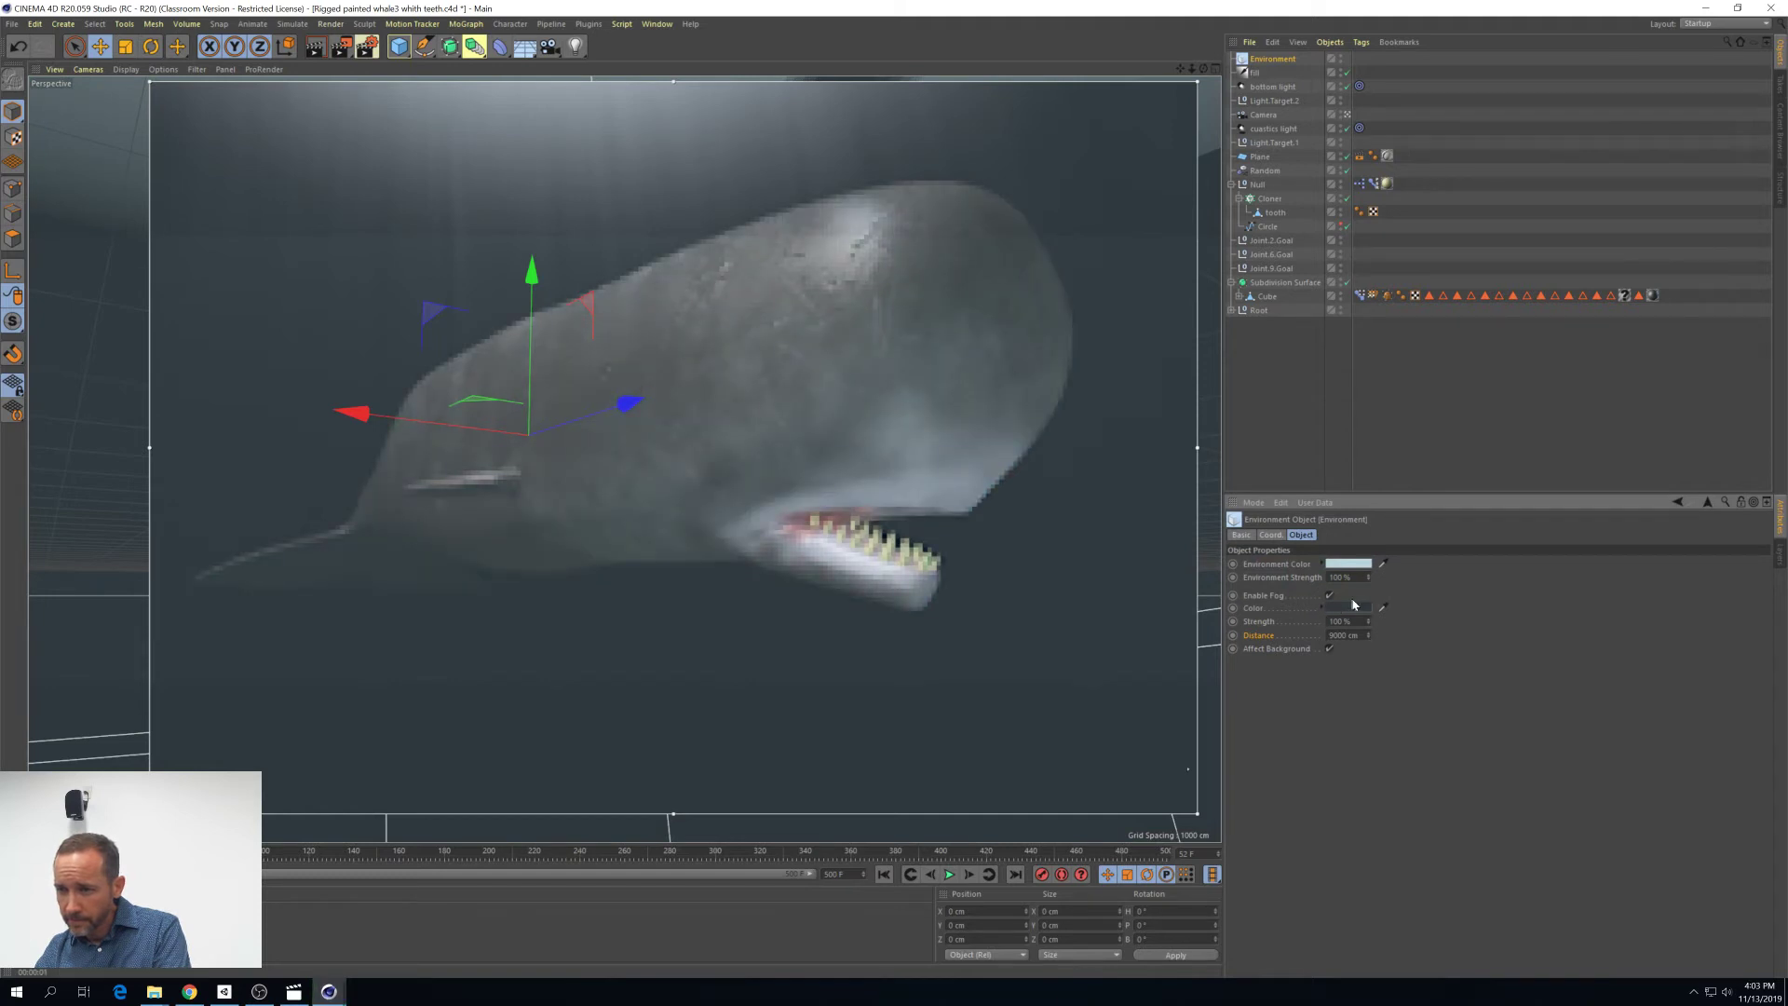
# Try intensities of 10% and 5% on the bottom light and settle on 2%
pyautogui.click(1268, 86)
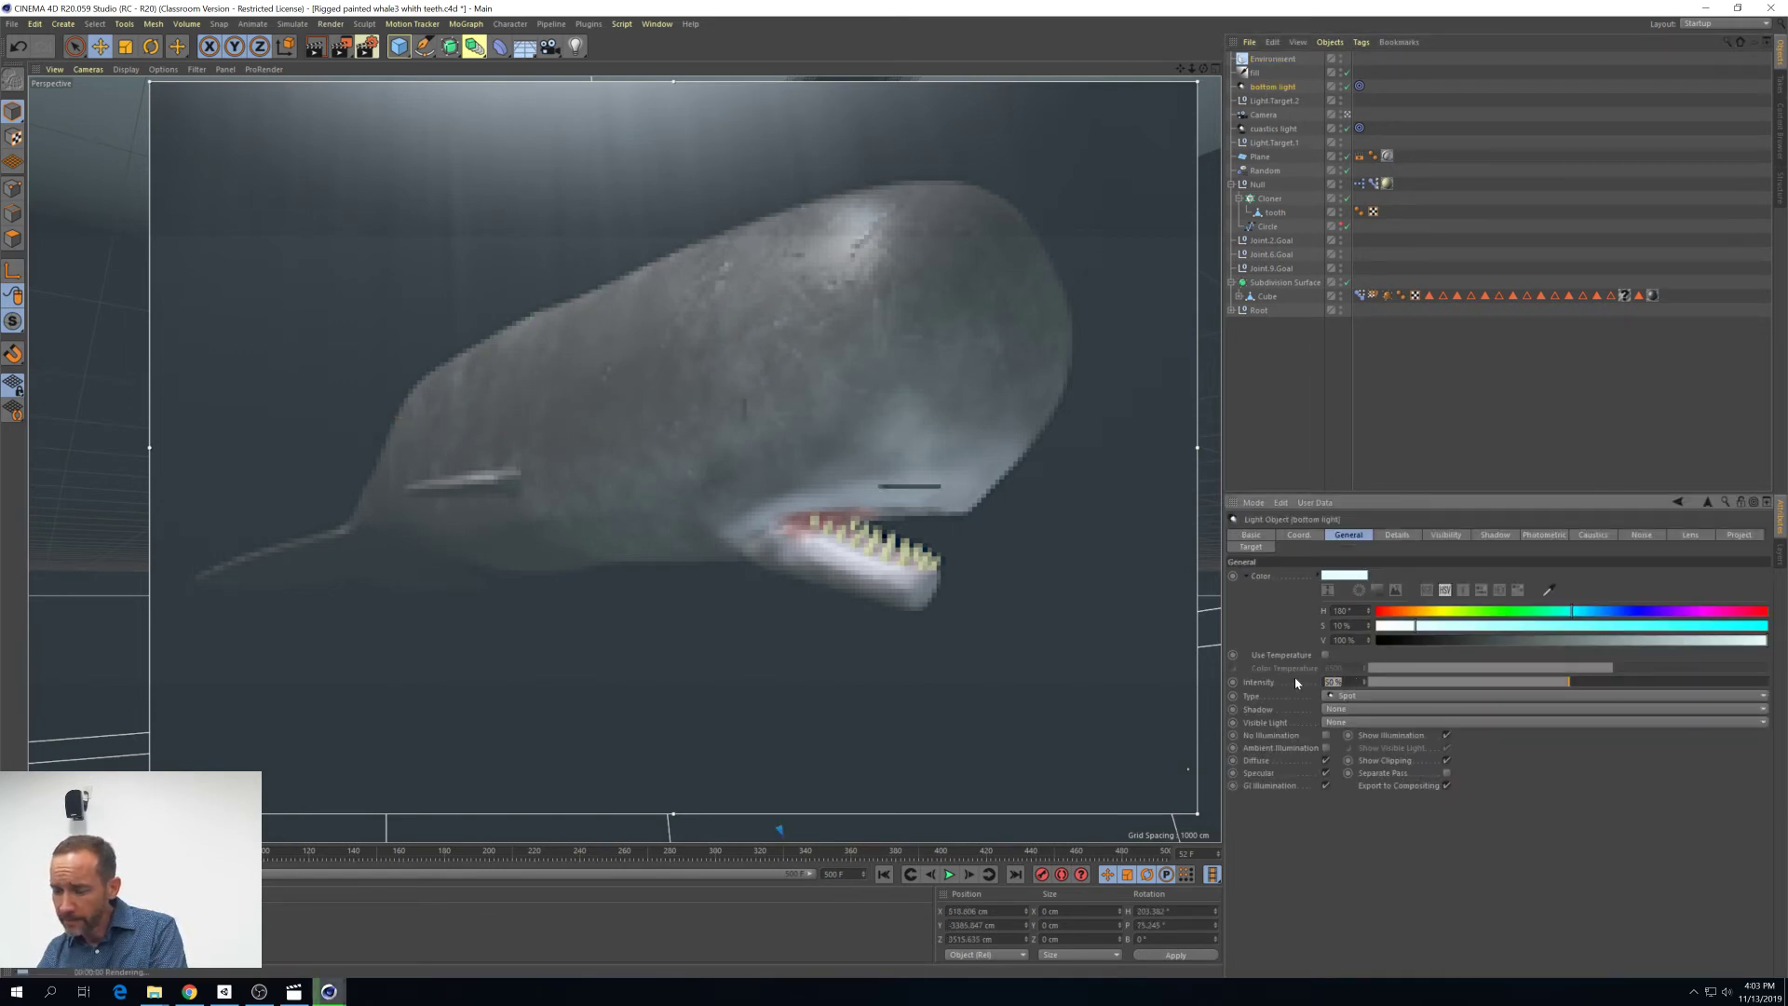
pyautogui.write('10')
pyautogui.press('Return')
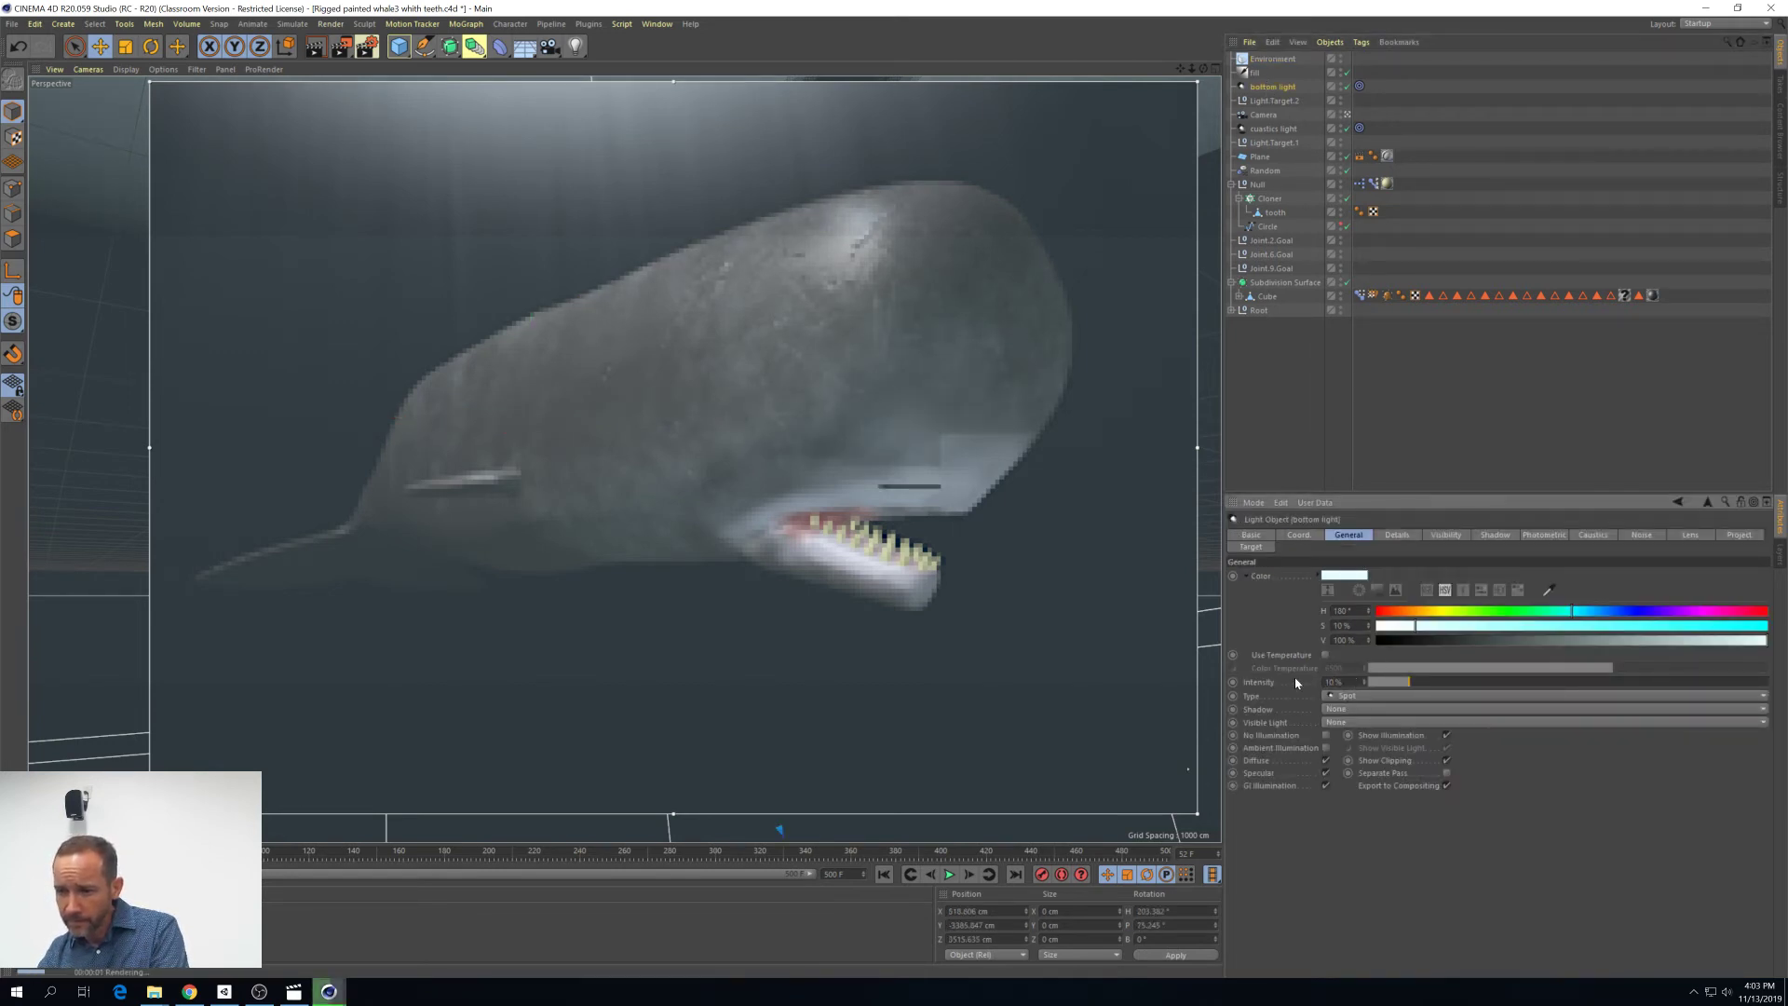
pyautogui.doubleClick(1350, 684)
pyautogui.write('5')
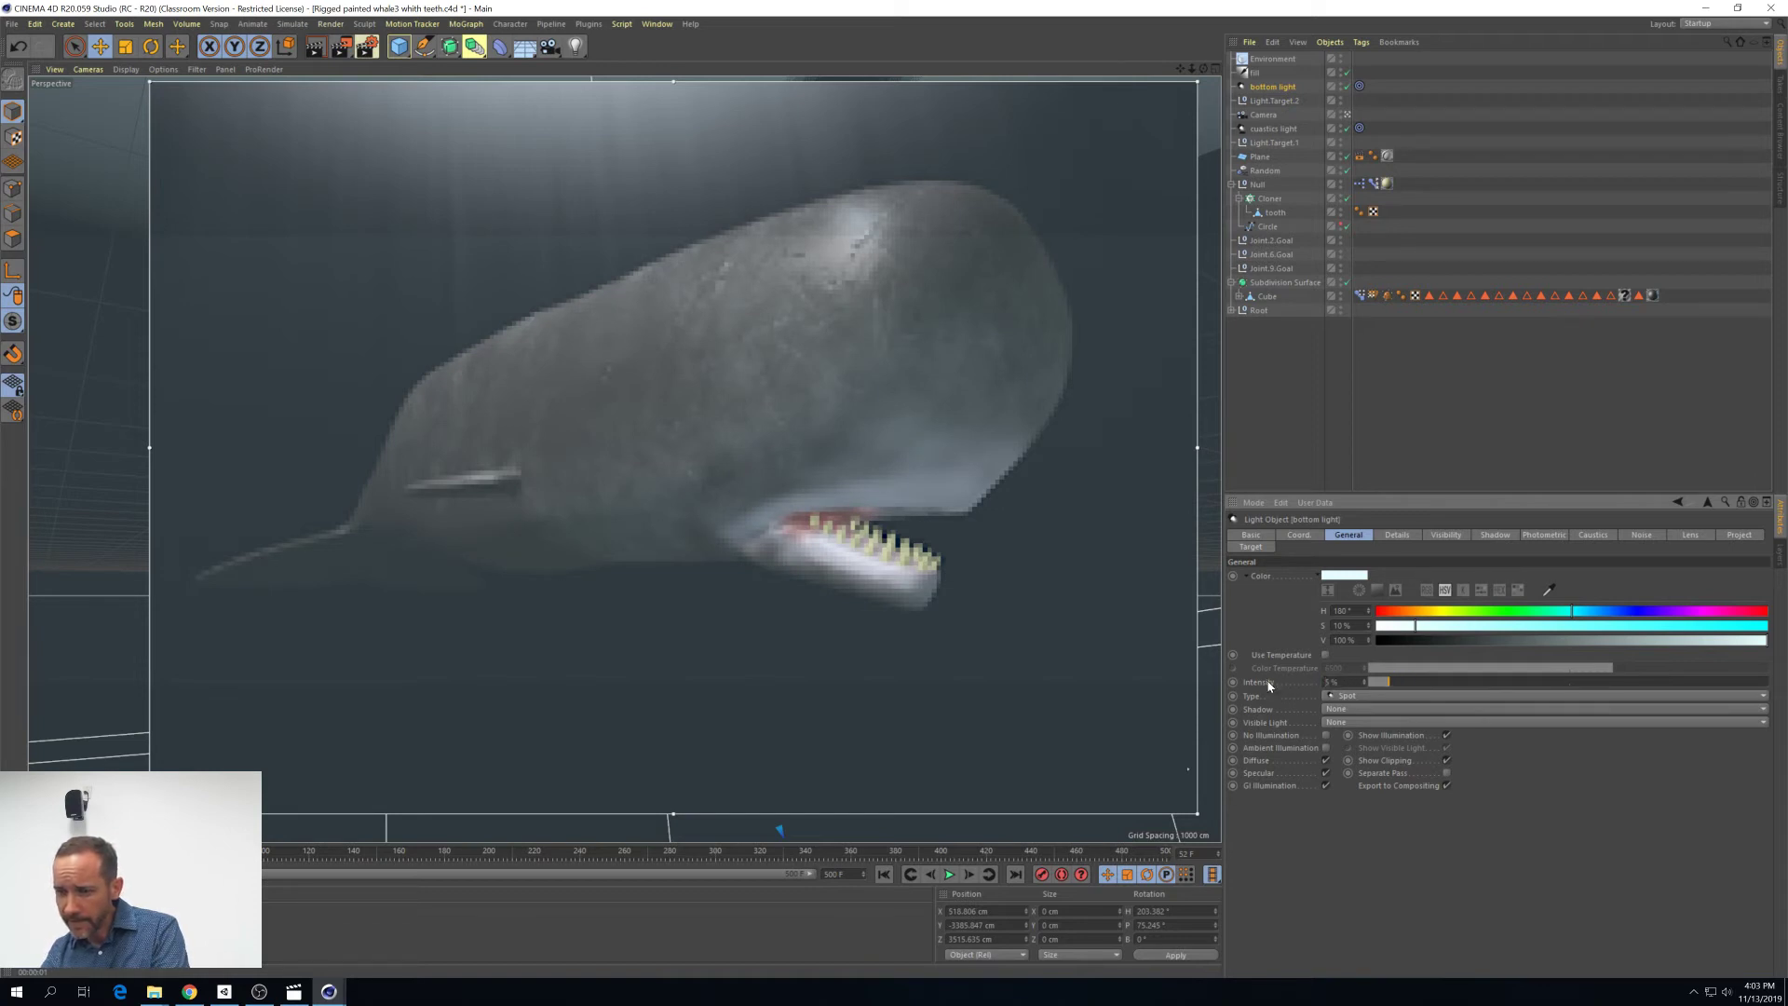
pyautogui.press('Return')
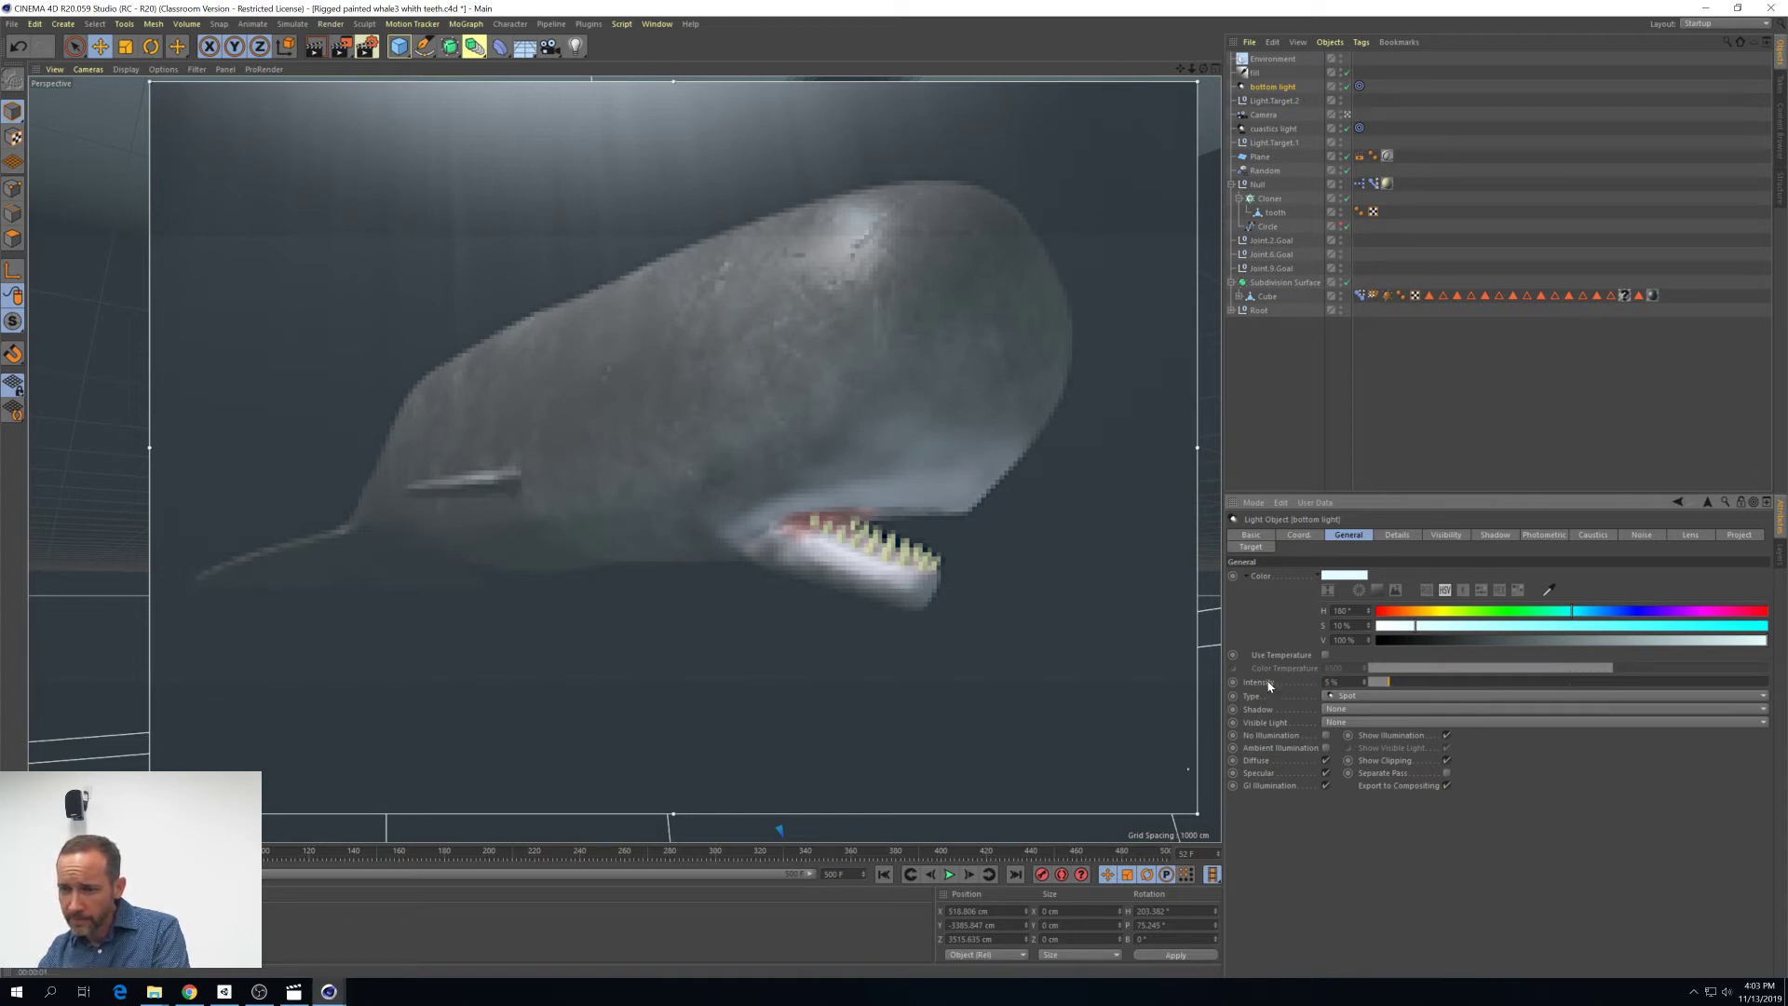
pyautogui.write('2')
pyautogui.press('Return')
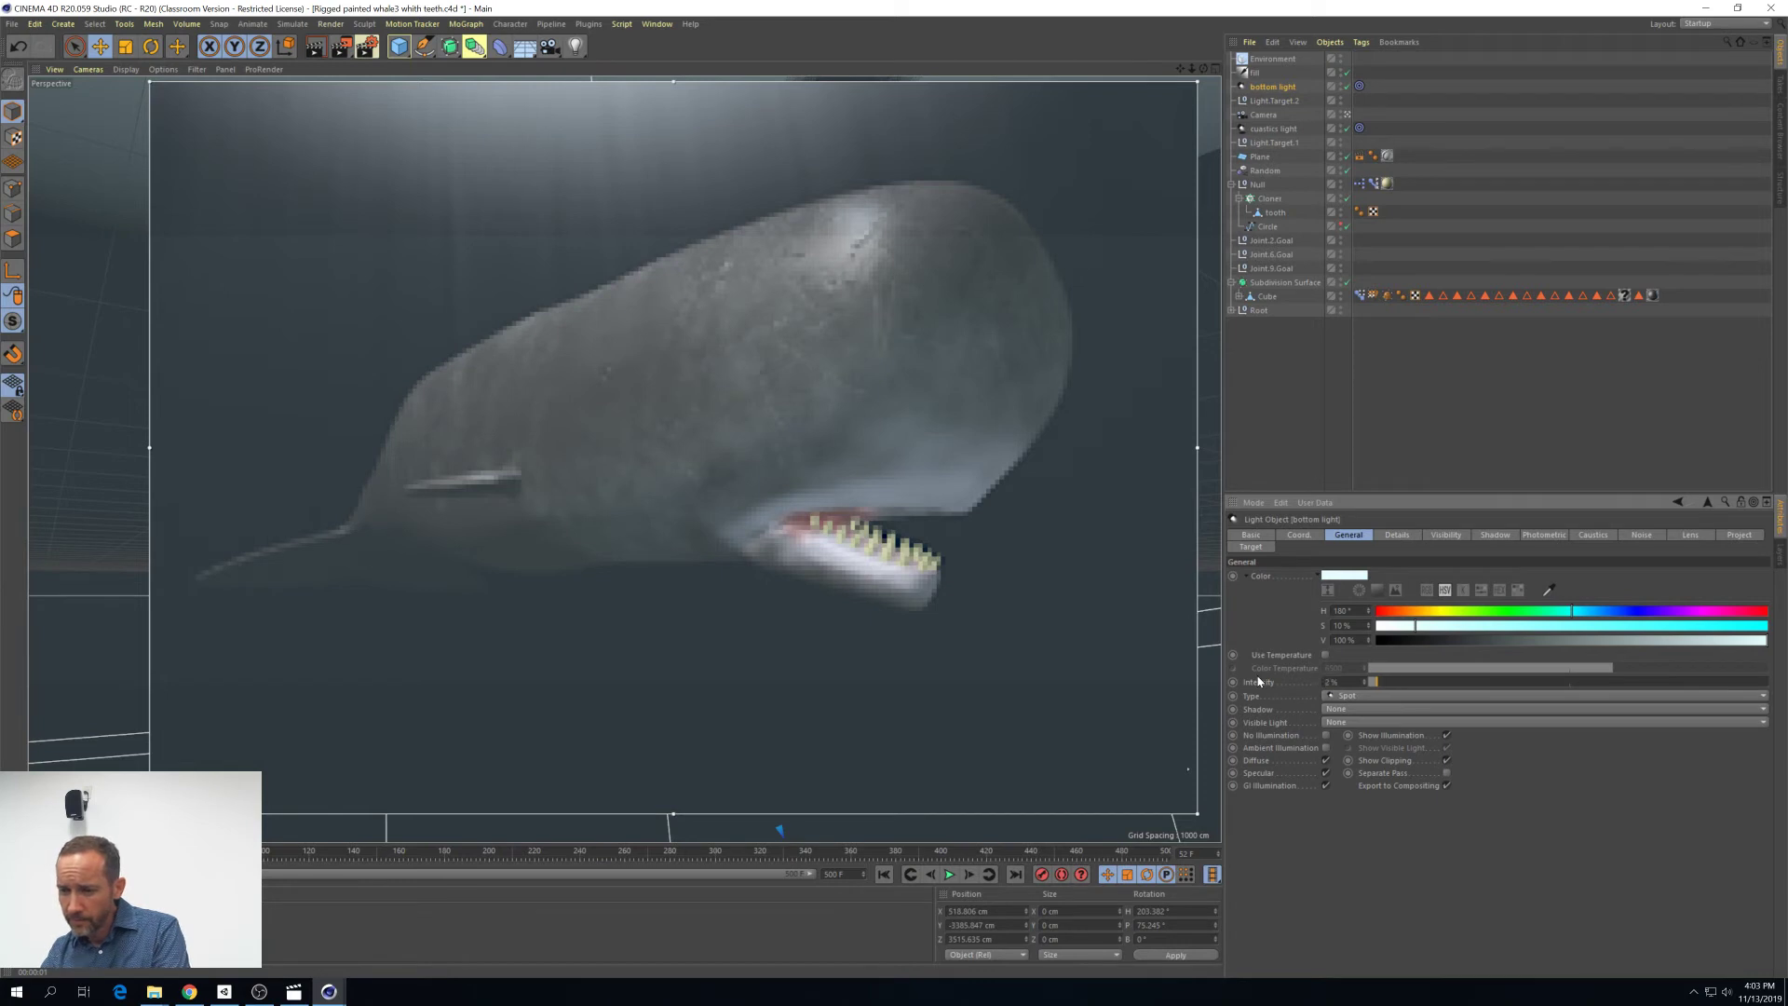
# Reduce the Environment object's environment strength to about 33%
pyautogui.click(1266, 59)
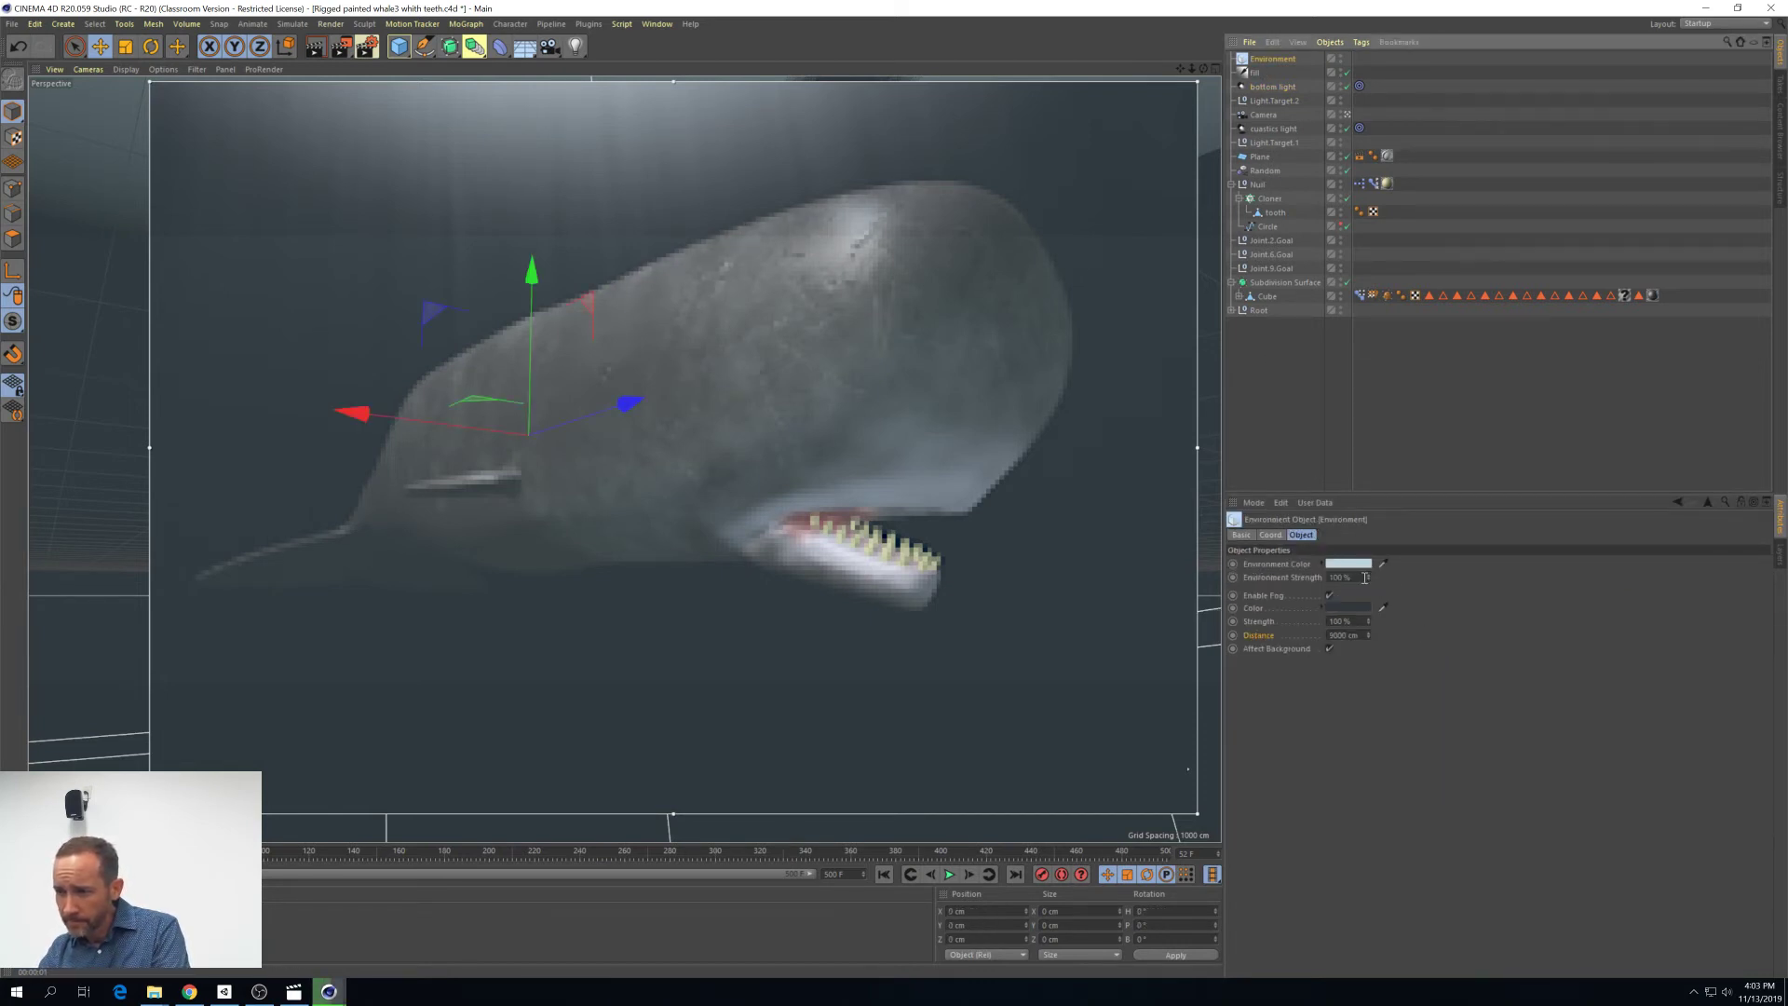
pyautogui.moveTo(1368, 577); pyautogui.dragTo(1368, 624)
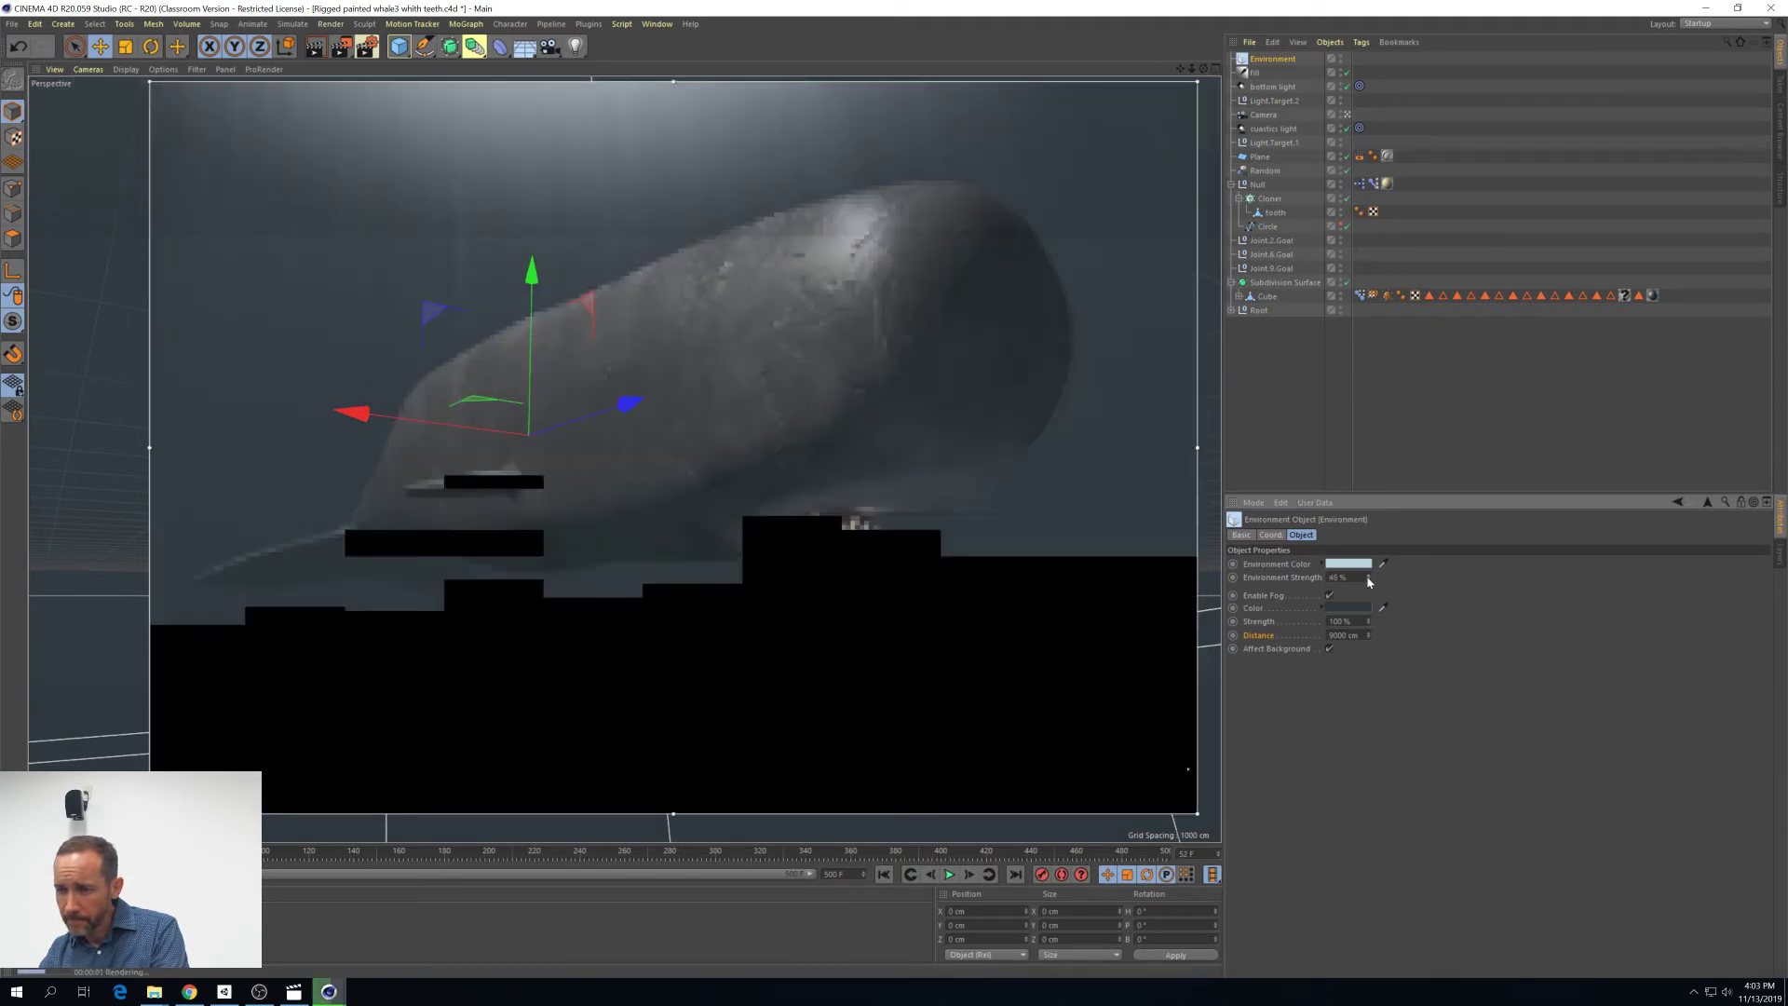
pyautogui.click(1368, 578)
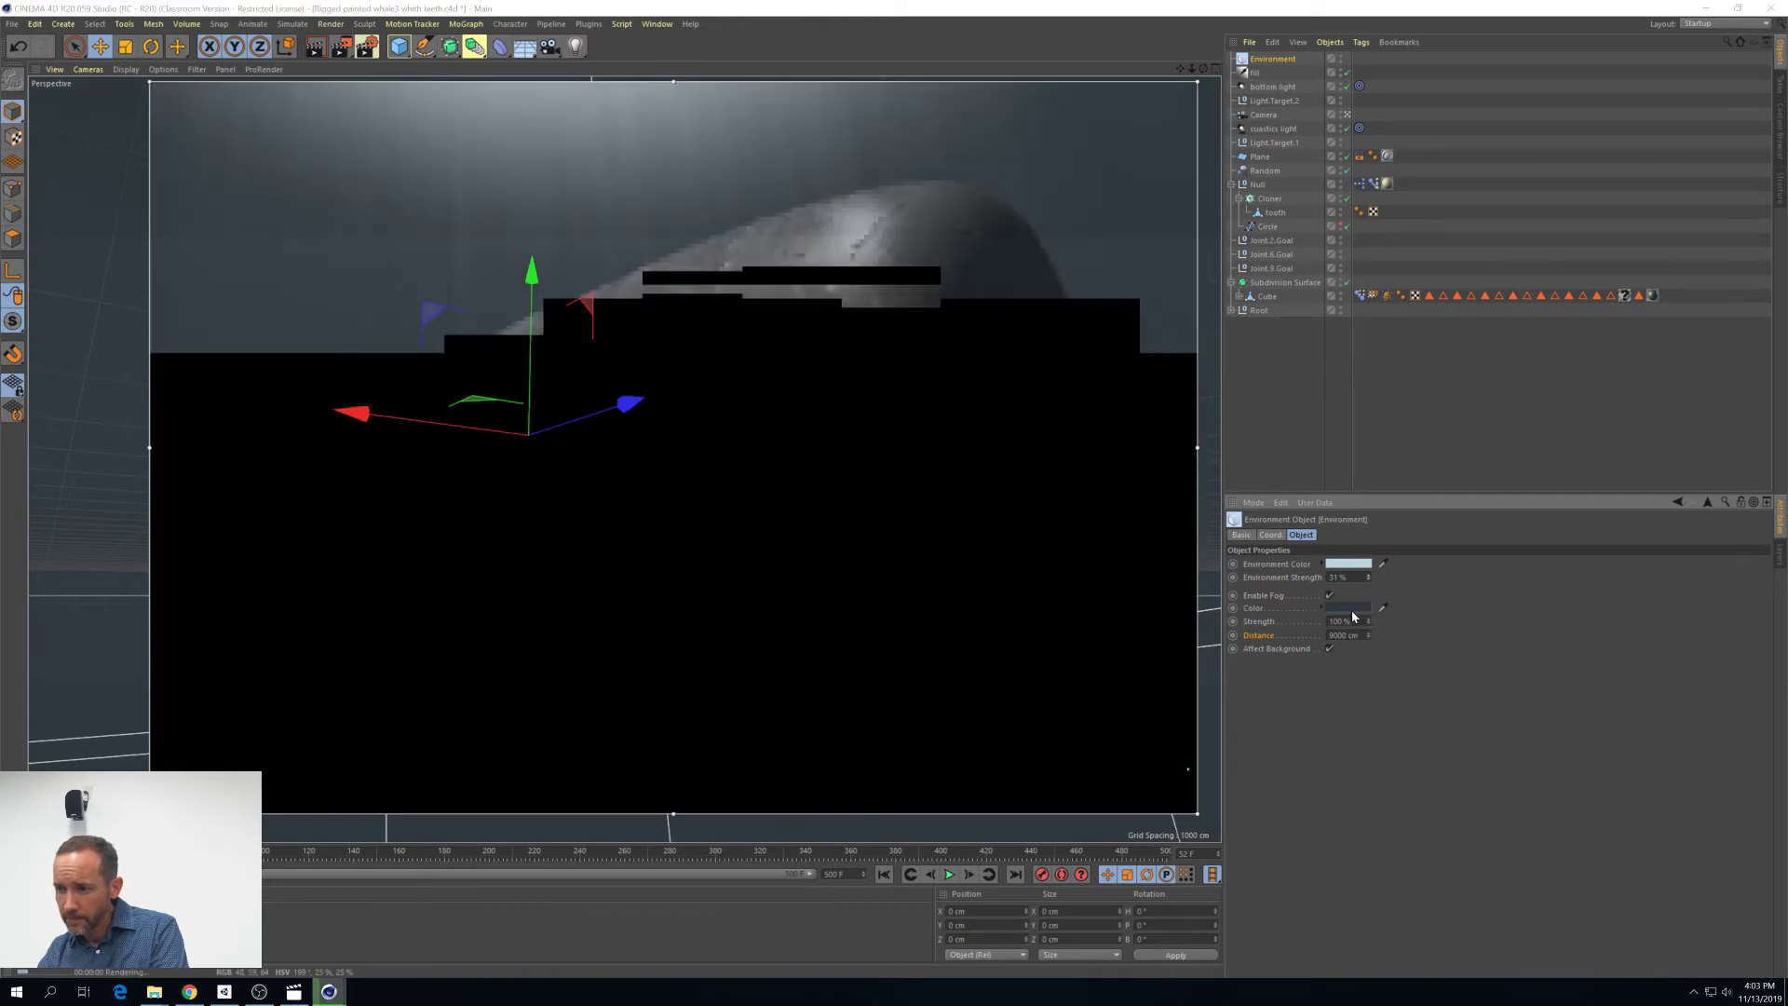
# Try a fog color brightness of 15% and a lighter shade, settle on about 23%, and render the view
pyautogui.click(1350, 608)
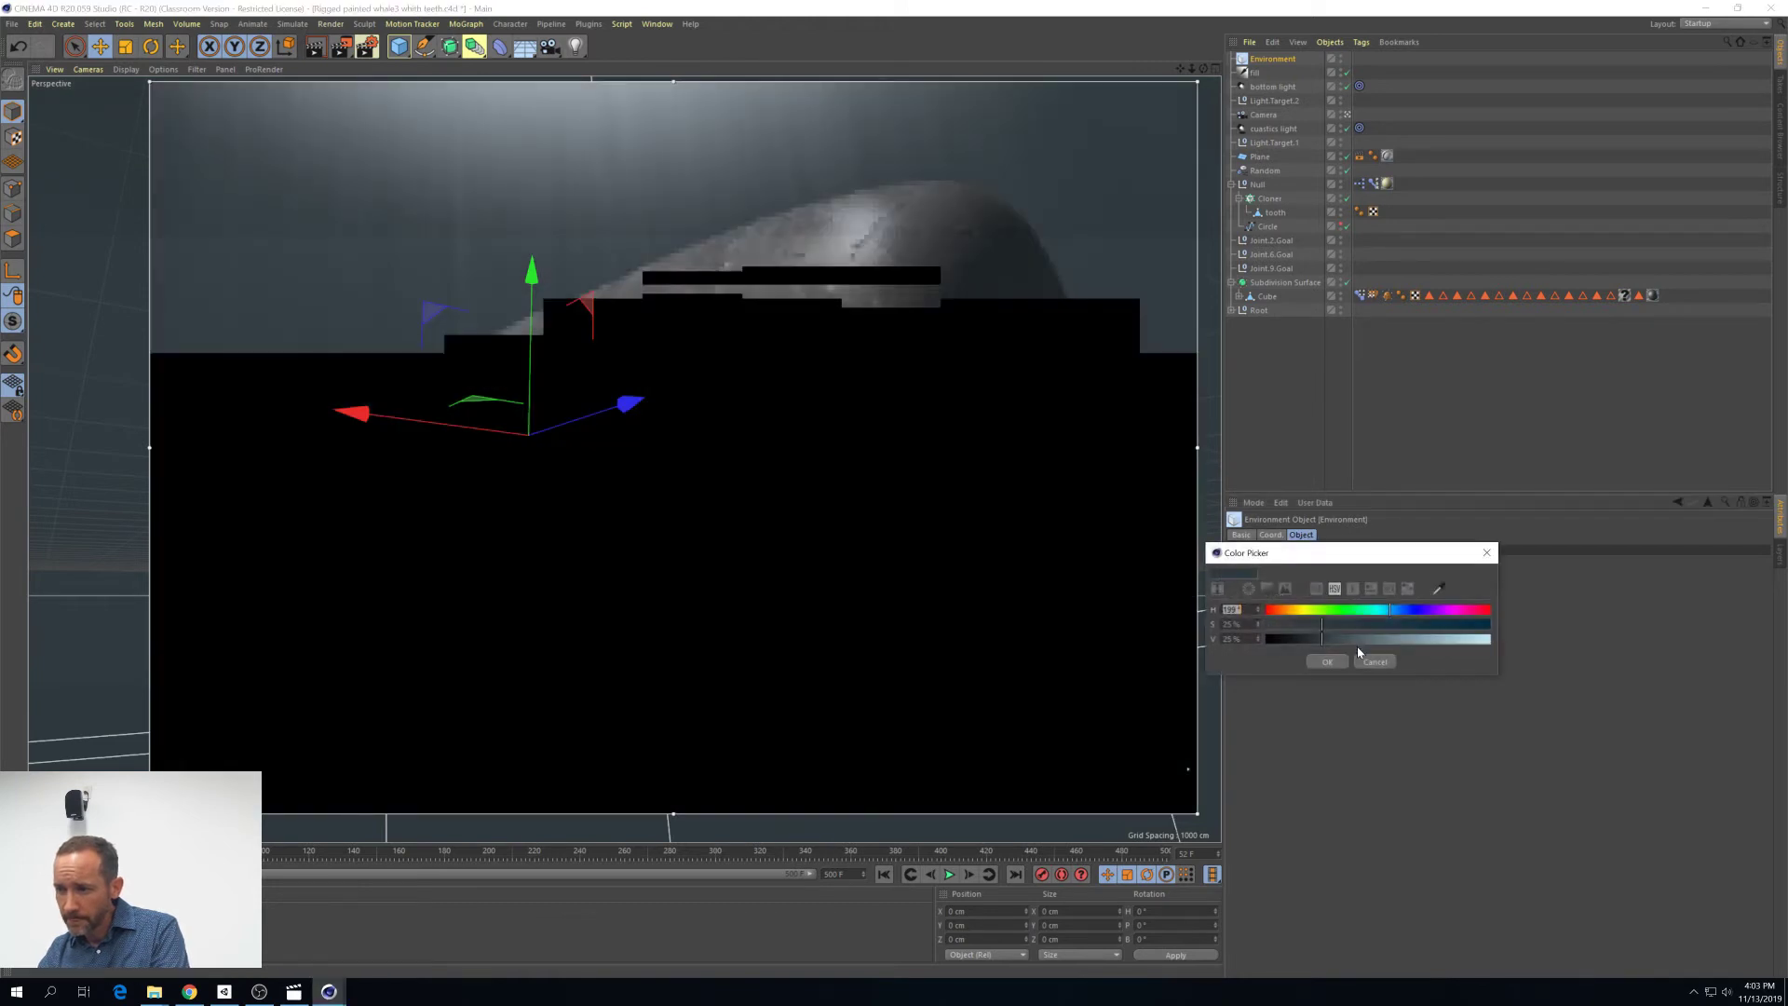
pyautogui.moveTo(1319, 646); pyautogui.dragTo(1297, 642)
pyautogui.click(1326, 660)
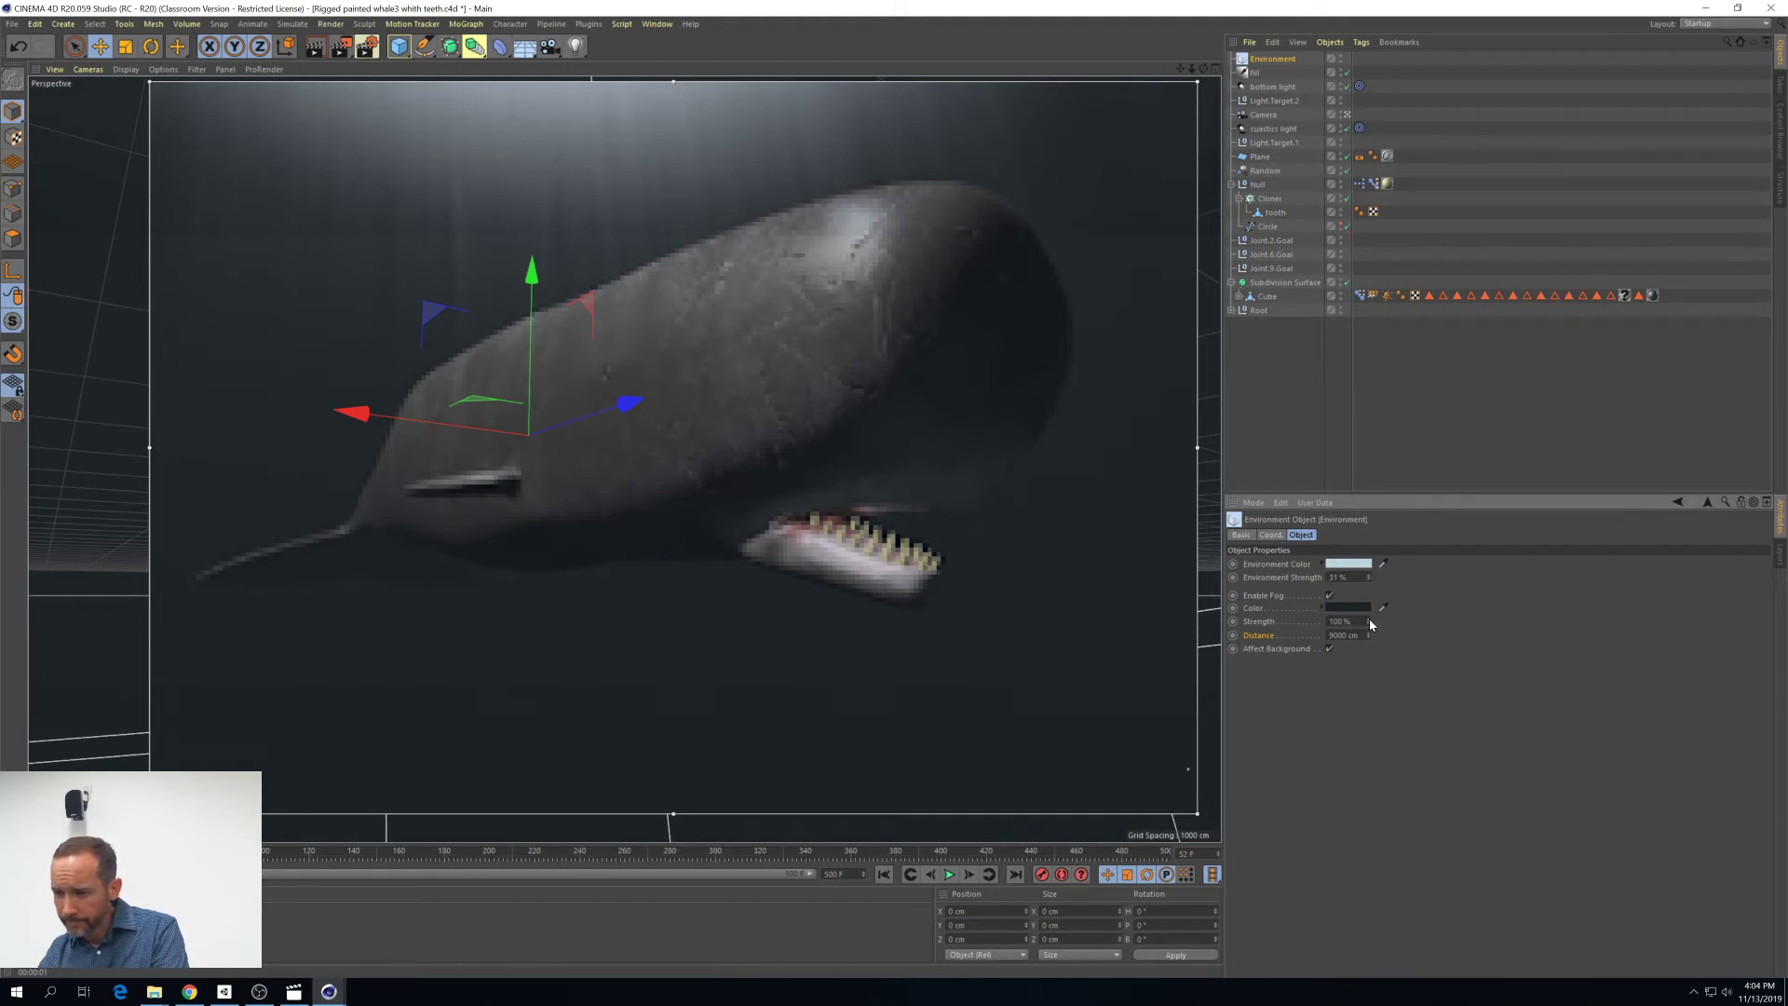
pyautogui.click(1339, 606)
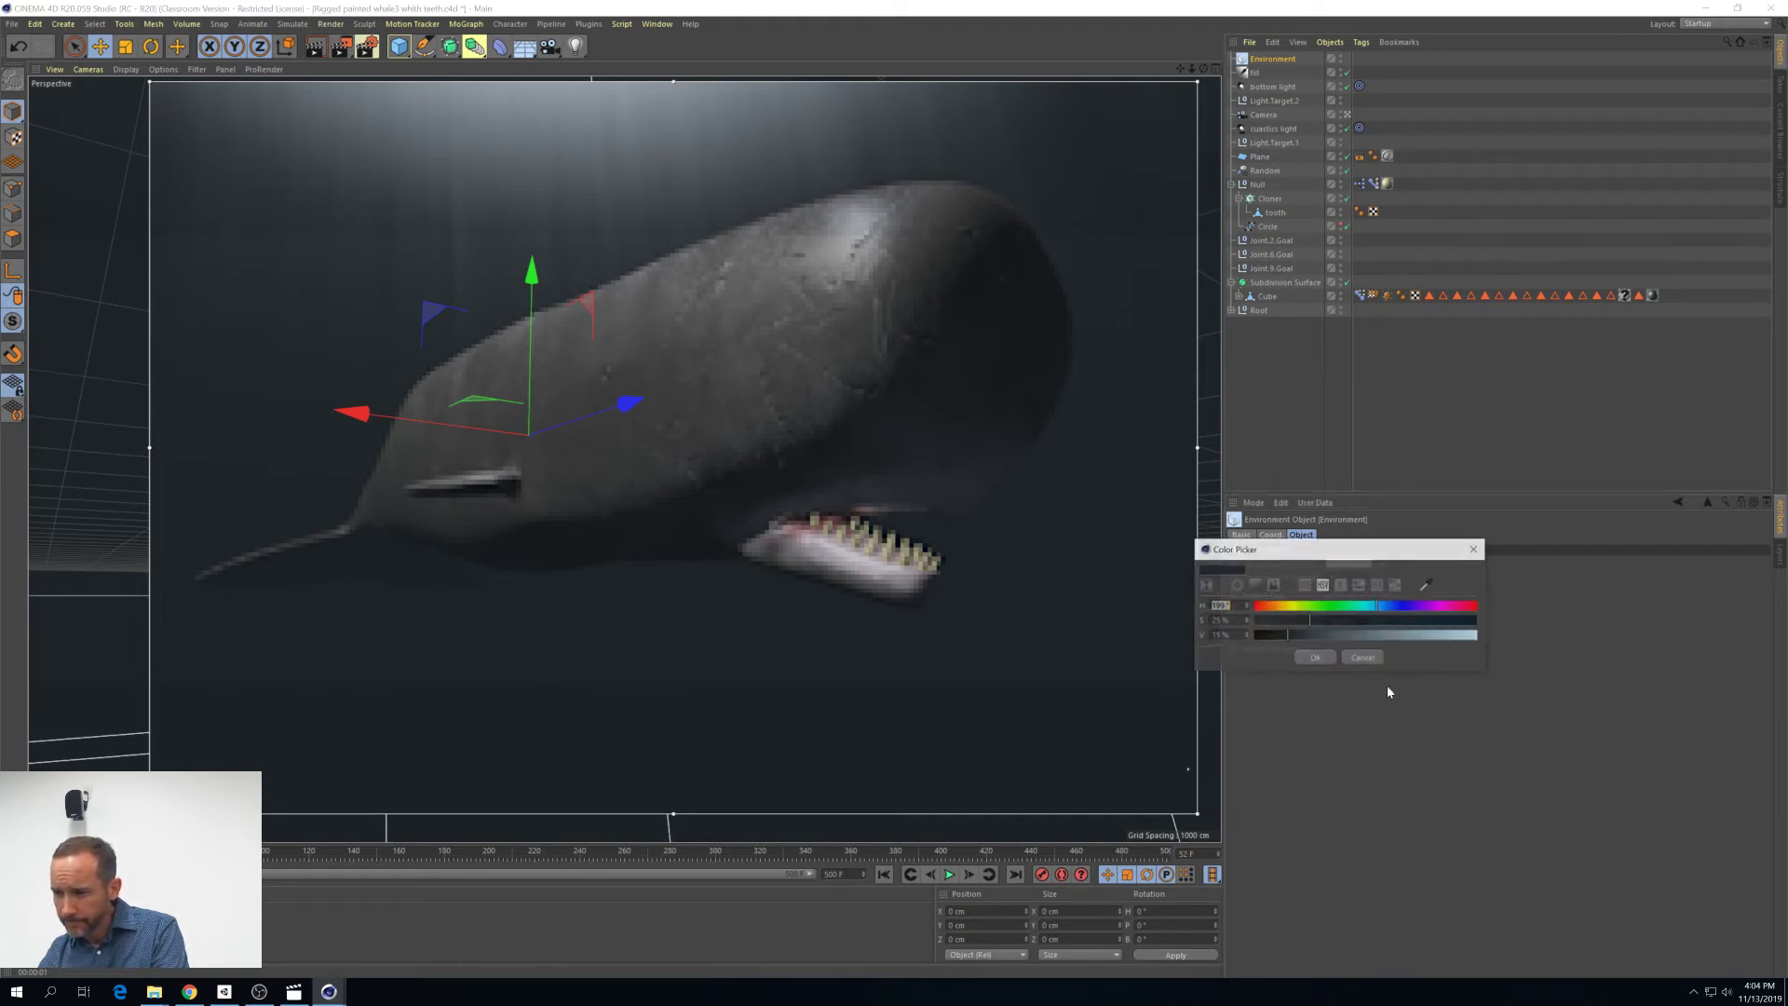
pyautogui.click(1324, 657)
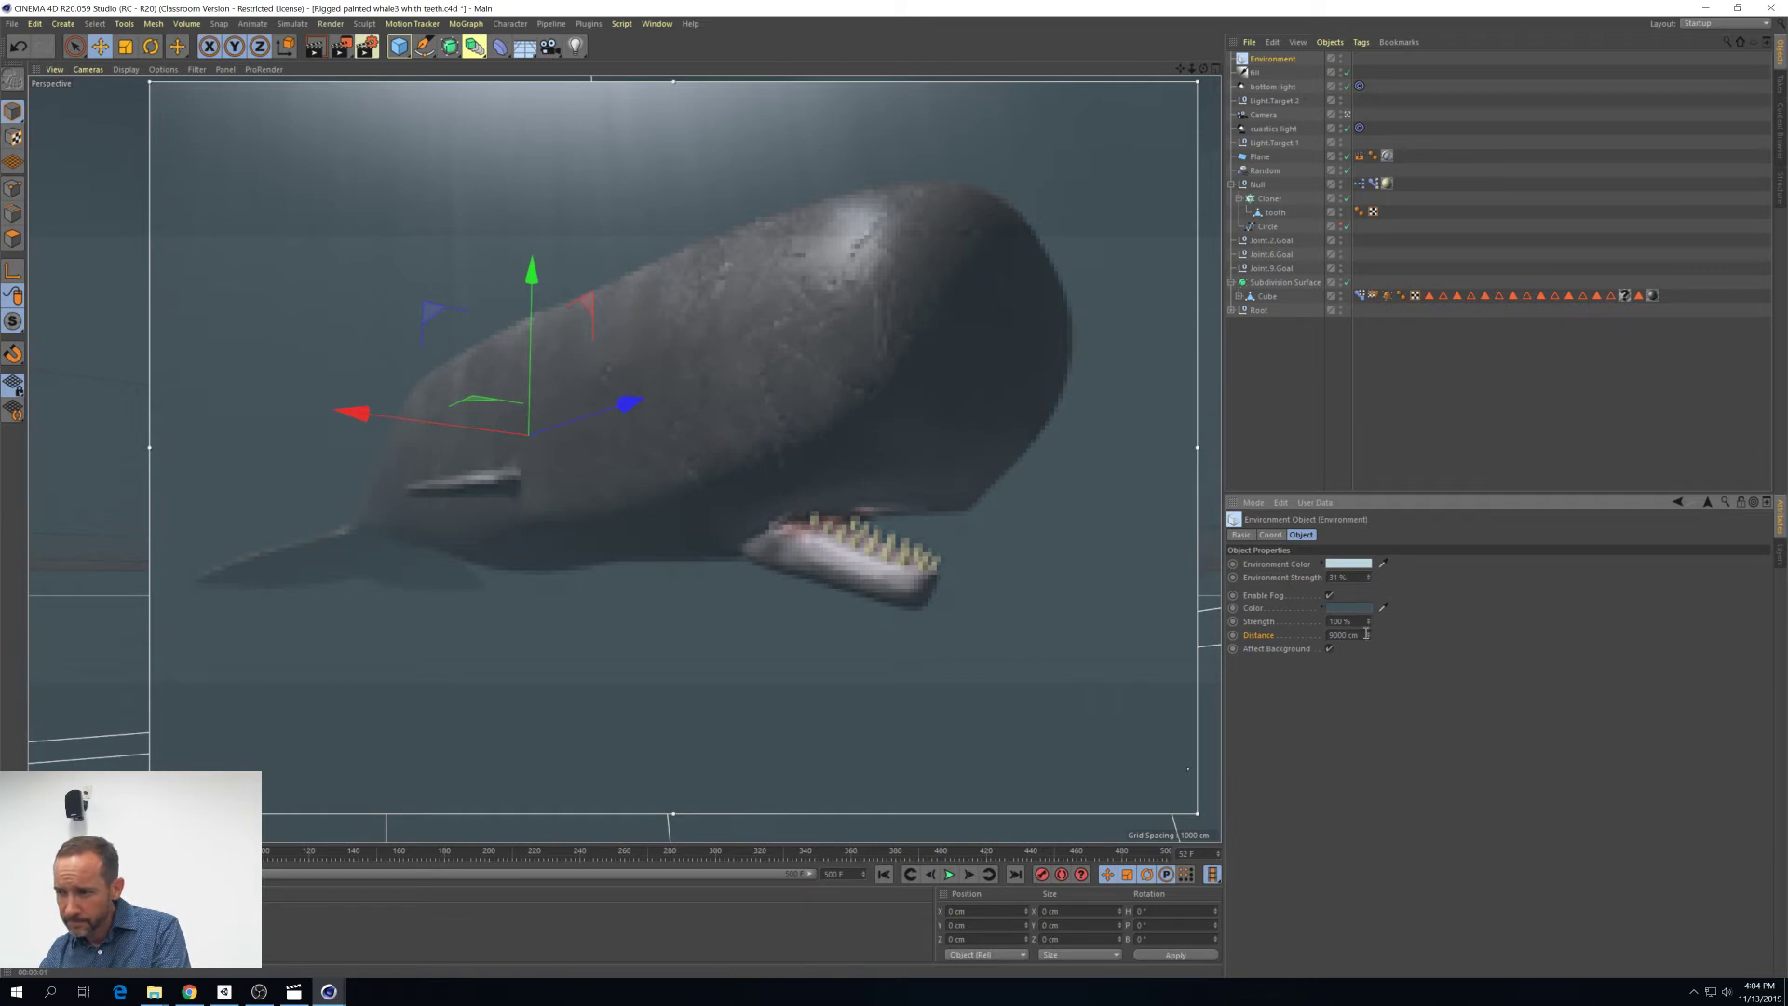
pyautogui.click(1359, 610)
pyautogui.click(1327, 636)
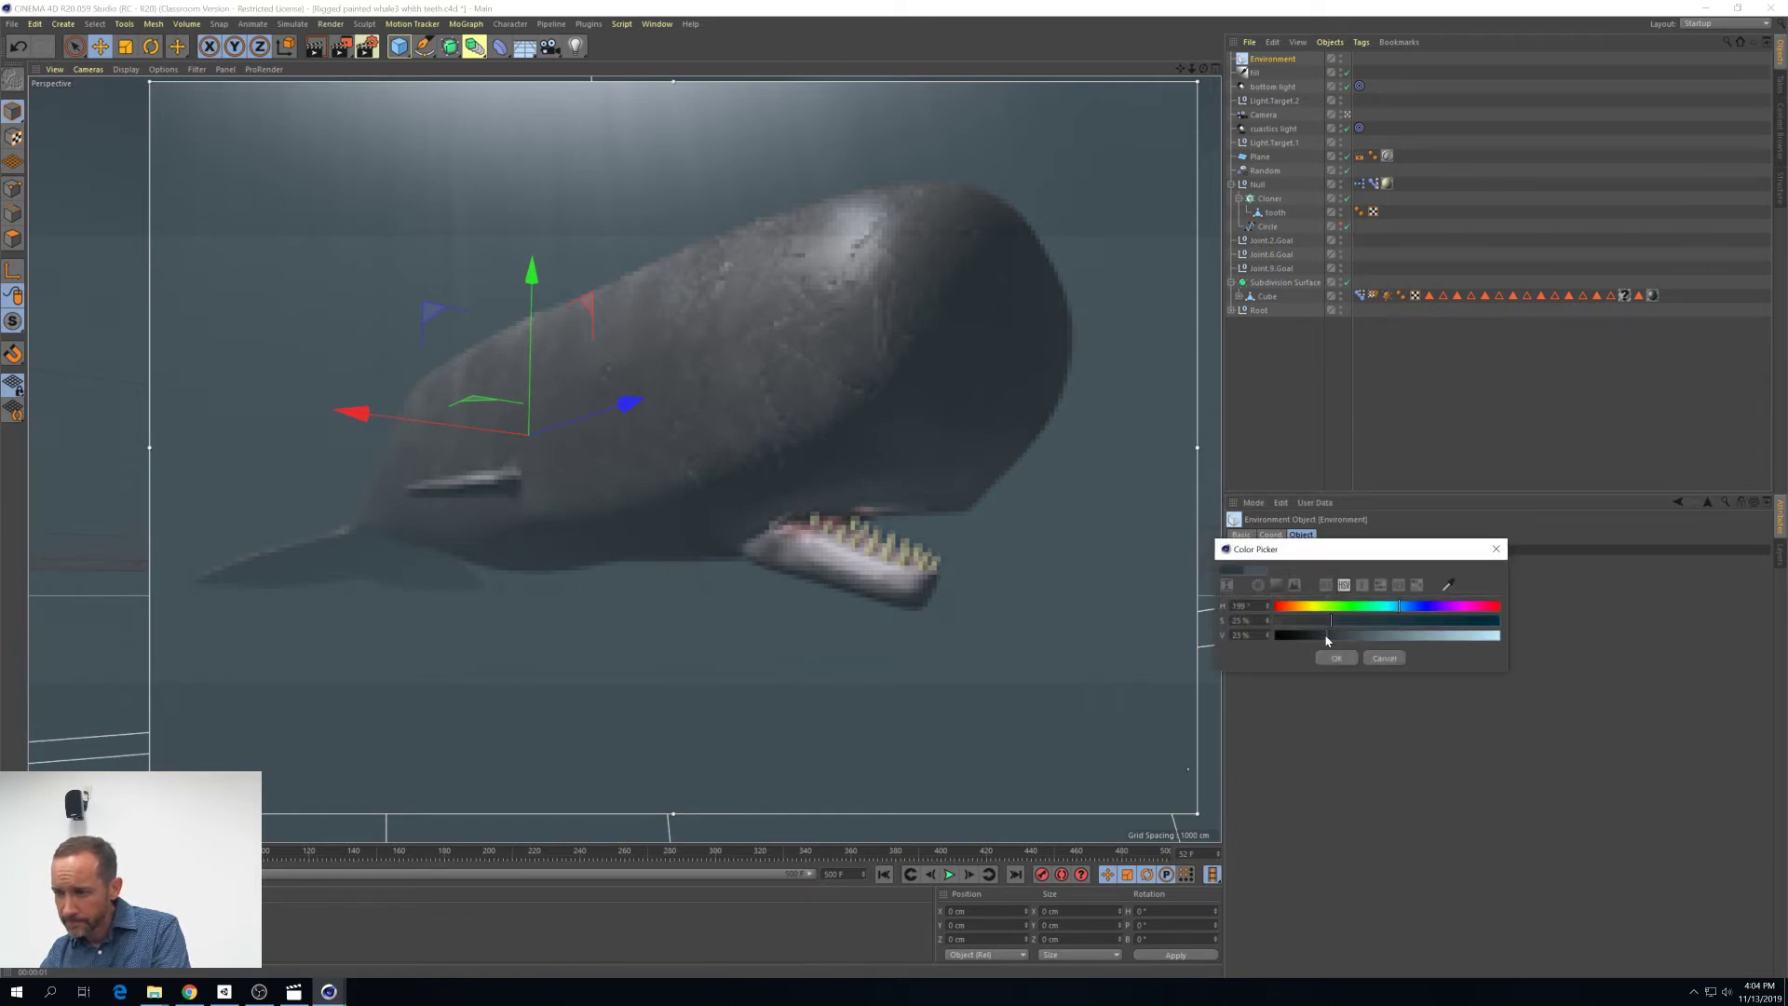
pyautogui.click(1337, 657)
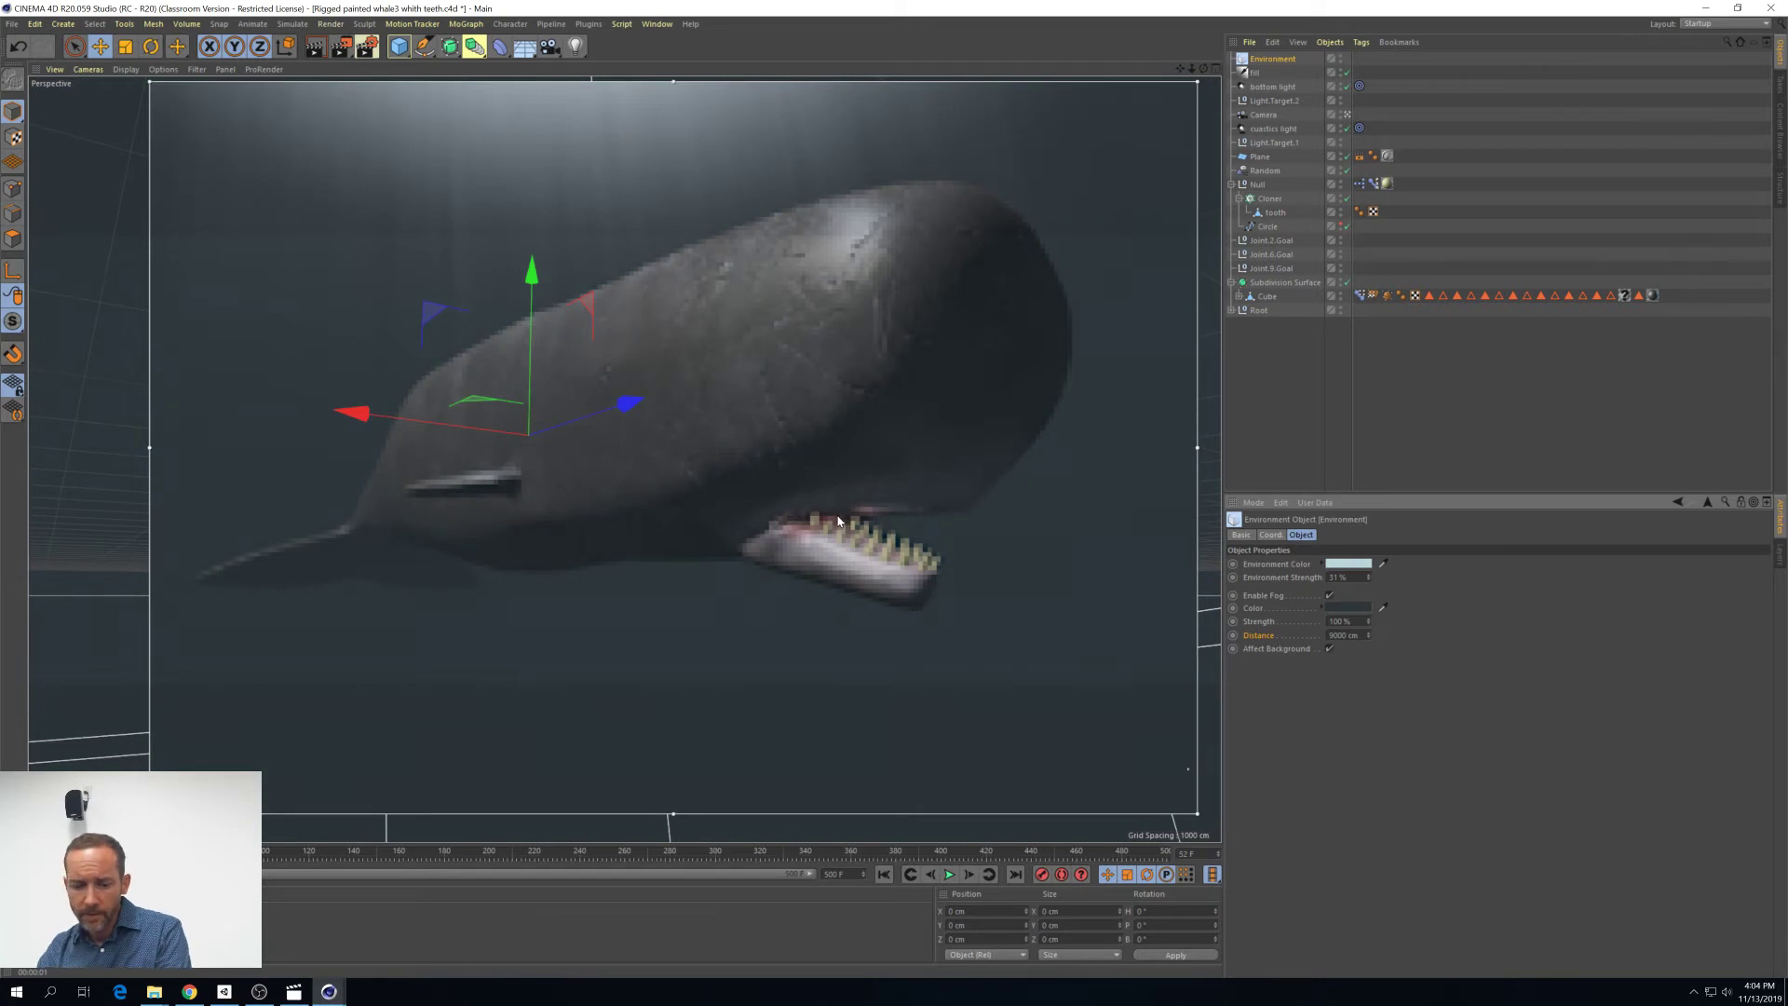
pyautogui.hotkey('ctrl', 'r')
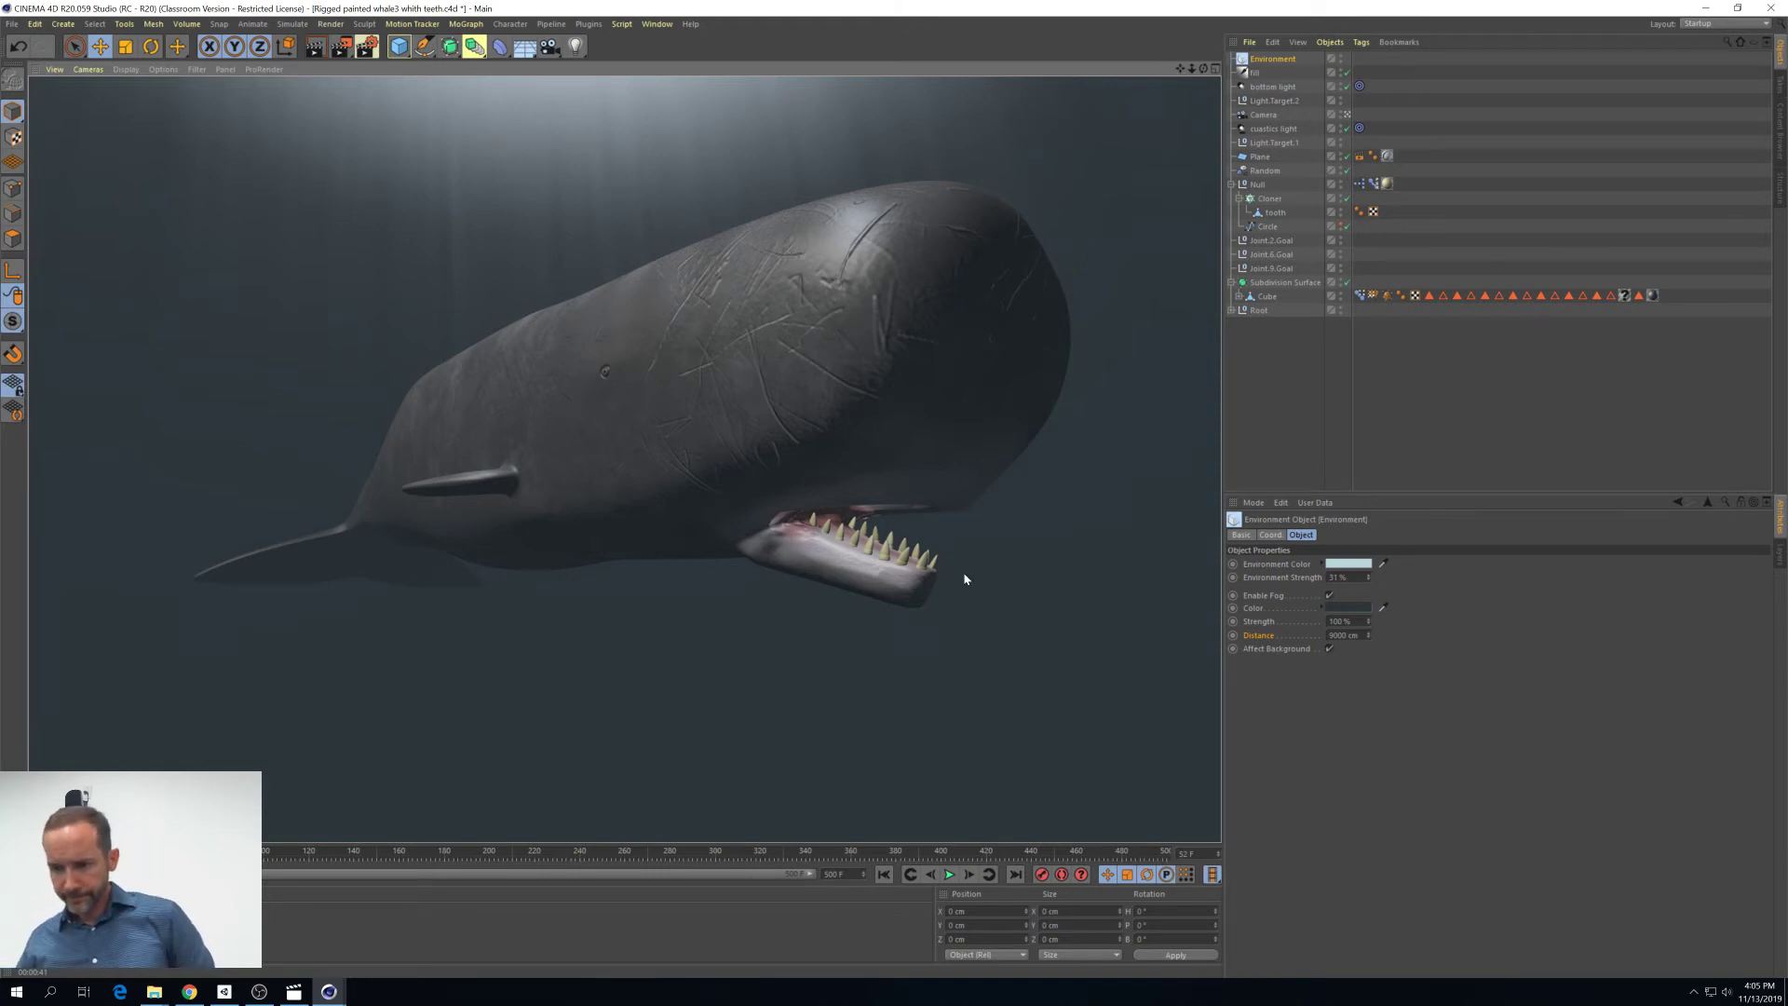
# Add a Vibrate tag to the scene camera and enable both its position and rotation vibration
pyautogui.click(1264, 115)
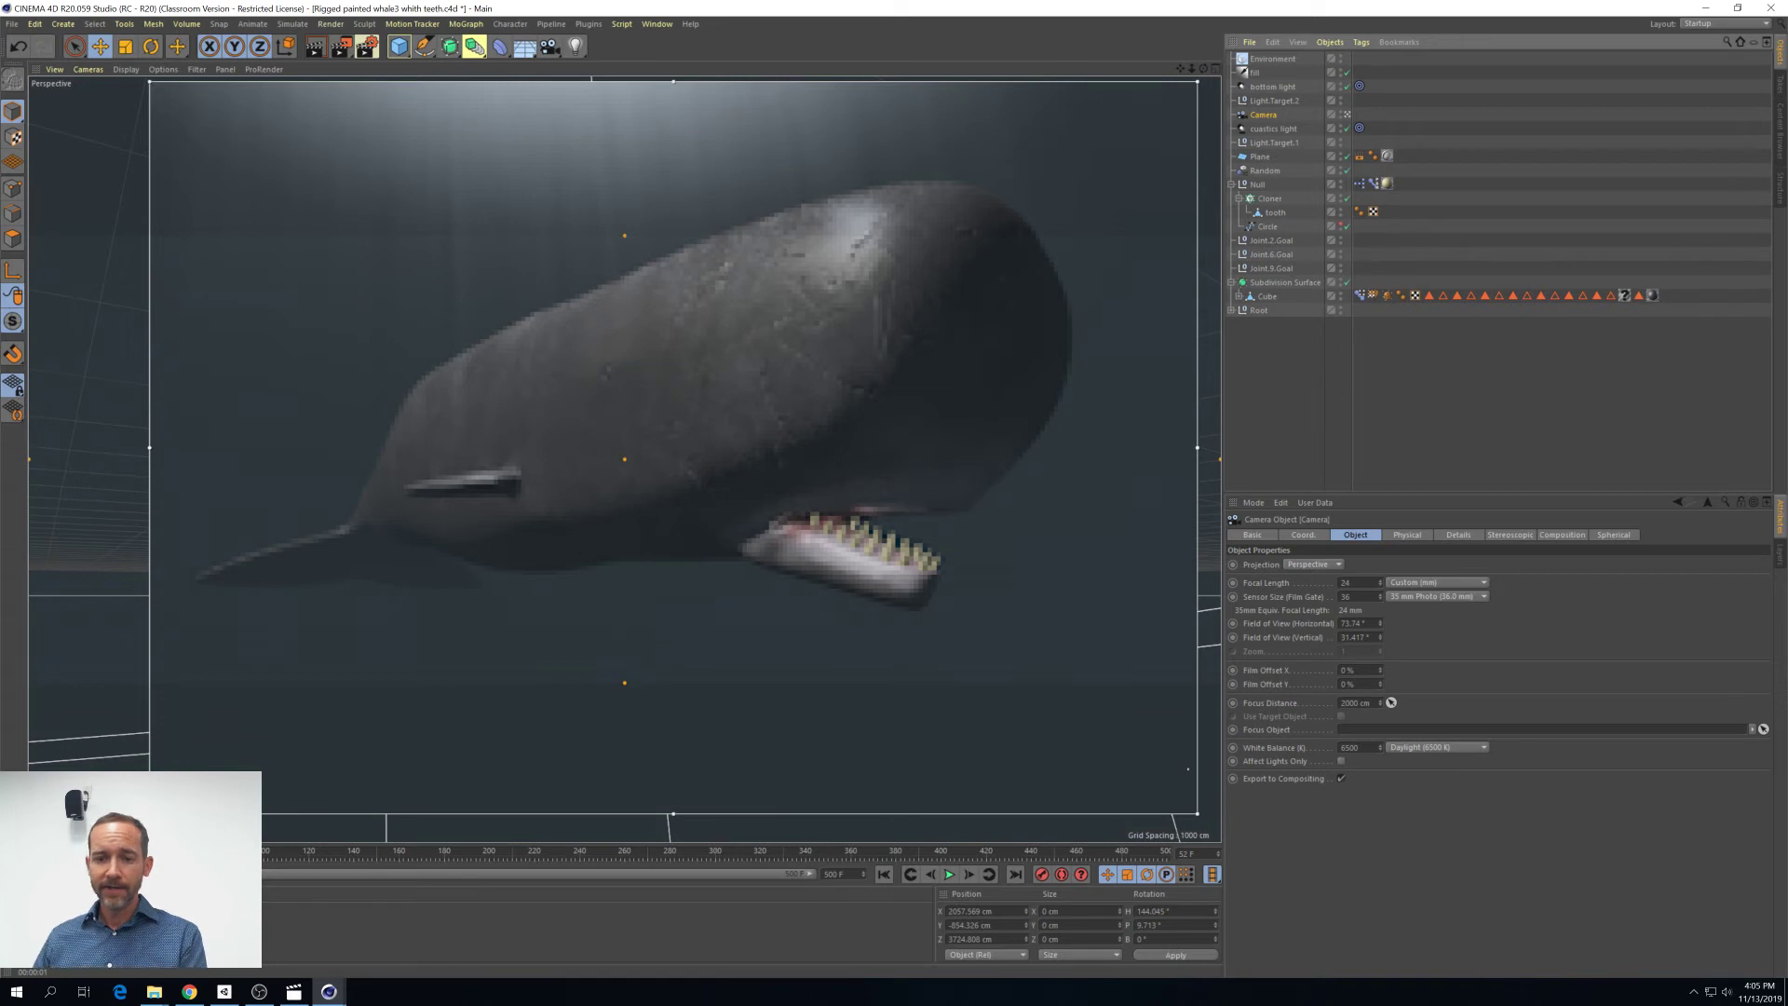
pyautogui.click(1265, 394)
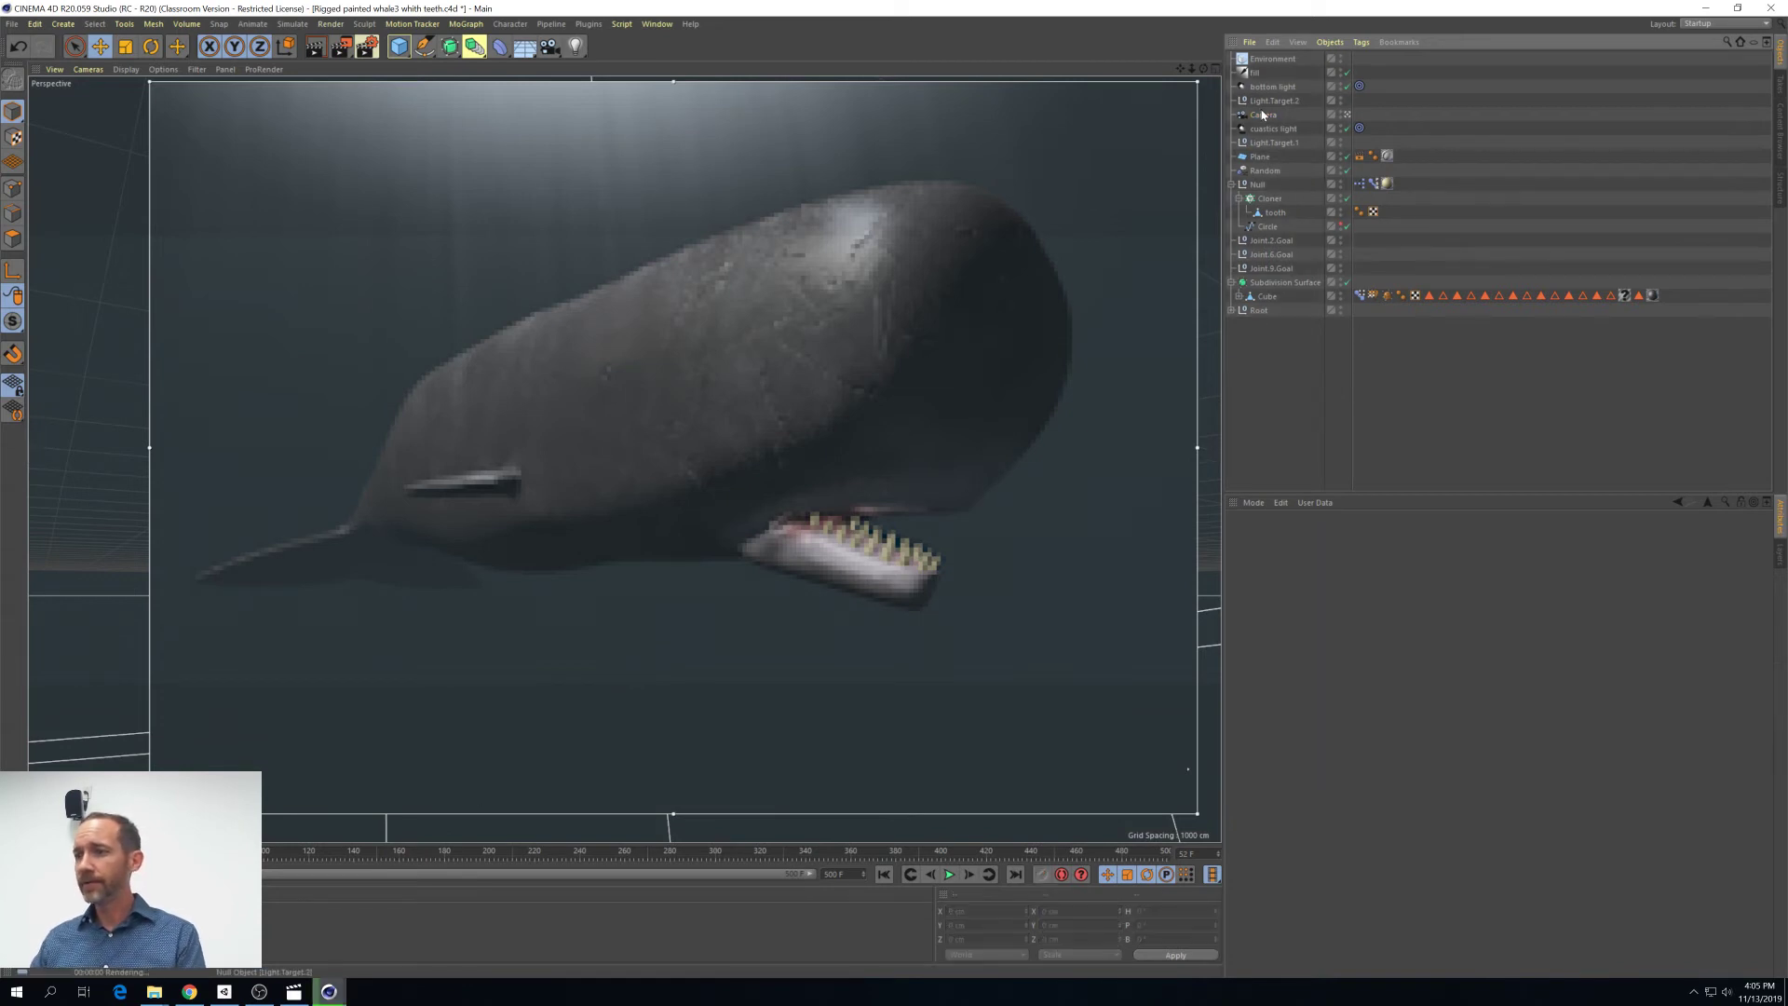
pyautogui.rightClick(1264, 115)
pyautogui.moveTo(1306, 127)
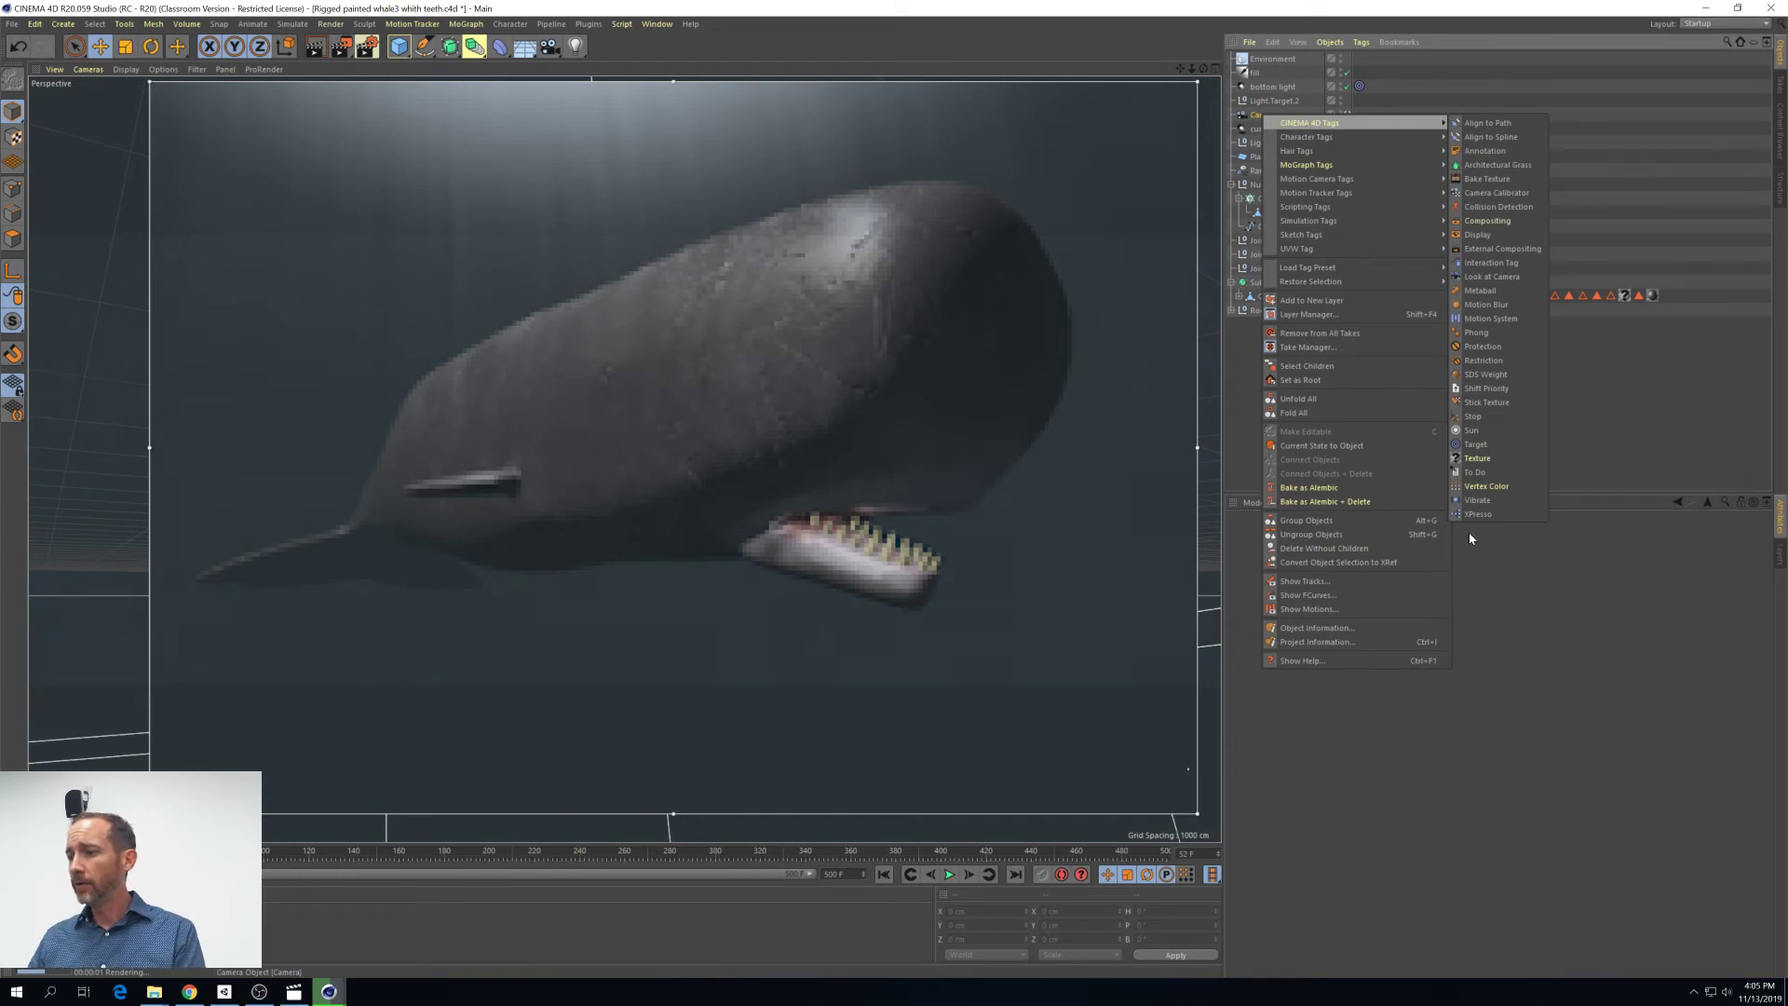
pyautogui.click(1477, 500)
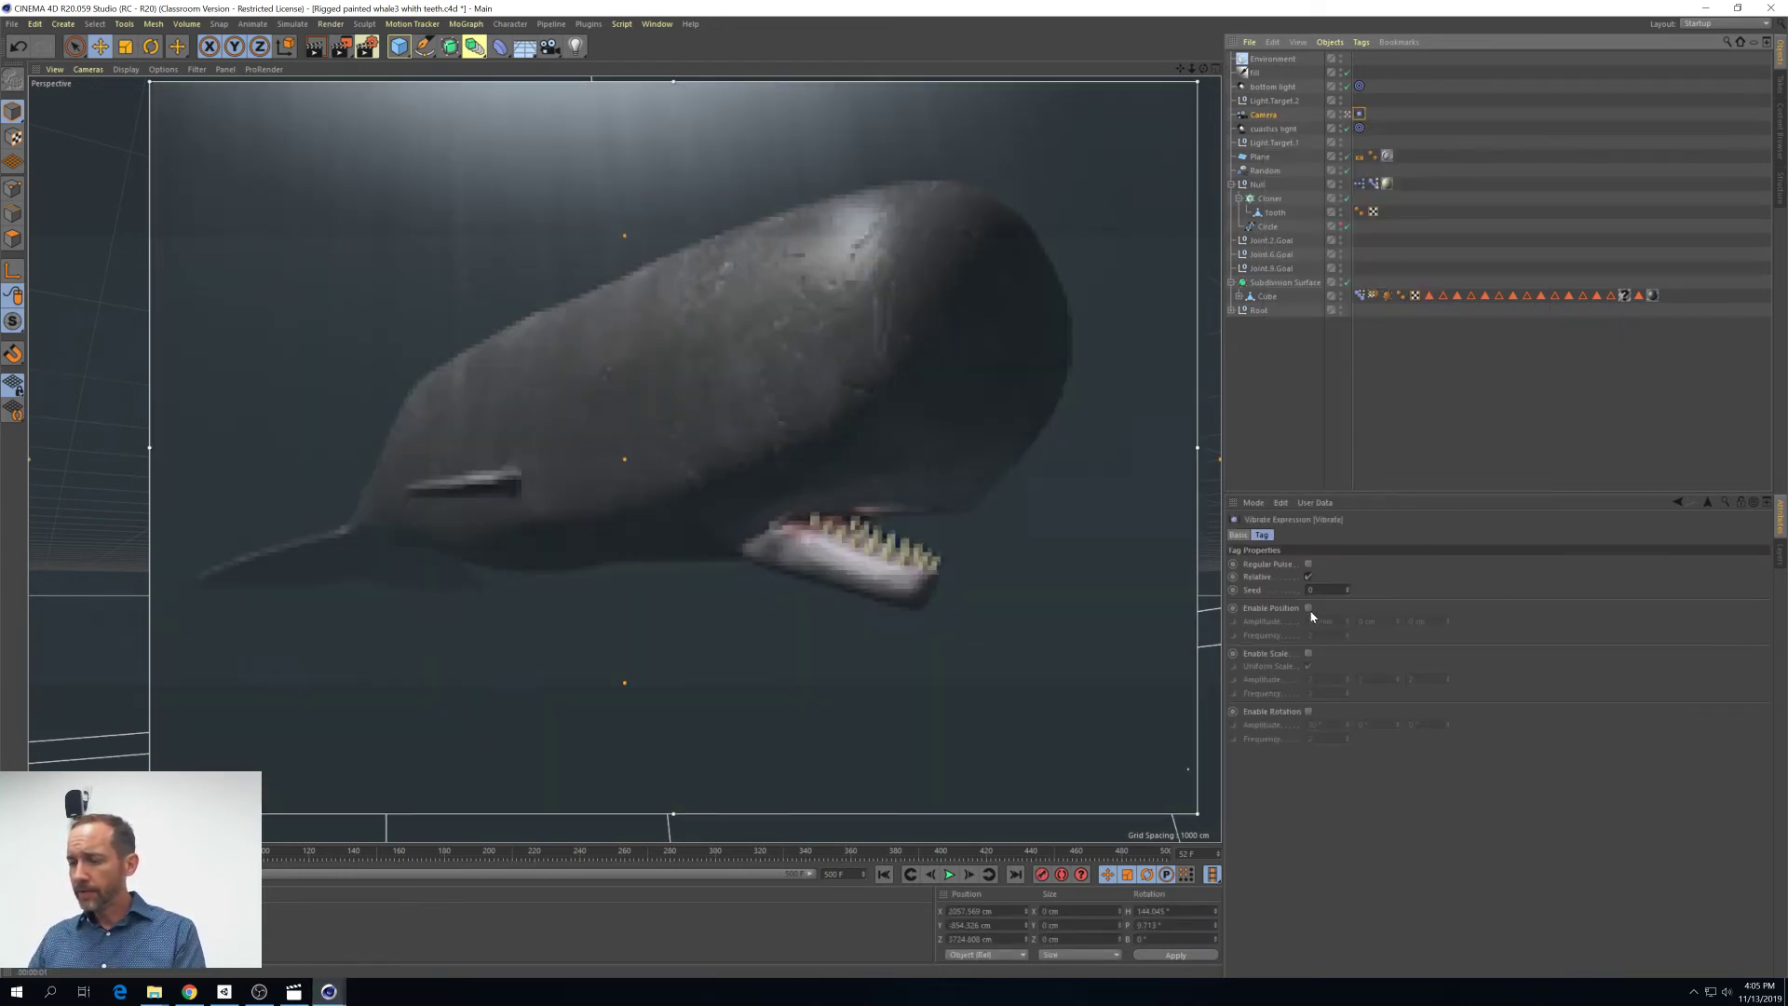
pyautogui.click(1309, 608)
pyautogui.click(1309, 712)
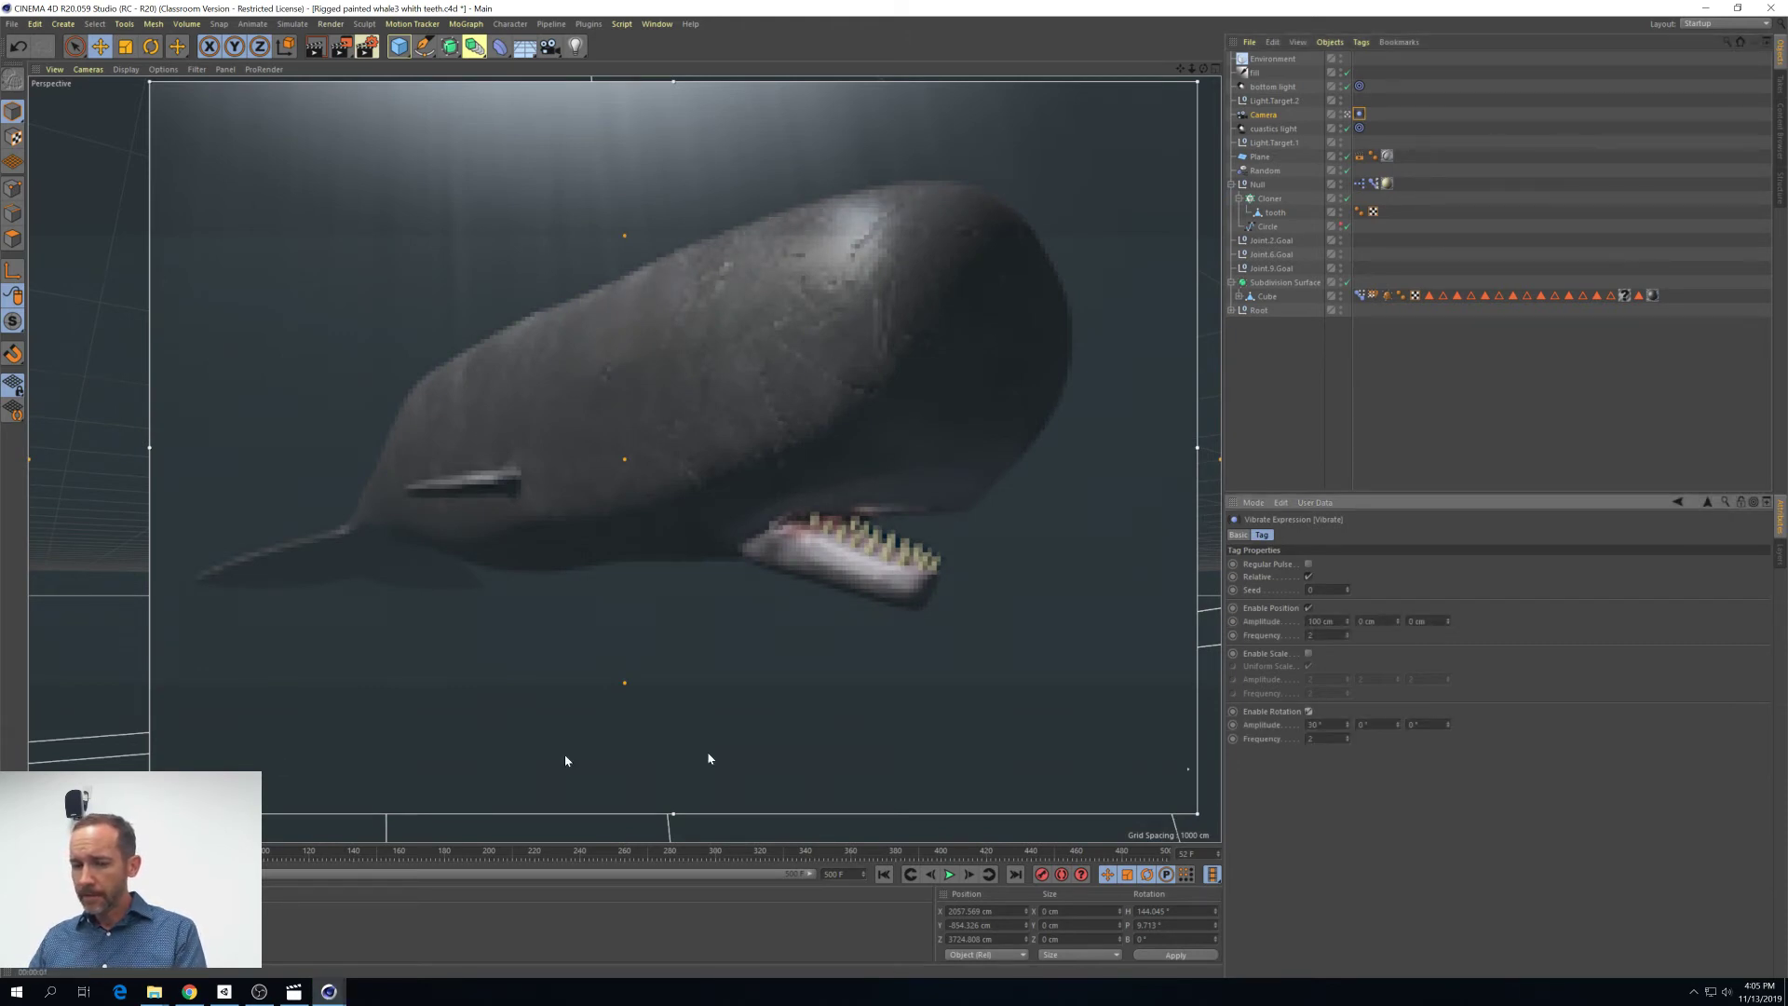
# Play the animation from the start and set the position vibration to 5 cm amplitude on all three axes with frequency 0.2
pyautogui.hotkey('shift', 'g')
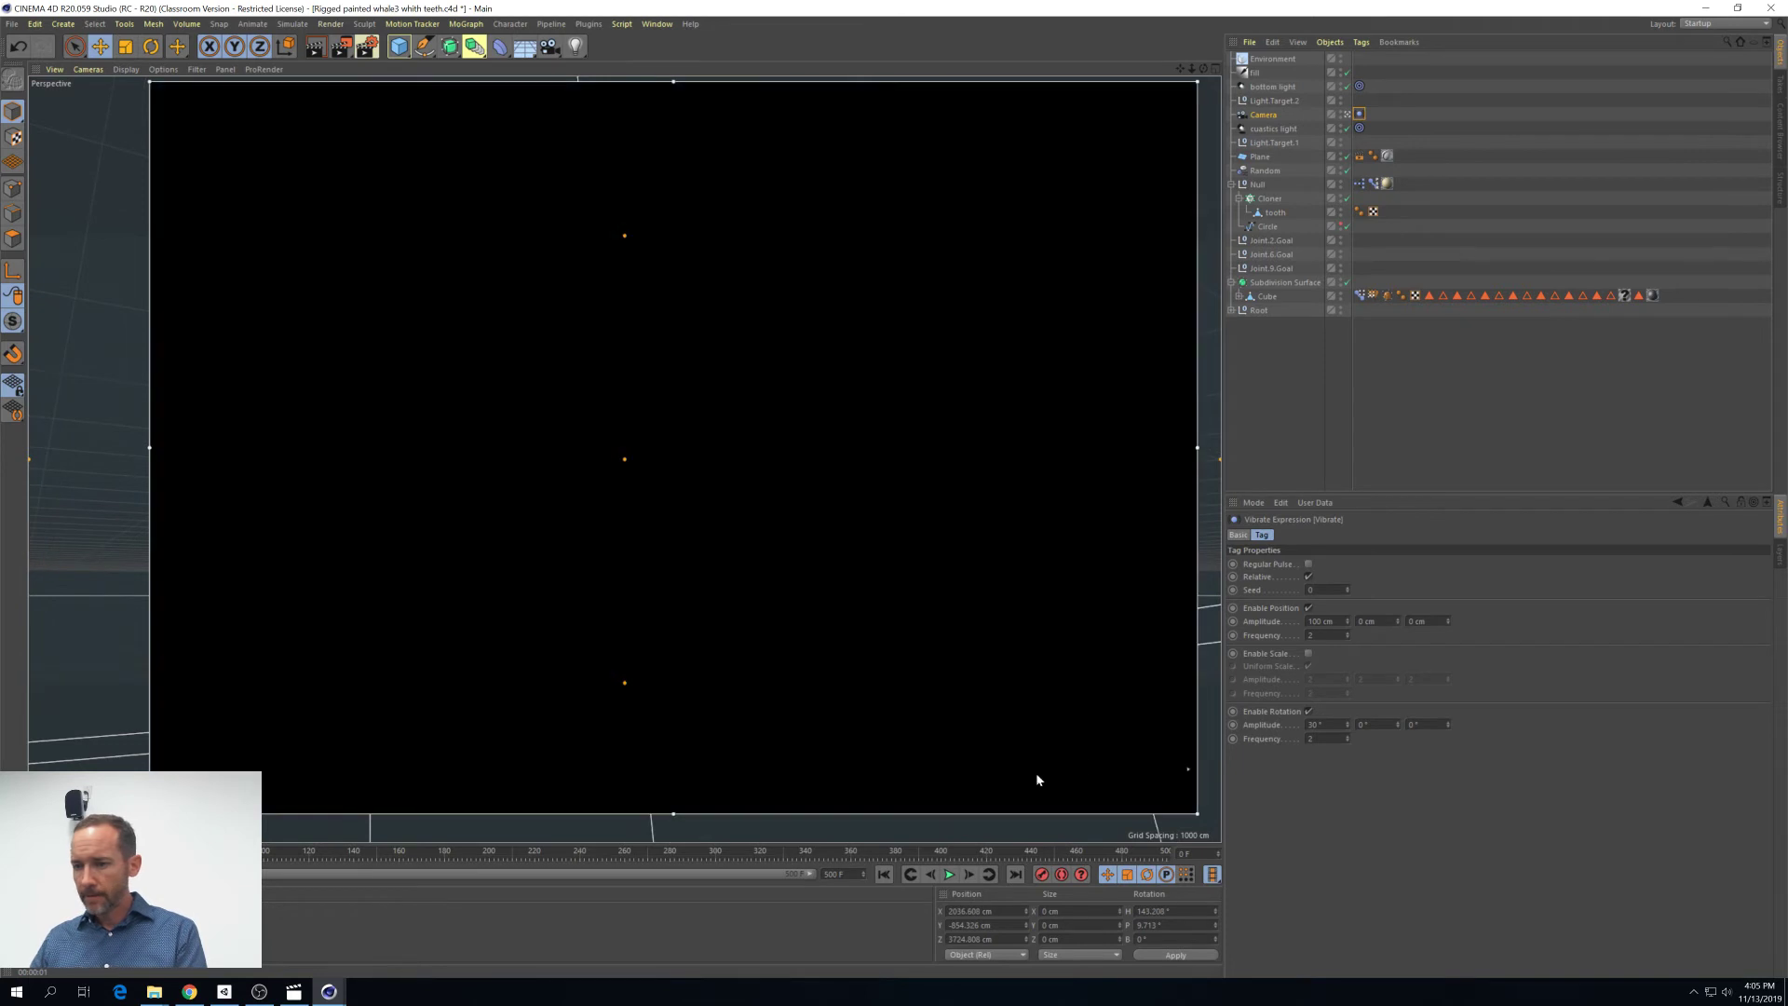
pyautogui.click(950, 875)
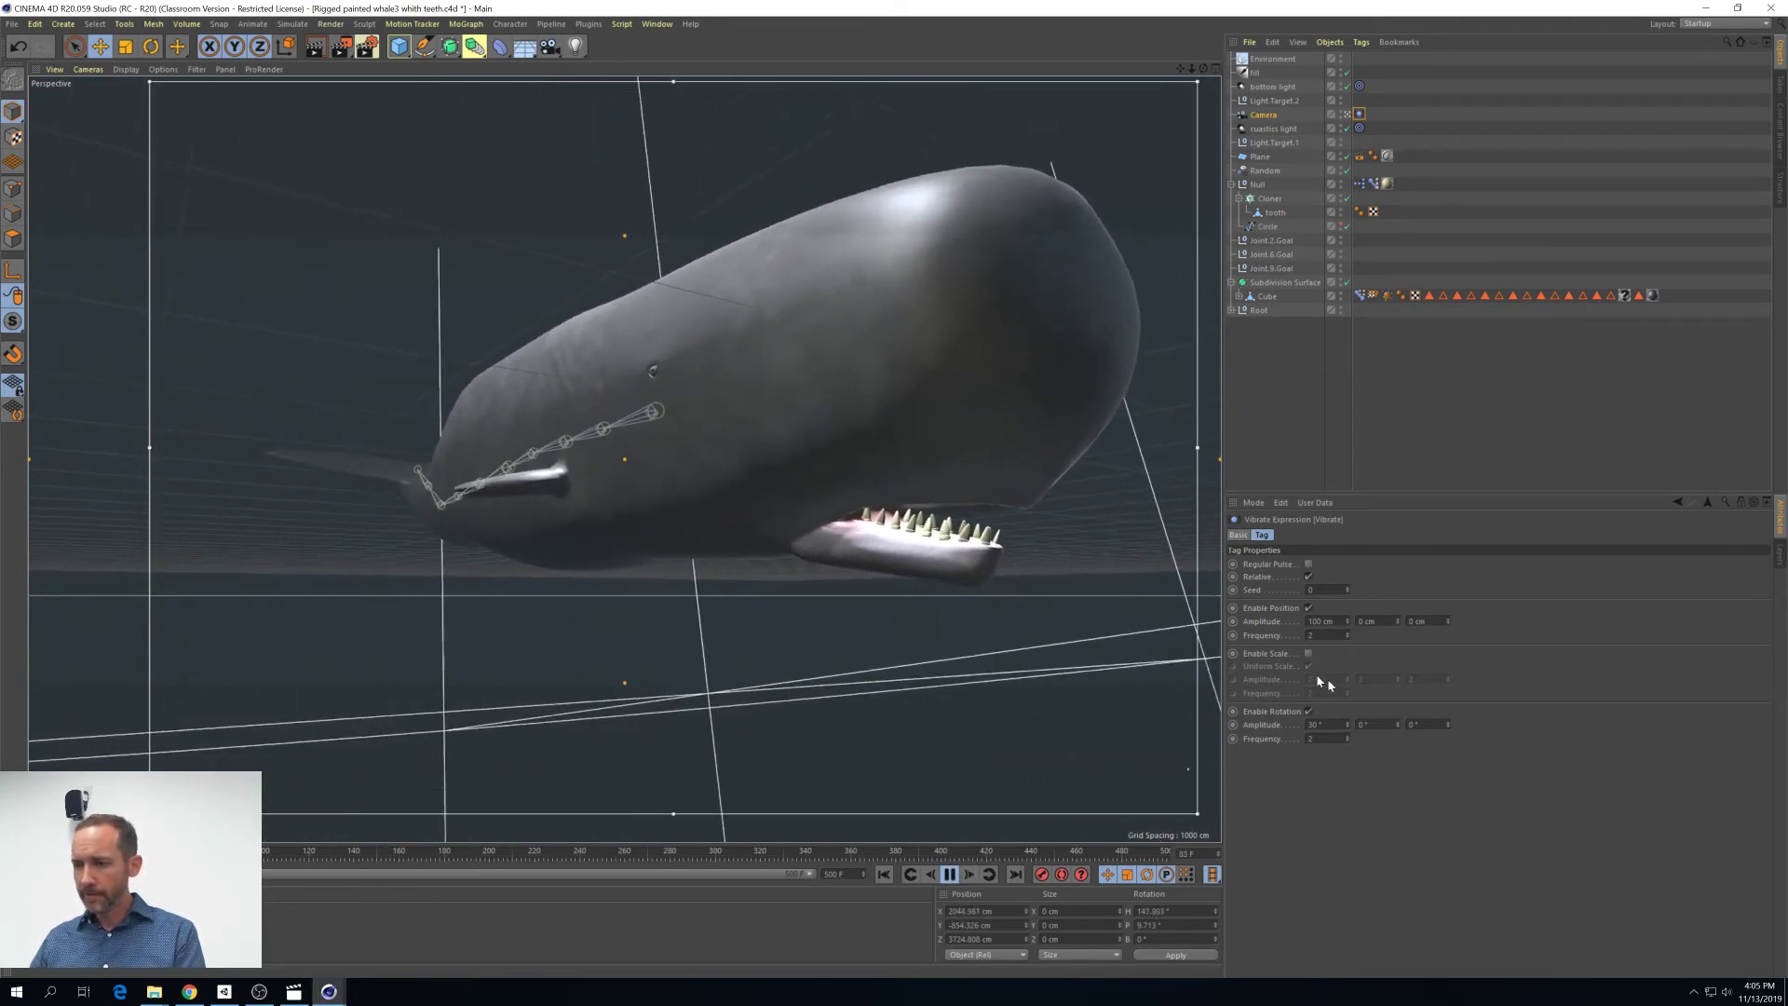
pyautogui.doubleClick(1334, 621)
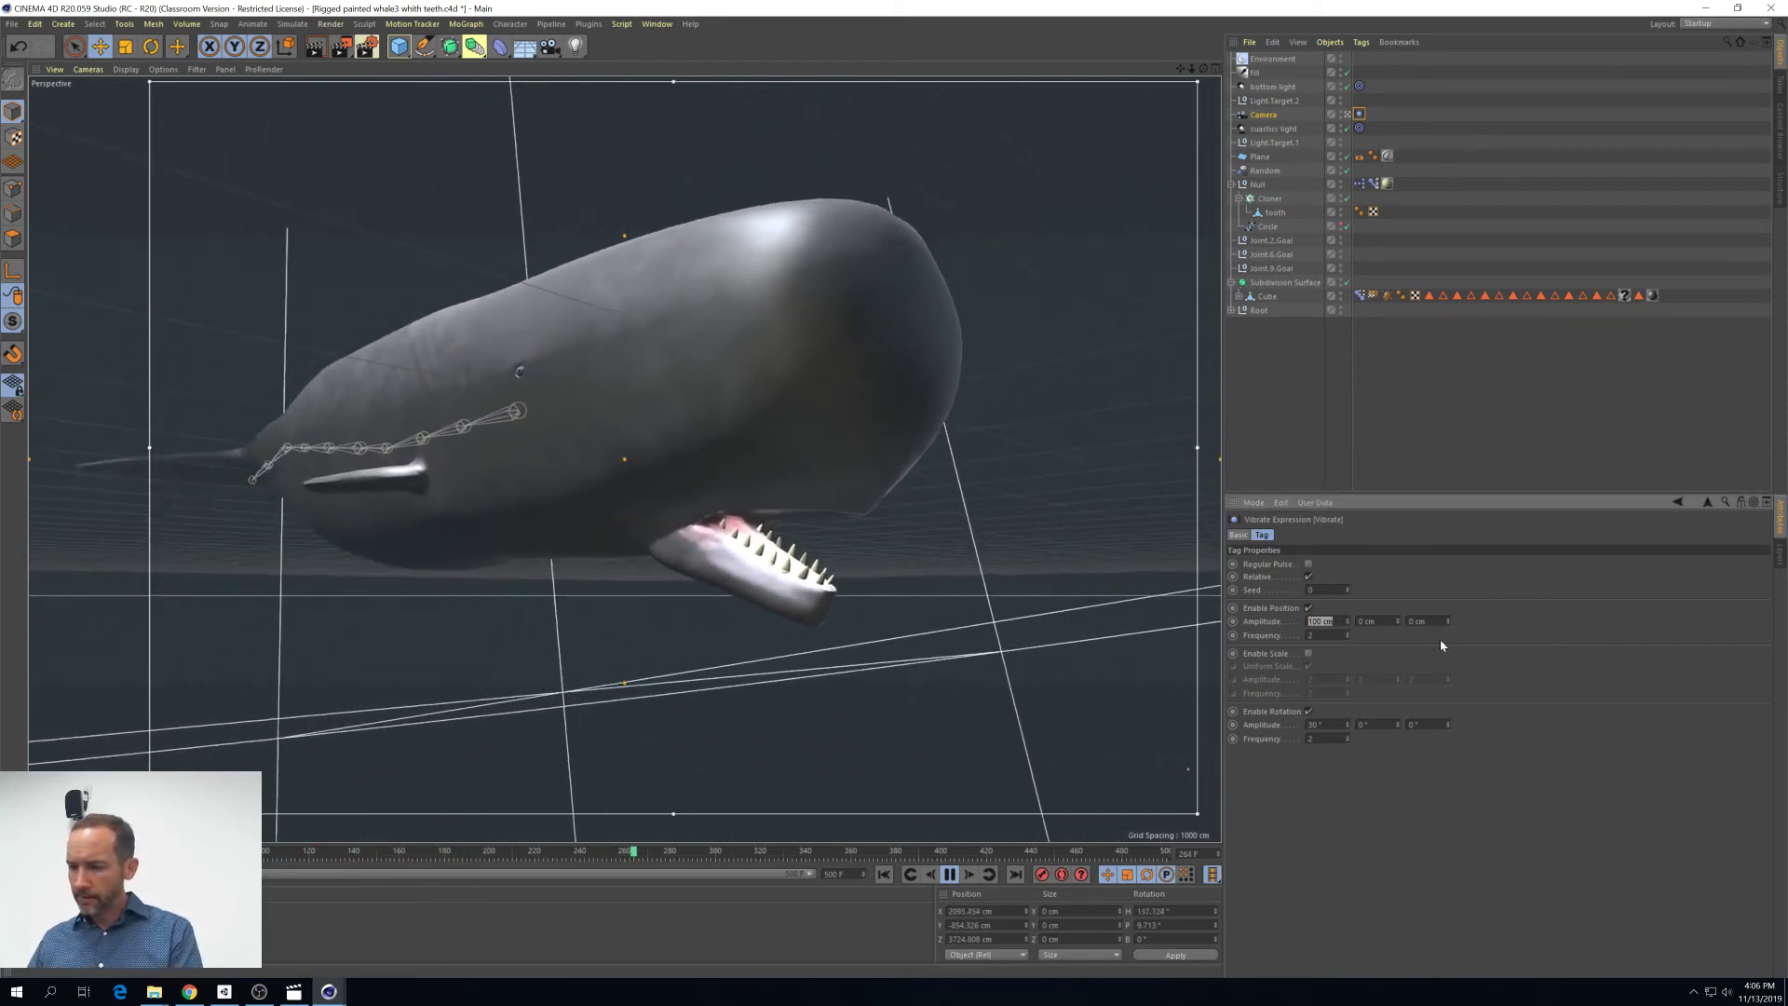
pyautogui.write('5')
pyautogui.press('Tab')
pyautogui.write('5')
pyautogui.press('Tab')
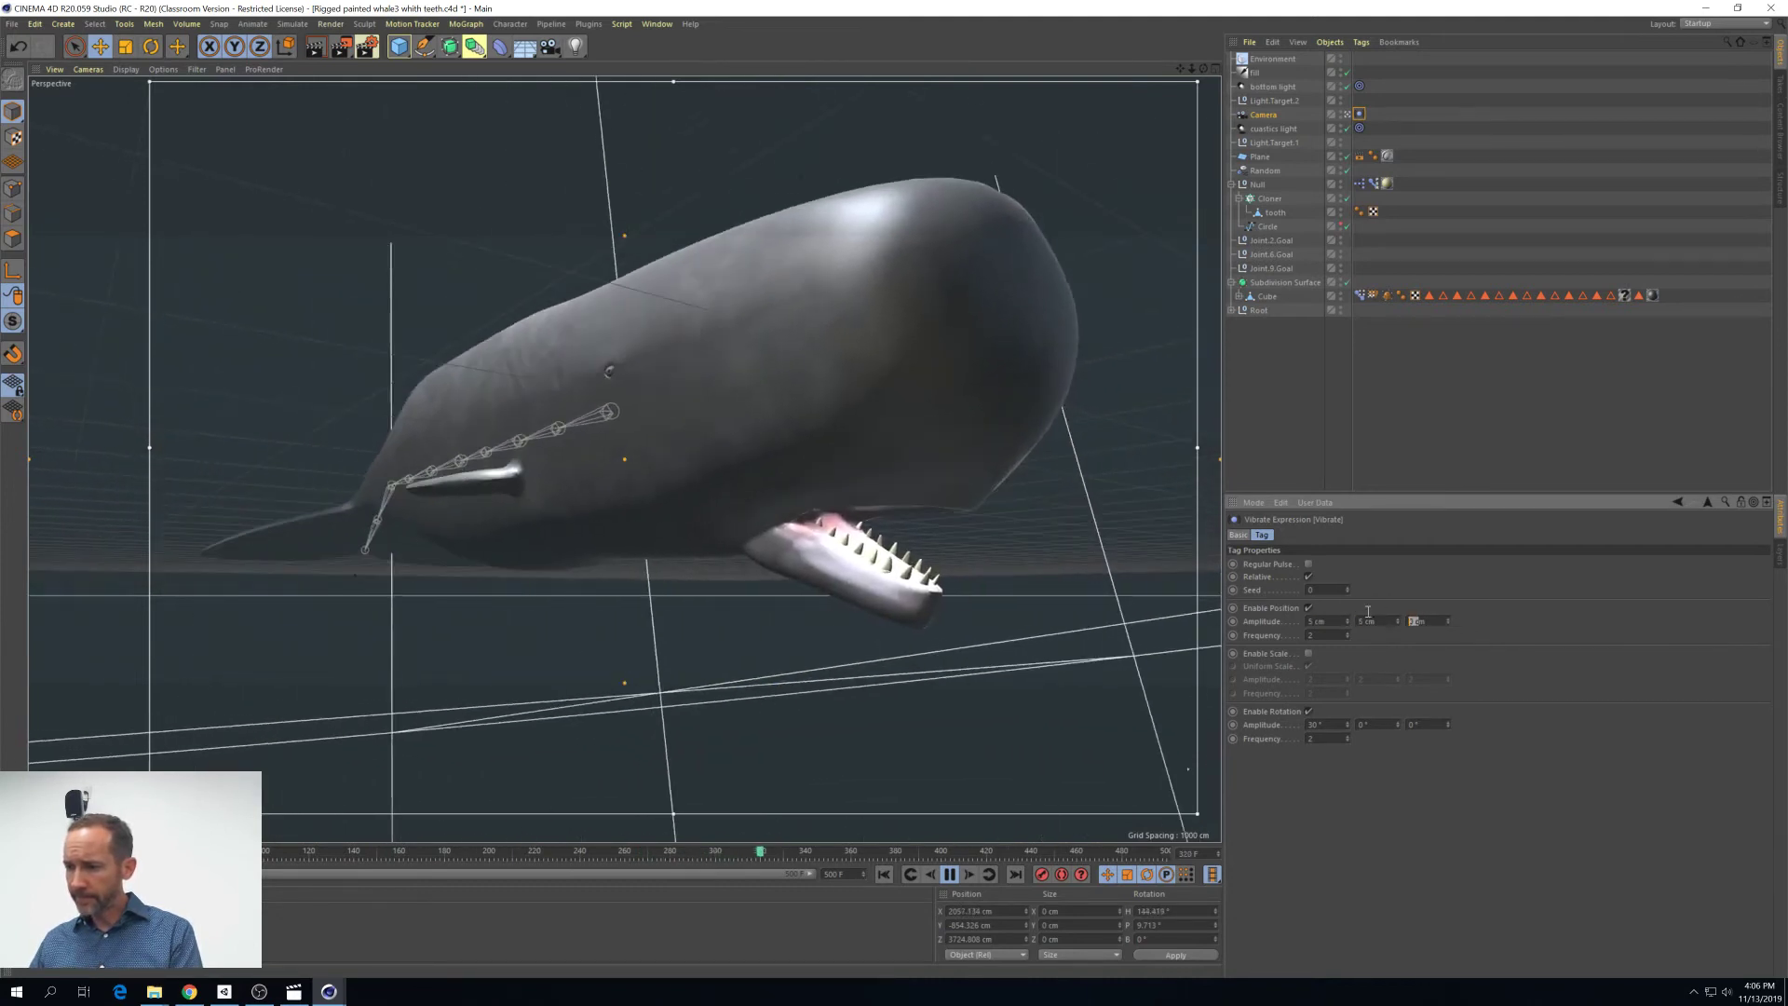
pyautogui.write('5')
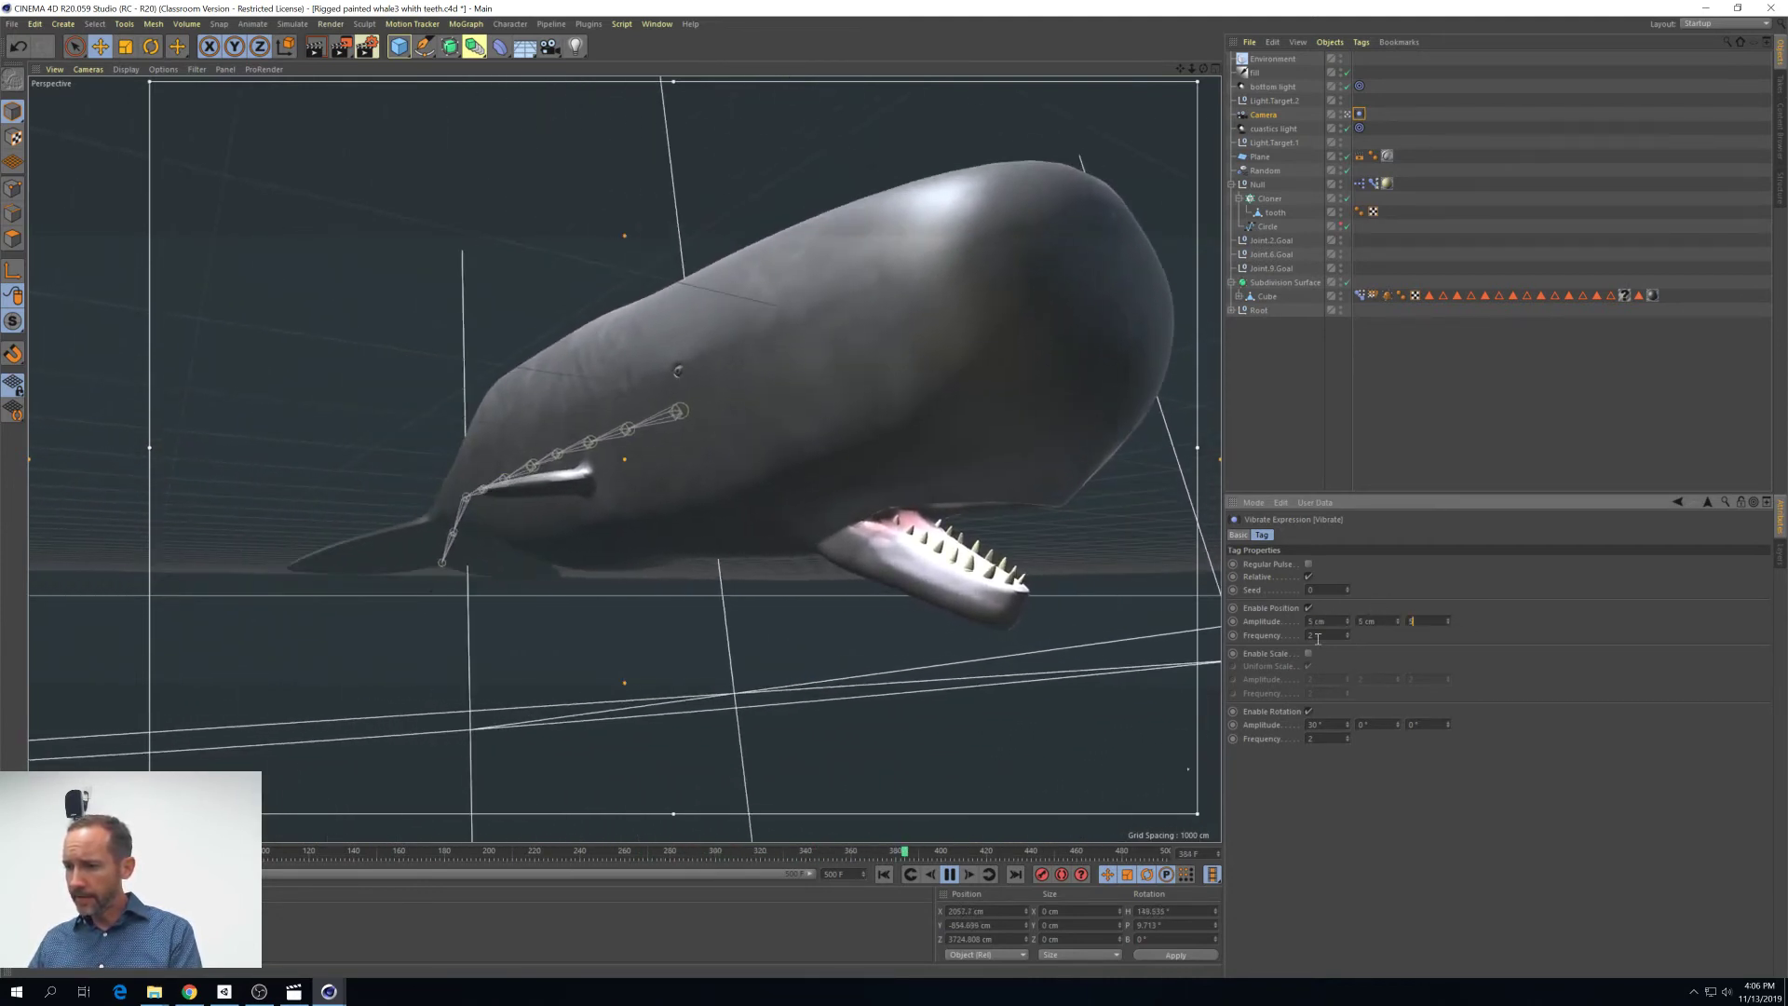
pyautogui.press('Return')
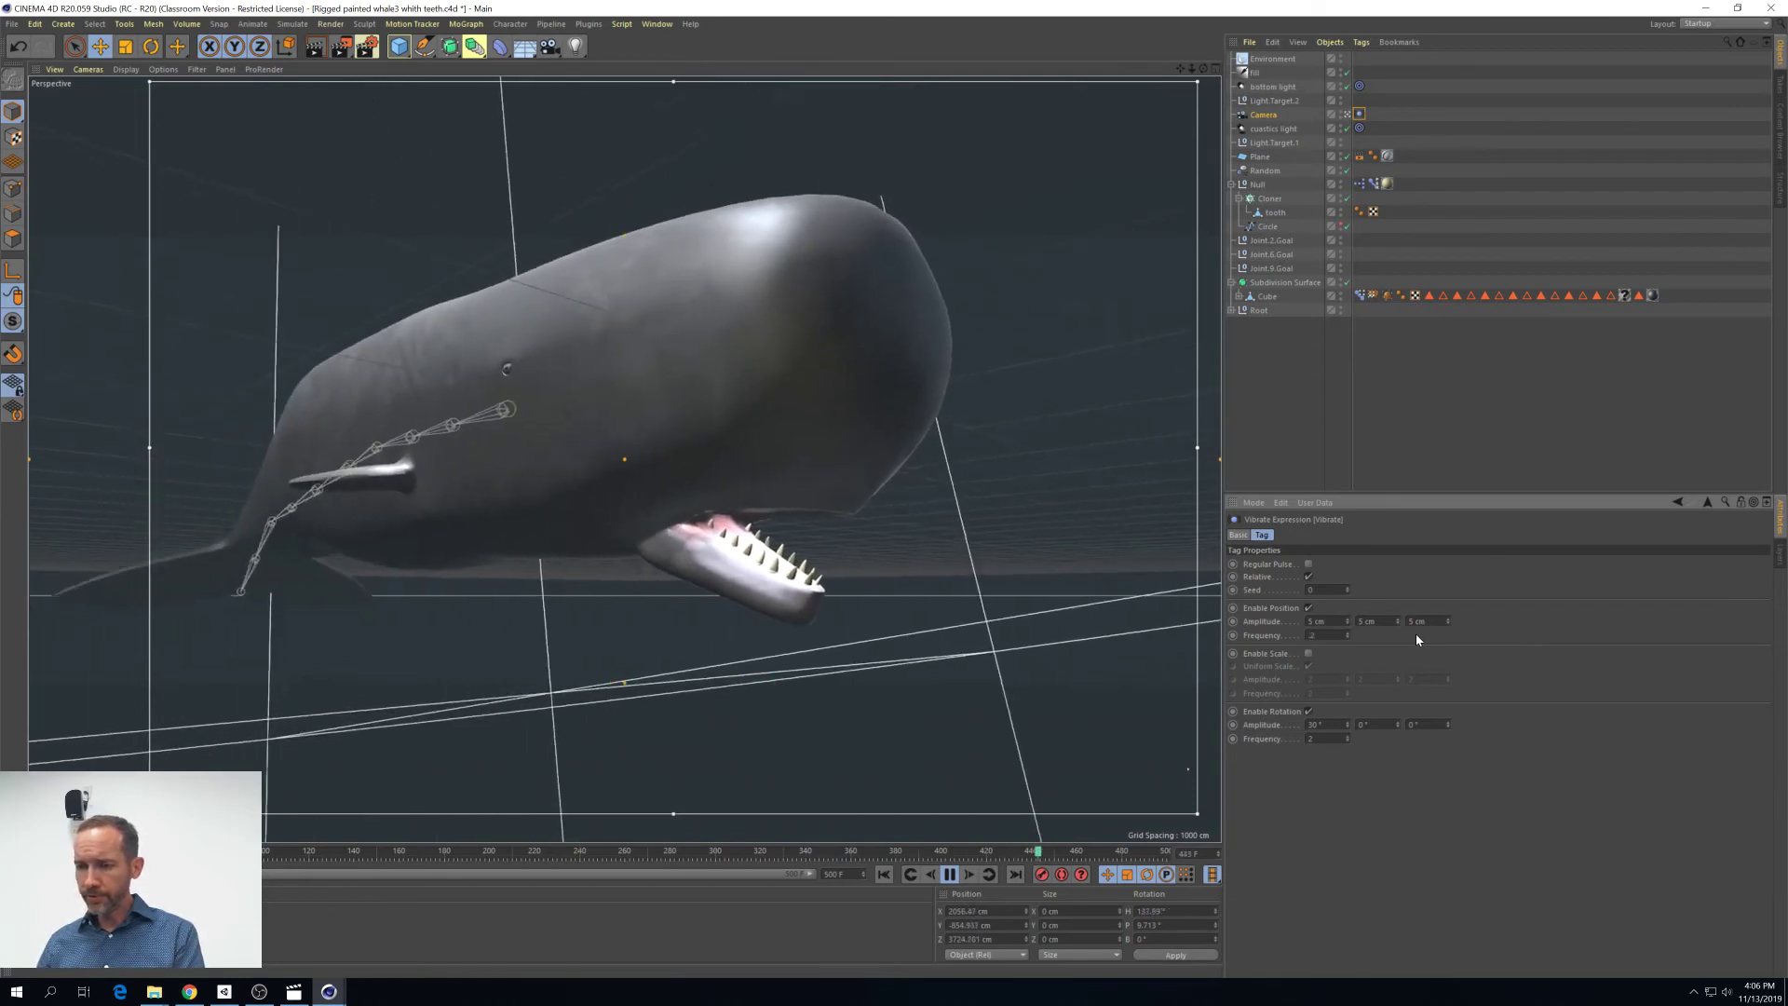
pyautogui.press('Return')
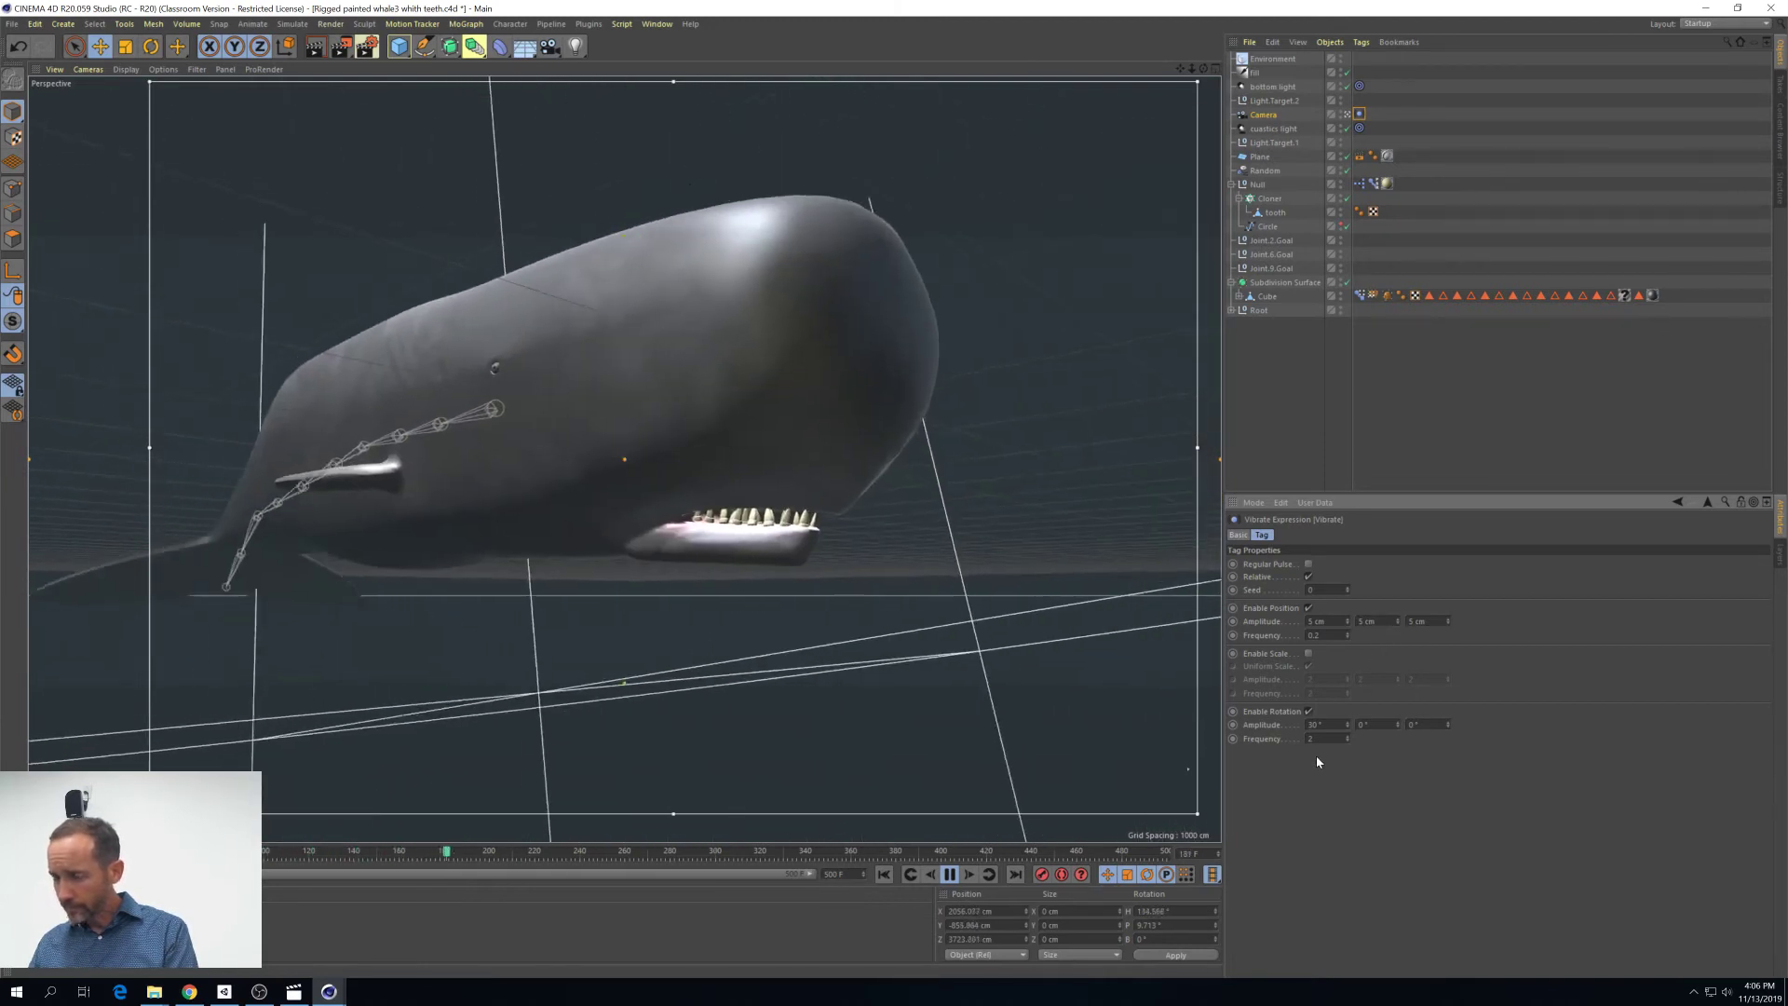
# Set the camera's rotation vibration to 5° amplitude on all three axes with a frequency of 0.1
pyautogui.click(1315, 724)
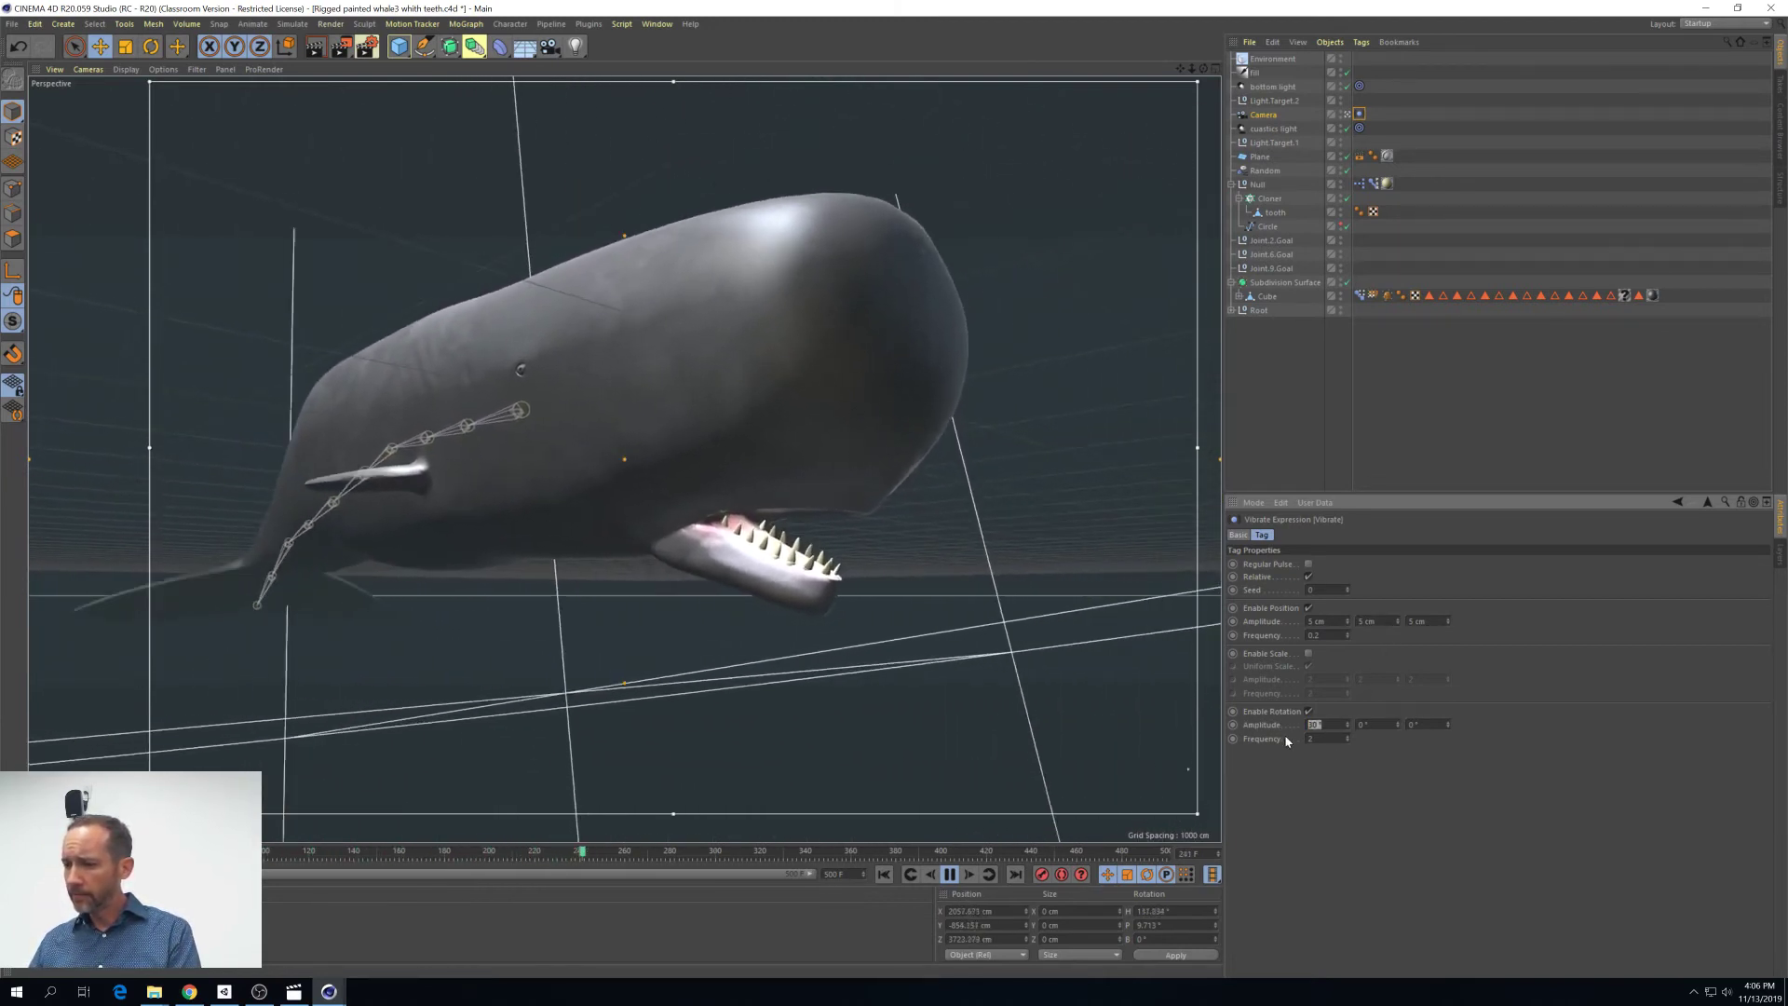
pyautogui.write('5')
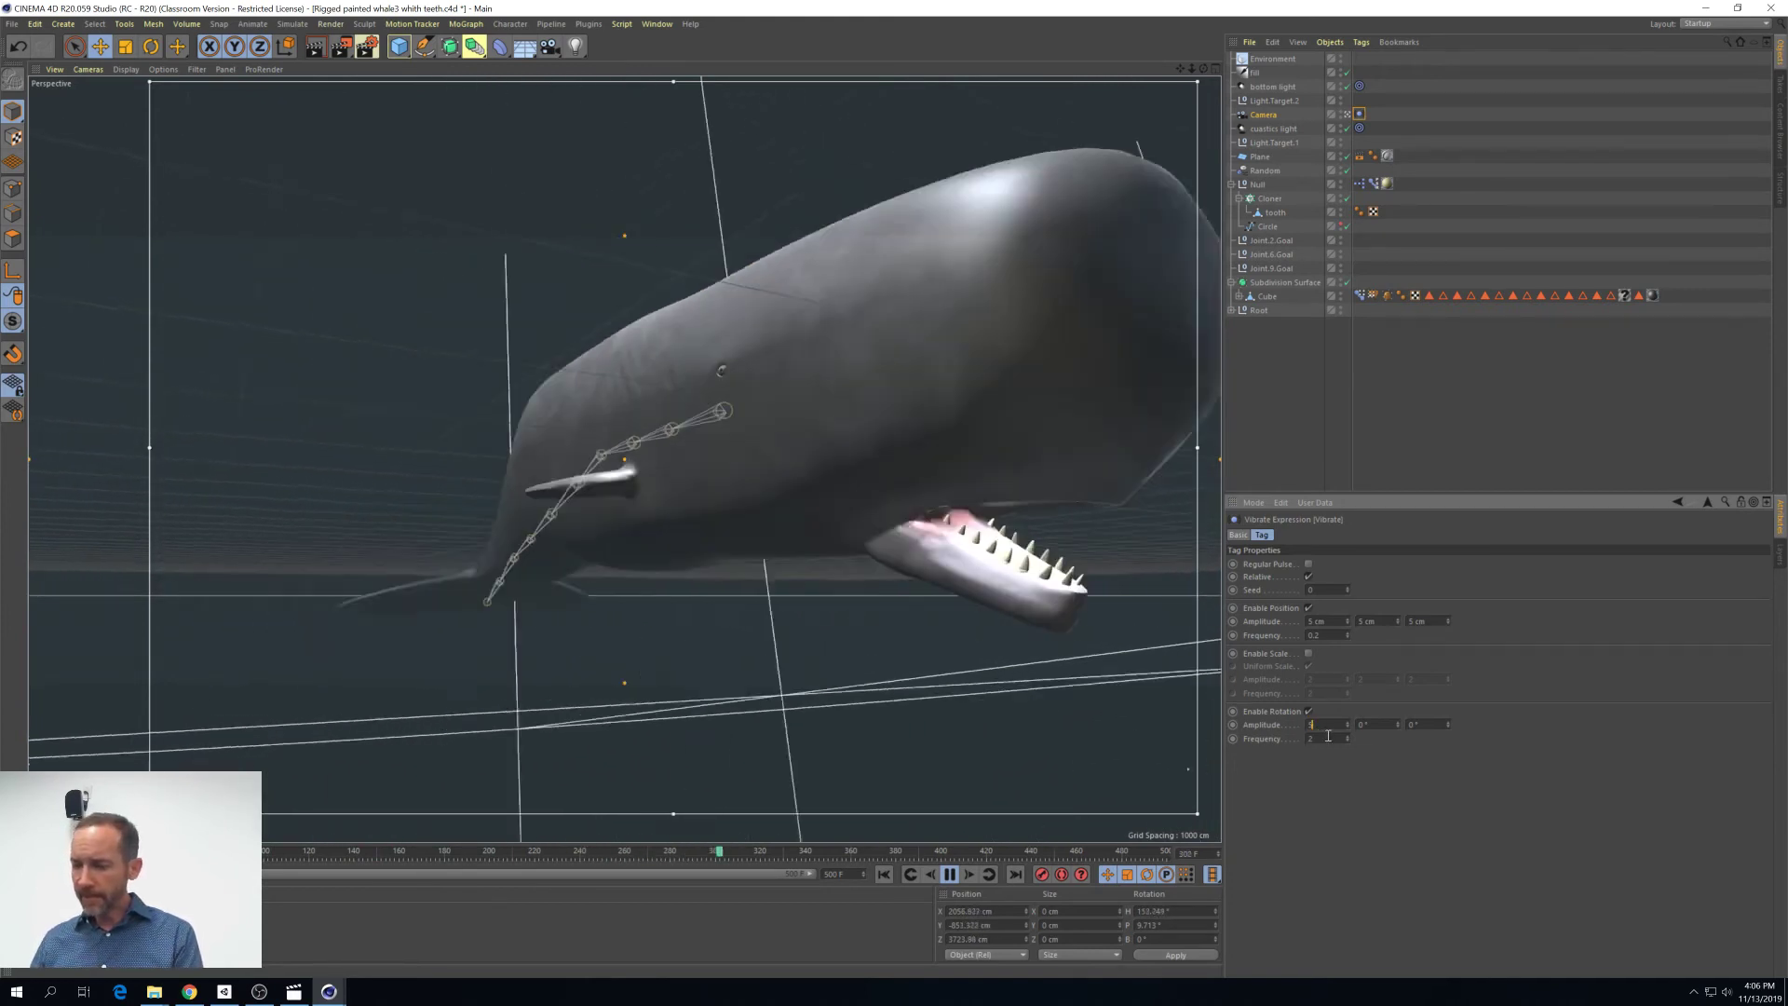
pyautogui.press('Tab')
pyautogui.write('5')
pyautogui.press('Tab')
pyautogui.write('5')
pyautogui.press('Tab')
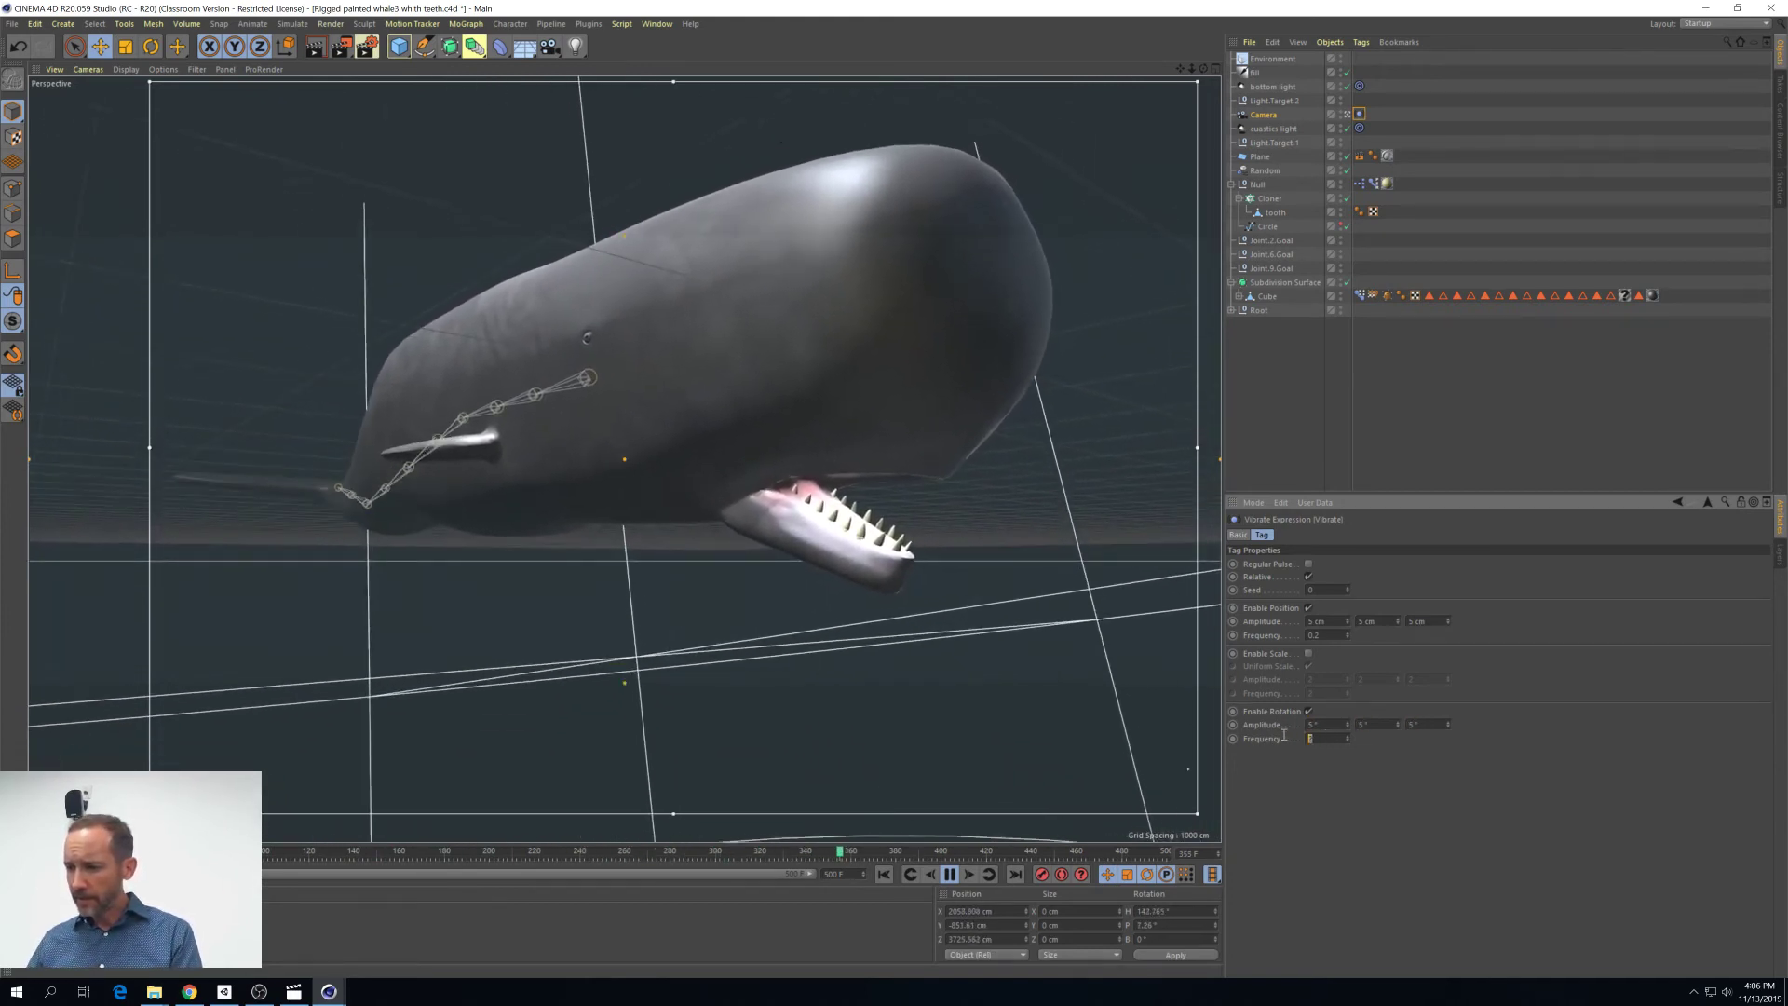
pyautogui.write('1')
pyautogui.write('0.1')
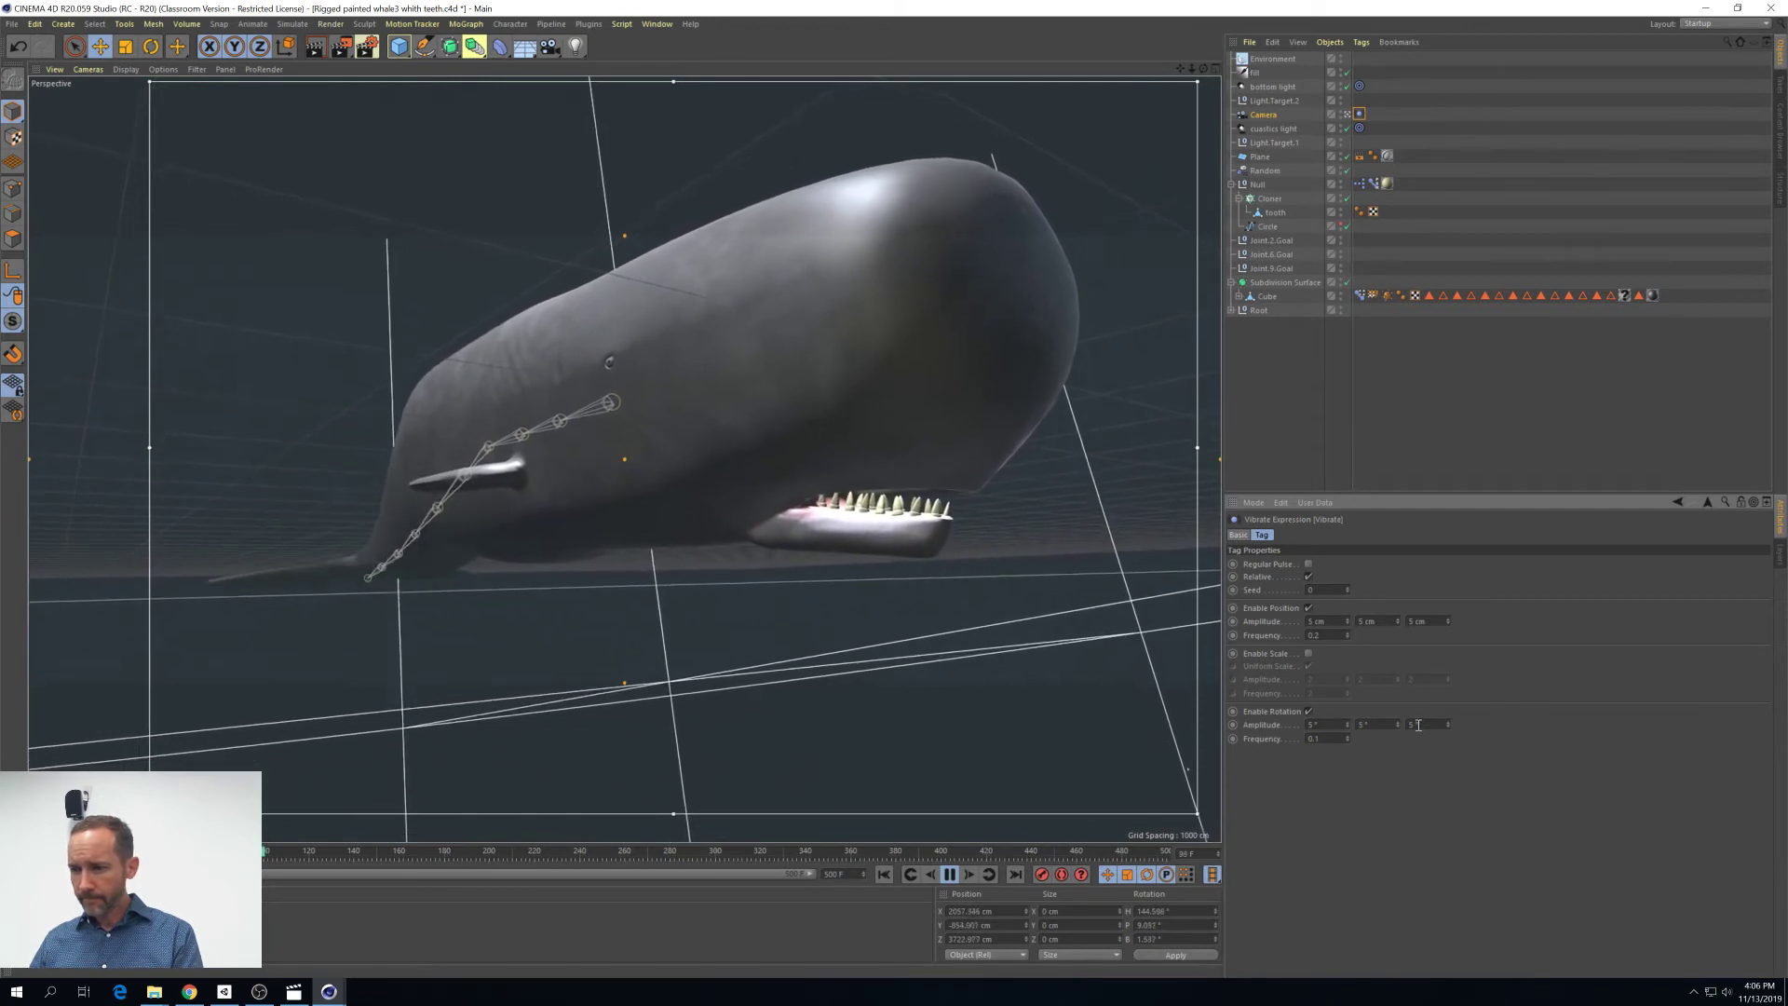
# Raise the third rotation amplitude to 10° and finally 15°, stop playback, and render the view
pyautogui.click(1361, 724)
pyautogui.press('Tab')
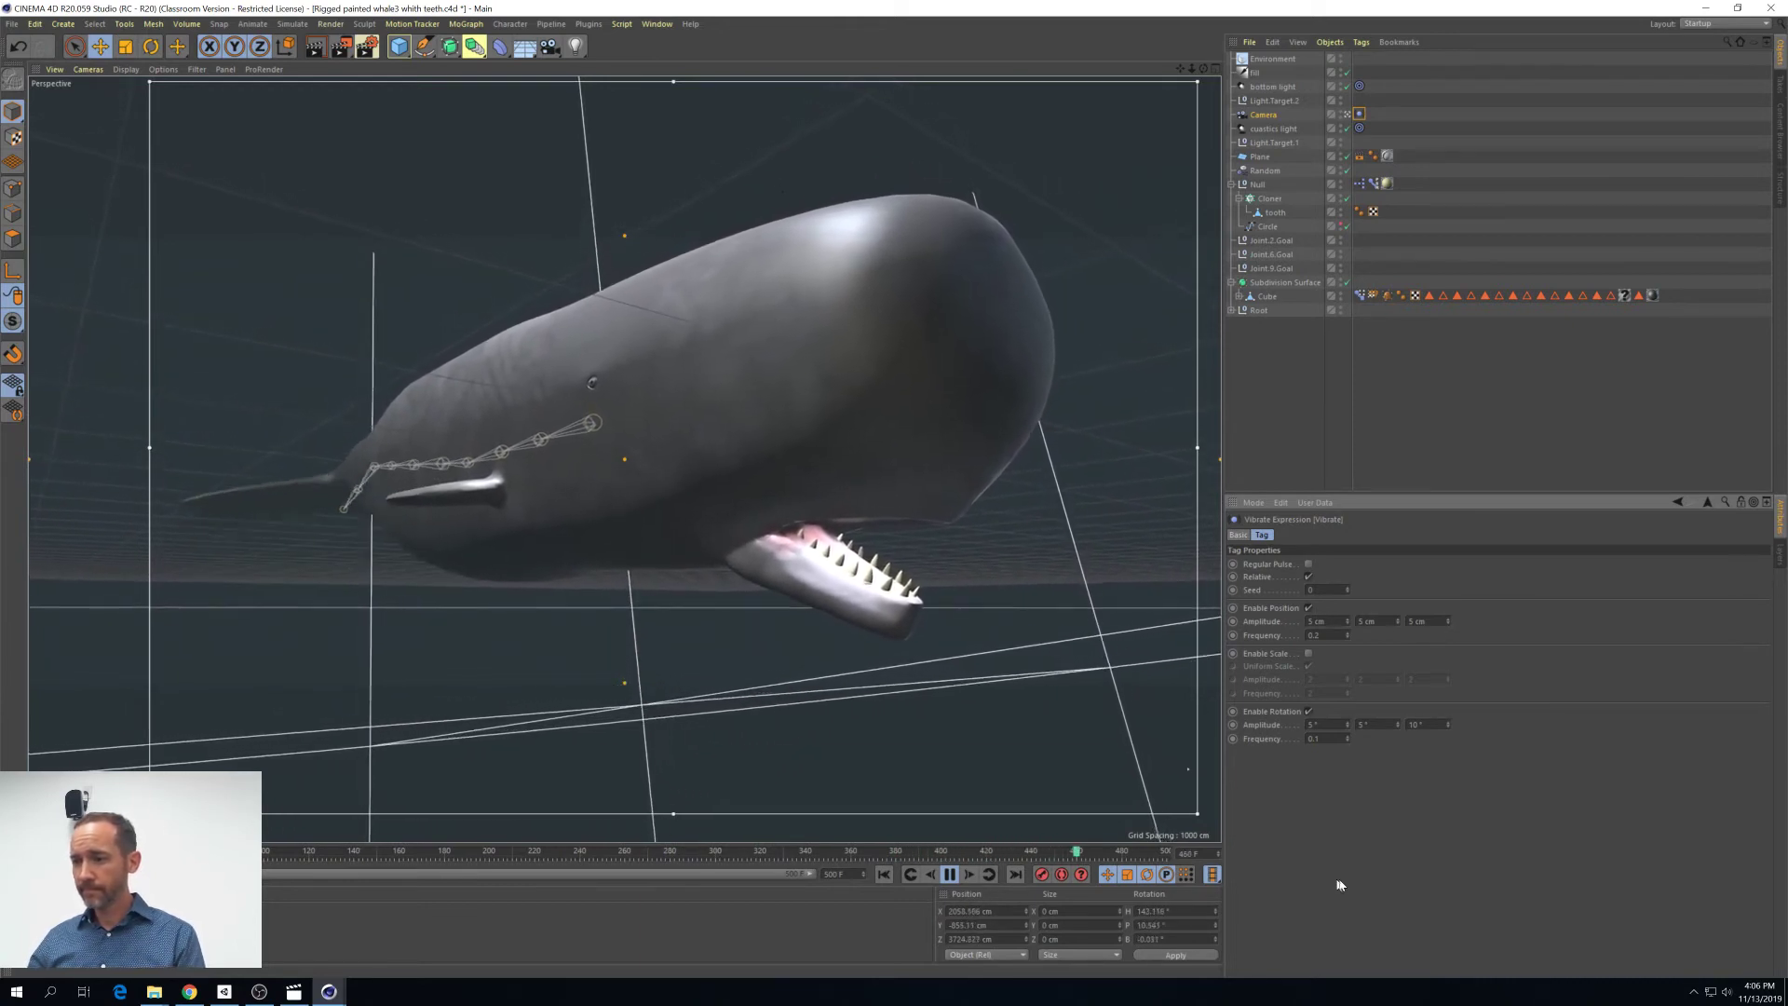
pyautogui.write('15')
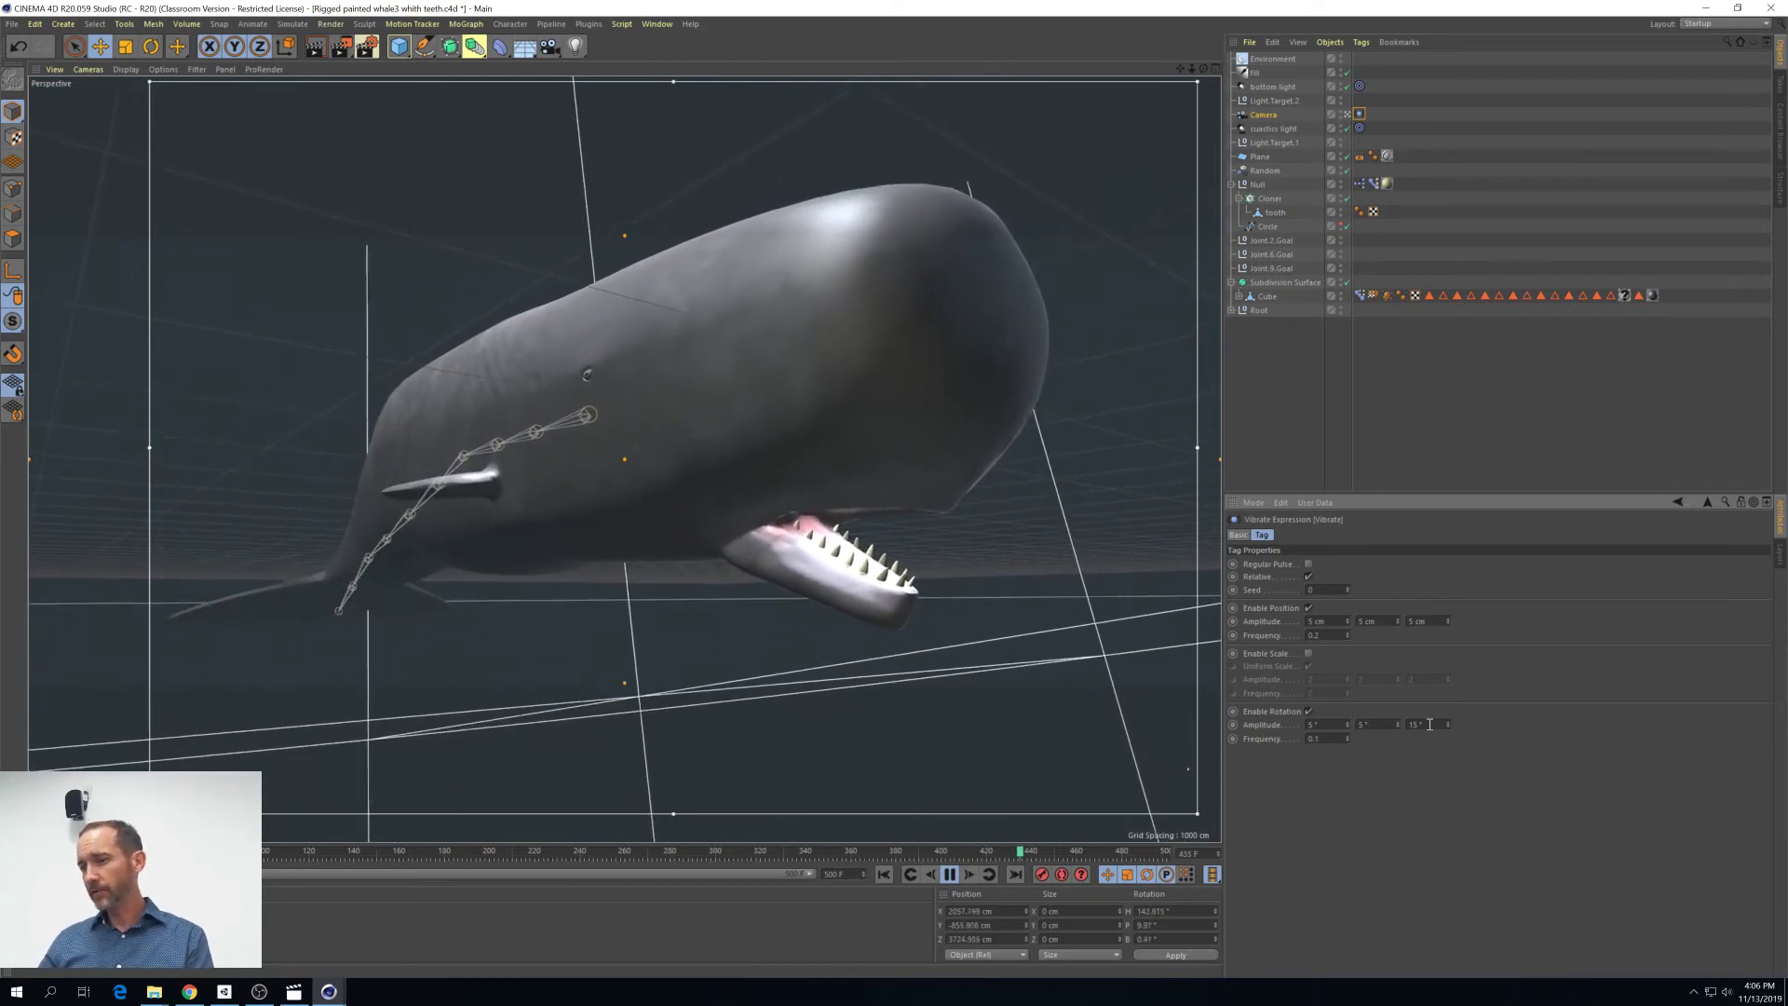
pyautogui.click(951, 876)
pyautogui.hotkey('ctrl', 'r')
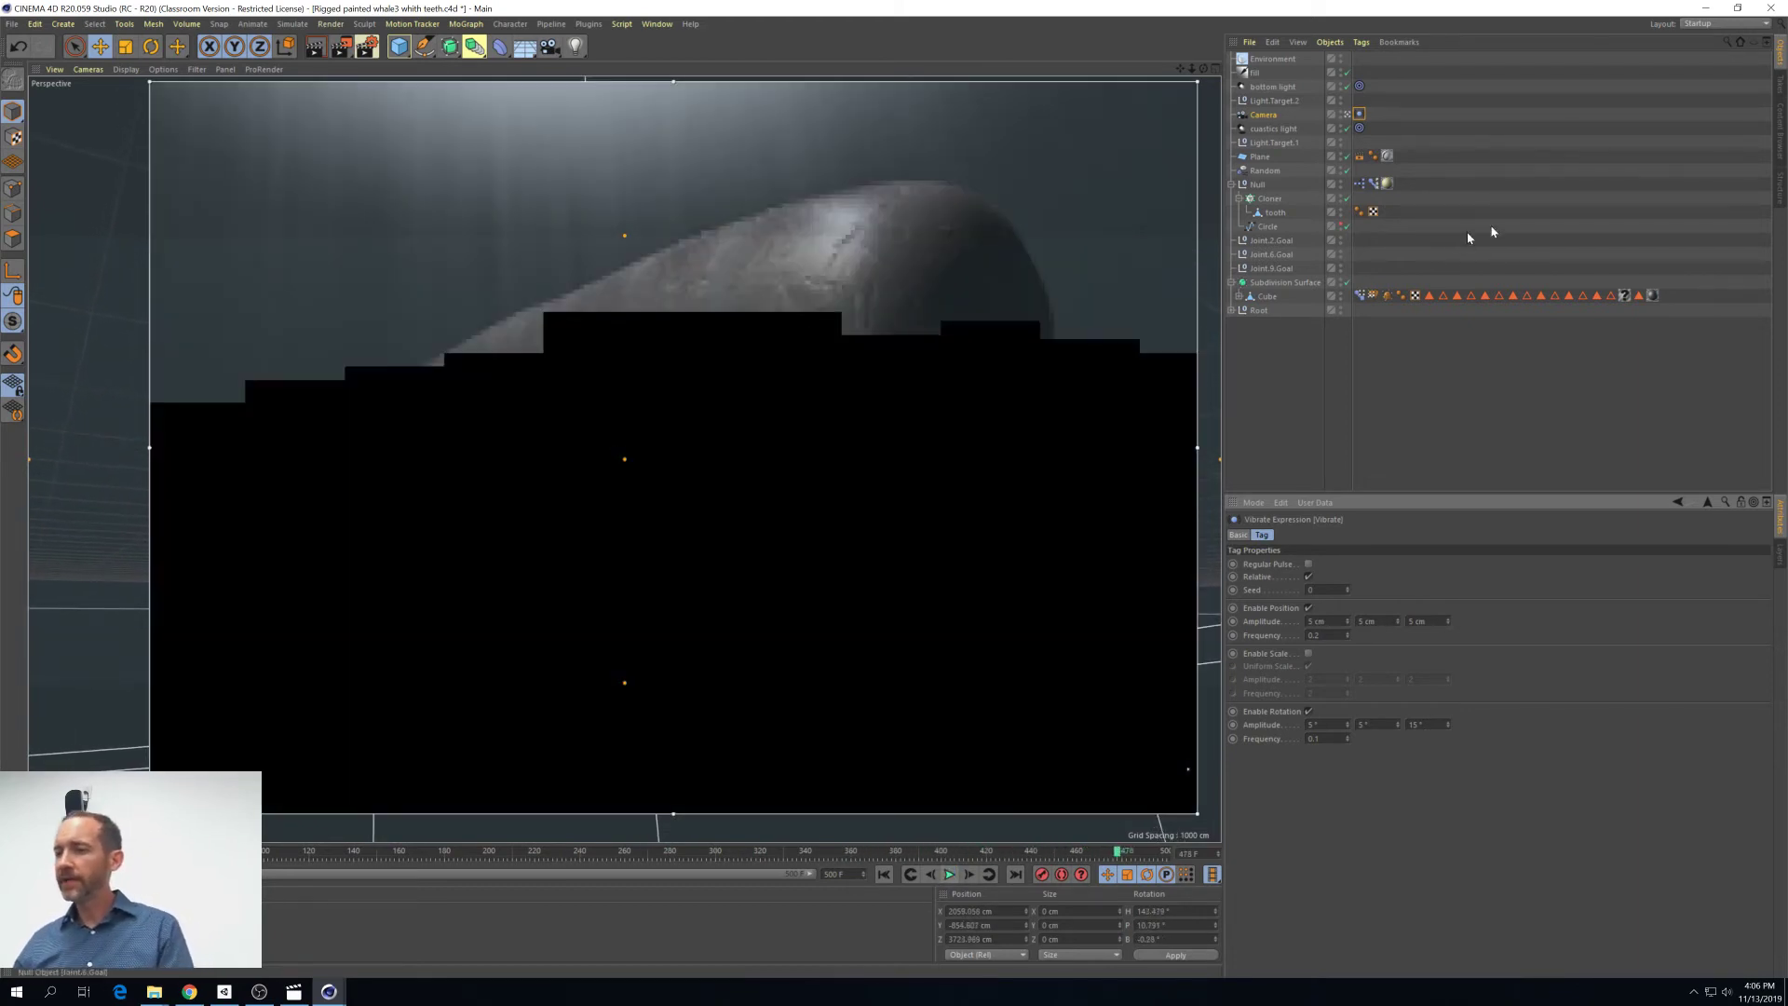
pyautogui.rightClick(1268, 113)
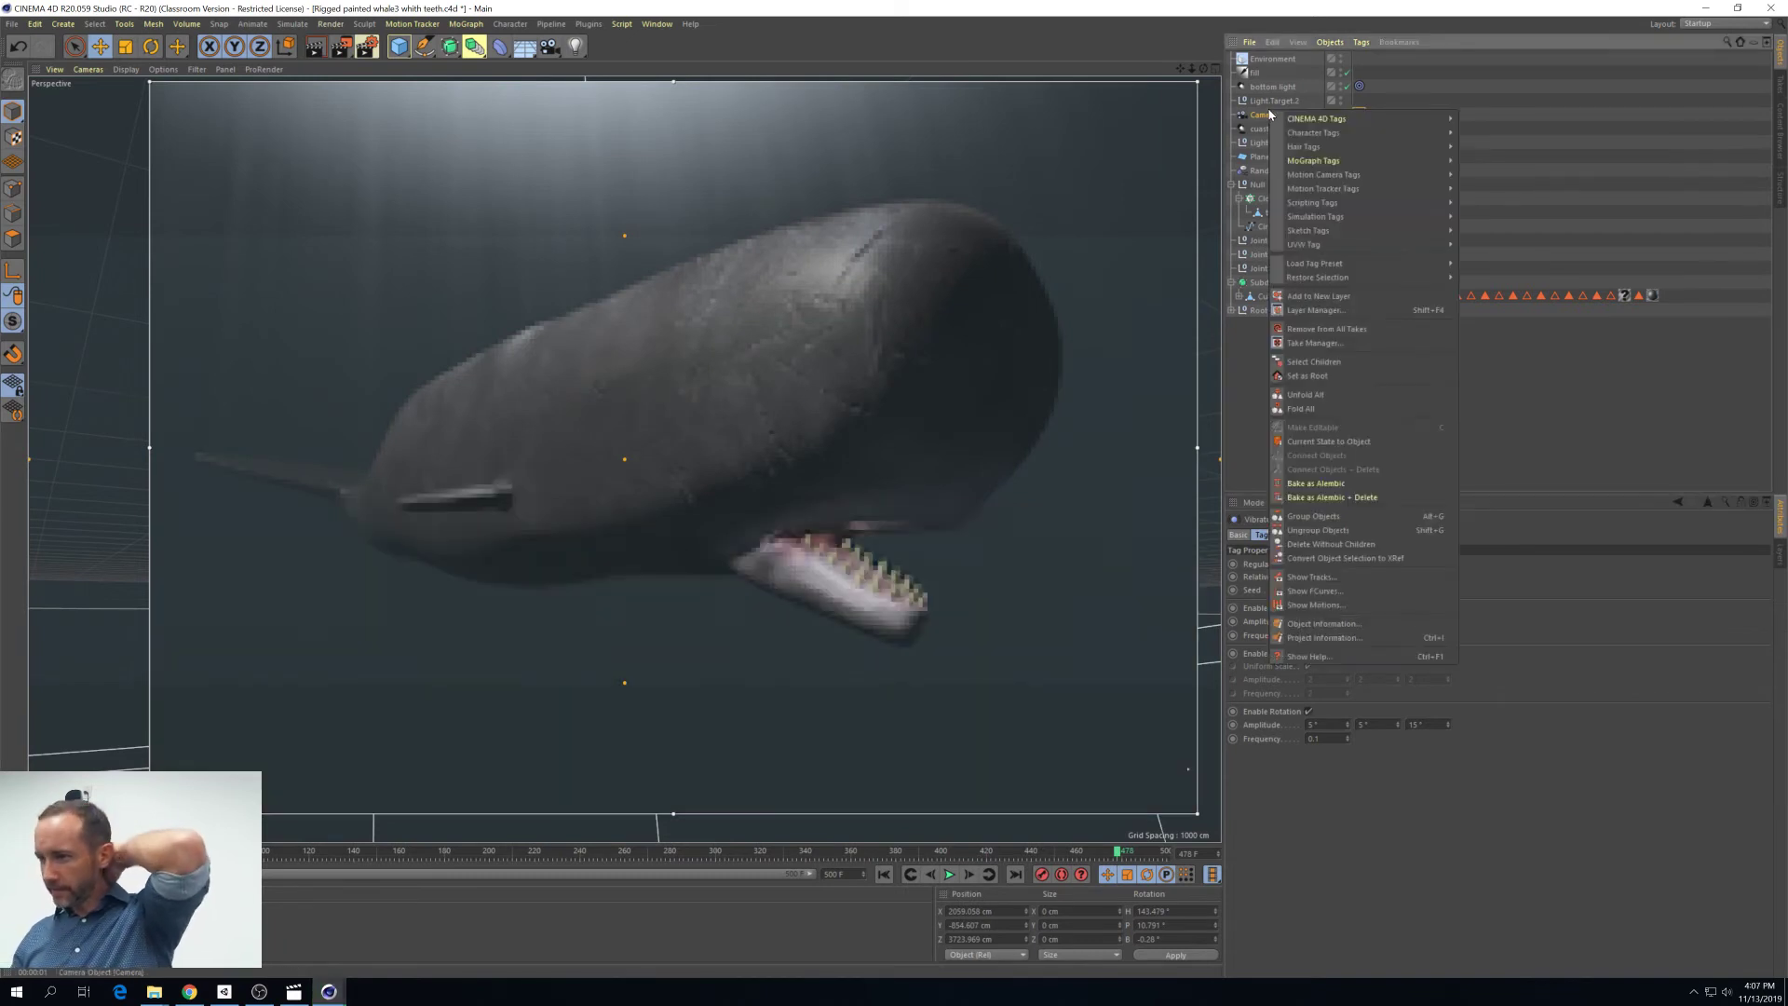
pyautogui.moveTo(1333, 175)
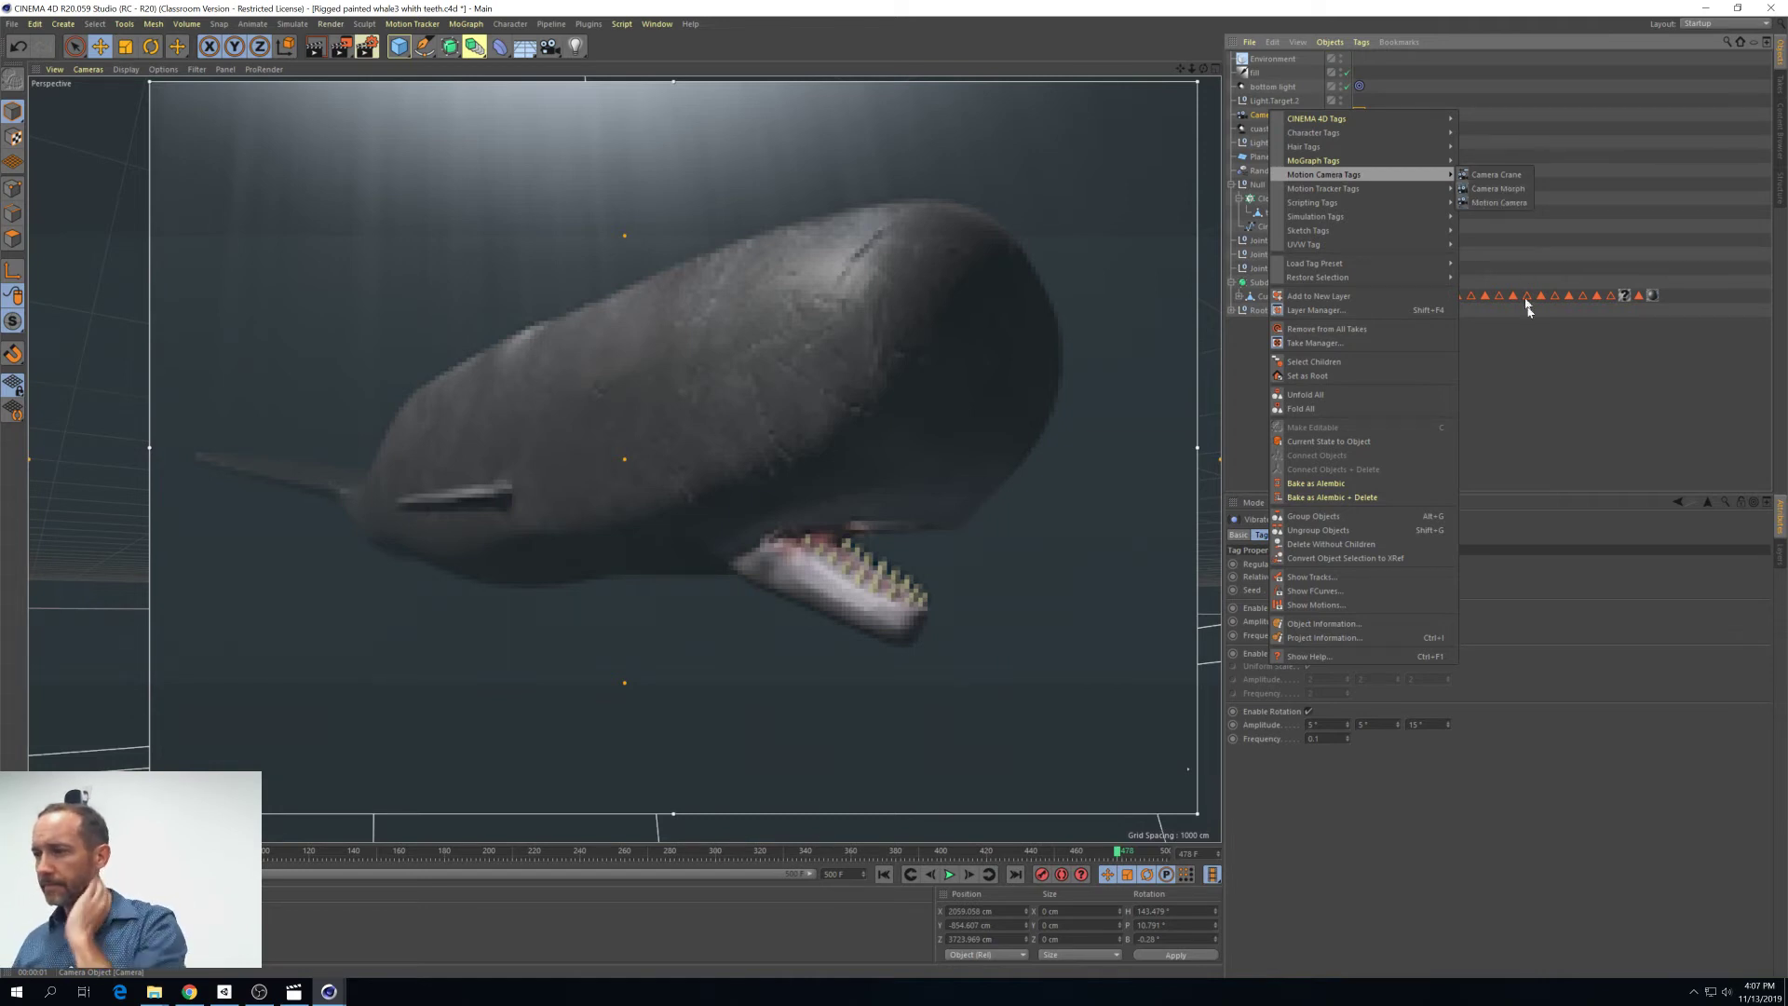
pyautogui.click(1546, 375)
# Create a new empty project and add a standard camera to it
pyautogui.hotkey('ctrl', 'n')
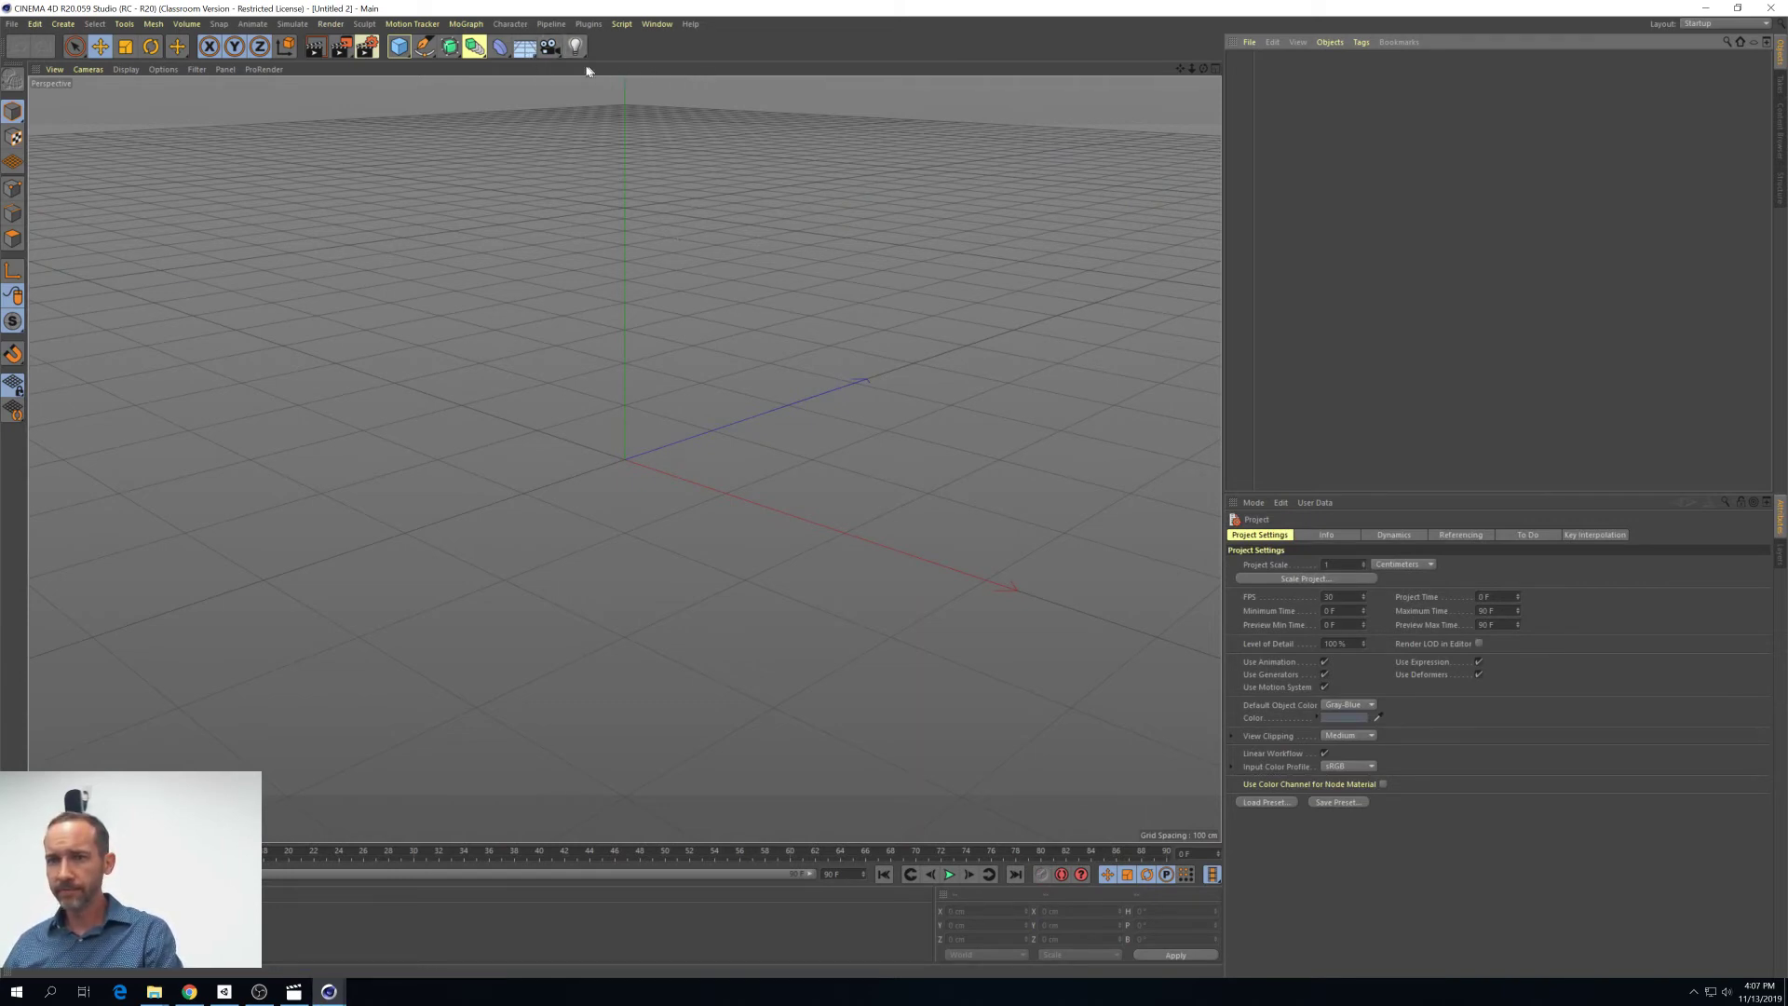
pyautogui.click(557, 56)
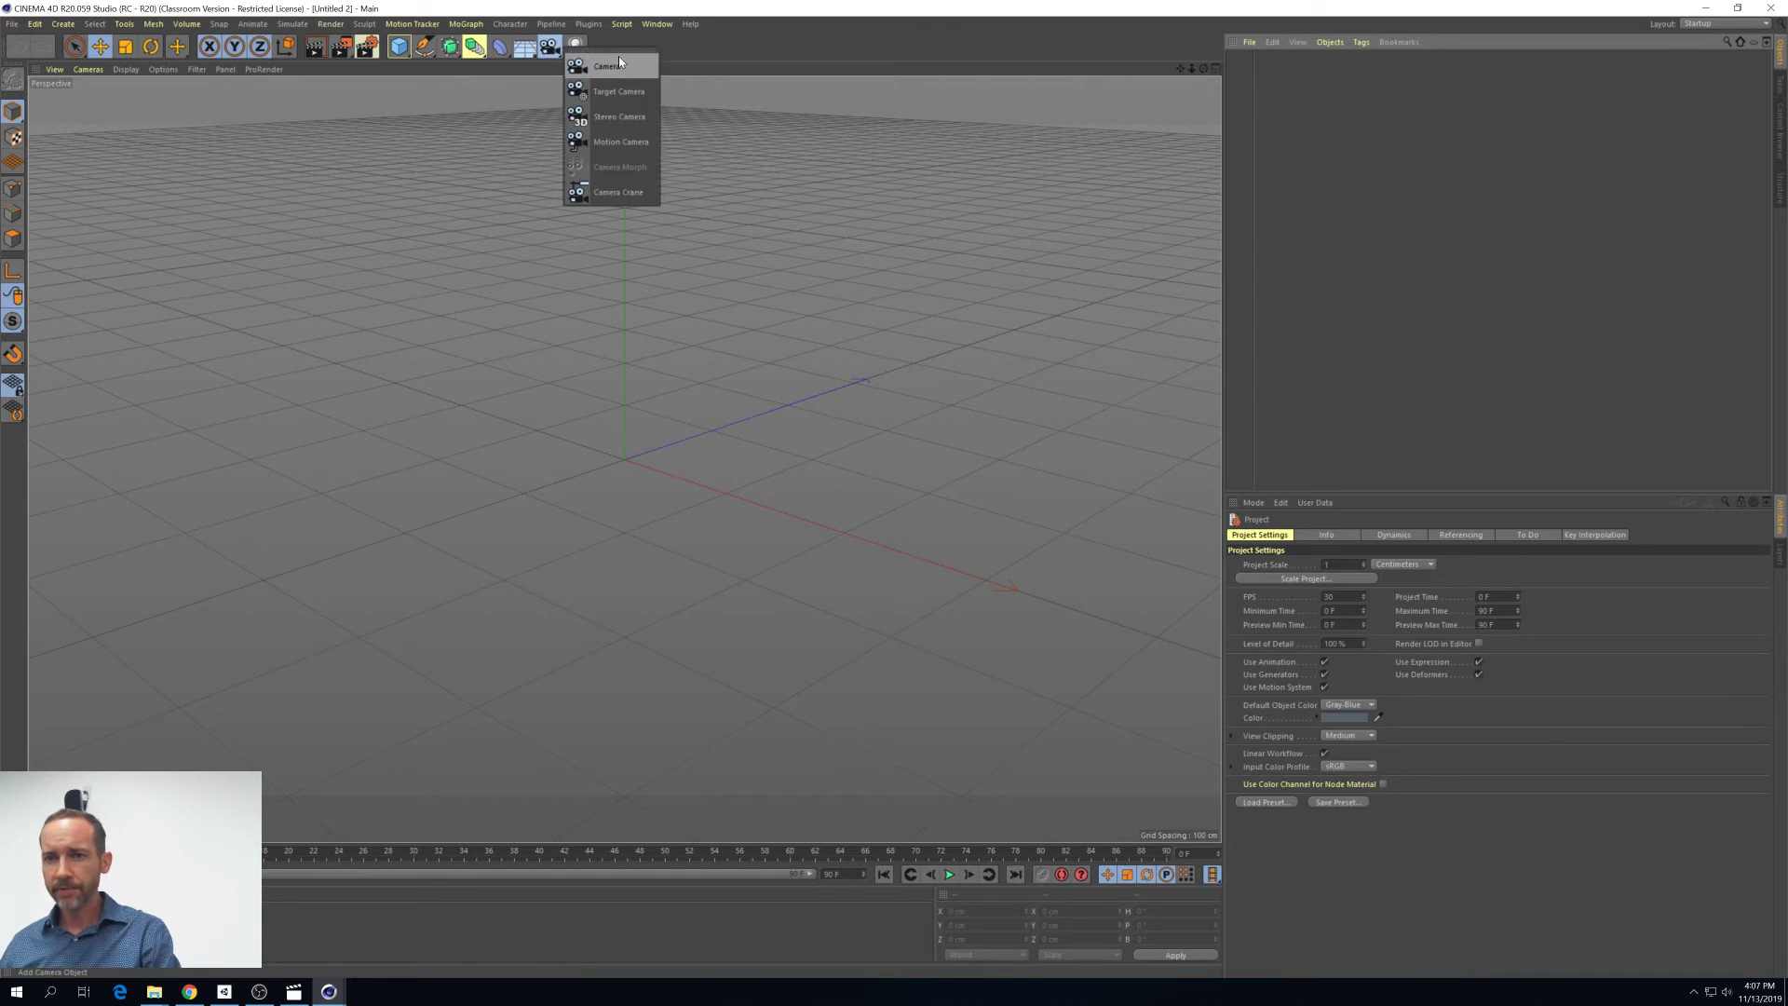
pyautogui.click(619, 57)
# Add a Motion Camera tag to the new camera, bring the whole stick-figure rig into view, and play the animation
pyautogui.hotkey('shift', 'c')
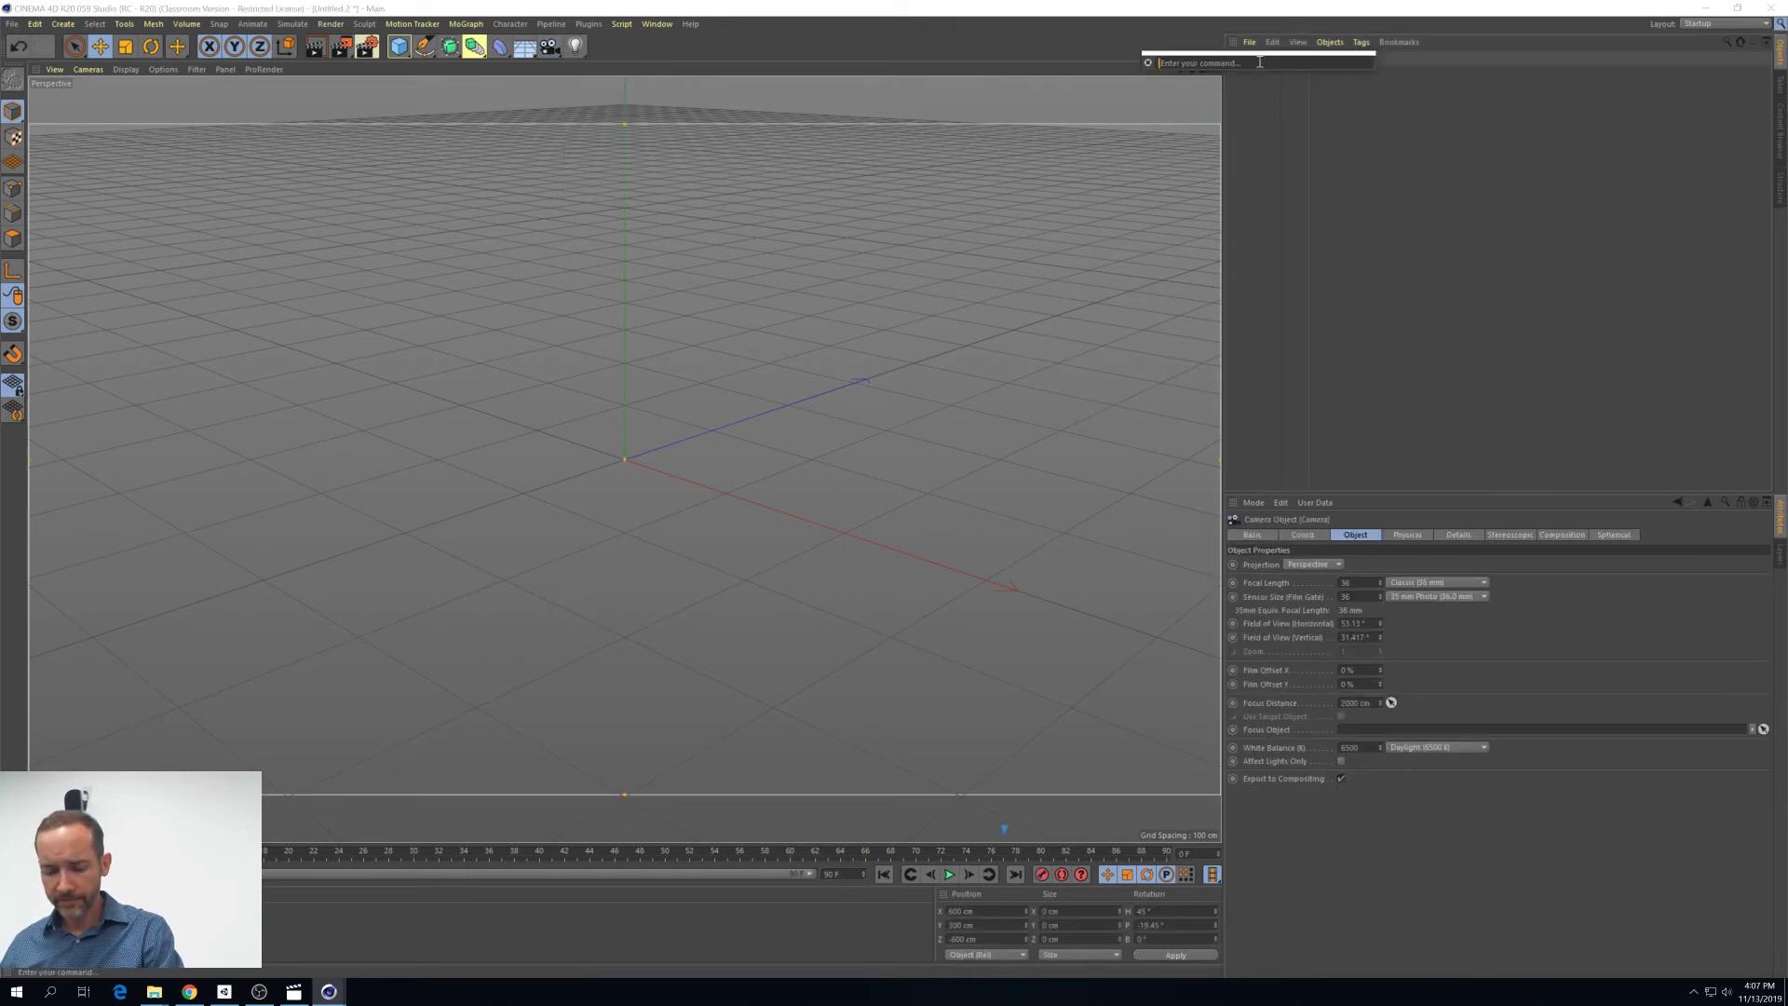
pyautogui.write('motion camer')
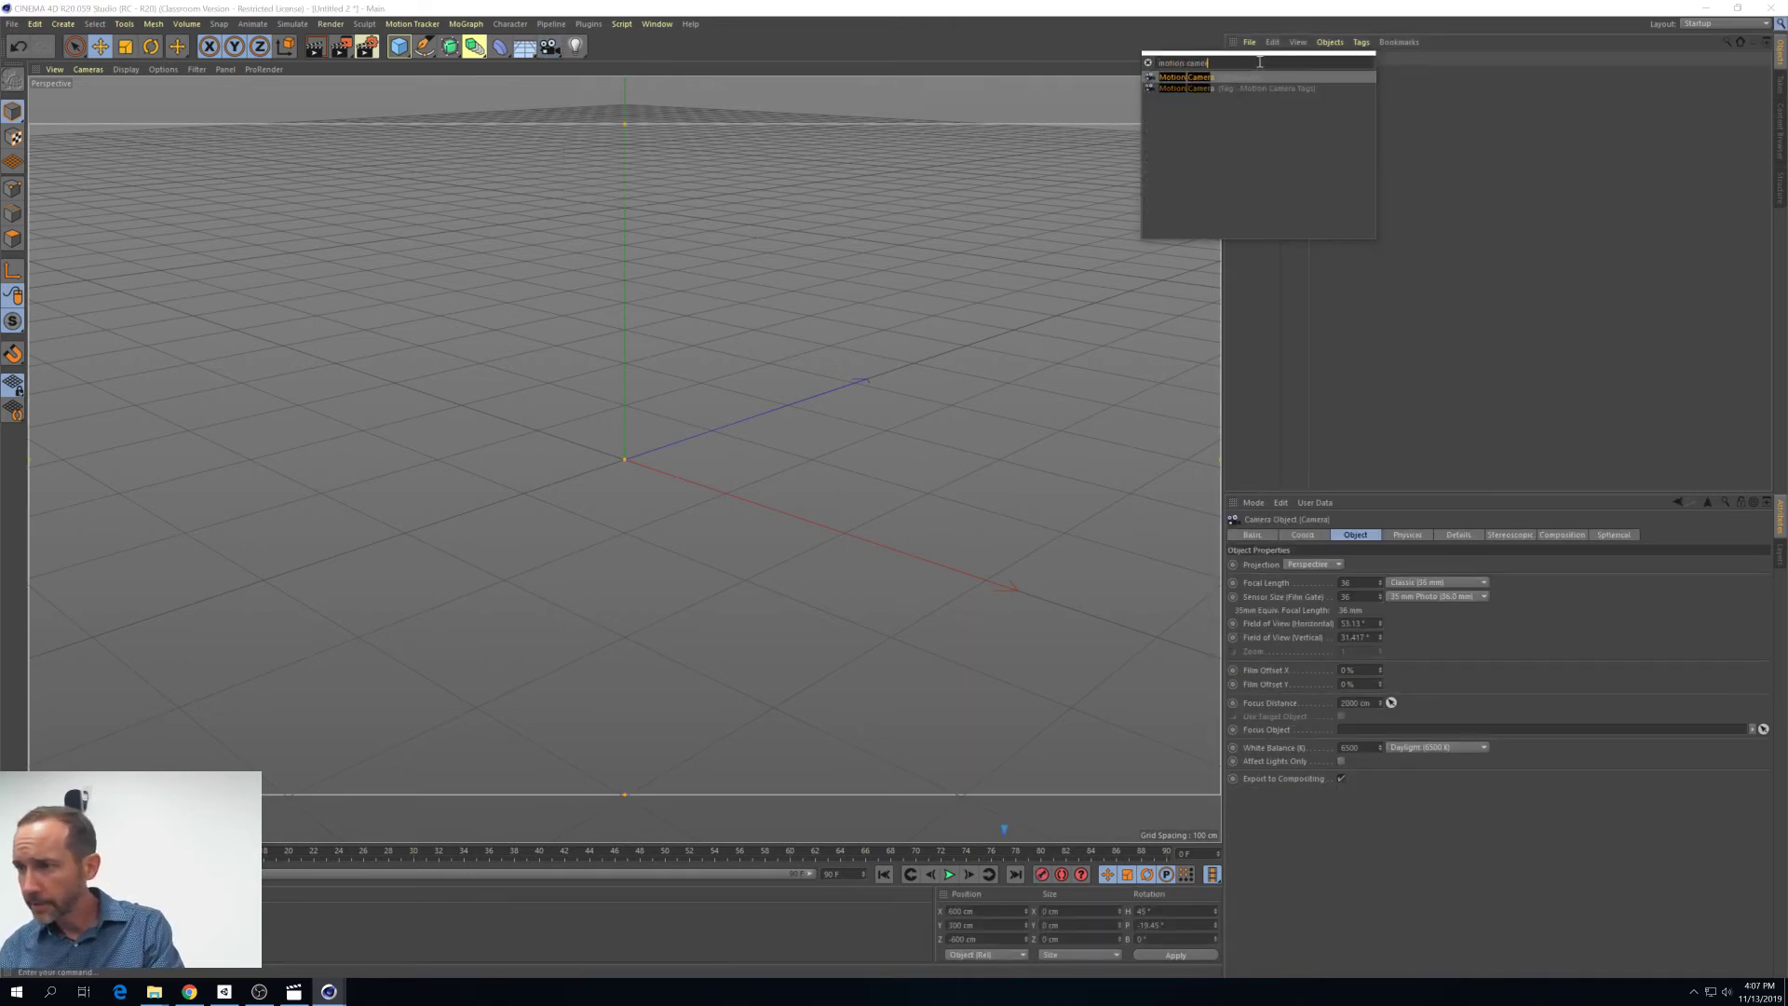
pyautogui.press('Return')
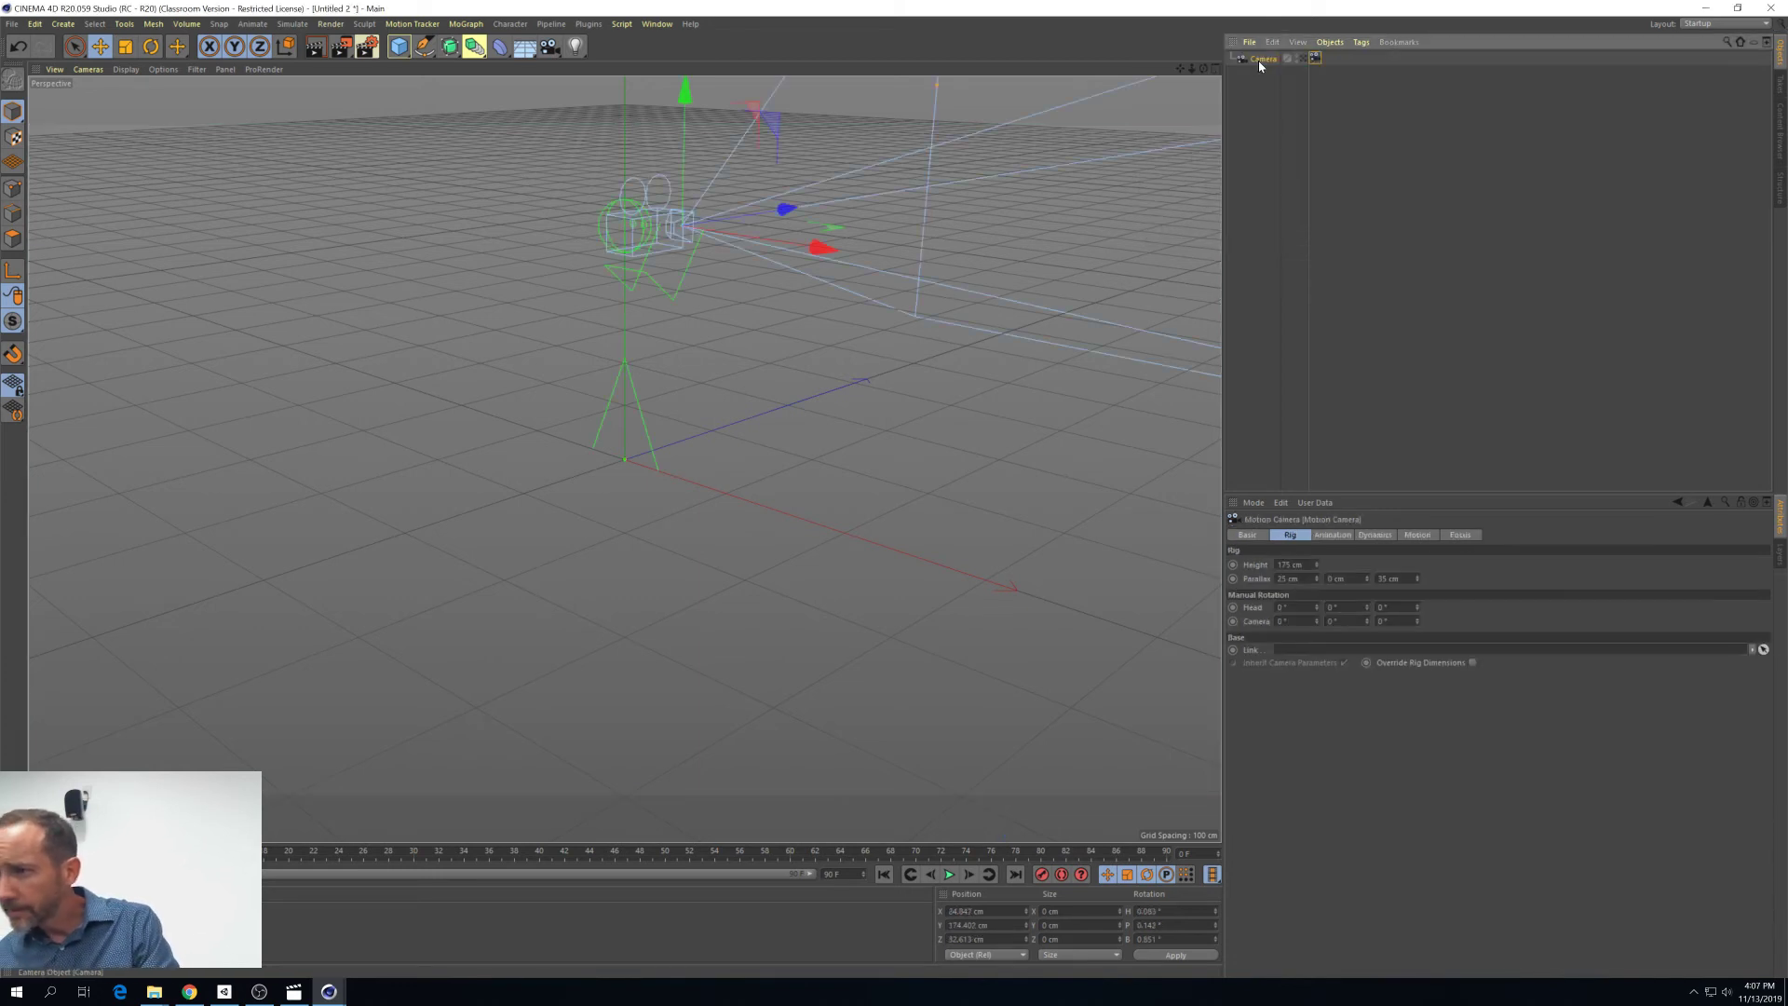
pyautogui.keyDown('alt'); pyautogui.moveTo(641, 412); pyautogui.dragTo(640, 501, button='middle'); pyautogui.keyUp('alt')
pyautogui.scroll(5, 641, 361)
pyautogui.keyDown('alt'); pyautogui.moveTo(672, 369); pyautogui.dragTo(836, 756); pyautogui.keyUp('alt')
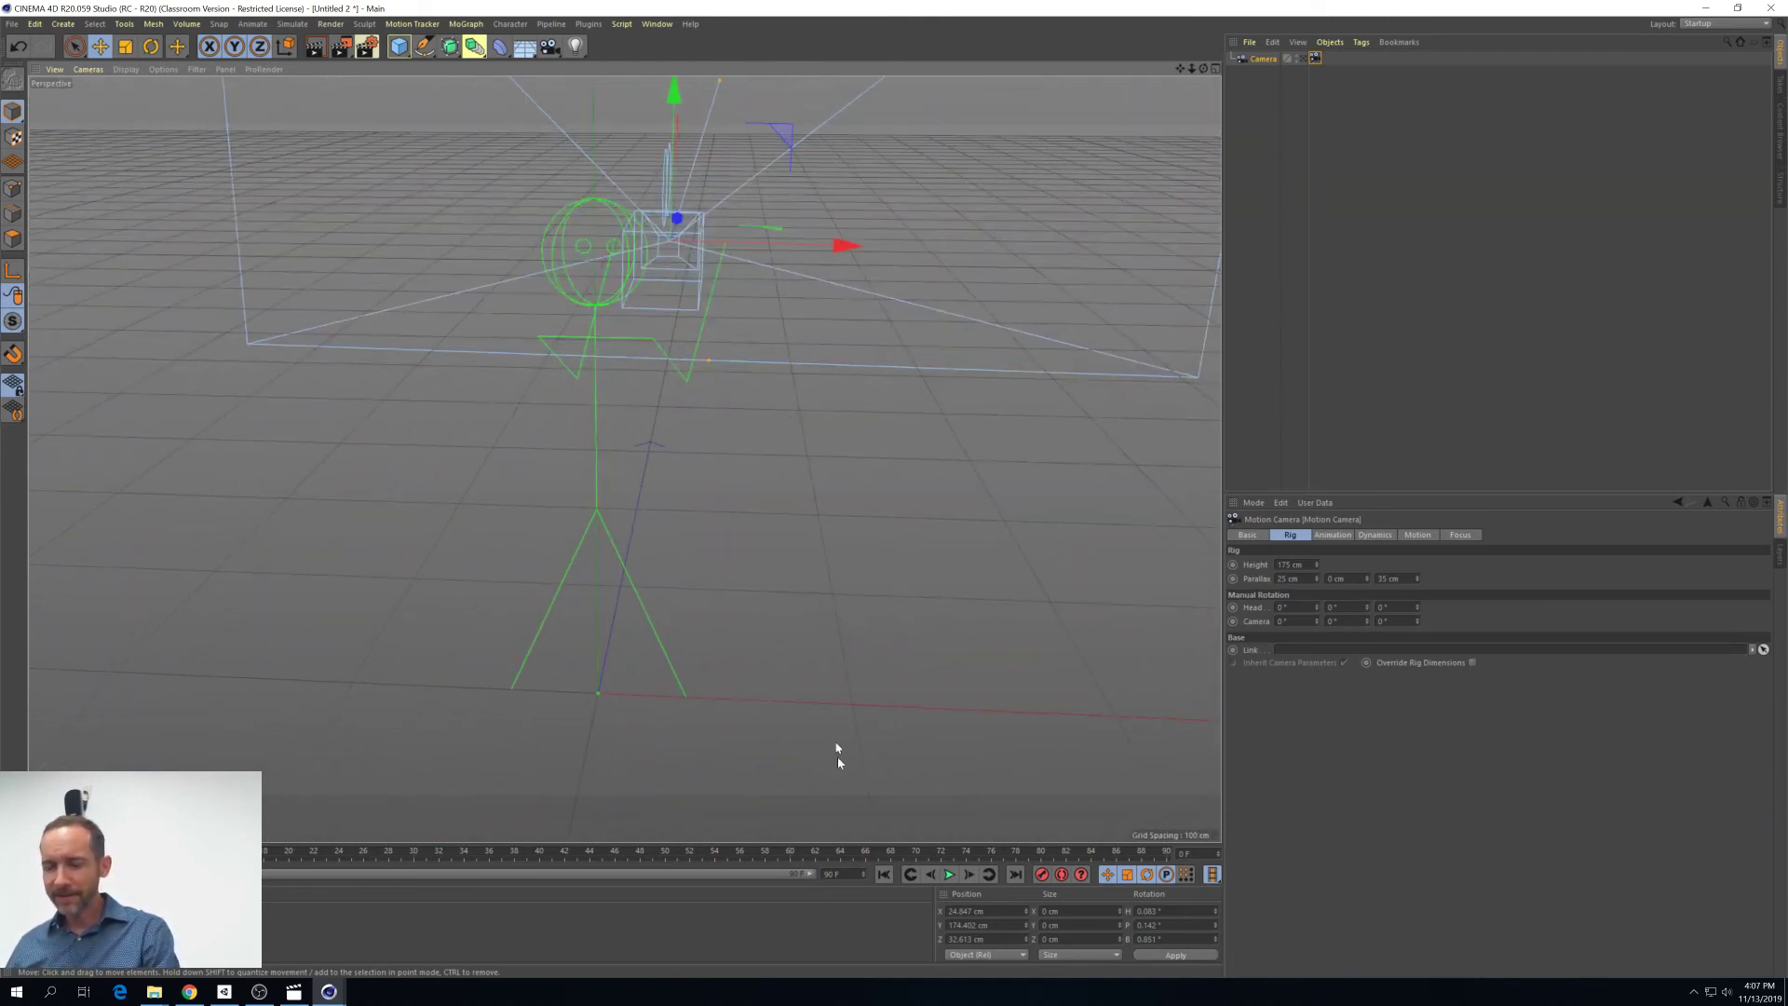
pyautogui.click(949, 875)
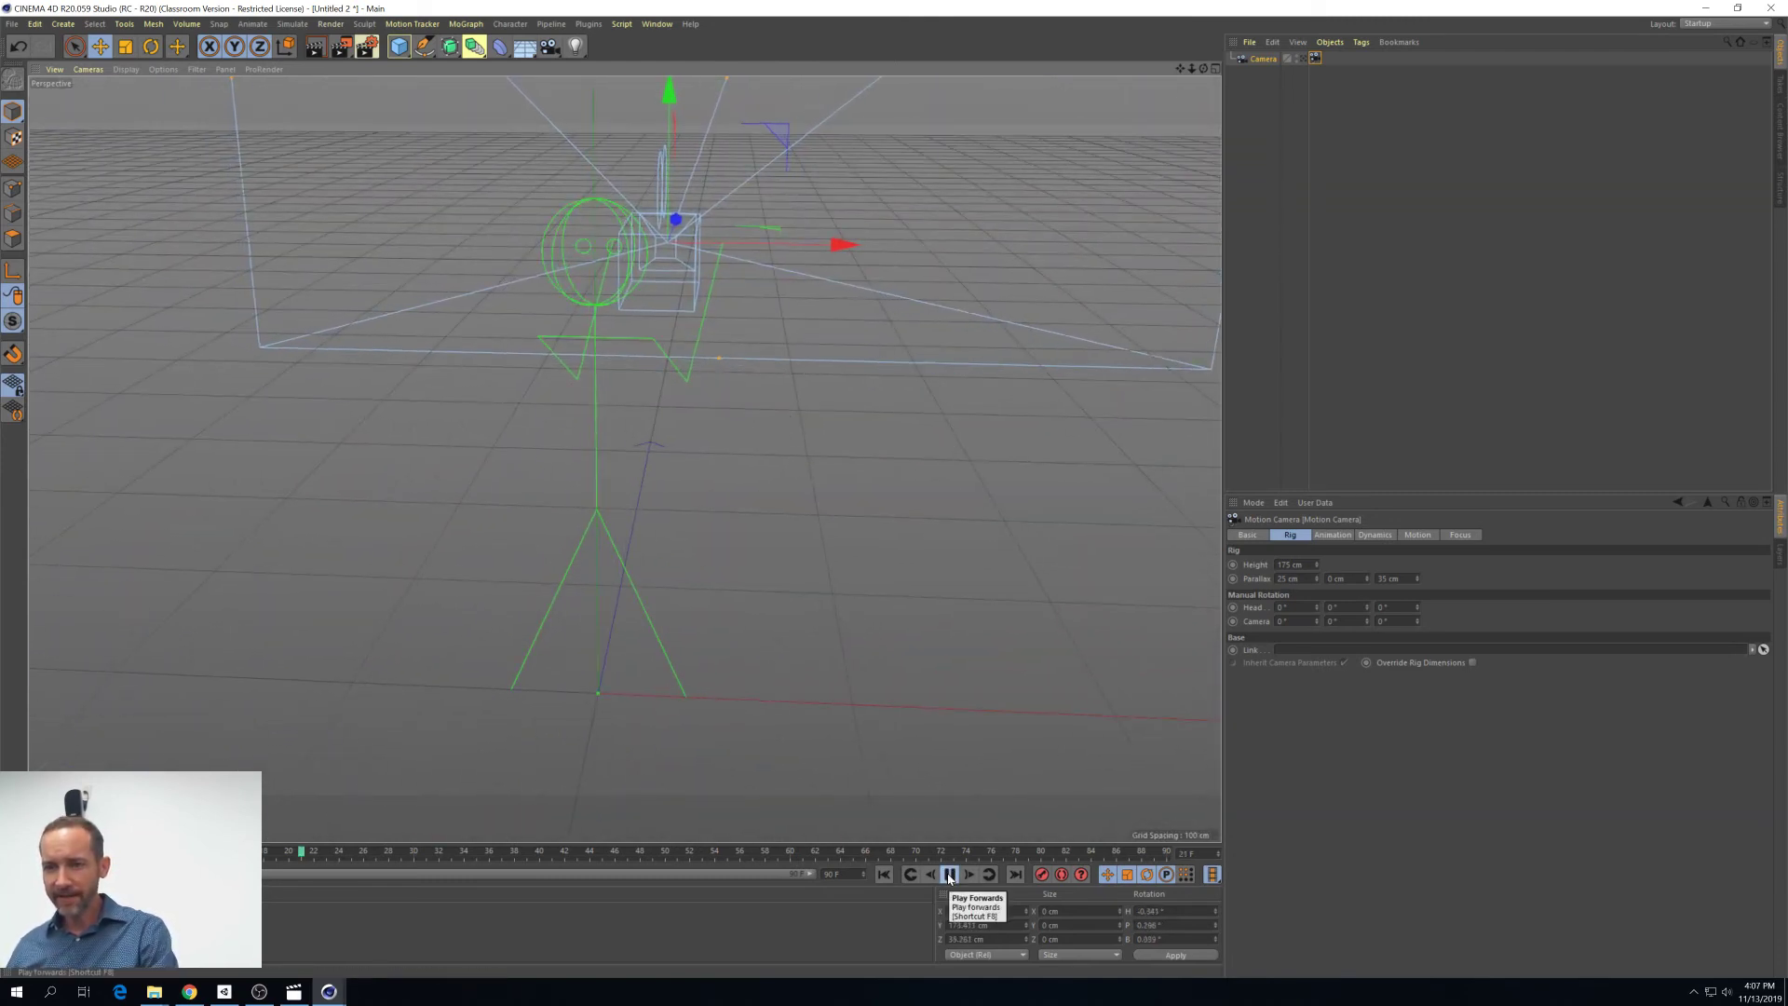
# Examine the Motion Camera tag's rig, animation, dynamics, motion and focus settings while the animation plays
pyautogui.click(1332, 538)
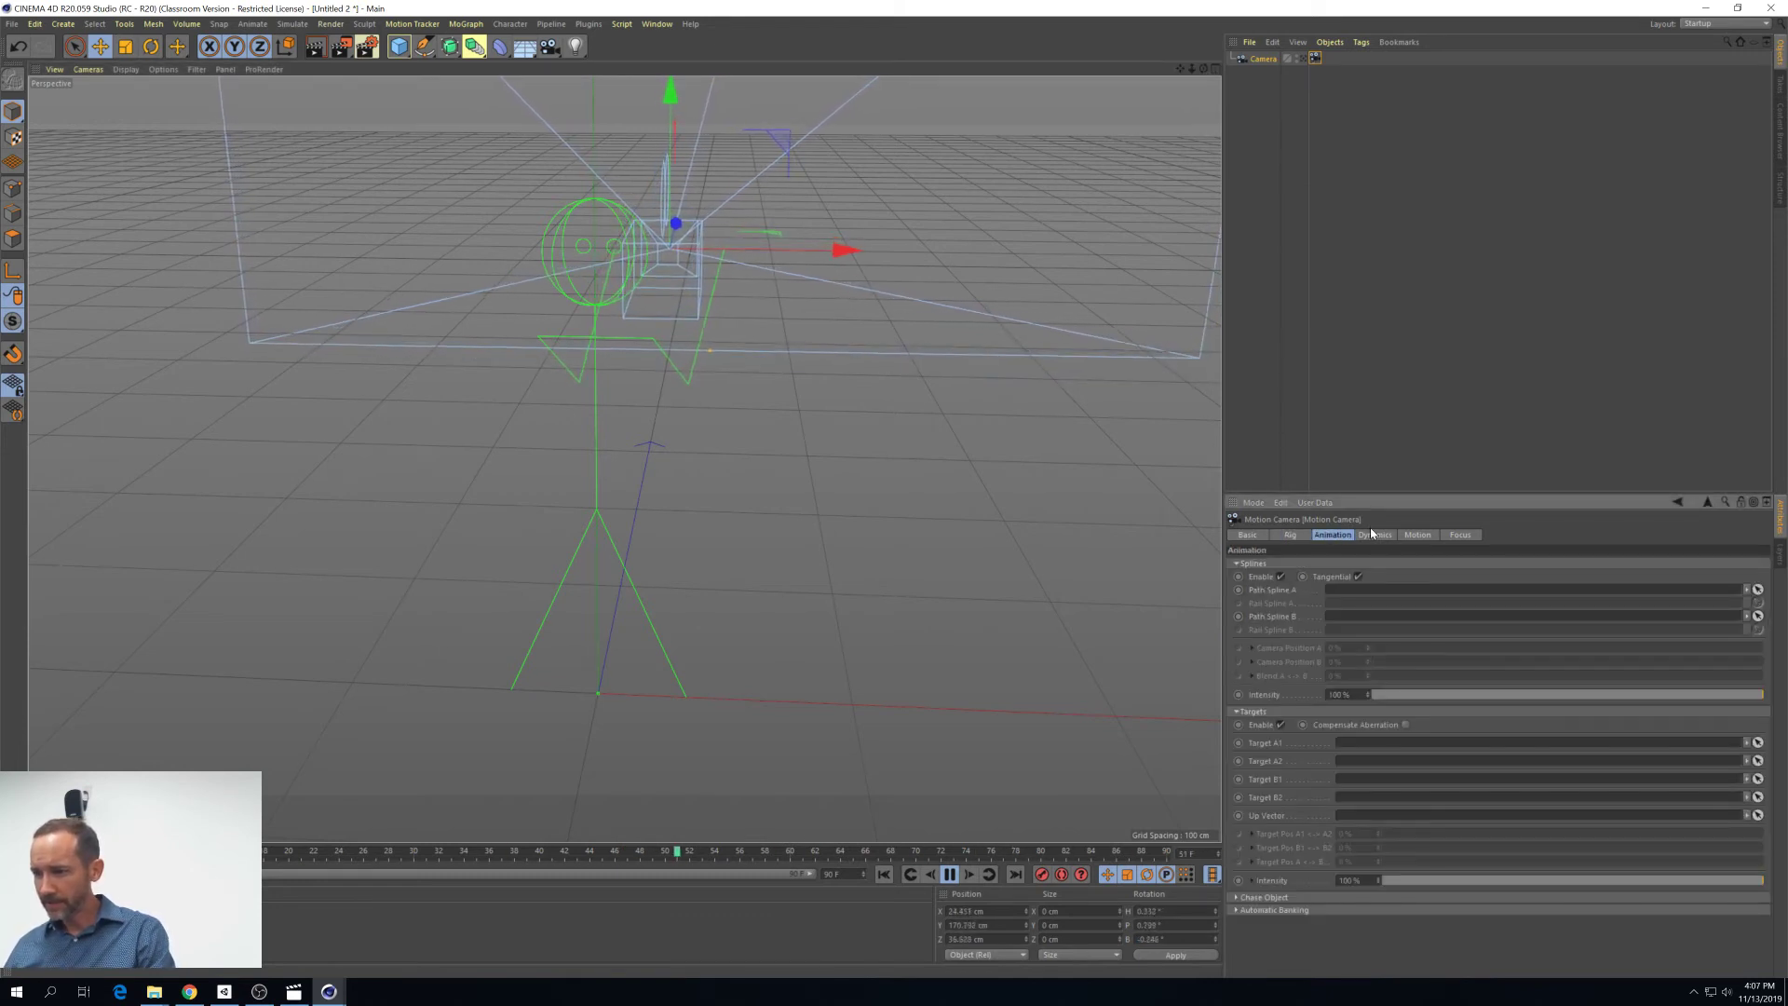
pyautogui.click(1377, 534)
pyautogui.click(1416, 534)
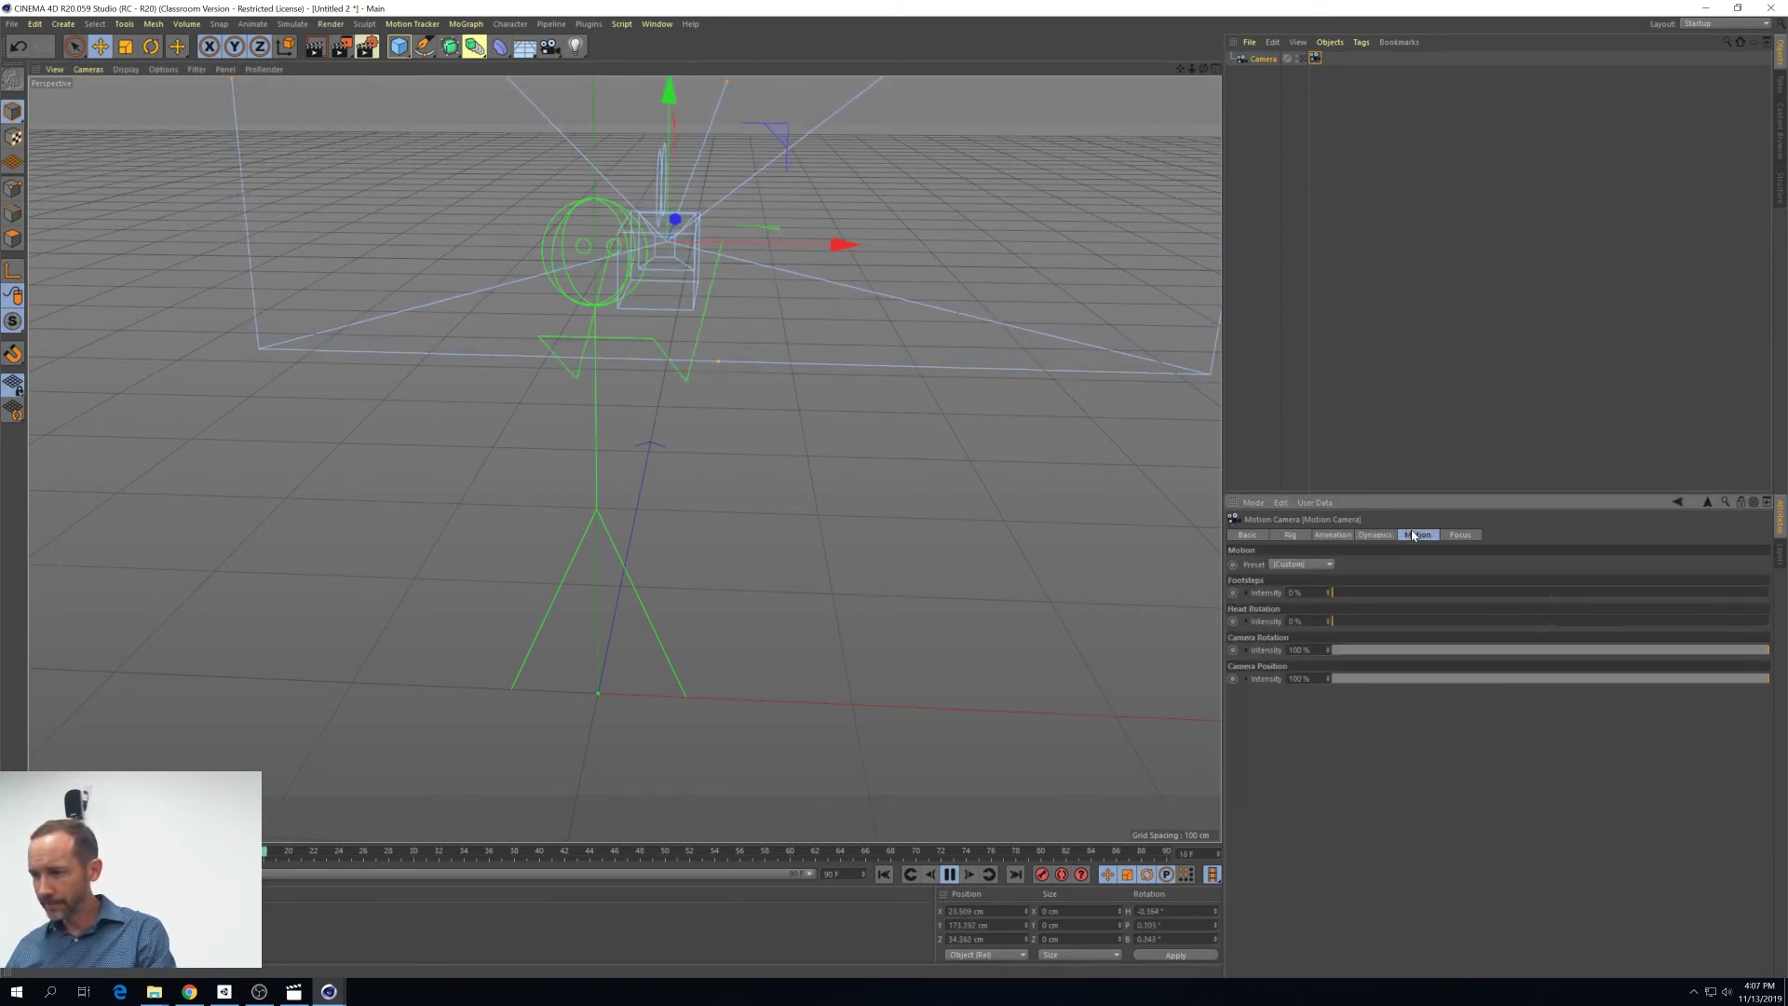
pyautogui.click(1369, 534)
pyautogui.click(1342, 538)
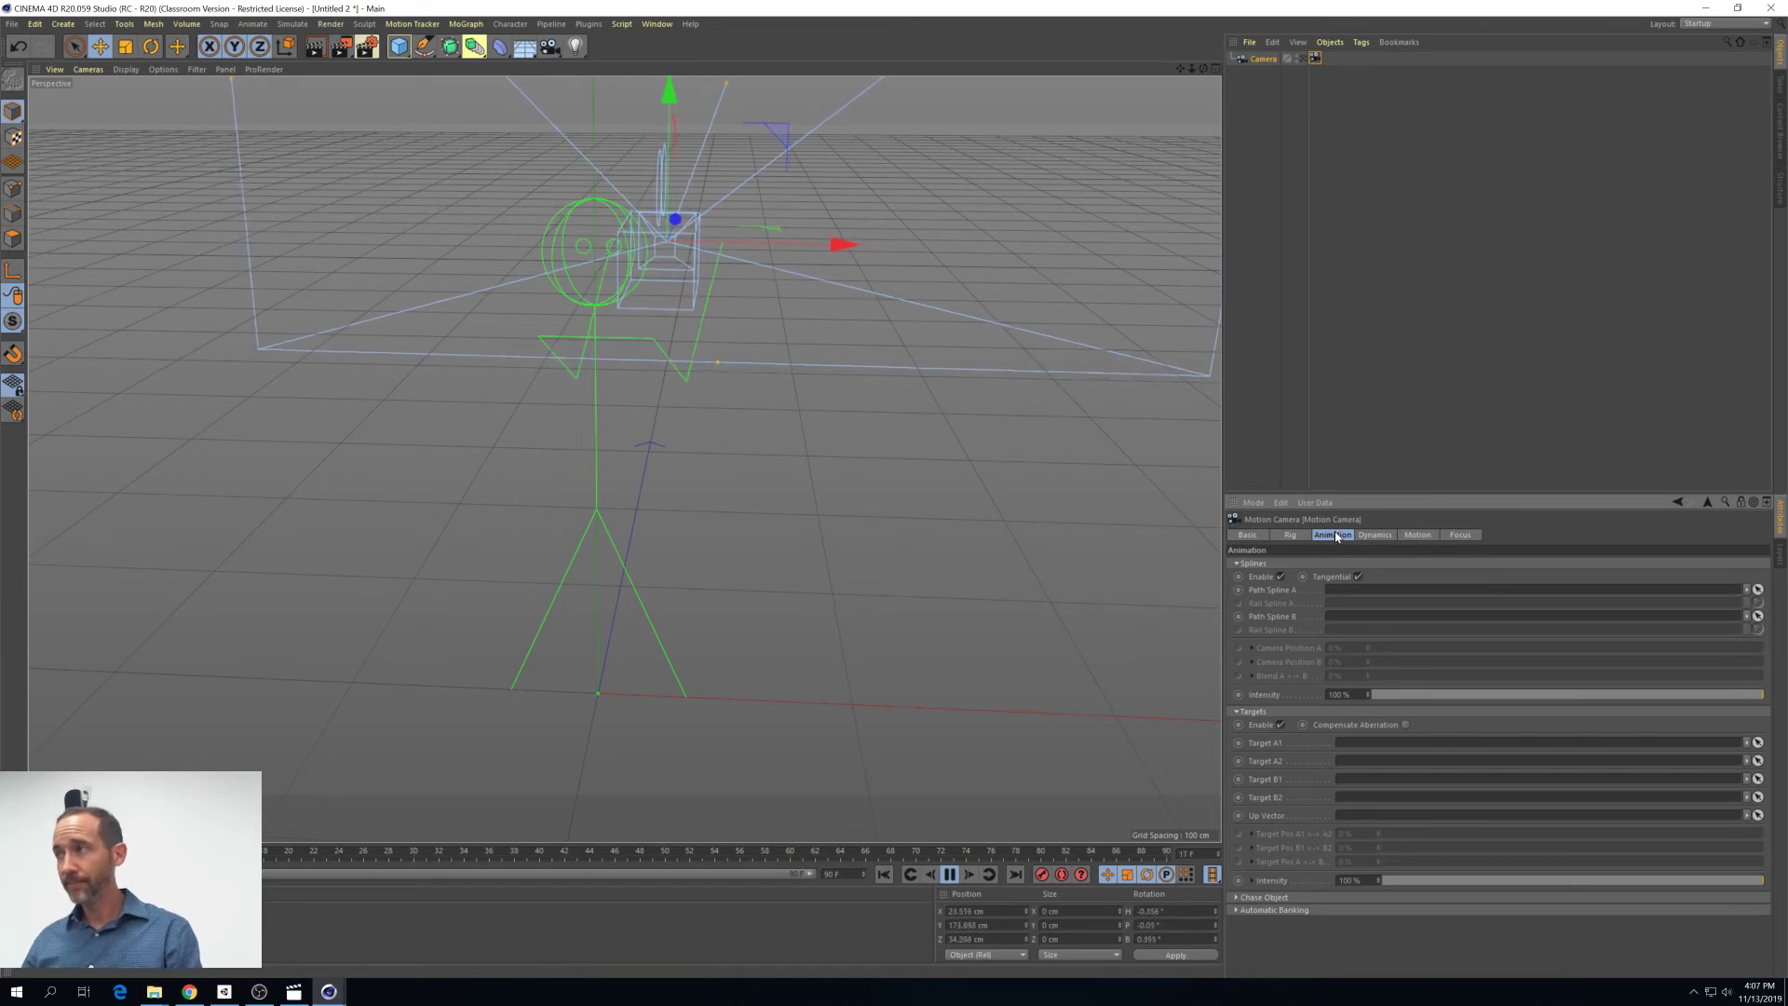
pyautogui.click(1381, 538)
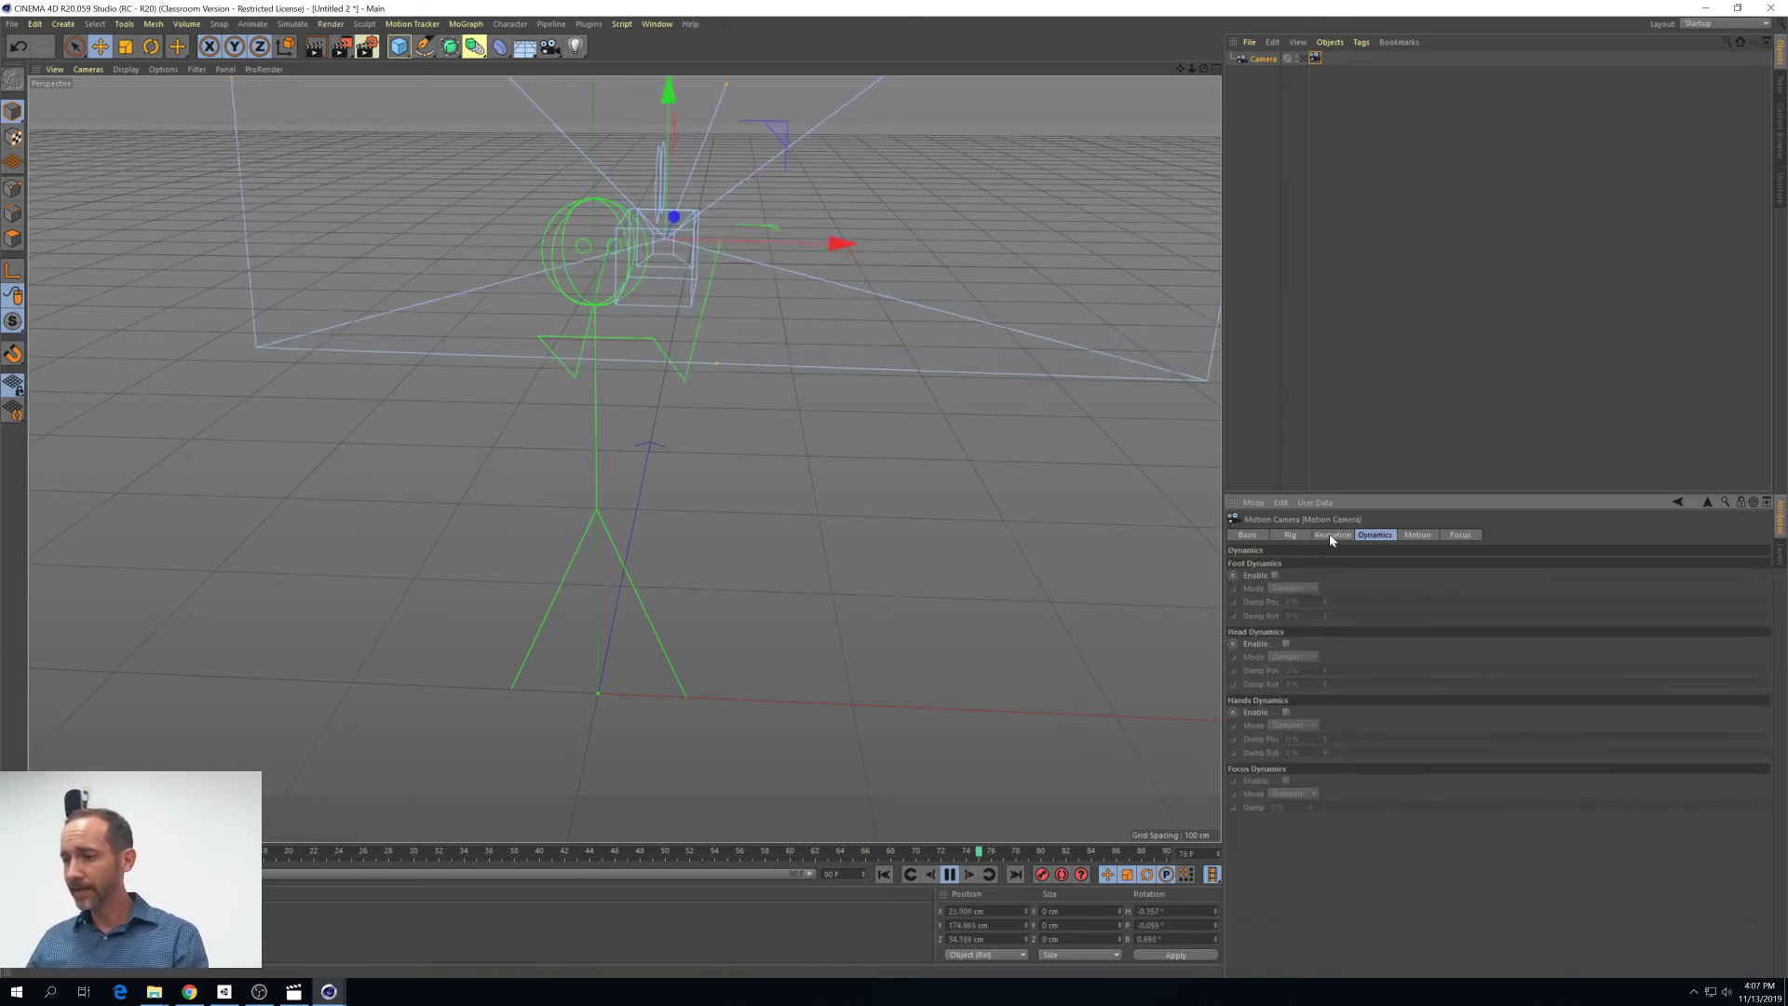
pyautogui.click(1333, 534)
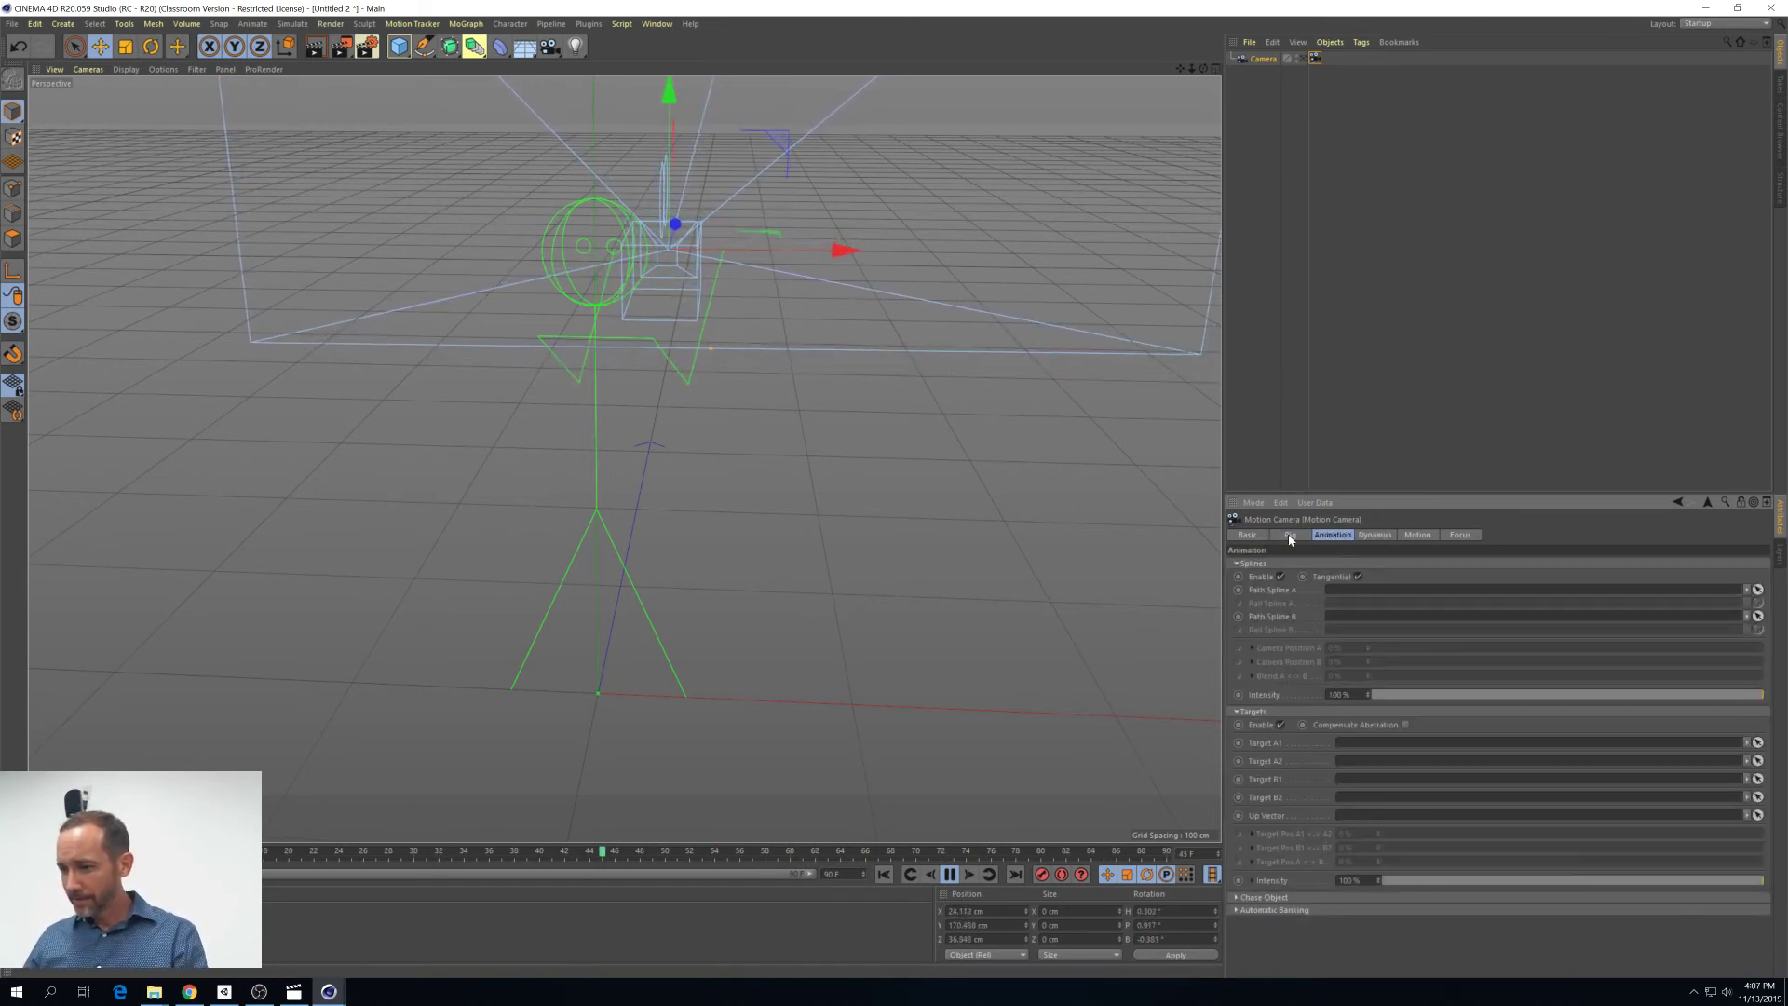
pyautogui.click(1290, 534)
pyautogui.click(1334, 534)
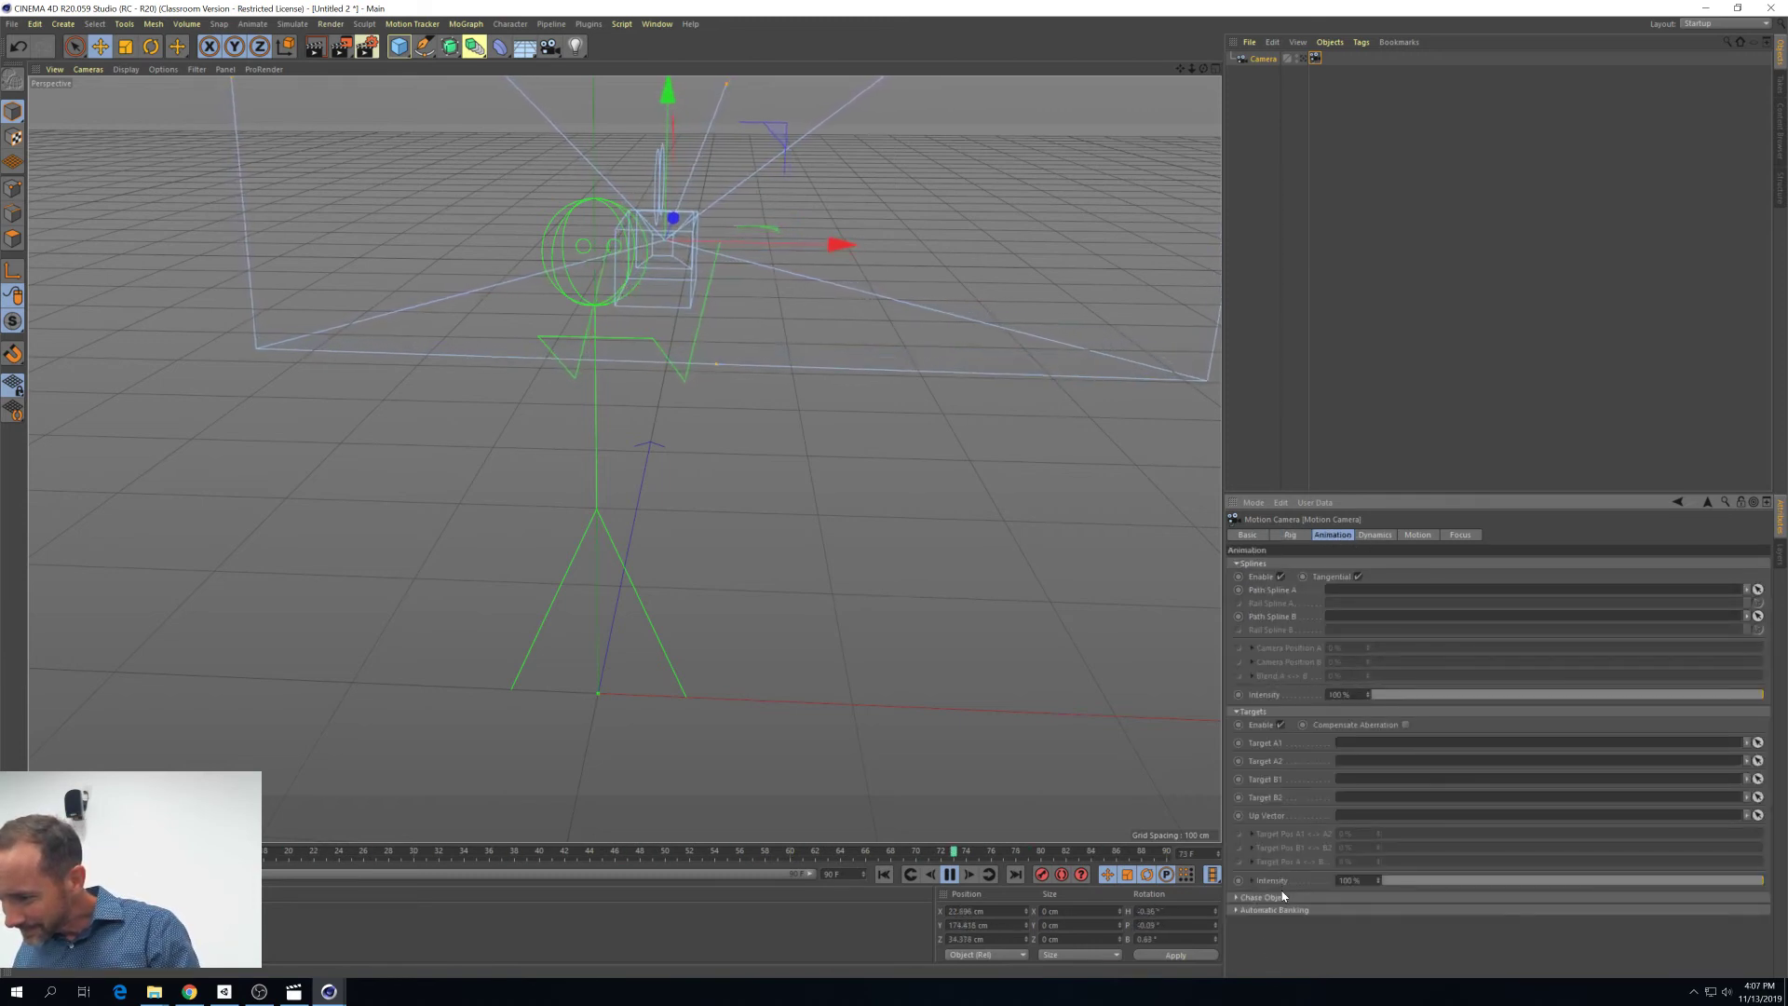
pyautogui.click(1376, 536)
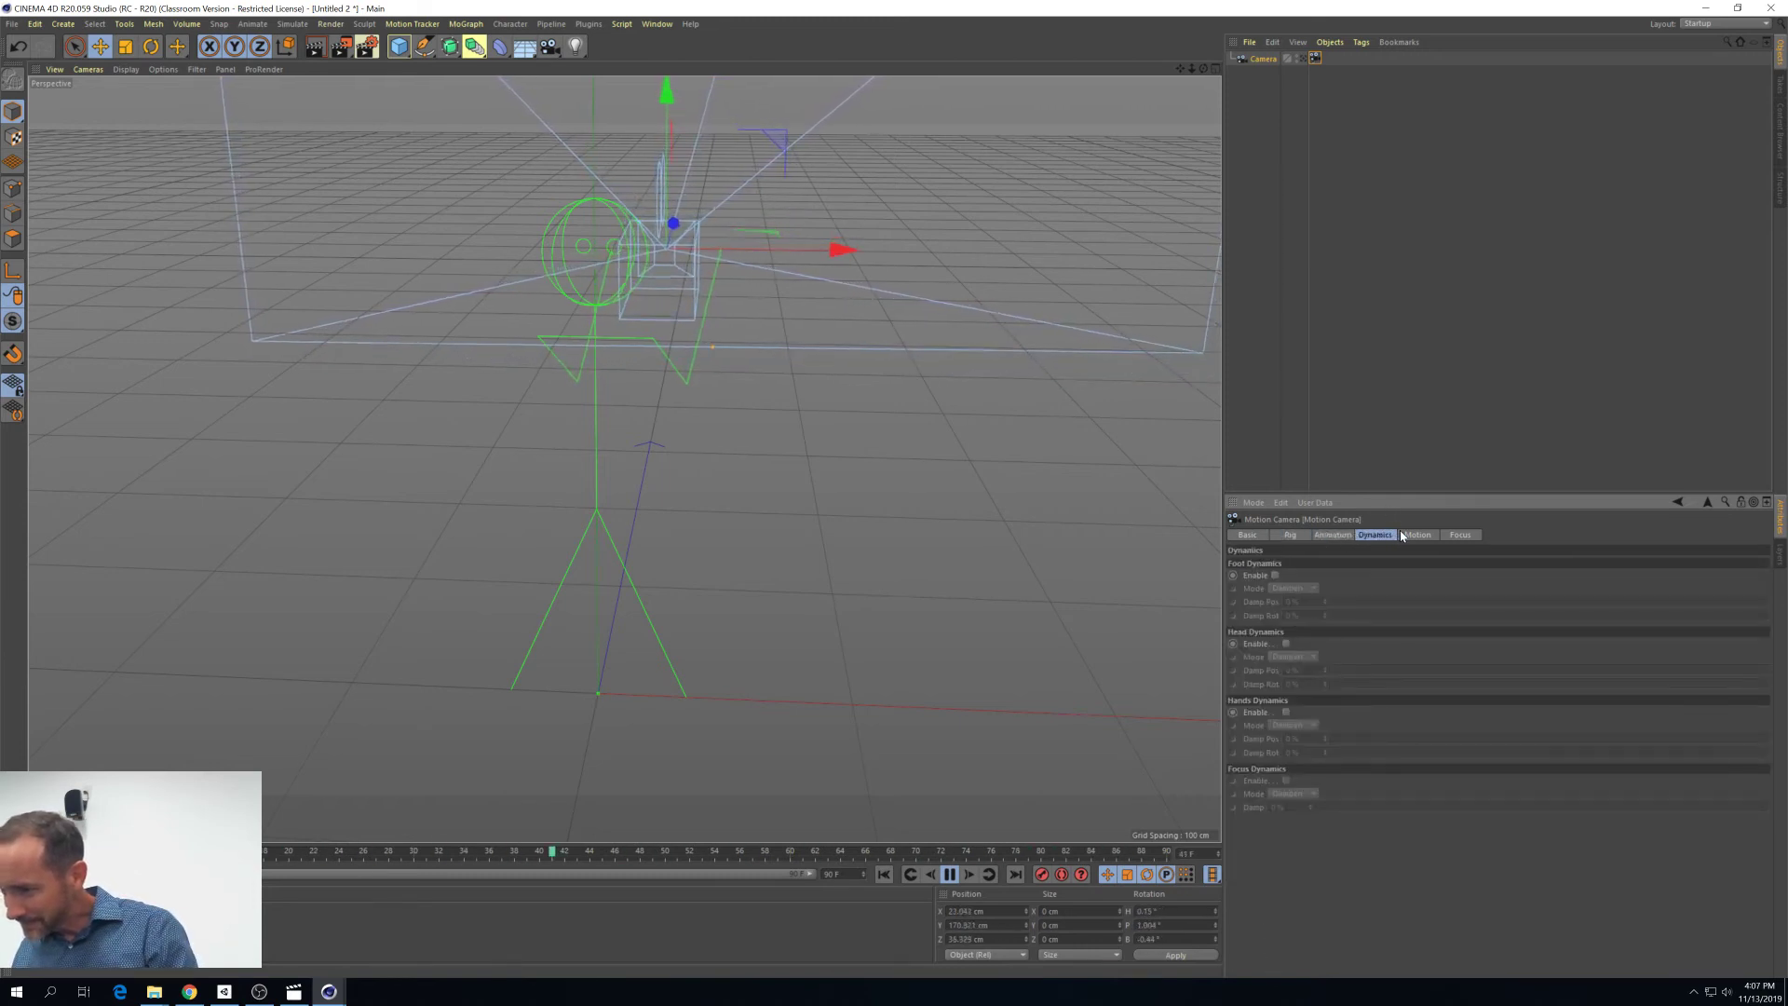
pyautogui.click(1413, 535)
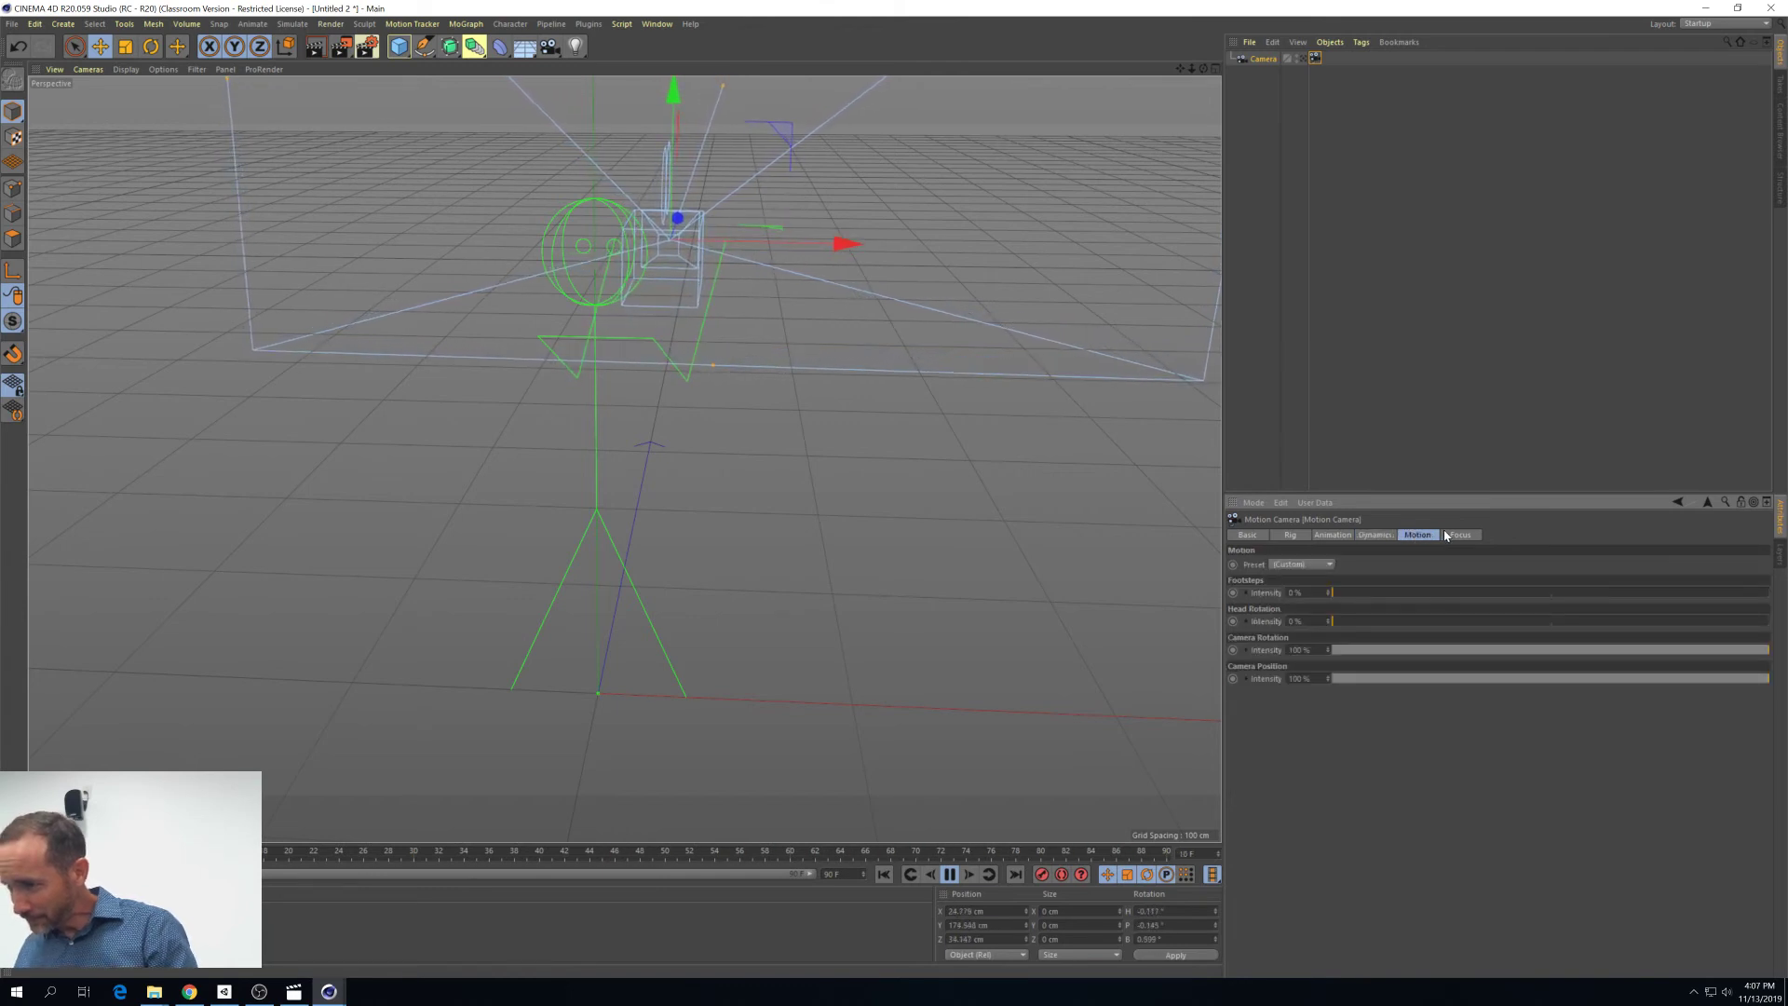
pyautogui.click(1450, 535)
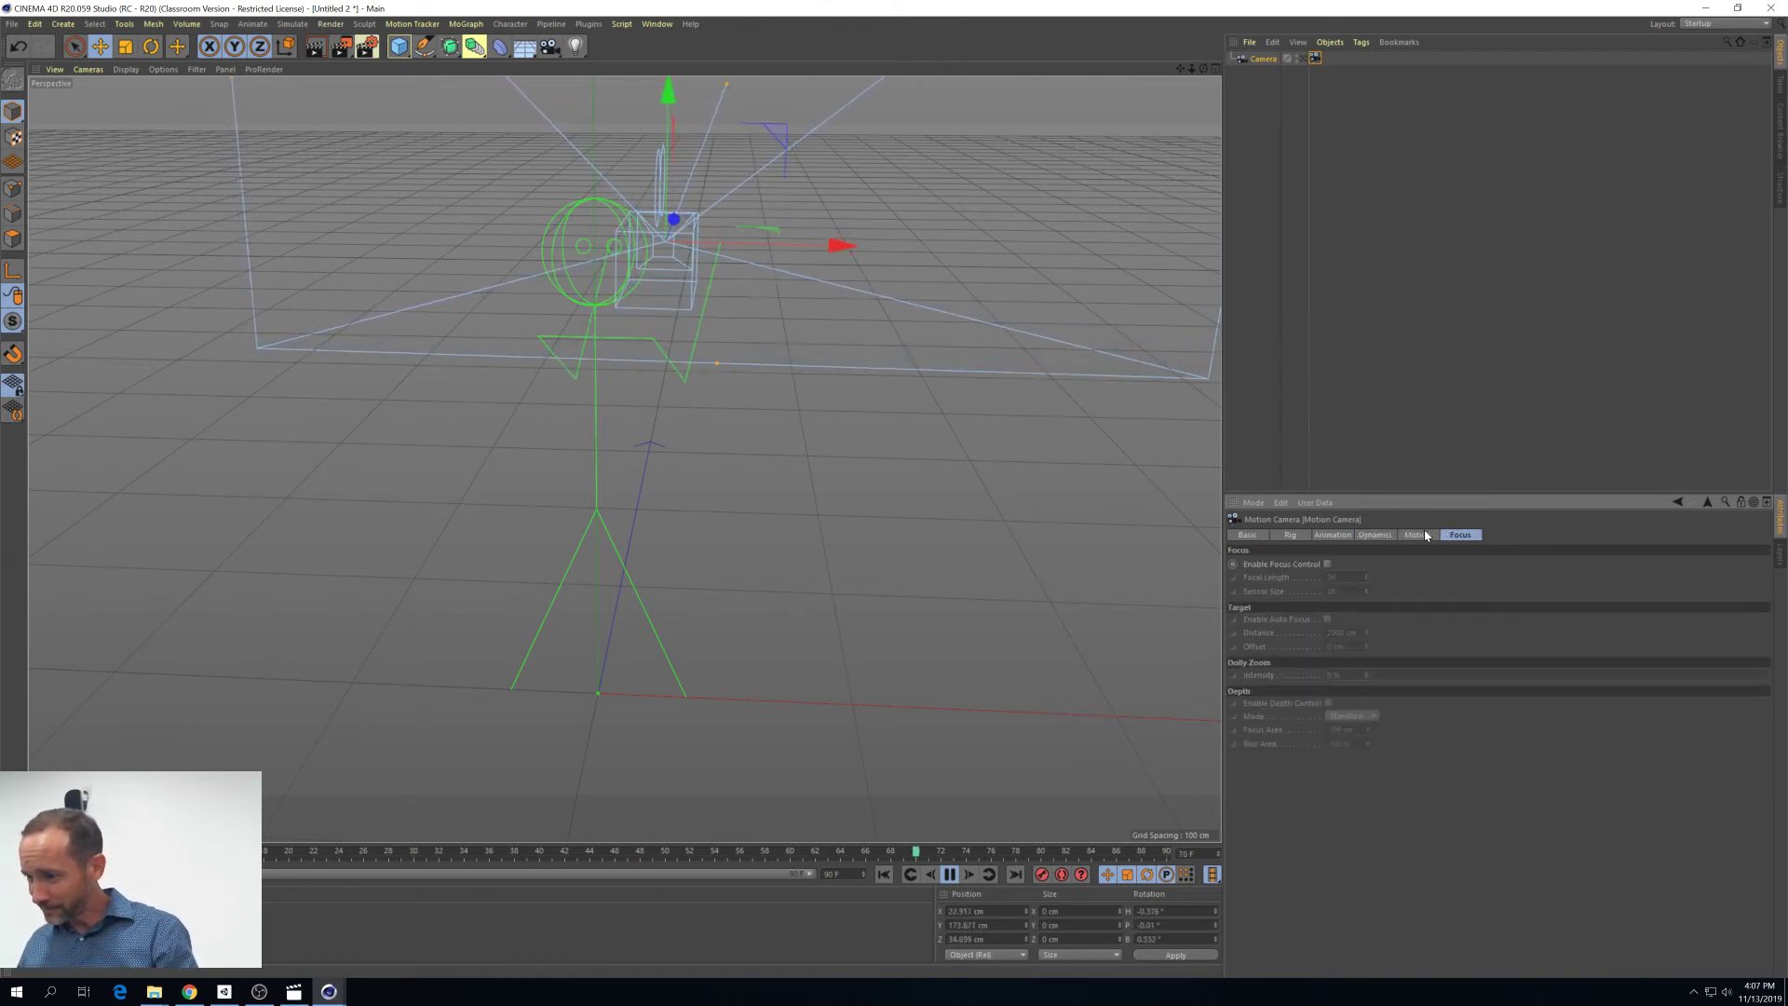
pyautogui.click(1416, 536)
pyautogui.click(1374, 535)
pyautogui.click(1332, 536)
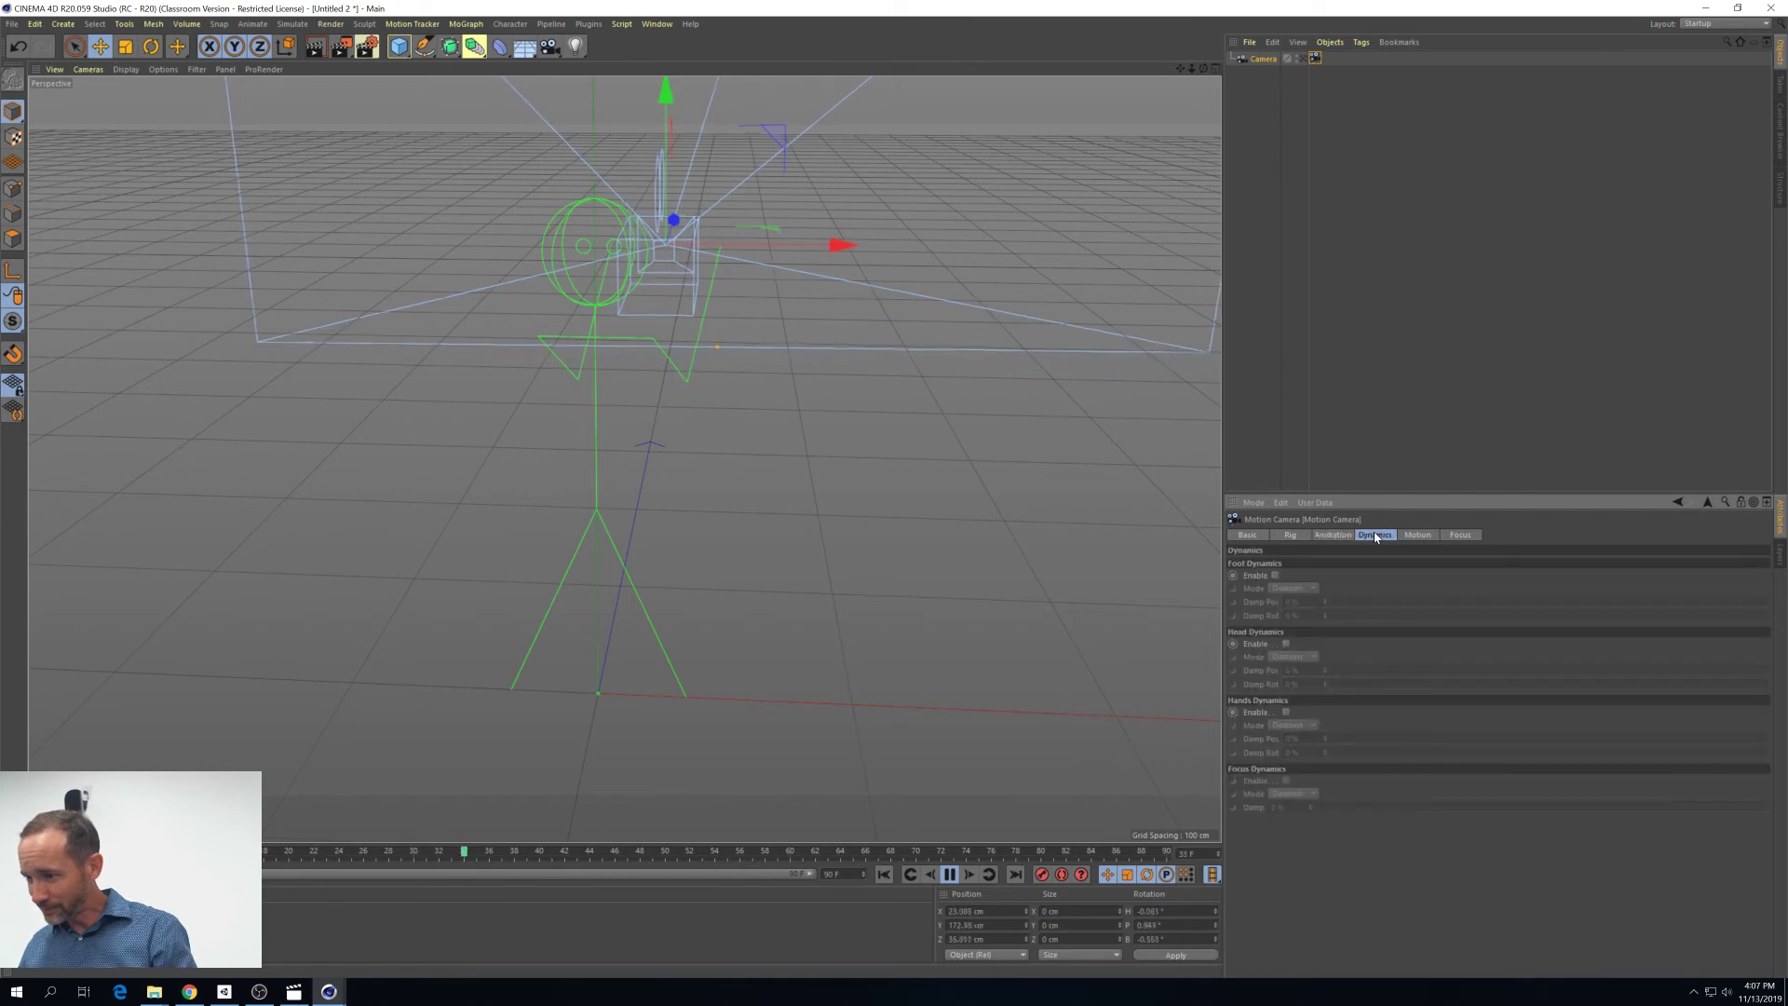
pyautogui.click(1294, 537)
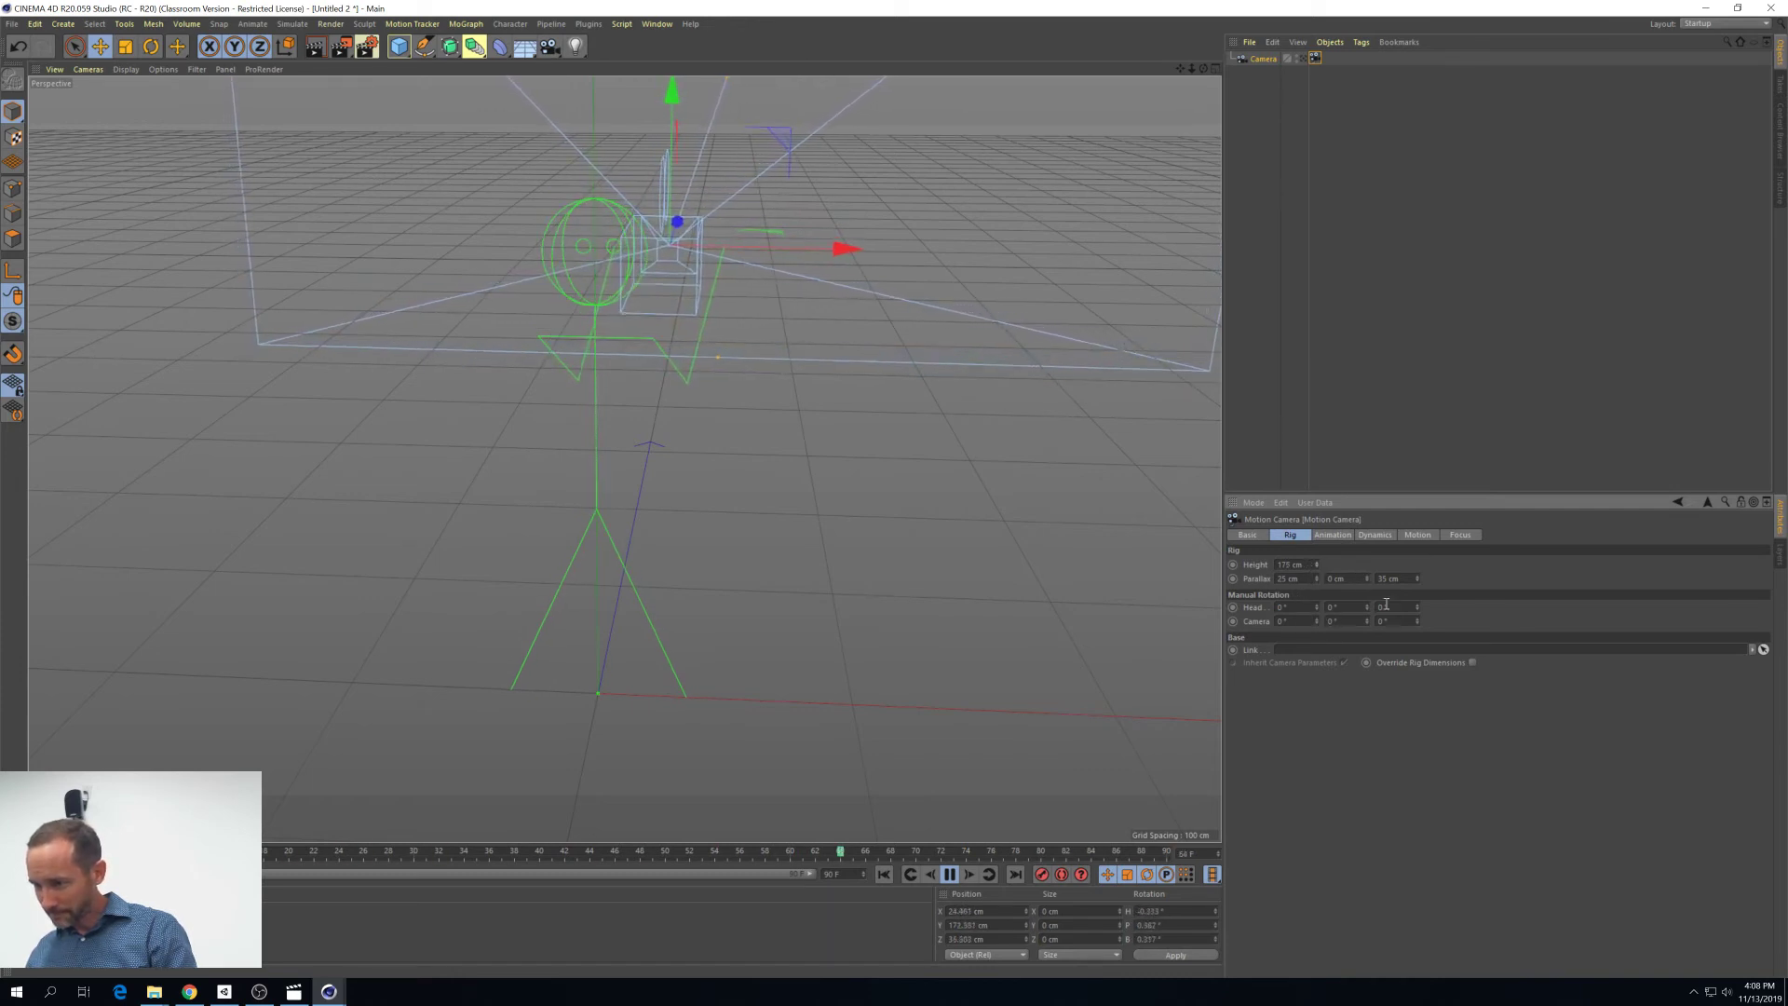
pyautogui.click(1332, 534)
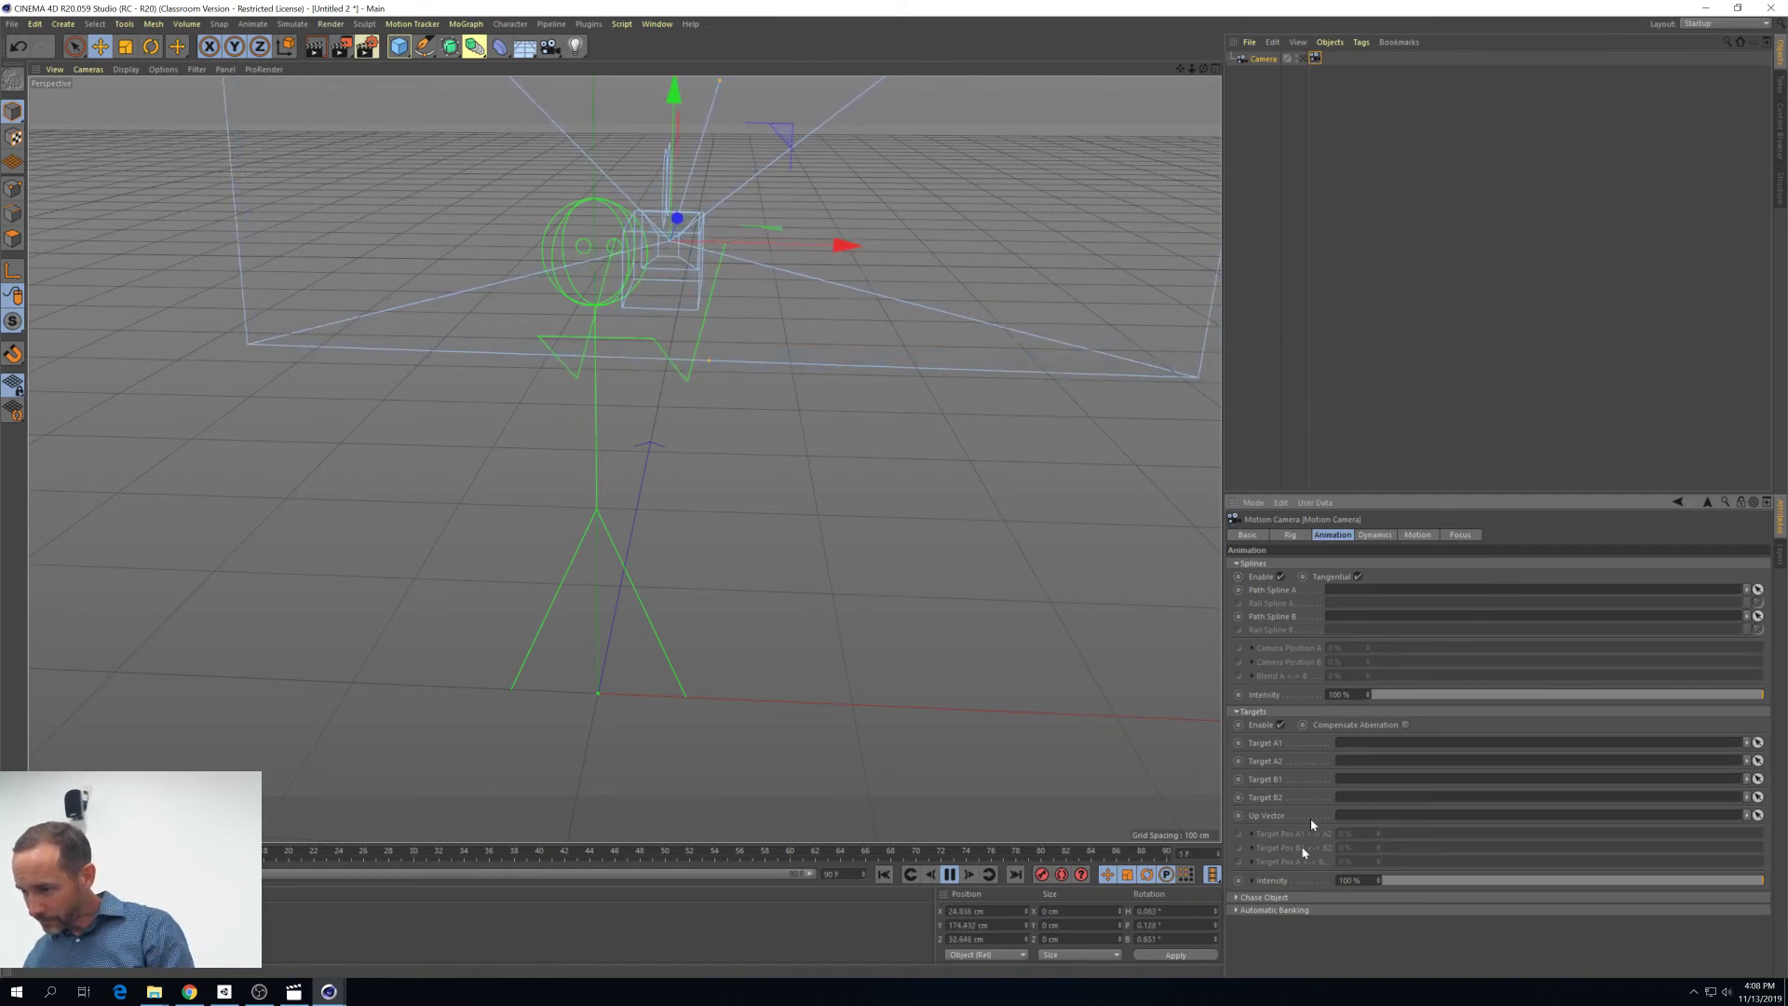
# Enable the Motion Camera's foot dynamics with position damping of 16% and rotation damping of 22%
pyautogui.click(1376, 534)
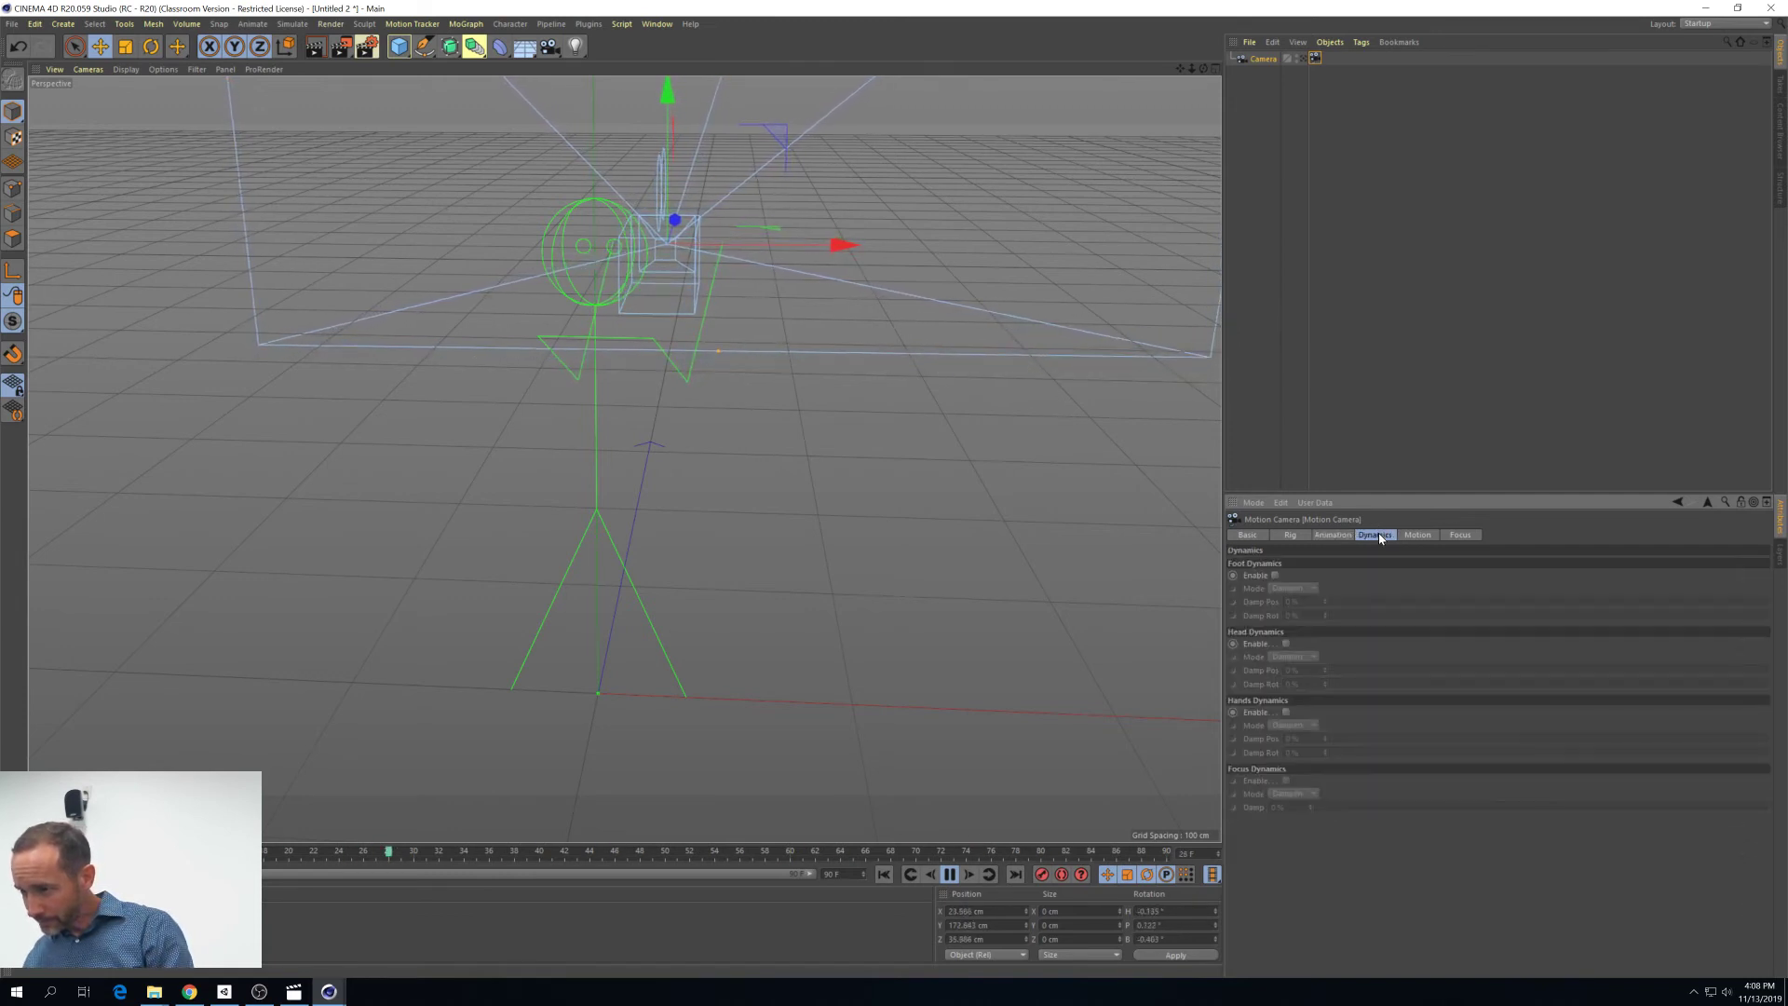
pyautogui.click(1273, 576)
pyautogui.moveTo(1332, 602); pyautogui.dragTo(1400, 603)
pyautogui.click(1425, 616)
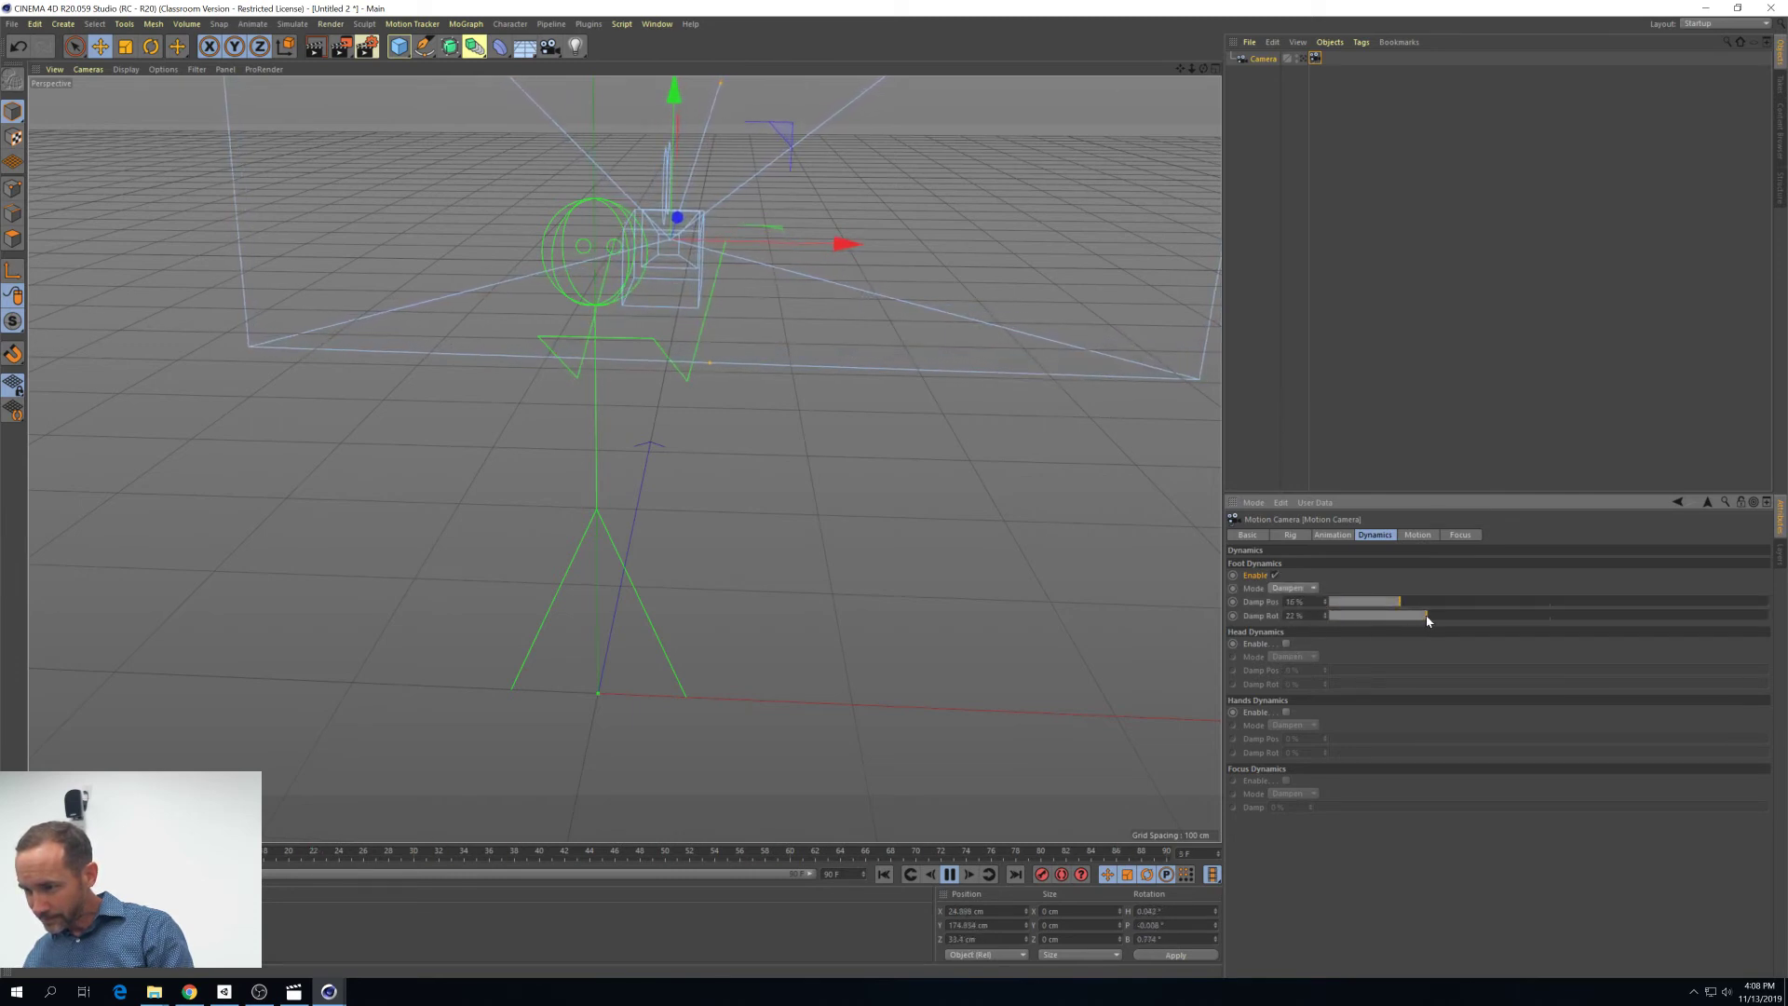
# Enable head and hands dynamics, with hands damping of 17% position and 26% rotation, and head position damping of 22%
pyautogui.click(1286, 644)
pyautogui.click(1286, 712)
pyautogui.moveTo(1332, 739); pyautogui.dragTo(1405, 741)
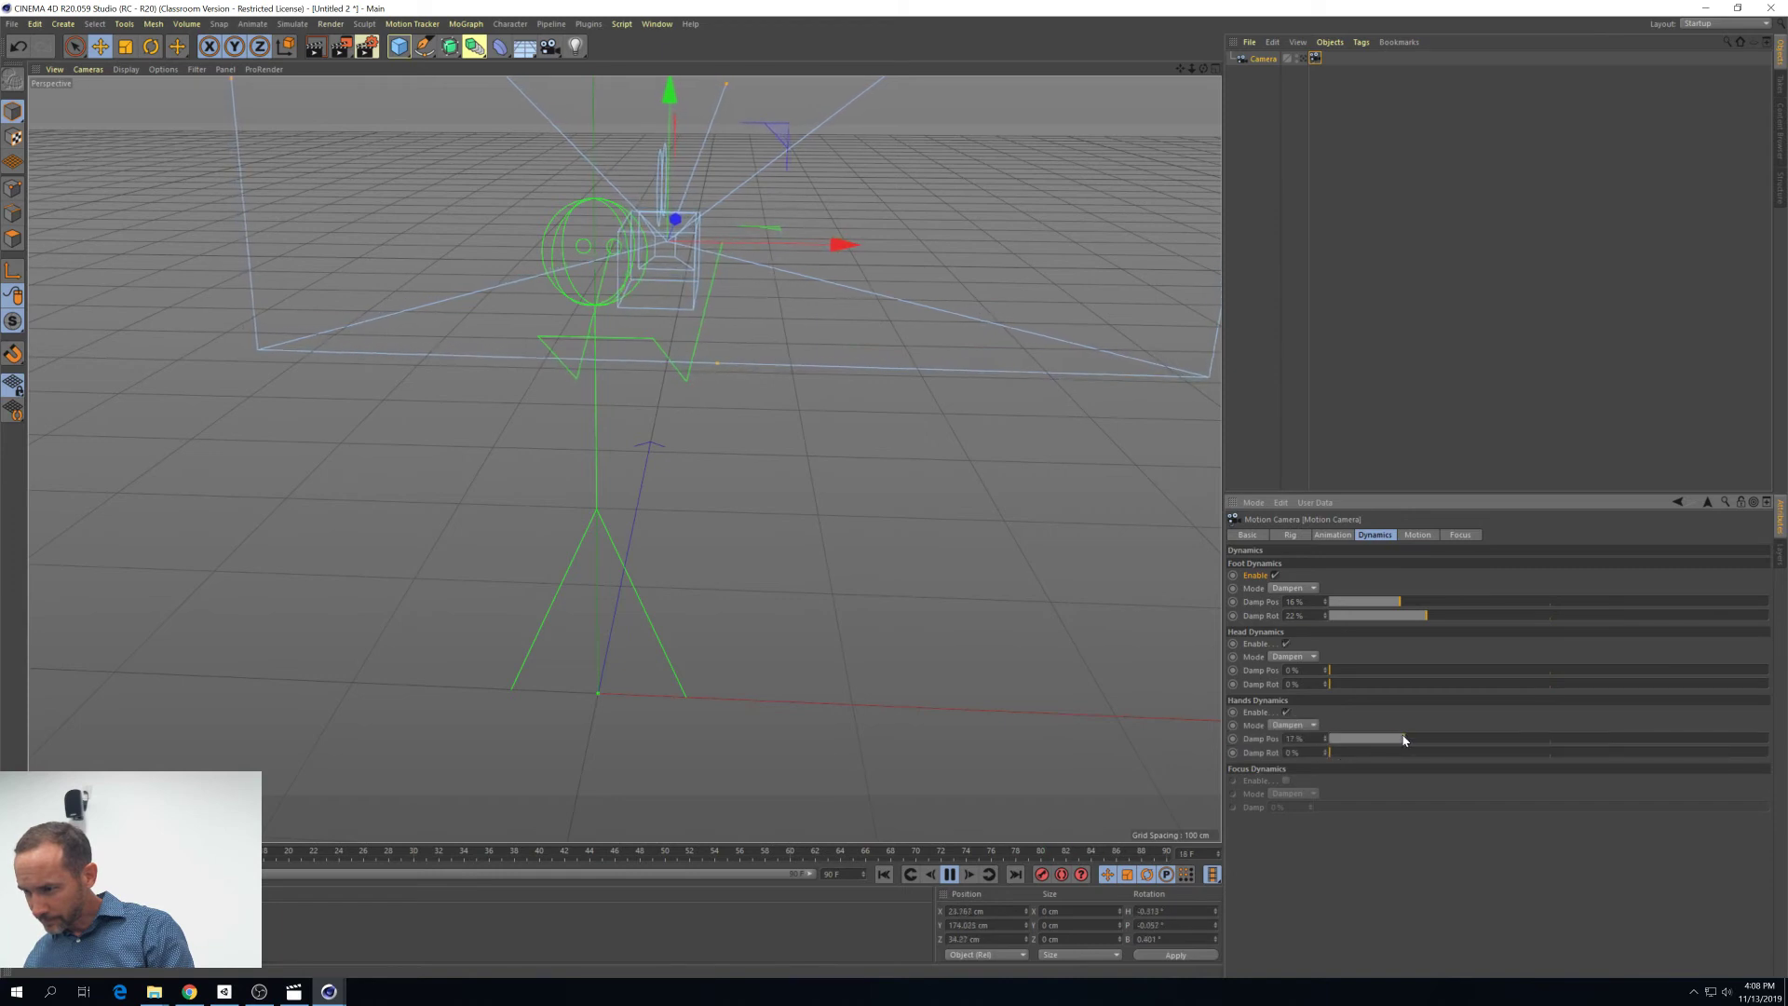
pyautogui.click(1444, 753)
pyautogui.click(1425, 670)
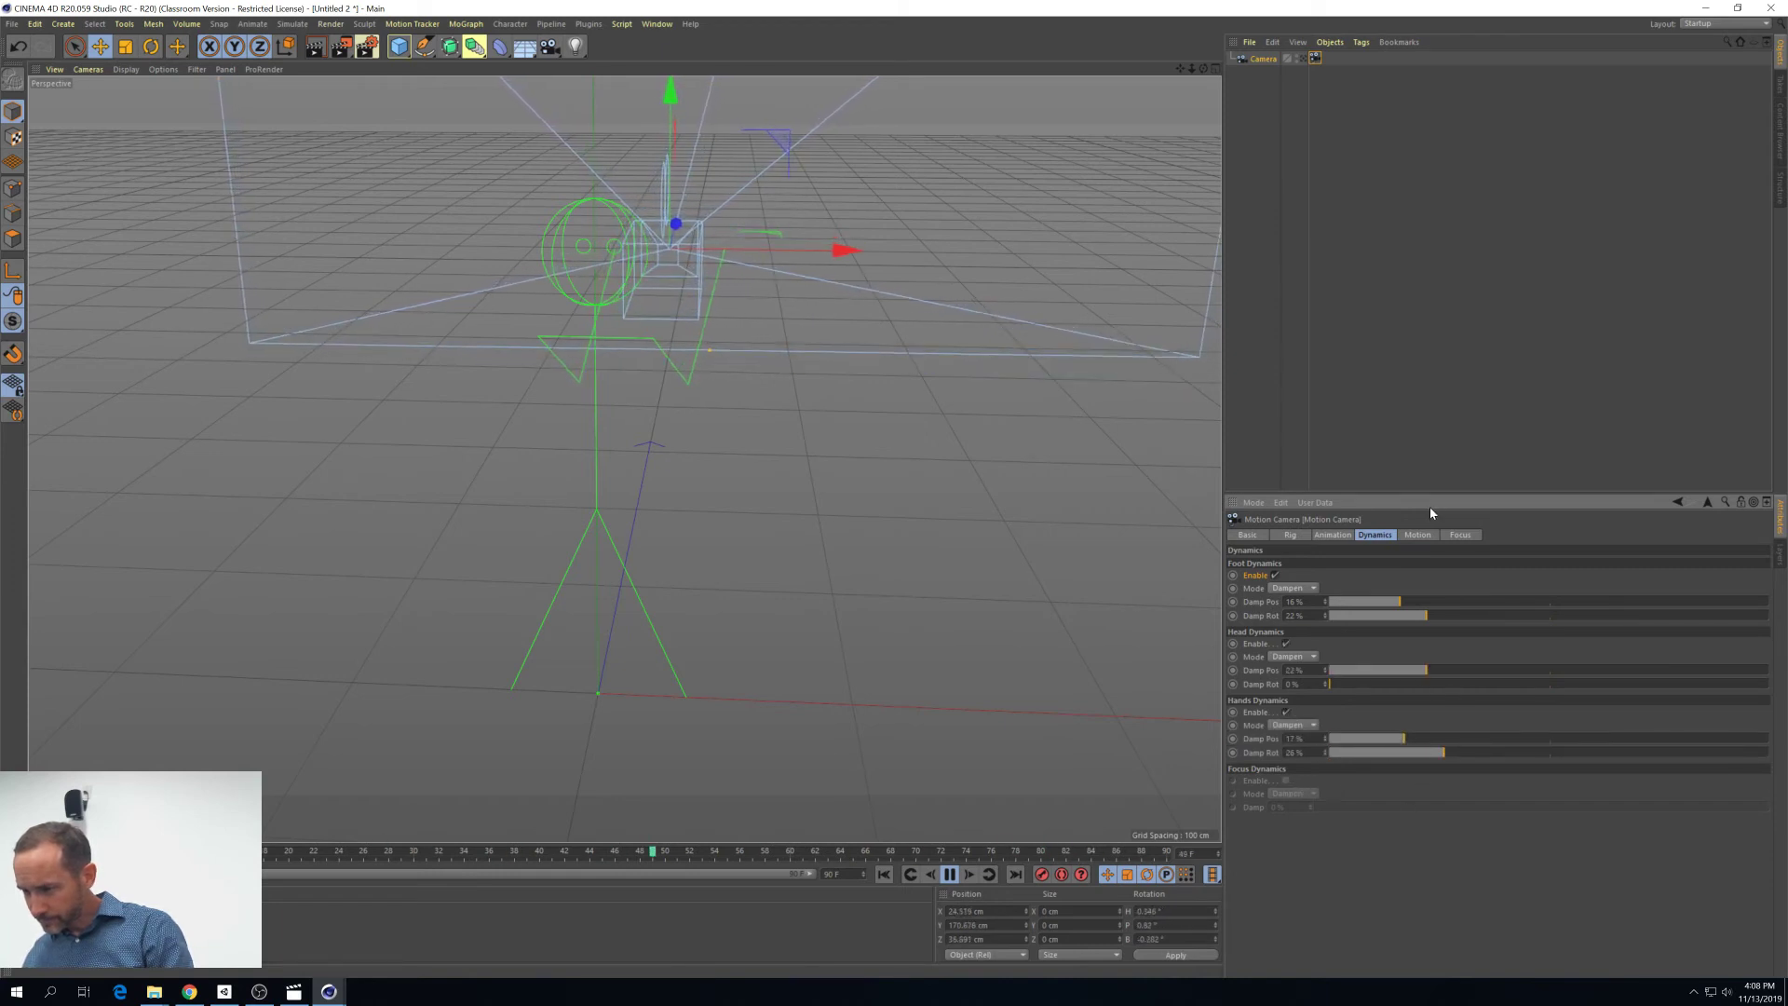
# Try the motion presets Calm, SteadyCam 1 and Ego, set the preset to Dogma Cam, and view the focus settings
pyautogui.click(1418, 535)
pyautogui.click(1304, 564)
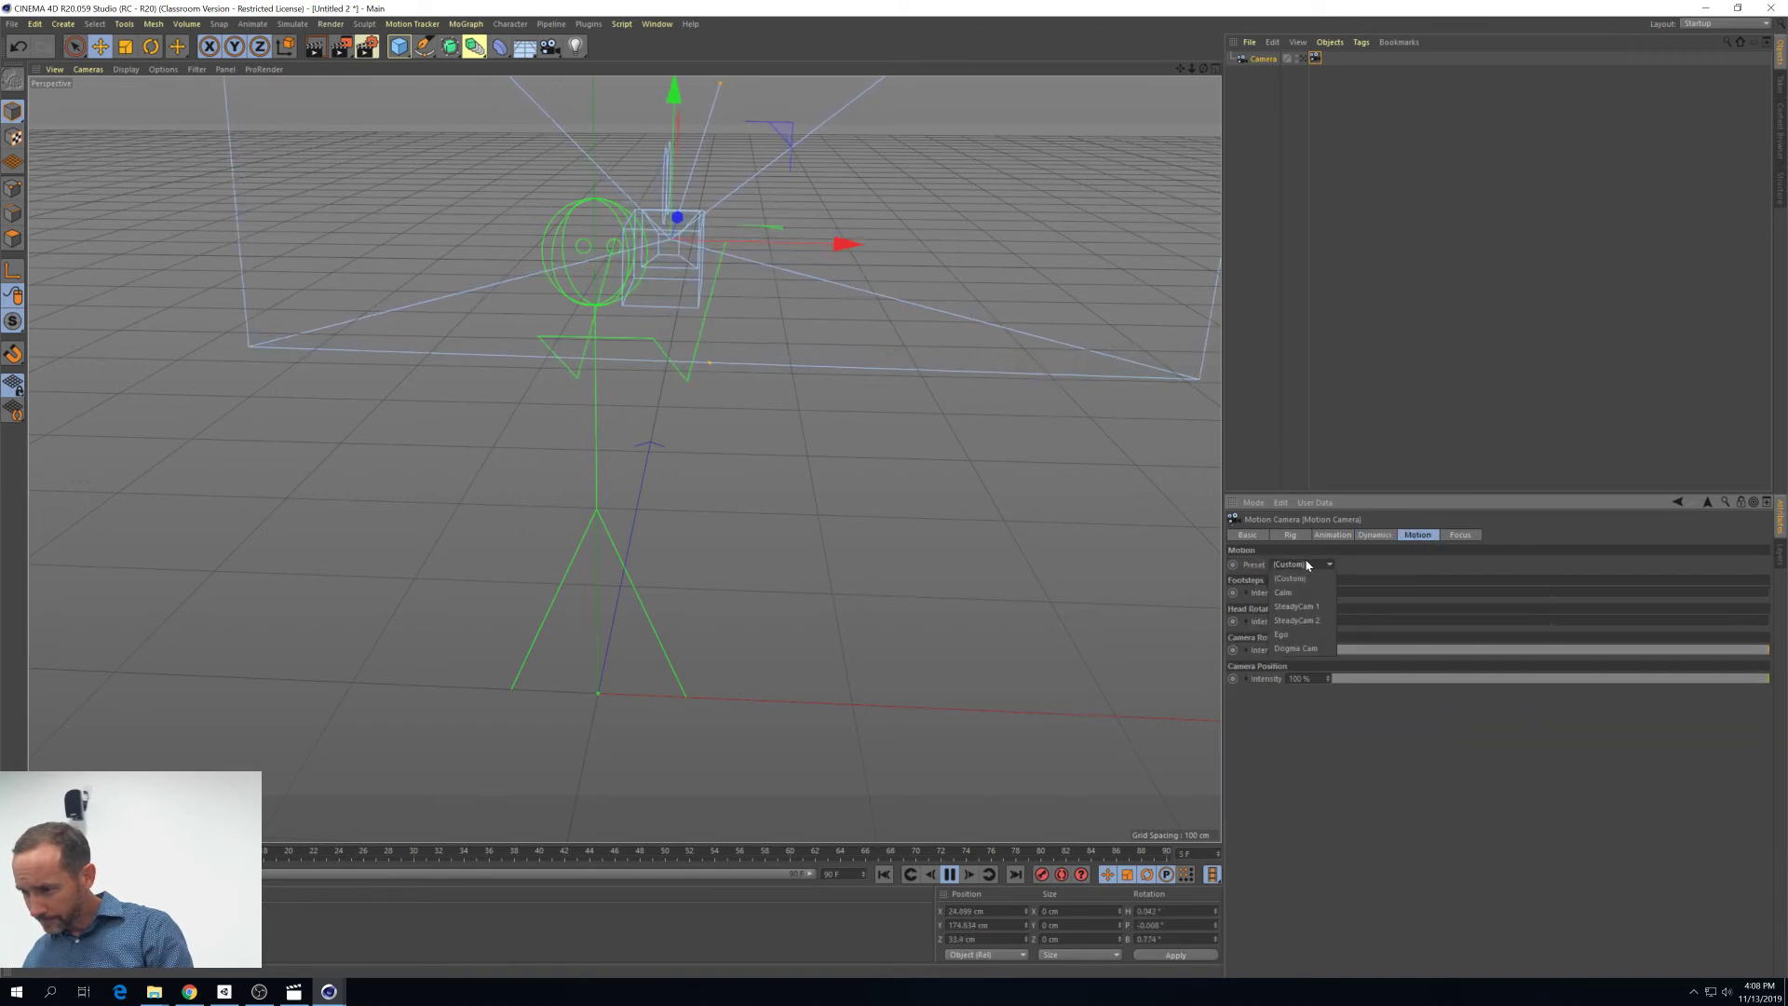
pyautogui.click(1309, 593)
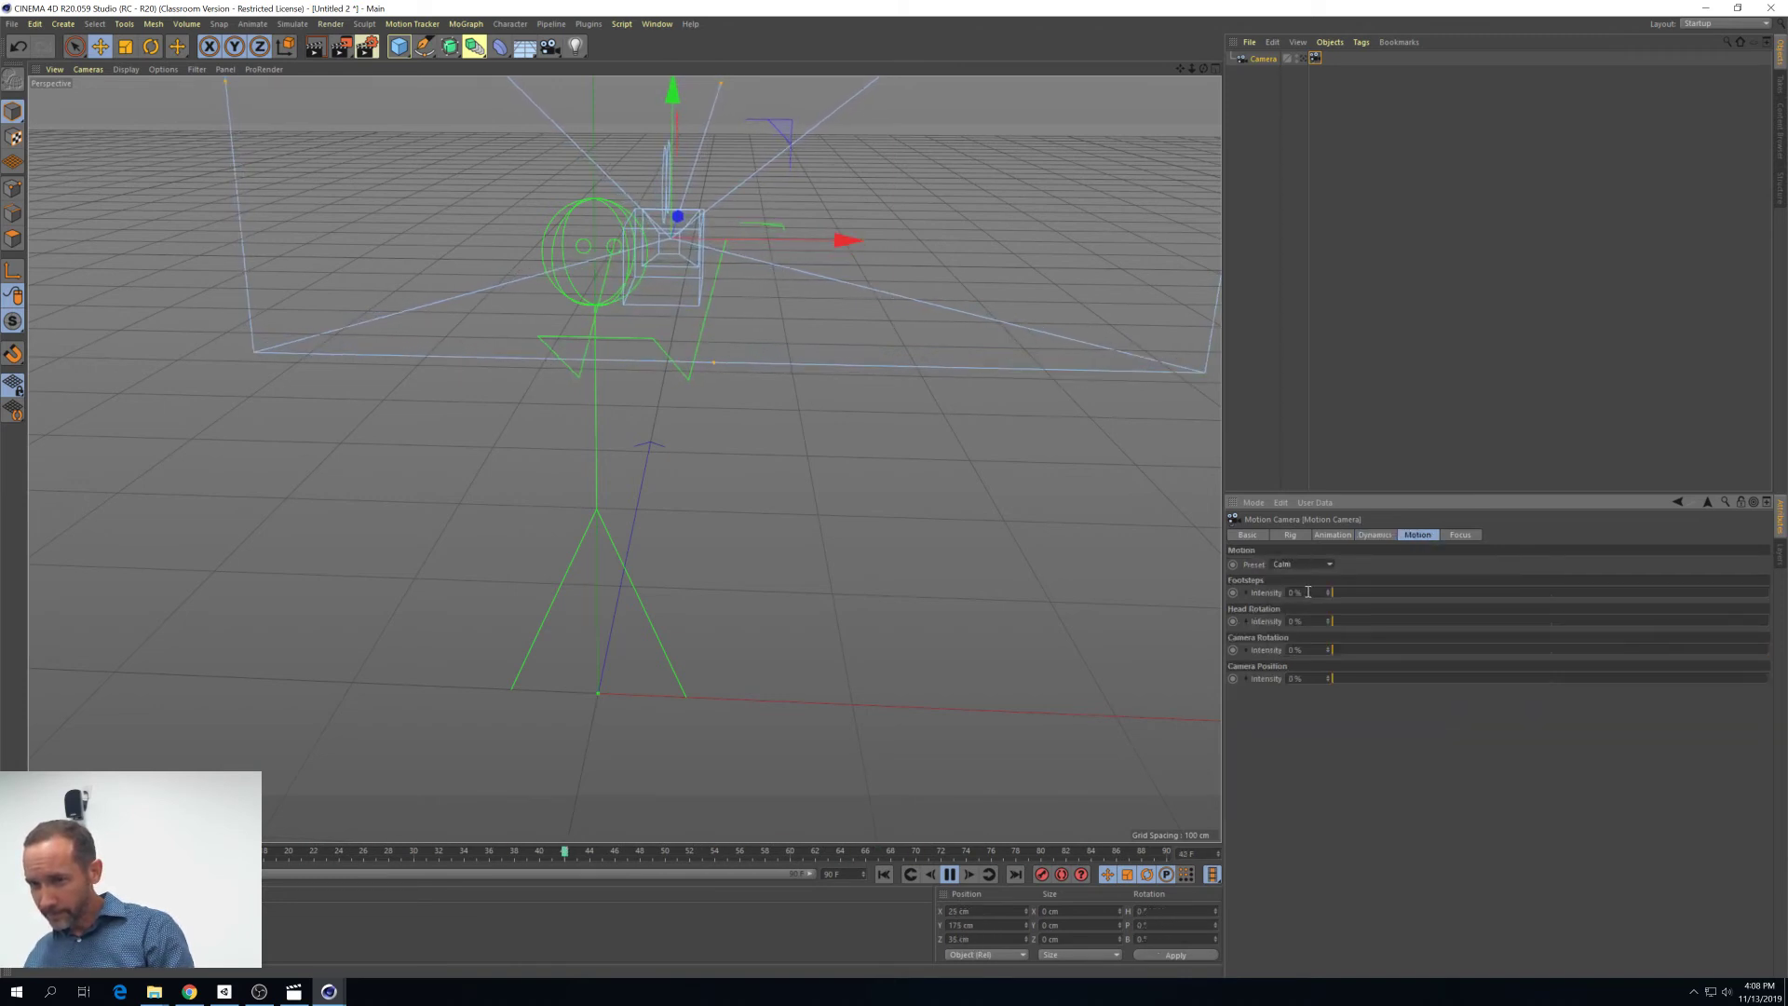
pyautogui.click(1302, 565)
pyautogui.click(1304, 606)
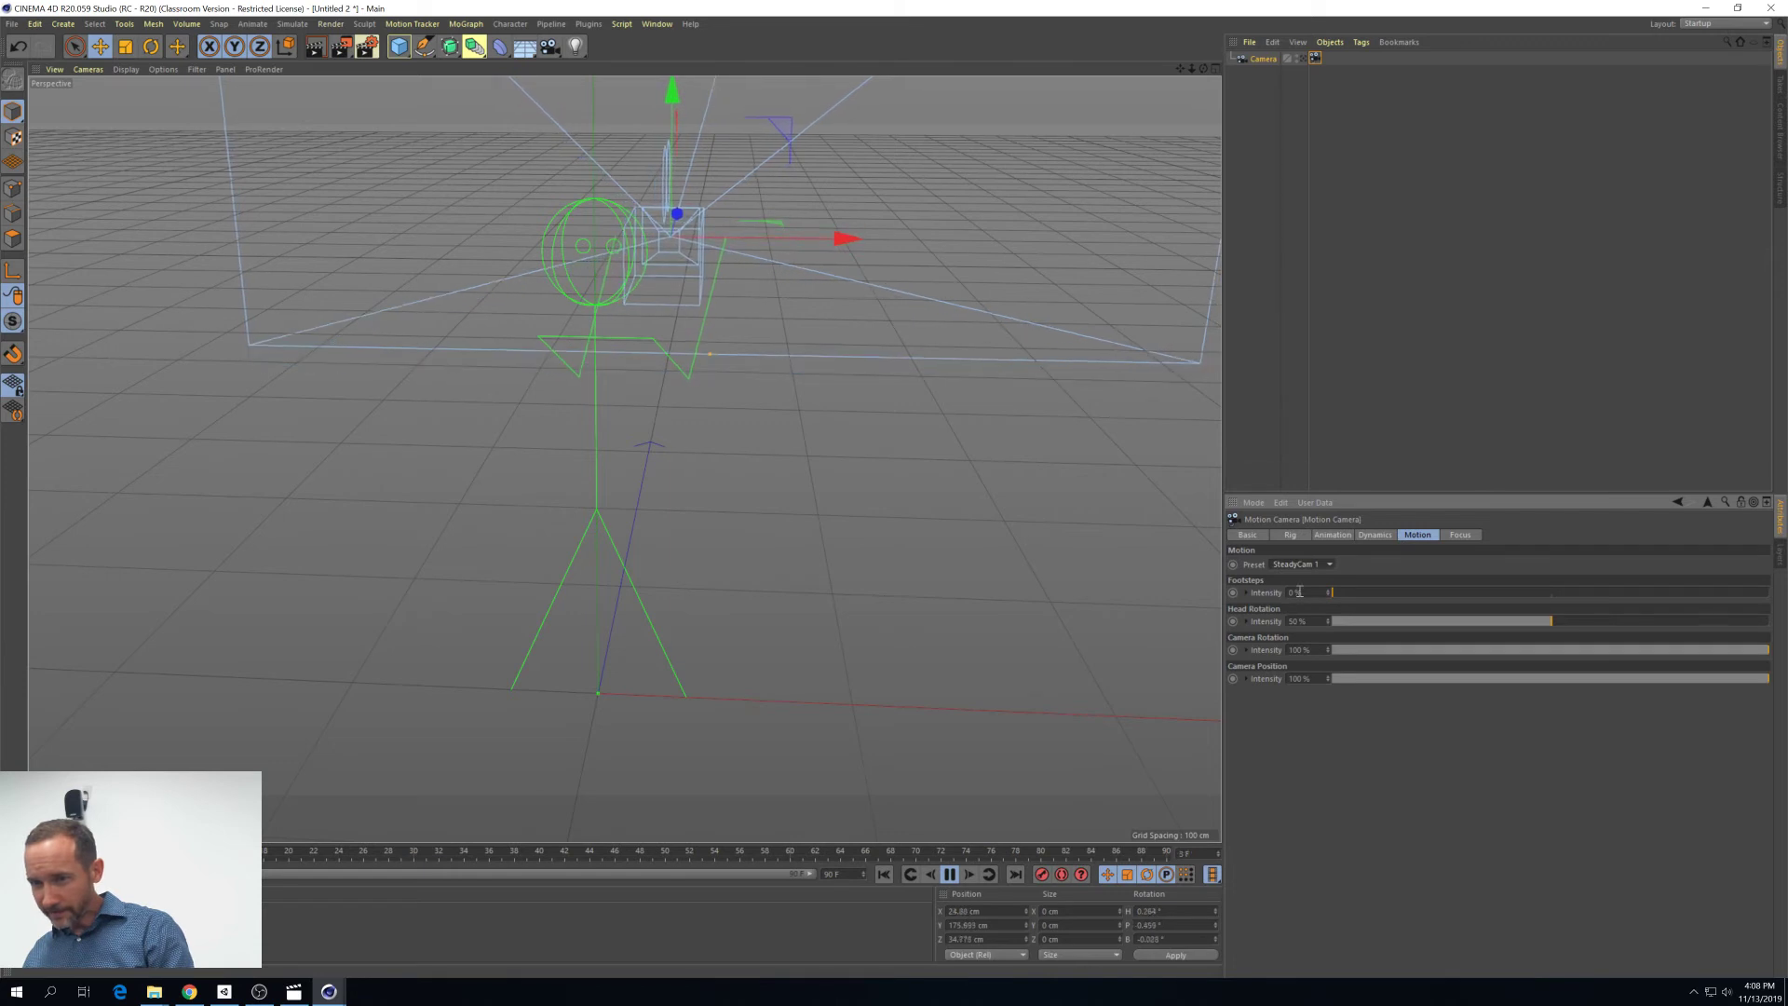
pyautogui.click(1304, 564)
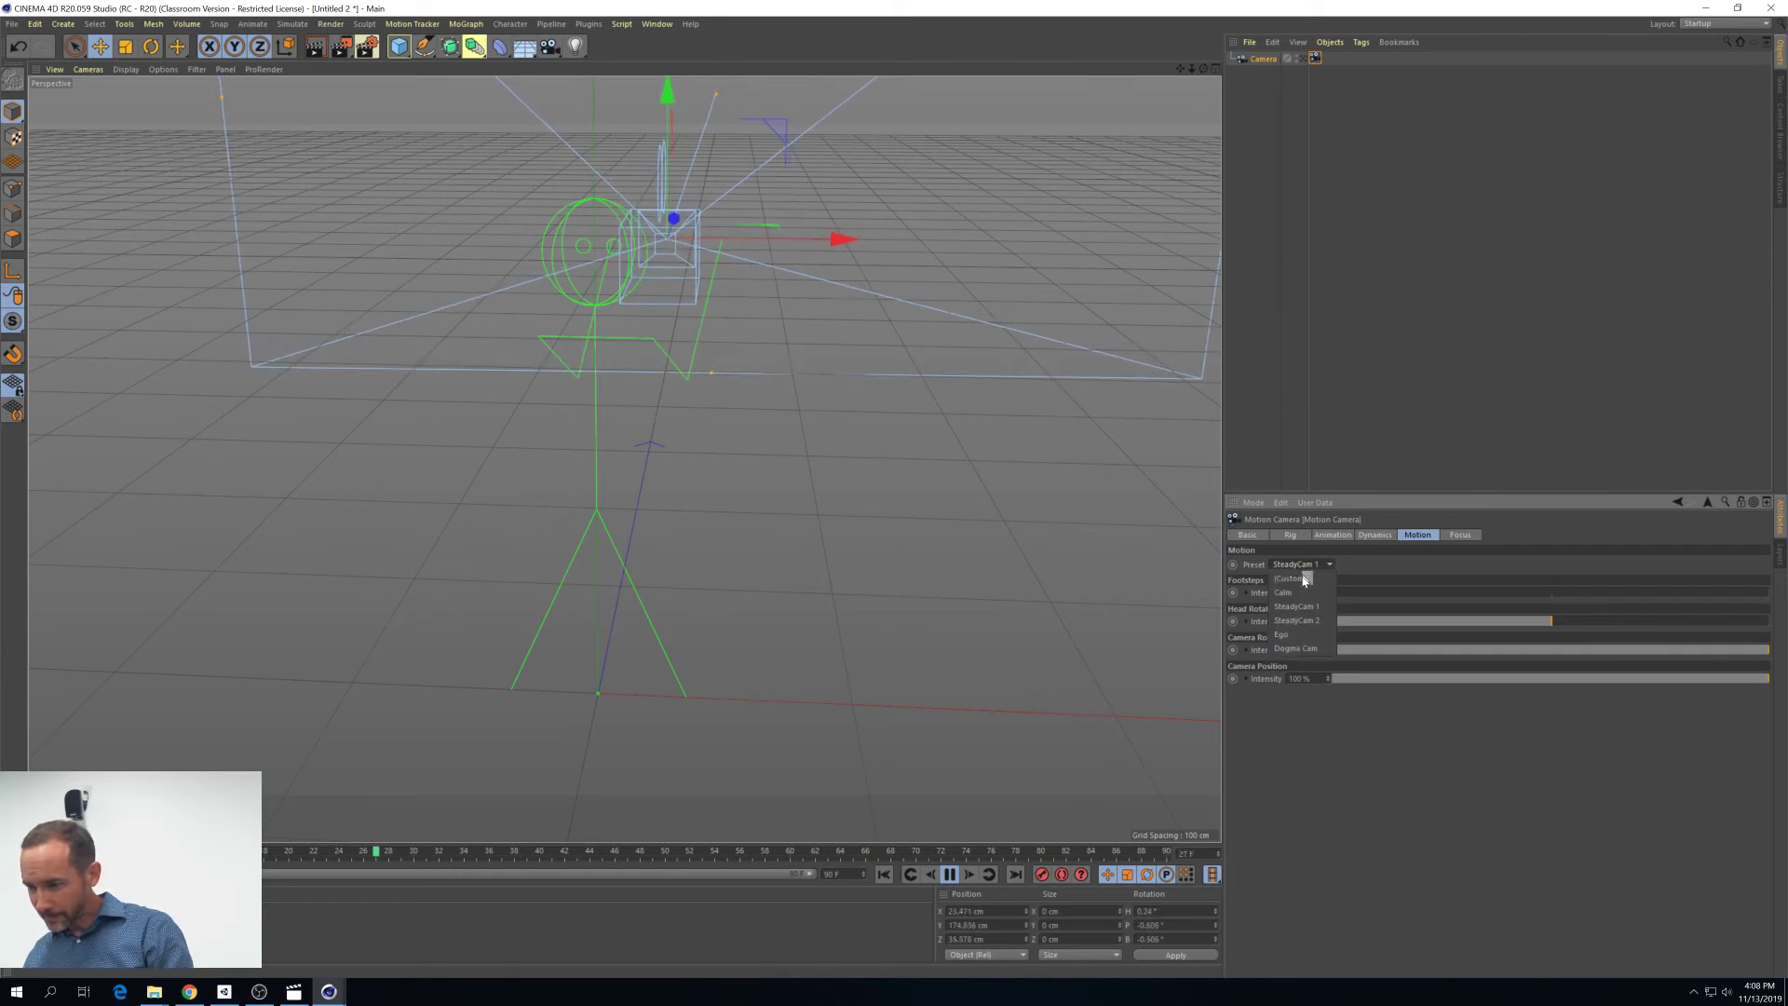
pyautogui.click(1313, 634)
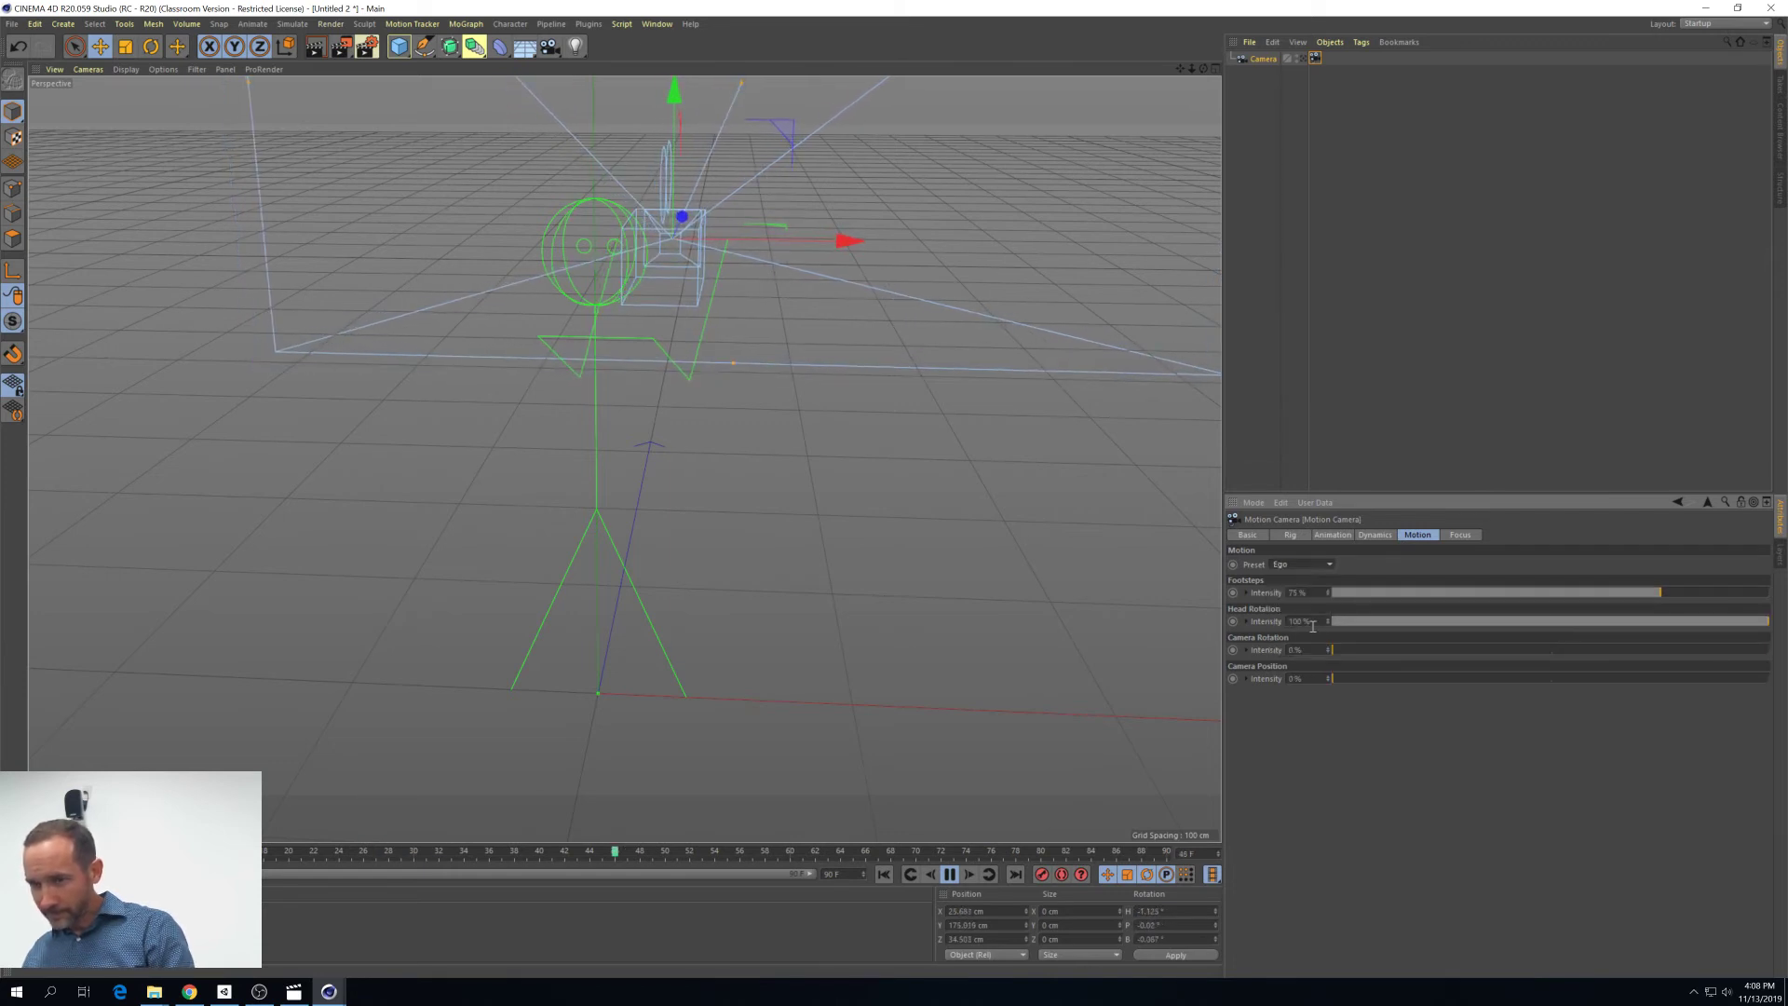
pyautogui.click(1315, 564)
pyautogui.click(1312, 649)
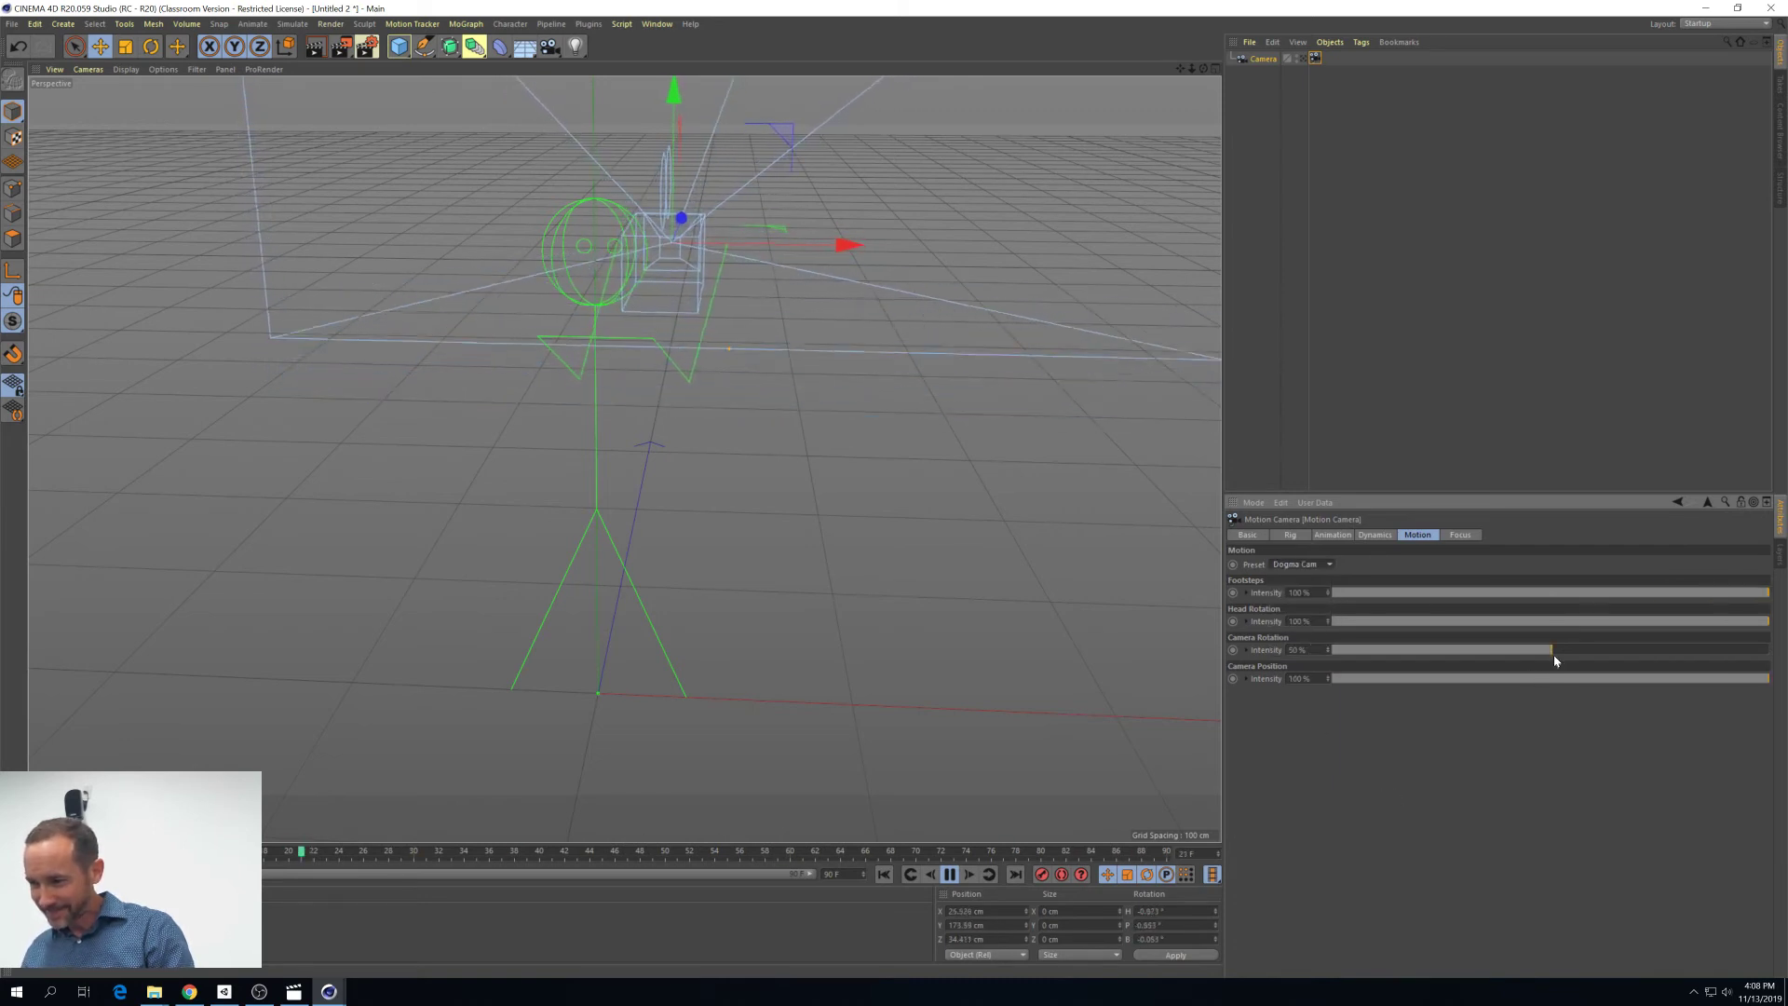
pyautogui.click(1460, 535)
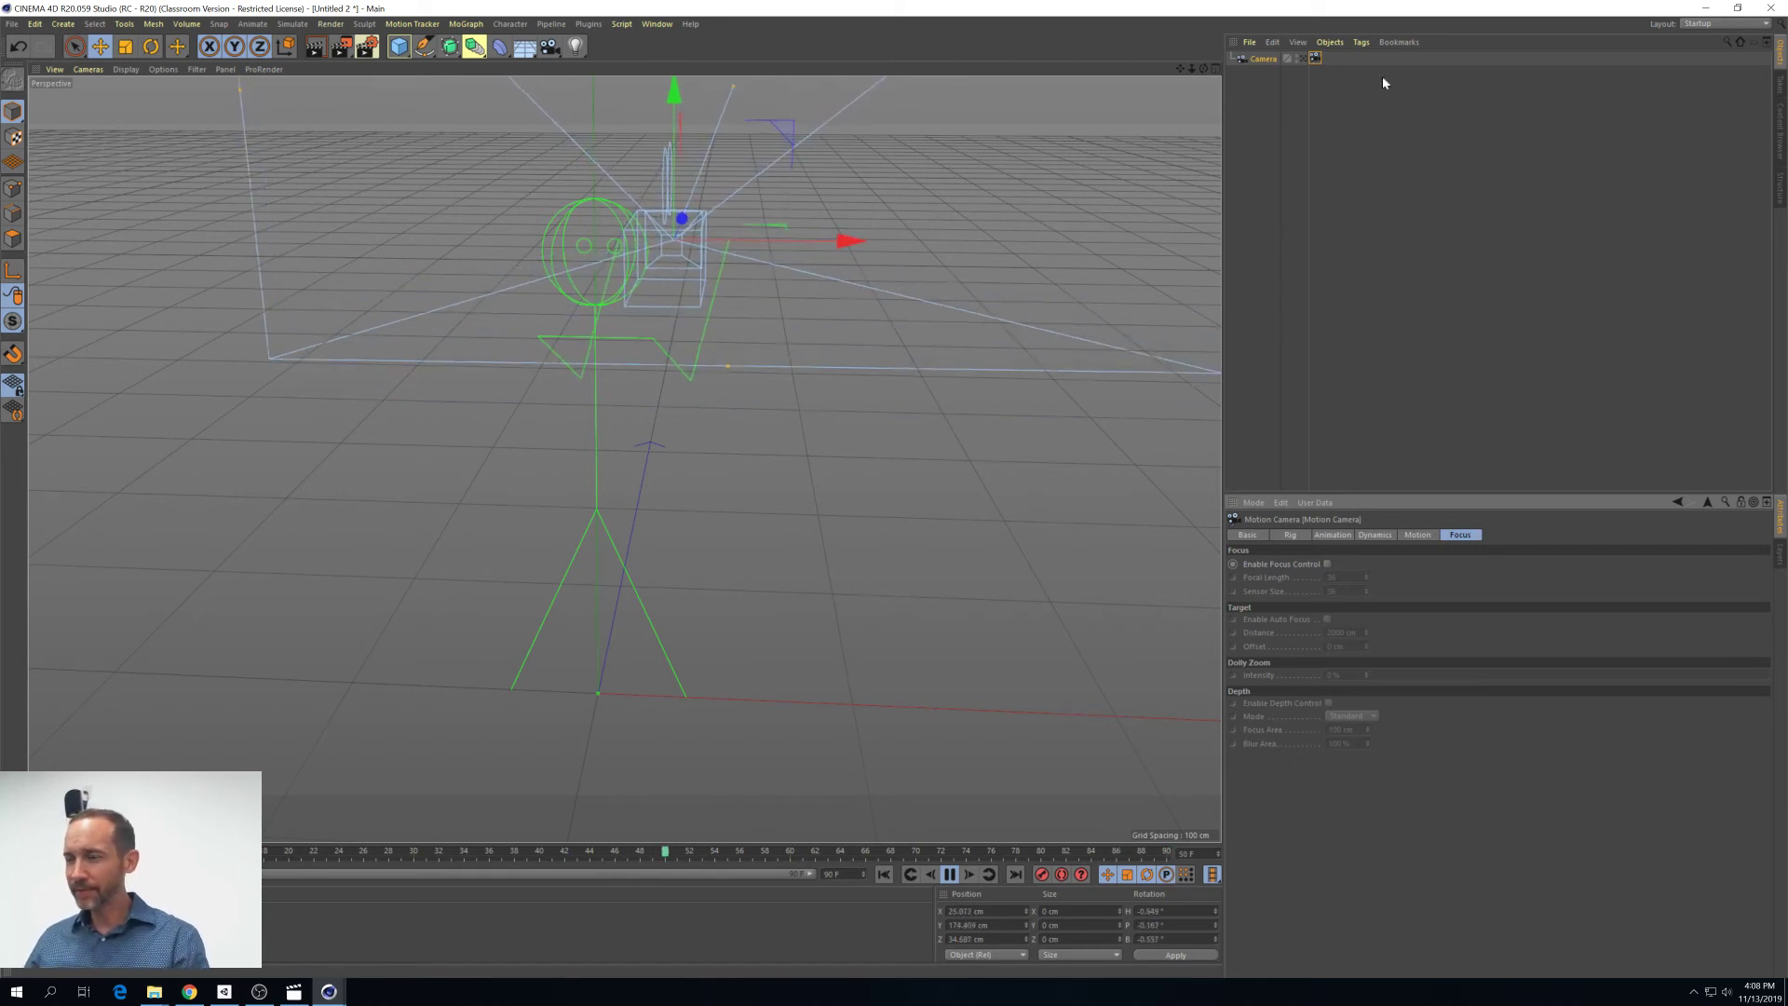
# Switch back to the rigged whale project, play its animation to review the camera shake, and stop playback
pyautogui.click(658, 24)
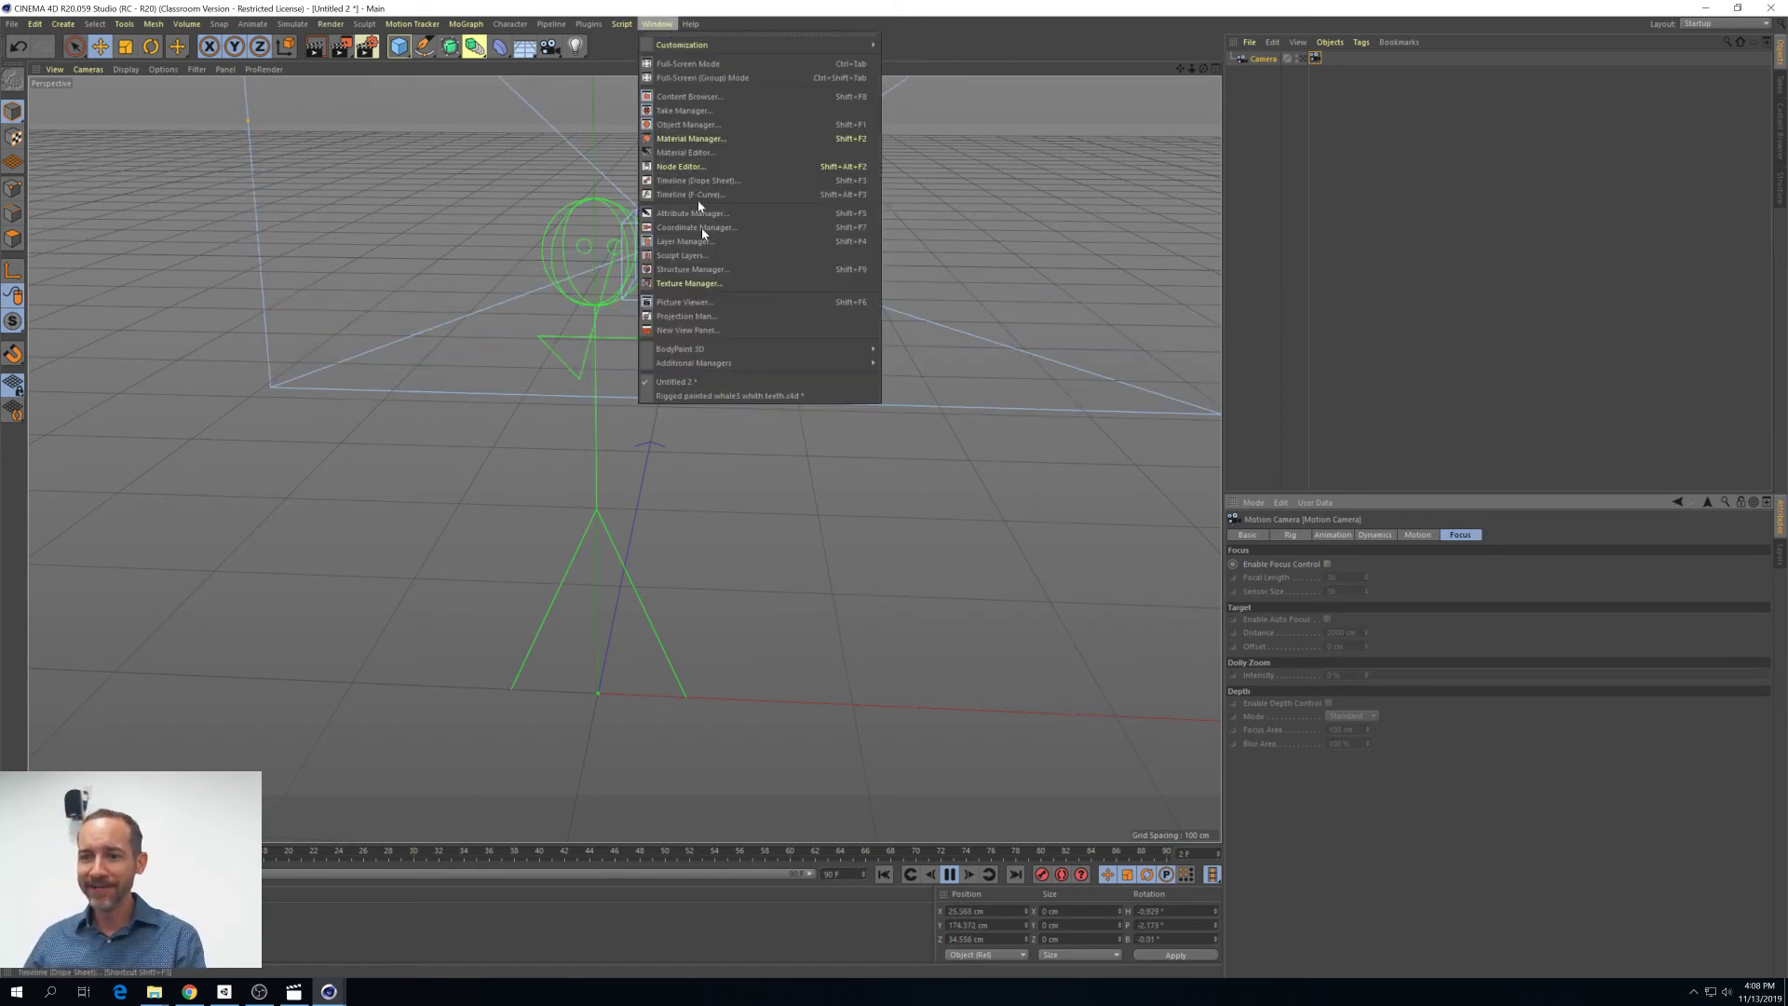
pyautogui.click(730, 396)
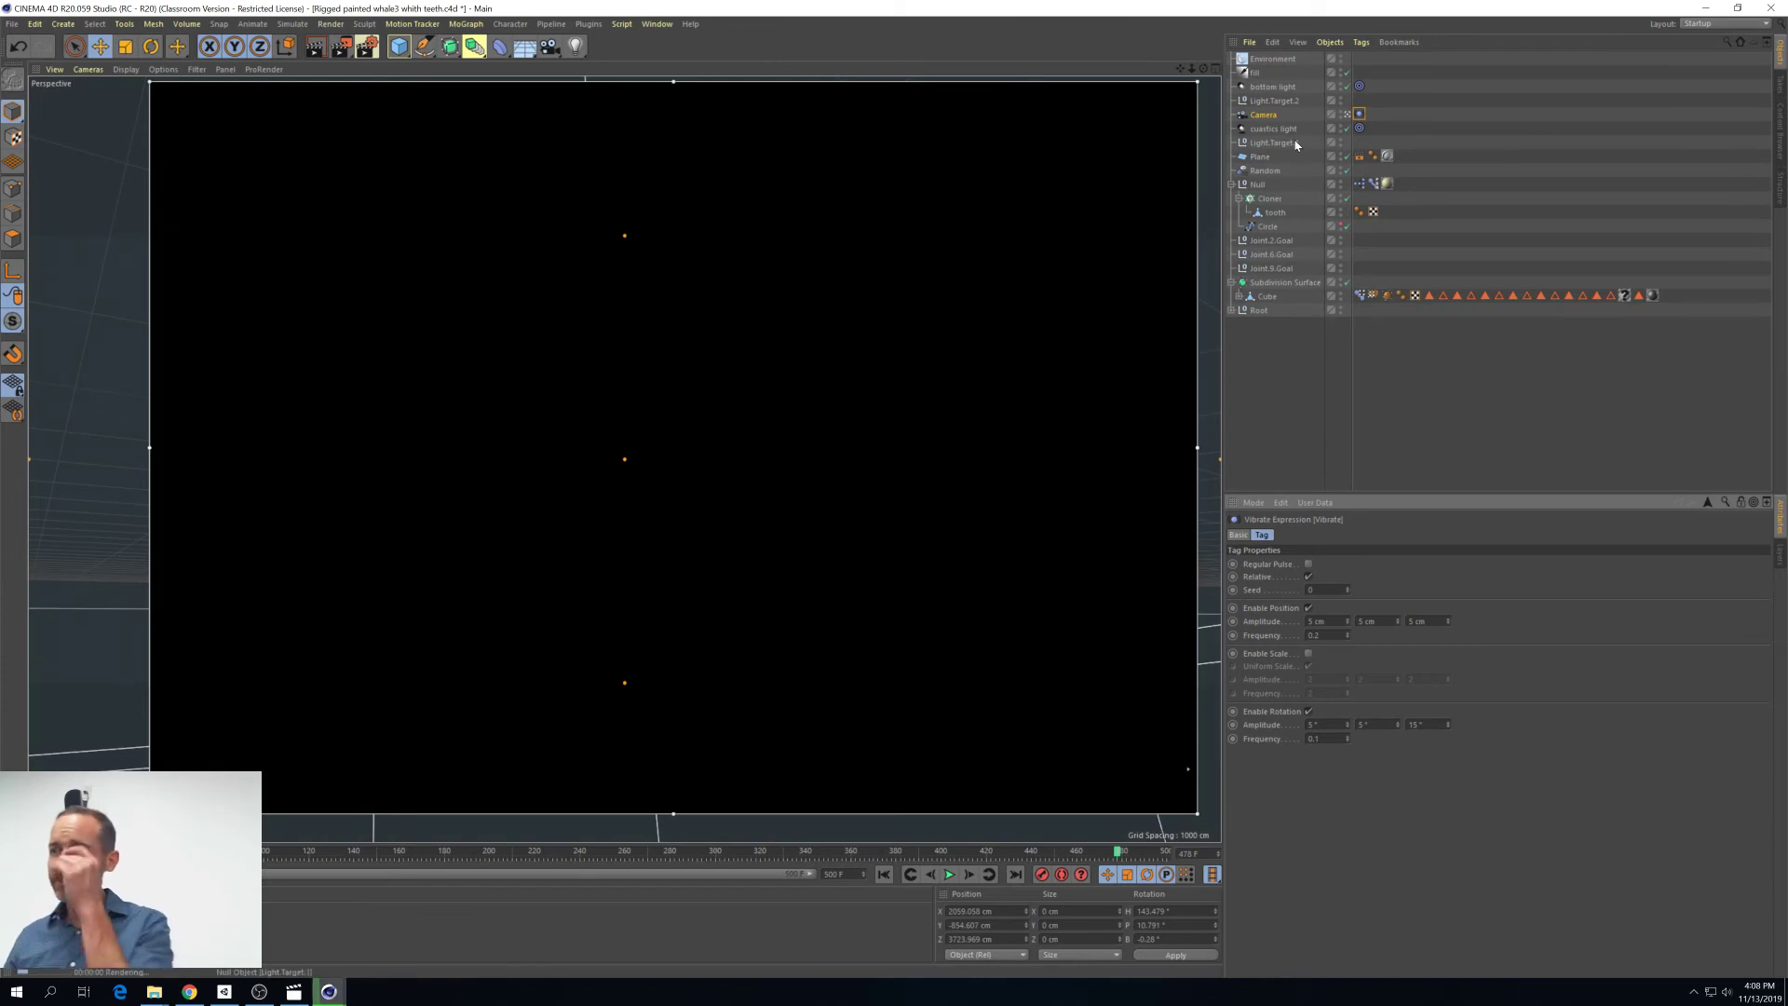
pyautogui.click(949, 875)
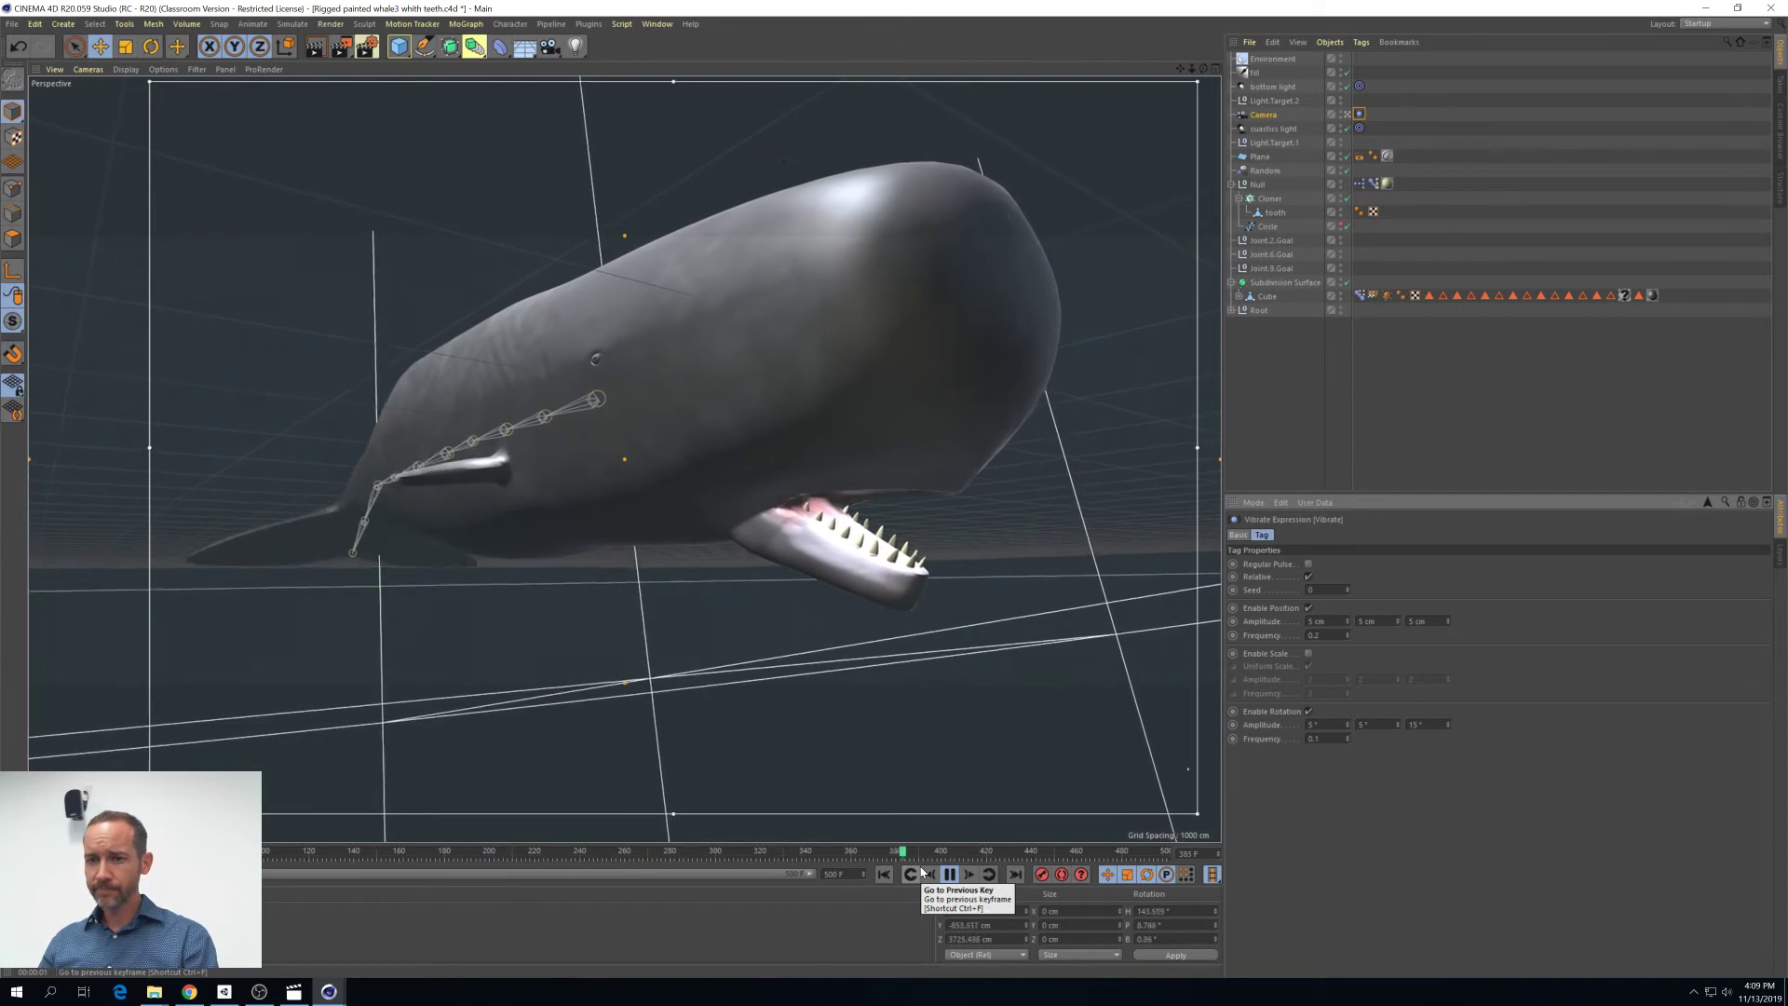
pyautogui.click(950, 875)
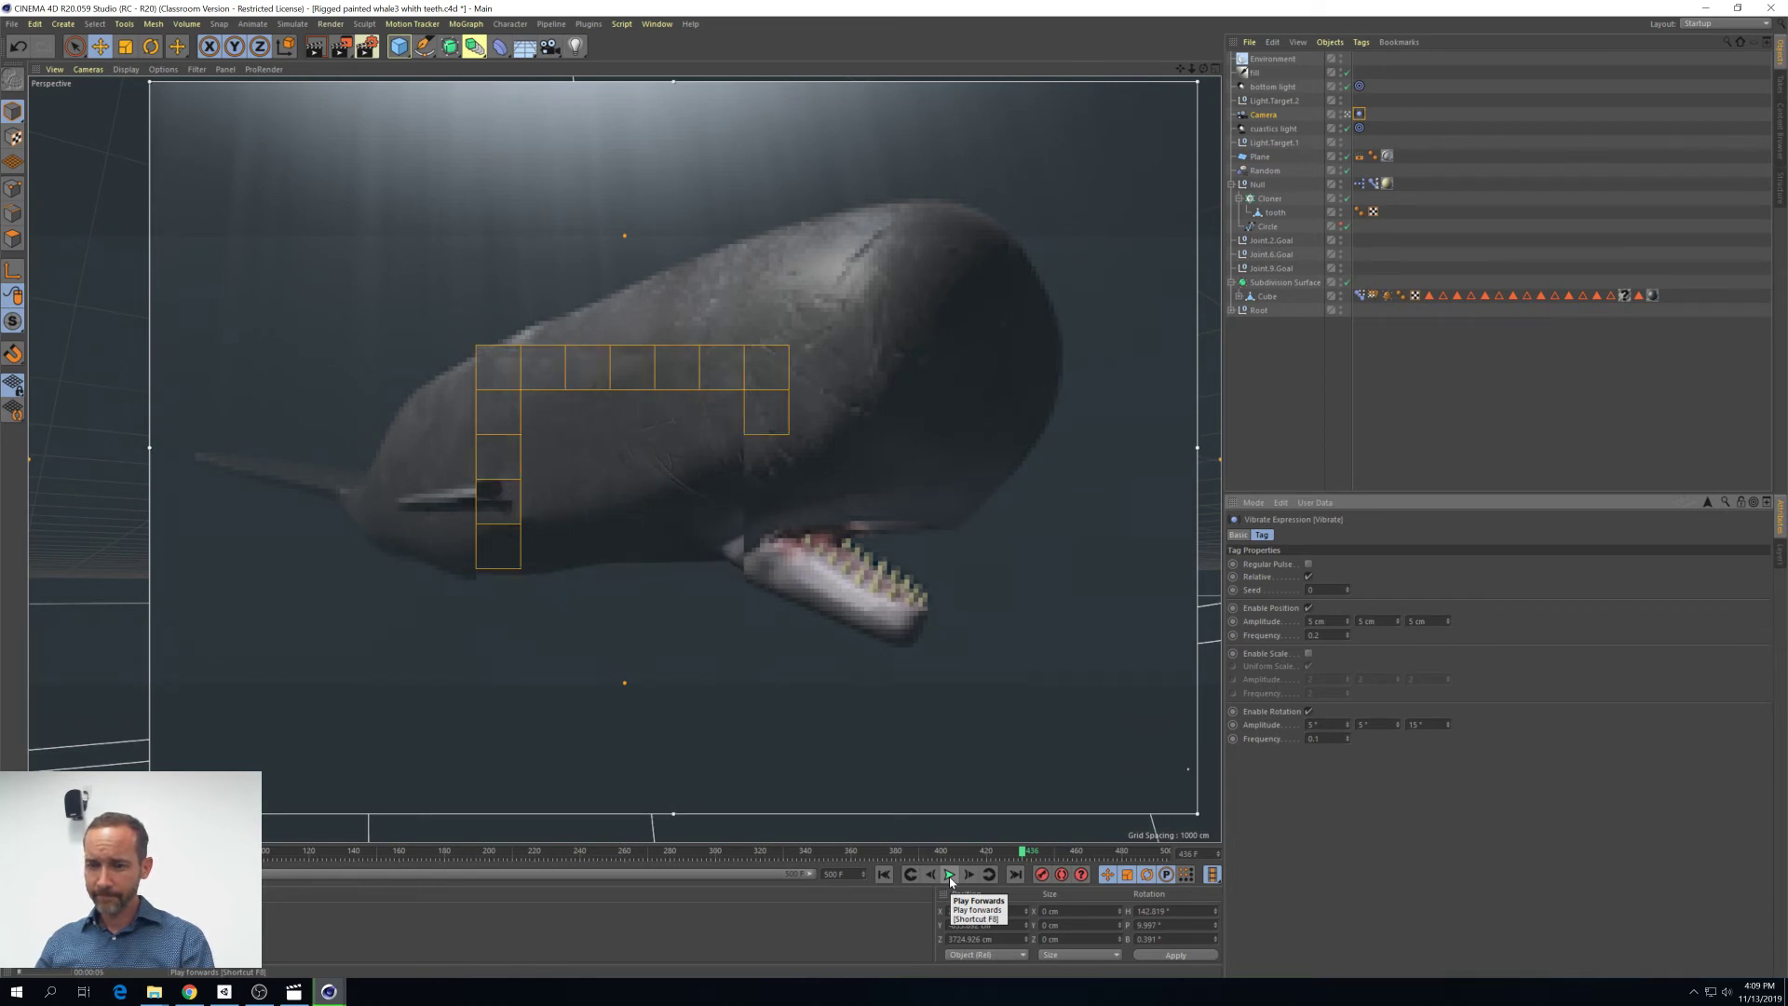
# Set the bottom light's visible light to Volumetric and its visibility brightness to 447%
pyautogui.click(1406, 406)
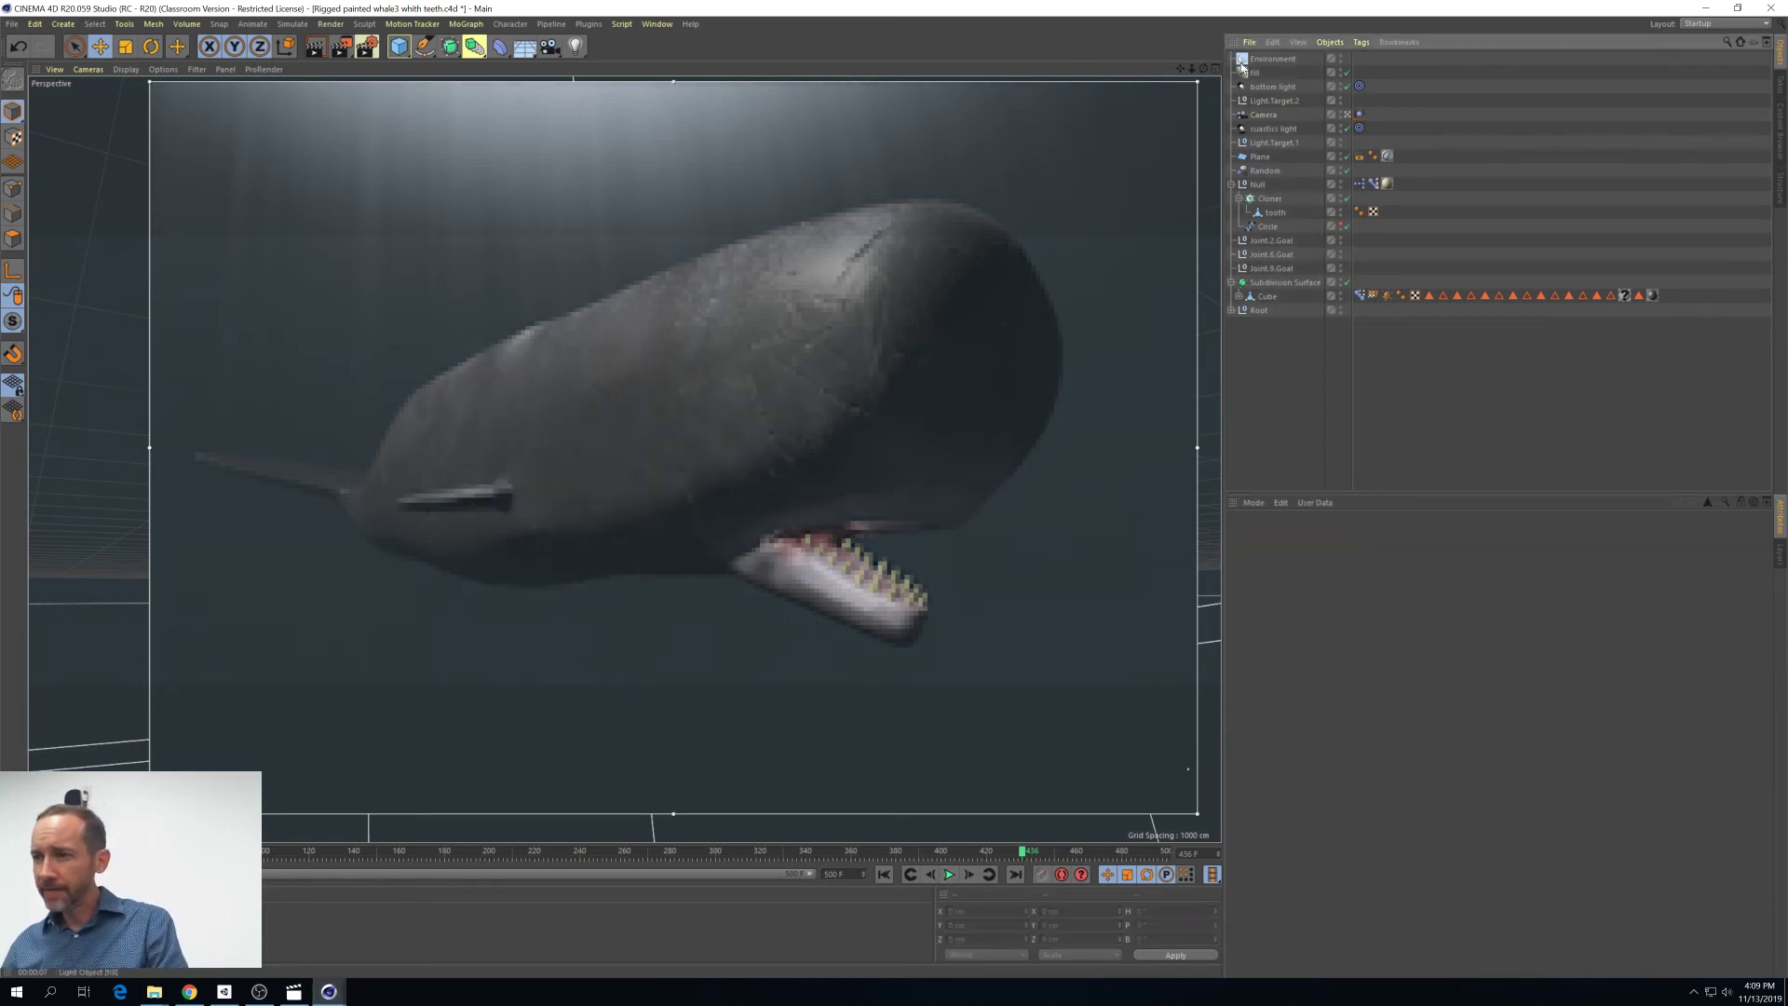
pyautogui.click(1271, 86)
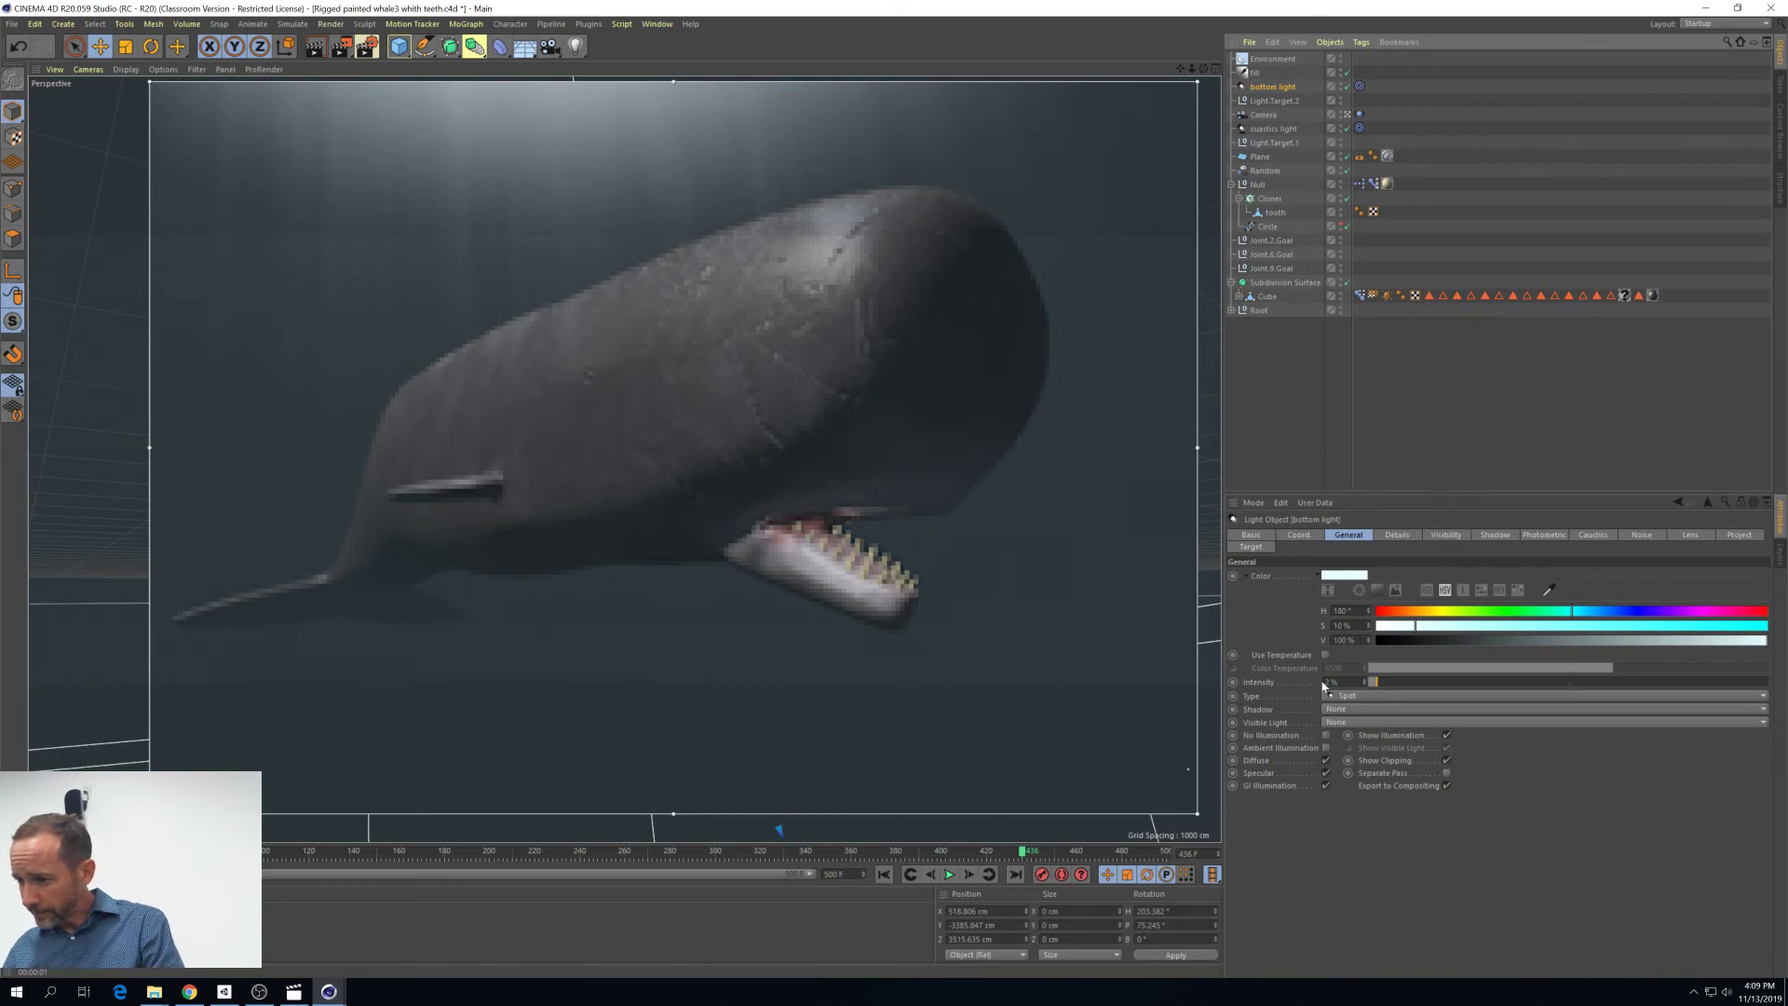
pyautogui.click(1340, 724)
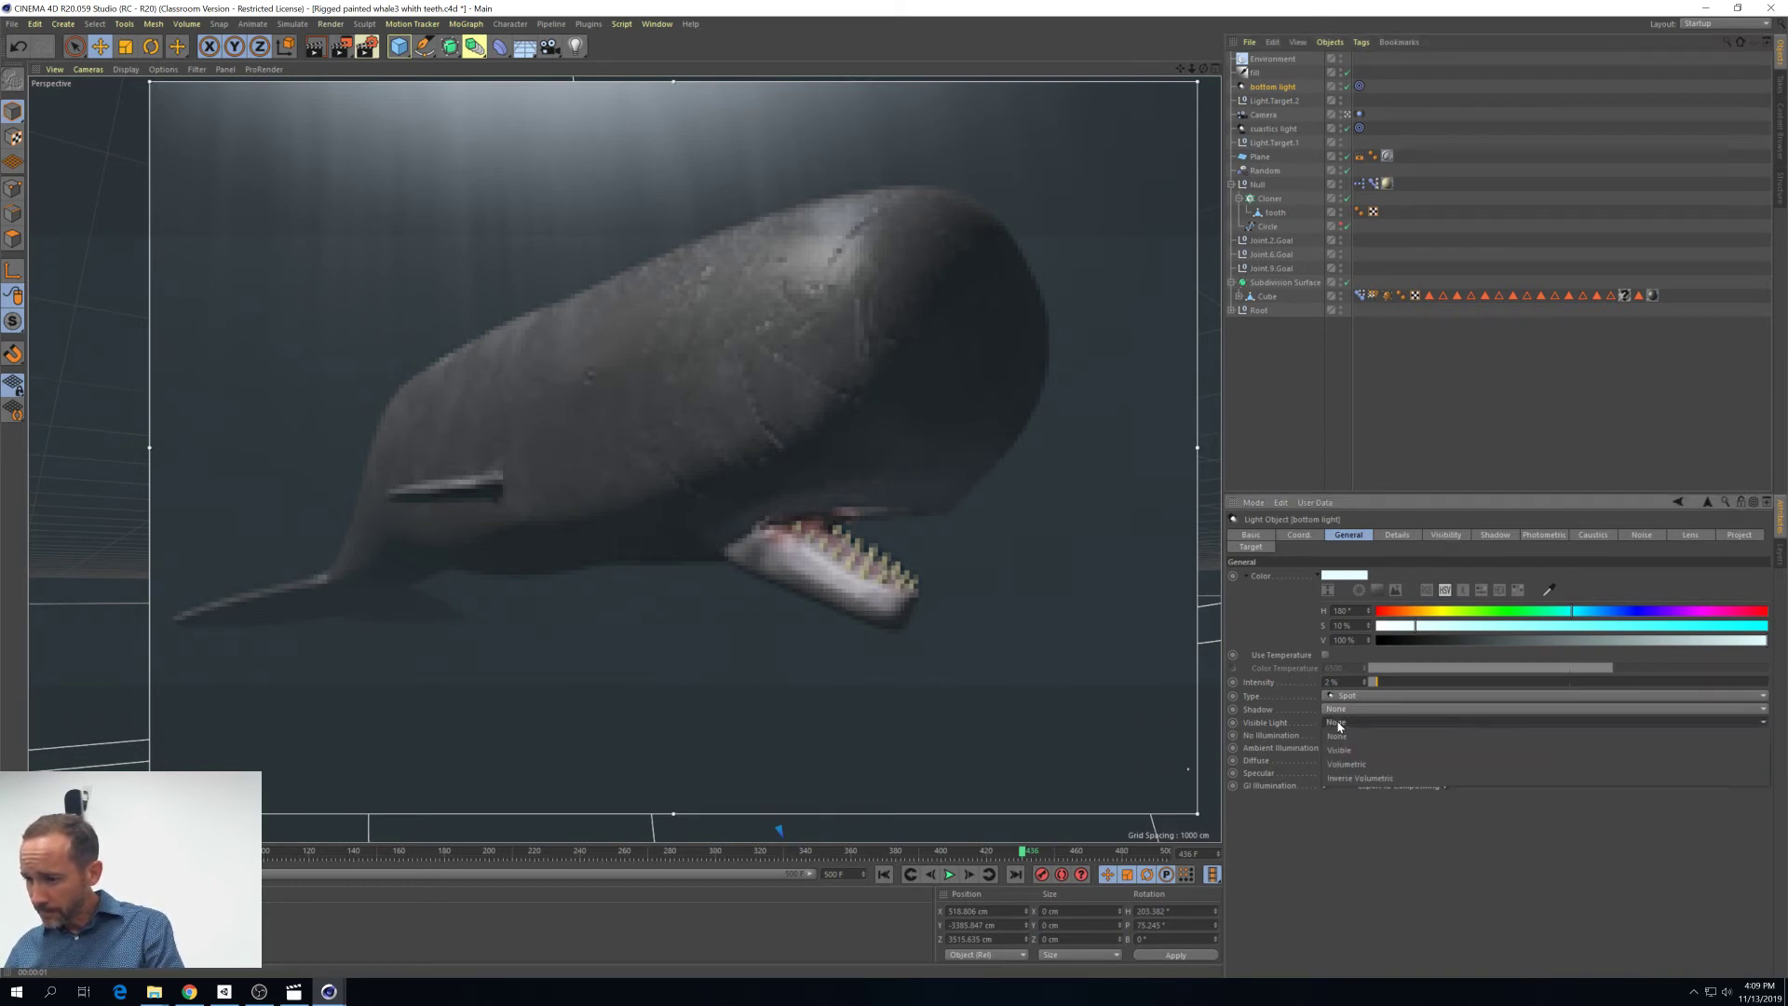
pyautogui.click(1347, 764)
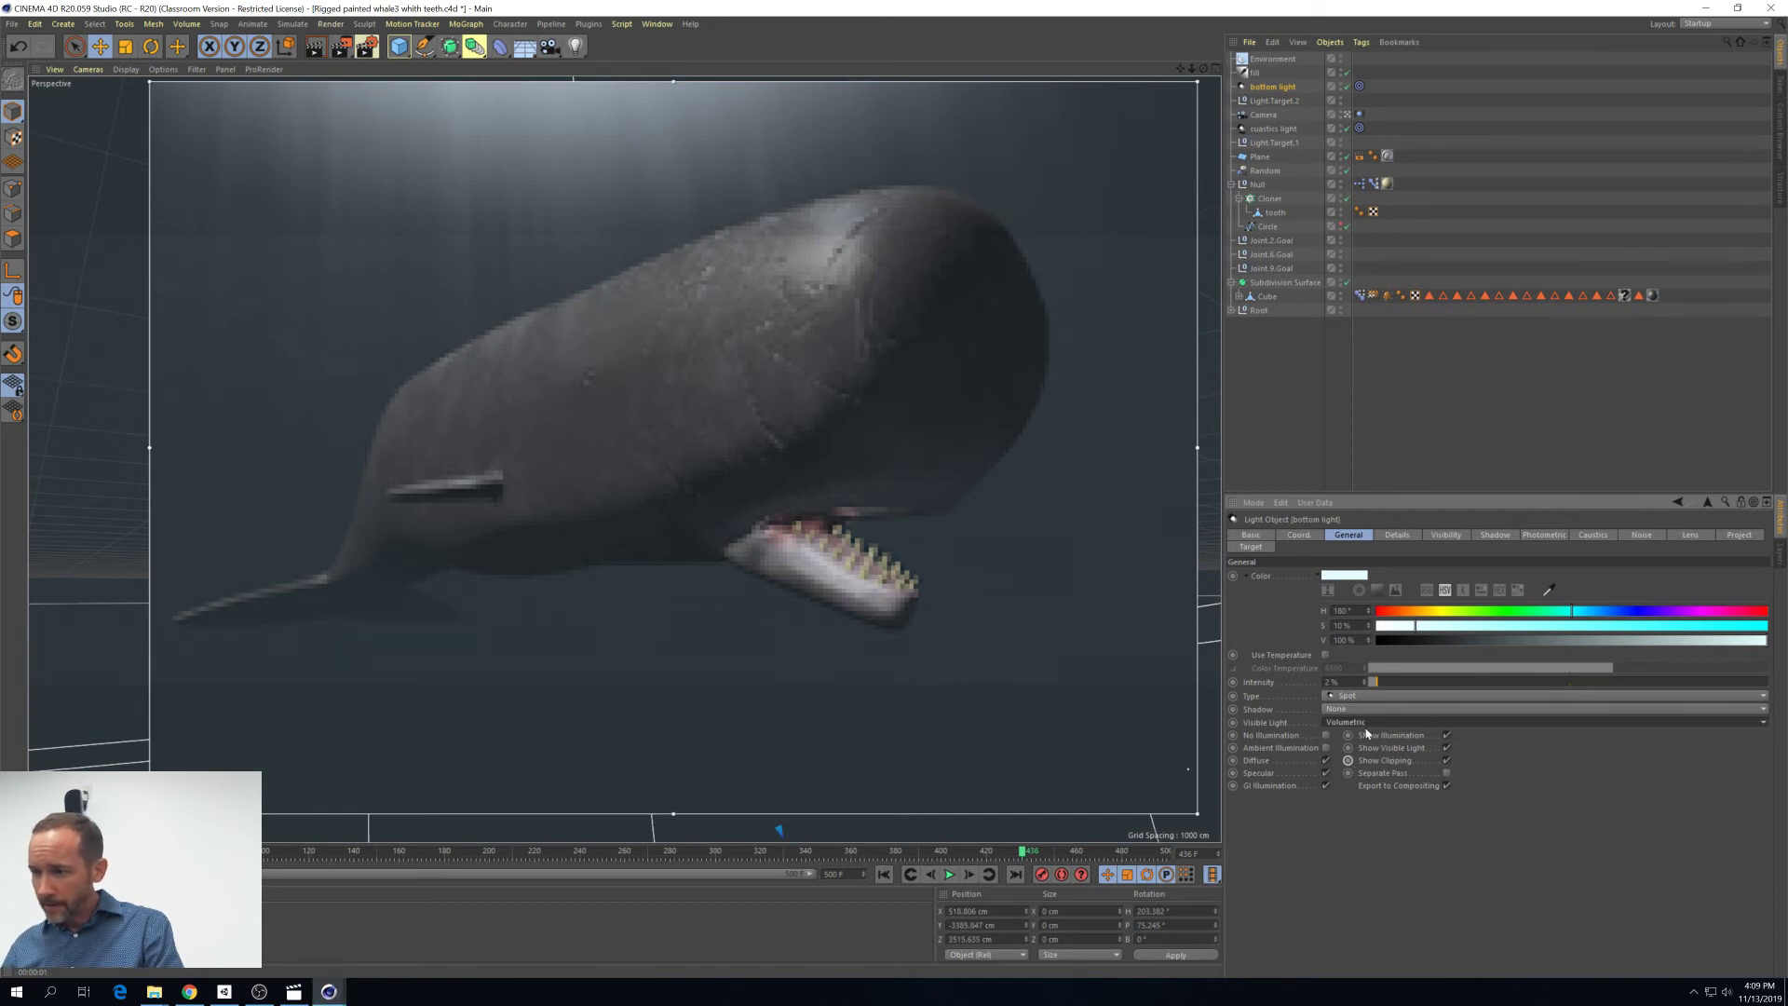
pyautogui.click(1447, 535)
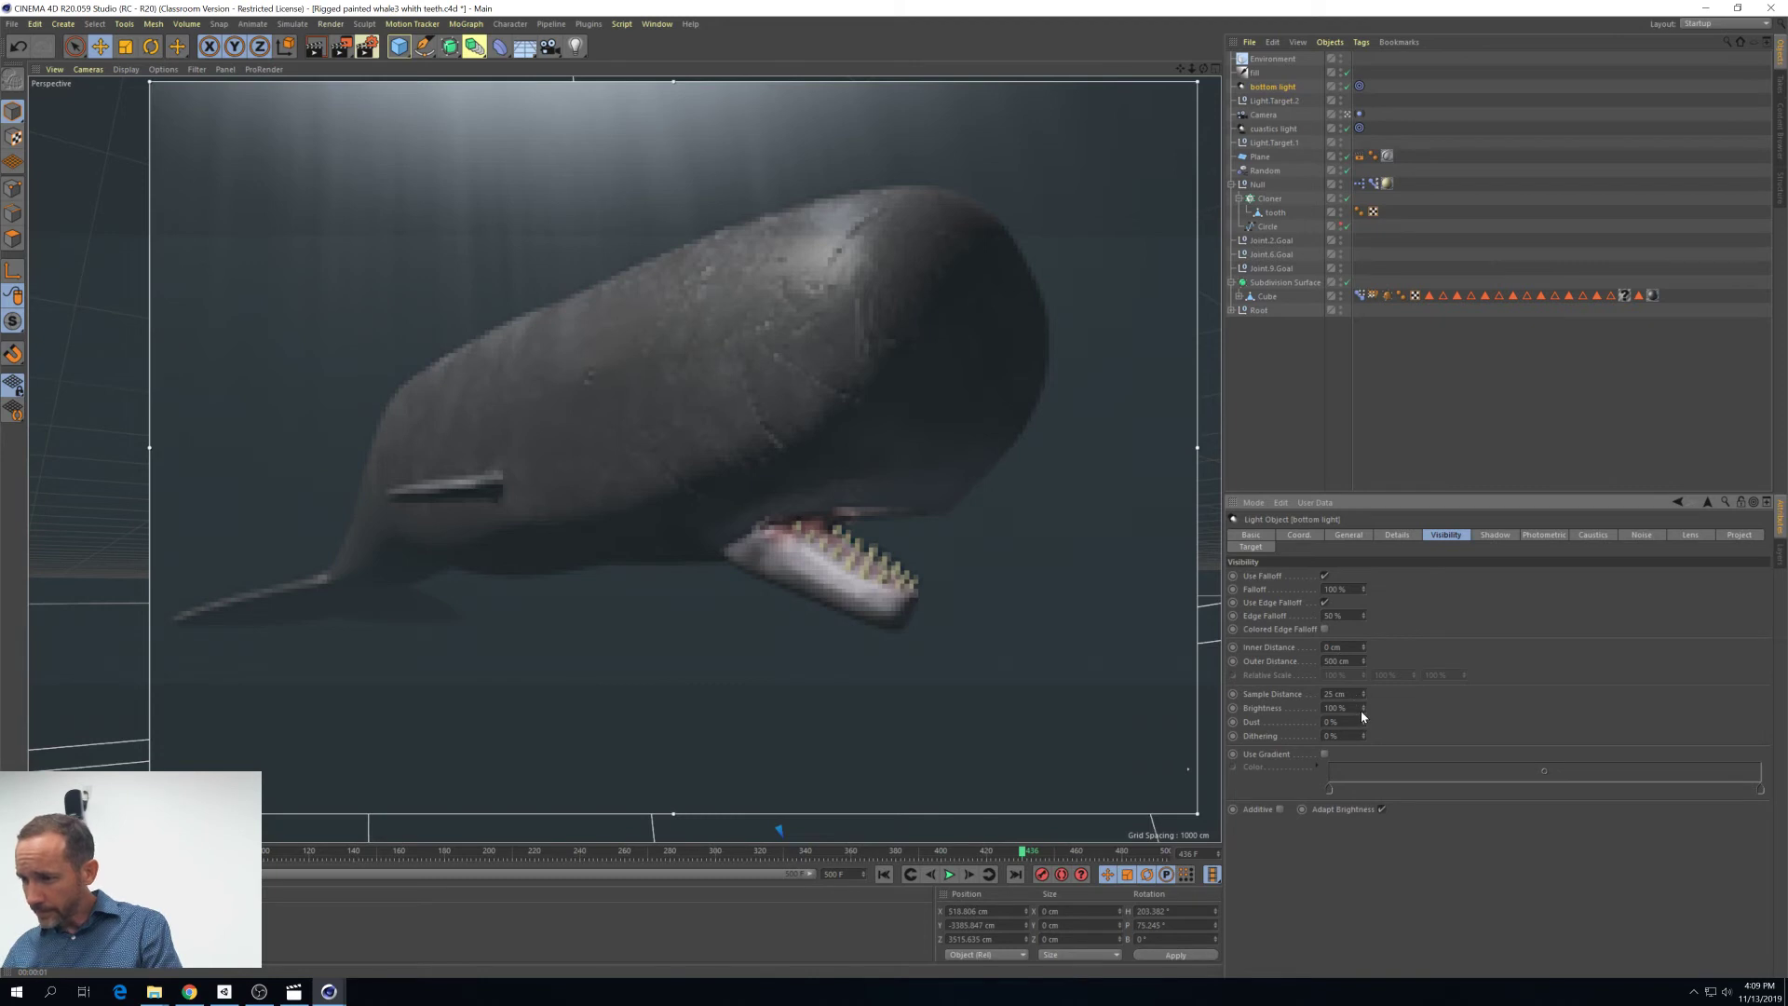
pyautogui.moveTo(1362, 713); pyautogui.dragTo(1361, 707)
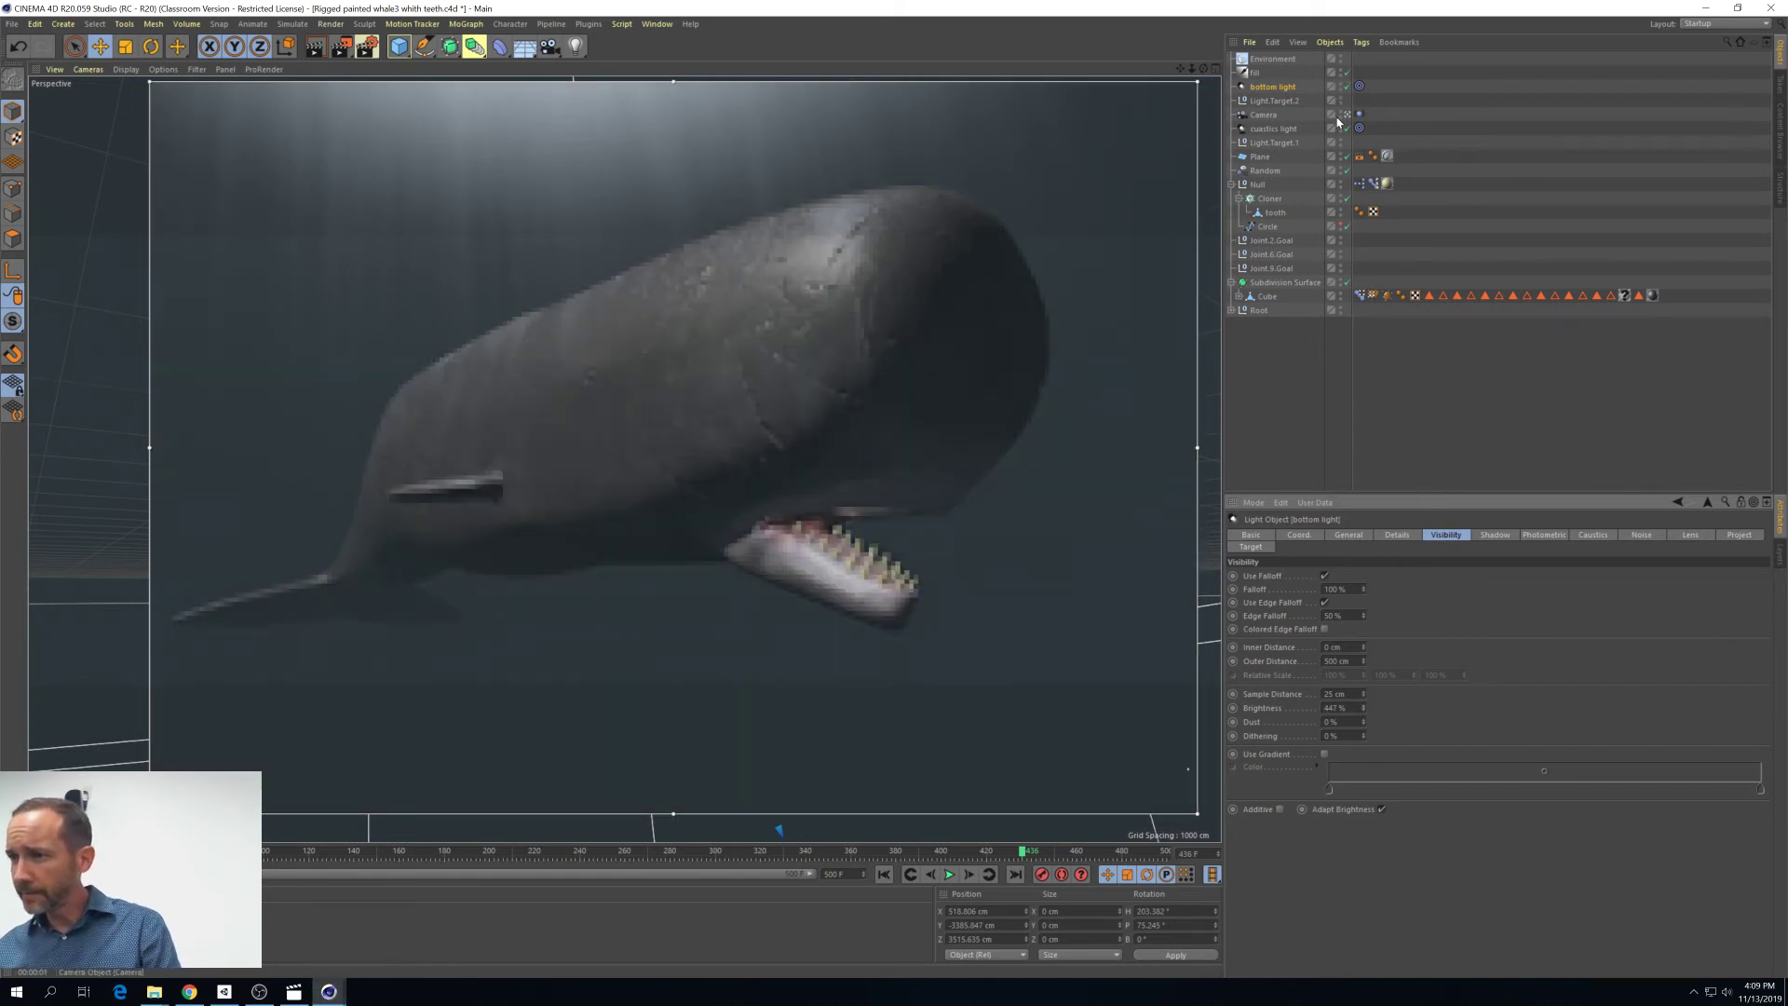
# Disable the bottom light and the caustics light, and turn off the Environment object
pyautogui.click(1347, 86)
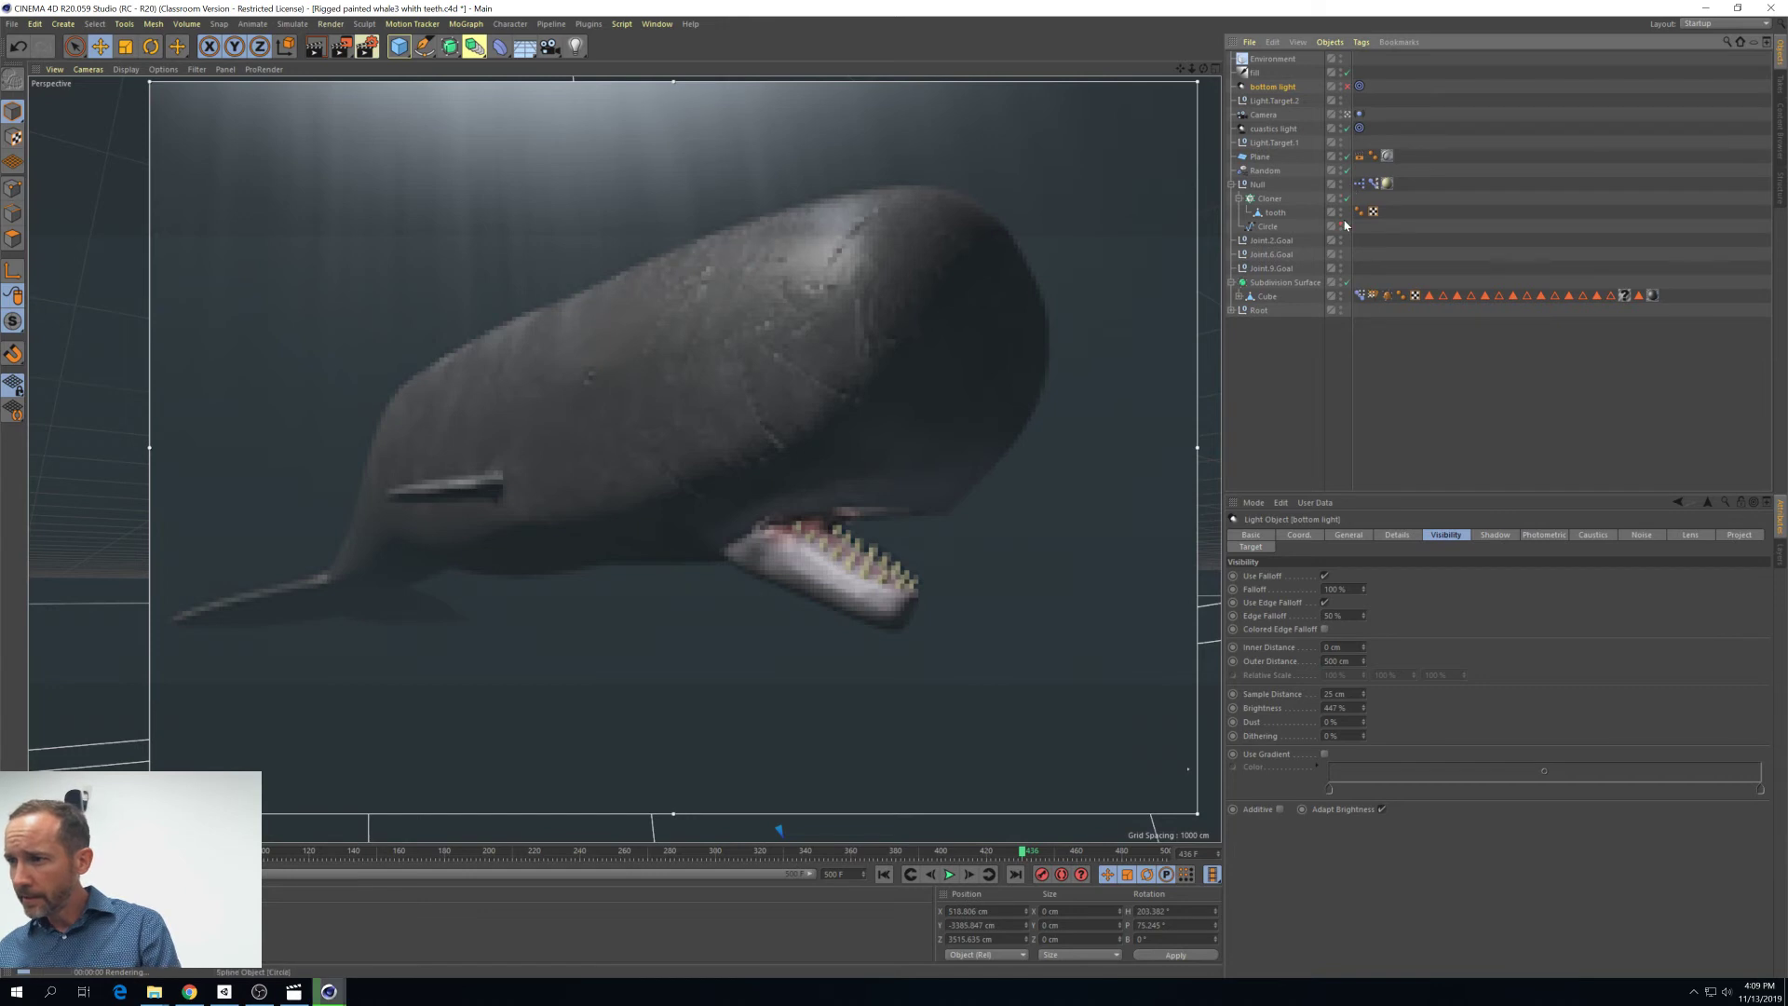
pyautogui.click(1346, 129)
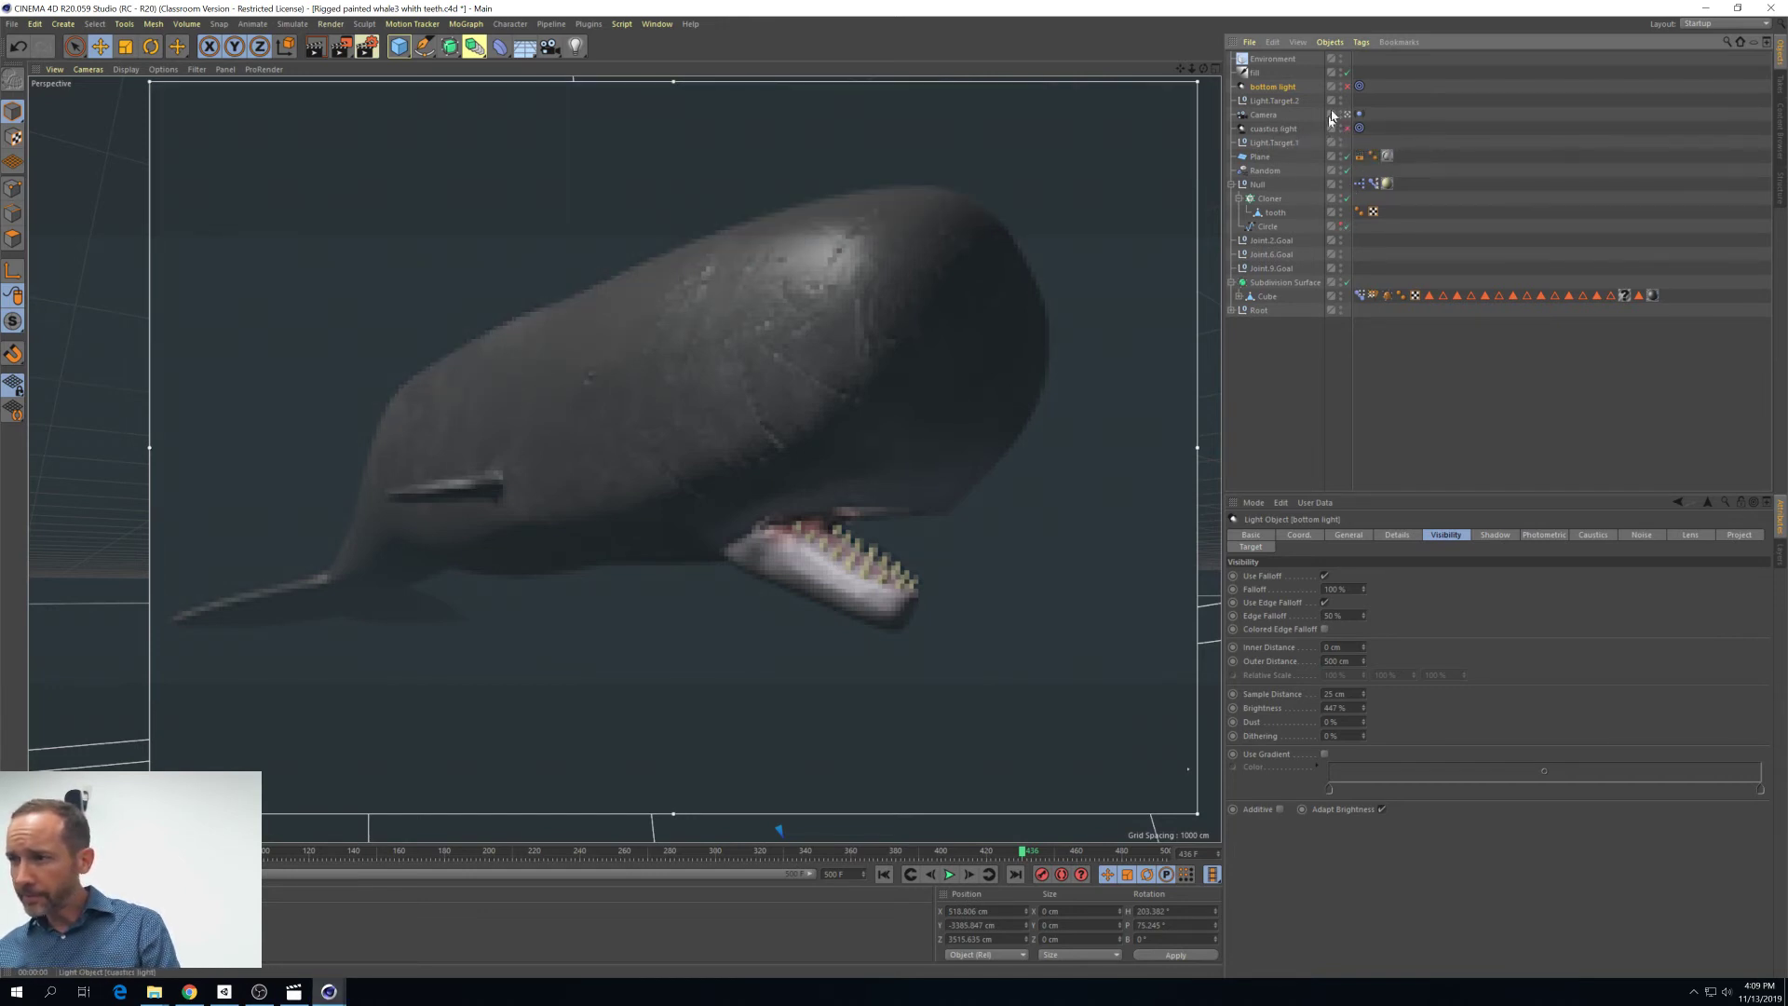
pyautogui.click(1342, 60)
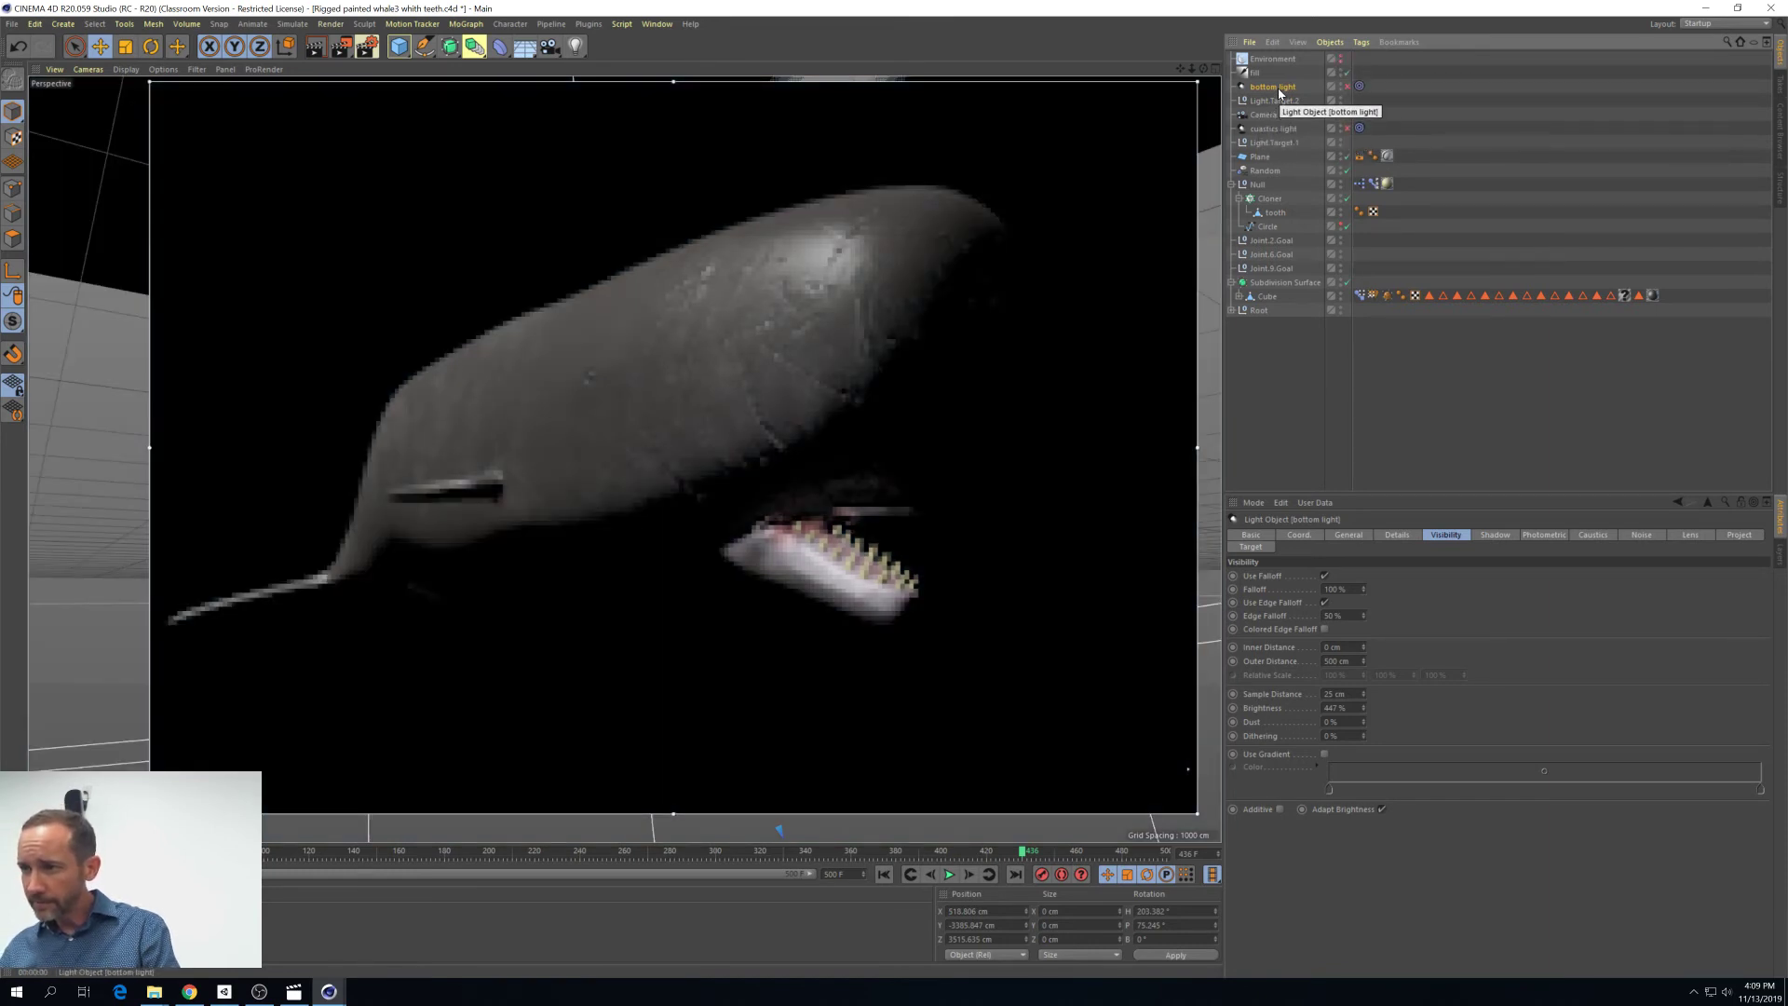
# Try Shadow Maps (Soft) as the fill light's shadow type
pyautogui.click(1263, 74)
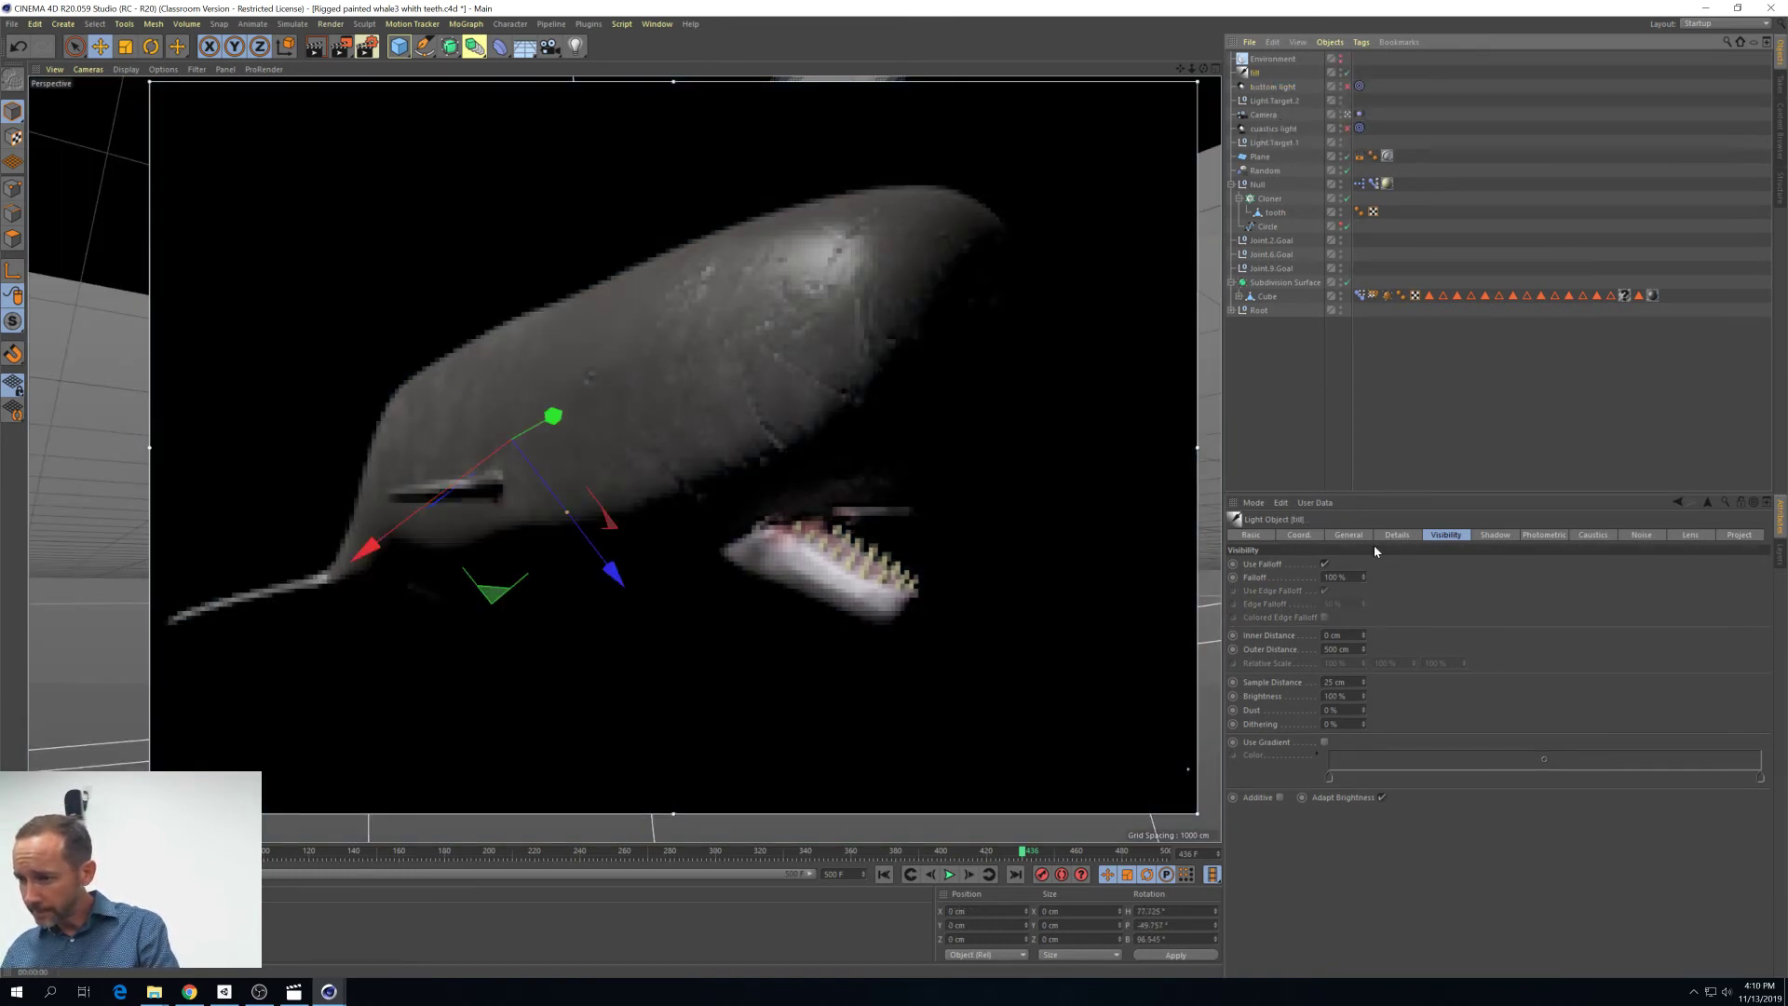
pyautogui.click(1332, 537)
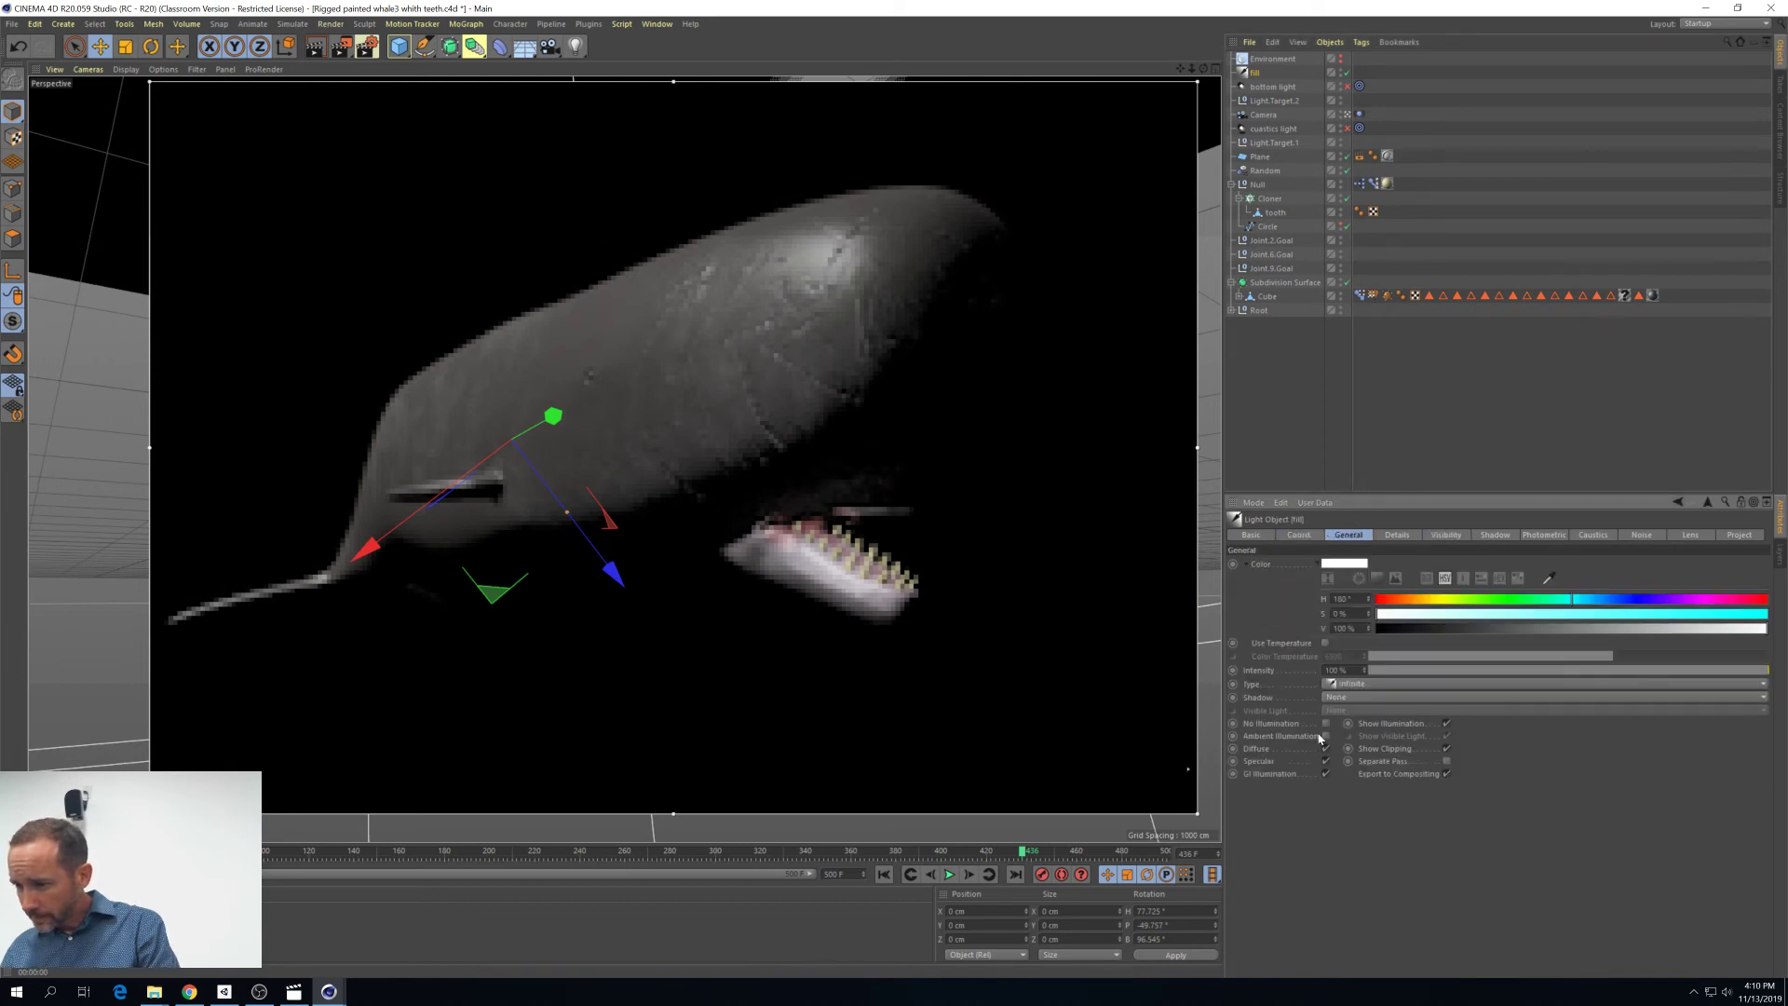
pyautogui.click(1324, 697)
pyautogui.click(1348, 725)
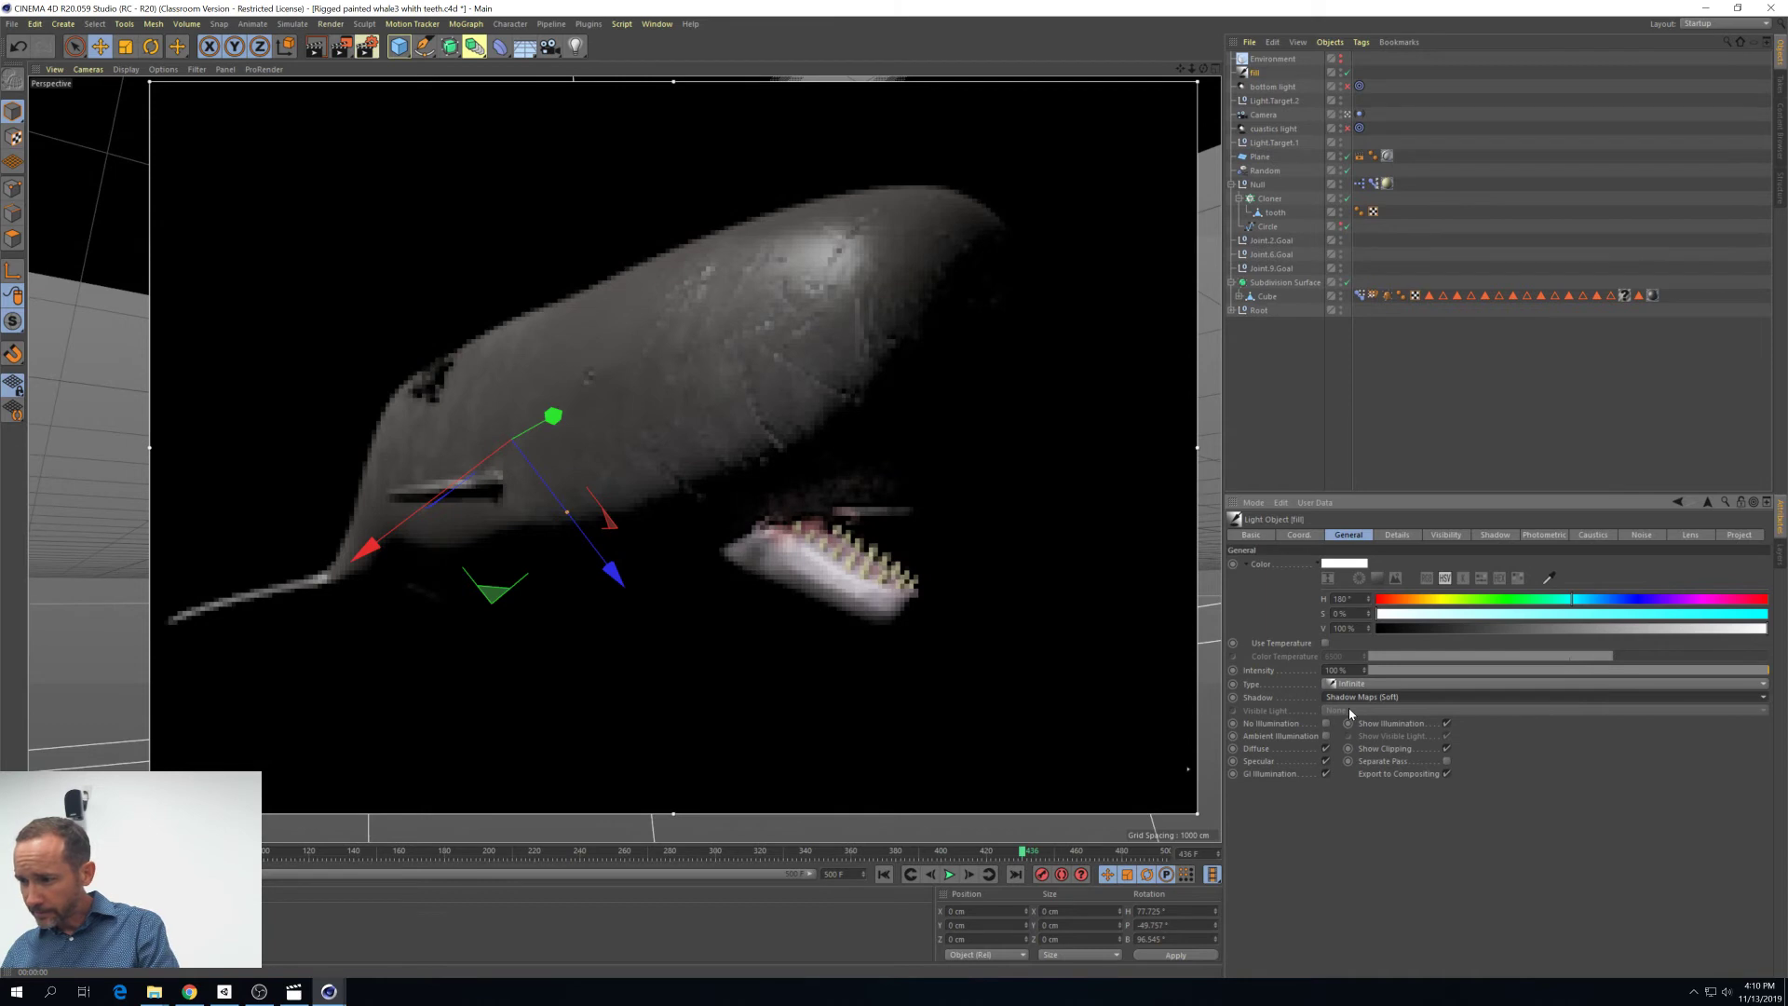
# Examine the fill light's caustics, photometric, shadow and visibility settings, and return to its general properties
pyautogui.click(1402, 536)
pyautogui.click(1602, 538)
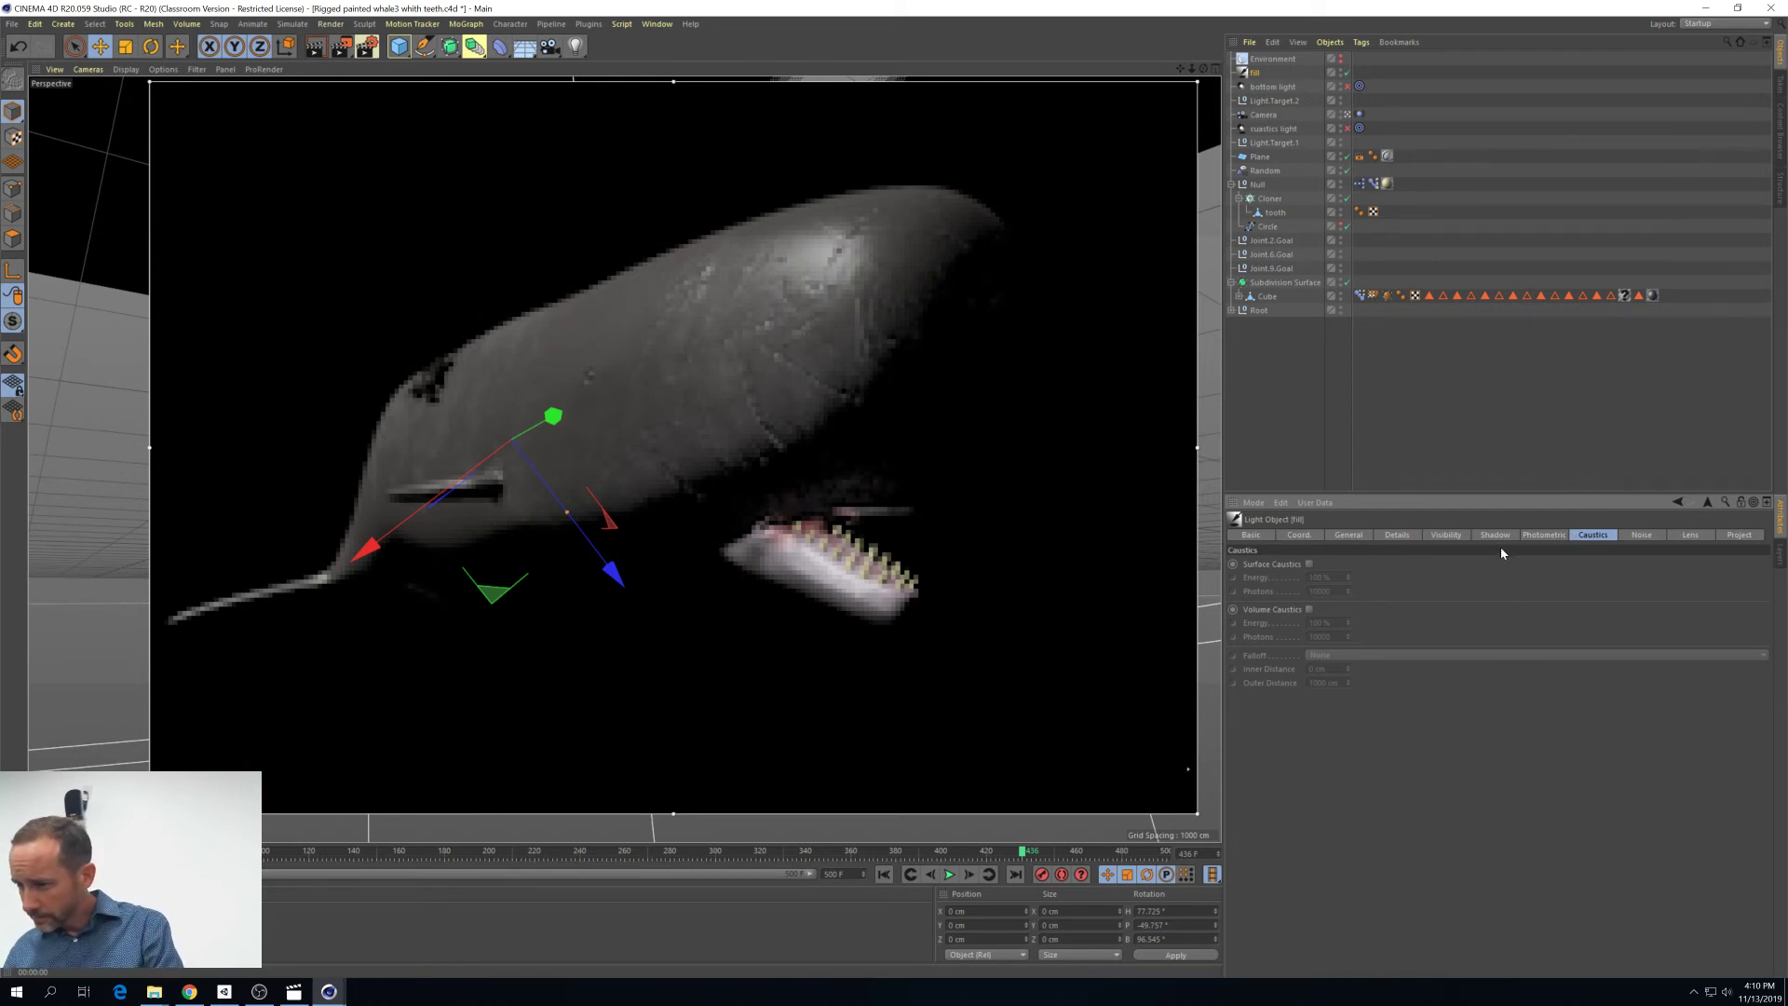
pyautogui.click(1556, 539)
pyautogui.click(1507, 537)
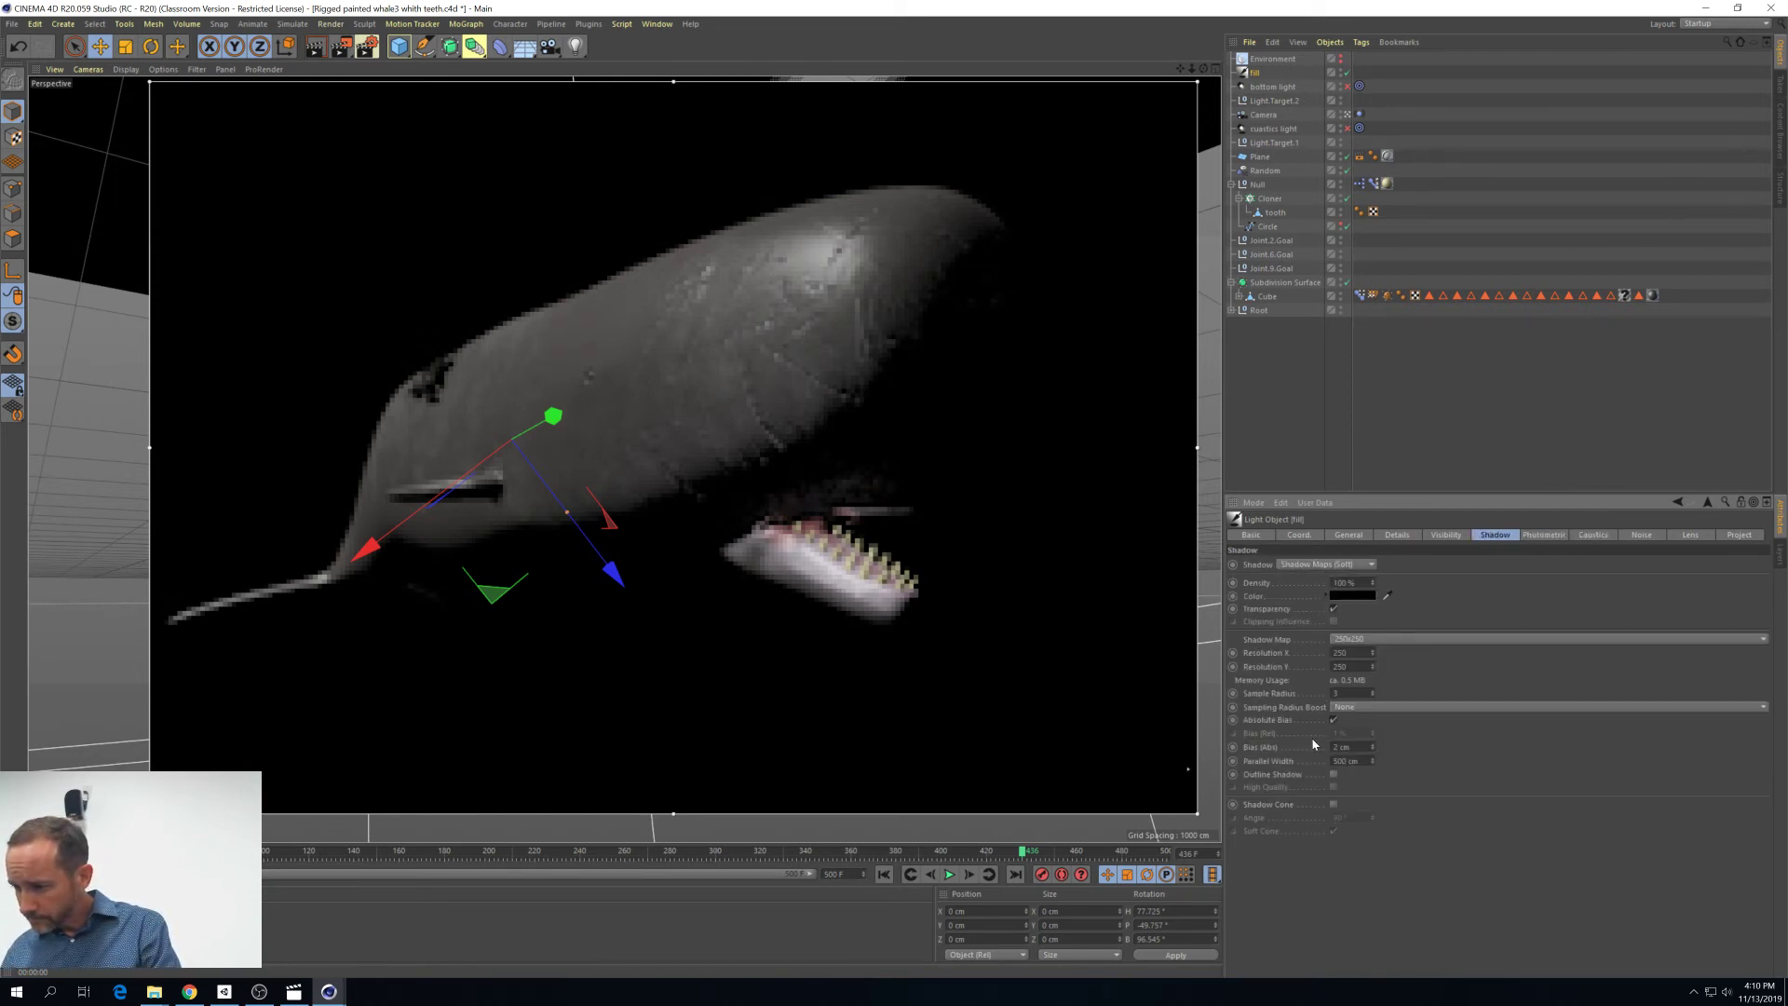
pyautogui.click(1443, 536)
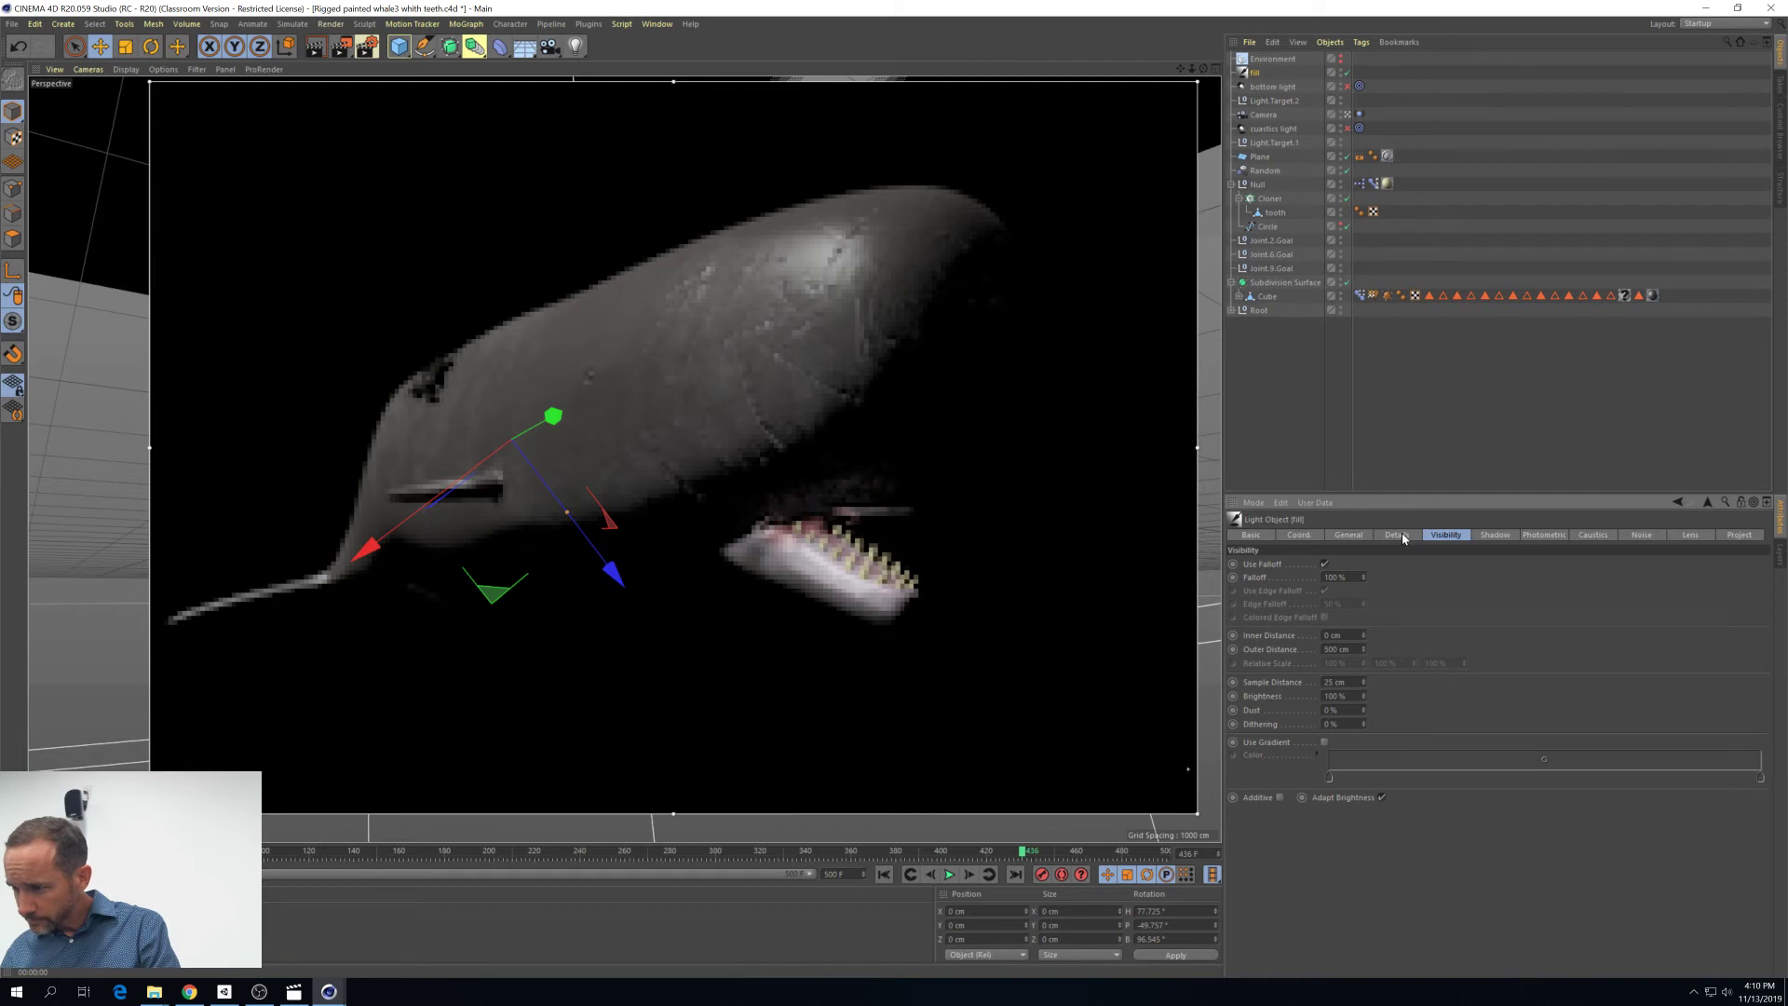
pyautogui.click(1348, 536)
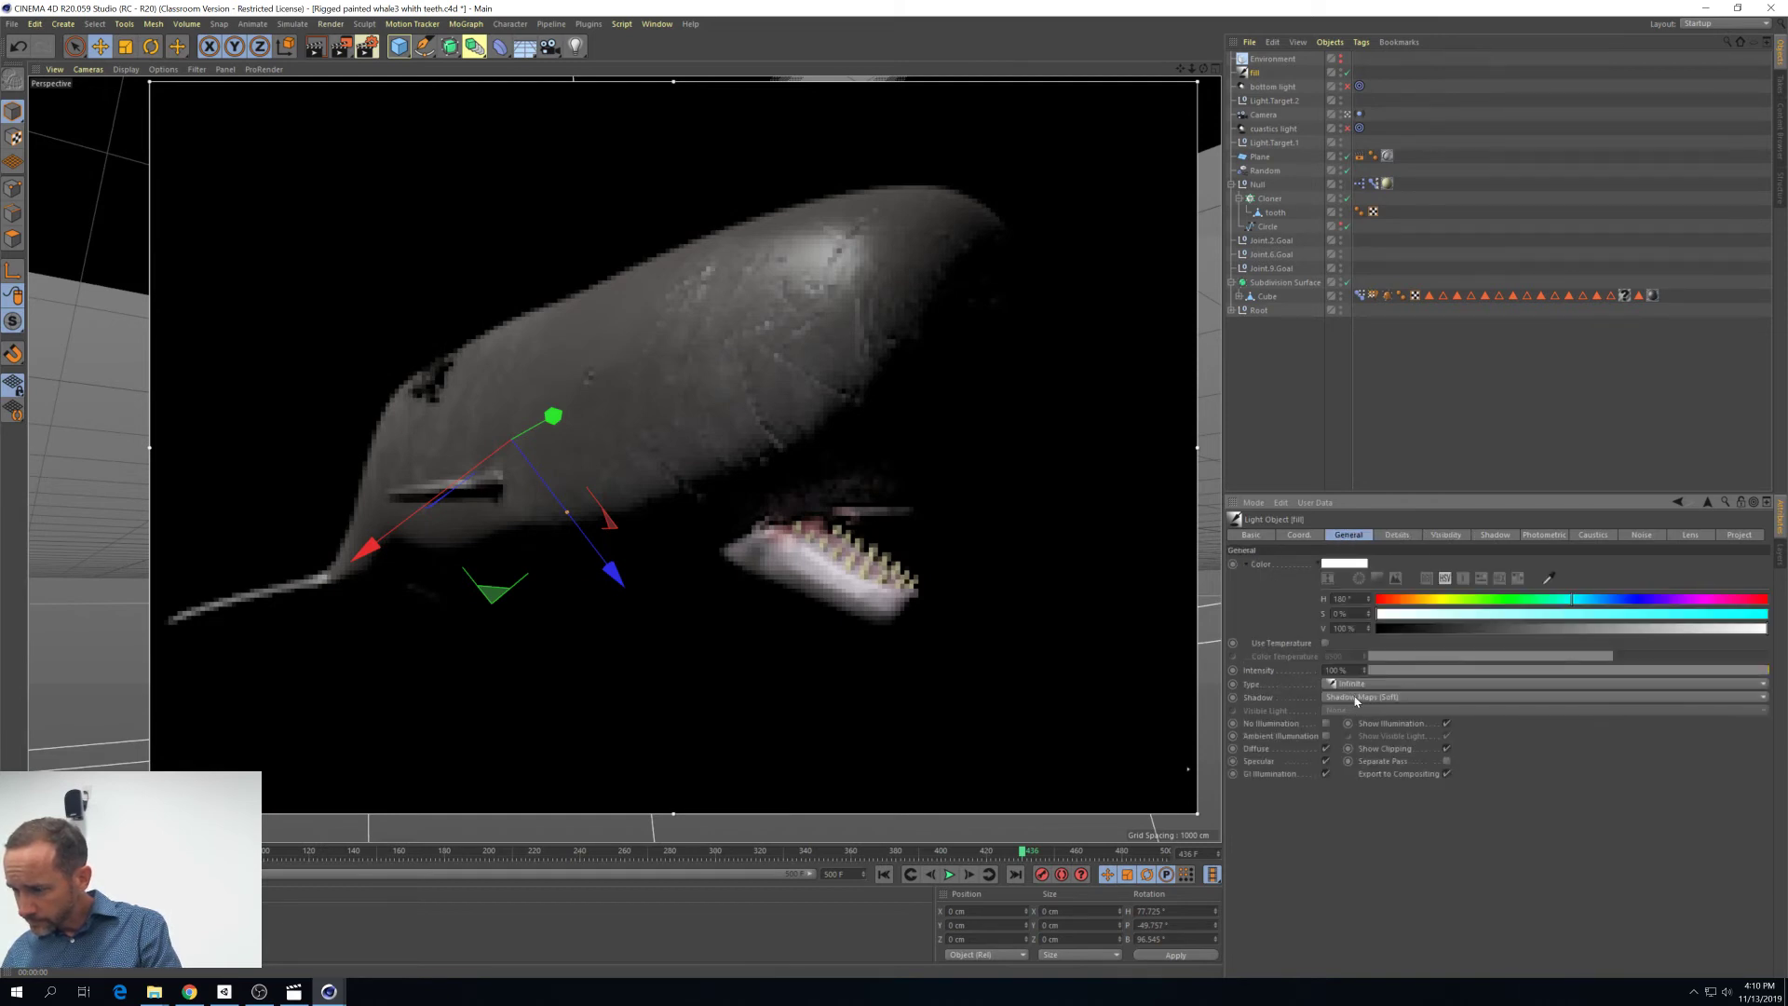
# Try Raytraced (Hard) and Area as the fill light's shadow type
pyautogui.click(1355, 698)
pyautogui.click(1356, 734)
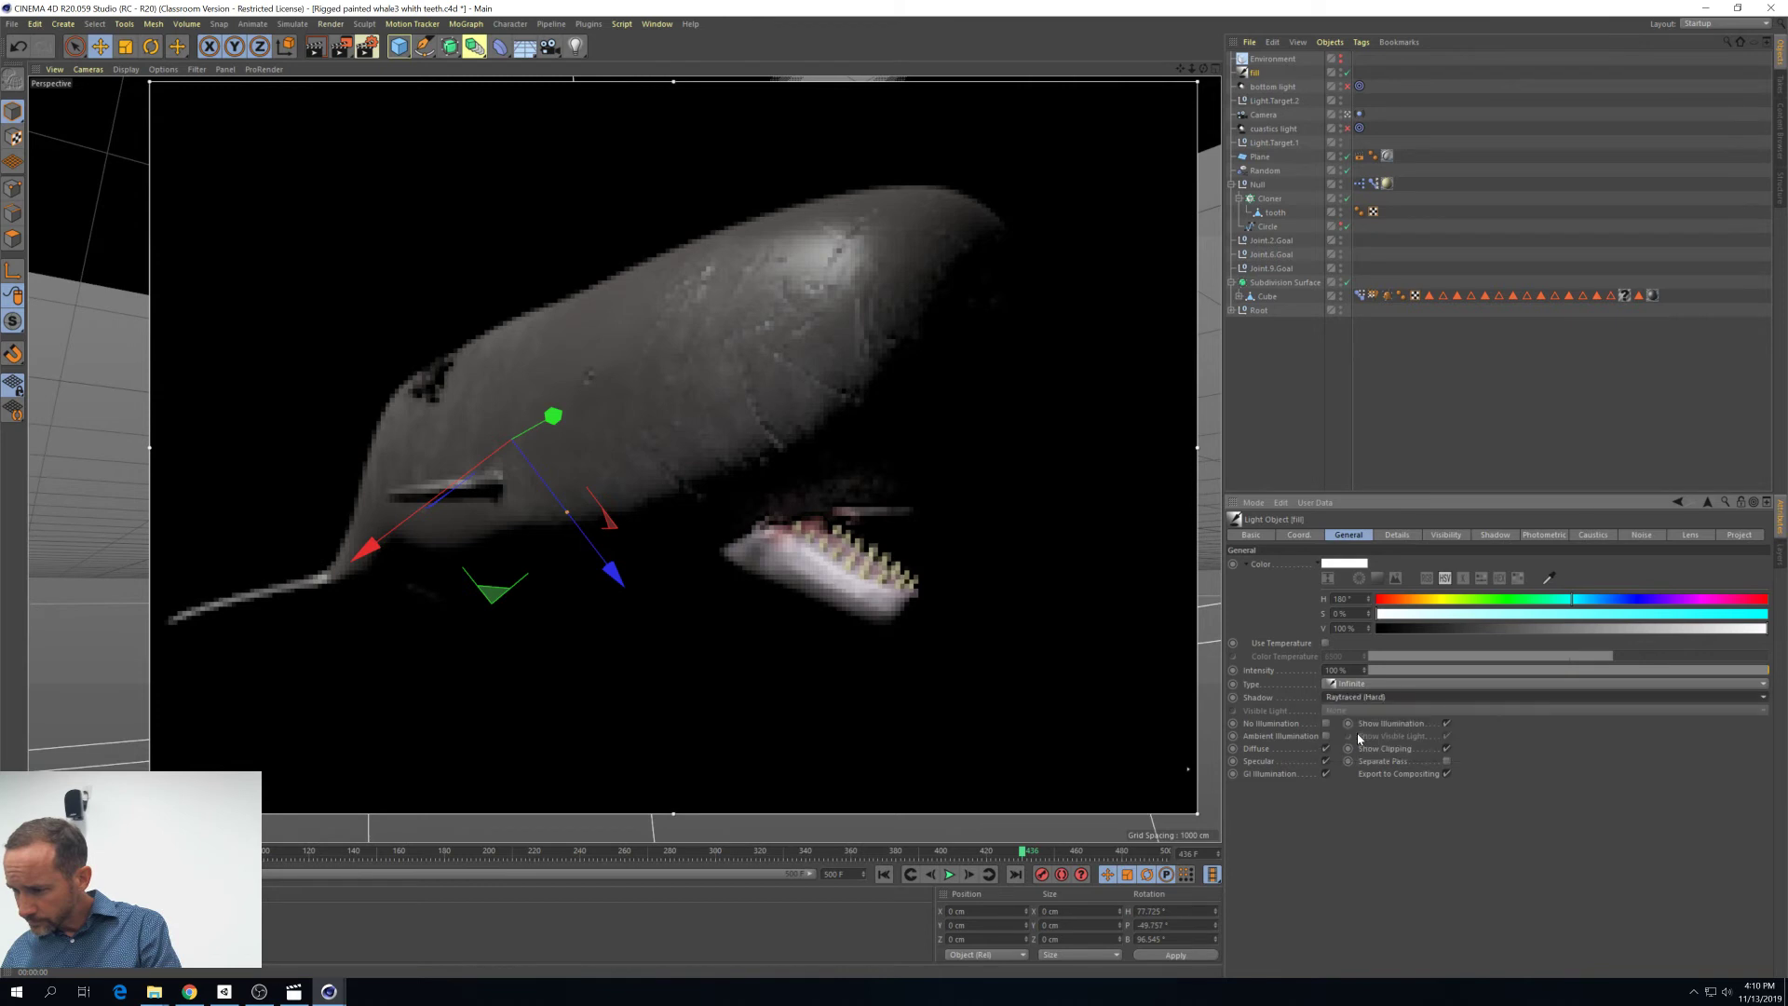
pyautogui.click(1358, 697)
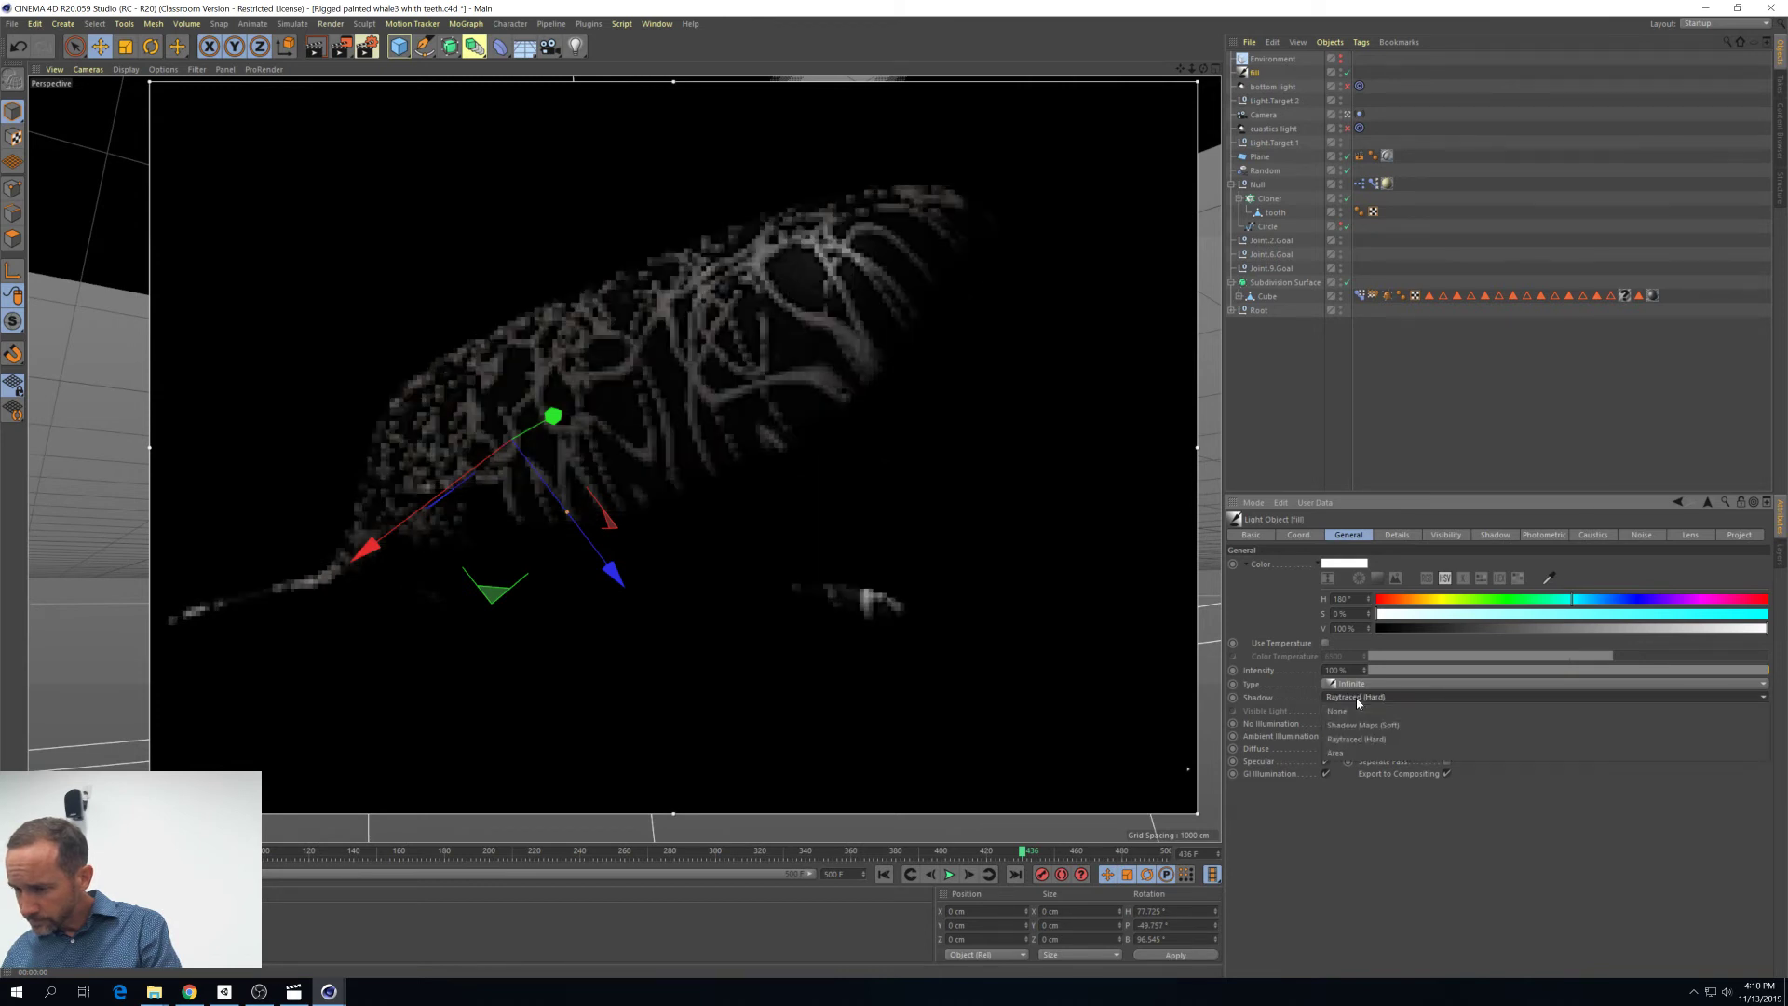
pyautogui.click(1351, 753)
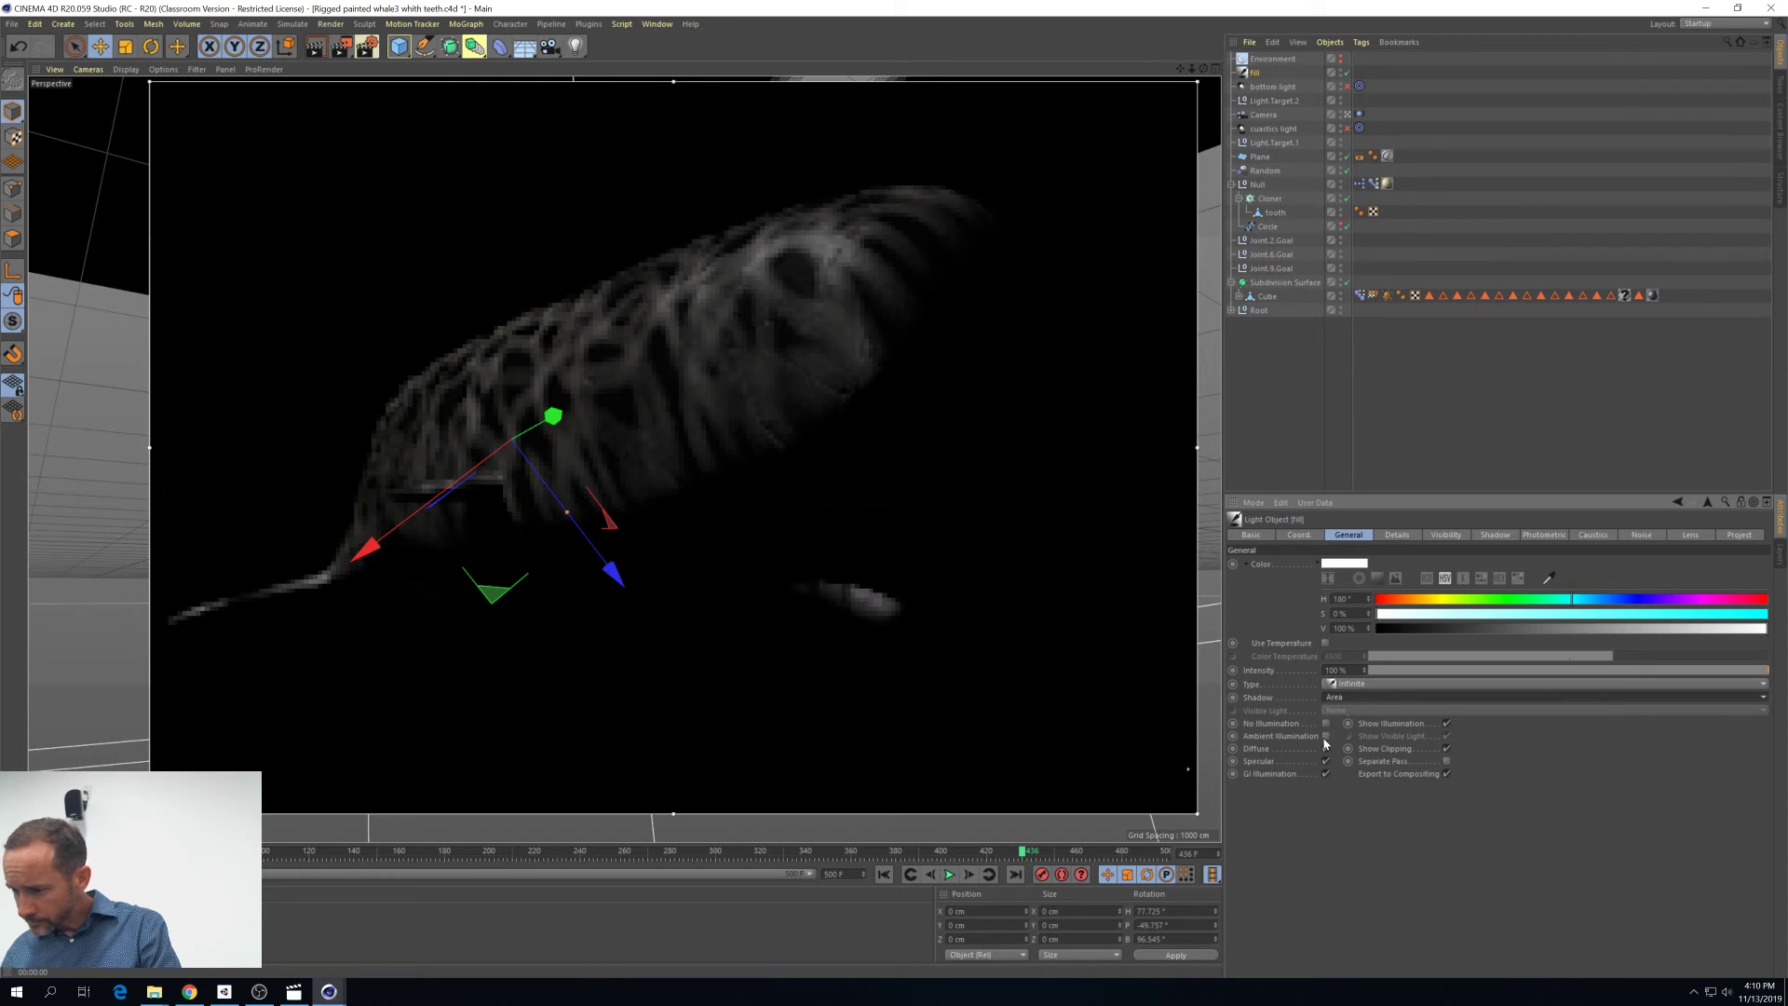
# Check the fill light's visibility, details, shadow and photometric settings with the Area shadow in use
pyautogui.click(1445, 772)
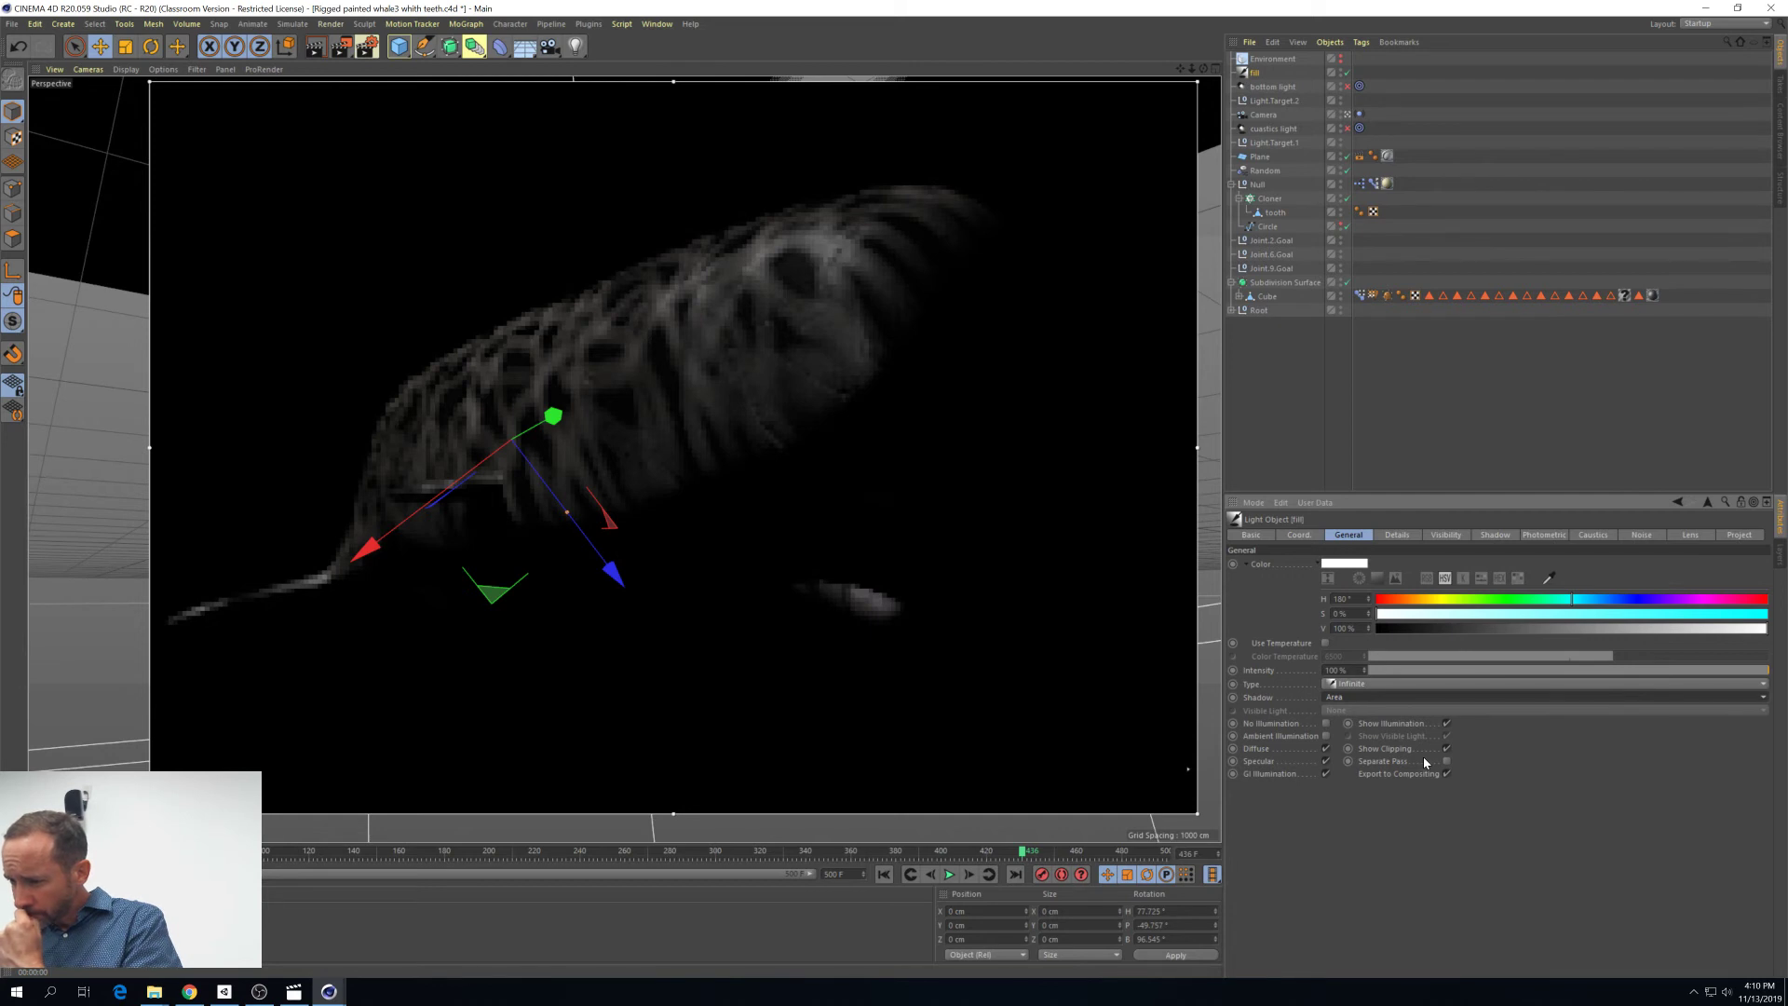
pyautogui.click(1448, 536)
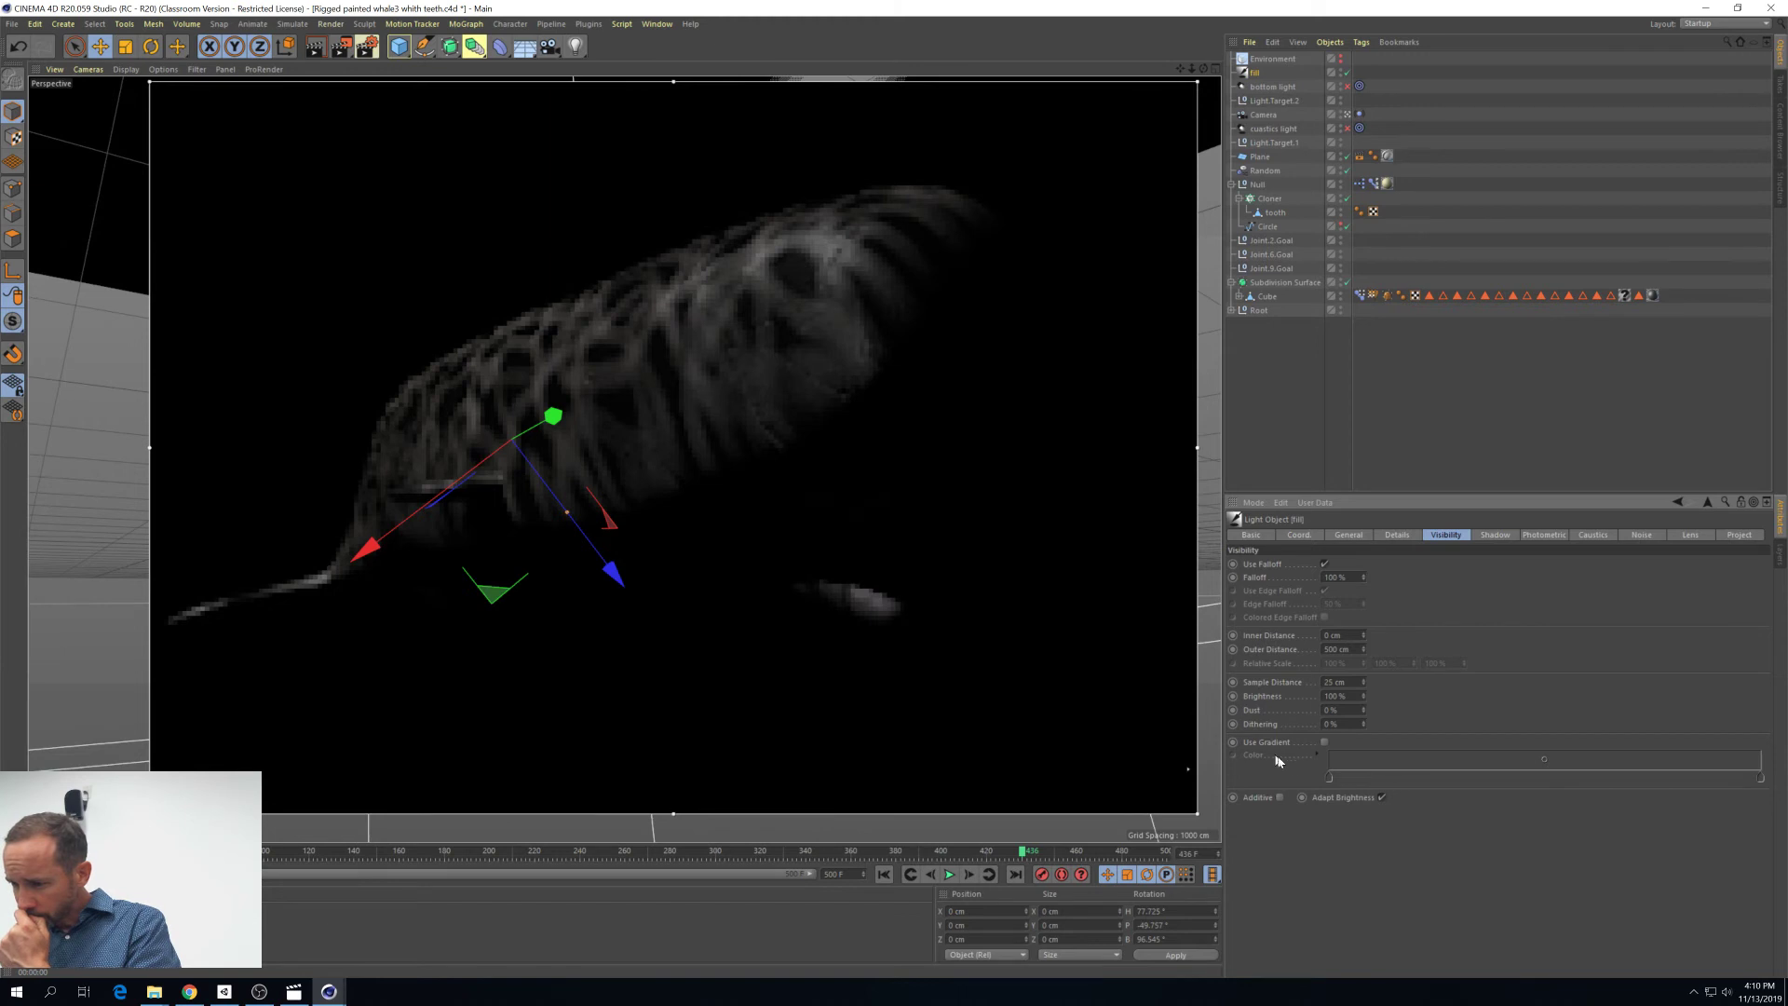
pyautogui.click(1398, 536)
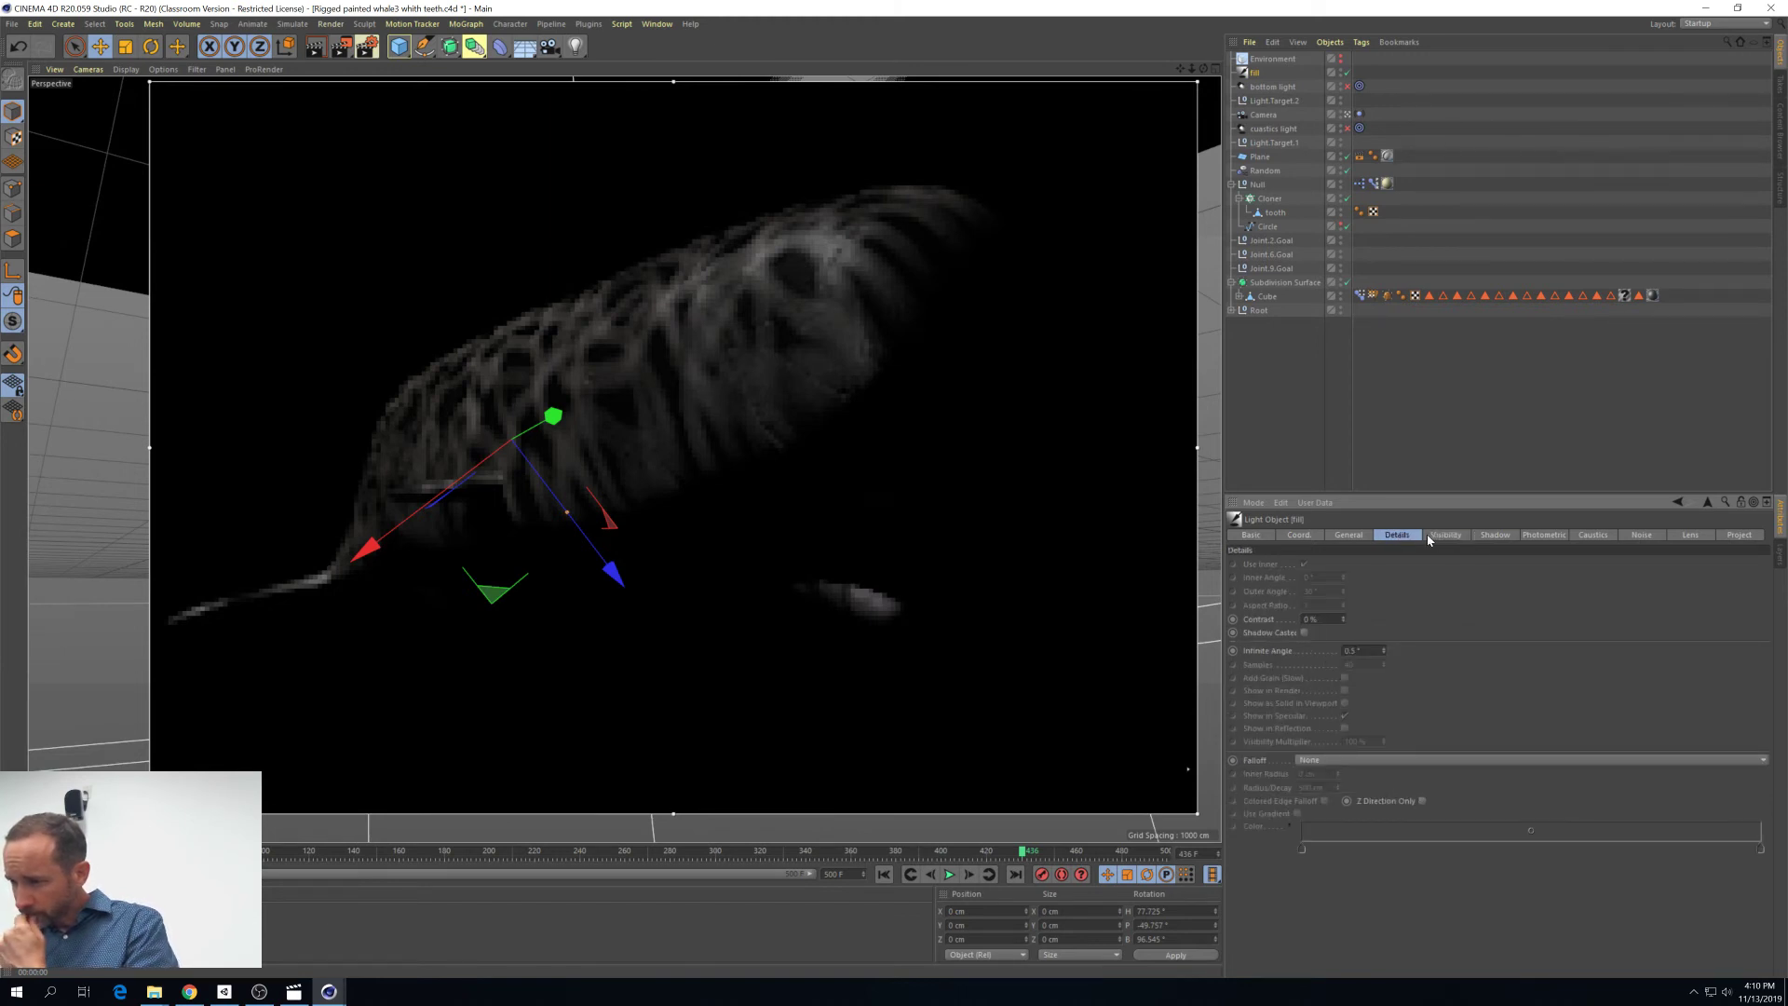
pyautogui.click(1495, 535)
pyautogui.click(1536, 536)
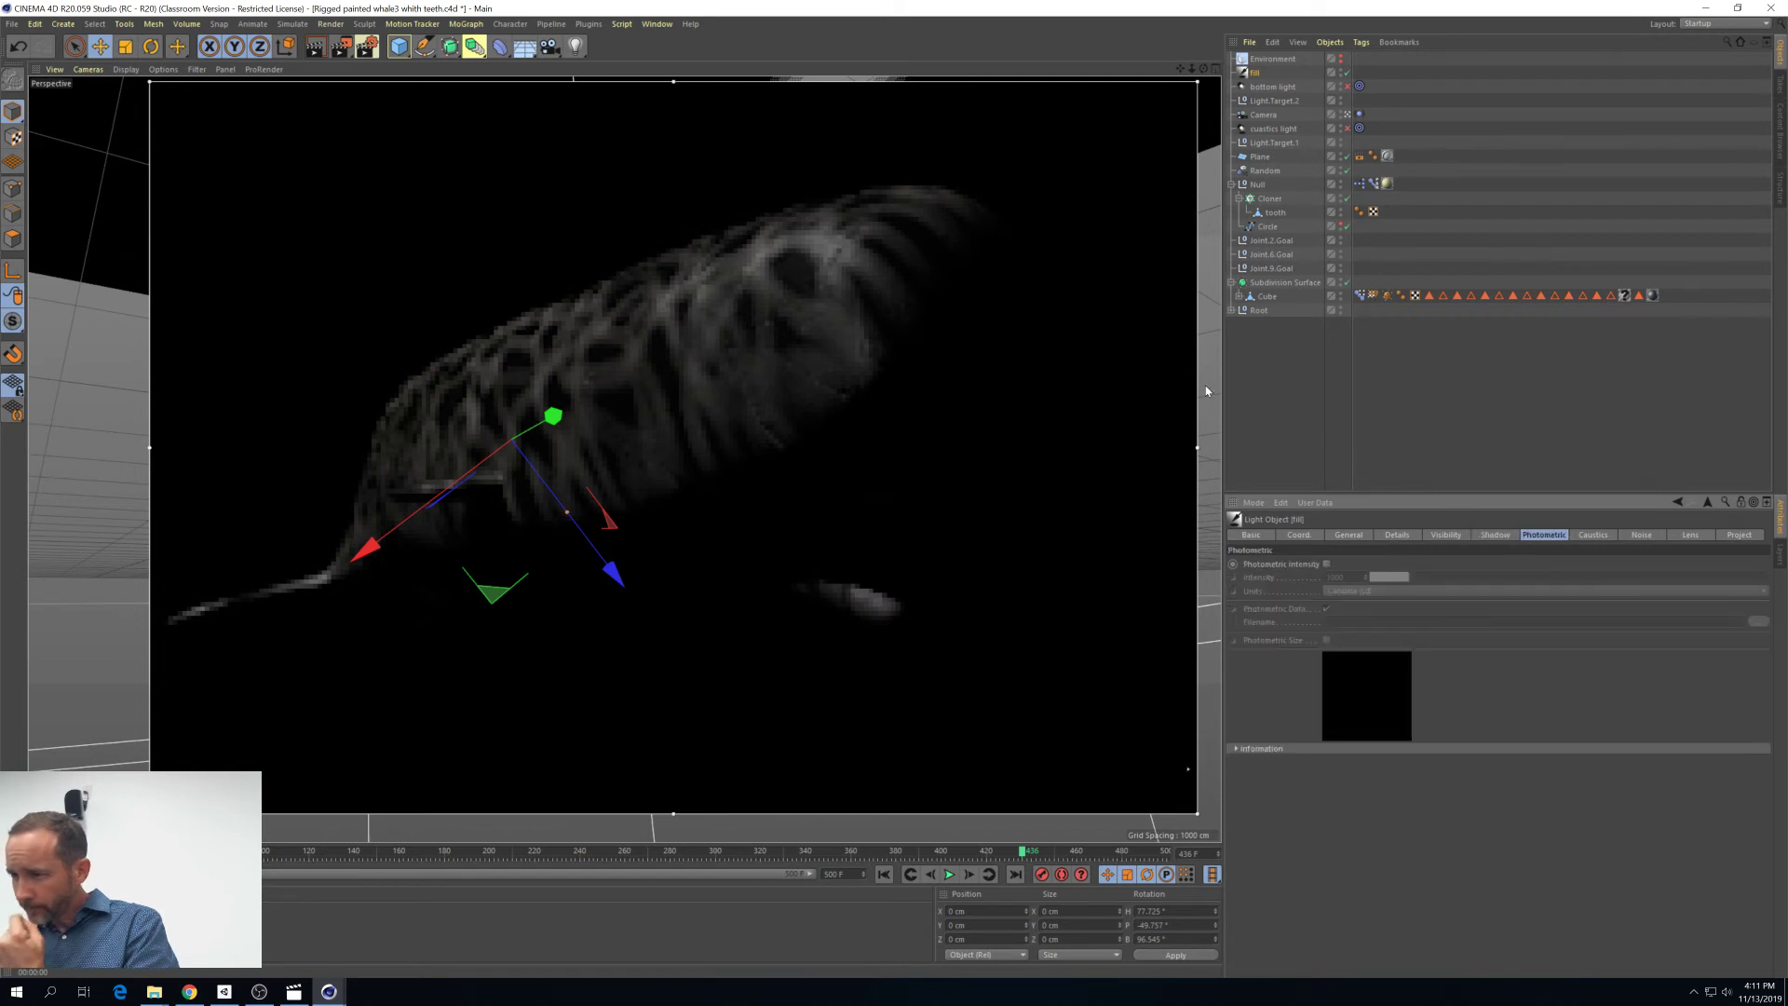
# Delete the fill light and duplicate the caustics light as its replacement
pyautogui.press('Delete')
pyautogui.click(1274, 75)
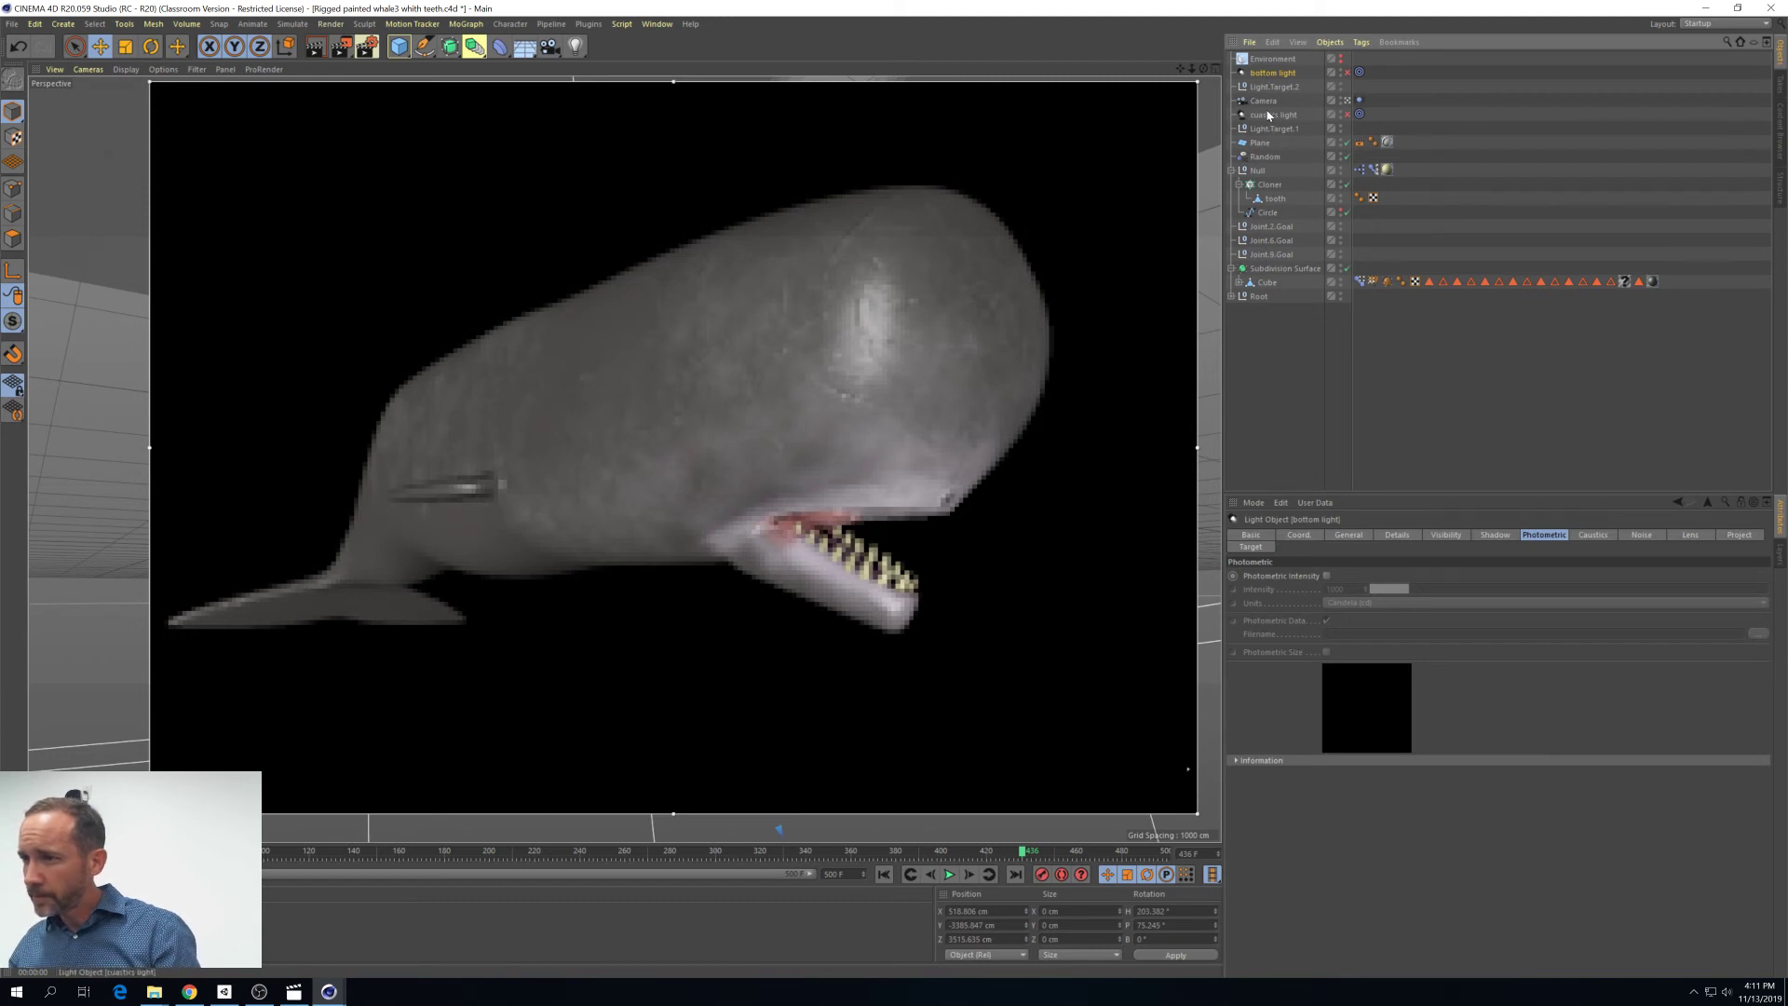
pyautogui.click(1269, 115)
pyautogui.hotkey('ctrl', 'c')
pyautogui.hotkey('ctrl', 'v')
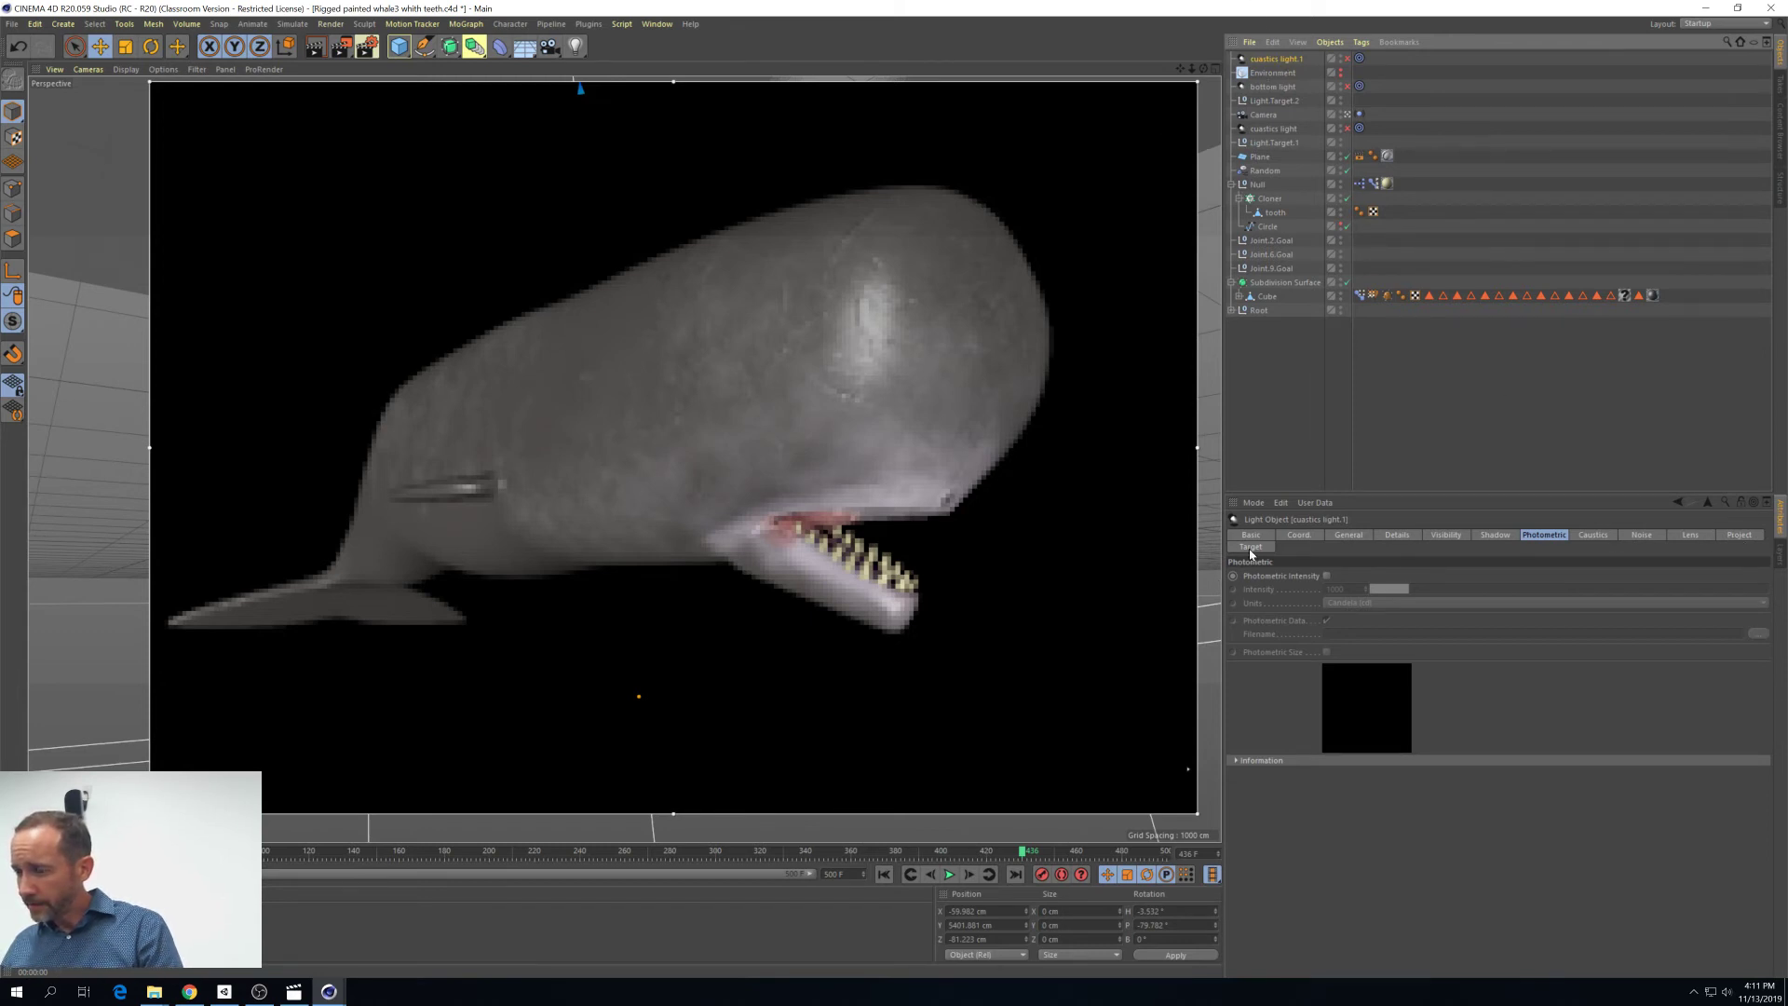
# Exclude the Plane from the duplicated caustics light's illumination and enable that light
pyautogui.click(1738, 534)
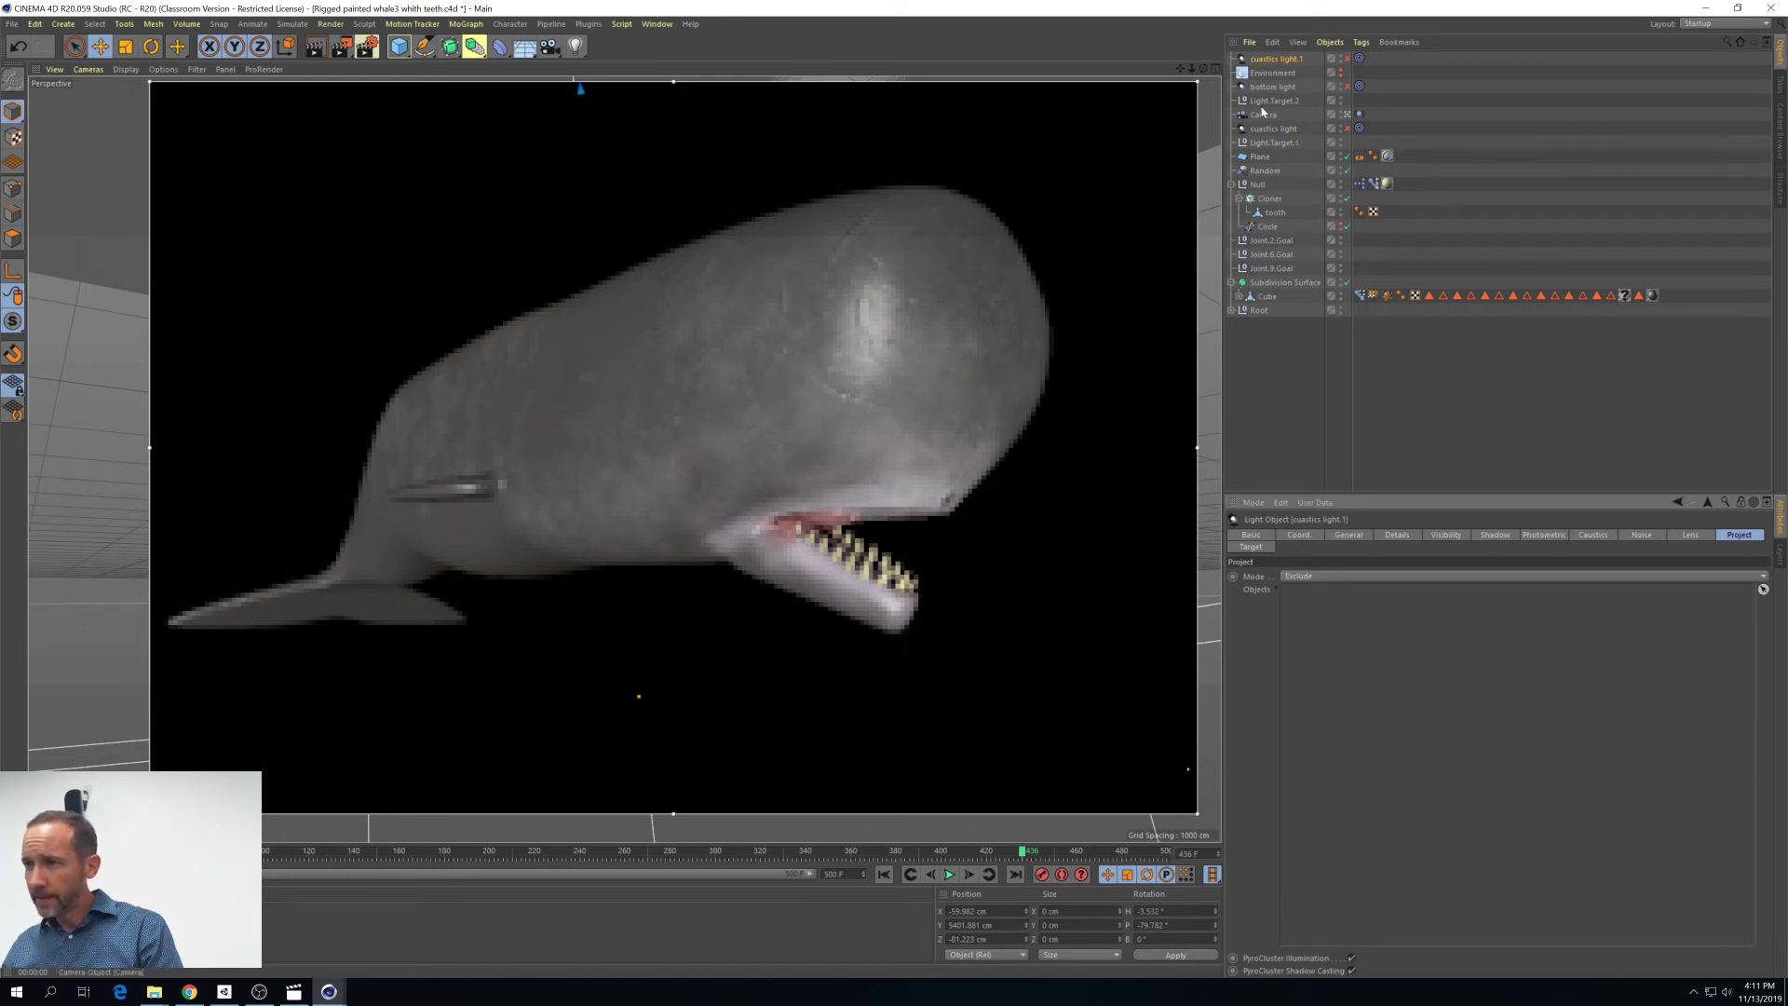
pyautogui.moveTo(1263, 158); pyautogui.dragTo(1364, 755)
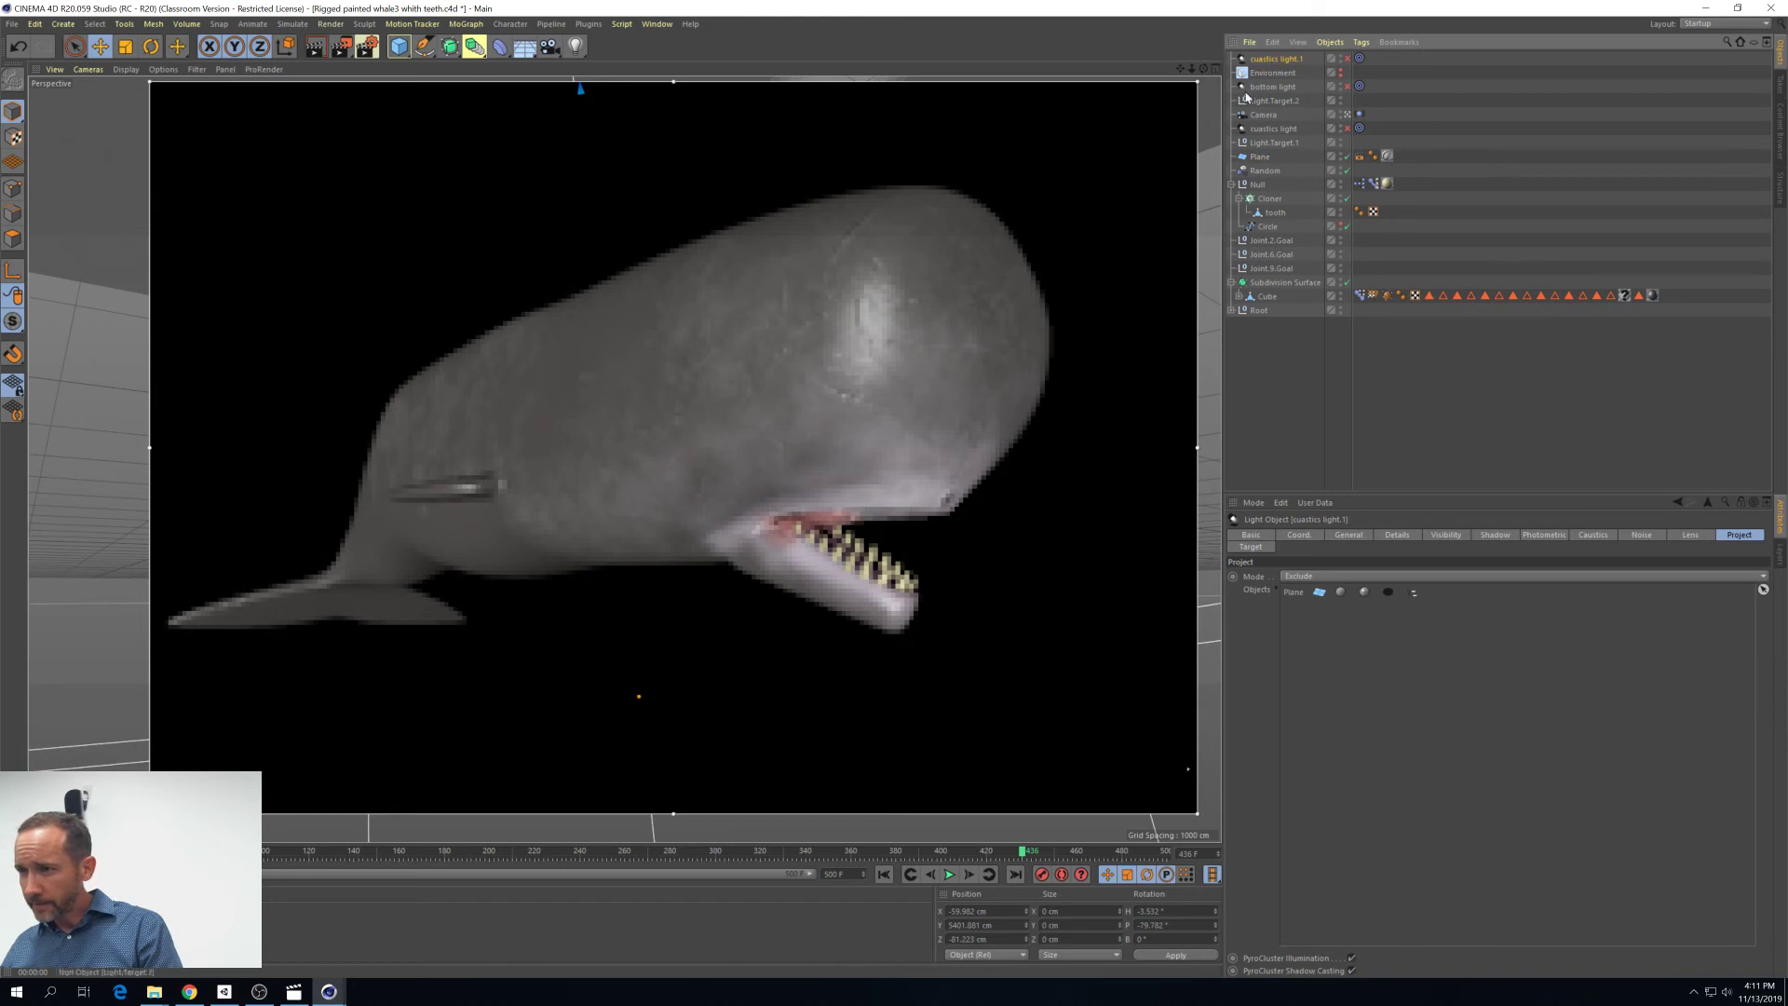
pyautogui.click(1348, 59)
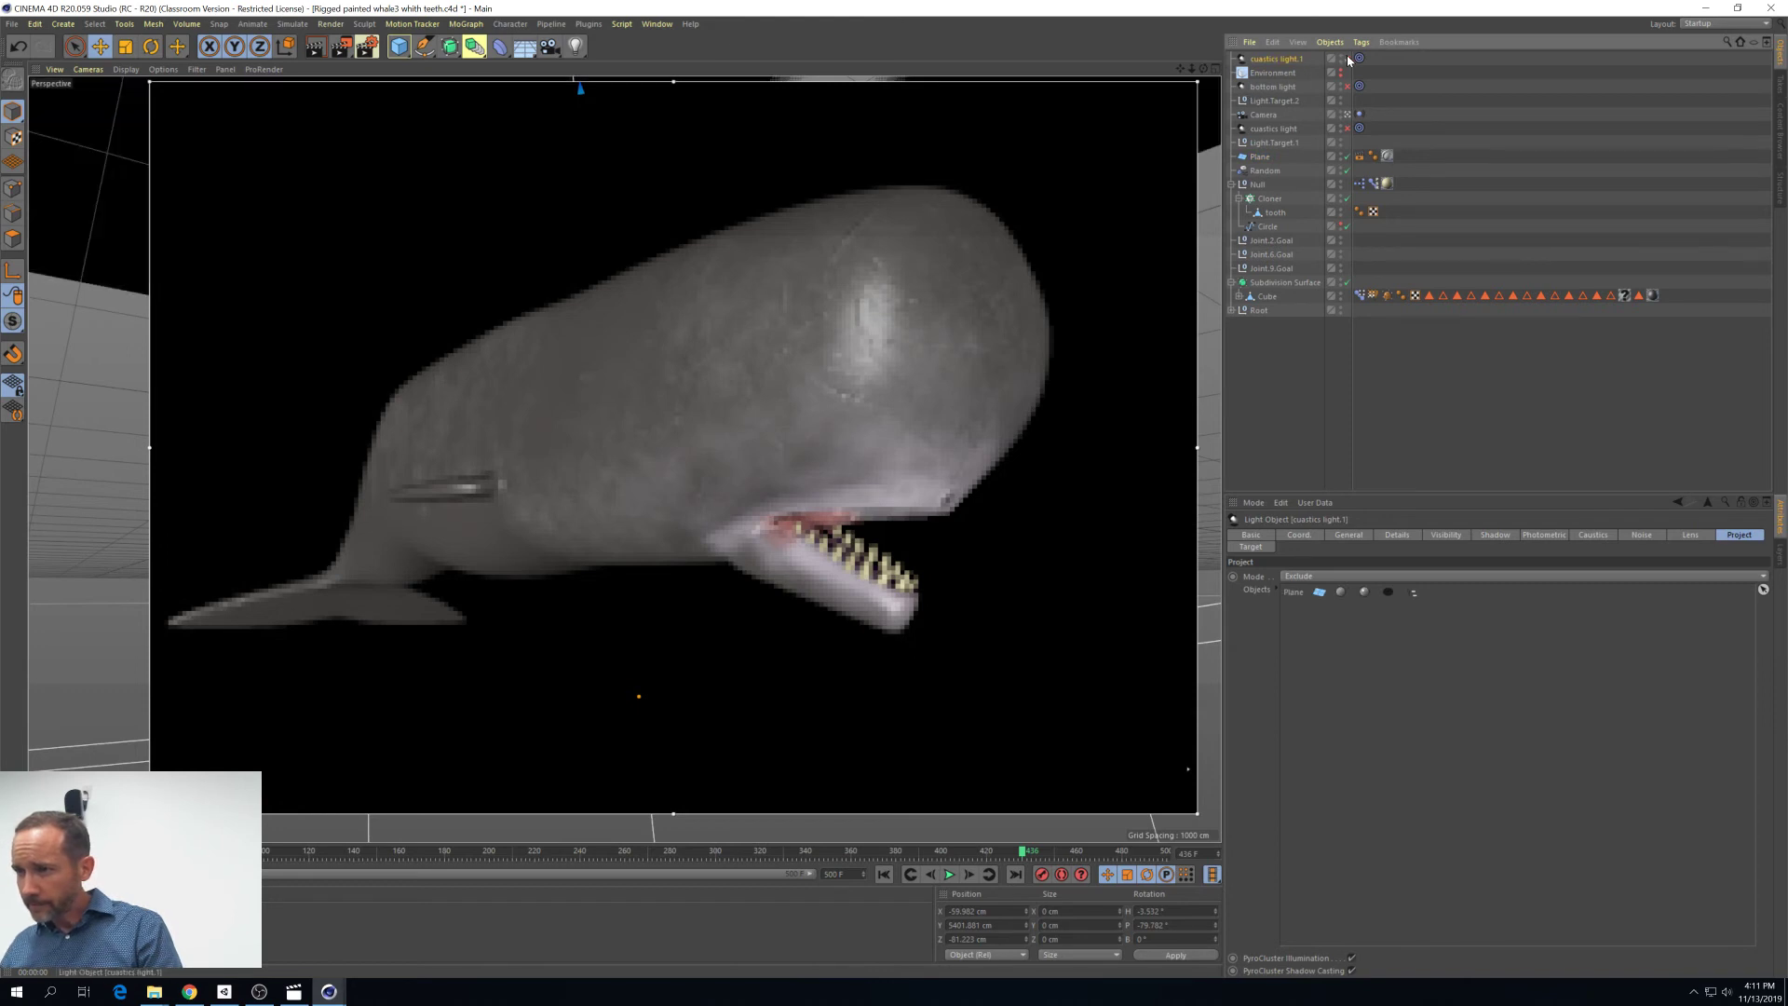
pyautogui.click(1347, 114)
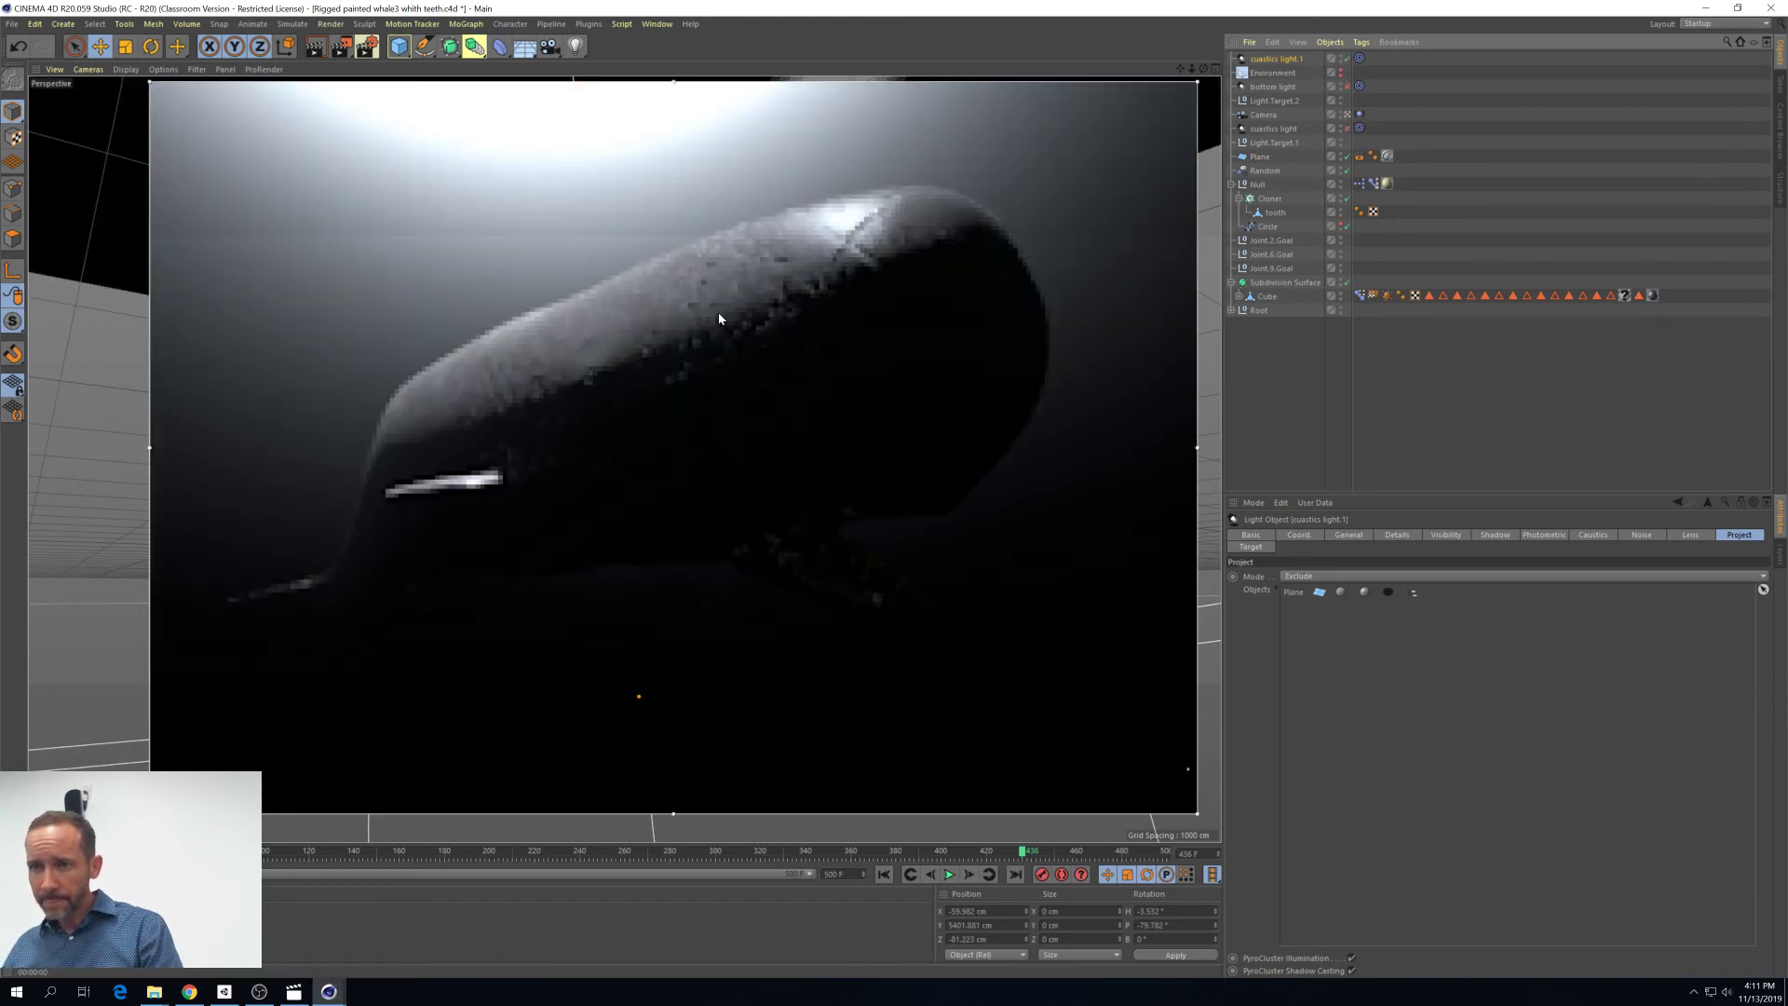
# Display all four views and move the duplicated light sideways from the whale in the top view
pyautogui.click(1216, 69)
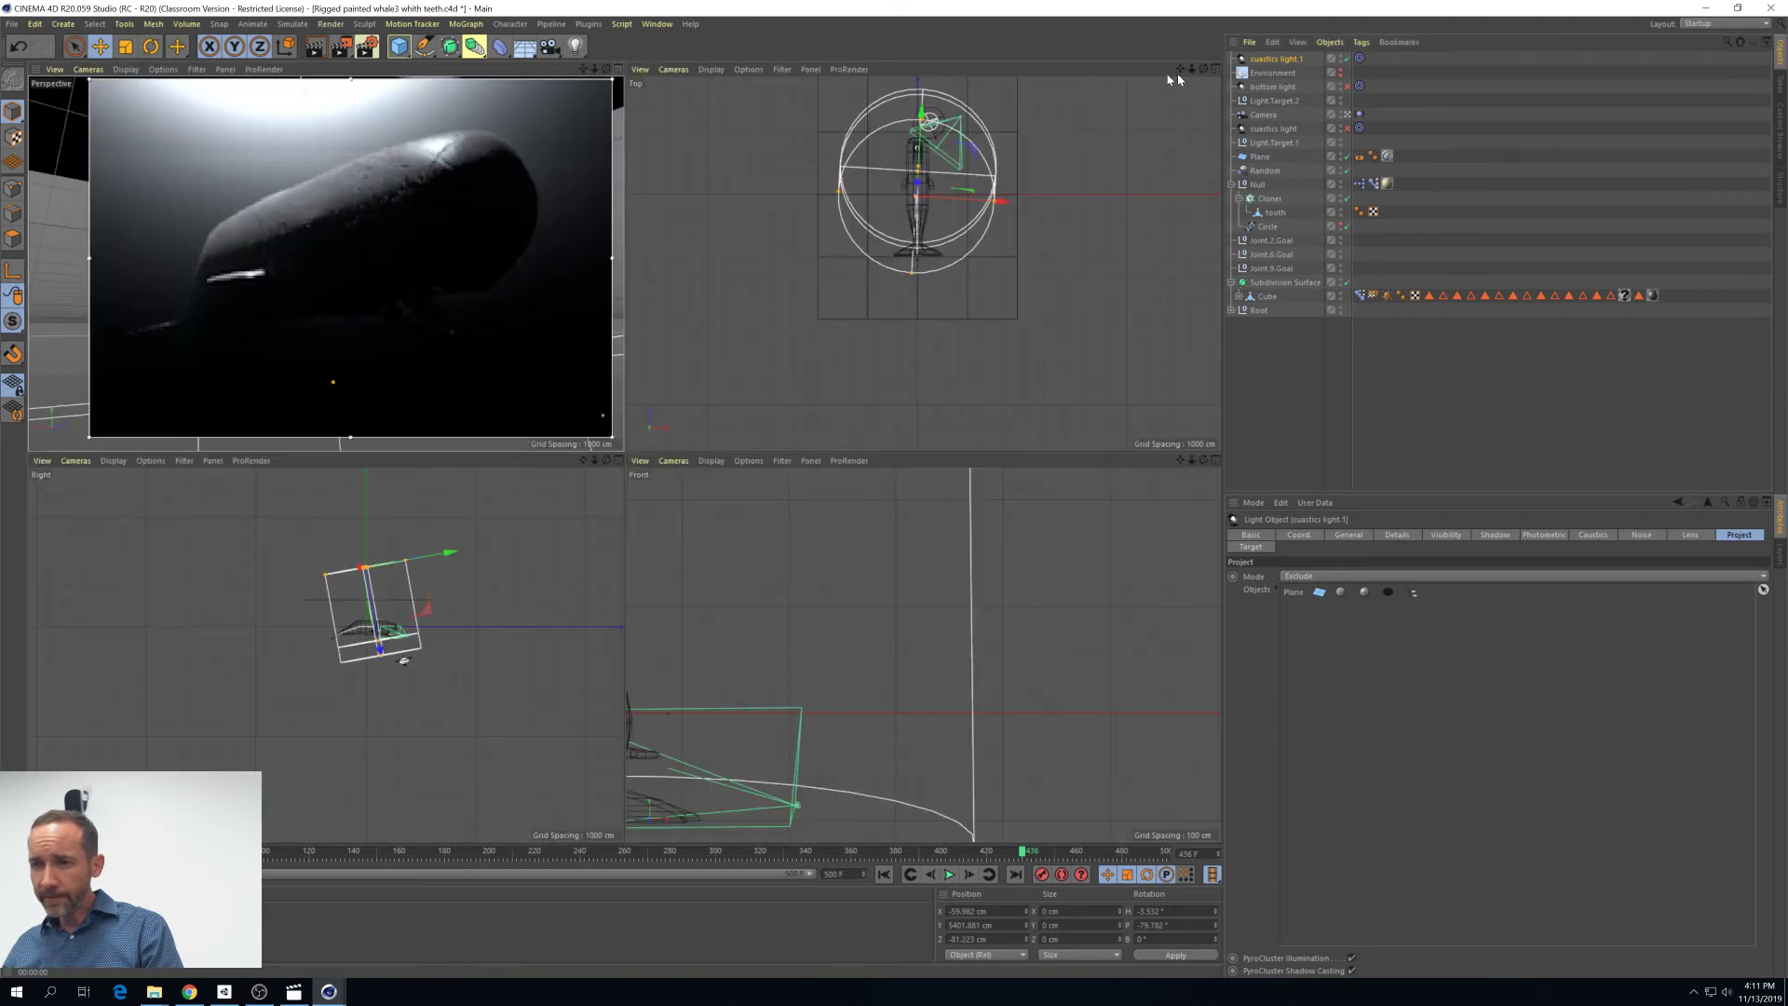
pyautogui.moveTo(978, 152); pyautogui.dragTo(1067, 205)
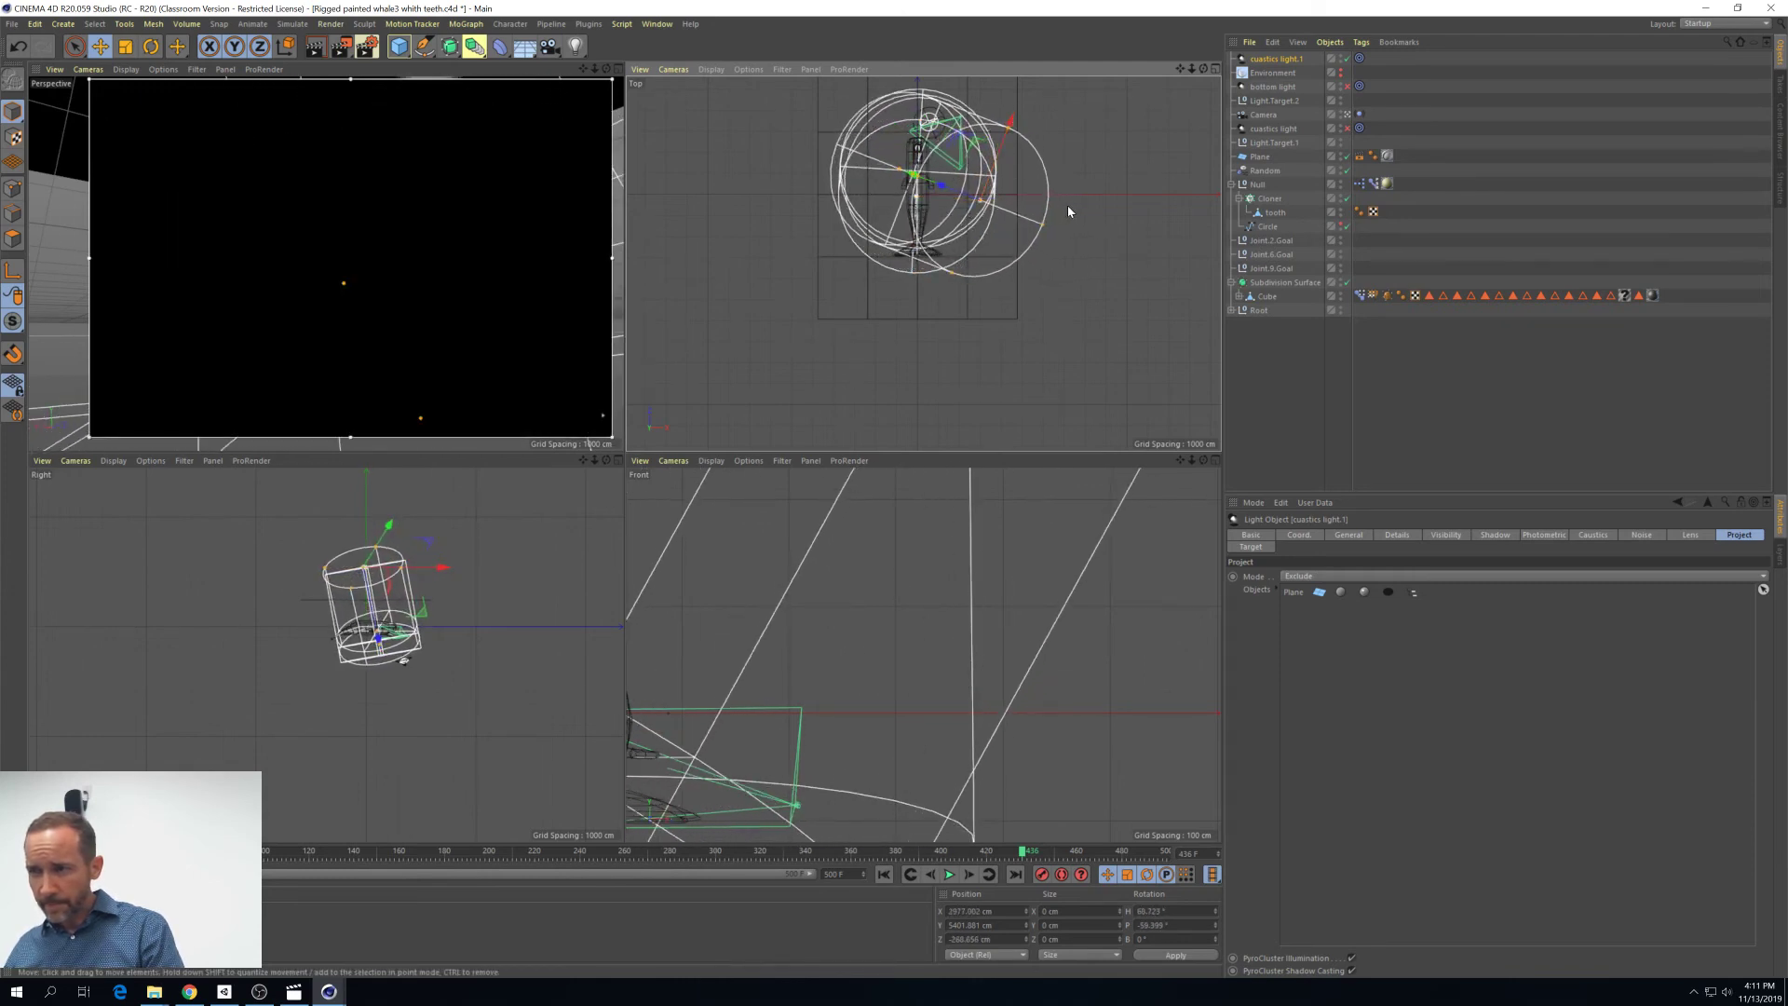
pyautogui.click(1265, 64)
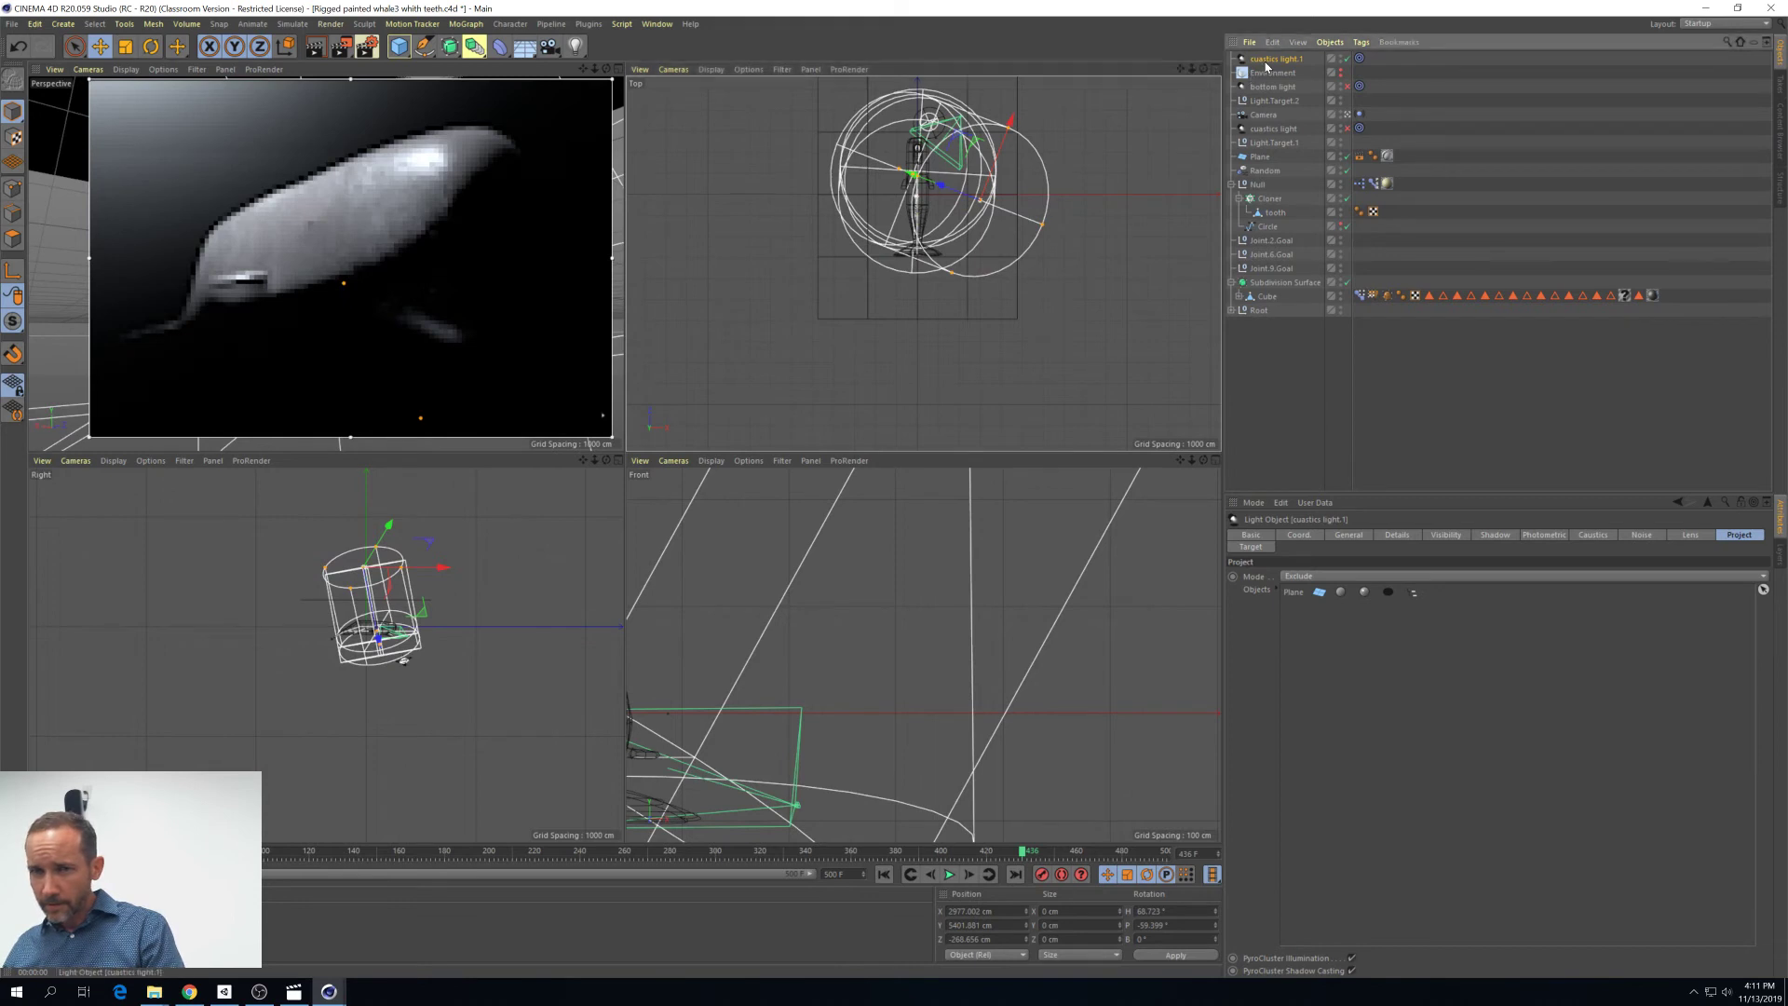
# Inspect the lighting in the enlarged perspective view, return to four views, and extend the duplicated light's range beyond the whale
pyautogui.click(620, 69)
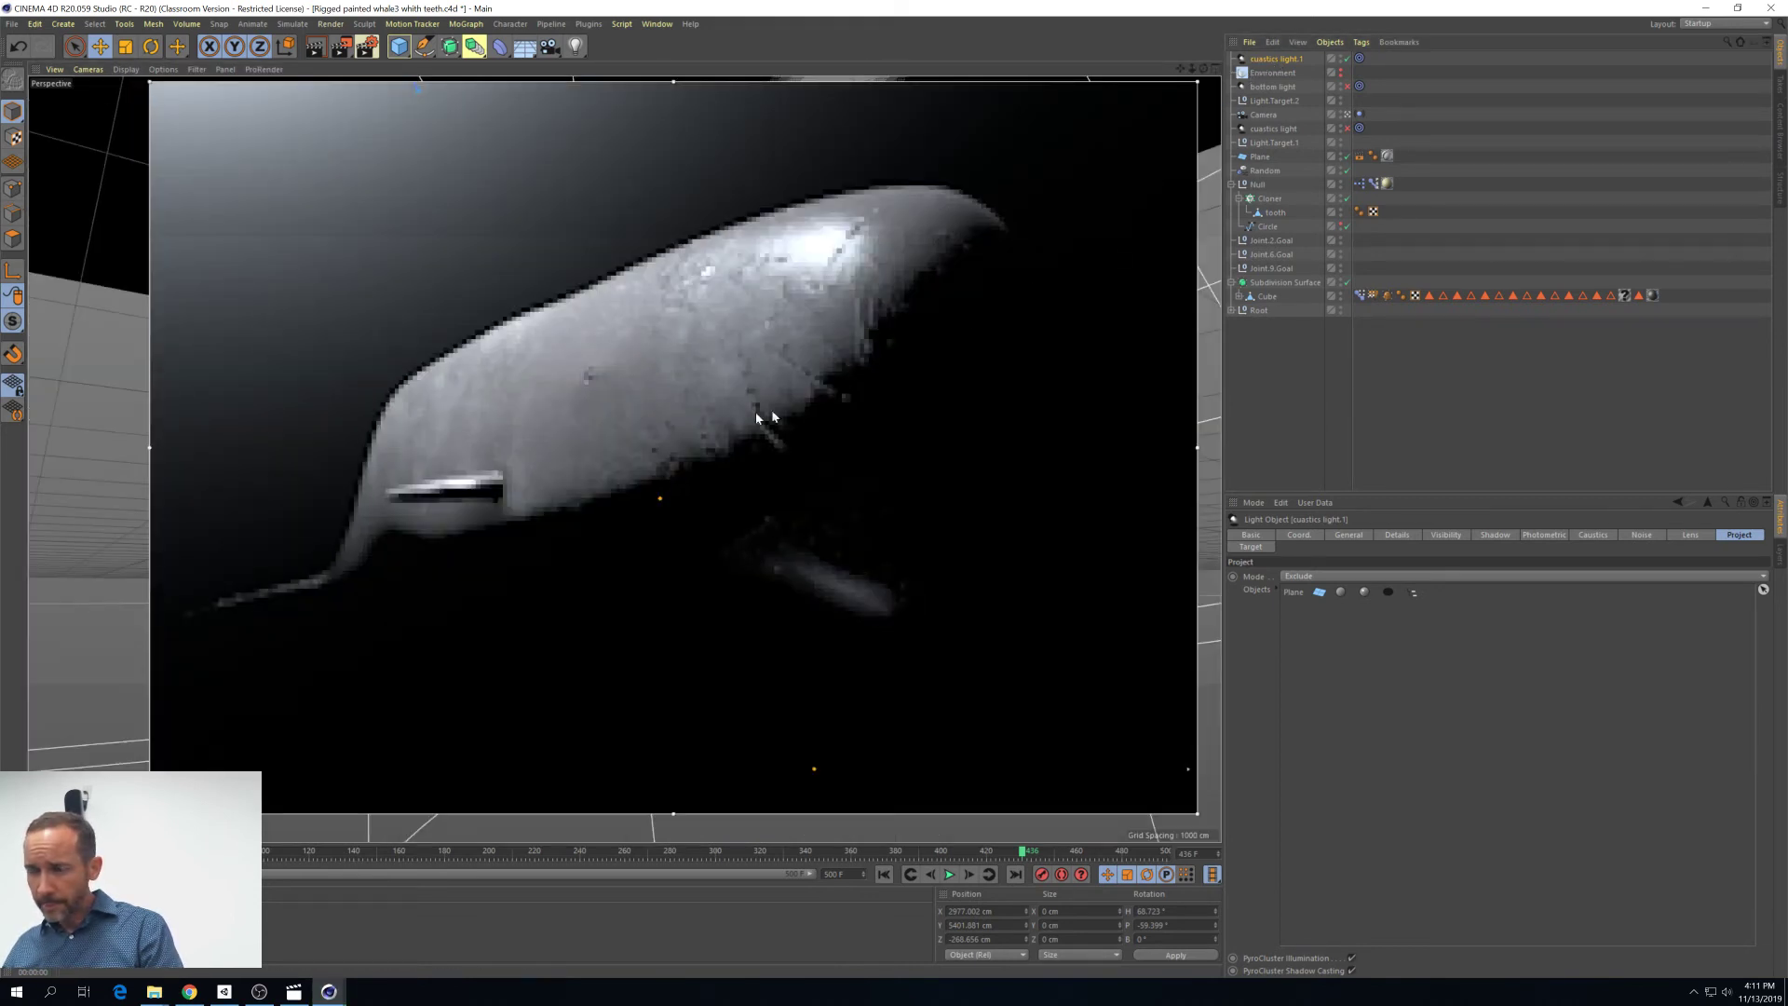
pyautogui.click(1214, 69)
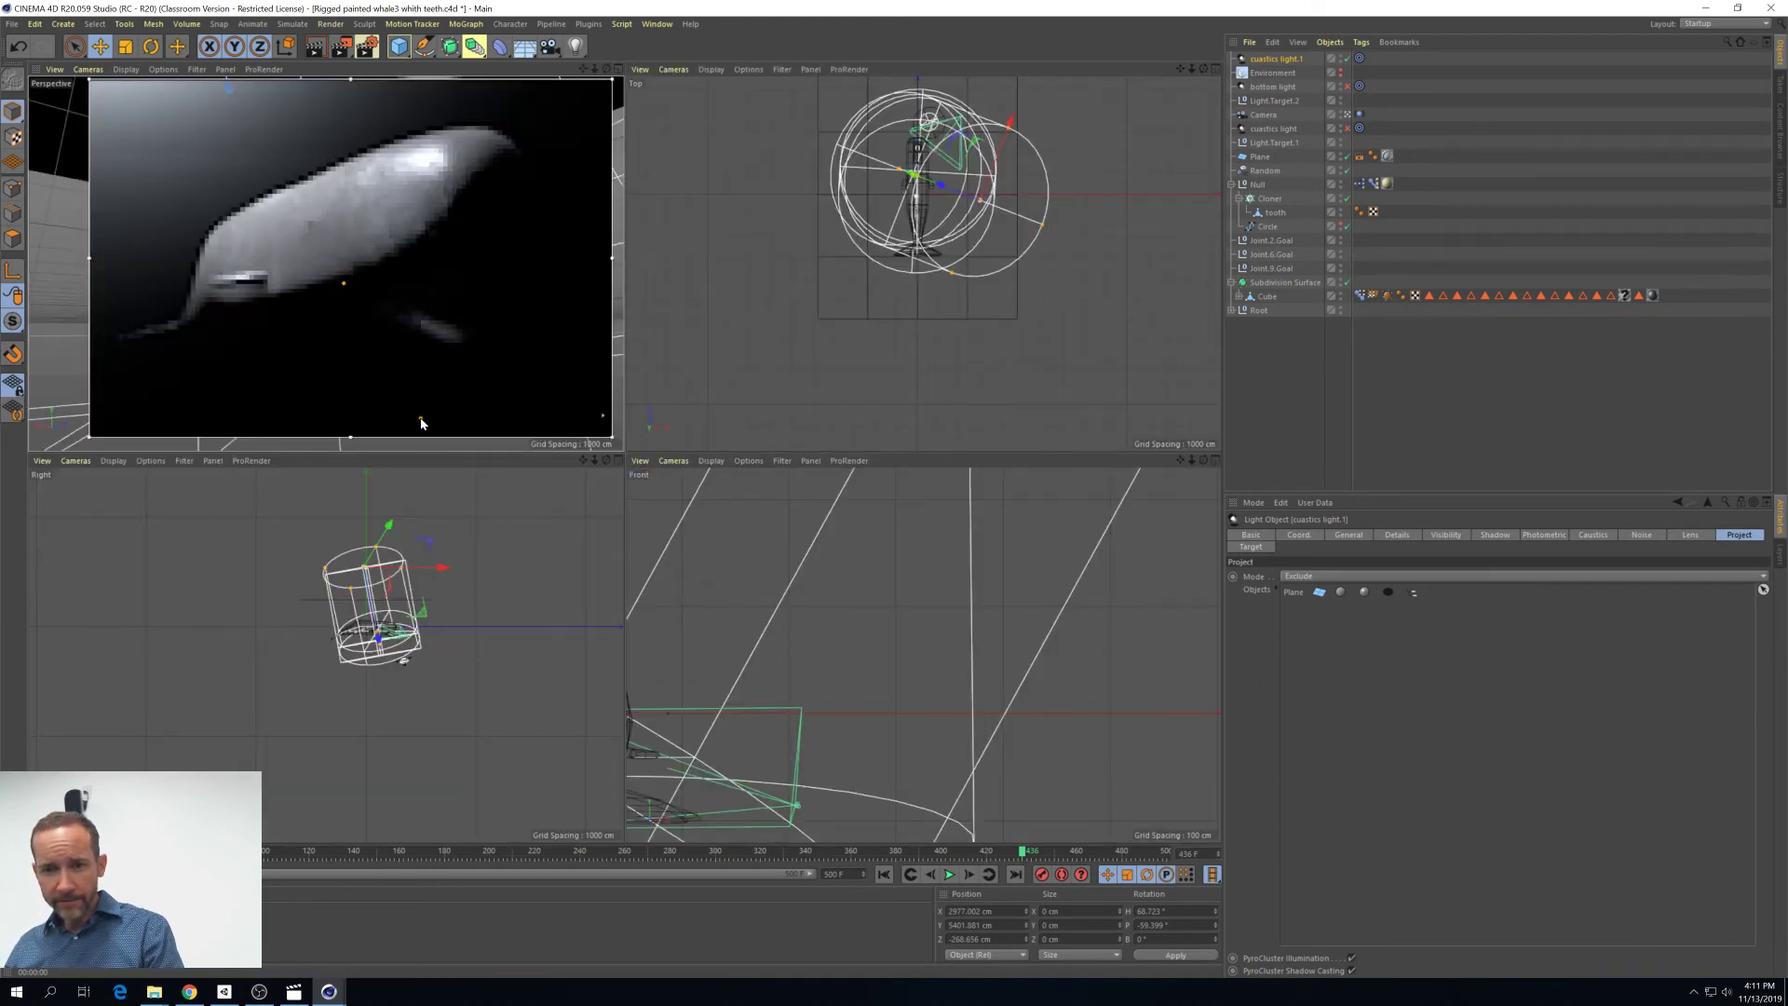
pyautogui.moveTo(343, 283); pyautogui.dragTo(510, 442)
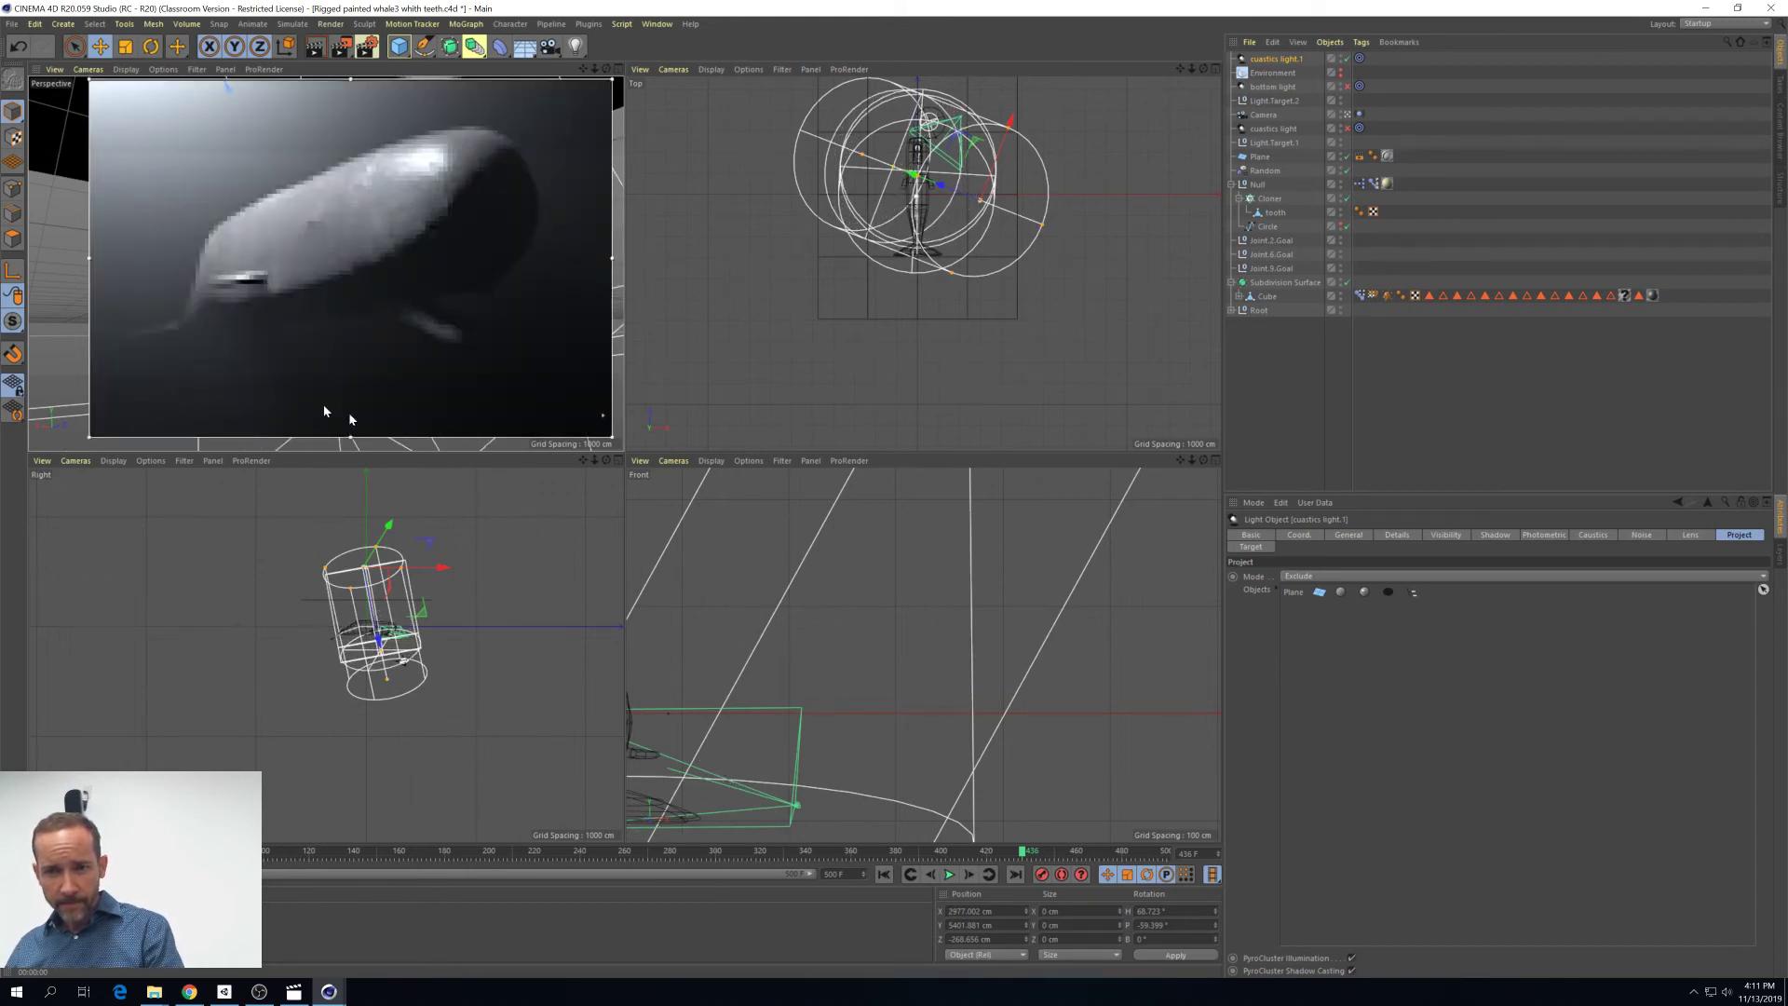
# Enlarge the perspective view and raise the duplicated caustics light's visible-light brightness to 626%
pyautogui.click(617, 69)
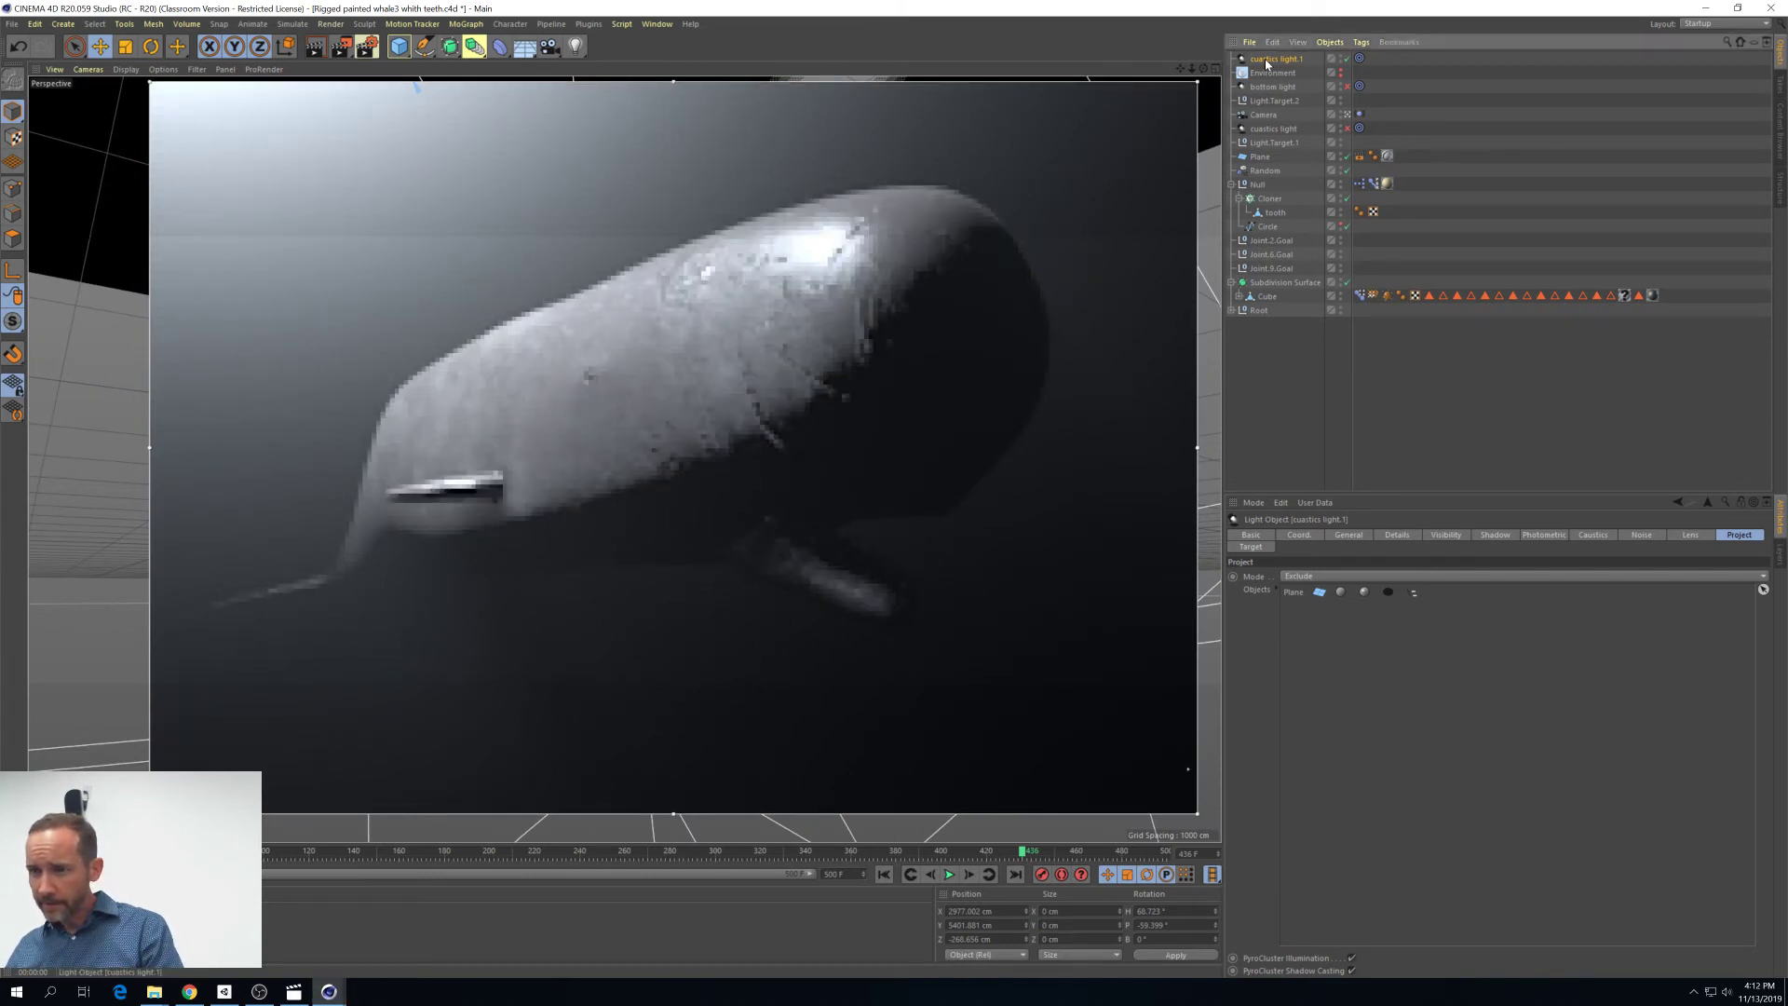
pyautogui.click(1446, 535)
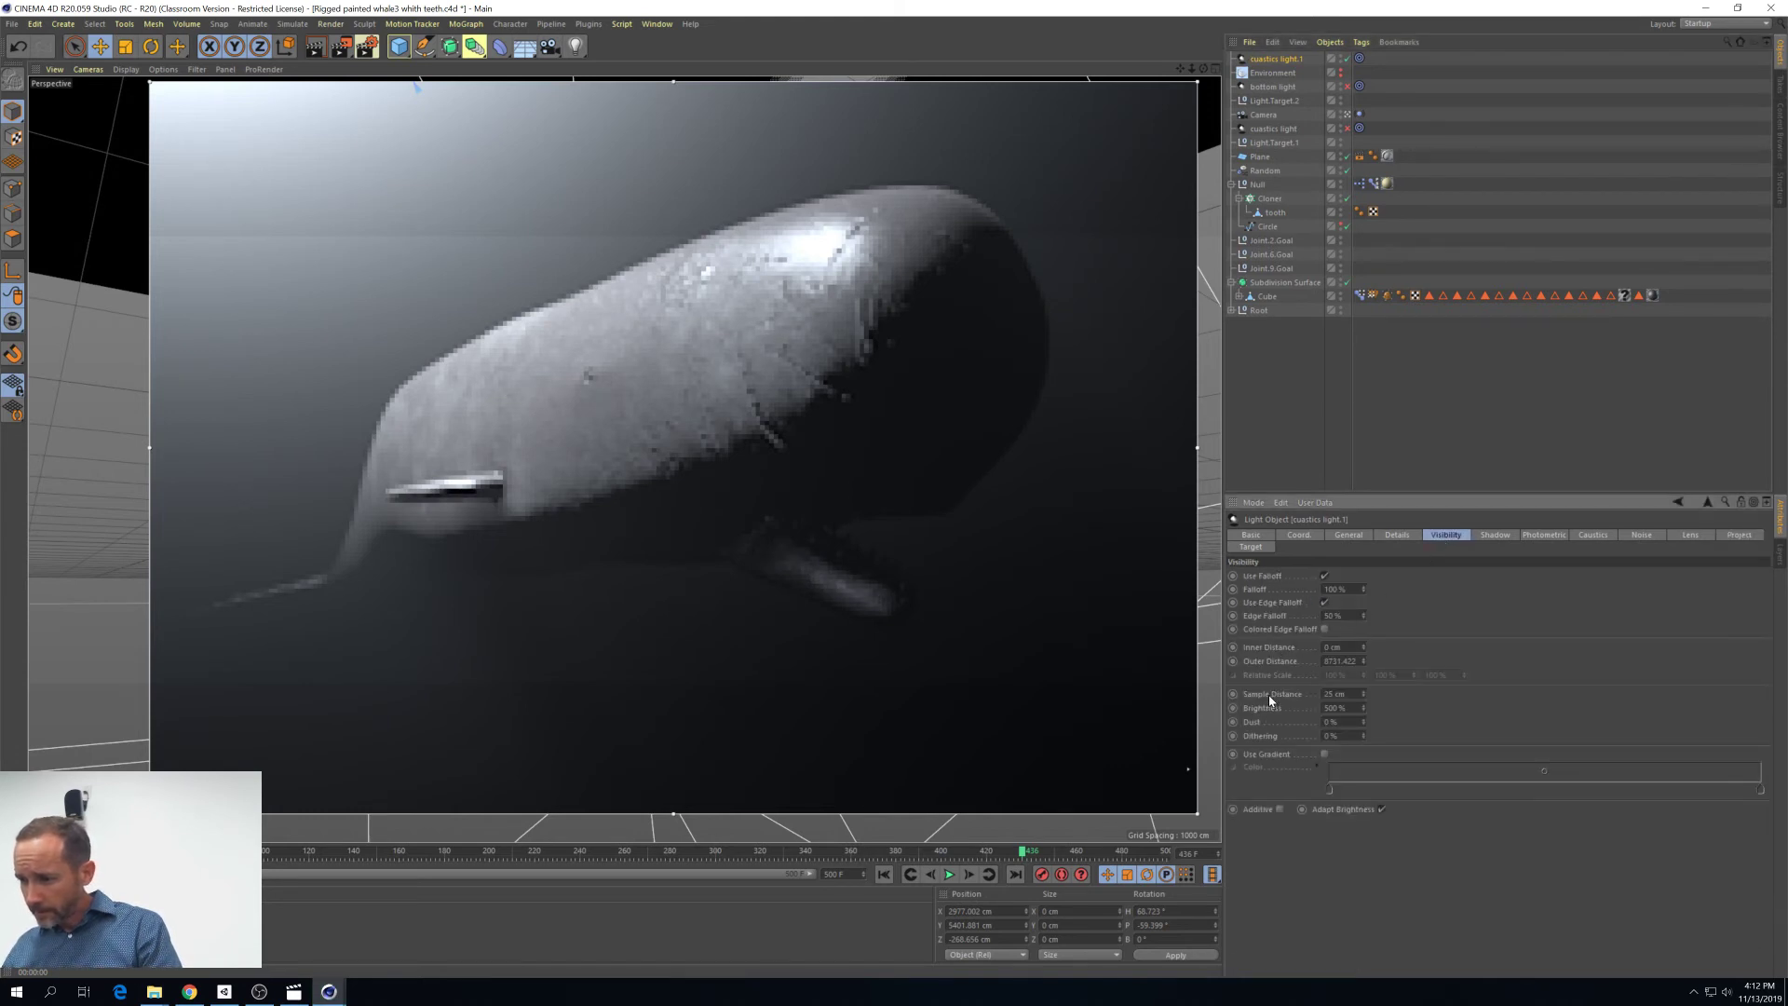
pyautogui.click(1396, 536)
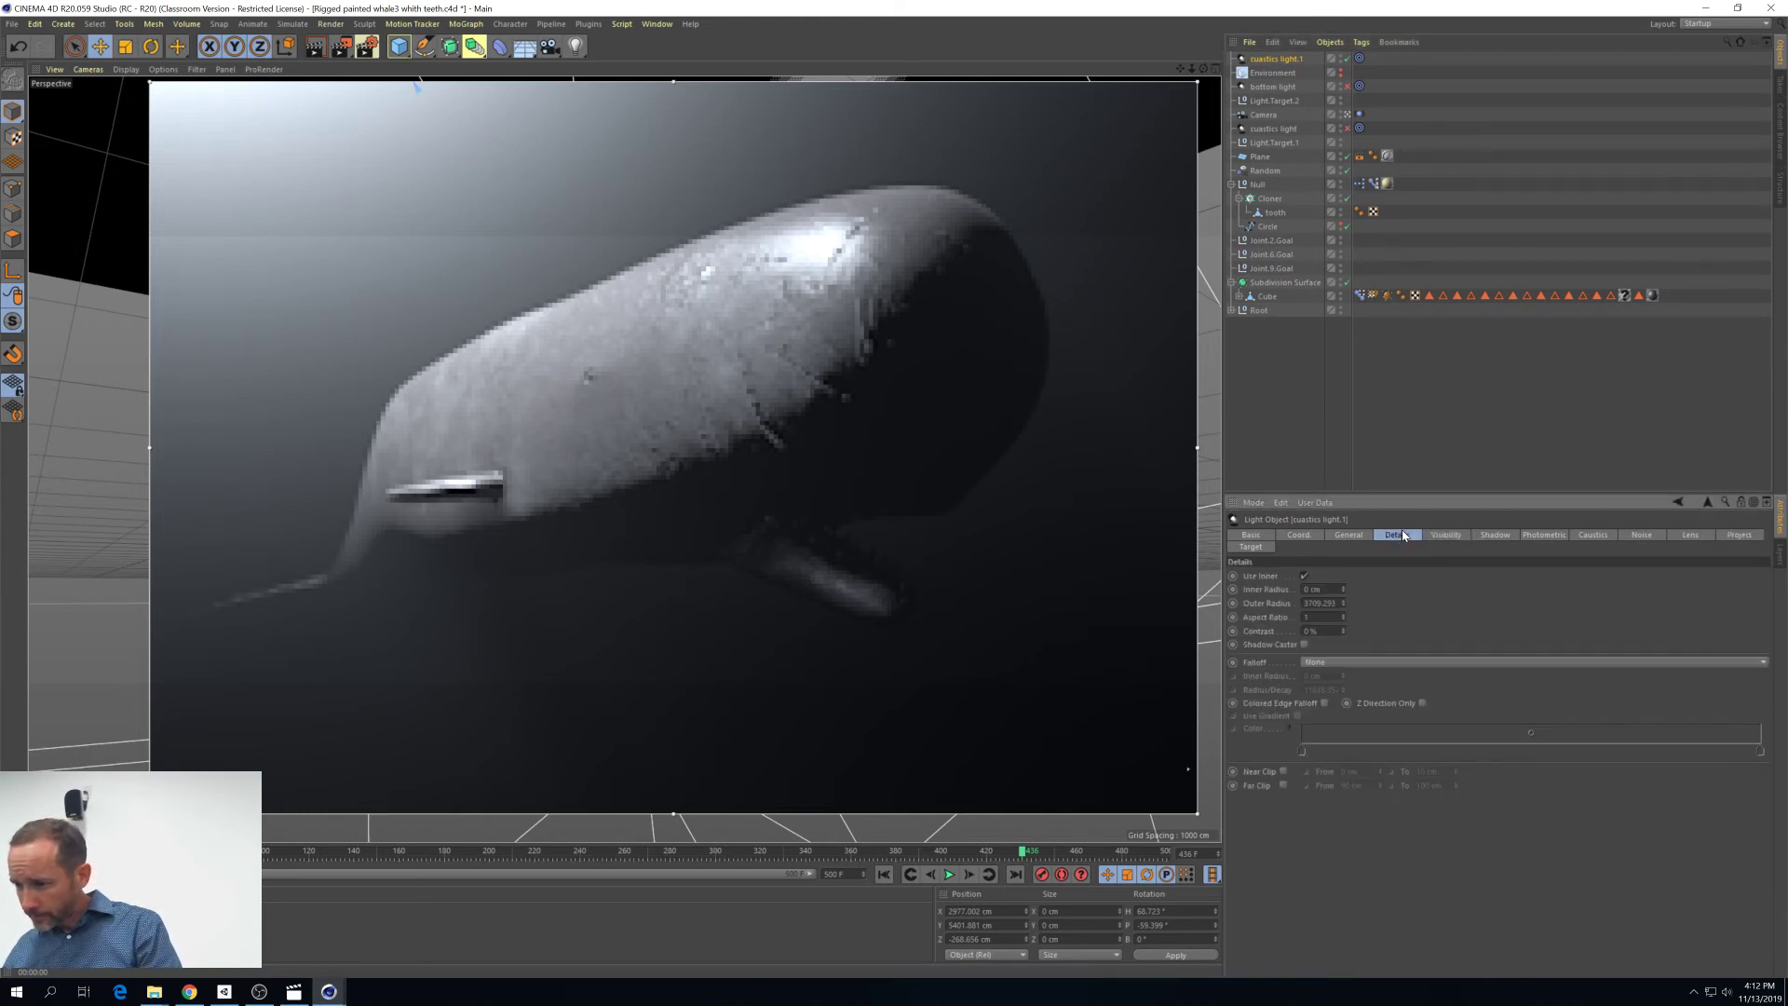
pyautogui.click(1366, 538)
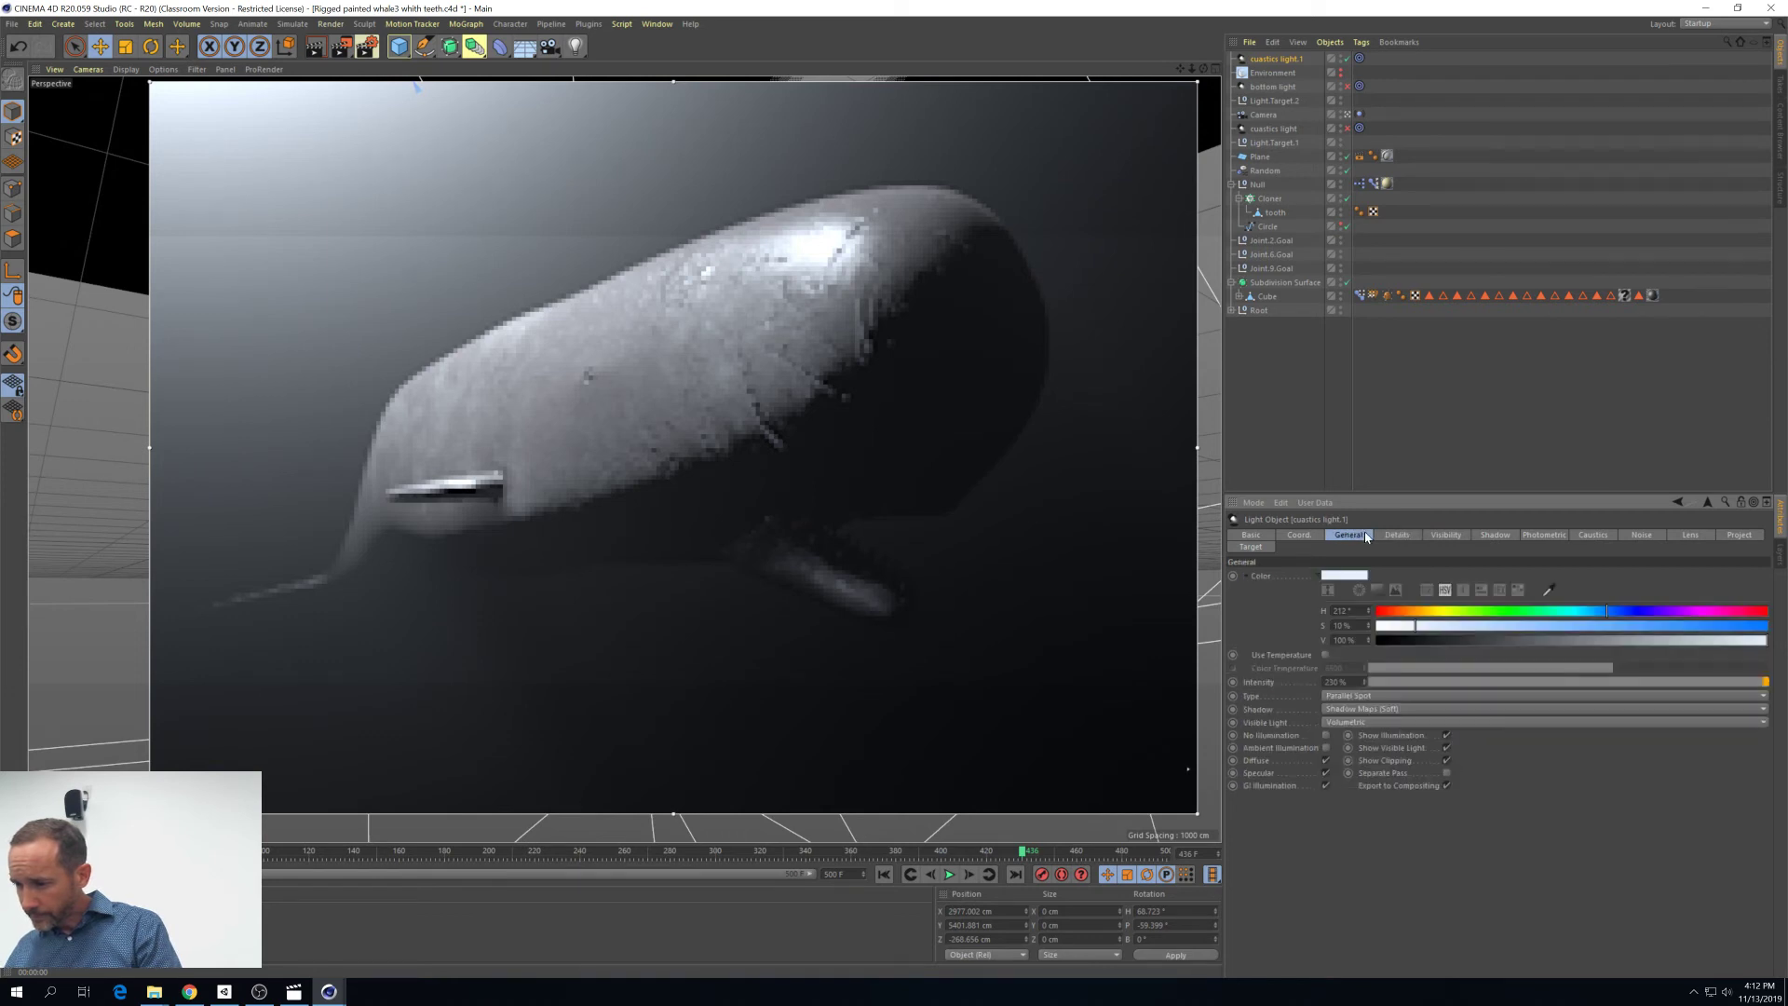
pyautogui.click(1388, 537)
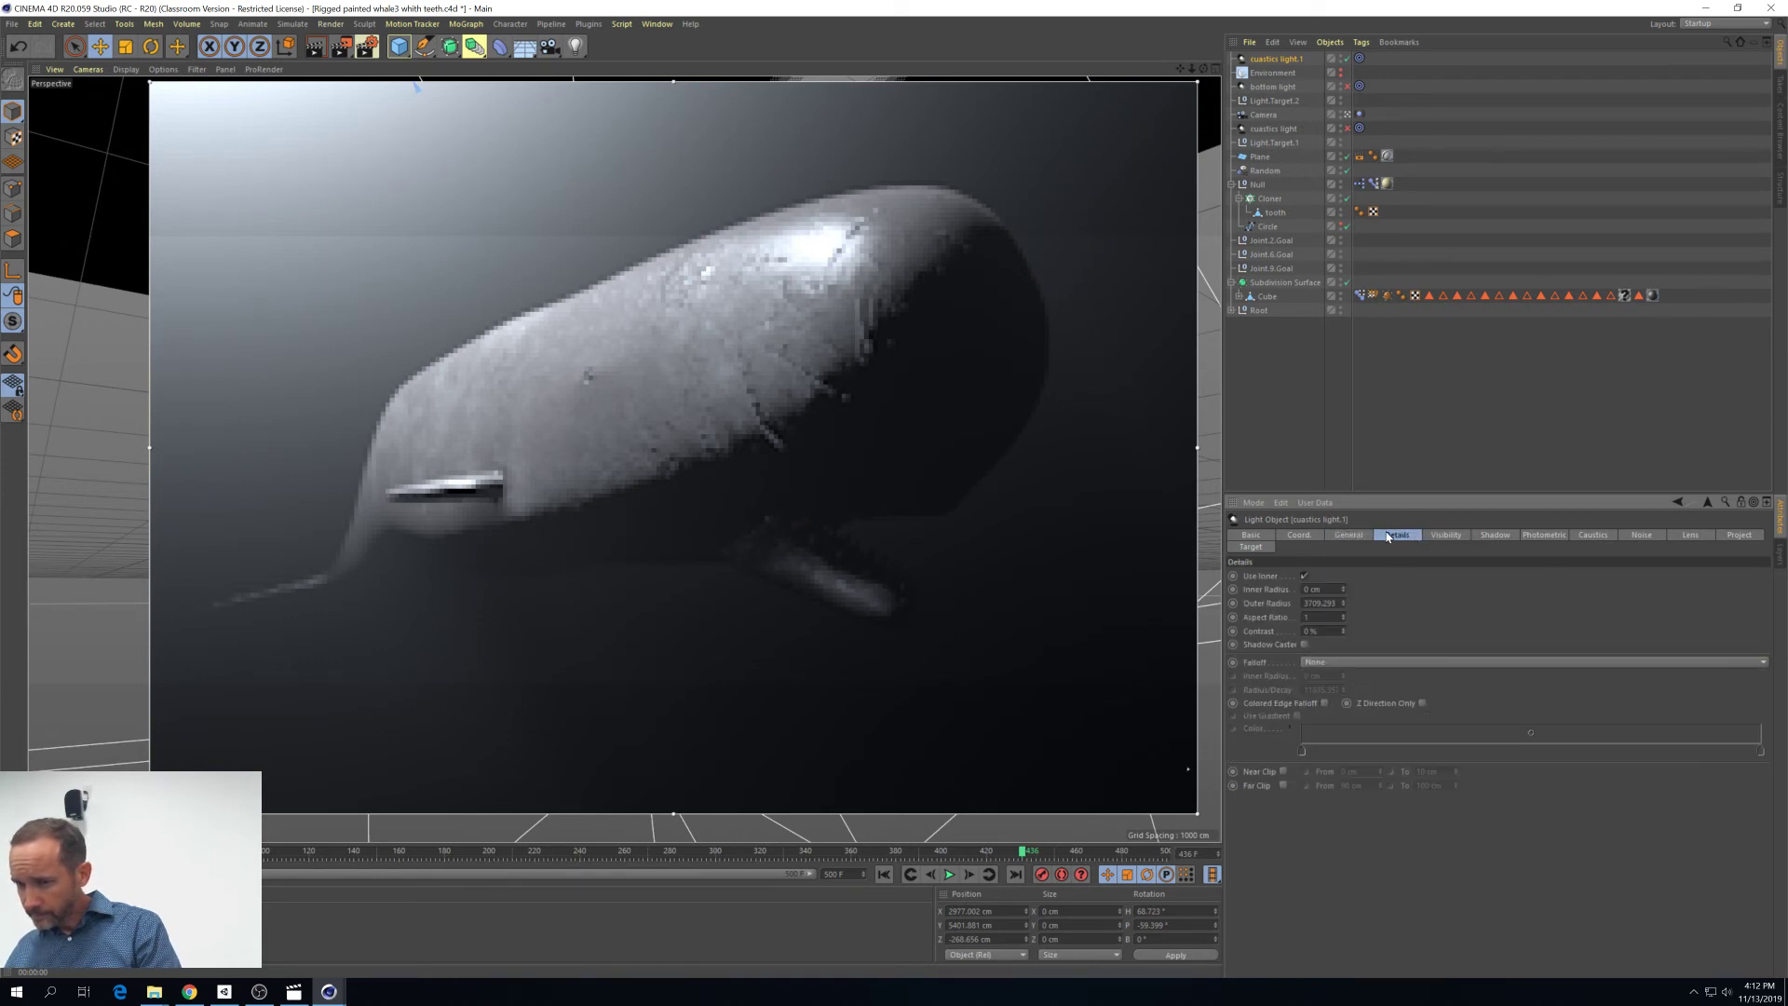
pyautogui.click(1439, 538)
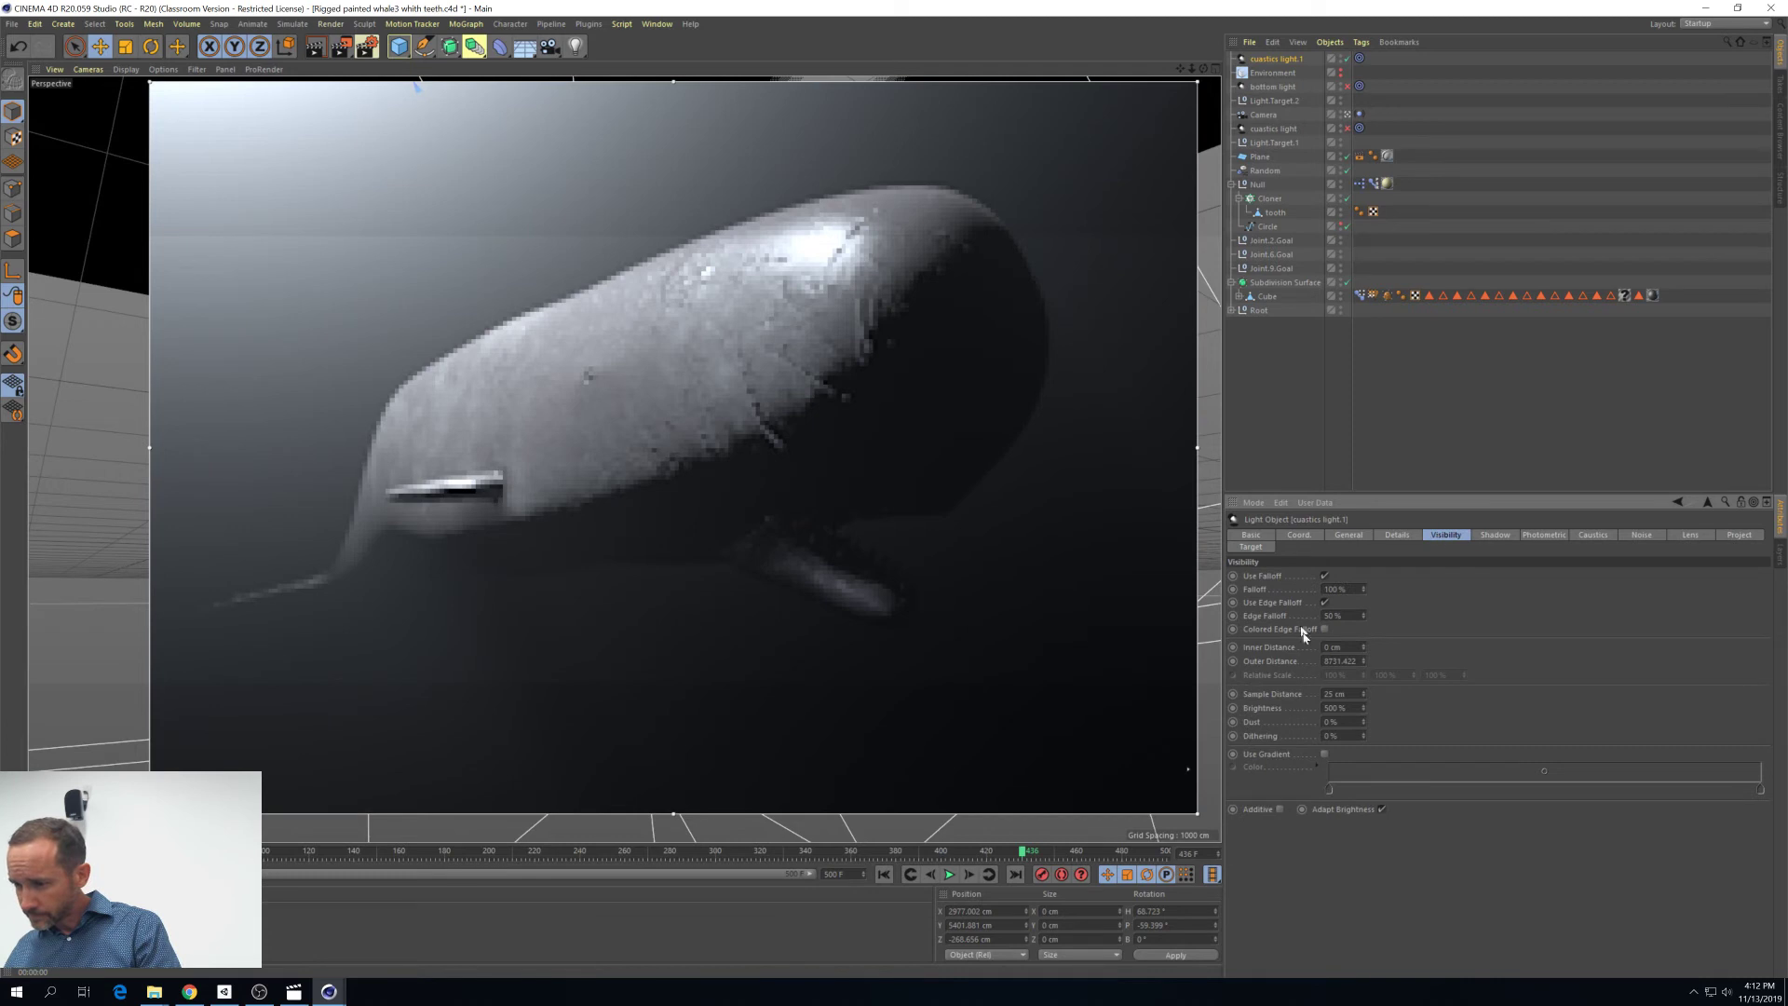
pyautogui.click(1346, 695)
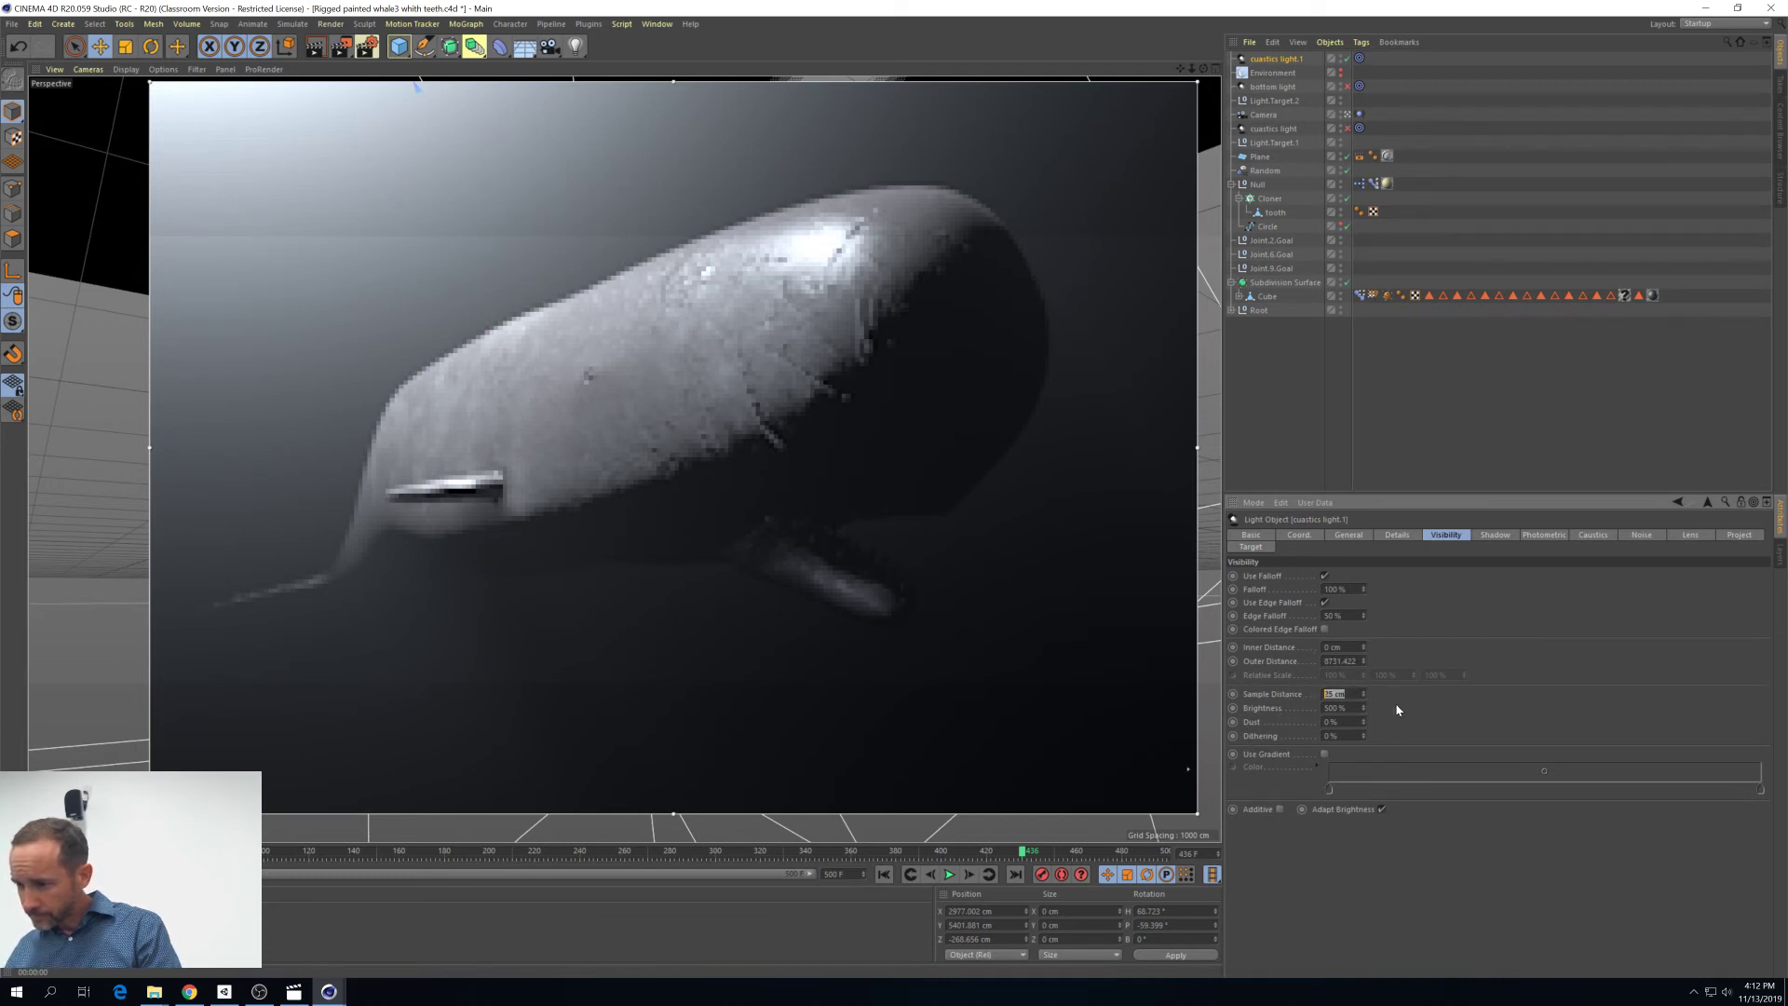
pyautogui.press('Return')
pyautogui.click(1364, 712)
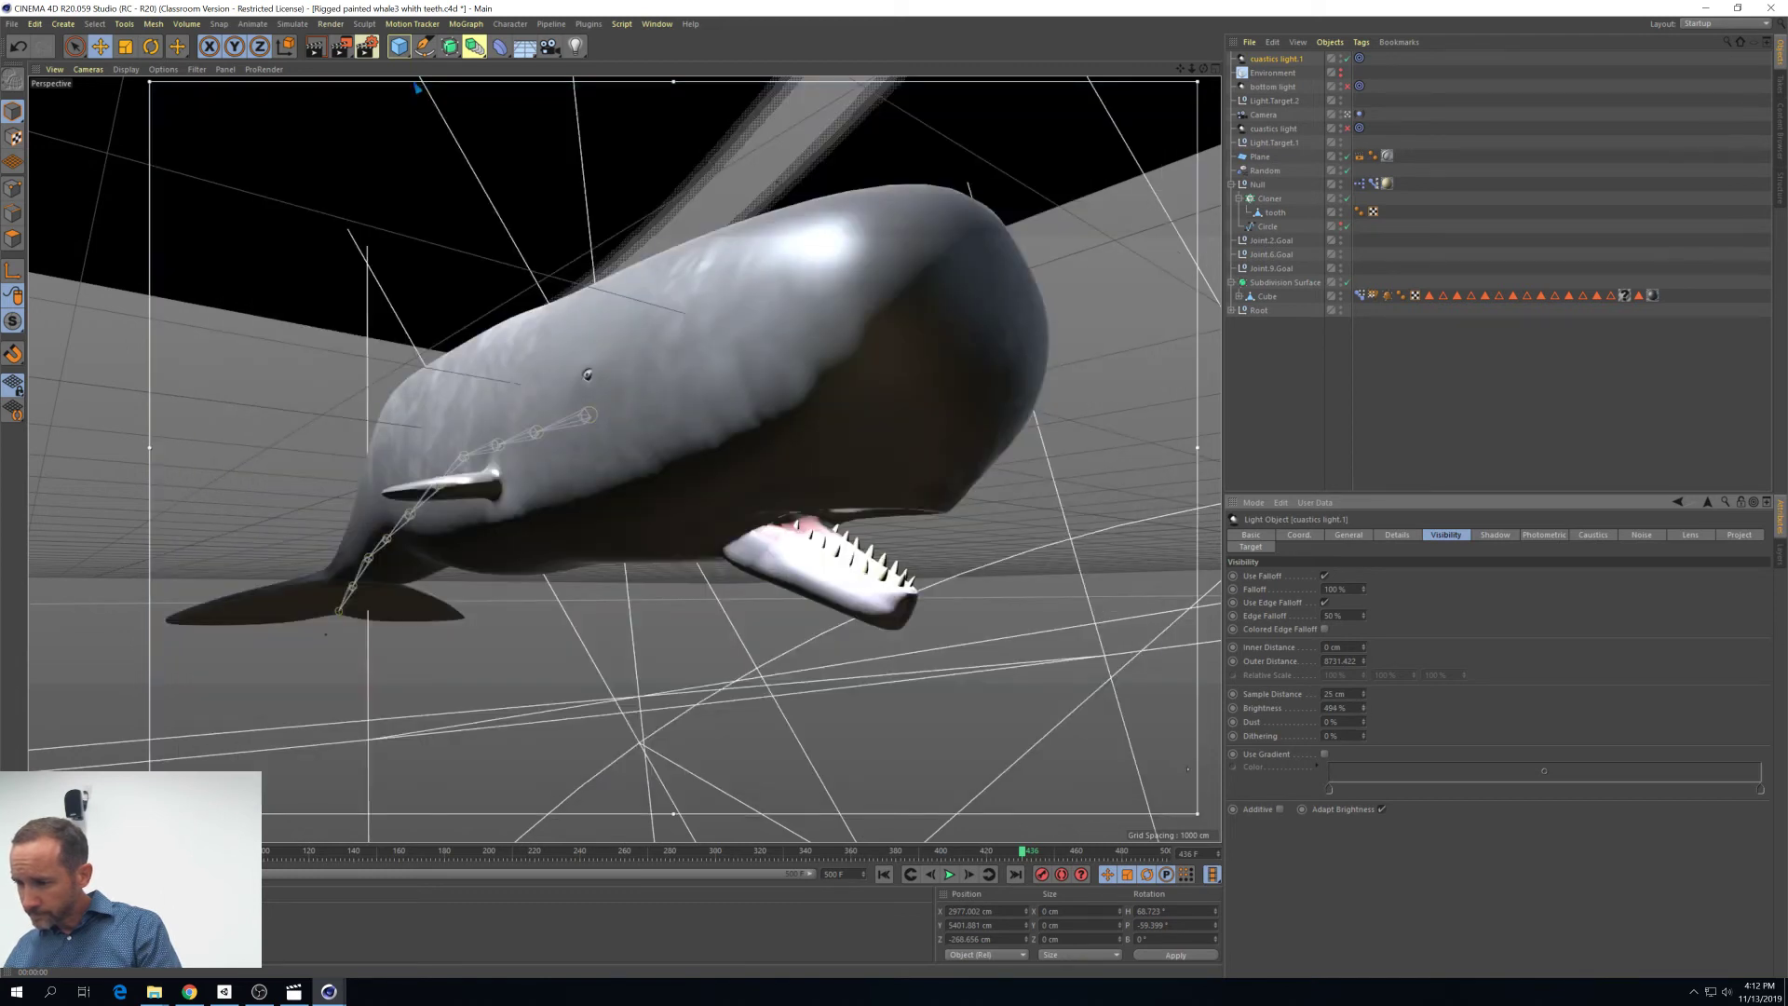
pyautogui.moveTo(1363, 708); pyautogui.dragTo(1361, 701)
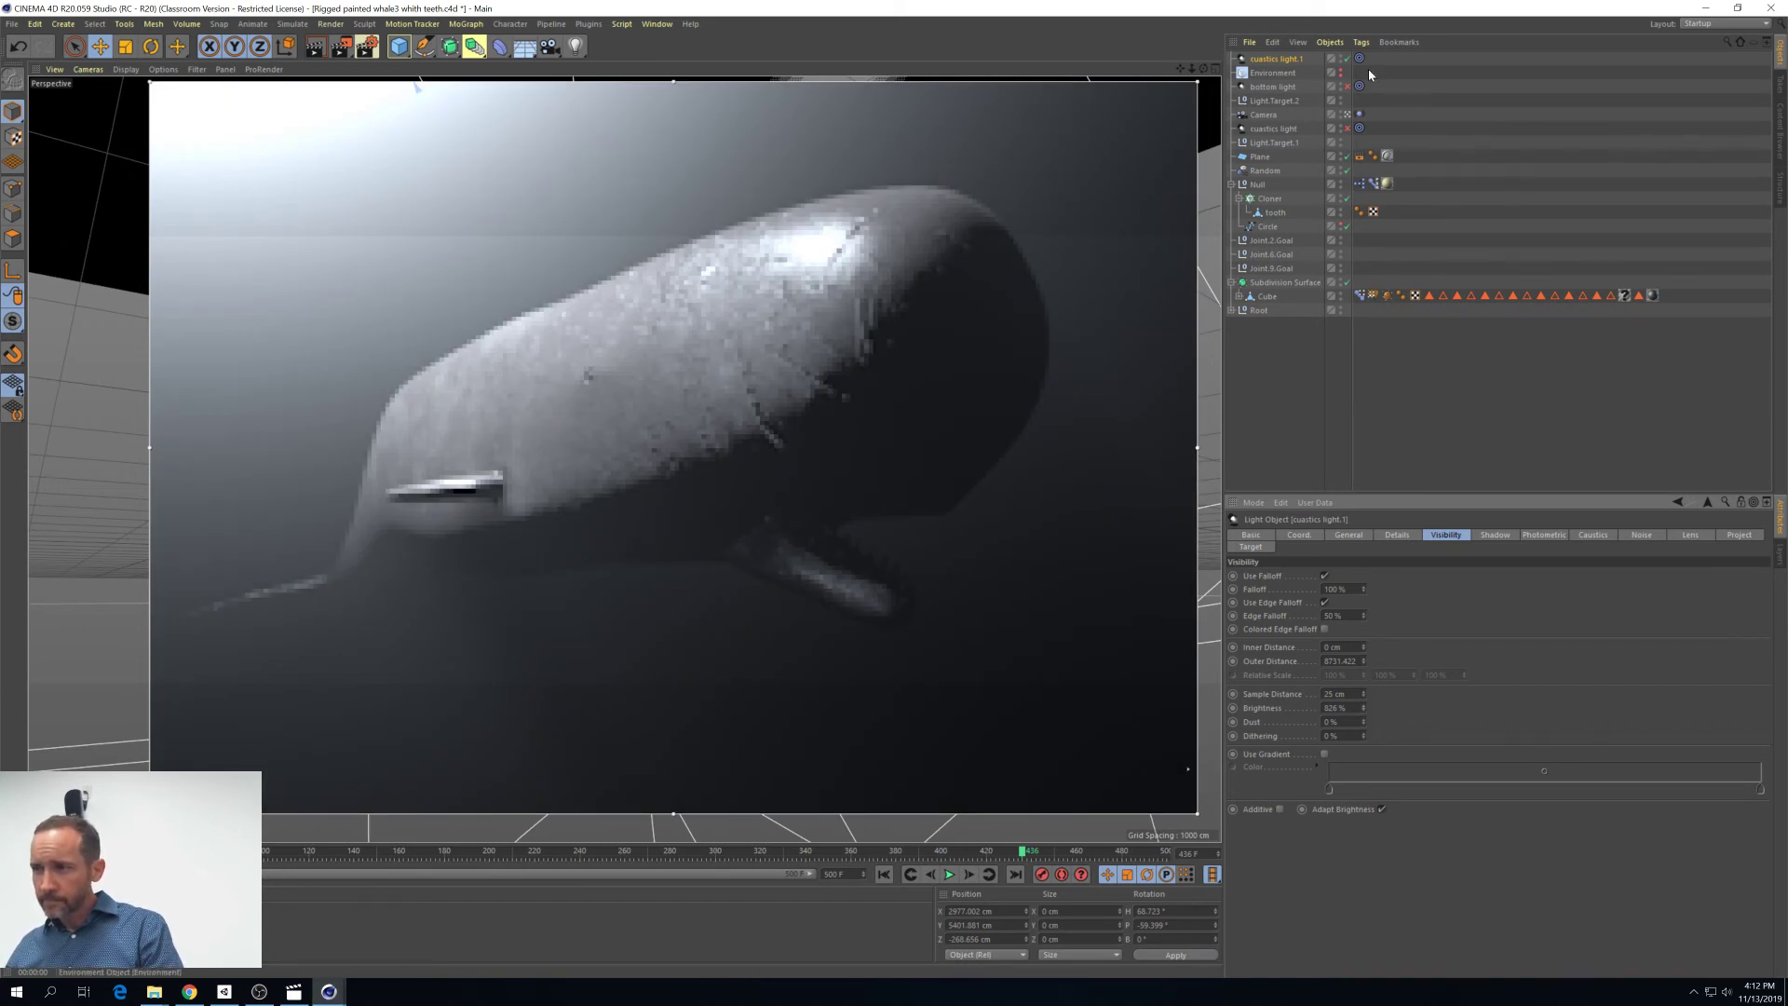
# Set the duplicated caustics light's intensity to 82%, then turn on the bottom light with its intensity at 15%
pyautogui.click(1358, 537)
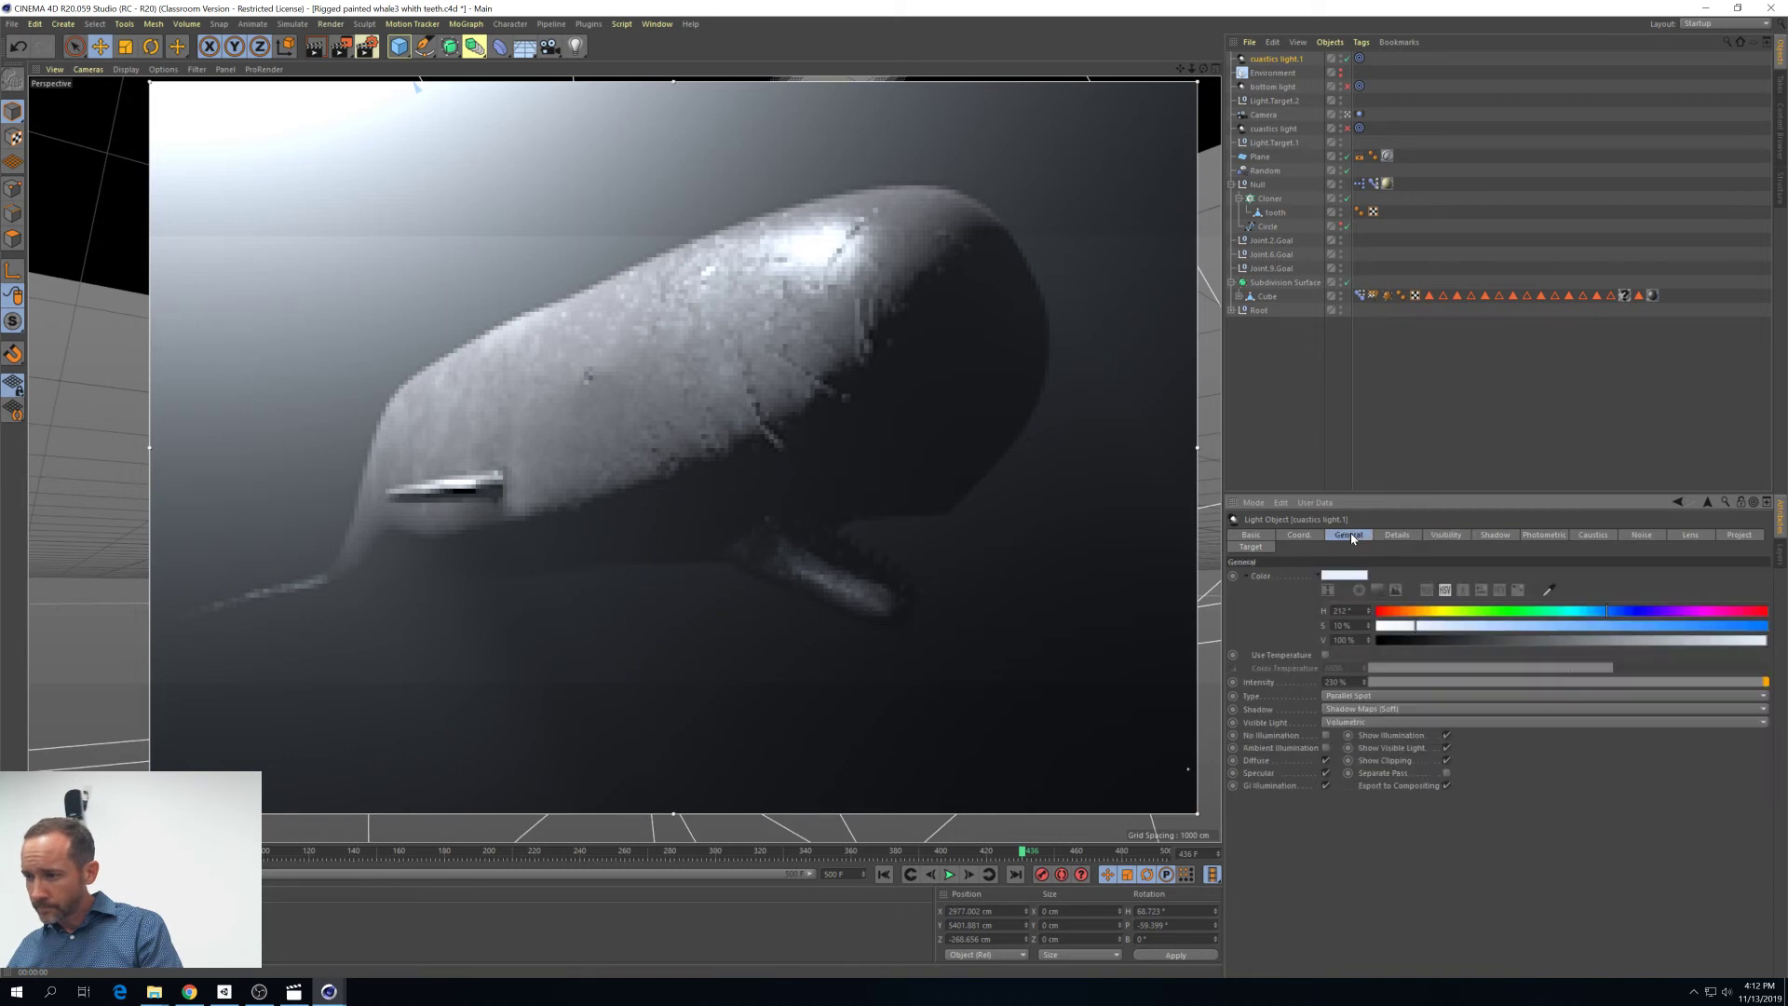
pyautogui.moveTo(1654, 686); pyautogui.dragTo(1701, 686)
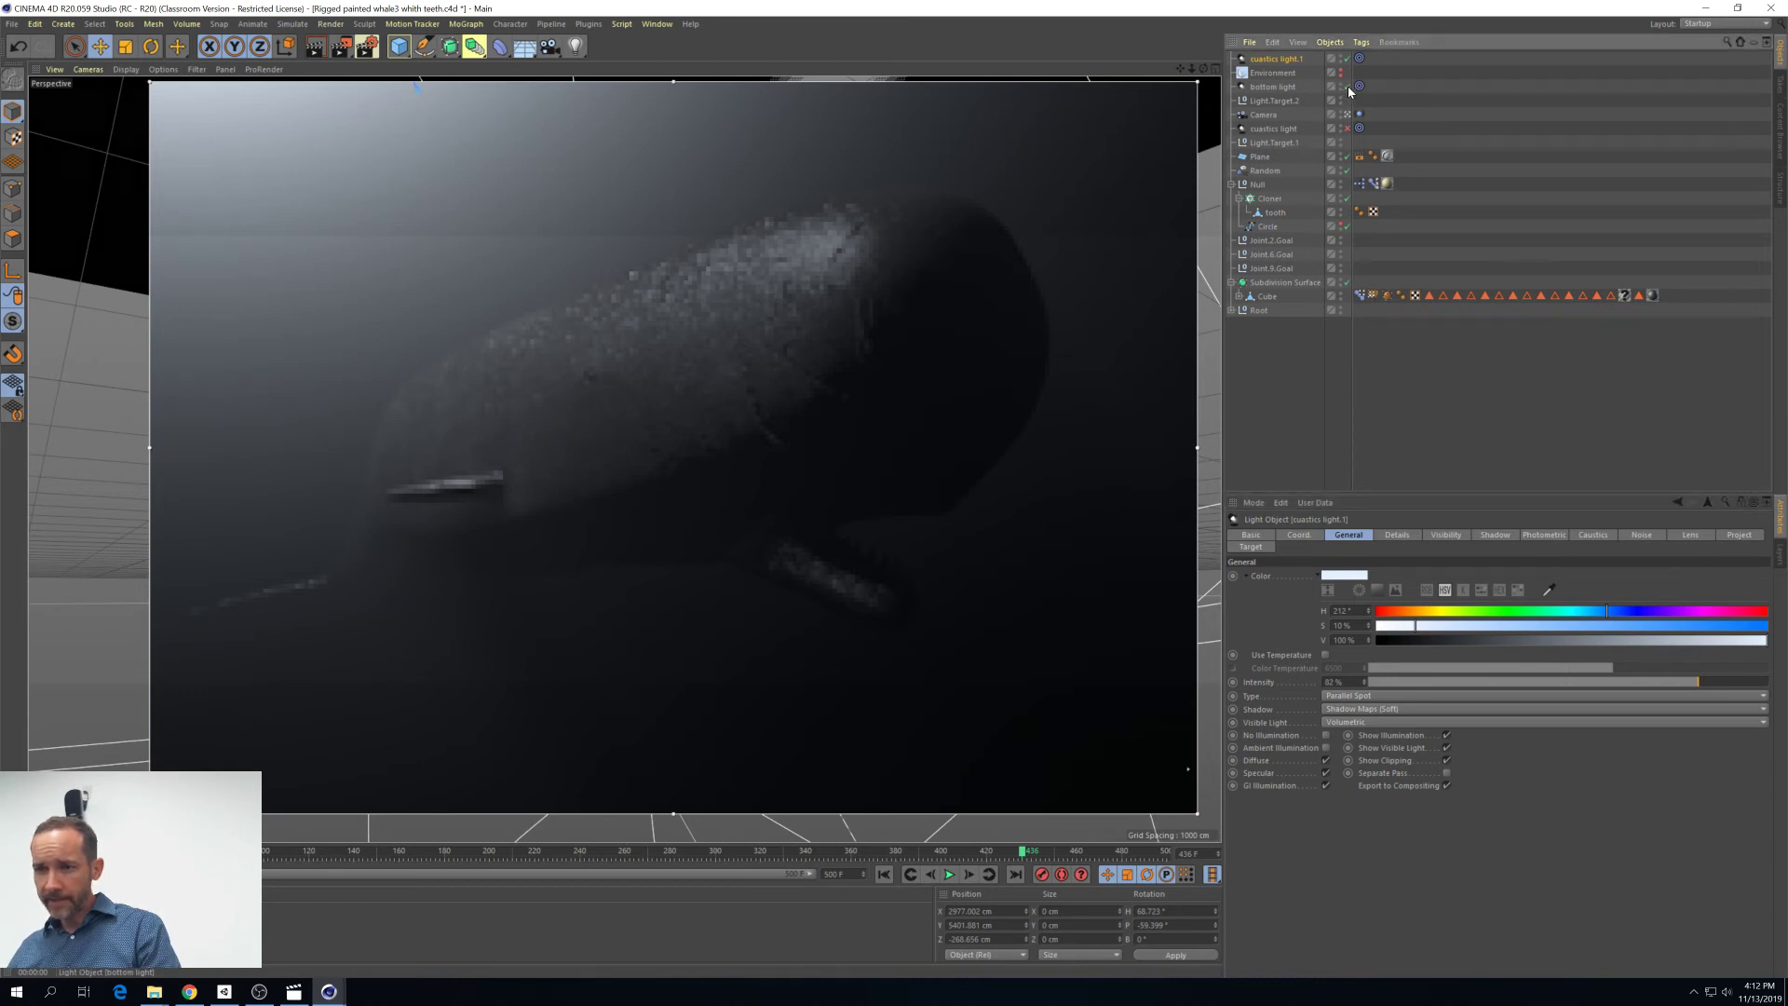
pyautogui.click(1295, 87)
pyautogui.moveTo(1386, 687); pyautogui.dragTo(1430, 681)
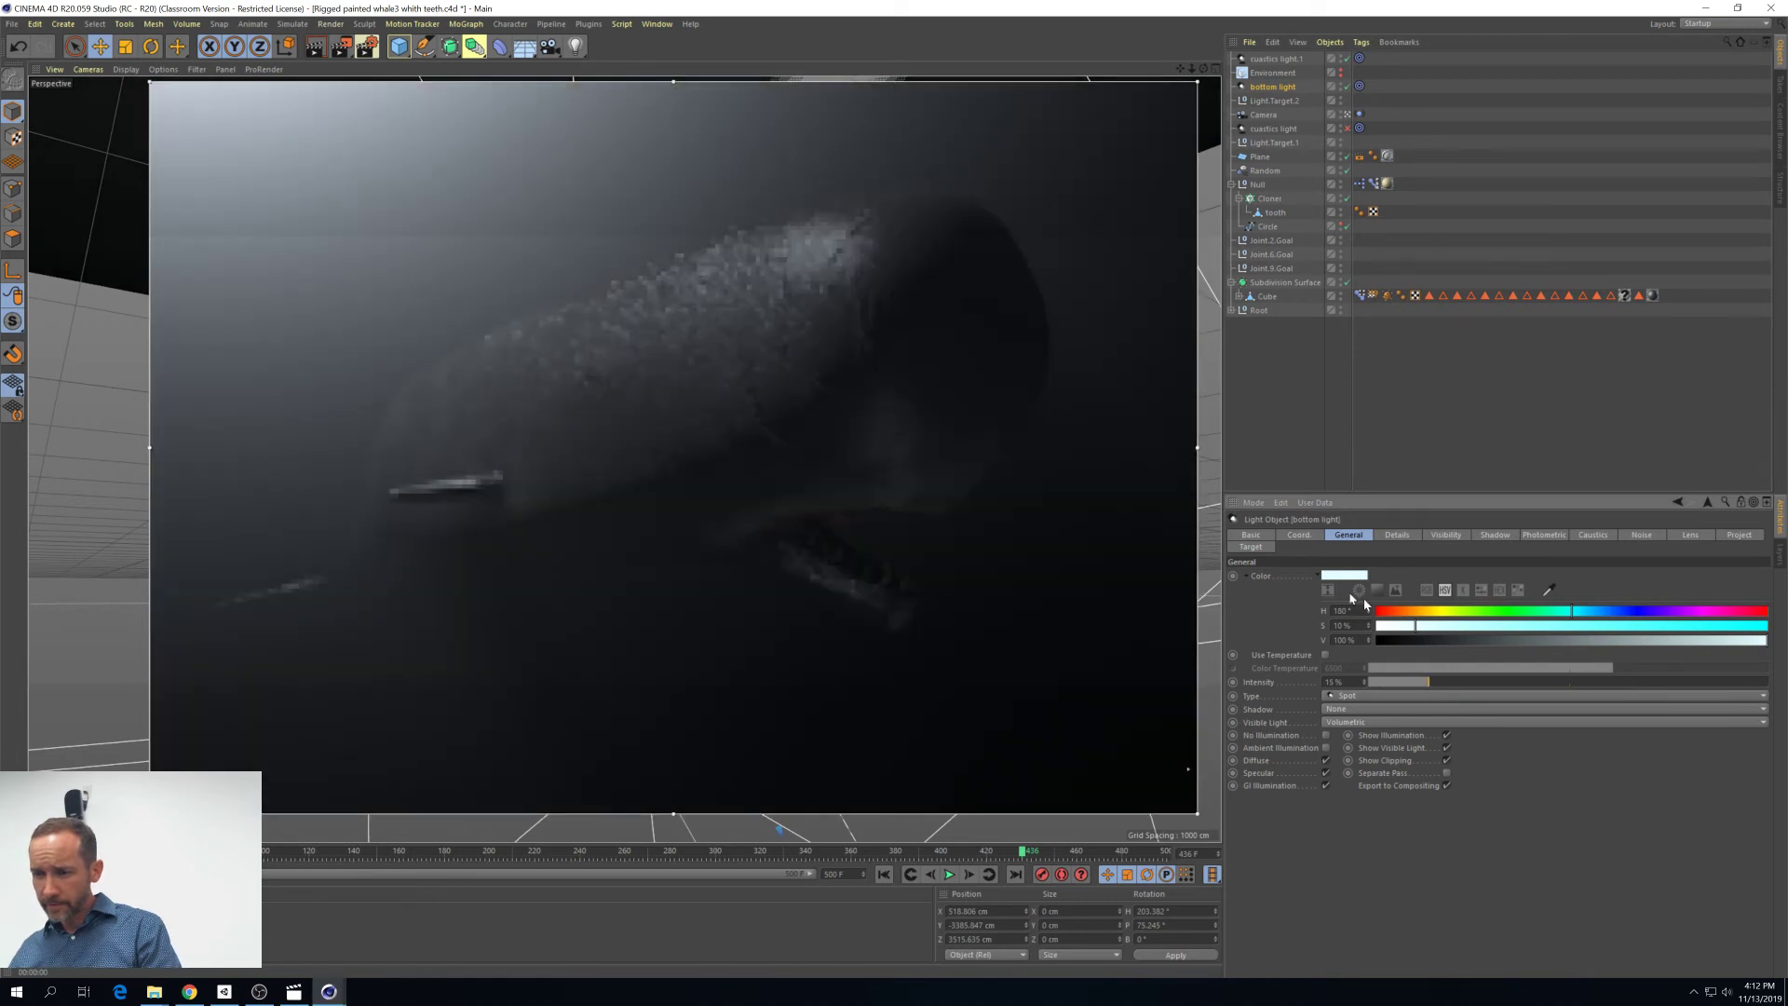
# Toggle the caustics light, its duplicate and the bottom light to compare their contributions, ending with only the bottom light on
pyautogui.click(1344, 126)
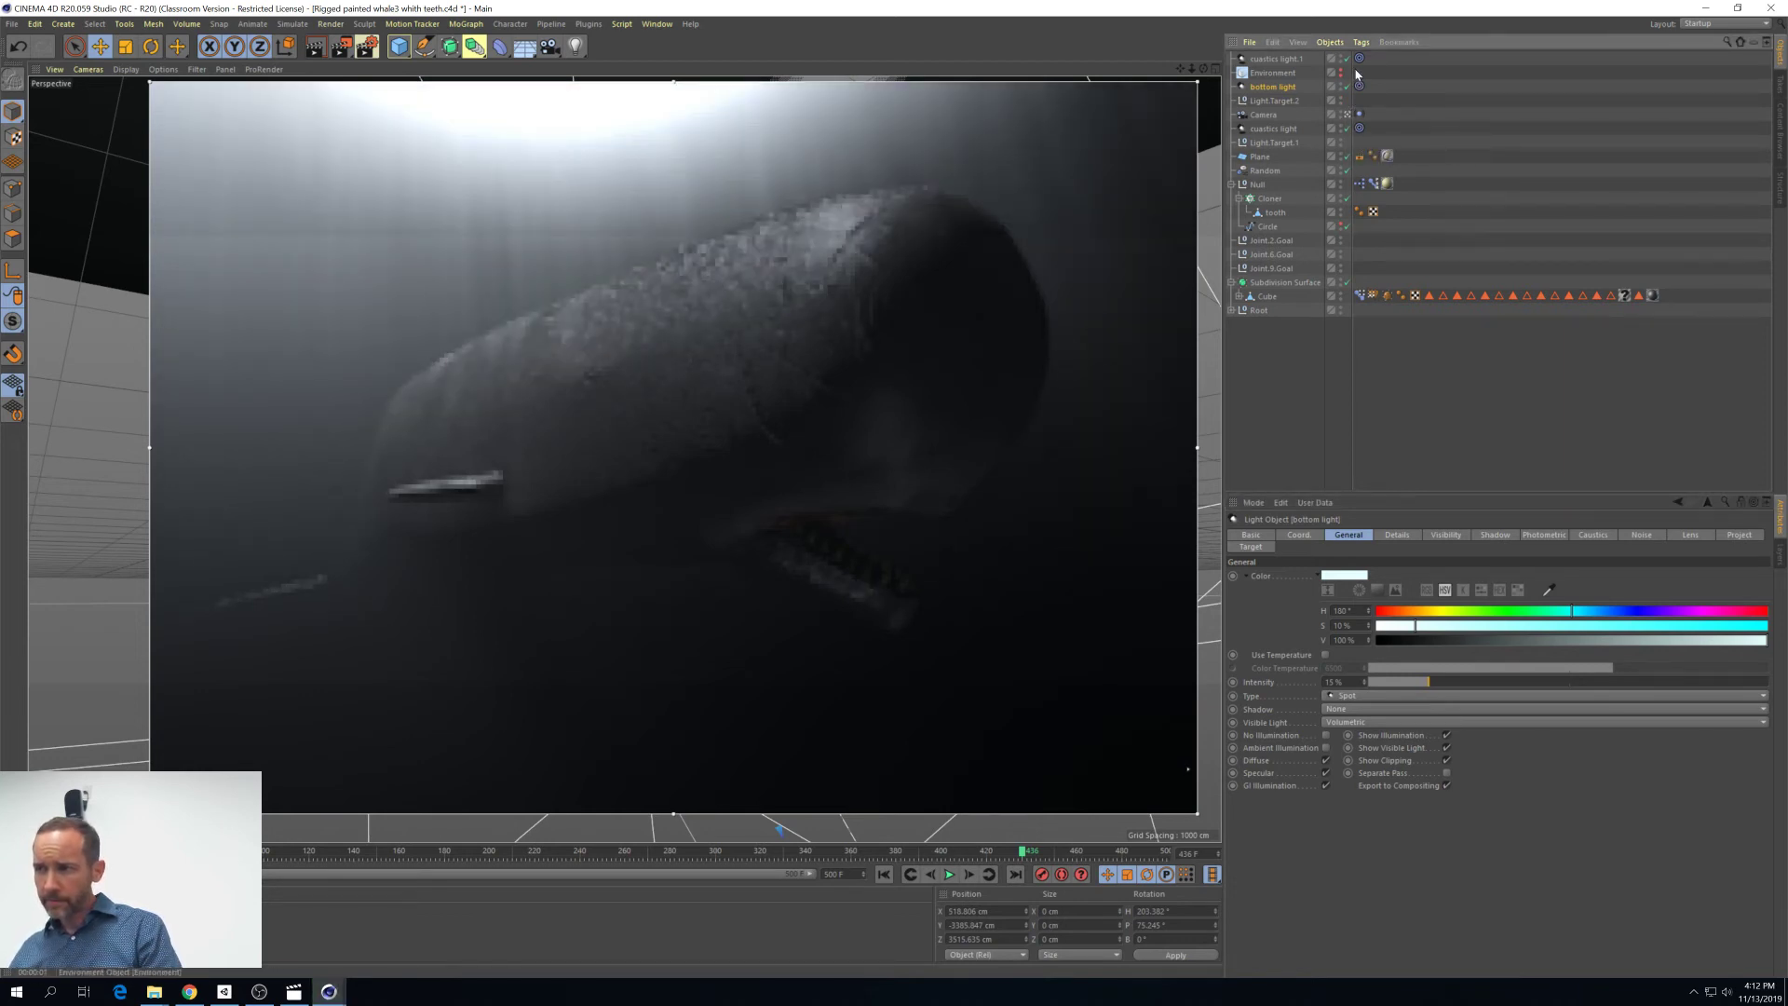
pyautogui.click(1347, 58)
pyautogui.click(1357, 86)
pyautogui.click(1346, 86)
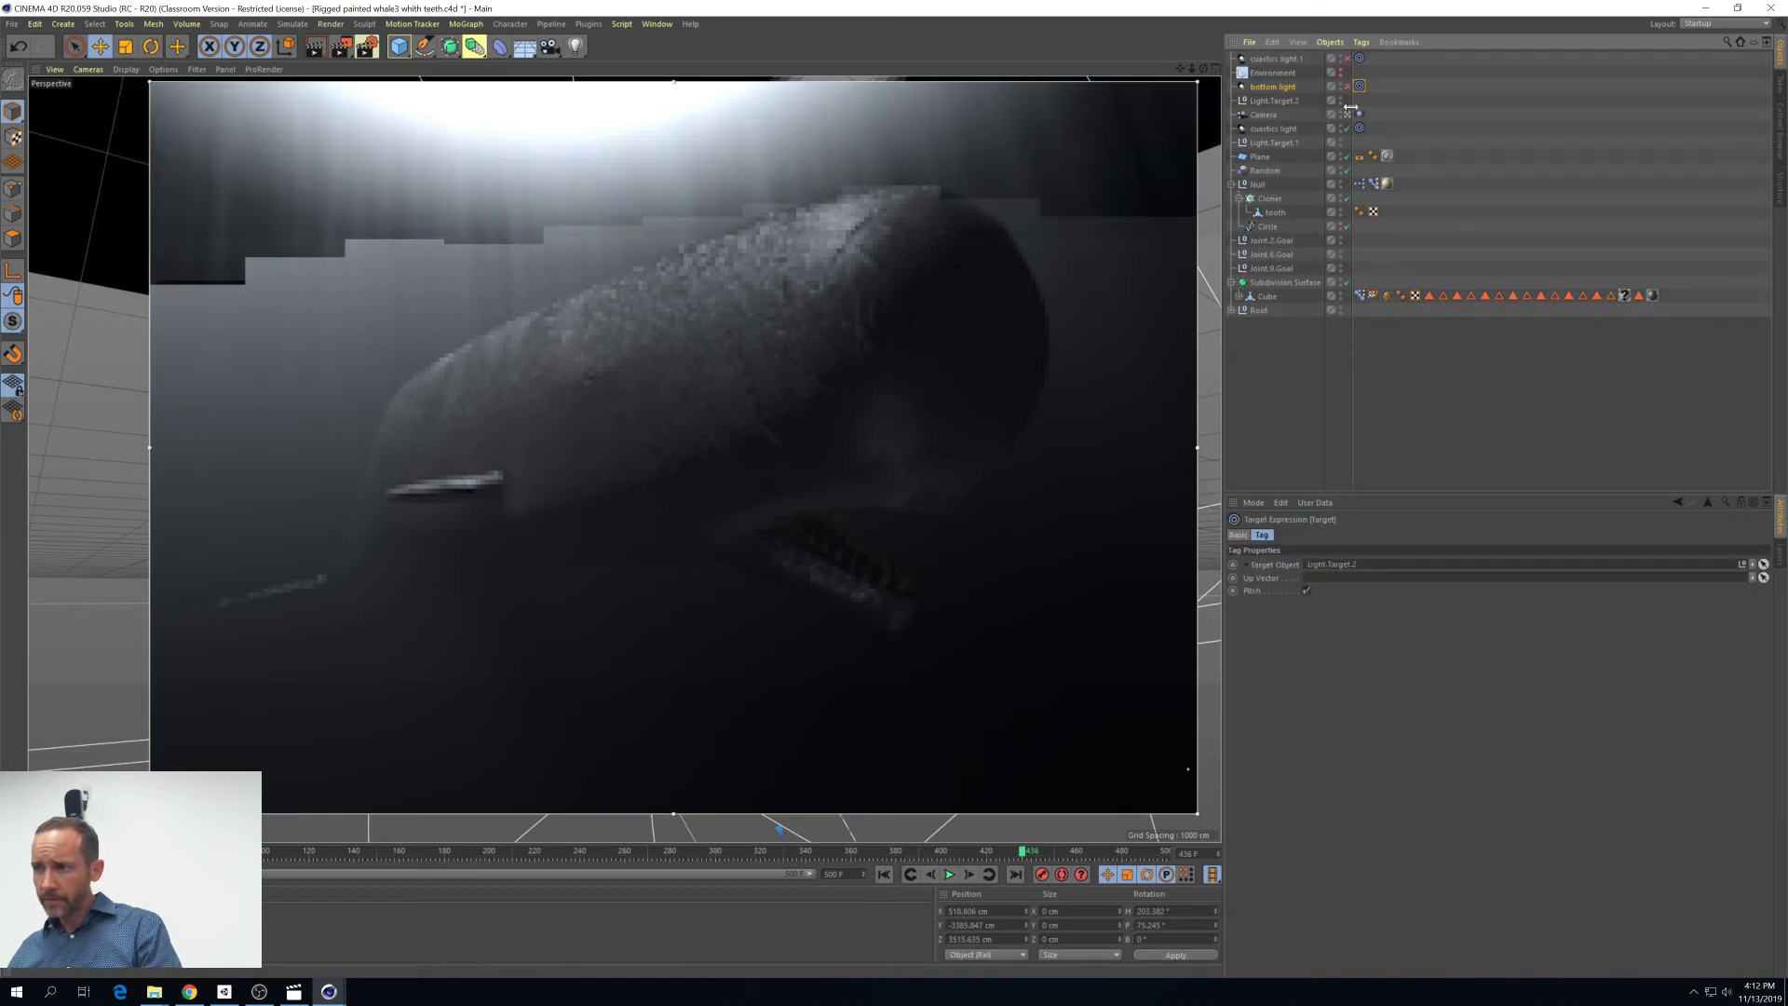
pyautogui.click(1347, 128)
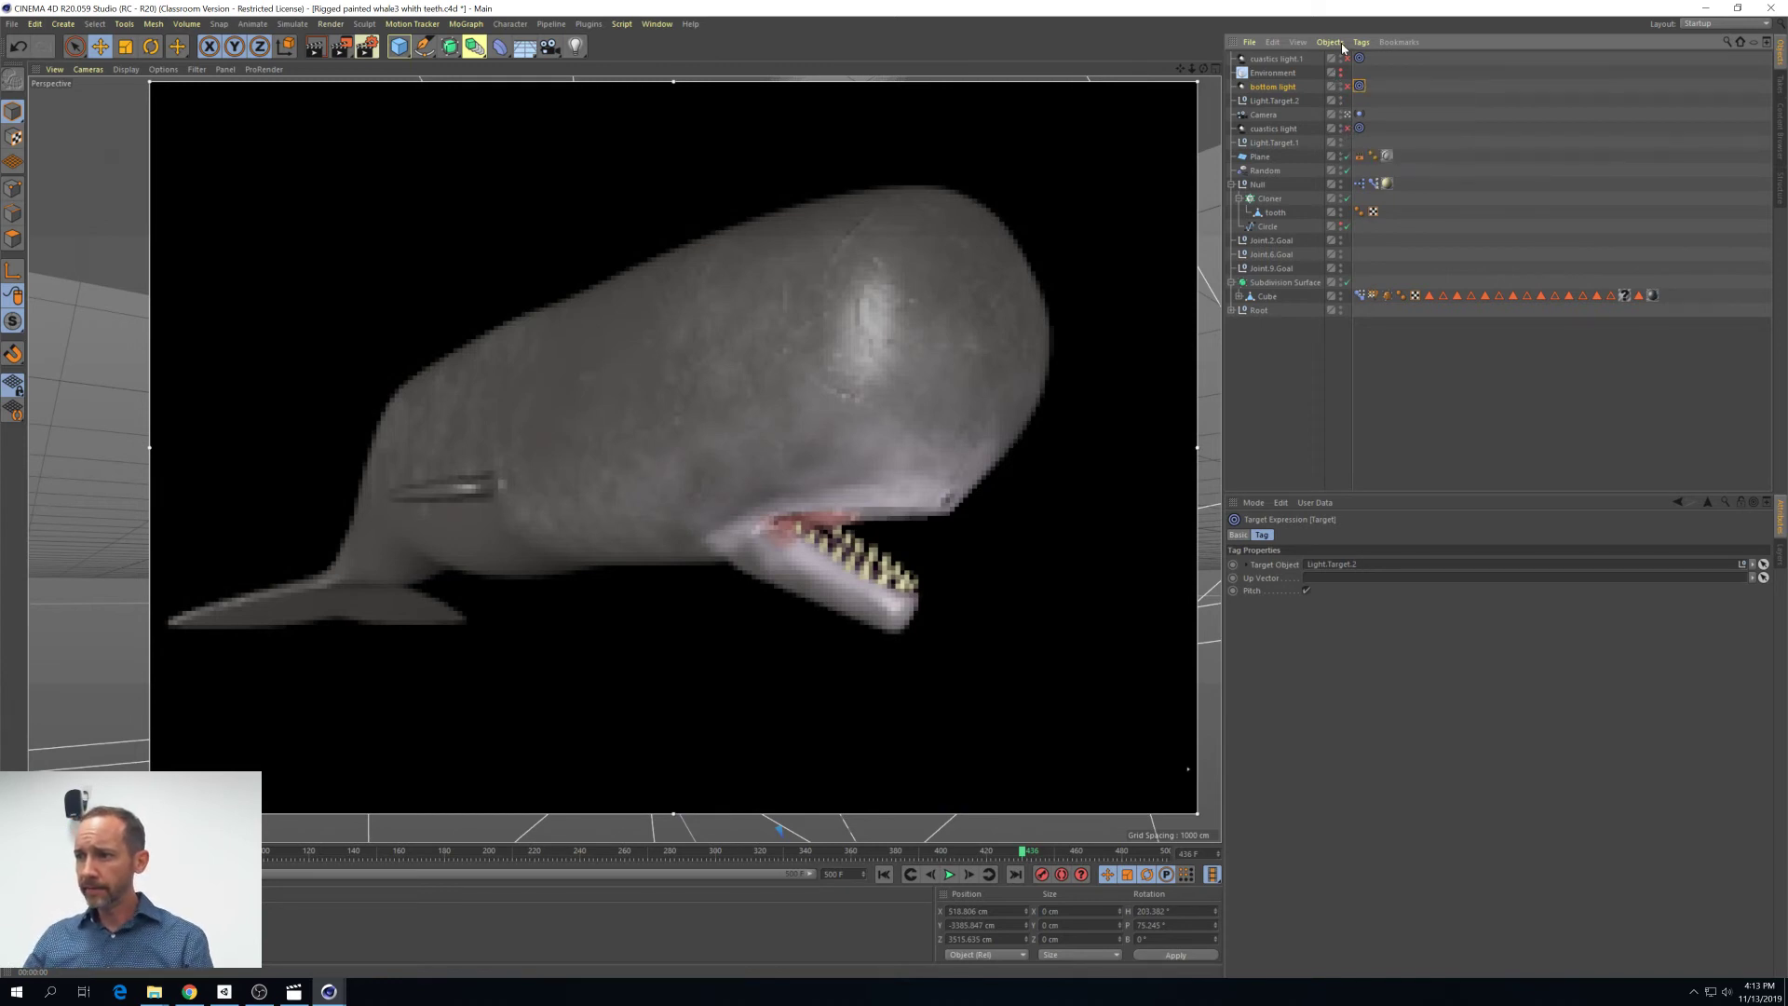
pyautogui.click(1349, 84)
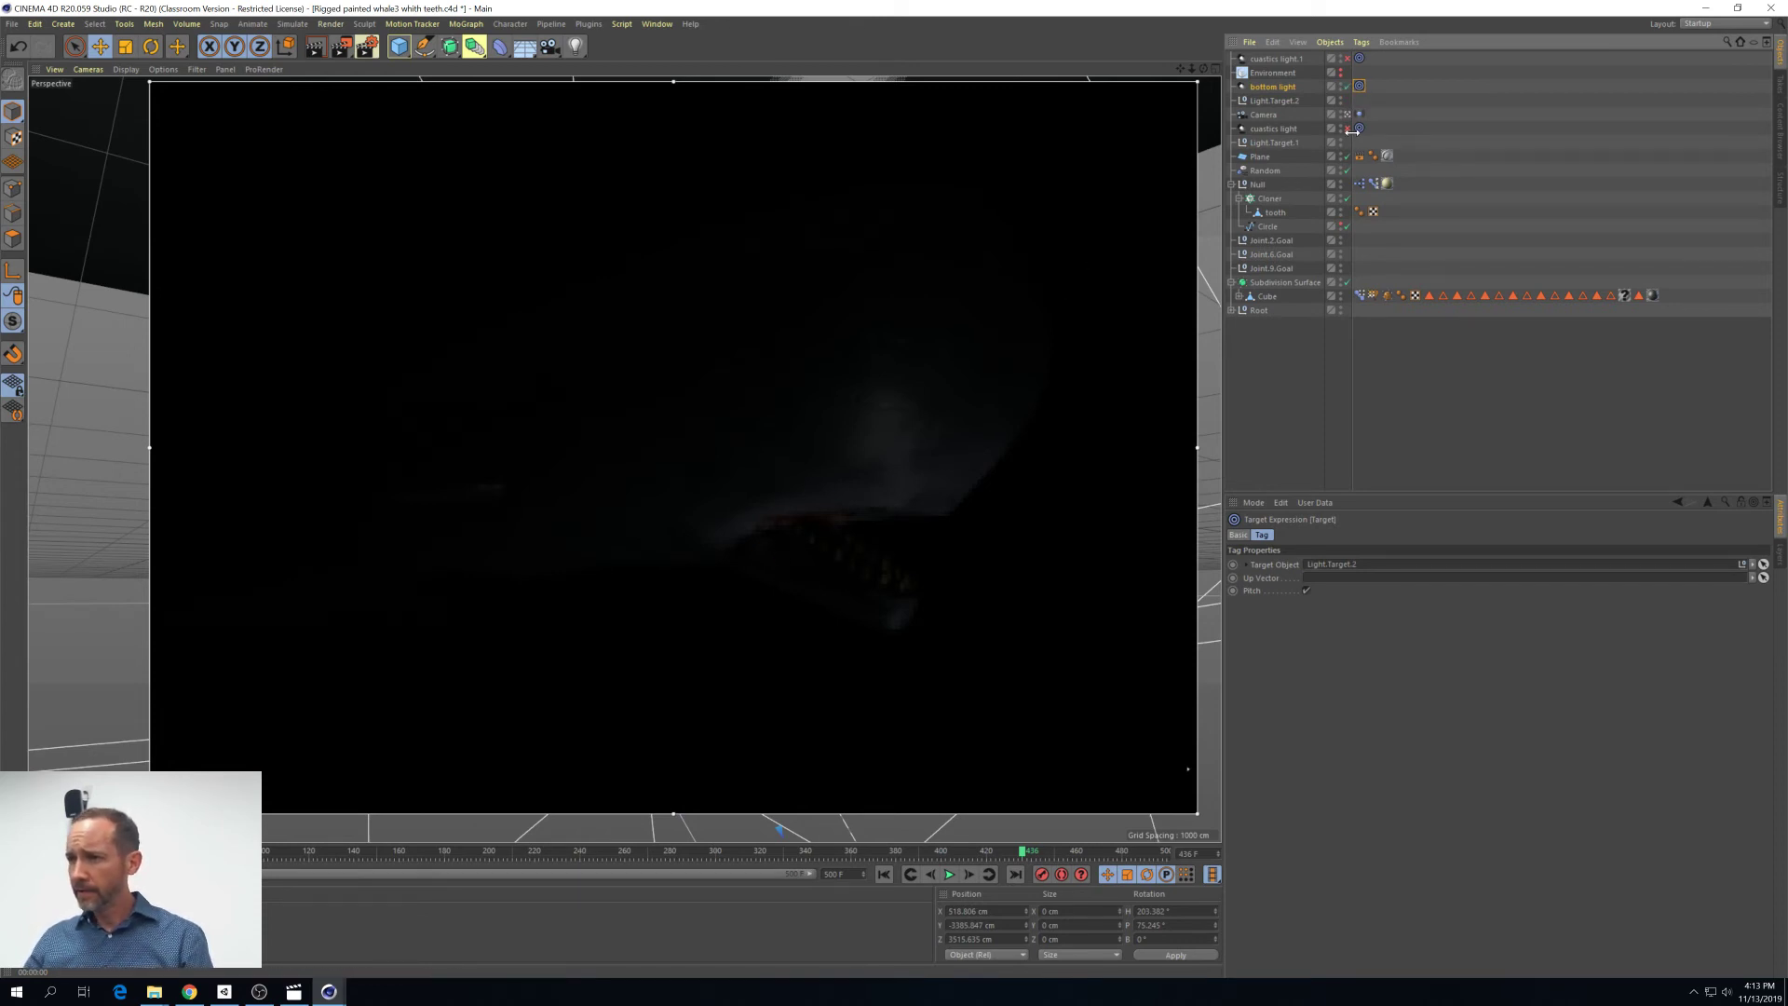
# Rename the duplicated caustics light as "fill light" and enable both it and the original caustics light
pyautogui.doubleClick(1288, 59)
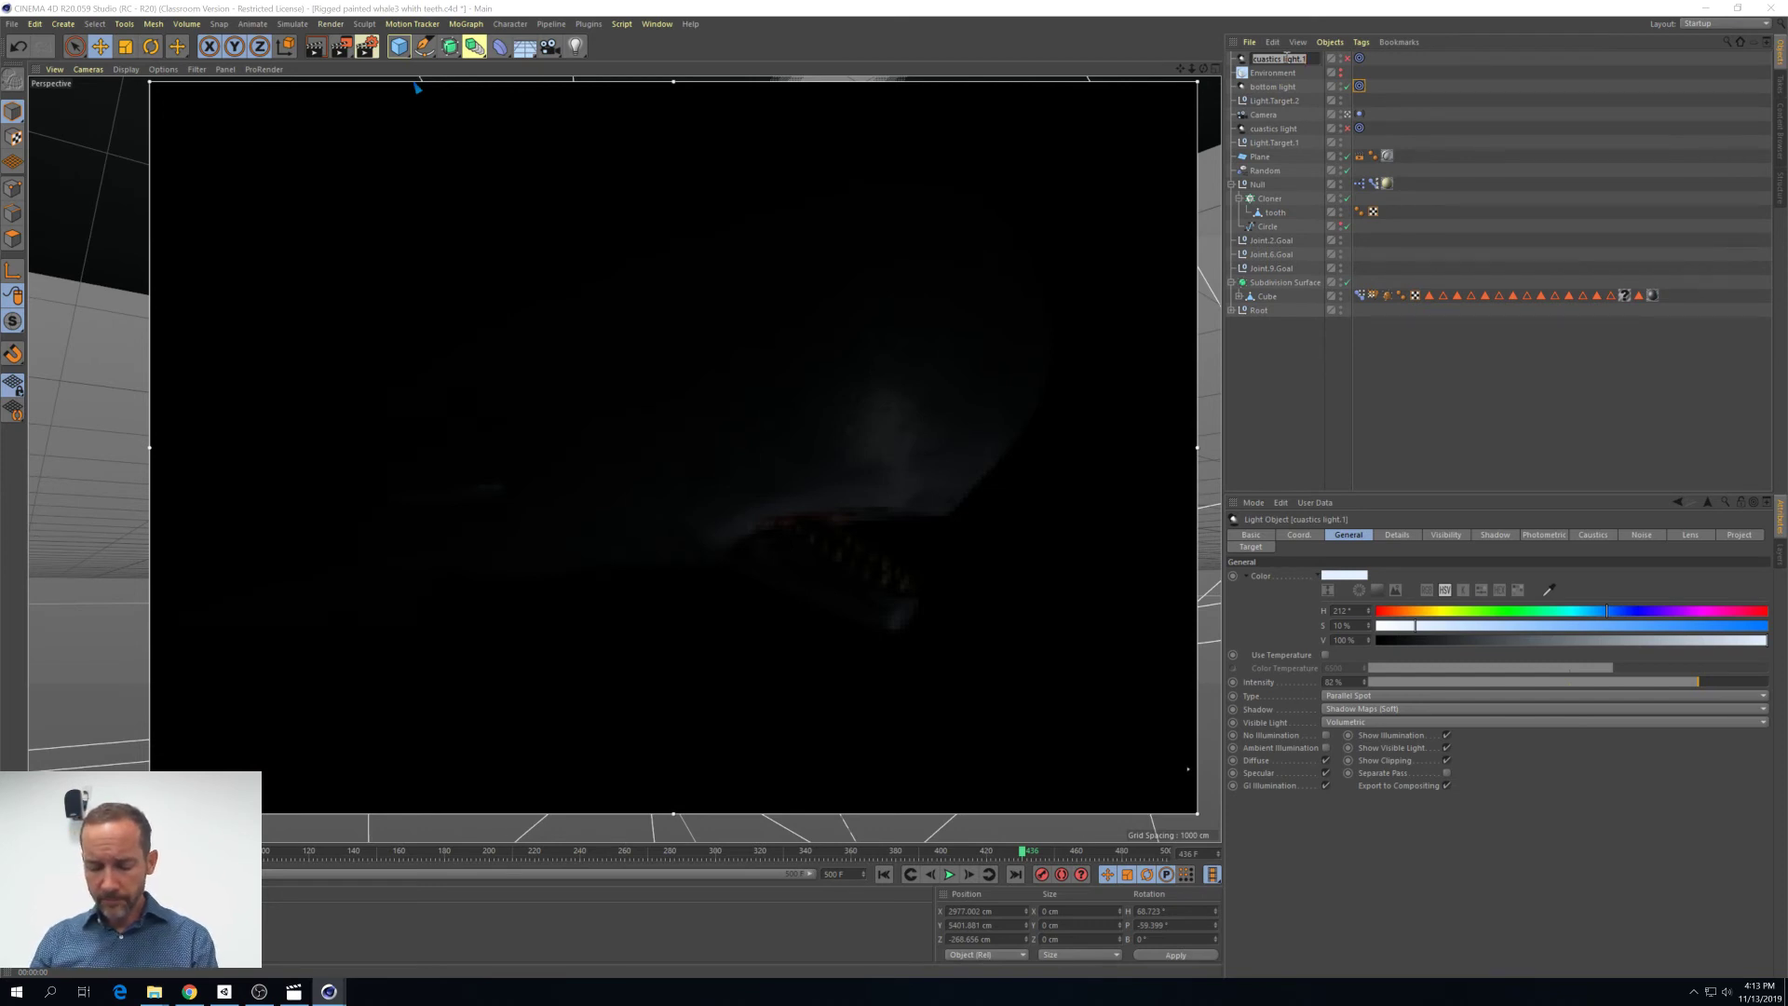
pyautogui.write('fill light')
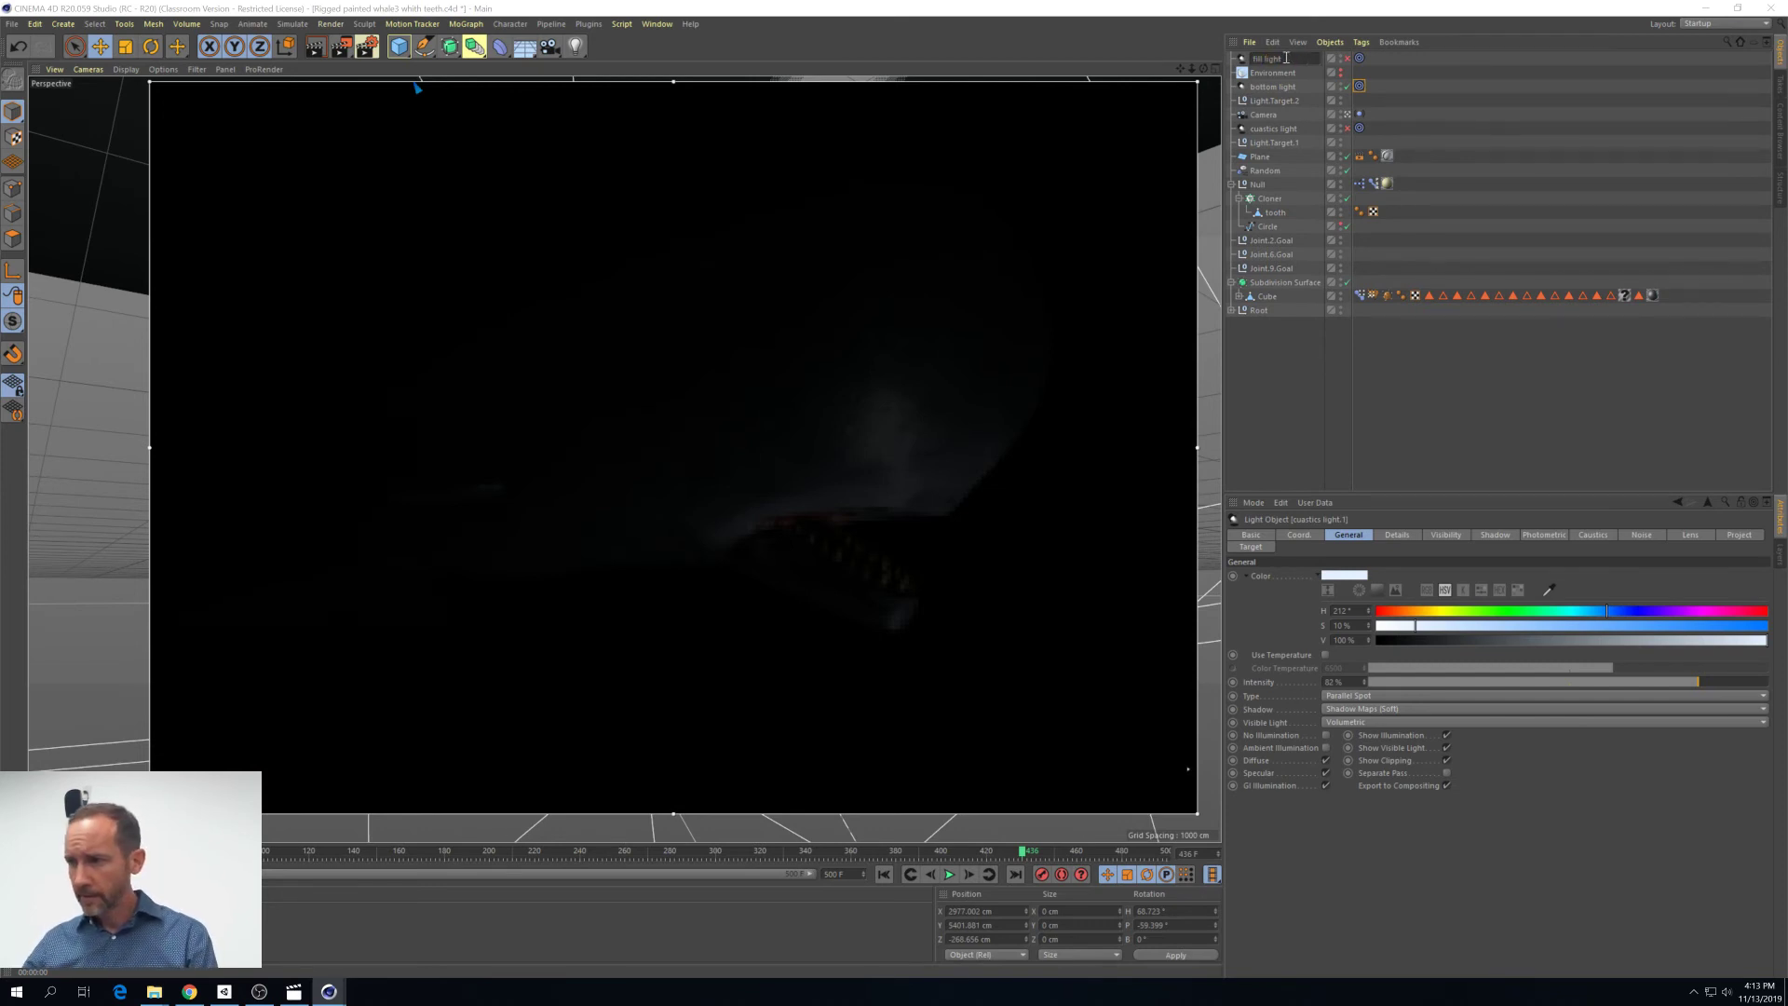
pyautogui.press('Return')
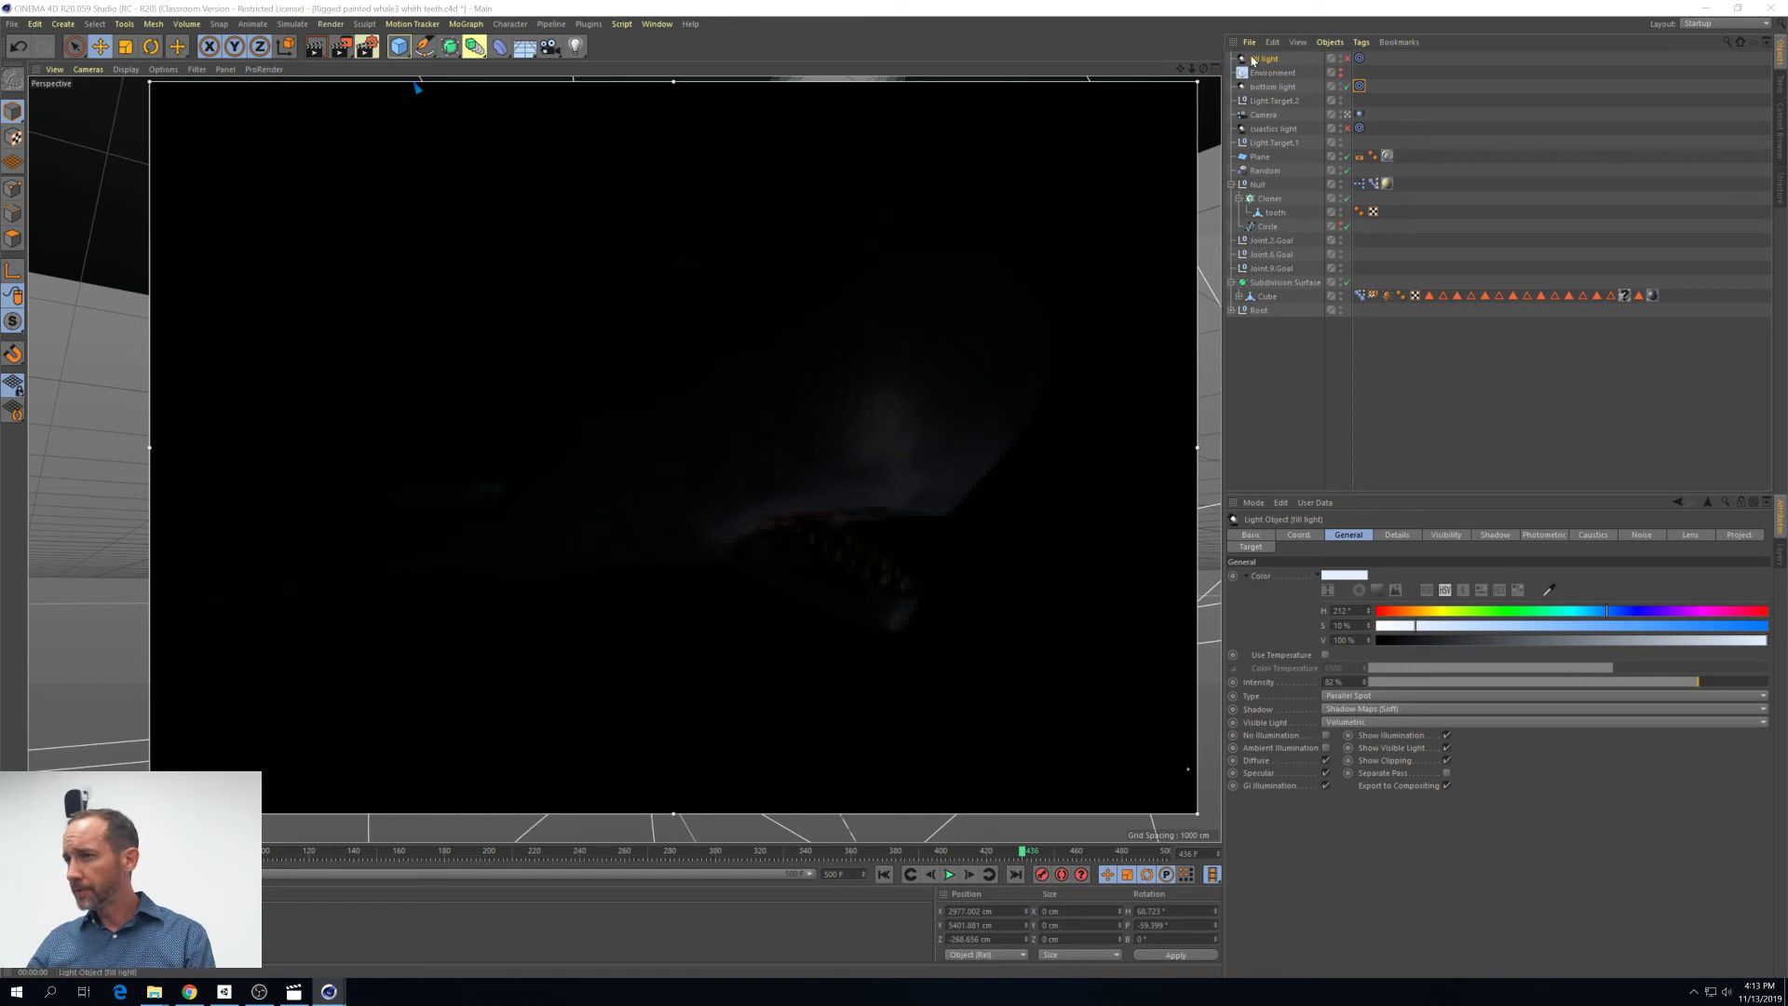
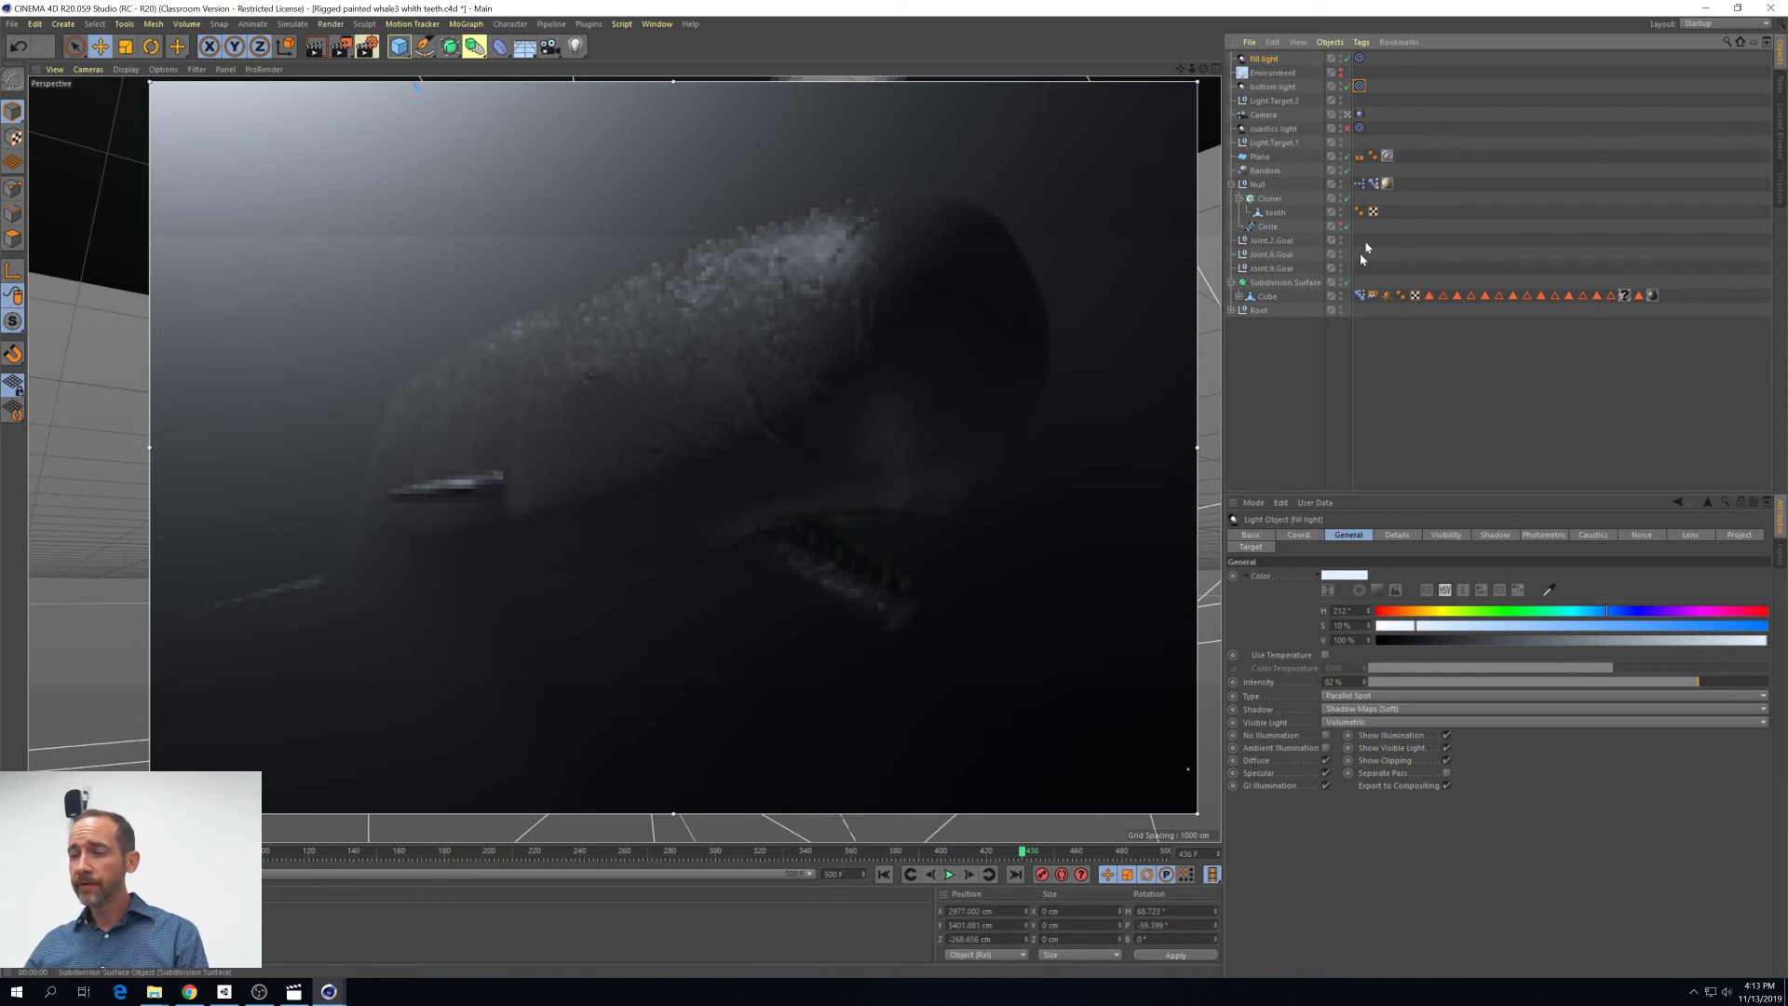
pyautogui.click(1346, 128)
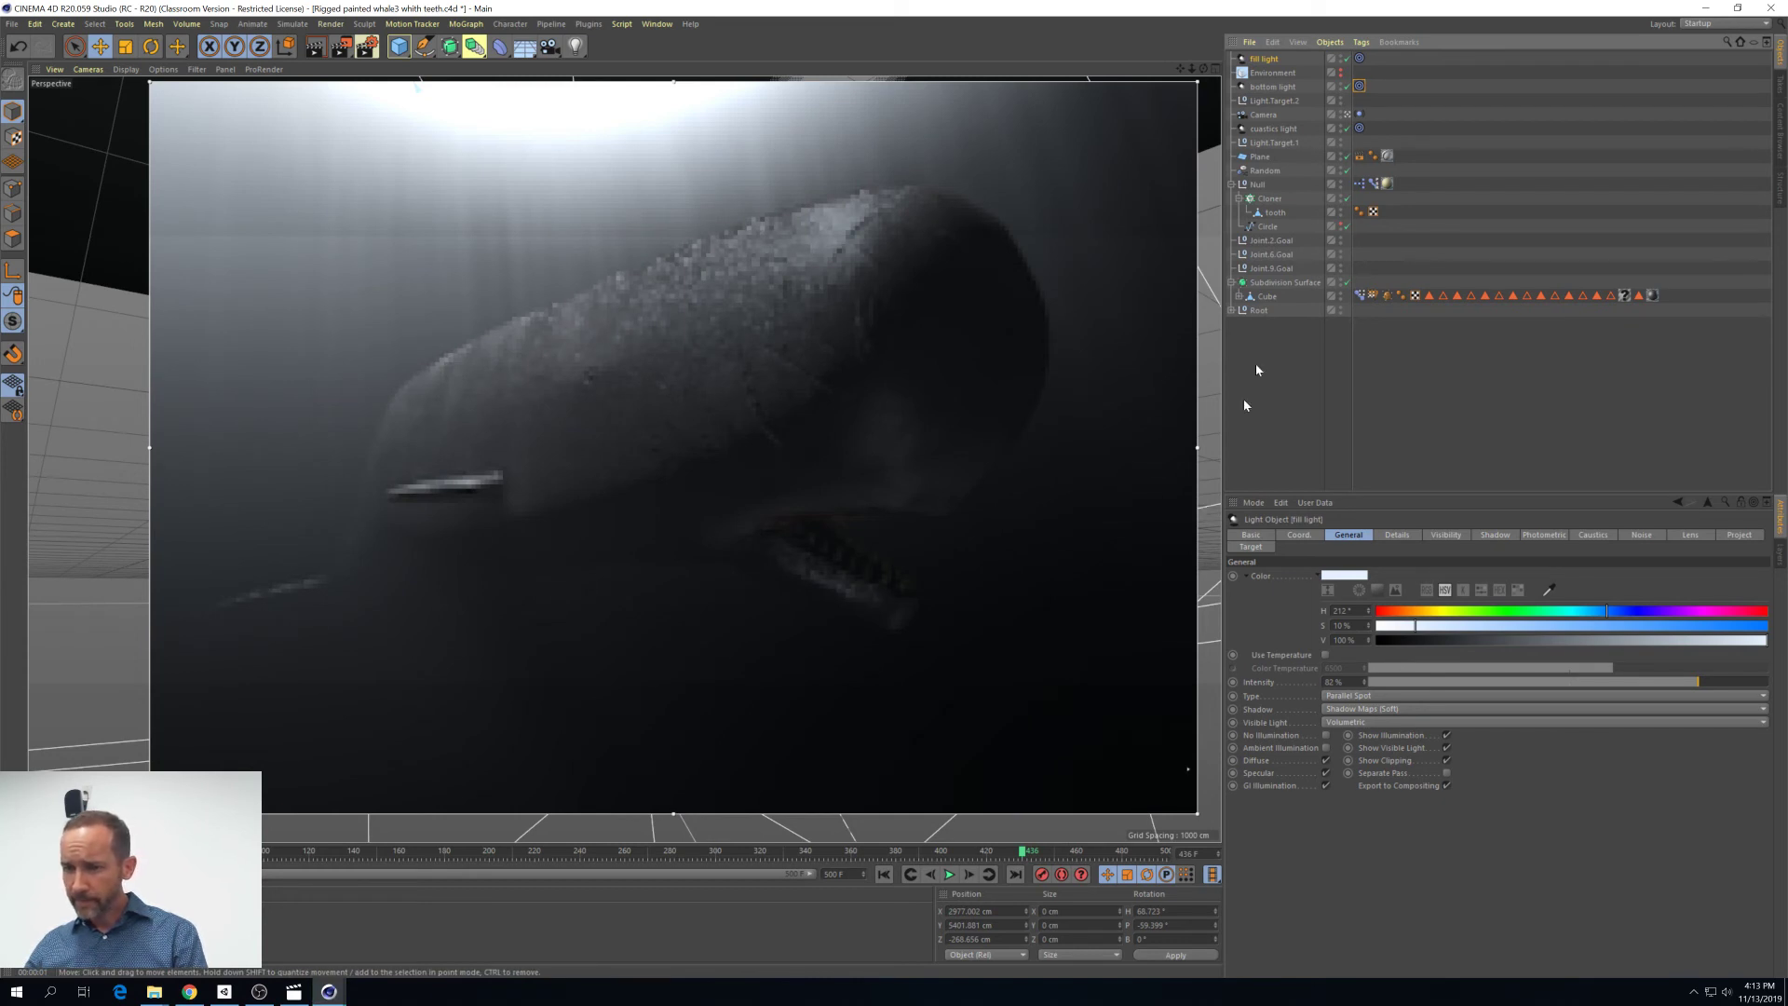
# Enable the Environment object, darken its environment color and set its fog color's brightness value to 21%
pyautogui.click(1341, 68)
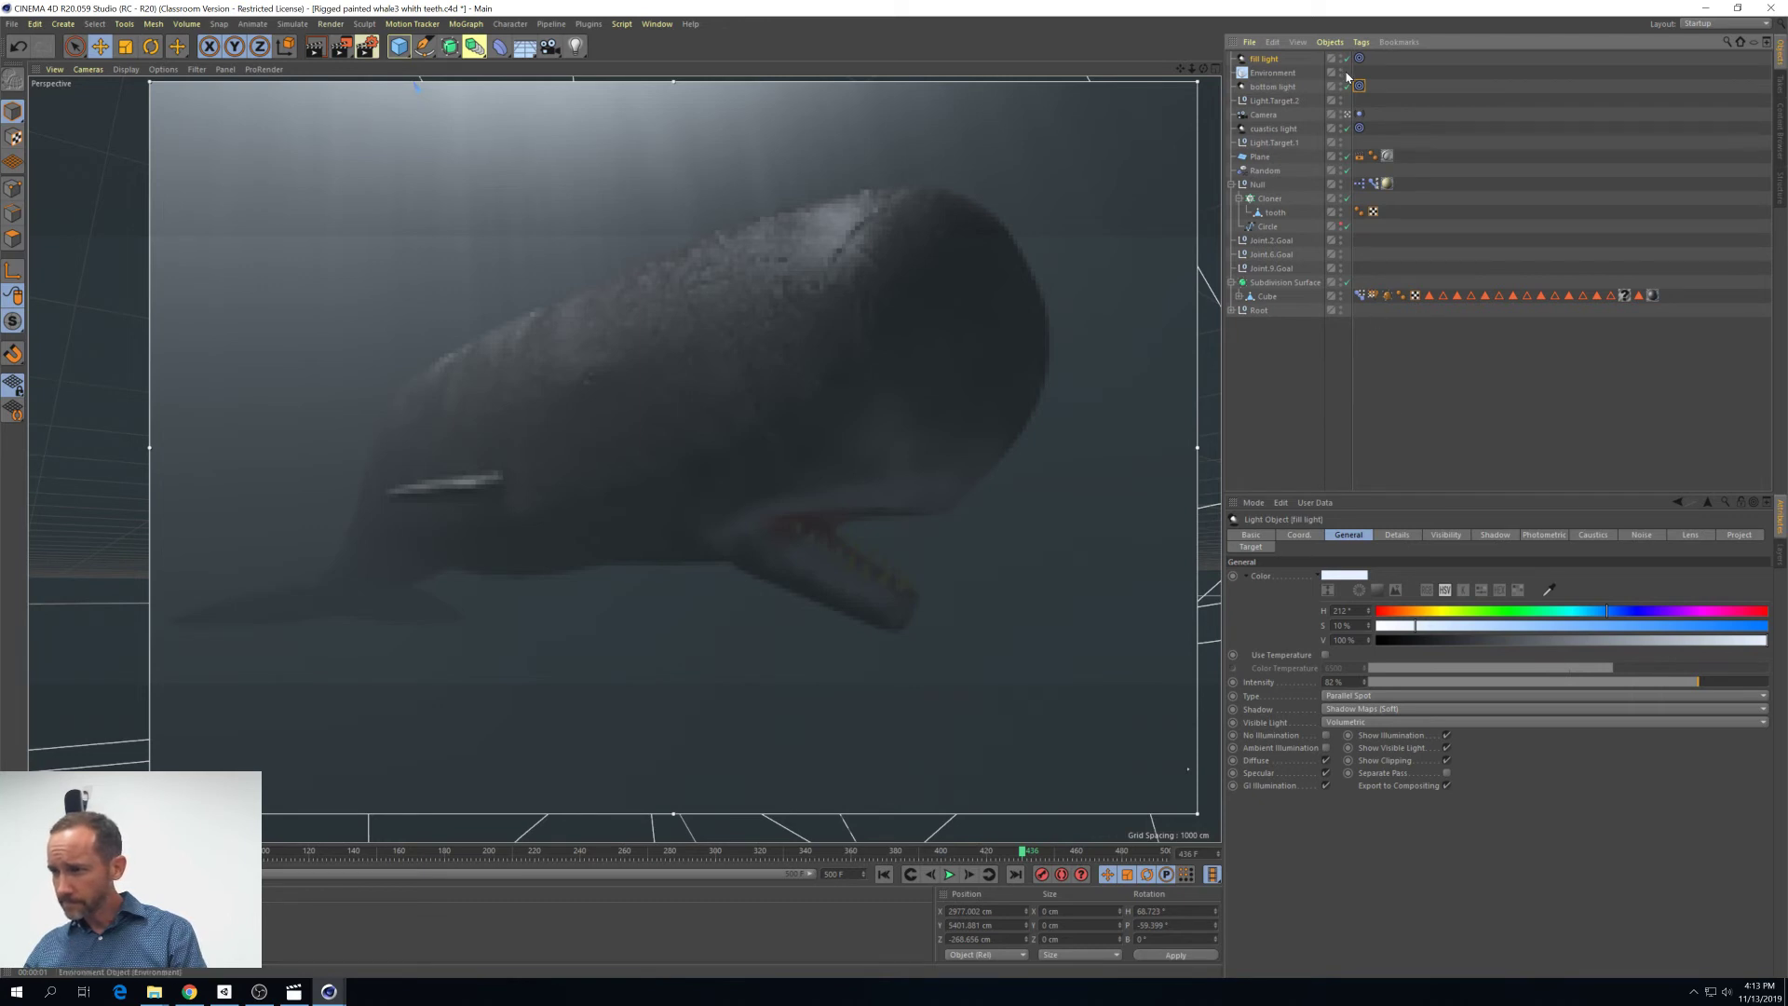
pyautogui.click(1273, 72)
pyautogui.press('Return')
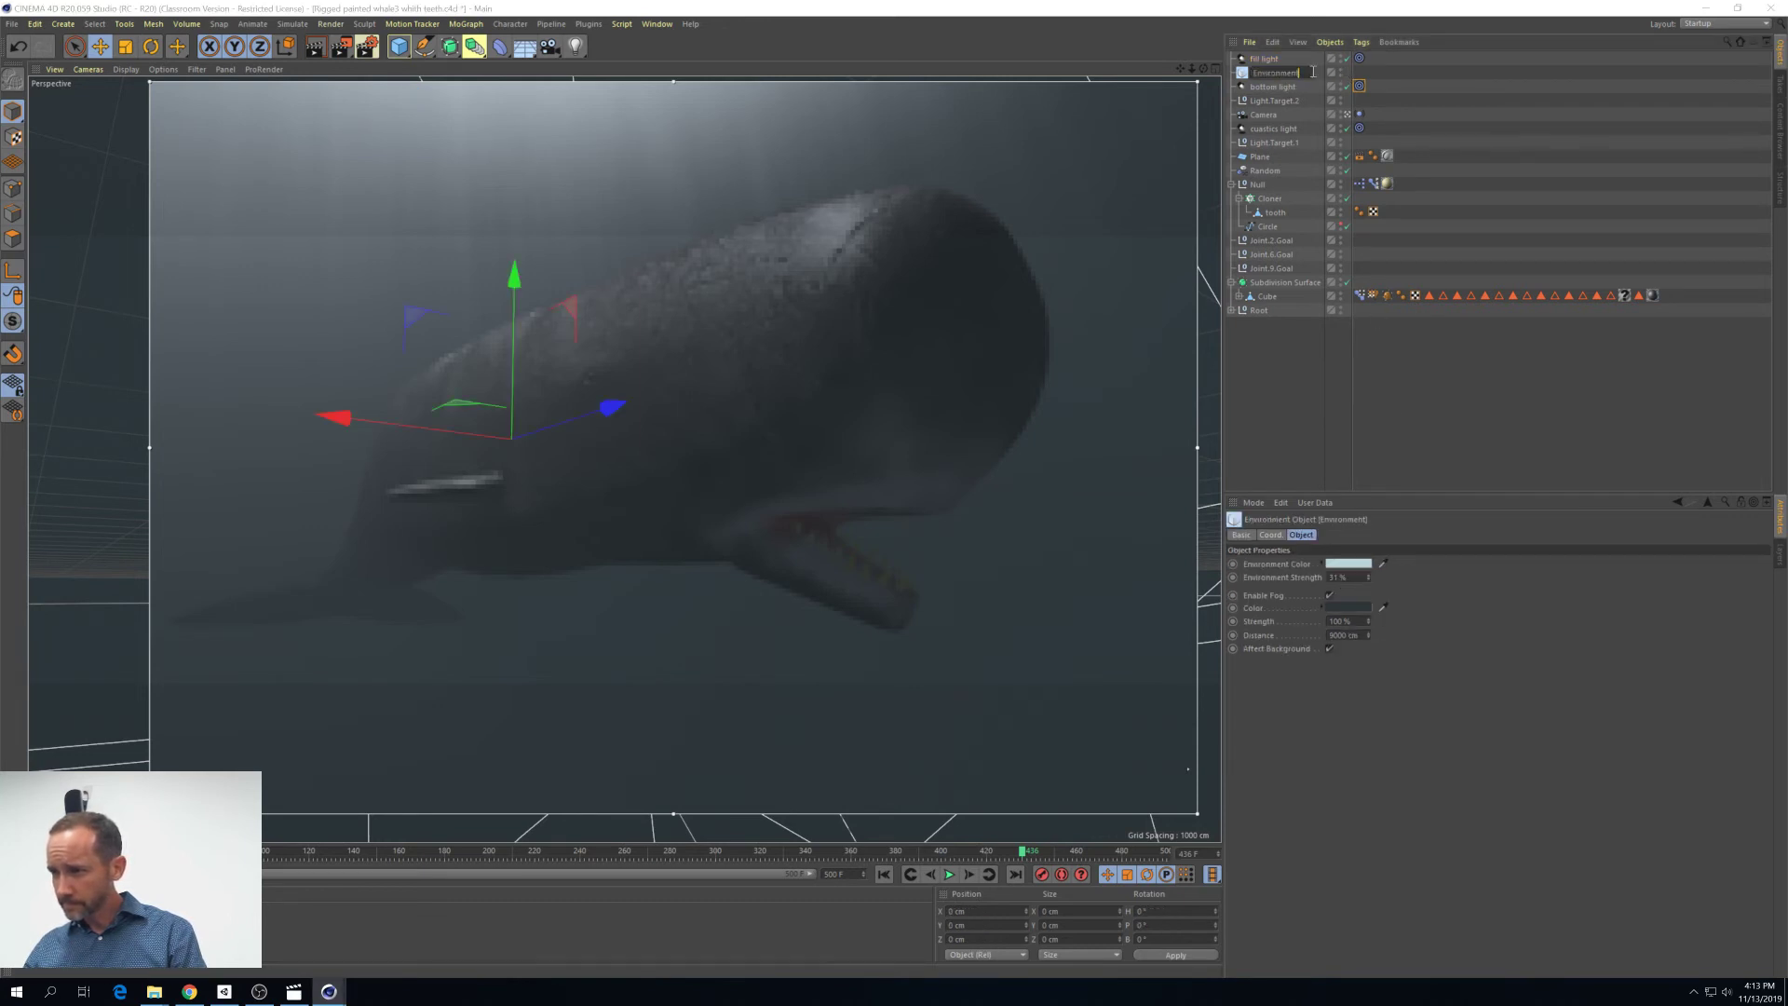
pyautogui.click(1341, 564)
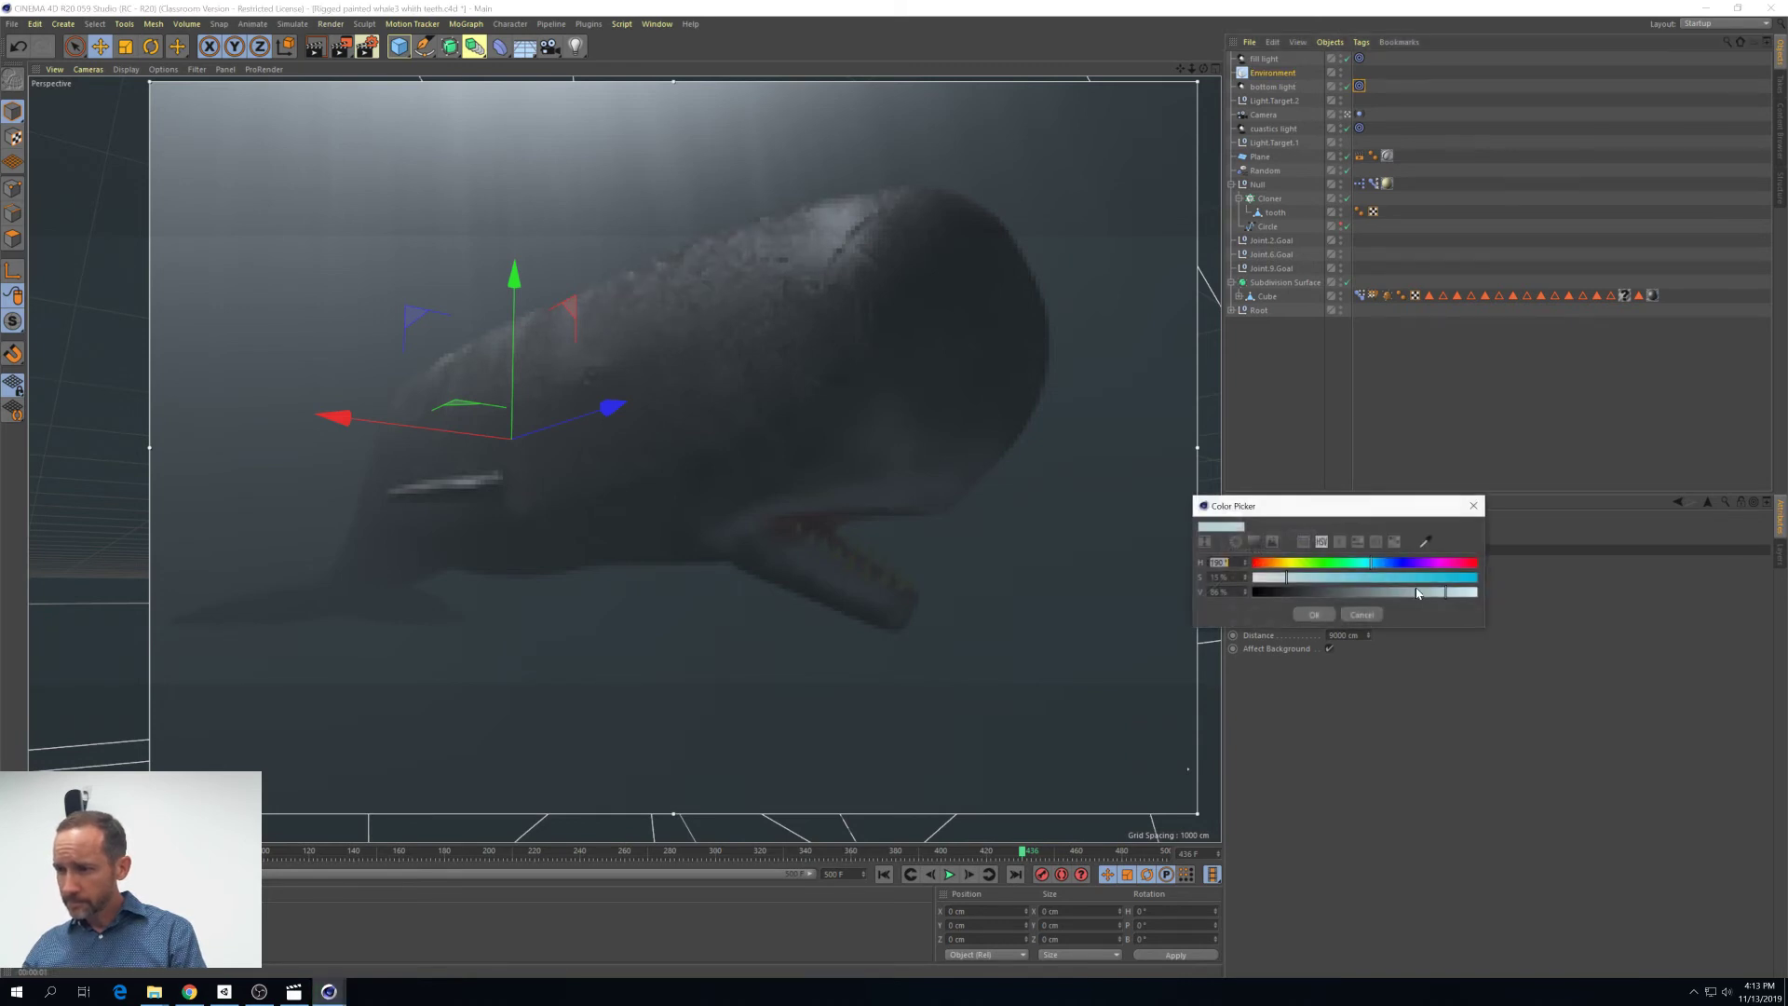
pyautogui.click(1341, 591)
pyautogui.click(1315, 614)
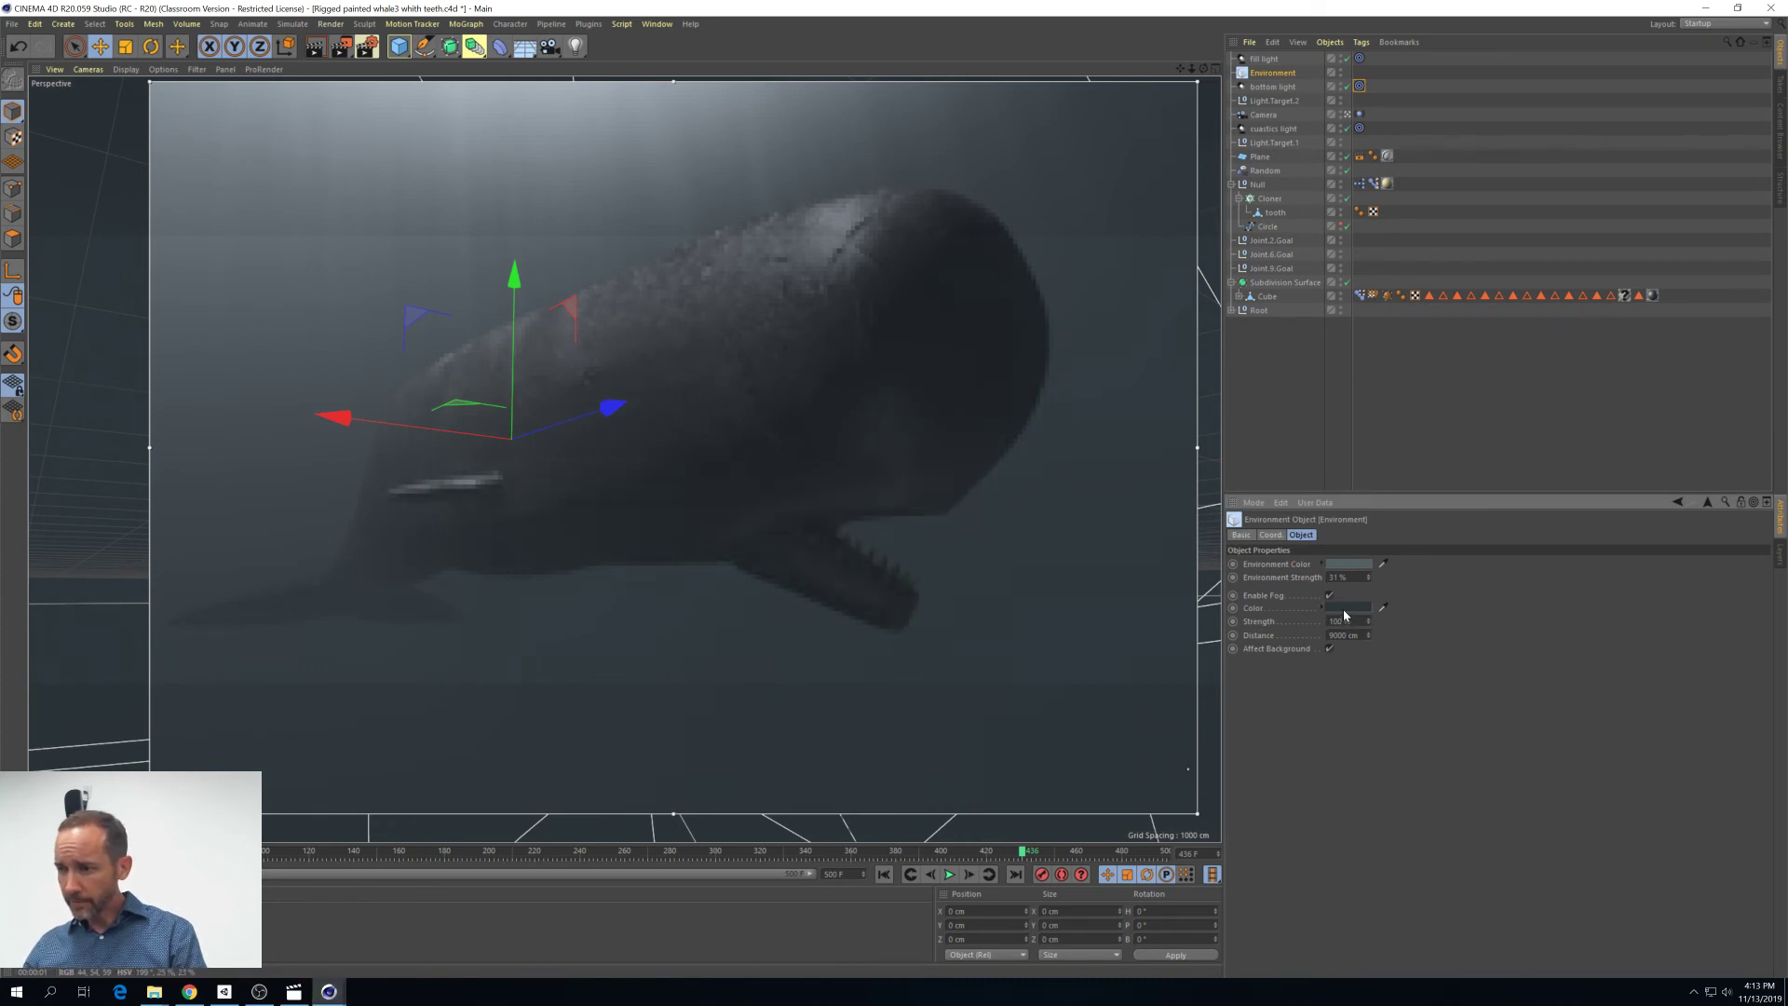
pyautogui.click(1343, 610)
pyautogui.click(1307, 637)
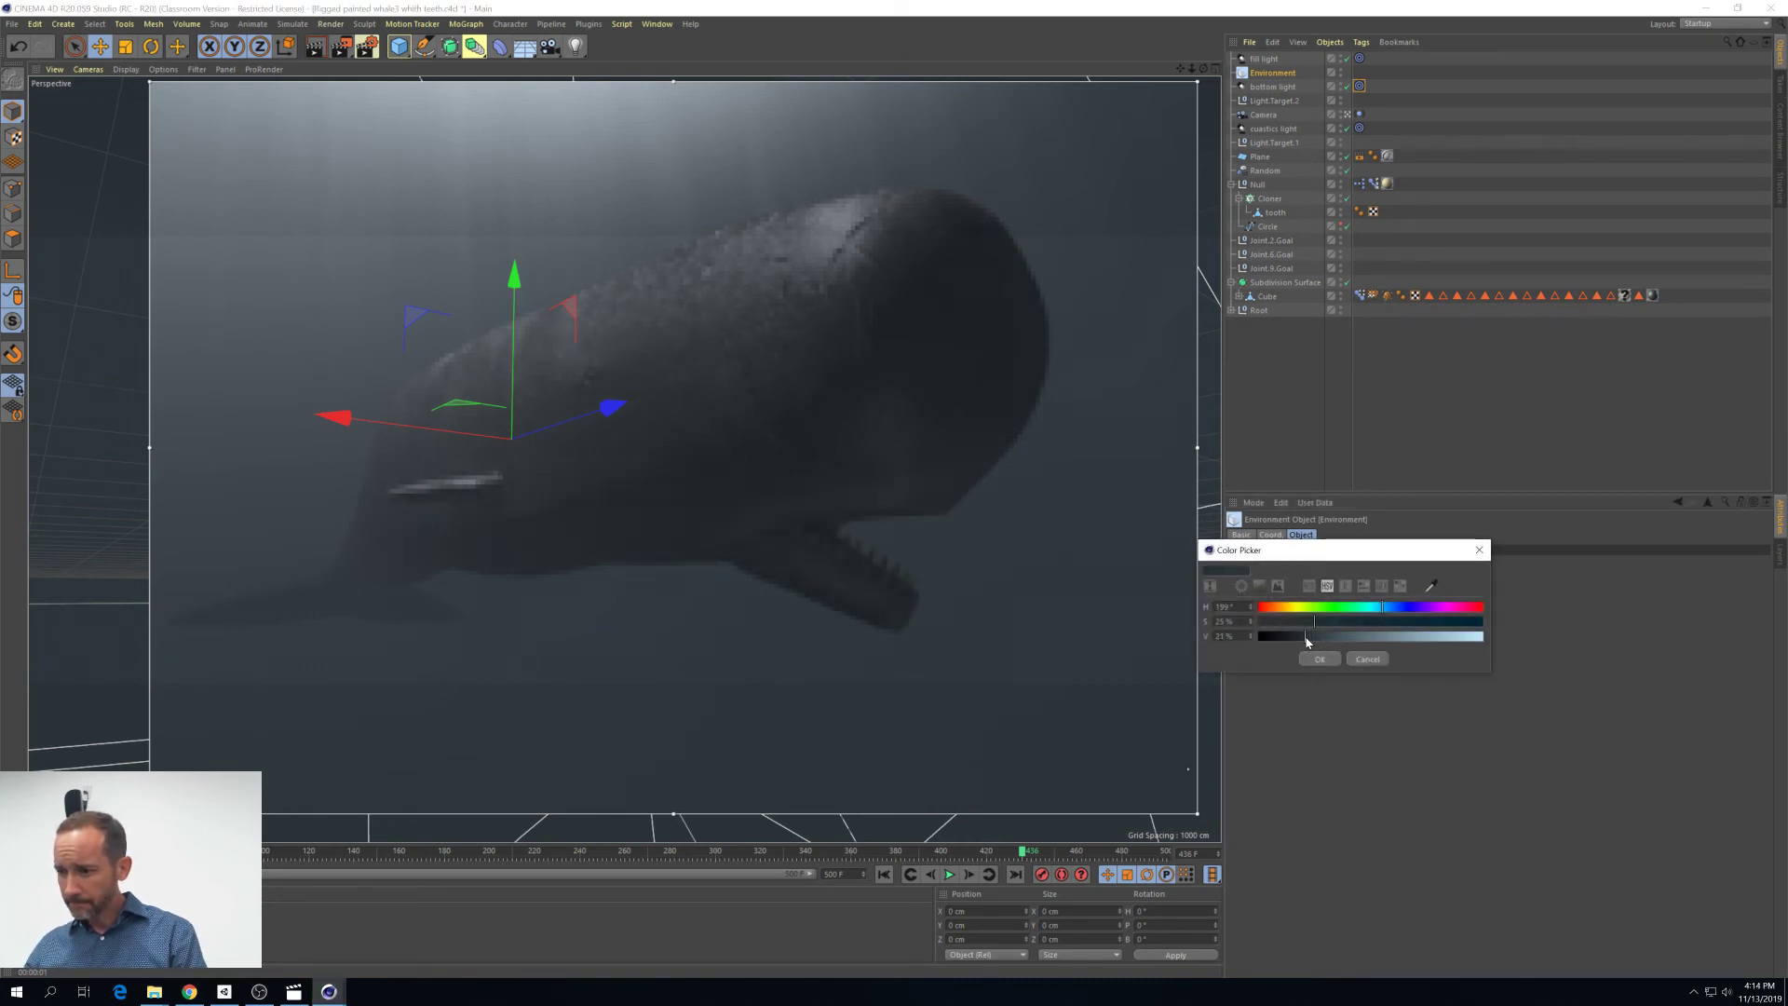
pyautogui.click(1320, 658)
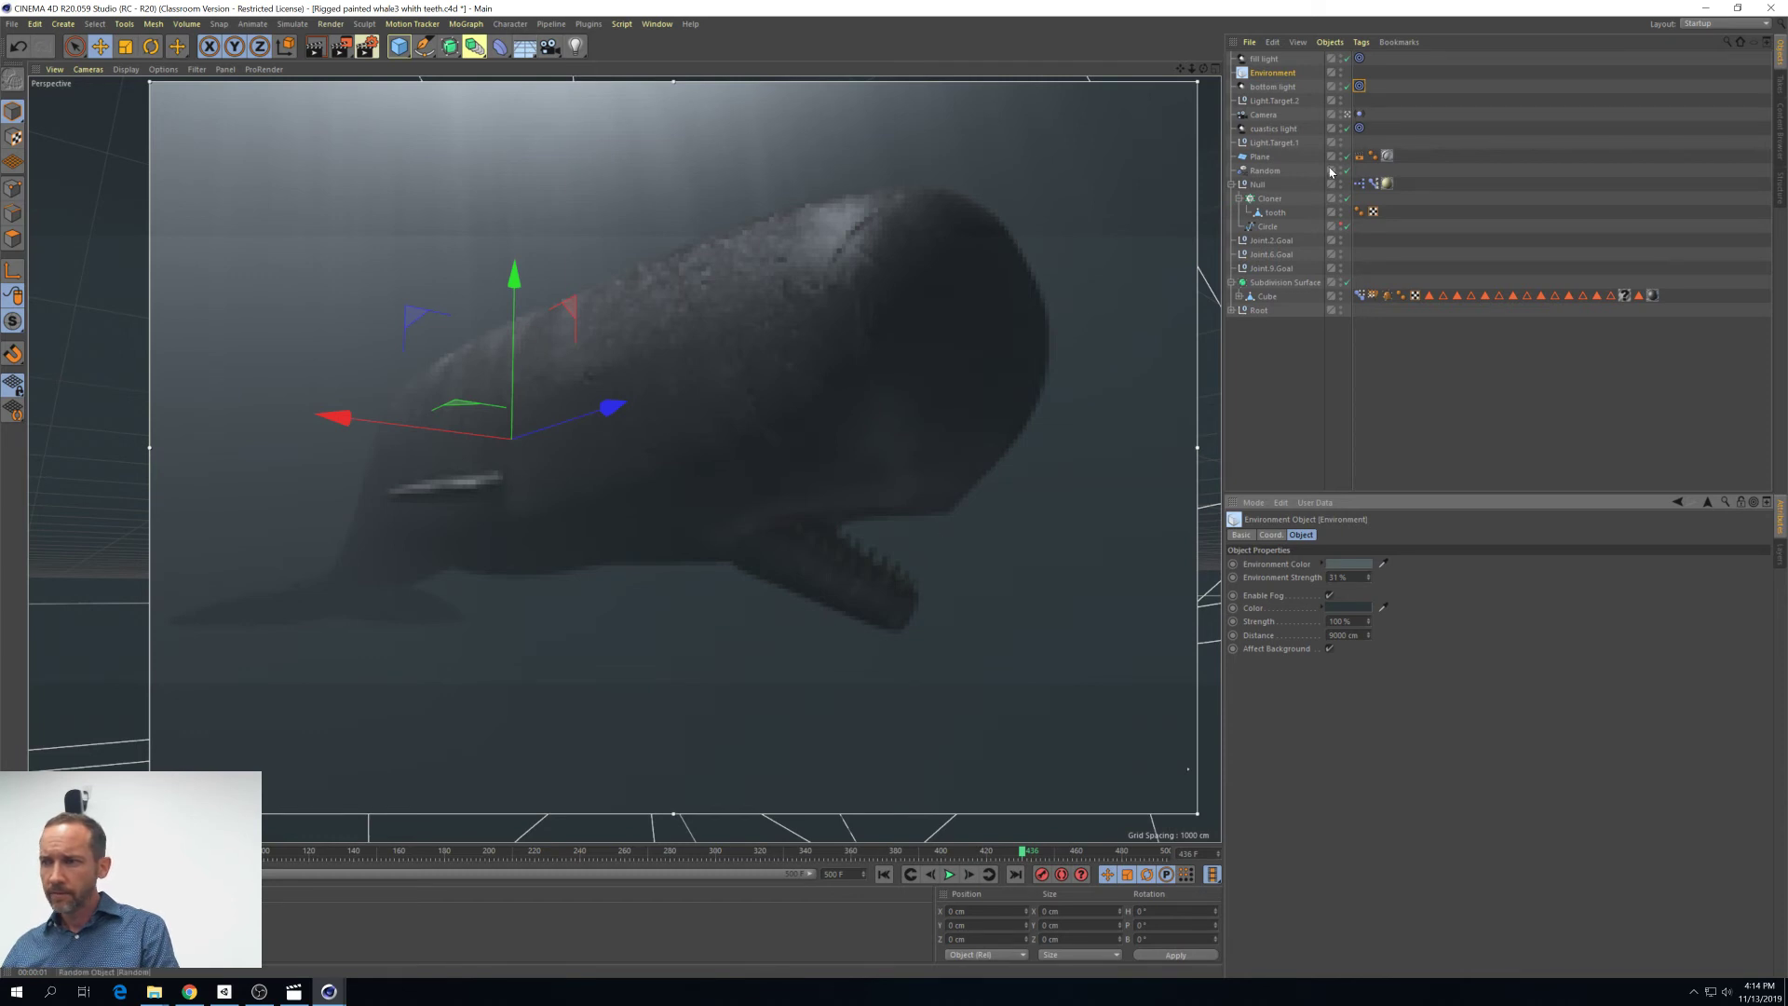
# Try higher intensities for the bottom light, settle on 38% and render the view
pyautogui.click(1292, 90)
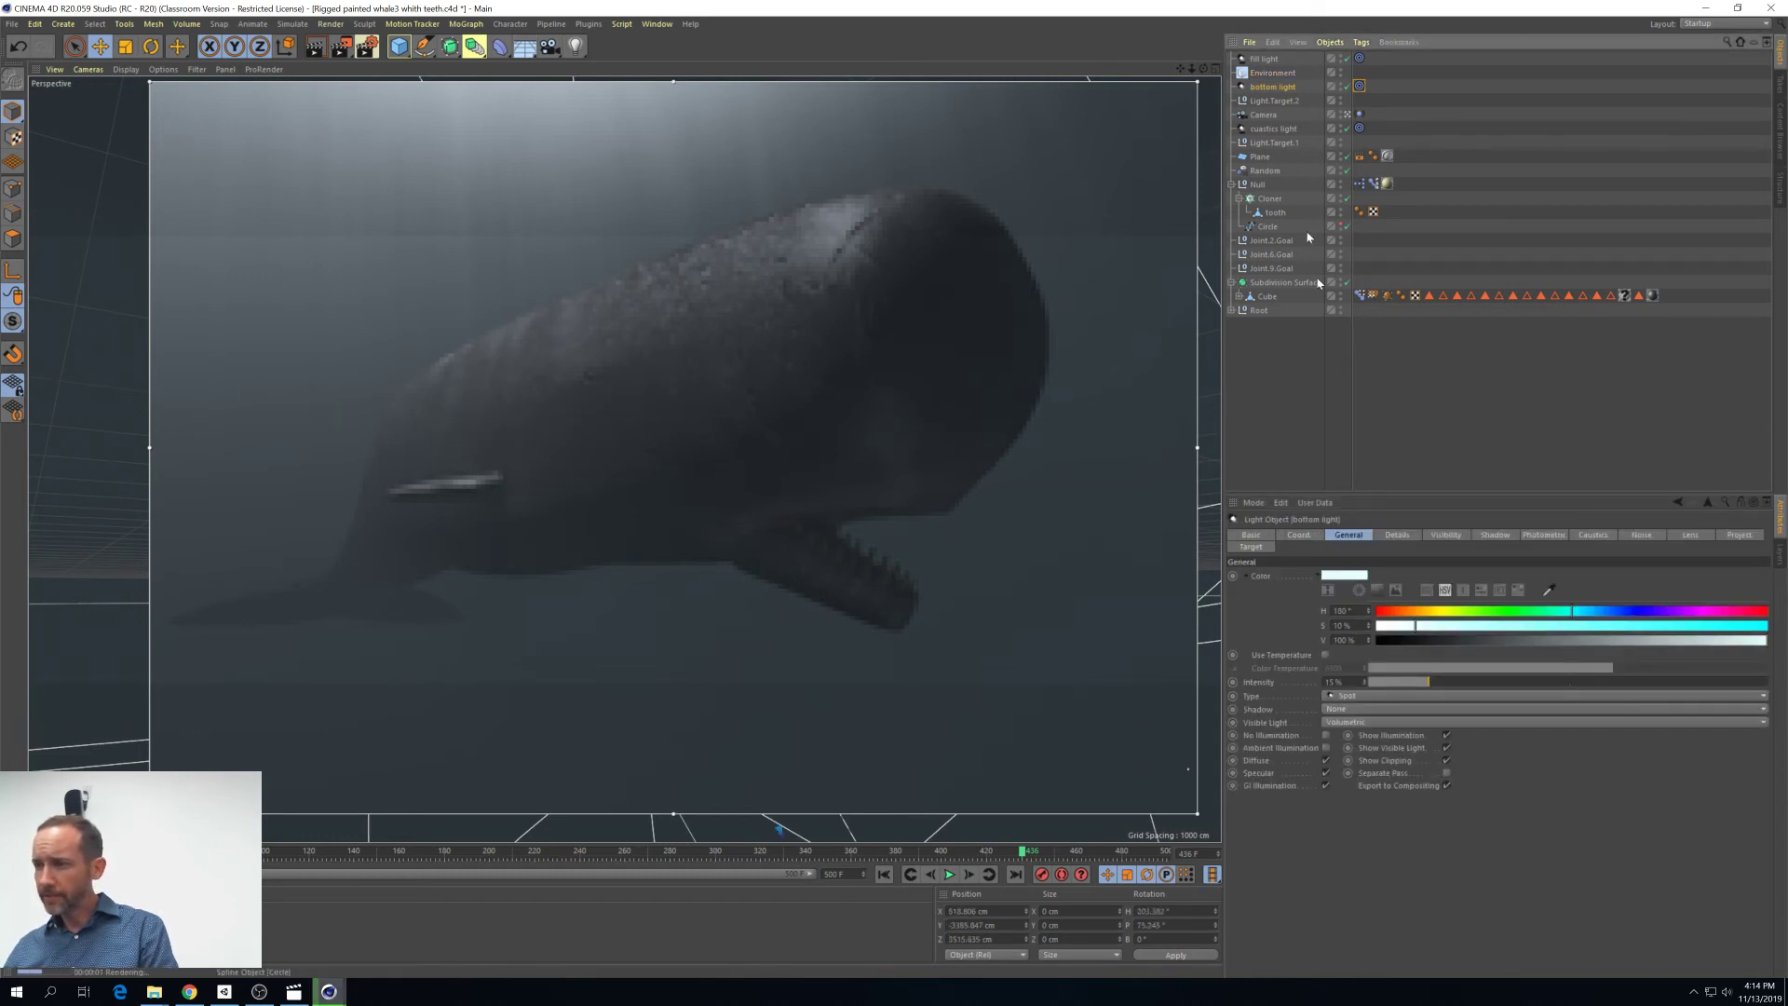
pyautogui.moveTo(1429, 682); pyautogui.dragTo(1526, 678)
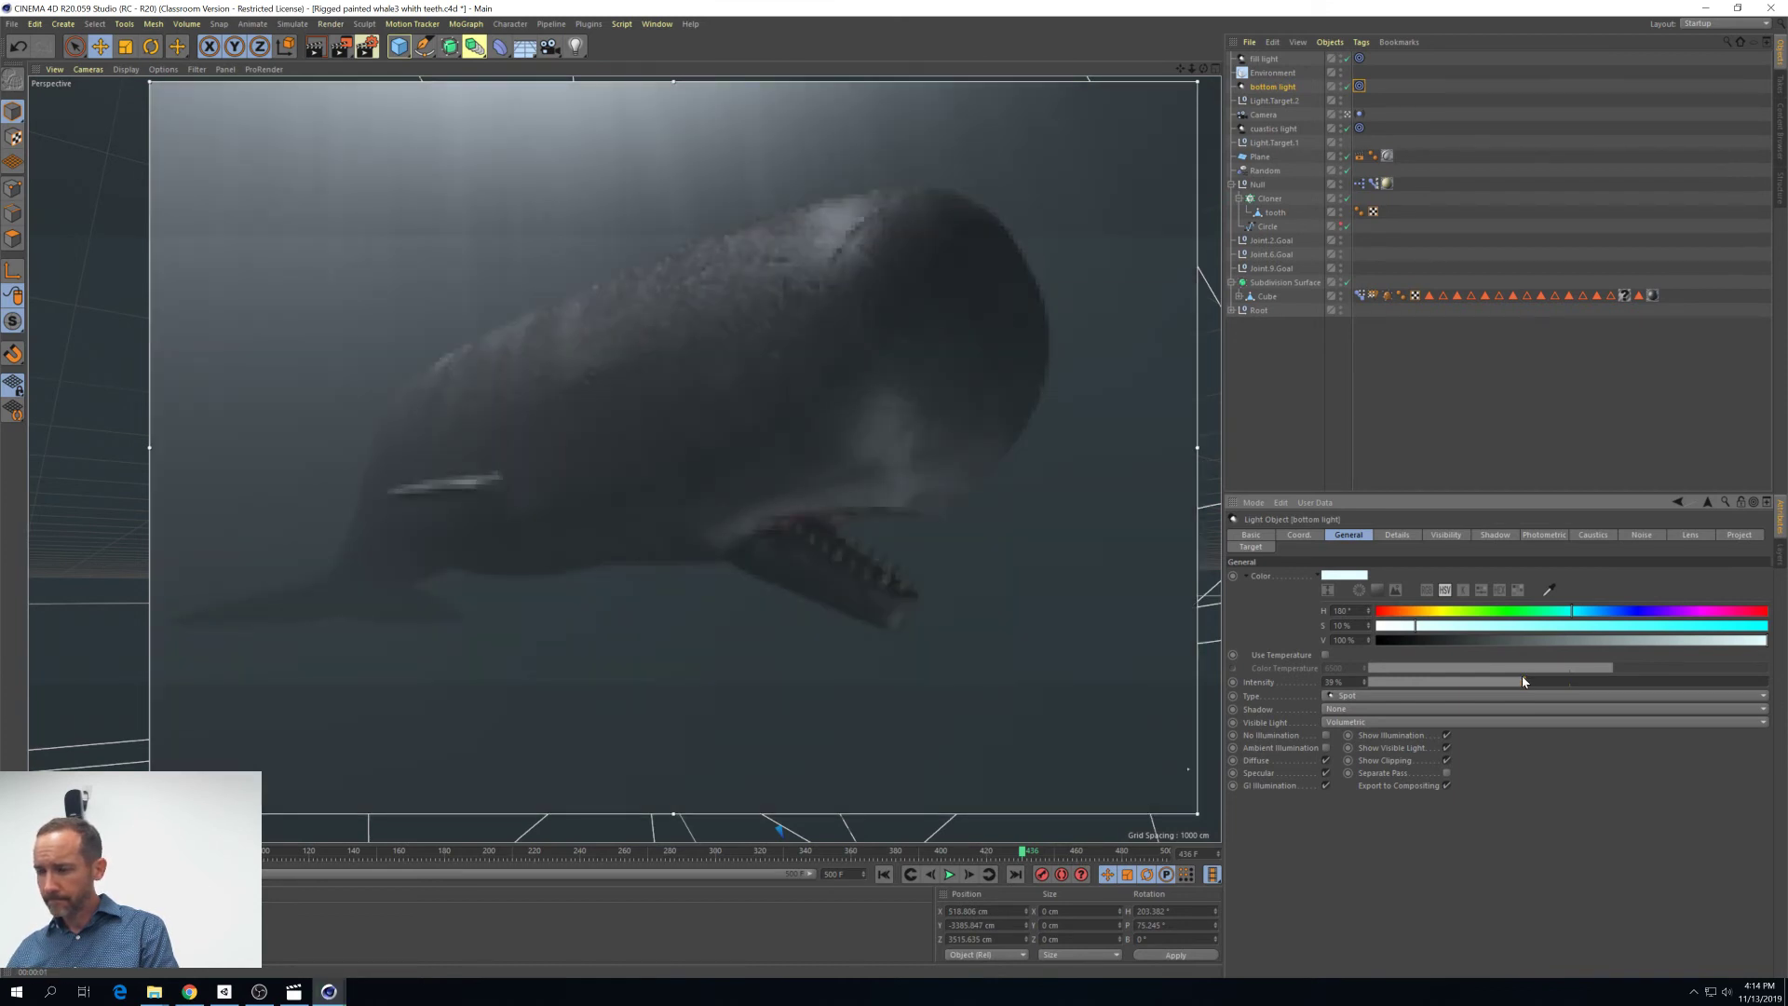
pyautogui.moveTo(1524, 682); pyautogui.dragTo(1673, 681)
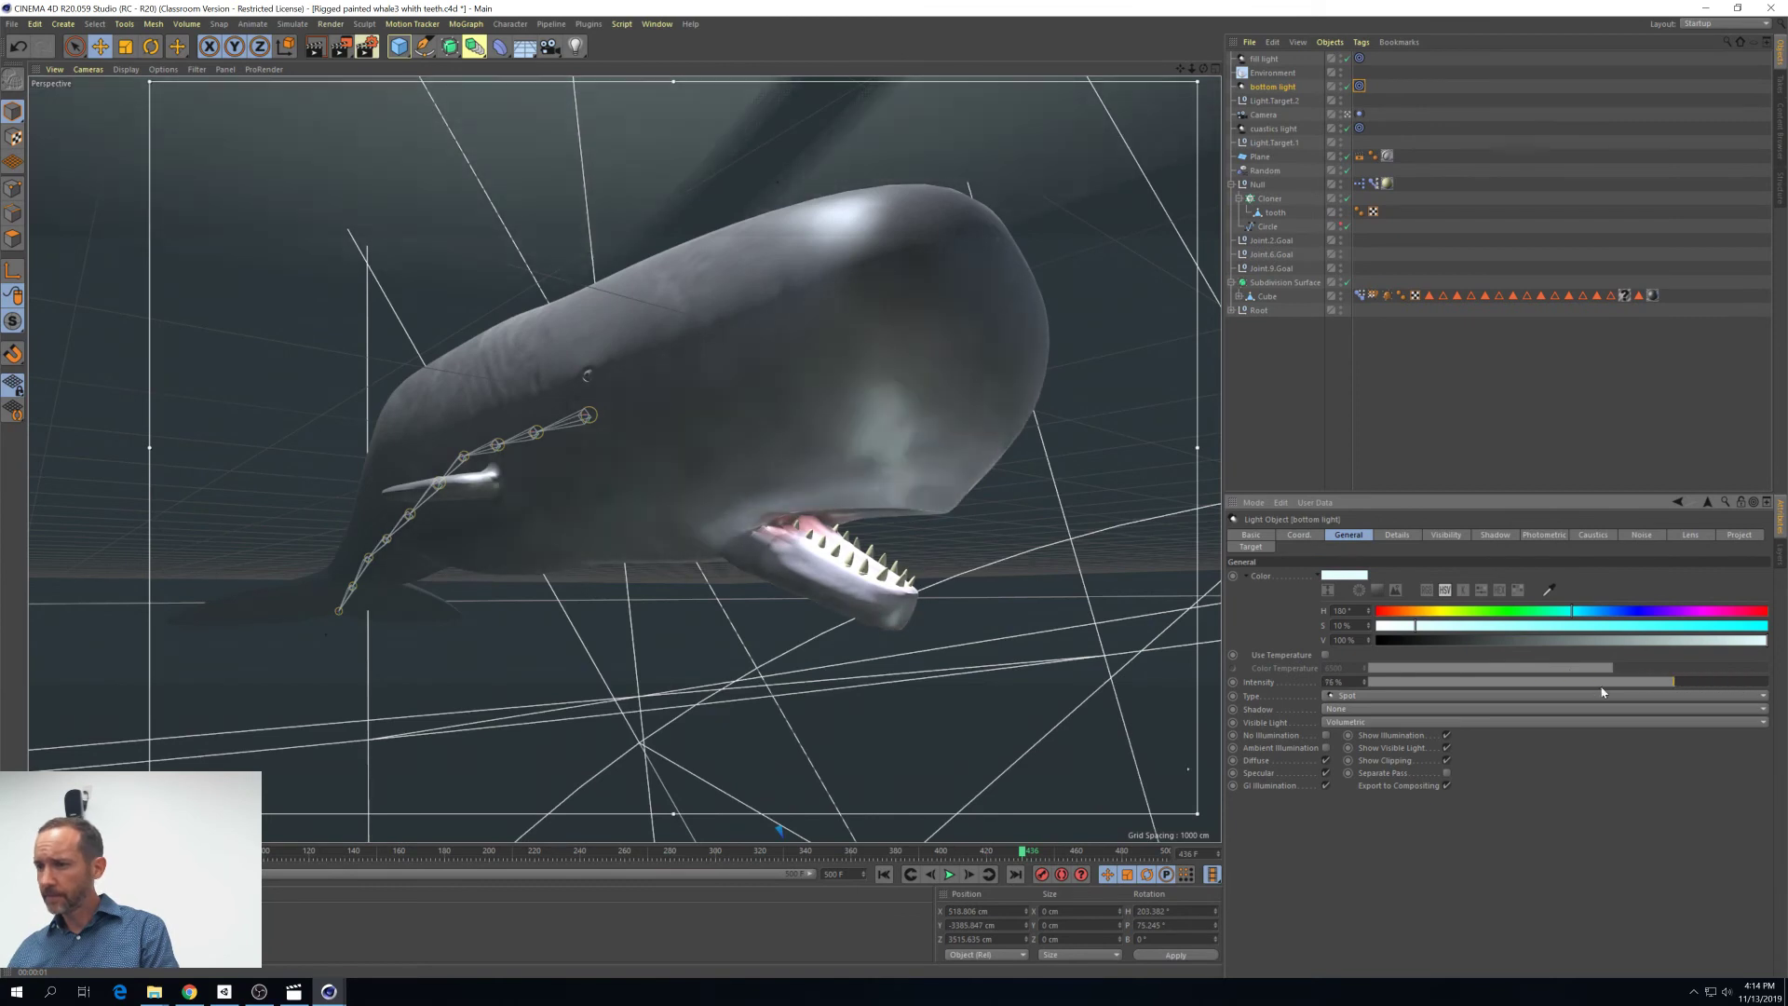
pyautogui.click(1604, 682)
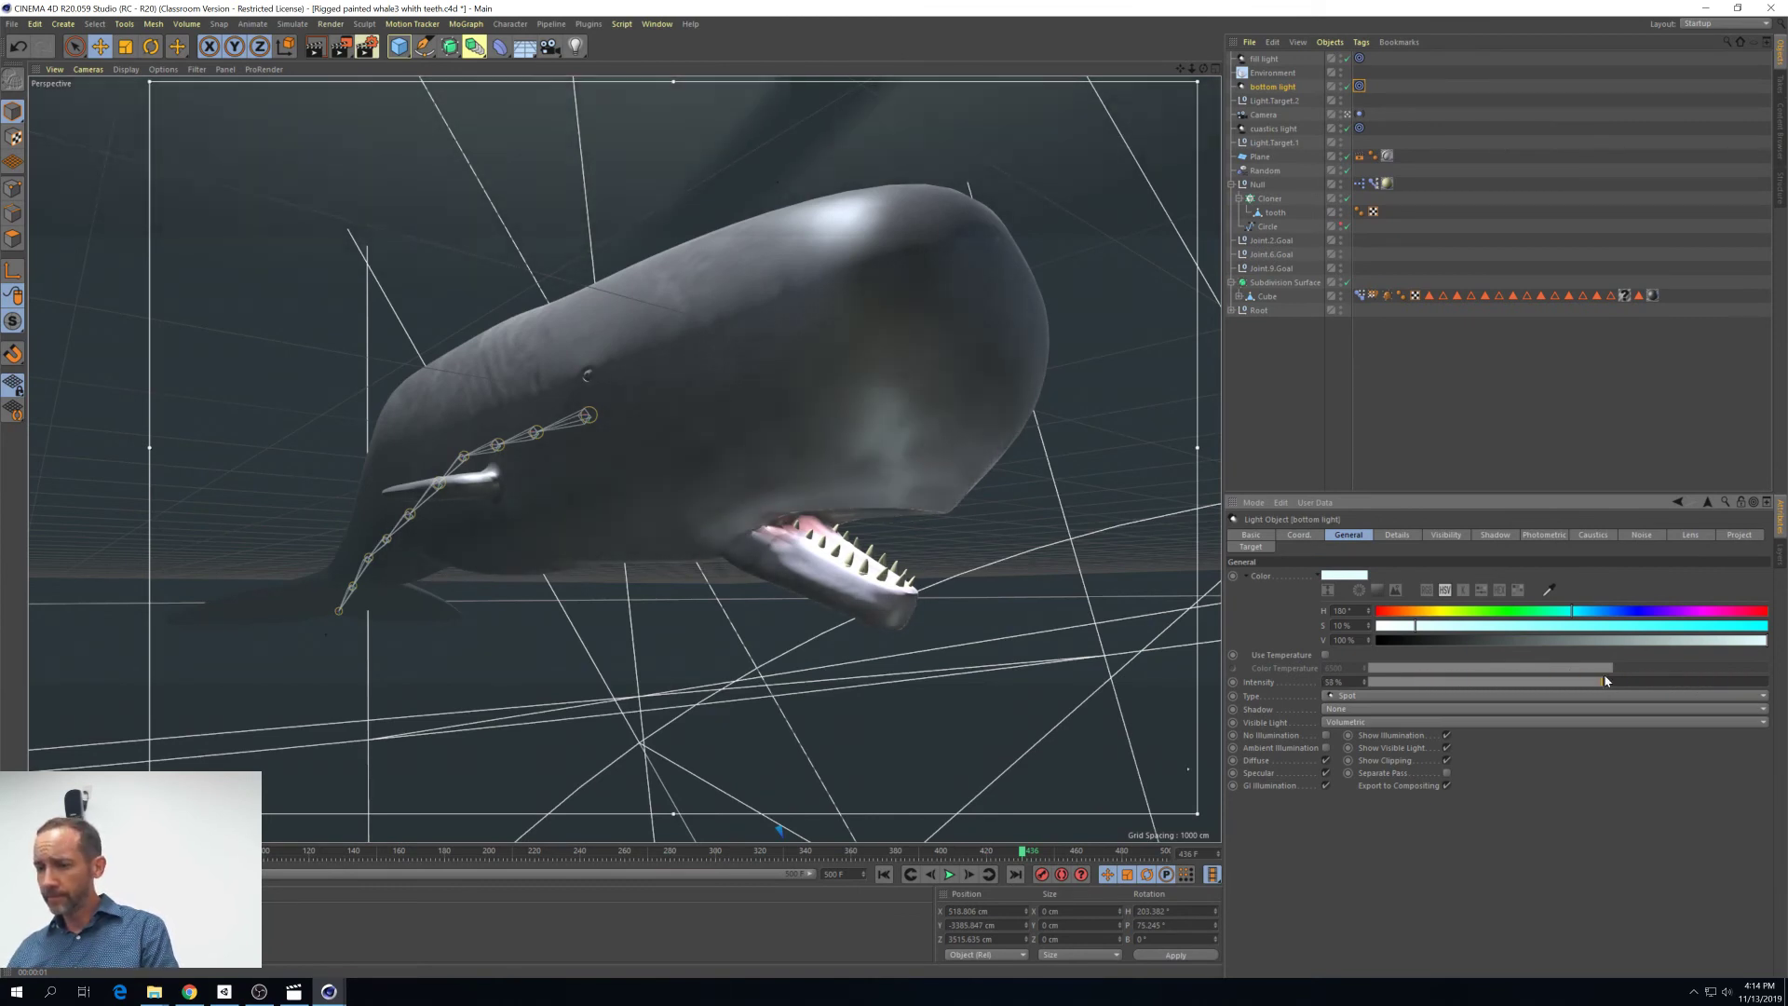
pyautogui.moveTo(1605, 681)
pyautogui.mouseDown()
pyautogui.moveTo(1489, 682)
pyautogui.moveTo(1521, 682)
pyautogui.mouseUp()
pyautogui.hotkey('ctrl', 'r')
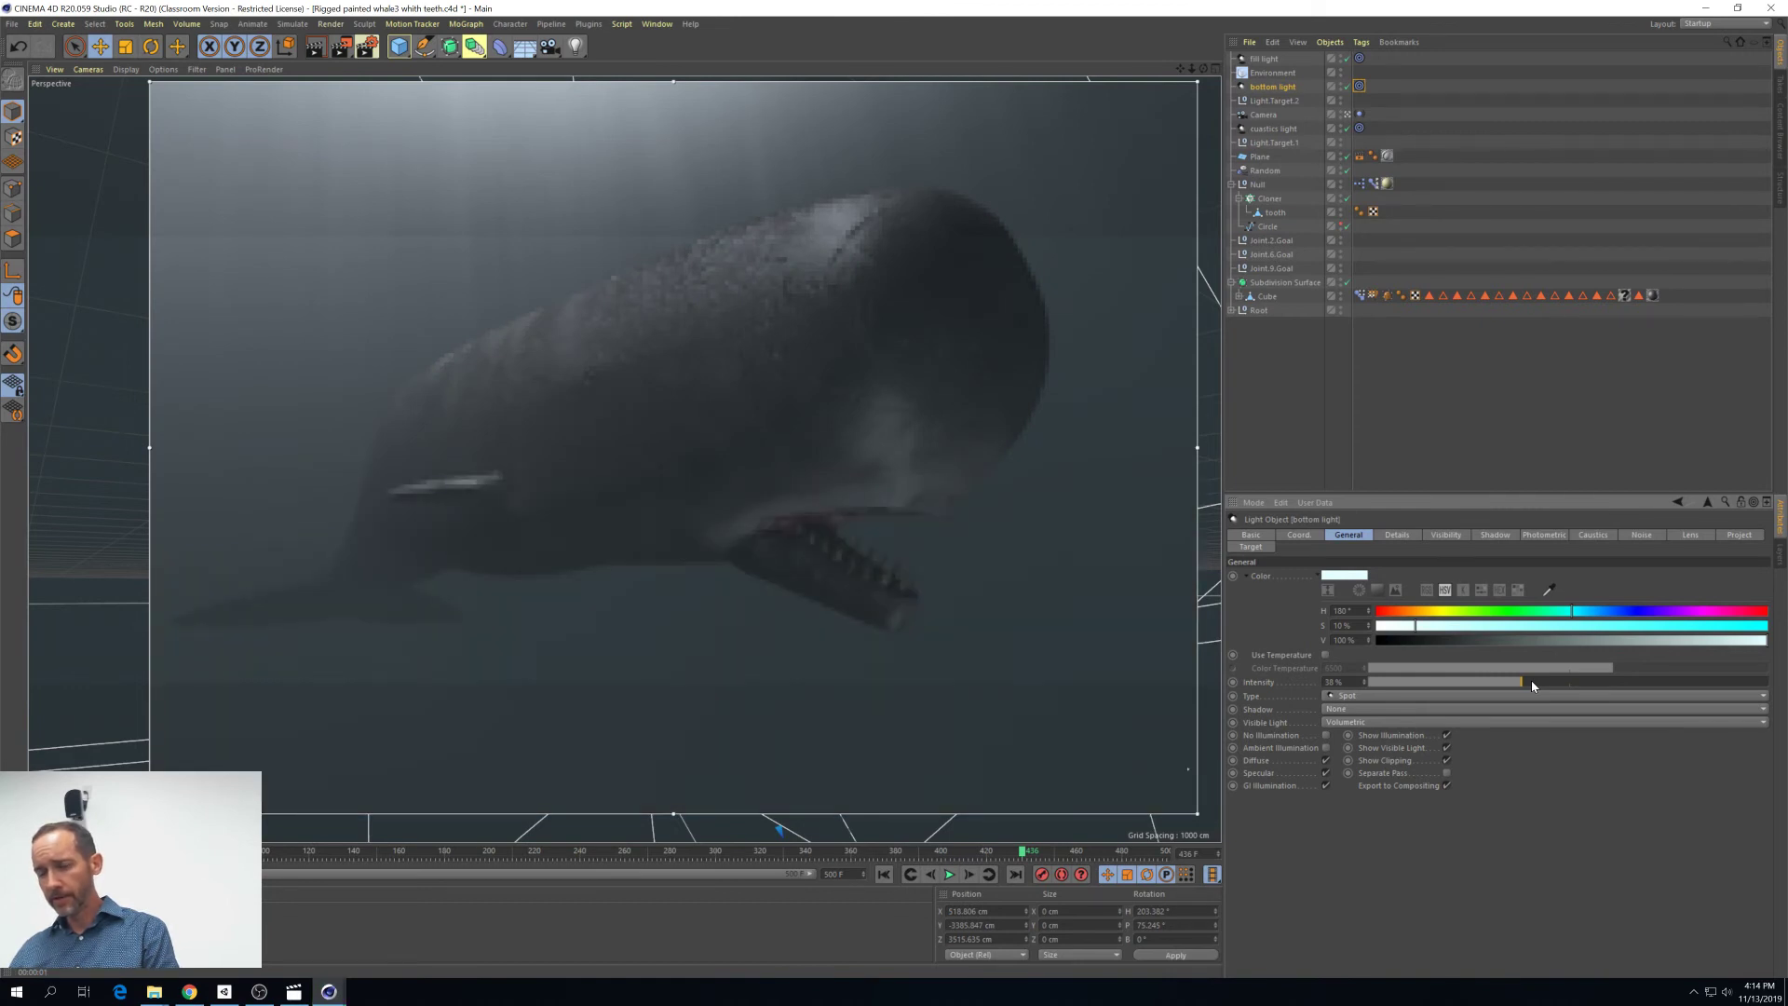
# Add a Sky object to the scene and create a new material
pyautogui.click(525, 46)
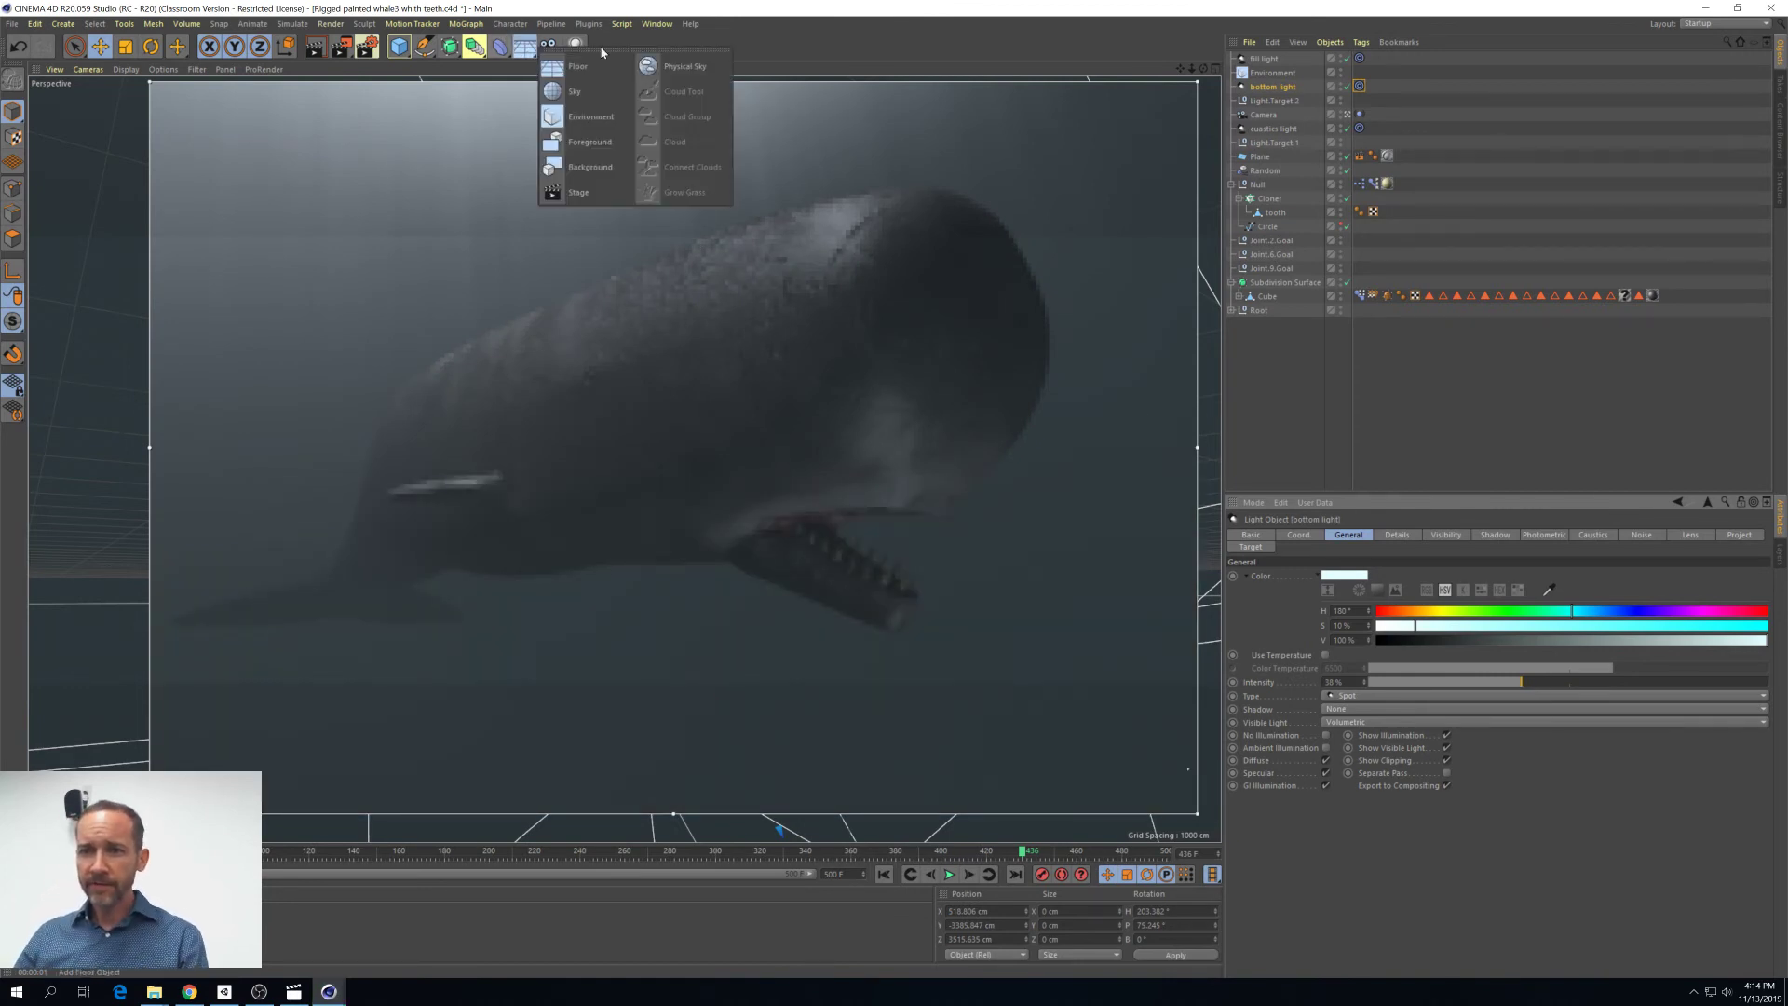
pyautogui.click(566, 95)
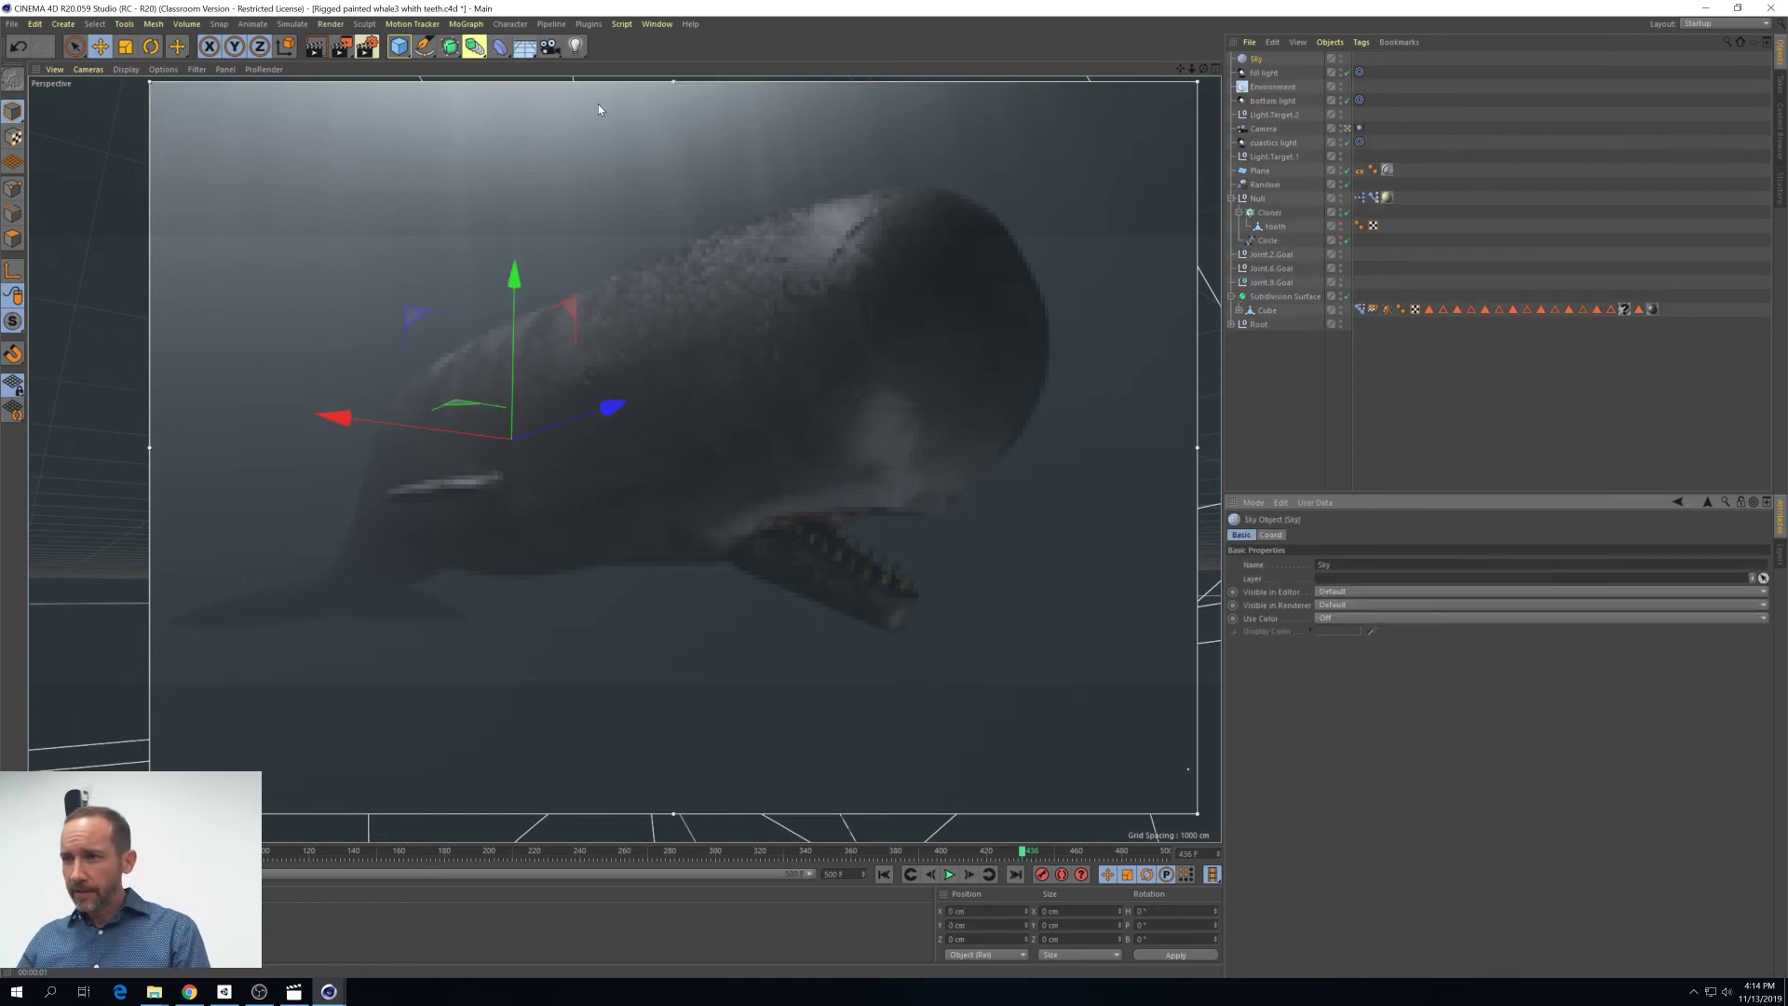
pyautogui.doubleClick(382, 935)
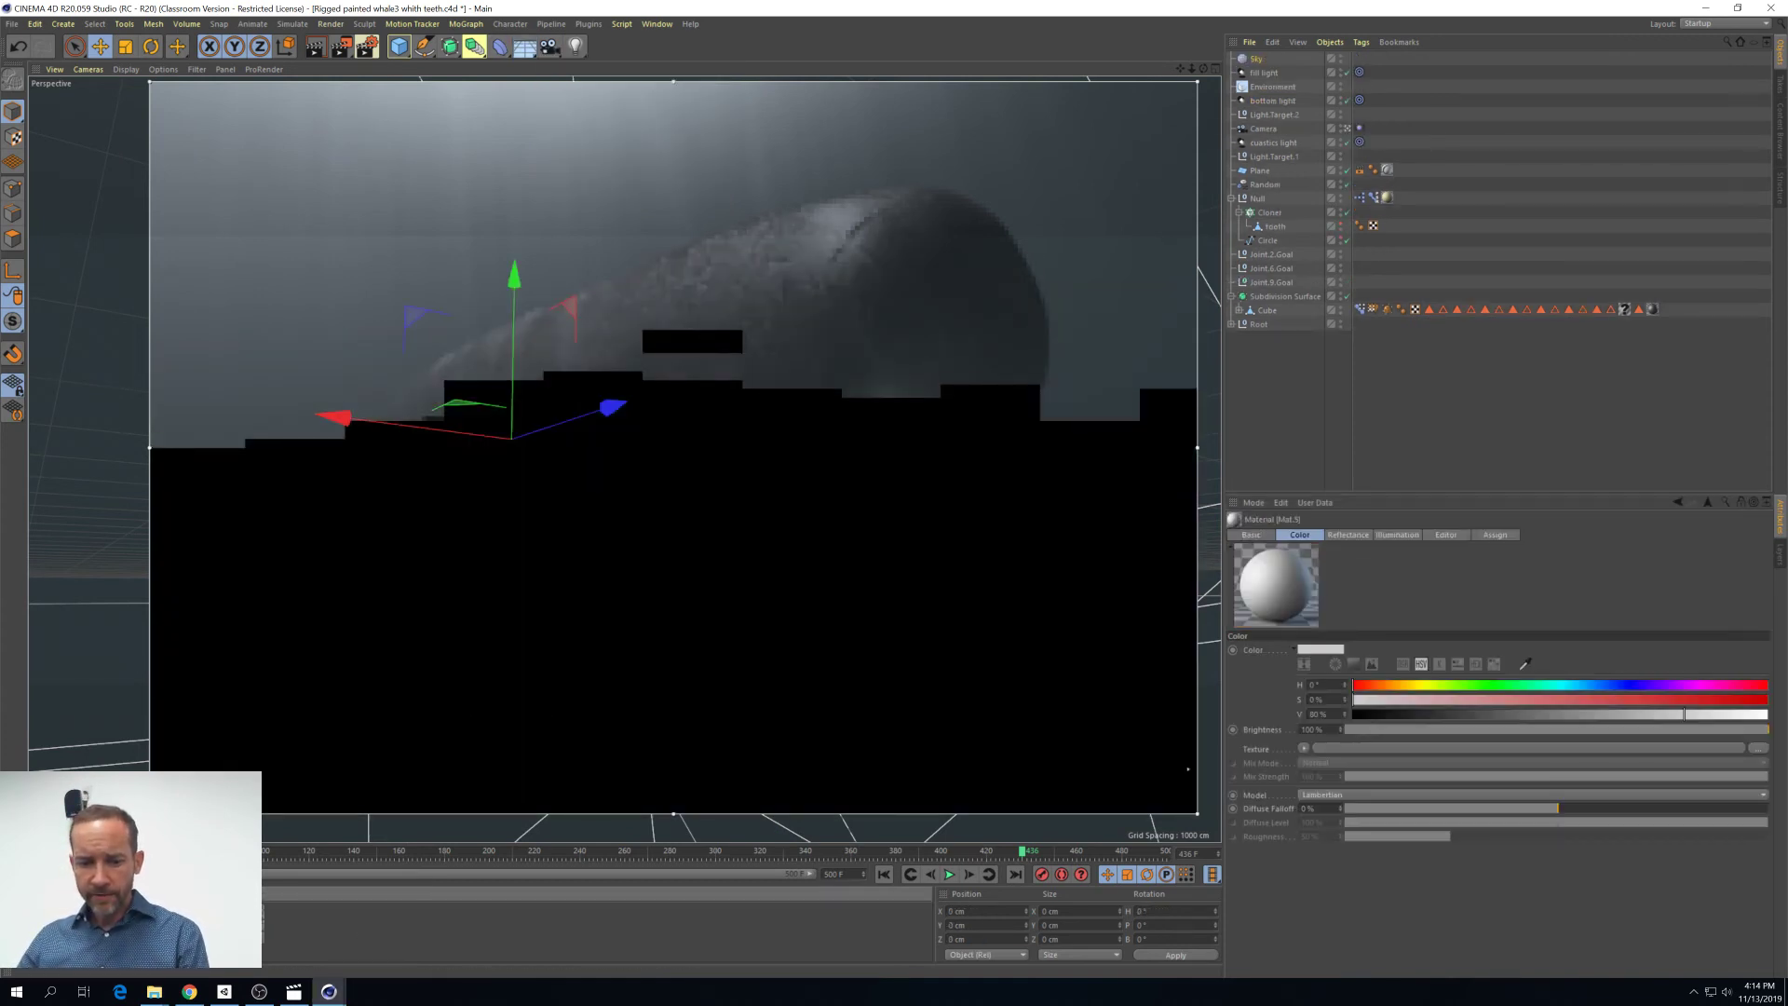
# Limit the new material to its luminance channel, disabling color and reflectance, and load a Gradient shader as the luminance texture
pyautogui.click(1250, 534)
pyautogui.click(1291, 677)
pyautogui.click(1291, 703)
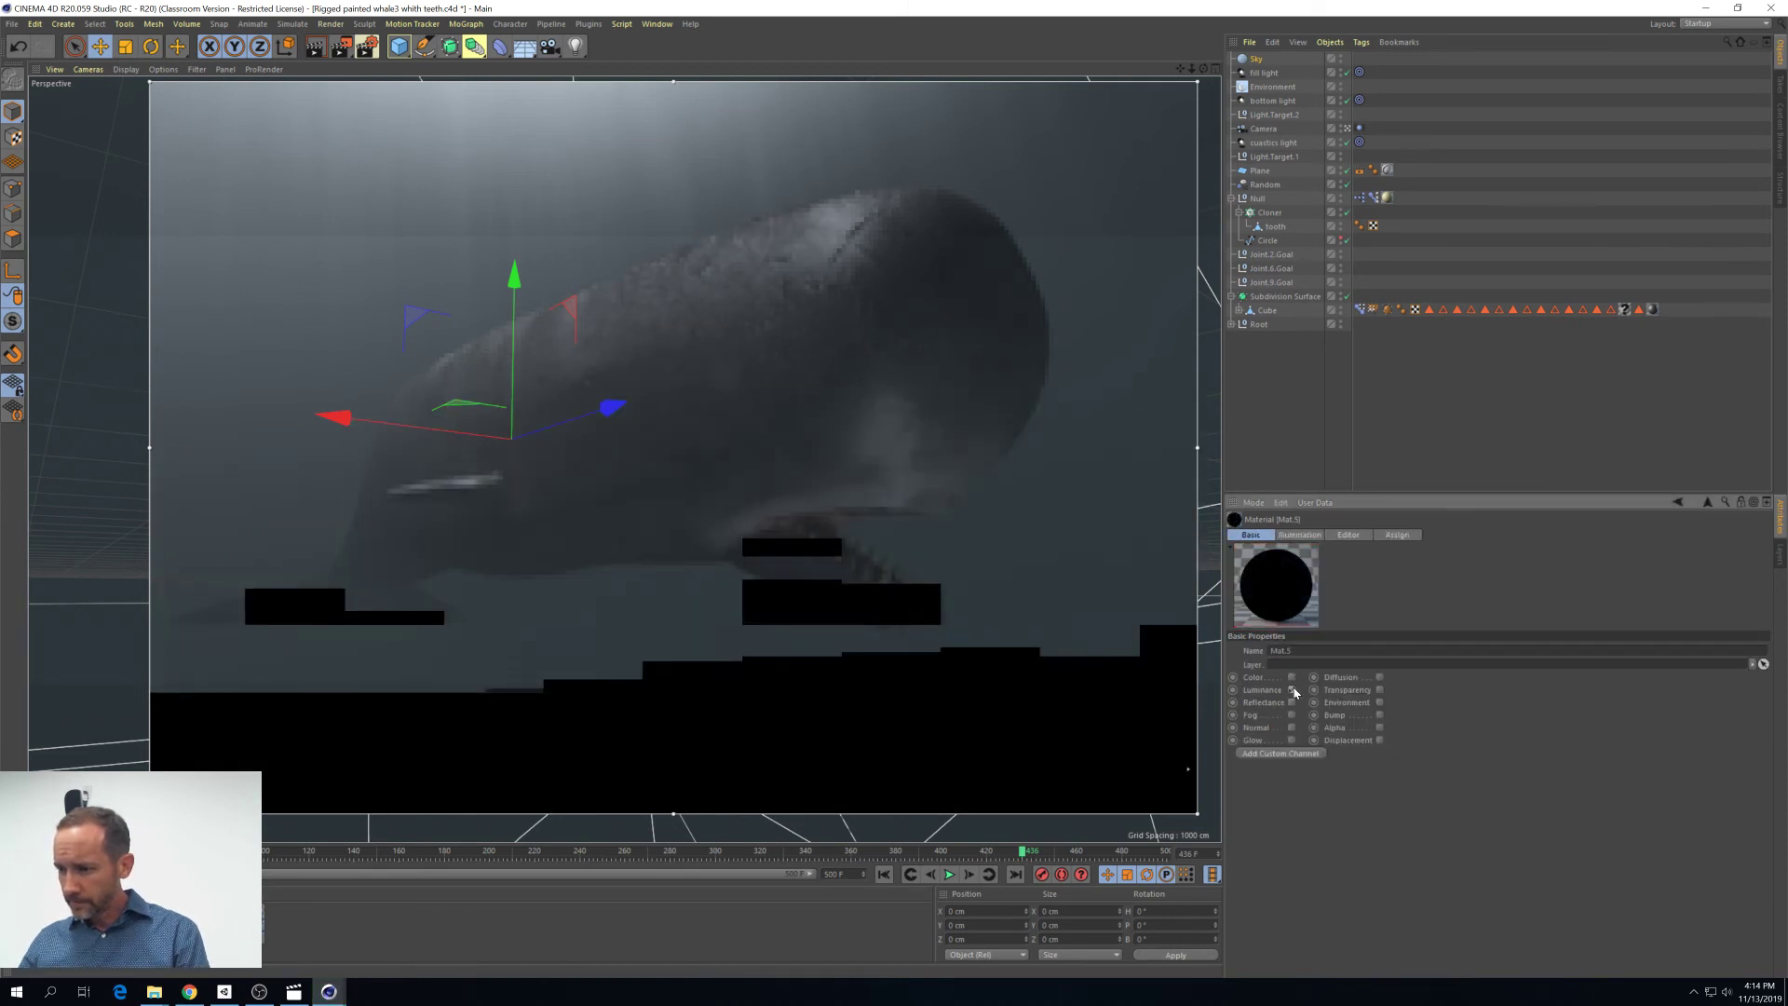
pyautogui.click(1292, 690)
pyautogui.click(1299, 879)
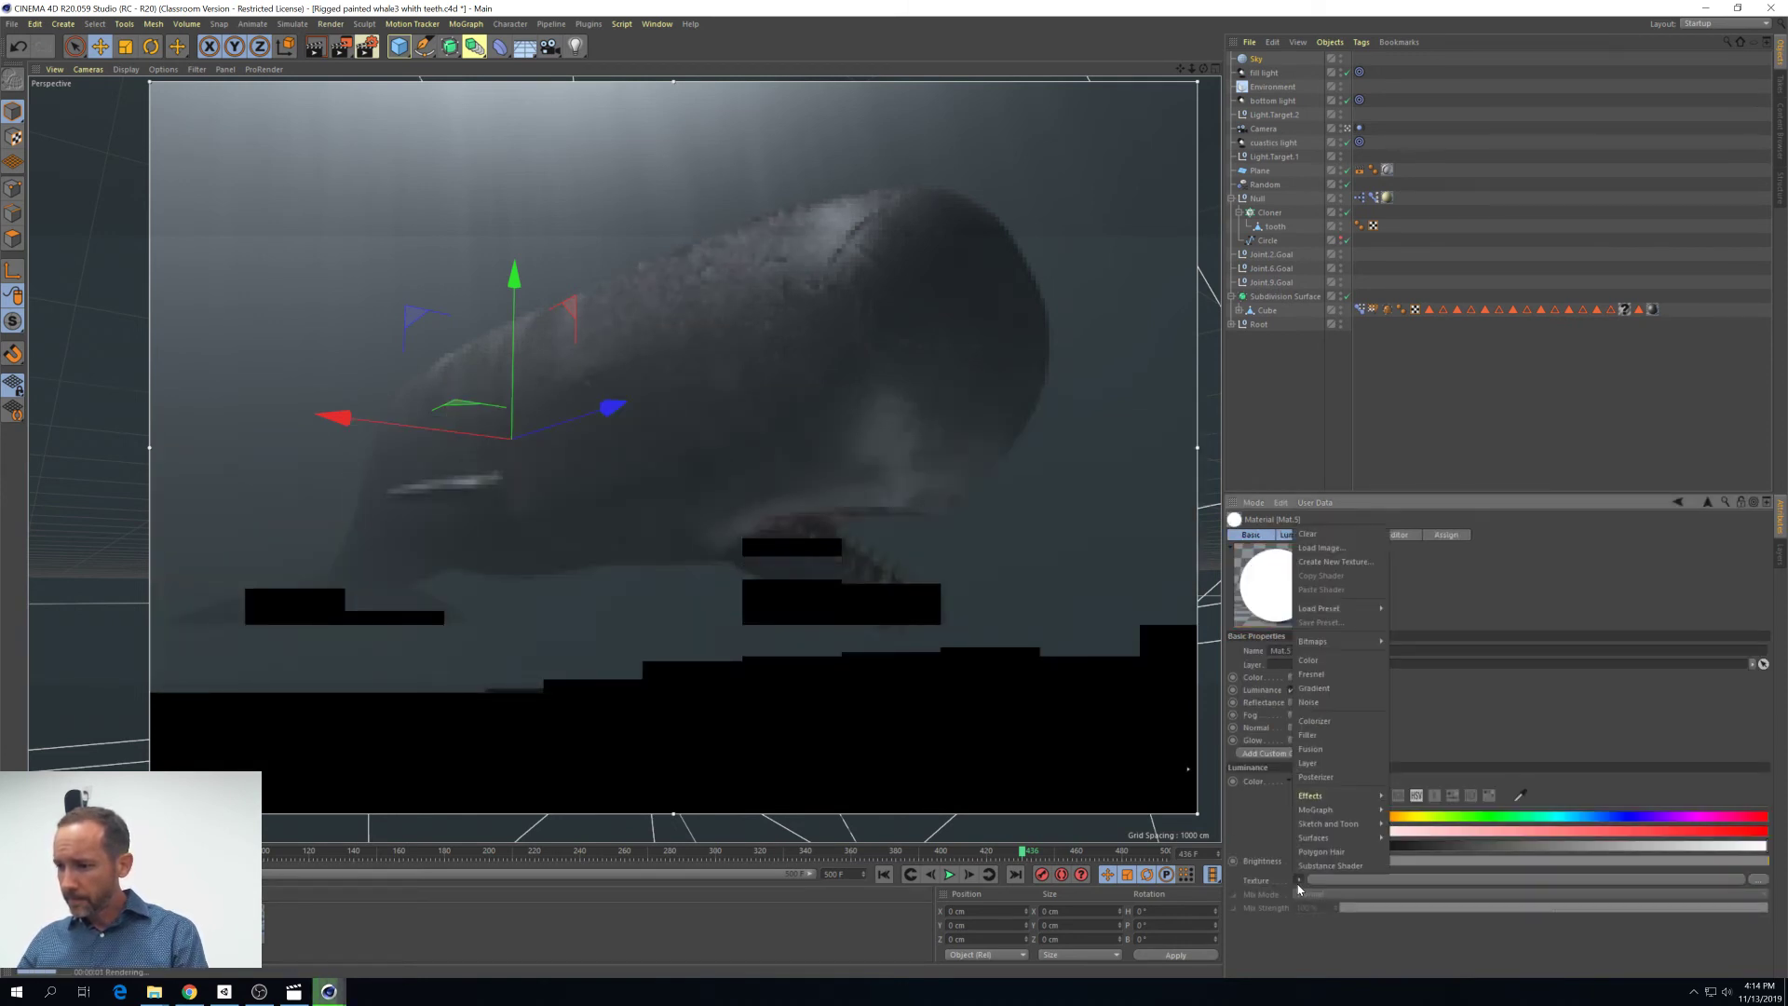
pyautogui.click(1314, 687)
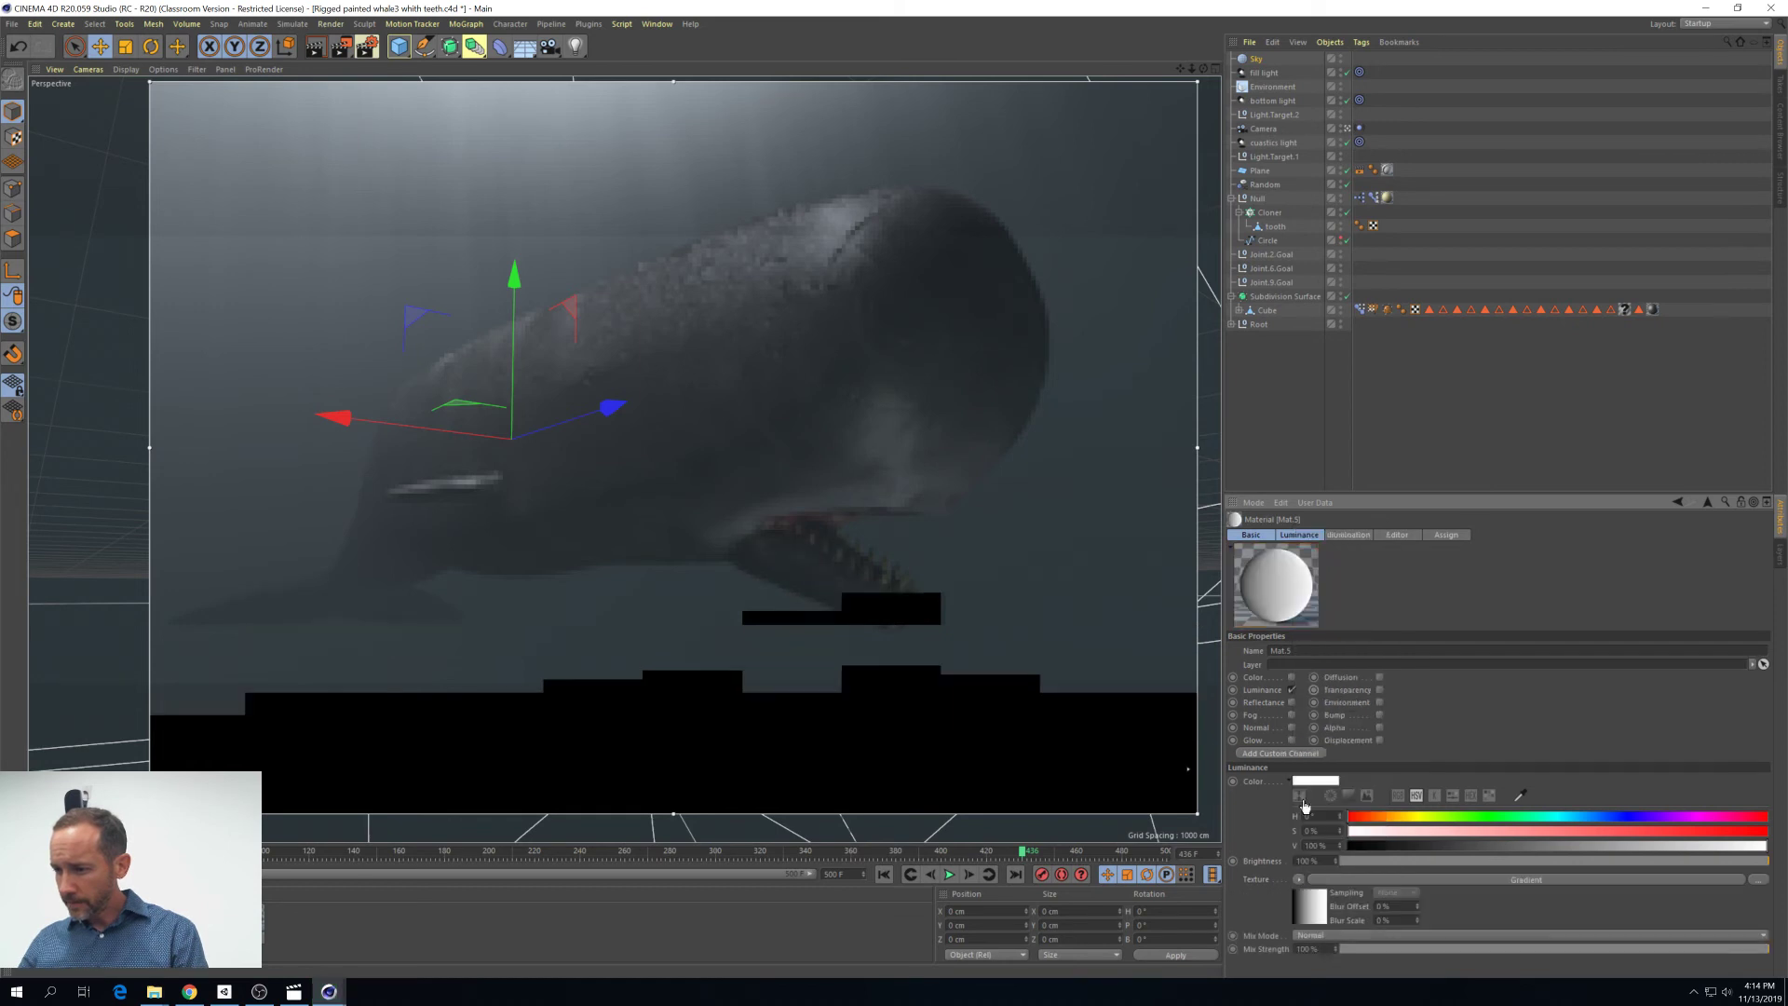
# Set the luminance gradient's type to 2D - V
pyautogui.click(1320, 910)
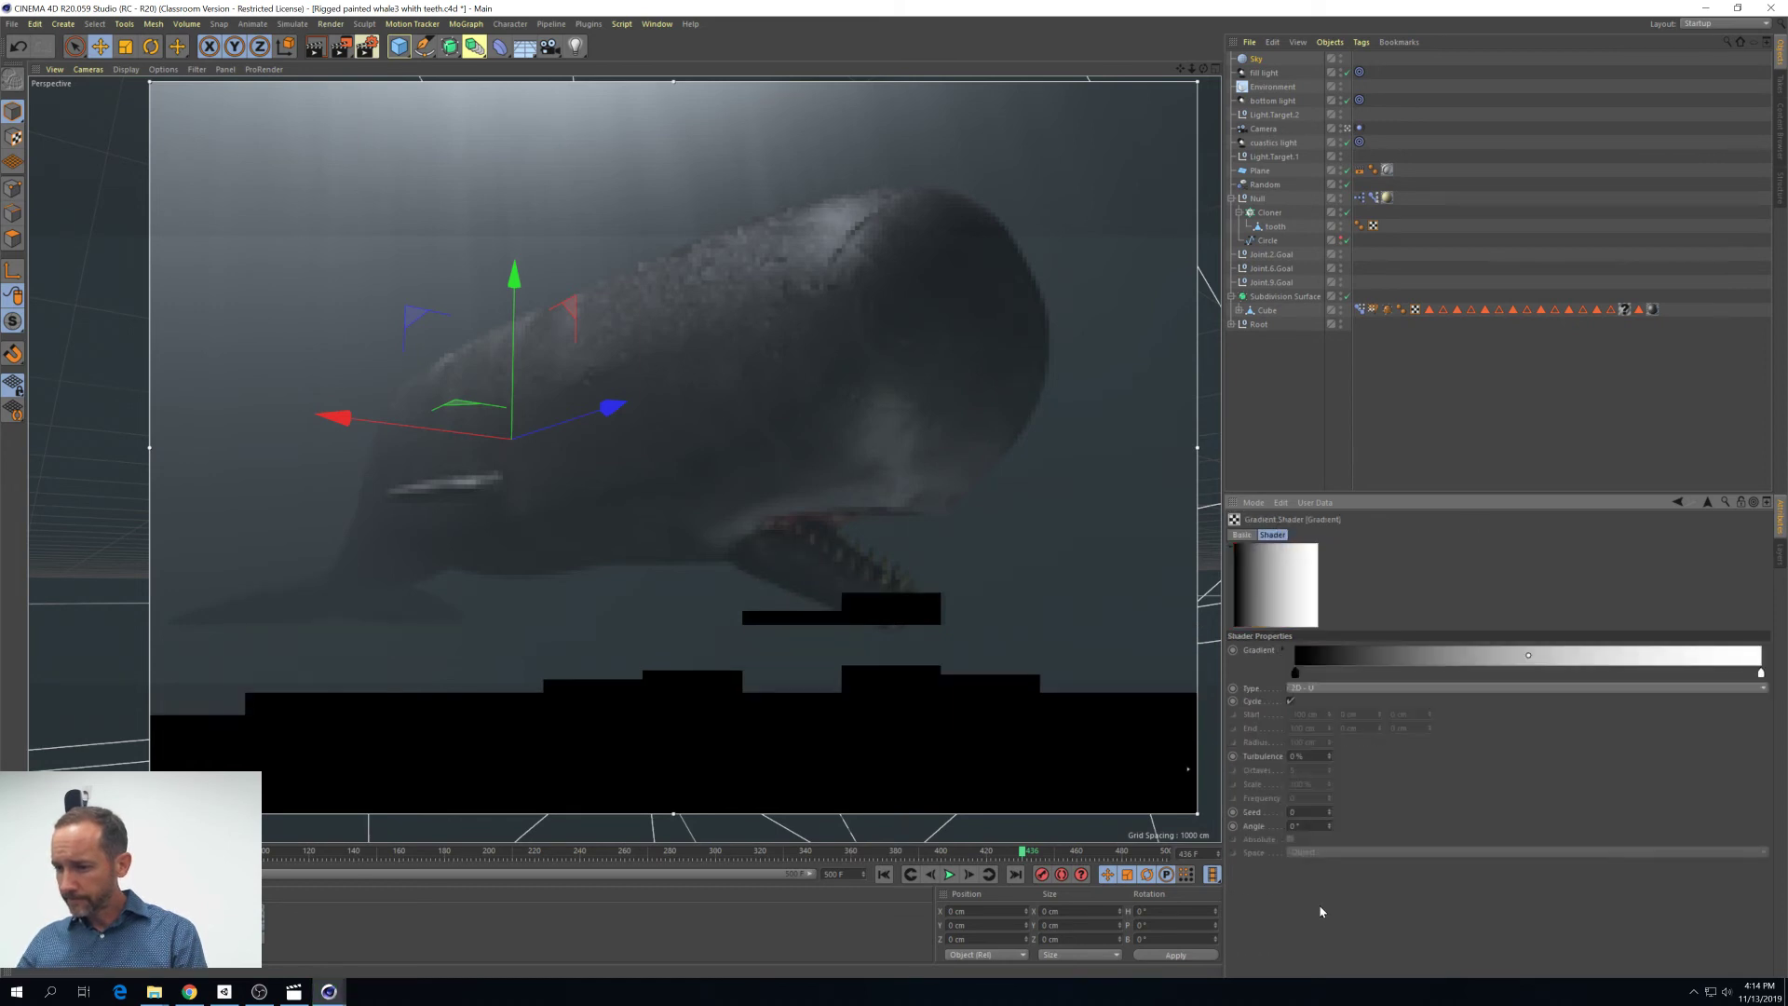
pyautogui.click(1300, 687)
pyautogui.click(1313, 705)
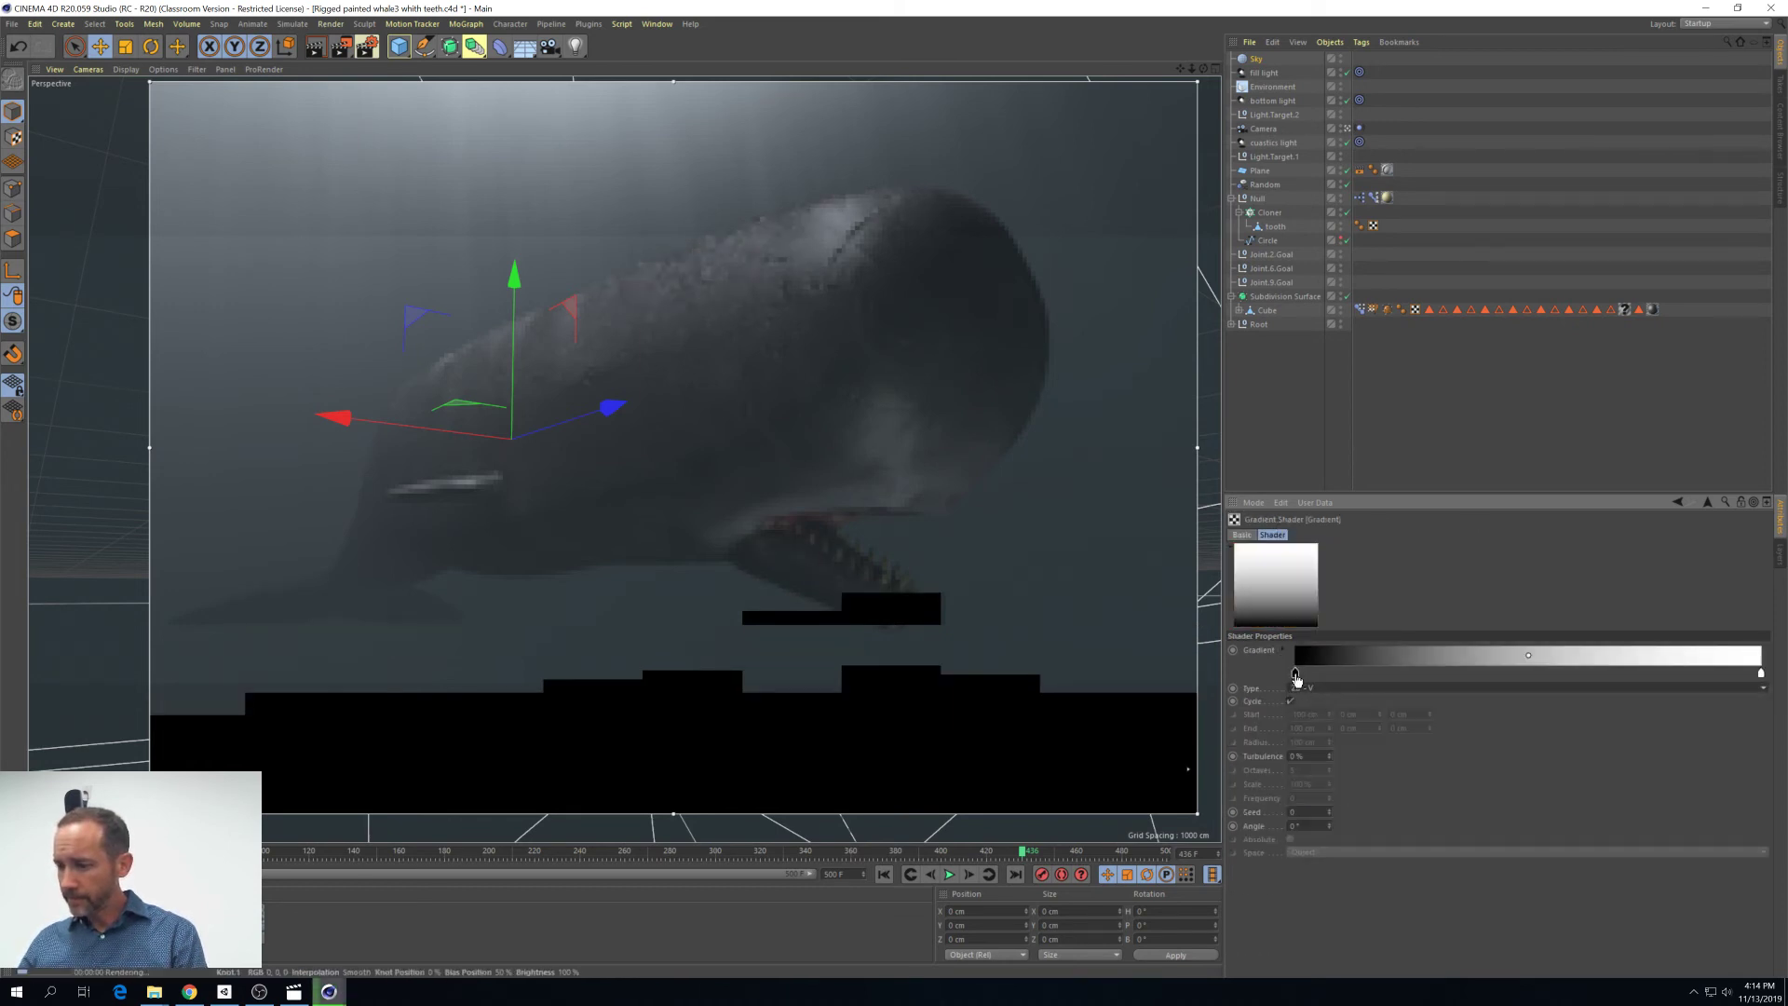
# Recolor the gradient's white end knot to blue with hue 210°, saturation 70% and value 56%
pyautogui.doubleClick(1761, 674)
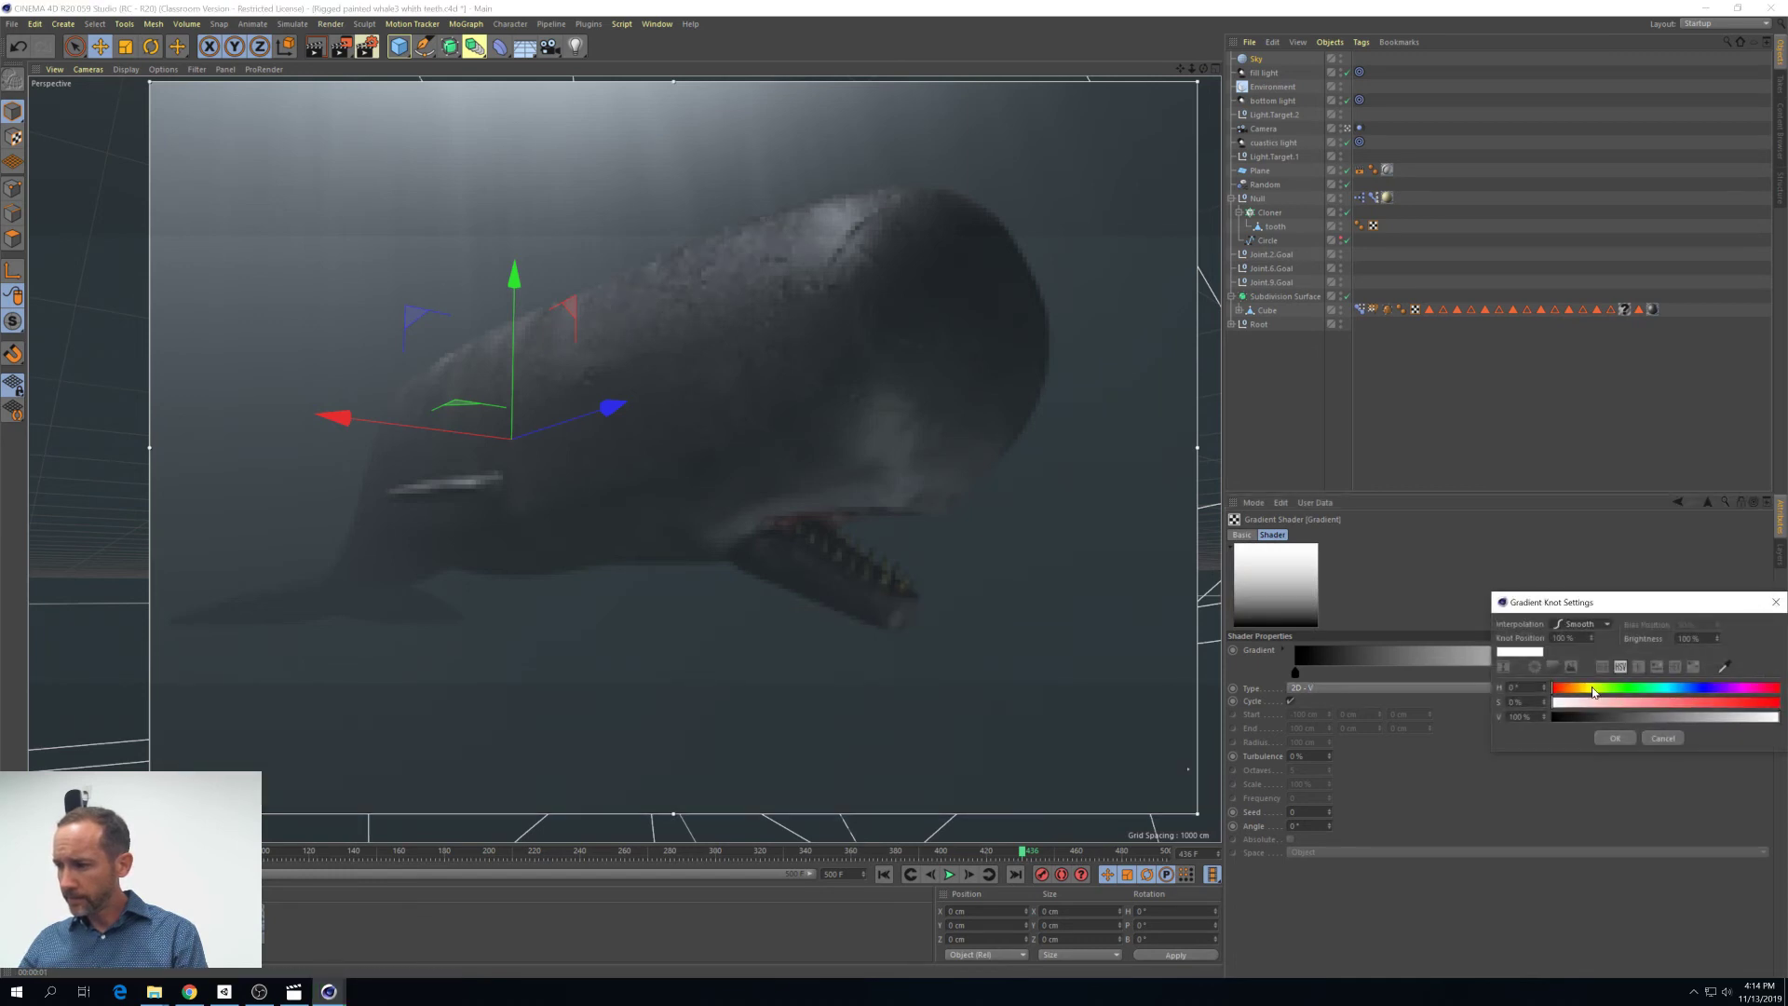
pyautogui.click(1690, 689)
pyautogui.click(1710, 702)
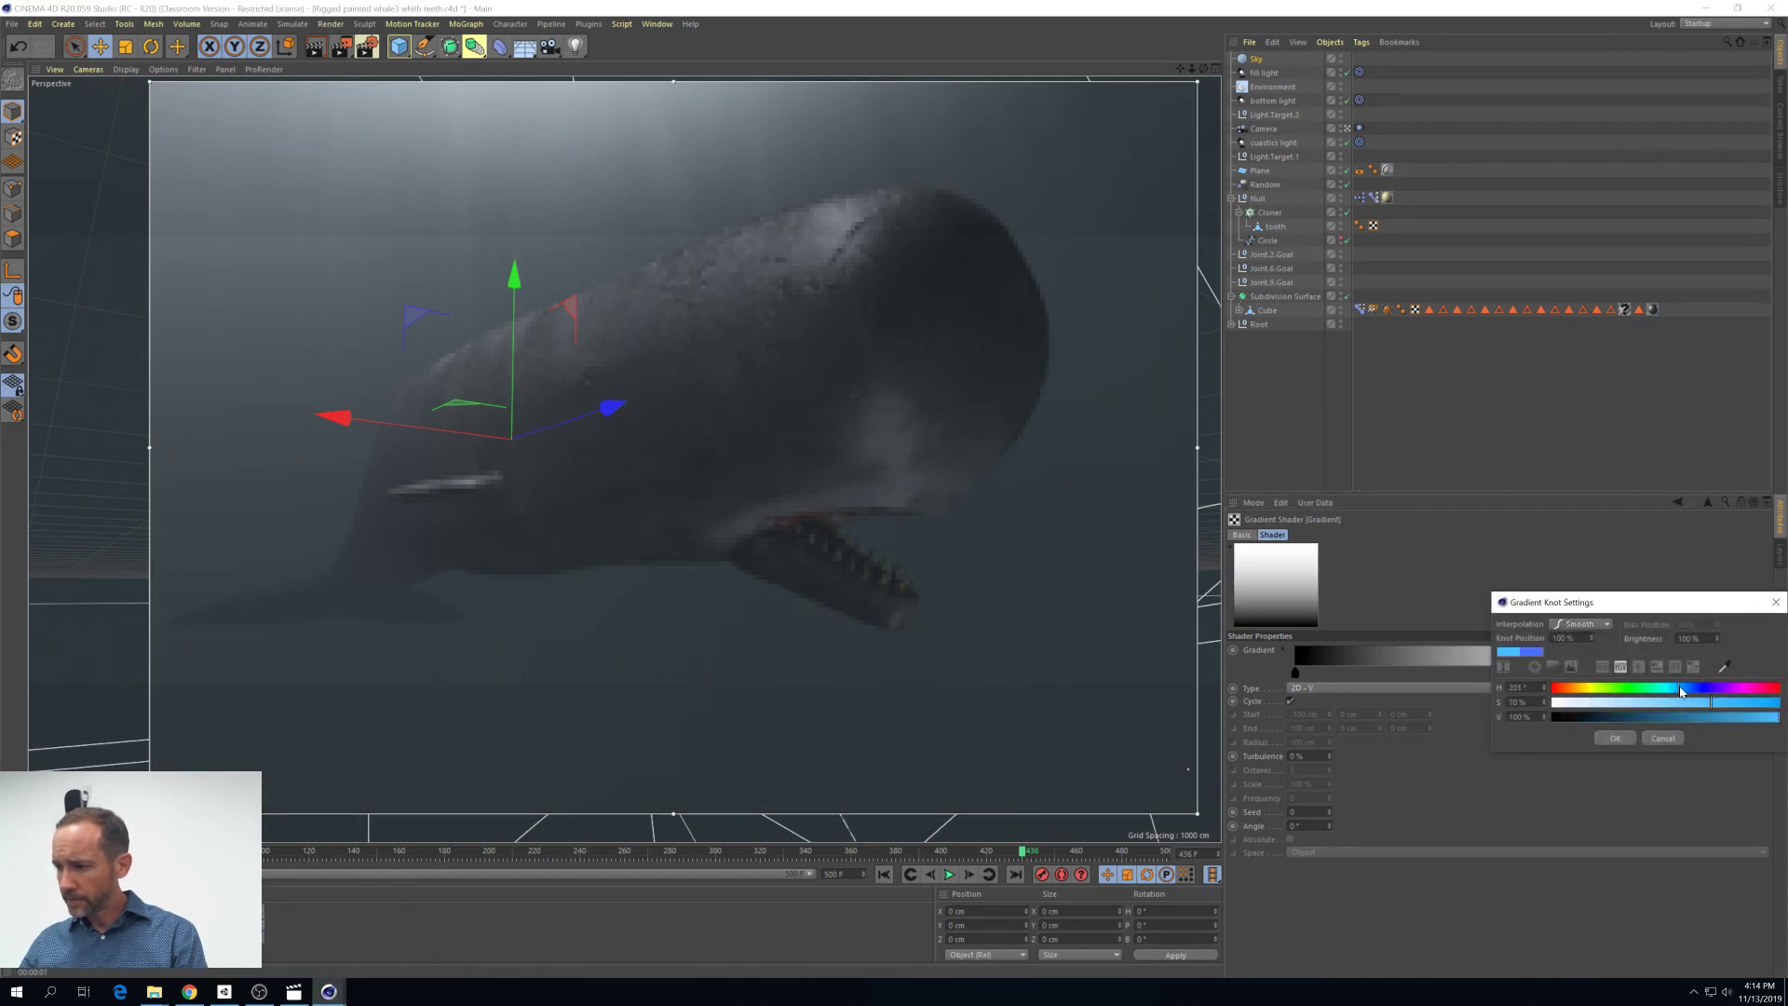
pyautogui.click(1685, 688)
pyautogui.click(1681, 717)
pyautogui.click(1632, 735)
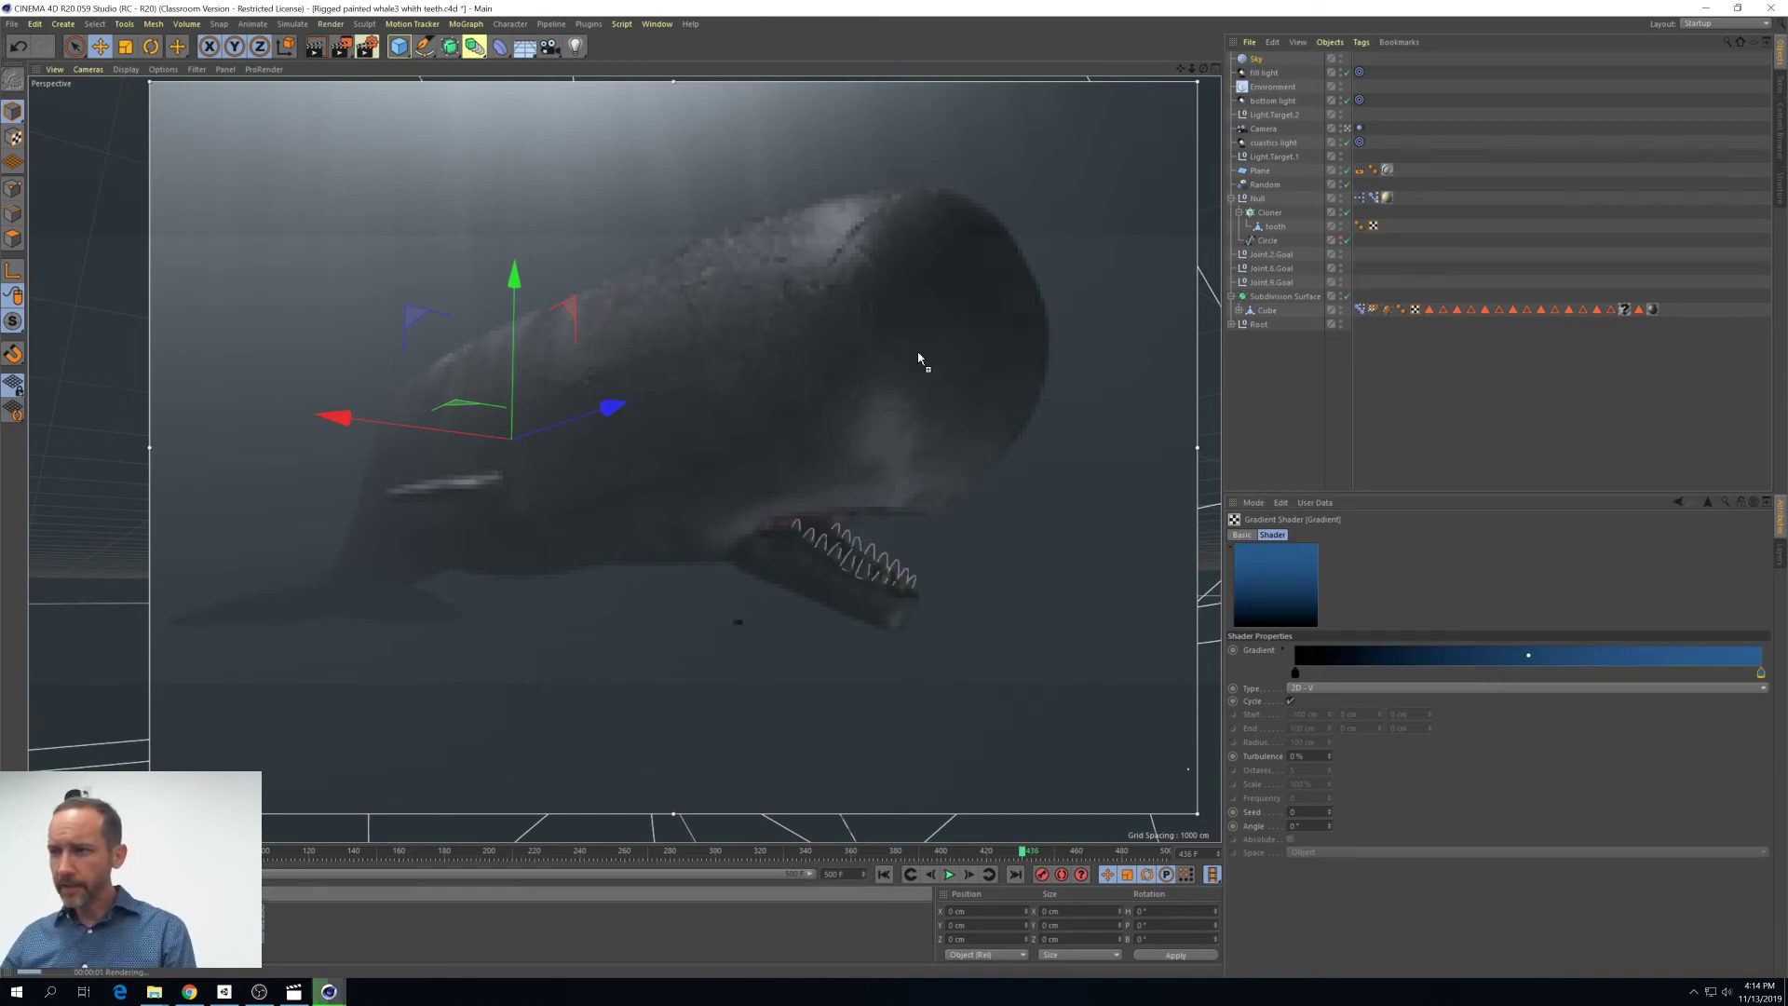
# Apply the gradient material to the Sky object and lower the Environment object's fog strength to 0%
pyautogui.click(1359, 58)
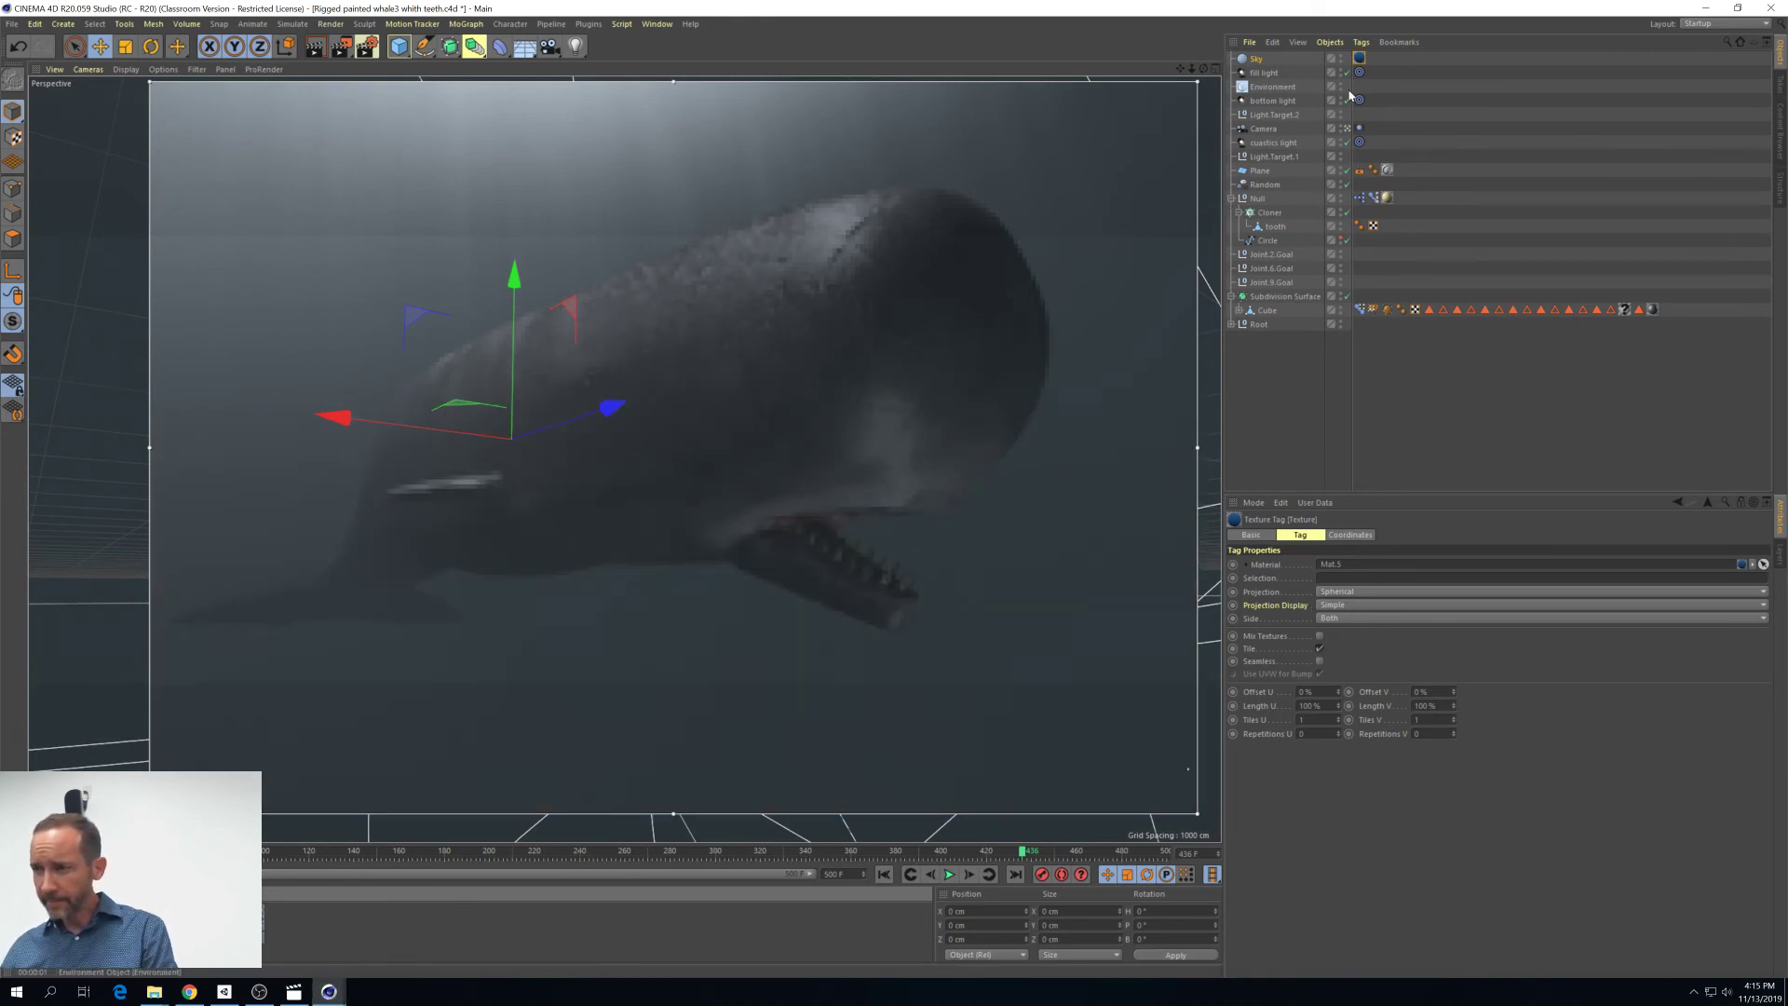
pyautogui.click(1284, 87)
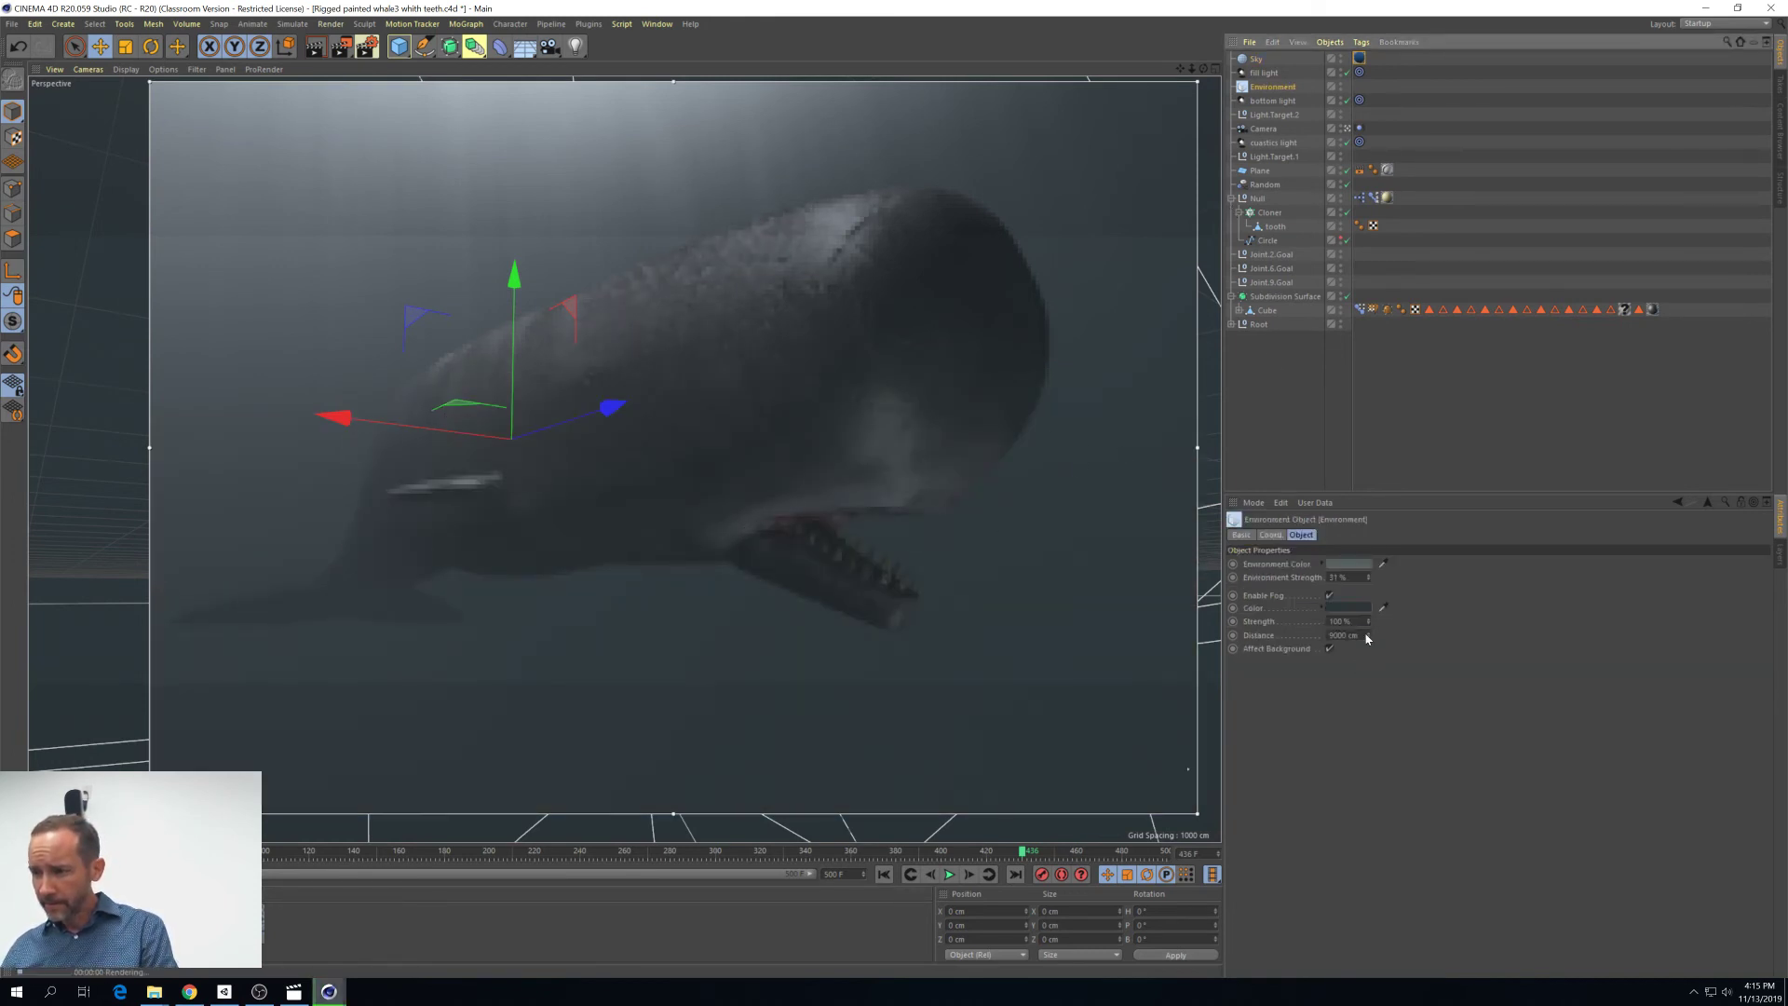
pyautogui.moveTo(1369, 629); pyautogui.dragTo(1369, 708)
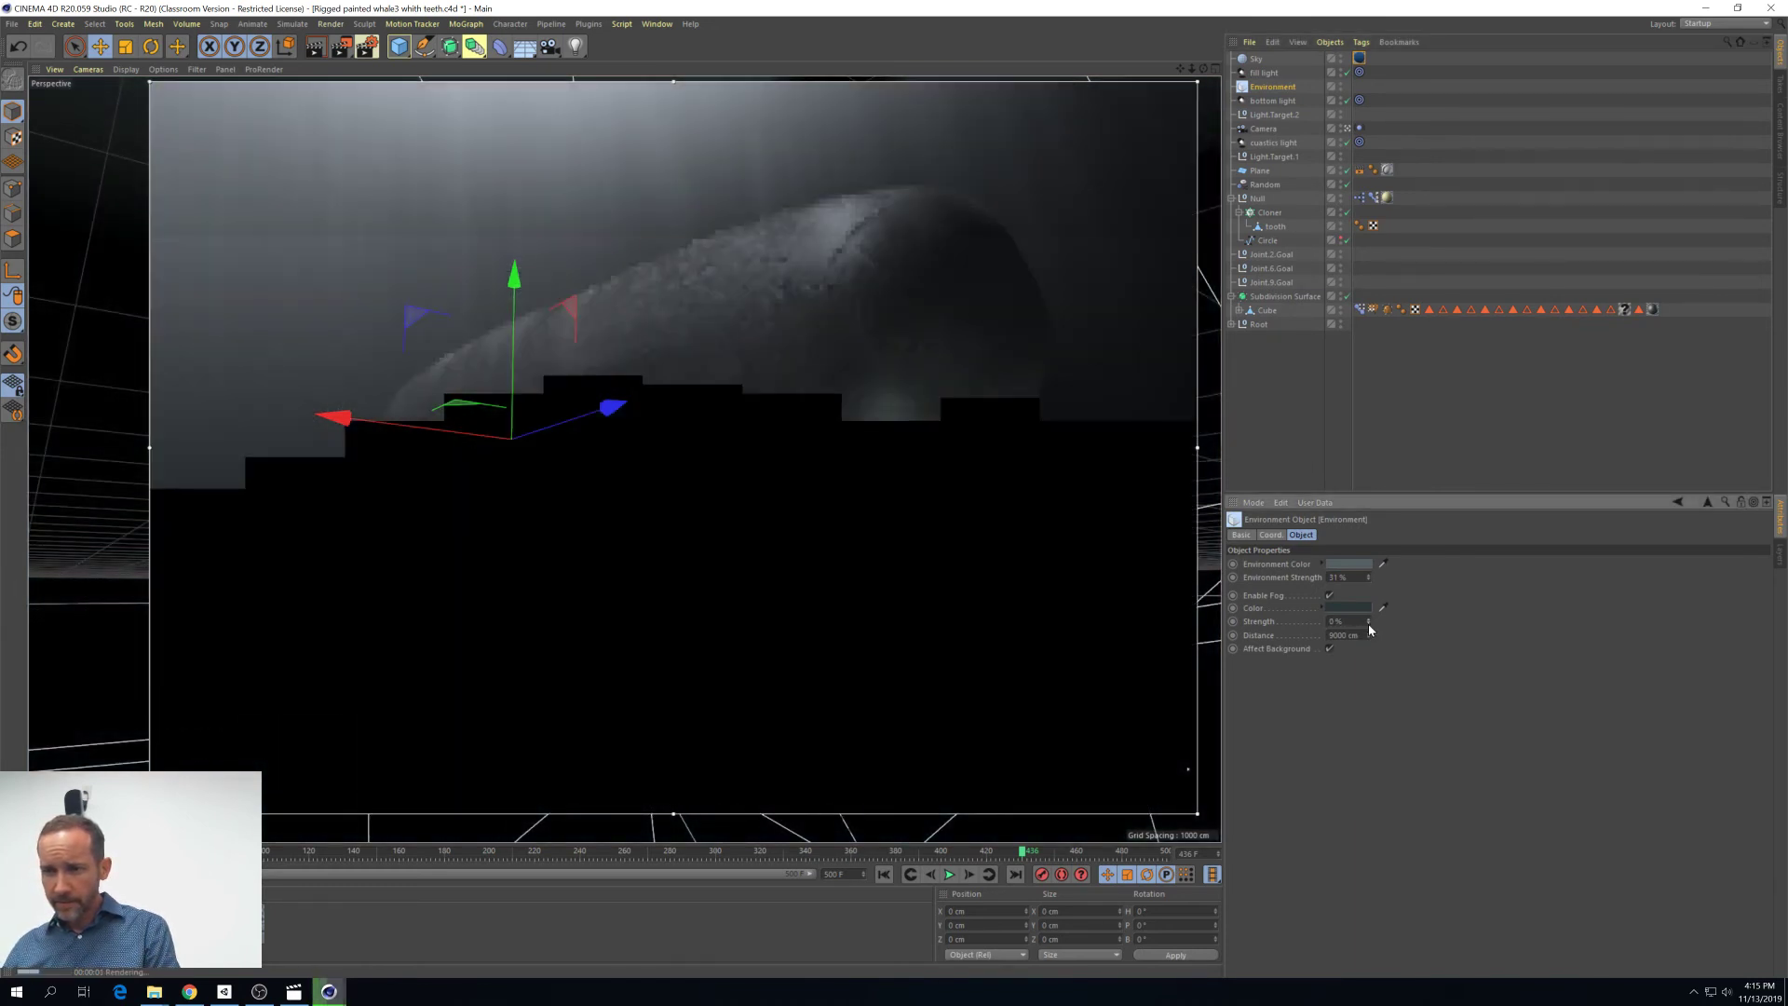
# Try extending the blue in the sky material's gradient by moving its end knot closer to the middle
pyautogui.click(1360, 58)
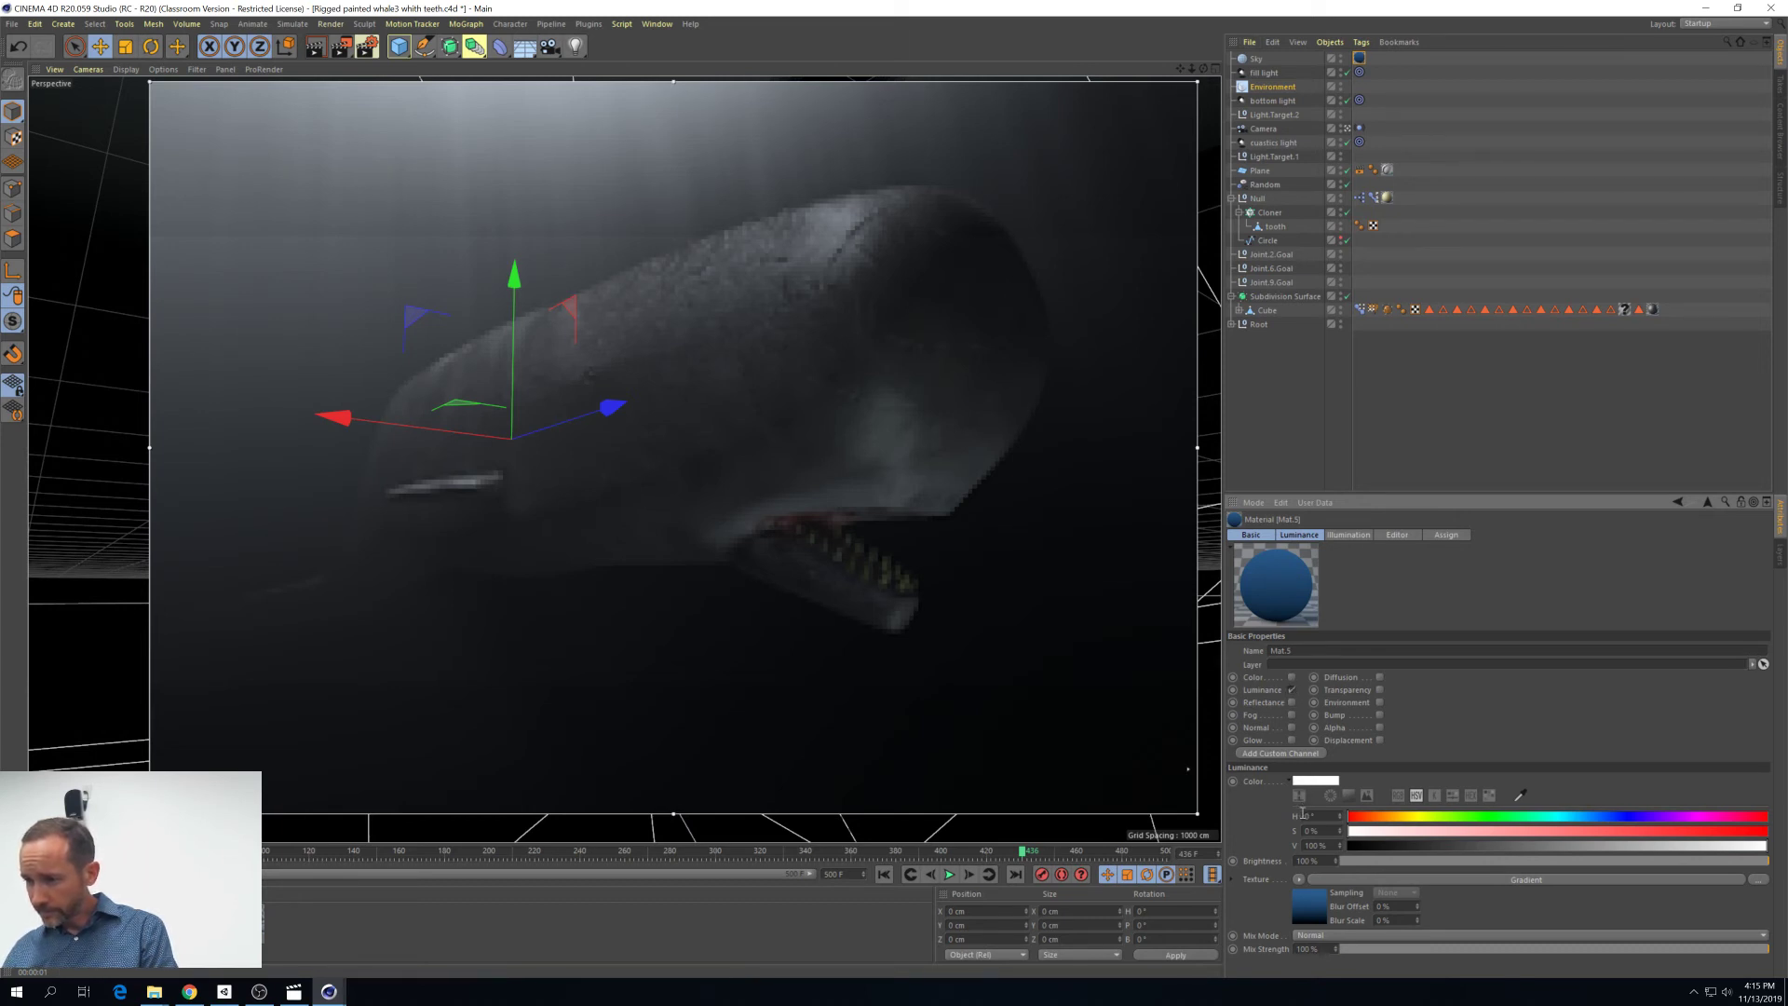
pyautogui.click(1303, 908)
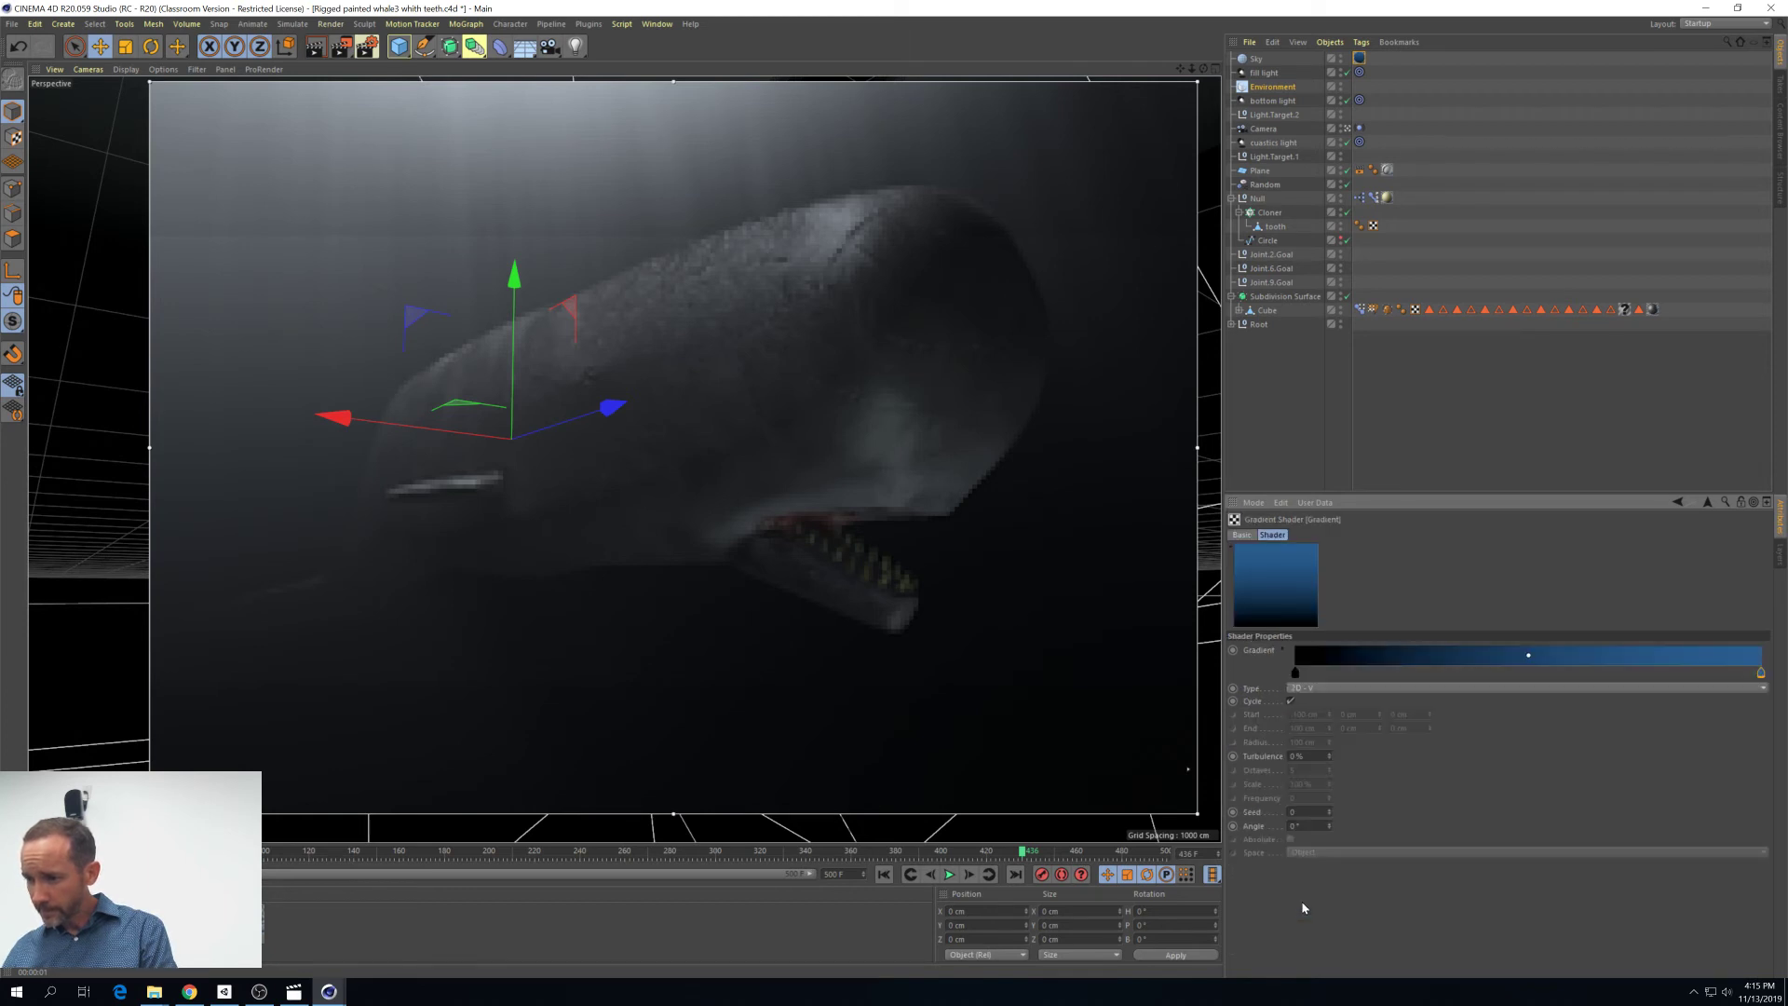
pyautogui.doubleClick(1761, 673)
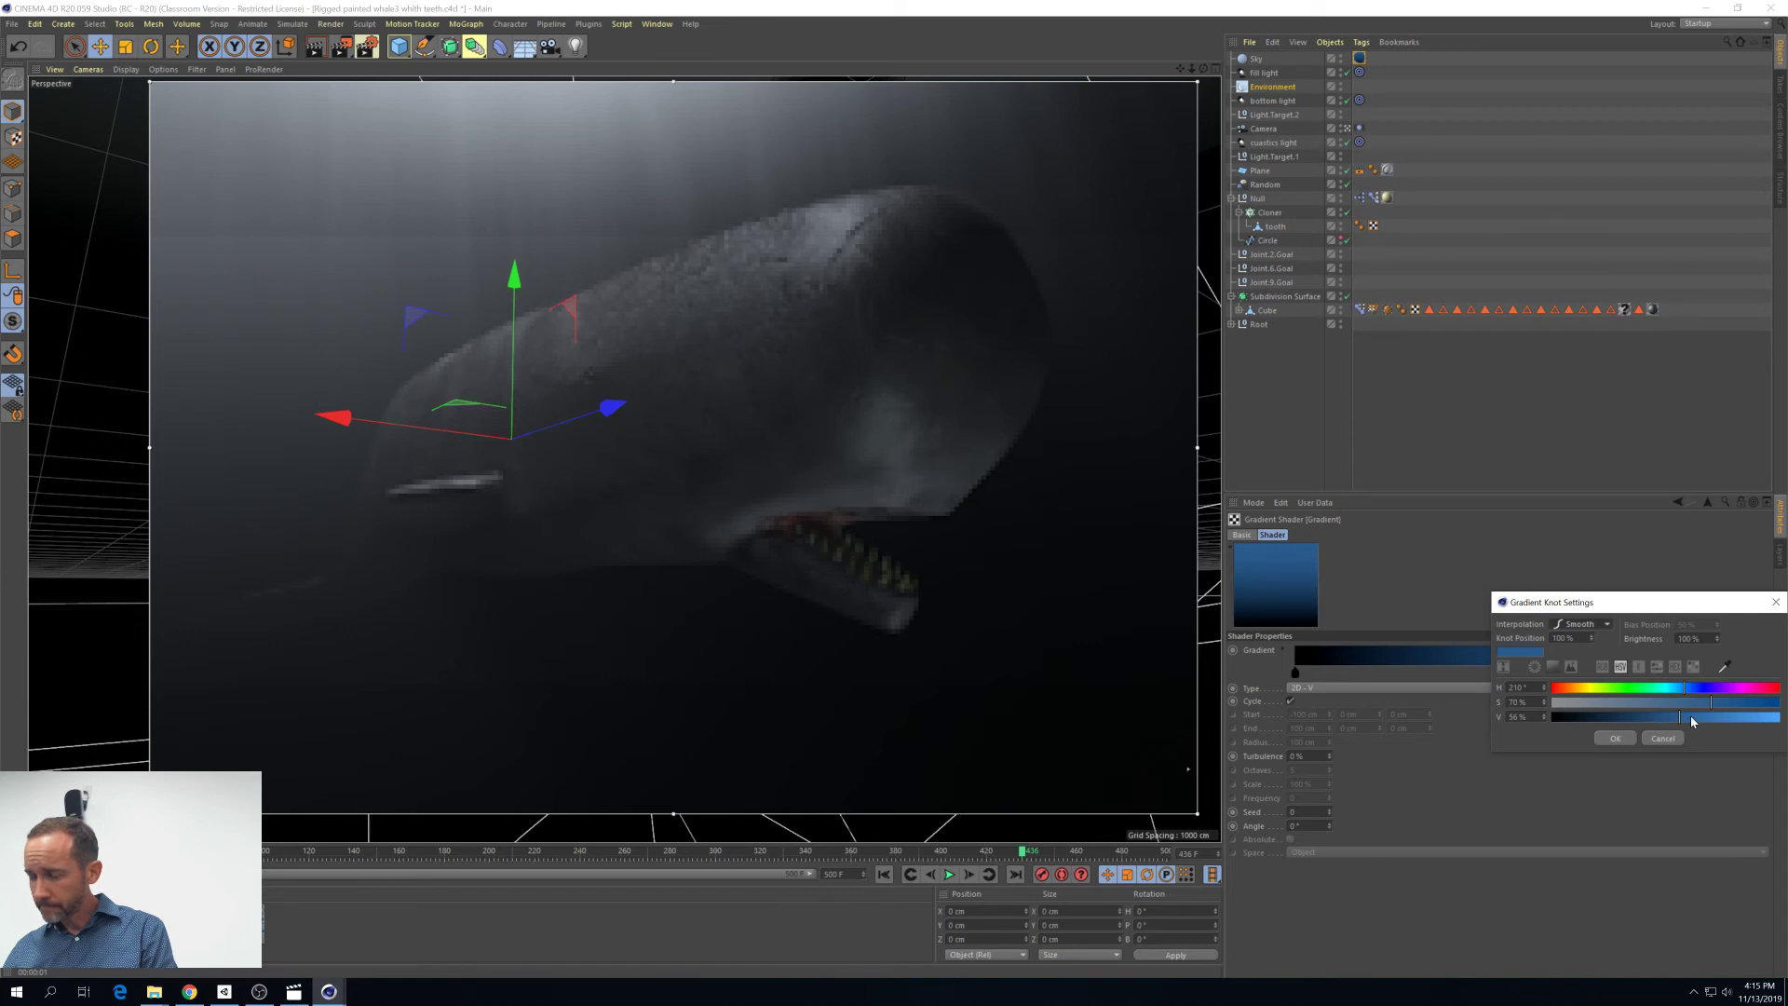
pyautogui.click(1767, 603)
pyautogui.moveTo(1760, 675)
pyautogui.mouseDown()
pyautogui.moveTo(1420, 694)
pyautogui.moveTo(1652, 689)
pyautogui.moveTo(1577, 694)
pyautogui.mouseUp()
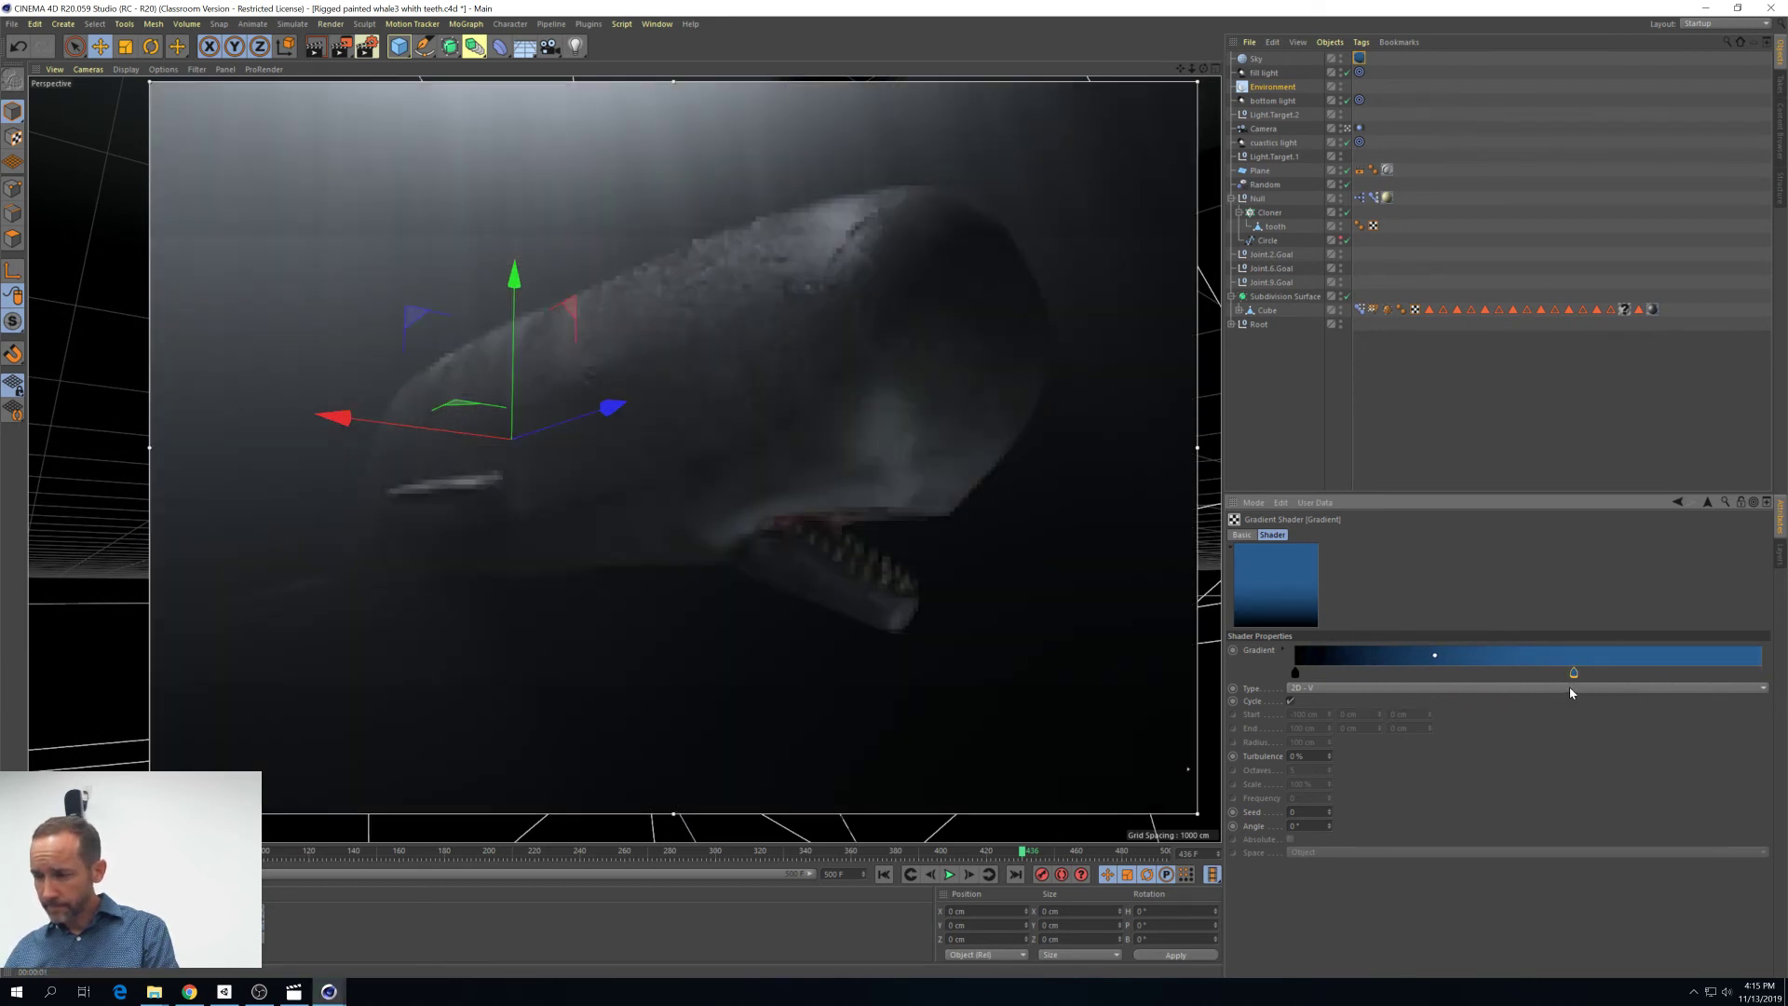
pyautogui.moveTo(1574, 673); pyautogui.dragTo(1554, 678)
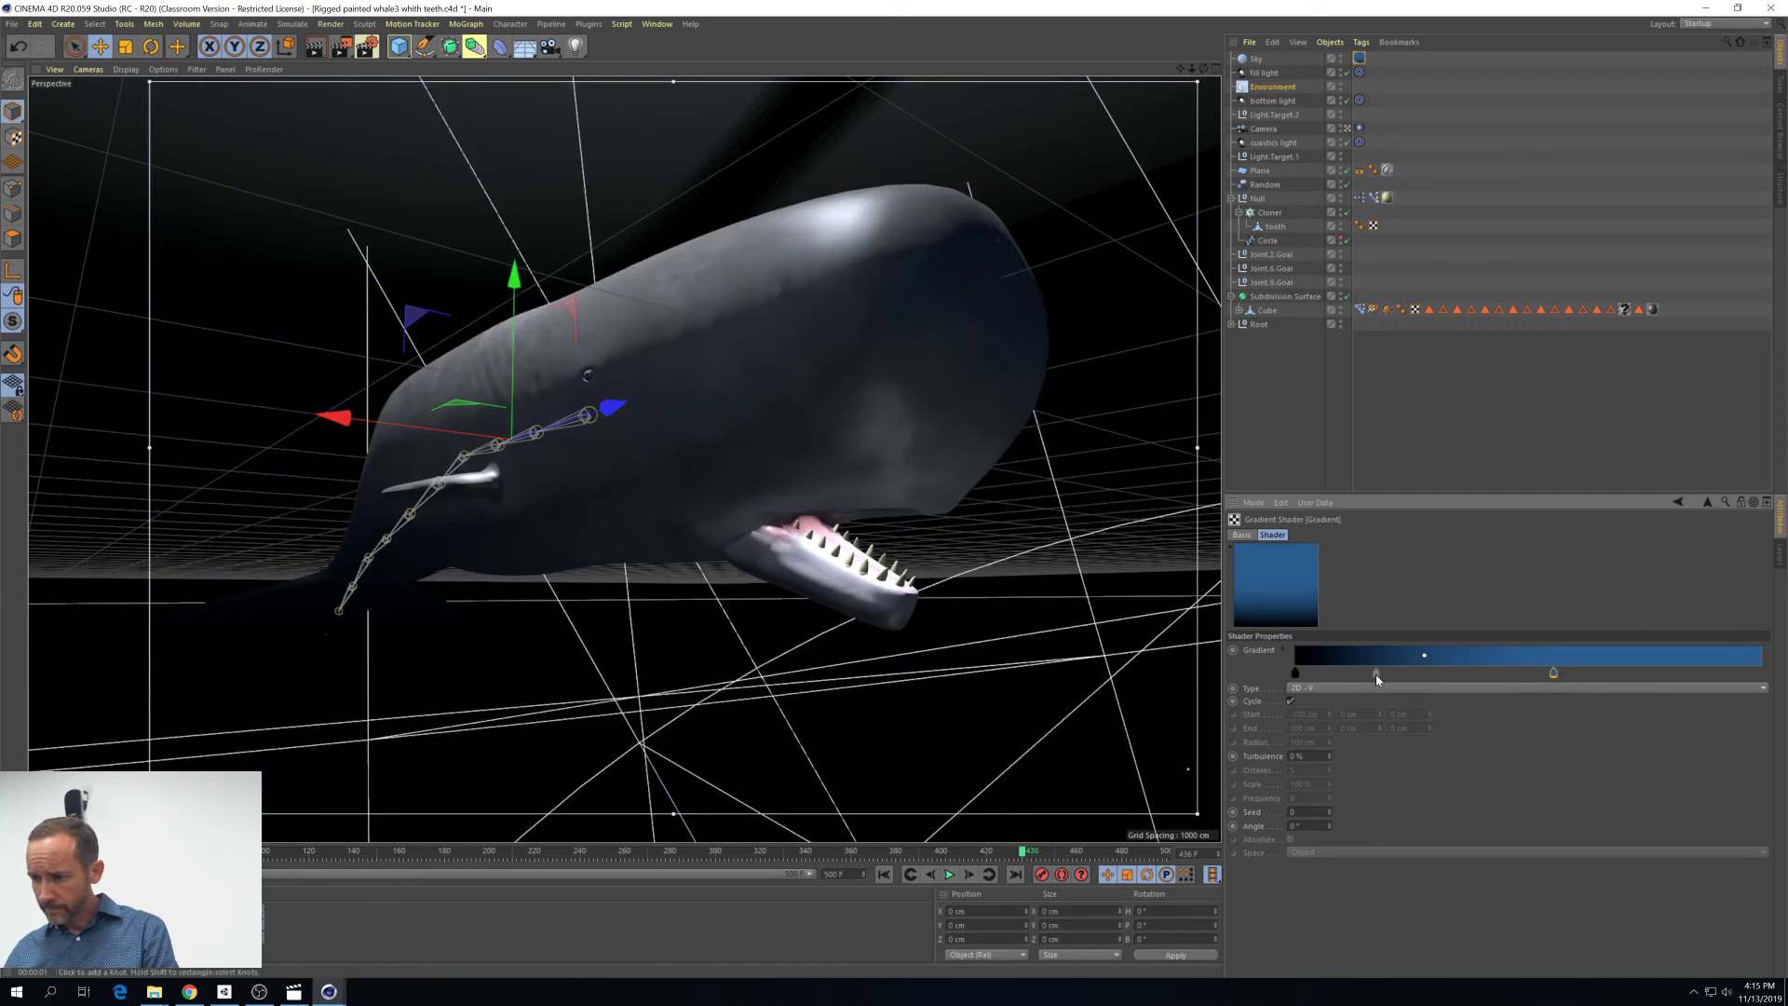
# Compare the render with the Environment object disabled and enabled
pyautogui.click(1341, 85)
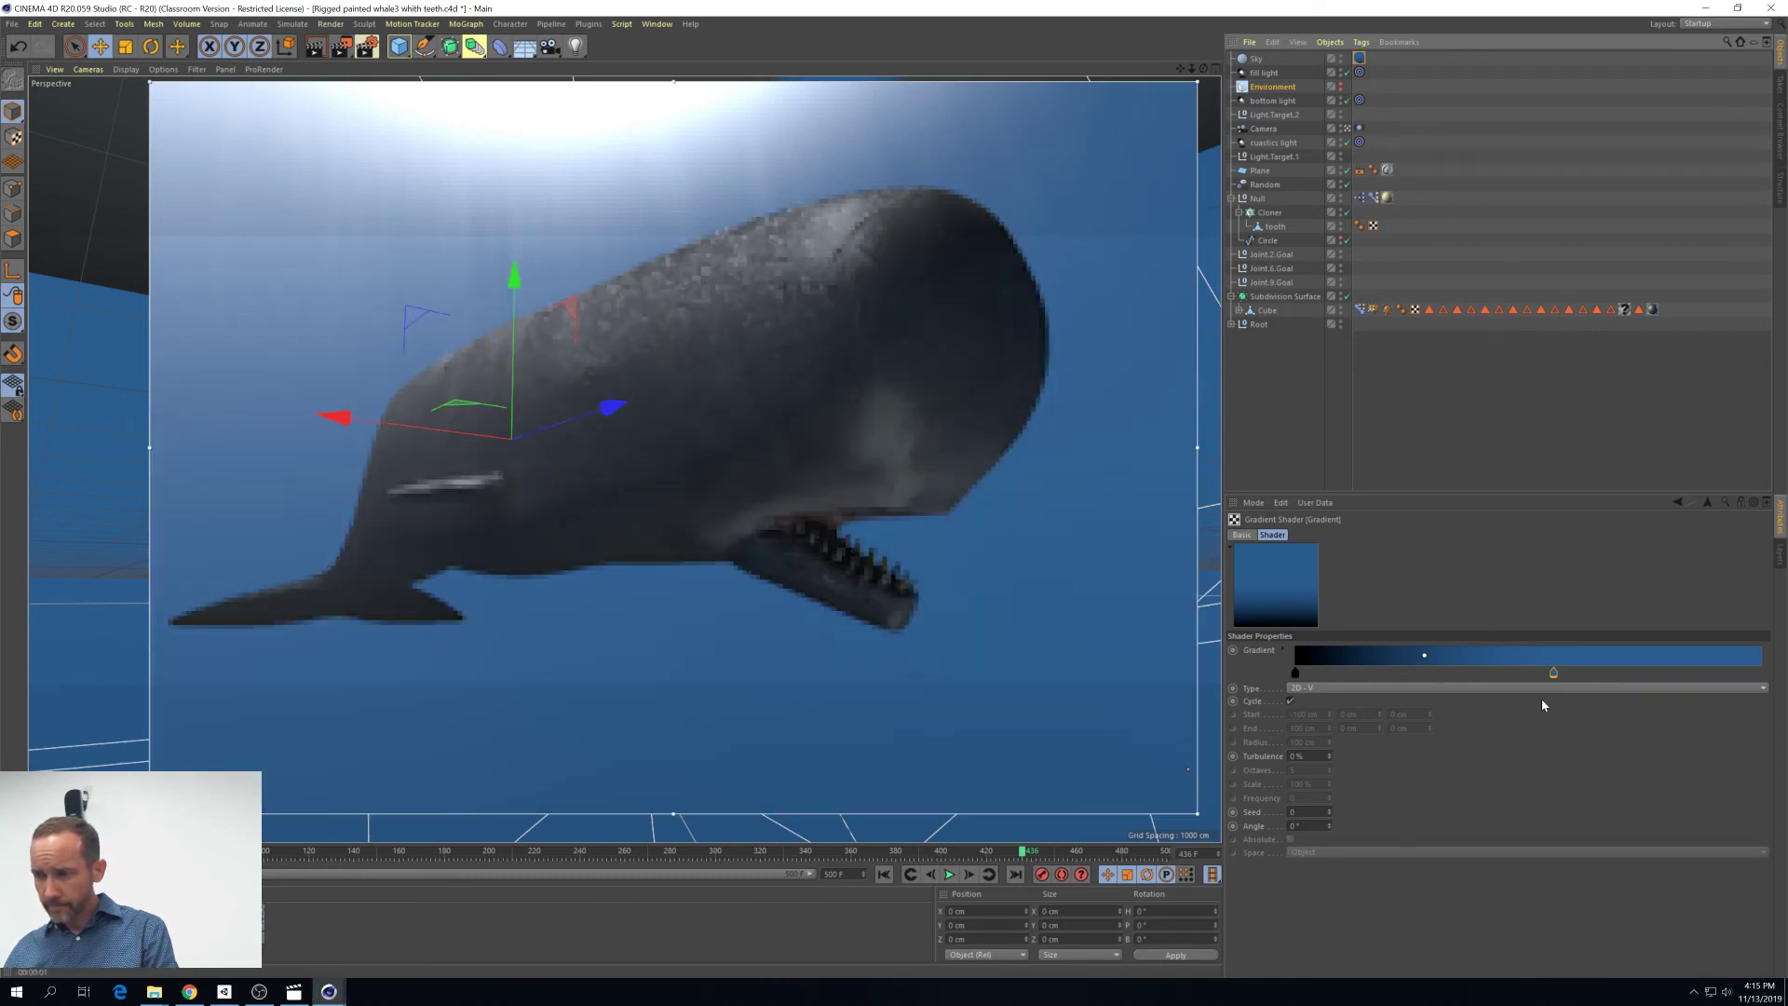
pyautogui.click(1274, 88)
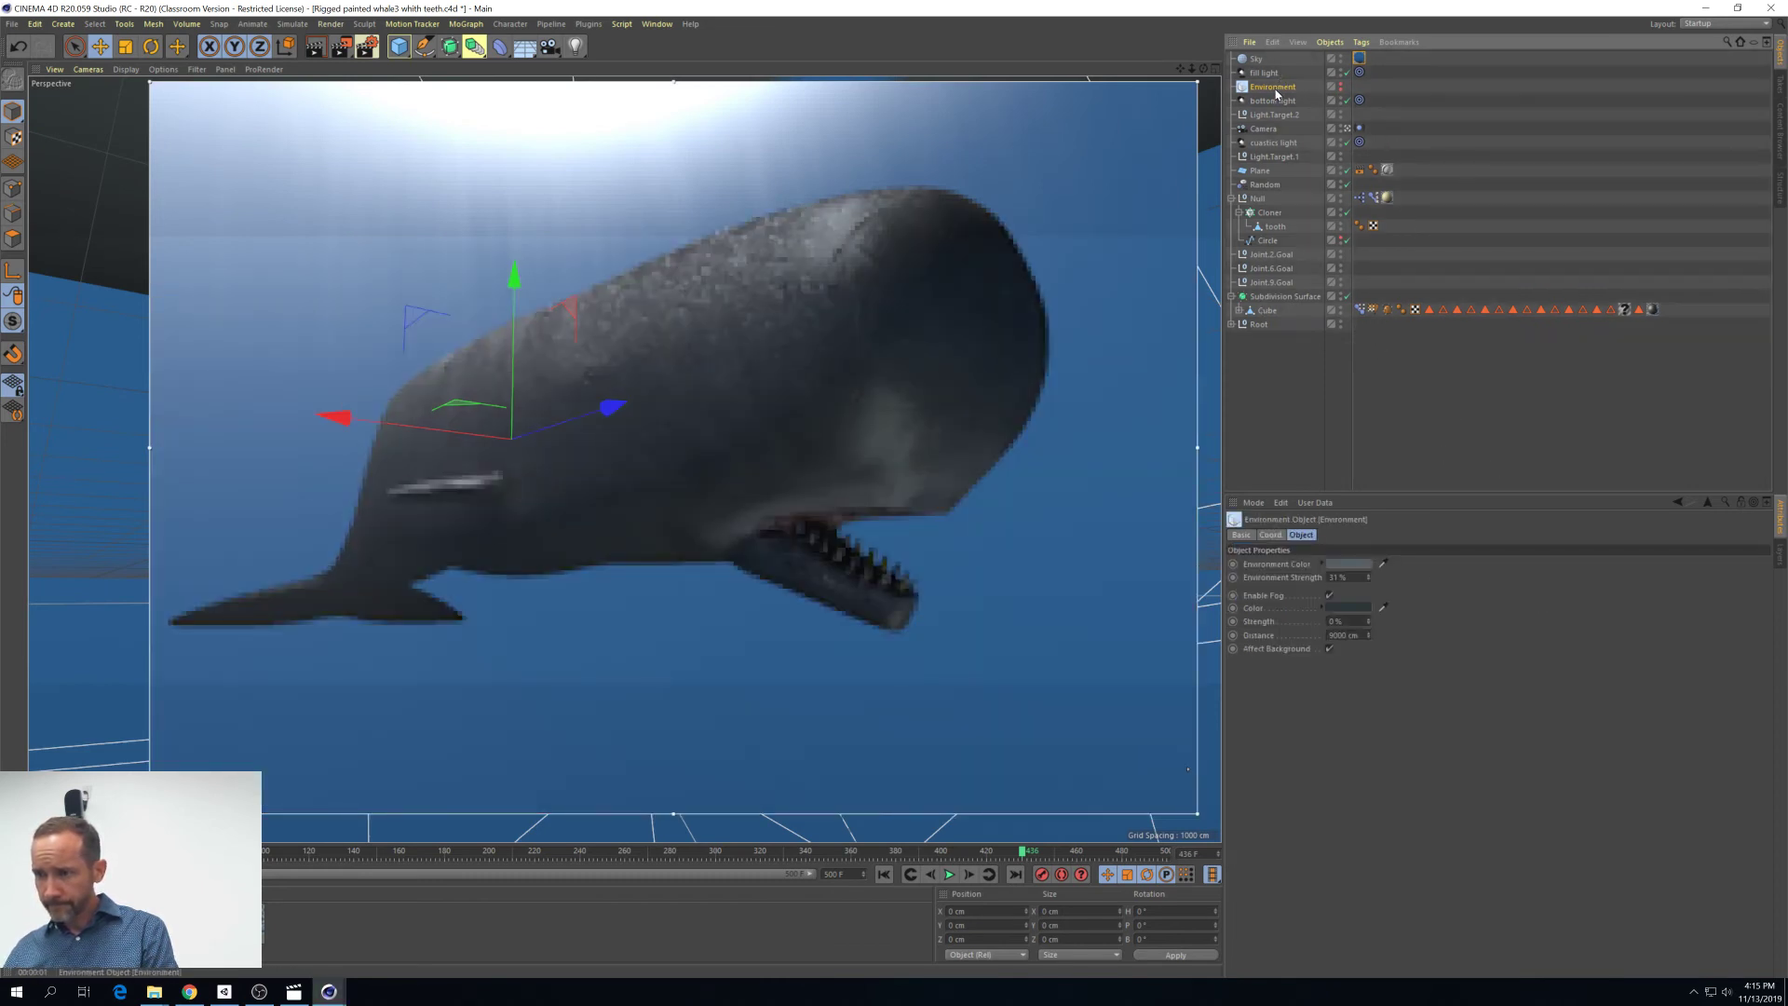
pyautogui.click(1342, 89)
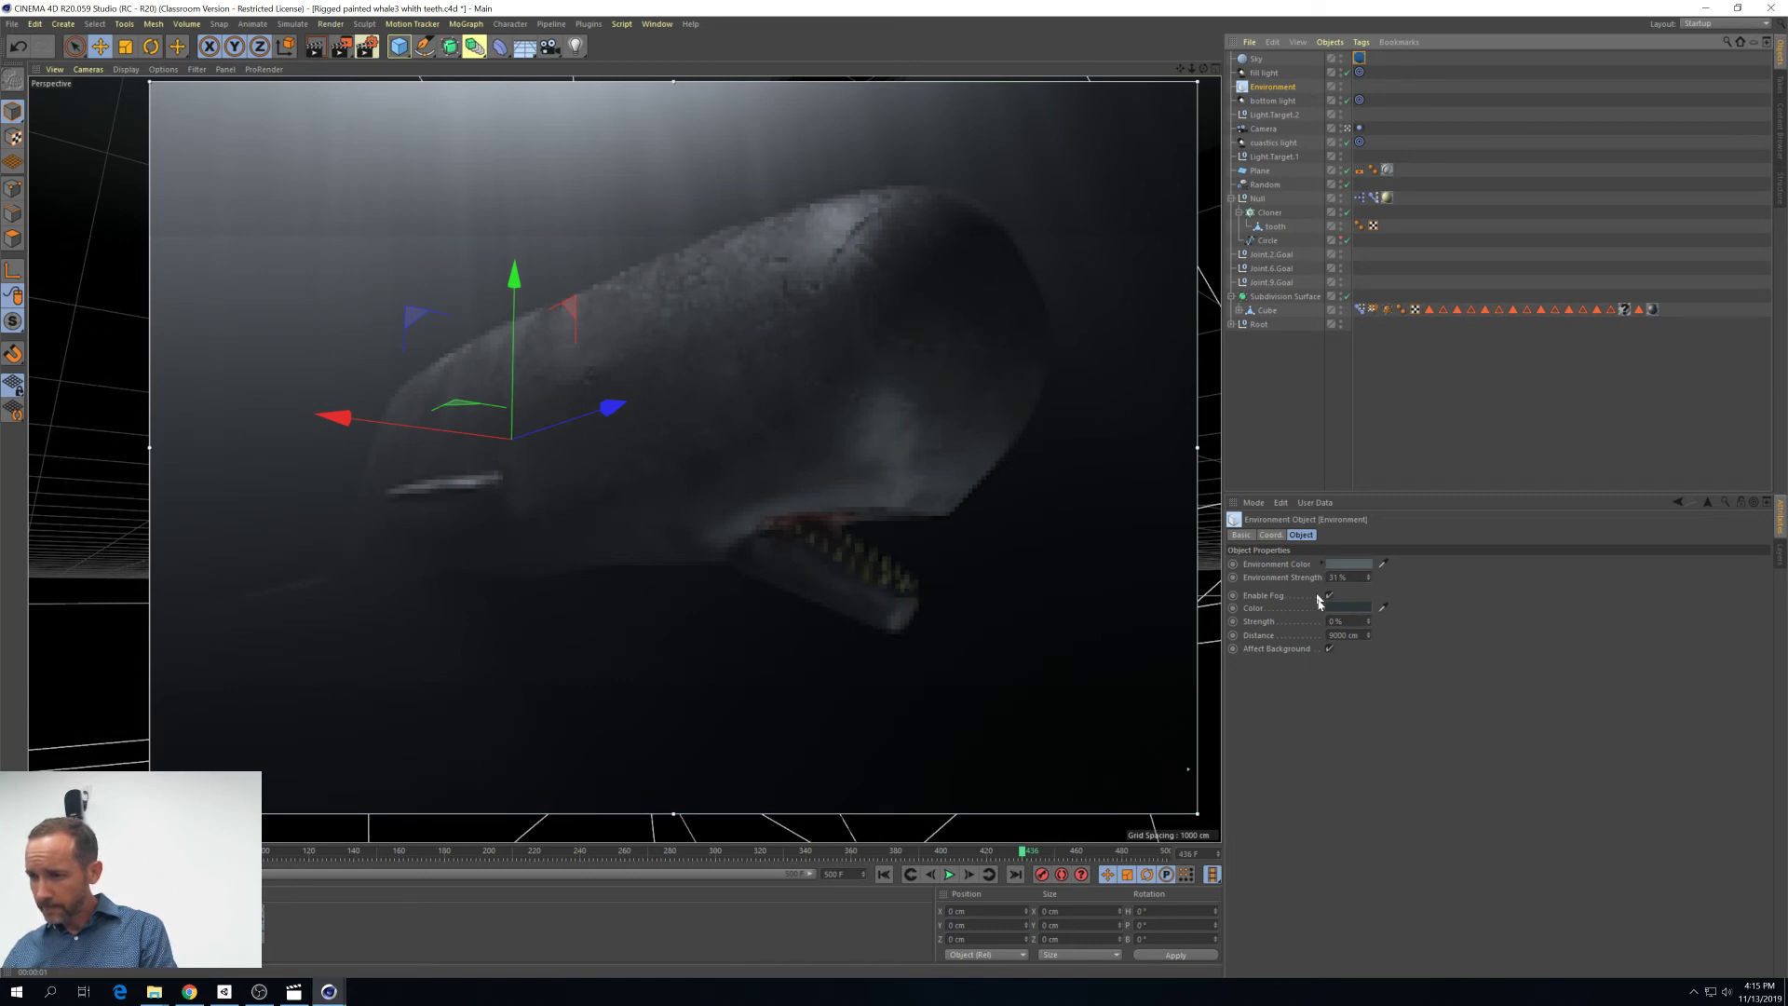
# Set the Environment object's environment strength to 0% and disable the object in the render
pyautogui.click(1337, 576)
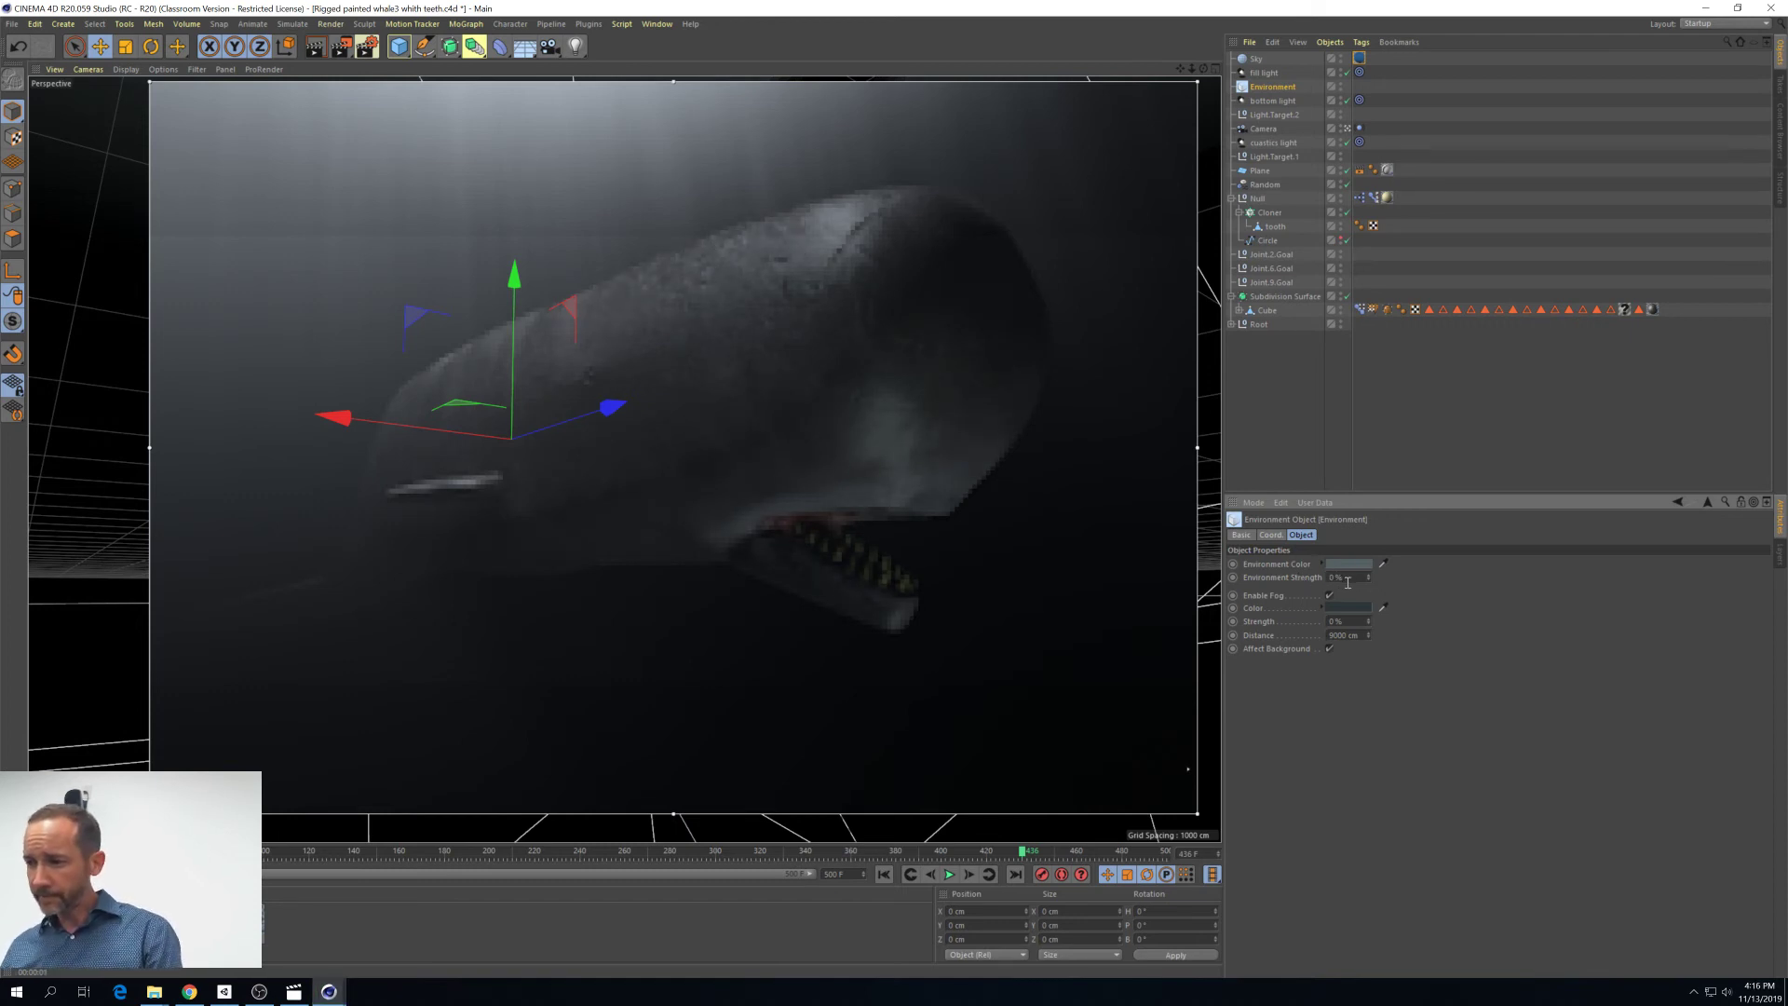
pyautogui.click(1320, 565)
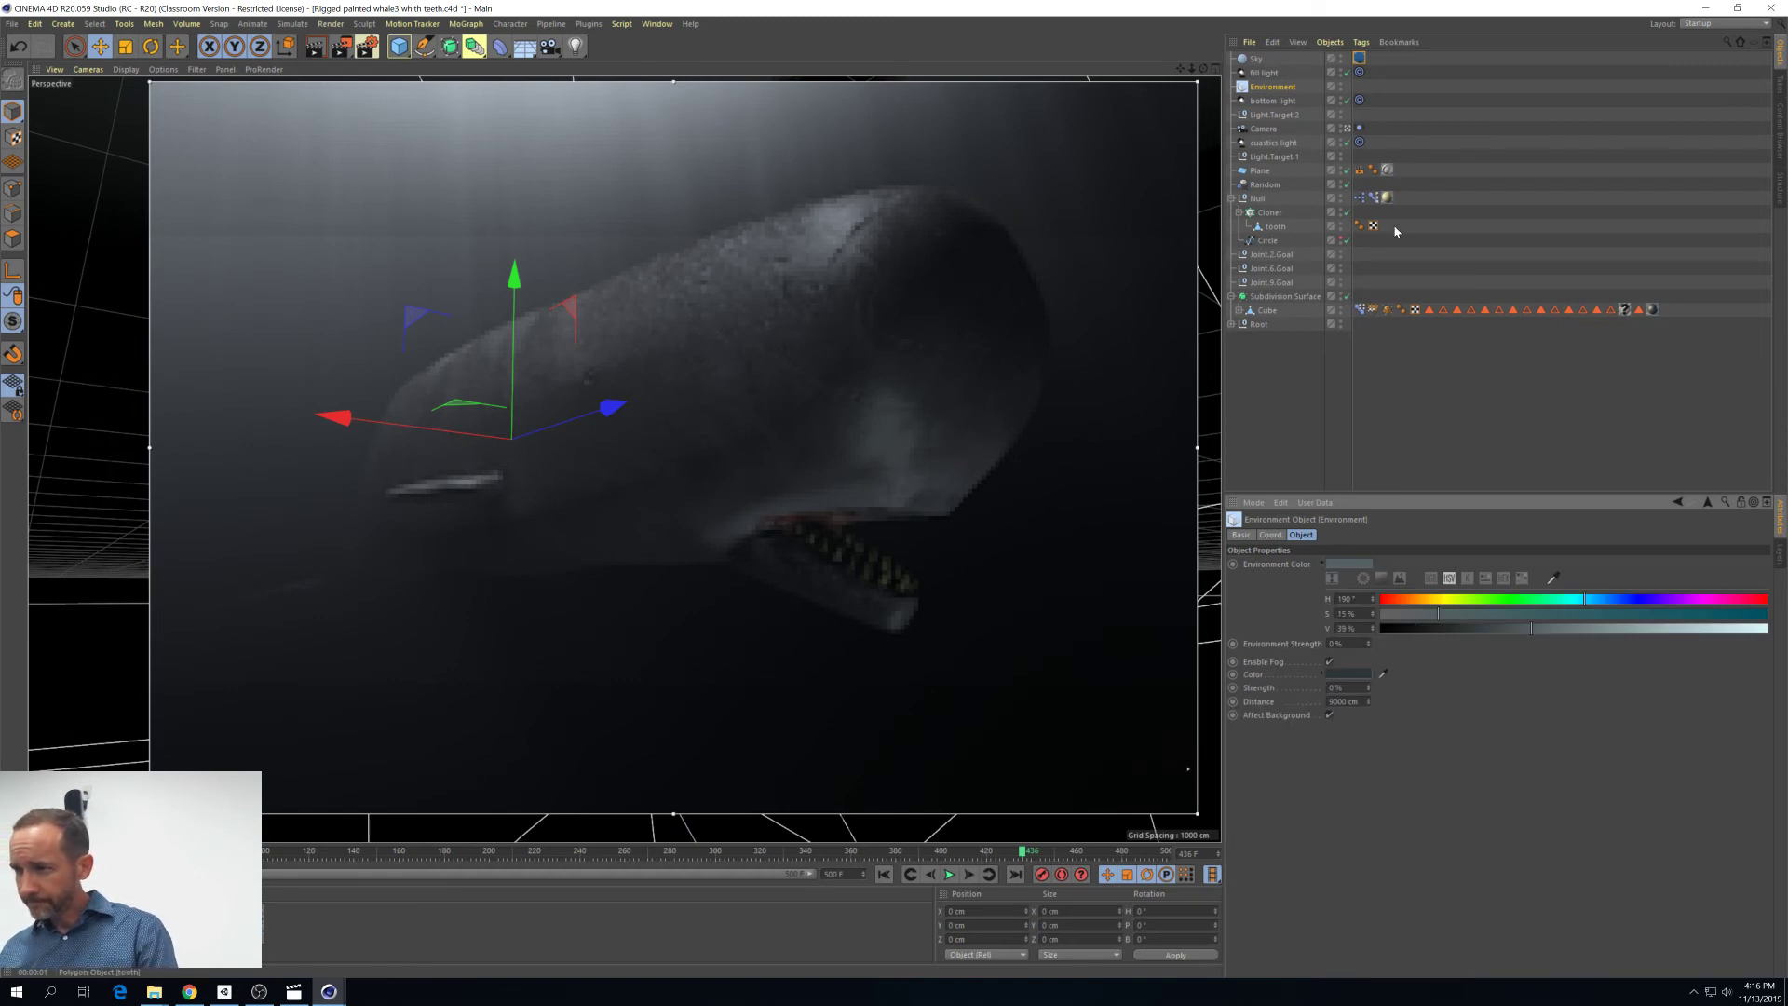
pyautogui.click(1341, 84)
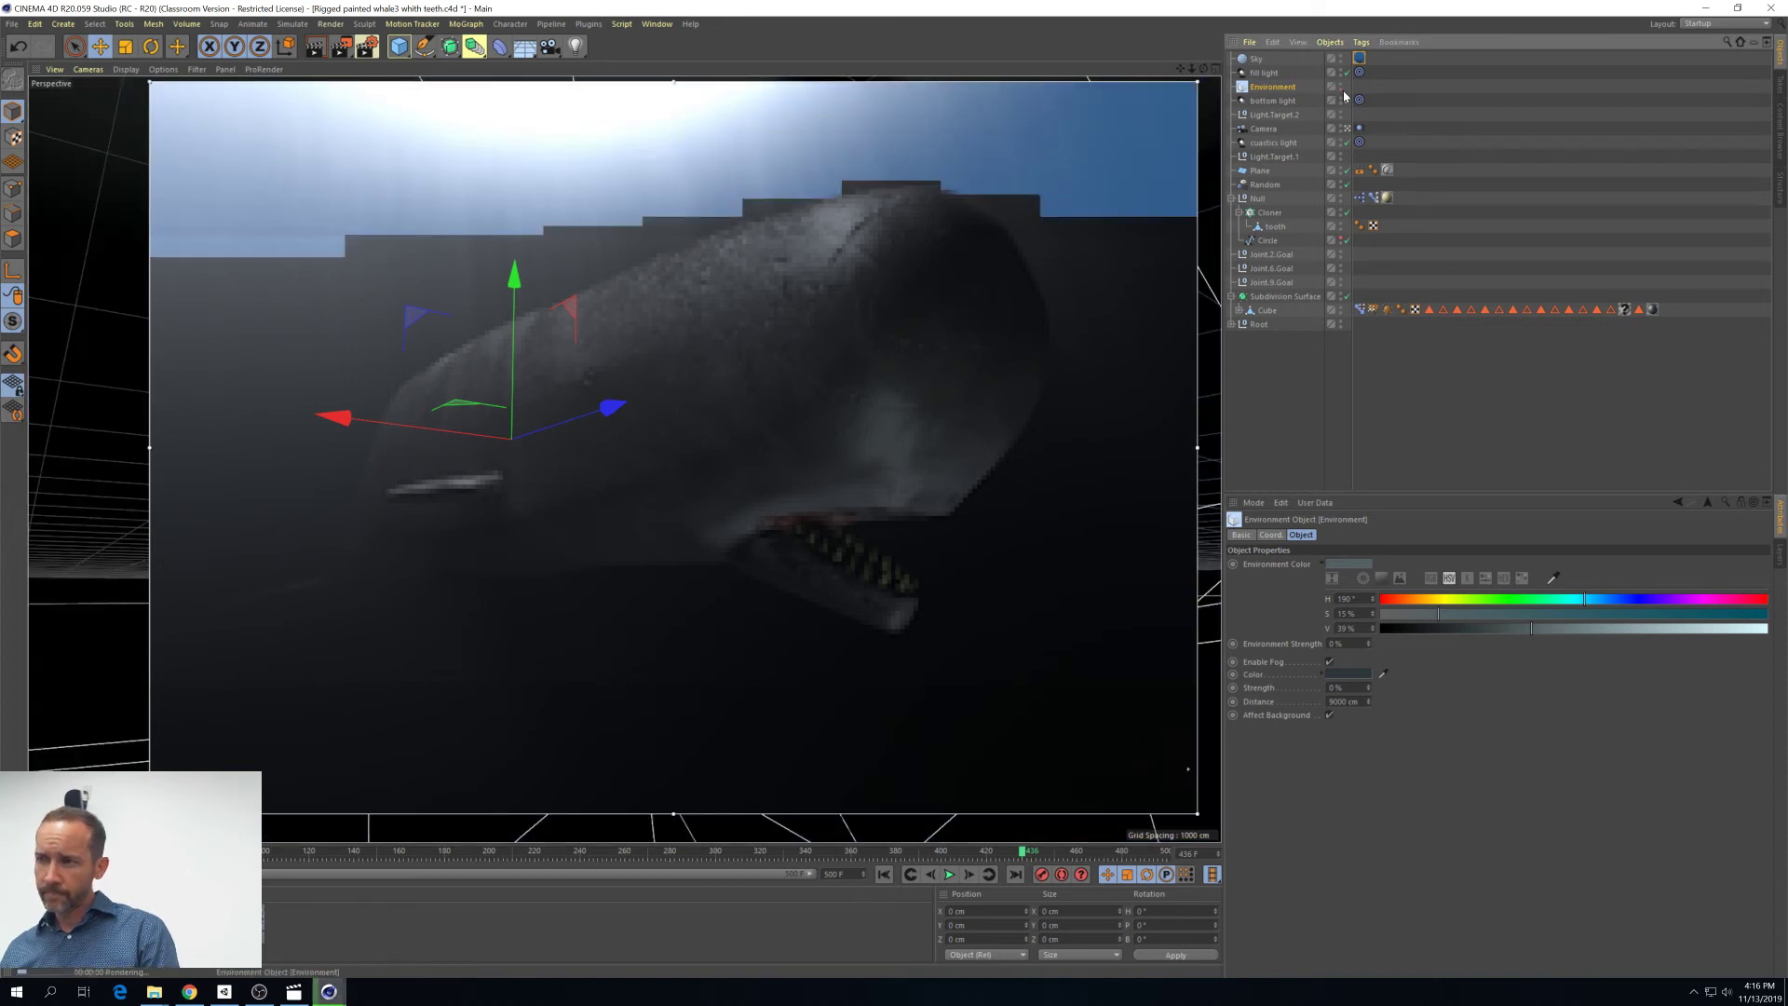
pyautogui.click(1340, 86)
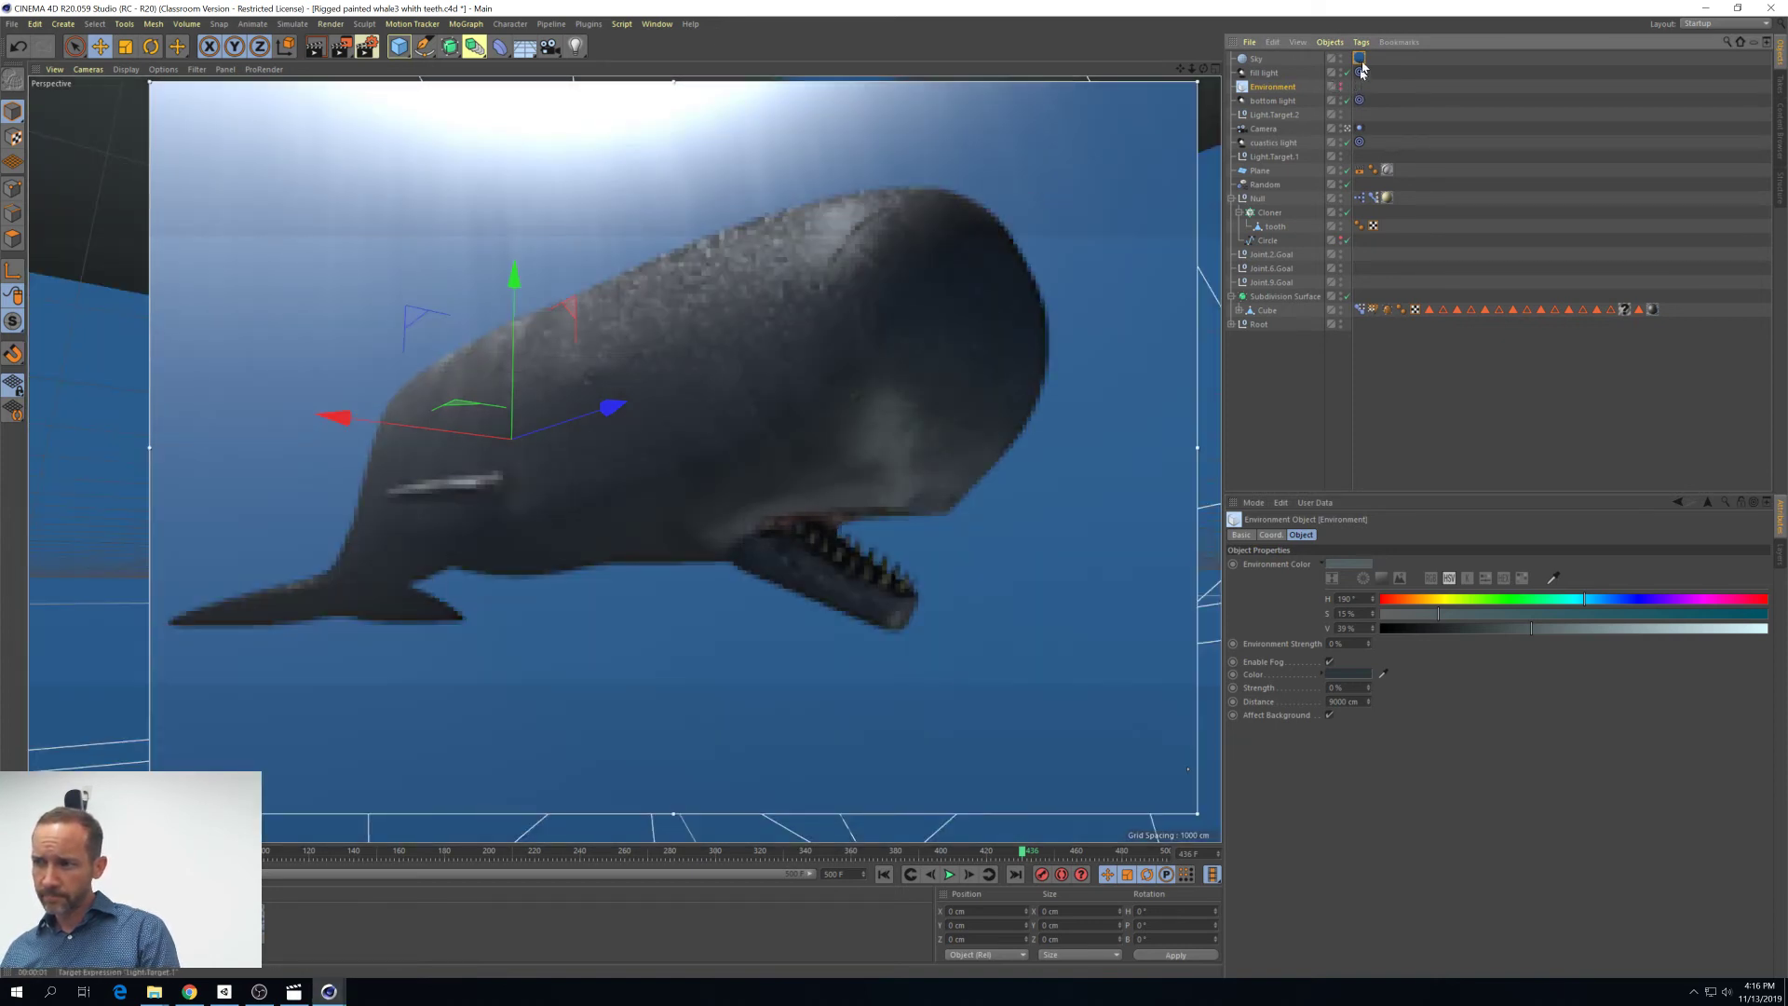
# In the sky material's gradient, move the blue knot toward the end, shift the black knot to about 22% and recolor it dark blue
pyautogui.click(1360, 58)
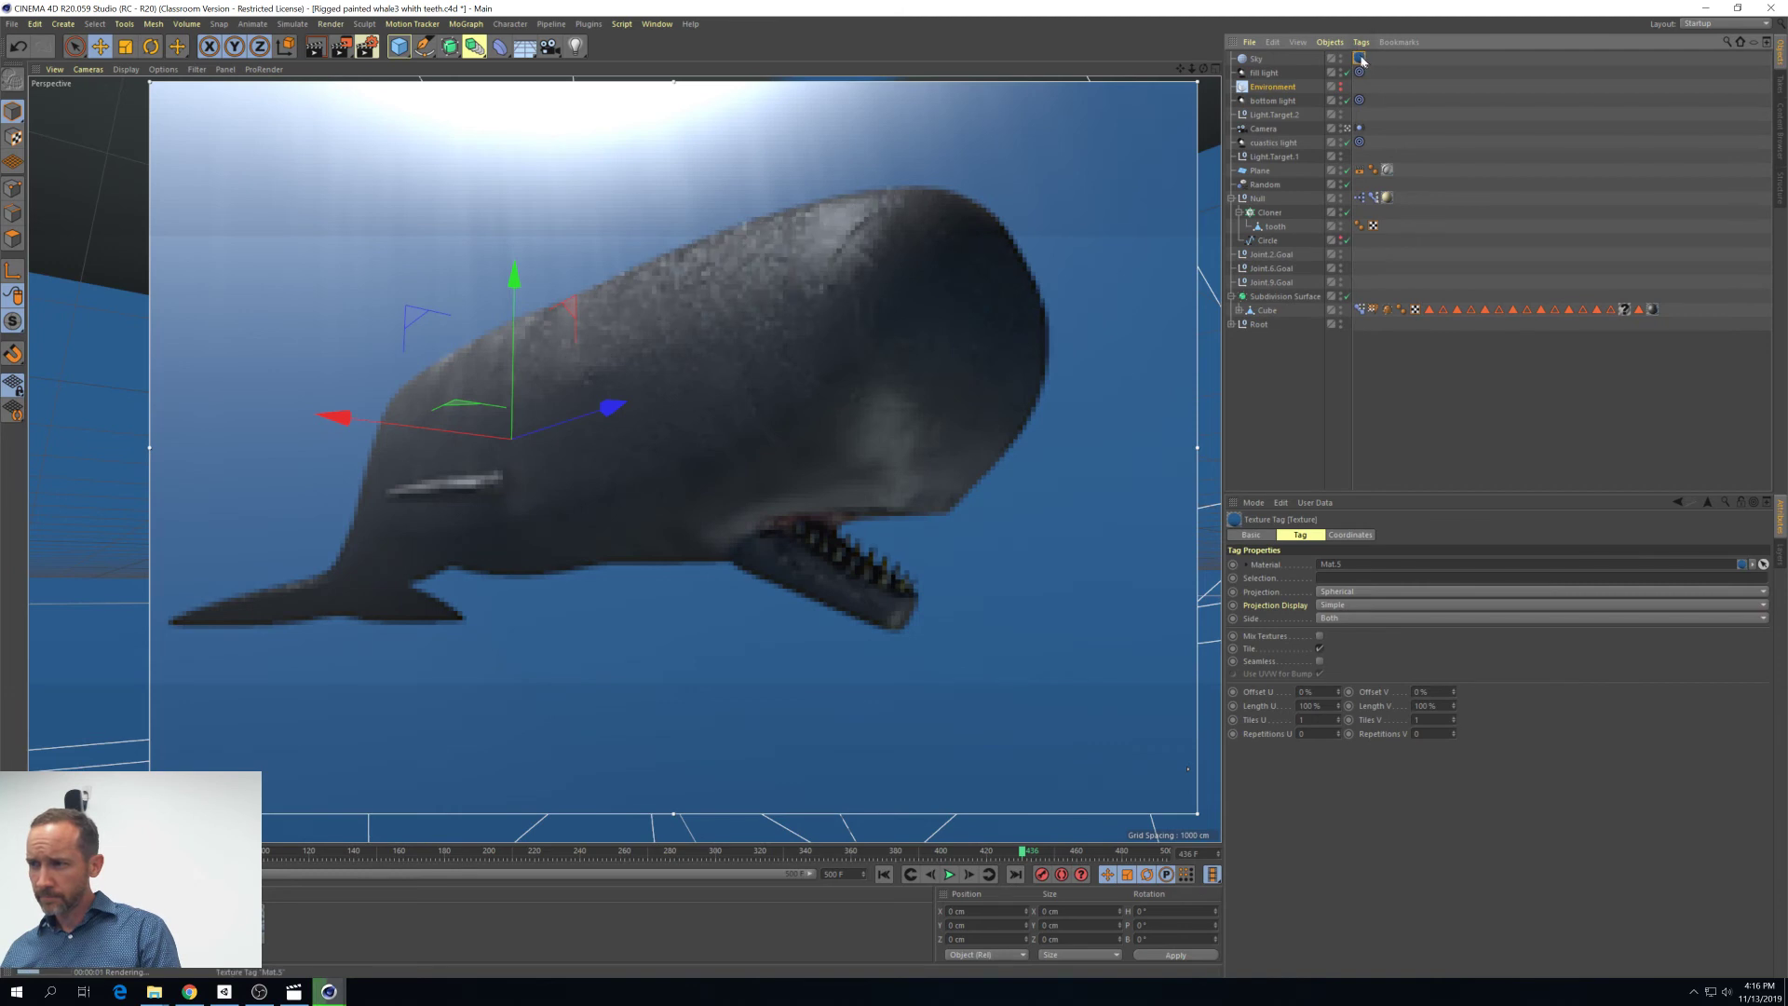
pyautogui.doubleClick(1361, 58)
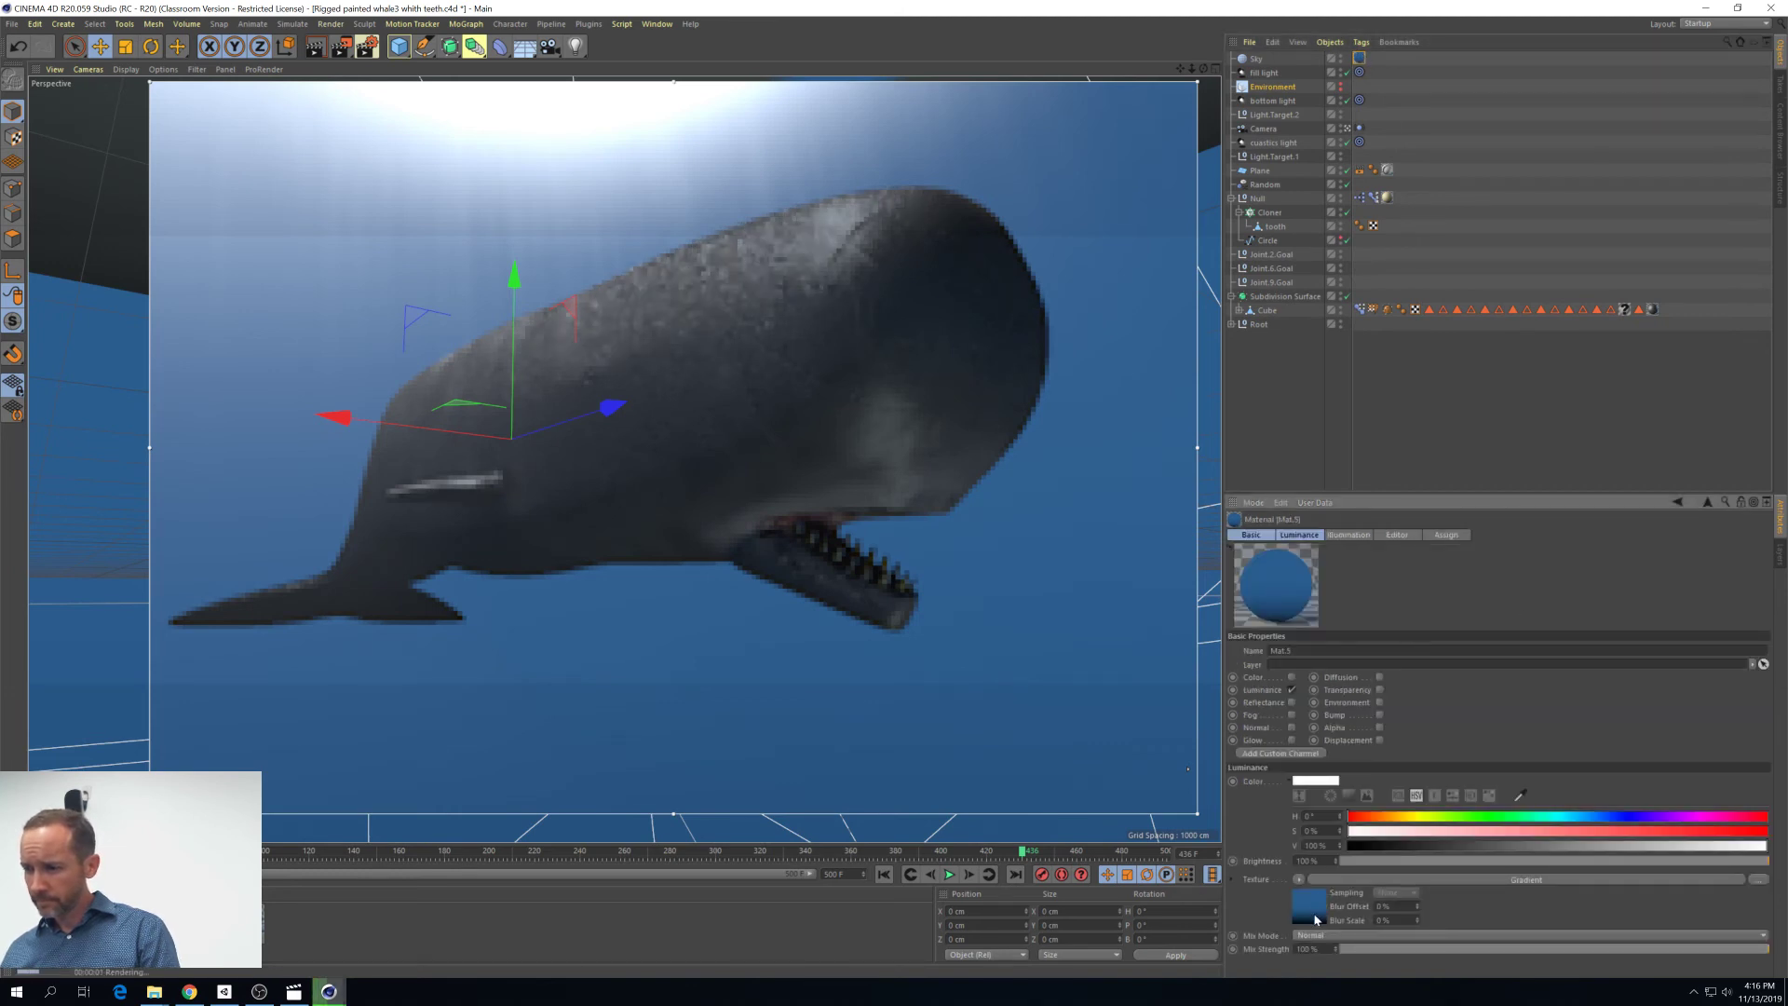
pyautogui.click(1527, 880)
pyautogui.moveTo(1554, 672); pyautogui.dragTo(1654, 672)
pyautogui.moveTo(1300, 677); pyautogui.dragTo(1396, 679)
pyautogui.click(1423, 716)
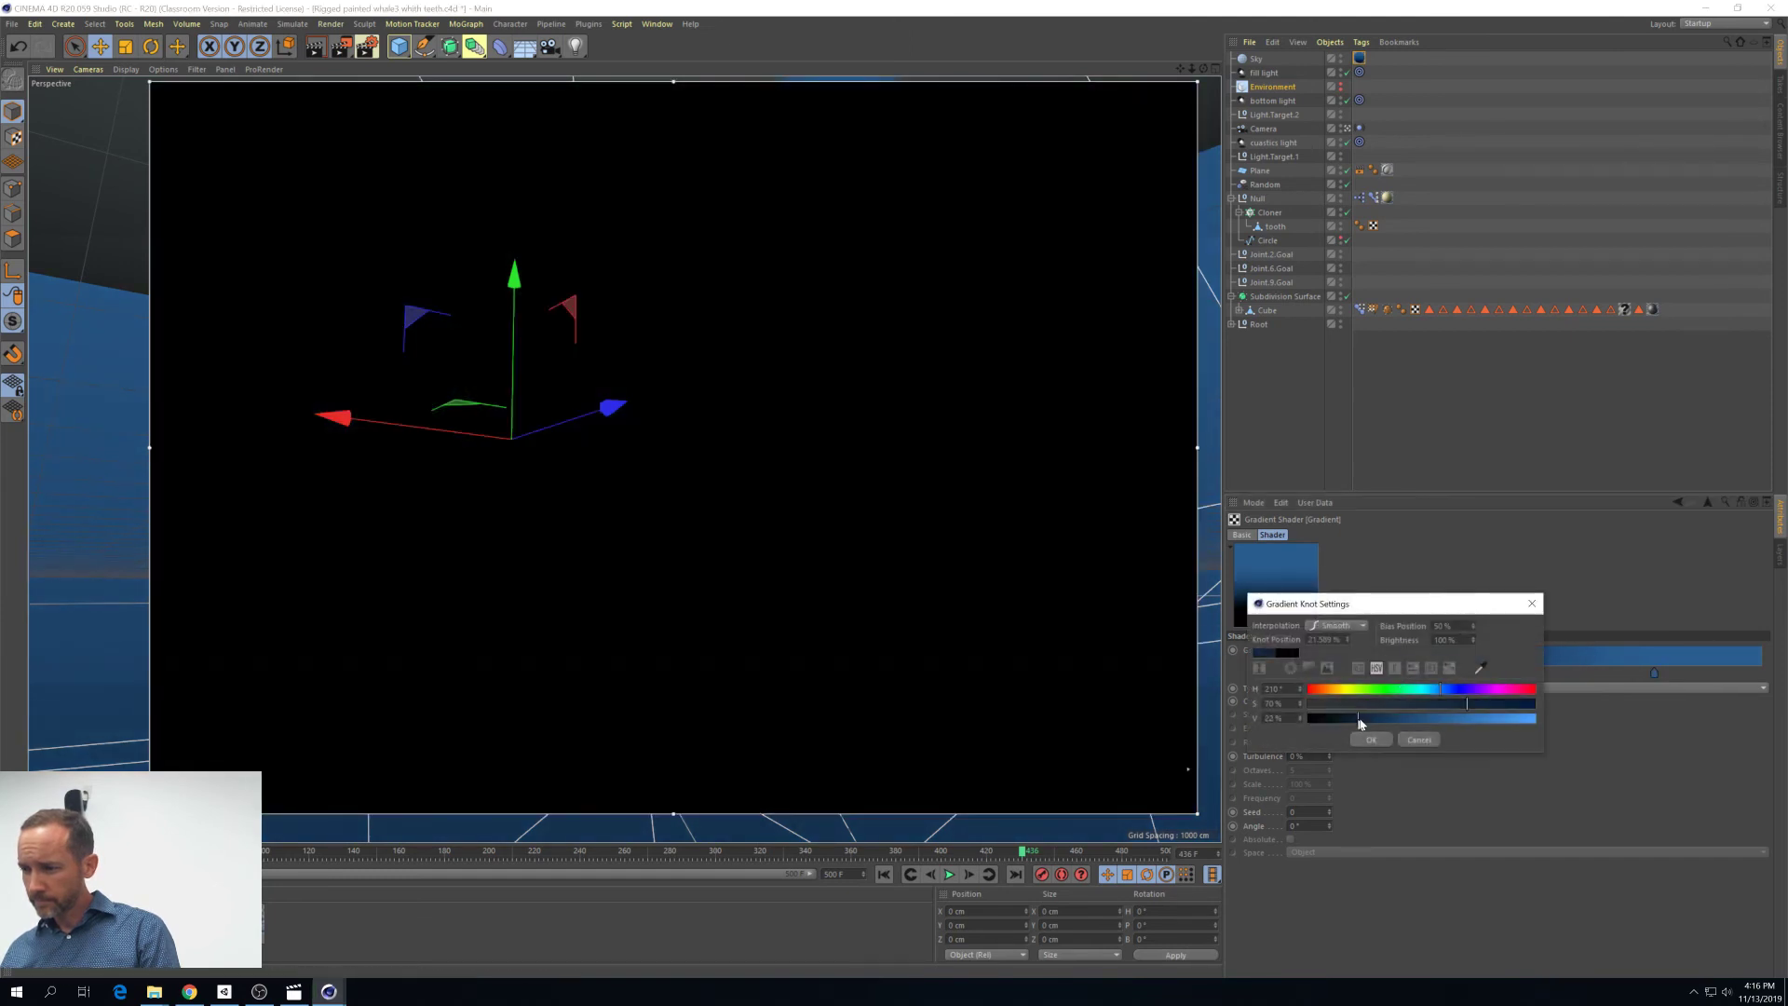
pyautogui.click(1371, 739)
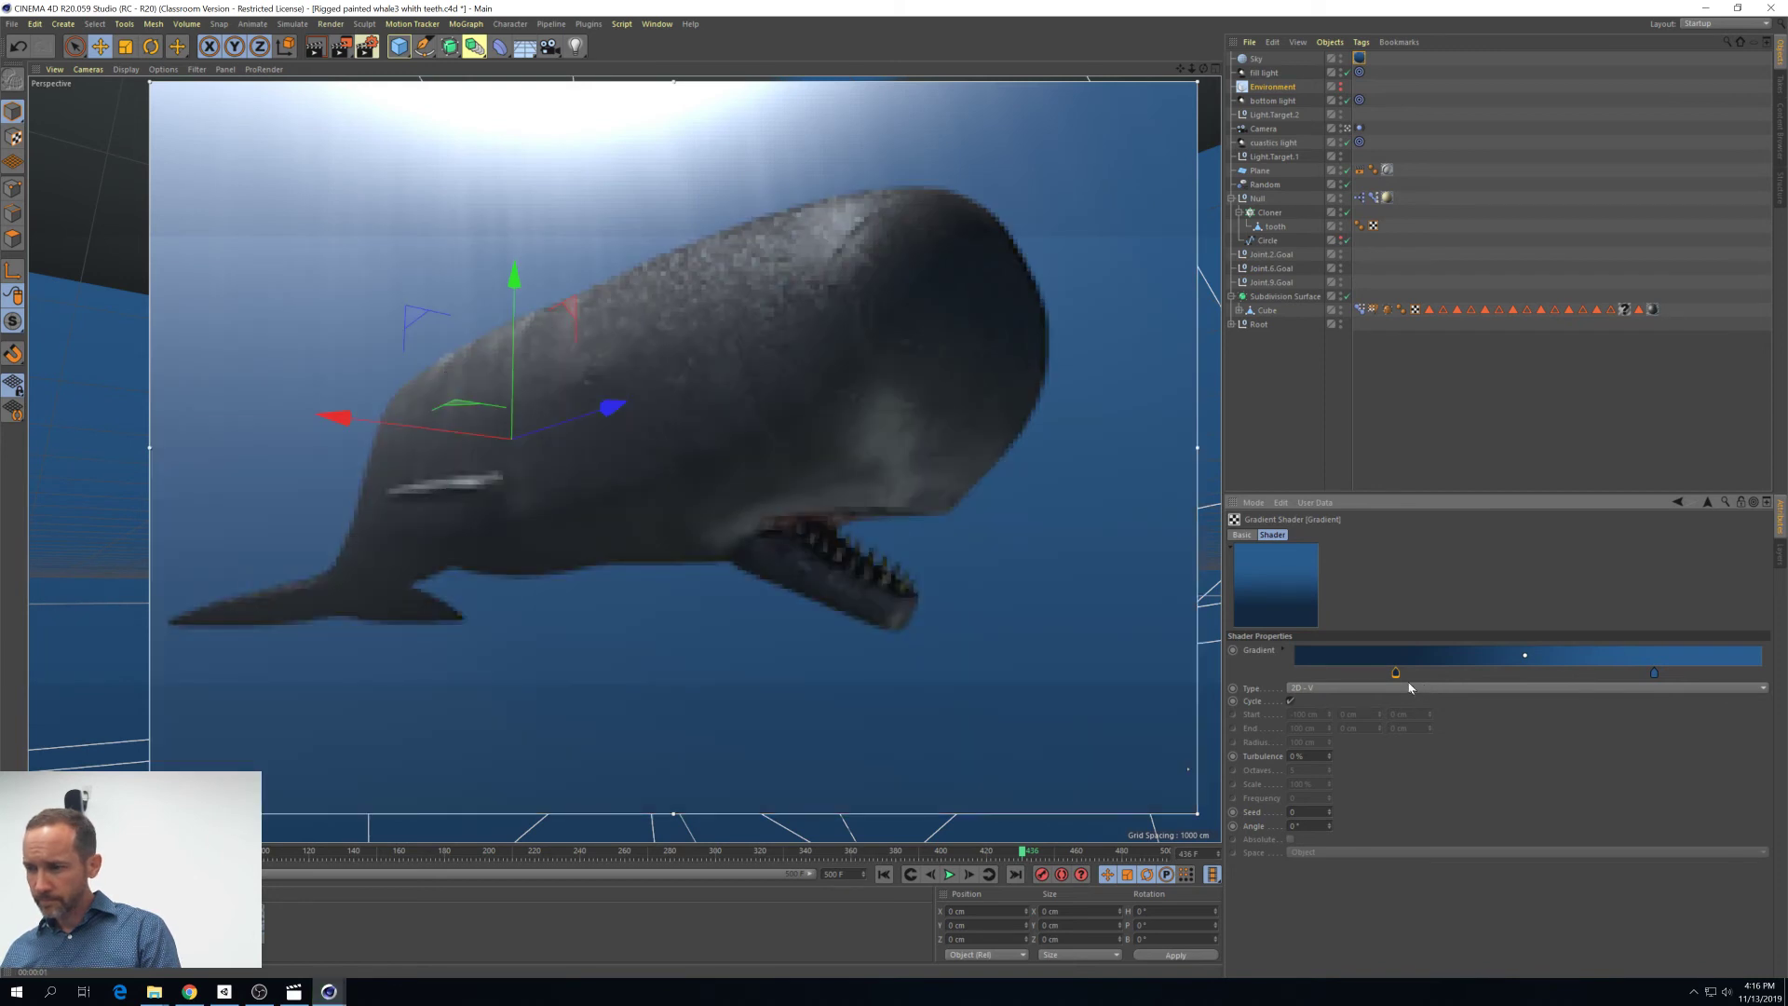
# Narrow the gradient transition by moving the dark blue knot past the middle and the lighter blue knot to about 74%
pyautogui.moveTo(1395, 672); pyautogui.dragTo(1531, 683)
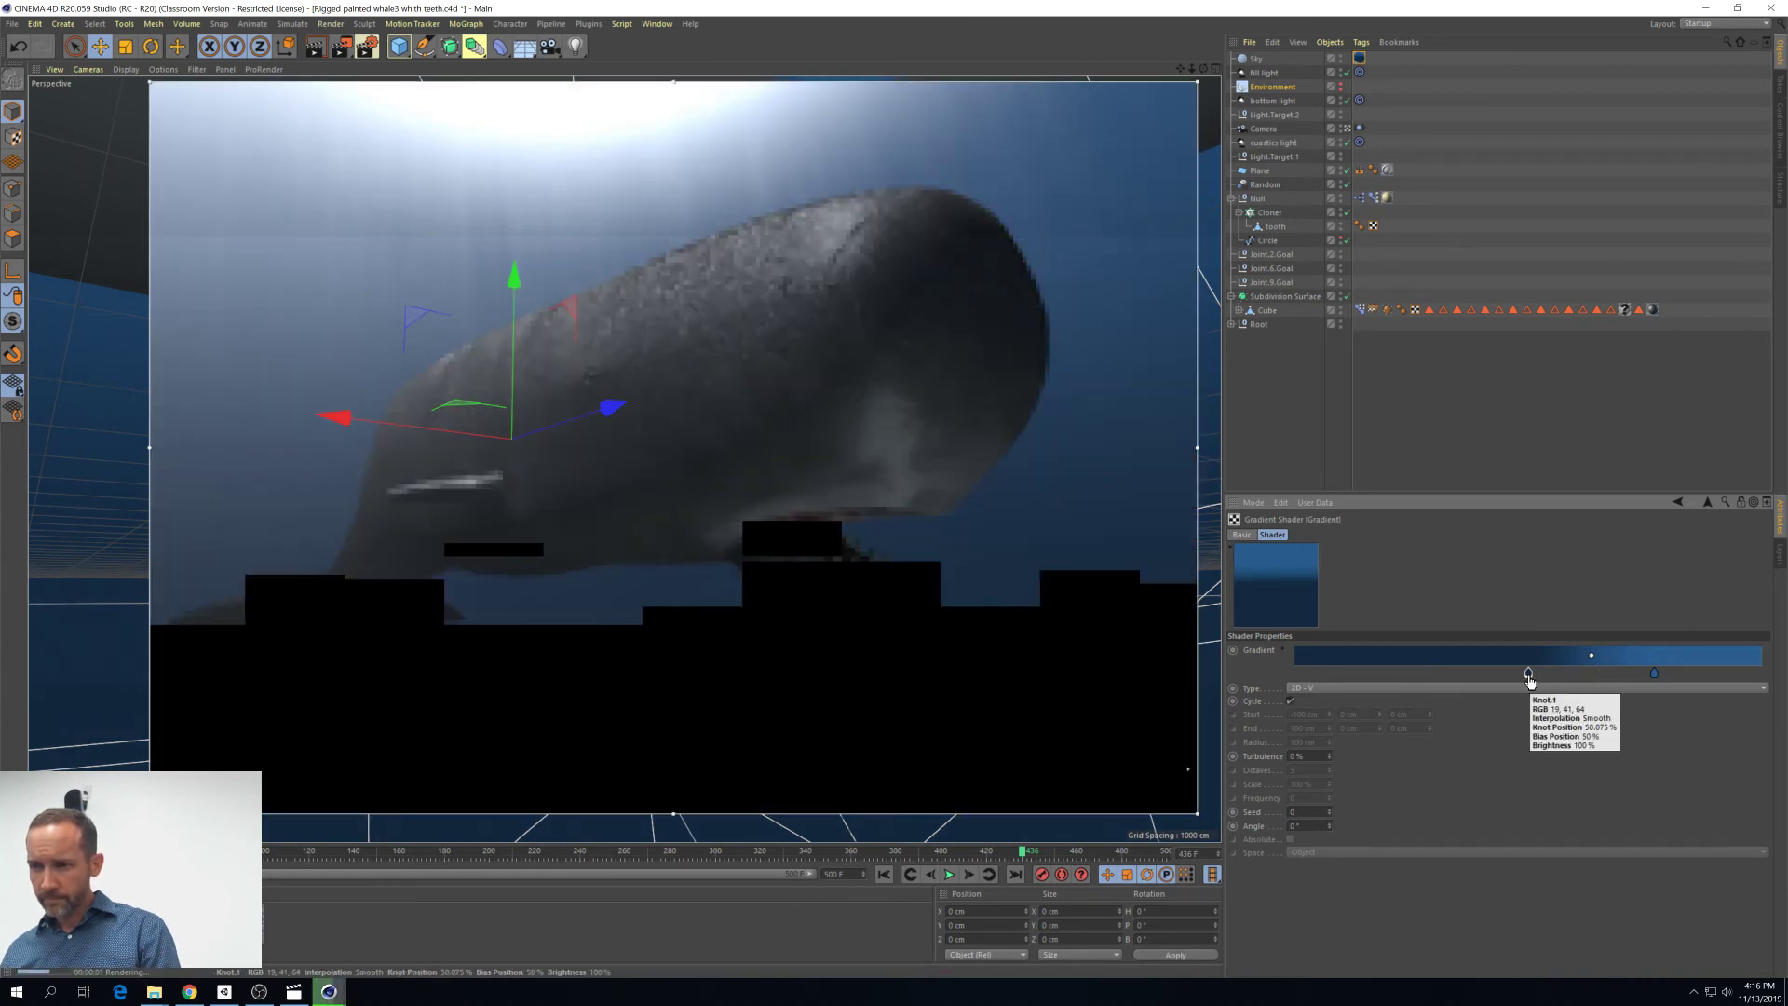
pyautogui.moveTo(1529, 681); pyautogui.dragTo(1558, 679)
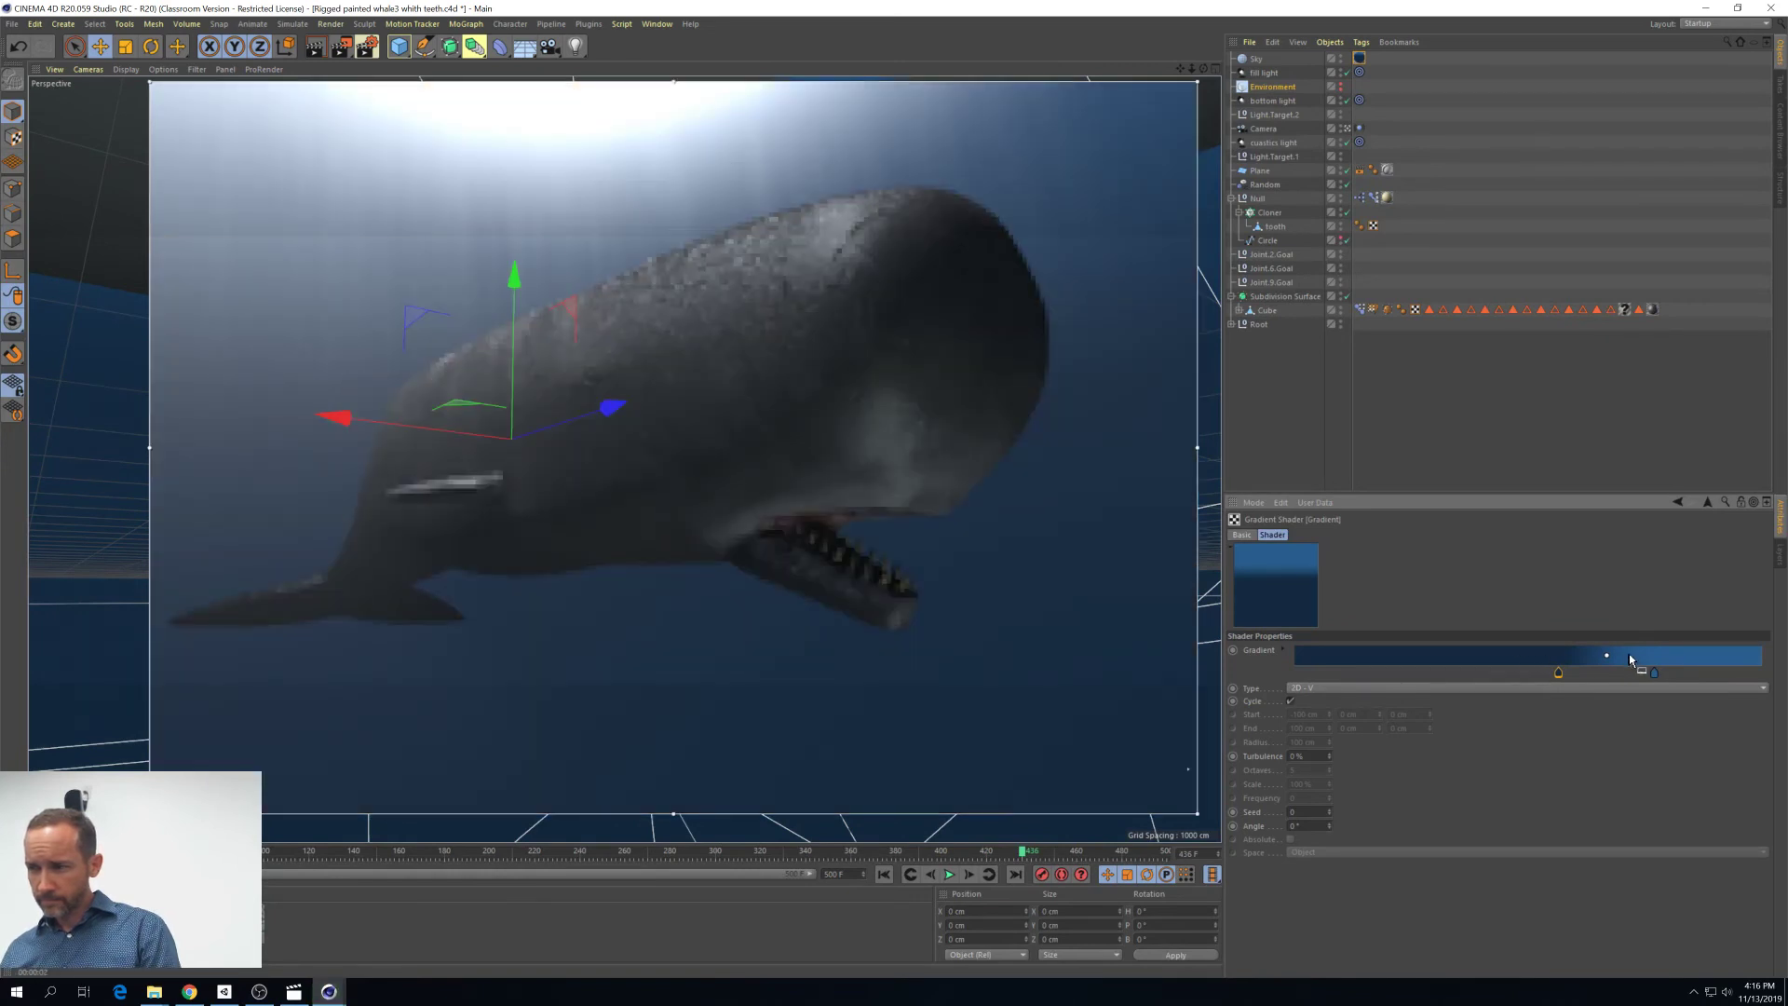
pyautogui.moveTo(1654, 673); pyautogui.dragTo(1645, 679)
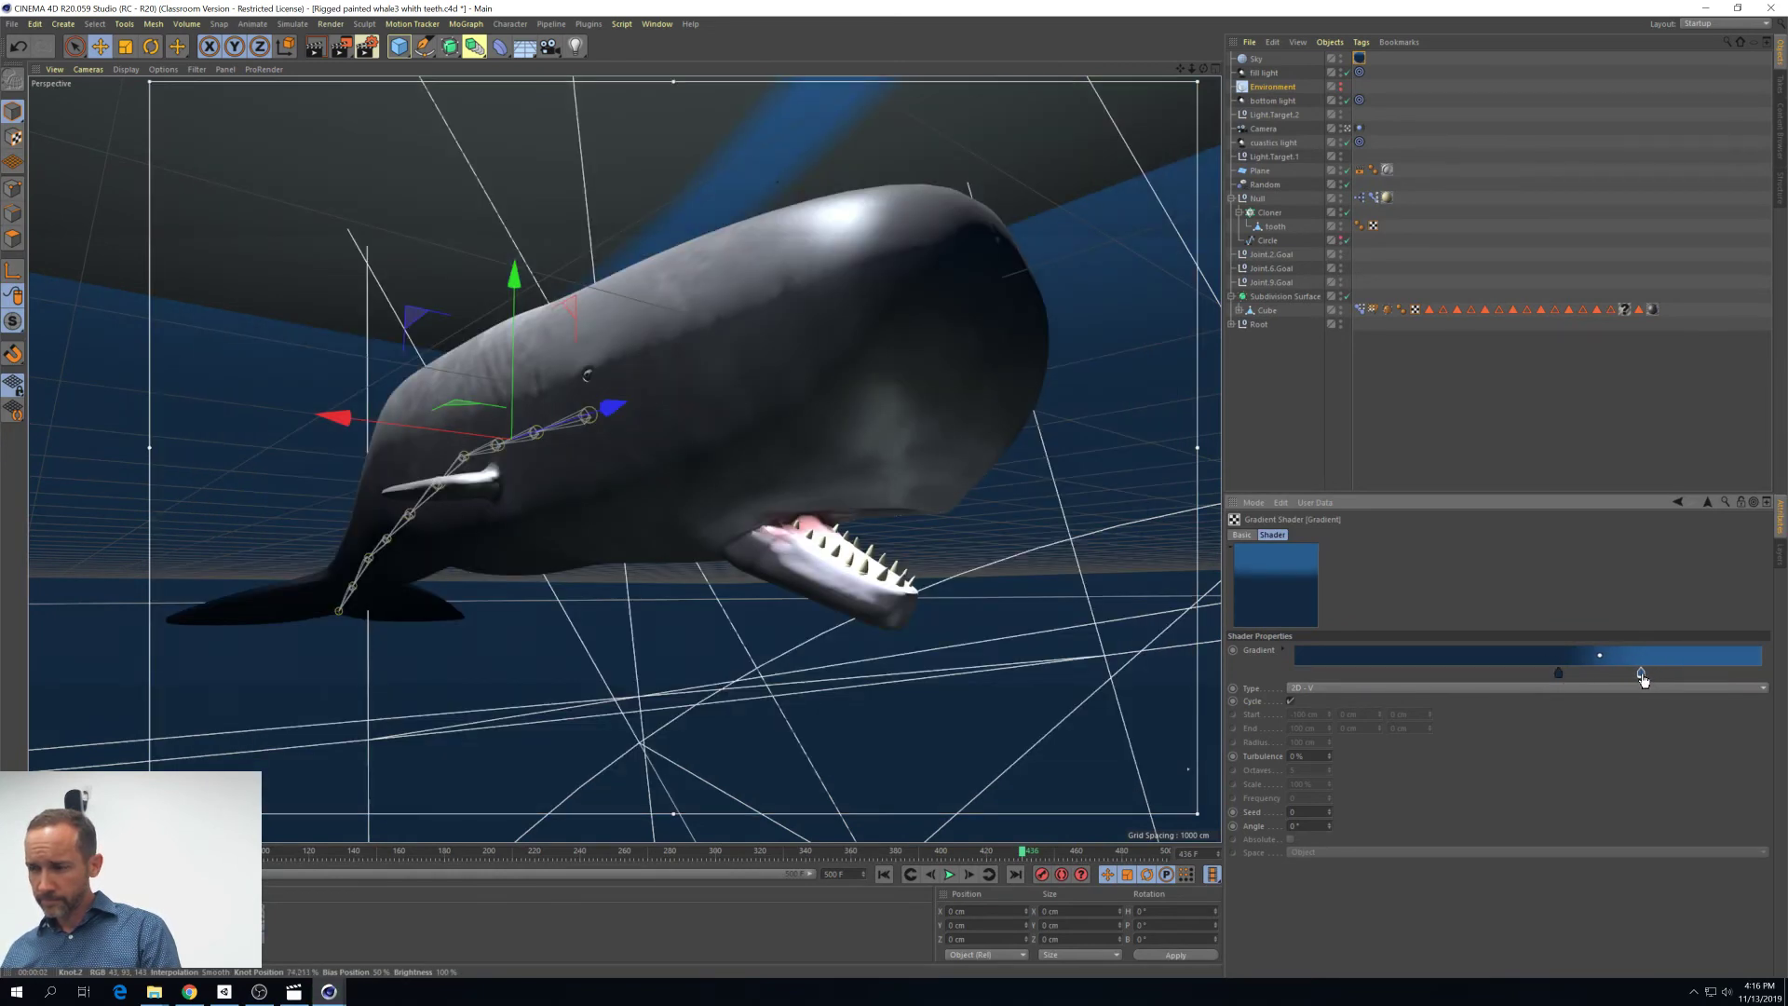
# Reduce the lighter blue knot's saturation to 44%
pyautogui.doubleClick(1645, 674)
pyautogui.click(1652, 705)
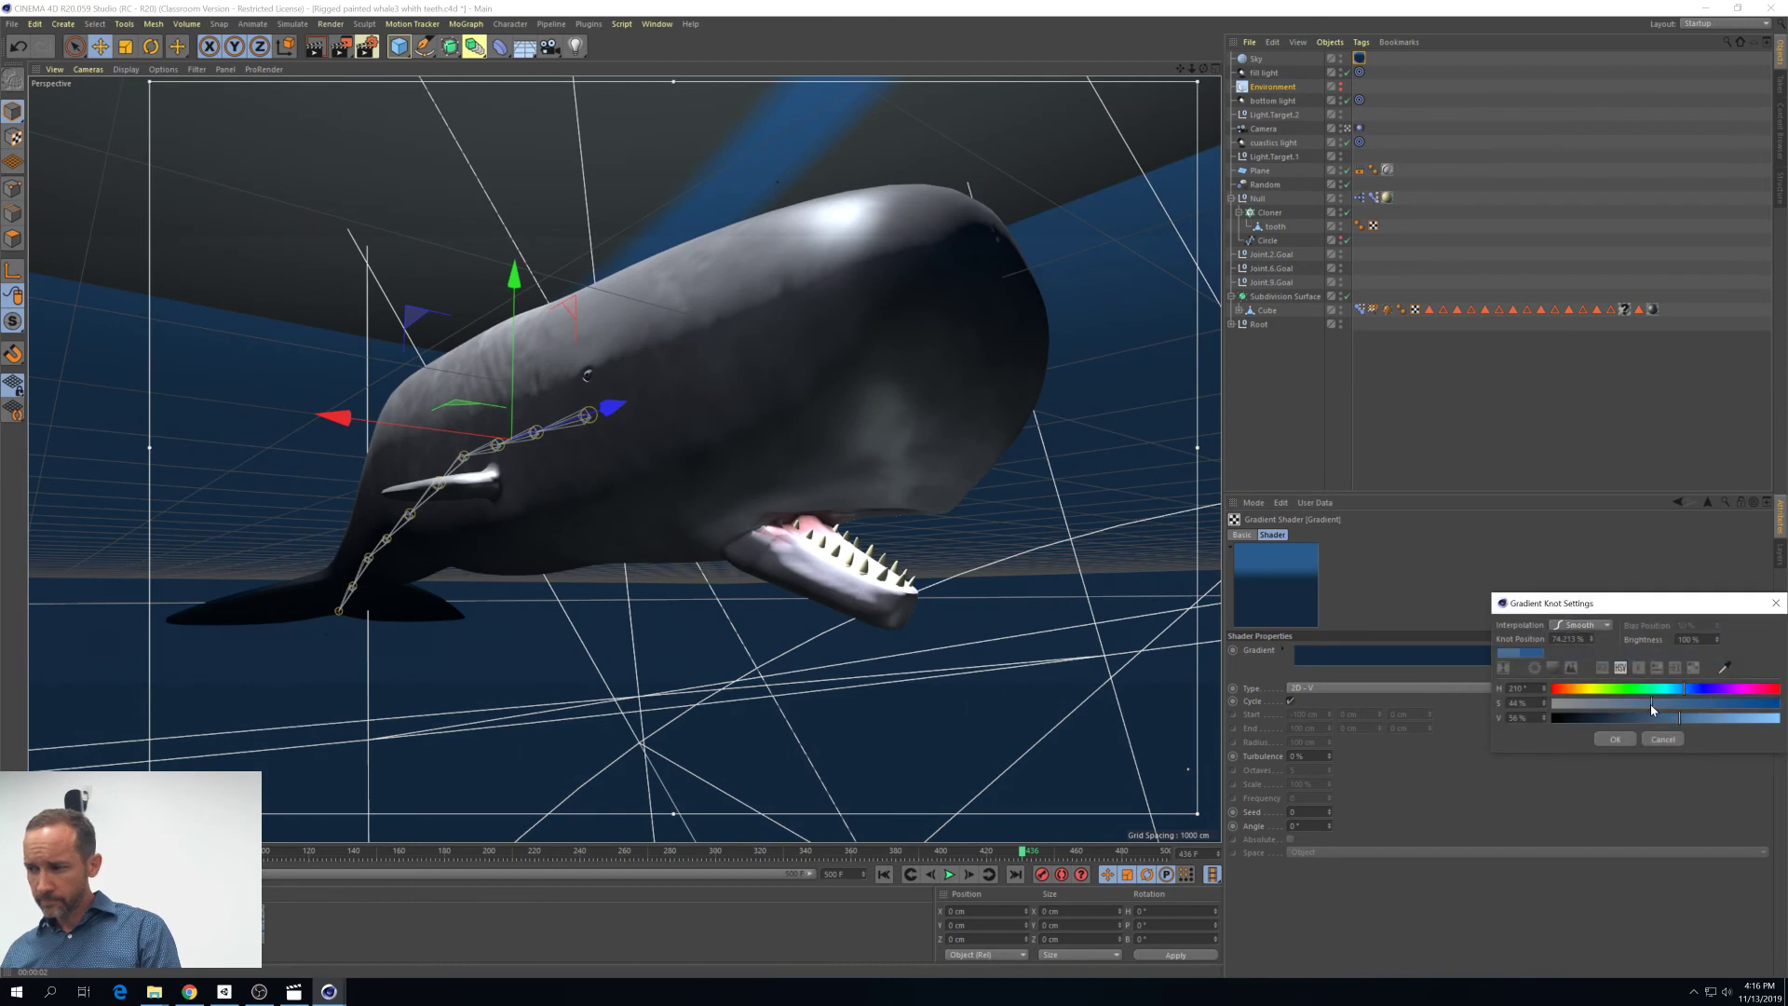
pyautogui.click(1614, 738)
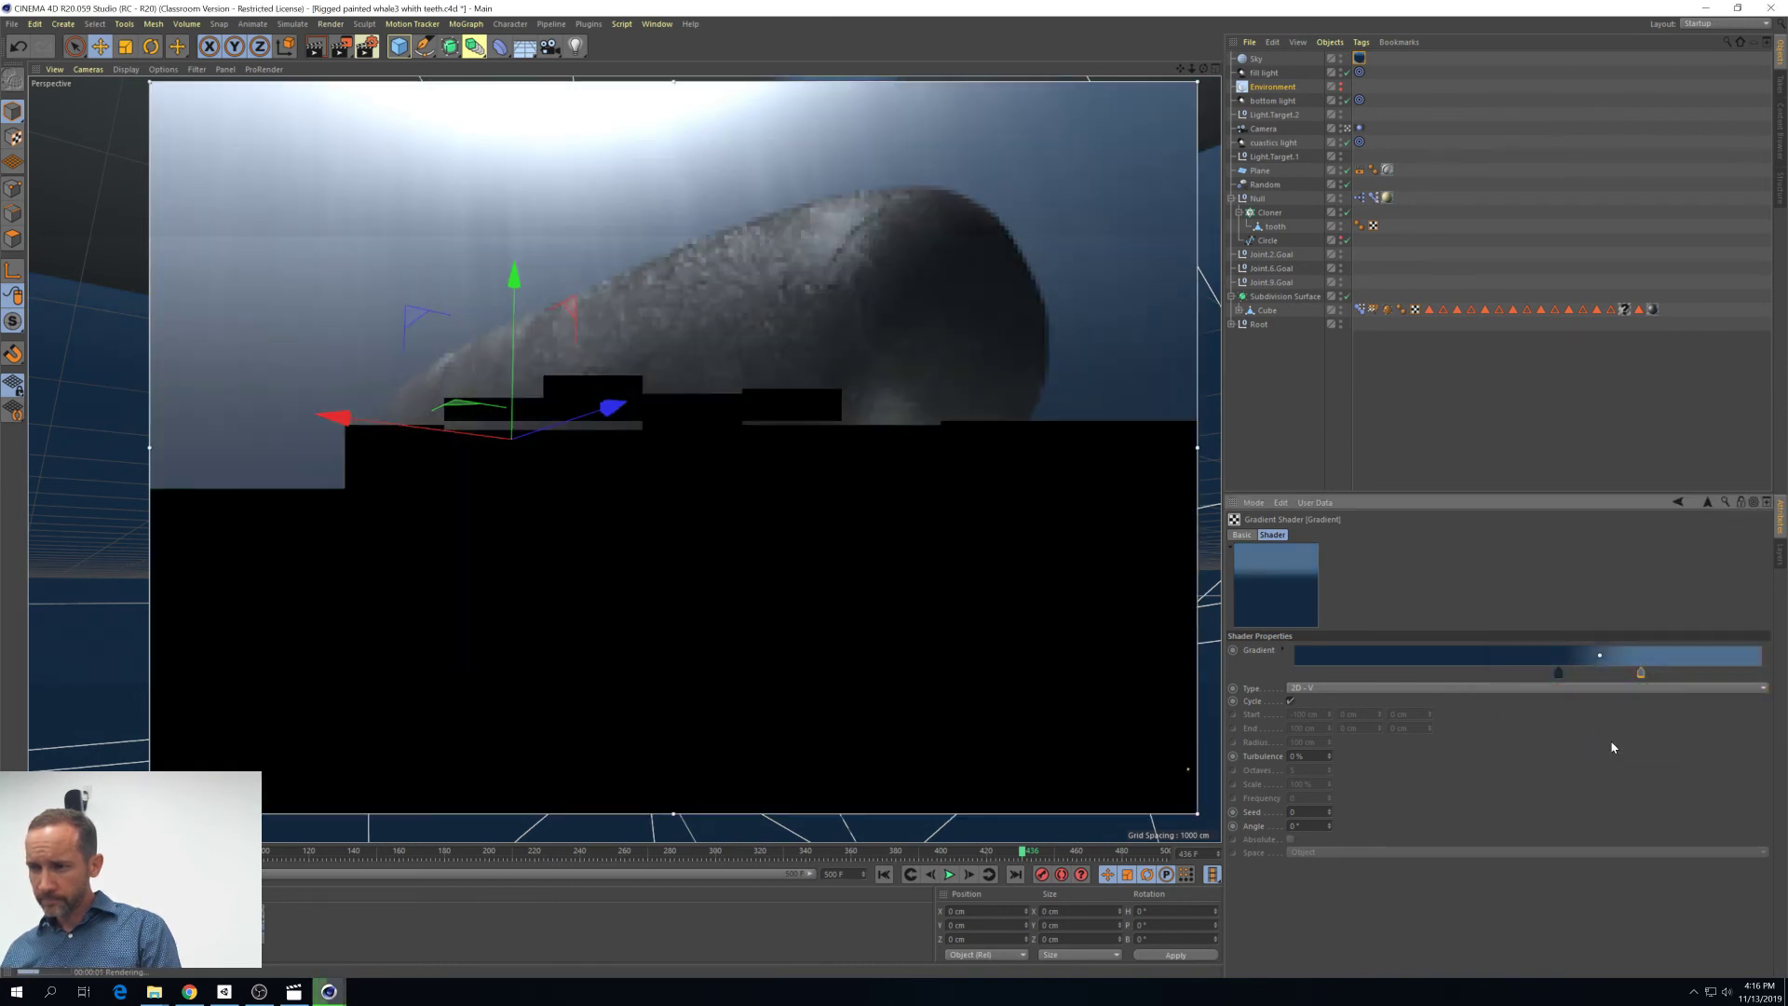
# Duplicate the dark blue gradient knot to about 45%, darken the copy to nearly black and render the view
pyautogui.moveTo(1561, 675); pyautogui.dragTo(1503, 677)
pyautogui.doubleClick(1503, 676)
pyautogui.click(1432, 721)
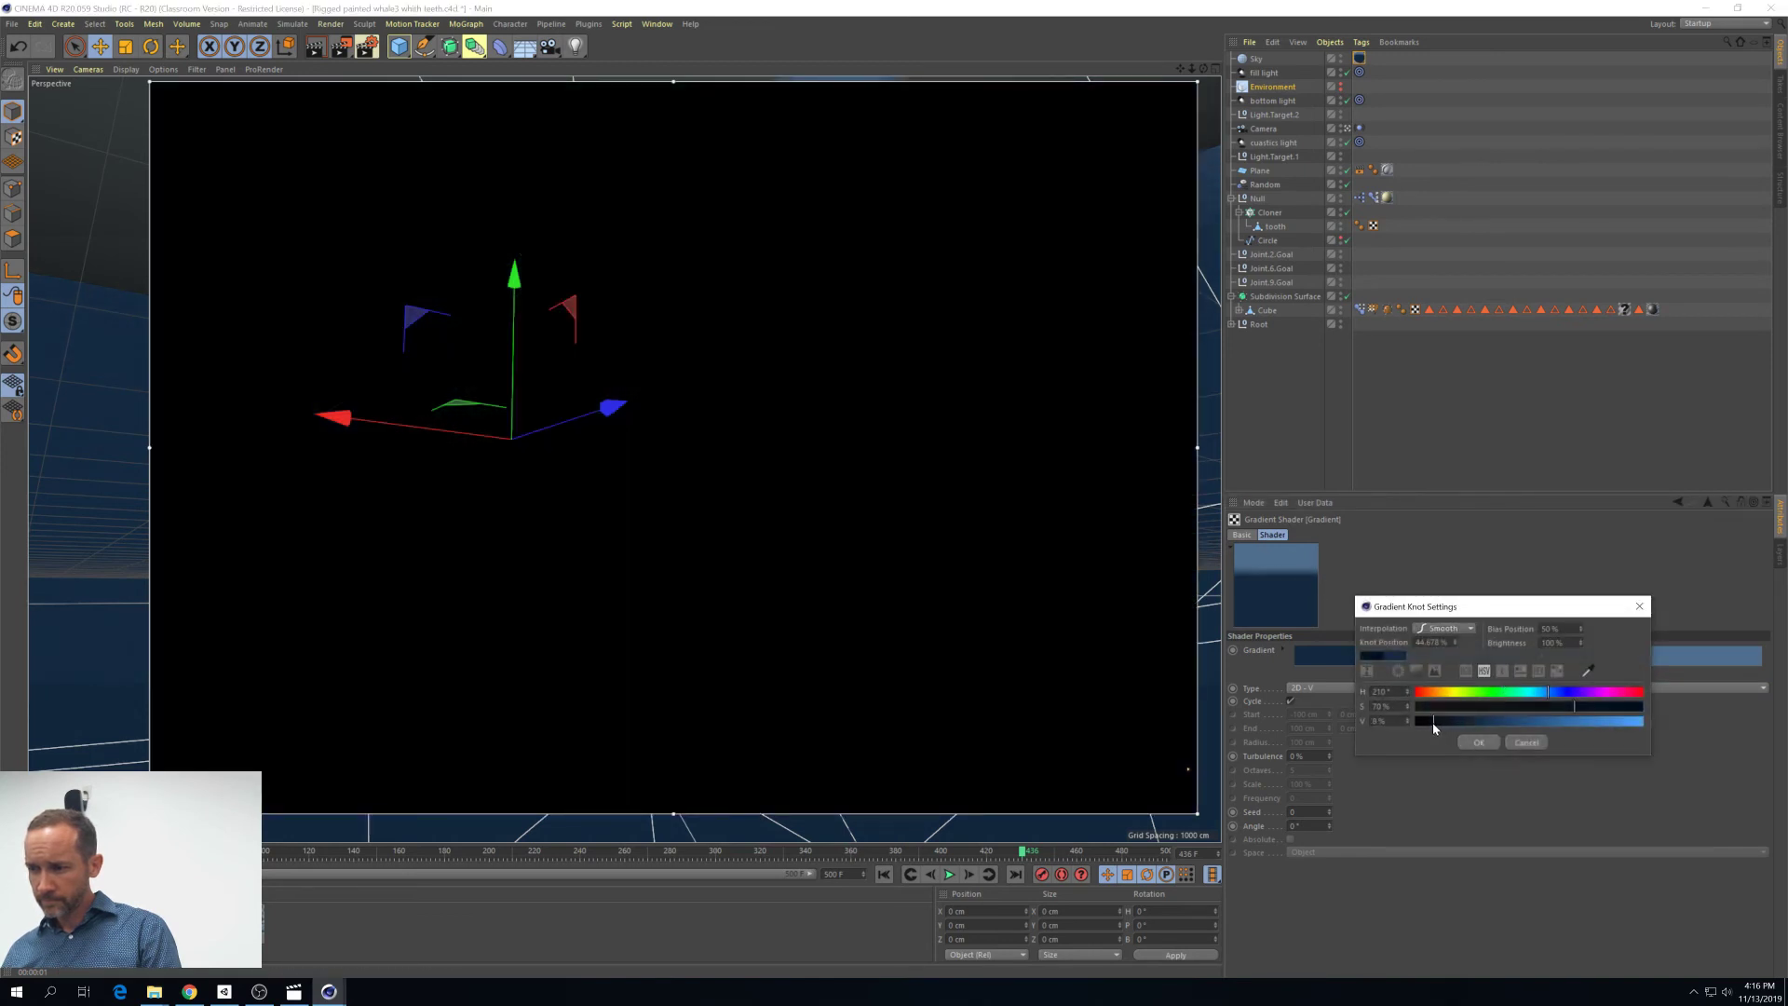
pyautogui.click(1476, 741)
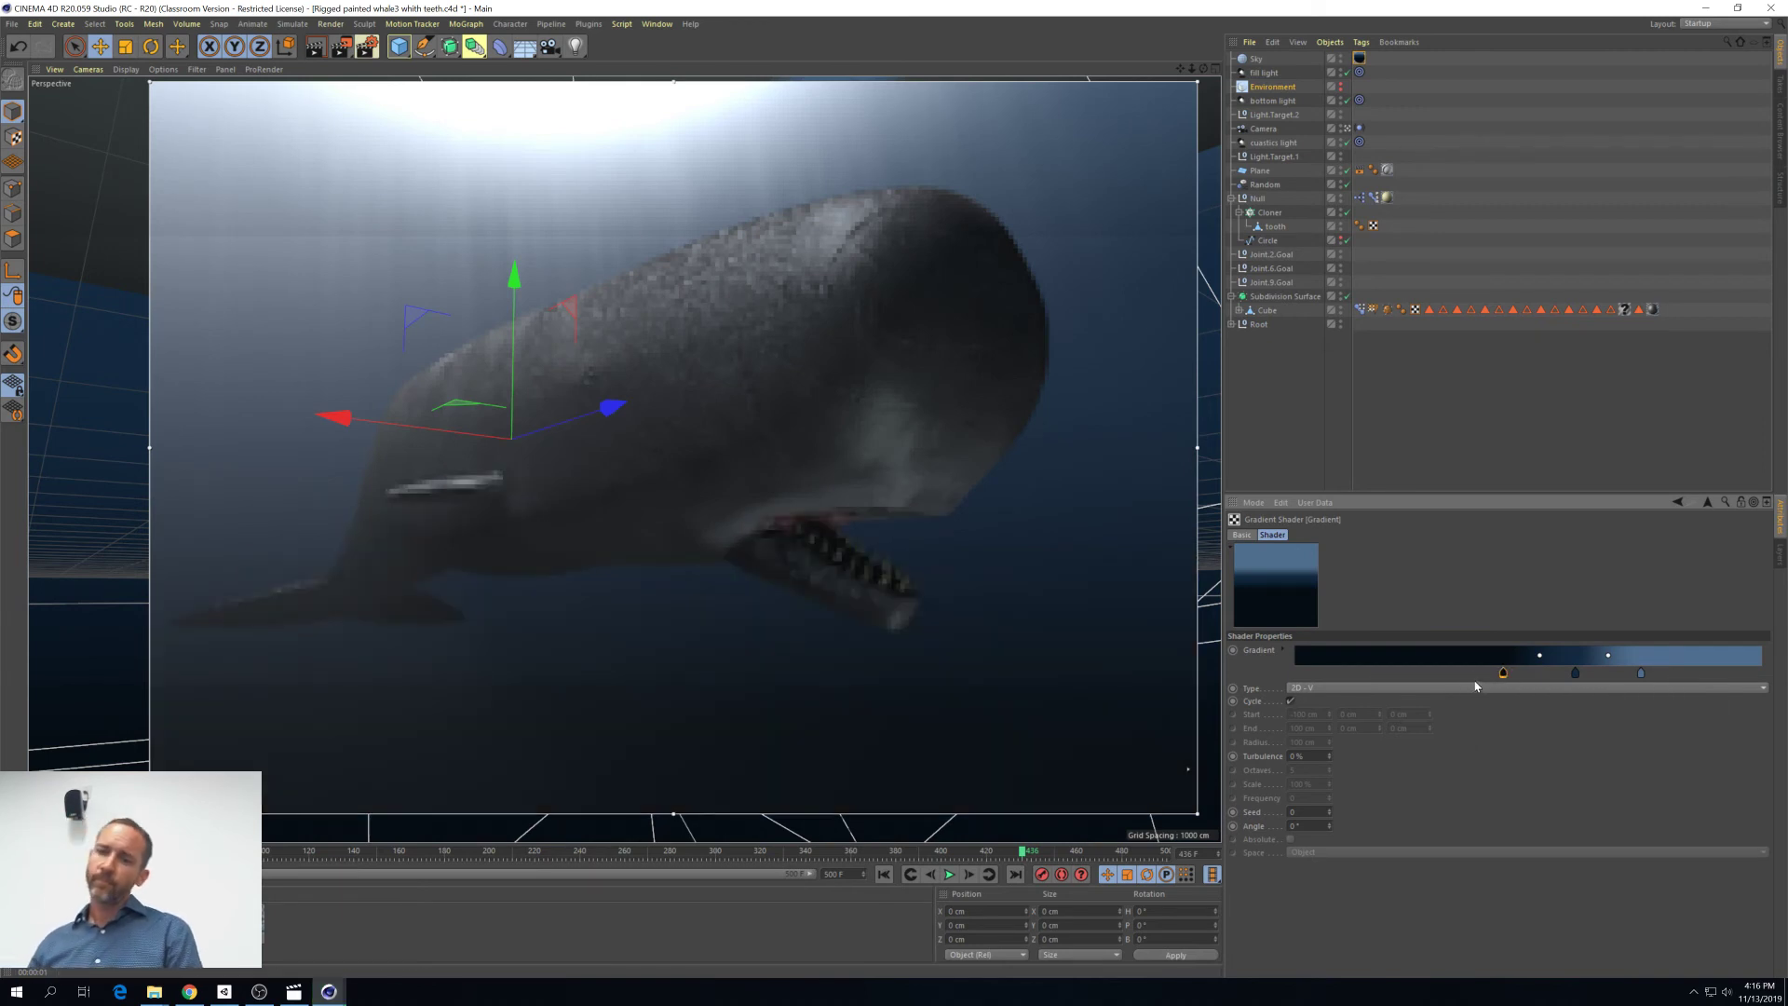
pyautogui.click(1339, 240)
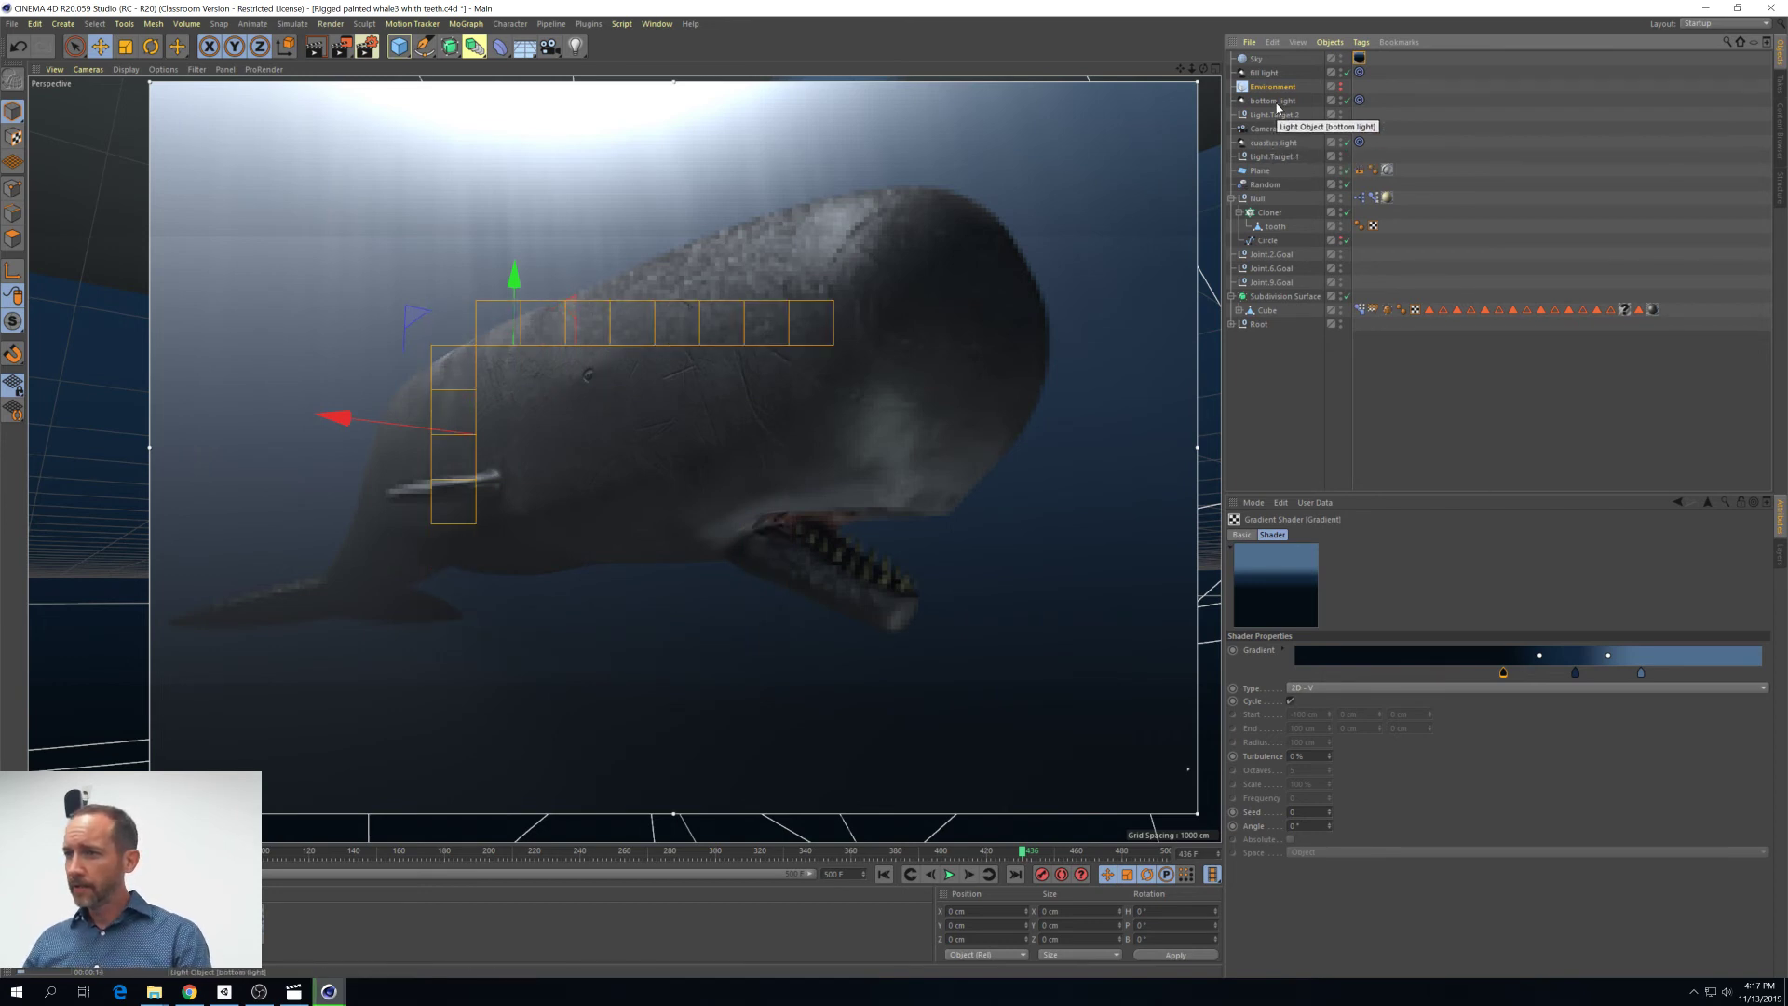
# Re-enable the Environment object so its fog shows in the render
pyautogui.click(1265, 74)
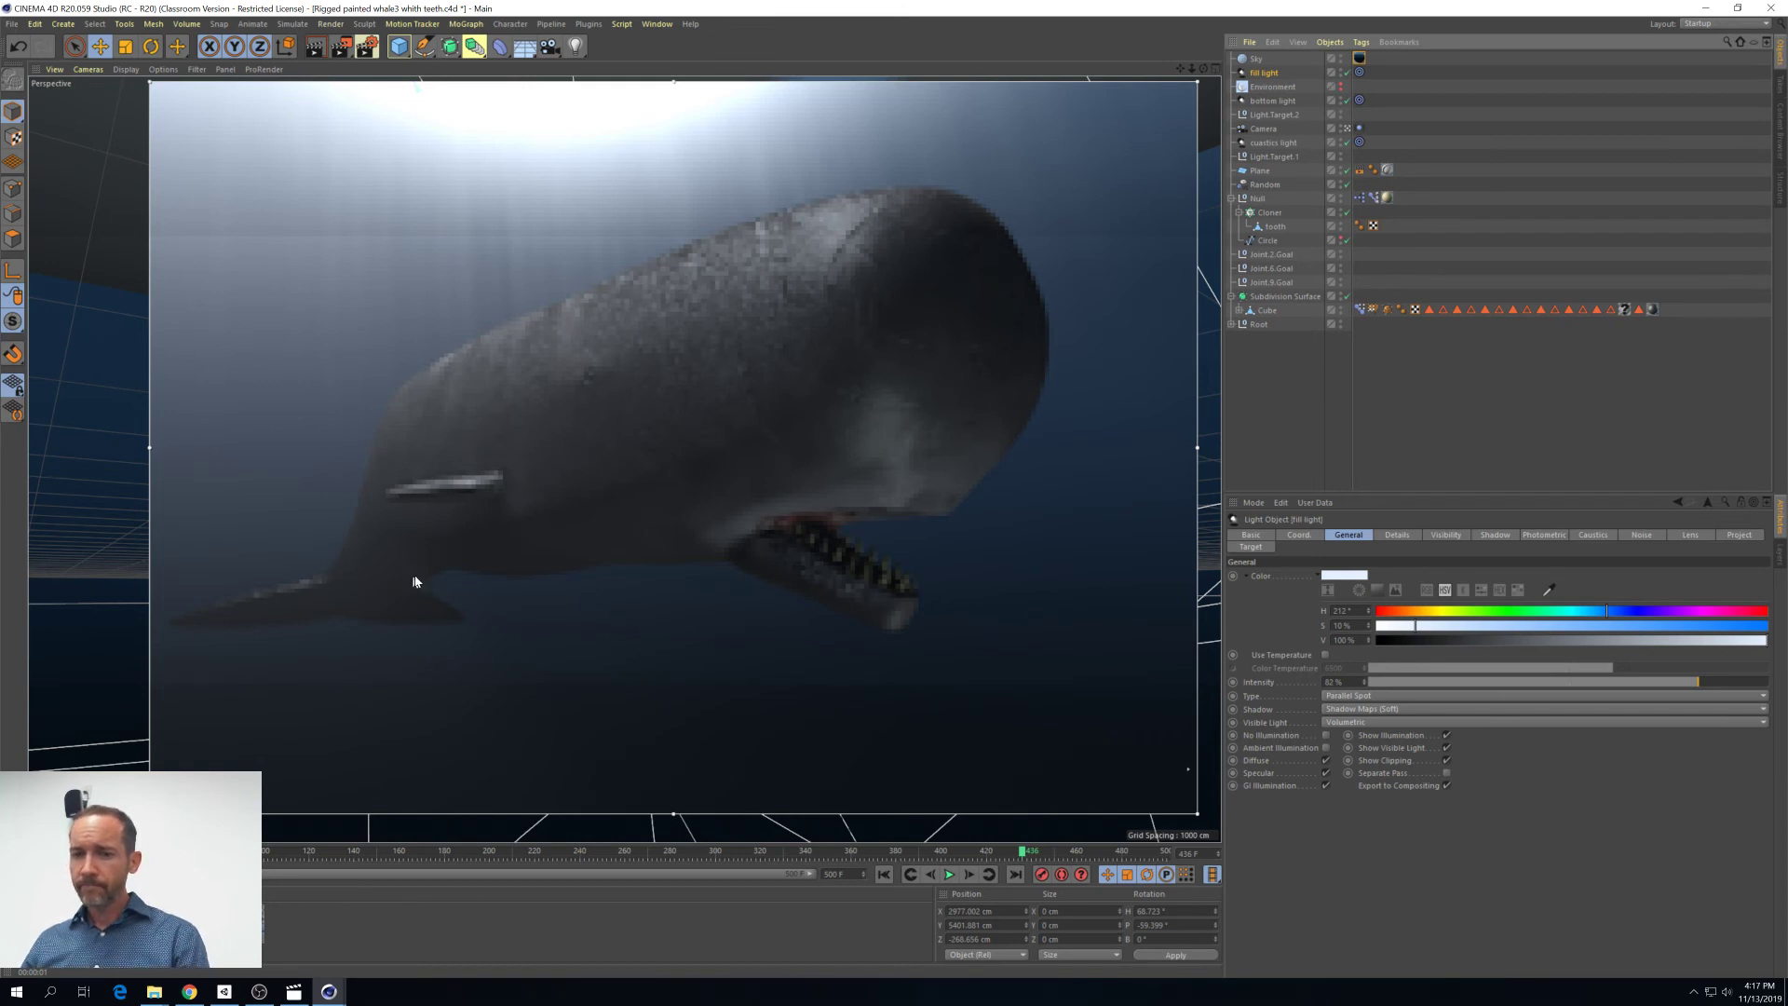
pyautogui.click(1340, 83)
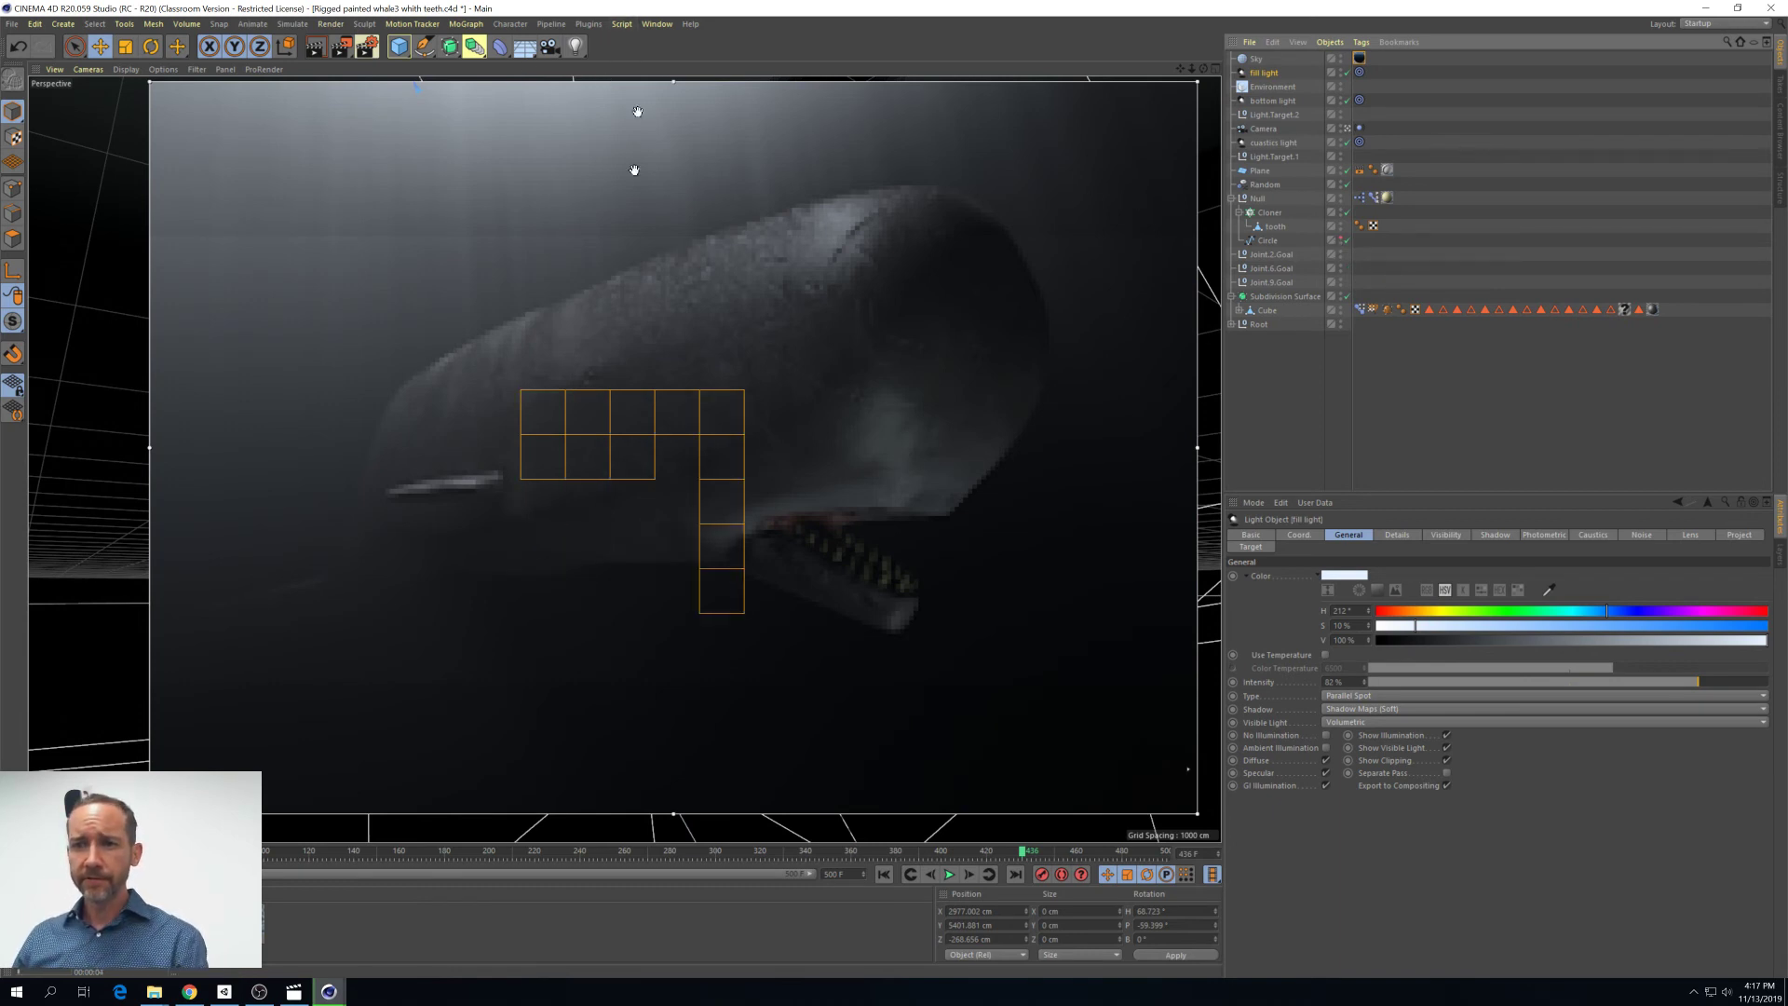
pyautogui.click(657, 25)
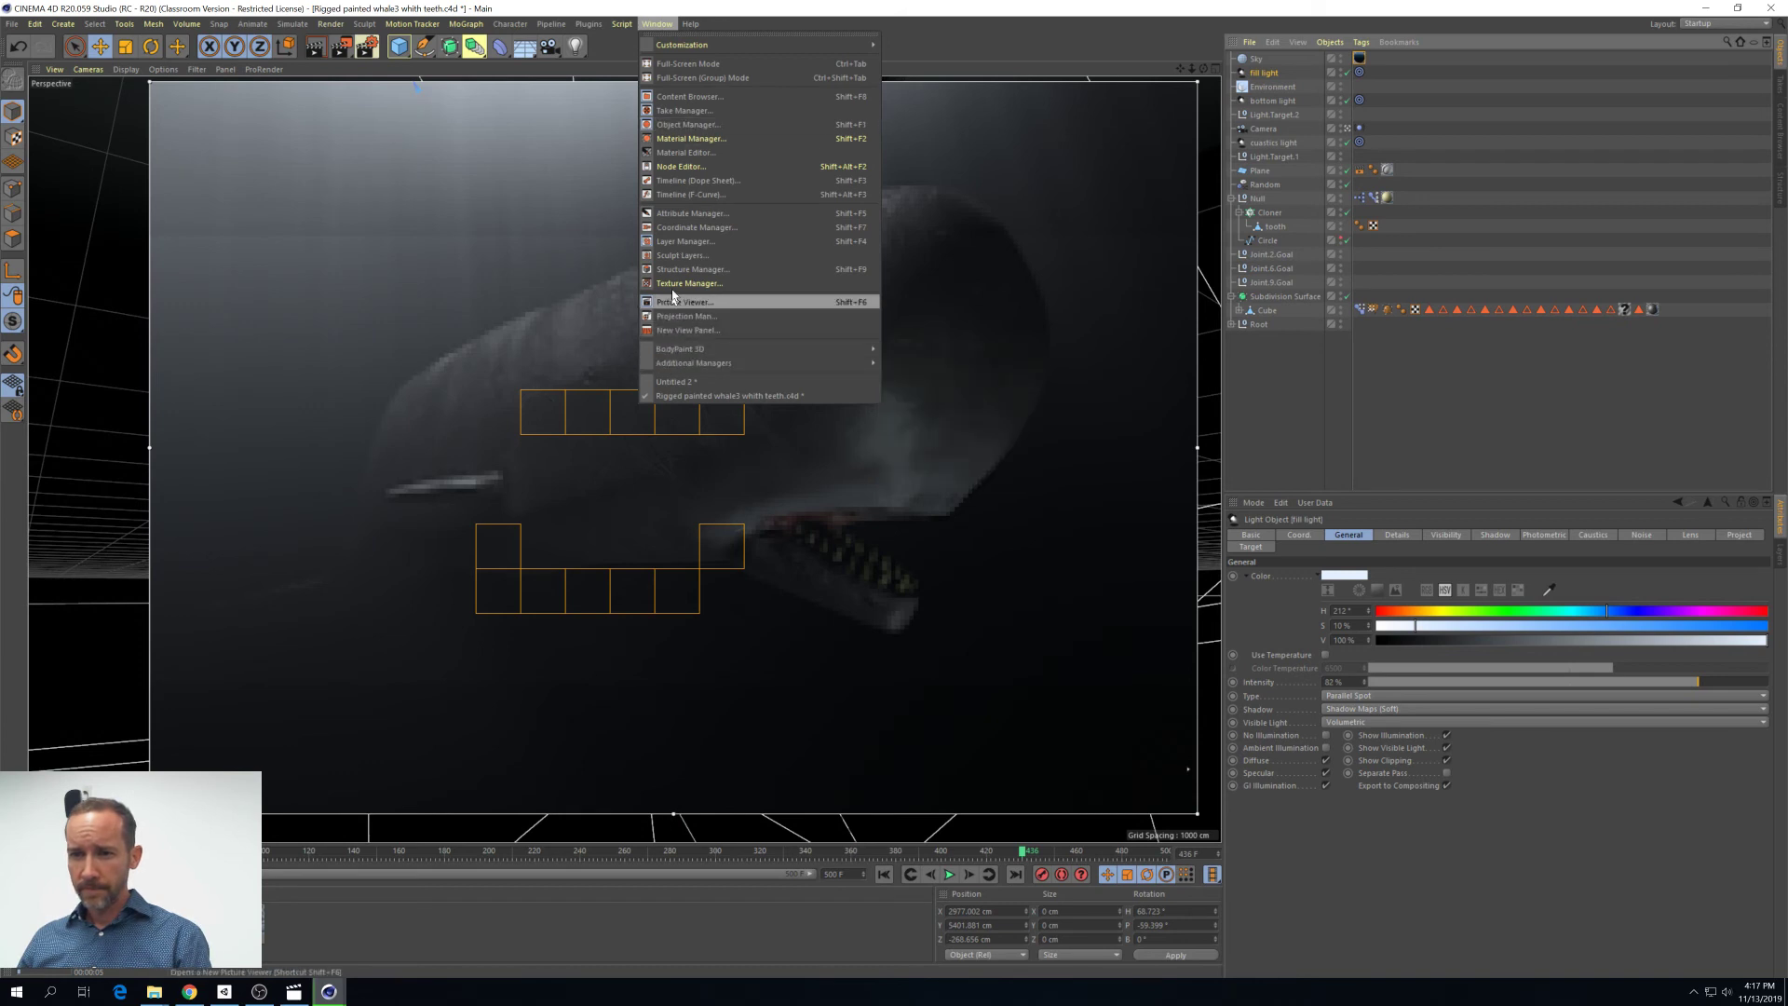
pyautogui.click(1319, 370)
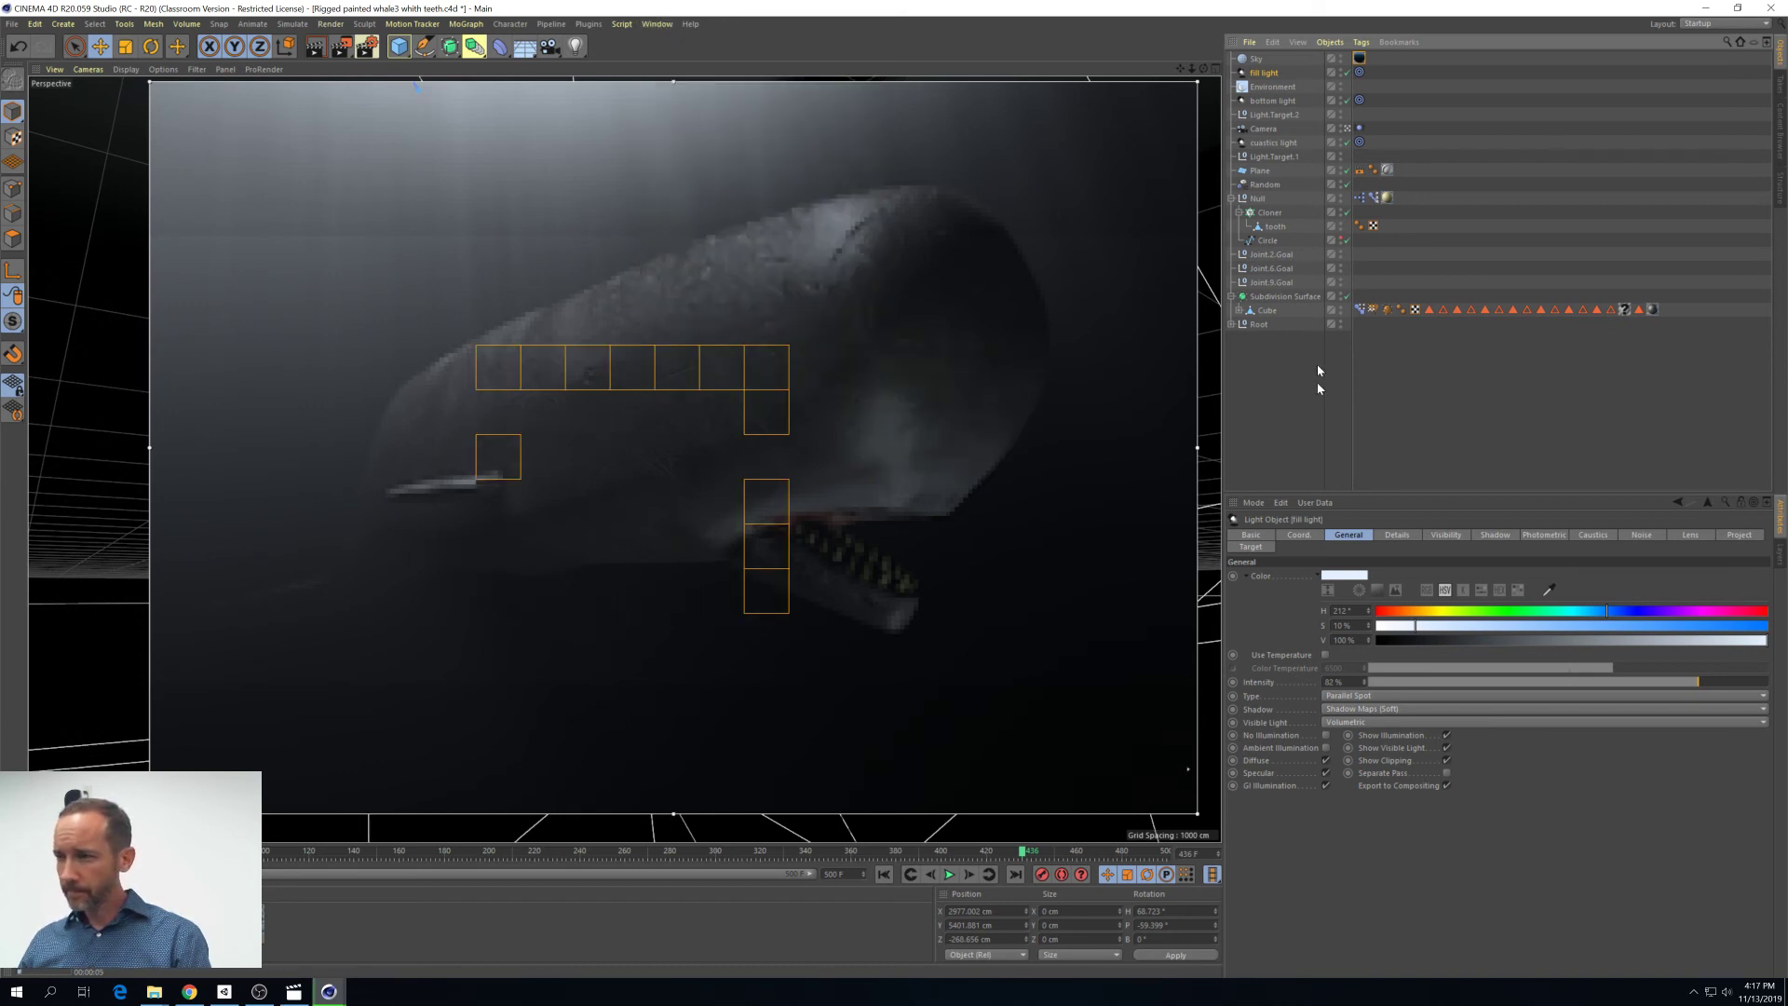
# Set the Environment object's fog strength to 11% and turn off Affect Background
pyautogui.click(1285, 87)
pyautogui.click(1359, 57)
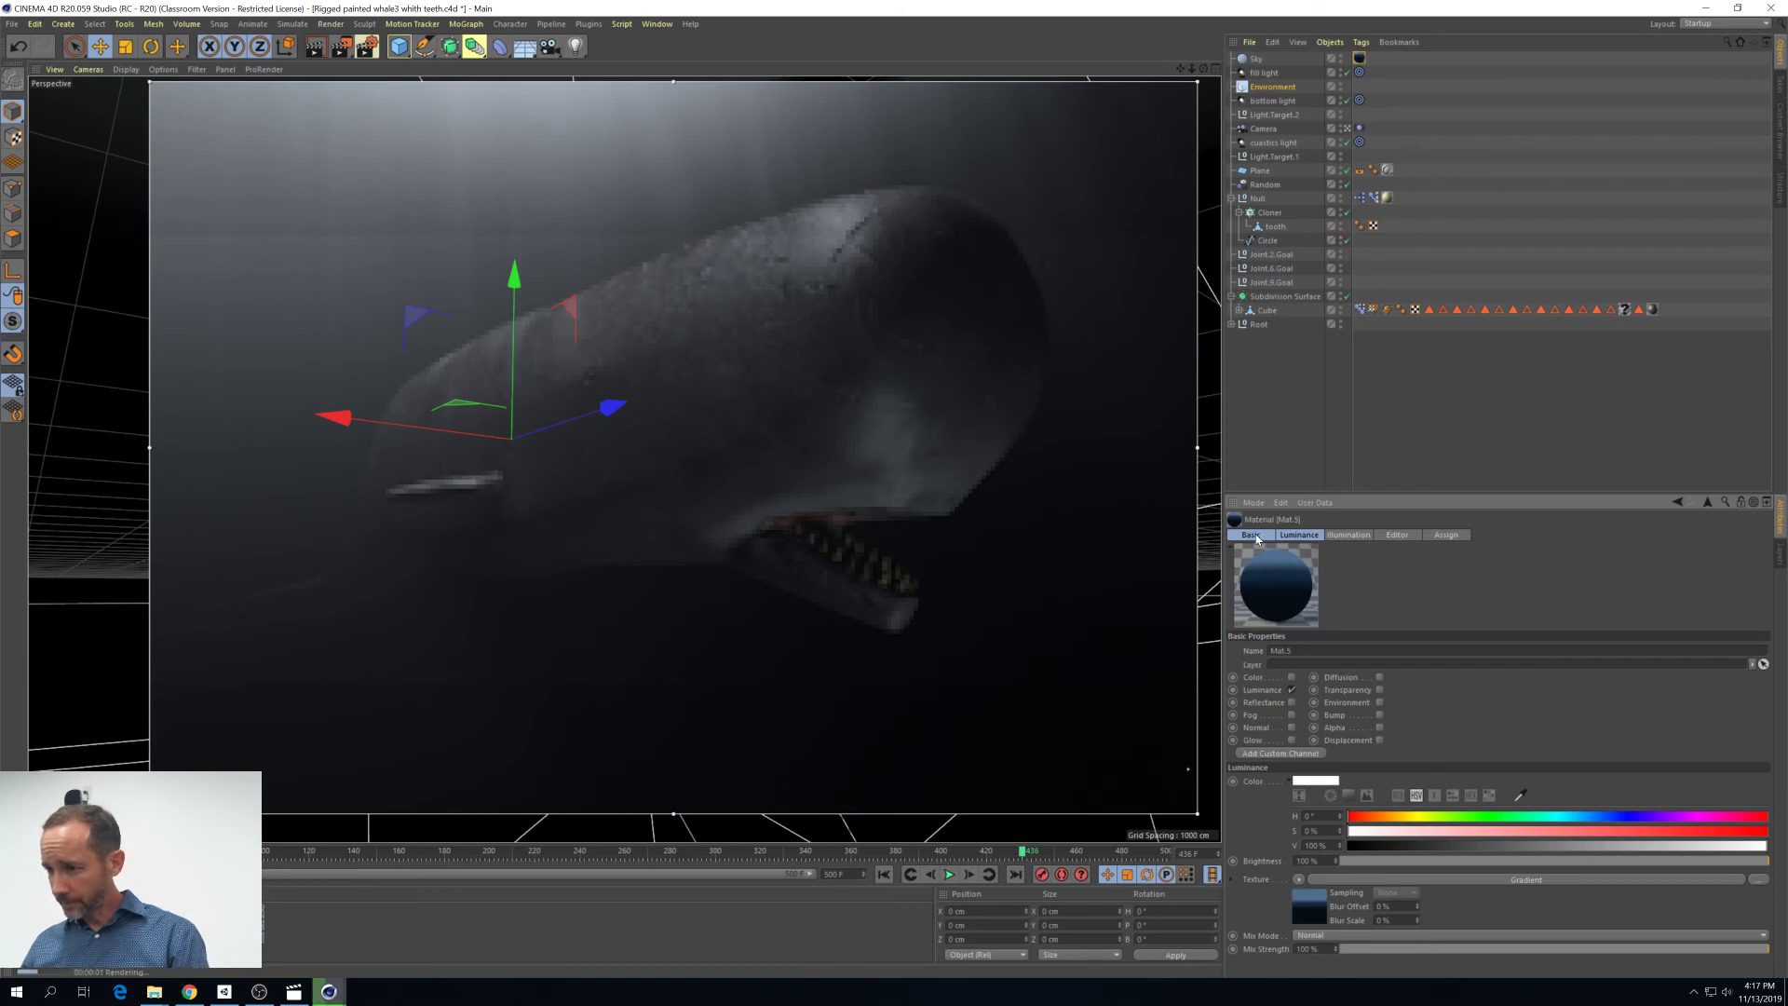
pyautogui.click(1270, 86)
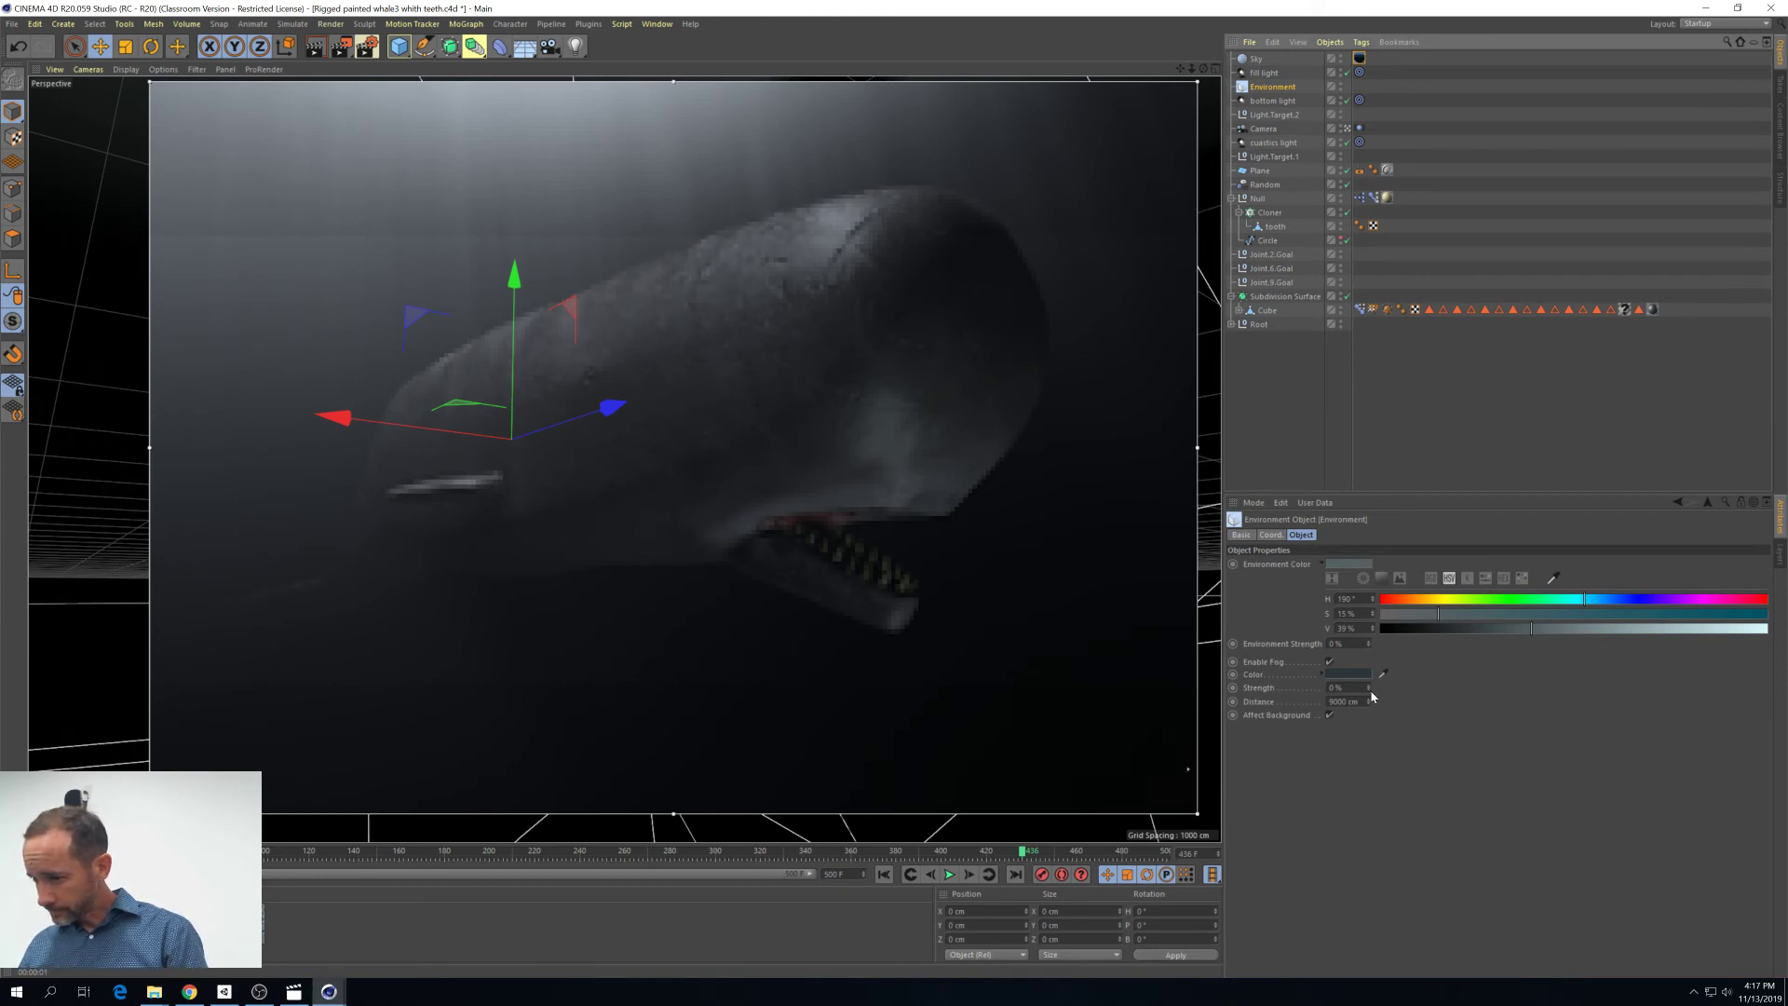
pyautogui.moveTo(1367, 689); pyautogui.dragTo(1368, 694)
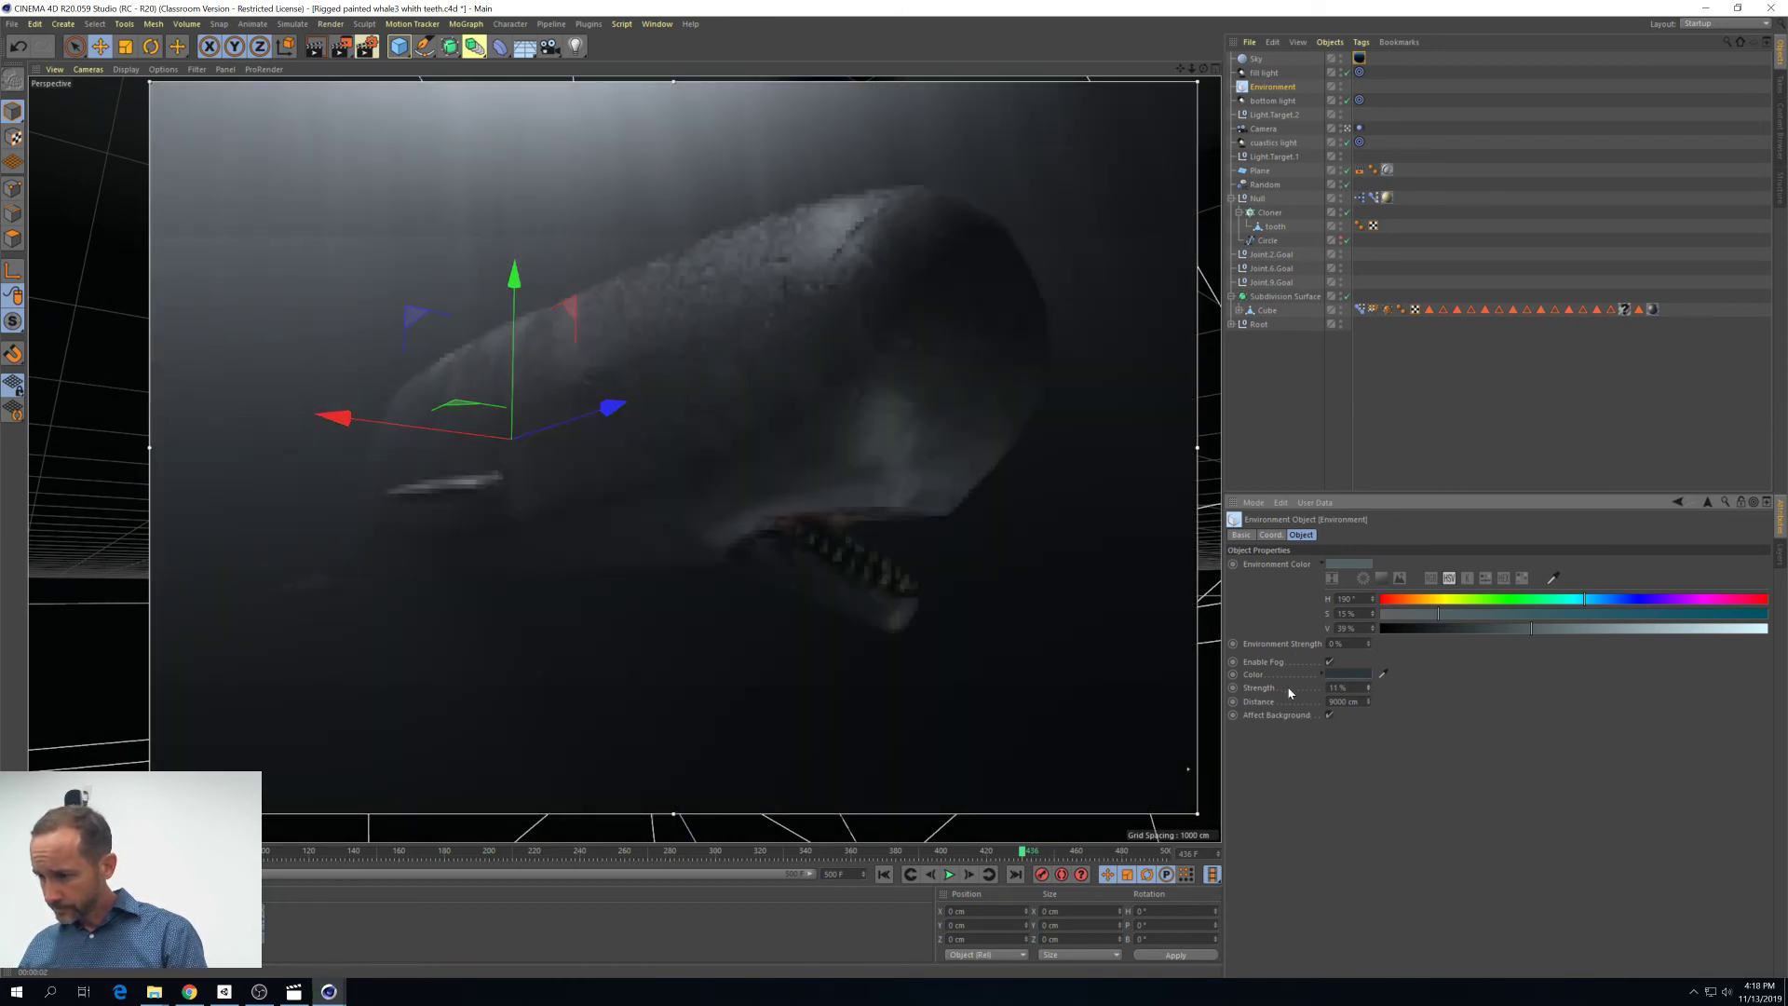
pyautogui.click(1345, 724)
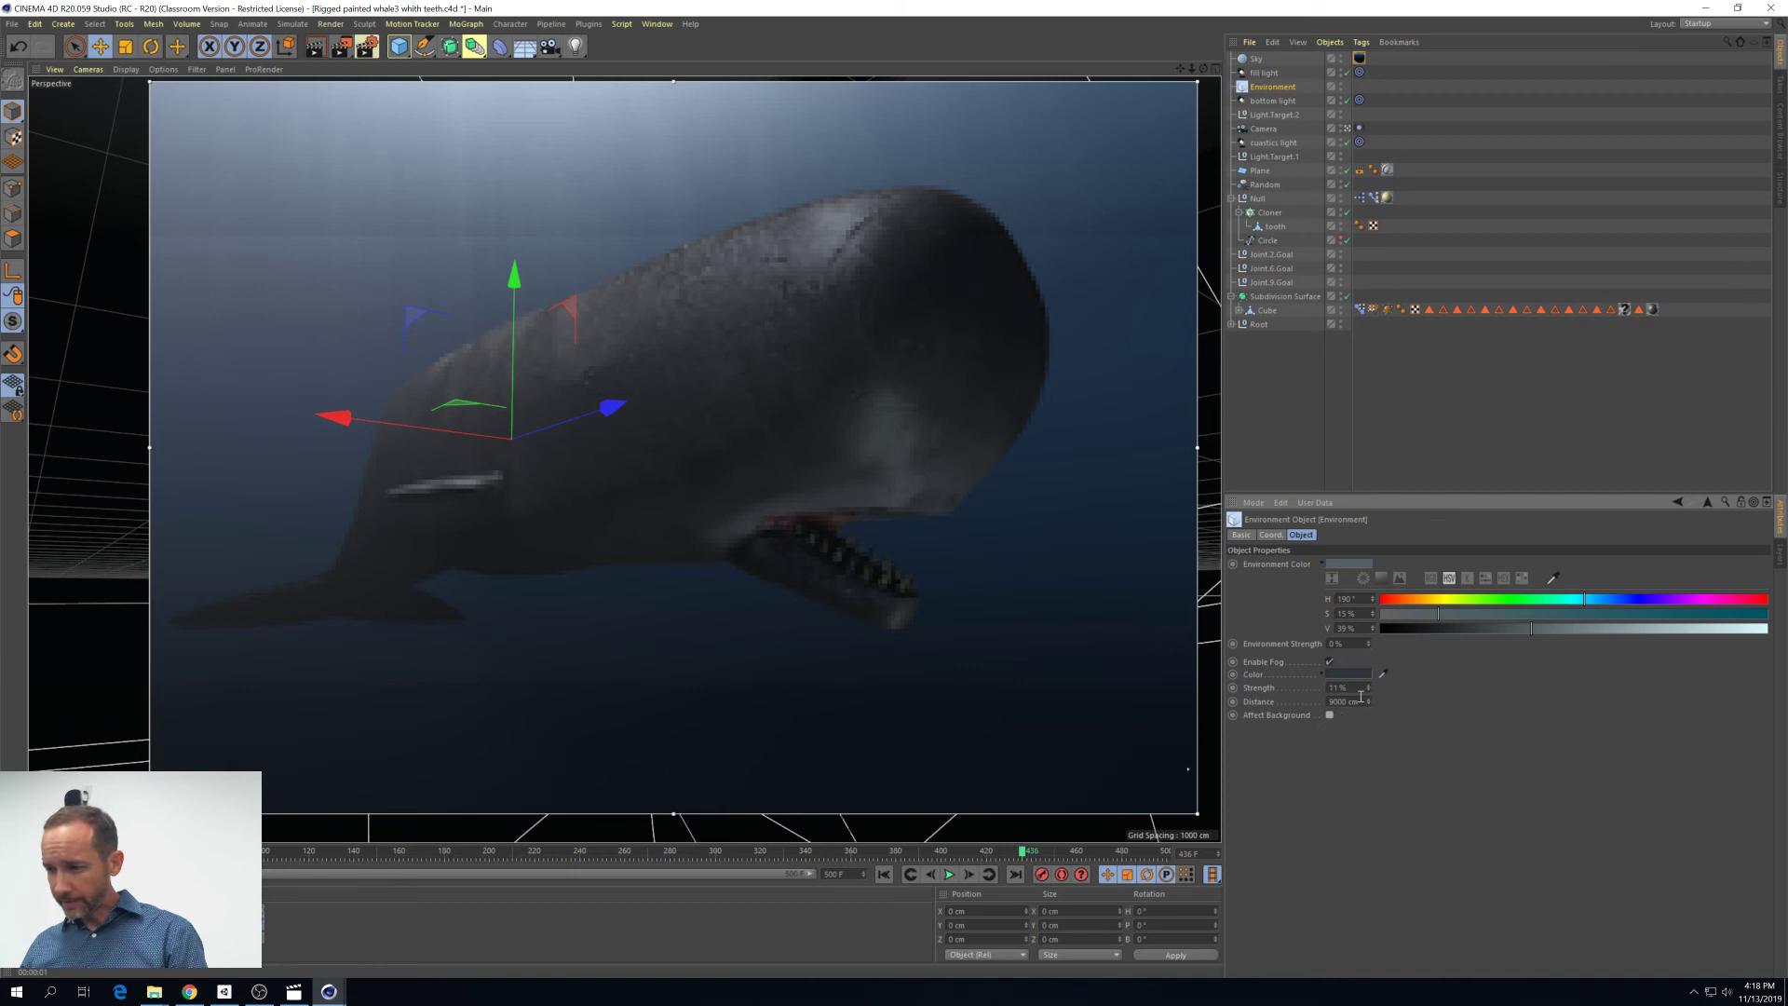
# Try stronger environment fog up to 100% and settle the strength at 52%
pyautogui.click(1369, 692)
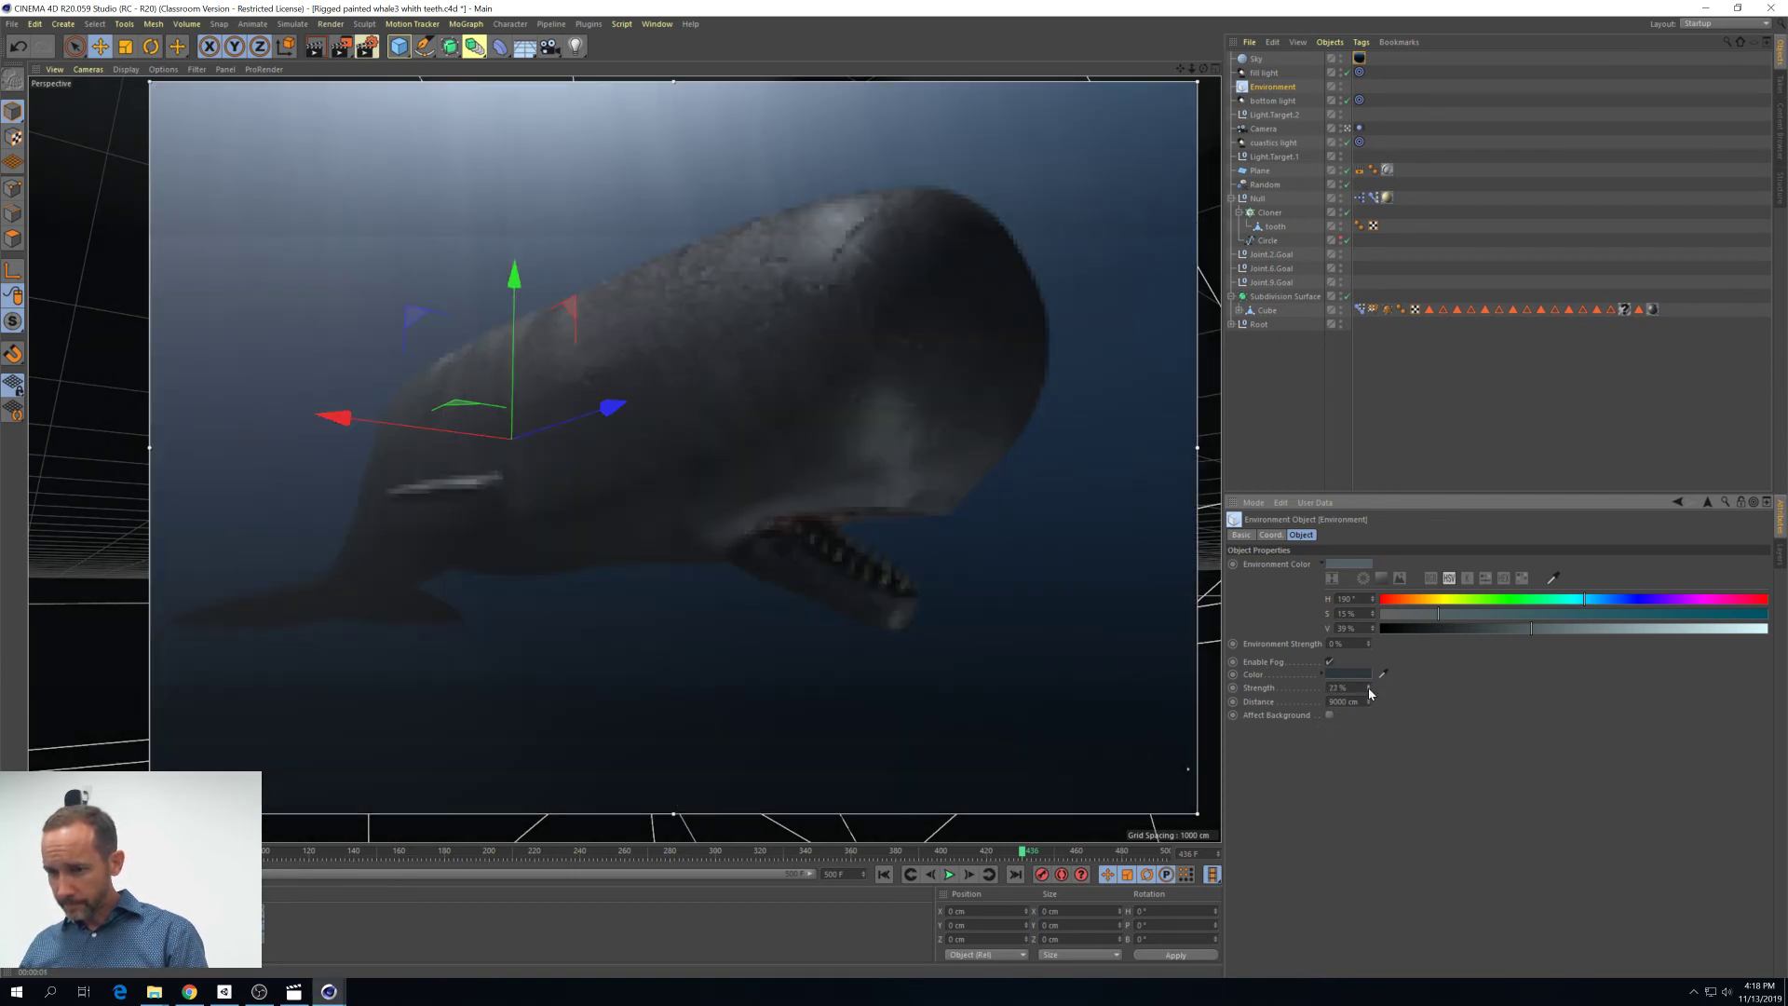
pyautogui.click(1368, 688)
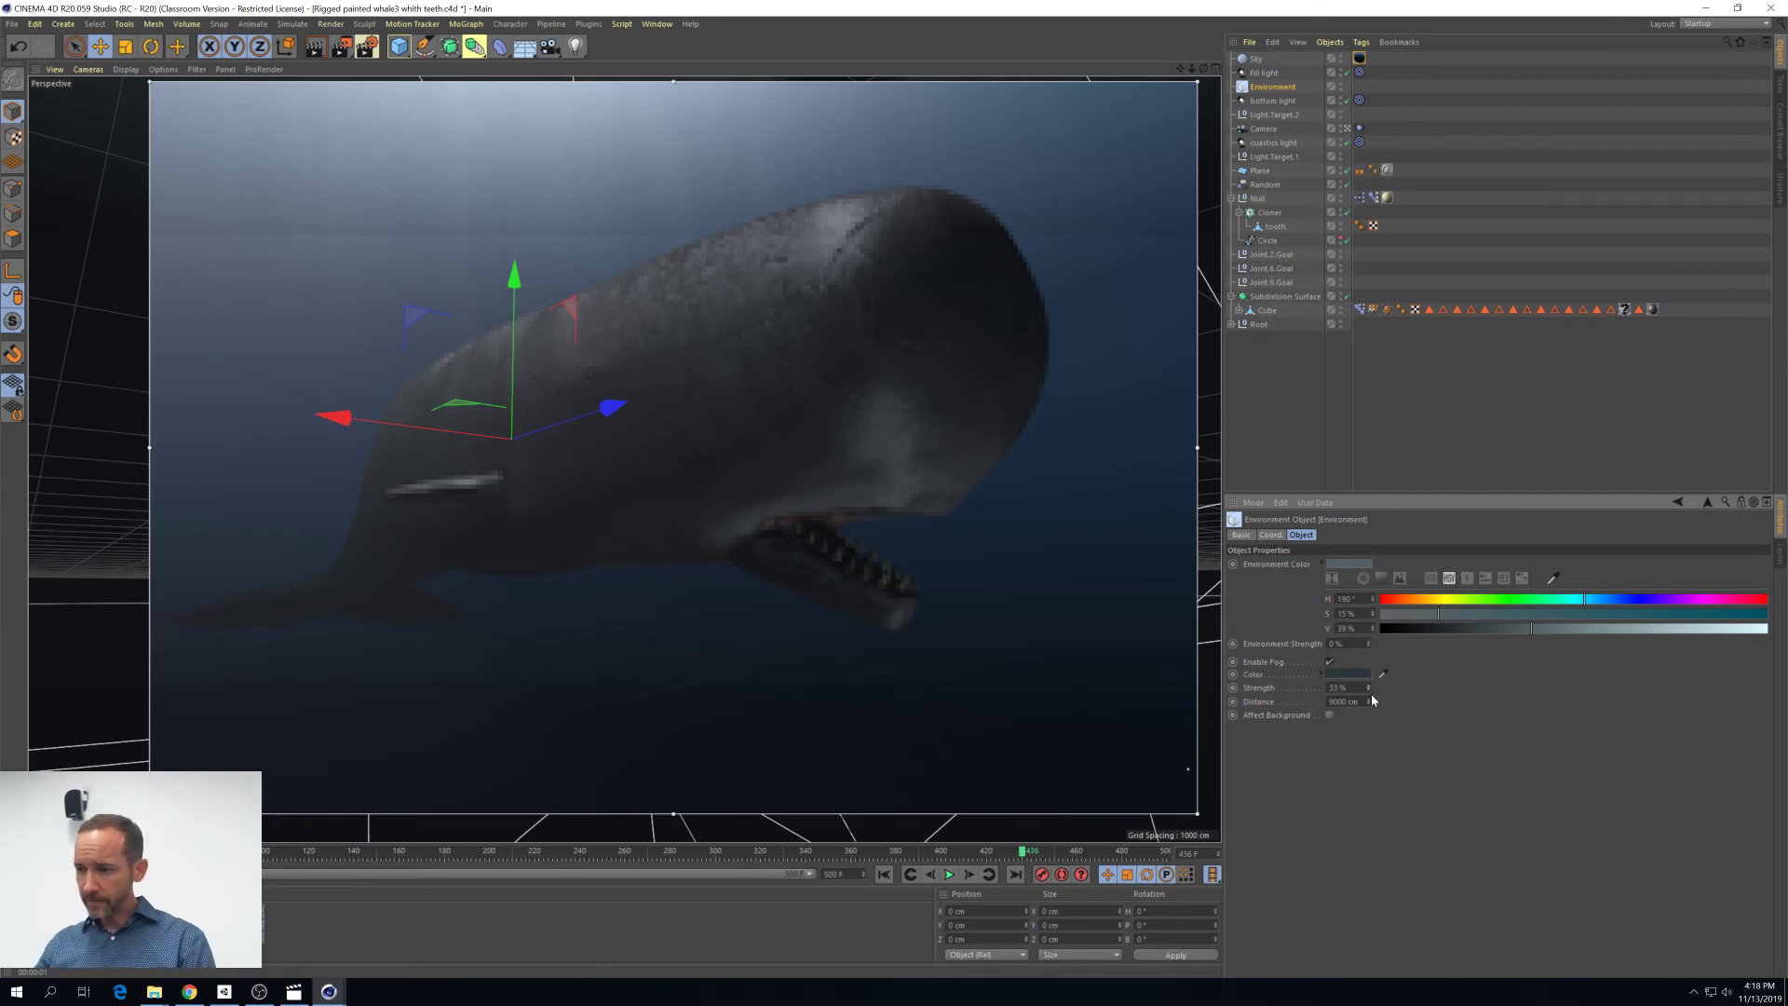
pyautogui.moveTo(1366, 687); pyautogui.dragTo(1368, 692)
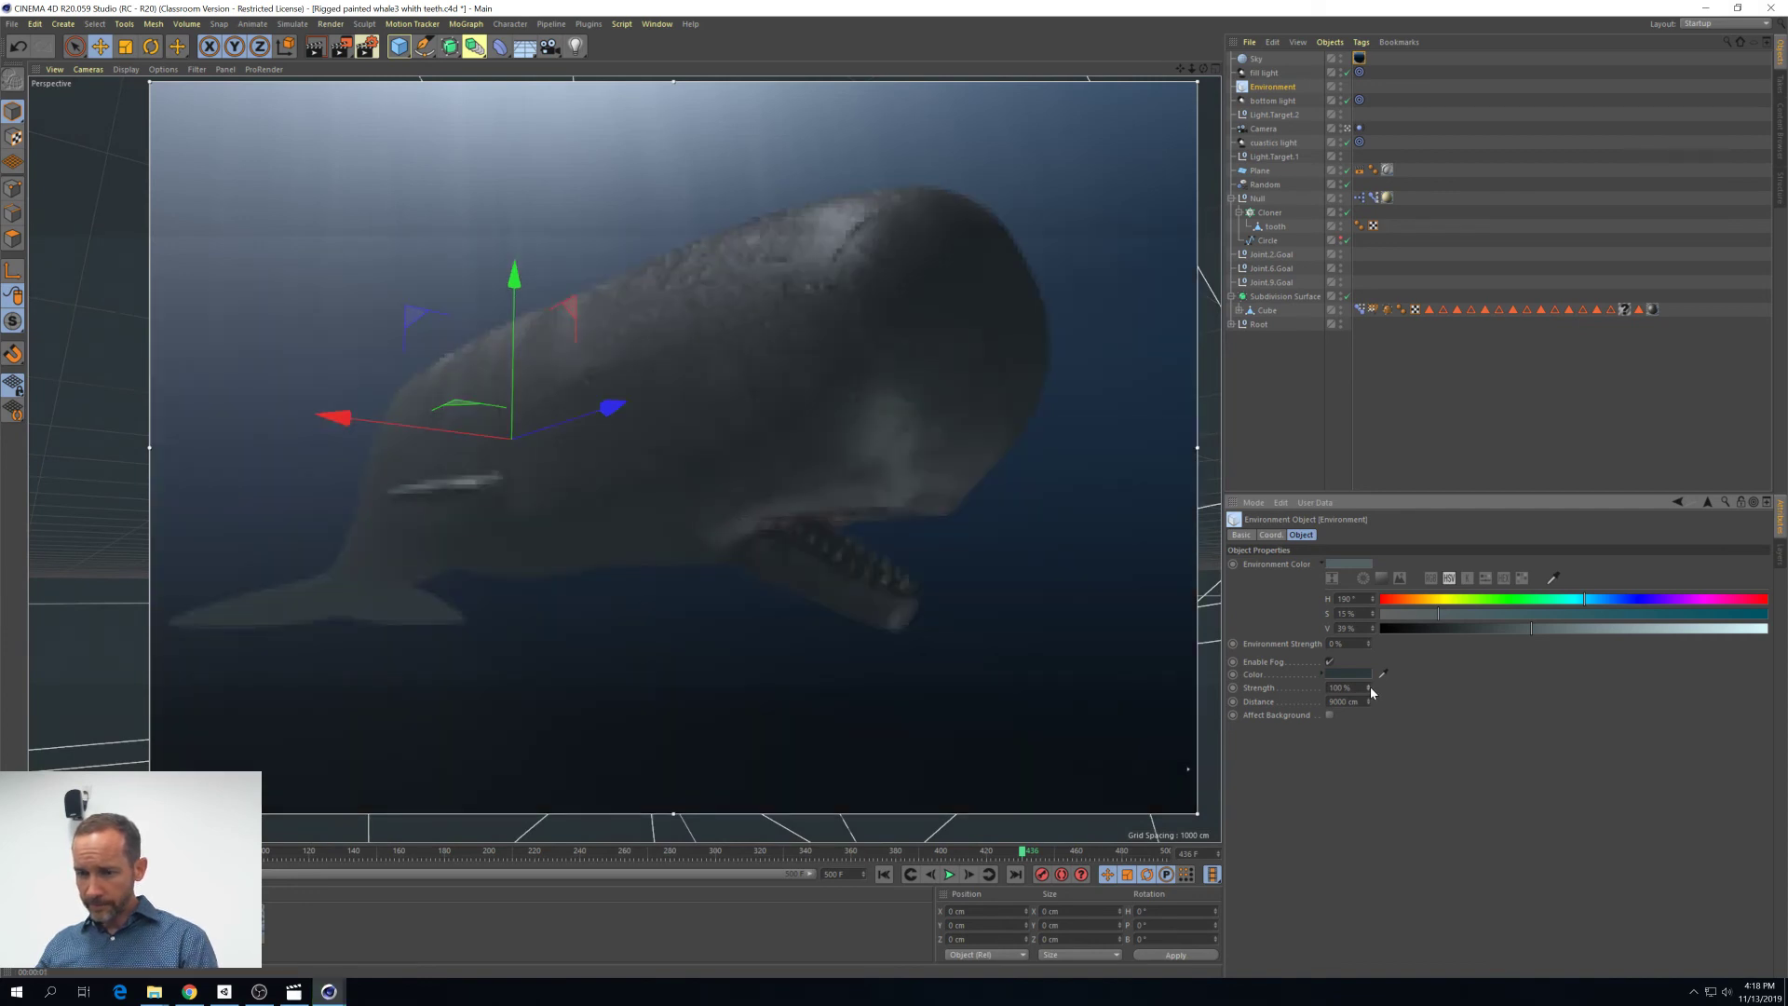
pyautogui.moveTo(1367, 685); pyautogui.dragTo(1369, 694)
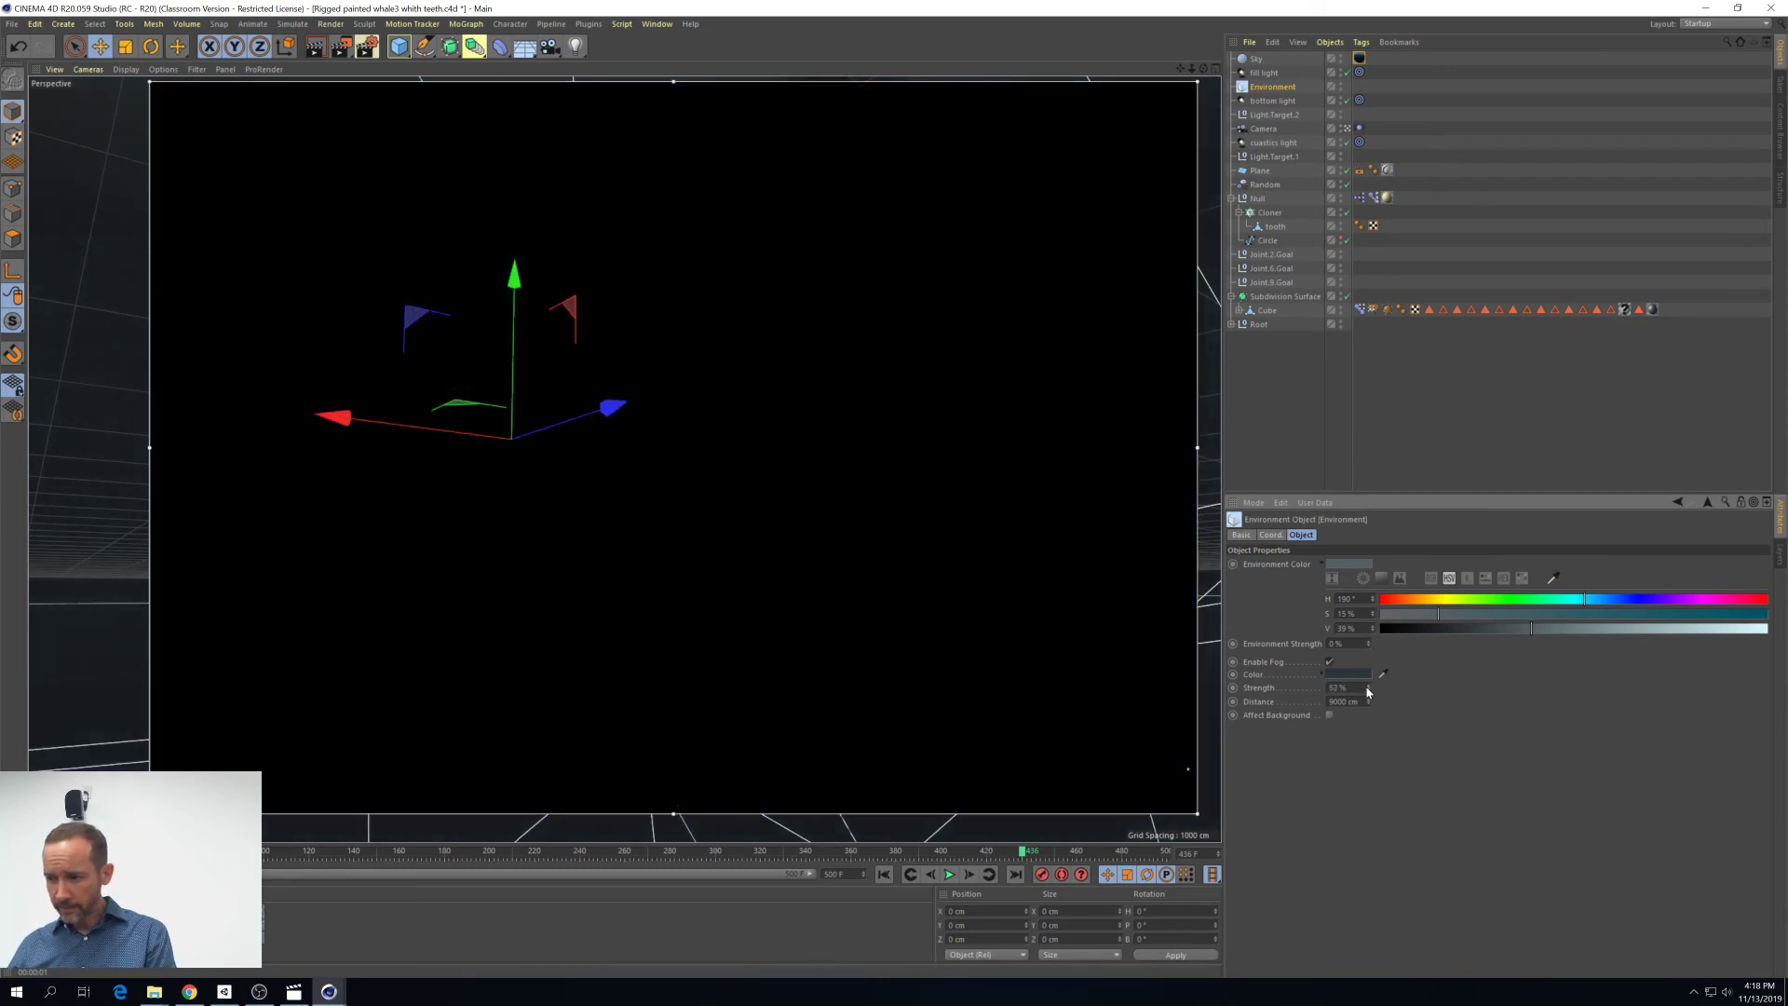
# Darken the environment fog color to 10% brightness
pyautogui.click(1348, 674)
pyautogui.moveTo(1347, 698); pyautogui.dragTo(1304, 706)
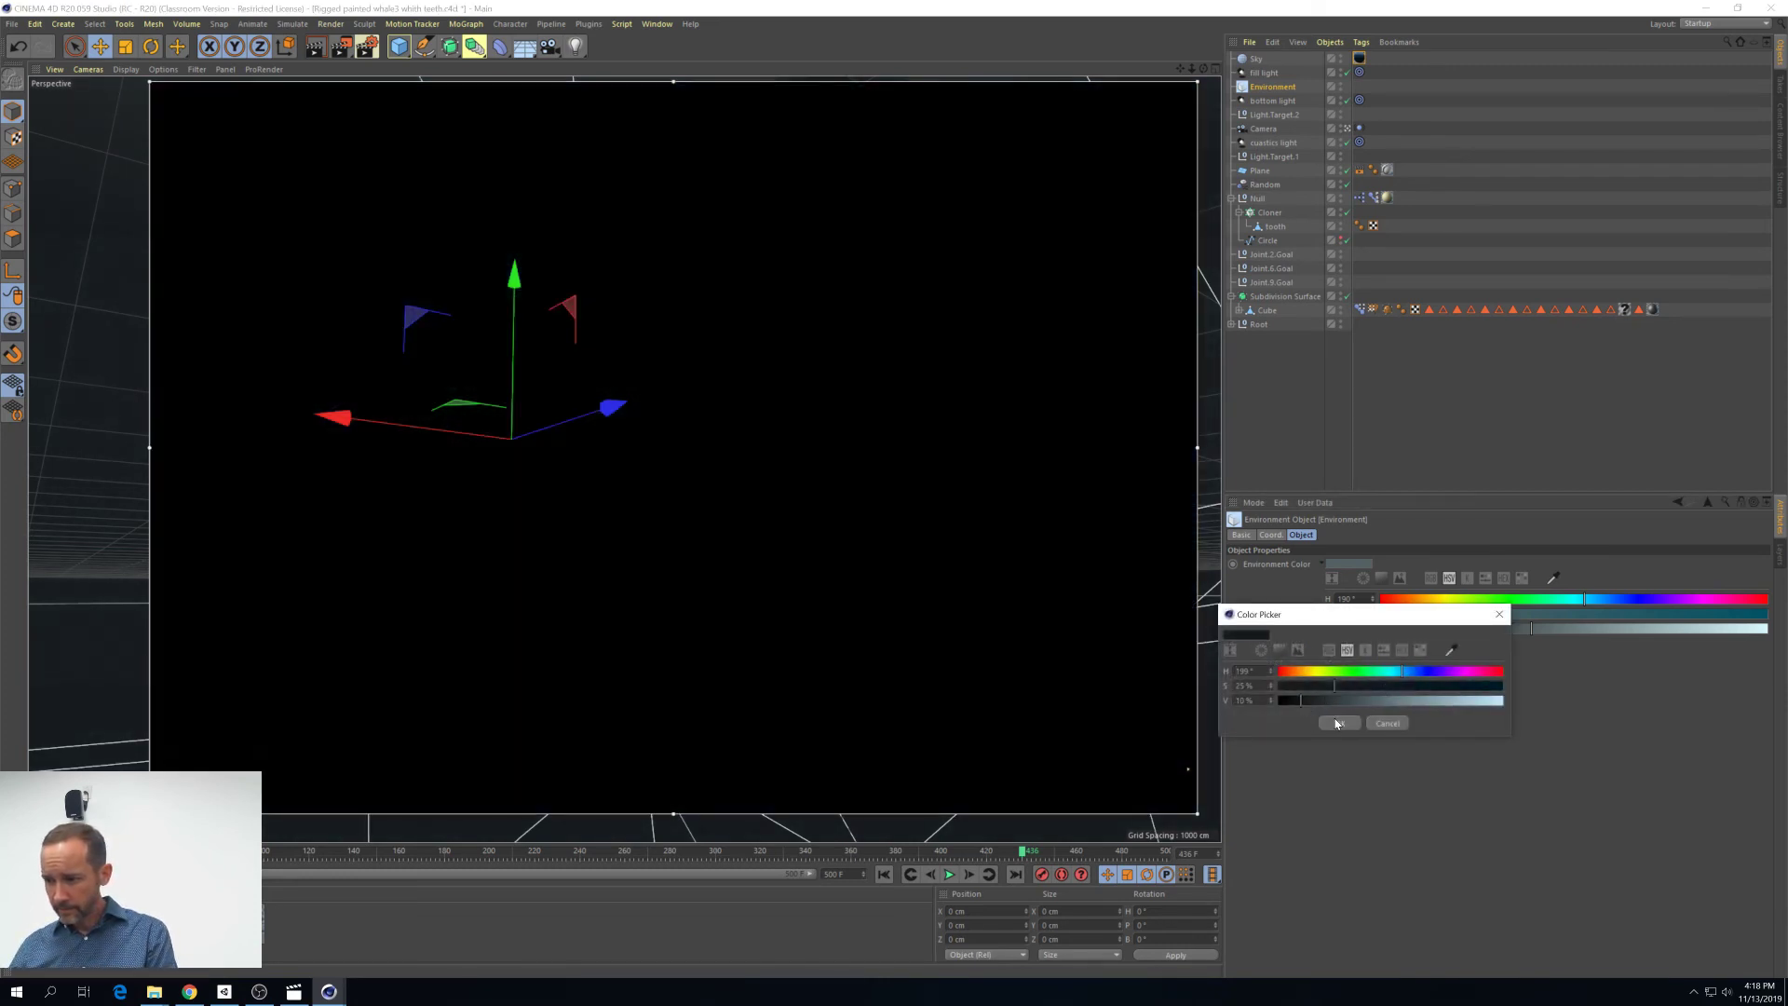
pyautogui.click(1339, 722)
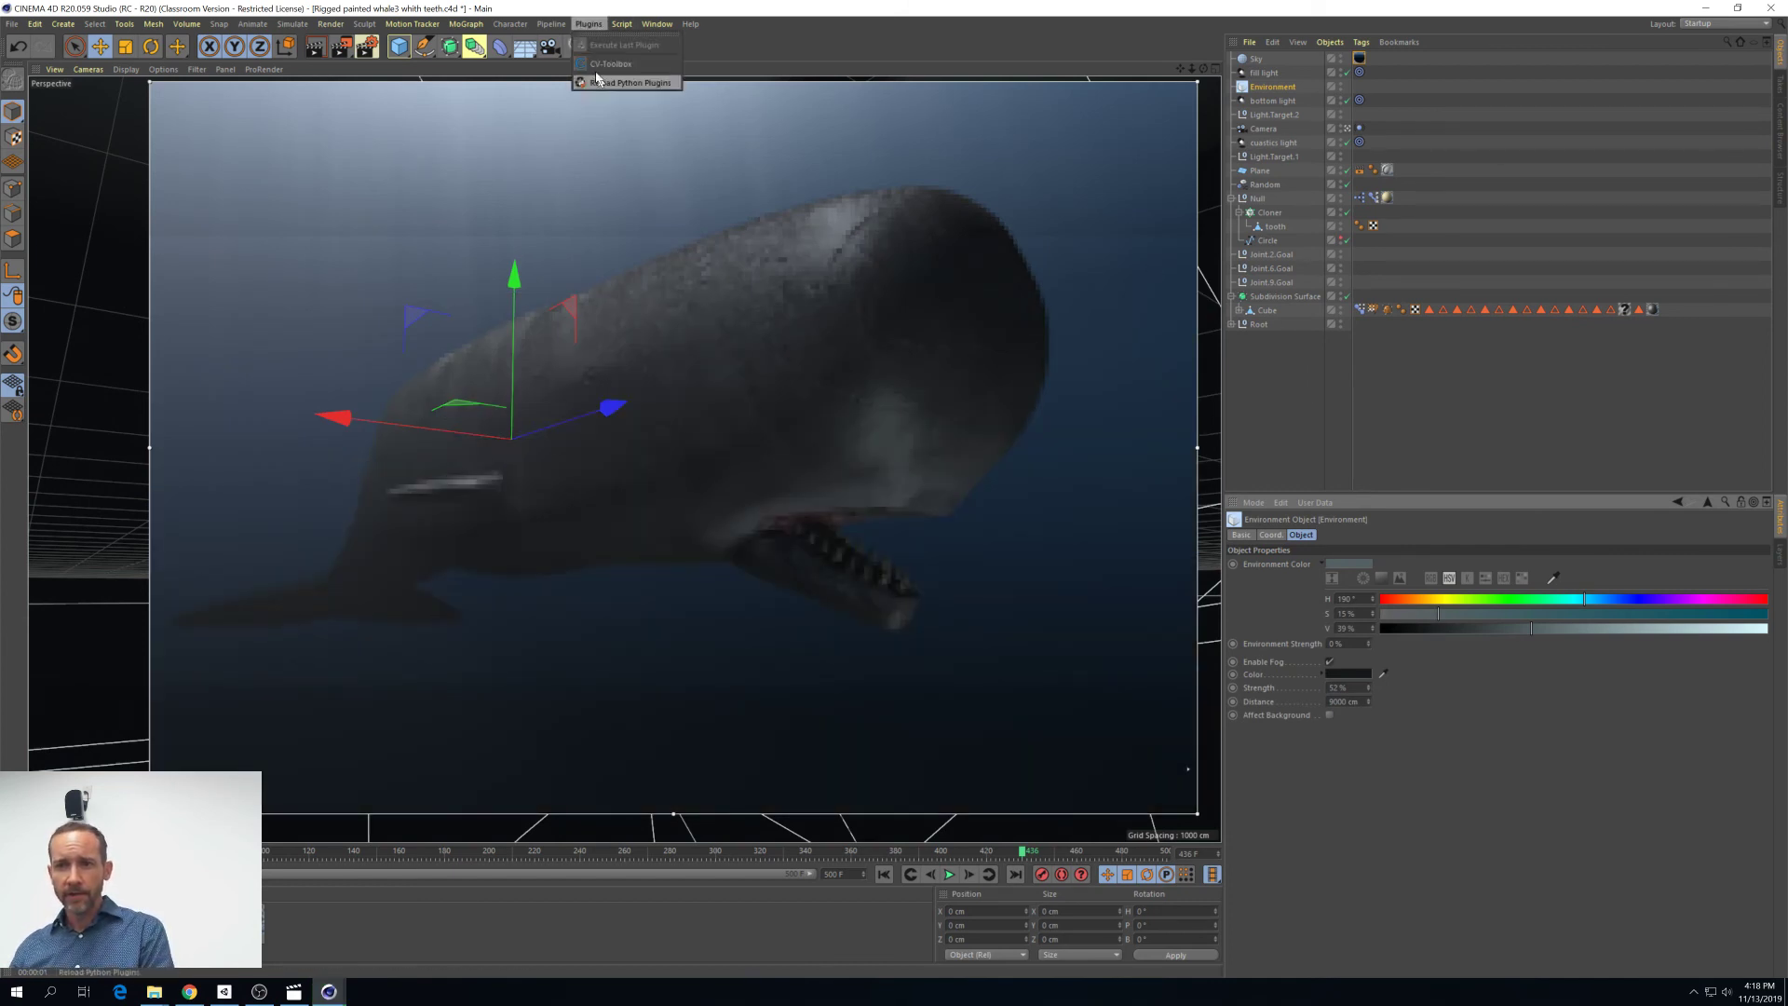
pyautogui.click(654, 25)
pyautogui.click(654, 25)
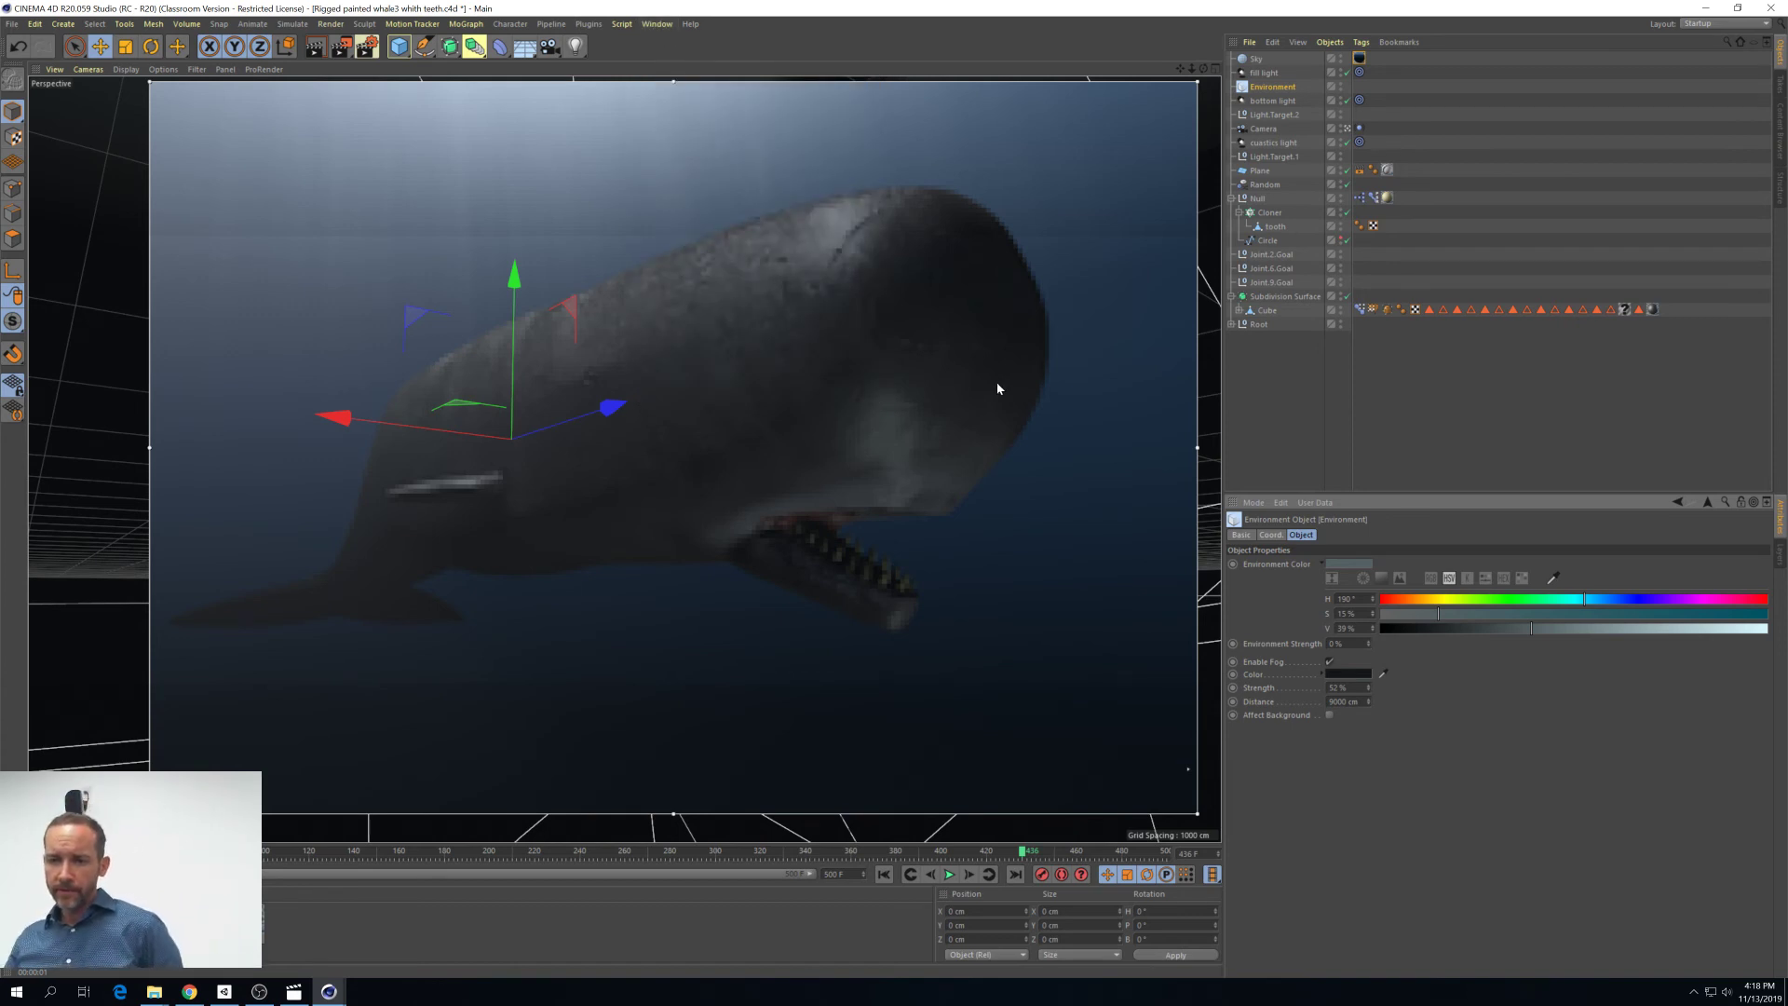
# Play the whale animation, stop it at about frame 143 and render the view
pyautogui.click(951, 875)
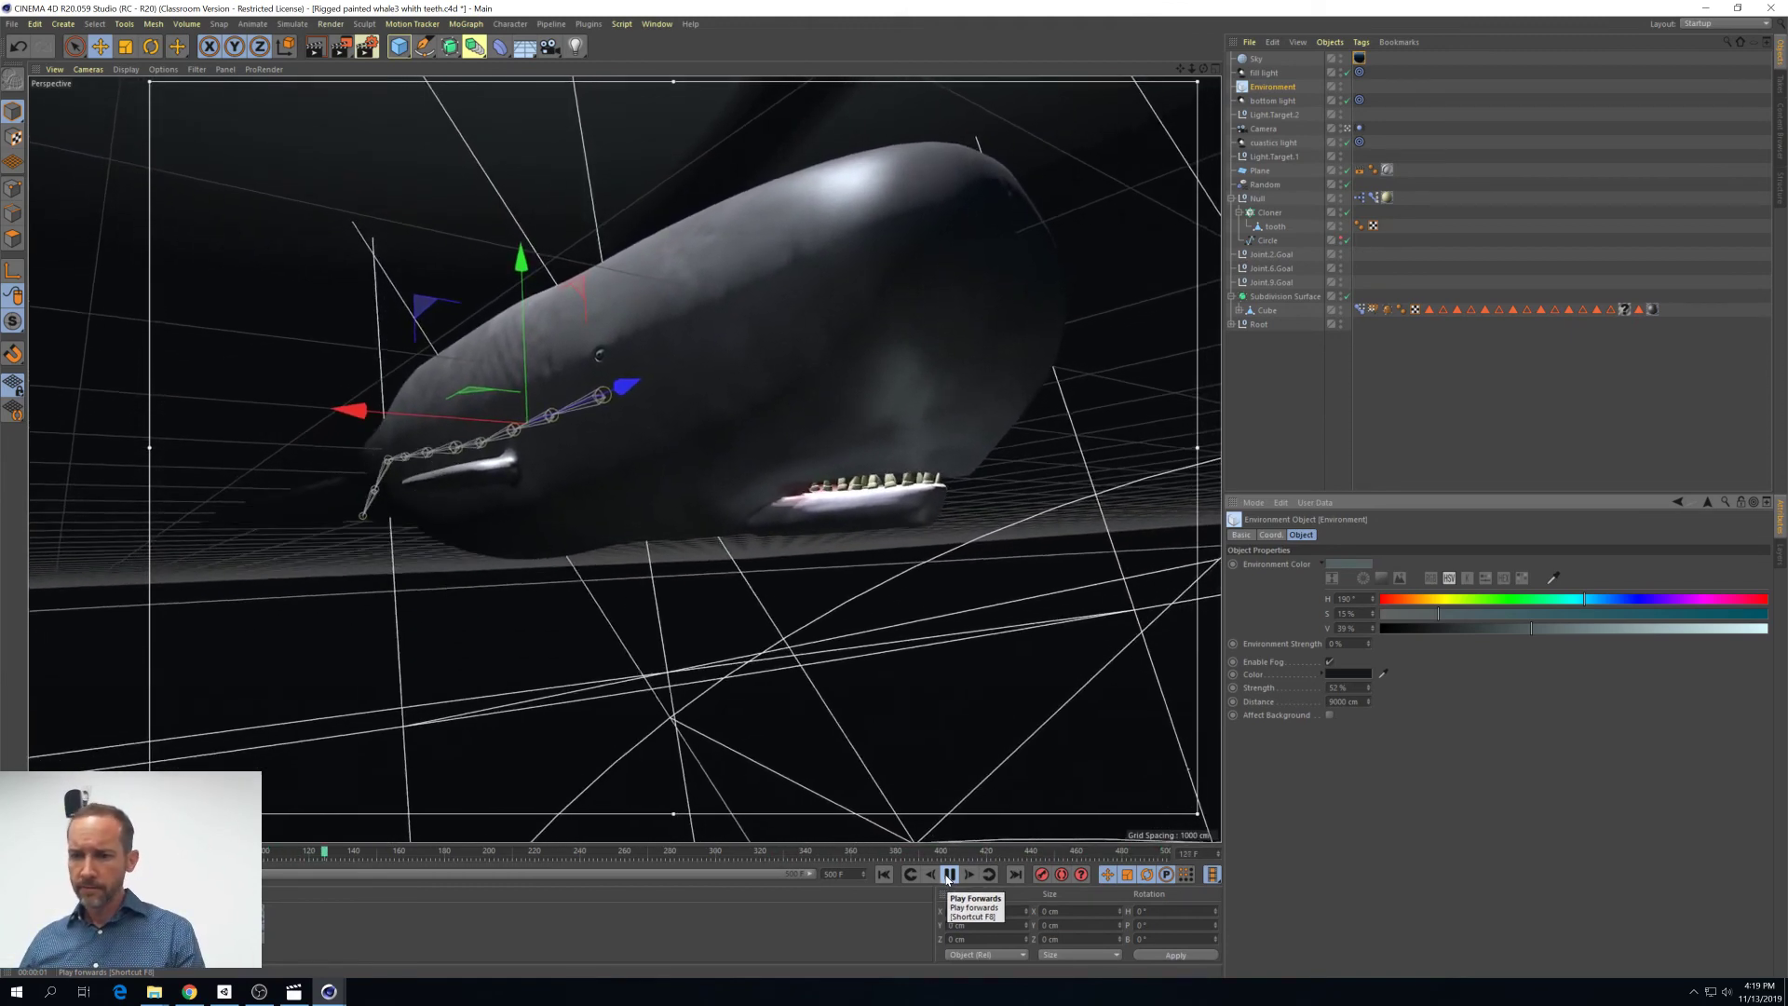
pyautogui.click(947, 879)
pyautogui.click(314, 46)
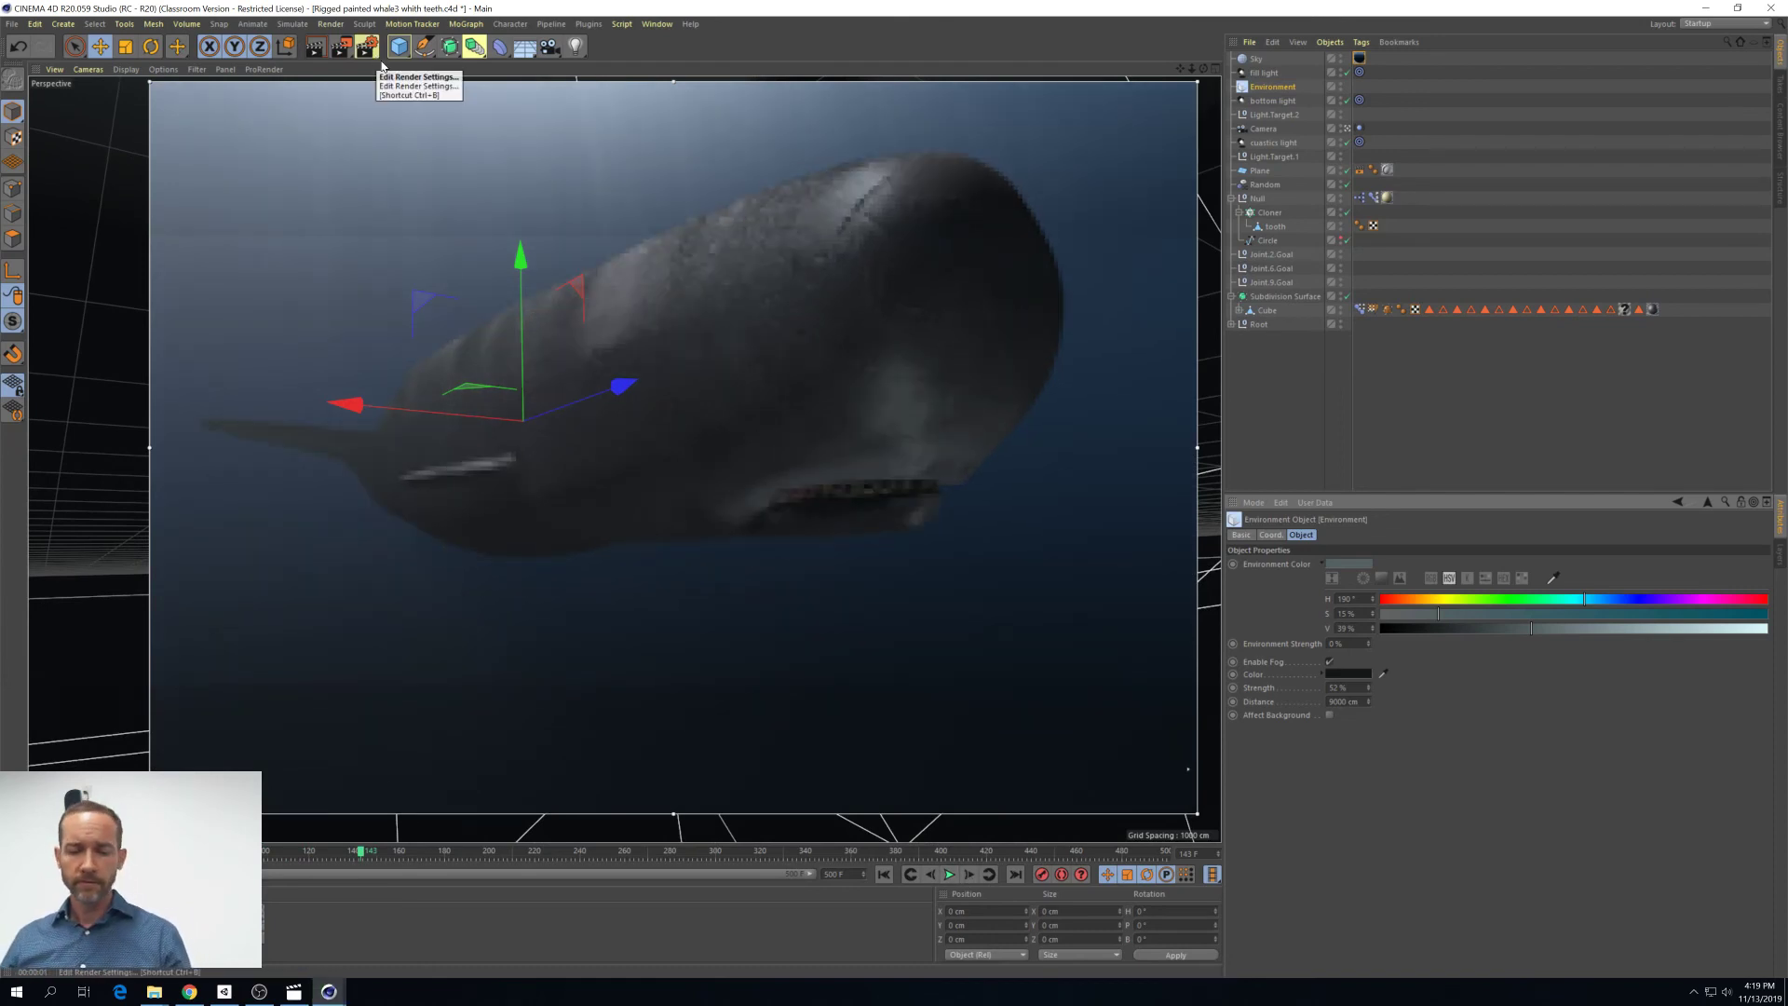
pyautogui.click(259, 991)
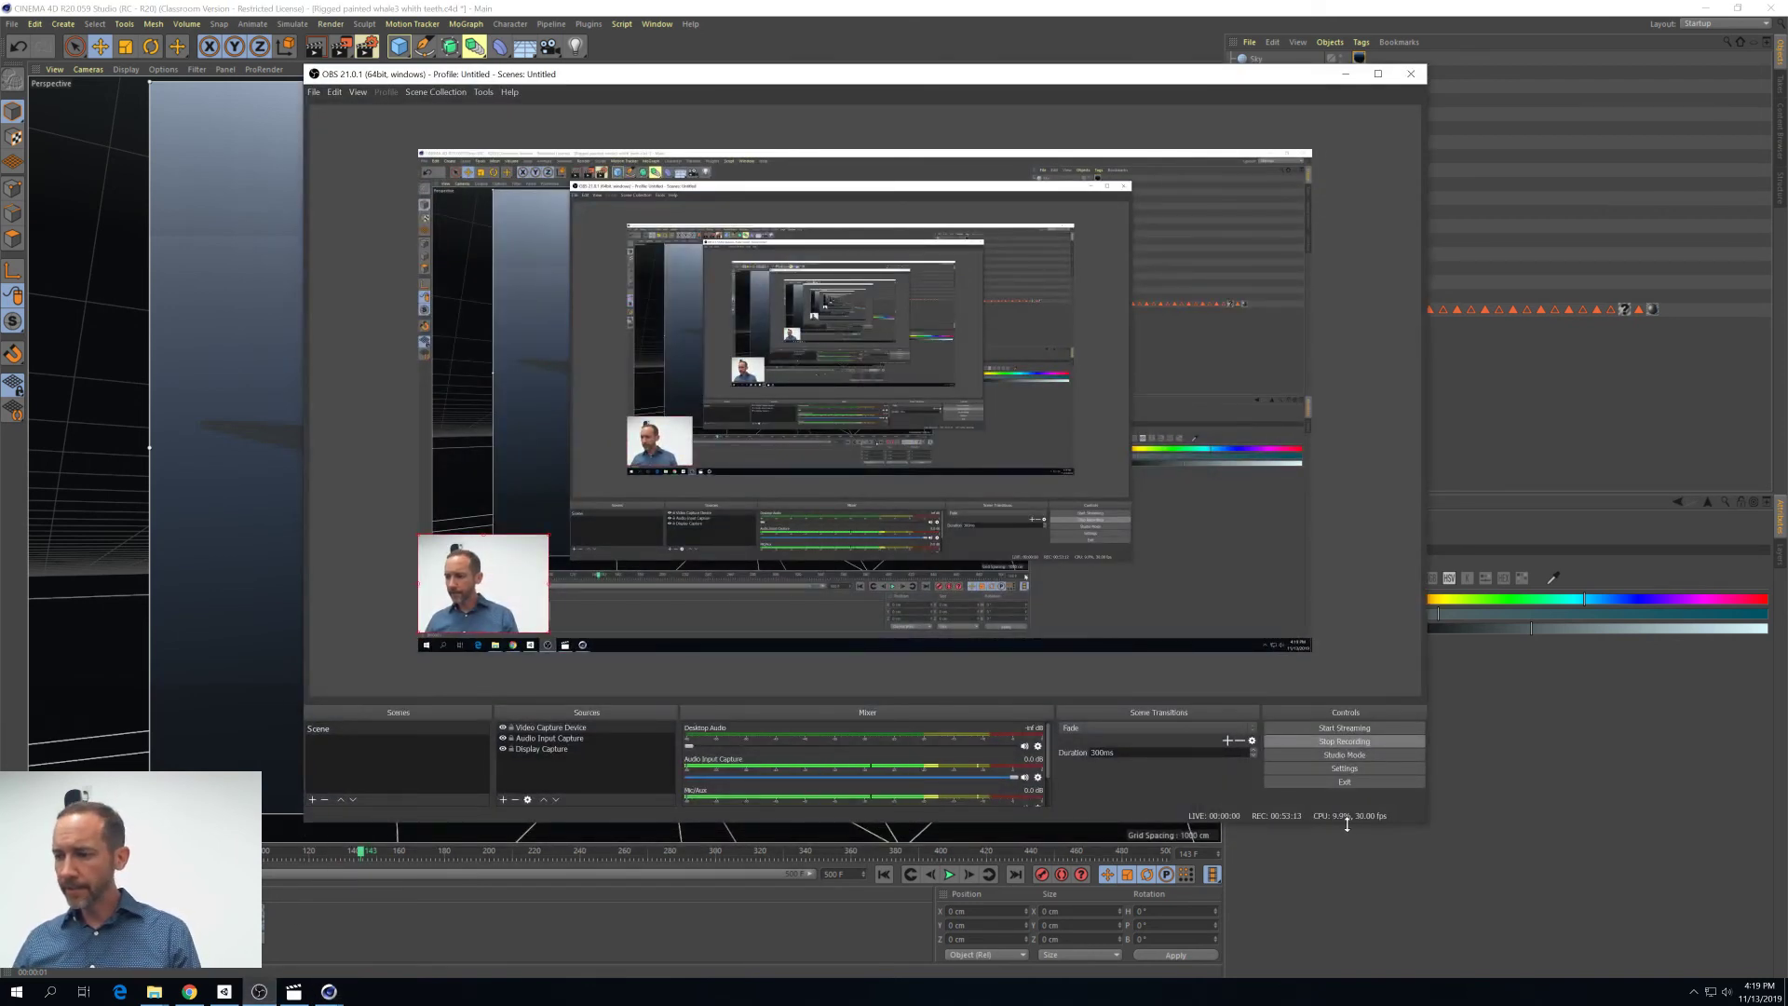
pyautogui.click(1490, 778)
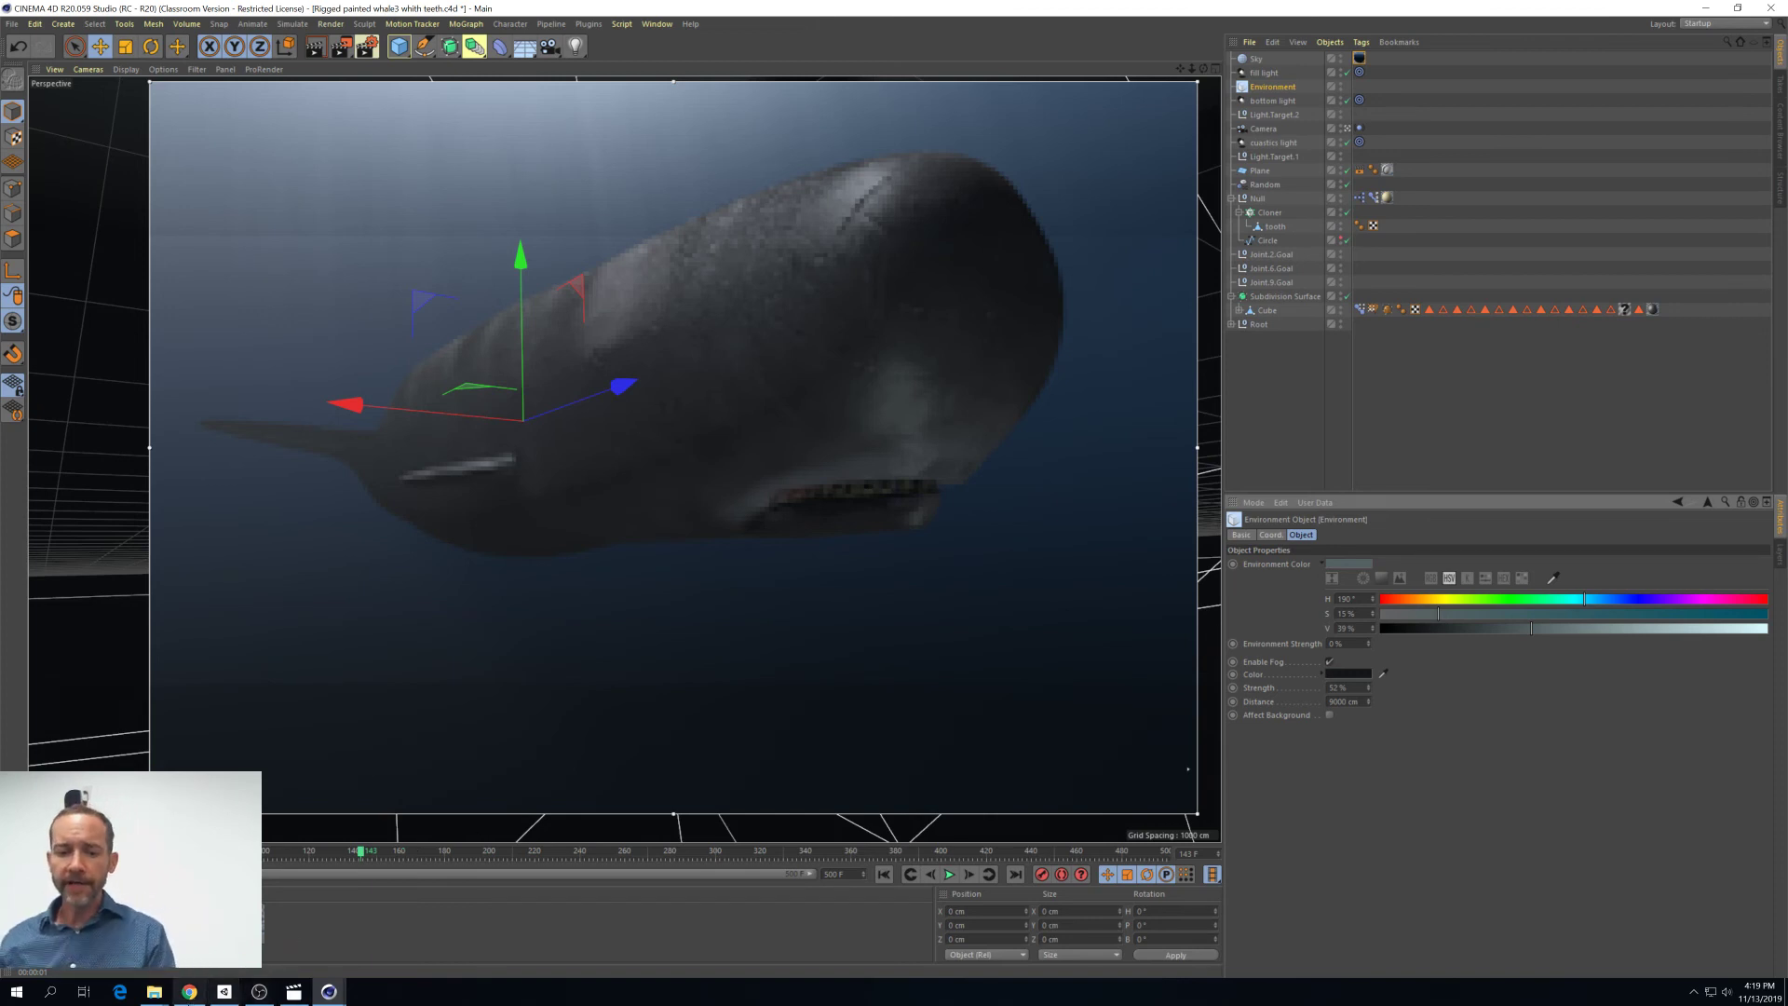
# Switch to Chrome and search Google for "micro floaties c4d"
pyautogui.click(189, 992)
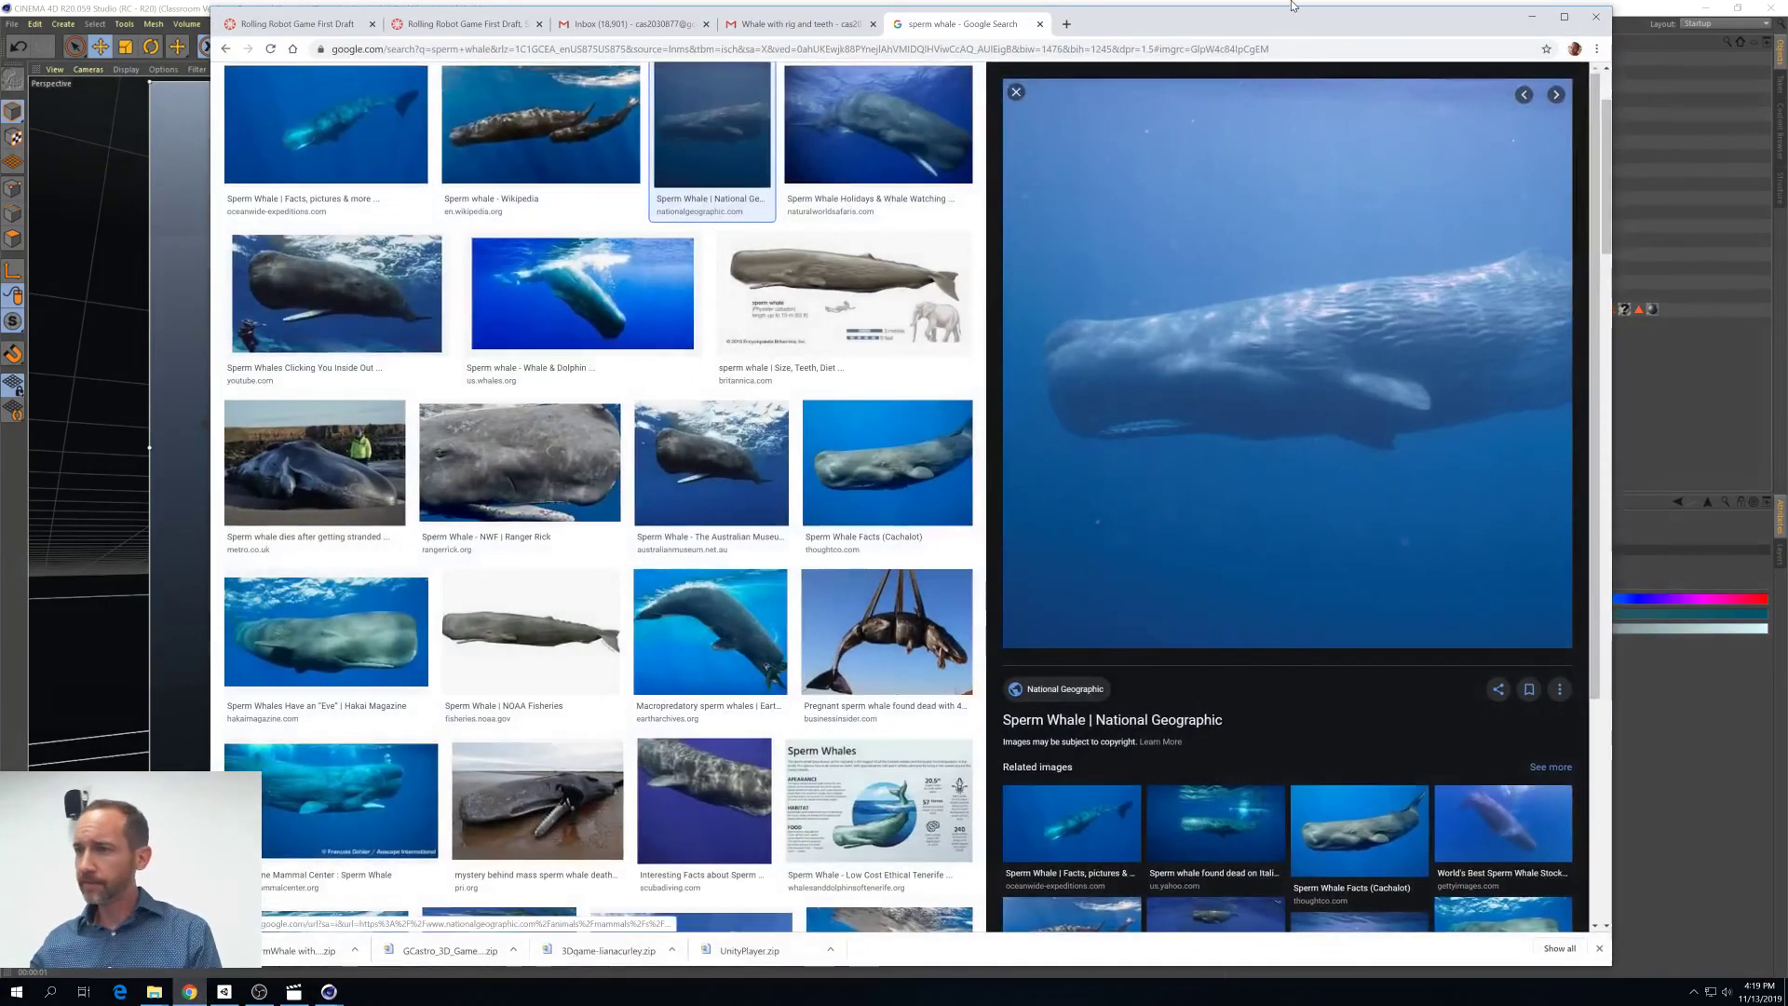
pyautogui.click(1157, 54)
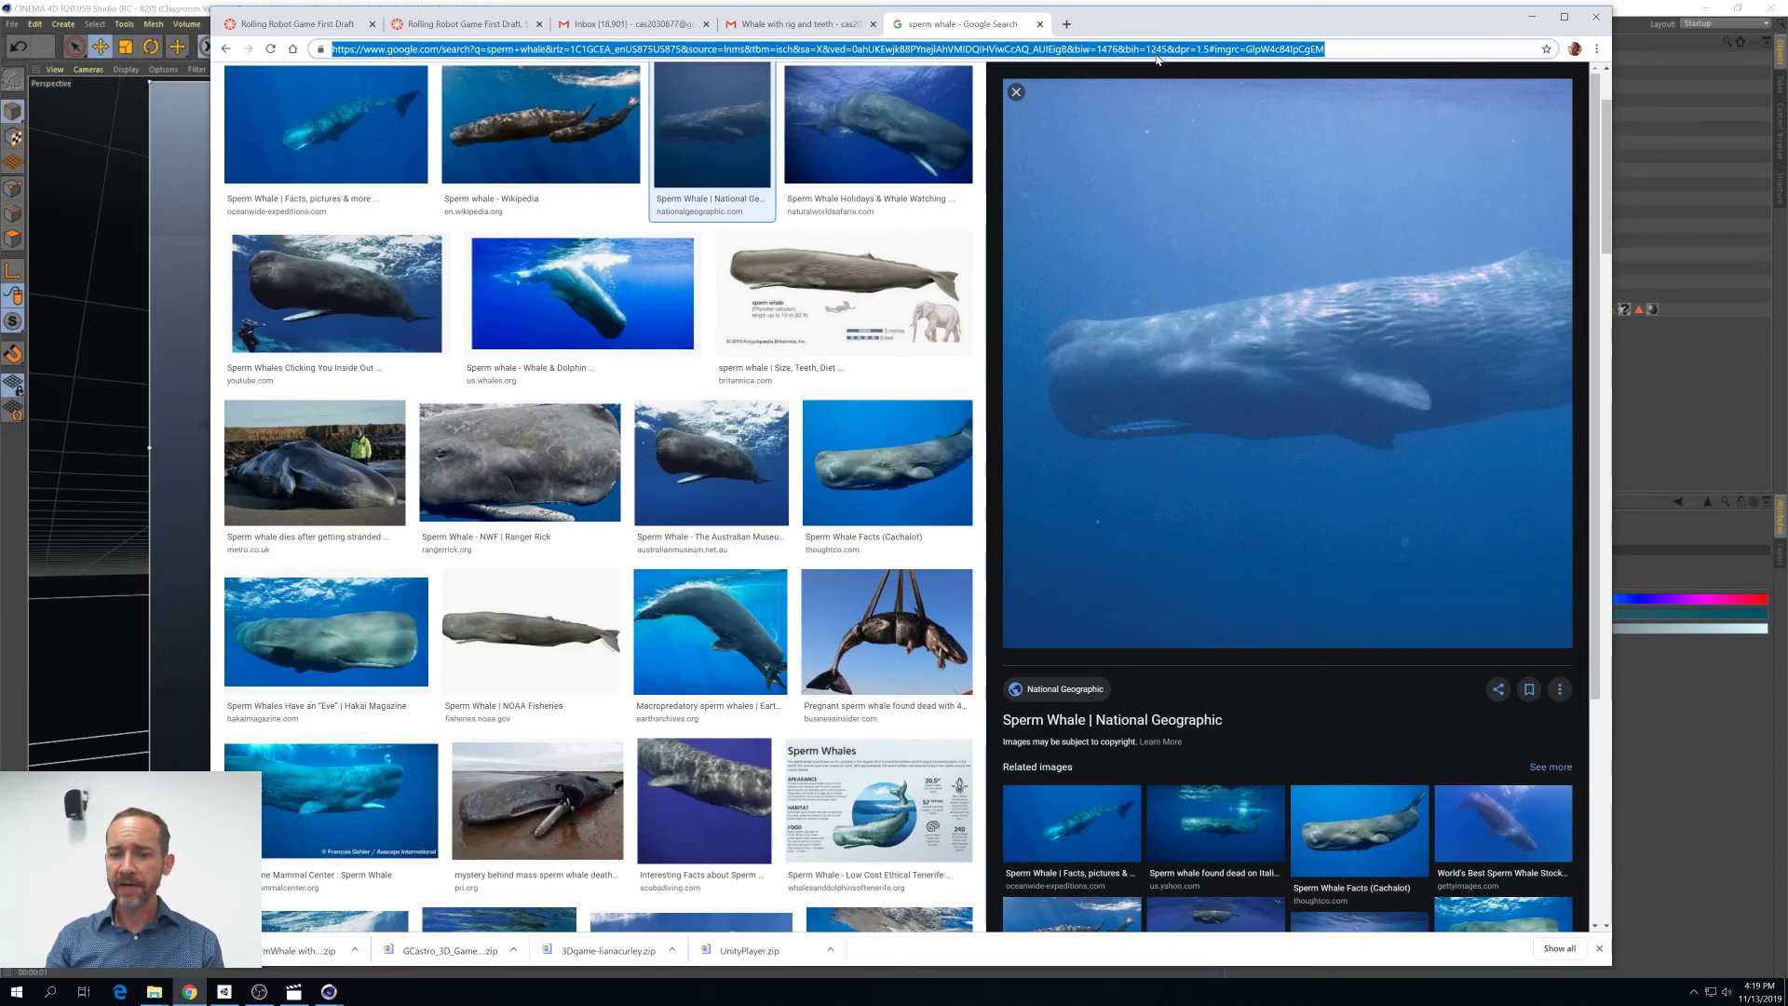
pyautogui.write('micr')
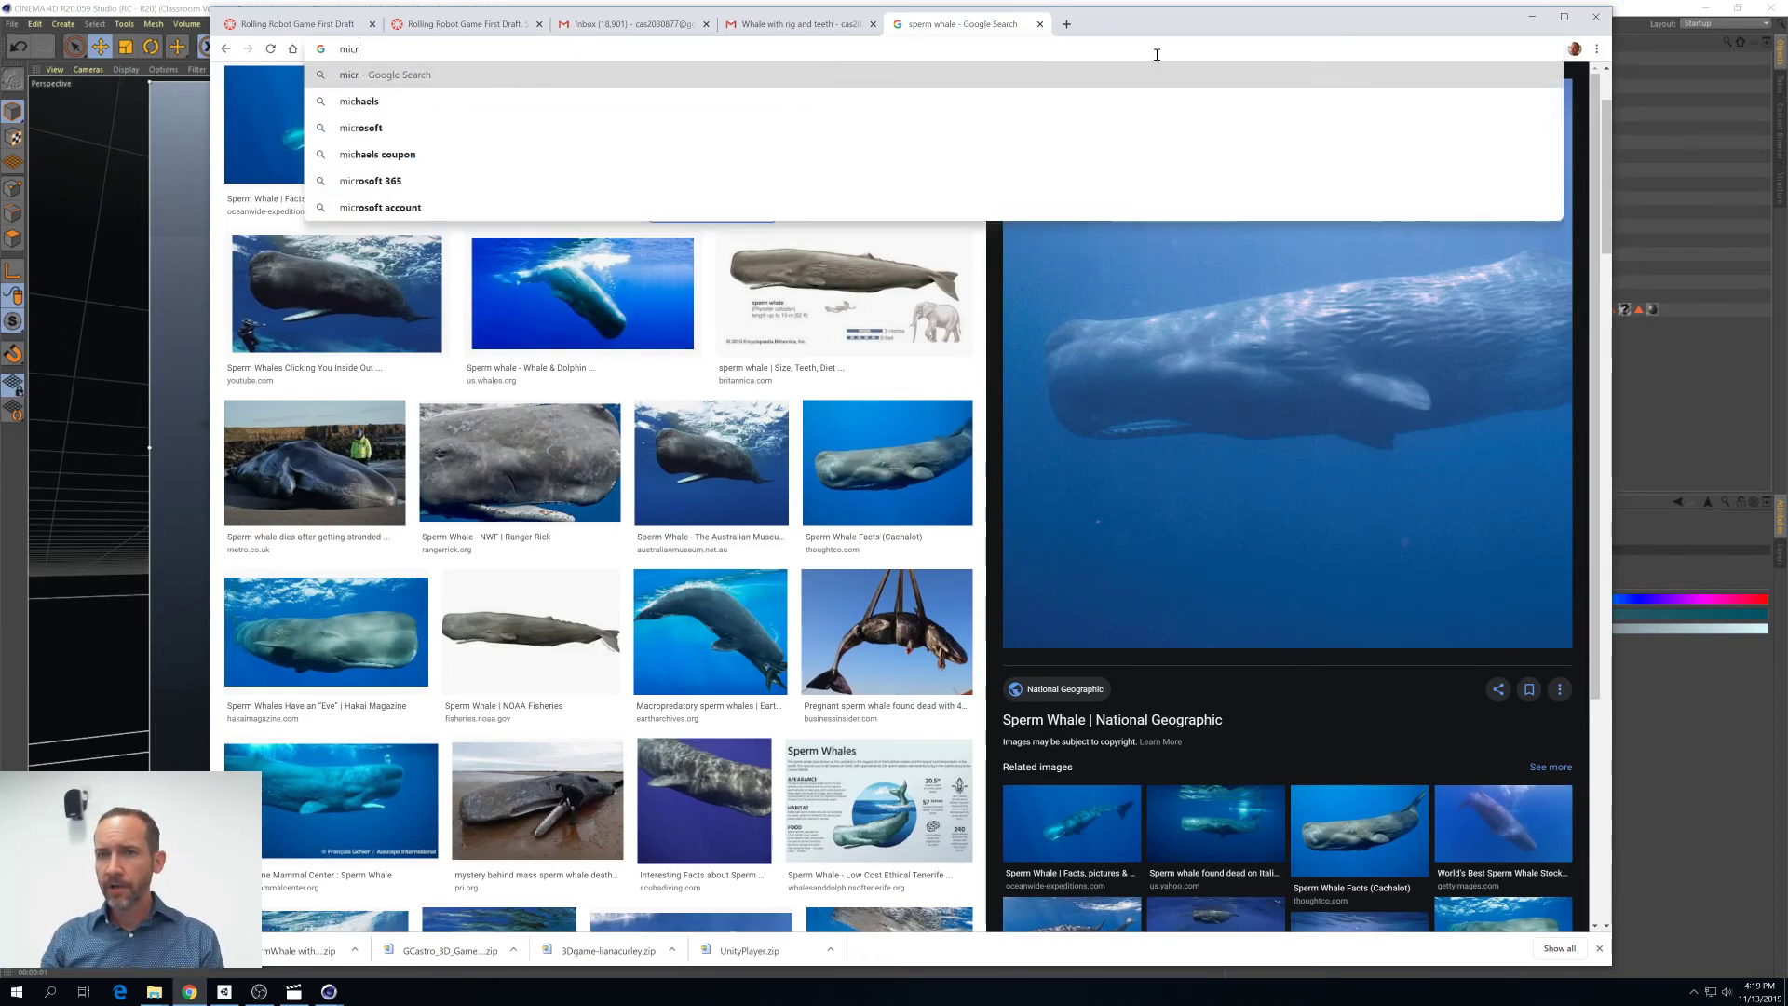
pyautogui.write('o floa')
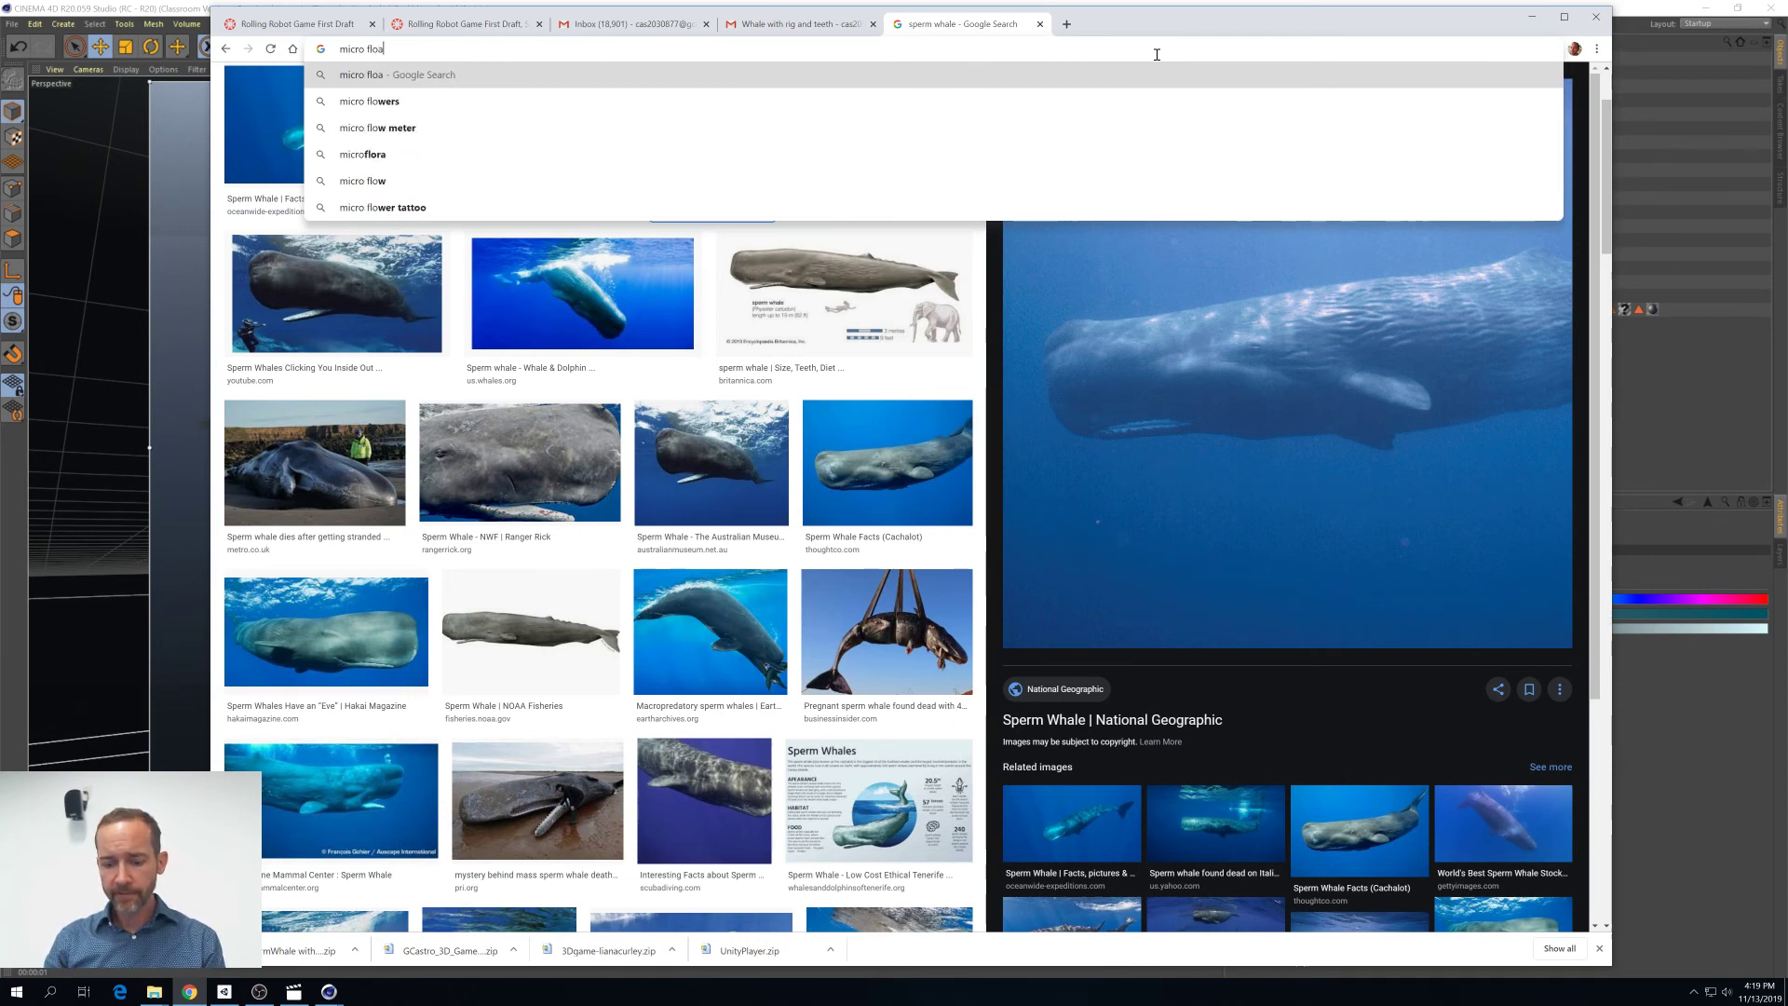
pyautogui.write('ties c4d')
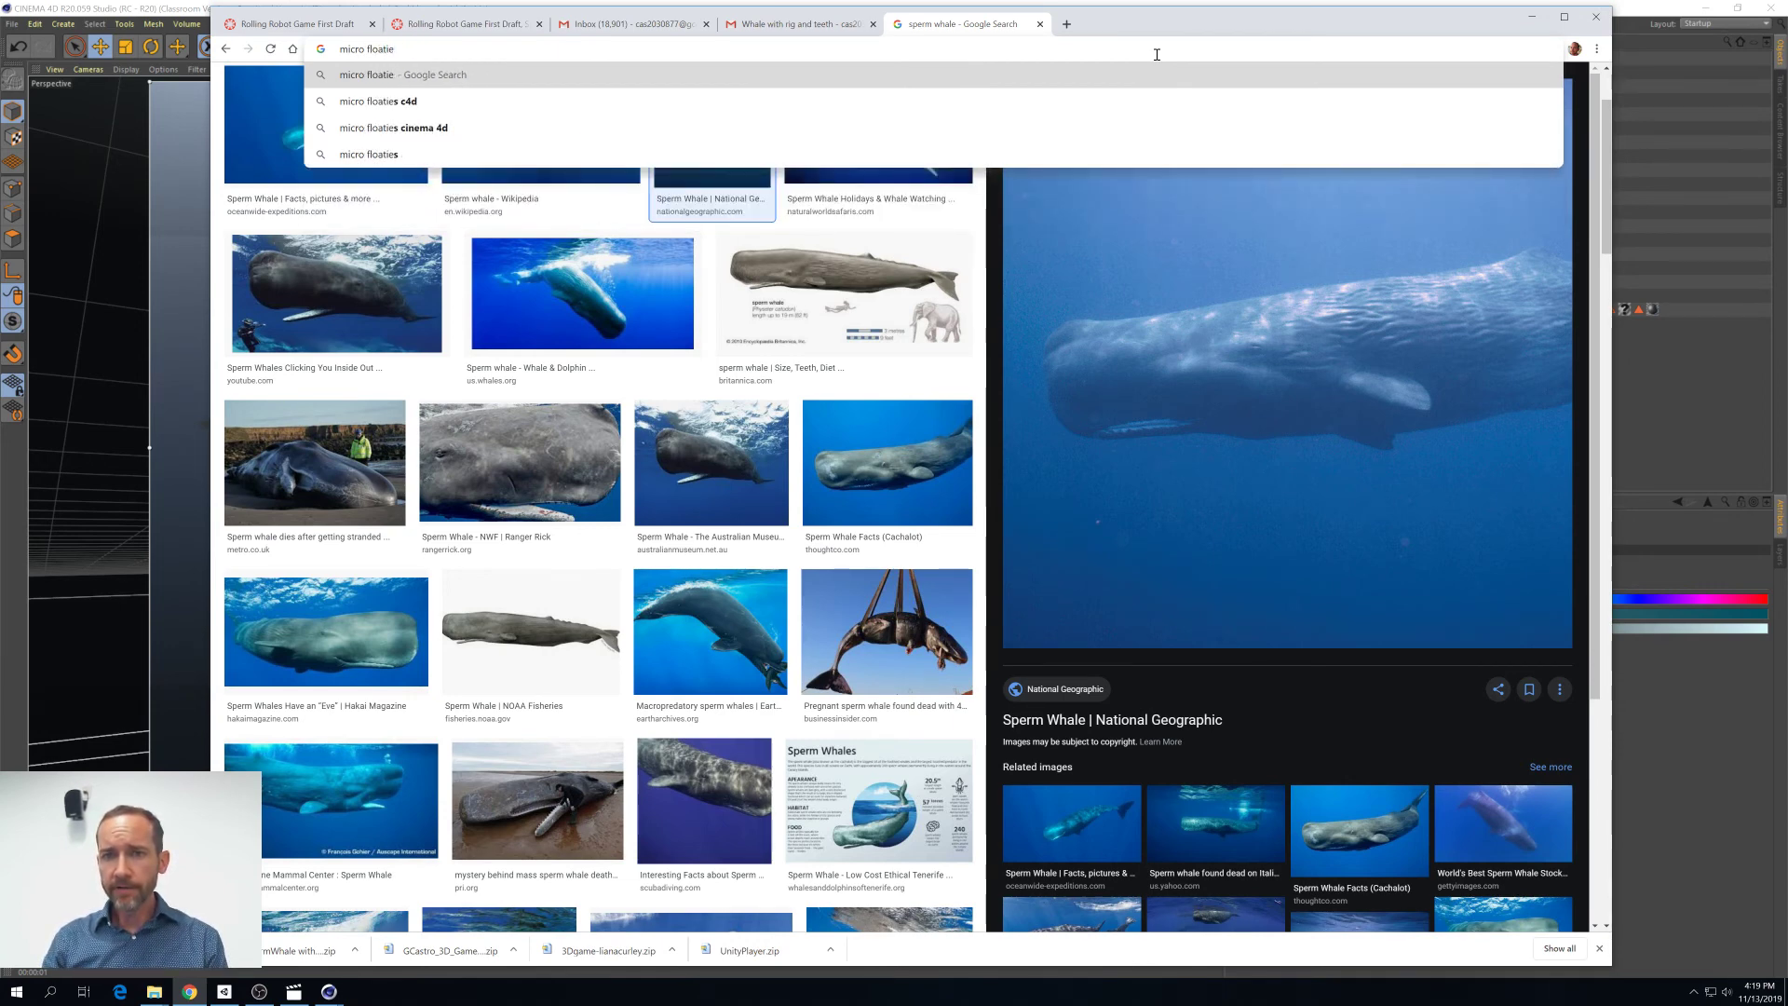
pyautogui.press('Return')
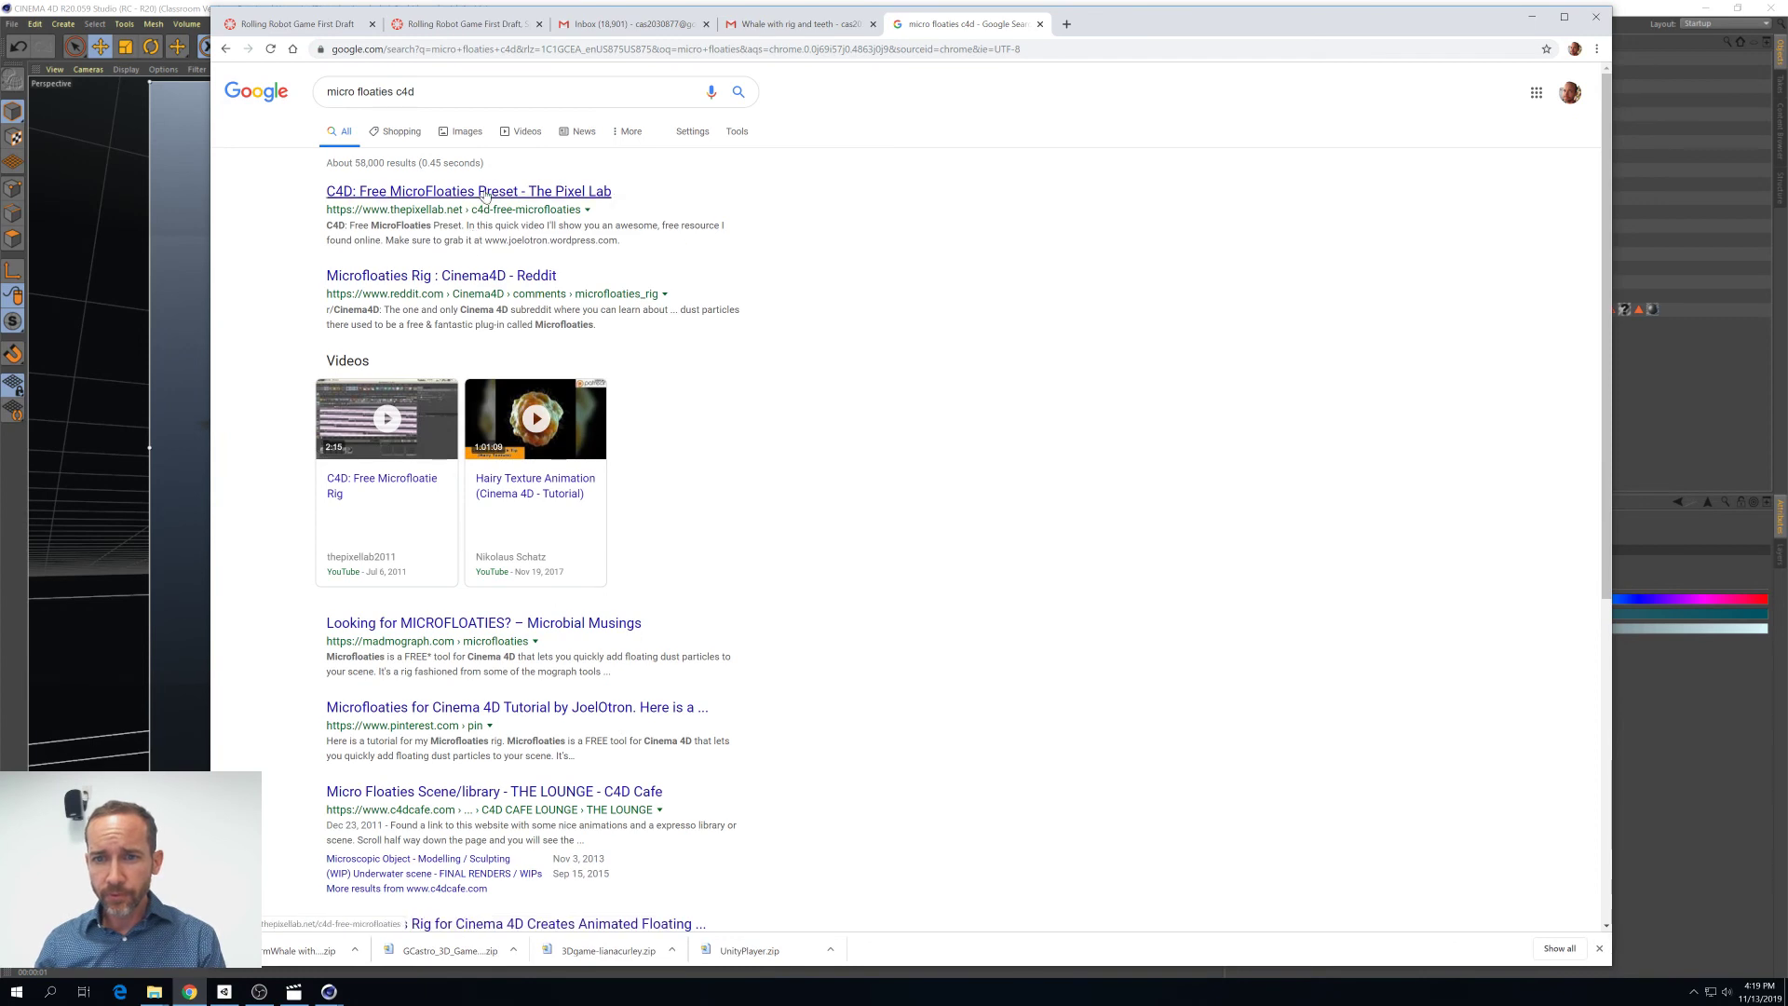
# Check The Pixel Lab's free MicroFloaties preset page and its joelotron.wordpress.com link, and return to the search results
pyautogui.click(486, 191)
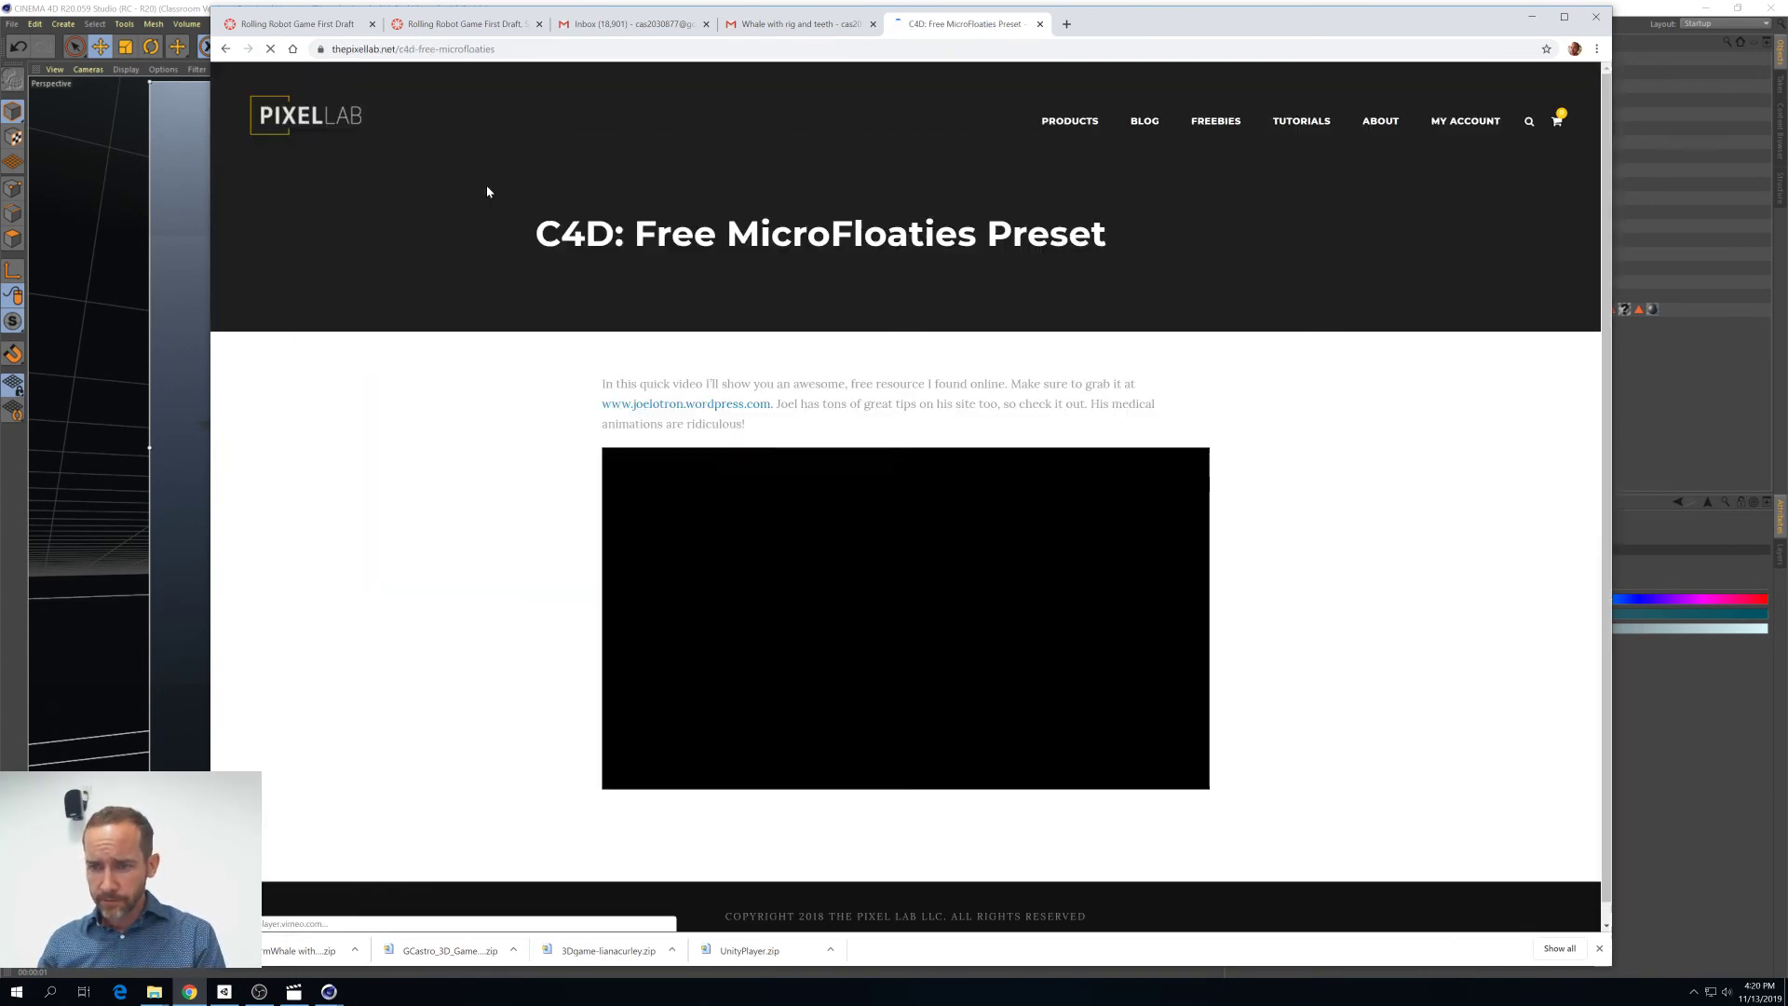
pyautogui.click(655, 405)
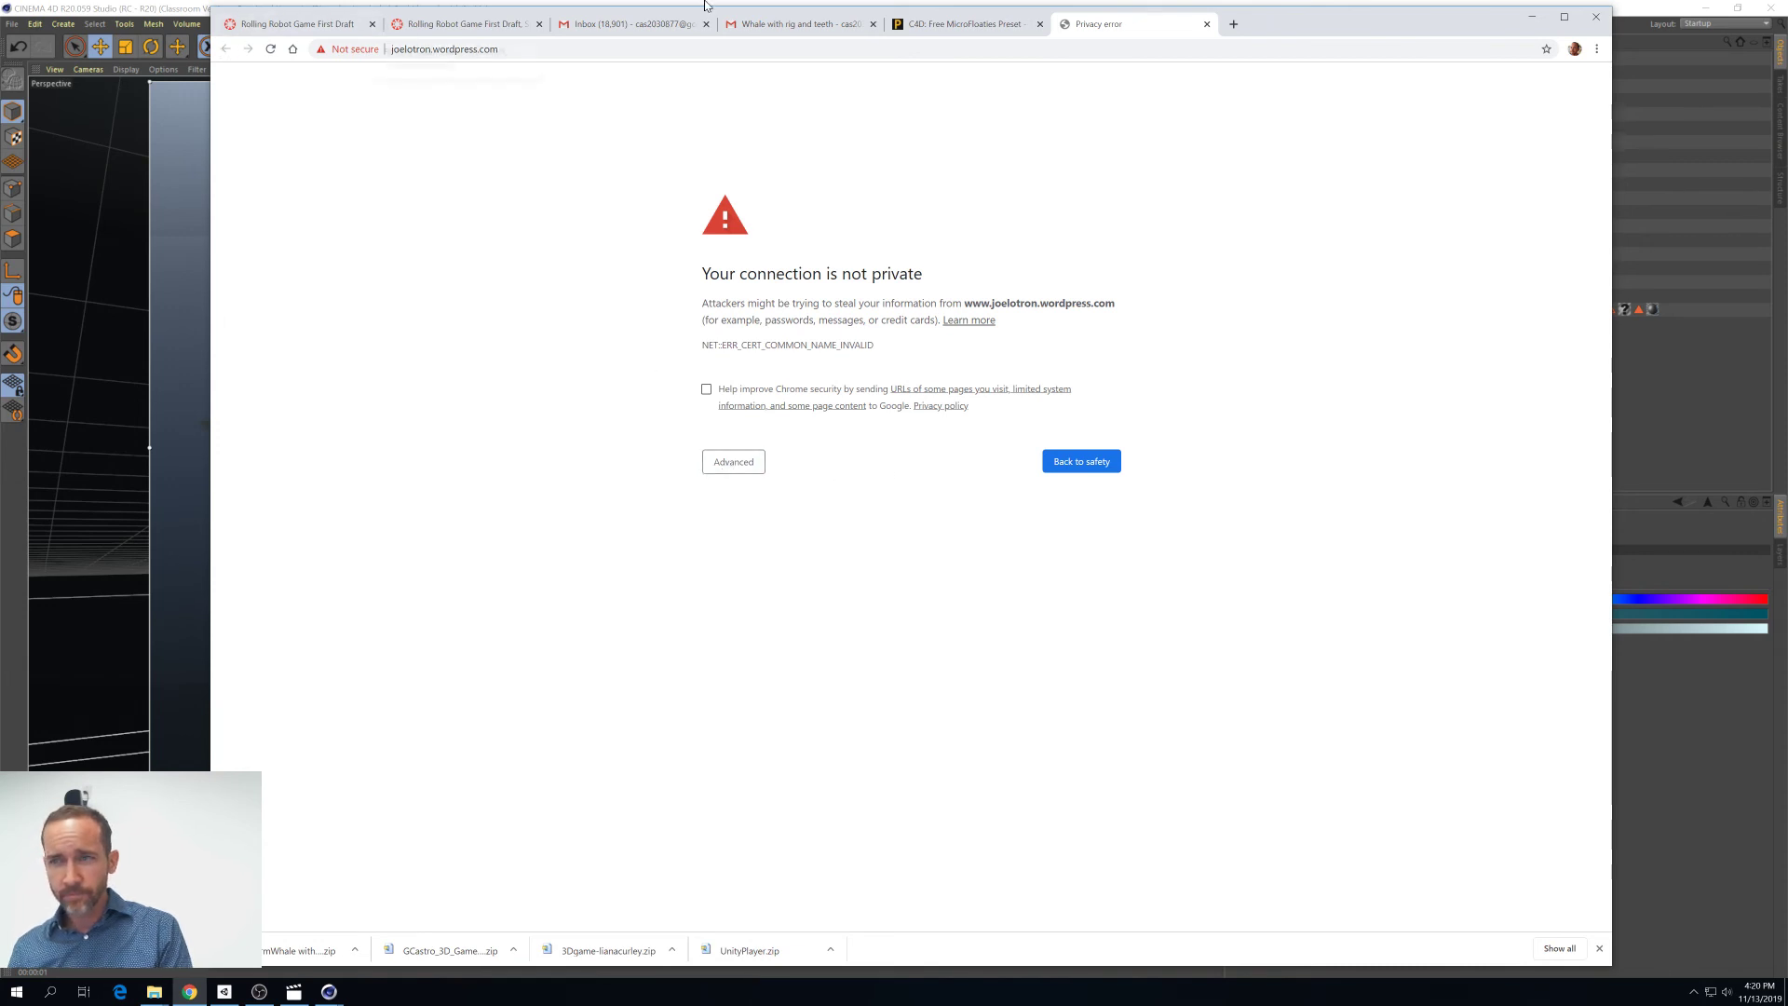
pyautogui.click(966, 26)
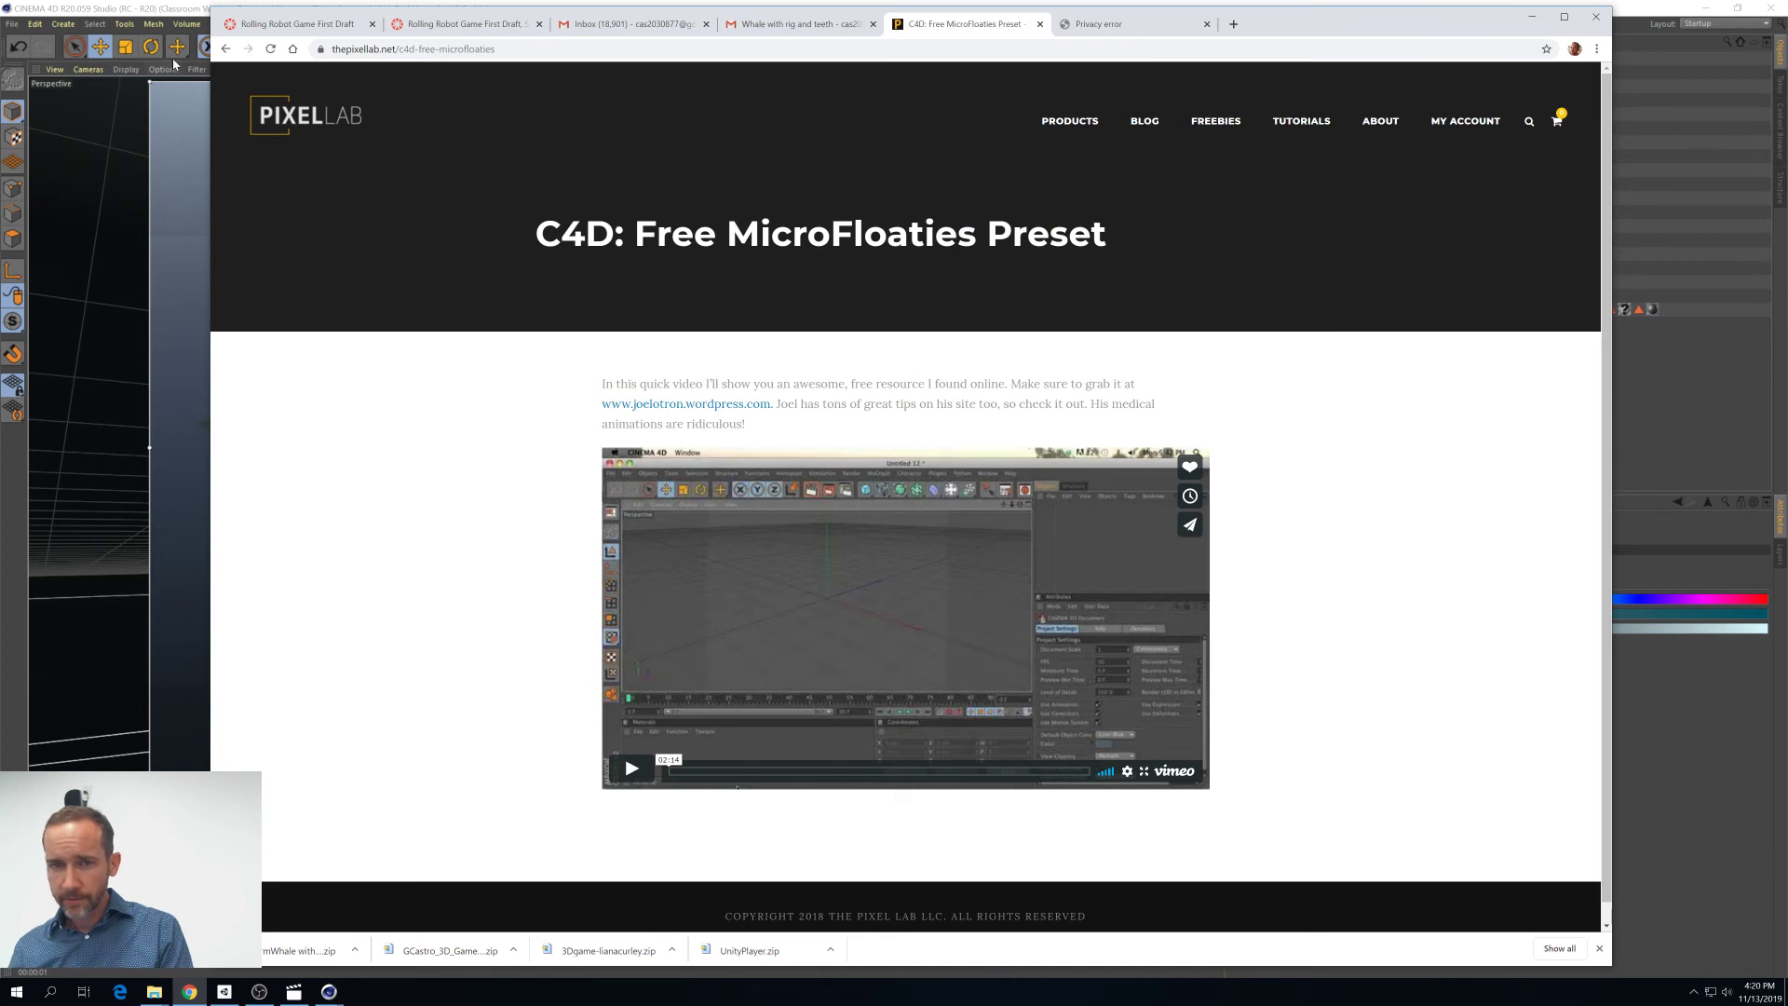
pyautogui.click(223, 50)
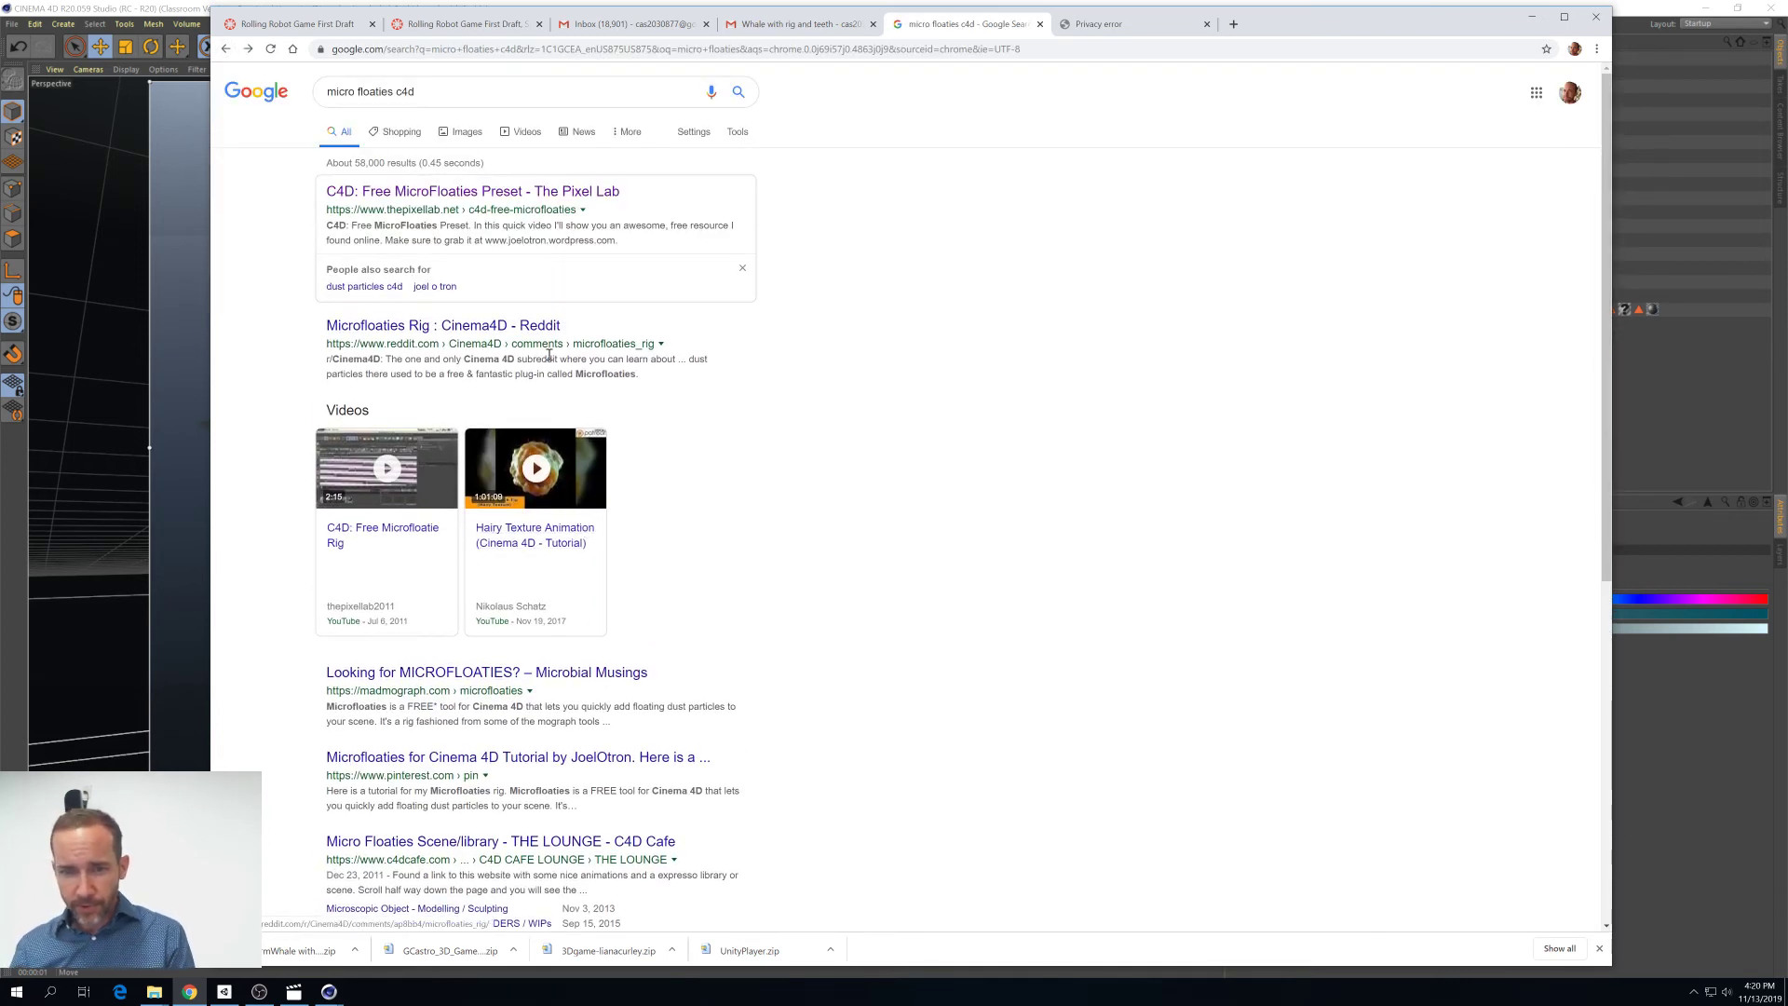
# Open the Reddit Microfloaties Rig thread, try the MICROFLOATIES download through its madmograph.com link, and return to the thread
pyautogui.click(478, 334)
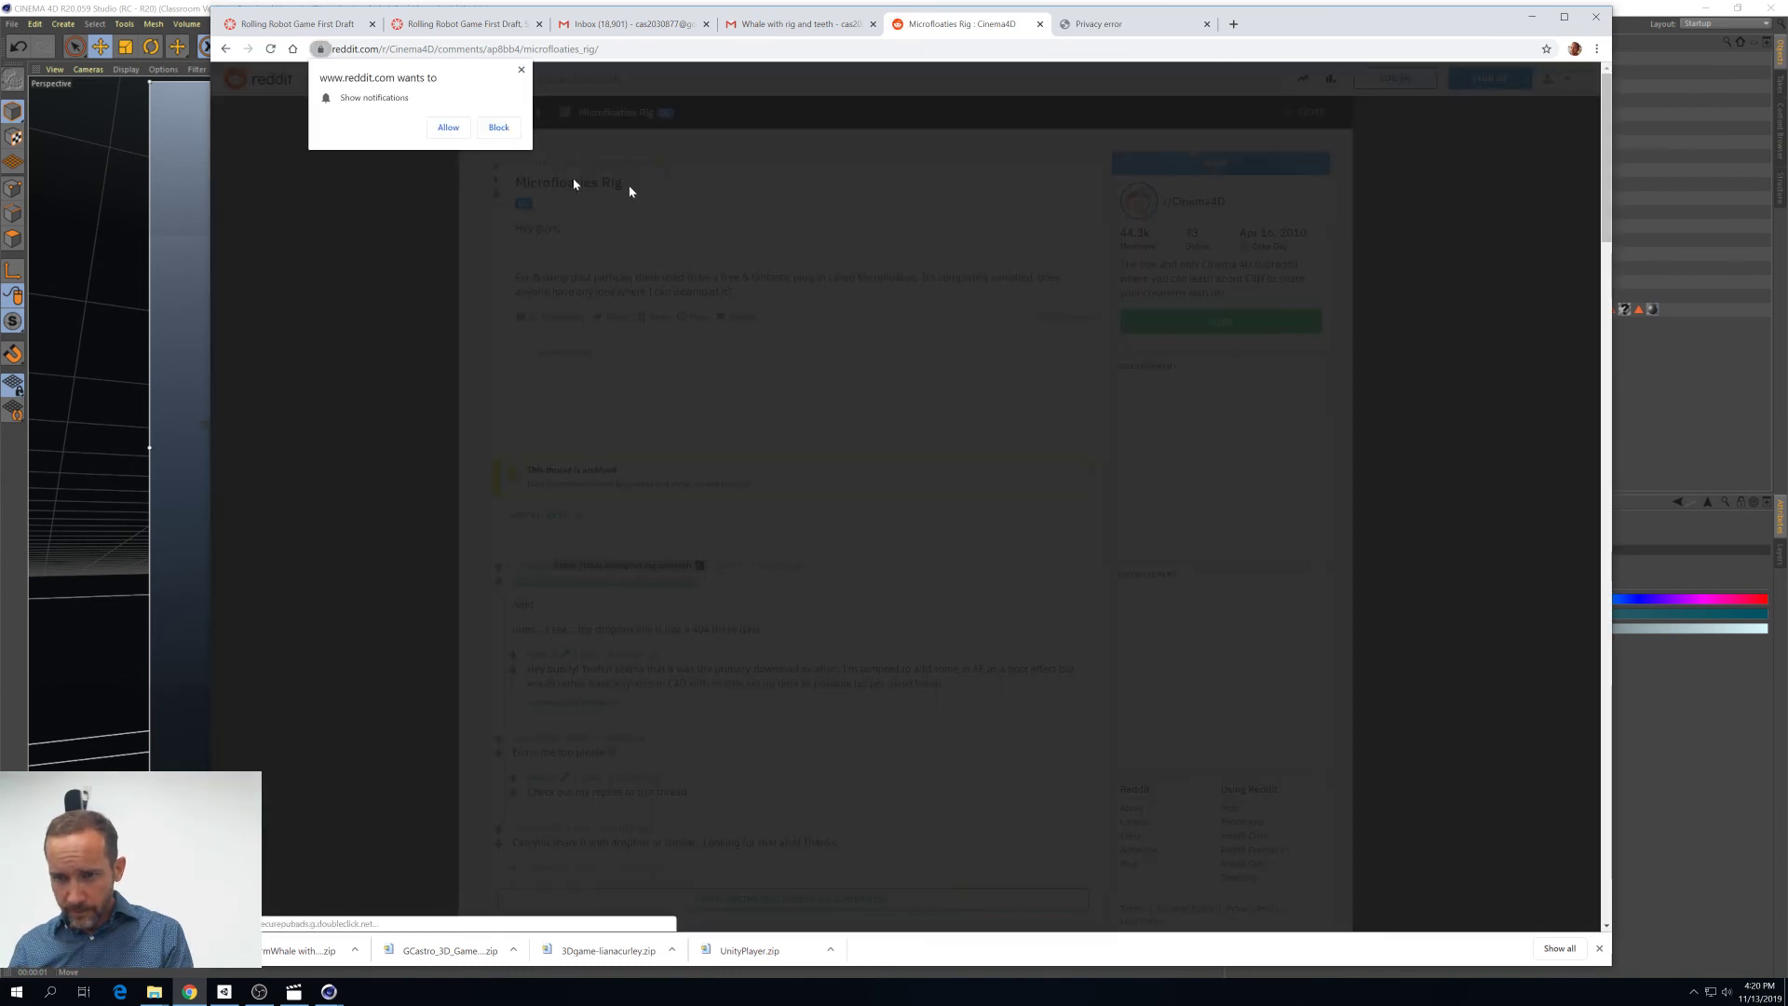
pyautogui.click(682, 292)
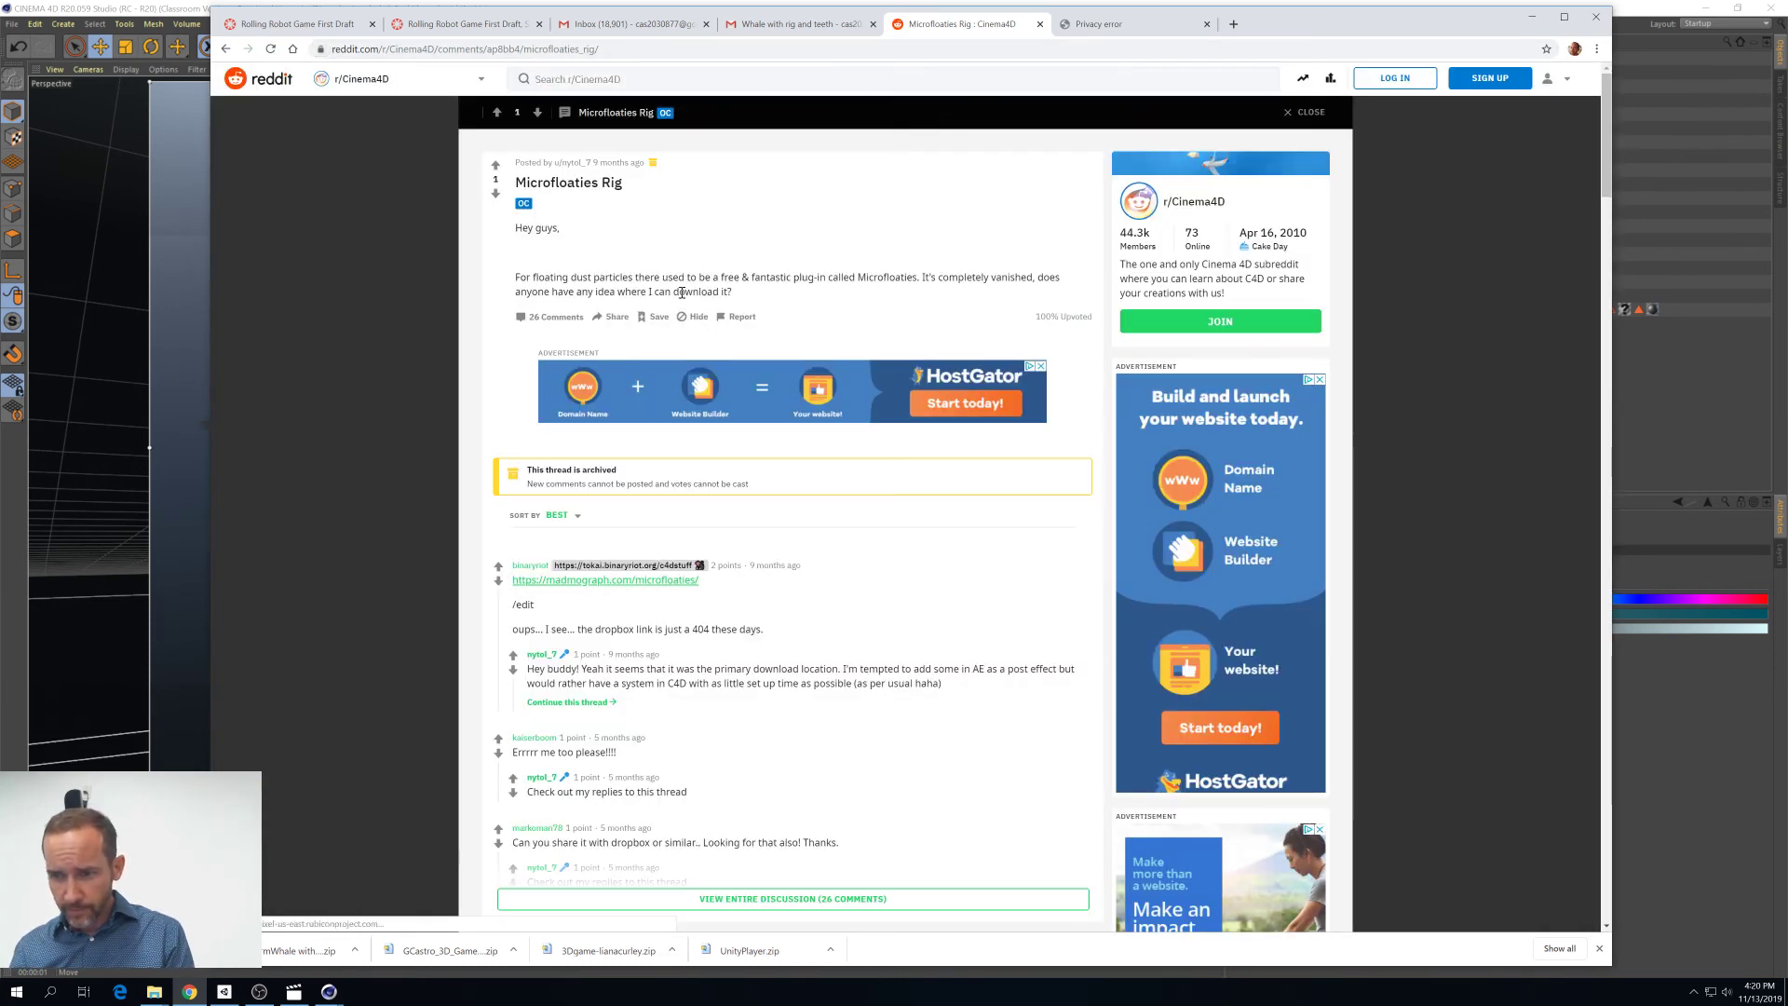
pyautogui.click(601, 580)
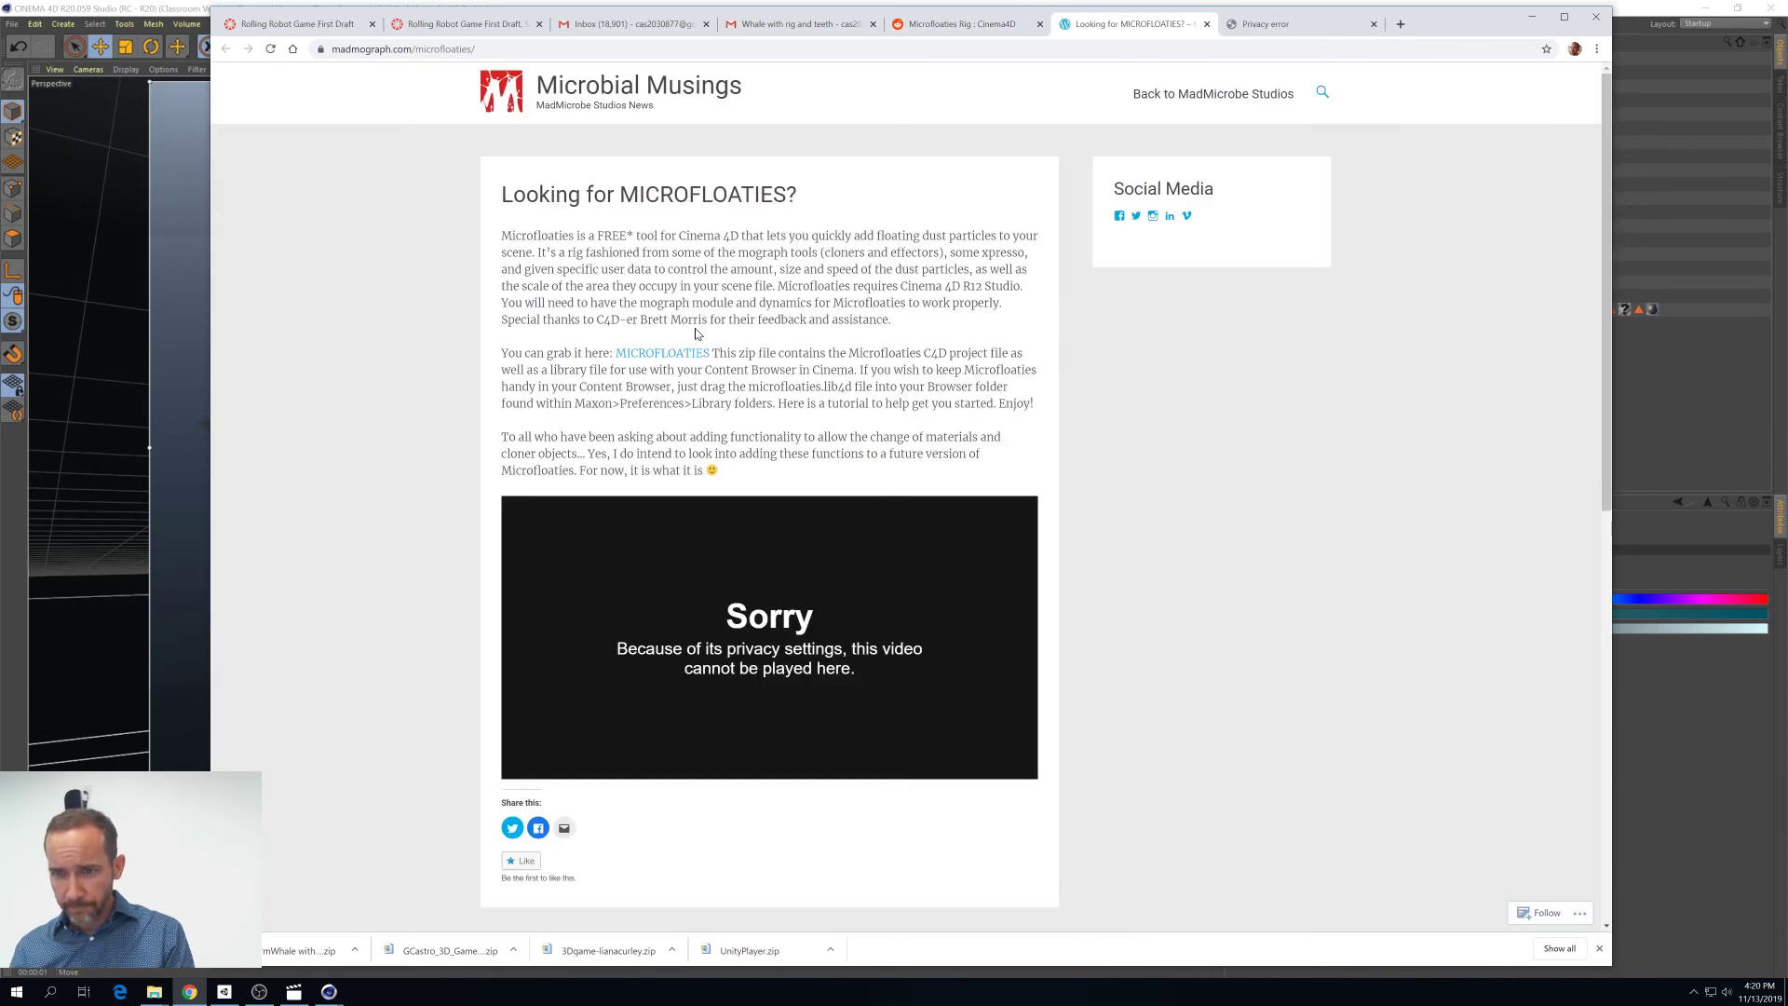
pyautogui.click(647, 358)
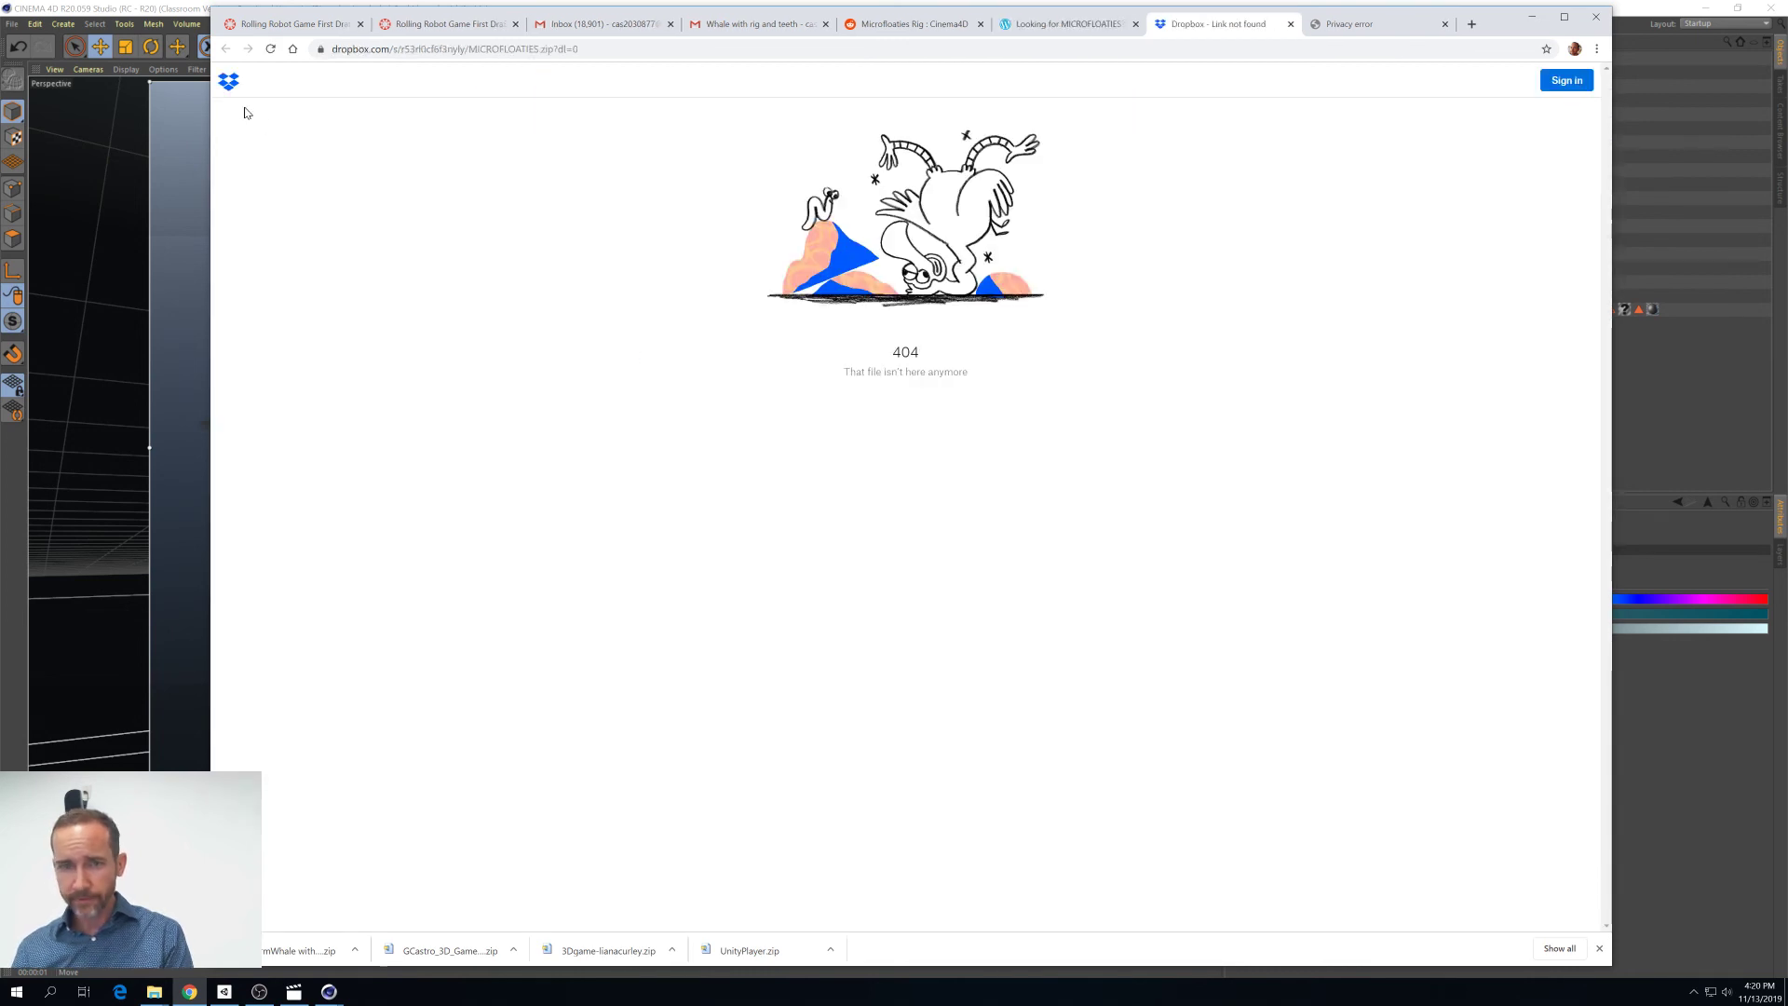
pyautogui.click(1053, 31)
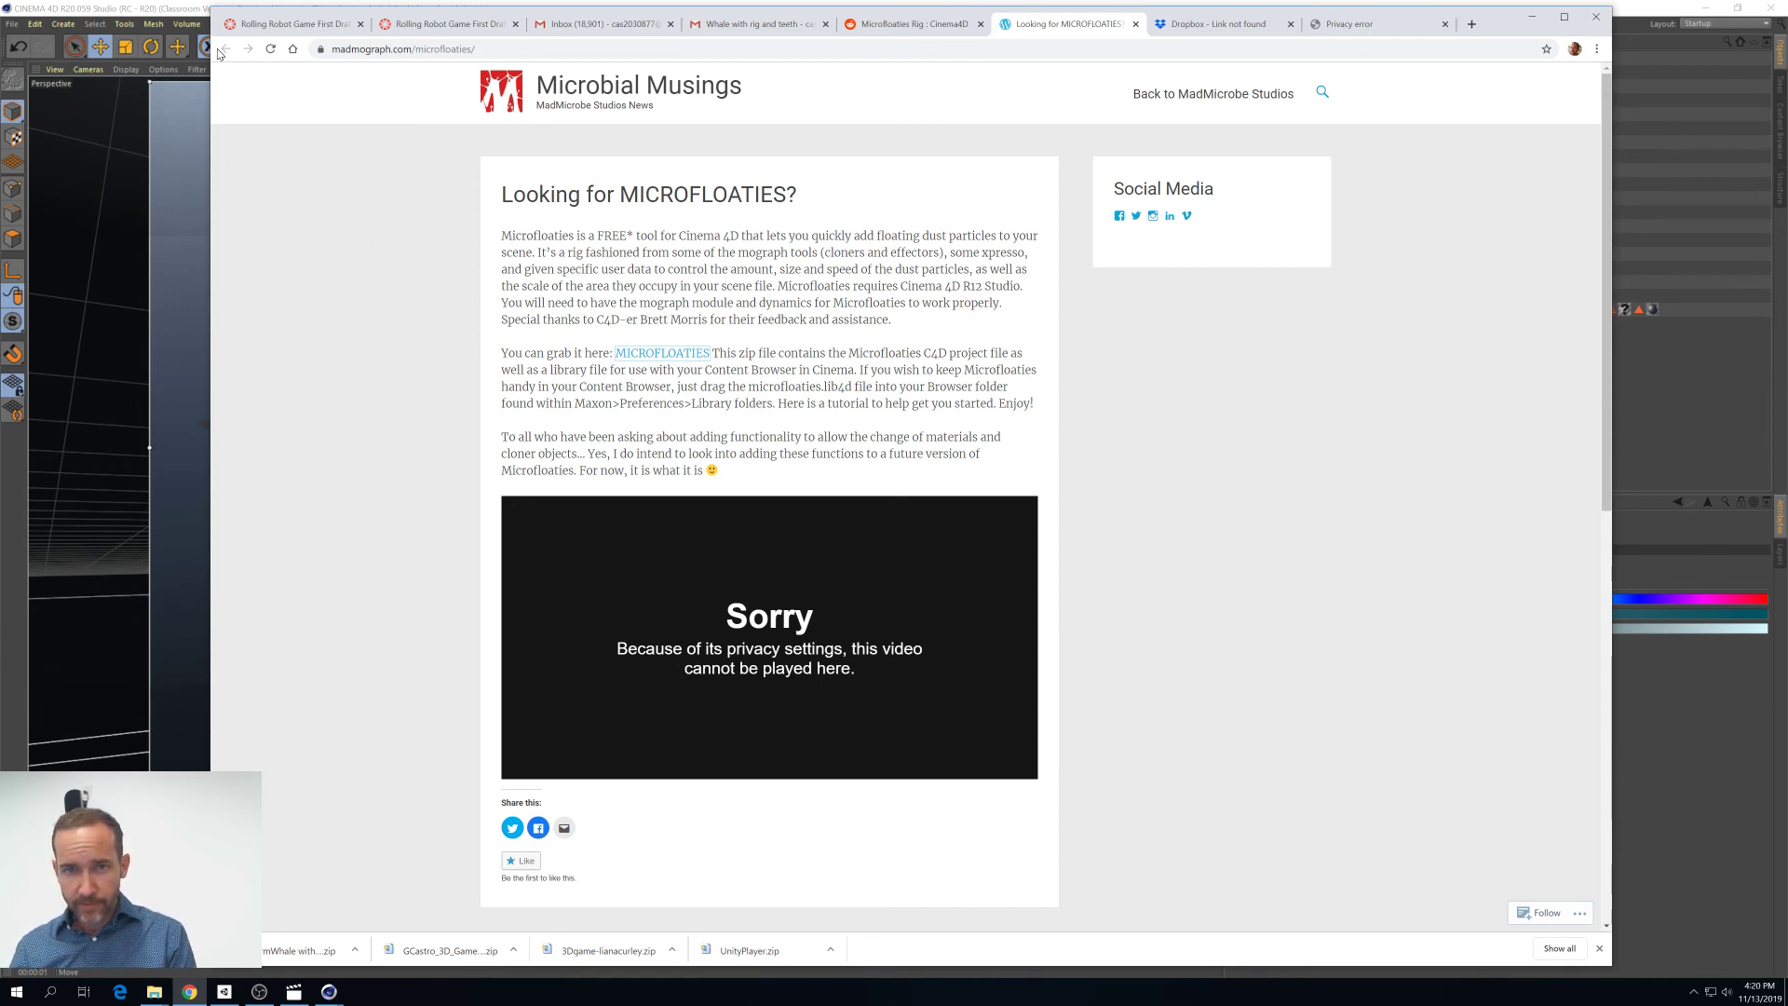
pyautogui.click(911, 23)
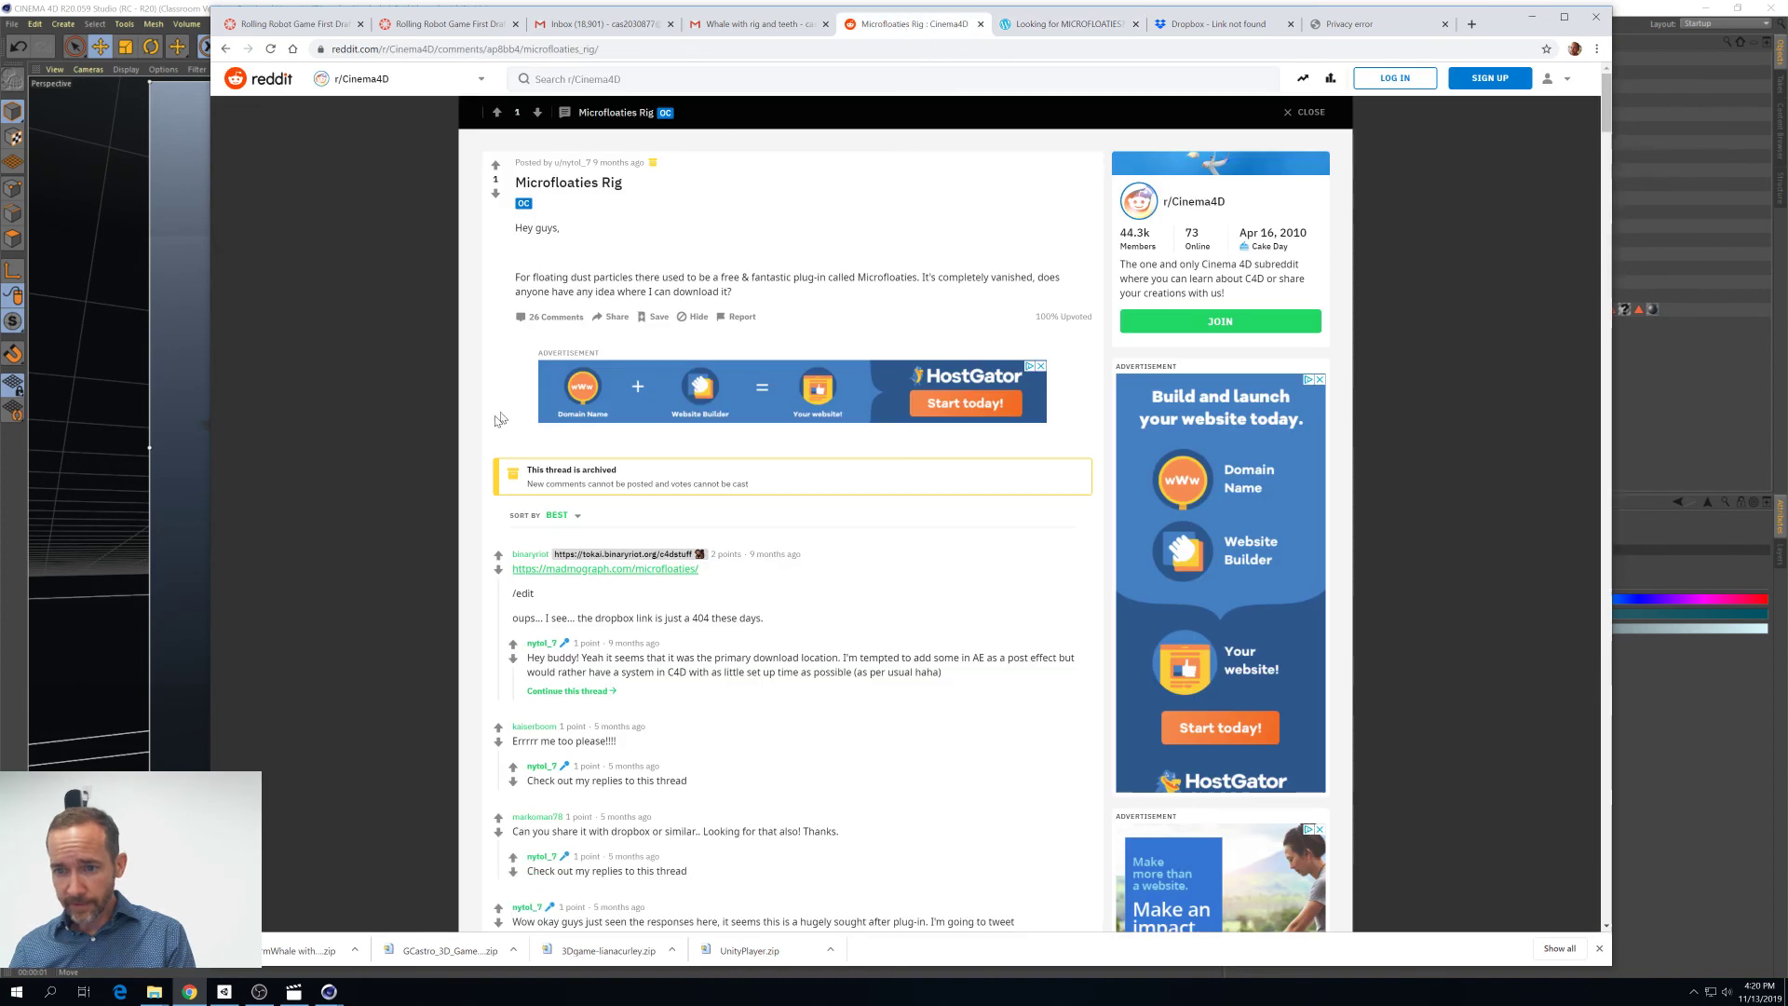
# Read the replies in the Microfloaties Rig thread for a download source or a workaround for making floating particles
pyautogui.scroll(-2, 389, 619)
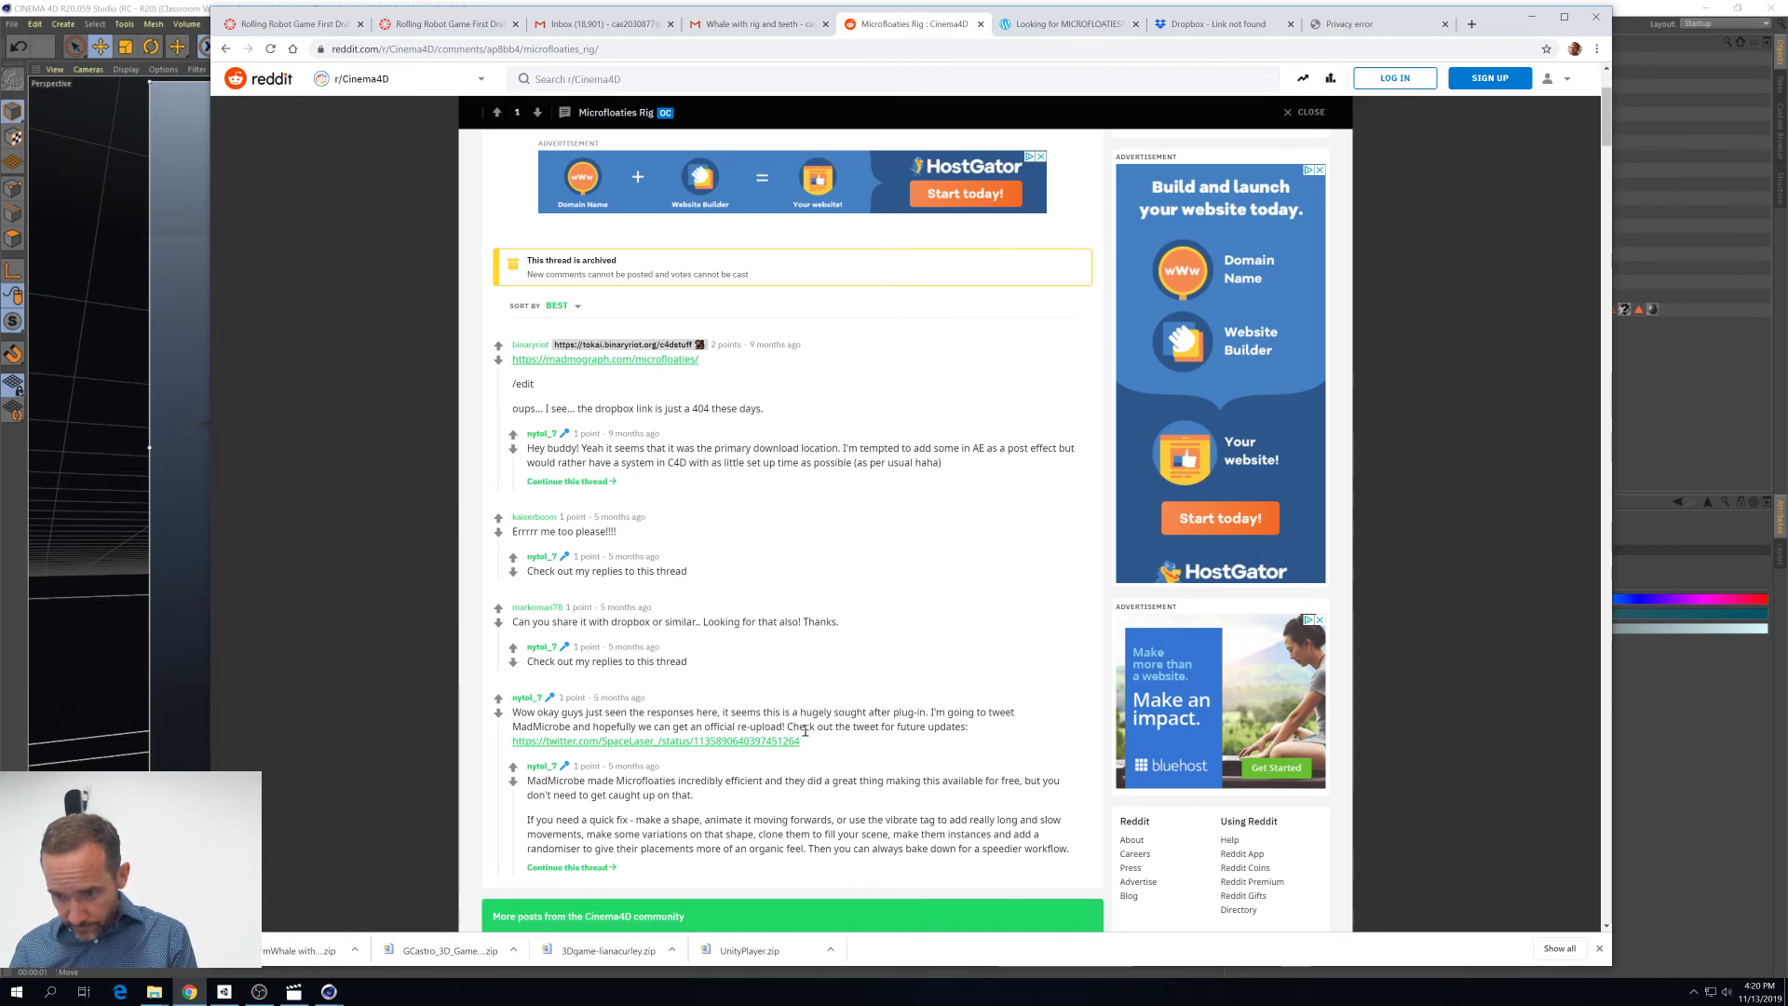
pyautogui.scroll(-2, 770, 717)
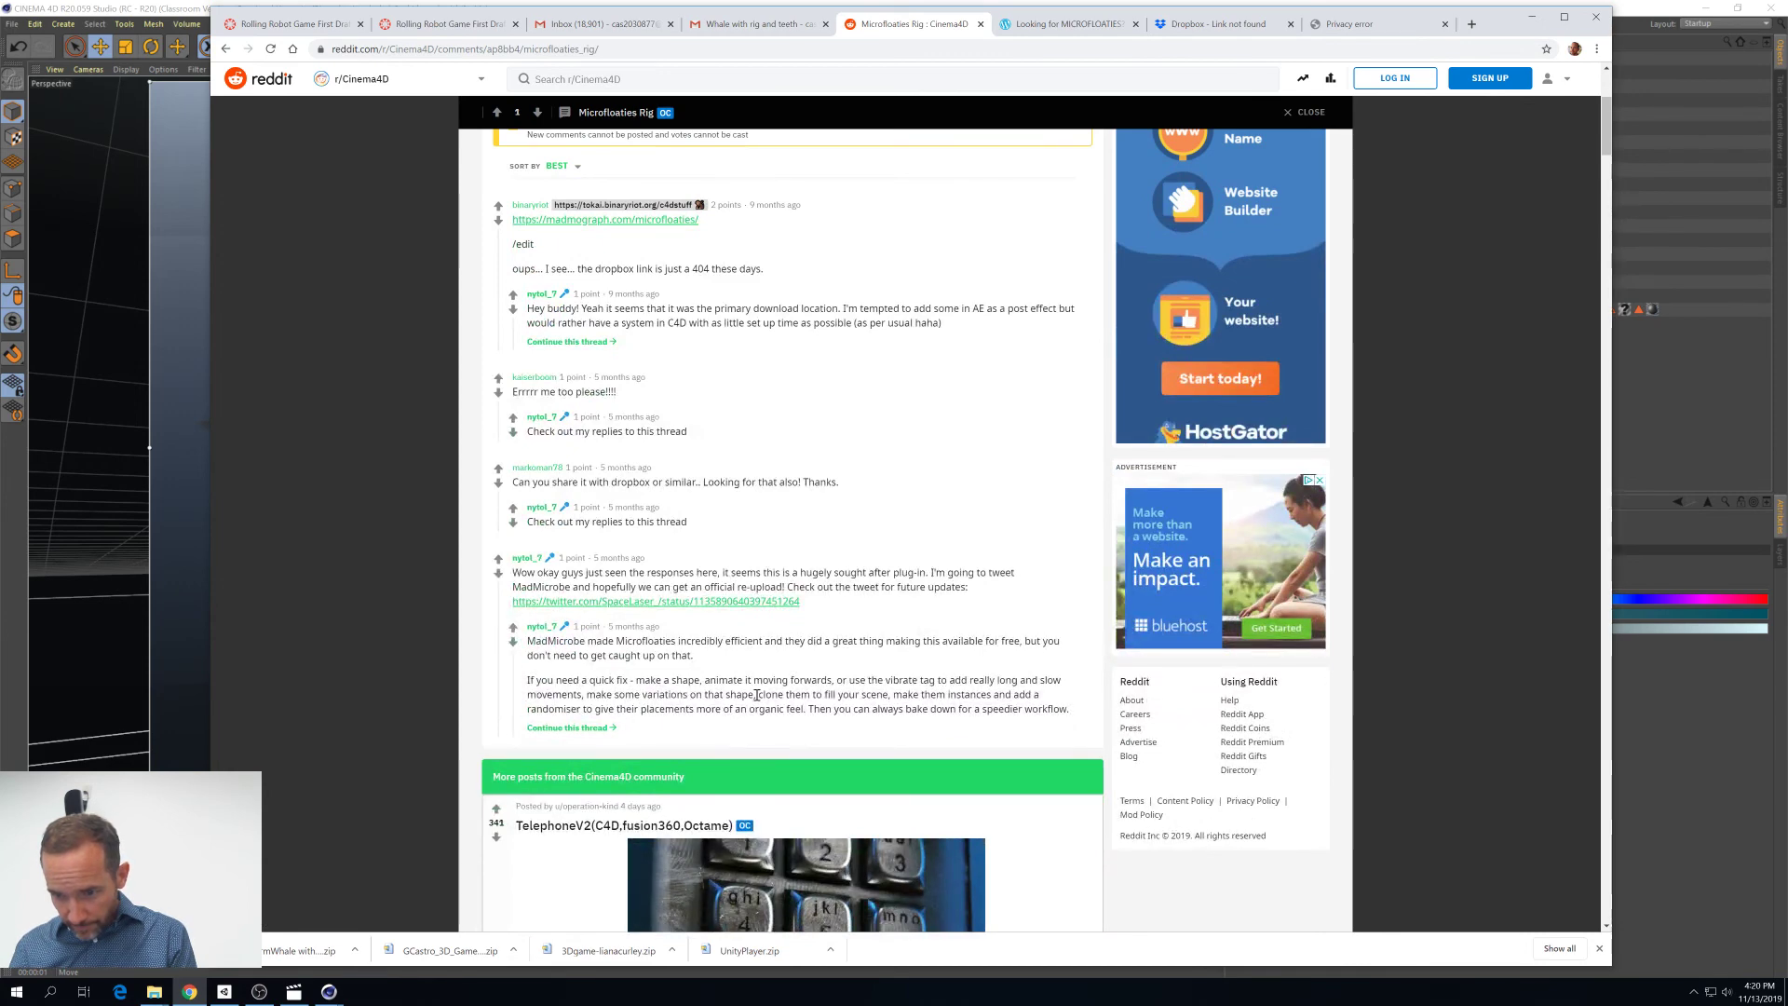
pyautogui.scroll(-2, 756, 695)
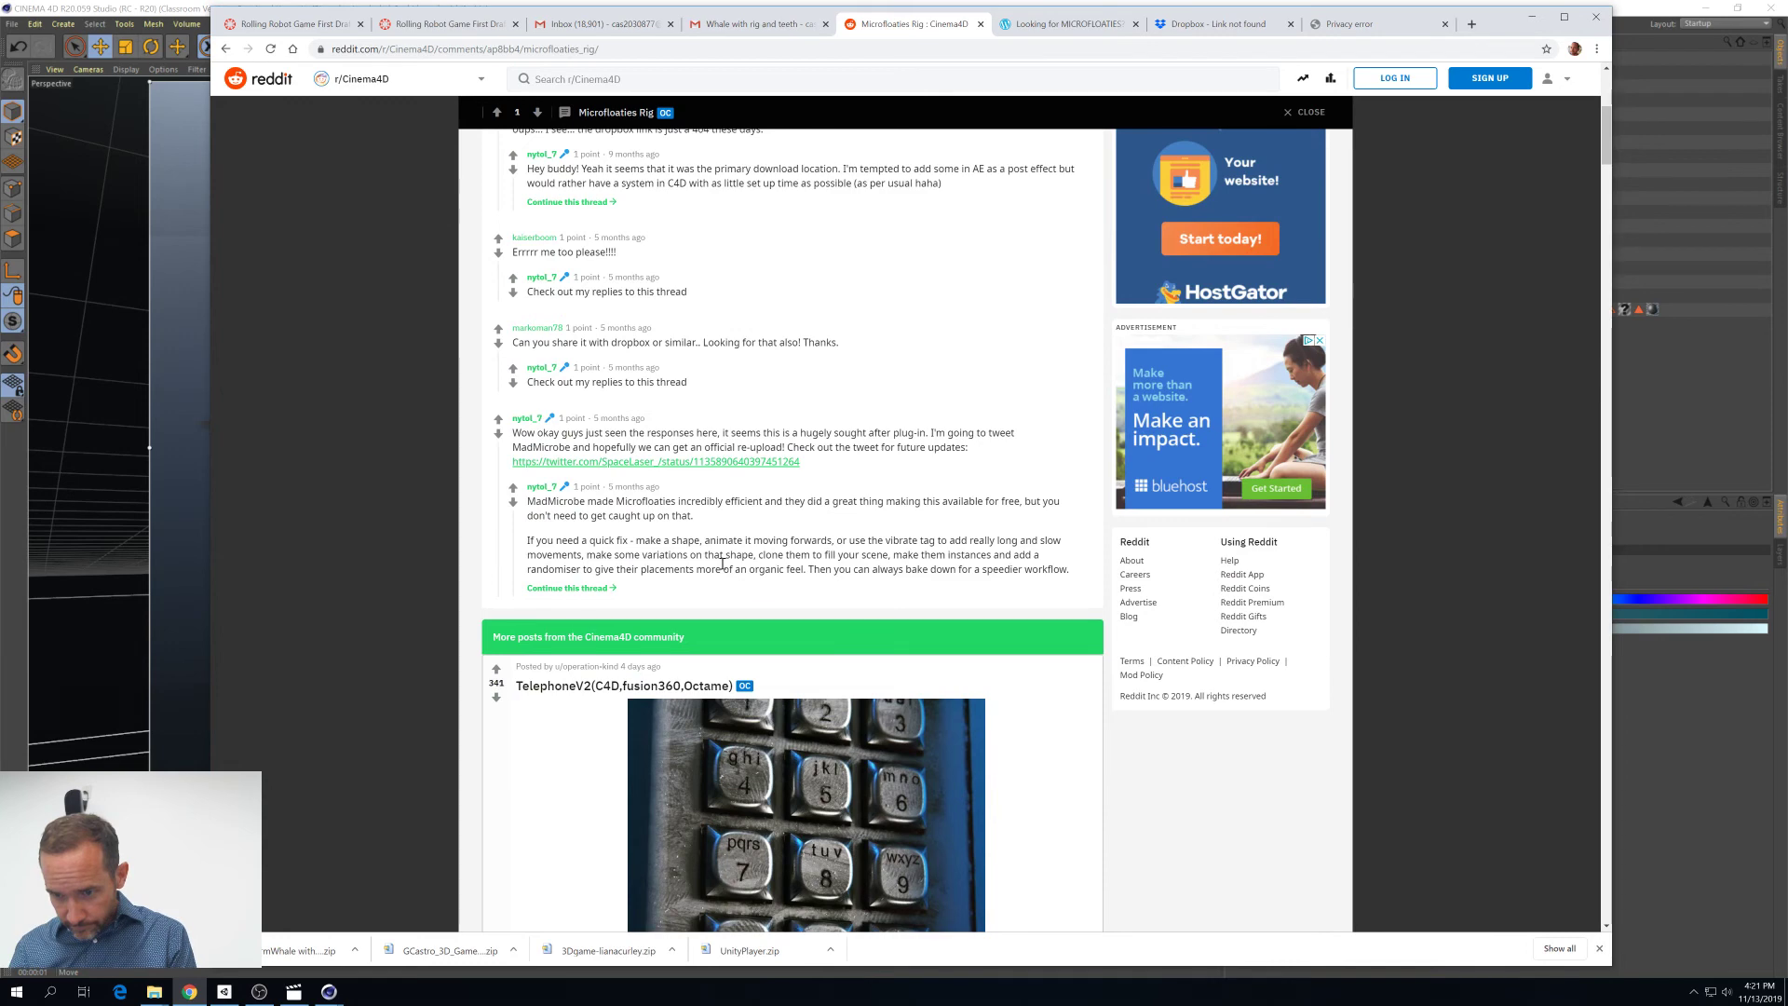
pyautogui.scroll(-1, 722, 563)
pyautogui.scroll(-4, 557, 678)
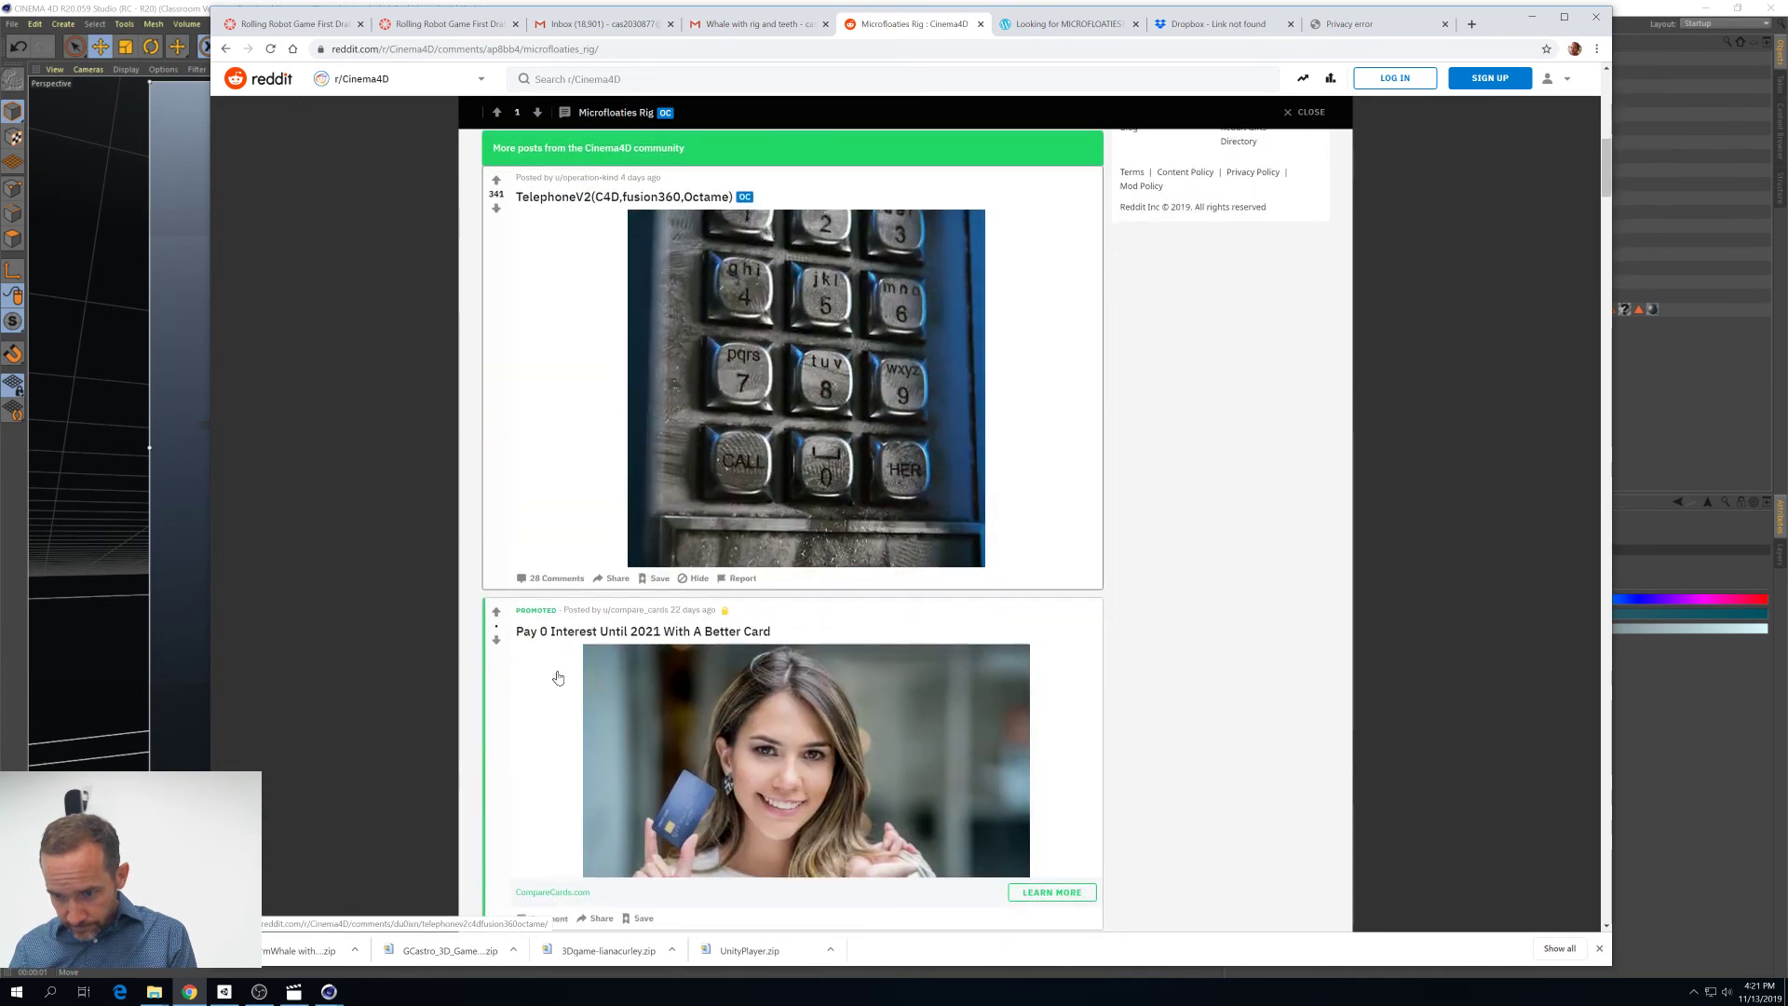
pyautogui.scroll(-3, 557, 678)
pyautogui.scroll(10, 558, 675)
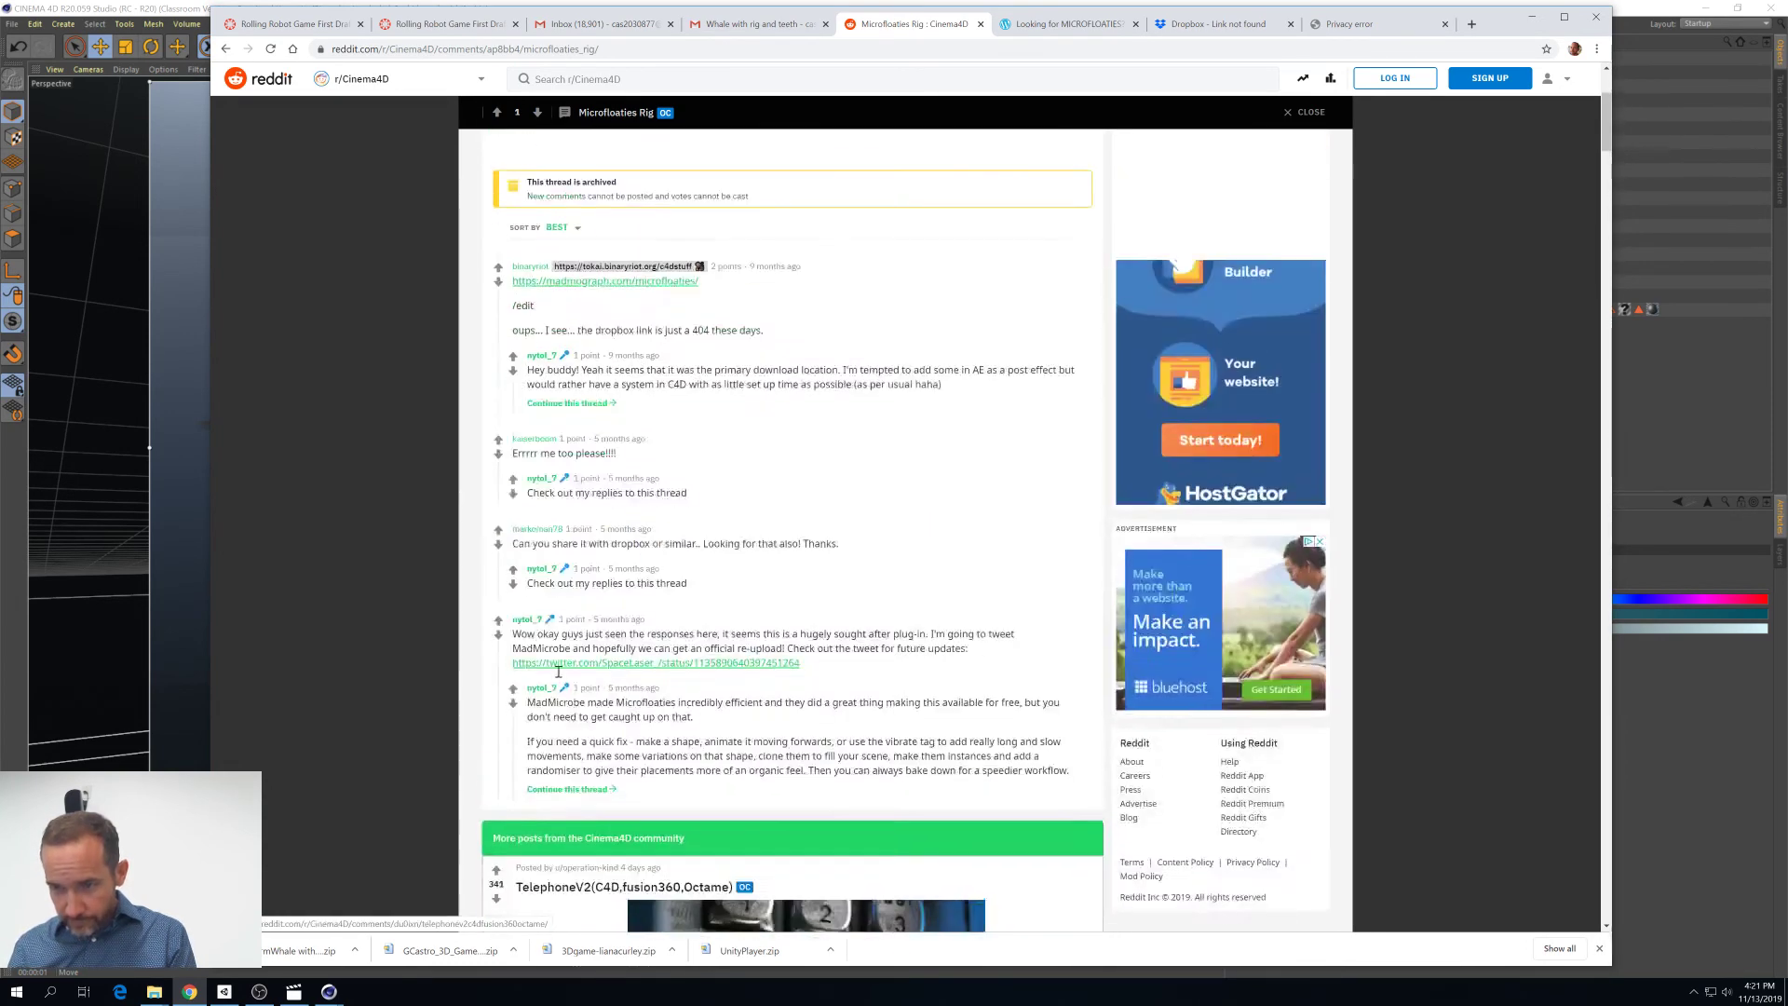
pyautogui.scroll(4, 558, 671)
pyautogui.scroll(-3, 558, 675)
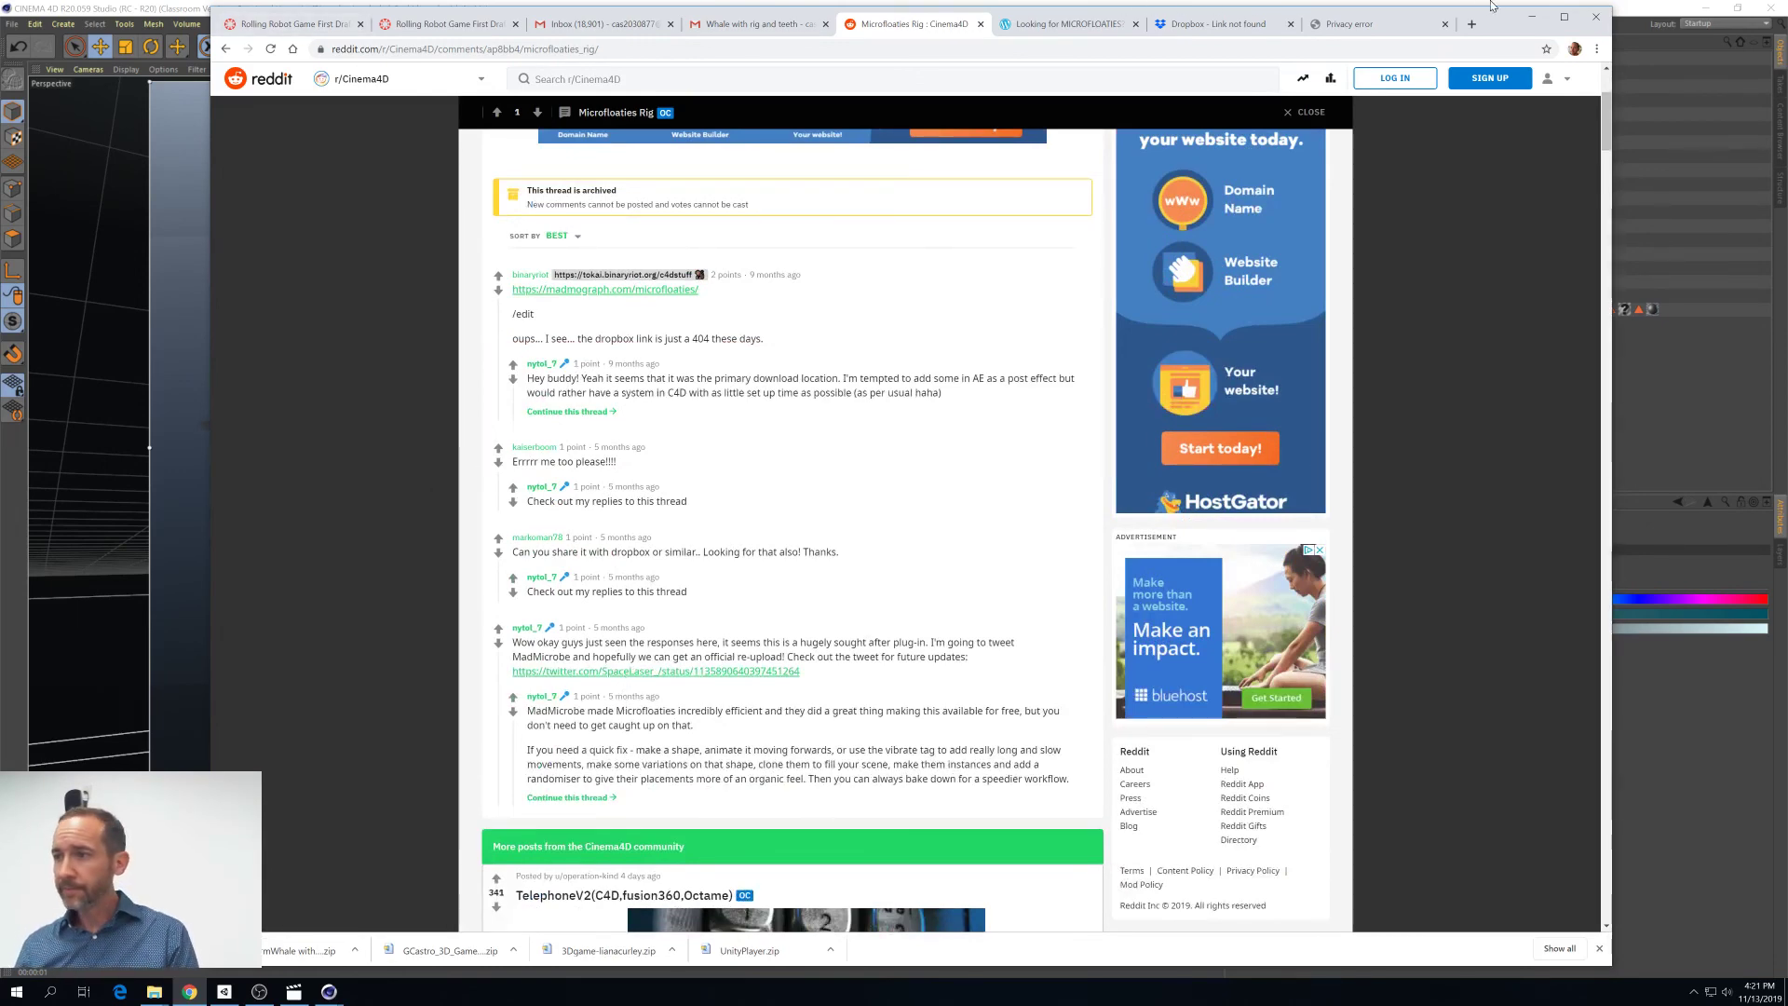
# Switch to Cinema 4D, add a plane primitive and move it in front of the whale to about Y -888 cm, Z 2844 cm
pyautogui.click(1529, 20)
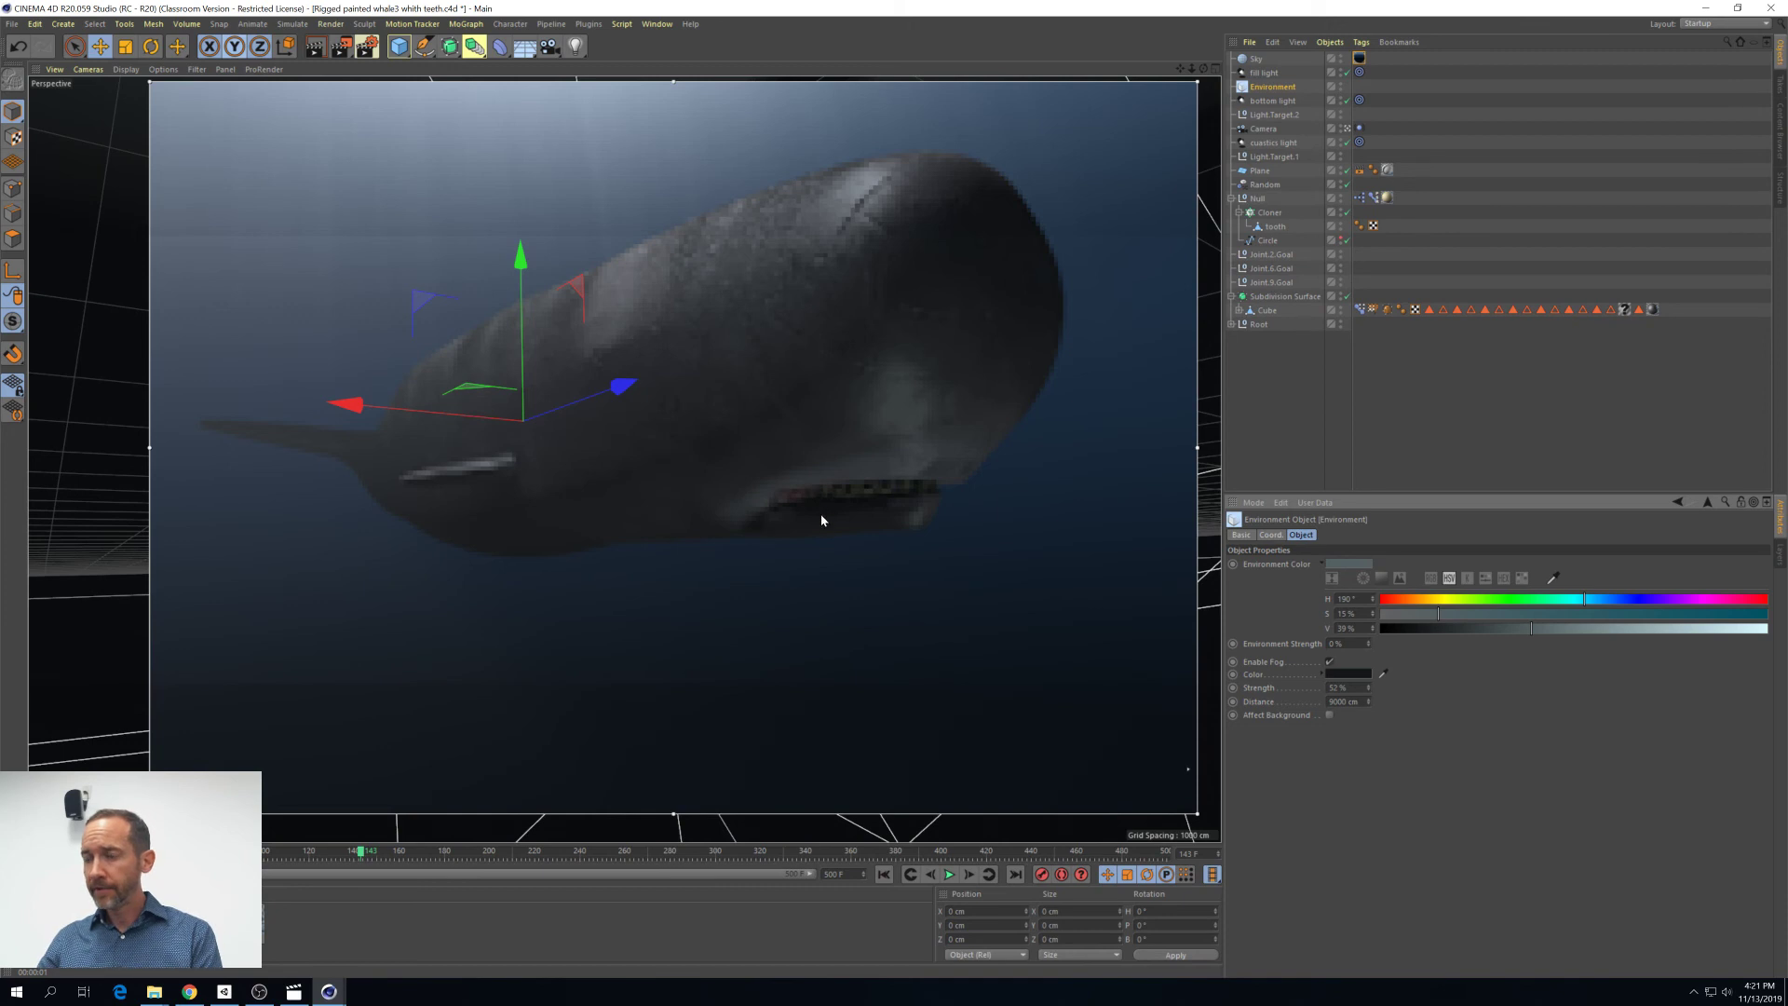
pyautogui.click(1265, 370)
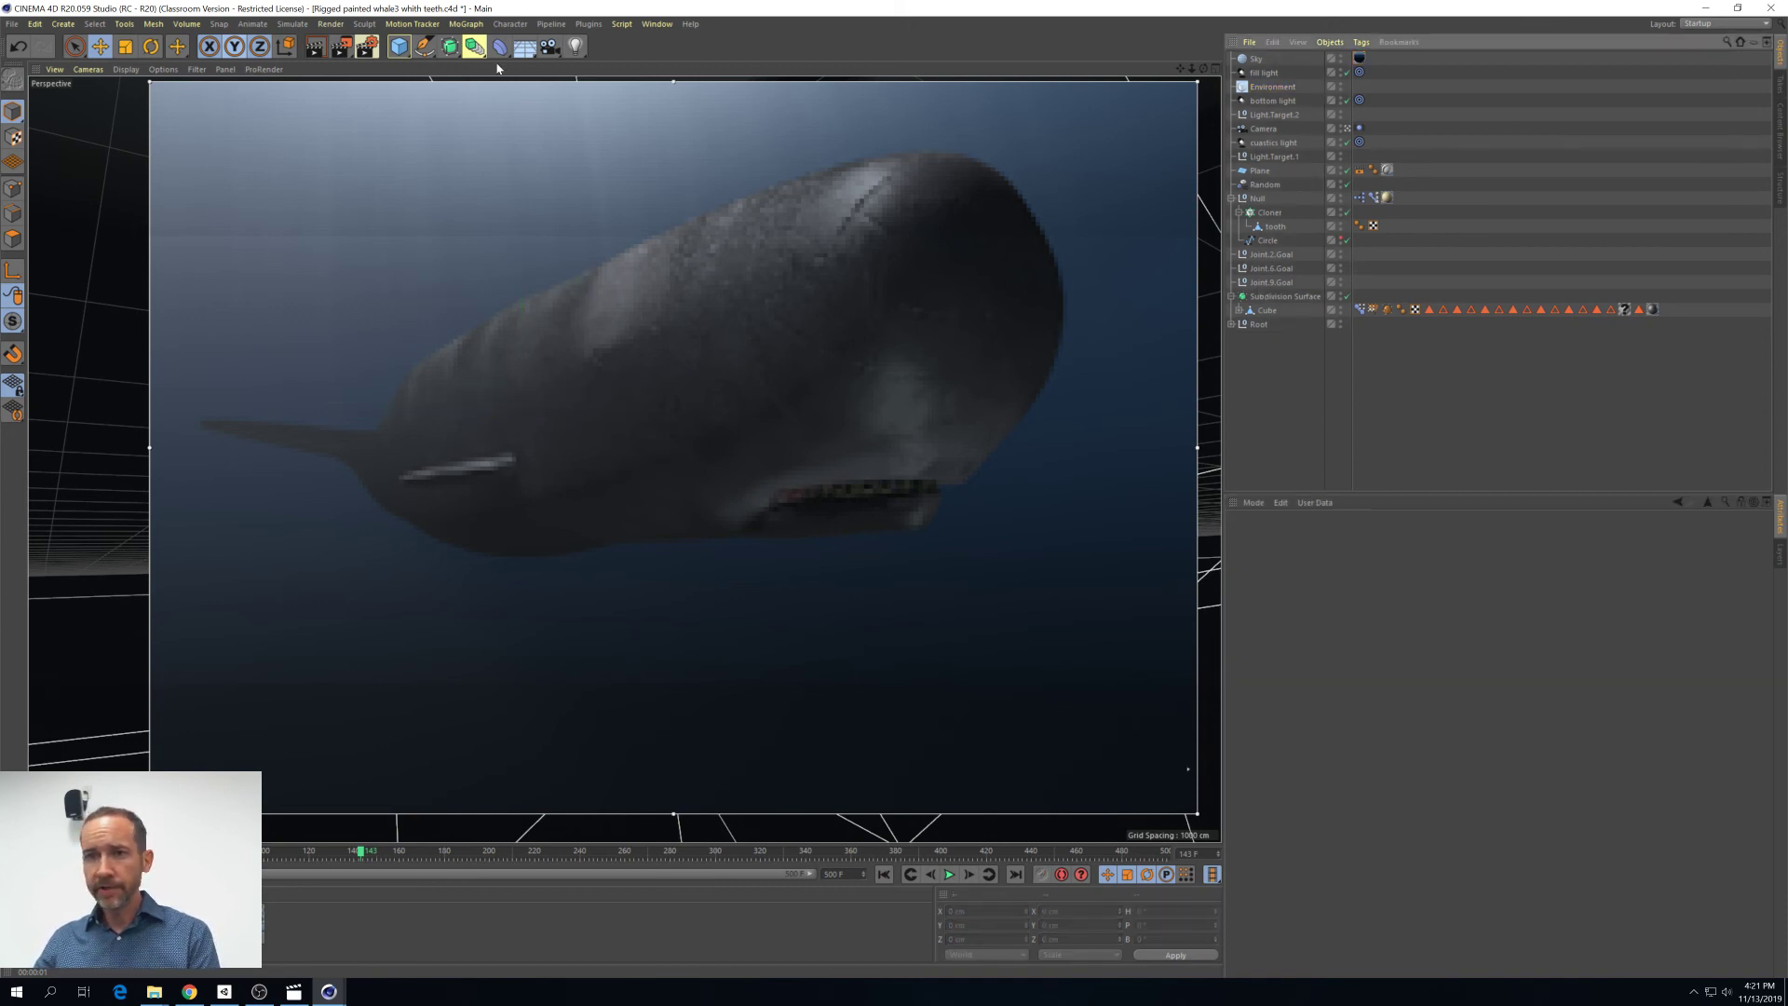
pyautogui.click(399, 46)
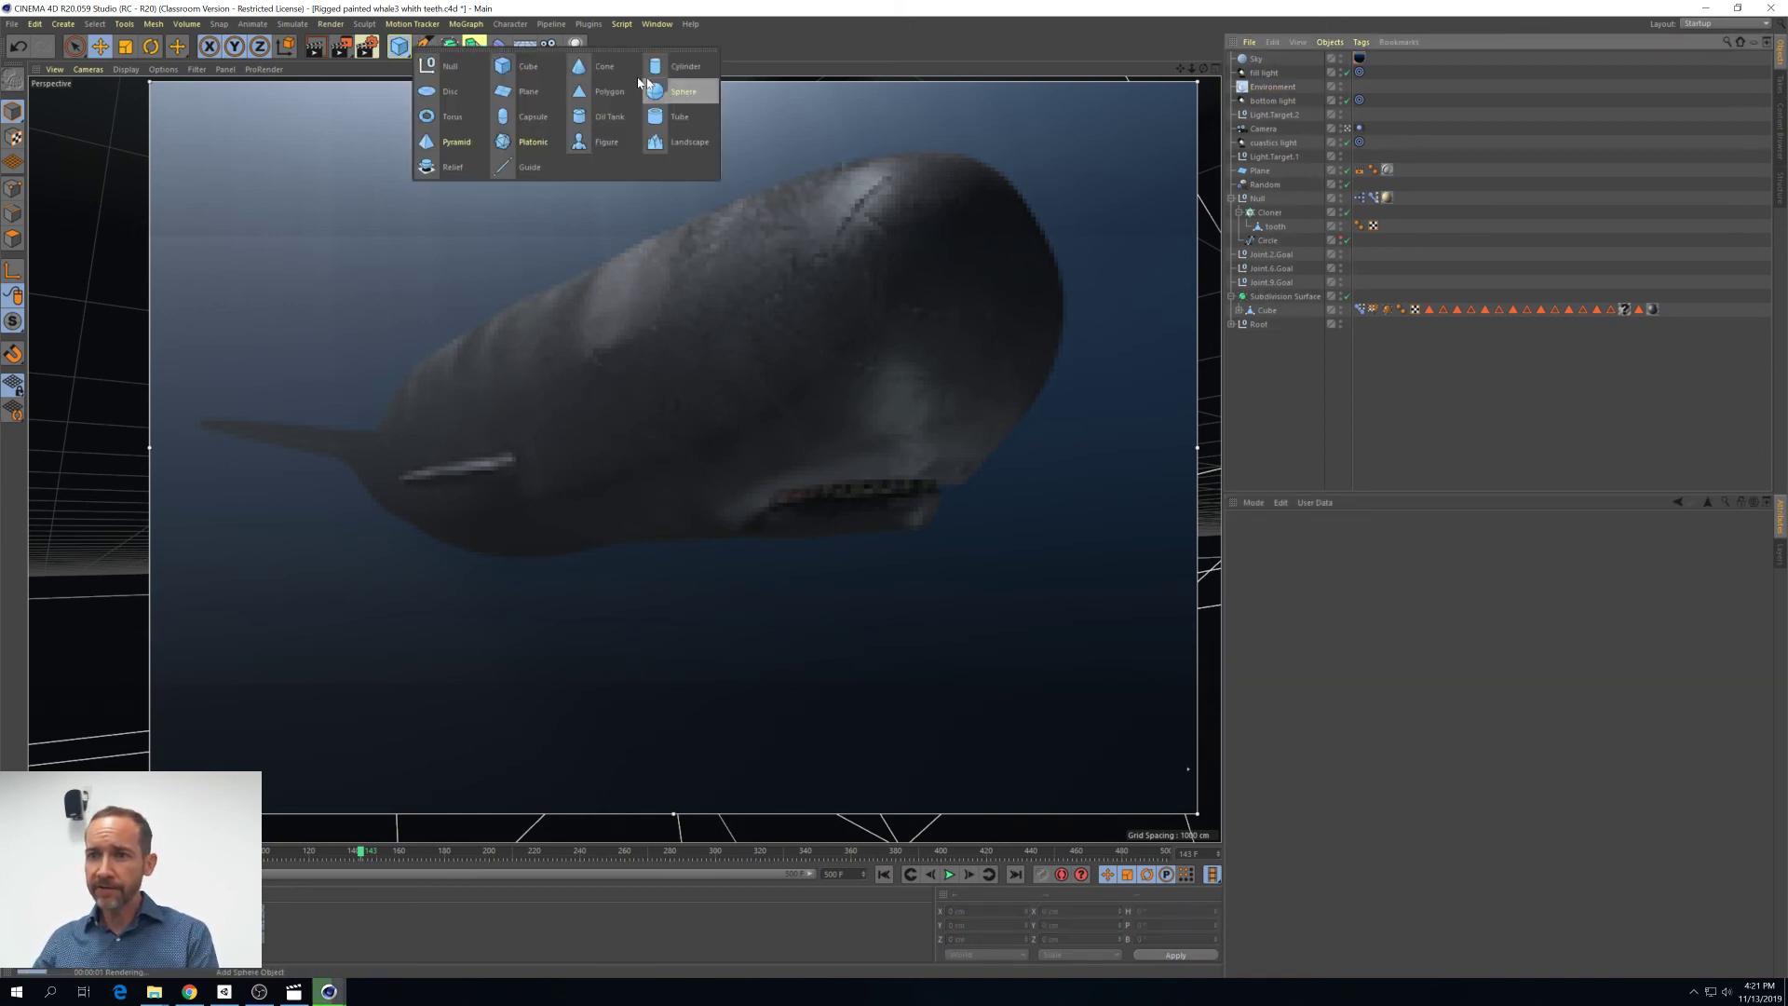
pyautogui.click(524, 92)
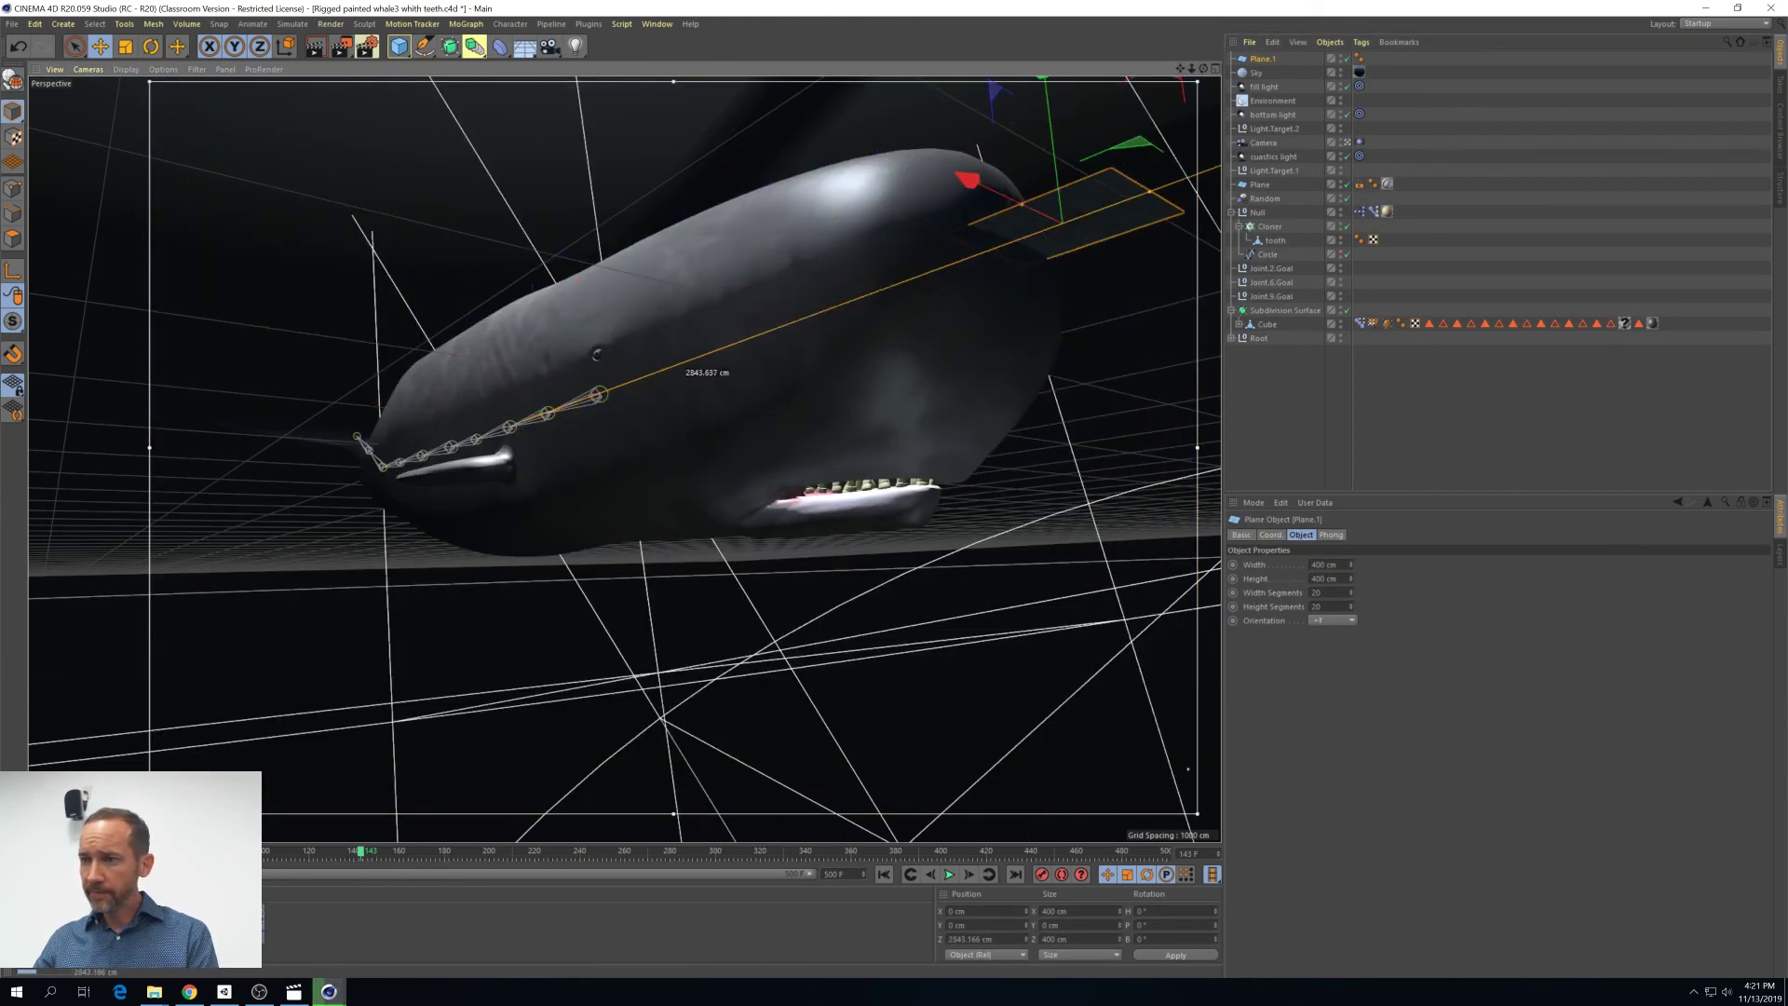
pyautogui.hotkey('ctrl', 'r')
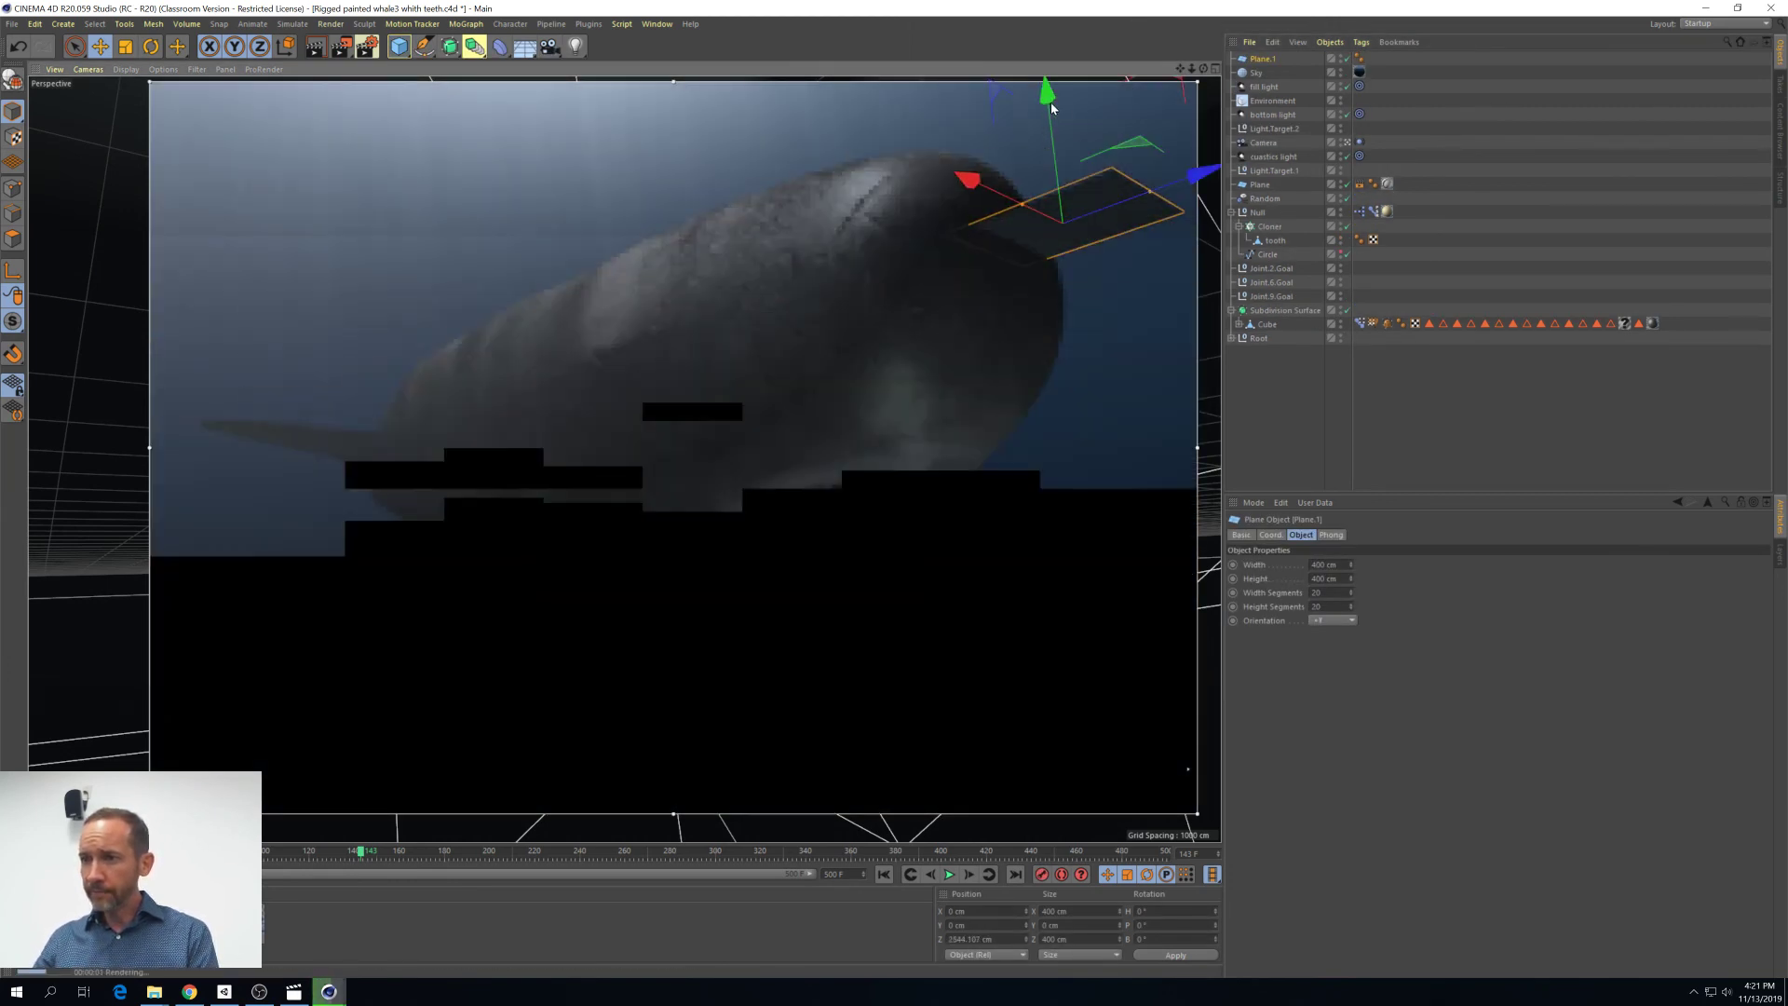
pyautogui.moveTo(1046, 119); pyautogui.dragTo(1090, 452)
pyautogui.hotkey('ctrl', 'r')
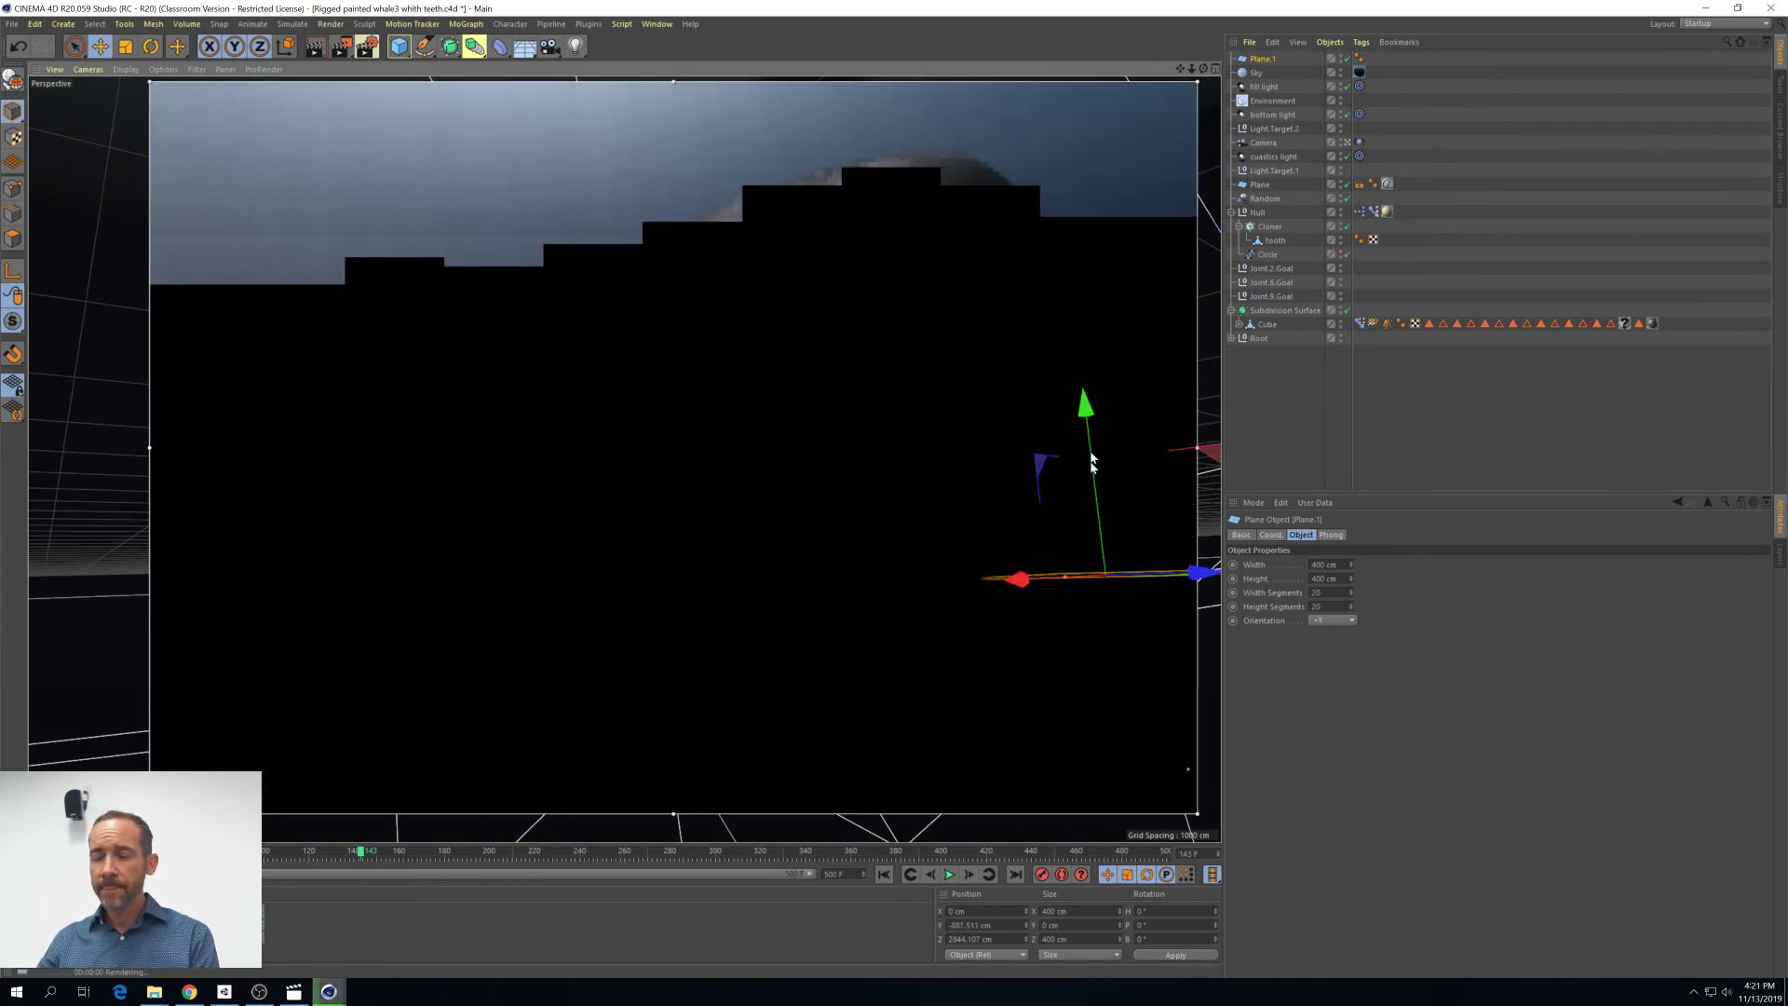
# Create a new material and enable its Alpha channel
pyautogui.doubleClick(360, 923)
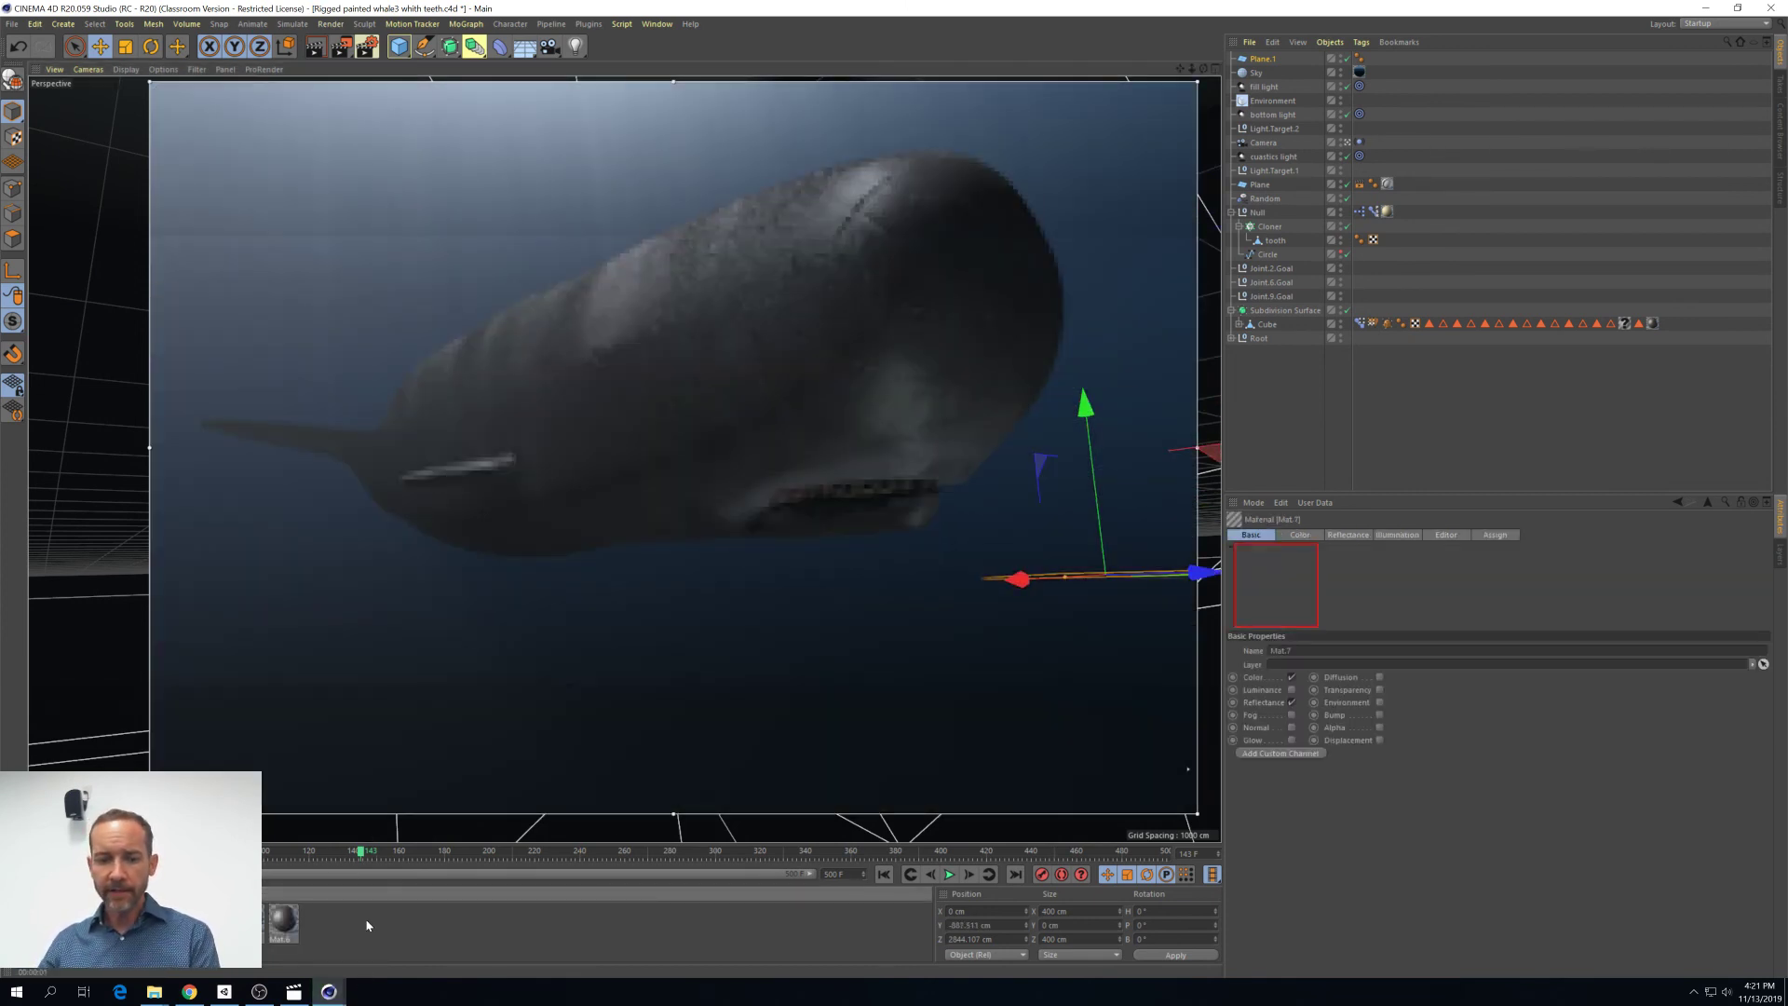
pyautogui.doubleClick(283, 920)
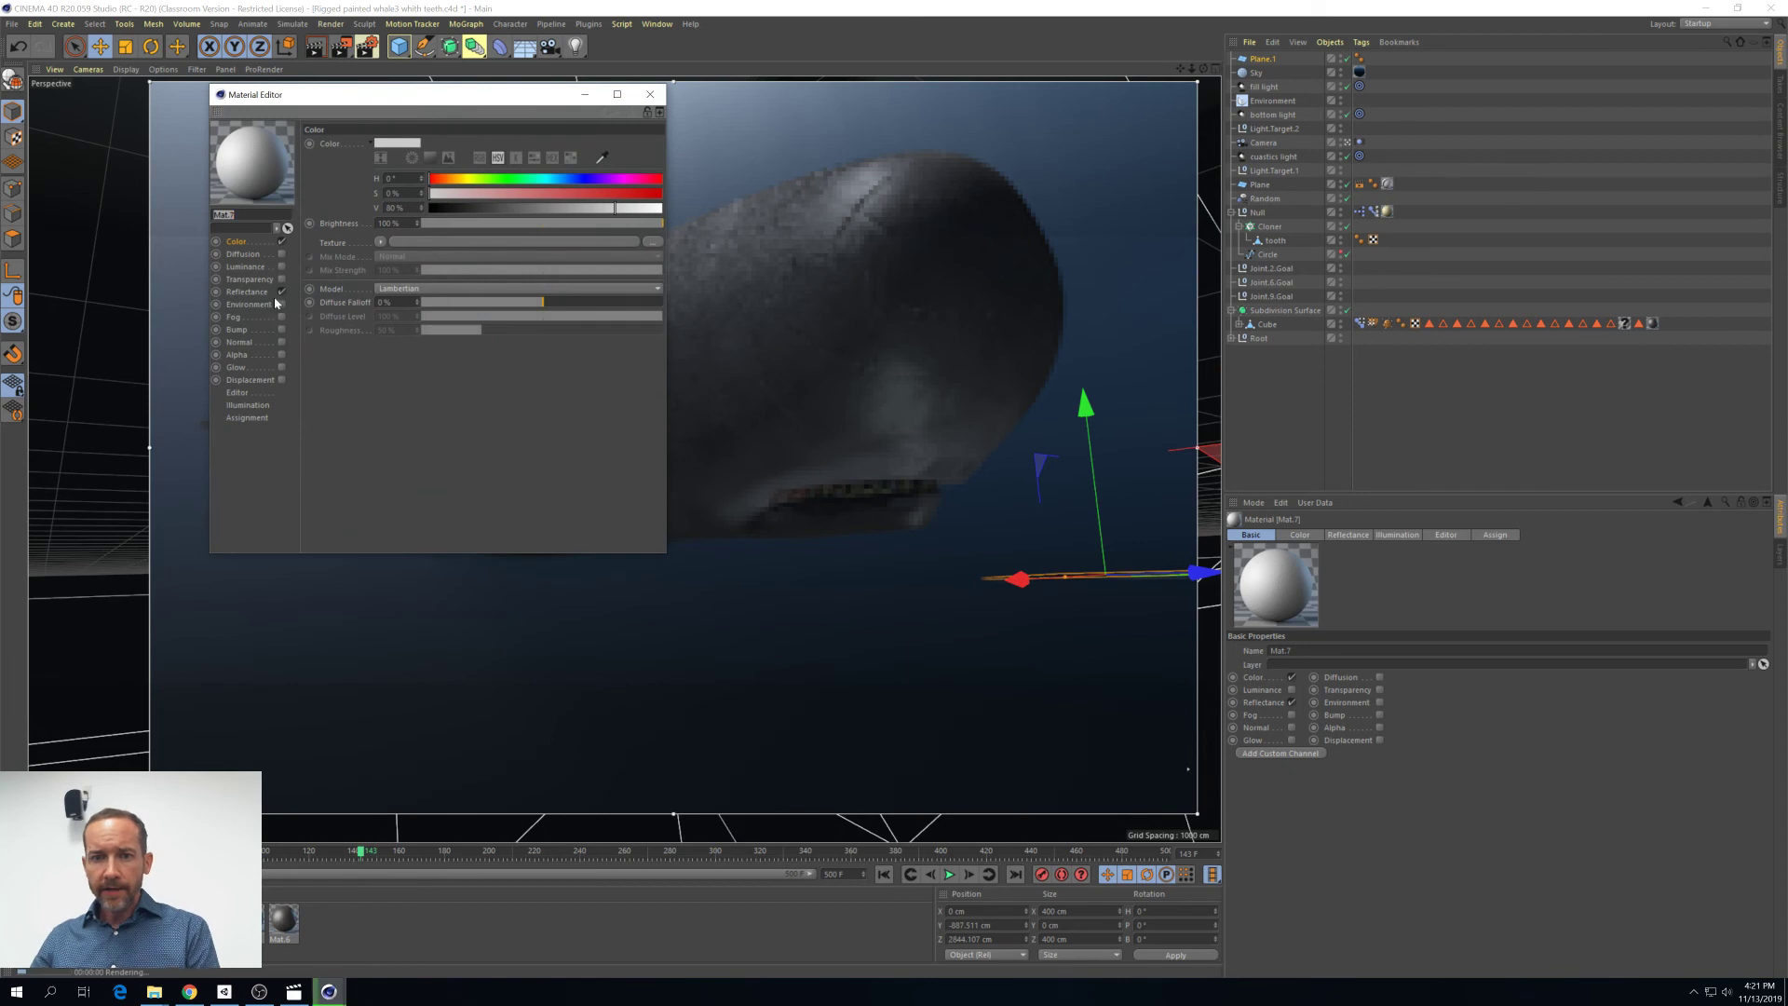
pyautogui.click(280, 355)
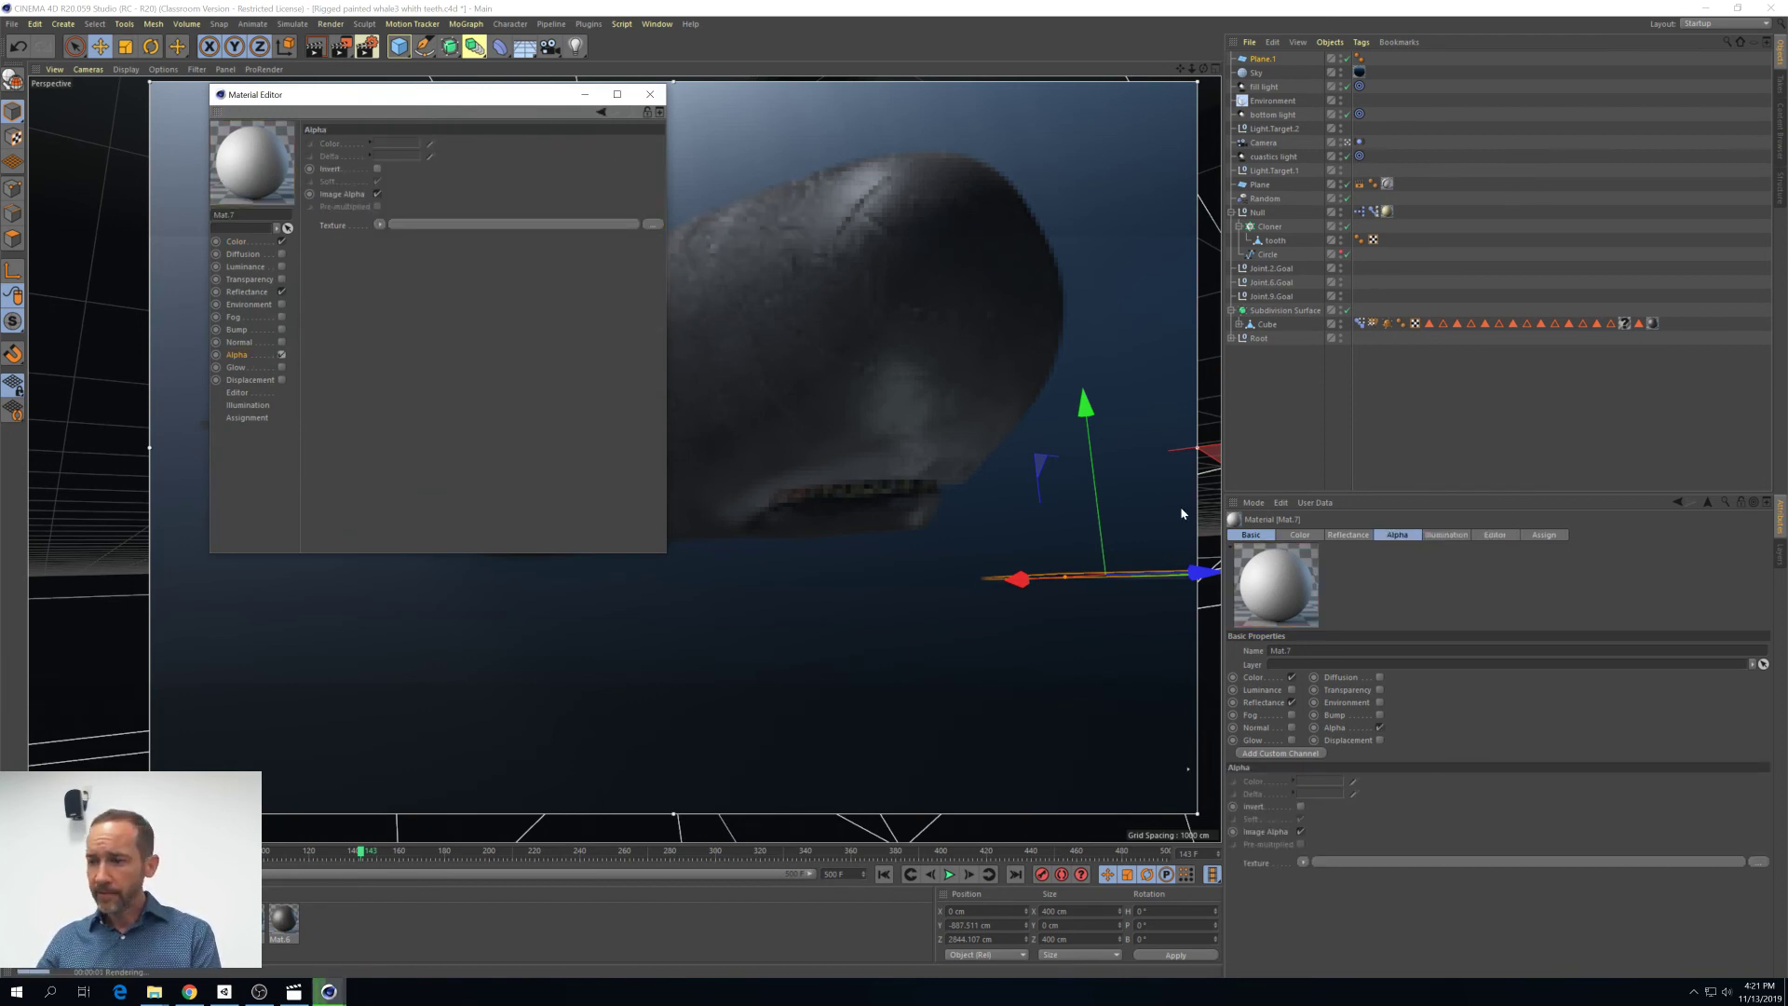
# Set the new plane's width segments and height segments to 1
pyautogui.click(1262, 59)
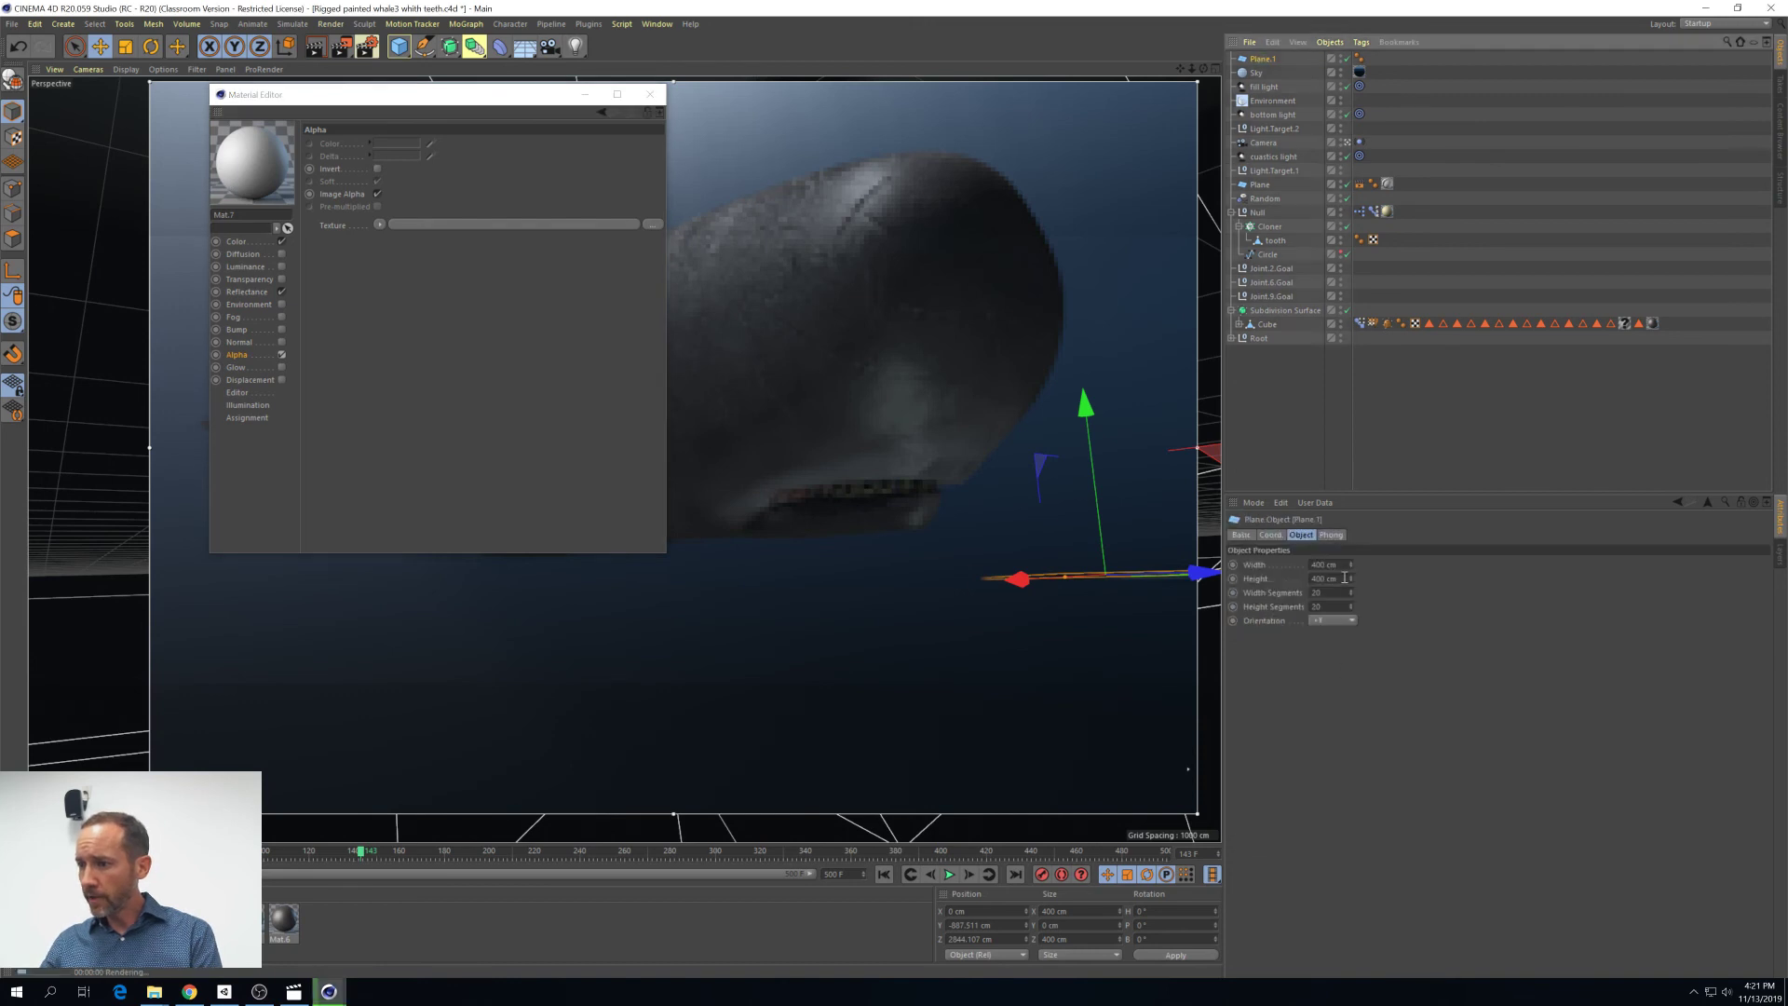
pyautogui.click(1316, 593)
pyautogui.write('1')
pyautogui.press('Tab')
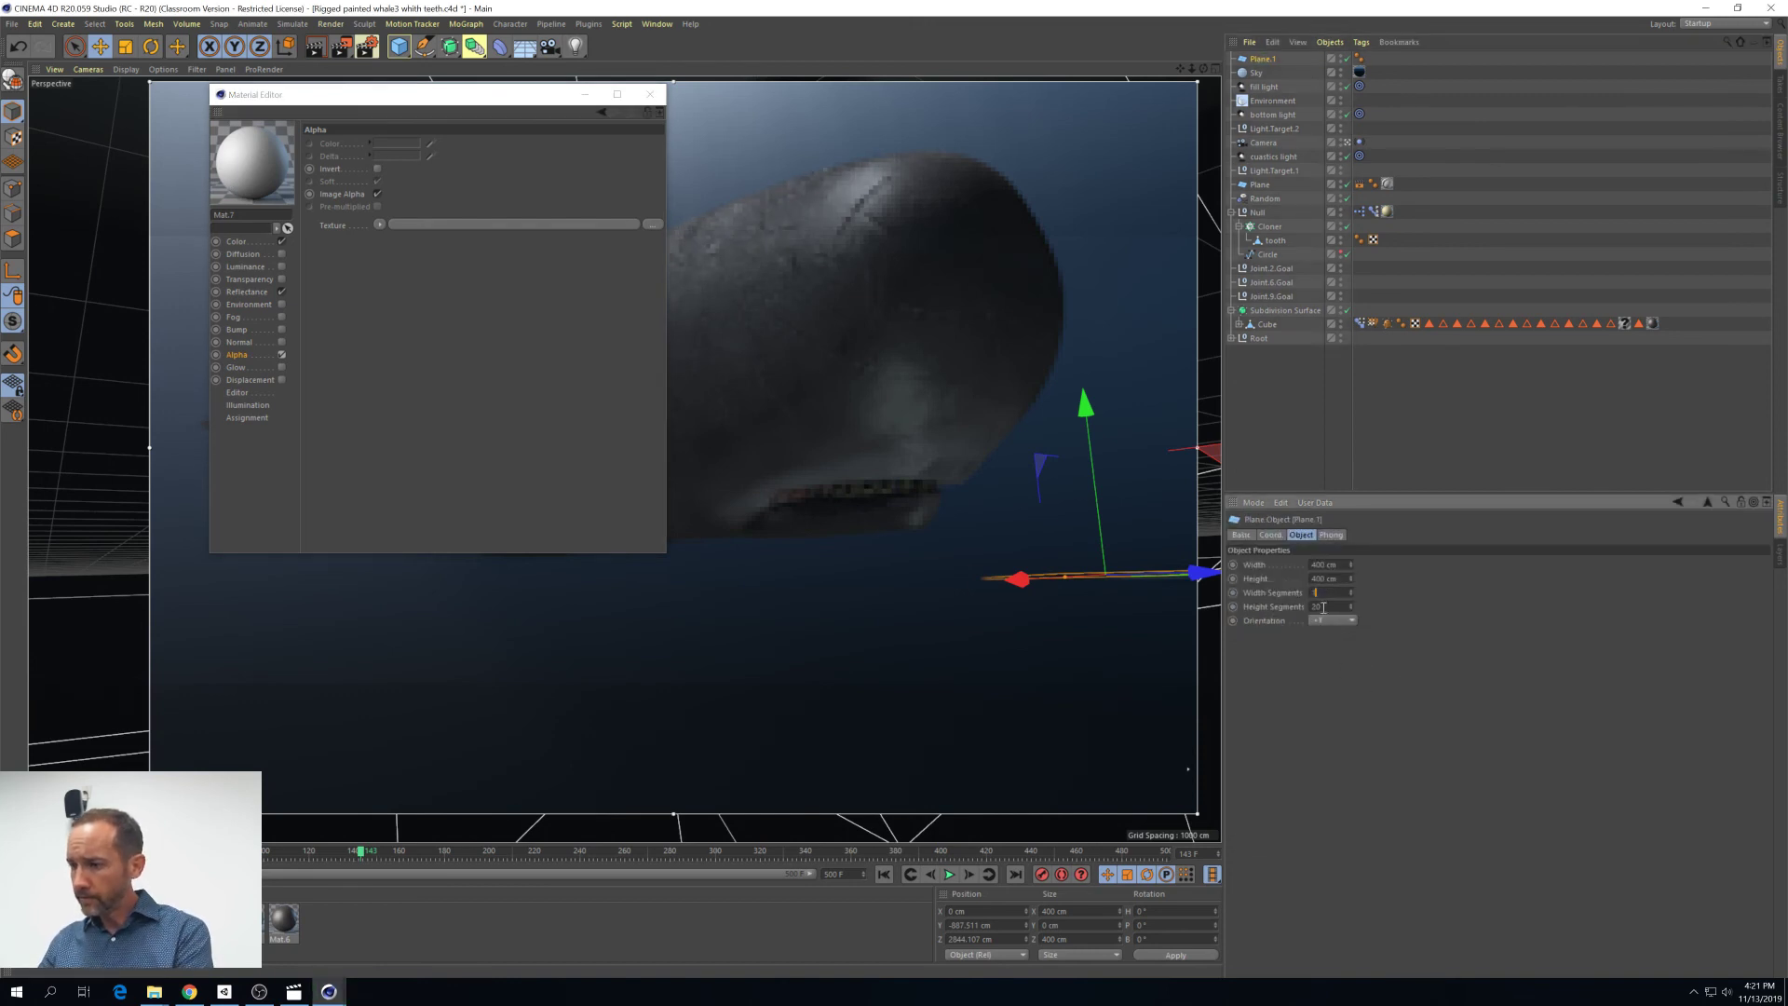
pyautogui.write('1')
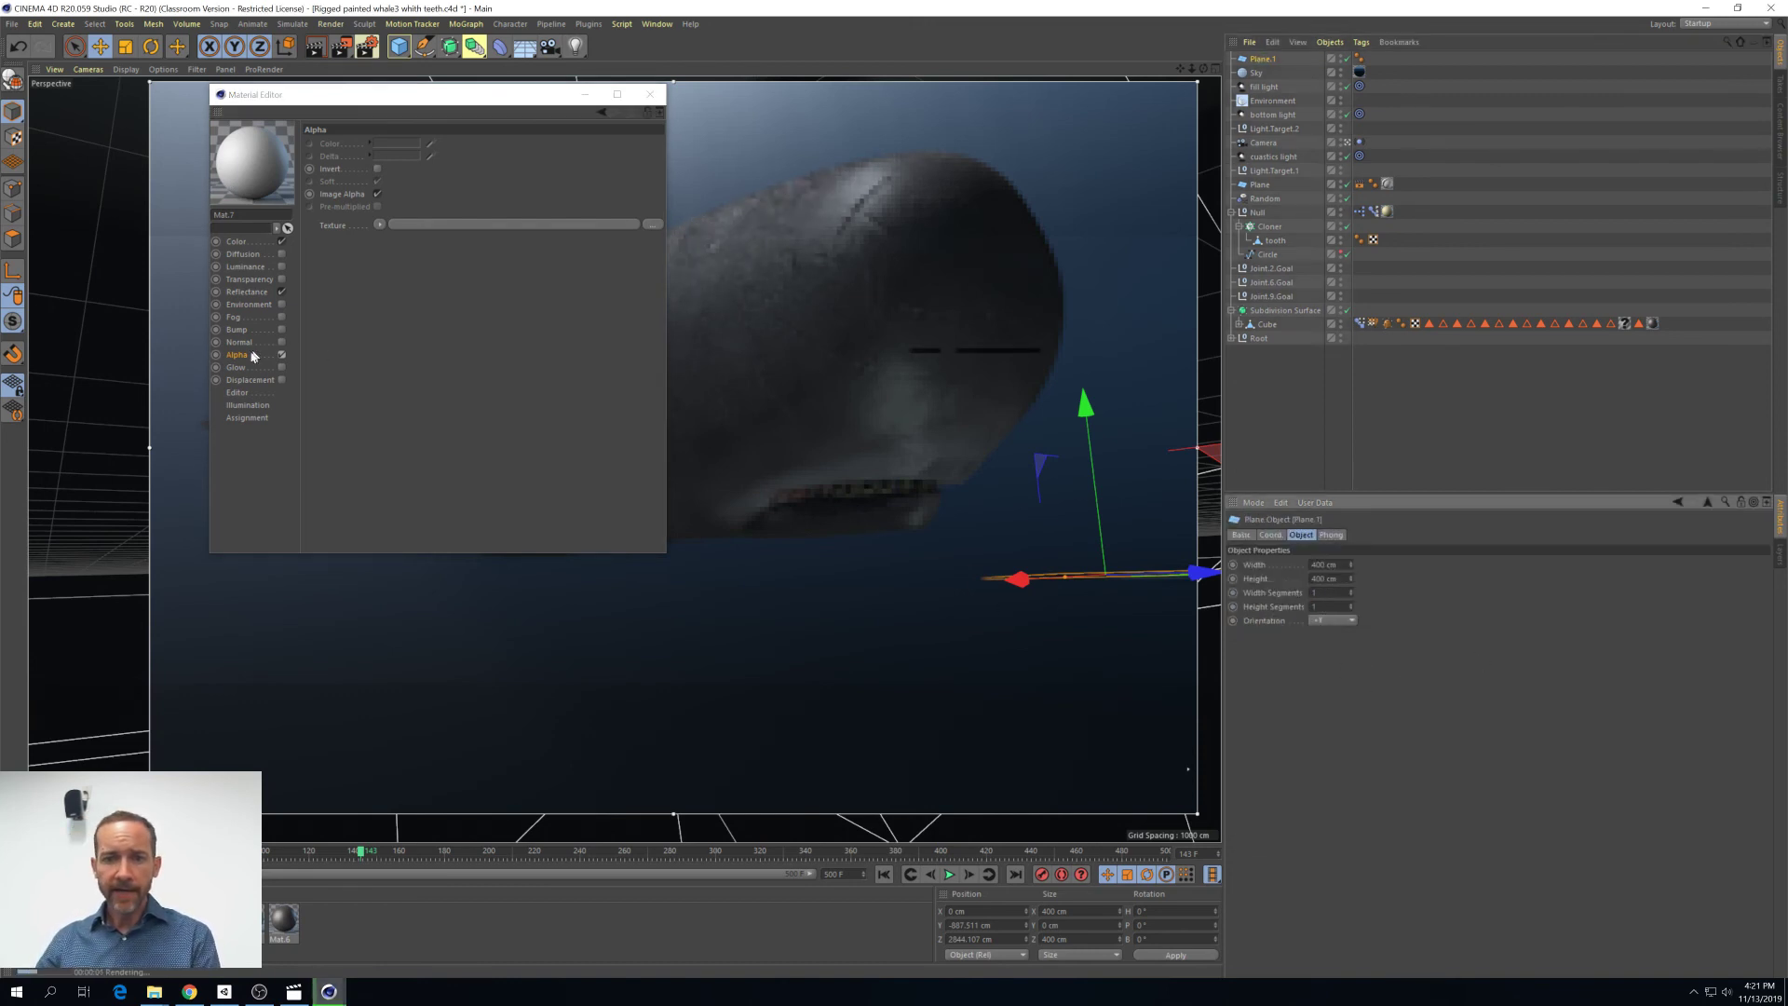
# Give the material's alpha a 2D - Circular gradient that fades from a small white centre to black
pyautogui.click(379, 225)
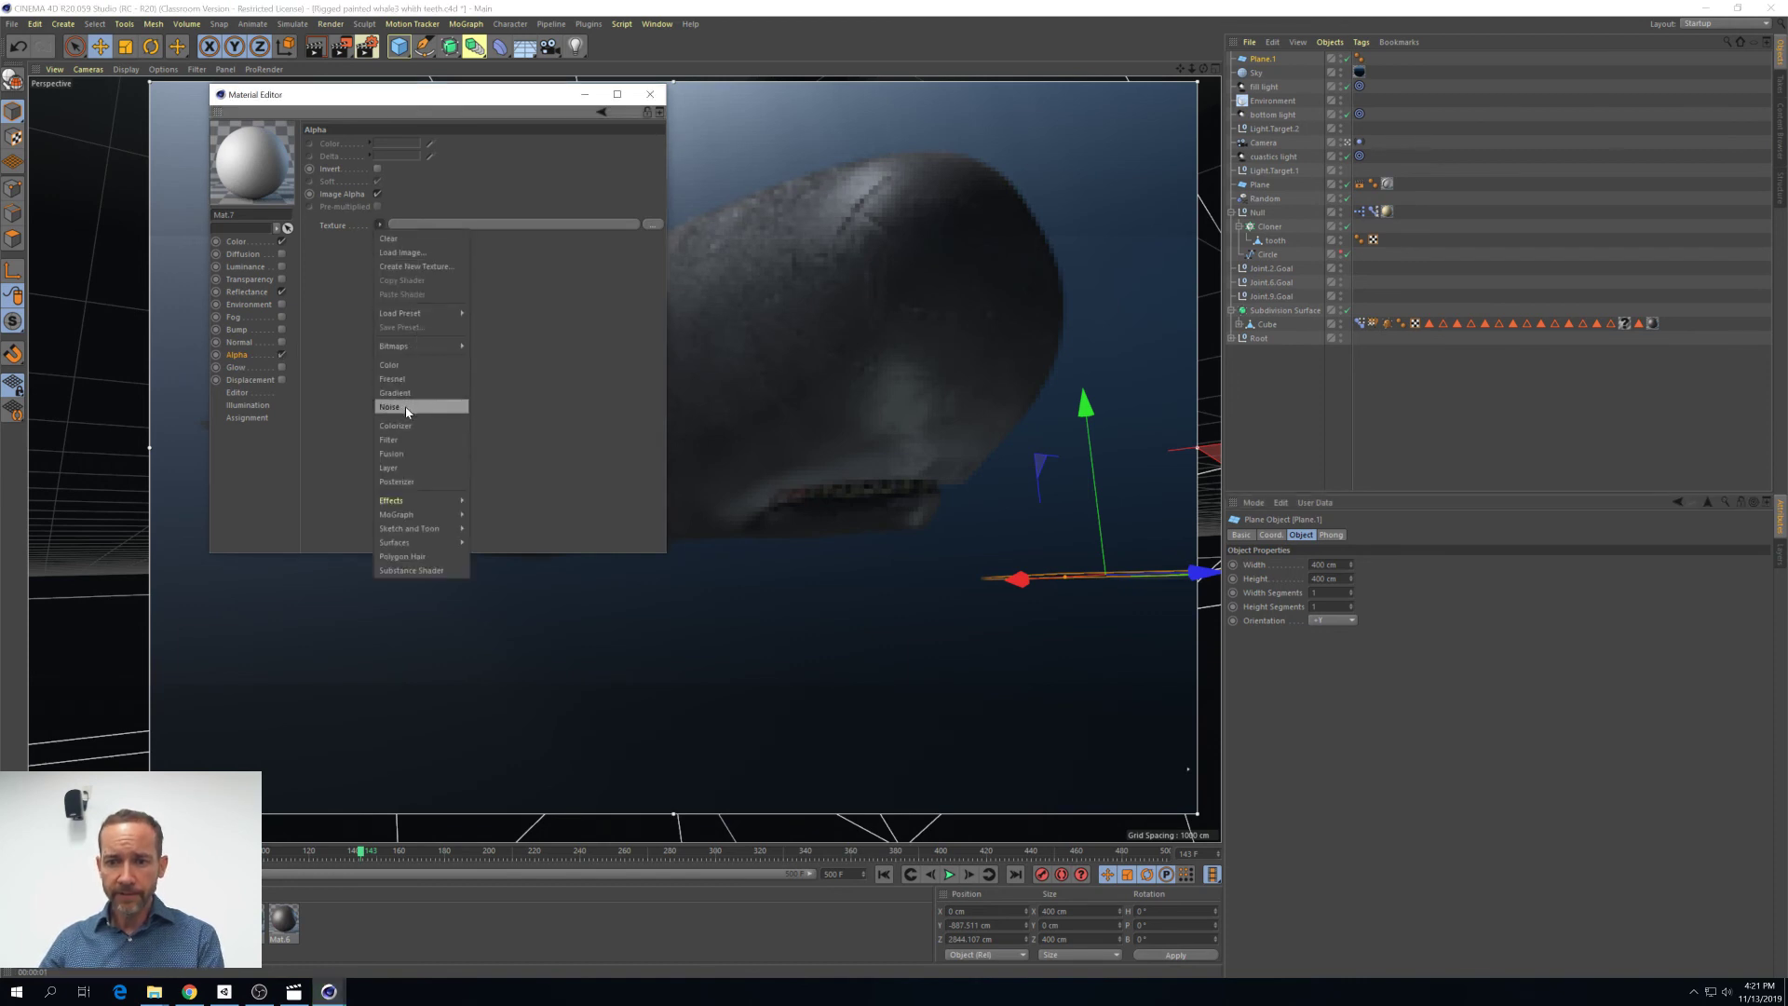
pyautogui.click(410, 393)
pyautogui.click(380, 226)
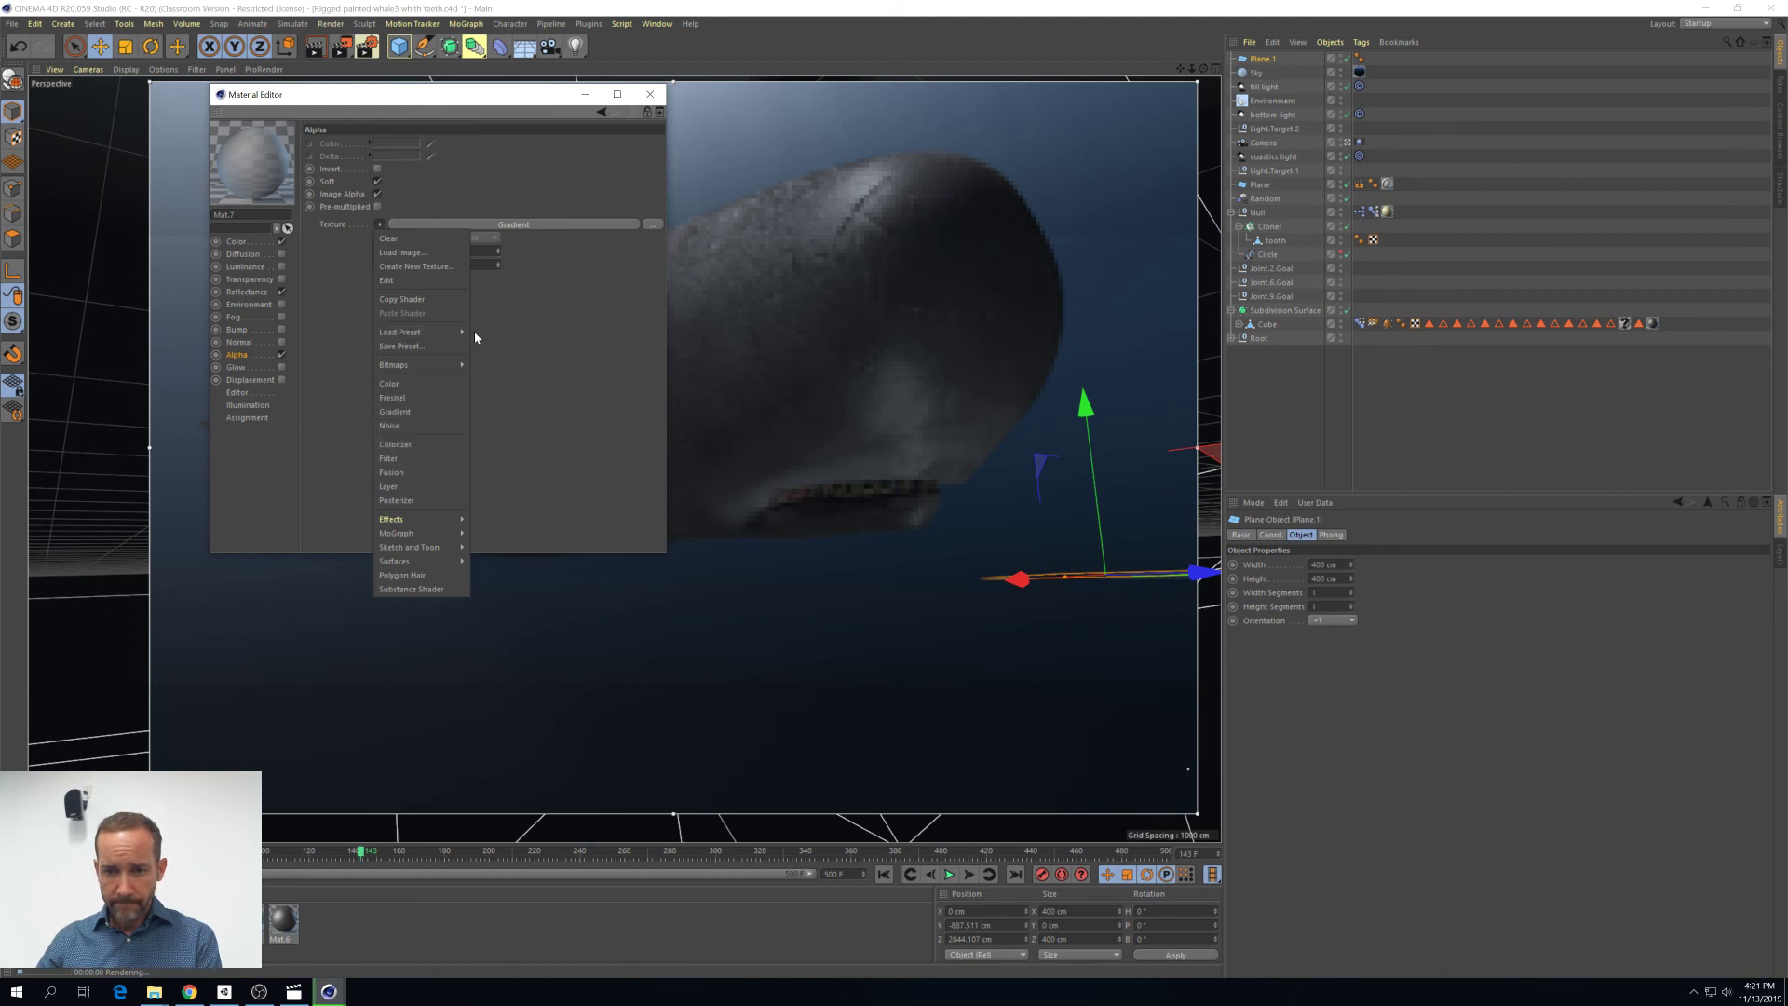
pyautogui.click(400, 412)
pyautogui.click(395, 265)
pyautogui.click(407, 281)
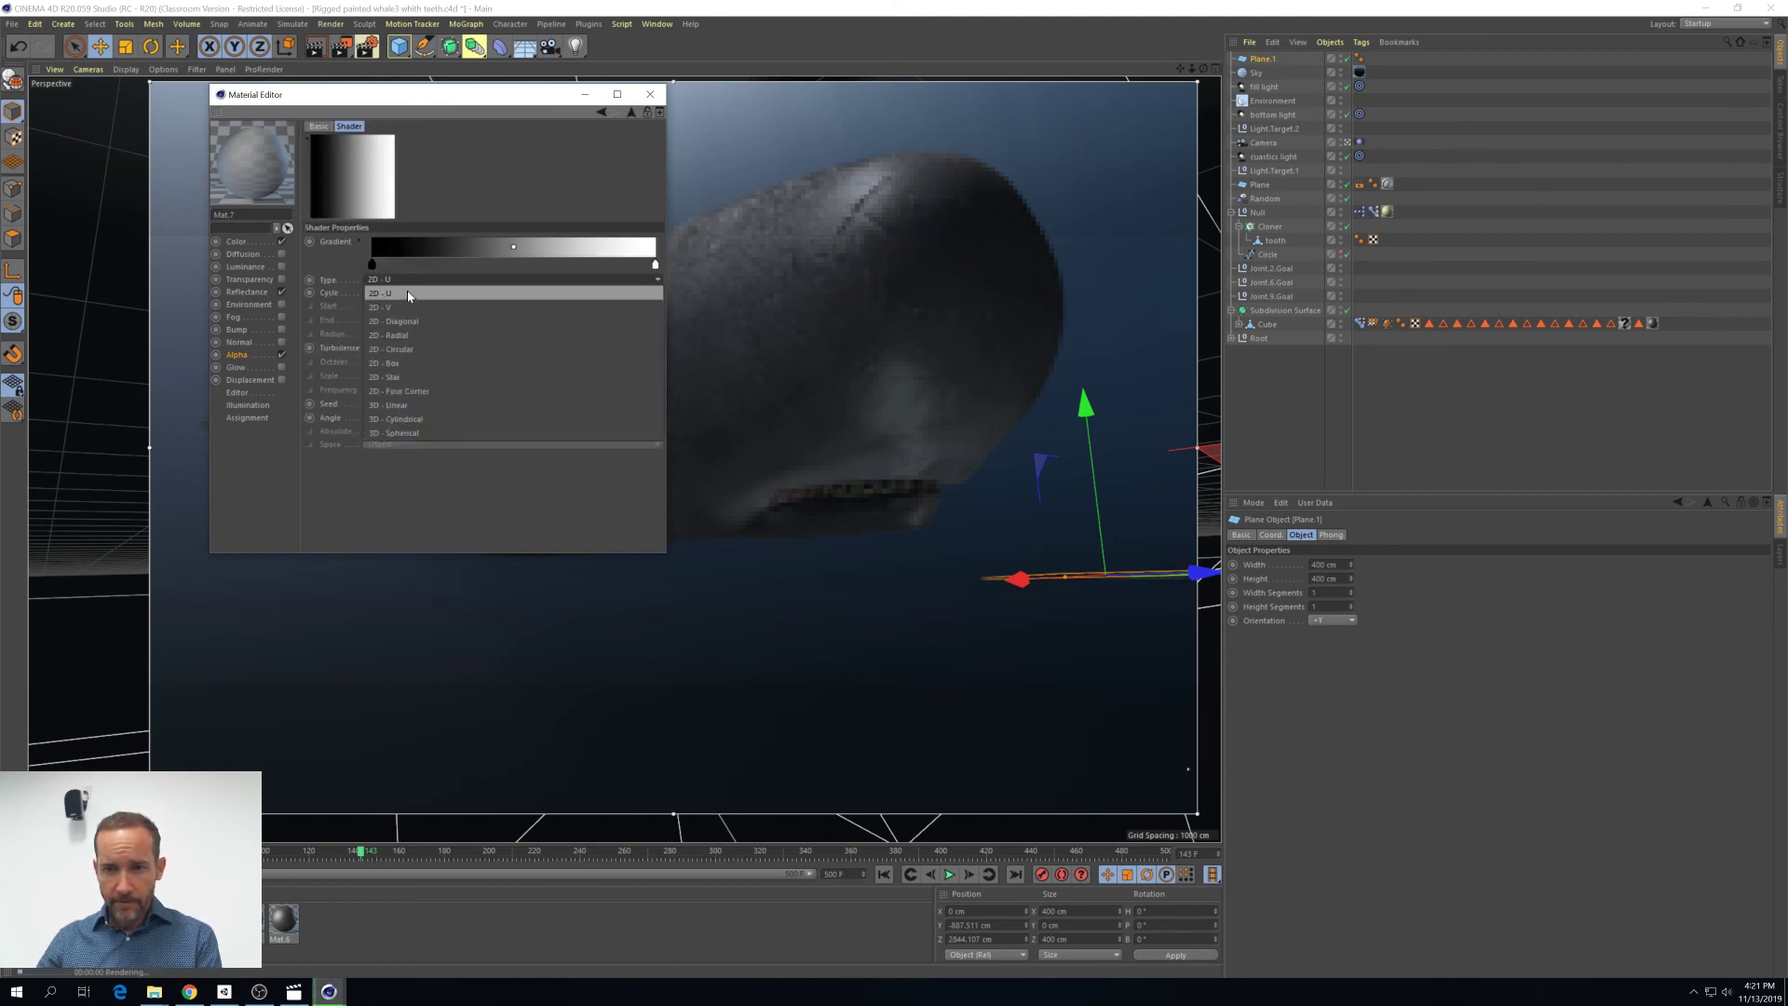
pyautogui.click(412, 334)
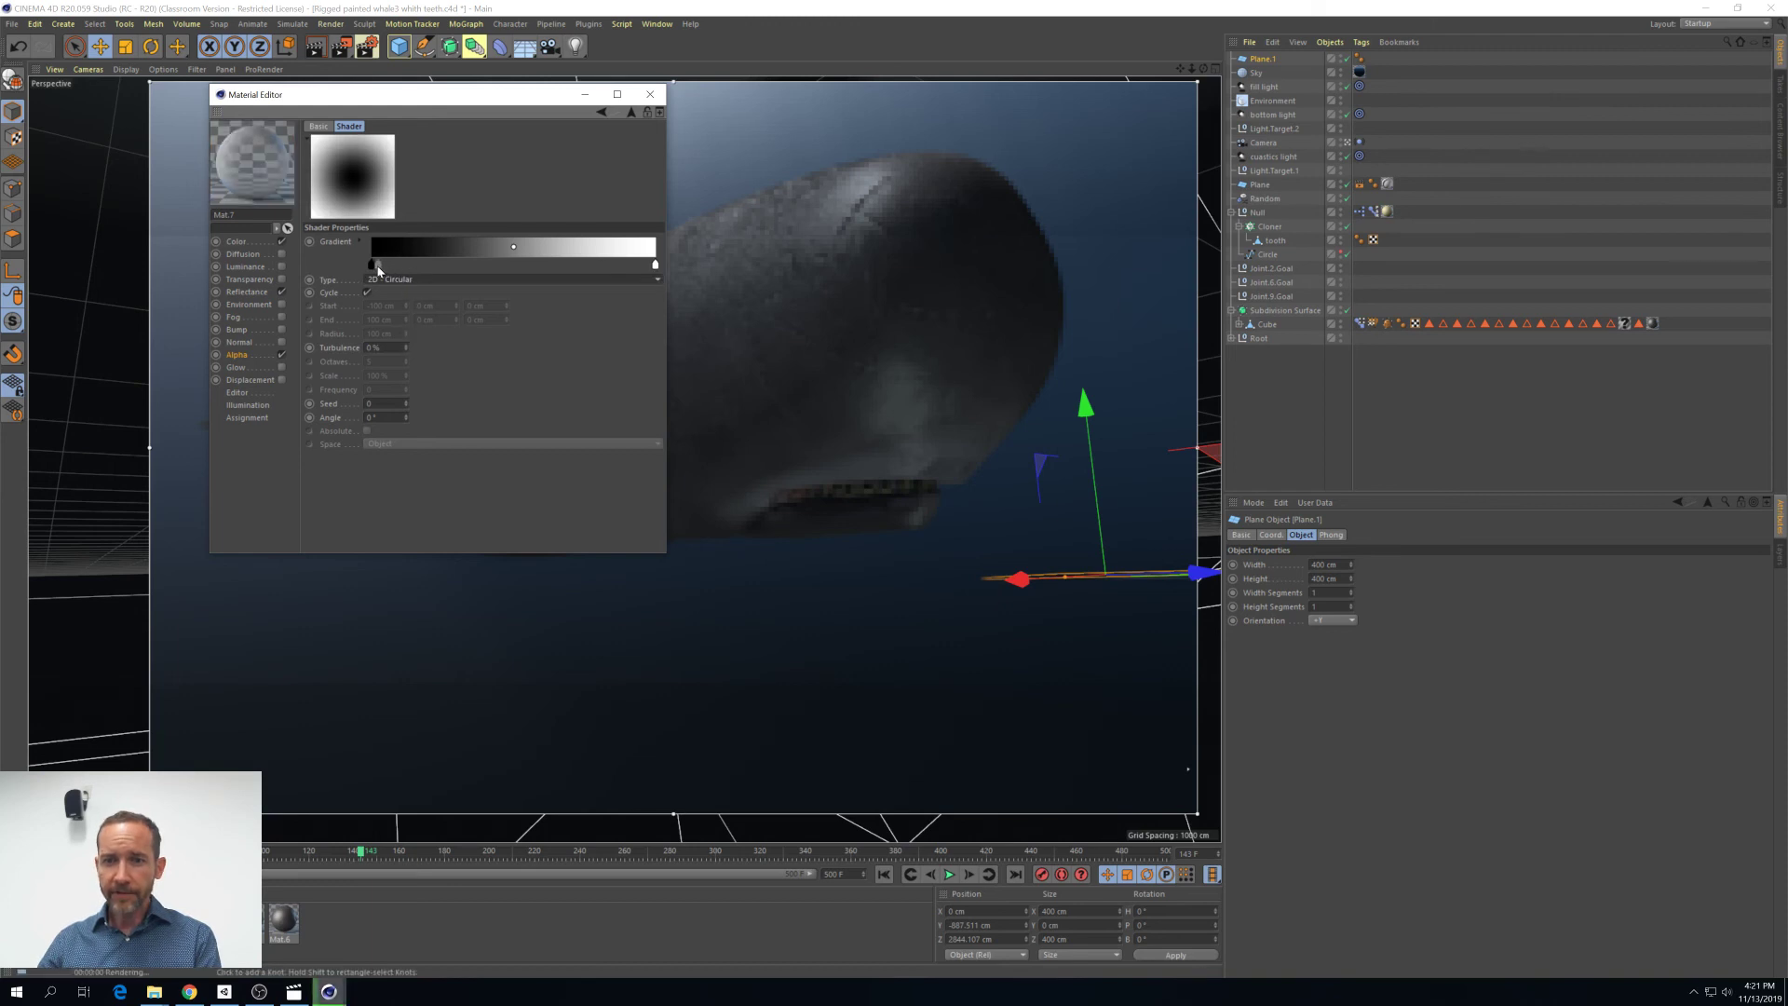
pyautogui.moveTo(373, 266); pyautogui.dragTo(454, 269)
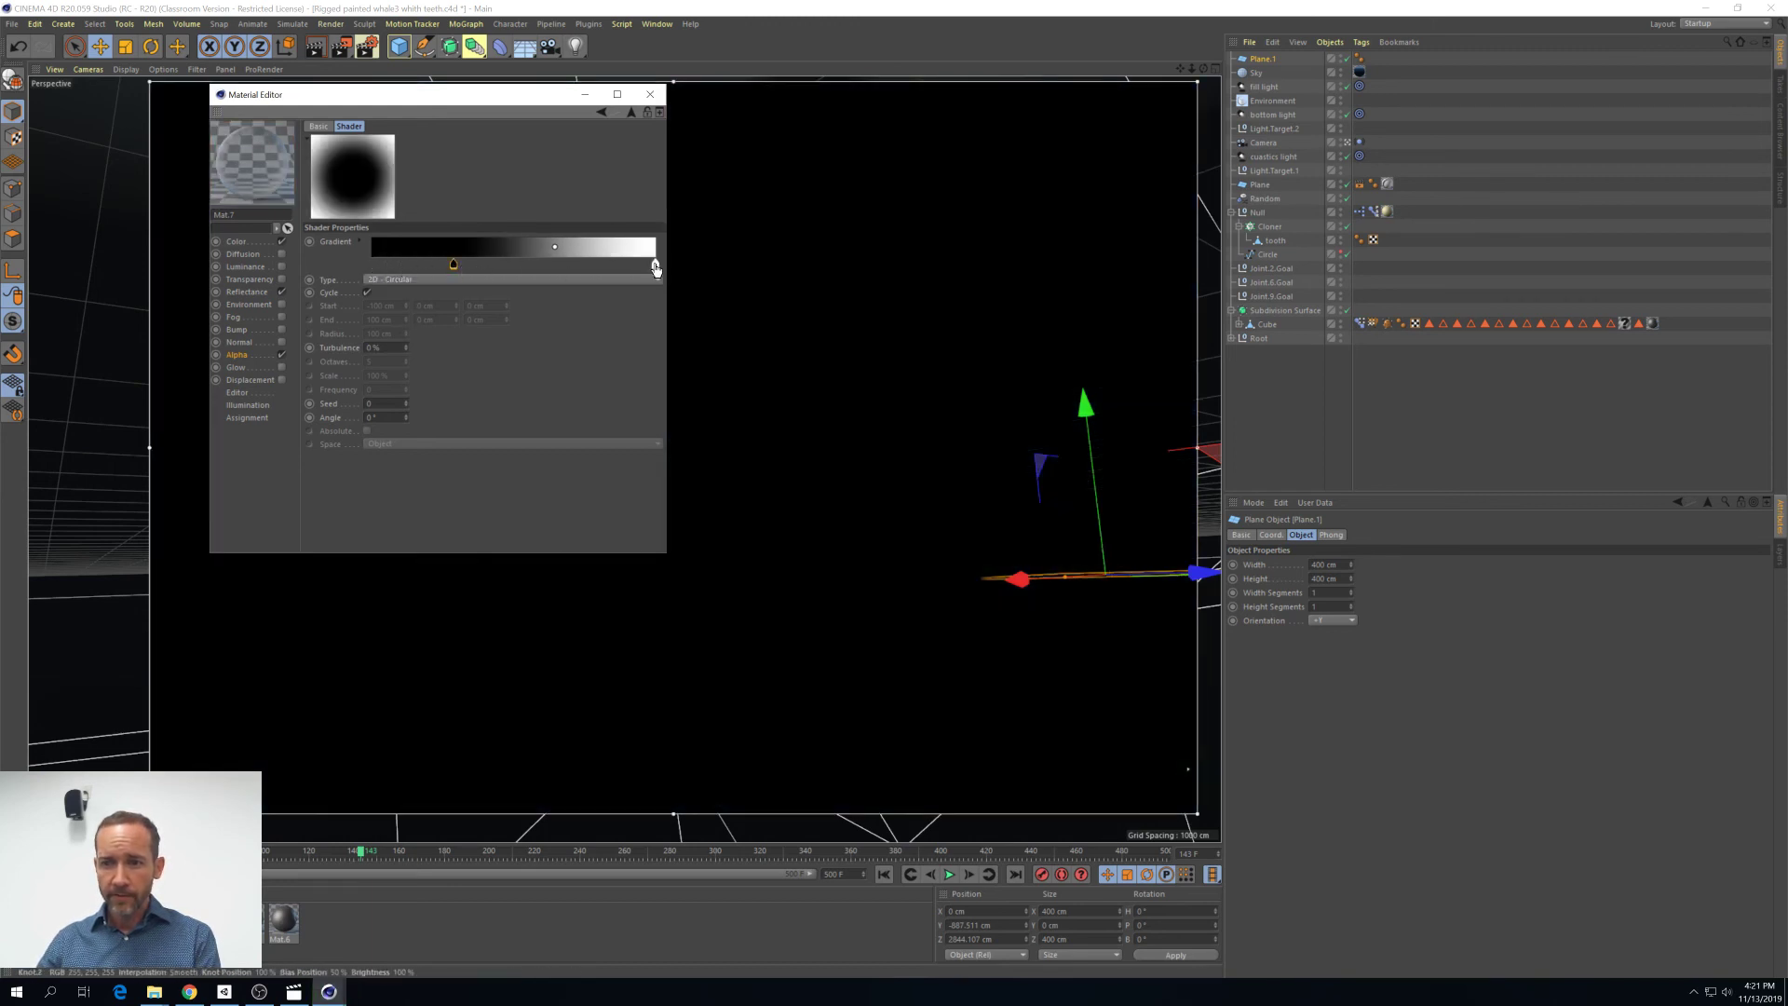
pyautogui.moveTo(654, 265); pyautogui.dragTo(336, 270)
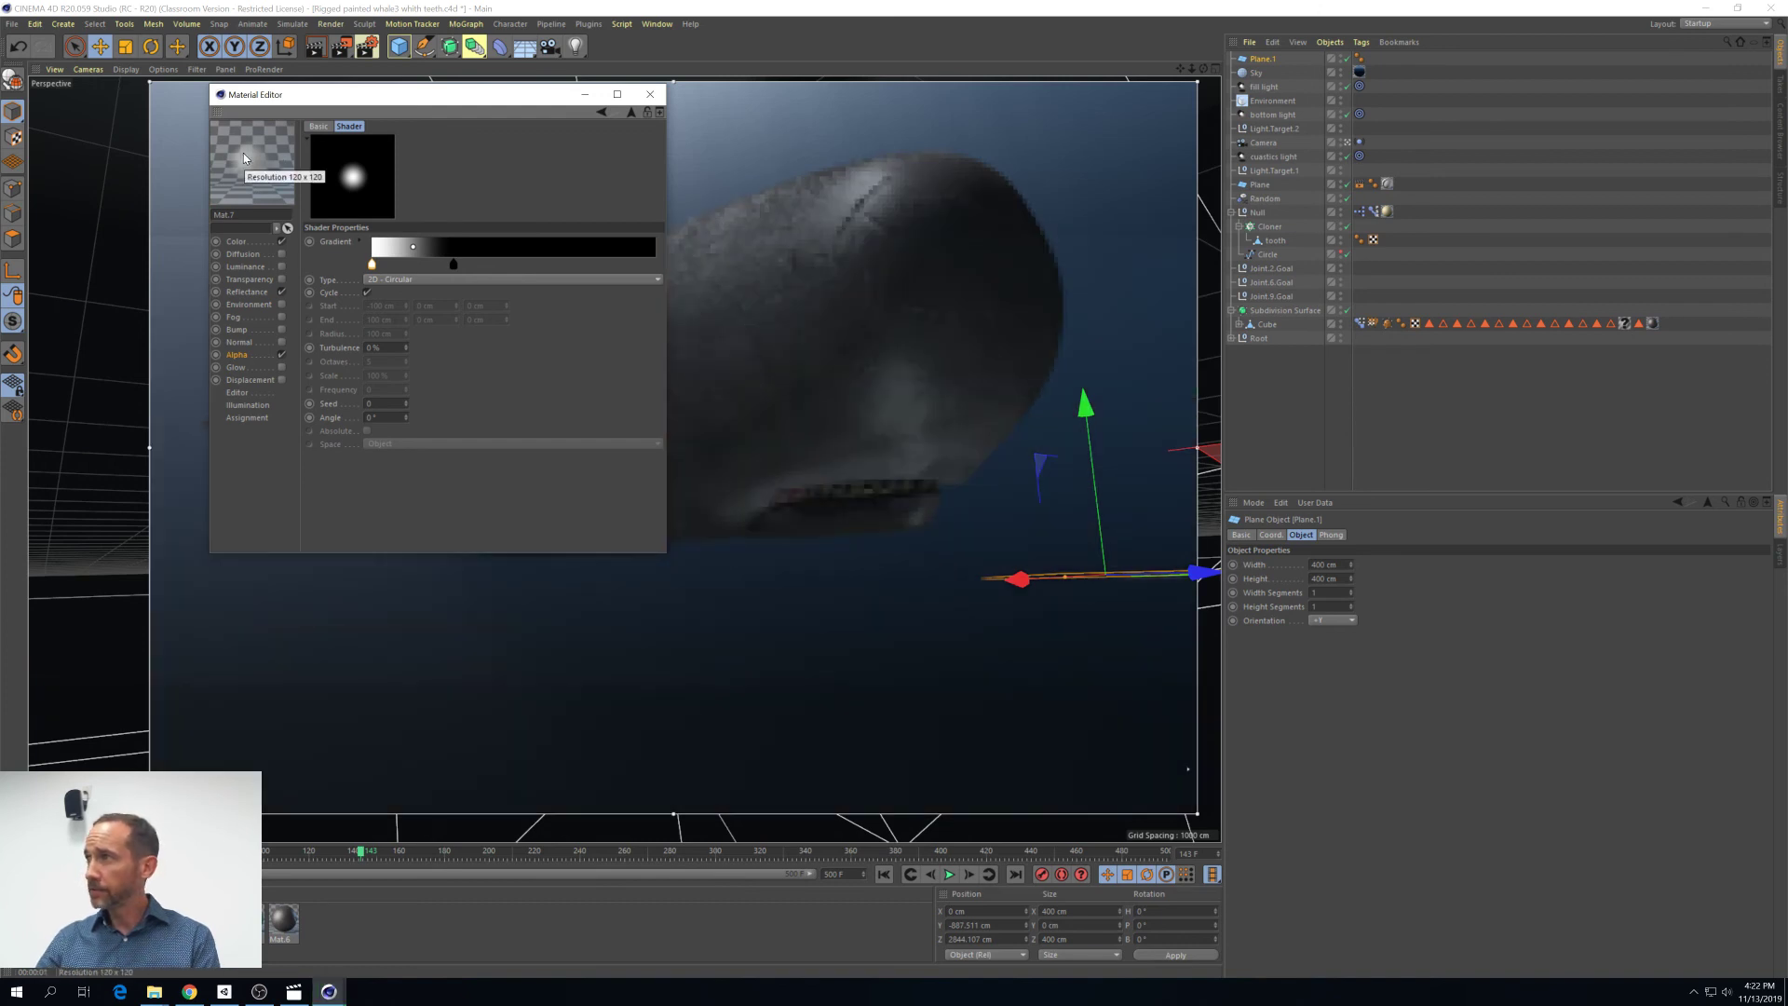
pyautogui.click(655, 95)
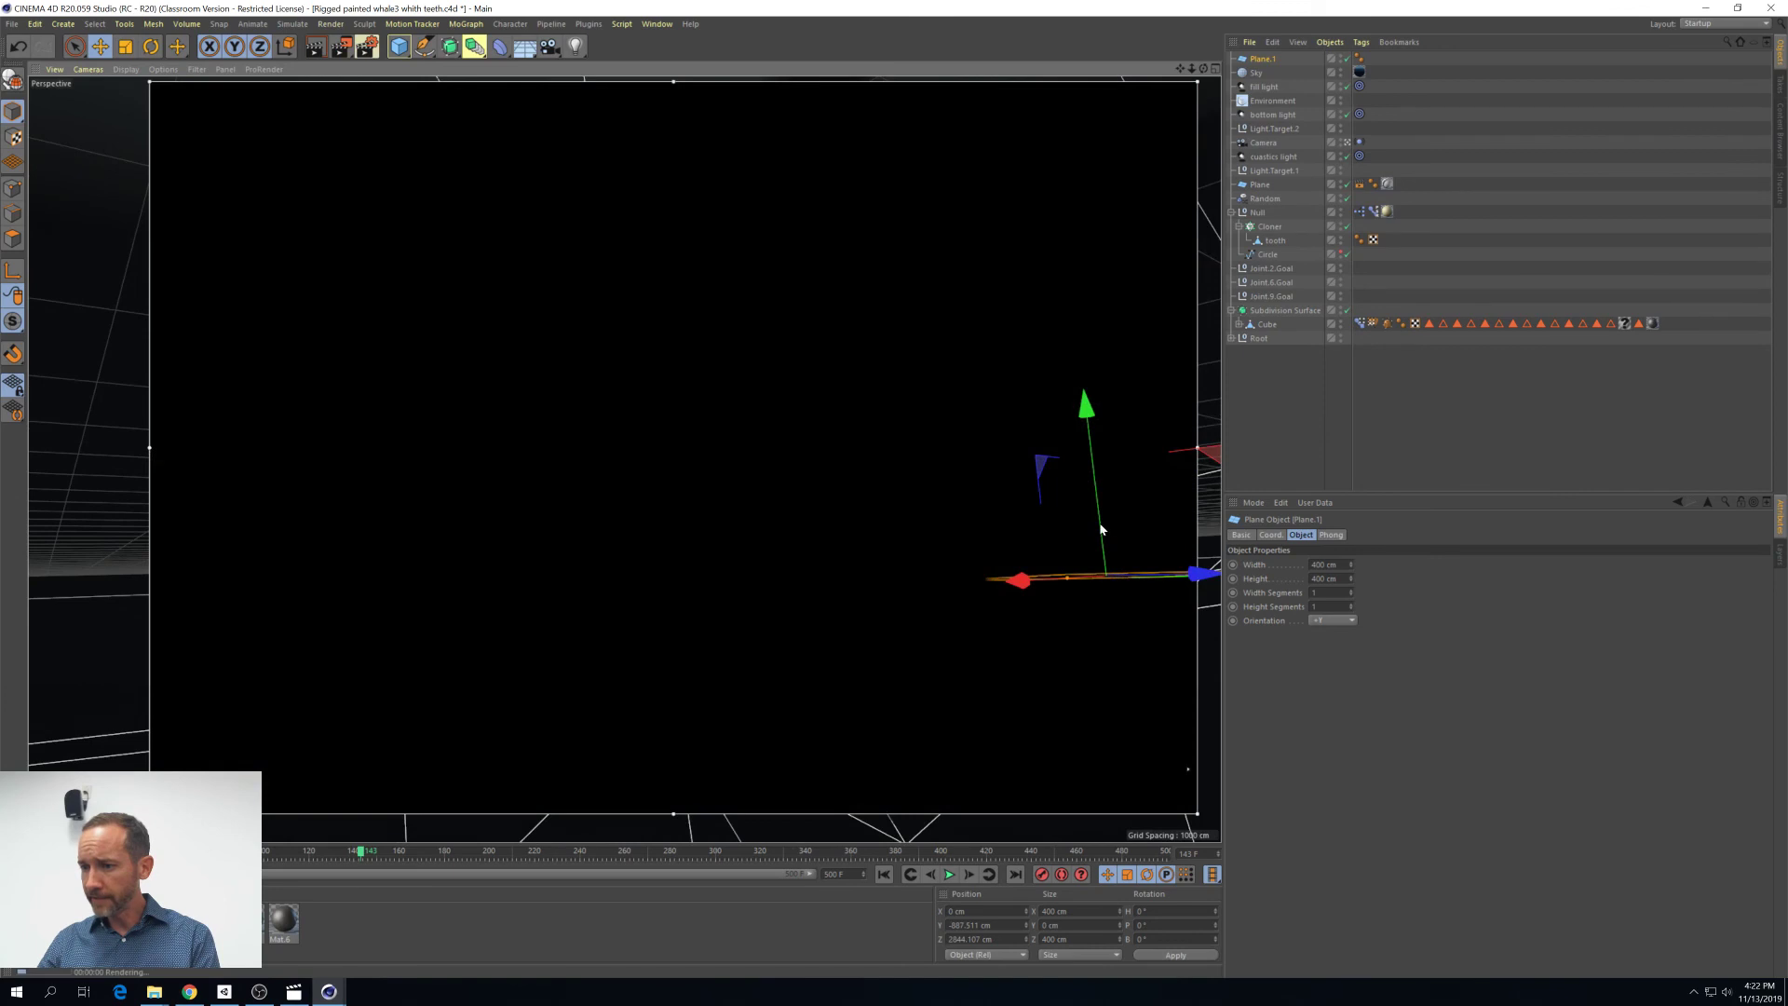
# Raise the plane to about Y -777 cm and set its width and height to 1 cm
pyautogui.moveTo(1100, 529); pyautogui.dragTo(1099, 477)
pyautogui.doubleClick(1340, 565)
pyautogui.write('1')
pyautogui.press('Tab')
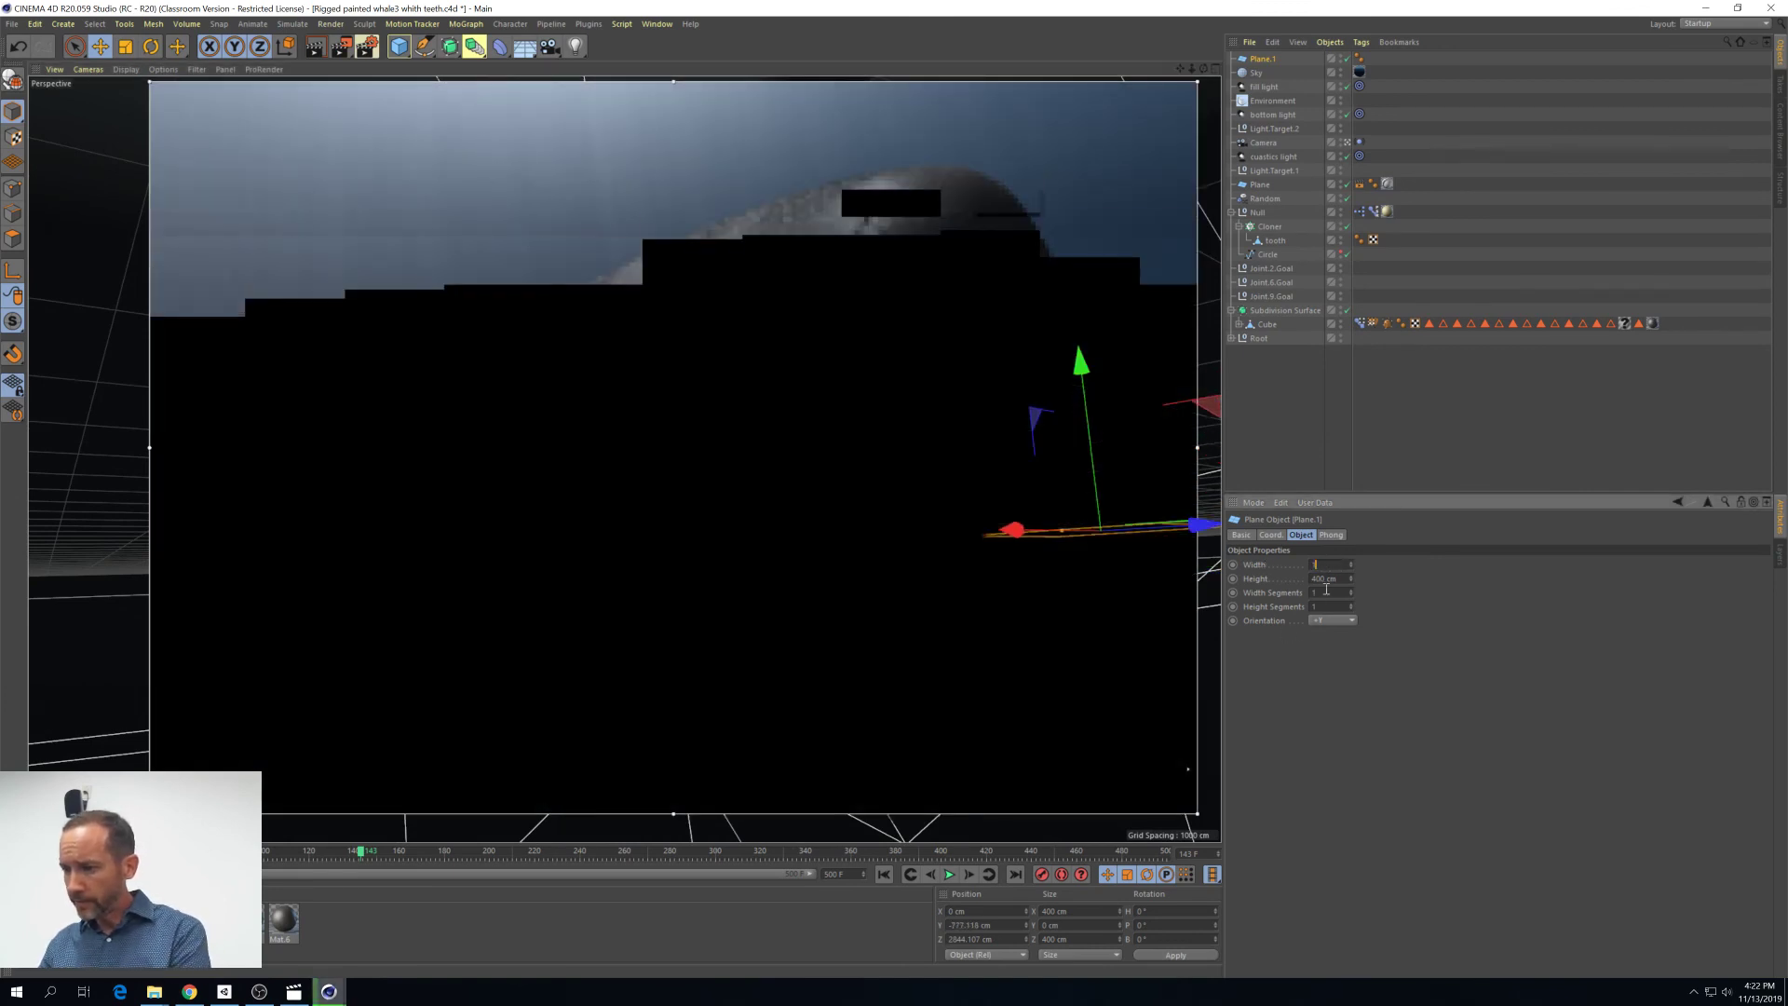
pyautogui.write('1')
pyautogui.press('Return')
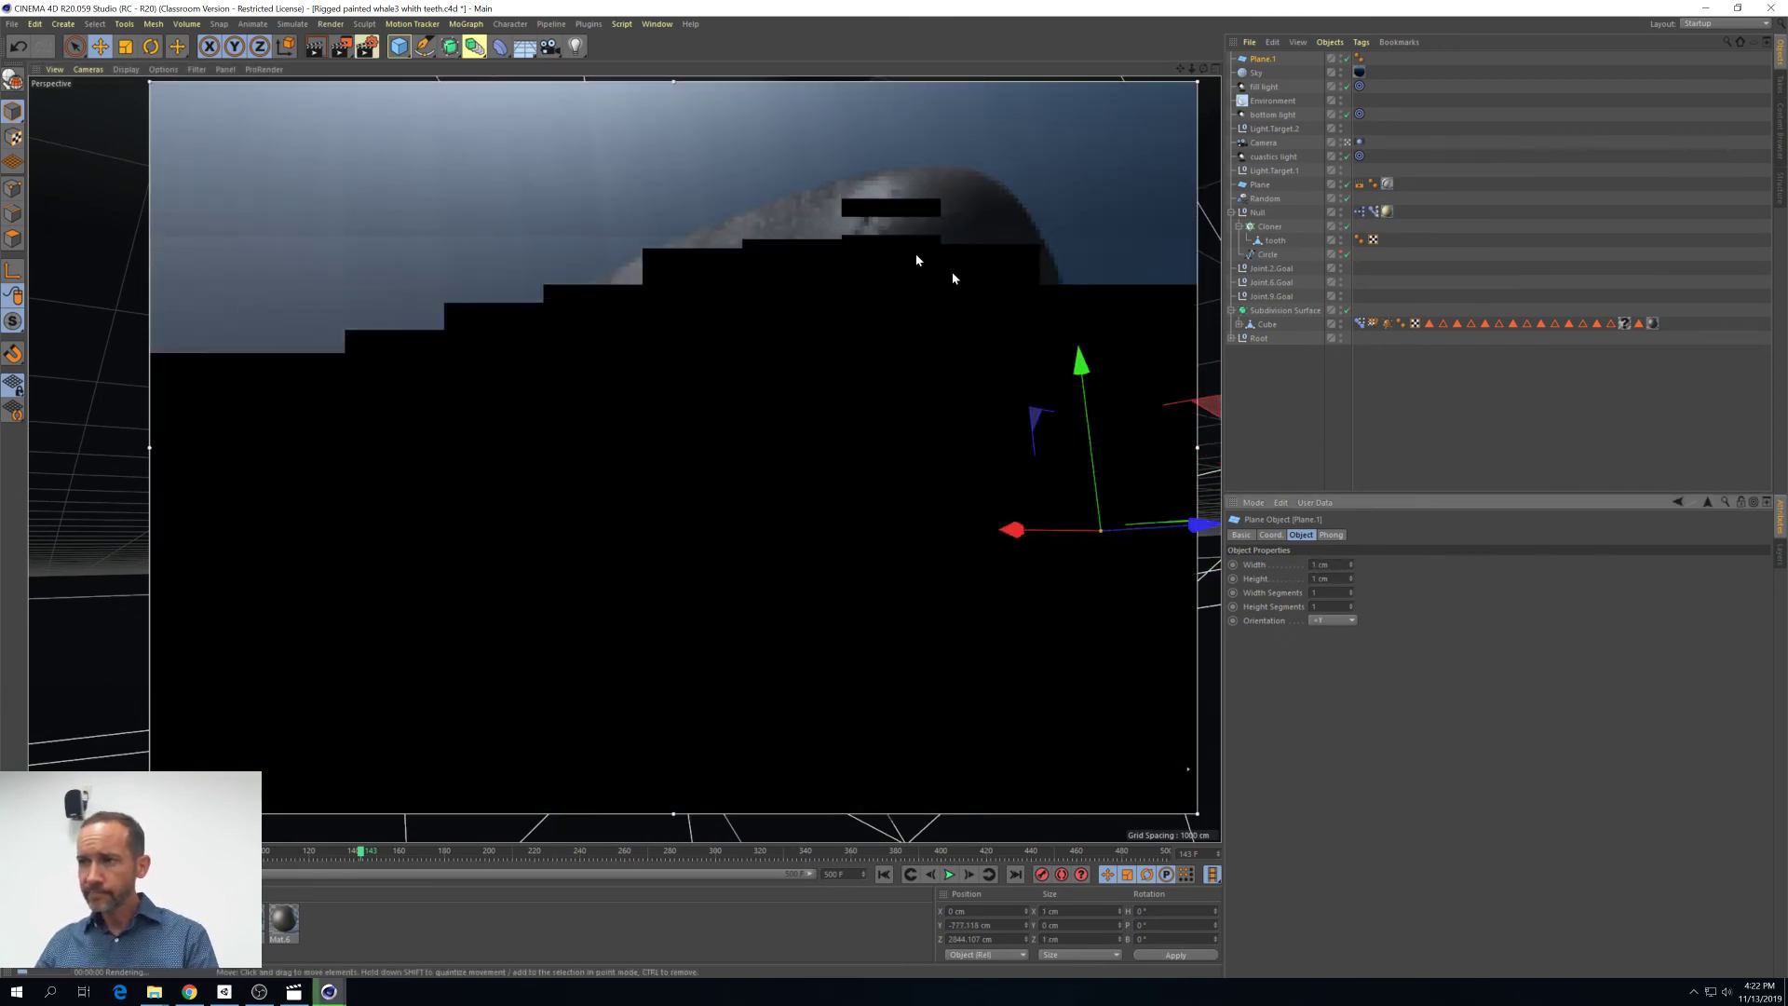
# Add a sphere and enlarge it around the whale to a radius of about 5791 cm
pyautogui.click(400, 51)
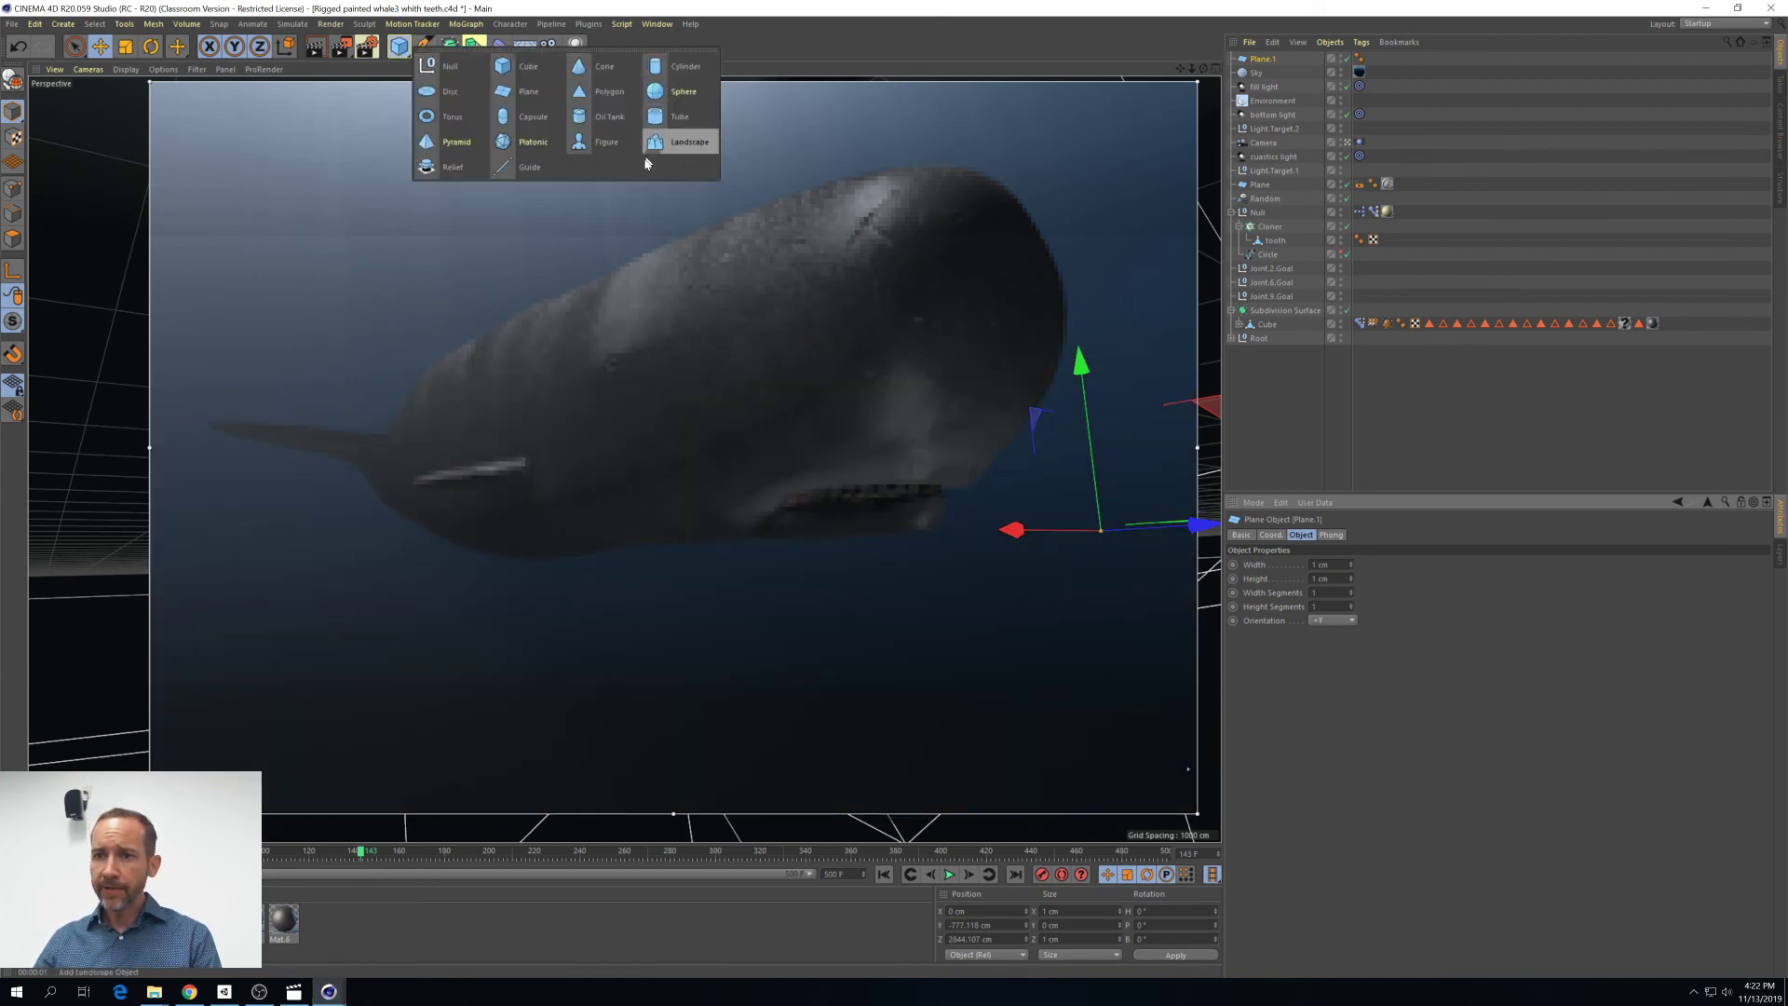
pyautogui.click(671, 91)
pyautogui.moveTo(515, 424); pyautogui.dragTo(4, 377)
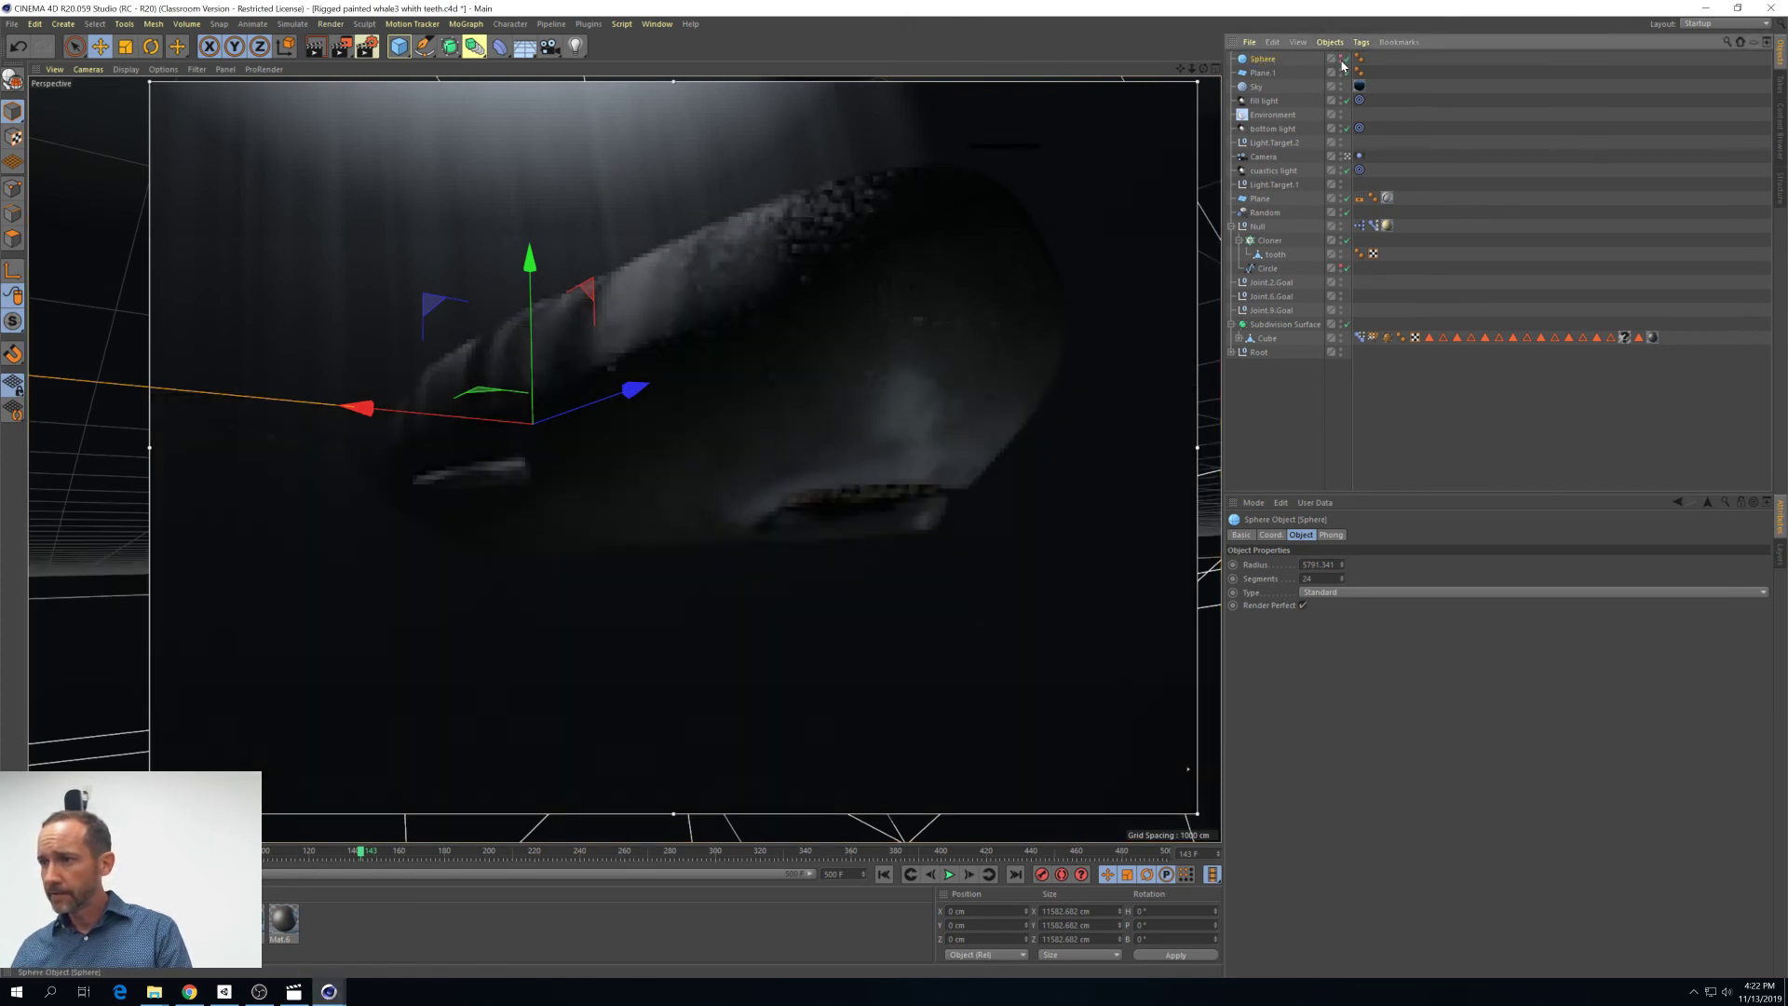
# Rename the sphere as floaties and the small plane as floaty
pyautogui.doubleClick(1276, 60)
pyautogui.write('f')
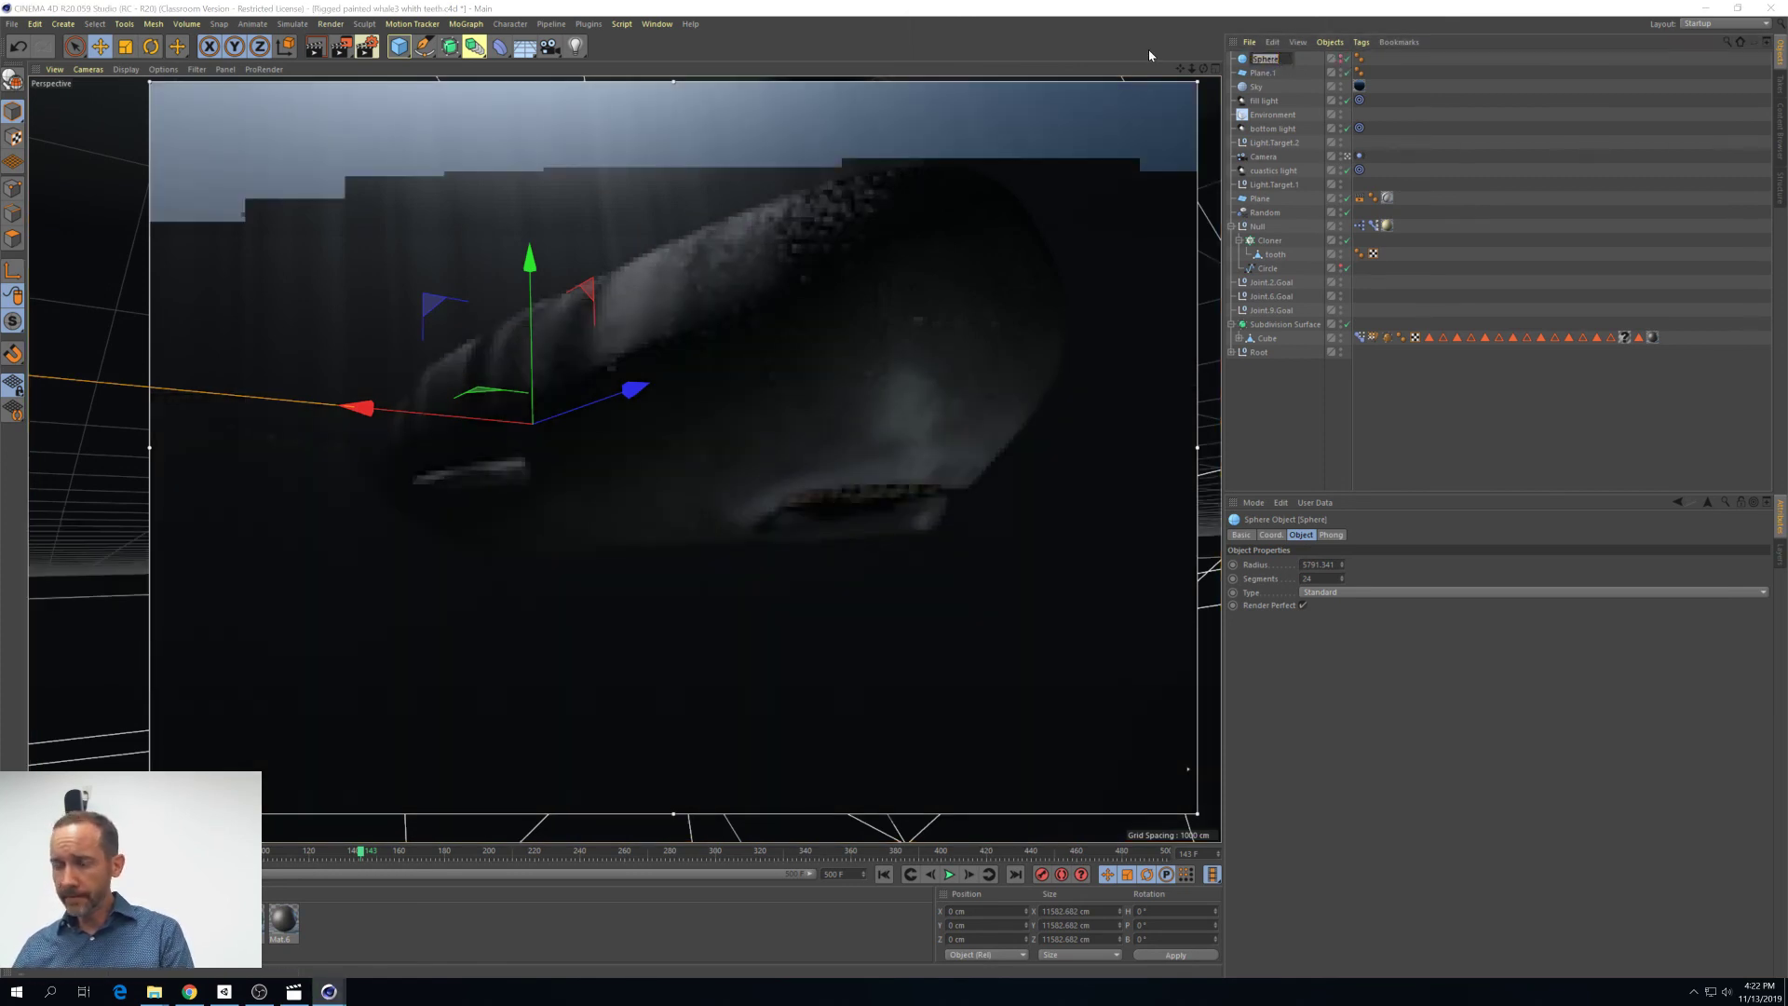
pyautogui.write('loaties')
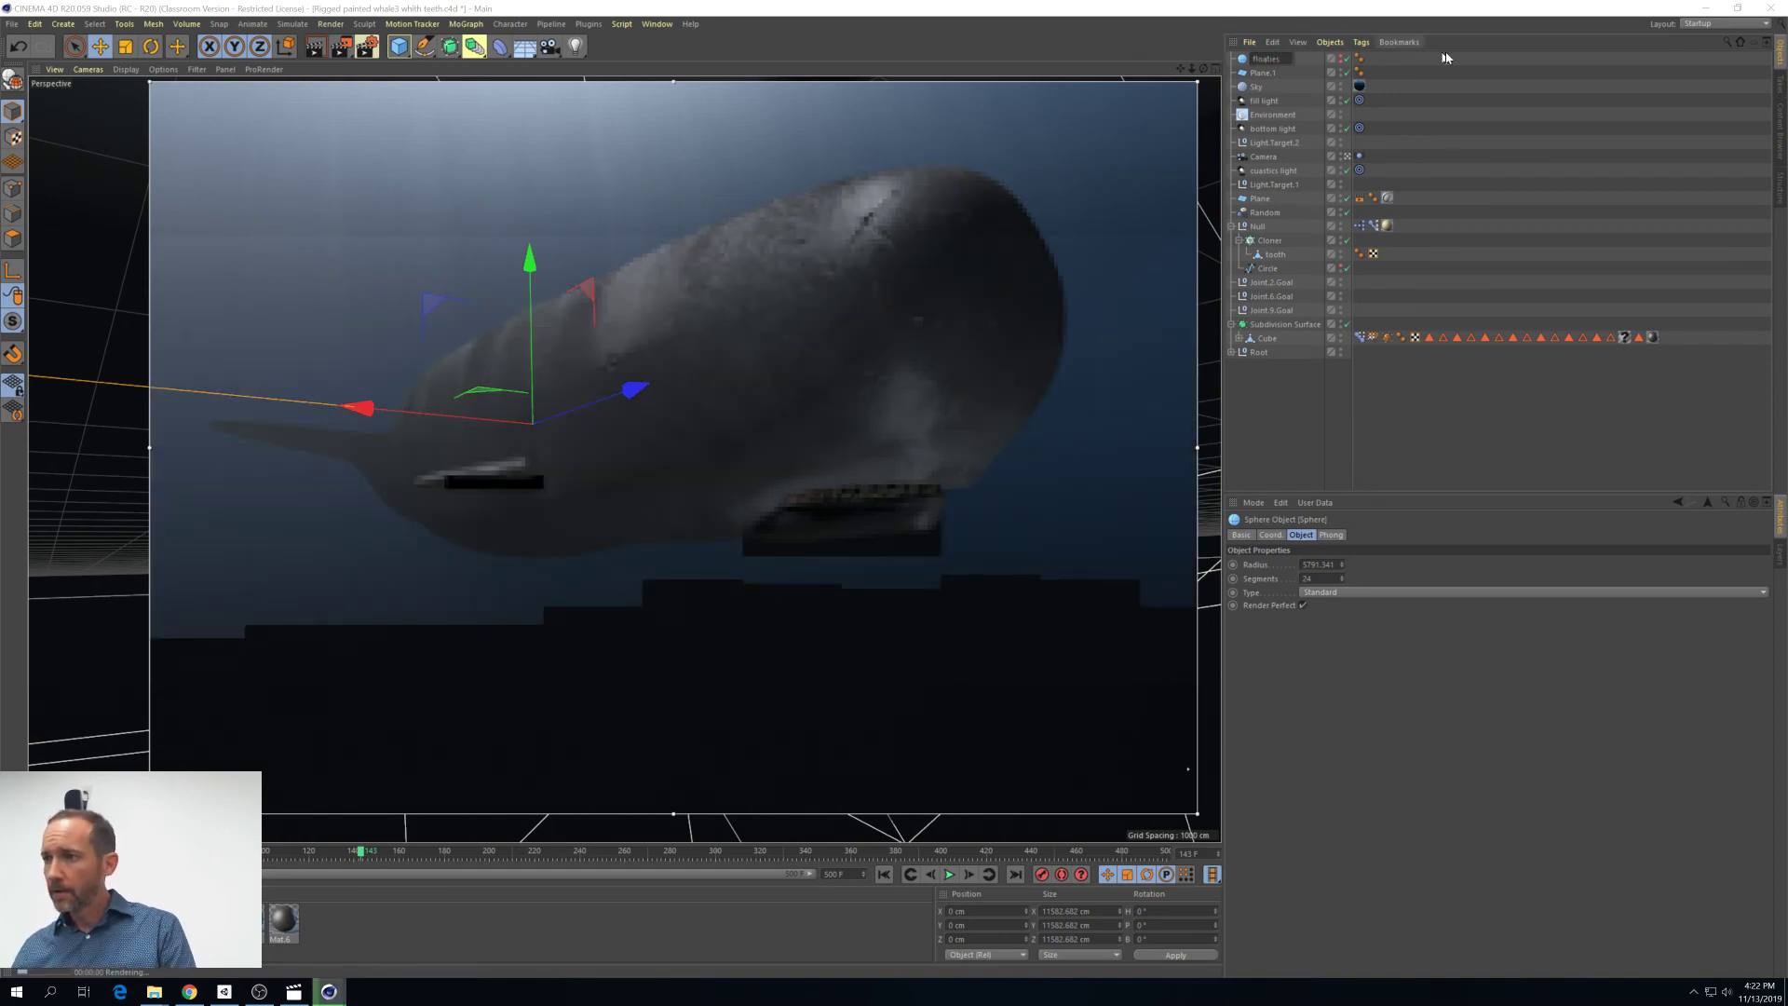
pyautogui.press('Return')
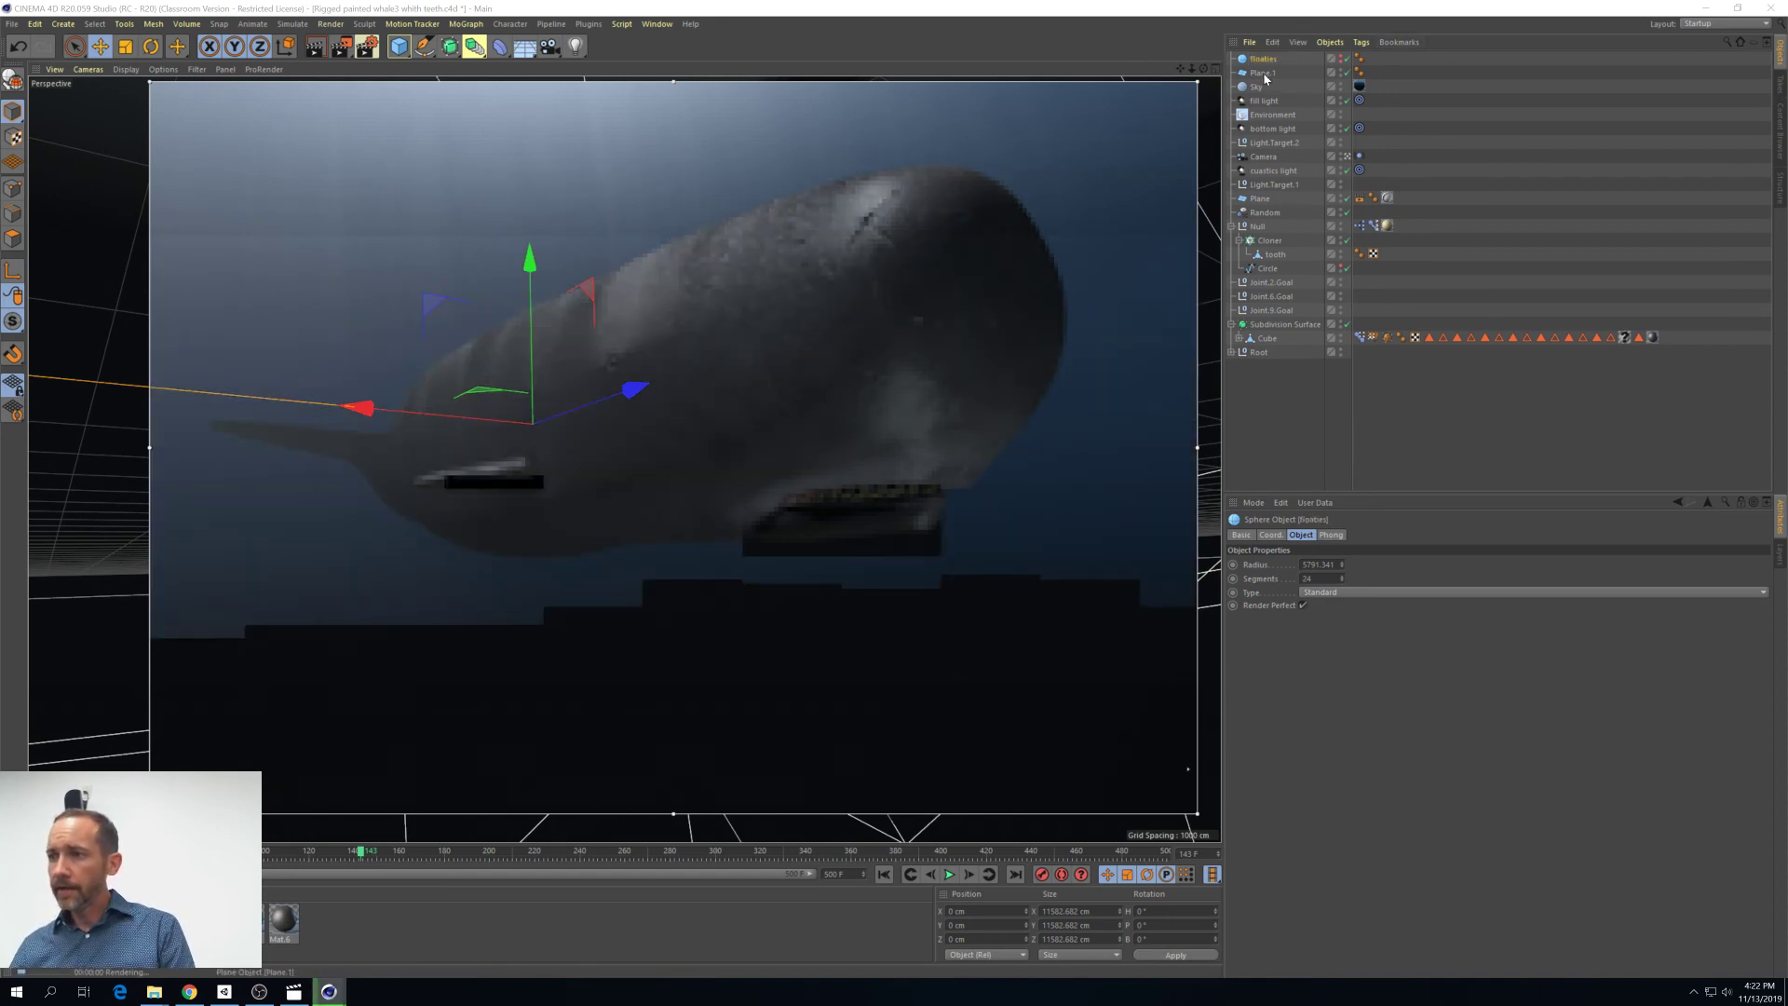
pyautogui.doubleClick(1263, 73)
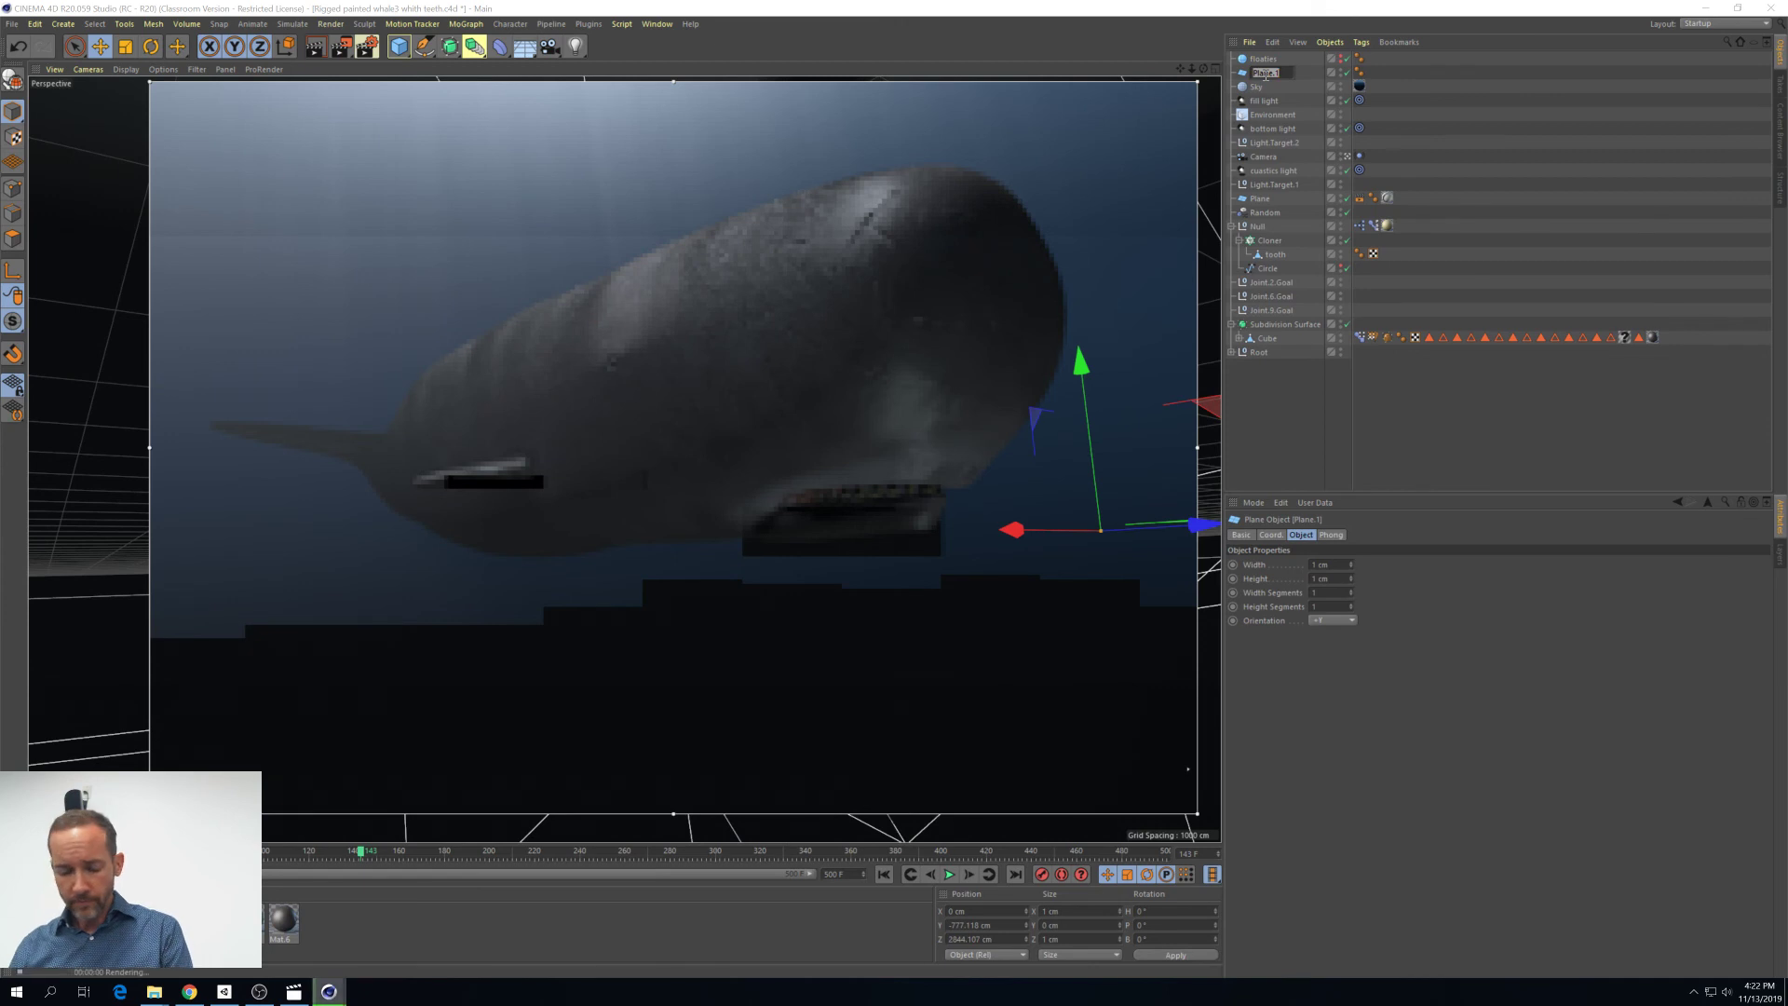
pyautogui.write('fl')
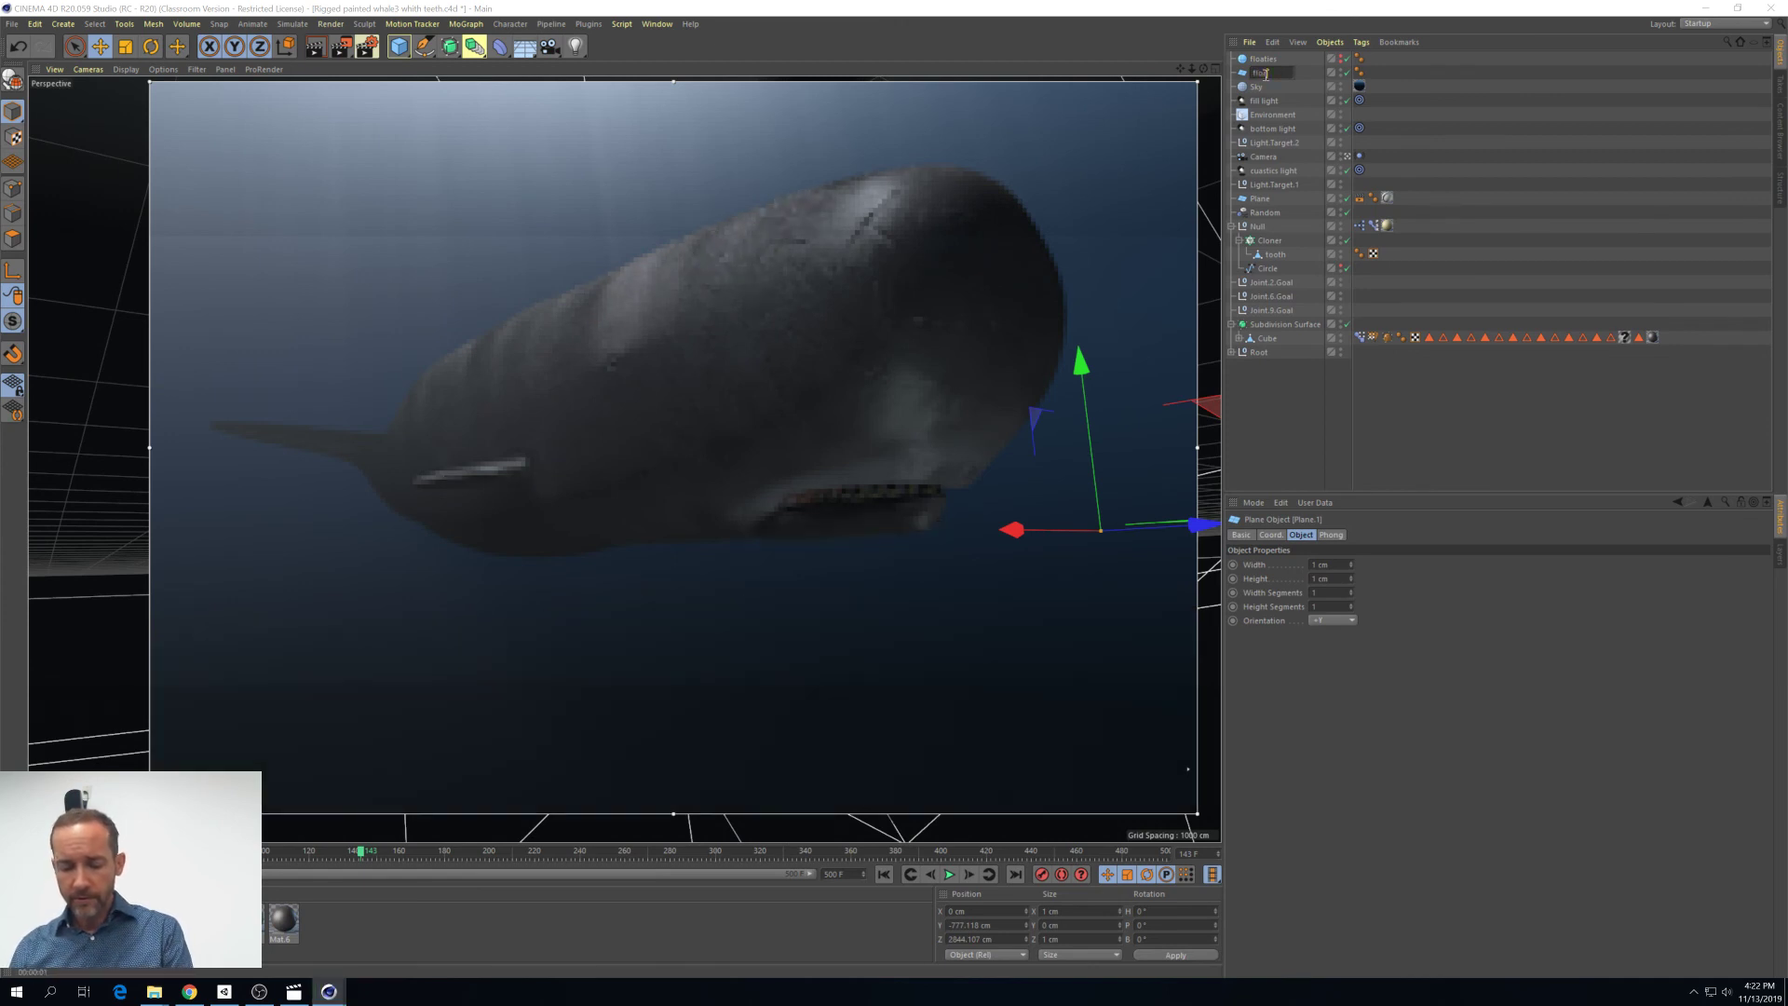
pyautogui.write('oaty')
pyautogui.press('Return')
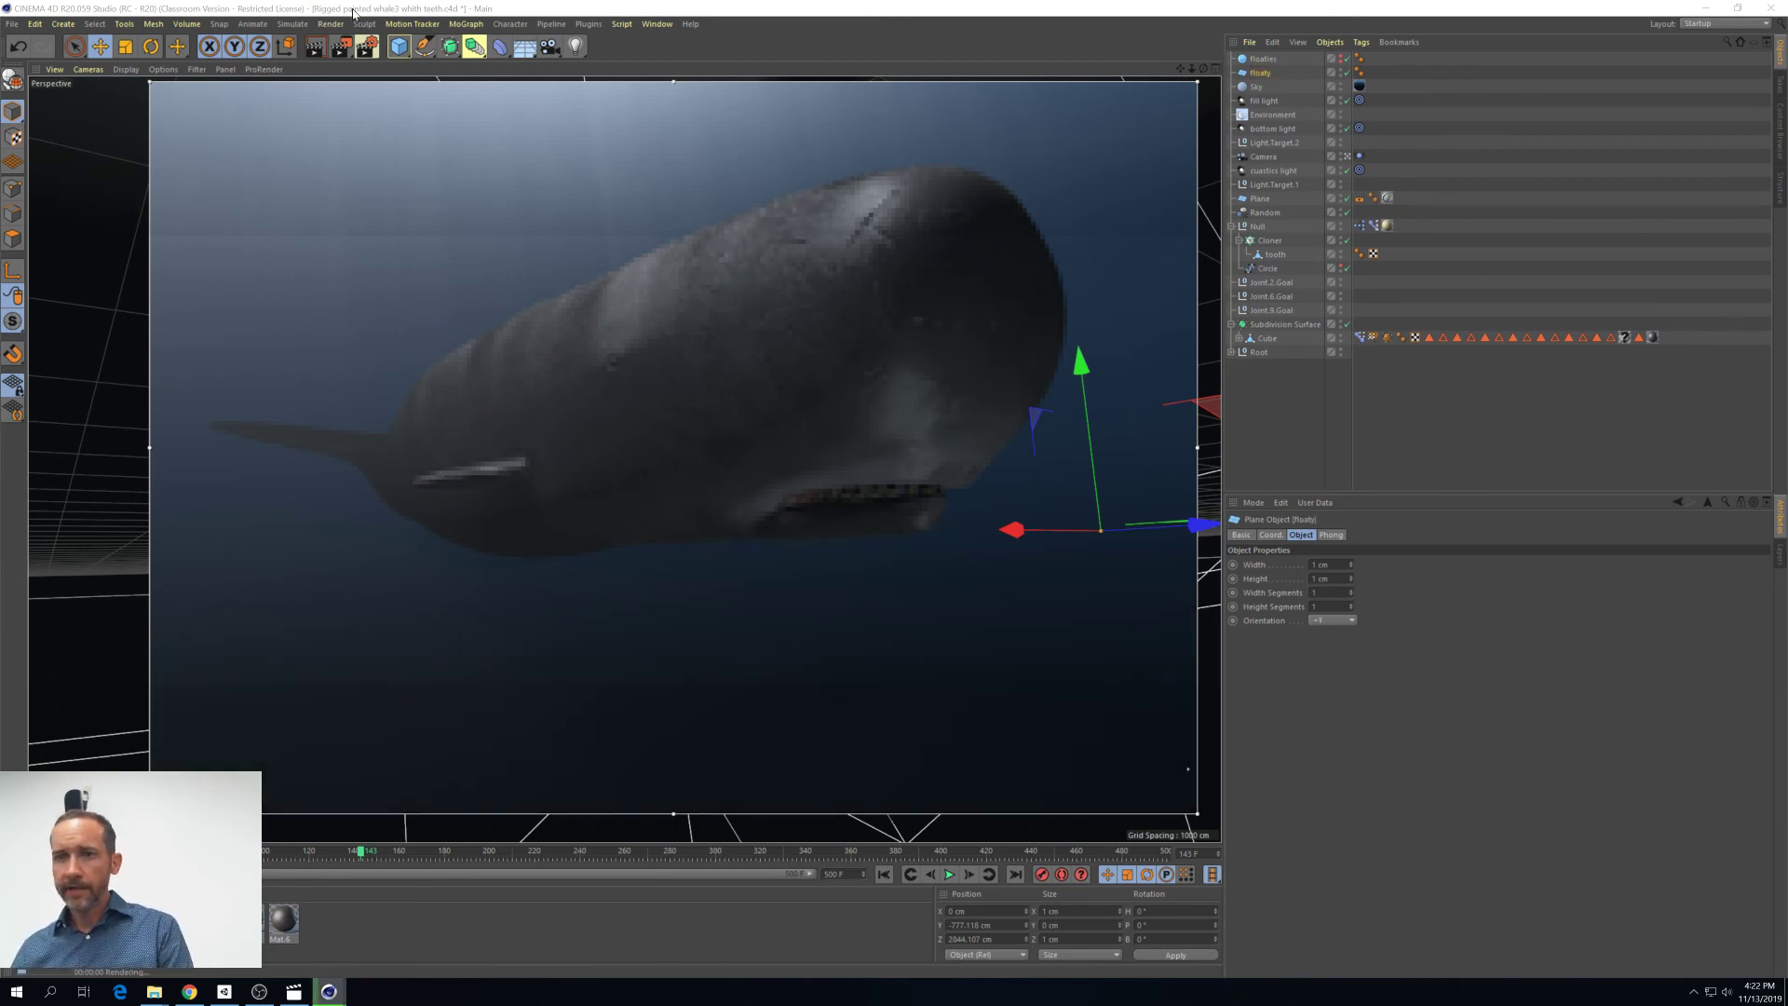
# Add a Cloner and make the floaty plane its child
pyautogui.click(470, 24)
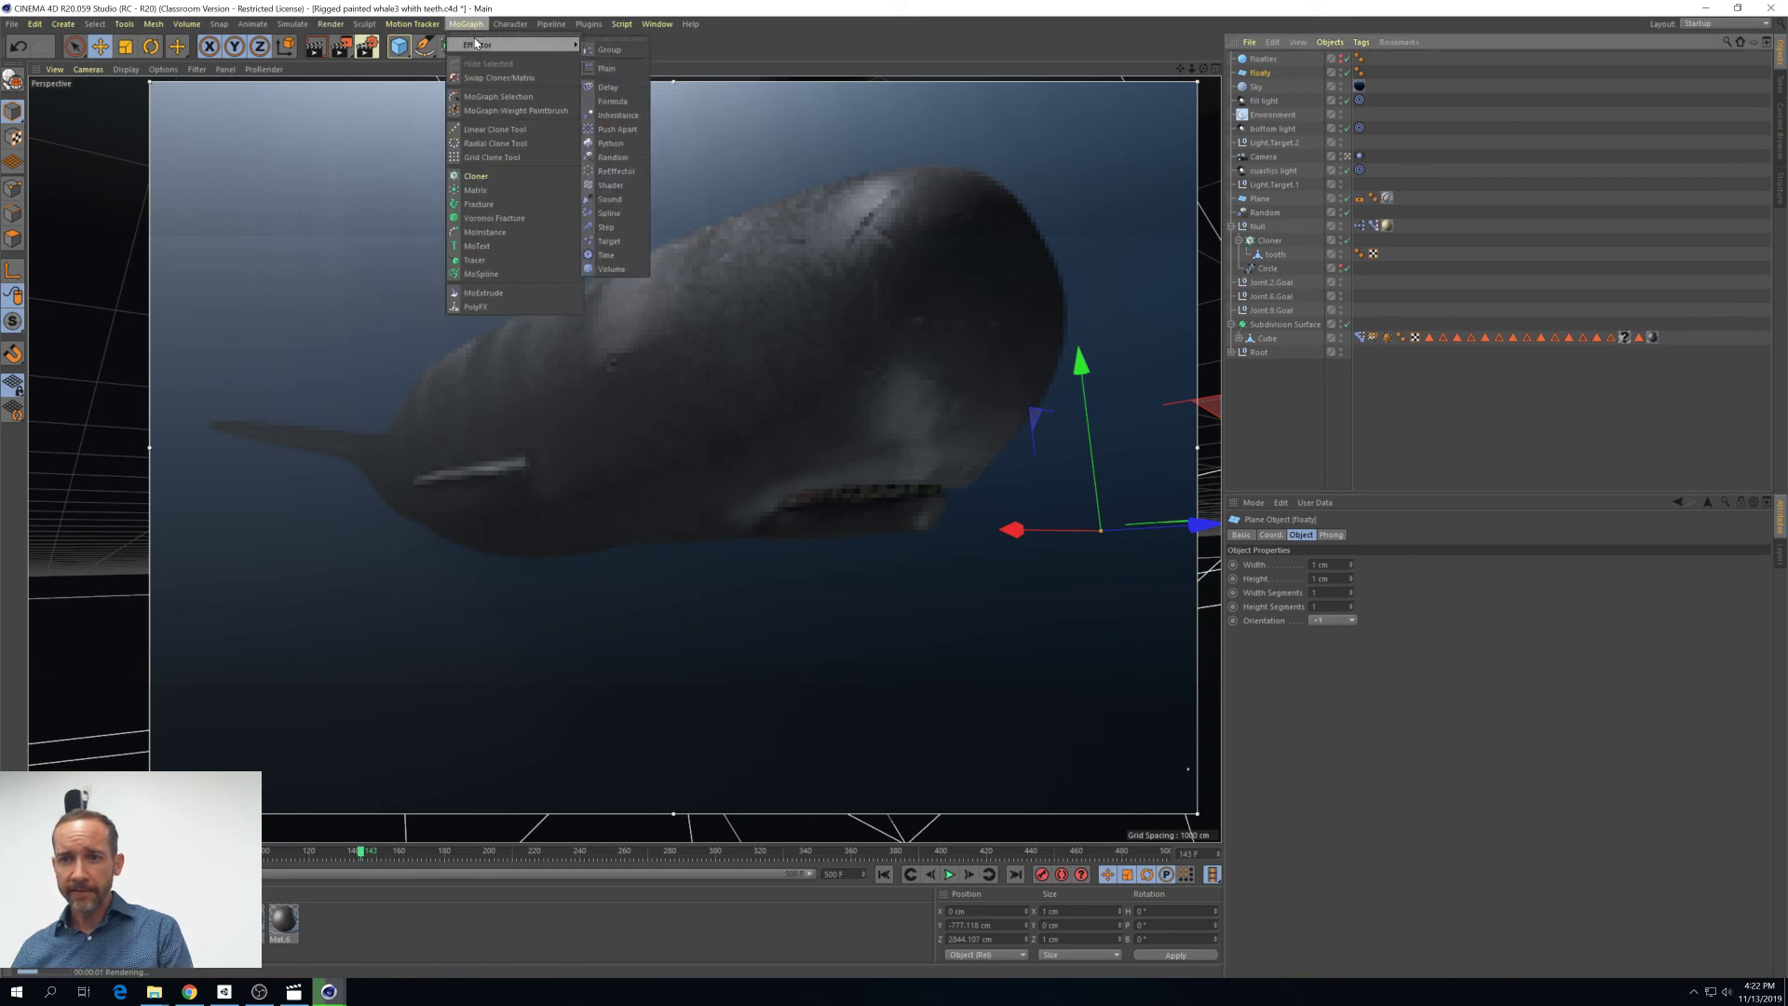
pyautogui.click(485, 176)
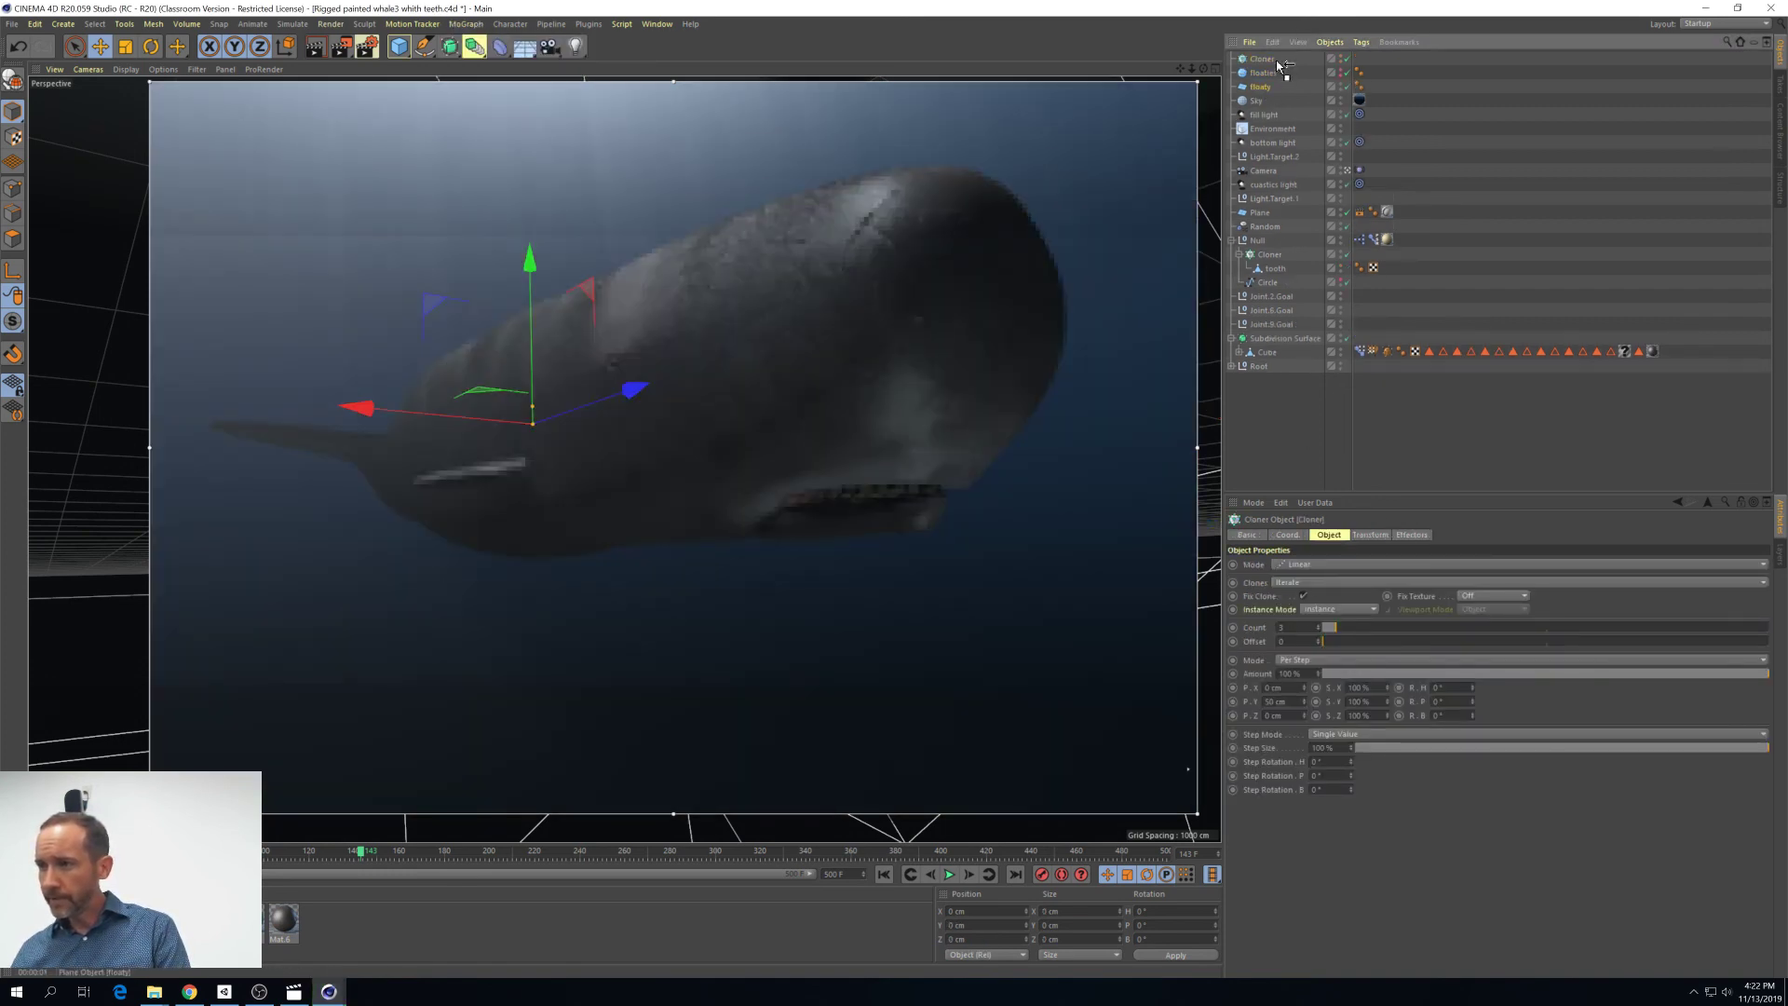
pyautogui.moveTo(1265, 86); pyautogui.dragTo(1264, 72)
pyautogui.click(1263, 59)
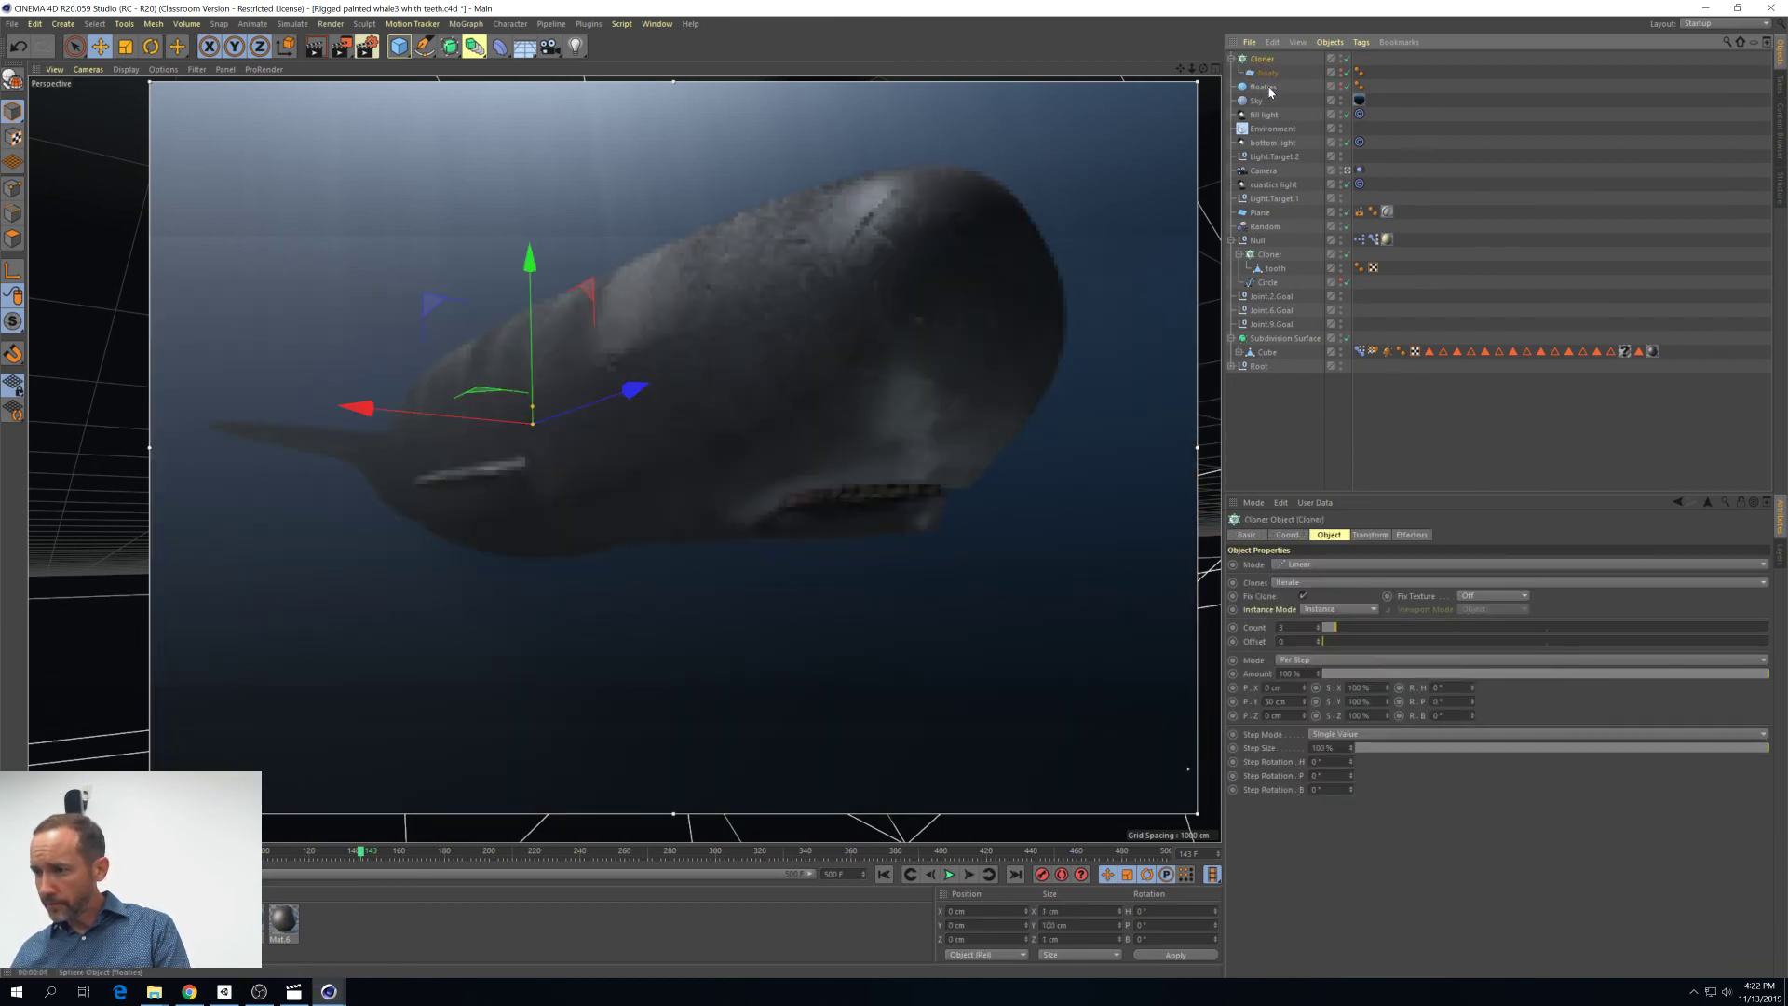
# Set the new cloner to Object mode with the floaties sphere as its object and Volume as the distribution
pyautogui.click(1372, 564)
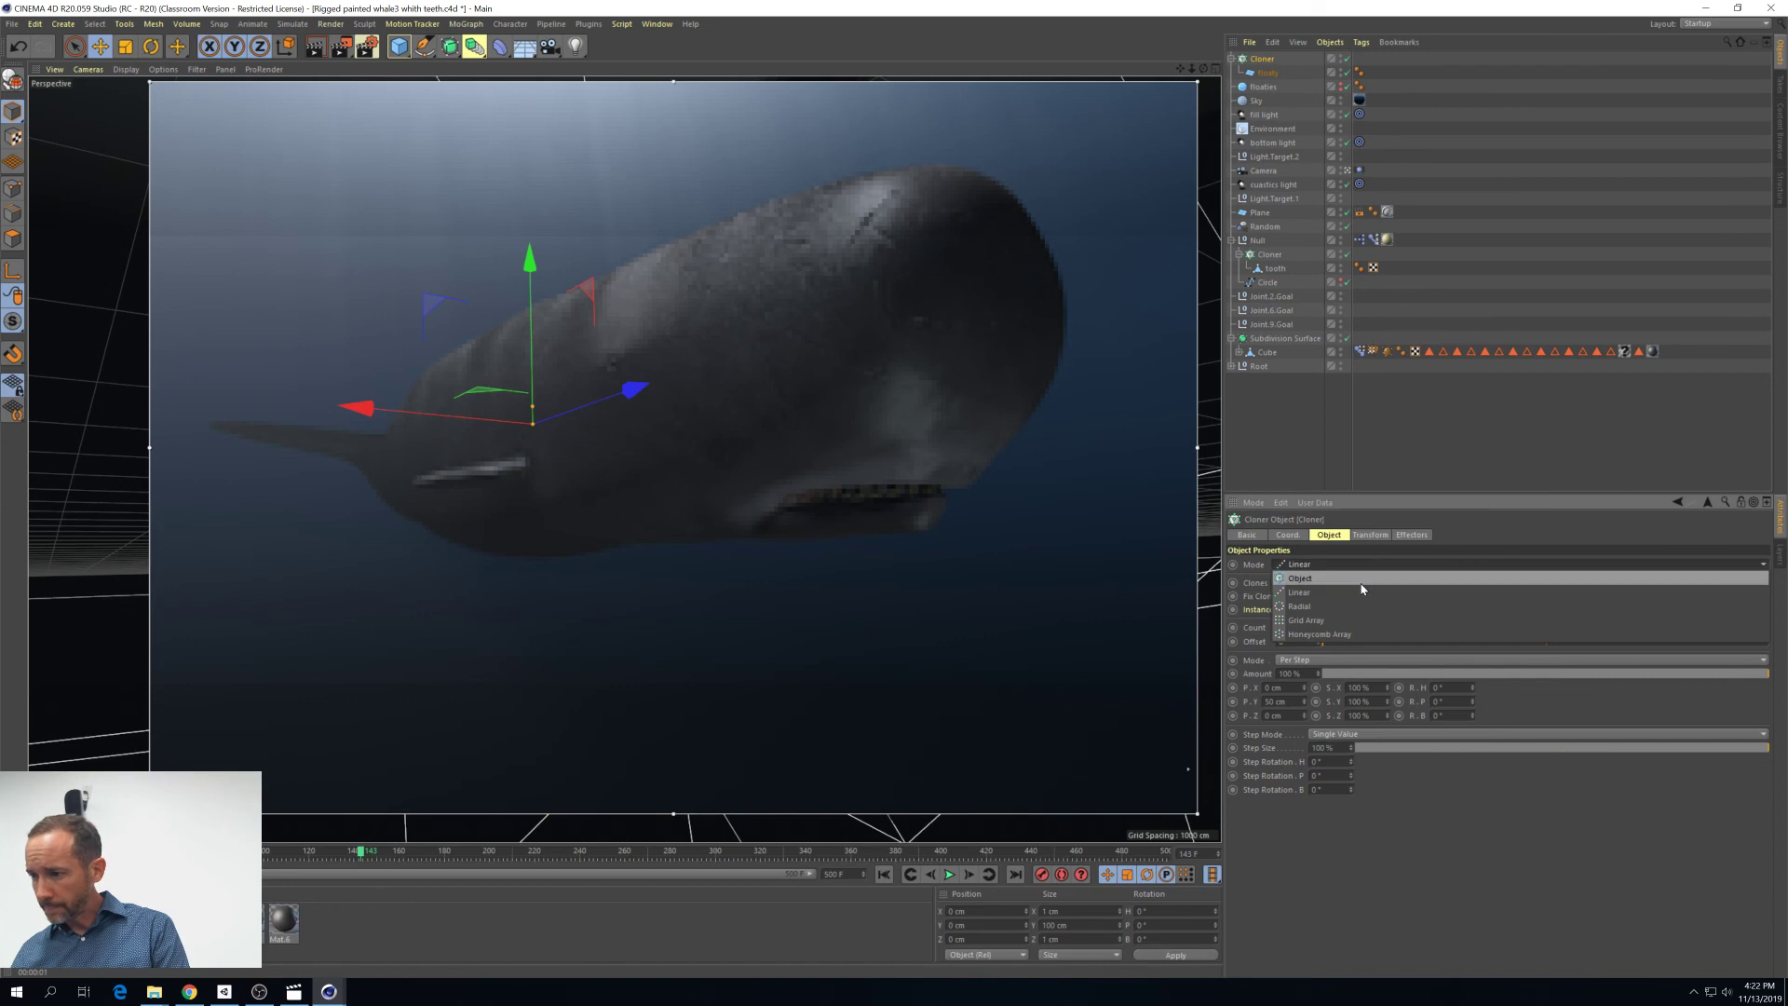
pyautogui.click(1362, 585)
pyautogui.moveTo(1263, 86); pyautogui.dragTo(1328, 622)
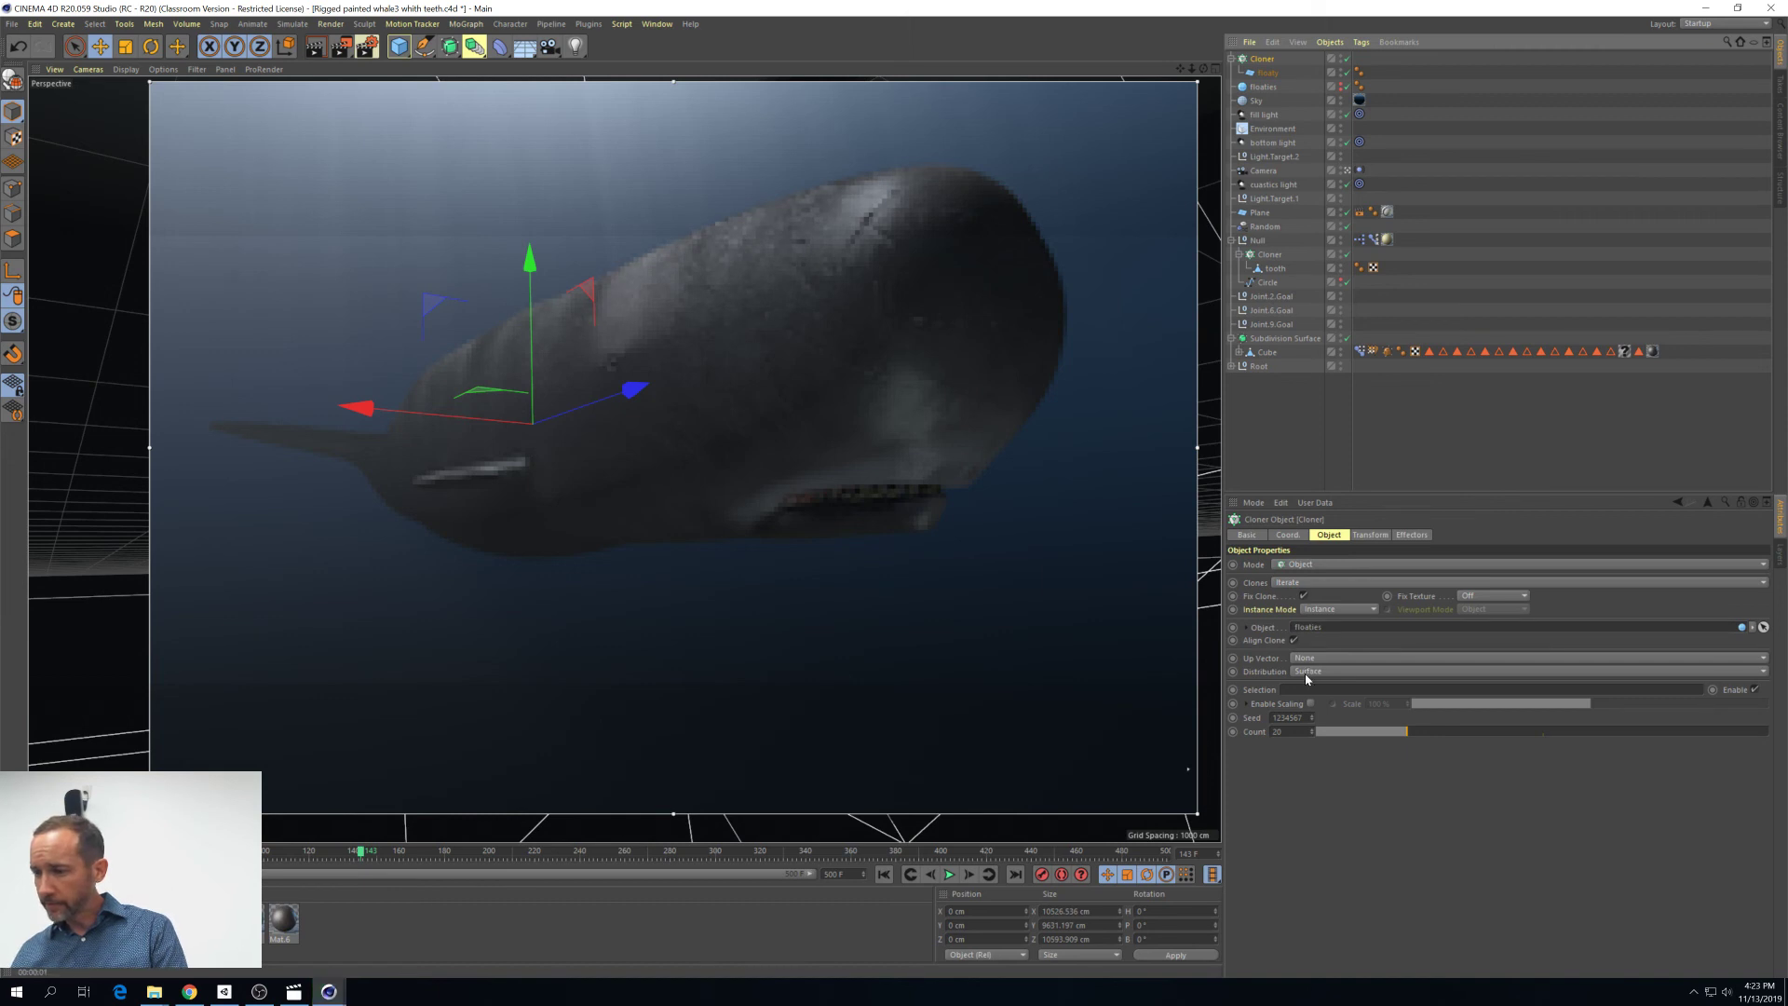
pyautogui.click(1307, 672)
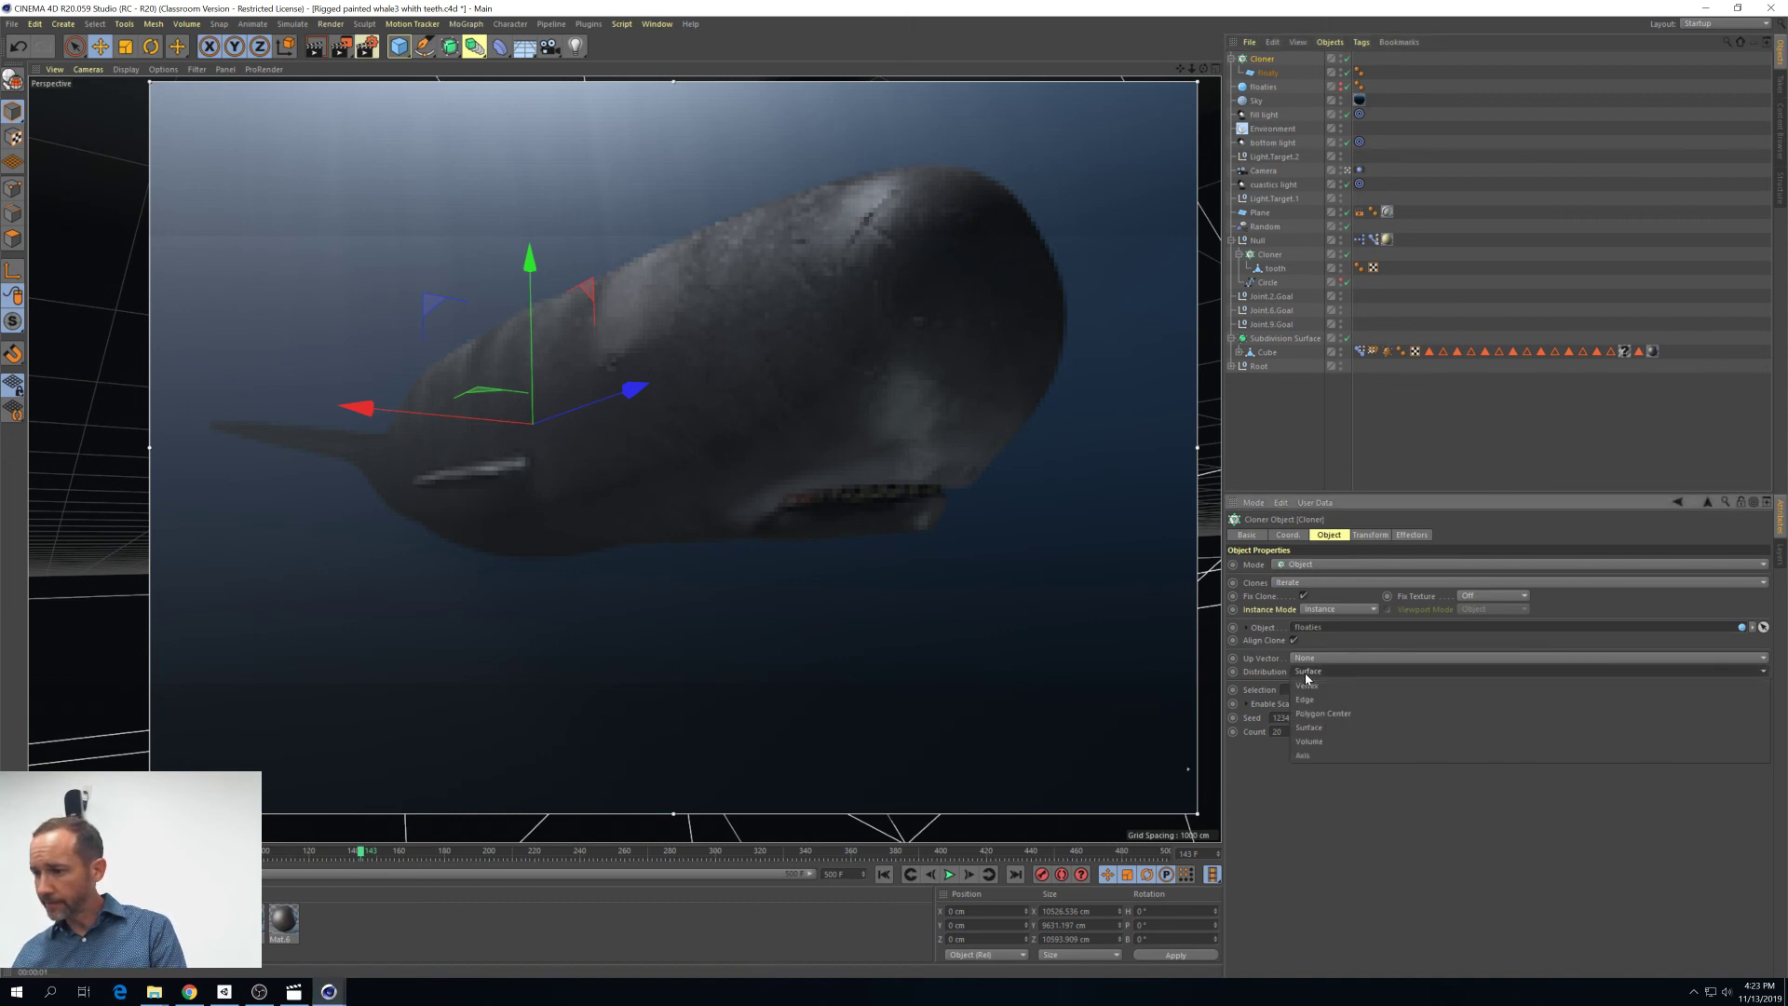
pyautogui.click(1320, 741)
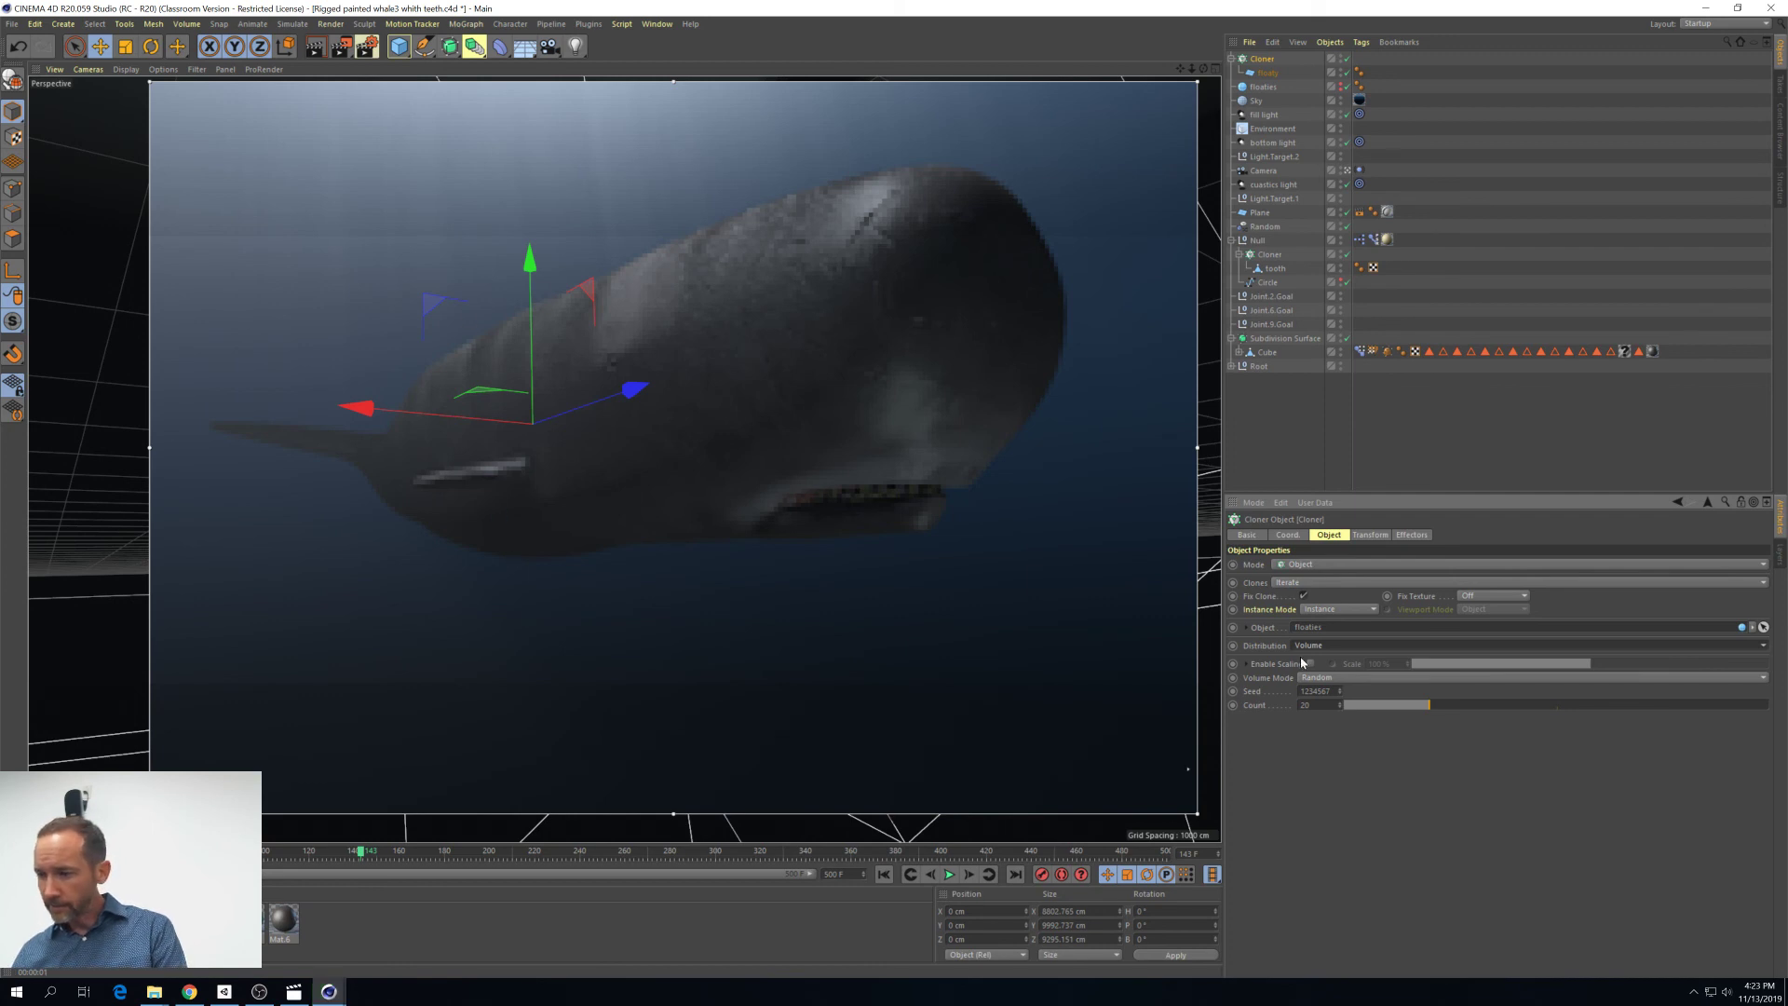
# Set the floaty cloner's instance mode to Multi-Instance and its count to 5000
pyautogui.click(1332, 609)
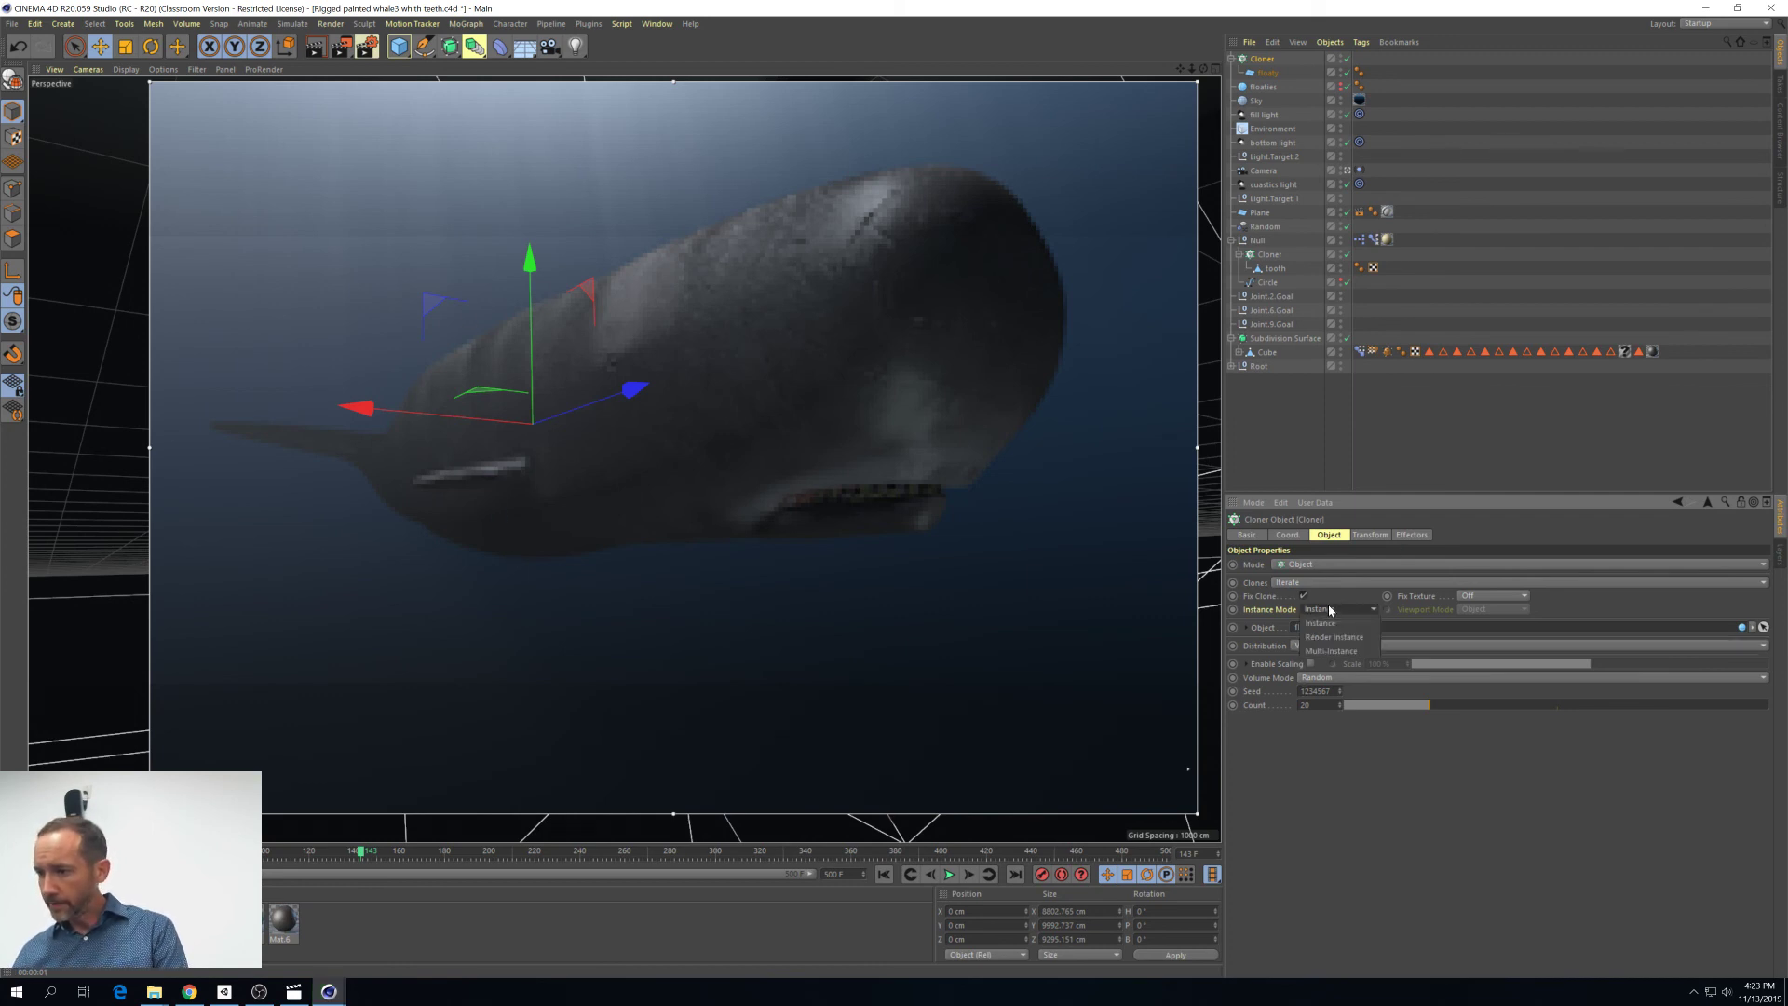
pyautogui.click(1334, 646)
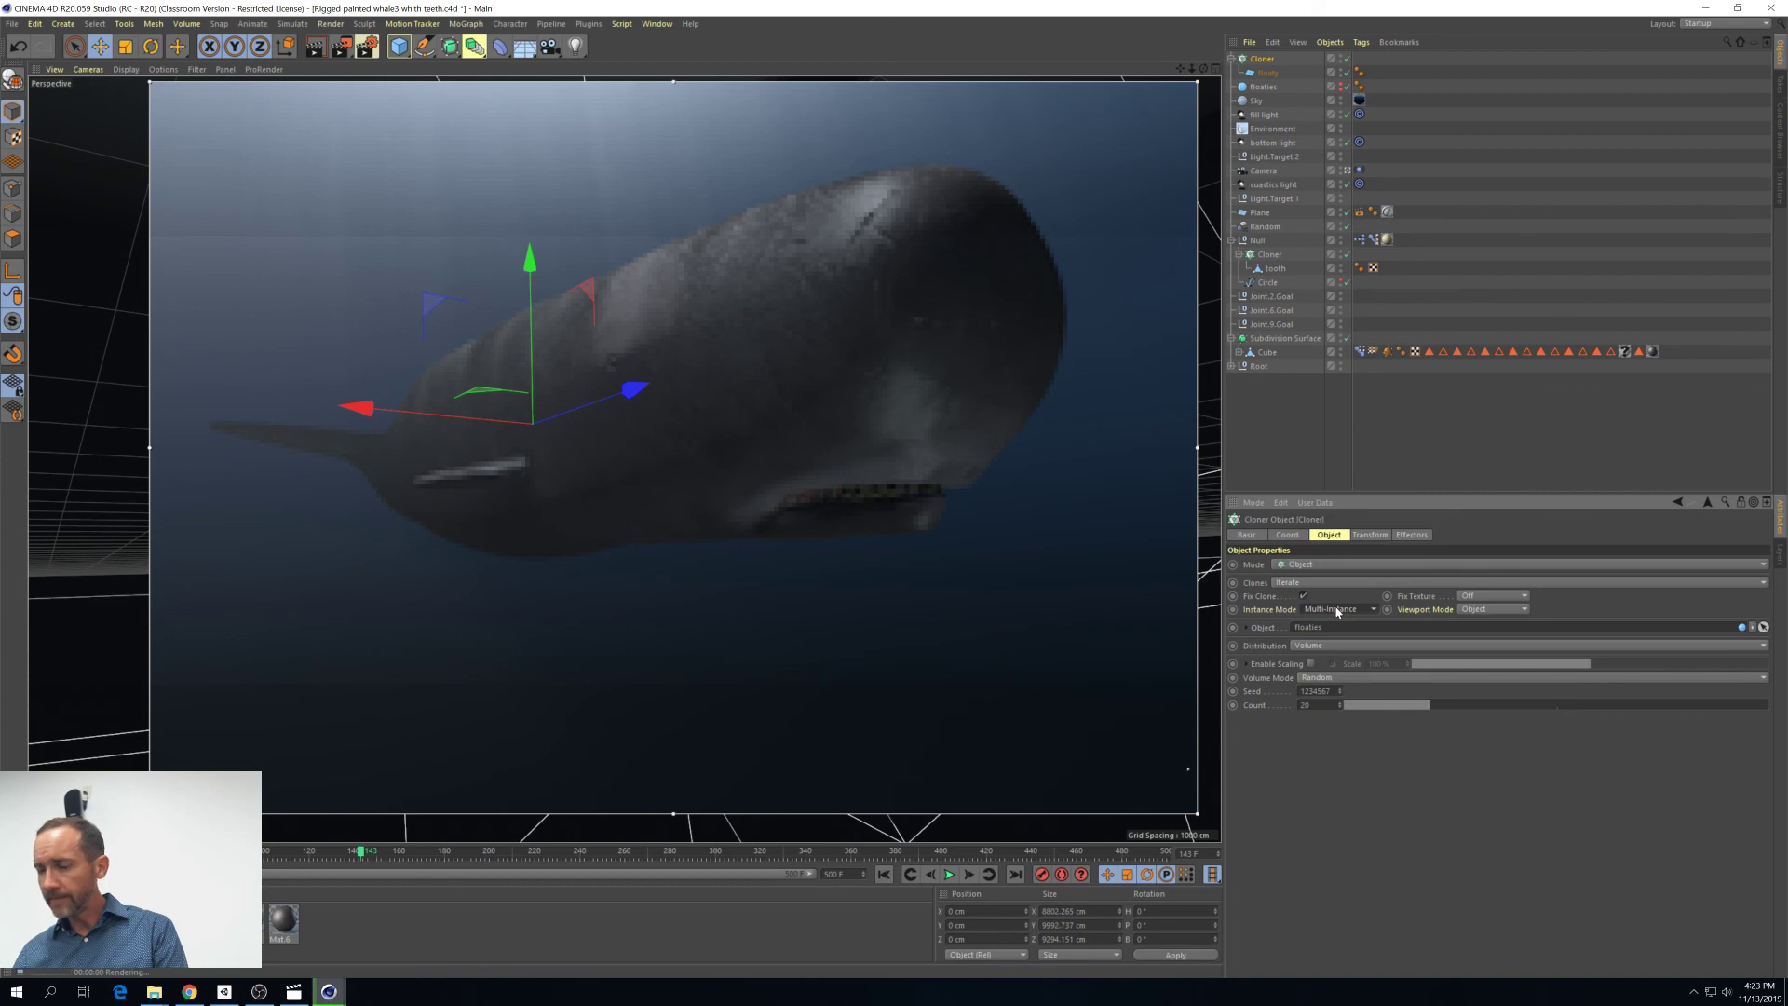
pyautogui.doubleClick(1316, 706)
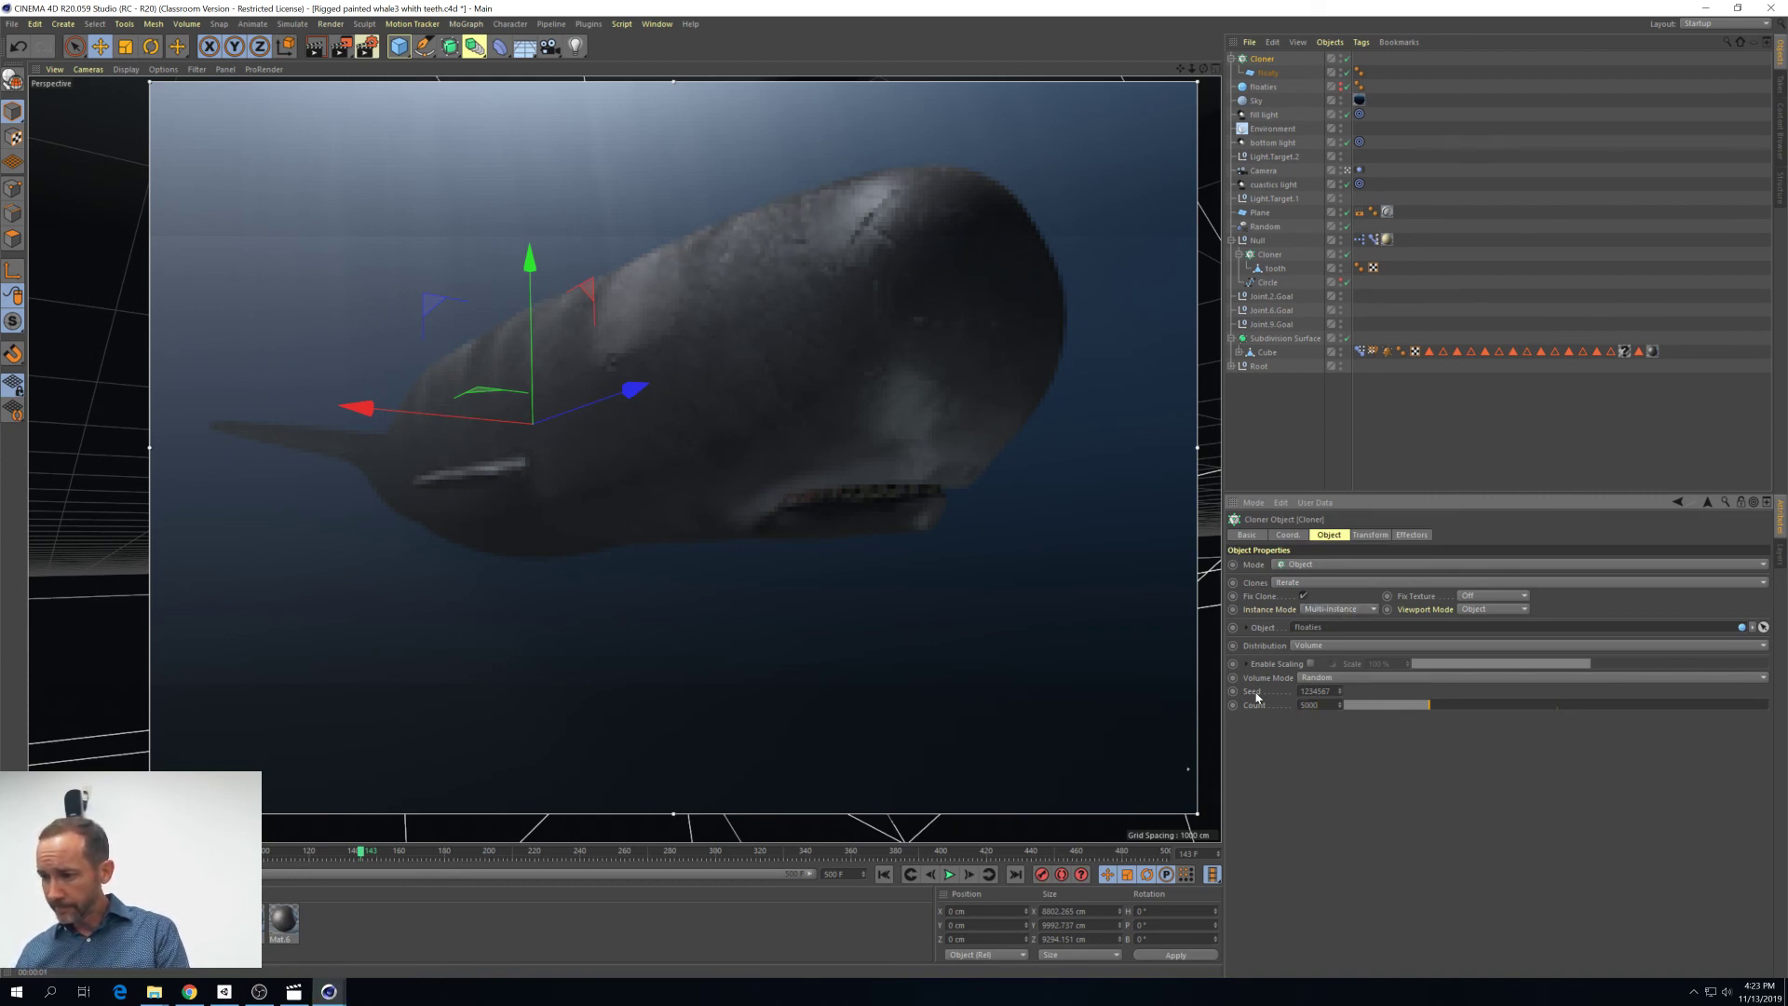
pyautogui.press('Return')
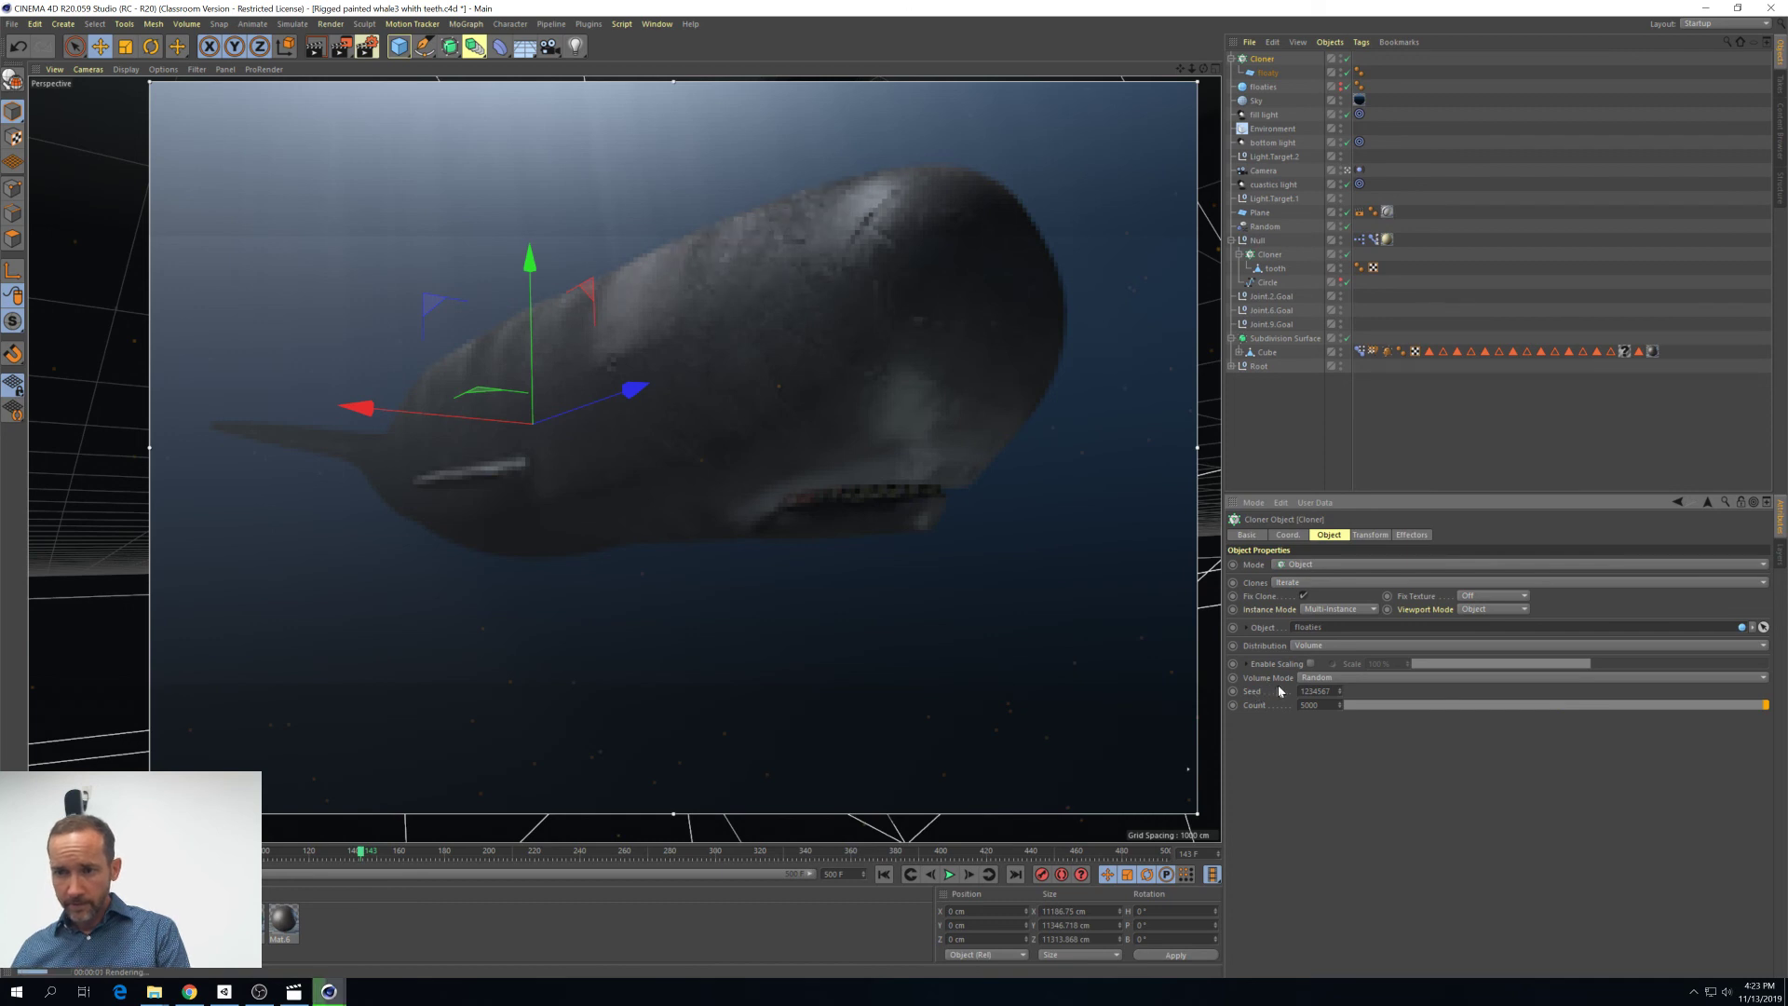
pyautogui.click(1265, 87)
pyautogui.click(1264, 60)
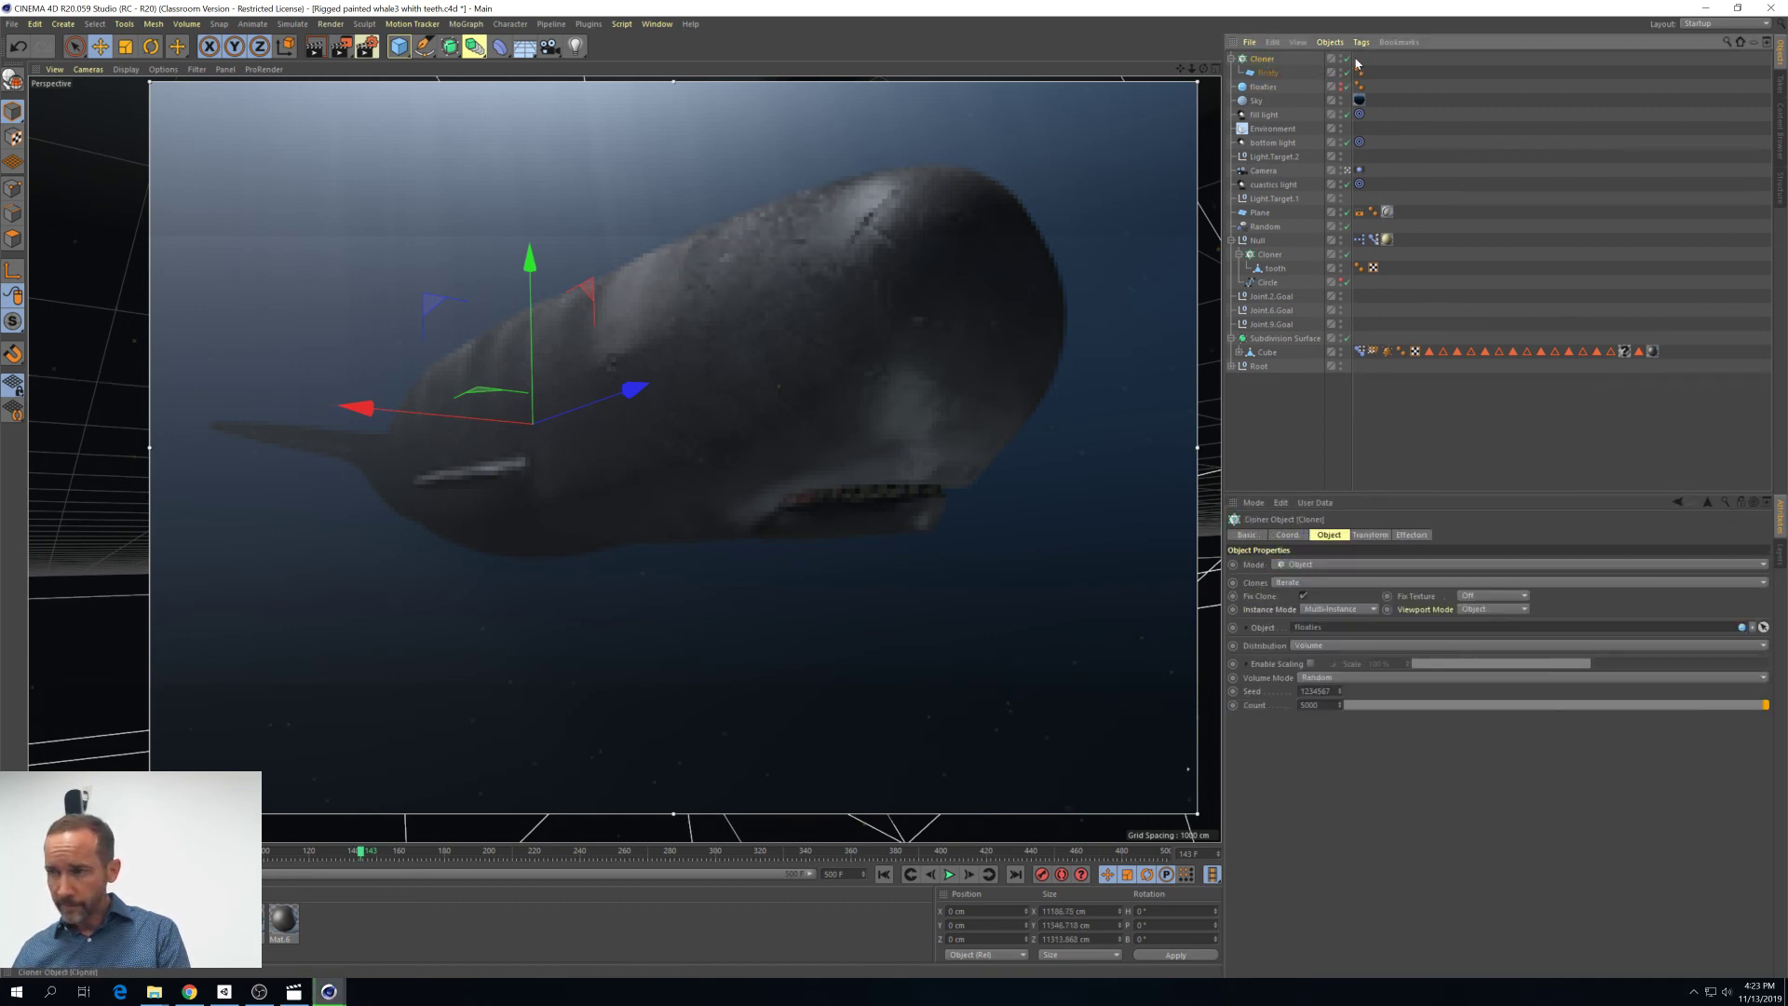
# Set the floaty plane's width and height to 5 cm
pyautogui.click(1267, 73)
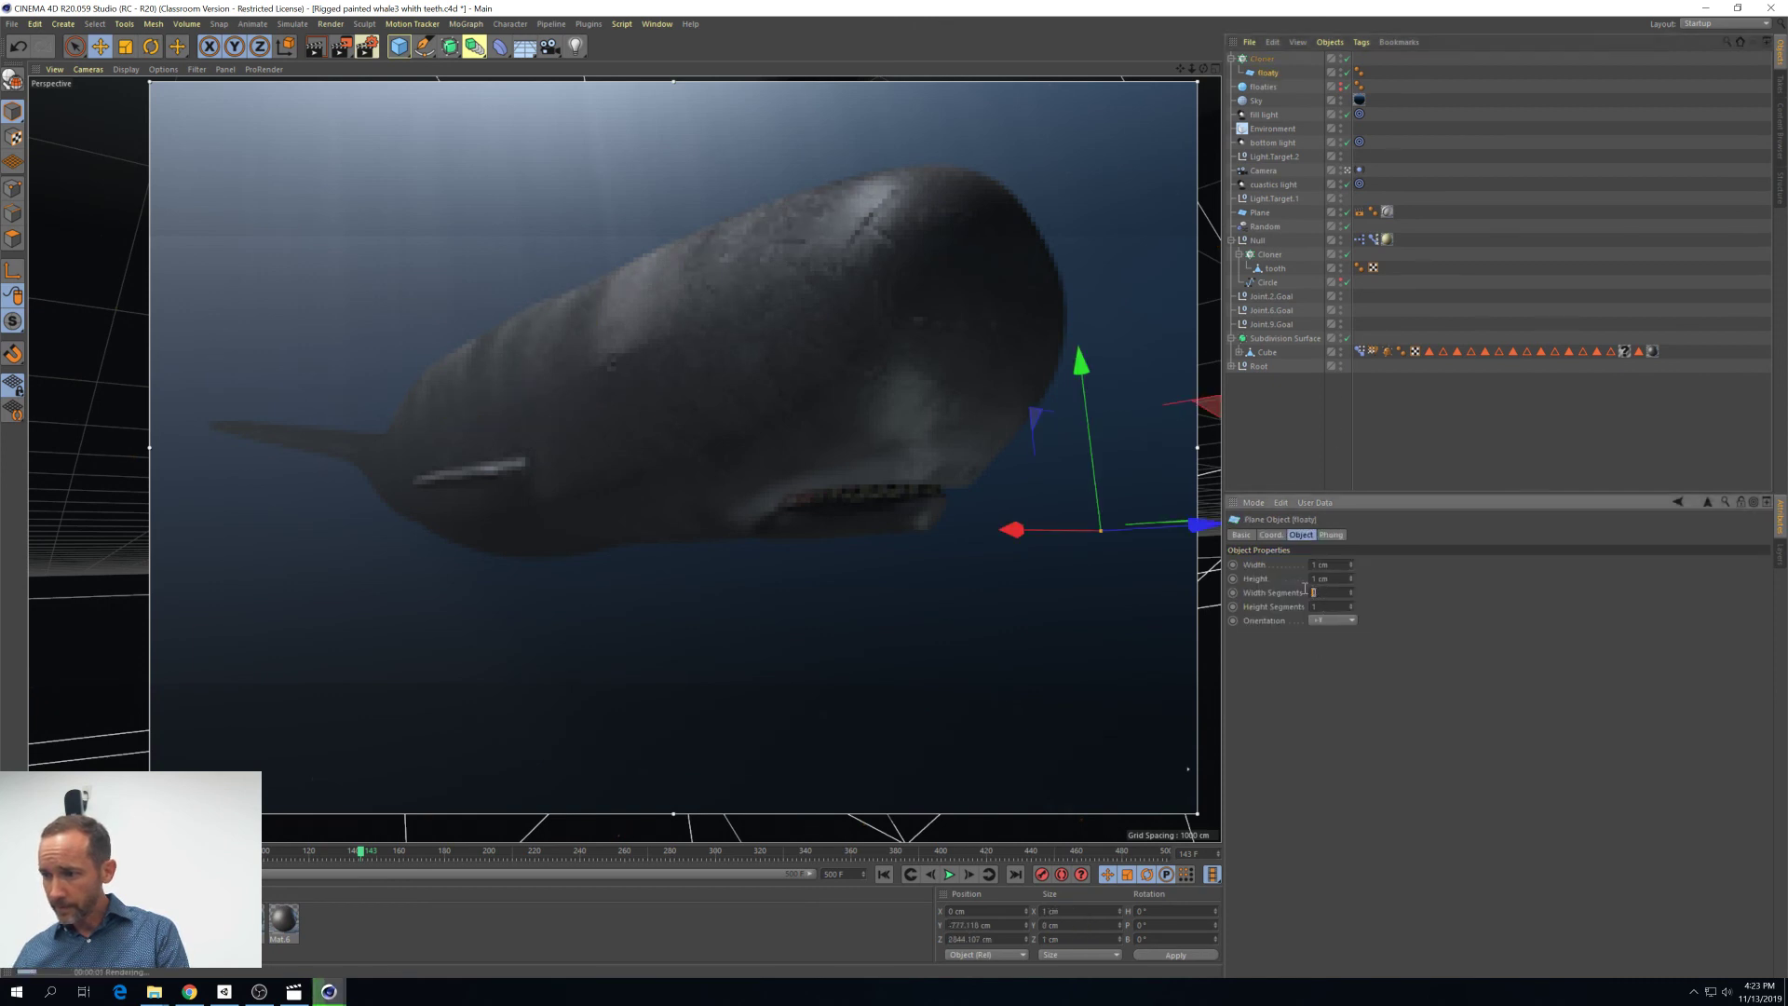
pyautogui.click(1320, 563)
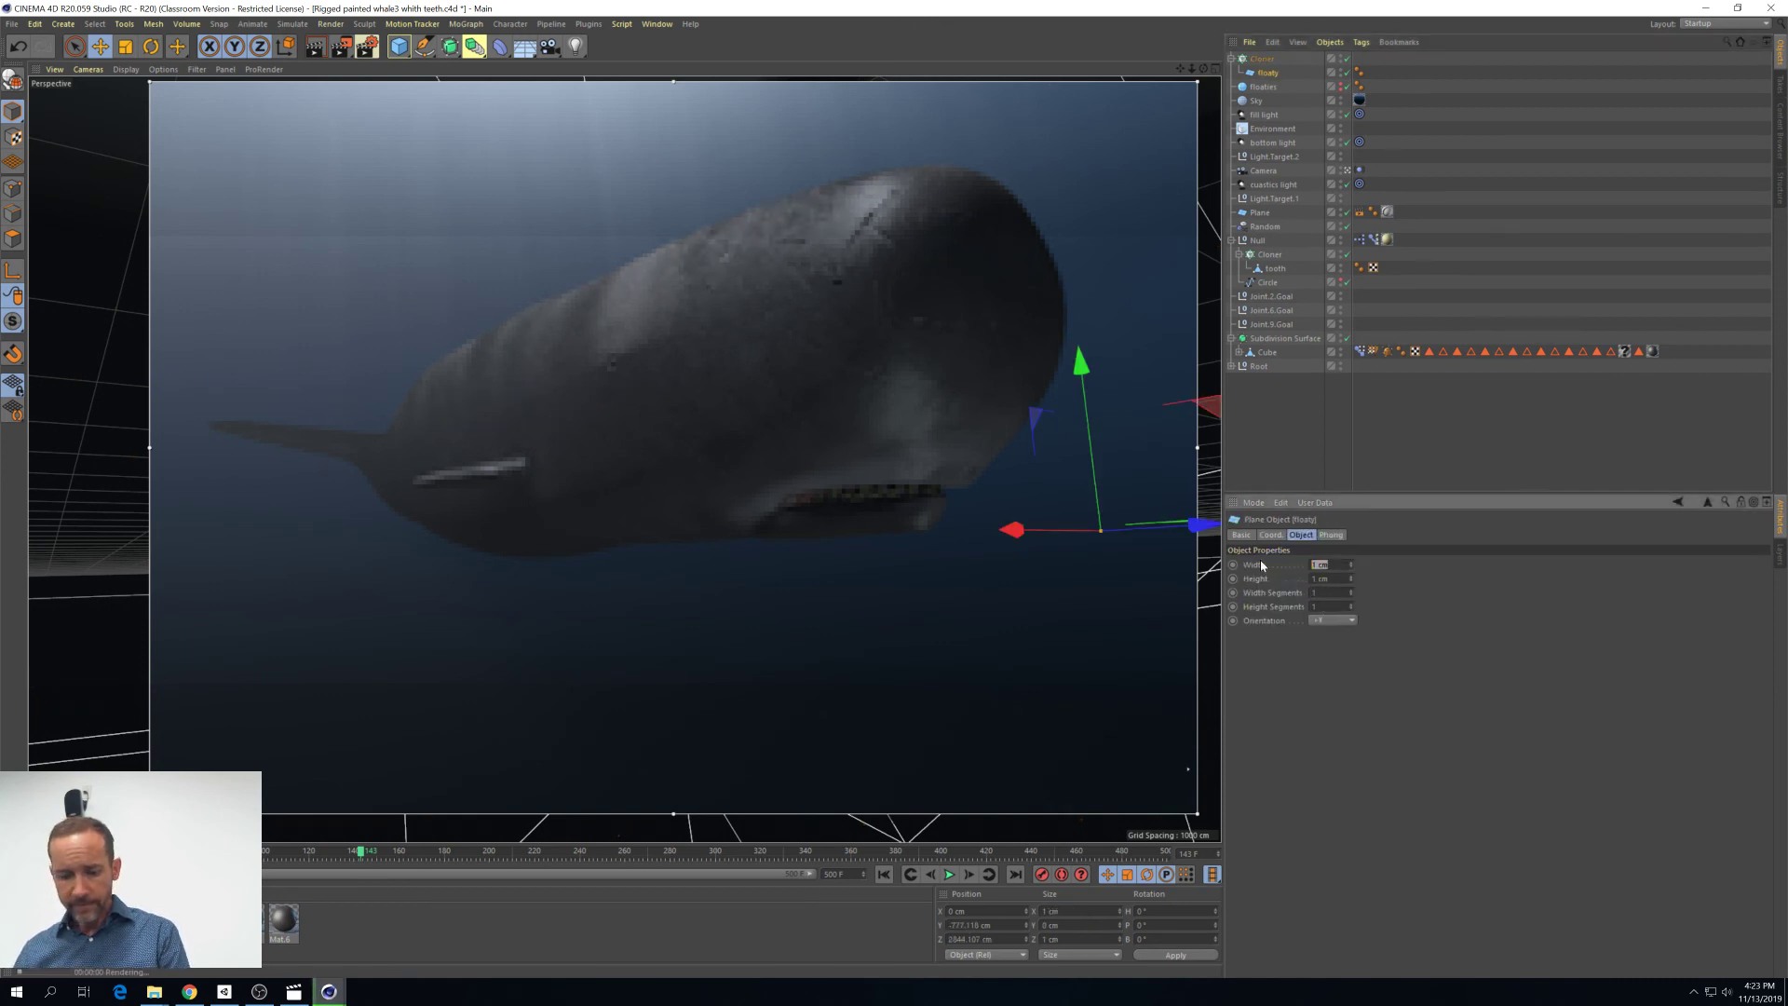
pyautogui.write('5')
pyautogui.press('Tab')
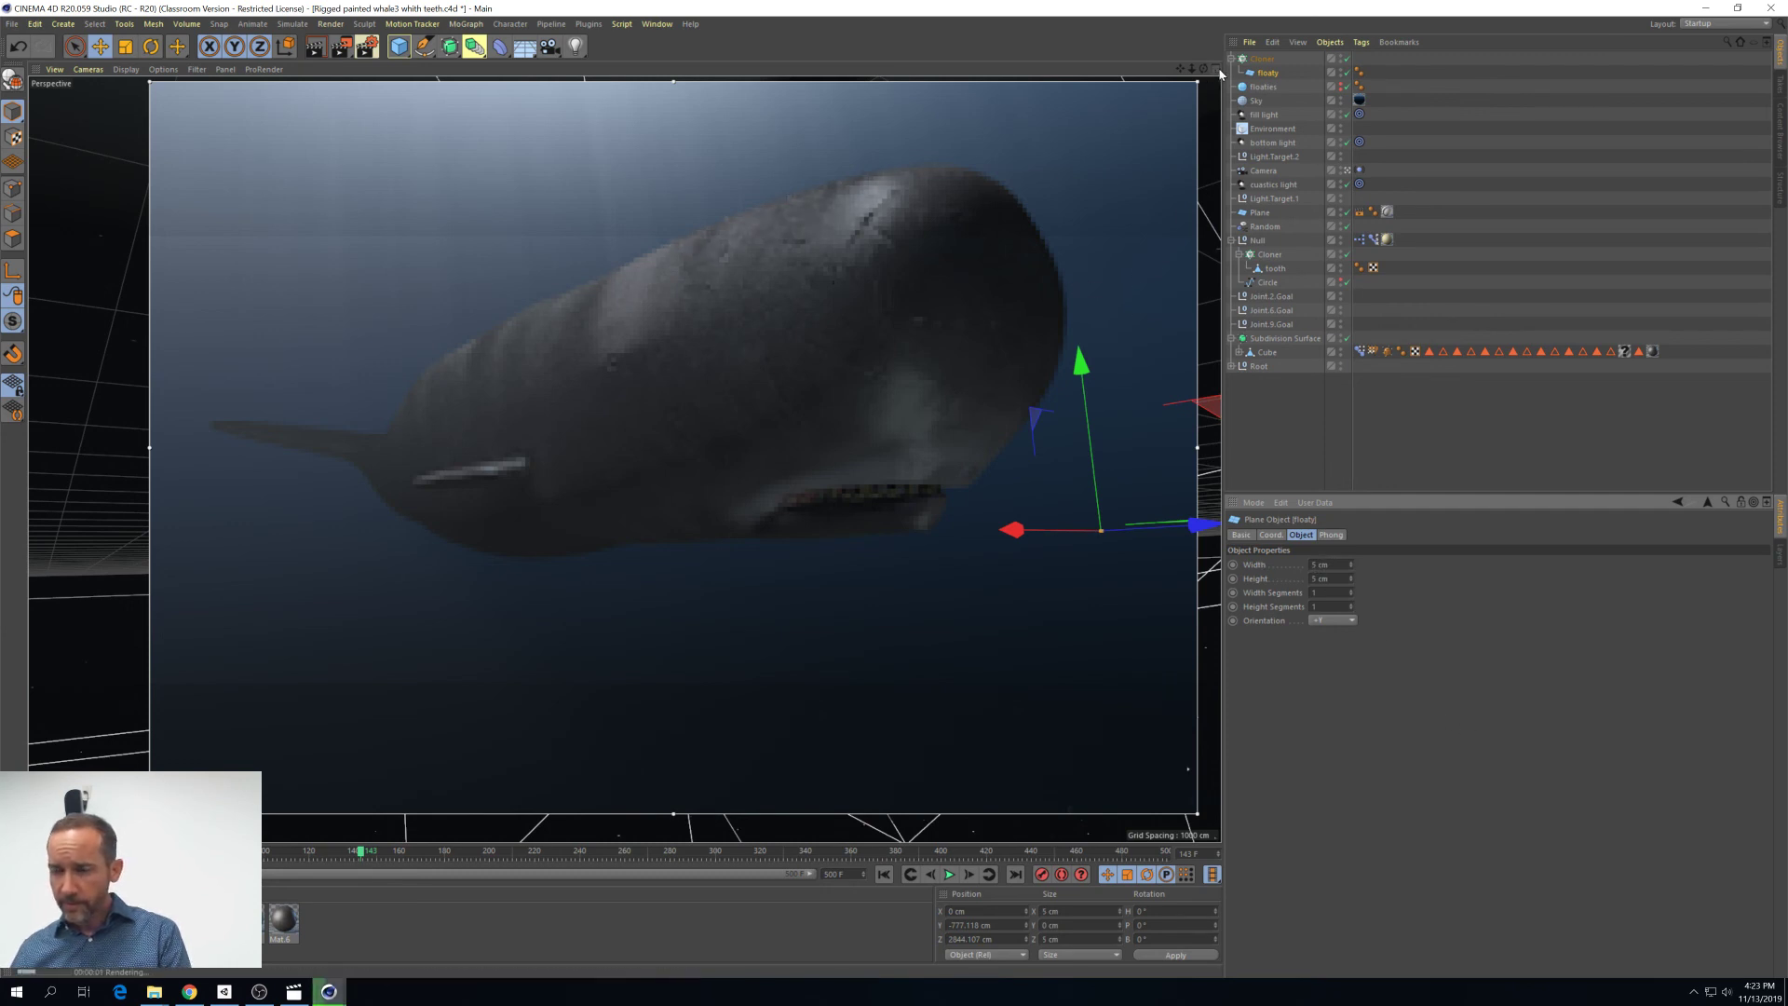
# Deselect everything and refresh the interactive render to inspect the particles around the whale
pyautogui.click(1265, 59)
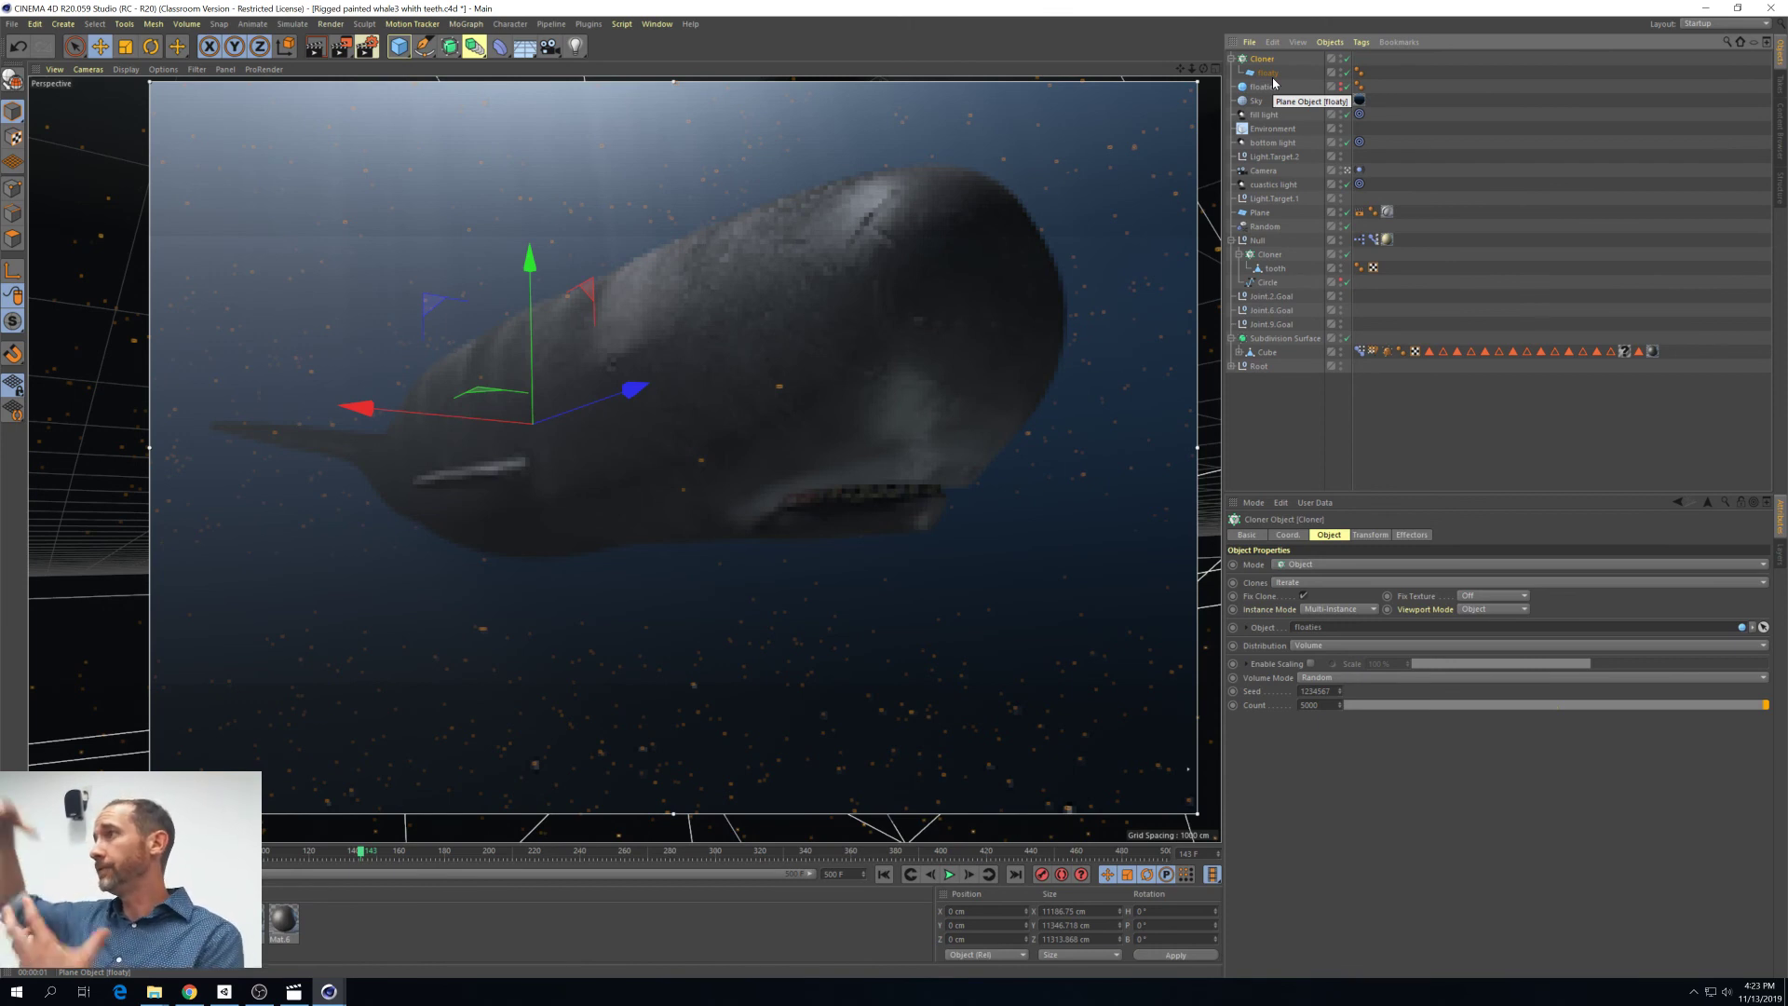
pyautogui.click(1542, 422)
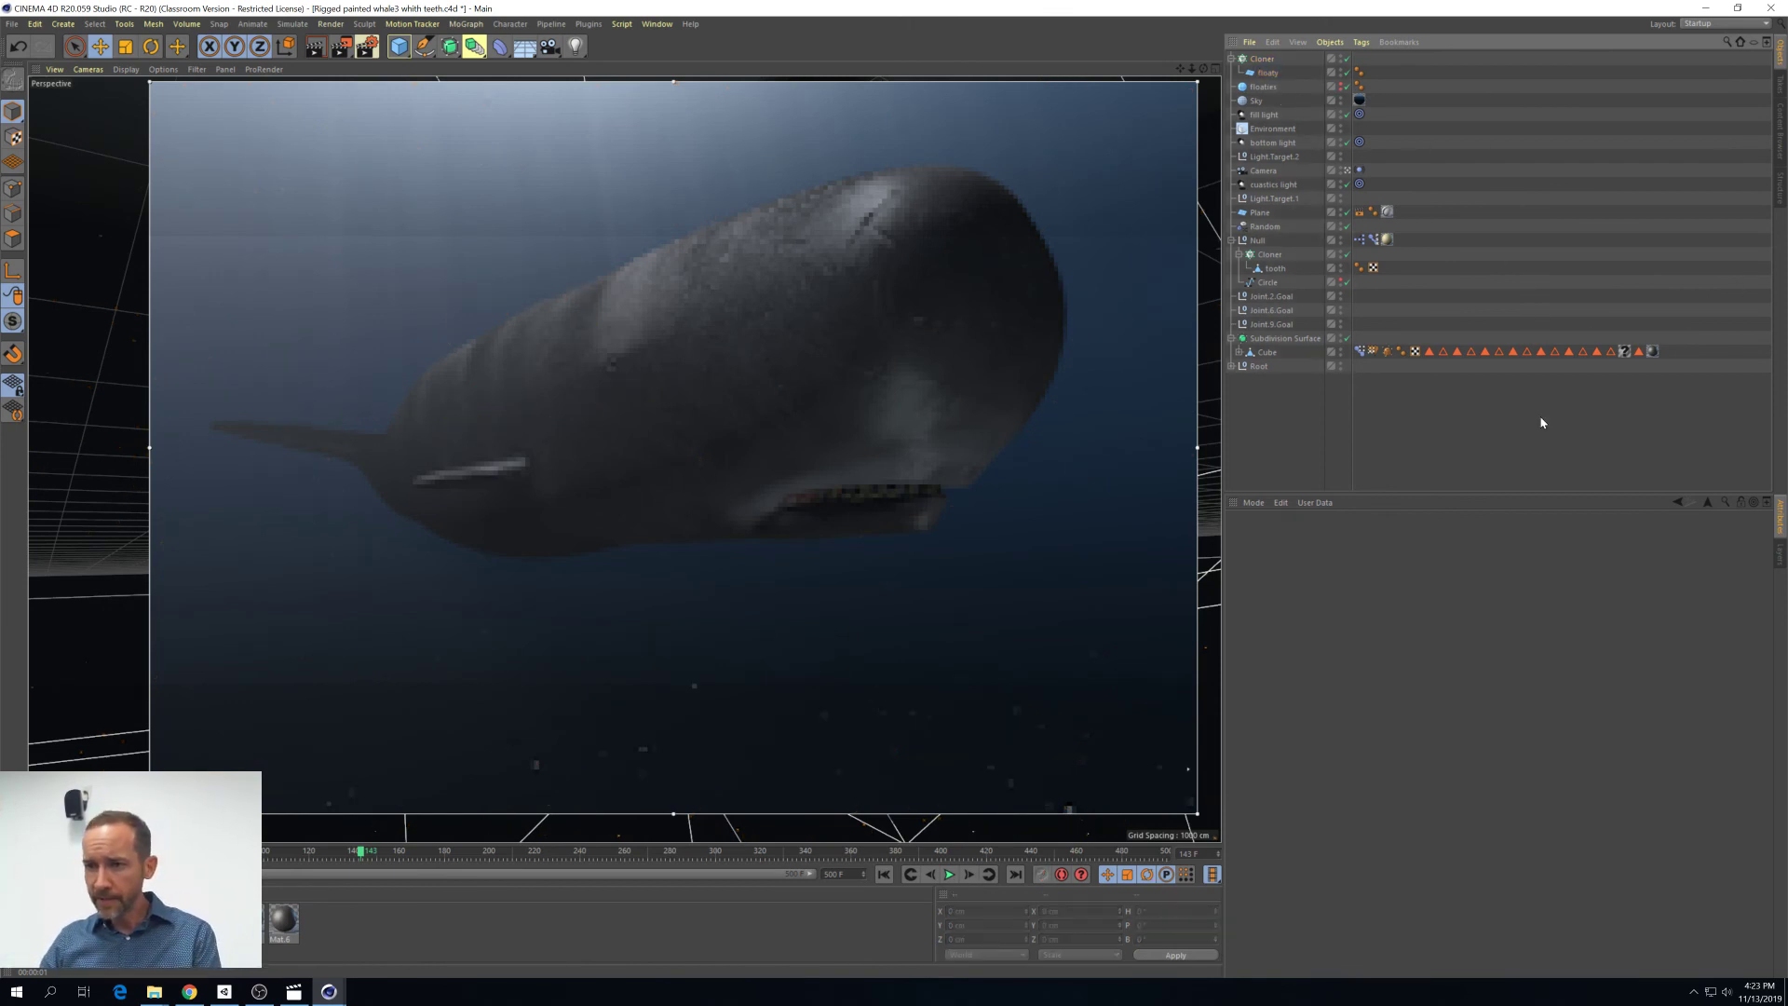
pyautogui.hotkey('ctrl', 'r')
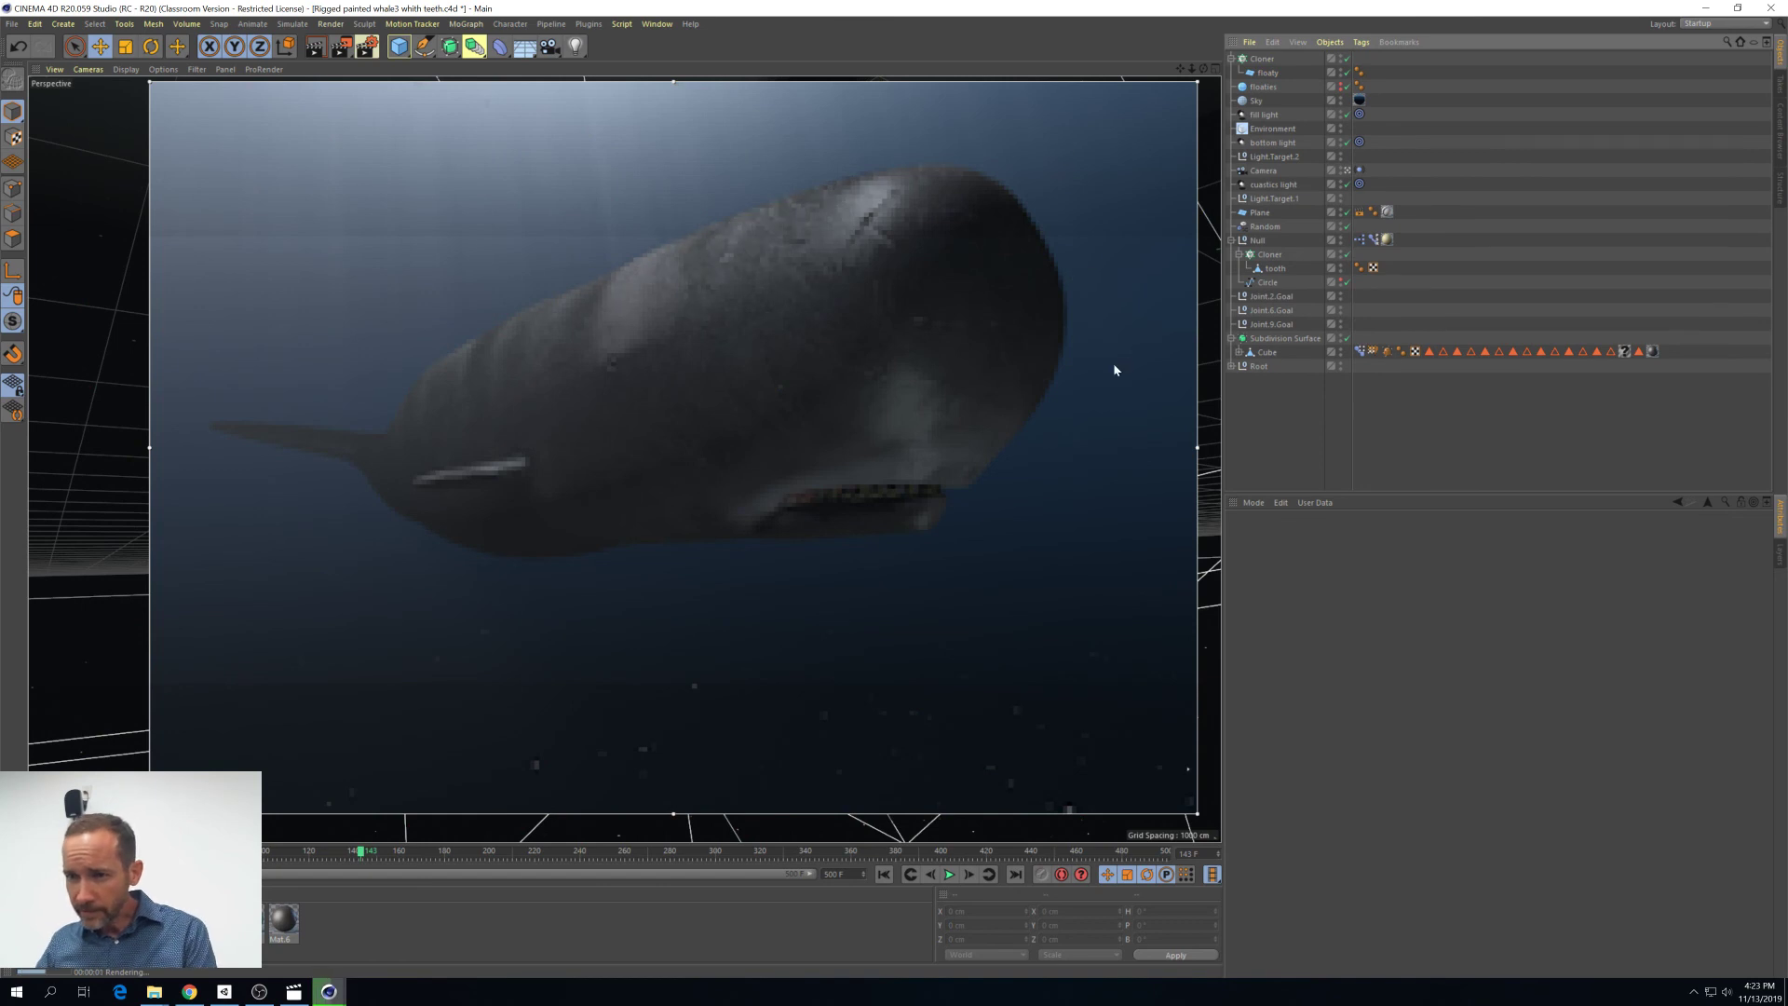
# Try a width and height of 10 cm for the floaty plane
pyautogui.click(1292, 73)
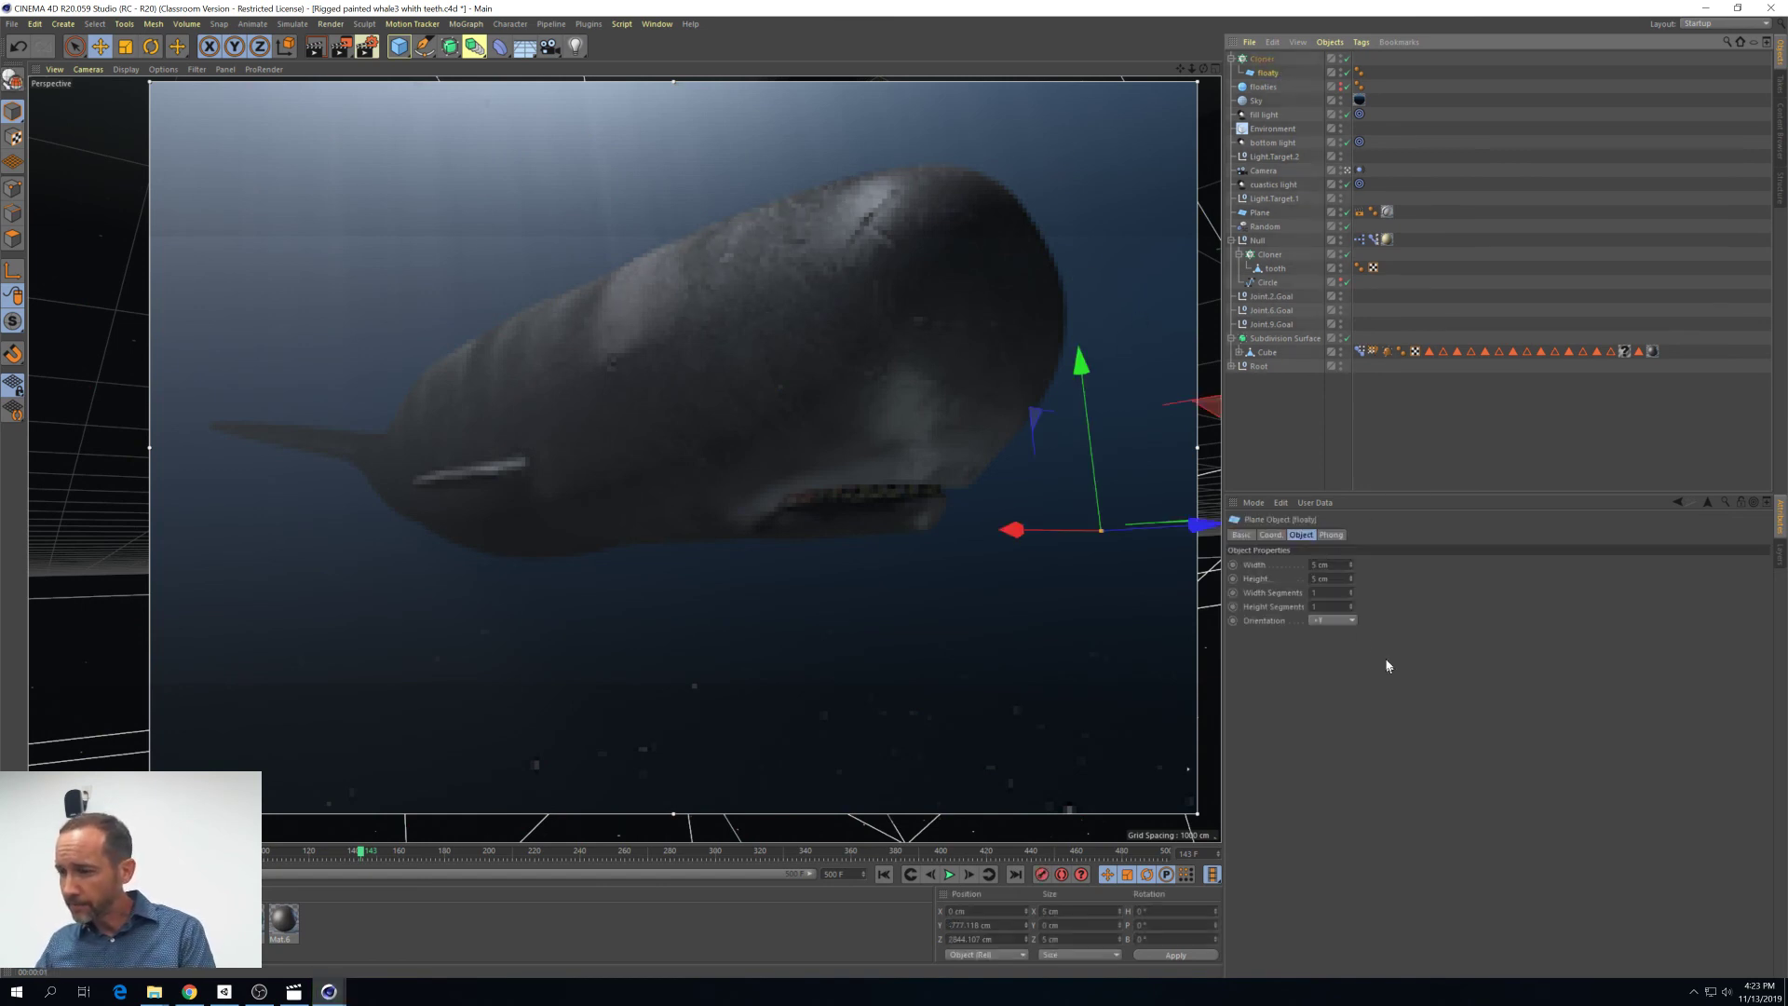
pyautogui.doubleClick(1331, 564)
pyautogui.write('1')
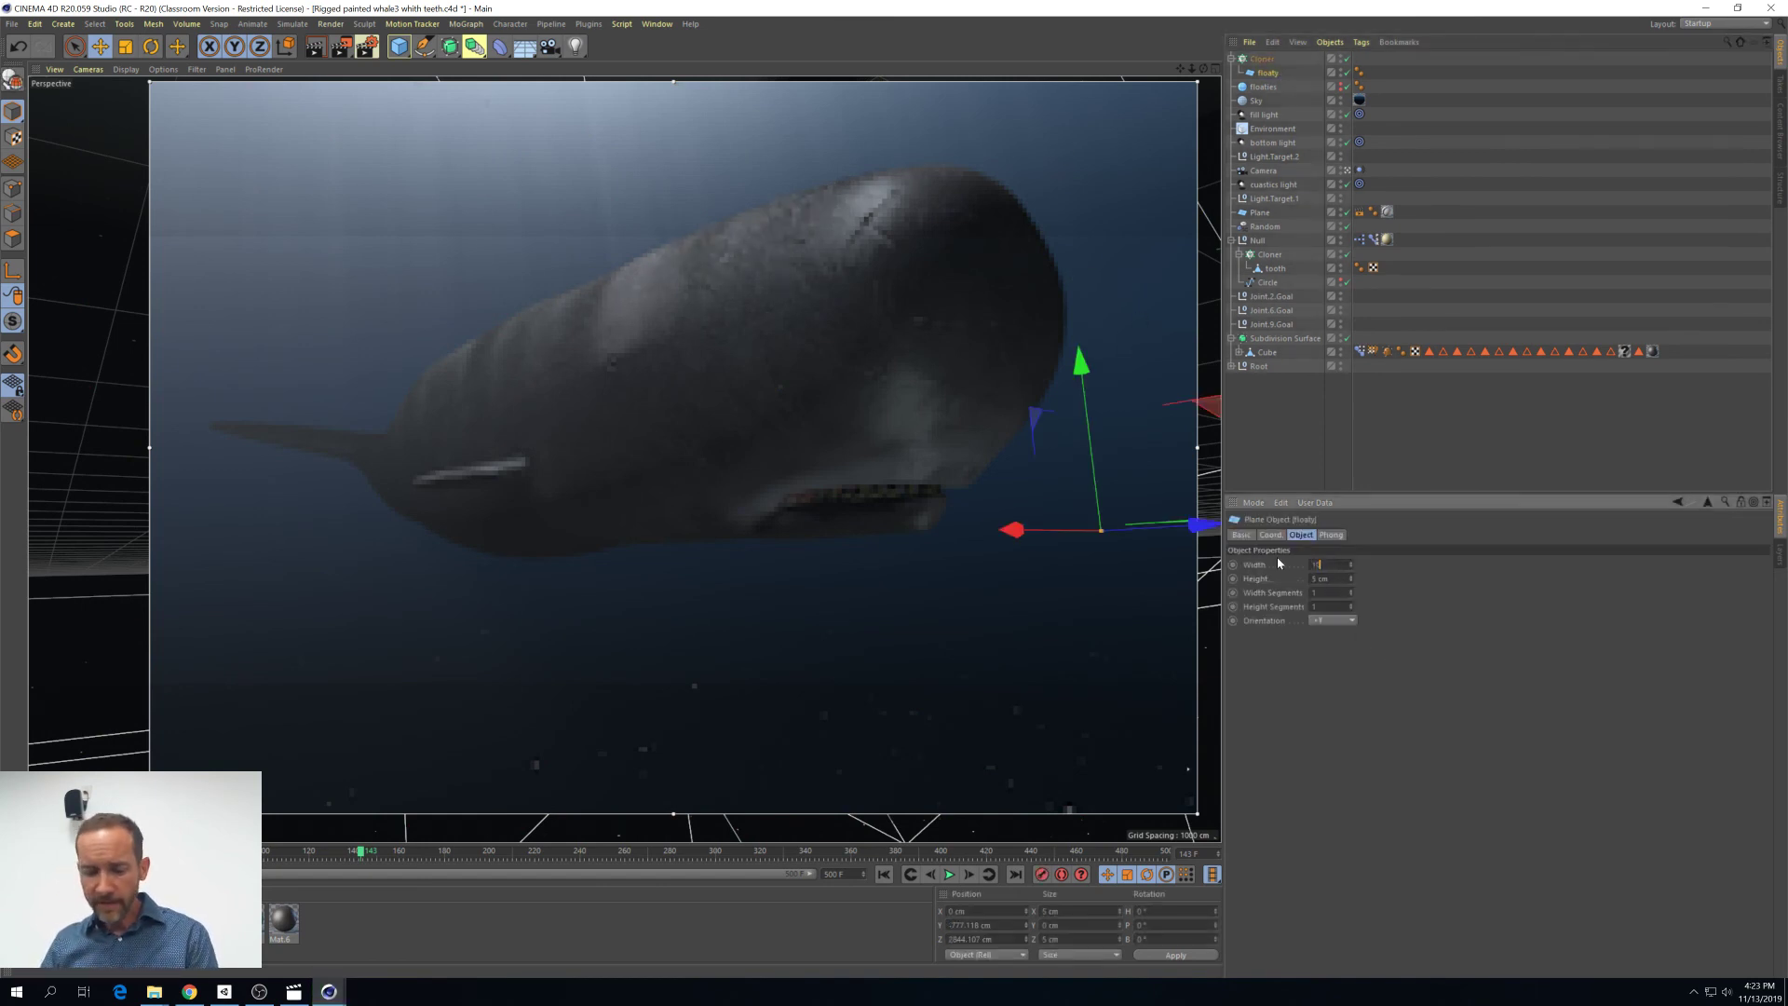
pyautogui.write('0')
pyautogui.press('Tab')
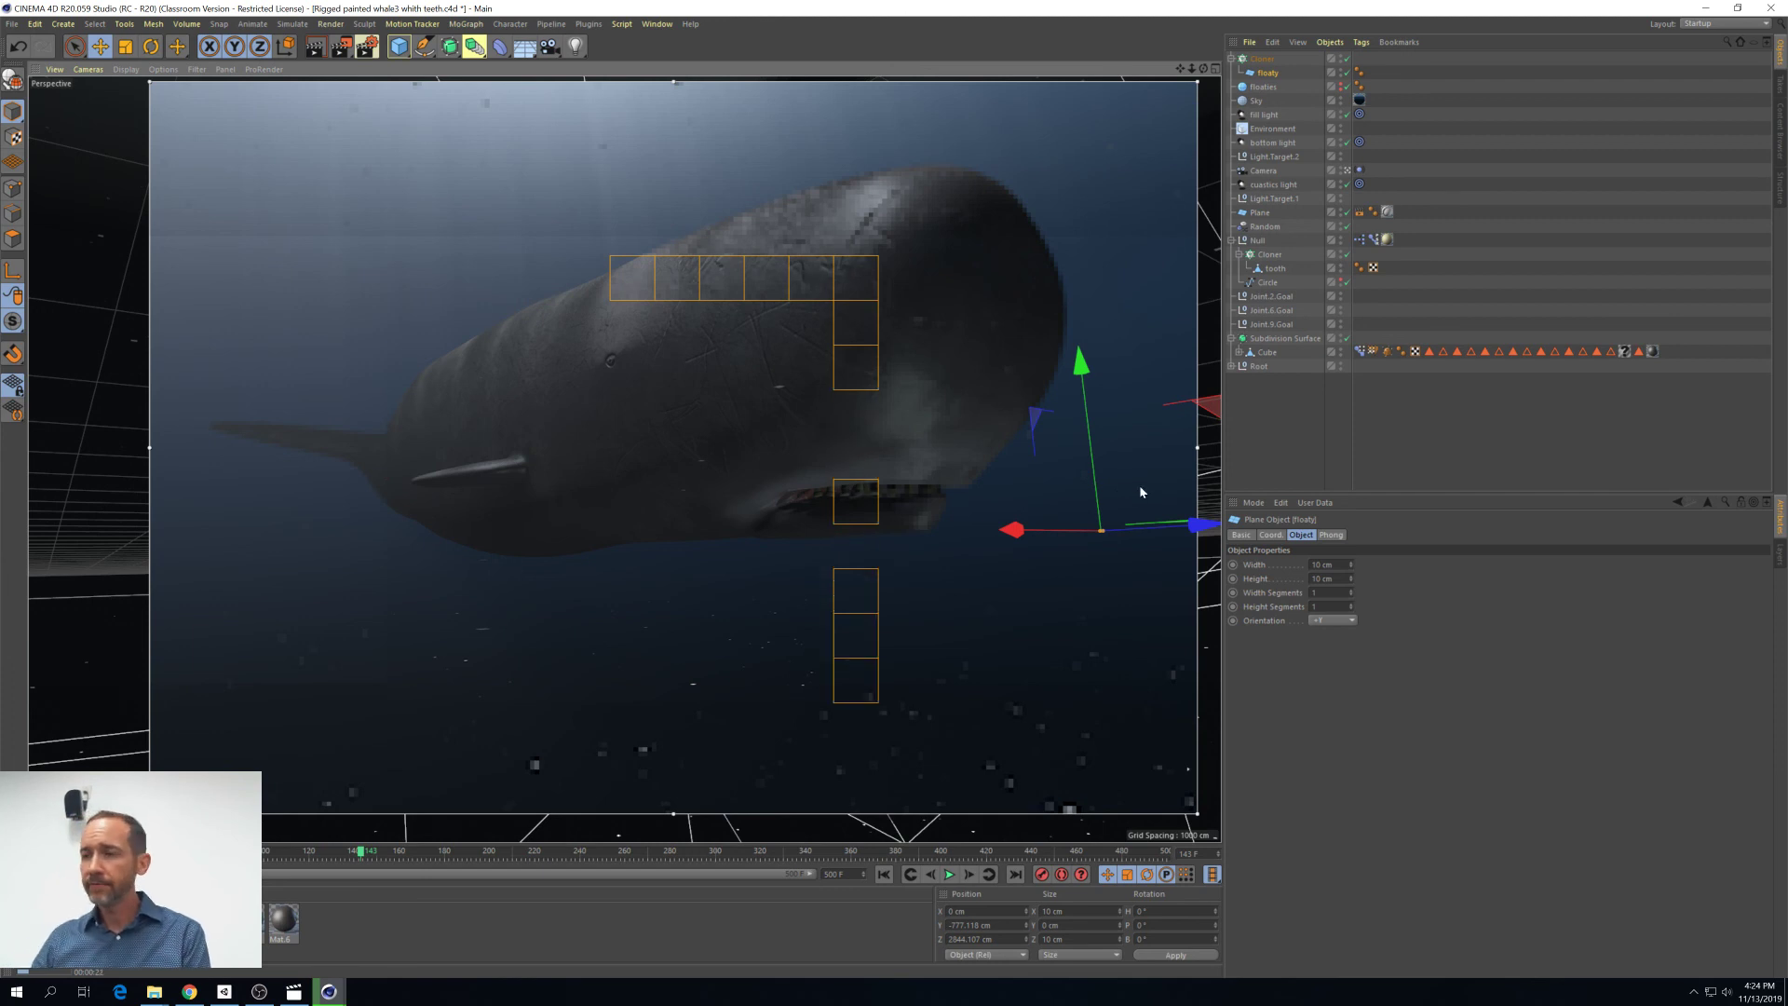
# Return the floaty plane's width and height to 5 cm
pyautogui.click(1330, 565)
pyautogui.write('5')
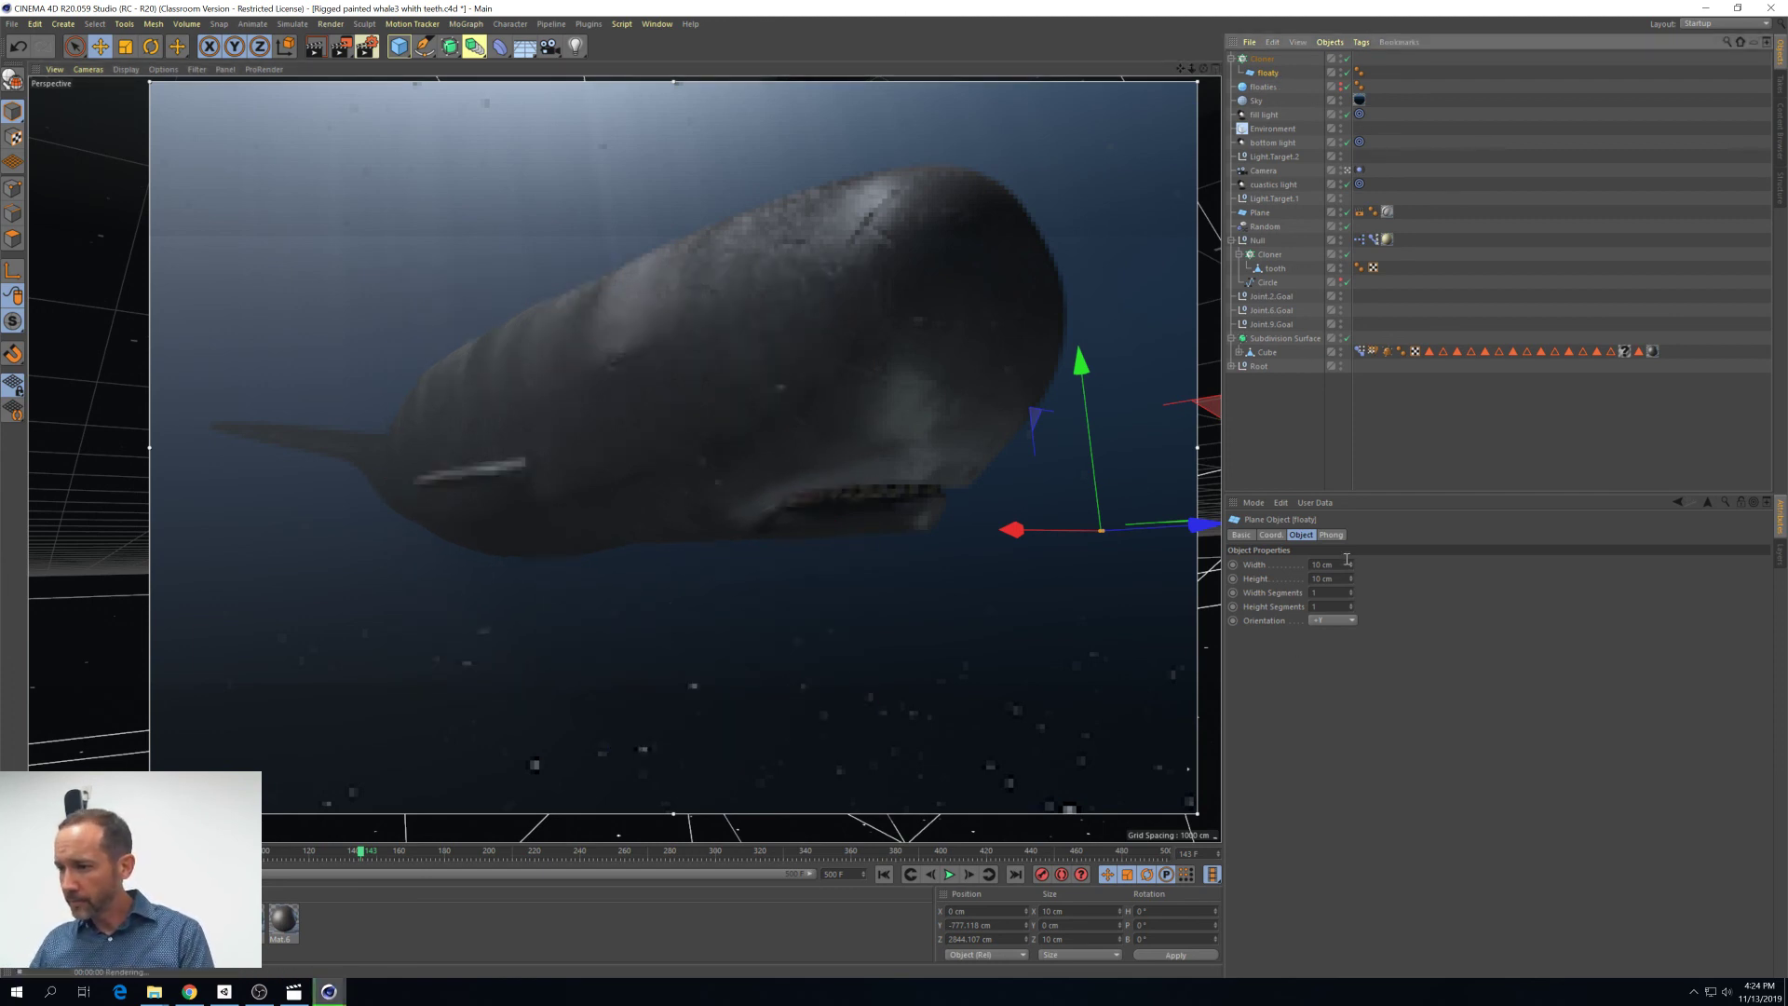
pyautogui.press('Tab')
pyautogui.write('5')
pyautogui.press('Return')
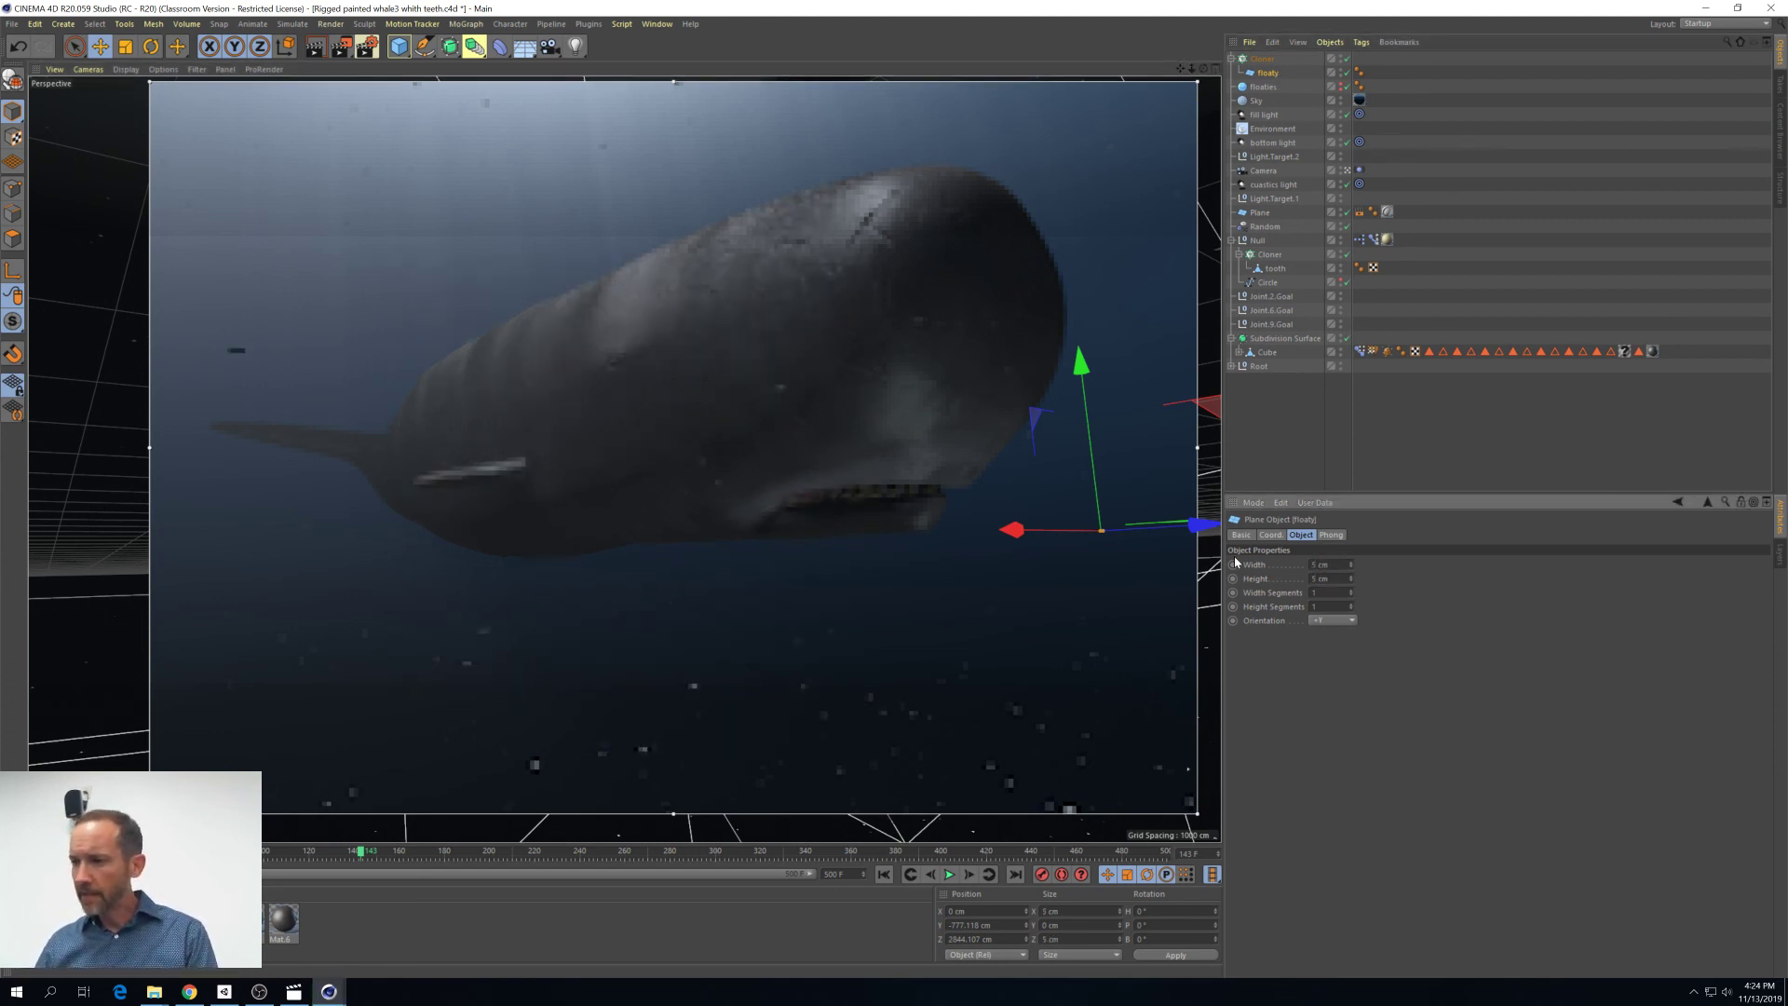
# Add a Random effector to the floaty cloner
pyautogui.click(1263, 61)
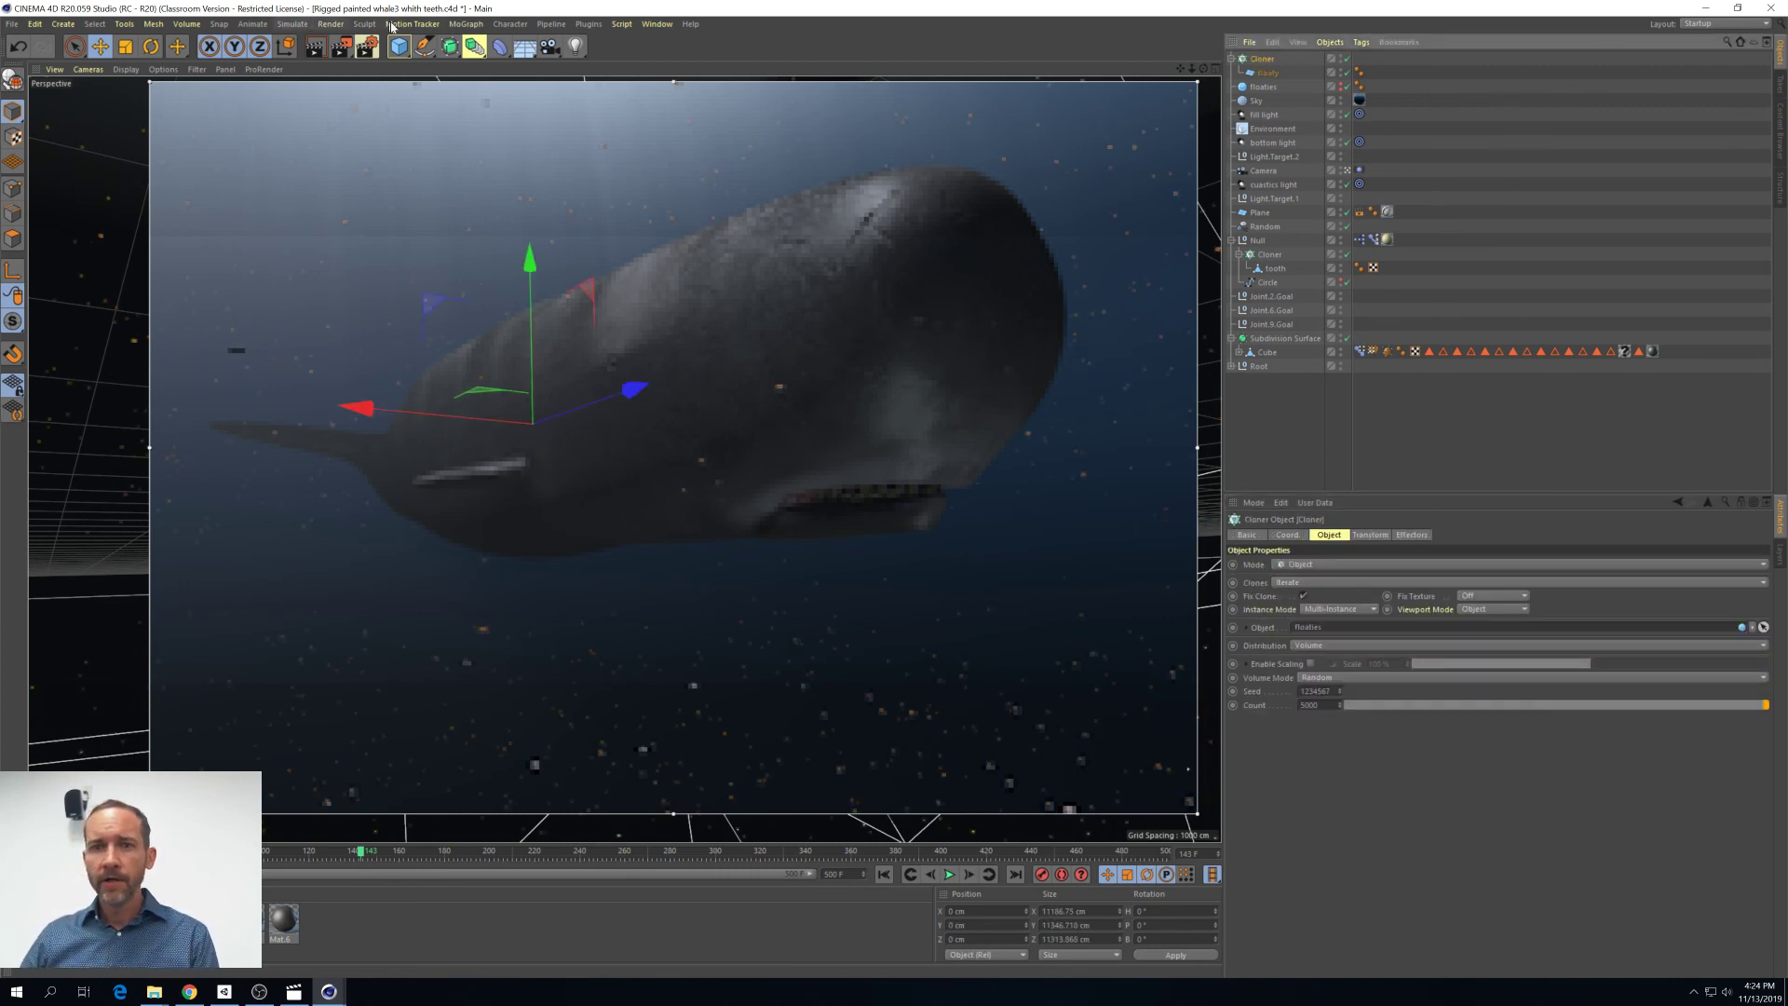
pyautogui.click(466, 24)
pyautogui.moveTo(559, 44)
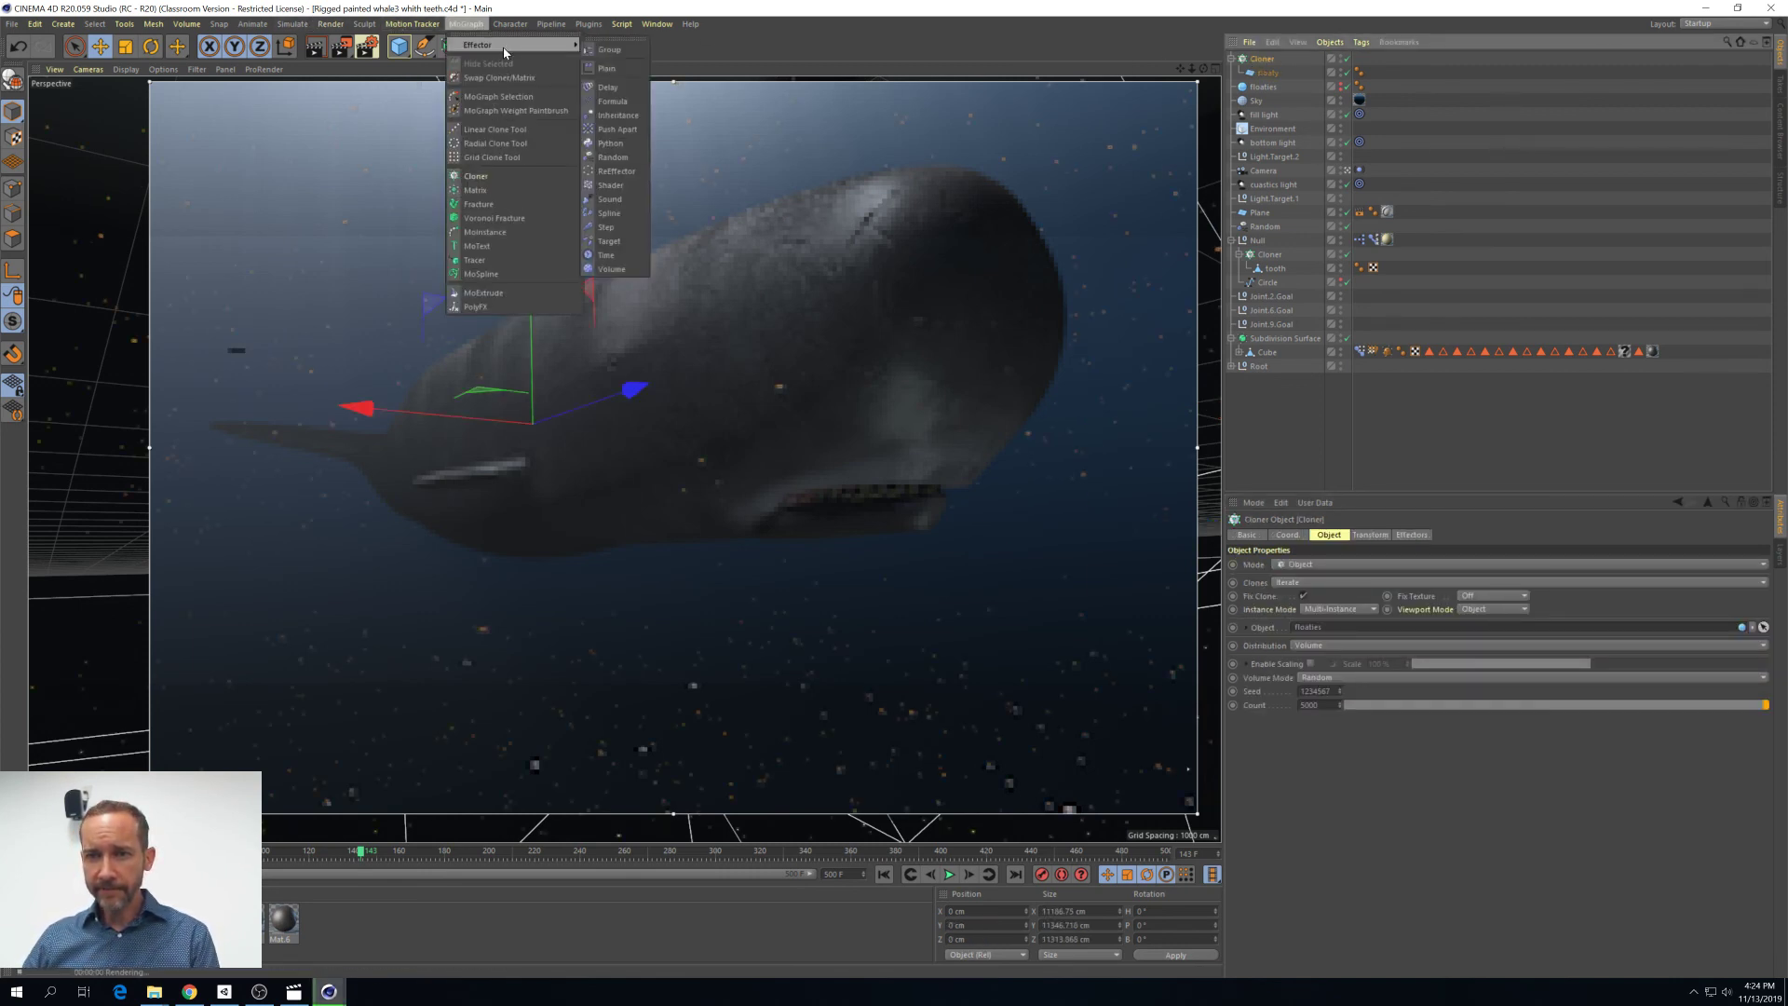
pyautogui.click(615, 158)
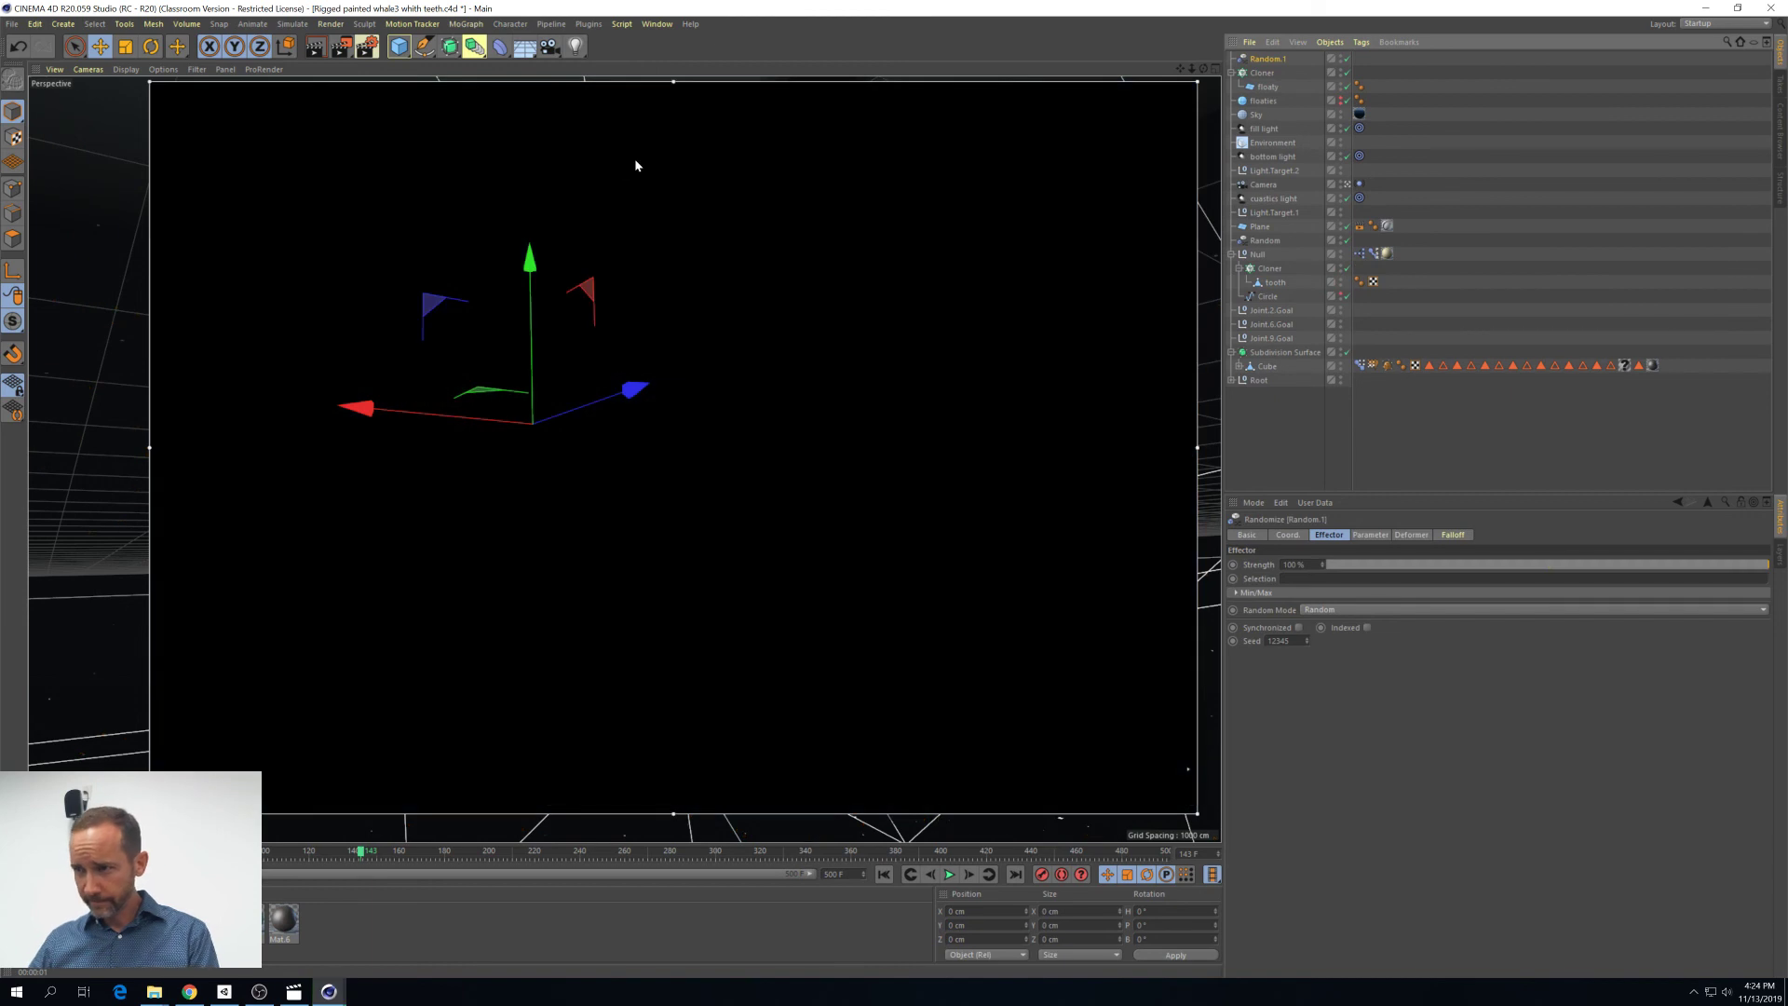
# Enable rotation in the new Random effector and set its H, P and B values to 360°
pyautogui.click(1368, 534)
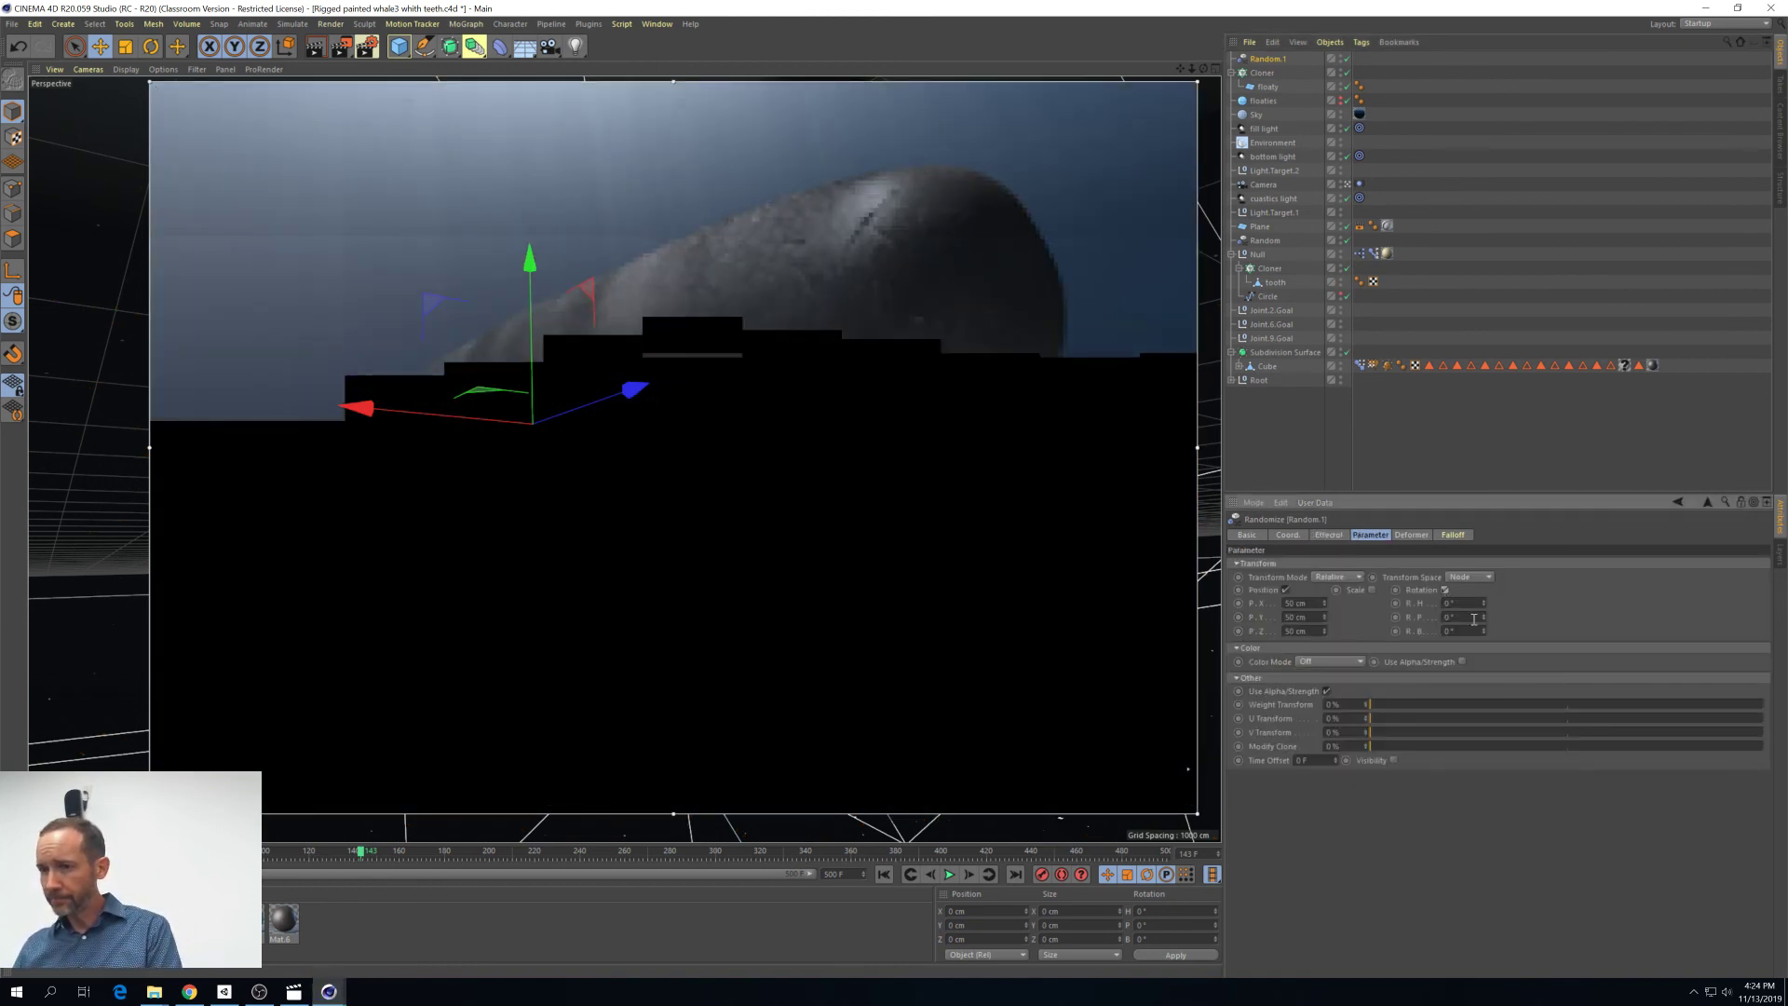
pyautogui.click(1444, 589)
pyautogui.write('360')
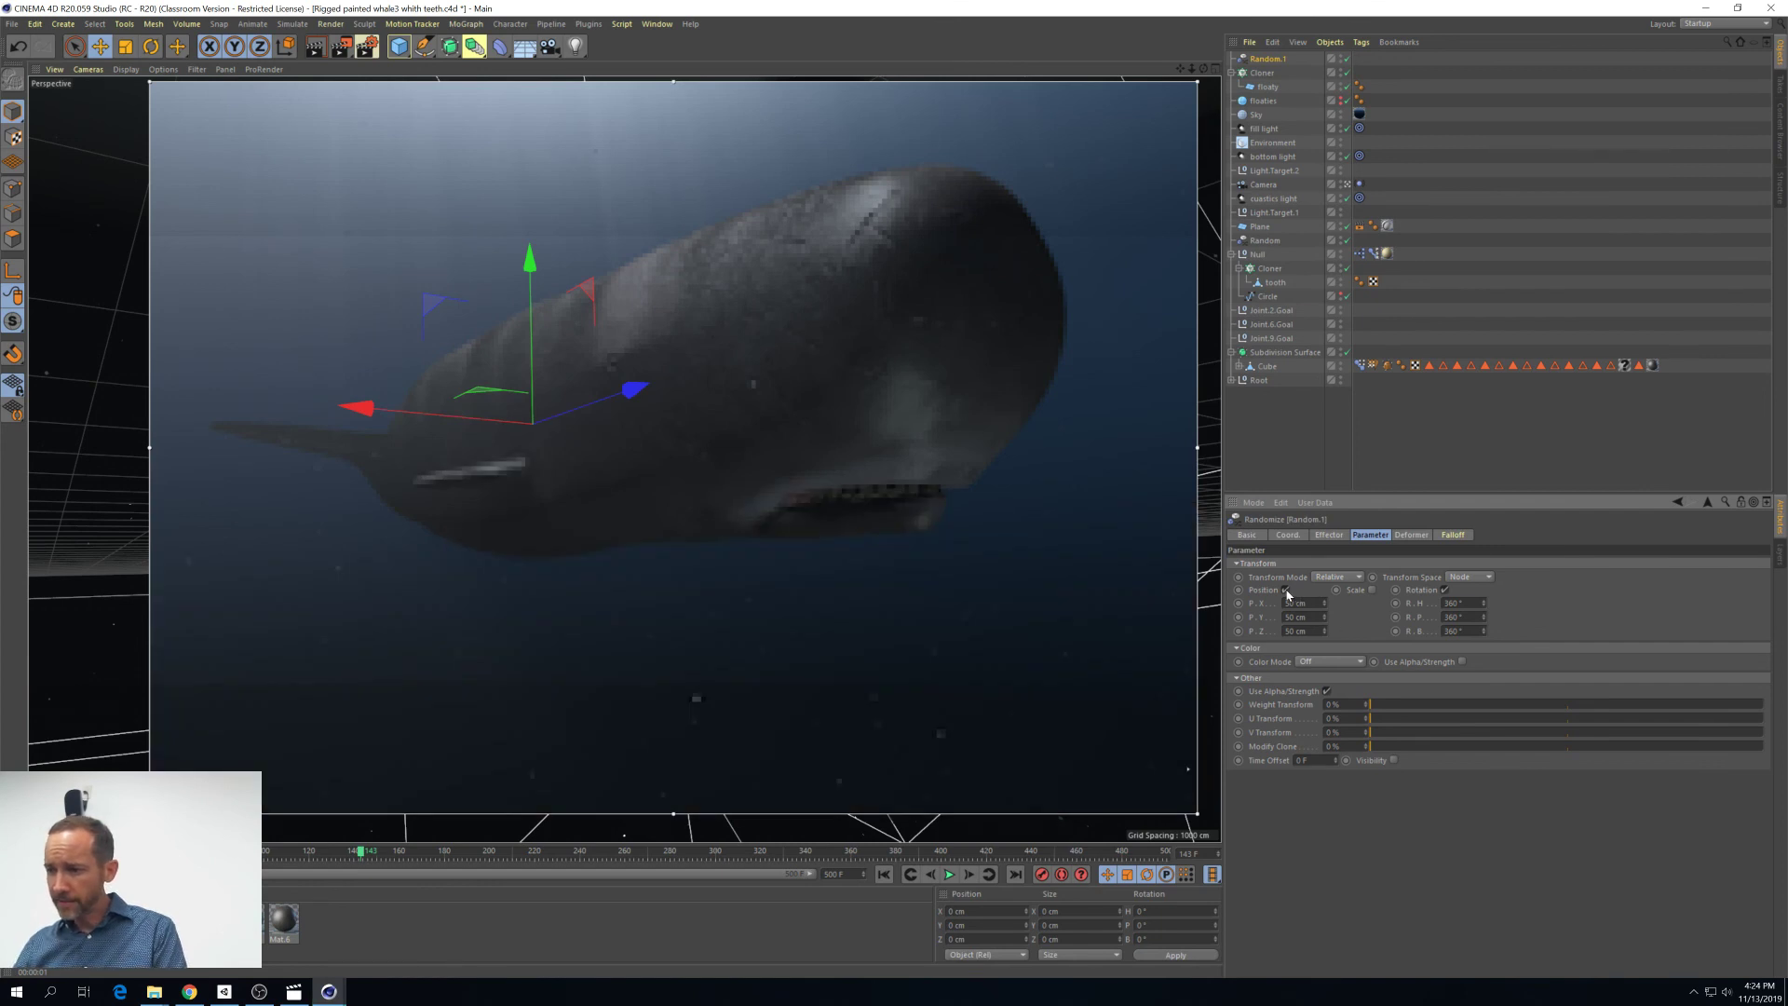
pyautogui.click(1286, 590)
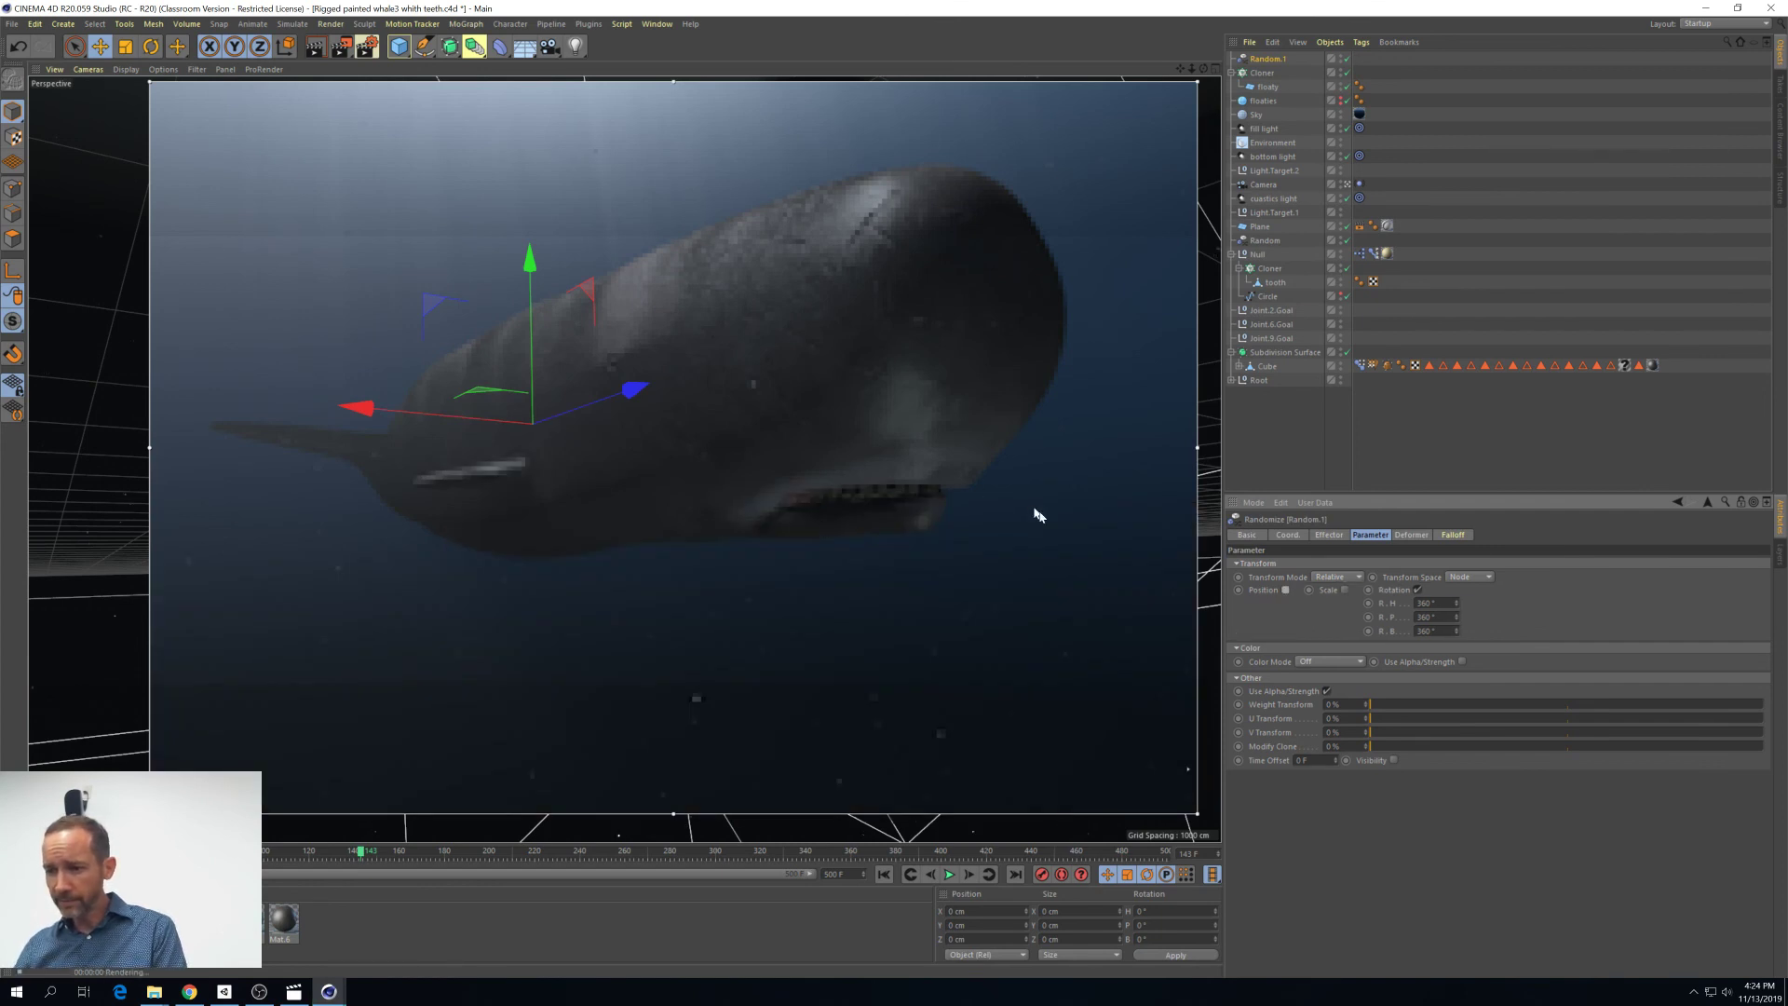
pyautogui.click(1286, 591)
# Switch the effector's random mode to Turbulence with an animation speed of 1% and a scale of 500%
pyautogui.click(1329, 534)
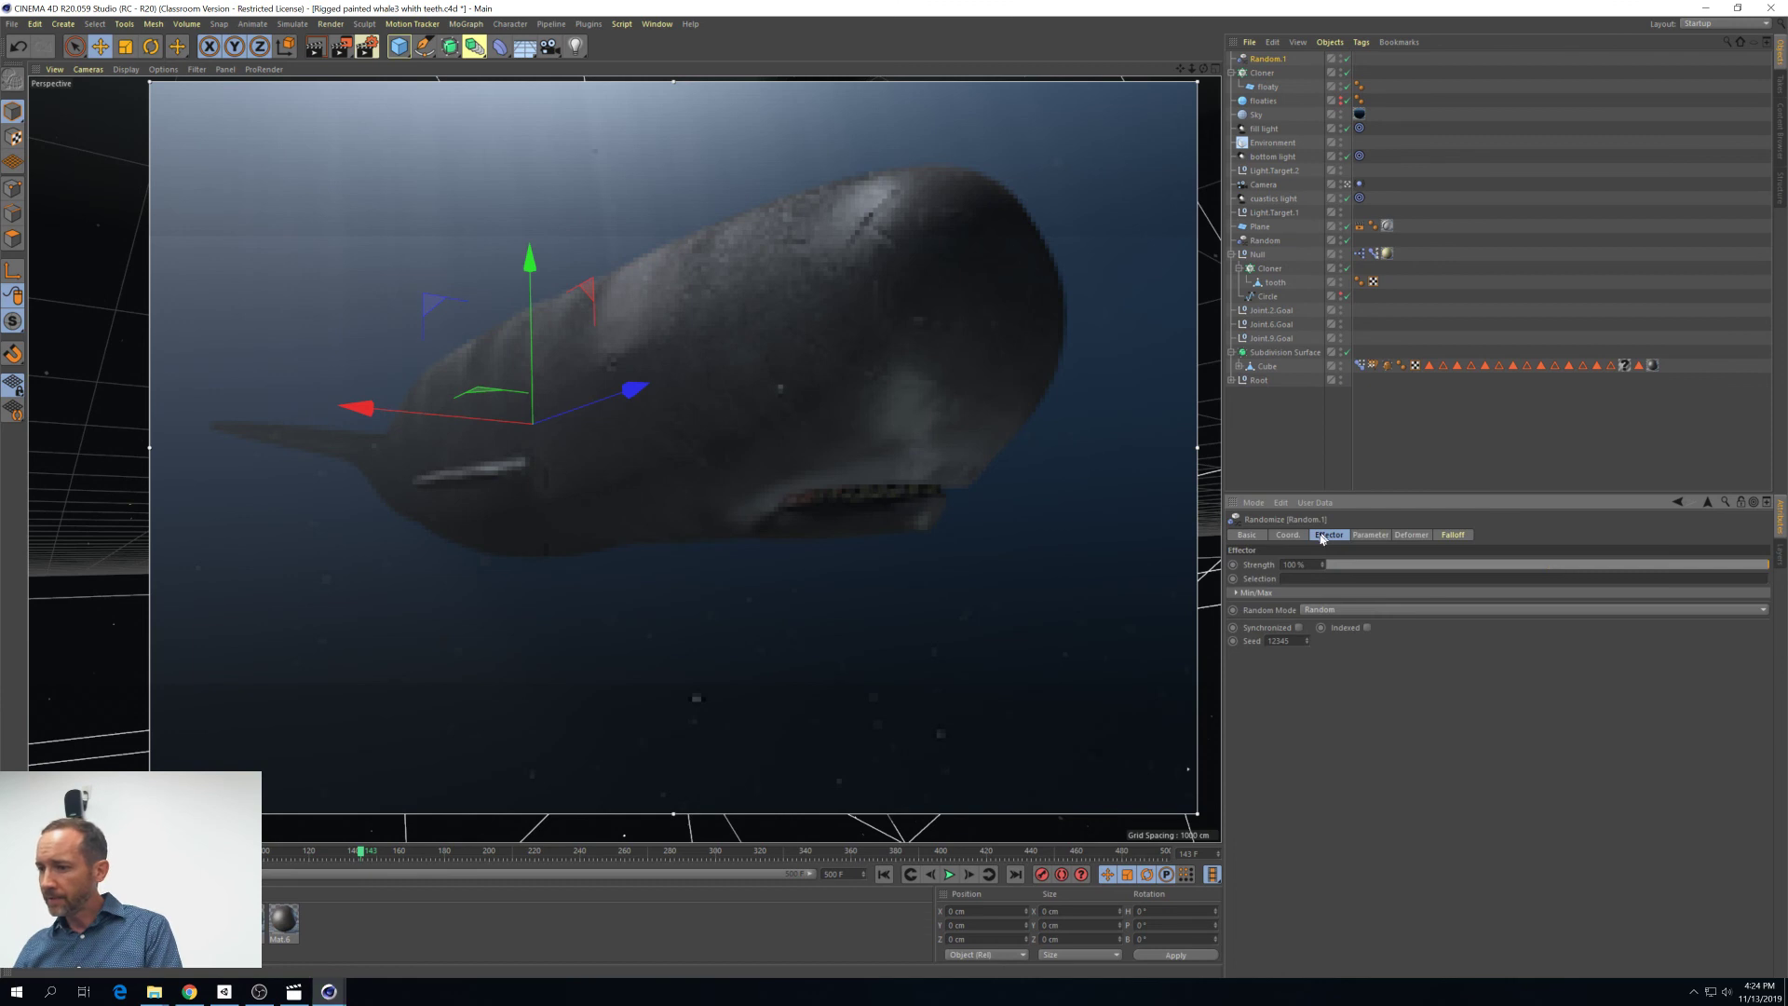
pyautogui.click(1311, 609)
pyautogui.click(1334, 667)
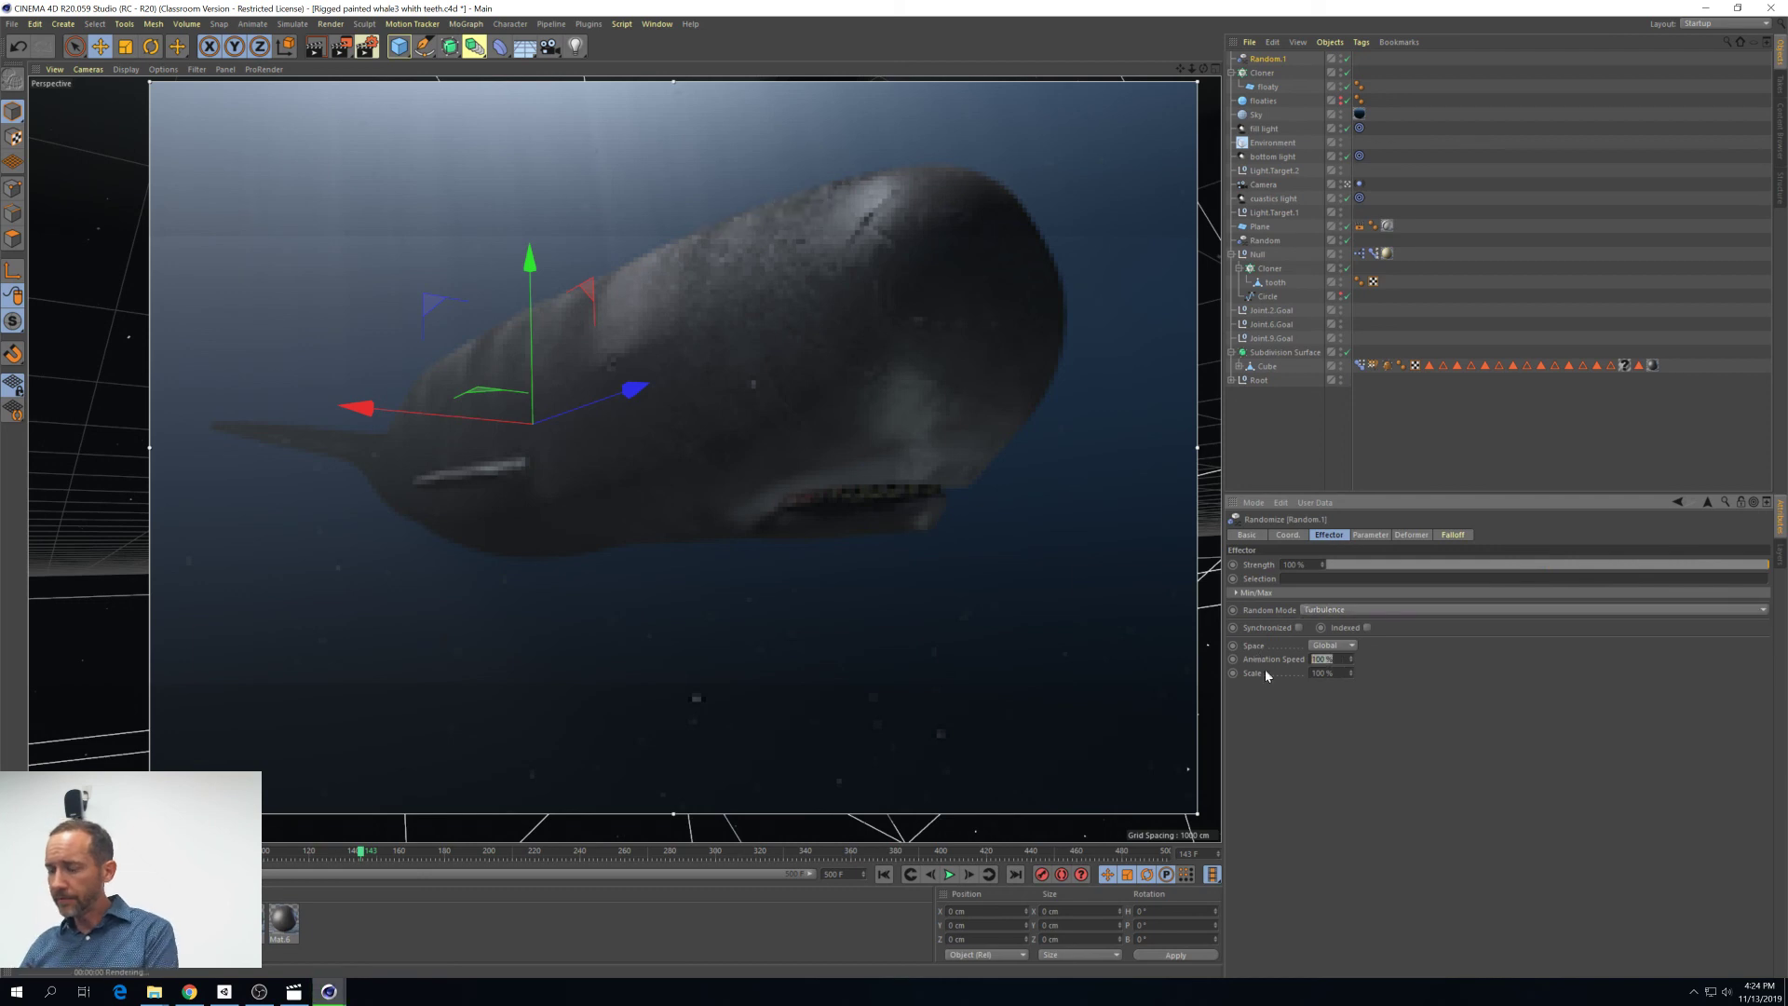
pyautogui.write('1')
pyautogui.press('Tab')
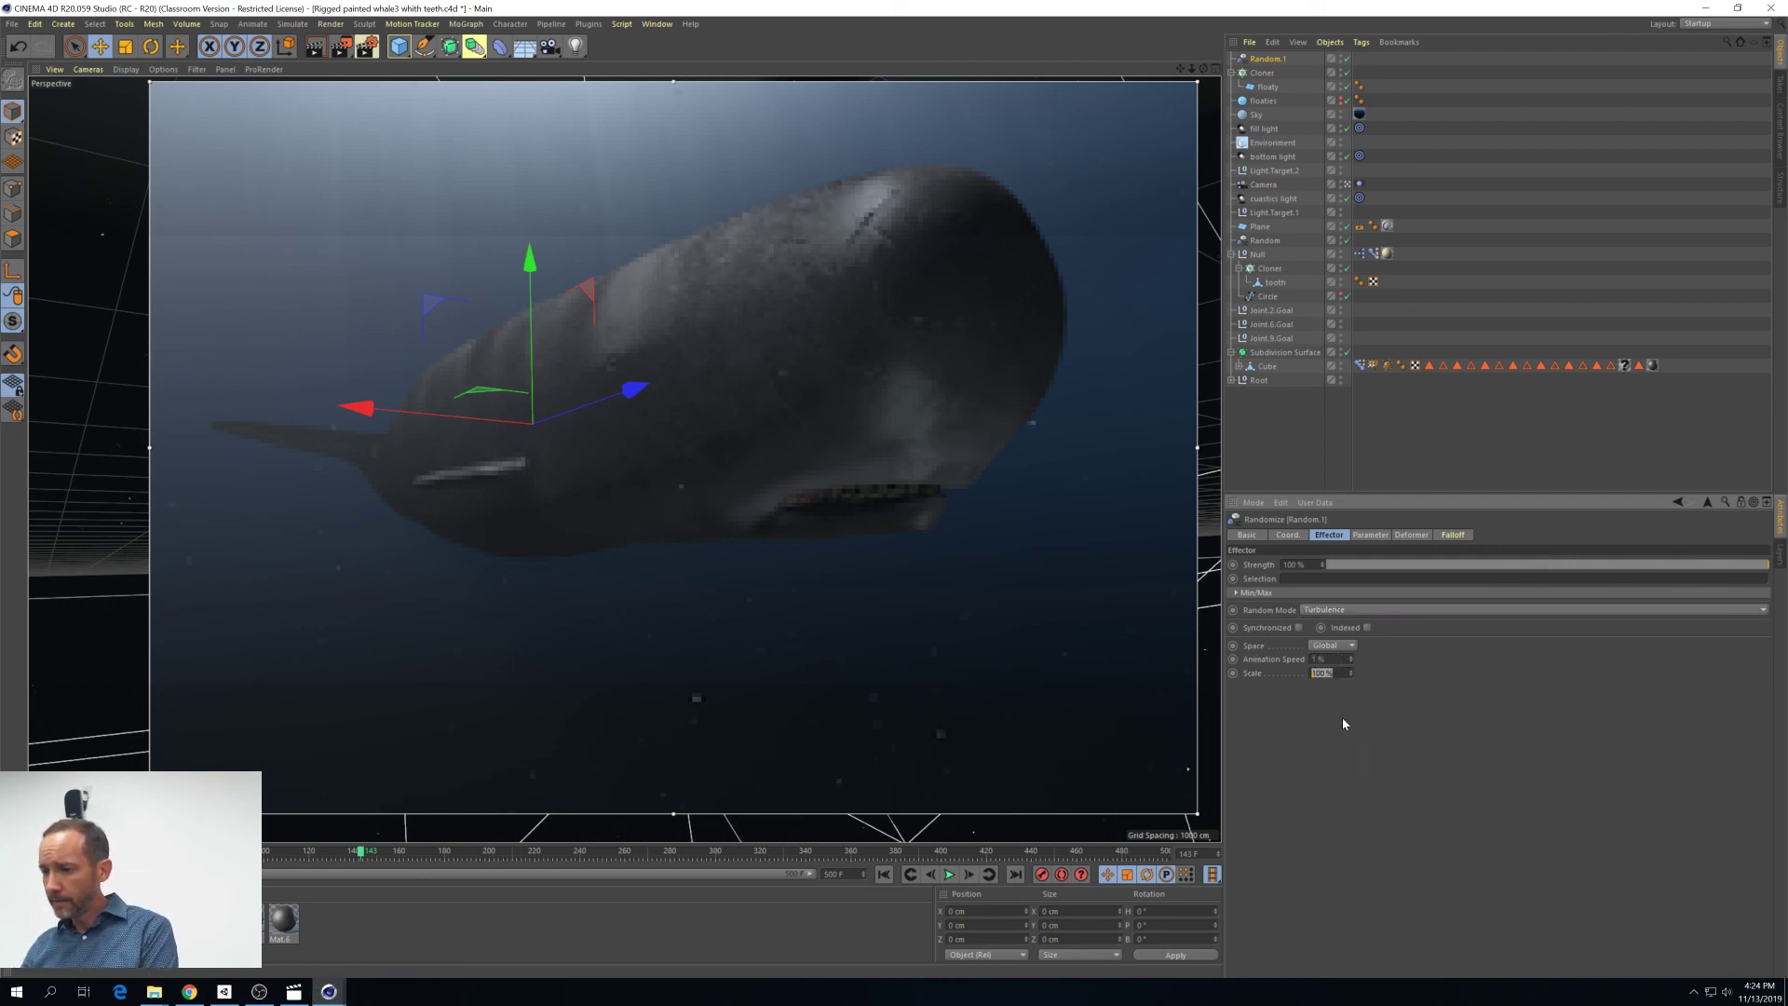
pyautogui.write('1')
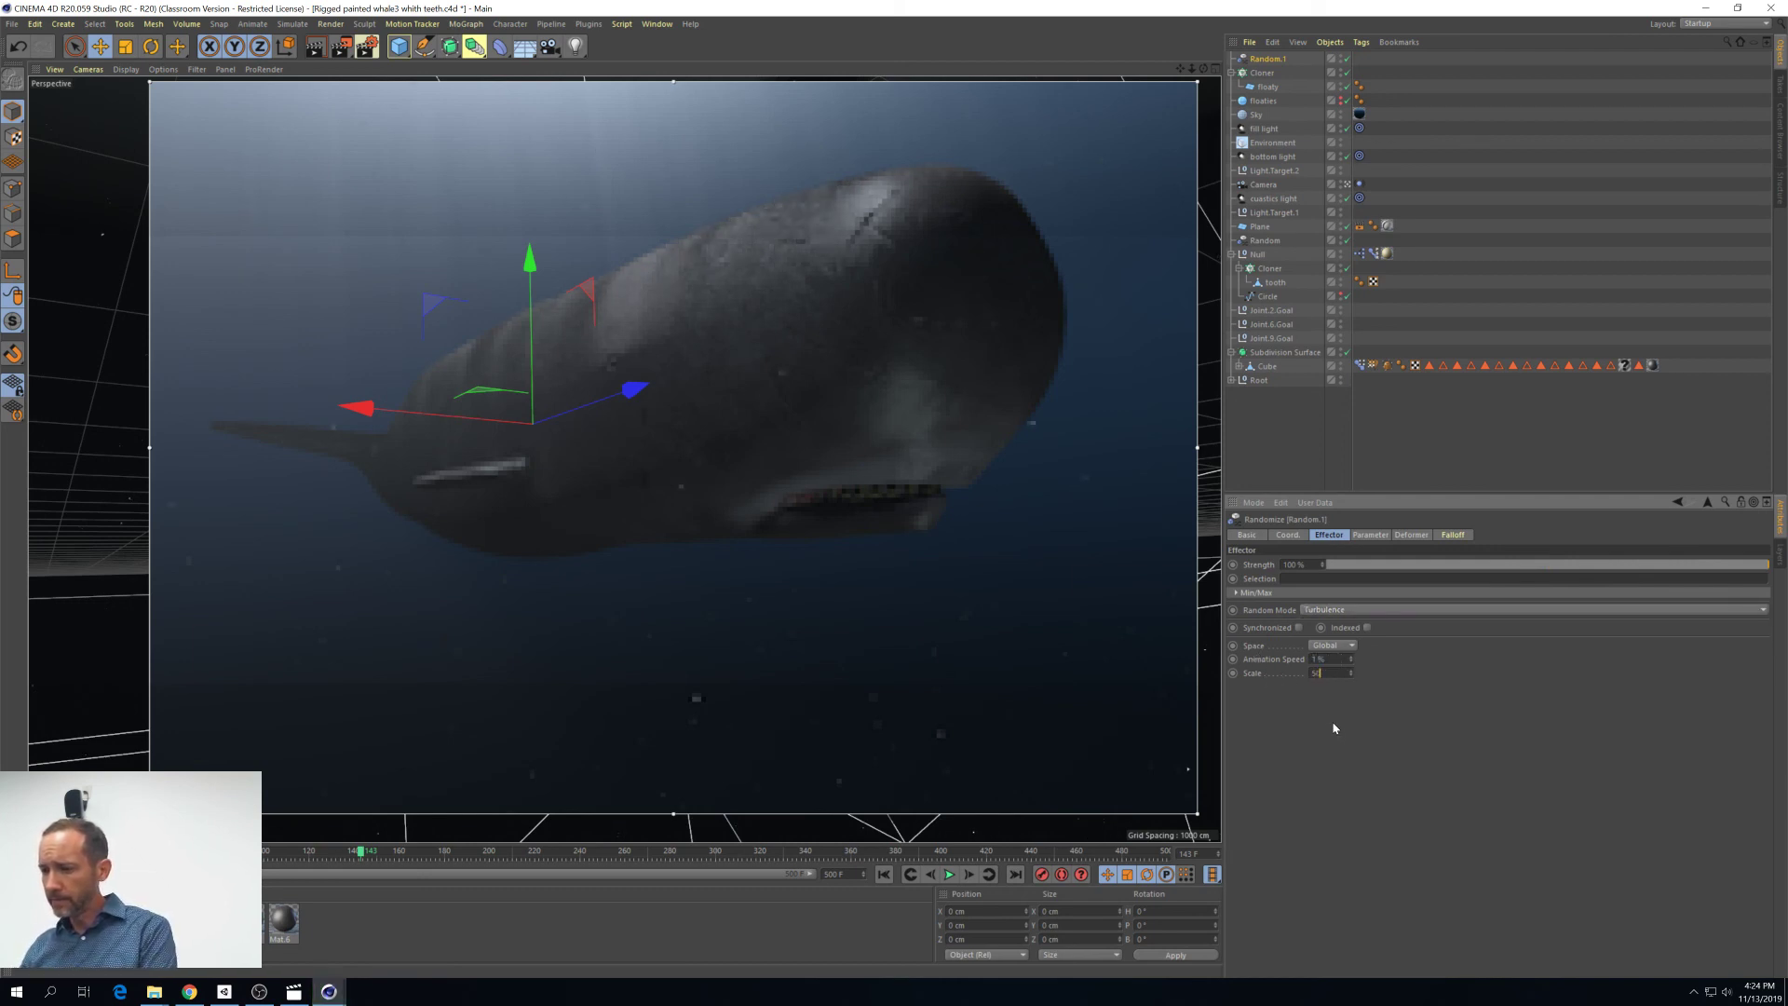
# Play the animation and raise the Random effector's animation speed to 5%
pyautogui.click(949, 874)
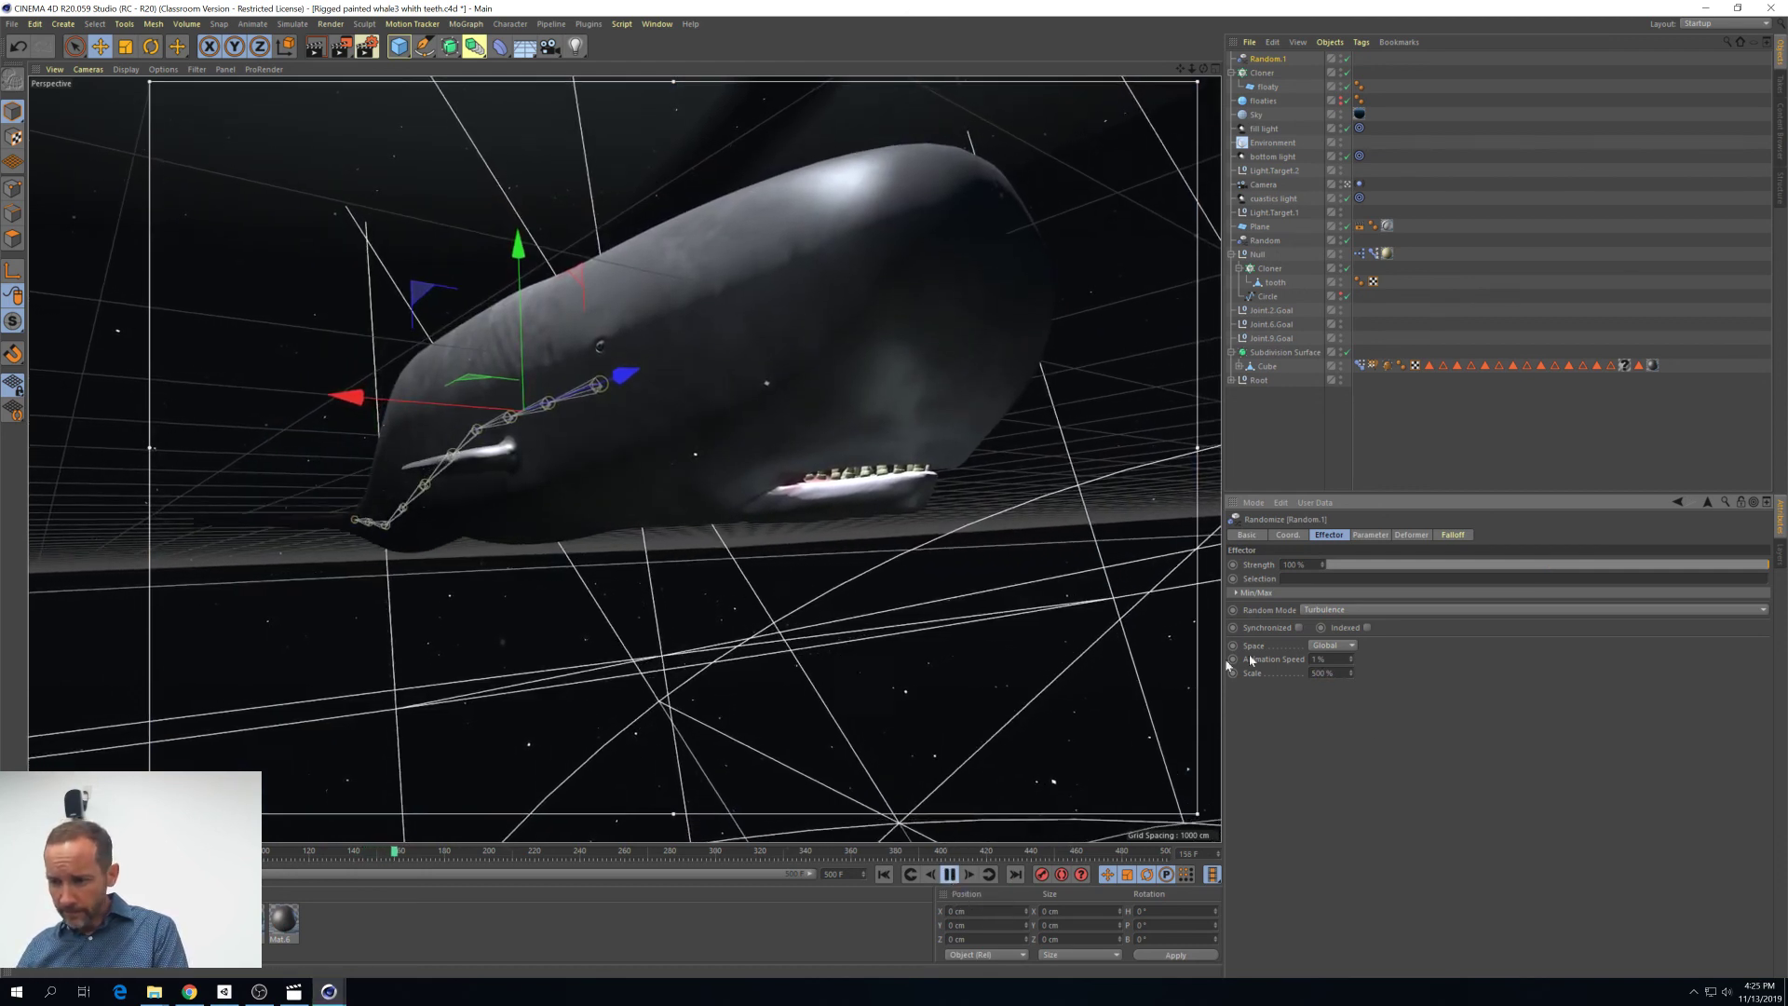
pyautogui.click(1321, 659)
pyautogui.write('5')
pyautogui.press('Return')
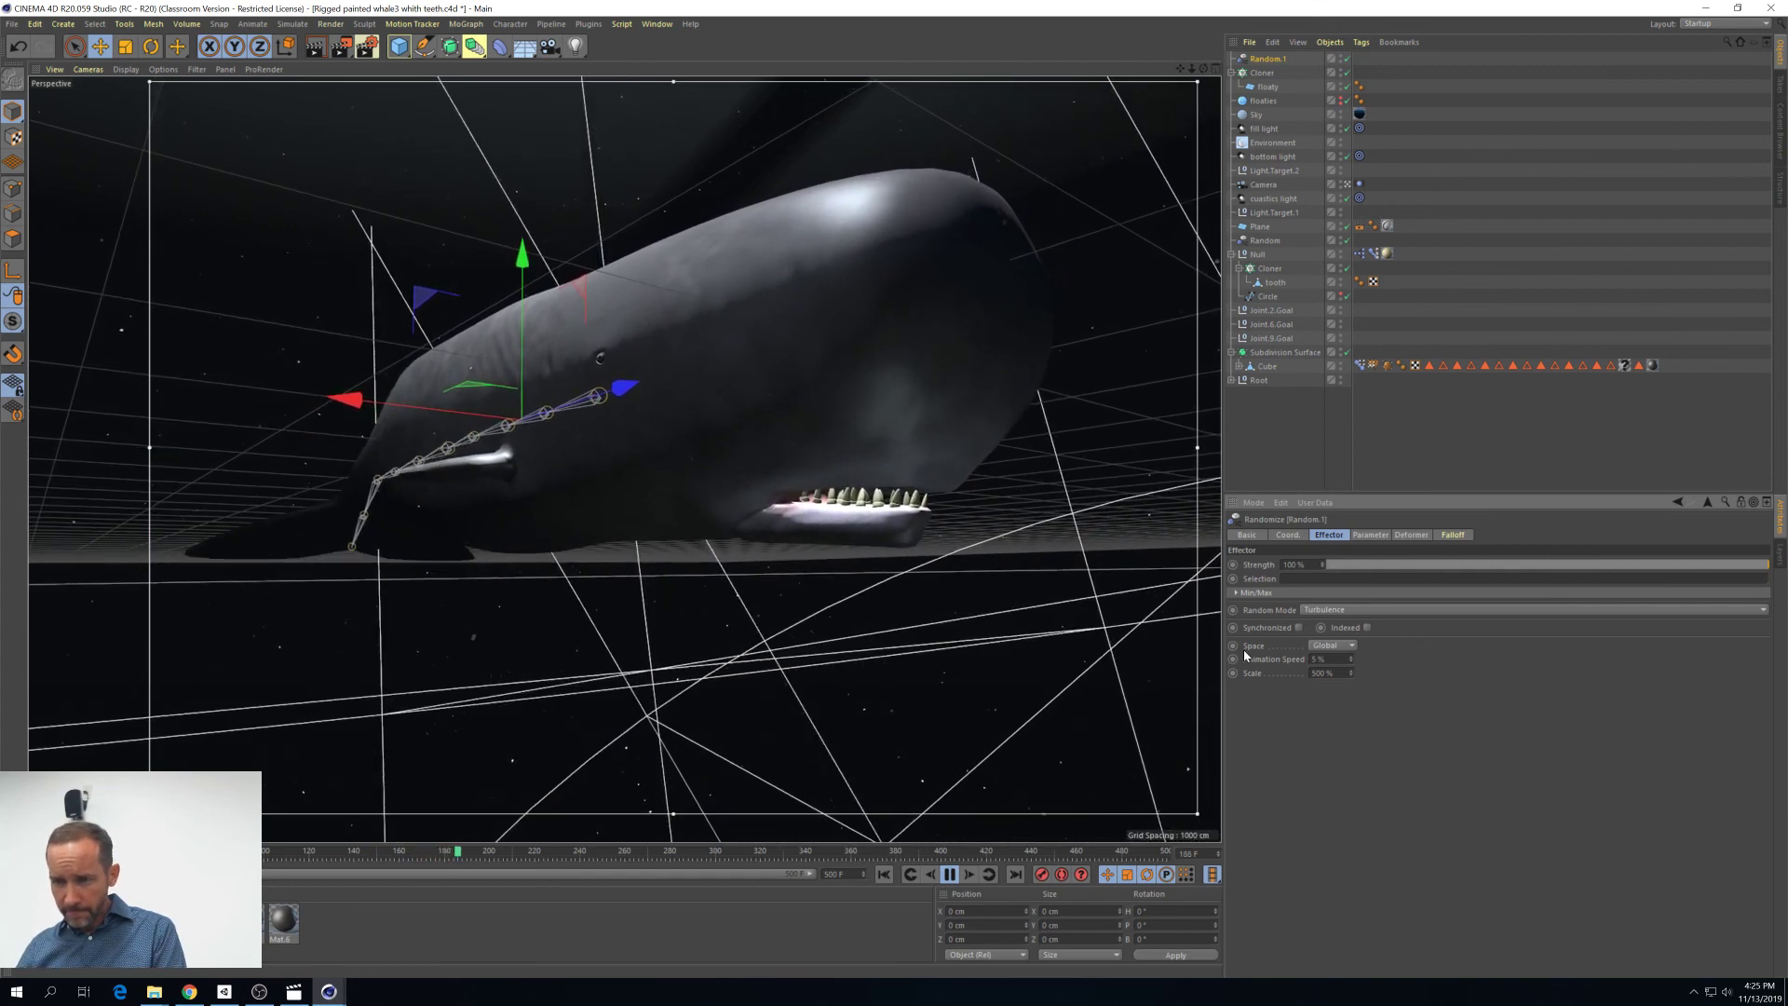
# Set the Random effector's animation speed to 20% and stop the playback
pyautogui.click(1334, 659)
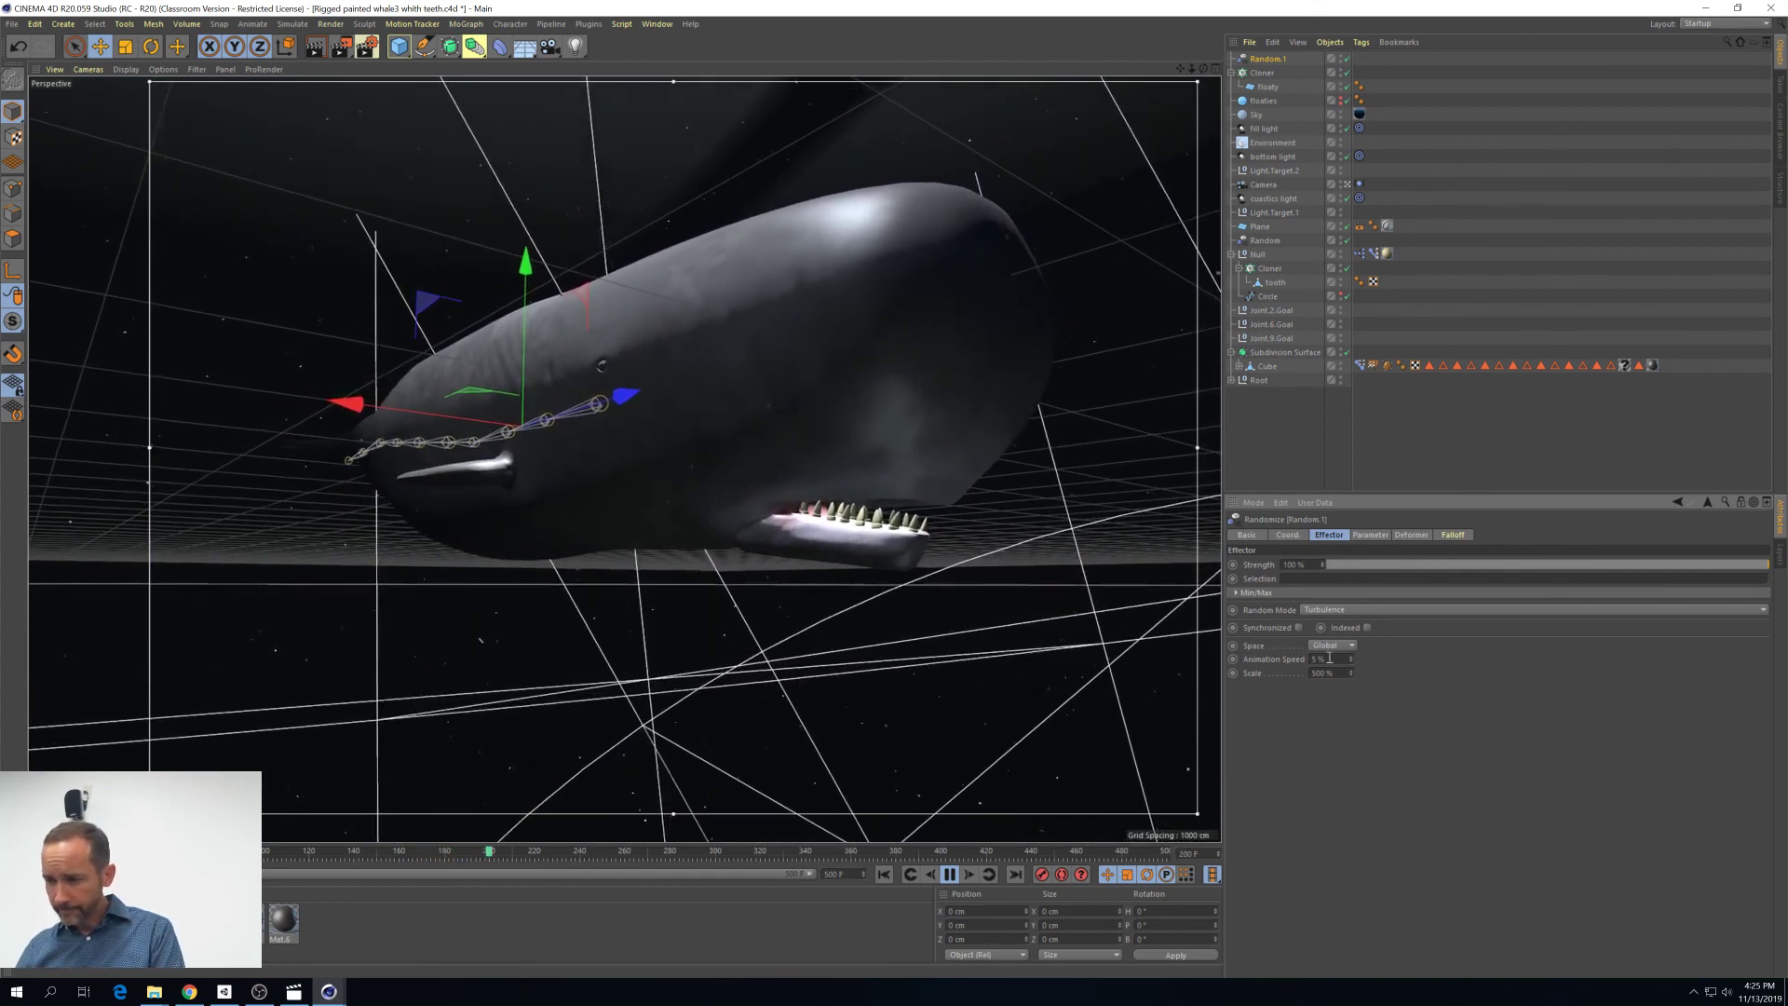
pyautogui.write('20')
pyautogui.press('Return')
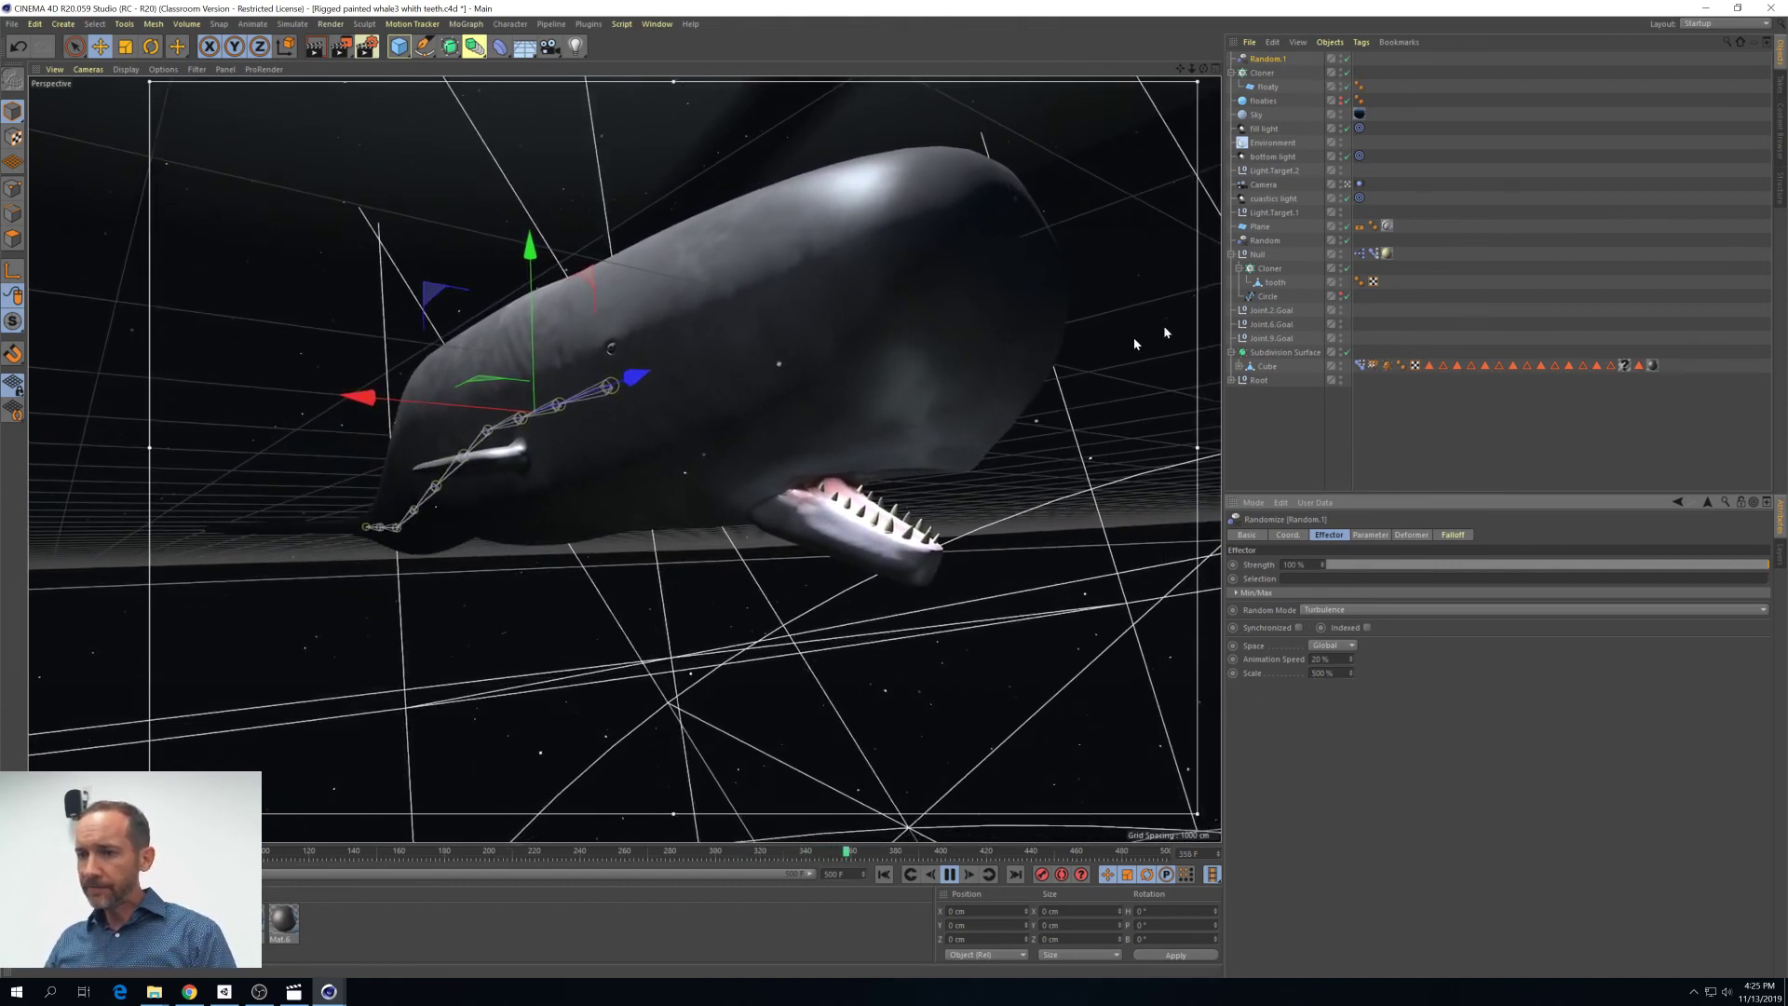
pyautogui.press('F8')
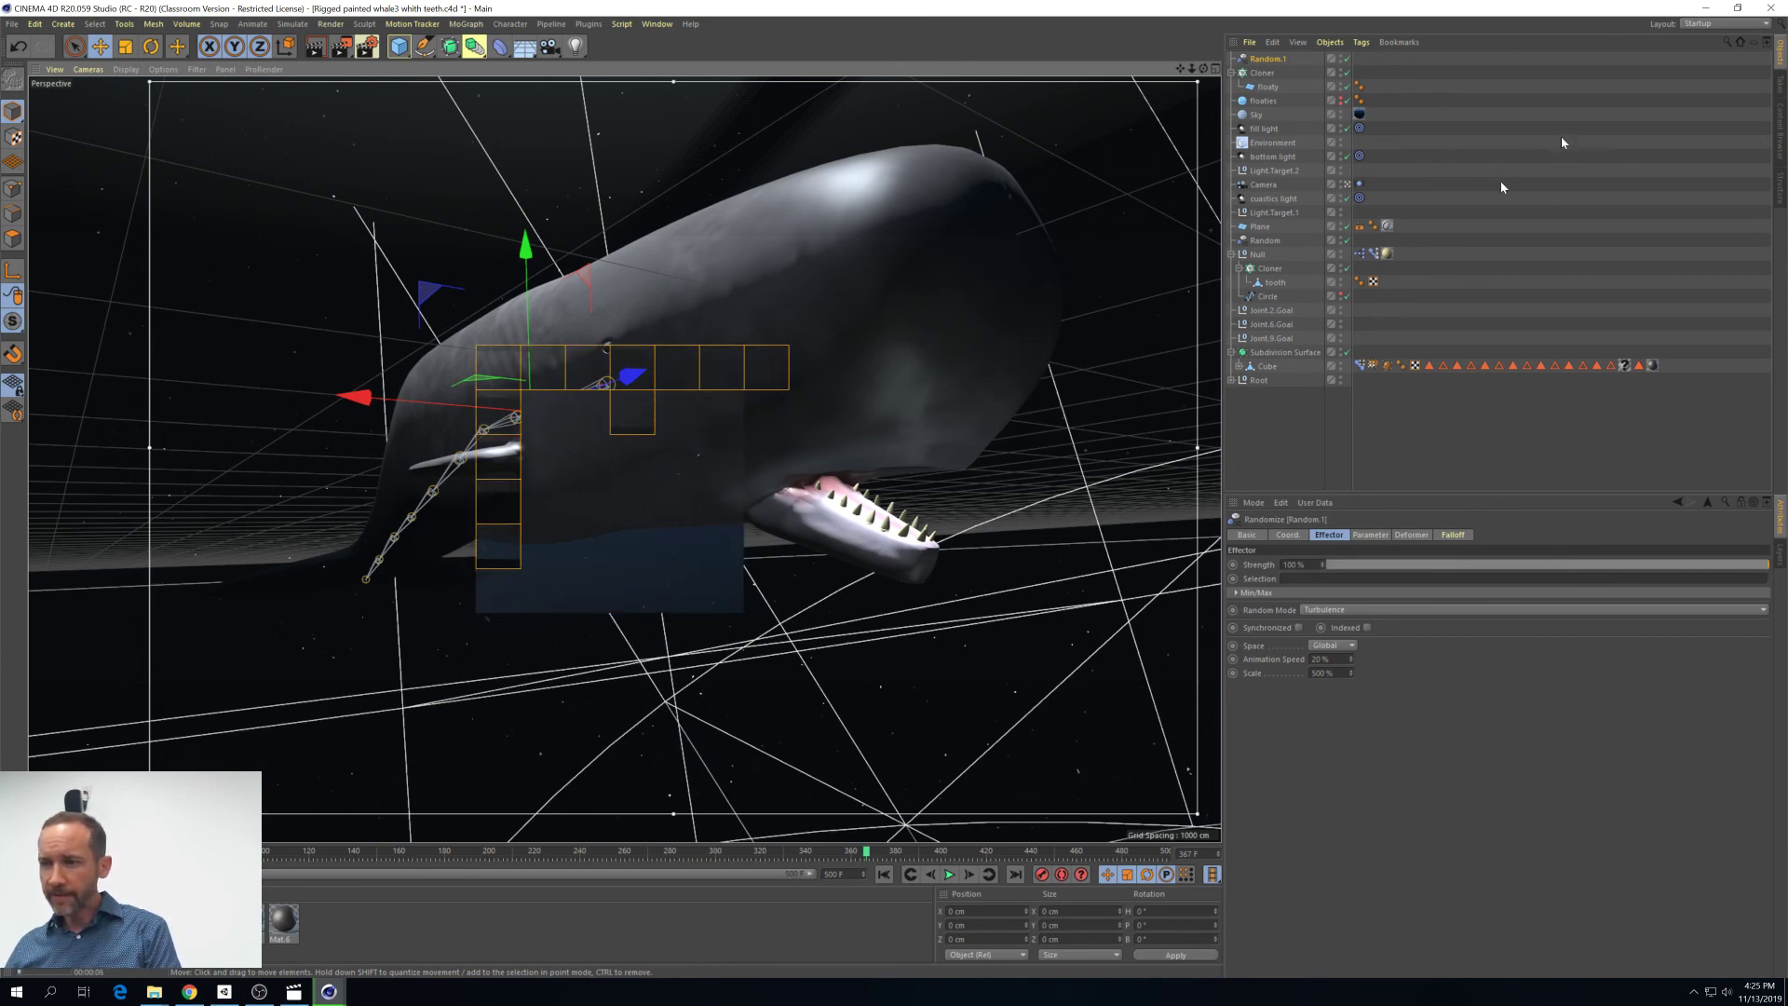
# Raise the floaty Cloner's count to 50000 and render the view to check the particle density
pyautogui.click(1263, 73)
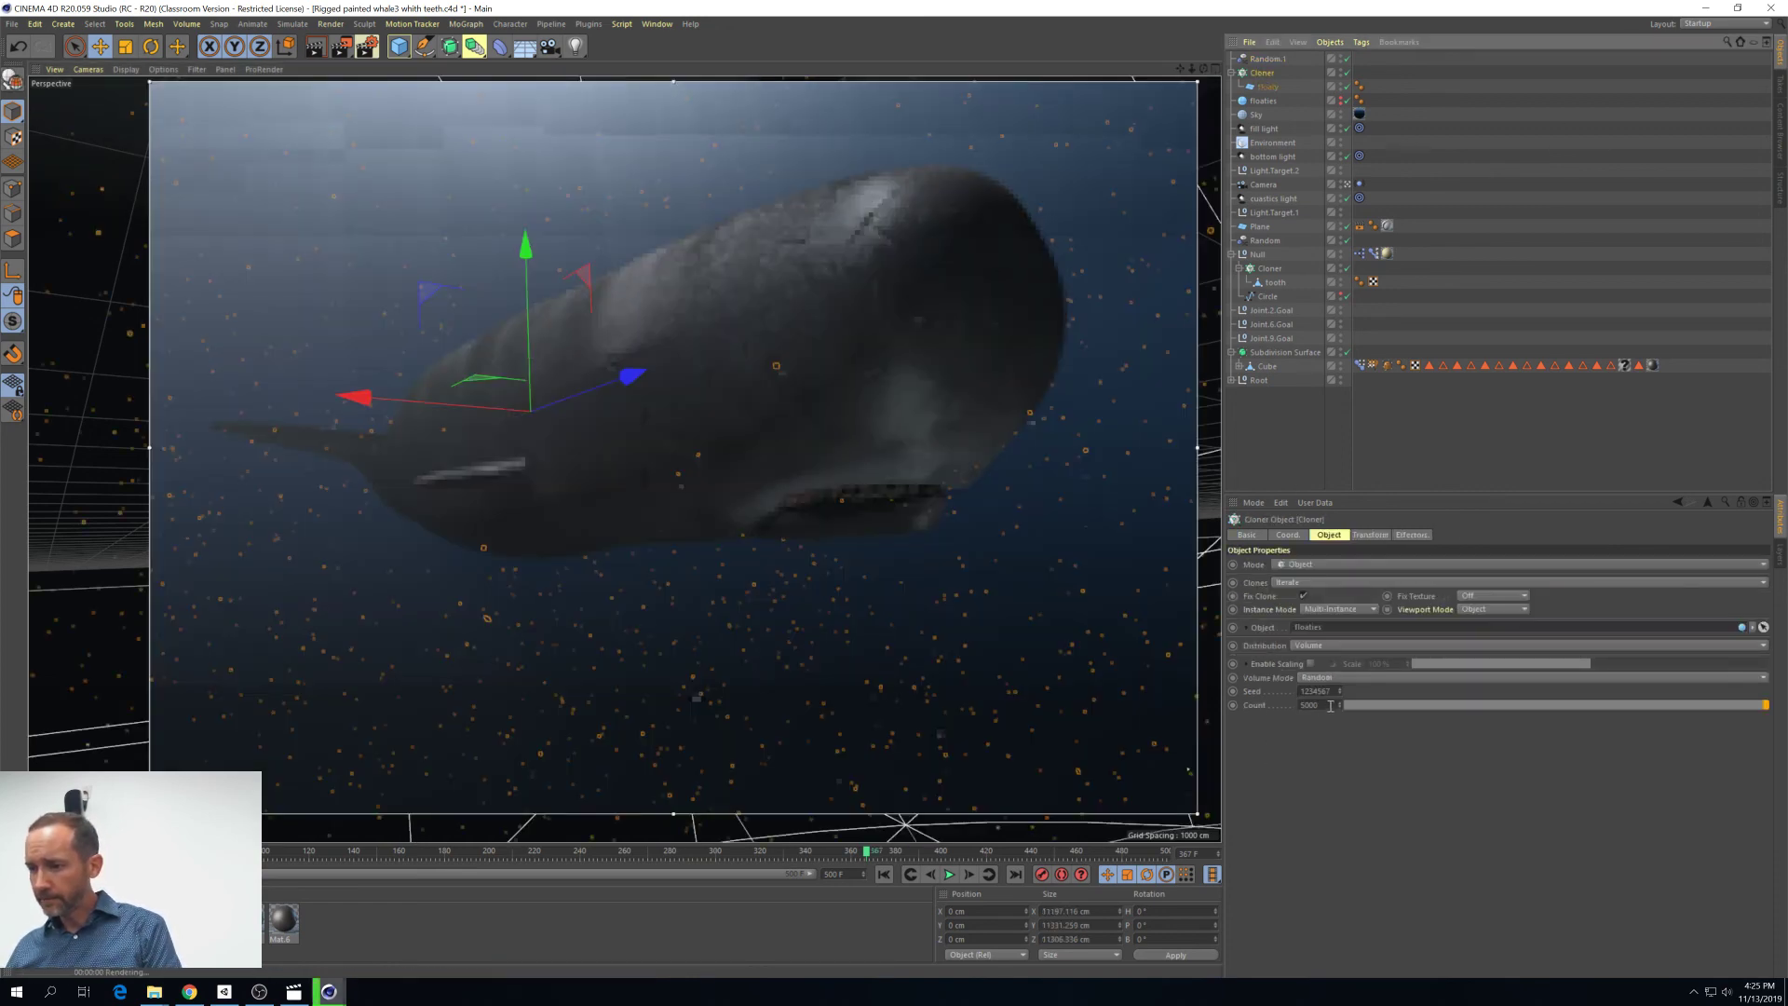
pyautogui.write('50')
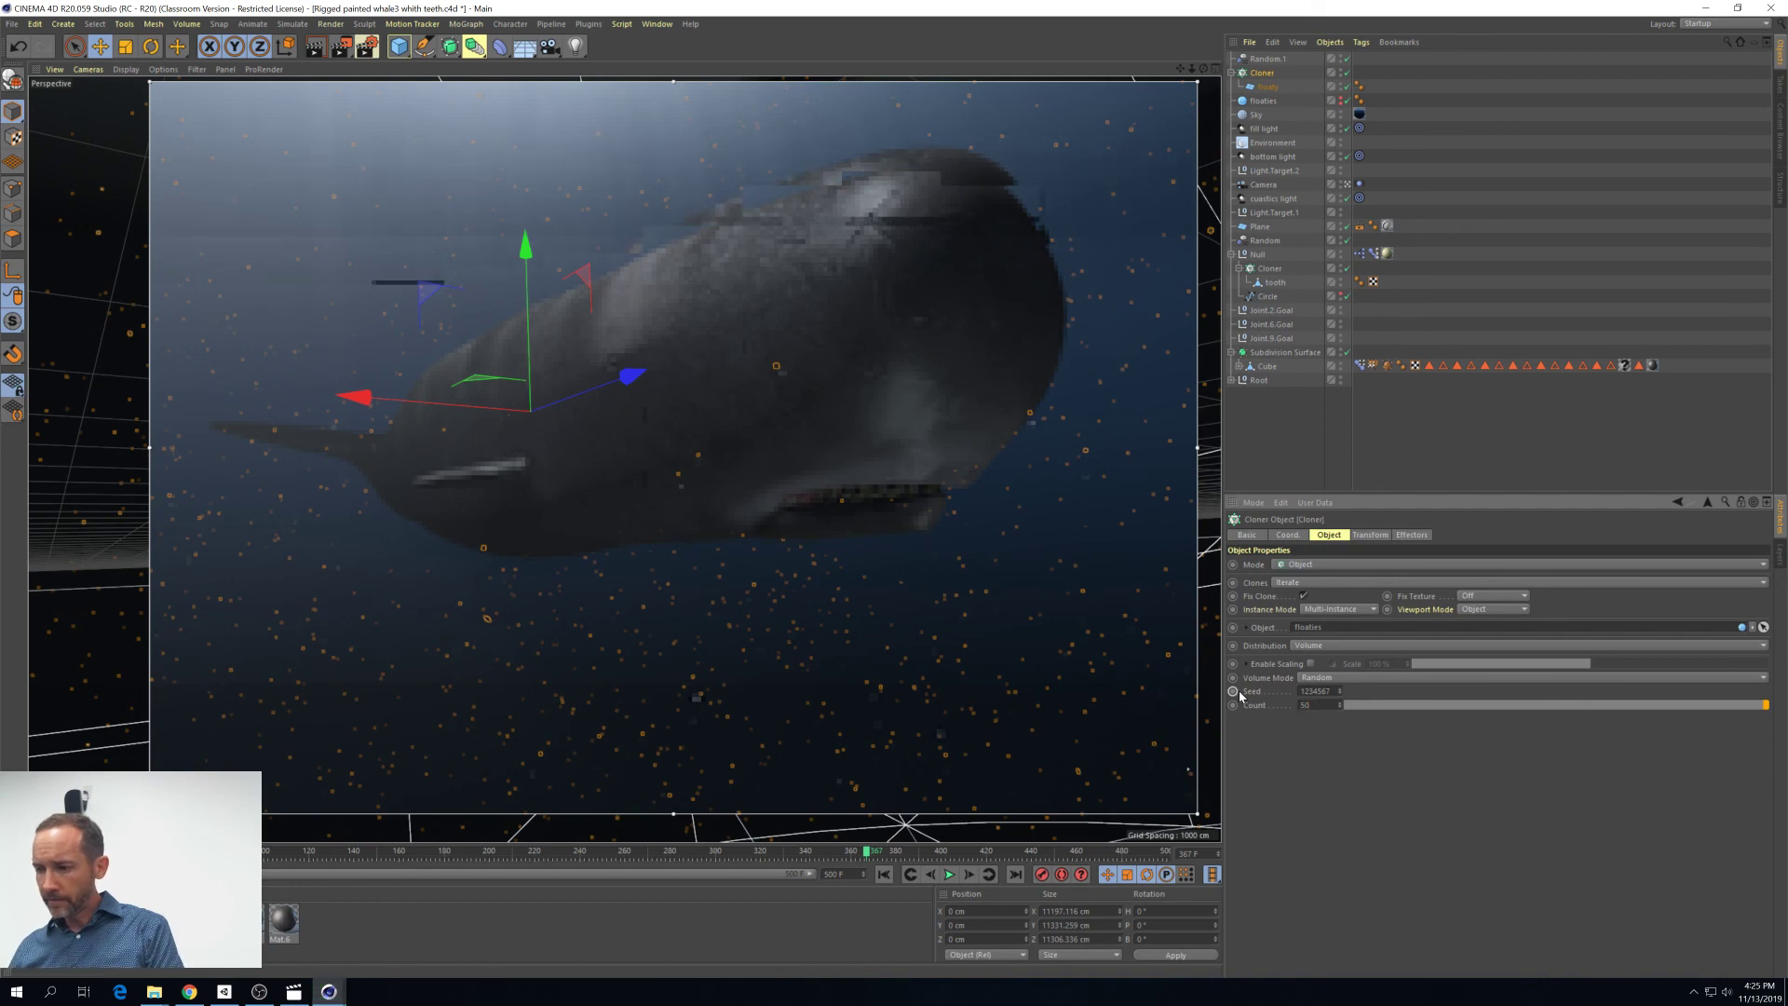
pyautogui.write('000')
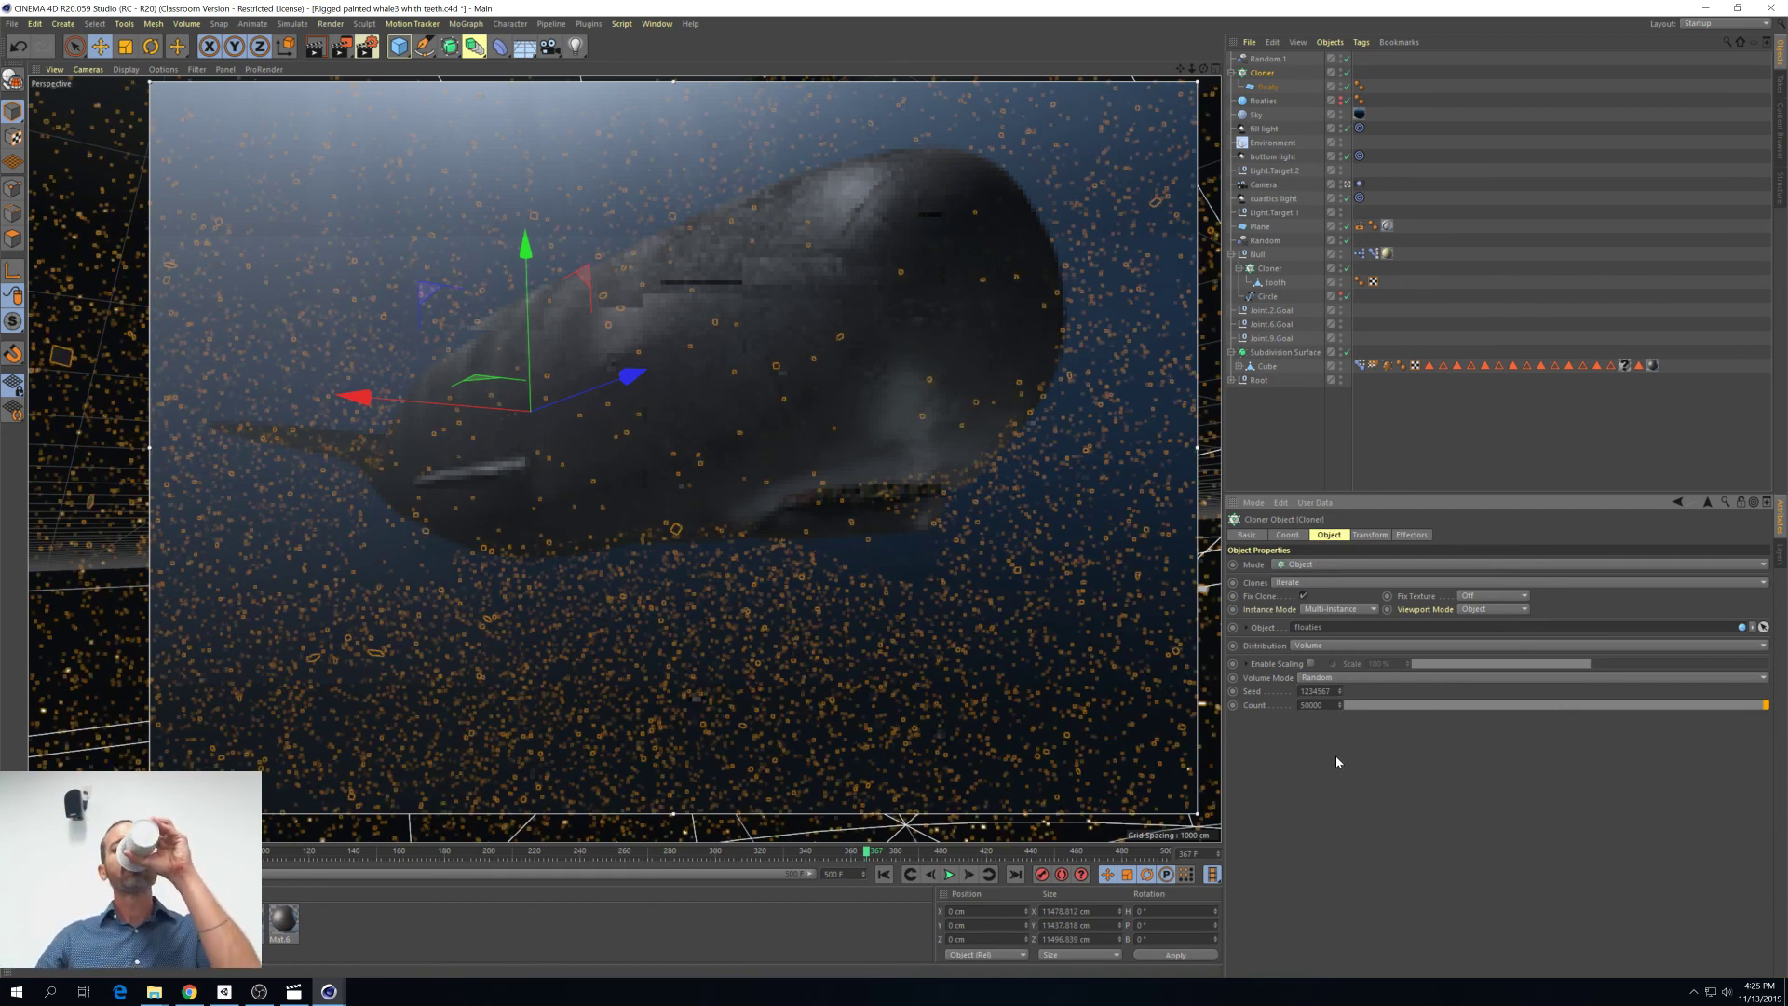
pyautogui.click(315, 50)
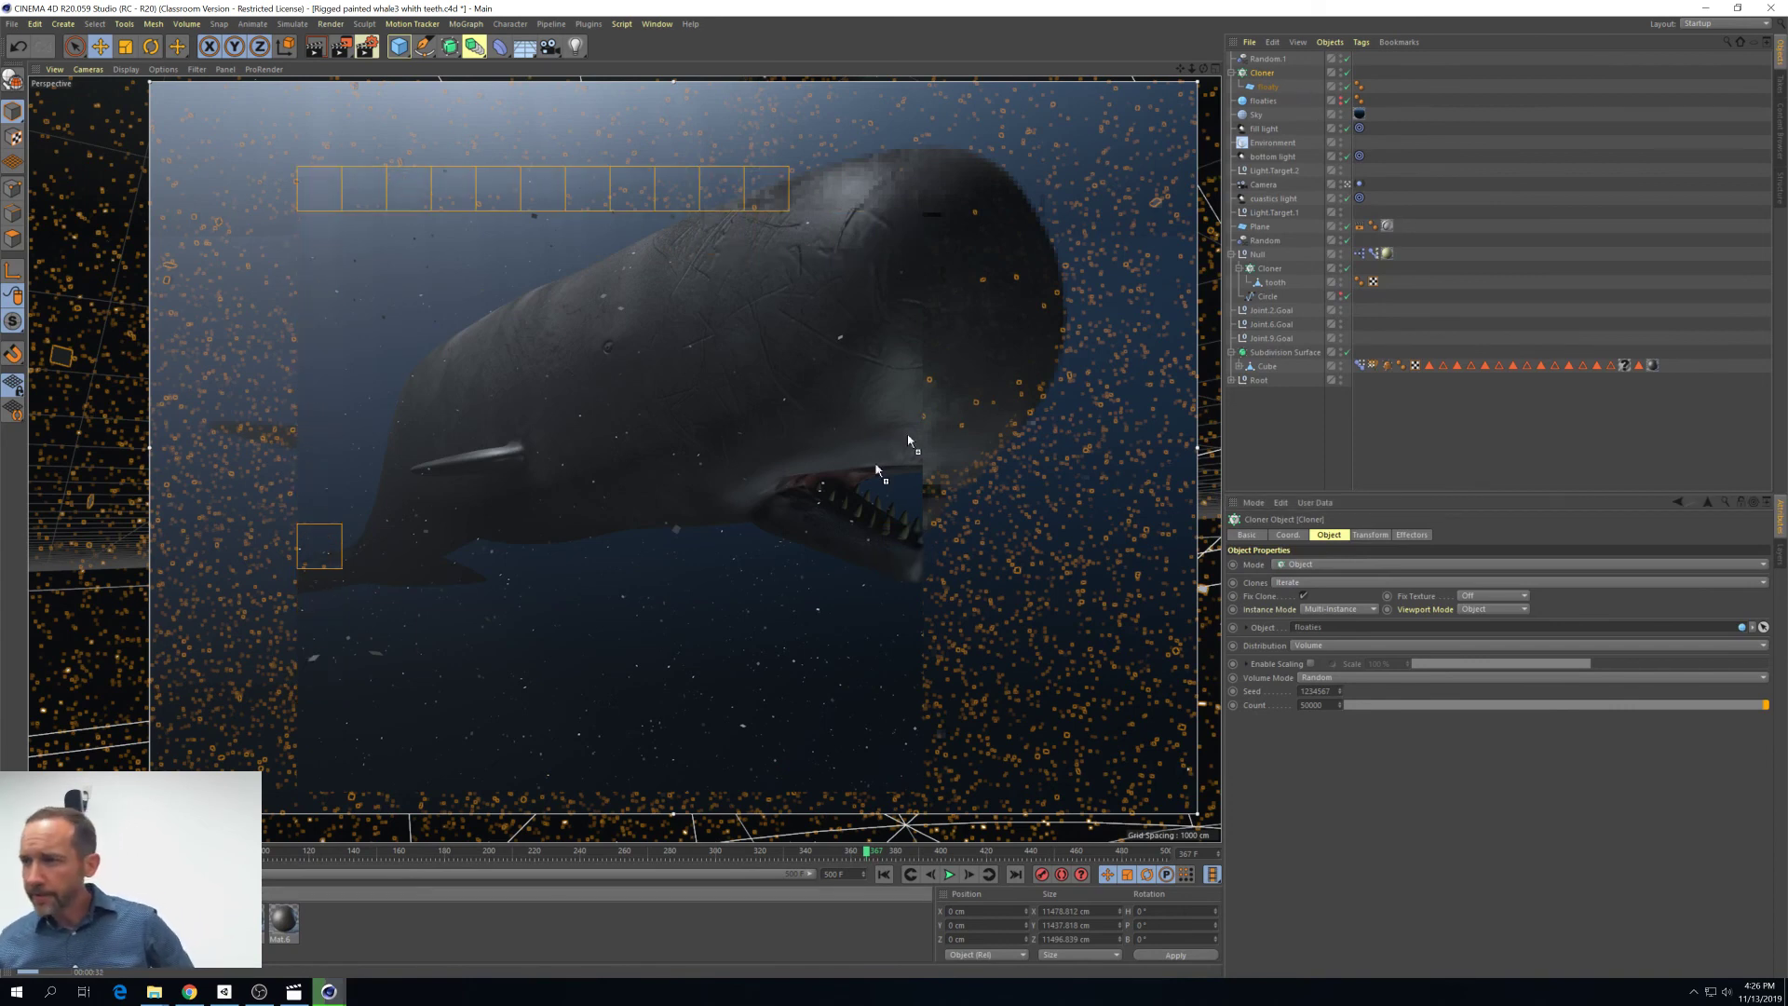
# Apply the material Mat.7 to the floaty plane and render the view
pyautogui.moveTo(1274, 91); pyautogui.dragTo(1272, 86)
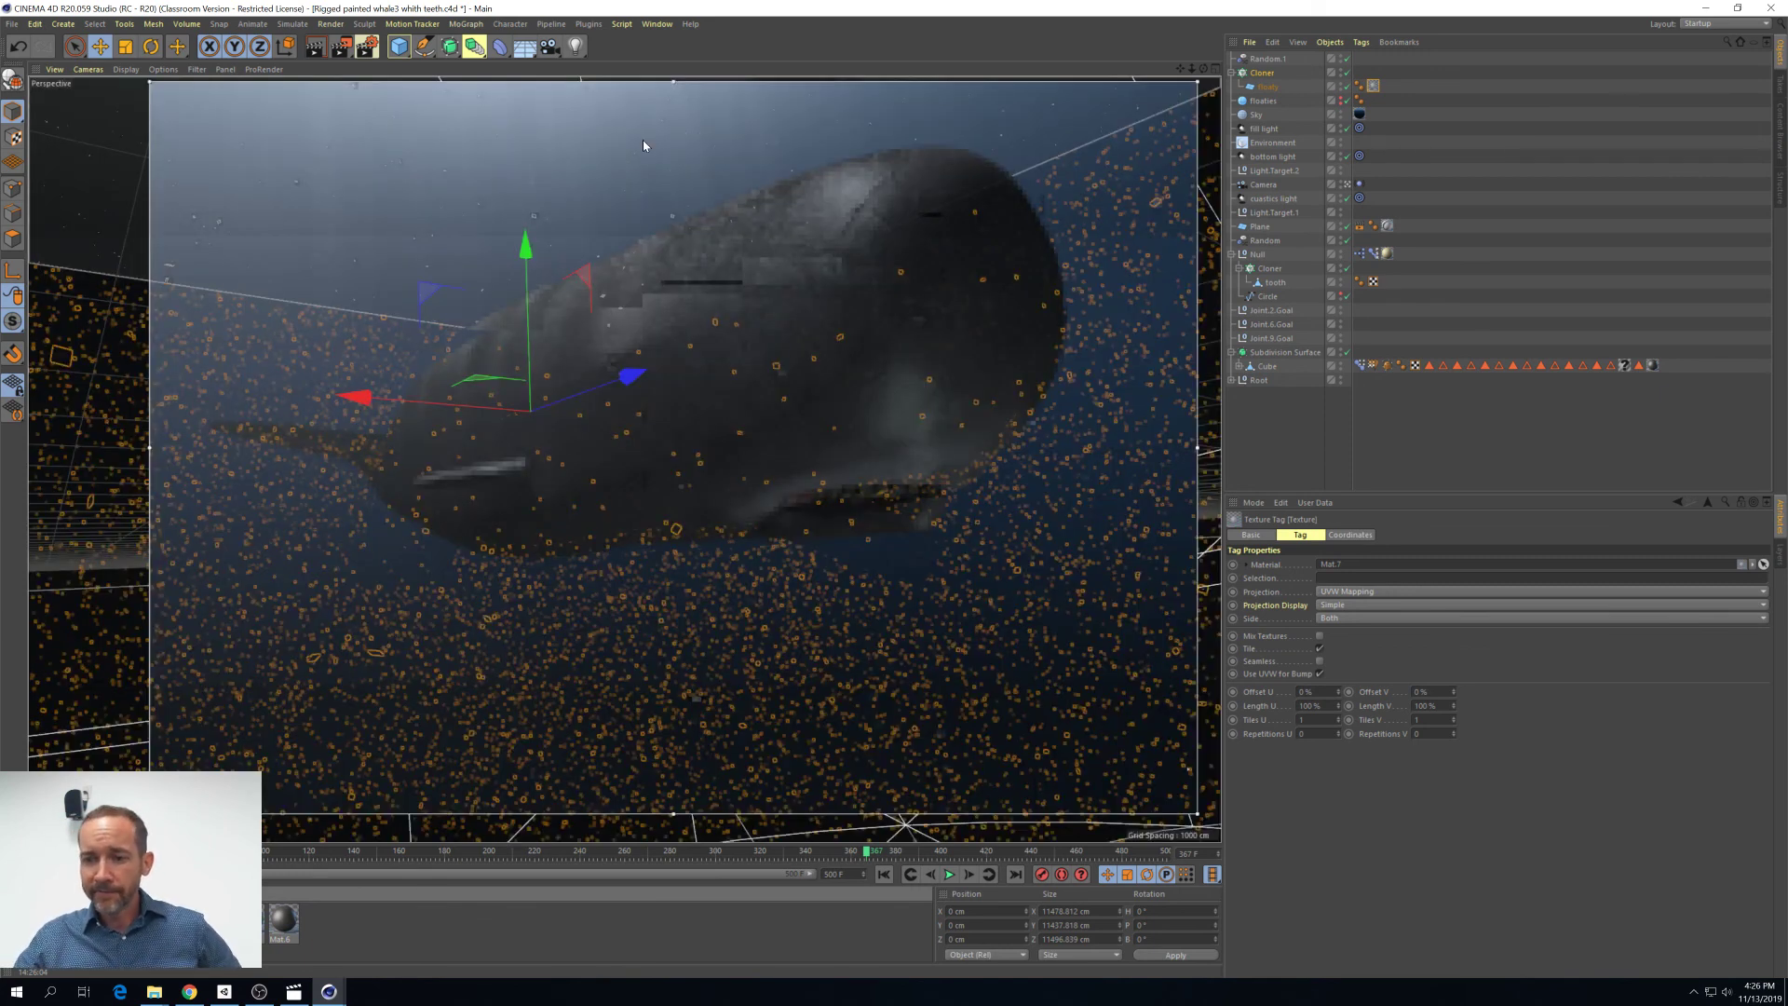
pyautogui.click(317, 46)
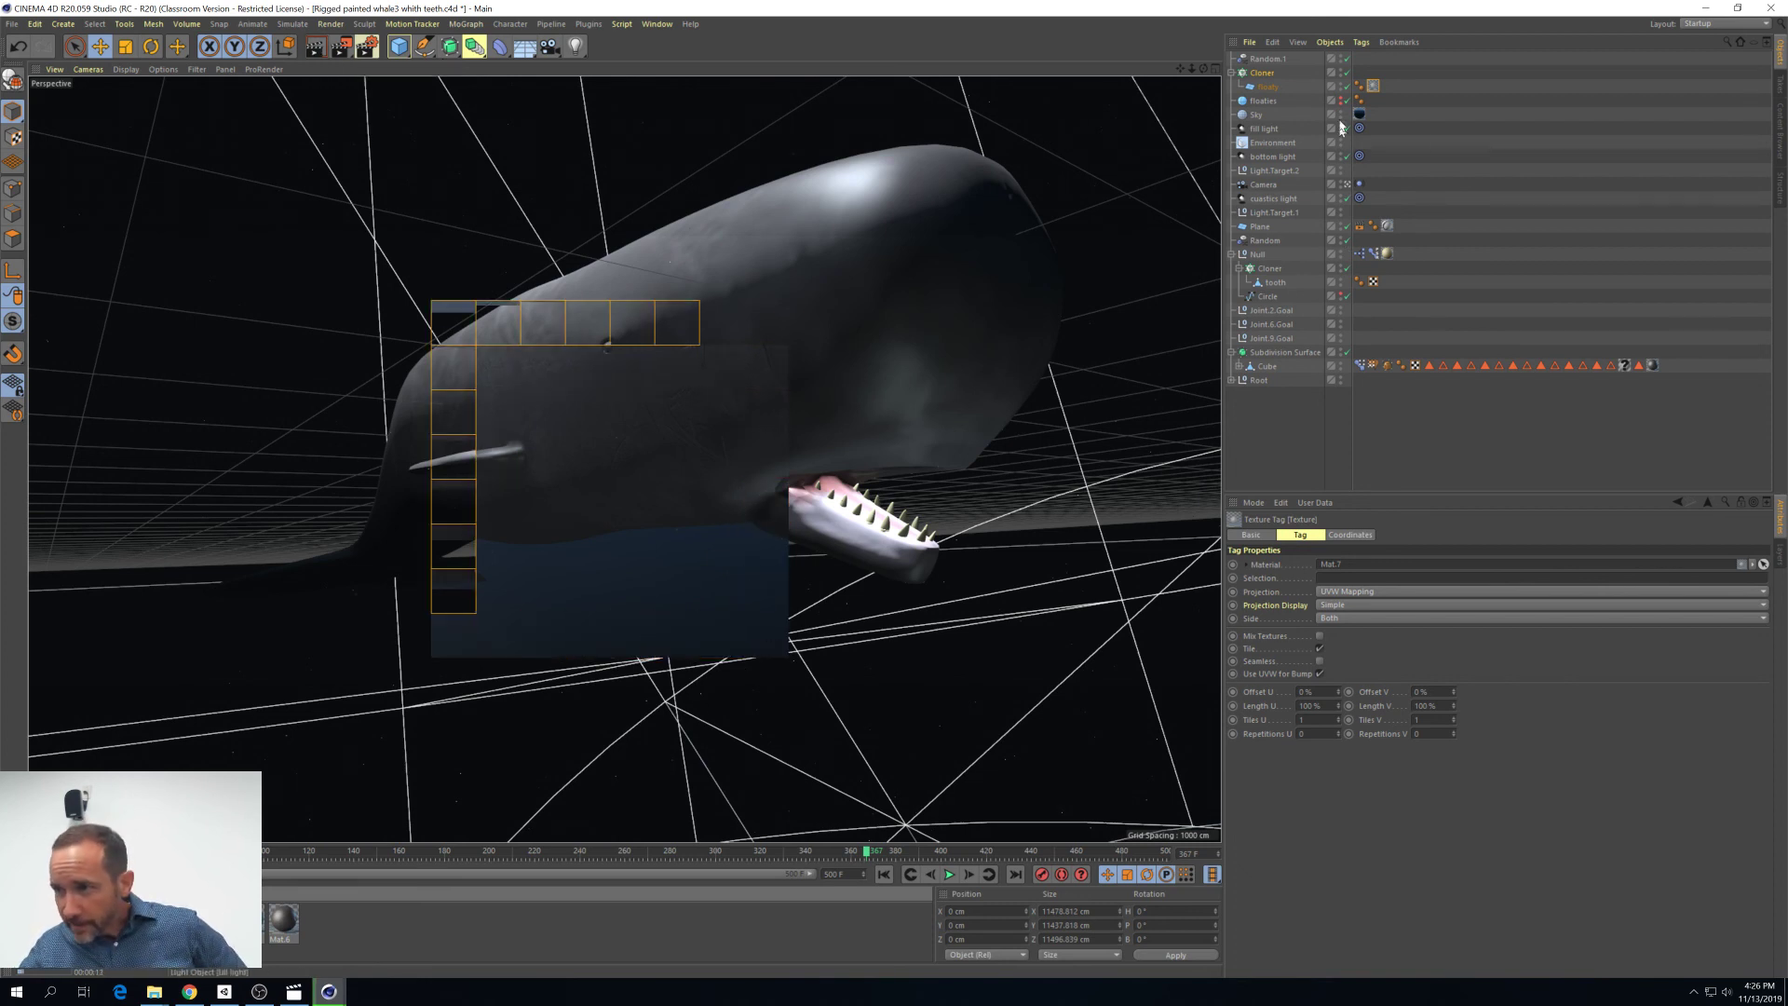
# Set the floaty plane's width and height to 10 cm each
pyautogui.click(1268, 87)
pyautogui.press('o')
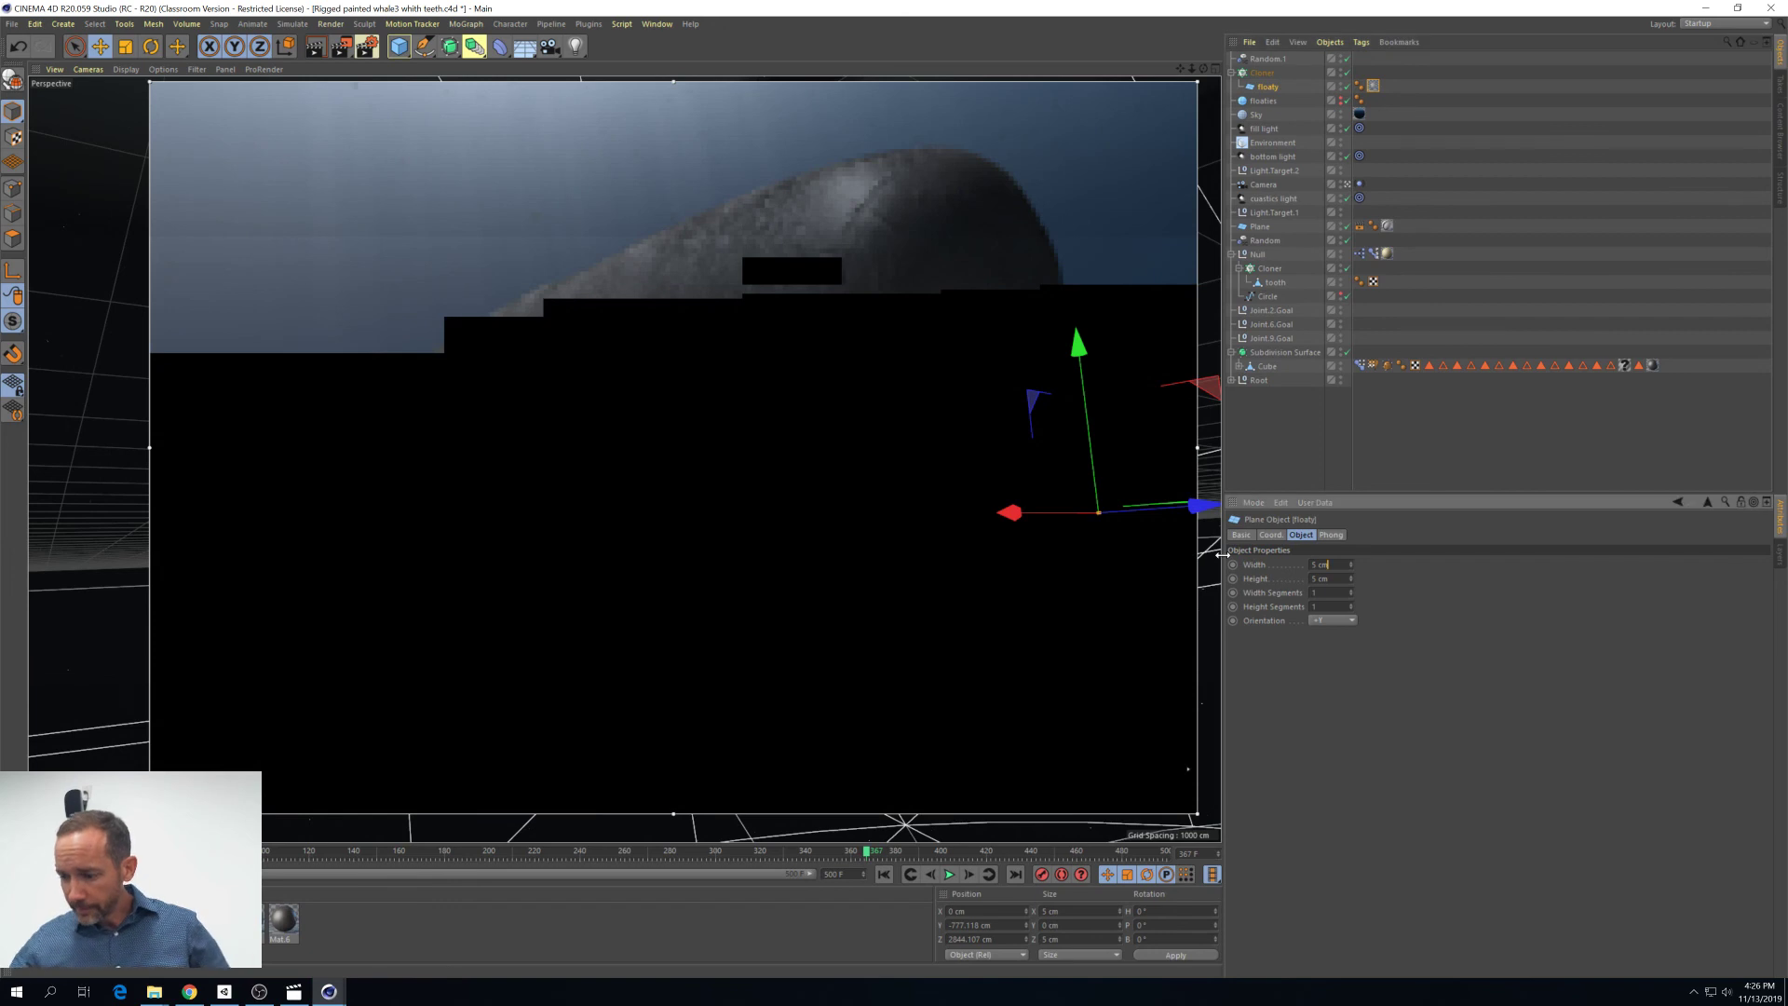
pyautogui.doubleClick(1307, 565)
pyautogui.write('10')
pyautogui.press('Tab')
pyautogui.write('10')
pyautogui.press('Return')
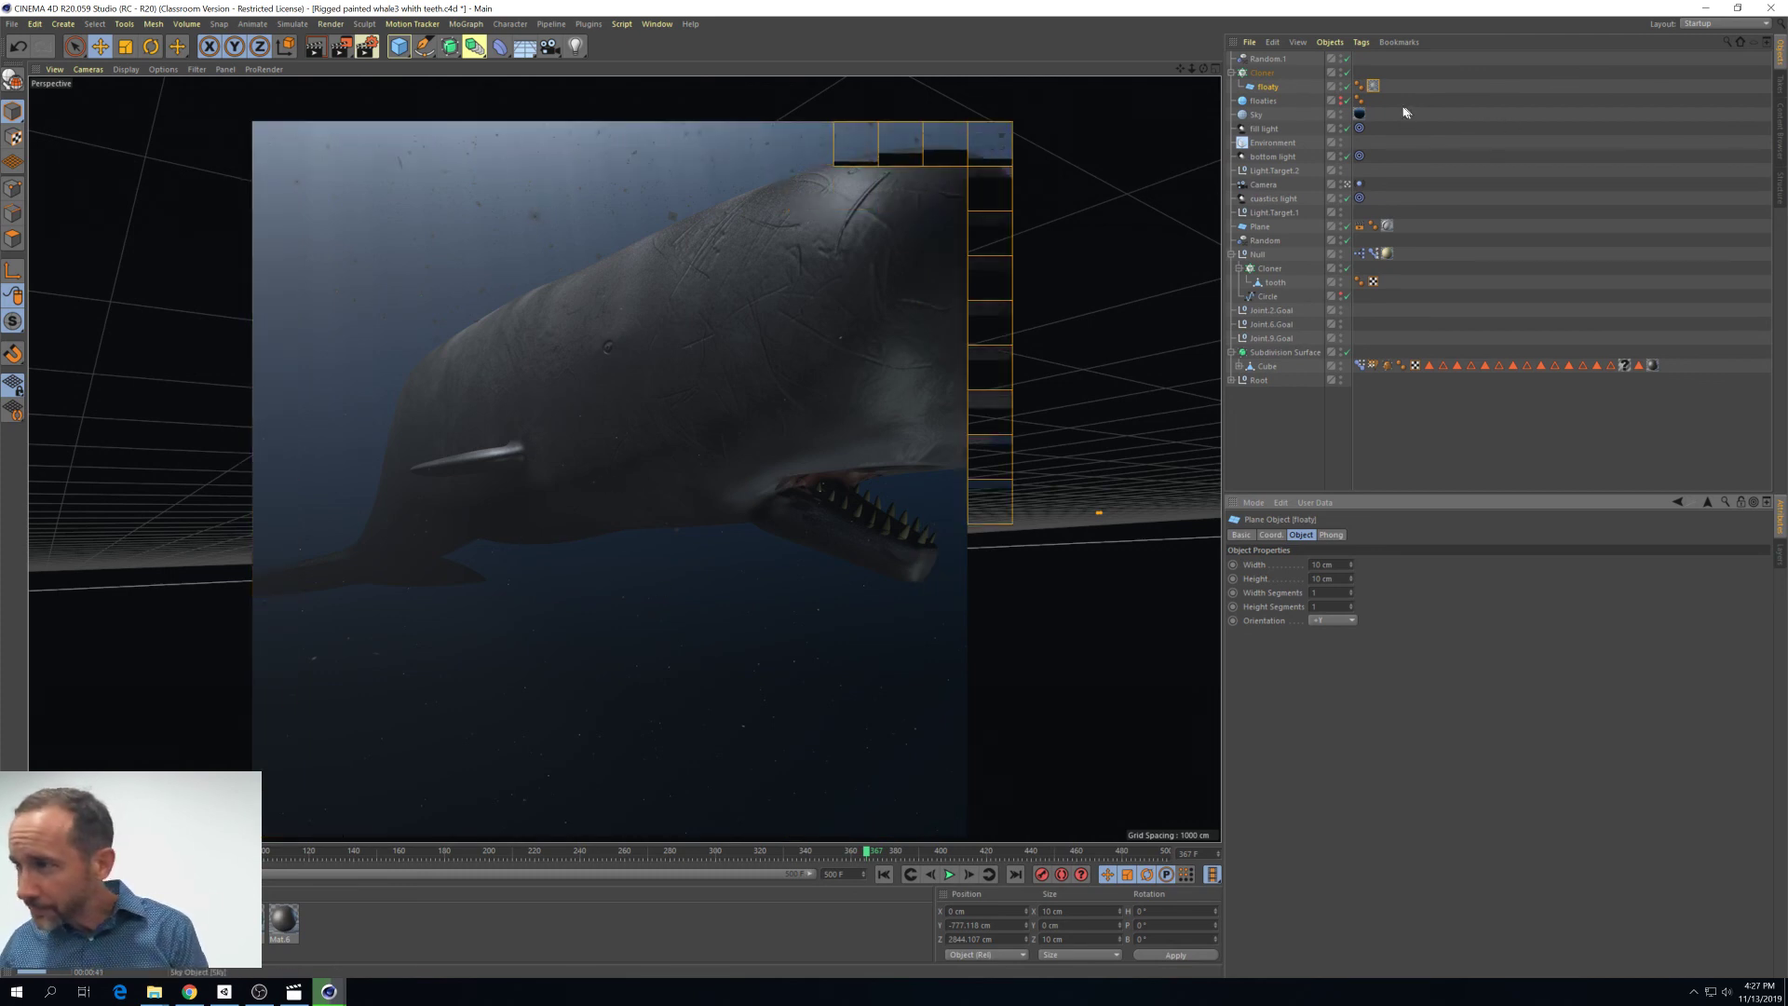
# Open the floaty material's alpha settings and shrink the interactive render region to a small area above the whale's back with higher quality
pyautogui.click(1374, 85)
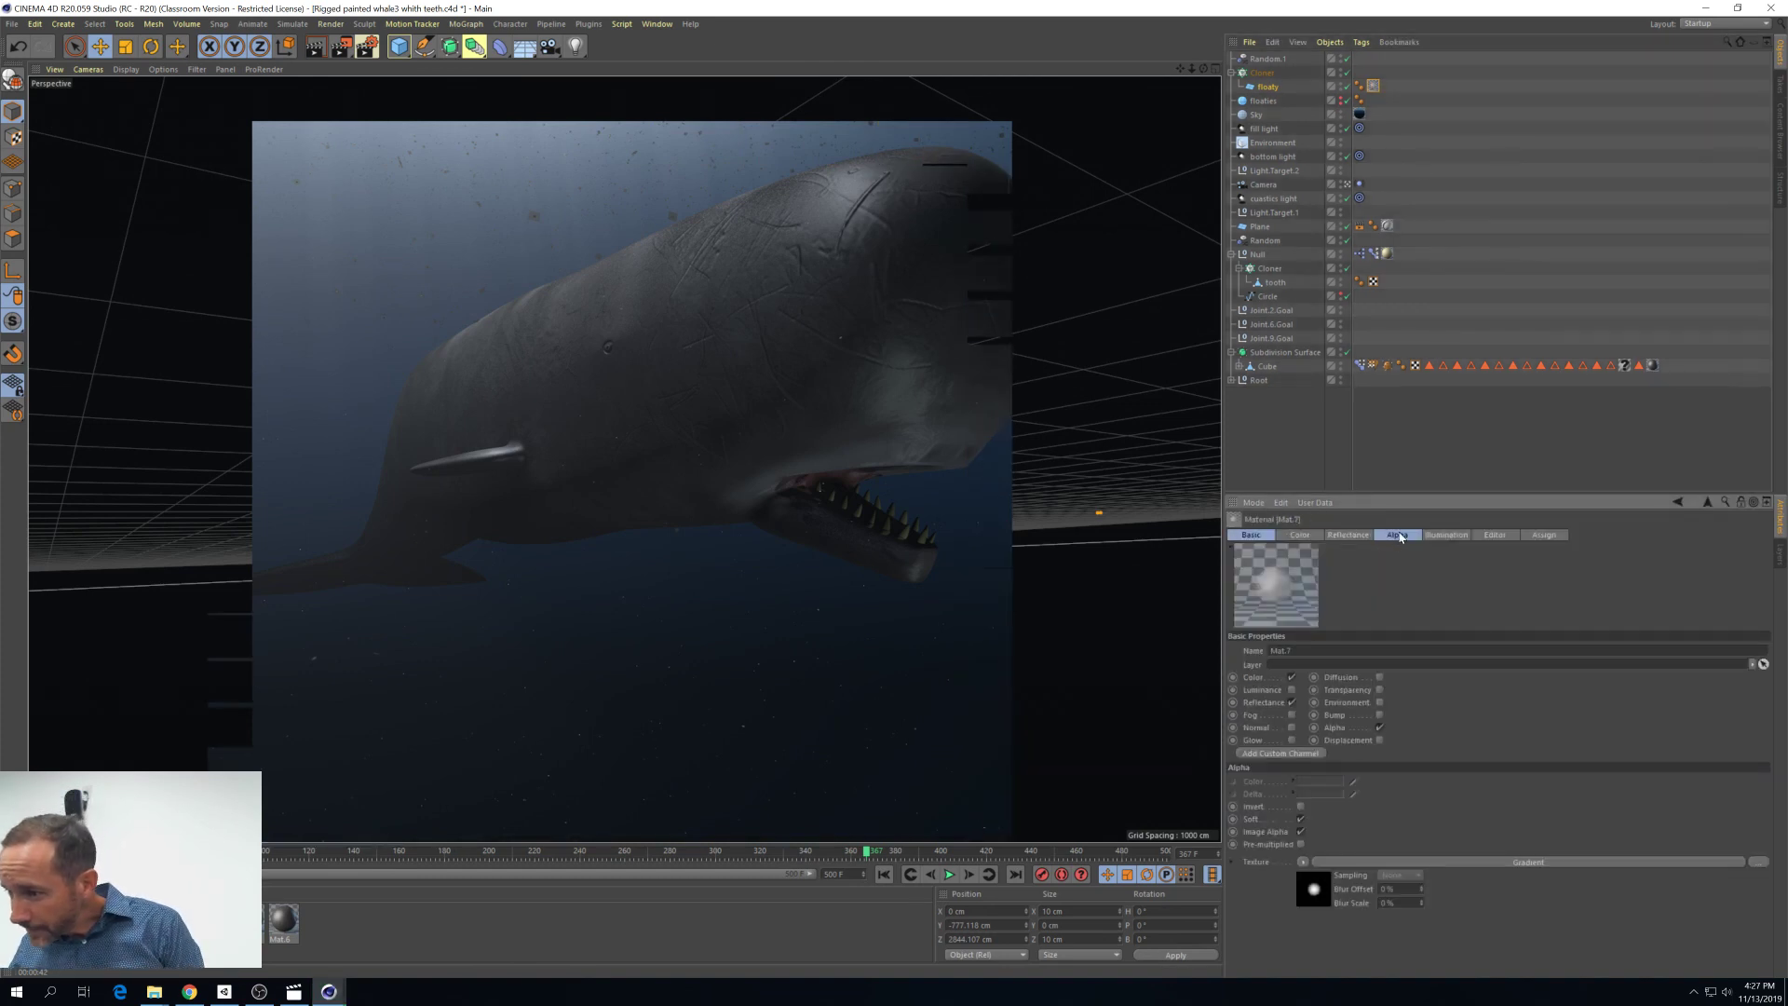
pyautogui.click(1397, 535)
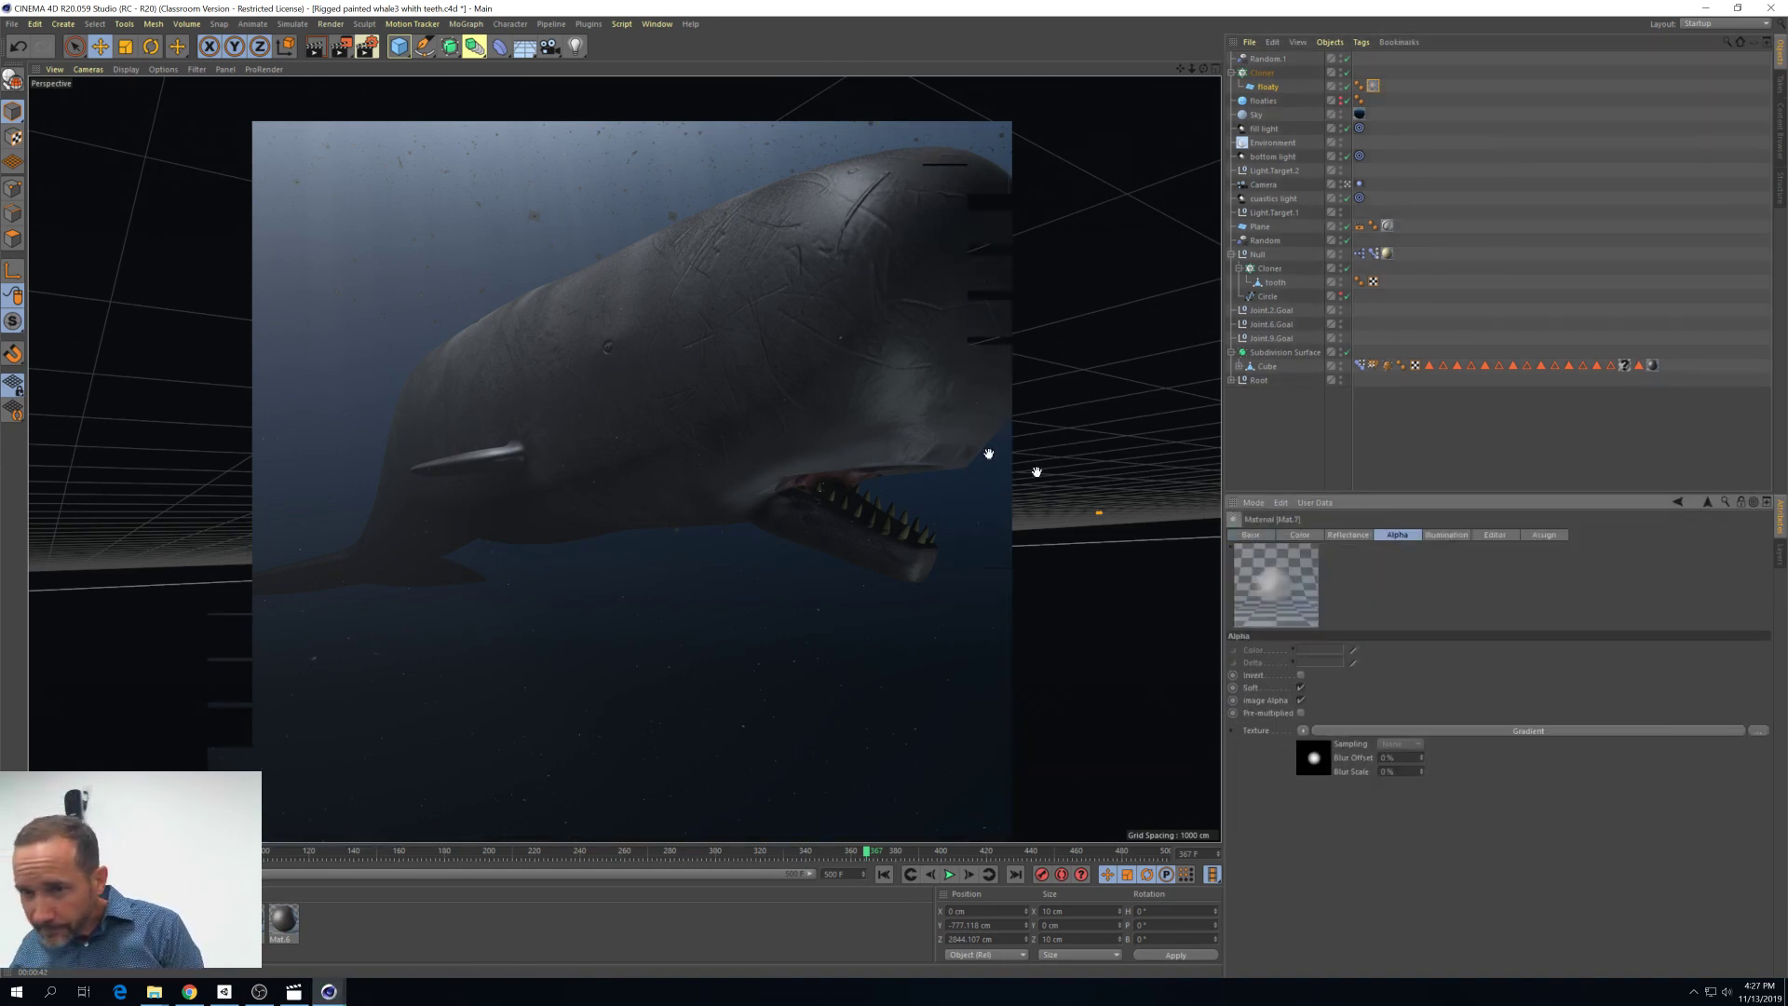
pyautogui.moveTo(368, 46); pyautogui.dragTo(596, 308)
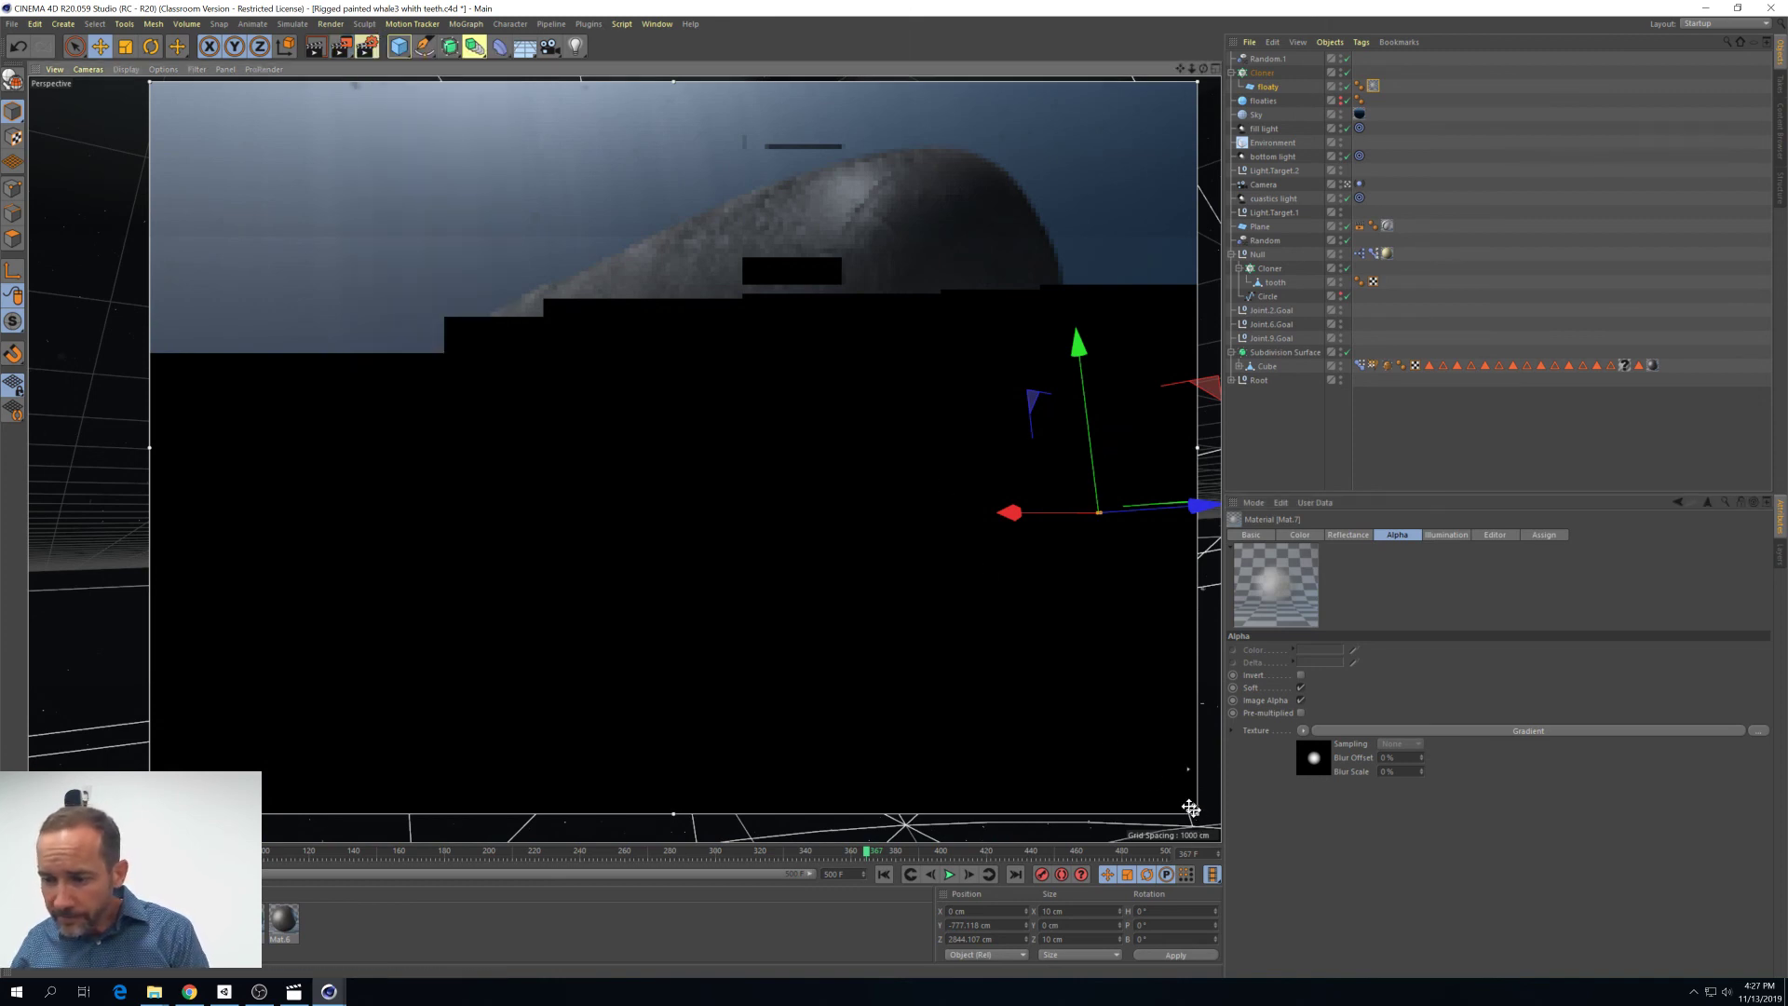
pyautogui.moveTo(1197, 815); pyautogui.dragTo(670, 311)
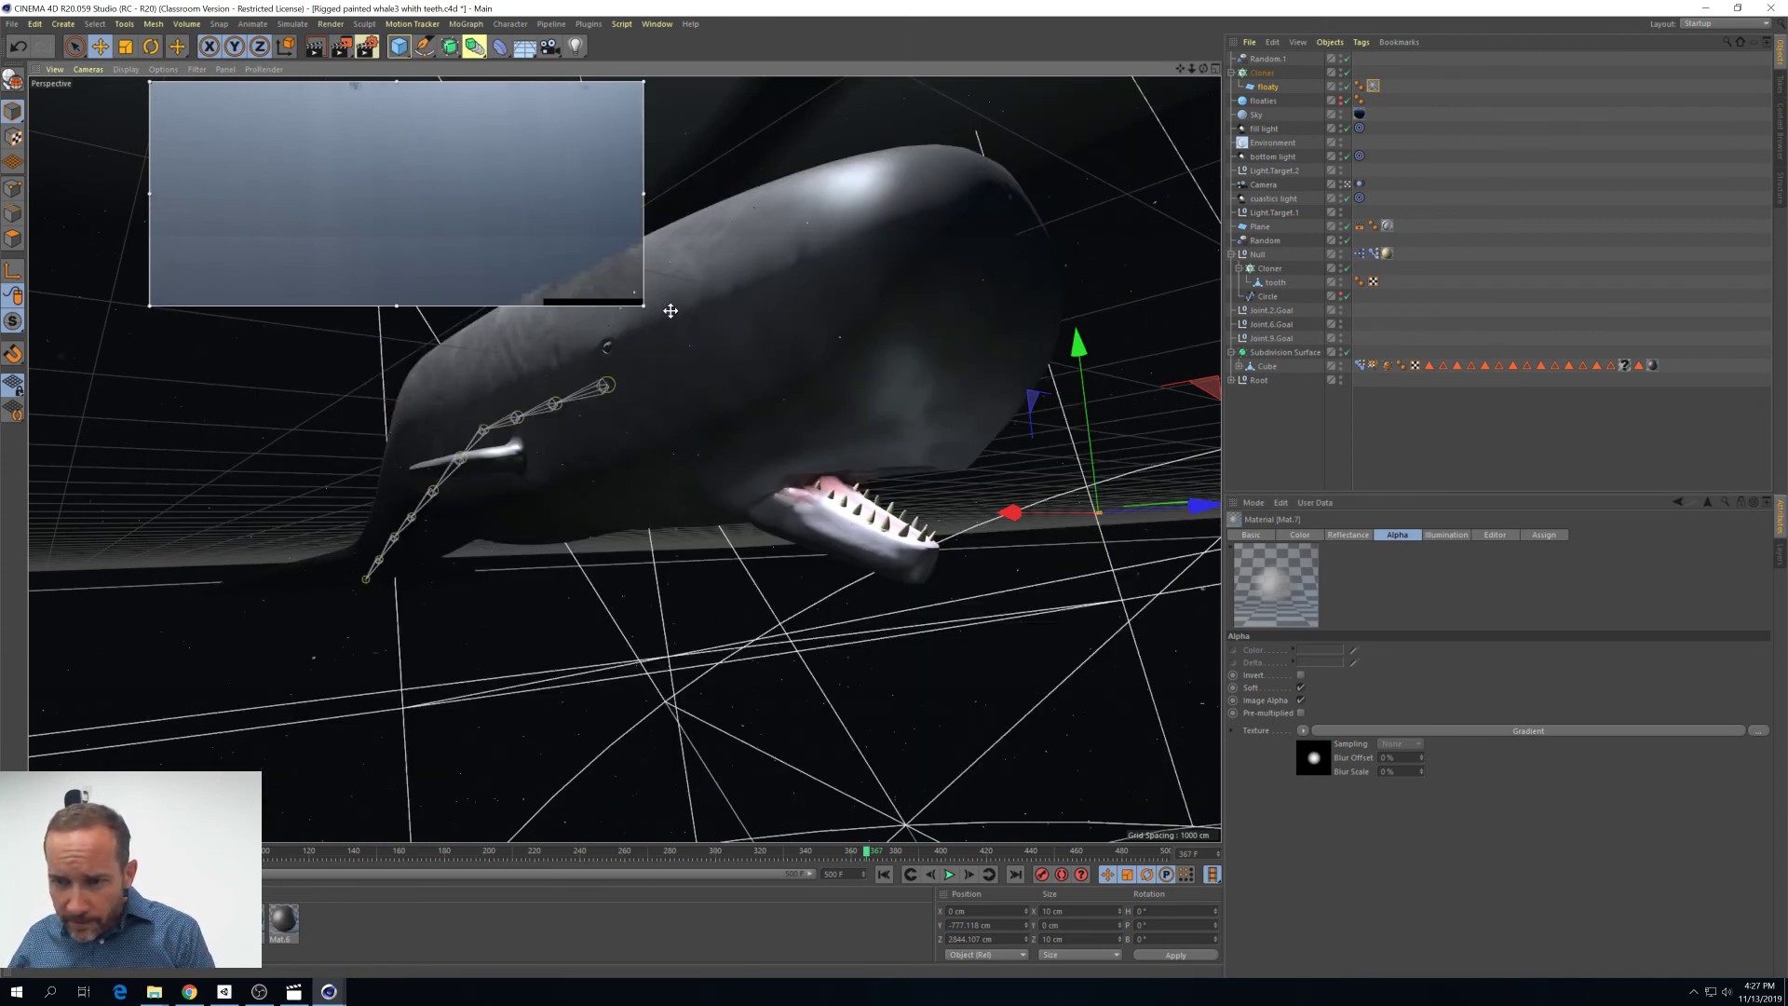
pyautogui.moveTo(152, 197); pyautogui.dragTo(465, 242)
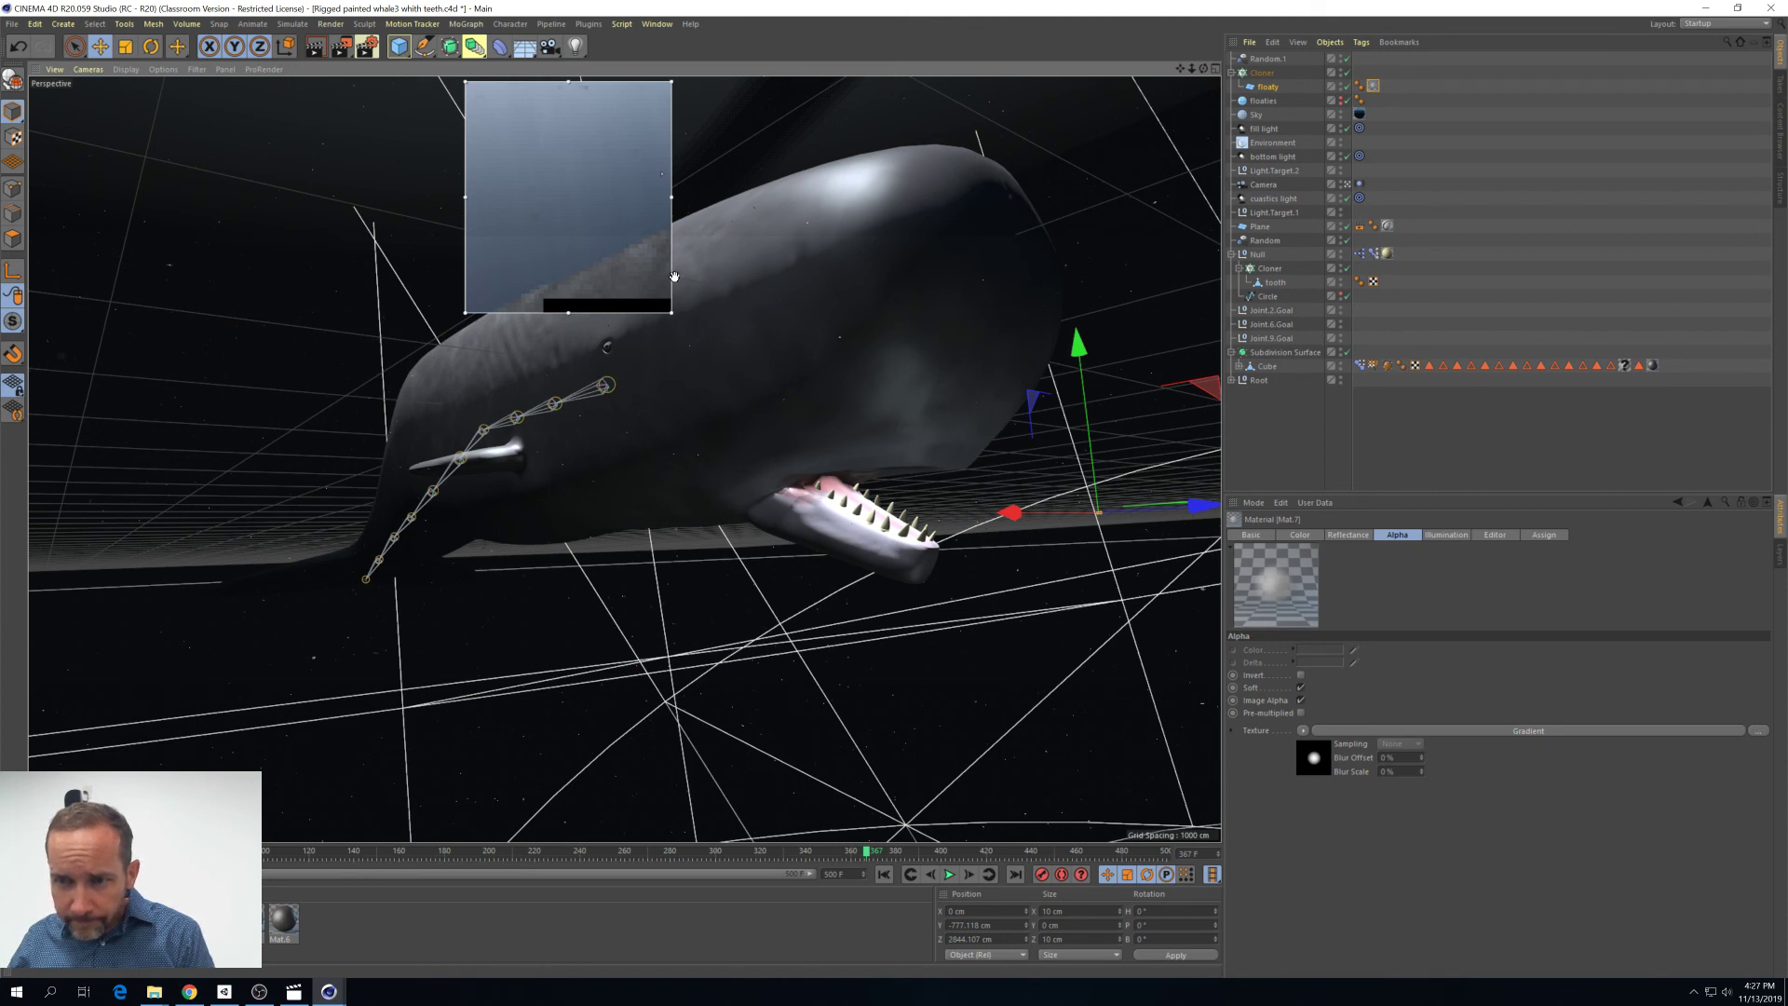
pyautogui.moveTo(658, 180); pyautogui.dragTo(662, 170)
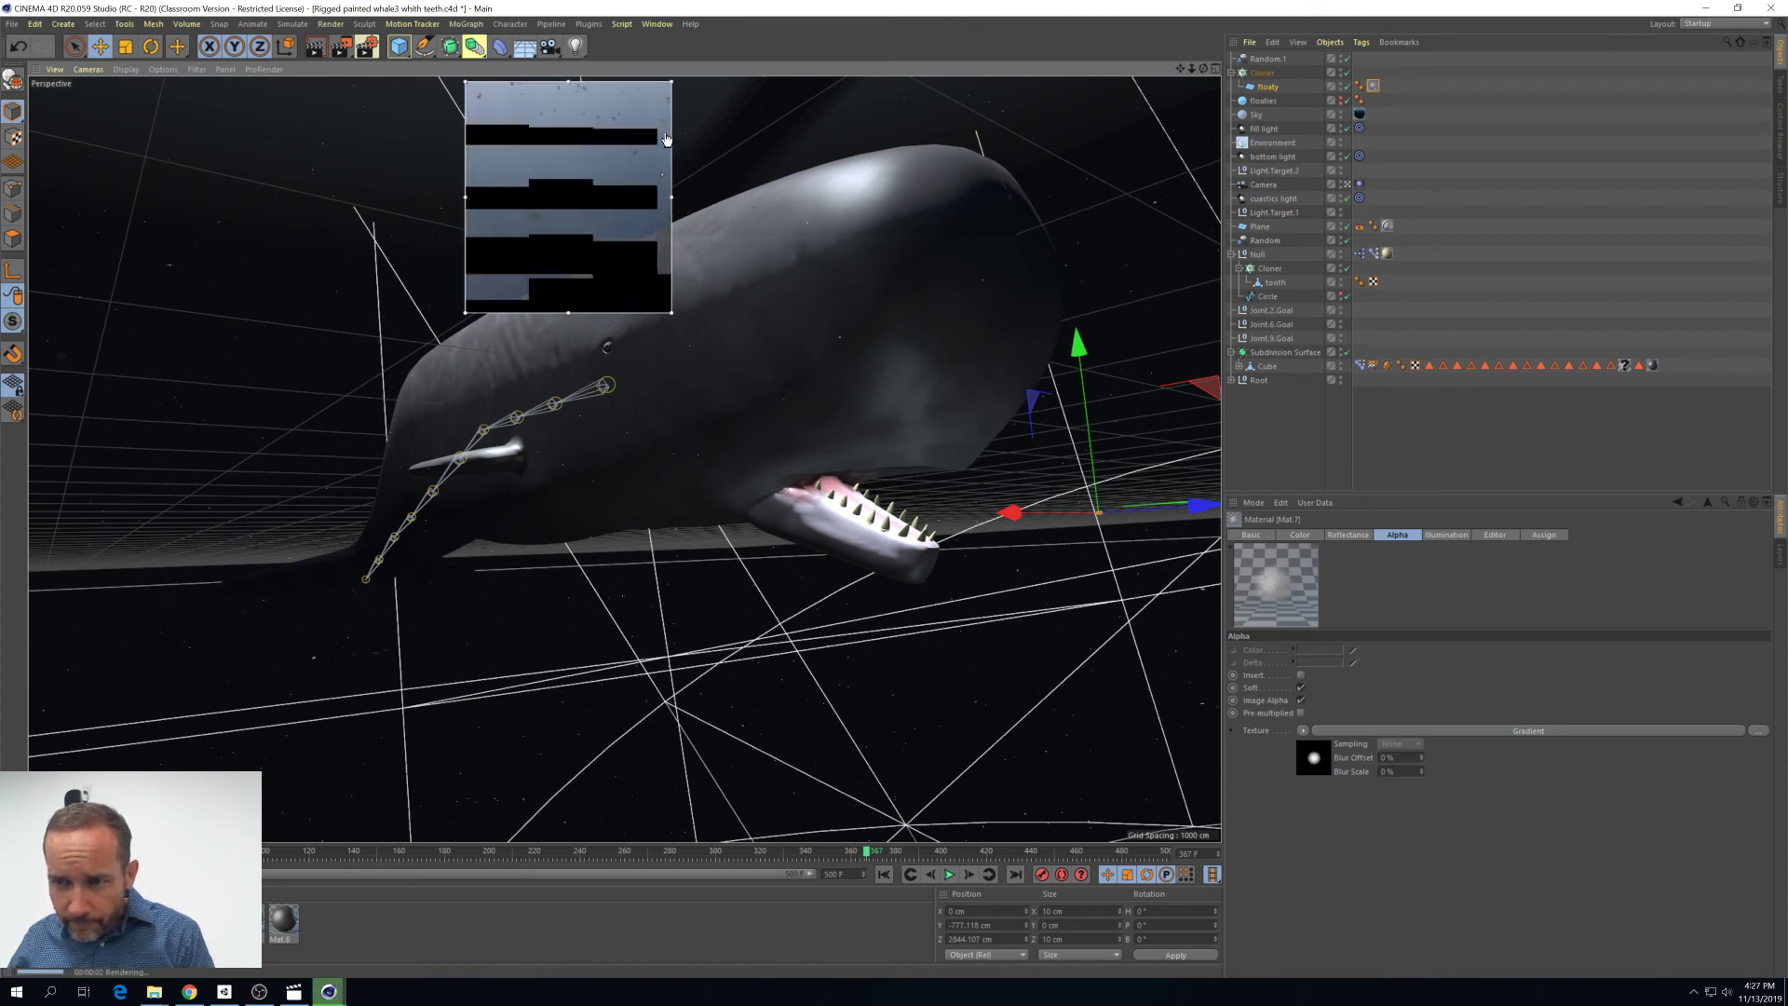
# Keep Soft on, turn off Image Alpha and turn on Pre-multiplied in the floaty material's alpha channel
pyautogui.click(1301, 688)
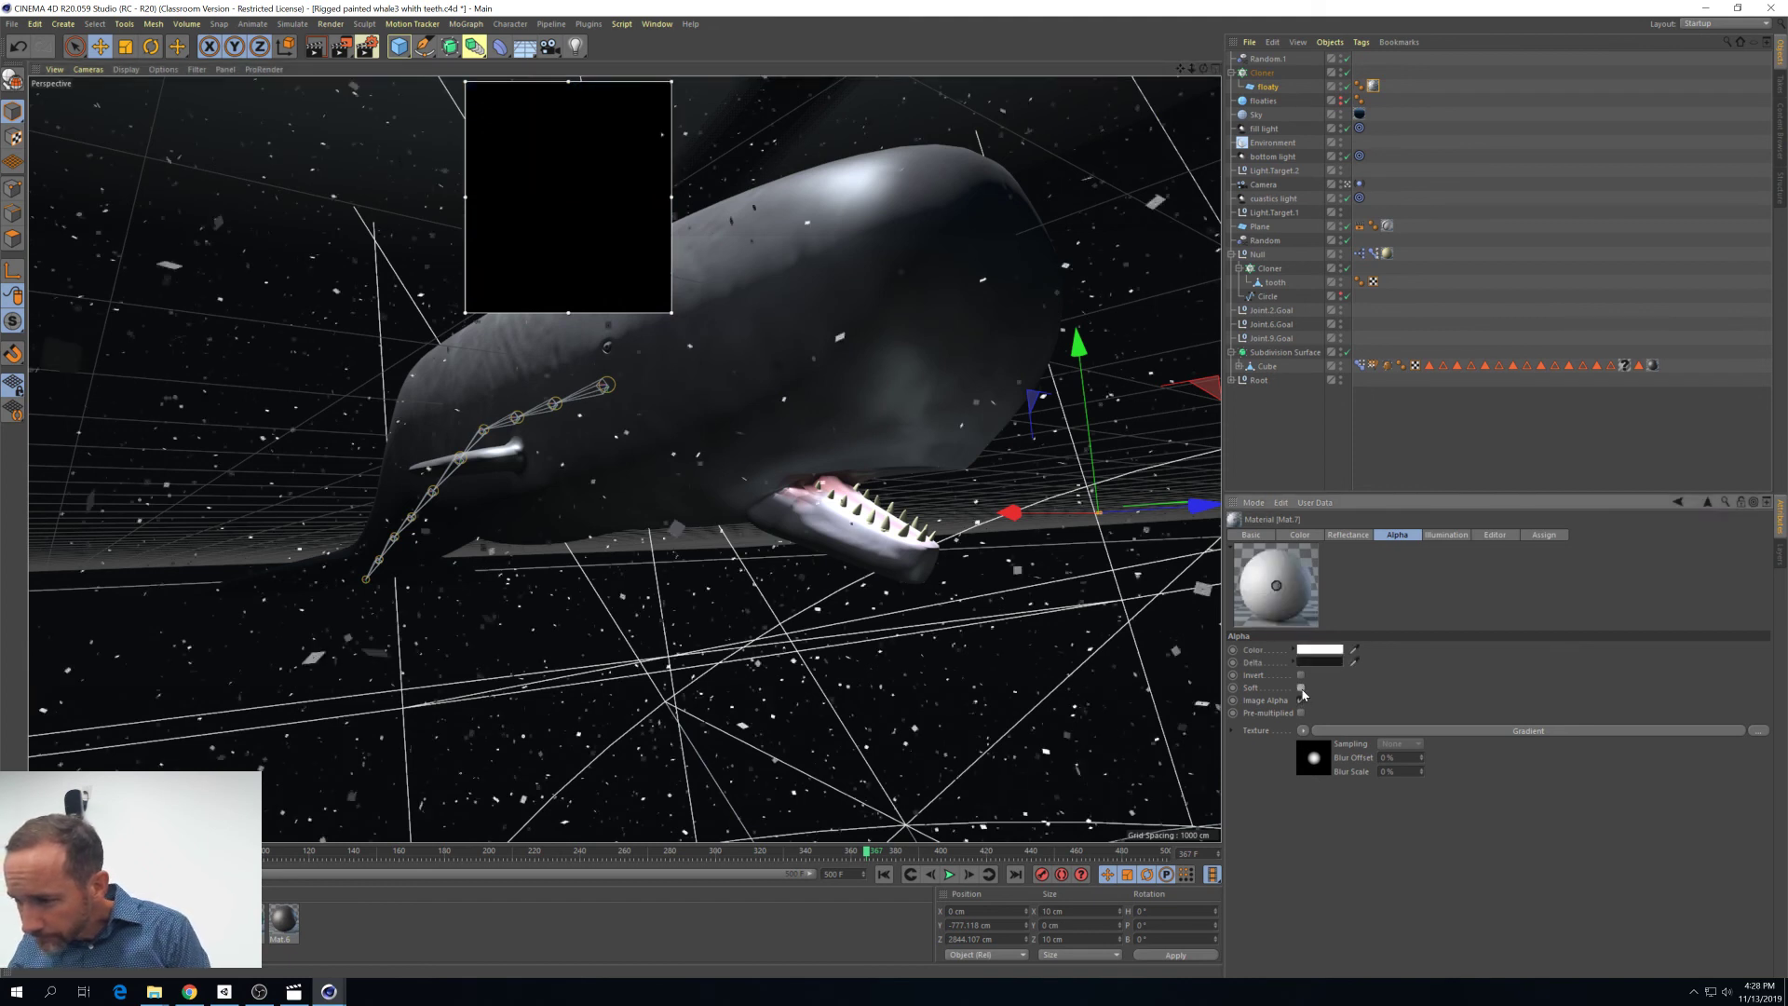
pyautogui.click(1301, 689)
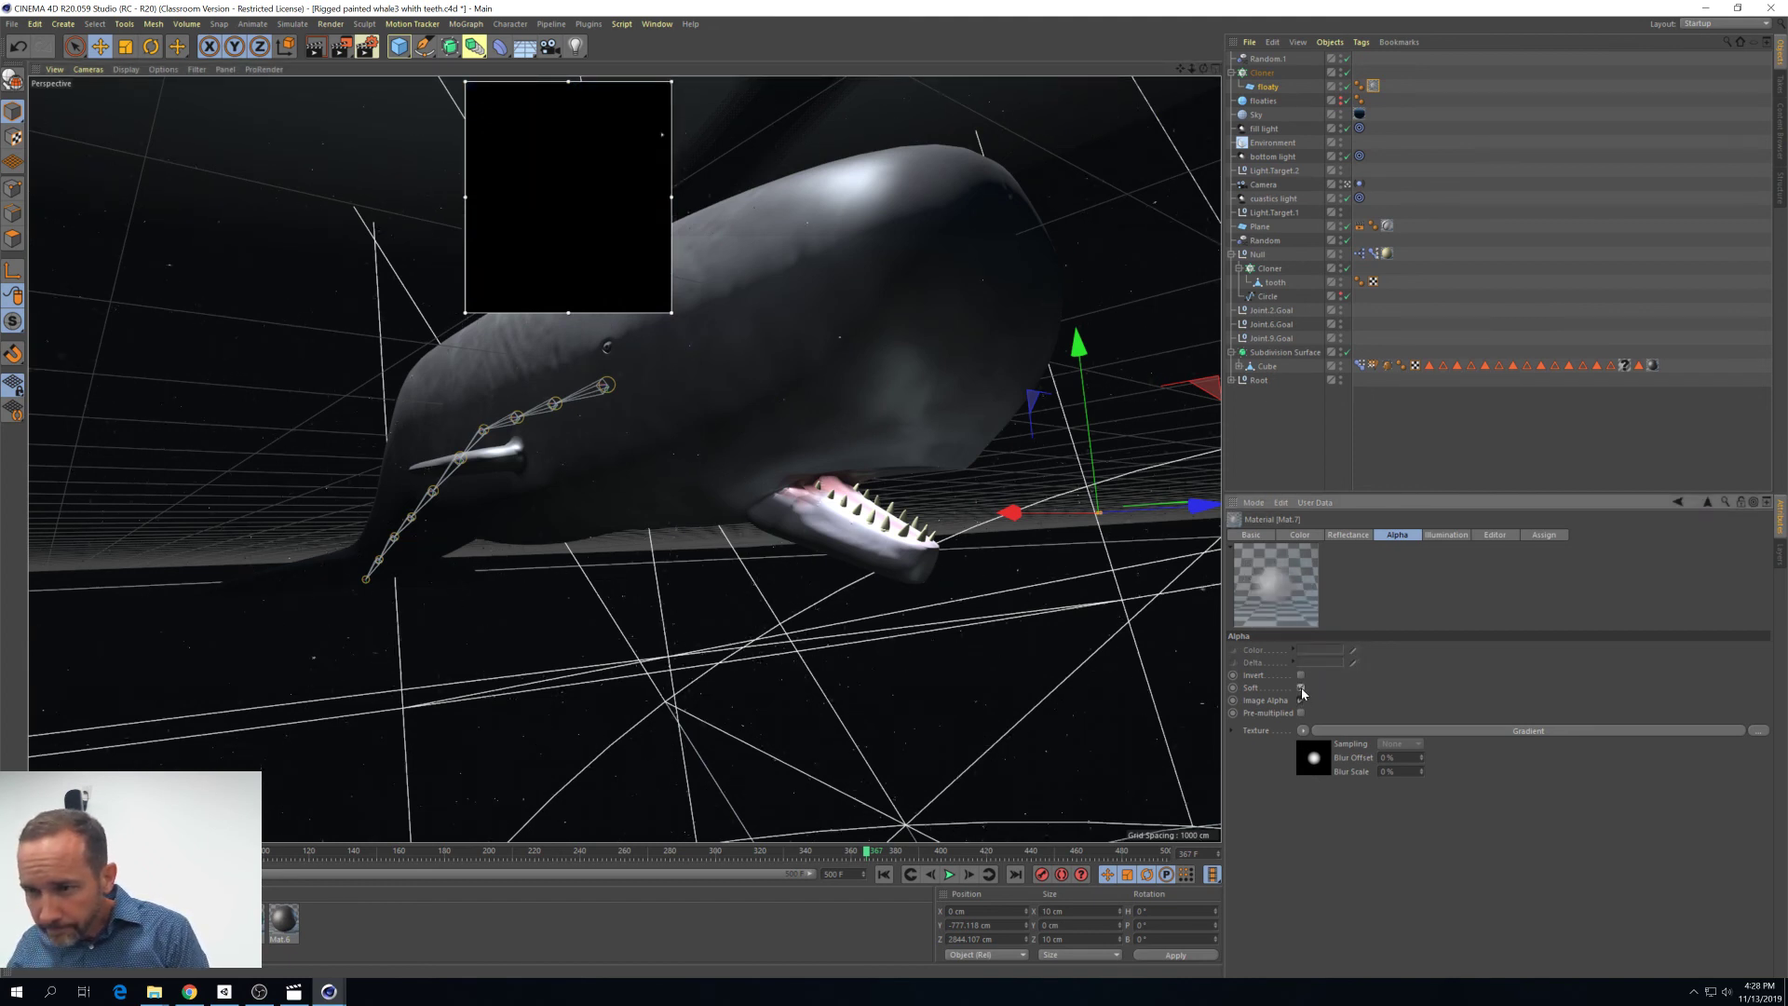
pyautogui.click(1301, 701)
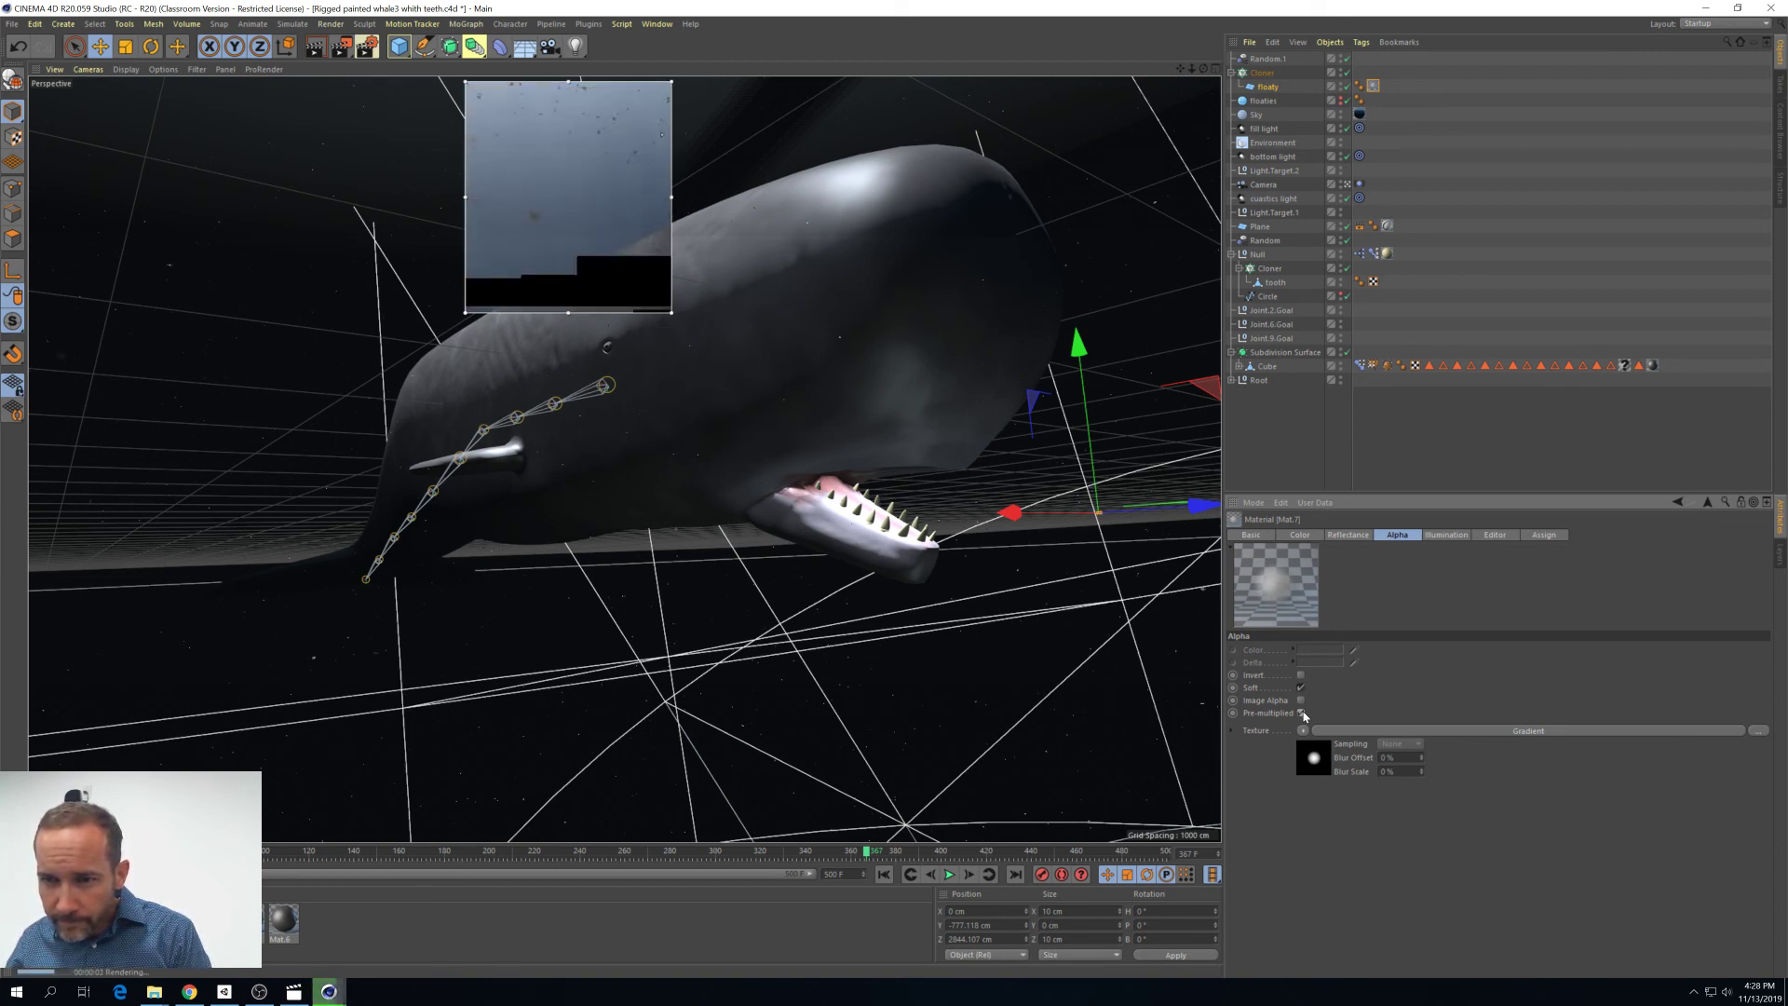
# Add a Compositing tag to the floaty plane and turn off Seen by Rays
pyautogui.rightClick(1266, 94)
pyautogui.moveTo(1314, 103)
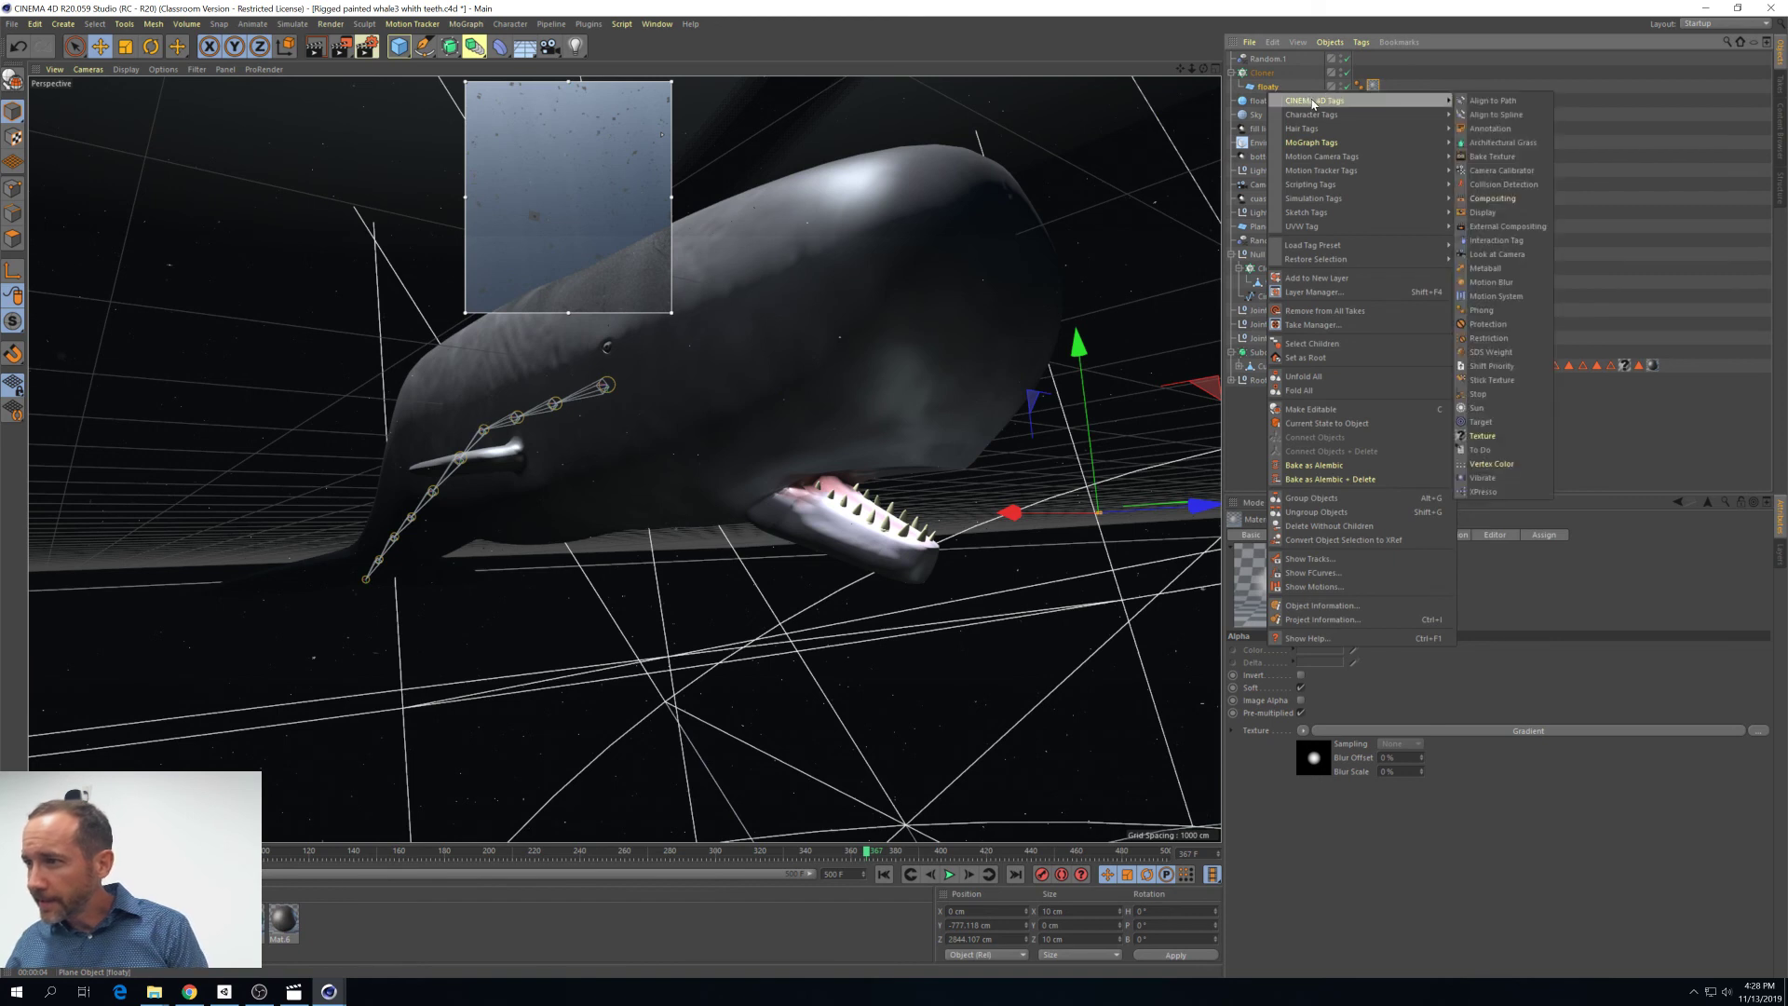
pyautogui.click(1493, 198)
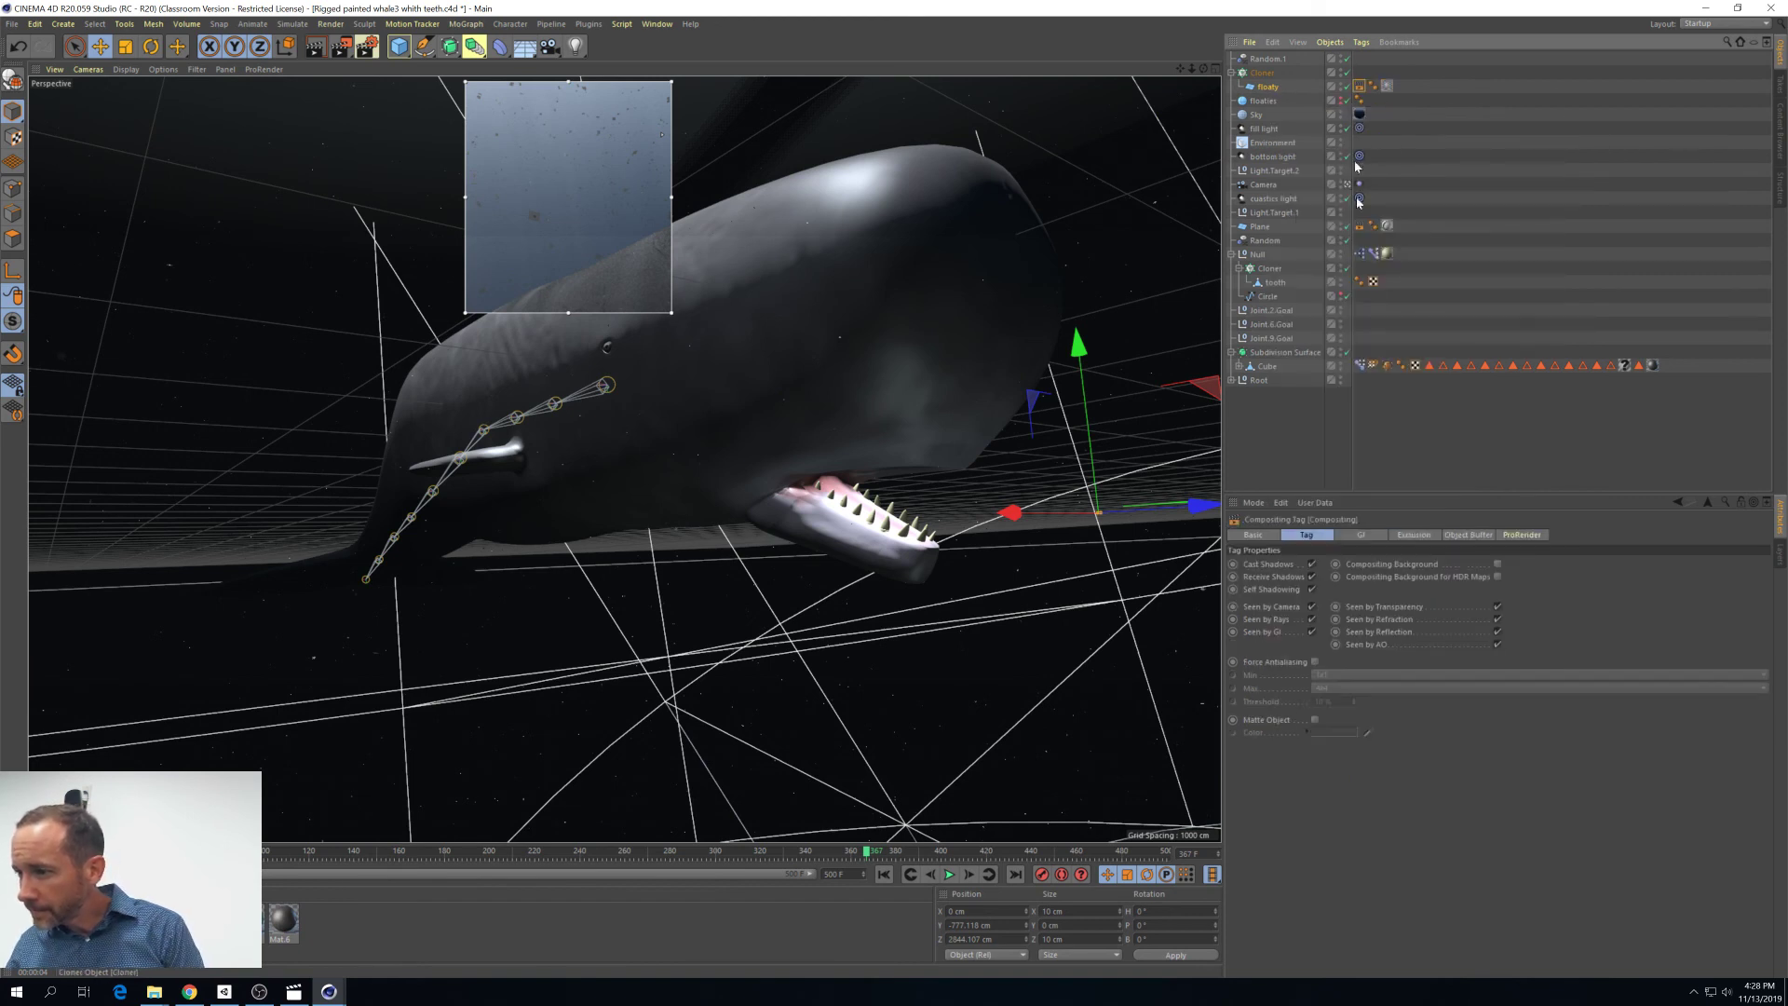
pyautogui.click(1313, 619)
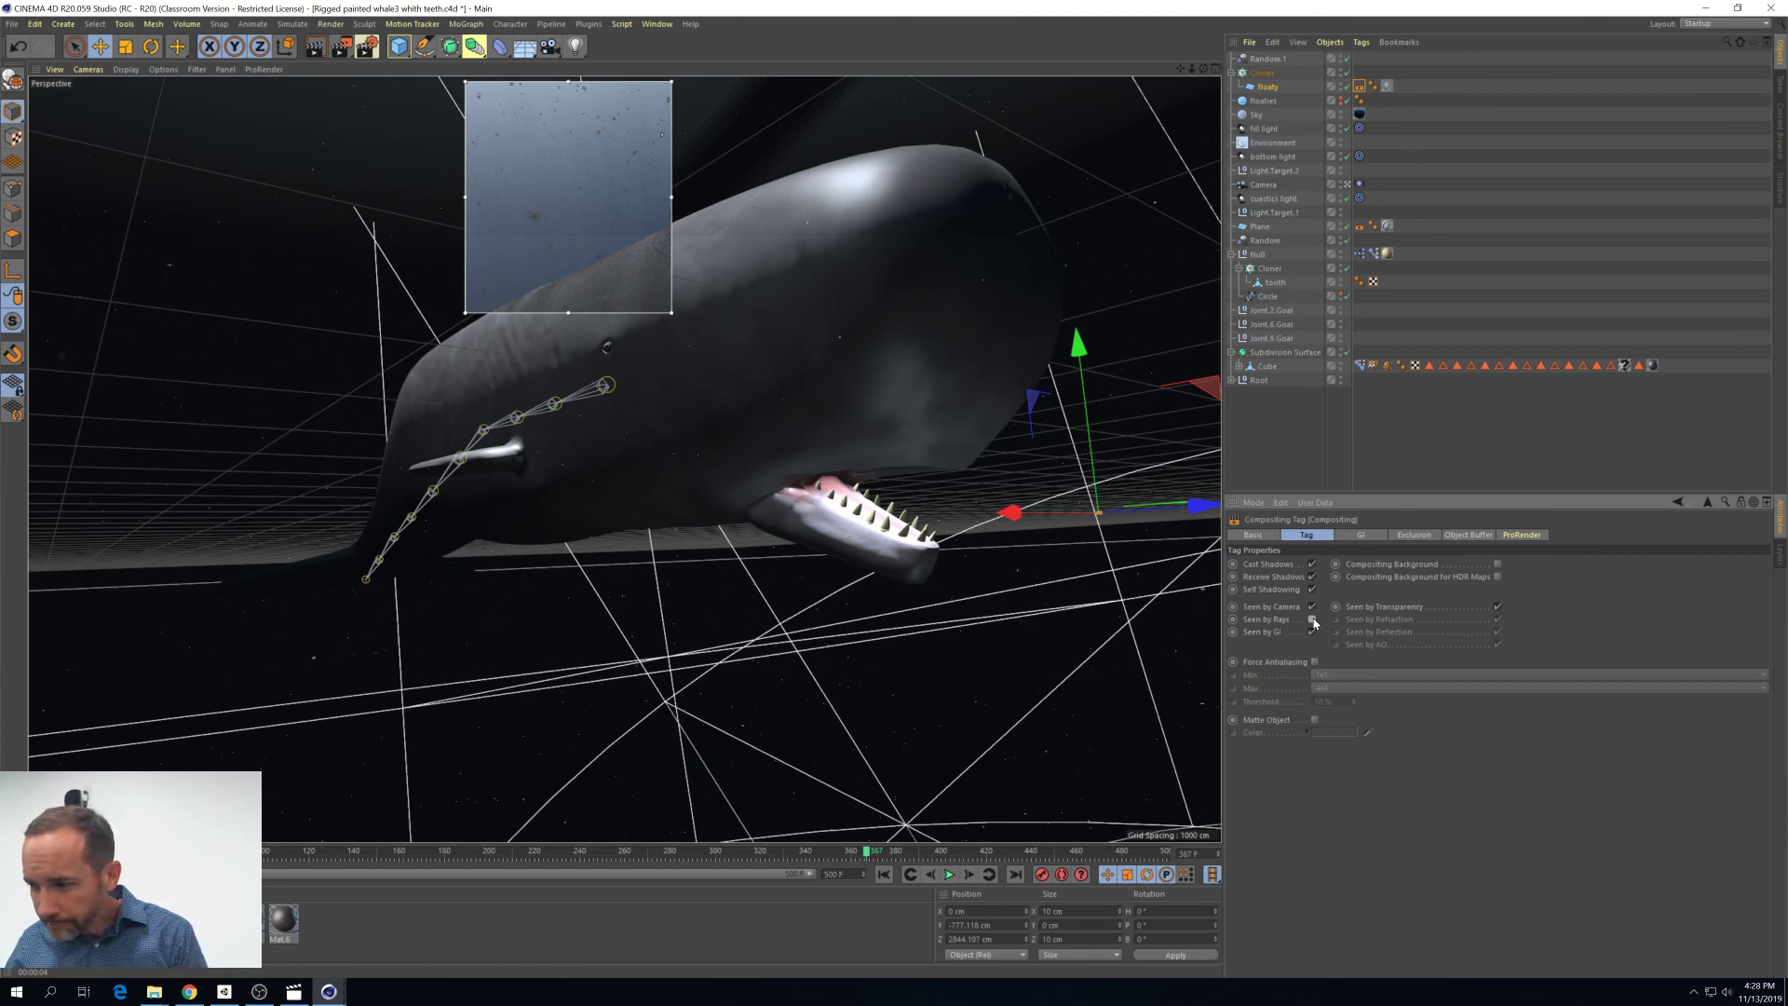
# Move the Compositing tag to the Cloner, re-enable Seen by Rays and turn off Seen by Transparency, Refraction and Reflection
pyautogui.moveTo(1360, 86); pyautogui.dragTo(1360, 72)
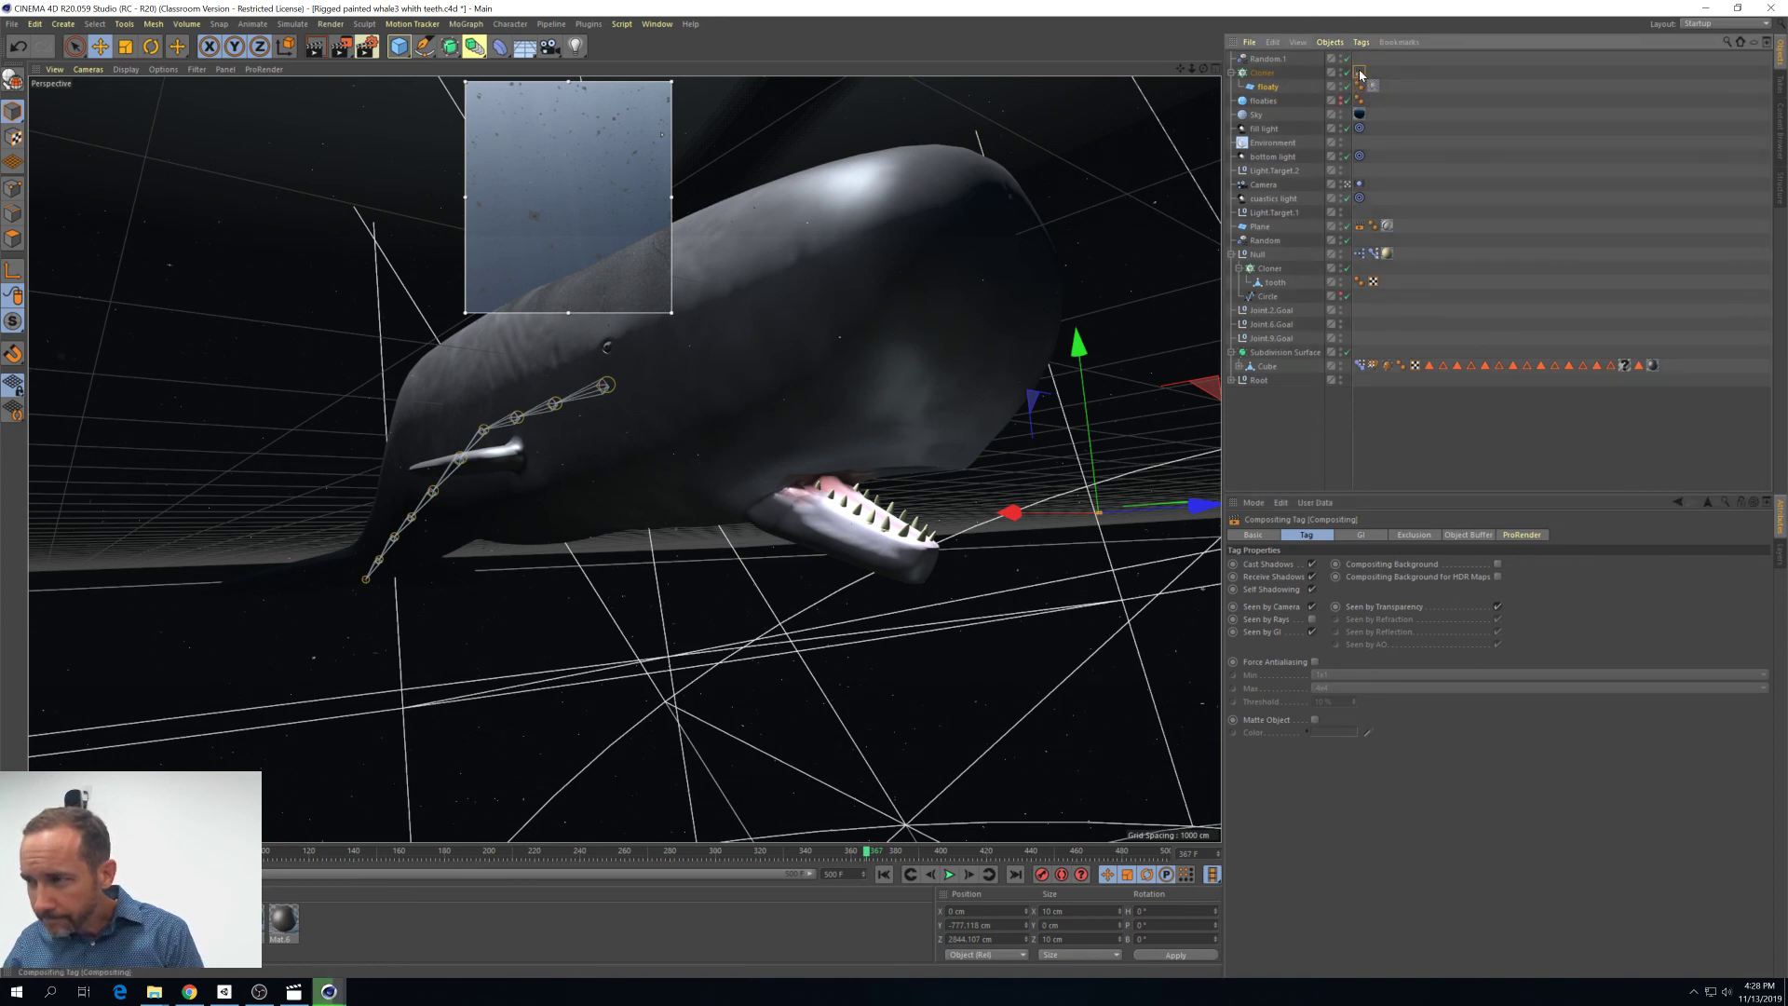
pyautogui.click(1313, 620)
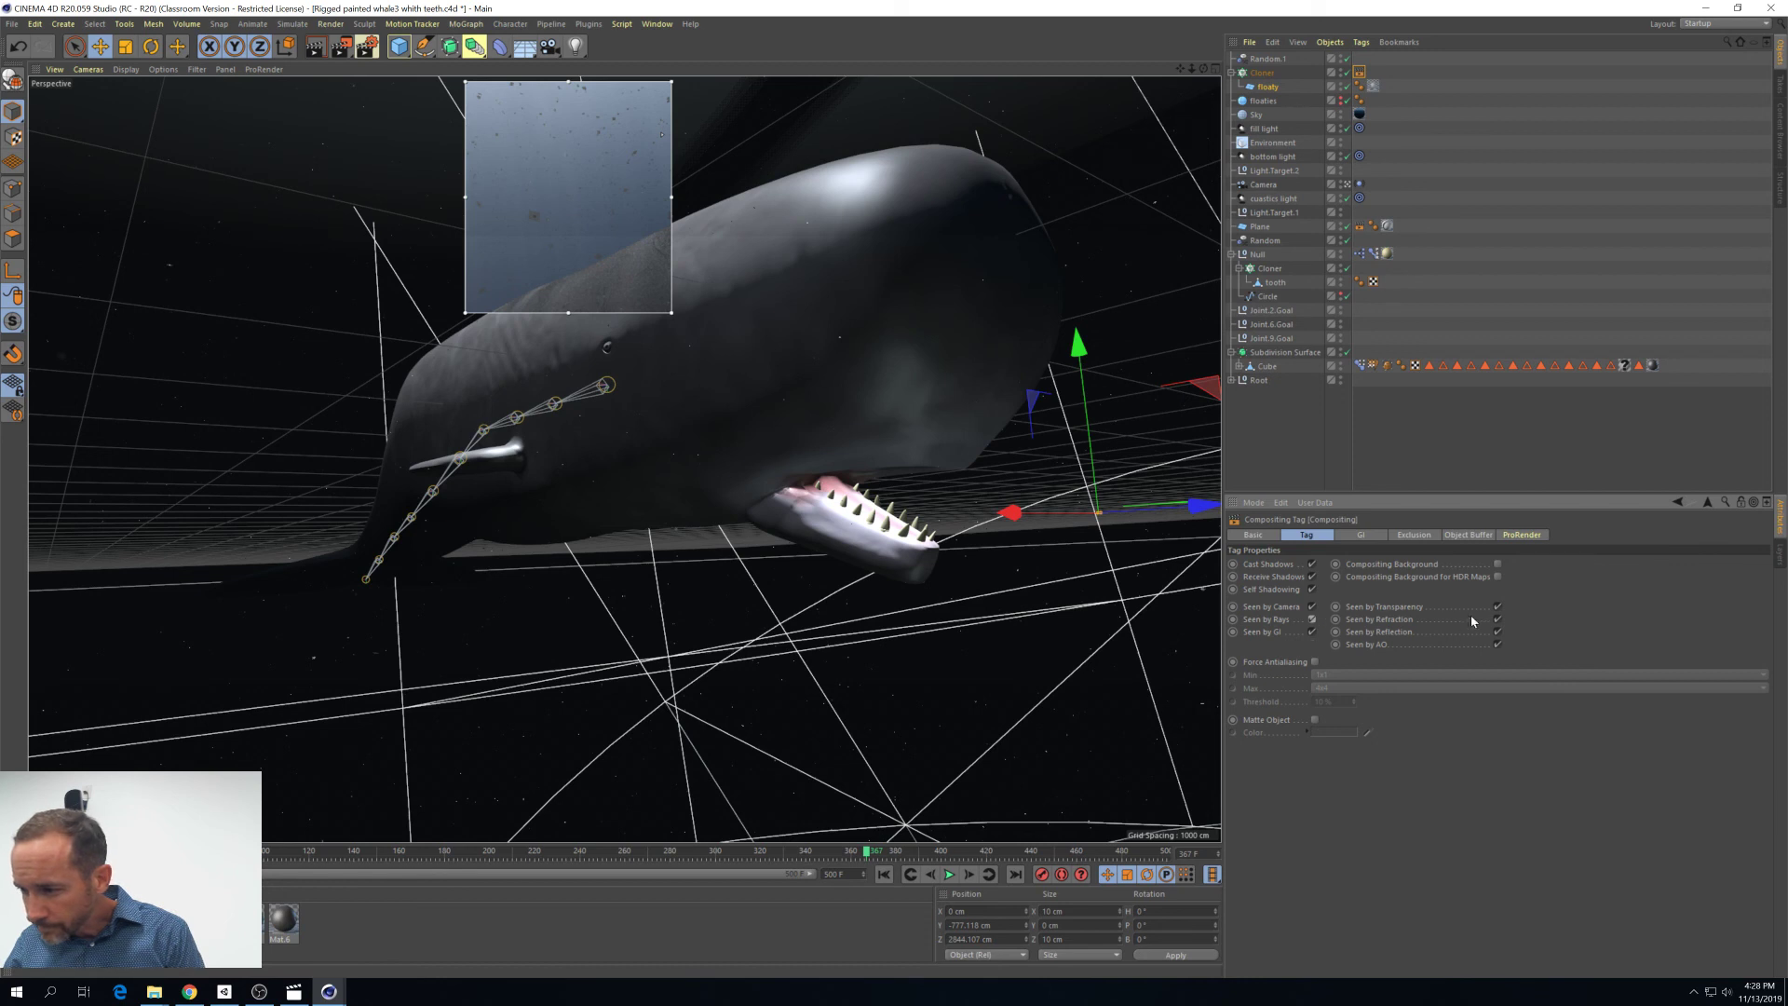
pyautogui.click(1498, 606)
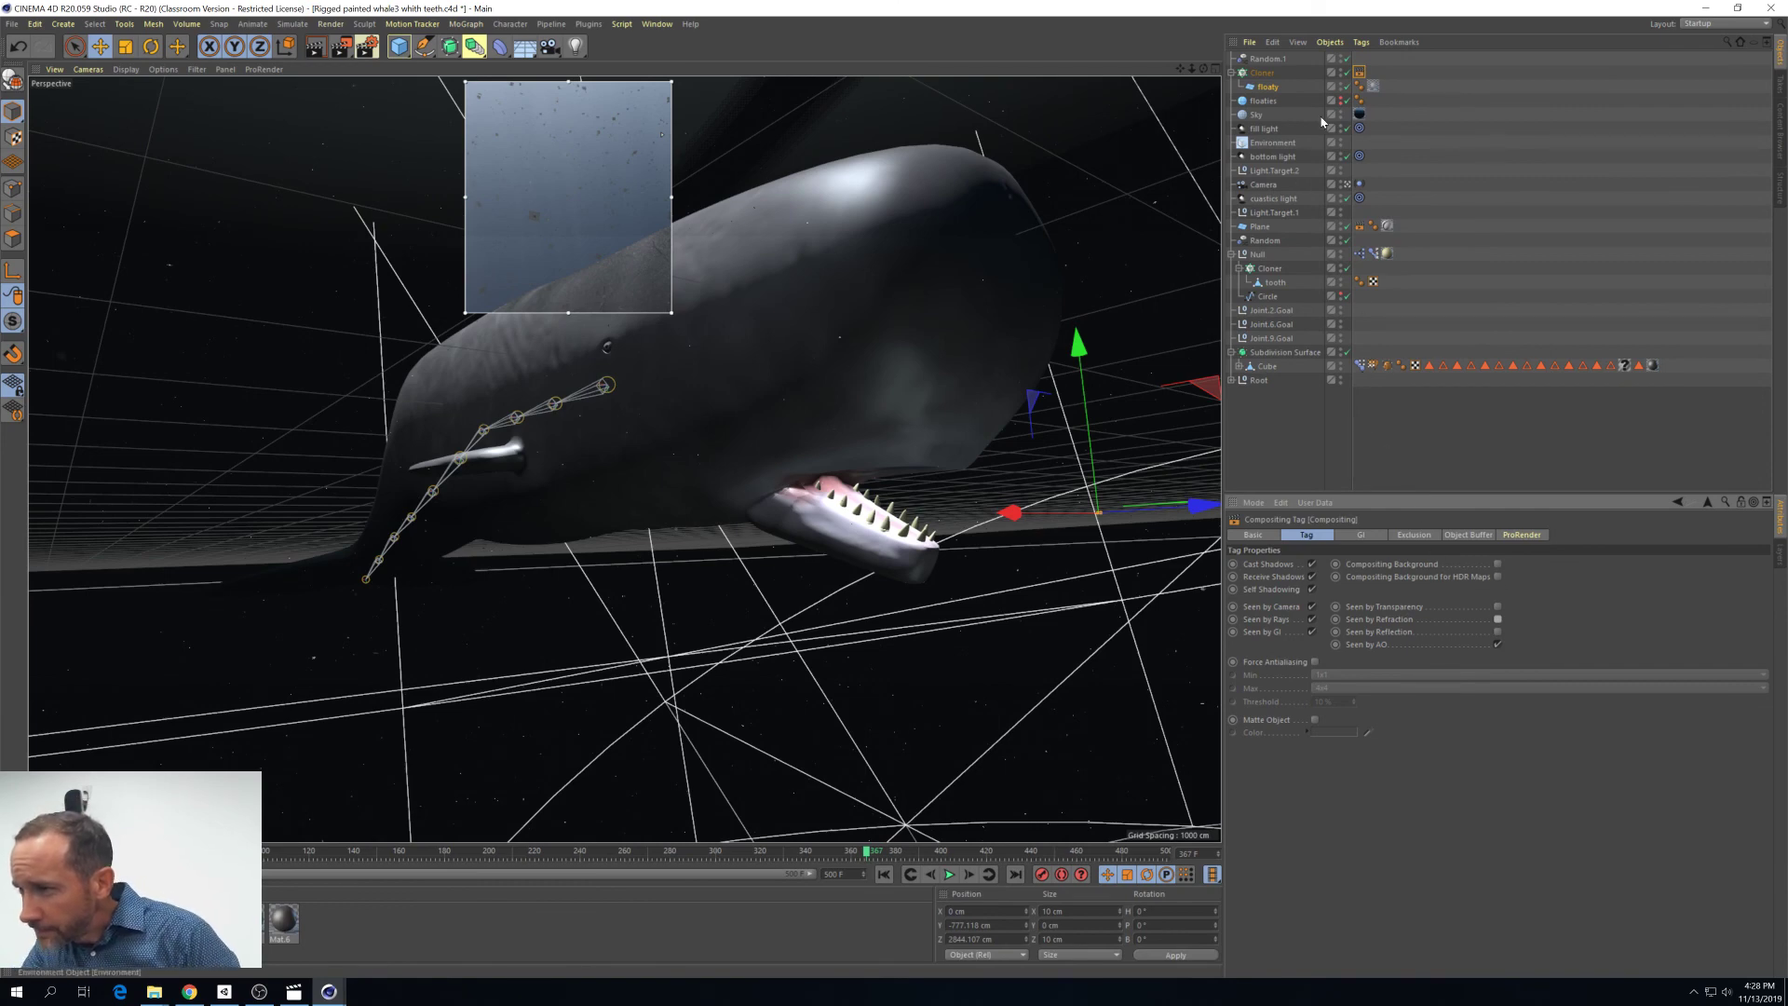
# Change the floaty Cloner's instance mode to Instance and render the view
pyautogui.click(1263, 73)
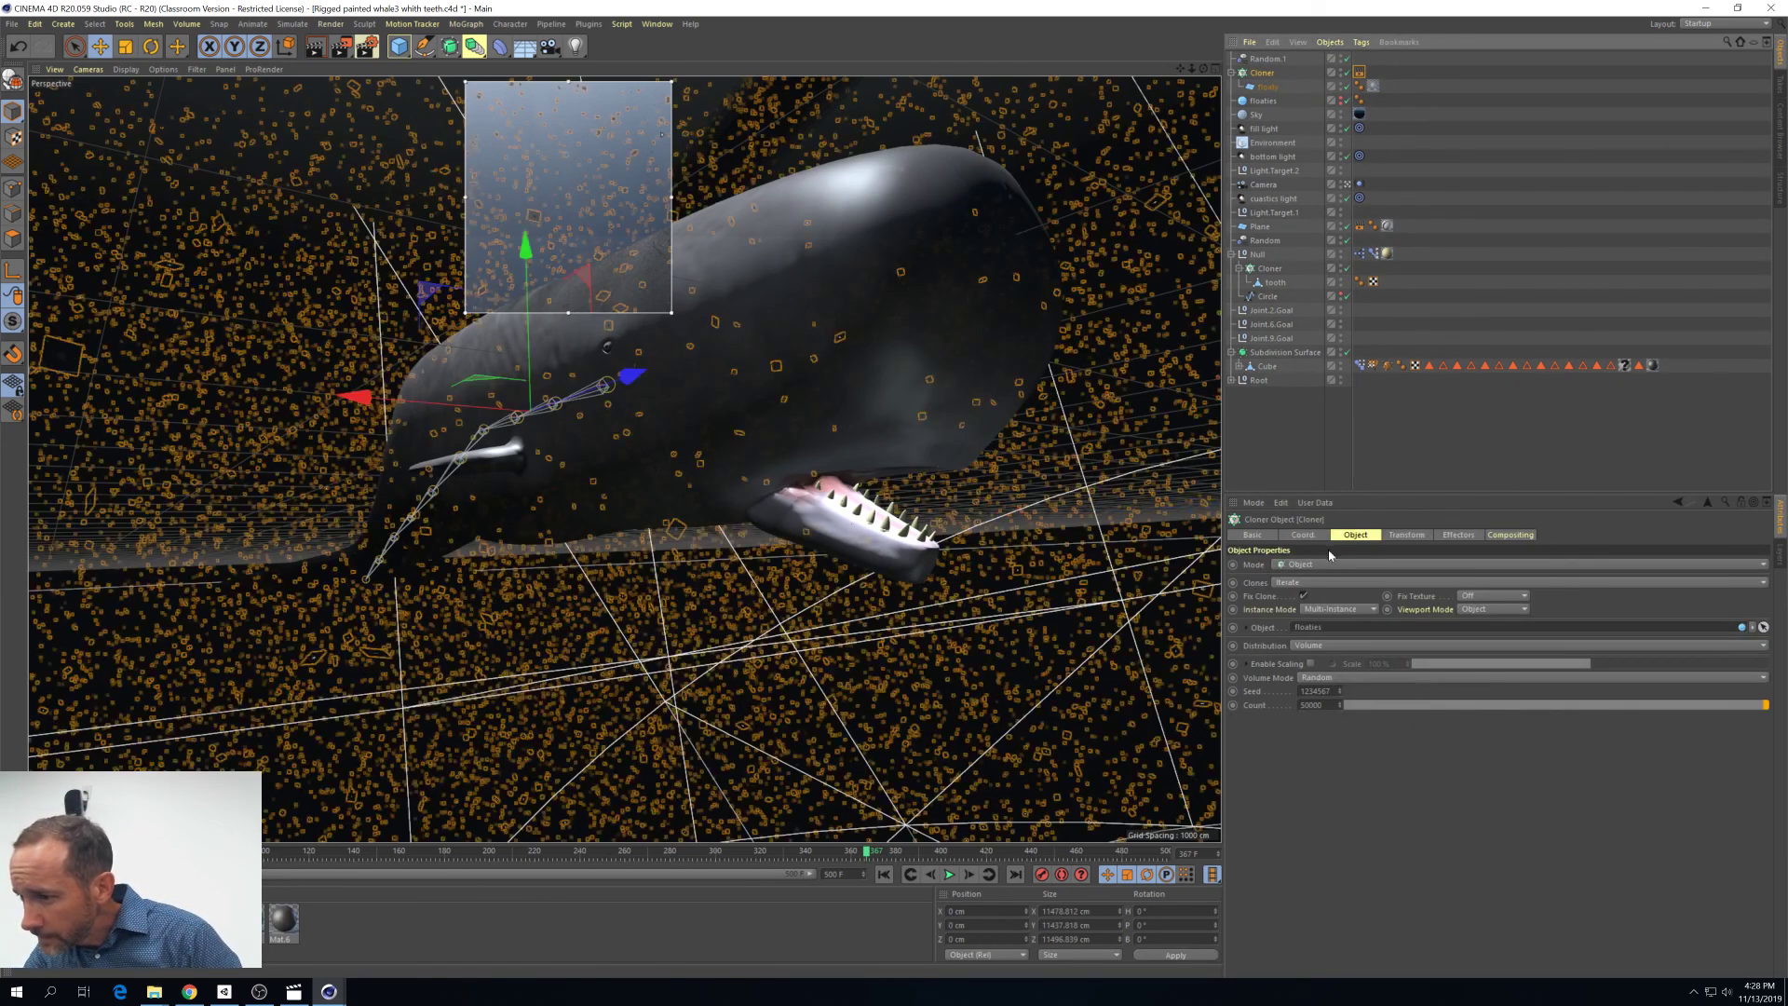
pyautogui.click(1331, 609)
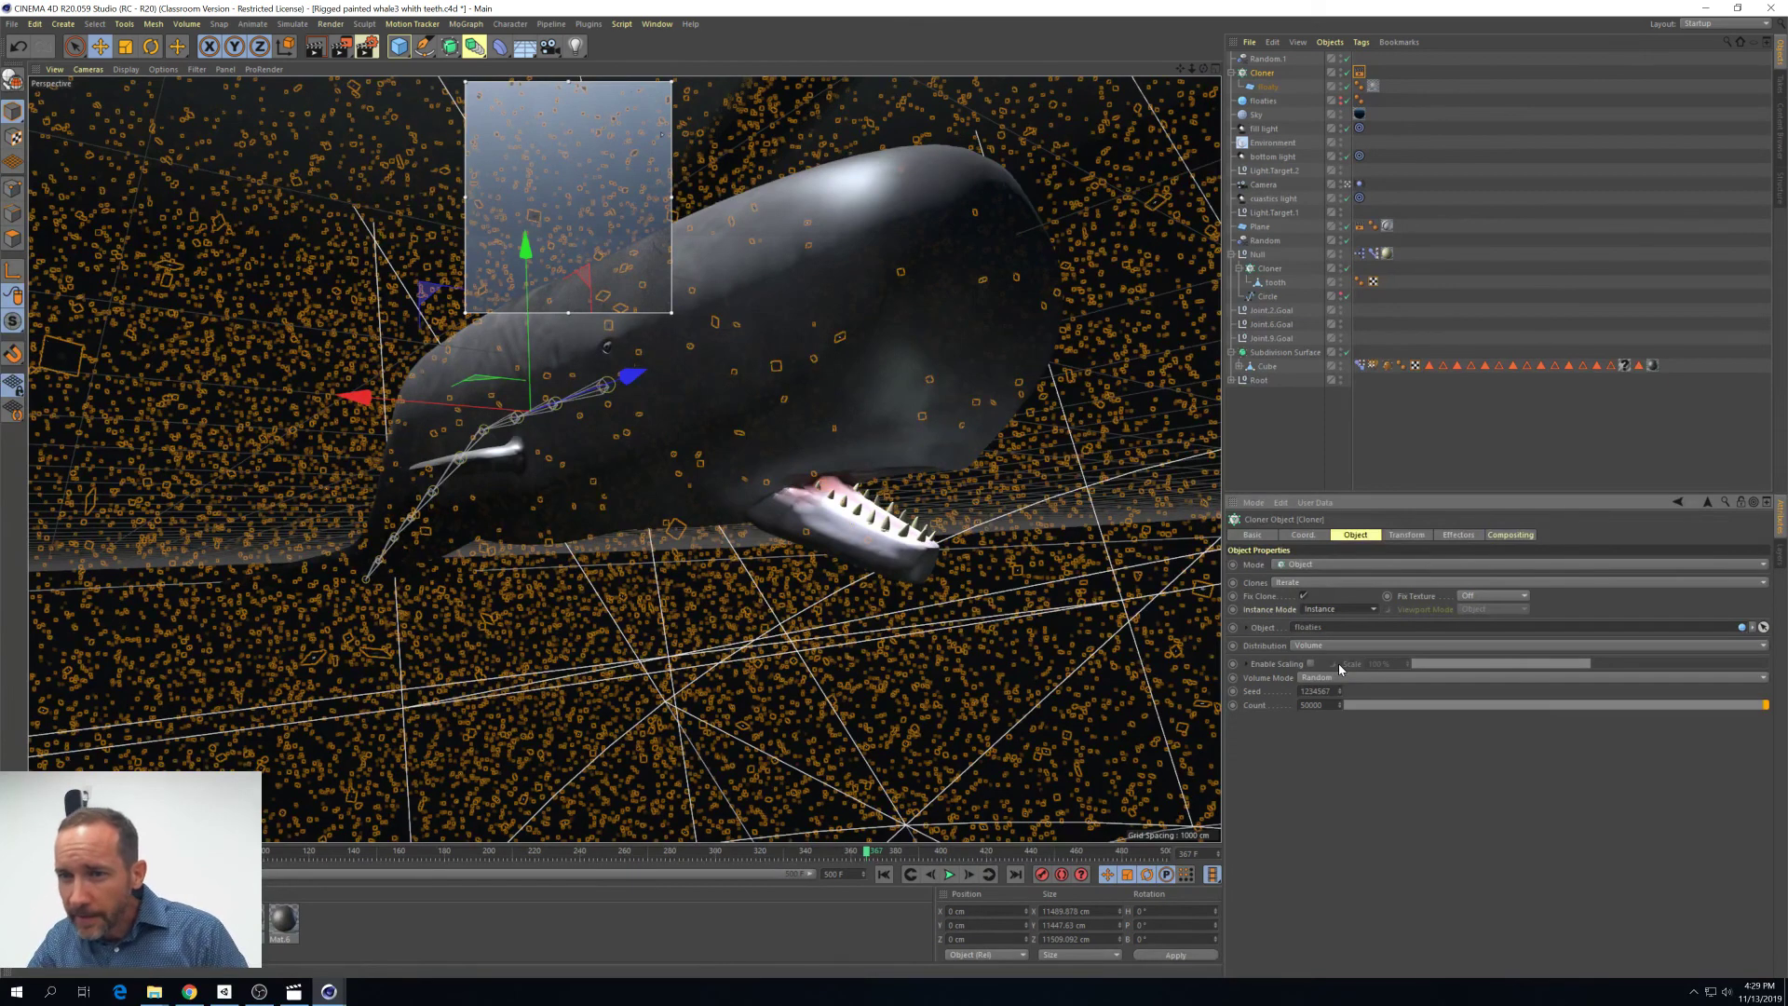
pyautogui.hotkey('ctrl', 'r')
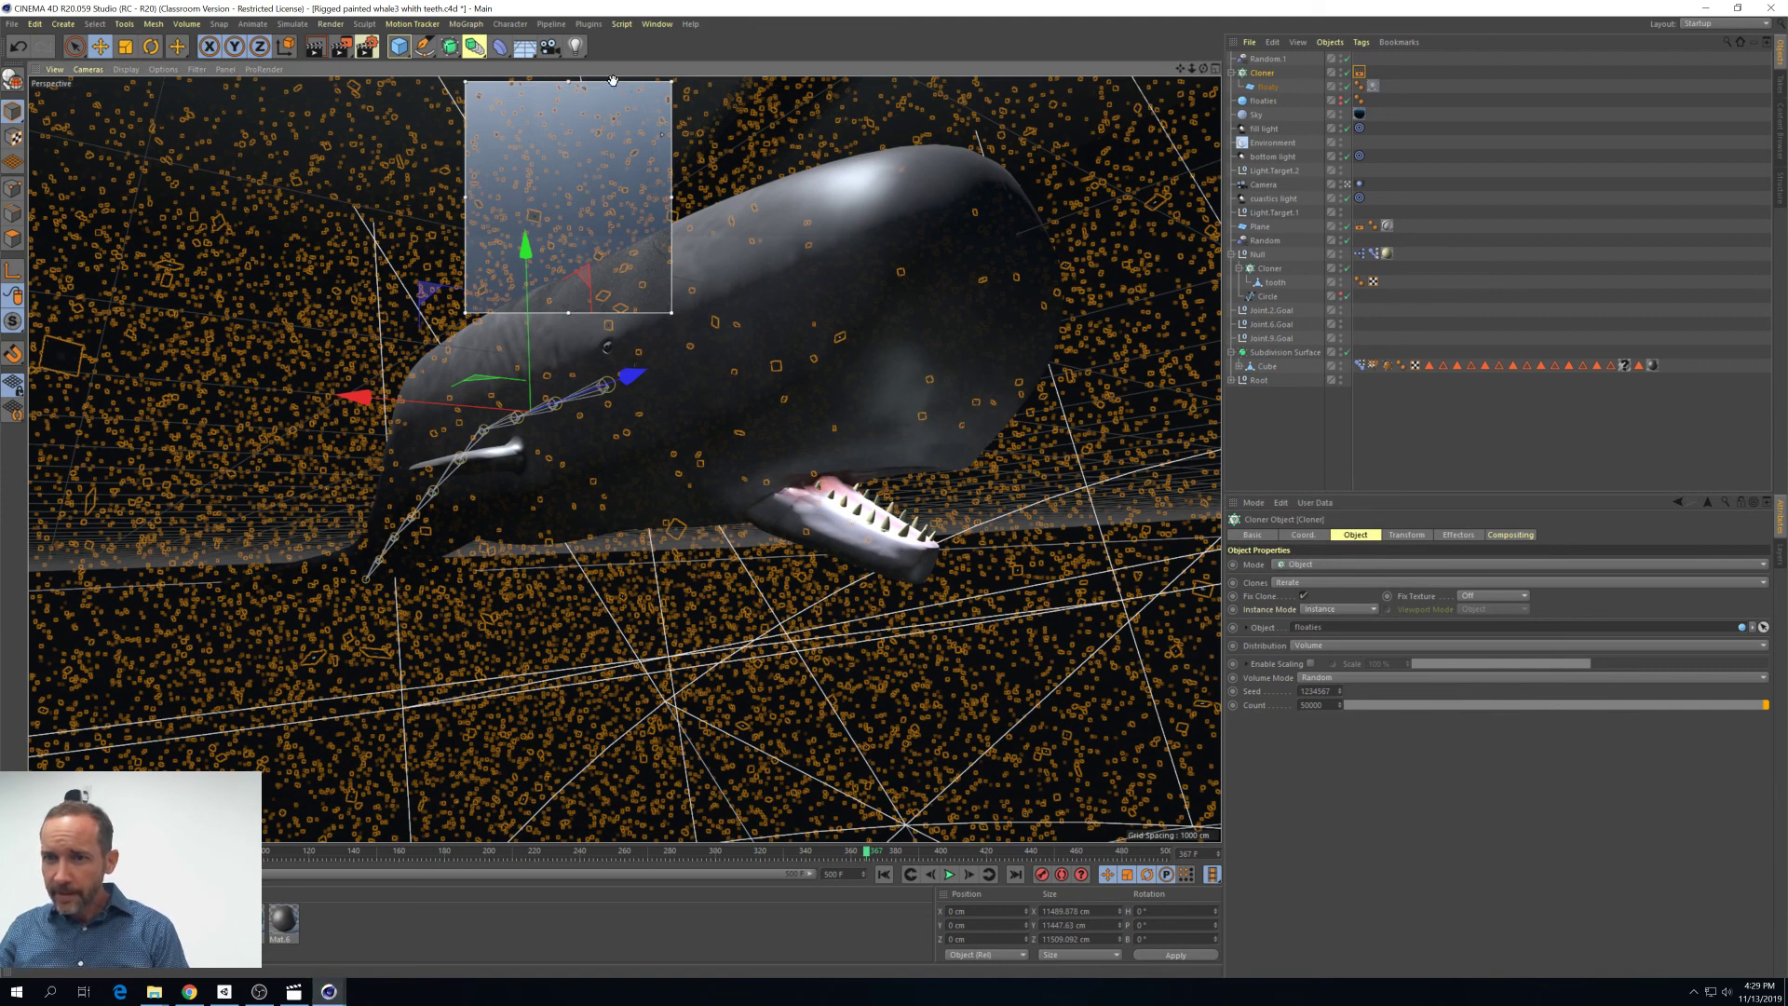
# Delete the Compositing tag from the floaty Cloner
pyautogui.click(1394, 116)
pyautogui.click(1278, 87)
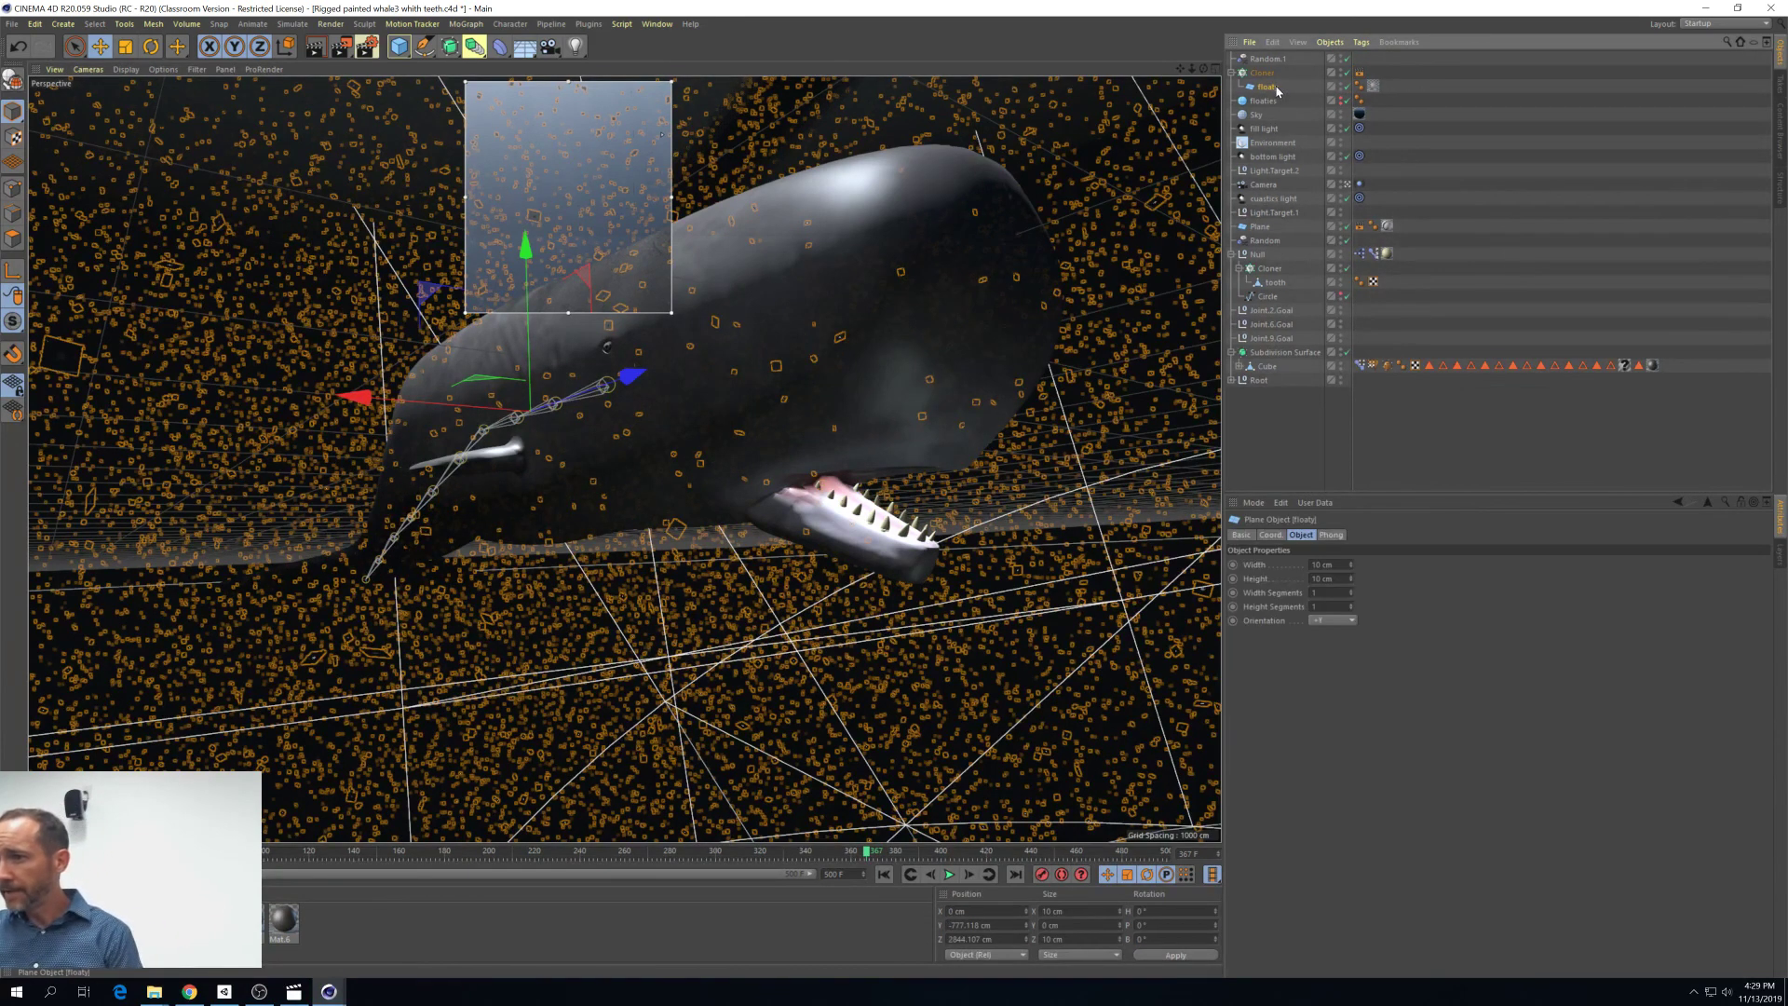
pyautogui.click(1360, 75)
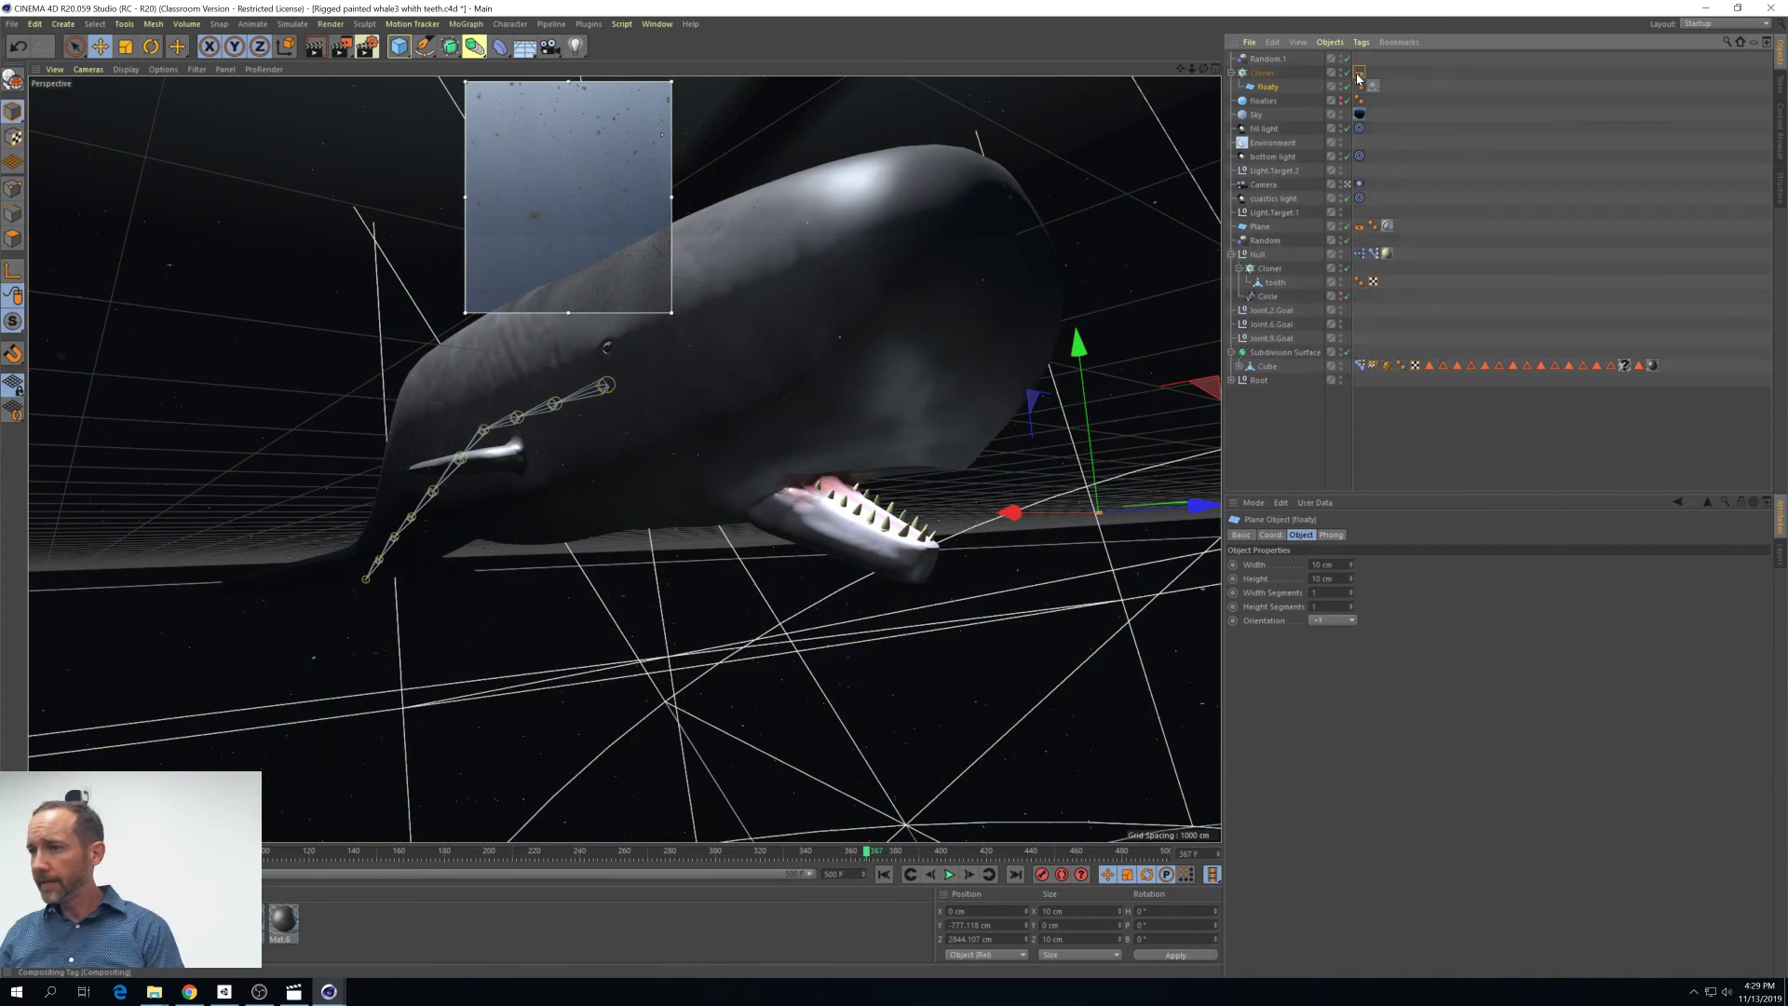
pyautogui.press('Delete')
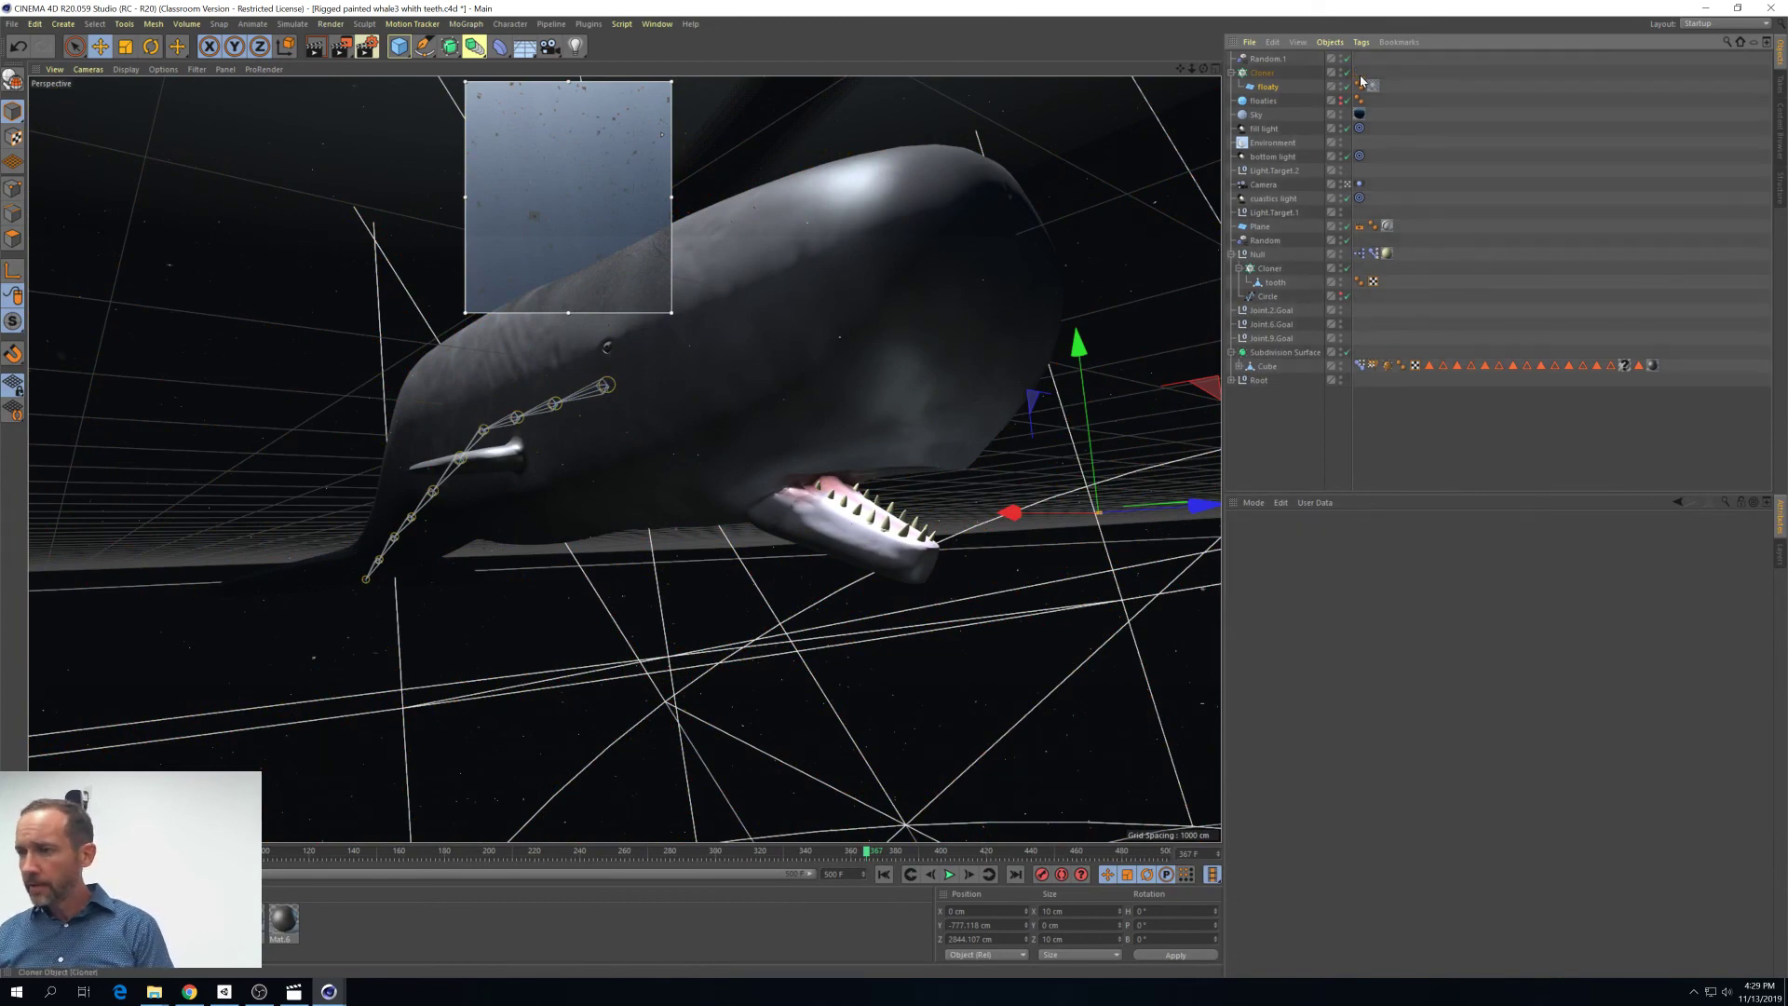
# Leave the Cloner's mode set to Object and add a Sphere primitive to the scene
pyautogui.click(1264, 74)
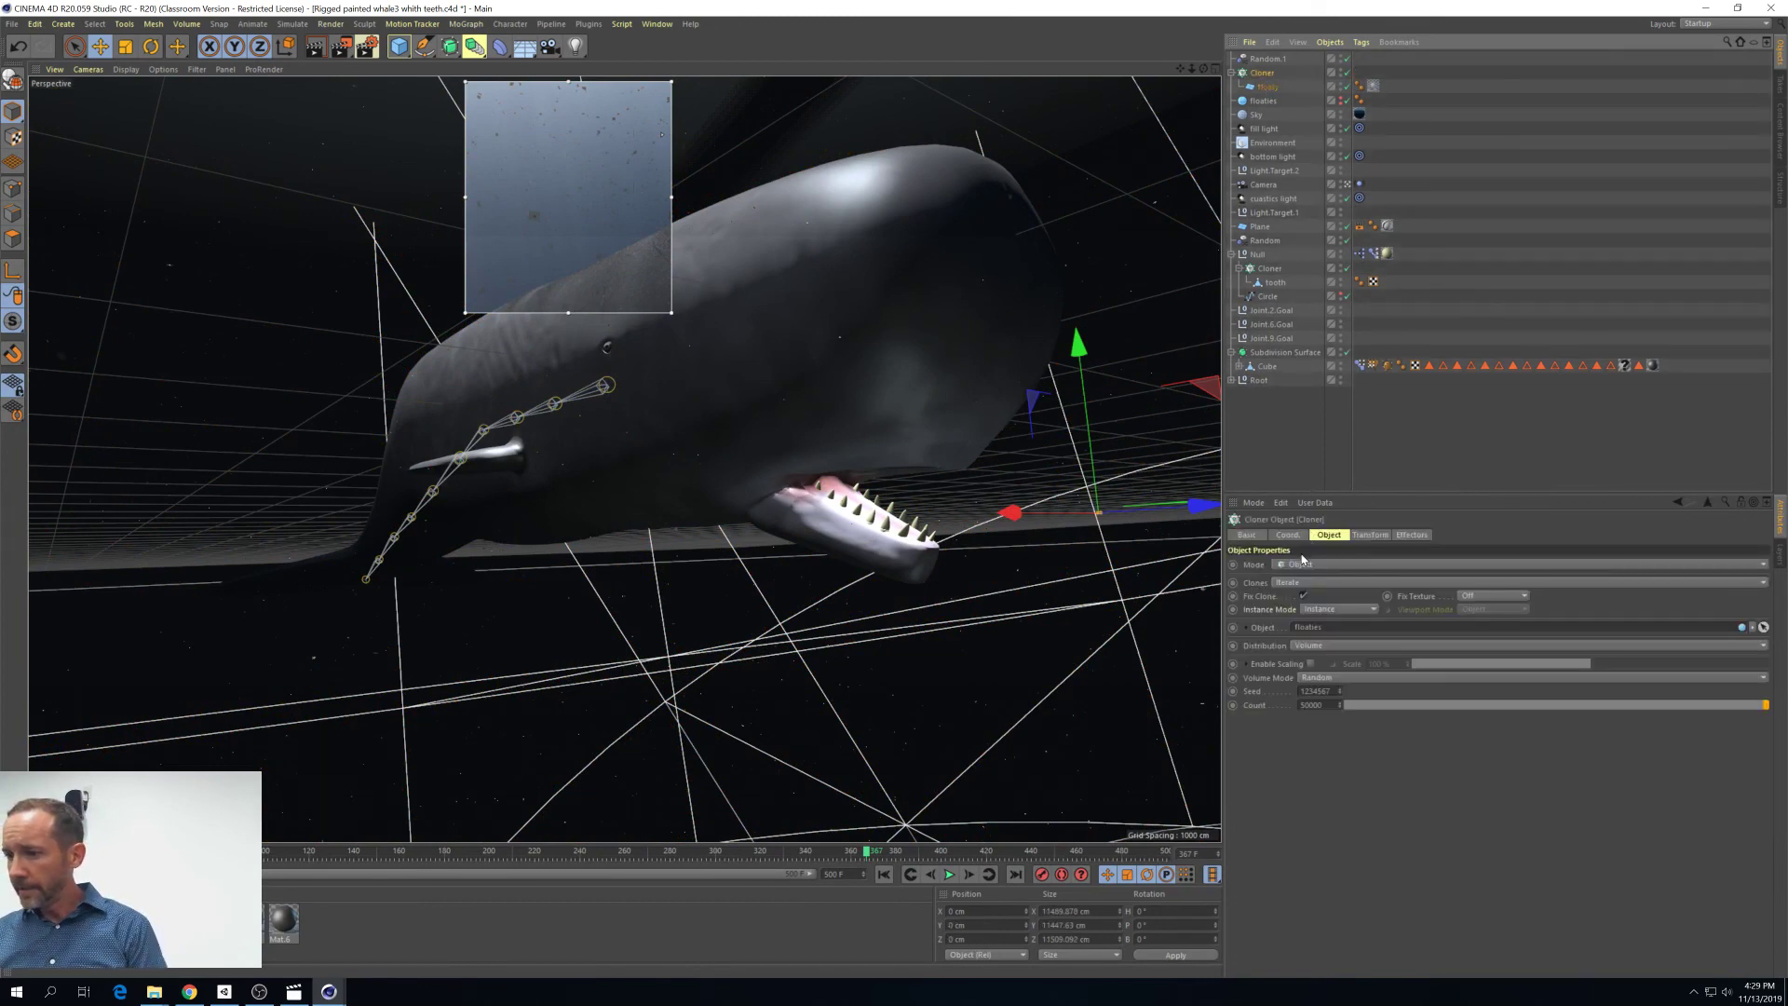
pyautogui.click(1301, 565)
pyautogui.click(1301, 565)
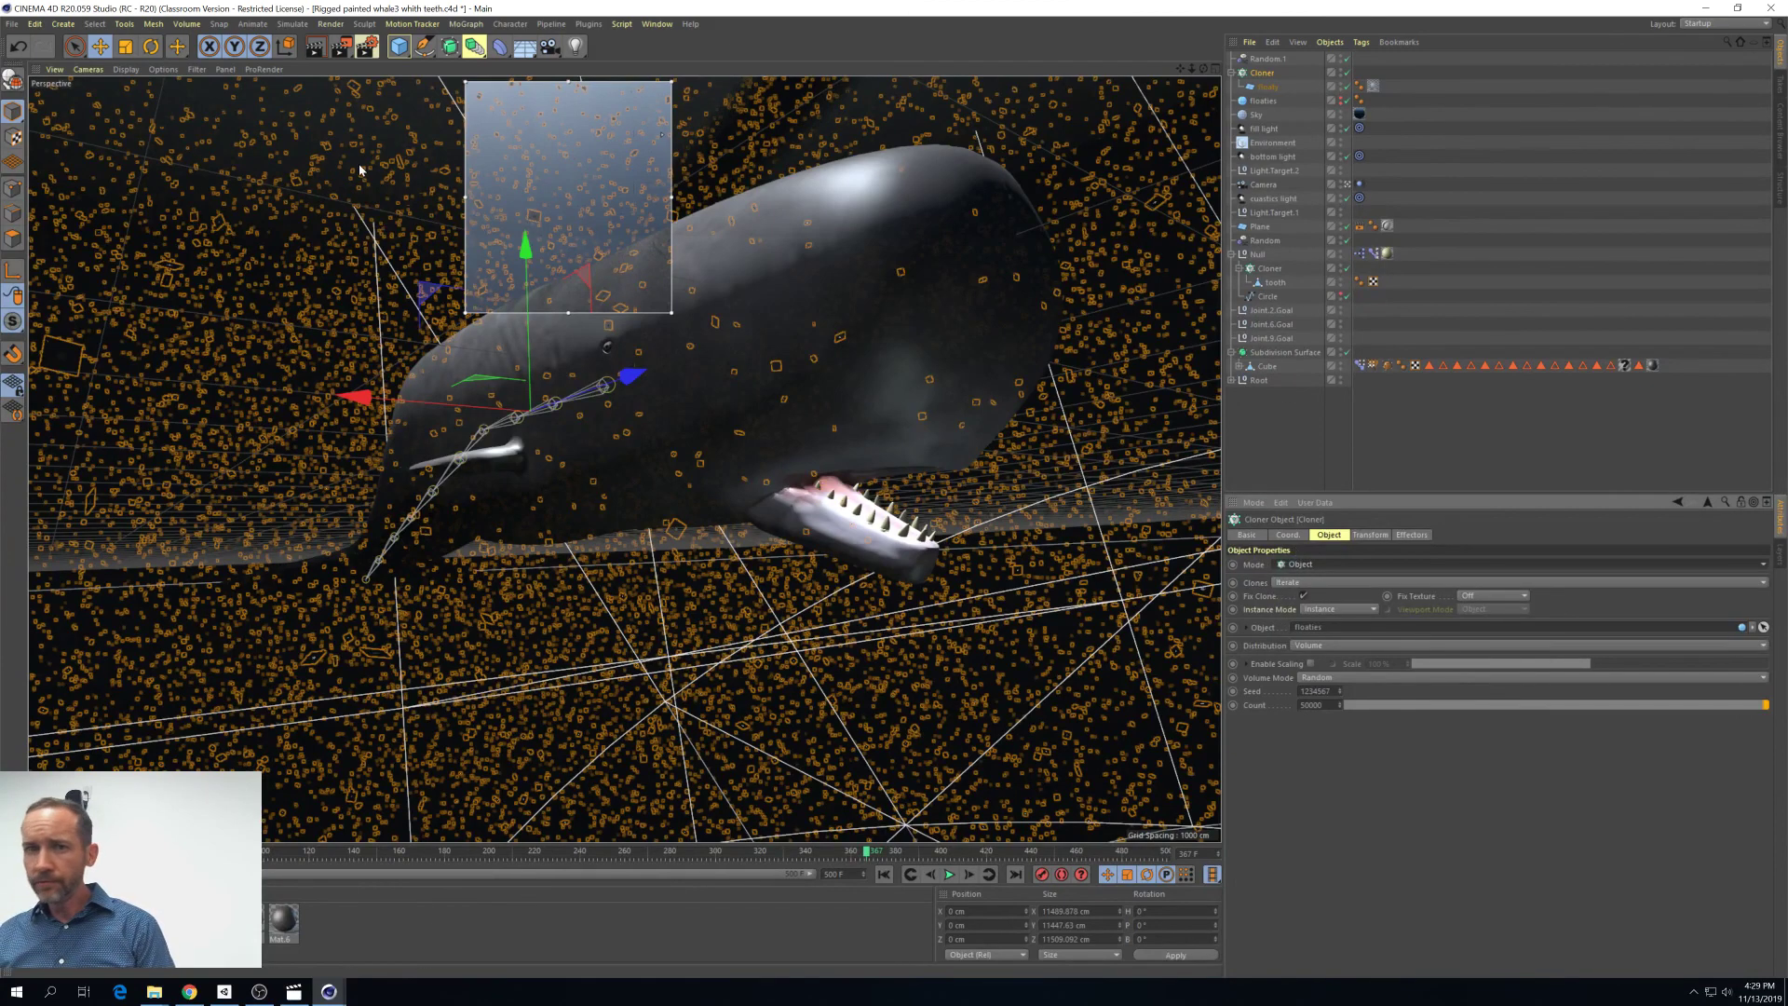
pyautogui.moveTo(398, 46); pyautogui.dragTo(672, 91)
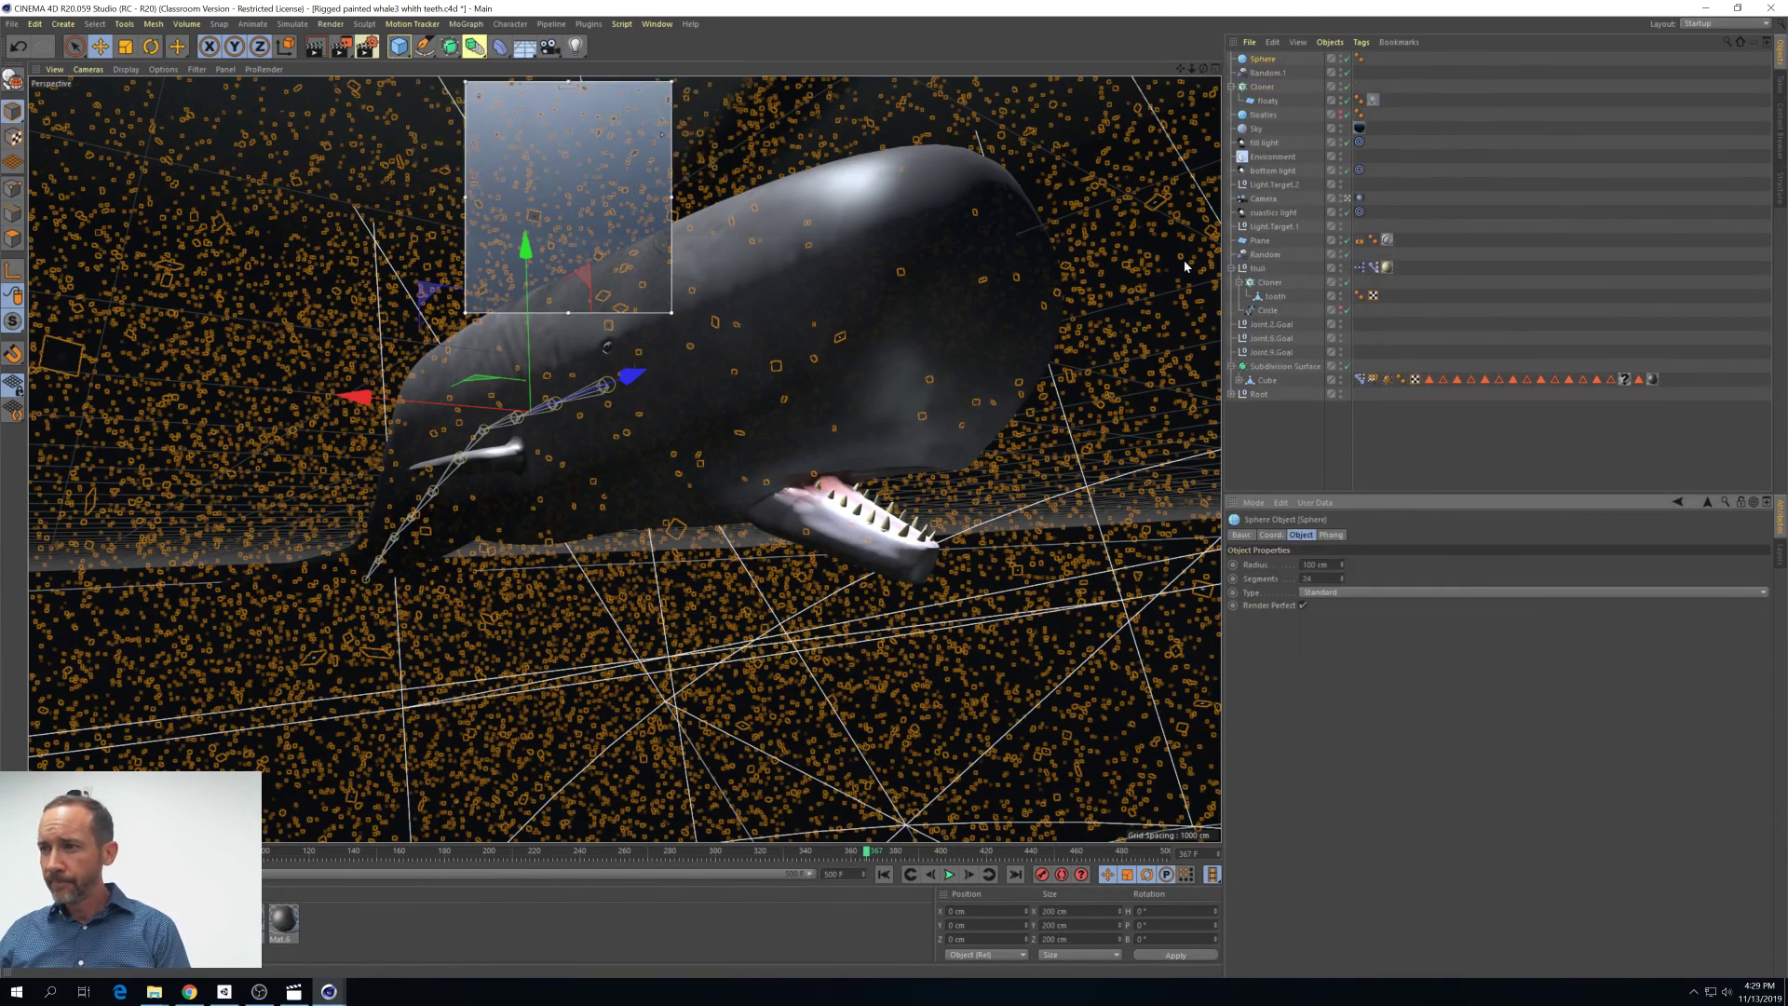
# Reduce the new Sphere to 4 segments and set its radius to 1 cm
pyautogui.doubleClick(1312, 578)
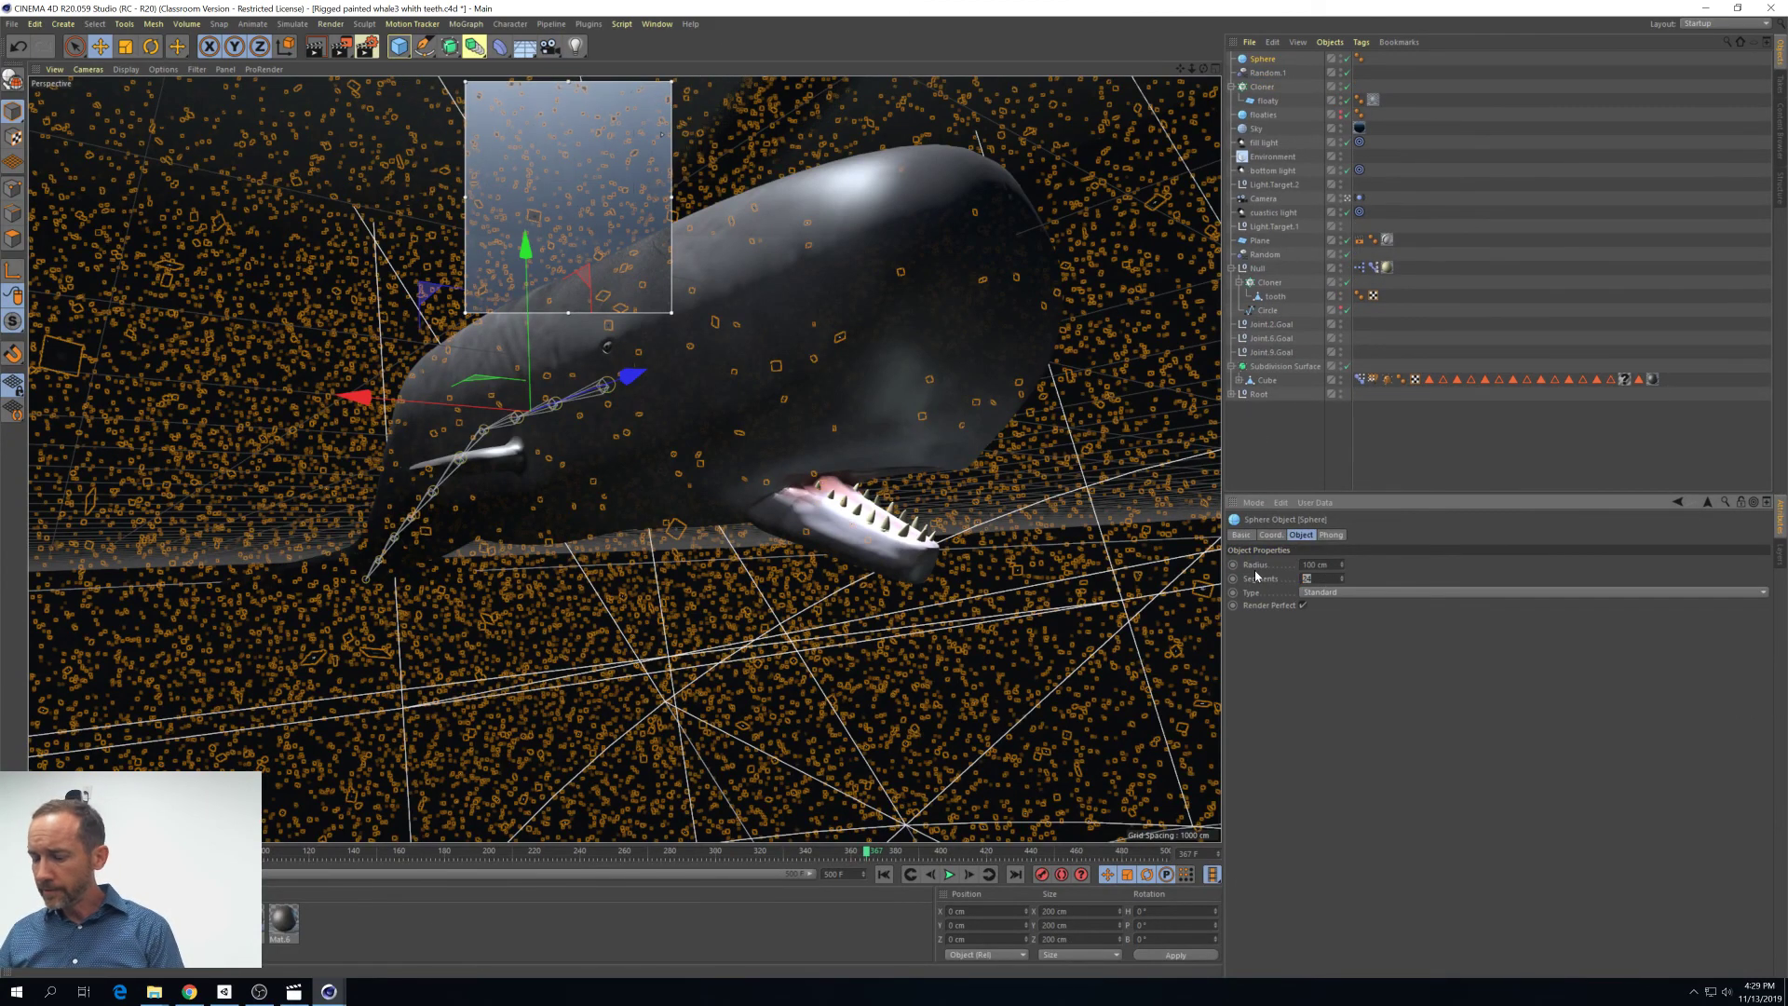
pyautogui.write('4')
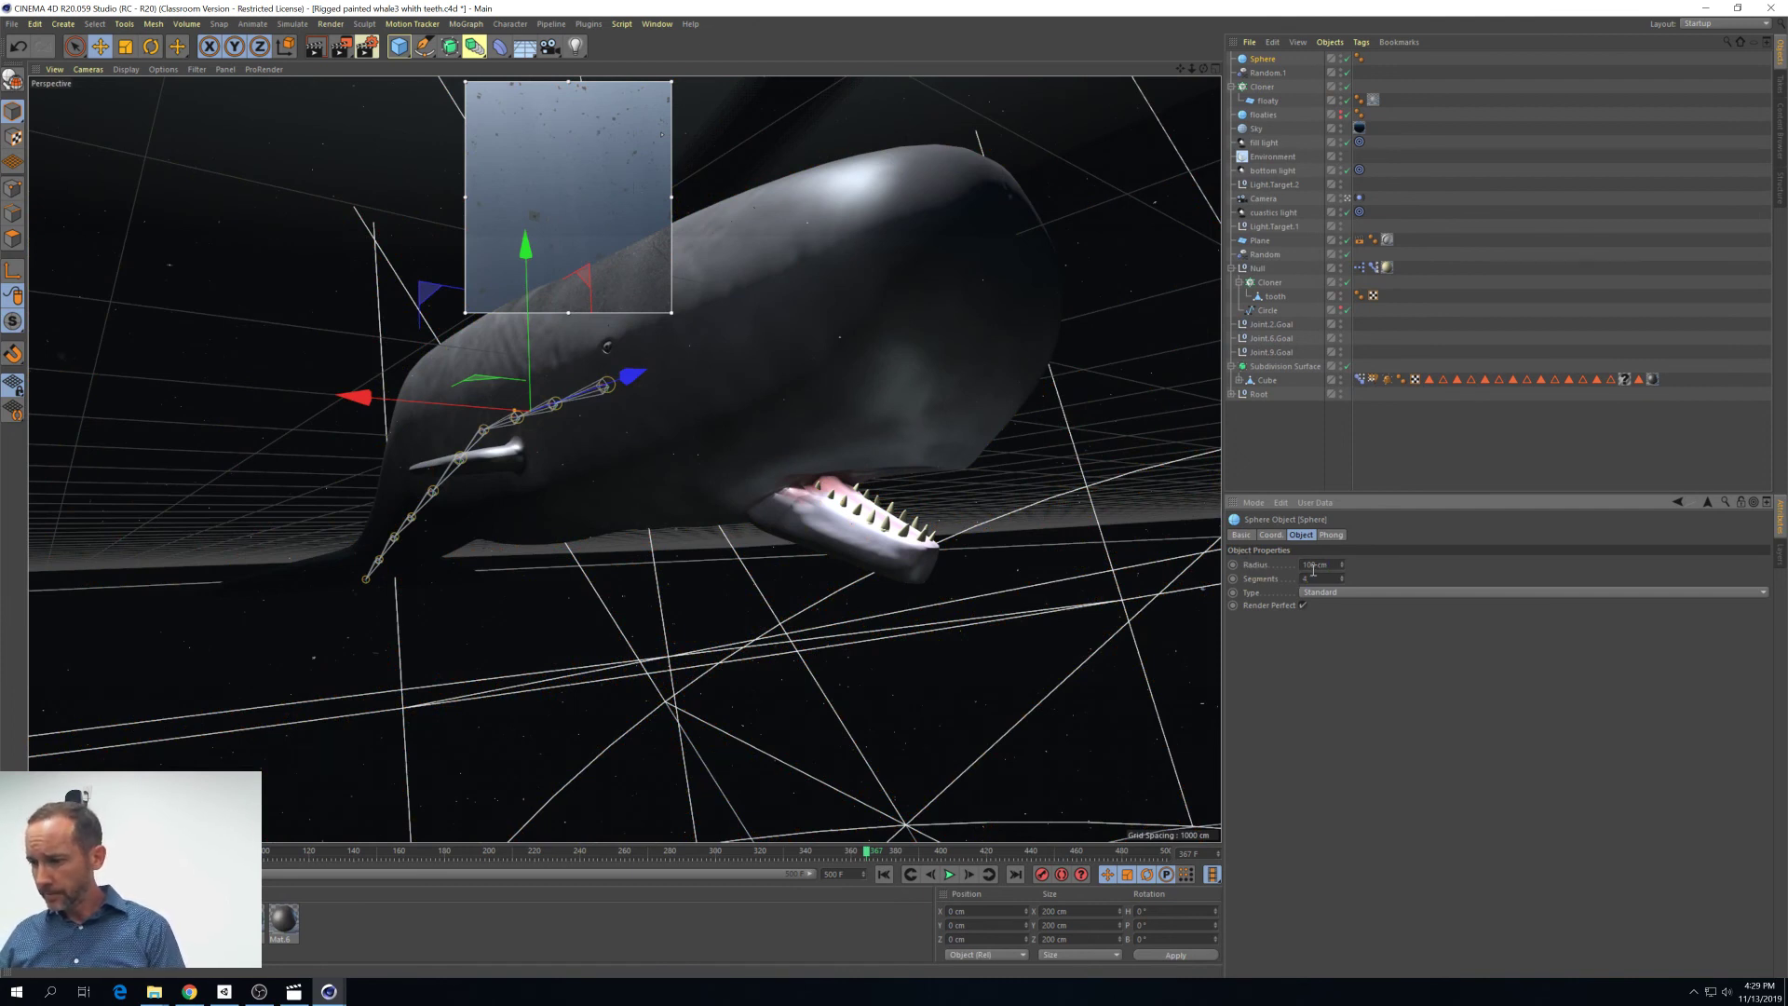
pyautogui.moveTo(1332, 564); pyautogui.dragTo(1272, 564)
pyautogui.write('1')
pyautogui.press('Return')
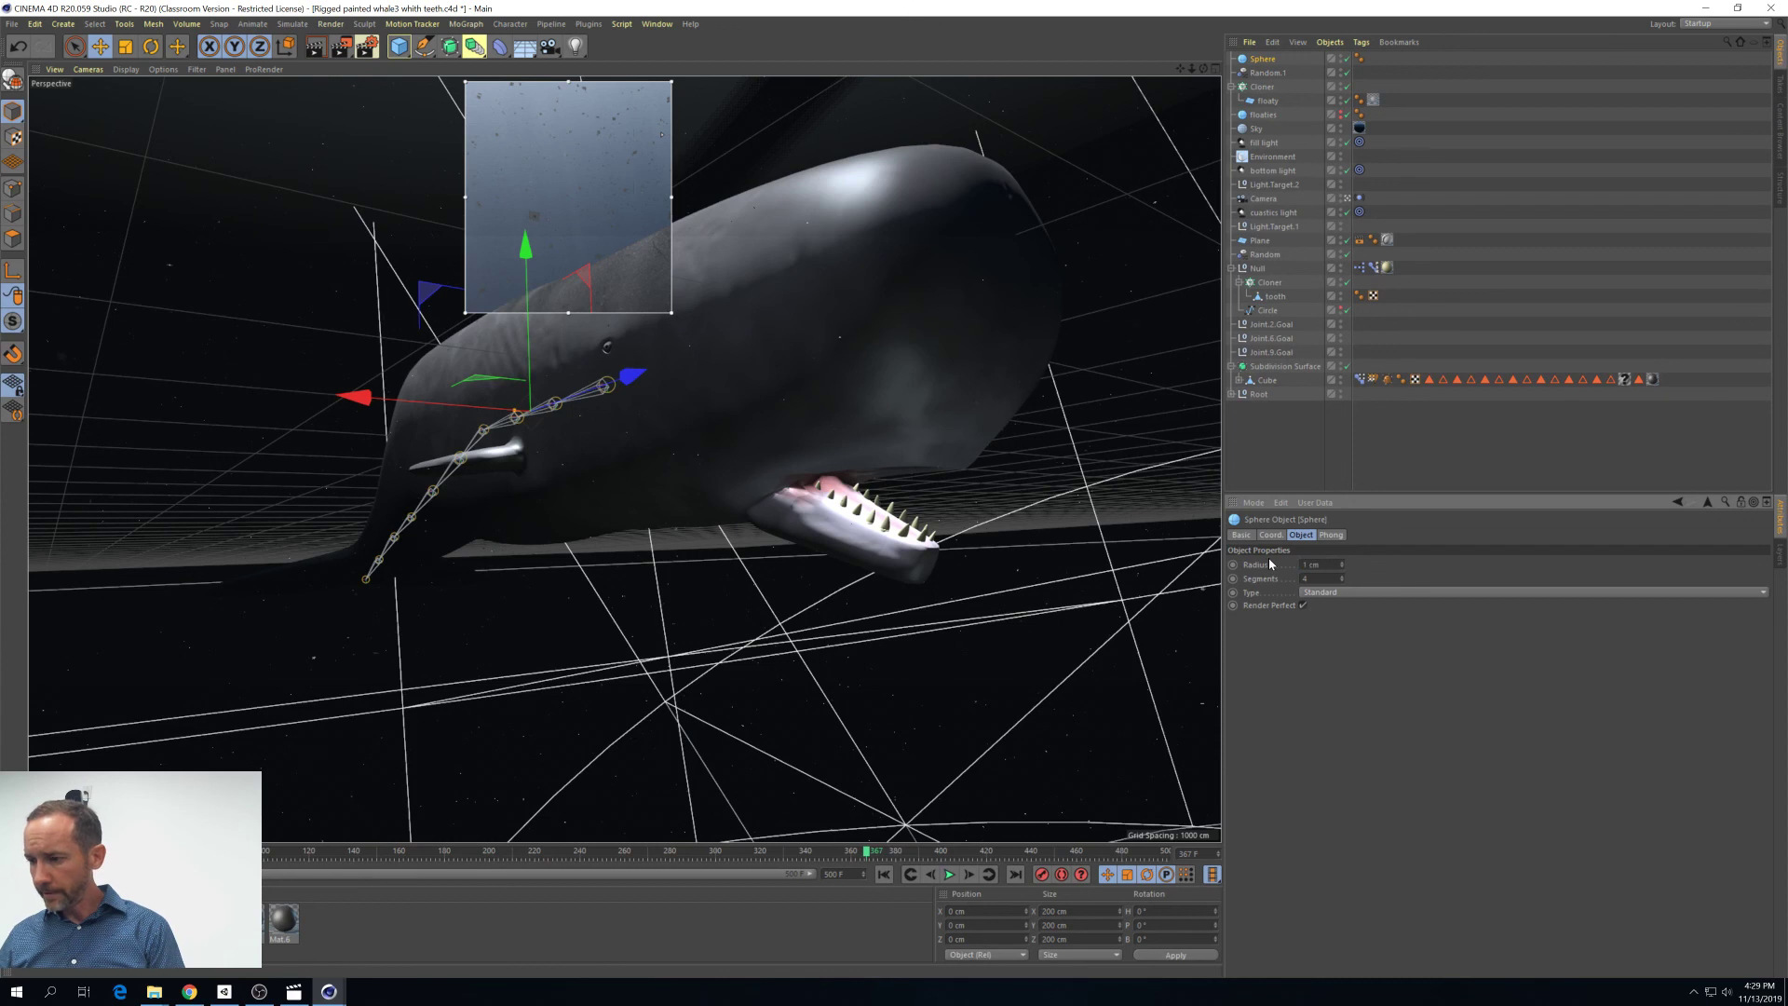
# Make the Sphere a child of the floaty Cloner and delete the floaty plane it replaces
pyautogui.moveTo(1266, 62); pyautogui.dragTo(1273, 104)
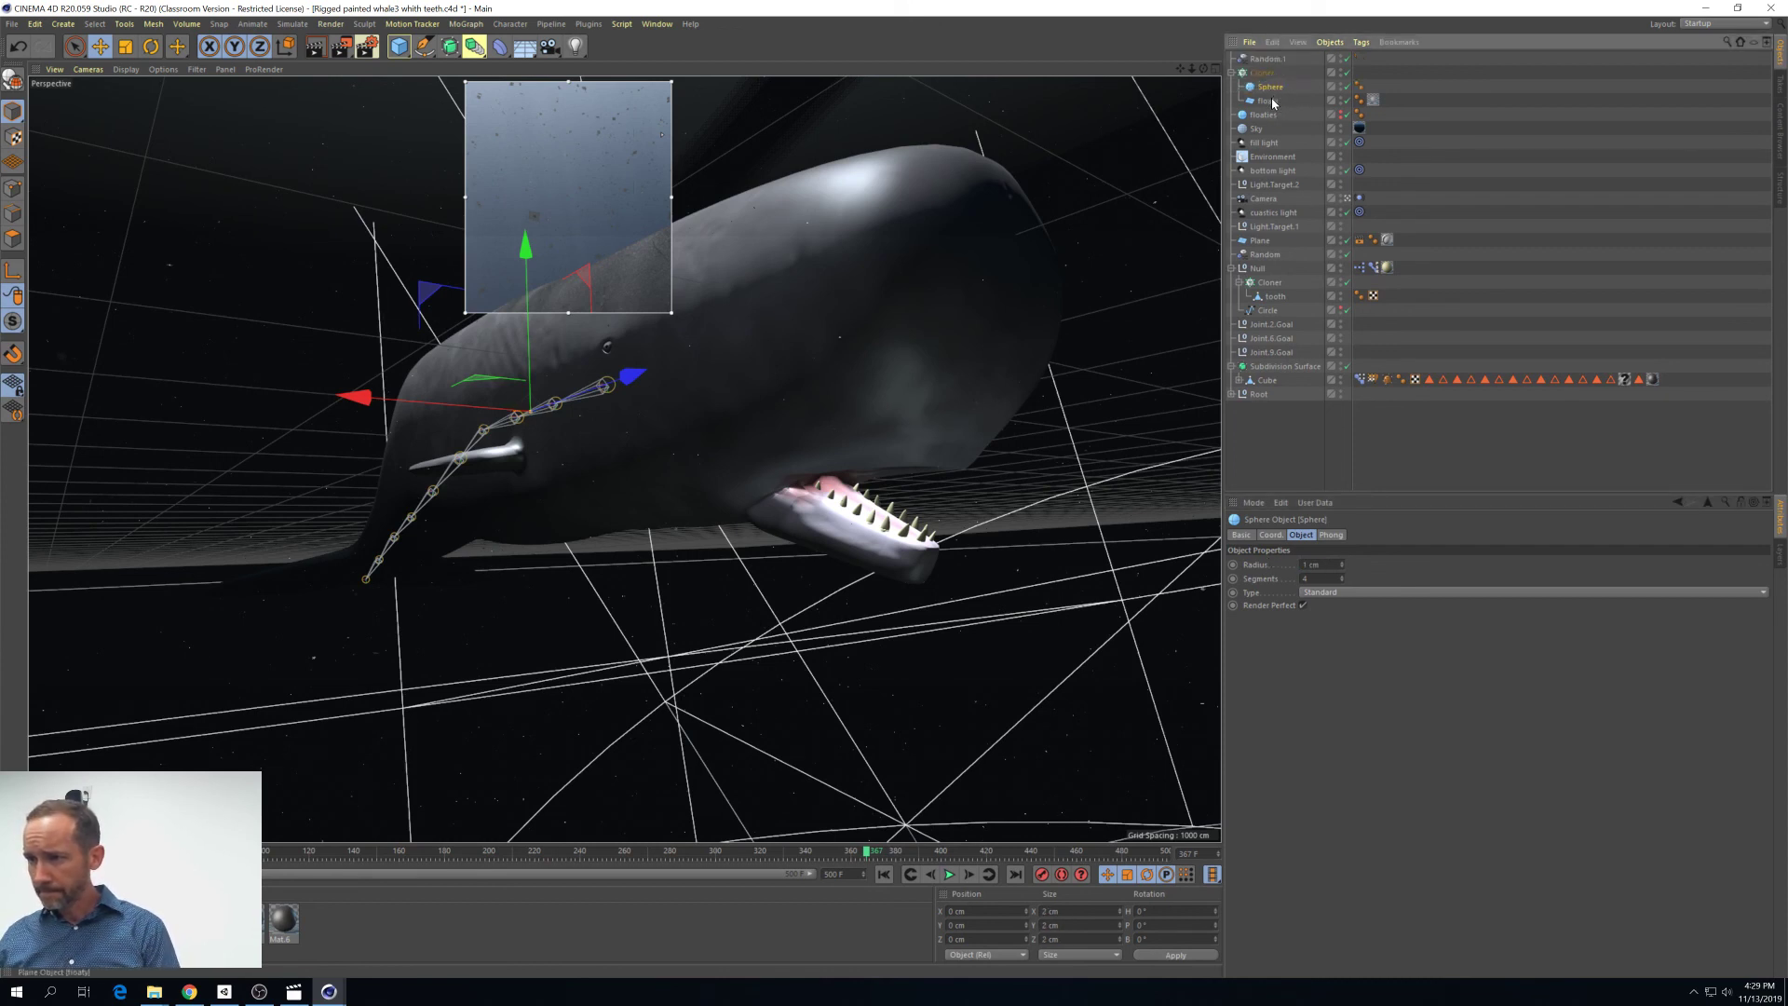
pyautogui.click(1273, 102)
pyautogui.press('Delete')
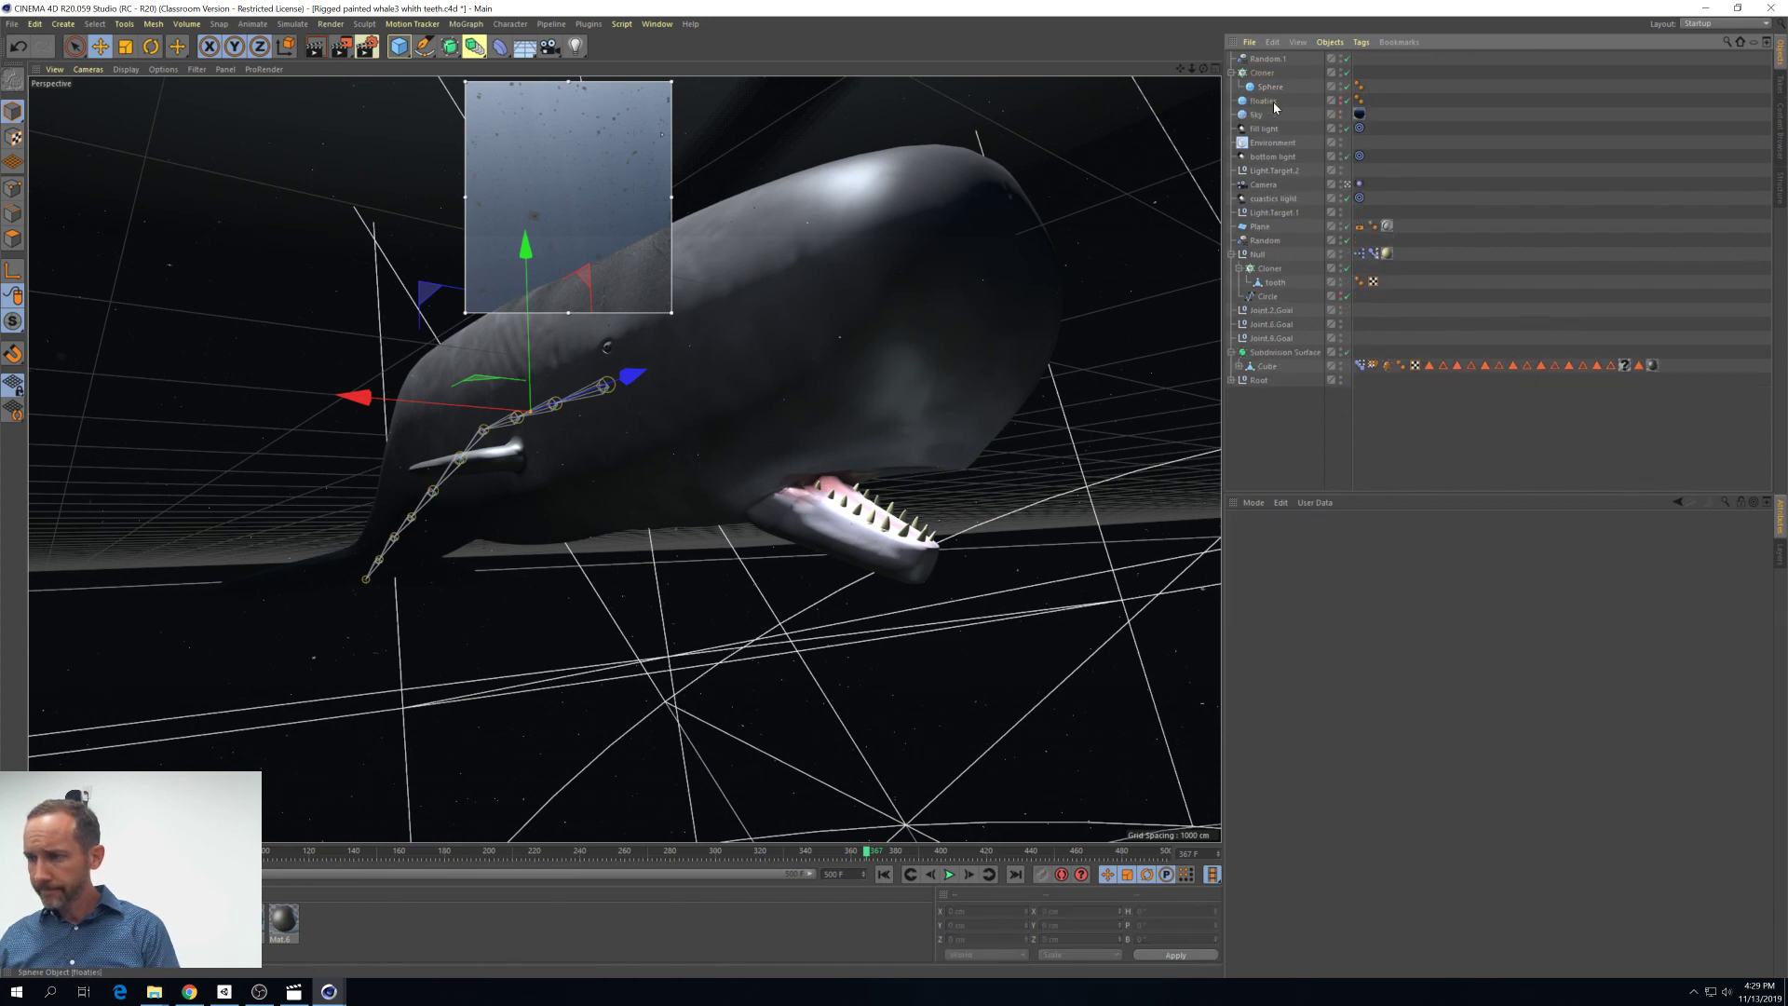
# Set the floaty Cloner's instance mode to Multi-Instance and render the view
pyautogui.click(1273, 76)
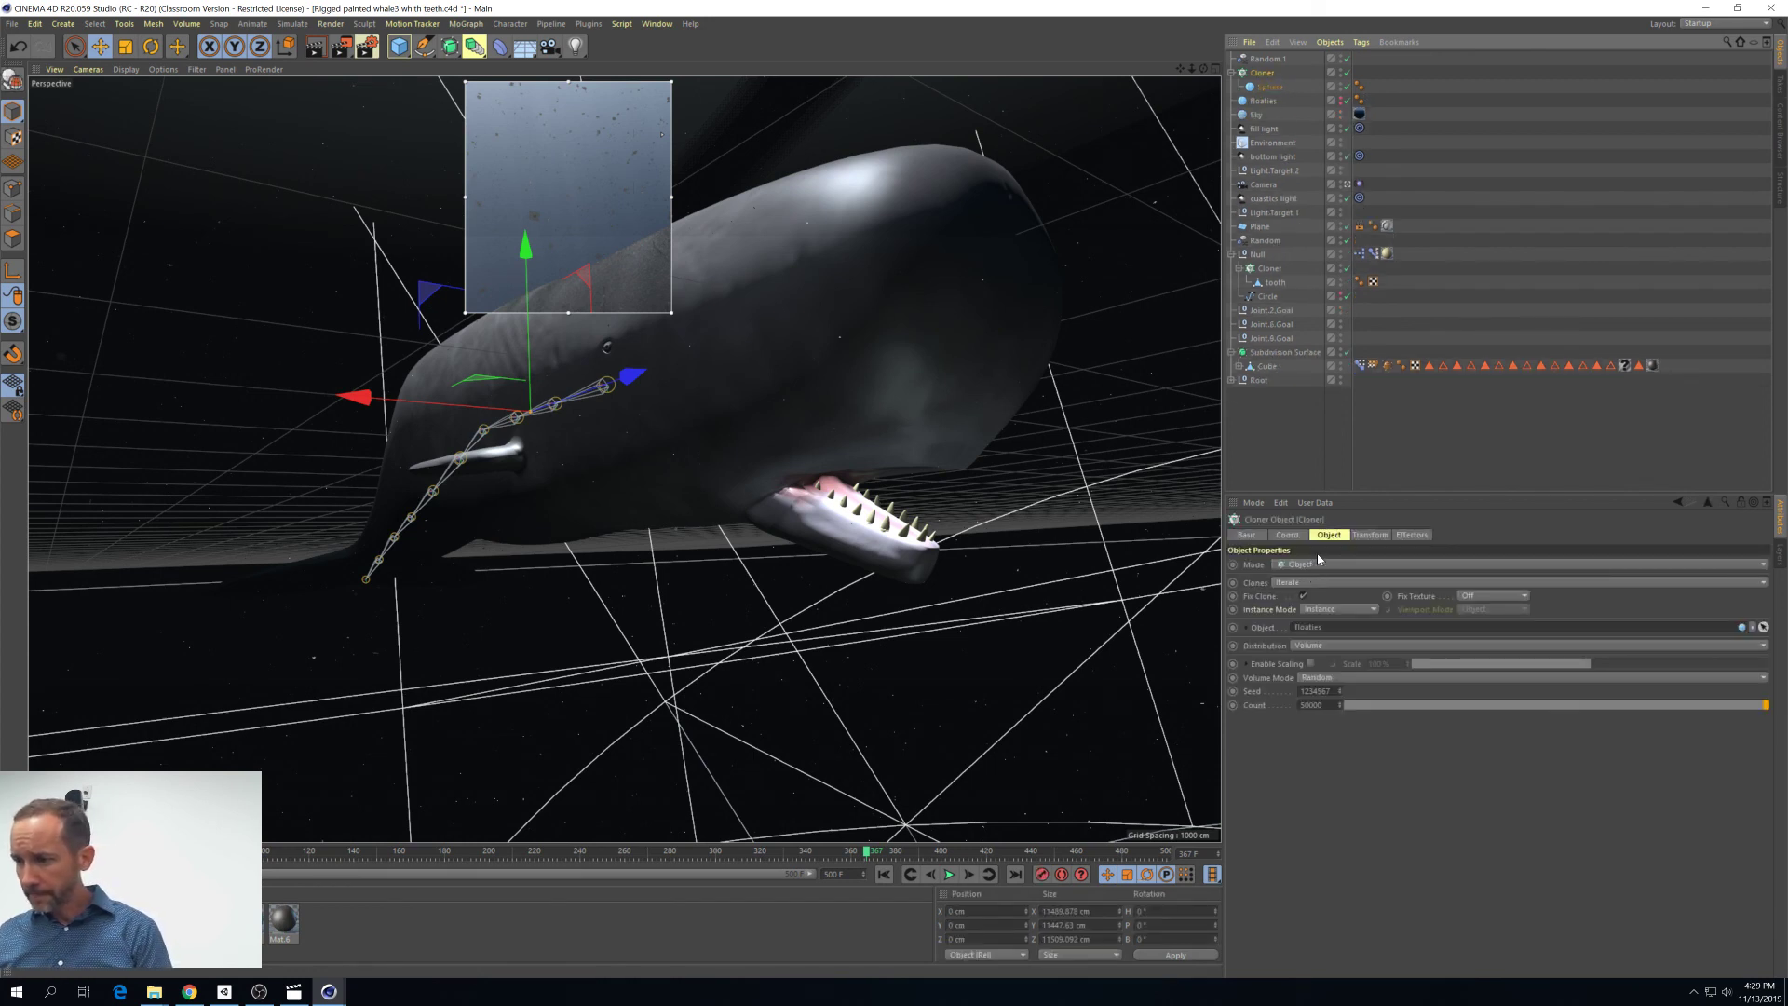
pyautogui.click(1338, 609)
pyautogui.click(1332, 651)
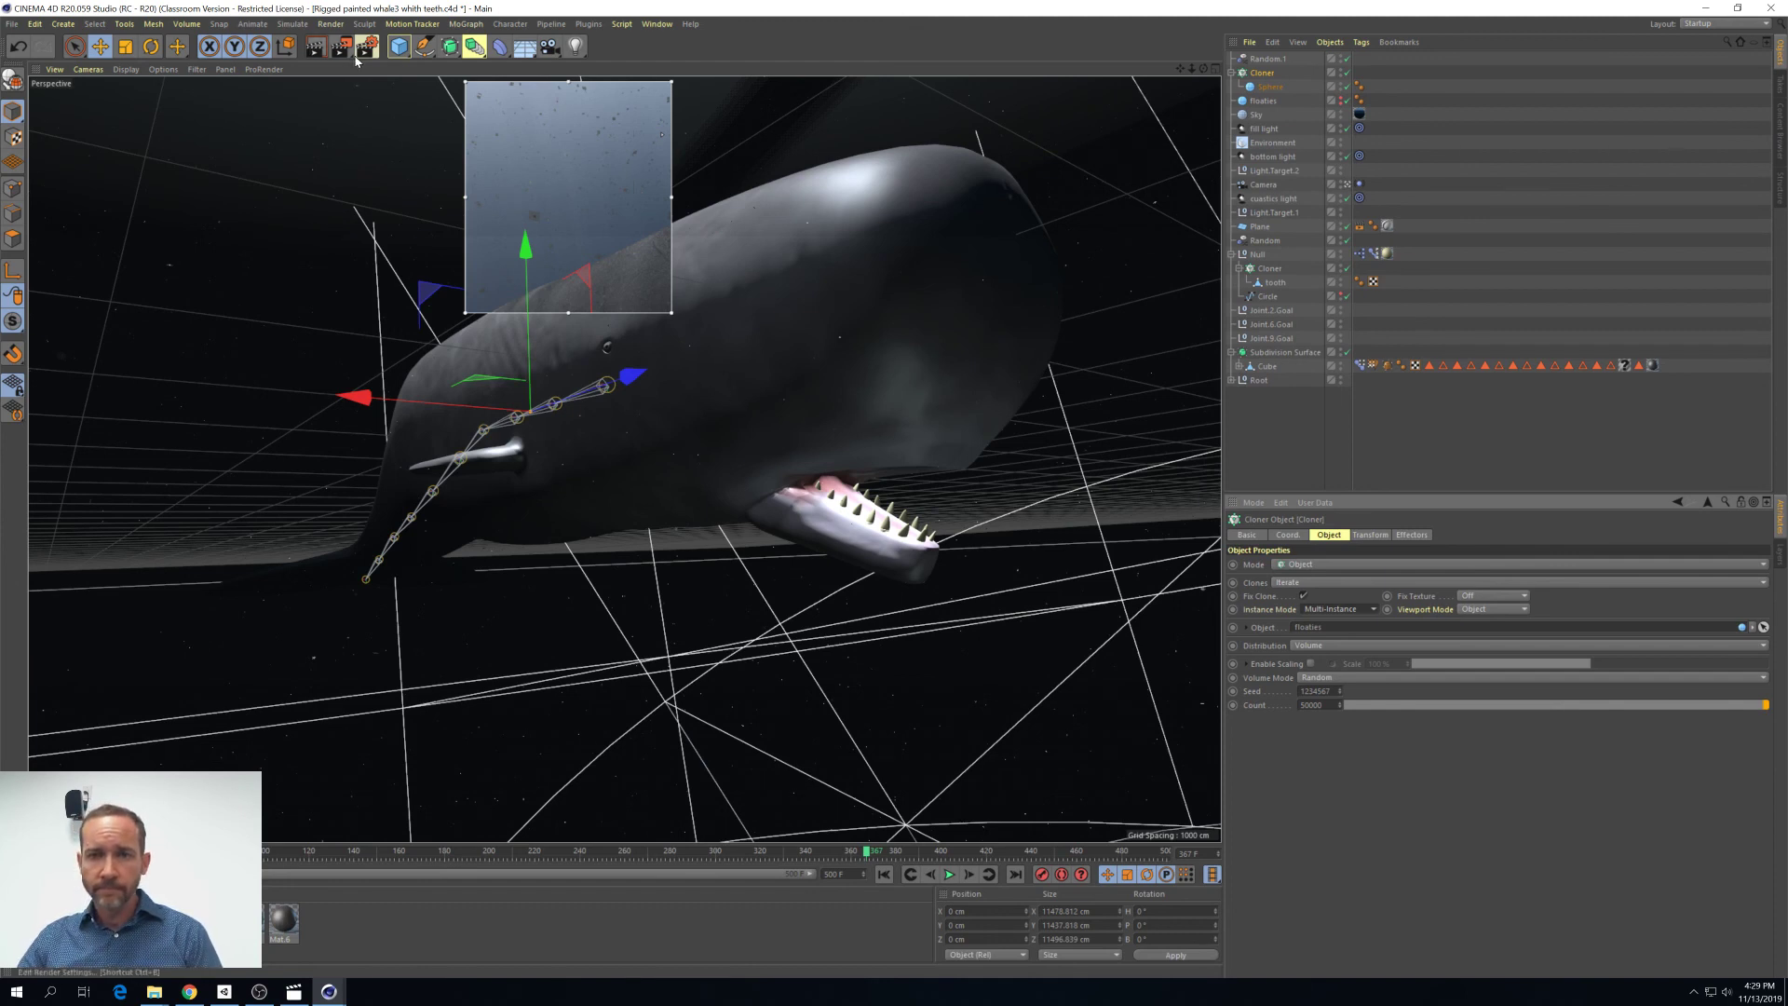
pyautogui.click(313, 49)
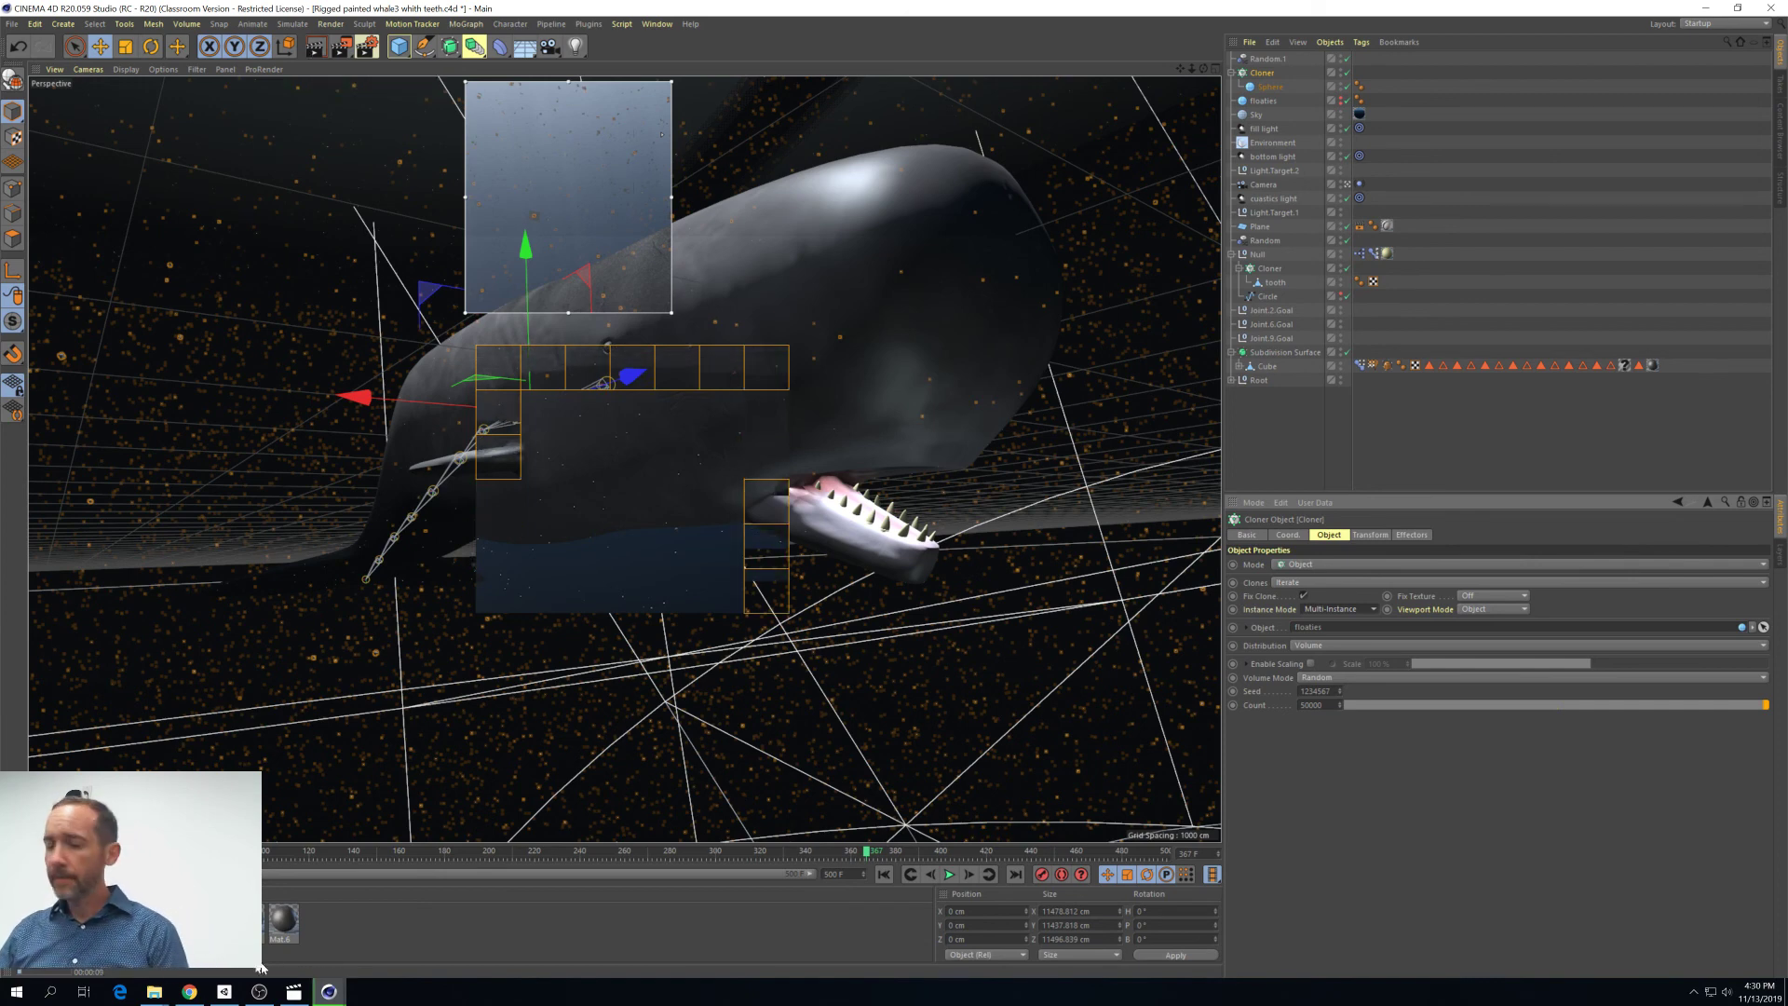
pyautogui.click(251, 998)
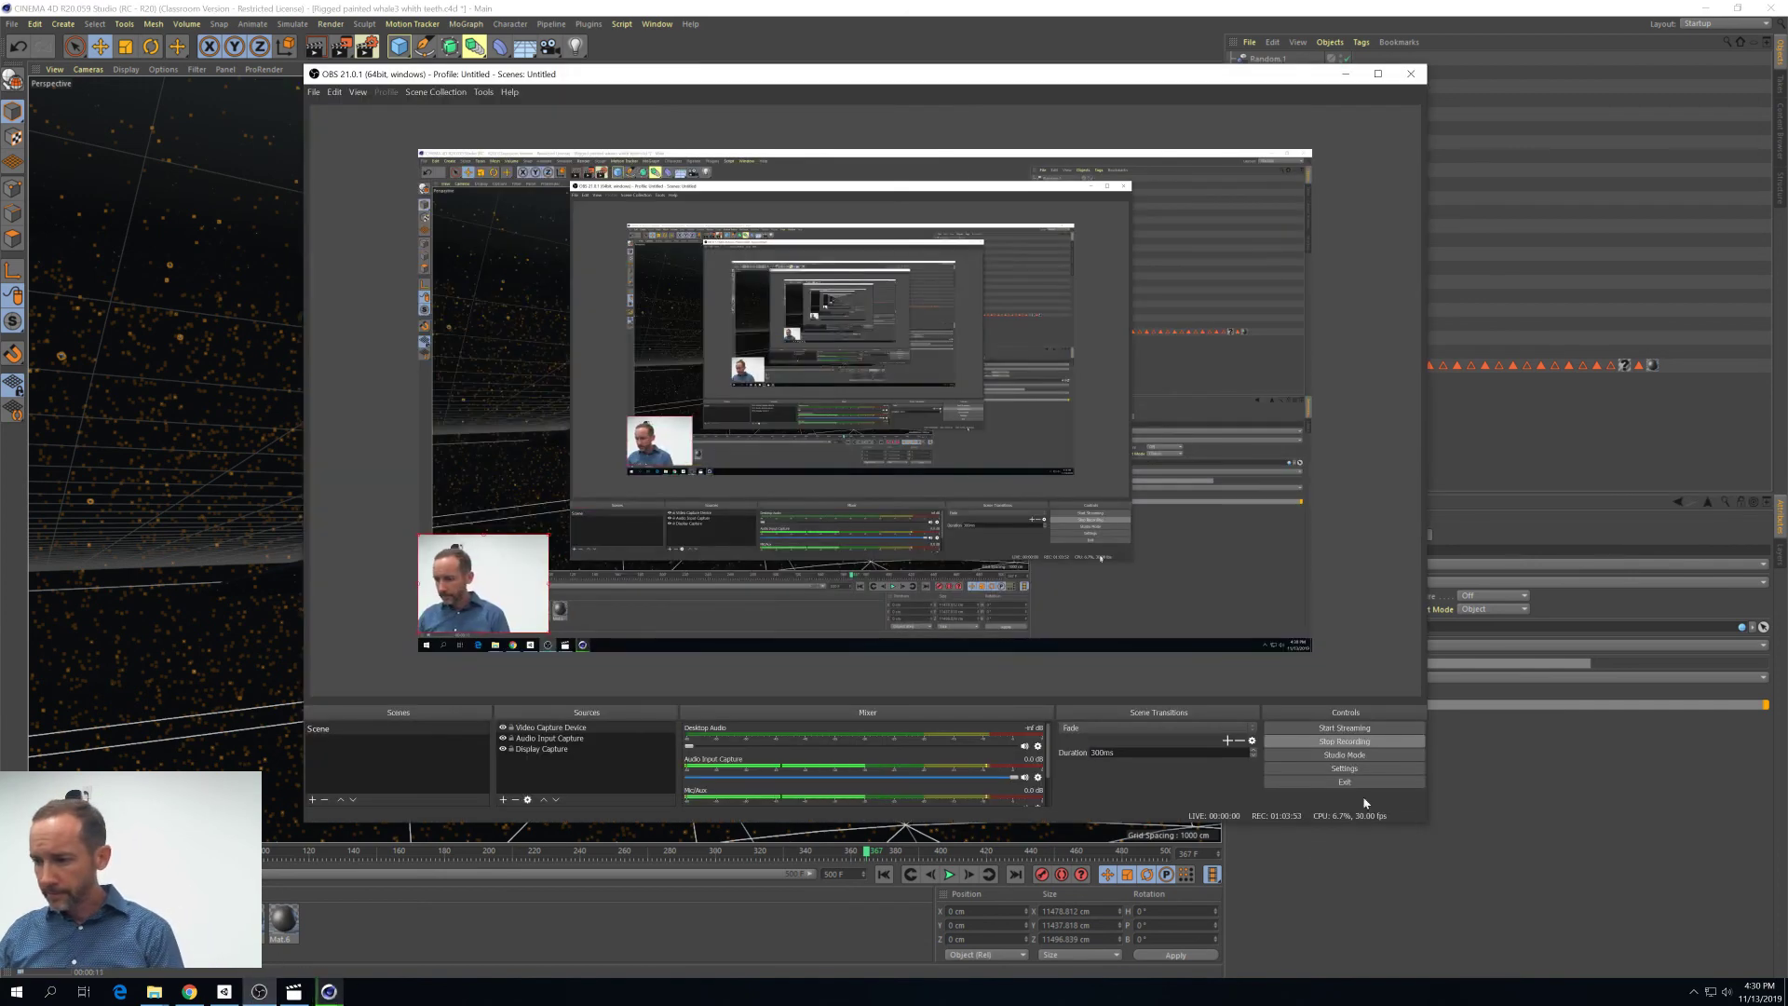